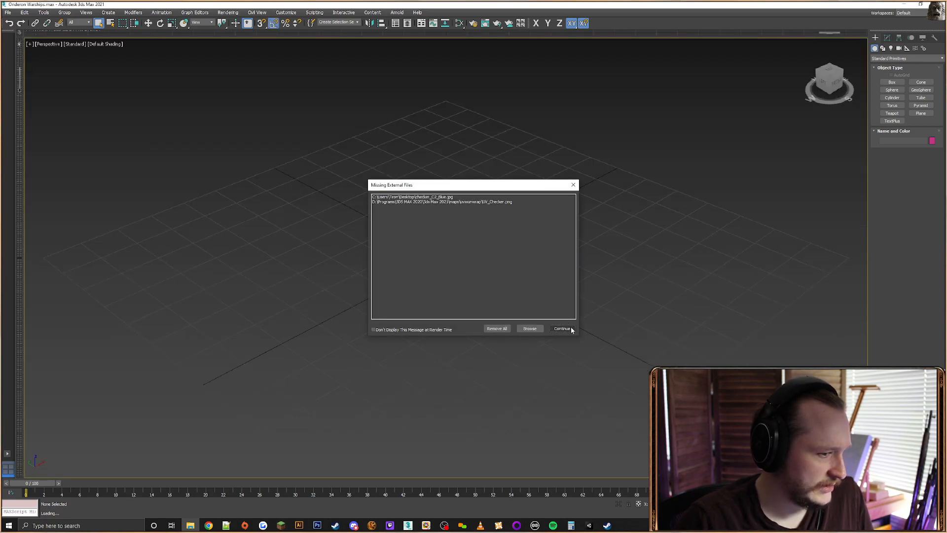
Continue loading the Onderon Warships scene without its missing external files and close the Render Test image
{"action": "left_click", "coordinate": [562, 329]}
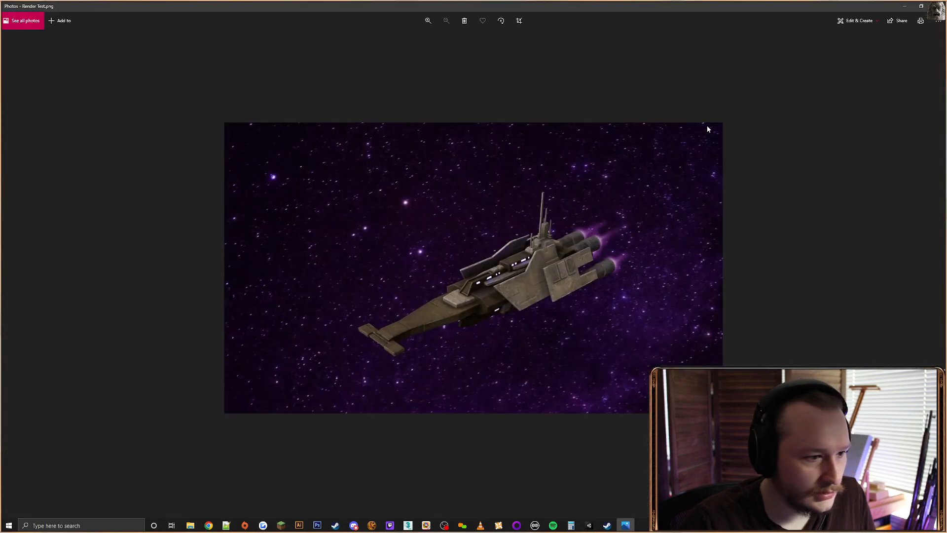
{"action": "left_click", "coordinate": [938, 6]}
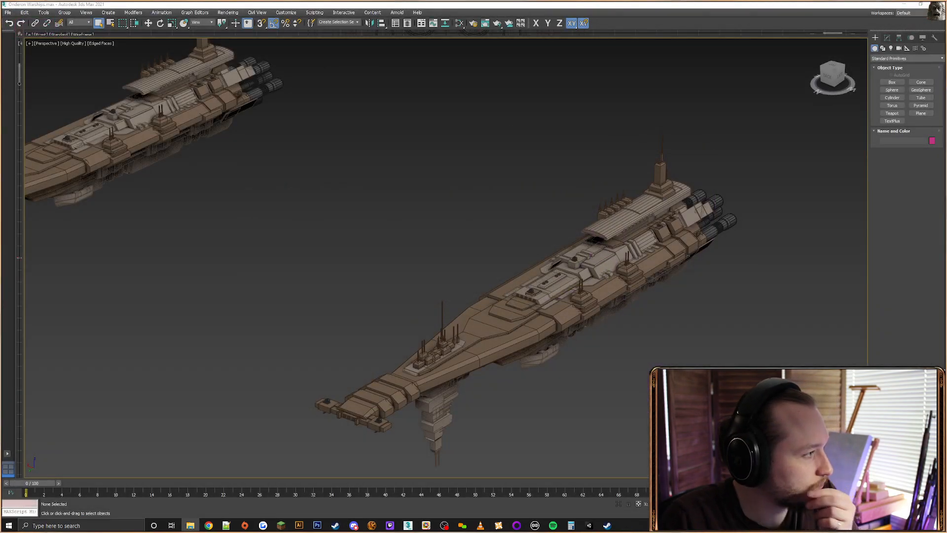
{"action": "key", "text": "alt+Tab"}
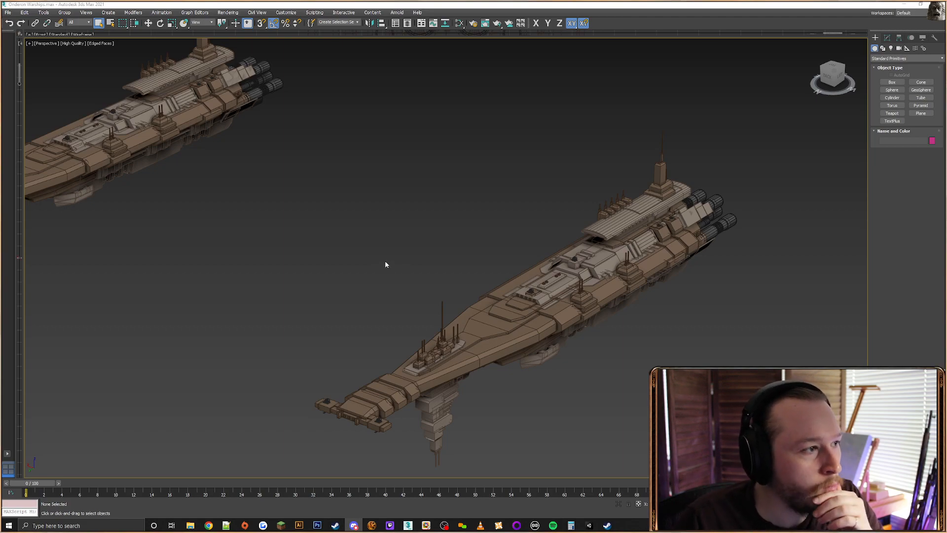
Survey the fleet of ship models and compare the front warship in orthographic and perspective projection
{"action": "middle_click_drag", "start_coordinate": [401, 261], "coordinate": [635, 305]}
{"action": "scroll", "coordinate": [323, 176], "scroll_direction": "up", "scroll_amount": 3}
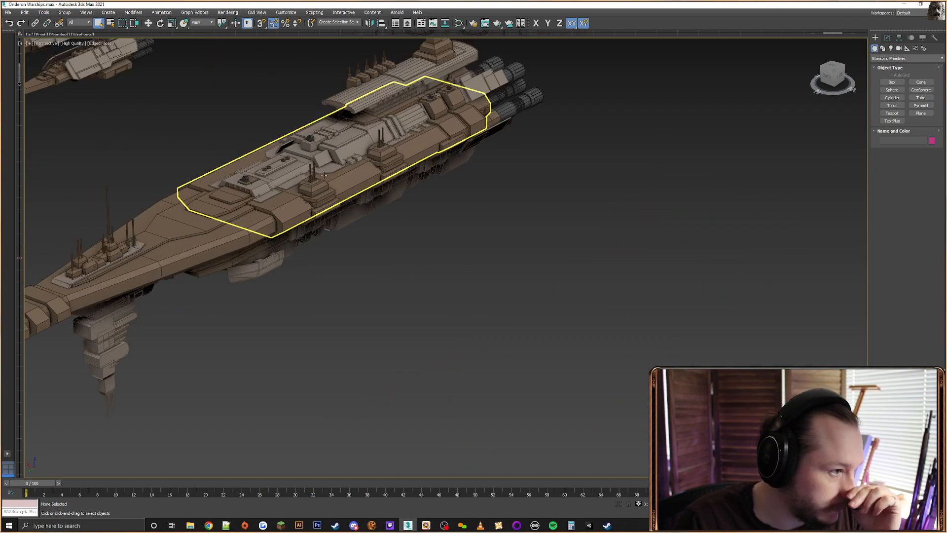
{"action": "scroll", "coordinate": [525, 279], "scroll_direction": "down", "scroll_amount": 5}
{"action": "scroll", "coordinate": [482, 250], "scroll_direction": "up", "scroll_amount": 2}
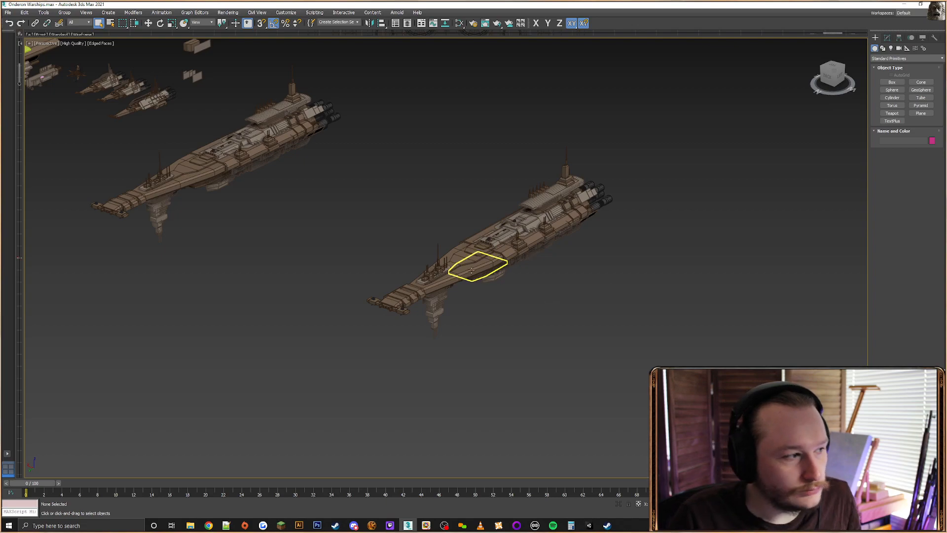
{"action": "middle_click_drag", "start_coordinate": [286, 204], "coordinate": [526, 310]}
{"action": "scroll", "coordinate": [582, 324], "scroll_direction": "down", "scroll_amount": 2}
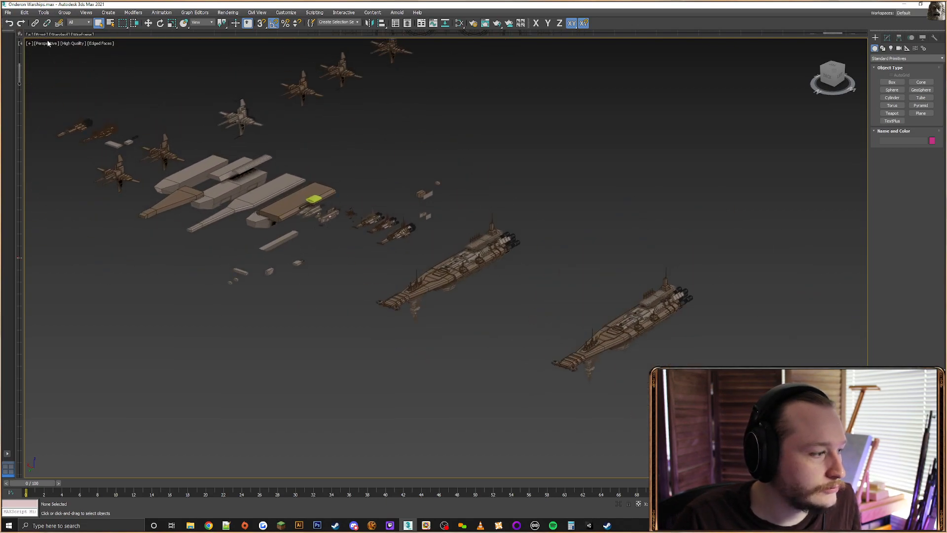
{"action": "key", "text": "u"}
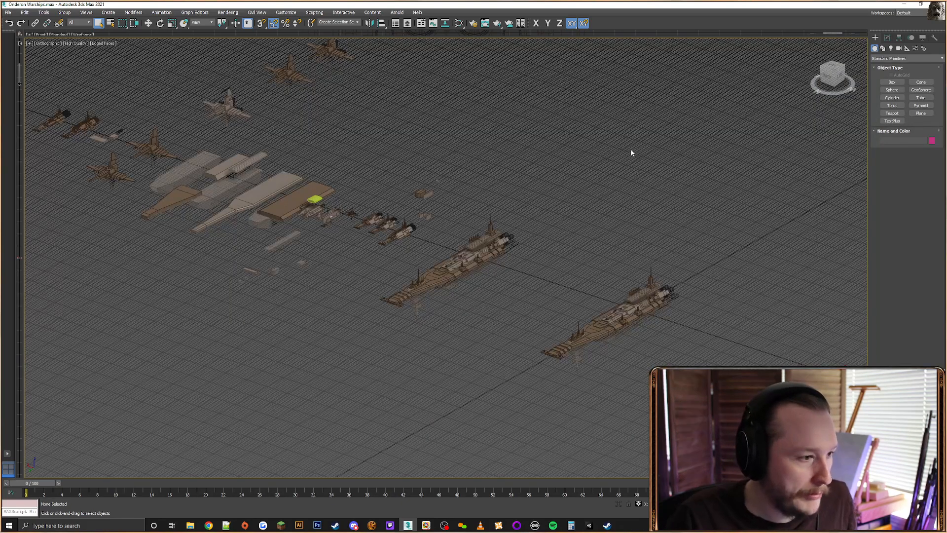
{"action": "middle_click_drag", "start_coordinate": [648, 246], "coordinate": [517, 206]}
{"action": "scroll", "coordinate": [518, 206], "scroll_direction": "up", "scroll_amount": 6}
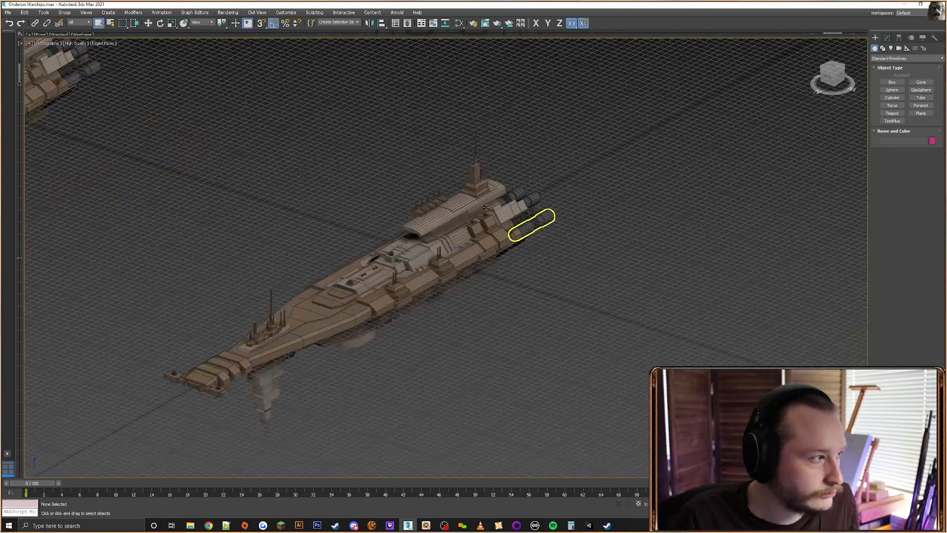
{"action": "key", "text": "p"}
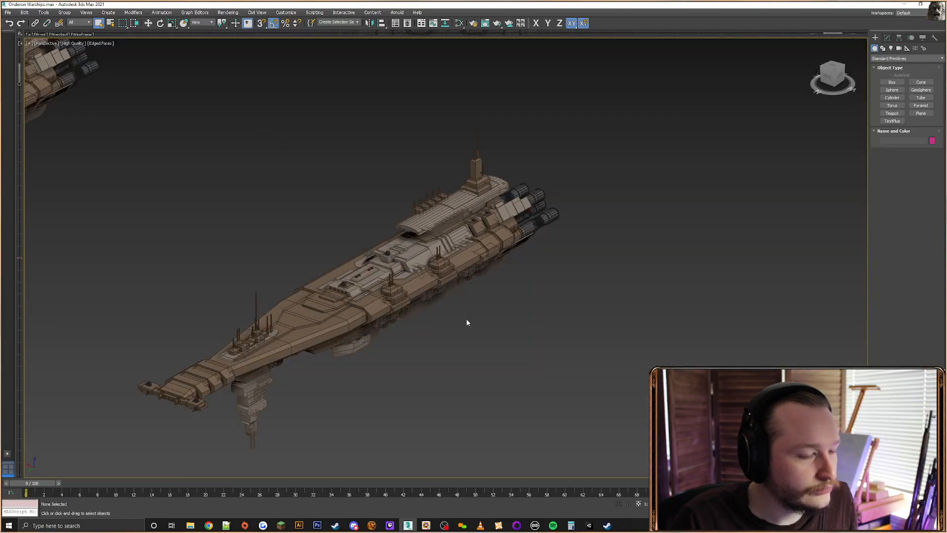
Frame the front warship and examine its bow and the tower hanging beneath the hull up close
{"action": "scroll", "coordinate": [467, 321], "scroll_direction": "down", "scroll_amount": 5}
{"action": "left_click_drag", "start_coordinate": [330, 387], "coordinate": [331, 387]}
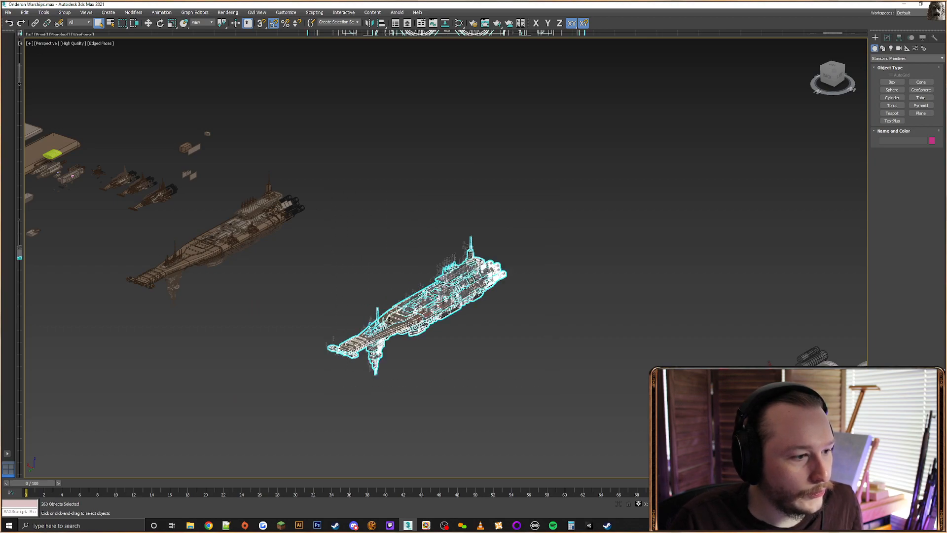
{"action": "key", "text": "z"}
{"action": "left_click", "coordinate": [577, 323]}
{"action": "left_click_drag", "start_coordinate": [685, 160], "coordinate": [291, 439]}
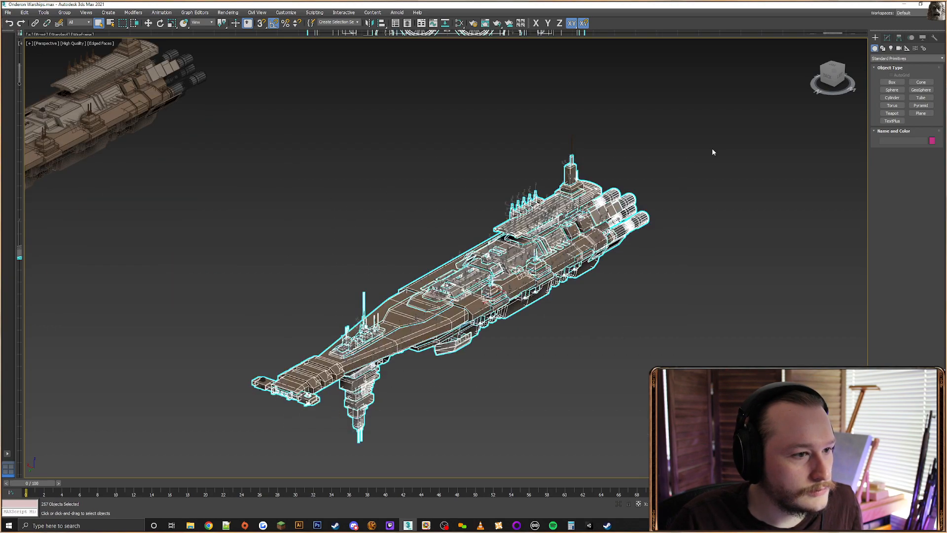
{"action": "left_click_drag", "start_coordinate": [721, 138], "coordinate": [235, 476]}
{"action": "left_click", "coordinate": [462, 357]}
{"action": "scroll", "coordinate": [333, 416], "scroll_direction": "up", "scroll_amount": 5}
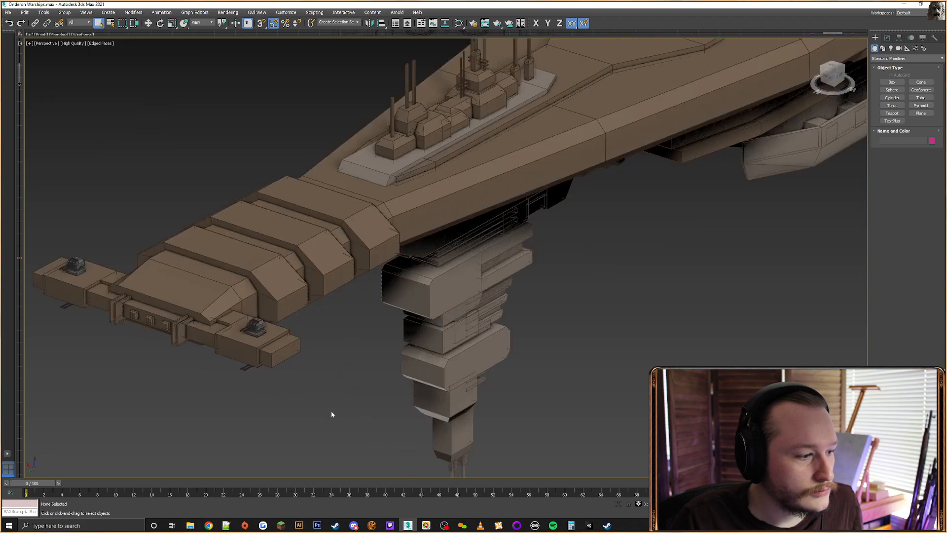
{"action": "scroll", "coordinate": [345, 402], "scroll_direction": "down", "scroll_amount": 5}
{"action": "scroll", "coordinate": [419, 376], "scroll_direction": "up", "scroll_amount": 6}
{"action": "scroll", "coordinate": [419, 376], "scroll_direction": "down", "scroll_amount": 5}
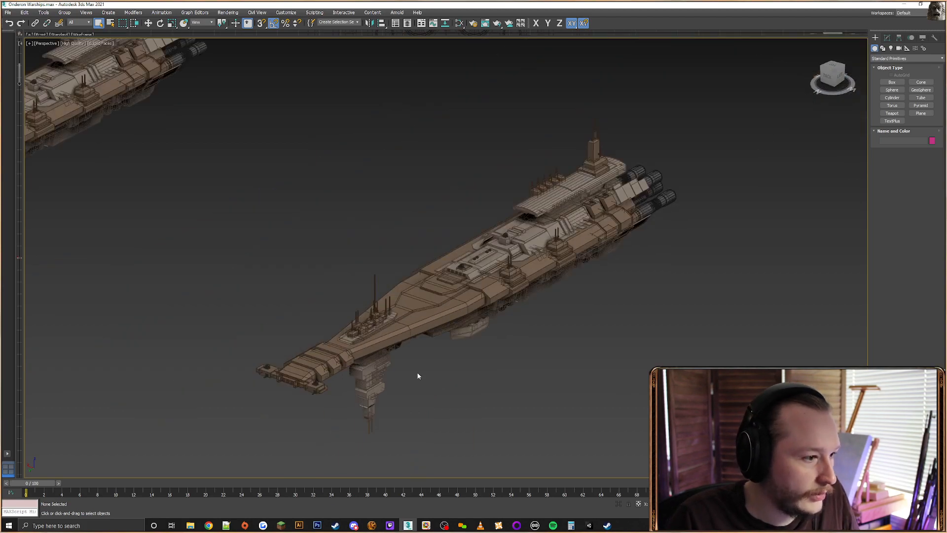
Toggle repeatedly between orthographic and perspective projection to compare the warship's appearance, ending in perspective
{"action": "middle_click_drag", "start_coordinate": [329, 262], "coordinate": [373, 269]}
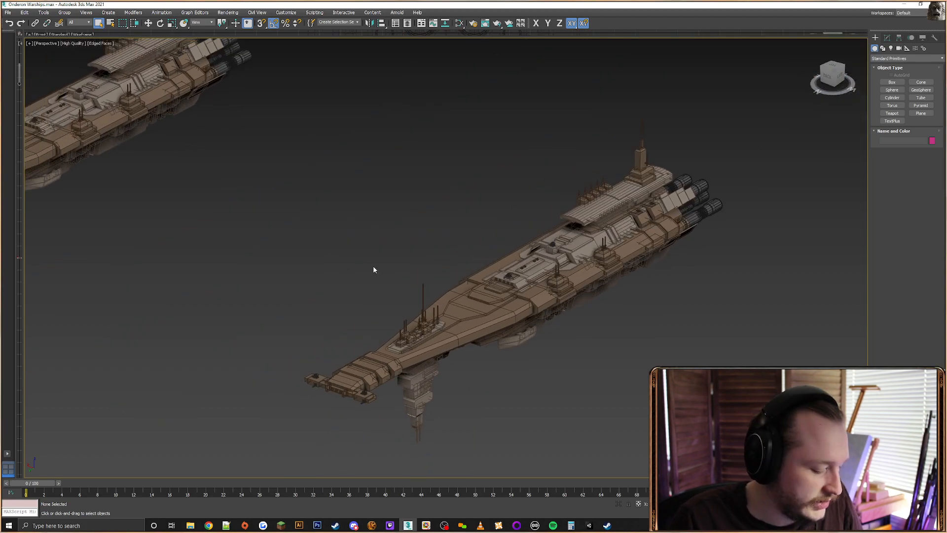
{"action": "key", "text": "u"}
{"action": "key", "text": "p"}
{"action": "key", "text": "u"}
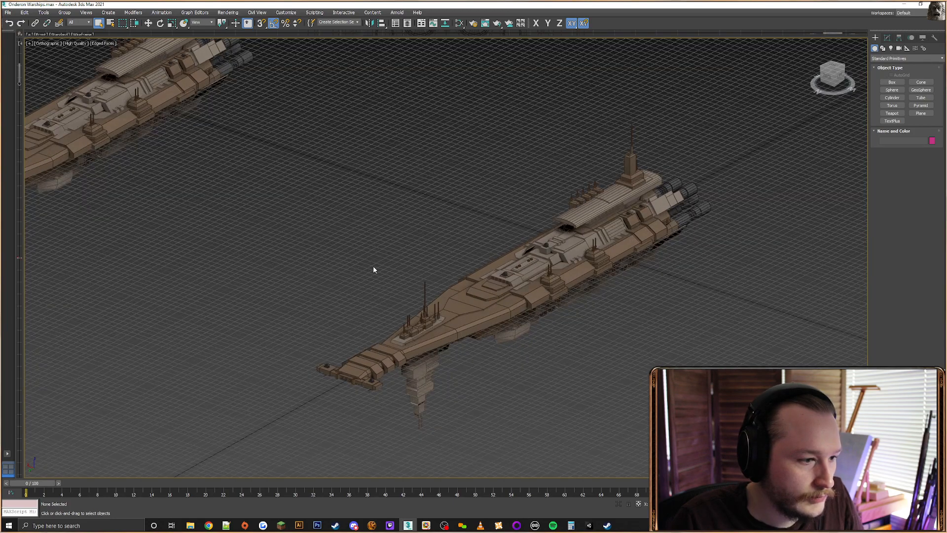
{"action": "key", "text": "p"}
{"action": "key", "text": "u"}
{"action": "key", "text": "p"}
{"action": "key", "text": "u"}
{"action": "key", "text": "p"}
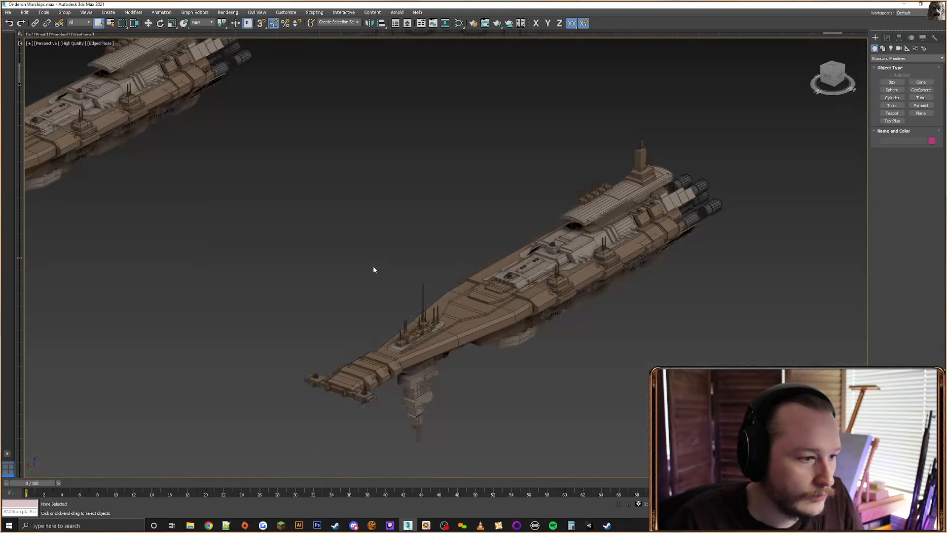
{"action": "key", "text": "u"}
{"action": "key", "text": "p"}
{"action": "key", "text": "u"}
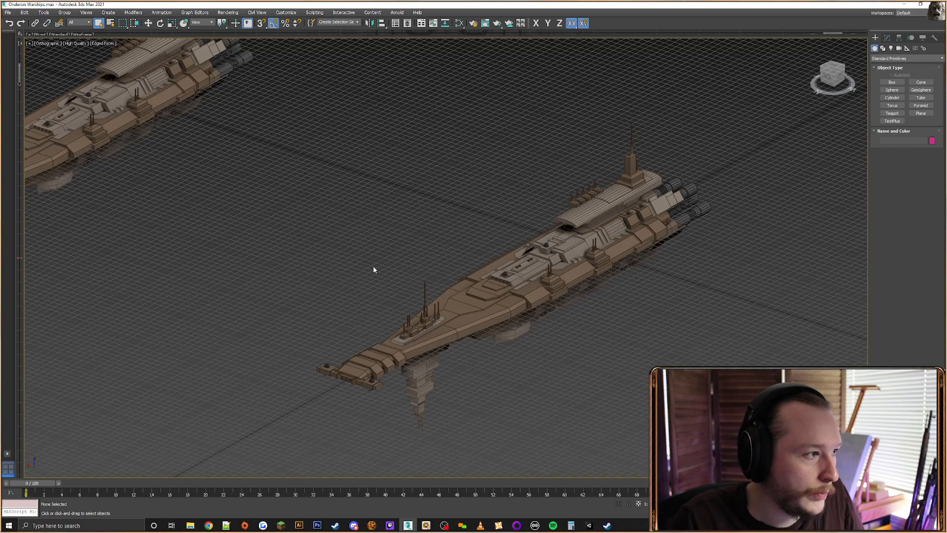
{"action": "key", "text": "p"}
{"action": "key", "text": "u"}
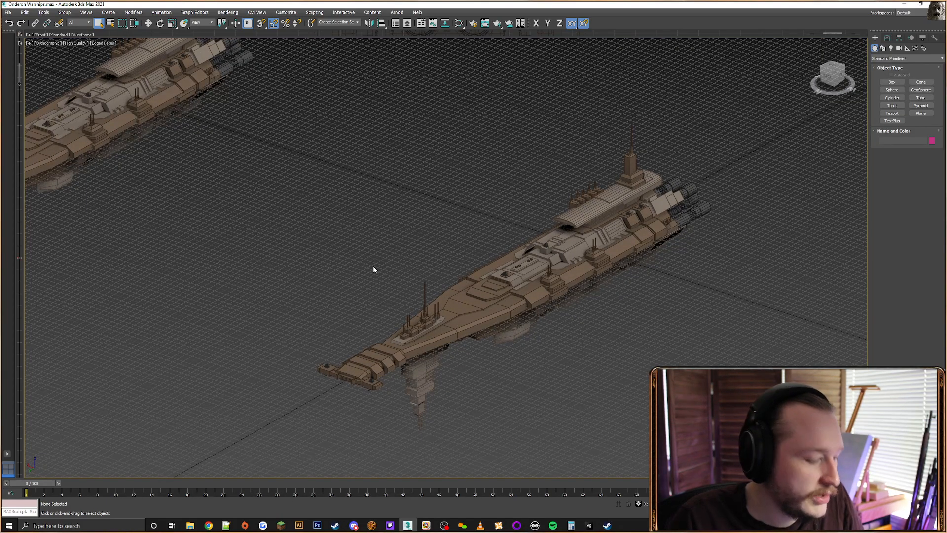
{"action": "key", "text": "p"}
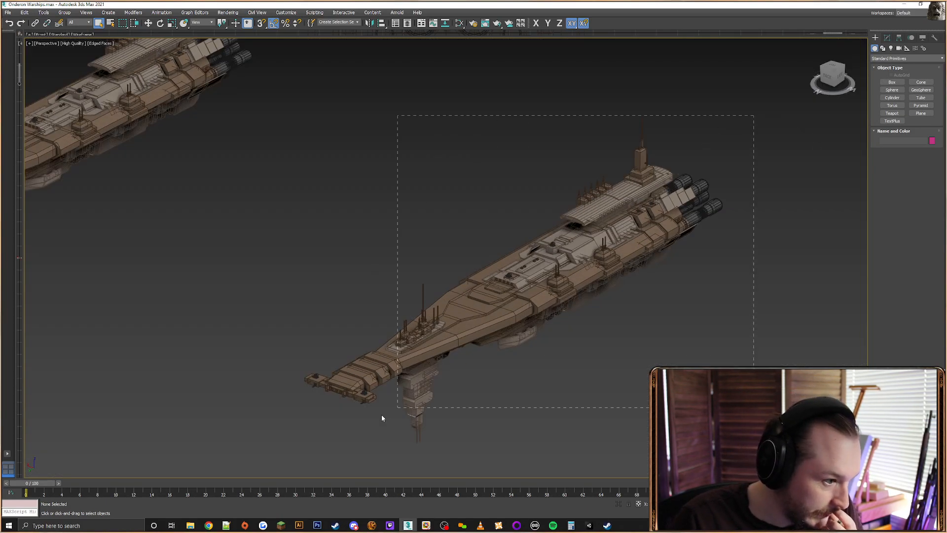
Move the entire front warship along the X axis, away from the grid origin and toward the neighbouring warship
{"action": "left_click_drag", "start_coordinate": [381, 418], "coordinate": [380, 418]}
{"action": "right_click", "coordinate": [504, 251]}
{"action": "left_click", "coordinate": [535, 259]}
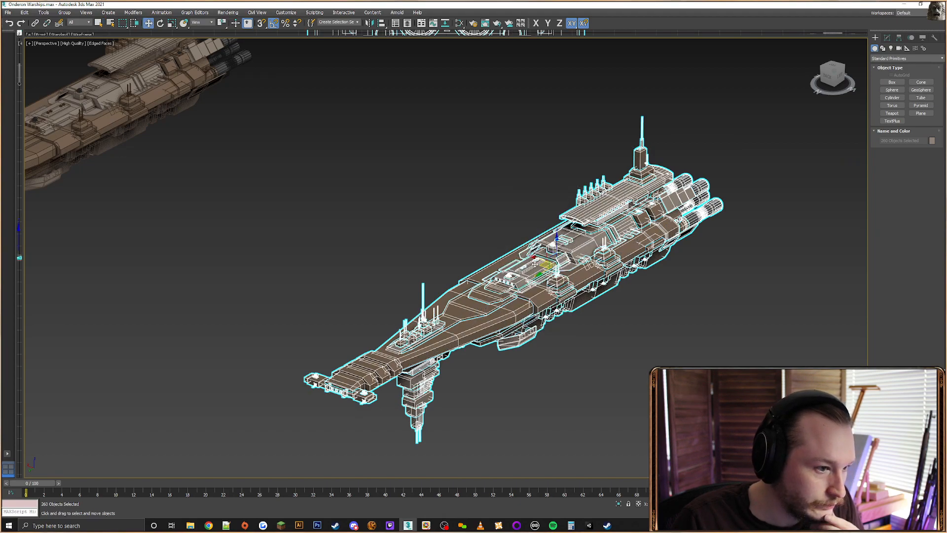
{"action": "left_click_drag", "start_coordinate": [534, 264], "coordinate": [384, 211]}
{"action": "left_click", "coordinate": [595, 263]}
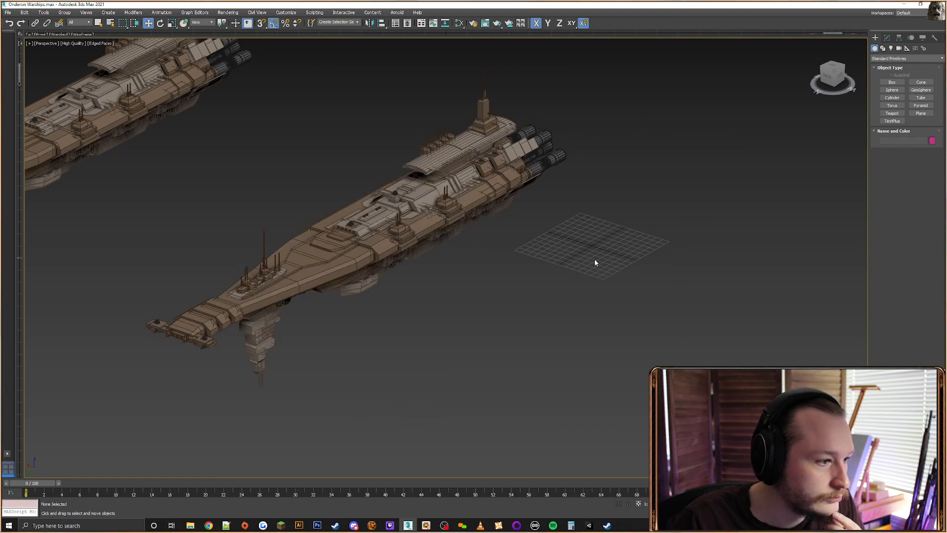
{"action": "middle_click_drag", "start_coordinate": [544, 228], "coordinate": [631, 247]}
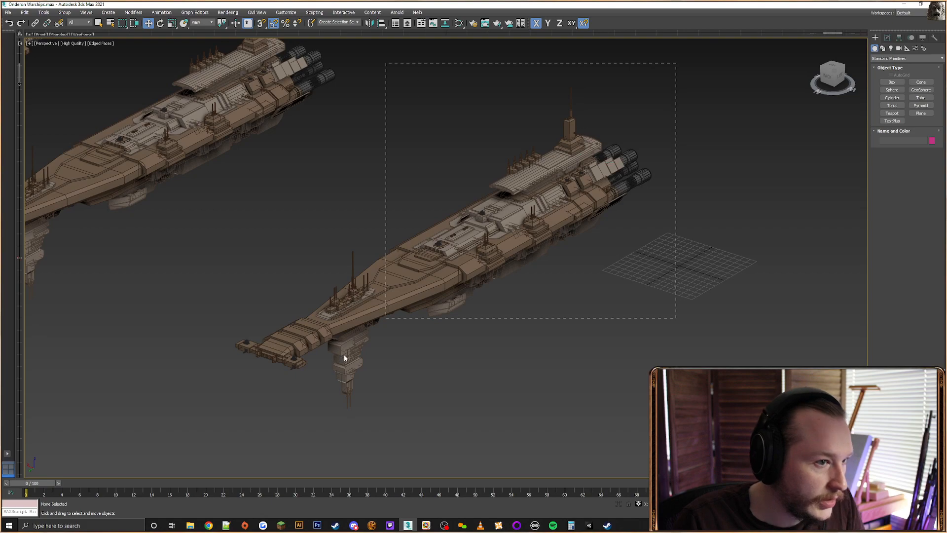
Select the moved warship's parts, open the Reset XForm utility, and clear the selection
{"action": "left_click_drag", "start_coordinate": [344, 358], "coordinate": [486, 328]}
{"action": "left_click_drag", "start_coordinate": [573, 421], "coordinate": [276, 202]}
{"action": "left_click", "coordinate": [933, 38]}
{"action": "left_click", "coordinate": [898, 130]}
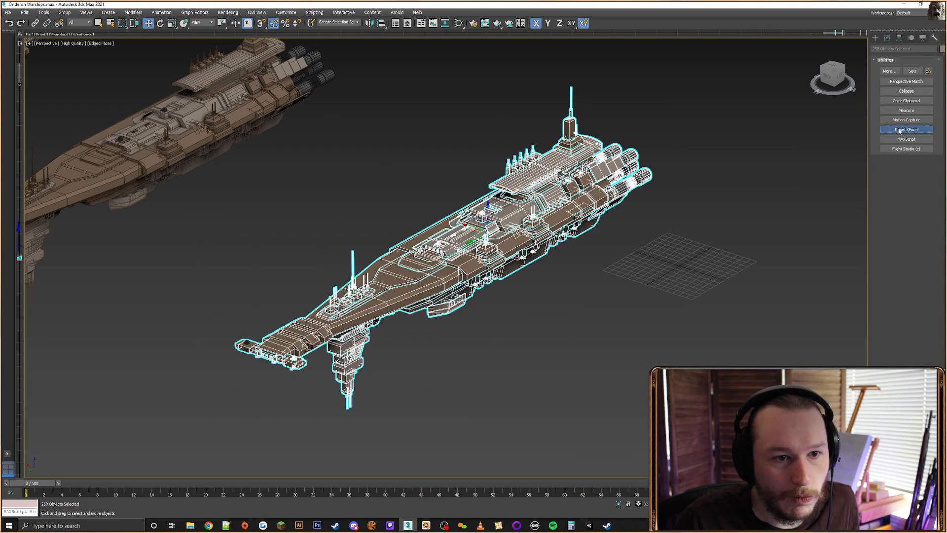
{"action": "left_click", "coordinate": [683, 200]}
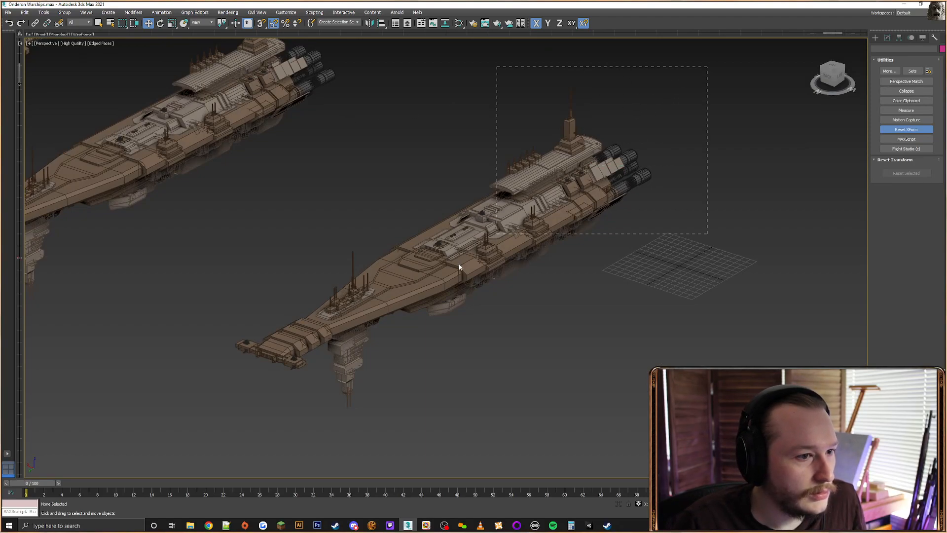
Convert all parts of the moved warship to Editable Poly and clear the selection
{"action": "left_click_drag", "start_coordinate": [459, 266], "coordinate": [377, 400]}
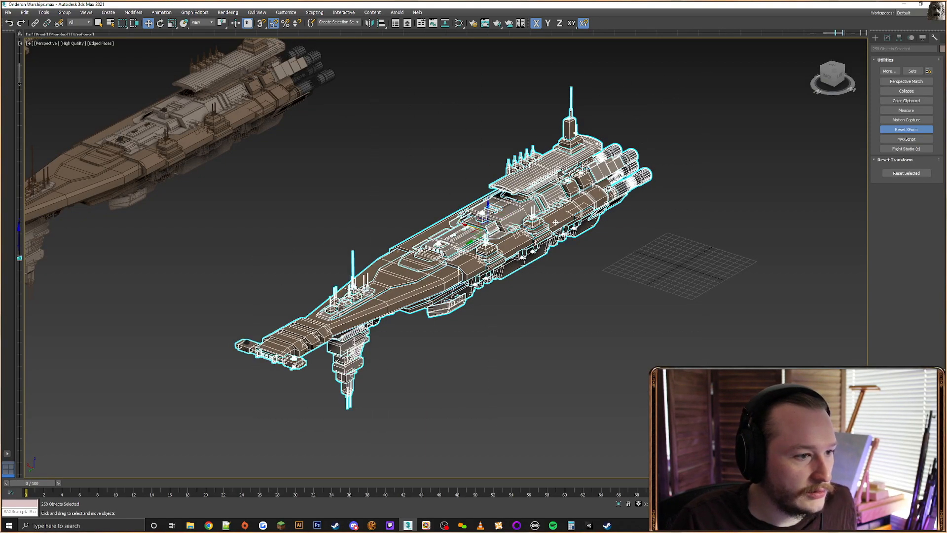
{"action": "left_click_drag", "start_coordinate": [683, 88], "coordinate": [424, 365]}
{"action": "left_click_drag", "start_coordinate": [471, 414], "coordinate": [220, 299]}
{"action": "right_click", "coordinate": [457, 238]}
{"action": "mouse_move", "coordinate": [498, 217]}
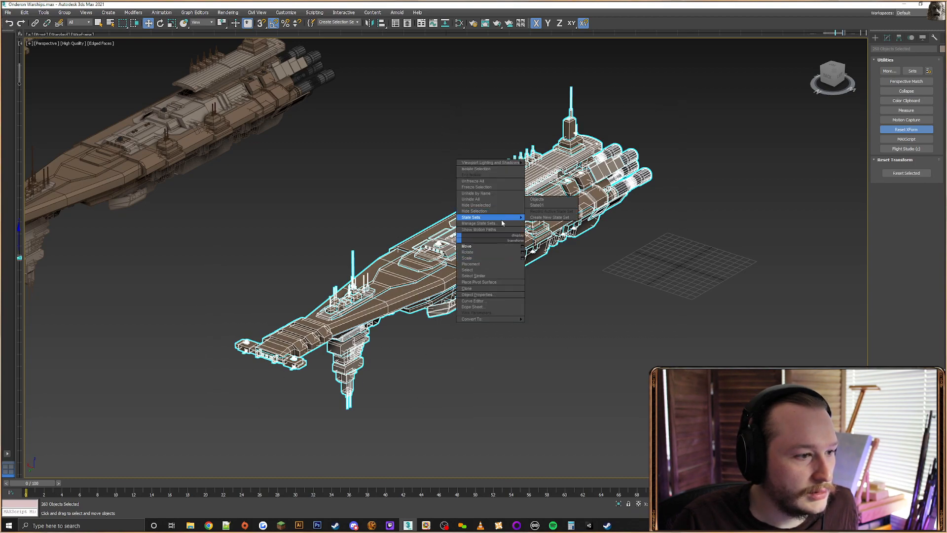
{"action": "mouse_move", "coordinate": [509, 318]}
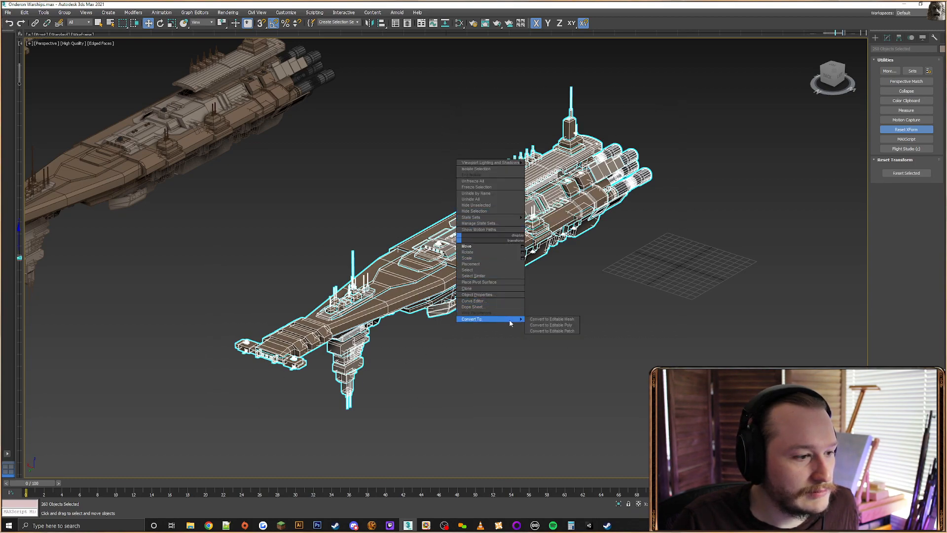
{"action": "left_click", "coordinate": [544, 327]}
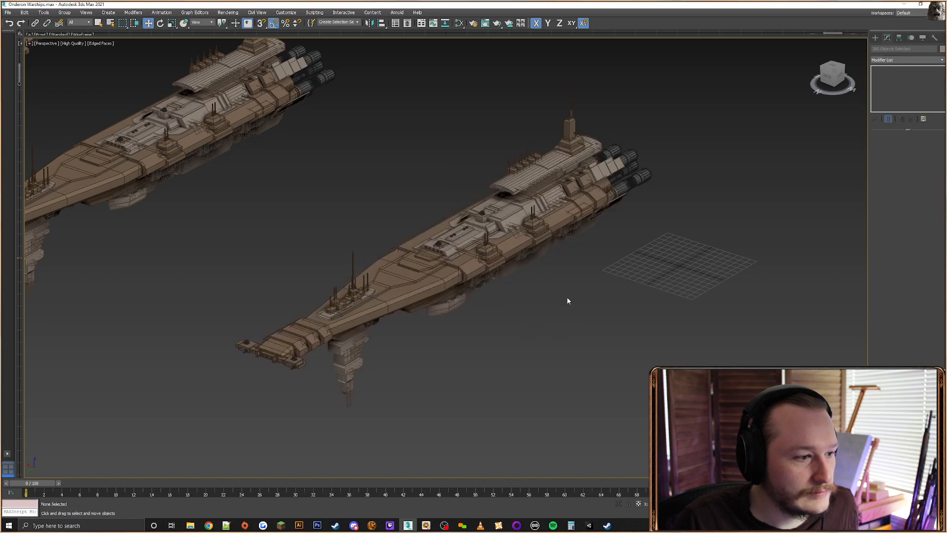
{"action": "left_click_drag", "start_coordinate": [506, 398], "coordinate": [266, 253]}
{"action": "left_click", "coordinate": [610, 316]}
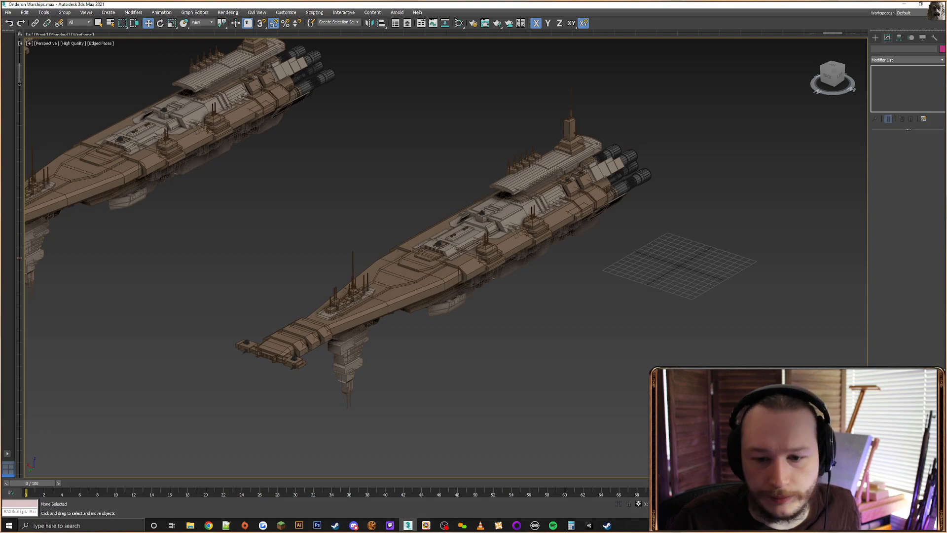
{"action": "key", "text": "alt+Tab"}
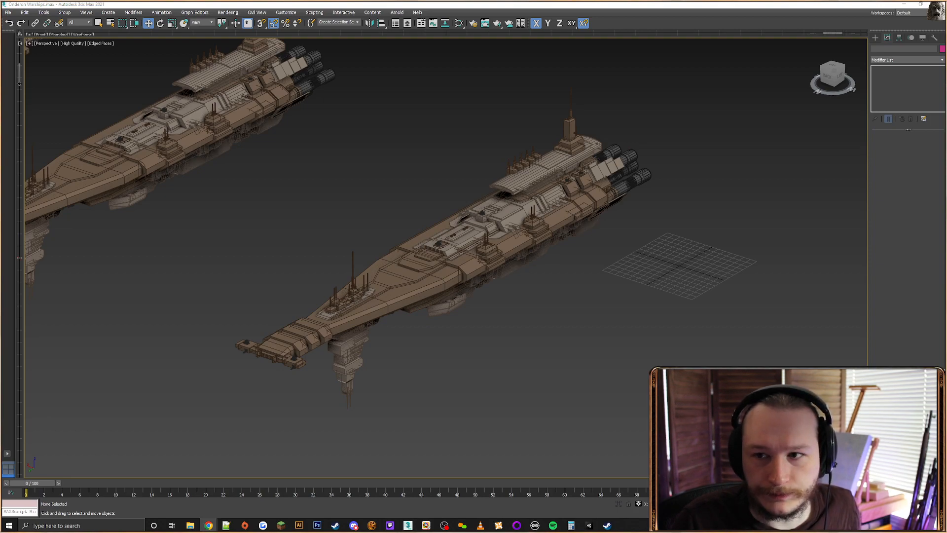
{"action": "left_click_drag", "start_coordinate": [0, 257], "coordinate": [0, 262]}
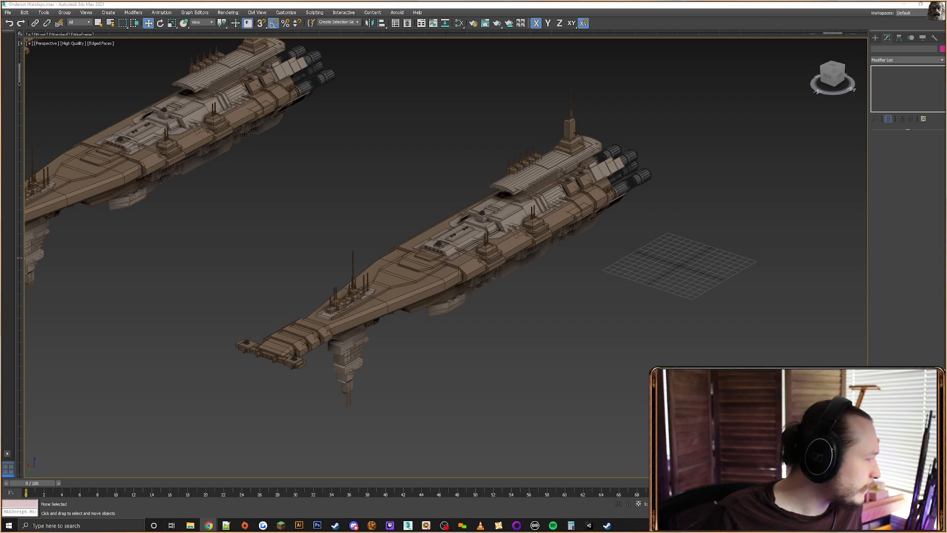
{"action": "left_click", "coordinate": [90, 58]}
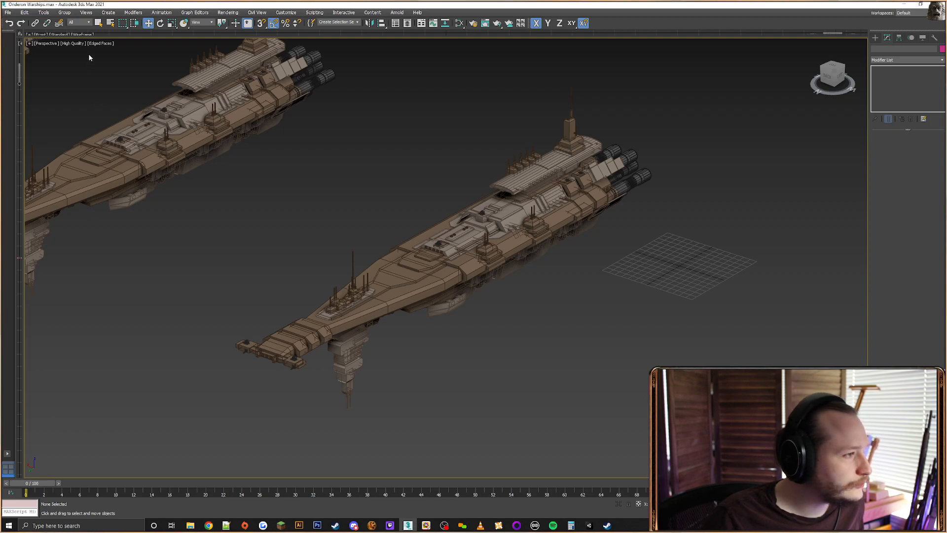
Open the perspective viewport's per-view settings, raise the progressive fade-in time slightly, and close the settings
{"action": "left_click", "coordinate": [44, 44]}
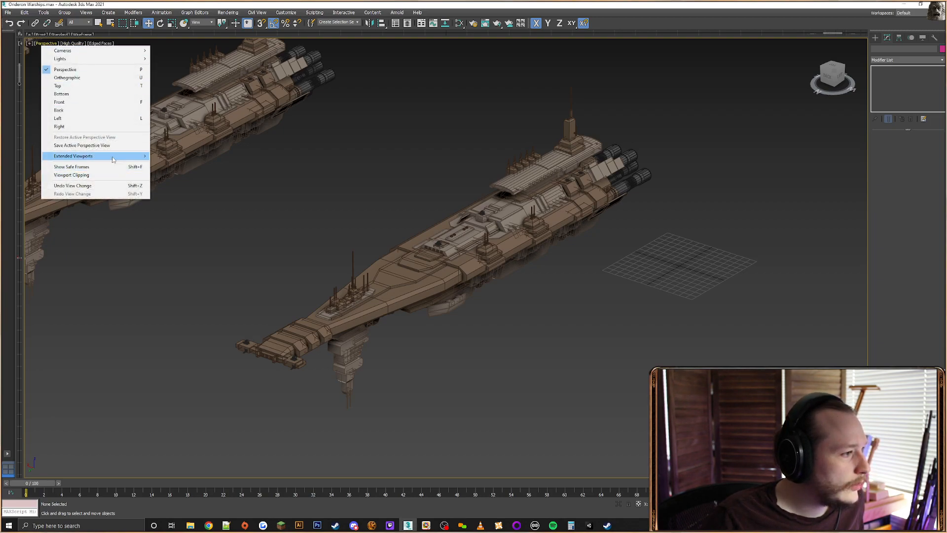
{"action": "left_click", "coordinate": [69, 45]}
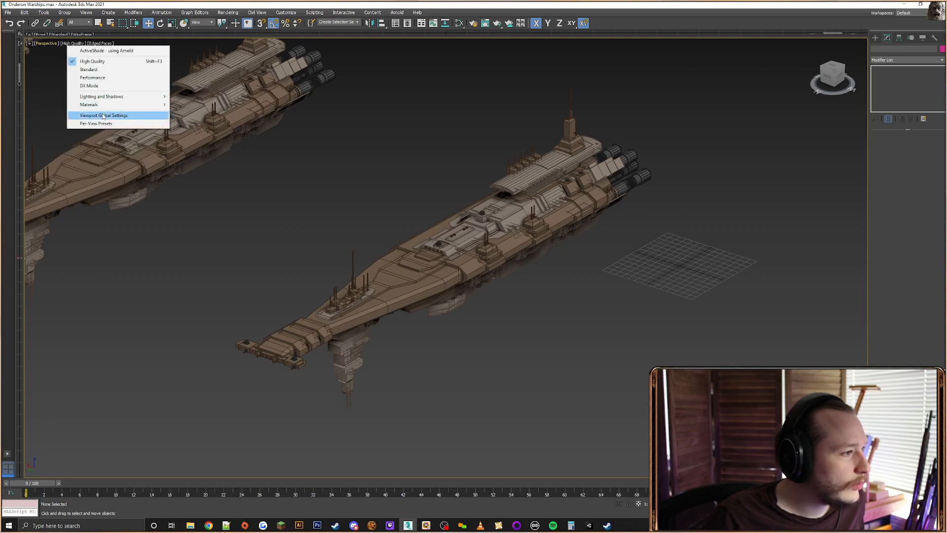
{"action": "left_click", "coordinate": [99, 45]}
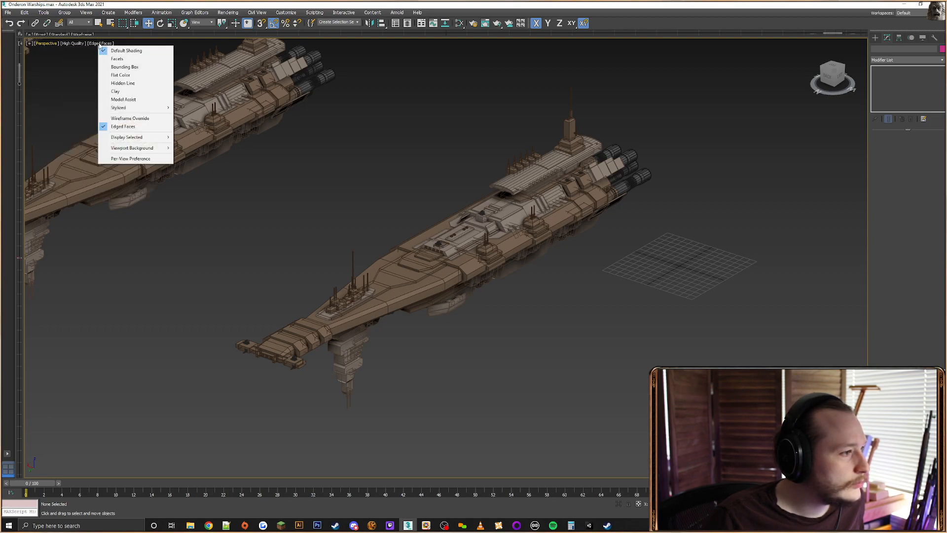
{"action": "left_click", "coordinate": [131, 159]}
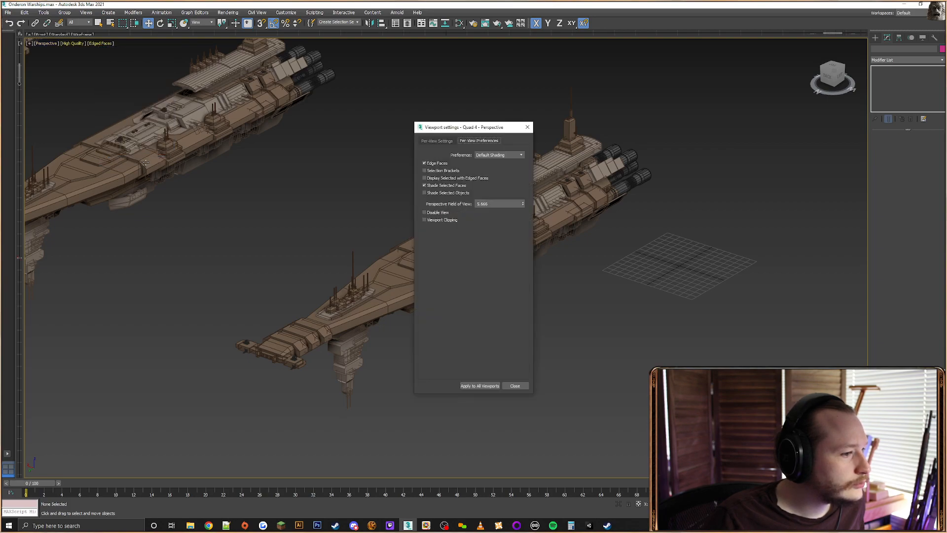
{"action": "left_click", "coordinate": [437, 141]}
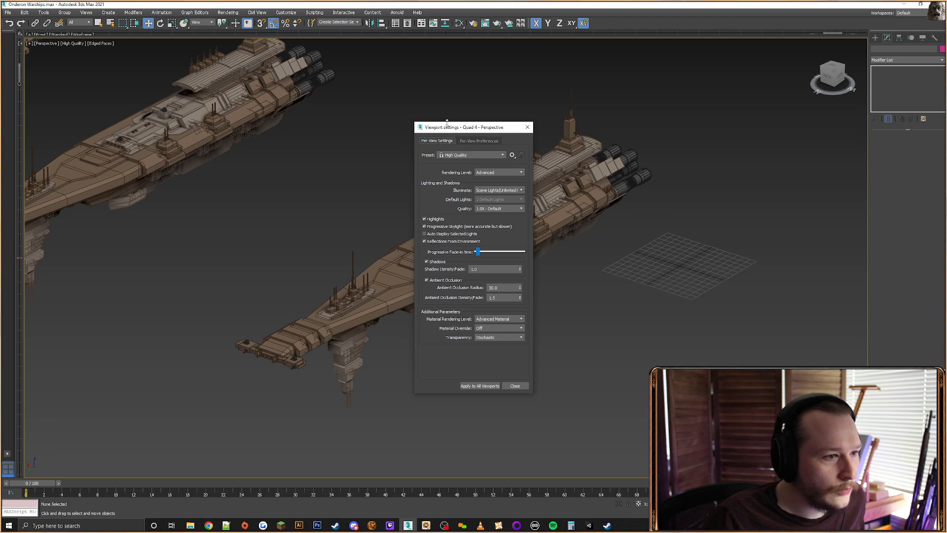
{"action": "left_click_drag", "start_coordinate": [445, 129], "coordinate": [120, 133]}
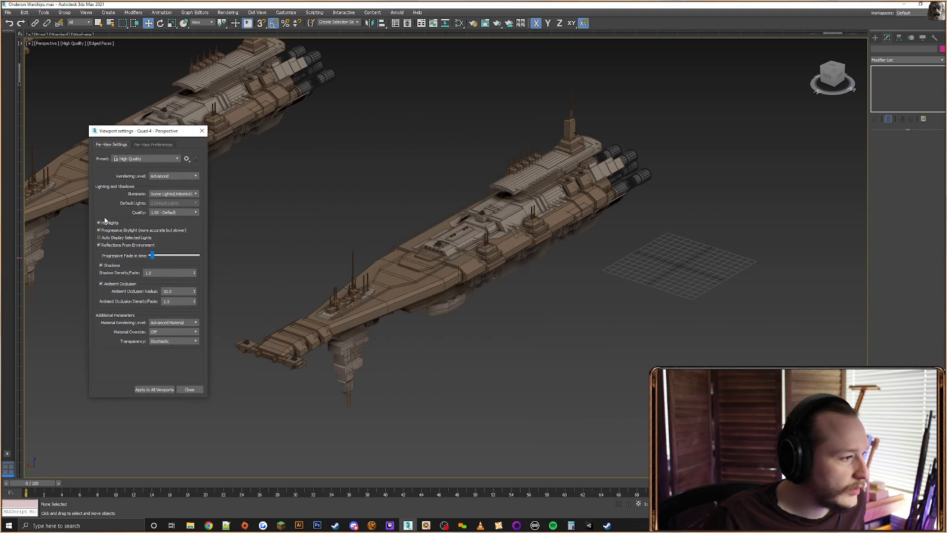
{"action": "left_click_drag", "start_coordinate": [152, 255], "coordinate": [156, 255]}
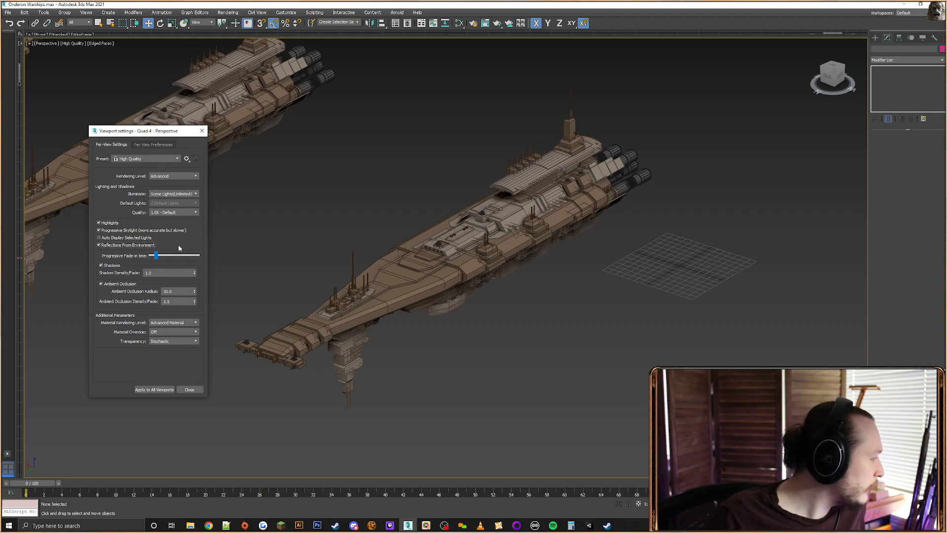
{"action": "left_click_drag", "start_coordinate": [158, 256], "coordinate": [162, 256]}
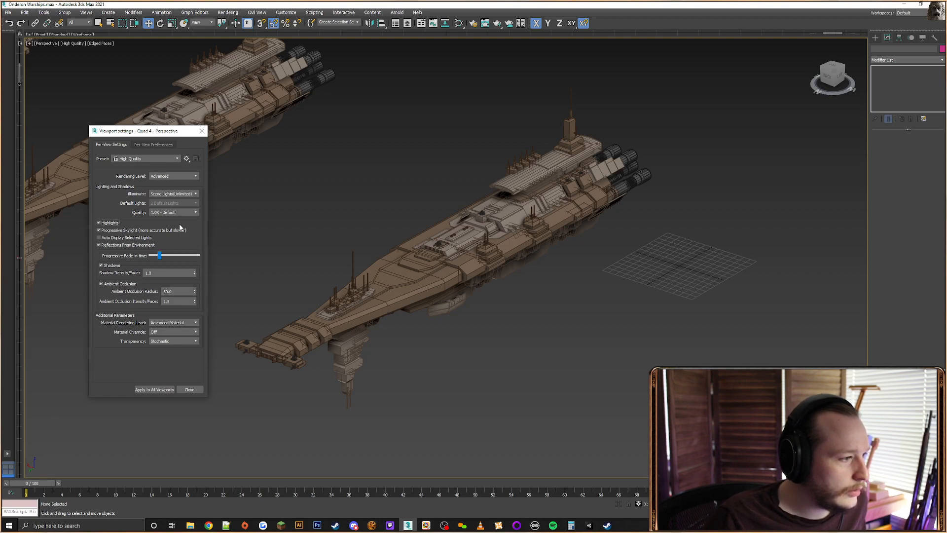
{"action": "left_click", "coordinate": [171, 393]}
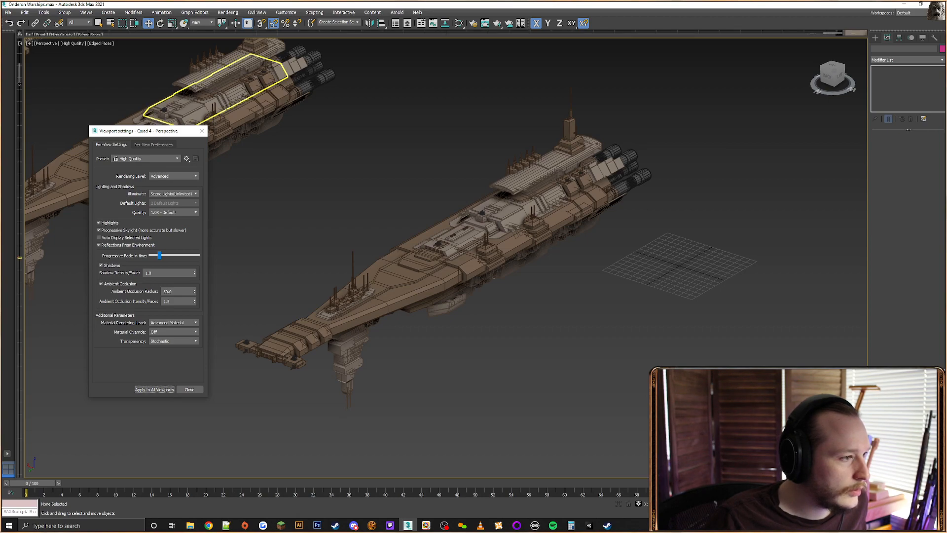
{"action": "left_click", "coordinate": [202, 131]}
Examine every page of the global Viewport Configuration, from display performance to SteeringWheels, and leave it without applying changes
{"action": "left_click", "coordinate": [48, 44]}
{"action": "left_click", "coordinate": [48, 43]}
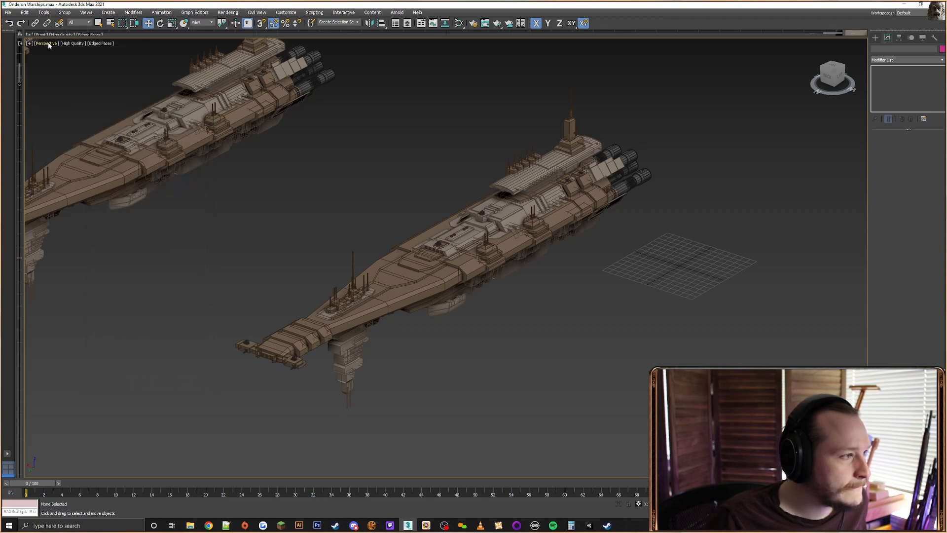
{"action": "left_click", "coordinate": [48, 43]}
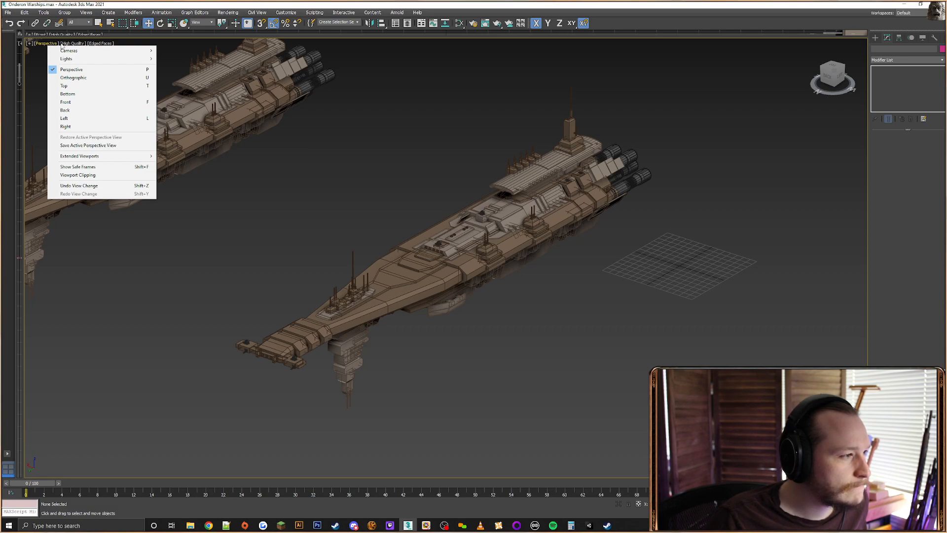
{"action": "left_click", "coordinate": [65, 44]}
{"action": "left_click", "coordinate": [118, 115]}
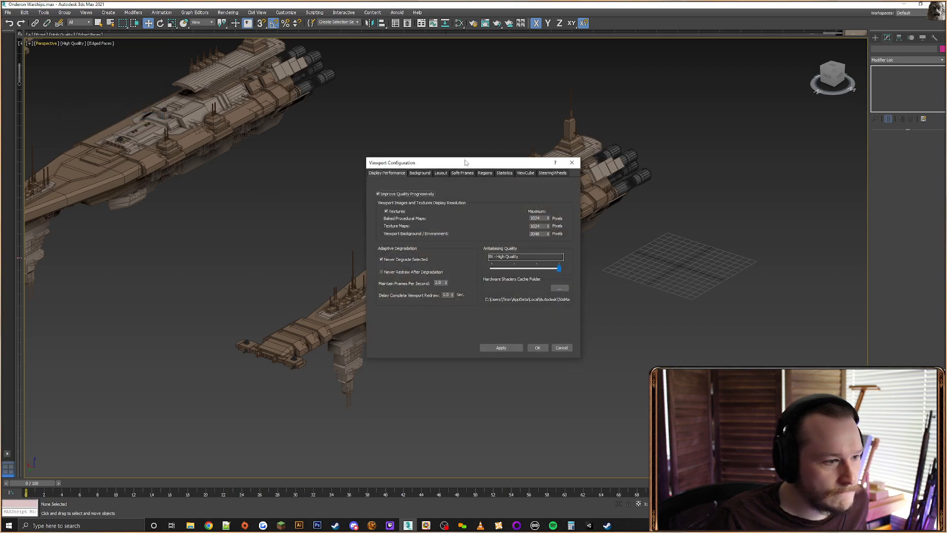
{"action": "left_click_drag", "start_coordinate": [469, 163], "coordinate": [258, 172]}
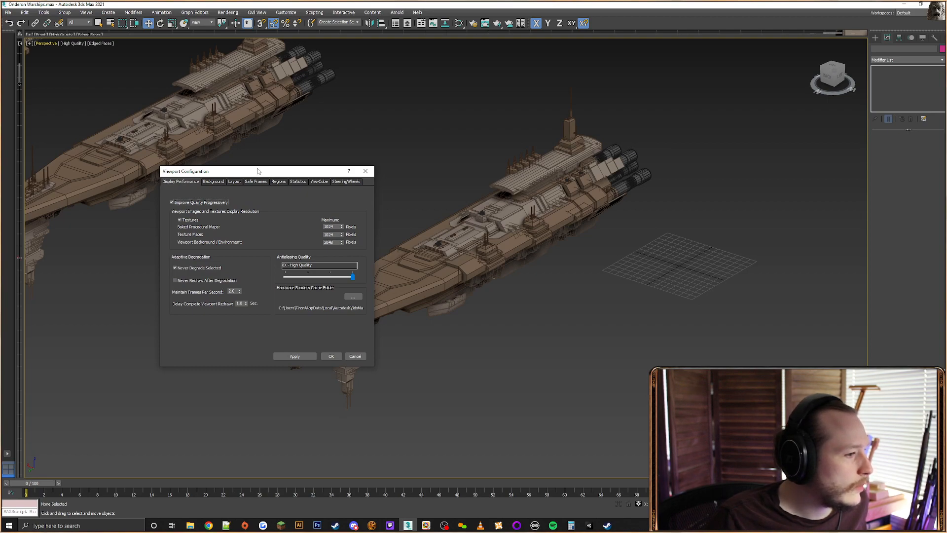
{"action": "left_click", "coordinate": [214, 181]}
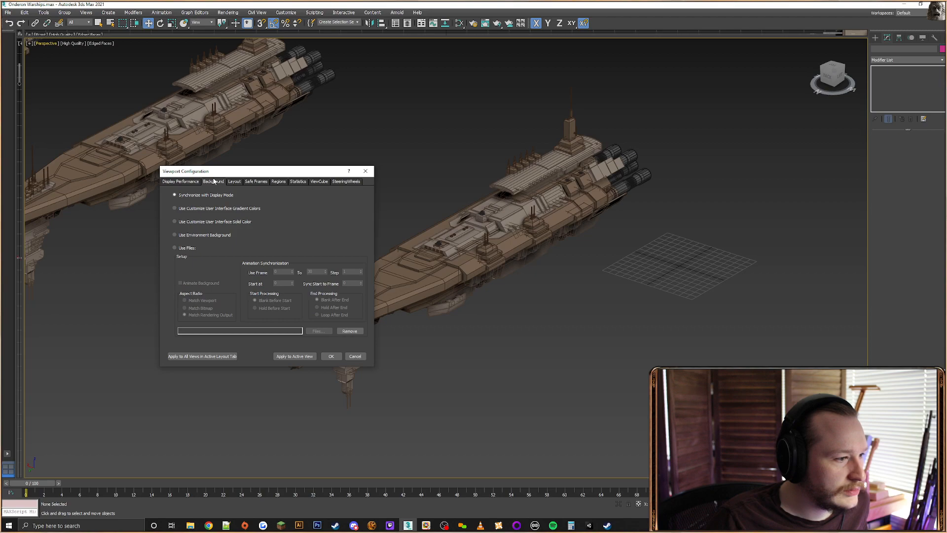
{"action": "left_click", "coordinate": [234, 181]}
{"action": "left_click", "coordinate": [253, 181]}
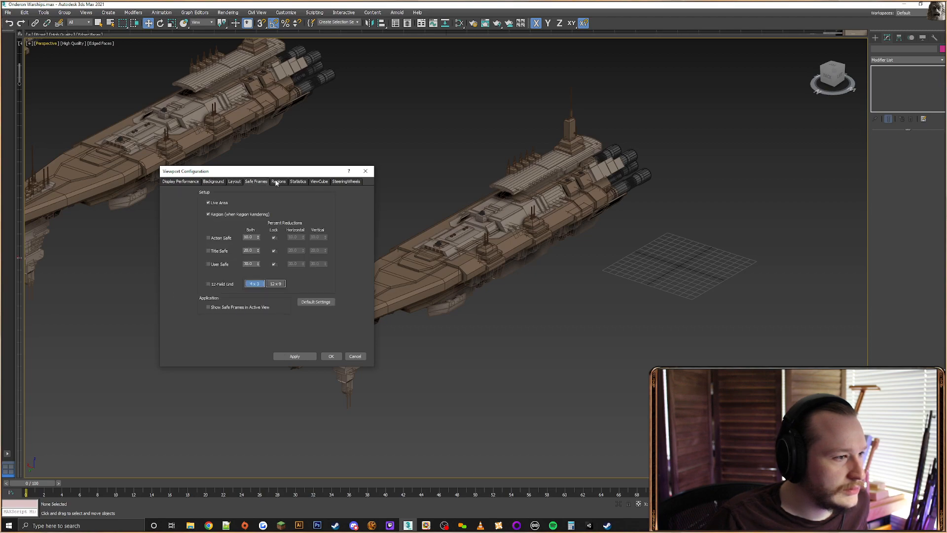
{"action": "left_click", "coordinate": [277, 181]}
{"action": "left_click", "coordinate": [298, 182]}
{"action": "left_click", "coordinate": [320, 182]}
{"action": "left_click", "coordinate": [345, 181]}
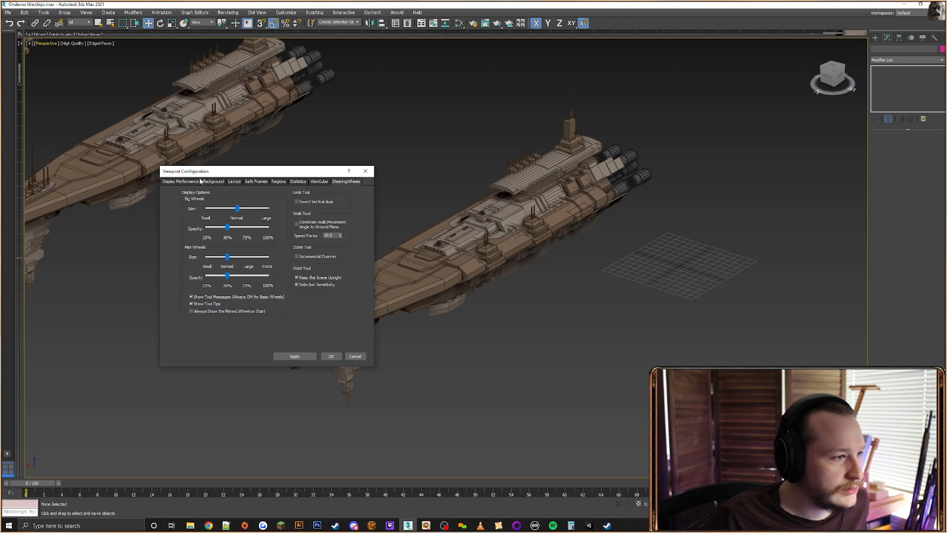
{"action": "left_click", "coordinate": [176, 181]}
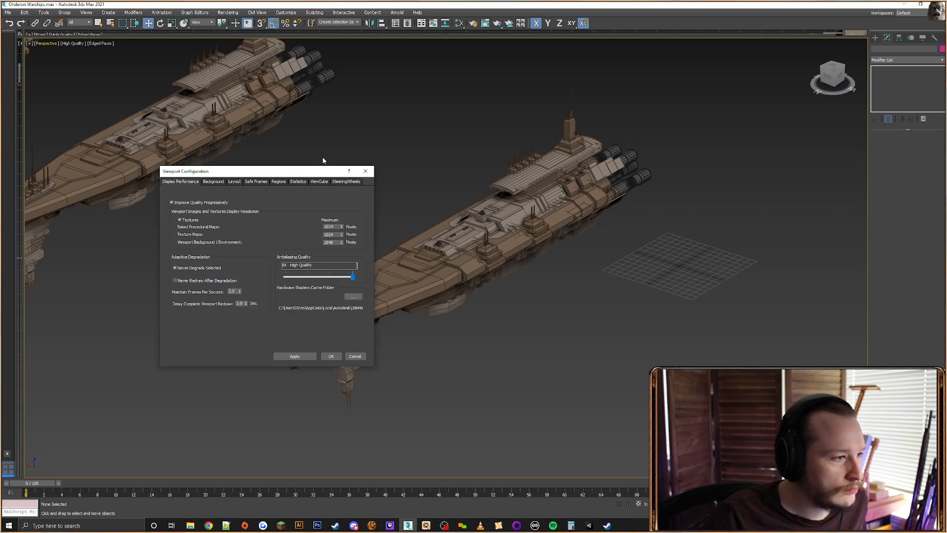
{"action": "left_click", "coordinate": [354, 356]}
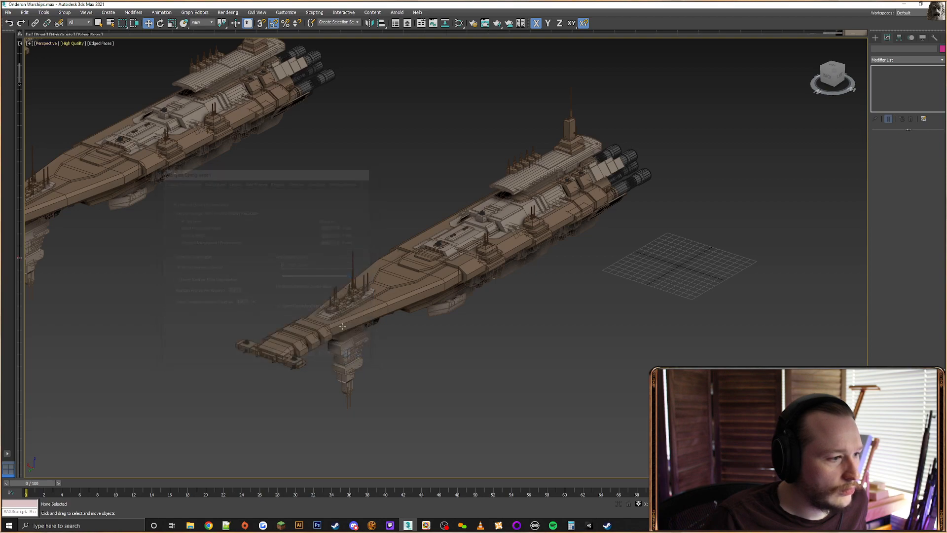
Reduce the perspective field of view to 5.066 in the per-view preferences and close the settings
{"action": "left_click", "coordinate": [99, 43]}
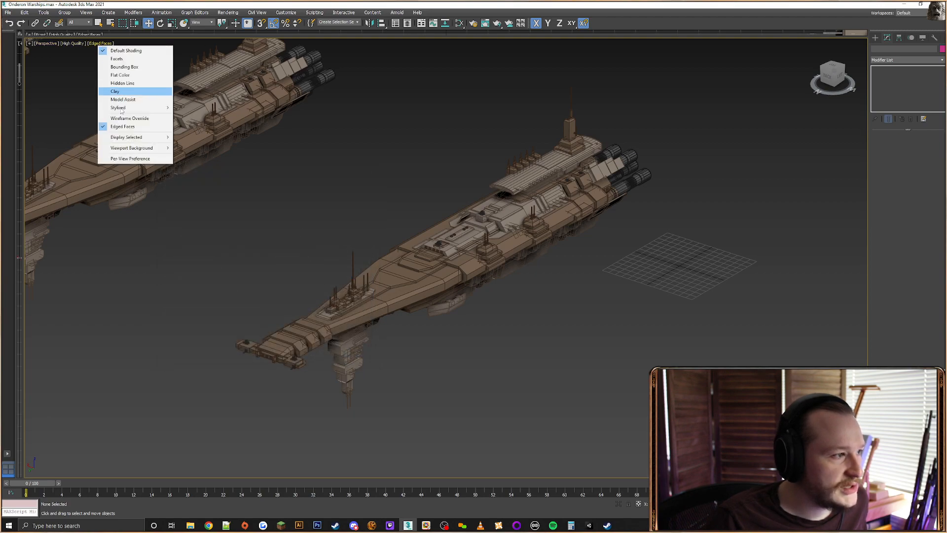
{"action": "left_click", "coordinate": [130, 158]}
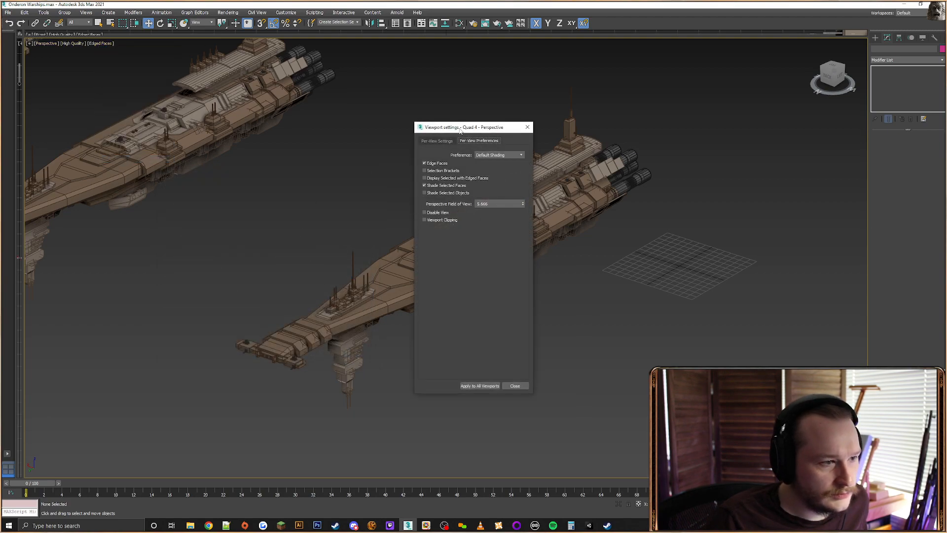
{"action": "left_click_drag", "start_coordinate": [464, 129], "coordinate": [226, 136]}
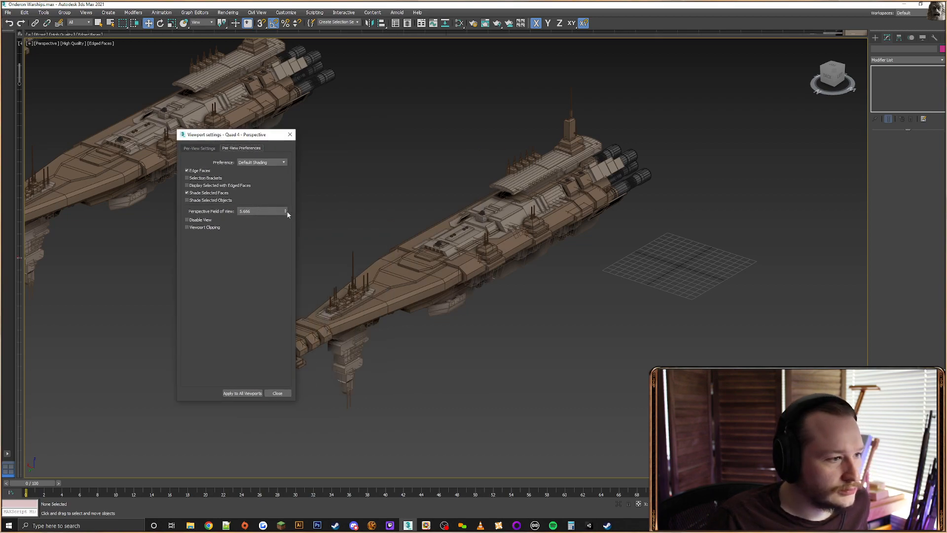
{"action": "mouse_move", "coordinate": [285, 211]}
{"action": "left_mouse_down"}
{"action": "mouse_move", "coordinate": [284, 232]}
{"action": "mouse_move", "coordinate": [280, 195]}
{"action": "mouse_move", "coordinate": [283, 235]}
{"action": "mouse_move", "coordinate": [286, 171]}
{"action": "mouse_move", "coordinate": [285, 199]}
{"action": "left_mouse_up"}
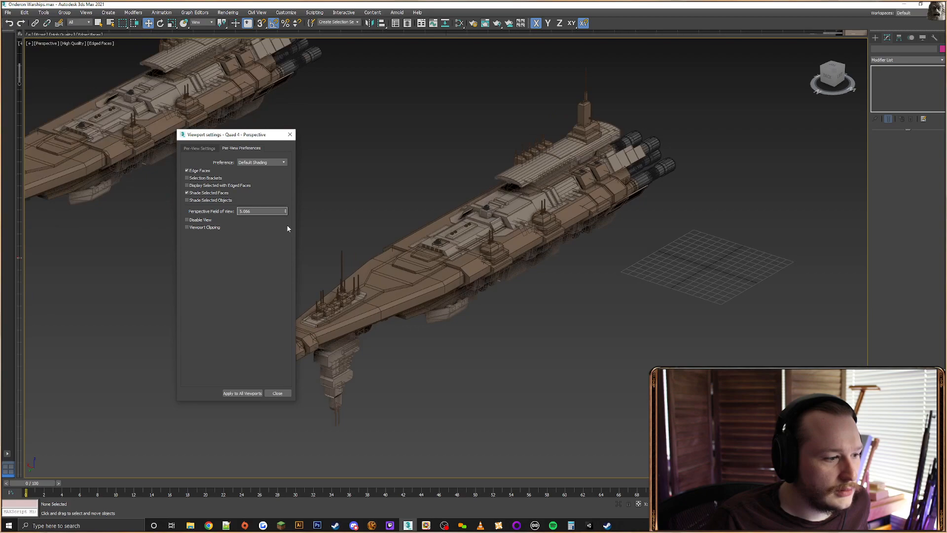
{"action": "left_click", "coordinate": [274, 393]}
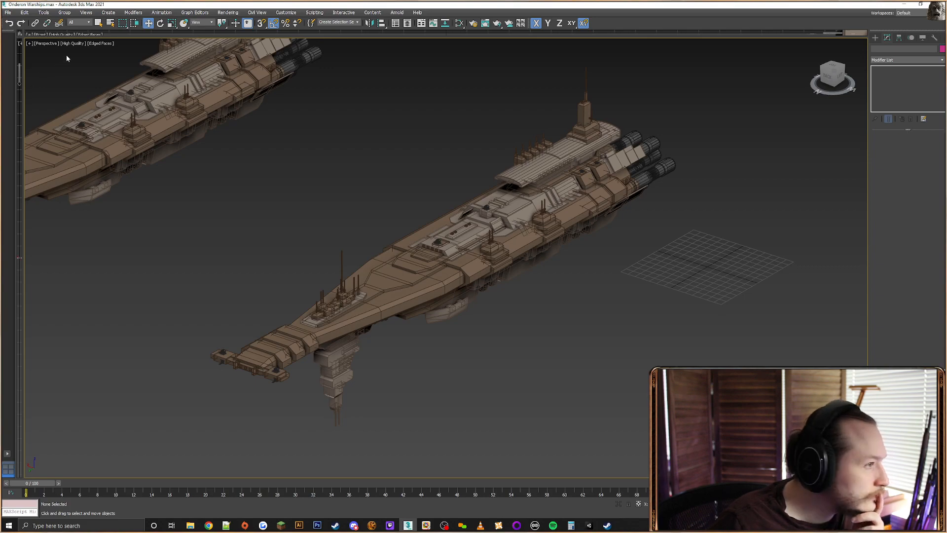
Set the perspective viewport's material display to Realistic Materials with Maps
{"action": "left_click", "coordinate": [77, 44]}
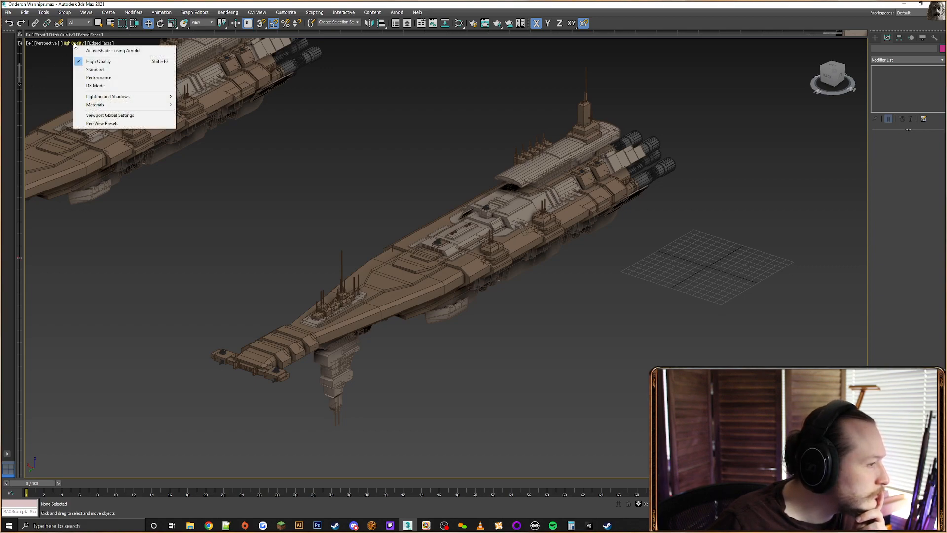
{"action": "mouse_move", "coordinate": [130, 109]}
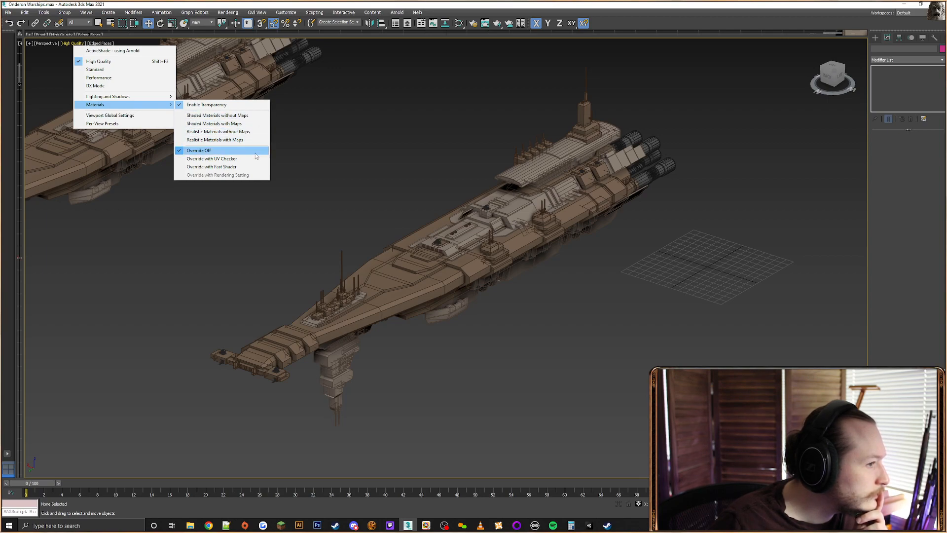
{"action": "left_click", "coordinate": [241, 139]}
Reopen the per-view settings beside the warship and switch Highlights off and on again to compare the shading
{"action": "left_click", "coordinate": [74, 44]}
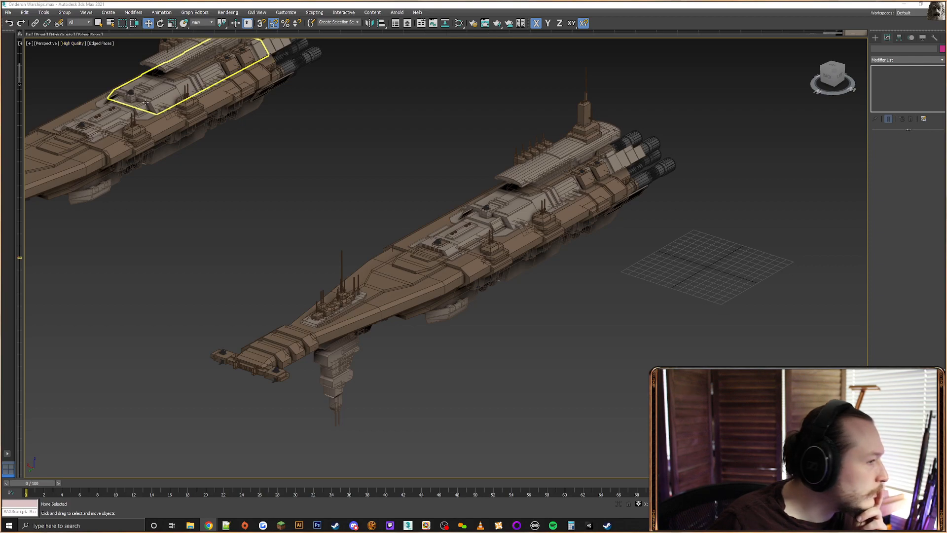
{"action": "left_click", "coordinate": [94, 45]}
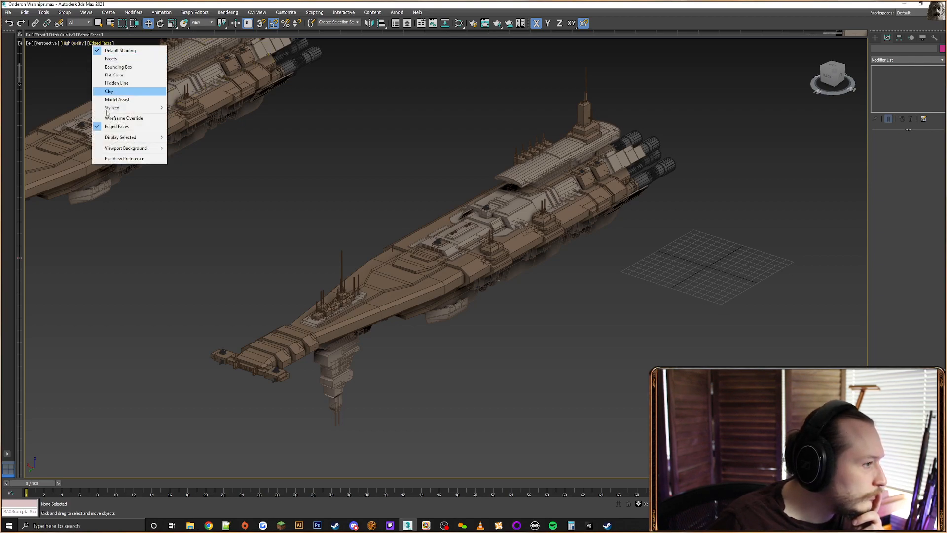
{"action": "left_click", "coordinate": [118, 159]}
{"action": "left_click", "coordinate": [437, 141]}
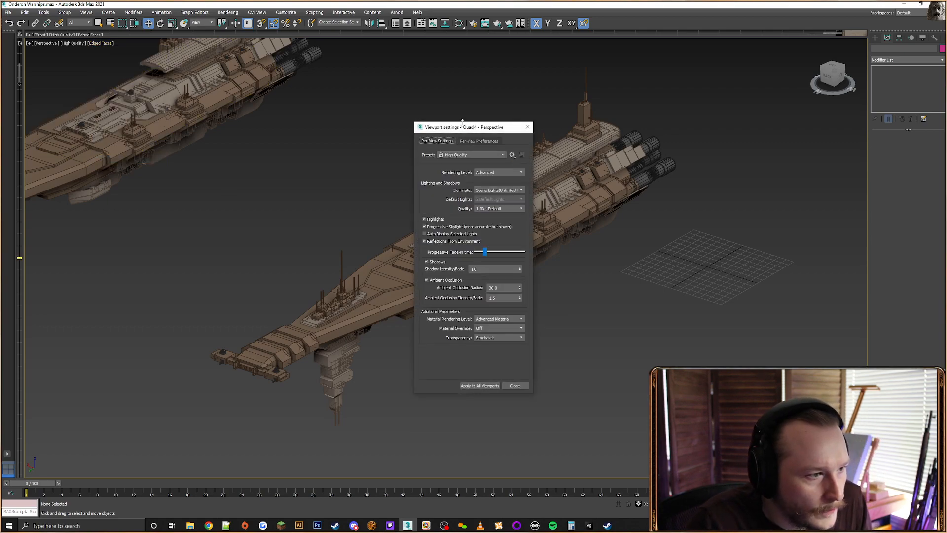
{"action": "left_click_drag", "start_coordinate": [460, 129], "coordinate": [730, 194]}
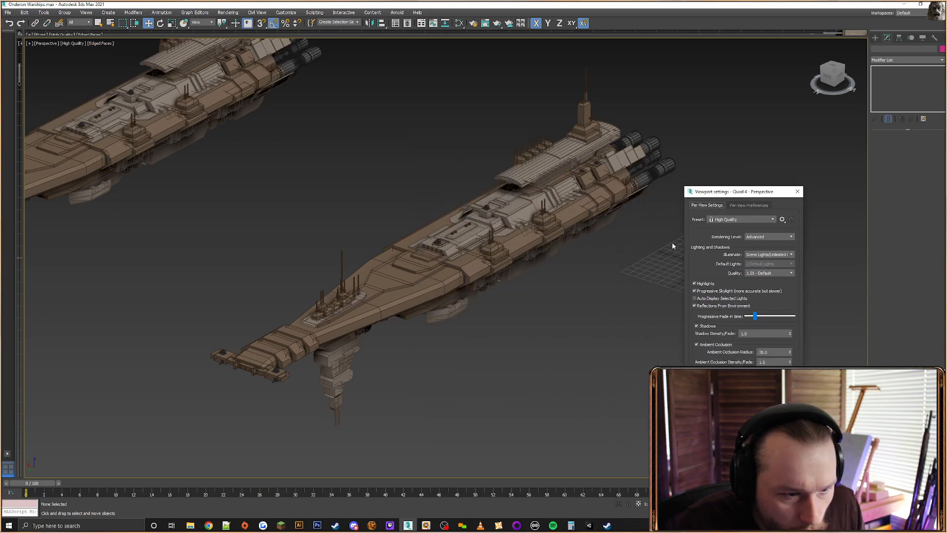
{"action": "left_click", "coordinate": [695, 283]}
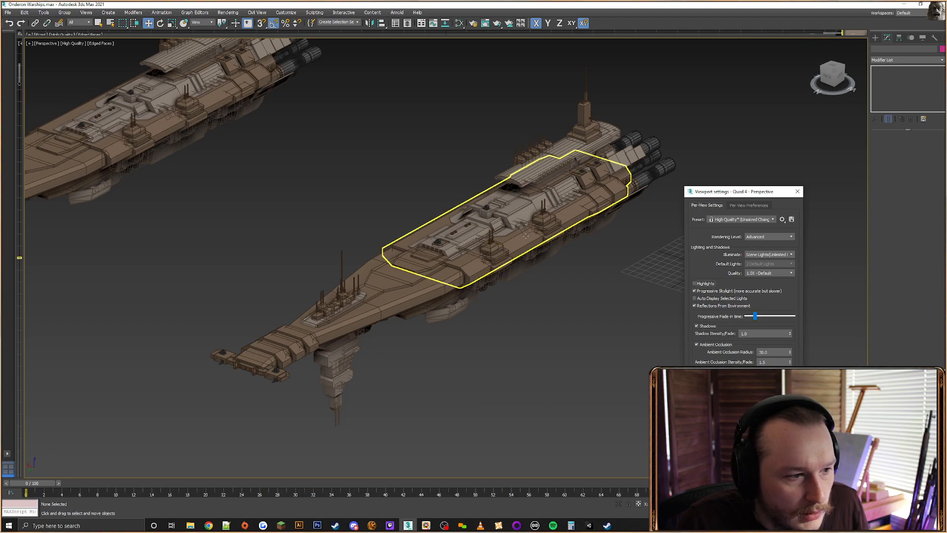
{"action": "left_click", "coordinate": [695, 283]}
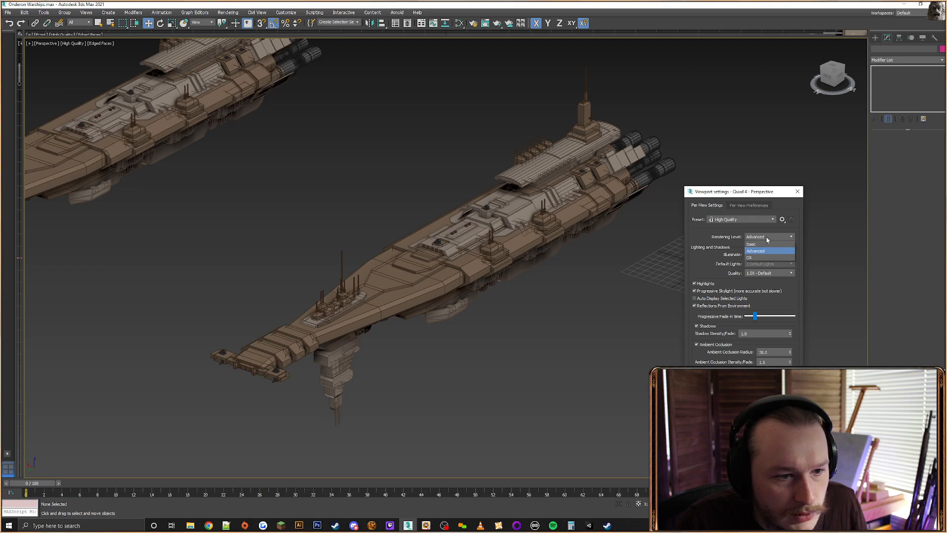
Compare the Basic and DX rendering levels with Advanced, return to Advanced, and toggle Shadows off and on
{"action": "left_click", "coordinate": [758, 244]}
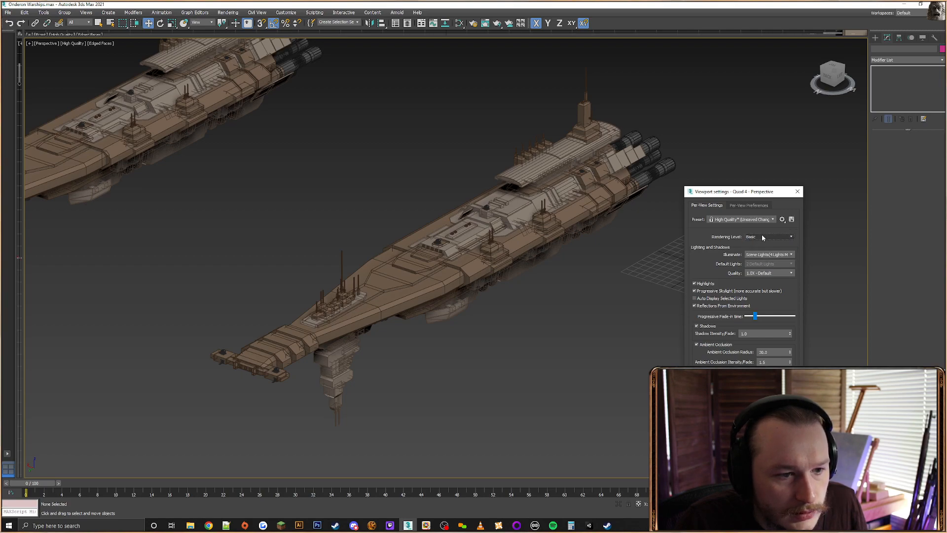
{"action": "left_click", "coordinate": [761, 235]}
{"action": "left_click", "coordinate": [763, 251]}
{"action": "left_click", "coordinate": [760, 237]}
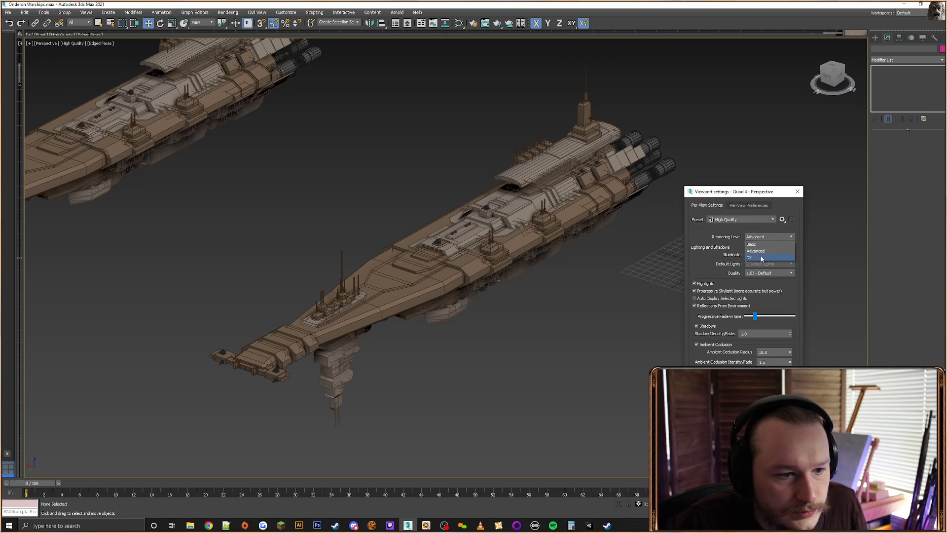
{"action": "left_click", "coordinate": [761, 259]}
{"action": "left_click", "coordinate": [760, 238]}
{"action": "left_click", "coordinate": [761, 251]}
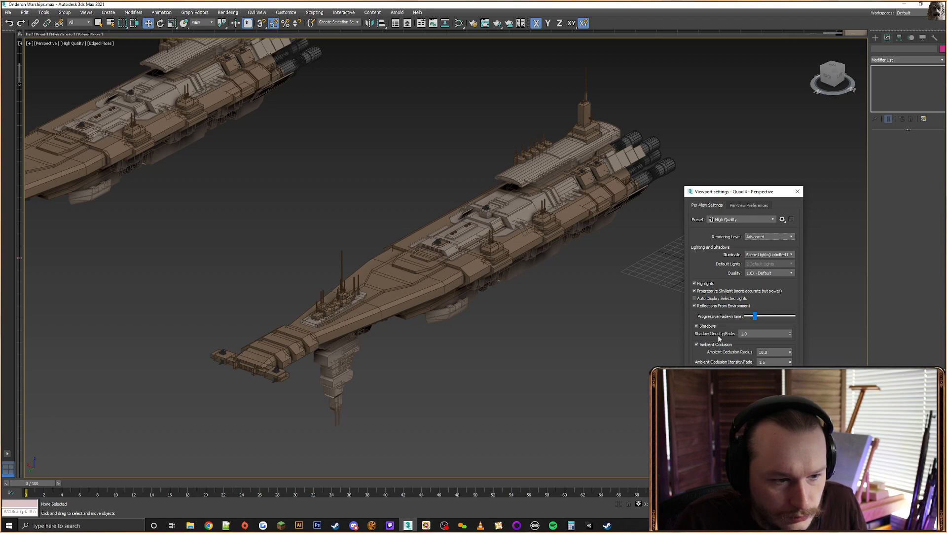
{"action": "left_click", "coordinate": [697, 326]}
{"action": "left_click", "coordinate": [697, 326]}
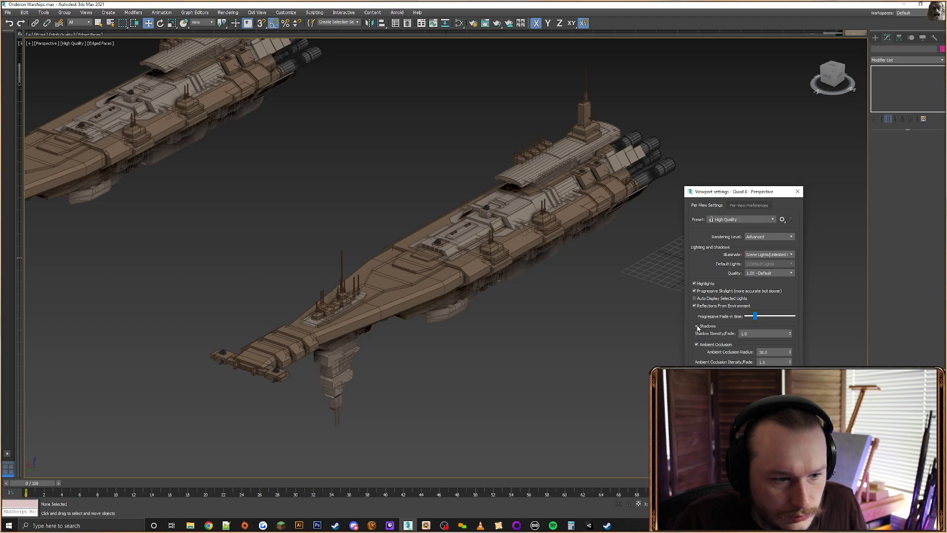
Compare the warship's shading with environment reflections, ambient occlusion and edged faces each switched off and on again
{"action": "left_click", "coordinate": [695, 306]}
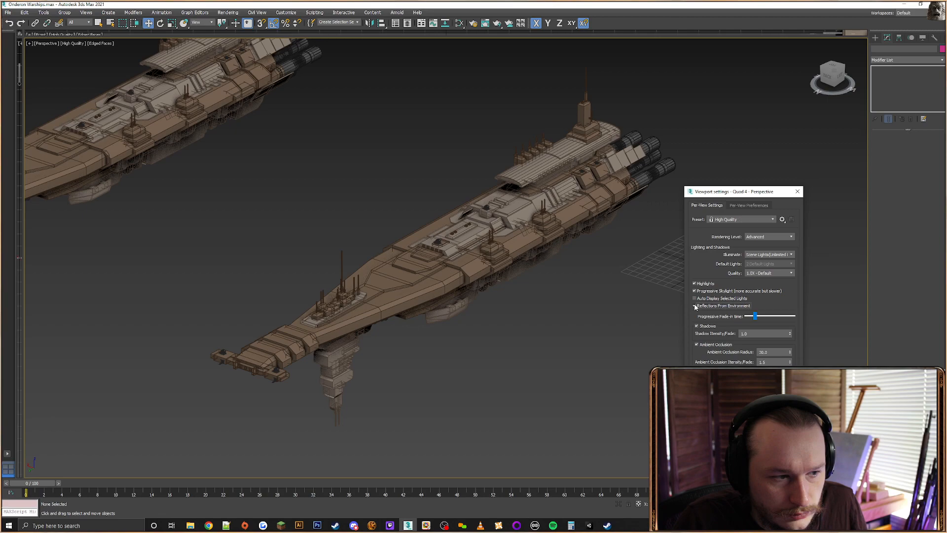
{"action": "left_click", "coordinate": [697, 344]}
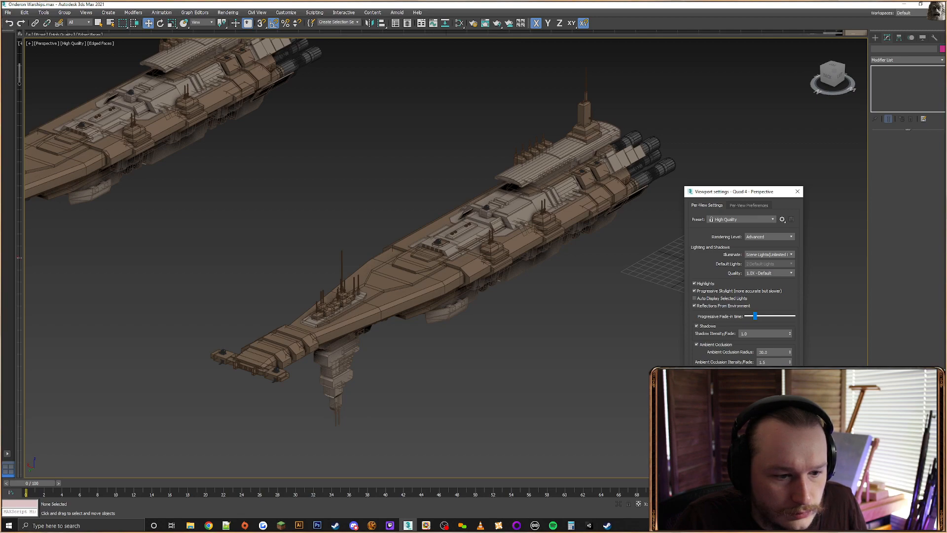
{"action": "left_click", "coordinate": [735, 206]}
{"action": "left_click", "coordinate": [701, 229]}
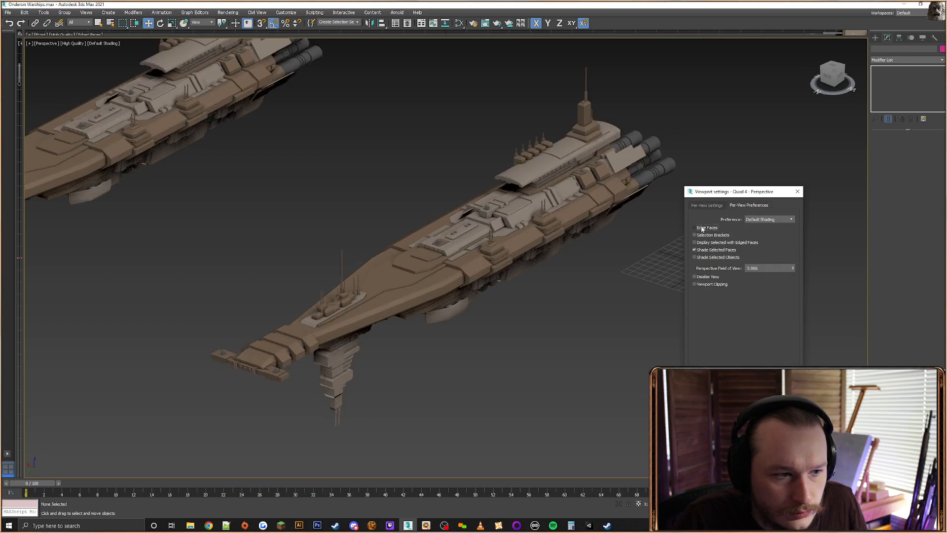
{"action": "left_click", "coordinate": [701, 228]}
{"action": "left_click", "coordinate": [702, 229]}
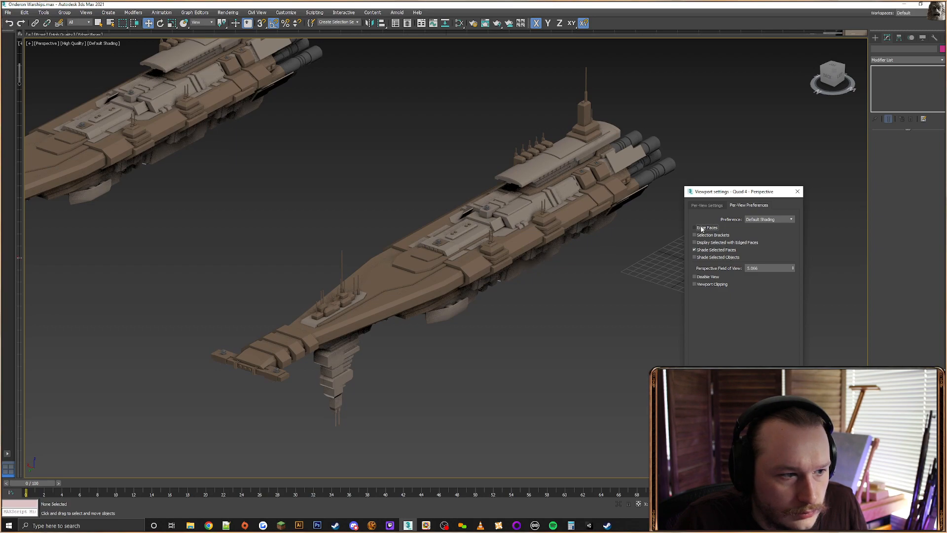
{"action": "left_click", "coordinate": [701, 229]}
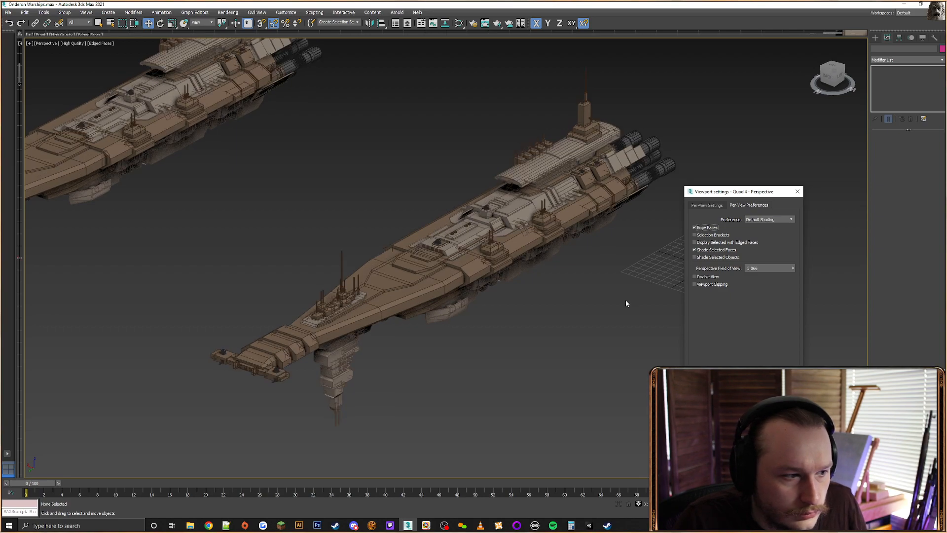
{"action": "key", "text": "F4"}
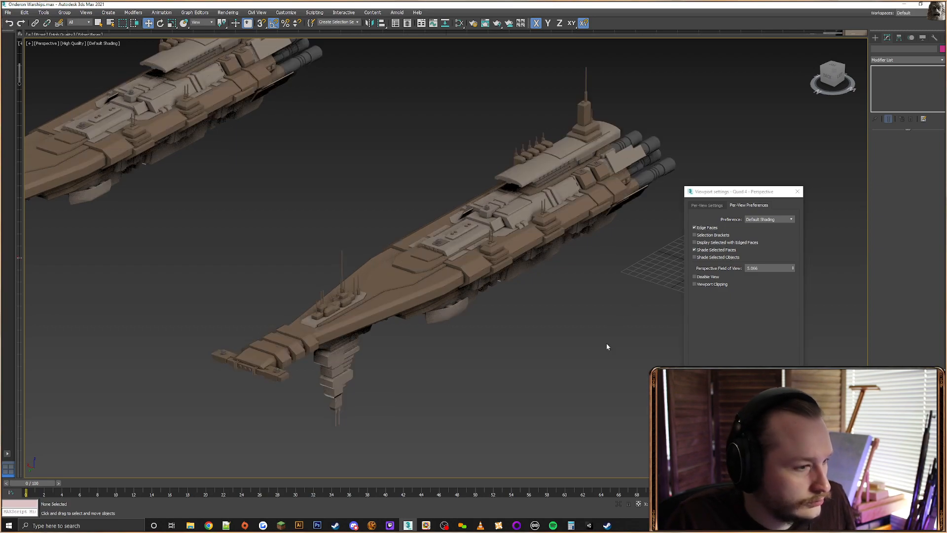
{"action": "key", "text": "F4"}
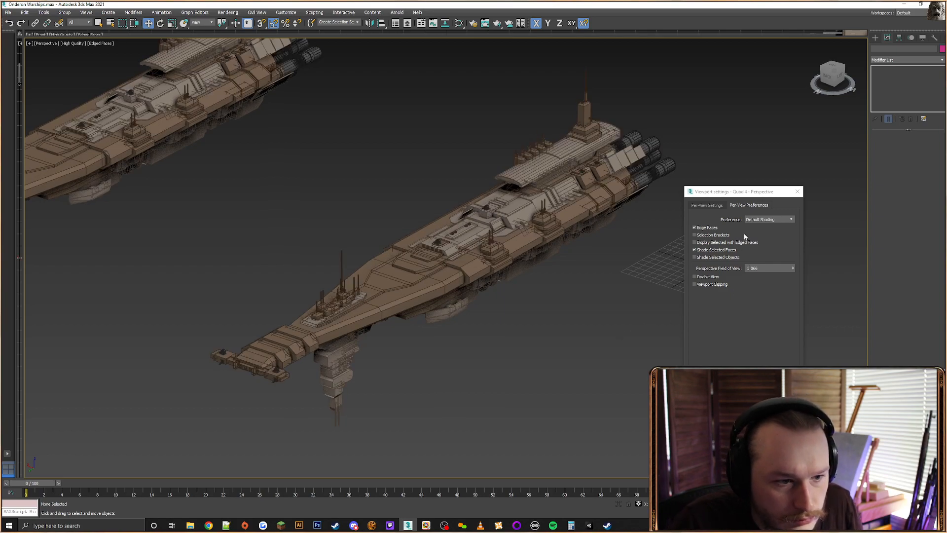
Enable Selection Brackets in the per-view preferences, selecting and deselecting the warship's lower hull part to check the effect
{"action": "left_click", "coordinate": [725, 235]}
{"action": "left_click", "coordinate": [565, 234]}
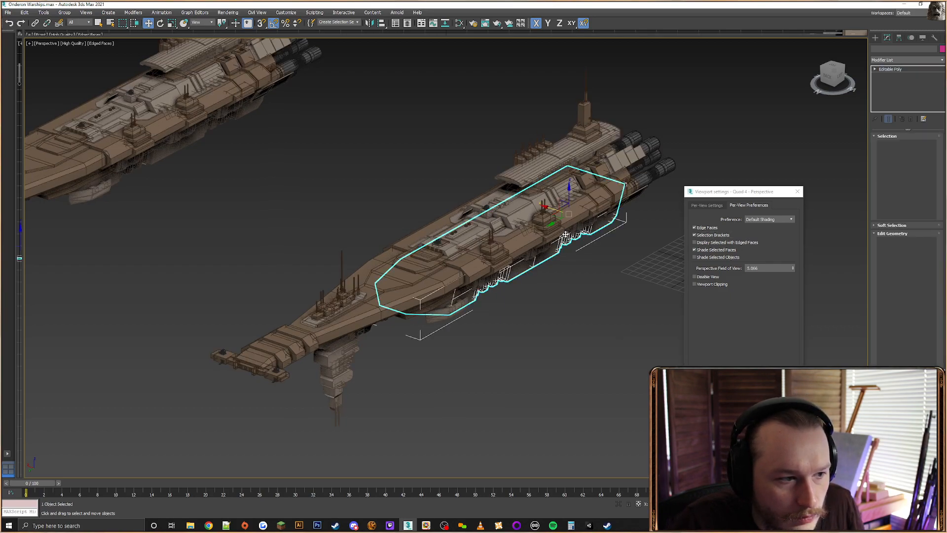
{"action": "left_click", "coordinate": [695, 236]}
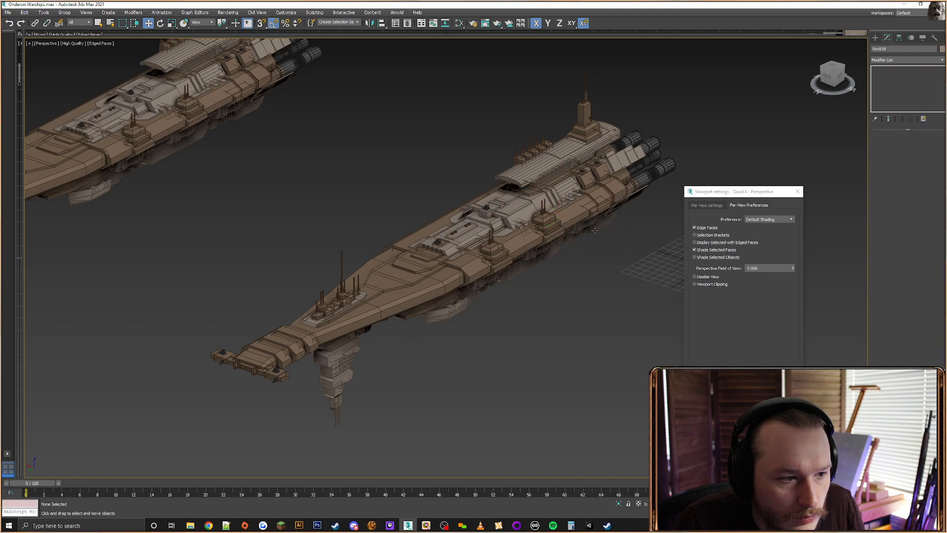
{"action": "left_click", "coordinate": [694, 236]}
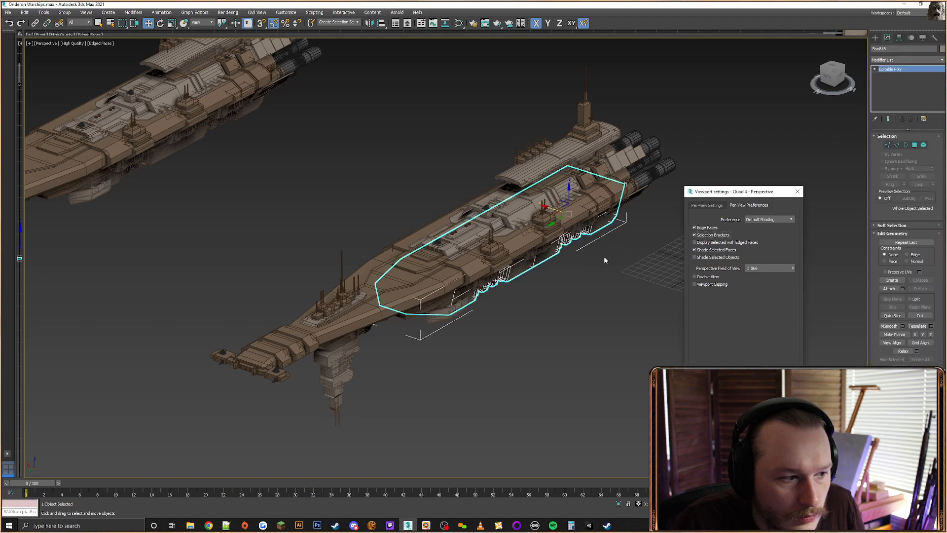
{"action": "left_click", "coordinate": [604, 256]}
Try Display Selected with Edged Faces on the lower hull part, and switch the option off again
{"action": "left_click", "coordinate": [713, 242]}
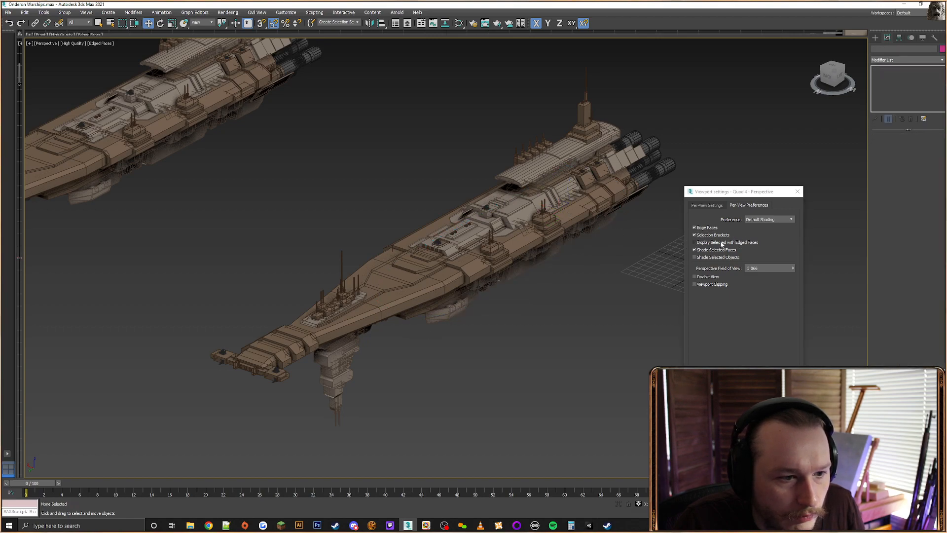
{"action": "left_click", "coordinate": [575, 237]}
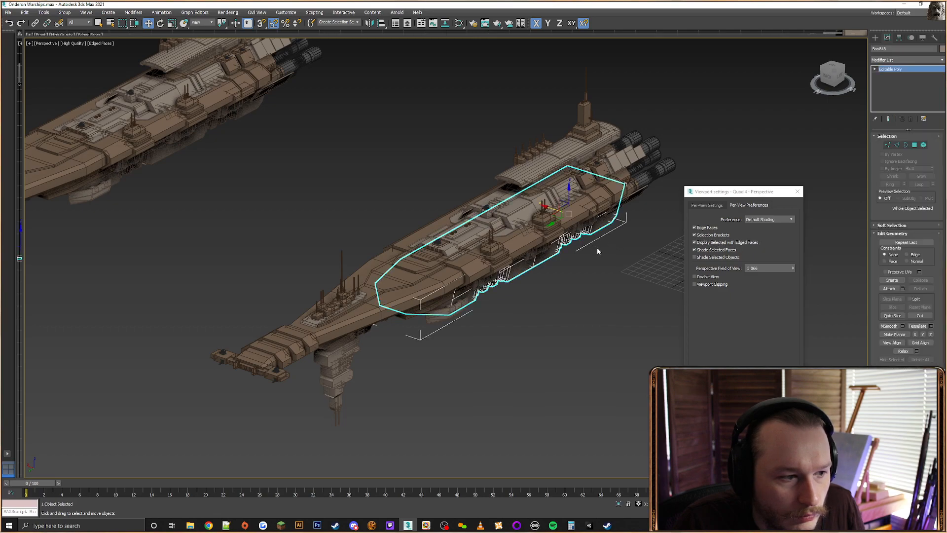
{"action": "left_click", "coordinate": [597, 247]}
{"action": "left_click", "coordinate": [706, 242]}
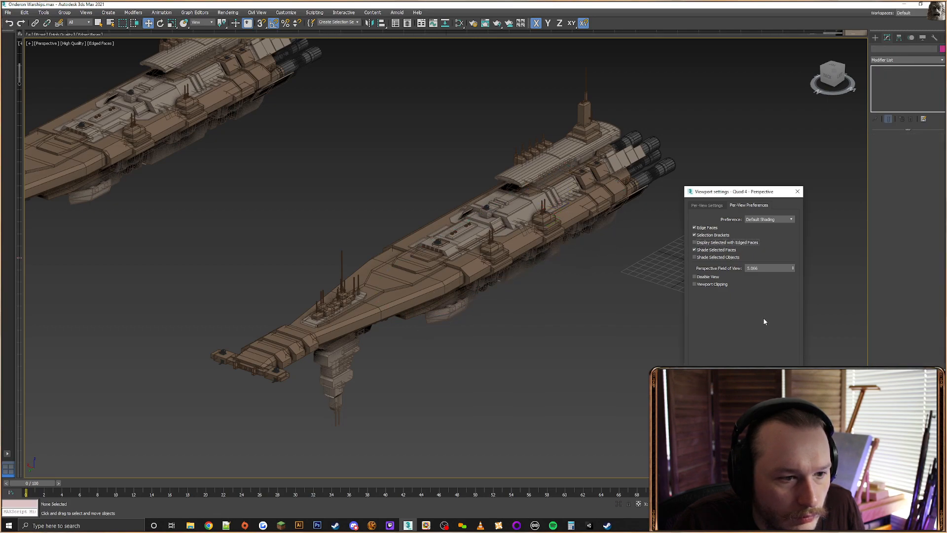
Toggle Viewport Clipping on and off in the per-view preferences, and close the viewport settings
{"action": "left_click", "coordinate": [769, 219]}
{"action": "left_click", "coordinate": [768, 222]}
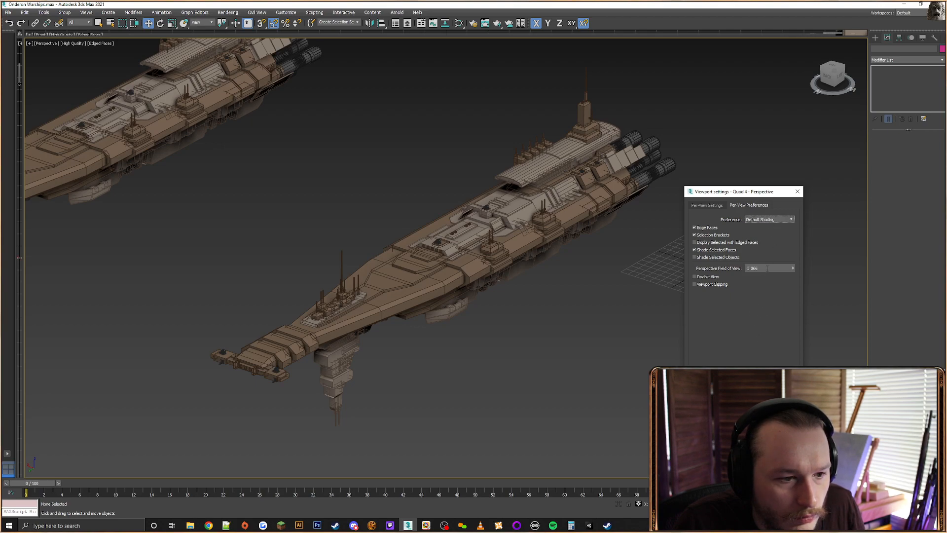
{"action": "left_click", "coordinate": [702, 285]}
{"action": "left_click", "coordinate": [702, 286]}
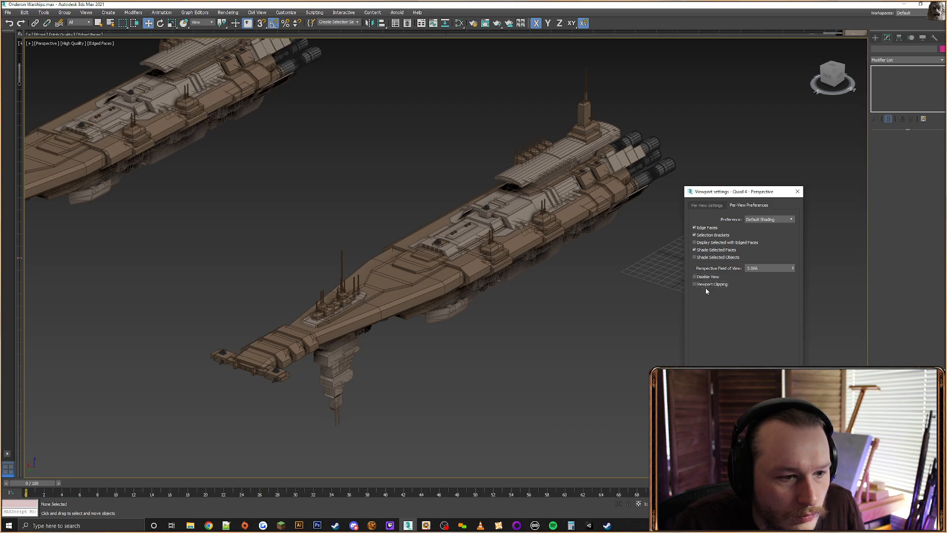
{"action": "left_click", "coordinate": [701, 286]}
{"action": "left_click", "coordinate": [702, 286]}
{"action": "left_click", "coordinate": [701, 285]}
{"action": "left_click", "coordinate": [701, 286]}
{"action": "left_click", "coordinate": [755, 420]}
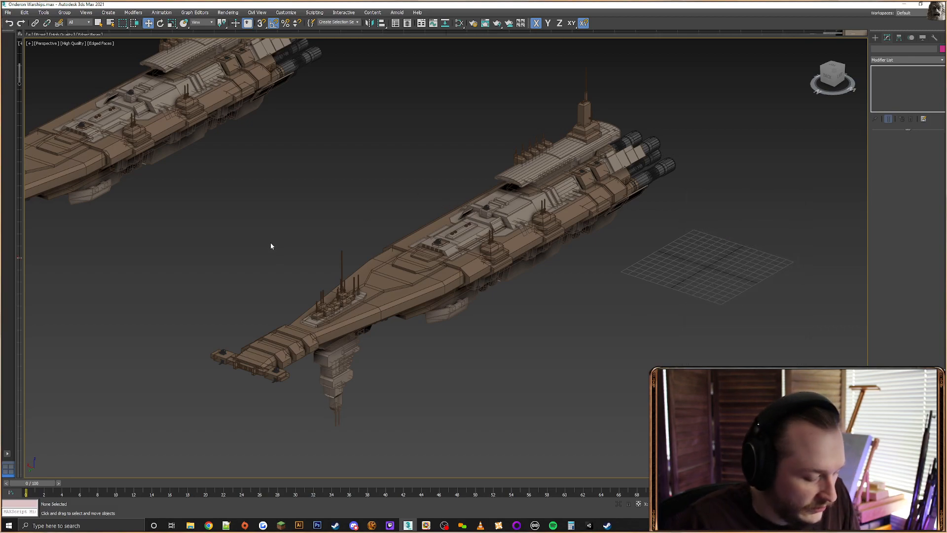
{"action": "scroll", "coordinate": [270, 243], "scroll_direction": "down", "scroll_amount": 1}
{"action": "scroll", "coordinate": [271, 243], "scroll_direction": "up", "scroll_amount": 1}
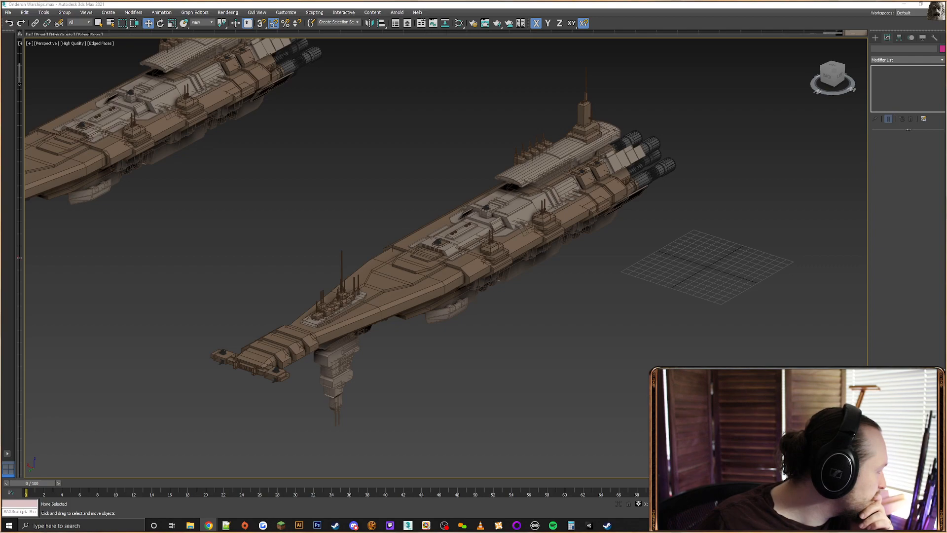
{"action": "left_click", "coordinate": [408, 314]}
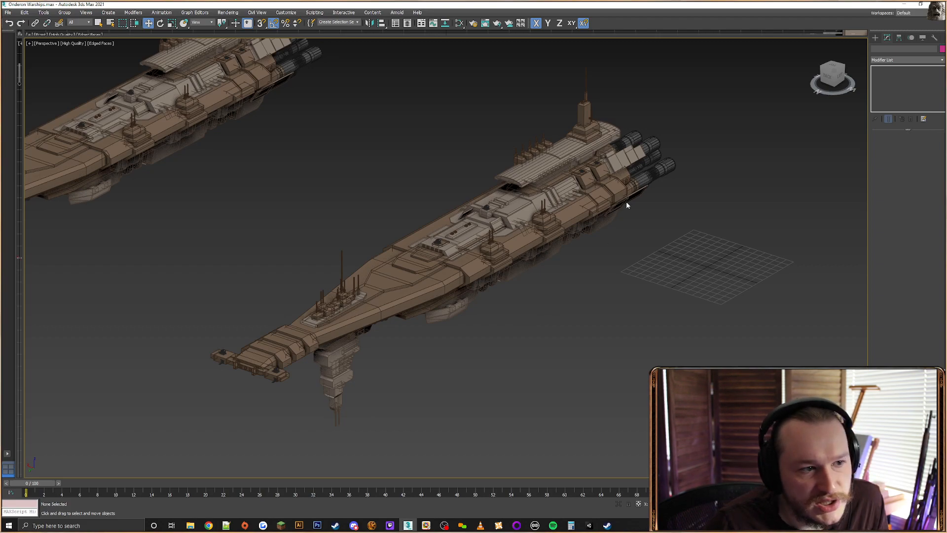
{"action": "left_click_drag", "start_coordinate": [690, 95], "coordinate": [678, 306]}
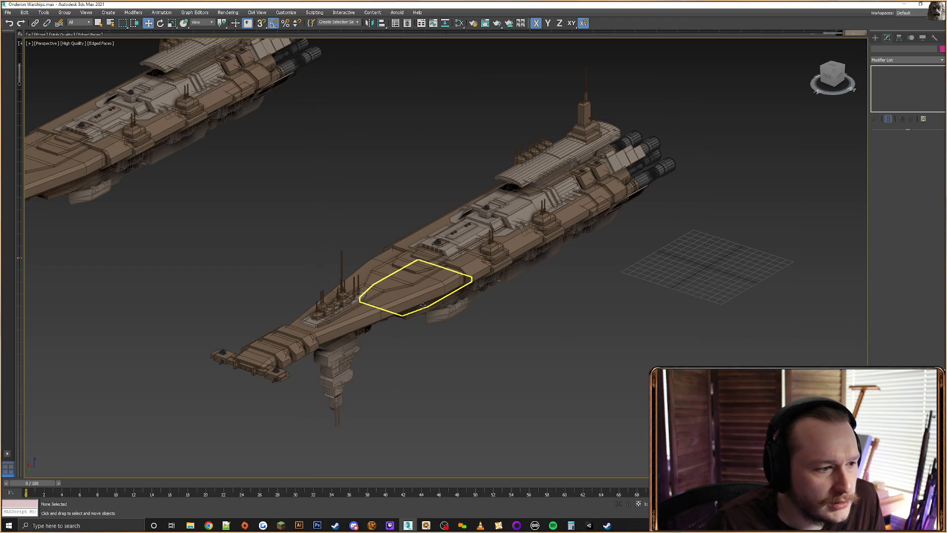
Check the object color of the raised deck panel near the warship's bow without changing it
{"action": "left_click", "coordinate": [408, 286]}
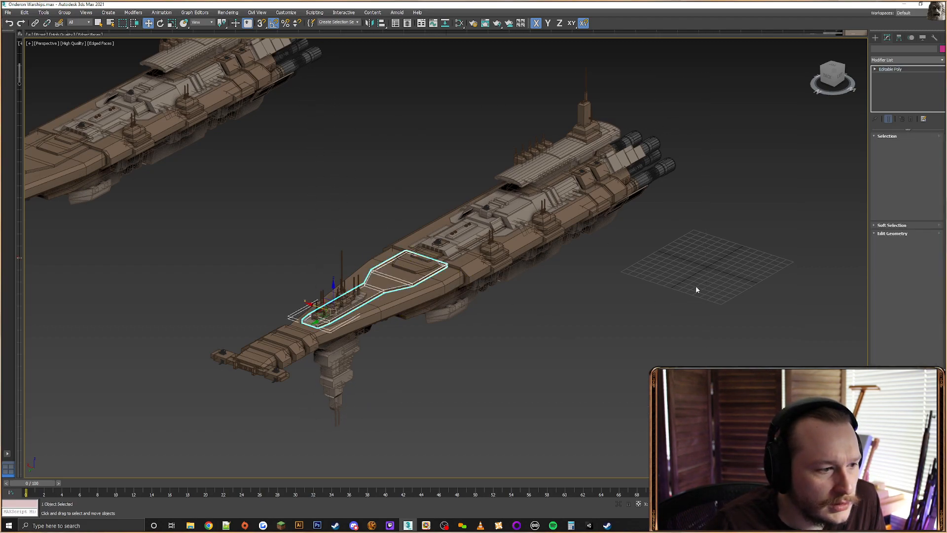
{"action": "left_click", "coordinate": [942, 48]}
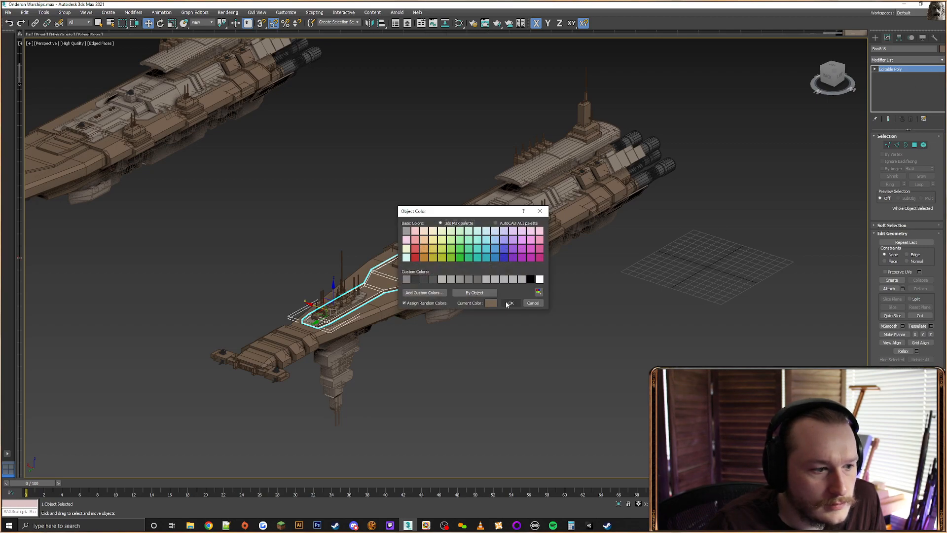
{"action": "left_click", "coordinate": [508, 302]}
{"action": "left_click", "coordinate": [582, 344]}
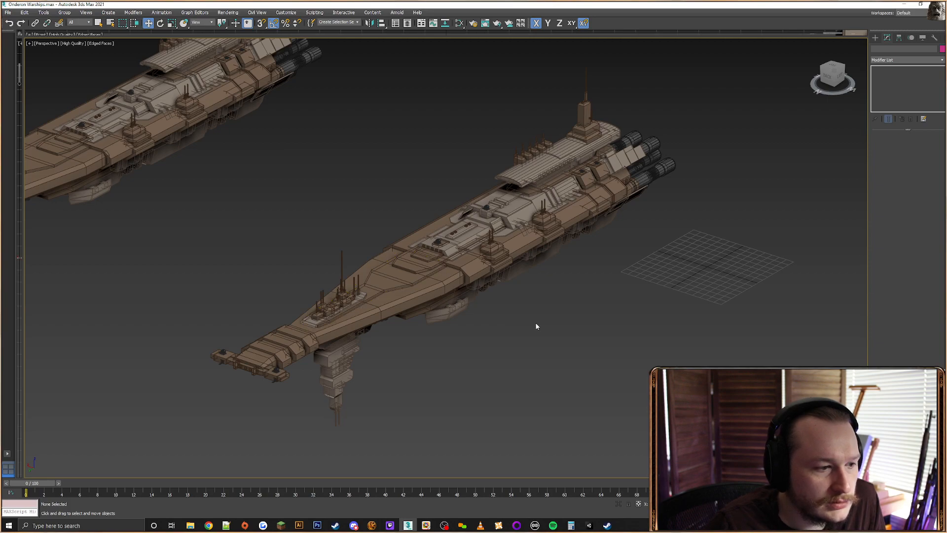
Select all parts of the complete warship in view and assign them a gray custom object color
{"action": "left_click_drag", "start_coordinate": [704, 80], "coordinate": [401, 397]}
{"action": "left_click_drag", "start_coordinate": [511, 464], "coordinate": [183, 252]}
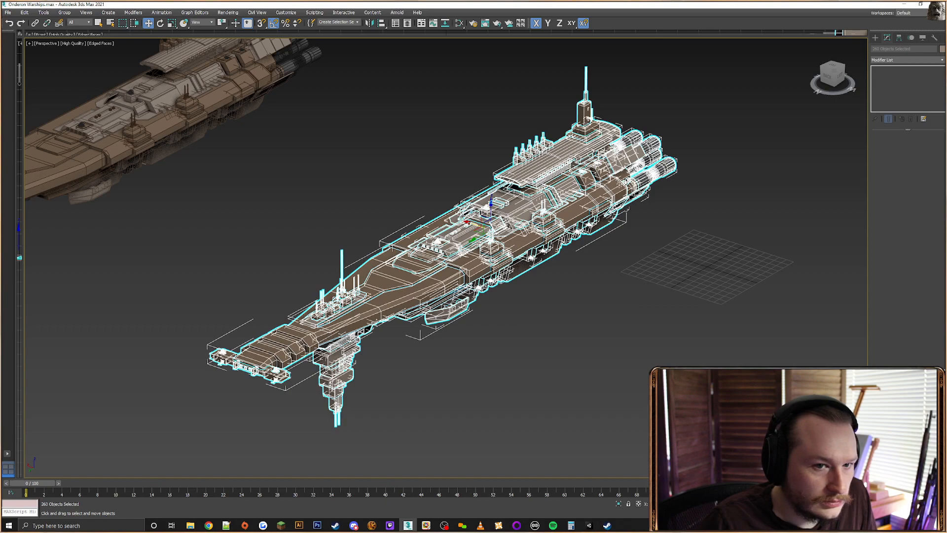
{"action": "left_click", "coordinate": [942, 49]}
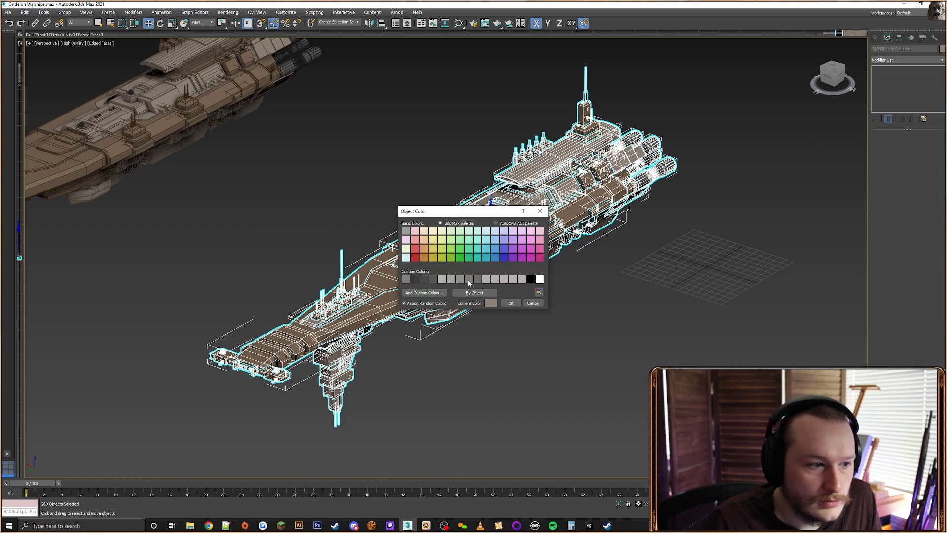
{"action": "left_click", "coordinate": [468, 279]}
{"action": "left_click", "coordinate": [510, 303]}
{"action": "left_click", "coordinate": [573, 332]}
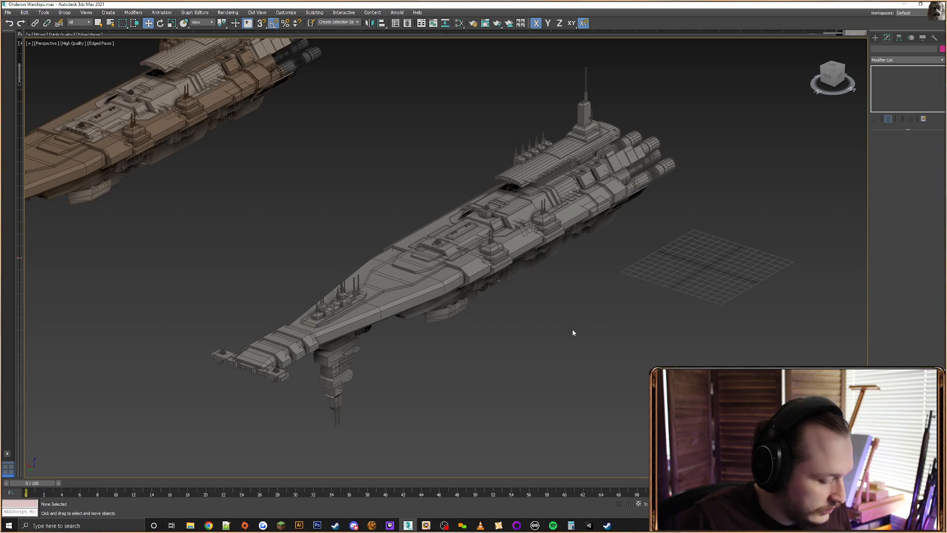
Undo the last selection changes, and compare the gray warship with edged faces off and on
{"action": "scroll", "coordinate": [573, 330], "scroll_direction": "down", "scroll_amount": 4}
{"action": "scroll", "coordinate": [572, 330], "scroll_direction": "up", "scroll_amount": 4}
{"action": "scroll", "coordinate": [572, 331], "scroll_direction": "down", "scroll_amount": 1}
{"action": "scroll", "coordinate": [572, 330], "scroll_direction": "up", "scroll_amount": 1}
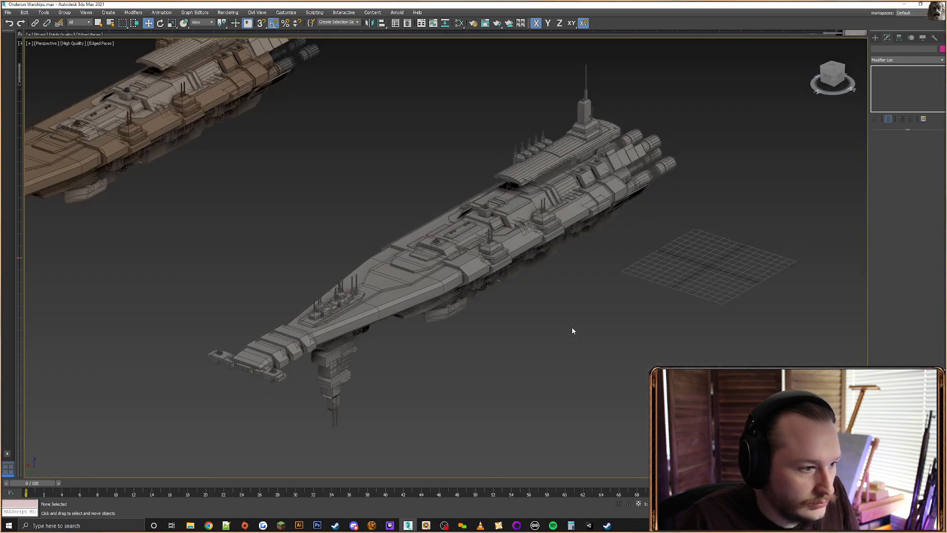
{"action": "key", "text": "ctrl+z"}
{"action": "key", "text": "ctrl+z"}
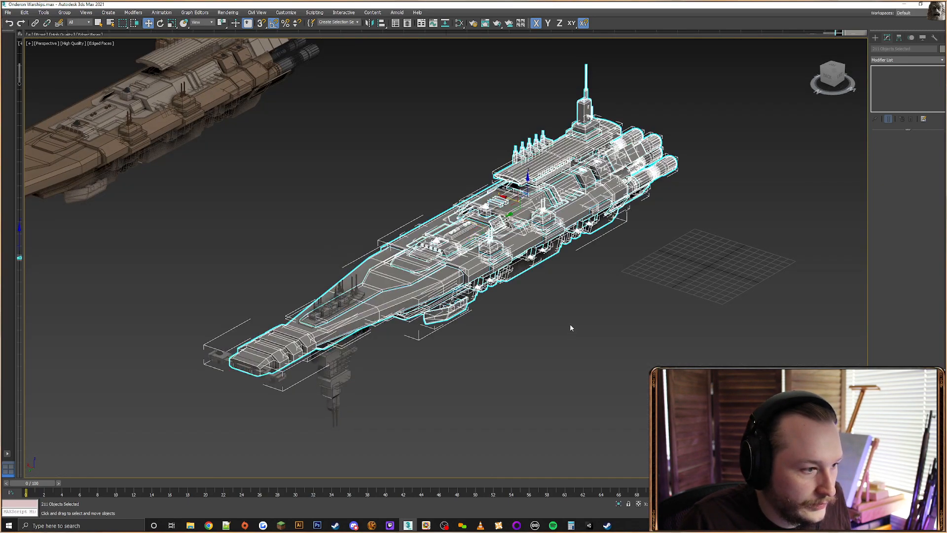
{"action": "key", "text": "ctrl+z"}
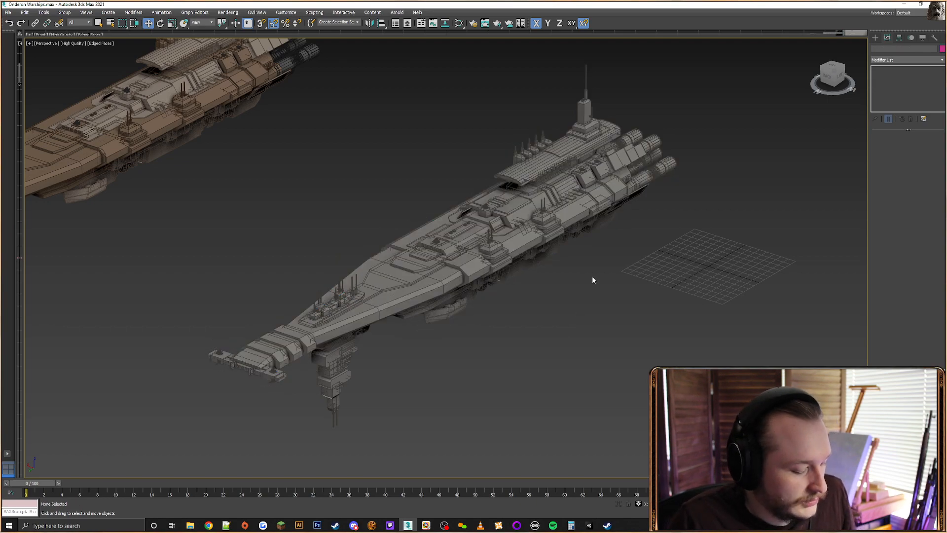
{"action": "key", "text": "F4"}
{"action": "key", "text": "F4"}
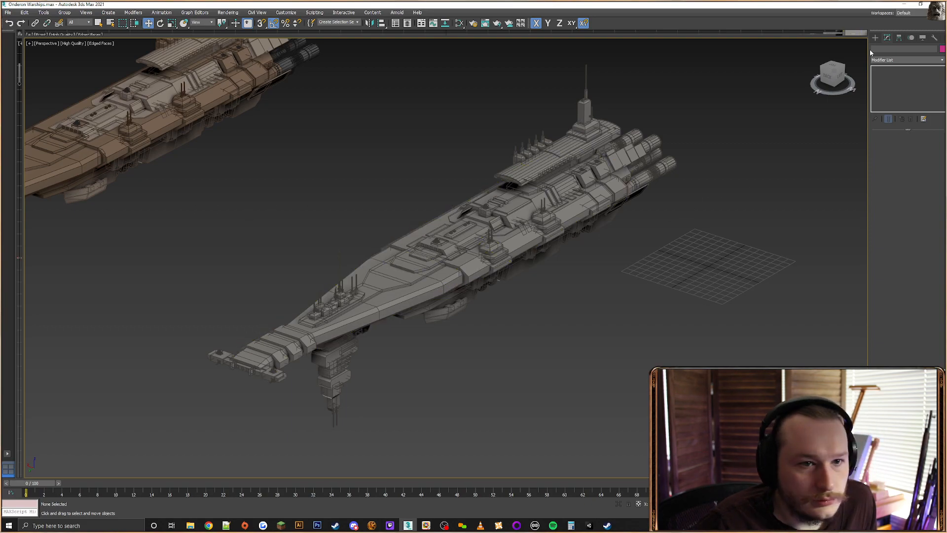
Create a thin box alongside the gray warship from stern to bow, about 17.8 m long, 0.05 m wide and 0.12 m high
{"action": "left_click", "coordinate": [875, 38]}
{"action": "left_click", "coordinate": [892, 83]}
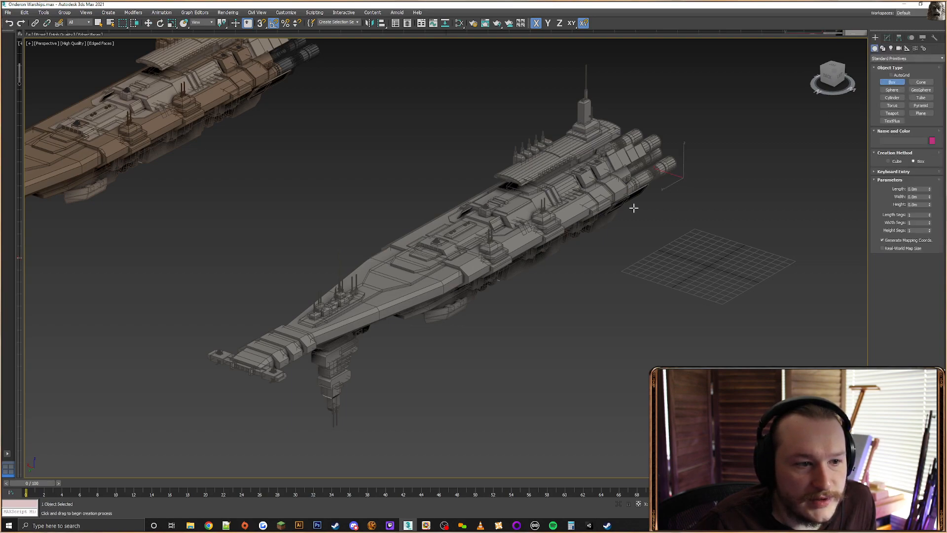
{"action": "left_click_drag", "start_coordinate": [690, 179], "coordinate": [306, 393]}
{"action": "left_click", "coordinate": [306, 391]}
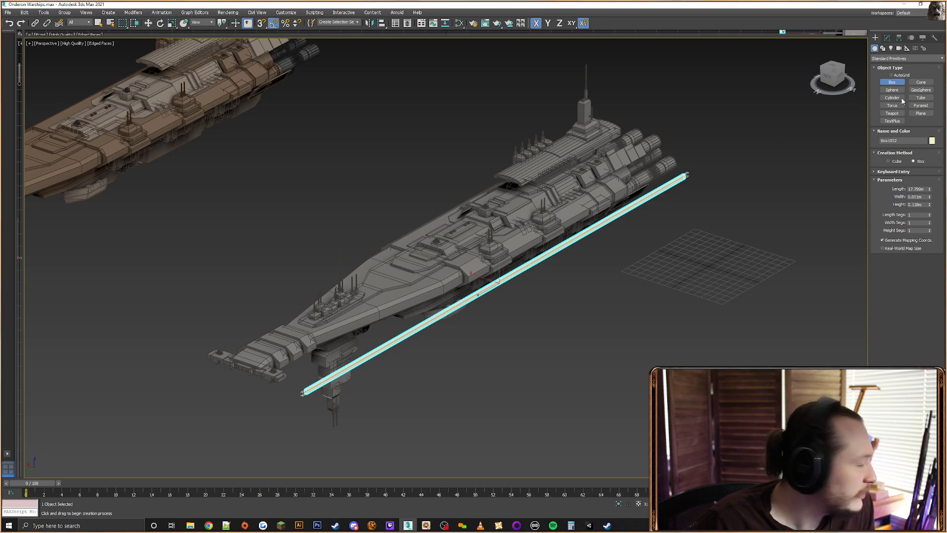
Measure the thin box's dimensions with the Measure utility, and deselect the box
{"action": "left_click", "coordinate": [934, 39]}
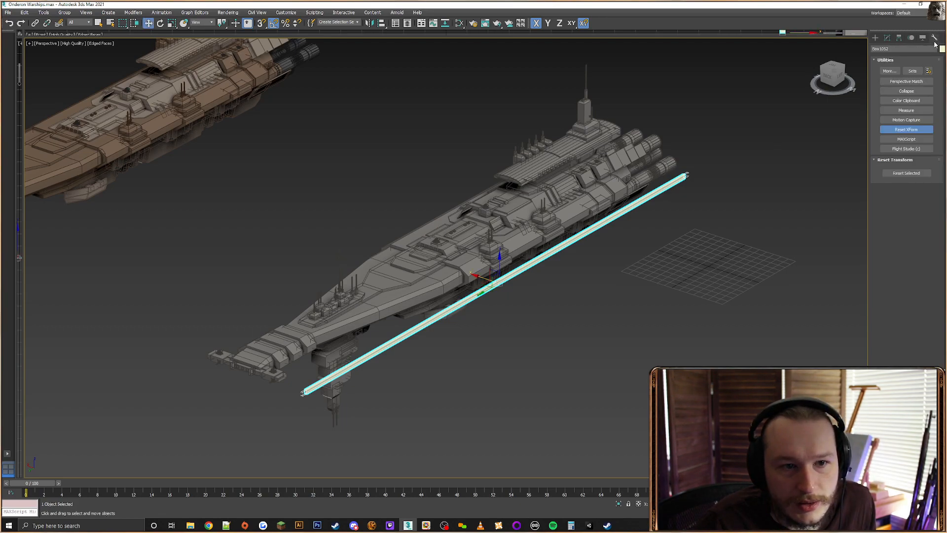
{"action": "left_click", "coordinate": [906, 110]}
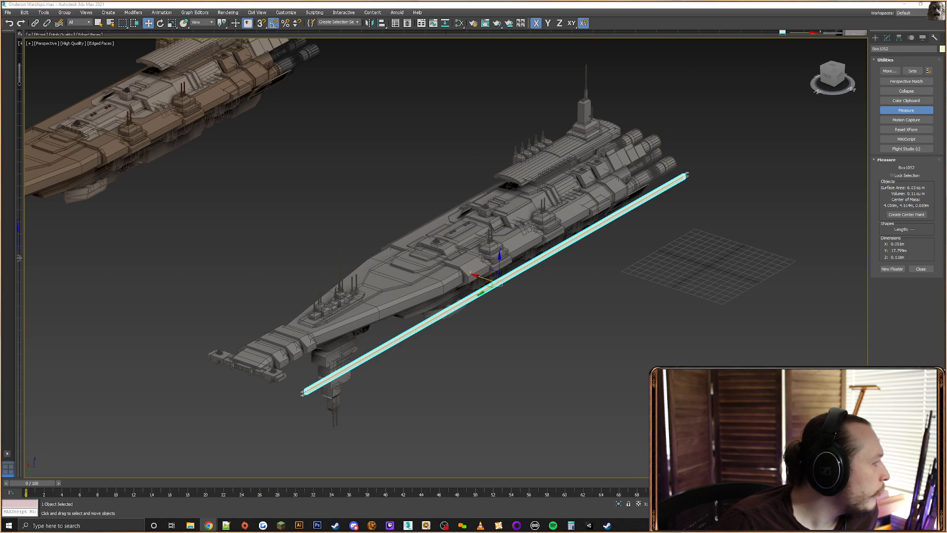
{"action": "left_click", "coordinate": [244, 224]}
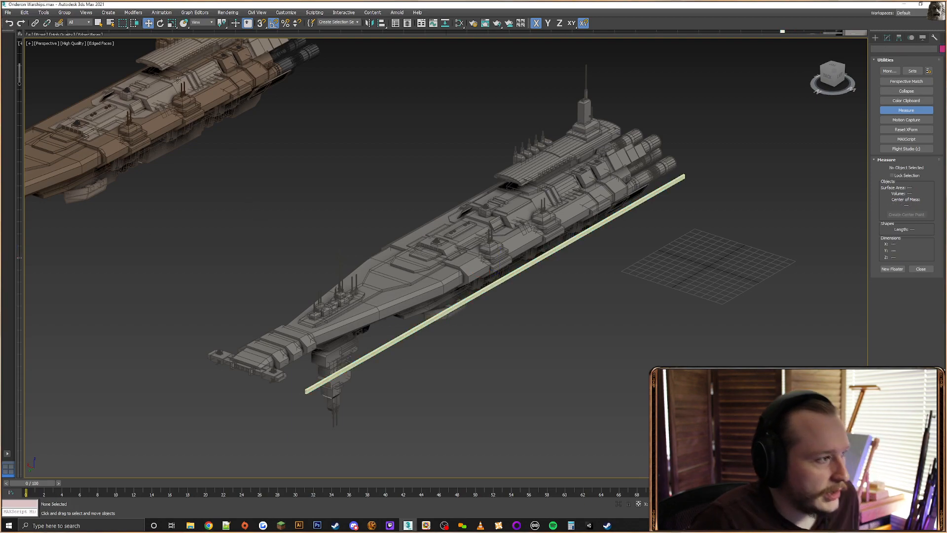
Adjust the perspective field of view in the warship viewport's per-view preferences, and close the settings
{"action": "left_click", "coordinate": [80, 43]}
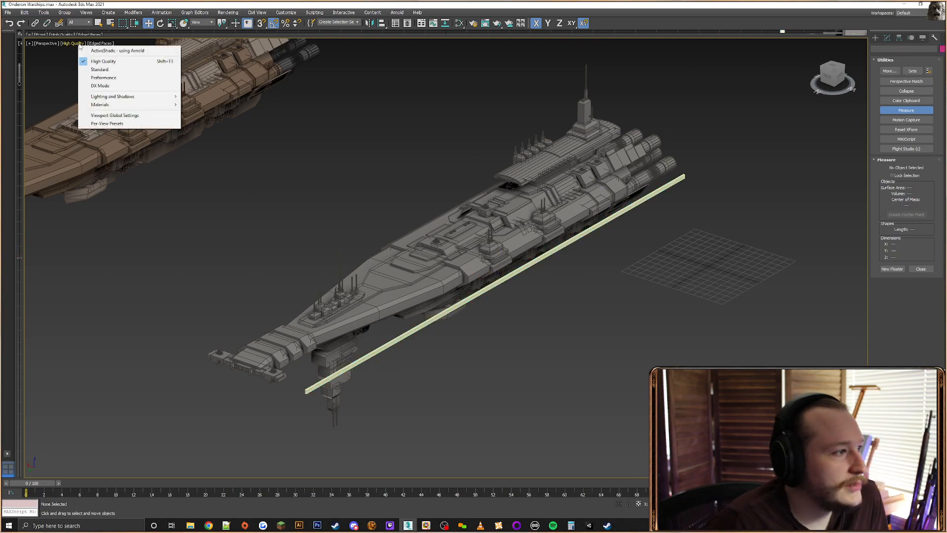
{"action": "left_click", "coordinate": [106, 123]}
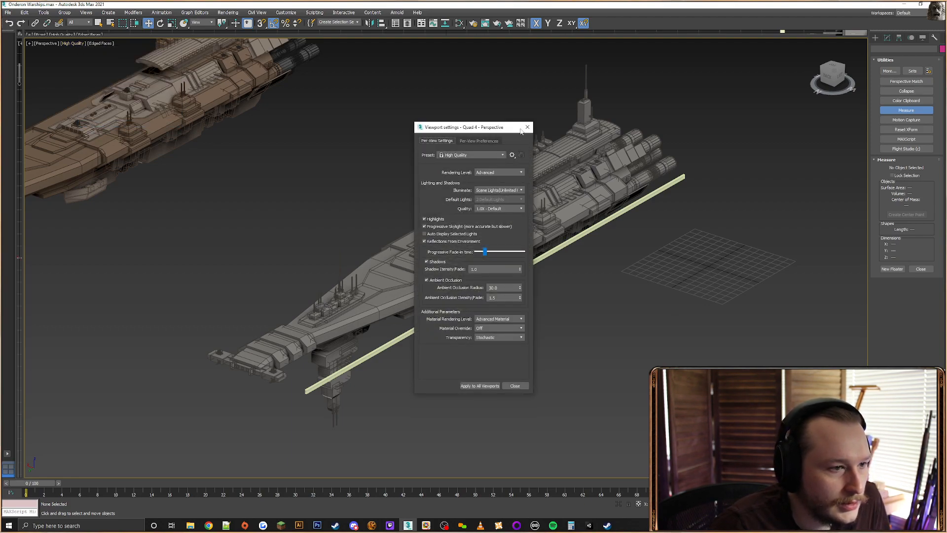
{"action": "left_click", "coordinate": [476, 141]}
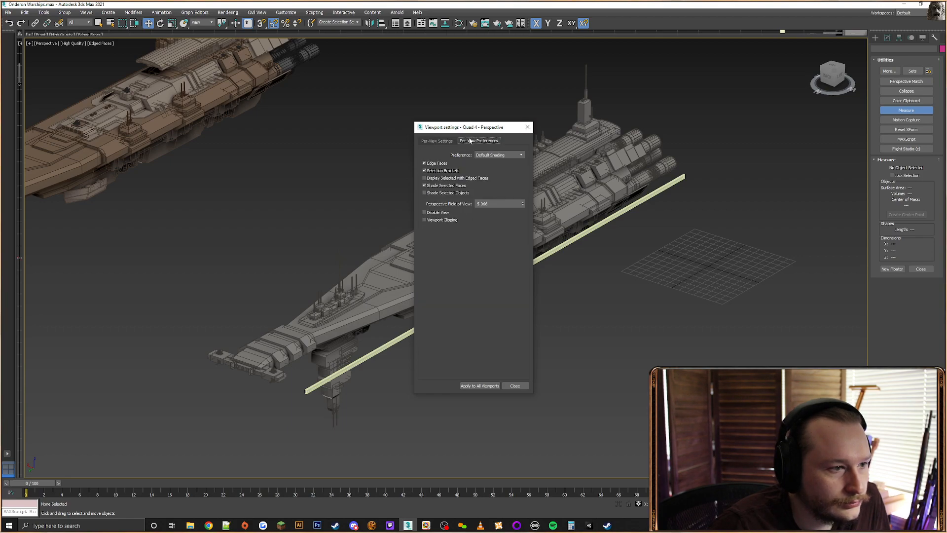
{"action": "left_click", "coordinate": [523, 205]}
{"action": "left_click", "coordinate": [523, 205]}
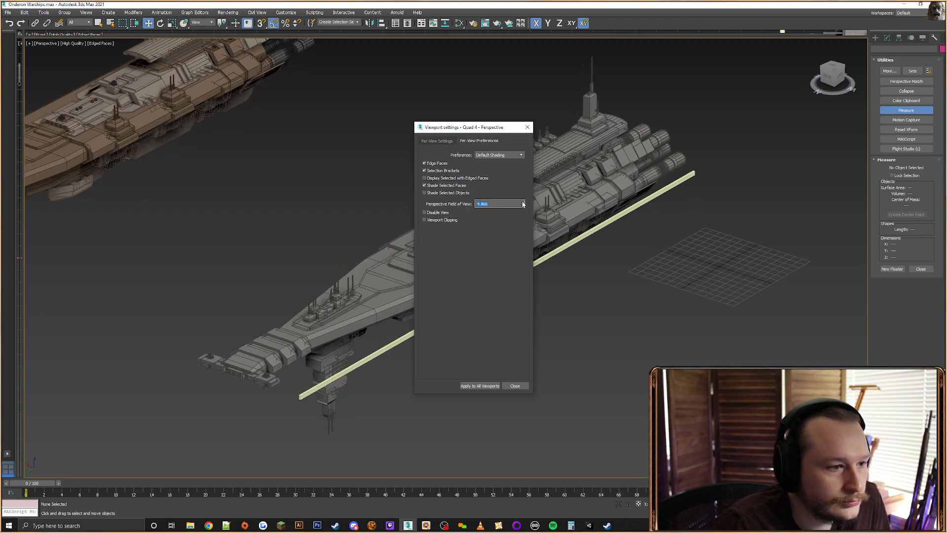
{"action": "left_click_drag", "start_coordinate": [522, 203], "coordinate": [523, 200]}
{"action": "left_click", "coordinate": [527, 127]}
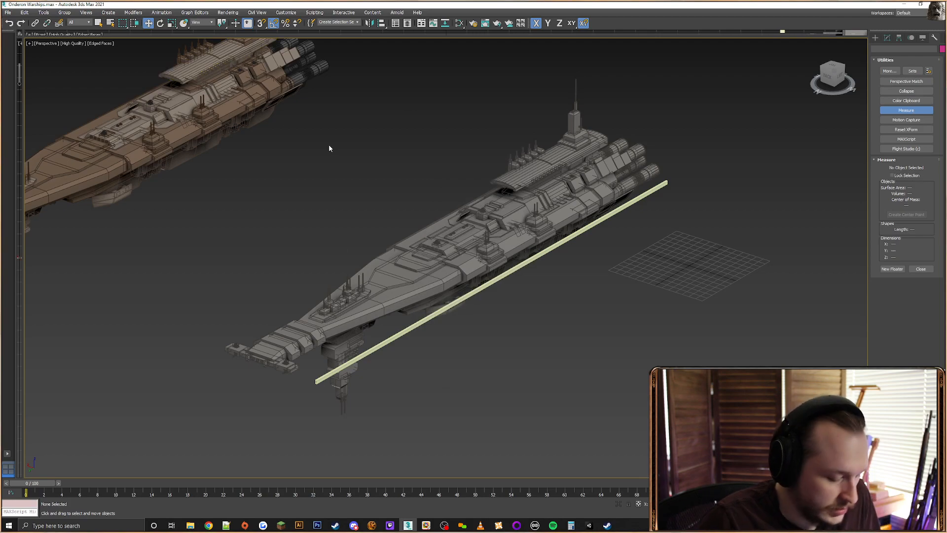
Switch the viewport to orthographic, check its per-view preferences, and return it to perspective
{"action": "key", "text": "u"}
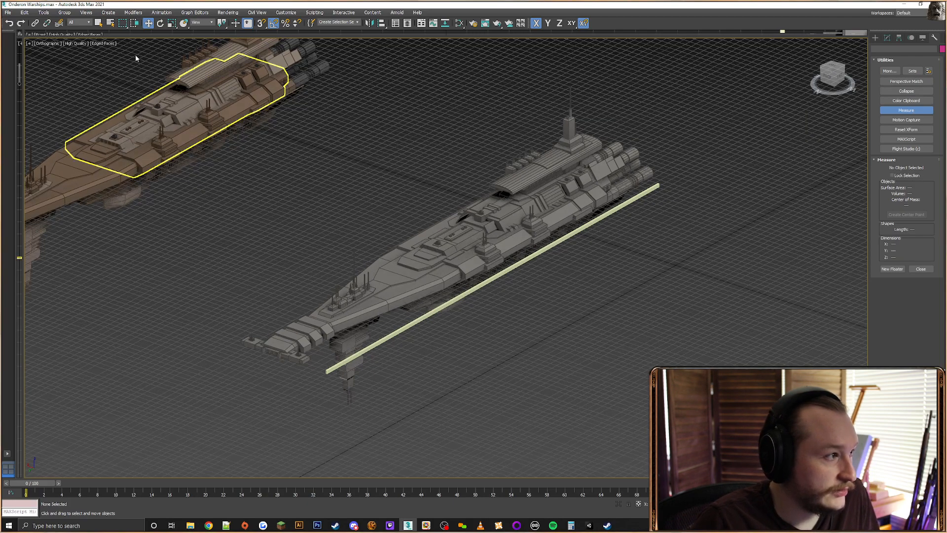
{"action": "left_click", "coordinate": [97, 44]}
{"action": "left_click", "coordinate": [140, 159]}
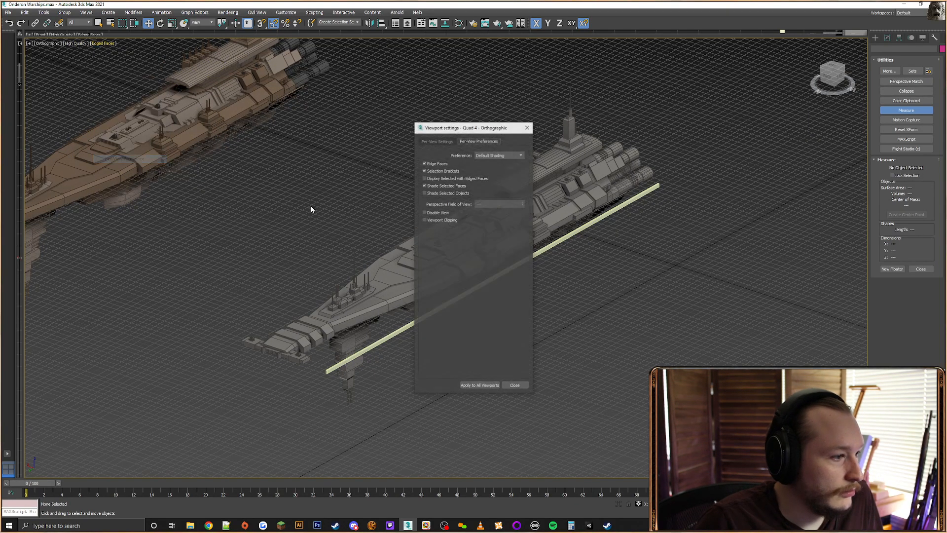
{"action": "left_click", "coordinate": [528, 127]}
{"action": "key", "text": "p"}
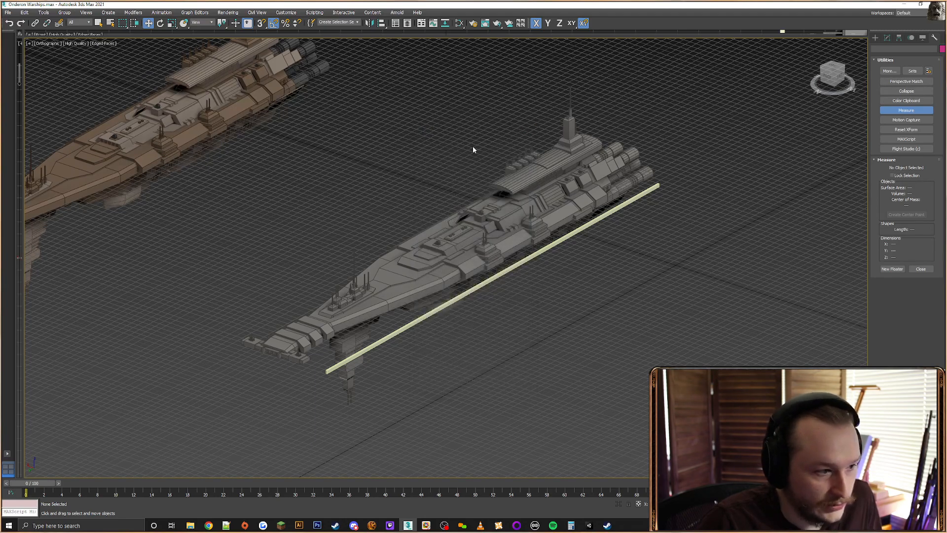
{"action": "key", "text": "g"}
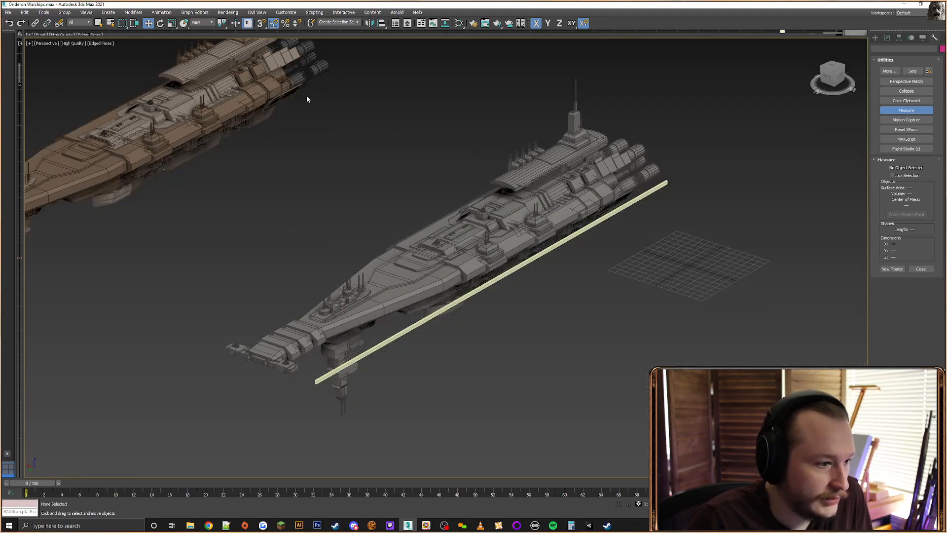
Reopen the per-view preferences and change the perspective field of view to about 7.7, checking the warship at different distances
{"action": "left_click", "coordinate": [99, 43]}
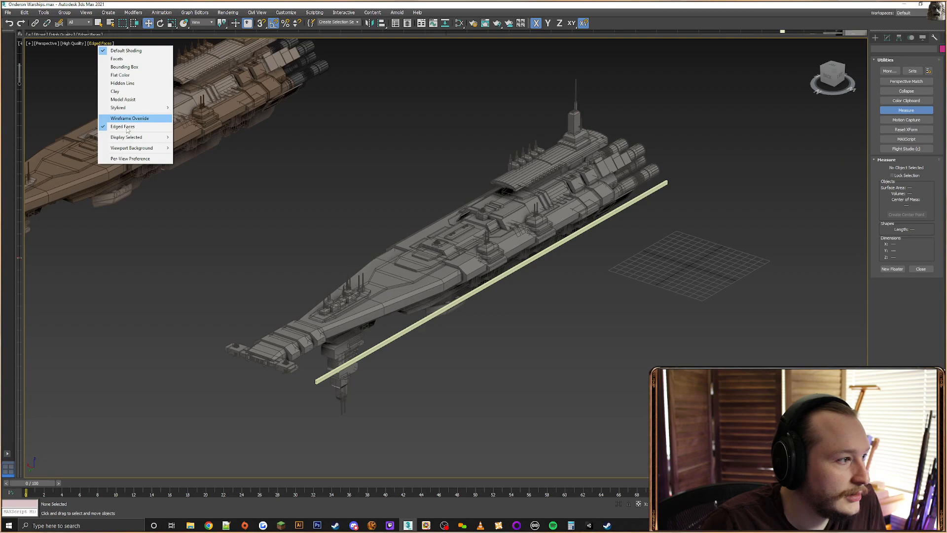
{"action": "left_click", "coordinate": [141, 158]}
{"action": "left_click_drag", "start_coordinate": [526, 205], "coordinate": [501, 217]}
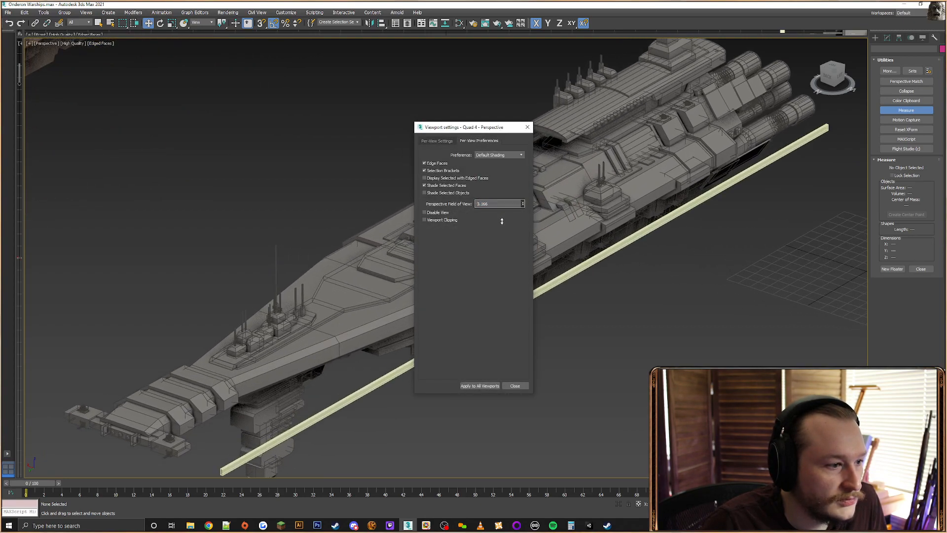
{"action": "middle_click_drag", "start_coordinate": [611, 323], "coordinate": [562, 286]}
{"action": "left_click_drag", "start_coordinate": [522, 206], "coordinate": [514, 169]}
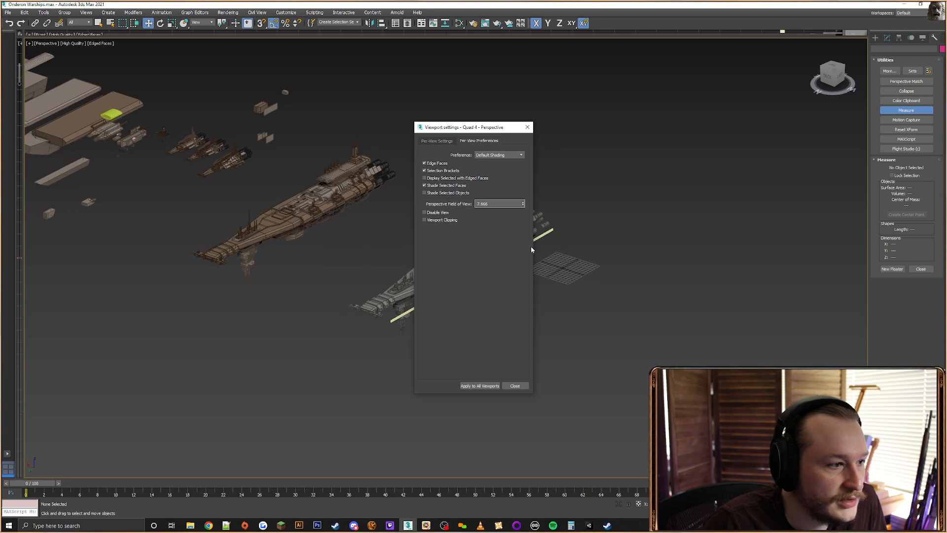
{"action": "scroll", "coordinate": [539, 252], "scroll_direction": "down", "scroll_amount": 6}
{"action": "scroll", "coordinate": [540, 254], "scroll_direction": "up", "scroll_amount": 6}
{"action": "scroll", "coordinate": [539, 253], "scroll_direction": "up", "scroll_amount": 8}
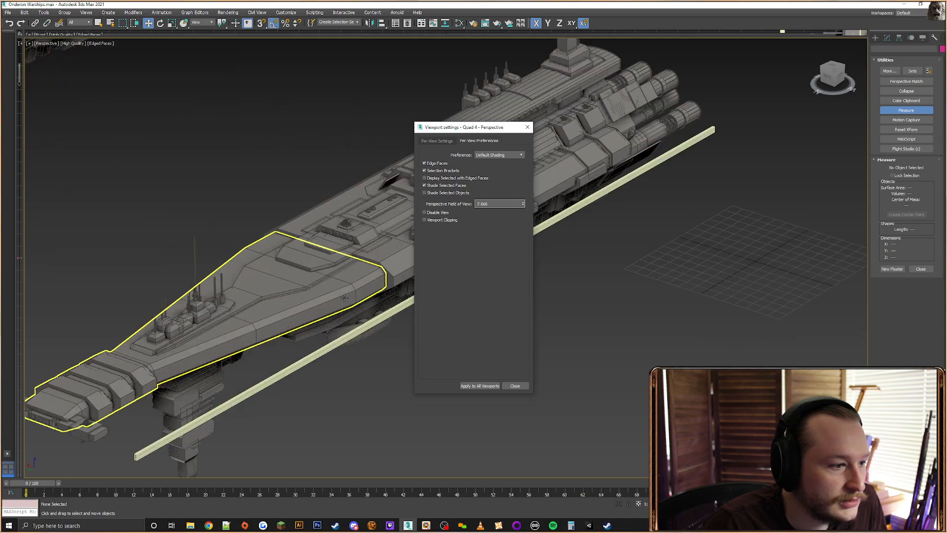
Widen the perspective field of view to about 11.3 and on to about 14.4, keeping the settings window clear of the warship
{"action": "mouse_move", "coordinate": [524, 207]}
{"action": "left_mouse_down"}
{"action": "mouse_move", "coordinate": [518, 152]}
{"action": "mouse_move", "coordinate": [520, 203]}
{"action": "mouse_move", "coordinate": [520, 191]}
{"action": "left_mouse_up"}
{"action": "left_click_drag", "start_coordinate": [461, 129], "coordinate": [733, 133]}
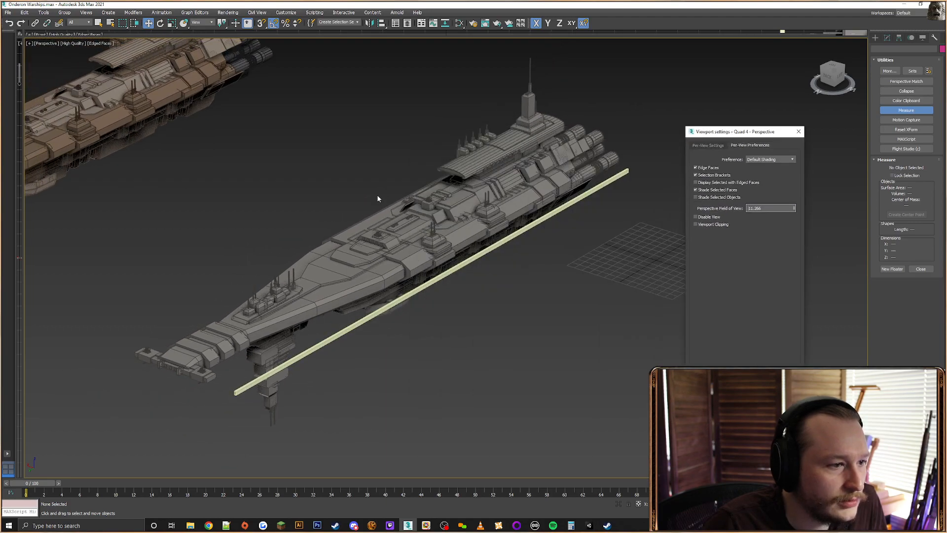
{"action": "scroll", "coordinate": [475, 224], "scroll_direction": "up", "scroll_amount": 5}
{"action": "scroll", "coordinate": [474, 224], "scroll_direction": "down", "scroll_amount": 4}
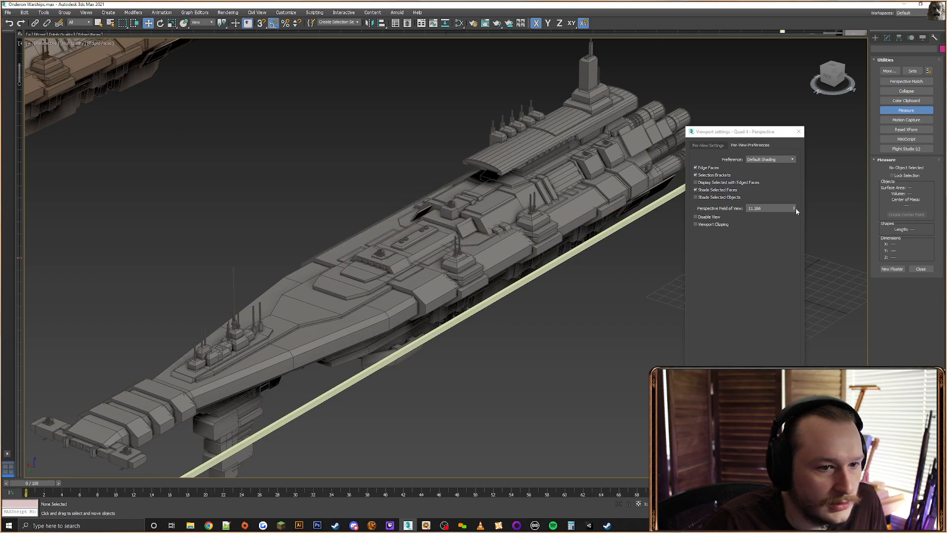
{"action": "mouse_move", "coordinate": [793, 208]}
{"action": "left_mouse_down"}
{"action": "mouse_move", "coordinate": [794, 220]}
{"action": "mouse_move", "coordinate": [790, 193]}
{"action": "left_mouse_up"}
Launch a second session of 3ds Max 2021 alongside the warship scene
{"action": "right_click", "coordinate": [408, 525]}
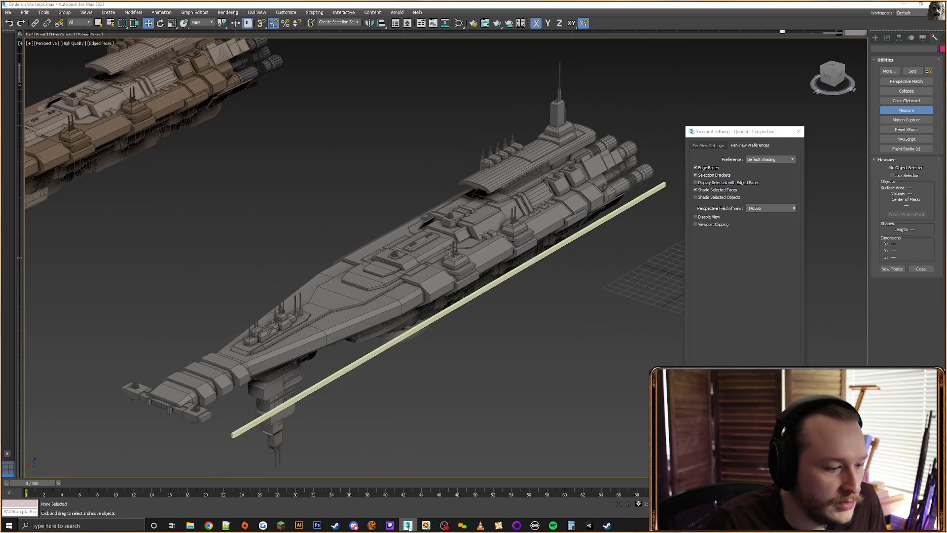
{"action": "left_click", "coordinate": [406, 486]}
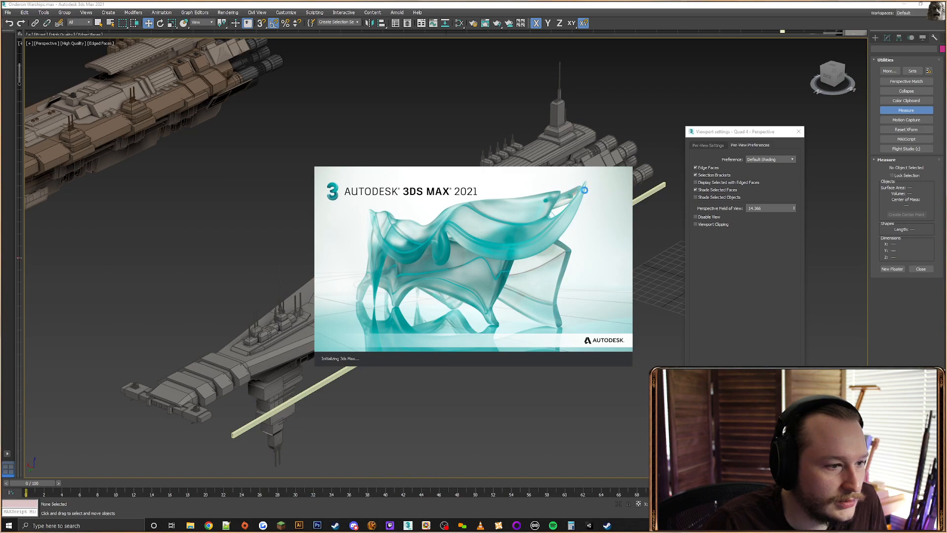
{"action": "mouse_move", "coordinate": [746, 133]}
{"action": "left_mouse_down"}
{"action": "mouse_move", "coordinate": [736, 107]}
{"action": "mouse_move", "coordinate": [741, 127]}
{"action": "left_mouse_up"}
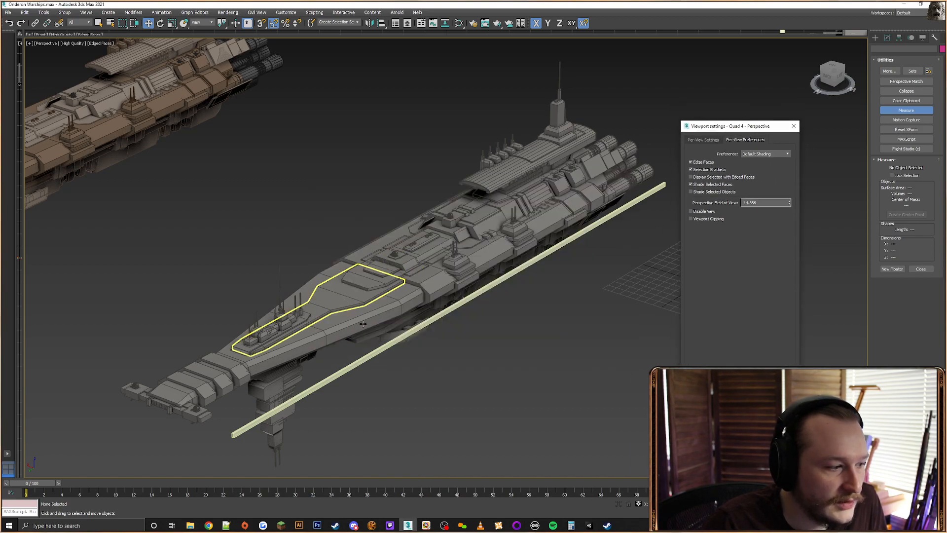
Examine the warship near and far, and compare it with the perspective field of view narrowed to below 5
{"action": "scroll", "coordinate": [384, 309], "scroll_direction": "down", "scroll_amount": 2}
{"action": "scroll", "coordinate": [383, 309], "scroll_direction": "up", "scroll_amount": 2}
{"action": "scroll", "coordinate": [384, 308], "scroll_direction": "down", "scroll_amount": 5}
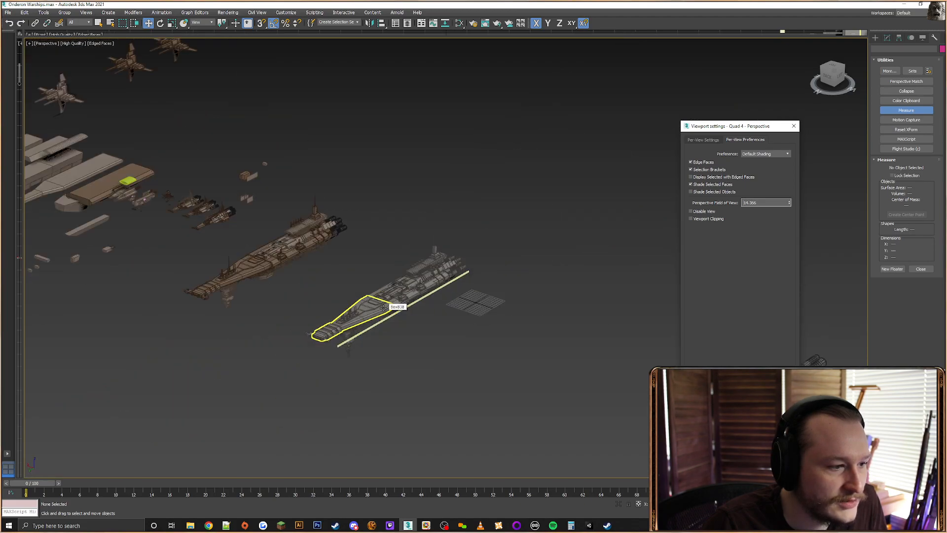
{"action": "scroll", "coordinate": [384, 307], "scroll_direction": "up", "scroll_amount": 6}
{"action": "scroll", "coordinate": [383, 307], "scroll_direction": "up", "scroll_amount": 3}
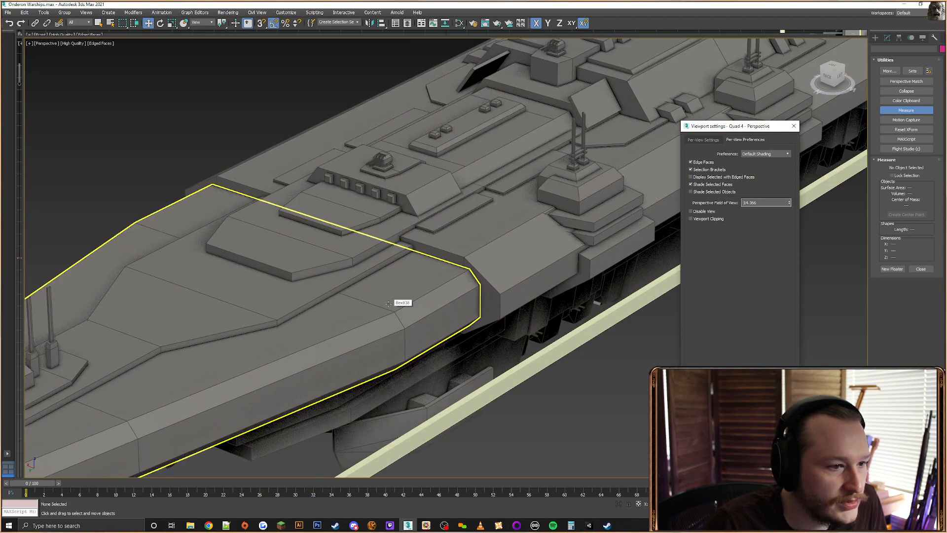
{"action": "scroll", "coordinate": [389, 303], "scroll_direction": "down", "scroll_amount": 3}
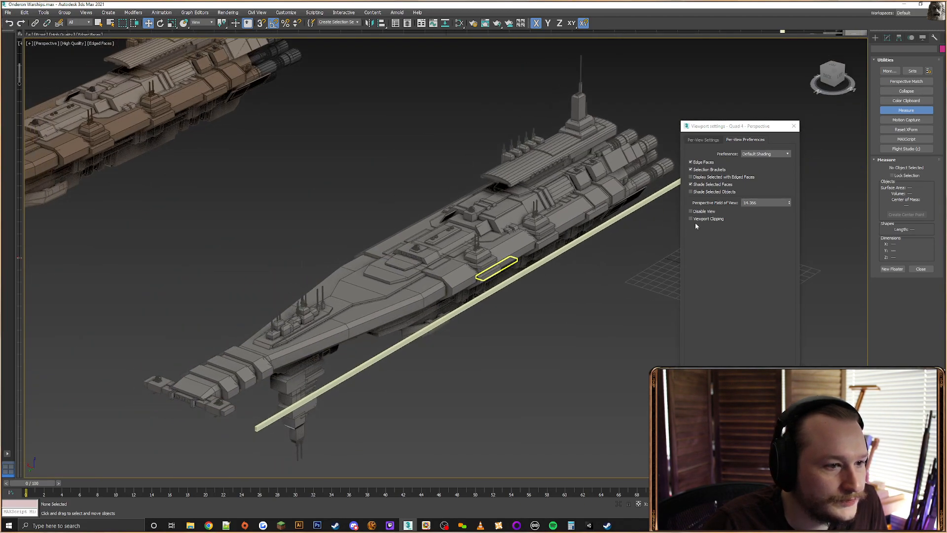
{"action": "left_click_drag", "start_coordinate": [790, 205], "coordinate": [776, 268]}
{"action": "scroll", "coordinate": [546, 308], "scroll_direction": "down", "scroll_amount": 5}
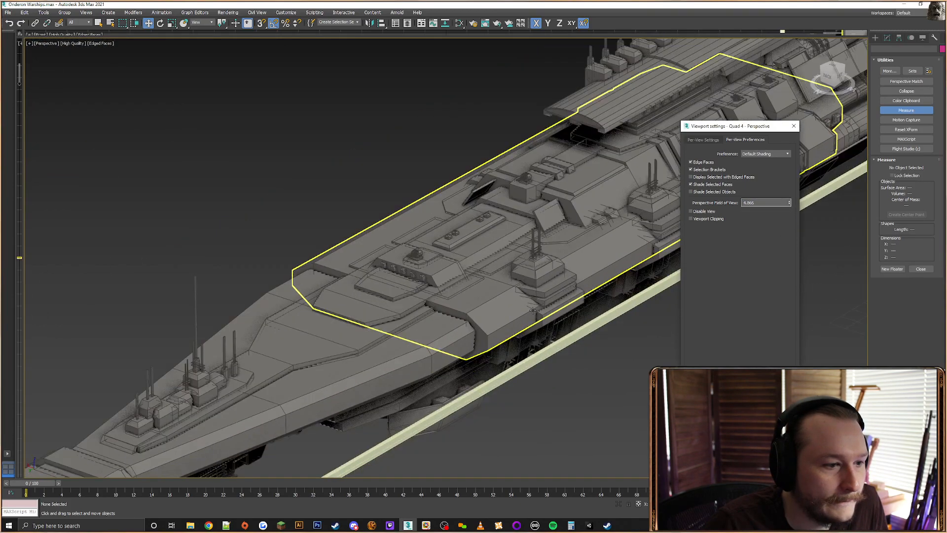
{"action": "middle_click_drag", "start_coordinate": [546, 309], "coordinate": [517, 288]}
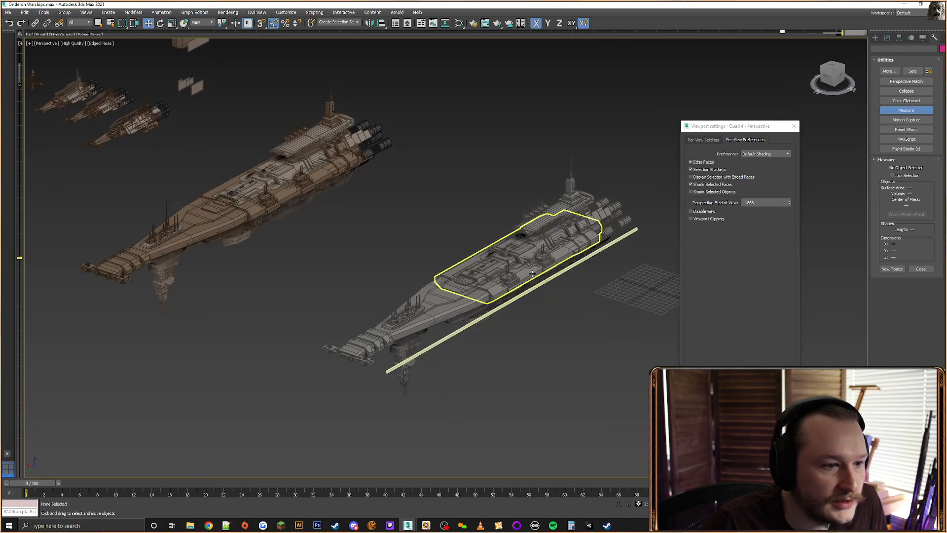
{"action": "scroll", "coordinate": [523, 266], "scroll_direction": "up", "scroll_amount": 5}
{"action": "scroll", "coordinate": [524, 266], "scroll_direction": "down", "scroll_amount": 5}
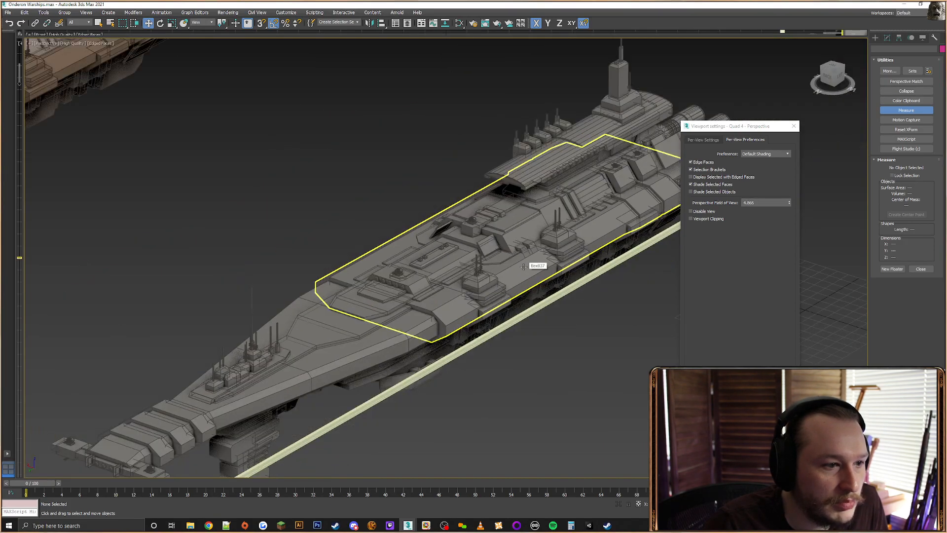
Raise the perspective field of view to about 10 and check how the gray warship looks up close
{"action": "left_click_drag", "start_coordinate": [791, 204], "coordinate": [782, 168]}
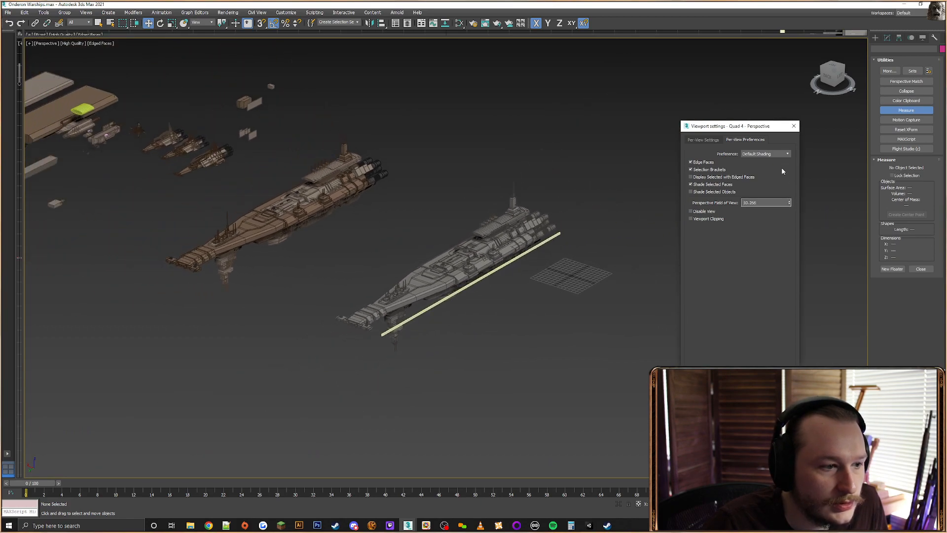
{"action": "scroll", "coordinate": [477, 274], "scroll_direction": "up", "scroll_amount": 2}
{"action": "scroll", "coordinate": [477, 274], "scroll_direction": "down", "scroll_amount": 4}
{"action": "scroll", "coordinate": [477, 274], "scroll_direction": "up", "scroll_amount": 8}
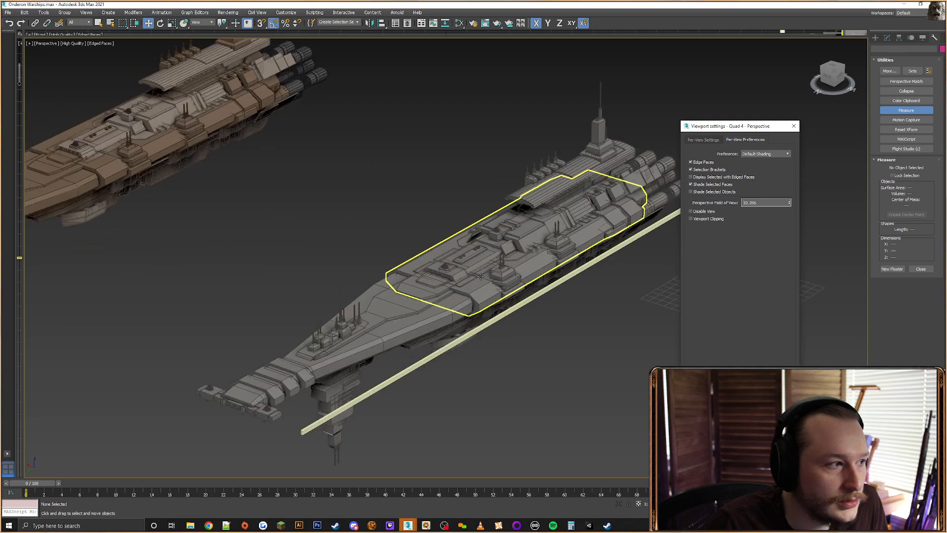
{"action": "scroll", "coordinate": [477, 274], "scroll_direction": "up", "scroll_amount": 3}
{"action": "middle_click_drag", "start_coordinate": [513, 296], "coordinate": [441, 245]}
{"action": "scroll", "coordinate": [442, 246], "scroll_direction": "down", "scroll_amount": 3}
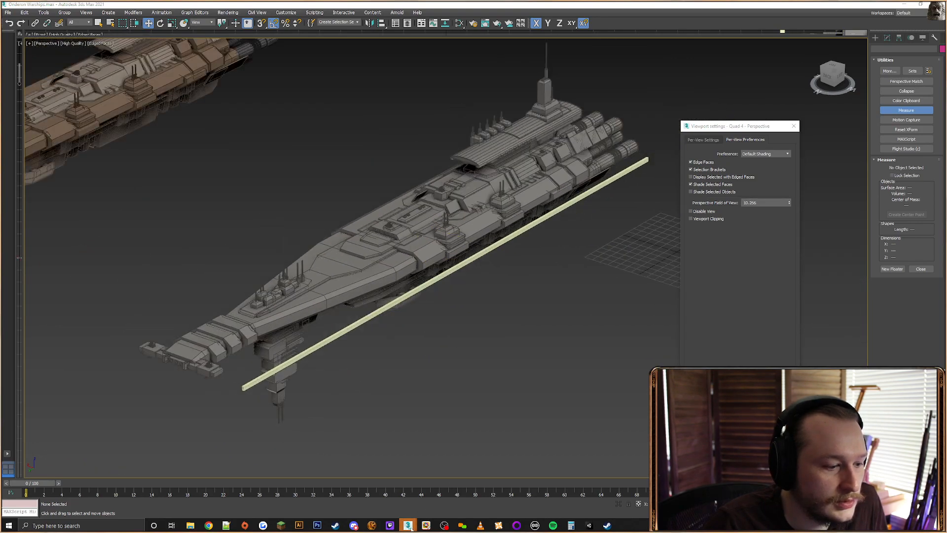
Switch to the empty second 3ds Max session and check the default perspective field of view in its per-view preferences
{"action": "mouse_move", "coordinate": [408, 525]}
{"action": "left_click", "coordinate": [434, 501]}
{"action": "left_click", "coordinate": [517, 260]}
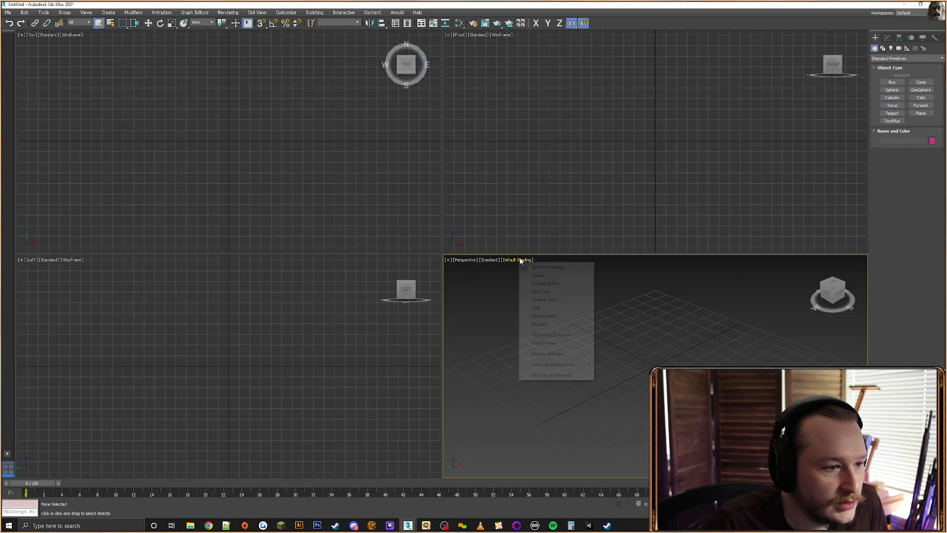
{"action": "left_click", "coordinate": [548, 375]}
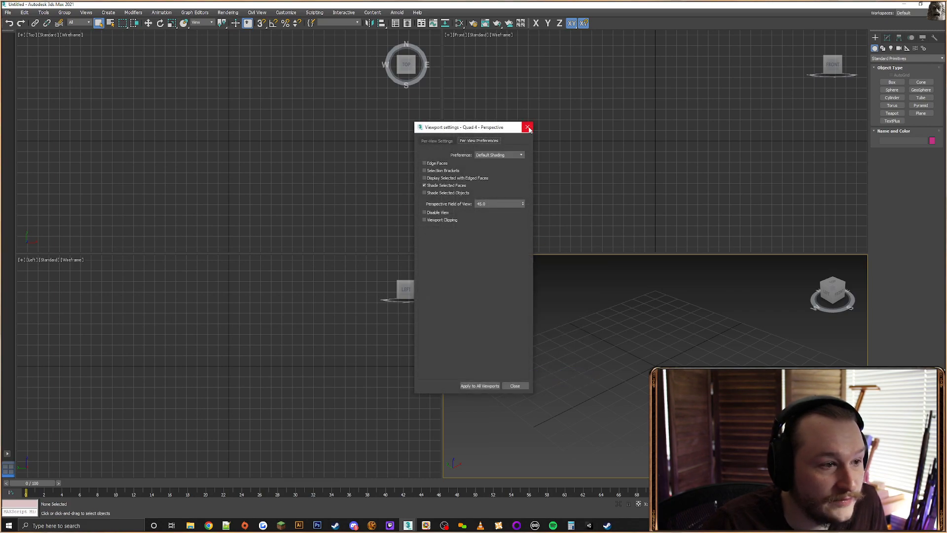
{"action": "left_click", "coordinate": [528, 131]}
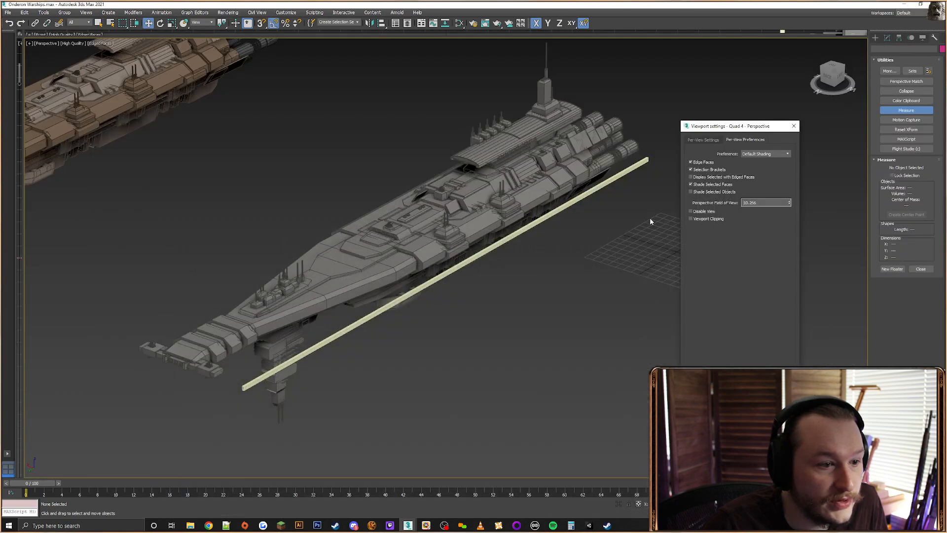
Set the warship scene's perspective field of view to about 45, close the settings, and frame the gray warship
{"action": "left_click_drag", "start_coordinate": [789, 202], "coordinate": [789, 192]}
{"action": "left_click_drag", "start_coordinate": [795, 150], "coordinate": [763, 40]}
{"action": "scroll", "coordinate": [426, 232], "scroll_direction": "down", "scroll_amount": 5}
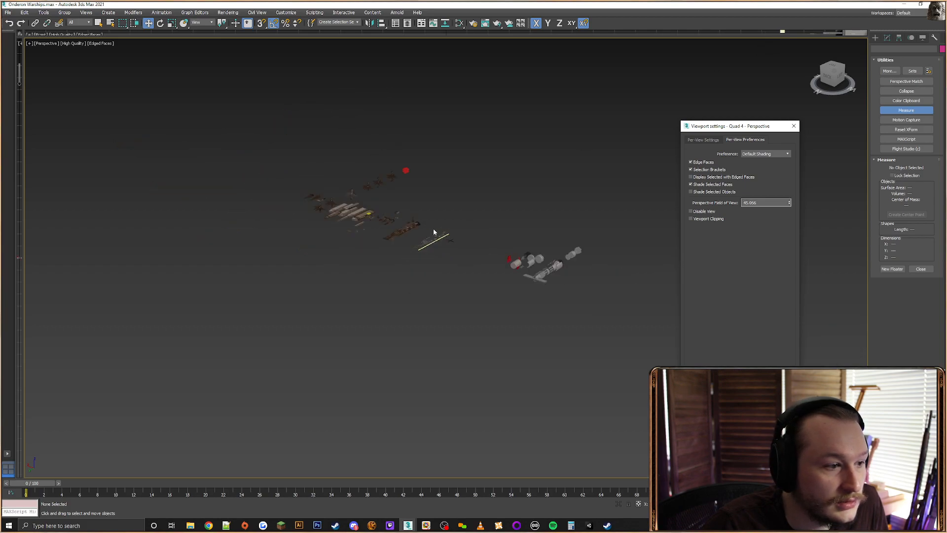
{"action": "scroll", "coordinate": [433, 228], "scroll_direction": "up", "scroll_amount": 8}
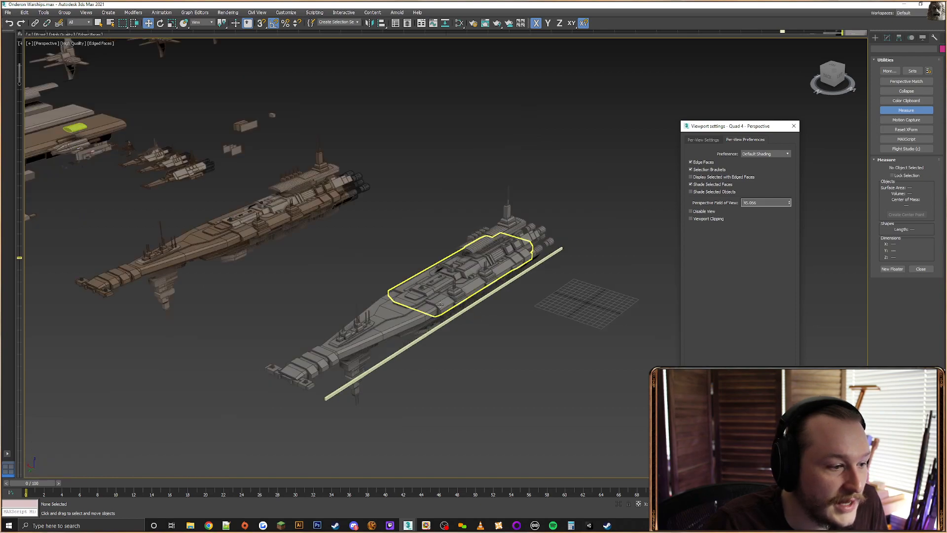
{"action": "scroll", "coordinate": [437, 305], "scroll_direction": "up", "scroll_amount": 3}
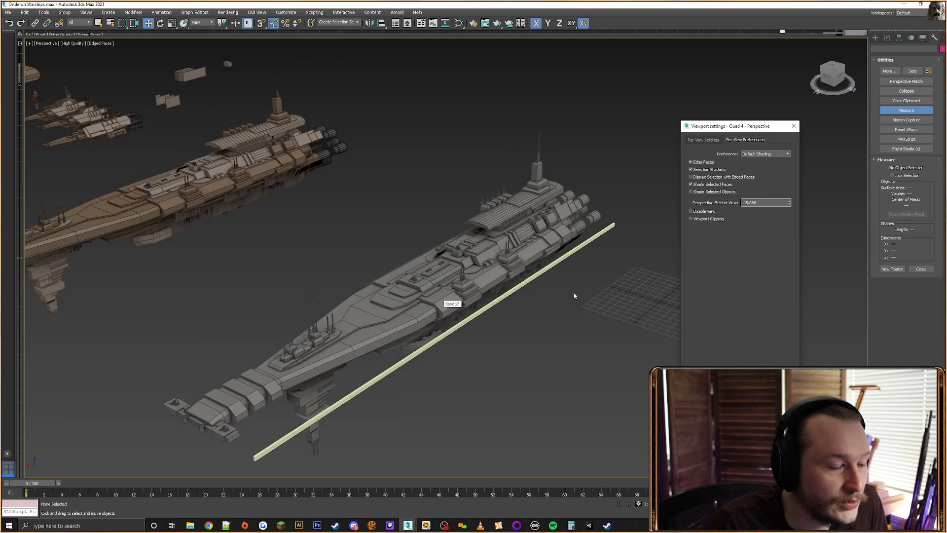
{"action": "left_click", "coordinate": [744, 390]}
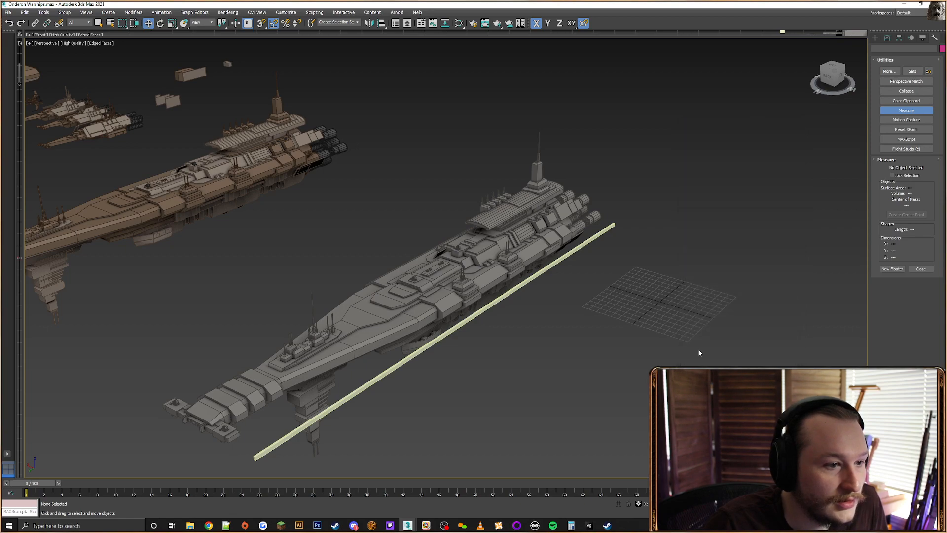
{"action": "middle_click_drag", "start_coordinate": [462, 287], "coordinate": [524, 307]}
{"action": "scroll", "coordinate": [503, 308], "scroll_direction": "up", "scroll_amount": 5}
{"action": "scroll", "coordinate": [503, 308], "scroll_direction": "down", "scroll_amount": 4}
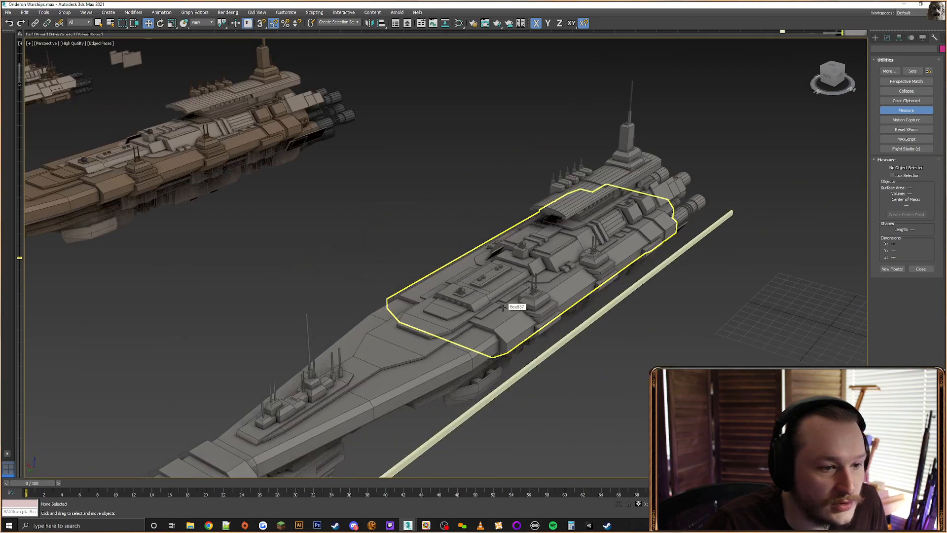
Switch to the empty second 3ds Max session and enlarge its perspective viewport over the other three views
{"action": "scroll", "coordinate": [502, 308], "scroll_direction": "down", "scroll_amount": 3}
{"action": "scroll", "coordinate": [506, 301], "scroll_direction": "down", "scroll_amount": 3}
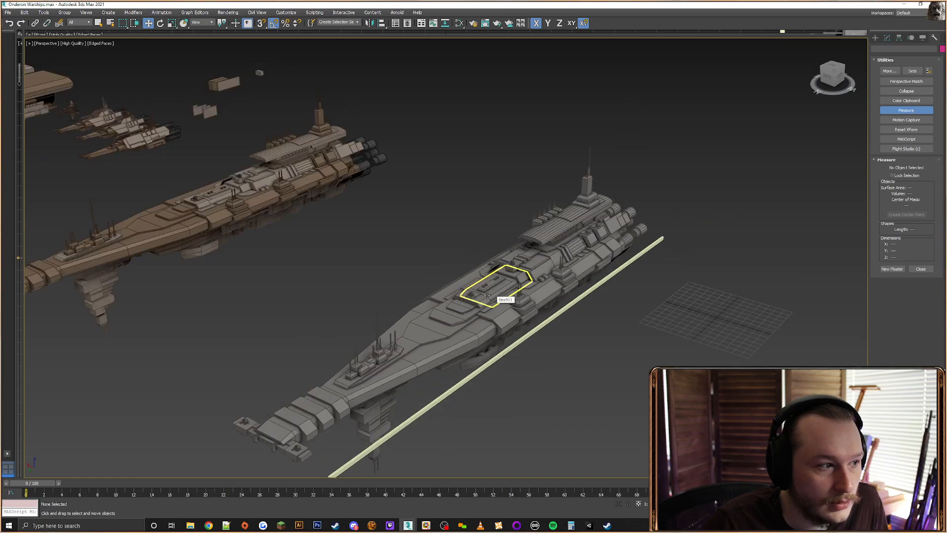
{"action": "middle_click_drag", "start_coordinate": [504, 302], "coordinate": [309, 240]}
{"action": "scroll", "coordinate": [484, 277], "scroll_direction": "up", "scroll_amount": 3}
{"action": "mouse_move", "coordinate": [407, 525]}
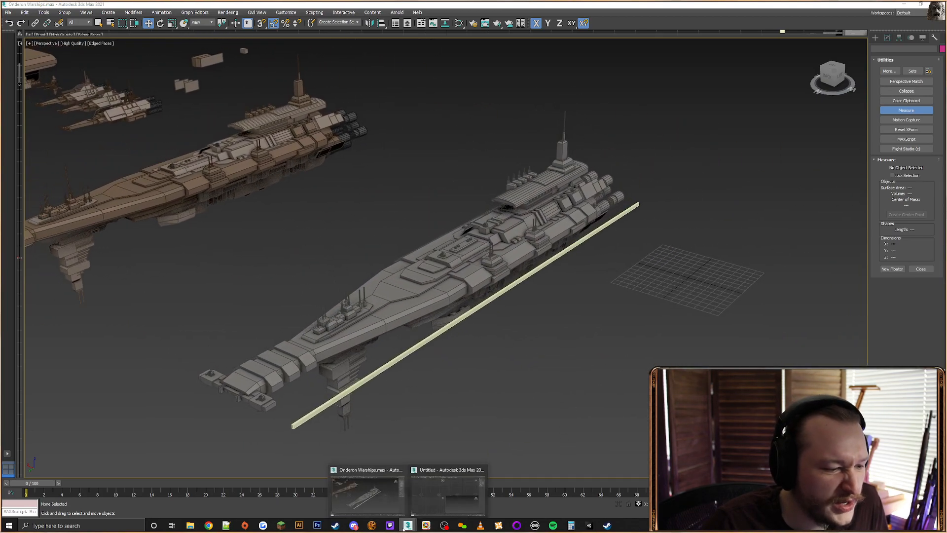
{"action": "left_click", "coordinate": [448, 488]}
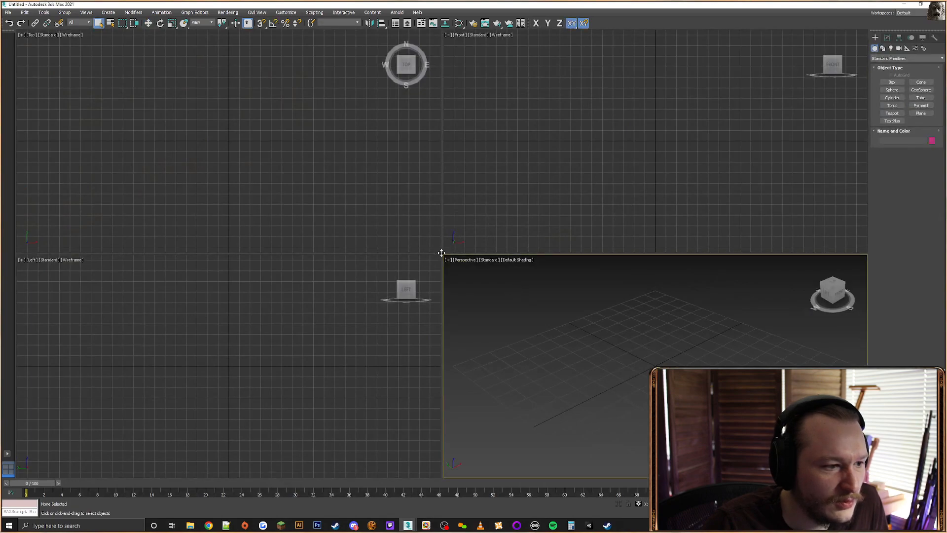
{"action": "left_click_drag", "start_coordinate": [442, 251], "coordinate": [187, 116]}
Merge the warship file from File Explorer into the untitled scene, maximize the window, and deselect the merged objects
{"action": "left_click_drag", "start_coordinate": [864, 4], "coordinate": [656, 12]}
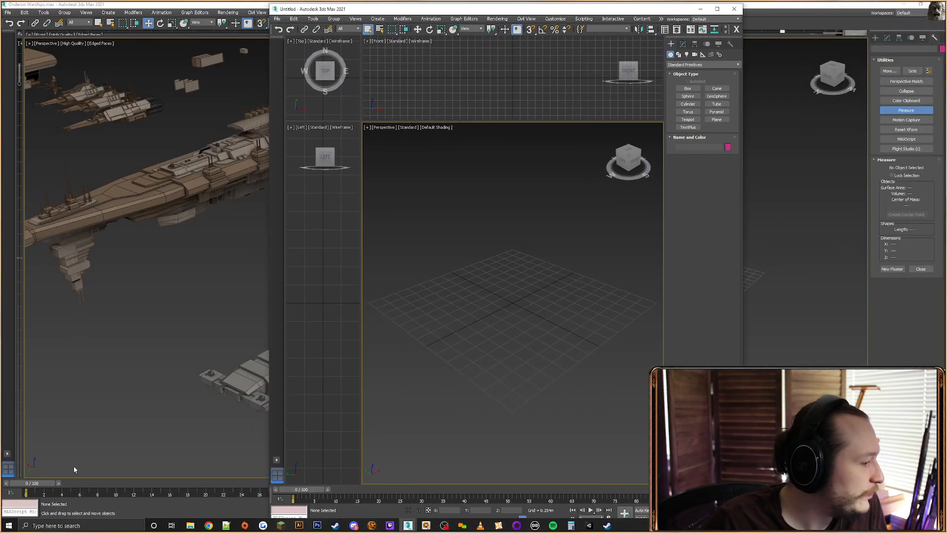
{"action": "left_click", "coordinate": [190, 526]}
{"action": "left_click_drag", "start_coordinate": [0, 355], "coordinate": [496, 320]}
{"action": "left_click", "coordinate": [520, 332]}
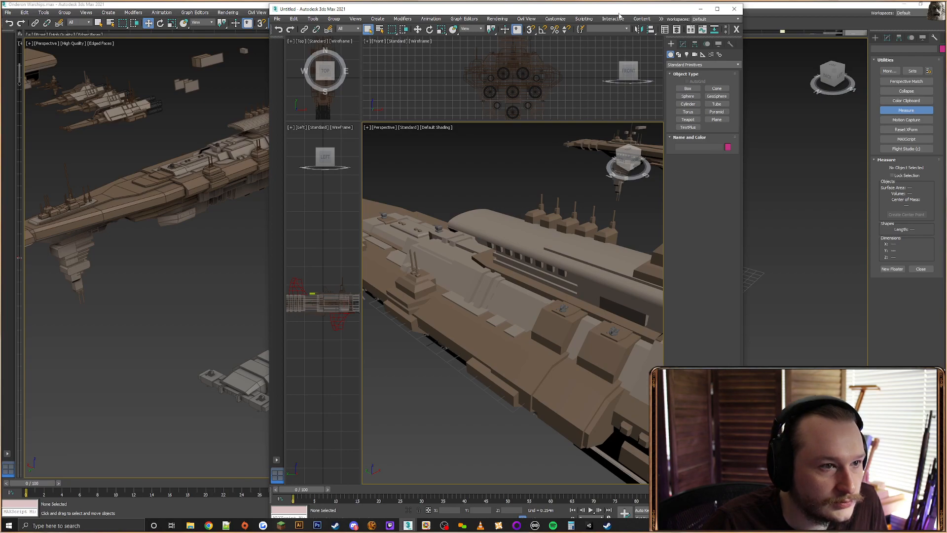
{"action": "mouse_move", "coordinate": [607, 11]}
{"action": "left_mouse_down"}
{"action": "mouse_move", "coordinate": [598, 6]}
{"action": "mouse_move", "coordinate": [606, 0]}
{"action": "left_mouse_up"}
{"action": "scroll", "coordinate": [464, 273], "scroll_direction": "down", "scroll_amount": 5}
{"action": "scroll", "coordinate": [464, 273], "scroll_direction": "down", "scroll_amount": 5}
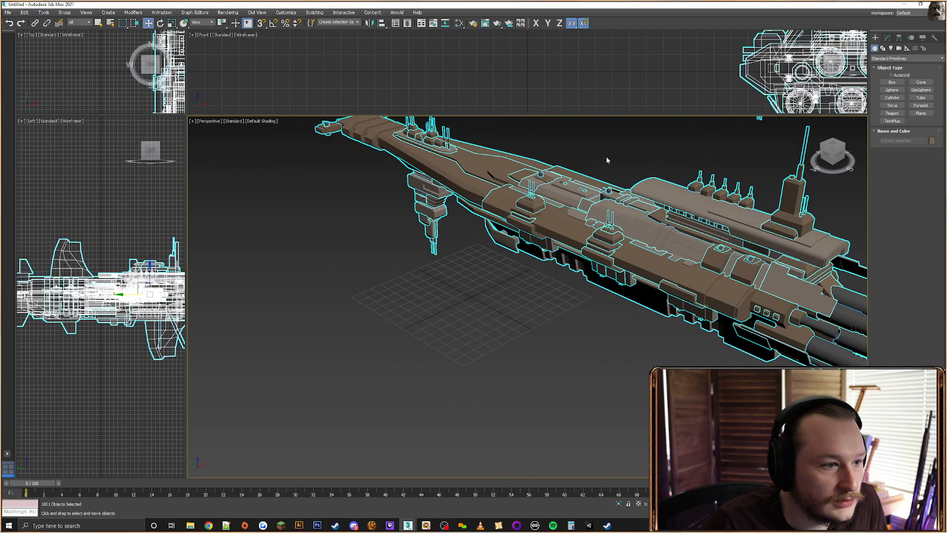
{"action": "left_click", "coordinate": [665, 159]}
{"action": "scroll", "coordinate": [557, 218], "scroll_direction": "down", "scroll_amount": 5}
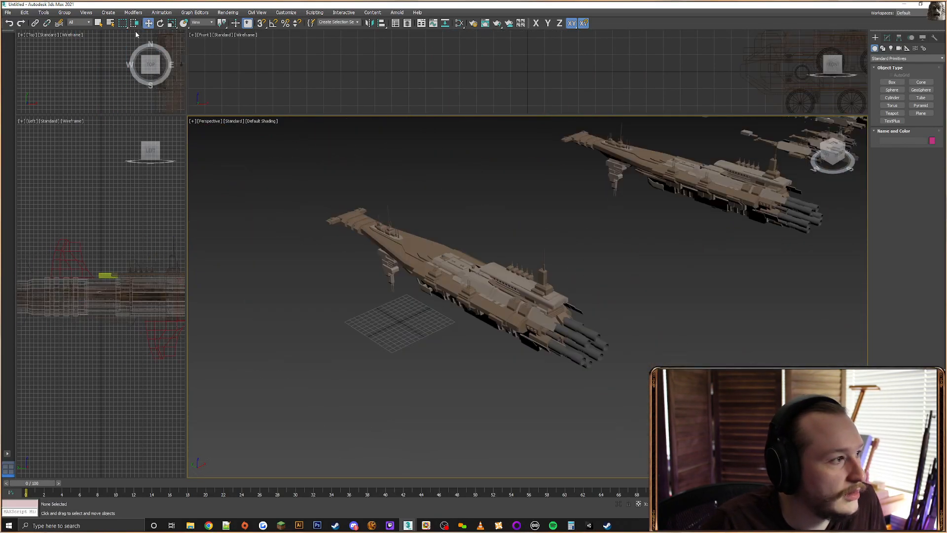
Check the perspective view's per-view preferences and turn on edged faces for the merged warships
{"action": "left_click", "coordinate": [269, 120]}
{"action": "left_click", "coordinate": [319, 236]}
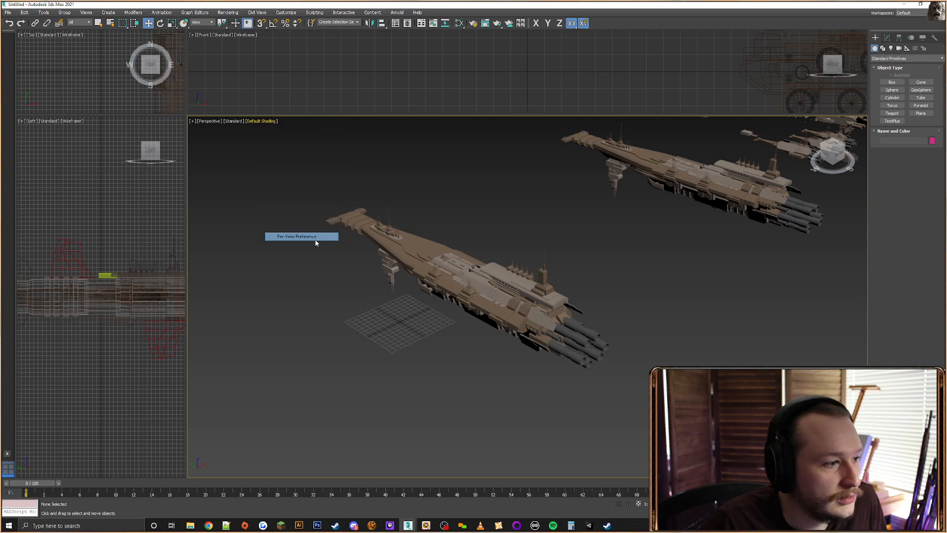
{"action": "left_click", "coordinate": [527, 127]}
{"action": "scroll", "coordinate": [456, 288], "scroll_direction": "up", "scroll_amount": 5}
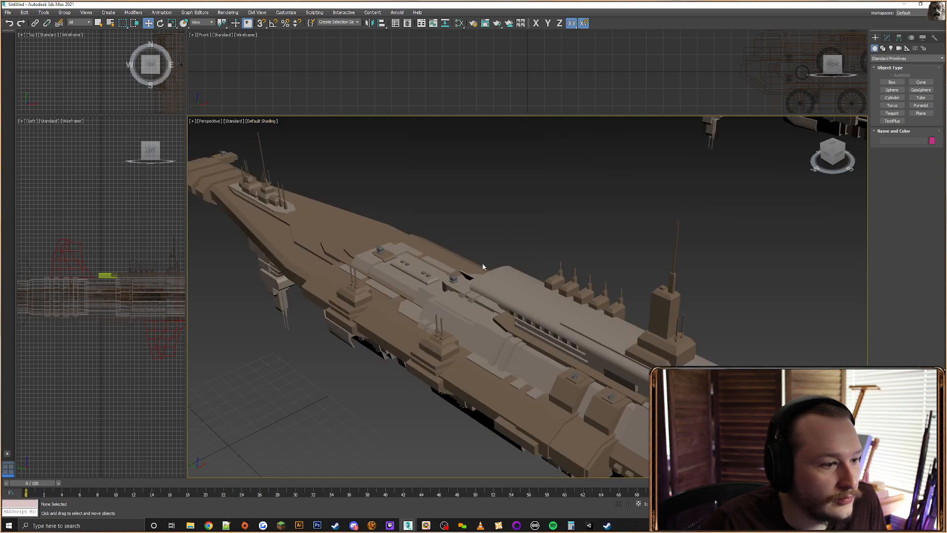
{"action": "key", "text": "F4"}
{"action": "scroll", "coordinate": [456, 288], "scroll_direction": "down", "scroll_amount": 6}
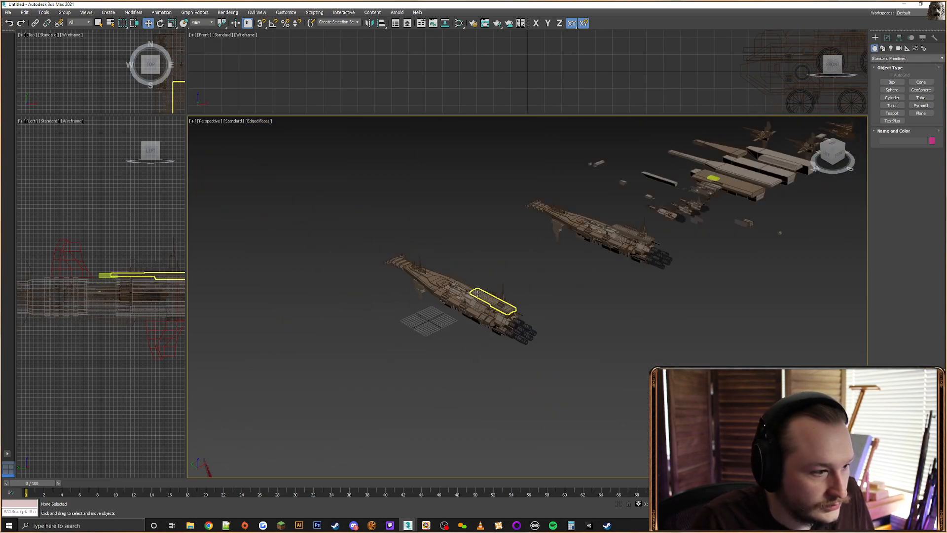
{"action": "scroll", "coordinate": [476, 295], "scroll_direction": "up", "scroll_amount": 2}
Close the original warship session without saving and maximize the session that holds the merged ships
{"action": "left_click_drag", "start_coordinate": [868, 4], "coordinate": [646, 320]}
{"action": "left_click", "coordinate": [937, 5]}
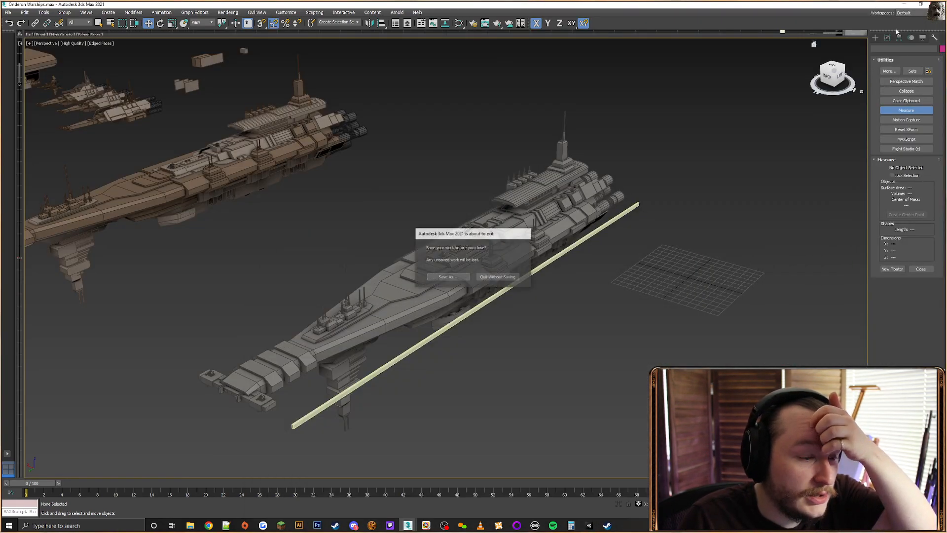
{"action": "left_click", "coordinate": [498, 276]}
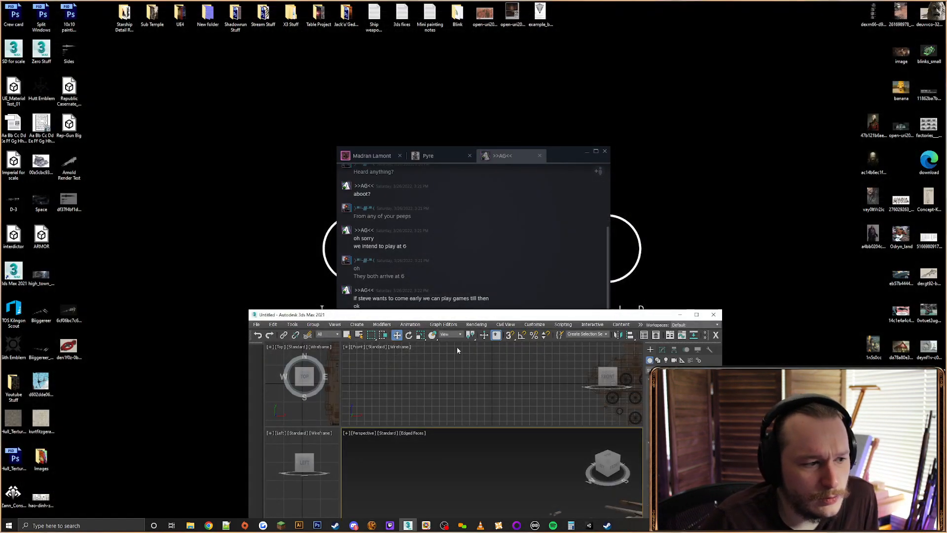
{"action": "left_click_drag", "start_coordinate": [504, 316], "coordinate": [539, 237]}
{"action": "left_click_drag", "start_coordinate": [561, 159], "coordinate": [0, 187]}
{"action": "left_click_drag", "start_coordinate": [589, 237], "coordinate": [527, 1]}
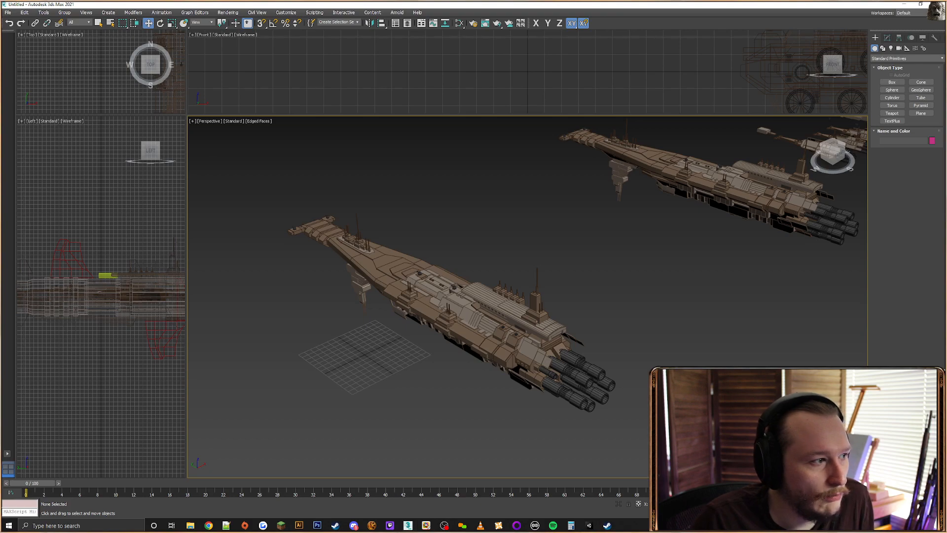
Maximize the perspective viewport and orbit until the nearest warship is framed from its bow end
{"action": "key", "text": "alt+w"}
{"action": "left_click", "coordinate": [356, 255]}
{"action": "middle_click_drag", "start_coordinate": [355, 255], "coordinate": [539, 314], "text": "alt"}
{"action": "left_click", "coordinate": [415, 260]}
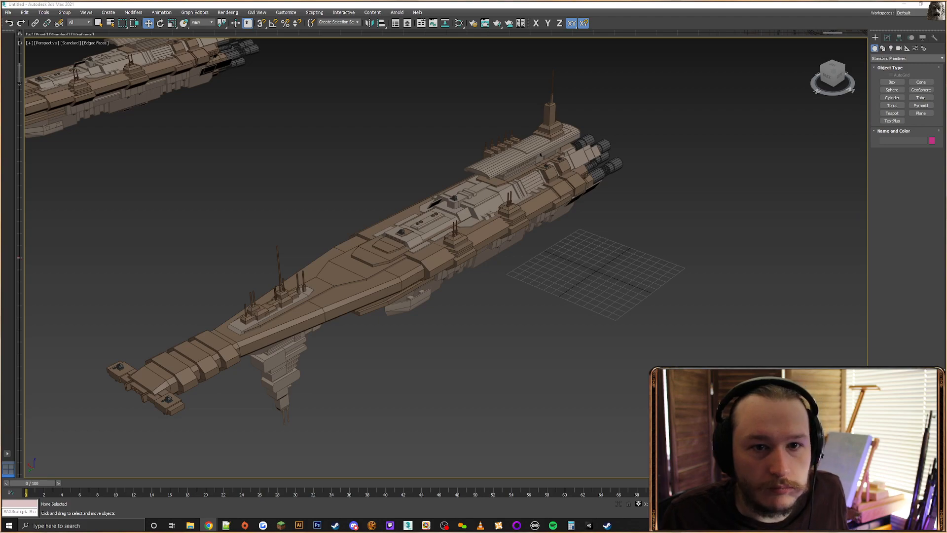
{"action": "middle_click_drag", "start_coordinate": [515, 331], "coordinate": [541, 330]}
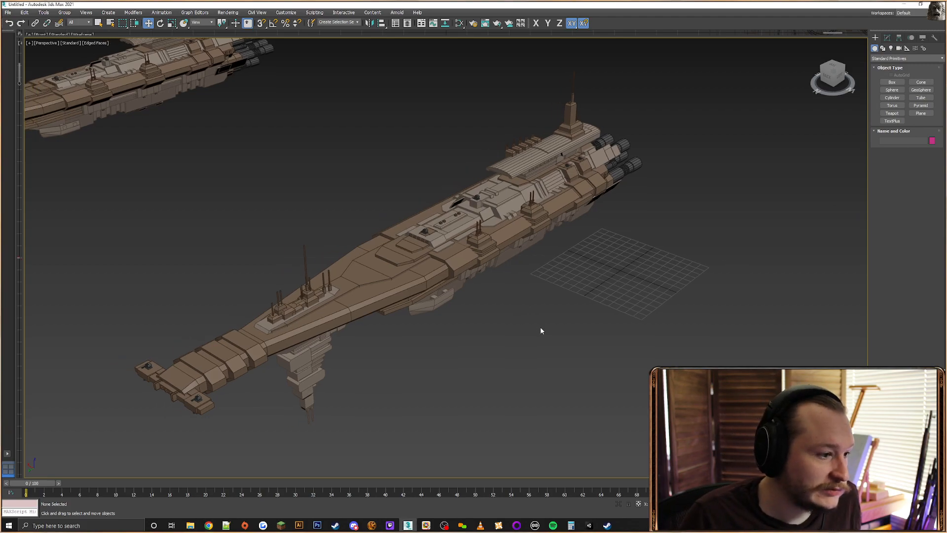
Look at the ship artwork gallery on DeviantArt in the browser and return to 3ds Max
{"action": "left_click", "coordinate": [209, 525]}
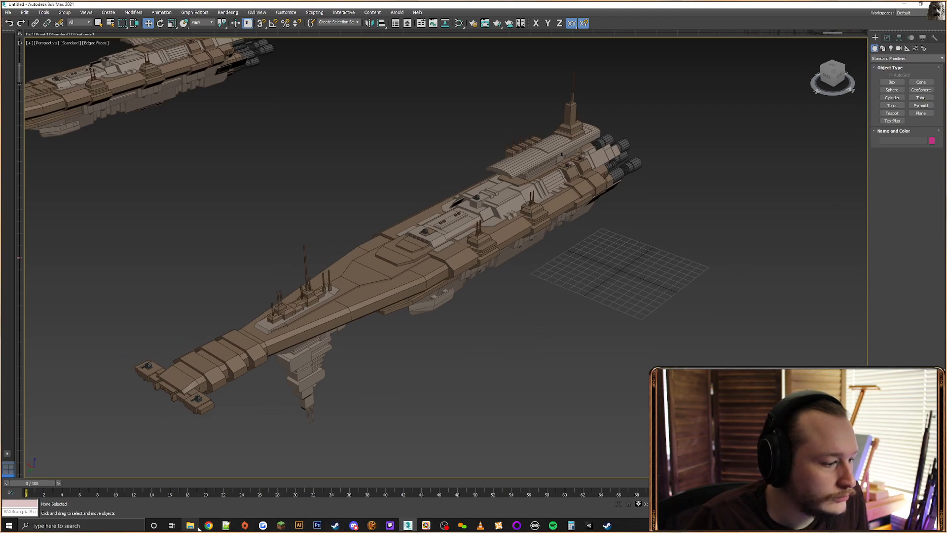
{"action": "left_click", "coordinate": [39, 493]}
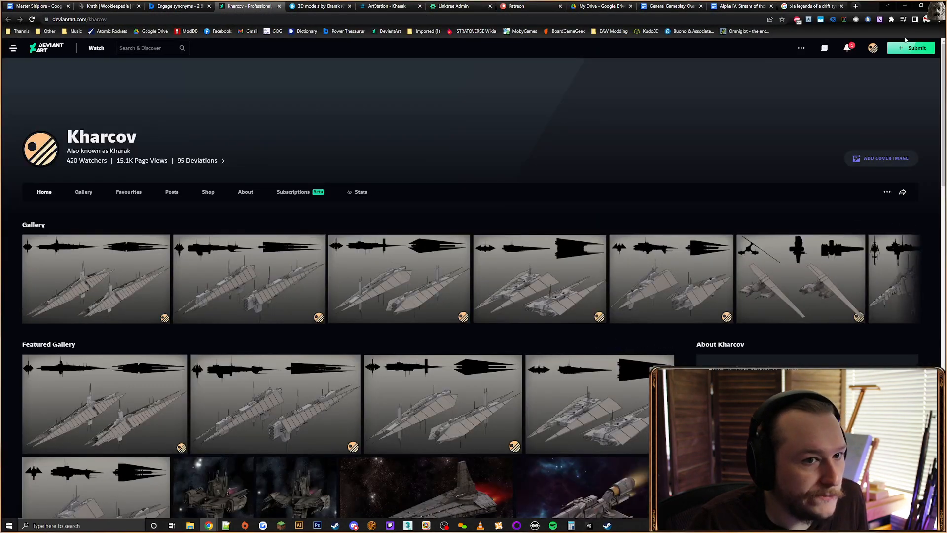
{"action": "left_click", "coordinate": [905, 6]}
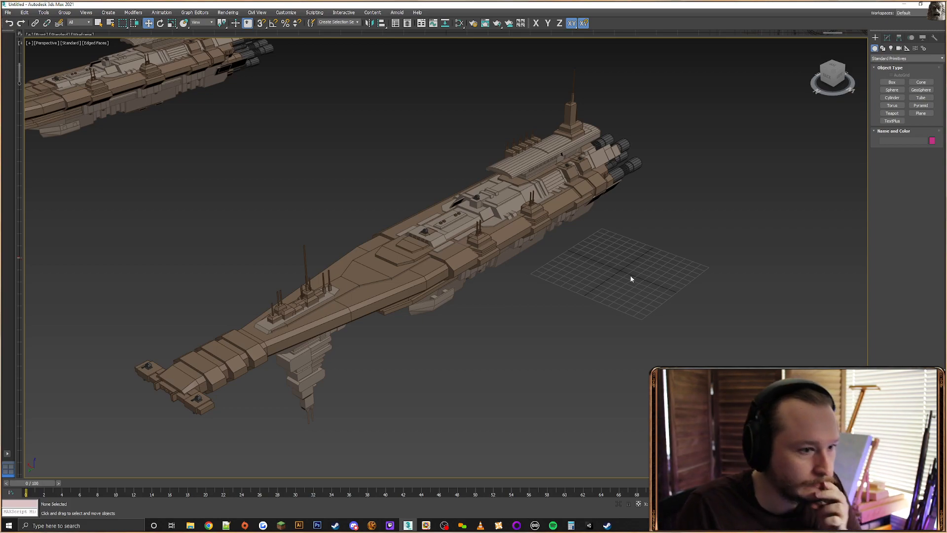
Move the merged warships along the X axis, clear of the grid at the origin
{"action": "scroll", "coordinate": [631, 277], "scroll_direction": "down", "scroll_amount": 5}
{"action": "middle_click_drag", "start_coordinate": [630, 276], "coordinate": [459, 251]}
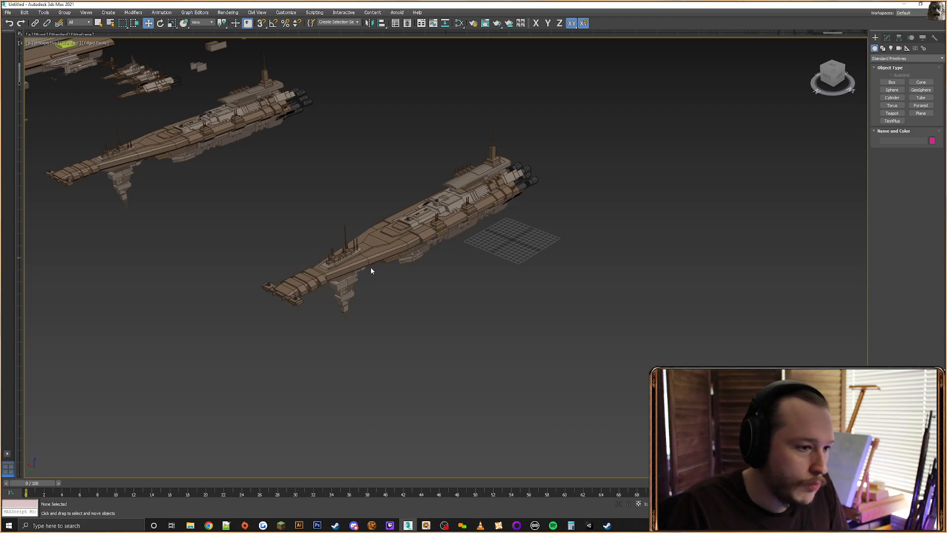
{"action": "middle_click_drag", "start_coordinate": [371, 268], "coordinate": [488, 279]}
{"action": "left_click_drag", "start_coordinate": [491, 448], "coordinate": [491, 448]}
{"action": "middle_click_drag", "start_coordinate": [642, 328], "coordinate": [577, 325], "text": "alt"}
{"action": "left_click", "coordinate": [518, 252]}
{"action": "left_click_drag", "start_coordinate": [517, 252], "coordinate": [387, 227]}
{"action": "left_click", "coordinate": [524, 312]}
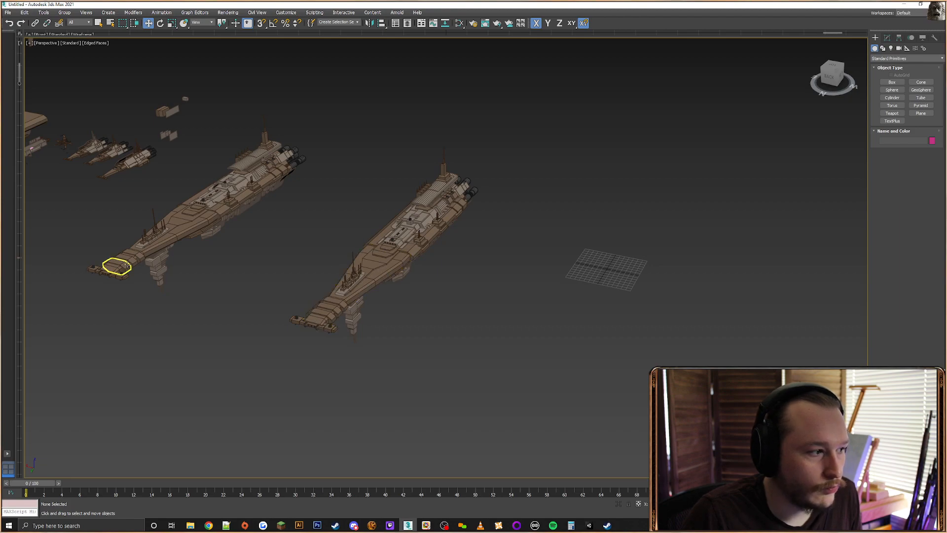
{"action": "middle_click_drag", "start_coordinate": [592, 290], "coordinate": [535, 277]}
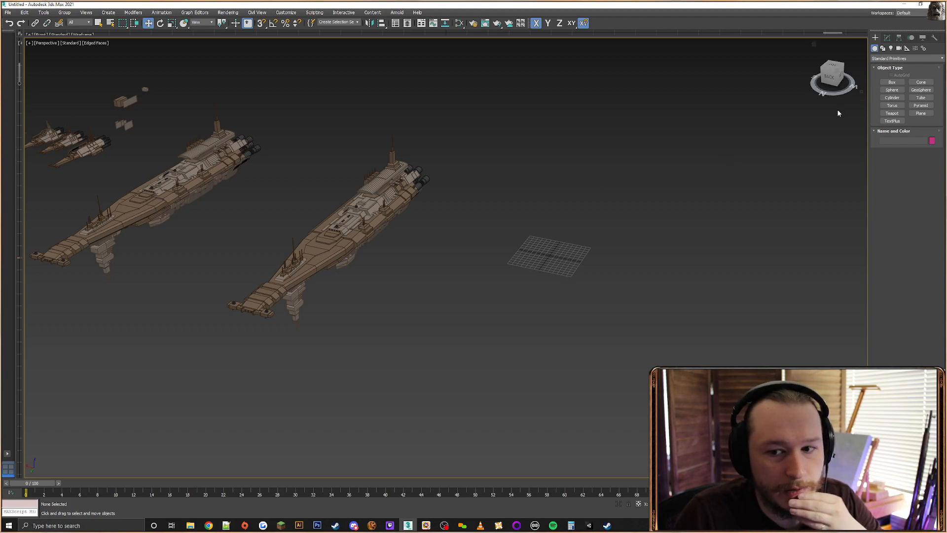
Create a box about 1.7 m long, 1.7 m wide and 2.8 m high on the empty grid
{"action": "scroll", "coordinate": [558, 250], "scroll_direction": "up", "scroll_amount": 5}
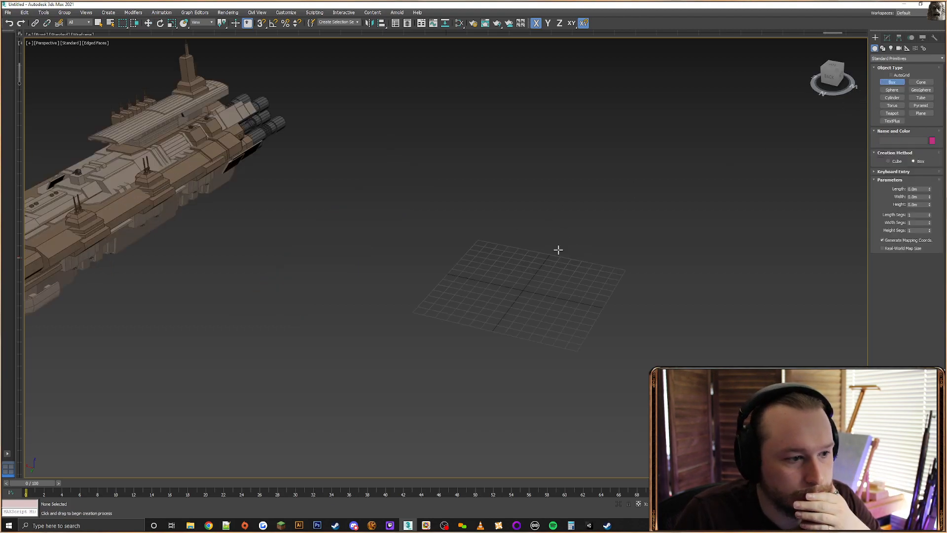
{"action": "left_click_drag", "start_coordinate": [508, 281], "coordinate": [534, 303]}
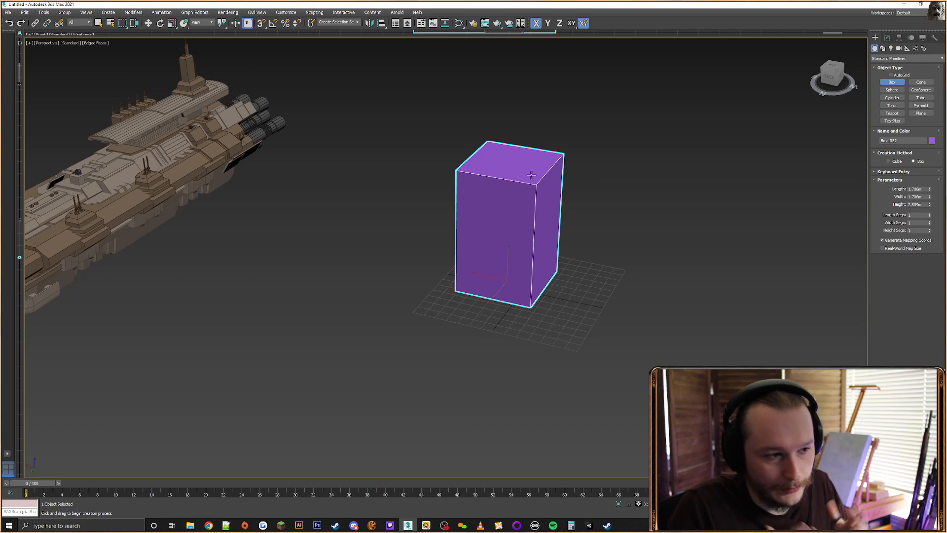
{"action": "middle_click_drag", "start_coordinate": [620, 190], "coordinate": [575, 208], "text": "alt"}
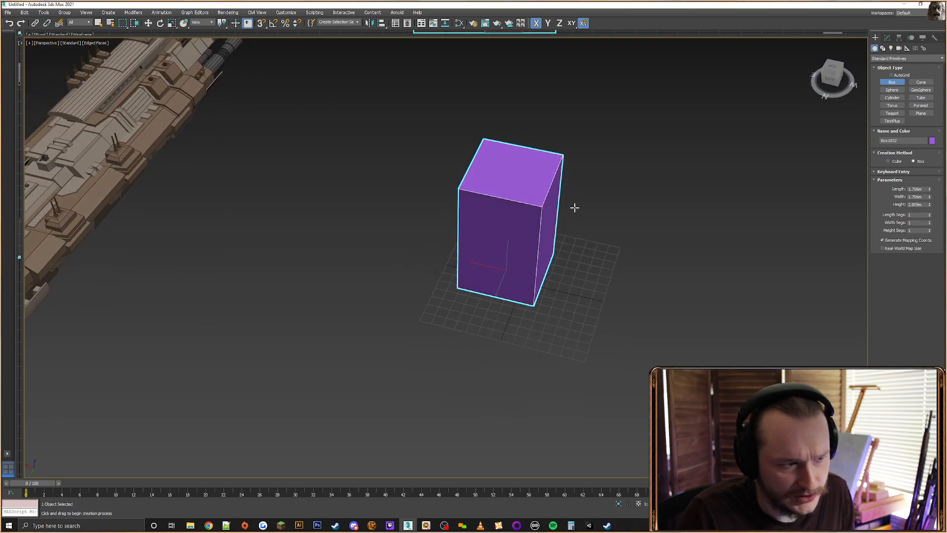
Move the new box slightly across the ground plane of the grid
{"action": "left_click", "coordinate": [445, 526]}
{"action": "middle_click_drag", "start_coordinate": [523, 232], "coordinate": [555, 243], "text": "alt"}
{"action": "key", "text": "w"}
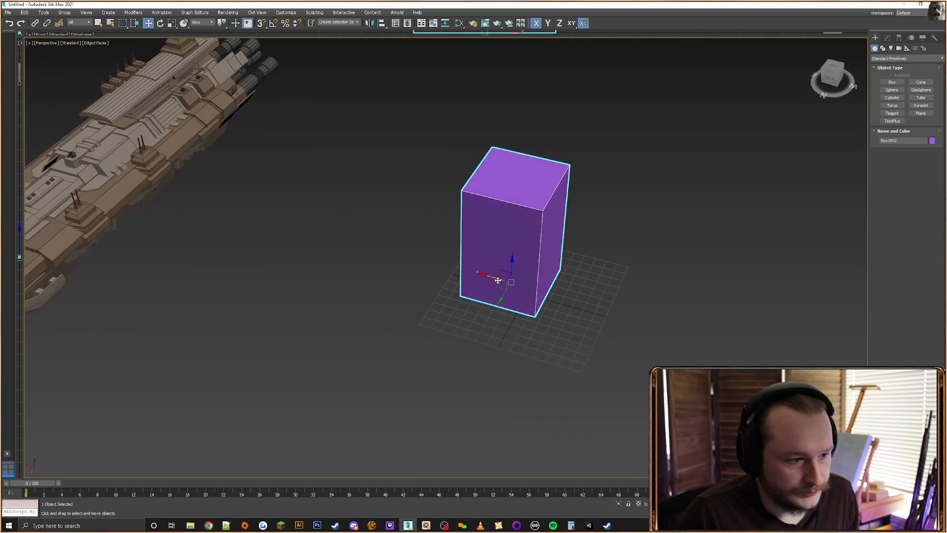
{"action": "left_click_drag", "start_coordinate": [498, 285], "coordinate": [512, 289]}
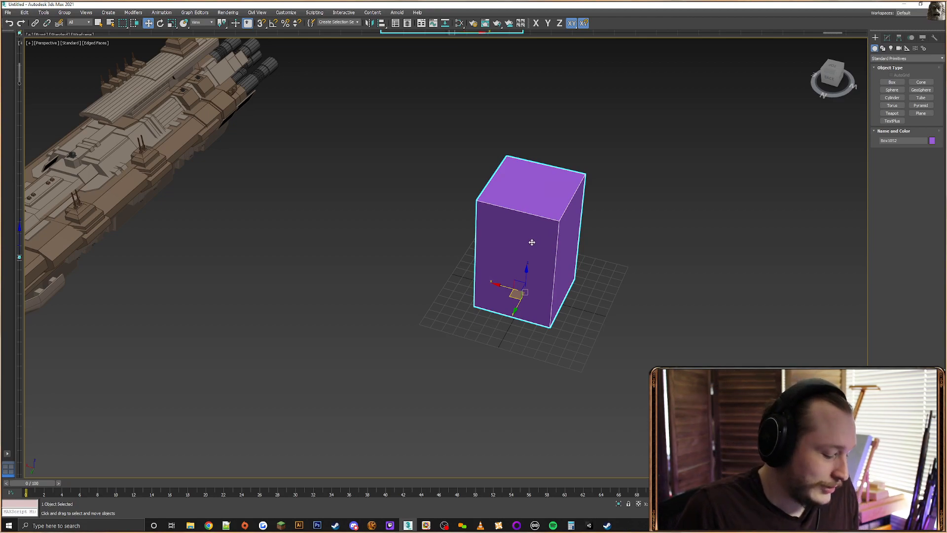
Set the box's object color to a dark gray from the custom colors and deselect it
{"action": "left_click", "coordinate": [932, 141]}
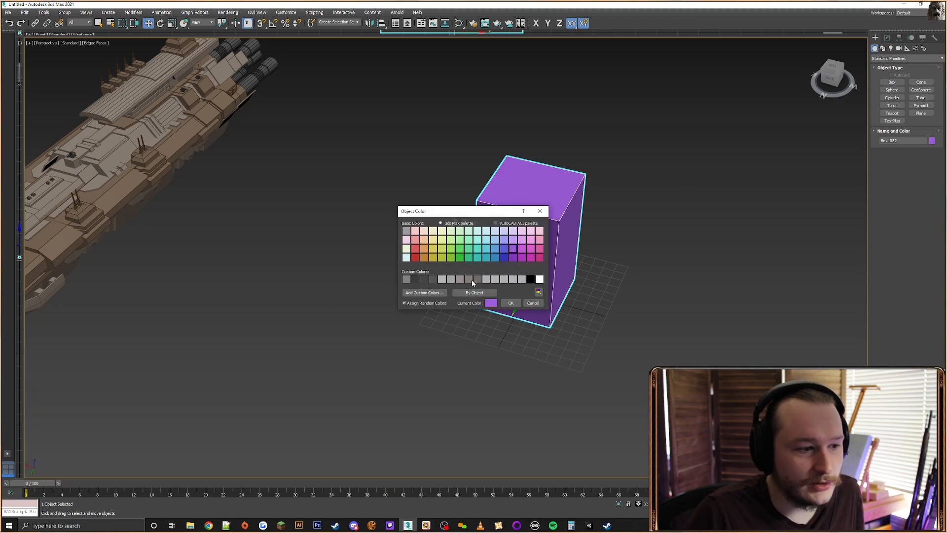
{"action": "left_click", "coordinate": [477, 280]}
{"action": "left_click", "coordinate": [511, 303]}
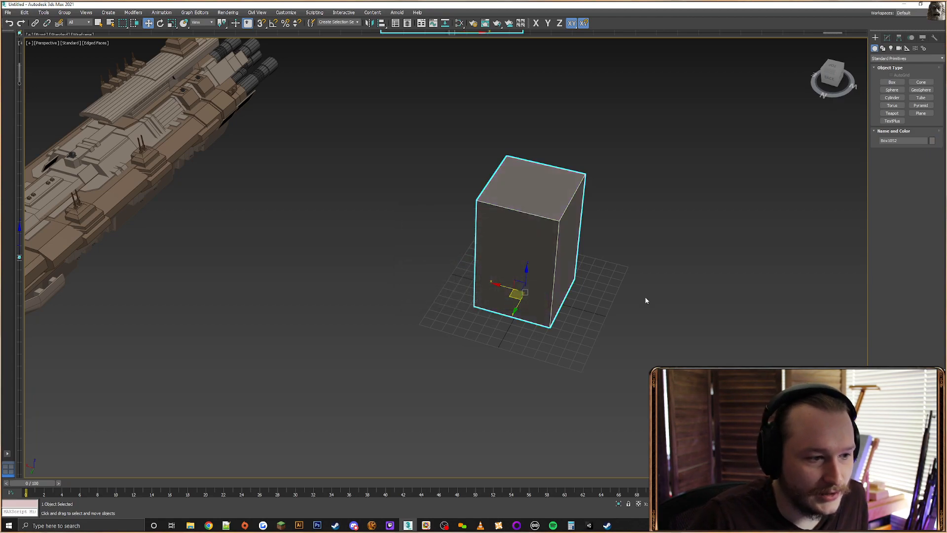
{"action": "left_click", "coordinate": [645, 298]}
Raise the gray box along the Z axis until it floats above the grid
{"action": "left_click", "coordinate": [553, 287]}
{"action": "left_click_drag", "start_coordinate": [527, 254], "coordinate": [527, 170]}
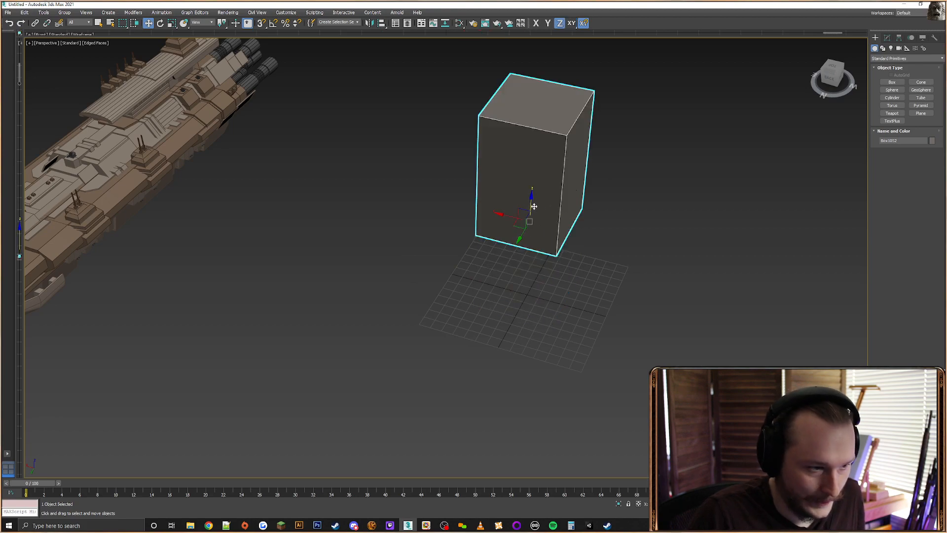
{"action": "middle_click_drag", "start_coordinate": [527, 170], "coordinate": [516, 252], "text": "alt"}
Convert the gray box to an Editable Poly
{"action": "left_click", "coordinate": [887, 38]}
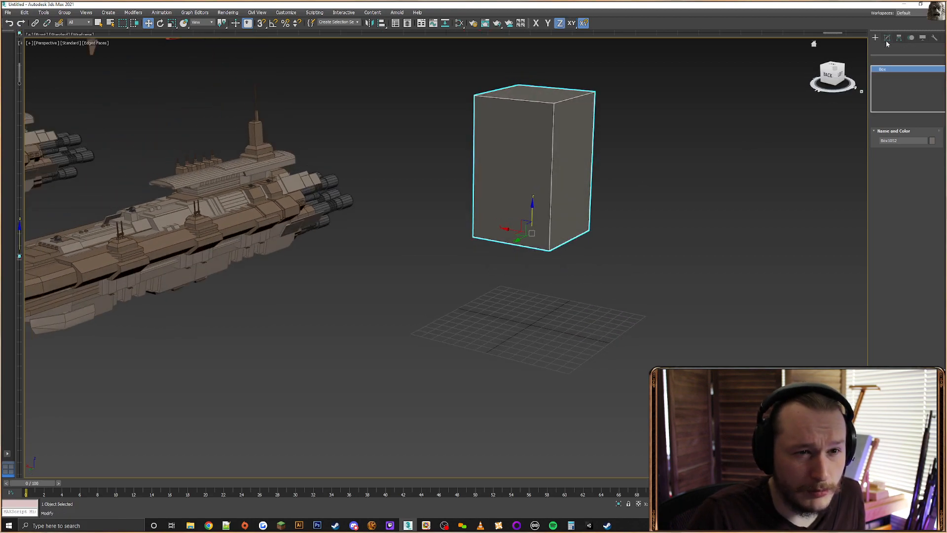
{"action": "right_click", "coordinate": [565, 182]}
{"action": "mouse_move", "coordinate": [602, 264]}
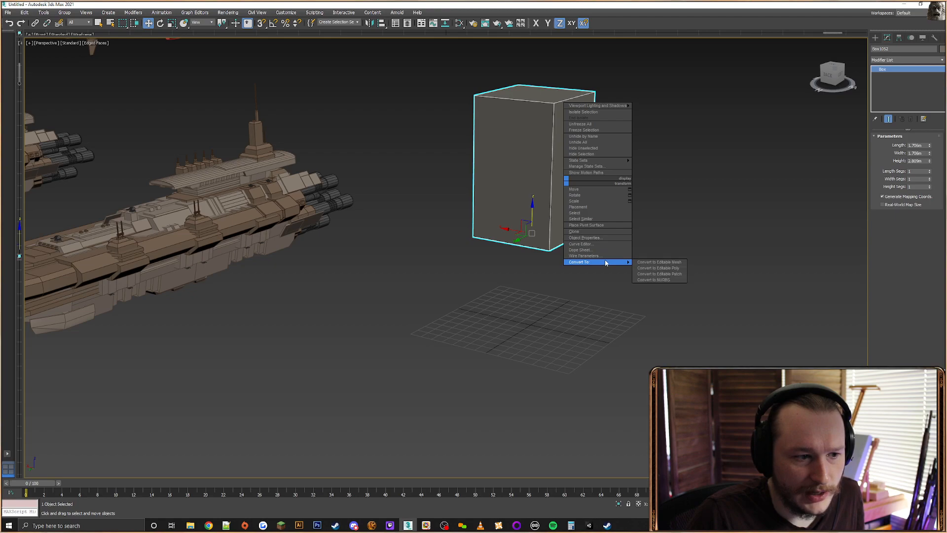
{"action": "left_click", "coordinate": [670, 267]}
Select all the box's polygons, look through the polygon editing options, and return to the primitive creation options
{"action": "left_click", "coordinate": [915, 145]}
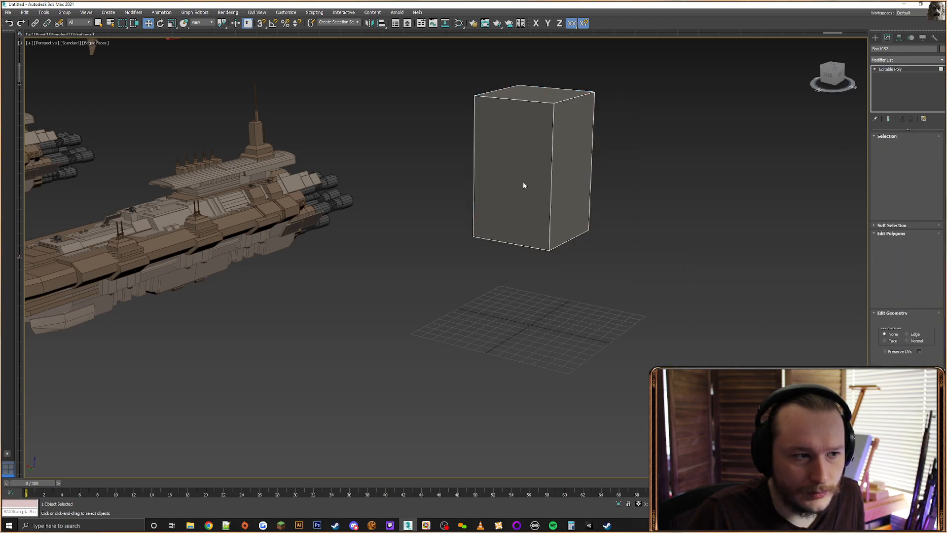
{"action": "key", "text": "ctrl+a"}
{"action": "scroll", "coordinate": [908, 246], "scroll_direction": "down", "scroll_amount": 5}
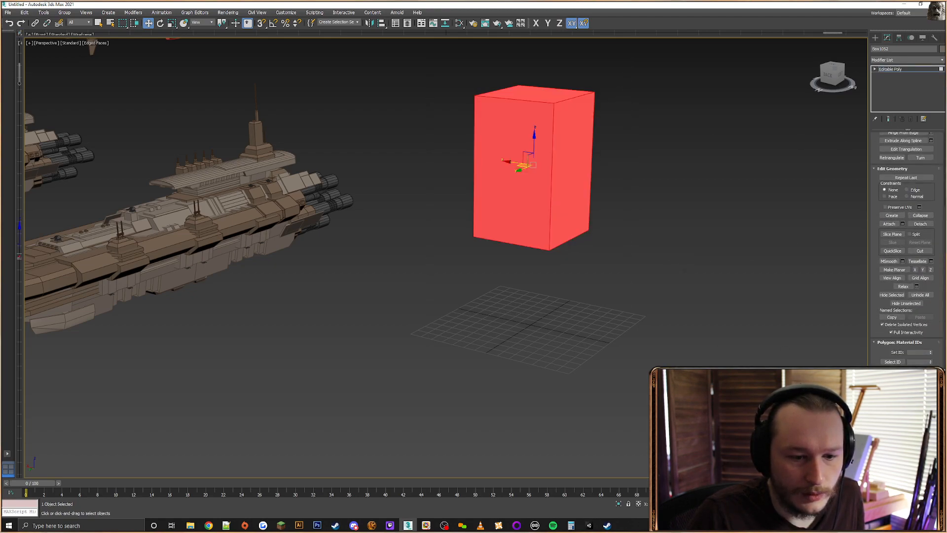
{"action": "scroll", "coordinate": [908, 247], "scroll_direction": "up", "scroll_amount": 1}
{"action": "scroll", "coordinate": [912, 174], "scroll_direction": "up", "scroll_amount": 4}
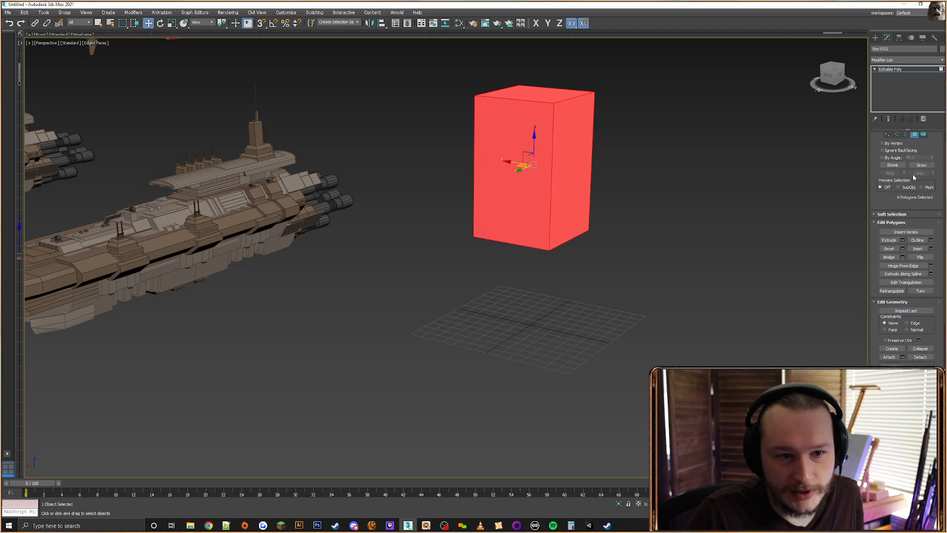
{"action": "left_click", "coordinate": [875, 38]}
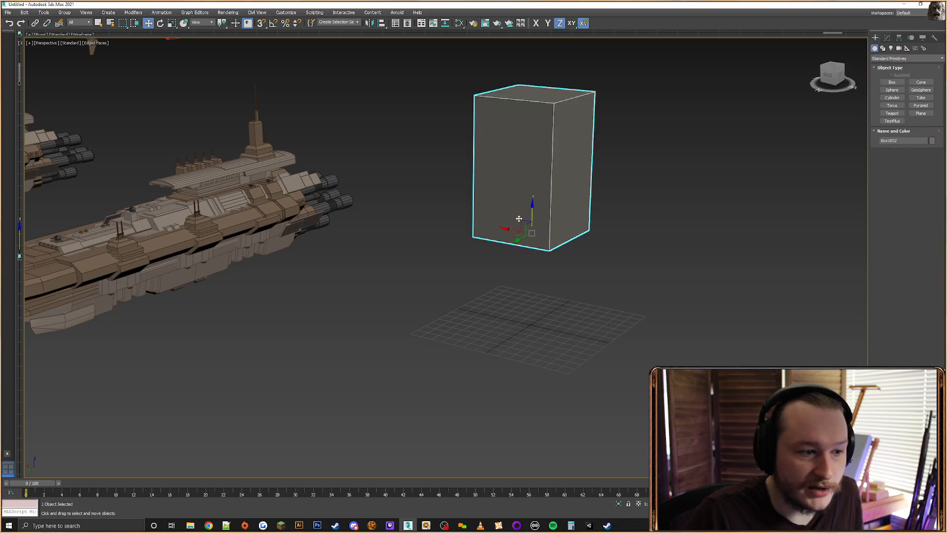
Copy the gray box beside the original as a spare and deselect it
{"action": "left_click_drag", "start_coordinate": [521, 225], "coordinate": [739, 318], "text": "shift"}
{"action": "key", "text": "Return"}
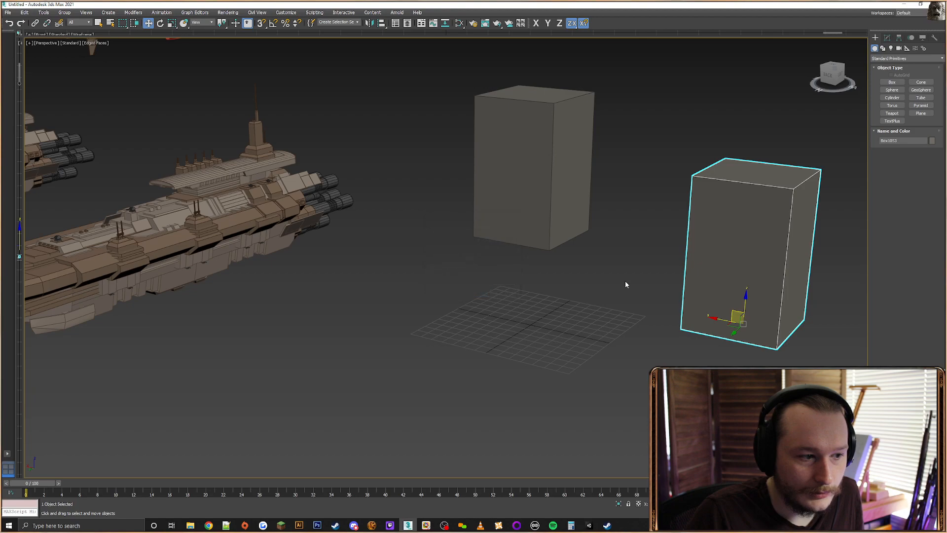
{"action": "left_click", "coordinate": [595, 272]}
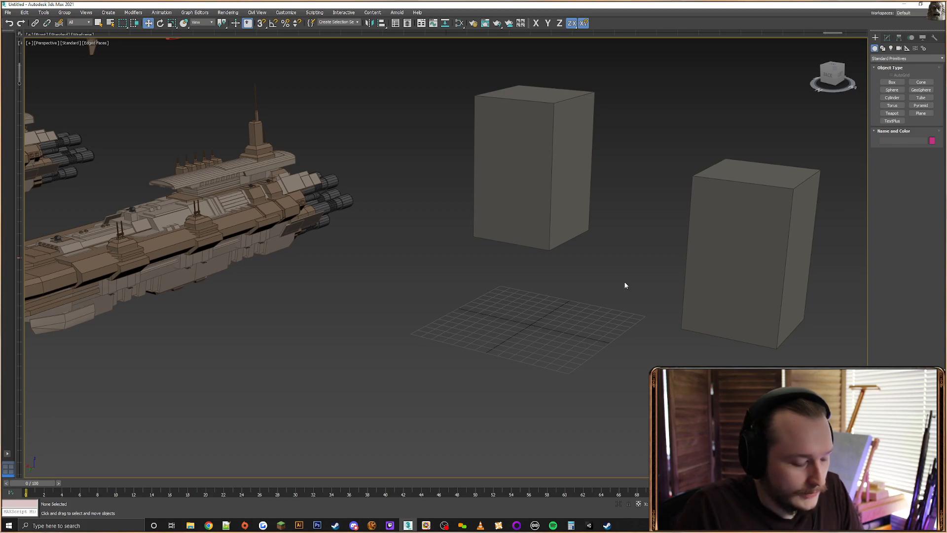
Taper the original box by scaling its four top vertices inward evenly, and leave vertex editing
{"action": "left_click", "coordinate": [572, 168]}
{"action": "left_click", "coordinate": [888, 37]}
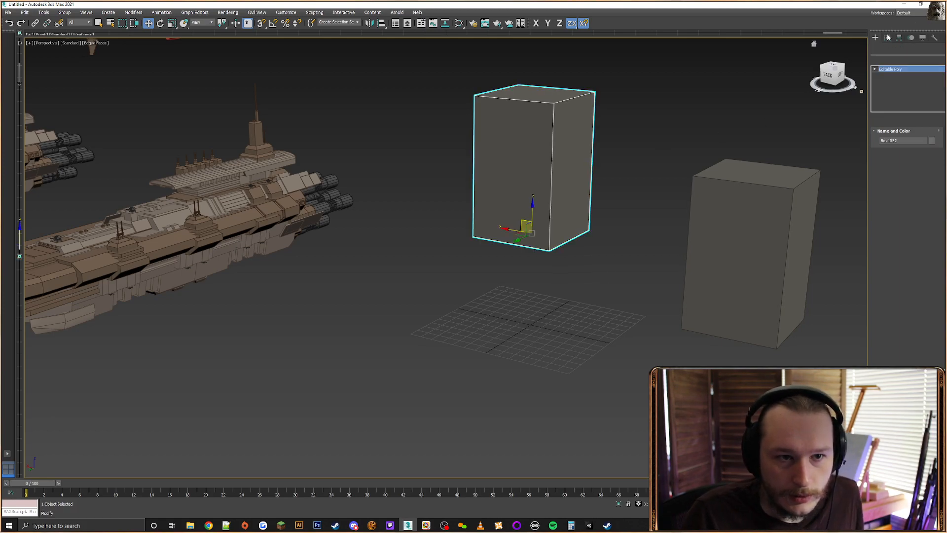
{"action": "left_click", "coordinate": [888, 145]}
{"action": "left_click_drag", "start_coordinate": [609, 62], "coordinate": [456, 117]}
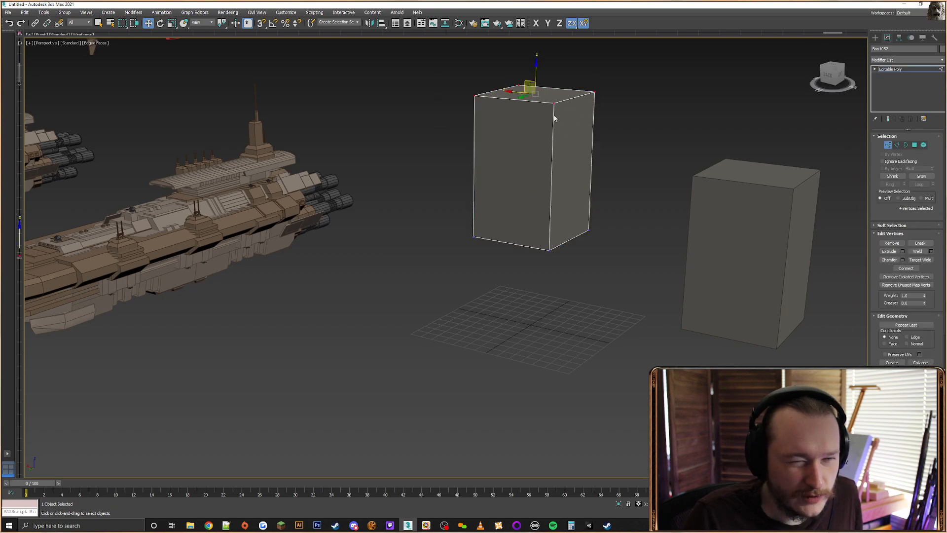
{"action": "middle_click_drag", "start_coordinate": [554, 118], "coordinate": [549, 158]}
{"action": "left_click_drag", "start_coordinate": [645, 73], "coordinate": [608, 104]}
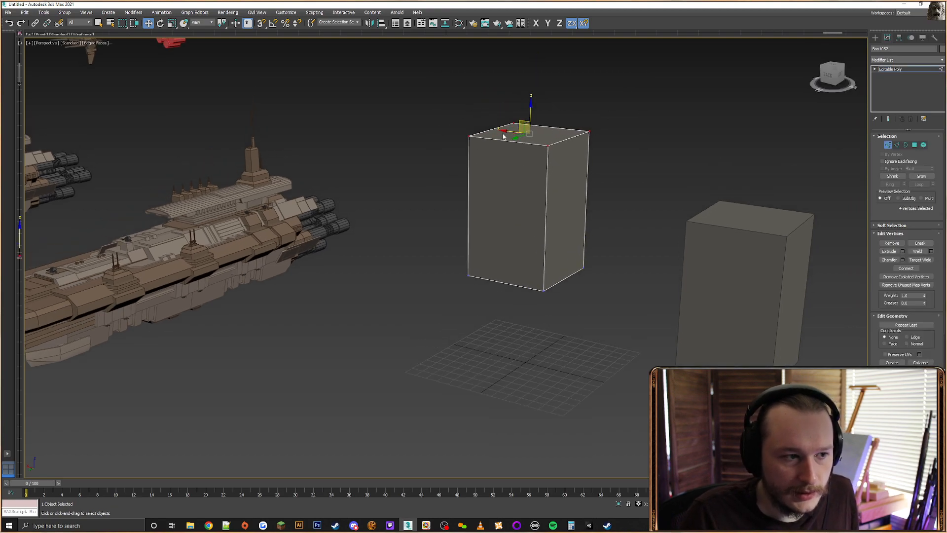
{"action": "right_click", "coordinate": [541, 112]}
{"action": "left_click", "coordinate": [570, 134]}
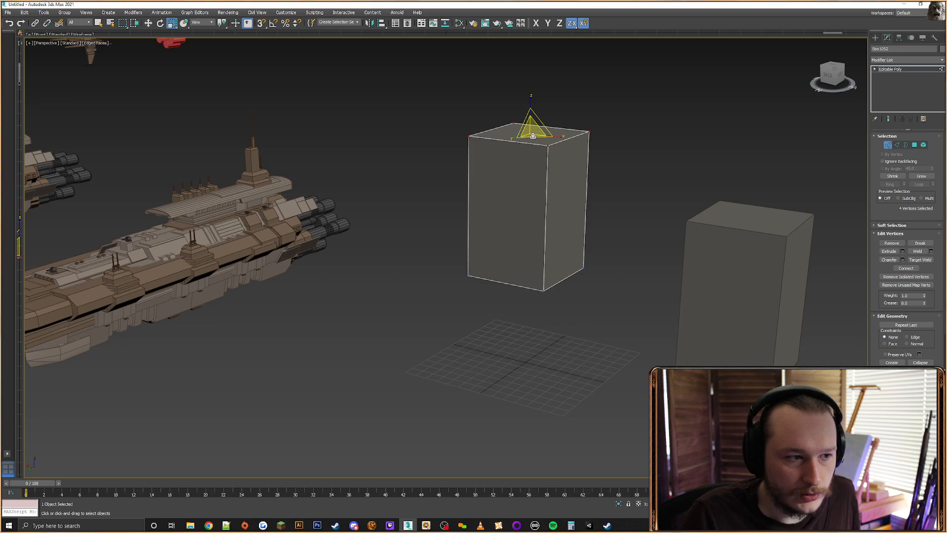
{"action": "left_click_drag", "start_coordinate": [529, 137], "coordinate": [528, 163]}
{"action": "middle_click_drag", "start_coordinate": [534, 241], "coordinate": [539, 176], "text": "alt"}
{"action": "middle_click_drag", "start_coordinate": [547, 210], "coordinate": [577, 204], "text": "alt"}
{"action": "middle_click_drag", "start_coordinate": [729, 96], "coordinate": [761, 153]}
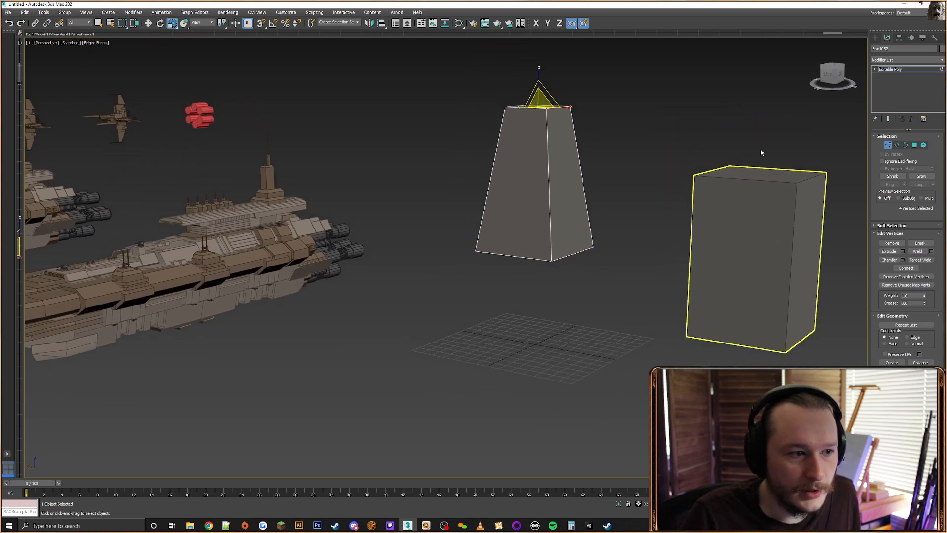
{"action": "left_click", "coordinate": [875, 38]}
Make a single copy of the tapered block directly below the original along the Z axis
{"action": "middle_click_drag", "start_coordinate": [560, 252], "coordinate": [504, 257], "text": "alt"}
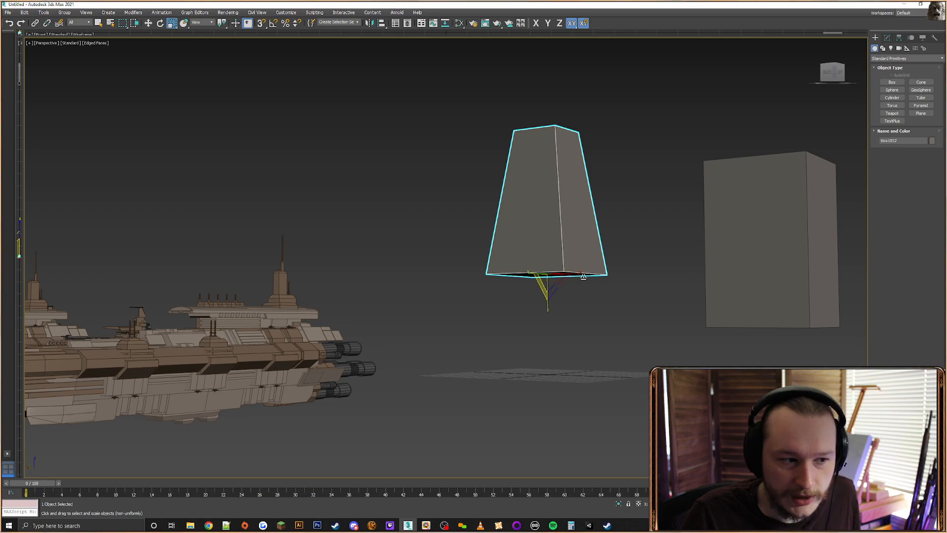
{"action": "middle_click_drag", "start_coordinate": [584, 276], "coordinate": [548, 269], "text": "alt"}
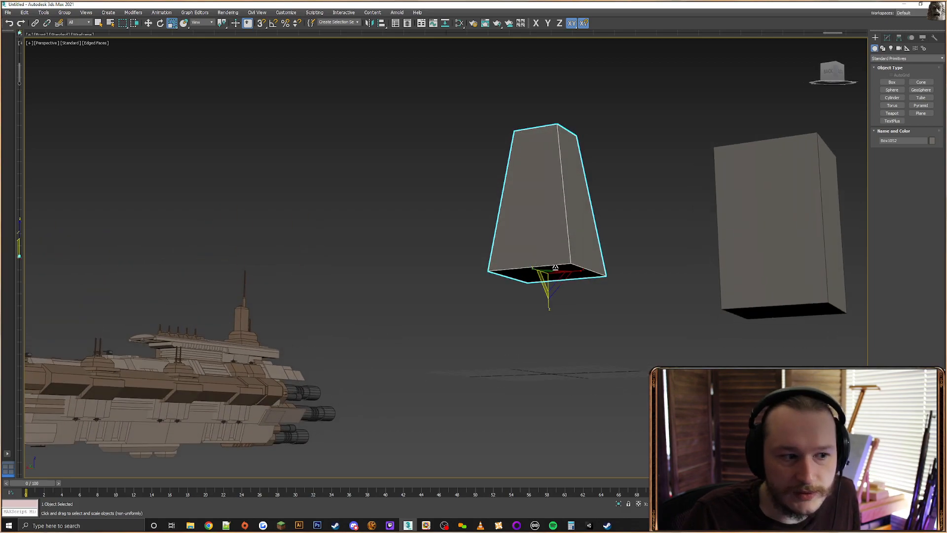
{"action": "middle_click_drag", "start_coordinate": [522, 299], "coordinate": [469, 287], "text": "alt"}
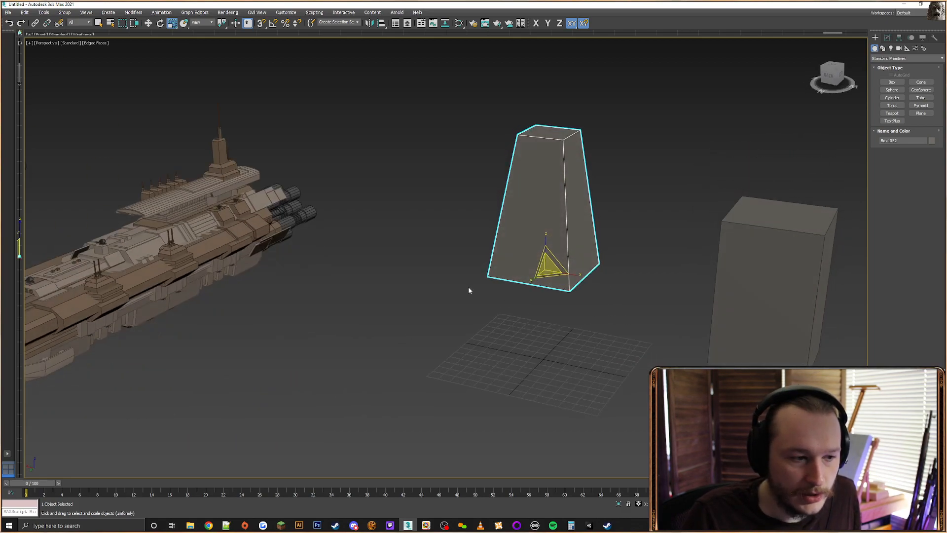
{"action": "middle_click_drag", "start_coordinate": [583, 305], "coordinate": [555, 286], "text": "alt"}
{"action": "right_click", "coordinate": [553, 259]}
{"action": "left_click", "coordinate": [563, 272]}
{"action": "right_click", "coordinate": [558, 264]}
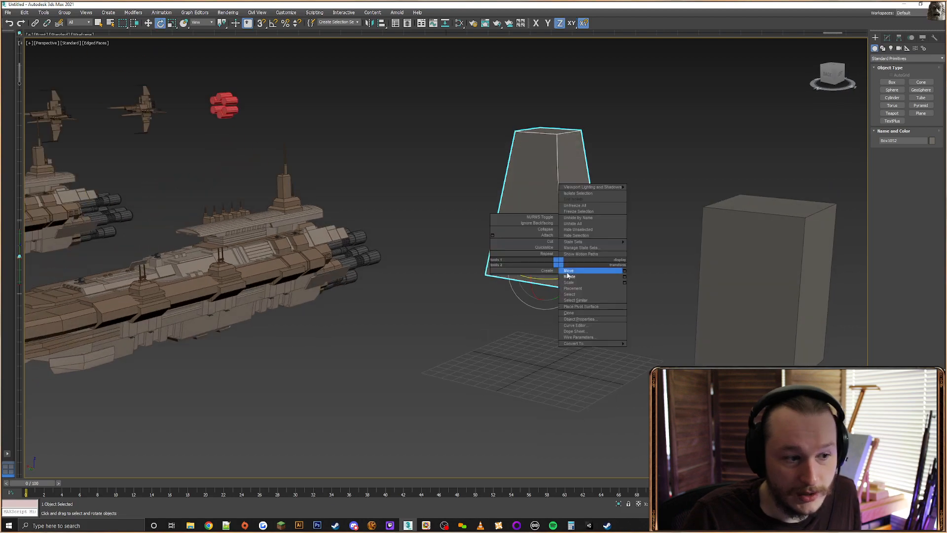
{"action": "left_click", "coordinate": [567, 271]}
{"action": "left_click_drag", "start_coordinate": [543, 254], "coordinate": [541, 375], "text": "shift"}
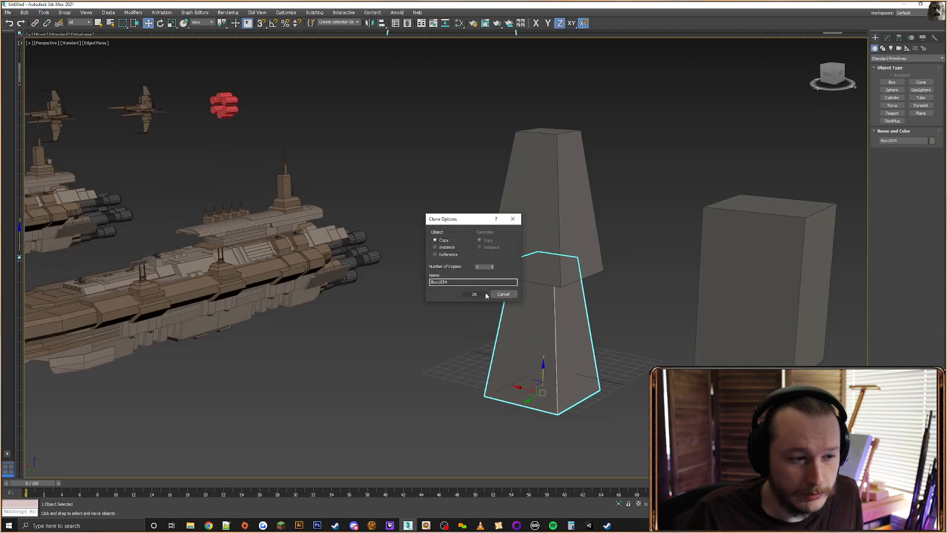
{"action": "left_click", "coordinate": [475, 295]}
Mirror the lower tapered block on the Z axis without cloning and raise it close beneath the upper block
{"action": "left_click", "coordinate": [370, 23]}
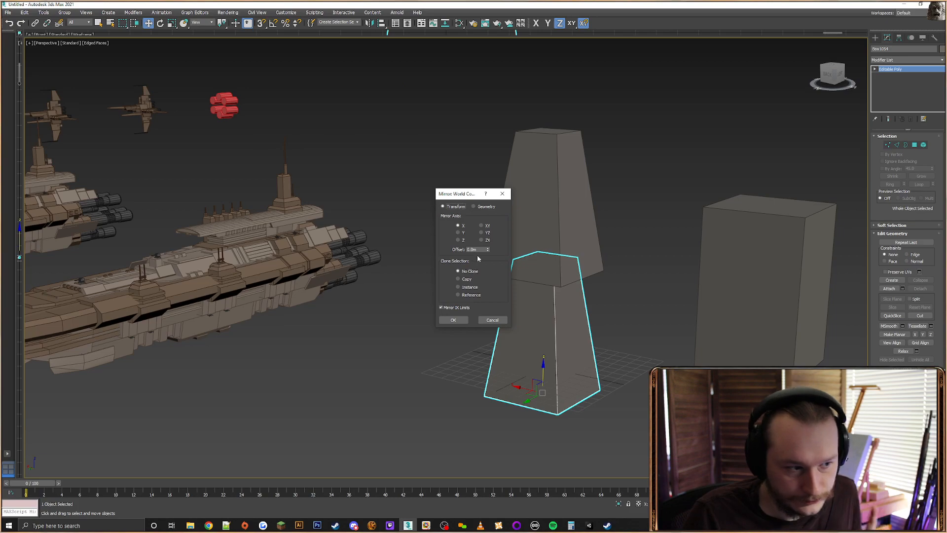
{"action": "left_click", "coordinate": [464, 240]}
{"action": "left_click", "coordinate": [450, 320]}
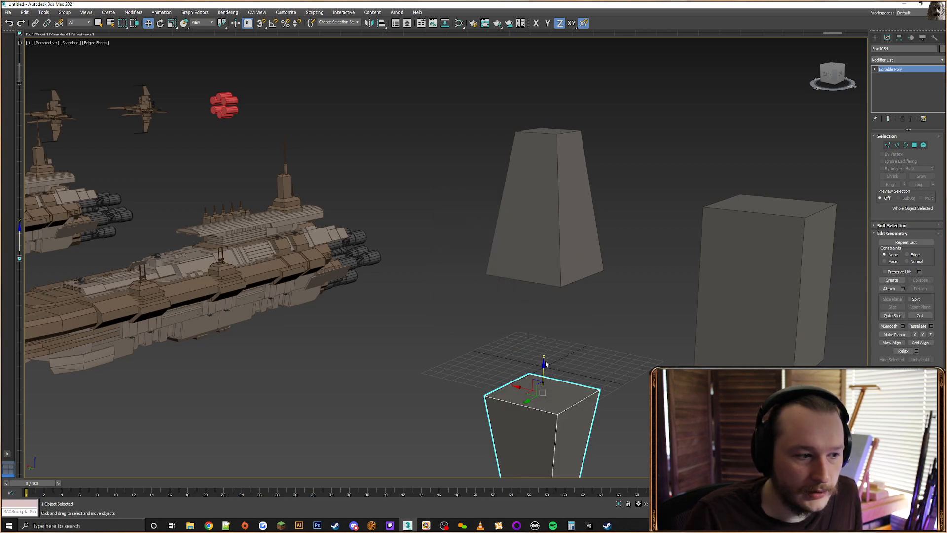
{"action": "left_click_drag", "start_coordinate": [543, 367], "coordinate": [540, 286]}
{"action": "middle_click_drag", "start_coordinate": [634, 304], "coordinate": [609, 239], "text": "alt"}
{"action": "scroll", "coordinate": [608, 238], "scroll_direction": "down", "scroll_amount": 3}
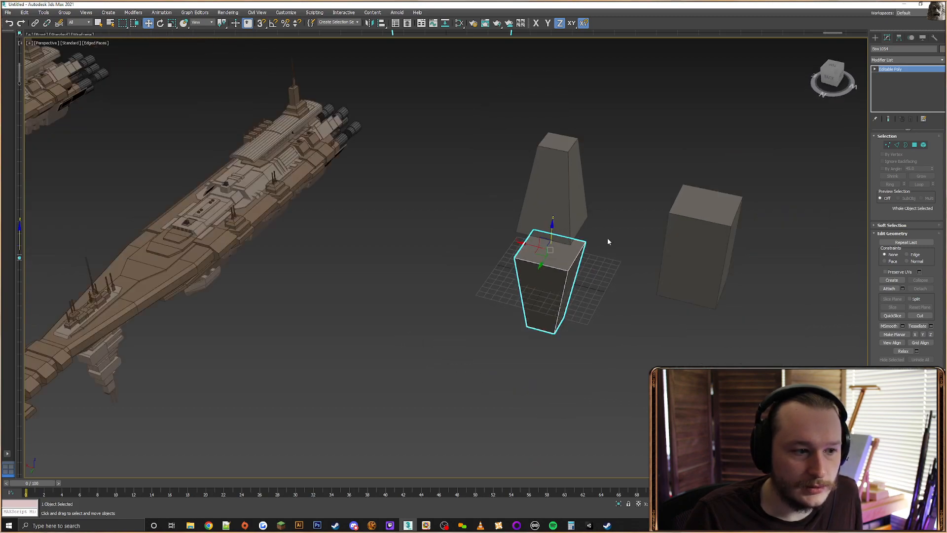
{"action": "left_click", "coordinate": [611, 233]}
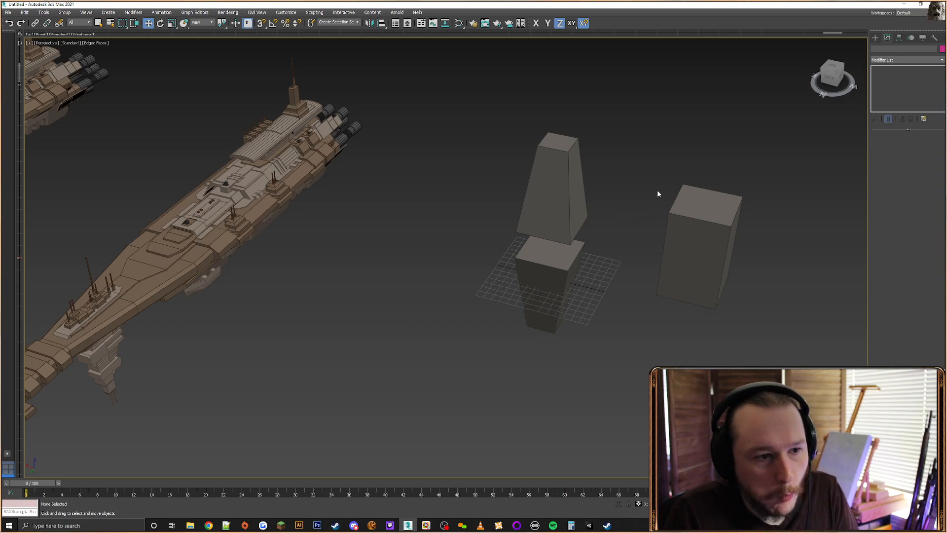
Move the spare box farther away from the tapered blocks and deselect it
{"action": "left_click_drag", "start_coordinate": [749, 184], "coordinate": [654, 329]}
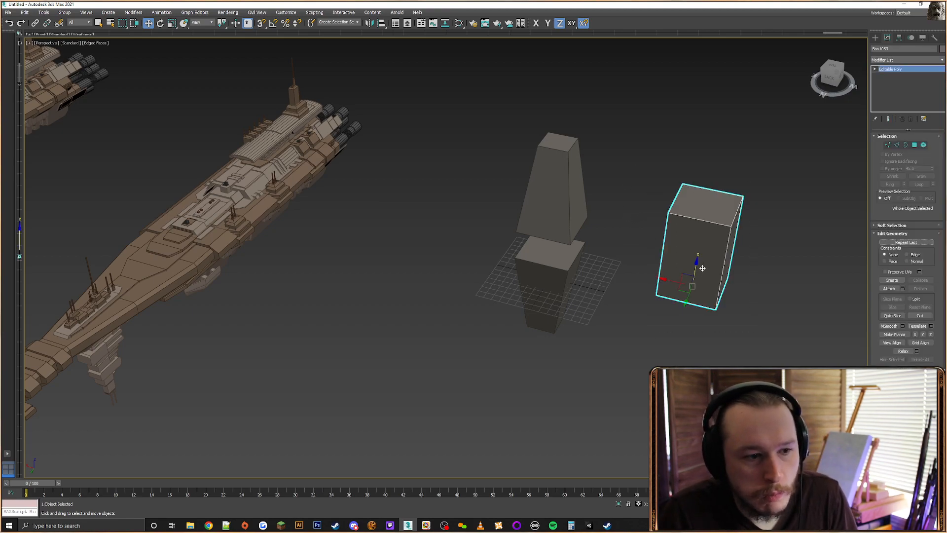
{"action": "left_click_drag", "start_coordinate": [682, 284], "coordinate": [700, 242]}
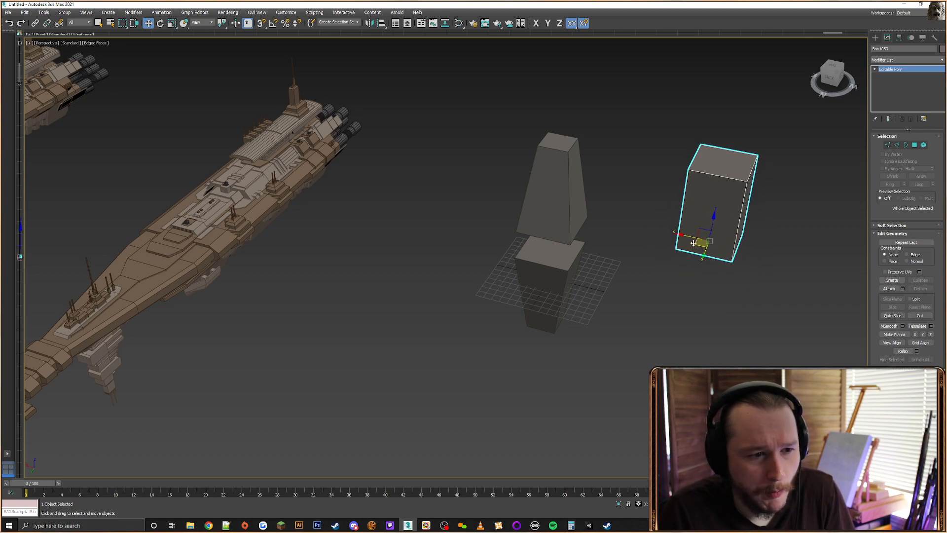
{"action": "left_click", "coordinate": [643, 238]}
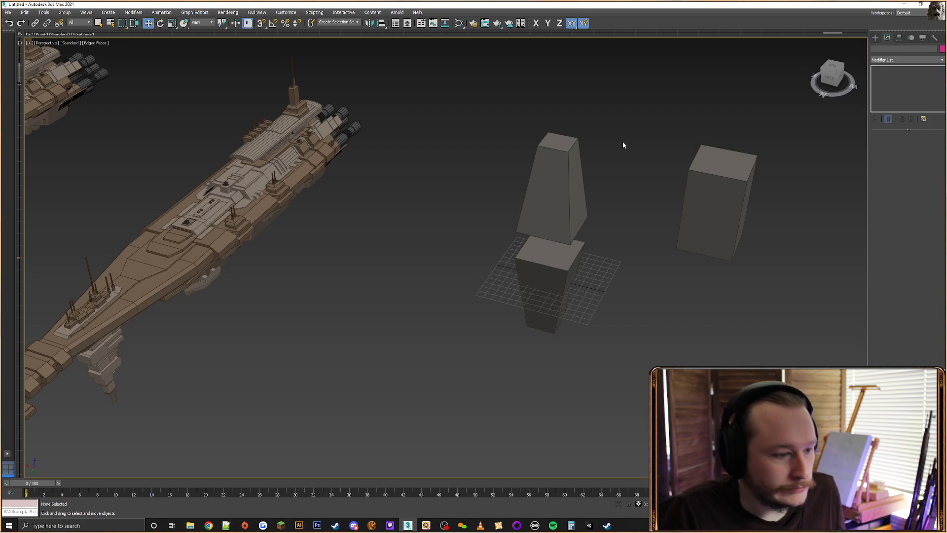
Select both tapered blocks and lower them together along the Z axis until the lower block's top is near the grid
{"action": "left_click_drag", "start_coordinate": [617, 117], "coordinate": [536, 318]}
{"action": "middle_click_drag", "start_coordinate": [539, 276], "coordinate": [570, 275], "text": "alt"}
{"action": "left_click_drag", "start_coordinate": [552, 258], "coordinate": [552, 257]}
{"action": "left_click", "coordinate": [614, 254]}
{"action": "mouse_move", "coordinate": [614, 254]}
{"action": "middle_mouse_down", "text": "alt"}
{"action": "mouse_move", "coordinate": [628, 257]}
{"action": "mouse_move", "coordinate": [641, 312]}
{"action": "mouse_move", "coordinate": [534, 281]}
{"action": "mouse_move", "coordinate": [529, 254]}
{"action": "mouse_move", "coordinate": [522, 259]}
{"action": "mouse_move", "coordinate": [526, 245]}
{"action": "mouse_move", "coordinate": [632, 256]}
{"action": "middle_mouse_up", "text": "alt"}
{"action": "left_click", "coordinate": [528, 249]}
{"action": "left_click", "coordinate": [631, 256]}
Copy the spare box next to the tapered blocks and shift the spare original farther away
{"action": "left_click", "coordinate": [666, 215]}
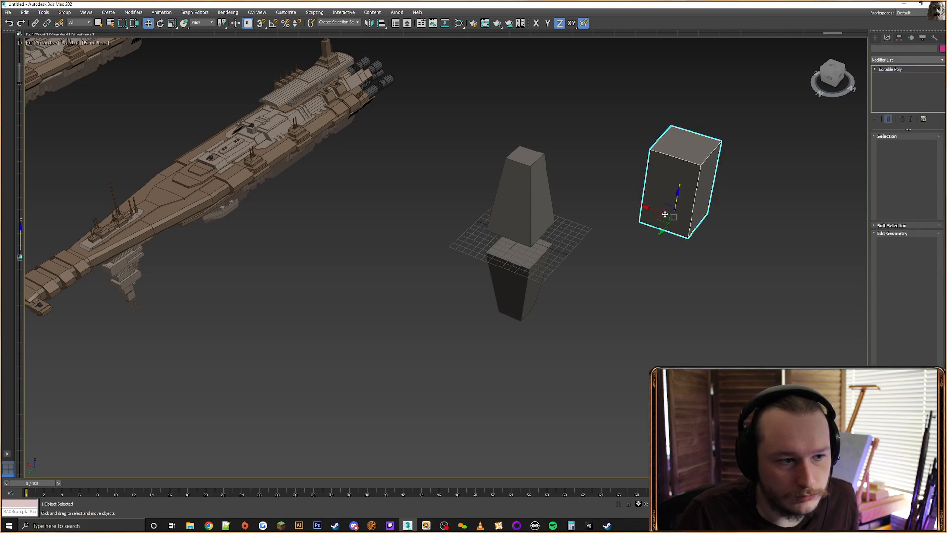
{"action": "left_click_drag", "start_coordinate": [661, 223], "coordinate": [537, 249], "text": "shift"}
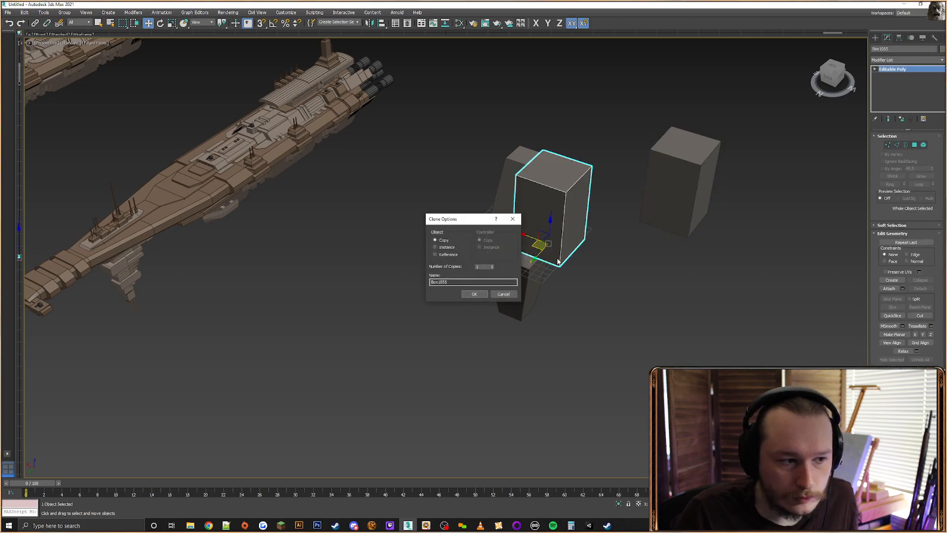
{"action": "left_click", "coordinate": [475, 295]}
{"action": "left_click_drag", "start_coordinate": [731, 156], "coordinate": [638, 252]}
{"action": "left_click_drag", "start_coordinate": [662, 221], "coordinate": [698, 189]}
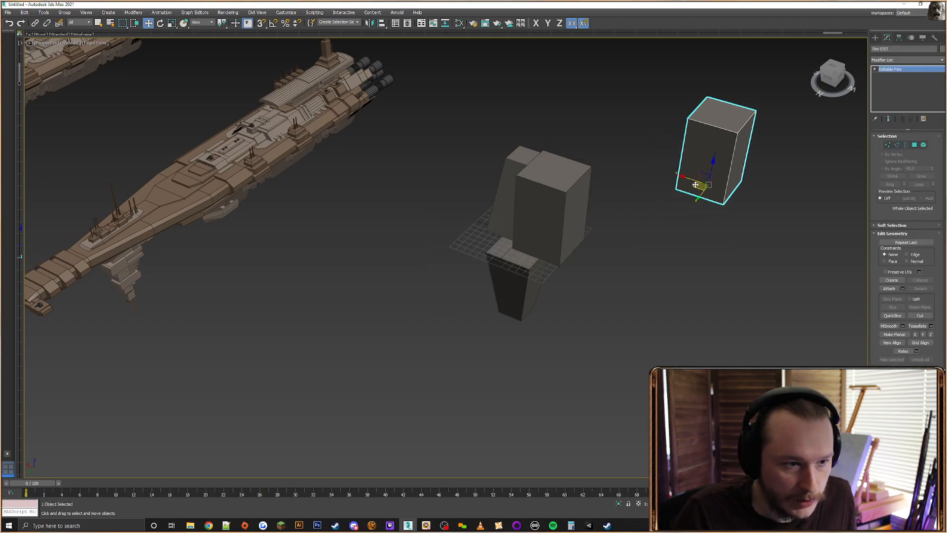
{"action": "left_click", "coordinate": [623, 226]}
Select all vertices of the new box copy and scale them down into a thin horizontal bar along the X axis
{"action": "left_click", "coordinate": [554, 219]}
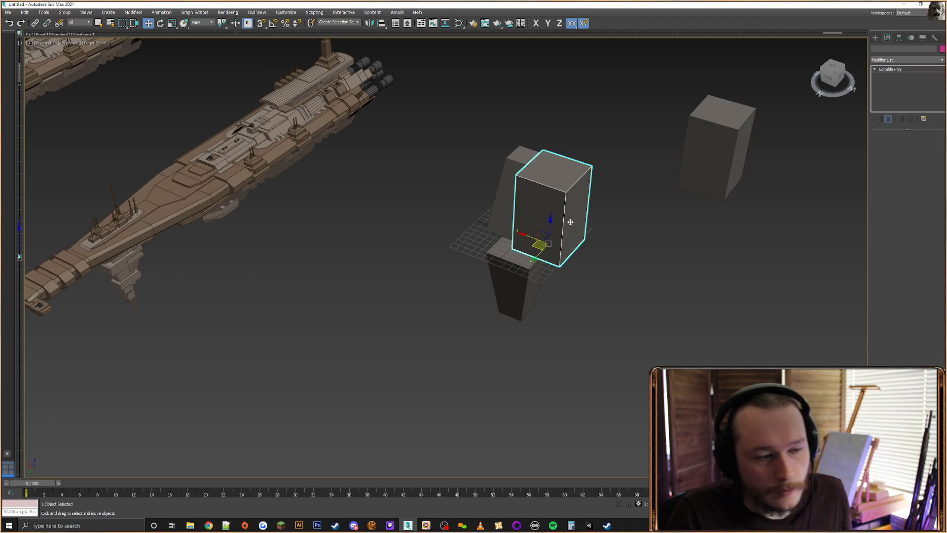
{"action": "middle_click_drag", "start_coordinate": [569, 220], "coordinate": [487, 256], "text": "alt"}
{"action": "middle_click_drag", "start_coordinate": [456, 227], "coordinate": [552, 197], "text": "alt"}
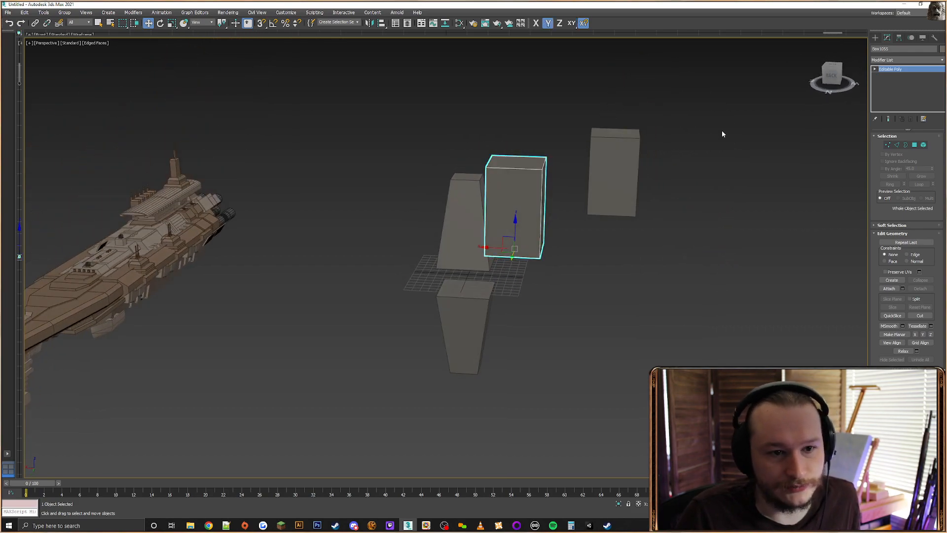
{"action": "left_click", "coordinate": [887, 145]}
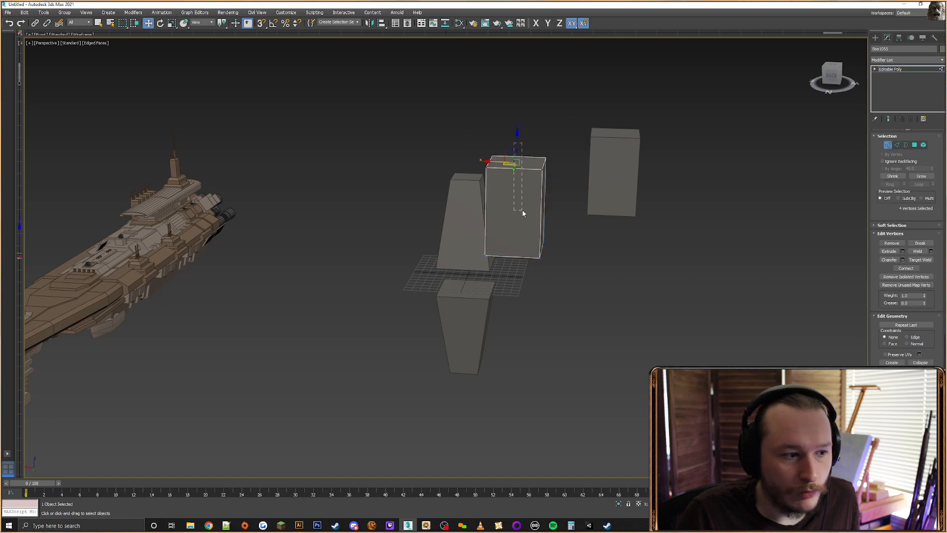
{"action": "left_click_drag", "start_coordinate": [518, 144], "coordinate": [554, 224]}
{"action": "middle_click_drag", "start_coordinate": [554, 224], "coordinate": [571, 193], "text": "alt"}
{"action": "left_click_drag", "start_coordinate": [451, 306], "coordinate": [451, 305]}
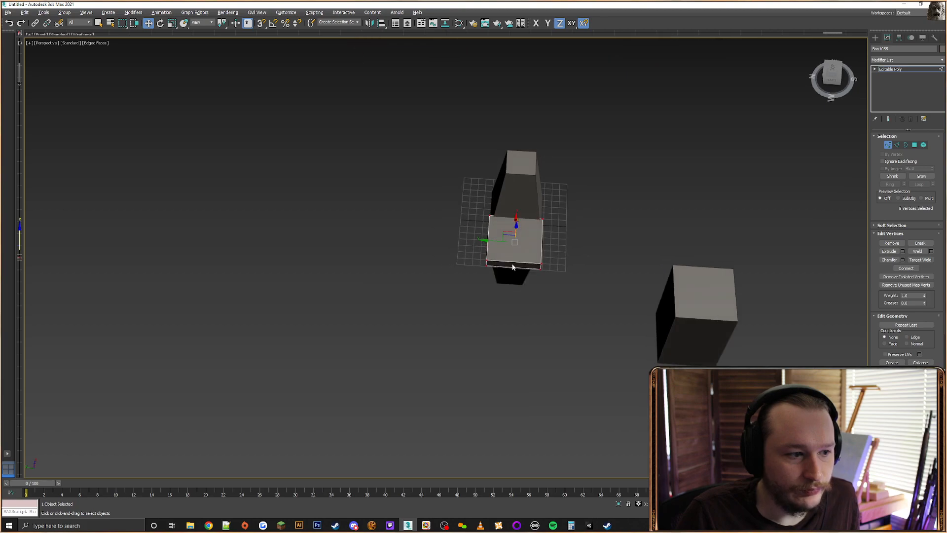
{"action": "right_click", "coordinate": [508, 251]}
{"action": "left_click", "coordinate": [528, 265]}
{"action": "left_click_drag", "start_coordinate": [549, 244], "coordinate": [483, 231]}
{"action": "middle_click_drag", "start_coordinate": [482, 231], "coordinate": [536, 210], "text": "alt"}
{"action": "right_click", "coordinate": [521, 225]}
{"action": "left_click", "coordinate": [528, 228]}
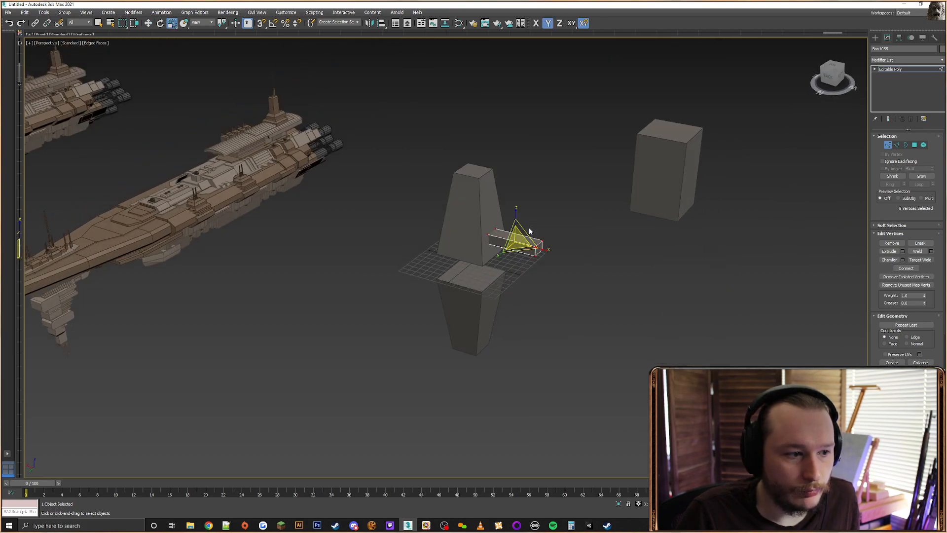
Leave vertex editing and position the thin bar beside the top of the lower tapered block
{"action": "right_click", "coordinate": [526, 227]}
{"action": "left_click", "coordinate": [536, 235]}
{"action": "left_click", "coordinate": [875, 38]}
{"action": "middle_click_drag", "start_coordinate": [636, 163], "coordinate": [585, 159], "text": "alt"}
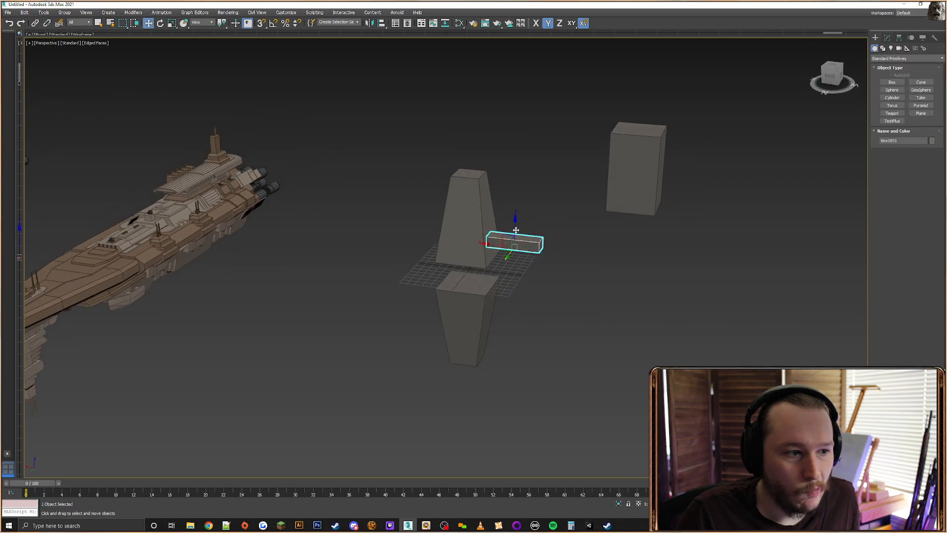
{"action": "left_click_drag", "start_coordinate": [508, 239], "coordinate": [502, 274]}
{"action": "middle_click_drag", "start_coordinate": [513, 242], "coordinate": [529, 266], "text": "alt"}
{"action": "left_click", "coordinate": [553, 268]}
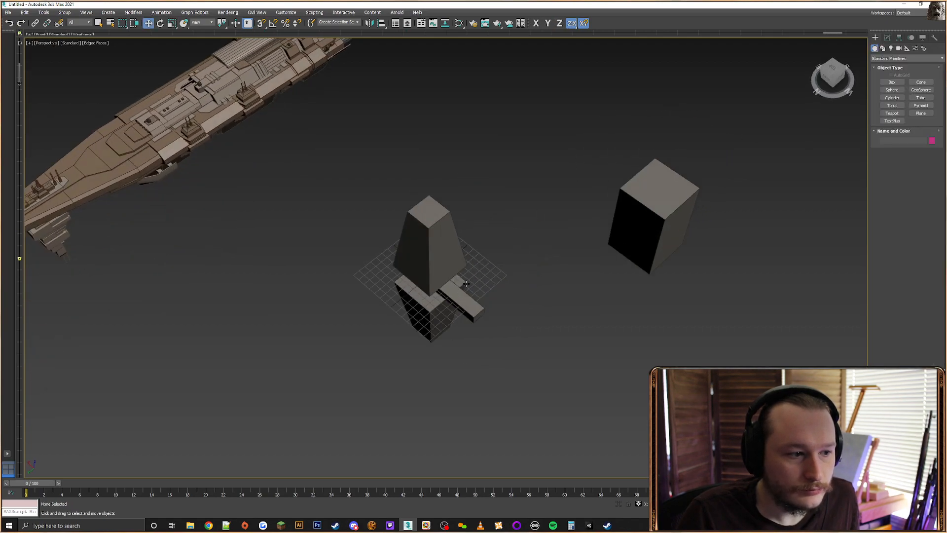
Examine the thin bar's placement against the two tapered blocks from several angles
{"action": "scroll", "coordinate": [529, 261], "scroll_direction": "up", "scroll_amount": 5}
{"action": "middle_click_drag", "start_coordinate": [409, 291], "coordinate": [548, 222]}
{"action": "scroll", "coordinate": [543, 222], "scroll_direction": "down", "scroll_amount": 2}
{"action": "middle_click_drag", "start_coordinate": [501, 300], "coordinate": [530, 295]}
{"action": "middle_click_drag", "start_coordinate": [530, 295], "coordinate": [518, 323]}
{"action": "left_click", "coordinate": [577, 202]}
{"action": "middle_click_drag", "start_coordinate": [577, 202], "coordinate": [503, 280]}
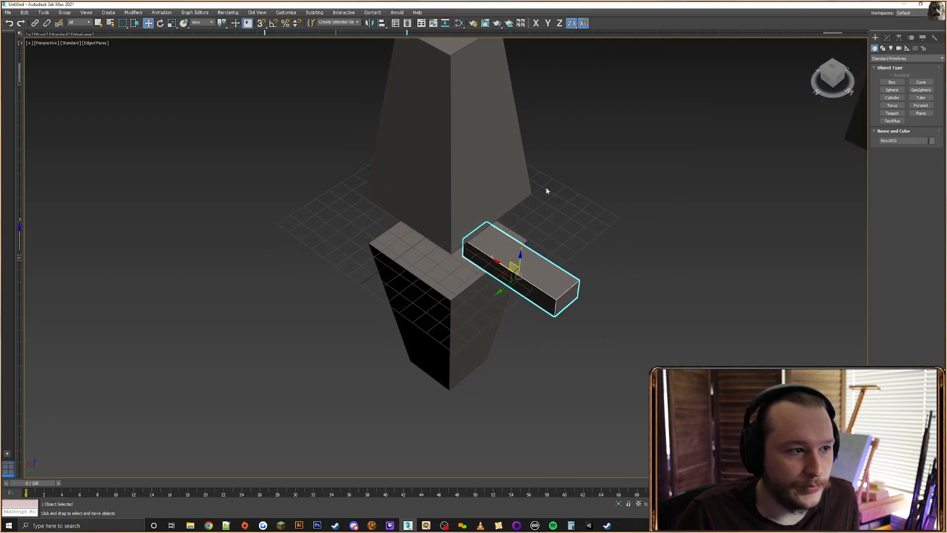
{"action": "scroll", "coordinate": [541, 242], "scroll_direction": "down", "scroll_amount": 3}
{"action": "middle_click_drag", "start_coordinate": [537, 254], "coordinate": [535, 267], "text": "alt"}
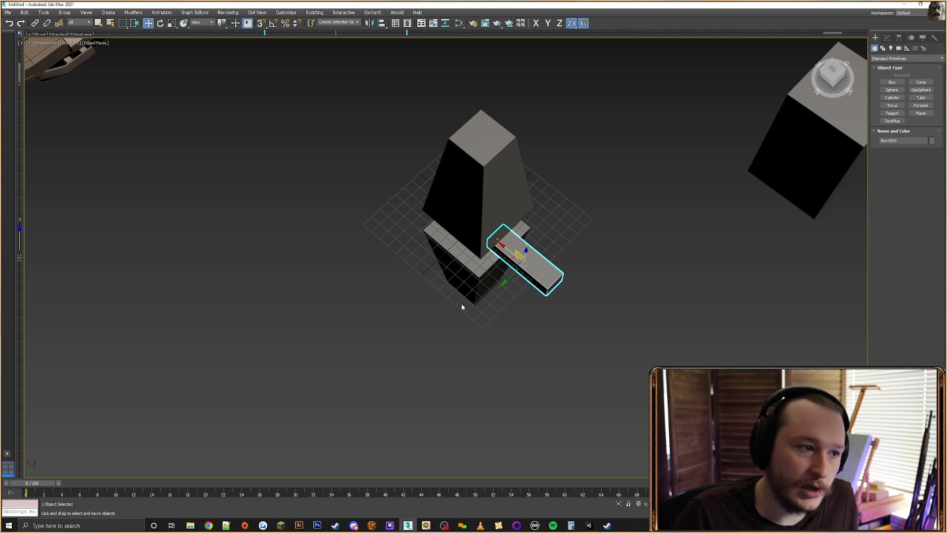
{"action": "middle_click_drag", "start_coordinate": [461, 307], "coordinate": [458, 326], "text": "alt"}
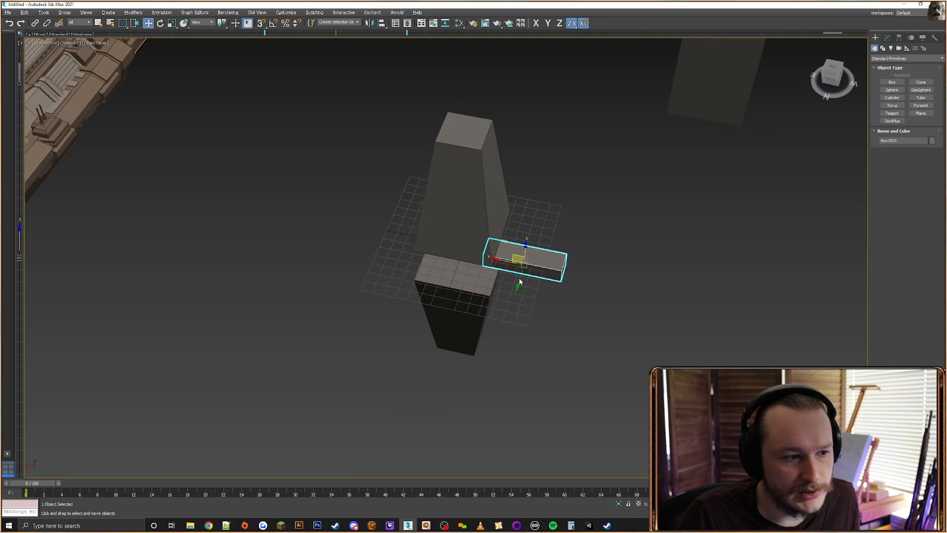
{"action": "middle_click_drag", "start_coordinate": [520, 282], "coordinate": [519, 242], "text": "alt"}
{"action": "middle_click_drag", "start_coordinate": [623, 267], "coordinate": [570, 244], "text": "alt"}
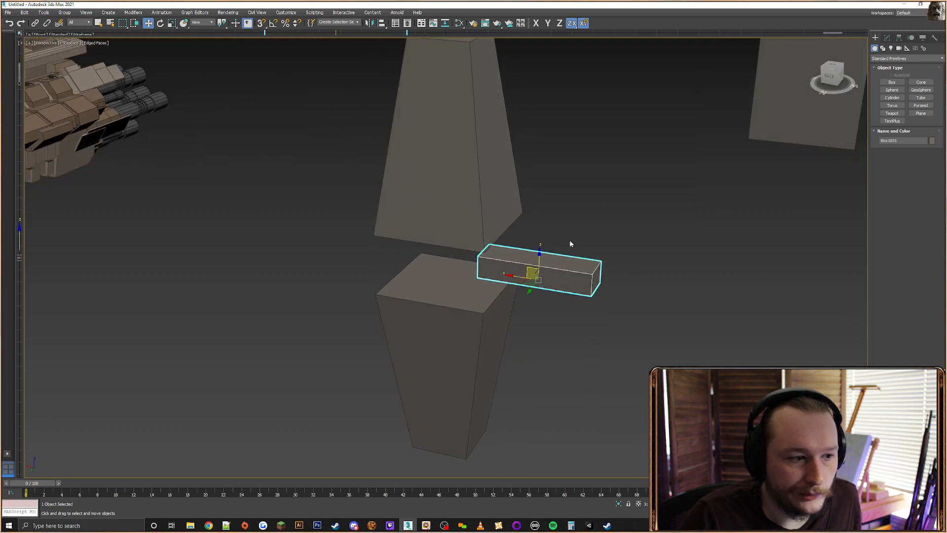
Make another copy of the spare box in front of the upper tapered block
{"action": "left_click", "coordinate": [780, 118]}
{"action": "middle_click_drag", "start_coordinate": [781, 118], "coordinate": [777, 125], "text": "alt"}
{"action": "mouse_move", "coordinate": [791, 134]}
{"action": "left_mouse_down", "text": "shift"}
{"action": "mouse_move", "coordinate": [414, 284]}
{"action": "mouse_move", "coordinate": [380, 308]}
{"action": "left_mouse_up", "text": "shift"}
{"action": "left_click", "coordinate": [476, 297]}
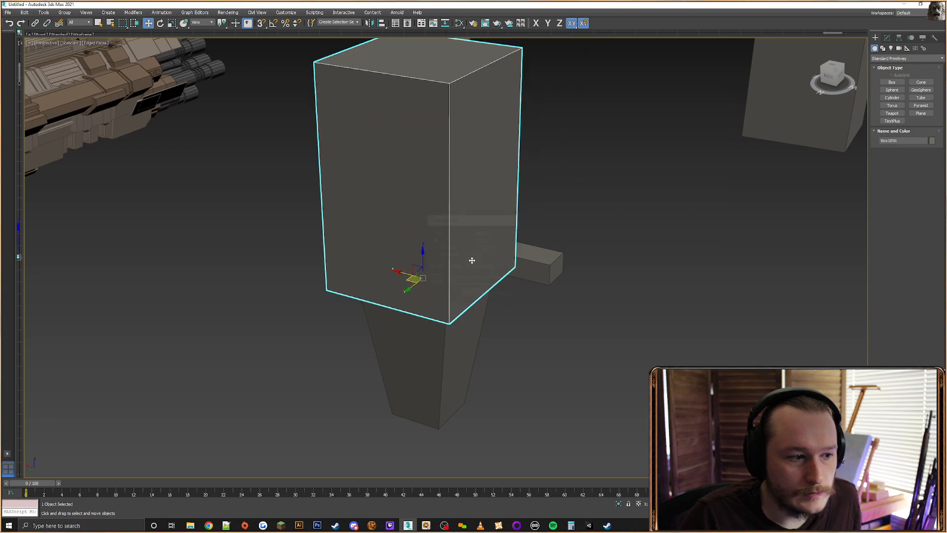
Align the new box copy to the upper tapered block, pivot point to pivot point in X, Y and Z
{"action": "left_click", "coordinate": [382, 23]}
{"action": "middle_click_drag", "start_coordinate": [436, 285], "coordinate": [390, 270], "text": "alt"}
{"action": "left_click", "coordinate": [651, 256]}
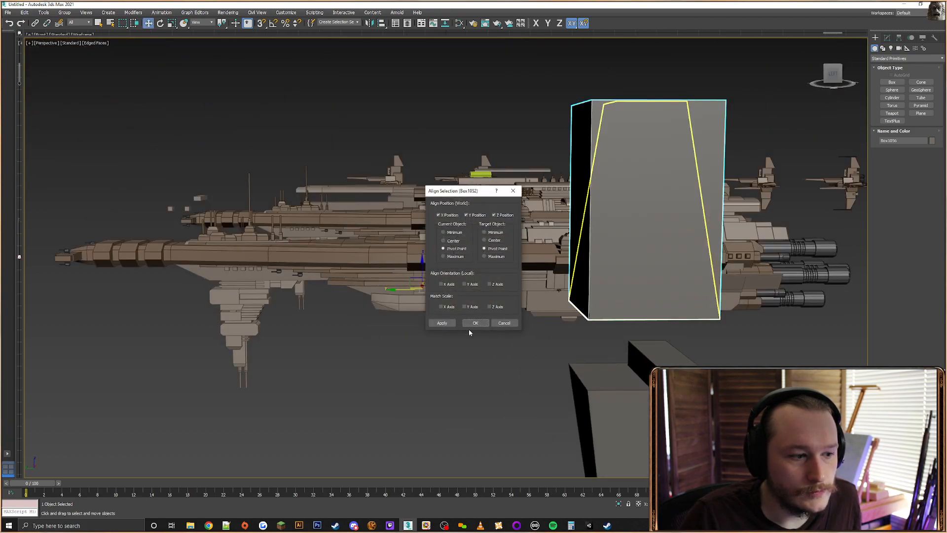
{"action": "left_click", "coordinate": [474, 324]}
Lower the box copy and scale it down into a small connecting block between the two tapered blocks
{"action": "middle_click_drag", "start_coordinate": [474, 309], "coordinate": [566, 222], "text": "alt"}
{"action": "left_click_drag", "start_coordinate": [566, 220], "coordinate": [565, 345]}
{"action": "right_click", "coordinate": [569, 271]}
{"action": "left_click", "coordinate": [602, 283]}
{"action": "middle_click_drag", "start_coordinate": [564, 345], "coordinate": [576, 353], "text": "alt"}
{"action": "left_click_drag", "start_coordinate": [566, 349], "coordinate": [566, 364]}
{"action": "middle_click_drag", "start_coordinate": [567, 363], "coordinate": [586, 297], "text": "alt"}
{"action": "right_click", "coordinate": [586, 297]}
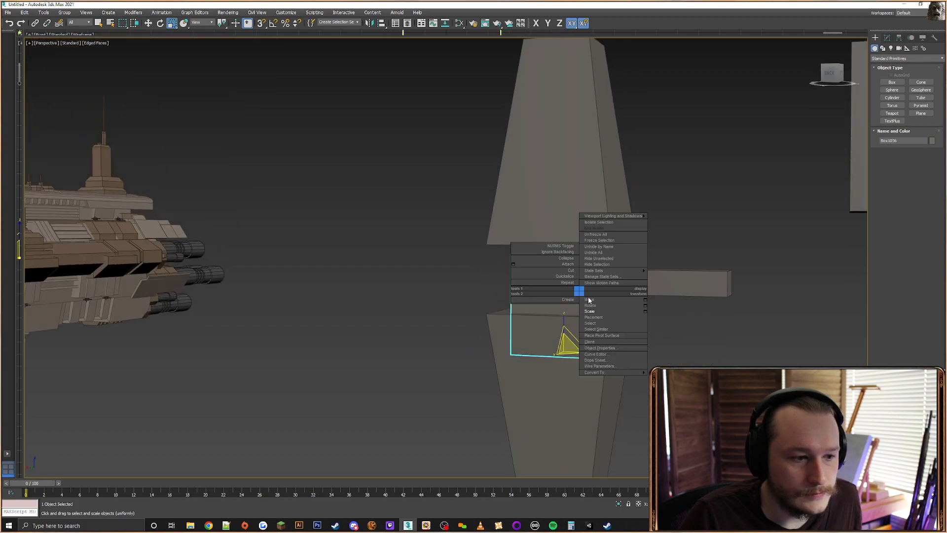
{"action": "left_click", "coordinate": [599, 299]}
{"action": "left_click_drag", "start_coordinate": [564, 327], "coordinate": [564, 309]}
Bevel the bottom face of the upper tapered block downward and inward, and leave polygon editing
{"action": "left_click", "coordinate": [579, 235]}
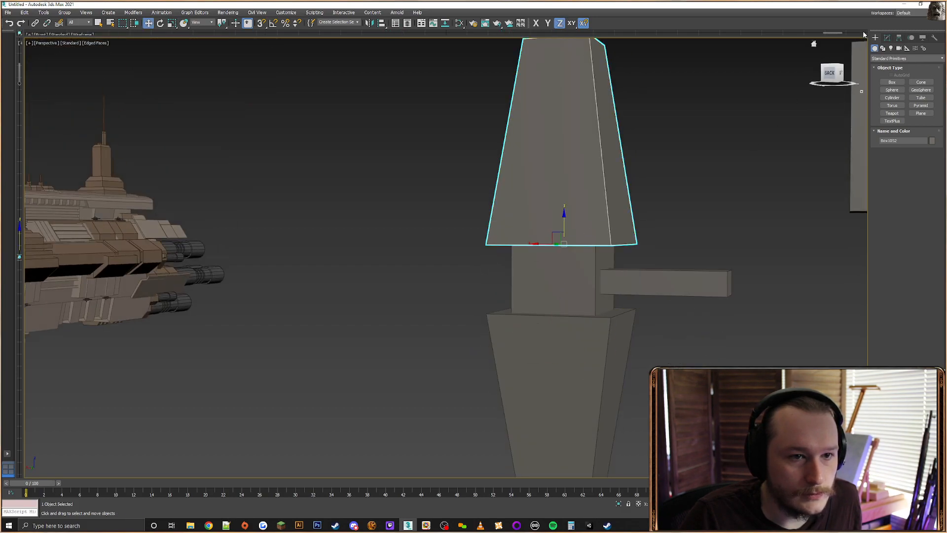
{"action": "left_click", "coordinate": [887, 37]}
{"action": "left_click", "coordinate": [916, 146]}
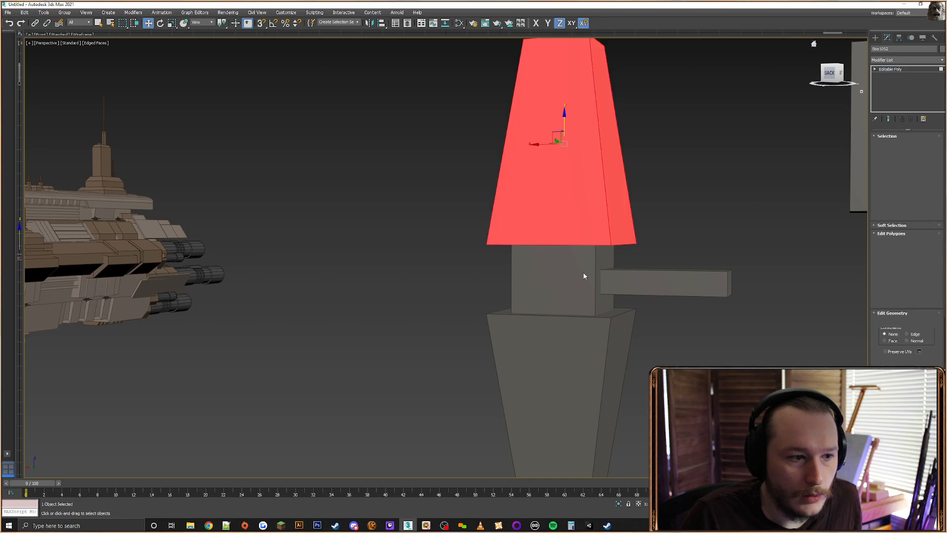
{"action": "middle_click_drag", "start_coordinate": [585, 275], "coordinate": [593, 243], "text": "alt"}
{"action": "left_click", "coordinate": [616, 245]}
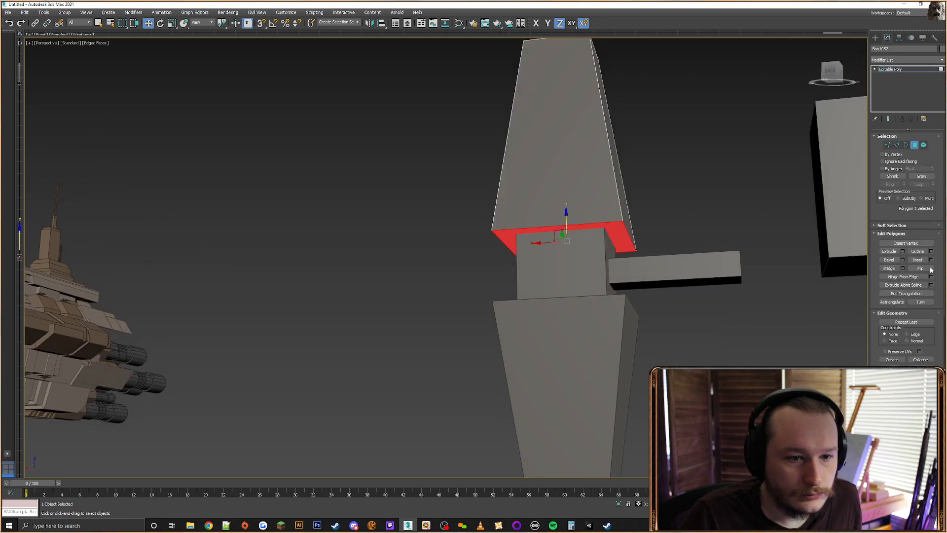
{"action": "left_click", "coordinate": [889, 260]}
{"action": "left_click_drag", "start_coordinate": [606, 236], "coordinate": [634, 203]}
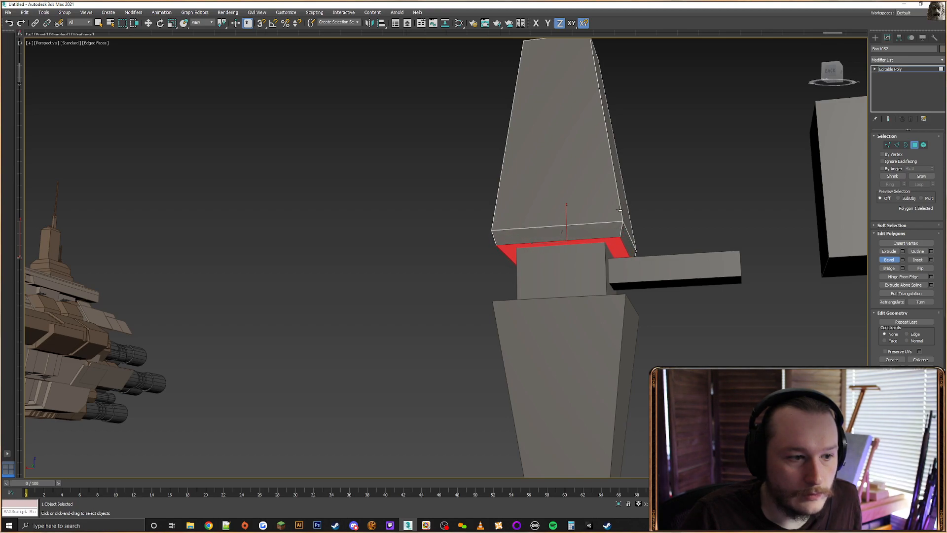
{"action": "left_click", "coordinate": [602, 215]}
{"action": "mouse_move", "coordinate": [603, 215]}
{"action": "middle_mouse_down", "text": "alt"}
{"action": "mouse_move", "coordinate": [633, 237]}
{"action": "mouse_move", "coordinate": [609, 216]}
{"action": "middle_mouse_up", "text": "alt"}
{"action": "key", "text": "w"}
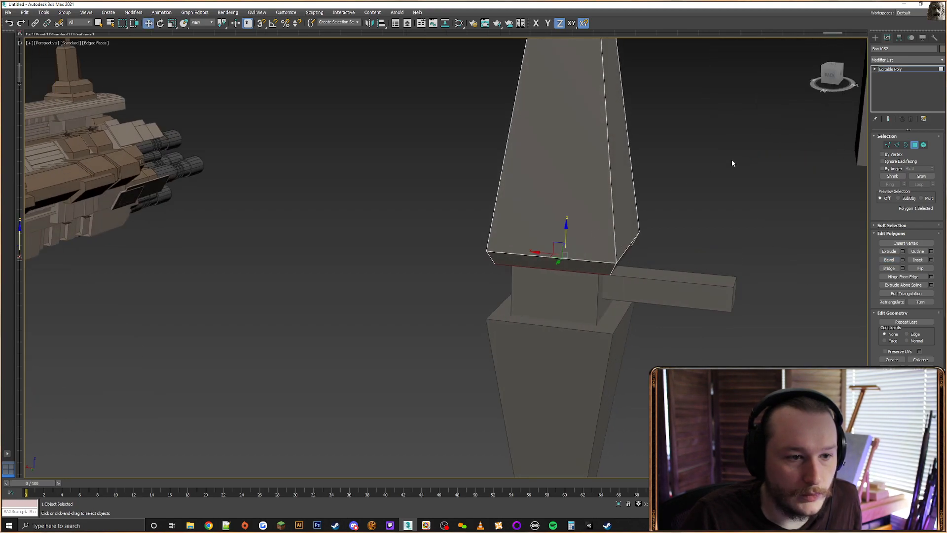
{"action": "left_click", "coordinate": [732, 159]}
{"action": "left_click", "coordinate": [875, 37]}
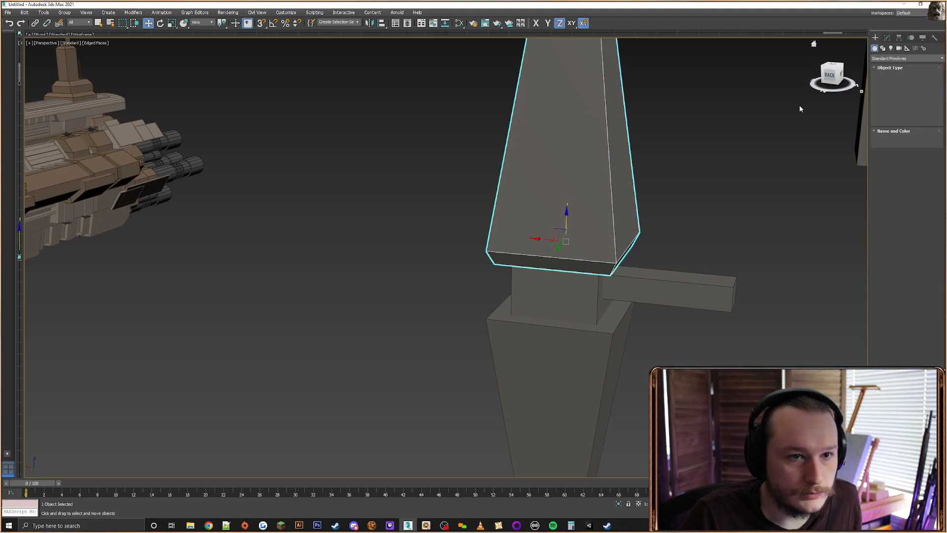
Align the connecting block to the upper tapered block centre to centre in X and Y, leaving Z out
{"action": "left_click", "coordinate": [562, 296]}
{"action": "key", "text": "alt+a"}
{"action": "left_click", "coordinate": [549, 143]}
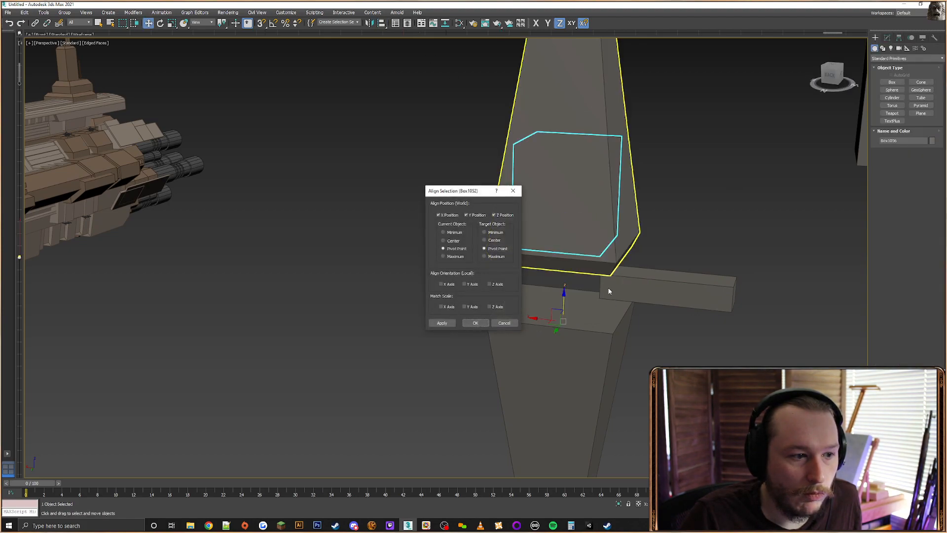
{"action": "left_click", "coordinate": [448, 248]}
{"action": "left_click", "coordinate": [452, 241]}
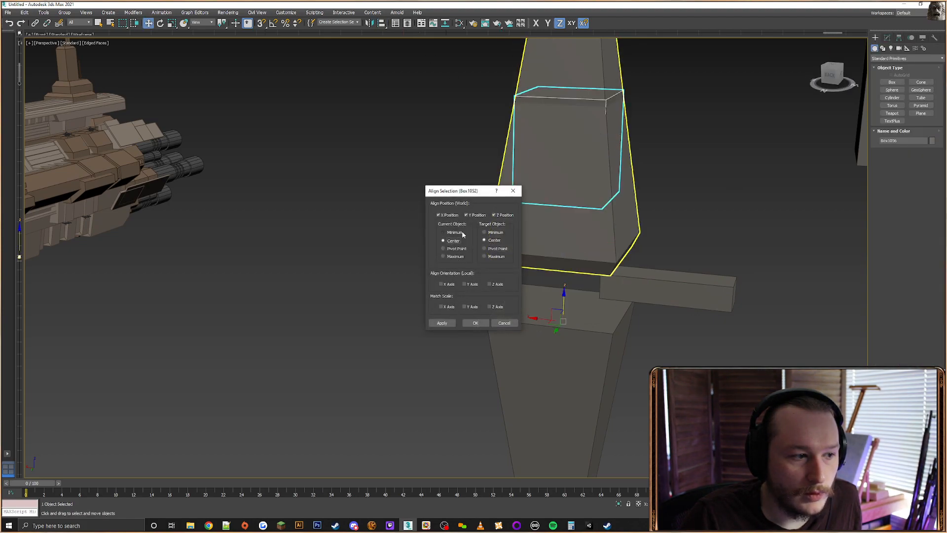
{"action": "left_click", "coordinate": [496, 216]}
{"action": "left_click", "coordinate": [476, 216]}
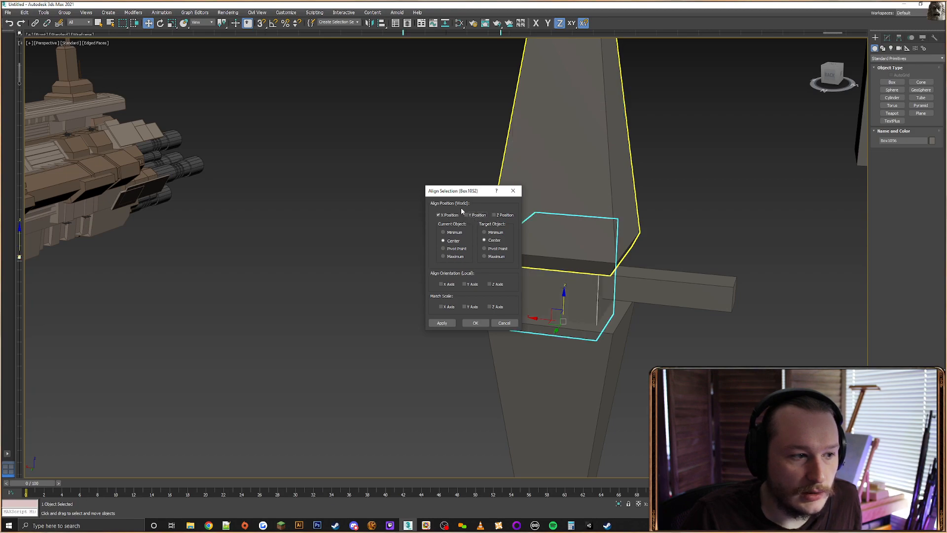
{"action": "left_click_drag", "start_coordinate": [462, 190], "coordinate": [367, 205]}
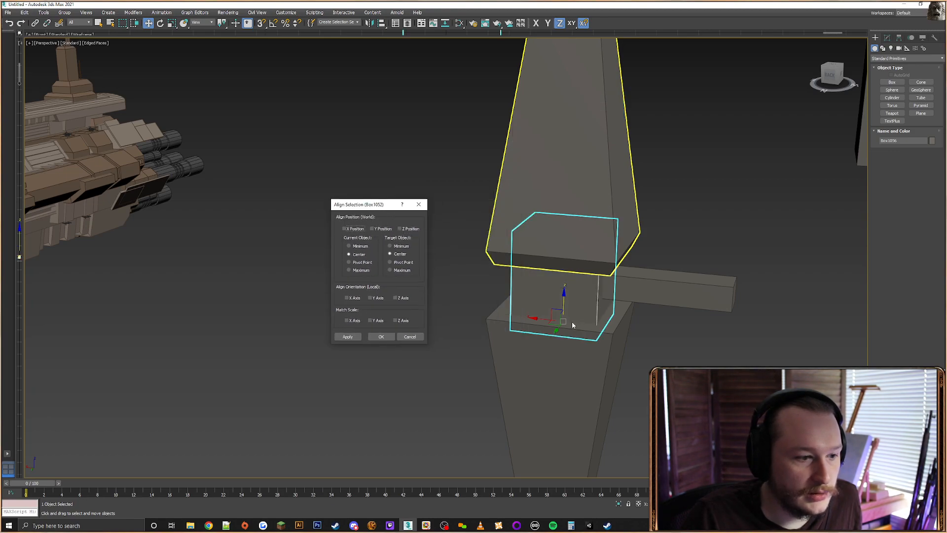
{"action": "left_click", "coordinate": [381, 228]}
{"action": "left_click", "coordinate": [348, 228]}
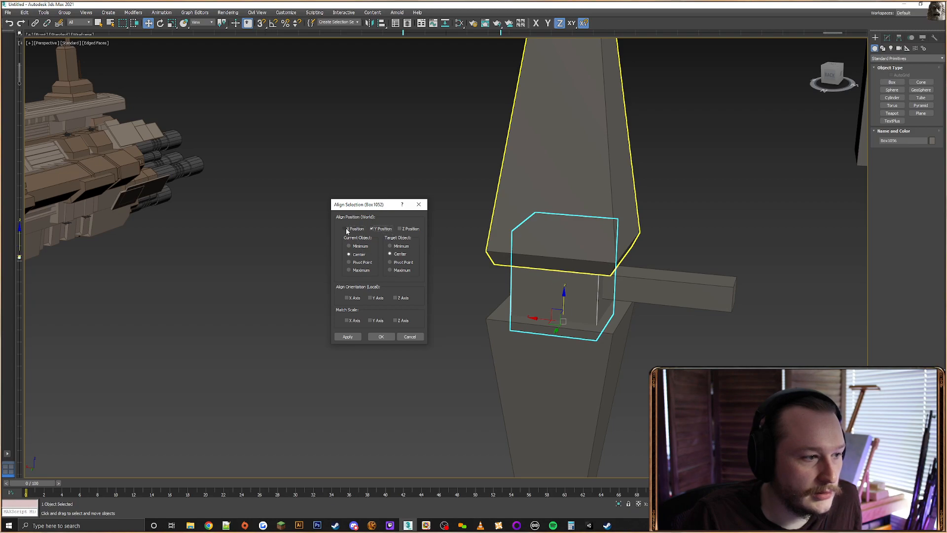
{"action": "left_click", "coordinate": [382, 337]}
Move the thin bar away from the tapered blocks to beside the spare box and deselect it
{"action": "middle_click_drag", "start_coordinate": [449, 341], "coordinate": [488, 227], "text": "alt"}
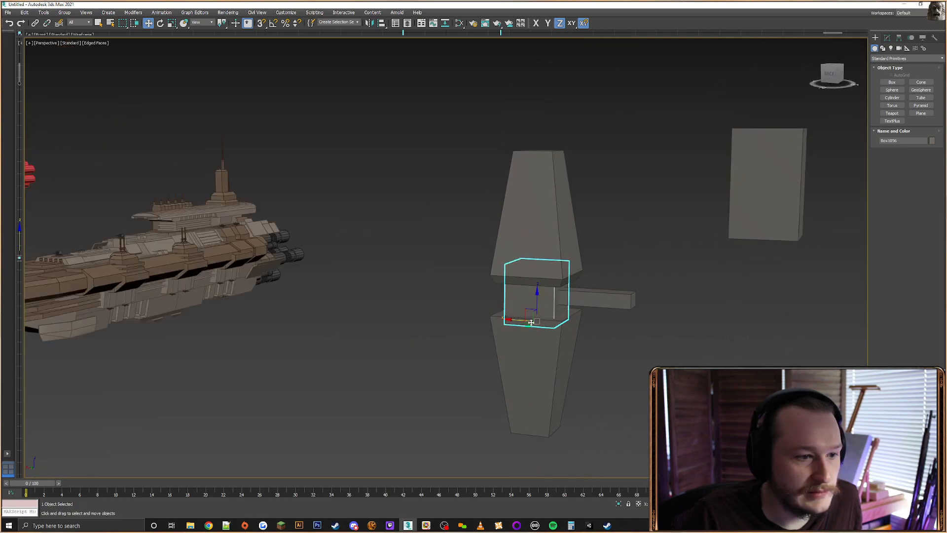
{"action": "left_click", "coordinate": [615, 301]}
{"action": "middle_click_drag", "start_coordinate": [610, 283], "coordinate": [602, 313]}
{"action": "left_click_drag", "start_coordinate": [585, 292], "coordinate": [720, 200]}
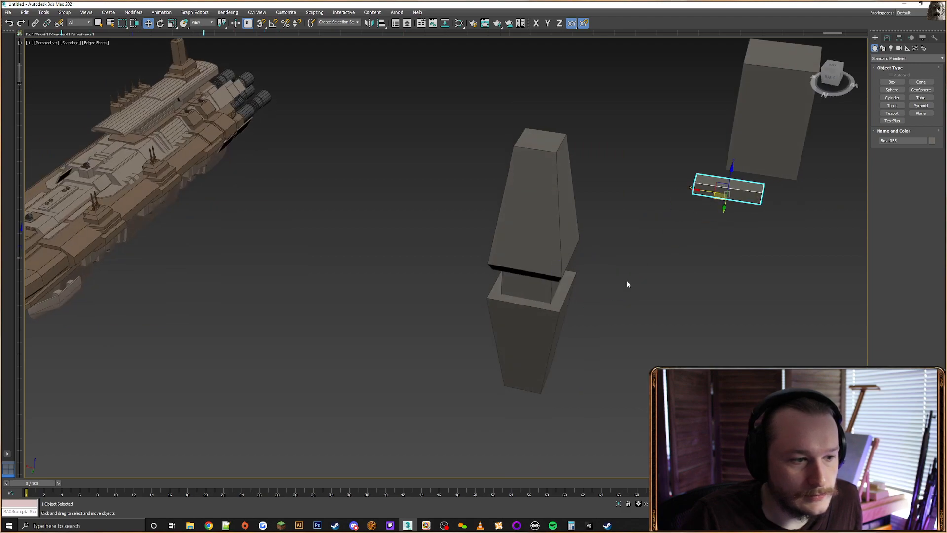
{"action": "left_click", "coordinate": [627, 281]}
Merge the file of small detail parts into the scene and place the parts beside the spare box
{"action": "scroll", "coordinate": [371, 253], "scroll_direction": "down", "scroll_amount": 5}
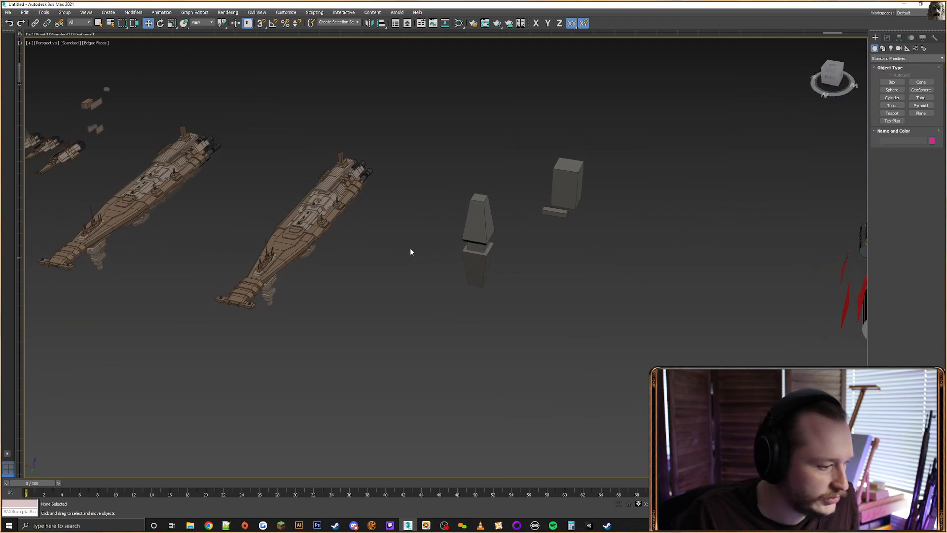
{"action": "right_click", "coordinate": [190, 526]}
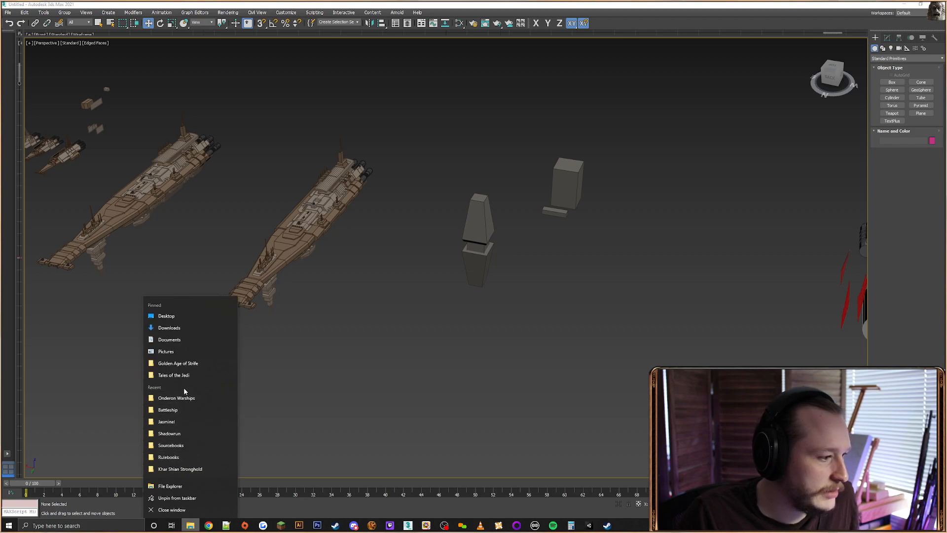
{"action": "left_click", "coordinate": [91, 330]}
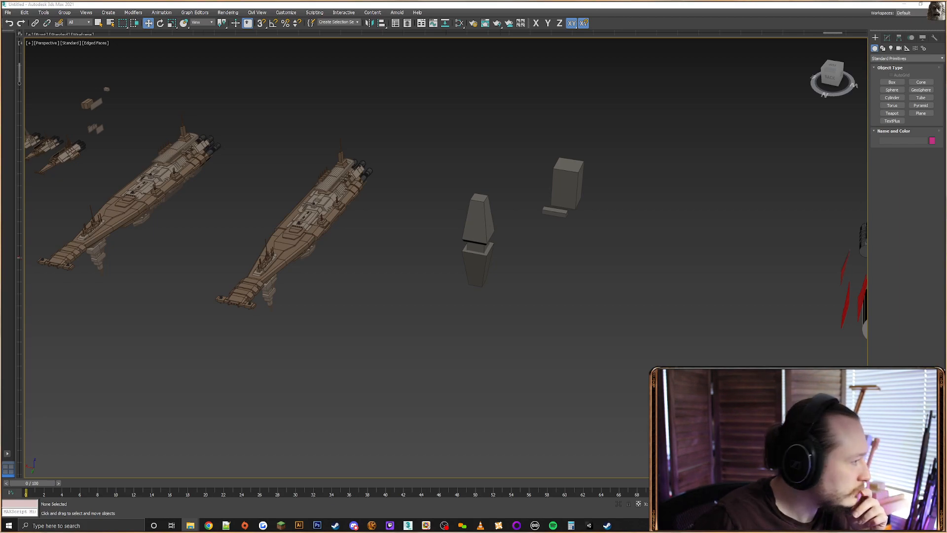
{"action": "left_click_drag", "start_coordinate": [444, 254], "coordinate": [424, 277]}
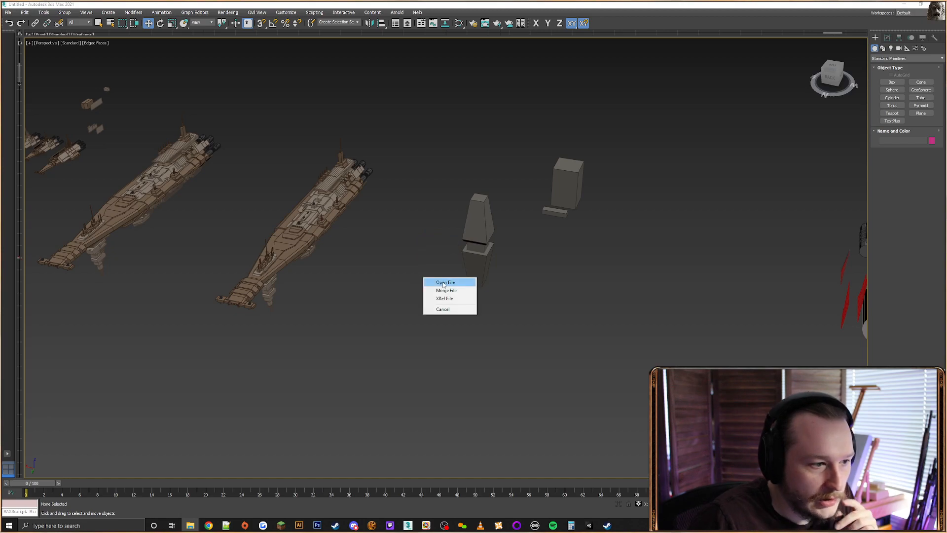
{"action": "left_click", "coordinate": [451, 290]}
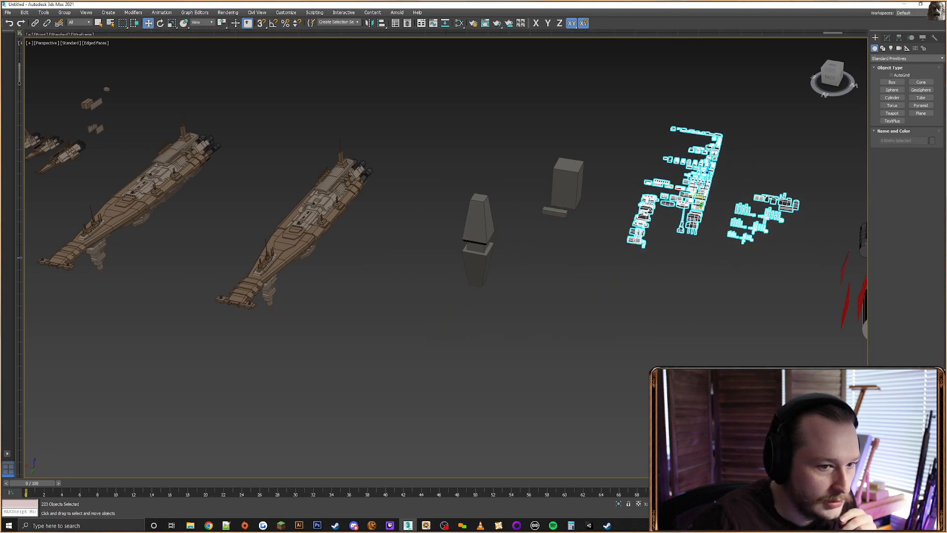
{"action": "left_click", "coordinate": [726, 208]}
Examine the merged detail parts up close for a suitable piece to place on the tapered block
{"action": "middle_click_drag", "start_coordinate": [651, 254], "coordinate": [427, 224]}
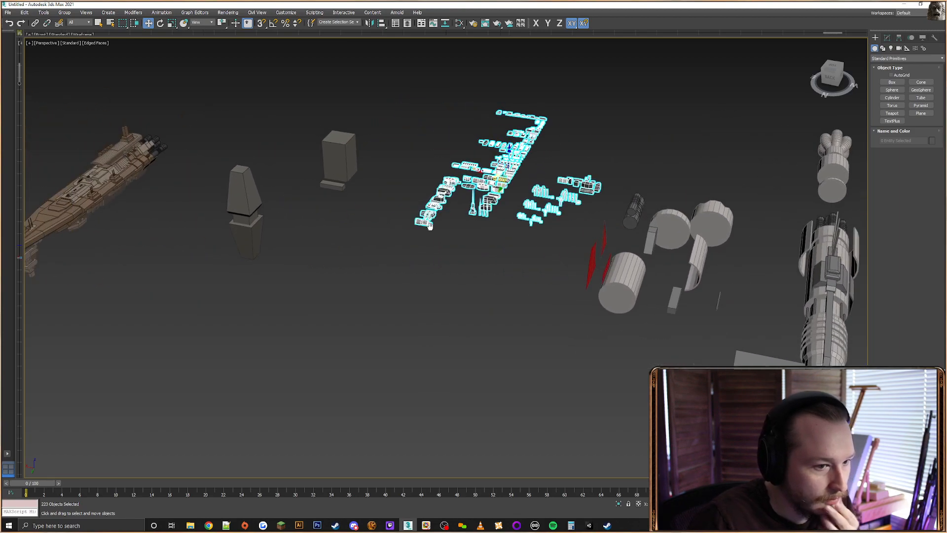
{"action": "middle_click_drag", "start_coordinate": [343, 241], "coordinate": [710, 253], "text": "alt"}
{"action": "scroll", "coordinate": [324, 228], "scroll_direction": "down", "scroll_amount": 3}
{"action": "left_click", "coordinate": [712, 267]}
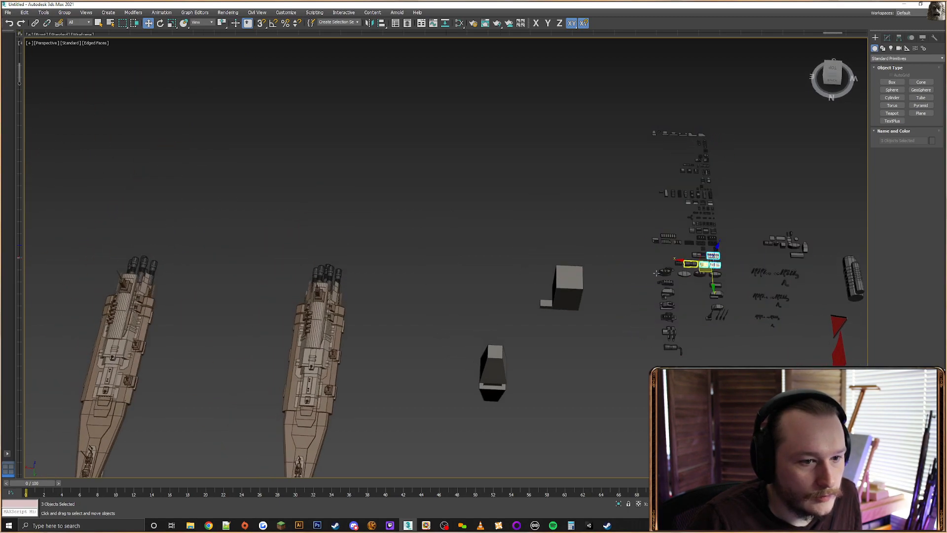
{"action": "middle_click_drag", "start_coordinate": [629, 308], "coordinate": [599, 248]}
{"action": "left_click", "coordinate": [574, 257]}
{"action": "scroll", "coordinate": [600, 247], "scroll_direction": "up", "scroll_amount": 3}
{"action": "scroll", "coordinate": [713, 286], "scroll_direction": "up", "scroll_amount": 10}
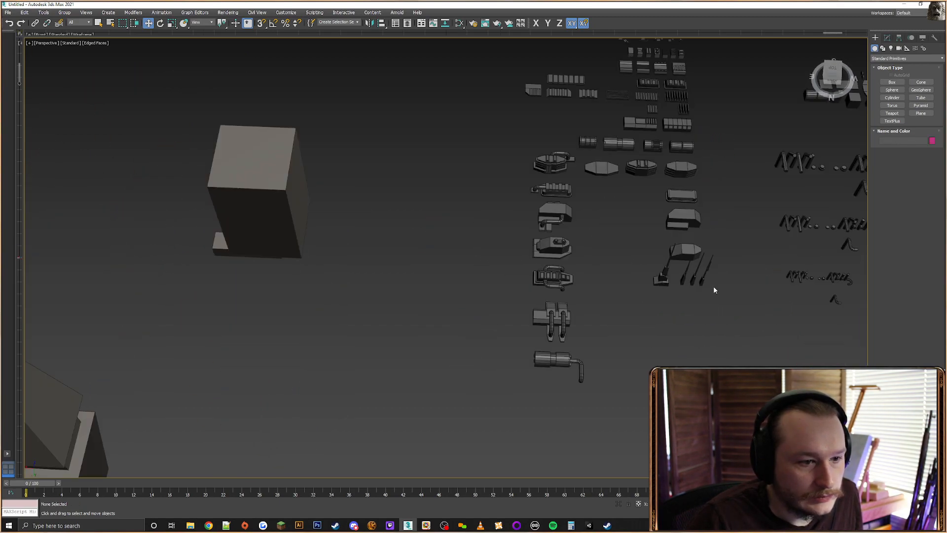
{"action": "scroll", "coordinate": [689, 283], "scroll_direction": "down", "scroll_amount": 5}
{"action": "middle_click_drag", "start_coordinate": [398, 264], "coordinate": [438, 238]}
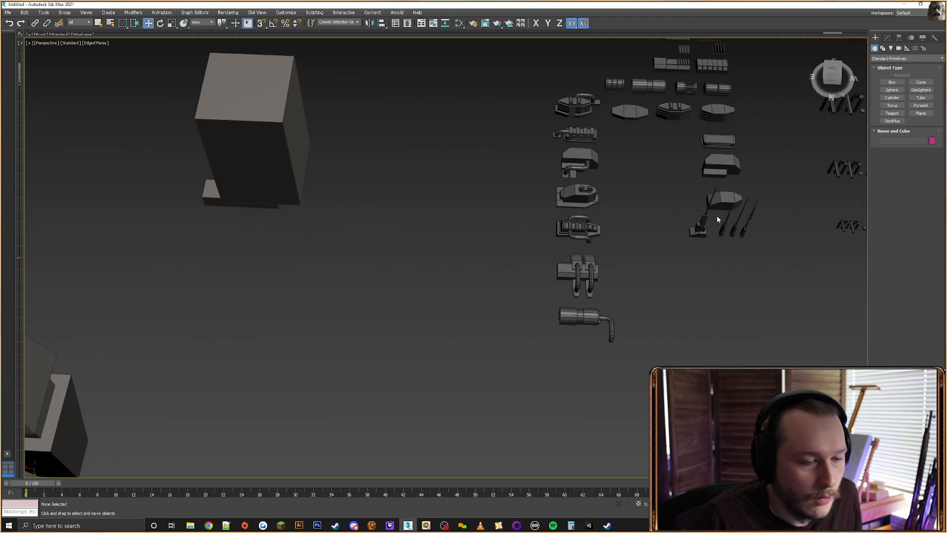
Copy the antenna mast with its base from the merged parts over to the upper tapered block
{"action": "left_click_drag", "start_coordinate": [716, 216], "coordinate": [671, 260]}
{"action": "middle_click_drag", "start_coordinate": [686, 237], "coordinate": [690, 233], "text": "alt"}
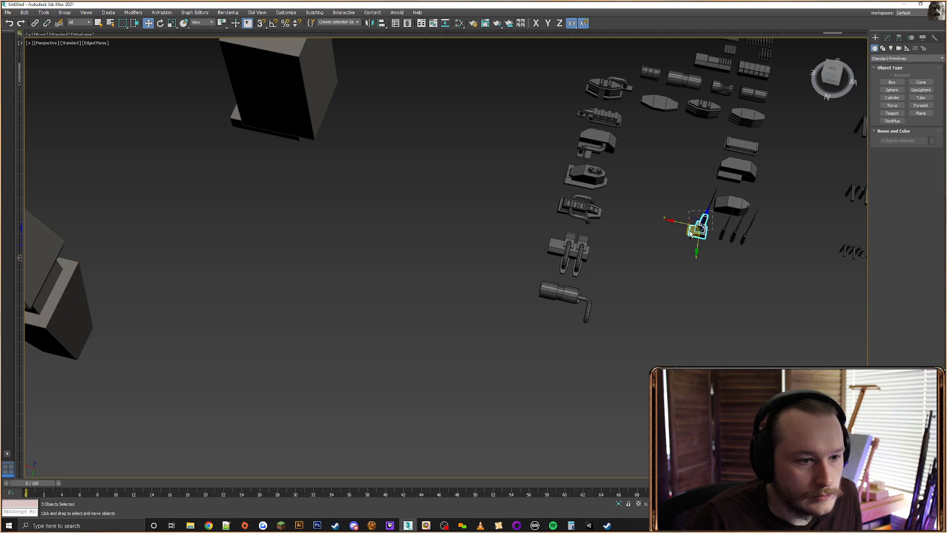
{"action": "mouse_move", "coordinate": [689, 231]}
{"action": "left_mouse_down"}
{"action": "mouse_move", "coordinate": [674, 241]}
{"action": "mouse_move", "coordinate": [269, 236]}
{"action": "mouse_move", "coordinate": [242, 247]}
{"action": "left_mouse_up"}
{"action": "scroll", "coordinate": [675, 242], "scroll_direction": "down", "scroll_amount": 2}
{"action": "key", "text": "Return"}
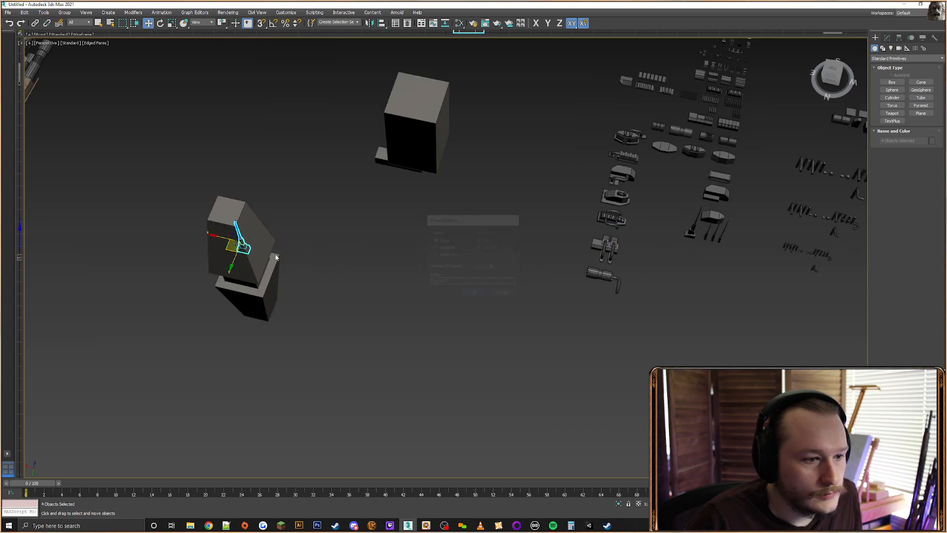
Centre the antenna copy across the tapered block in Y and raise it to the edge of the block's top
{"action": "mouse_move", "coordinate": [327, 253]}
{"action": "middle_mouse_down"}
{"action": "mouse_move", "coordinate": [484, 256]}
{"action": "mouse_move", "coordinate": [512, 235]}
{"action": "middle_mouse_up"}
{"action": "scroll", "coordinate": [498, 257], "scroll_direction": "down", "scroll_amount": 3}
{"action": "scroll", "coordinate": [474, 257], "scroll_direction": "up", "scroll_amount": 5}
{"action": "mouse_move", "coordinate": [468, 267]}
{"action": "middle_mouse_down", "text": "alt"}
{"action": "mouse_move", "coordinate": [505, 273]}
{"action": "mouse_move", "coordinate": [442, 284]}
{"action": "middle_mouse_up", "text": "alt"}
{"action": "left_click_drag", "start_coordinate": [442, 284], "coordinate": [456, 284]}
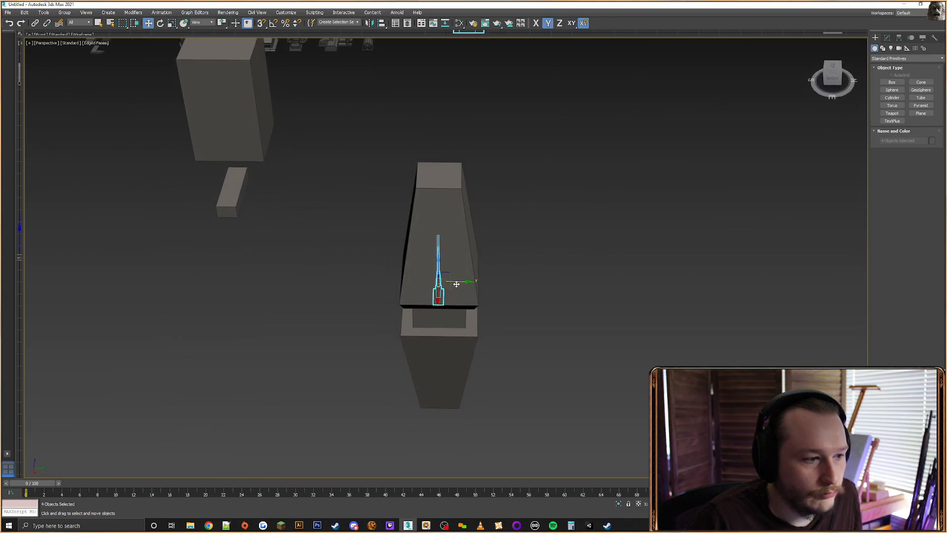
{"action": "middle_click_drag", "start_coordinate": [468, 282], "coordinate": [447, 277], "text": "alt"}
{"action": "left_click_drag", "start_coordinate": [433, 269], "coordinate": [420, 155]}
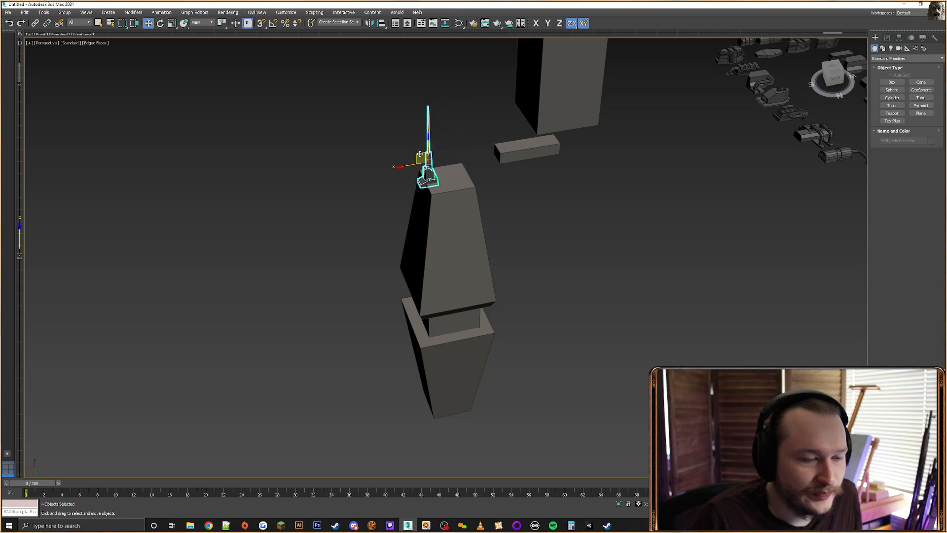
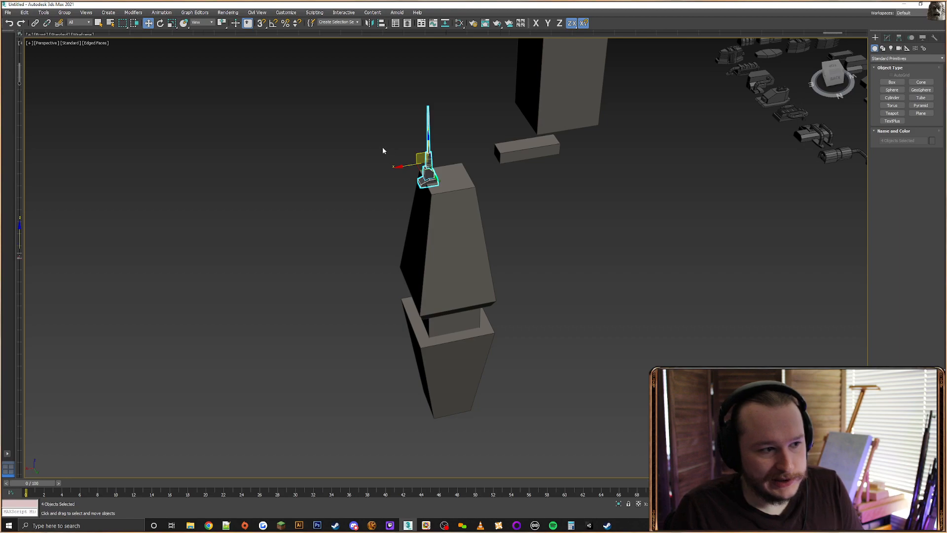
Slide the antenna along the X axis to the opposite edge of the block's top and select its base piece
{"action": "scroll", "coordinate": [444, 164], "scroll_direction": "up", "scroll_amount": 2}
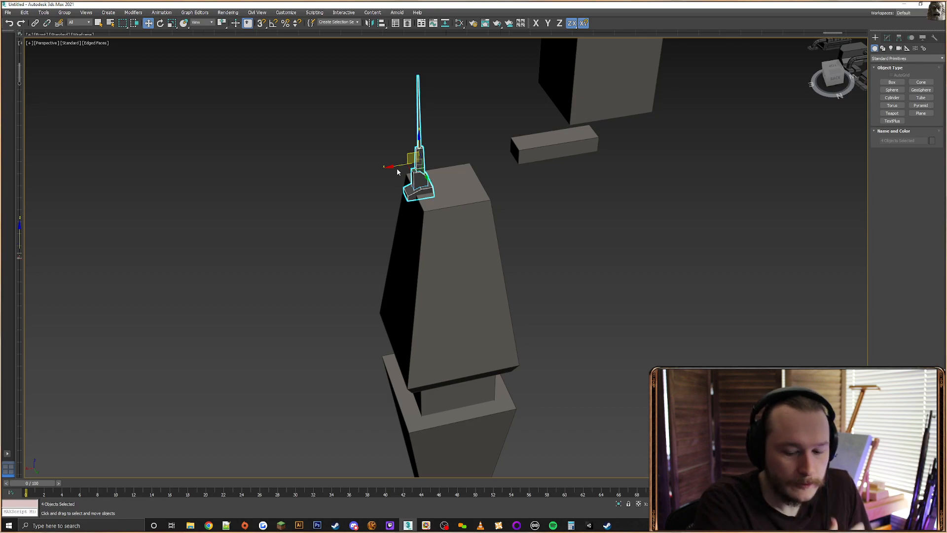
{"action": "middle_click_drag", "start_coordinate": [374, 162], "coordinate": [487, 183], "text": "alt"}
{"action": "scroll", "coordinate": [429, 165], "scroll_direction": "up", "scroll_amount": 3}
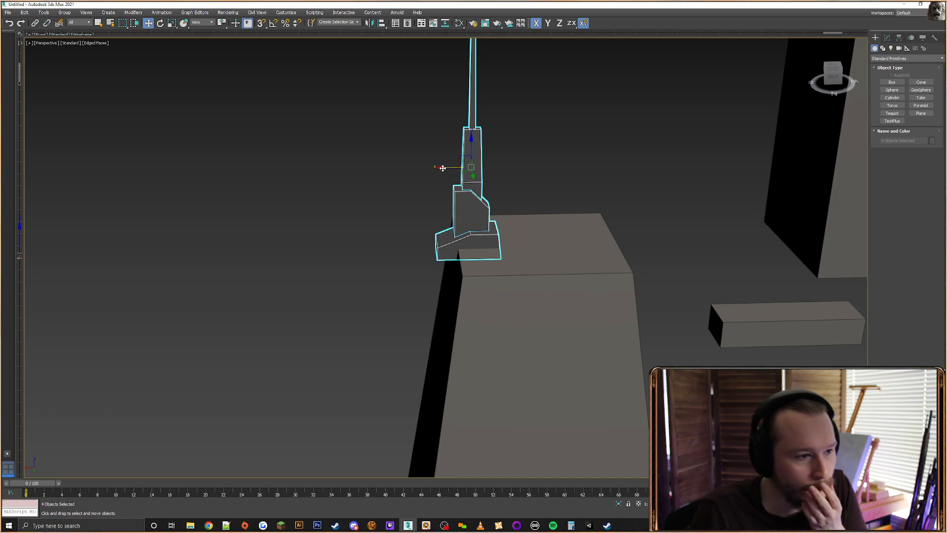
{"action": "middle_click_drag", "start_coordinate": [430, 168], "coordinate": [442, 166]}
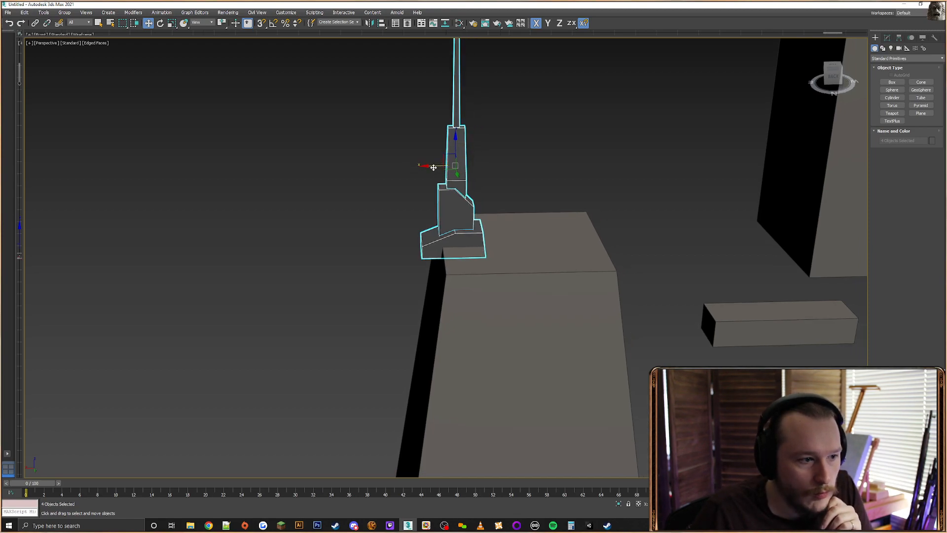
{"action": "left_click_drag", "start_coordinate": [433, 168], "coordinate": [584, 165]}
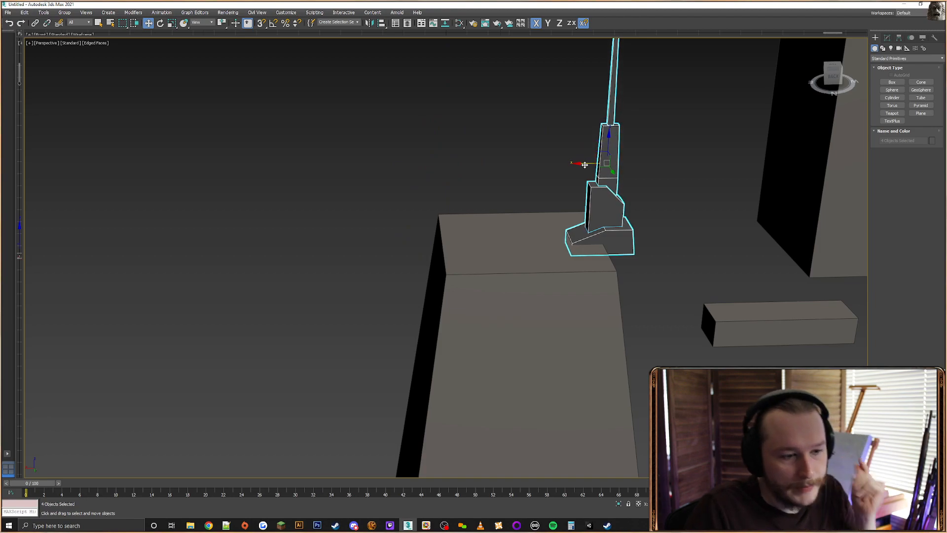
{"action": "middle_click_drag", "start_coordinate": [582, 164], "coordinate": [498, 138]}
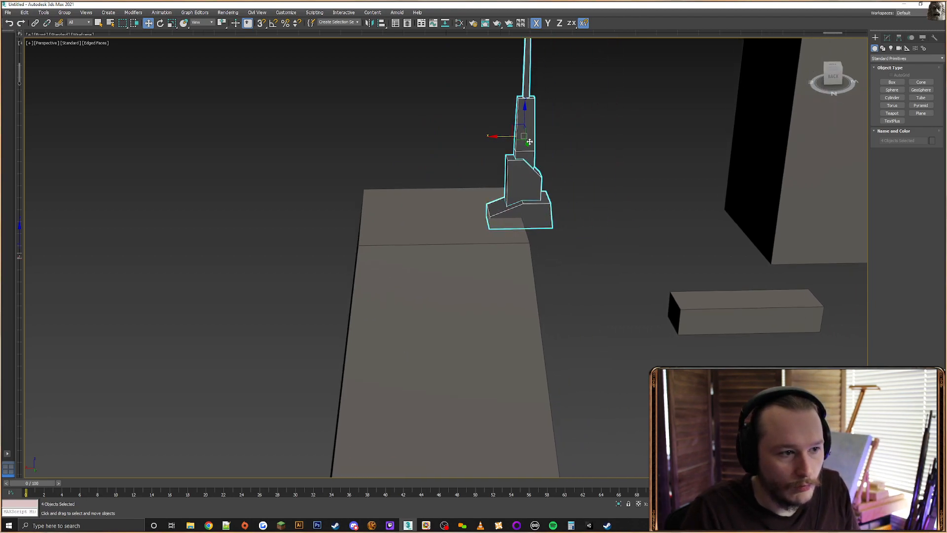
{"action": "left_click", "coordinate": [541, 205]}
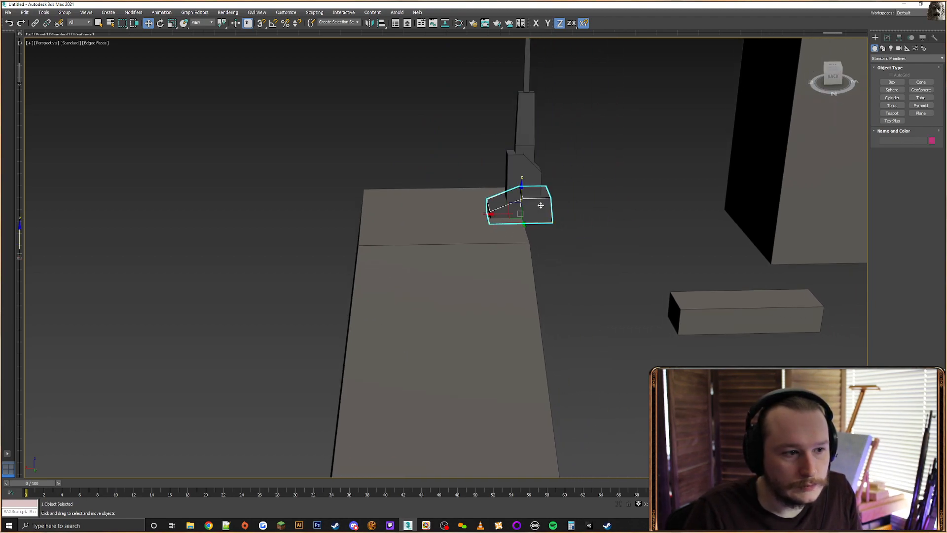
Extrude the bottom polygon of the antenna's base piece downward along the side of the tapered block
{"action": "left_click", "coordinate": [887, 38]}
{"action": "left_click", "coordinate": [916, 145]}
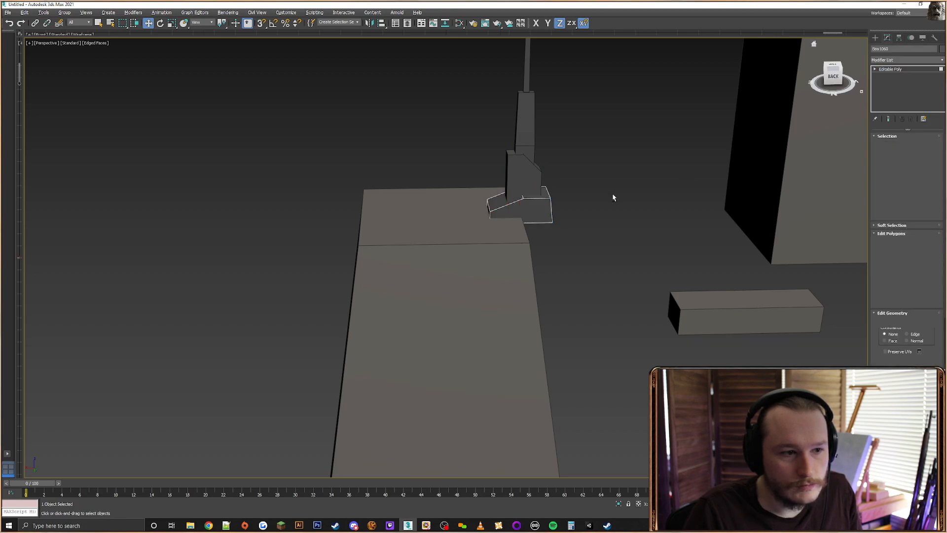
{"action": "middle_click_drag", "start_coordinate": [613, 197], "coordinate": [567, 177], "text": "alt"}
{"action": "left_click", "coordinate": [533, 206]}
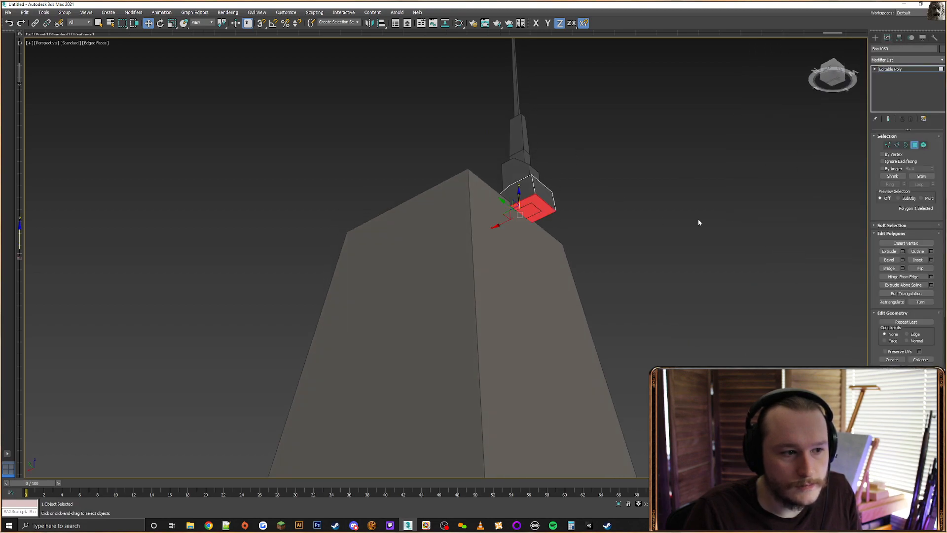
{"action": "left_click", "coordinate": [892, 252]}
{"action": "left_click_drag", "start_coordinate": [531, 208], "coordinate": [578, 15]}
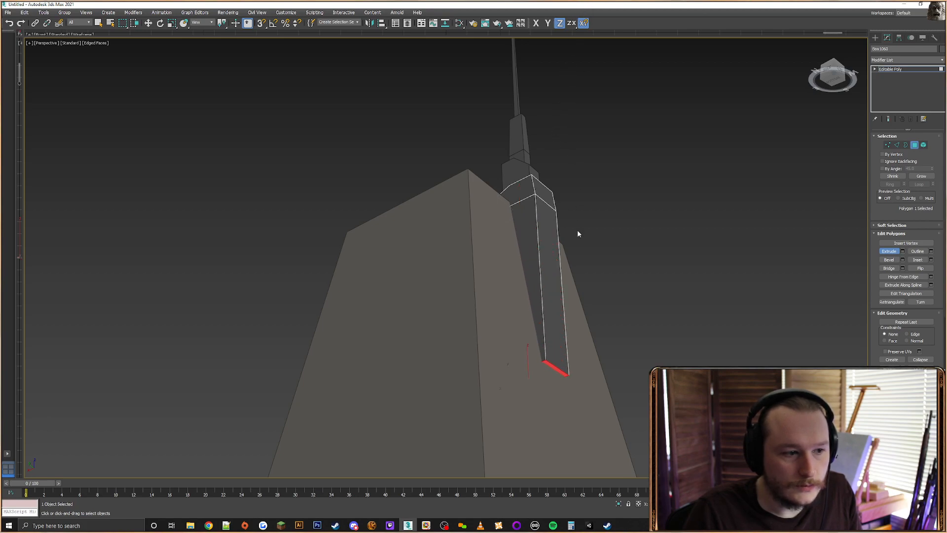
Raise the extruded bottom face of the antenna base so the extension ends a short distance below the block's top
{"action": "middle_click_drag", "start_coordinate": [578, 233], "coordinate": [492, 234], "text": "alt"}
{"action": "key", "text": "w"}
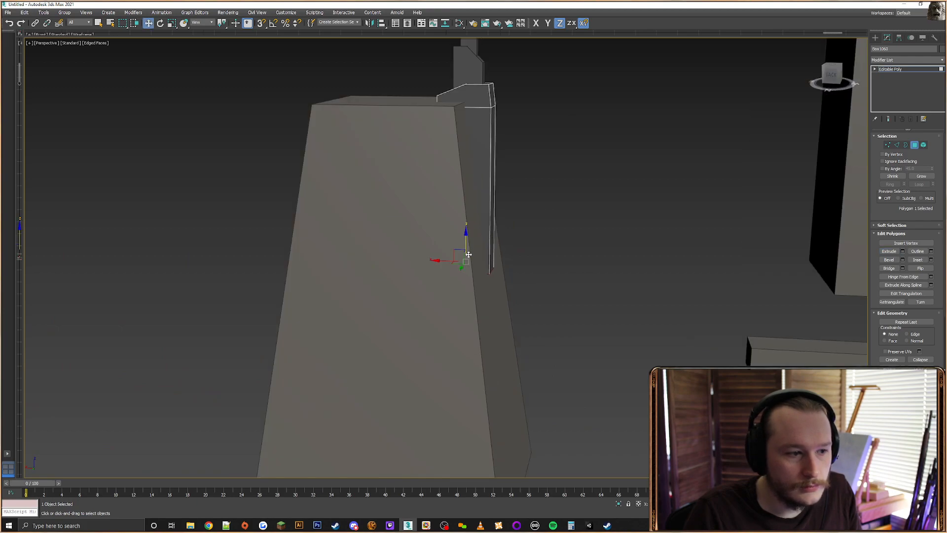
{"action": "mouse_move", "coordinate": [473, 279]}
{"action": "middle_mouse_down", "text": "alt"}
{"action": "mouse_move", "coordinate": [507, 290]}
{"action": "mouse_move", "coordinate": [488, 273]}
{"action": "middle_mouse_up", "text": "alt"}
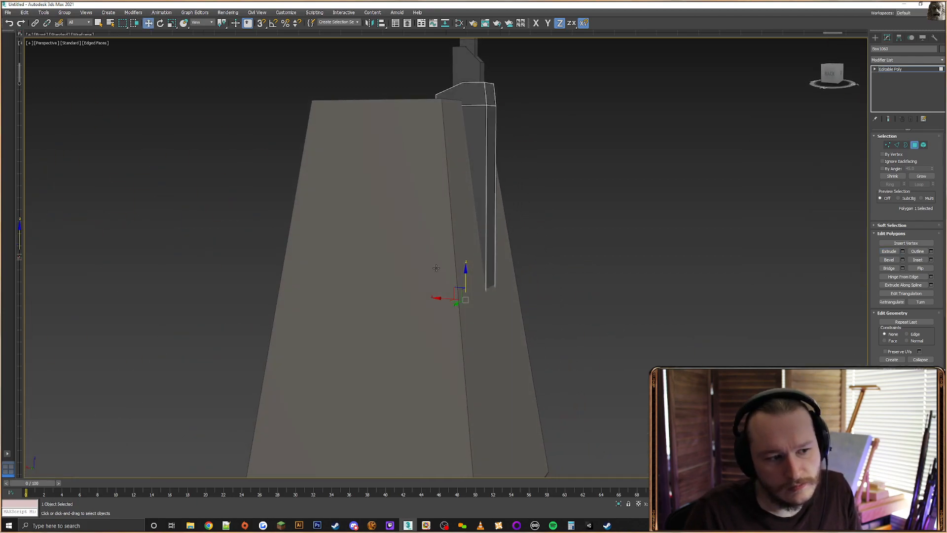
{"action": "left_click_drag", "start_coordinate": [467, 278], "coordinate": [476, 171]}
Taper the base extension by moving its two lower outer vertices along X into the block
{"action": "key", "text": "1"}
{"action": "middle_click_drag", "start_coordinate": [476, 171], "coordinate": [484, 170], "text": "alt"}
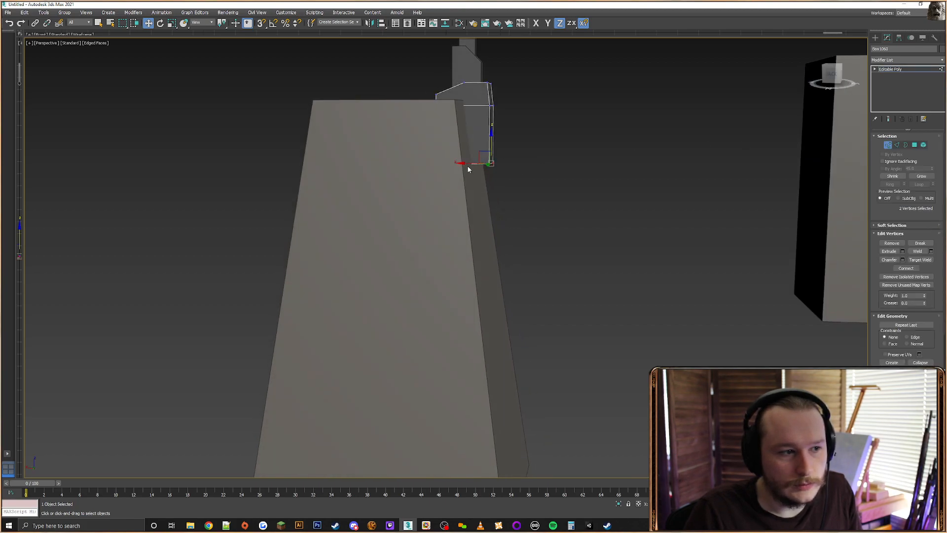
{"action": "left_click_drag", "start_coordinate": [466, 164], "coordinate": [449, 163]}
{"action": "scroll", "coordinate": [449, 162], "scroll_direction": "down", "scroll_amount": 6}
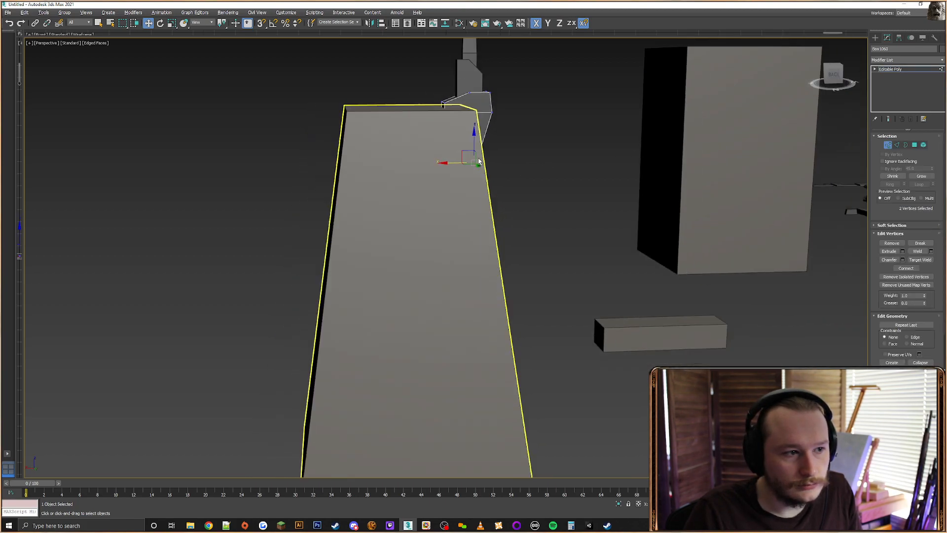
{"action": "left_click", "coordinate": [876, 38]}
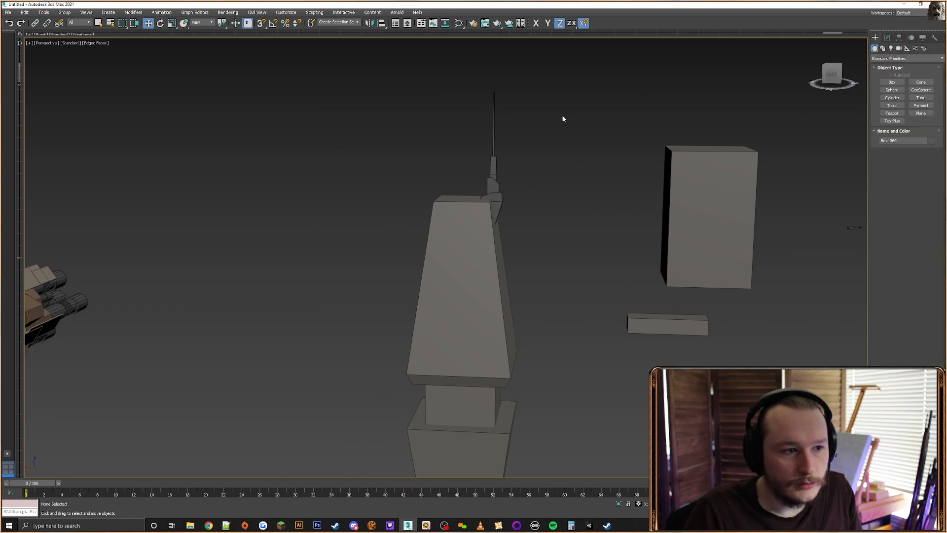
Select all four antenna pieces and make one copy along X beyond the opposite side of the tapered block
{"action": "left_click_drag", "start_coordinate": [554, 116], "coordinate": [496, 194]}
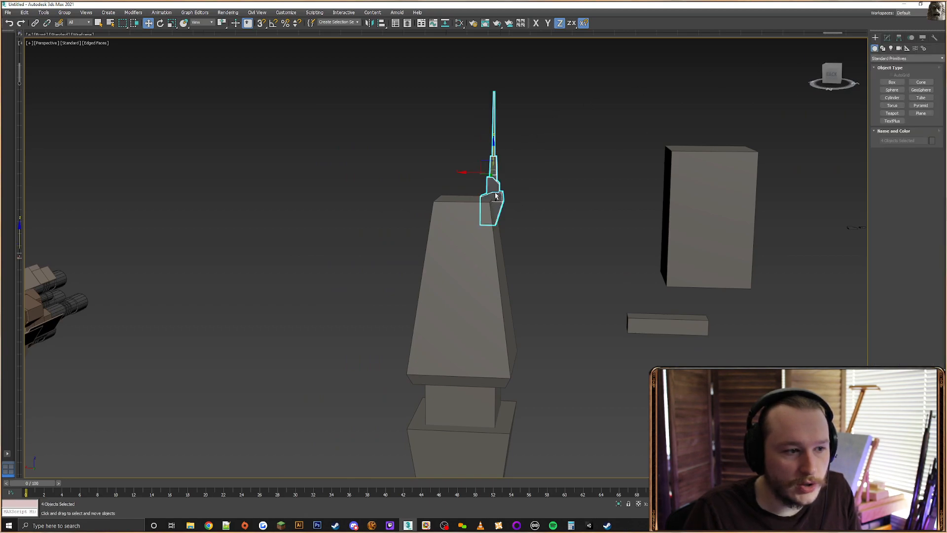
{"action": "middle_click_drag", "start_coordinate": [497, 194], "coordinate": [503, 212], "text": "alt"}
{"action": "scroll", "coordinate": [476, 175], "scroll_direction": "up", "scroll_amount": 3}
{"action": "left_click_drag", "start_coordinate": [476, 176], "coordinate": [275, 208], "text": "shift"}
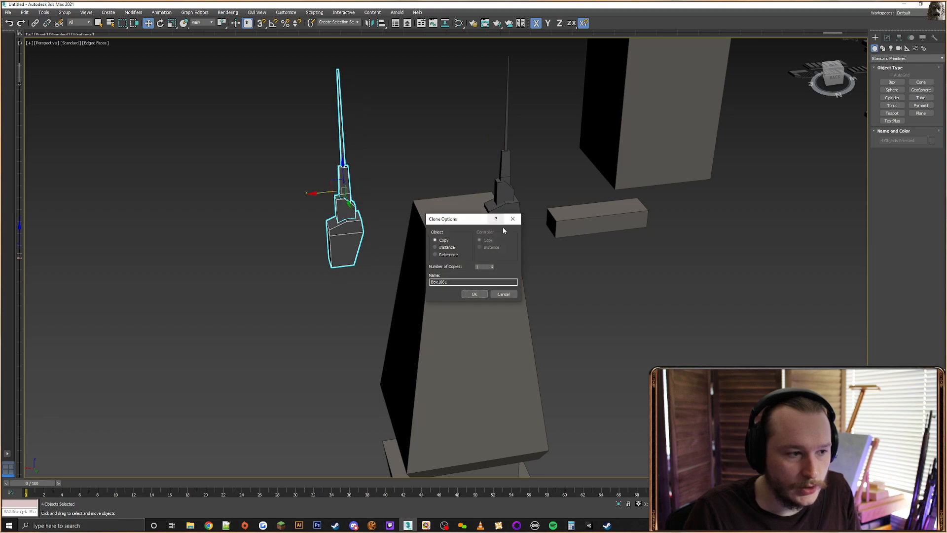
{"action": "left_click", "coordinate": [473, 294]}
Mirror the antenna copy in Y without cloning and move it along X up to the block
{"action": "left_click", "coordinate": [370, 23]}
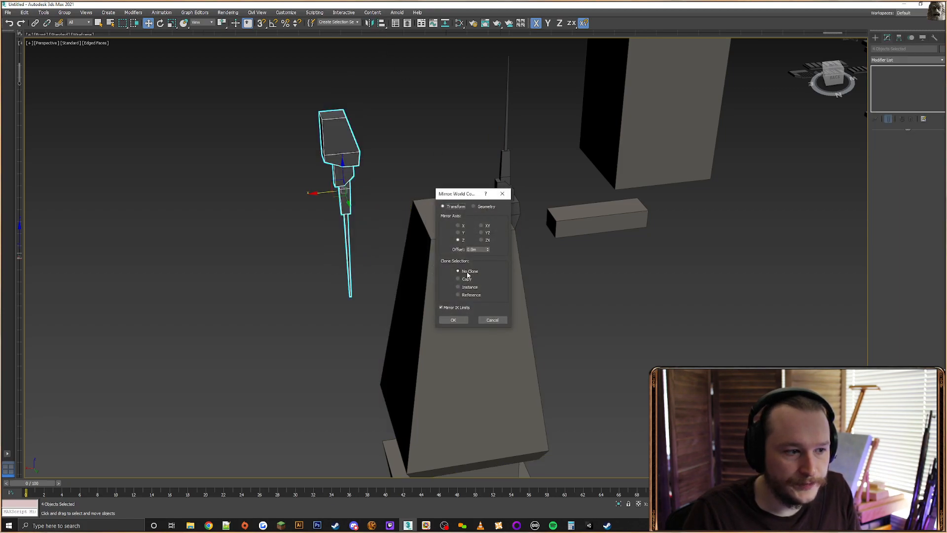
{"action": "left_click", "coordinate": [459, 232]}
{"action": "left_click", "coordinate": [453, 319]}
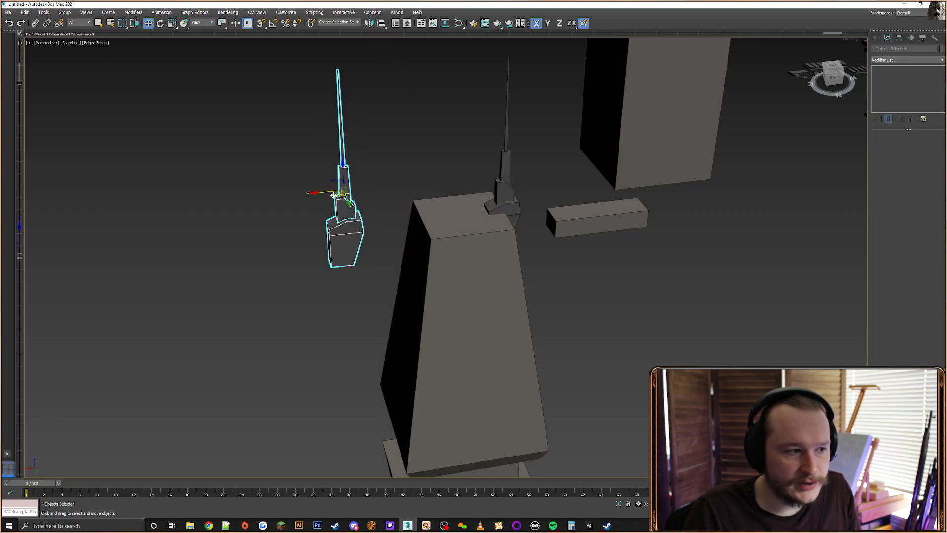
{"action": "left_click_drag", "start_coordinate": [325, 193], "coordinate": [384, 189]}
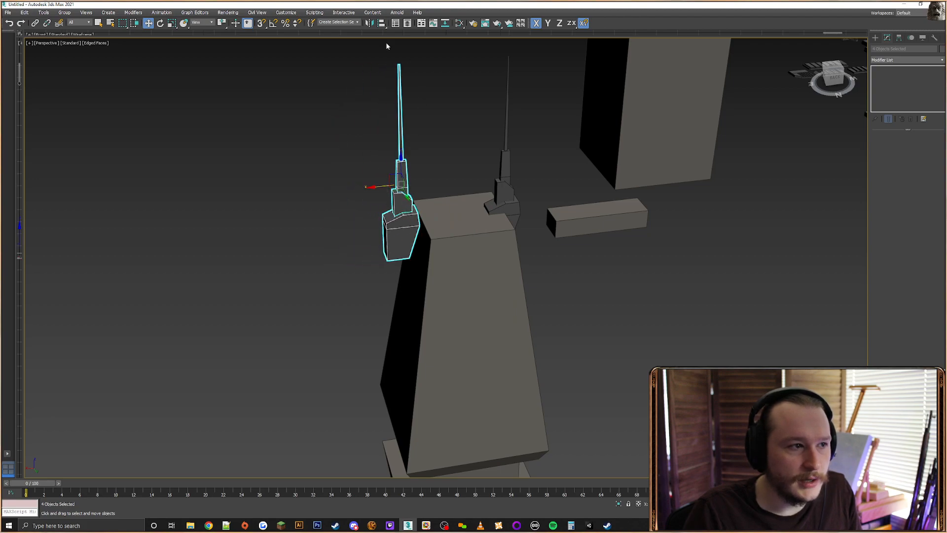
Mirror the antenna copy in X without cloning and fit it against the block's top edge, opposite the original
{"action": "left_click", "coordinate": [373, 25]}
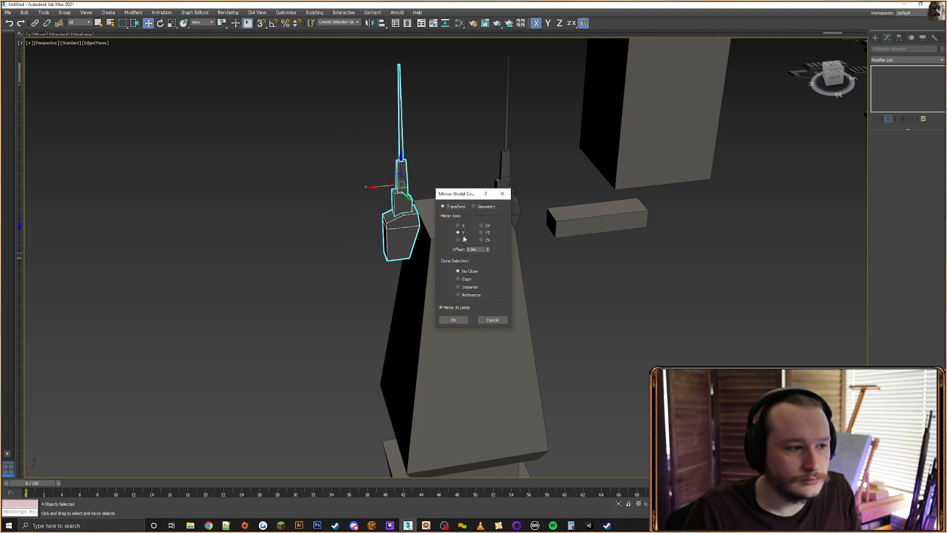
{"action": "left_click", "coordinate": [453, 319]}
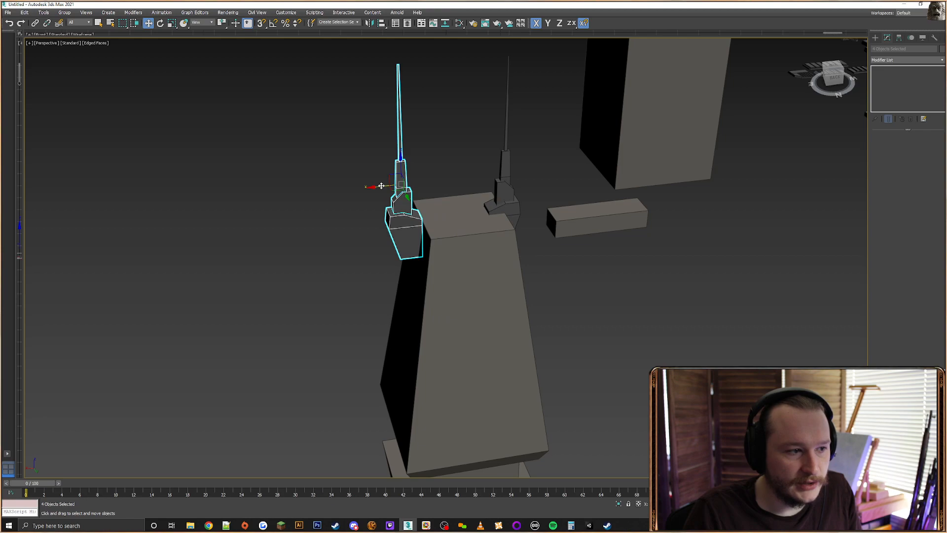
{"action": "left_click_drag", "start_coordinate": [380, 185], "coordinate": [399, 185]}
{"action": "mouse_move", "coordinate": [413, 206]}
{"action": "middle_mouse_down", "text": "alt"}
{"action": "mouse_move", "coordinate": [401, 186]}
{"action": "mouse_move", "coordinate": [420, 189]}
{"action": "middle_mouse_up", "text": "alt"}
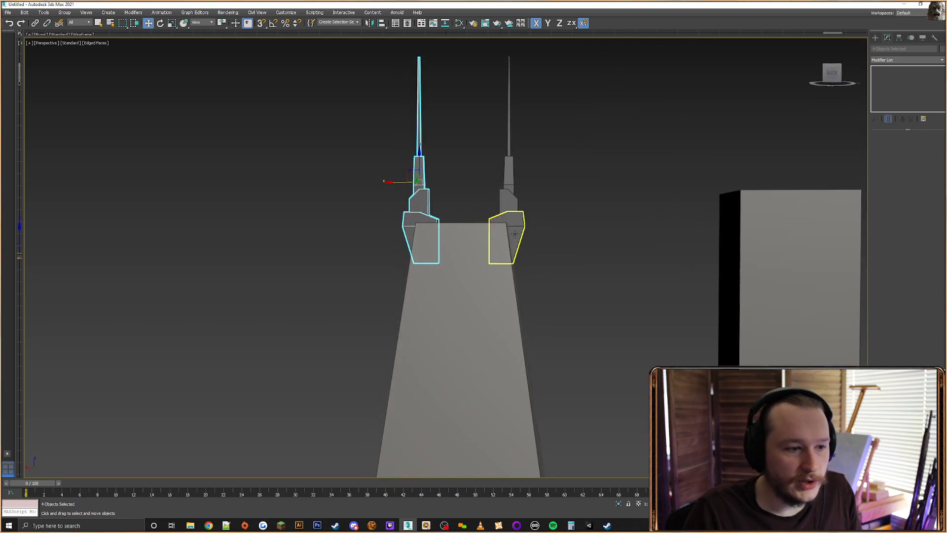
{"action": "mouse_move", "coordinate": [520, 233]}
{"action": "middle_mouse_down", "text": "alt"}
{"action": "mouse_move", "coordinate": [570, 253]}
{"action": "mouse_move", "coordinate": [630, 238]}
{"action": "mouse_move", "coordinate": [467, 212]}
{"action": "mouse_move", "coordinate": [503, 245]}
{"action": "mouse_move", "coordinate": [487, 254]}
{"action": "middle_mouse_up", "text": "alt"}
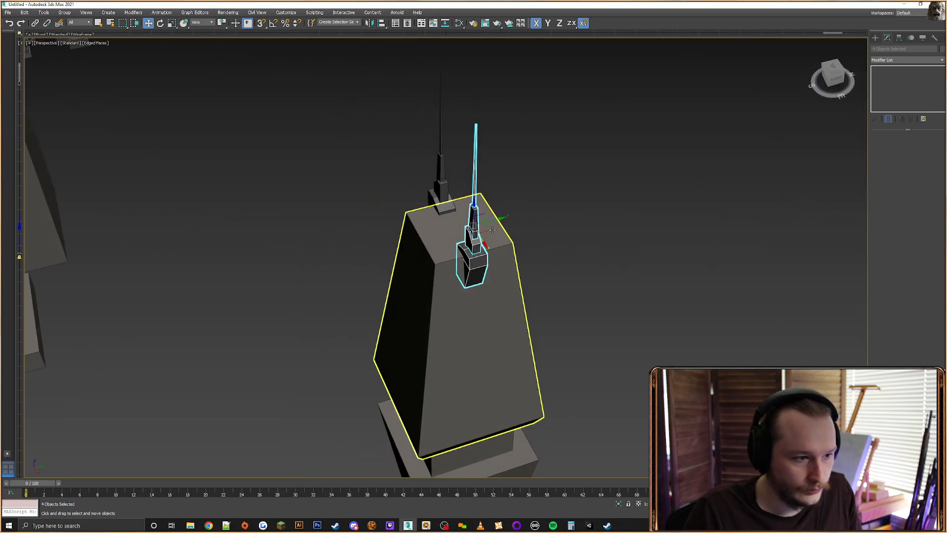
Make a third copy of the antenna and place it off an empty adjacent side of the block
{"action": "left_click_drag", "start_coordinate": [487, 229], "coordinate": [396, 219], "text": "shift"}
{"action": "left_click", "coordinate": [486, 293]}
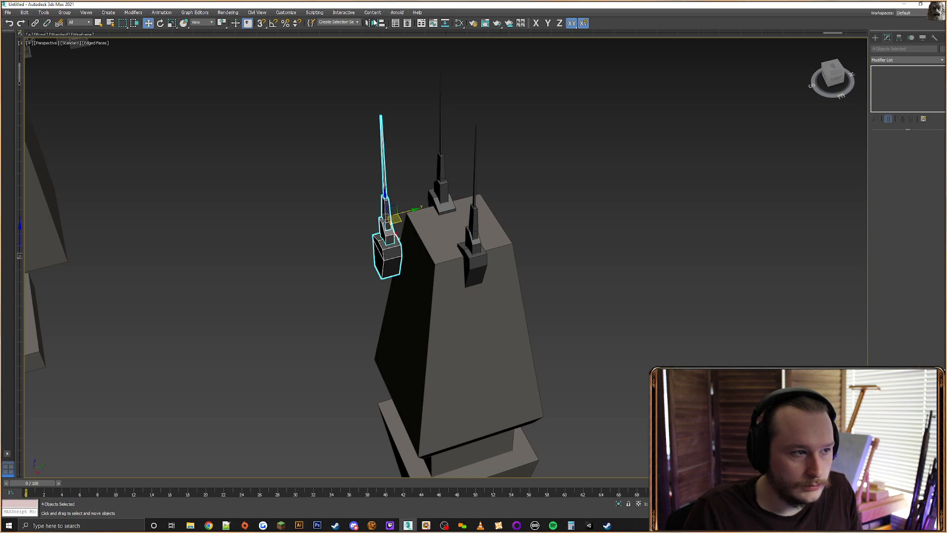
{"action": "left_click", "coordinate": [370, 23]}
{"action": "left_click", "coordinate": [458, 233]}
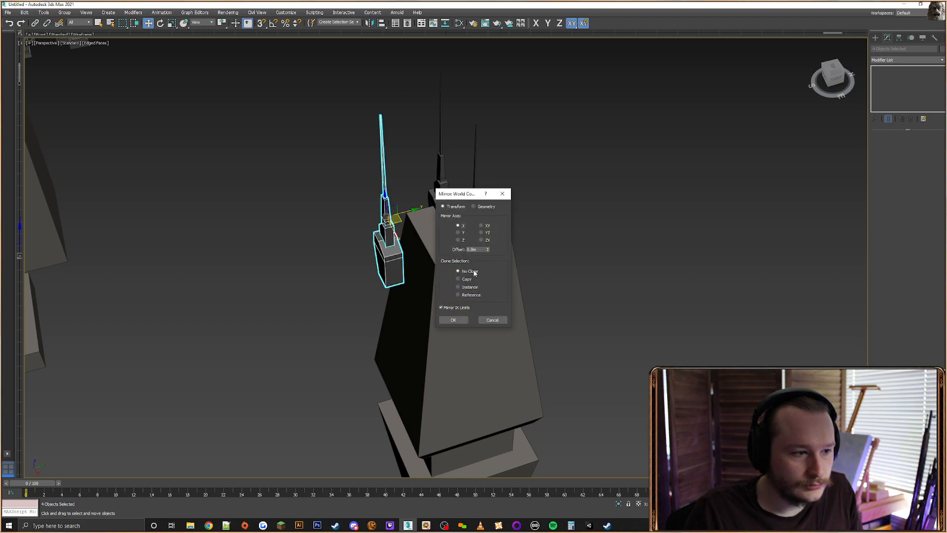
{"action": "left_click", "coordinate": [492, 320]}
{"action": "right_click", "coordinate": [459, 228]}
{"action": "left_click", "coordinate": [402, 239]}
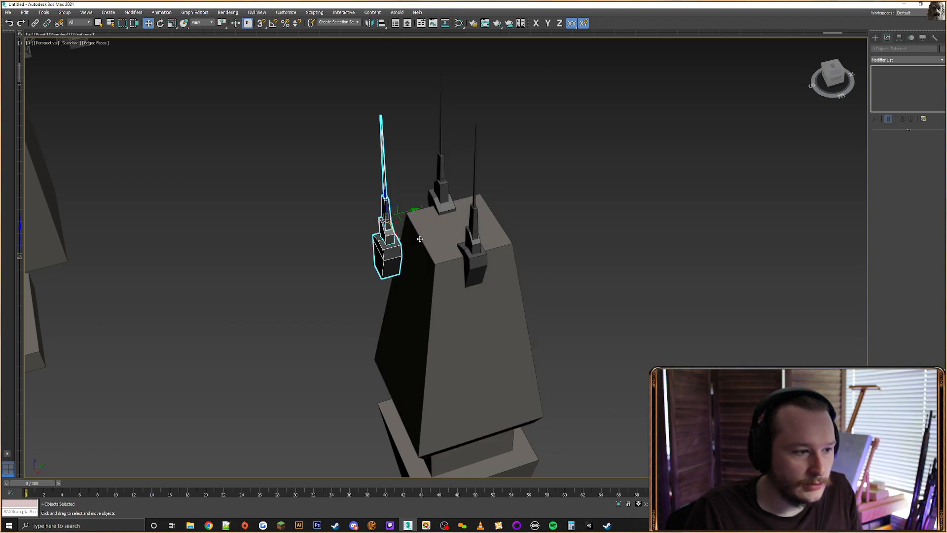
{"action": "middle_click_drag", "start_coordinate": [385, 232], "coordinate": [360, 241], "text": "alt"}
{"action": "left_click_drag", "start_coordinate": [360, 241], "coordinate": [331, 238]}
{"action": "key", "text": "ctrl+z"}
Rotate the third antenna -90 degrees about Z and move it along Y onto the adjacent top edge
{"action": "left_click_drag", "start_coordinate": [400, 249], "coordinate": [357, 234]}
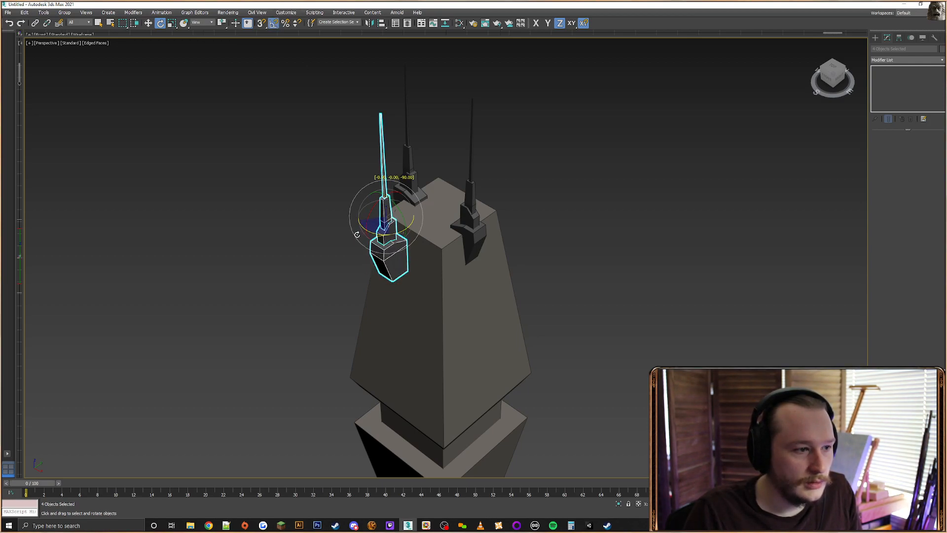
{"action": "middle_click_drag", "start_coordinate": [358, 235], "coordinate": [395, 217], "text": "alt"}
{"action": "key", "text": "w"}
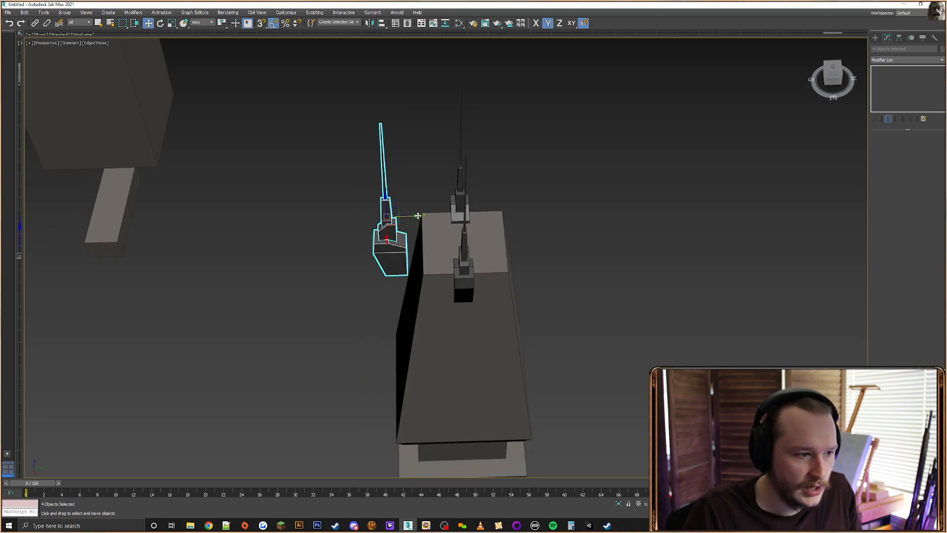
{"action": "left_click_drag", "start_coordinate": [397, 215], "coordinate": [438, 217]}
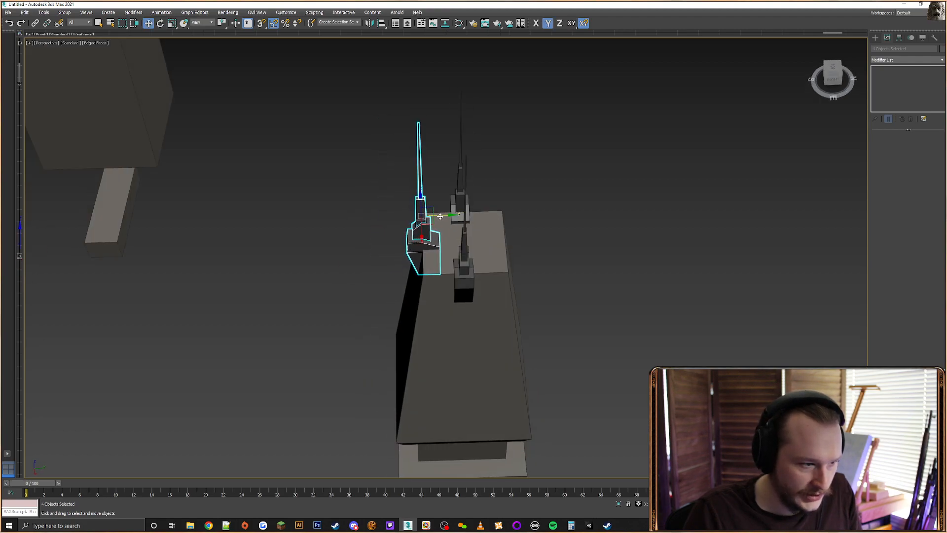
{"action": "middle_click_drag", "start_coordinate": [439, 217], "coordinate": [443, 219], "text": "alt"}
Copy the rotated antenna along Y to the remaining top edge and mirror the copy in Y without cloning
{"action": "left_click_drag", "start_coordinate": [440, 218], "coordinate": [525, 230], "text": "shift"}
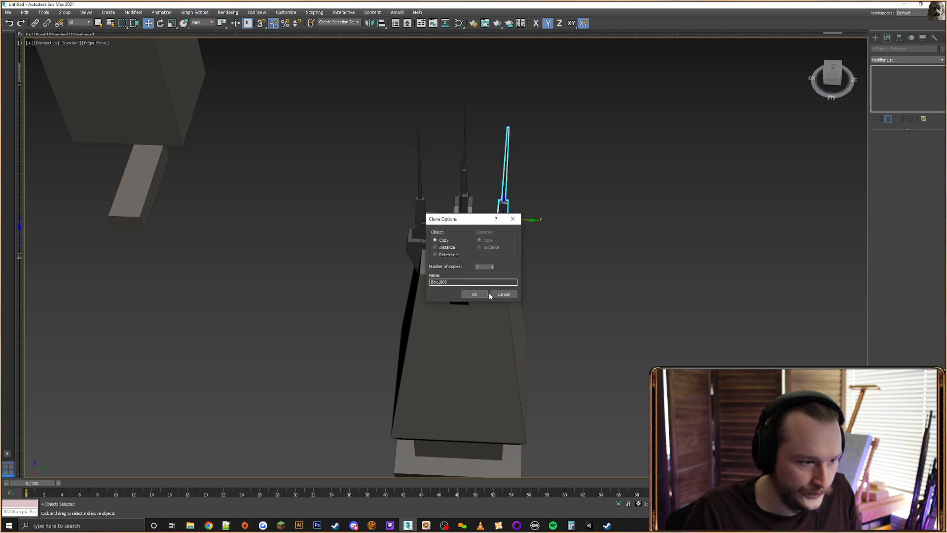
{"action": "key", "text": "Return"}
{"action": "left_click", "coordinate": [369, 23]}
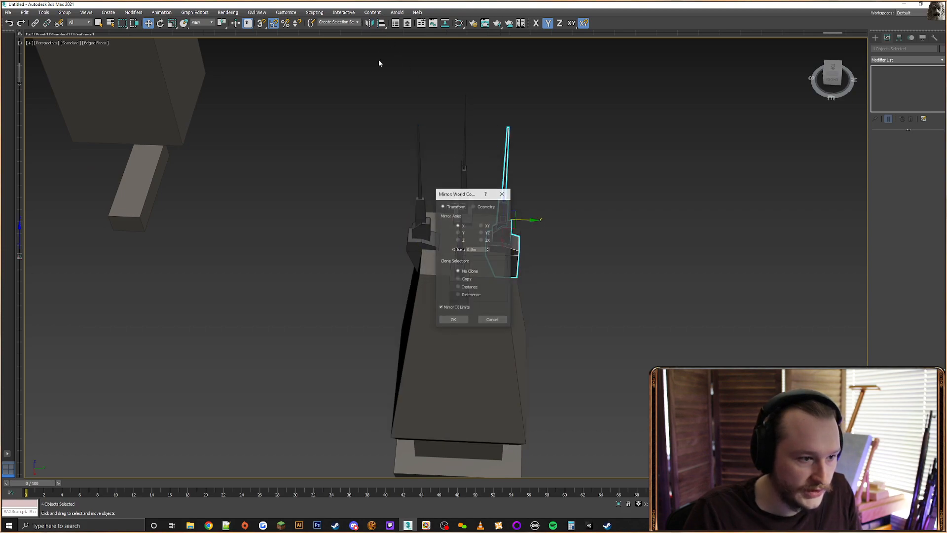
{"action": "left_click", "coordinate": [463, 233]}
{"action": "left_click", "coordinate": [458, 321]}
{"action": "left_click_drag", "start_coordinate": [531, 221], "coordinate": [536, 221]}
{"action": "middle_click_drag", "start_coordinate": [548, 283], "coordinate": [577, 253], "text": "alt"}
{"action": "left_click", "coordinate": [551, 277]}
Delete the lower tapered block beneath the connecting box of the tower
{"action": "scroll", "coordinate": [558, 270], "scroll_direction": "down", "scroll_amount": 6}
{"action": "scroll", "coordinate": [577, 253], "scroll_direction": "up", "scroll_amount": 2}
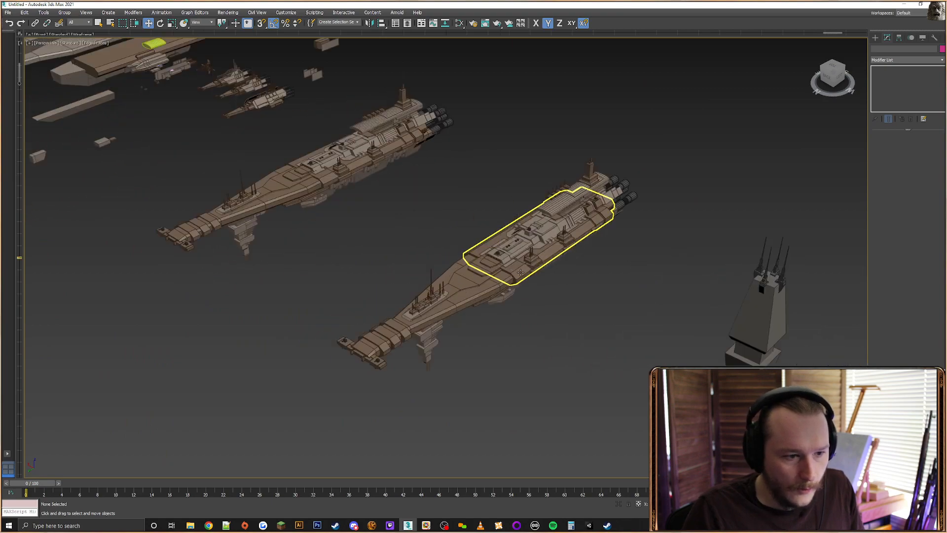
{"action": "middle_click_drag", "start_coordinate": [700, 313], "coordinate": [527, 273]}
{"action": "scroll", "coordinate": [528, 273], "scroll_direction": "up", "scroll_amount": 1}
{"action": "scroll", "coordinate": [613, 289], "scroll_direction": "up", "scroll_amount": 1}
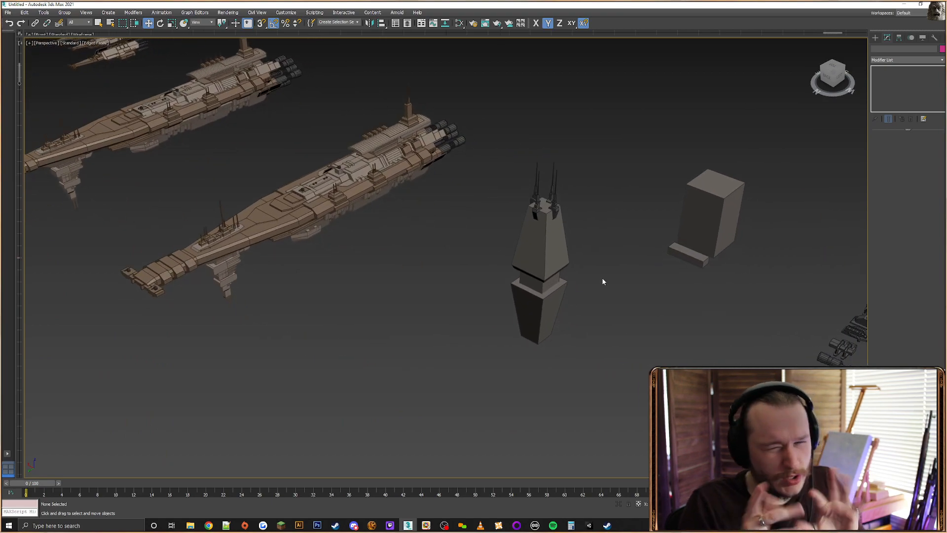
{"action": "scroll", "coordinate": [541, 298], "scroll_direction": "up", "scroll_amount": 4}
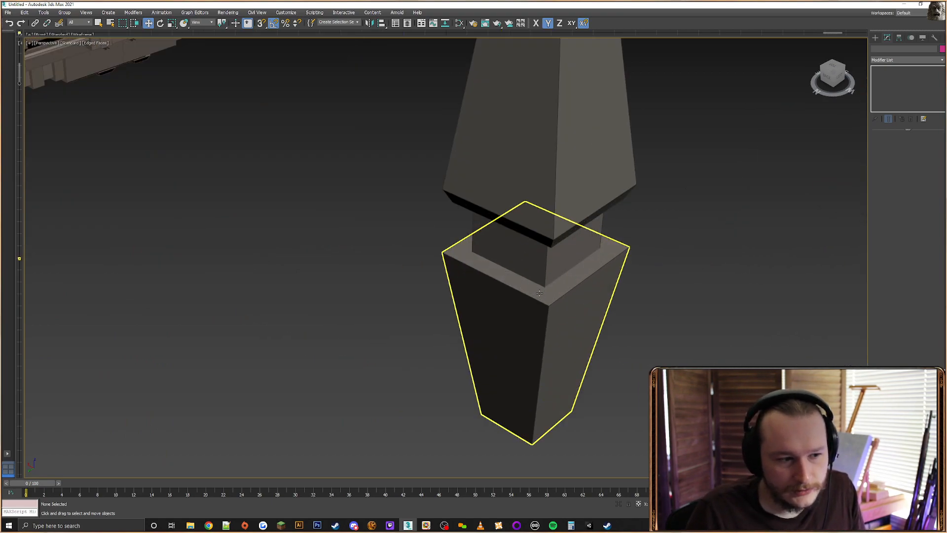
{"action": "left_click", "coordinate": [539, 291]}
{"action": "scroll", "coordinate": [539, 291], "scroll_direction": "down", "scroll_amount": 3}
{"action": "middle_click_drag", "start_coordinate": [539, 291], "coordinate": [555, 261], "text": "alt"}
{"action": "key", "text": "Delete"}
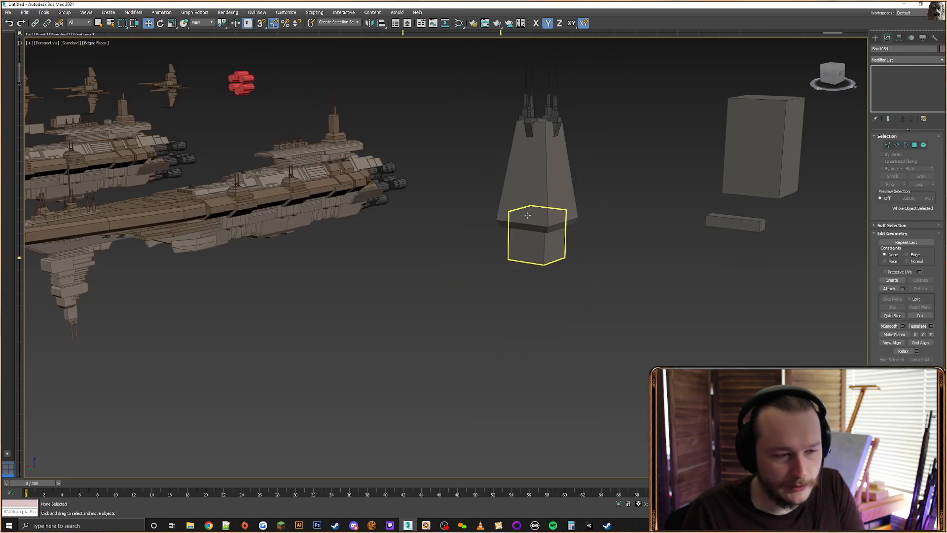
Make one copy of the upper tapered block straight down below the connecting box
{"action": "left_click", "coordinate": [540, 199]}
{"action": "left_click_drag", "start_coordinate": [540, 199], "coordinate": [534, 283], "text": "shift"}
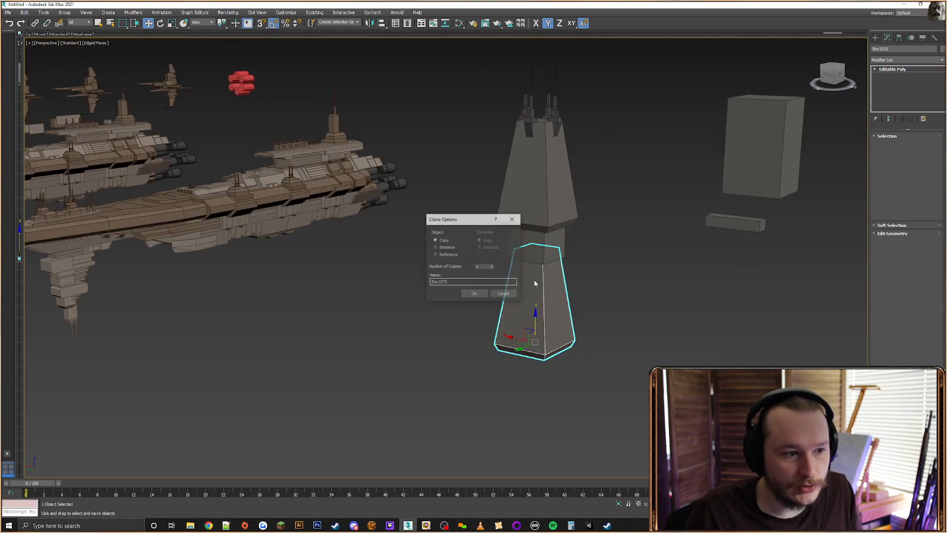
{"action": "left_click", "coordinate": [473, 293]}
Mirror the copied block in Z without cloning and raise it to meet the underside of the connecting box
{"action": "left_click", "coordinate": [371, 23]}
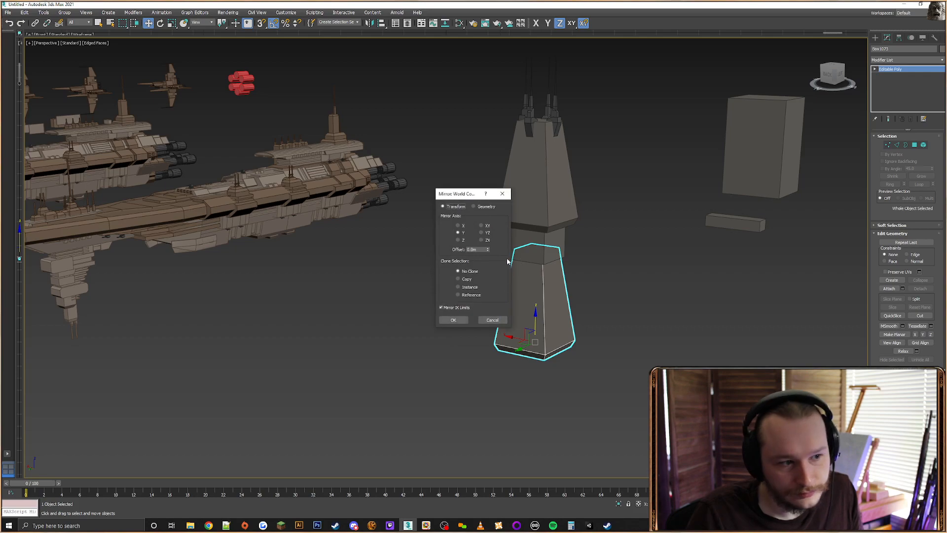
{"action": "left_click", "coordinate": [463, 240]}
{"action": "left_click", "coordinate": [453, 320]}
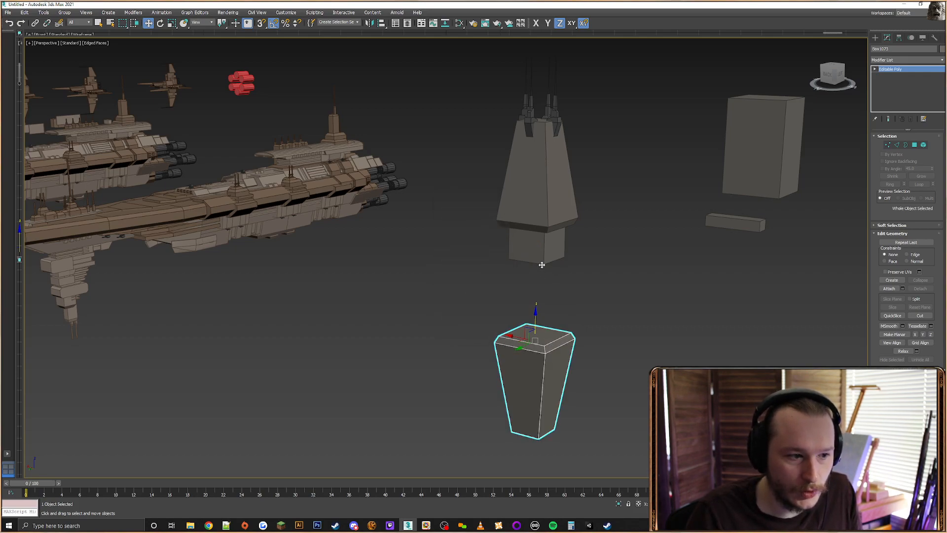
{"action": "left_click_drag", "start_coordinate": [546, 320], "coordinate": [547, 251]}
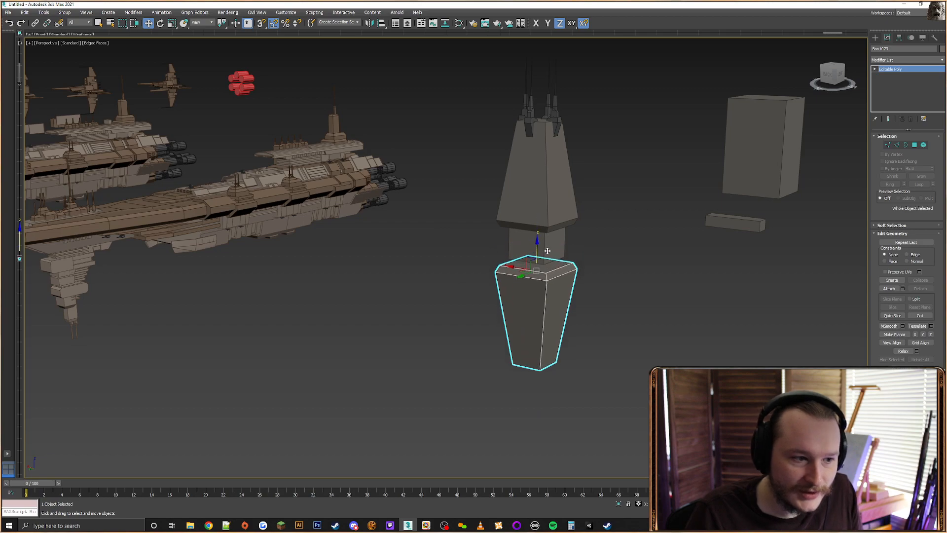
{"action": "left_click", "coordinate": [360, 281]}
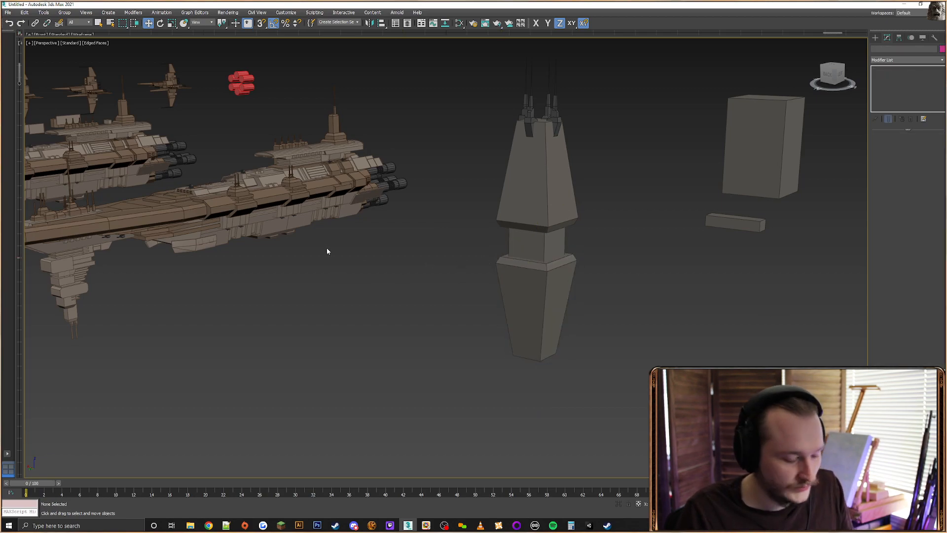
{"action": "middle_click_drag", "start_coordinate": [327, 251], "coordinate": [631, 154], "text": "alt"}
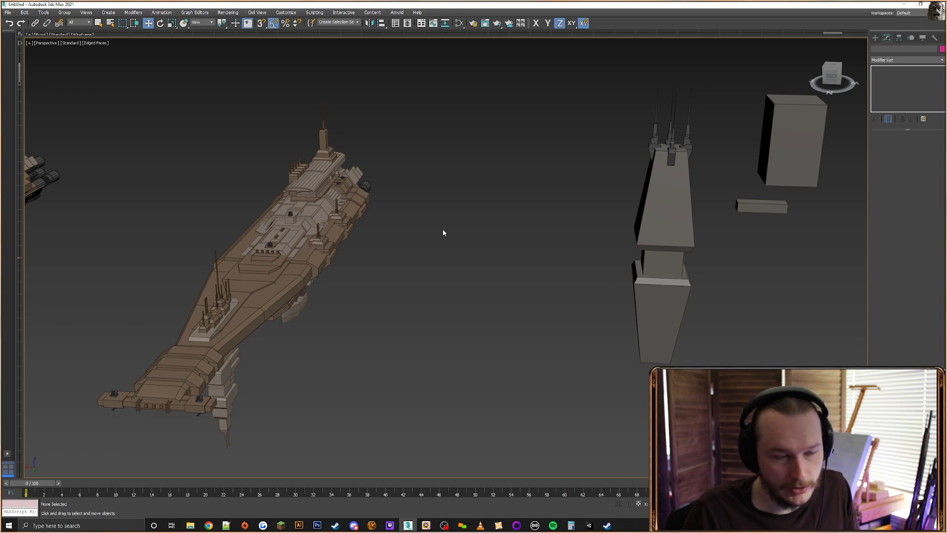
Try to scale up the tower uniformly together with the small loose bar beside it
{"action": "middle_click_drag", "start_coordinate": [443, 230], "coordinate": [594, 269], "text": "alt"}
{"action": "scroll", "coordinate": [641, 246], "scroll_direction": "down", "scroll_amount": 8}
{"action": "middle_click_drag", "start_coordinate": [653, 241], "coordinate": [627, 186], "text": "alt"}
{"action": "left_click", "coordinate": [623, 182]}
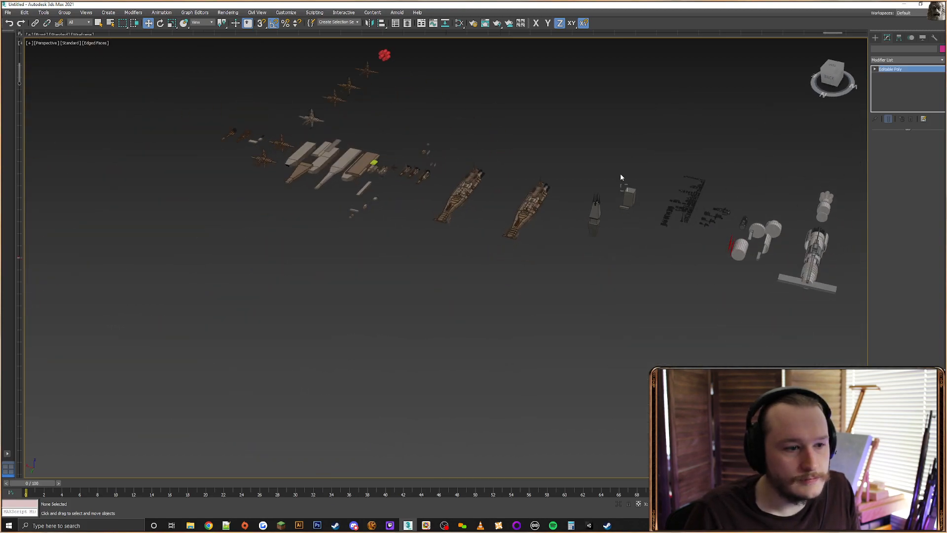
{"action": "left_click_drag", "start_coordinate": [618, 173], "coordinate": [588, 259]}
{"action": "left_click_drag", "start_coordinate": [626, 164], "coordinate": [573, 256]}
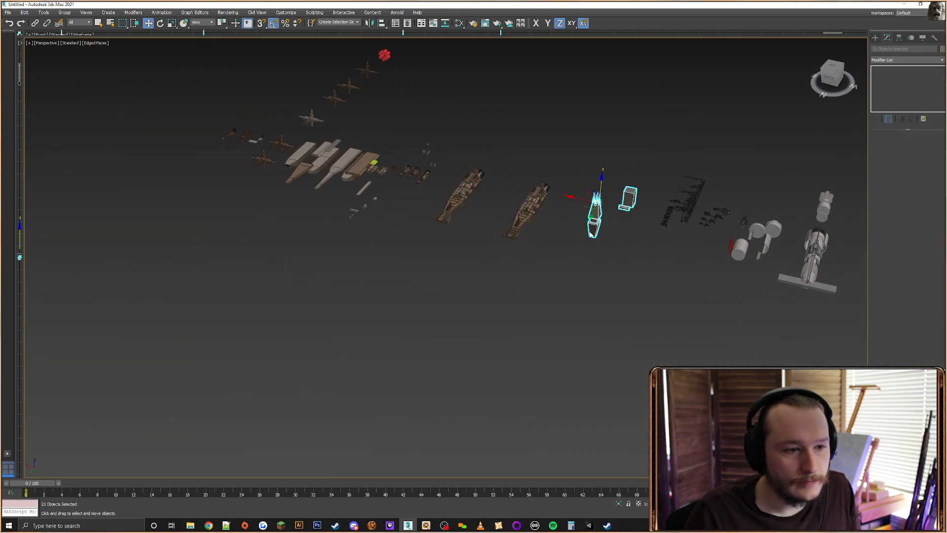
{"action": "right_click", "coordinate": [605, 206]}
{"action": "left_click", "coordinate": [631, 214]}
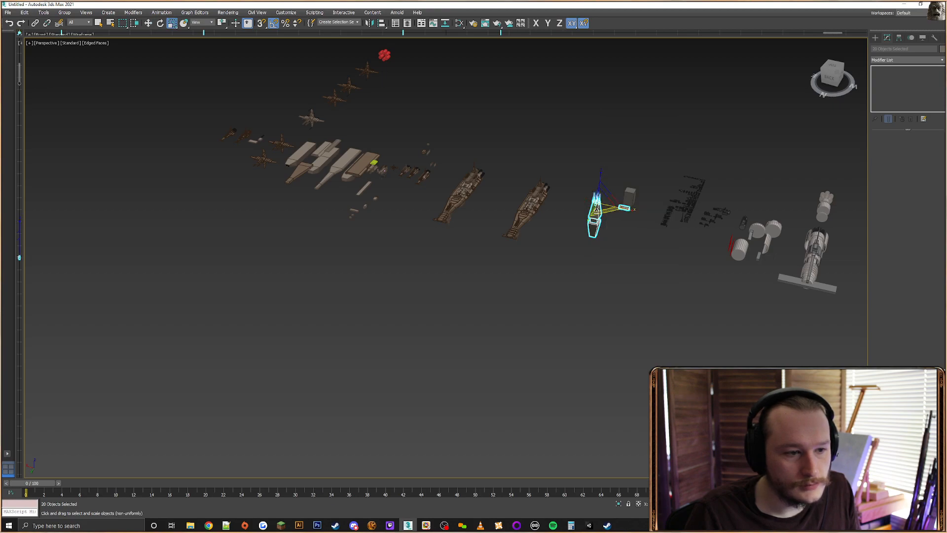
{"action": "left_click_drag", "start_coordinate": [596, 210], "coordinate": [611, 192]}
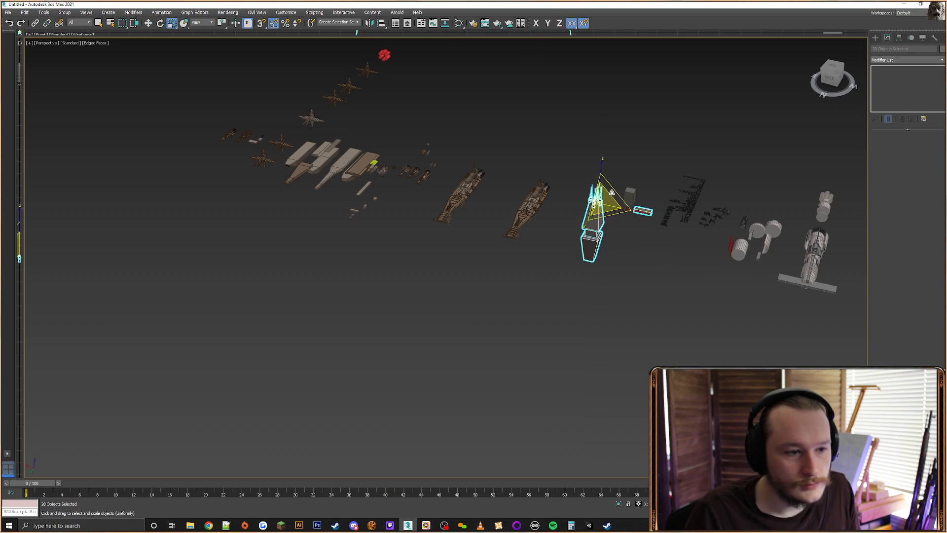
{"action": "middle_click_drag", "start_coordinate": [612, 192], "coordinate": [617, 228], "text": "alt"}
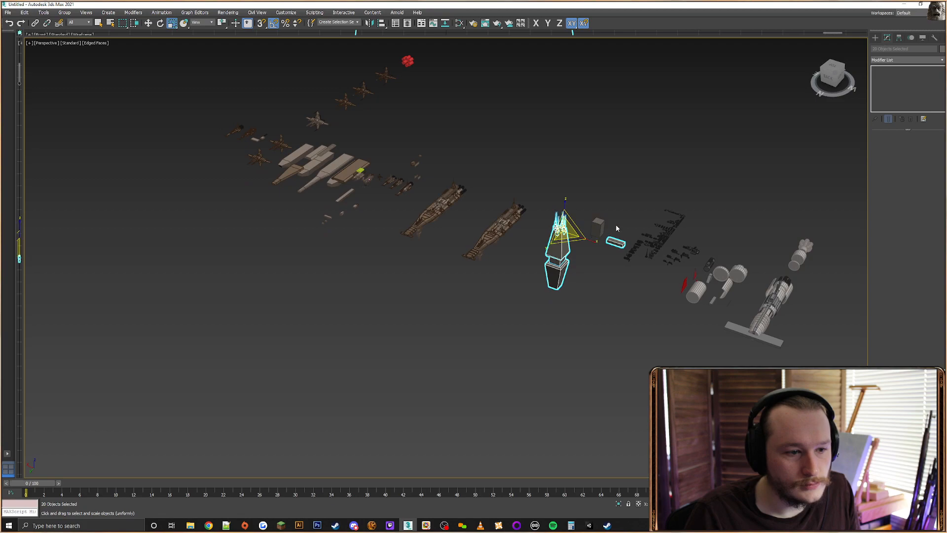
{"action": "key", "text": "ctrl+z"}
{"action": "key", "text": "ctrl+z"}
Scale up only the tower with its antennas uniformly, leaving out the two loose boxes, and adjust its height slightly
{"action": "left_click", "coordinate": [574, 192]}
{"action": "left_click", "coordinate": [561, 239]}
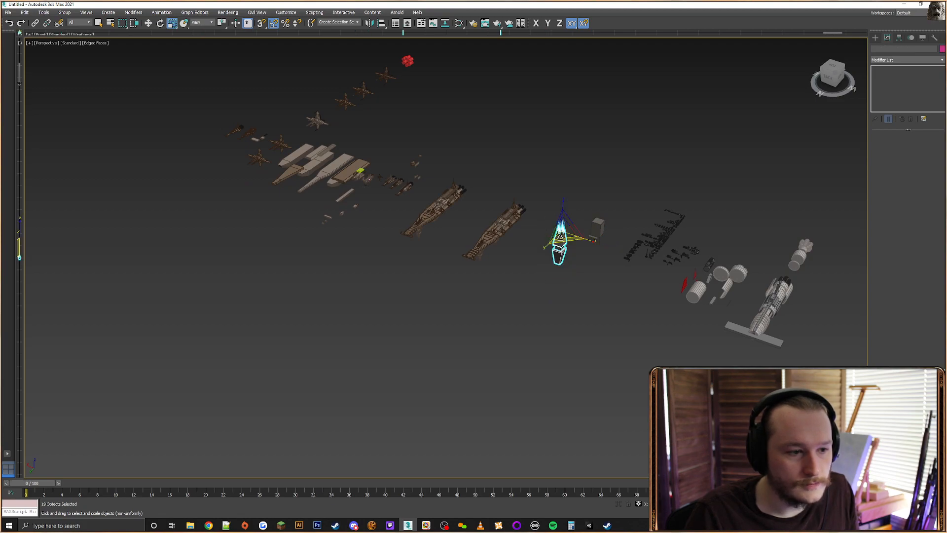
{"action": "mouse_move", "coordinate": [565, 227]}
{"action": "middle_mouse_down", "text": "alt"}
{"action": "mouse_move", "coordinate": [571, 206]}
{"action": "mouse_move", "coordinate": [552, 233]}
{"action": "middle_mouse_up", "text": "alt"}
{"action": "right_click", "coordinate": [562, 213]}
{"action": "left_click", "coordinate": [571, 228]}
{"action": "right_click", "coordinate": [568, 216]}
{"action": "left_click", "coordinate": [576, 230]}
{"action": "key", "text": "w"}
{"action": "left_click_drag", "start_coordinate": [564, 203], "coordinate": [563, 199]}
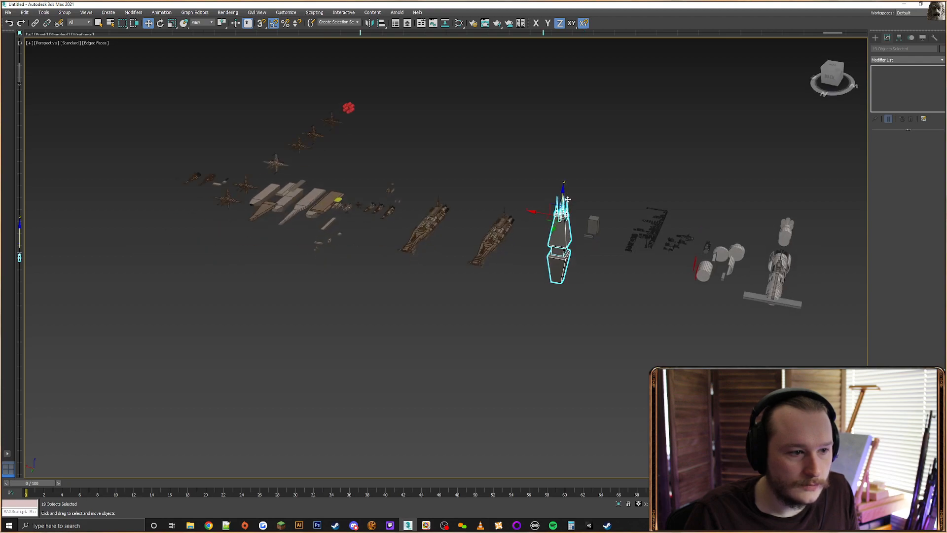
{"action": "left_click", "coordinate": [501, 184]}
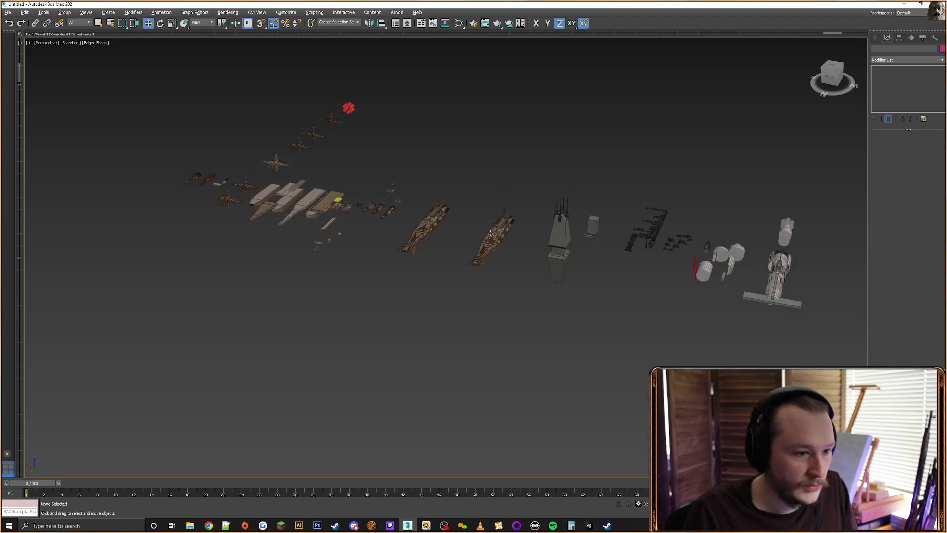
Move the enlarged tower back on the ground plane, away from the warships, and place the two loose boxes beside it
{"action": "scroll", "coordinate": [567, 205], "scroll_direction": "up", "scroll_amount": 5}
{"action": "left_click_drag", "start_coordinate": [591, 210], "coordinate": [528, 364]}
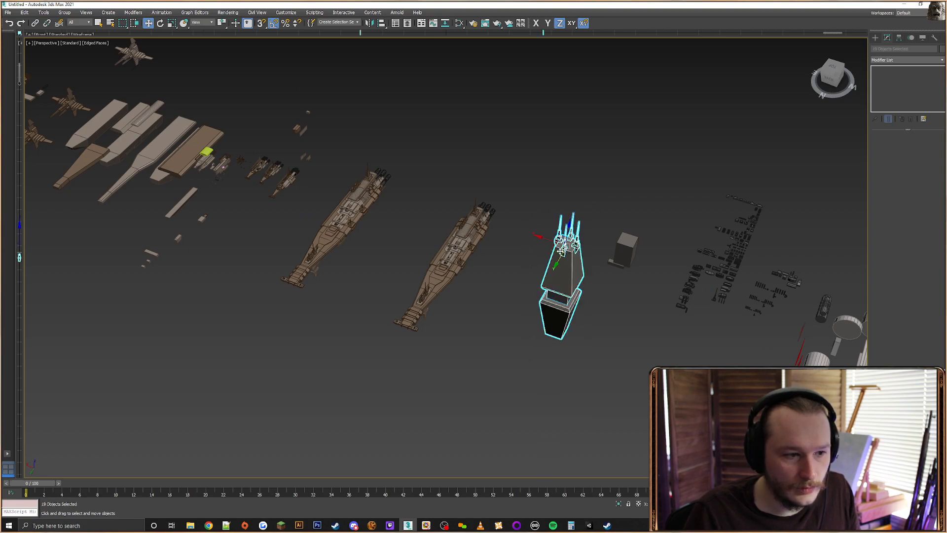
{"action": "left_click_drag", "start_coordinate": [561, 244], "coordinate": [624, 135]}
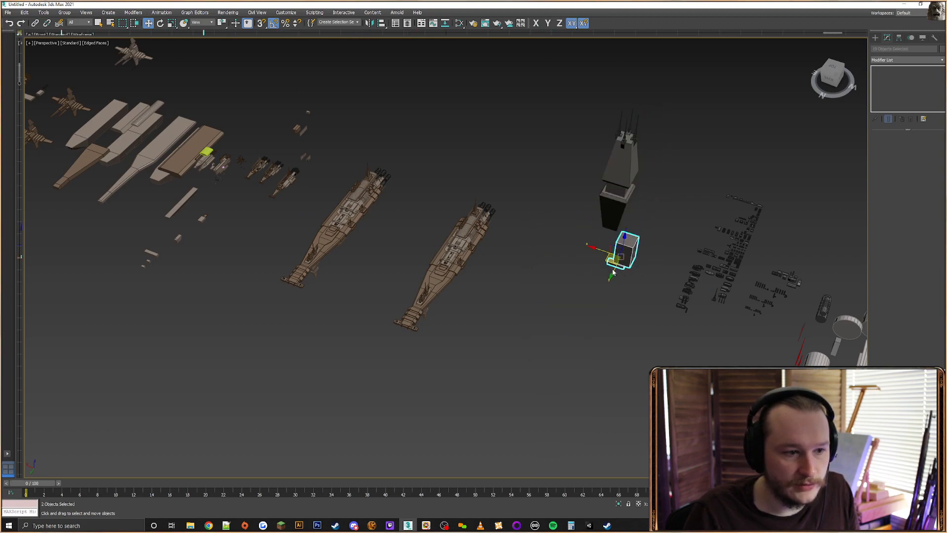
{"action": "left_click", "coordinate": [631, 242]}
{"action": "left_click_drag", "start_coordinate": [633, 237], "coordinate": [650, 186]}
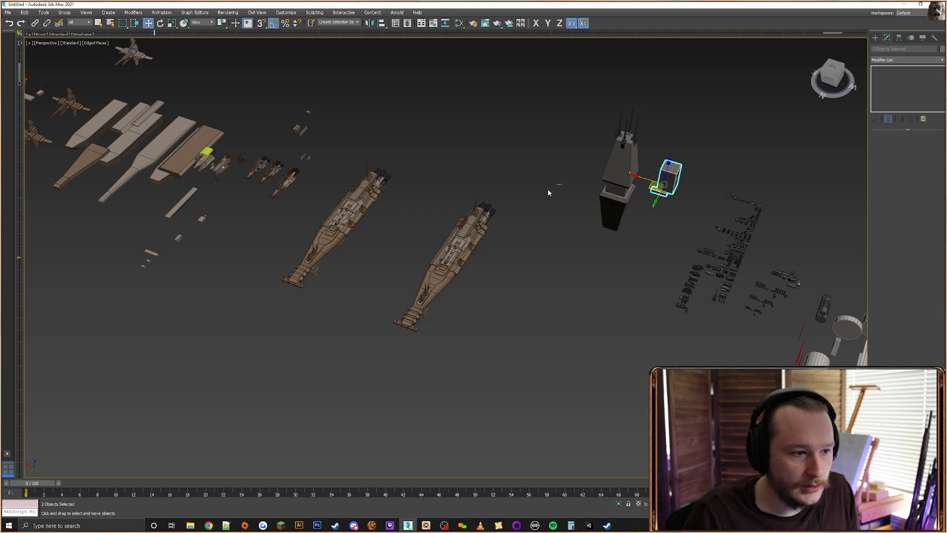
Examine the nearest large warship and the row of smaller ships with side armour plates for their shapes and details
{"action": "left_click_drag", "start_coordinate": [491, 289], "coordinate": [491, 290]}
{"action": "left_click_drag", "start_coordinate": [518, 201], "coordinate": [386, 349]}
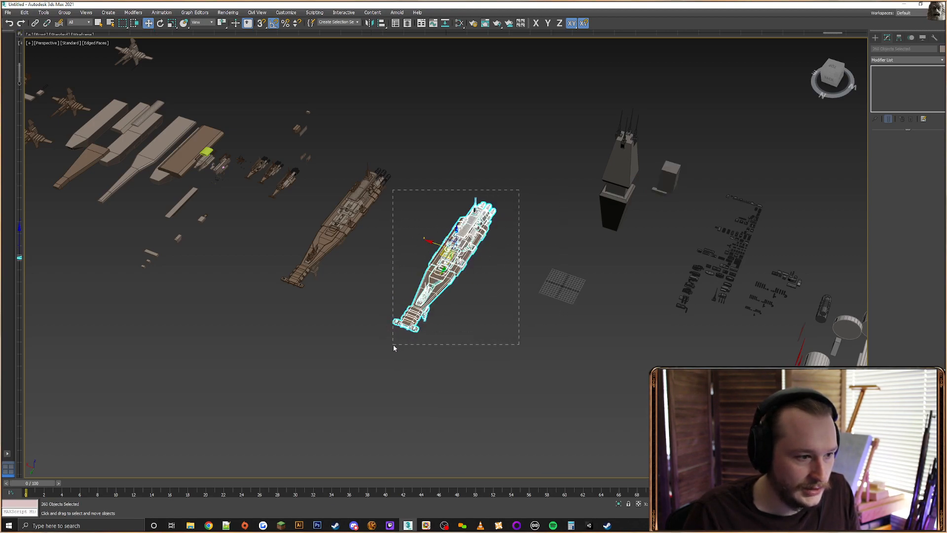
{"action": "left_click", "coordinate": [468, 154]}
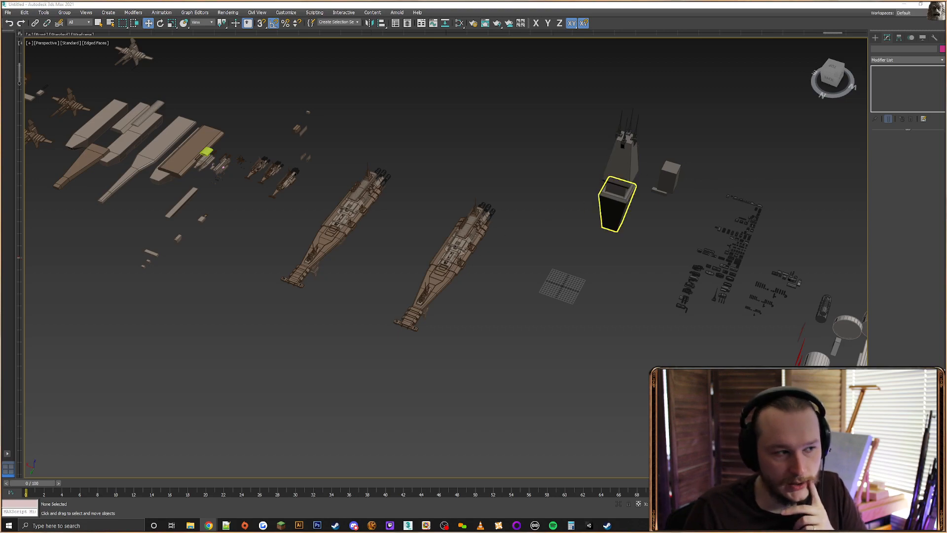
{"action": "middle_click_drag", "start_coordinate": [319, 240], "coordinate": [446, 282]}
{"action": "scroll", "coordinate": [399, 226], "scroll_direction": "up", "scroll_amount": 5}
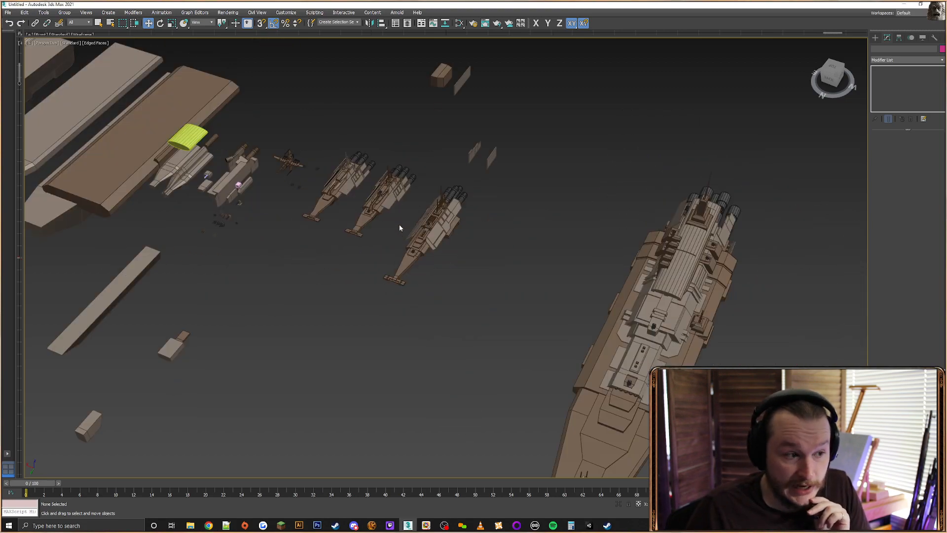
{"action": "scroll", "coordinate": [397, 225], "scroll_direction": "up", "scroll_amount": 5}
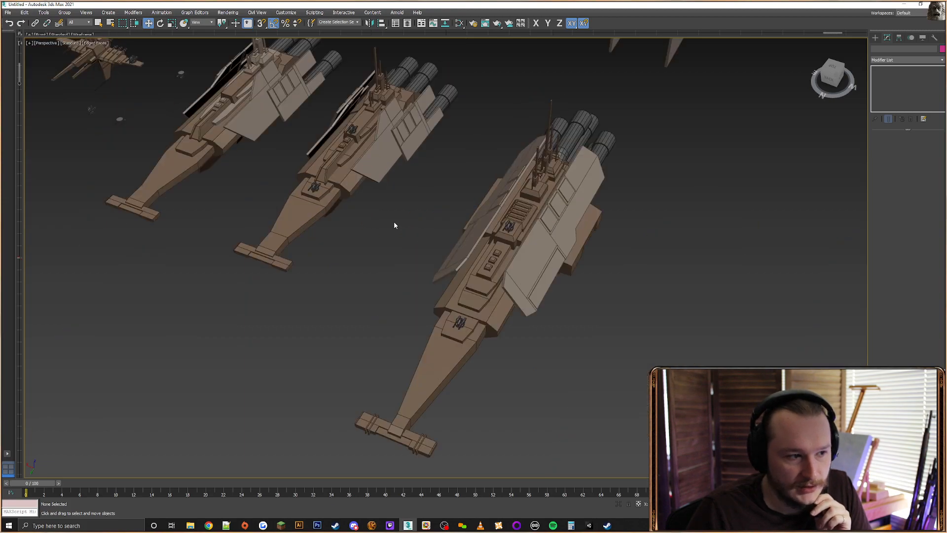
{"action": "scroll", "coordinate": [443, 191], "scroll_direction": "down", "scroll_amount": 6}
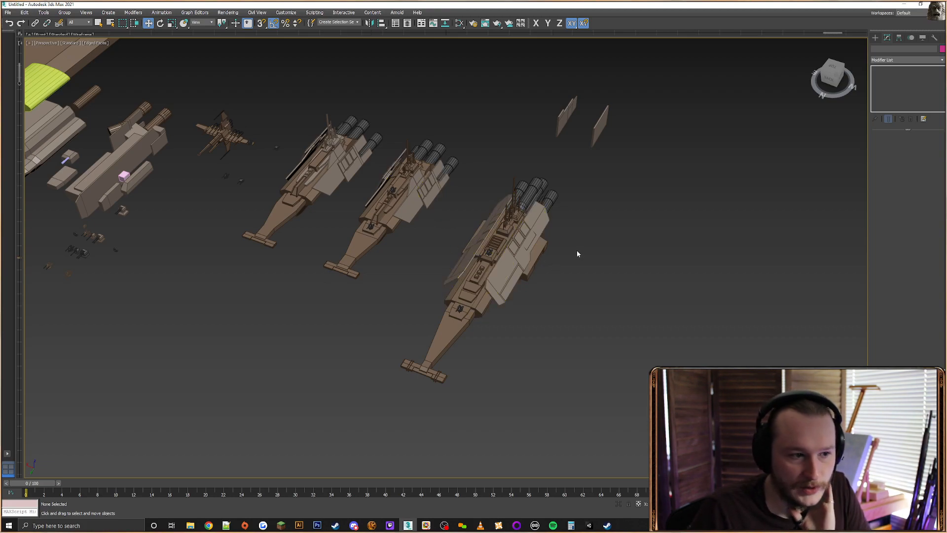
{"action": "left_click_drag", "start_coordinate": [577, 250], "coordinate": [452, 174]}
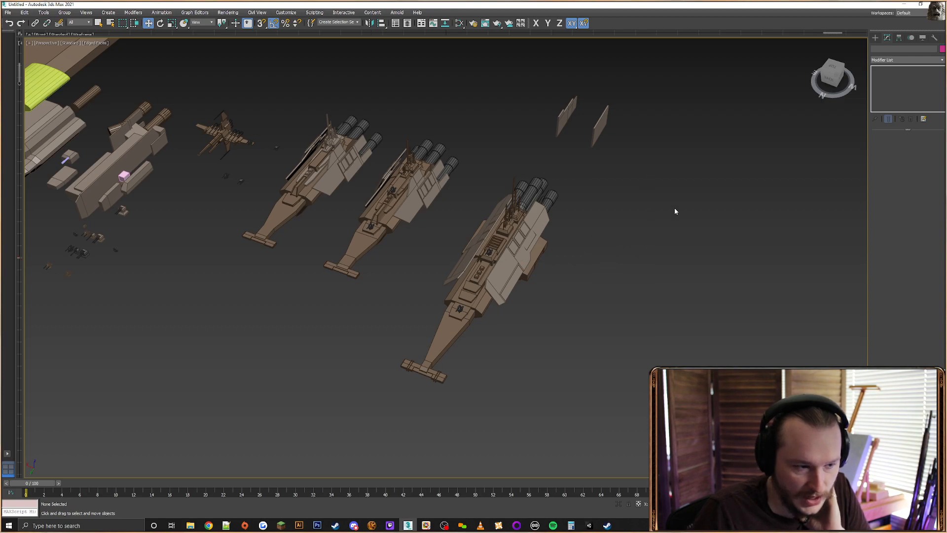
{"action": "left_click_drag", "start_coordinate": [417, 213], "coordinate": [681, 185]}
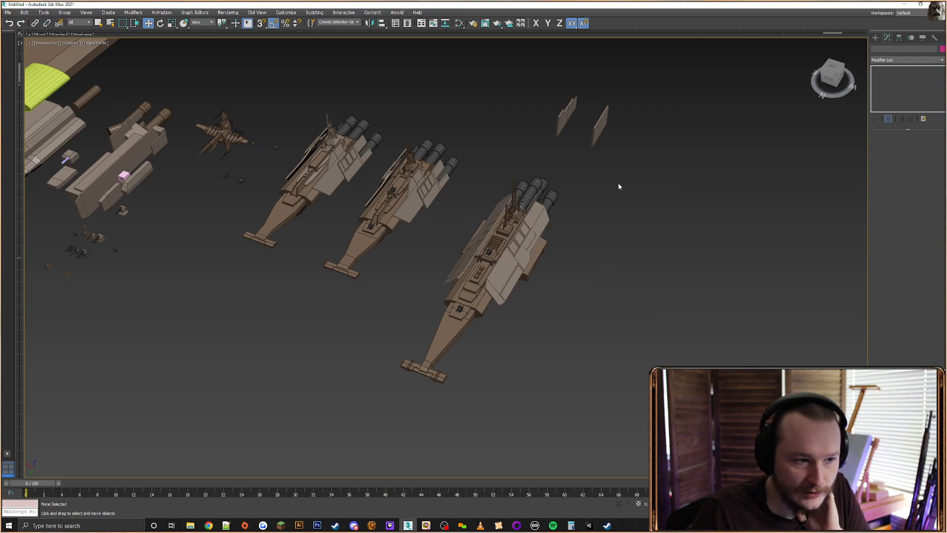
{"action": "left_click_drag", "start_coordinate": [608, 173], "coordinate": [460, 175]}
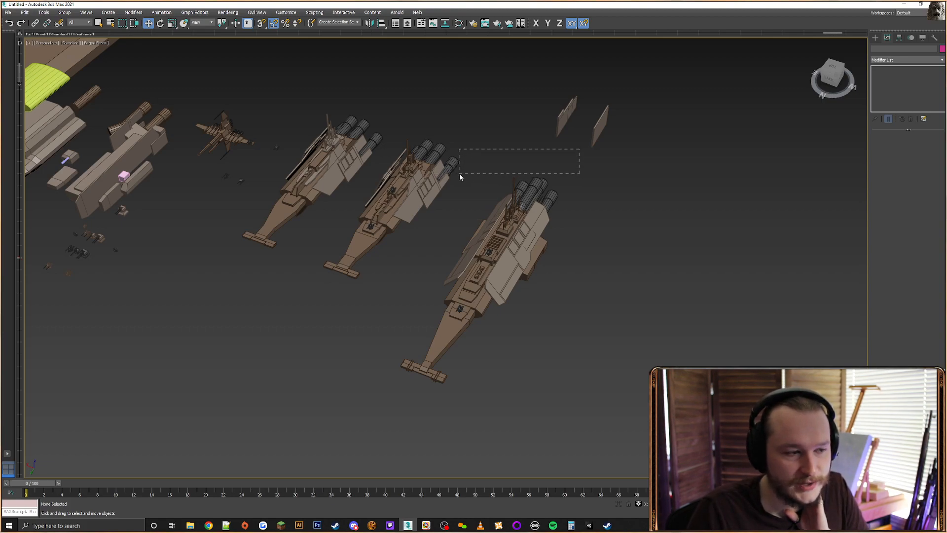
{"action": "left_click_drag", "start_coordinate": [671, 192], "coordinate": [409, 241]}
{"action": "left_click", "coordinate": [575, 186]}
{"action": "left_click_drag", "start_coordinate": [676, 310], "coordinate": [364, 209]}
{"action": "left_click", "coordinate": [720, 260]}
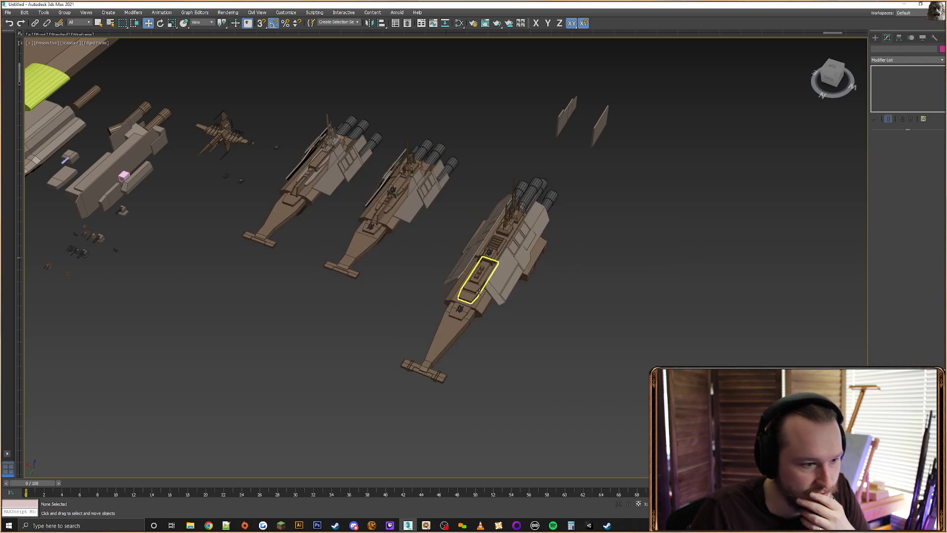
{"action": "left_click", "coordinate": [468, 315]}
{"action": "left_click", "coordinate": [612, 320]}
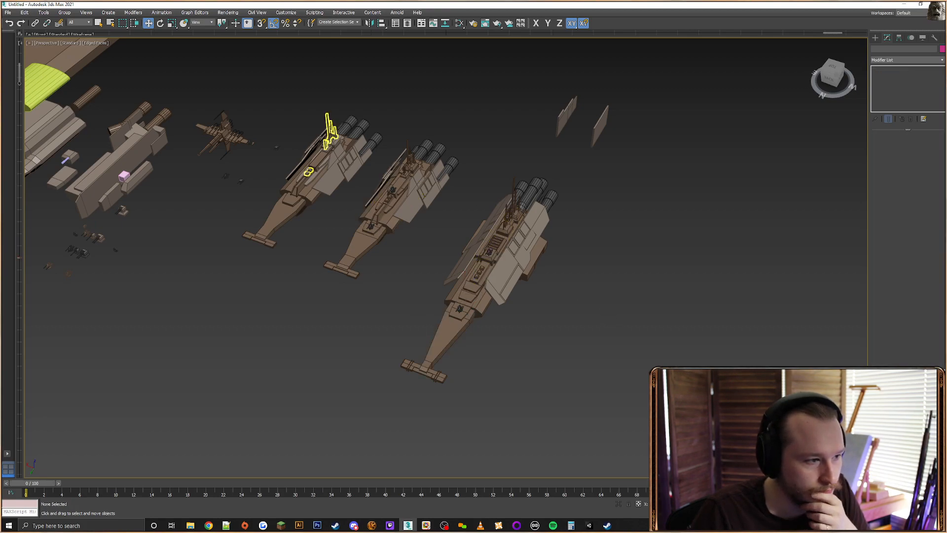
Examine the winged craft and plain hull blocks, and inspect the large warship's main upper hull and deck details
{"action": "middle_click_drag", "start_coordinate": [626, 281], "coordinate": [363, 187], "text": "alt"}
{"action": "middle_click_drag", "start_coordinate": [471, 231], "coordinate": [860, 394]}
{"action": "middle_click_drag", "start_coordinate": [279, 193], "coordinate": [311, 343]}
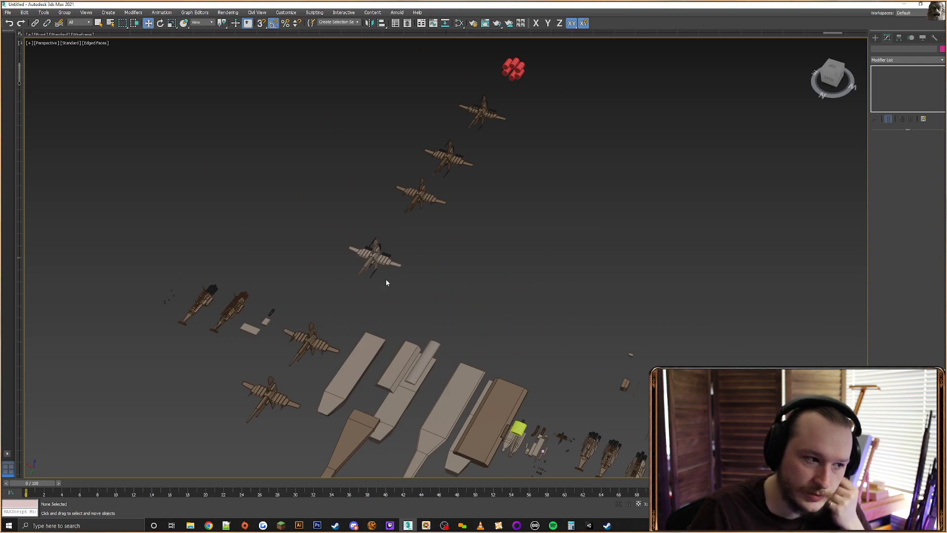
{"action": "middle_click_drag", "start_coordinate": [384, 281], "coordinate": [474, 223]}
{"action": "scroll", "coordinate": [404, 279], "scroll_direction": "up", "scroll_amount": 5}
{"action": "middle_click_drag", "start_coordinate": [646, 271], "coordinate": [534, 262]}
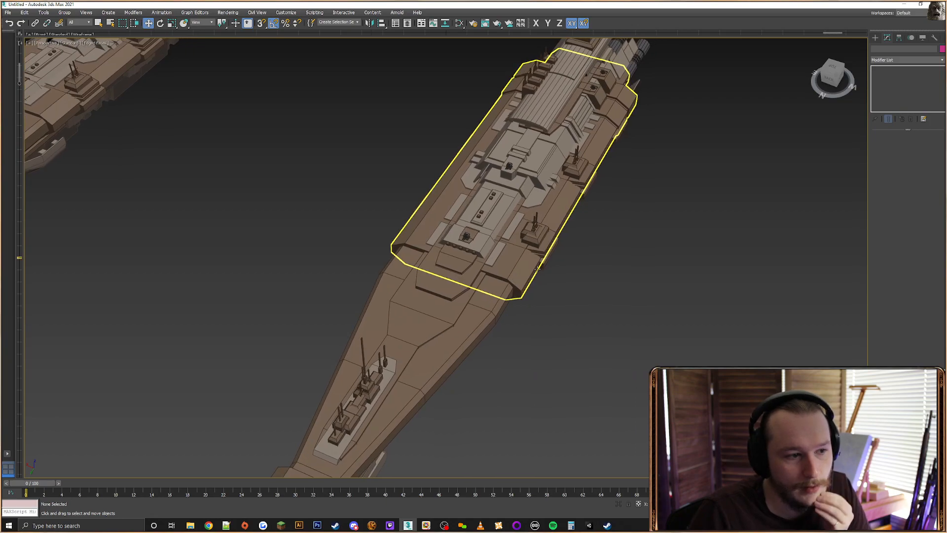
{"action": "scroll", "coordinate": [534, 261], "scroll_direction": "down", "scroll_amount": 2}
{"action": "left_click", "coordinate": [552, 220]}
{"action": "middle_click_drag", "start_coordinate": [595, 247], "coordinate": [505, 260]}
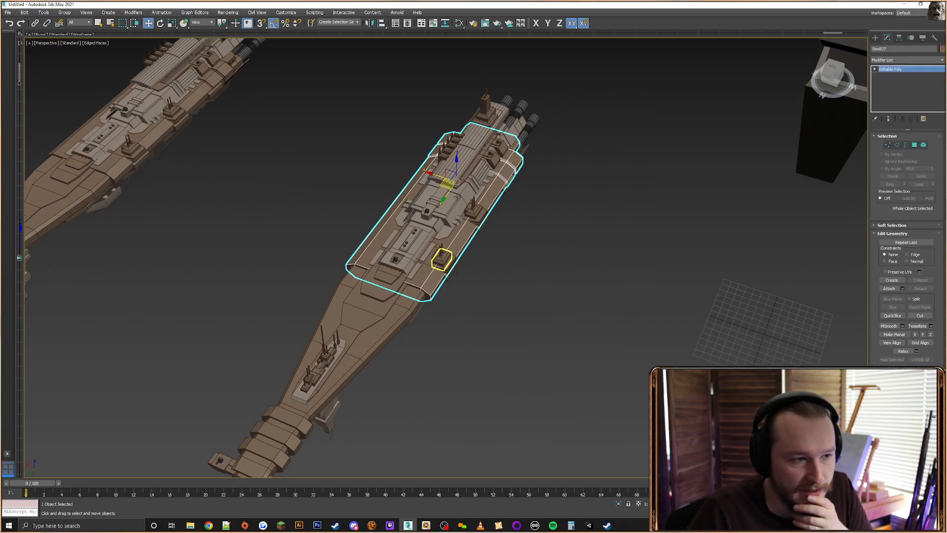
{"action": "middle_click_drag", "start_coordinate": [572, 235], "coordinate": [564, 194]}
{"action": "left_click", "coordinate": [559, 142]}
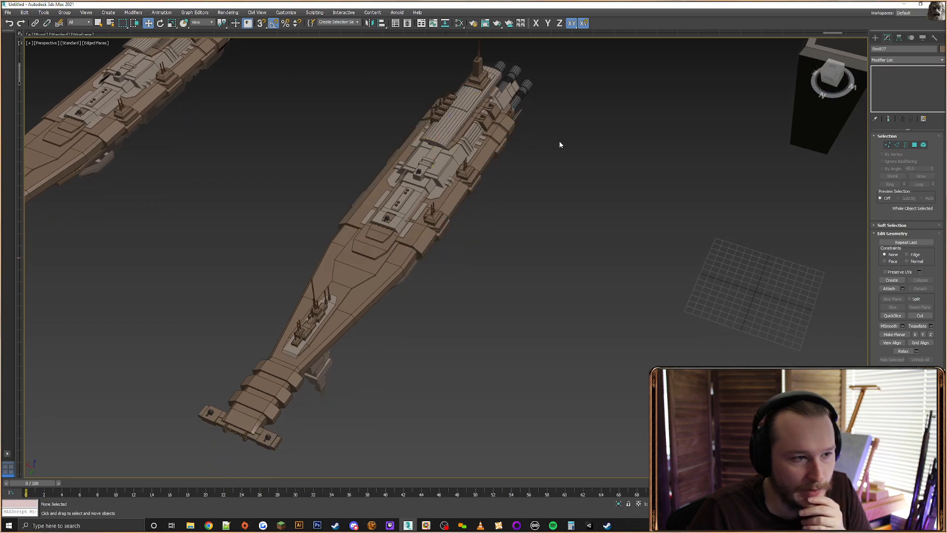
Locate the Texel Density Tool among all commands in the toolbar customization, check its options, and close the customization
{"action": "right_click", "coordinate": [644, 21]}
{"action": "left_click", "coordinate": [680, 55]}
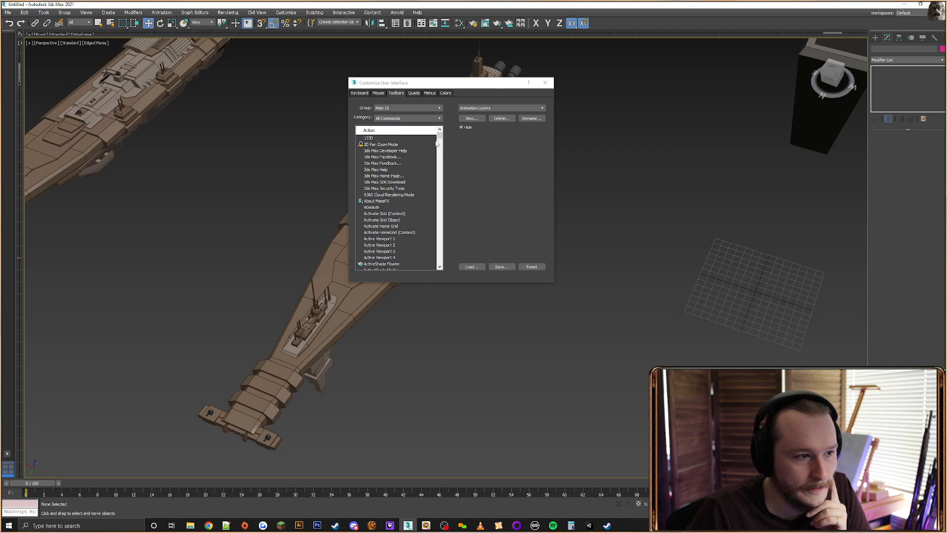
{"action": "left_click_drag", "start_coordinate": [439, 136], "coordinate": [439, 241]}
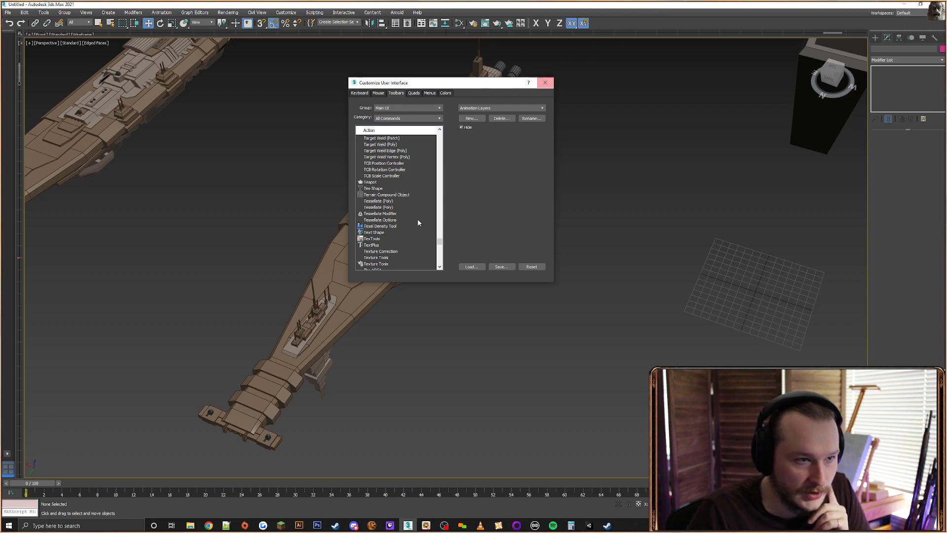
{"action": "left_click_drag", "start_coordinate": [370, 183], "coordinate": [483, 212]}
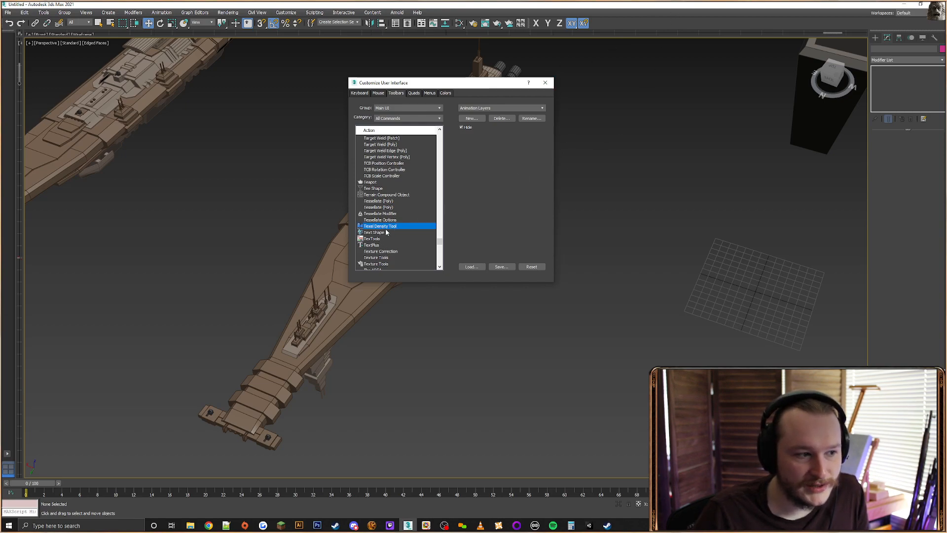
{"action": "left_click_drag", "start_coordinate": [386, 227], "coordinate": [432, 212]}
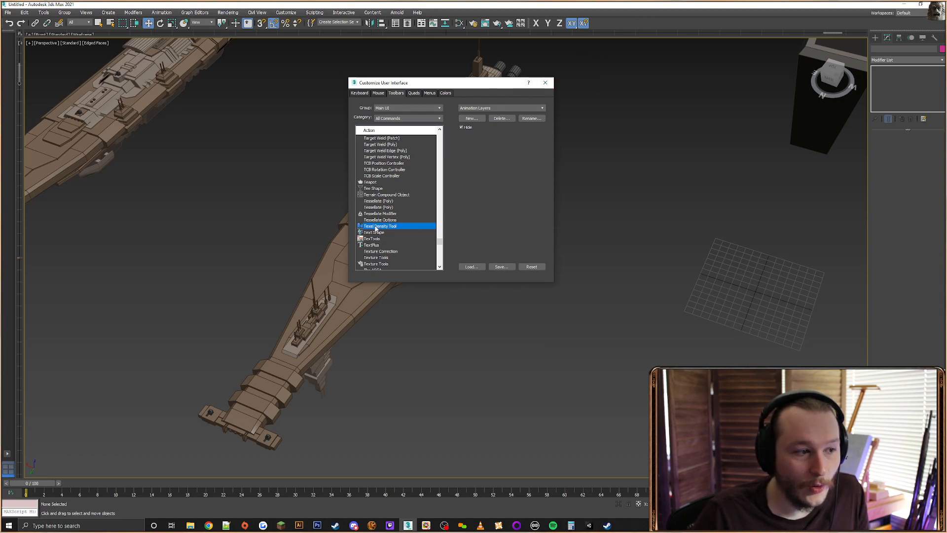
{"action": "left_click_drag", "start_coordinate": [375, 228], "coordinate": [345, 299]}
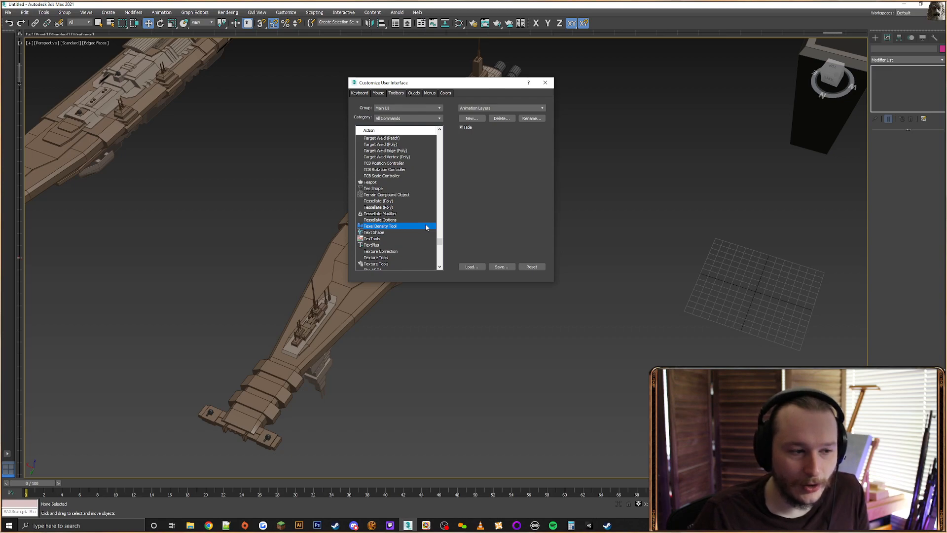
{"action": "left_click_drag", "start_coordinate": [427, 227], "coordinate": [476, 196]}
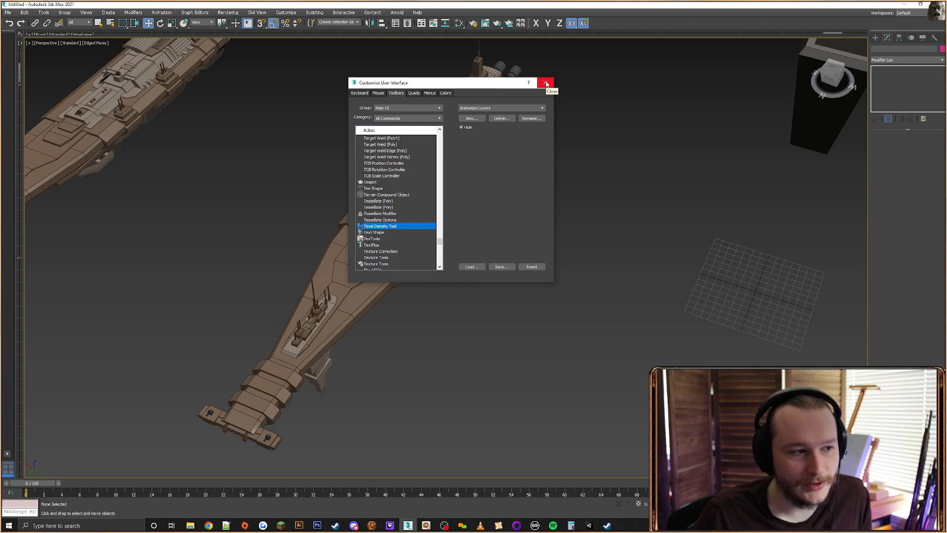
{"action": "right_click", "coordinate": [370, 230]}
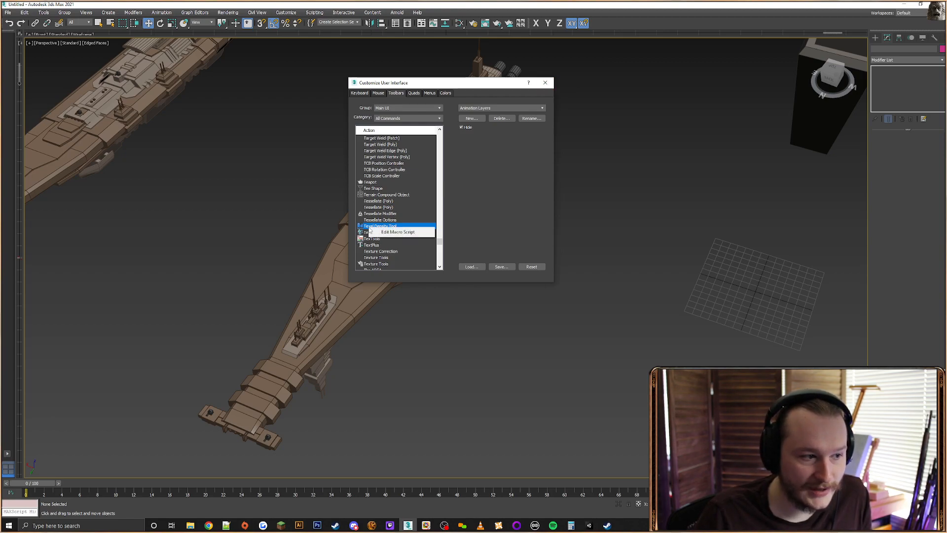
{"action": "left_click", "coordinate": [399, 226]}
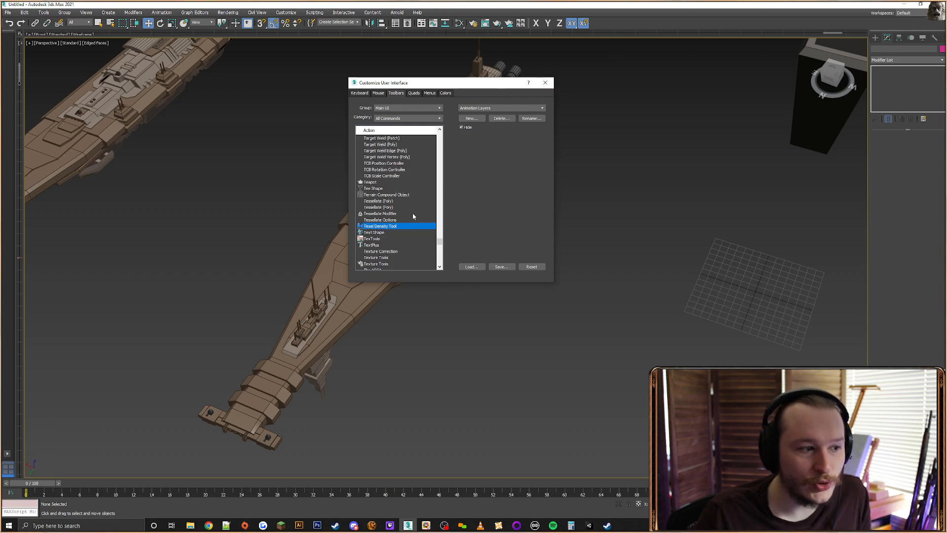
{"action": "left_click", "coordinate": [545, 83]}
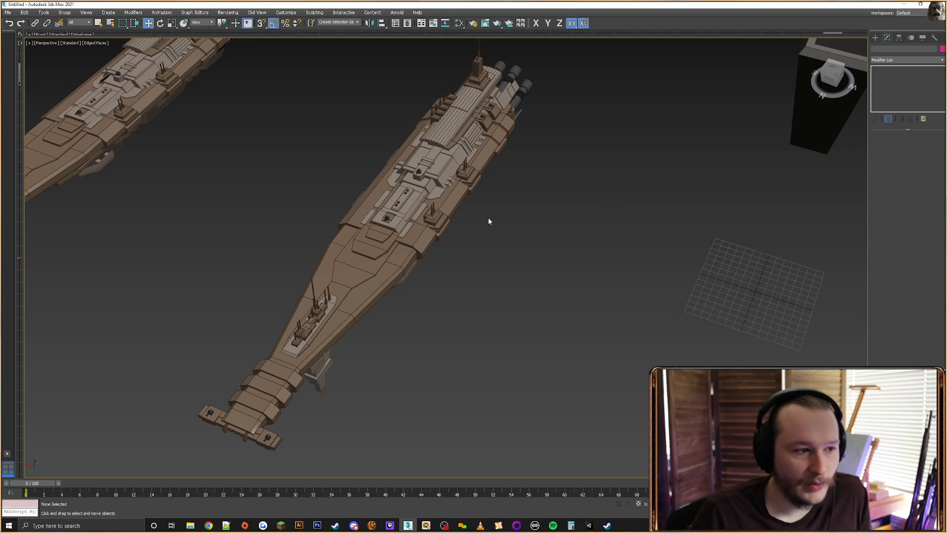
{"action": "middle_click_drag", "start_coordinate": [486, 220], "coordinate": [556, 262]}
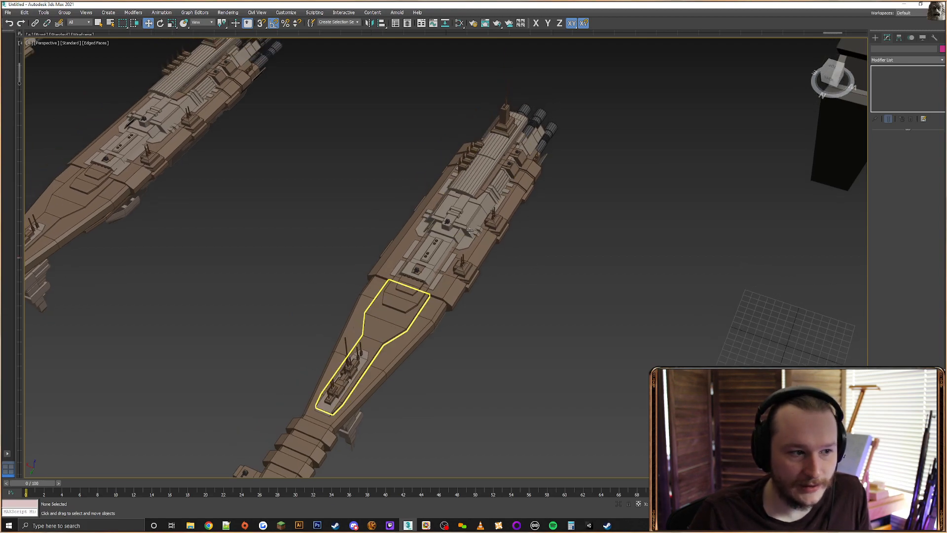
{"action": "middle_click_drag", "start_coordinate": [492, 223], "coordinate": [490, 185]}
{"action": "left_click_drag", "start_coordinate": [601, 53], "coordinate": [353, 409]}
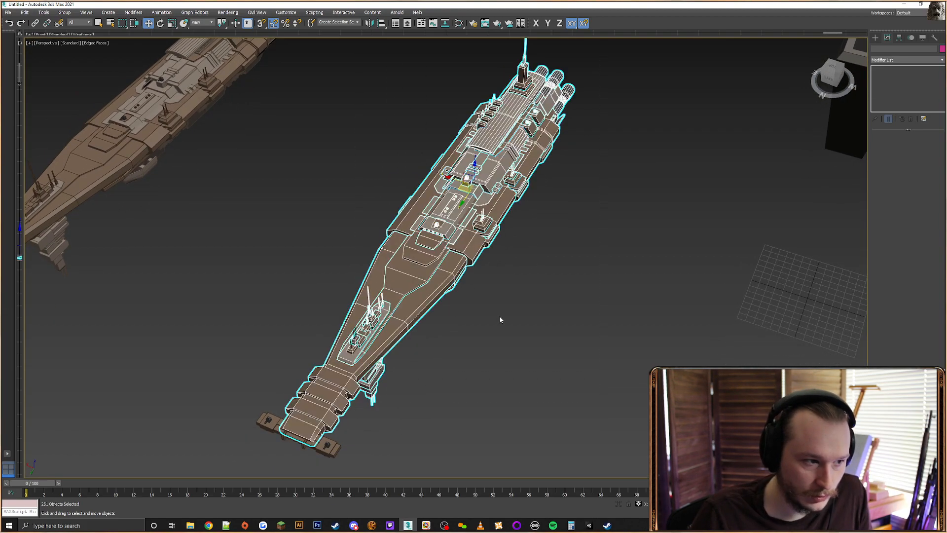
{"action": "left_click", "coordinate": [499, 320]}
{"action": "middle_click_drag", "start_coordinate": [526, 281], "coordinate": [496, 294]}
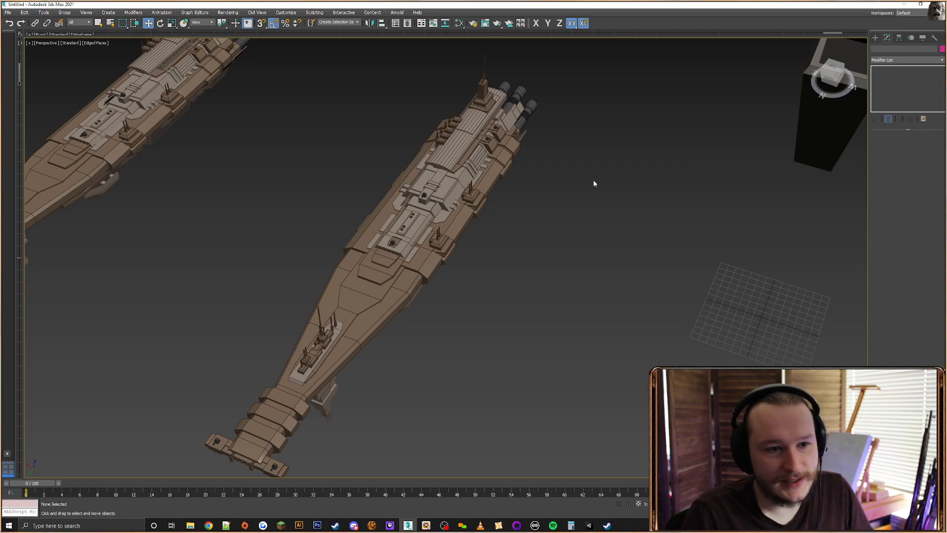
{"action": "mouse_move", "coordinate": [594, 183]}
{"action": "middle_mouse_down"}
{"action": "mouse_move", "coordinate": [598, 163]}
{"action": "mouse_move", "coordinate": [581, 153]}
{"action": "mouse_move", "coordinate": [577, 180]}
{"action": "middle_mouse_up"}
{"action": "scroll", "coordinate": [568, 176], "scroll_direction": "down", "scroll_amount": 5}
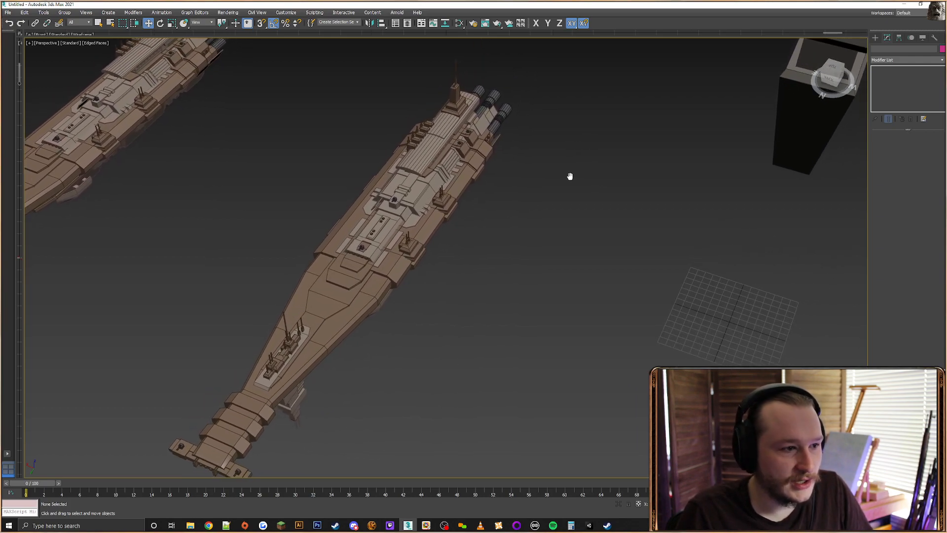
{"action": "scroll", "coordinate": [560, 183], "scroll_direction": "up", "scroll_amount": 3}
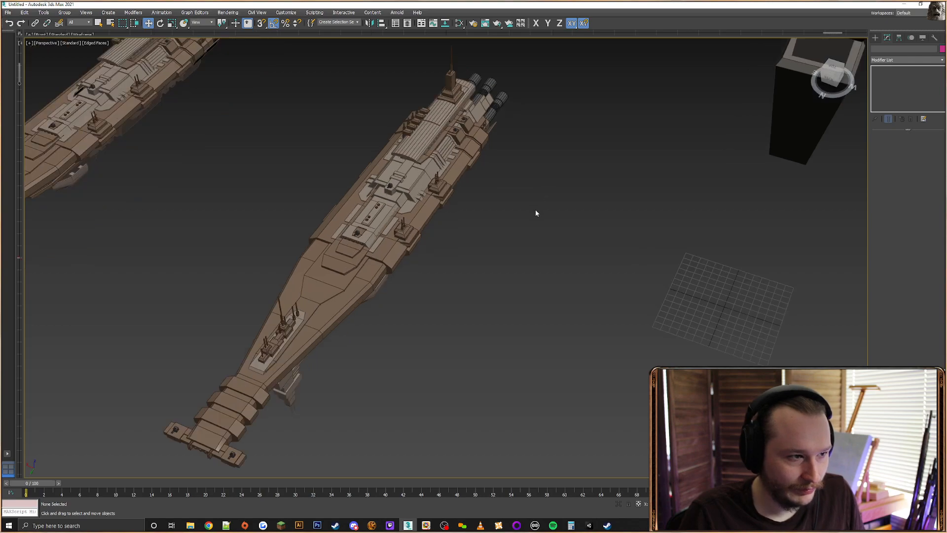
{"action": "middle_click_drag", "start_coordinate": [535, 214], "coordinate": [532, 211]}
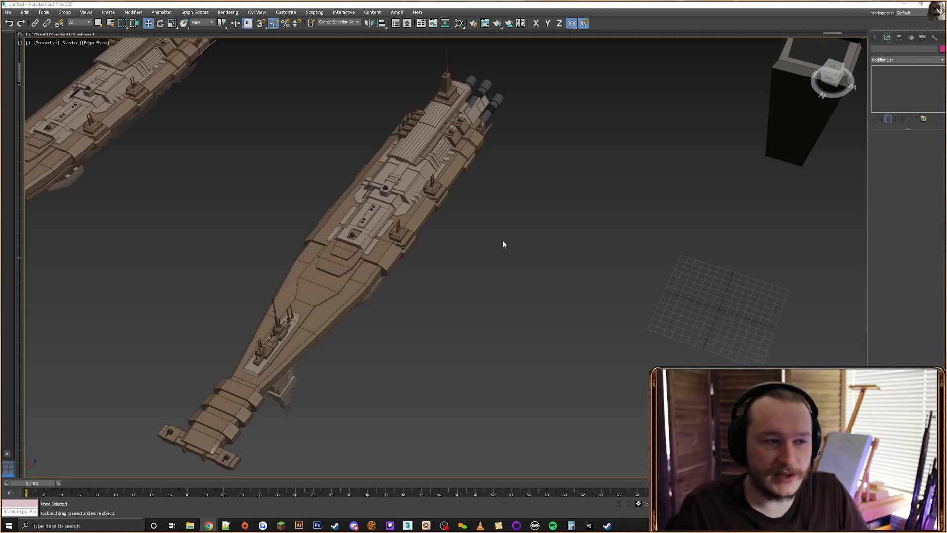
{"action": "middle_click_drag", "start_coordinate": [554, 235], "coordinate": [574, 237]}
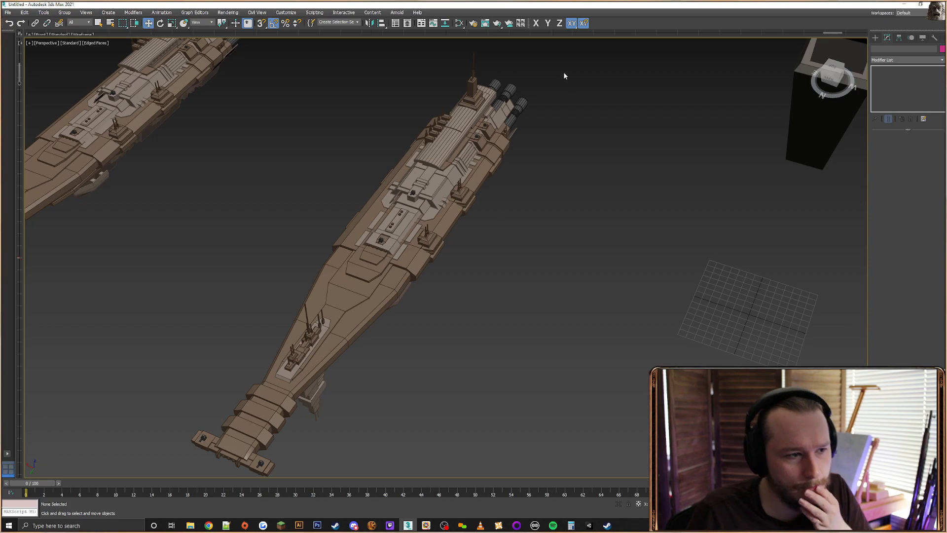
Select every part of the nearest large warship and move it sideways, farther from the neighbouring large warship
{"action": "left_click_drag", "start_coordinate": [422, 249], "coordinate": [516, 299]}
{"action": "middle_click_drag", "start_coordinate": [478, 436], "coordinate": [478, 343]}
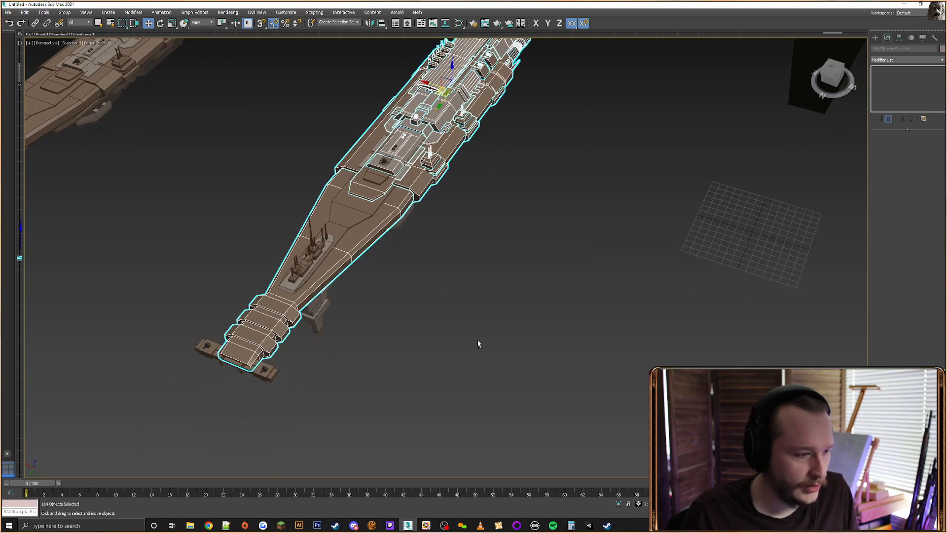
{"action": "left_click_drag", "start_coordinate": [444, 395], "coordinate": [192, 144]}
{"action": "middle_click_drag", "start_coordinate": [488, 177], "coordinate": [518, 183], "text": "alt"}
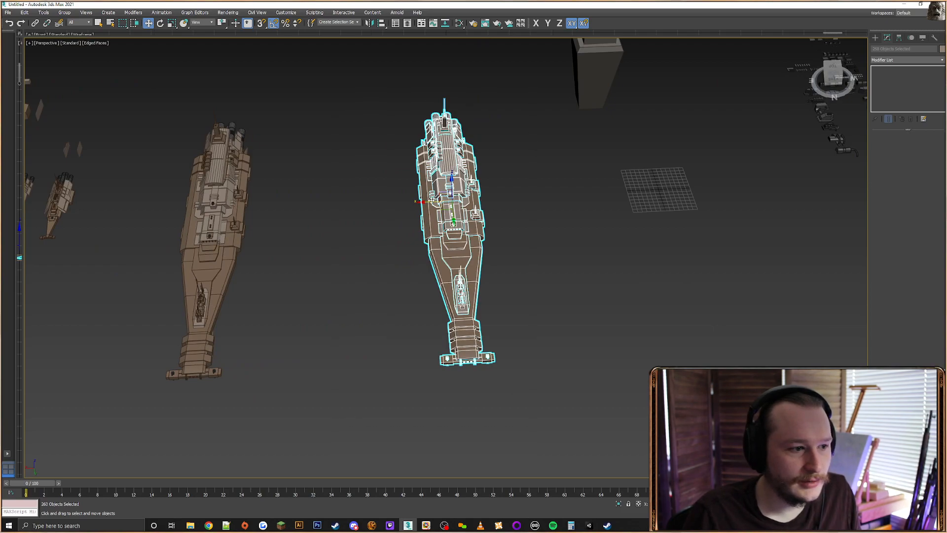
{"action": "left_click_drag", "start_coordinate": [433, 201], "coordinate": [643, 199]}
Move the tower and its two loose boxes together farther away from the warships on the ground plane
{"action": "middle_click_drag", "start_coordinate": [678, 200], "coordinate": [428, 309], "text": "alt"}
{"action": "left_click_drag", "start_coordinate": [641, 135], "coordinate": [436, 318]}
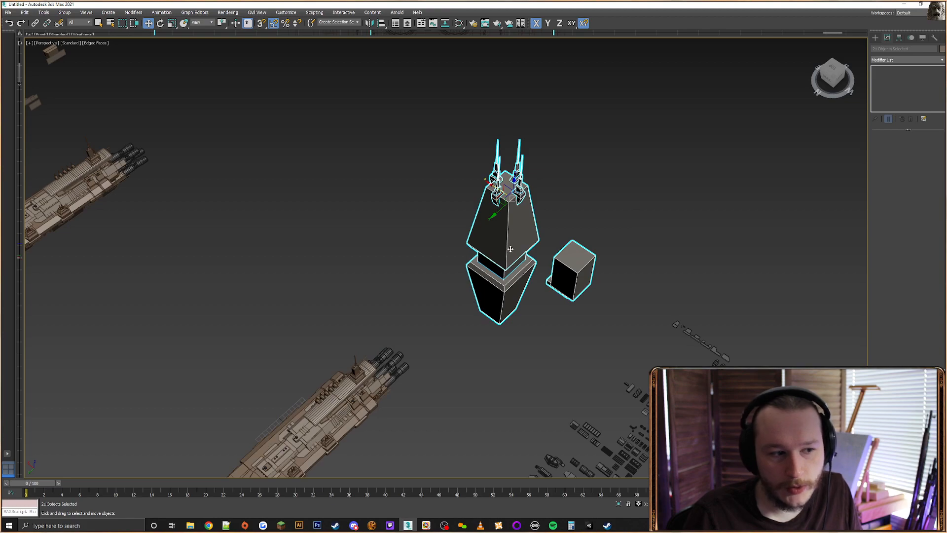
{"action": "left_click_drag", "start_coordinate": [503, 206], "coordinate": [581, 172]}
Shift the entire separated warship slightly back along X toward the other large warship, then clear the selection
{"action": "scroll", "coordinate": [581, 171], "scroll_direction": "down", "scroll_amount": 1}
{"action": "middle_click_drag", "start_coordinate": [434, 347], "coordinate": [629, 165]}
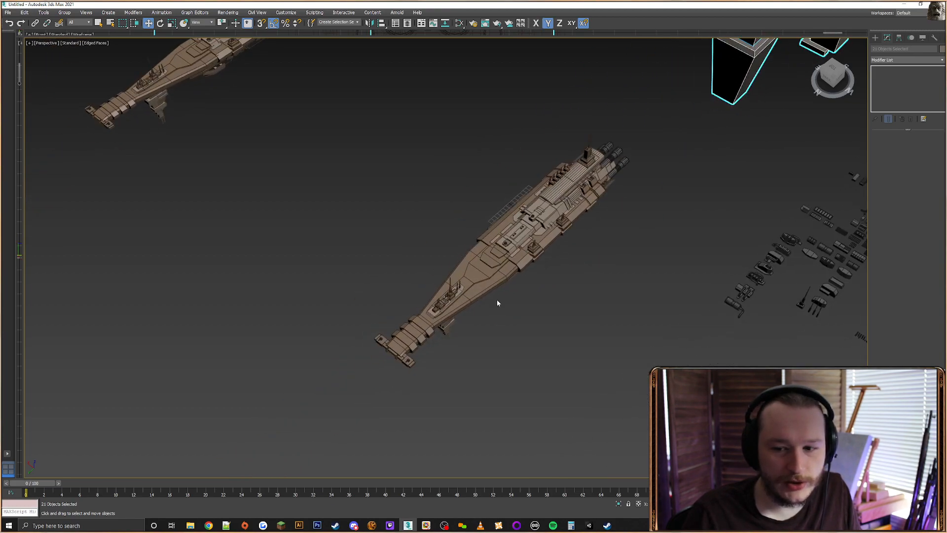
{"action": "scroll", "coordinate": [495, 296], "scroll_direction": "up", "scroll_amount": 2}
{"action": "middle_click_drag", "start_coordinate": [652, 152], "coordinate": [668, 147], "text": "alt"}
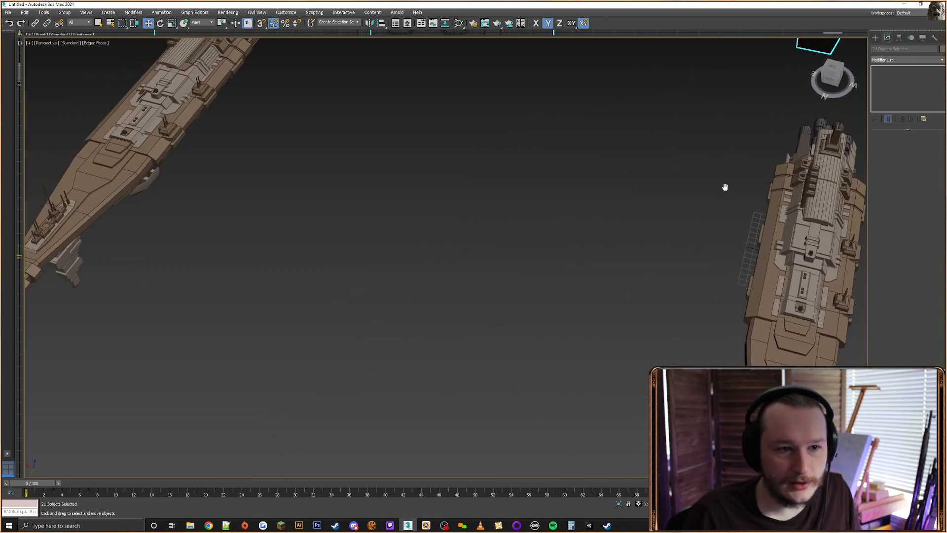
{"action": "middle_click_drag", "start_coordinate": [725, 187], "coordinate": [537, 117]}
{"action": "scroll", "coordinate": [644, 81], "scroll_direction": "down", "scroll_amount": 3}
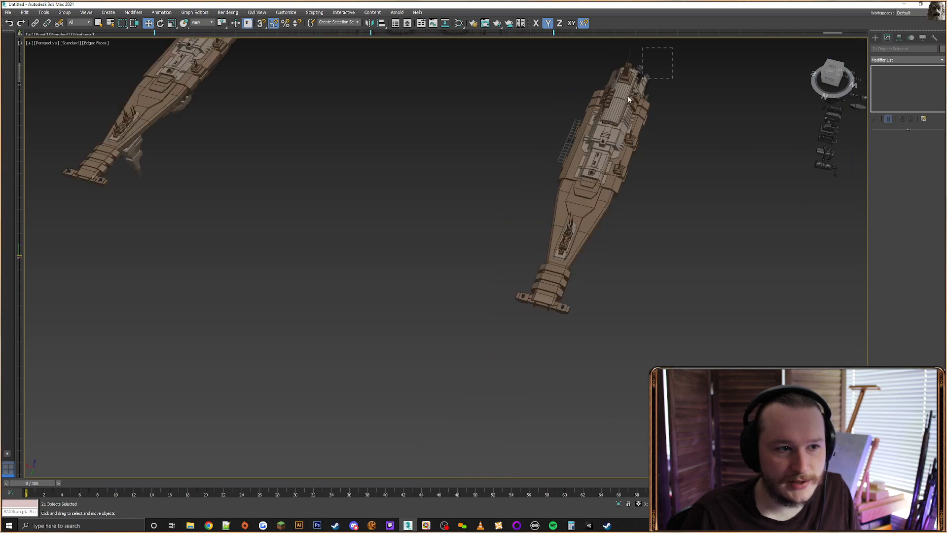
{"action": "left_click_drag", "start_coordinate": [629, 100], "coordinate": [513, 296]}
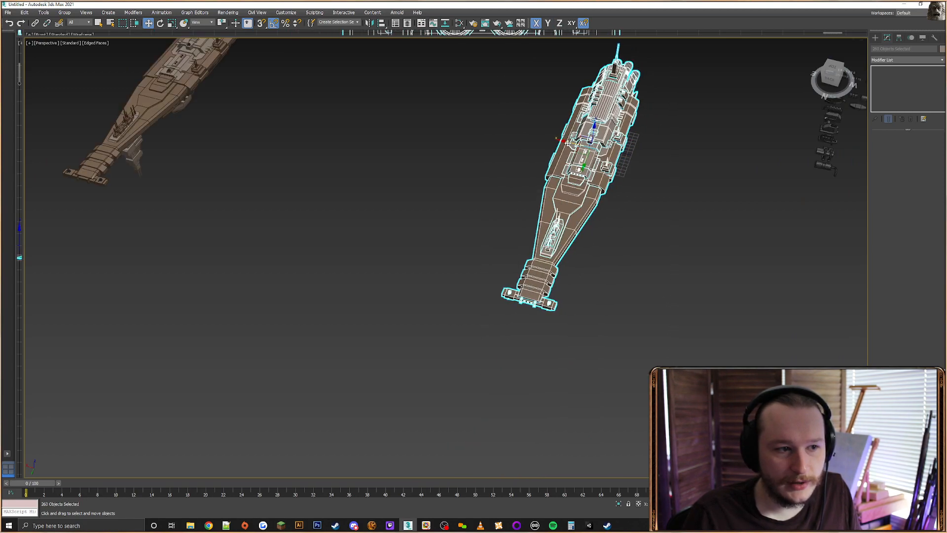
{"action": "left_click", "coordinate": [656, 157]}
Attach the four small blocks on the large warship's raised deck strip into one editable object
{"action": "middle_click_drag", "start_coordinate": [656, 157], "coordinate": [565, 256]}
{"action": "scroll", "coordinate": [482, 262], "scroll_direction": "up", "scroll_amount": 5}
{"action": "left_click", "coordinate": [476, 277]}
{"action": "middle_click_drag", "start_coordinate": [476, 277], "coordinate": [449, 315], "text": "alt"}
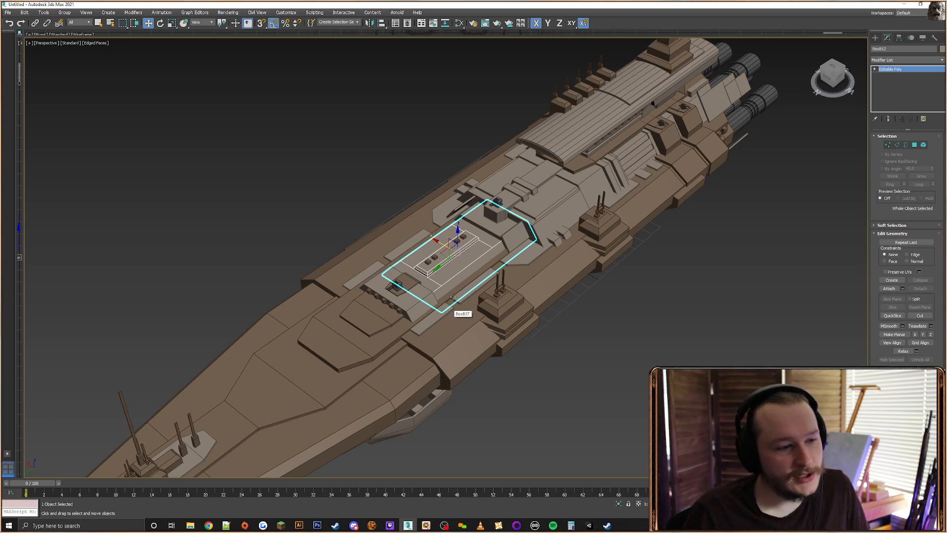
{"action": "key", "text": "z"}
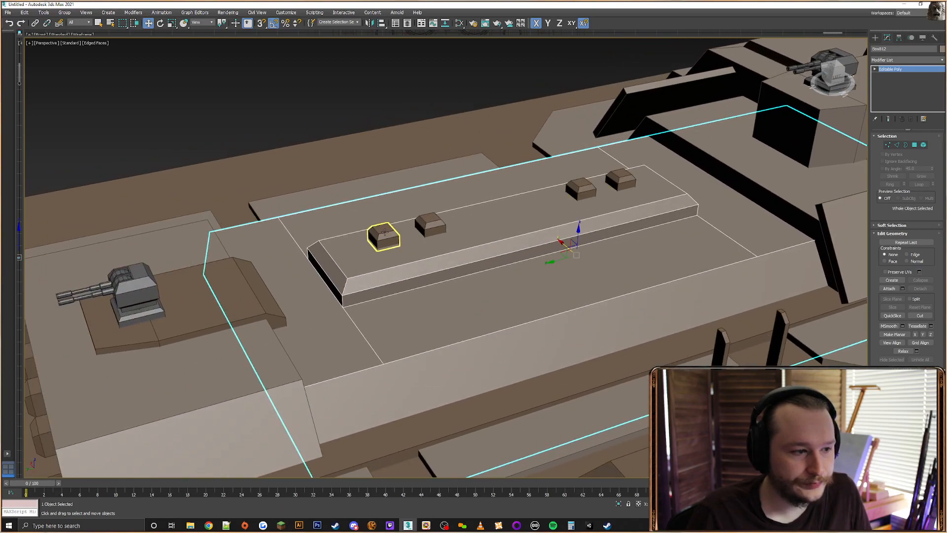
{"action": "left_click", "coordinate": [385, 231]}
{"action": "scroll", "coordinate": [382, 231], "scroll_direction": "up", "scroll_amount": 3}
{"action": "right_click", "coordinate": [382, 230]}
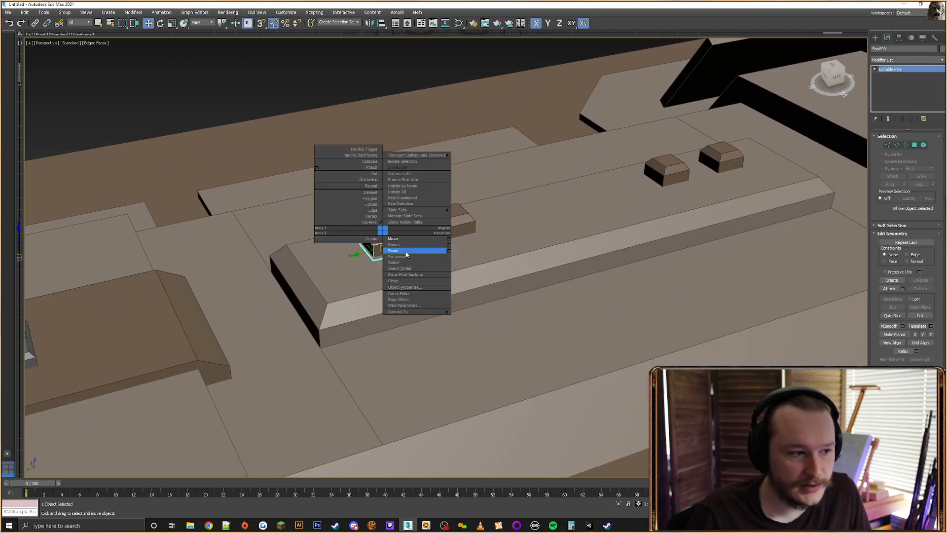
{"action": "left_click", "coordinate": [370, 167]}
{"action": "left_click", "coordinate": [451, 223]}
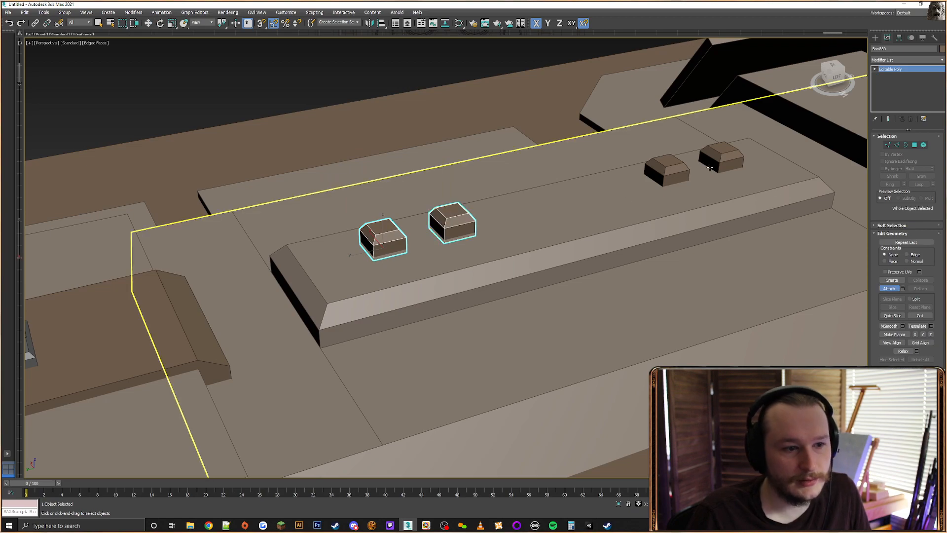
{"action": "left_click", "coordinate": [667, 170]}
{"action": "left_click", "coordinate": [721, 158]}
Move the bottom vertices of the four small blocks vertically with vertex snapping to meet the deck strip's surface
{"action": "left_click", "coordinate": [883, 145]}
{"action": "key", "text": "w"}
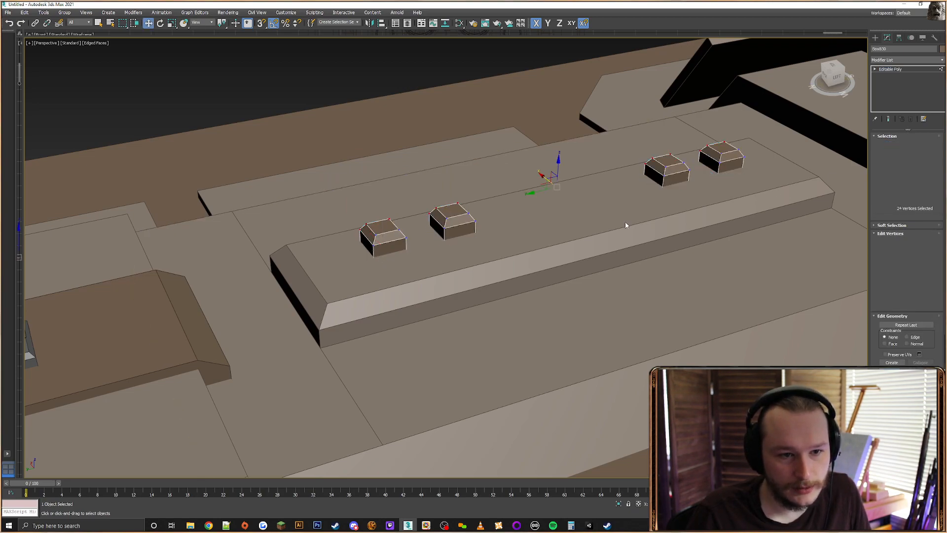
{"action": "middle_click_drag", "start_coordinate": [626, 224], "coordinate": [638, 207], "text": "alt"}
{"action": "key", "text": "F3"}
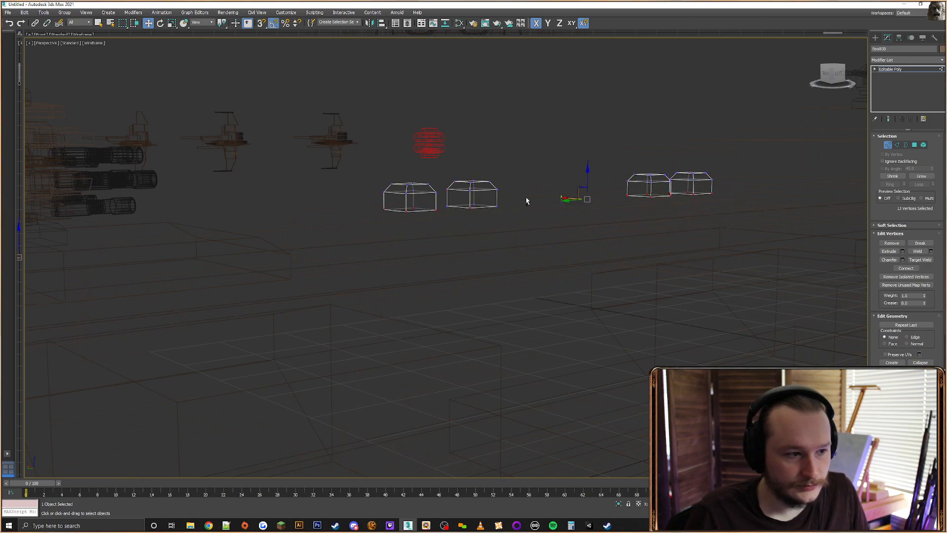
{"action": "key", "text": "F3"}
{"action": "middle_click_drag", "start_coordinate": [552, 211], "coordinate": [564, 216], "text": "alt"}
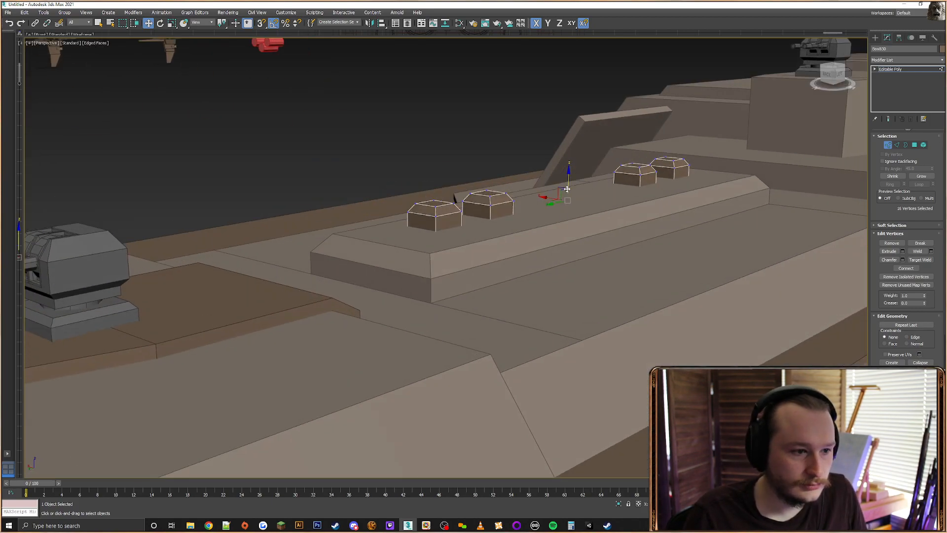
{"action": "key", "text": "s"}
{"action": "middle_click_drag", "start_coordinate": [448, 247], "coordinate": [590, 202], "text": "alt"}
{"action": "key", "text": "F3"}
Delete the bottom polygons of all four small blocks, return to the shaded view, and finish editing the object
{"action": "left_click", "coordinate": [915, 145]}
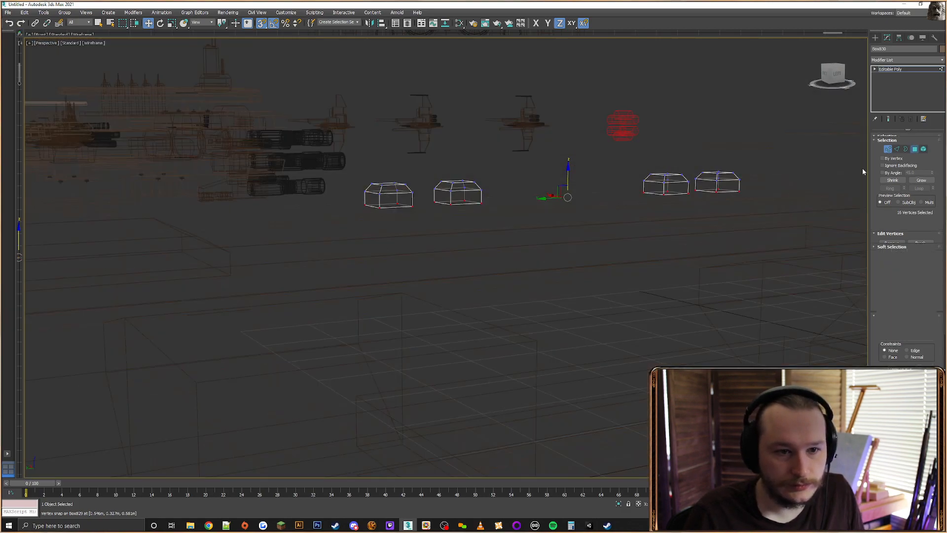
{"action": "middle_click_drag", "start_coordinate": [666, 247], "coordinate": [666, 183], "text": "alt"}
{"action": "left_click", "coordinate": [698, 250]}
{"action": "left_click", "coordinate": [658, 232], "text": "ctrl"}
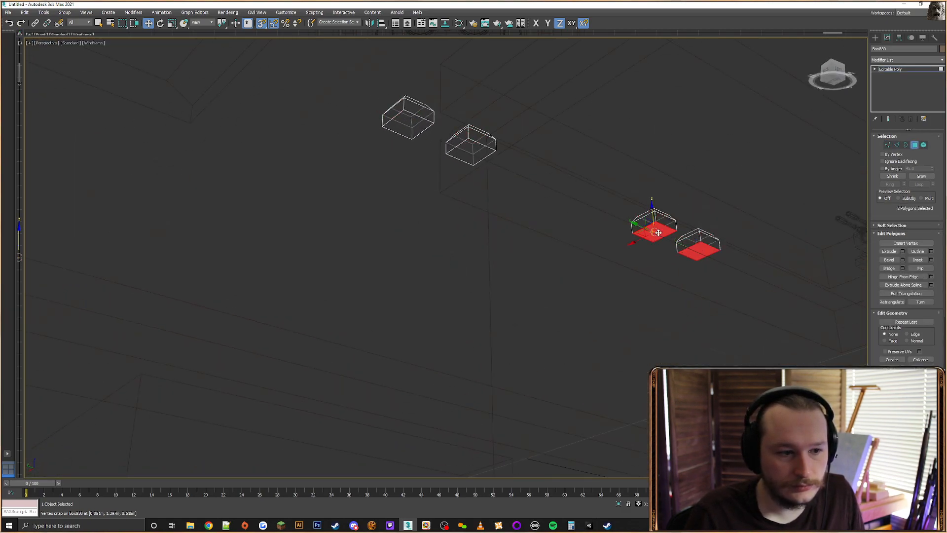
{"action": "left_click", "coordinate": [472, 145], "text": "ctrl"}
{"action": "left_click", "coordinate": [408, 123], "text": "ctrl"}
{"action": "key", "text": "ctrl+d"}
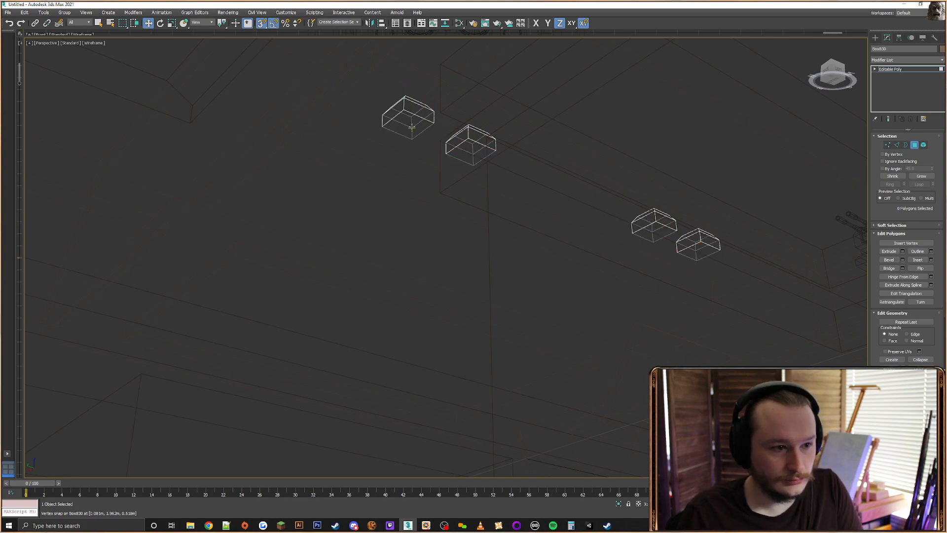
{"action": "key", "text": "F3"}
{"action": "middle_click_drag", "start_coordinate": [596, 195], "coordinate": [596, 240], "text": "alt"}
{"action": "scroll", "coordinate": [596, 241], "scroll_direction": "down", "scroll_amount": 3}
{"action": "mouse_move", "coordinate": [597, 241]}
{"action": "middle_mouse_down"}
{"action": "mouse_move", "coordinate": [592, 213]}
{"action": "mouse_move", "coordinate": [593, 231]}
{"action": "middle_mouse_up"}
{"action": "scroll", "coordinate": [601, 225], "scroll_direction": "down", "scroll_amount": 4}
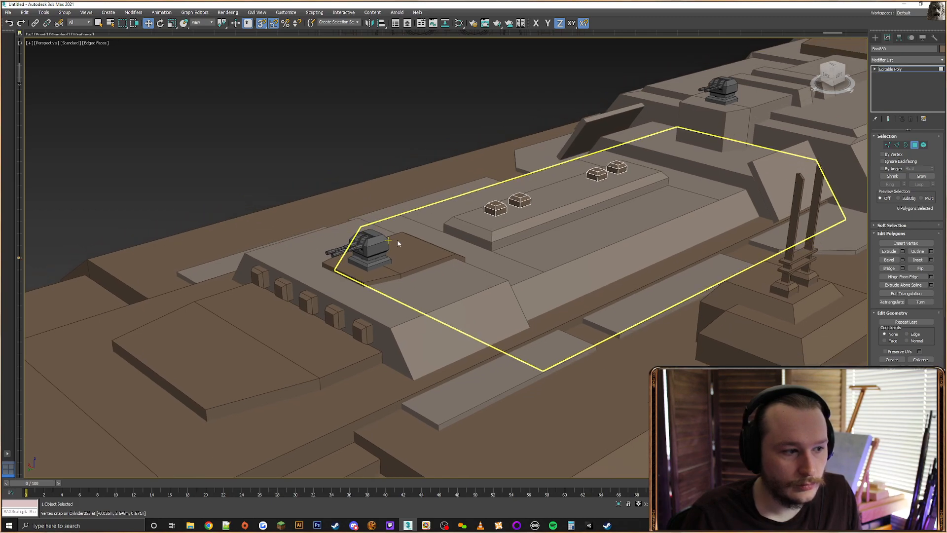
{"action": "left_click", "coordinate": [875, 37]}
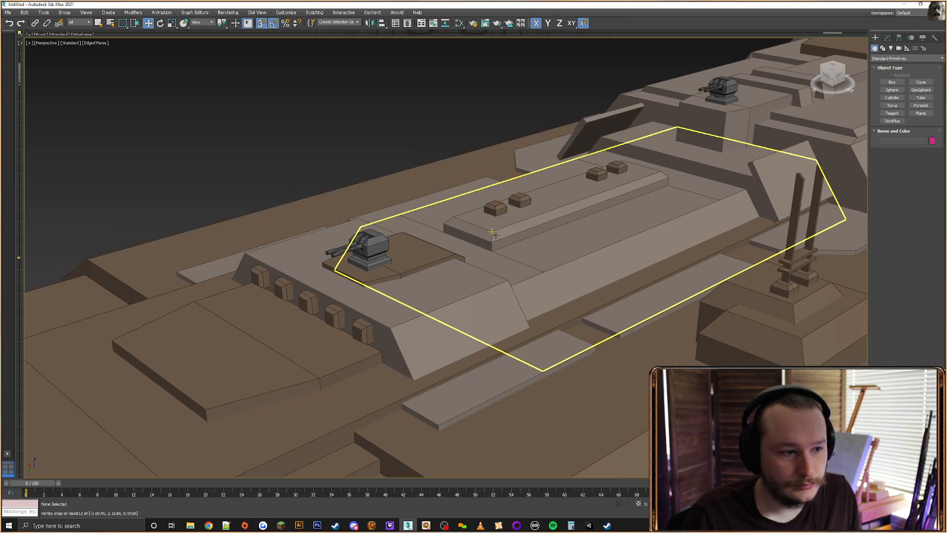
Select the four slanted corner edges of the front deck box beneath the turret
{"action": "left_click", "coordinate": [514, 251]}
{"action": "middle_click_drag", "start_coordinate": [515, 250], "coordinate": [487, 295], "text": "alt"}
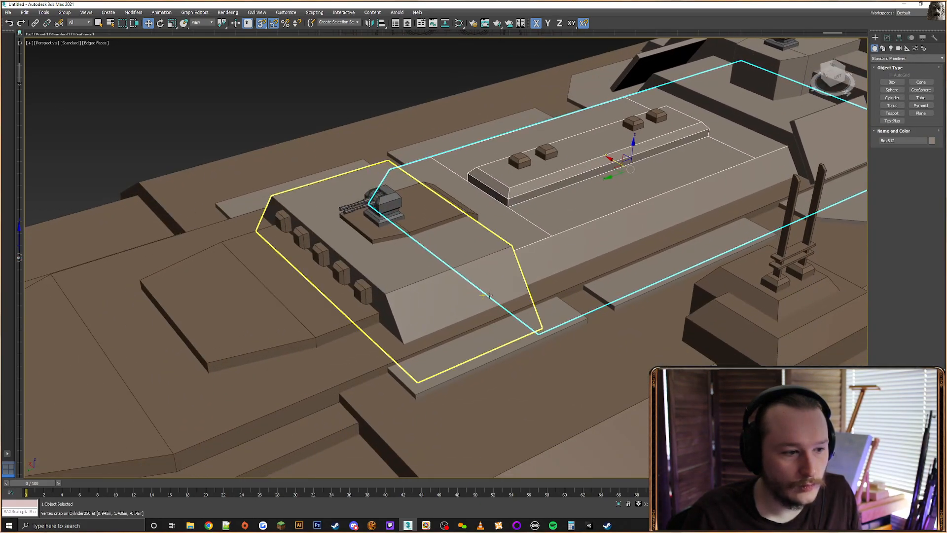
{"action": "middle_click_drag", "start_coordinate": [518, 242], "coordinate": [582, 204], "text": "alt"}
{"action": "scroll", "coordinate": [562, 222], "scroll_direction": "up", "scroll_amount": 3}
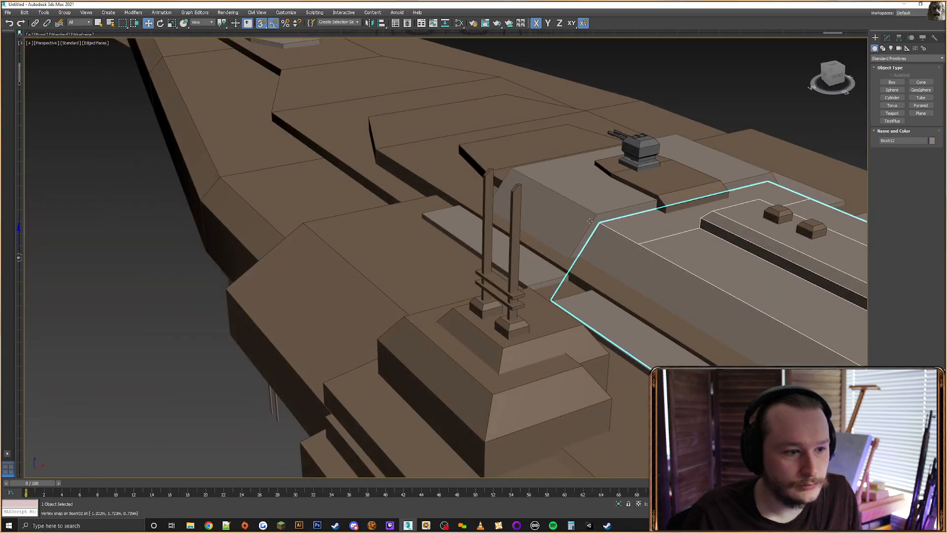
{"action": "left_click", "coordinate": [585, 200]}
{"action": "left_click", "coordinate": [887, 38]}
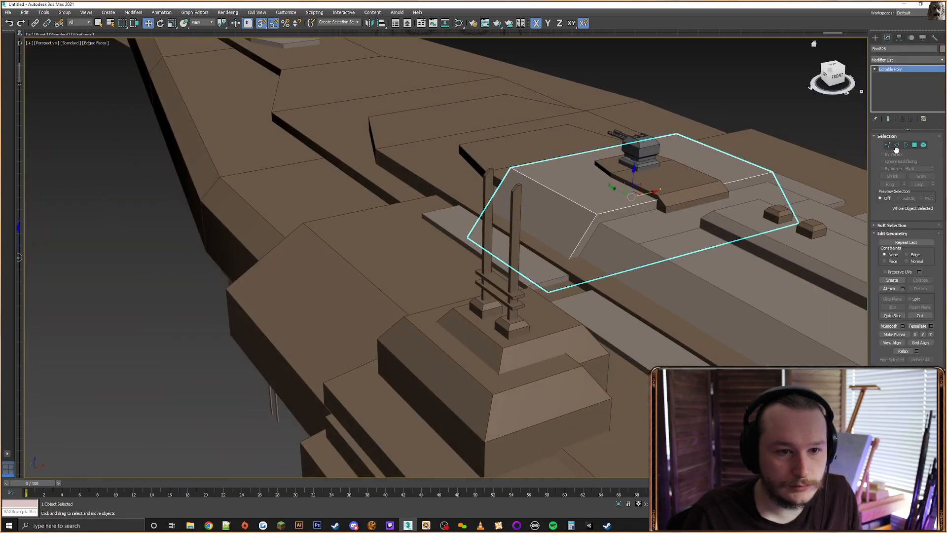
{"action": "left_click", "coordinate": [896, 146]}
{"action": "middle_click_drag", "start_coordinate": [641, 197], "coordinate": [673, 189], "text": "alt"}
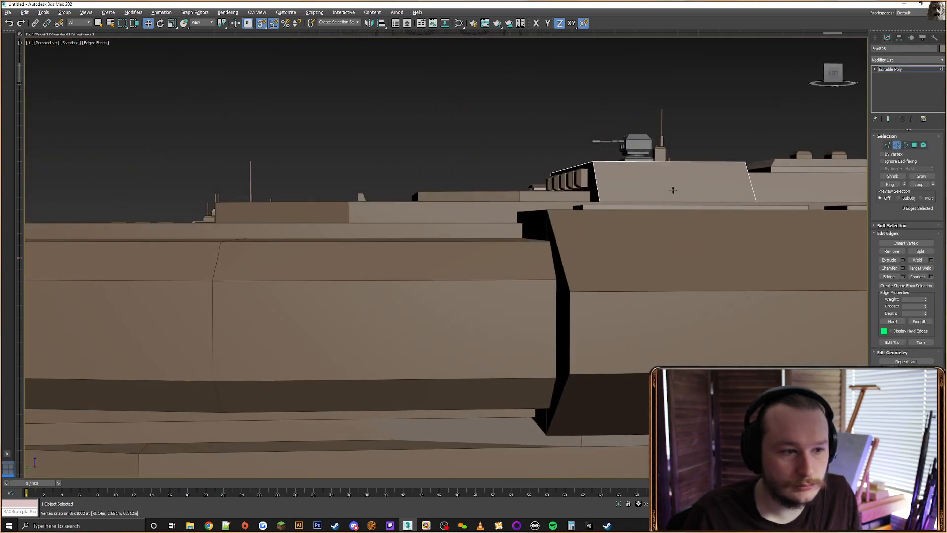
{"action": "middle_click_drag", "start_coordinate": [508, 188], "coordinate": [869, 273], "text": "alt"}
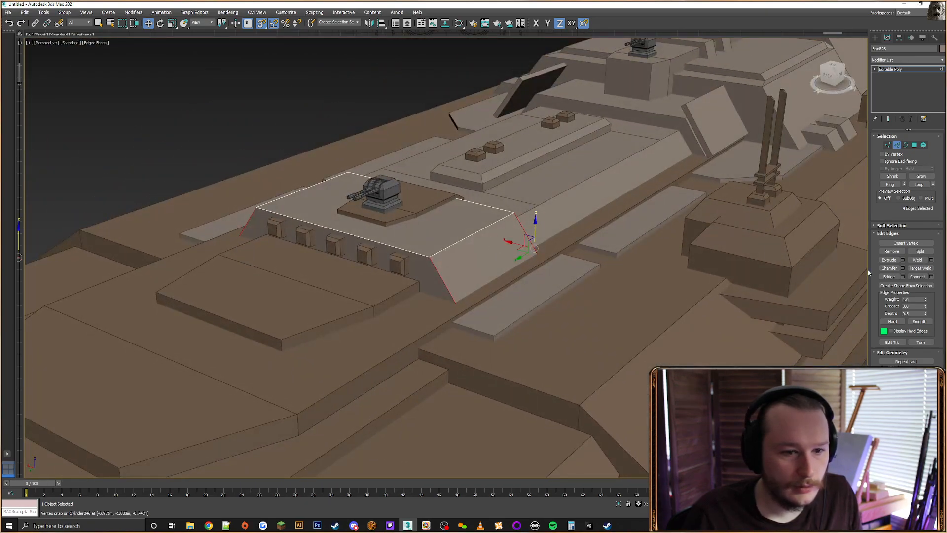
Connect the front deck box's four slanted edges with new edges and snap them vertically to the hull plate's surface
{"action": "left_click", "coordinate": [931, 277]}
{"action": "left_click", "coordinate": [450, 293]}
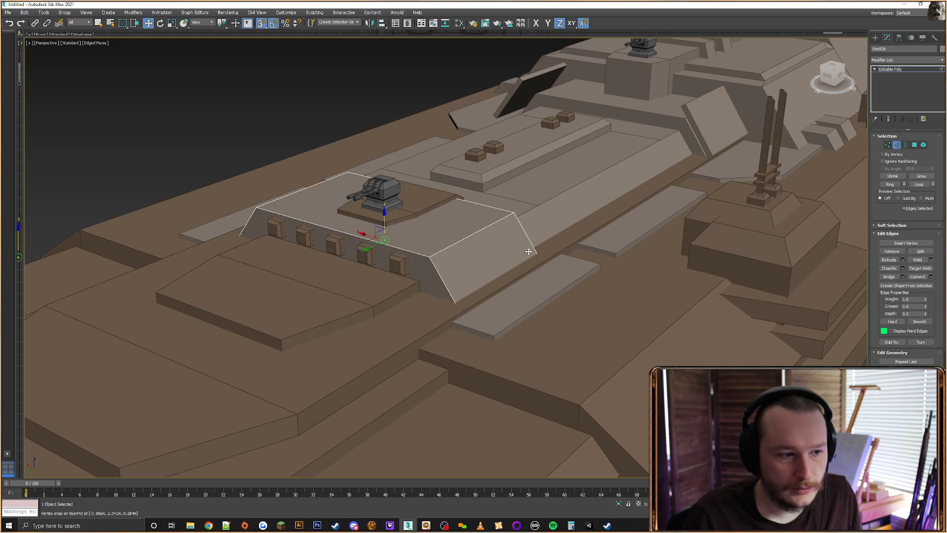
{"action": "left_click_drag", "start_coordinate": [682, 165], "coordinate": [630, 199]}
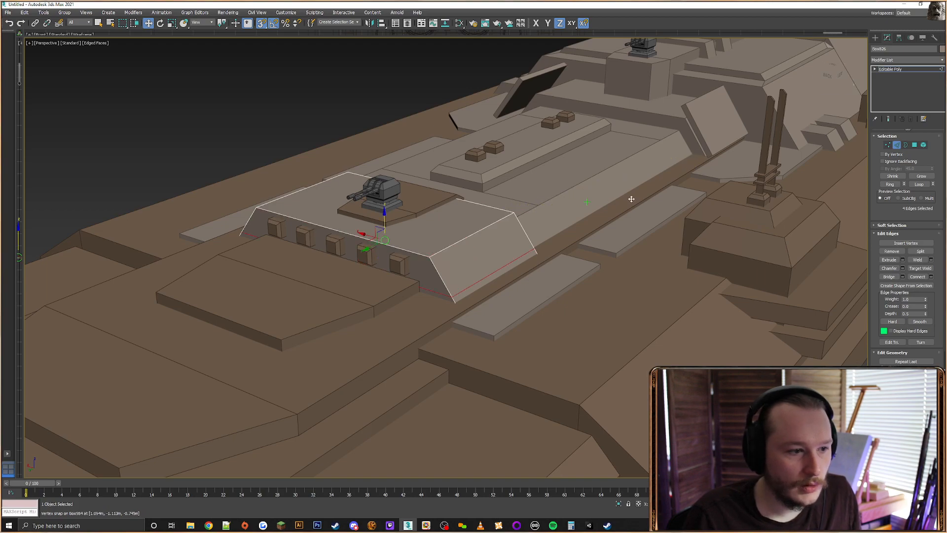
{"action": "key", "text": "ctrl+z"}
{"action": "middle_click_drag", "start_coordinate": [495, 286], "coordinate": [467, 168]}
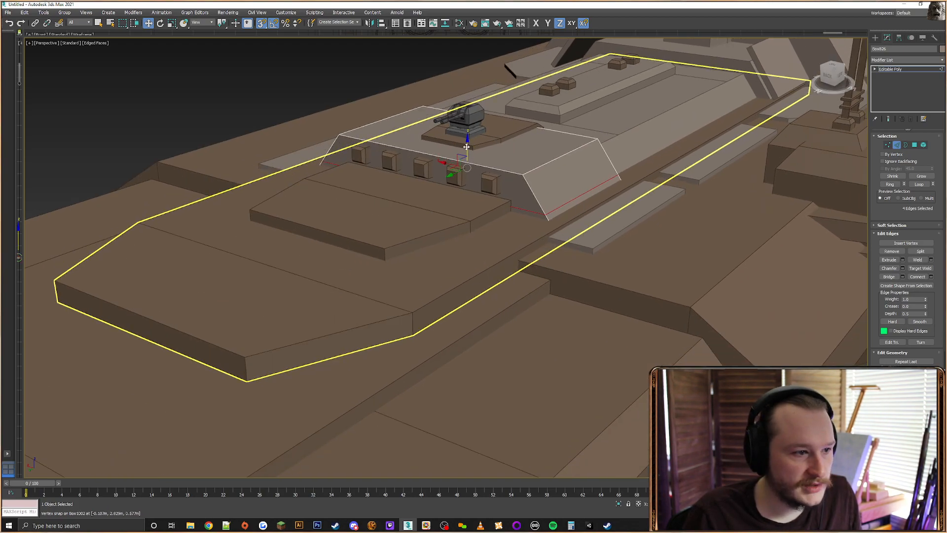
{"action": "left_click_drag", "start_coordinate": [467, 146], "coordinate": [412, 313]}
Select the four slanted corner edges of the long raised deck box behind the front turret
{"action": "middle_click_drag", "start_coordinate": [690, 173], "coordinate": [619, 195], "text": "alt"}
{"action": "middle_click_drag", "start_coordinate": [679, 211], "coordinate": [599, 212]}
{"action": "left_click", "coordinate": [875, 37]}
{"action": "left_click", "coordinate": [596, 238]}
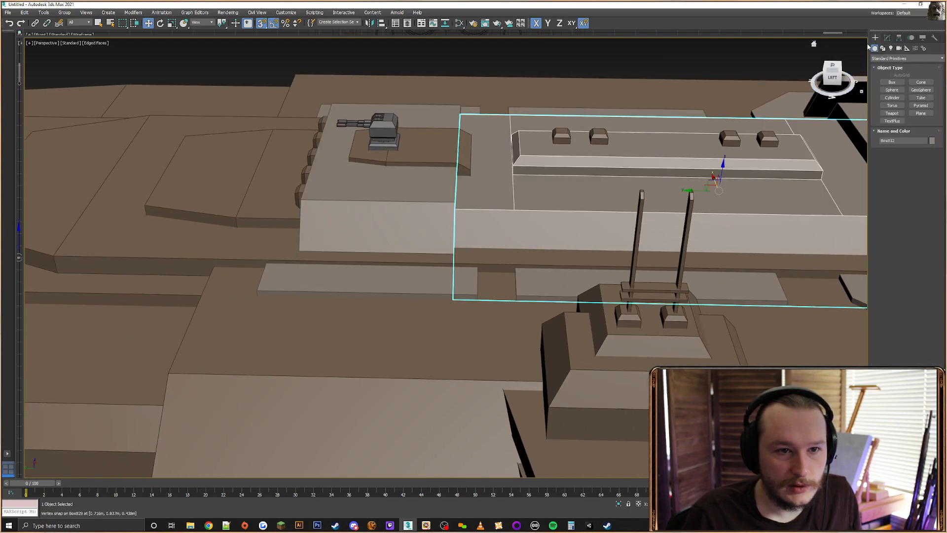
{"action": "left_click", "coordinate": [887, 38]}
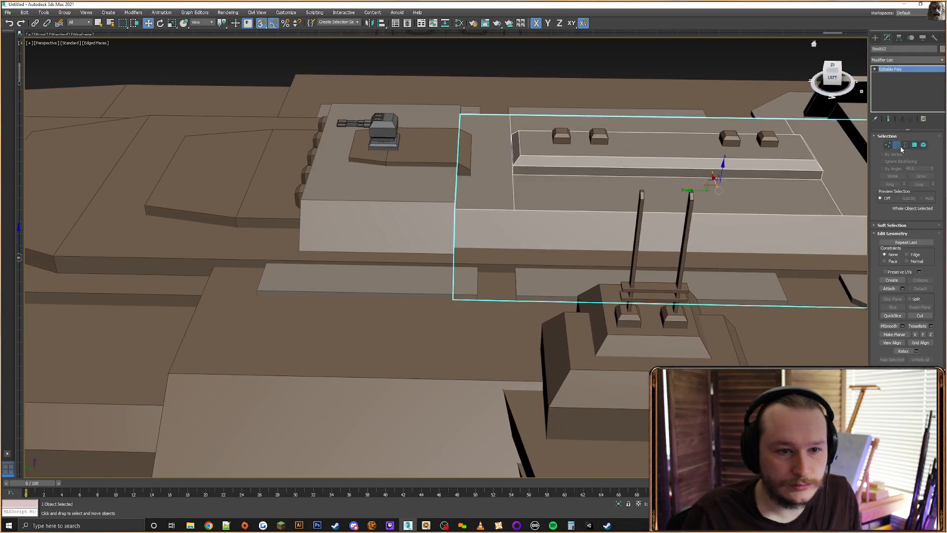
{"action": "left_click", "coordinate": [899, 147]}
{"action": "middle_click_drag", "start_coordinate": [503, 296], "coordinate": [329, 279]}
{"action": "key", "text": "F3"}
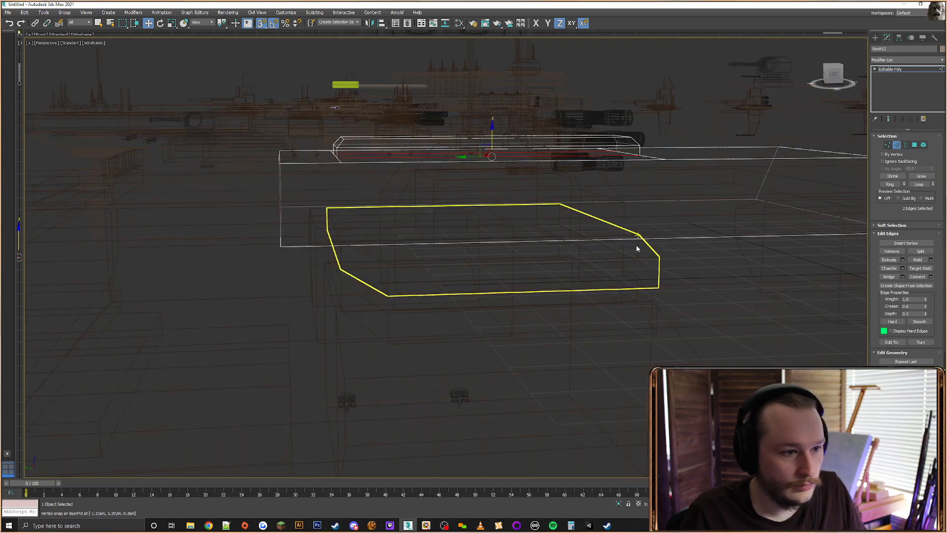
{"action": "scroll", "coordinate": [636, 248], "scroll_direction": "down", "scroll_amount": 4}
{"action": "middle_click_drag", "start_coordinate": [717, 185], "coordinate": [720, 184], "text": "alt"}
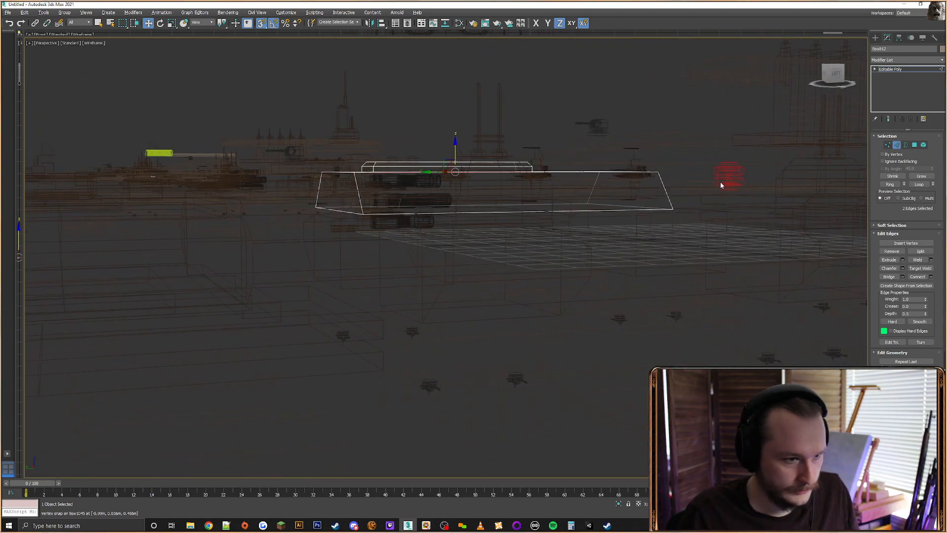
{"action": "left_click_drag", "start_coordinate": [355, 199], "coordinate": [267, 195]}
{"action": "middle_click_drag", "start_coordinate": [267, 195], "coordinate": [419, 204], "text": "alt"}
{"action": "key", "text": "F3"}
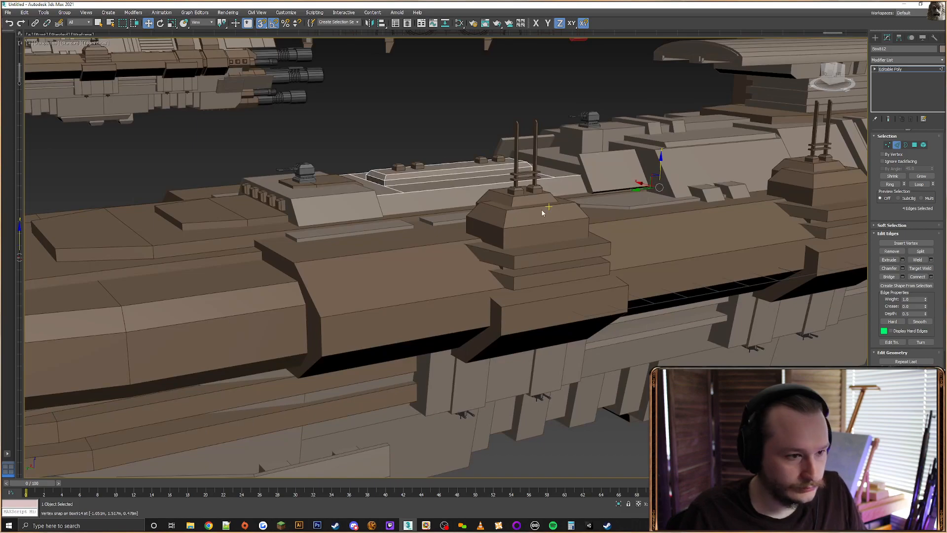
Connect the long deck box's slanted corner edges with one segment and snap the new edges vertically down to the hull plate's surface
{"action": "middle_click_drag", "start_coordinate": [543, 210], "coordinate": [702, 271], "text": "alt"}
{"action": "left_click", "coordinate": [931, 276]}
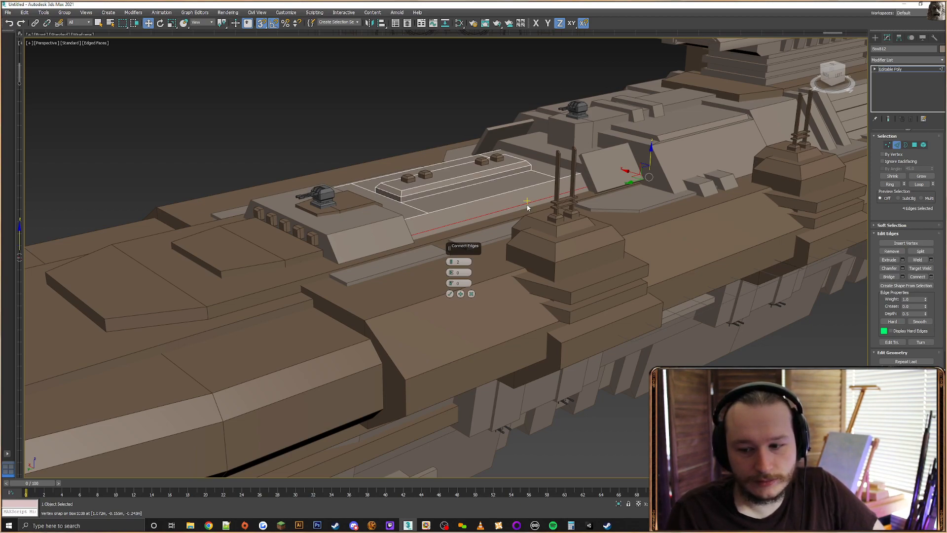
{"action": "left_click", "coordinate": [449, 294]}
{"action": "scroll", "coordinate": [486, 189], "scroll_direction": "up", "scroll_amount": 3}
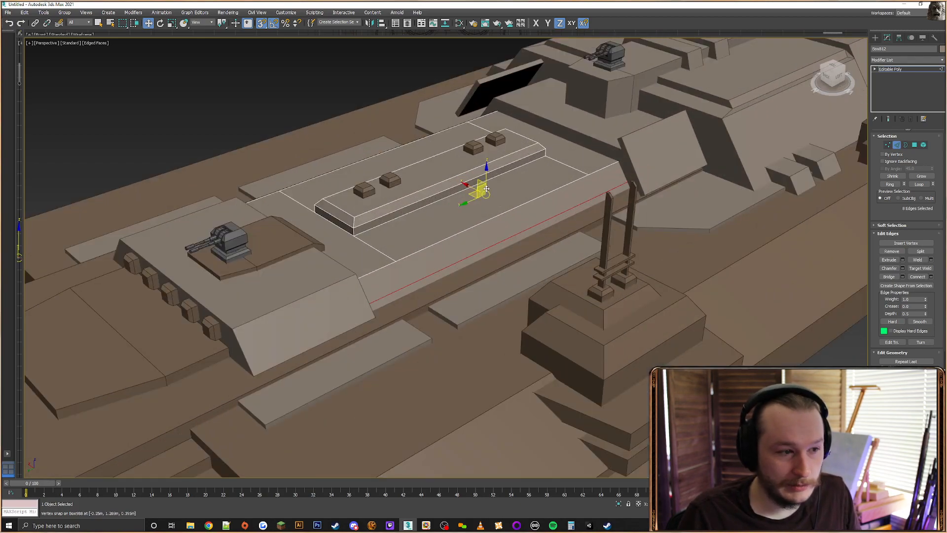
{"action": "mouse_move", "coordinate": [486, 189]}
{"action": "left_mouse_down"}
{"action": "mouse_move", "coordinate": [484, 178]}
{"action": "mouse_move", "coordinate": [340, 307]}
{"action": "mouse_move", "coordinate": [376, 318]}
{"action": "left_mouse_up"}
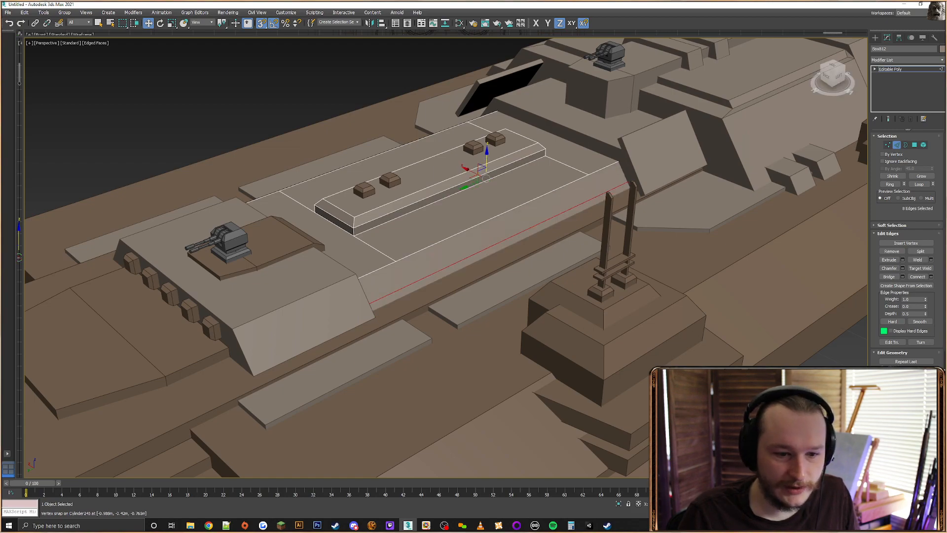
{"action": "left_click_drag", "start_coordinate": [393, 284], "coordinate": [373, 313]}
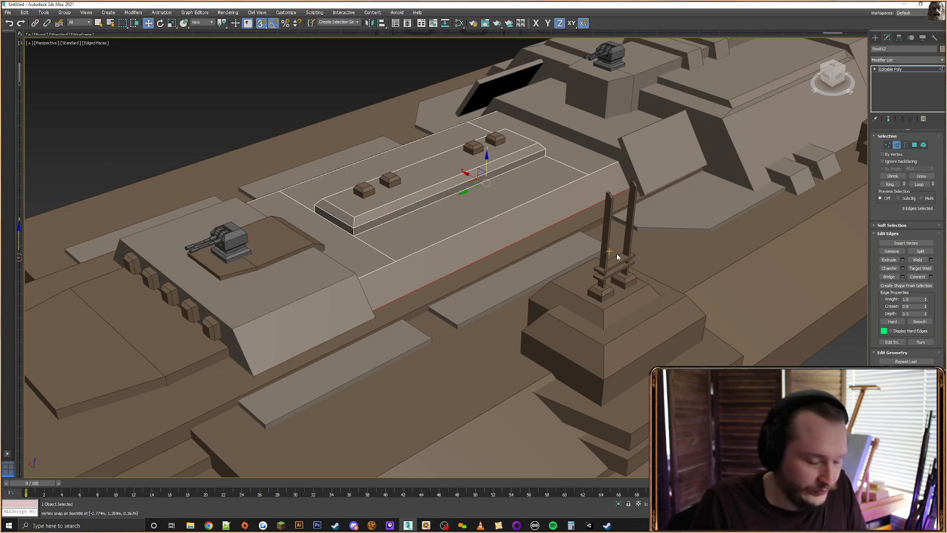
Select the long deck box's lengthwise edges and connect them with a single crosswise edge loop
{"action": "middle_click_drag", "start_coordinate": [621, 267], "coordinate": [585, 254], "text": "alt"}
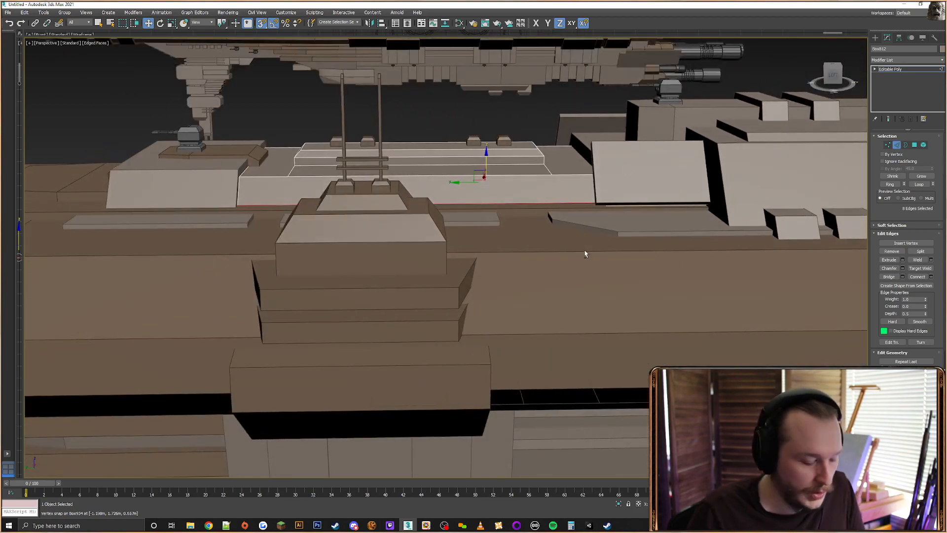
{"action": "middle_click_drag", "start_coordinate": [650, 236], "coordinate": [588, 154], "text": "alt"}
{"action": "left_click_drag", "start_coordinate": [588, 153], "coordinate": [605, 316]}
{"action": "middle_click_drag", "start_coordinate": [608, 321], "coordinate": [714, 304], "text": "alt"}
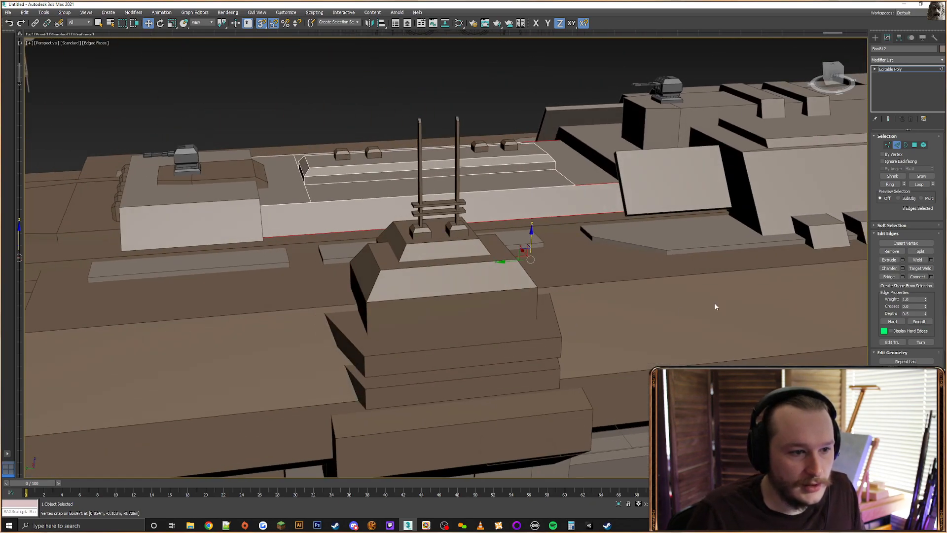
{"action": "left_click", "coordinate": [919, 277]}
{"action": "middle_click_drag", "start_coordinate": [618, 199], "coordinate": [641, 216], "text": "alt"}
{"action": "key", "text": "ctrl+z"}
{"action": "left_click", "coordinate": [931, 278]}
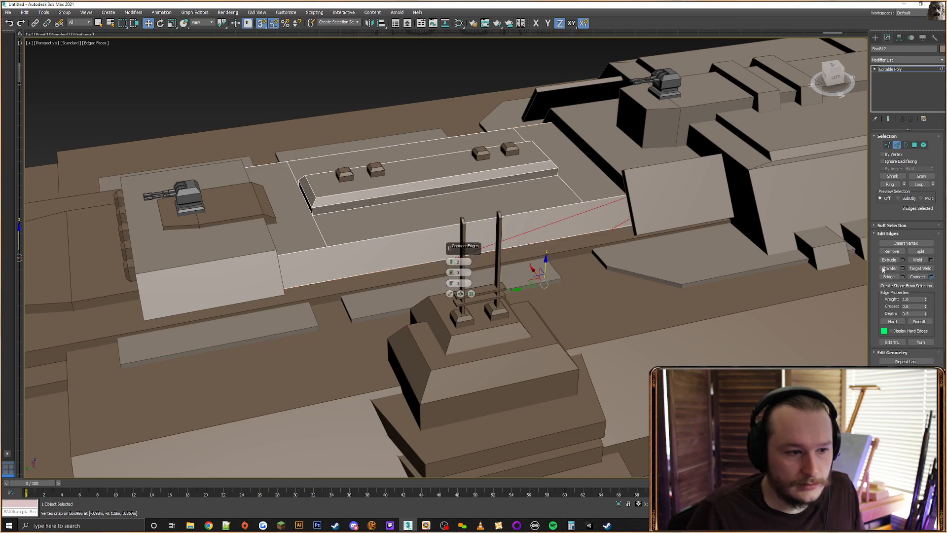
{"action": "left_click", "coordinate": [451, 264]}
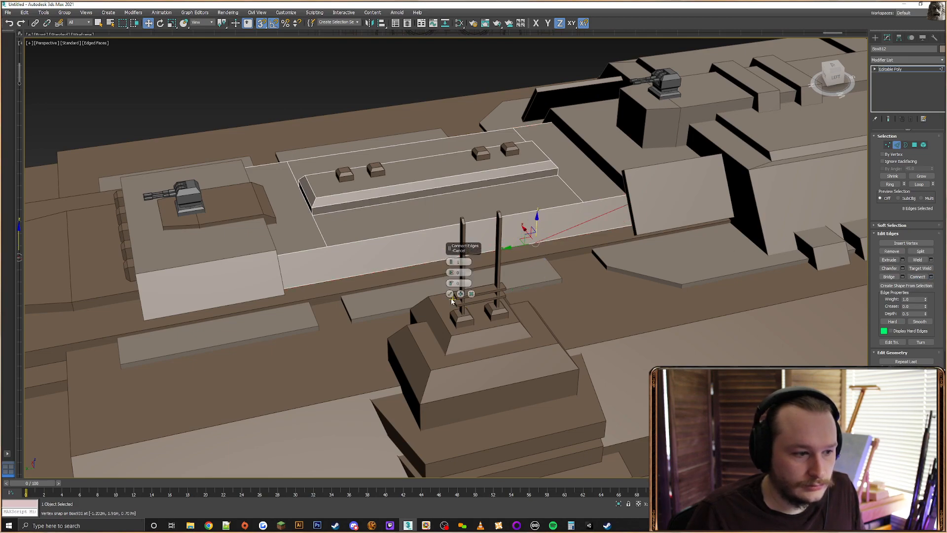
{"action": "left_click", "coordinate": [451, 294]}
Slide the crosswise loop's vertices along the long deck box toward its rear end using the Edge constraint
{"action": "key", "text": "F3"}
{"action": "middle_click_drag", "start_coordinate": [646, 323], "coordinate": [625, 299], "text": "alt"}
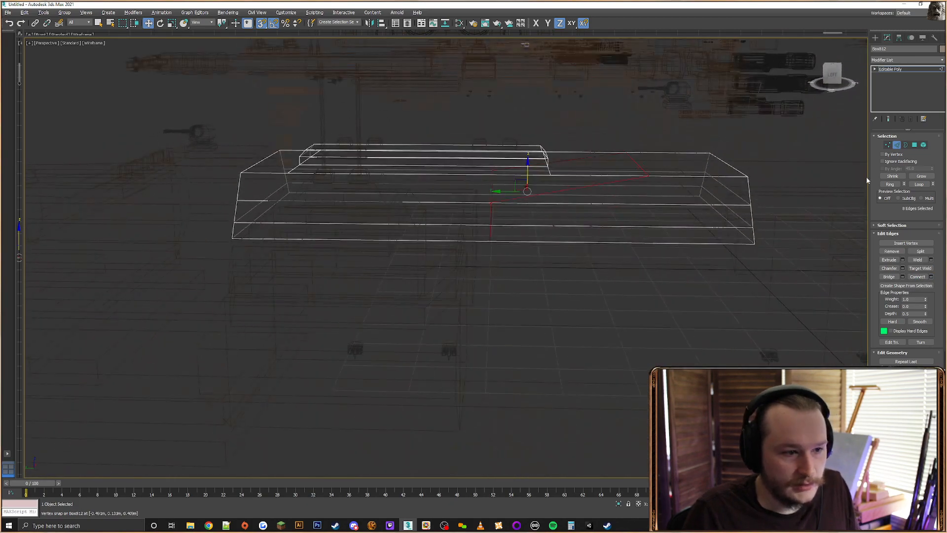
{"action": "left_click", "coordinate": [888, 146]}
{"action": "middle_click_drag", "start_coordinate": [482, 232], "coordinate": [484, 224], "text": "alt"}
{"action": "left_click_drag", "start_coordinate": [518, 178], "coordinate": [650, 154]}
{"action": "middle_click_drag", "start_coordinate": [615, 194], "coordinate": [620, 219], "text": "alt"}
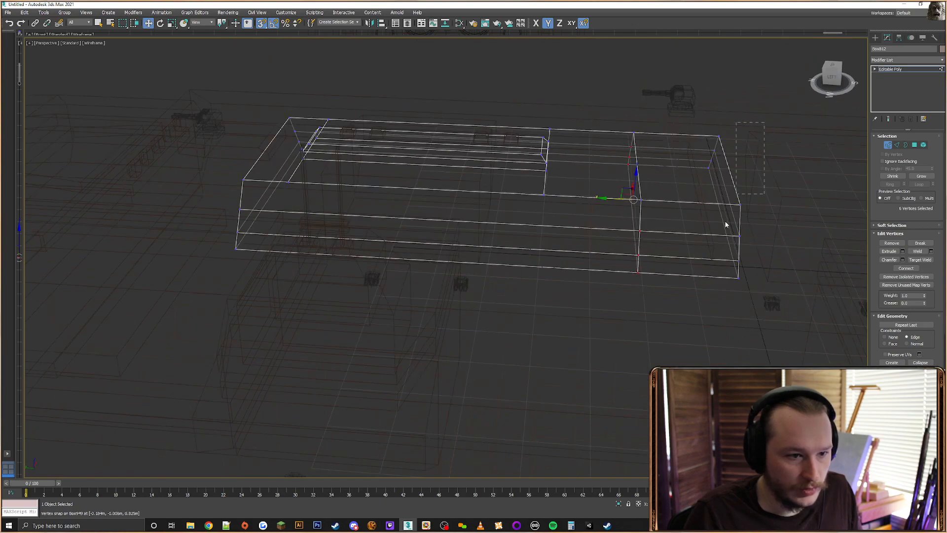
Delete the long deck box's rear-end and bottom vertices, return to the shaded view, and finish editing the object
{"action": "left_click", "coordinate": [666, 317]}
{"action": "middle_click_drag", "start_coordinate": [666, 318], "coordinate": [691, 200], "text": "alt"}
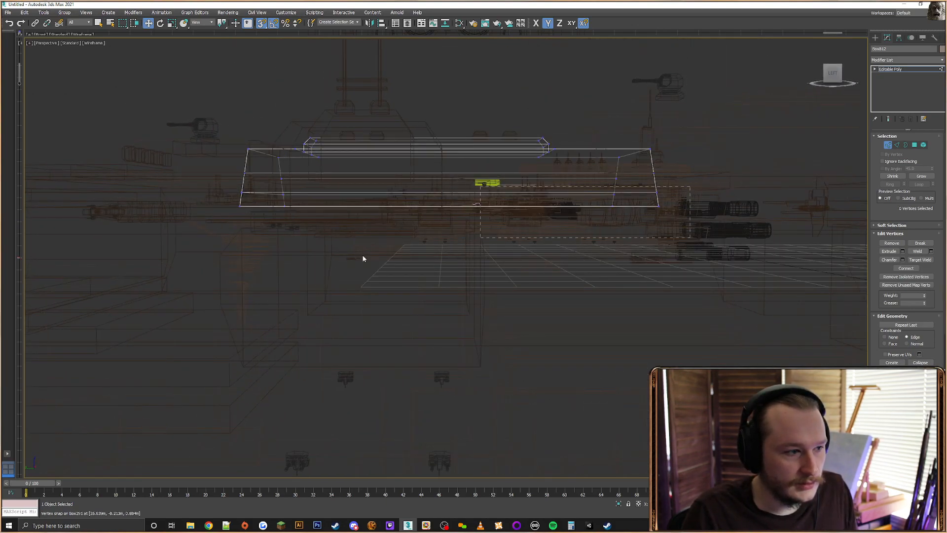
{"action": "left_click", "coordinate": [259, 262]}
{"action": "key", "text": "F3"}
{"action": "mouse_move", "coordinate": [262, 261]}
{"action": "middle_mouse_down", "text": "alt"}
{"action": "mouse_move", "coordinate": [369, 245]}
{"action": "mouse_move", "coordinate": [396, 257]}
{"action": "middle_mouse_up", "text": "alt"}
{"action": "left_click_drag", "start_coordinate": [396, 257], "coordinate": [393, 262], "text": "alt"}
{"action": "left_click", "coordinate": [875, 38]}
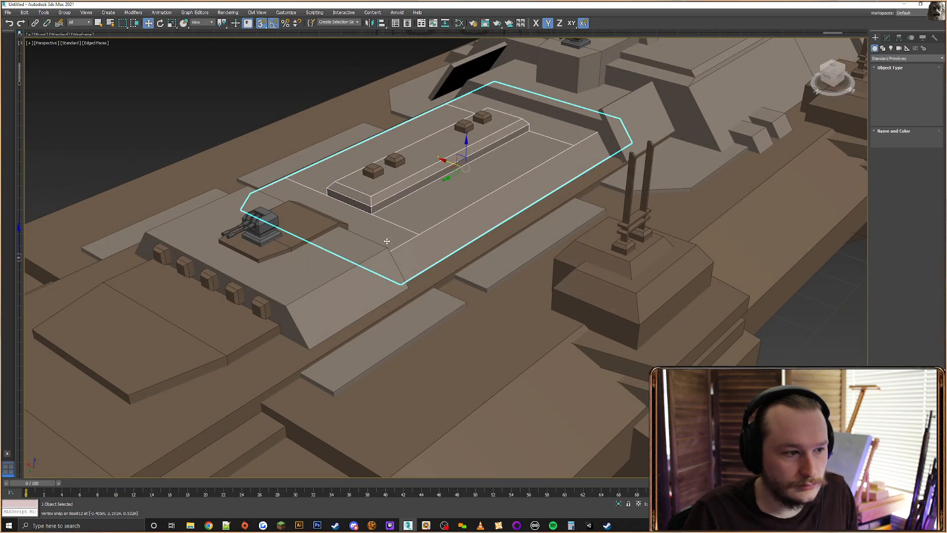
Delete the bottom vertices of the front deck box beneath the turret, return to the shaded view, and finish editing it
{"action": "left_click", "coordinate": [362, 269]}
{"action": "left_click", "coordinate": [887, 38]}
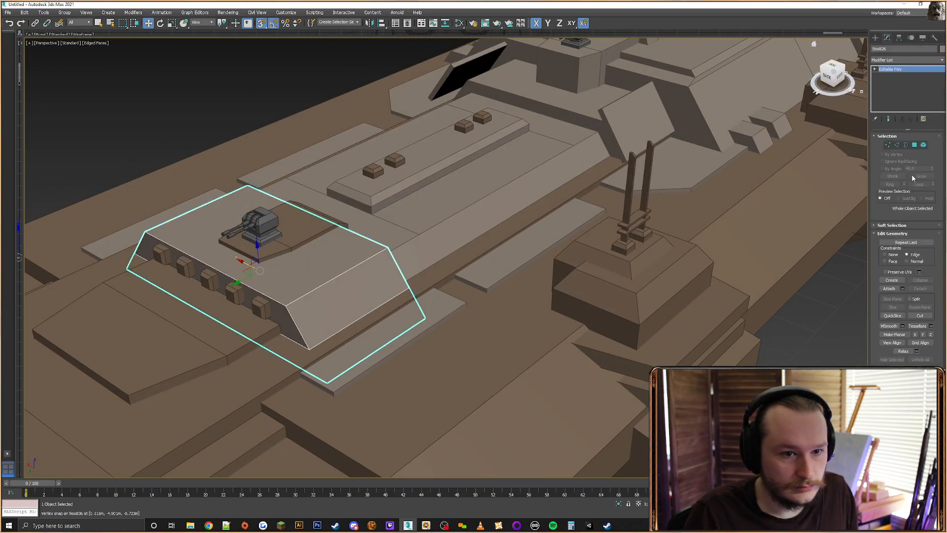
{"action": "left_click", "coordinate": [888, 146]}
{"action": "middle_click_drag", "start_coordinate": [395, 328], "coordinate": [374, 301], "text": "alt"}
{"action": "key", "text": "F3"}
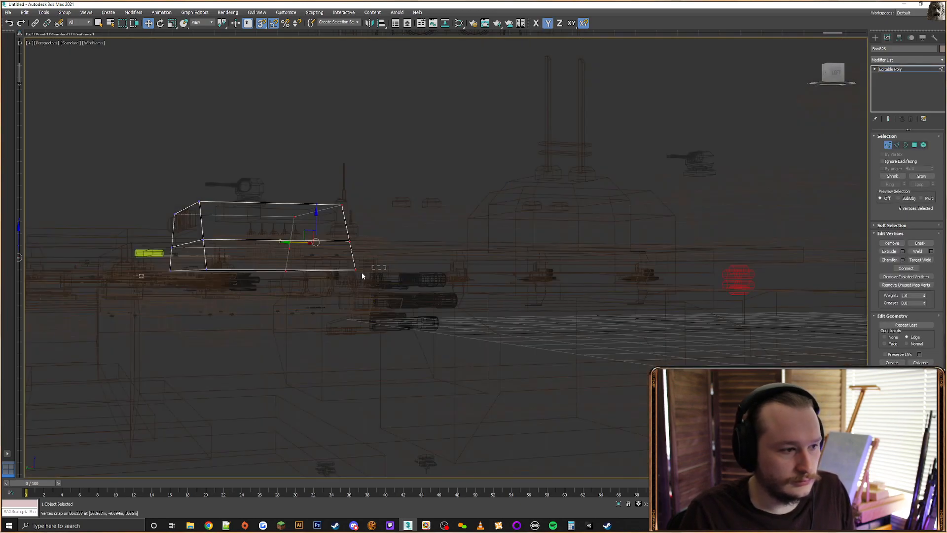
{"action": "key", "text": "Delete"}
{"action": "middle_click_drag", "start_coordinate": [421, 285], "coordinate": [442, 297], "text": "alt"}
{"action": "key", "text": "F3"}
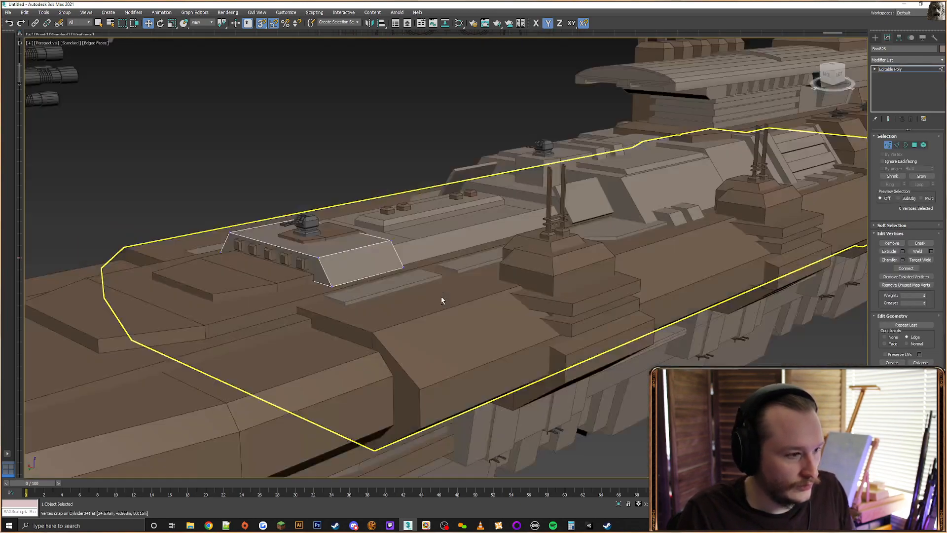
{"action": "middle_click_drag", "start_coordinate": [498, 261], "coordinate": [523, 279], "text": "alt"}
{"action": "left_click", "coordinate": [887, 145]}
{"action": "left_click", "coordinate": [875, 38]}
Select all bottom vertices of the low deck platform in front of the turret
{"action": "middle_click_drag", "start_coordinate": [417, 242], "coordinate": [433, 260], "text": "alt"}
{"action": "left_click", "coordinate": [341, 303]}
{"action": "middle_click_drag", "start_coordinate": [340, 303], "coordinate": [454, 261], "text": "alt"}
{"action": "key", "text": "z"}
{"action": "left_click", "coordinate": [887, 37]}
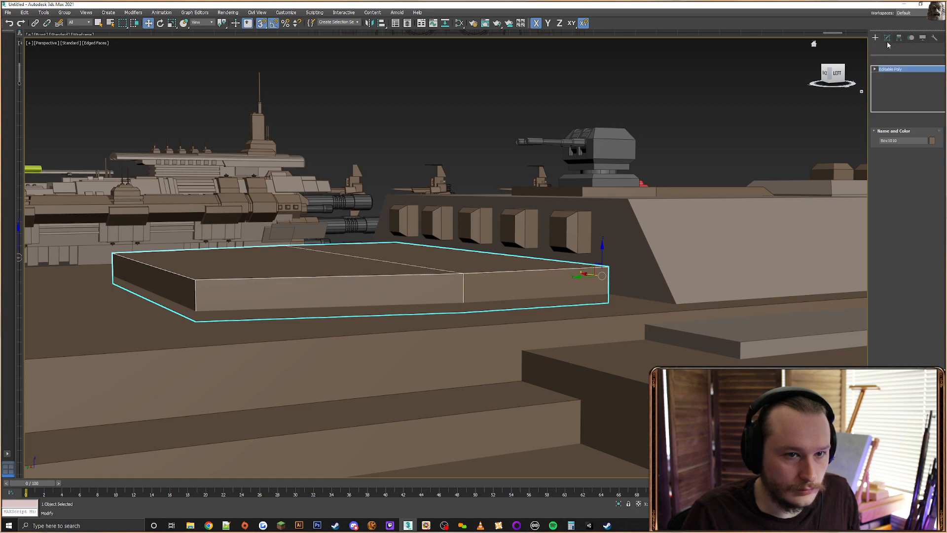
{"action": "left_click", "coordinate": [887, 145]}
{"action": "middle_click_drag", "start_coordinate": [525, 342], "coordinate": [504, 283], "text": "alt"}
{"action": "key", "text": "F3"}
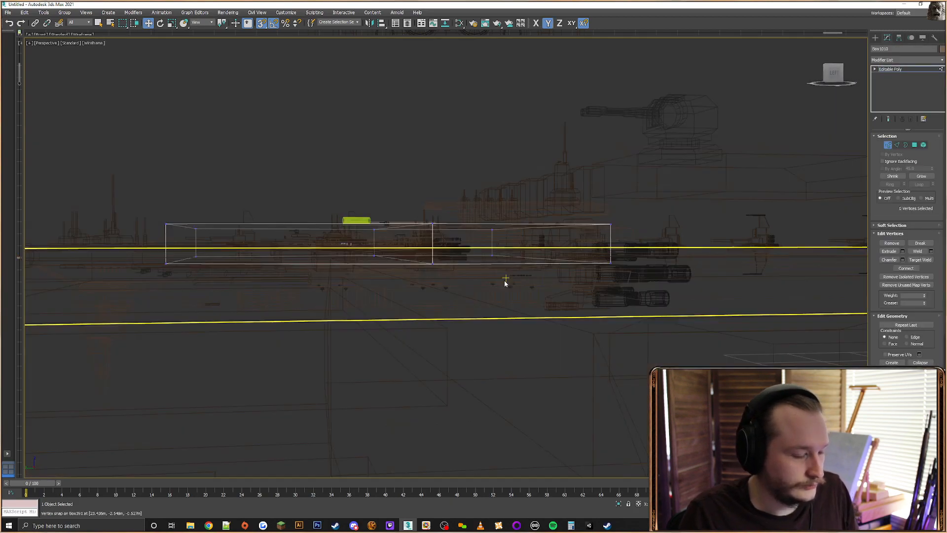
{"action": "left_click_drag", "start_coordinate": [116, 348], "coordinate": [117, 348]}
{"action": "middle_click_drag", "start_coordinate": [117, 348], "coordinate": [308, 311], "text": "alt"}
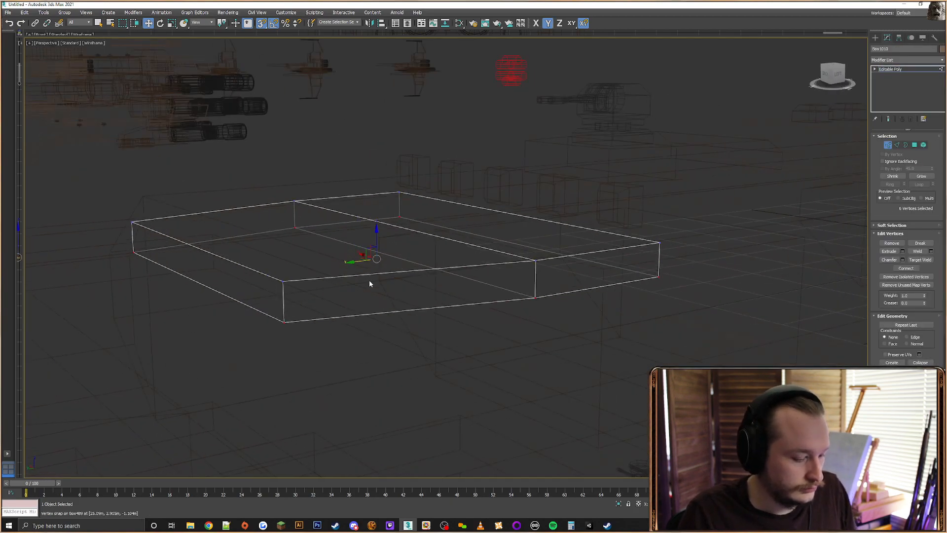
Snap the flat box's selected bottom vertices vertically to the height of the deck corner, with the model shown shaded
{"action": "key", "text": "F3"}
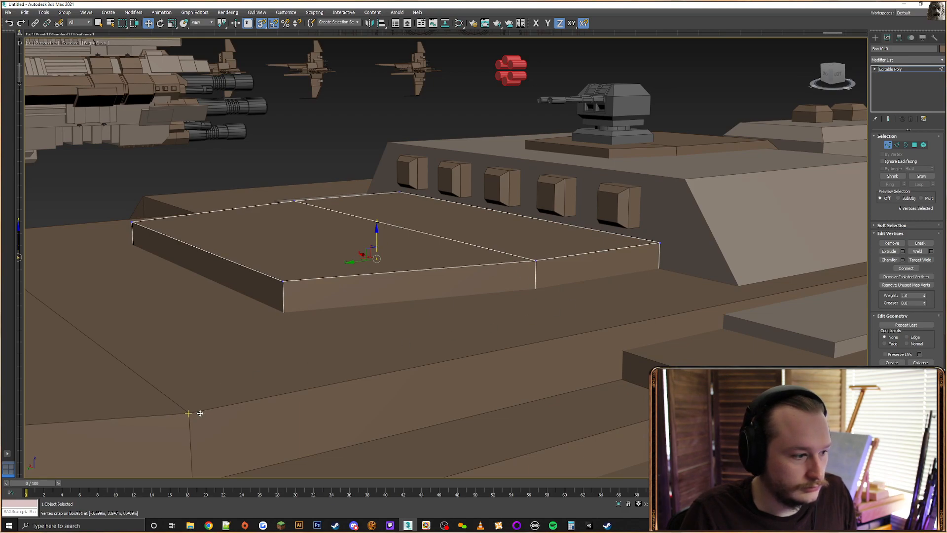
{"action": "left_click_drag", "start_coordinate": [200, 413], "coordinate": [190, 413]}
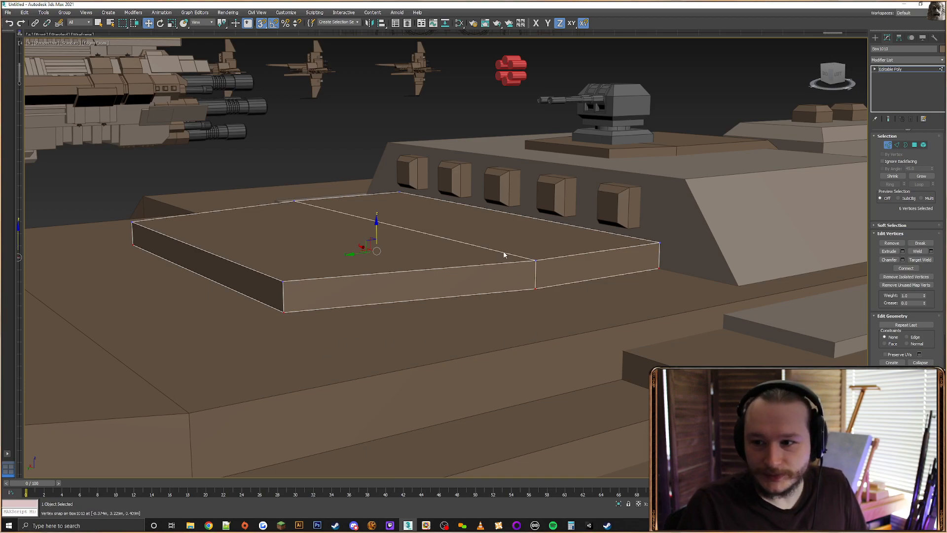
{"action": "middle_click_drag", "start_coordinate": [505, 255], "coordinate": [579, 271], "text": "alt"}
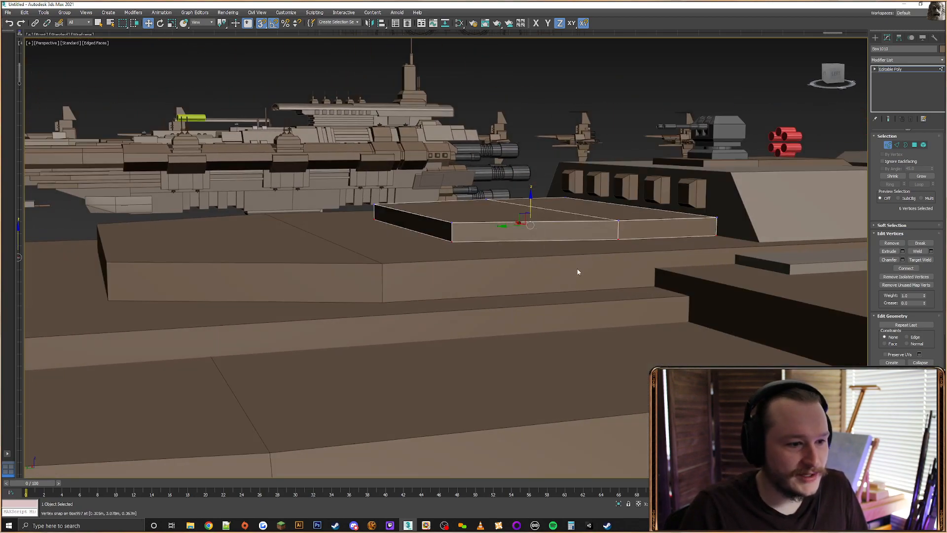
{"action": "left_click", "coordinate": [874, 37]}
Try to attach the four light side plates and the two angled plates behind them into one object
{"action": "left_click", "coordinate": [458, 283]}
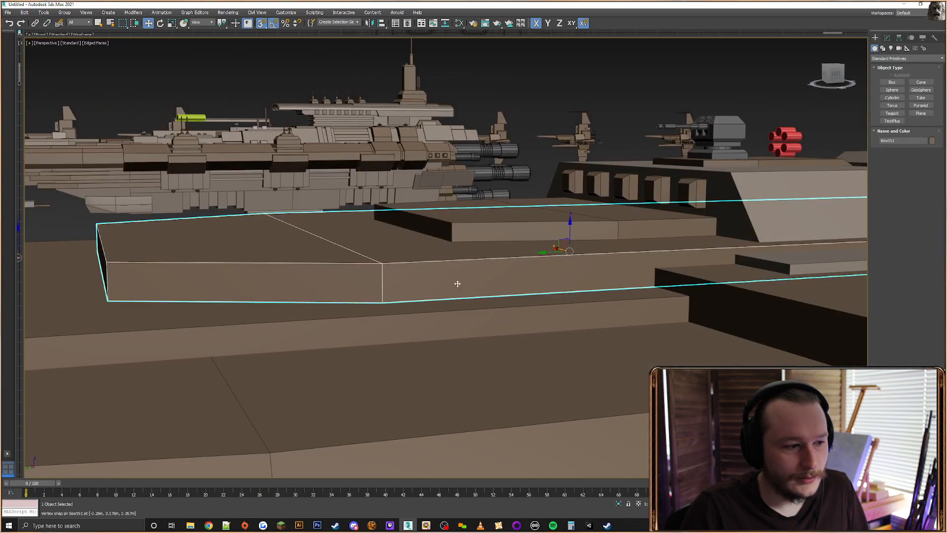
{"action": "middle_click_drag", "start_coordinate": [457, 283], "coordinate": [650, 252], "text": "alt"}
{"action": "scroll", "coordinate": [627, 278], "scroll_direction": "down", "scroll_amount": 2}
{"action": "left_click", "coordinate": [610, 253]}
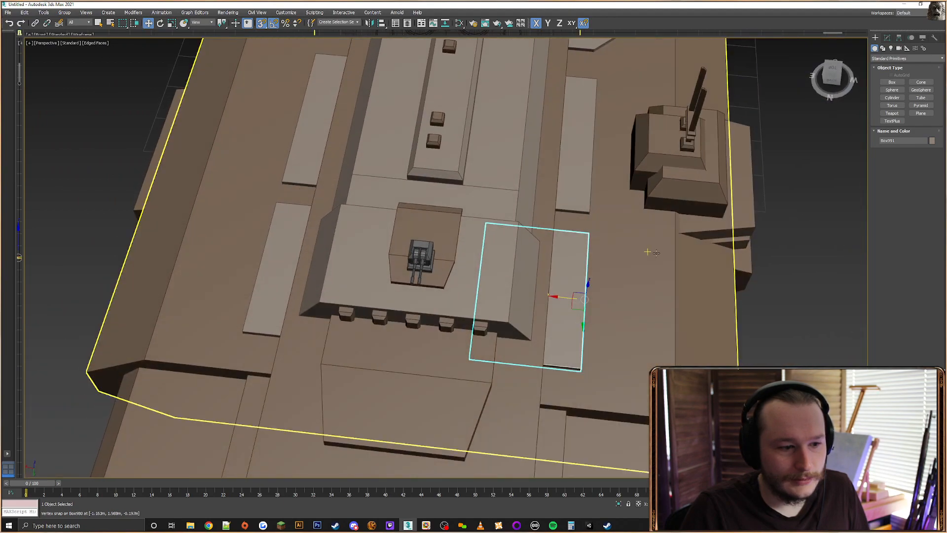
{"action": "left_click", "coordinate": [887, 39]}
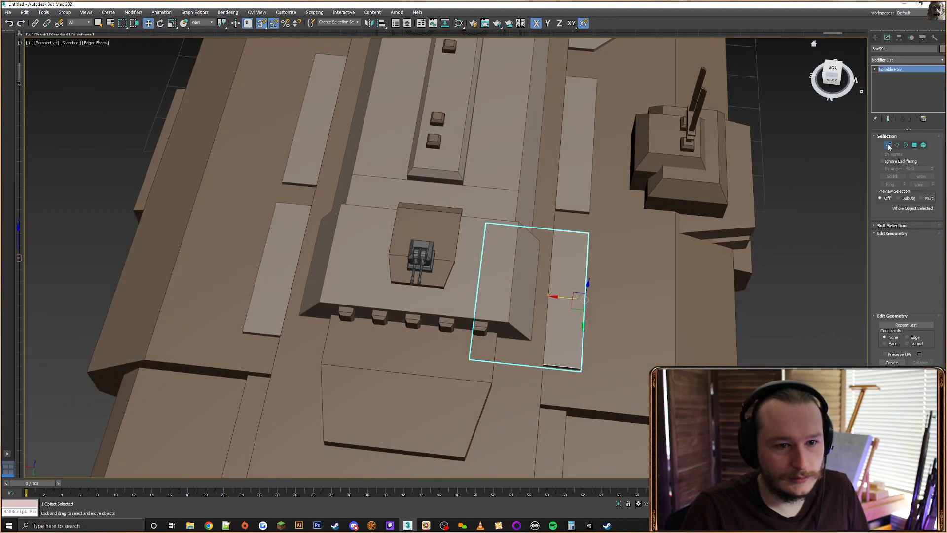
{"action": "key", "text": "1"}
{"action": "left_click", "coordinate": [875, 38]}
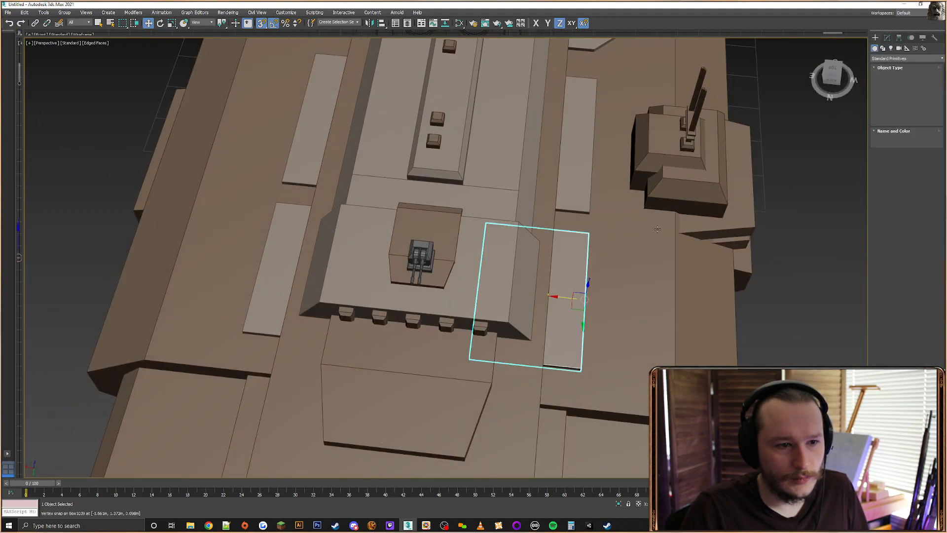
{"action": "right_click", "coordinate": [579, 255]}
{"action": "left_click", "coordinate": [564, 228]}
{"action": "left_click", "coordinate": [542, 143]}
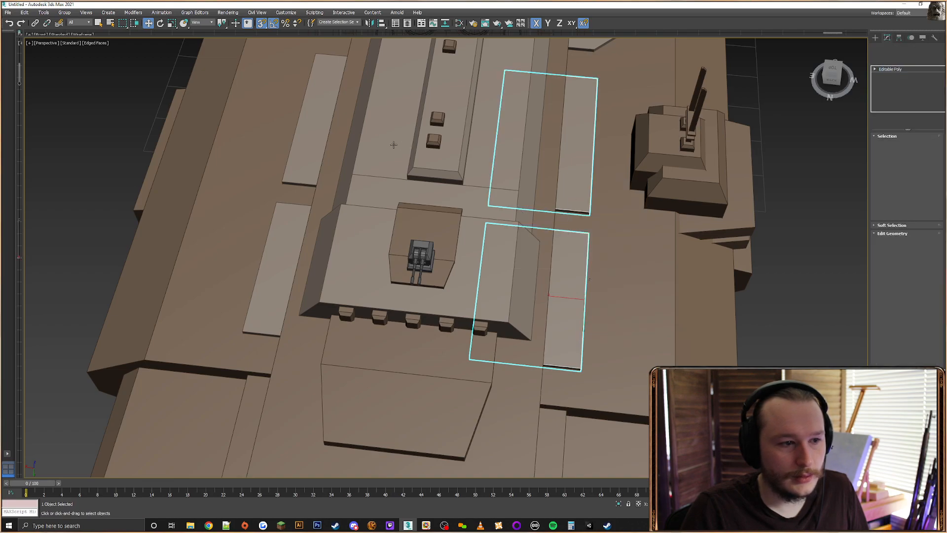
{"action": "left_click", "coordinate": [343, 123]}
{"action": "left_click", "coordinate": [271, 240]}
{"action": "middle_click_drag", "start_coordinate": [492, 129], "coordinate": [502, 280]}
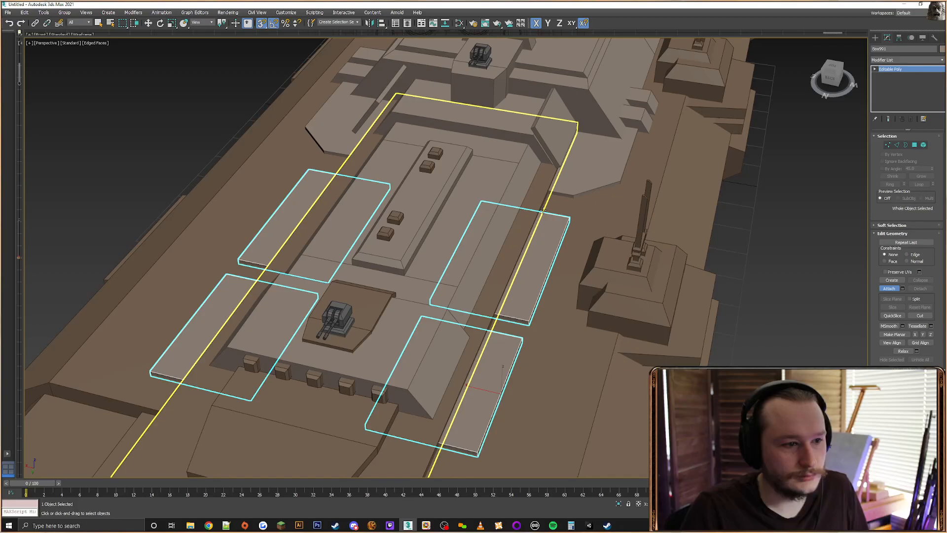
{"action": "left_click", "coordinate": [581, 183]}
{"action": "left_click", "coordinate": [358, 135]}
Attach the front side plate on the opposite side of the turret block to the selected front plate
{"action": "middle_click_drag", "start_coordinate": [396, 174], "coordinate": [419, 217], "text": "alt"}
{"action": "scroll", "coordinate": [420, 220], "scroll_direction": "down", "scroll_amount": 4}
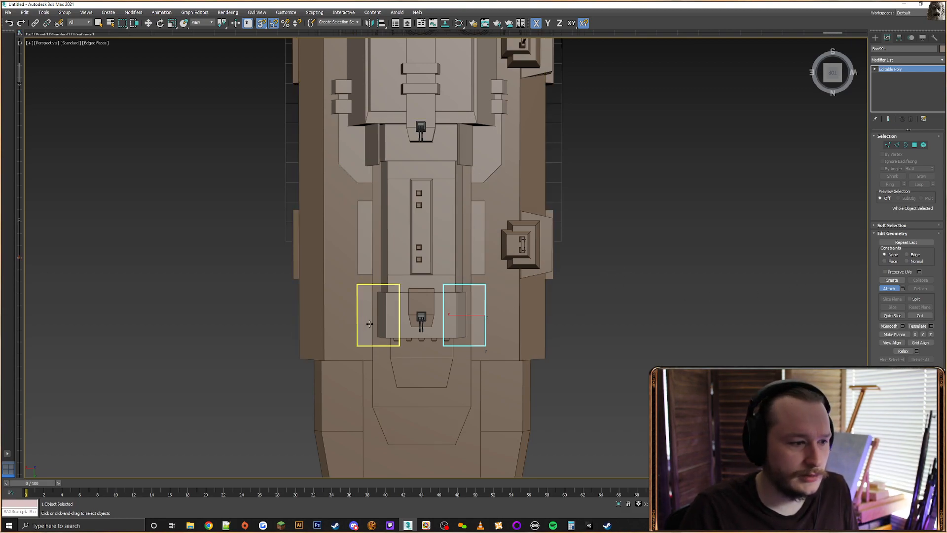
{"action": "left_click", "coordinate": [378, 315]}
{"action": "key", "text": "w"}
Align the front plate pair to the raised turret block, center to center, in X position only
{"action": "left_click", "coordinate": [382, 23]}
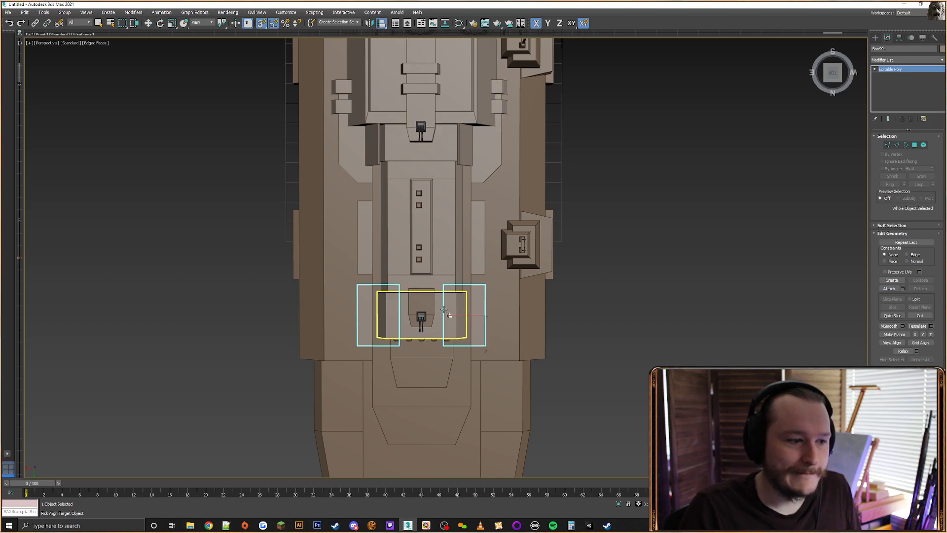
{"action": "left_click", "coordinate": [442, 310]}
{"action": "left_click_drag", "start_coordinate": [377, 205], "coordinate": [594, 184]}
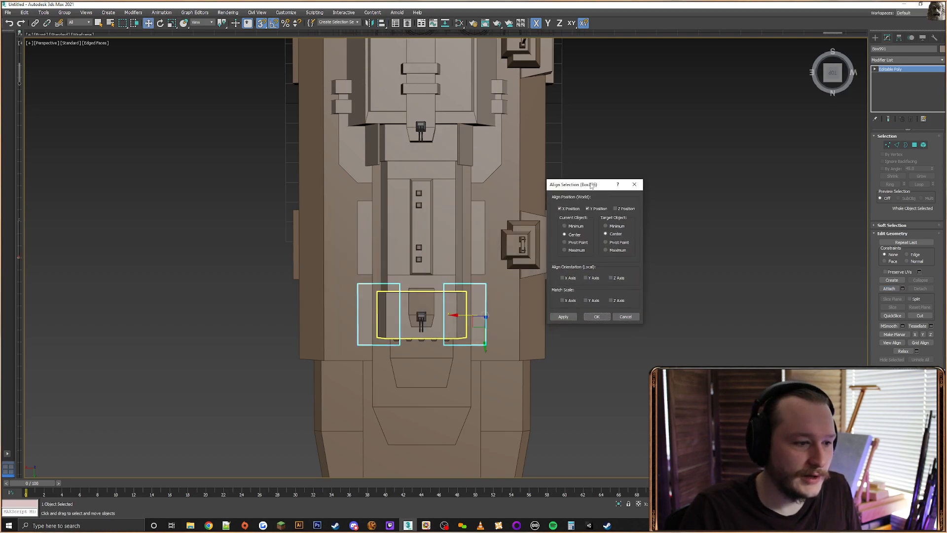
{"action": "left_click", "coordinate": [588, 209]}
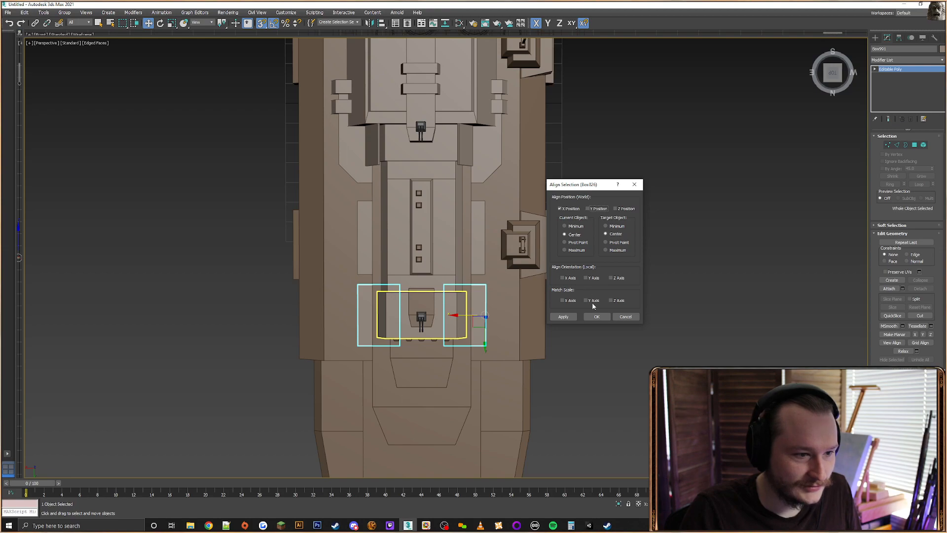
{"action": "left_click", "coordinate": [595, 317]}
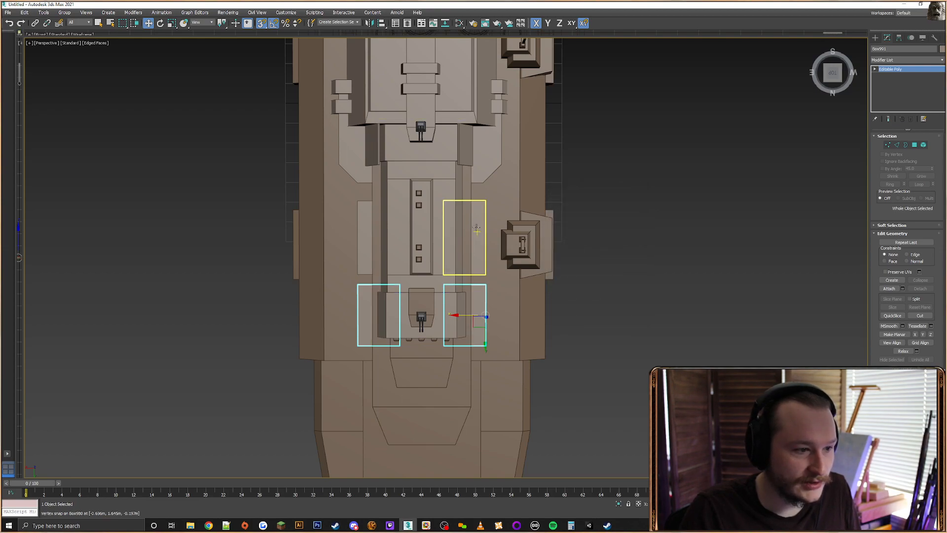
Attach the two middle side plates to each other and align the pair center to center in X with the central superstructure
{"action": "left_click", "coordinate": [472, 226]}
{"action": "right_click", "coordinate": [473, 225]}
{"action": "left_click", "coordinate": [438, 166]}
{"action": "left_click", "coordinate": [378, 236]}
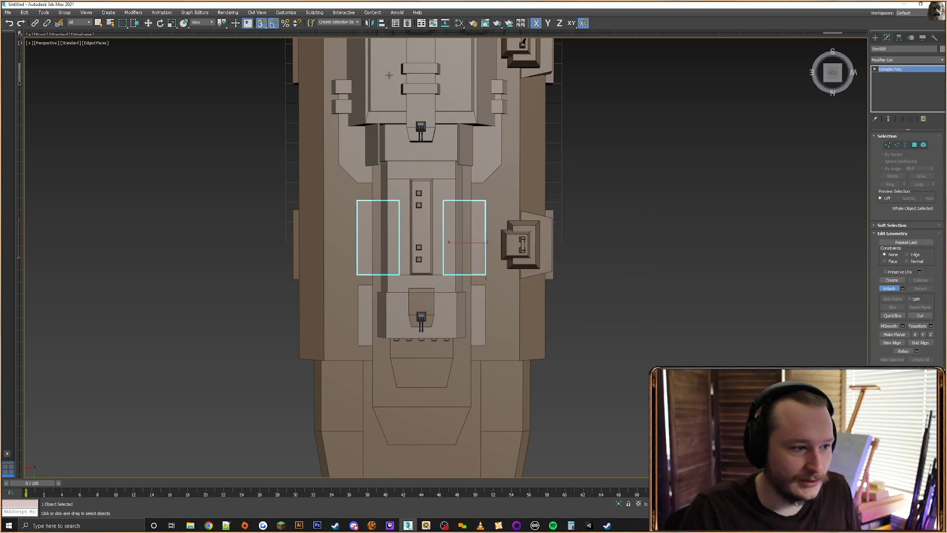
{"action": "left_click", "coordinate": [382, 22]}
{"action": "left_click", "coordinate": [444, 231]}
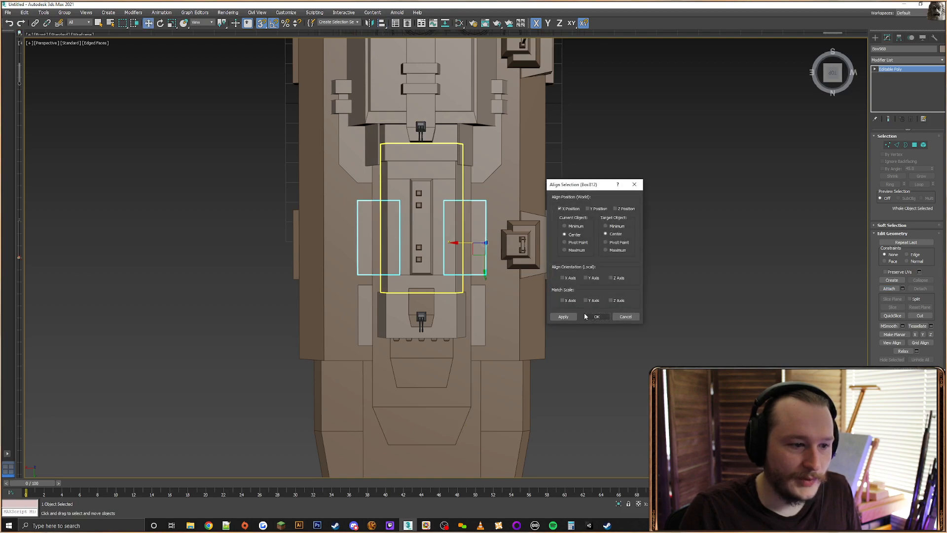
{"action": "left_click", "coordinate": [596, 317]}
Attach the two angled plates to each other and align the pair center to center in X with the central superstructure
{"action": "left_click", "coordinate": [492, 158]}
{"action": "right_click", "coordinate": [491, 157]}
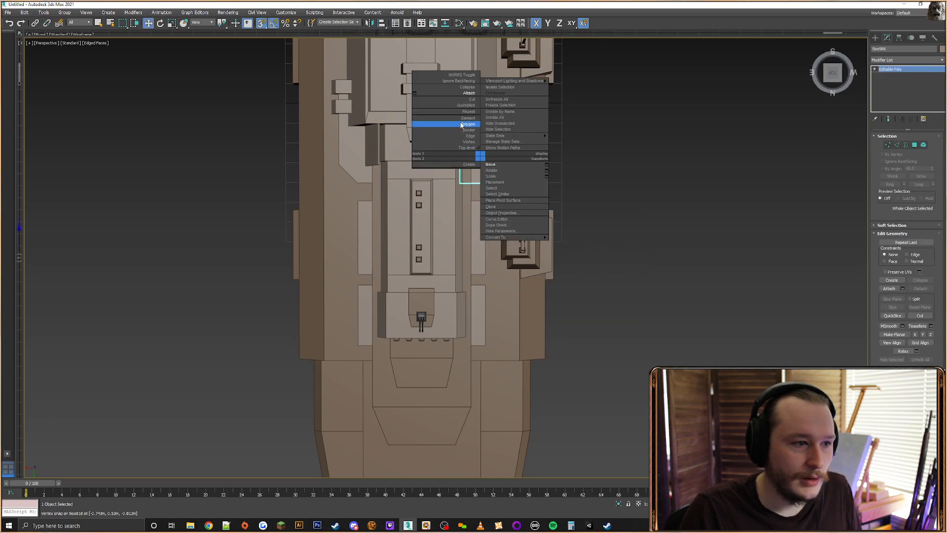
{"action": "left_click", "coordinate": [451, 96]}
{"action": "left_click", "coordinate": [355, 155]}
{"action": "left_click", "coordinate": [381, 23]}
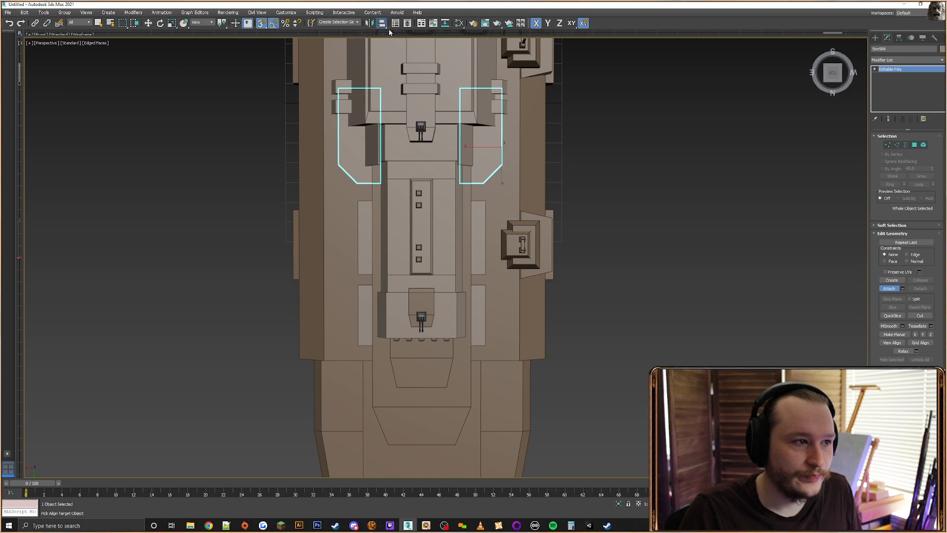
{"action": "left_click", "coordinate": [446, 166]}
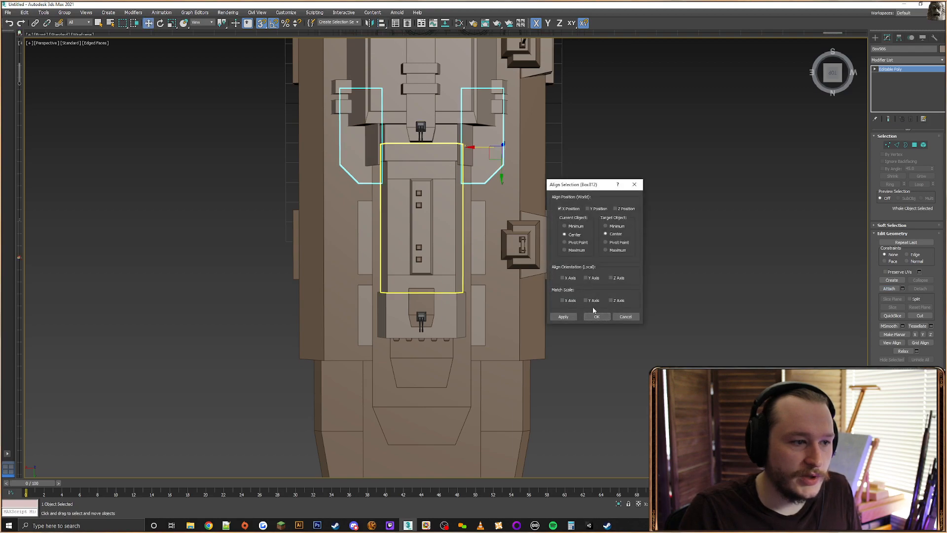
{"action": "left_click", "coordinate": [597, 313]}
{"action": "middle_click_drag", "start_coordinate": [617, 238], "coordinate": [535, 190], "text": "alt"}
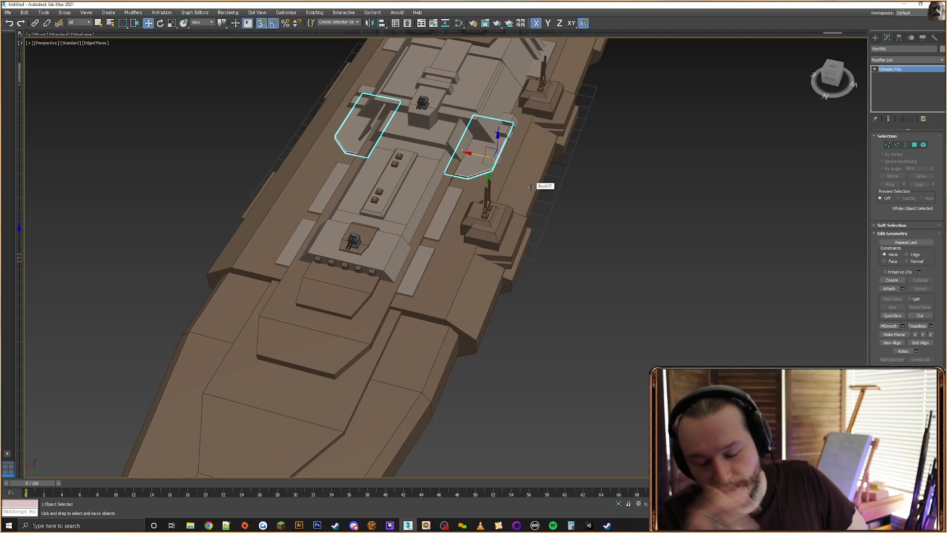
{"action": "middle_click_drag", "start_coordinate": [560, 205], "coordinate": [473, 231], "text": "alt"}
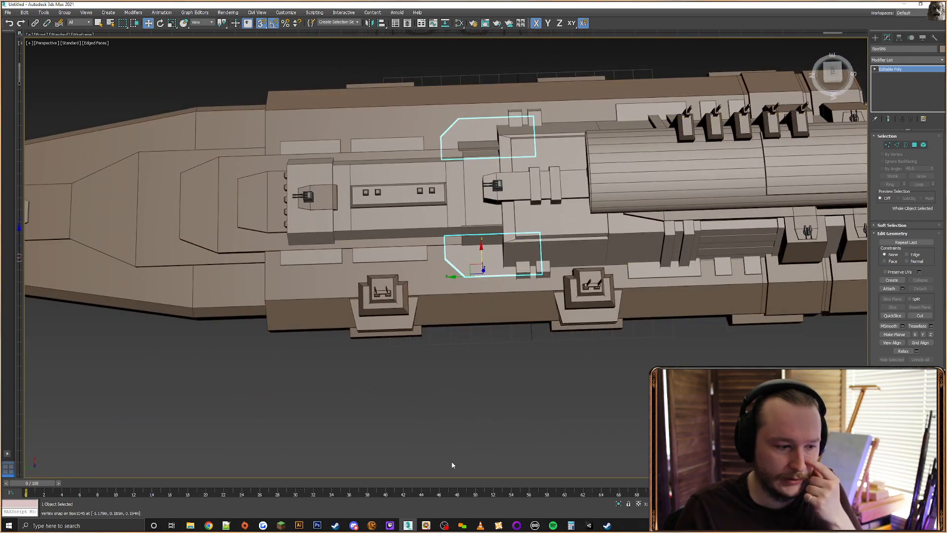
Switch to CBR Reader and open the comic Star Wars Omnibus Vol. 04 - Tales of the Jedi Volume 1 (2007)
{"action": "left_click", "coordinate": [426, 525]}
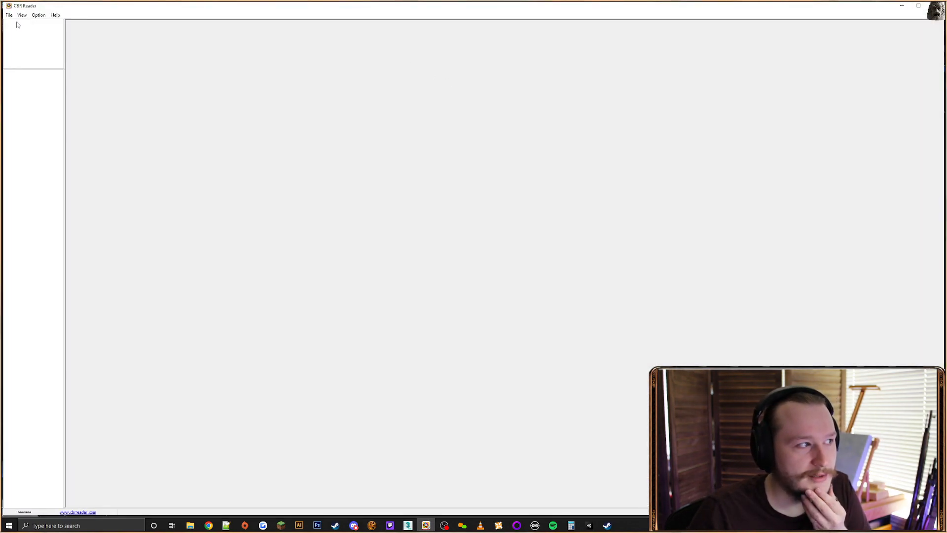
{"action": "left_click", "coordinate": [8, 15]}
{"action": "left_click", "coordinate": [26, 24]}
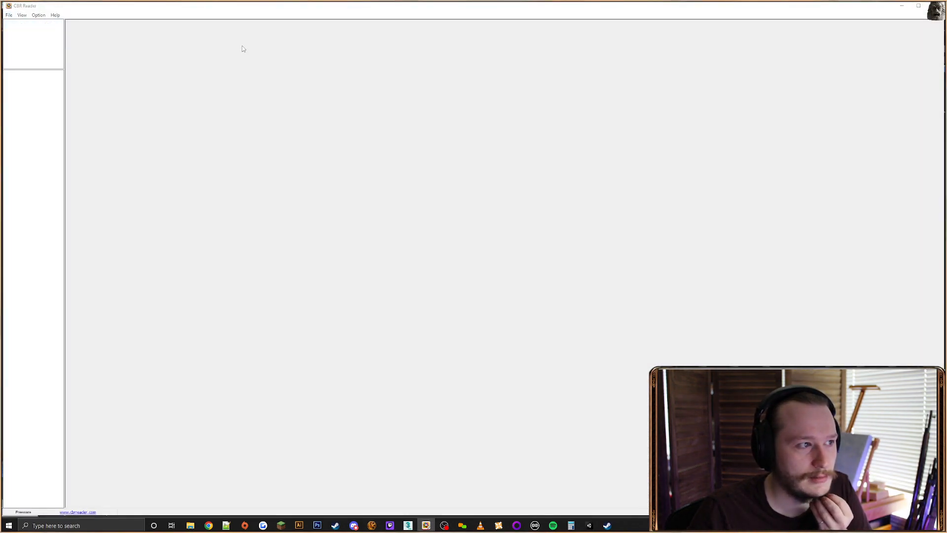
{"action": "double_click", "coordinate": [254, 84]}
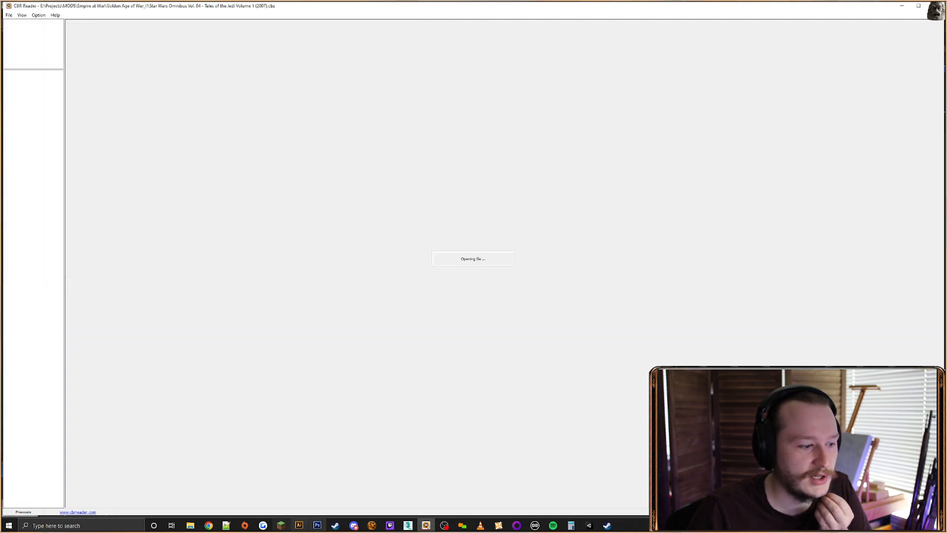
Look up the Orbalisk Class Light Frigate's source reference in the Master Shiplore document in Chrome, and return to CBR Reader
{"action": "mouse_move", "coordinate": [208, 525]}
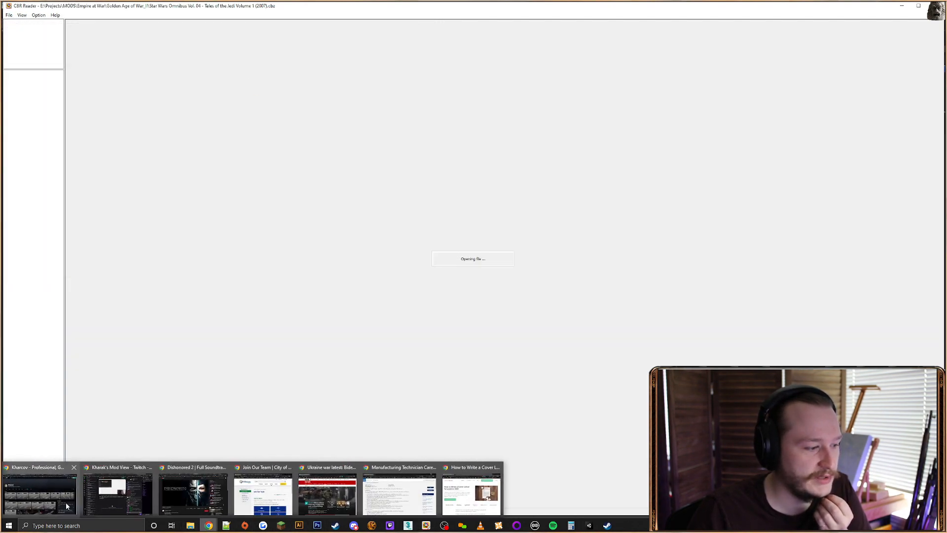
{"action": "left_click", "coordinate": [68, 505]}
{"action": "left_click", "coordinate": [39, 6]}
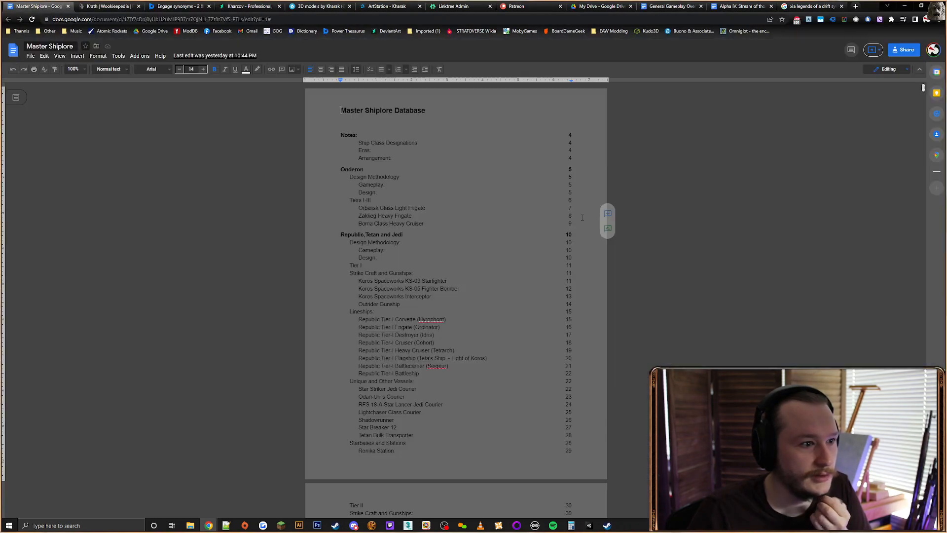
{"action": "scroll", "coordinate": [454, 200], "scroll_direction": "down", "scroll_amount": 15}
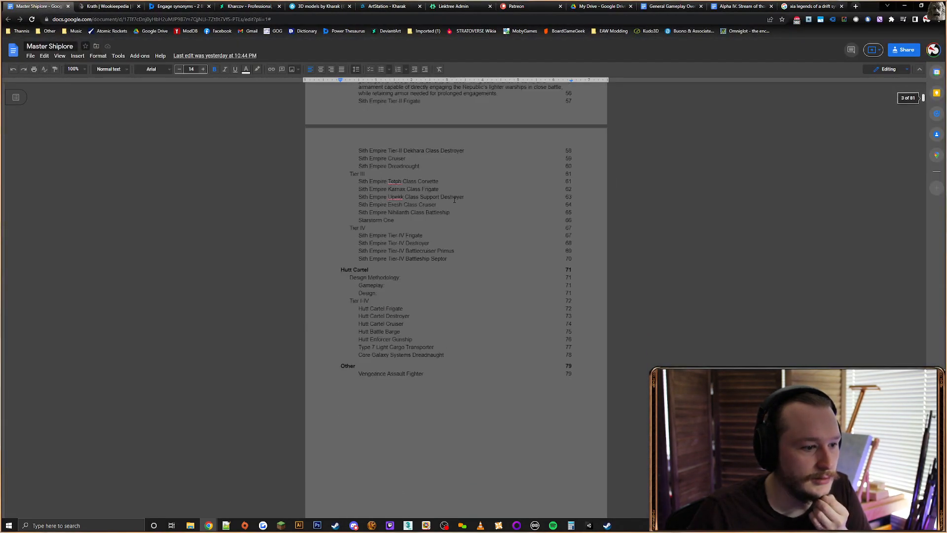
{"action": "scroll", "coordinate": [454, 200], "scroll_direction": "down", "scroll_amount": 20}
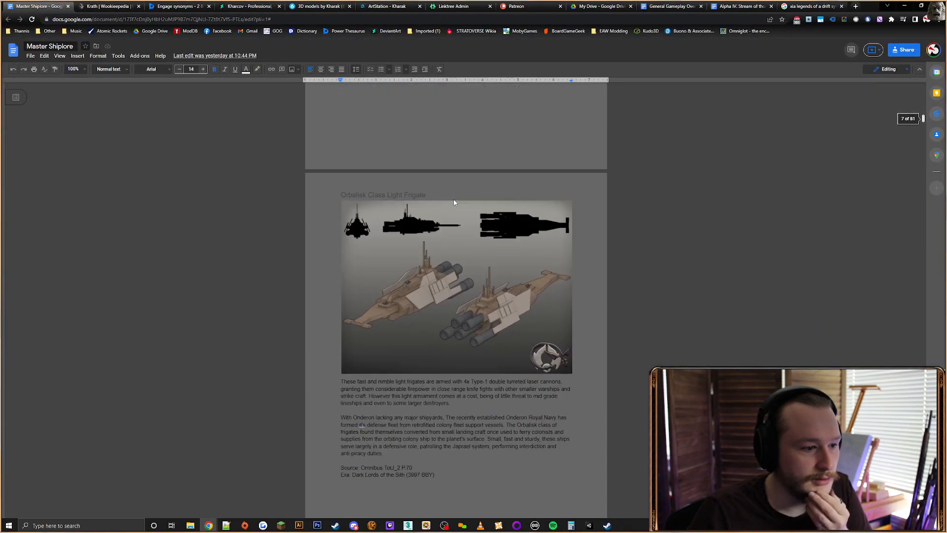
{"action": "scroll", "coordinate": [454, 202], "scroll_direction": "down", "scroll_amount": 4}
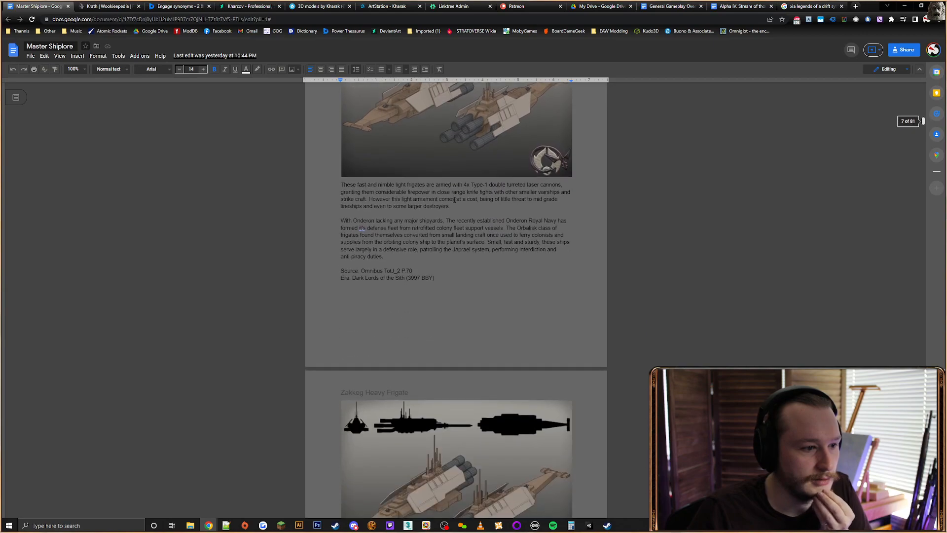
{"action": "left_click", "coordinate": [912, 4]}
Open the second comic, Star Wars Omnibus - Tales of the Jedi vol 02
{"action": "left_click", "coordinate": [10, 15]}
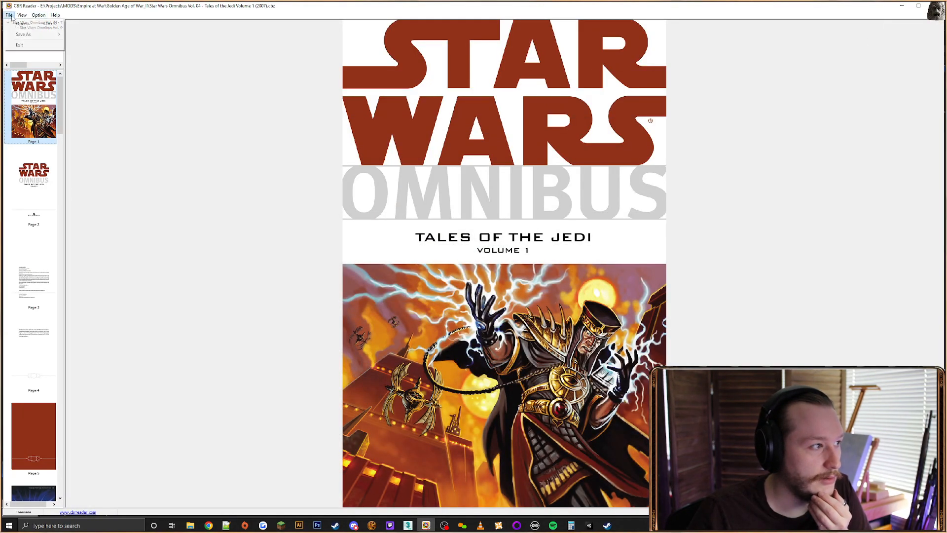
{"action": "left_click", "coordinate": [22, 23]}
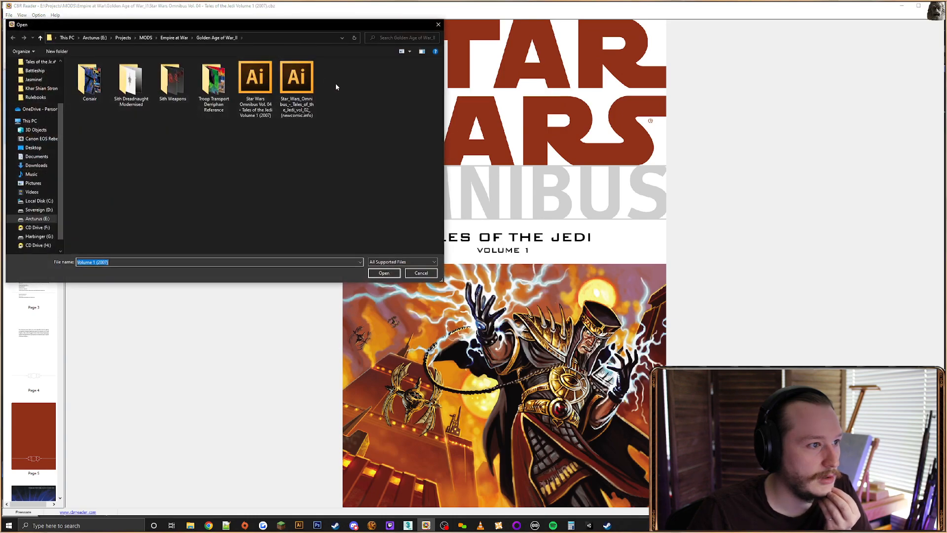
{"action": "double_click", "coordinate": [306, 83]}
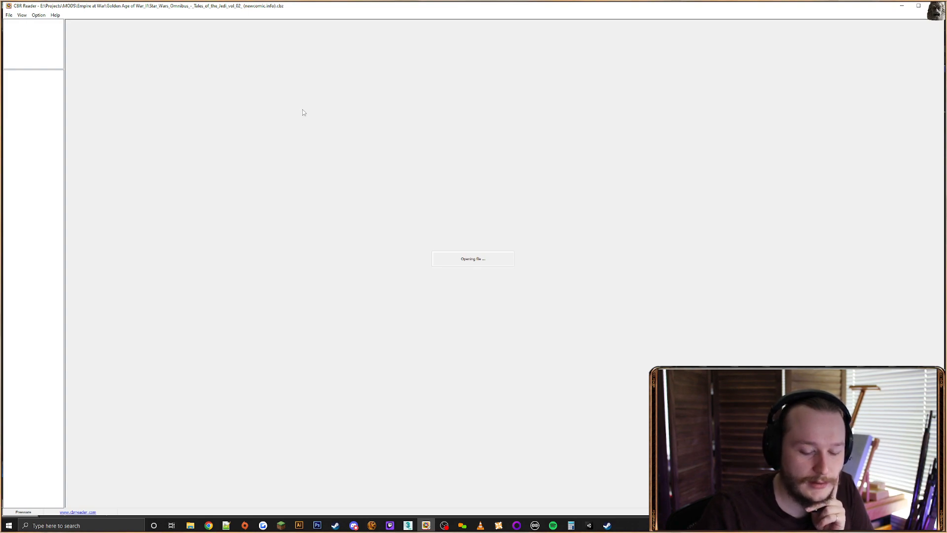
{"action": "key", "text": "XF86AudioLowerVolume"}
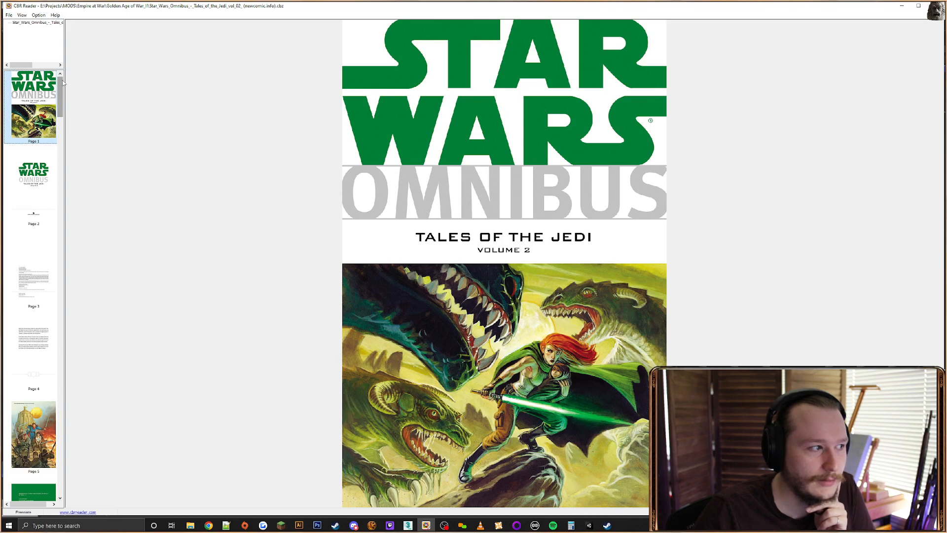
Display page 70 of the Volume 2 comic as ship reference
{"action": "left_click_drag", "start_coordinate": [63, 83], "coordinate": [50, 459]}
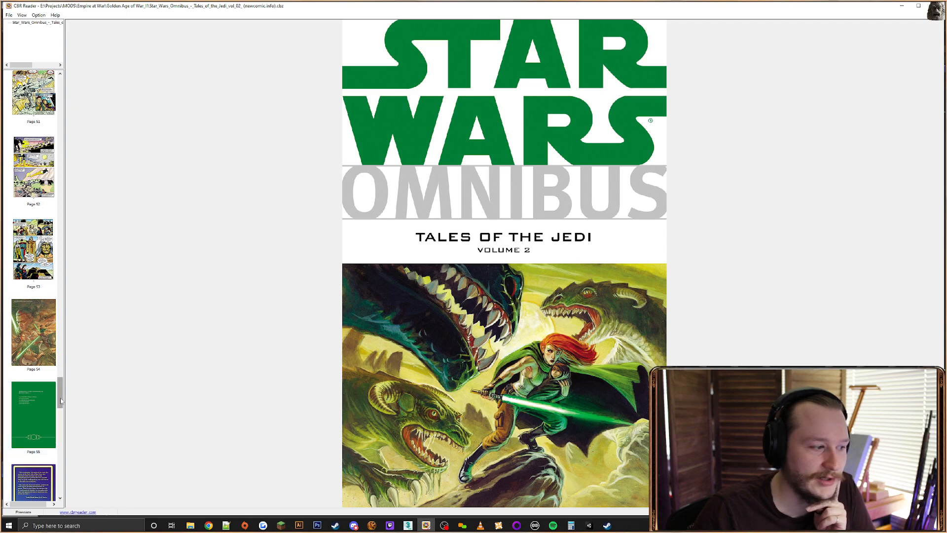
{"action": "left_click_drag", "start_coordinate": [60, 401], "coordinate": [70, 495]}
{"action": "left_click", "coordinate": [33, 296]}
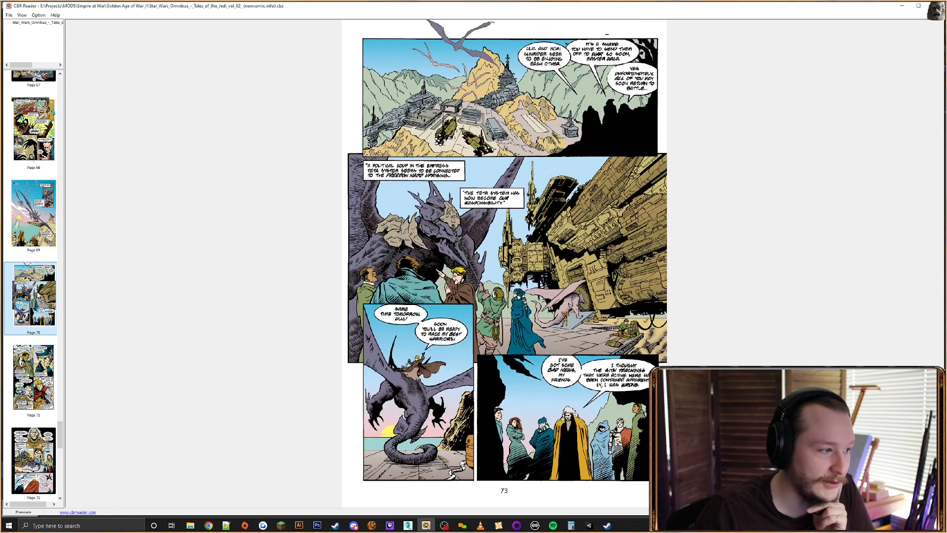
Examine the landed and docked ships on the comic page at closer range, and return to 3ds Max
{"action": "scroll", "coordinate": [518, 97], "scroll_direction": "up", "scroll_amount": 4, "text": "ctrl"}
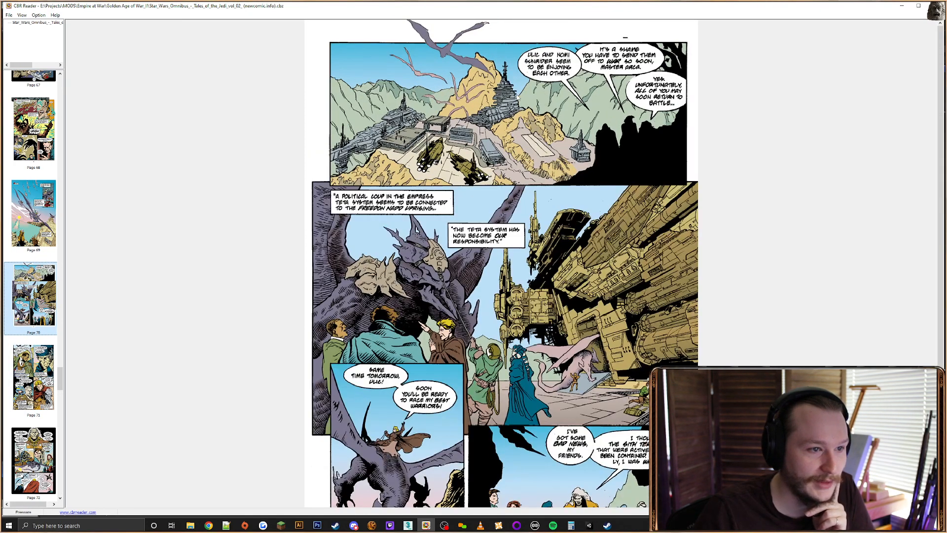
{"action": "scroll", "coordinate": [432, 188], "scroll_direction": "up", "scroll_amount": 1, "text": "ctrl"}
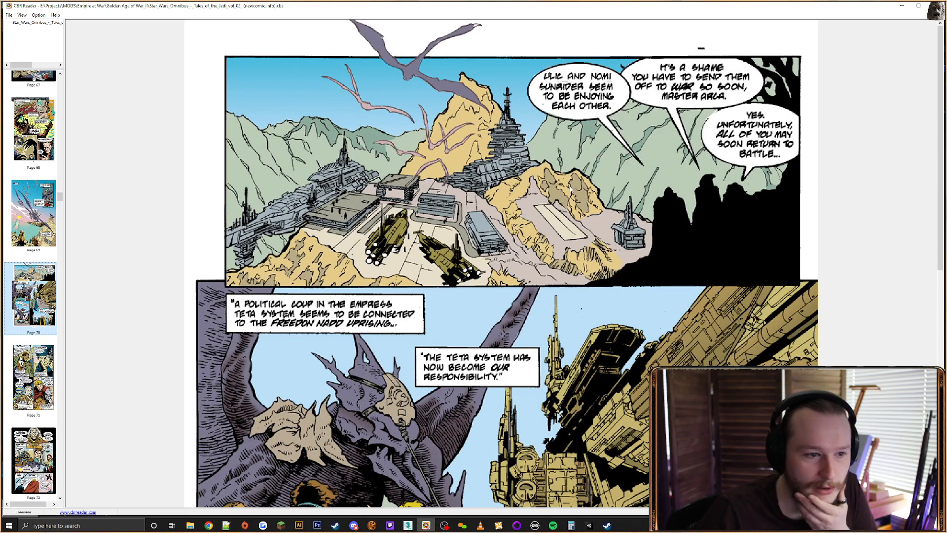
{"action": "scroll", "coordinate": [571, 189], "scroll_direction": "down", "scroll_amount": 2, "text": "ctrl"}
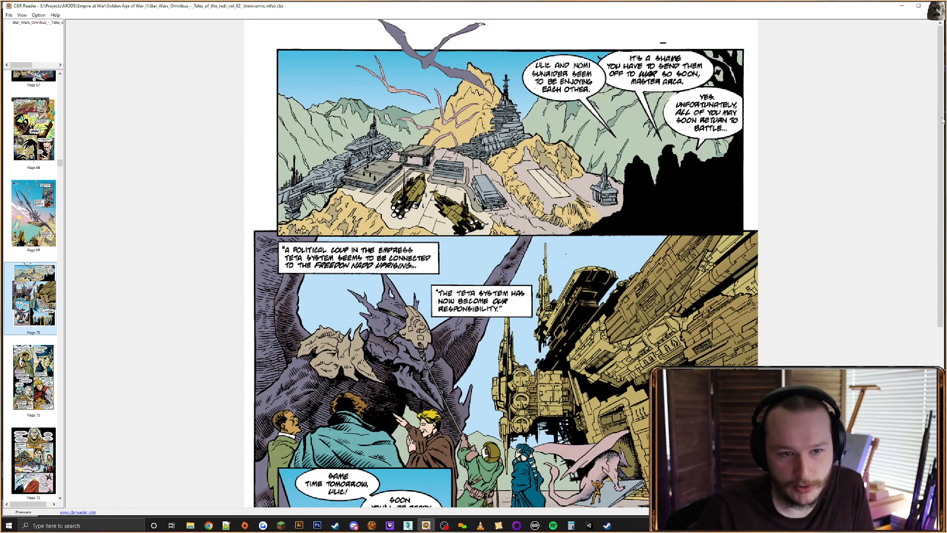
{"action": "left_click_drag", "start_coordinate": [942, 119], "coordinate": [883, 208]}
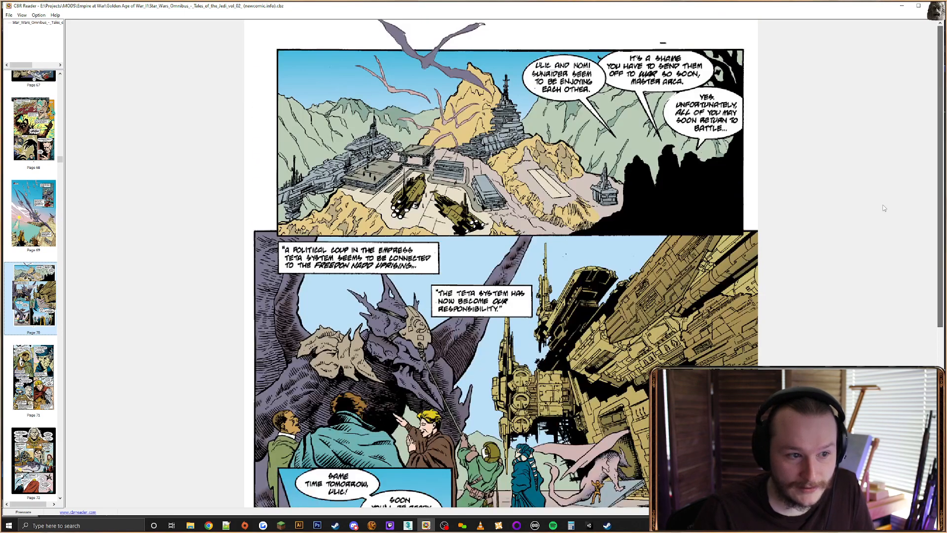
{"action": "left_click_drag", "start_coordinate": [940, 177], "coordinate": [940, 198]}
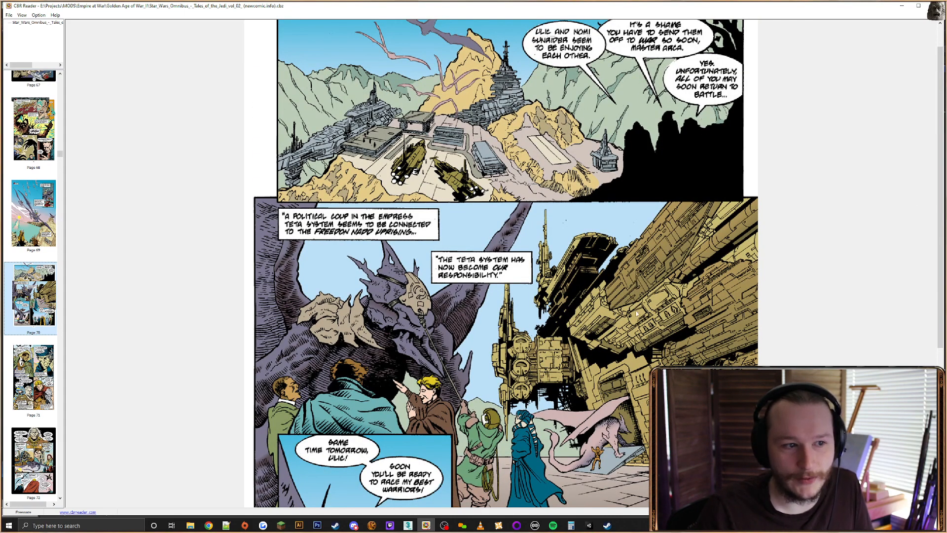
{"action": "left_click", "coordinate": [902, 6]}
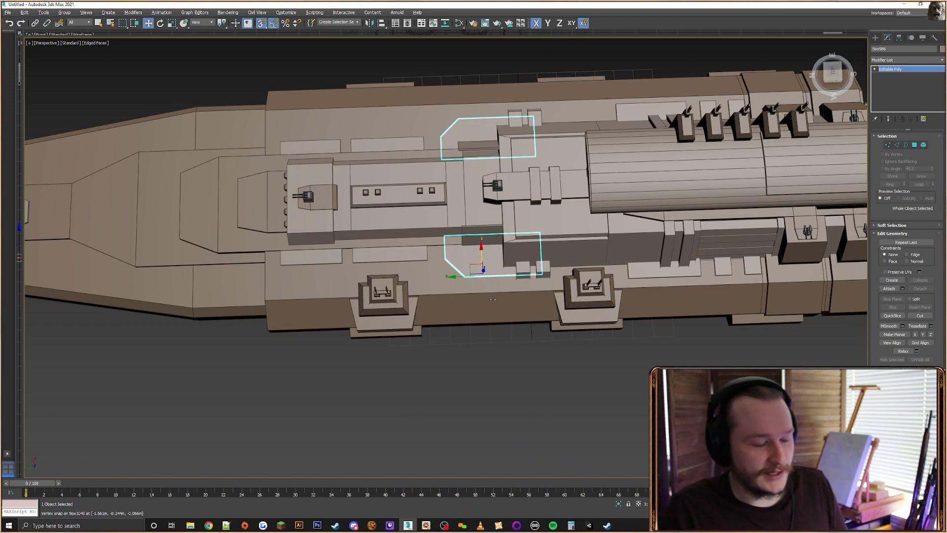
Attach the rectangular deck plates to the object containing the two chamfered deck plates
{"action": "middle_click_drag", "start_coordinate": [492, 316], "coordinate": [546, 285], "text": "alt"}
{"action": "scroll", "coordinate": [553, 225], "scroll_direction": "up", "scroll_amount": 4}
{"action": "right_click", "coordinate": [554, 224]}
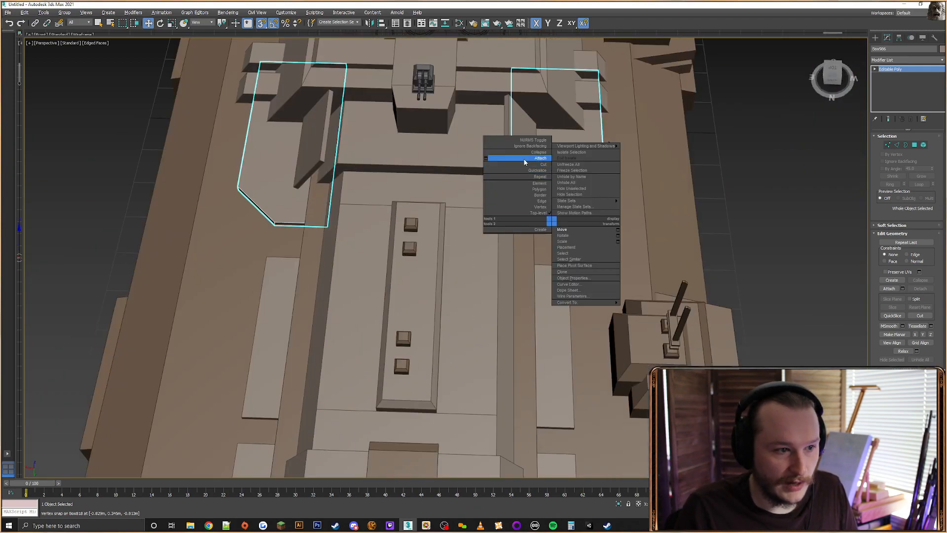
{"action": "left_click", "coordinate": [518, 166]}
{"action": "left_click", "coordinate": [565, 392]}
{"action": "middle_click_drag", "start_coordinate": [578, 397], "coordinate": [579, 306]}
{"action": "left_click", "coordinate": [564, 371]}
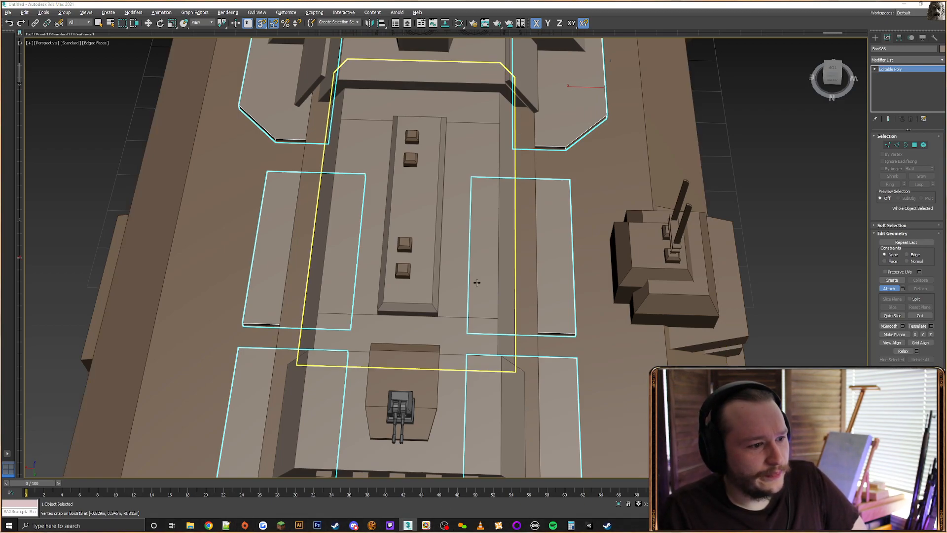
Check the ship panel in CBR Reader again, and return to 3ds Max
{"action": "left_click", "coordinate": [426, 525]}
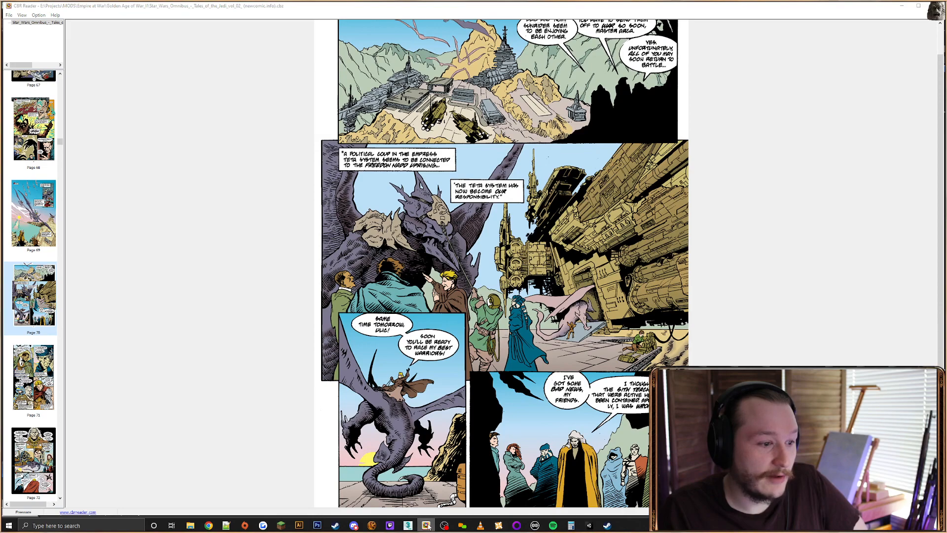
{"action": "left_click", "coordinate": [409, 524]}
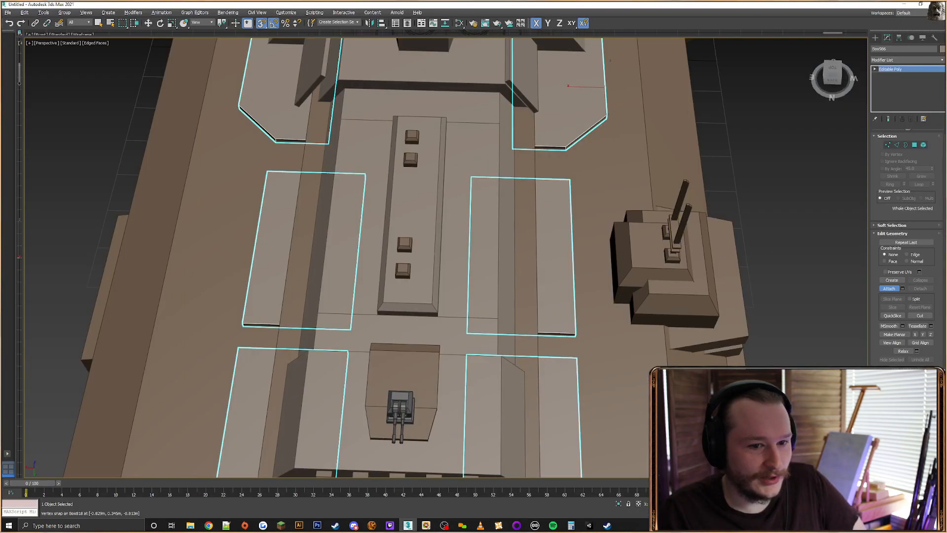
{"action": "left_click", "coordinate": [426, 525]}
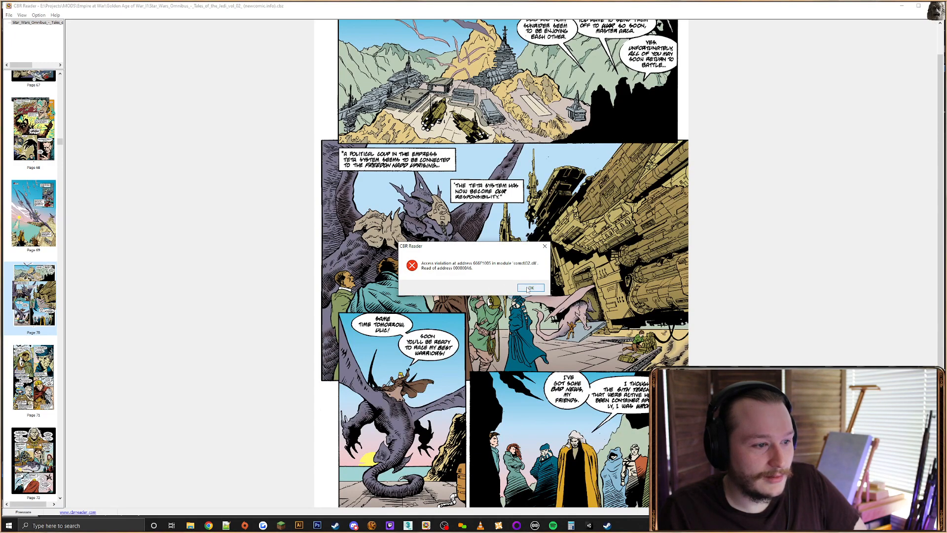
{"action": "left_click", "coordinate": [529, 288]}
{"action": "left_click", "coordinate": [408, 526]}
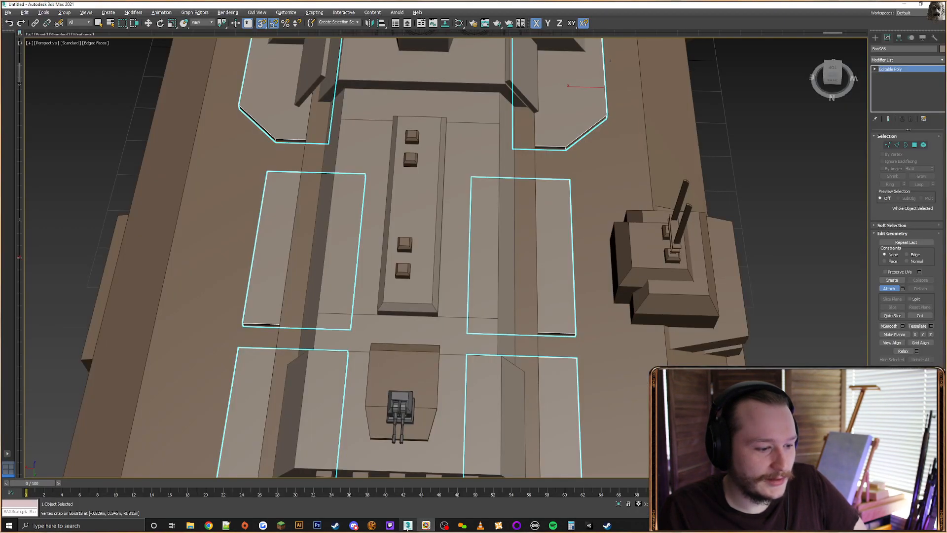
Narrow the four rectangular deck plates by moving their inner vertices outward, clear of the raised central superstructure
{"action": "middle_click_drag", "start_coordinate": [438, 355], "coordinate": [439, 249]}
{"action": "left_click", "coordinate": [888, 145]}
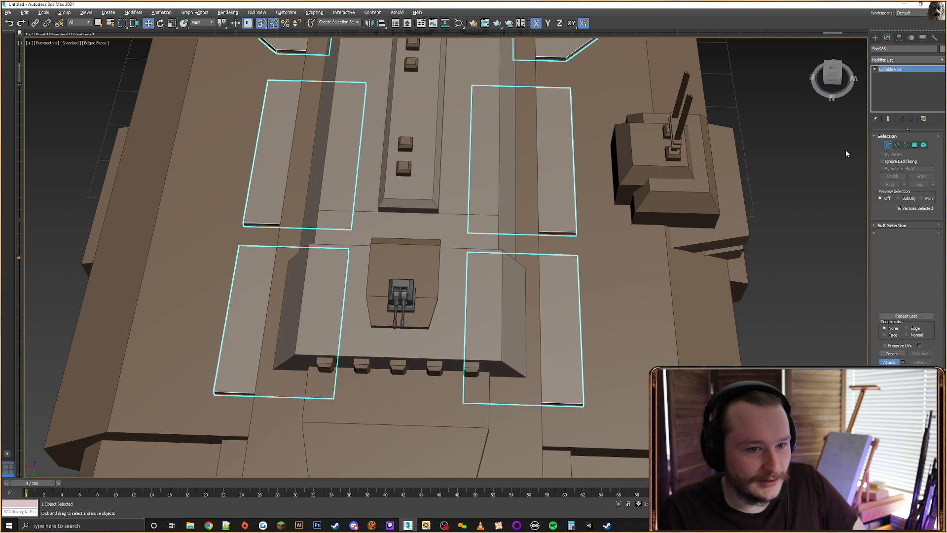
{"action": "middle_click_drag", "start_coordinate": [564, 171], "coordinate": [535, 202]}
{"action": "key", "text": "3"}
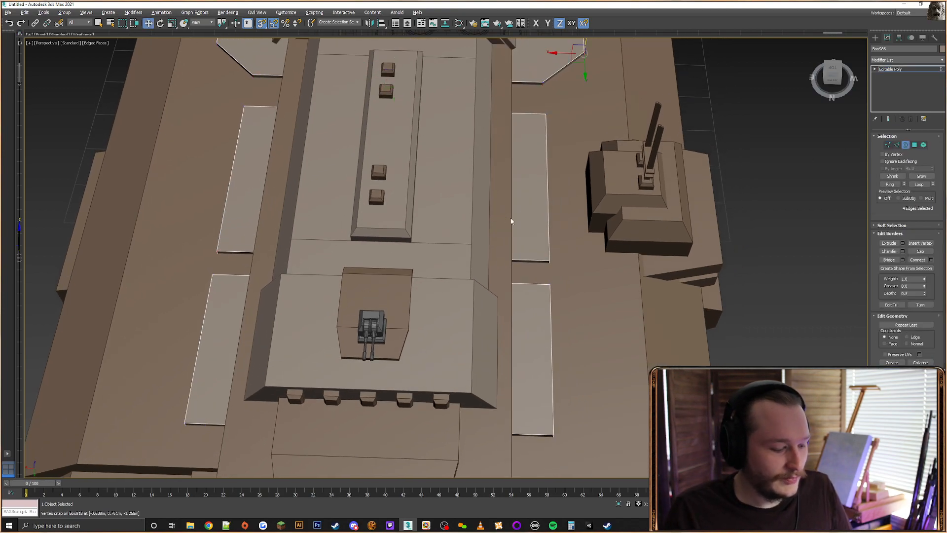
{"action": "key", "text": "3"}
{"action": "key", "text": "F3"}
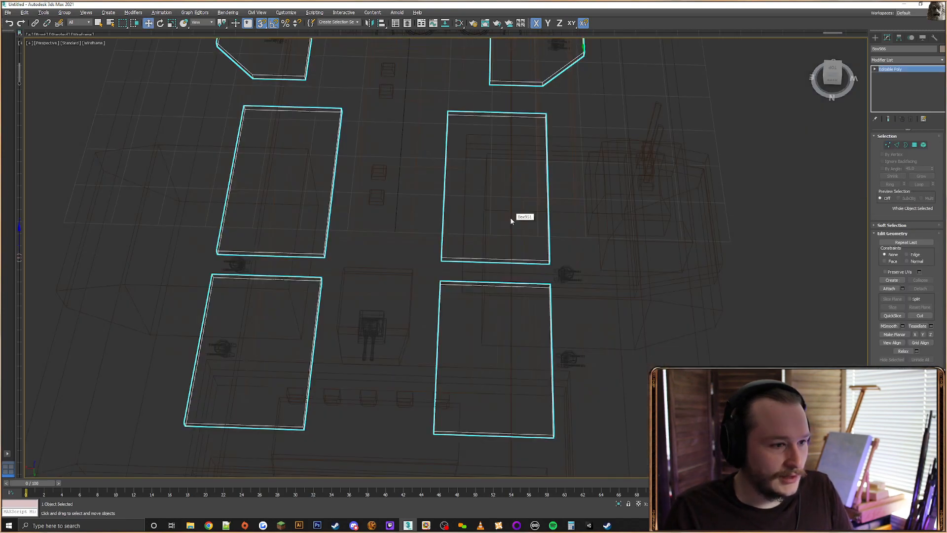
{"action": "left_click", "coordinate": [888, 145]}
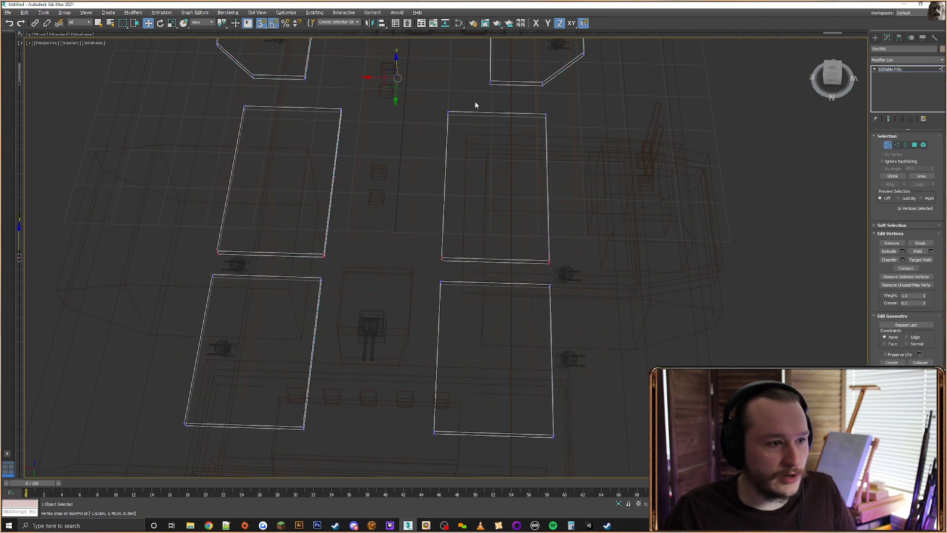
{"action": "left_click_drag", "start_coordinate": [400, 504], "coordinate": [400, 502]}
{"action": "middle_click_drag", "start_coordinate": [474, 384], "coordinate": [475, 281]}
{"action": "scroll", "coordinate": [487, 311], "scroll_direction": "down", "scroll_amount": 3}
{"action": "left_click_drag", "start_coordinate": [443, 224], "coordinate": [437, 375]}
{"action": "middle_click_drag", "start_coordinate": [436, 353], "coordinate": [441, 296], "text": "alt"}
{"action": "left_click_drag", "start_coordinate": [399, 158], "coordinate": [376, 328]}
{"action": "middle_click_drag", "start_coordinate": [376, 328], "coordinate": [391, 320]}
{"action": "left_click_drag", "start_coordinate": [340, 369], "coordinate": [333, 377]}
{"action": "middle_click_drag", "start_coordinate": [382, 303], "coordinate": [387, 373]}
{"action": "left_click_drag", "start_coordinate": [366, 243], "coordinate": [366, 241]}
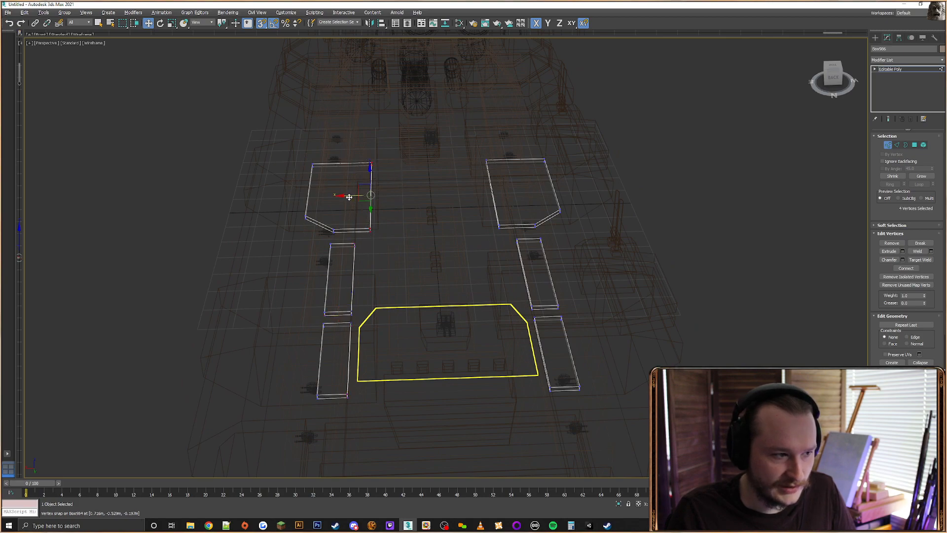
Move the inner vertices of both chamfered plates outward to line up with the rectangular plates' inner edges
{"action": "left_click_drag", "start_coordinate": [370, 195], "coordinate": [352, 242]}
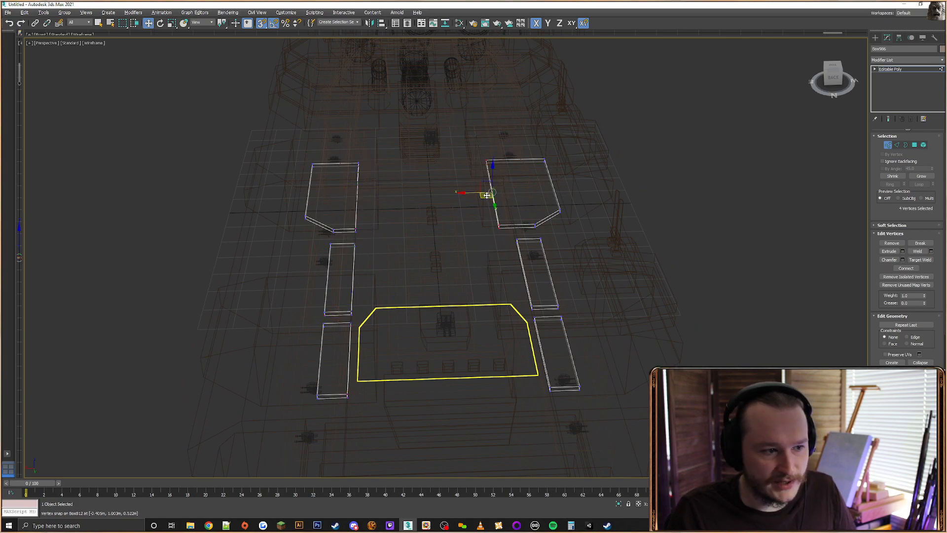
{"action": "left_click_drag", "start_coordinate": [499, 226], "coordinate": [517, 239]}
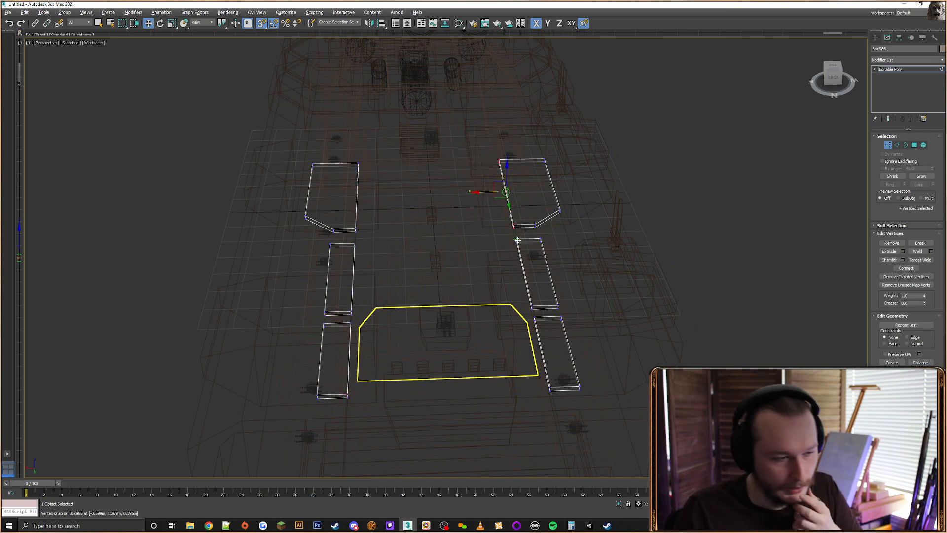
{"action": "key", "text": "F3"}
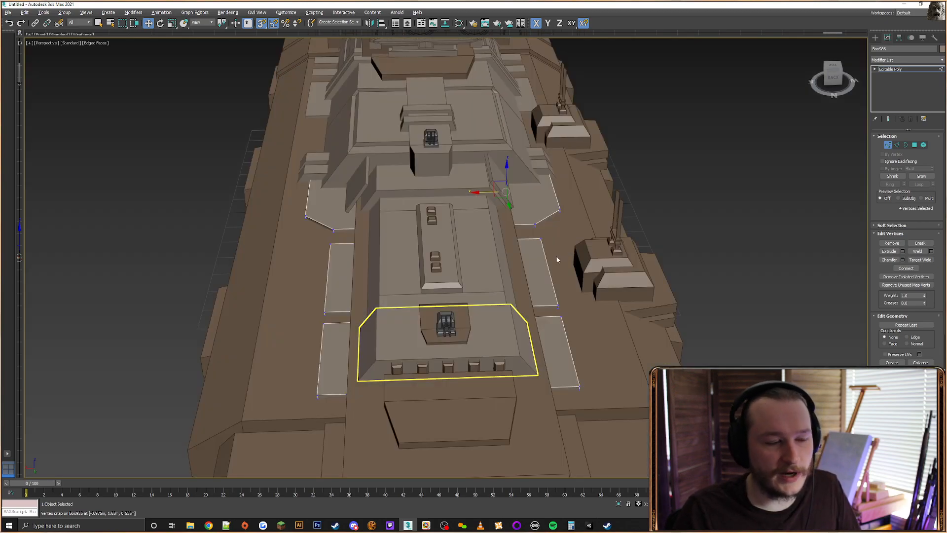
{"action": "middle_click_drag", "start_coordinate": [558, 259], "coordinate": [582, 228], "text": "alt"}
{"action": "scroll", "coordinate": [593, 249], "scroll_direction": "down", "scroll_amount": 3}
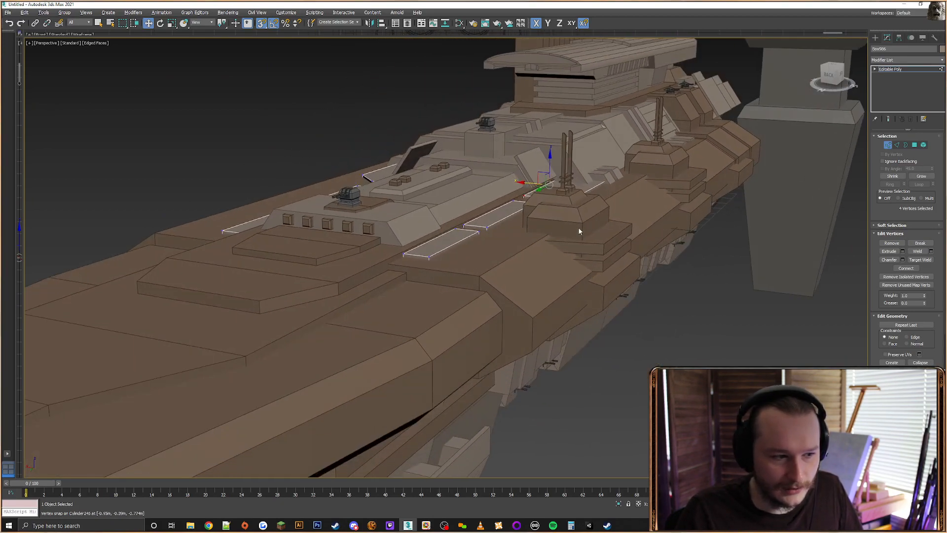
Move the lower vertices of all six deck plates vertically, snapping them to the height of the hull's deck surface
{"action": "scroll", "coordinate": [517, 262], "scroll_direction": "up", "scroll_amount": 3}
{"action": "middle_click_drag", "start_coordinate": [517, 263], "coordinate": [642, 232], "text": "alt"}
{"action": "scroll", "coordinate": [537, 271], "scroll_direction": "down", "scroll_amount": 3}
{"action": "key", "text": "F3"}
{"action": "scroll", "coordinate": [549, 276], "scroll_direction": "up", "scroll_amount": 2}
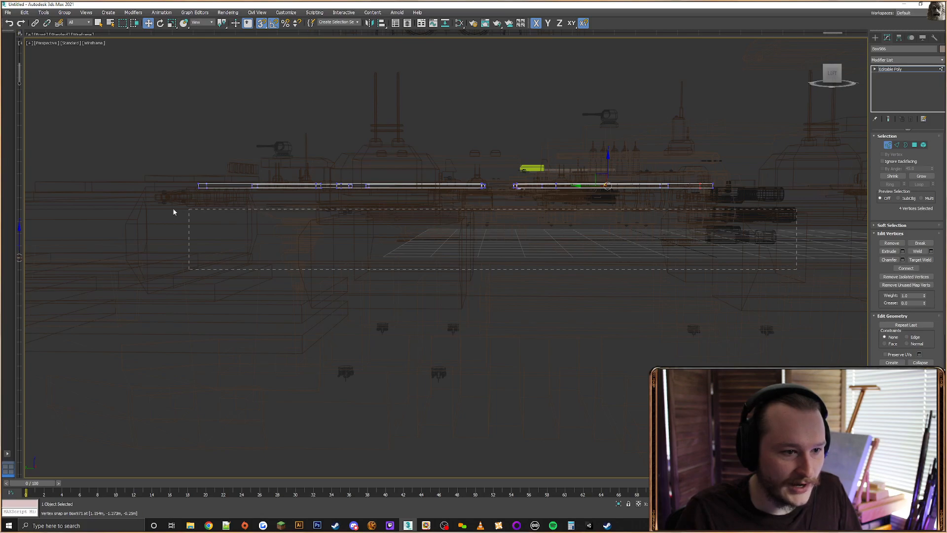
{"action": "left_click_drag", "start_coordinate": [117, 192], "coordinate": [114, 190]}
{"action": "middle_click_drag", "start_coordinate": [114, 191], "coordinate": [407, 243], "text": "alt"}
{"action": "key", "text": "F3"}
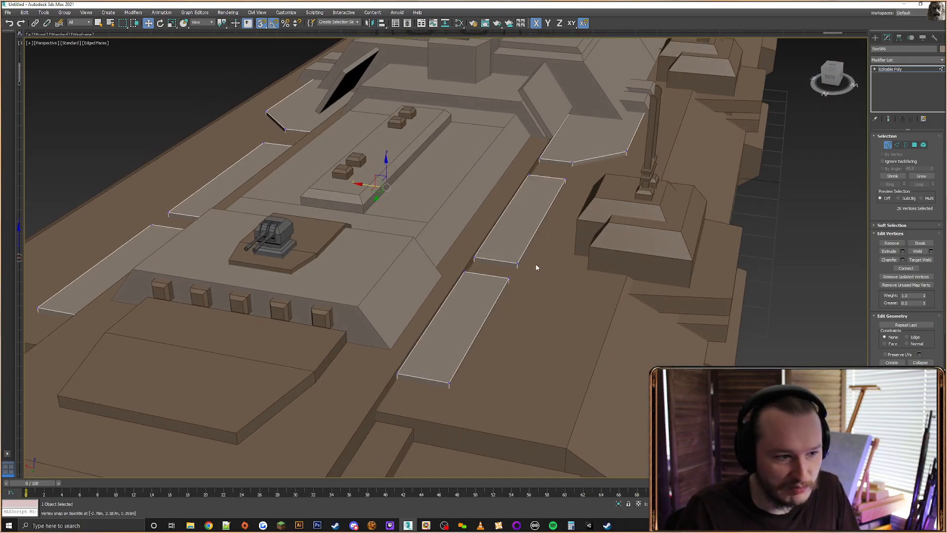
{"action": "scroll", "coordinate": [535, 266], "scroll_direction": "up", "scroll_amount": 2}
{"action": "middle_click_drag", "start_coordinate": [484, 225], "coordinate": [479, 224]}
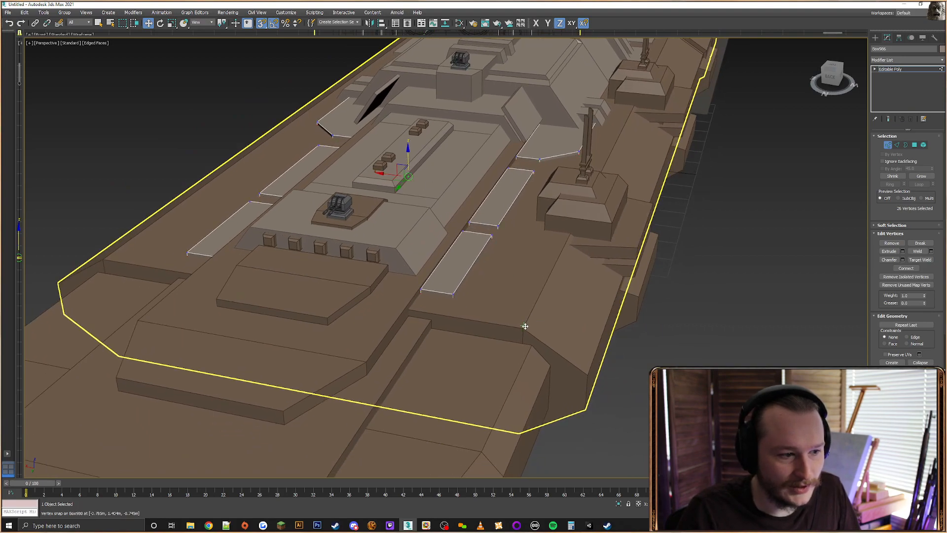
{"action": "key", "text": "F3"}
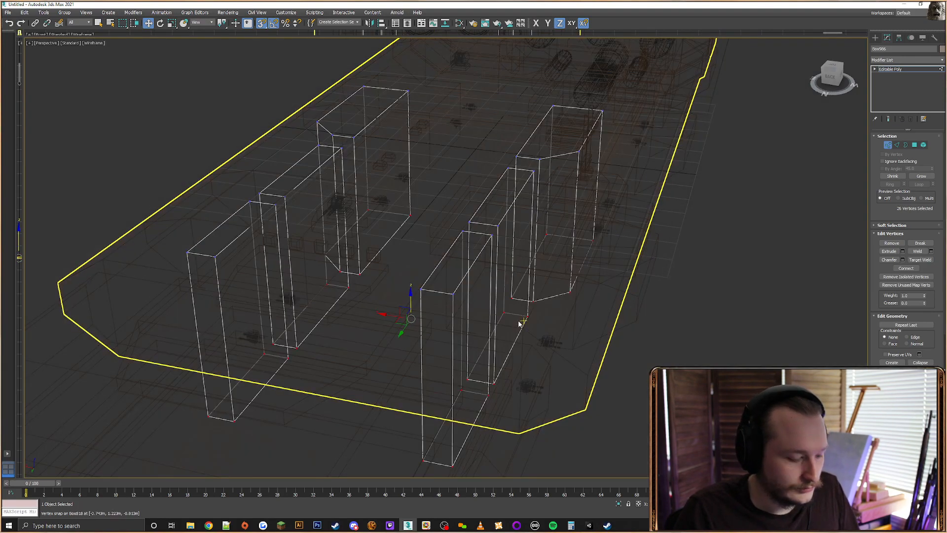
{"action": "mouse_move", "coordinate": [452, 464]}
{"action": "left_mouse_down"}
{"action": "mouse_move", "coordinate": [526, 359]}
{"action": "mouse_move", "coordinate": [533, 335]}
{"action": "mouse_move", "coordinate": [523, 328]}
{"action": "left_mouse_up"}
{"action": "key", "text": "F3"}
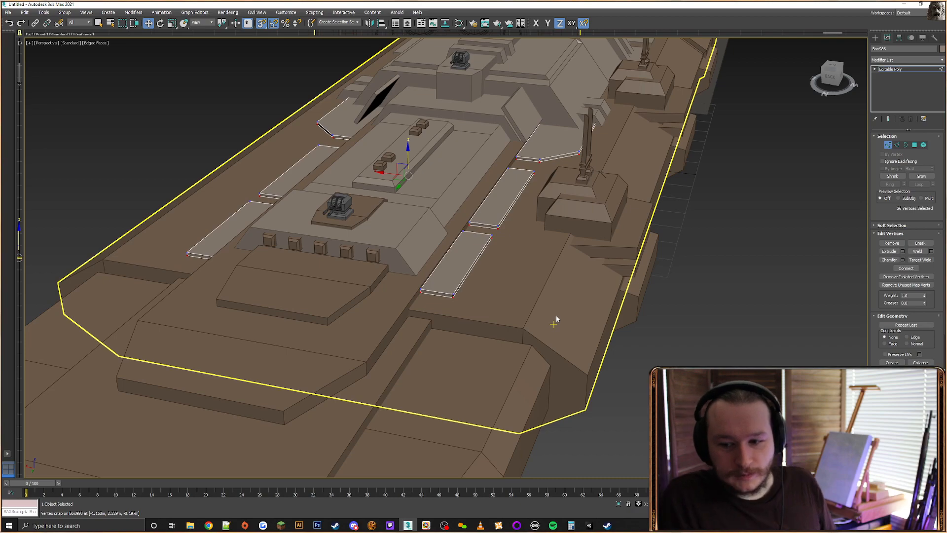
Delete the hidden underside polygons of all six deck plates and leave polygon editing
{"action": "middle_click_drag", "start_coordinate": [440, 202], "coordinate": [498, 207], "text": "alt"}
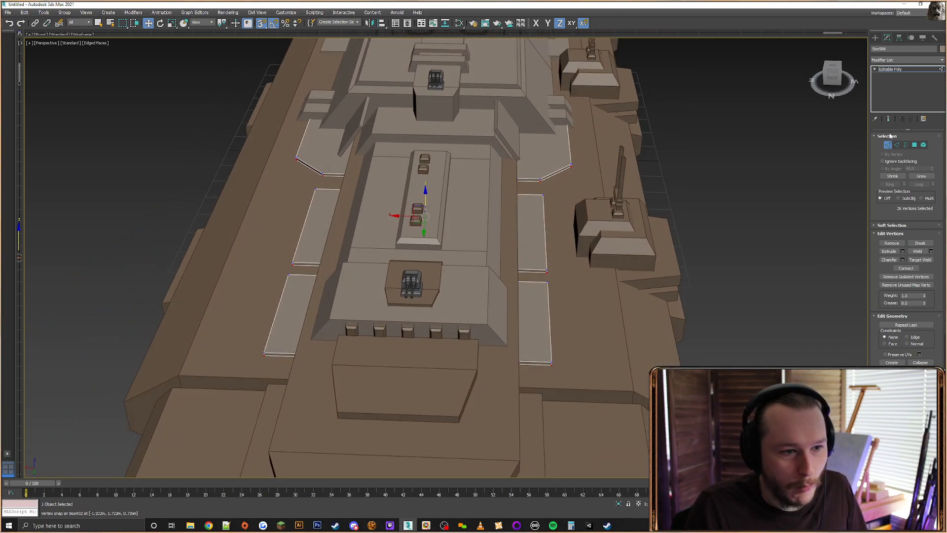
{"action": "left_click", "coordinate": [915, 145]}
{"action": "middle_click_drag", "start_coordinate": [587, 187], "coordinate": [591, 227], "text": "alt"}
{"action": "key", "text": "F3"}
{"action": "scroll", "coordinate": [572, 231], "scroll_direction": "up", "scroll_amount": 2}
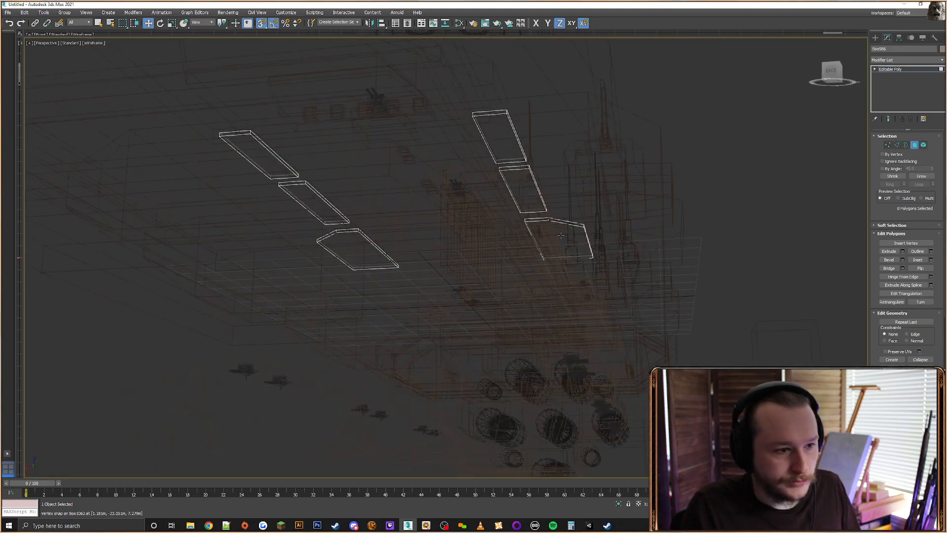
{"action": "left_click", "coordinate": [560, 235]}
{"action": "left_click", "coordinate": [523, 190], "text": "ctrl"}
{"action": "left_click", "coordinate": [492, 146], "text": "ctrl"}
{"action": "left_click", "coordinate": [278, 167], "text": "ctrl"}
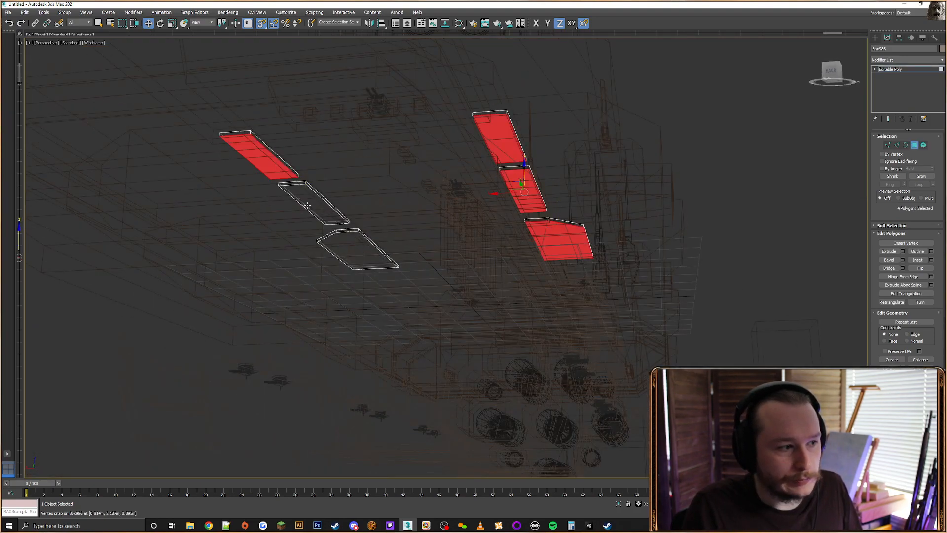
{"action": "left_click", "coordinate": [316, 202], "text": "ctrl"}
{"action": "left_click", "coordinate": [351, 248], "text": "ctrl"}
{"action": "key", "text": "Delete"}
{"action": "key", "text": "F3"}
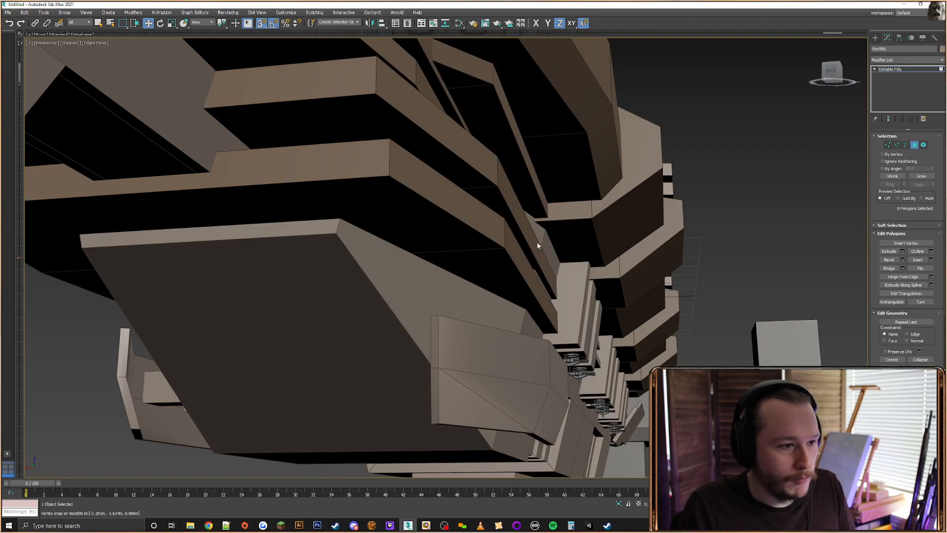
{"action": "middle_click_drag", "start_coordinate": [535, 212], "coordinate": [557, 212], "text": "alt"}
{"action": "scroll", "coordinate": [523, 249], "scroll_direction": "down", "scroll_amount": 2}
{"action": "scroll", "coordinate": [522, 248], "scroll_direction": "up", "scroll_amount": 3}
{"action": "left_click", "coordinate": [875, 37]}
Cut an edge loop across the long raised deck slab and snap it to the rear corner of the superstructure's wide front block
{"action": "middle_click_drag", "start_coordinate": [809, 301], "coordinate": [619, 228], "text": "alt"}
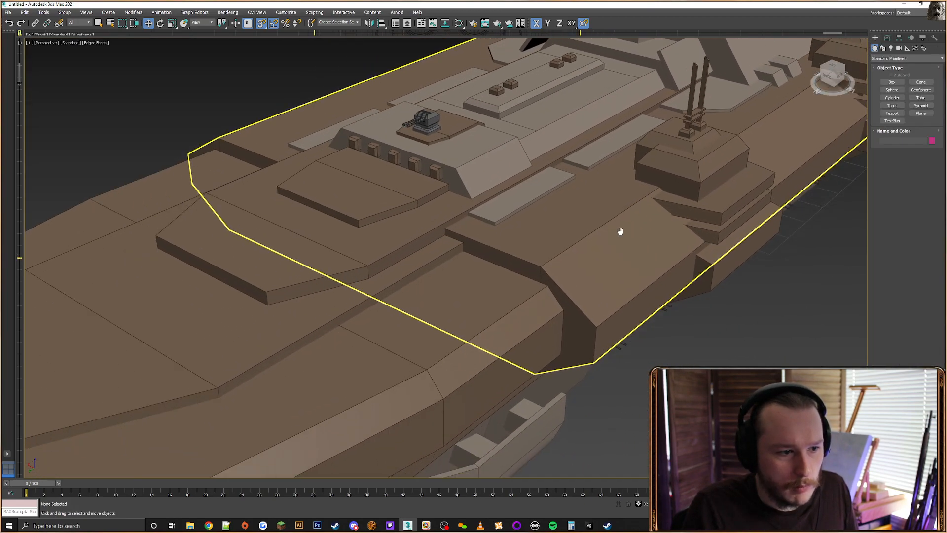
{"action": "scroll", "coordinate": [584, 218], "scroll_direction": "up", "scroll_amount": 3}
{"action": "left_click", "coordinate": [514, 151]}
{"action": "middle_click_drag", "start_coordinate": [664, 130], "coordinate": [582, 206], "text": "alt"}
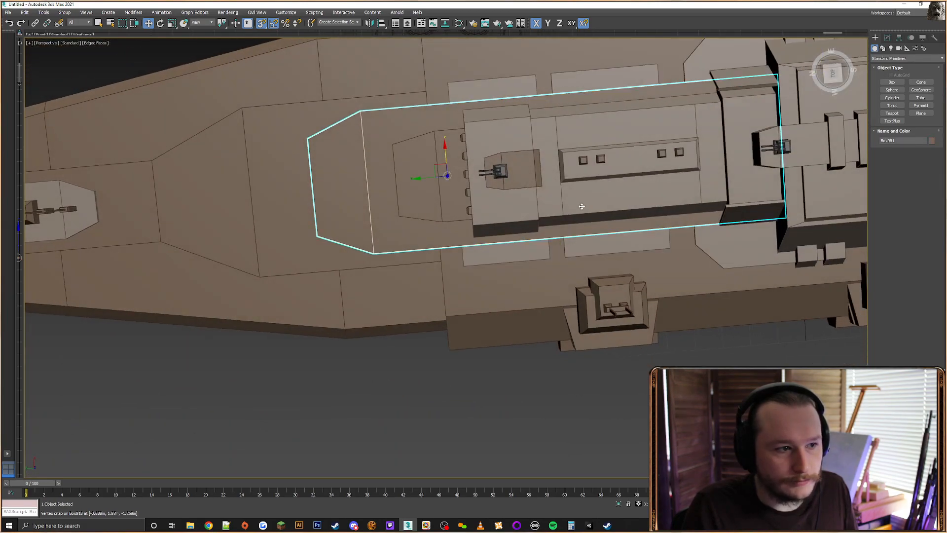
{"action": "scroll", "coordinate": [582, 206], "scroll_direction": "up", "scroll_amount": 3}
{"action": "middle_click_drag", "start_coordinate": [639, 248], "coordinate": [676, 169], "text": "alt"}
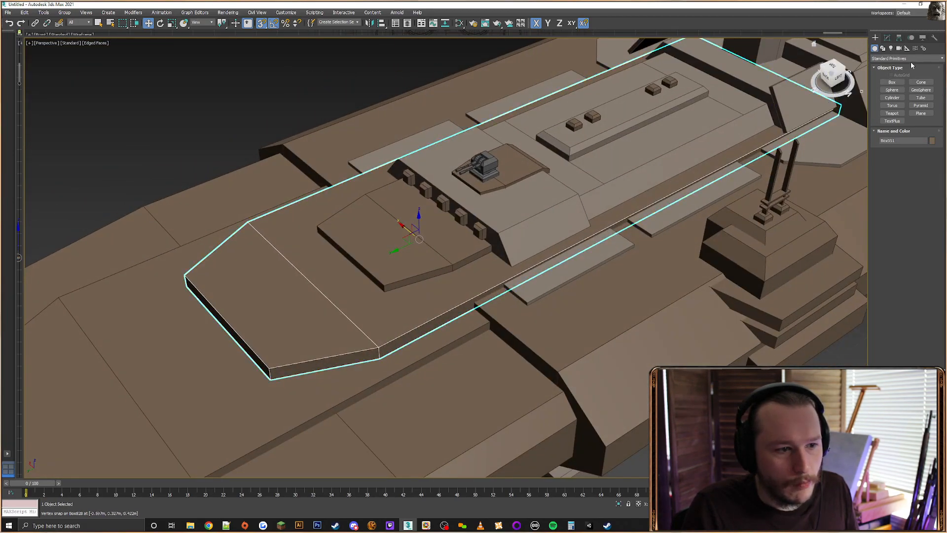
{"action": "left_click", "coordinate": [888, 38]}
{"action": "left_click", "coordinate": [896, 145]}
{"action": "middle_click_drag", "start_coordinate": [760, 194], "coordinate": [532, 220], "text": "alt"}
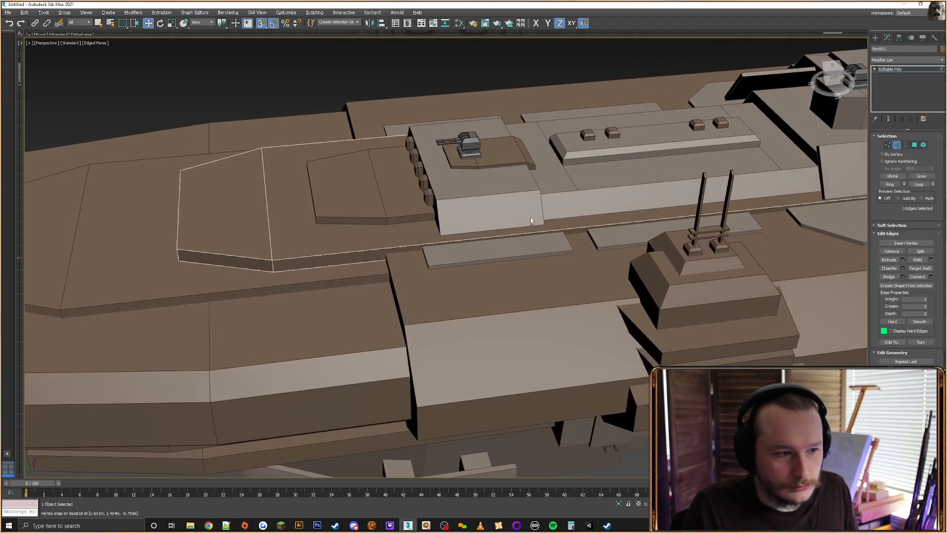
{"action": "left_click_drag", "start_coordinate": [504, 360], "coordinate": [505, 362]}
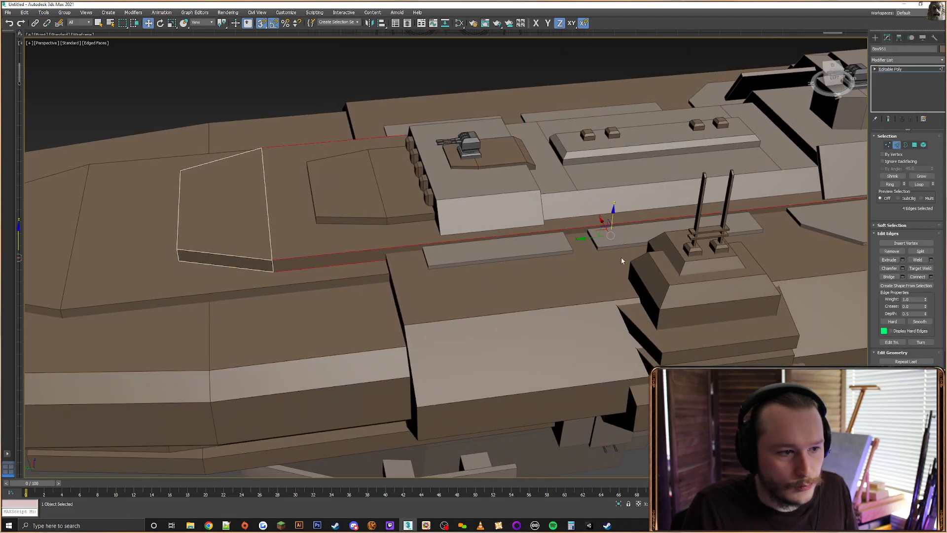
{"action": "middle_click_drag", "start_coordinate": [741, 266], "coordinate": [733, 284], "text": "alt"}
{"action": "left_click", "coordinate": [917, 276]}
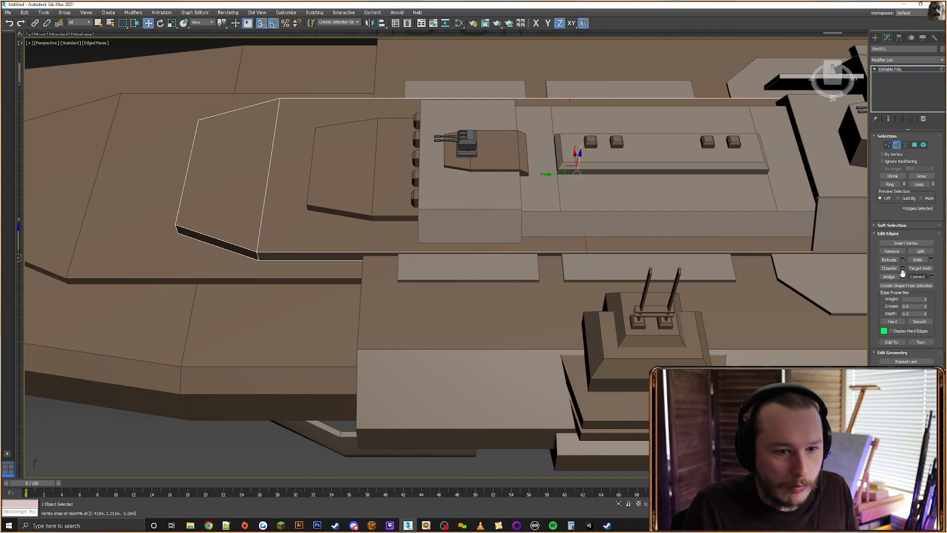
{"action": "key", "text": "F6"}
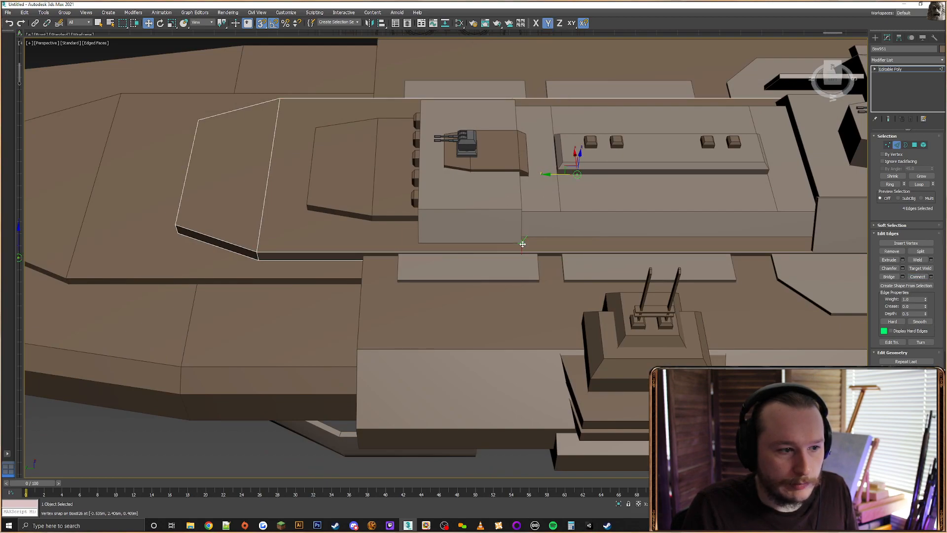
{"action": "left_click_drag", "start_coordinate": [522, 244], "coordinate": [484, 158]}
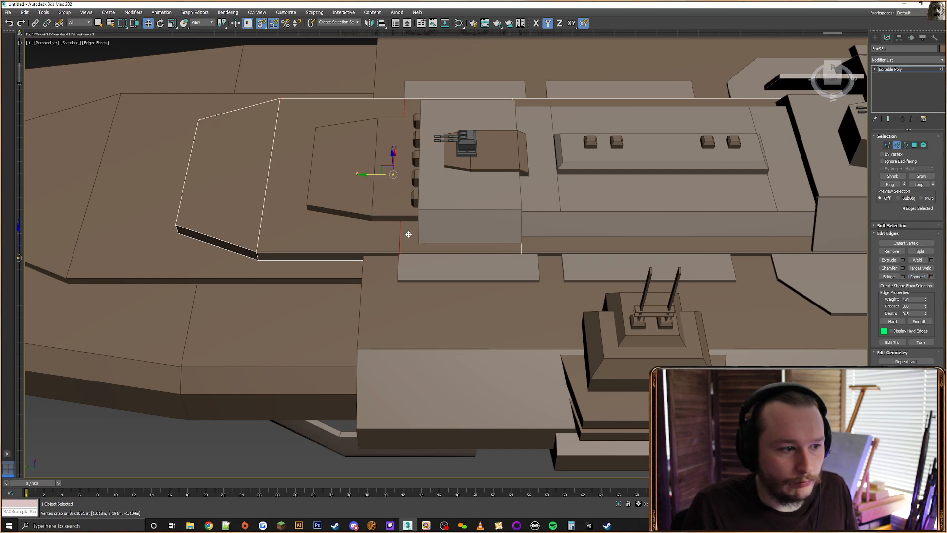
Connect the slab's long side edges with another edge loop and move it to the rear end of the superstructure's long middle block
{"action": "scroll", "coordinate": [497, 253], "scroll_direction": "down", "scroll_amount": 4}
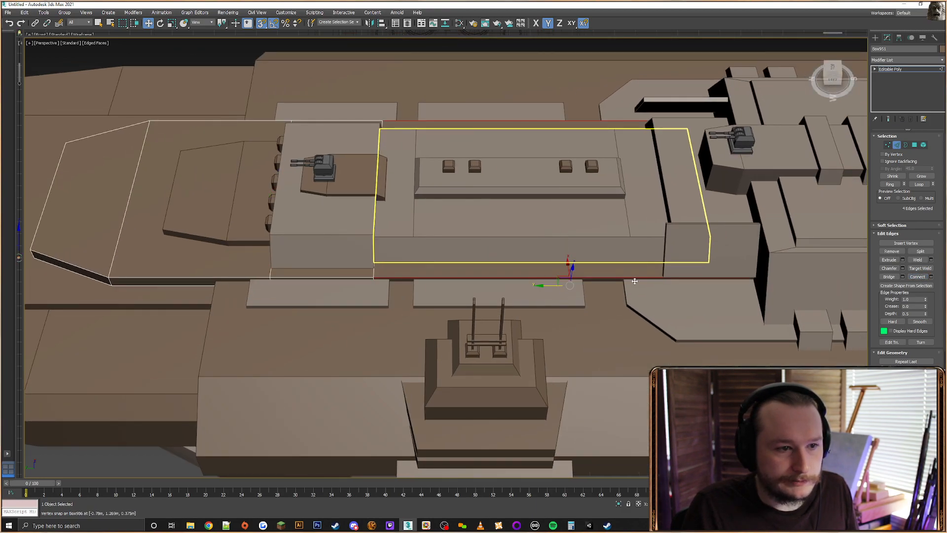
{"action": "middle_click_drag", "start_coordinate": [566, 265], "coordinate": [552, 201], "text": "alt"}
{"action": "left_click", "coordinate": [918, 277]}
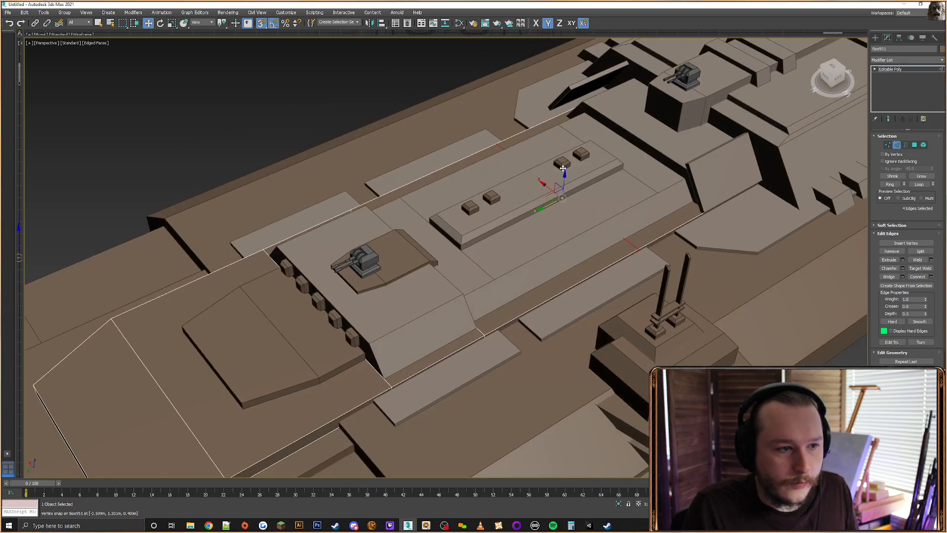
{"action": "middle_click_drag", "start_coordinate": [563, 168], "coordinate": [712, 231], "text": "alt"}
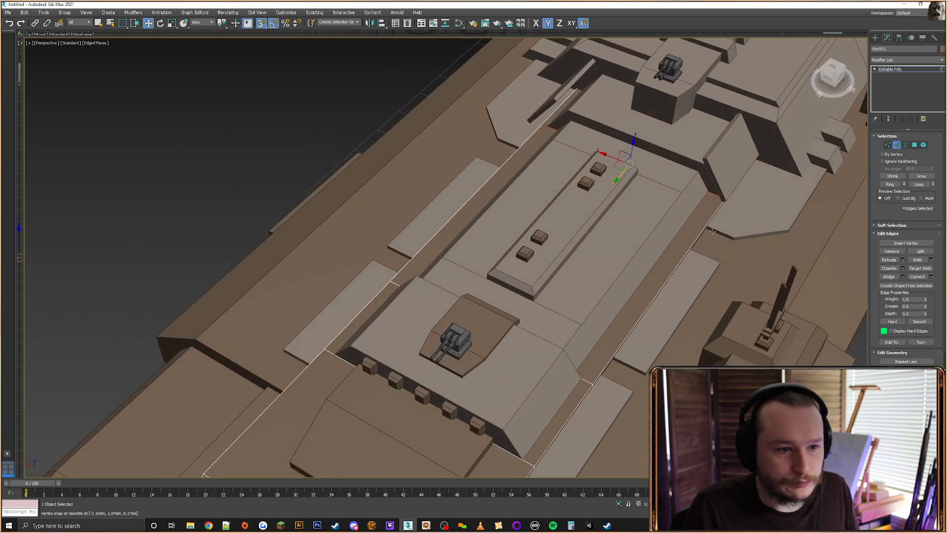
Connect the slab's two top cross edges at both ends of the long middle block with 2 lengthwise segments
{"action": "left_click", "coordinate": [711, 191]}
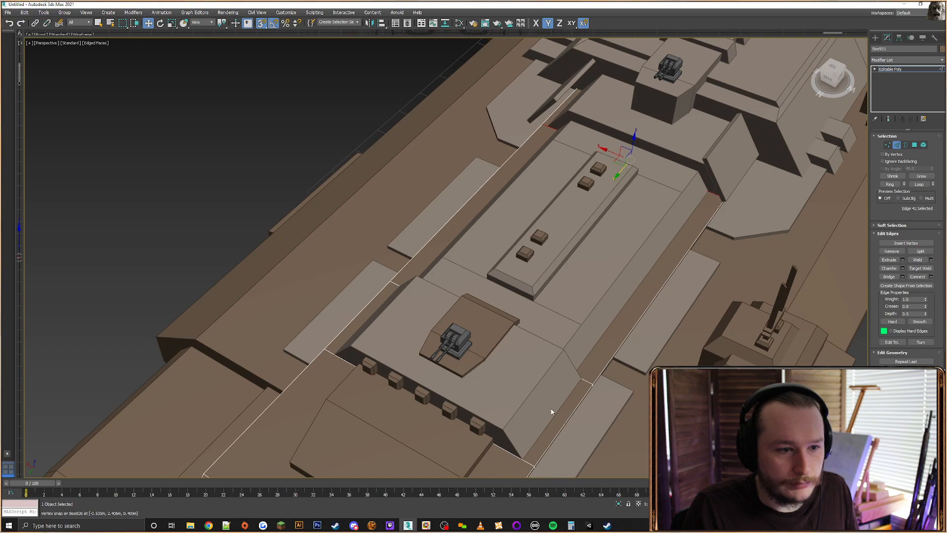
{"action": "left_click", "coordinate": [591, 380], "text": "ctrl"}
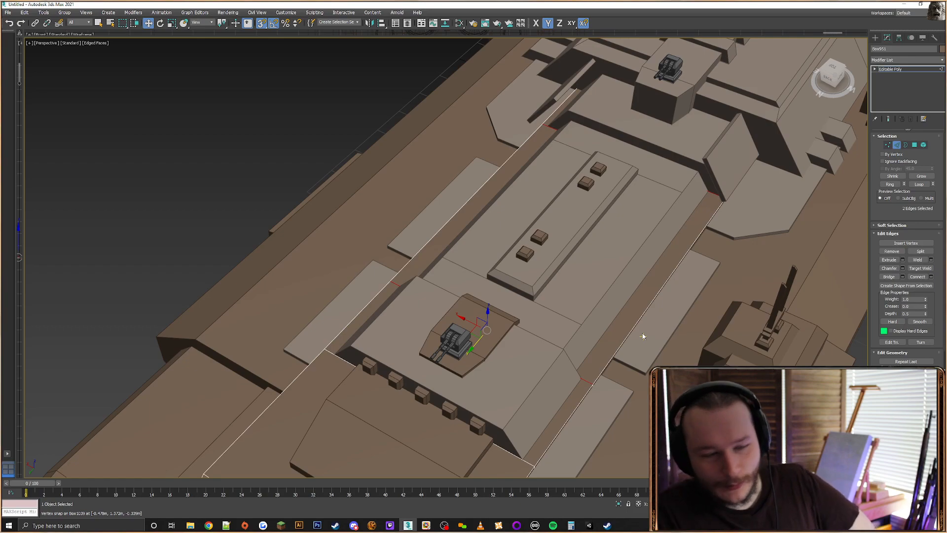
{"action": "left_click", "coordinate": [931, 276]}
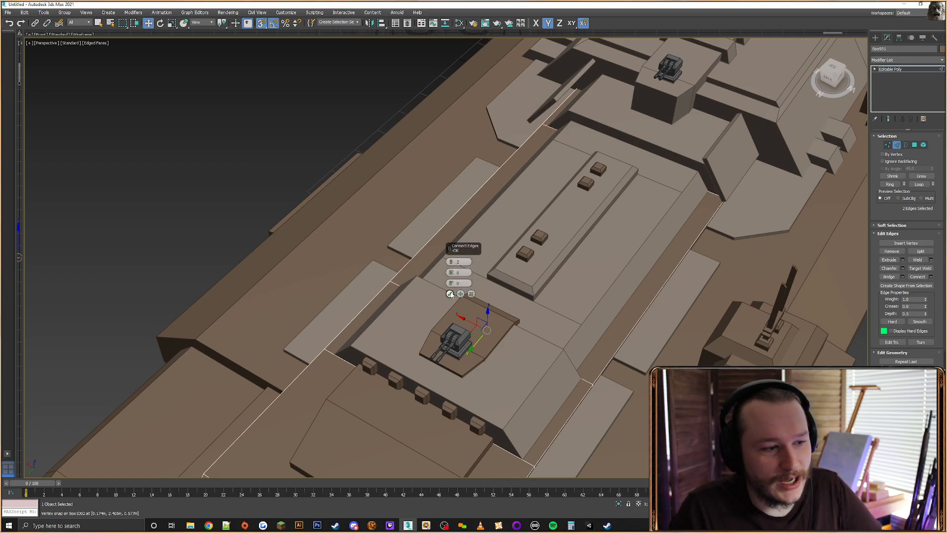
{"action": "left_click", "coordinate": [451, 295]}
Move the end vertices of one new lengthwise edge outward, snapping them to the adjacent side of the superstructure's middle block
{"action": "key", "text": "F3"}
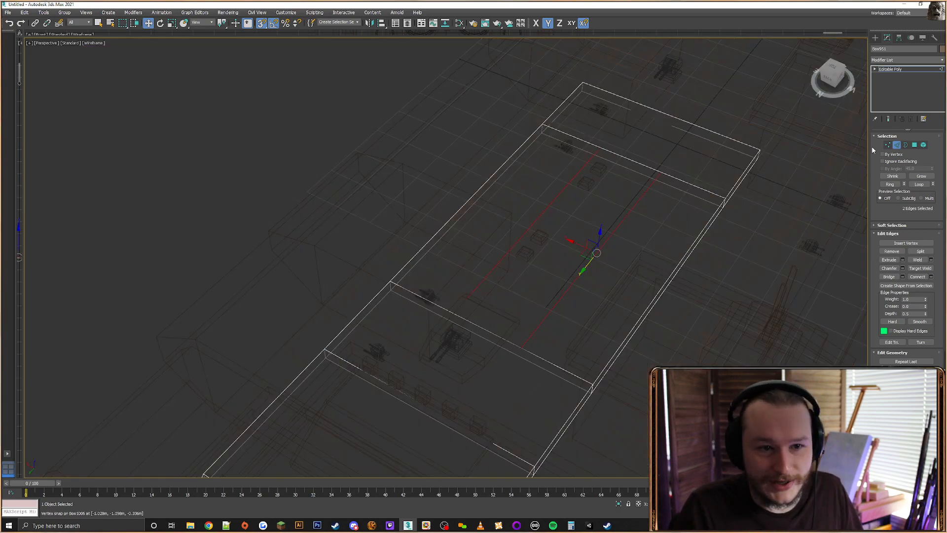
{"action": "left_click", "coordinate": [887, 150]}
{"action": "middle_click_drag", "start_coordinate": [646, 220], "coordinate": [699, 217], "text": "alt"}
{"action": "left_click_drag", "start_coordinate": [634, 130], "coordinate": [568, 377]}
{"action": "middle_click_drag", "start_coordinate": [610, 318], "coordinate": [552, 316]}
{"action": "key", "text": "F3"}
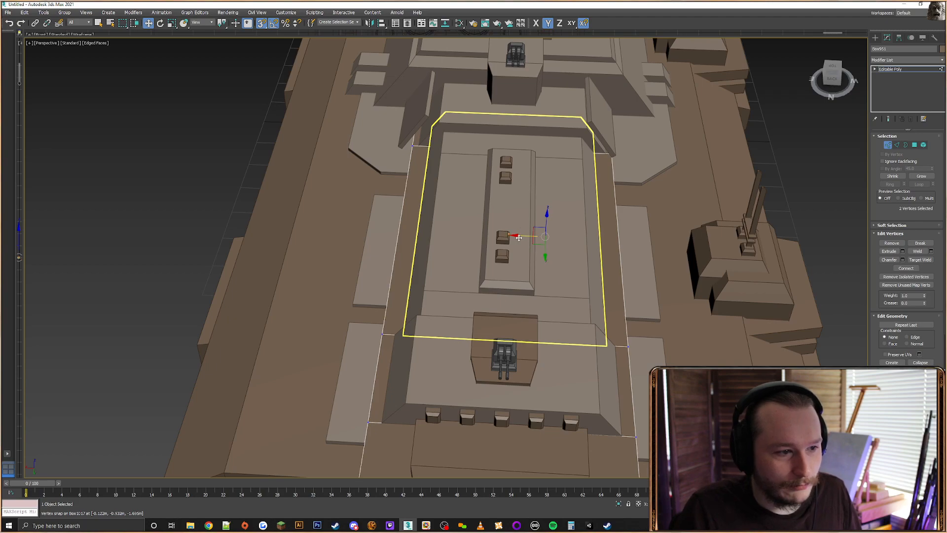
{"action": "left_click_drag", "start_coordinate": [519, 238], "coordinate": [594, 154]}
Try to move the other lengthwise edge's vertices outward to the opposite side of the middle block, and undo the last move
{"action": "key", "text": "F3"}
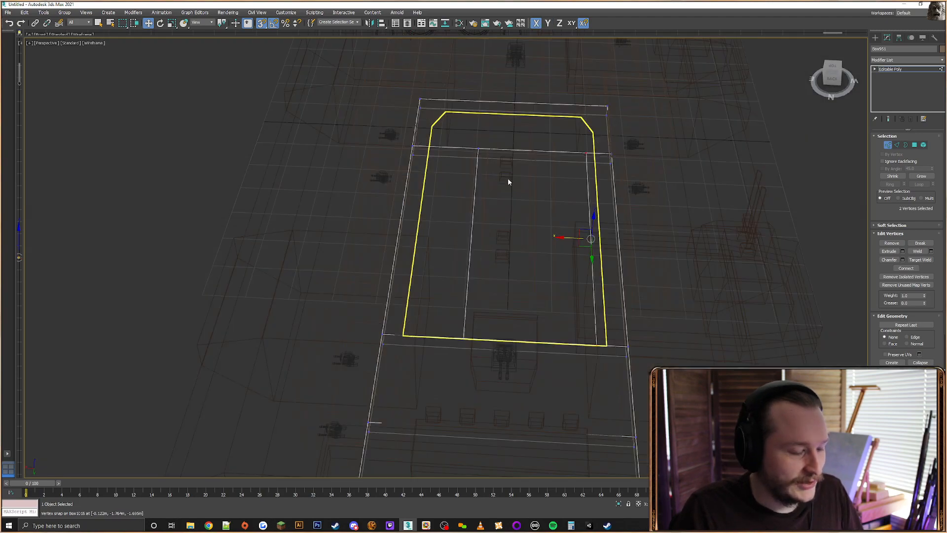
{"action": "left_click_drag", "start_coordinate": [567, 237], "coordinate": [449, 234]}
{"action": "key", "text": "F3"}
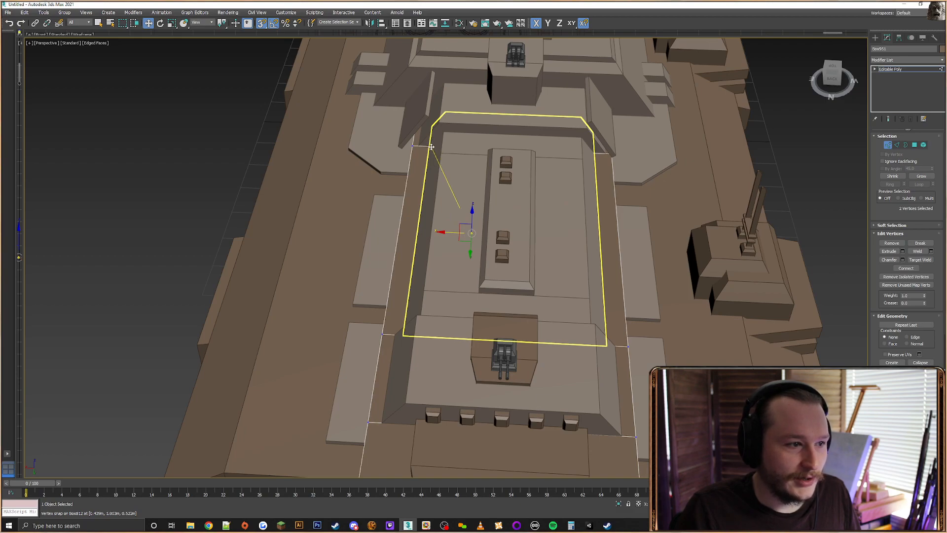
{"action": "middle_click_drag", "start_coordinate": [432, 146], "coordinate": [476, 152], "text": "alt"}
{"action": "key", "text": "F3"}
{"action": "key", "text": "F3"}
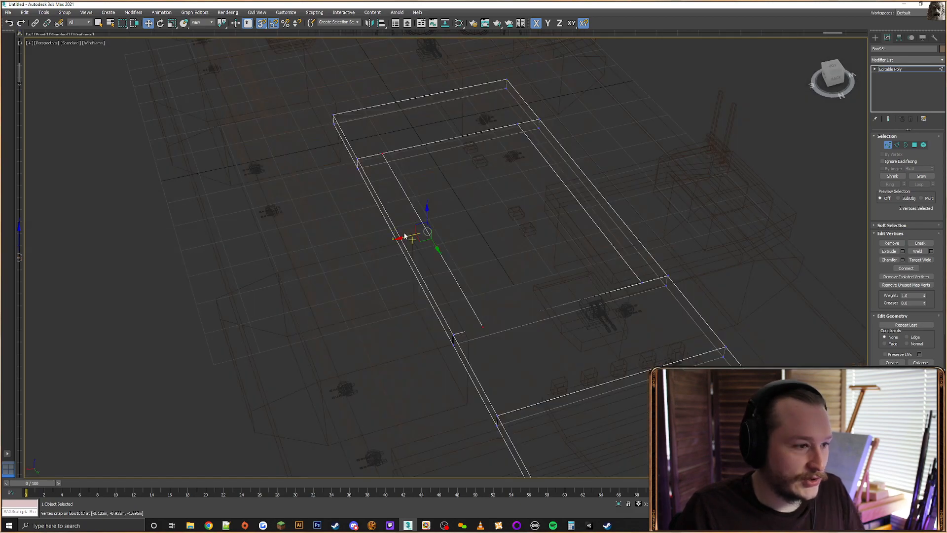
{"action": "mouse_move", "coordinate": [379, 149]}
{"action": "left_mouse_down"}
{"action": "mouse_move", "coordinate": [366, 153]}
{"action": "mouse_move", "coordinate": [379, 151]}
{"action": "left_mouse_up"}
{"action": "key", "text": "ctrl+z"}
Move the other lengthwise edge's end vertices outward, snapping them to the opposite side of the superstructure's middle block
{"action": "scroll", "coordinate": [429, 202], "scroll_direction": "up", "scroll_amount": 3}
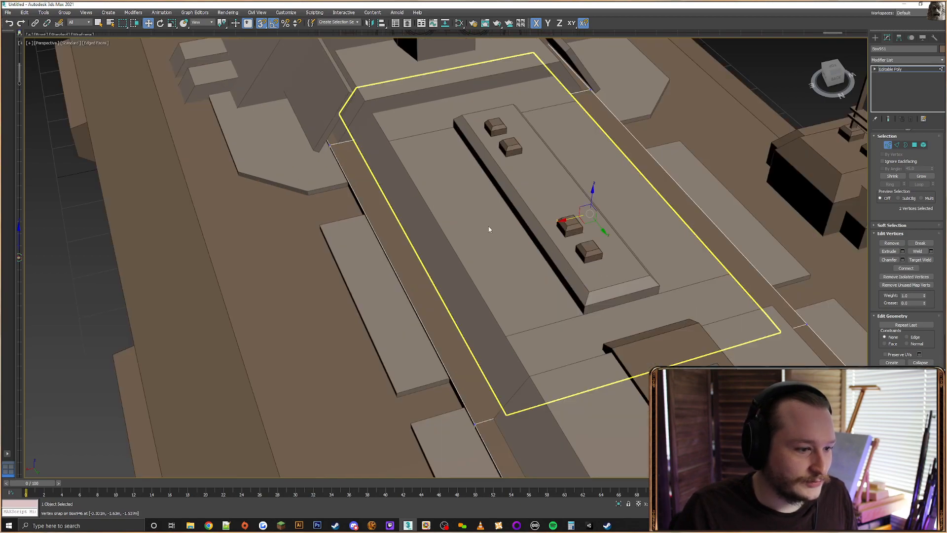
{"action": "middle_click_drag", "start_coordinate": [489, 225], "coordinate": [488, 214], "text": "alt"}
{"action": "key", "text": "F3"}
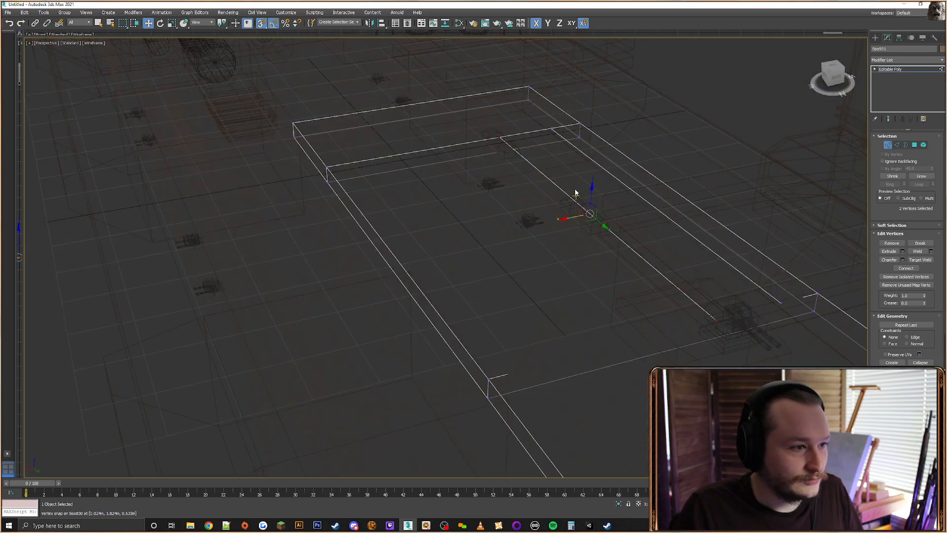
{"action": "key", "text": "F3"}
{"action": "key", "text": "F3"}
{"action": "mouse_move", "coordinate": [589, 213]}
{"action": "left_mouse_down"}
{"action": "mouse_move", "coordinate": [349, 161]}
{"action": "mouse_move", "coordinate": [444, 291]}
{"action": "mouse_move", "coordinate": [520, 367]}
{"action": "left_mouse_up"}
{"action": "key", "text": "F3"}
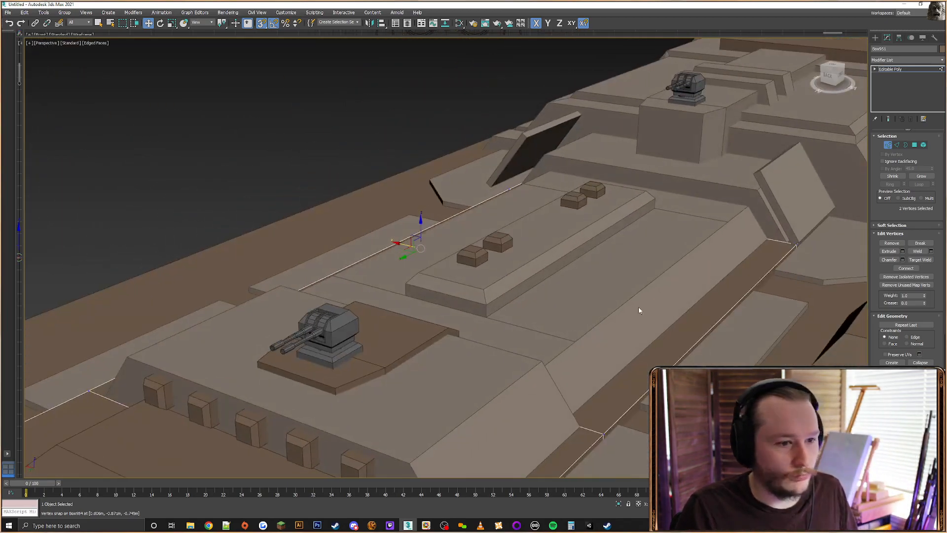
Delete the slab's hidden top polygon underneath the superstructure's long middle block
{"action": "middle_click_drag", "start_coordinate": [639, 310], "coordinate": [592, 247], "text": "alt"}
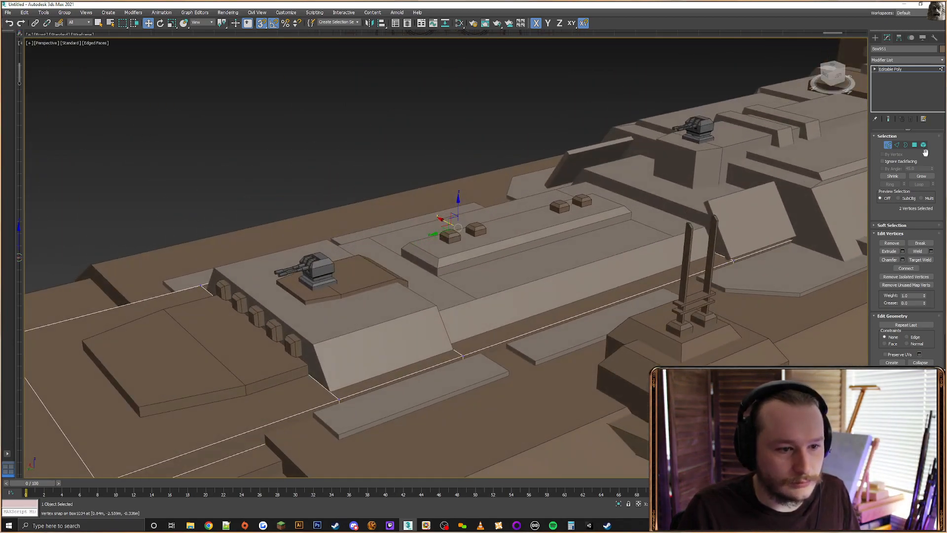
{"action": "left_click", "coordinate": [914, 145]}
{"action": "left_click", "coordinate": [572, 266]}
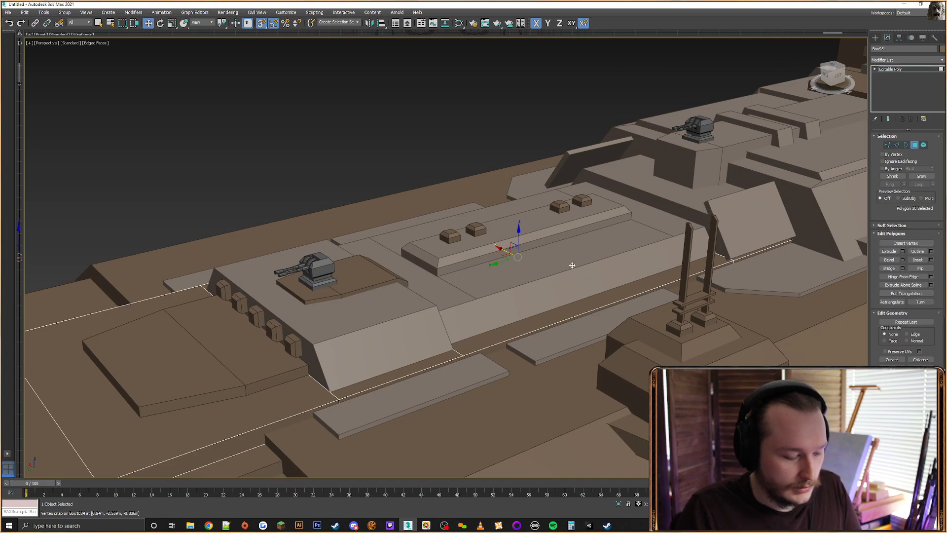
{"action": "key", "text": "F3"}
{"action": "key", "text": "F3"}
{"action": "key", "text": "Delete"}
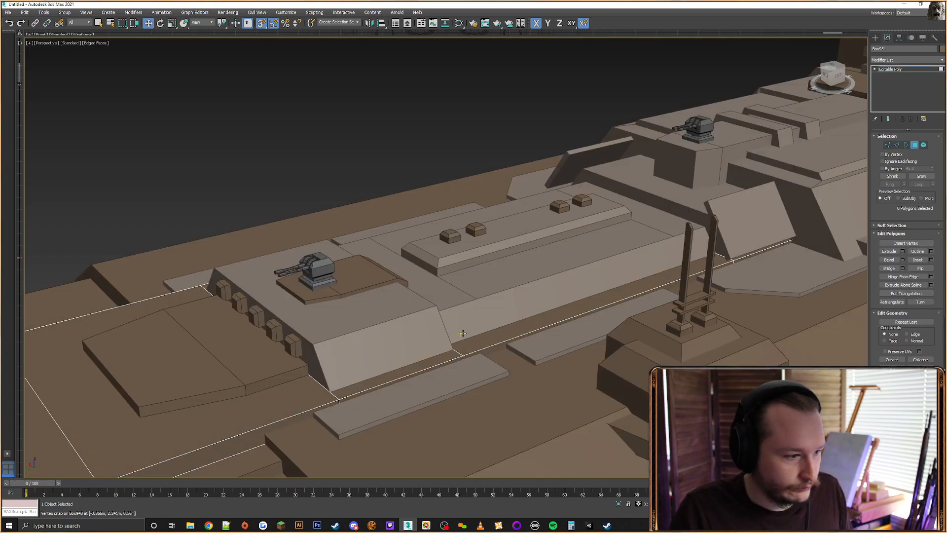
Connect the slab's front cross edge to the short cross edge behind it on one side of the wide front block
{"action": "left_click", "coordinate": [896, 145]}
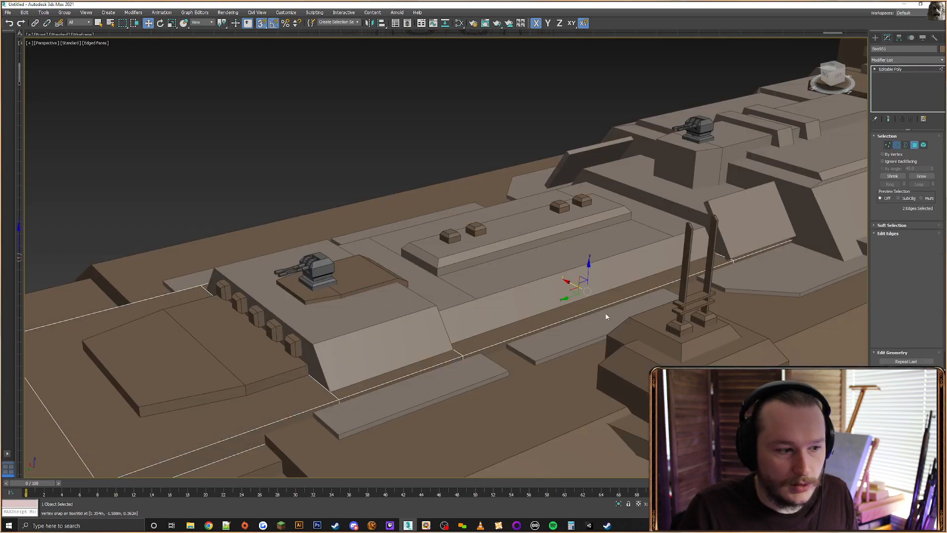
{"action": "left_click", "coordinate": [456, 350]}
{"action": "left_click", "coordinate": [333, 394], "text": "ctrl"}
{"action": "middle_click_drag", "start_coordinate": [404, 374], "coordinate": [612, 290], "text": "alt"}
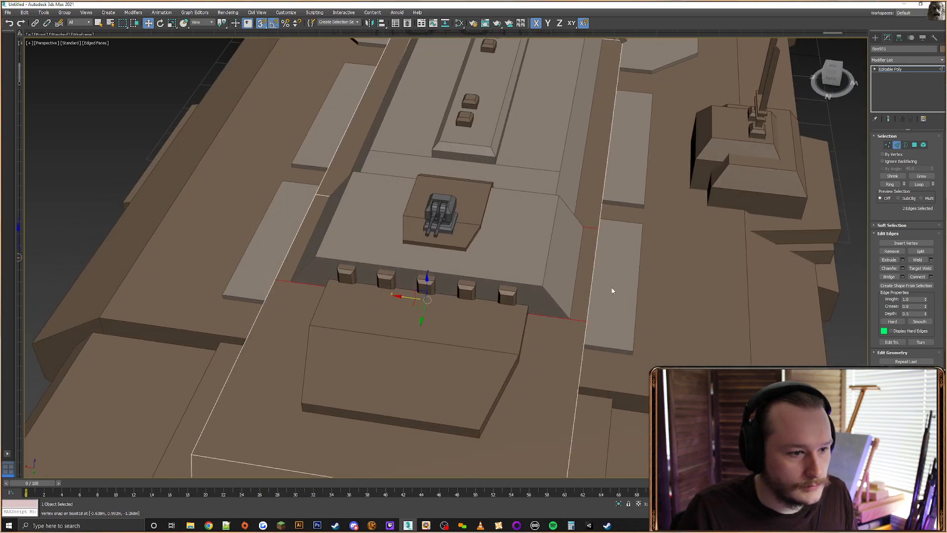
{"action": "left_click", "coordinate": [919, 279]}
Connect the matching cross edges on the opposite side of the front block and snap the rear inner vertex to the block's corner
{"action": "middle_click_drag", "start_coordinate": [459, 267], "coordinate": [301, 251], "text": "alt"}
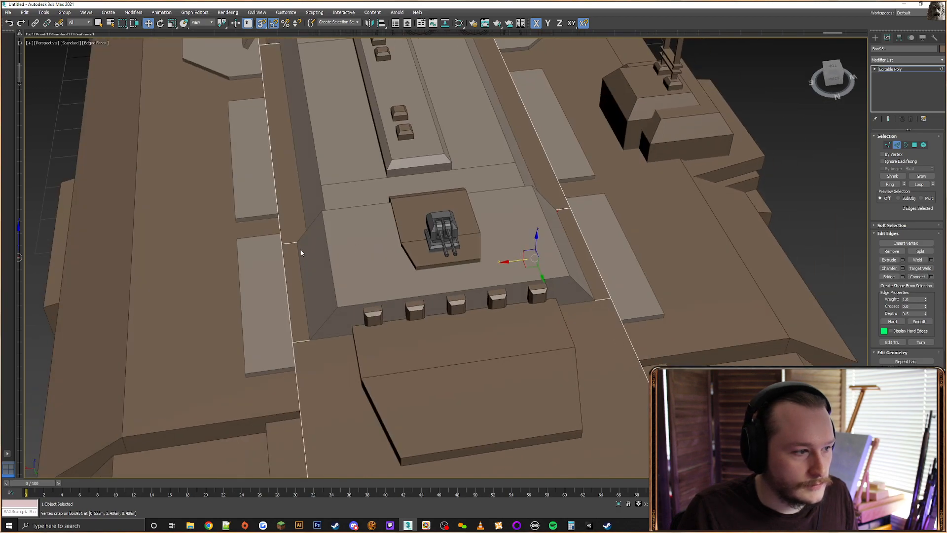
{"action": "left_click", "coordinate": [290, 244]}
{"action": "left_click", "coordinate": [918, 277]}
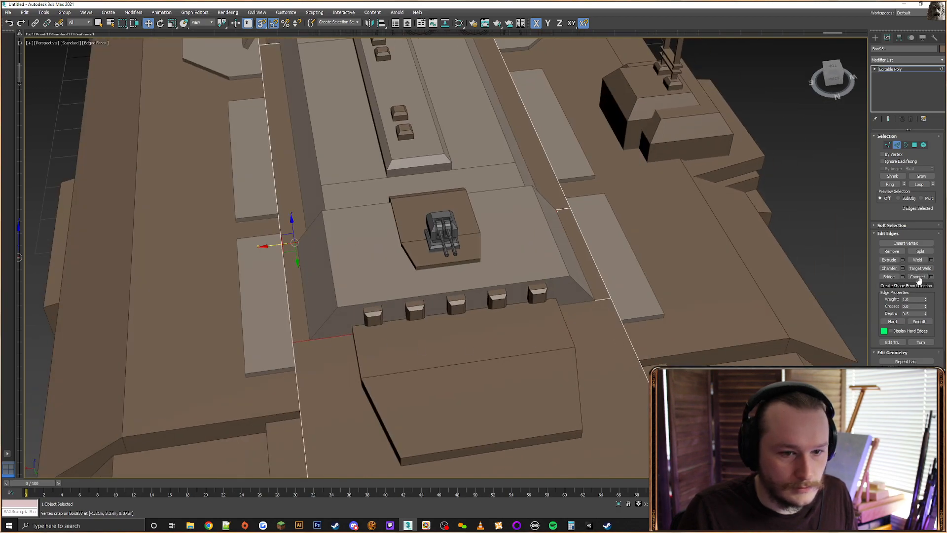
{"action": "left_click", "coordinate": [888, 145]}
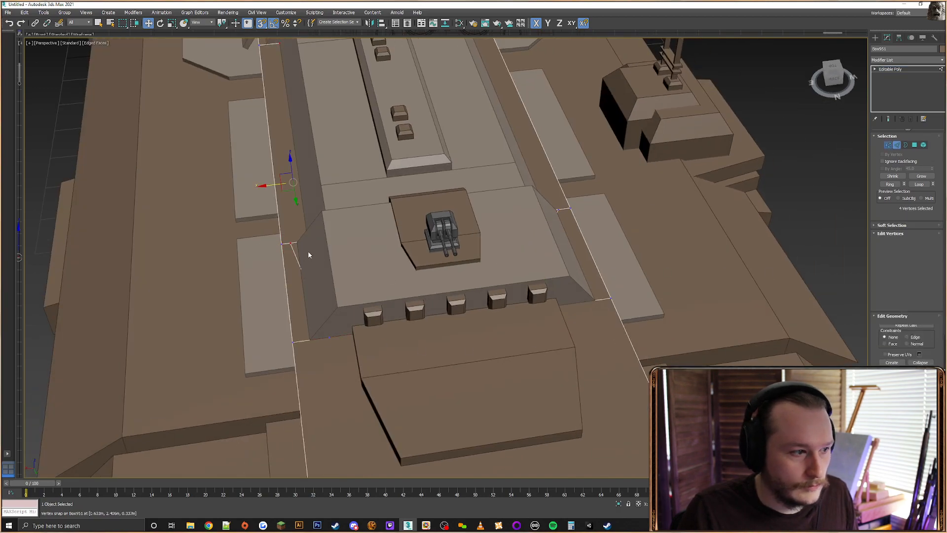
{"action": "left_click", "coordinate": [281, 245]}
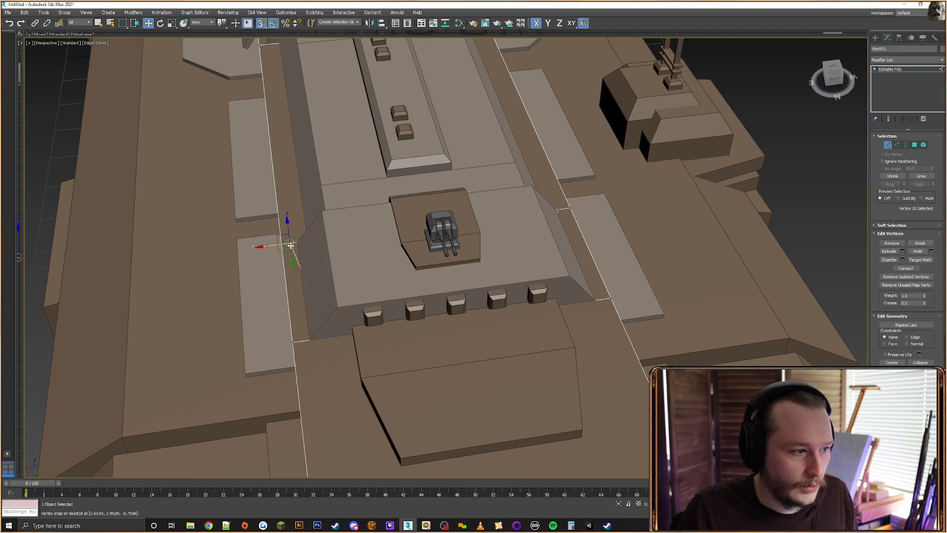
{"action": "left_click_drag", "start_coordinate": [291, 245], "coordinate": [298, 243]}
Check the new connections in wireframe, and undo the vertex move and the edge connection on the opposite side of the front block
{"action": "mouse_move", "coordinate": [474, 253]}
{"action": "middle_mouse_down", "text": "alt"}
{"action": "mouse_move", "coordinate": [493, 264]}
{"action": "mouse_move", "coordinate": [463, 257]}
{"action": "middle_mouse_up", "text": "alt"}
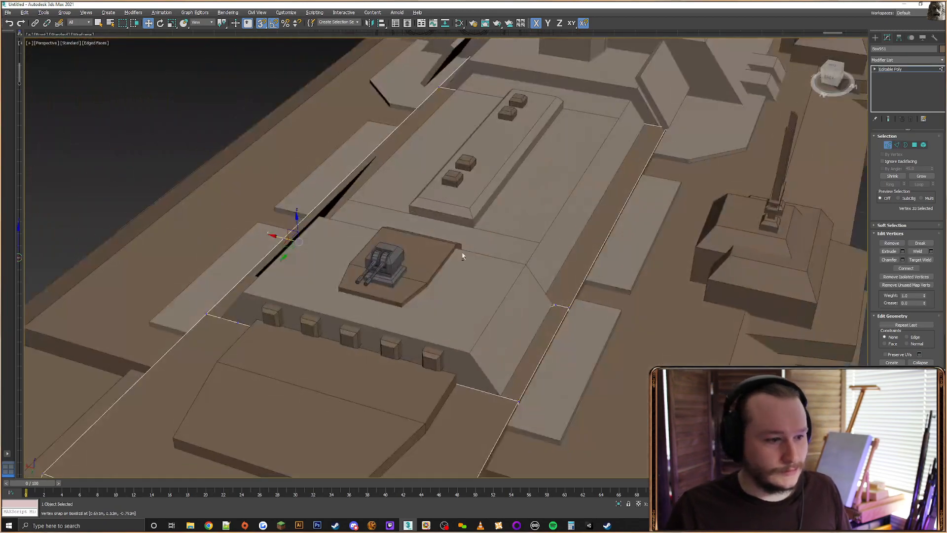
{"action": "left_click", "coordinate": [556, 303]}
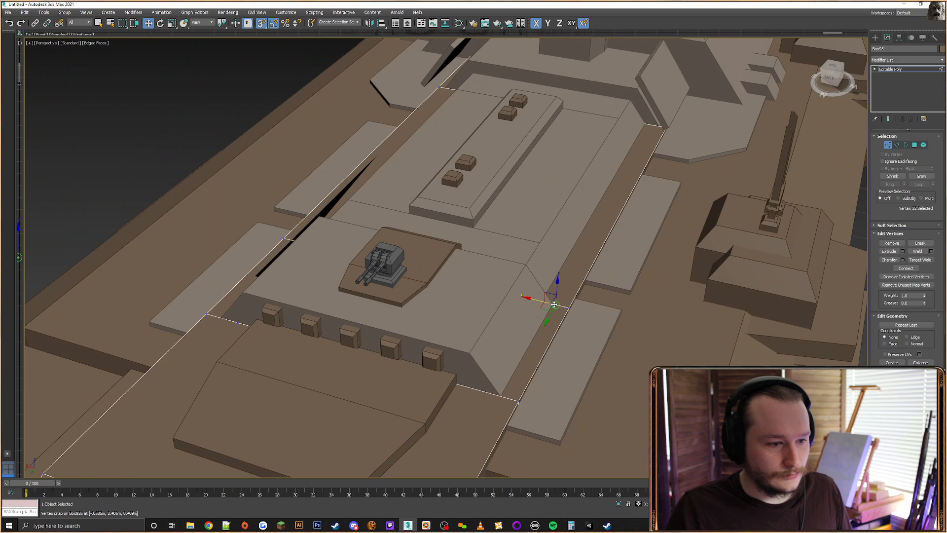
{"action": "key", "text": "F3"}
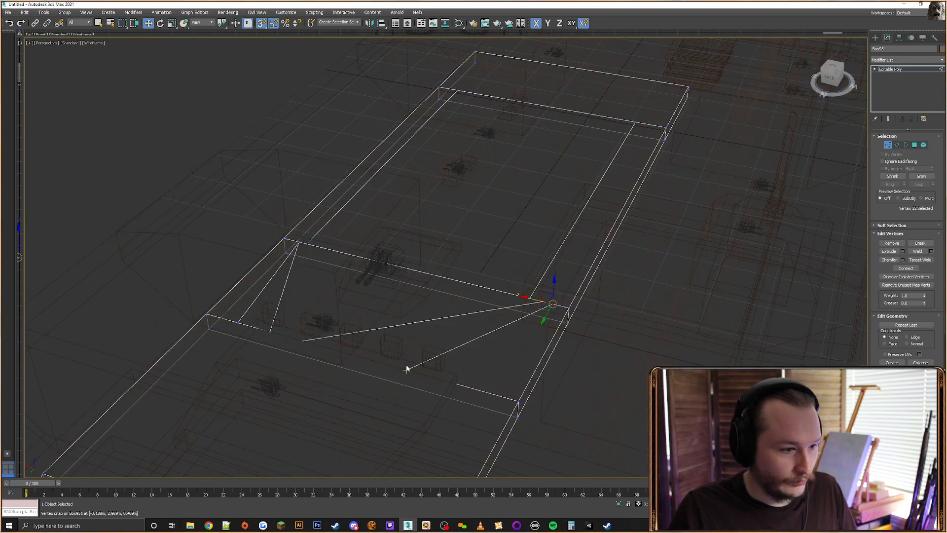
{"action": "key", "text": "ctrl+z"}
{"action": "key", "text": "ctrl+z"}
{"action": "key", "text": "ctrl+z"}
{"action": "key", "text": "ctrl+z"}
{"action": "key", "text": "ctrl+z"}
{"action": "key", "text": "ctrl+z"}
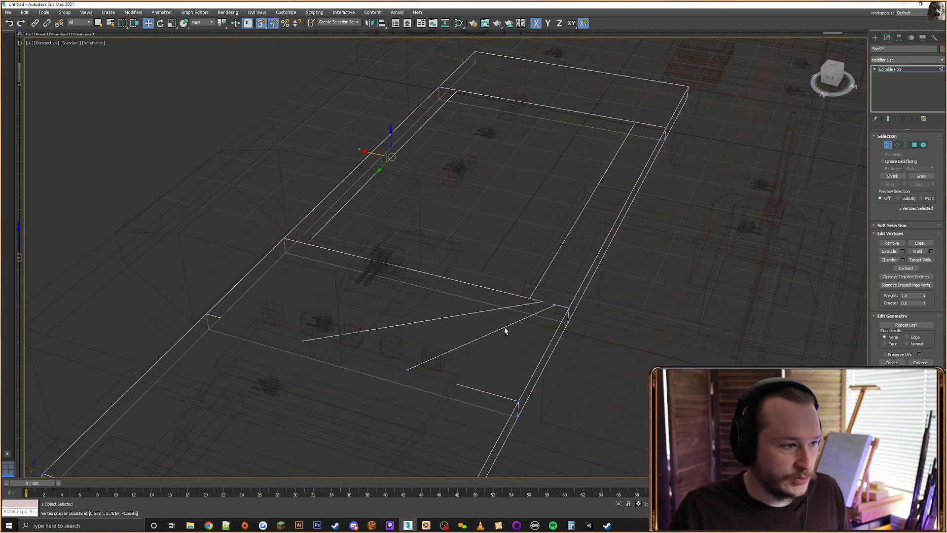
Replace the two-segment connection beside the front block with a single segment and move its front vertex out to the block's corner
{"action": "key", "text": "ctrl+z"}
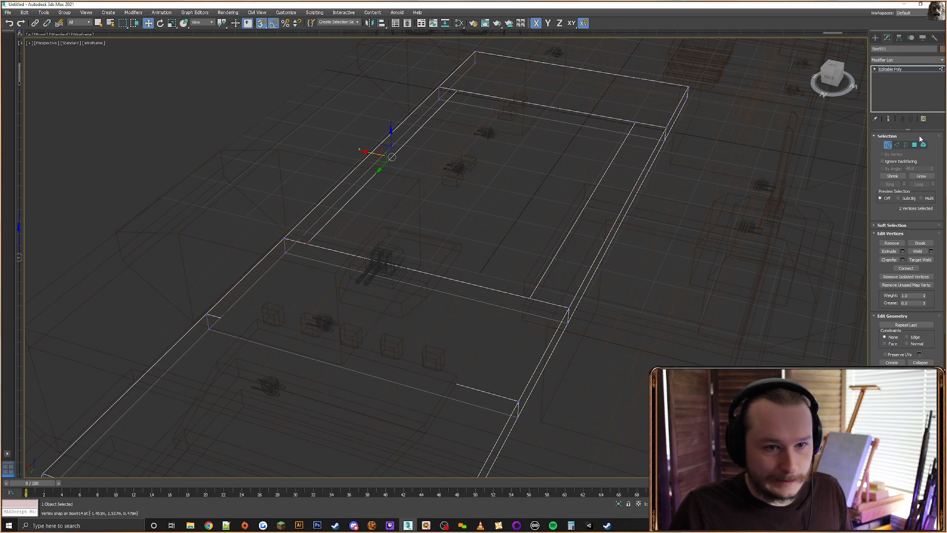
{"action": "key", "text": "2"}
{"action": "left_click", "coordinate": [931, 277]}
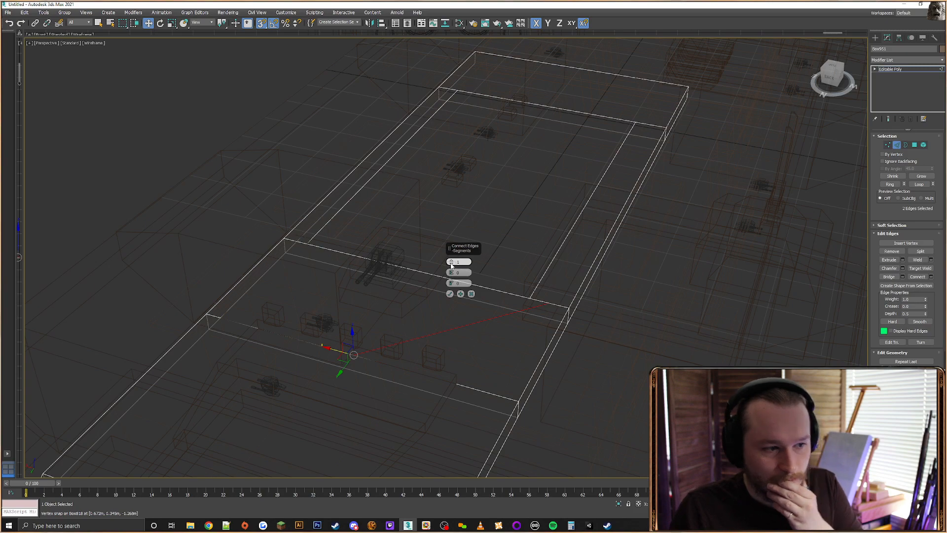
{"action": "left_click", "coordinate": [450, 293]}
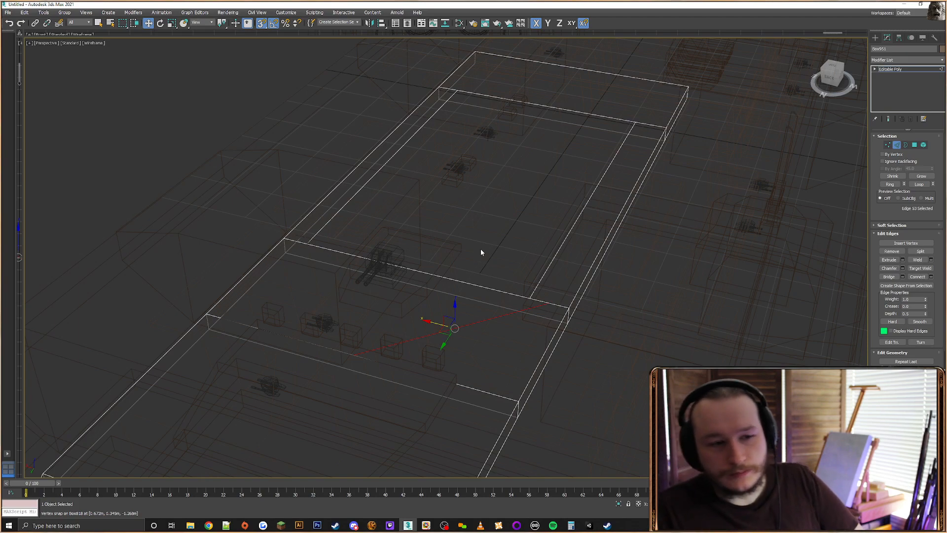
{"action": "left_click", "coordinate": [880, 145]}
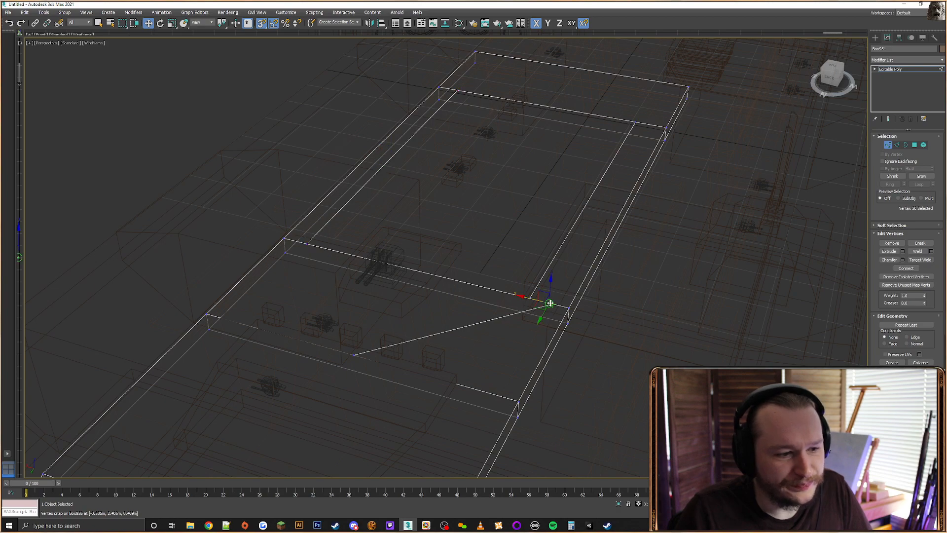
{"action": "left_click", "coordinate": [354, 354]}
{"action": "left_click_drag", "start_coordinate": [354, 355], "coordinate": [508, 398]}
Connect the matching cross edges on the opposite side of the front block and snap the new front vertex in line with the rear one
{"action": "middle_click_drag", "start_coordinate": [456, 339], "coordinate": [595, 327]}
{"action": "scroll", "coordinate": [594, 327], "scroll_direction": "up", "scroll_amount": 3}
{"action": "key", "text": "2"}
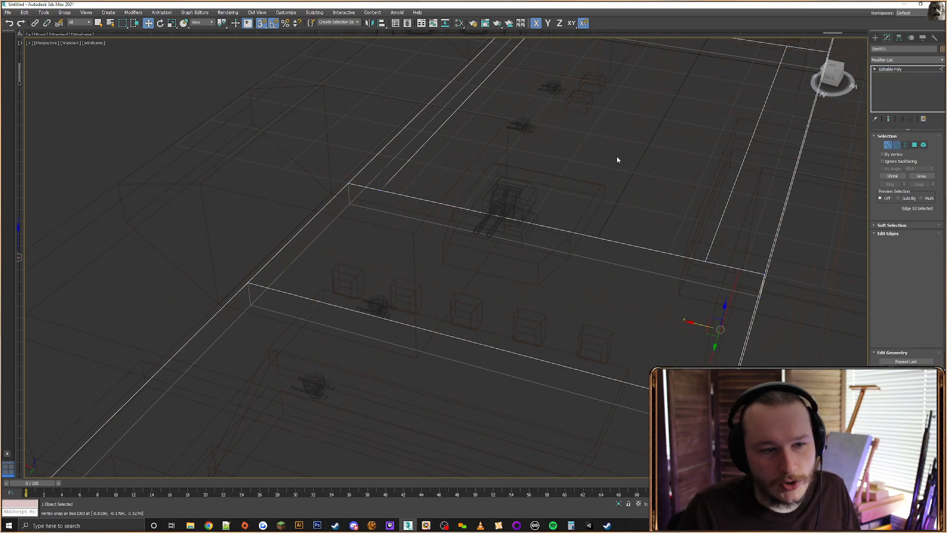
{"action": "left_click", "coordinate": [280, 291], "text": "ctrl"}
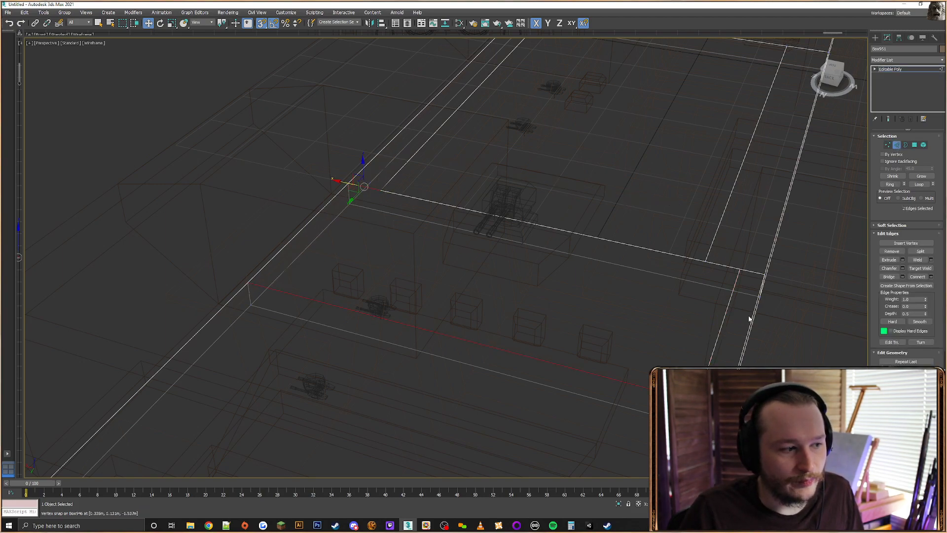
{"action": "left_click", "coordinate": [920, 278]}
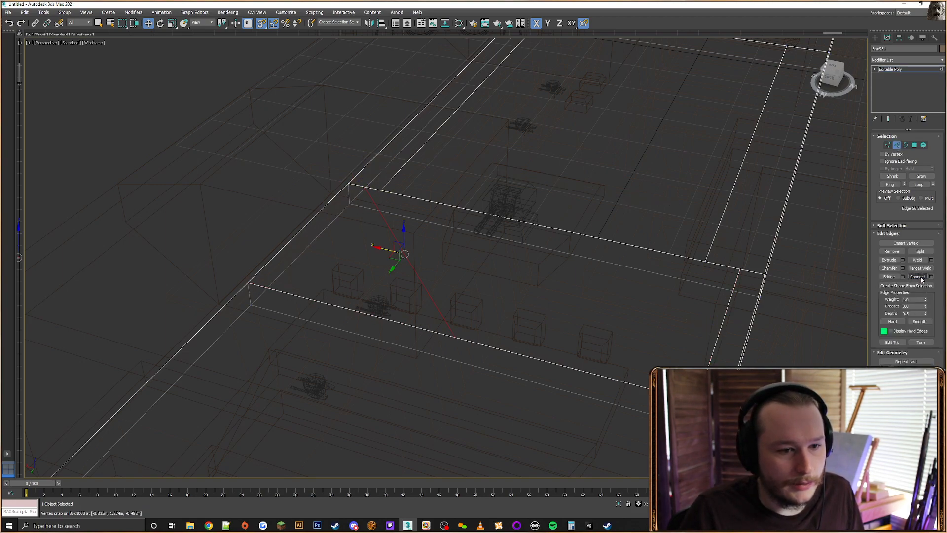
{"action": "left_click", "coordinate": [895, 145]}
{"action": "left_click", "coordinate": [888, 145]}
{"action": "left_click", "coordinate": [455, 337]}
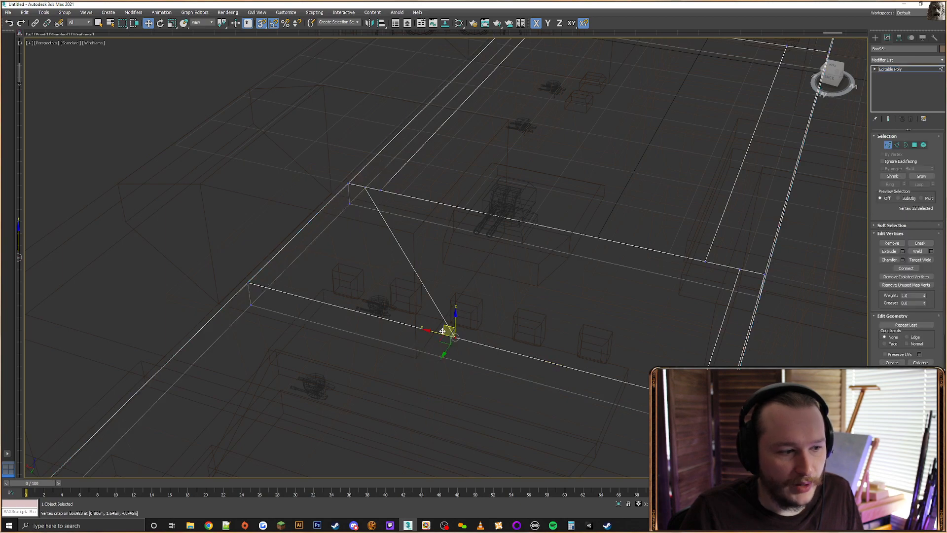
{"action": "left_click_drag", "start_coordinate": [442, 331], "coordinate": [365, 187]}
Align the rear inner vertex with the front block's corner and delete the slab's hidden top polygon beneath the block
{"action": "middle_click_drag", "start_coordinate": [374, 190], "coordinate": [420, 274], "text": "alt"}
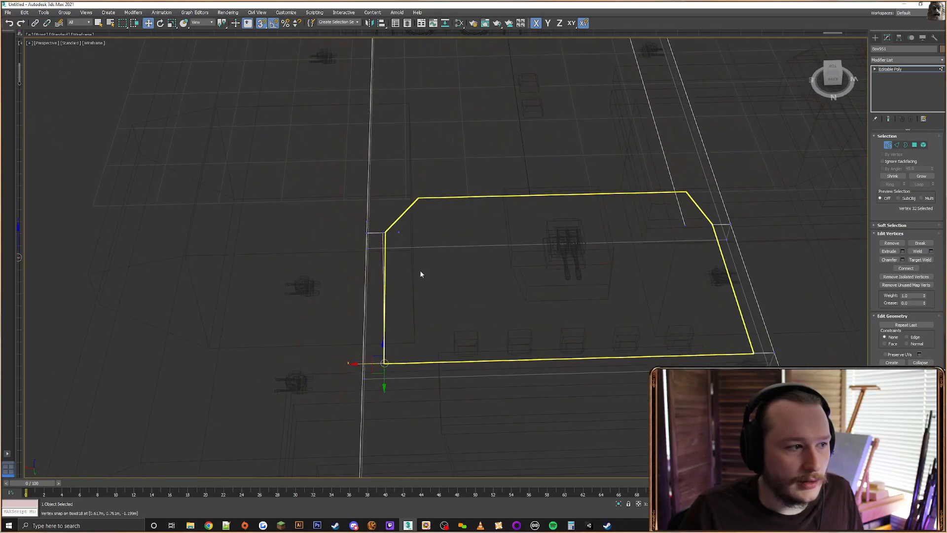
{"action": "key", "text": "F3"}
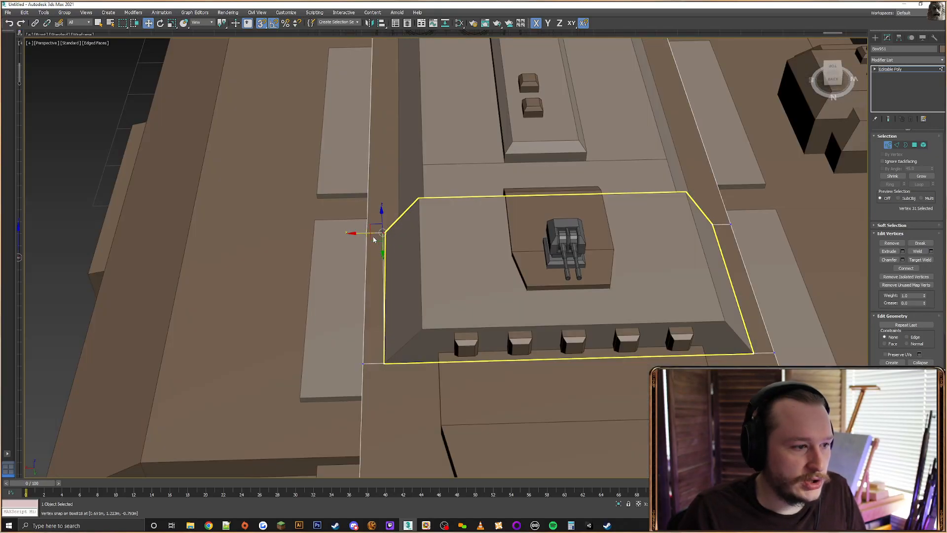
{"action": "key", "text": "F3"}
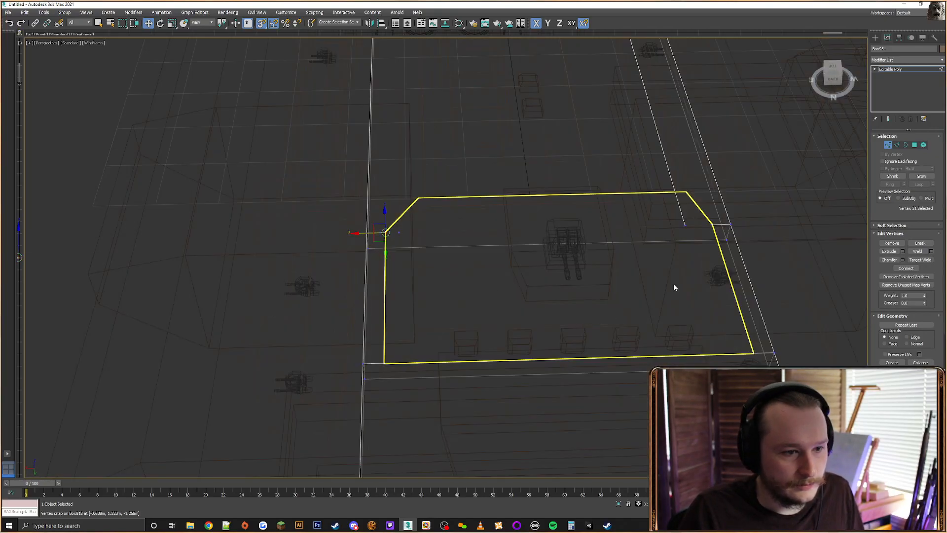
{"action": "middle_click_drag", "start_coordinate": [663, 312], "coordinate": [526, 305], "text": "alt"}
{"action": "key", "text": "ctrl+d"}
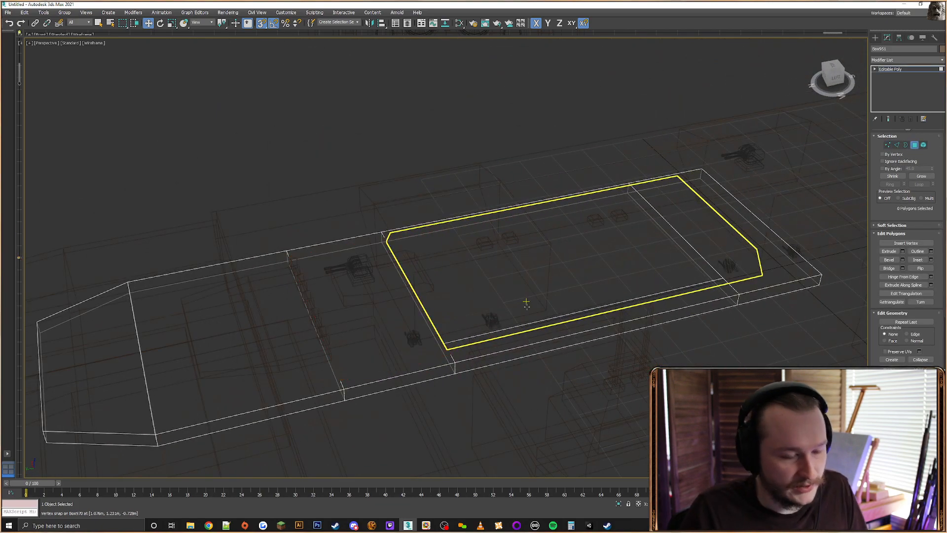
Connect the slab's short cross edge behind the long middle block to the slab's rear end edge on one side
{"action": "scroll", "coordinate": [768, 245], "scroll_direction": "up", "scroll_amount": 4}
{"action": "middle_click_drag", "start_coordinate": [641, 255], "coordinate": [677, 252], "text": "alt"}
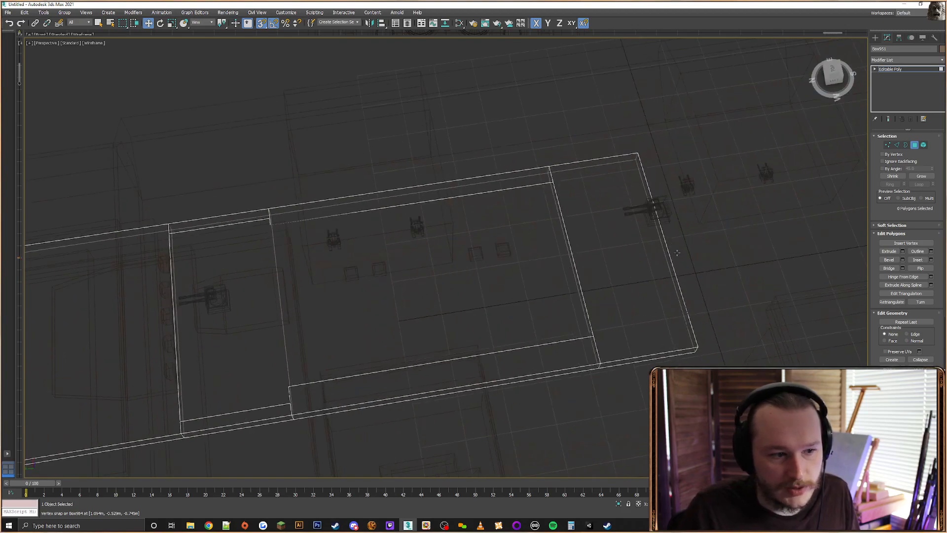
{"action": "left_click", "coordinate": [897, 144]}
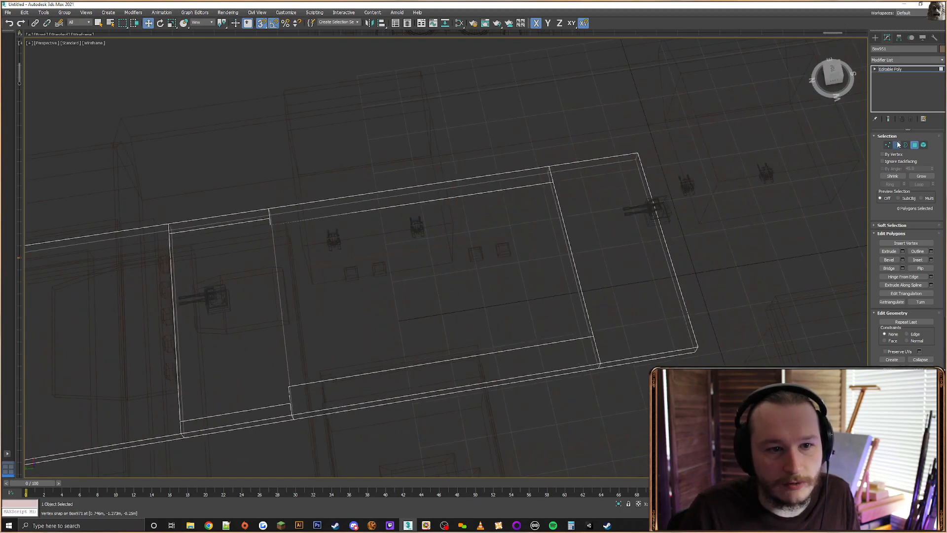
{"action": "left_click", "coordinate": [549, 173]}
{"action": "left_click", "coordinate": [641, 162], "text": "ctrl"}
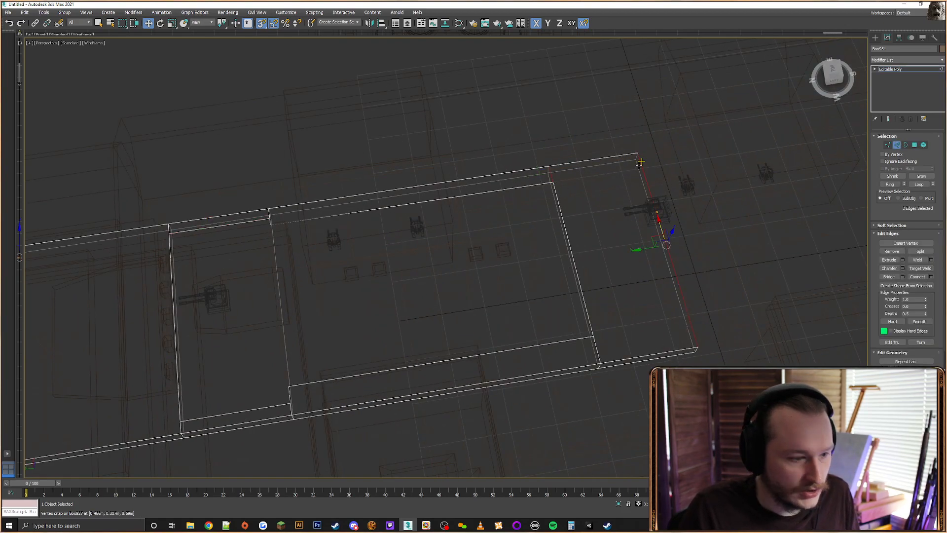
{"action": "key", "text": "F3"}
{"action": "middle_click_drag", "start_coordinate": [571, 233], "coordinate": [575, 268], "text": "alt"}
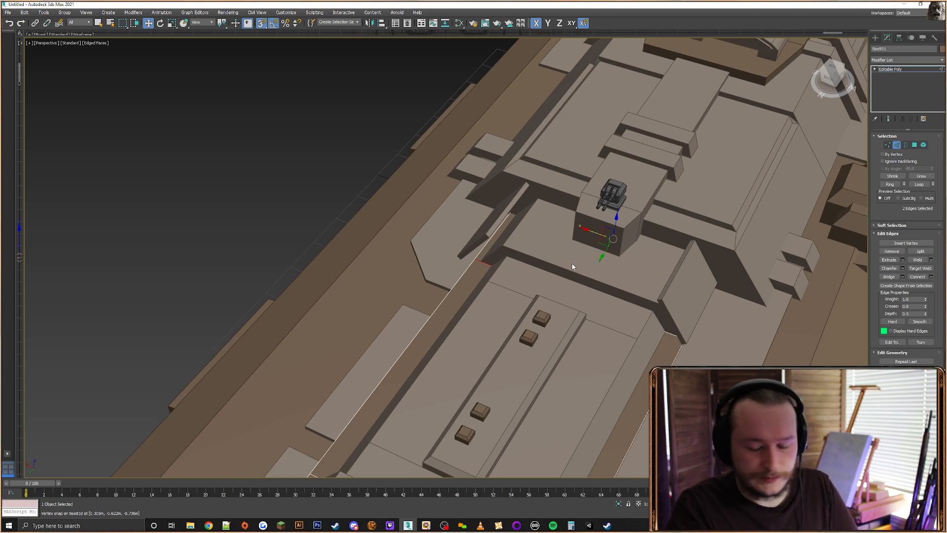
{"action": "key", "text": "XF86AudioLowerVolume"}
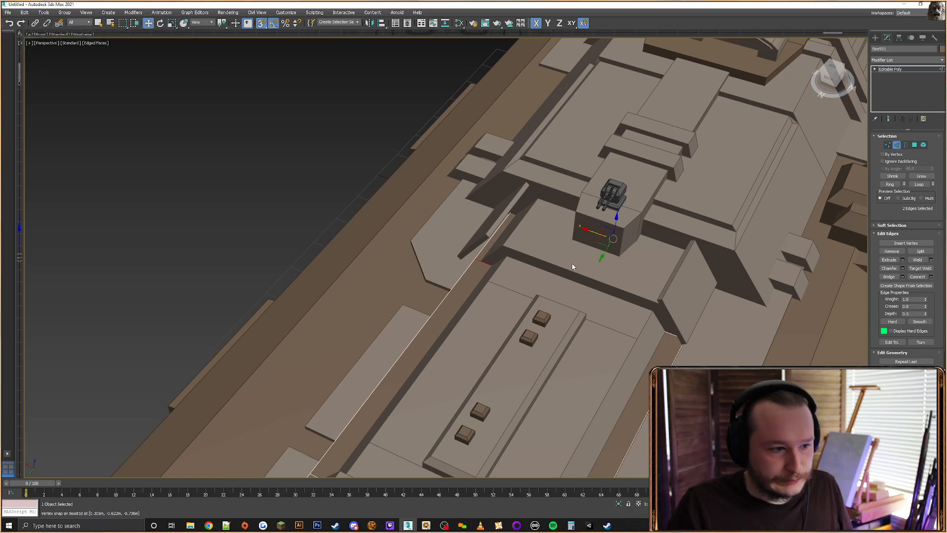
{"action": "key", "text": "F3"}
{"action": "scroll", "coordinate": [517, 272], "scroll_direction": "up", "scroll_amount": 8}
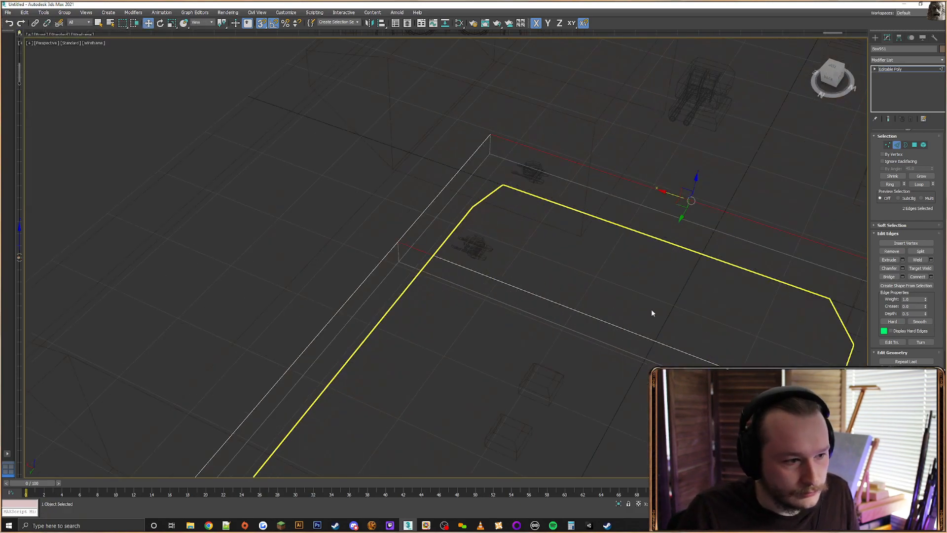
{"action": "left_click", "coordinate": [918, 277]}
Connect the matching short cross edge to the slab's rear end edge on the opposite side
{"action": "middle_click_drag", "start_coordinate": [740, 281], "coordinate": [626, 263]}
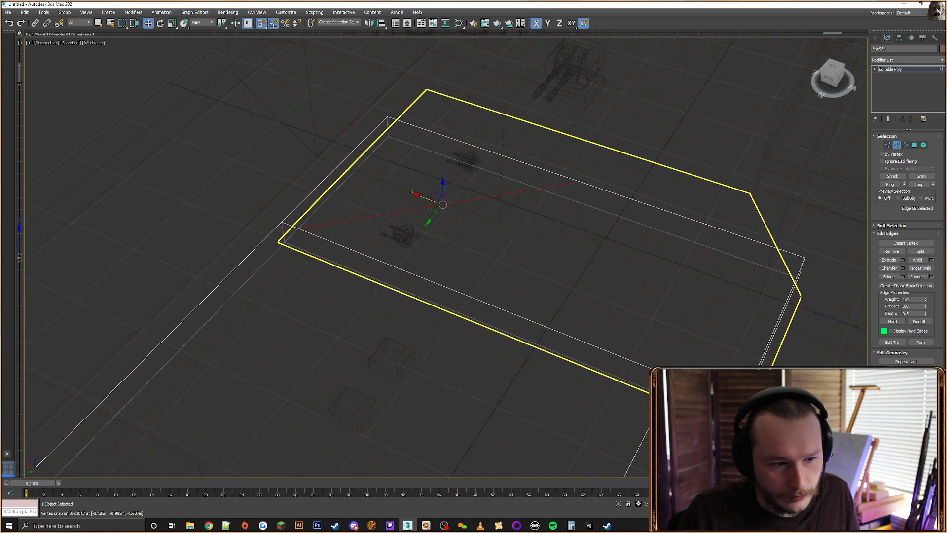
{"action": "left_click", "coordinate": [733, 248]}
{"action": "left_click", "coordinate": [742, 235], "text": "ctrl"}
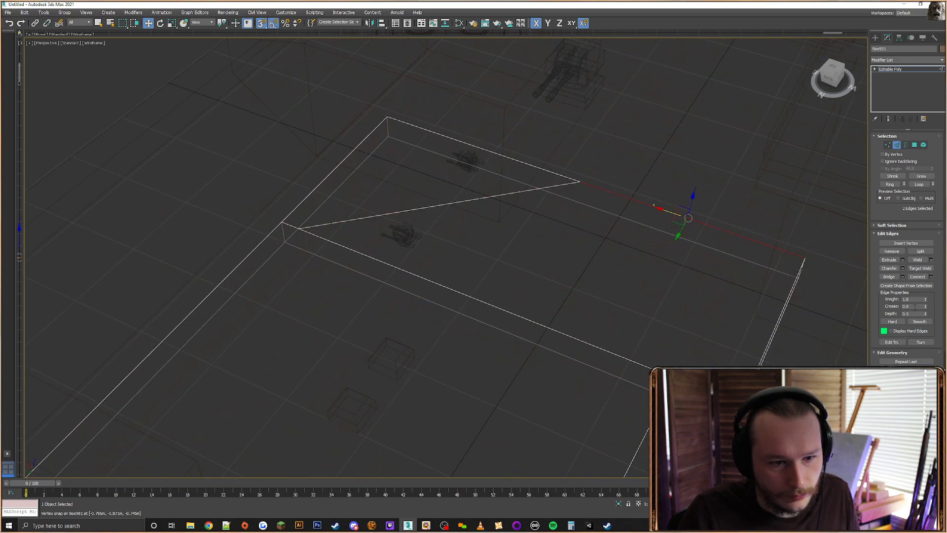
{"action": "left_click", "coordinate": [918, 277]}
Try to move the inner vertex beside the rear sloped block sideways to the block's outer base corner, and undo the move
{"action": "middle_click_drag", "start_coordinate": [657, 325], "coordinate": [649, 321]}
{"action": "scroll", "coordinate": [646, 318], "scroll_direction": "down", "scroll_amount": 3}
{"action": "left_click", "coordinate": [887, 145]}
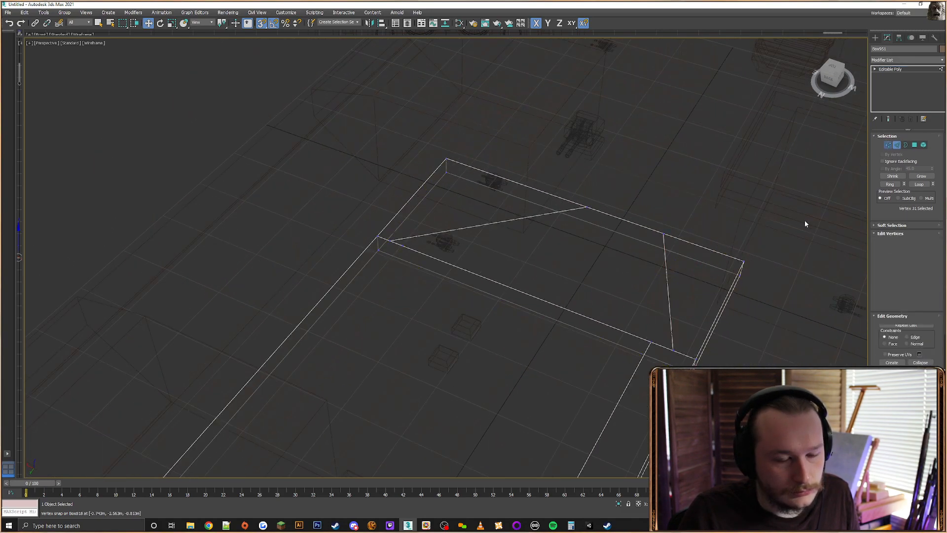
{"action": "key", "text": "F3"}
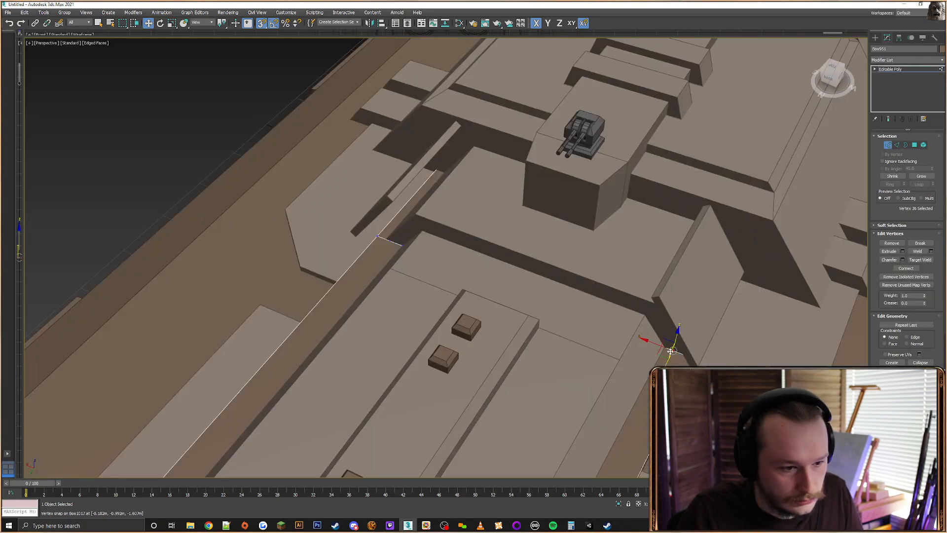
{"action": "middle_click_drag", "start_coordinate": [673, 351], "coordinate": [687, 327], "text": "alt"}
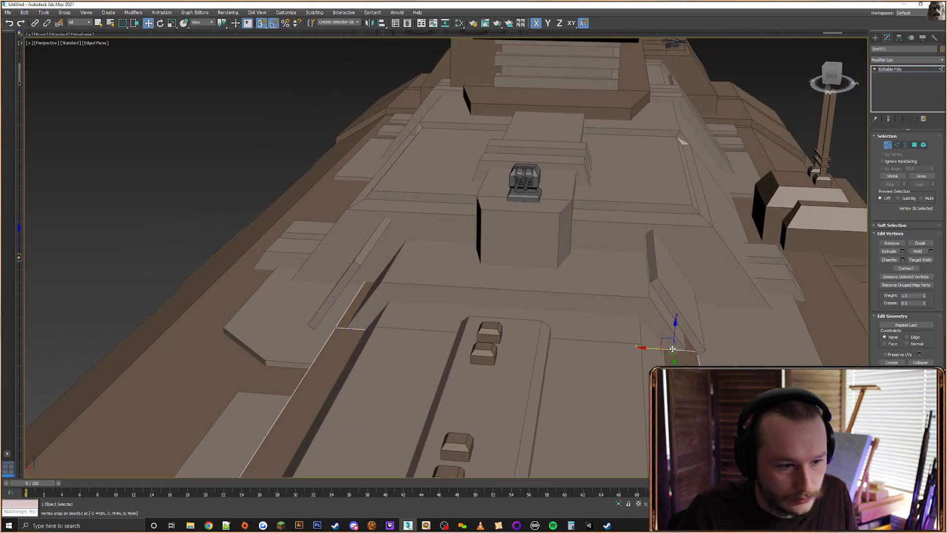
{"action": "left_click_drag", "start_coordinate": [672, 348], "coordinate": [727, 352]}
{"action": "key", "text": "F3"}
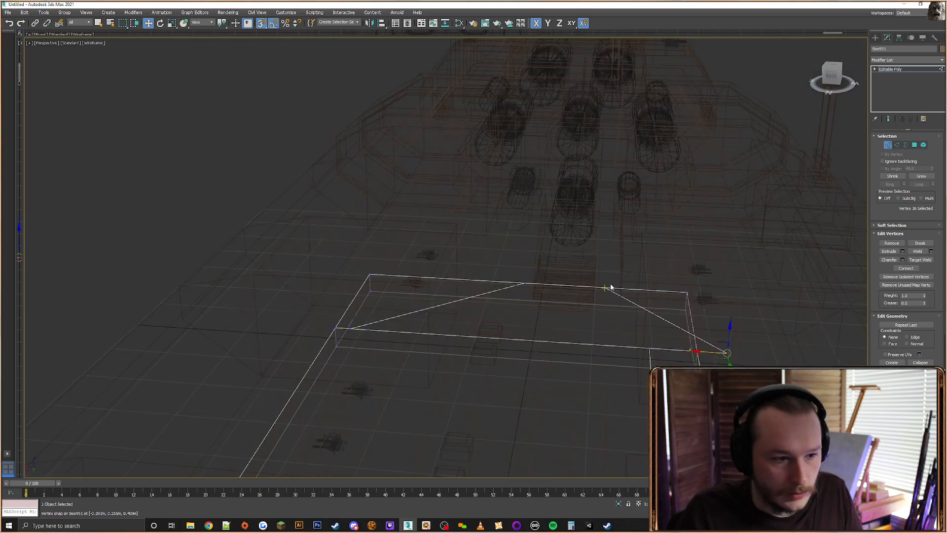
{"action": "key", "text": "F3"}
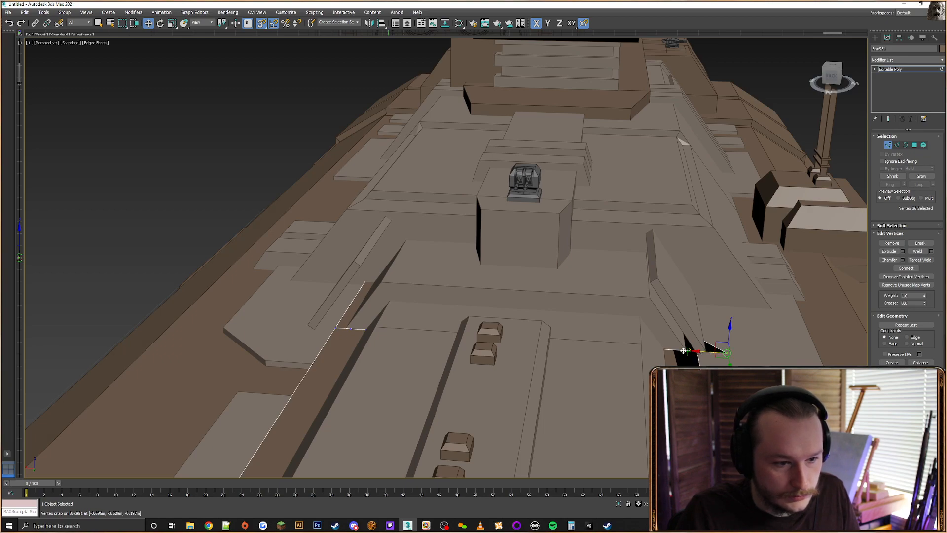
{"action": "key", "text": "ctrl+z"}
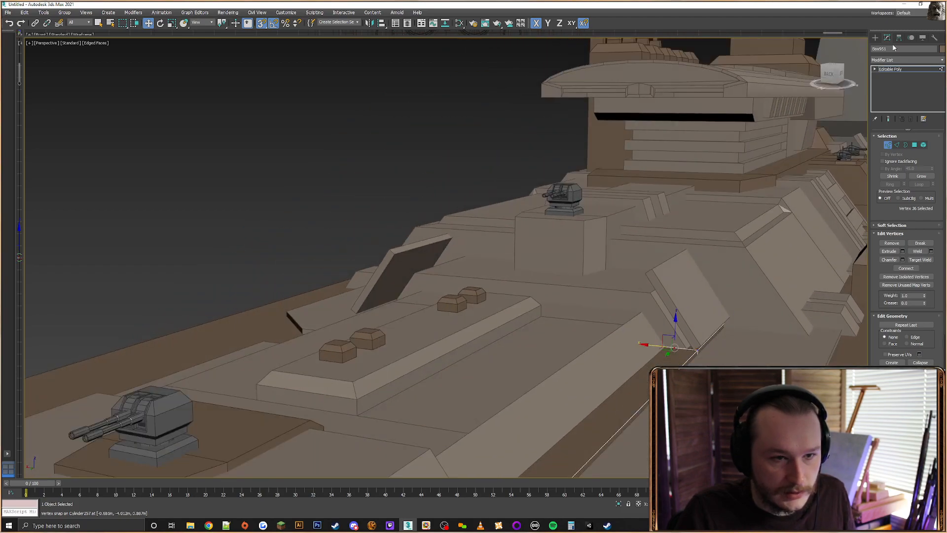
Connect the four slanted edges of the wide sloped block below the turret with one segment, adding a horizontal edge loop
{"action": "left_click", "coordinate": [674, 306]}
{"action": "middle_click_drag", "start_coordinate": [684, 303], "coordinate": [653, 291], "text": "alt"}
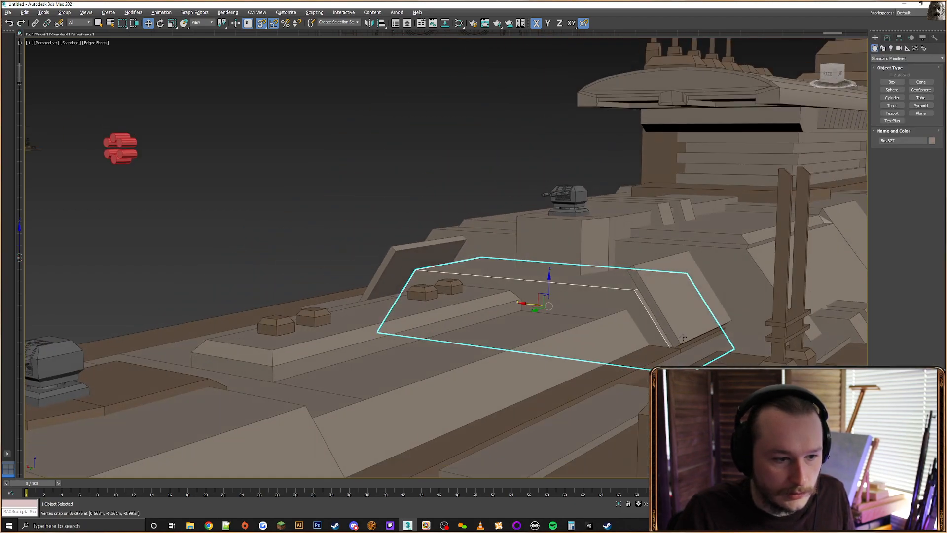
{"action": "key", "text": "F3"}
{"action": "left_click", "coordinate": [887, 38]}
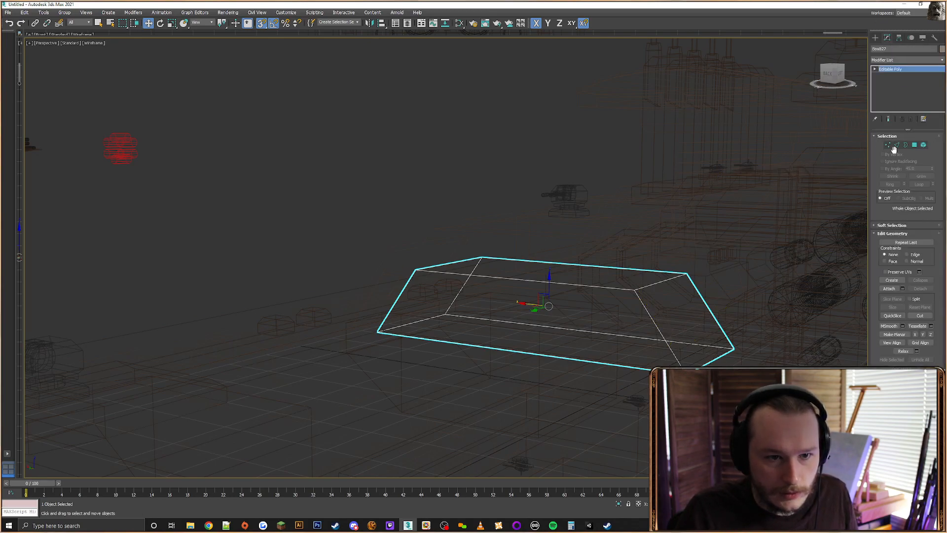
{"action": "key", "text": "2"}
{"action": "middle_click_drag", "start_coordinate": [703, 329], "coordinate": [743, 342], "text": "alt"}
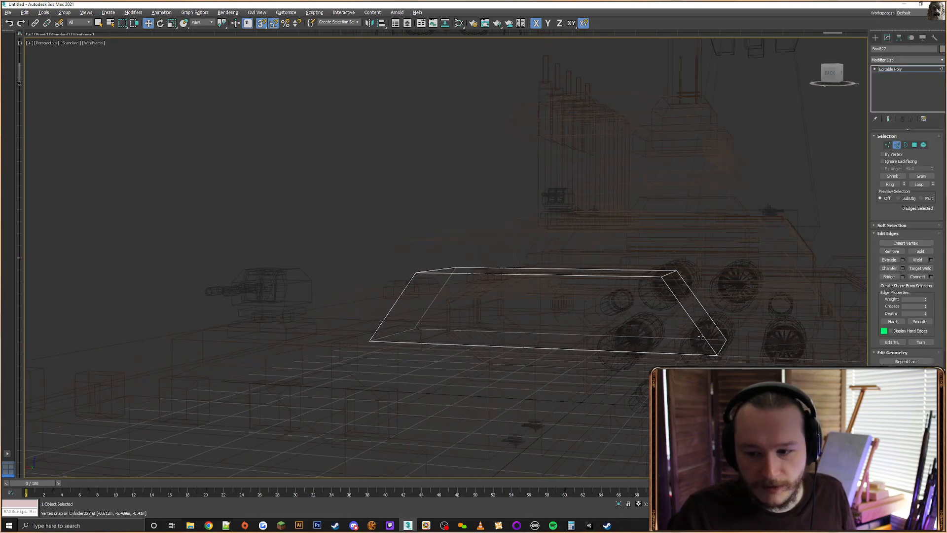
{"action": "left_click_drag", "start_coordinate": [769, 328], "coordinate": [332, 320]}
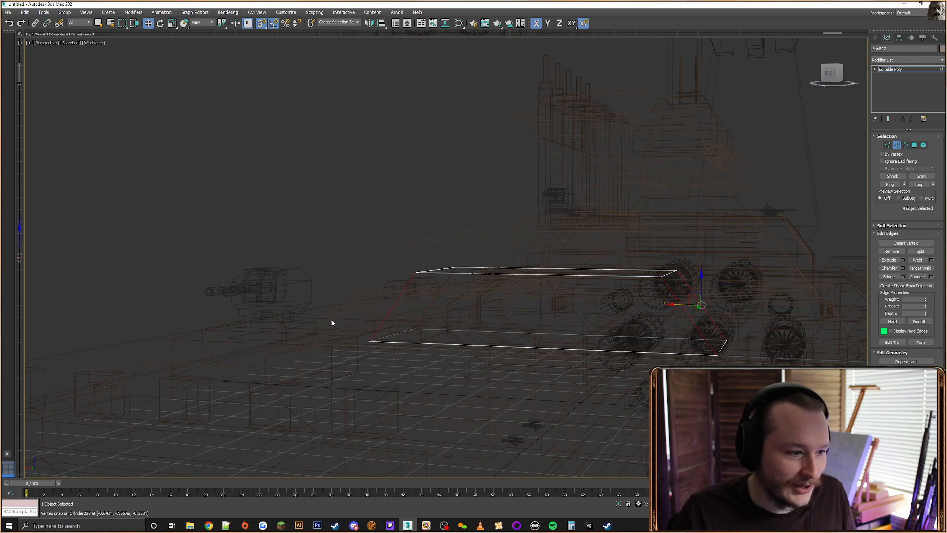
{"action": "middle_click_drag", "start_coordinate": [703, 336], "coordinate": [684, 326], "text": "alt"}
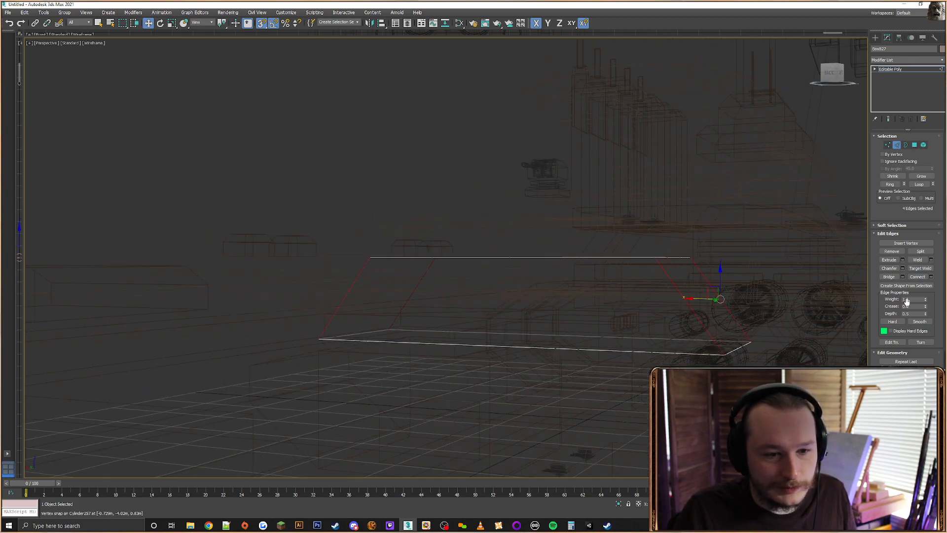
{"action": "left_click", "coordinate": [930, 277]}
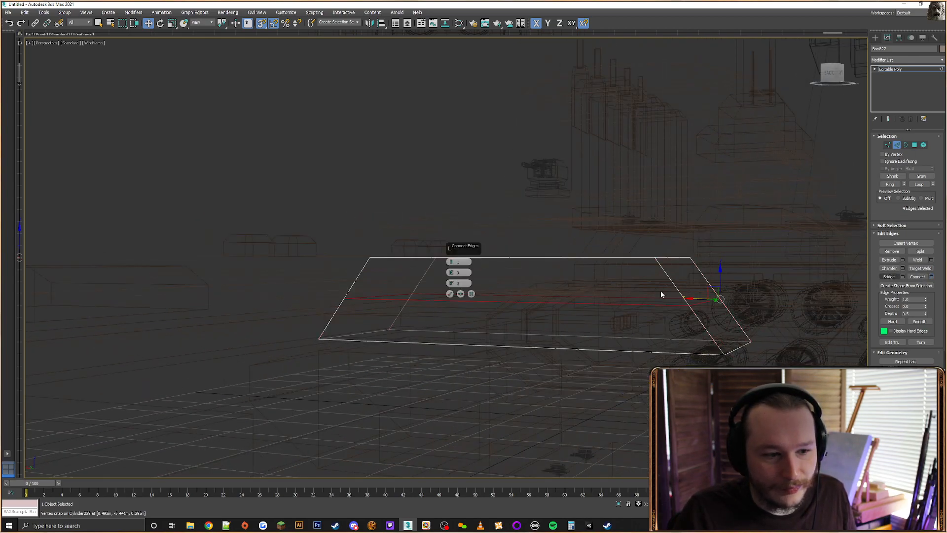
{"action": "left_click", "coordinate": [450, 293]}
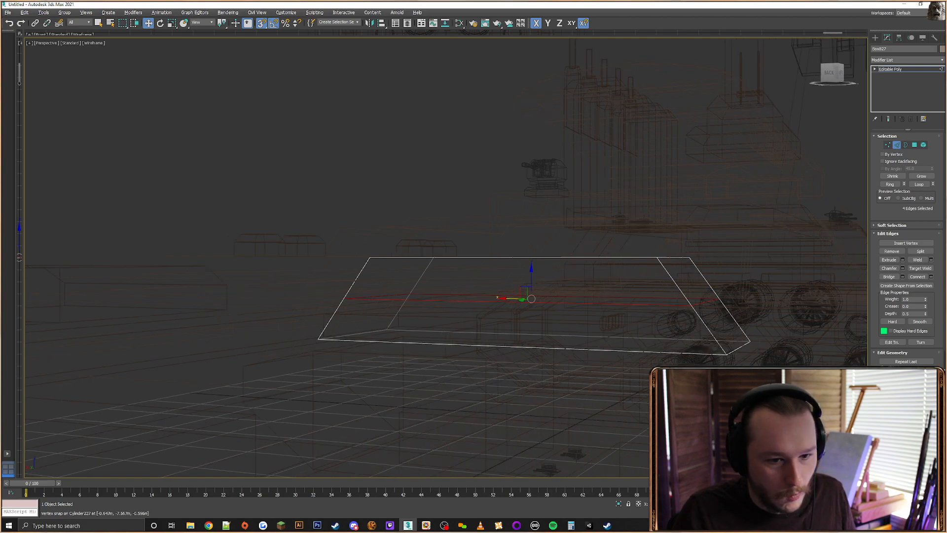
Lower the sloped block's new edge loop vertically to the level of the slab it rests on
{"action": "key", "text": "F3"}
{"action": "middle_click_drag", "start_coordinate": [557, 291], "coordinate": [580, 302], "text": "alt"}
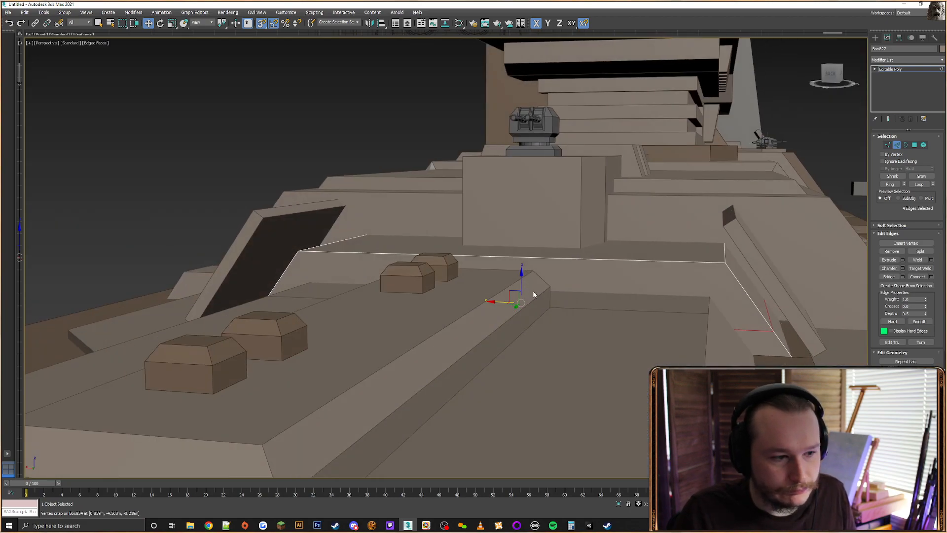
{"action": "left_click", "coordinate": [521, 284]}
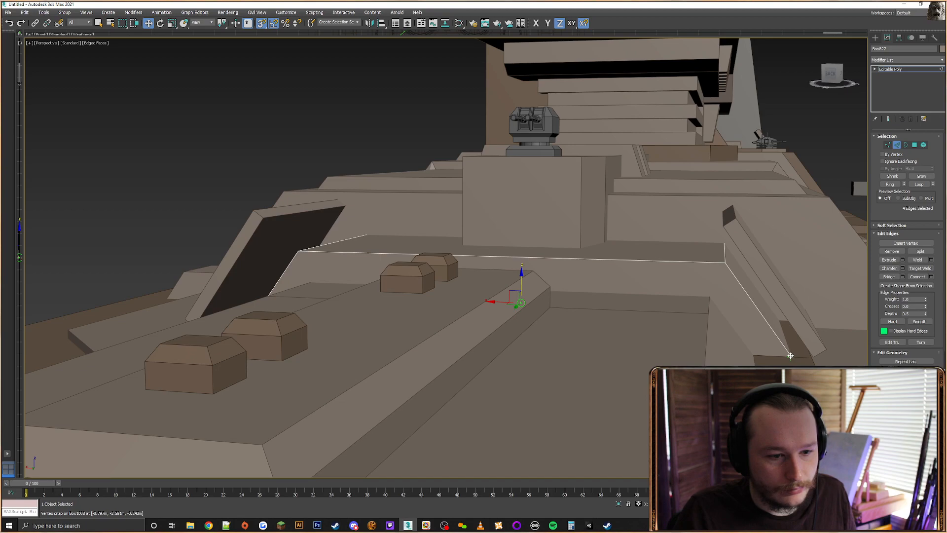
{"action": "left_click_drag", "start_coordinate": [790, 355], "coordinate": [791, 378]}
{"action": "key", "text": "F3"}
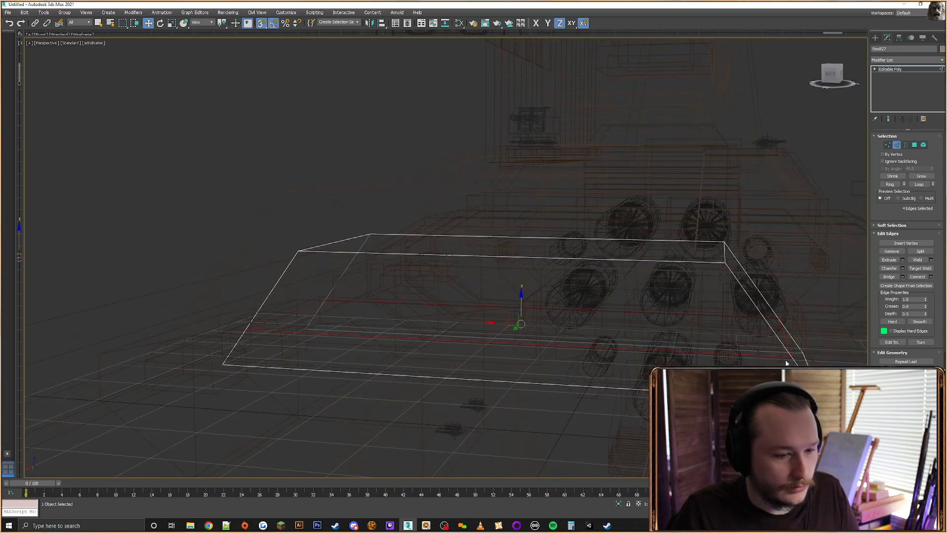
Delete the sloped block's hidden polygons below the lowered edge loop
{"action": "left_click", "coordinate": [915, 144]}
{"action": "middle_click_drag", "start_coordinate": [703, 345], "coordinate": [836, 353], "text": "alt"}
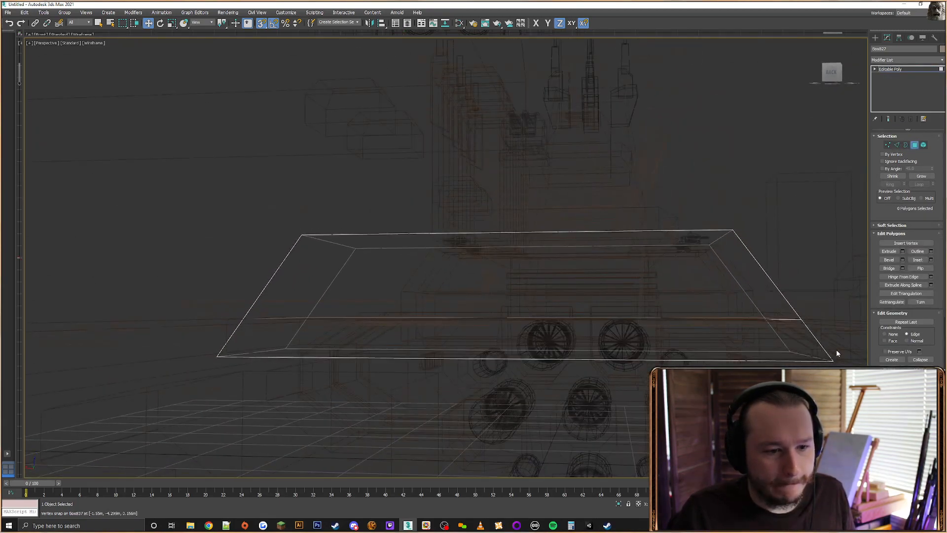
{"action": "left_click_drag", "start_coordinate": [811, 340], "coordinate": [846, 353]}
{"action": "left_click", "coordinate": [243, 416]}
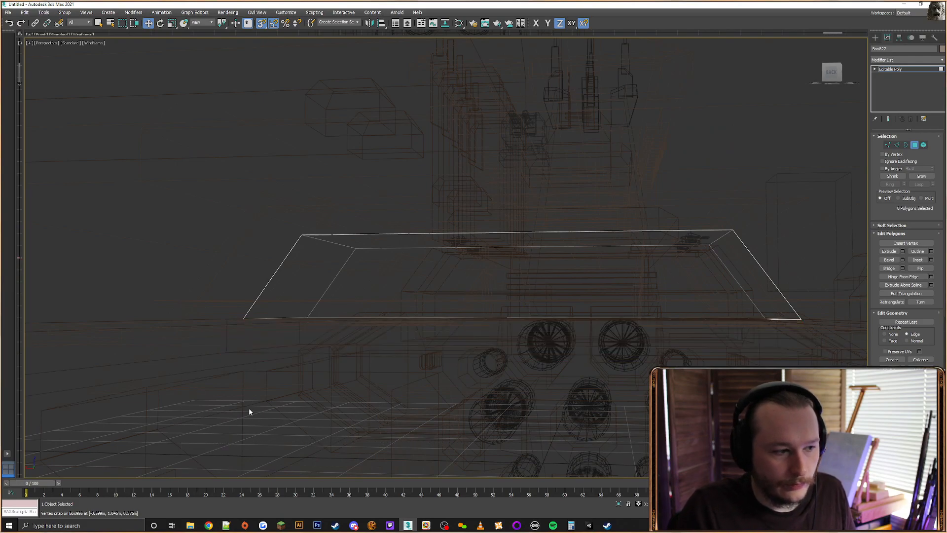
{"action": "key", "text": "F3"}
{"action": "scroll", "coordinate": [279, 302], "scroll_direction": "down", "scroll_amount": 10}
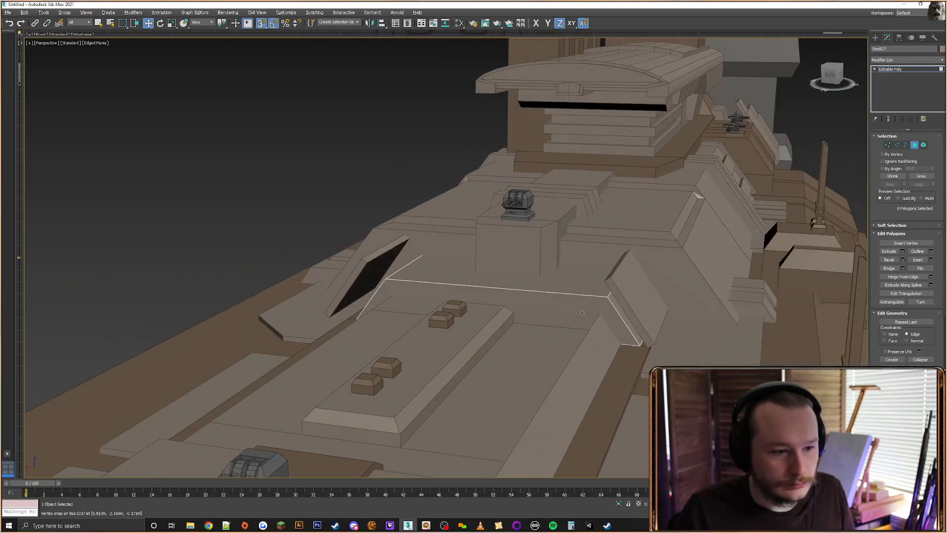
Move the long deck slab's inner vertices beside the rear sloped block sideways to fit the block's base on one side
{"action": "left_click", "coordinate": [875, 38]}
{"action": "left_click", "coordinate": [612, 381]}
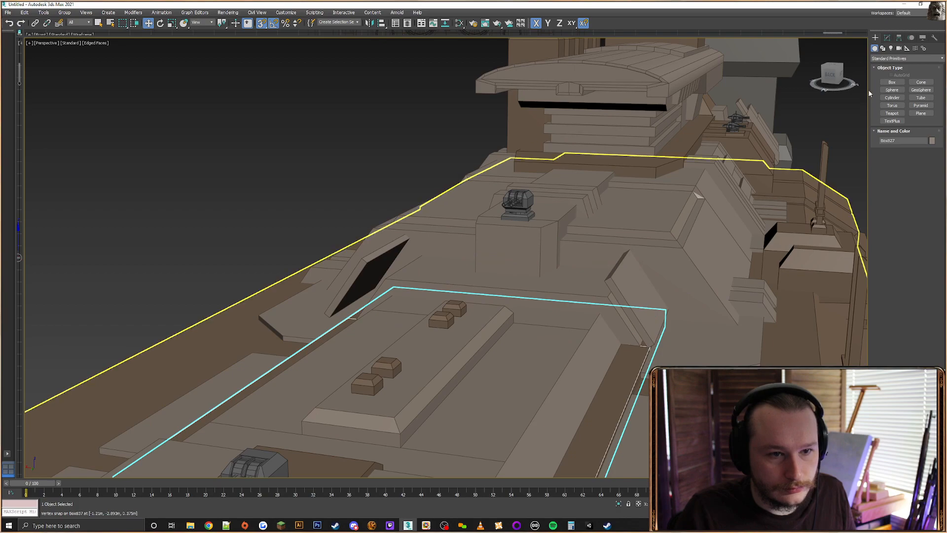
{"action": "left_click", "coordinate": [888, 39]}
{"action": "left_click", "coordinate": [889, 145]}
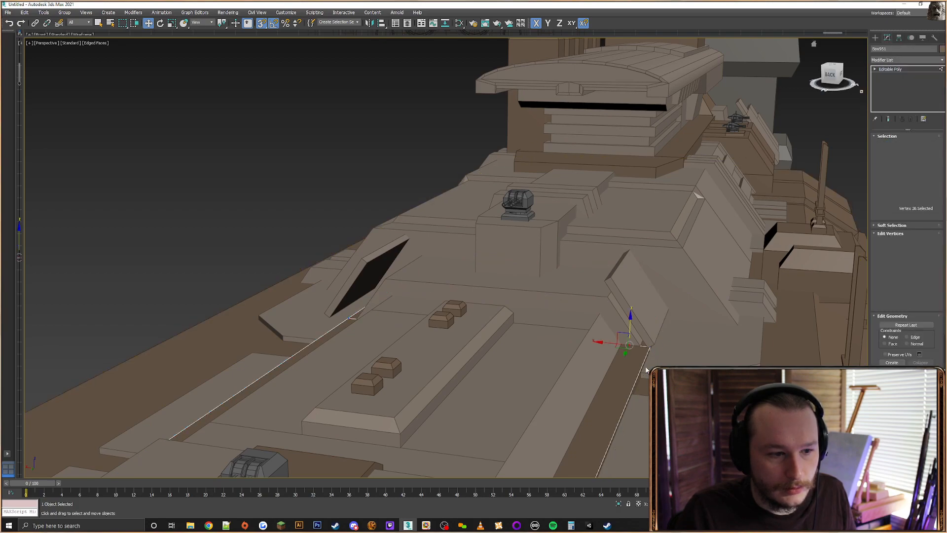
{"action": "middle_click_drag", "start_coordinate": [602, 334], "coordinate": [614, 340], "text": "alt"}
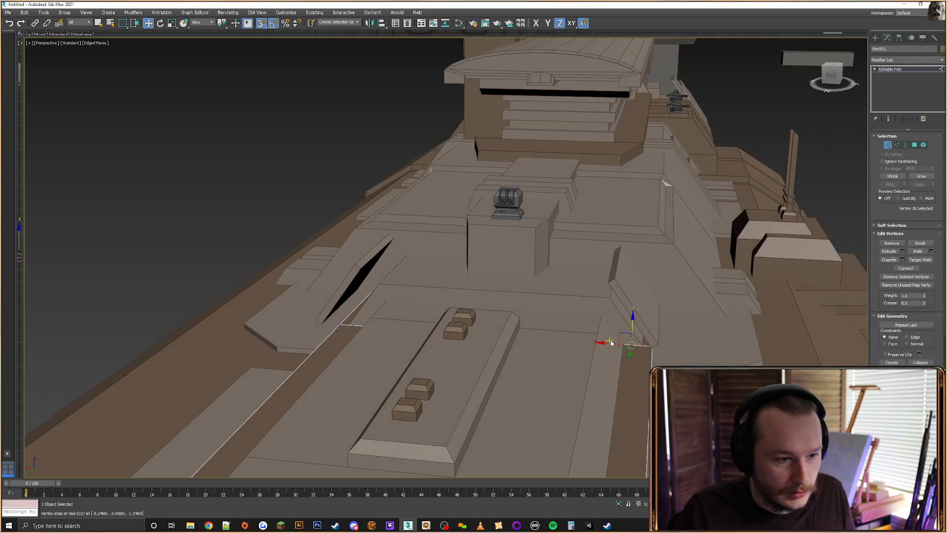
{"action": "key", "text": "F3"}
{"action": "mouse_move", "coordinate": [638, 346]}
{"action": "left_mouse_down"}
{"action": "mouse_move", "coordinate": [611, 308]}
{"action": "mouse_move", "coordinate": [568, 298]}
{"action": "mouse_move", "coordinate": [641, 343]}
{"action": "left_mouse_up"}
{"action": "middle_click_drag", "start_coordinate": [641, 340], "coordinate": [698, 337]}
Shift the slab's inner and rear-edge vertices on the opposite side sideways to match the rear sloped block's base
{"action": "left_click", "coordinate": [420, 321]}
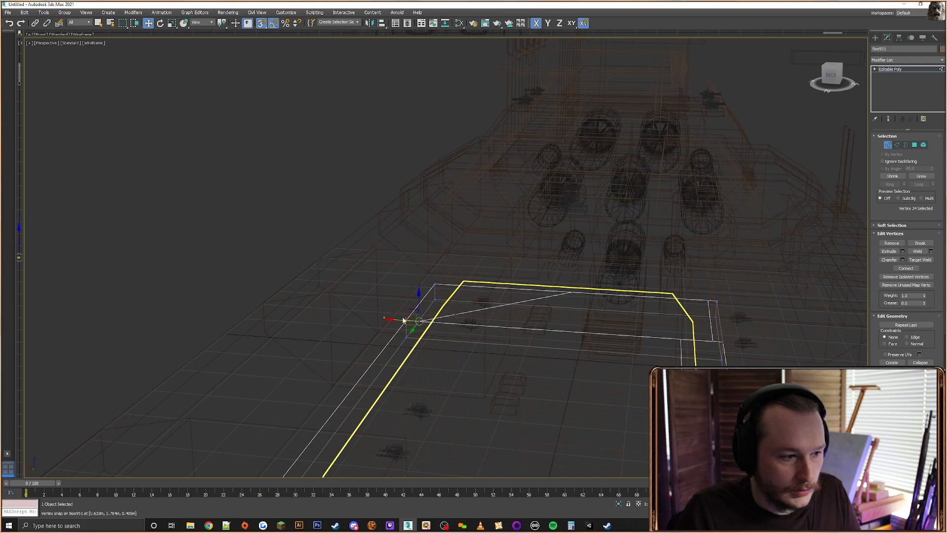
{"action": "key", "text": "F3"}
{"action": "left_click_drag", "start_coordinate": [399, 319], "coordinate": [420, 322]}
{"action": "key", "text": "F3"}
{"action": "key", "text": "F3"}
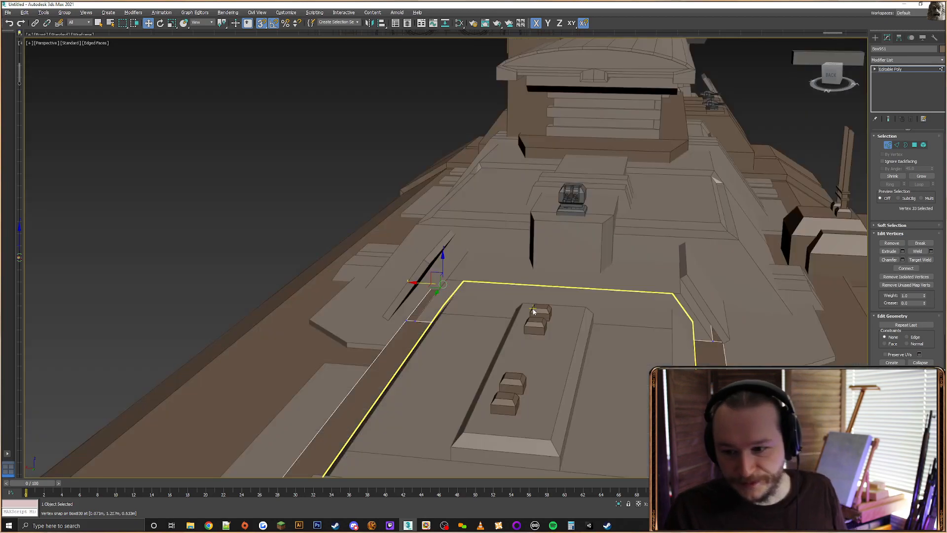
Examine the whole ship and its deck superstructure from several angles
{"action": "middle_click_drag", "start_coordinate": [535, 312], "coordinate": [528, 309], "text": "alt"}
{"action": "scroll", "coordinate": [527, 309], "scroll_direction": "down", "scroll_amount": 4}
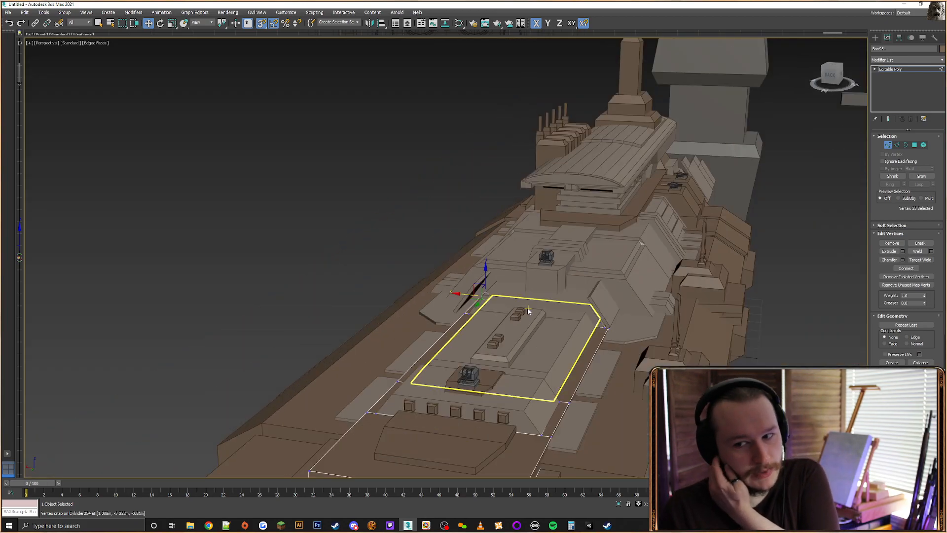
{"action": "middle_click_drag", "start_coordinate": [623, 305], "coordinate": [548, 275], "text": "alt"}
{"action": "scroll", "coordinate": [545, 295], "scroll_direction": "down", "scroll_amount": 5}
{"action": "scroll", "coordinate": [549, 275], "scroll_direction": "up", "scroll_amount": 2}
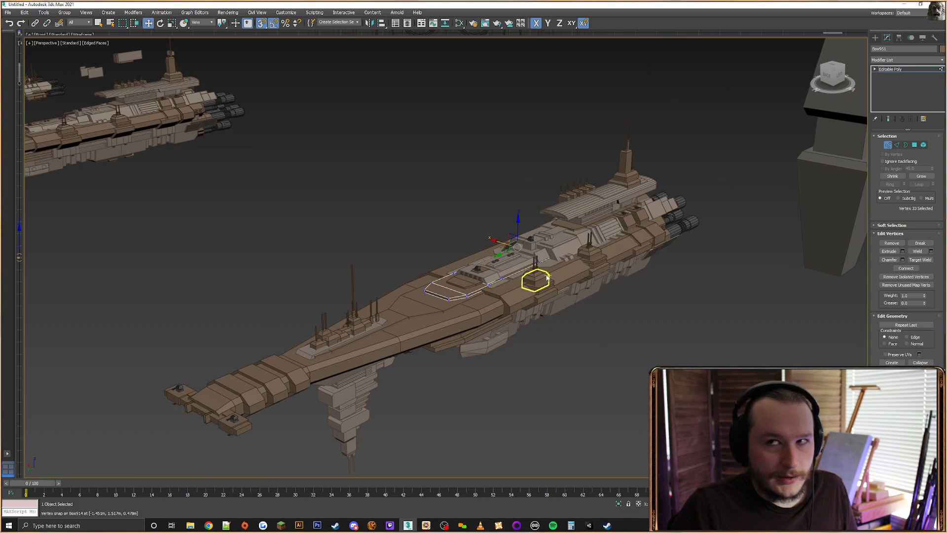
{"action": "middle_click_drag", "start_coordinate": [575, 318], "coordinate": [570, 322], "text": "alt"}
{"action": "middle_click_drag", "start_coordinate": [570, 322], "coordinate": [395, 235]}
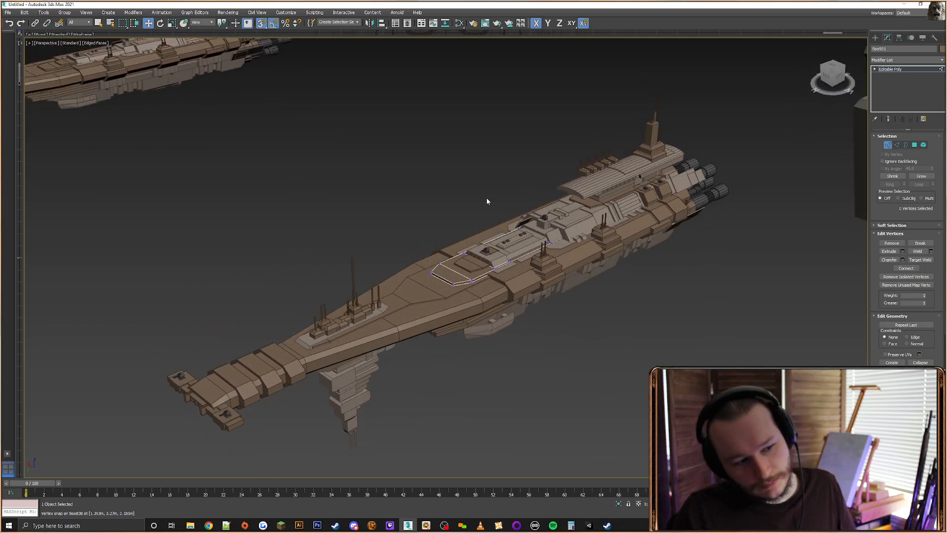
{"action": "mouse_move", "coordinate": [501, 203]}
{"action": "middle_mouse_down", "text": "alt"}
{"action": "mouse_move", "coordinate": [550, 210]}
{"action": "mouse_move", "coordinate": [486, 208]}
{"action": "mouse_move", "coordinate": [495, 196]}
{"action": "mouse_move", "coordinate": [512, 211]}
{"action": "middle_mouse_up", "text": "alt"}
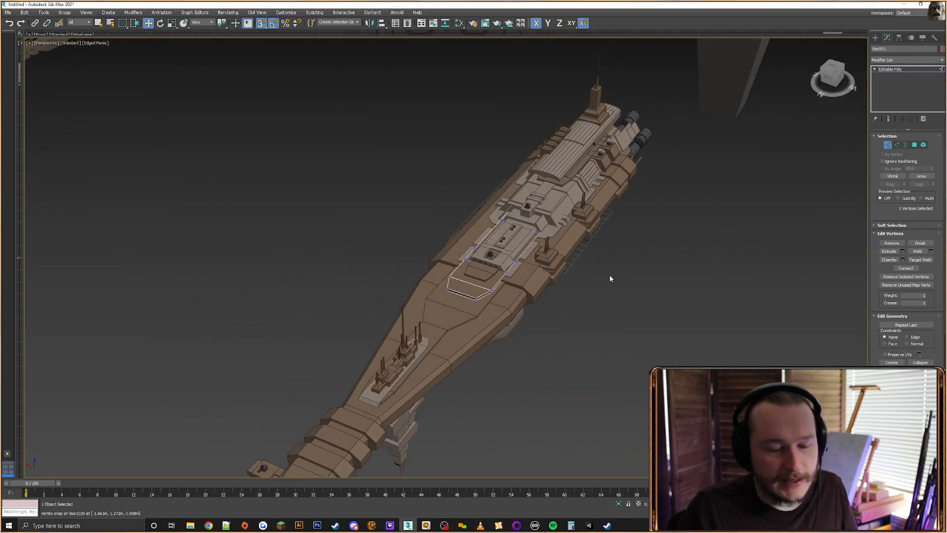
{"action": "middle_click_drag", "start_coordinate": [610, 278], "coordinate": [596, 257], "text": "alt"}
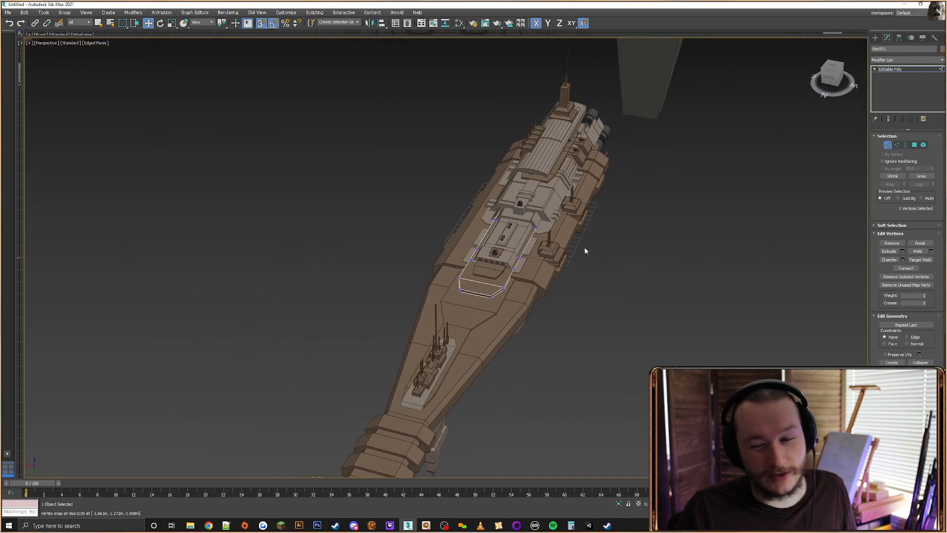
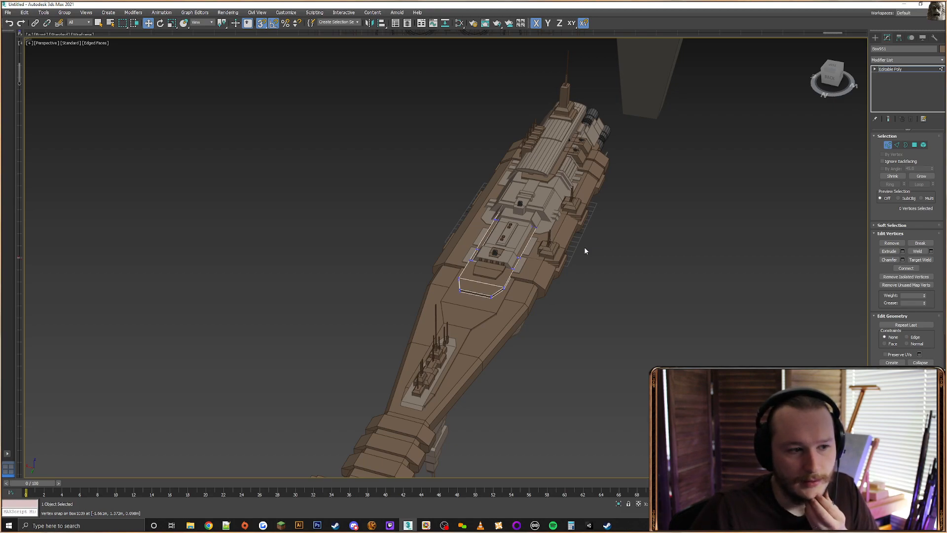
Delete the slab's top polygon hidden beneath the rear sloped block
{"action": "scroll", "coordinate": [527, 185], "scroll_direction": "up", "scroll_amount": 5}
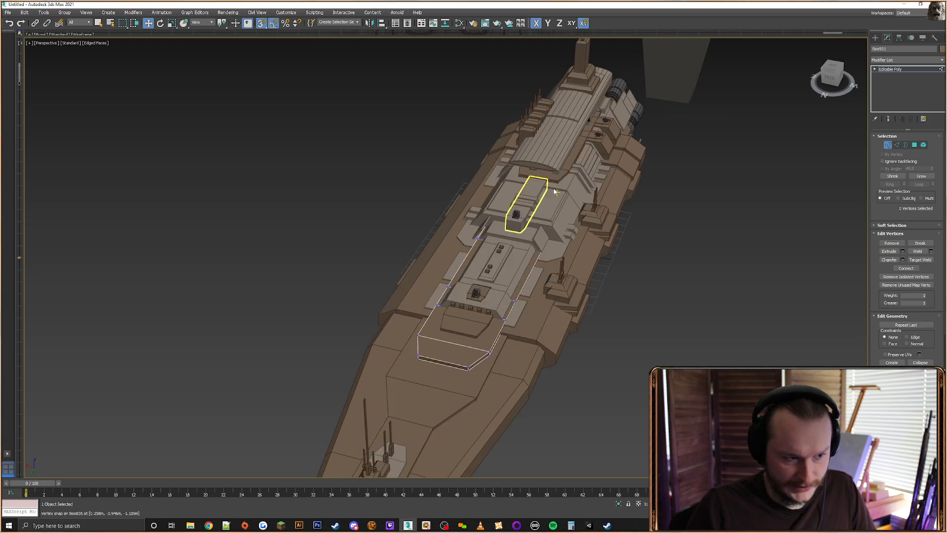
{"action": "left_click", "coordinate": [915, 145]}
{"action": "key", "text": "F3"}
{"action": "left_click", "coordinate": [502, 308]}
{"action": "key", "text": "Delete"}
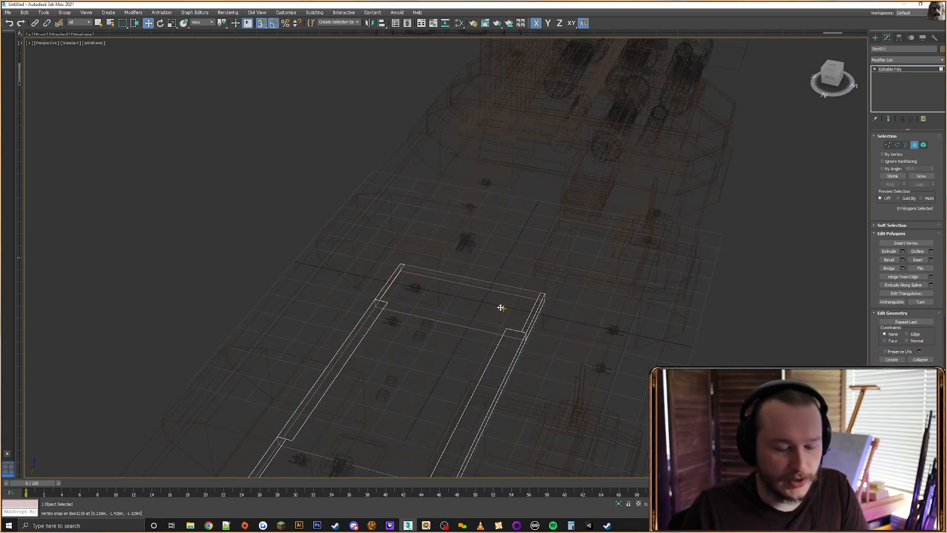
Select all polygons on the slab's underside and delete them
{"action": "key", "text": "F3"}
{"action": "key", "text": "F3"}
{"action": "mouse_move", "coordinate": [537, 345]}
{"action": "middle_mouse_down", "text": "alt"}
{"action": "mouse_move", "coordinate": [541, 330]}
{"action": "mouse_move", "coordinate": [557, 420]}
{"action": "mouse_move", "coordinate": [499, 262]}
{"action": "middle_mouse_up", "text": "alt"}
{"action": "middle_click_drag", "start_coordinate": [499, 262], "coordinate": [494, 241], "text": "alt"}
{"action": "middle_click_drag", "start_coordinate": [645, 275], "coordinate": [625, 272], "text": "alt"}
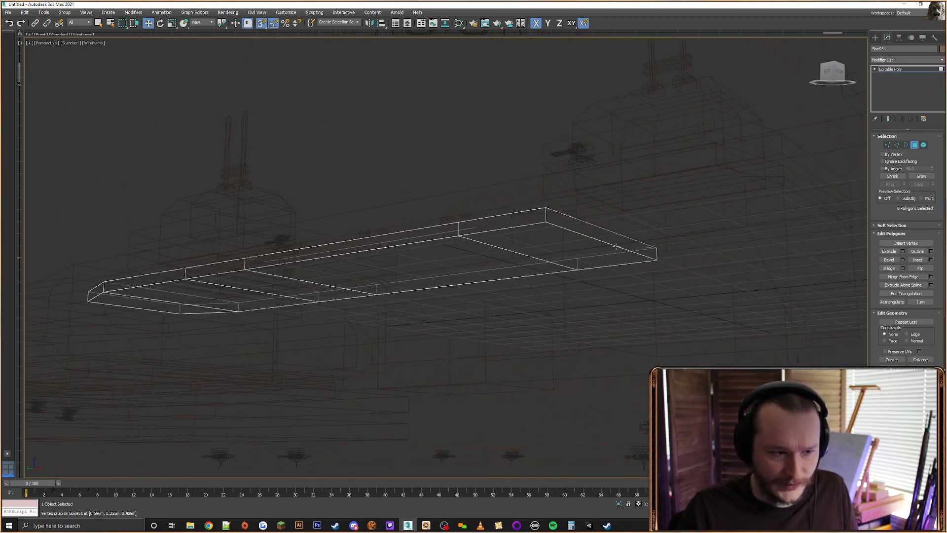
{"action": "left_click", "coordinate": [608, 241]}
{"action": "left_click", "coordinate": [535, 258], "text": "ctrl"}
{"action": "left_click", "coordinate": [454, 271], "text": "ctrl"}
{"action": "middle_click_drag", "start_coordinate": [453, 271], "coordinate": [467, 250], "text": "alt"}
{"action": "left_click", "coordinate": [467, 250], "text": "ctrl"}
{"action": "left_click", "coordinate": [395, 247], "text": "ctrl"}
{"action": "left_click", "coordinate": [271, 245], "text": "ctrl"}
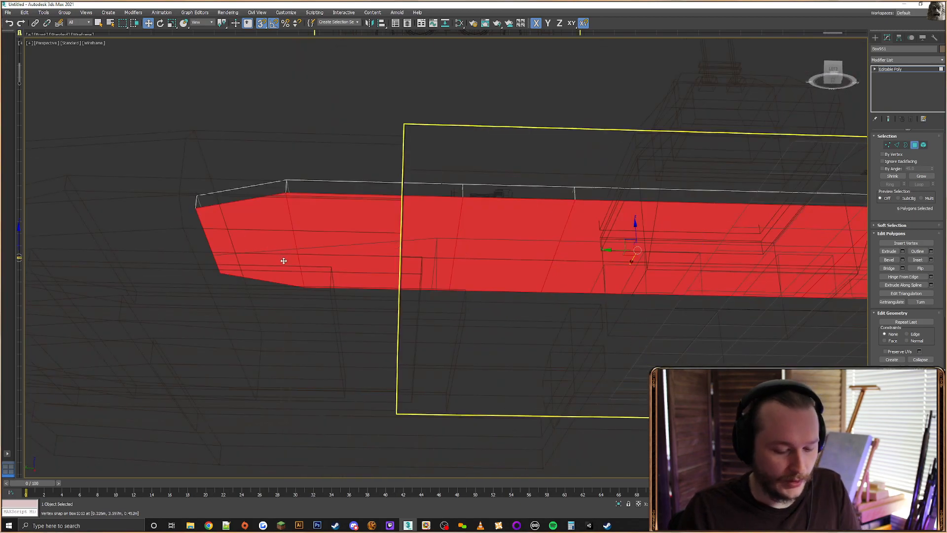
{"action": "key", "text": "Delete"}
{"action": "key", "text": "F3"}
Connect the long side edges of the slab's front section with a cross edge and move it along Y to the raised plate's front edge
{"action": "middle_click_drag", "start_coordinate": [501, 255], "coordinate": [529, 301], "text": "alt"}
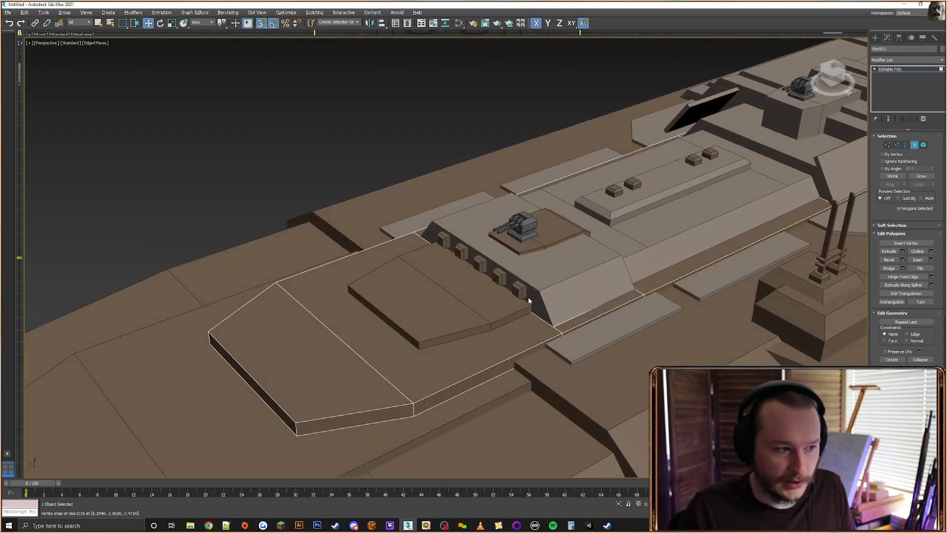
{"action": "middle_click_drag", "start_coordinate": [603, 329], "coordinate": [605, 300]}
{"action": "left_click", "coordinate": [875, 38]}
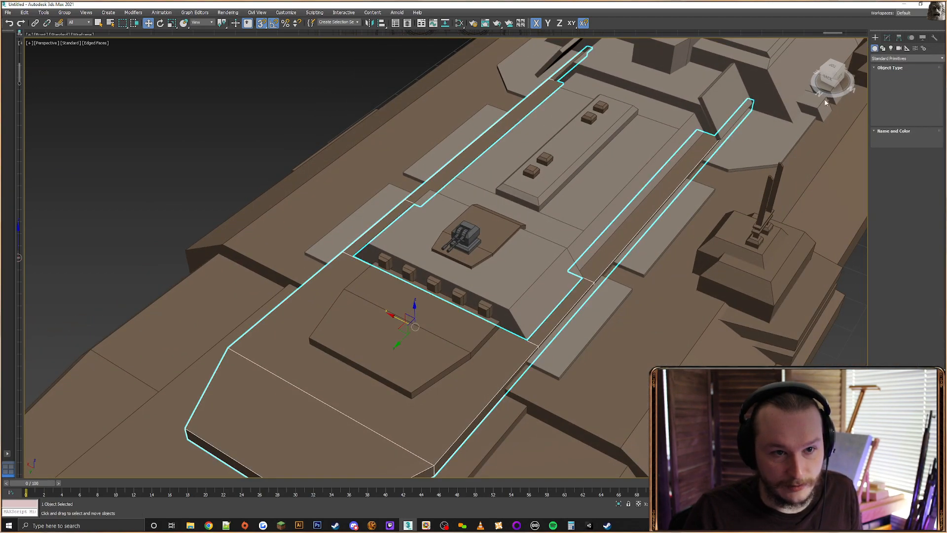
{"action": "left_click", "coordinate": [887, 38]}
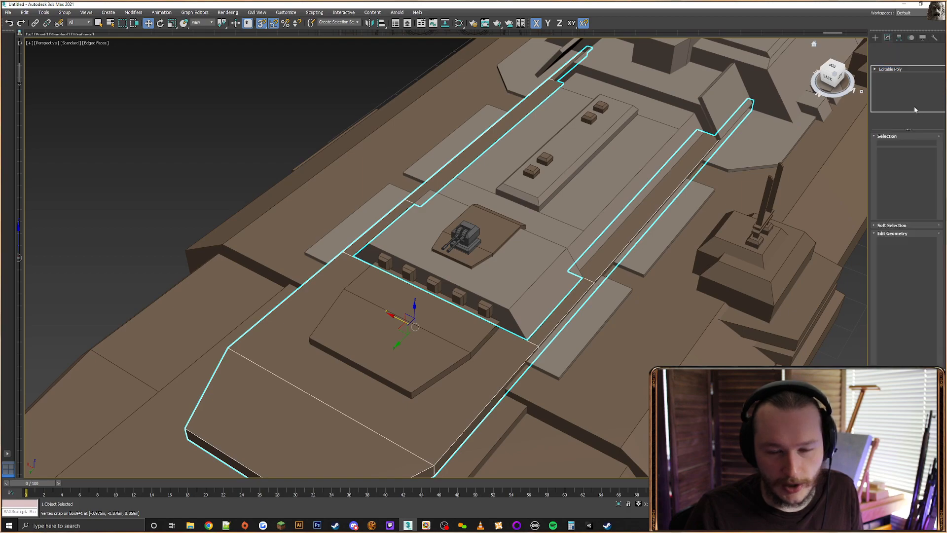
{"action": "left_click", "coordinate": [896, 145]}
{"action": "middle_click_drag", "start_coordinate": [670, 307], "coordinate": [534, 338], "text": "alt"}
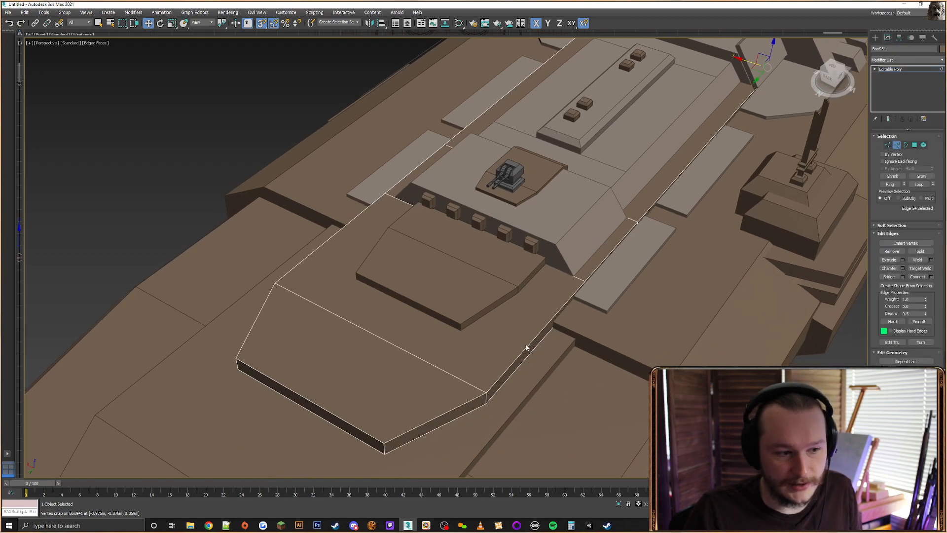
{"action": "left_click", "coordinate": [526, 346]}
{"action": "middle_click_drag", "start_coordinate": [372, 280], "coordinate": [479, 295], "text": "alt"}
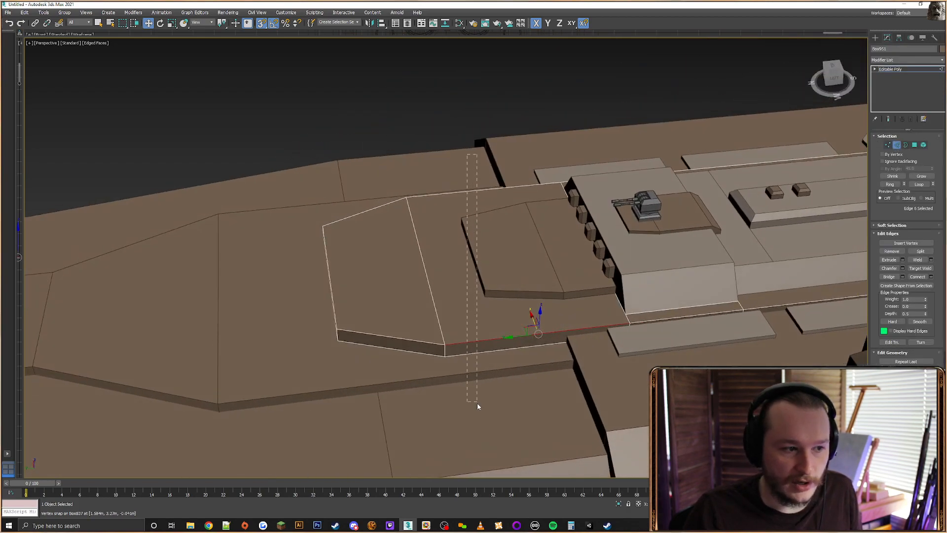
{"action": "left_click_drag", "start_coordinate": [478, 406], "coordinate": [477, 403]}
{"action": "left_click", "coordinate": [917, 276]}
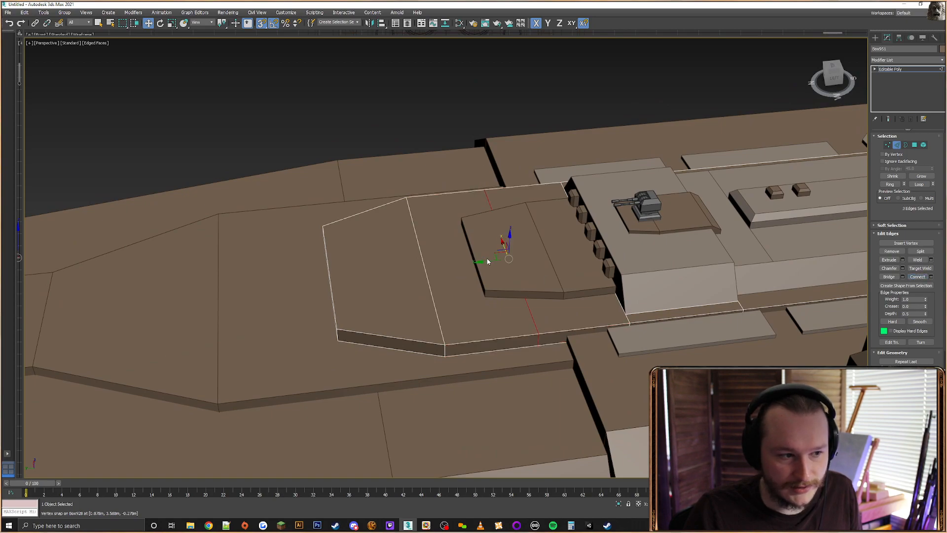
{"action": "key", "text": "F6"}
{"action": "middle_click_drag", "start_coordinate": [487, 294], "coordinate": [518, 299], "text": "alt"}
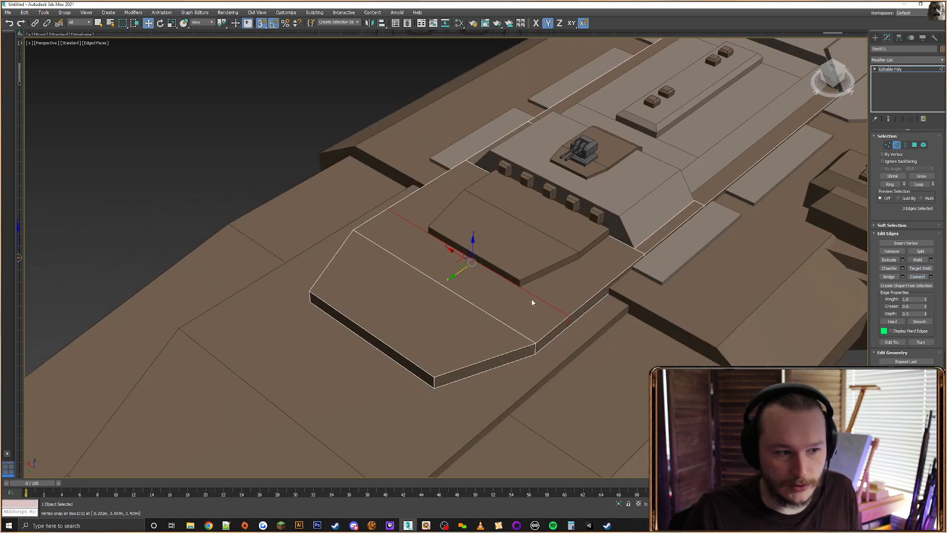
Connect the cross edges in front of and behind the raised plate with two lengthwise edges
{"action": "left_click", "coordinate": [537, 297]}
{"action": "left_click", "coordinate": [622, 242], "text": "ctrl"}
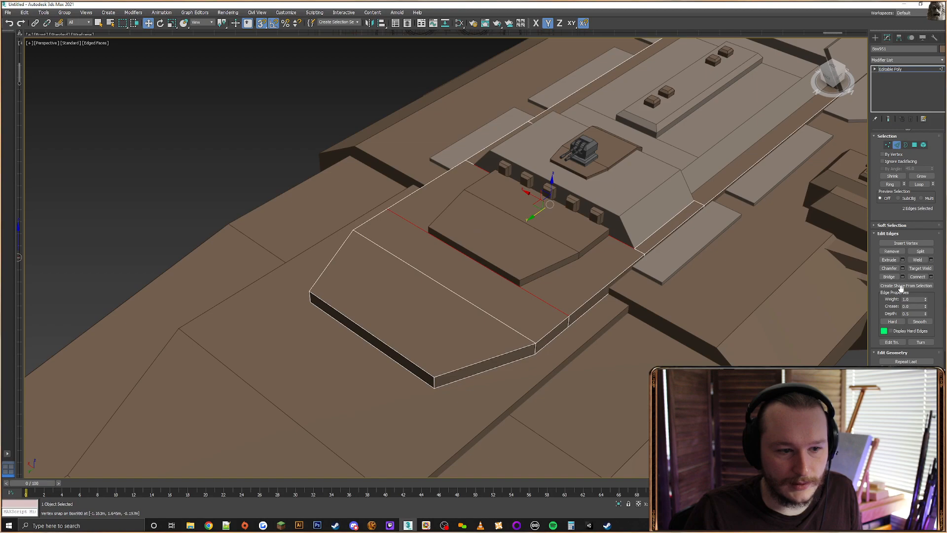
{"action": "middle_click_drag", "start_coordinate": [641, 281], "coordinate": [705, 295], "text": "alt"}
{"action": "left_click", "coordinate": [931, 277]}
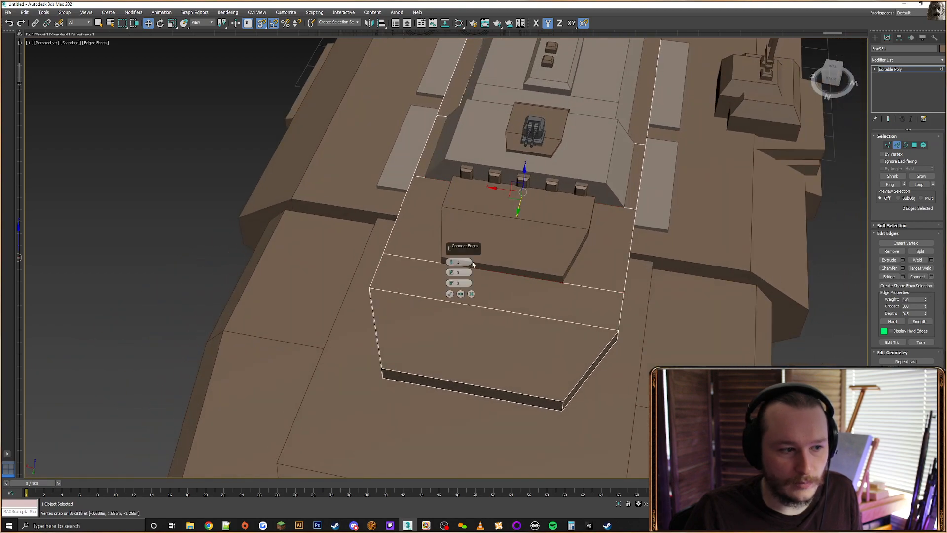
{"action": "left_click", "coordinate": [449, 294]}
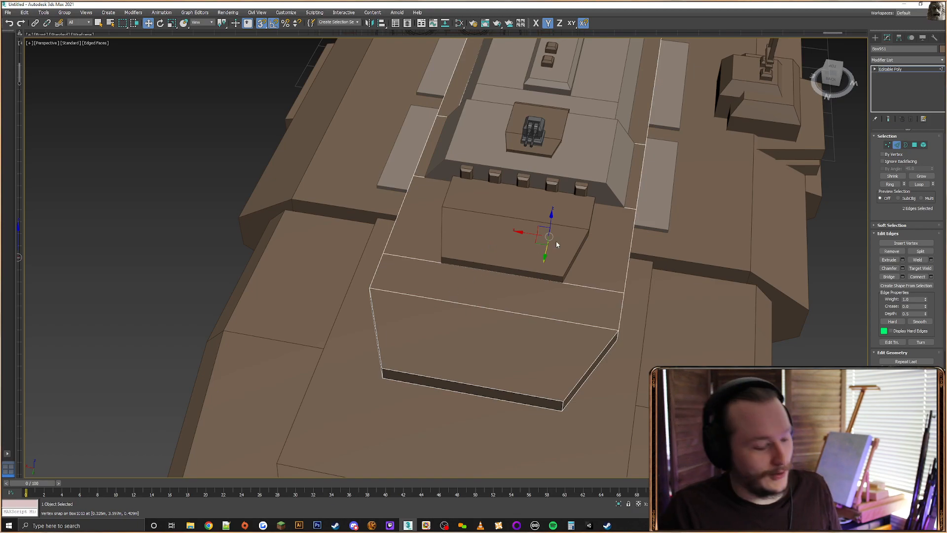
Move the end vertices of the two lengthwise edges along X to the raised plate's front and rear base corners
{"action": "left_click", "coordinate": [888, 144]}
{"action": "key", "text": "F3"}
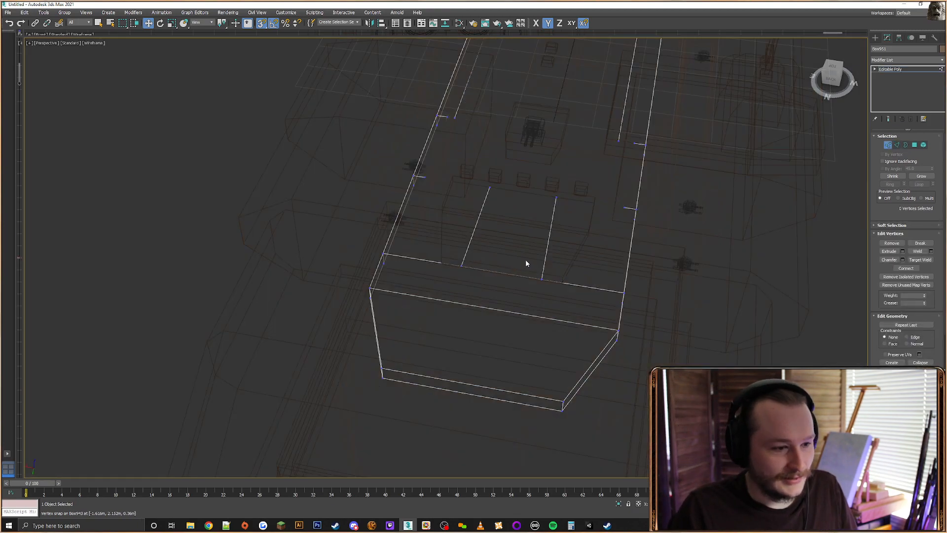
{"action": "left_click", "coordinate": [540, 278]}
{"action": "key", "text": "F3"}
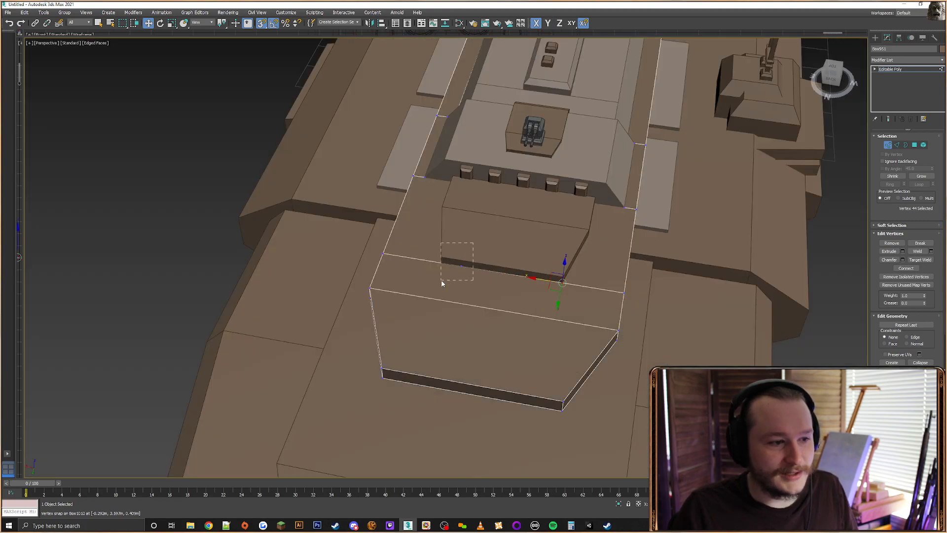
{"action": "left_click", "coordinate": [441, 263]}
{"action": "key", "text": "F3"}
{"action": "left_click_drag", "start_coordinate": [441, 262], "coordinate": [452, 181]}
{"action": "left_click", "coordinate": [556, 197]}
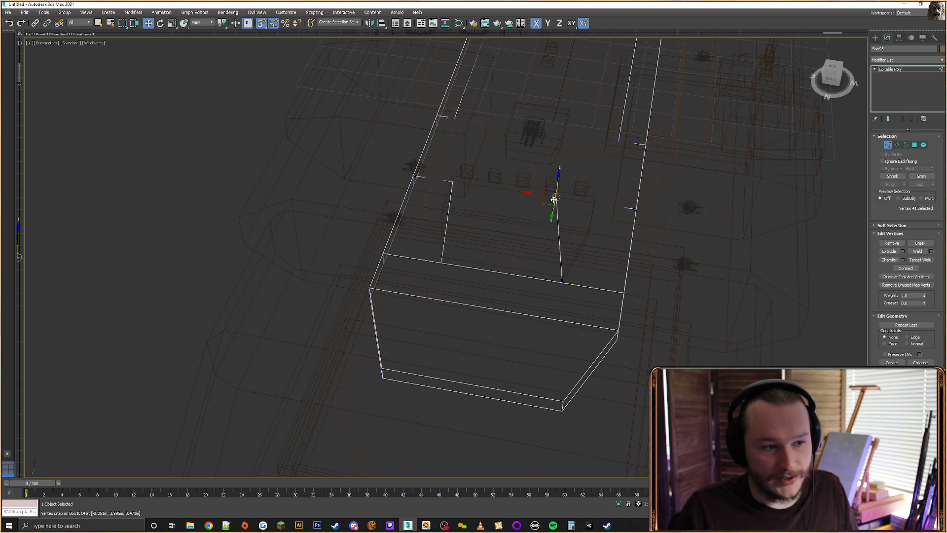
{"action": "left_click_drag", "start_coordinate": [543, 196], "coordinate": [594, 204]}
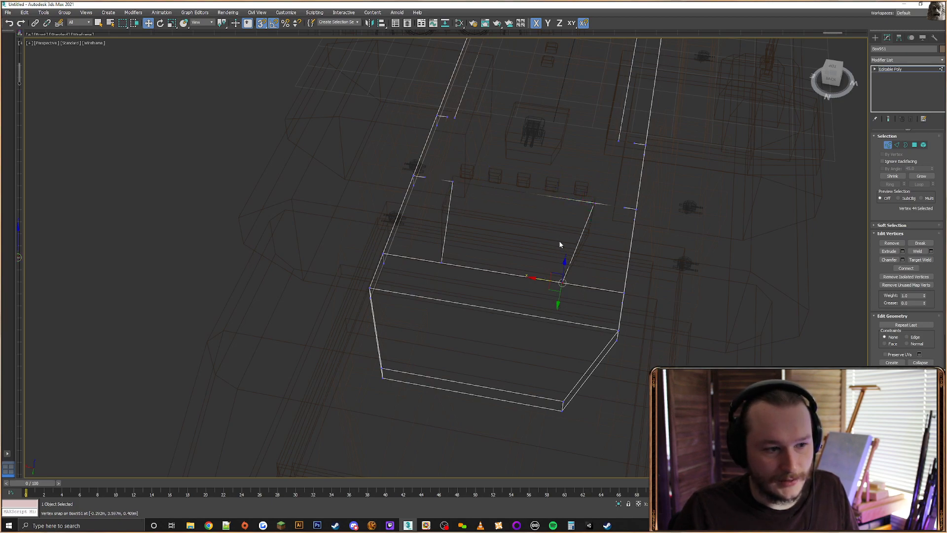
Move the two lengthwise edges' front end vertices along X to line up with the raised plate's rear corners
{"action": "left_click_drag", "start_coordinate": [551, 275], "coordinate": [595, 203]}
{"action": "left_click", "coordinate": [441, 262]}
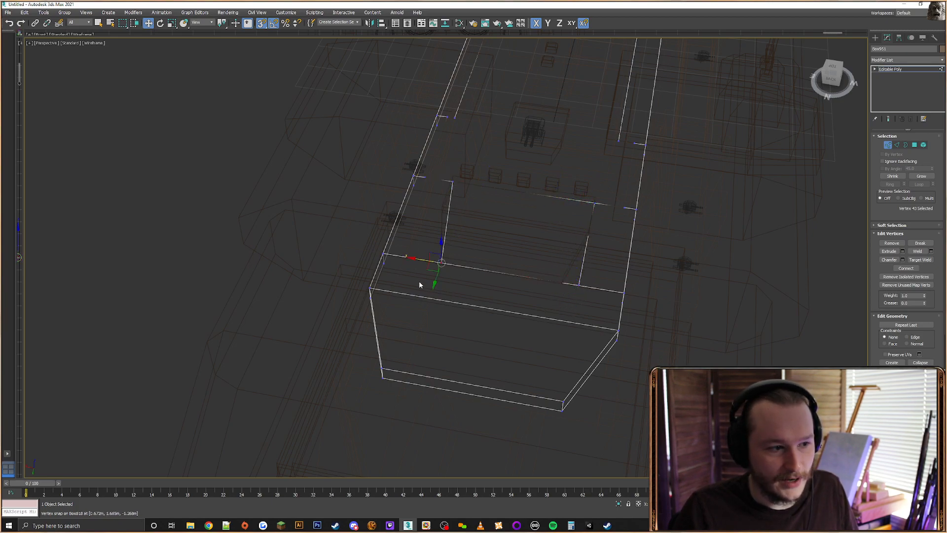
{"action": "mouse_move", "coordinate": [420, 254]}
{"action": "left_mouse_down"}
{"action": "mouse_move", "coordinate": [454, 182]}
{"action": "mouse_move", "coordinate": [546, 196]}
{"action": "left_mouse_up"}
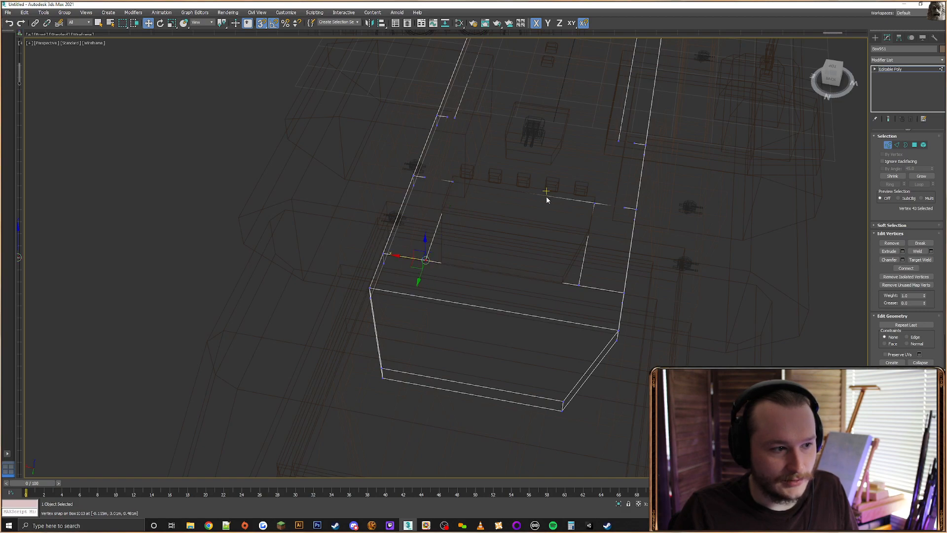
{"action": "key", "text": "F3"}
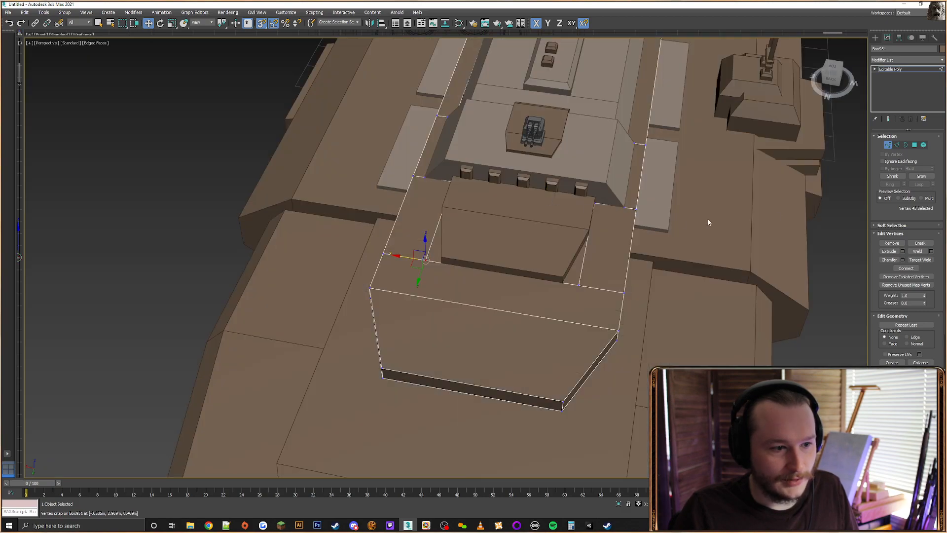
{"action": "left_click", "coordinate": [897, 145]}
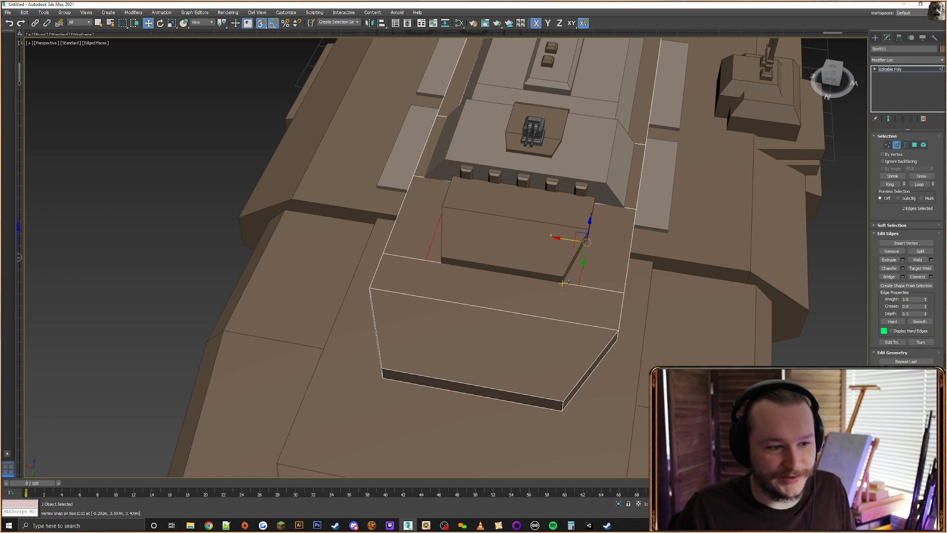
{"action": "left_click", "coordinate": [563, 282], "text": "ctrl"}
{"action": "left_click", "coordinate": [602, 266]}
{"action": "left_click", "coordinate": [582, 266]}
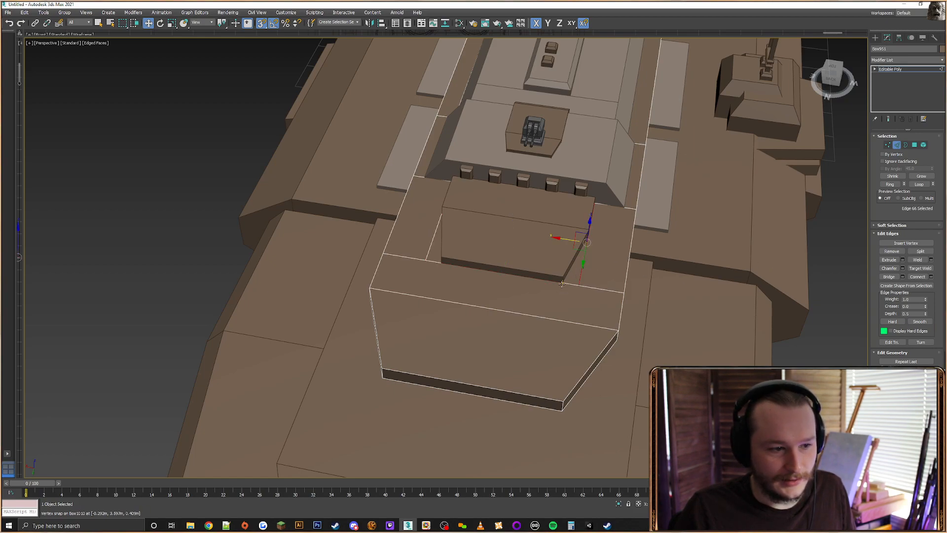
{"action": "left_click", "coordinate": [565, 283], "text": "ctrl"}
{"action": "left_click", "coordinate": [917, 276]}
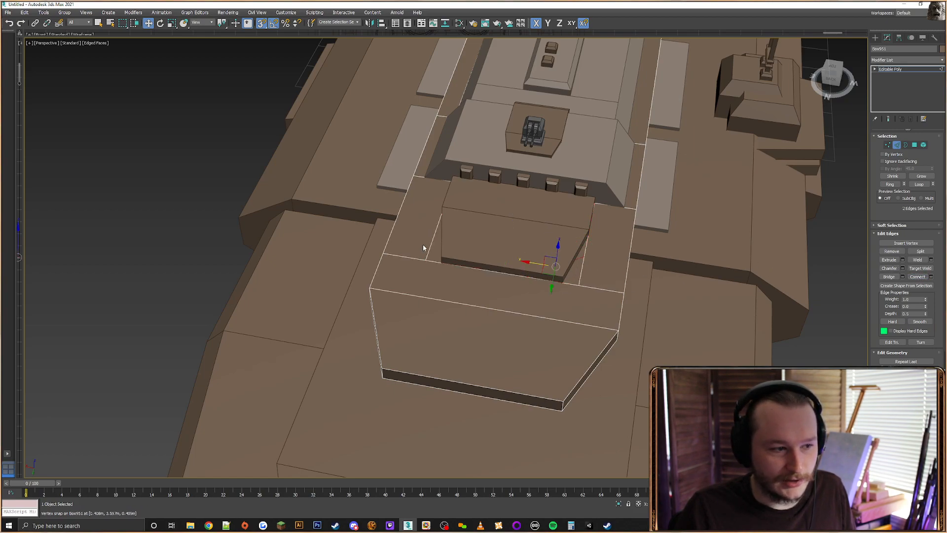
{"action": "left_click", "coordinate": [441, 261]}
{"action": "left_click", "coordinate": [451, 265], "text": "ctrl"}
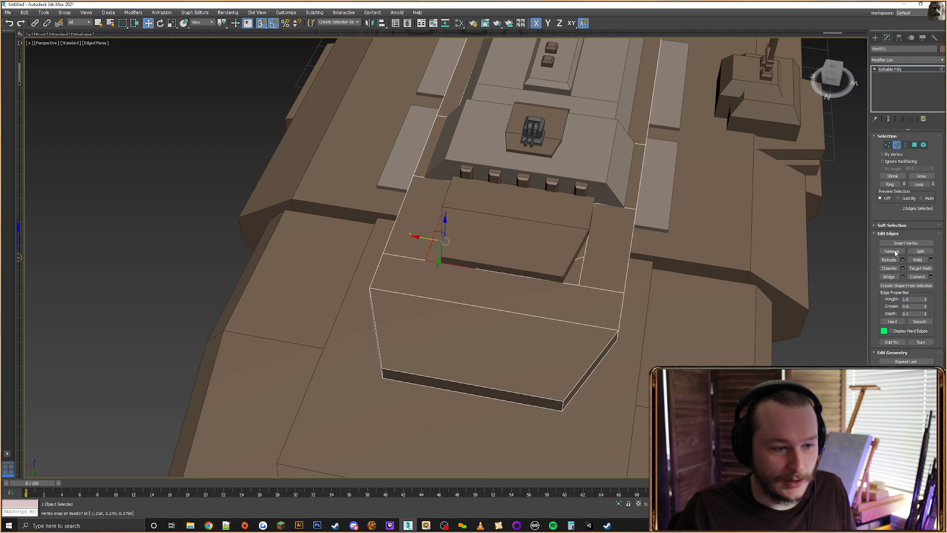
{"action": "left_click", "coordinate": [923, 276]}
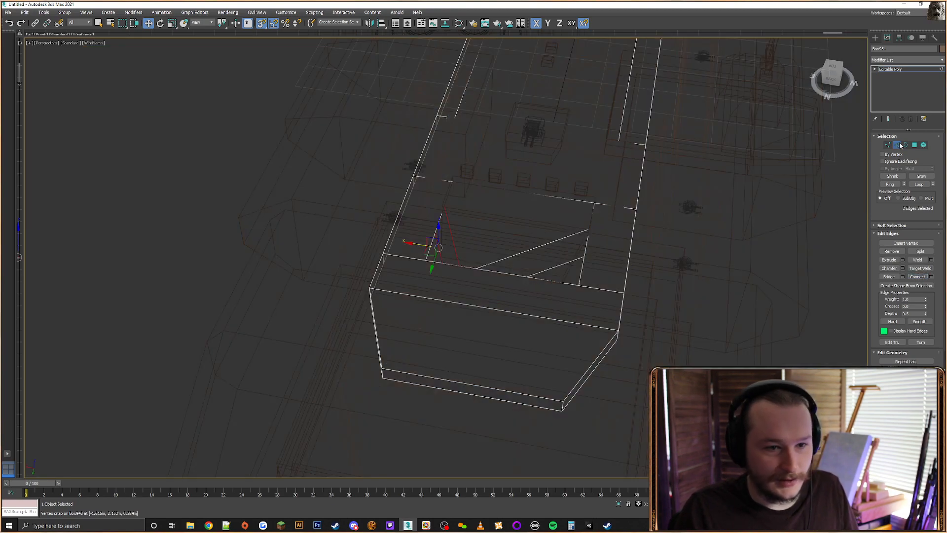
{"action": "left_click_drag", "start_coordinate": [672, 222], "coordinate": [636, 242]}
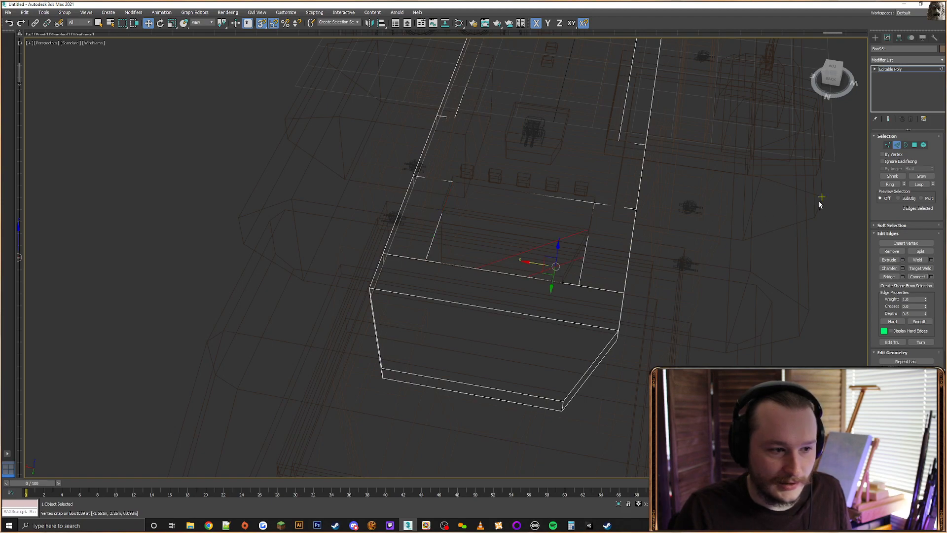
{"action": "key", "text": "ctrl+z"}
Connect the front cross edge to each lengthwise edge with a single diagonal segment at both front corners of the raised plate
{"action": "left_click", "coordinate": [932, 276]}
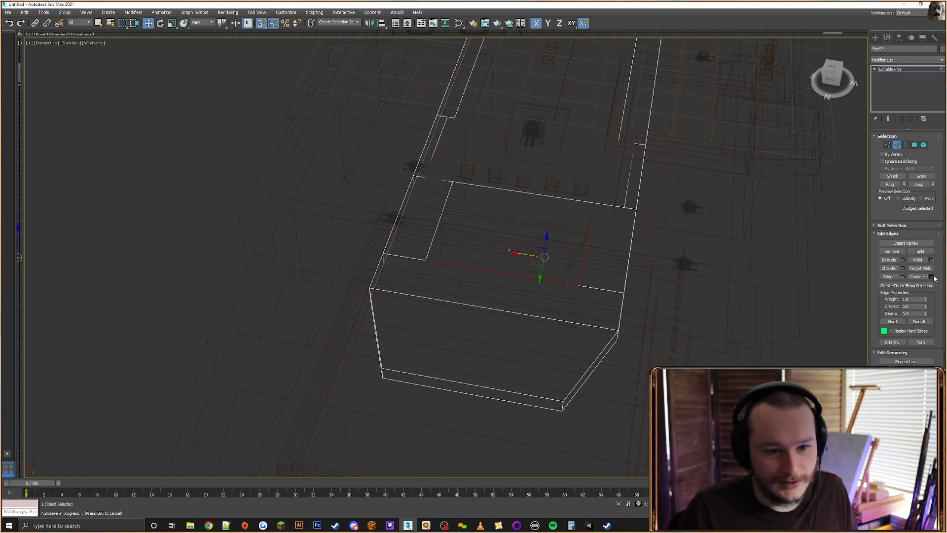
{"action": "left_click", "coordinate": [452, 264]}
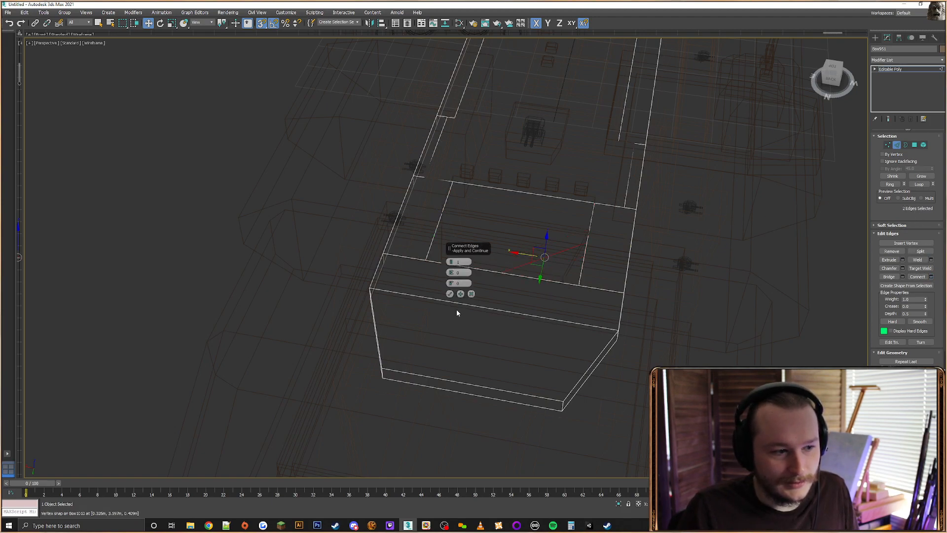
{"action": "left_click", "coordinate": [449, 294]}
{"action": "left_click", "coordinate": [451, 265]}
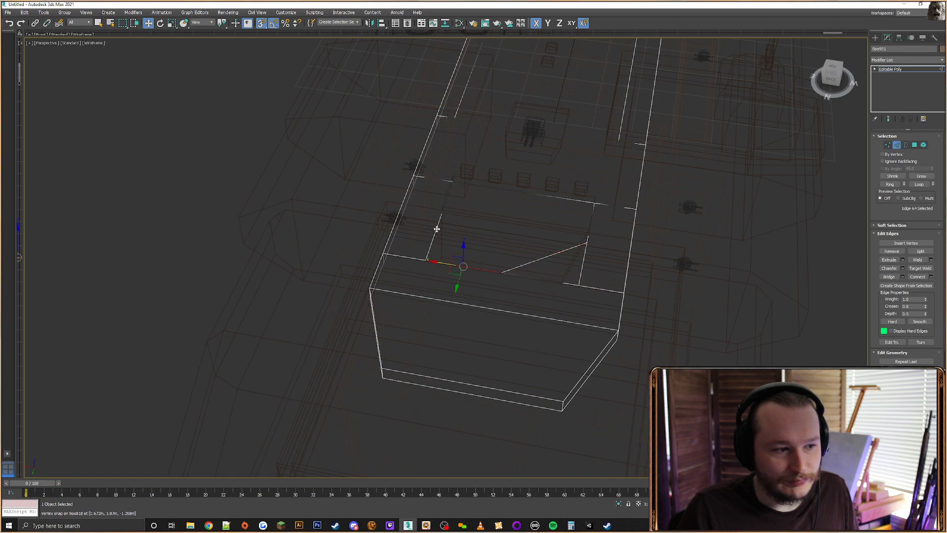
{"action": "left_click", "coordinate": [436, 228], "text": "ctrl"}
{"action": "left_click", "coordinate": [932, 276]}
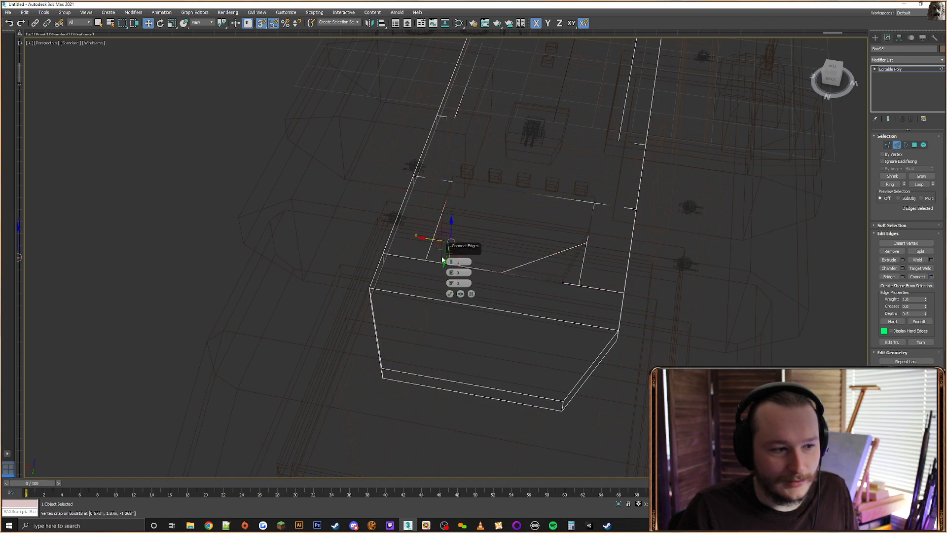
{"action": "left_click", "coordinate": [449, 294]}
Move the first diagonal's end vertices along X and Y to the raised plate's front corner and side bend
{"action": "key", "text": "1"}
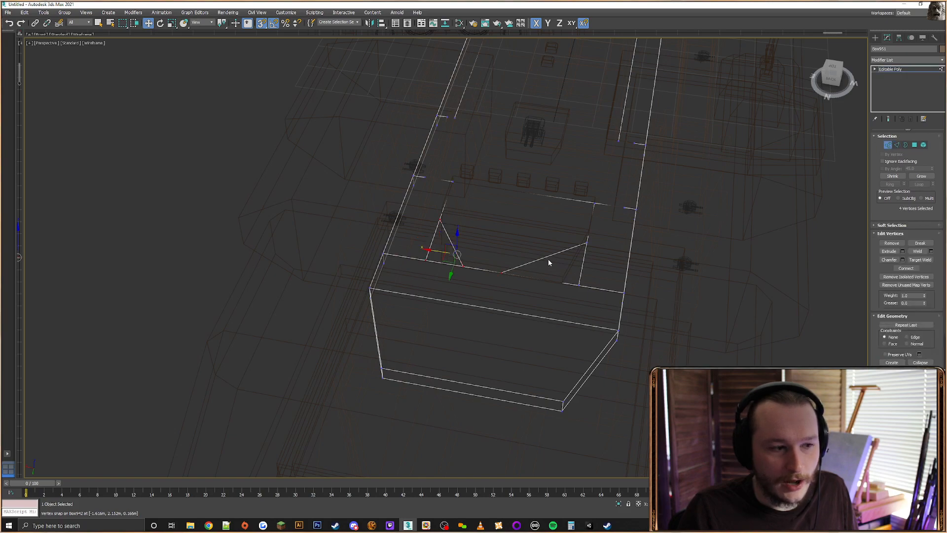
{"action": "left_click", "coordinate": [500, 271]}
{"action": "left_click_drag", "start_coordinate": [496, 268], "coordinate": [565, 276]}
{"action": "key", "text": "F5"}
{"action": "left_click", "coordinate": [587, 242]}
{"action": "middle_click_drag", "start_coordinate": [588, 244], "coordinate": [602, 246], "text": "alt"}
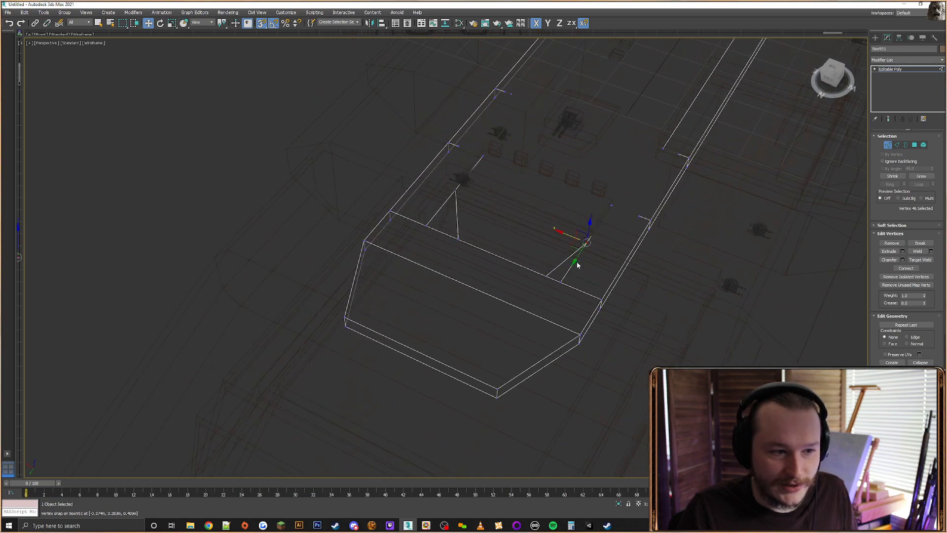
{"action": "left_click_drag", "start_coordinate": [576, 264], "coordinate": [590, 238]}
Align the opposite diagonal's end vertices with the raised plate's other front corner and side bend, along X and Y
{"action": "left_click", "coordinate": [458, 239]}
{"action": "middle_click_drag", "start_coordinate": [459, 241], "coordinate": [447, 237], "text": "alt"}
{"action": "scroll", "coordinate": [447, 236], "scroll_direction": "up", "scroll_amount": 2}
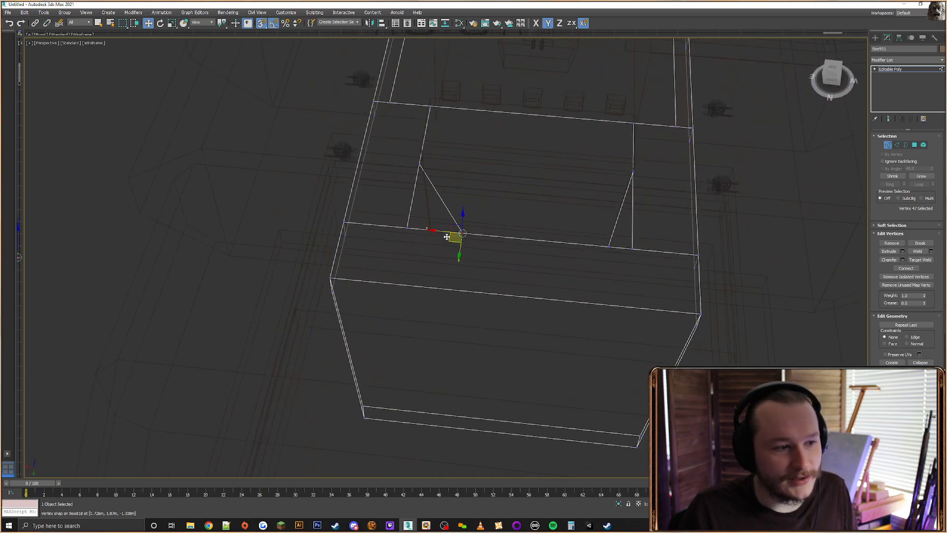
{"action": "left_click_drag", "start_coordinate": [435, 231], "coordinate": [425, 190]}
{"action": "left_click", "coordinate": [420, 164]}
{"action": "middle_click_drag", "start_coordinate": [405, 176], "coordinate": [424, 182], "text": "alt"}
{"action": "scroll", "coordinate": [424, 183], "scroll_direction": "down", "scroll_amount": 2}
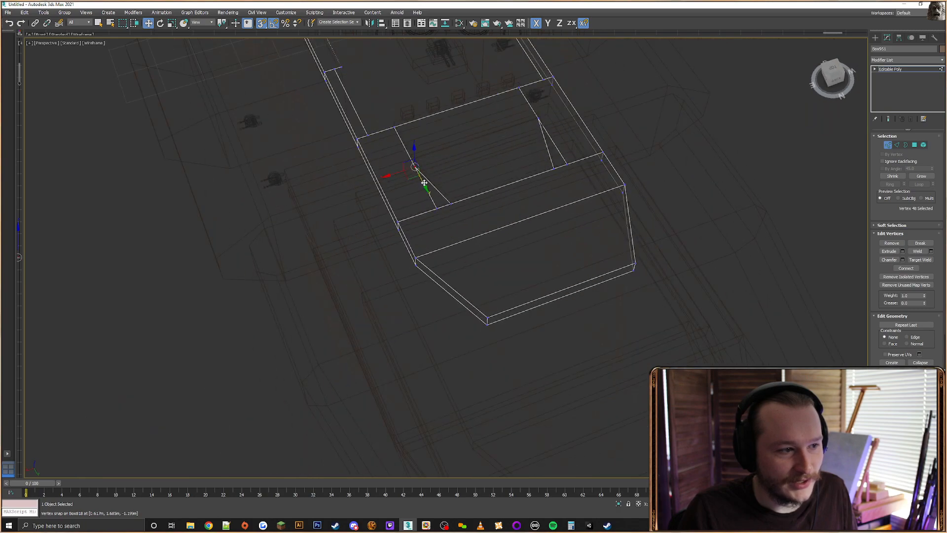
{"action": "left_click_drag", "start_coordinate": [424, 181], "coordinate": [420, 176]}
{"action": "key", "text": "F3"}
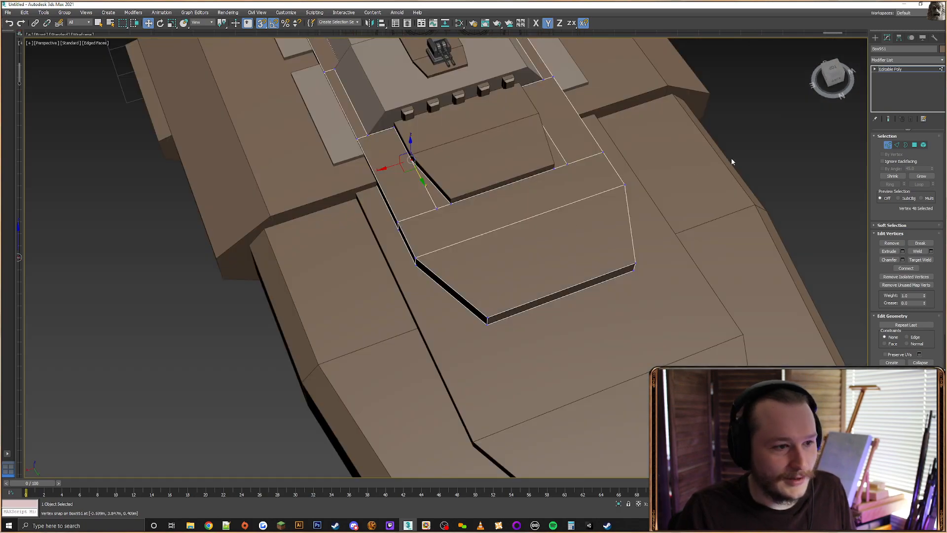
Delete the slab polygon hidden beneath the raised plate
{"action": "left_click", "coordinate": [915, 145]}
{"action": "key", "text": "F3"}
{"action": "left_click", "coordinate": [511, 179]}
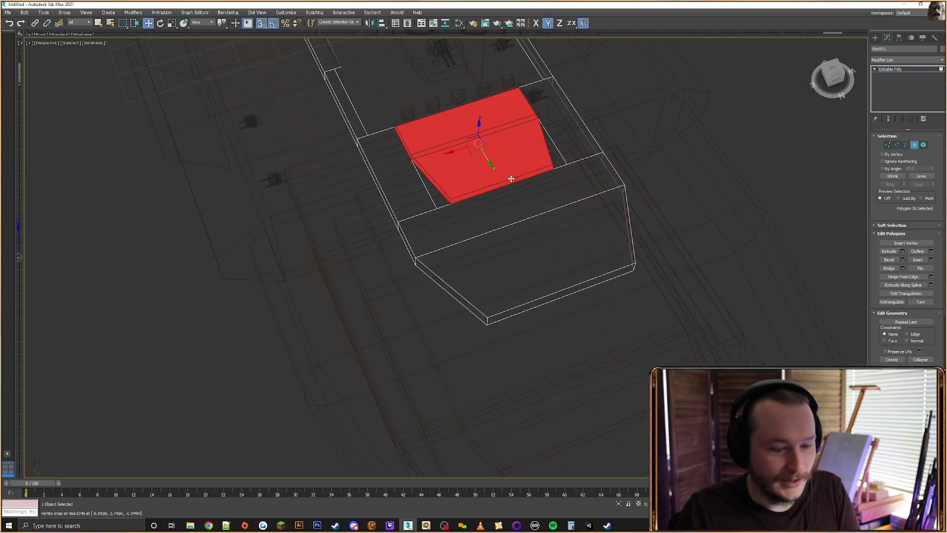
{"action": "key", "text": "Delete"}
{"action": "key", "text": "F3"}
Select the raised plate and delete its hidden underside and rear polygons
{"action": "middle_click_drag", "start_coordinate": [620, 225], "coordinate": [605, 251]}
{"action": "scroll", "coordinate": [605, 250], "scroll_direction": "up", "scroll_amount": 2}
{"action": "middle_click_drag", "start_coordinate": [606, 251], "coordinate": [697, 186]}
{"action": "scroll", "coordinate": [631, 269], "scroll_direction": "down", "scroll_amount": 3}
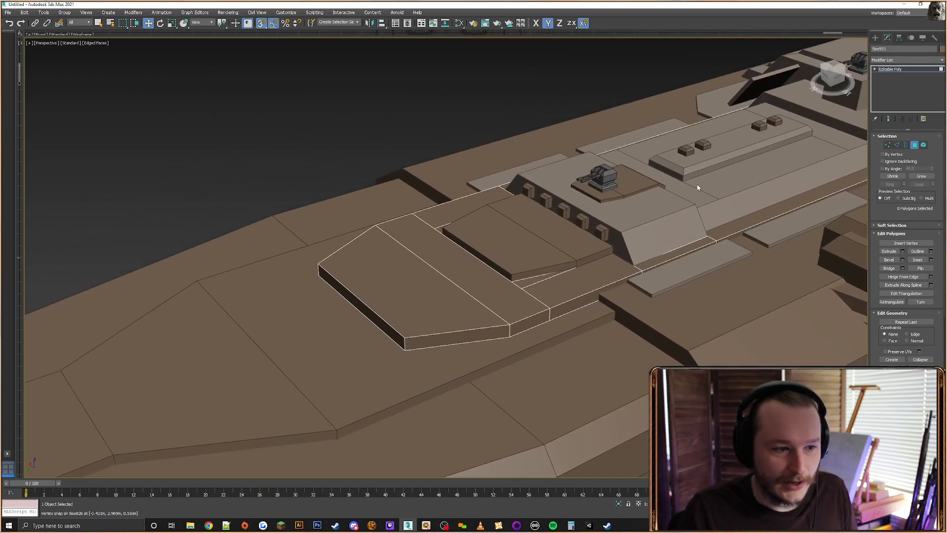
{"action": "left_click", "coordinate": [875, 37]}
{"action": "left_click", "coordinate": [549, 231]}
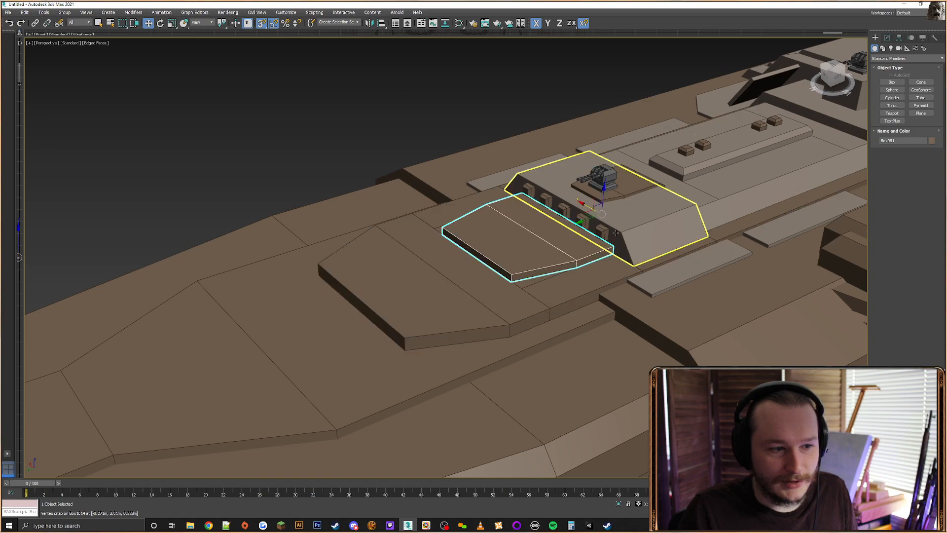
{"action": "middle_click_drag", "start_coordinate": [598, 247], "coordinate": [617, 213], "text": "alt"}
{"action": "key", "text": "F3"}
{"action": "left_click", "coordinate": [887, 37]}
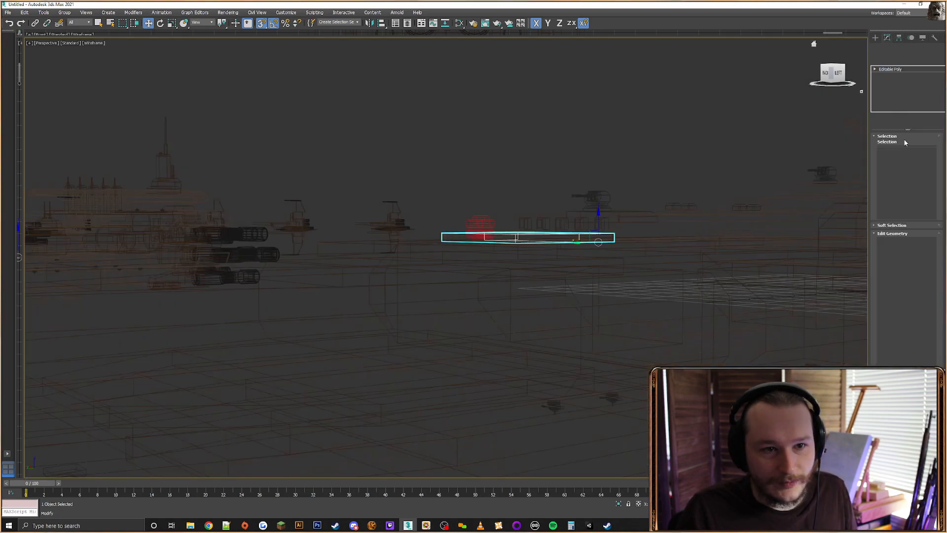
{"action": "left_click", "coordinate": [916, 145]}
{"action": "mouse_move", "coordinate": [572, 286]}
{"action": "middle_mouse_down", "text": "alt"}
{"action": "mouse_move", "coordinate": [541, 228]}
{"action": "mouse_move", "coordinate": [557, 231]}
{"action": "mouse_move", "coordinate": [547, 217]}
{"action": "mouse_move", "coordinate": [610, 243]}
{"action": "mouse_move", "coordinate": [558, 223]}
{"action": "middle_mouse_up", "text": "alt"}
{"action": "left_click", "coordinate": [541, 228]}
{"action": "left_click", "coordinate": [564, 243], "text": "ctrl"}
{"action": "key", "text": "Delete"}
{"action": "left_click", "coordinate": [547, 215]}
{"action": "key", "text": "Delete"}
{"action": "key", "text": "F3"}
Attach the deck slab to the raised plate and weld the vertices around the plate
{"action": "left_click", "coordinate": [875, 38]}
{"action": "right_click", "coordinate": [508, 200]}
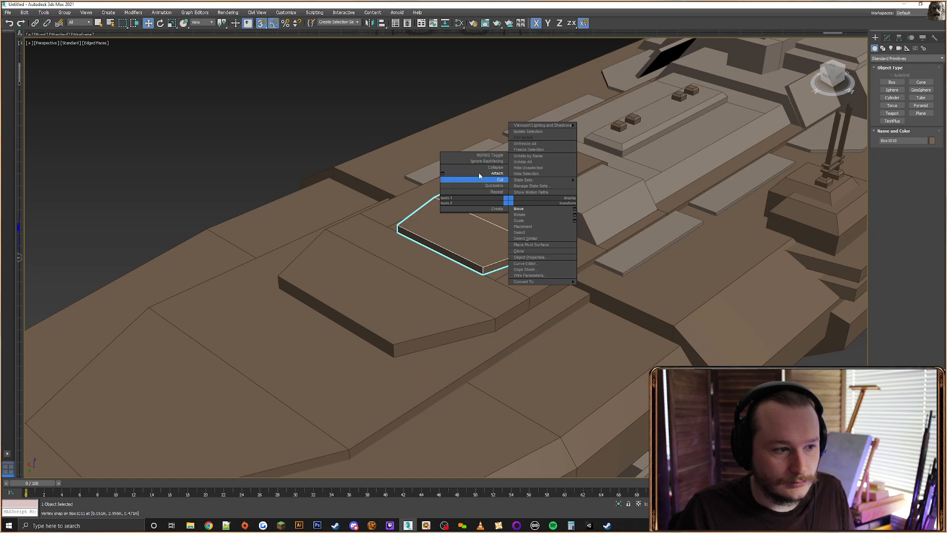
{"action": "left_click", "coordinate": [497, 174]}
{"action": "left_click", "coordinate": [433, 282]}
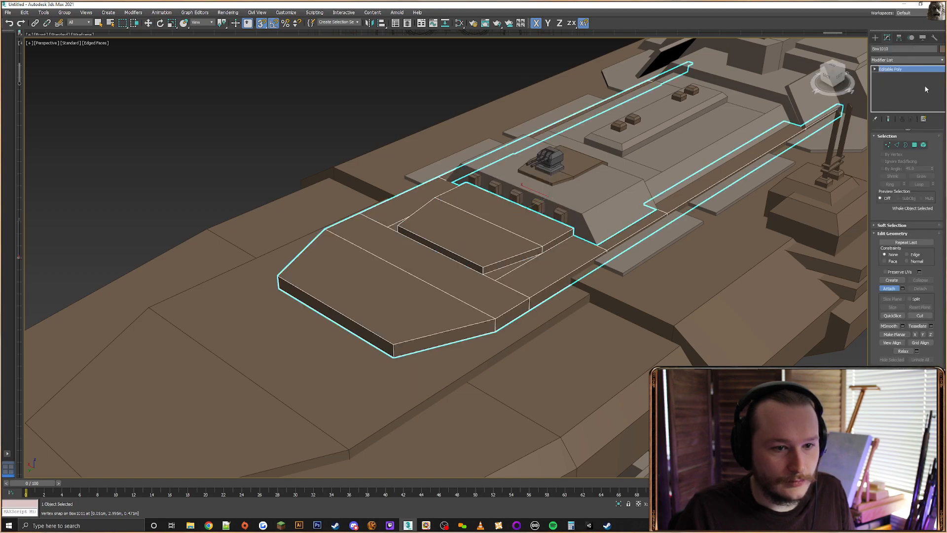
{"action": "left_click", "coordinate": [887, 145]}
{"action": "left_click_drag", "start_coordinate": [612, 152], "coordinate": [306, 385]}
{"action": "left_click", "coordinate": [918, 251]}
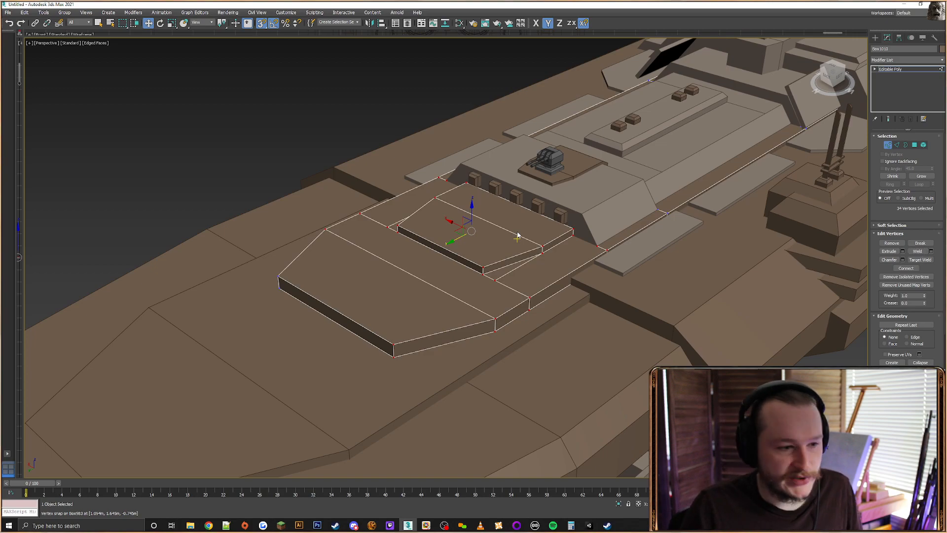
Move the two outer slab vertices along X onto the raised plate's front corners and weld the overlapping vertices there
{"action": "middle_click_drag", "start_coordinate": [518, 235], "coordinate": [531, 244], "text": "alt"}
{"action": "scroll", "coordinate": [531, 244], "scroll_direction": "up", "scroll_amount": 1}
{"action": "left_click", "coordinate": [523, 297]}
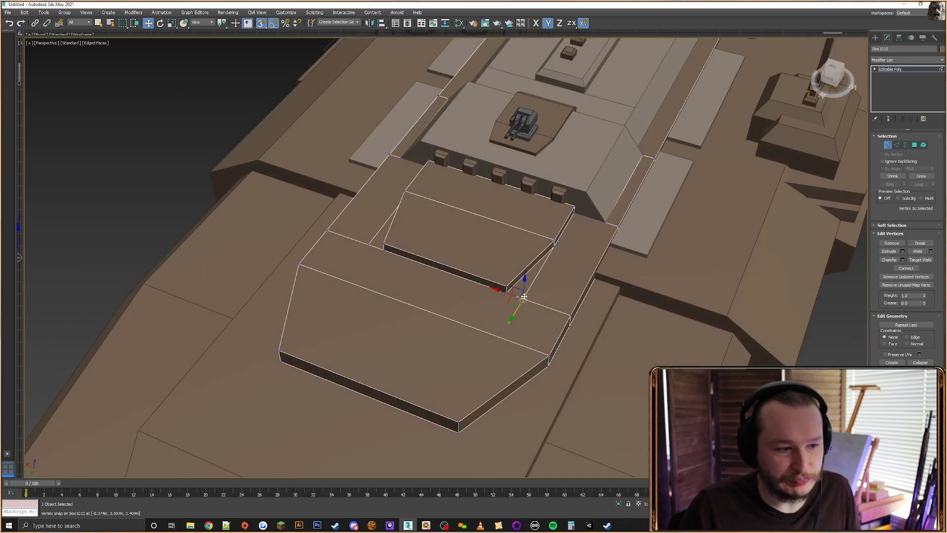
{"action": "middle_click_drag", "start_coordinate": [524, 297], "coordinate": [547, 289], "text": "alt"}
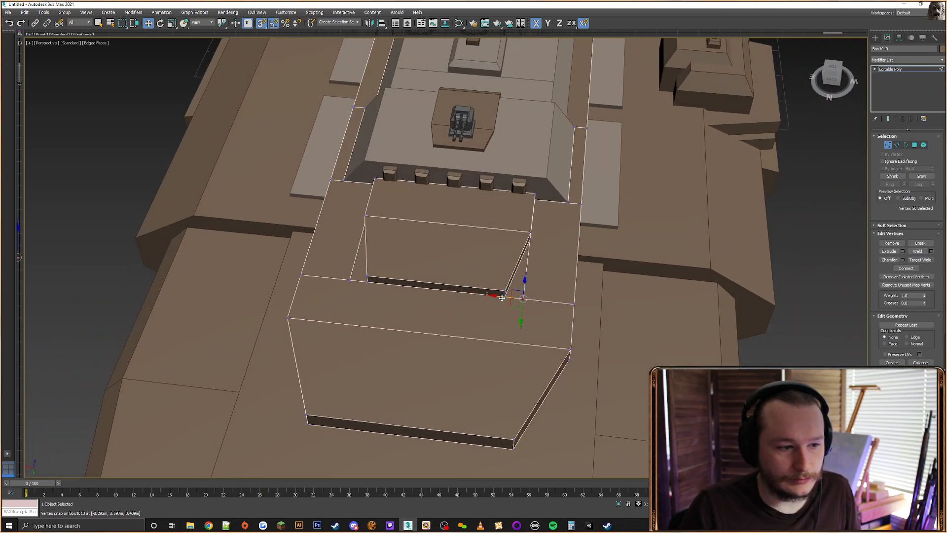
{"action": "left_click", "coordinate": [350, 279]}
{"action": "left_click_drag", "start_coordinate": [360, 280], "coordinate": [367, 281]}
{"action": "left_click_drag", "start_coordinate": [528, 266], "coordinate": [297, 355]}
{"action": "left_click", "coordinate": [918, 251]}
Attach the five small blocks along the superstructure's sloped front wall into one object
{"action": "middle_click_drag", "start_coordinate": [562, 276], "coordinate": [469, 229], "text": "alt"}
{"action": "left_click", "coordinate": [875, 38]}
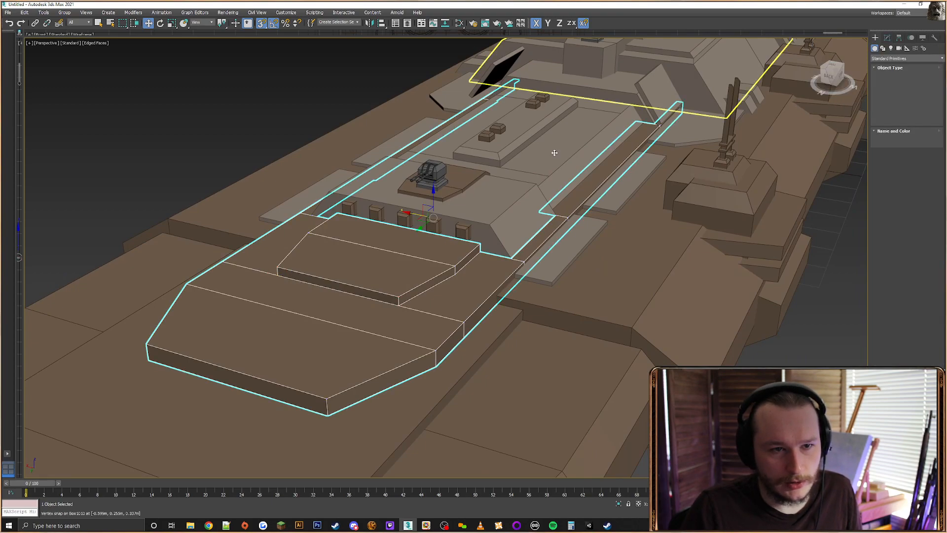
{"action": "left_click", "coordinate": [462, 234]}
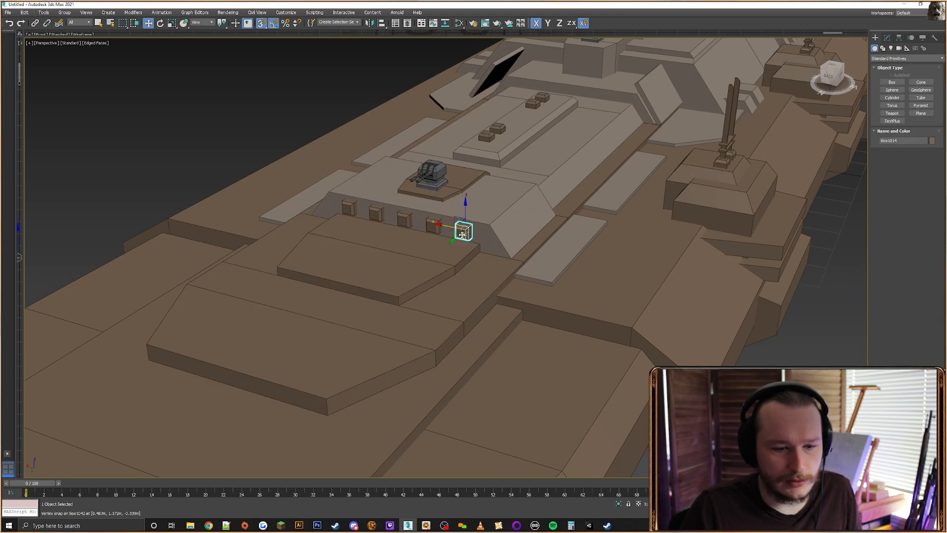
{"action": "right_click", "coordinate": [462, 235]}
{"action": "left_click", "coordinate": [435, 206]}
{"action": "left_click", "coordinate": [434, 224]}
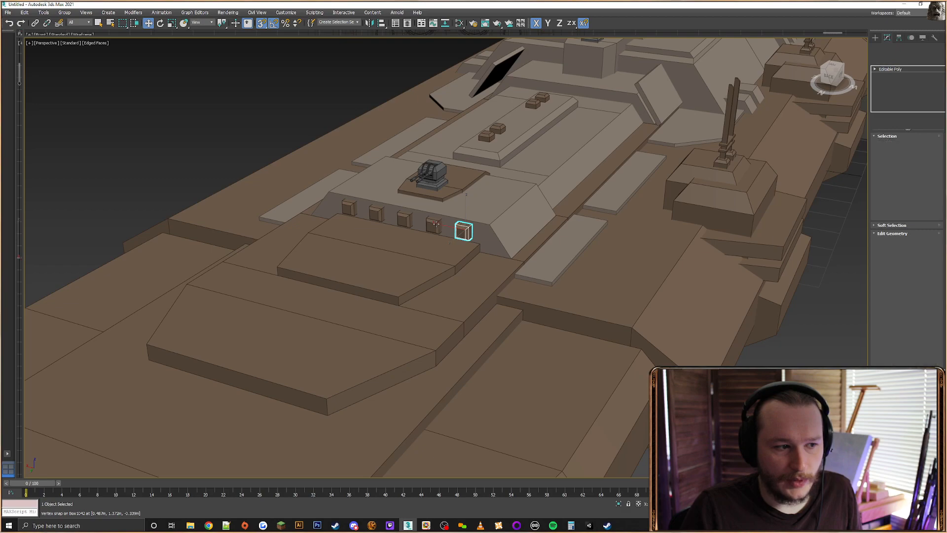
{"action": "left_click", "coordinate": [377, 213]}
{"action": "left_click", "coordinate": [404, 219]}
{"action": "left_click", "coordinate": [349, 208]}
Select the rear vertices of the five attached small blocks and constrain movement to the Y axis
{"action": "middle_click_drag", "start_coordinate": [349, 207], "coordinate": [936, 166], "text": "alt"}
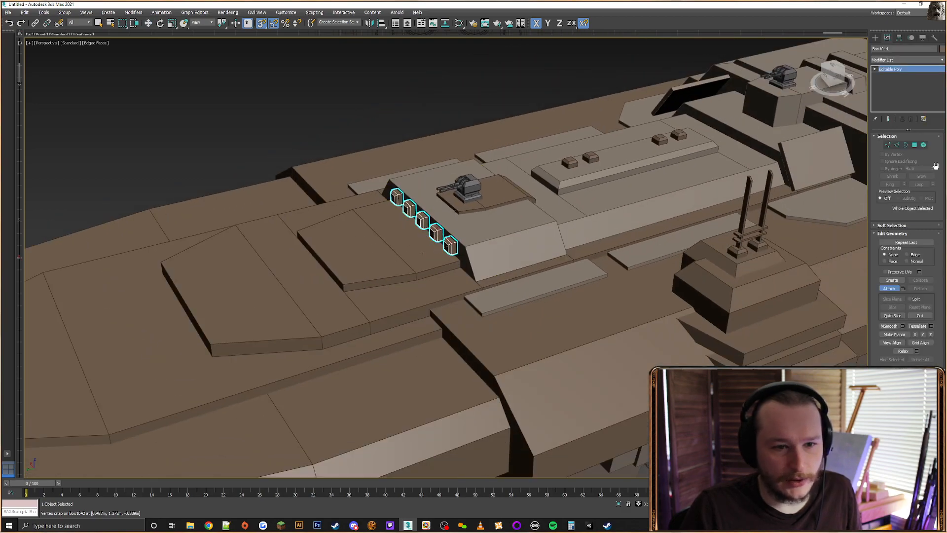
{"action": "left_click", "coordinate": [888, 145]}
{"action": "middle_click_drag", "start_coordinate": [490, 226], "coordinate": [472, 218], "text": "alt"}
{"action": "scroll", "coordinate": [472, 218], "scroll_direction": "up", "scroll_amount": 4}
{"action": "key", "text": "F3"}
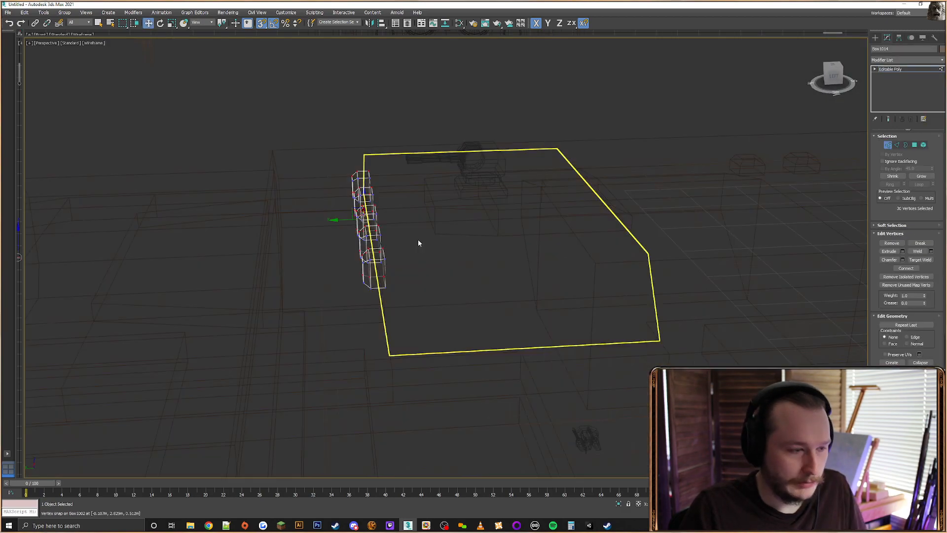
{"action": "left_click_drag", "start_coordinate": [407, 177], "coordinate": [375, 302]}
{"action": "middle_click_drag", "start_coordinate": [375, 302], "coordinate": [384, 298], "text": "alt"}
{"action": "key", "text": "F3"}
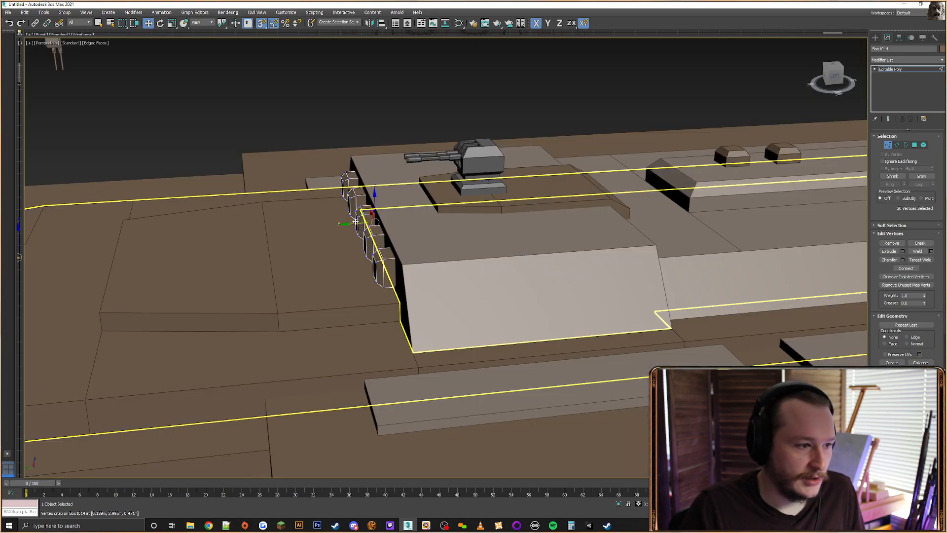
{"action": "key", "text": "F6"}
{"action": "middle_click_drag", "start_coordinate": [402, 254], "coordinate": [381, 264], "text": "alt"}
{"action": "key", "text": "F3"}
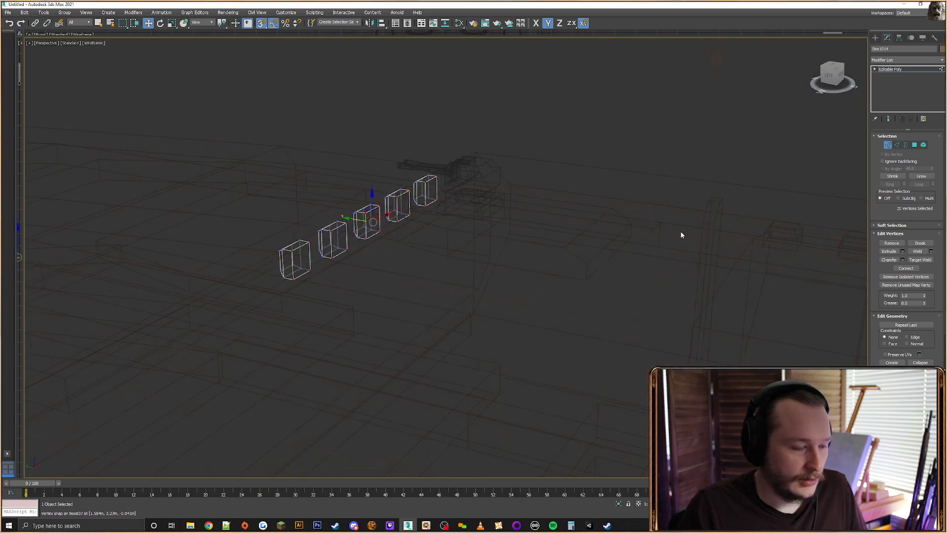
Select the hidden rear polygon of each of the five small blocks and delete them
{"action": "left_click", "coordinate": [915, 145]}
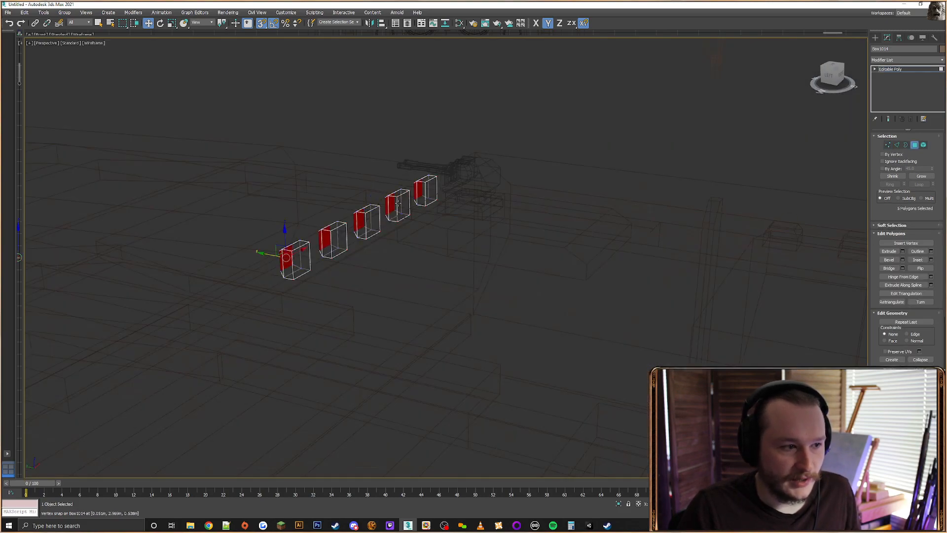
{"action": "left_click", "coordinate": [427, 191]}
{"action": "left_click", "coordinate": [390, 209], "text": "ctrl"}
{"action": "left_click", "coordinate": [371, 222], "text": "ctrl"}
{"action": "left_click", "coordinate": [338, 240], "text": "ctrl"}
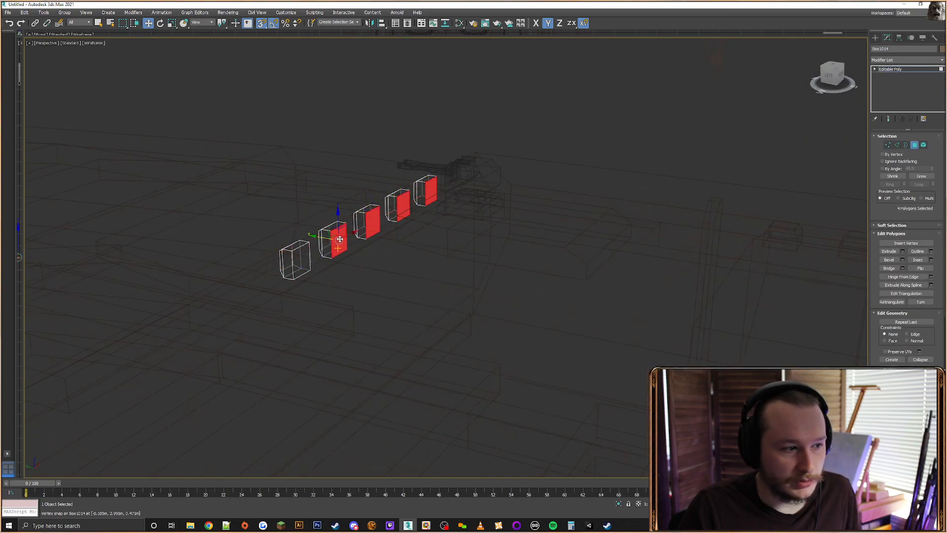
{"action": "left_click", "coordinate": [299, 260], "text": "ctrl"}
{"action": "key", "text": "Delete"}
{"action": "key", "text": "F3"}
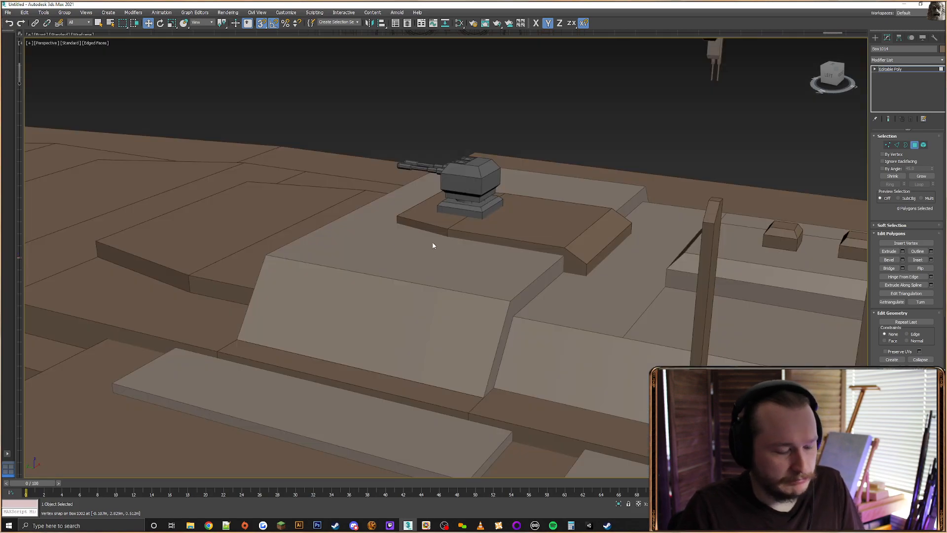
{"action": "scroll", "coordinate": [466, 236], "scroll_direction": "up", "scroll_amount": 2}
{"action": "scroll", "coordinate": [502, 240], "scroll_direction": "down", "scroll_amount": 2}
{"action": "middle_click_drag", "start_coordinate": [507, 238], "coordinate": [554, 245], "text": "alt"}
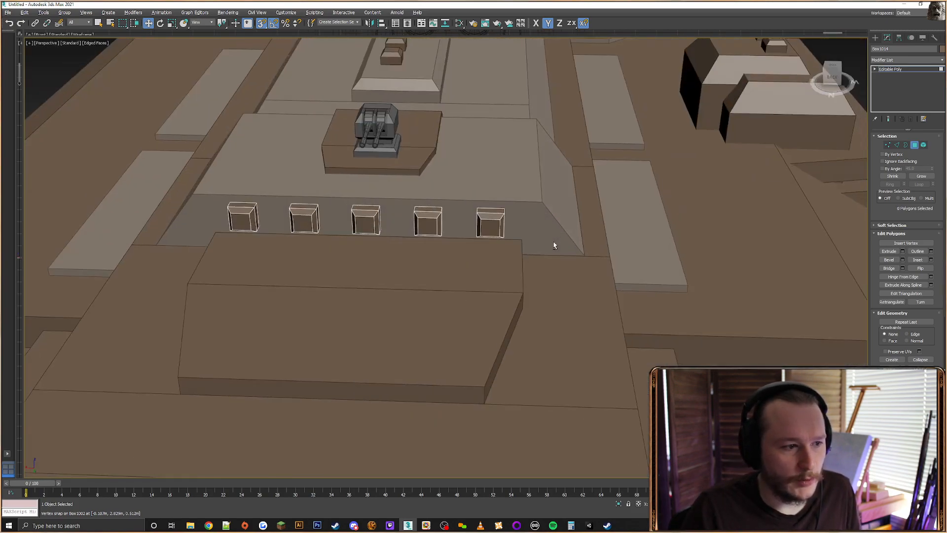
Align the attached blocks to the sloped superstructure block on X position only, center to center
{"action": "left_click", "coordinate": [877, 39]}
{"action": "left_click", "coordinate": [383, 25]}
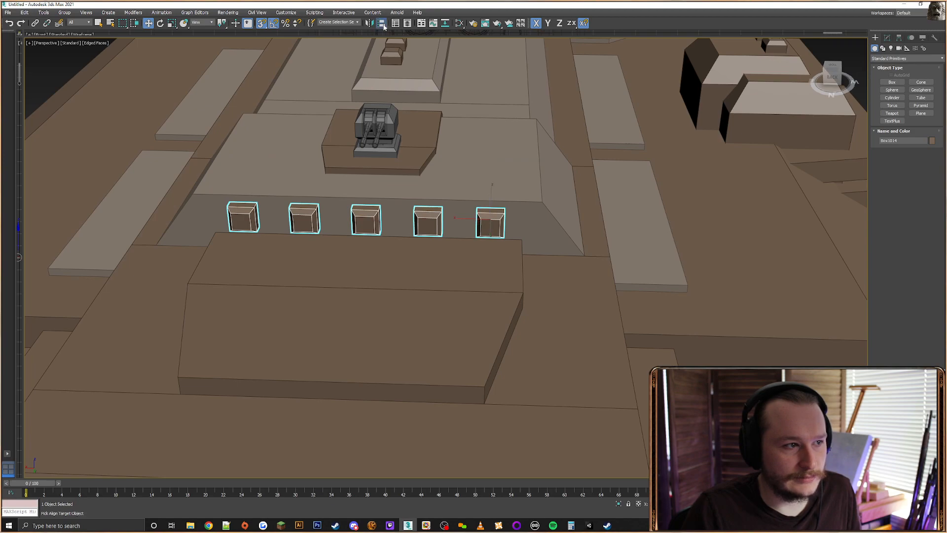
{"action": "left_click", "coordinate": [525, 199]}
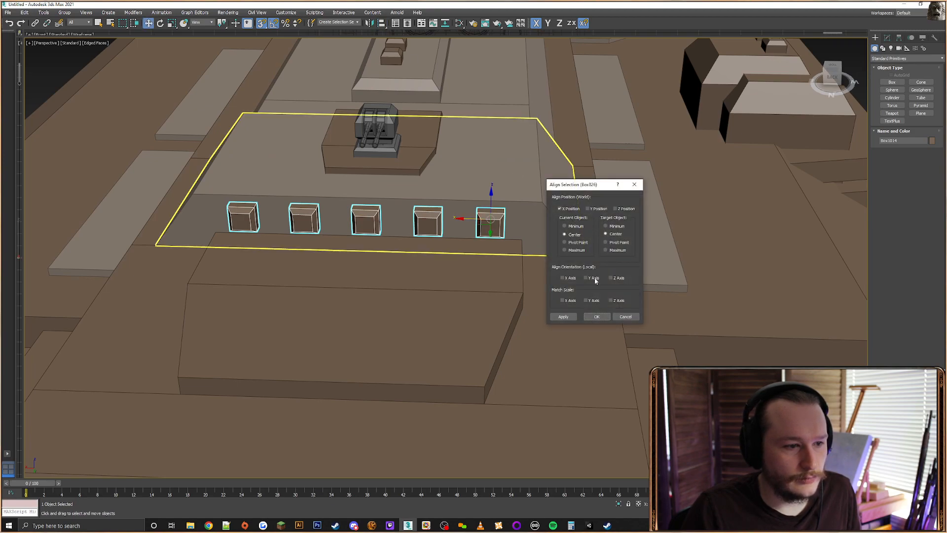
{"action": "left_click", "coordinate": [597, 316]}
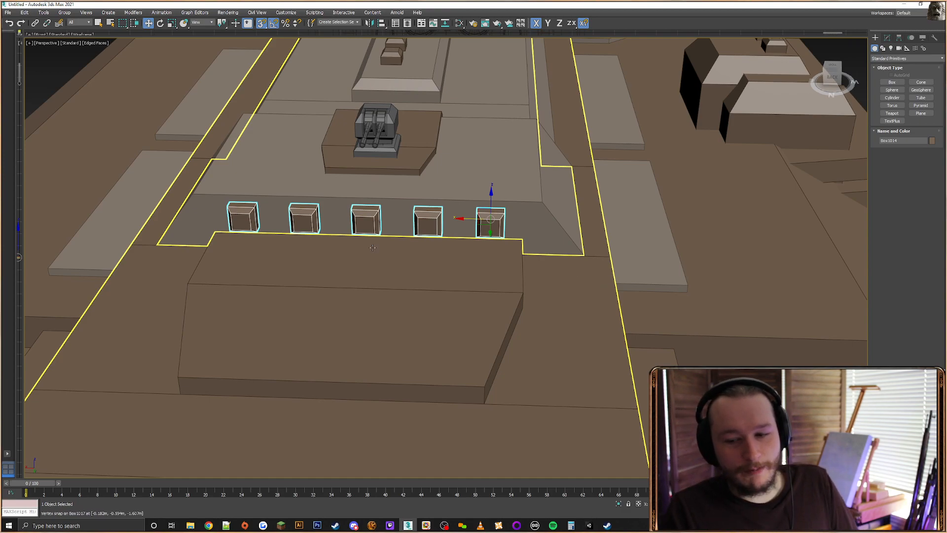
Save the scene as Onderon Warships.max
{"action": "left_click", "coordinate": [9, 13]}
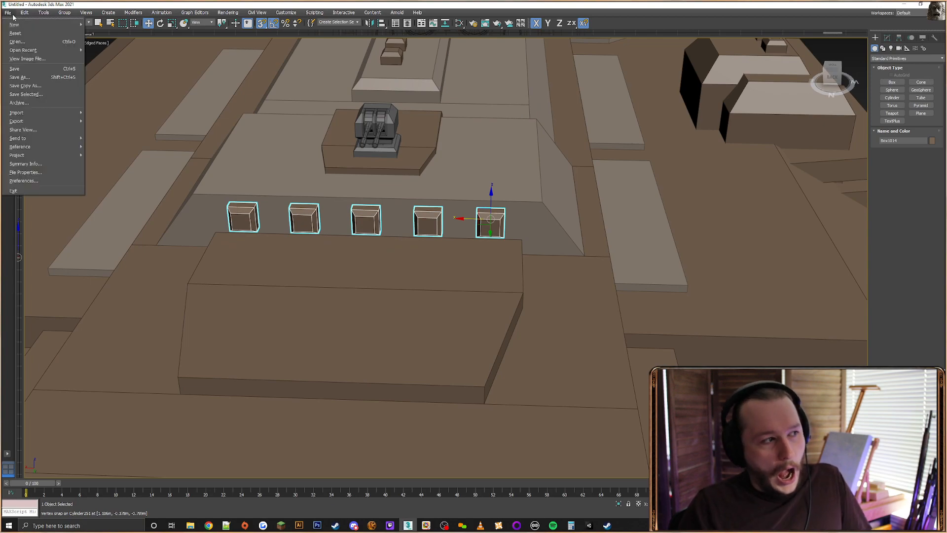
{"action": "left_click", "coordinate": [24, 78]}
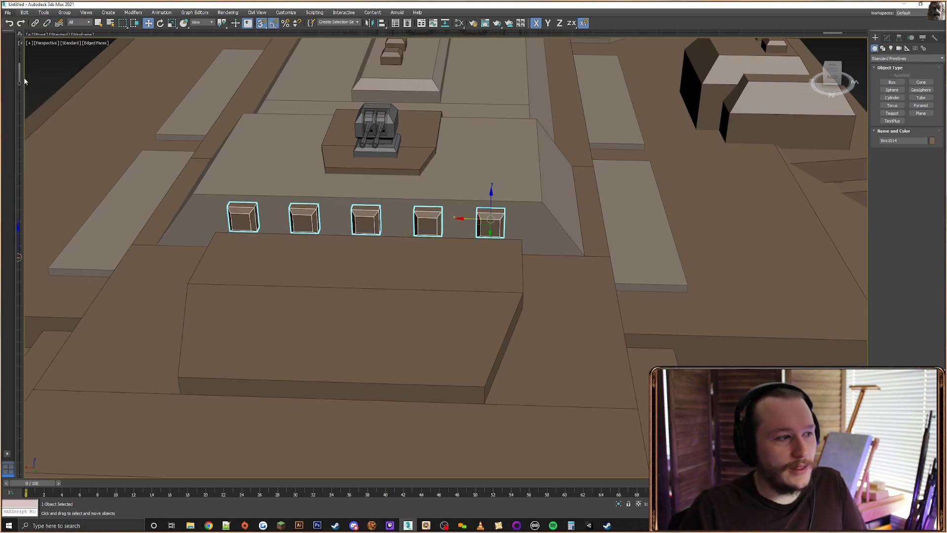
{"action": "left_click_drag", "start_coordinate": [238, 9], "coordinate": [0, 49]}
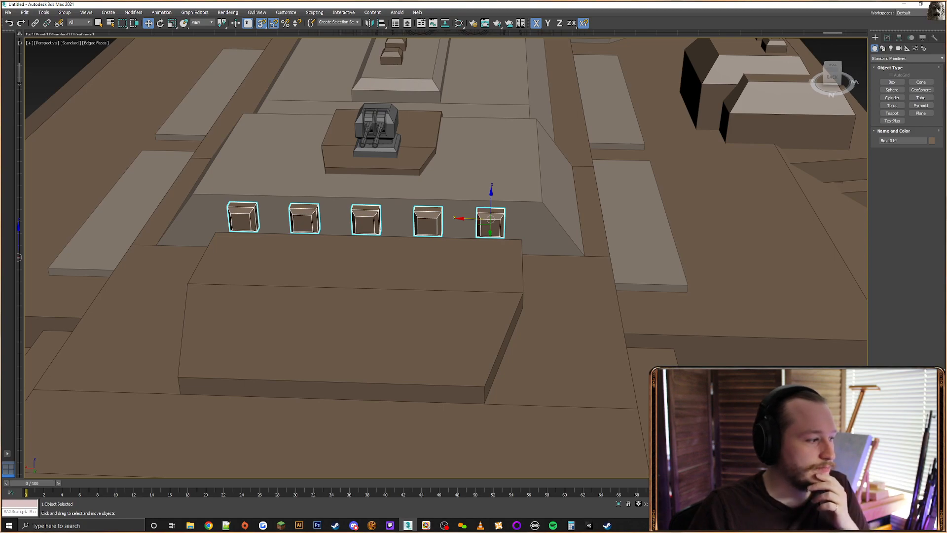
{"action": "left_click", "coordinate": [482, 274]}
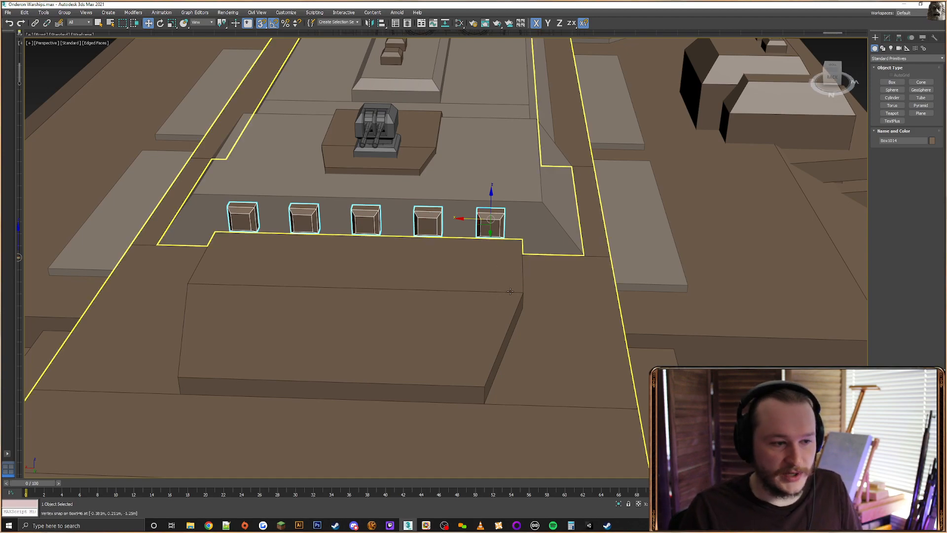
Deselect the small blocks and select the sloped superstructure block beneath the turret for editing
{"action": "scroll", "coordinate": [482, 291], "scroll_direction": "down", "scroll_amount": 3}
{"action": "middle_click_drag", "start_coordinate": [510, 291], "coordinate": [497, 181], "text": "alt"}
{"action": "scroll", "coordinate": [482, 291], "scroll_direction": "down", "scroll_amount": 2}
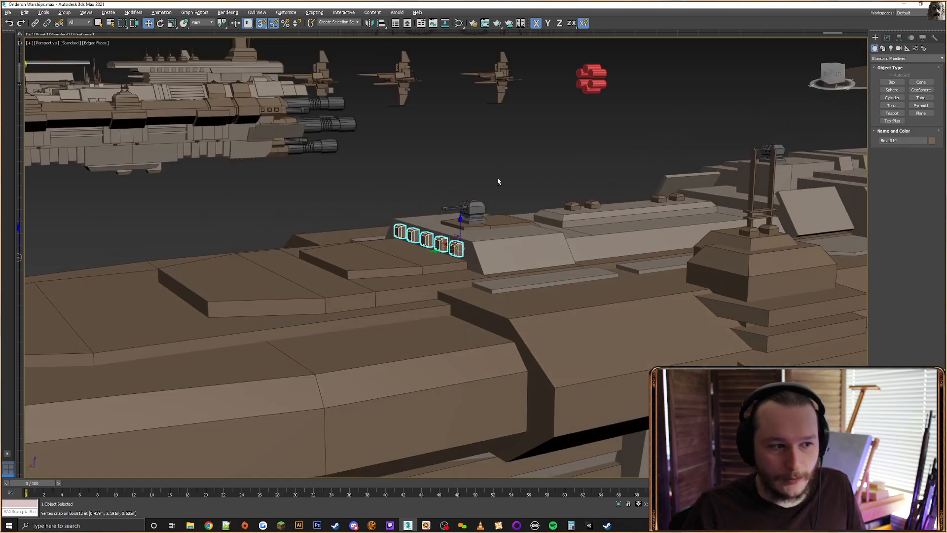
{"action": "left_click", "coordinate": [498, 178]}
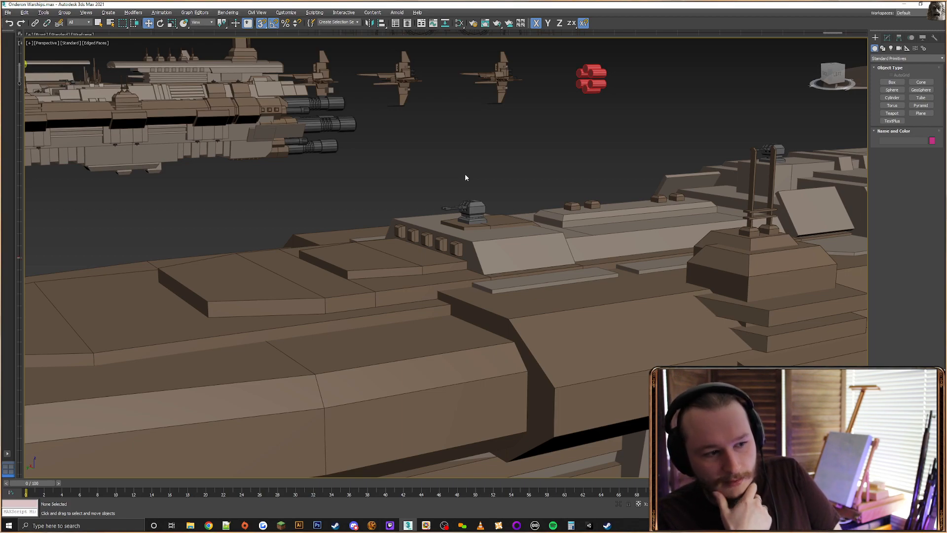
{"action": "left_click", "coordinate": [408, 271]}
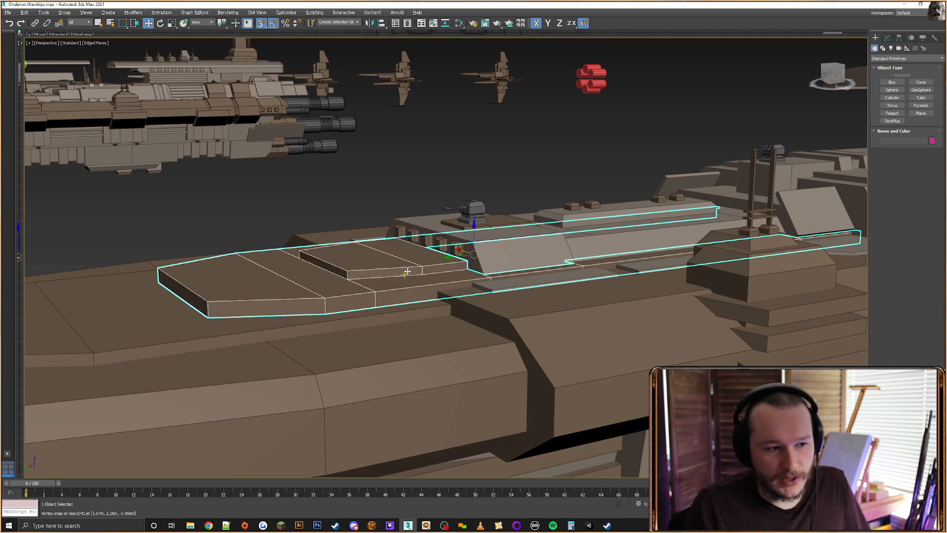
{"action": "middle_click_drag", "start_coordinate": [477, 273], "coordinate": [428, 302]}
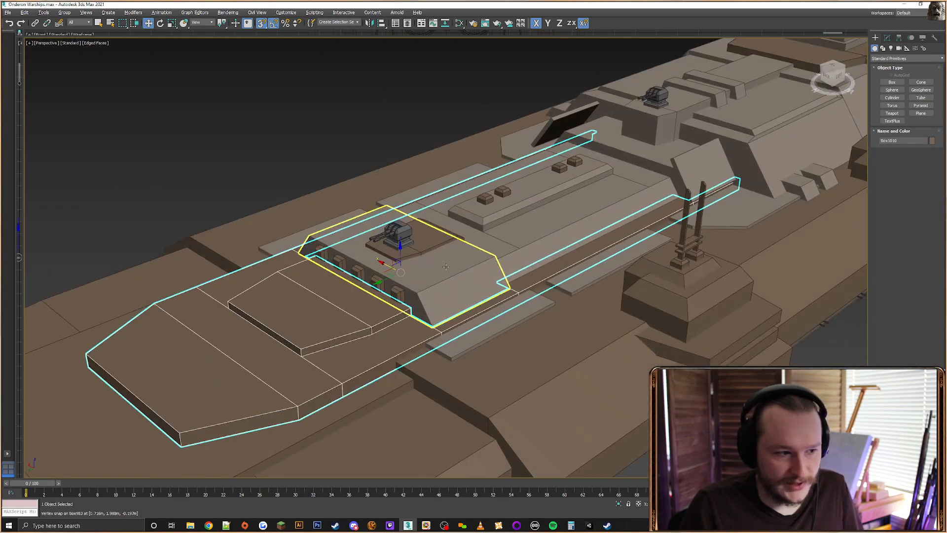
{"action": "left_click", "coordinate": [437, 276]}
{"action": "middle_click_drag", "start_coordinate": [508, 267], "coordinate": [465, 272], "text": "alt"}
{"action": "right_click", "coordinate": [418, 298]}
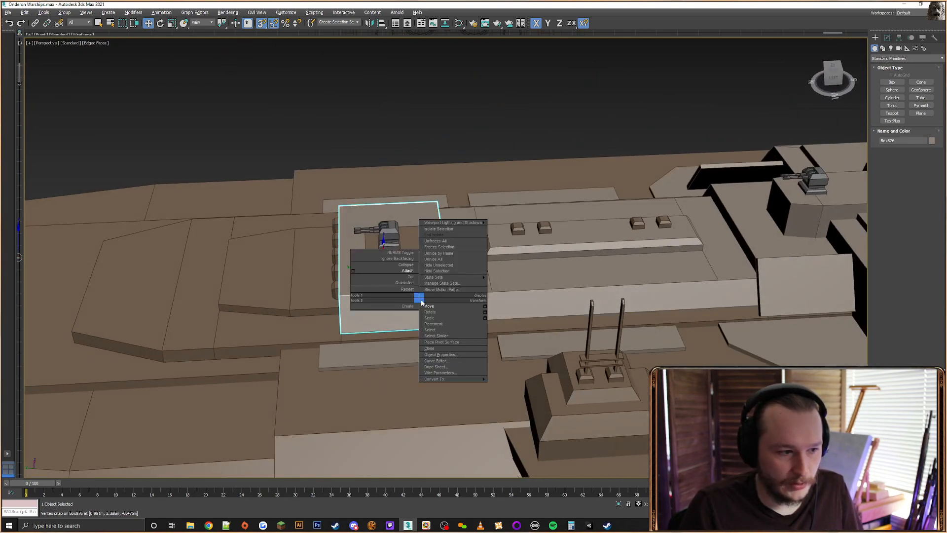
{"action": "mouse_move", "coordinate": [461, 277]}
{"action": "left_click", "coordinate": [517, 277]}
{"action": "middle_click_drag", "start_coordinate": [523, 271], "coordinate": [482, 242], "text": "alt"}
{"action": "middle_click_drag", "start_coordinate": [409, 251], "coordinate": [431, 237]}
{"action": "left_click", "coordinate": [886, 39]}
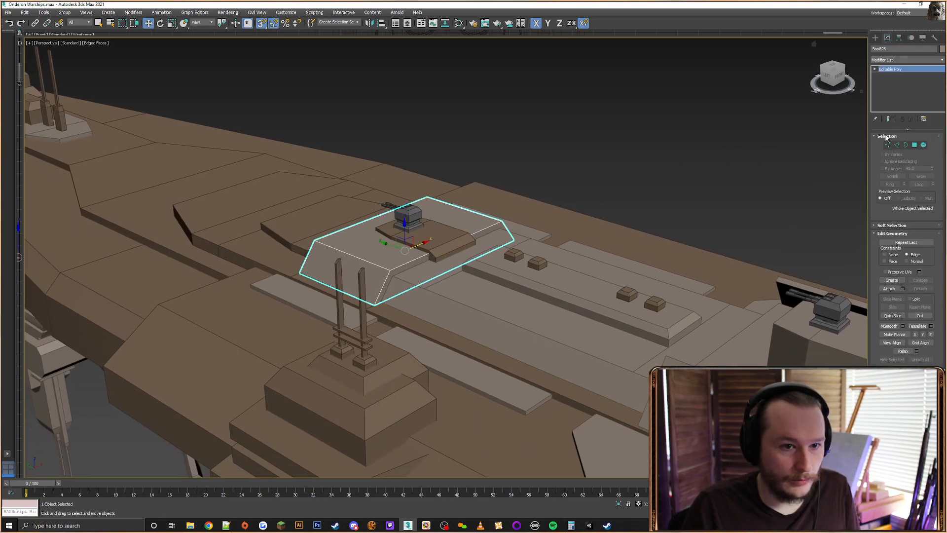
Connect the two sloped side edges of the superstructure block's rear wall with one new edge across it
{"action": "key", "text": "1"}
{"action": "scroll", "coordinate": [486, 267], "scroll_direction": "up", "scroll_amount": 2}
{"action": "scroll", "coordinate": [486, 267], "scroll_direction": "up", "scroll_amount": 2}
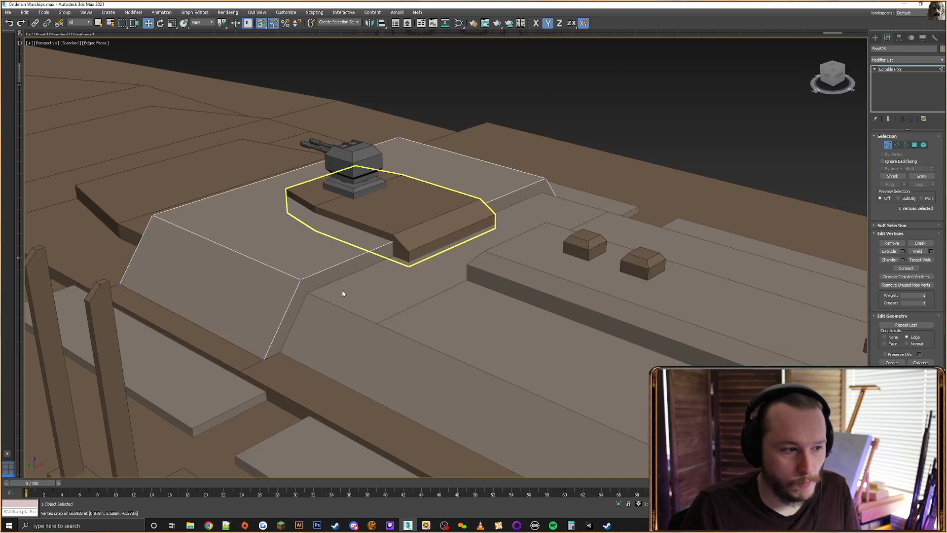
{"action": "key", "text": "2"}
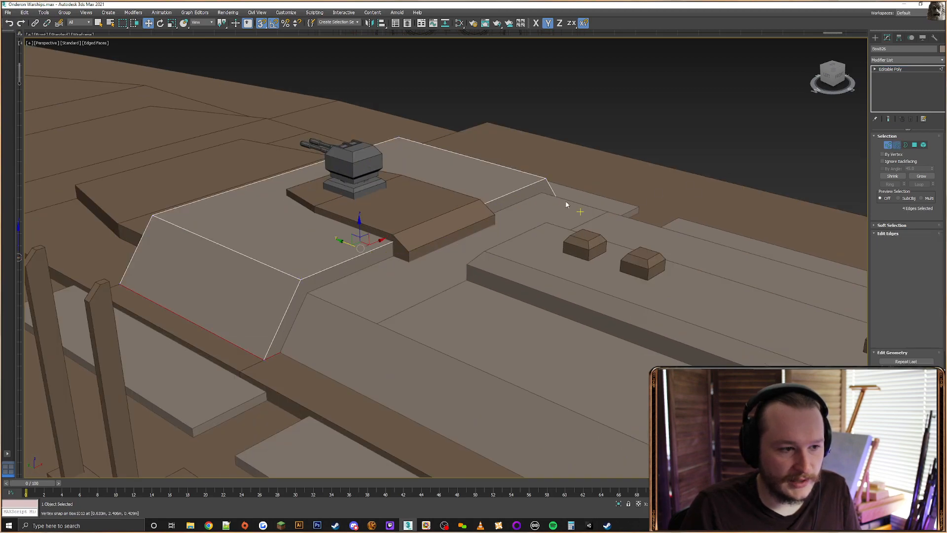
{"action": "left_click", "coordinate": [551, 193]}
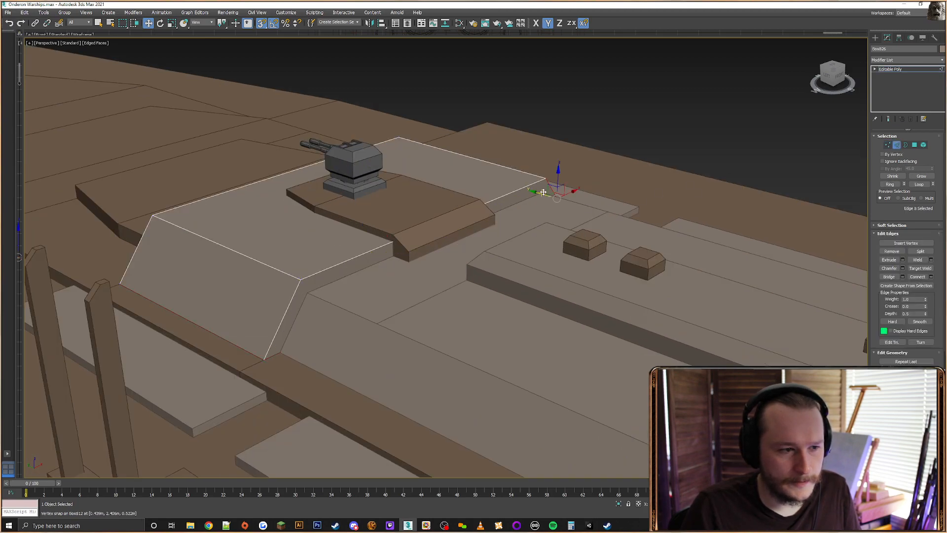
{"action": "left_click", "coordinate": [294, 295], "text": "ctrl"}
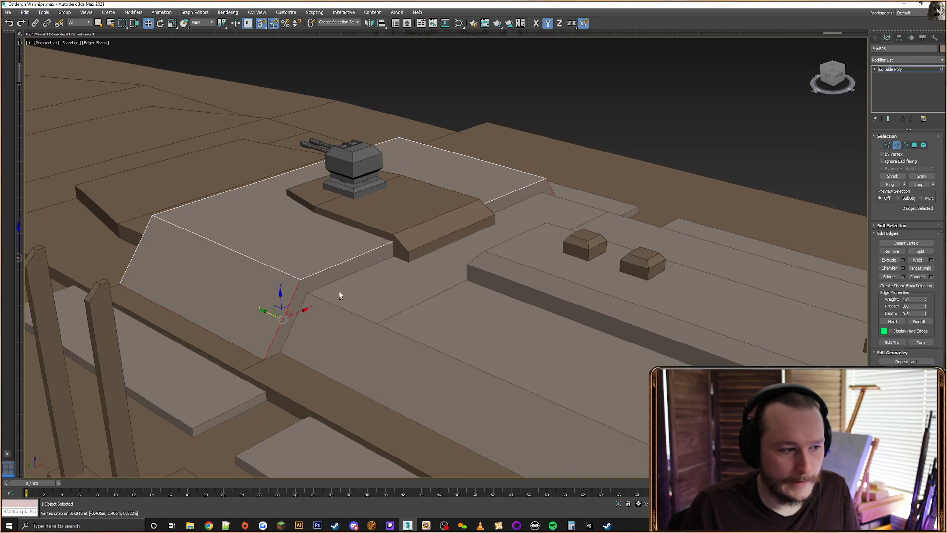
{"action": "left_click", "coordinate": [926, 277]}
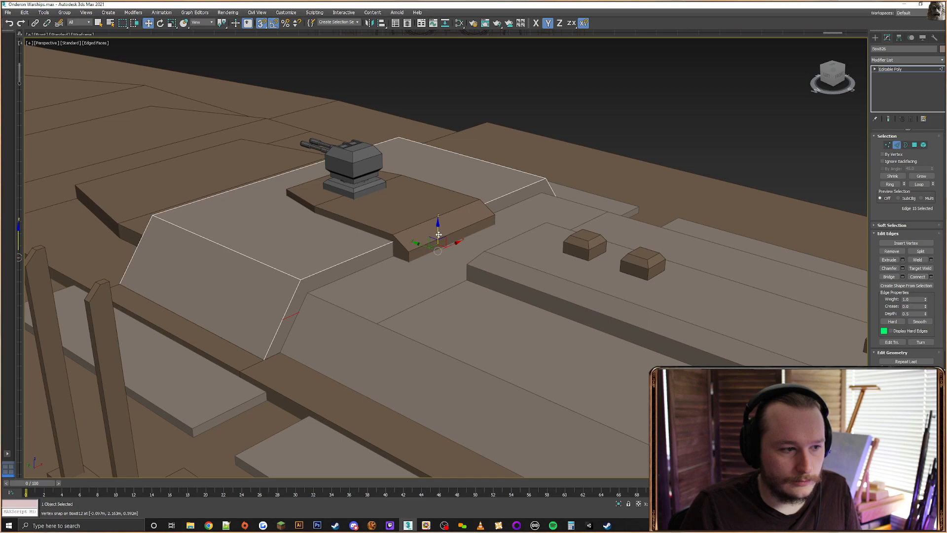
Move the new rear-wall edge along Z, snapping it to the top height of the adjoining deck block
{"action": "key", "text": "F7"}
{"action": "left_click_drag", "start_coordinate": [307, 296], "coordinate": [307, 296]}
{"action": "middle_click_drag", "start_coordinate": [366, 311], "coordinate": [350, 299], "text": "alt"}
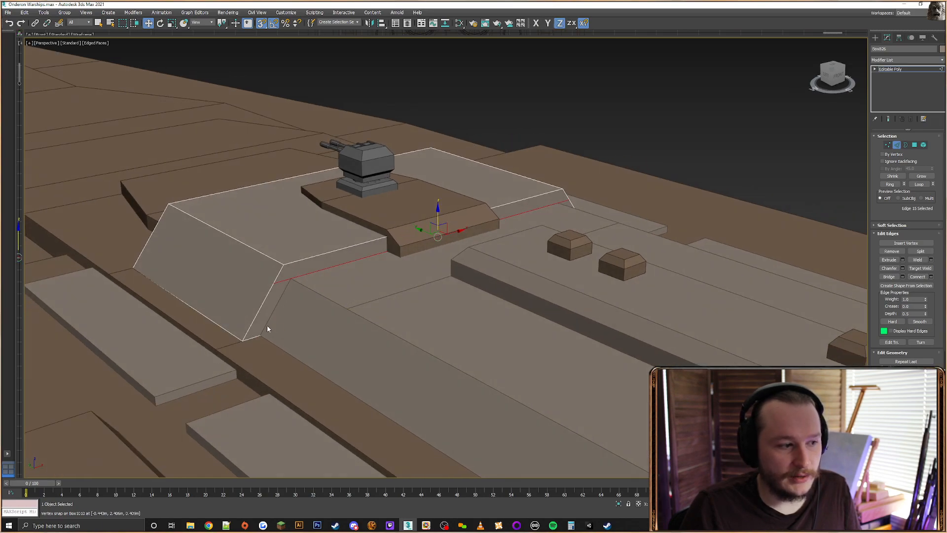
Connect the new rear-wall edge and the wall's bottom edge with two upright edges
{"action": "left_click", "coordinate": [259, 335], "text": "ctrl"}
{"action": "middle_click_drag", "start_coordinate": [443, 318], "coordinate": [440, 320], "text": "alt"}
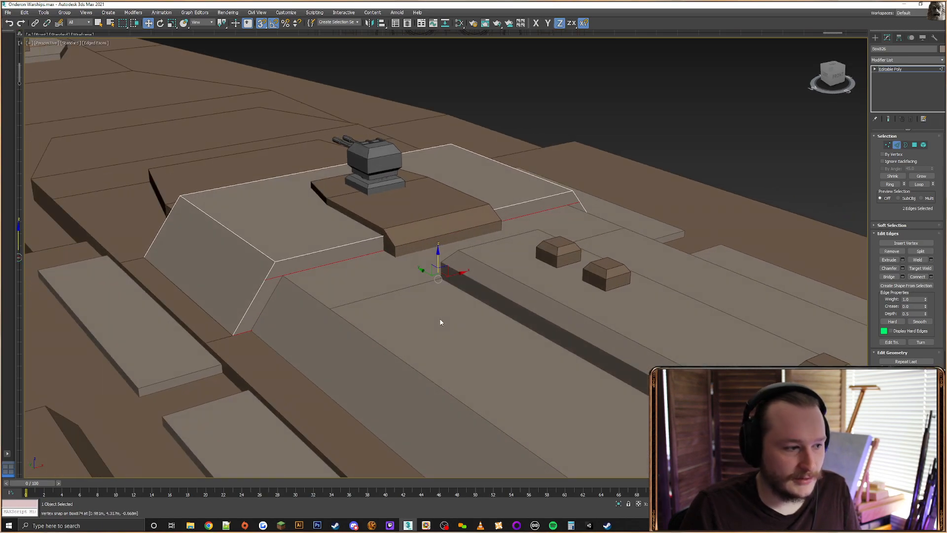
{"action": "key", "text": "F3"}
{"action": "key", "text": "F3"}
{"action": "left_click", "coordinate": [931, 277]}
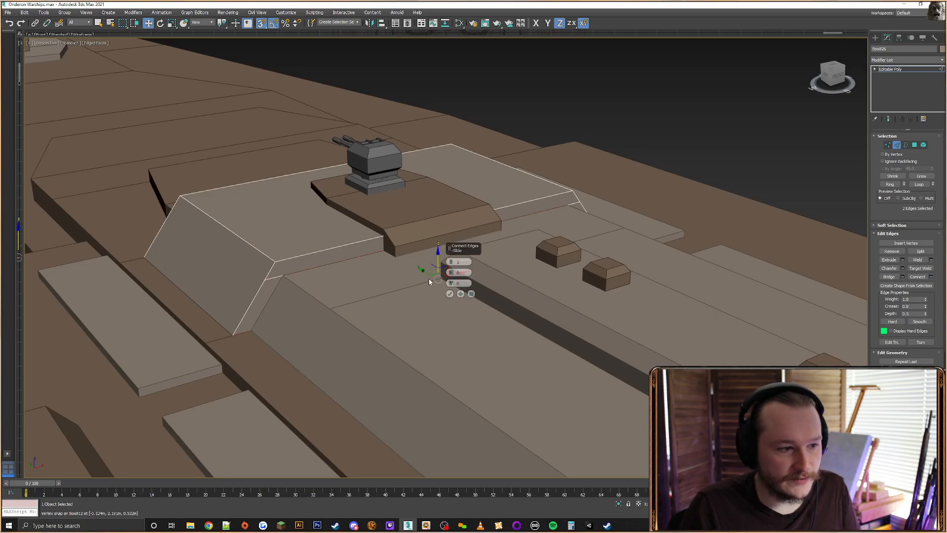
{"action": "left_click", "coordinate": [449, 294]}
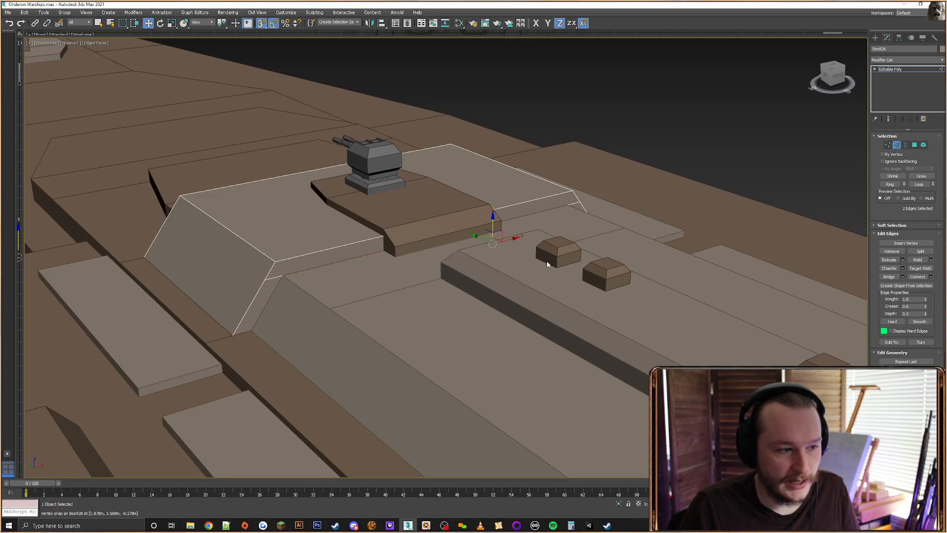
Snap the rear wall's inner vertices on the right-hand side along X onto the adjoining deck block's profile
{"action": "left_click", "coordinate": [887, 145]}
{"action": "middle_click_drag", "start_coordinate": [553, 246], "coordinate": [532, 253], "text": "alt"}
{"action": "key", "text": "F3"}
{"action": "left_click_drag", "start_coordinate": [459, 255], "coordinate": [458, 256]}
{"action": "middle_click_drag", "start_coordinate": [458, 256], "coordinate": [448, 256], "text": "alt"}
{"action": "left_click_drag", "start_coordinate": [497, 269], "coordinate": [455, 298]}
{"action": "middle_click_drag", "start_coordinate": [455, 297], "coordinate": [430, 299], "text": "alt"}
{"action": "key", "text": "F3"}
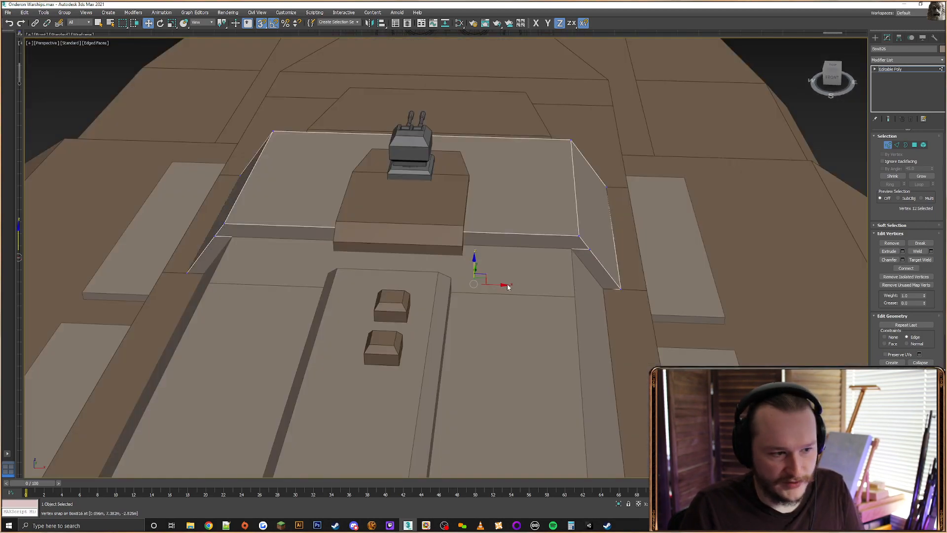
{"action": "key", "text": "F5"}
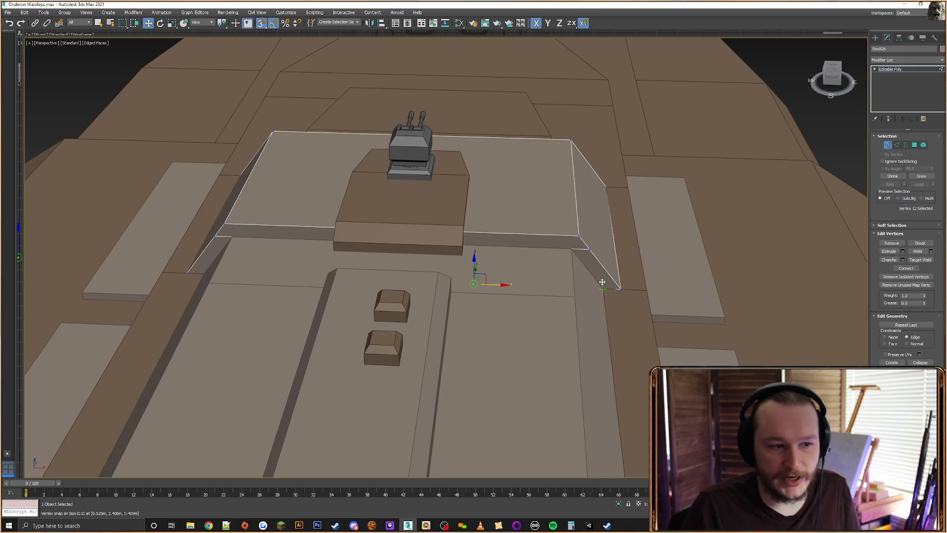
{"action": "left_click_drag", "start_coordinate": [602, 282], "coordinate": [602, 283]}
{"action": "key", "text": "F3"}
{"action": "left_click_drag", "start_coordinate": [458, 261], "coordinate": [483, 241]}
{"action": "key", "text": "F3"}
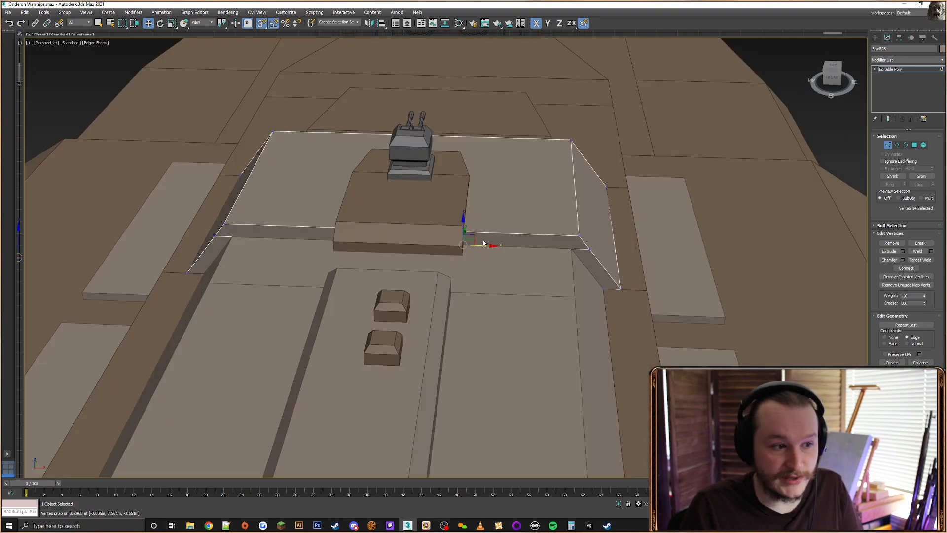
Snap the upper and lower inner vertices at the rear wall's other end along X onto the adjoining deck block's corners
{"action": "mouse_move", "coordinate": [559, 247]}
{"action": "middle_mouse_down", "text": "alt"}
{"action": "mouse_move", "coordinate": [383, 275]}
{"action": "mouse_move", "coordinate": [469, 247]}
{"action": "mouse_move", "coordinate": [467, 219]}
{"action": "middle_mouse_up", "text": "alt"}
{"action": "key", "text": "F3"}
{"action": "left_click_drag", "start_coordinate": [492, 244], "coordinate": [398, 244]}
{"action": "left_click_drag", "start_coordinate": [473, 303], "coordinate": [474, 301]}
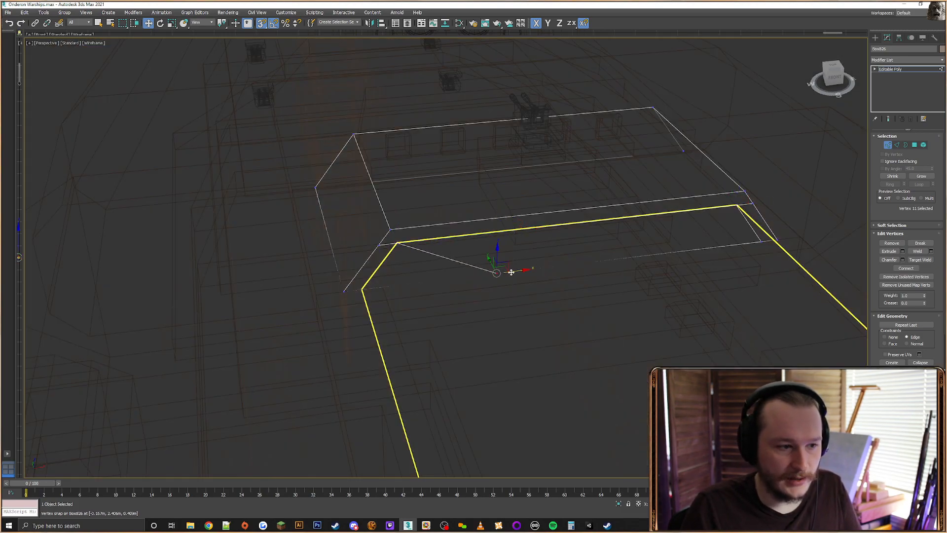
{"action": "left_click_drag", "start_coordinate": [497, 272], "coordinate": [362, 288]}
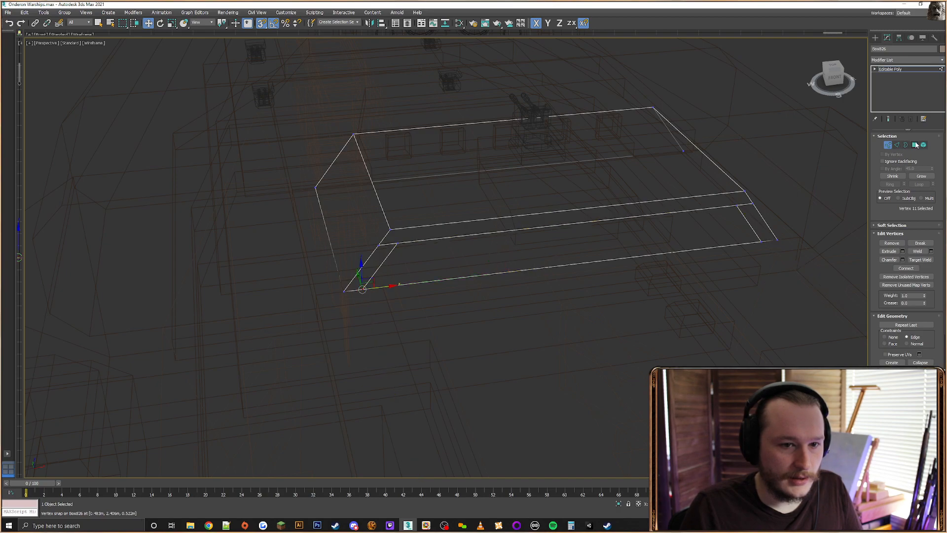
Delete the rear-wall polygon enclosed by the new edges, where the wall is covered by the adjoining deck block
{"action": "left_click", "coordinate": [915, 145]}
{"action": "left_click", "coordinate": [642, 231]}
{"action": "key", "text": "Delete"}
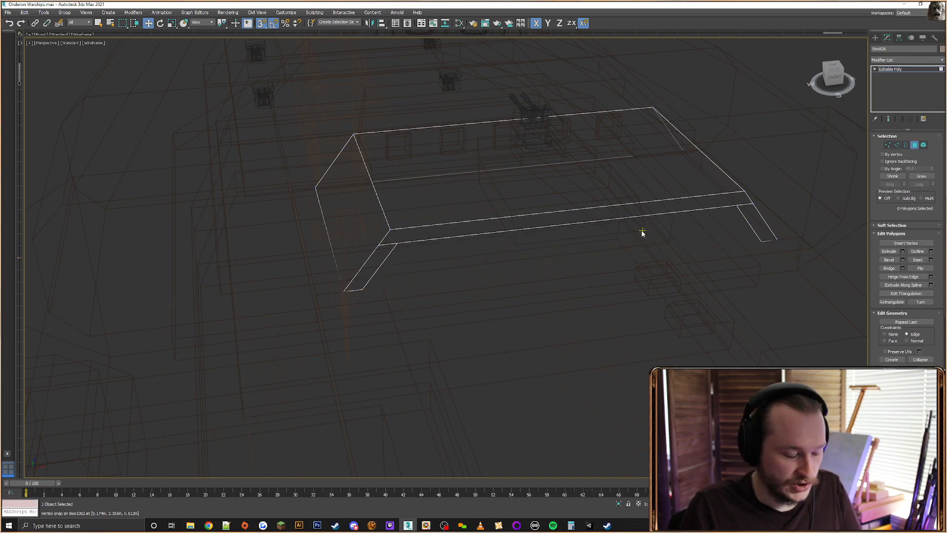
{"action": "key", "text": "F3"}
{"action": "middle_click_drag", "start_coordinate": [494, 270], "coordinate": [511, 270], "text": "alt"}
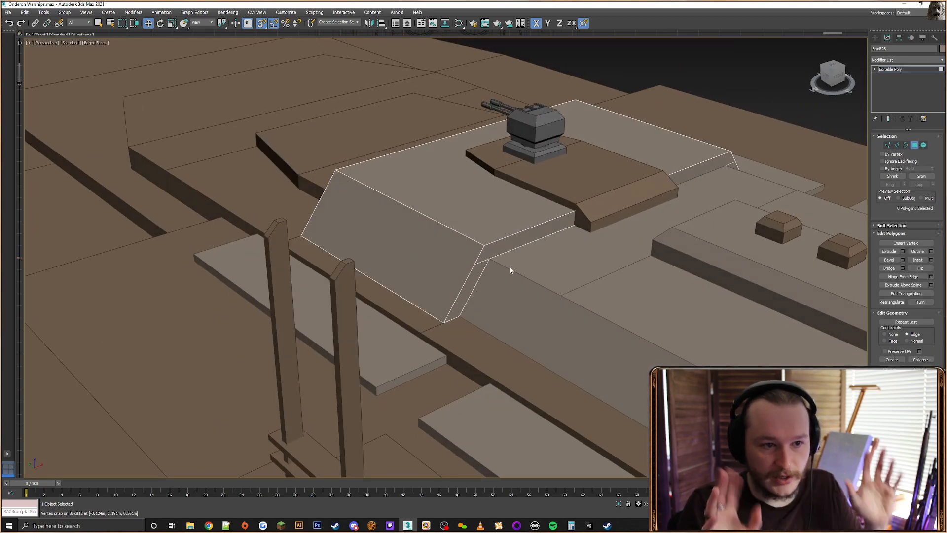
Inspect the deck blocks, turret platform and twin masts from several angles for further hidden geometry
{"action": "scroll", "coordinate": [598, 261], "scroll_direction": "down", "scroll_amount": 4}
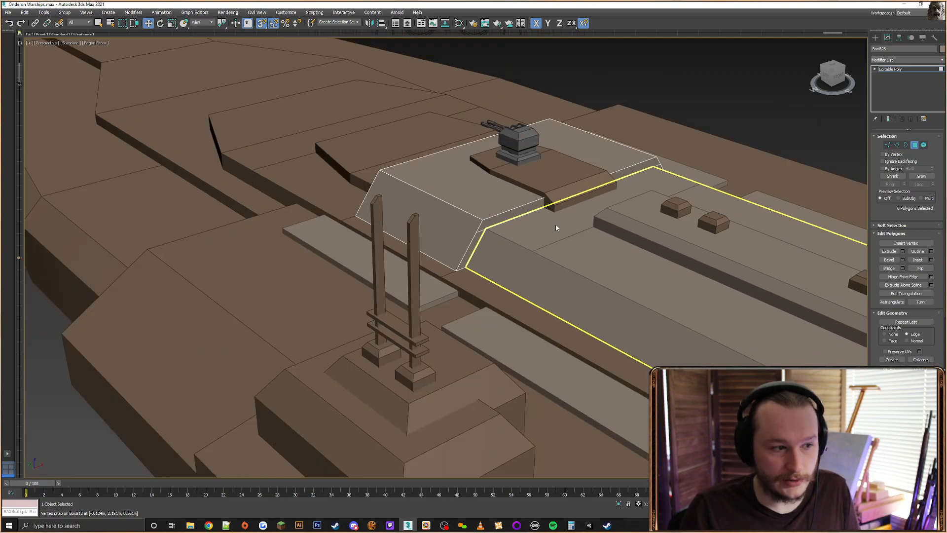
{"action": "middle_click_drag", "start_coordinate": [557, 225], "coordinate": [451, 226]}
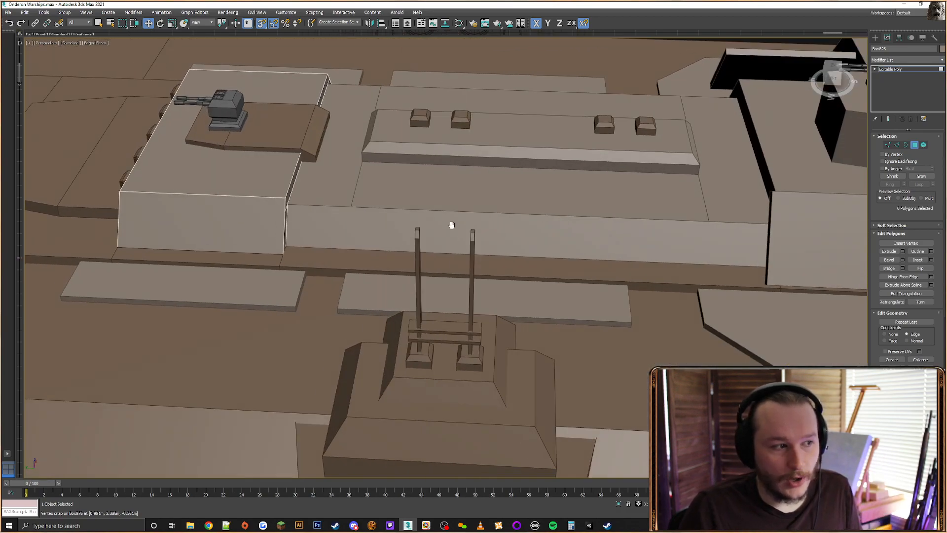
{"action": "middle_click_drag", "start_coordinate": [554, 206], "coordinate": [546, 265]}
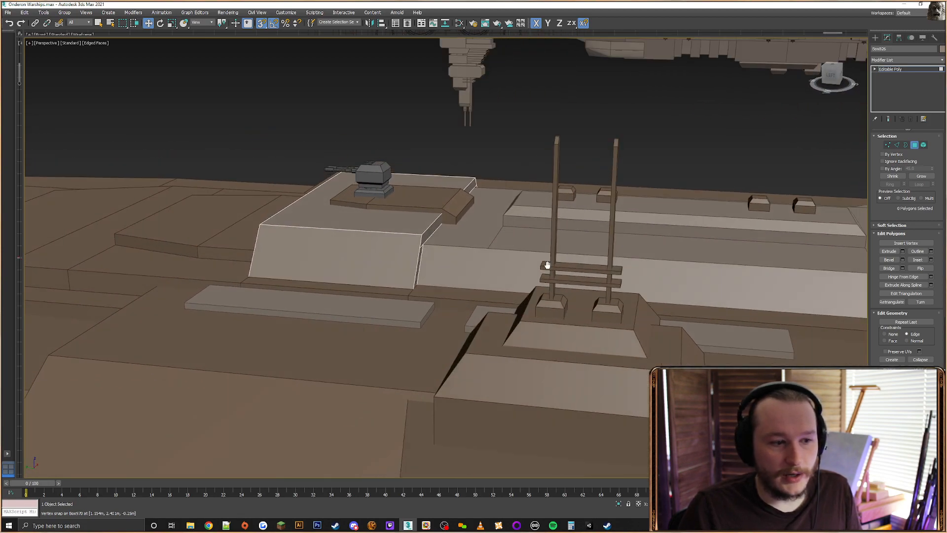
{"action": "middle_click_drag", "start_coordinate": [651, 227], "coordinate": [603, 221]}
{"action": "middle_click_drag", "start_coordinate": [651, 154], "coordinate": [608, 201]}
{"action": "scroll", "coordinate": [635, 154], "scroll_direction": "up", "scroll_amount": 3}
{"action": "scroll", "coordinate": [626, 157], "scroll_direction": "down", "scroll_amount": 5}
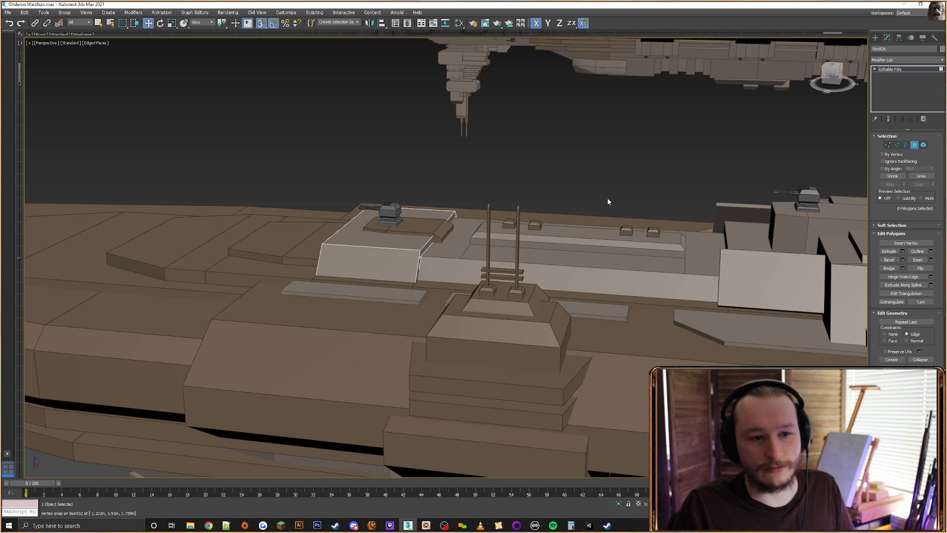
{"action": "middle_click_drag", "start_coordinate": [566, 212], "coordinate": [808, 89], "text": "alt"}
Select the long central deck block and snap its far end vertices along Y onto the next block's facing wall
{"action": "left_click", "coordinate": [875, 39]}
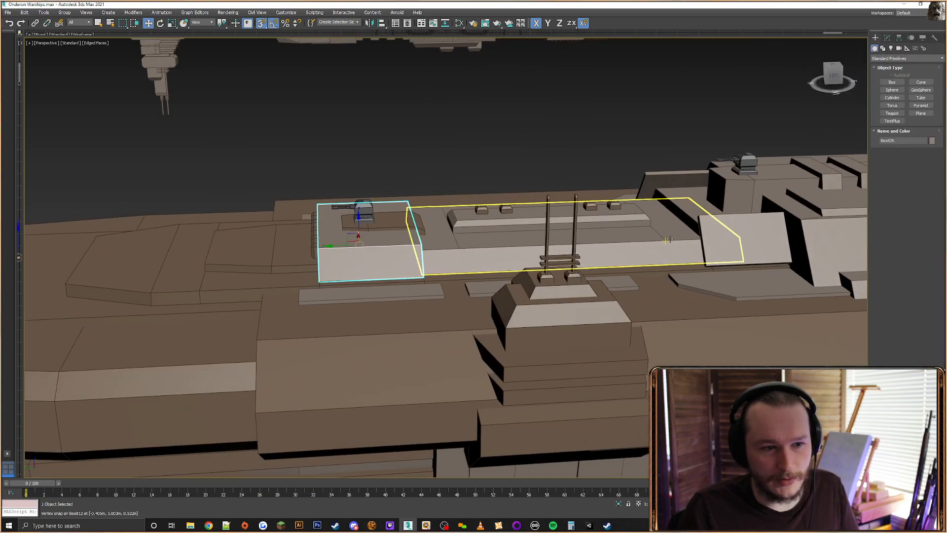
{"action": "left_click", "coordinate": [666, 238]}
{"action": "middle_click_drag", "start_coordinate": [755, 200], "coordinate": [594, 222]}
{"action": "left_click", "coordinate": [888, 38]}
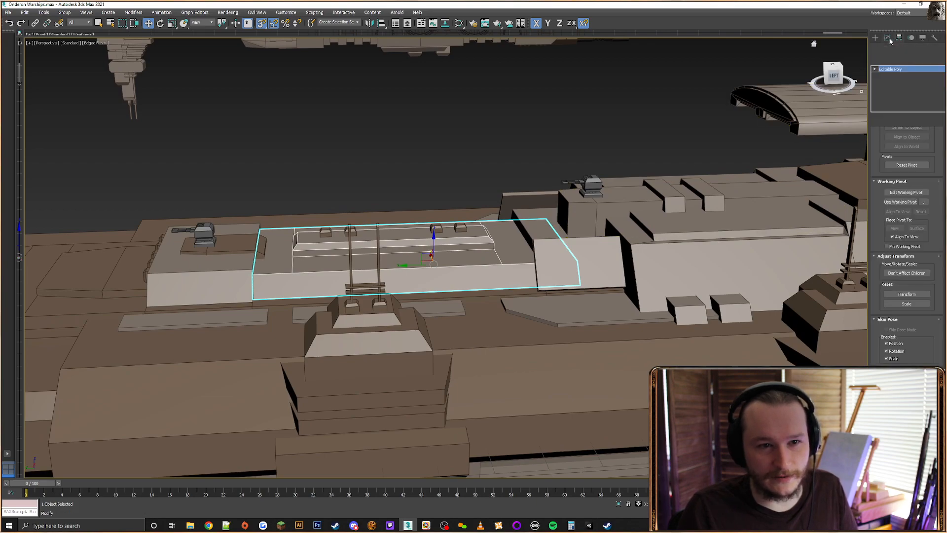
{"action": "left_click", "coordinate": [888, 145]}
{"action": "middle_click_drag", "start_coordinate": [661, 170], "coordinate": [613, 170], "text": "alt"}
{"action": "left_click_drag", "start_coordinate": [612, 170], "coordinate": [540, 353]}
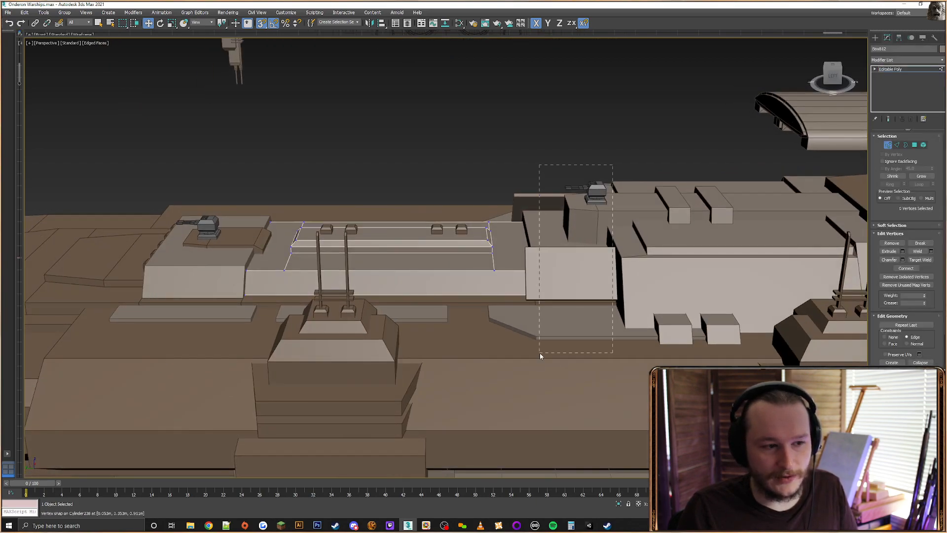
{"action": "mouse_move", "coordinate": [539, 353]}
{"action": "middle_mouse_down", "text": "alt"}
{"action": "mouse_move", "coordinate": [544, 264]}
{"action": "mouse_move", "coordinate": [587, 176]}
{"action": "mouse_move", "coordinate": [676, 173]}
{"action": "middle_mouse_up", "text": "alt"}
{"action": "key", "text": "F3"}
{"action": "key", "text": "F3"}
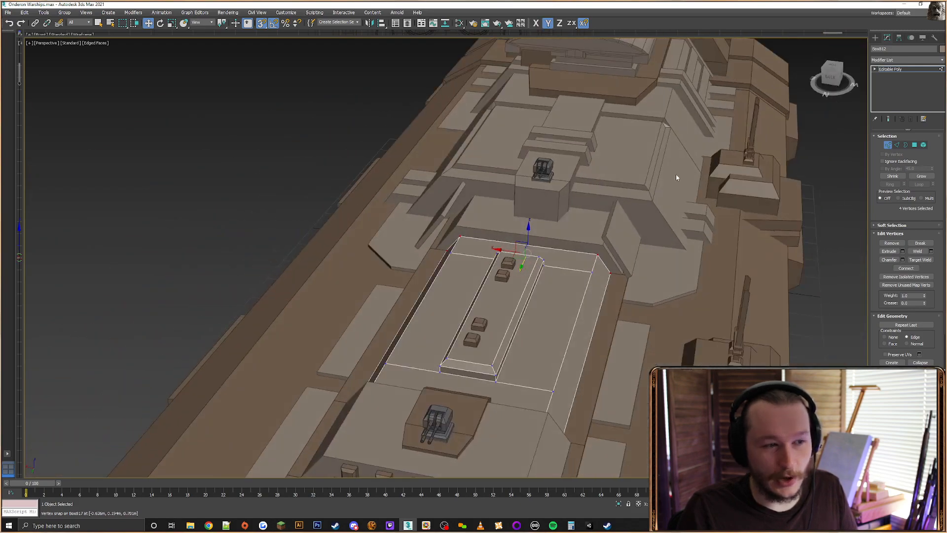
Connect the slanted side edges of the adjoining block's front wall and snap the new edge along Z to the long deck block's top height
{"action": "left_click", "coordinate": [876, 38]}
{"action": "left_click", "coordinate": [587, 237]}
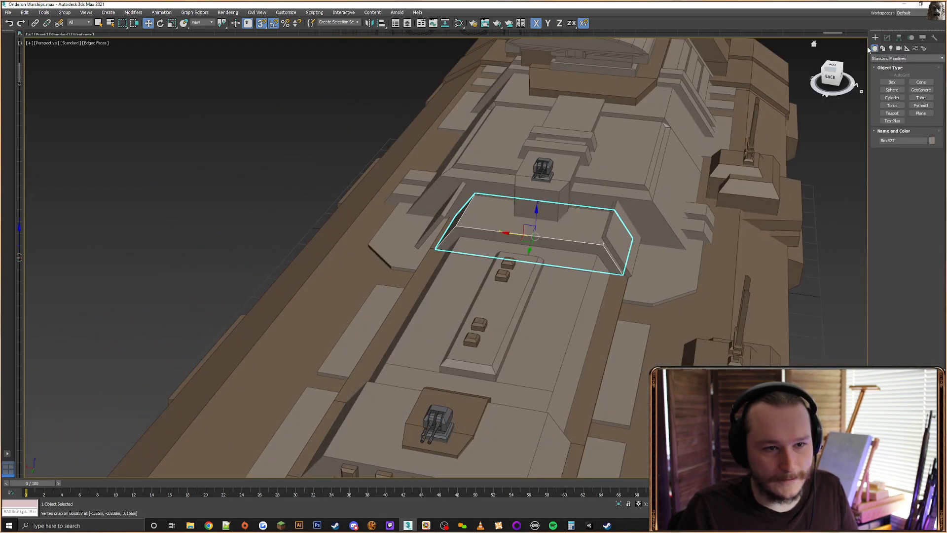
{"action": "left_click", "coordinate": [887, 38]}
{"action": "left_click", "coordinate": [897, 145]}
{"action": "middle_click_drag", "start_coordinate": [750, 236], "coordinate": [609, 232], "text": "alt"}
{"action": "scroll", "coordinate": [609, 232], "scroll_direction": "up", "scroll_amount": 5}
{"action": "left_click", "coordinate": [636, 214]}
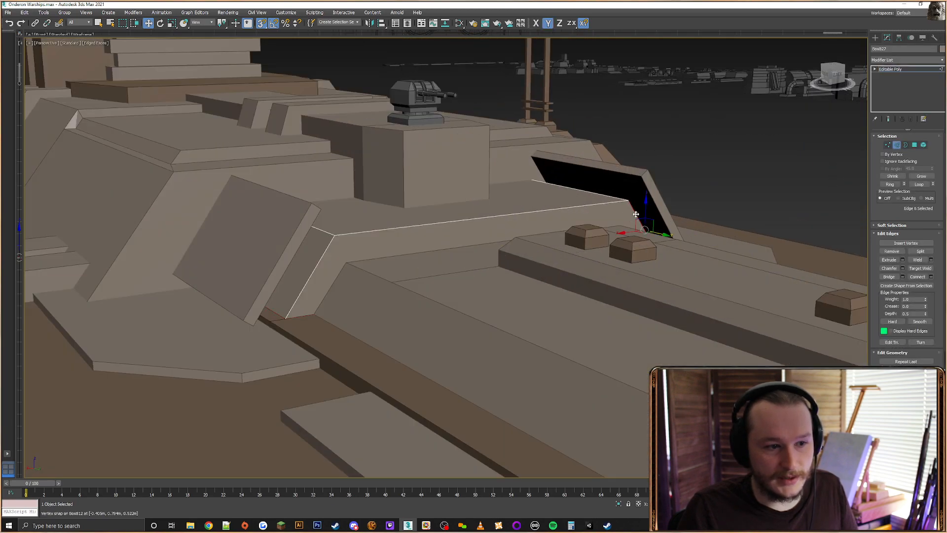
{"action": "left_click", "coordinate": [325, 247], "text": "ctrl"}
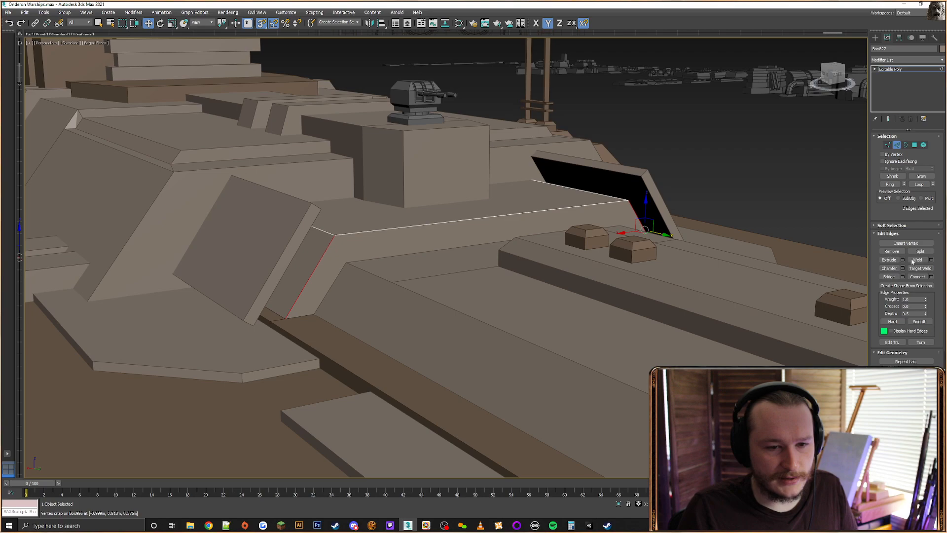
{"action": "left_click", "coordinate": [923, 278]}
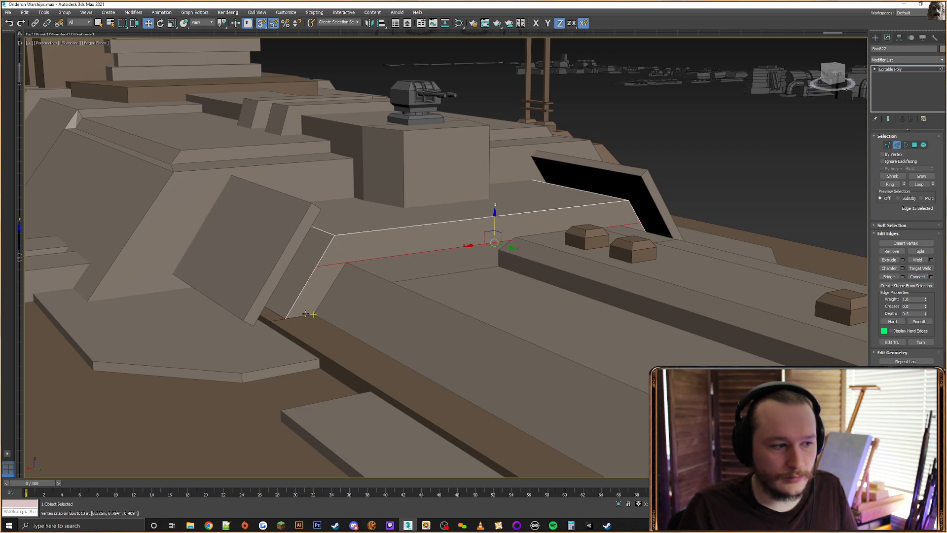
Connect the new front-wall edge and the wall's bottom edge with two upright edges
{"action": "key", "text": "F3"}
{"action": "left_click", "coordinate": [329, 316], "text": "ctrl"}
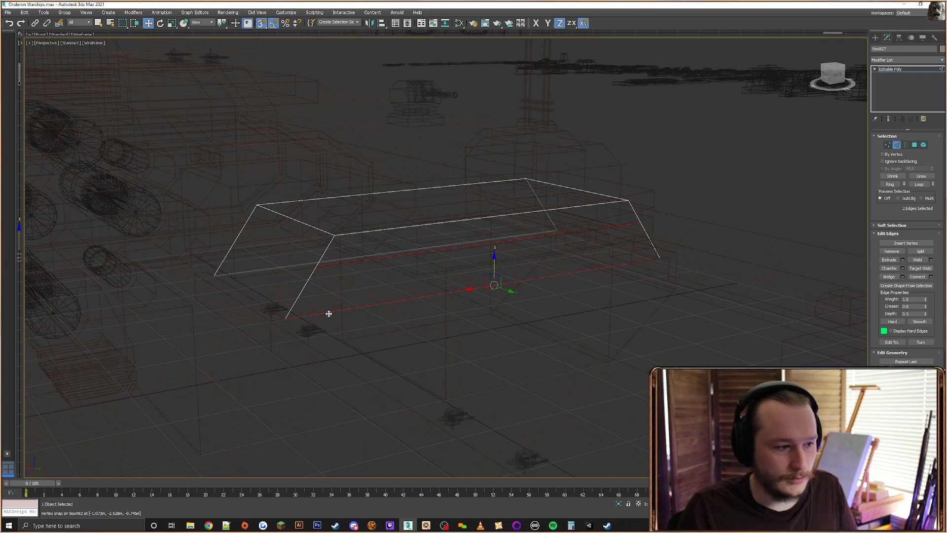
{"action": "left_click", "coordinate": [931, 277]}
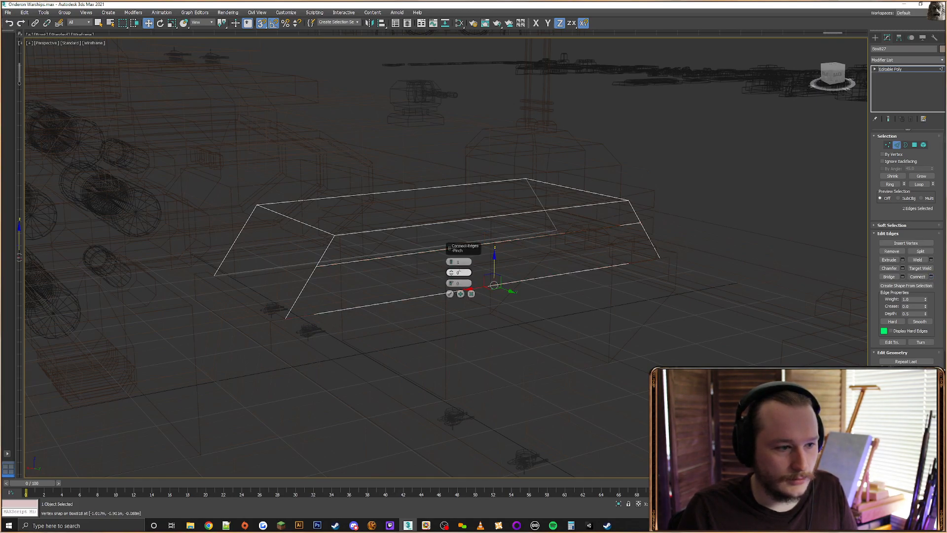
{"action": "left_click", "coordinate": [451, 261]}
{"action": "left_click", "coordinate": [451, 295]}
Snap the front wall's right-hand upper and lower inner vertices along X onto the long deck block's profile
{"action": "middle_click_drag", "start_coordinate": [453, 295], "coordinate": [522, 280], "text": "alt"}
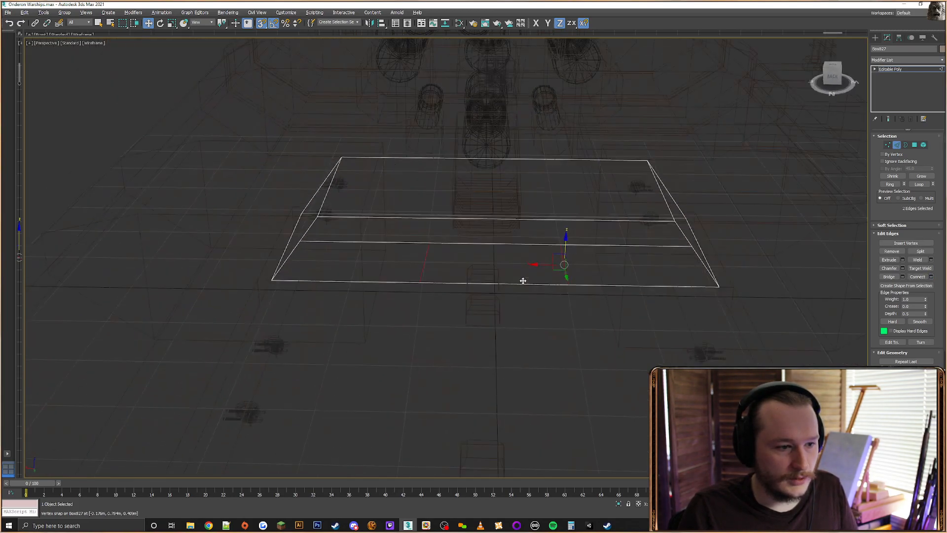
{"action": "left_click", "coordinate": [887, 145]}
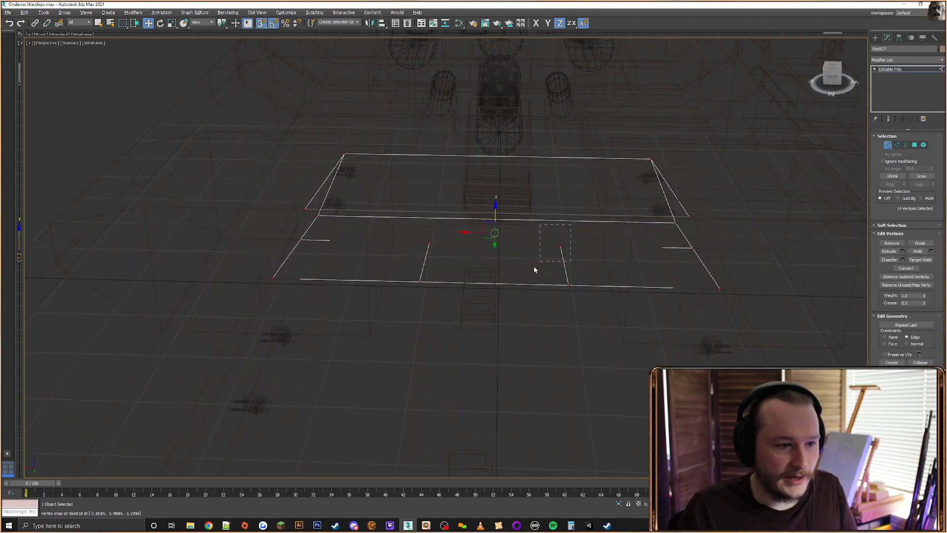
{"action": "left_click", "coordinate": [560, 245]}
{"action": "key", "text": "F3"}
{"action": "left_click_drag", "start_coordinate": [538, 246], "coordinate": [659, 248]}
{"action": "key", "text": "F3"}
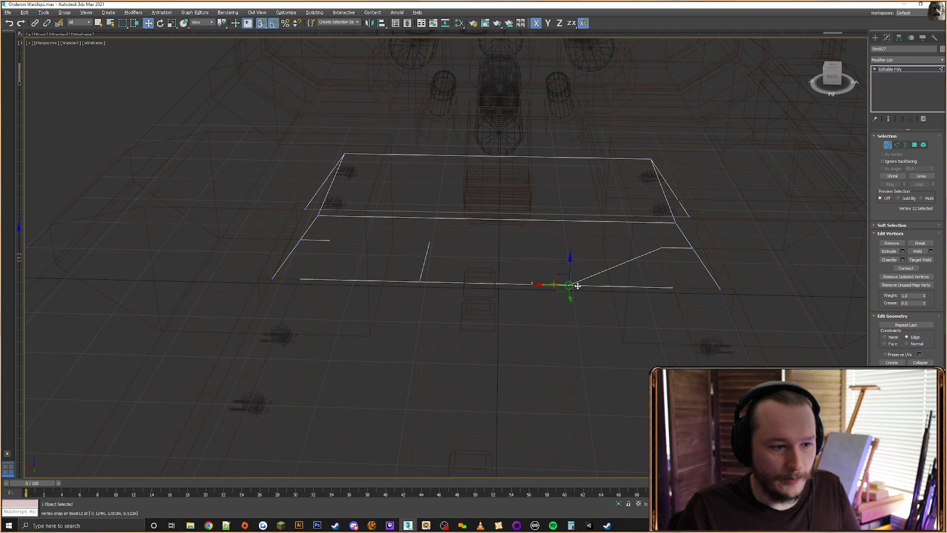
{"action": "key", "text": "F3"}
{"action": "left_click", "coordinate": [696, 286]}
{"action": "key", "text": "F3"}
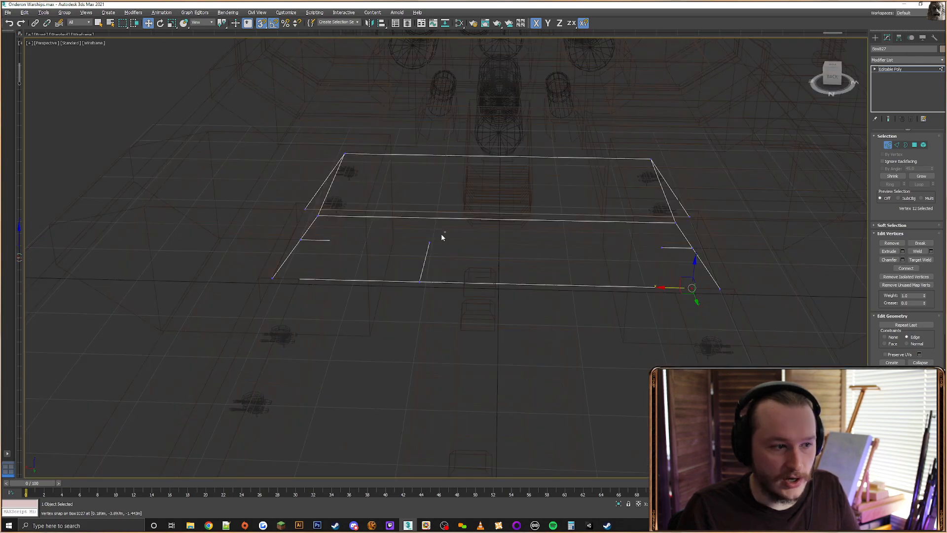
Snap the upper and lower inner vertices at the front wall's other end along X onto the long deck block's corners
{"action": "left_click", "coordinate": [430, 241]}
{"action": "key", "text": "F3"}
{"action": "left_click_drag", "start_coordinate": [391, 241], "coordinate": [331, 241]}
{"action": "key", "text": "F3"}
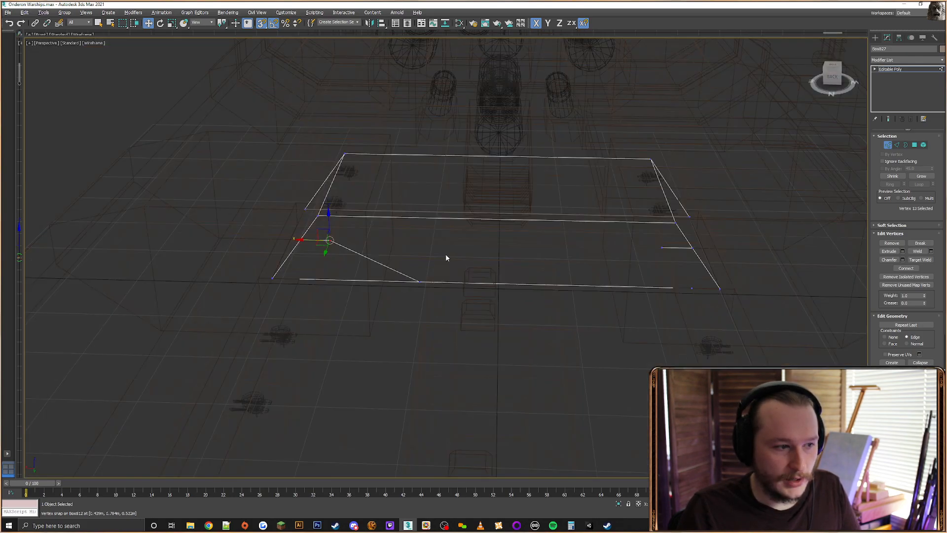
{"action": "left_click", "coordinate": [419, 281]}
{"action": "key", "text": "F3"}
{"action": "left_click_drag", "start_coordinate": [339, 280], "coordinate": [300, 274]}
{"action": "middle_click_drag", "start_coordinate": [451, 241], "coordinate": [413, 258], "text": "alt"}
{"action": "middle_click_drag", "start_coordinate": [413, 257], "coordinate": [414, 215]}
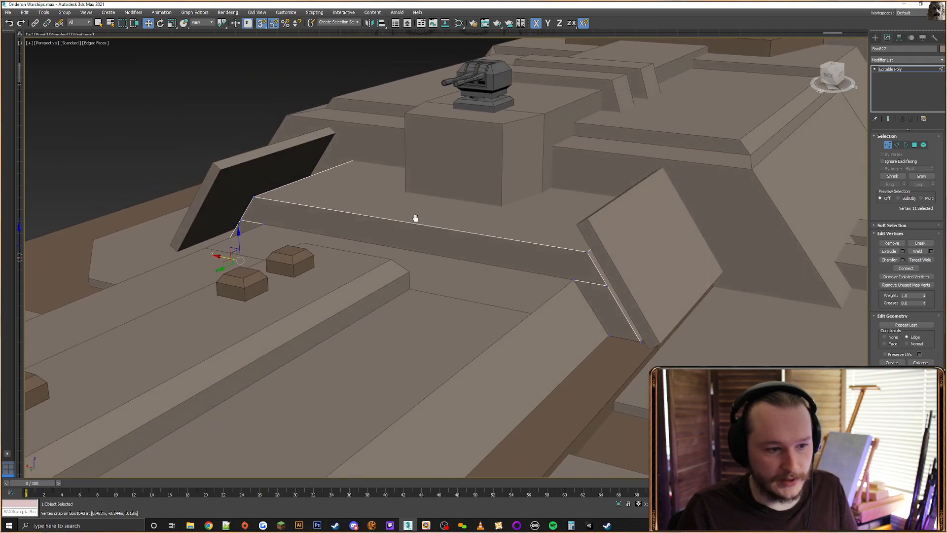
Delete the front-wall polygon between the inner vertices, where the long deck block covers it
{"action": "left_click", "coordinate": [916, 146]}
{"action": "key", "text": "F3"}
{"action": "left_click", "coordinate": [556, 309]}
{"action": "key", "text": "Delete"}
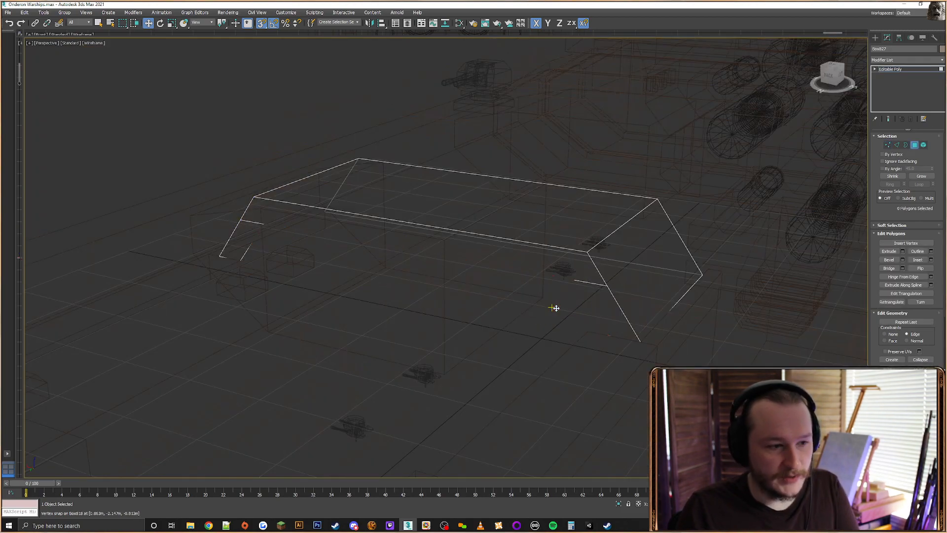
{"action": "key", "text": "F3"}
{"action": "middle_click_drag", "start_coordinate": [555, 308], "coordinate": [562, 254], "text": "alt"}
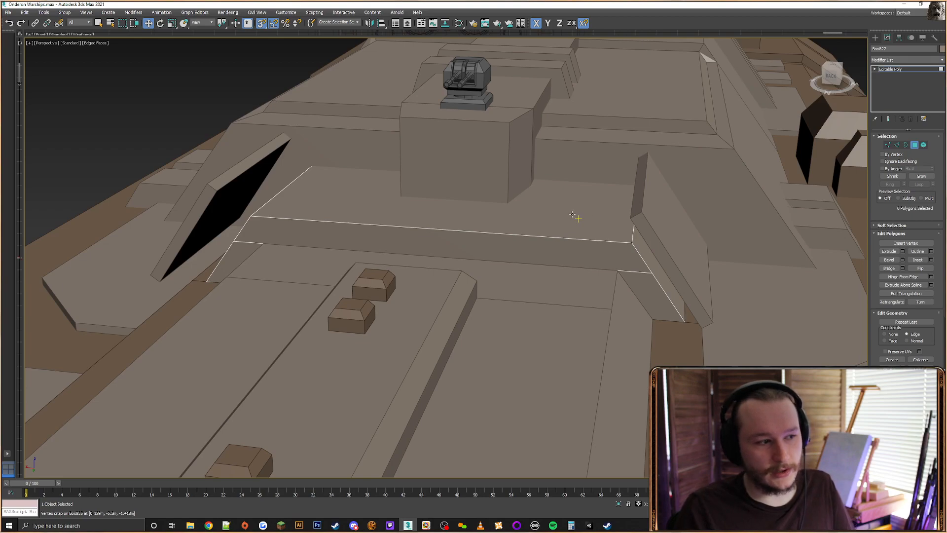
Select the block's four rear vertices and snap them along Y onto the front of the superstructure behind the turret
{"action": "middle_click_drag", "start_coordinate": [576, 215], "coordinate": [440, 207], "text": "alt"}
{"action": "key", "text": "F3"}
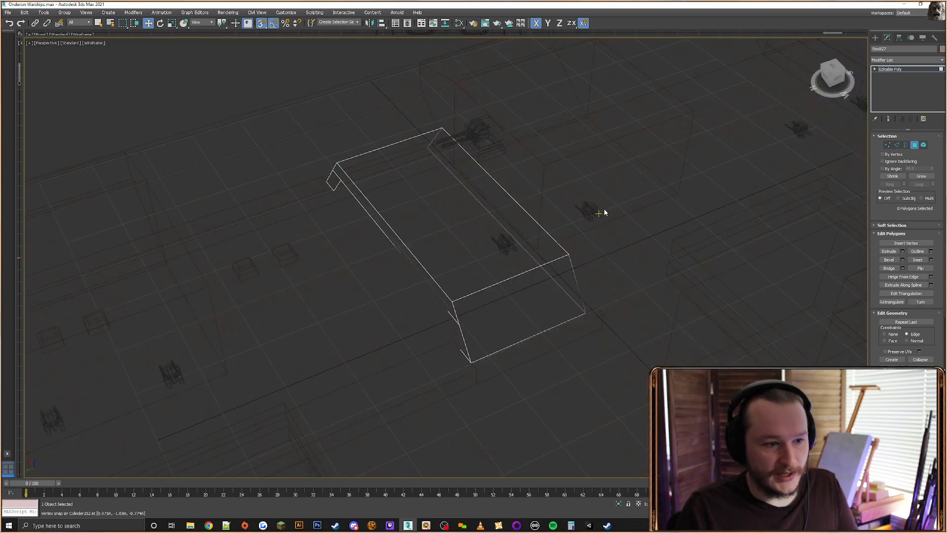
{"action": "middle_click_drag", "start_coordinate": [603, 211], "coordinate": [641, 200], "text": "alt"}
{"action": "key", "text": "F3"}
{"action": "key", "text": "1"}
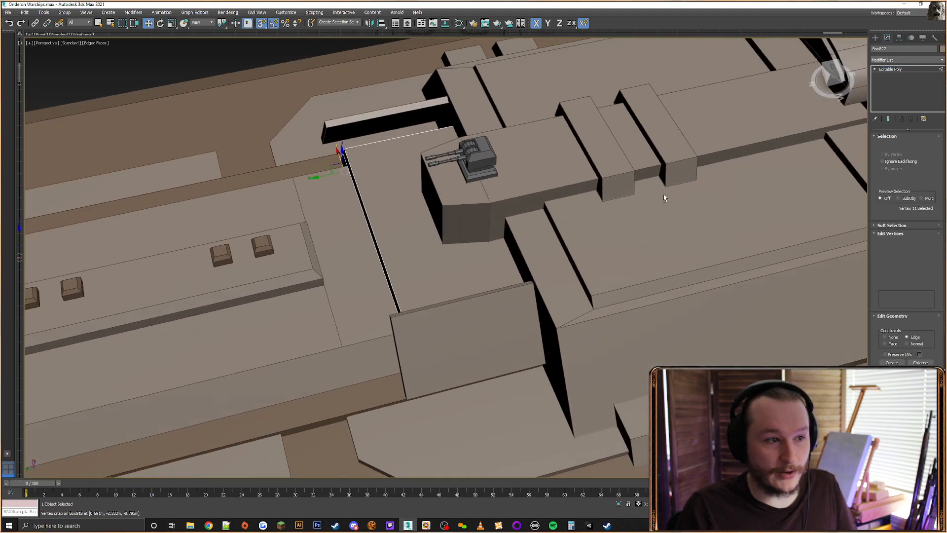
{"action": "key", "text": "F3"}
{"action": "middle_click_drag", "start_coordinate": [614, 110], "coordinate": [589, 105], "text": "alt"}
{"action": "mouse_move", "coordinate": [583, 111]}
{"action": "left_mouse_down"}
{"action": "mouse_move", "coordinate": [400, 404]}
{"action": "mouse_move", "coordinate": [404, 414]}
{"action": "left_mouse_up"}
{"action": "key", "text": "F3"}
{"action": "scroll", "coordinate": [493, 296], "scroll_direction": "up", "scroll_amount": 3}
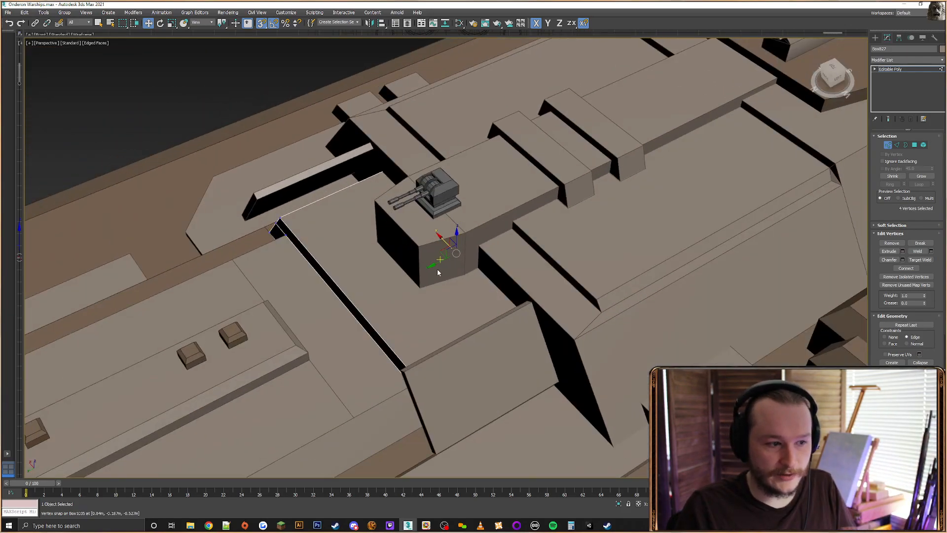
{"action": "left_click_drag", "start_coordinate": [438, 262], "coordinate": [574, 337]}
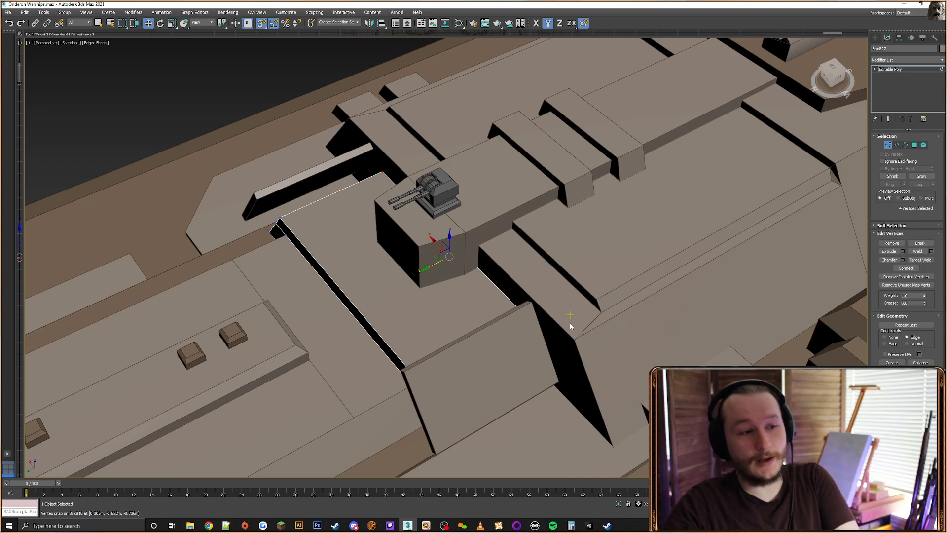
Examine from above how the block's rear edge meets the superstructure and the slanted side plates
{"action": "middle_click_drag", "start_coordinate": [570, 326], "coordinate": [522, 276], "text": "alt"}
{"action": "scroll", "coordinate": [543, 274], "scroll_direction": "down", "scroll_amount": 3}
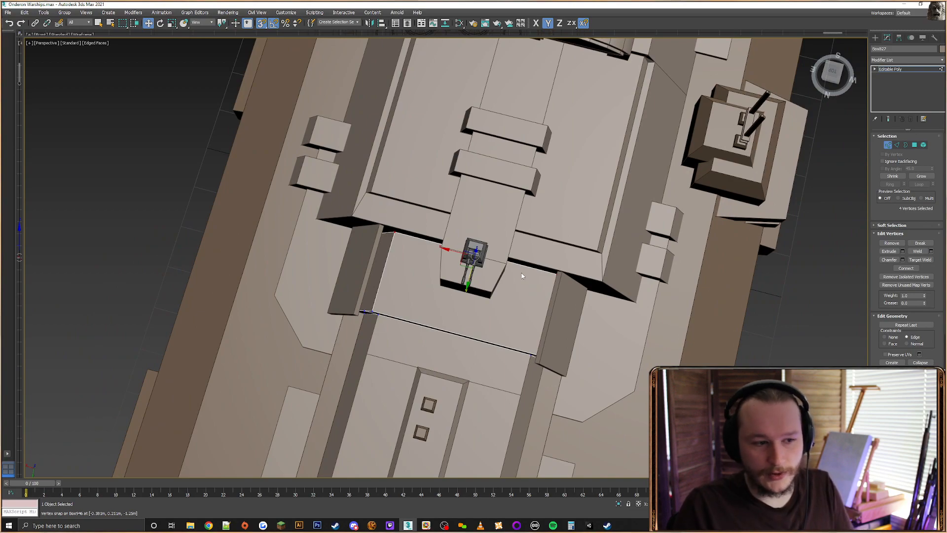
{"action": "middle_click_drag", "start_coordinate": [522, 273], "coordinate": [514, 261], "text": "alt"}
{"action": "scroll", "coordinate": [524, 277], "scroll_direction": "down", "scroll_amount": 2}
{"action": "scroll", "coordinate": [513, 257], "scroll_direction": "up", "scroll_amount": 3}
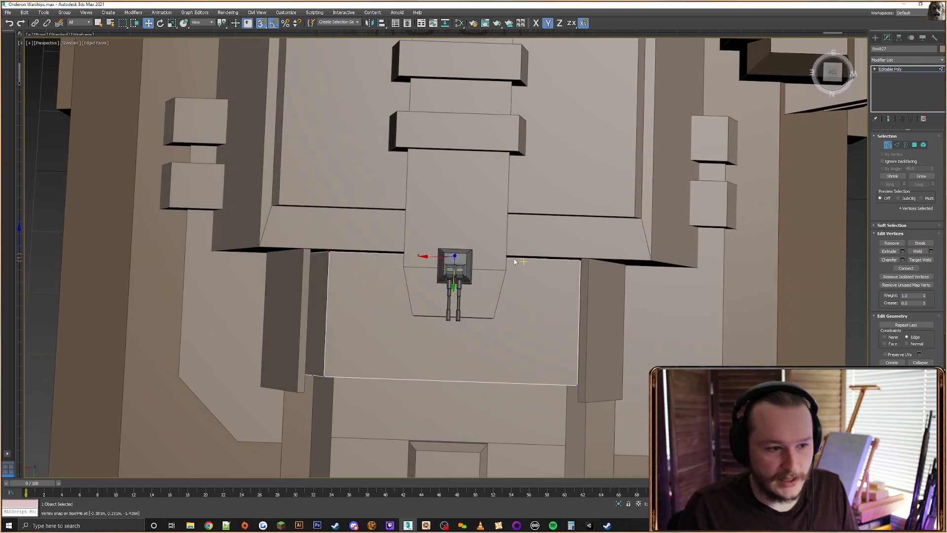
{"action": "scroll", "coordinate": [514, 261], "scroll_direction": "down", "scroll_amount": 2}
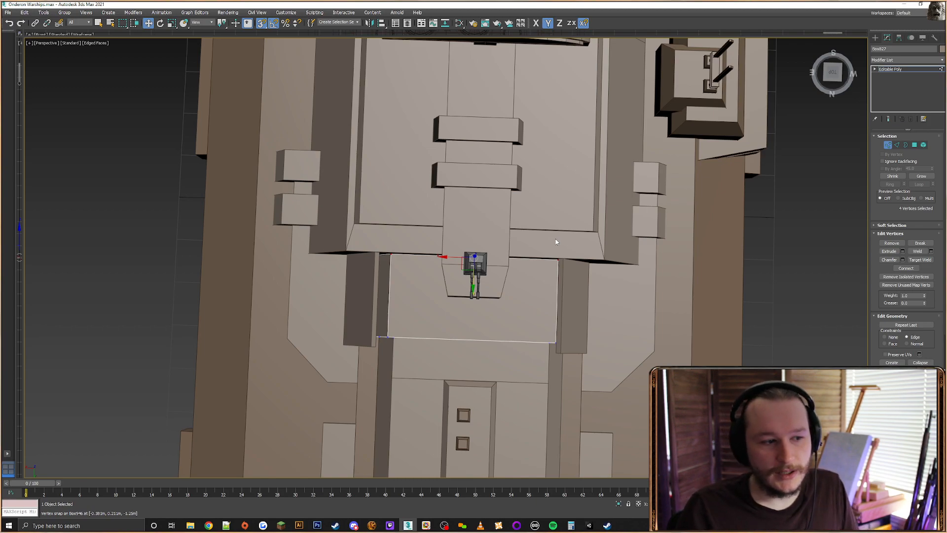
{"action": "middle_click_drag", "start_coordinate": [555, 238], "coordinate": [649, 235]}
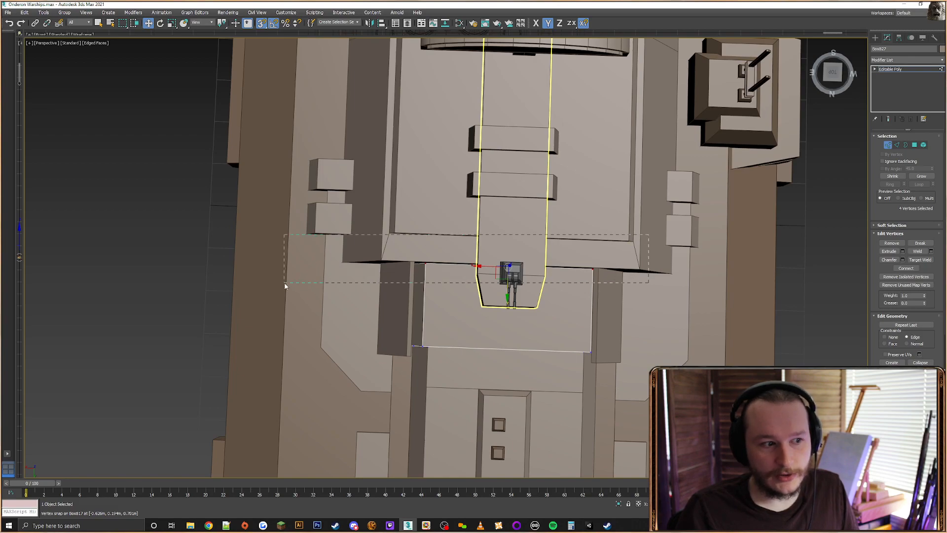
{"action": "middle_click_drag", "start_coordinate": [382, 276], "coordinate": [385, 281], "text": "alt"}
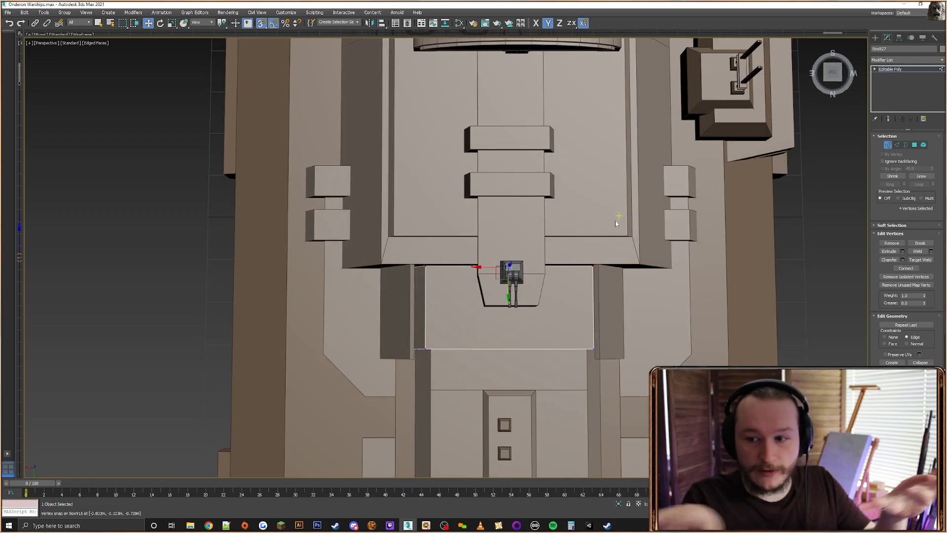
{"action": "middle_click_drag", "start_coordinate": [577, 235], "coordinate": [636, 245]}
Examine the low side plates and the long deck block's edges along the surrounding hull frame from several angles
{"action": "left_click", "coordinate": [723, 235]}
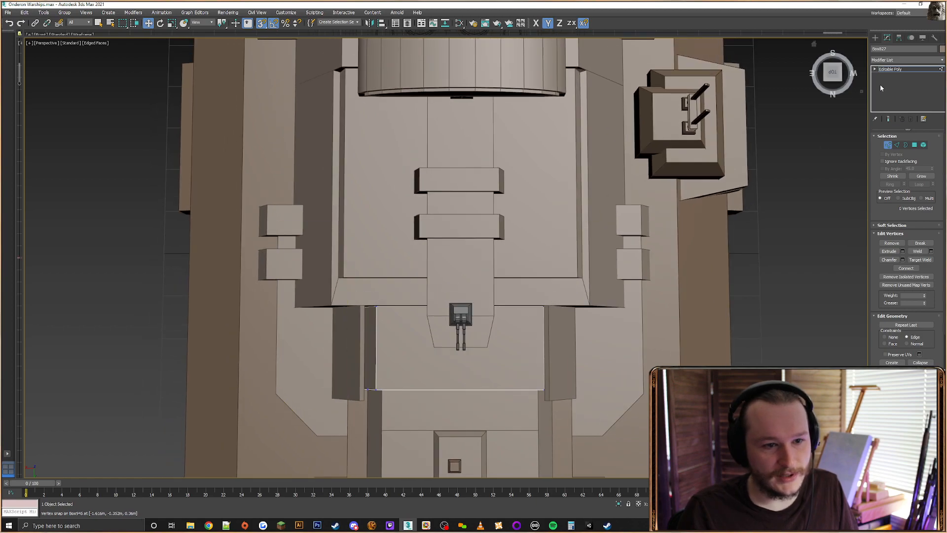
{"action": "left_click", "coordinate": [875, 38]}
{"action": "left_click", "coordinate": [497, 172]}
{"action": "middle_click_drag", "start_coordinate": [497, 171], "coordinate": [607, 122], "text": "alt"}
{"action": "left_click", "coordinate": [433, 291]}
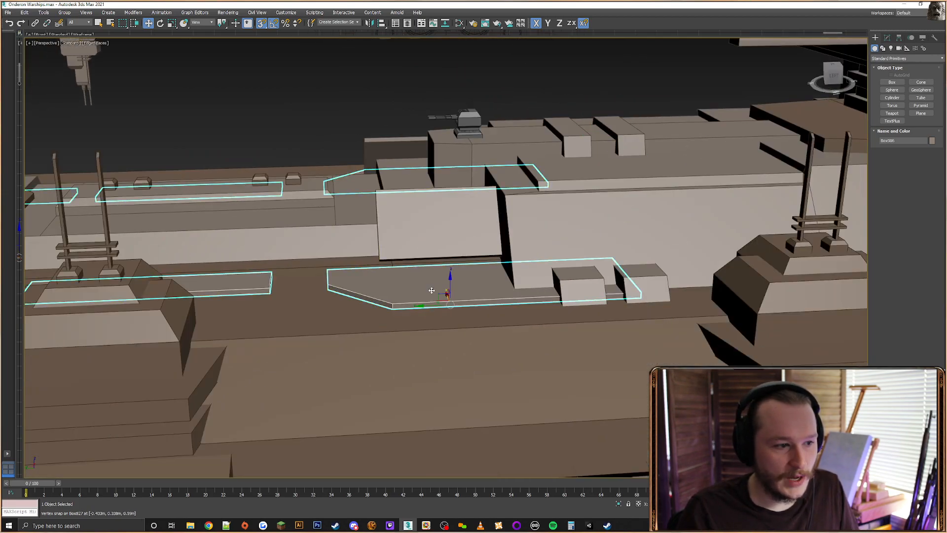
{"action": "middle_click_drag", "start_coordinate": [506, 265], "coordinate": [535, 285], "text": "alt"}
{"action": "scroll", "coordinate": [586, 246], "scroll_direction": "down", "scroll_amount": 4}
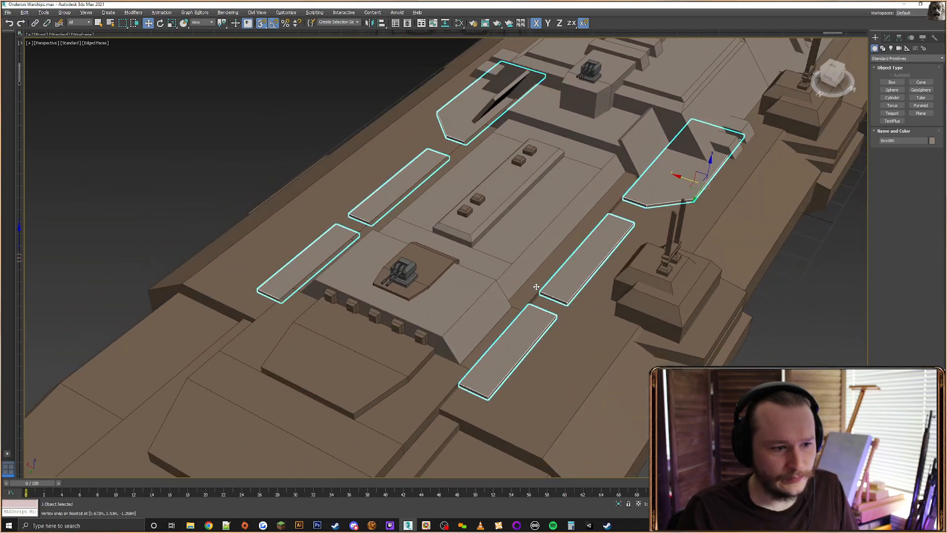
{"action": "left_click", "coordinate": [581, 235]}
{"action": "left_click", "coordinate": [557, 222]}
{"action": "middle_click_drag", "start_coordinate": [556, 222], "coordinate": [570, 246], "text": "alt"}
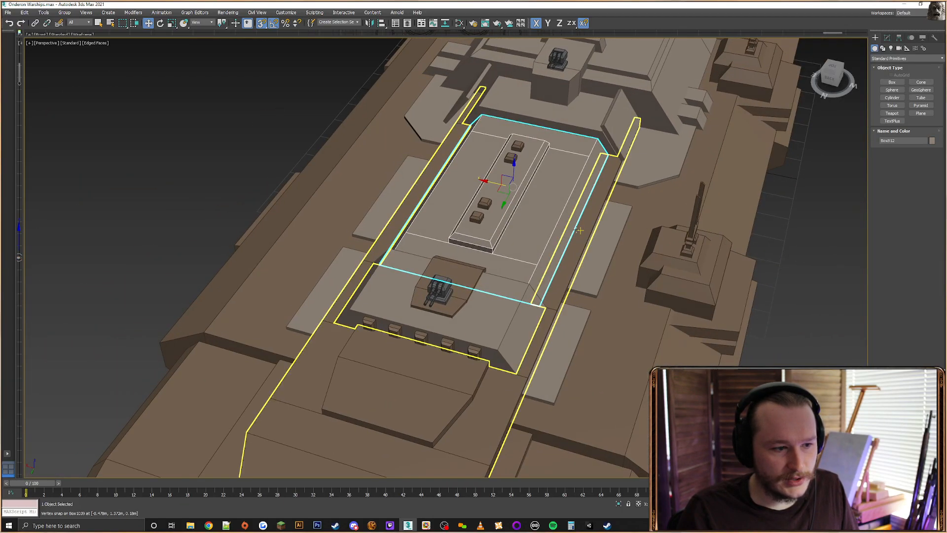
Align the two inner vertices of the hull frame's side strip with the long deck block's edge
{"action": "left_click", "coordinate": [570, 247]}
{"action": "left_click", "coordinate": [887, 38]}
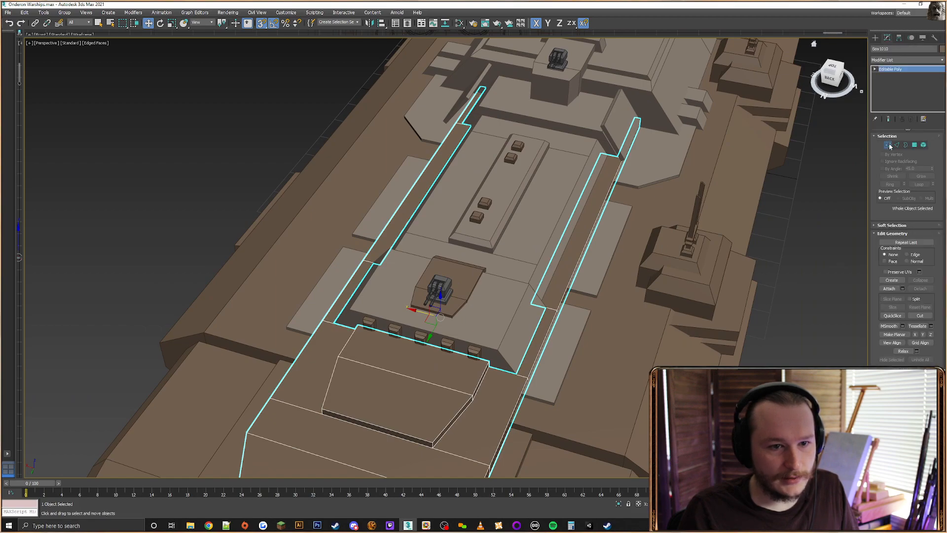
{"action": "left_click", "coordinate": [888, 144]}
{"action": "middle_click_drag", "start_coordinate": [582, 186], "coordinate": [593, 191], "text": "alt"}
{"action": "key", "text": "F3"}
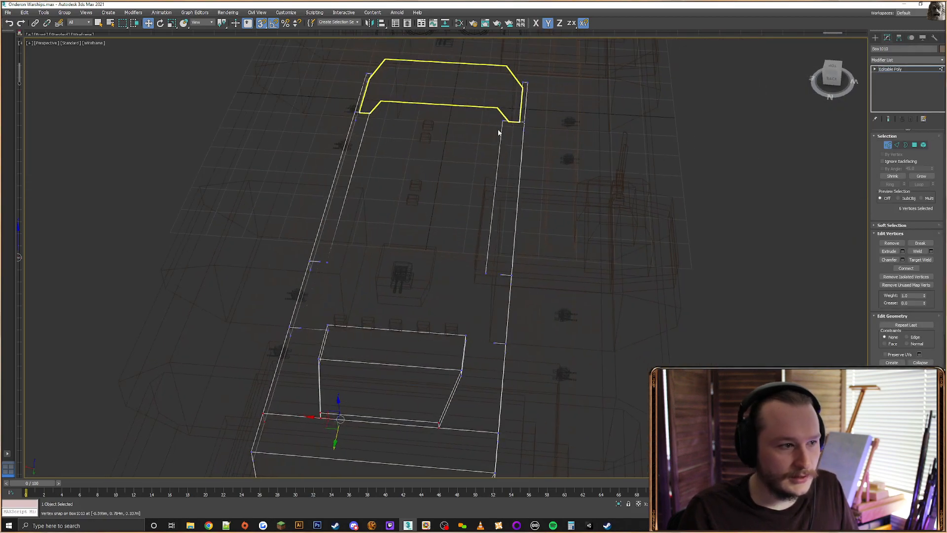
{"action": "left_click_drag", "start_coordinate": [469, 275], "coordinate": [470, 274]}
{"action": "middle_click_drag", "start_coordinate": [469, 275], "coordinate": [514, 240], "text": "alt"}
{"action": "scroll", "coordinate": [513, 240], "scroll_direction": "up", "scroll_amount": 4}
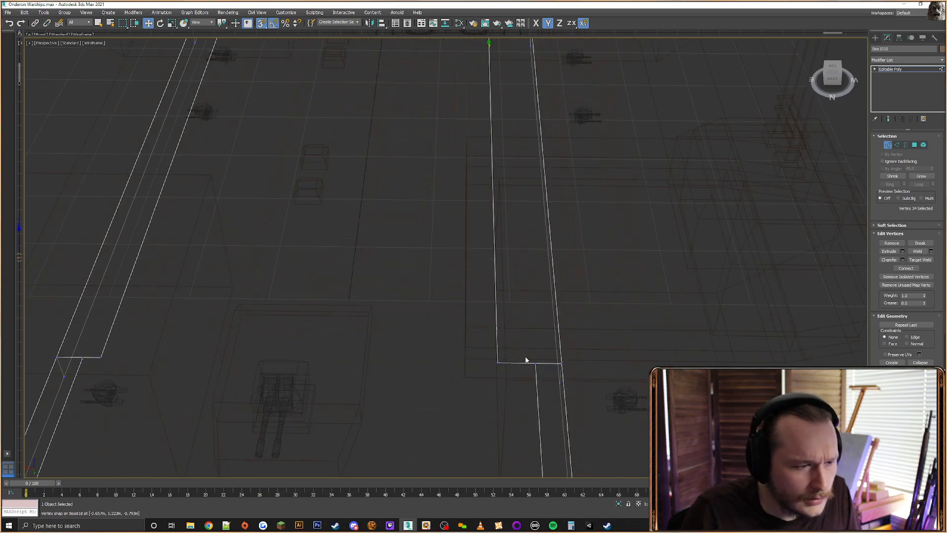
{"action": "scroll", "coordinate": [511, 307], "scroll_direction": "down", "scroll_amount": 2}
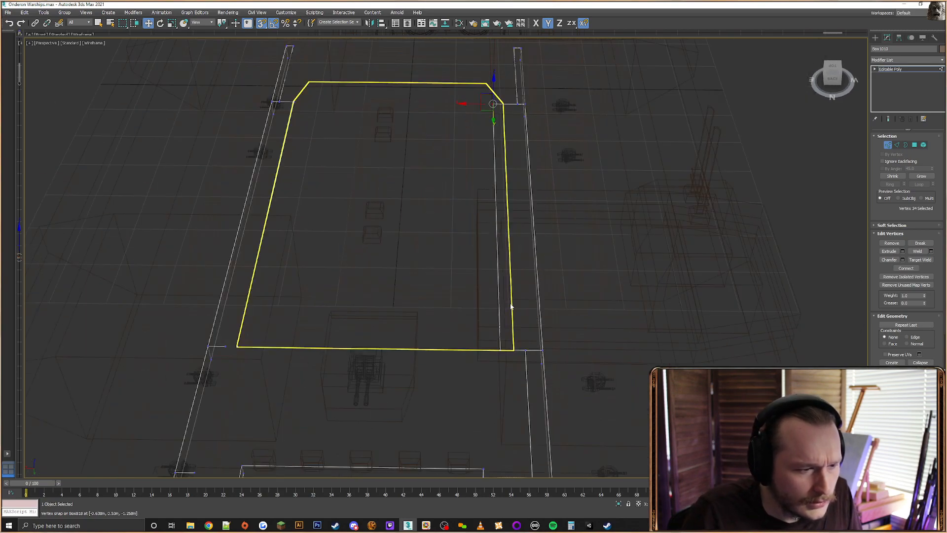
{"action": "left_click", "coordinate": [512, 347], "text": "ctrl"}
{"action": "key", "text": "F3"}
{"action": "middle_click_drag", "start_coordinate": [486, 312], "coordinate": [381, 191], "text": "alt"}
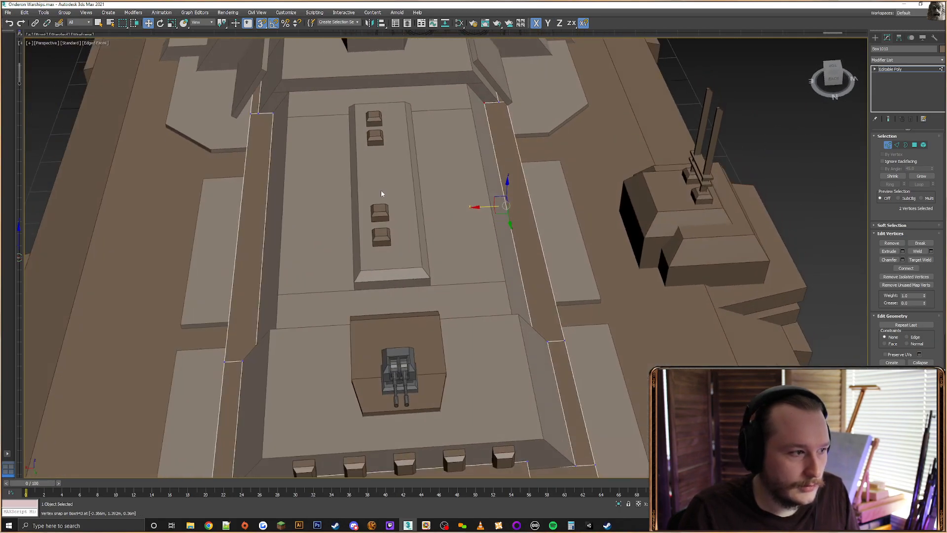
{"action": "key", "text": "F3"}
{"action": "key", "text": "F3"}
Attach the long deck block to the front block that carries the turret
{"action": "mouse_move", "coordinate": [435, 170]}
{"action": "middle_mouse_down", "text": "alt"}
{"action": "mouse_move", "coordinate": [520, 190]}
{"action": "mouse_move", "coordinate": [534, 227]}
{"action": "middle_mouse_up", "text": "alt"}
{"action": "left_click", "coordinate": [875, 38]}
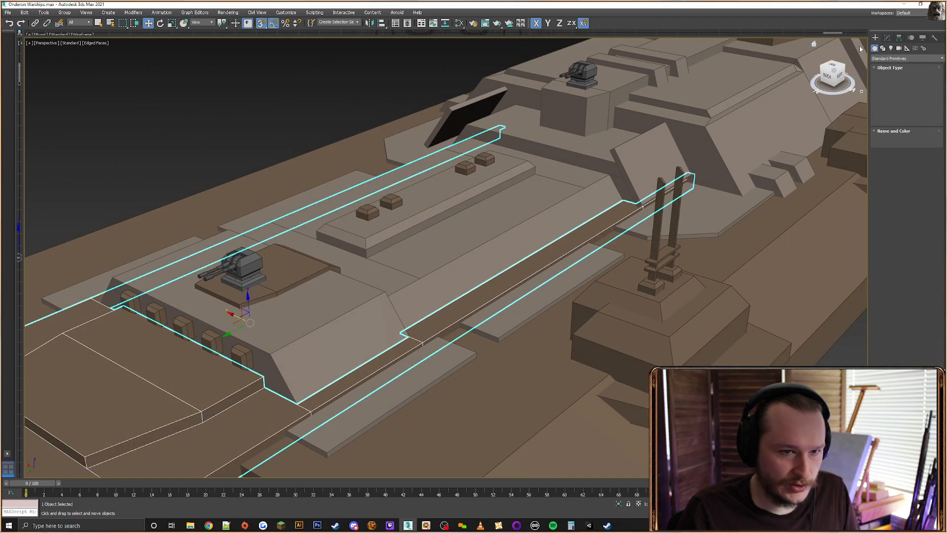
{"action": "left_click", "coordinate": [627, 153]}
{"action": "middle_click_drag", "start_coordinate": [623, 154], "coordinate": [525, 203], "text": "alt"}
{"action": "middle_click_drag", "start_coordinate": [525, 203], "coordinate": [628, 143]}
{"action": "left_click", "coordinate": [421, 339]}
{"action": "right_click", "coordinate": [420, 339]}
{"action": "left_click", "coordinate": [413, 311]}
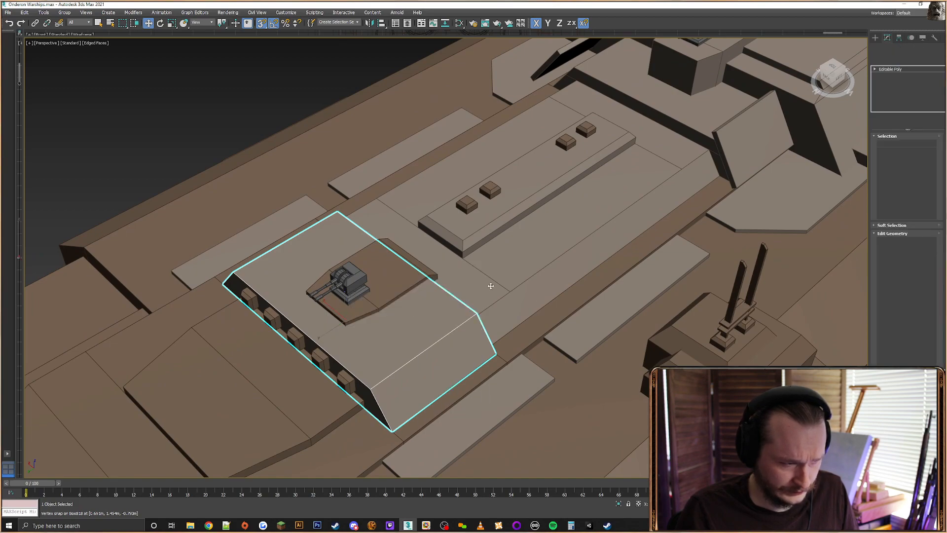
{"action": "left_click", "coordinate": [491, 286]}
Select all vertices of the merged deck block and weld them
{"action": "left_click", "coordinate": [888, 145]}
{"action": "middle_click_drag", "start_coordinate": [740, 213], "coordinate": [656, 167], "text": "alt"}
{"action": "scroll", "coordinate": [760, 113], "scroll_direction": "down", "scroll_amount": 4}
{"action": "left_click_drag", "start_coordinate": [759, 113], "coordinate": [329, 342]}
{"action": "left_click", "coordinate": [918, 250]}
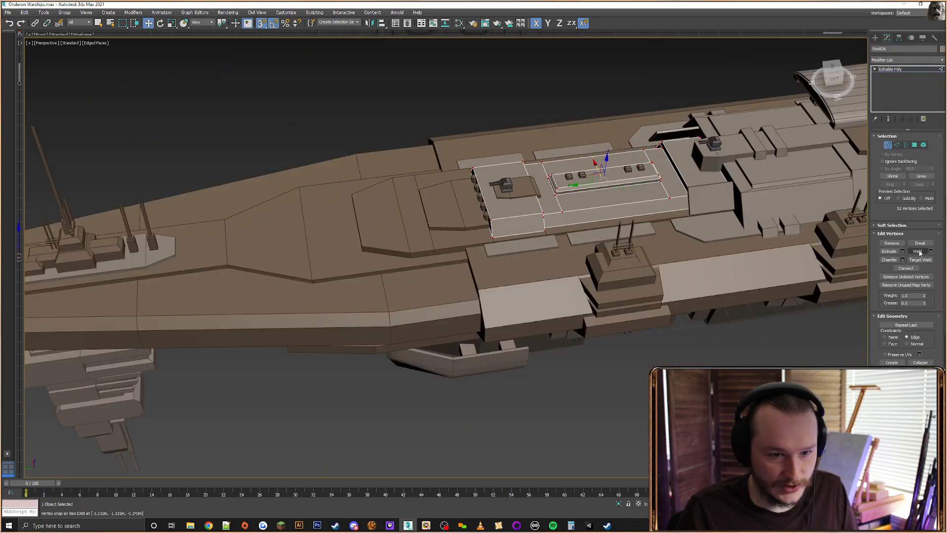
{"action": "middle_click_drag", "start_coordinate": [596, 160], "coordinate": [587, 165], "text": "alt"}
{"action": "scroll", "coordinate": [587, 165], "scroll_direction": "up", "scroll_amount": 6}
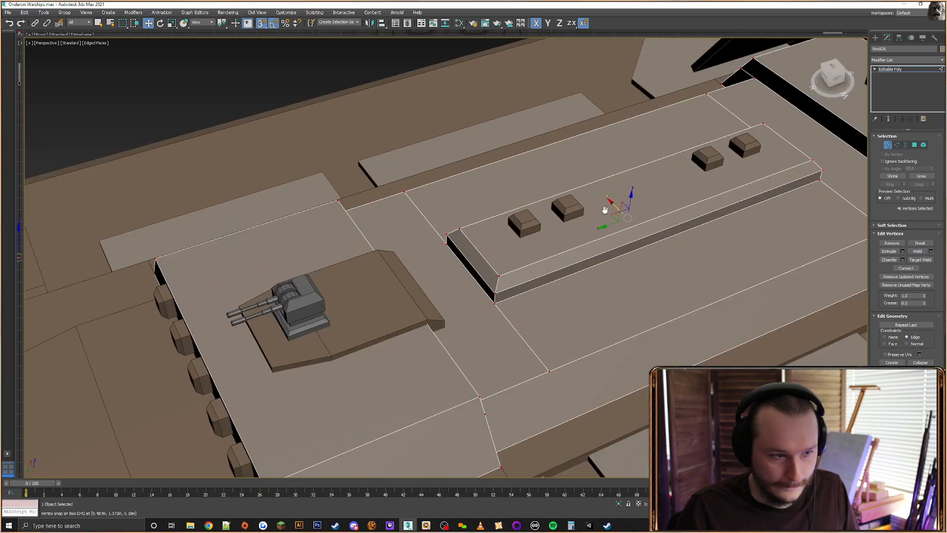
{"action": "middle_click_drag", "start_coordinate": [604, 209], "coordinate": [609, 196], "text": "alt"}
Align the small hatch boxes on the raised strip to the merged deck block, X Position only, Center to Center
{"action": "left_click", "coordinate": [875, 38]}
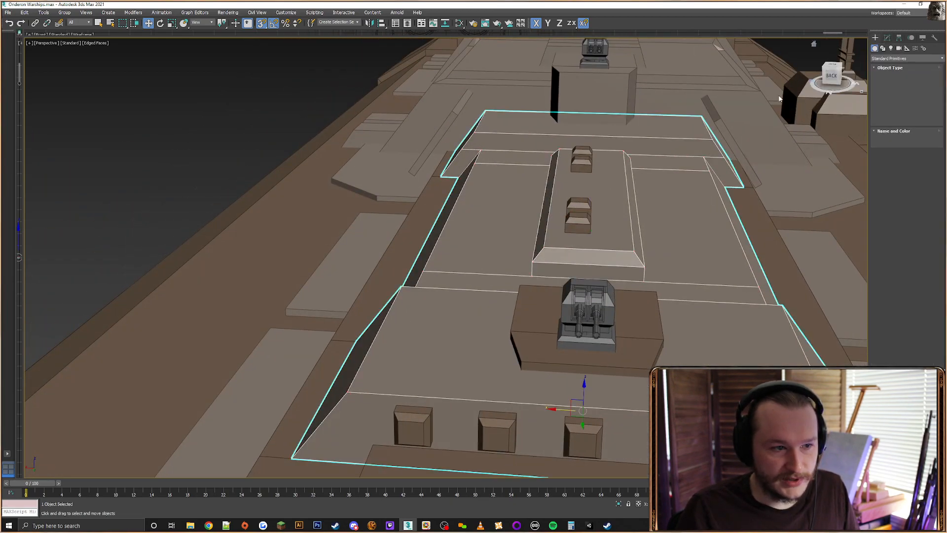
{"action": "left_click", "coordinate": [583, 164]}
{"action": "middle_click_drag", "start_coordinate": [691, 177], "coordinate": [633, 168]}
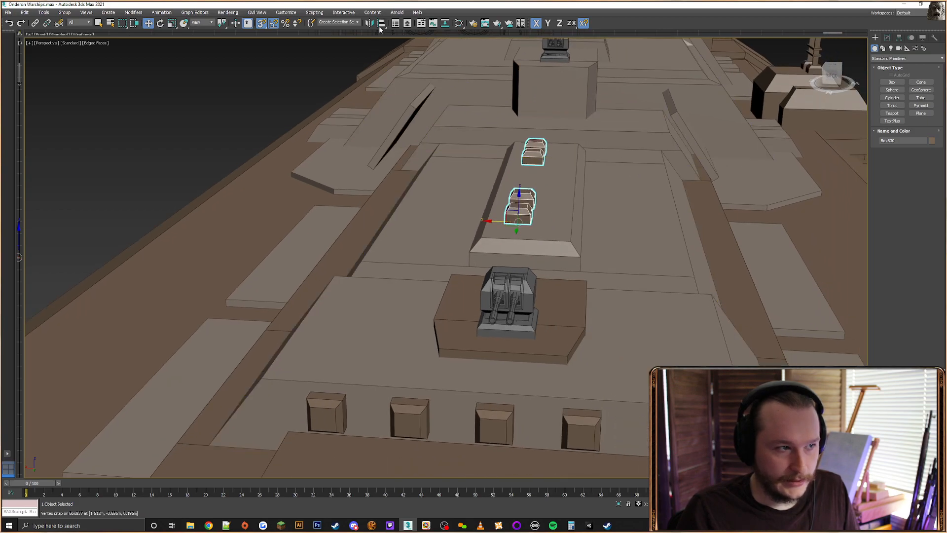
{"action": "left_click", "coordinate": [381, 25]}
{"action": "left_click", "coordinate": [617, 182]}
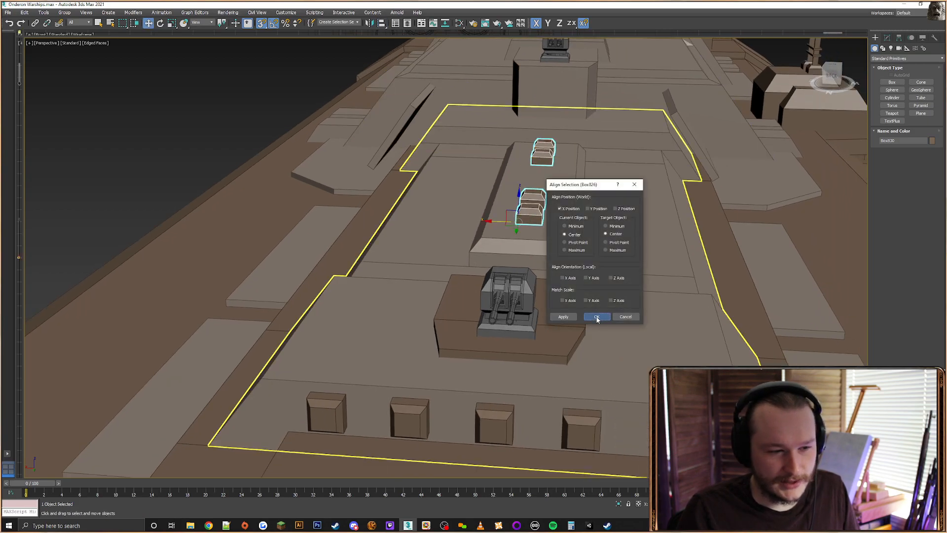
{"action": "left_click", "coordinate": [596, 318]}
Align the brown plate under the front turret to the merged deck block, X Position only, Center to Center
{"action": "middle_click_drag", "start_coordinate": [619, 301], "coordinate": [481, 234], "text": "alt"}
{"action": "middle_click_drag", "start_coordinate": [481, 234], "coordinate": [659, 296]}
{"action": "left_click", "coordinate": [660, 331]}
{"action": "scroll", "coordinate": [691, 335], "scroll_direction": "up", "scroll_amount": 3}
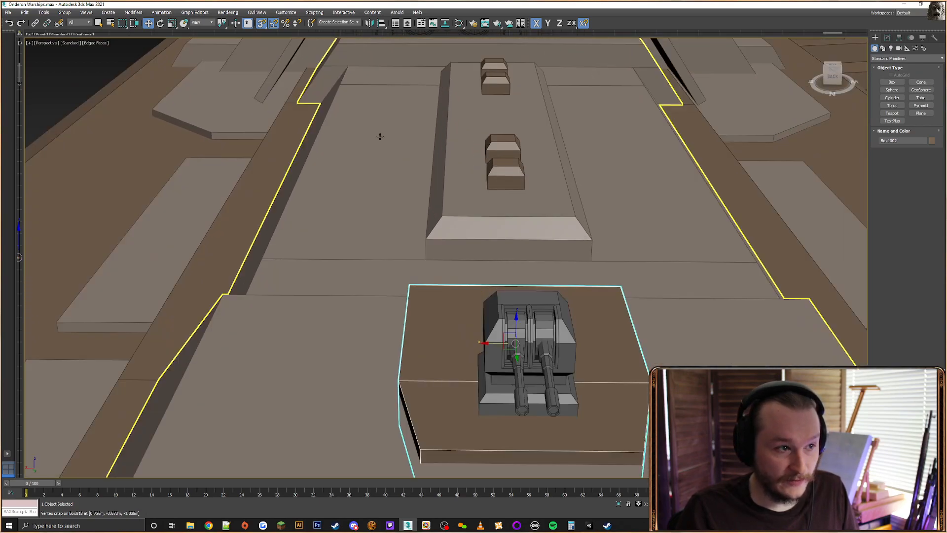
{"action": "left_click", "coordinate": [381, 23]}
{"action": "left_click", "coordinate": [666, 223]}
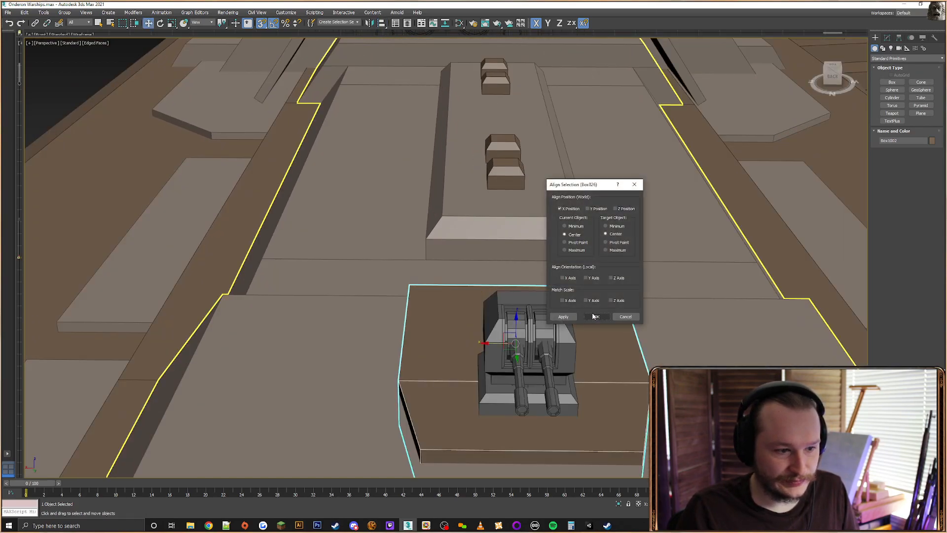
{"action": "left_click", "coordinate": [594, 317]}
Select the turret plate's bottom vertices and snap them along Z onto the lower deck surface behind the front block
{"action": "middle_click_drag", "start_coordinate": [593, 317], "coordinate": [579, 272], "text": "alt"}
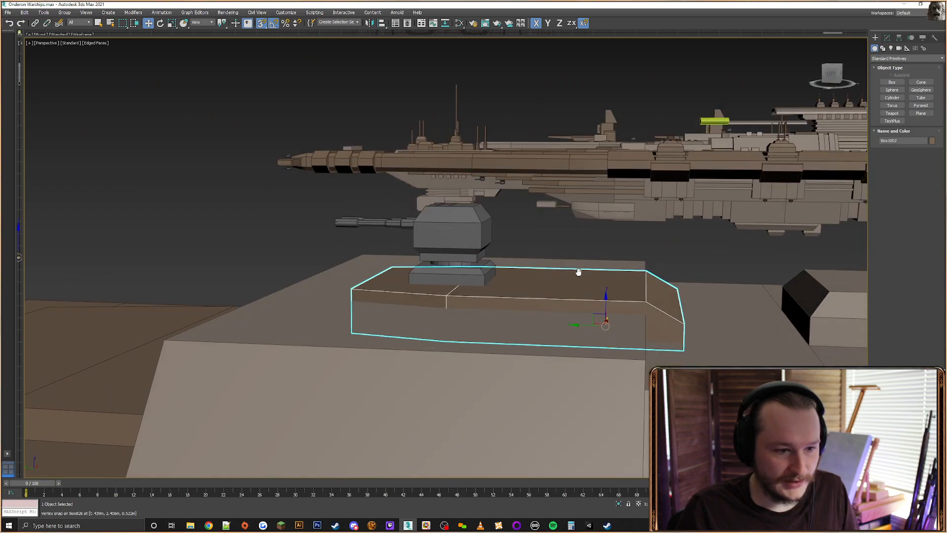
{"action": "left_click", "coordinate": [887, 38]}
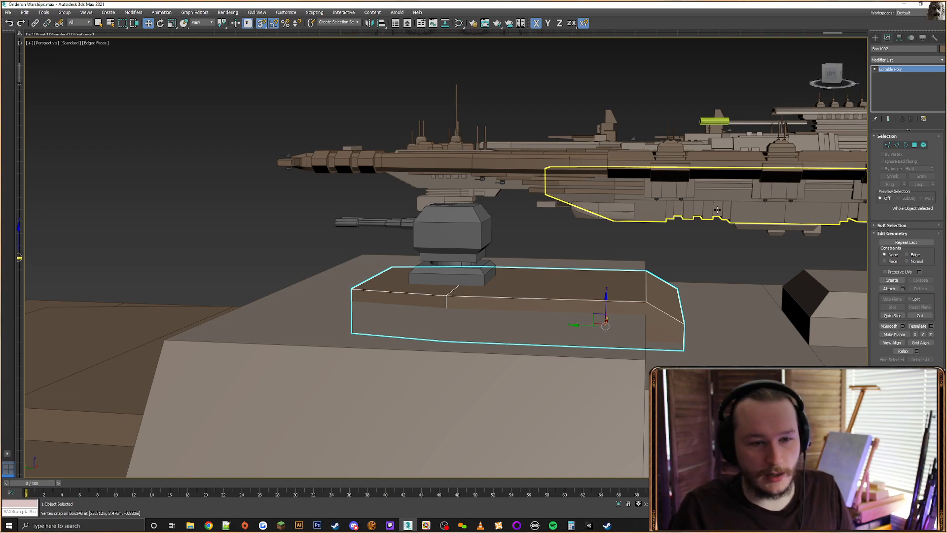
{"action": "left_click", "coordinate": [889, 147]}
{"action": "middle_click_drag", "start_coordinate": [626, 294], "coordinate": [658, 313], "text": "alt"}
{"action": "key", "text": "F3"}
{"action": "scroll", "coordinate": [659, 316], "scroll_direction": "down", "scroll_amount": 2}
{"action": "left_click_drag", "start_coordinate": [402, 384], "coordinate": [402, 383]}
{"action": "middle_click_drag", "start_coordinate": [519, 341], "coordinate": [519, 349], "text": "alt"}
{"action": "key", "text": "F3"}
{"action": "mouse_move", "coordinate": [622, 319]}
{"action": "middle_mouse_down", "text": "alt"}
{"action": "mouse_move", "coordinate": [637, 332]}
{"action": "mouse_move", "coordinate": [543, 240]}
{"action": "middle_mouse_up", "text": "alt"}
{"action": "left_click_drag", "start_coordinate": [529, 241], "coordinate": [535, 316]}
{"action": "middle_click_drag", "start_coordinate": [547, 302], "coordinate": [573, 292], "text": "alt"}
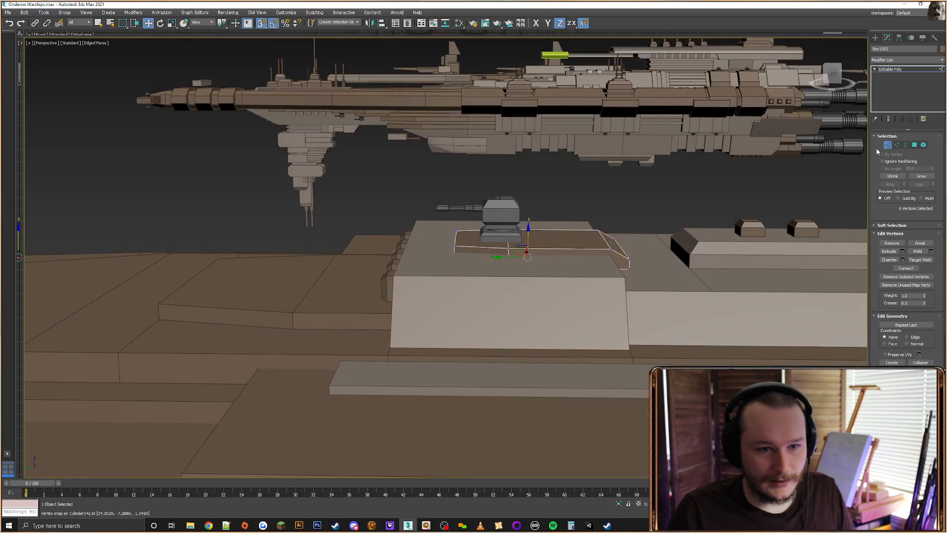
Select the turret plate's four long edges between its front bend and rear ridge and connect them with a new edge loop
{"action": "middle_click_drag", "start_coordinate": [608, 262], "coordinate": [592, 250], "text": "alt"}
{"action": "scroll", "coordinate": [592, 250], "scroll_direction": "up", "scroll_amount": 2}
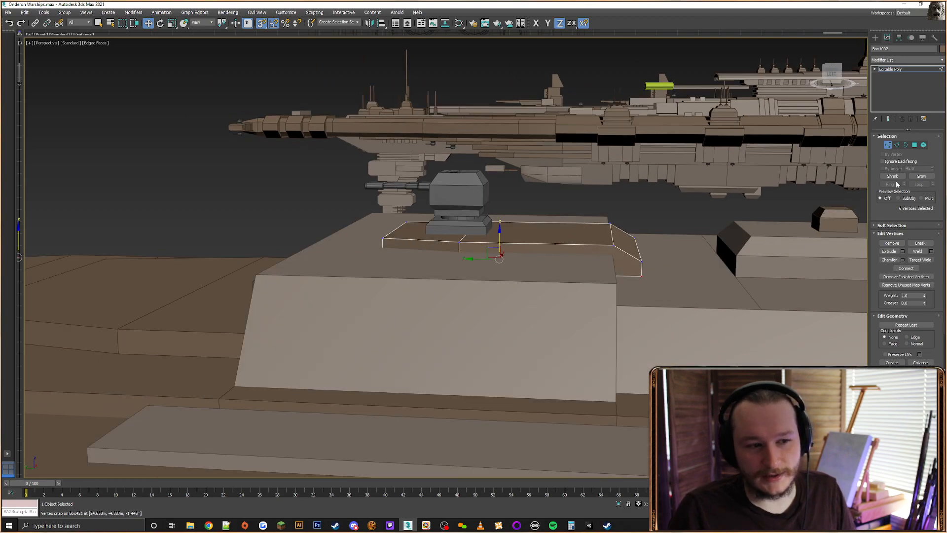
{"action": "middle_click_drag", "start_coordinate": [655, 220], "coordinate": [636, 229], "text": "alt"}
{"action": "left_click", "coordinate": [588, 218]}
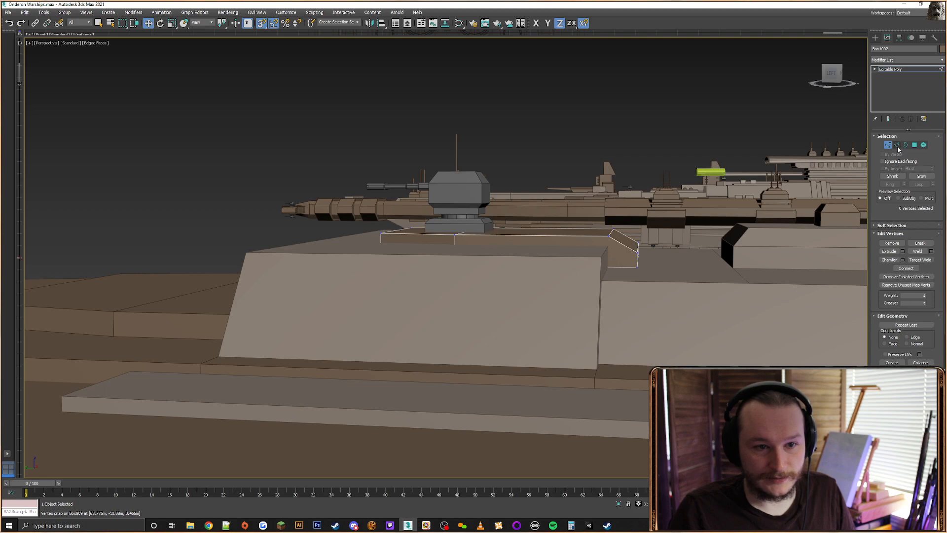
{"action": "left_click", "coordinate": [896, 145]}
{"action": "left_click_drag", "start_coordinate": [603, 188], "coordinate": [582, 332]}
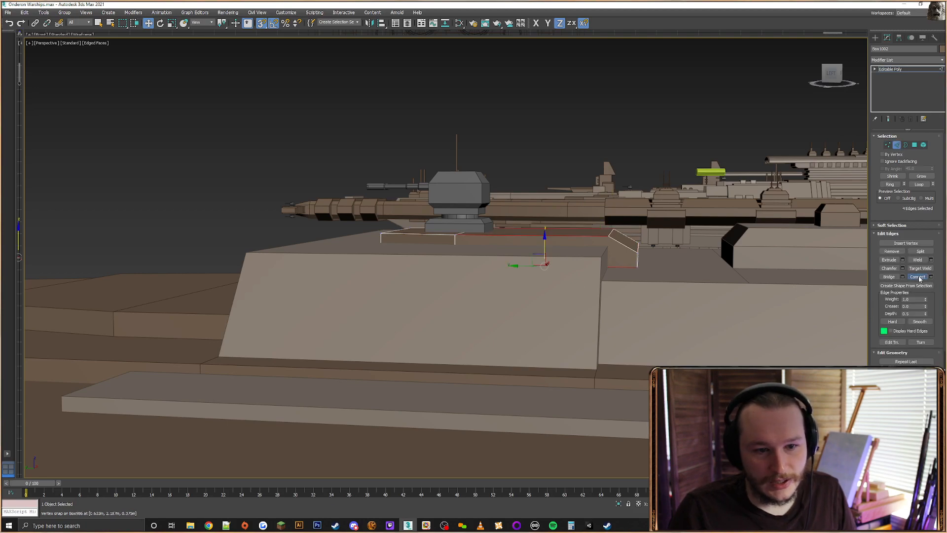
{"action": "middle_click_drag", "start_coordinate": [636, 249], "coordinate": [610, 251], "text": "alt"}
Snap the new loop's upper and lower vertices along Y to the plate's rear ridge, and weld them there
{"action": "left_click", "coordinate": [887, 145]}
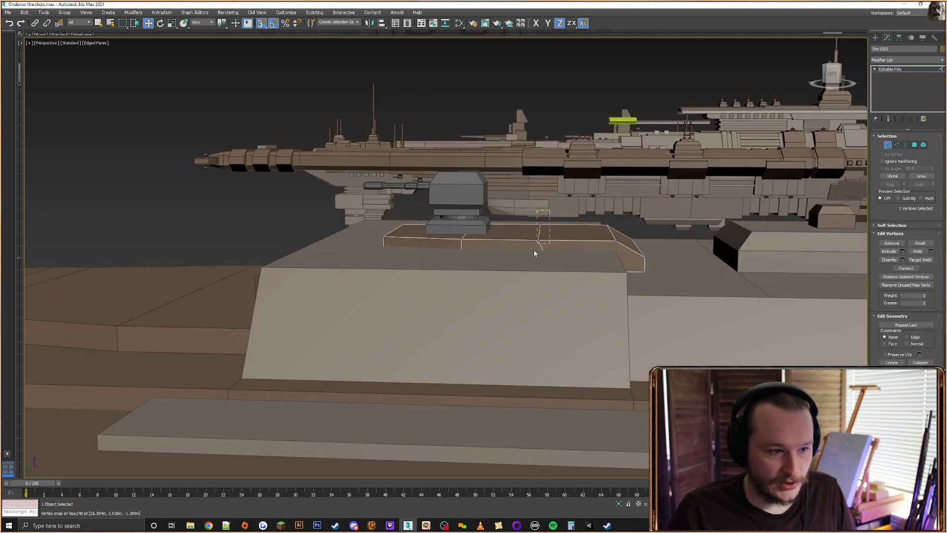
{"action": "left_click_drag", "start_coordinate": [528, 251], "coordinate": [615, 241]}
{"action": "middle_click_drag", "start_coordinate": [596, 259], "coordinate": [579, 268], "text": "alt"}
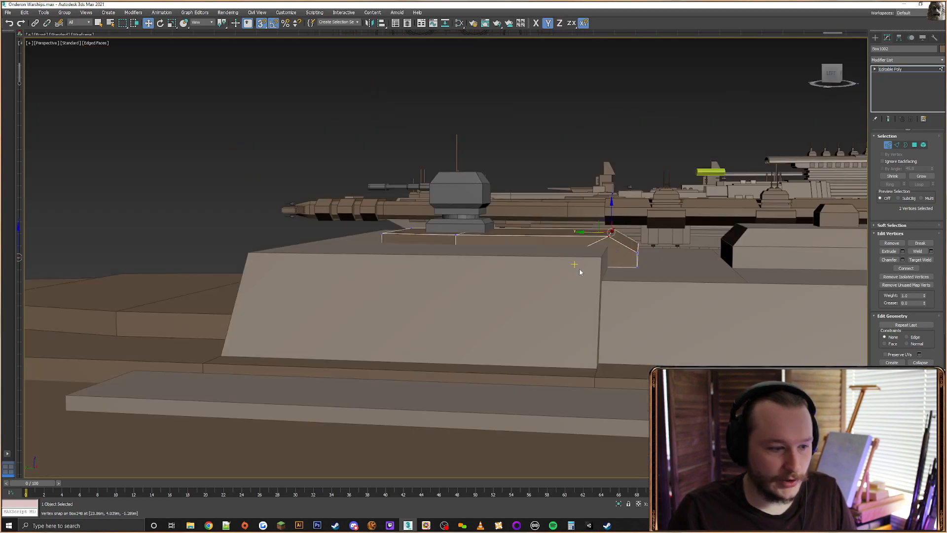
{"action": "key", "text": "F3"}
{"action": "key", "text": "F3"}
{"action": "left_click_drag", "start_coordinate": [532, 260], "coordinate": [619, 241]}
{"action": "key", "text": "F3"}
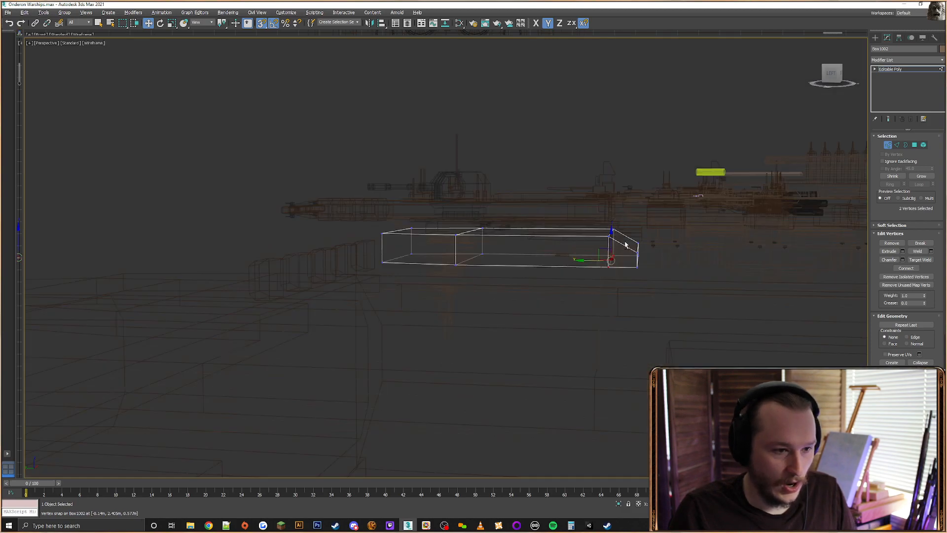
{"action": "left_click_drag", "start_coordinate": [575, 280], "coordinate": [625, 217]}
{"action": "left_click", "coordinate": [917, 250]}
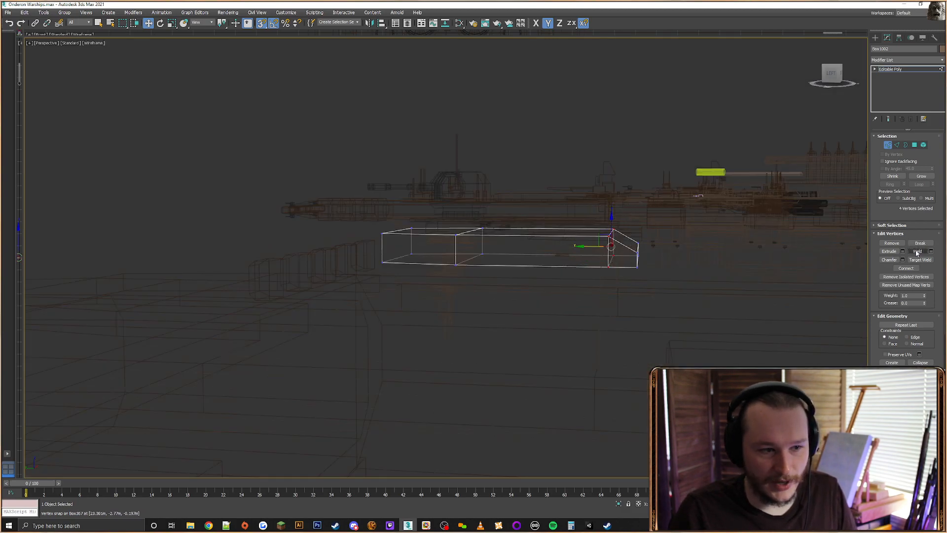
Connect the turret plate's six vertical edges with a horizontal loop and bring it along Z to the front block's top surface
{"action": "left_click", "coordinate": [897, 145]}
{"action": "middle_click_drag", "start_coordinate": [586, 267], "coordinate": [587, 266], "text": "alt"}
{"action": "middle_click_drag", "start_coordinate": [504, 265], "coordinate": [508, 264], "text": "alt"}
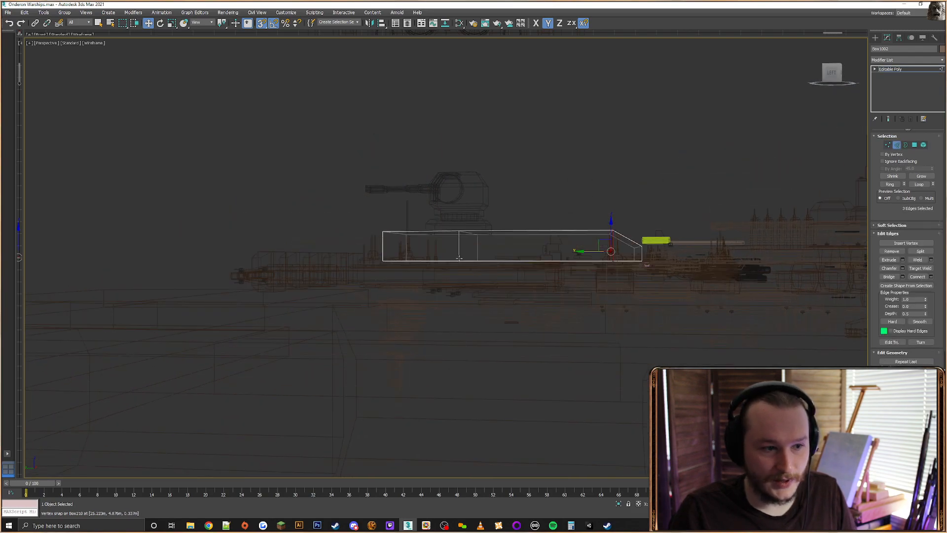
{"action": "left_click", "coordinate": [333, 242]}
{"action": "left_click_drag", "start_coordinate": [620, 244], "coordinate": [615, 248]}
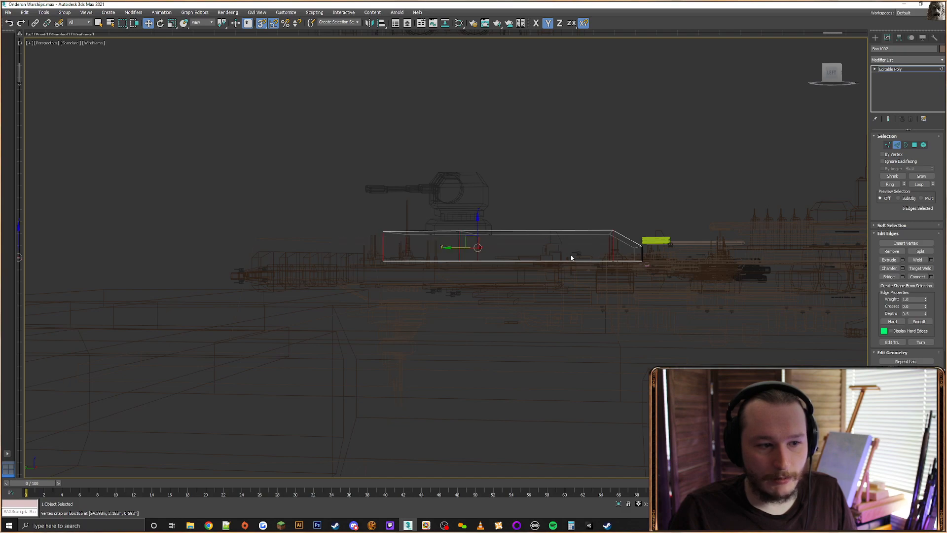
{"action": "middle_click_drag", "start_coordinate": [618, 250], "coordinate": [621, 251], "text": "alt"}
{"action": "left_click", "coordinate": [621, 251]}
{"action": "middle_click_drag", "start_coordinate": [670, 231], "coordinate": [641, 269], "text": "alt"}
{"action": "key", "text": "F3"}
{"action": "left_click", "coordinate": [917, 280]}
{"action": "left_click_drag", "start_coordinate": [467, 224], "coordinate": [662, 286]}
{"action": "middle_click_drag", "start_coordinate": [659, 287], "coordinate": [658, 235], "text": "alt"}
Delete the turret plate's hidden lower front vertices, keeping only the rear section that reaches down to the lower deck
{"action": "left_click", "coordinate": [889, 145]}
{"action": "key", "text": "F3"}
{"action": "middle_click_drag", "start_coordinate": [546, 277], "coordinate": [509, 292], "text": "alt"}
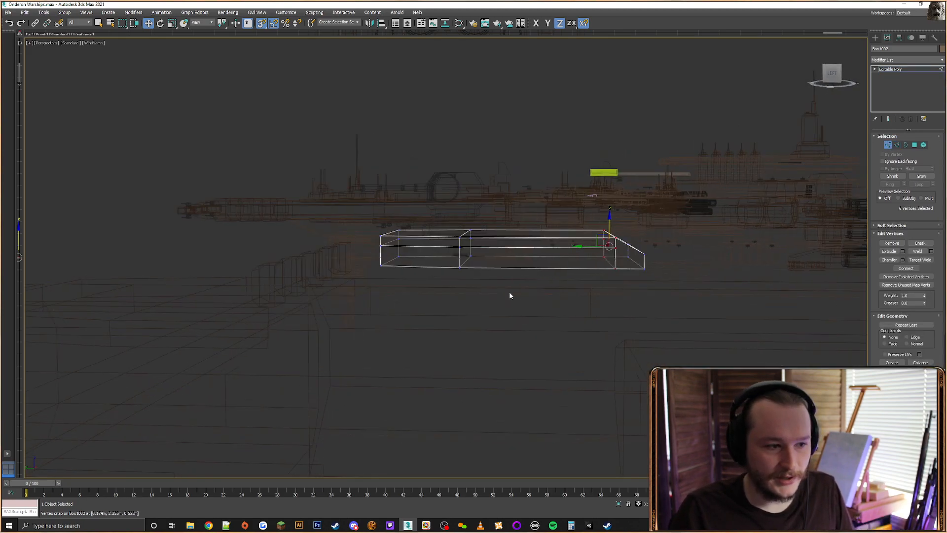
{"action": "left_click_drag", "start_coordinate": [369, 256], "coordinate": [369, 256]}
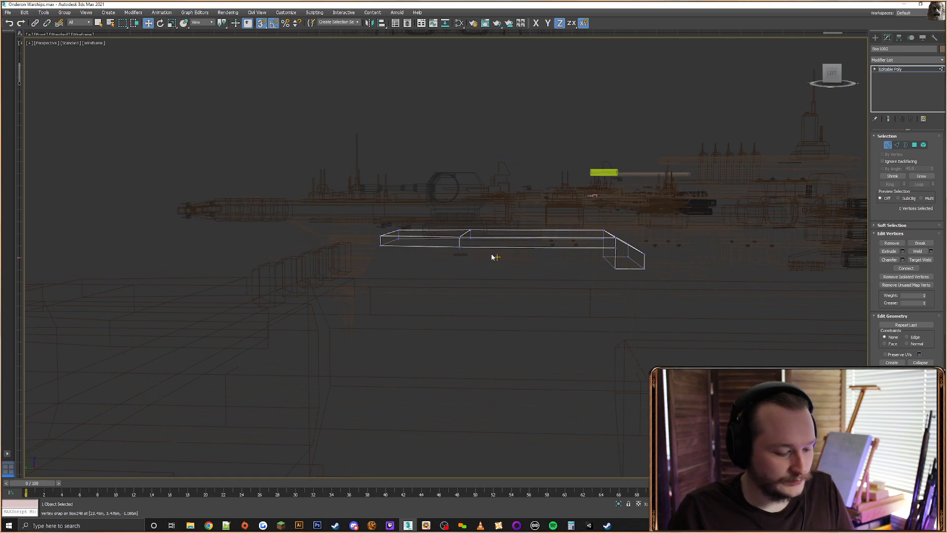
{"action": "key", "text": "F3"}
{"action": "middle_click_drag", "start_coordinate": [495, 256], "coordinate": [634, 265], "text": "alt"}
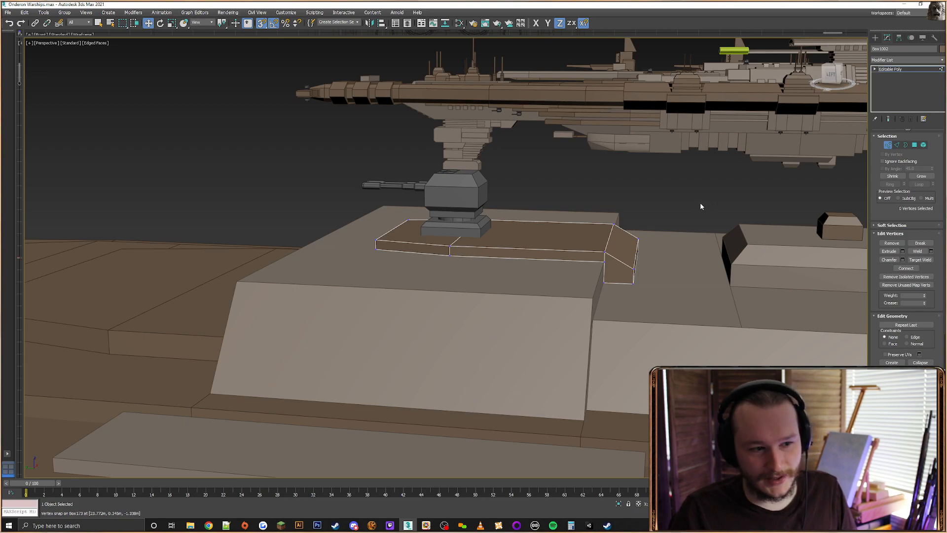
{"action": "middle_click_drag", "start_coordinate": [687, 197], "coordinate": [686, 236], "text": "alt"}
Select the deck block beneath the turret plate and its two opposite top side edges
{"action": "left_click", "coordinate": [875, 38]}
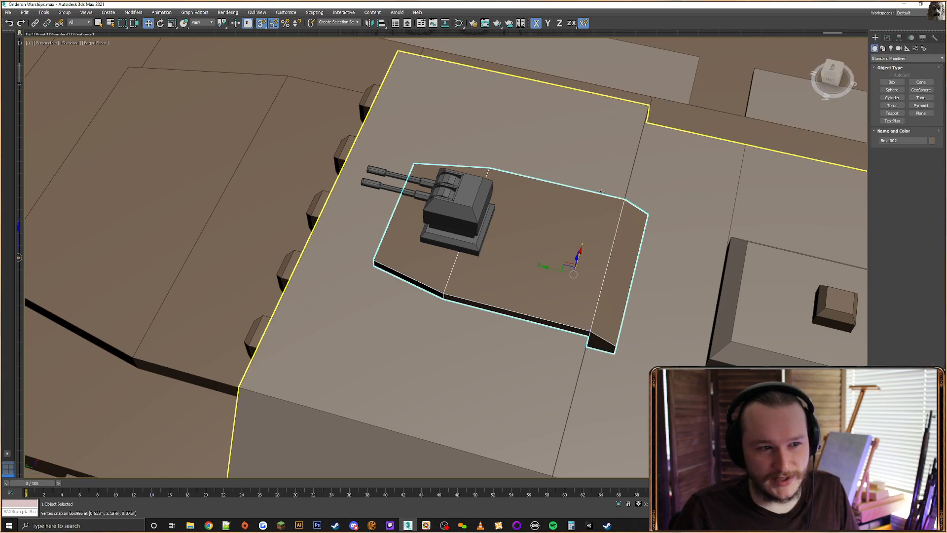
{"action": "left_click", "coordinate": [602, 191]}
{"action": "left_click", "coordinate": [887, 38]}
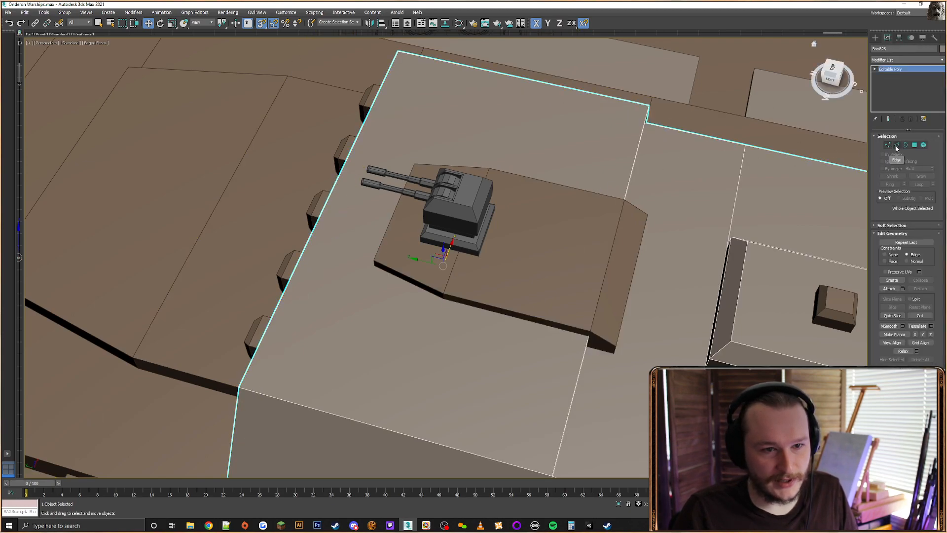
{"action": "left_click", "coordinate": [896, 146]}
{"action": "left_click", "coordinate": [389, 430]}
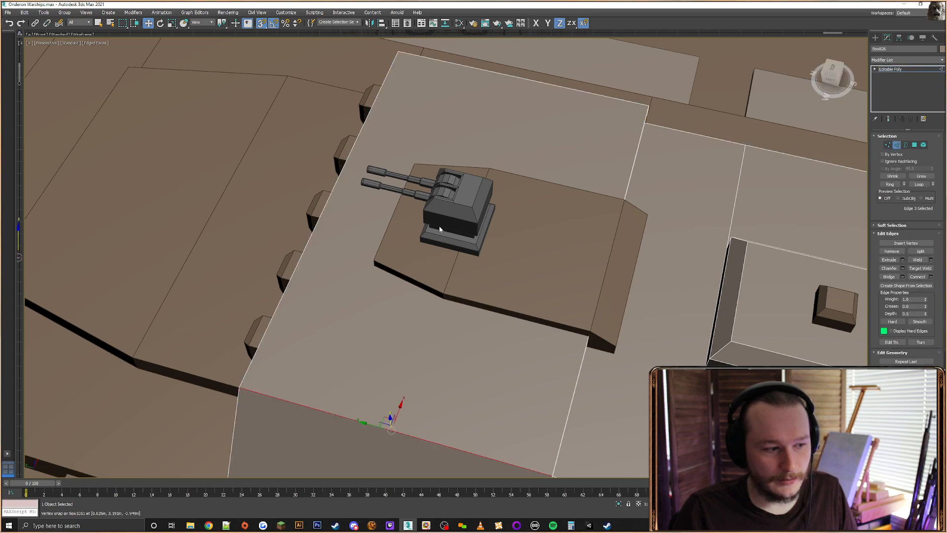
{"action": "left_click", "coordinate": [511, 80], "text": "ctrl"}
{"action": "middle_click_drag", "start_coordinate": [505, 146], "coordinate": [539, 198], "text": "alt"}
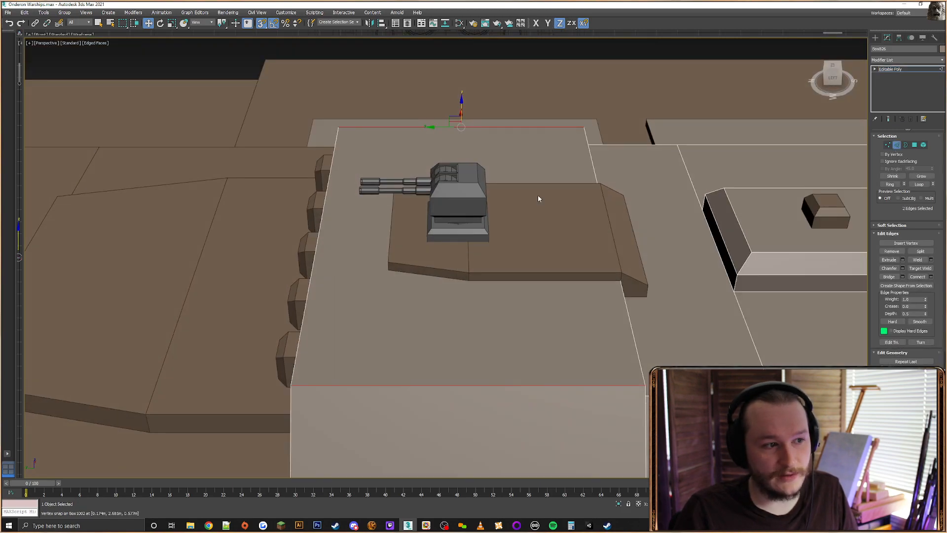
Connect the two side edges with one crosswise edge and move it along Y to the turret plate's front edge
{"action": "left_click", "coordinate": [917, 278]}
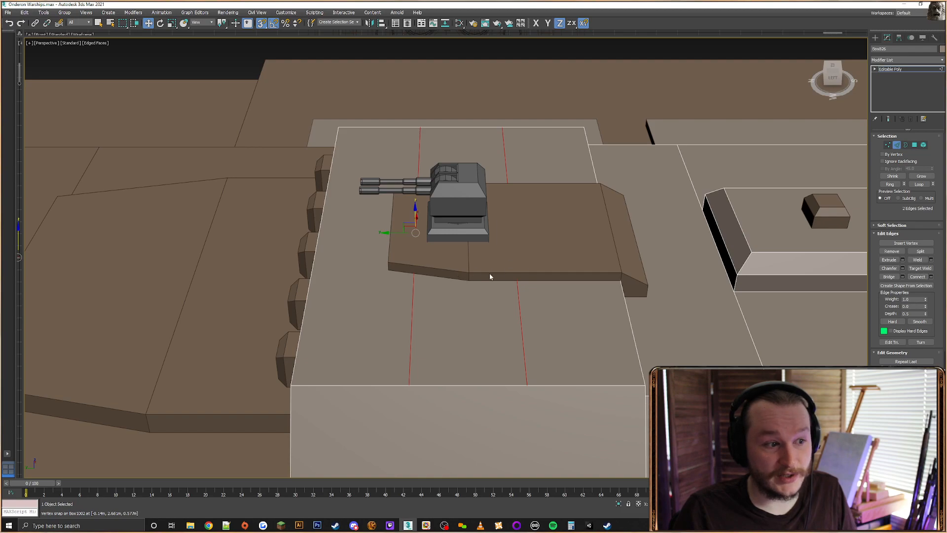
{"action": "key", "text": "ctrl+z"}
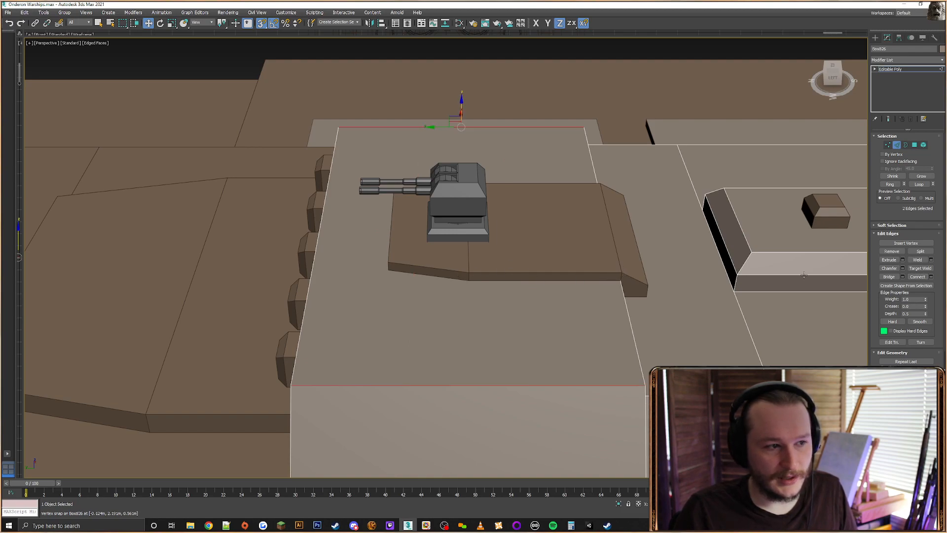
{"action": "left_click", "coordinate": [931, 276]}
{"action": "left_click", "coordinate": [451, 267]}
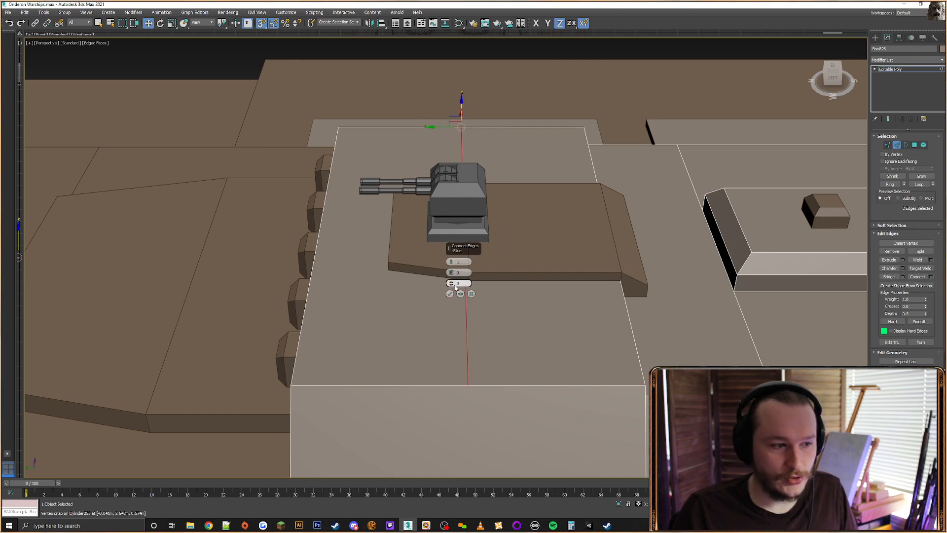
{"action": "left_click", "coordinate": [449, 294]}
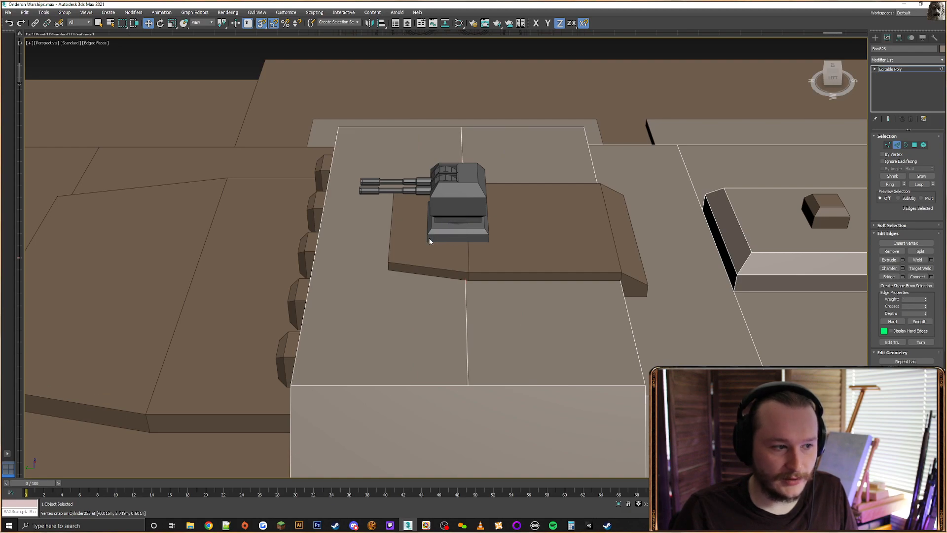
{"action": "left_click_drag", "start_coordinate": [433, 232], "coordinate": [389, 261]}
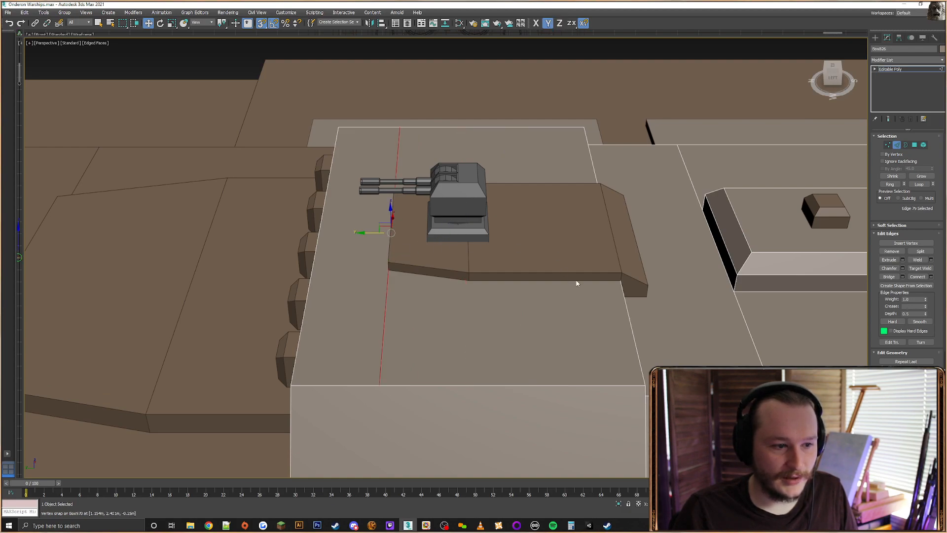
Connect the block's new crosswise edge with the upper and lower edges of its rear step, using two segments
{"action": "left_click", "coordinate": [623, 297], "text": "ctrl"}
{"action": "middle_click_drag", "start_coordinate": [620, 296], "coordinate": [510, 336], "text": "alt"}
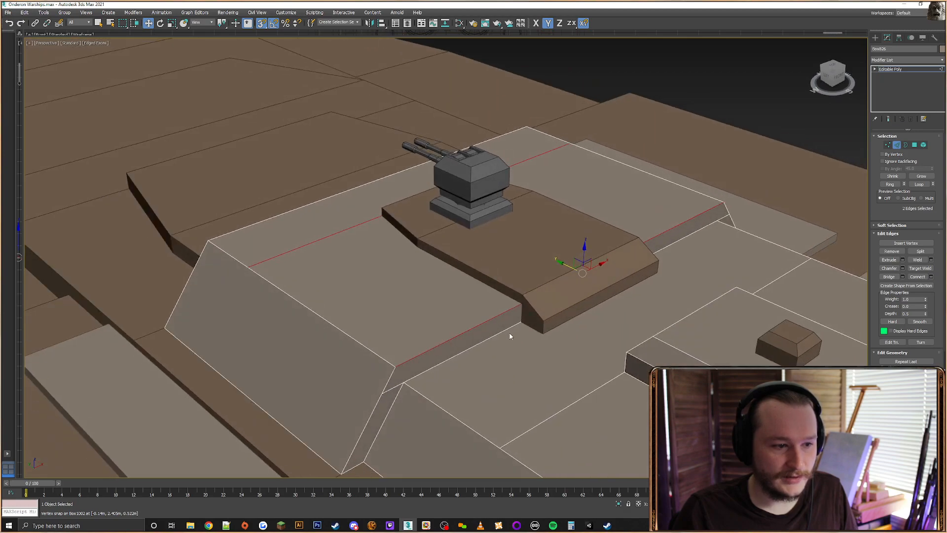
{"action": "left_click", "coordinate": [510, 327], "text": "ctrl"}
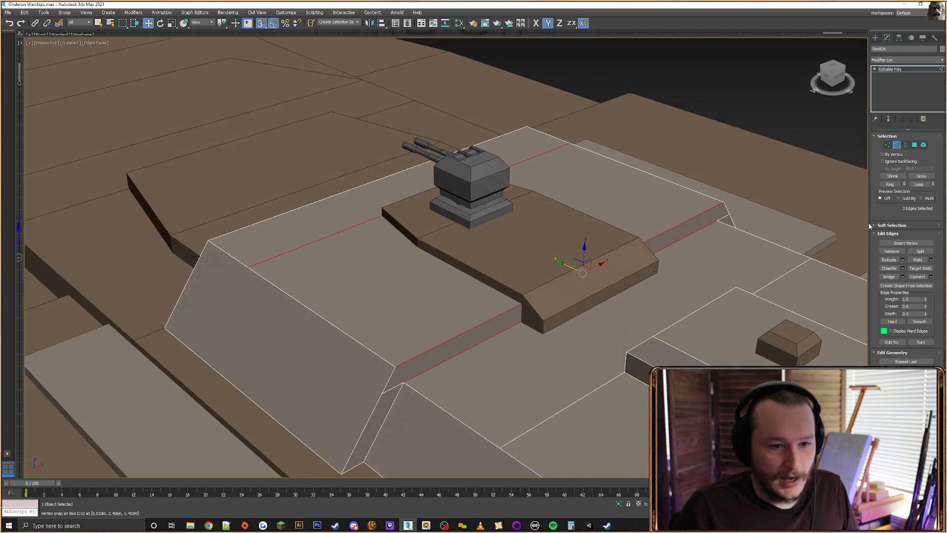
{"action": "left_click", "coordinate": [931, 276]}
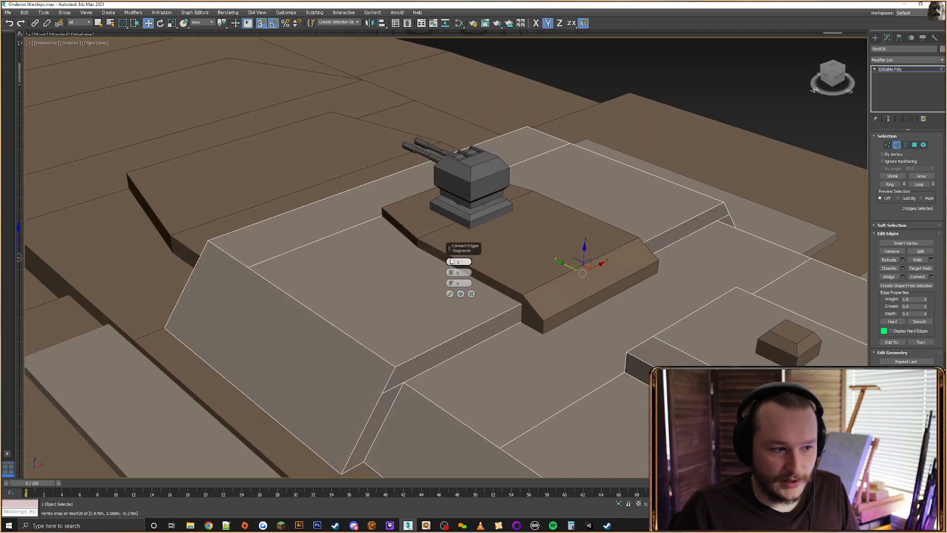
{"action": "left_click_drag", "start_coordinate": [451, 261], "coordinate": [456, 277]}
{"action": "left_click", "coordinate": [450, 294]}
{"action": "middle_click_drag", "start_coordinate": [450, 294], "coordinate": [914, 138], "text": "alt"}
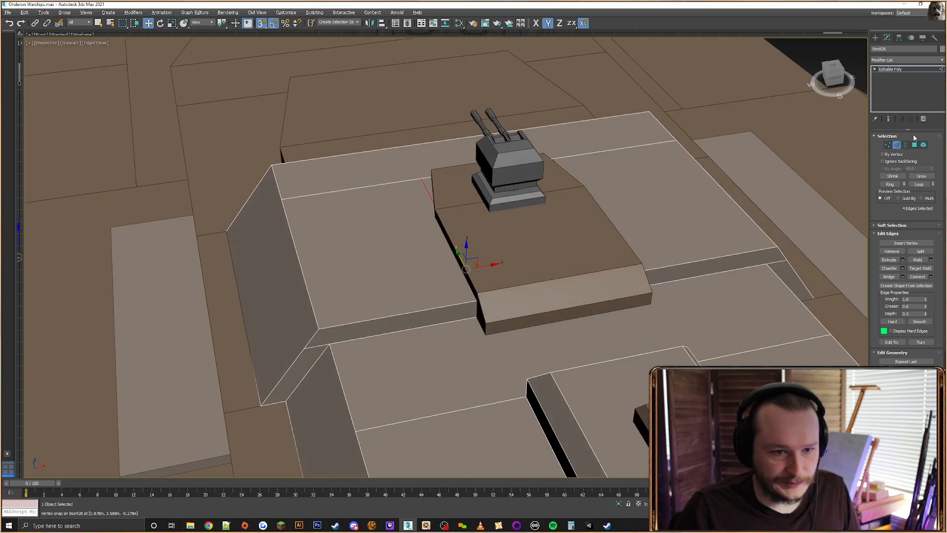
Select the three vertices of one new lengthwise loop and snap them along X to the turret plate's side
{"action": "left_click", "coordinate": [889, 146]}
{"action": "middle_click_drag", "start_coordinate": [543, 262], "coordinate": [492, 209], "text": "alt"}
{"action": "key", "text": "F3"}
{"action": "left_click_drag", "start_coordinate": [432, 364], "coordinate": [432, 364]}
{"action": "mouse_move", "coordinate": [432, 364]}
{"action": "middle_mouse_down"}
{"action": "mouse_move", "coordinate": [465, 342]}
{"action": "mouse_move", "coordinate": [471, 256]}
{"action": "middle_mouse_up"}
{"action": "key", "text": "F3"}
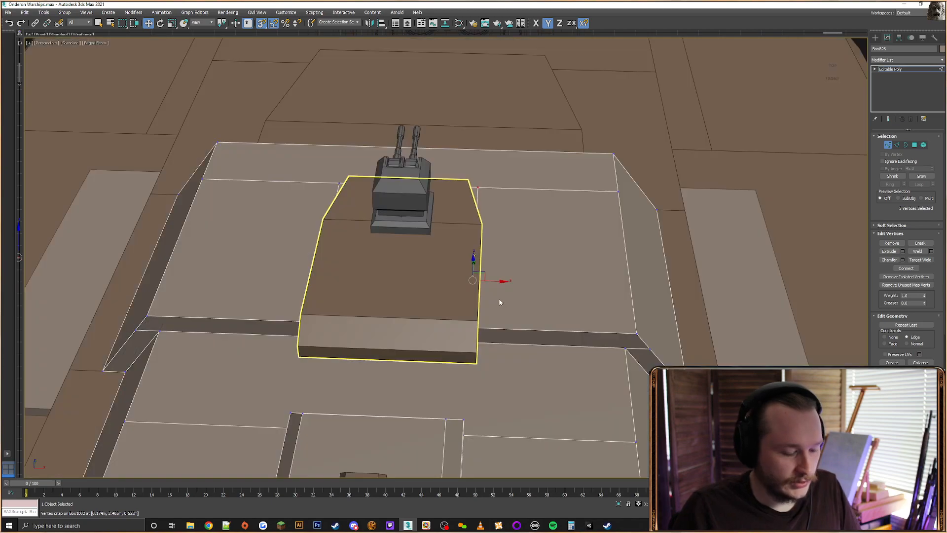
Snap the opposite loop's three vertices along X to the turret plate's other side
{"action": "mouse_move", "coordinate": [476, 325]}
{"action": "middle_mouse_down"}
{"action": "mouse_move", "coordinate": [631, 277]}
{"action": "mouse_move", "coordinate": [621, 277]}
{"action": "middle_mouse_up"}
{"action": "key", "text": "F3"}
{"action": "left_click_drag", "start_coordinate": [475, 243], "coordinate": [473, 302]}
{"action": "key", "text": "F3"}
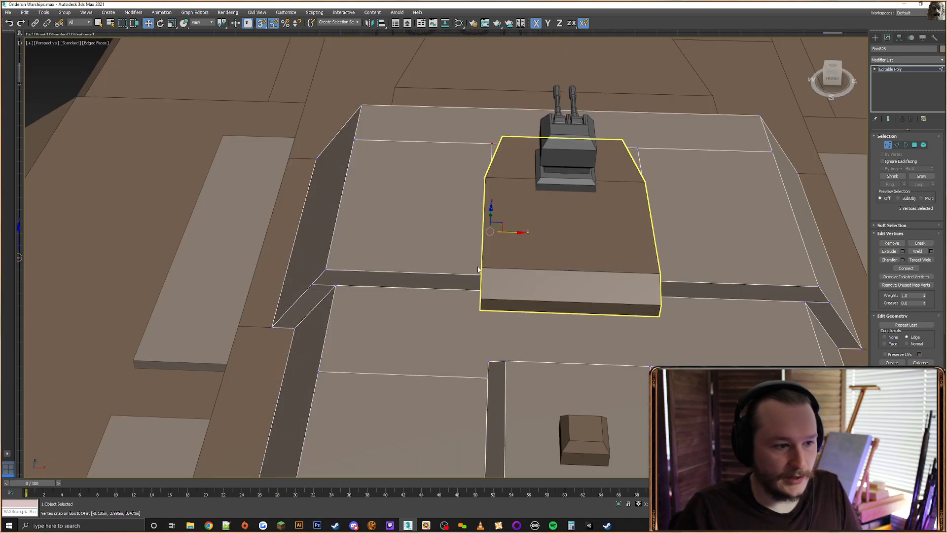
Align the two loop vertices at the base of the block's rear step with the turret plate's lower corners
{"action": "middle_click_drag", "start_coordinate": [485, 271], "coordinate": [519, 271], "text": "alt"}
{"action": "key", "text": "F3"}
{"action": "left_click_drag", "start_coordinate": [504, 297], "coordinate": [505, 296]}
{"action": "key", "text": "F3"}
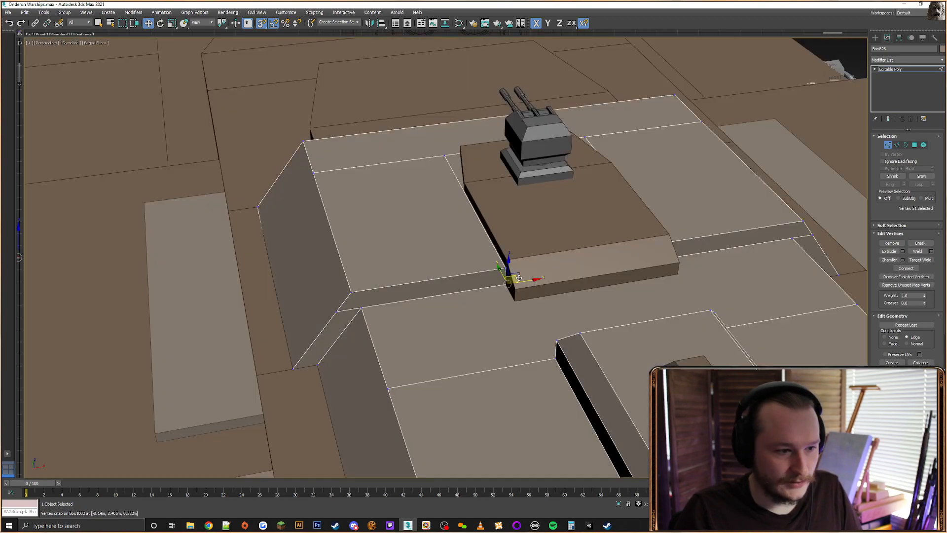
{"action": "middle_click_drag", "start_coordinate": [513, 295], "coordinate": [712, 338], "text": "alt"}
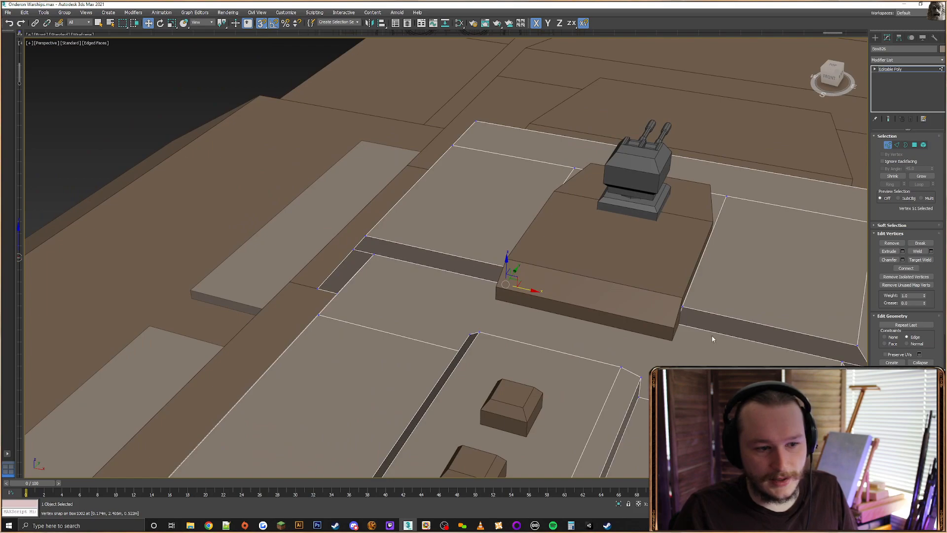
{"action": "left_click_drag", "start_coordinate": [688, 321], "coordinate": [664, 342]}
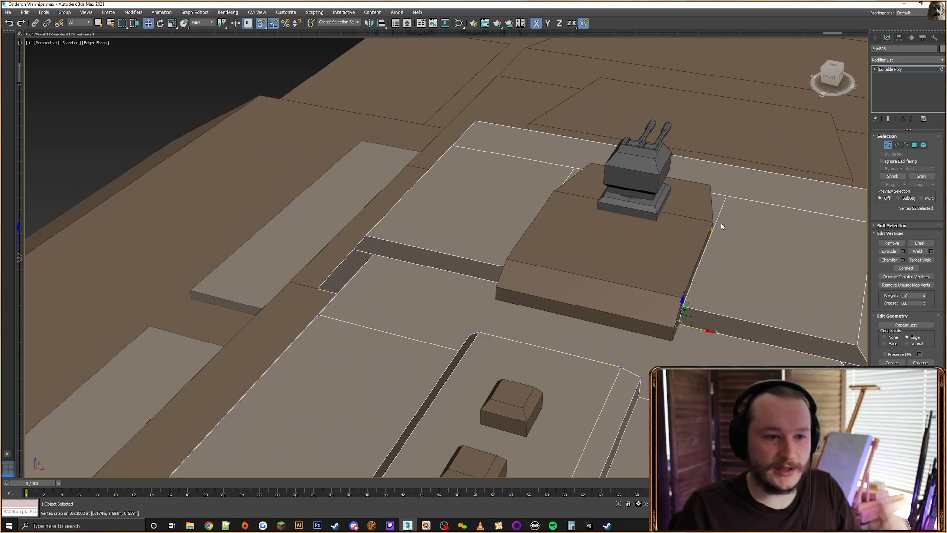
Align the block's lengthwise edges on both sides of the turret plate along X with the plate's widest corners
{"action": "middle_click_drag", "start_coordinate": [721, 223], "coordinate": [687, 268]}
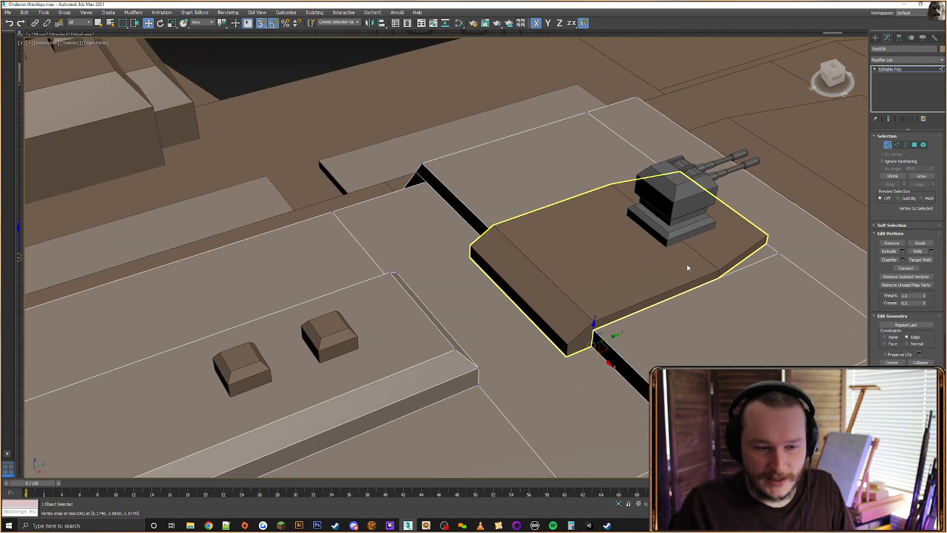
{"action": "middle_click_drag", "start_coordinate": [750, 258], "coordinate": [865, 136], "text": "alt"}
{"action": "key", "text": "2"}
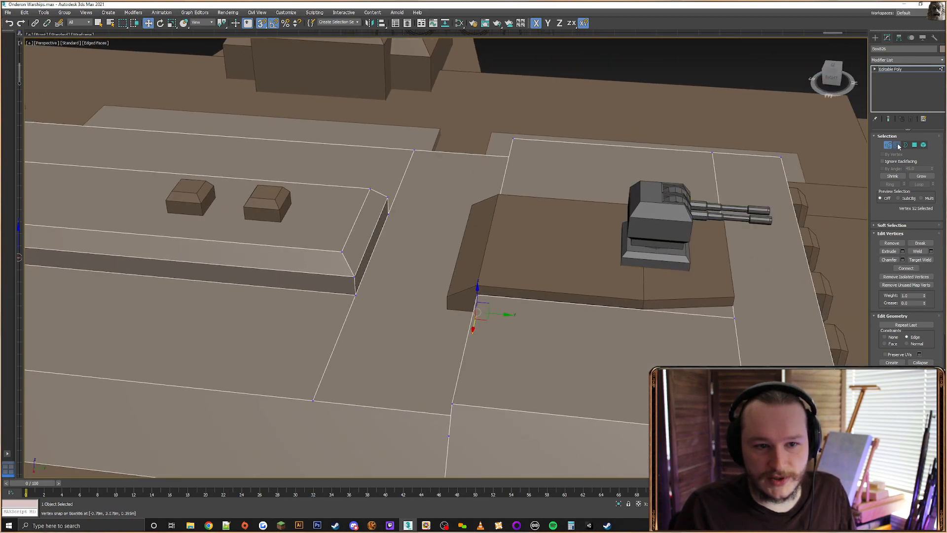
{"action": "middle_click_drag", "start_coordinate": [698, 321], "coordinate": [641, 257], "text": "alt"}
{"action": "left_click", "coordinate": [675, 177]}
{"action": "scroll", "coordinate": [637, 312], "scroll_direction": "up", "scroll_amount": 8}
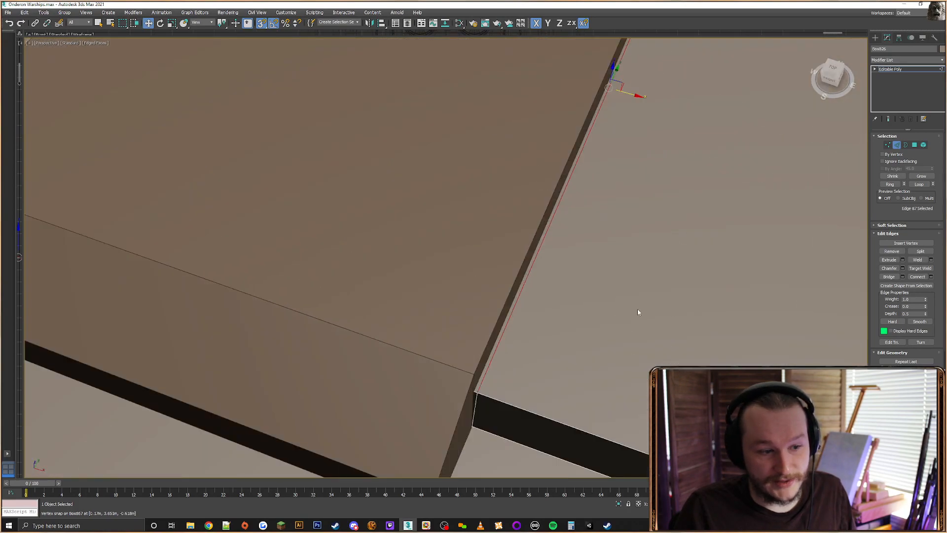
{"action": "scroll", "coordinate": [637, 312], "scroll_direction": "down", "scroll_amount": 8}
{"action": "middle_click_drag", "start_coordinate": [626, 300], "coordinate": [624, 257], "text": "alt"}
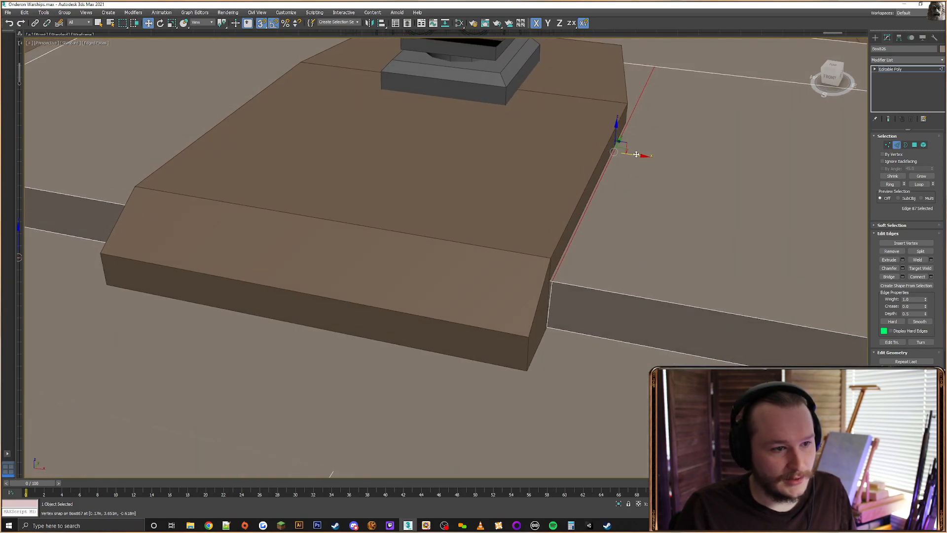
{"action": "left_click_drag", "start_coordinate": [636, 154], "coordinate": [627, 105]}
{"action": "scroll", "coordinate": [473, 172], "scroll_direction": "down", "scroll_amount": 2}
{"action": "middle_click_drag", "start_coordinate": [434, 182], "coordinate": [476, 194], "text": "alt"}
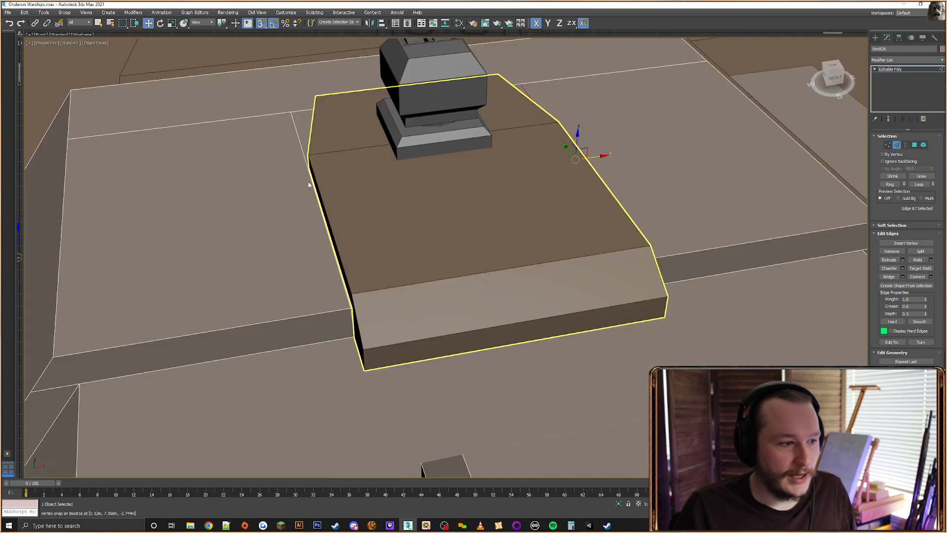
{"action": "left_click", "coordinate": [299, 145]}
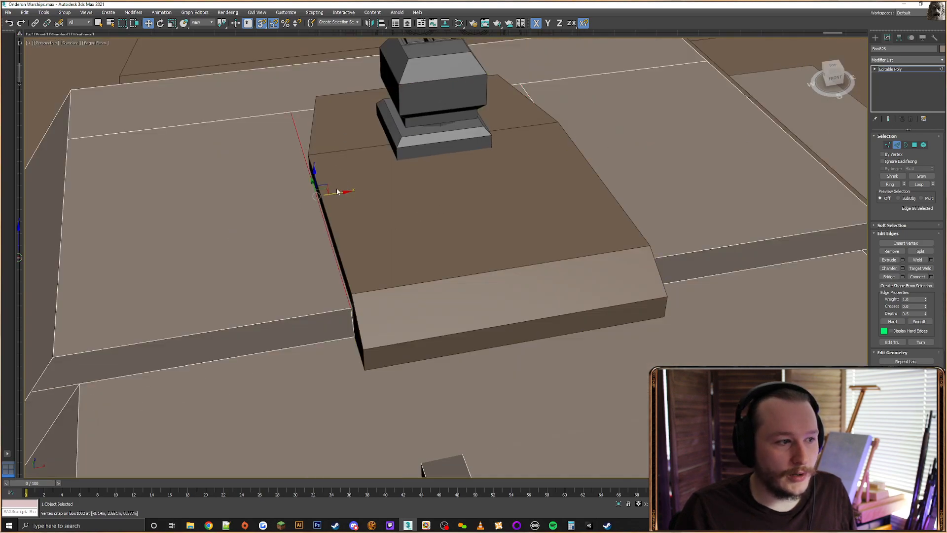
{"action": "middle_click_drag", "start_coordinate": [360, 178], "coordinate": [438, 253], "text": "alt"}
Delete the deck block's hidden faces beneath the turret plate
{"action": "left_click", "coordinate": [915, 145]}
{"action": "middle_click_drag", "start_coordinate": [646, 308], "coordinate": [615, 288], "text": "alt"}
{"action": "key", "text": "F3"}
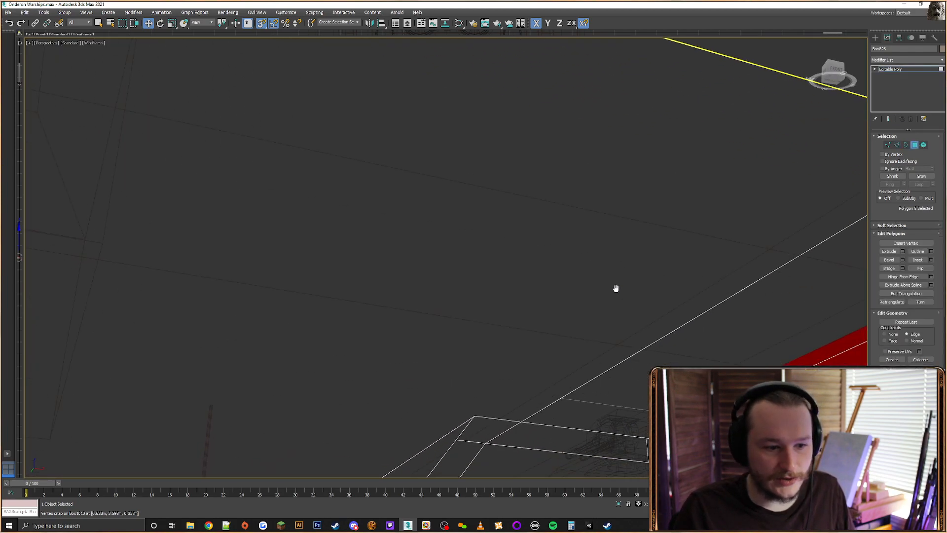
{"action": "scroll", "coordinate": [598, 317], "scroll_direction": "down", "scroll_amount": 2}
{"action": "middle_click_drag", "start_coordinate": [603, 415], "coordinate": [583, 376]}
{"action": "left_click", "coordinate": [604, 360]}
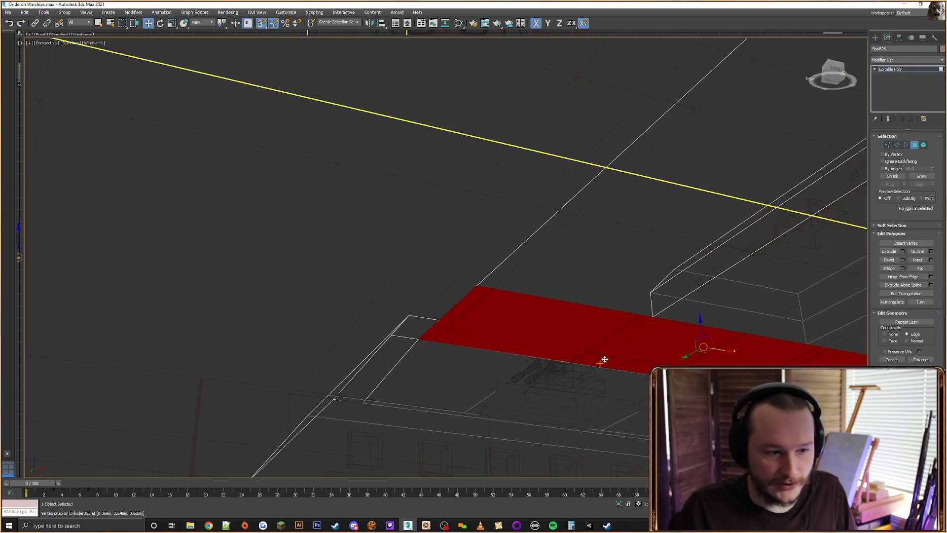
{"action": "mouse_move", "coordinate": [593, 316]}
{"action": "middle_mouse_down", "text": "alt"}
{"action": "mouse_move", "coordinate": [605, 292]}
{"action": "mouse_move", "coordinate": [660, 353]}
{"action": "mouse_move", "coordinate": [669, 328]}
{"action": "mouse_move", "coordinate": [654, 316]}
{"action": "mouse_move", "coordinate": [613, 296]}
{"action": "mouse_move", "coordinate": [615, 311]}
{"action": "mouse_move", "coordinate": [597, 303]}
{"action": "middle_mouse_up", "text": "alt"}
{"action": "left_click", "coordinate": [498, 297]}
{"action": "left_click", "coordinate": [493, 296]}
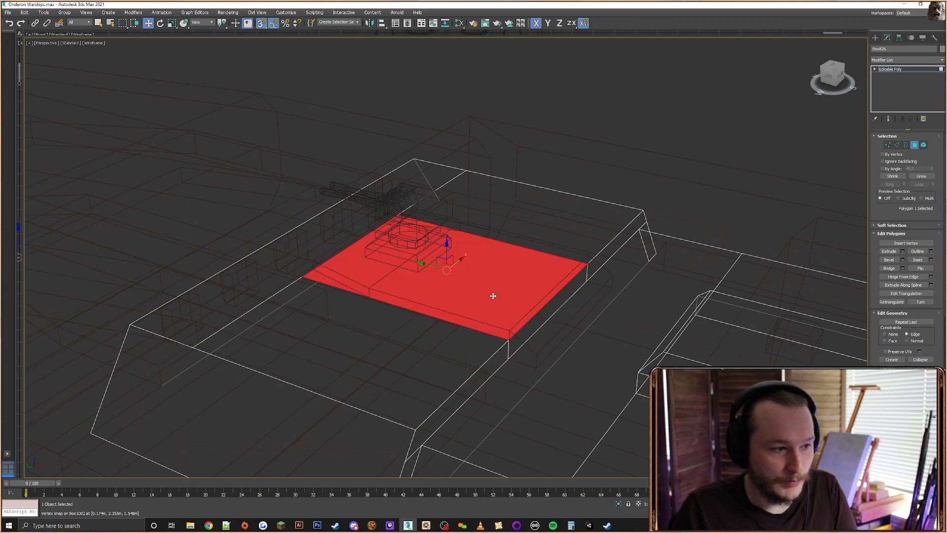
{"action": "key", "text": "Delete"}
{"action": "left_click", "coordinate": [875, 38]}
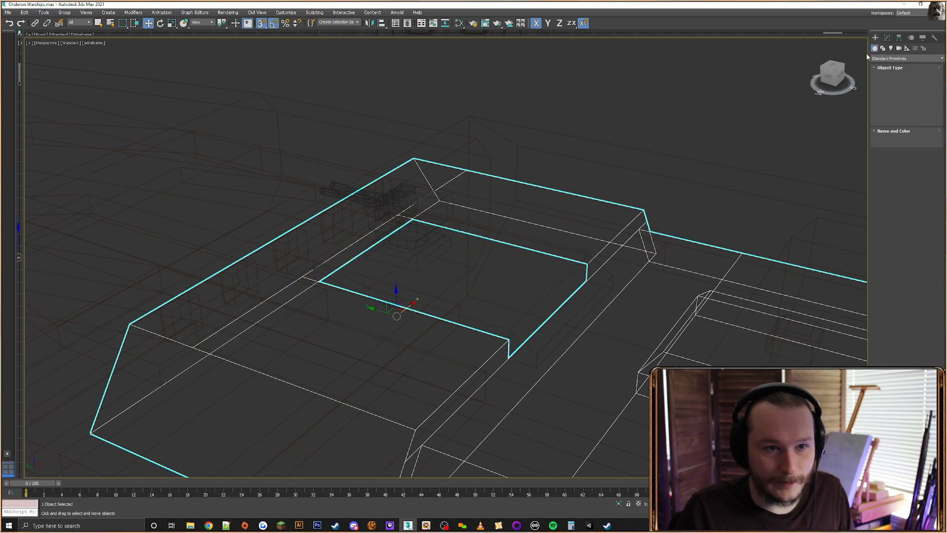
{"action": "key", "text": "Delete"}
Delete the turret plate's hidden underside polygon
{"action": "left_click", "coordinate": [598, 301]}
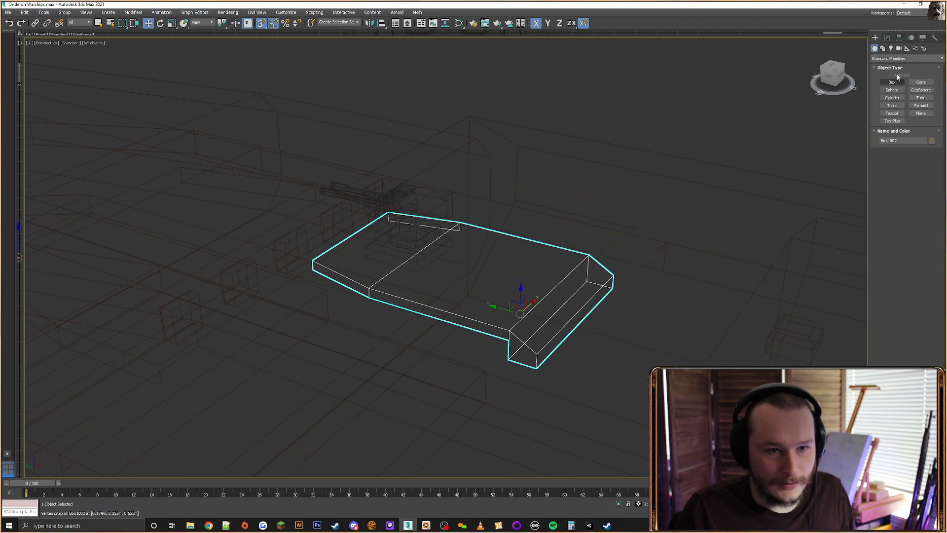
{"action": "left_click", "coordinate": [887, 38]}
{"action": "middle_click_drag", "start_coordinate": [609, 337], "coordinate": [611, 259], "text": "alt"}
{"action": "left_click", "coordinate": [575, 264]}
{"action": "key", "text": "Delete"}
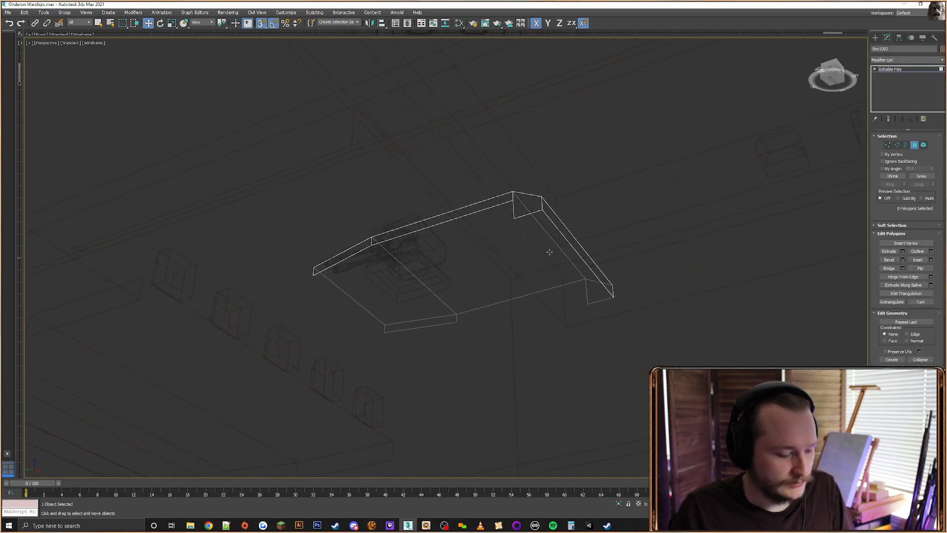
{"action": "key", "text": "F3"}
{"action": "mouse_move", "coordinate": [599, 199]}
{"action": "middle_mouse_down", "text": "alt"}
{"action": "mouse_move", "coordinate": [613, 231]}
{"action": "mouse_move", "coordinate": [843, 189]}
{"action": "middle_mouse_up", "text": "alt"}
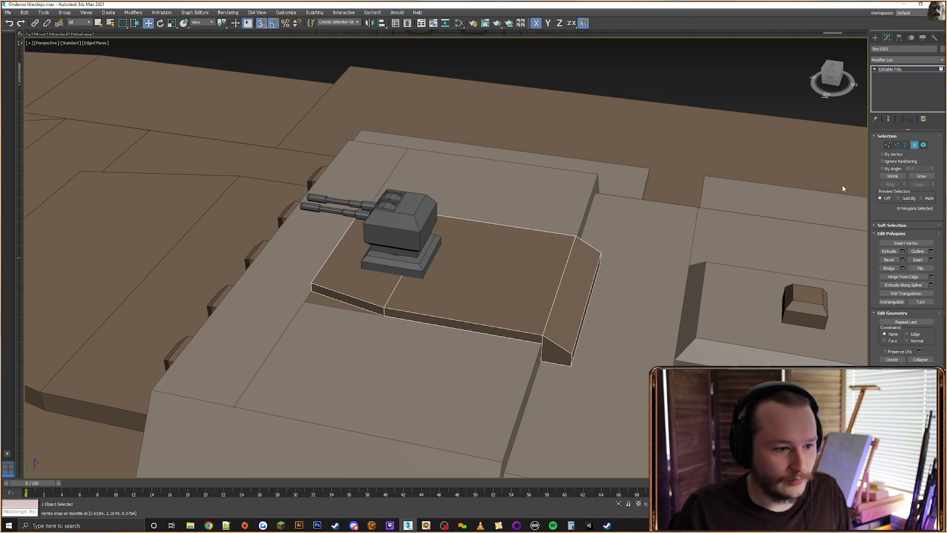
Cap the open border of the deck block beneath the turret plate
{"action": "left_click", "coordinate": [891, 145]}
{"action": "middle_click_drag", "start_coordinate": [306, 302], "coordinate": [560, 288], "text": "alt"}
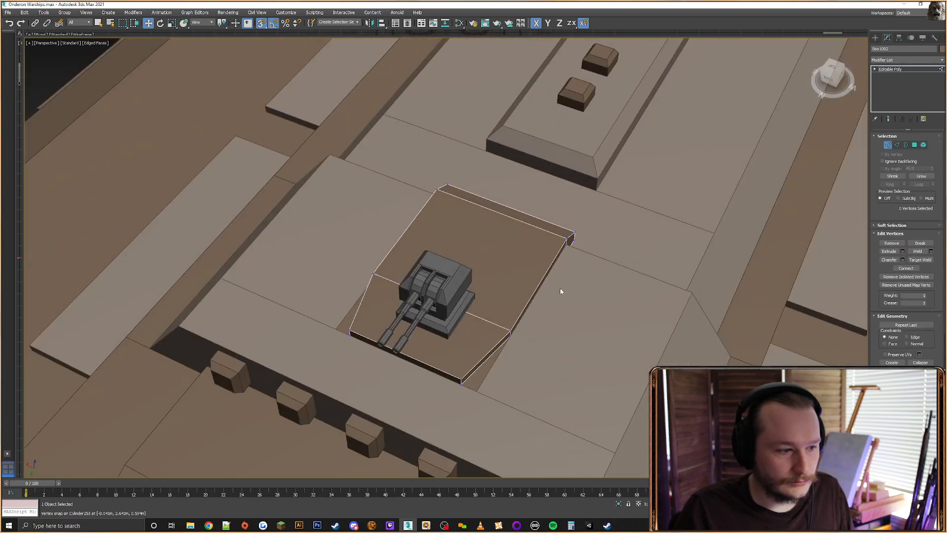
{"action": "left_click", "coordinate": [876, 38]}
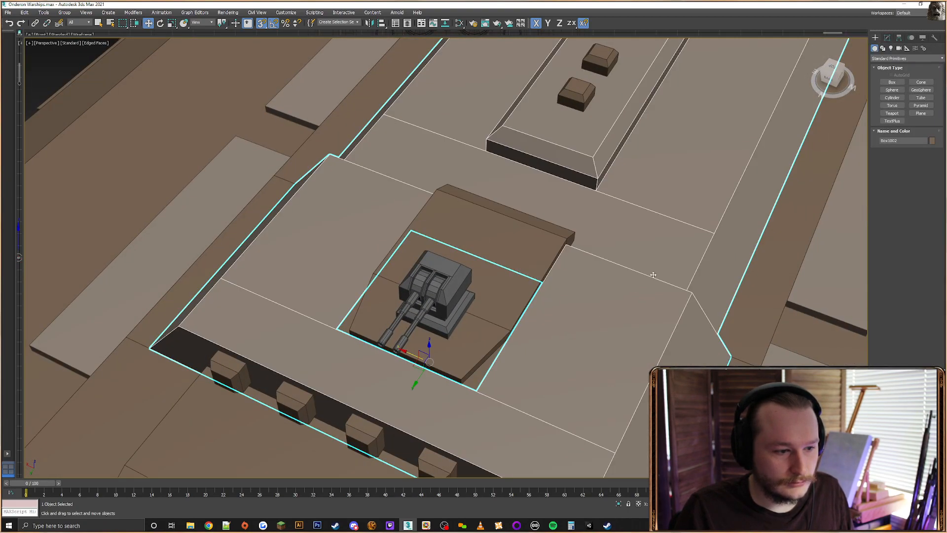
{"action": "left_click", "coordinate": [887, 39]}
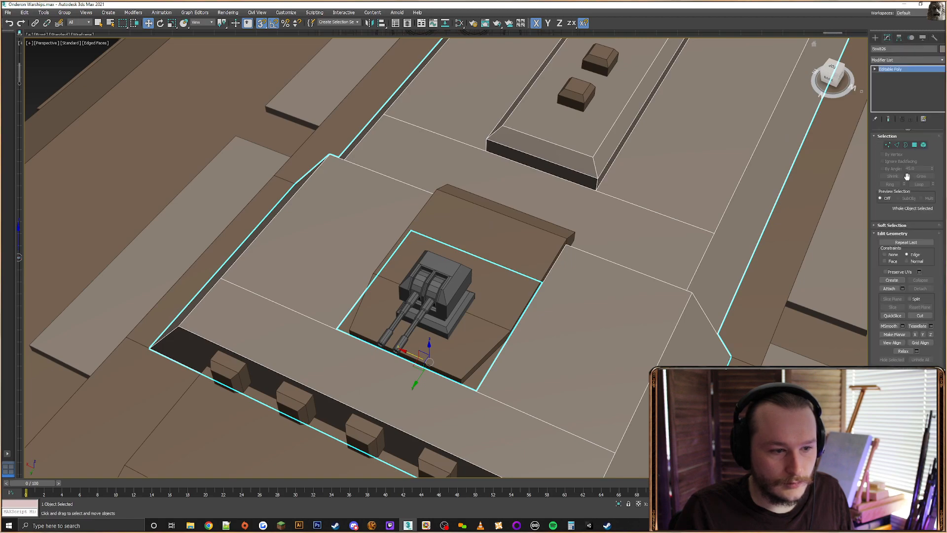
{"action": "left_click", "coordinate": [896, 145]}
{"action": "left_click", "coordinate": [484, 374]}
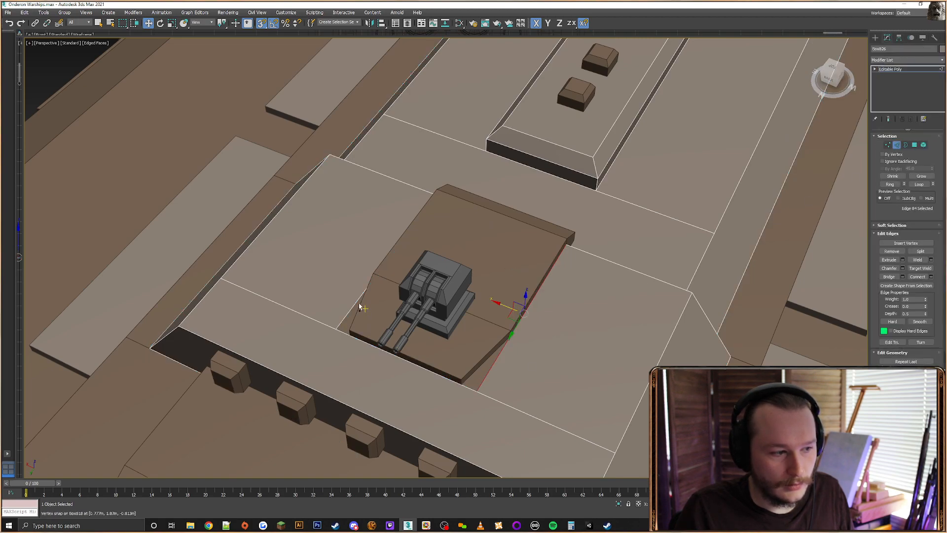
{"action": "left_click", "coordinate": [905, 145]}
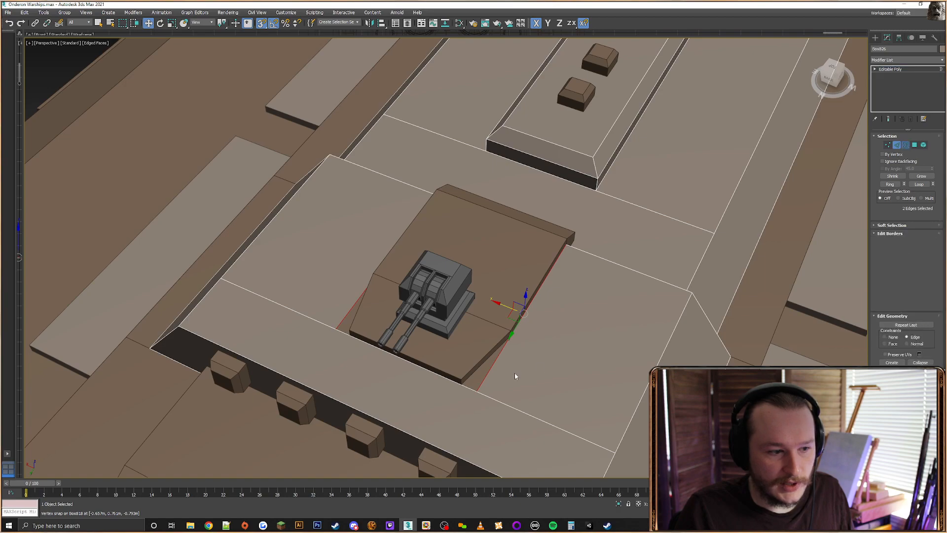
{"action": "left_click", "coordinate": [499, 374]}
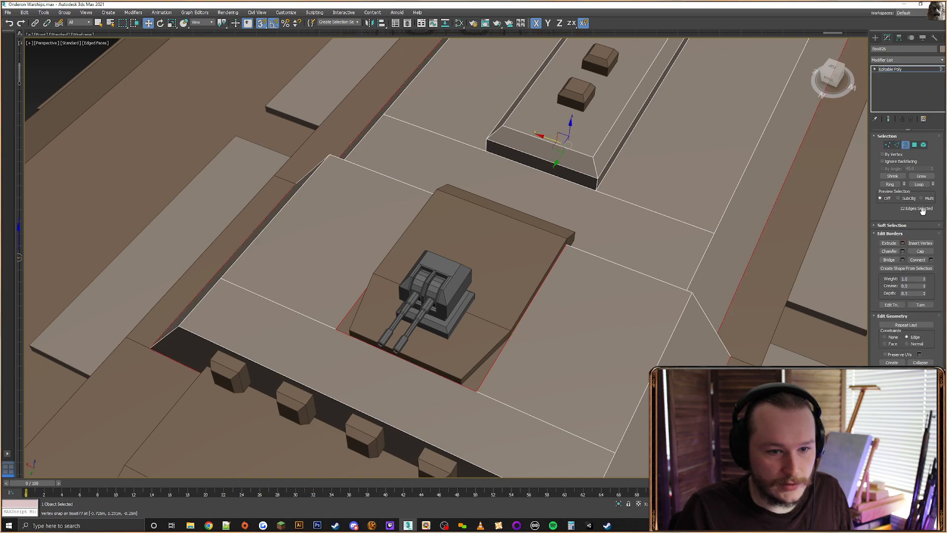
{"action": "left_click", "coordinate": [920, 251]}
Connect the two lengthwise edges of the deck block's turret plate cutout with one new segment
{"action": "left_click", "coordinate": [897, 145]}
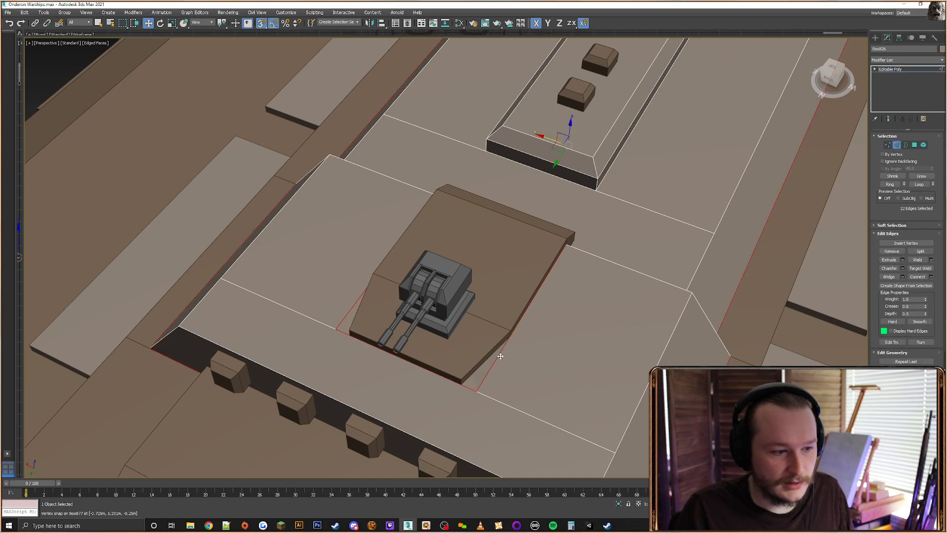
{"action": "left_click", "coordinate": [497, 355]}
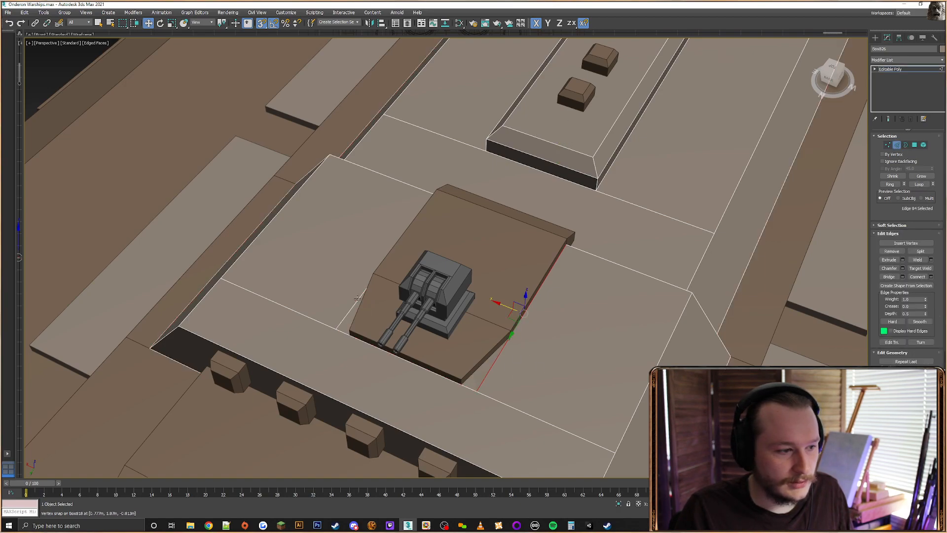
{"action": "left_click", "coordinate": [931, 277]}
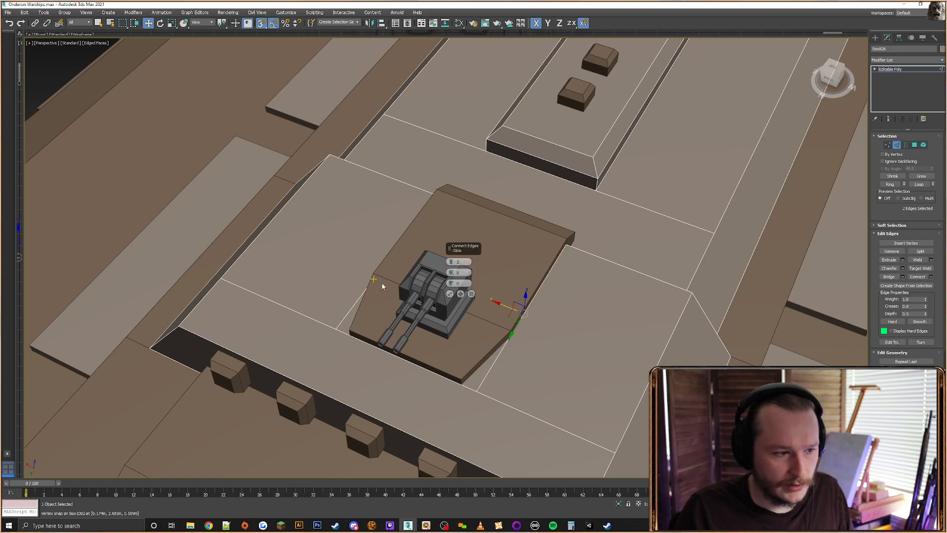
{"action": "left_click", "coordinate": [450, 265]}
{"action": "left_click", "coordinate": [449, 294]}
Move the new connecting edge's two vertices lengthwise to line up with the turret plate's widest corners
{"action": "middle_click_drag", "start_coordinate": [456, 293], "coordinate": [610, 285], "text": "alt"}
{"action": "key", "text": "F3"}
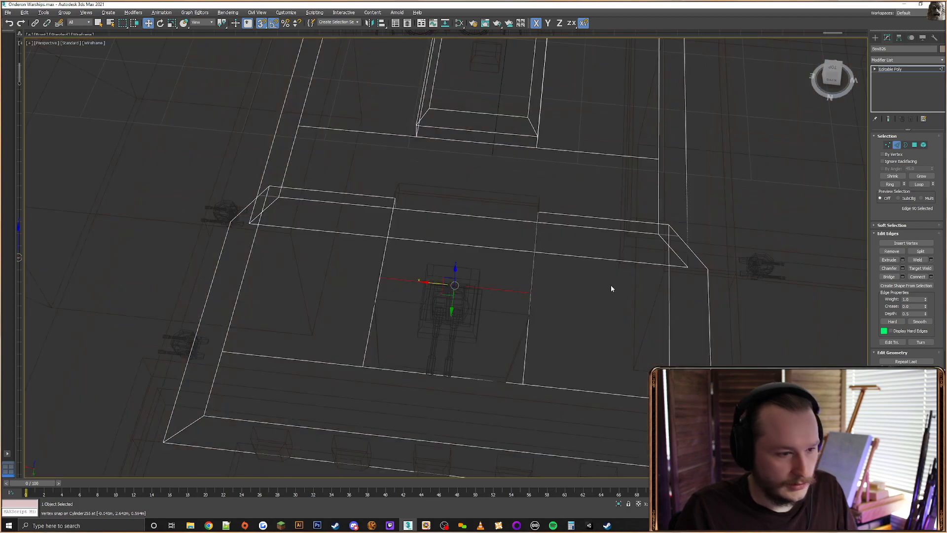
{"action": "left_click", "coordinate": [887, 145]}
{"action": "middle_click_drag", "start_coordinate": [539, 256], "coordinate": [558, 281], "text": "alt"}
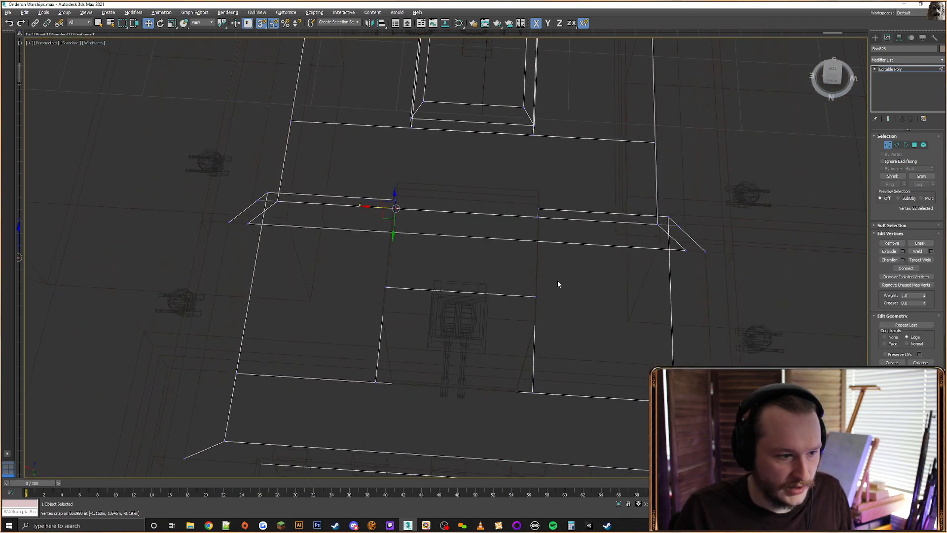
{"action": "left_click_drag", "start_coordinate": [359, 310], "coordinate": [359, 310]}
{"action": "middle_click_drag", "start_coordinate": [446, 312], "coordinate": [452, 306], "text": "alt"}
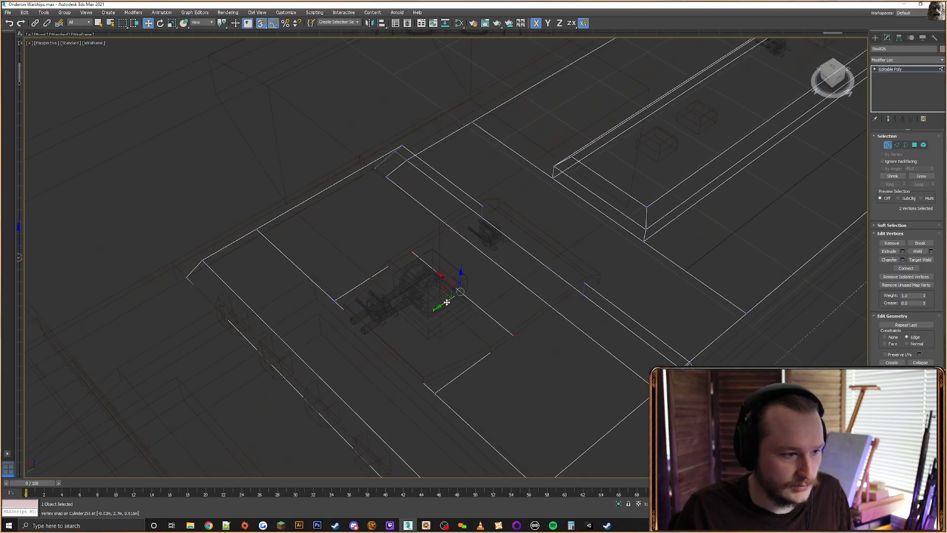
{"action": "left_click_drag", "start_coordinate": [446, 302], "coordinate": [487, 353]}
Snap the cutout's two front vertices along X to the turret plate's narrow front corners
{"action": "left_click_drag", "start_coordinate": [453, 390], "coordinate": [427, 402]}
{"action": "middle_click_drag", "start_coordinate": [427, 402], "coordinate": [456, 392], "text": "alt"}
{"action": "left_click_drag", "start_coordinate": [423, 391], "coordinate": [418, 388]}
{"action": "left_click", "coordinate": [285, 351]}
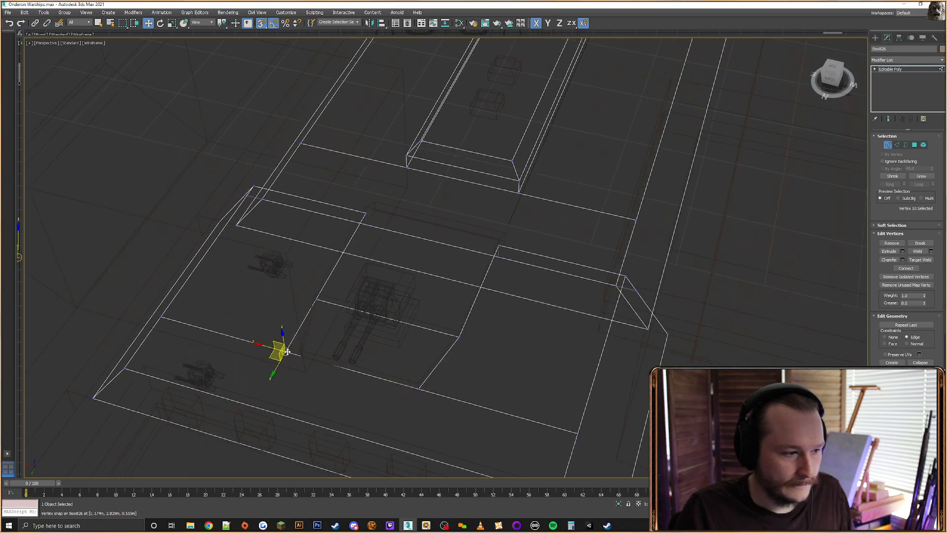
{"action": "left_click_drag", "start_coordinate": [275, 348], "coordinate": [301, 356]}
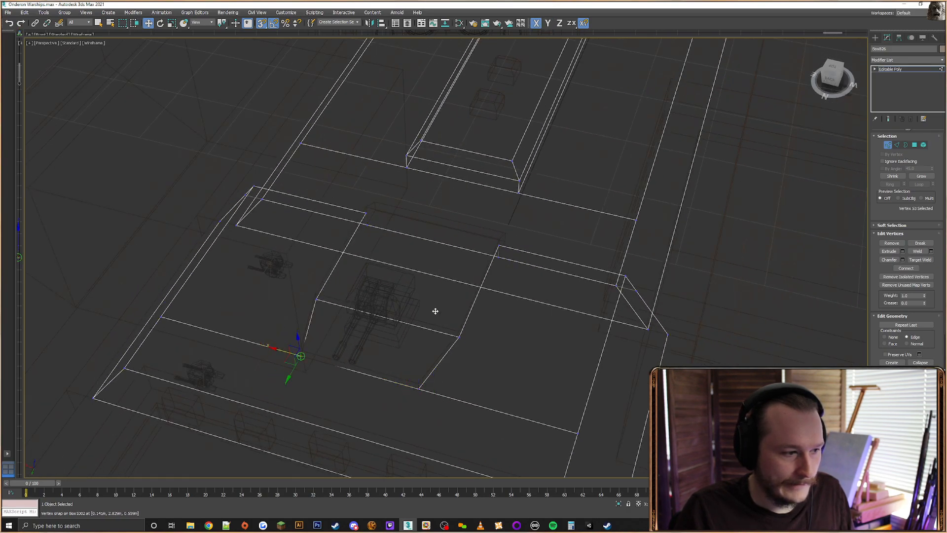
Delete the deck block's hidden polygon running beneath the turret plate and down through the rear step
{"action": "left_click", "coordinate": [915, 145]}
{"action": "middle_click_drag", "start_coordinate": [492, 299], "coordinate": [482, 272], "text": "alt"}
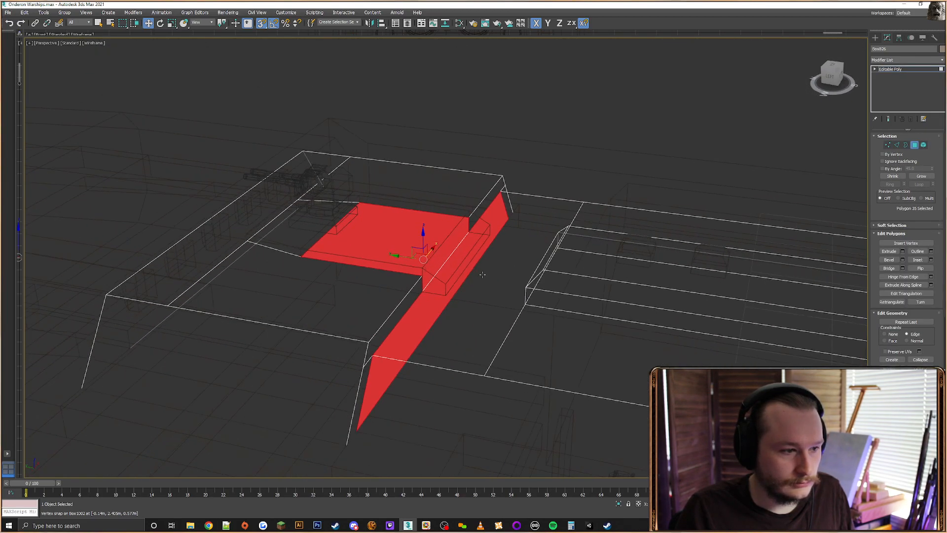
{"action": "left_click", "coordinate": [461, 260]}
{"action": "left_click", "coordinate": [433, 247]}
{"action": "left_click", "coordinate": [320, 231]}
{"action": "key", "text": "Delete"}
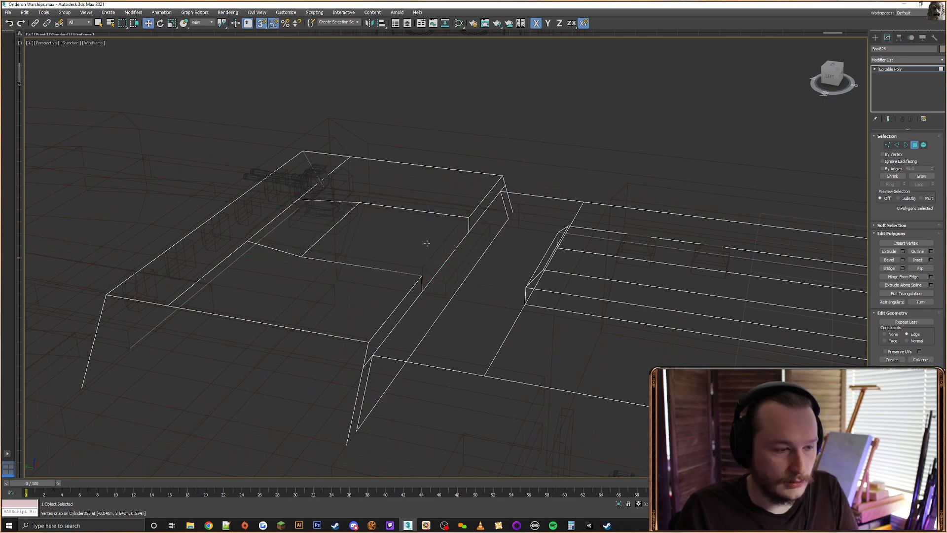
{"action": "left_click", "coordinate": [433, 244]}
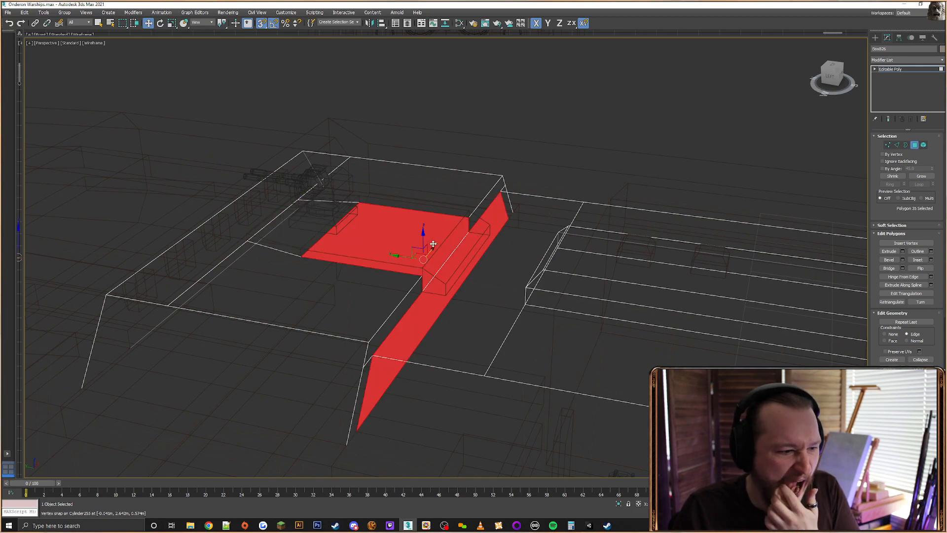
{"action": "key", "text": "F3"}
{"action": "key", "text": "F3"}
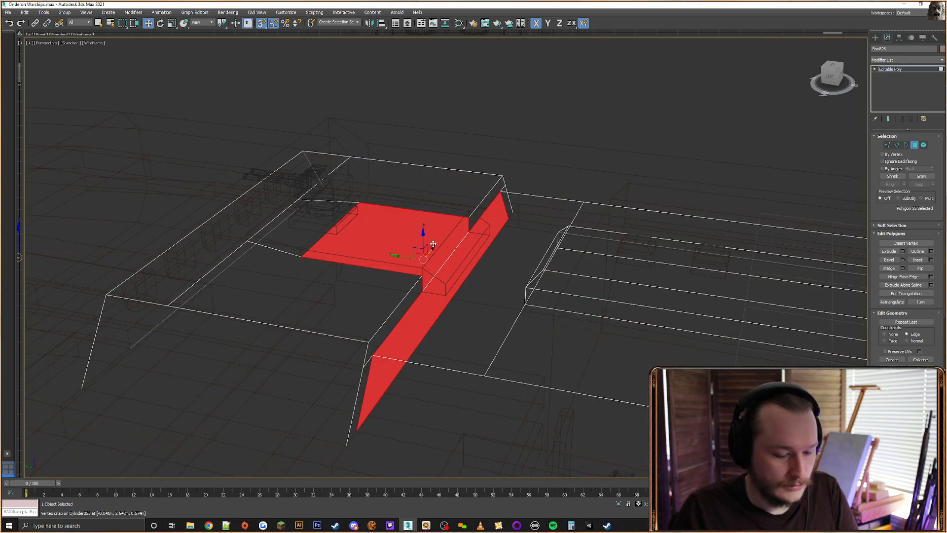
{"action": "key", "text": "Delete"}
{"action": "key", "text": "F3"}
{"action": "mouse_move", "coordinate": [433, 244]}
{"action": "middle_mouse_down", "text": "alt"}
{"action": "mouse_move", "coordinate": [605, 341]}
{"action": "mouse_move", "coordinate": [563, 191]}
{"action": "middle_mouse_up", "text": "alt"}
{"action": "left_click", "coordinate": [875, 38]}
{"action": "left_click", "coordinate": [491, 211]}
{"action": "right_click", "coordinate": [491, 211]}
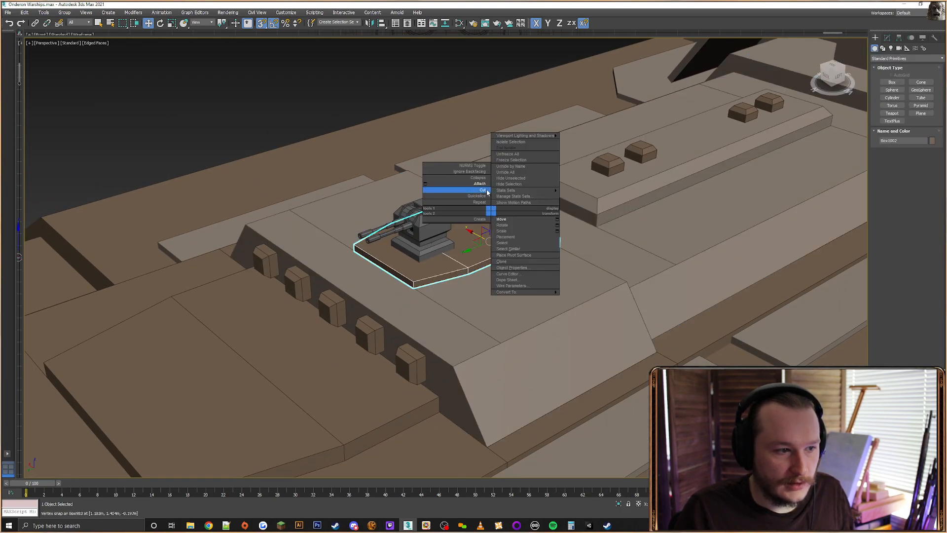
{"action": "left_click", "coordinate": [479, 183]}
{"action": "middle_click_drag", "start_coordinate": [479, 184], "coordinate": [594, 122], "text": "alt"}
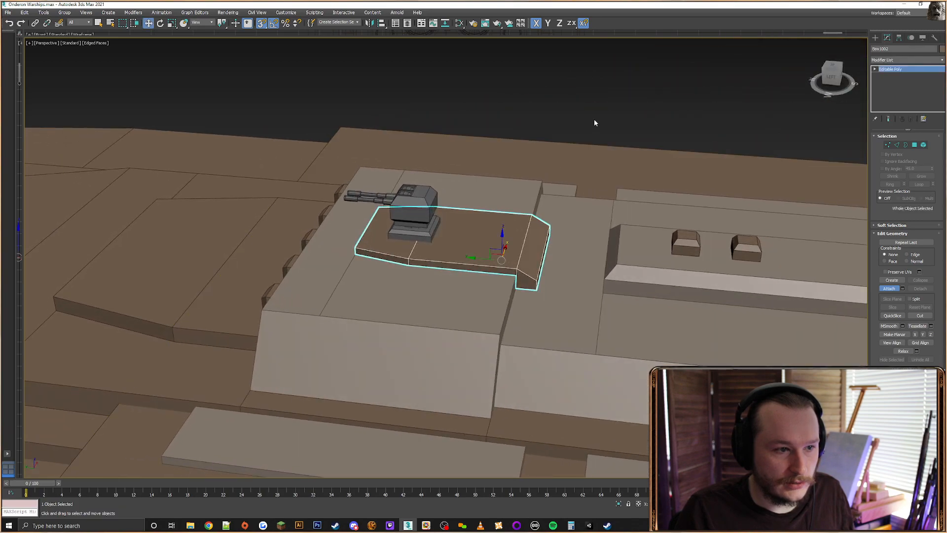
Connect the deck block's edge at the base of the rear step to the cross edge beside the raised strip
{"action": "left_click", "coordinate": [589, 237]}
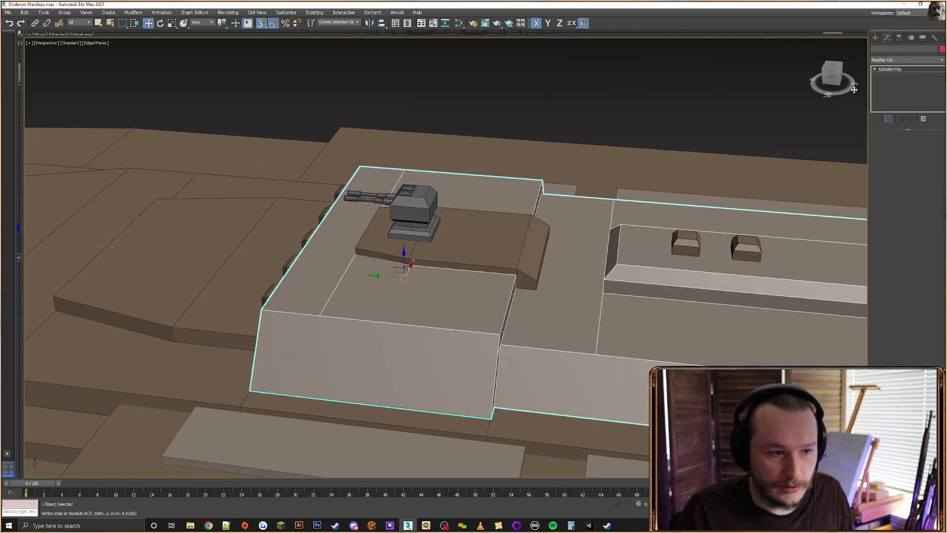
{"action": "left_click", "coordinate": [896, 144]}
{"action": "left_click", "coordinate": [533, 348]}
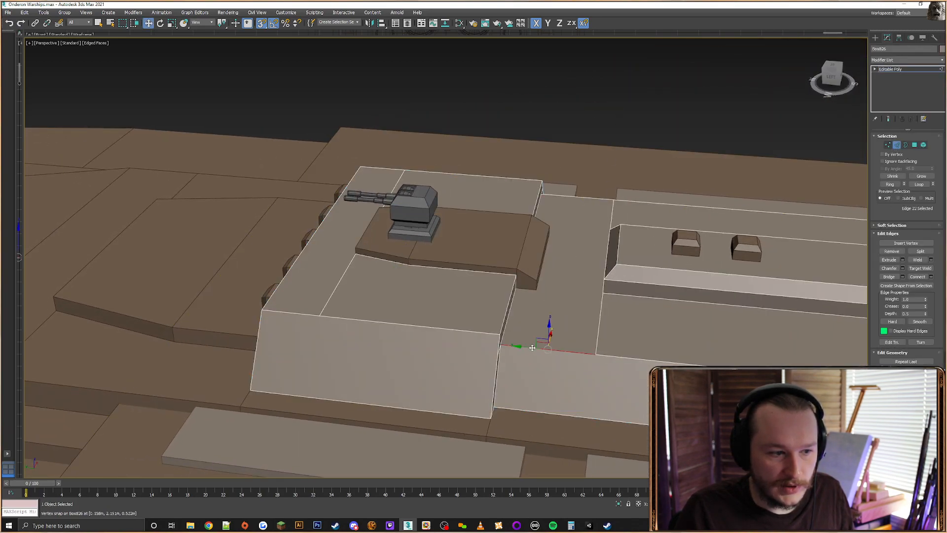
{"action": "left_click", "coordinate": [513, 300]}
{"action": "middle_click_drag", "start_coordinate": [621, 273], "coordinate": [542, 325], "text": "alt"}
{"action": "left_click", "coordinate": [586, 362], "text": "ctrl"}
{"action": "middle_click_drag", "start_coordinate": [719, 300], "coordinate": [498, 307], "text": "alt"}
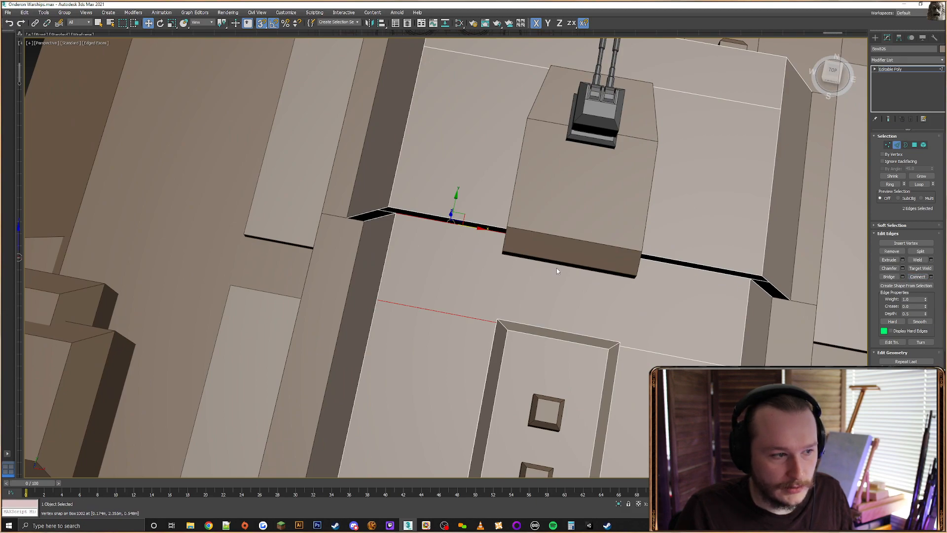
{"action": "key", "text": "F3"}
{"action": "key", "text": "F3"}
{"action": "left_click", "coordinate": [481, 293]}
{"action": "left_click", "coordinate": [467, 316]}
{"action": "middle_click_drag", "start_coordinate": [467, 313], "coordinate": [452, 251], "text": "alt"}
{"action": "left_click", "coordinate": [451, 252], "text": "ctrl"}
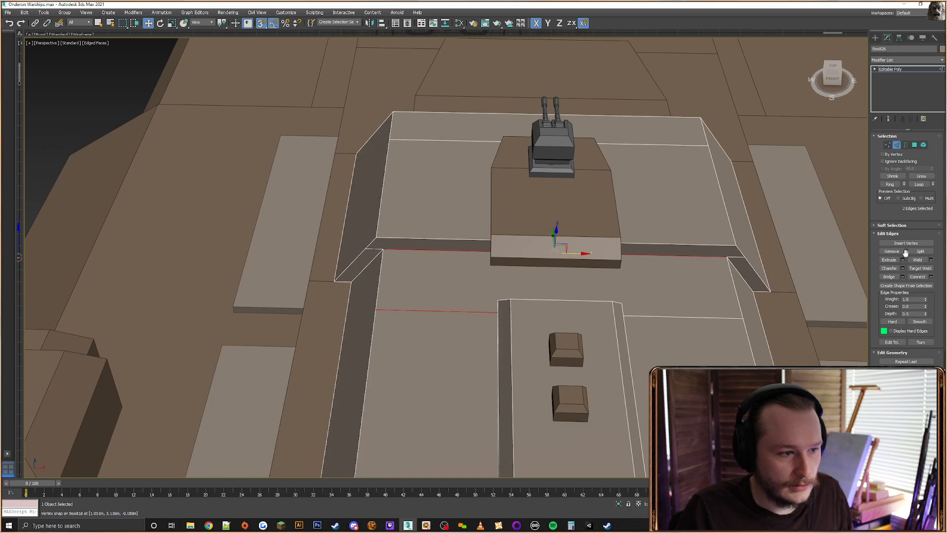
{"action": "left_click", "coordinate": [917, 277]}
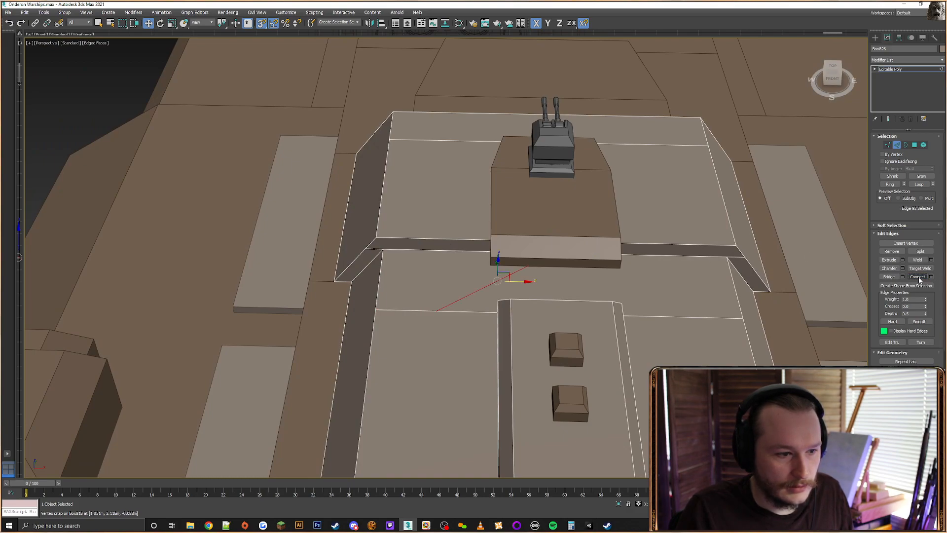
Align both end vertices of the new connecting edge along X with the turret plate's nearby rear corner
{"action": "left_click", "coordinate": [888, 144]}
{"action": "key", "text": "F3"}
{"action": "left_click", "coordinate": [555, 253]}
{"action": "key", "text": "F3"}
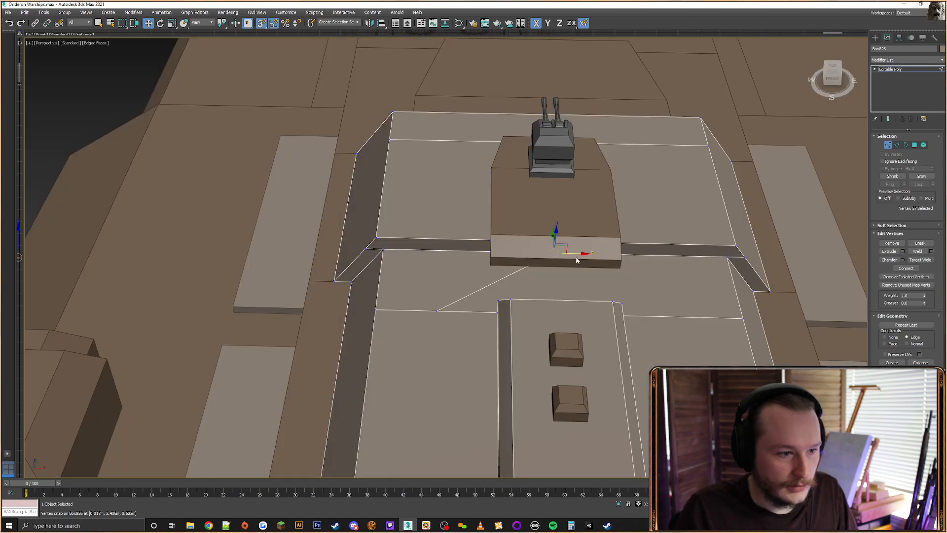
{"action": "left_click_drag", "start_coordinate": [489, 267], "coordinate": [489, 267]}
{"action": "left_click", "coordinate": [438, 311]}
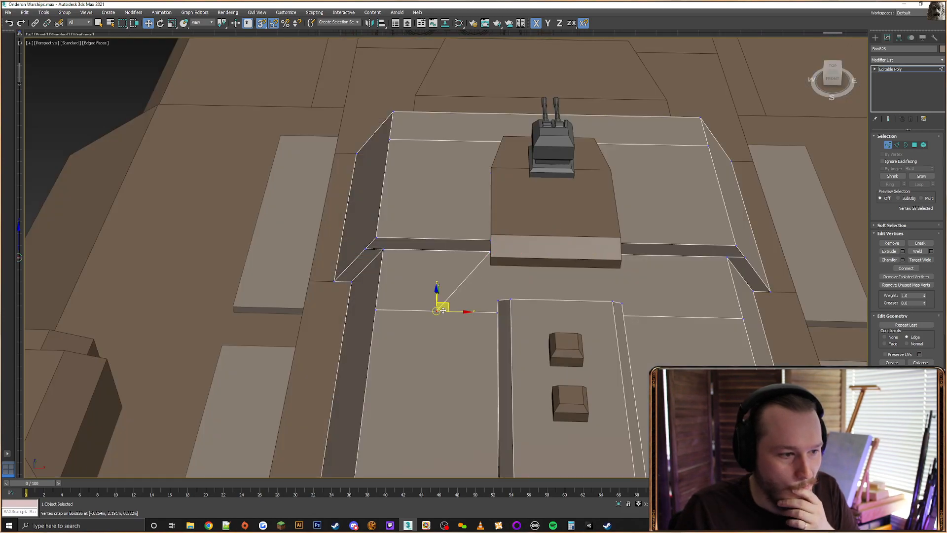
{"action": "left_click_drag", "start_coordinate": [463, 310], "coordinate": [490, 266]}
Select the rear step's base edge and the deck's cross edge on the other side of the raised strip
{"action": "middle_click_drag", "start_coordinate": [661, 256], "coordinate": [567, 254]}
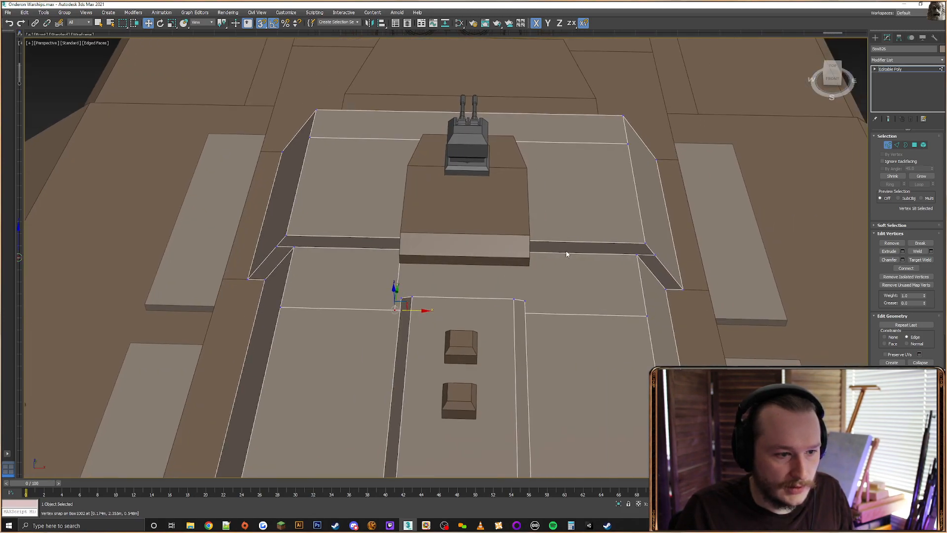
{"action": "left_click", "coordinate": [897, 144]}
{"action": "left_click", "coordinate": [608, 254]}
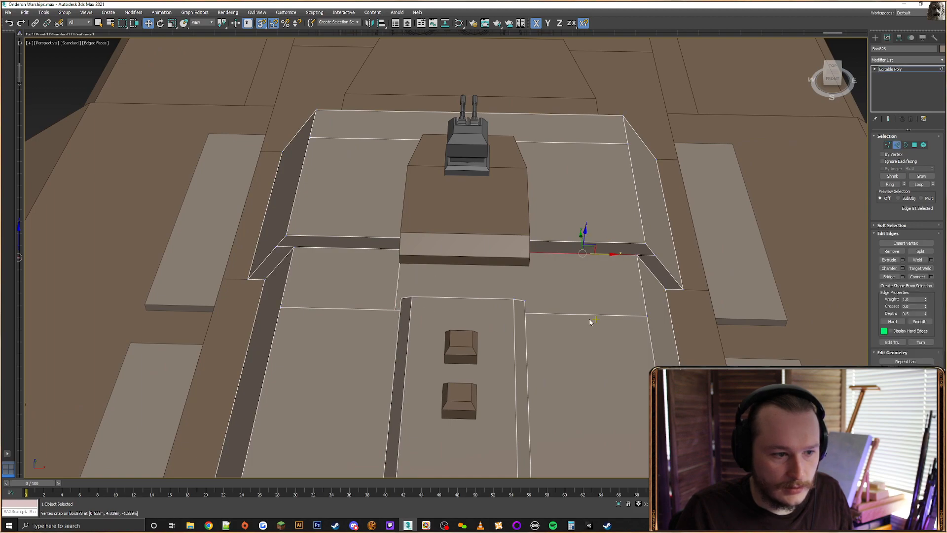
{"action": "left_click", "coordinate": [589, 315], "text": "ctrl"}
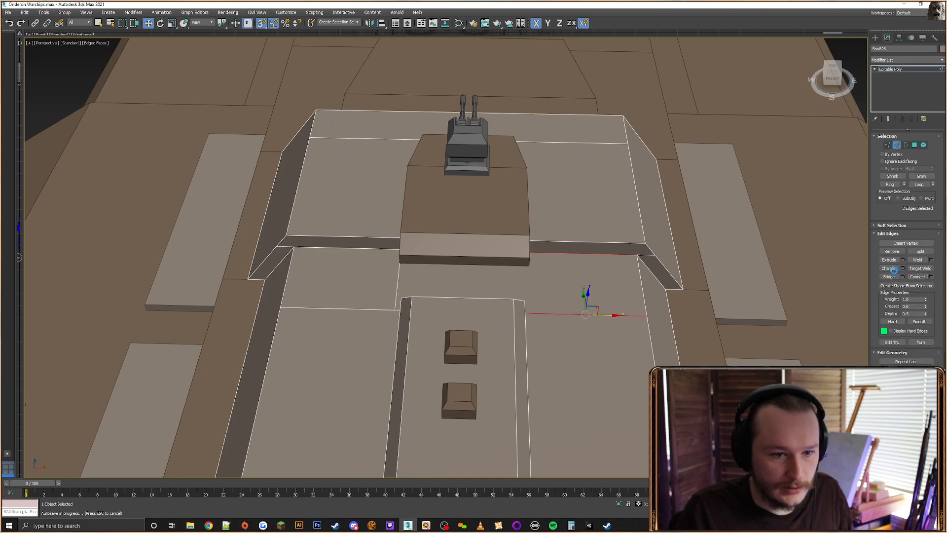
{"action": "middle_click_drag", "start_coordinate": [722, 287], "coordinate": [644, 290], "text": "alt"}
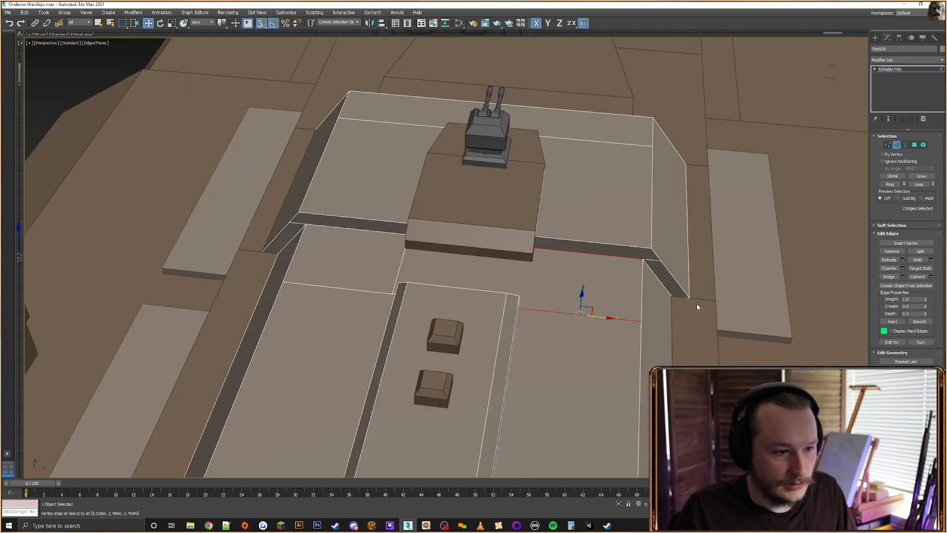
Try removing the rear step's base edge behind the turret plate, and undo the removal
{"action": "key", "text": "F3"}
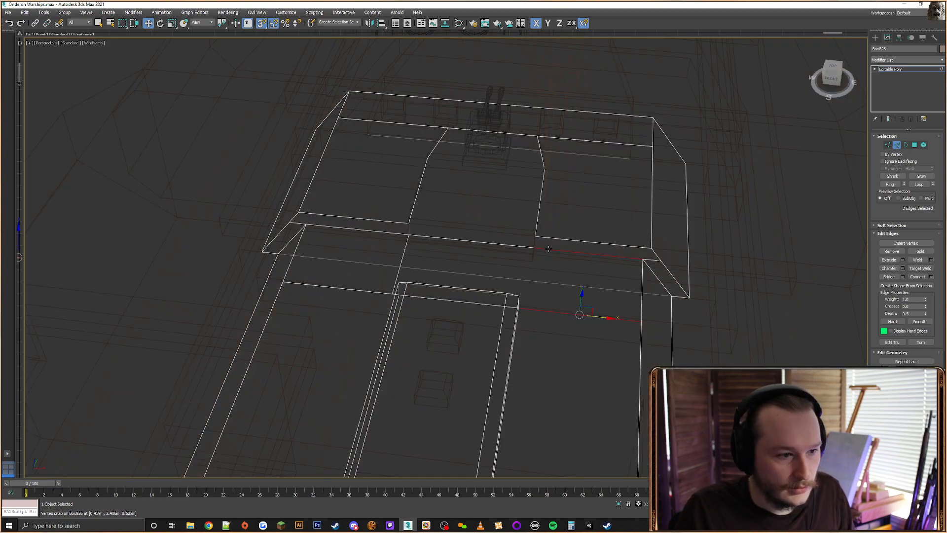
{"action": "left_click", "coordinate": [549, 249]}
{"action": "left_click", "coordinate": [489, 242]}
{"action": "key", "text": "BackSpace"}
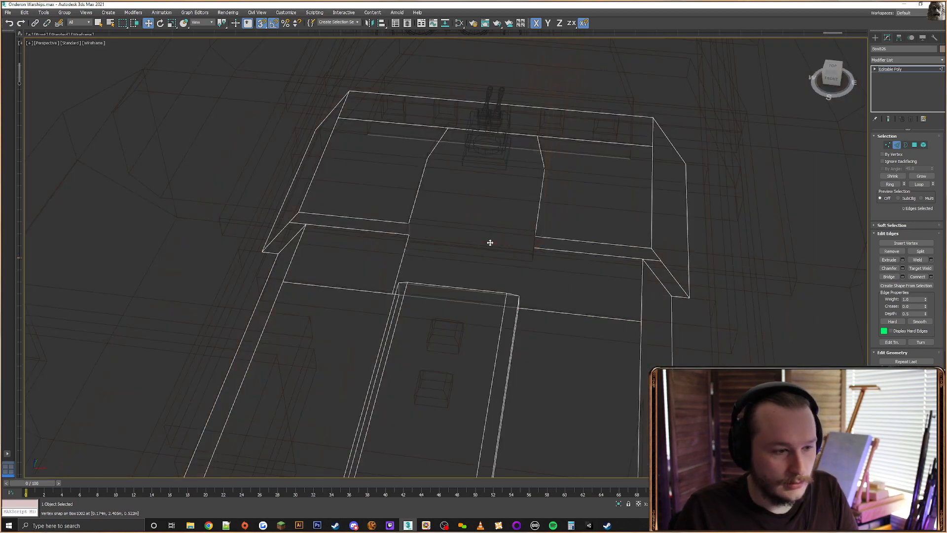
{"action": "key", "text": "F3"}
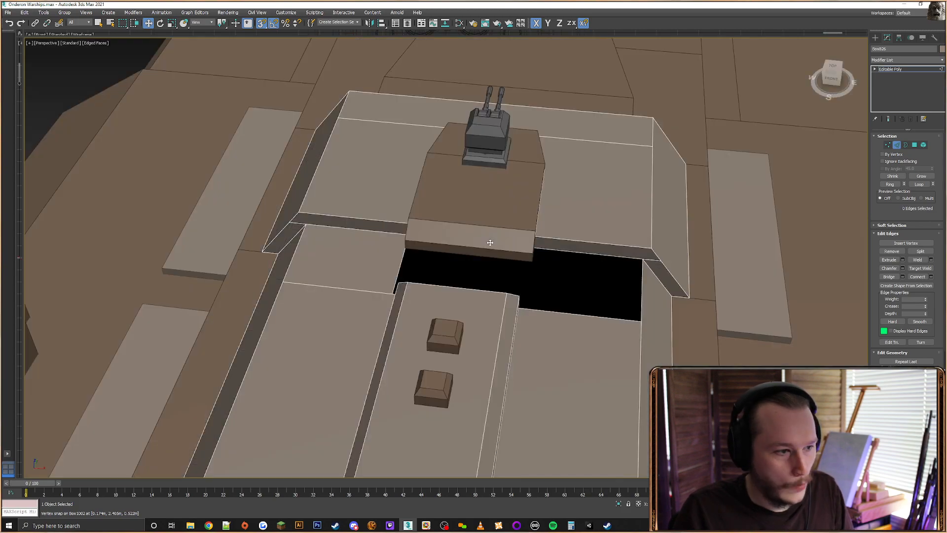
{"action": "key", "text": "F3"}
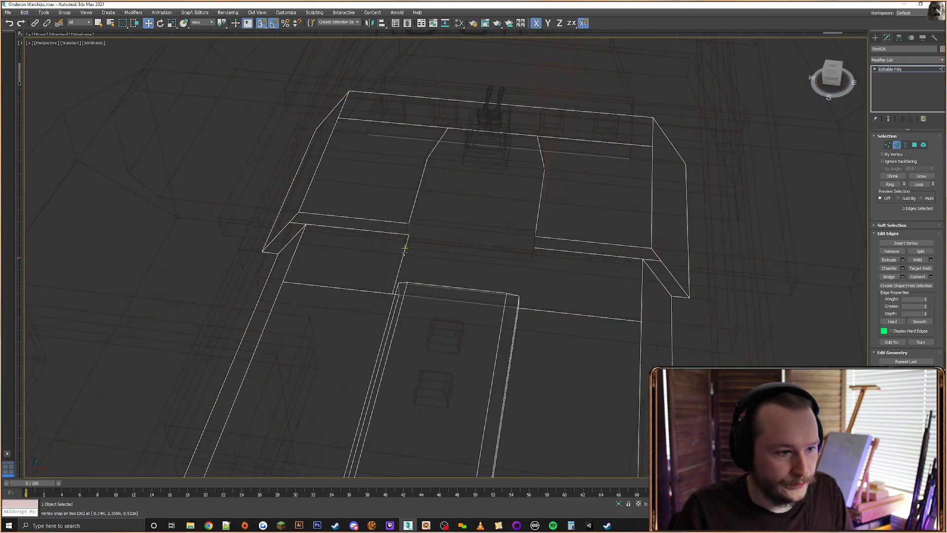
{"action": "left_click", "coordinate": [415, 261]}
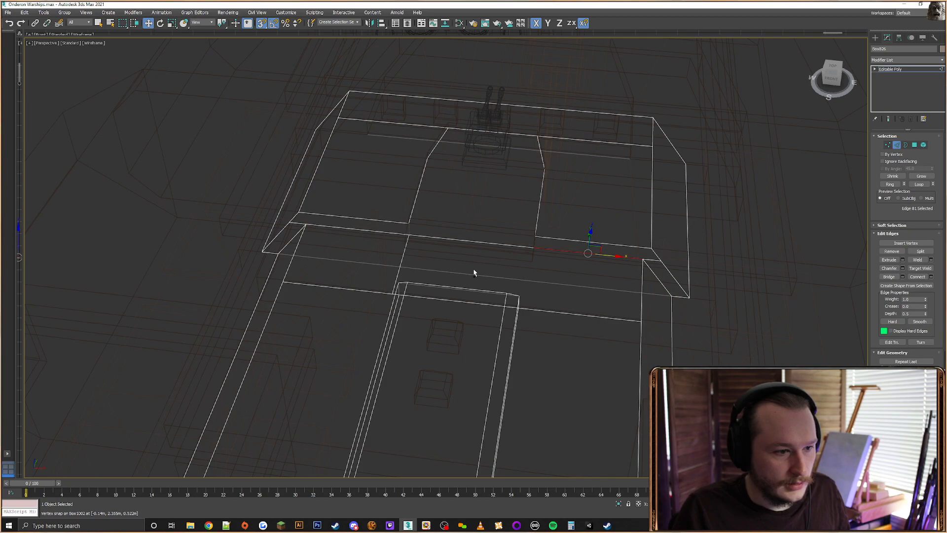
Try to delete edges along the raised section's ledge and the deck polygon in front of the turret platform
{"action": "key", "text": "F3"}
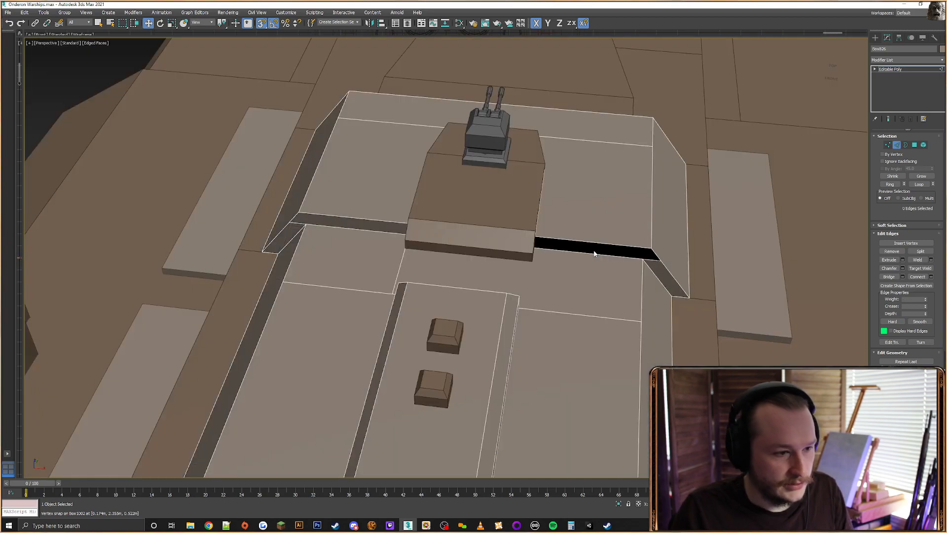
{"action": "key", "text": "F3"}
{"action": "left_click", "coordinate": [374, 229]}
{"action": "left_click", "coordinate": [408, 235]}
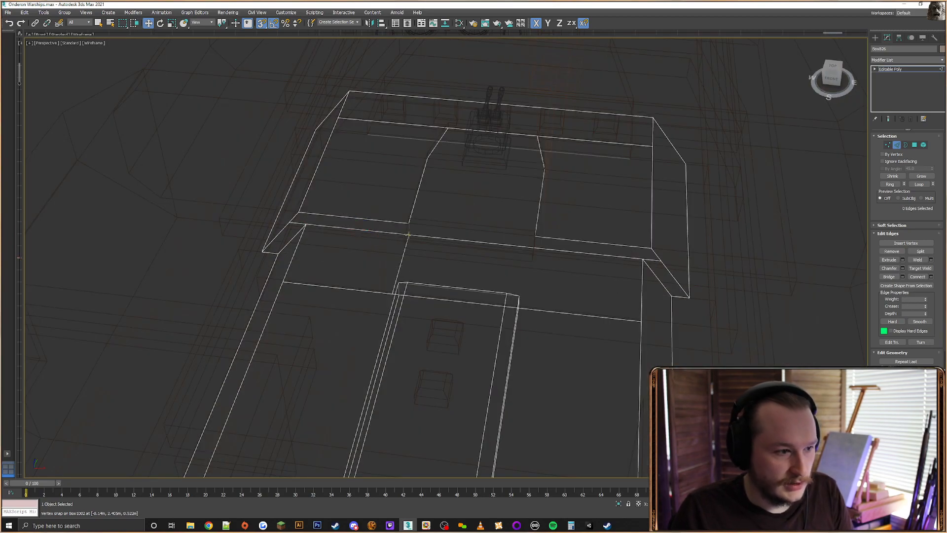
{"action": "key", "text": "F3"}
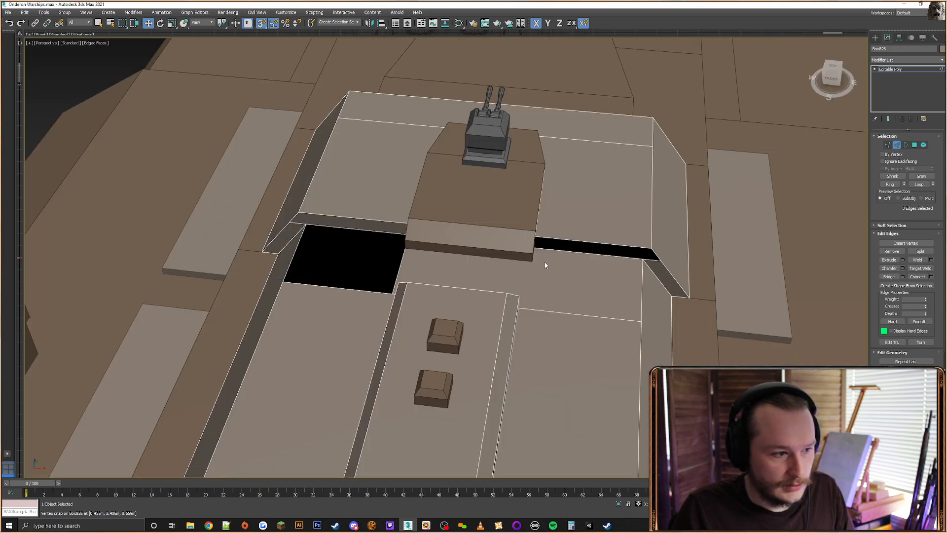
{"action": "left_click", "coordinate": [915, 145]}
{"action": "left_click", "coordinate": [574, 263]}
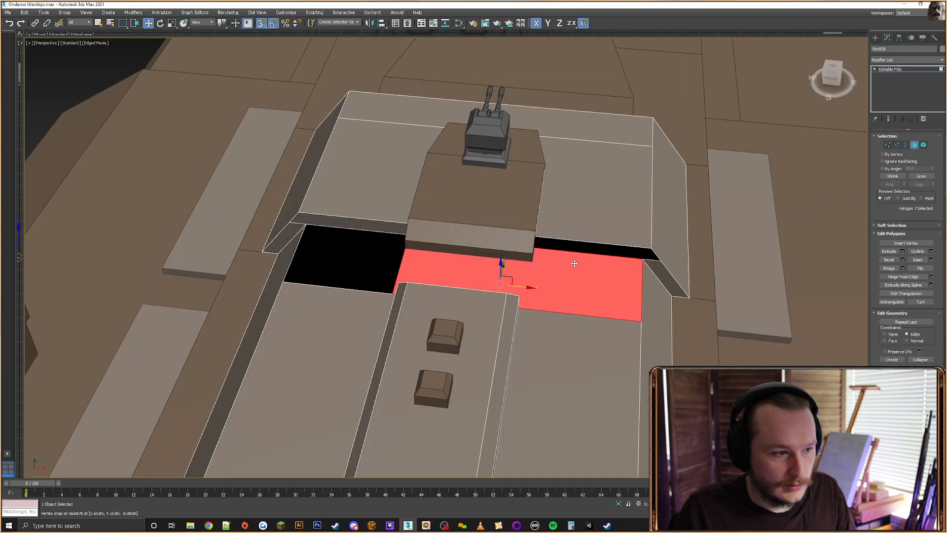
{"action": "key", "text": "Delete"}
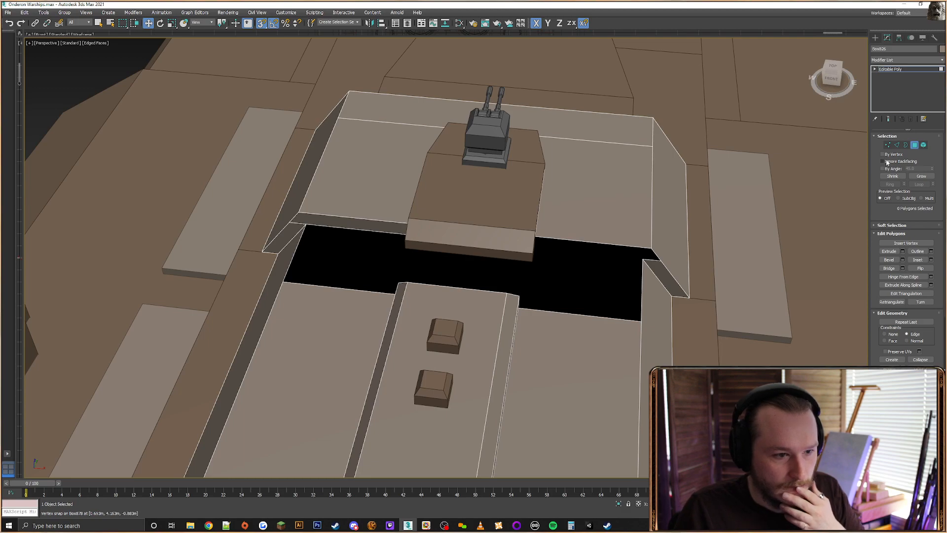
Start creating a polygon across the gap, and undo back to before the deck polygons were deleted
{"action": "left_click", "coordinate": [893, 359]}
{"action": "left_click", "coordinate": [643, 257]}
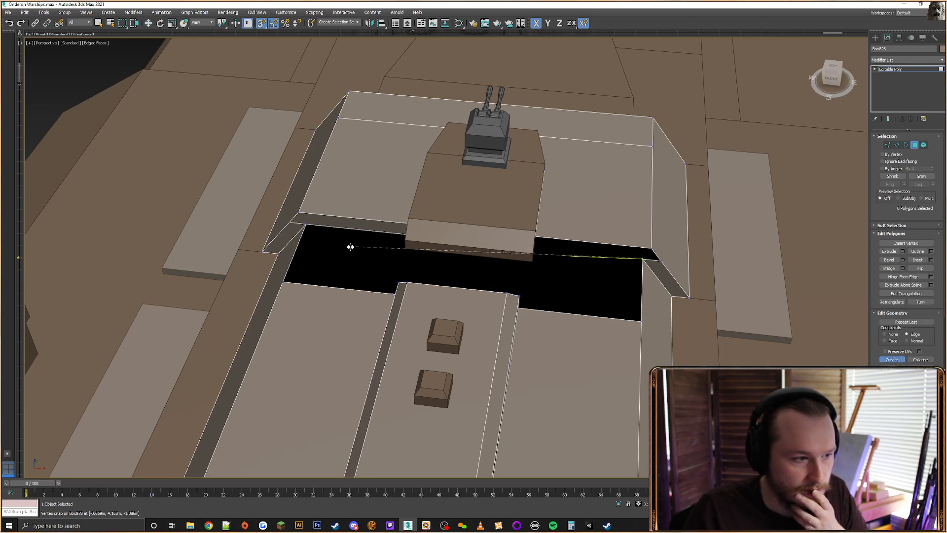
{"action": "mouse_move", "coordinate": [567, 271]}
{"action": "middle_mouse_down", "text": "alt"}
{"action": "mouse_move", "coordinate": [526, 251]}
{"action": "mouse_move", "coordinate": [594, 261]}
{"action": "mouse_move", "coordinate": [564, 262]}
{"action": "middle_mouse_up", "text": "alt"}
{"action": "key", "text": "ctrl+z"}
{"action": "key", "text": "ctrl+z"}
{"action": "key", "text": "ctrl+z"}
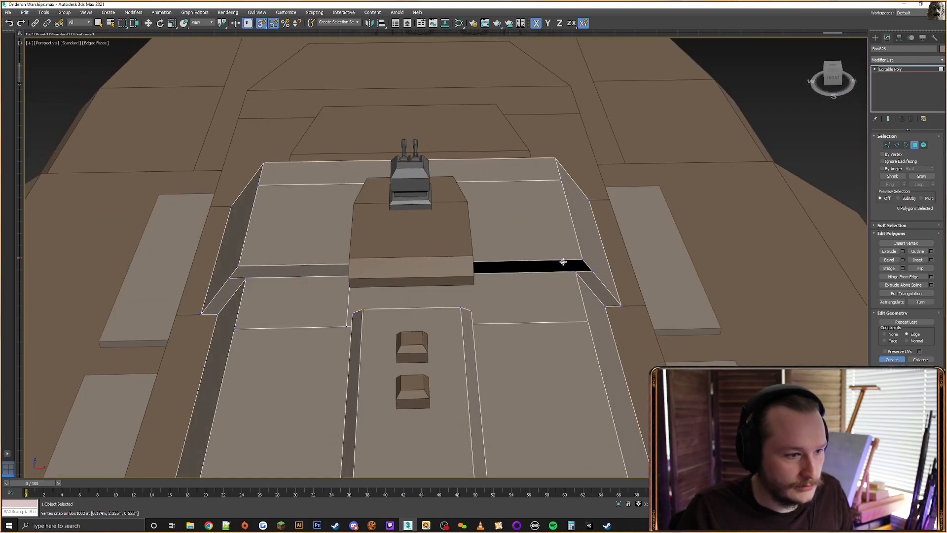
Delete the wide deck polygon between the turret platform and the raised centre strip
{"action": "middle_click_drag", "start_coordinate": [562, 262], "coordinate": [536, 274], "text": "alt"}
{"action": "middle_click_drag", "start_coordinate": [537, 274], "coordinate": [570, 284]}
{"action": "key", "text": "w"}
{"action": "left_click", "coordinate": [546, 250]}
{"action": "key", "text": "Delete"}
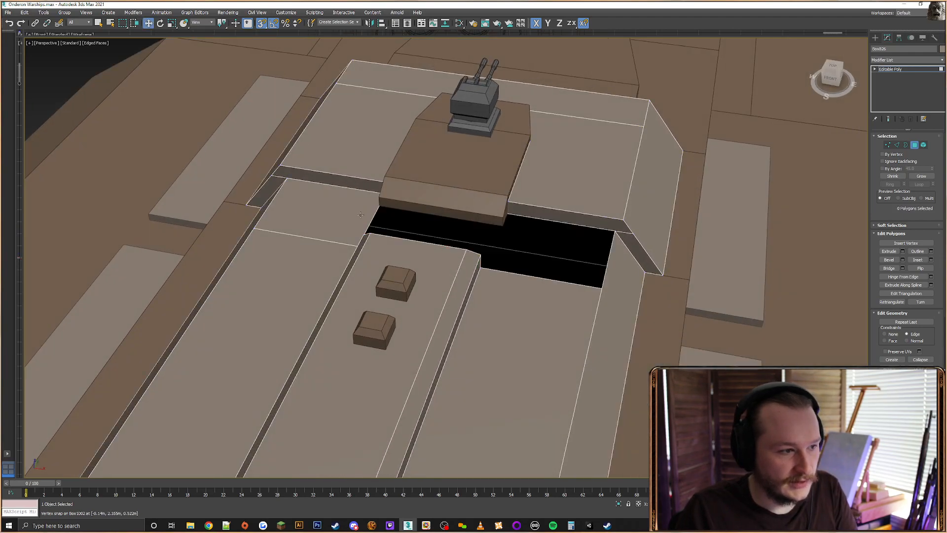
Insert a vertex on the gap's front edge and snap it along that edge into line with the turret platform's side
{"action": "middle_click_drag", "start_coordinate": [595, 233], "coordinate": [608, 237], "text": "alt"}
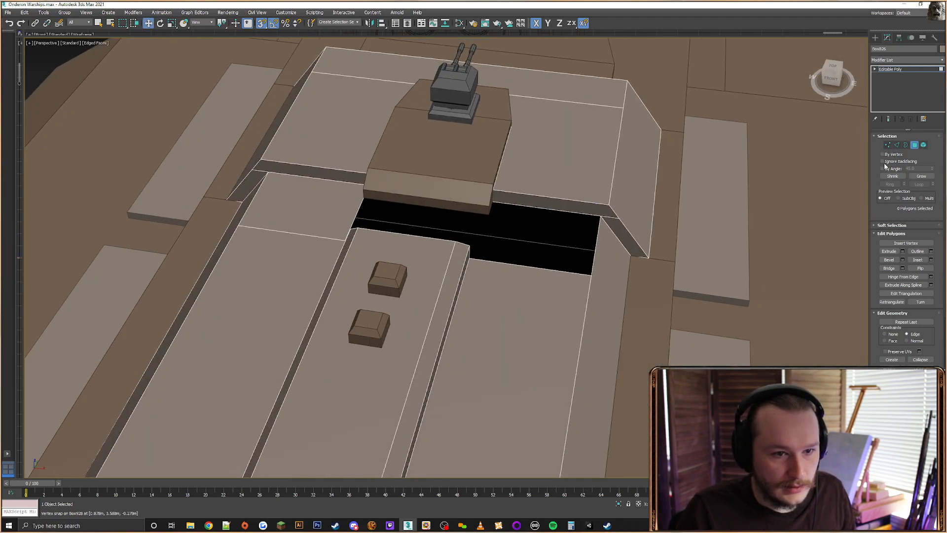
{"action": "left_click", "coordinate": [897, 145]}
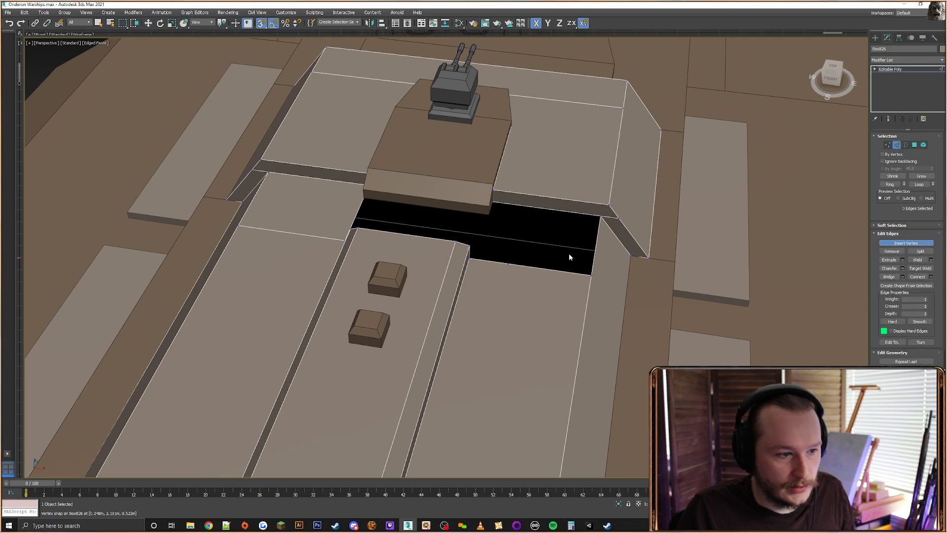
{"action": "key", "text": "w"}
{"action": "key", "text": "1"}
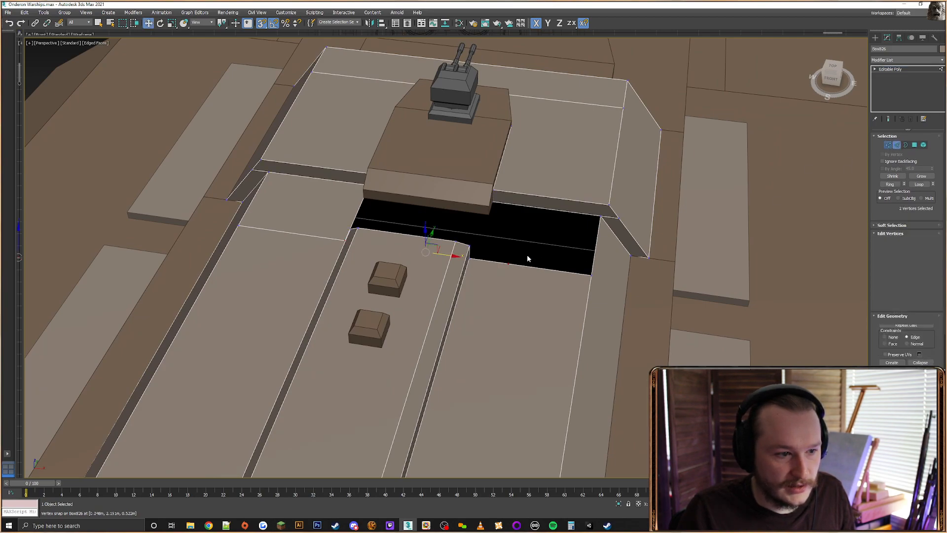
{"action": "left_click", "coordinate": [509, 264]}
{"action": "left_click_drag", "start_coordinate": [524, 273], "coordinate": [491, 215]}
Create a four-sided polygon filling the deck gap beside the turret platform, using the inserted vertex as a corner
{"action": "left_click", "coordinate": [914, 145]}
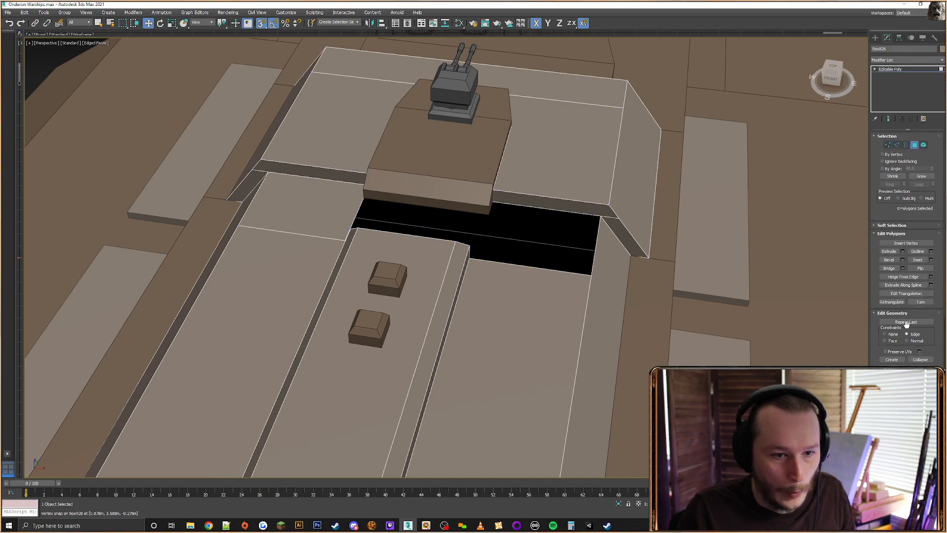
{"action": "left_click", "coordinate": [891, 359]}
{"action": "left_click", "coordinate": [492, 202]}
{"action": "left_click", "coordinate": [600, 215]}
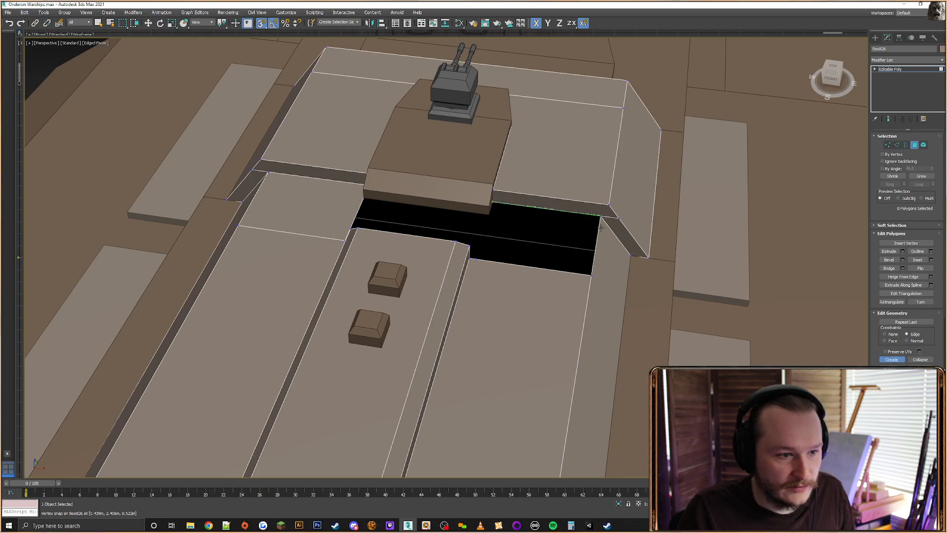
{"action": "left_click", "coordinate": [592, 273]}
{"action": "double_click", "coordinate": [476, 259]}
Insert a vertex on each side edge of the remaining gap and snap both along their edges to the platform's lower corners
{"action": "middle_click_drag", "start_coordinate": [486, 234], "coordinate": [591, 241], "text": "alt"}
{"action": "scroll", "coordinate": [493, 196], "scroll_direction": "up", "scroll_amount": 3}
{"action": "key", "text": "w"}
{"action": "left_click", "coordinate": [896, 145]}
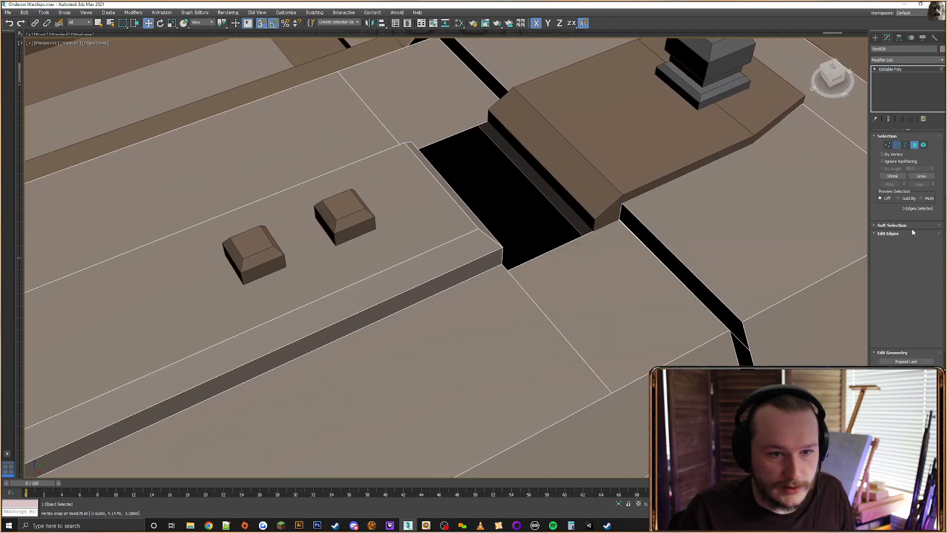
{"action": "left_click", "coordinate": [898, 244]}
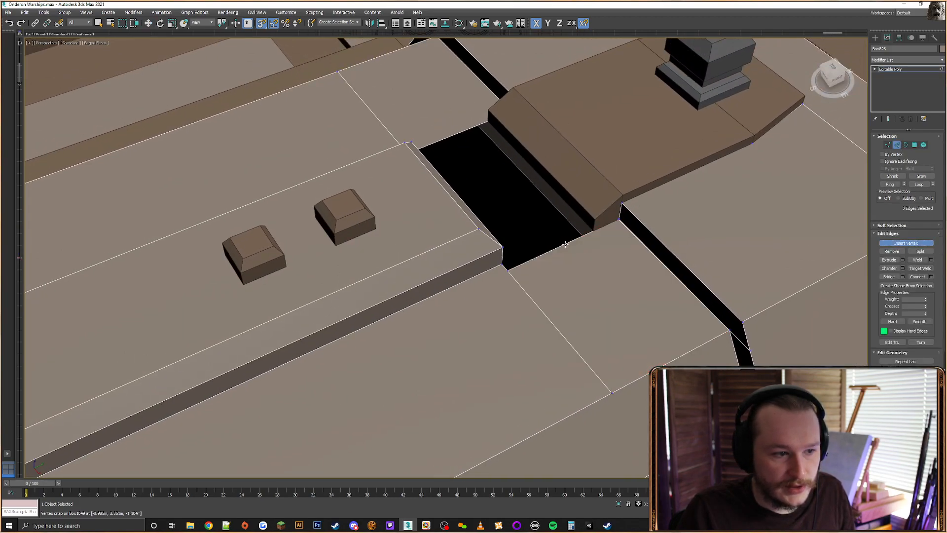
{"action": "left_click", "coordinate": [888, 144]}
{"action": "left_click", "coordinate": [467, 129]}
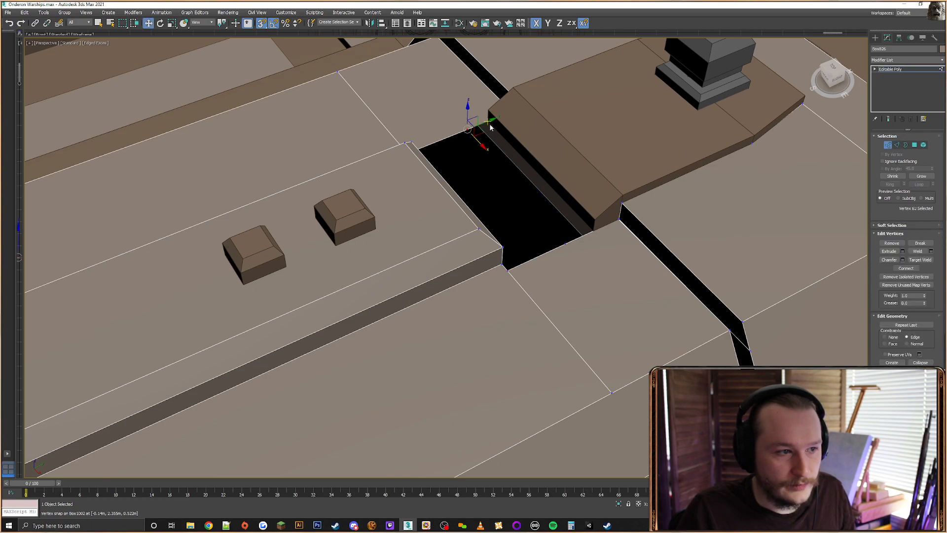
{"action": "left_click", "coordinate": [565, 243]}
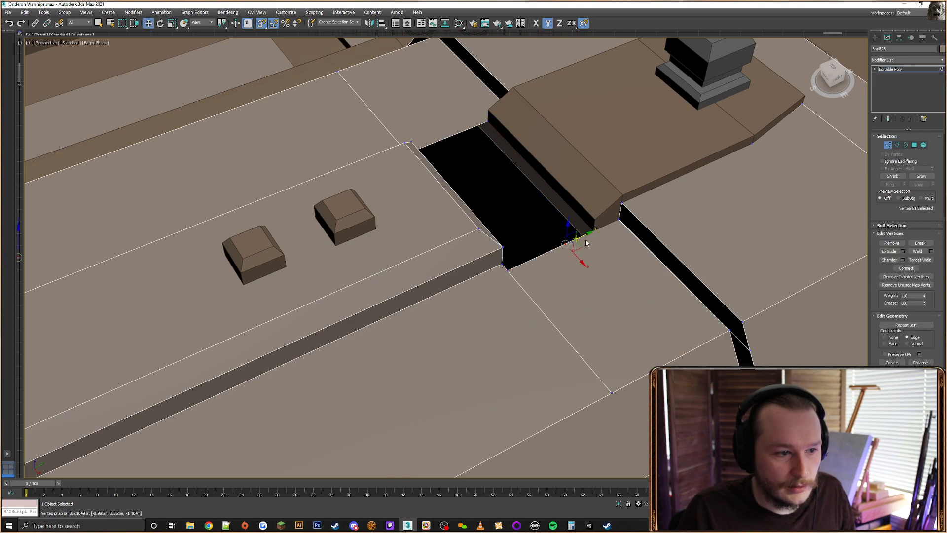
{"action": "left_click_drag", "start_coordinate": [593, 228], "coordinate": [619, 219]}
Create the polygon filling the gap between the turret platform and the raised centre strip, and leave polygon editing
{"action": "left_click", "coordinate": [914, 144]}
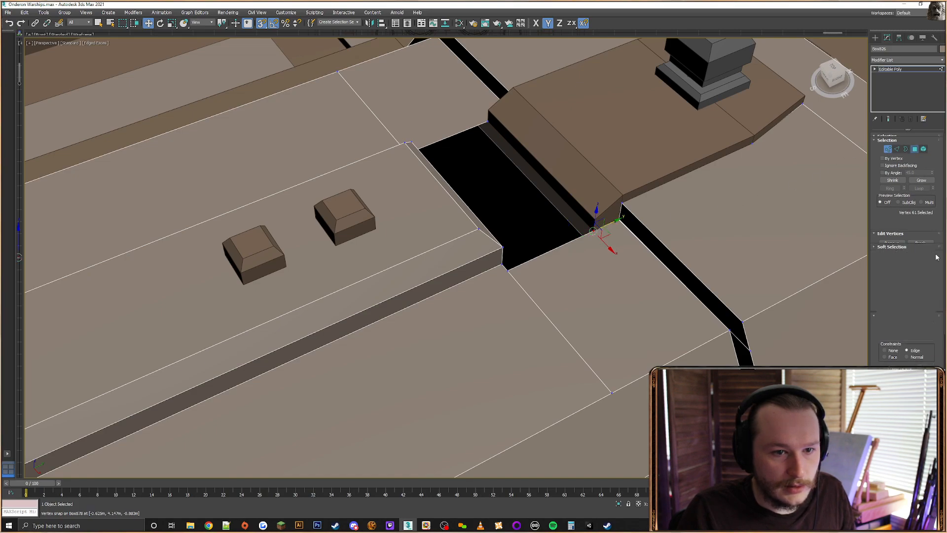
{"action": "left_click", "coordinate": [892, 359]}
{"action": "middle_click_drag", "start_coordinate": [682, 301], "coordinate": [675, 230], "text": "alt"}
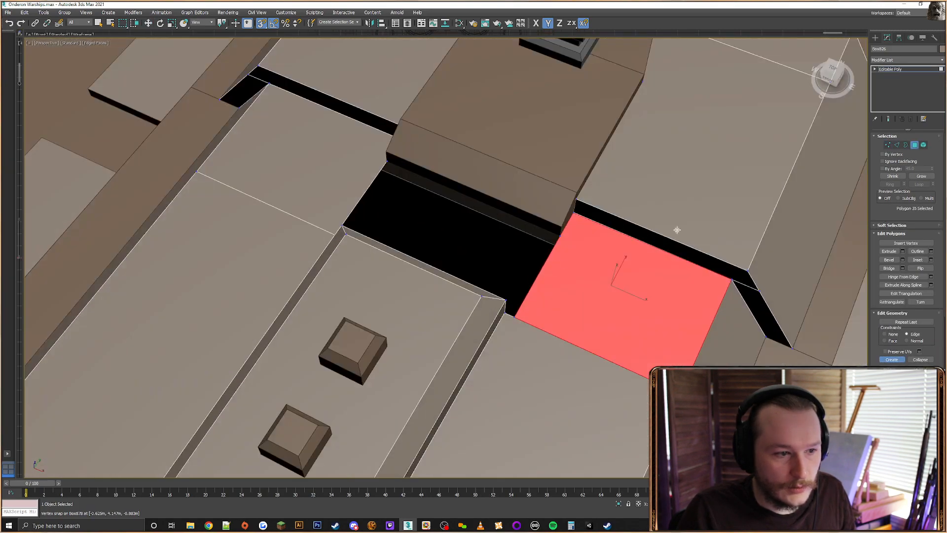
{"action": "left_click", "coordinate": [560, 236]}
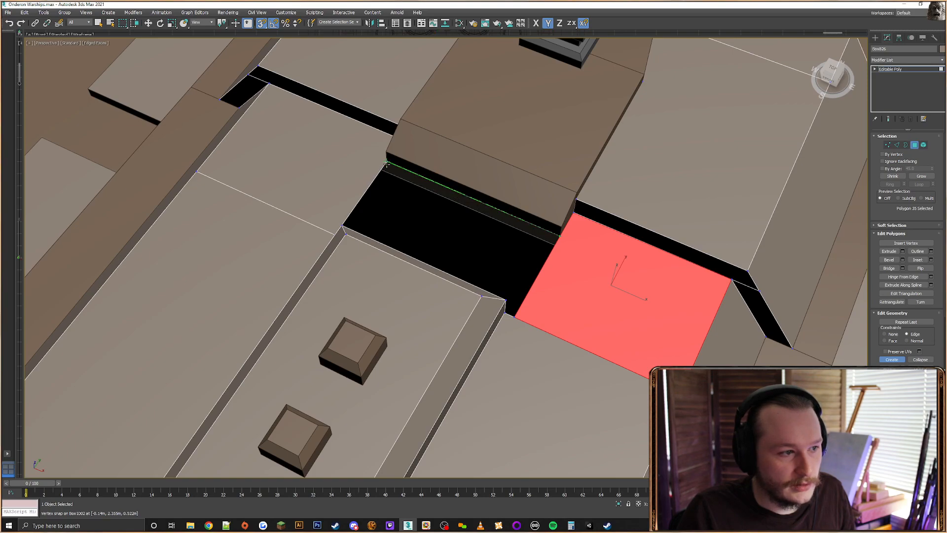
{"action": "left_click", "coordinate": [387, 161]}
{"action": "middle_click_drag", "start_coordinate": [440, 176], "coordinate": [448, 197], "text": "alt"}
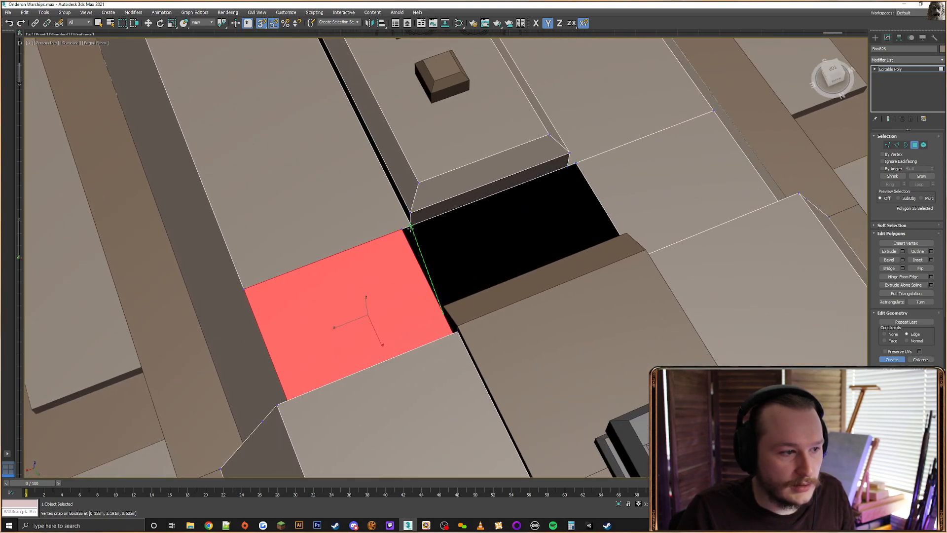
{"action": "left_click", "coordinate": [402, 229]}
{"action": "middle_click_drag", "start_coordinate": [403, 228], "coordinate": [602, 205], "text": "alt"}
{"action": "key", "text": "w"}
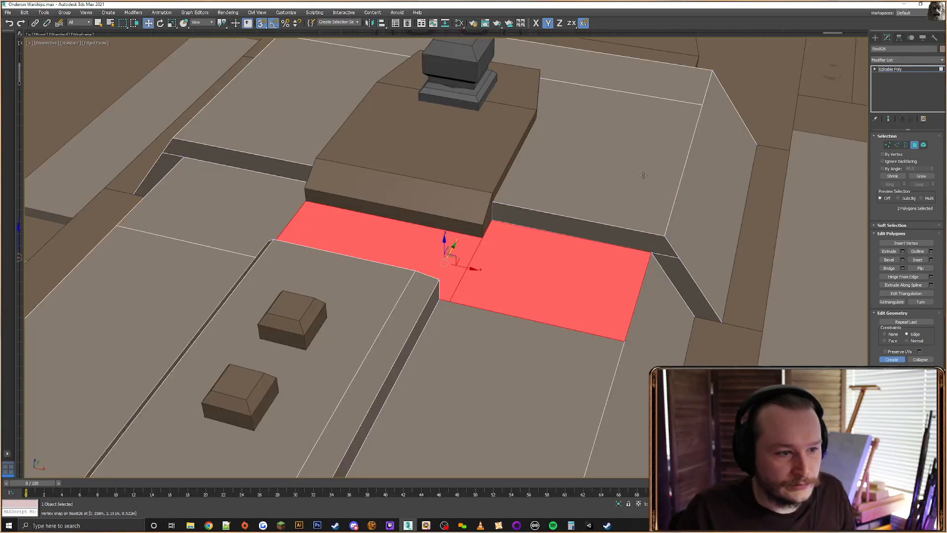
{"action": "left_click", "coordinate": [874, 38]}
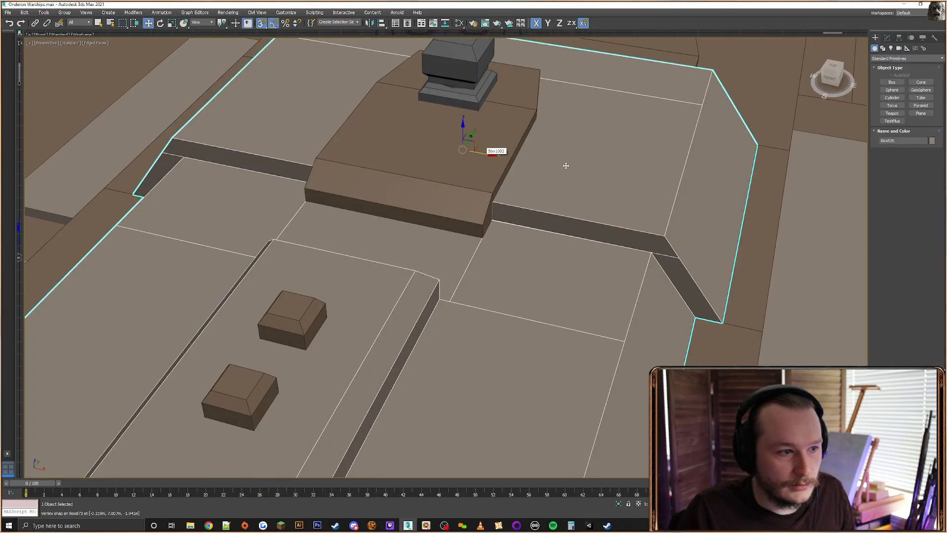
{"action": "left_click", "coordinate": [487, 181]}
{"action": "right_click", "coordinate": [487, 182]}
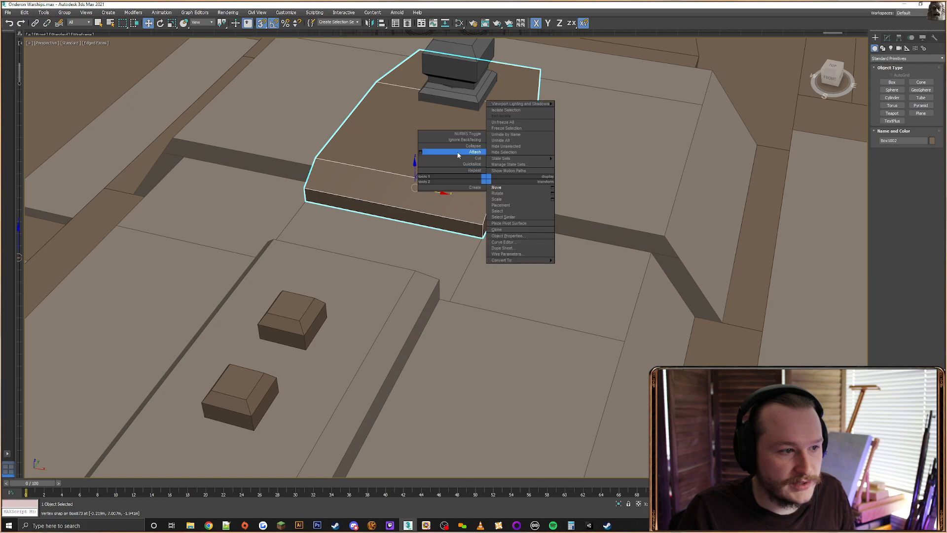
{"action": "left_click", "coordinate": [596, 182]}
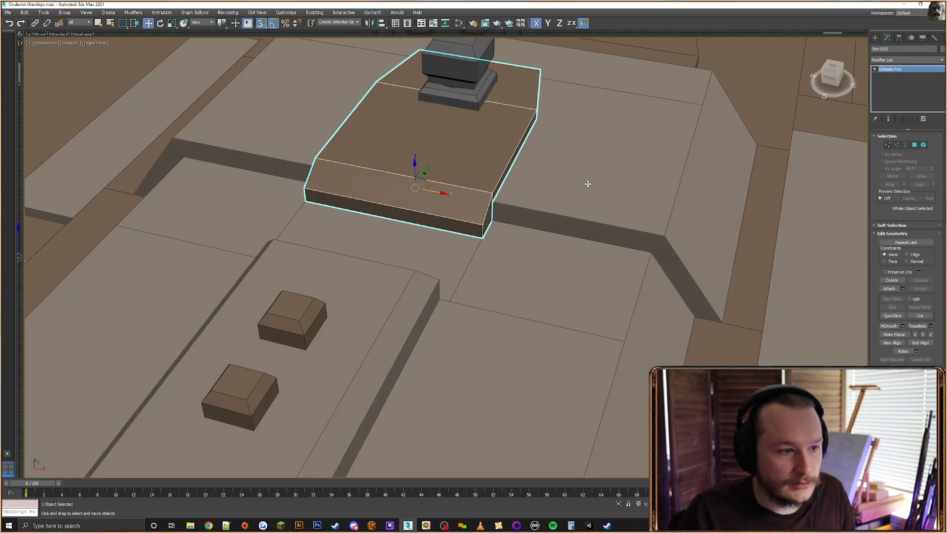
{"action": "right_click", "coordinate": [587, 184]}
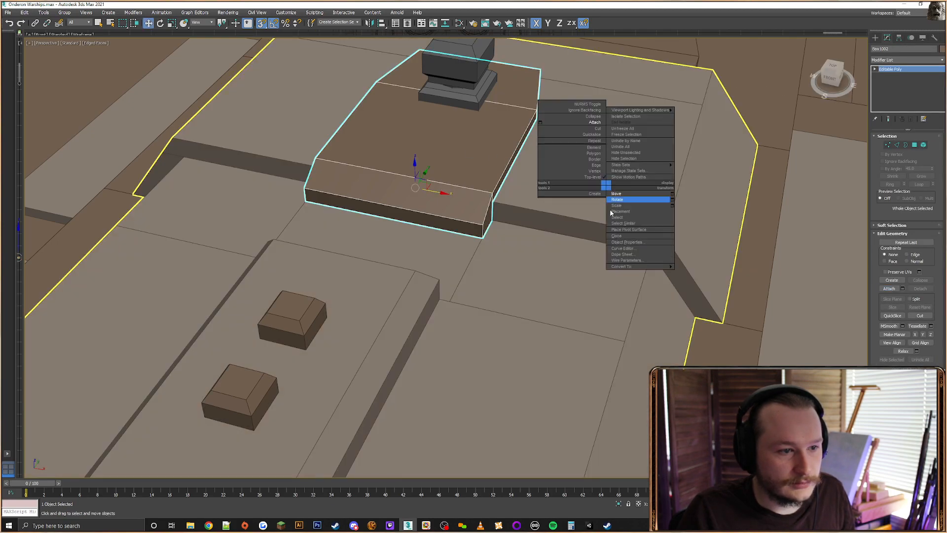
{"action": "key", "text": "Escape"}
Attach the turret platform to the surrounding deck object
{"action": "left_click", "coordinate": [575, 256]}
{"action": "right_click", "coordinate": [572, 219]}
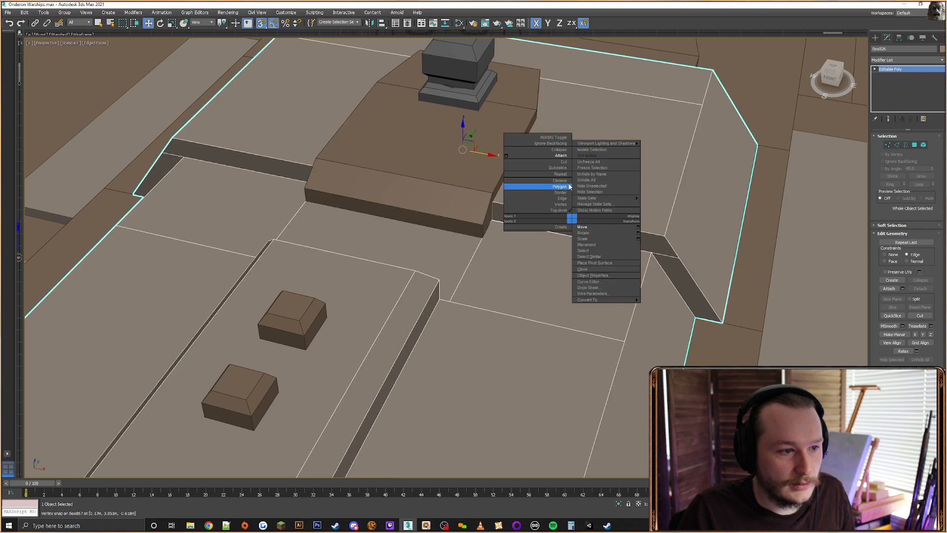
{"action": "left_click", "coordinate": [560, 155]}
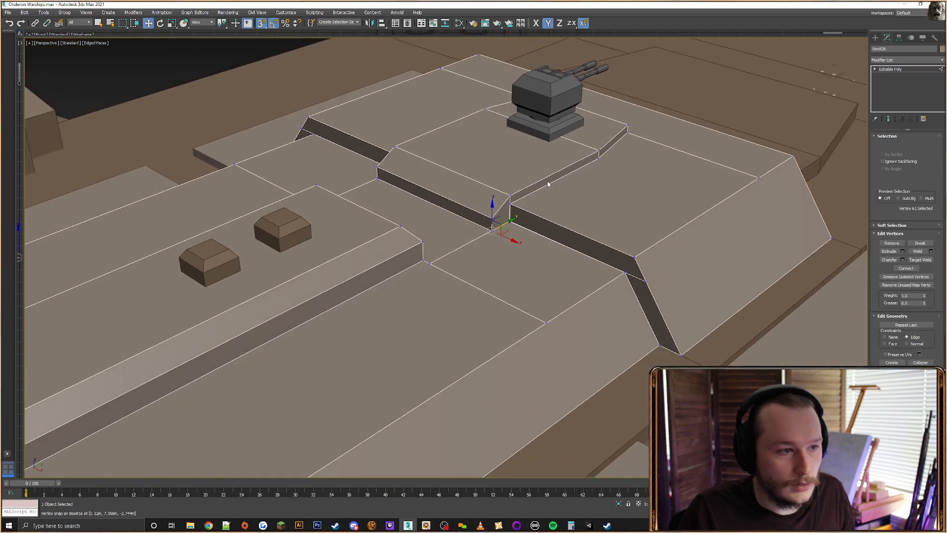
Weld the overlapping vertices around the attached turret platform and the adjoining deck
{"action": "left_click_drag", "start_coordinate": [683, 60], "coordinate": [368, 266]}
{"action": "left_click", "coordinate": [918, 251]}
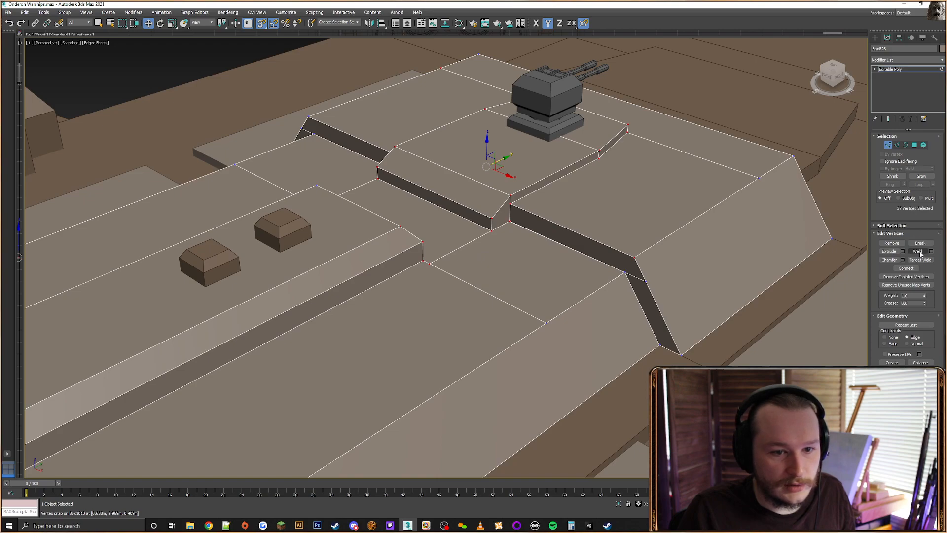
{"action": "middle_click_drag", "start_coordinate": [500, 227], "coordinate": [587, 214], "text": "alt"}
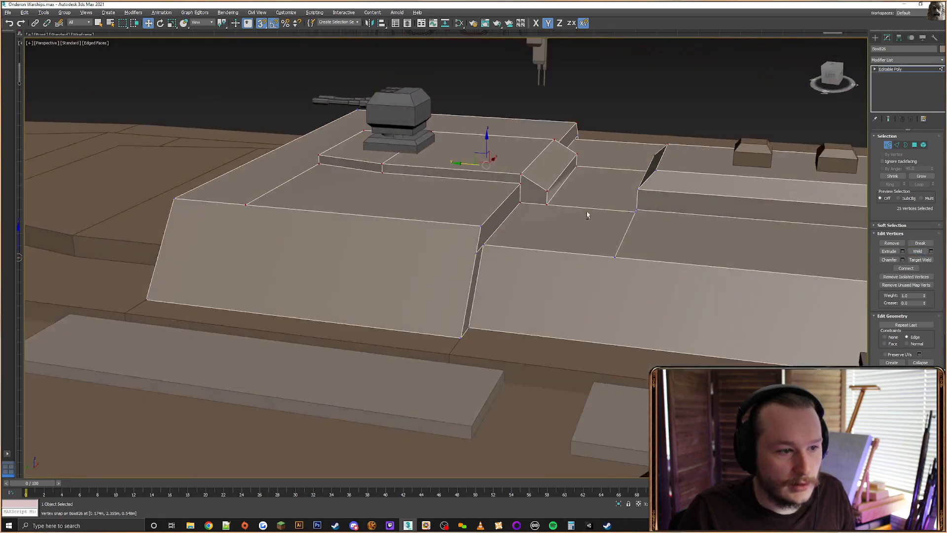
{"action": "scroll", "coordinate": [575, 181], "scroll_direction": "up", "scroll_amount": 5}
{"action": "scroll", "coordinate": [530, 193], "scroll_direction": "up", "scroll_amount": 2}
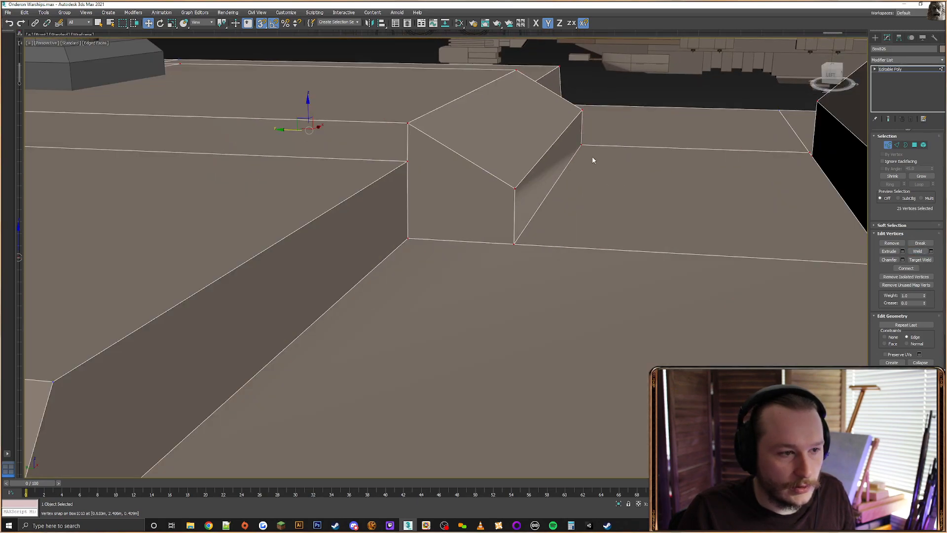
Select all polygons of the merged deck object to examine its extent, and clear the selection
{"action": "left_click", "coordinate": [916, 146]}
{"action": "left_click", "coordinate": [562, 180]}
{"action": "left_click", "coordinate": [547, 178]}
{"action": "scroll", "coordinate": [547, 178], "scroll_direction": "down", "scroll_amount": 6}
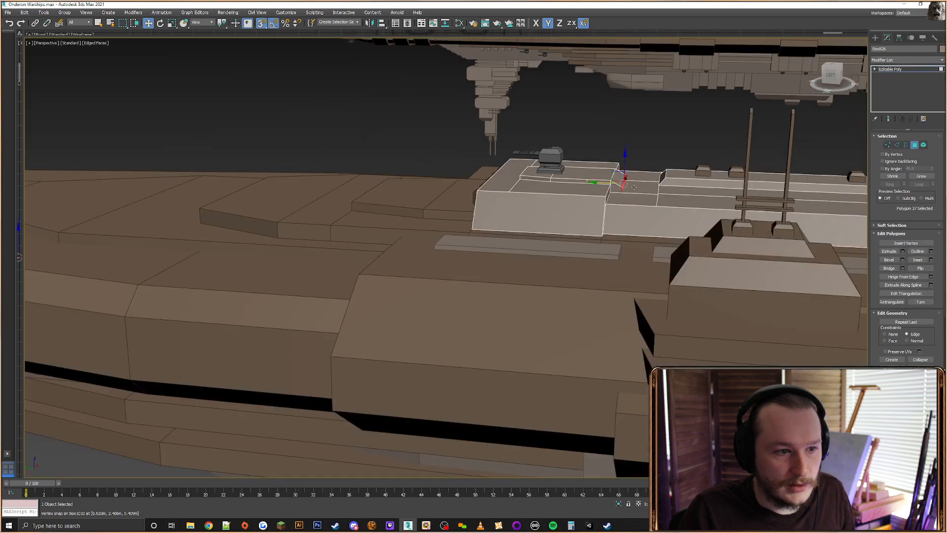
{"action": "middle_click_drag", "start_coordinate": [852, 161], "coordinate": [525, 173]}
{"action": "scroll", "coordinate": [524, 174], "scroll_direction": "down", "scroll_amount": 6}
{"action": "left_click_drag", "start_coordinate": [258, 134], "coordinate": [799, 219]}
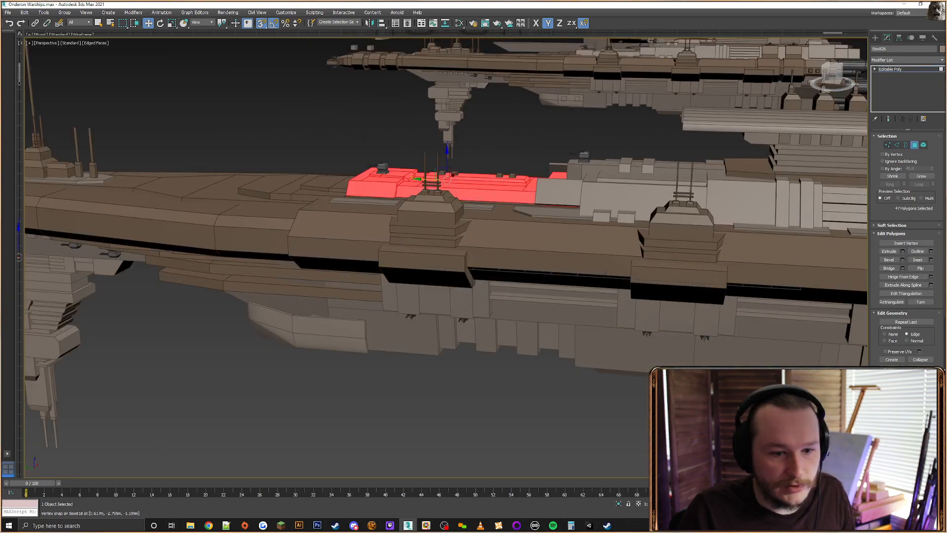
{"action": "scroll", "coordinate": [907, 296], "scroll_direction": "down", "scroll_amount": 3}
{"action": "scroll", "coordinate": [907, 247], "scroll_direction": "down", "scroll_amount": 3}
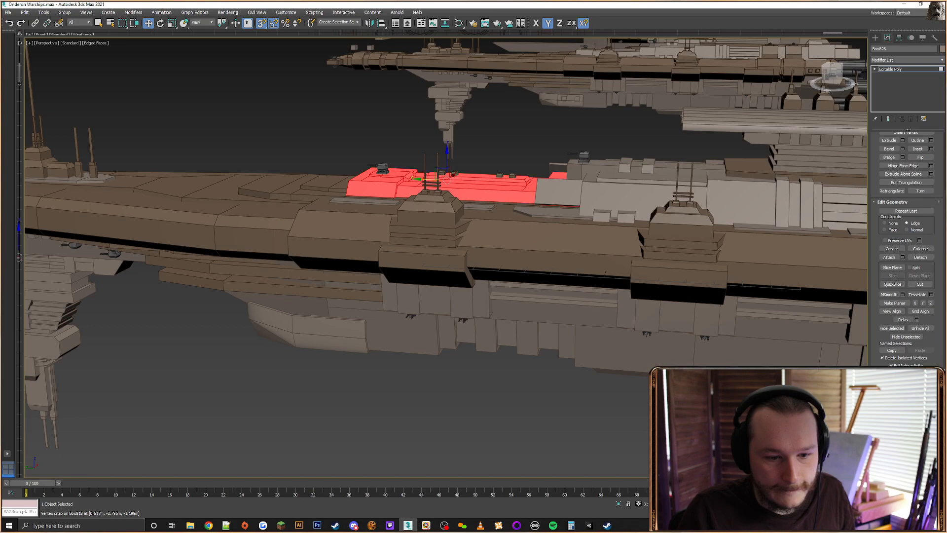
{"action": "scroll", "coordinate": [434, 182], "scroll_direction": "up", "scroll_amount": 5}
{"action": "middle_click_drag", "start_coordinate": [434, 181], "coordinate": [444, 217], "text": "alt"}
{"action": "left_click", "coordinate": [580, 85]}
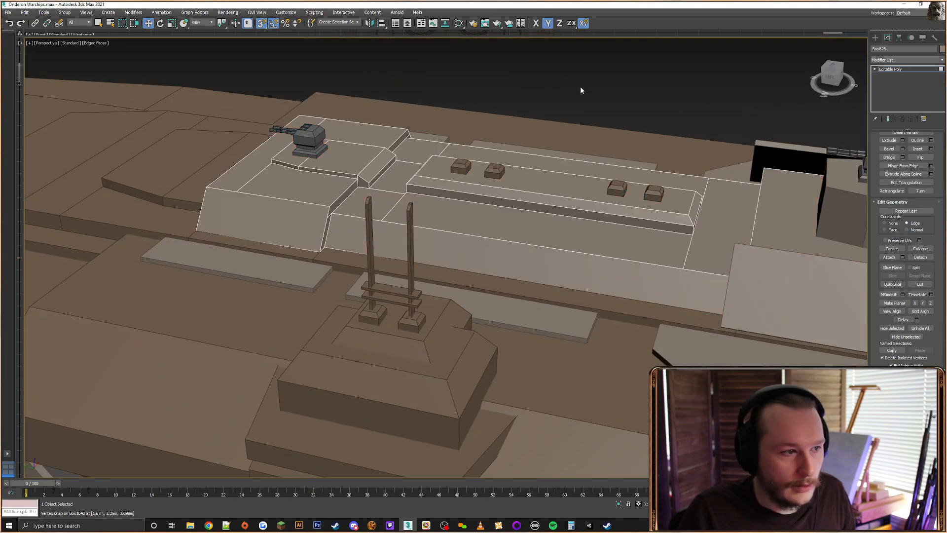
Clear the deck object's selection and save the warship scene over the existing file
{"action": "left_click", "coordinate": [875, 38]}
{"action": "left_click", "coordinate": [535, 115]}
{"action": "scroll", "coordinate": [535, 118], "scroll_direction": "up", "scroll_amount": 4}
{"action": "scroll", "coordinate": [535, 120], "scroll_direction": "down", "scroll_amount": 3}
{"action": "middle_click_drag", "start_coordinate": [535, 120], "coordinate": [697, 203], "text": "alt"}
{"action": "scroll", "coordinate": [697, 202], "scroll_direction": "down", "scroll_amount": 4}
{"action": "middle_click_drag", "start_coordinate": [428, 130], "coordinate": [444, 148], "text": "alt"}
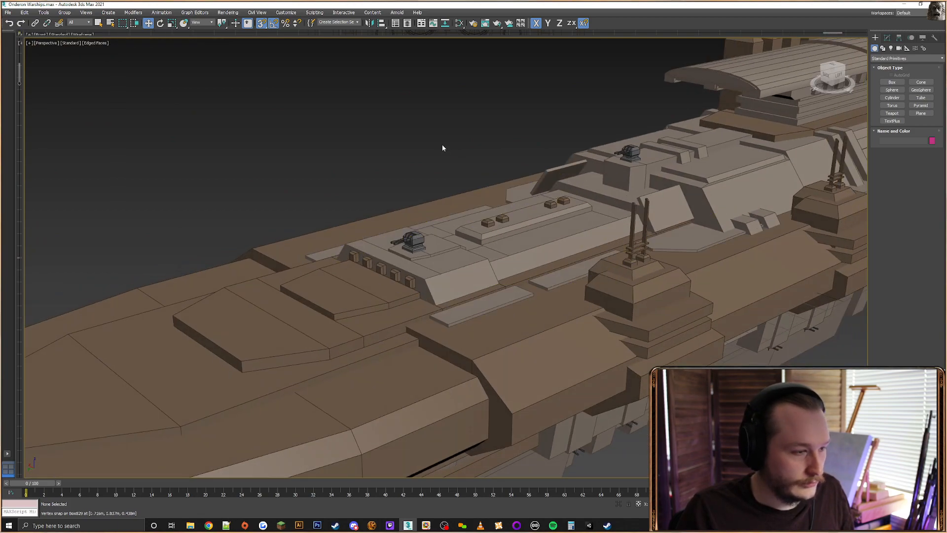
{"action": "key", "text": "ctrl+s"}
{"action": "key", "text": "Return"}
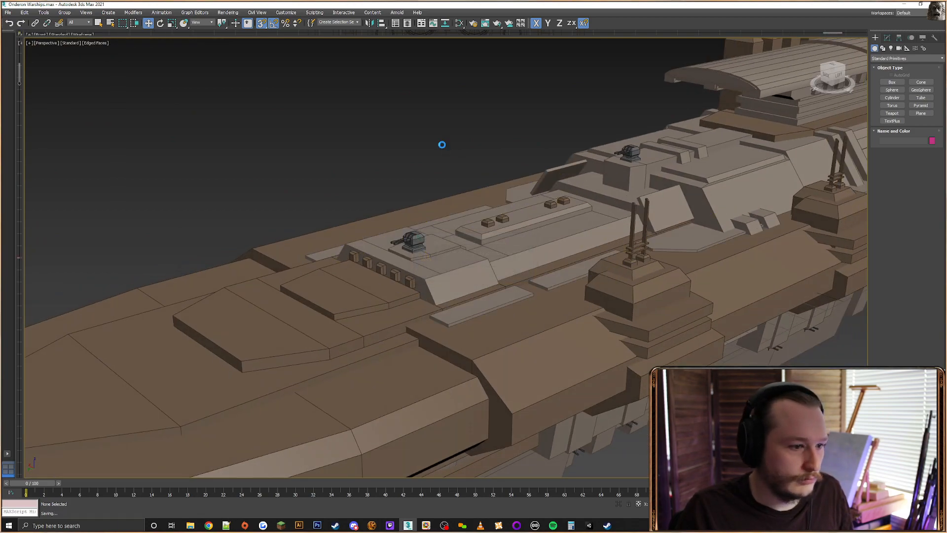
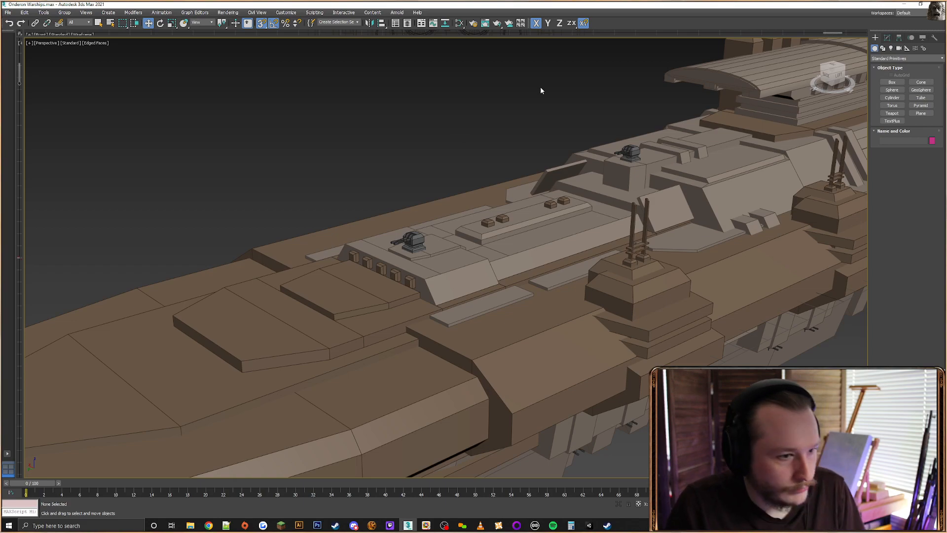
Select the long raised block beneath the next turret further aft and open its mesh for editing
{"action": "middle_click_drag", "start_coordinate": [645, 166], "coordinate": [464, 231]}
{"action": "middle_click_drag", "start_coordinate": [607, 142], "coordinate": [532, 185]}
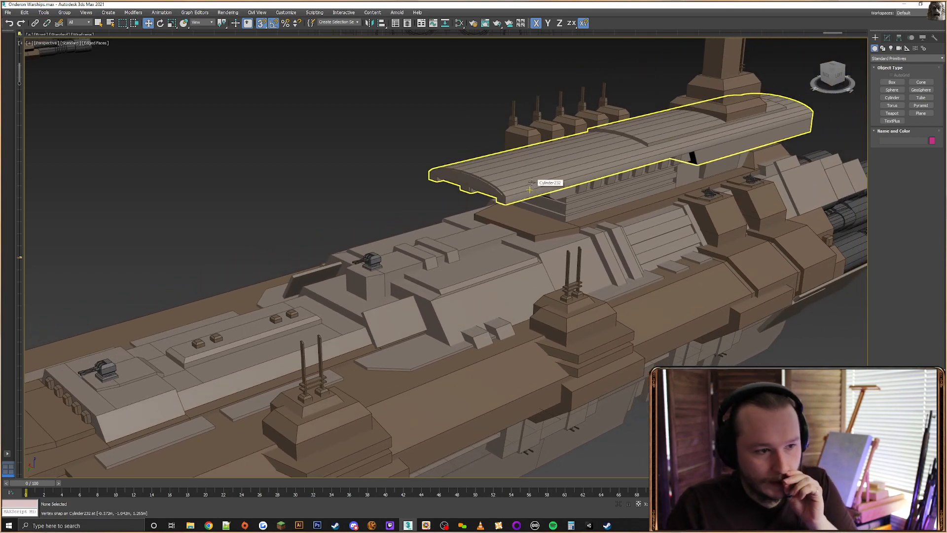
{"action": "middle_click_drag", "start_coordinate": [451, 166], "coordinate": [484, 223]}
{"action": "left_click", "coordinate": [464, 279]}
{"action": "middle_click_drag", "start_coordinate": [469, 266], "coordinate": [466, 211]}
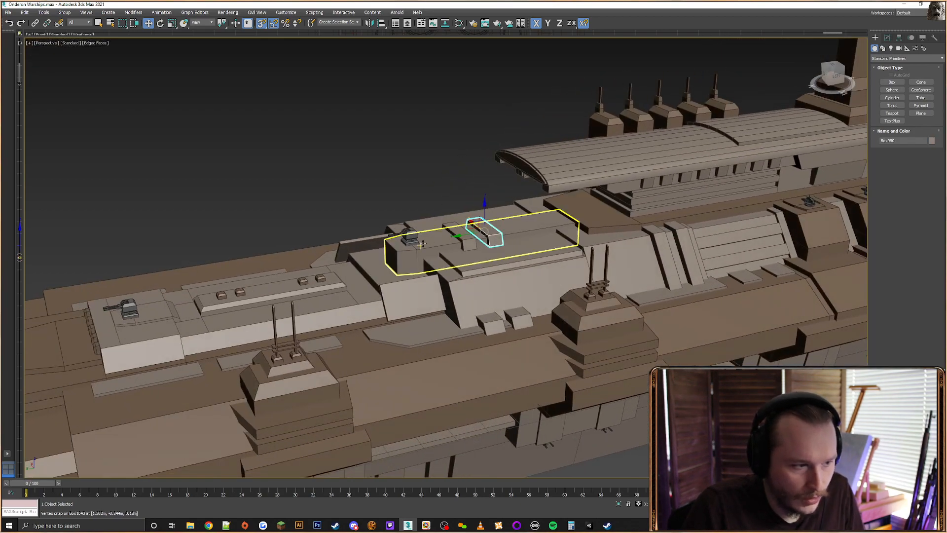
{"action": "left_click", "coordinate": [468, 244]}
{"action": "scroll", "coordinate": [484, 229], "scroll_direction": "up", "scroll_amount": 3}
{"action": "middle_click_drag", "start_coordinate": [570, 226], "coordinate": [572, 198], "text": "alt"}
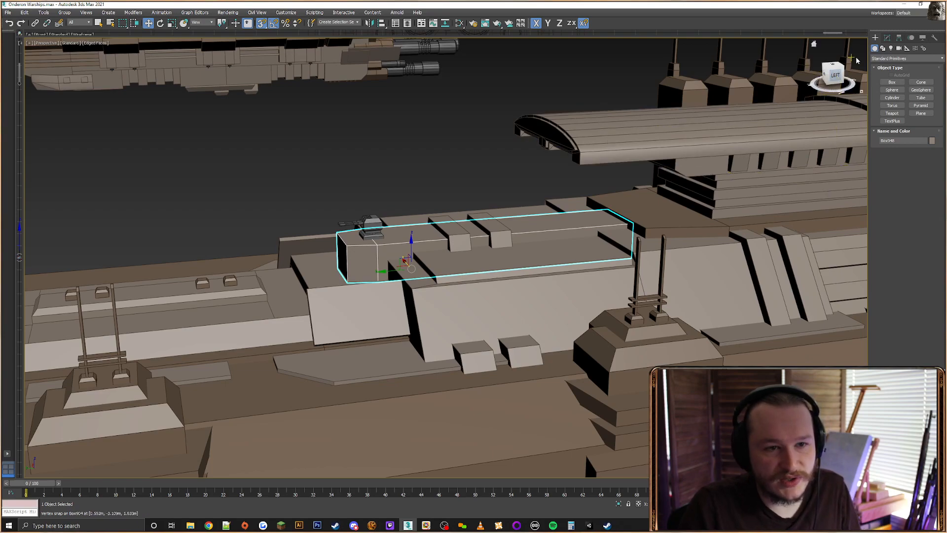
{"action": "left_click", "coordinate": [887, 38]}
{"action": "scroll", "coordinate": [891, 164], "scroll_direction": "up", "scroll_amount": 4}
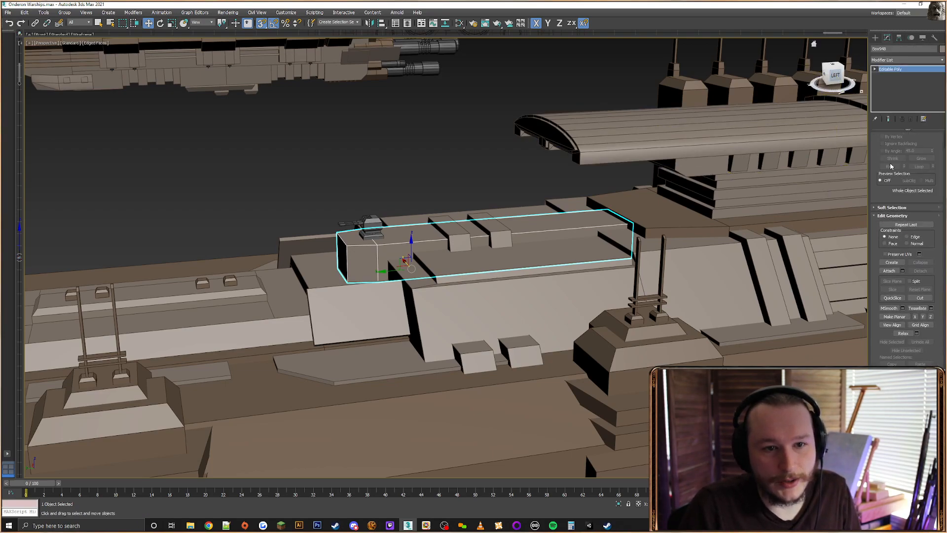
Connect the block's four lengthwise edges with a new loop and snap it along Y to the adjoining raised deck's front corner
{"action": "left_click", "coordinate": [889, 145]}
{"action": "scroll", "coordinate": [673, 199], "scroll_direction": "up", "scroll_amount": 2}
{"action": "left_click_drag", "start_coordinate": [554, 314], "coordinate": [664, 165]}
{"action": "middle_click_drag", "start_coordinate": [665, 166], "coordinate": [587, 243], "text": "alt"}
{"action": "left_click", "coordinate": [897, 145]}
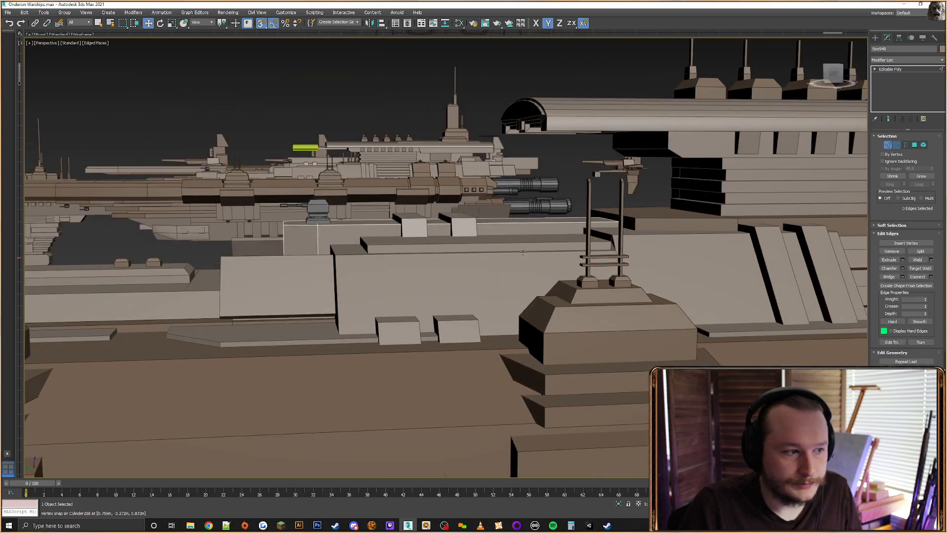
{"action": "key", "text": "F3"}
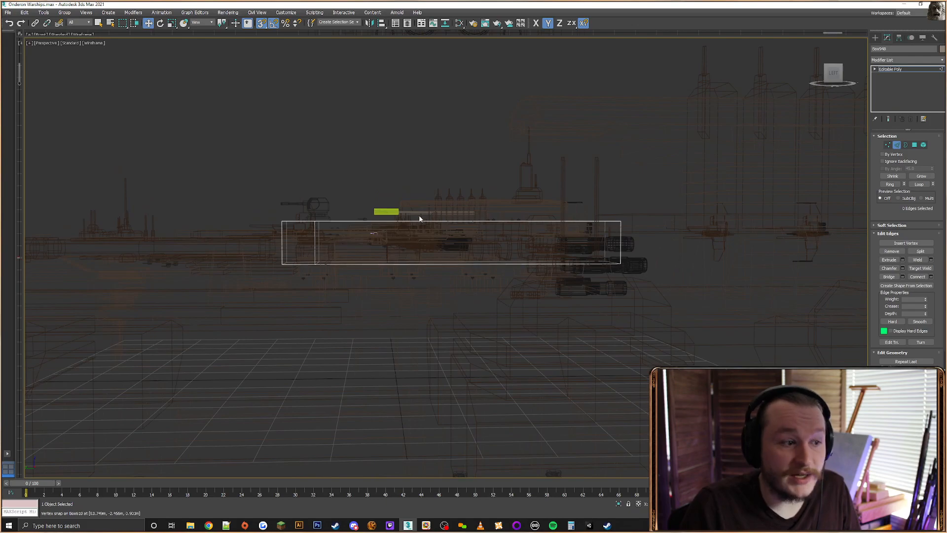
{"action": "left_click_drag", "start_coordinate": [420, 213], "coordinate": [385, 305]}
{"action": "key", "text": "F3"}
{"action": "left_click_drag", "start_coordinate": [433, 261], "coordinate": [440, 283], "text": "alt"}
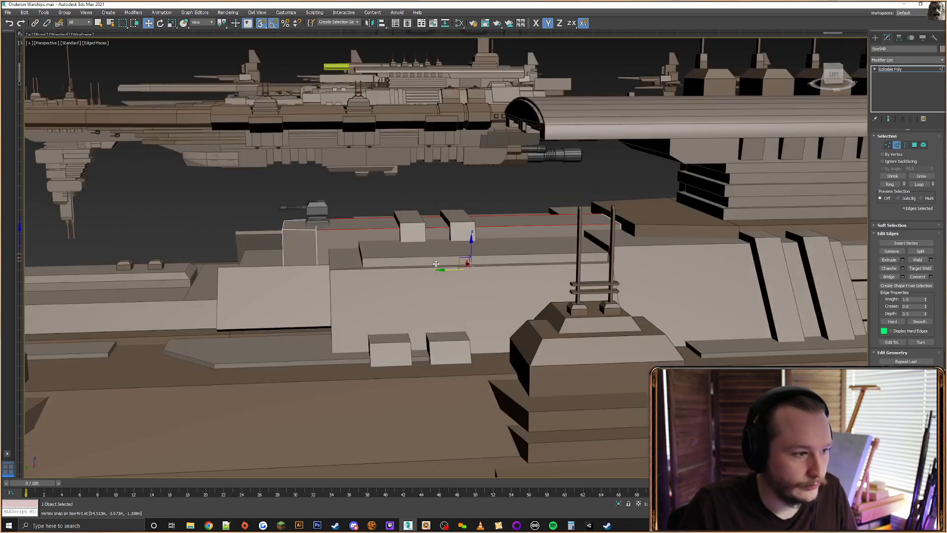
{"action": "key", "text": "F3"}
{"action": "middle_click_drag", "start_coordinate": [440, 284], "coordinate": [511, 258], "text": "alt"}
{"action": "left_click", "coordinate": [918, 276]}
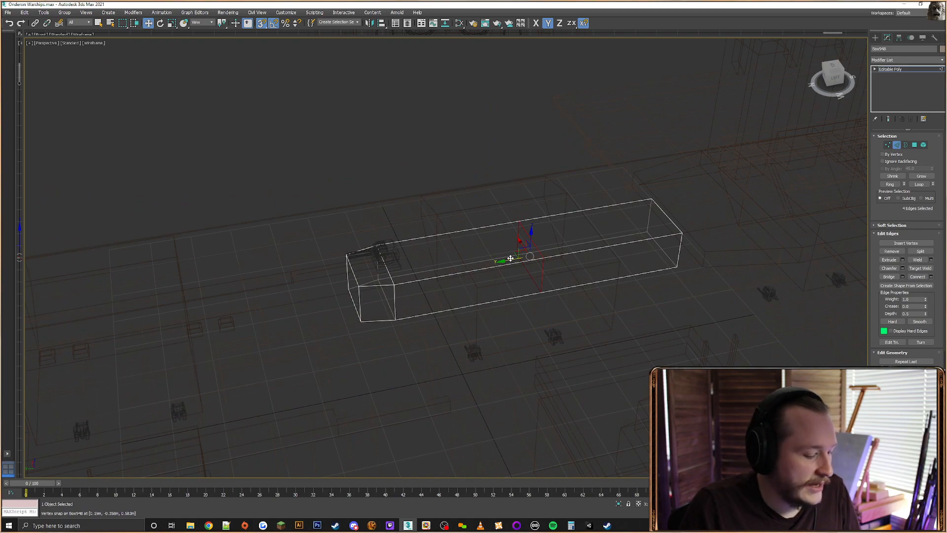
{"action": "key", "text": "F3"}
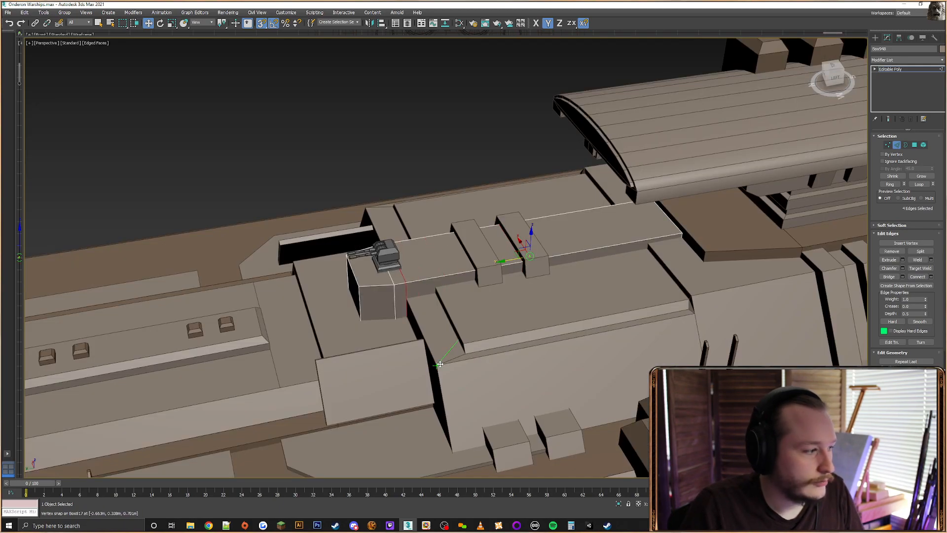
{"action": "middle_click_drag", "start_coordinate": [564, 291], "coordinate": [610, 254], "text": "alt"}
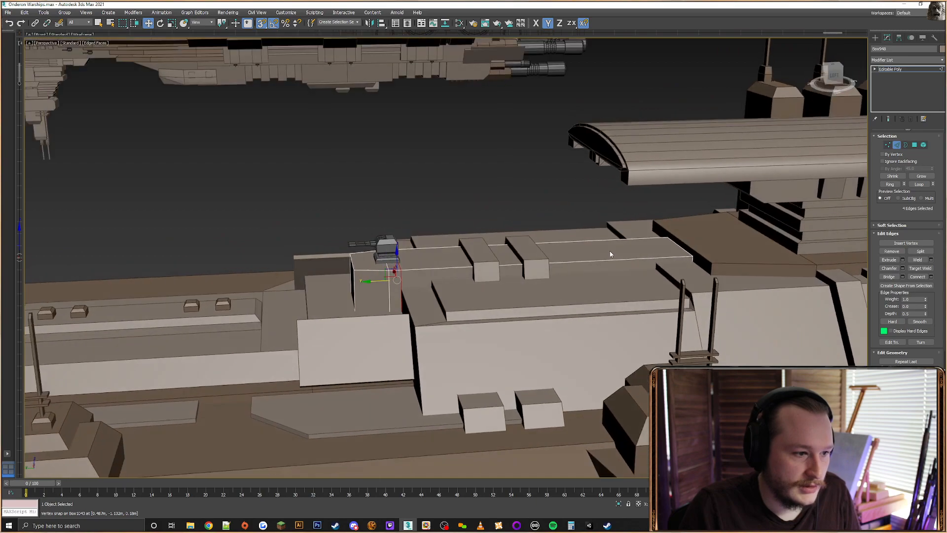
Connect the vertical edges behind the new loop and snap the resulting horizontal edges along Z to the adjoining deck's height
{"action": "key", "text": "F3"}
{"action": "middle_click_drag", "start_coordinate": [632, 285], "coordinate": [719, 275], "text": "alt"}
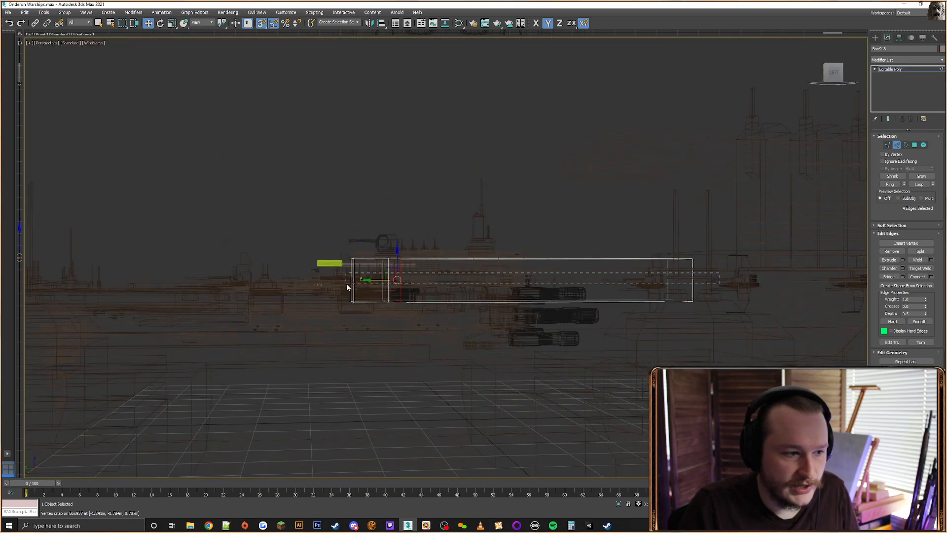
{"action": "left_click_drag", "start_coordinate": [347, 285], "coordinate": [392, 278]}
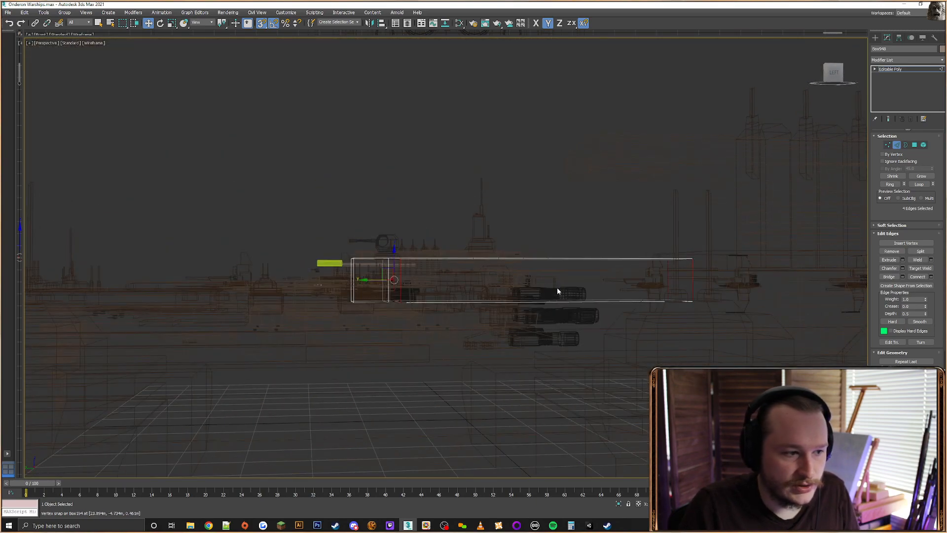
{"action": "left_click", "coordinate": [917, 276]}
{"action": "key", "text": "F3"}
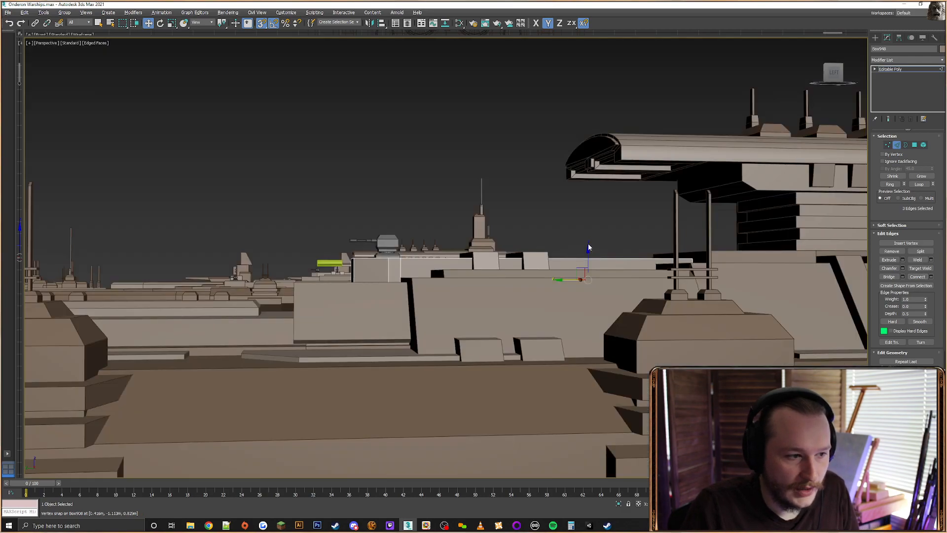
{"action": "middle_click_drag", "start_coordinate": [589, 247], "coordinate": [594, 261], "text": "alt"}
{"action": "key", "text": "F7"}
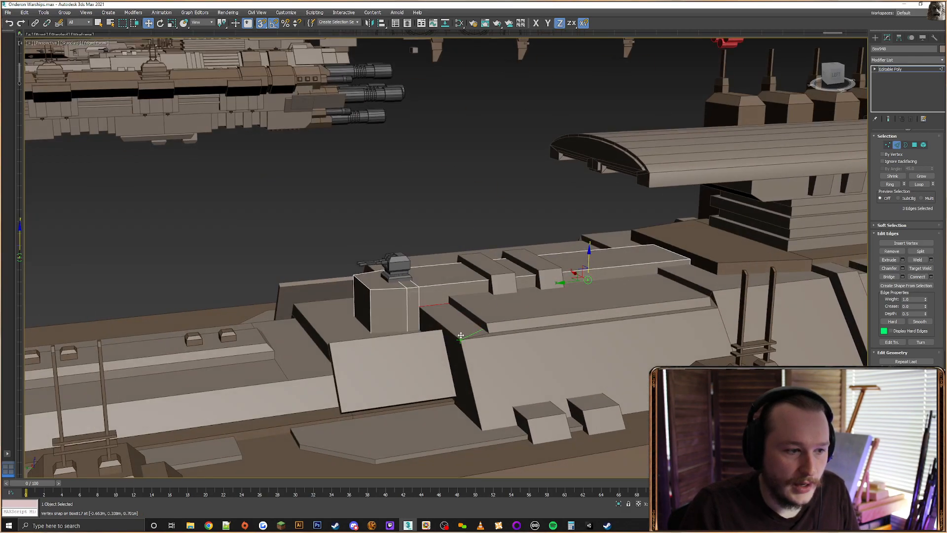
{"action": "left_click_drag", "start_coordinate": [460, 335], "coordinate": [461, 336]}
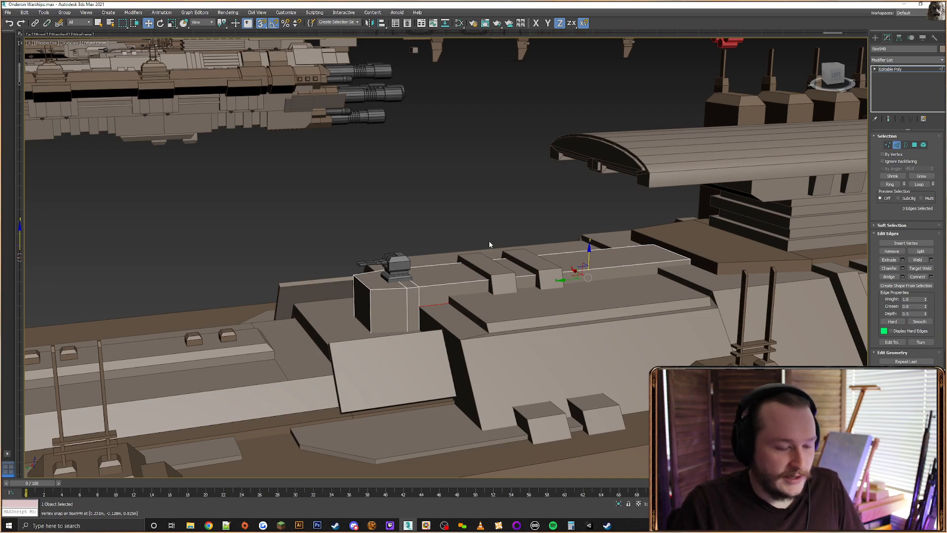
Connect the four lengthwise edges of the block's upper rear section and slide the new edges forward toward the turret
{"action": "middle_click_drag", "start_coordinate": [527, 229], "coordinate": [478, 219], "text": "alt"}
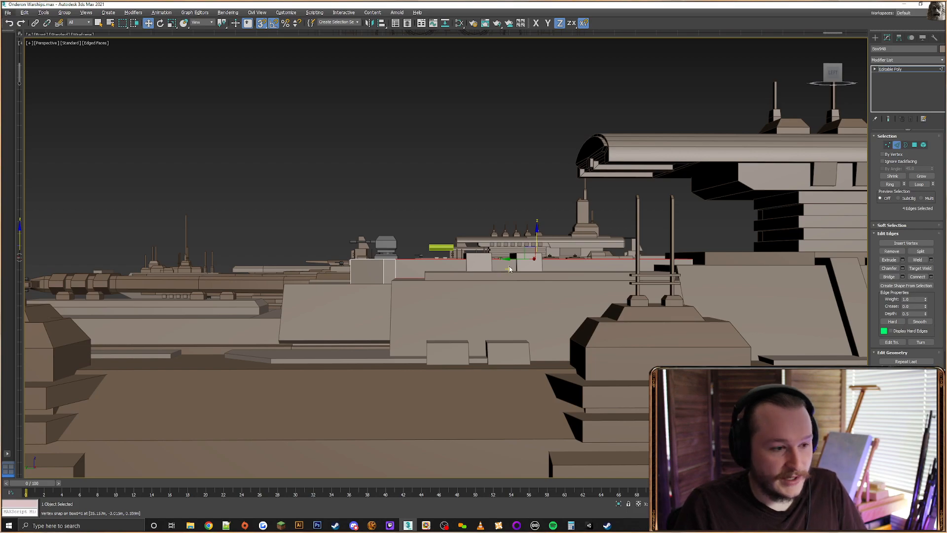
{"action": "middle_click_drag", "start_coordinate": [512, 265], "coordinate": [524, 265], "text": "alt"}
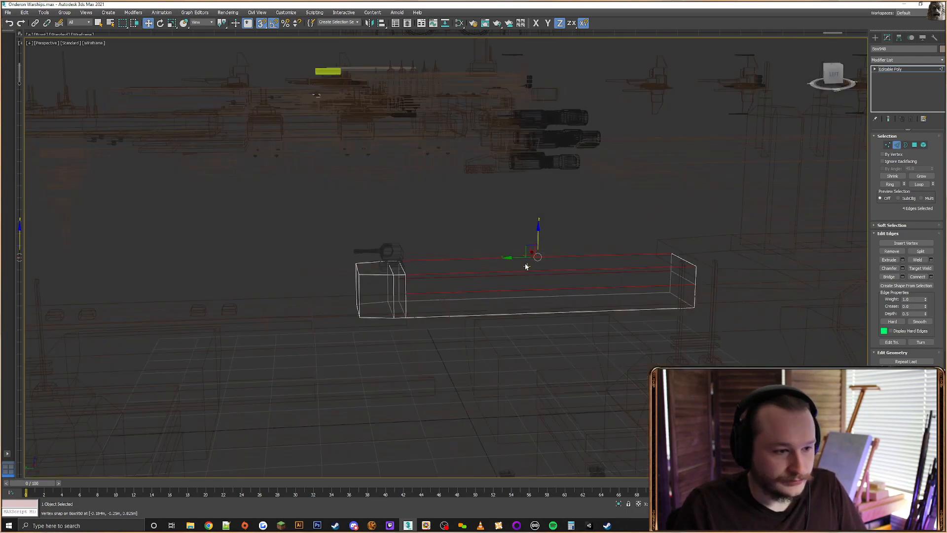
{"action": "left_click", "coordinate": [526, 263]}
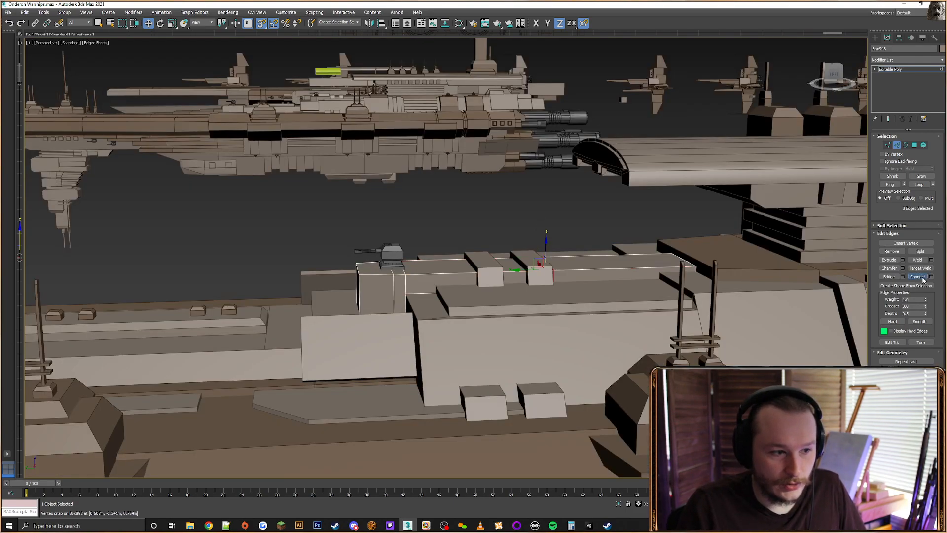
{"action": "left_click_drag", "start_coordinate": [525, 268], "coordinate": [466, 294]}
{"action": "middle_click_drag", "start_coordinate": [466, 295], "coordinate": [687, 264], "text": "alt"}
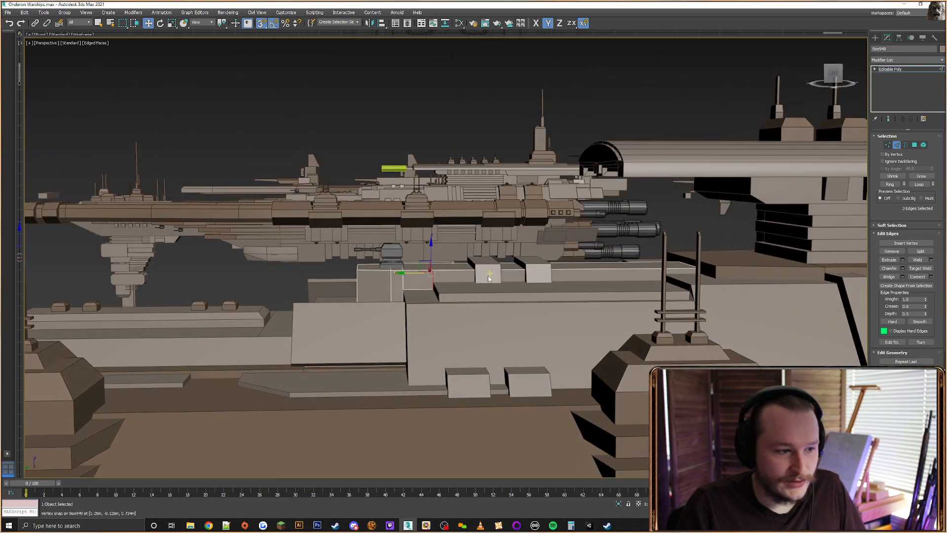
Delete the lower polygons of the block's rear section that lie beneath the adjoining deck
{"action": "key", "text": "F3"}
{"action": "left_click", "coordinate": [915, 145]}
{"action": "middle_click_drag", "start_coordinate": [769, 237], "coordinate": [712, 252], "text": "alt"}
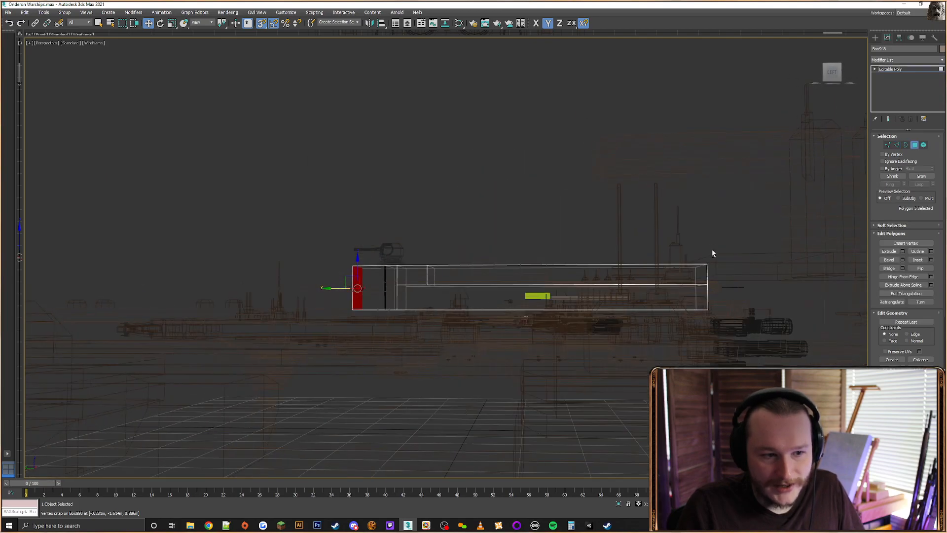
{"action": "left_click_drag", "start_coordinate": [682, 326], "coordinate": [683, 318]}
{"action": "key", "text": "Delete"}
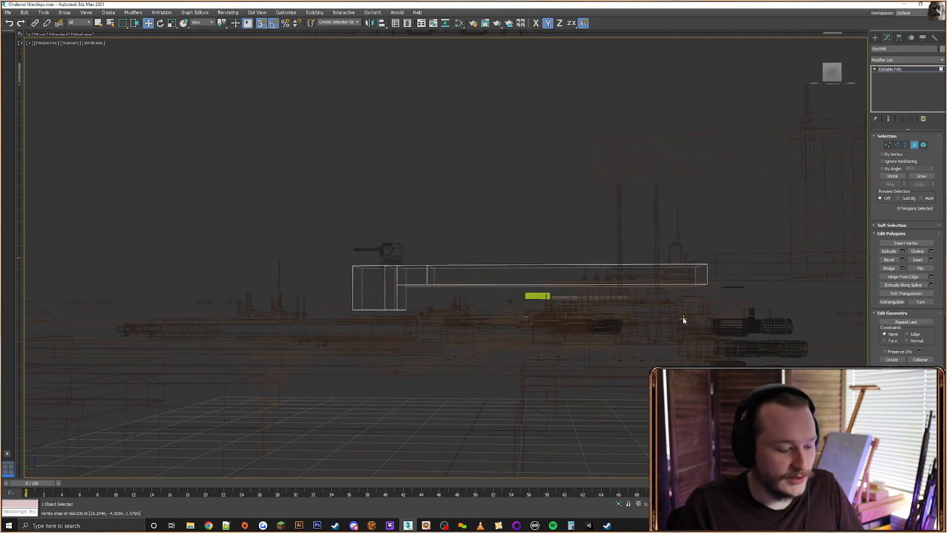
{"action": "key", "text": "F3"}
{"action": "middle_click_drag", "start_coordinate": [570, 290], "coordinate": [581, 312], "text": "alt"}
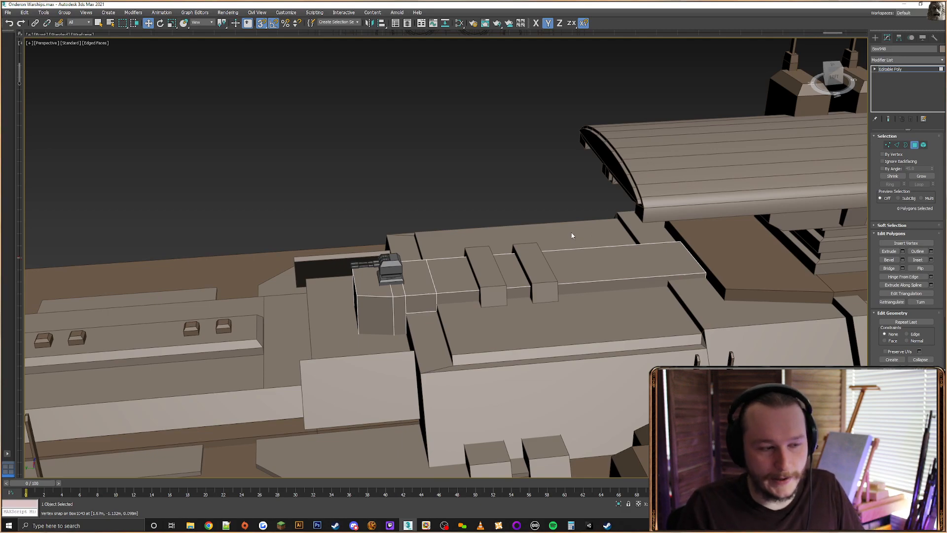
Delete the hidden polygon closing the block's far rear end
{"action": "mouse_move", "coordinate": [572, 235]}
{"action": "middle_mouse_down", "text": "alt"}
{"action": "mouse_move", "coordinate": [585, 226]}
{"action": "mouse_move", "coordinate": [578, 243]}
{"action": "mouse_move", "coordinate": [566, 233]}
{"action": "mouse_move", "coordinate": [574, 240]}
{"action": "middle_mouse_up", "text": "alt"}
{"action": "scroll", "coordinate": [484, 271], "scroll_direction": "up", "scroll_amount": 2}
{"action": "scroll", "coordinate": [479, 274], "scroll_direction": "down", "scroll_amount": 2}
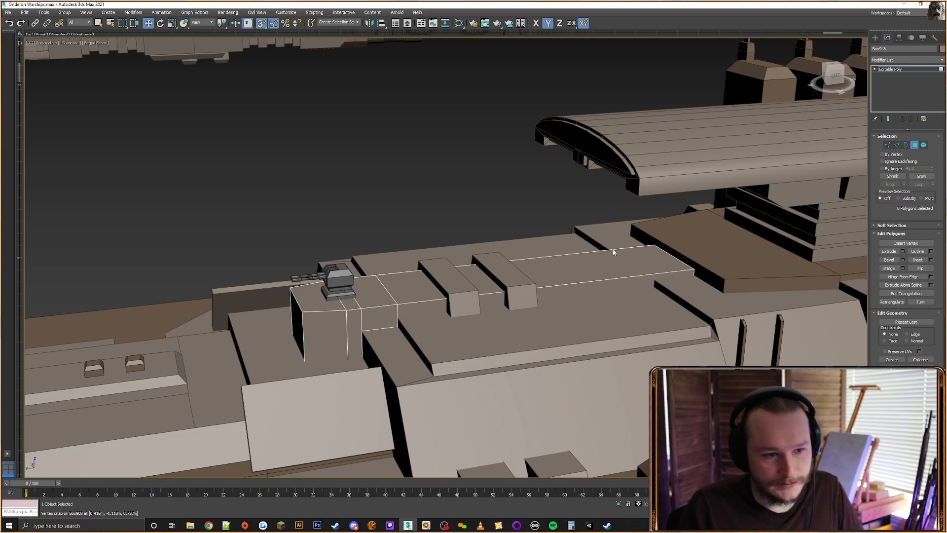
{"action": "middle_click_drag", "start_coordinate": [613, 249], "coordinate": [602, 250], "text": "alt"}
{"action": "key", "text": "F3"}
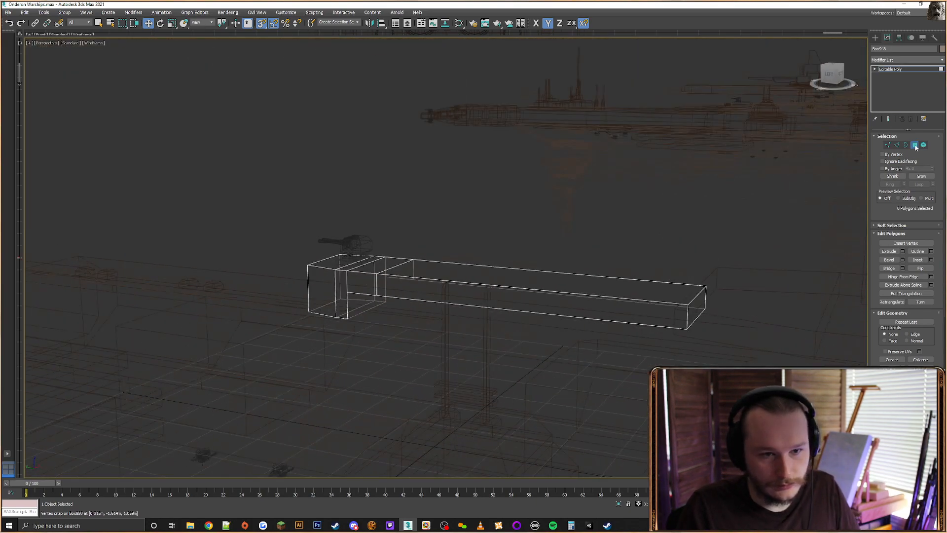
{"action": "left_click", "coordinate": [697, 306]}
{"action": "left_click", "coordinate": [678, 302]}
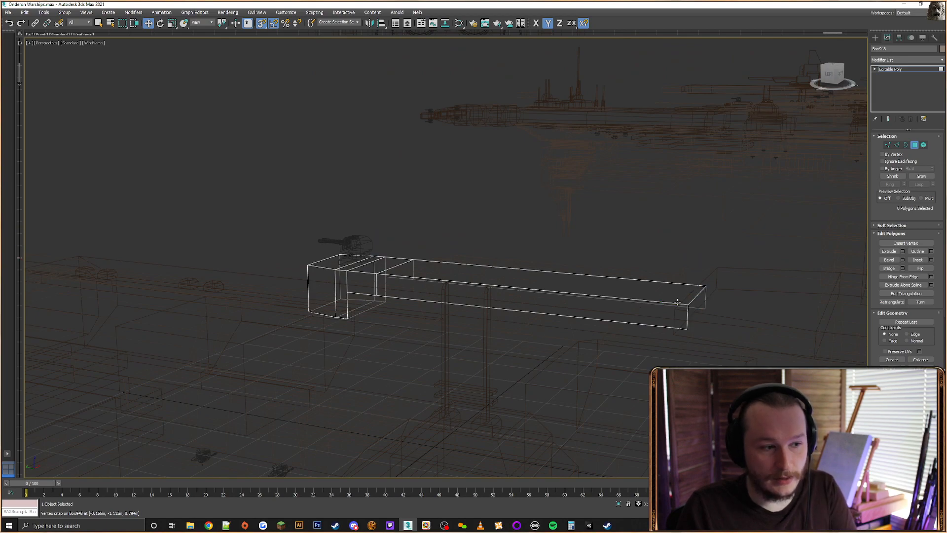
Delete the hidden underside polygons beneath the turret end of the block
{"action": "middle_click_drag", "start_coordinate": [483, 302], "coordinate": [446, 296], "text": "alt"}
{"action": "left_click", "coordinate": [446, 294]}
{"action": "left_click", "coordinate": [354, 305]}
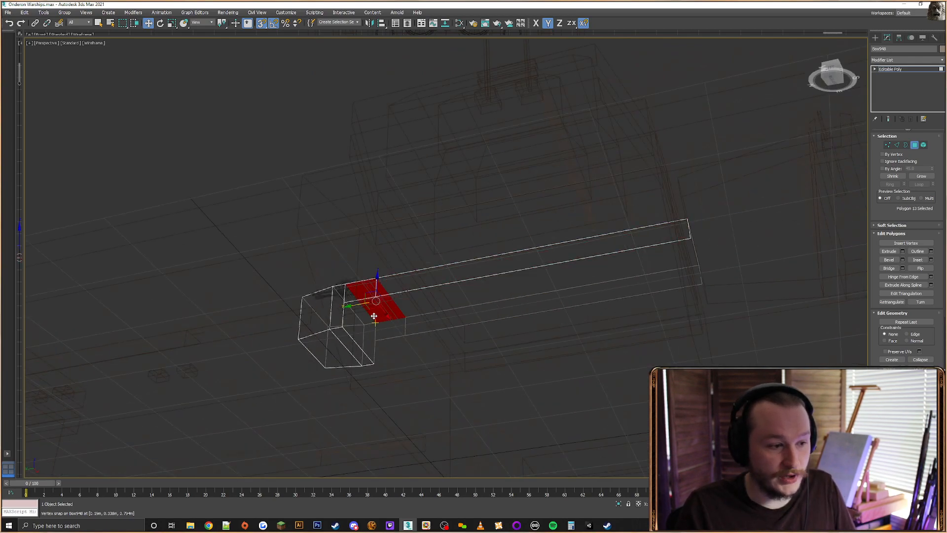
{"action": "left_click", "coordinate": [350, 344]}
{"action": "left_click", "coordinate": [327, 350], "text": "ctrl"}
{"action": "key", "text": "Delete"}
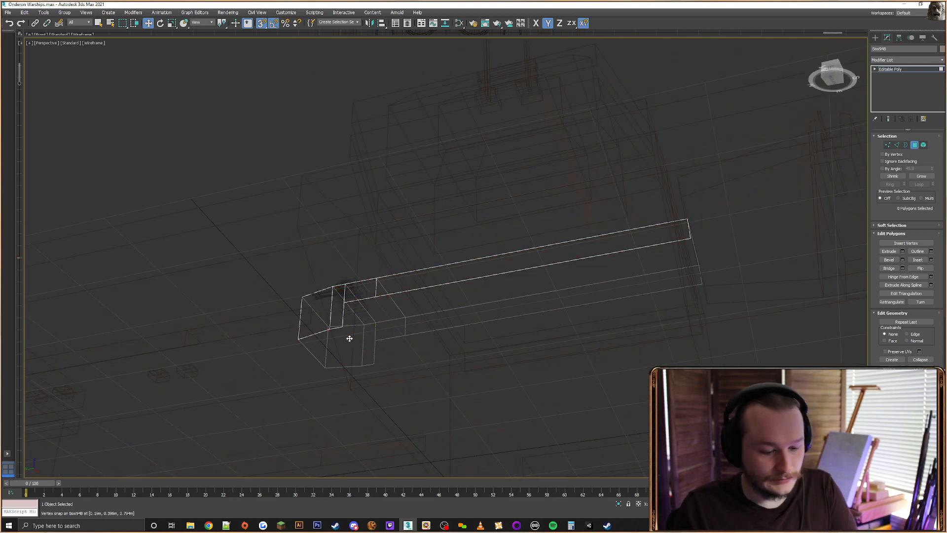
Select the six bottom vertices at the block's turret end and move them along Z onto the deck surface
{"action": "key", "text": "F3"}
{"action": "mouse_move", "coordinate": [526, 257]}
{"action": "middle_mouse_down", "text": "alt"}
{"action": "mouse_move", "coordinate": [537, 290]}
{"action": "mouse_move", "coordinate": [525, 272]}
{"action": "mouse_move", "coordinate": [582, 262]}
{"action": "middle_mouse_up", "text": "alt"}
{"action": "scroll", "coordinate": [469, 262], "scroll_direction": "up", "scroll_amount": 3}
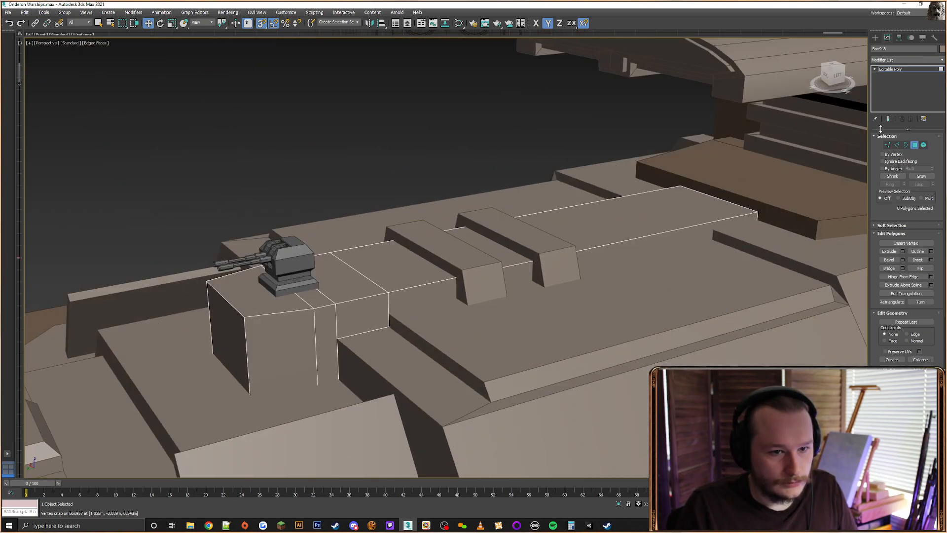
{"action": "mouse_move", "coordinate": [681, 202]}
{"action": "middle_mouse_down", "text": "alt"}
{"action": "mouse_move", "coordinate": [632, 199]}
{"action": "mouse_move", "coordinate": [664, 188]}
{"action": "mouse_move", "coordinate": [666, 197]}
{"action": "middle_mouse_up", "text": "alt"}
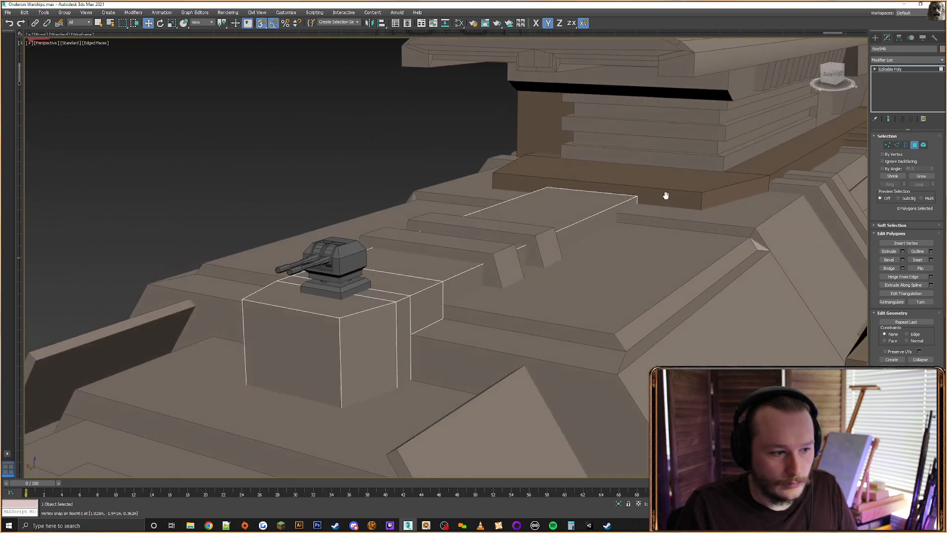
{"action": "middle_click_drag", "start_coordinate": [512, 265], "coordinate": [474, 177]}
{"action": "key", "text": "F3"}
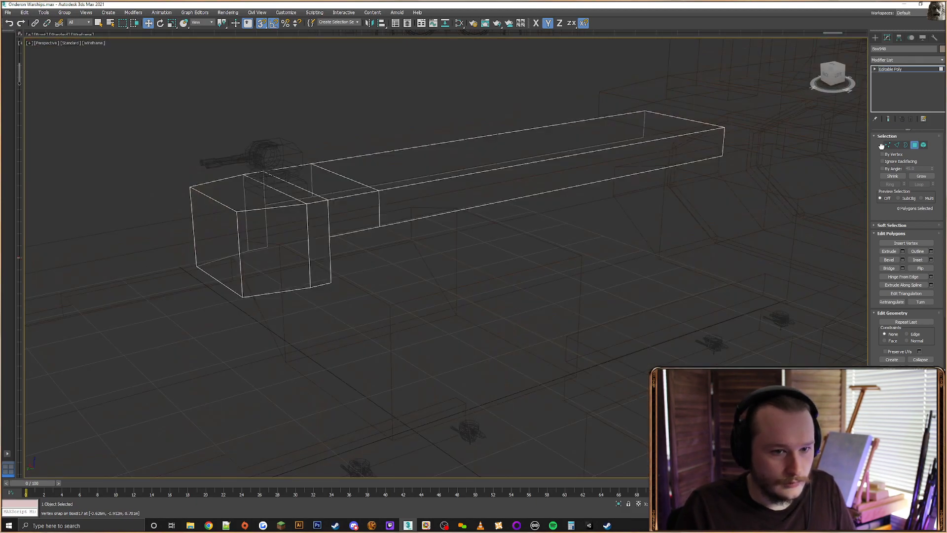
{"action": "left_click", "coordinate": [887, 145]}
{"action": "middle_click_drag", "start_coordinate": [262, 264], "coordinate": [238, 249], "text": "alt"}
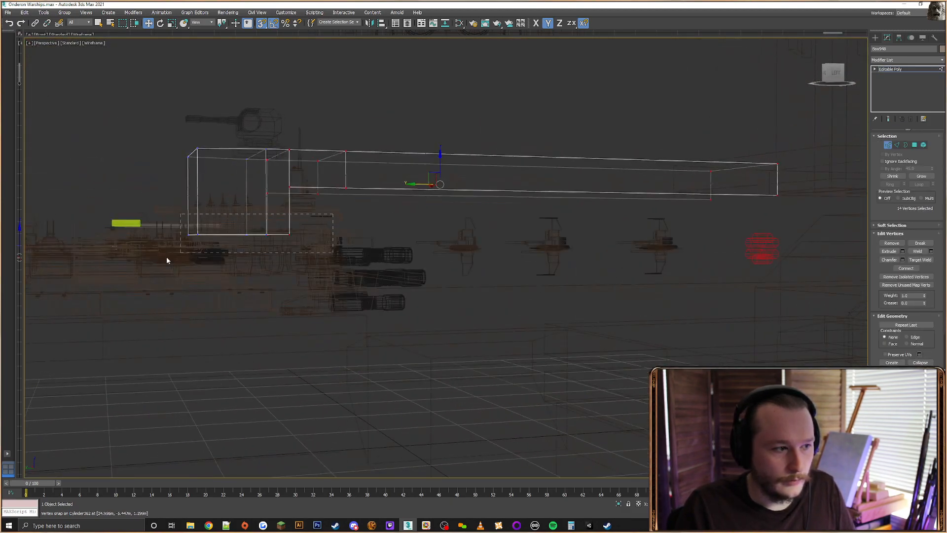
{"action": "left_click_drag", "start_coordinate": [167, 257], "coordinate": [307, 217]}
{"action": "mouse_move", "coordinate": [252, 240]}
{"action": "middle_mouse_down", "text": "alt"}
{"action": "mouse_move", "coordinate": [262, 260]}
{"action": "mouse_move", "coordinate": [336, 260]}
{"action": "mouse_move", "coordinate": [461, 215]}
{"action": "middle_mouse_up", "text": "alt"}
{"action": "key", "text": "F3"}
{"action": "middle_click_drag", "start_coordinate": [296, 236], "coordinate": [611, 235], "text": "alt"}
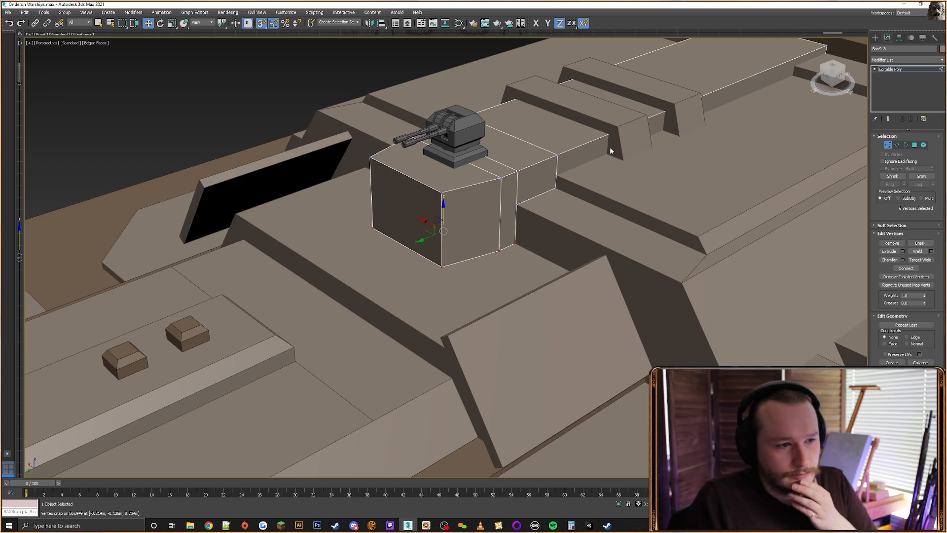
Leave the turret block's vertex editing and examine the adjoining deck and the surrounding raised side blocks
{"action": "mouse_move", "coordinate": [554, 144]}
{"action": "middle_mouse_down"}
{"action": "mouse_move", "coordinate": [379, 218]}
{"action": "mouse_move", "coordinate": [401, 246]}
{"action": "mouse_move", "coordinate": [550, 149]}
{"action": "middle_mouse_up"}
{"action": "scroll", "coordinate": [402, 246], "scroll_direction": "down", "scroll_amount": 3}
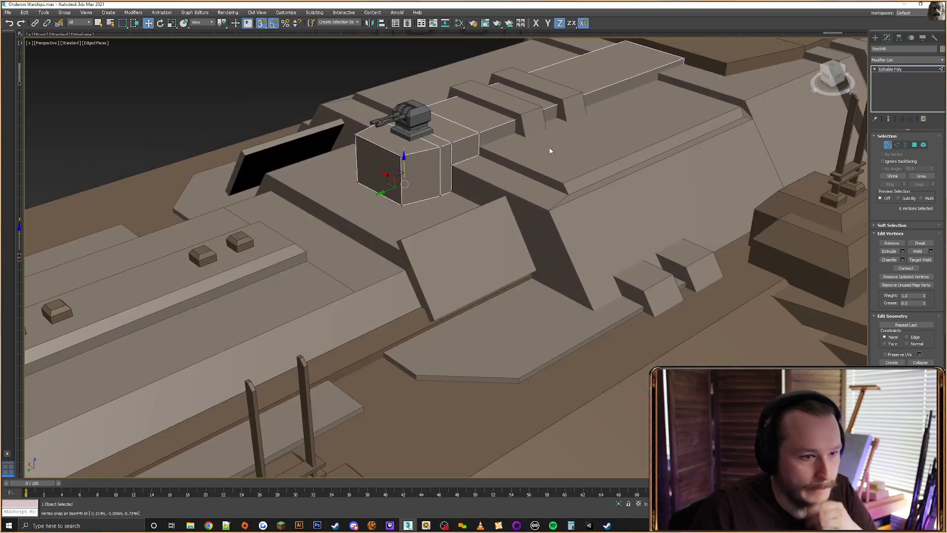
{"action": "left_click", "coordinate": [875, 40]}
{"action": "middle_click_drag", "start_coordinate": [518, 211], "coordinate": [610, 165]}
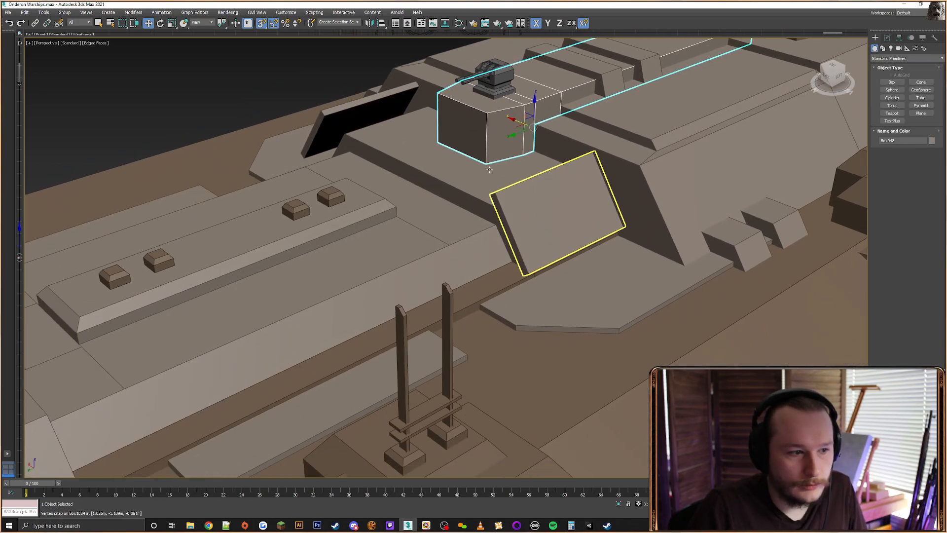
{"action": "left_click", "coordinate": [434, 148]}
{"action": "middle_click_drag", "start_coordinate": [434, 148], "coordinate": [340, 133], "text": "alt"}
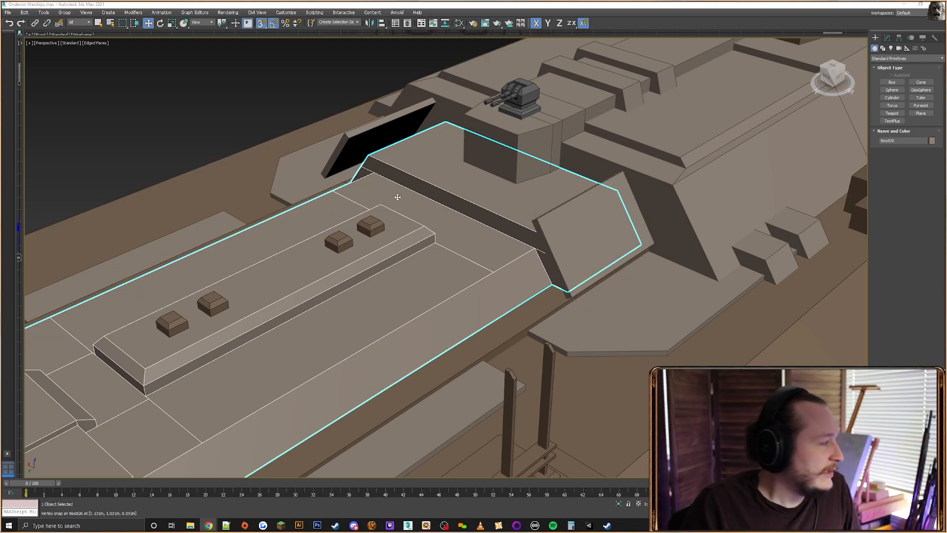
{"action": "middle_click_drag", "start_coordinate": [397, 196], "coordinate": [413, 198], "text": "alt"}
{"action": "middle_click_drag", "start_coordinate": [470, 161], "coordinate": [533, 211], "text": "alt"}
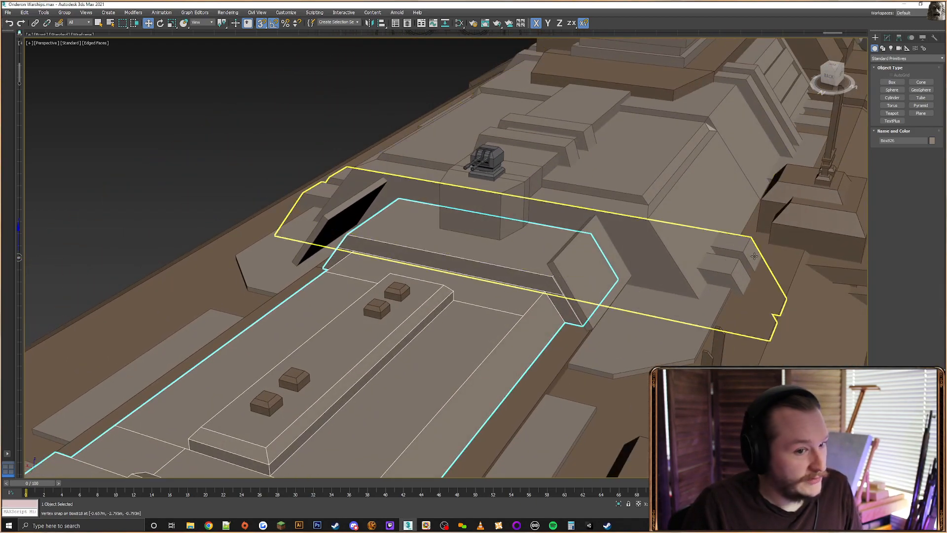
Select the wide side-block object spanning the hull and connect its long crosswise edges with two segments
{"action": "left_click", "coordinate": [775, 316]}
{"action": "middle_click_drag", "start_coordinate": [722, 251], "coordinate": [635, 234]}
{"action": "left_click", "coordinate": [887, 38]}
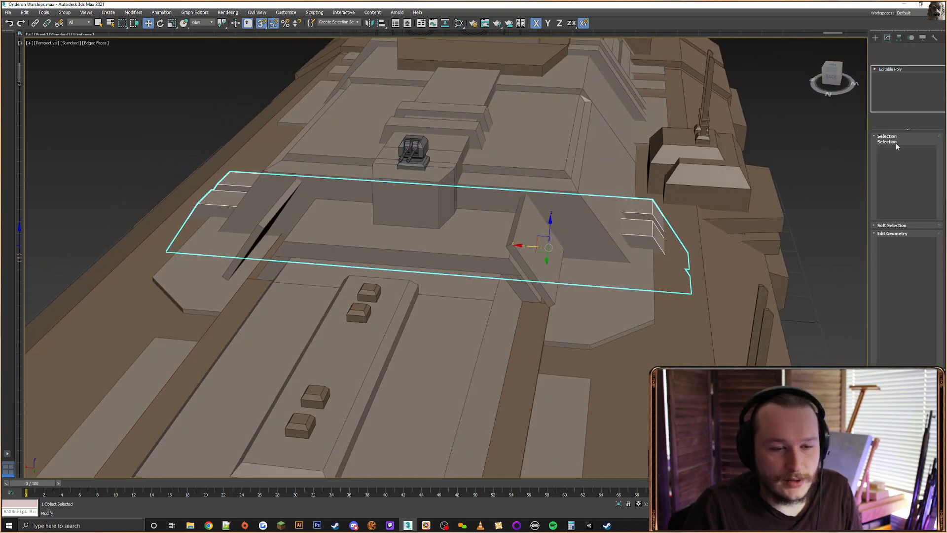
{"action": "left_click", "coordinate": [897, 145]}
{"action": "left_click_drag", "start_coordinate": [604, 187], "coordinate": [561, 459]}
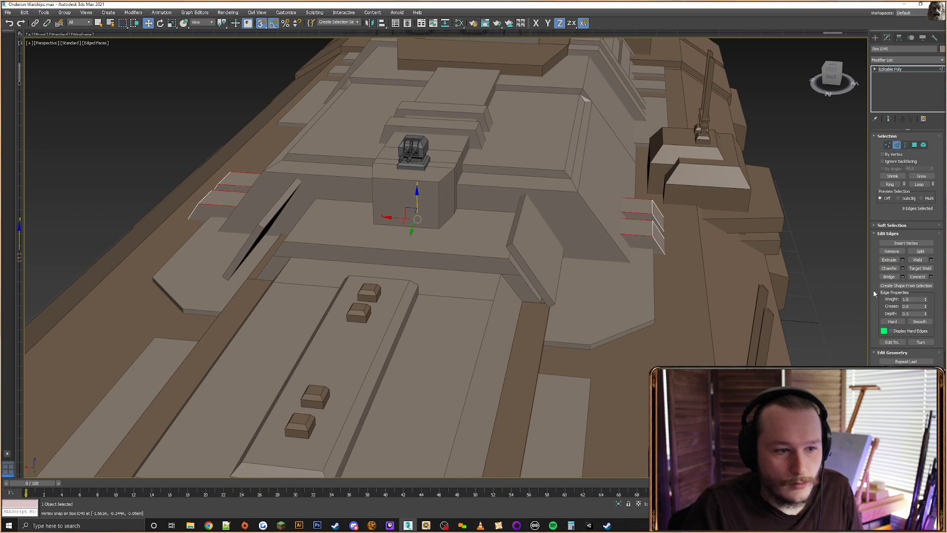
{"action": "left_click", "coordinate": [918, 276]}
{"action": "key", "text": "F3"}
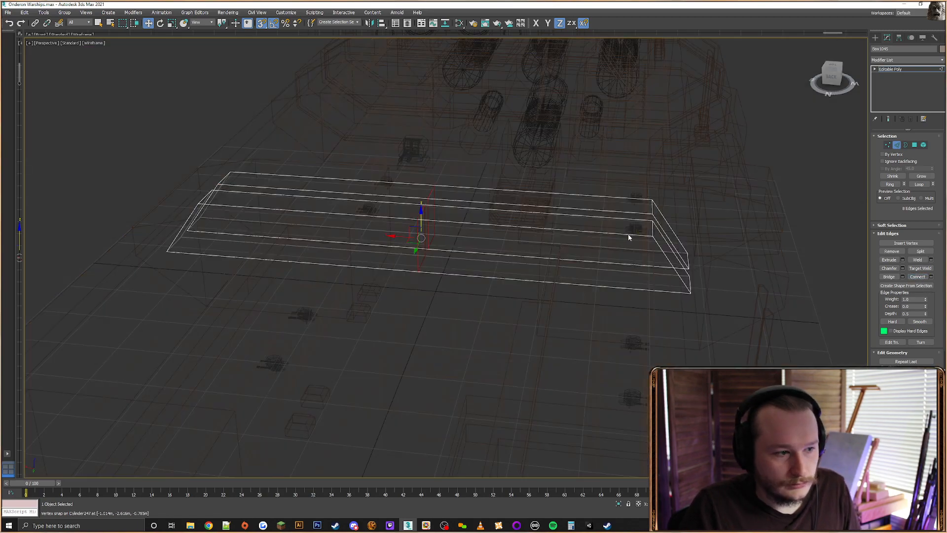
{"action": "left_click", "coordinate": [931, 276]}
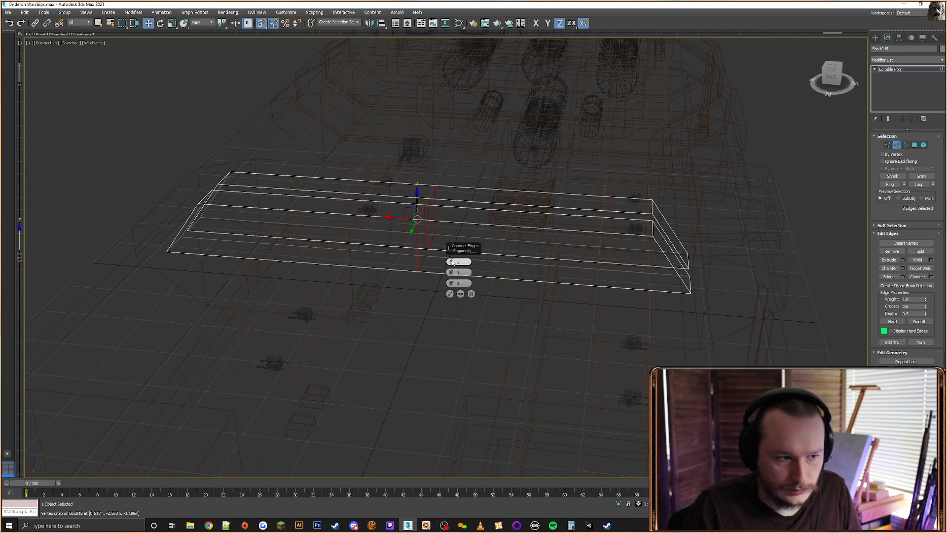
{"action": "left_click", "coordinate": [449, 294]}
Select the four lower vertices of the new loop nearest the antenna side and move them along X toward that end
{"action": "left_click", "coordinate": [888, 145]}
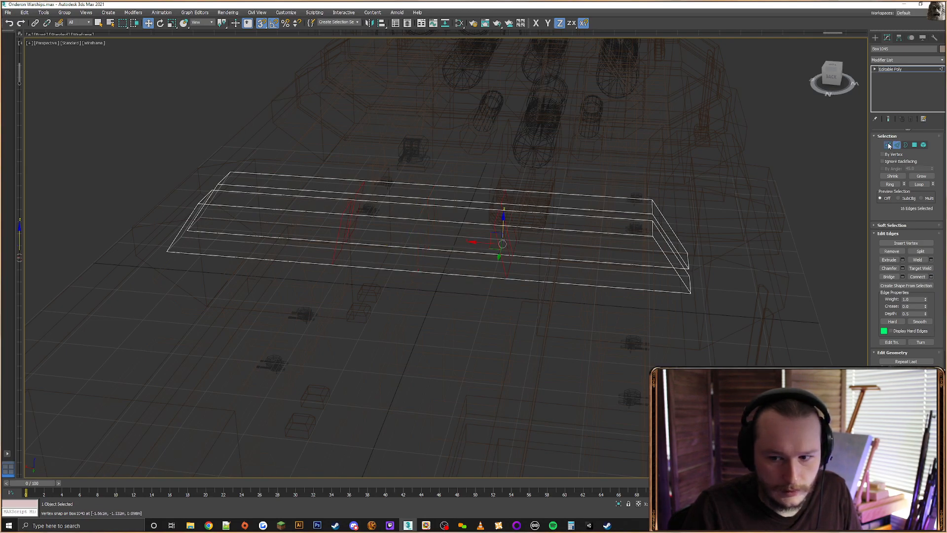
{"action": "middle_click_drag", "start_coordinate": [580, 238], "coordinate": [564, 239], "text": "alt"}
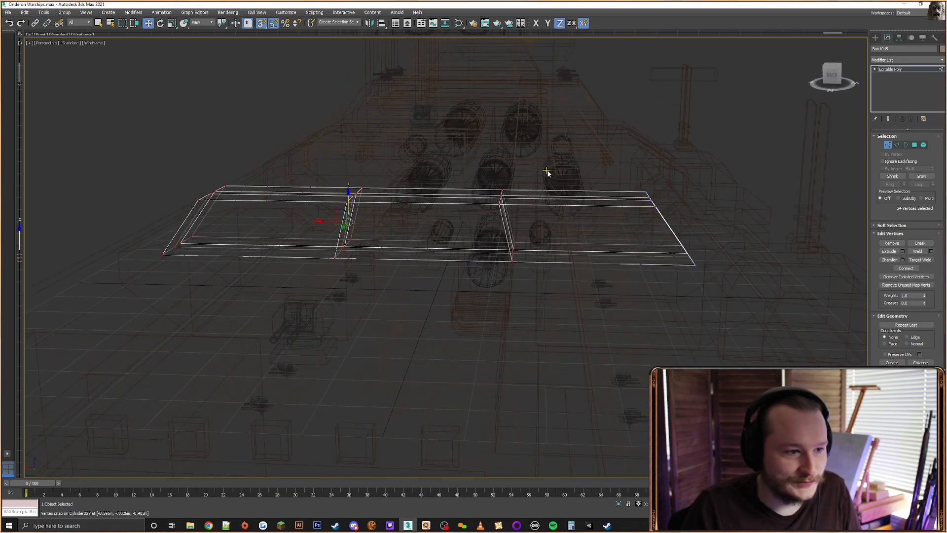
{"action": "left_click_drag", "start_coordinate": [266, 293], "coordinate": [141, 165], "text": "alt"}
{"action": "middle_click_drag", "start_coordinate": [489, 243], "coordinate": [488, 249], "text": "alt"}
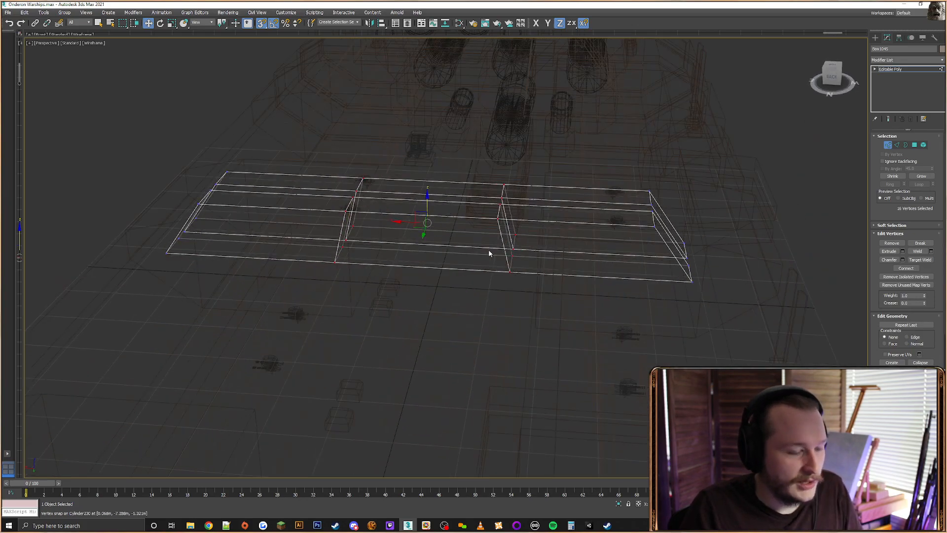
{"action": "key", "text": "F3"}
{"action": "key", "text": "F3"}
{"action": "left_click_drag", "start_coordinate": [534, 239], "coordinate": [493, 255]}
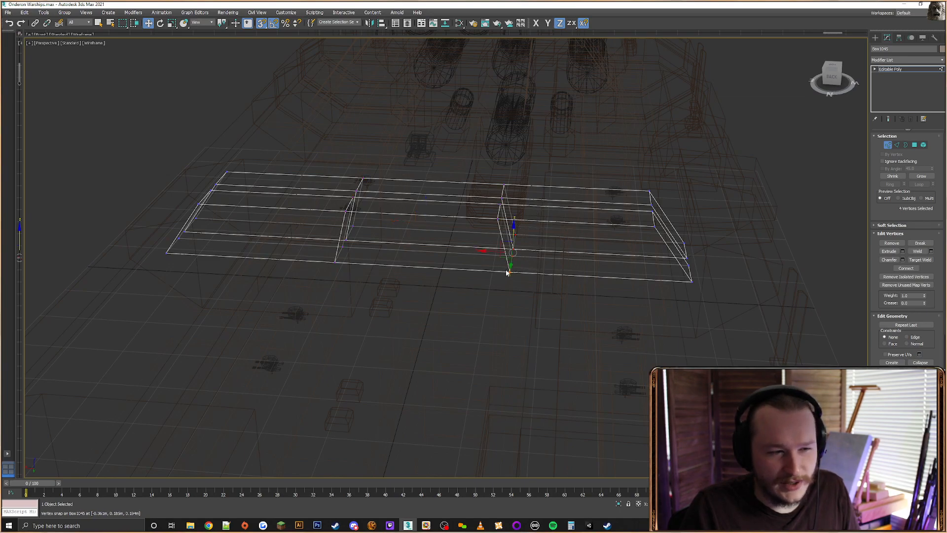
{"action": "key", "text": "F5"}
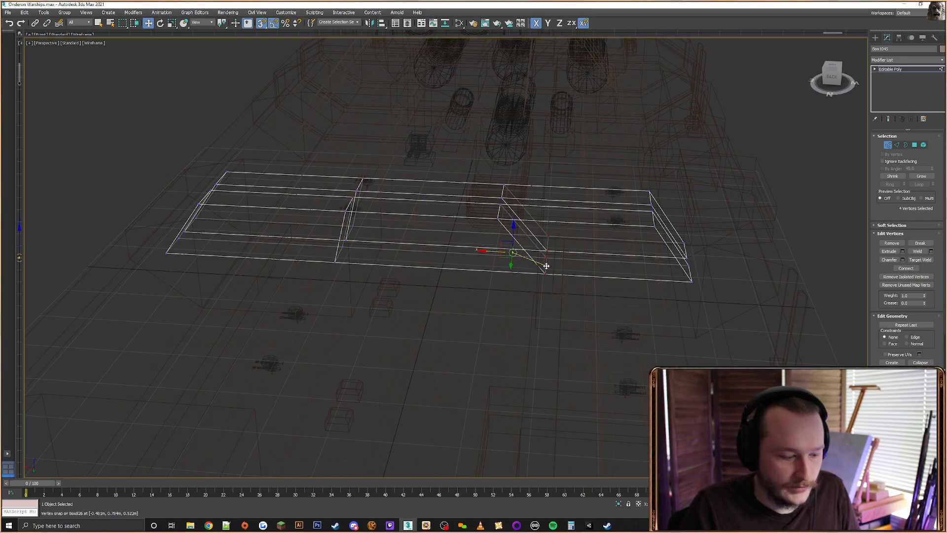
{"action": "key", "text": "F3"}
{"action": "key", "text": "F3"}
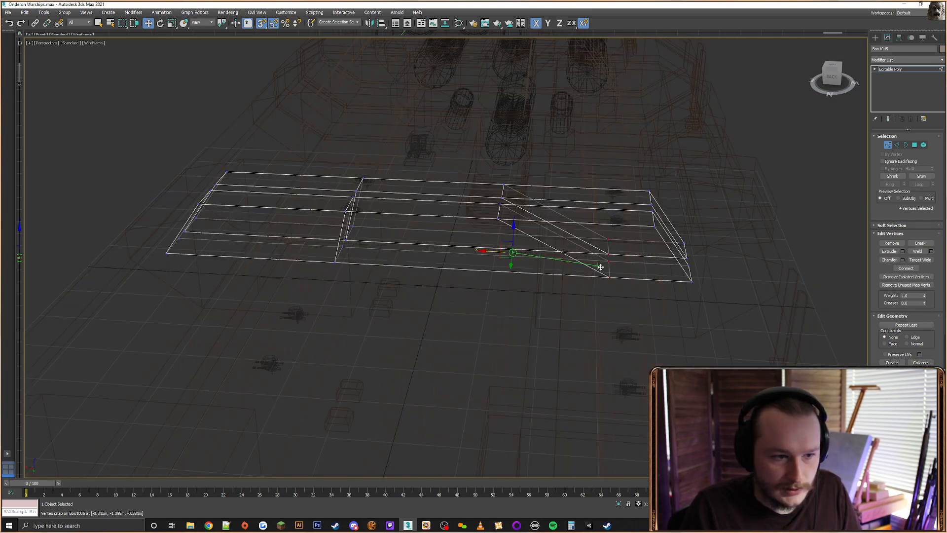
{"action": "left_click_drag", "start_coordinate": [513, 253], "coordinate": [568, 266]}
{"action": "key", "text": "F3"}
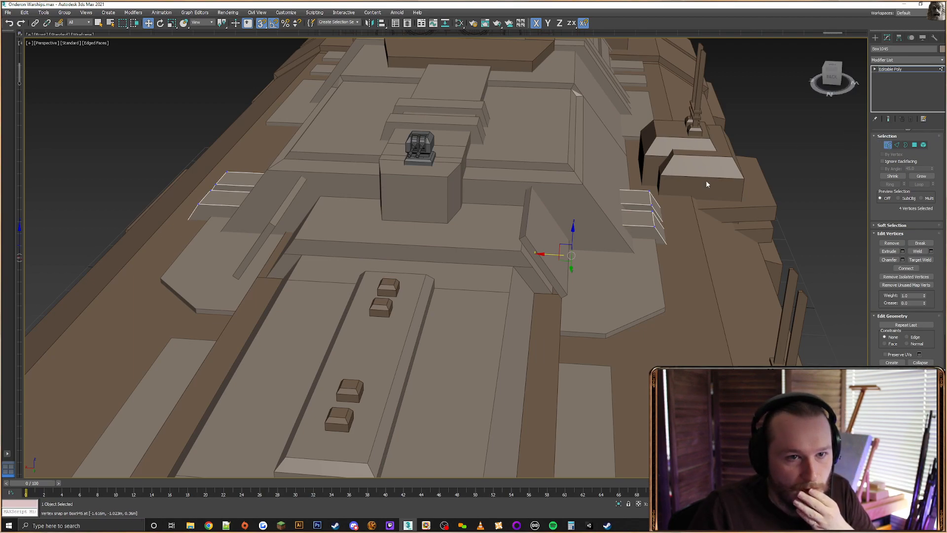
Delete the vertices of the object's far end and middle loop, keeping only the blocks on the antenna side
{"action": "key", "text": "F3"}
{"action": "left_click_drag", "start_coordinate": [395, 137], "coordinate": [155, 341]}
{"action": "key", "text": "Delete"}
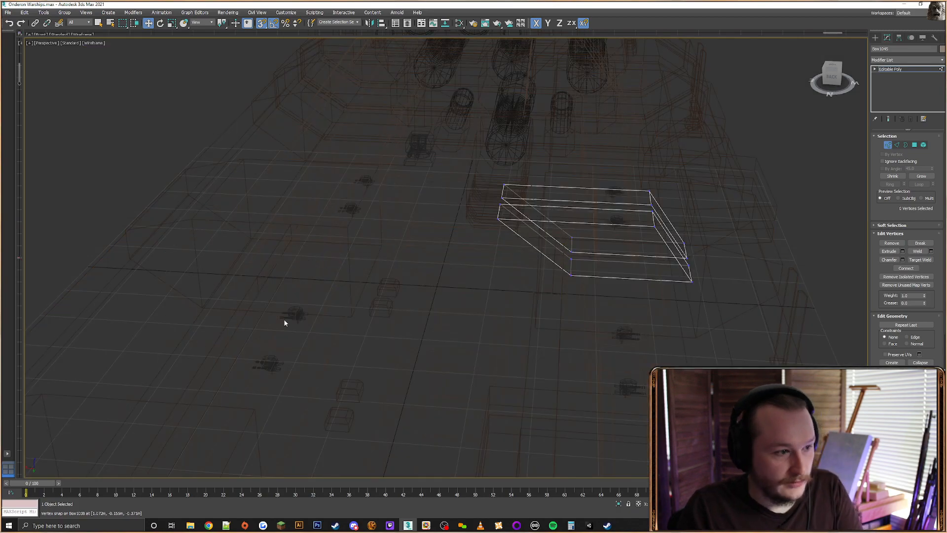
Narrow the remaining pair of blocks by moving their upper and lower inner vertices along X toward the outer end
{"action": "left_click_drag", "start_coordinate": [553, 158], "coordinate": [481, 238]}
{"action": "key", "text": "F3"}
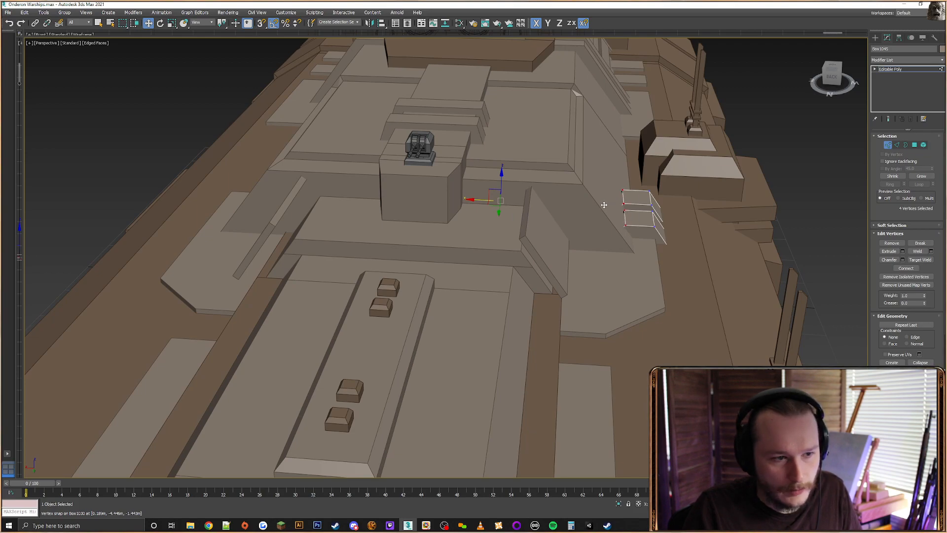
{"action": "left_click_drag", "start_coordinate": [599, 205], "coordinate": [550, 290]}
{"action": "key", "text": "F3"}
{"action": "middle_click_drag", "start_coordinate": [562, 287], "coordinate": [479, 299]}
{"action": "scroll", "coordinate": [483, 291], "scroll_direction": "up", "scroll_amount": 3}
{"action": "key", "text": "F3"}
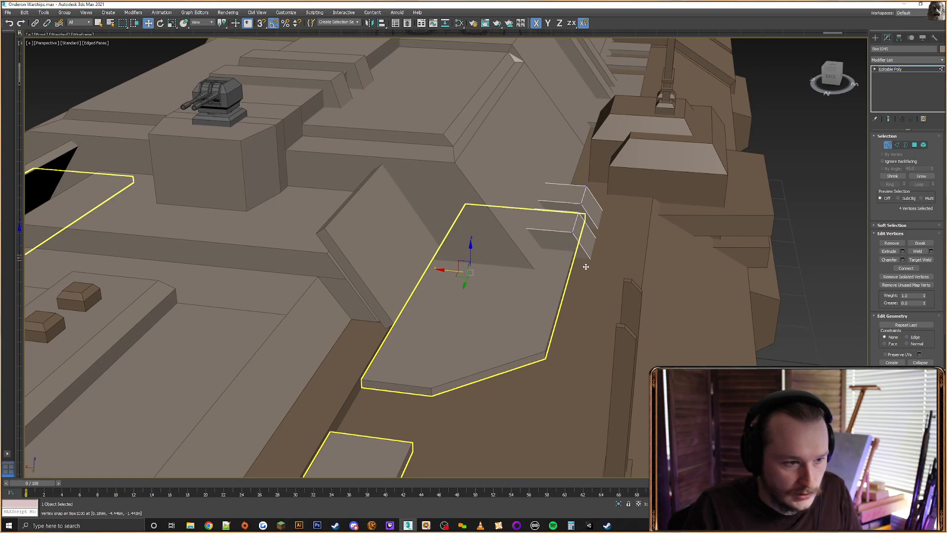
{"action": "left_click_drag", "start_coordinate": [582, 265], "coordinate": [581, 264]}
{"action": "key", "text": "F3"}
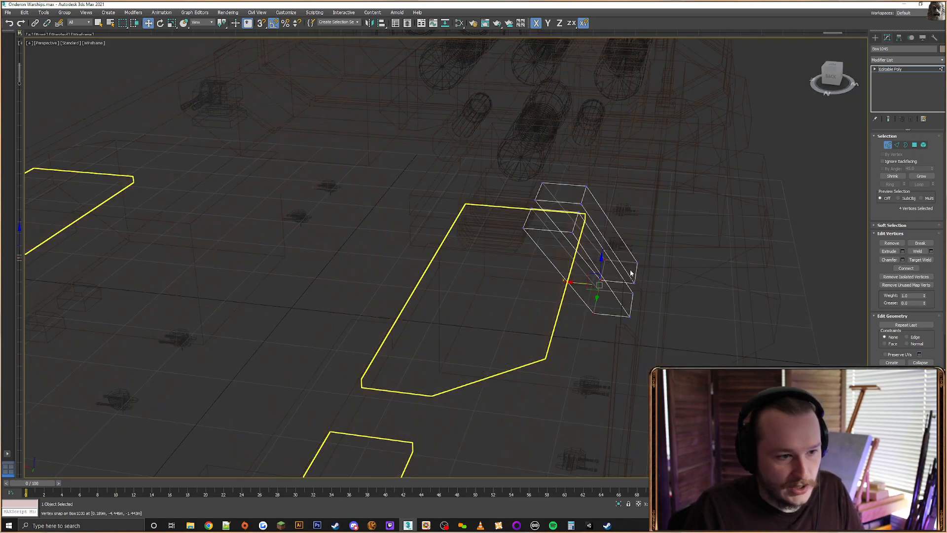
Connect the eight sloping side edges of the paired blocks with two segments
{"action": "key", "text": "F3"}
{"action": "middle_click_drag", "start_coordinate": [644, 272], "coordinate": [648, 257]}
{"action": "key", "text": "F3"}
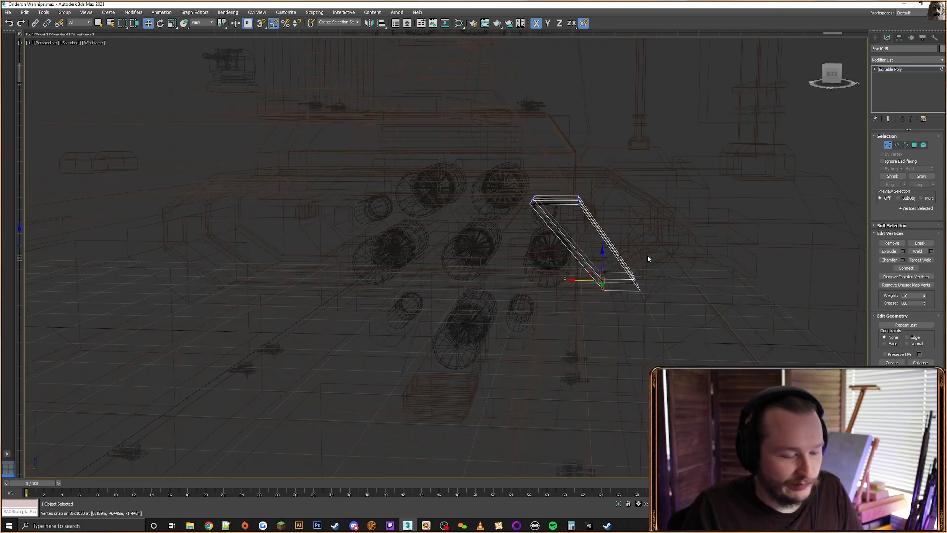
{"action": "left_click", "coordinate": [897, 144]}
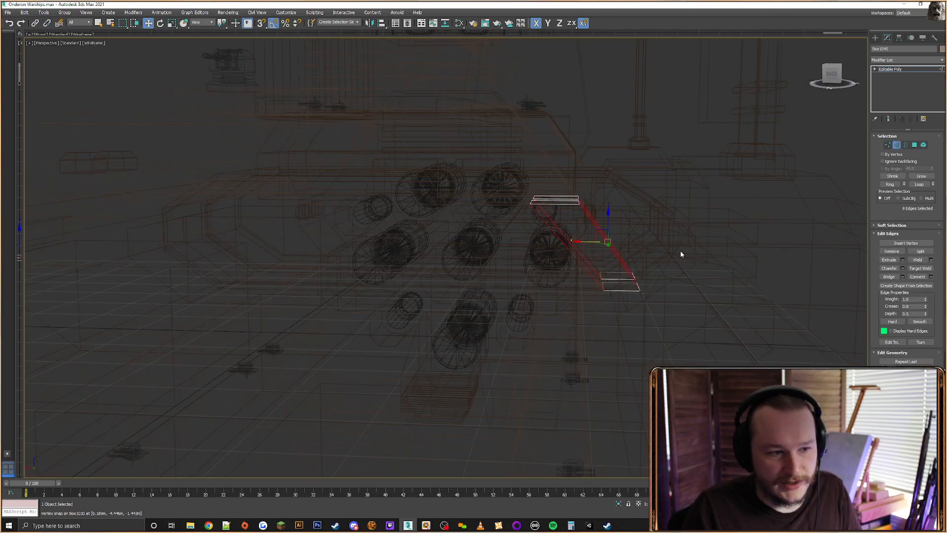
{"action": "key", "text": "F3"}
{"action": "middle_click_drag", "start_coordinate": [683, 235], "coordinate": [828, 237], "text": "alt"}
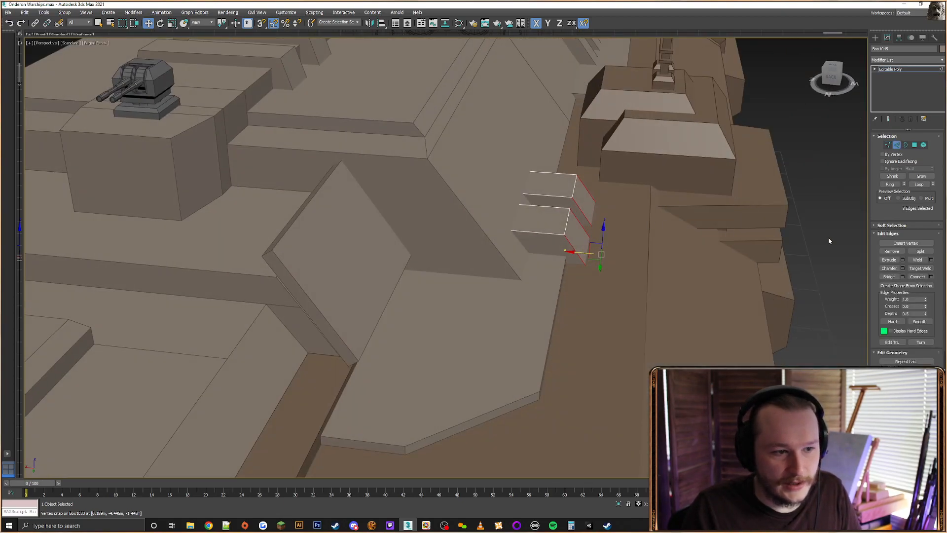
{"action": "left_click", "coordinate": [924, 278]}
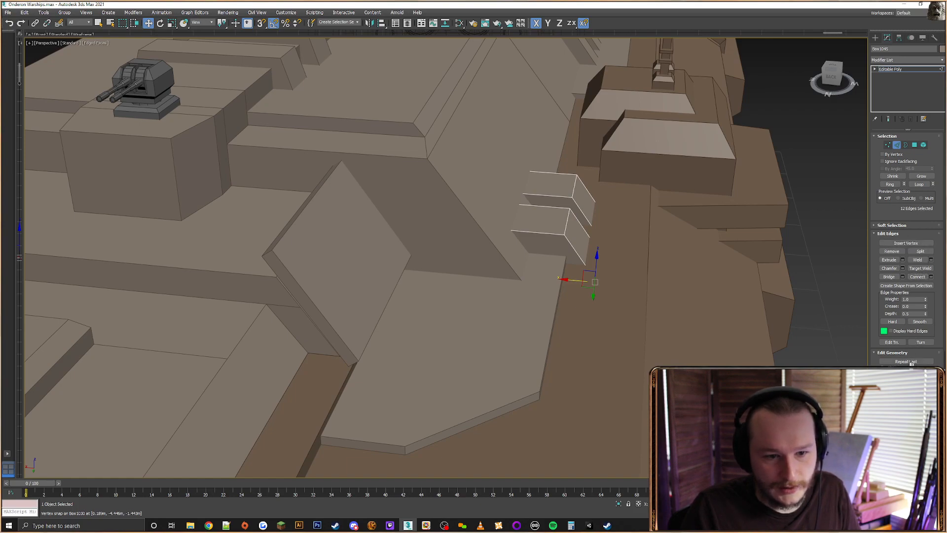
{"action": "key", "text": "F3"}
{"action": "key", "text": "F3"}
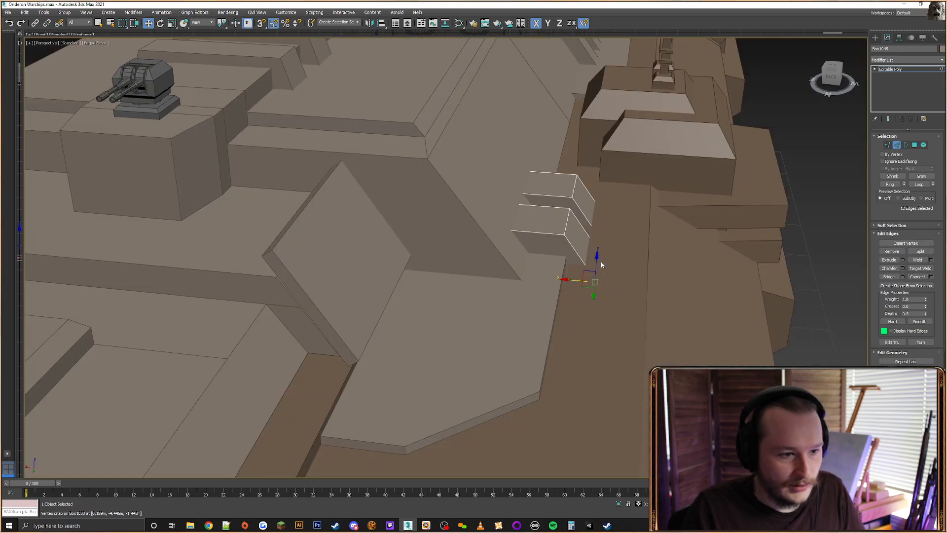
Select the eight vertices of the blocks' upper new loop and move them along Z to the hull surface using the Edge constraint
{"action": "left_click", "coordinate": [596, 261]}
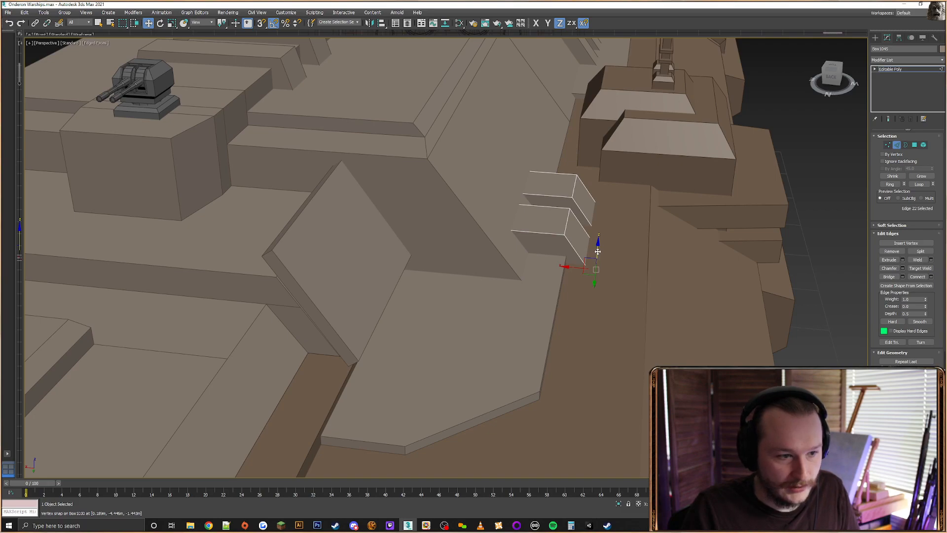
{"action": "key", "text": "F3"}
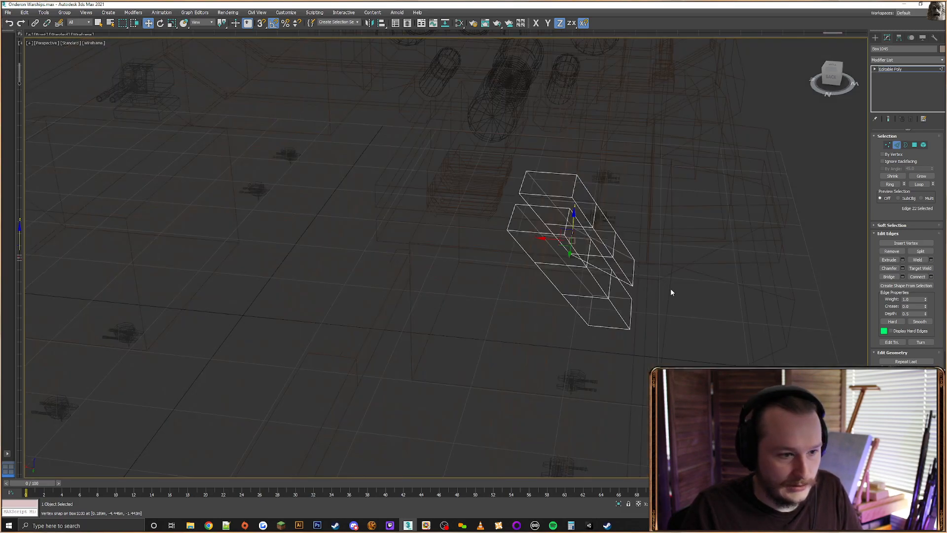
{"action": "middle_click_drag", "start_coordinate": [667, 306], "coordinate": [732, 220], "text": "alt"}
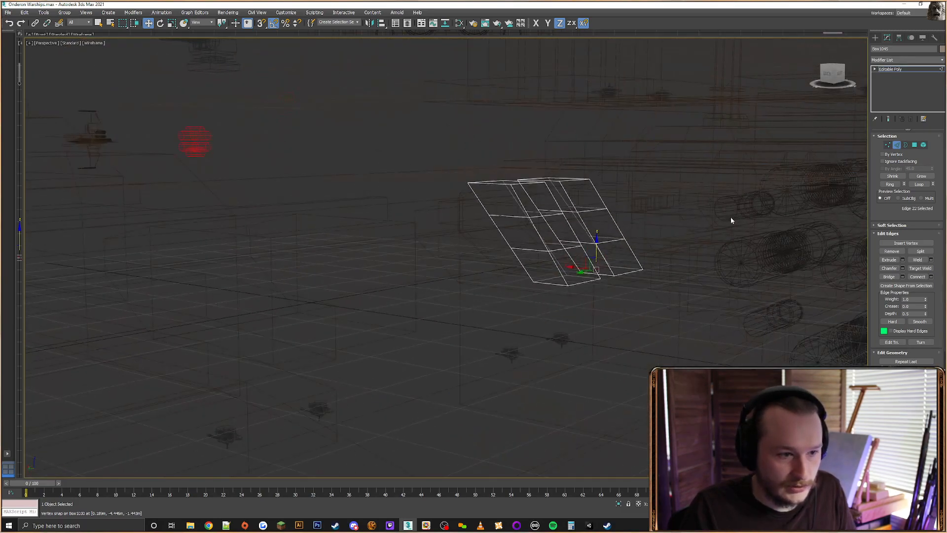
{"action": "left_click", "coordinate": [887, 145]}
{"action": "left_click_drag", "start_coordinate": [656, 198], "coordinate": [448, 223]}
{"action": "key", "text": "F3"}
{"action": "scroll", "coordinate": [547, 233], "scroll_direction": "down", "scroll_amount": 3}
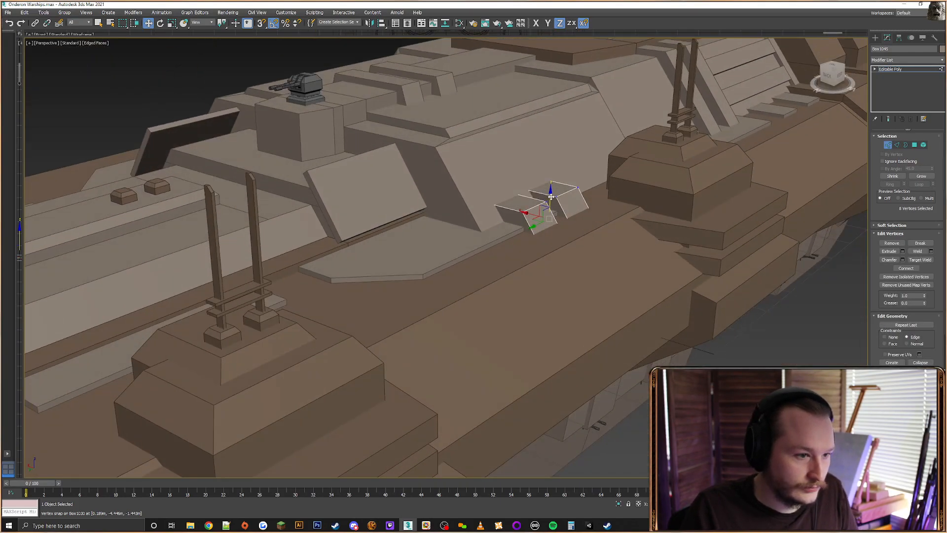
{"action": "middle_click_drag", "start_coordinate": [551, 197], "coordinate": [495, 263]}
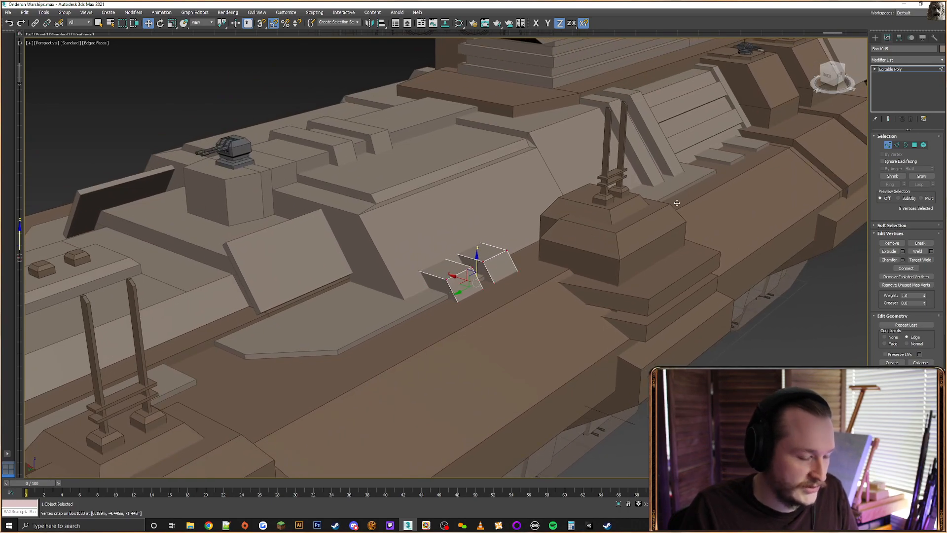
{"action": "key", "text": "s"}
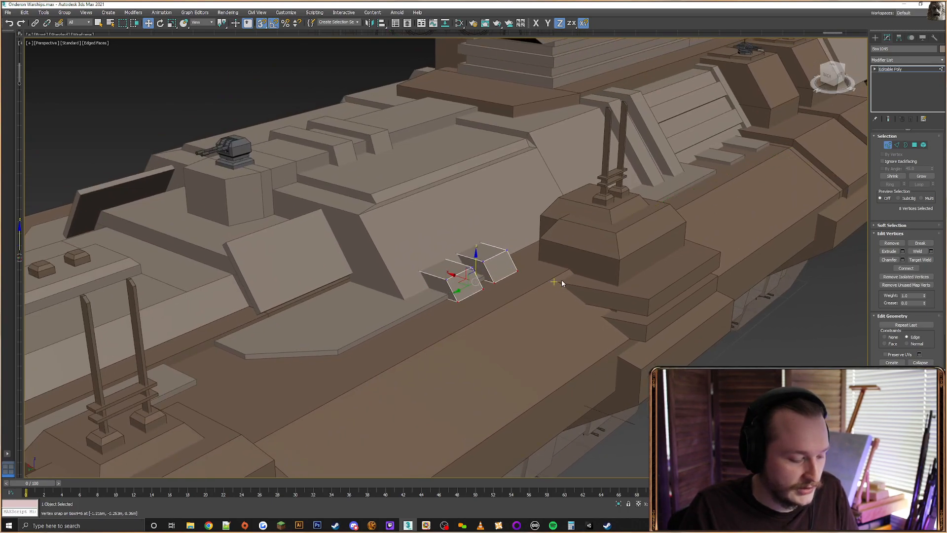
Delete the lower rows of vertices on both blocks that lie hidden beneath the hull surface
{"action": "key", "text": "F3"}
{"action": "left_click_drag", "start_coordinate": [509, 327], "coordinate": [491, 335]}
{"action": "middle_click_drag", "start_coordinate": [516, 327], "coordinate": [533, 333], "text": "alt"}
{"action": "left_click_drag", "start_coordinate": [579, 346], "coordinate": [413, 303], "text": "ctrl"}
{"action": "key", "text": "Delete"}
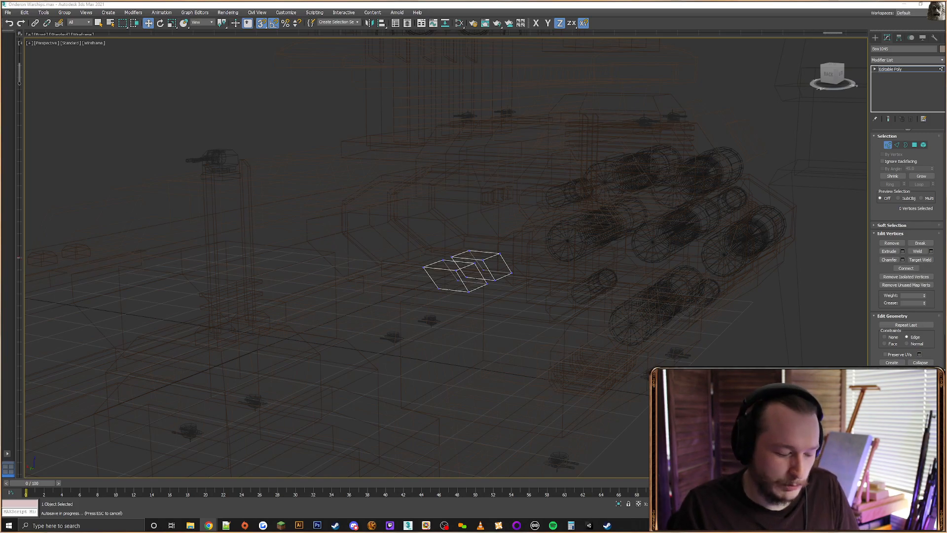
{"action": "middle_click_drag", "start_coordinate": [365, 178], "coordinate": [425, 194], "text": "alt"}
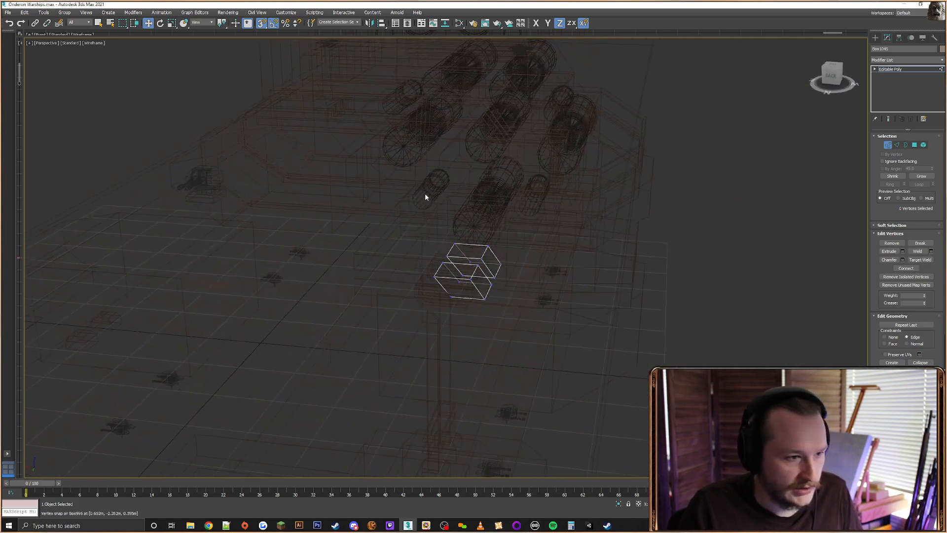
{"action": "key", "text": "F3"}
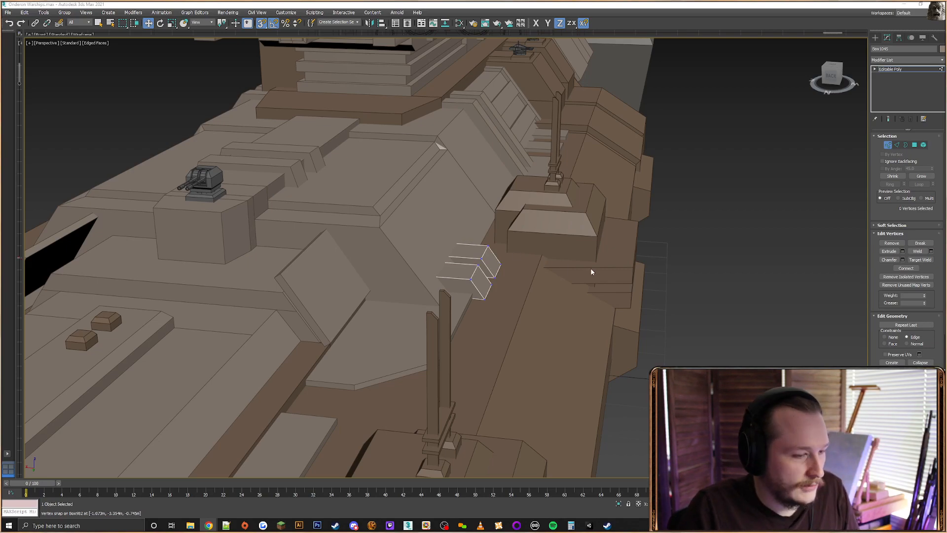
{"action": "middle_click_drag", "start_coordinate": [590, 269], "coordinate": [532, 211], "text": "alt"}
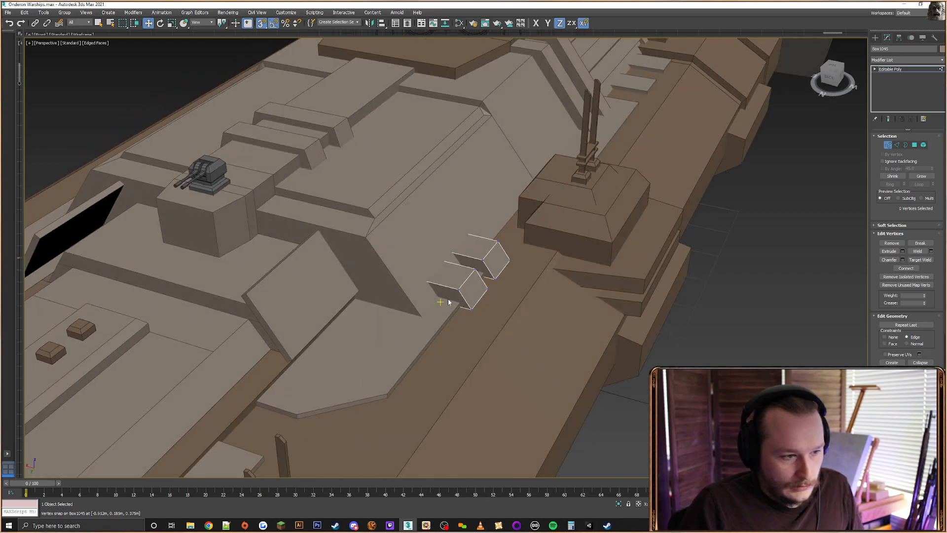
{"action": "middle_click_drag", "start_coordinate": [448, 302], "coordinate": [483, 294], "text": "alt"}
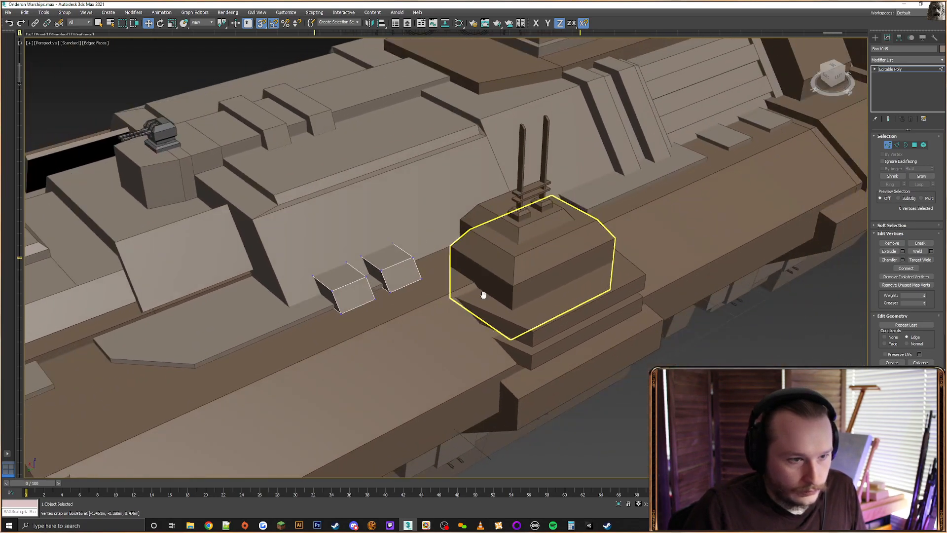
Select the row of five antenna towers beside the raised superstructure and set their object color to pink
{"action": "middle_click_drag", "start_coordinate": [631, 173], "coordinate": [564, 261]}
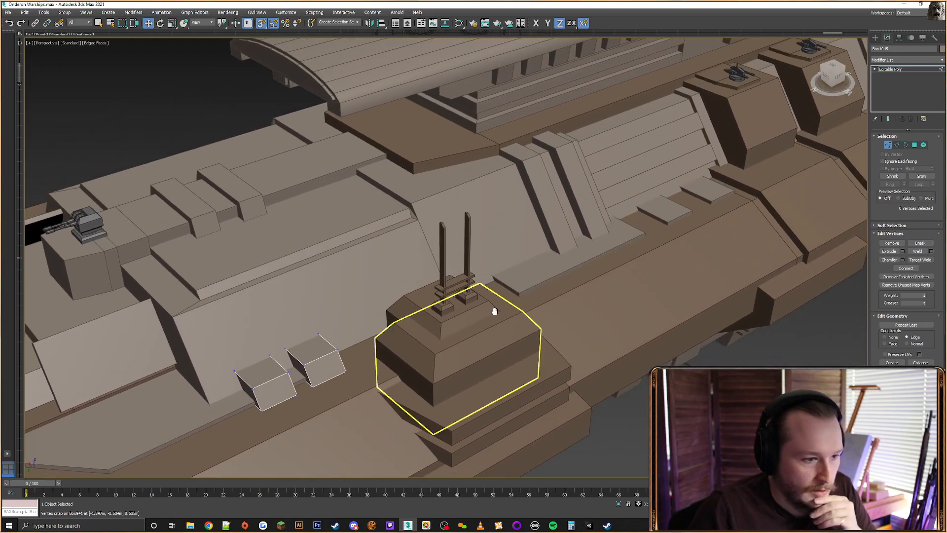
{"action": "scroll", "coordinate": [495, 311], "scroll_direction": "down", "scroll_amount": 10}
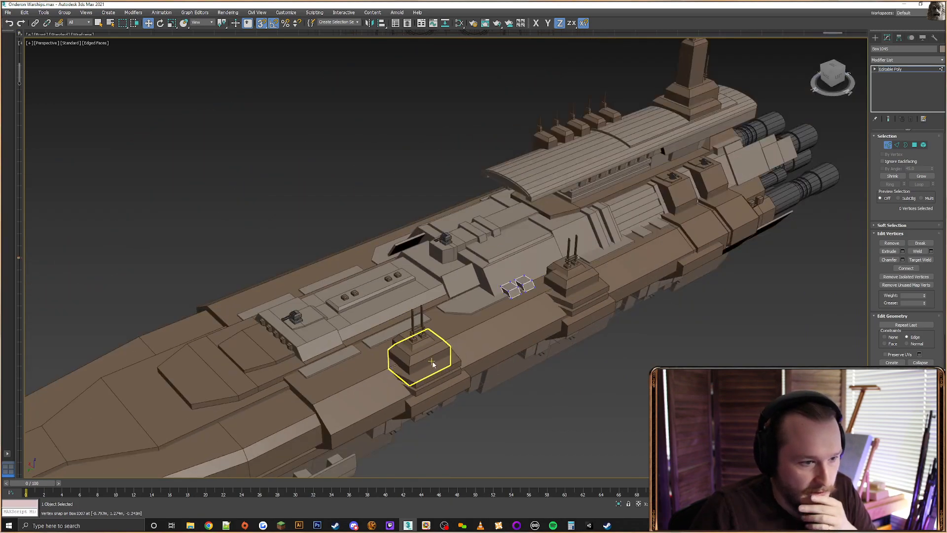
{"action": "left_click", "coordinate": [875, 38]}
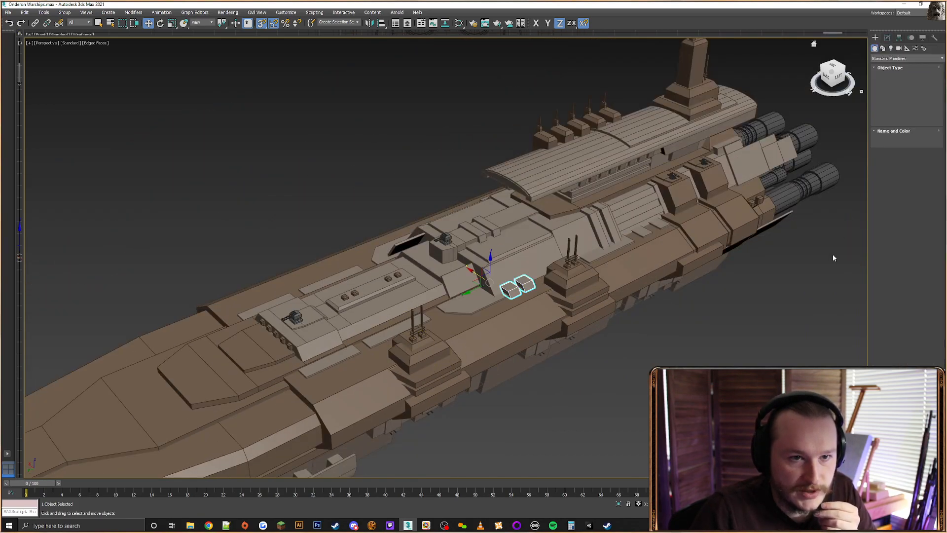
{"action": "left_click", "coordinate": [831, 257]}
{"action": "scroll", "coordinate": [582, 266], "scroll_direction": "up", "scroll_amount": 3}
{"action": "middle_click_drag", "start_coordinate": [582, 266], "coordinate": [568, 153], "text": "alt"}
{"action": "left_click", "coordinate": [616, 105]}
{"action": "scroll", "coordinate": [560, 194], "scroll_direction": "up", "scroll_amount": 4}
{"action": "left_click_drag", "start_coordinate": [568, 153], "coordinate": [493, 201]}
{"action": "middle_click_drag", "start_coordinate": [568, 170], "coordinate": [938, 149], "text": "alt"}
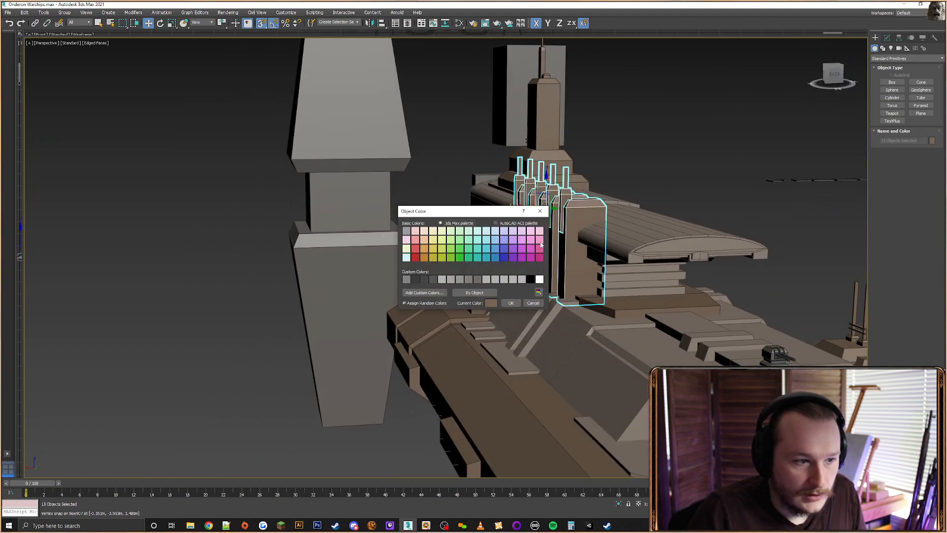
{"action": "left_click", "coordinate": [513, 304]}
Select the rear side tower's base platforms, upper block and twin antennas on the deck edge
{"action": "middle_click_drag", "start_coordinate": [518, 296], "coordinate": [414, 291], "text": "alt"}
{"action": "scroll", "coordinate": [606, 212], "scroll_direction": "down", "scroll_amount": 3}
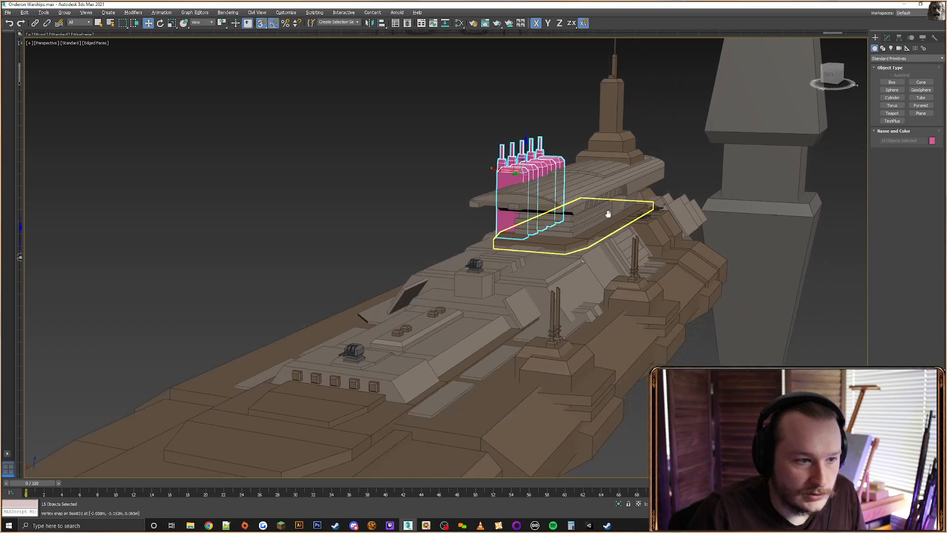
{"action": "middle_click_drag", "start_coordinate": [607, 212], "coordinate": [537, 232], "text": "alt"}
{"action": "scroll", "coordinate": [529, 283], "scroll_direction": "up", "scroll_amount": 2}
{"action": "middle_click_drag", "start_coordinate": [529, 283], "coordinate": [609, 295], "text": "alt"}
{"action": "scroll", "coordinate": [616, 300], "scroll_direction": "up", "scroll_amount": 2}
{"action": "left_click", "coordinate": [617, 299]}
{"action": "left_click", "coordinate": [580, 231], "text": "ctrl"}
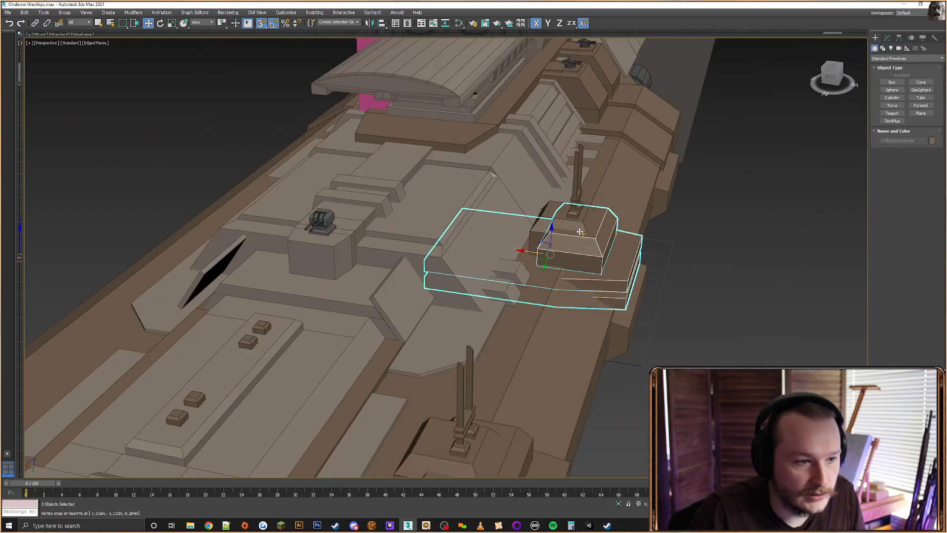
{"action": "middle_click_drag", "start_coordinate": [597, 215], "coordinate": [644, 212], "text": "alt"}
{"action": "left_click", "coordinate": [556, 199], "text": "ctrl"}
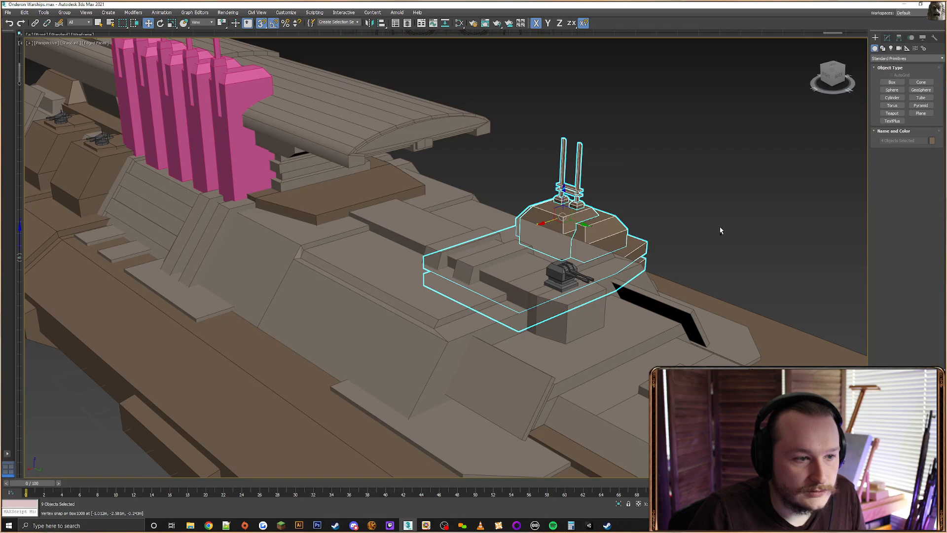
{"action": "middle_click_drag", "start_coordinate": [556, 199], "coordinate": [646, 221], "text": "alt"}
{"action": "scroll", "coordinate": [651, 207], "scroll_direction": "up", "scroll_amount": 3}
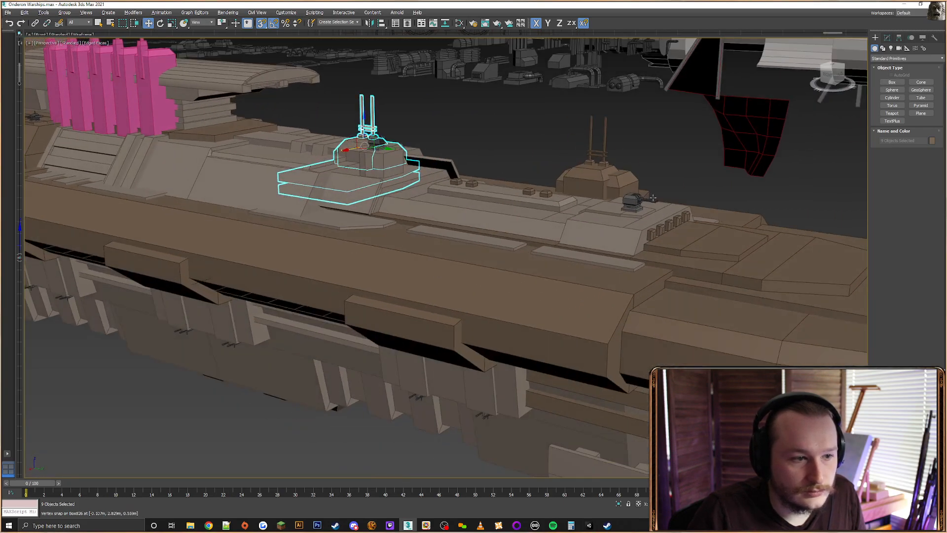
Add all parts of the matching forward side tower to the selection and set both towers' object color to pink
{"action": "left_click", "coordinate": [566, 174], "text": "ctrl"}
{"action": "middle_click_drag", "start_coordinate": [566, 174], "coordinate": [486, 291], "text": "alt"}
{"action": "left_click", "coordinate": [488, 293], "text": "ctrl"}
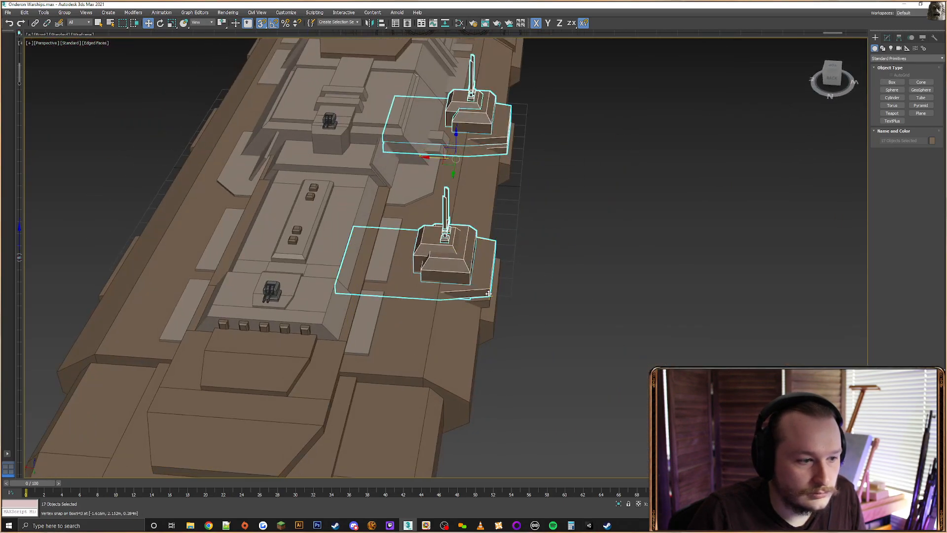
{"action": "left_click", "coordinate": [490, 296], "text": "ctrl"}
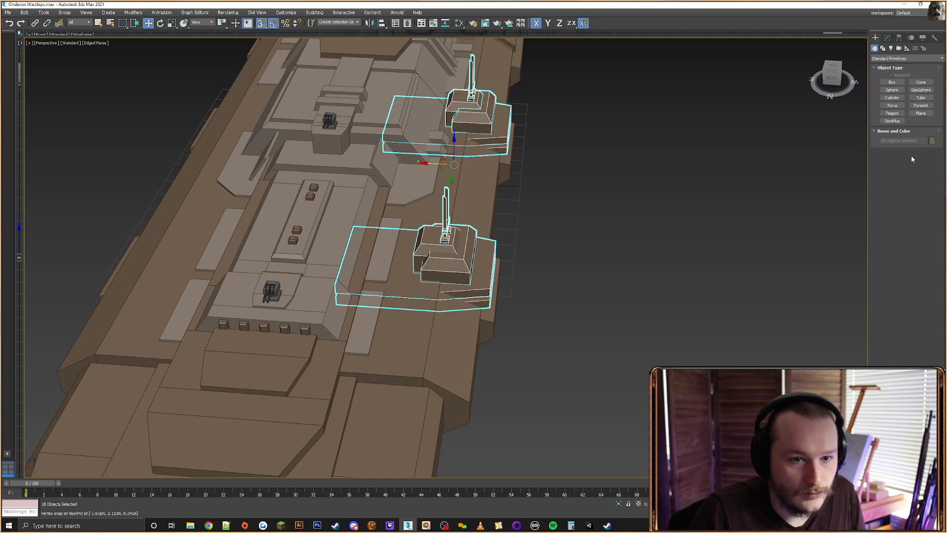
{"action": "left_click", "coordinate": [932, 141]}
{"action": "left_click", "coordinate": [513, 303]}
{"action": "left_click", "coordinate": [608, 265]}
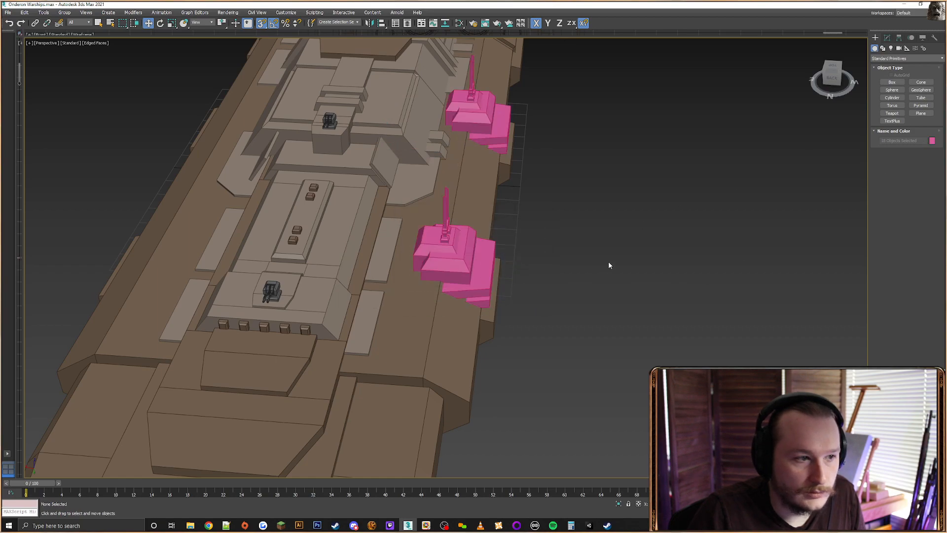
Inspect the ship's bow, deck and stern around the recolored towers
{"action": "middle_click_drag", "start_coordinate": [608, 264], "coordinate": [533, 261], "text": "alt"}
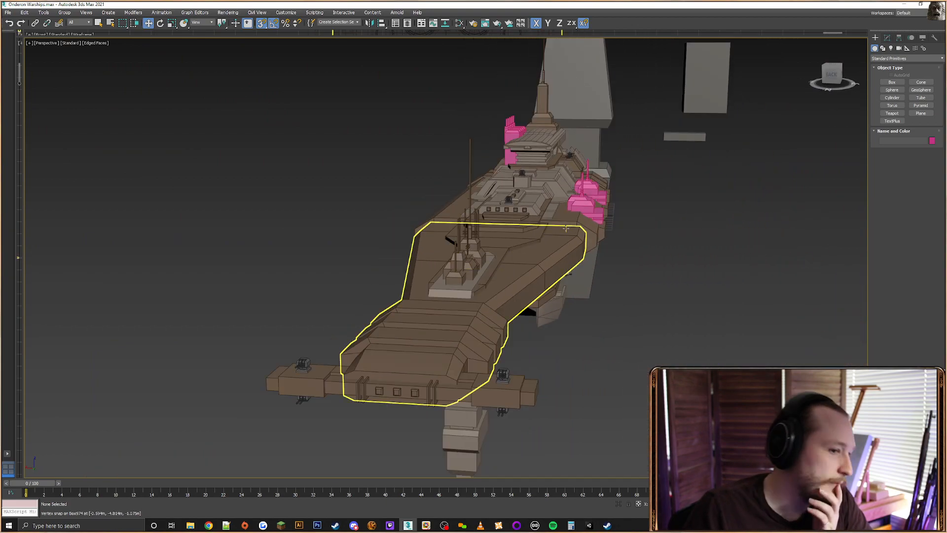
{"action": "left_click", "coordinate": [414, 393]}
{"action": "middle_click_drag", "start_coordinate": [429, 393], "coordinate": [547, 266]}
{"action": "middle_click_drag", "start_coordinate": [547, 266], "coordinate": [624, 281], "text": "alt"}
{"action": "middle_click_drag", "start_coordinate": [624, 281], "coordinate": [430, 304]}
{"action": "left_click", "coordinate": [511, 180]}
{"action": "scroll", "coordinate": [562, 284], "scroll_direction": "down", "scroll_amount": 5}
{"action": "middle_click_drag", "start_coordinate": [701, 259], "coordinate": [396, 320]}
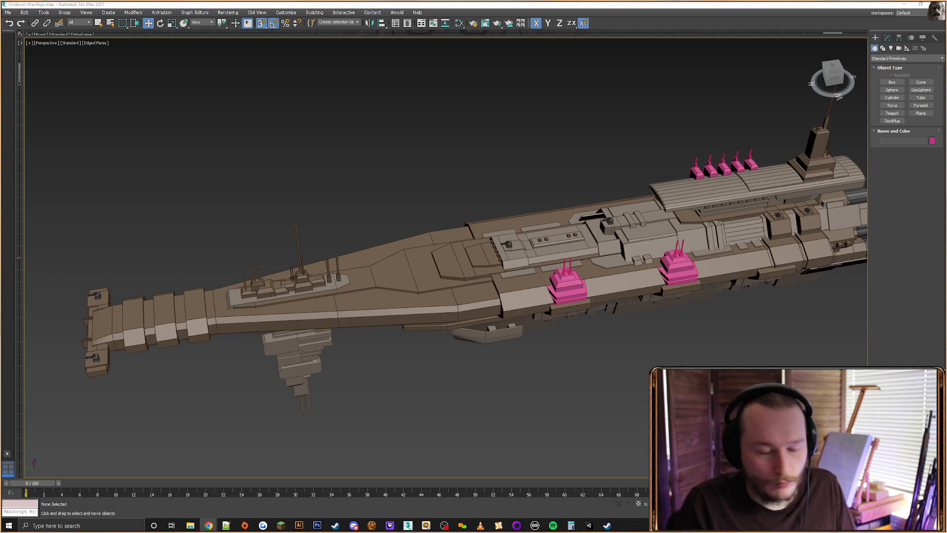
{"action": "middle_click_drag", "start_coordinate": [564, 265], "coordinate": [465, 261]}
{"action": "middle_click_drag", "start_coordinate": [465, 261], "coordinate": [453, 248]}
{"action": "scroll", "coordinate": [453, 248], "scroll_direction": "up", "scroll_amount": 3}
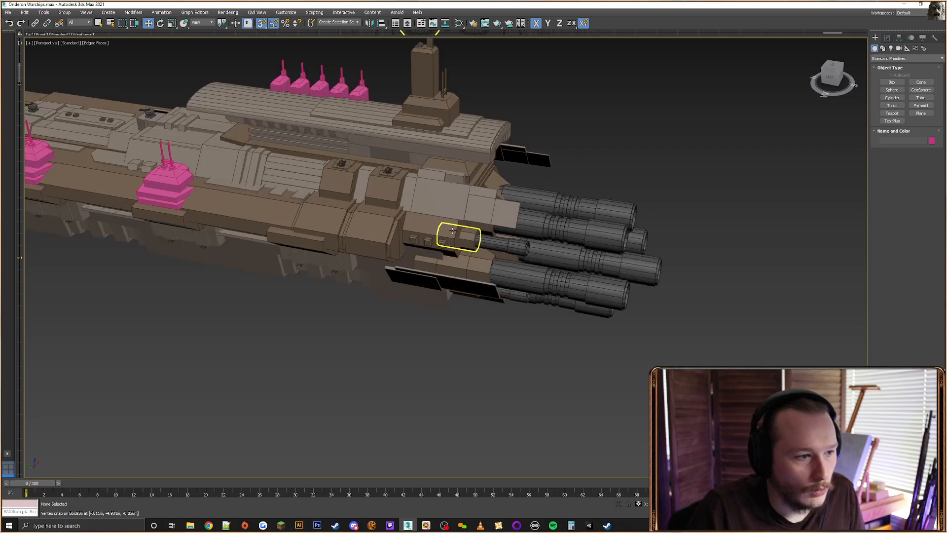
Attach the two large upper engine cylinders at the stern into one object
{"action": "left_click", "coordinate": [536, 240]}
{"action": "middle_click_drag", "start_coordinate": [535, 239], "coordinate": [447, 201], "text": "alt"}
{"action": "scroll", "coordinate": [557, 226], "scroll_direction": "up", "scroll_amount": 3}
{"action": "right_click", "coordinate": [447, 200]}
{"action": "left_click", "coordinate": [434, 185]}
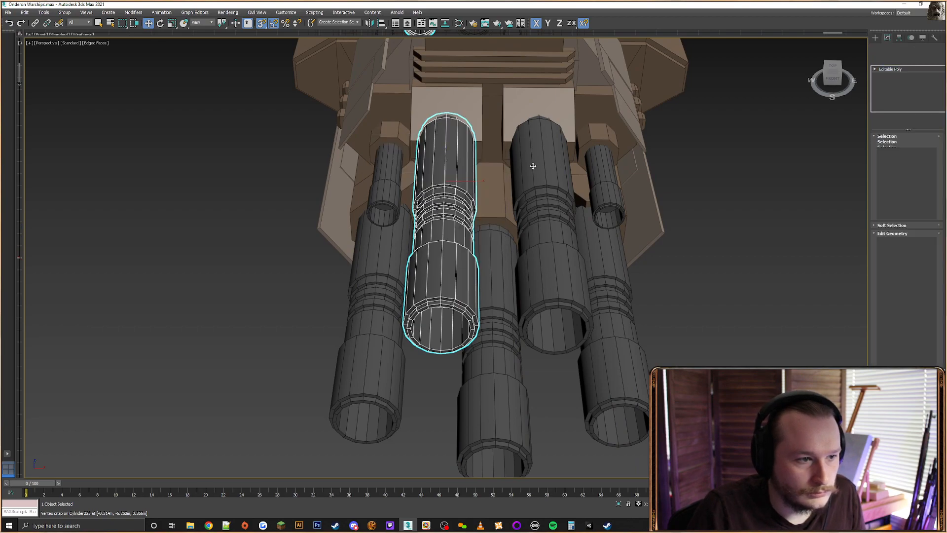
{"action": "left_click", "coordinate": [535, 163]}
{"action": "scroll", "coordinate": [521, 198], "scroll_direction": "down", "scroll_amount": 3}
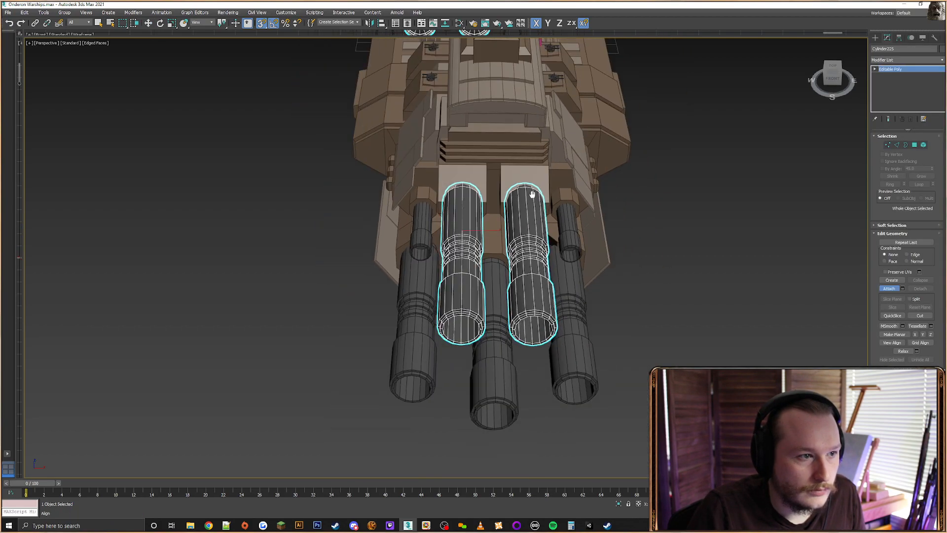
Align the merged upper engine pair to the center of the main hull on the X position
{"action": "middle_click_drag", "start_coordinate": [520, 203], "coordinate": [492, 256]}
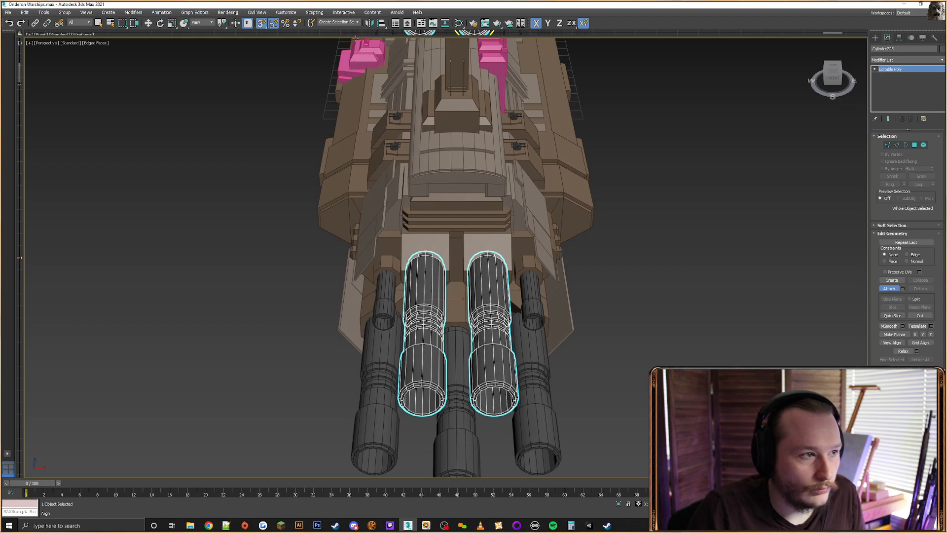
{"action": "left_click", "coordinate": [382, 27]}
{"action": "left_click", "coordinate": [580, 221]}
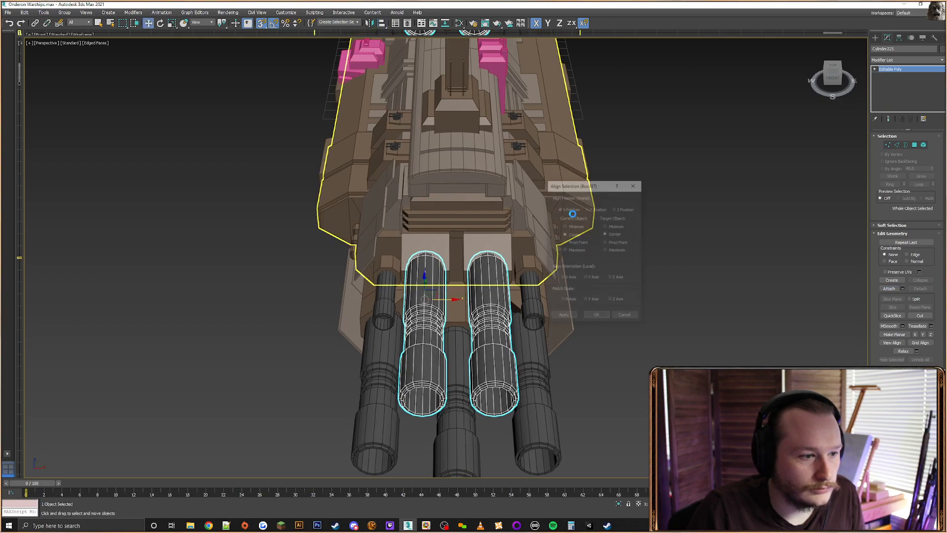
{"action": "left_click", "coordinate": [598, 316]}
Align the middle engine cylinder to the main hull, center to center on the X position
{"action": "middle_click_drag", "start_coordinate": [563, 329], "coordinate": [438, 377], "text": "alt"}
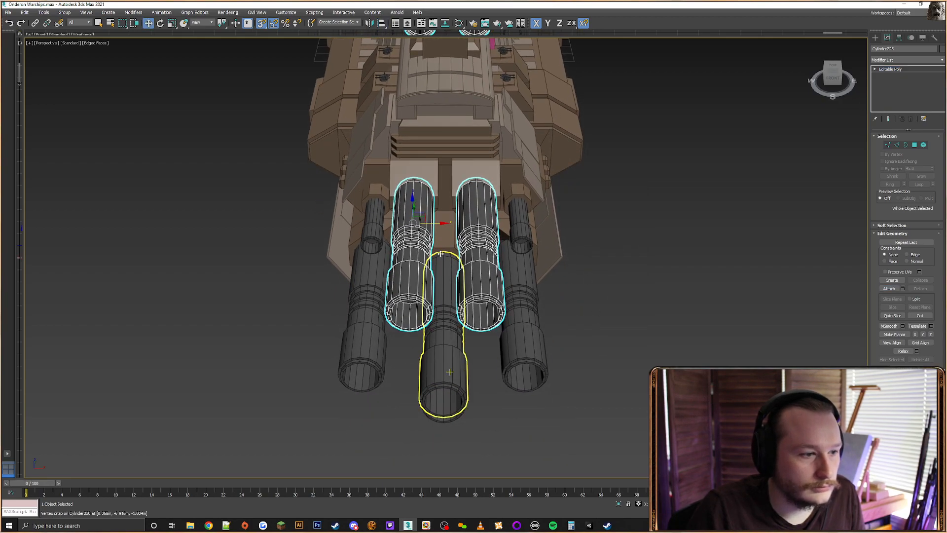
{"action": "left_click", "coordinate": [443, 320]}
{"action": "left_click", "coordinate": [380, 25]}
{"action": "left_click", "coordinate": [572, 144]}
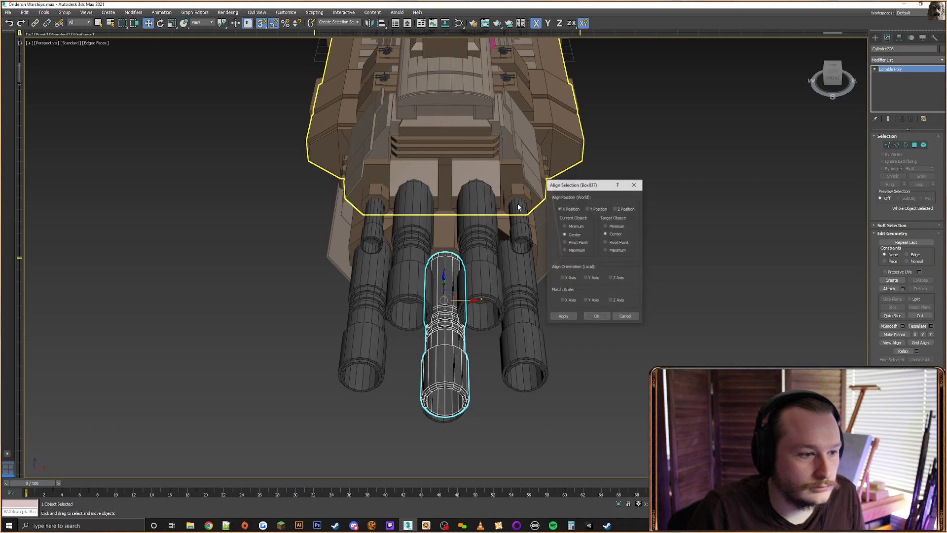
{"action": "left_click", "coordinate": [594, 317]}
Align the housing block behind the middle engine to the hull's center on the X position
{"action": "middle_click_drag", "start_coordinate": [587, 325], "coordinate": [567, 99], "text": "alt"}
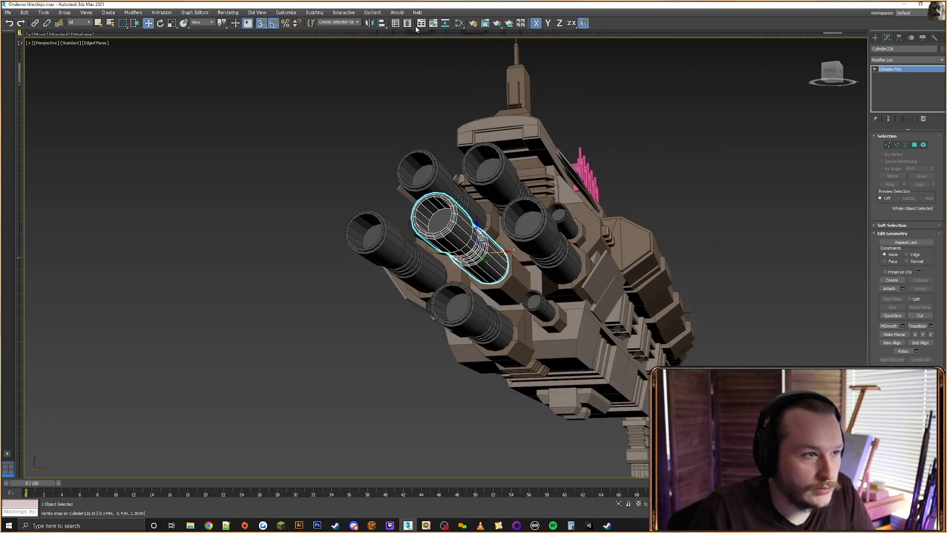
{"action": "left_click", "coordinate": [575, 326]}
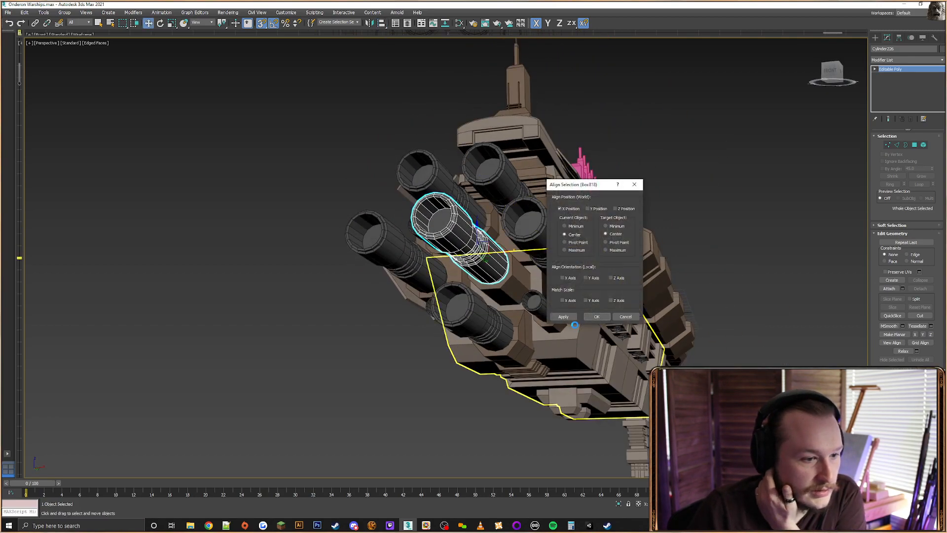
{"action": "left_click", "coordinate": [624, 317]}
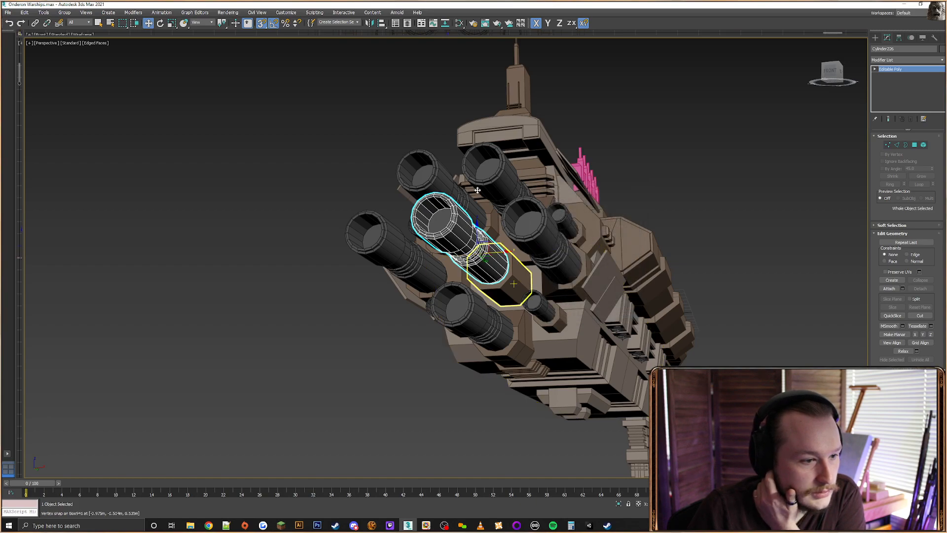
{"action": "left_click", "coordinate": [513, 284]}
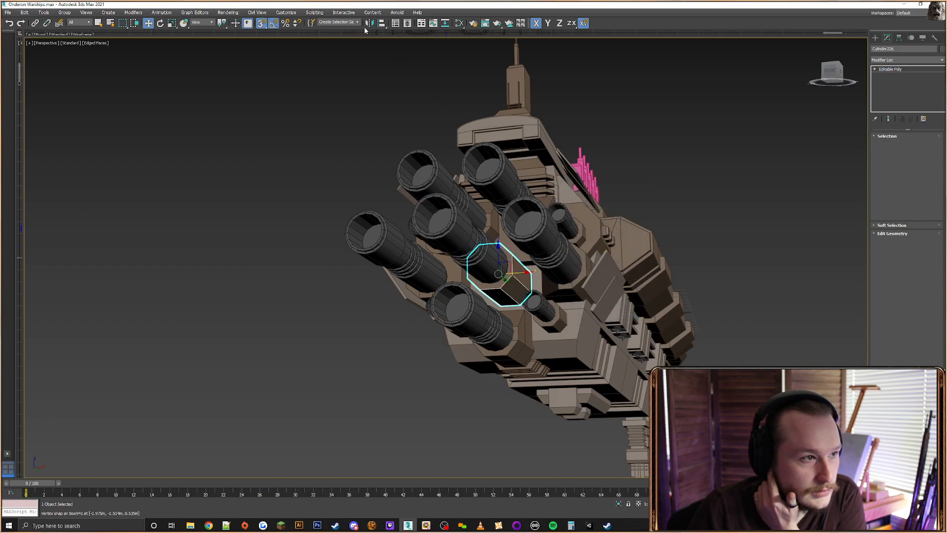
{"action": "left_click", "coordinate": [578, 313]}
{"action": "left_click", "coordinate": [597, 316]}
Align the lowest engine cylinder to the main hull's center on the X position
{"action": "left_click", "coordinate": [477, 327]}
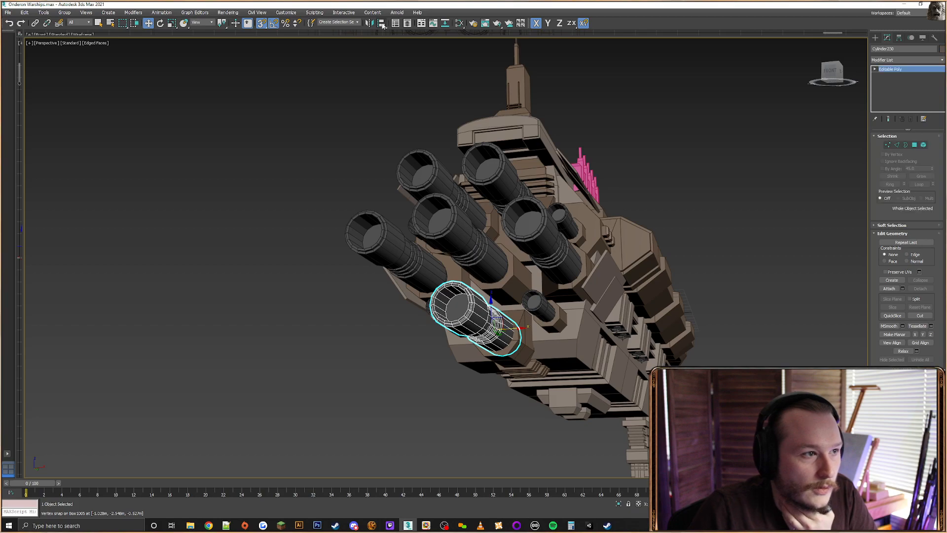
{"action": "key", "text": "alt+a"}
{"action": "left_click", "coordinate": [592, 326]}
{"action": "left_click", "coordinate": [597, 316]}
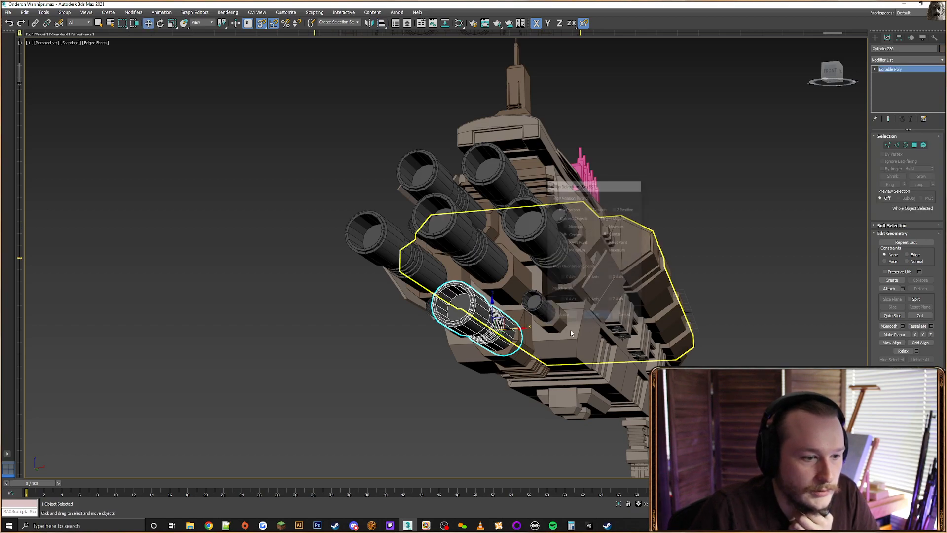
Align the housing block behind the lowest engine to the ship's center on the X position
{"action": "left_click", "coordinate": [518, 341]}
{"action": "left_click", "coordinate": [382, 23]}
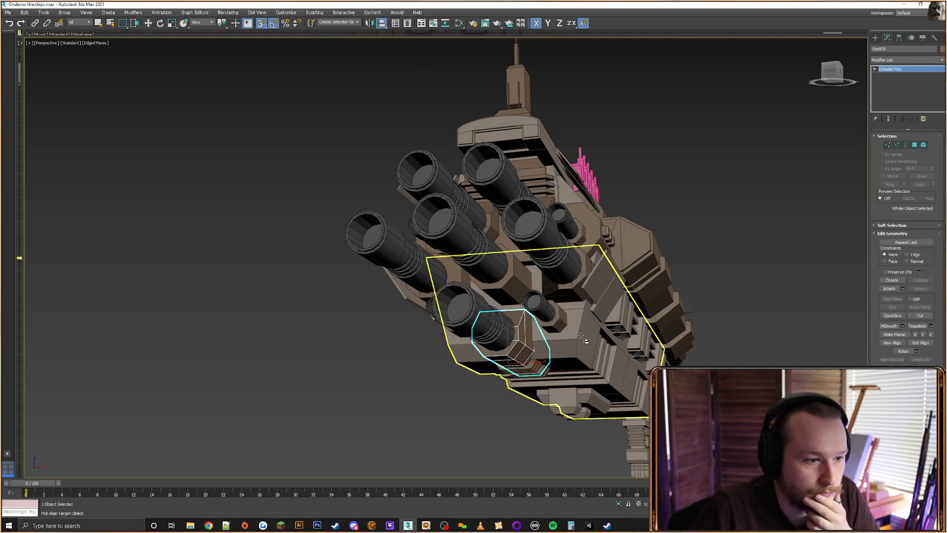
{"action": "left_click", "coordinate": [539, 265]}
{"action": "left_click", "coordinate": [592, 319]}
Attach the two large outer engine cylinders into one object and center it on the main hull on the X position
{"action": "left_click", "coordinate": [536, 231]}
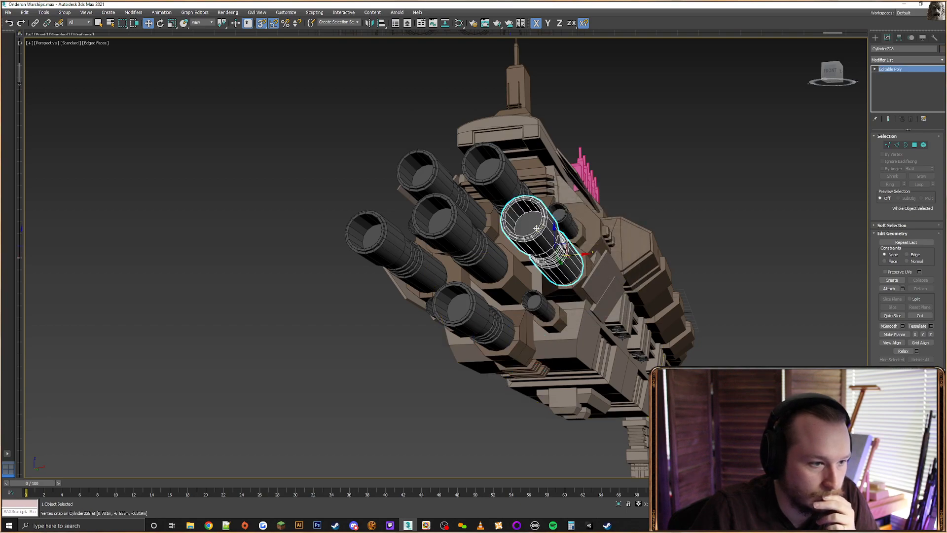
{"action": "right_click", "coordinate": [534, 226]}
{"action": "left_click", "coordinate": [506, 163]}
{"action": "left_click", "coordinate": [390, 249]}
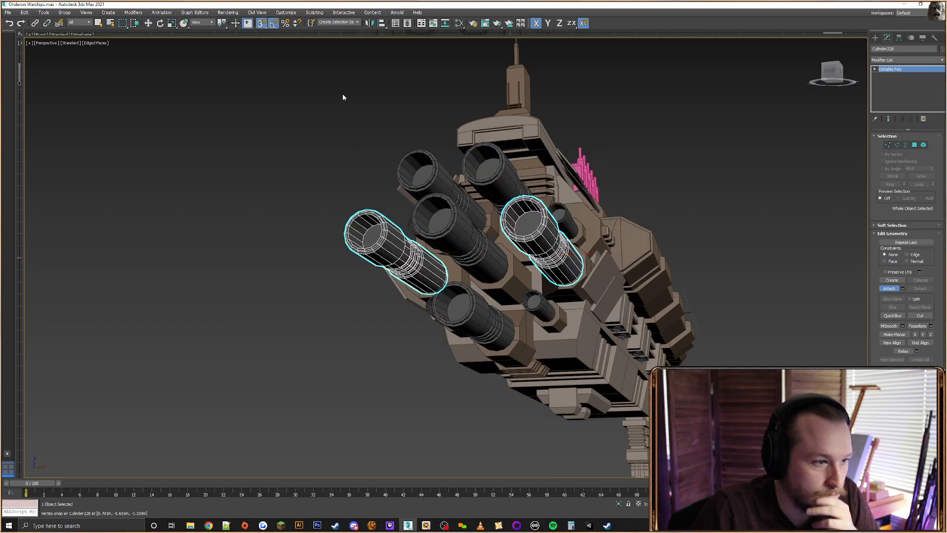
{"action": "left_click", "coordinate": [637, 214]}
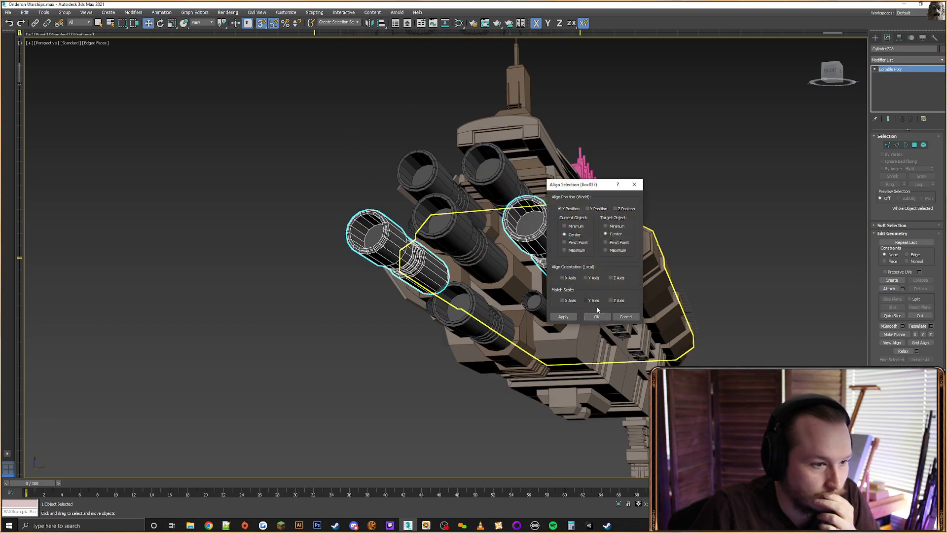
{"action": "left_click", "coordinate": [597, 317]}
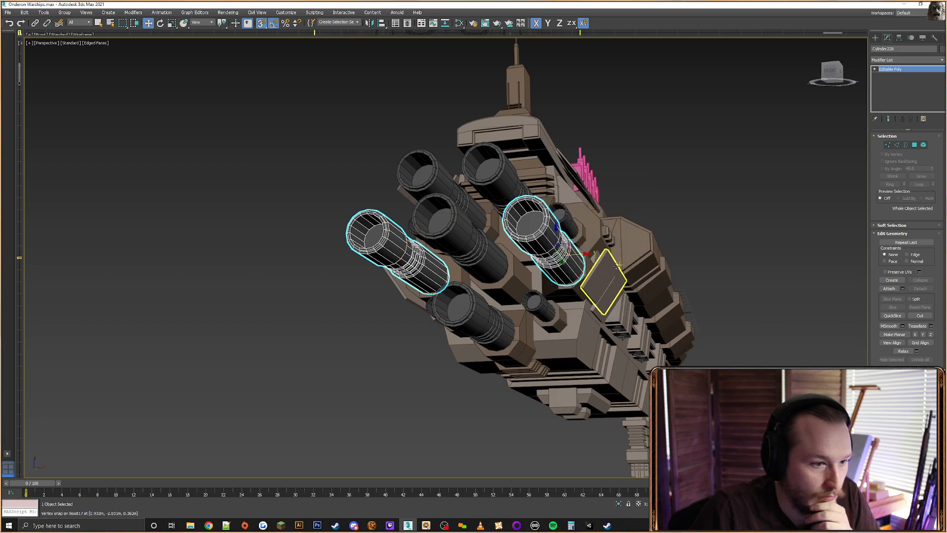
Attach the two small upper thruster cylinders into one object and align it to the merged upper engine pair
{"action": "left_click", "coordinate": [567, 224]}
{"action": "middle_click_drag", "start_coordinate": [579, 236], "coordinate": [608, 250], "text": "alt"}
{"action": "right_click", "coordinate": [558, 207]}
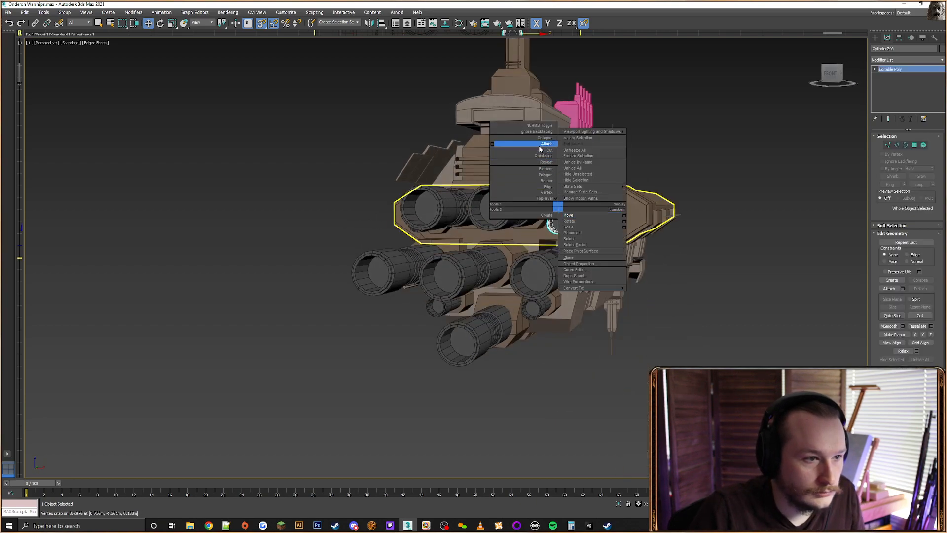
{"action": "left_click", "coordinate": [539, 145]}
{"action": "middle_click_drag", "start_coordinate": [517, 173], "coordinate": [405, 227], "text": "alt"}
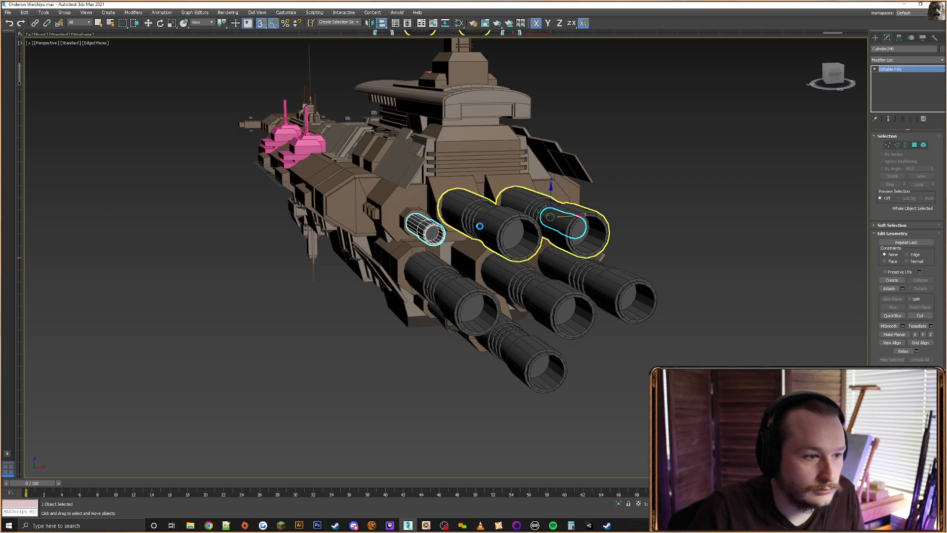
{"action": "left_click", "coordinate": [484, 229]}
{"action": "left_click", "coordinate": [597, 317]}
Attach the two small lower thruster cylinders into one object and align it to the merged outer engine pair
{"action": "middle_click_drag", "start_coordinate": [580, 321], "coordinate": [518, 316], "text": "alt"}
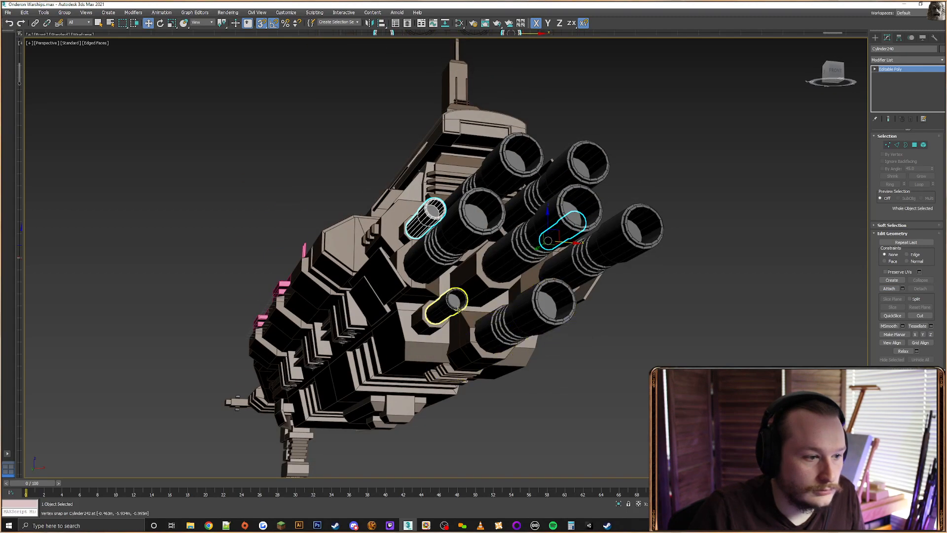
{"action": "right_click", "coordinate": [450, 302]}
{"action": "left_click", "coordinate": [427, 241]}
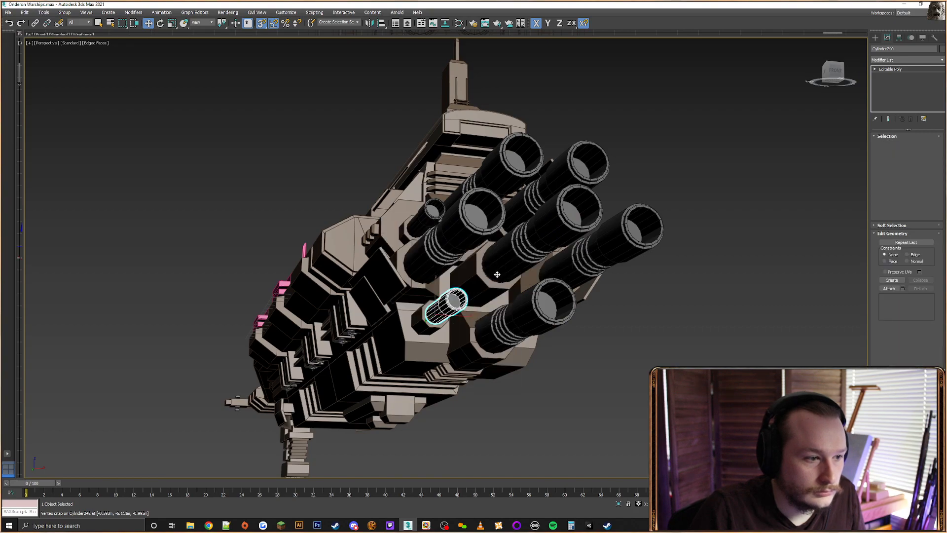
{"action": "middle_click_drag", "start_coordinate": [427, 241], "coordinate": [518, 300], "text": "alt"}
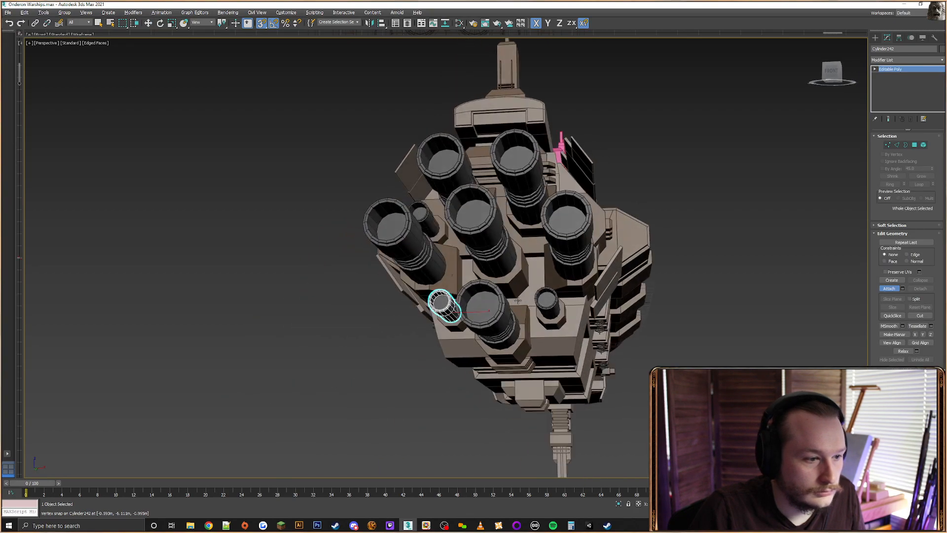
{"action": "left_click", "coordinate": [380, 22]}
{"action": "left_click", "coordinate": [571, 251]}
{"action": "left_click", "coordinate": [597, 316]}
{"action": "middle_click_drag", "start_coordinate": [538, 284], "coordinate": [543, 306], "text": "alt"}
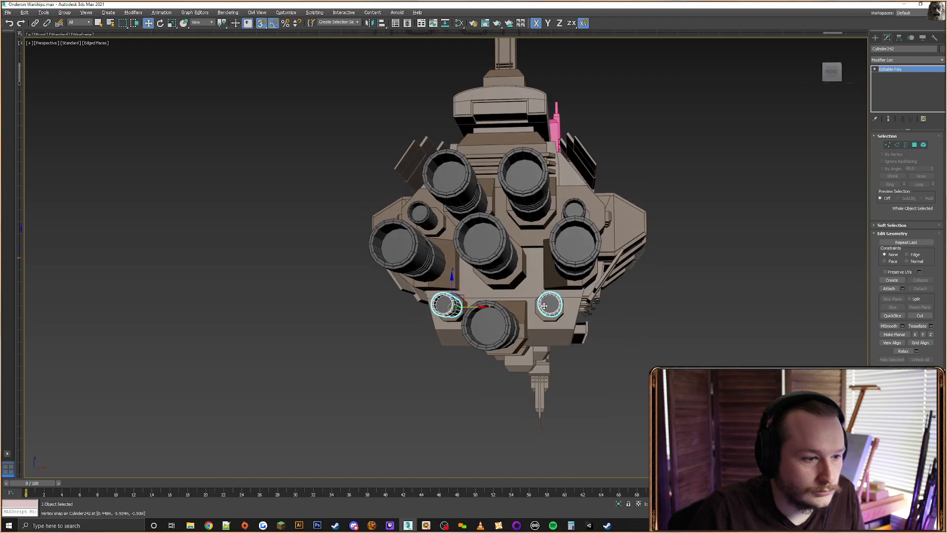
Attach all remaining large engine cylinders and the upper thruster pair to the lower thruster pair as one object
{"action": "right_click", "coordinate": [544, 306]}
{"action": "left_click", "coordinate": [534, 241]}
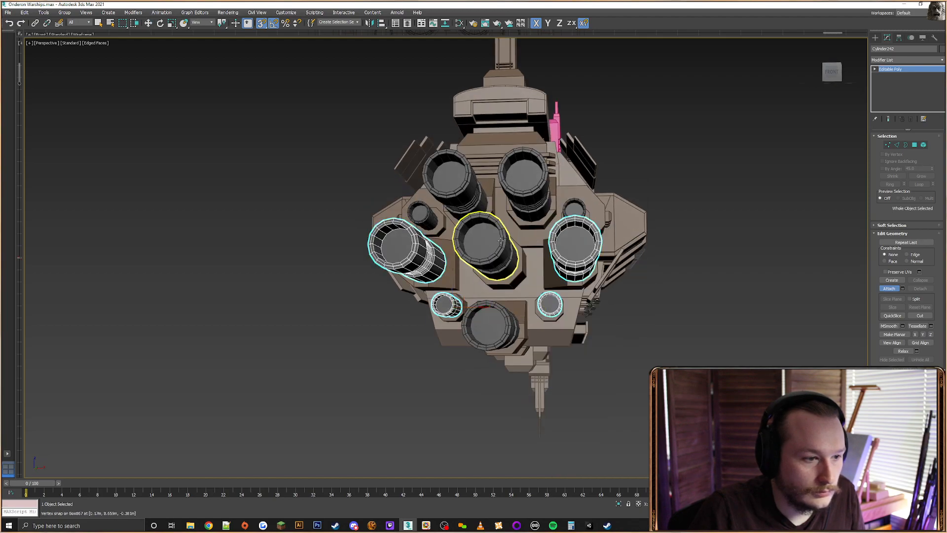
{"action": "left_click", "coordinate": [491, 307]}
{"action": "middle_click_drag", "start_coordinate": [493, 236], "coordinate": [497, 260], "text": "alt"}
{"action": "middle_click_drag", "start_coordinate": [617, 274], "coordinate": [539, 230], "text": "alt"}
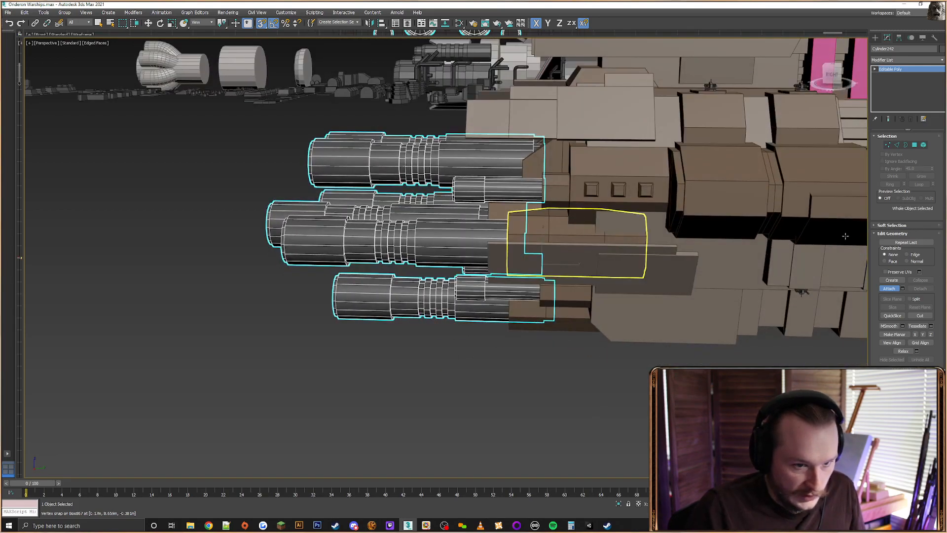
Select the hull-side end vertices of the merged engine cylinders and examine those ends in wireframe and shaded display
{"action": "left_click", "coordinate": [888, 145]}
{"action": "key", "text": "F3"}
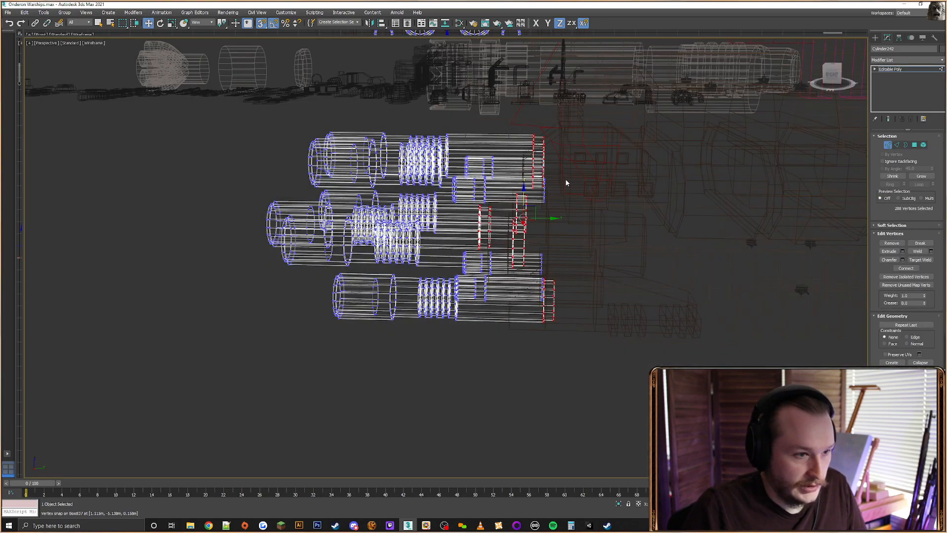
{"action": "scroll", "coordinate": [566, 178], "scroll_direction": "up", "scroll_amount": 3}
{"action": "middle_click_drag", "start_coordinate": [550, 203], "coordinate": [543, 176], "text": "alt"}
{"action": "key", "text": "F3"}
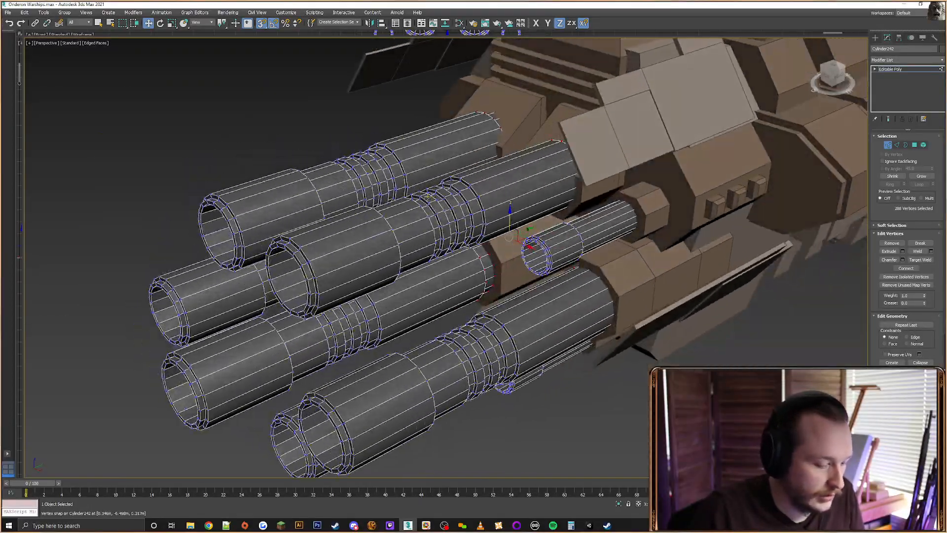
{"action": "key", "text": "F3"}
{"action": "mouse_move", "coordinate": [427, 197]}
{"action": "middle_mouse_down", "text": "alt"}
{"action": "mouse_move", "coordinate": [507, 221]}
{"action": "mouse_move", "coordinate": [470, 228]}
{"action": "middle_mouse_up", "text": "alt"}
{"action": "key", "text": "F3"}
{"action": "mouse_move", "coordinate": [543, 250]}
{"action": "middle_mouse_down", "text": "alt"}
{"action": "mouse_move", "coordinate": [528, 256]}
{"action": "mouse_move", "coordinate": [478, 243]}
{"action": "mouse_move", "coordinate": [484, 246]}
{"action": "mouse_move", "coordinate": [473, 206]}
{"action": "mouse_move", "coordinate": [441, 213]}
{"action": "middle_mouse_up", "text": "alt"}
{"action": "key", "text": "F3"}
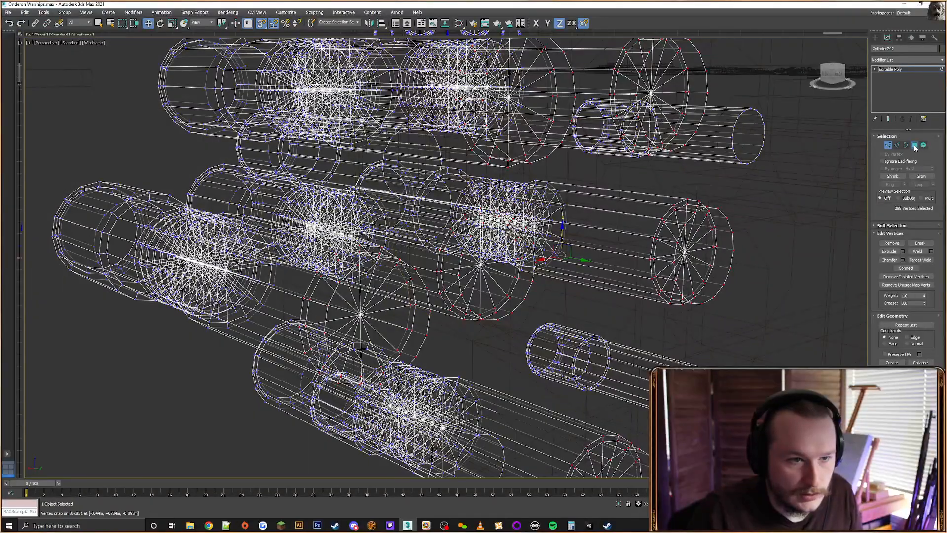
Delete the hull-side cap polygons of the four small thruster cylinders
{"action": "left_click", "coordinate": [915, 147]}
{"action": "left_click", "coordinate": [750, 137]}
{"action": "middle_click_drag", "start_coordinate": [697, 327], "coordinate": [688, 294]}
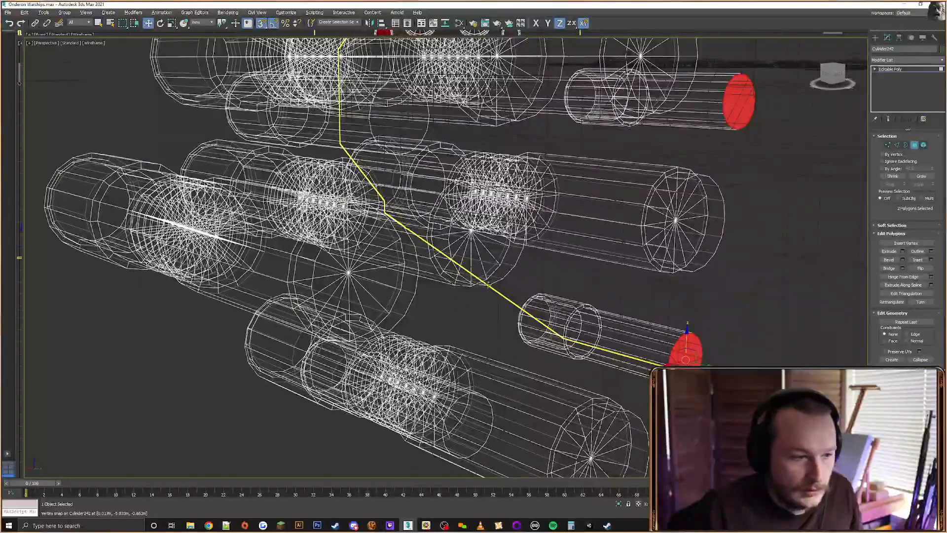
{"action": "middle_click_drag", "start_coordinate": [488, 285], "coordinate": [429, 360], "text": "alt"}
{"action": "middle_click_drag", "start_coordinate": [426, 324], "coordinate": [404, 267], "text": "alt"}
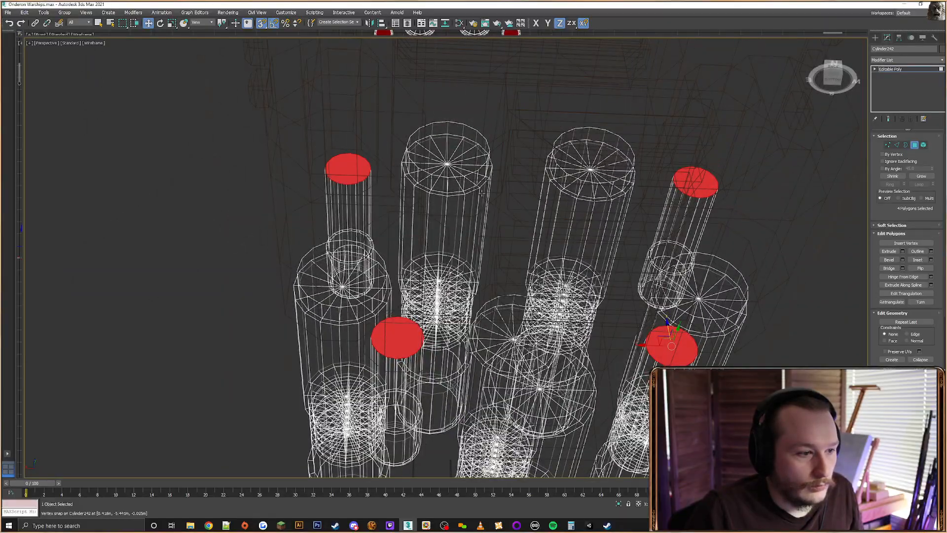
{"action": "middle_click_drag", "start_coordinate": [482, 194], "coordinate": [535, 229], "text": "alt"}
{"action": "key", "text": "Delete"}
Delete the flat hull-side cap polygons of the six large engine cylinders
{"action": "middle_click_drag", "start_coordinate": [594, 250], "coordinate": [615, 289], "text": "alt"}
{"action": "left_click", "coordinate": [614, 301]}
{"action": "scroll", "coordinate": [617, 299], "scroll_direction": "up", "scroll_amount": 4}
{"action": "scroll", "coordinate": [615, 289], "scroll_direction": "down", "scroll_amount": 1}
{"action": "left_click", "coordinate": [525, 150], "text": "ctrl"}
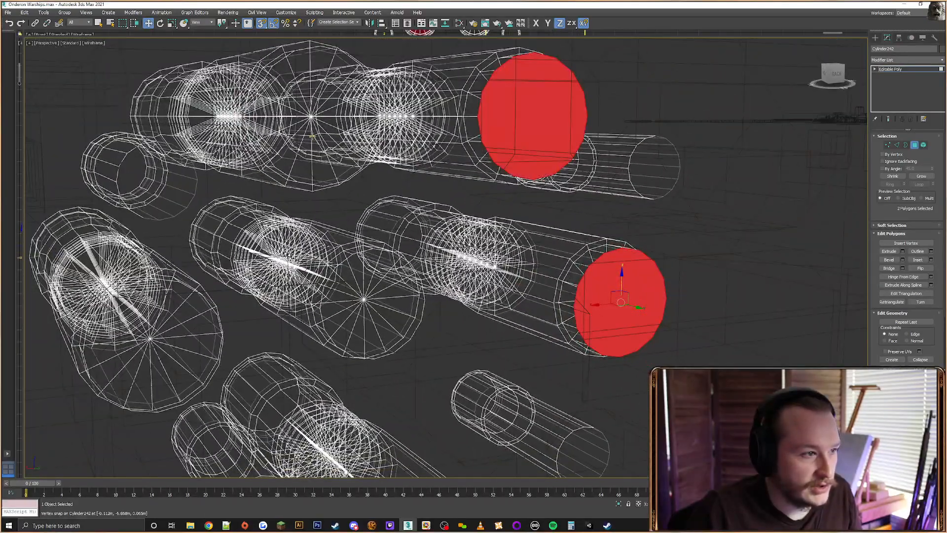
{"action": "left_click", "coordinate": [198, 326], "text": "ctrl"}
{"action": "middle_click_drag", "start_coordinate": [429, 341], "coordinate": [476, 357], "text": "alt"}
{"action": "scroll", "coordinate": [459, 315], "scroll_direction": "down", "scroll_amount": 5}
{"action": "left_click", "coordinate": [448, 379], "text": "ctrl"}
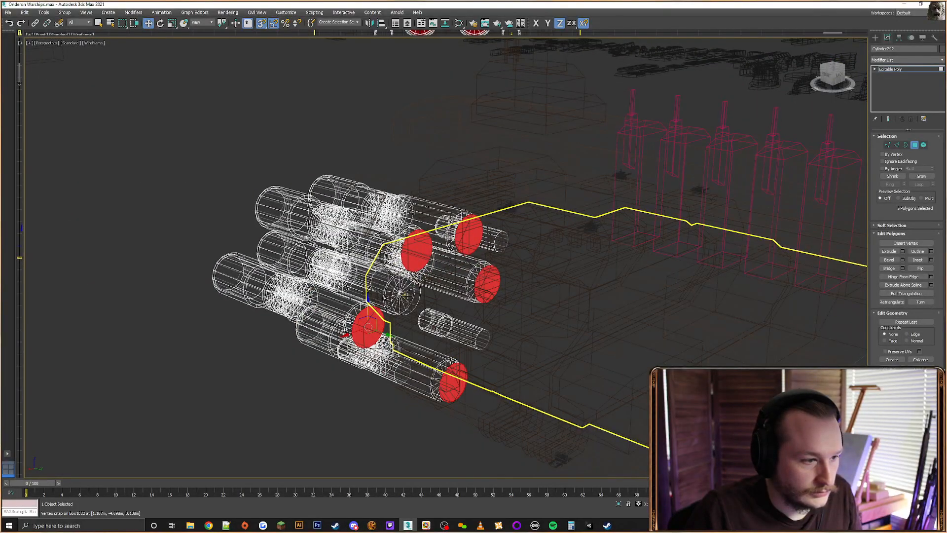
{"action": "left_click", "coordinate": [400, 293], "text": "ctrl"}
{"action": "middle_click_drag", "start_coordinate": [400, 293], "coordinate": [392, 225], "text": "alt"}
{"action": "key", "text": "ctrl+d"}
Hide everything except the merged engine object and display it shaded with edges
{"action": "right_click", "coordinate": [391, 224]}
{"action": "left_click", "coordinate": [422, 186]}
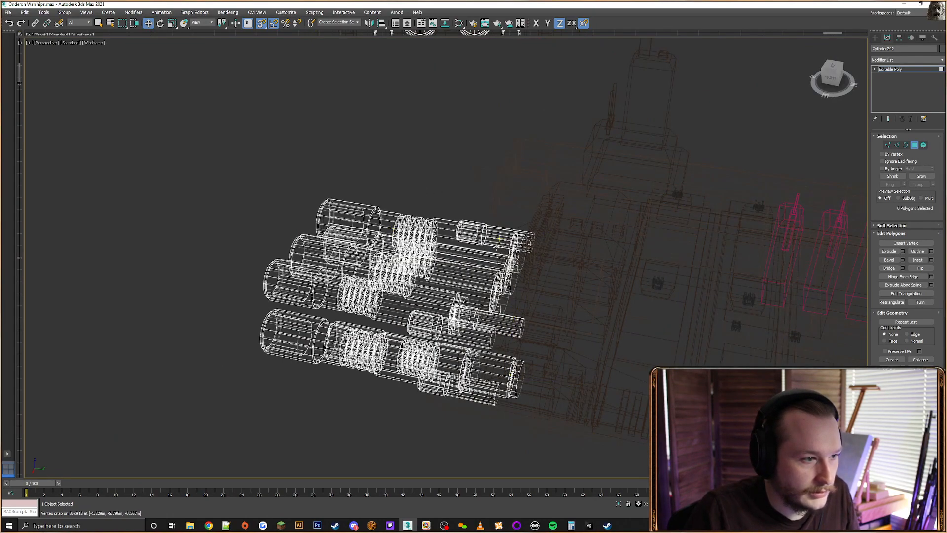
{"action": "right_click", "coordinate": [415, 244]}
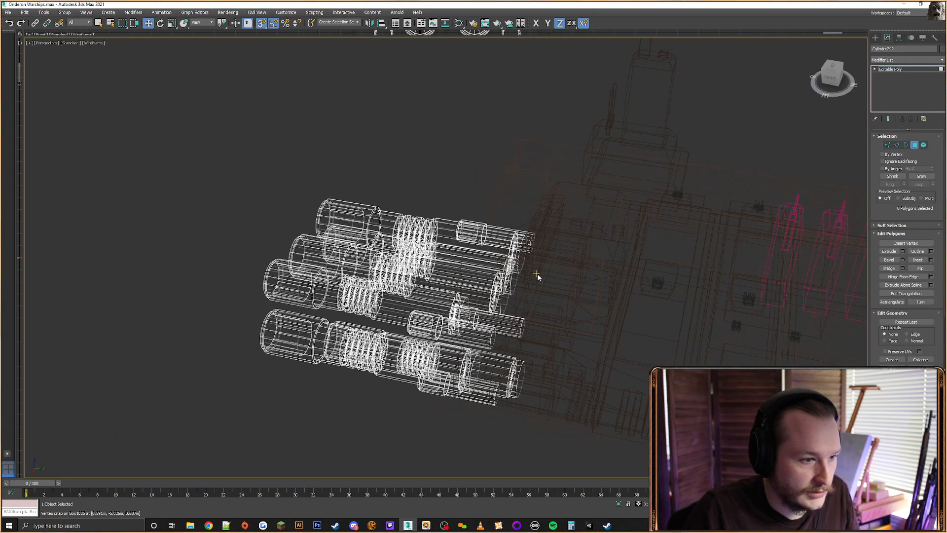
{"action": "right_click", "coordinate": [408, 239]}
{"action": "left_click", "coordinate": [436, 207]}
{"action": "key", "text": "F3"}
{"action": "scroll", "coordinate": [529, 270], "scroll_direction": "down", "scroll_amount": 3}
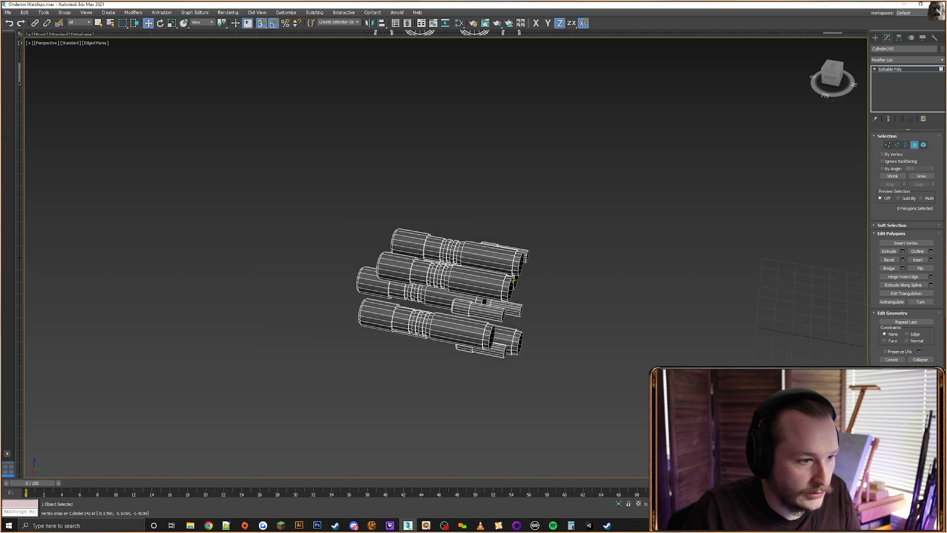
Examine the overlapping wedge polygons that cross the hull-side openings of the large engine cylinders
{"action": "scroll", "coordinate": [483, 273], "scroll_direction": "up", "scroll_amount": 5}
{"action": "middle_click_drag", "start_coordinate": [529, 270], "coordinate": [462, 286], "text": "alt"}
{"action": "left_click", "coordinate": [463, 269]}
{"action": "left_click", "coordinate": [432, 267]}
{"action": "left_click", "coordinate": [425, 273]}
{"action": "left_click", "coordinate": [428, 289]}
{"action": "left_click", "coordinate": [480, 271]}
{"action": "left_click", "coordinate": [473, 294]}
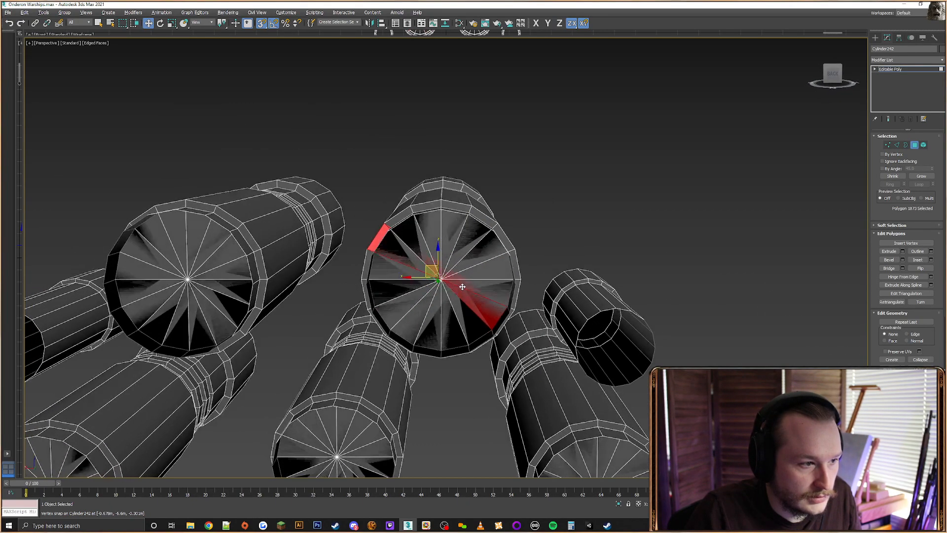
{"action": "left_click", "coordinate": [429, 273]}
{"action": "left_click", "coordinate": [524, 238]}
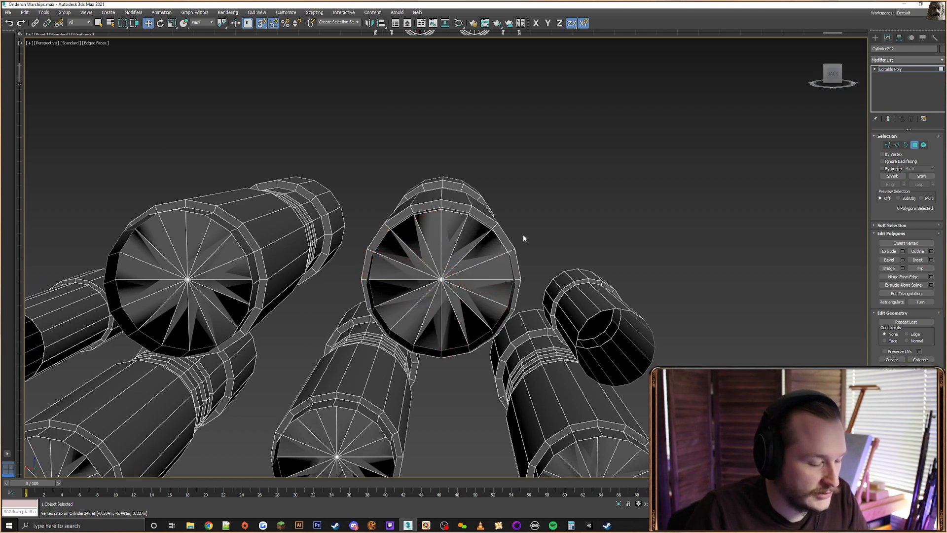
{"action": "left_click", "coordinate": [456, 268]}
{"action": "scroll", "coordinate": [508, 255], "scroll_direction": "down", "scroll_amount": 4}
{"action": "left_click", "coordinate": [518, 226]}
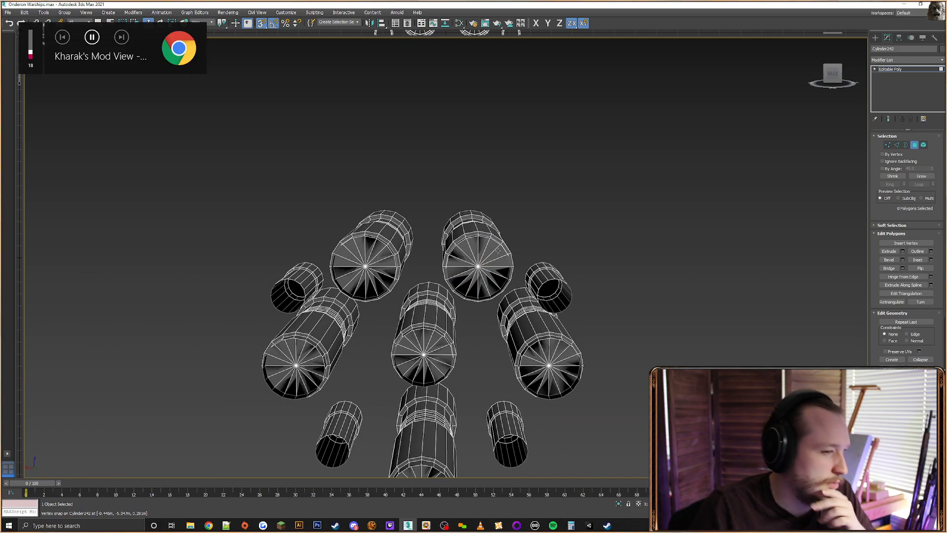
{"action": "left_click", "coordinate": [479, 267]}
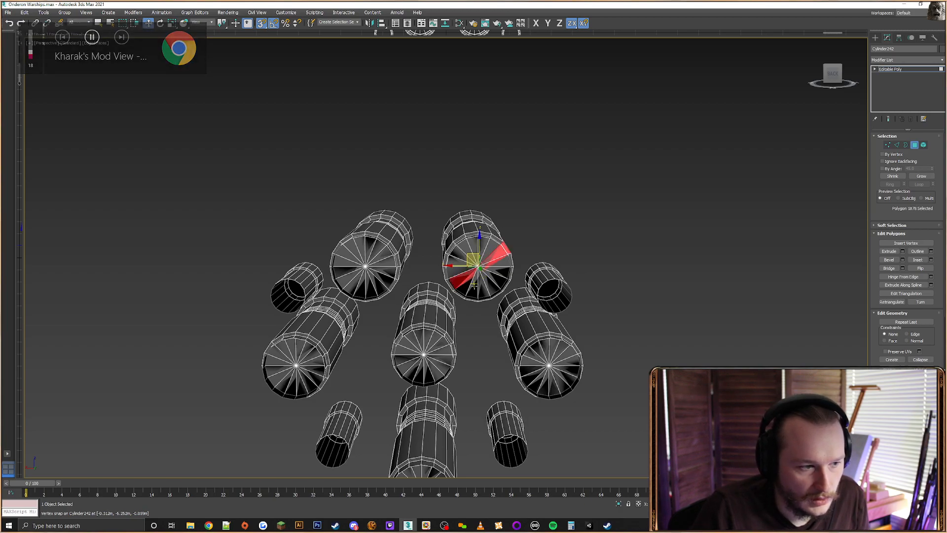
{"action": "mouse_move", "coordinate": [479, 267]}
{"action": "middle_mouse_down", "text": "alt"}
{"action": "mouse_move", "coordinate": [433, 286]}
{"action": "mouse_move", "coordinate": [473, 269]}
{"action": "middle_mouse_up", "text": "alt"}
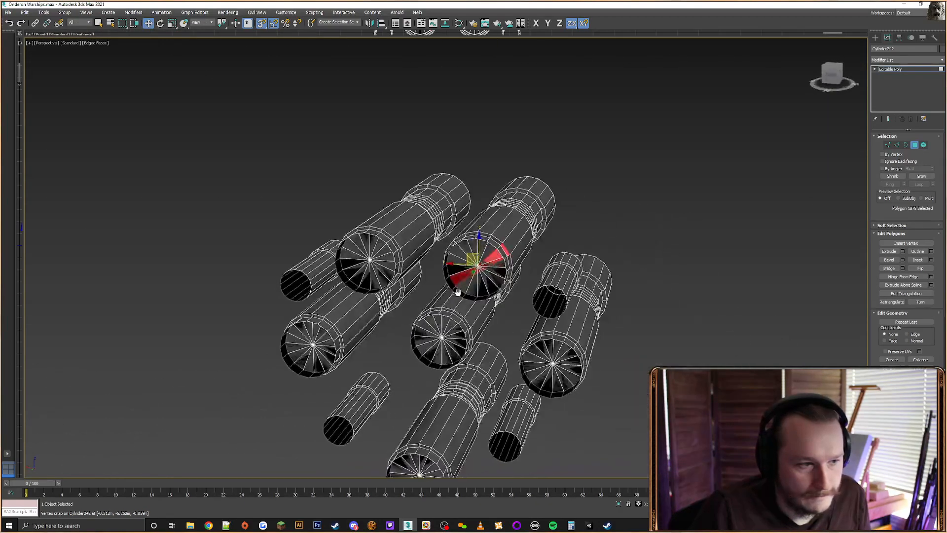
{"action": "scroll", "coordinate": [474, 269], "scroll_direction": "up", "scroll_amount": 8}
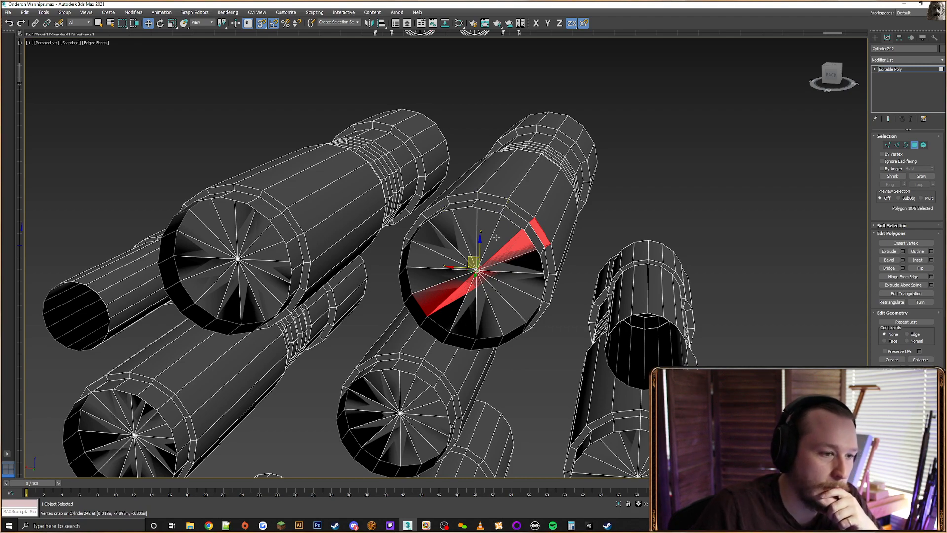
Delete the crossing wedge polygons that cover the hull-side opening of one upper large engine cylinder
{"action": "left_click", "coordinate": [480, 264]}
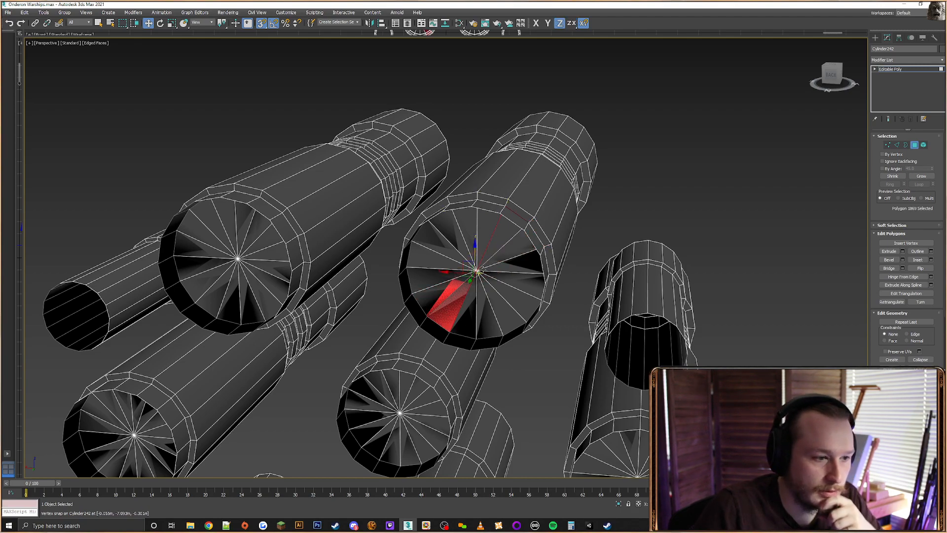
{"action": "left_click", "coordinate": [480, 274]}
{"action": "left_click", "coordinate": [481, 277]}
{"action": "left_click", "coordinate": [482, 281]}
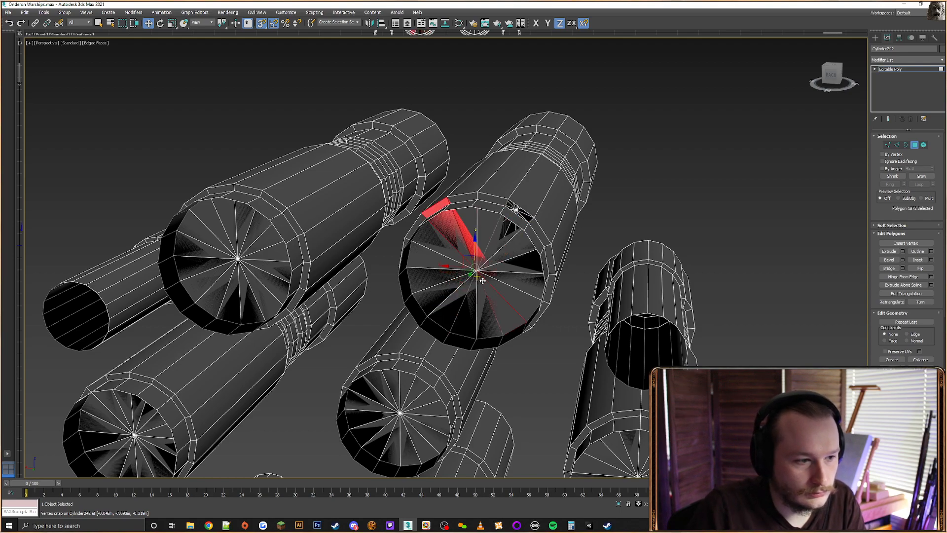
{"action": "left_click", "coordinate": [482, 277]}
{"action": "left_click", "coordinate": [481, 275]}
{"action": "left_click", "coordinate": [481, 274]}
{"action": "scroll", "coordinate": [479, 271], "scroll_direction": "up", "scroll_amount": 4}
{"action": "left_click", "coordinate": [480, 270]}
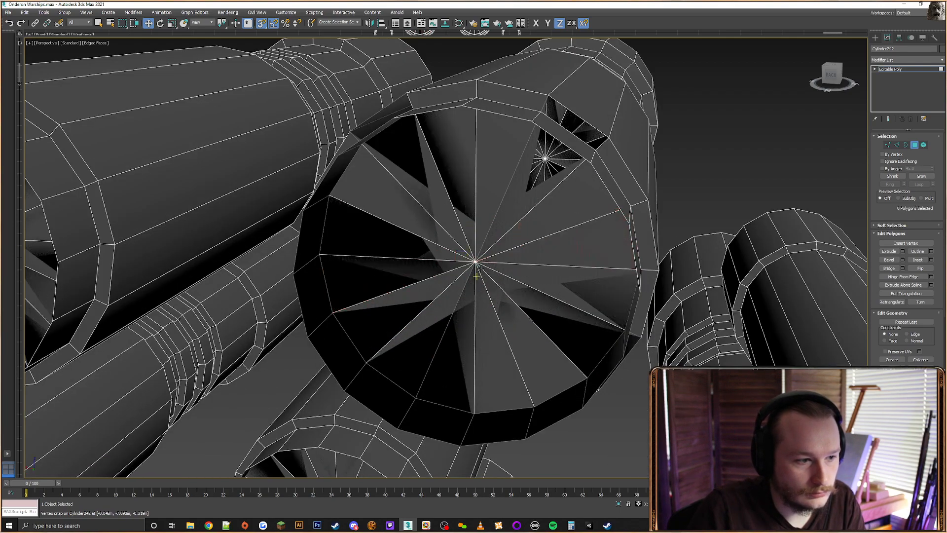
{"action": "left_click", "coordinate": [494, 273]}
{"action": "left_click", "coordinate": [494, 280]}
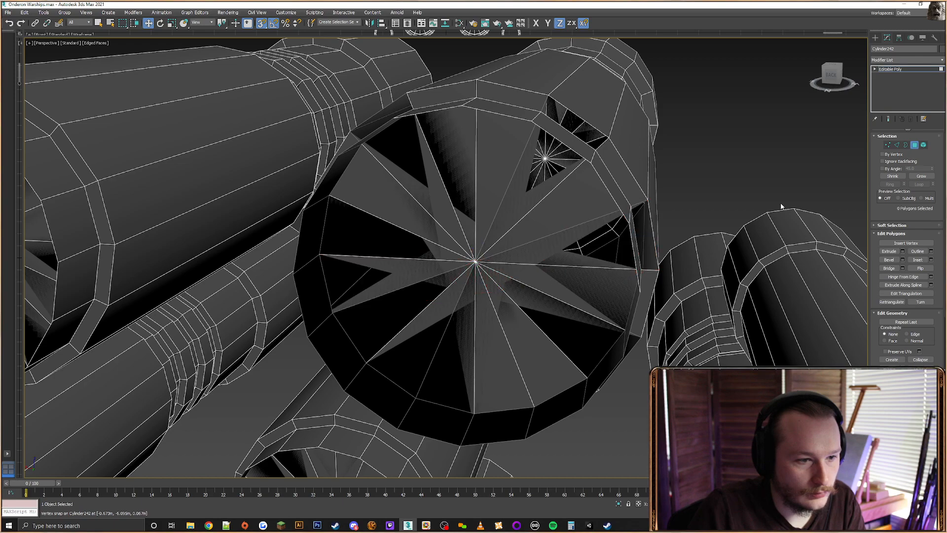
{"action": "left_click", "coordinate": [890, 145]}
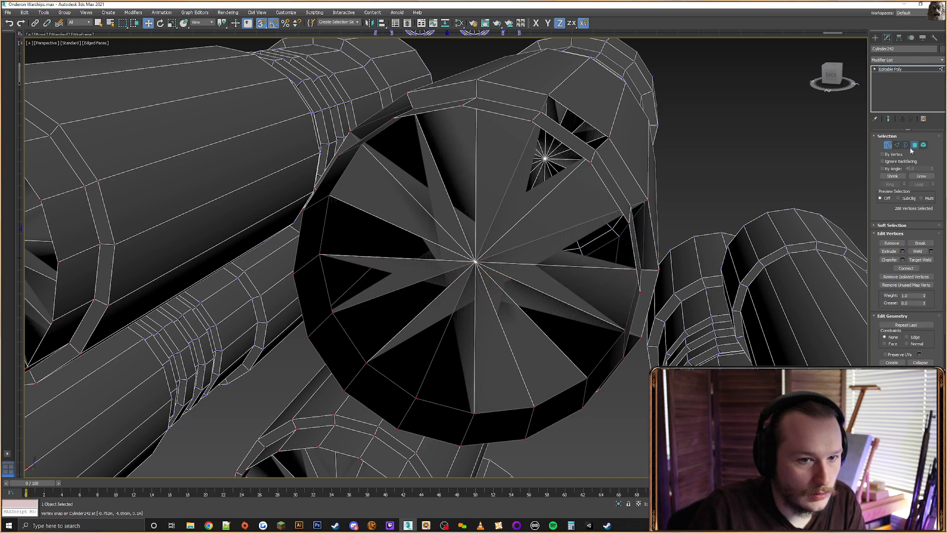
{"action": "left_click", "coordinate": [914, 146]}
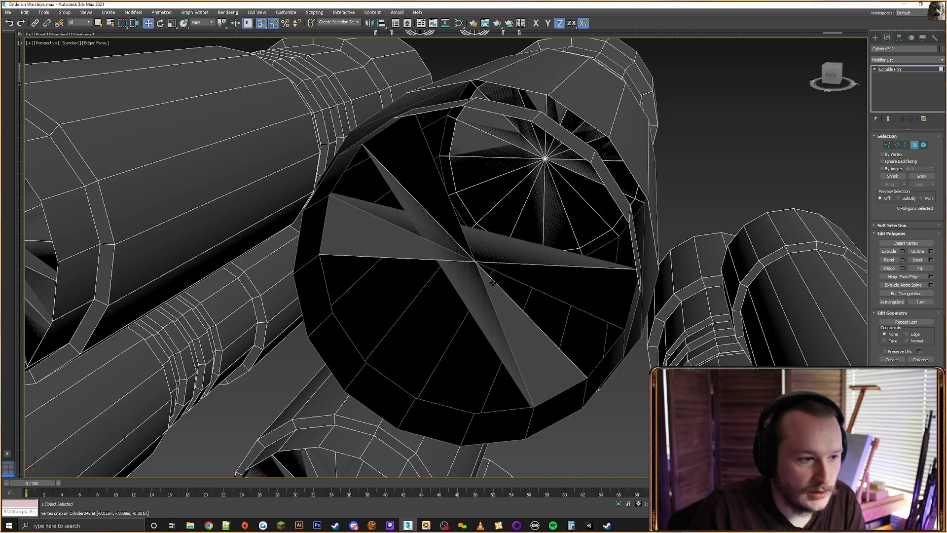
{"action": "left_click", "coordinate": [446, 249]}
{"action": "key", "text": "Delete"}
{"action": "scroll", "coordinate": [530, 228], "scroll_direction": "down", "scroll_amount": 3}
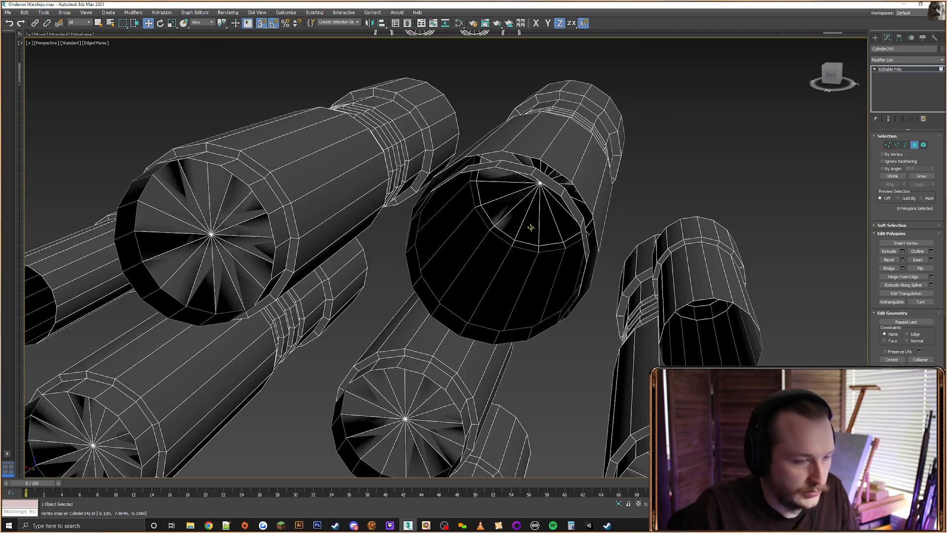
Try to select only the inner disc polygons of the opened upper engine in wireframe, excluding its outer shell
{"action": "mouse_move", "coordinate": [530, 228]}
{"action": "middle_mouse_down", "text": "alt"}
{"action": "mouse_move", "coordinate": [532, 212]}
{"action": "mouse_move", "coordinate": [461, 216]}
{"action": "mouse_move", "coordinate": [585, 226]}
{"action": "mouse_move", "coordinate": [527, 194]}
{"action": "middle_mouse_up", "text": "alt"}
{"action": "key", "text": "F3"}
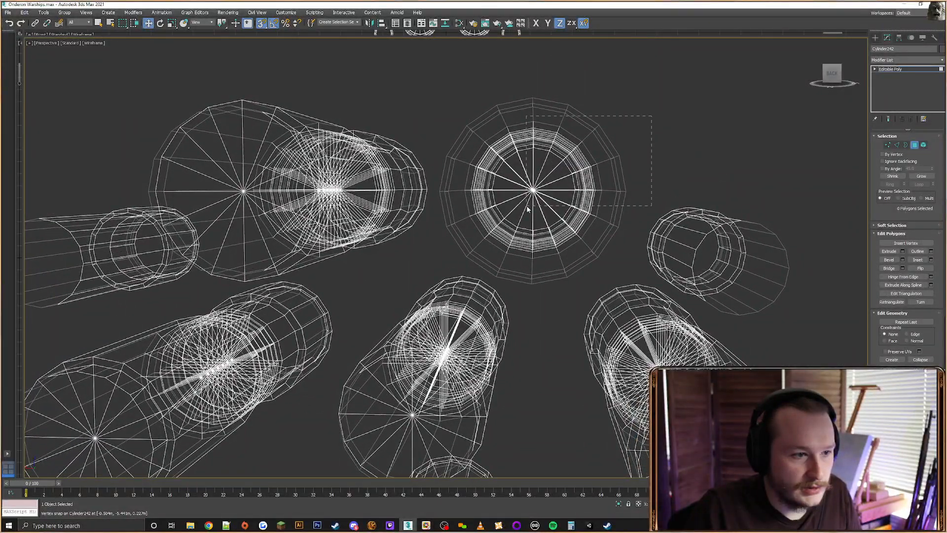
{"action": "double_click", "coordinate": [526, 205]}
{"action": "left_click", "coordinate": [632, 162], "text": "alt"}
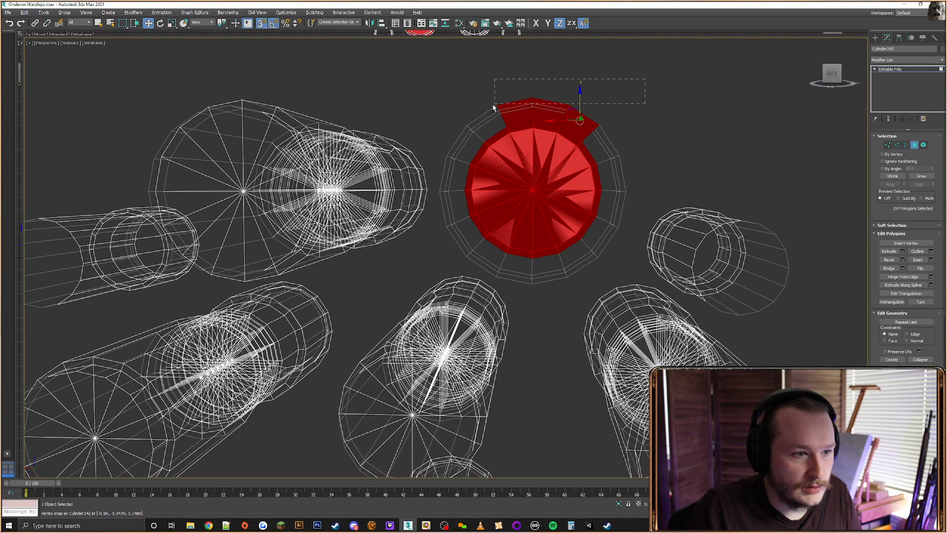
{"action": "left_click_drag", "start_coordinate": [493, 108], "coordinate": [493, 107], "text": "alt"}
{"action": "middle_click_drag", "start_coordinate": [642, 152], "coordinate": [583, 110], "text": "alt"}
{"action": "left_click_drag", "start_coordinate": [562, 244], "coordinate": [563, 244], "text": "alt"}
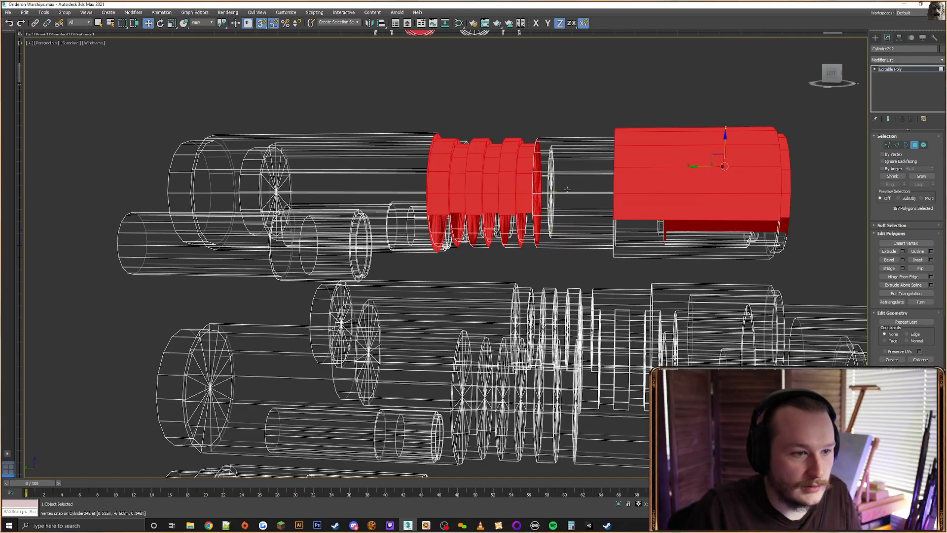
{"action": "middle_click_drag", "start_coordinate": [659, 107], "coordinate": [583, 118]}
{"action": "left_click", "coordinate": [582, 120]}
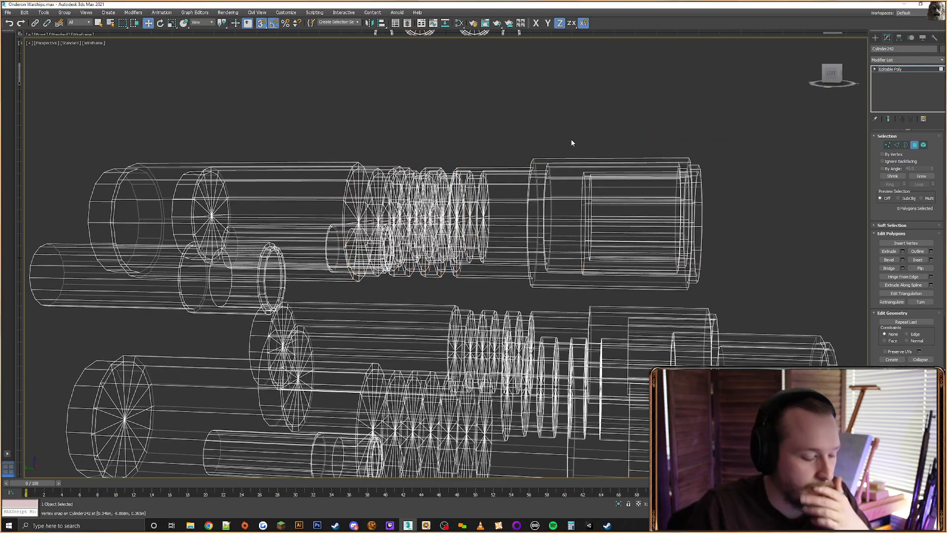
Try to delete the overlapping inner wedge polygons of the opened upper engine one at a time in wireframe, viewed from the back
{"action": "key", "text": "F3"}
{"action": "key", "text": "F3"}
{"action": "middle_click_drag", "start_coordinate": [534, 168], "coordinate": [545, 199], "text": "alt"}
{"action": "left_click", "coordinate": [548, 195]}
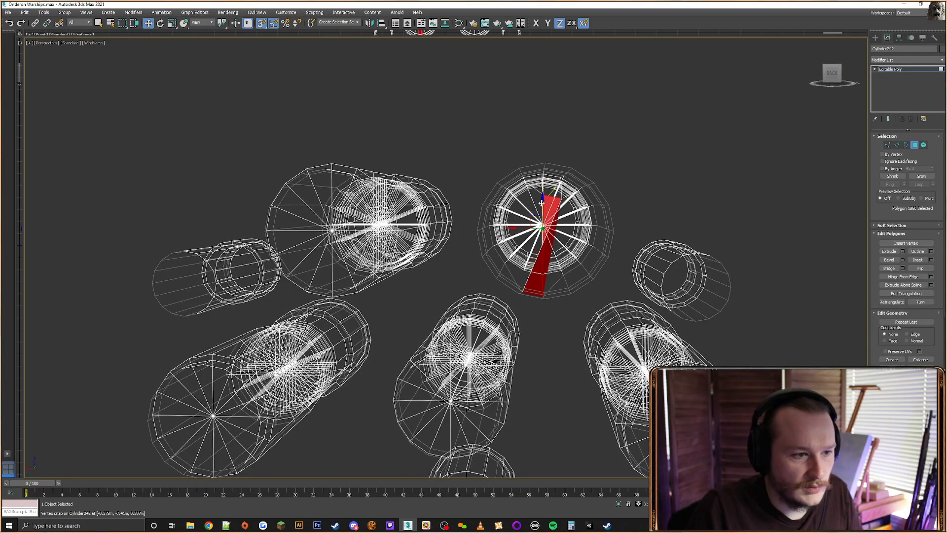
{"action": "scroll", "coordinate": [542, 218], "scroll_direction": "up", "scroll_amount": 2}
{"action": "middle_click_drag", "start_coordinate": [542, 218], "coordinate": [526, 201]}
{"action": "left_click", "coordinate": [646, 176]}
{"action": "left_click", "coordinate": [534, 185]}
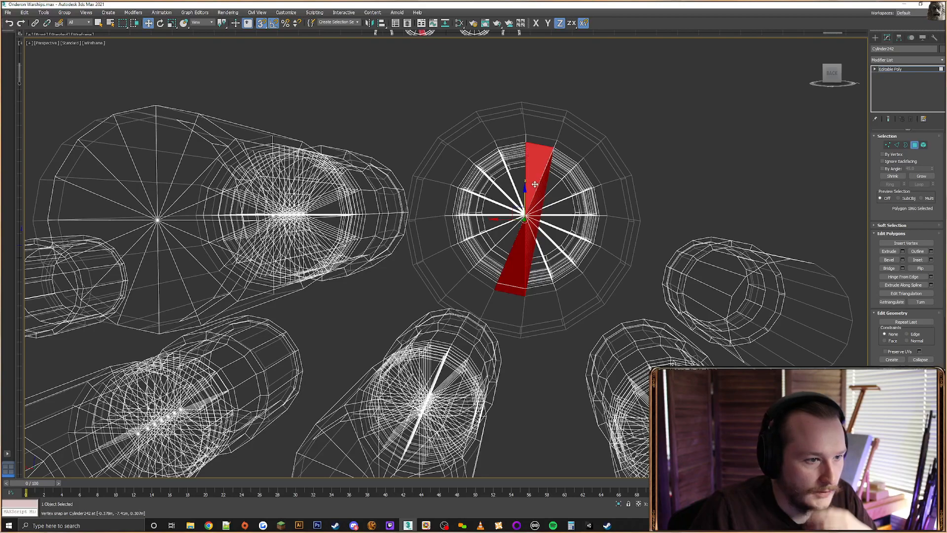
{"action": "key", "text": "Delete"}
{"action": "left_click", "coordinate": [532, 187]}
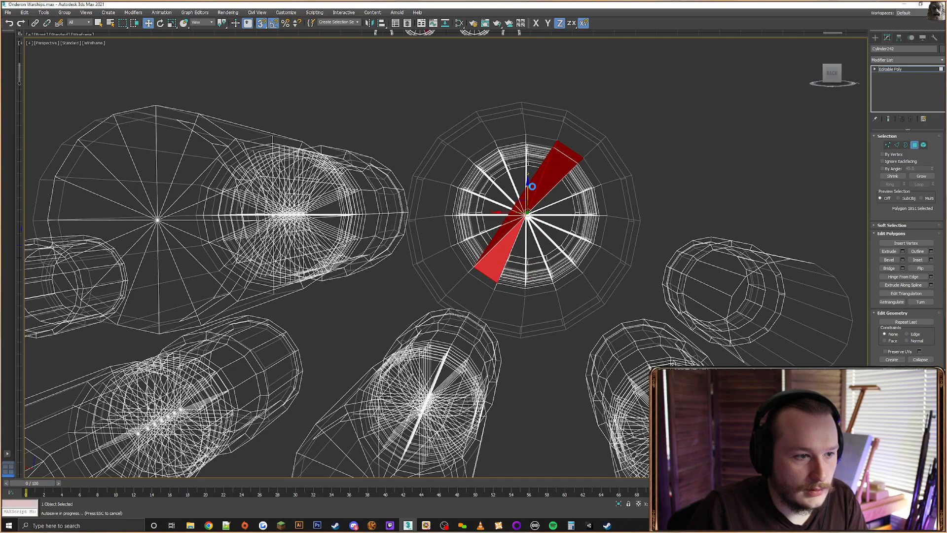
{"action": "key", "text": "Delete"}
{"action": "left_click", "coordinate": [531, 188]}
{"action": "key", "text": "Delete"}
{"action": "left_click", "coordinate": [531, 187]}
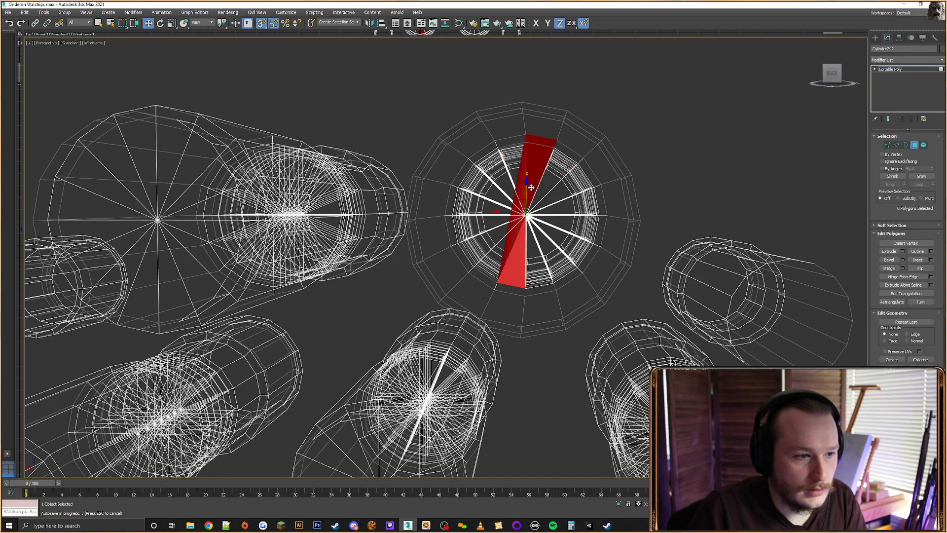
{"action": "key", "text": "Delete"}
{"action": "left_click", "coordinate": [530, 187]}
{"action": "key", "text": "Delete"}
{"action": "left_click", "coordinate": [530, 187]}
{"action": "key", "text": "Delete"}
{"action": "left_click", "coordinate": [531, 187]}
{"action": "key", "text": "Delete"}
{"action": "left_click", "coordinate": [531, 187]}
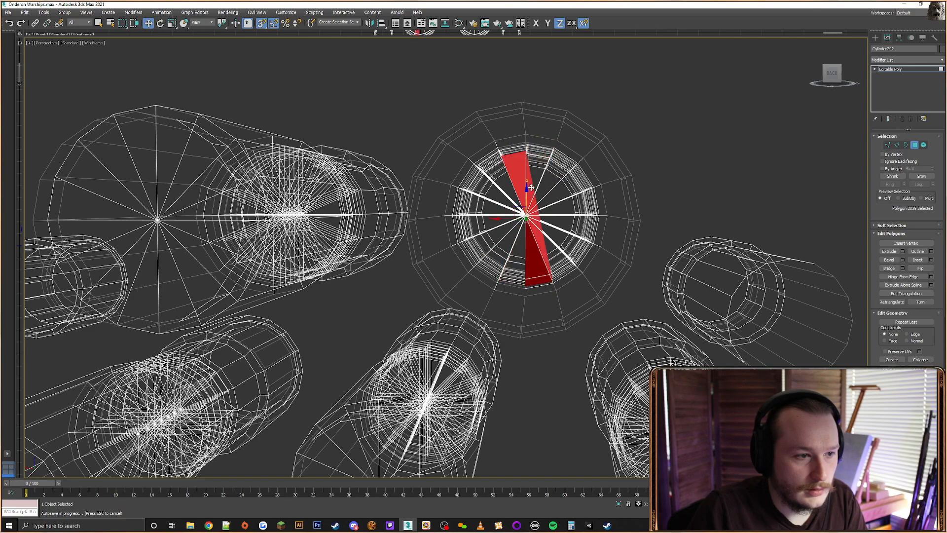
{"action": "key", "text": "Delete"}
{"action": "left_click", "coordinate": [531, 188]}
{"action": "key", "text": "Delete"}
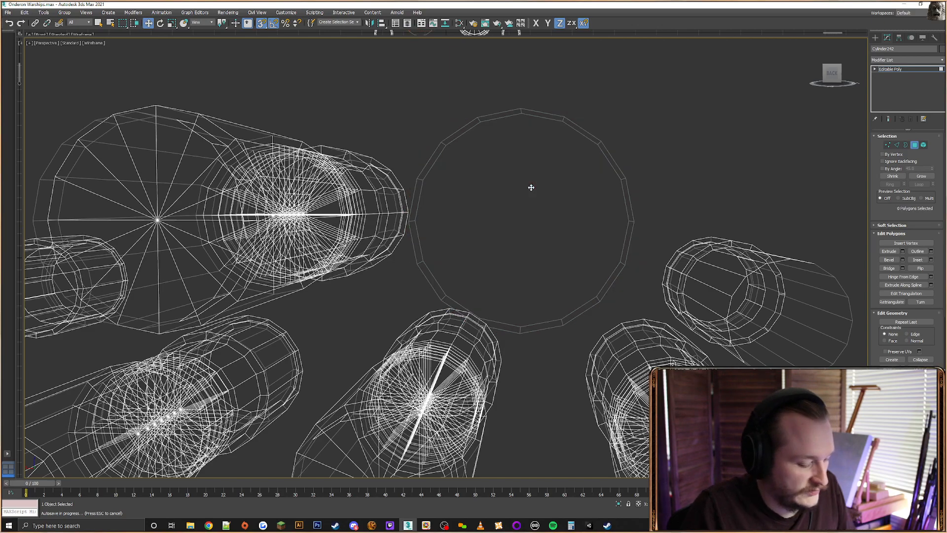
Undo the run of inner wedge polygon deletions on the opened upper engine
{"action": "key", "text": "ctrl+z"}
{"action": "key", "text": "ctrl+z"}
{"action": "key", "text": "ctrl+z"}
{"action": "key", "text": "ctrl+z"}
{"action": "key", "text": "ctrl+z"}
{"action": "key", "text": "ctrl+z"}
{"action": "key", "text": "ctrl+z"}
{"action": "key", "text": "ctrl+z"}
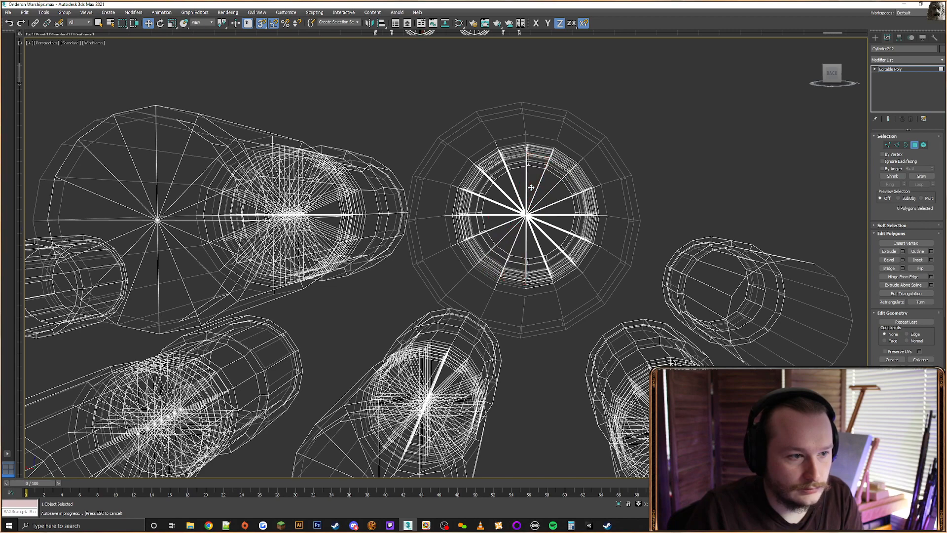
{"action": "key", "text": "ctrl+z"}
{"action": "key", "text": "ctrl+z"}
{"action": "key", "text": "ctrl+z"}
{"action": "key", "text": "ctrl+z"}
{"action": "key", "text": "ctrl+z"}
{"action": "key", "text": "ctrl+z"}
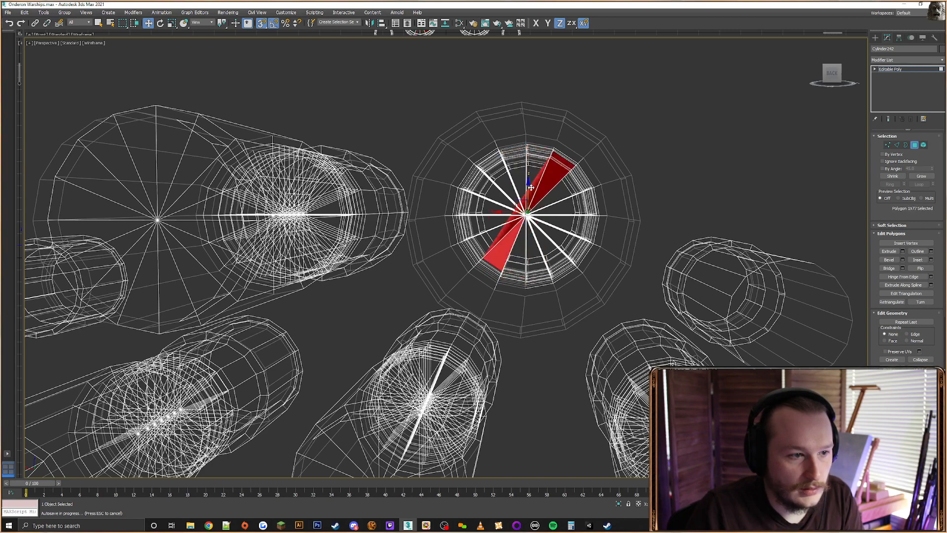
{"action": "key", "text": "ctrl+z"}
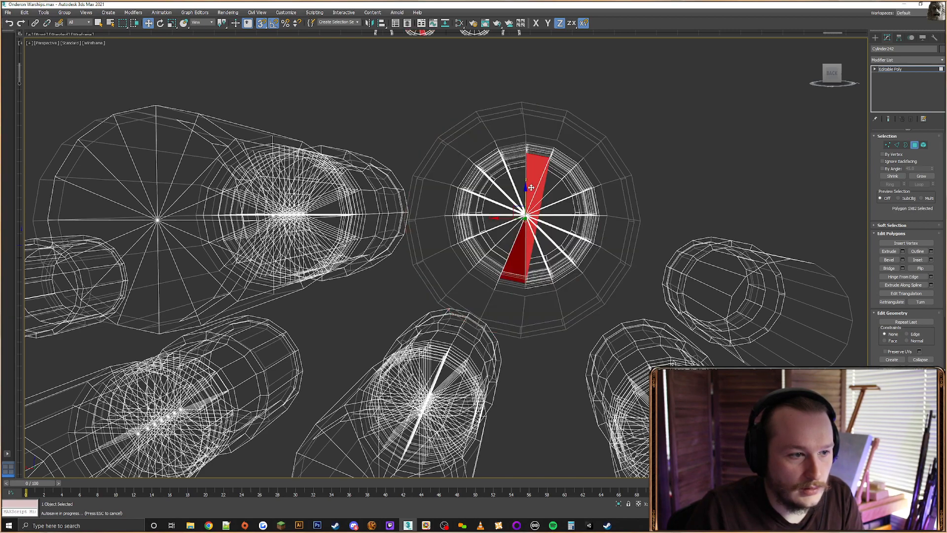
{"action": "key", "text": "ctrl+z"}
{"action": "key", "text": "ctrl+z"}
{"action": "key", "text": "ctrl+z"}
{"action": "key", "text": "ctrl+z"}
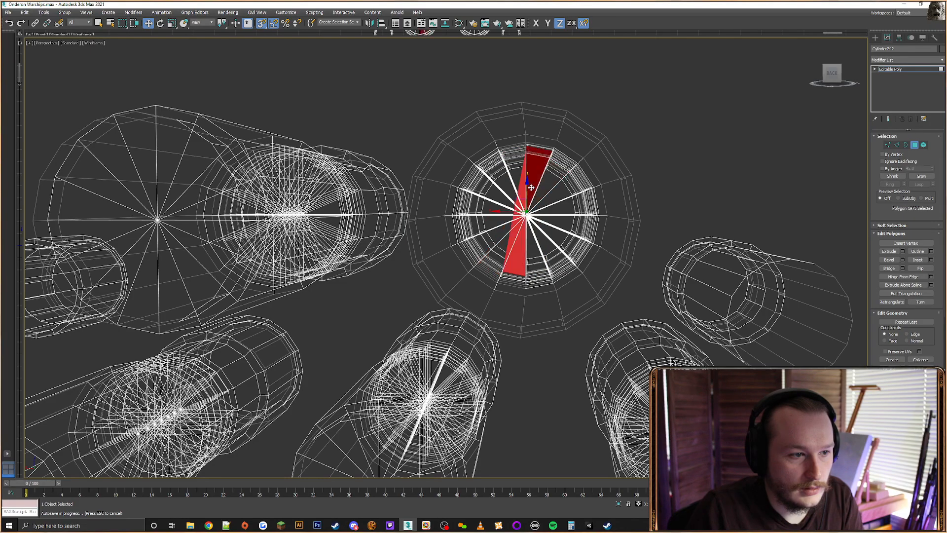
{"action": "key", "text": "ctrl+z"}
{"action": "key", "text": "ctrl+z"}
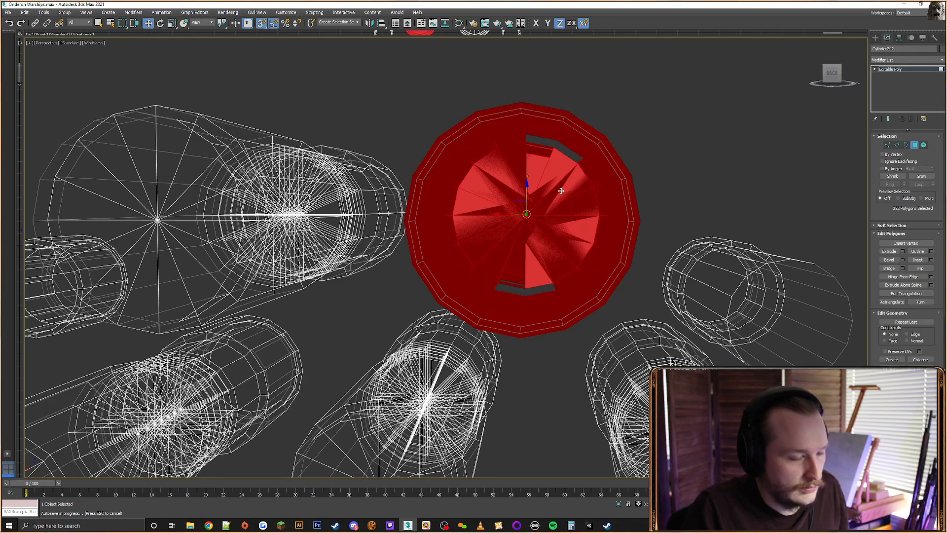
Pick through the stacked inner wedge polygons one by one in the upper sector of the opened engine's discs in wireframe
{"action": "left_click", "coordinate": [653, 220]}
{"action": "middle_click_drag", "start_coordinate": [653, 220], "coordinate": [610, 227], "text": "alt"}
{"action": "key", "text": "F3"}
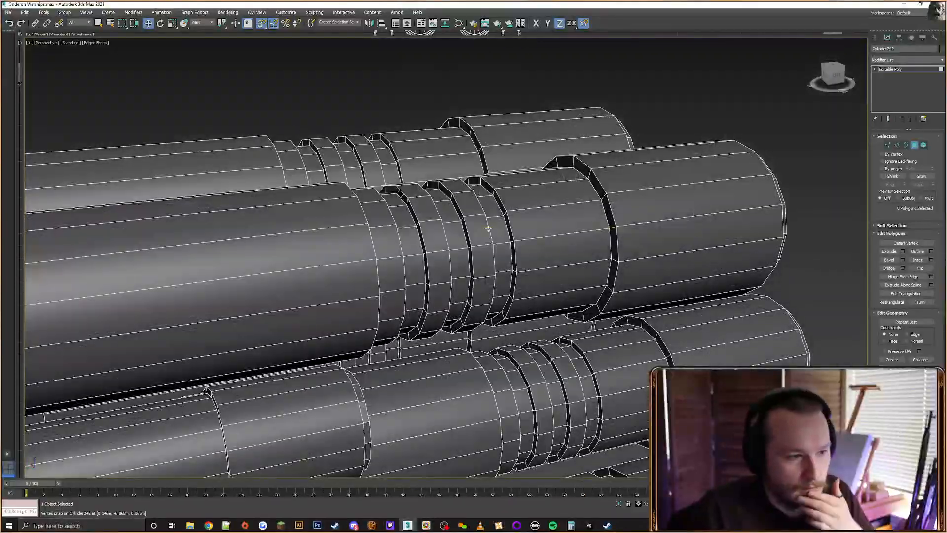
{"action": "middle_click_drag", "start_coordinate": [460, 224], "coordinate": [550, 193], "text": "alt"}
{"action": "left_click", "coordinate": [541, 182]}
{"action": "key", "text": "F3"}
{"action": "left_click", "coordinate": [550, 192]}
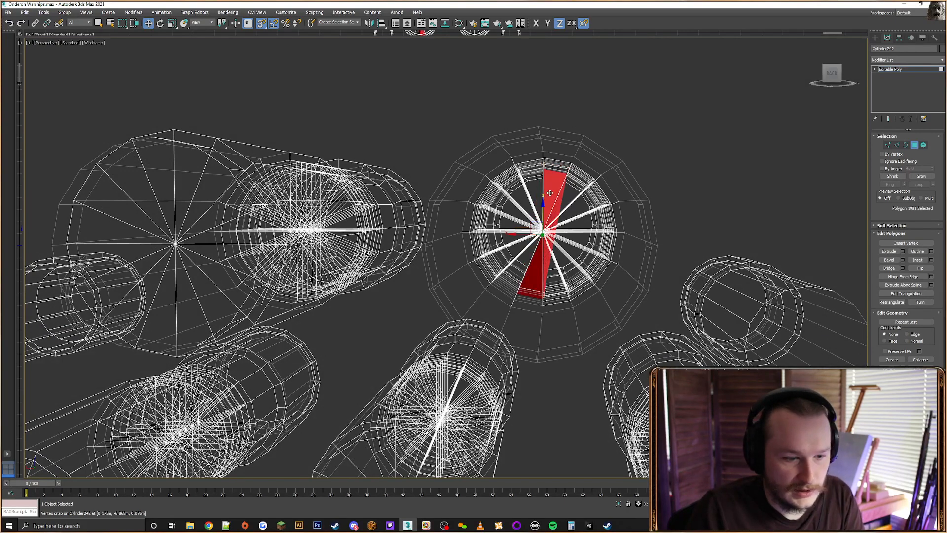
{"action": "left_click", "coordinate": [550, 193]}
{"action": "left_click", "coordinate": [550, 193]}
{"action": "left_click", "coordinate": [550, 192]}
{"action": "left_click", "coordinate": [550, 192]}
{"action": "left_click", "coordinate": [551, 193]}
{"action": "left_click", "coordinate": [551, 192]}
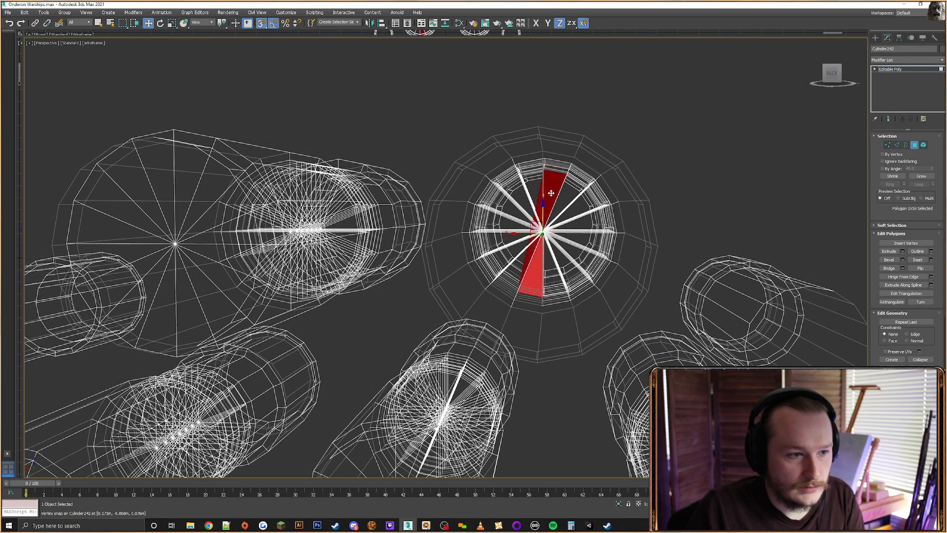
{"action": "left_click", "coordinate": [551, 193]}
{"action": "left_click", "coordinate": [551, 193]}
{"action": "left_click", "coordinate": [551, 193]}
{"action": "left_click", "coordinate": [551, 193]}
{"action": "left_click", "coordinate": [551, 193]}
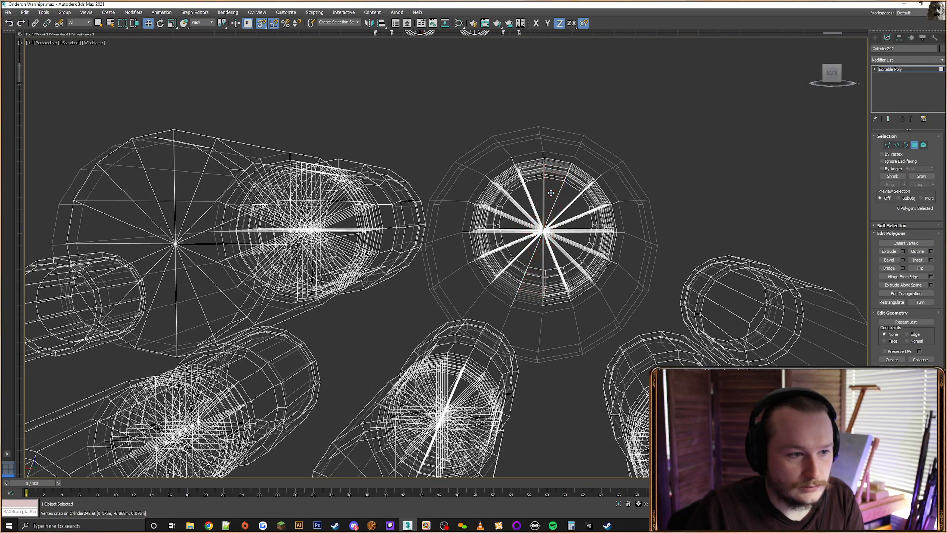
{"action": "left_click", "coordinate": [551, 192]}
{"action": "left_click", "coordinate": [551, 193]}
{"action": "left_click", "coordinate": [551, 193]}
{"action": "left_click", "coordinate": [551, 193]}
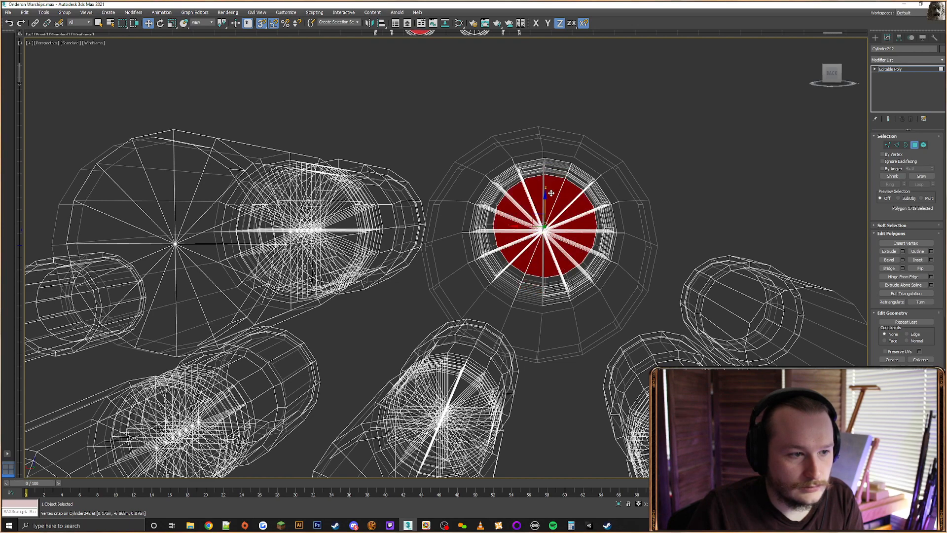
{"action": "left_click", "coordinate": [551, 192]}
{"action": "left_click", "coordinate": [547, 198]}
{"action": "left_click", "coordinate": [547, 199]}
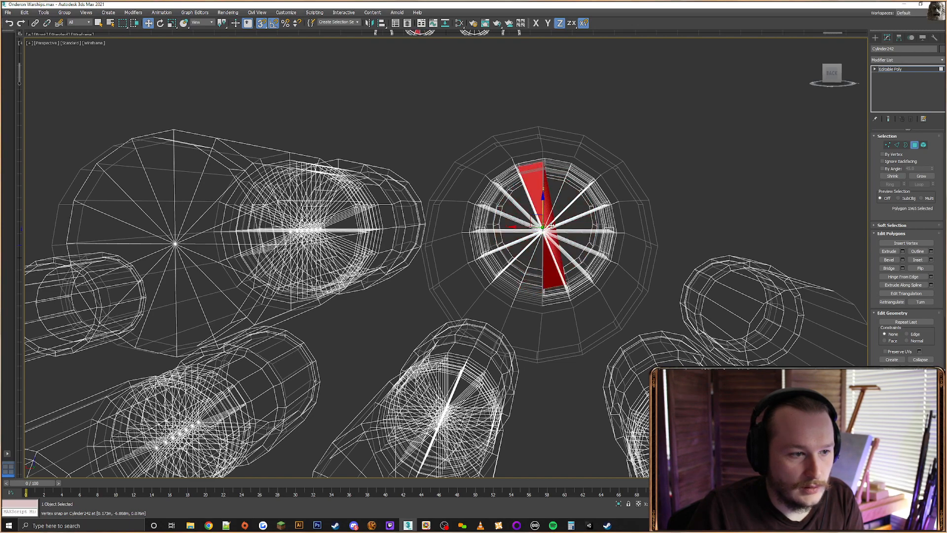
{"action": "left_click", "coordinate": [548, 199]}
{"action": "left_click", "coordinate": [547, 198]}
{"action": "left_click", "coordinate": [552, 197]}
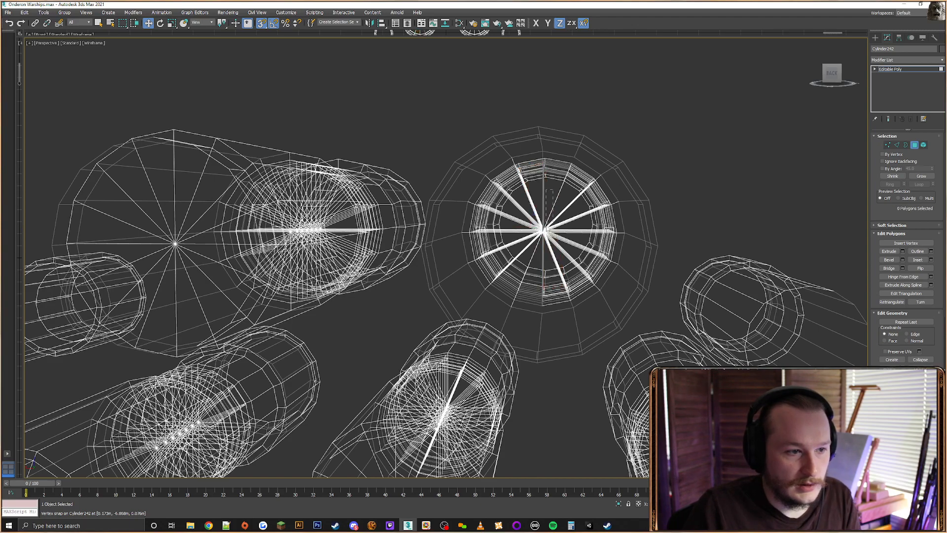
Select the remaining inner disc polygons without the outer shell, delete them, and display the opened engine shaded with edges
{"action": "left_click", "coordinate": [536, 249]}
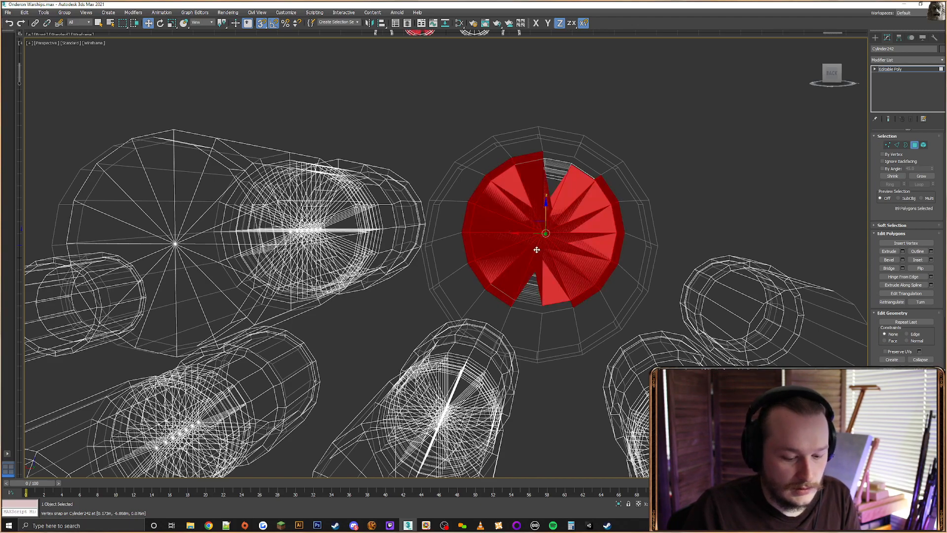
{"action": "key", "text": "Delete"}
{"action": "key", "text": "F3"}
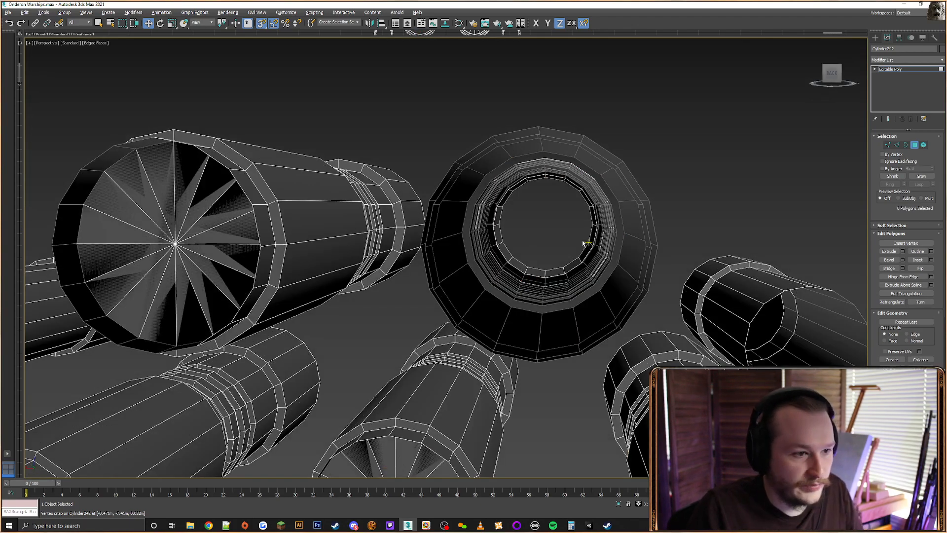
{"action": "middle_click_drag", "start_coordinate": [536, 250], "coordinate": [587, 248], "text": "alt"}
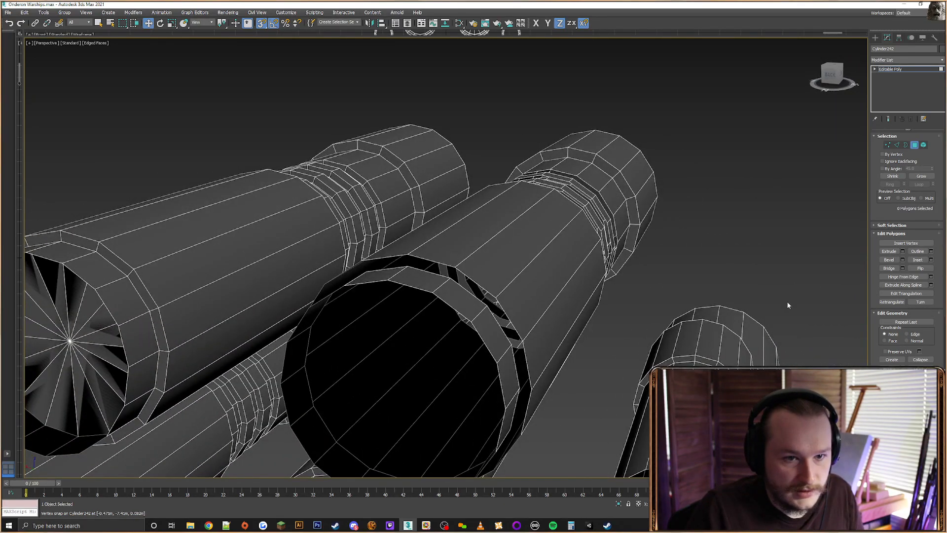
Create one polygon across the gap between the rim rings at the engine's hull-side opening and cap the rest of that border
{"action": "middle_click_drag", "start_coordinate": [769, 297], "coordinate": [755, 251]}
{"action": "left_click", "coordinate": [892, 360]}
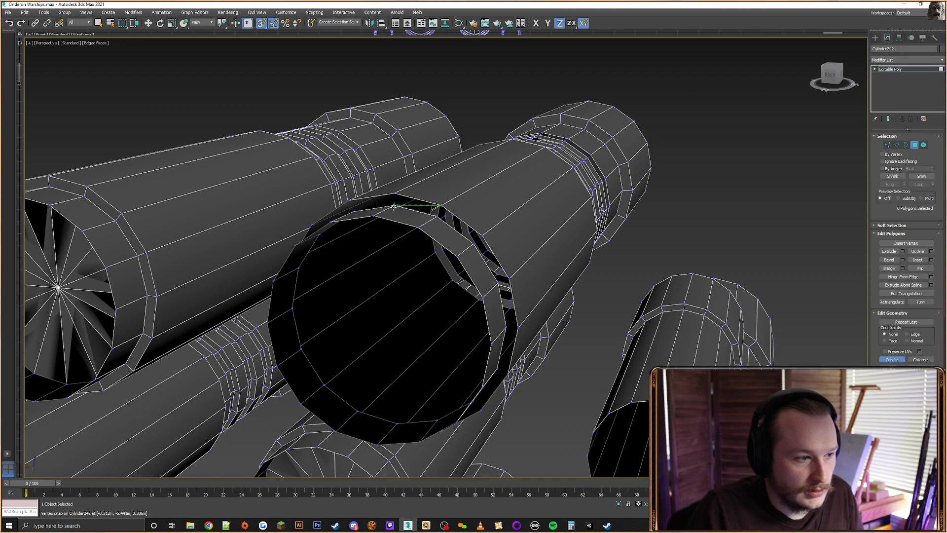
{"action": "left_click", "coordinate": [394, 194]}
{"action": "middle_click_drag", "start_coordinate": [395, 194], "coordinate": [623, 261], "text": "alt"}
{"action": "left_click", "coordinate": [905, 144]}
{"action": "left_click", "coordinate": [478, 223]}
{"action": "left_click", "coordinate": [920, 251]}
Create one bridging polygon in each of the three open gaps facing the hull side on the engine's ribbed section
{"action": "left_click", "coordinate": [888, 145]}
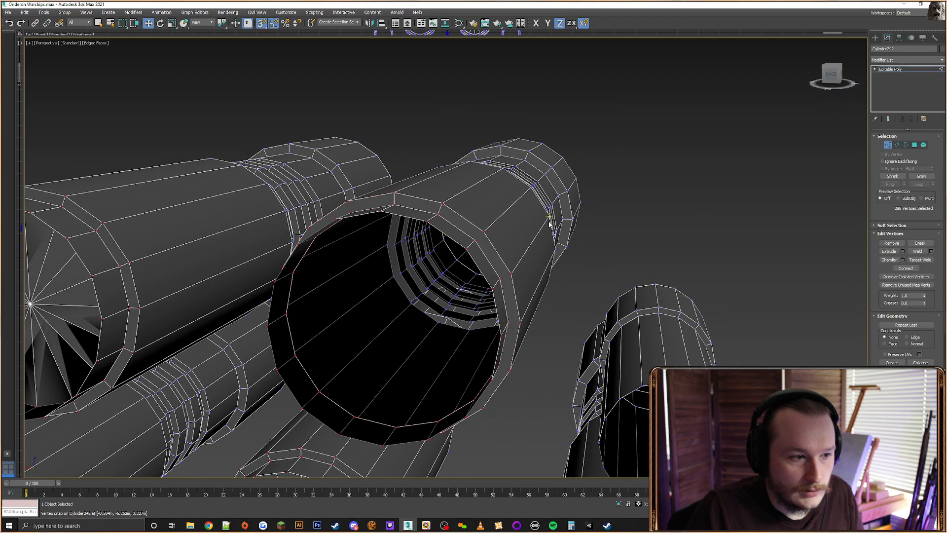
{"action": "middle_click_drag", "start_coordinate": [543, 222], "coordinate": [612, 217], "text": "alt"}
{"action": "scroll", "coordinate": [659, 155], "scroll_direction": "up", "scroll_amount": 4}
{"action": "middle_click_drag", "start_coordinate": [659, 155], "coordinate": [612, 258]}
{"action": "scroll", "coordinate": [564, 224], "scroll_direction": "down", "scroll_amount": 2}
{"action": "scroll", "coordinate": [564, 224], "scroll_direction": "down", "scroll_amount": 5}
{"action": "scroll", "coordinate": [482, 261], "scroll_direction": "up", "scroll_amount": 6}
{"action": "middle_click_drag", "start_coordinate": [612, 258], "coordinate": [557, 224], "text": "alt"}
{"action": "scroll", "coordinate": [574, 249], "scroll_direction": "up", "scroll_amount": 5}
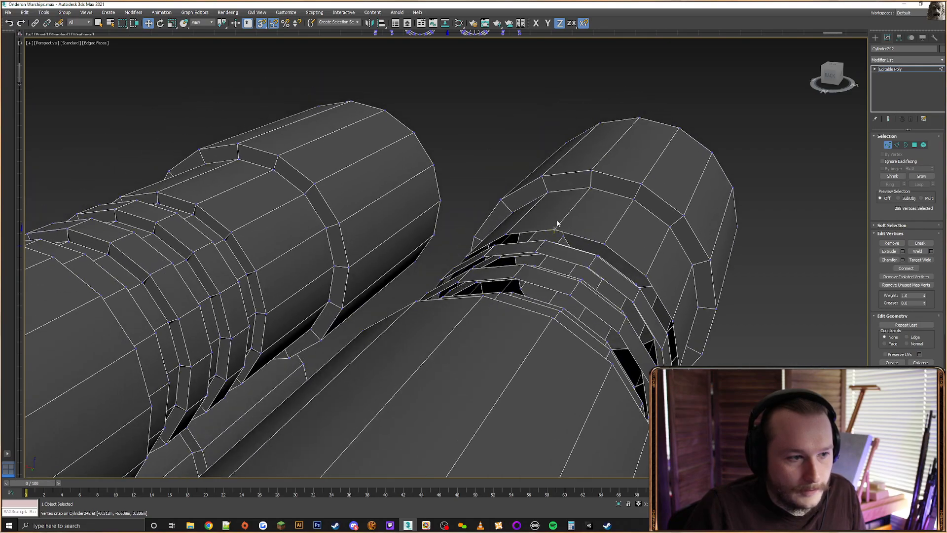
{"action": "scroll", "coordinate": [612, 265], "scroll_direction": "up", "scroll_amount": 2}
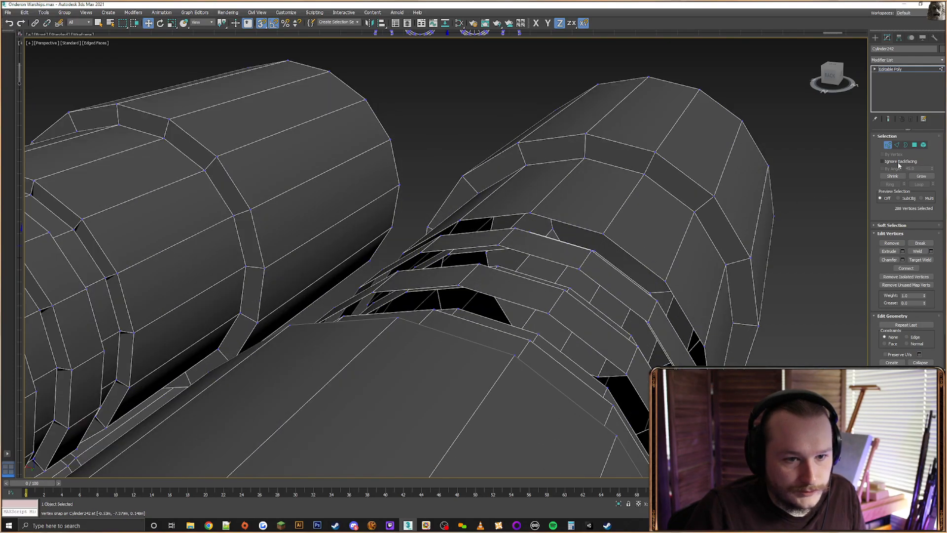
{"action": "left_click", "coordinate": [917, 145]}
{"action": "left_click", "coordinate": [892, 359]}
{"action": "scroll", "coordinate": [619, 257], "scroll_direction": "up", "scroll_amount": 5}
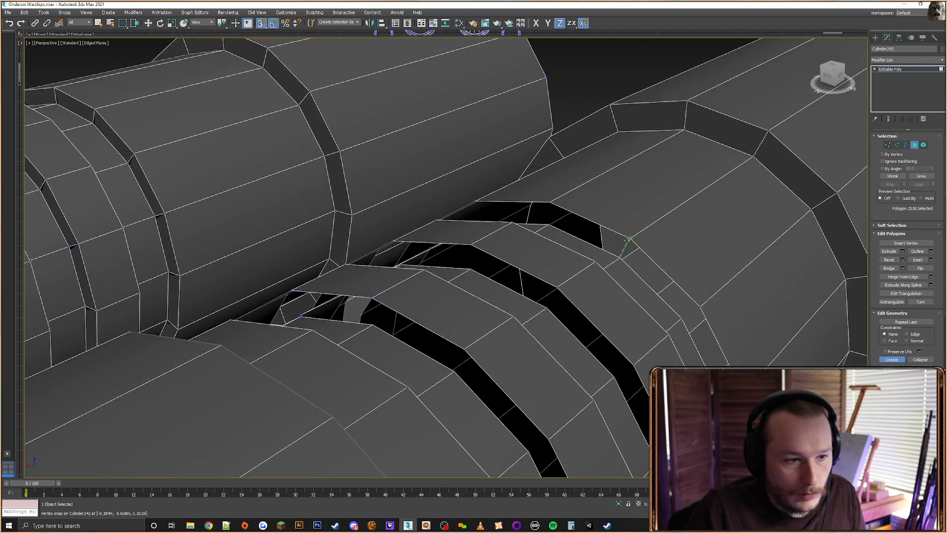
{"action": "left_click", "coordinate": [548, 227]}
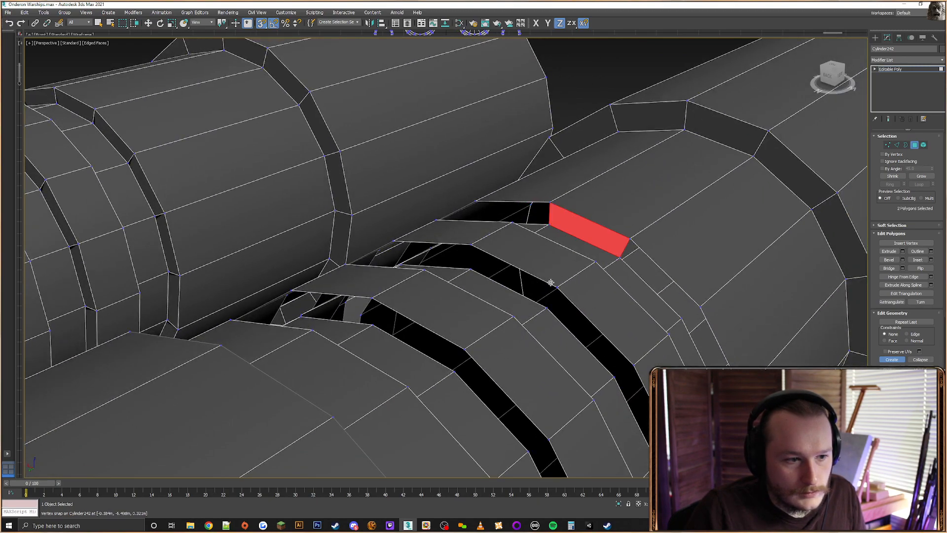
{"action": "left_click", "coordinate": [471, 244]}
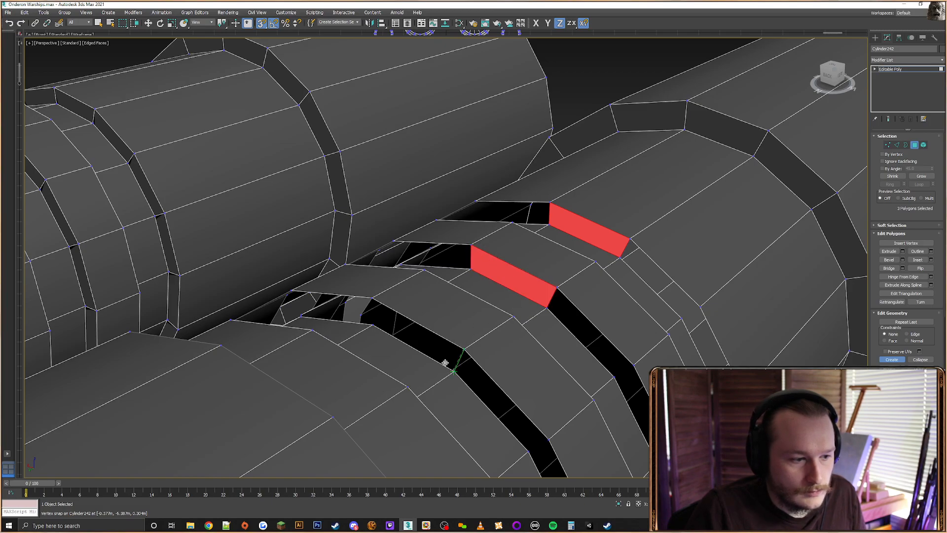
{"action": "left_click", "coordinate": [373, 298]}
Create bridging polygons across the open gaps on the opposite faces of the engine's ribs
{"action": "middle_click_drag", "start_coordinate": [494, 332], "coordinate": [403, 249], "text": "alt"}
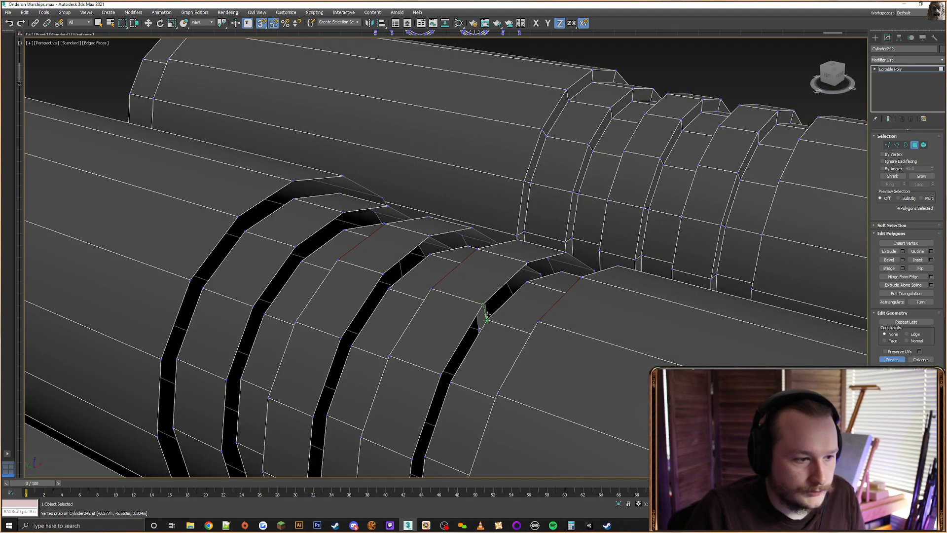
{"action": "left_click", "coordinate": [527, 263]}
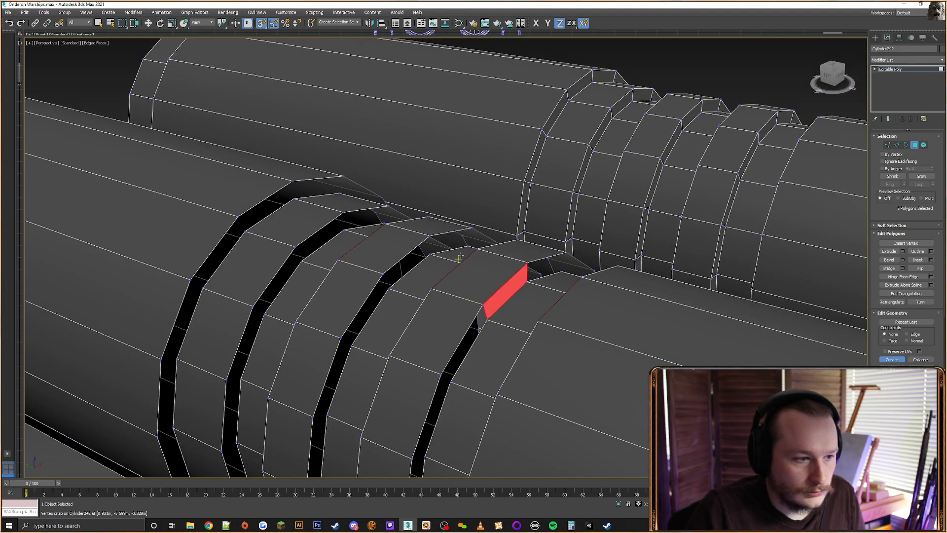
{"action": "left_click", "coordinate": [387, 287]}
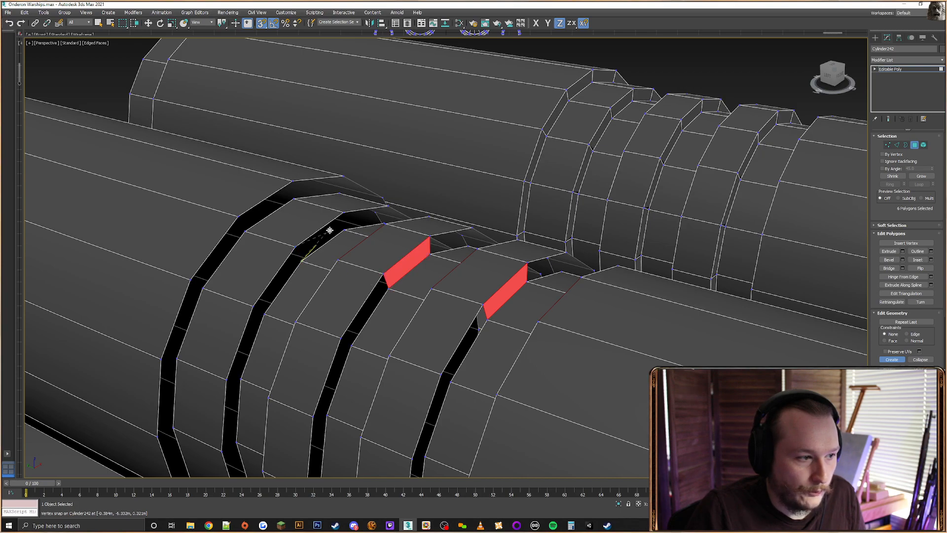
{"action": "left_click", "coordinate": [344, 221]}
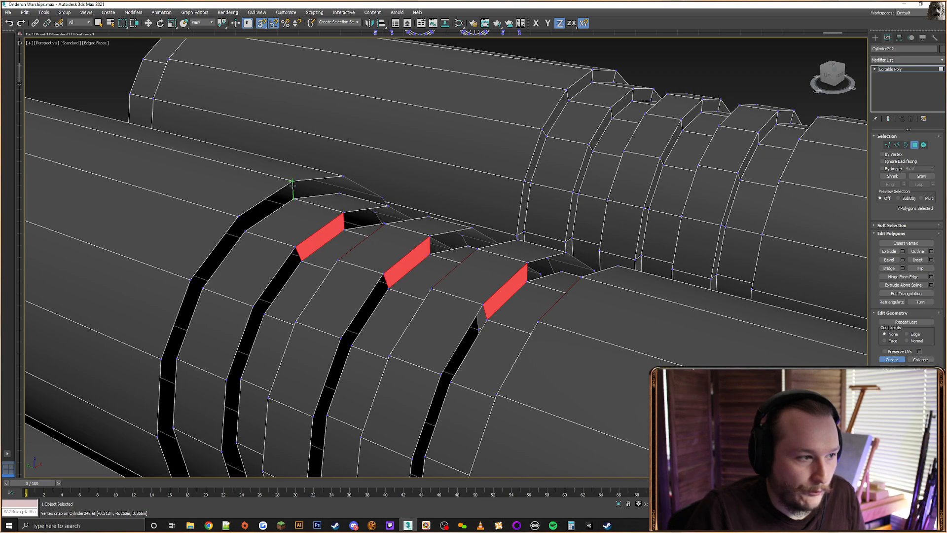
{"action": "middle_click_drag", "start_coordinate": [371, 255], "coordinate": [430, 256], "text": "alt"}
Cap the three open borders along one side of the engine's ribbed section
{"action": "left_click", "coordinate": [906, 146]}
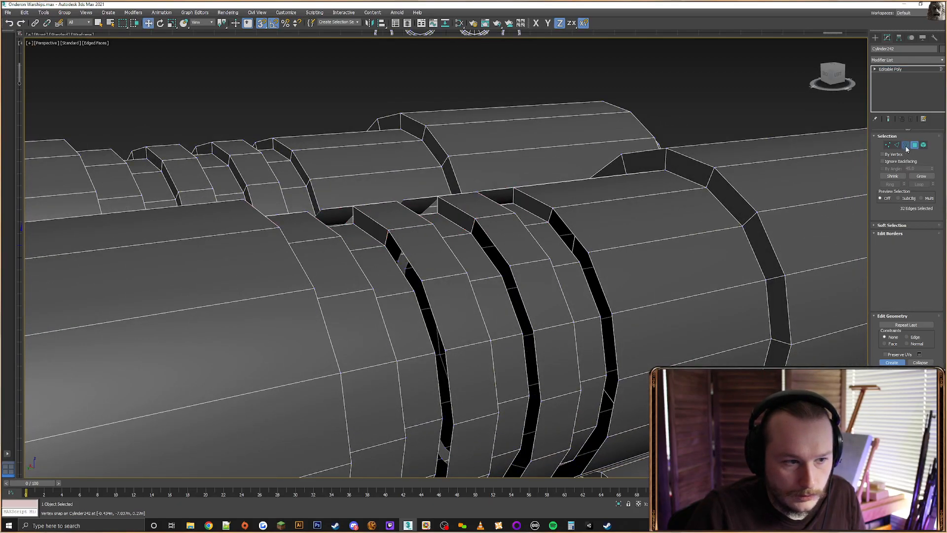
{"action": "left_click", "coordinate": [575, 235]}
{"action": "left_click", "coordinate": [916, 252]}
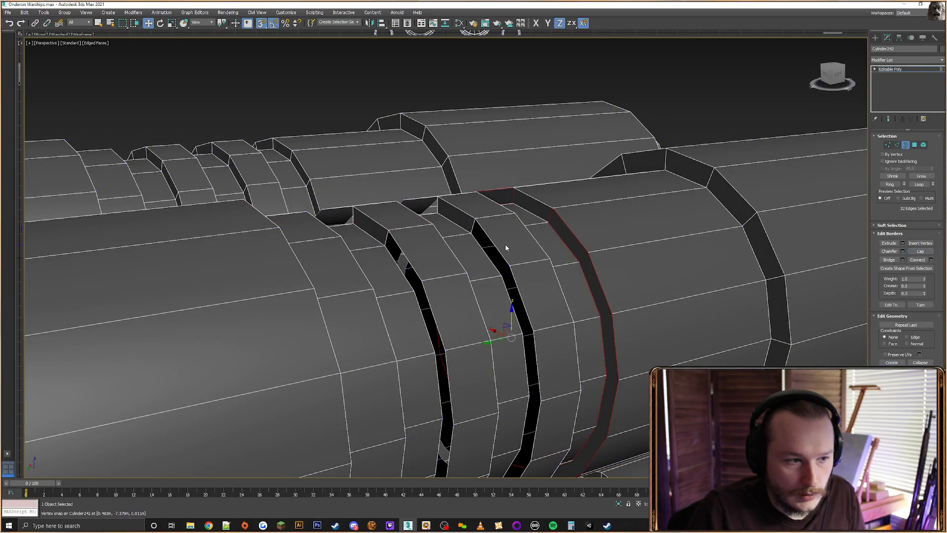
{"action": "left_click", "coordinate": [497, 247]}
{"action": "left_click", "coordinate": [916, 251]}
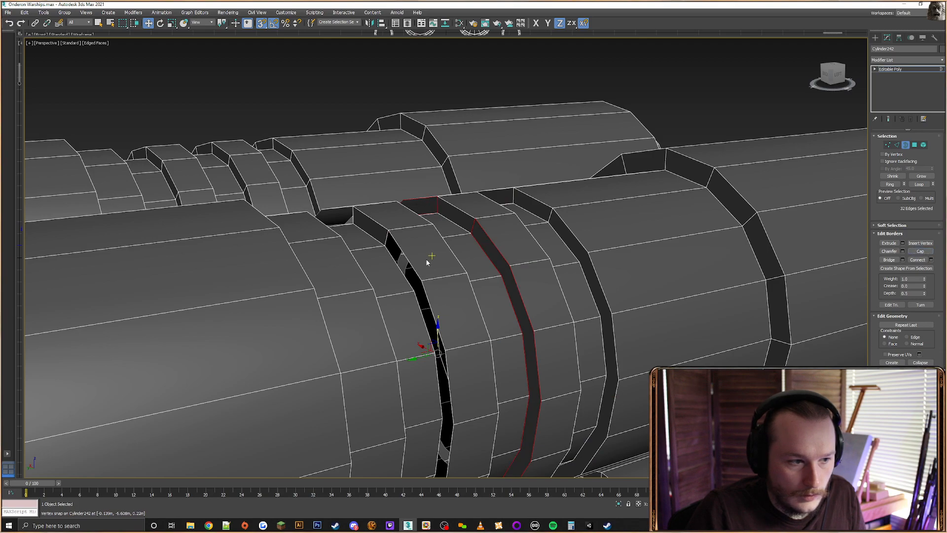
{"action": "left_click", "coordinate": [412, 263]}
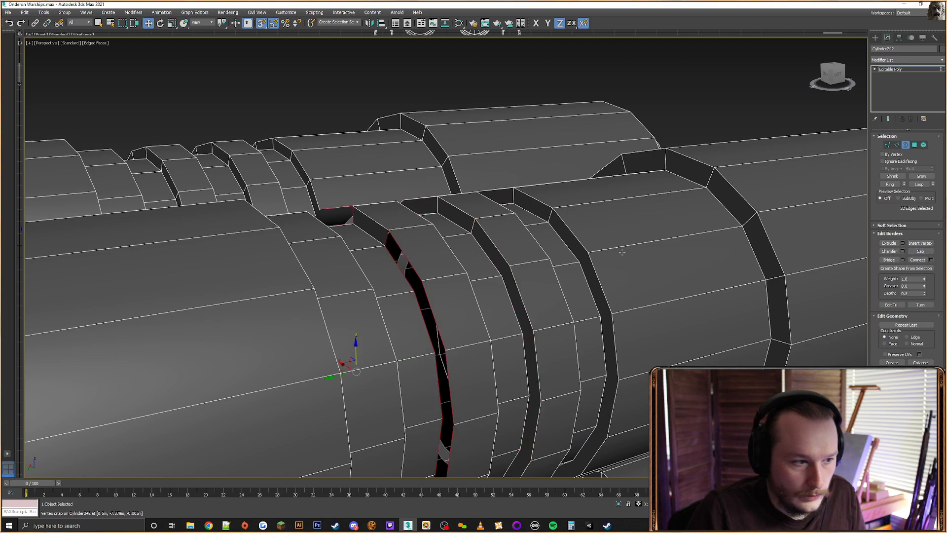
{"action": "left_click", "coordinate": [919, 252]}
Cap the three open borders on the opposite side of the ribs and the open border of the neighbouring stepped collar
{"action": "middle_click_drag", "start_coordinate": [522, 261], "coordinate": [450, 261], "text": "alt"}
{"action": "left_click", "coordinate": [438, 273]}
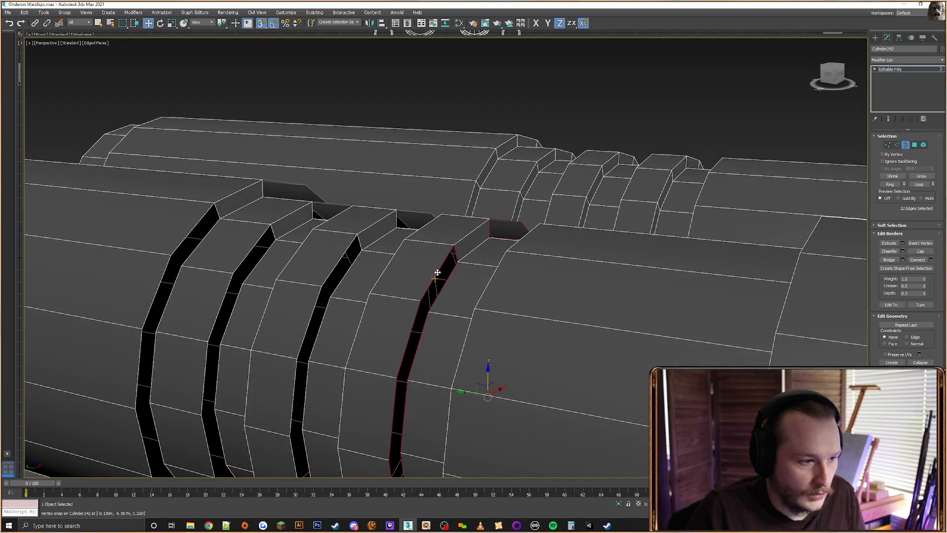
{"action": "left_click", "coordinate": [918, 254]}
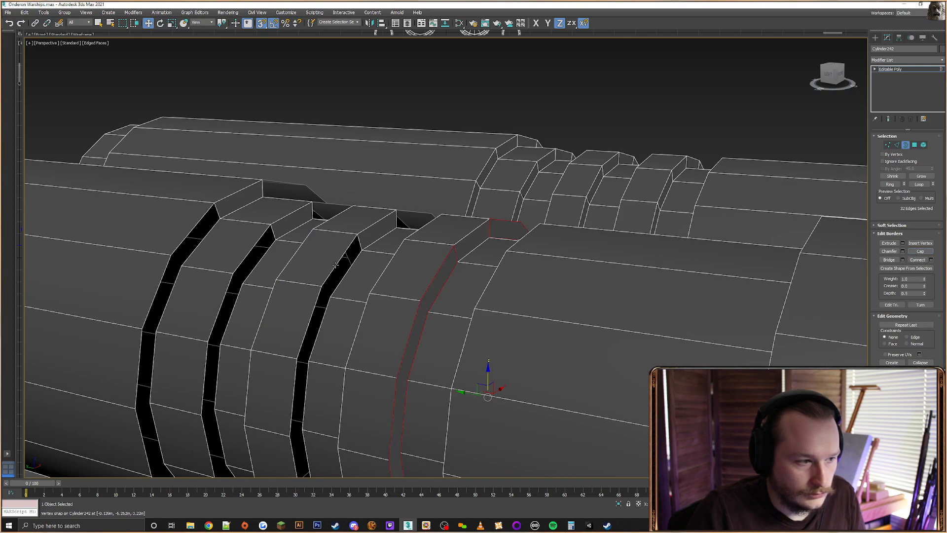
{"action": "left_click", "coordinate": [335, 265]}
{"action": "left_click", "coordinate": [917, 252]}
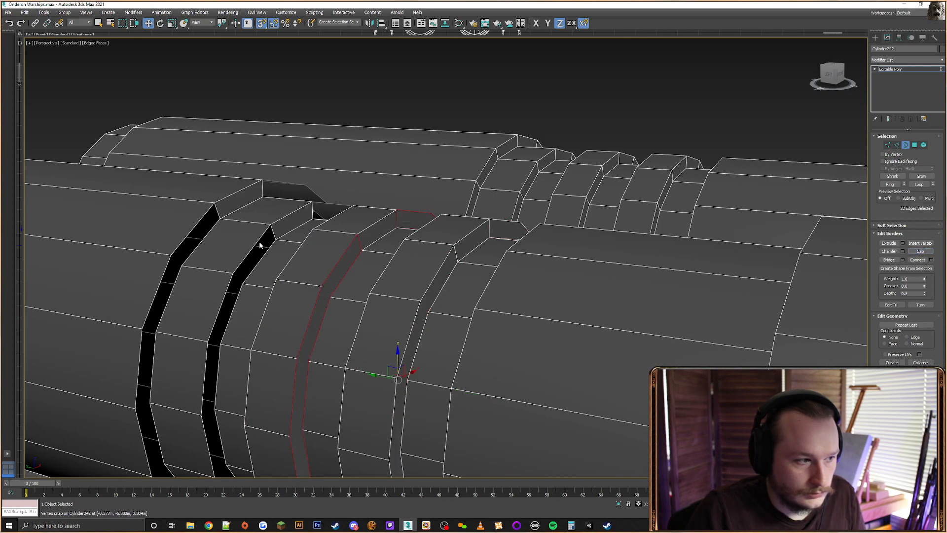
{"action": "left_click", "coordinate": [260, 246]}
{"action": "left_click", "coordinate": [921, 252]}
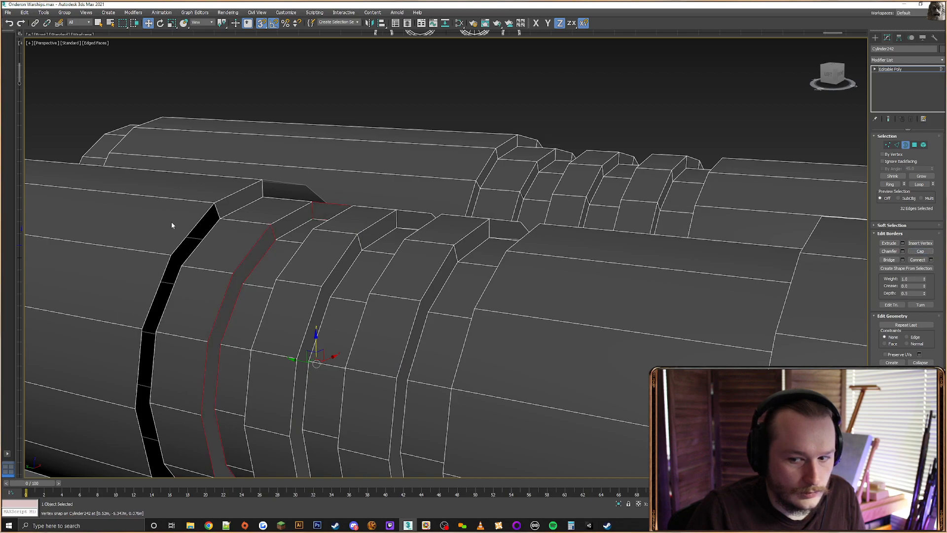
{"action": "left_click", "coordinate": [207, 229]}
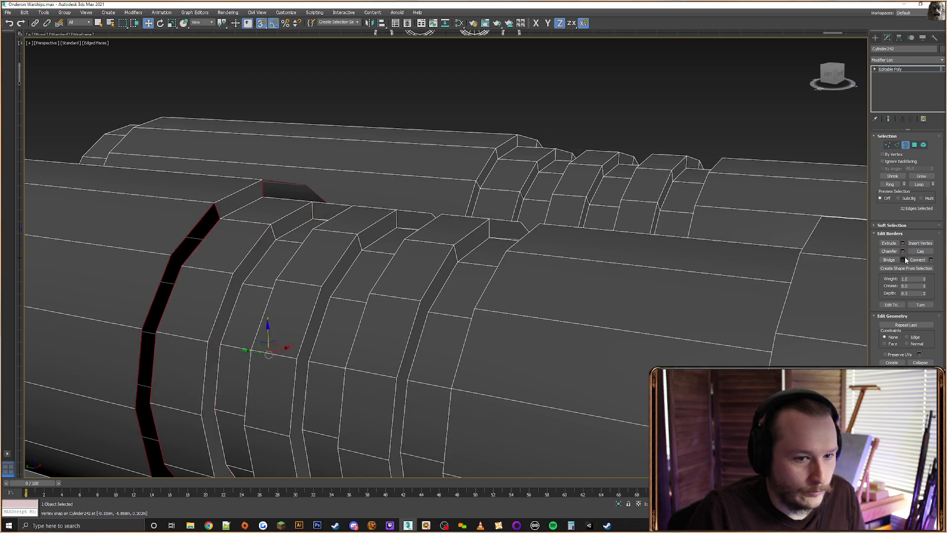
{"action": "left_click", "coordinate": [889, 259]}
Cap the circular border inside the engine's opening and check the engine from both ends
{"action": "scroll", "coordinate": [444, 252], "scroll_direction": "down", "scroll_amount": 3}
{"action": "middle_click_drag", "start_coordinate": [419, 254], "coordinate": [470, 237], "text": "alt"}
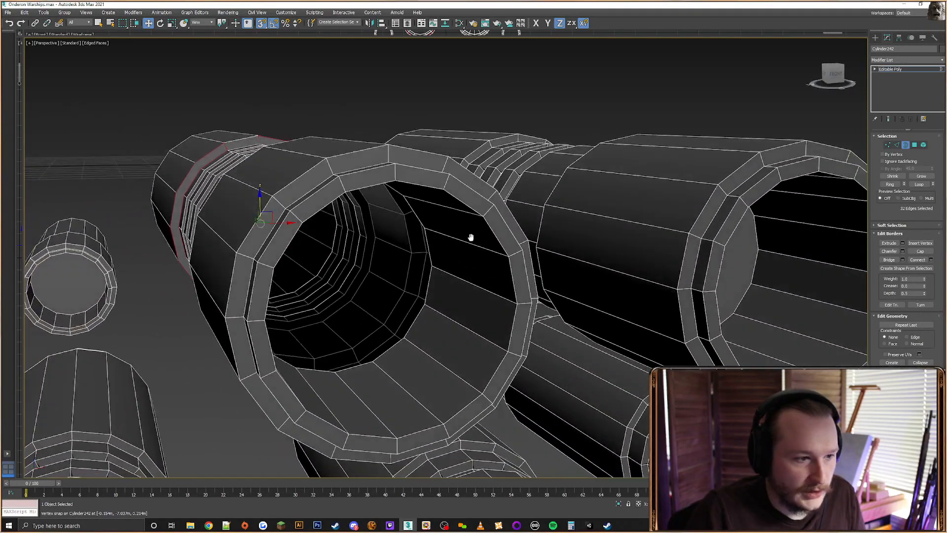
{"action": "left_click", "coordinate": [428, 241]}
{"action": "left_click", "coordinate": [920, 252]}
{"action": "mouse_move", "coordinate": [400, 241]}
{"action": "middle_mouse_down", "text": "alt"}
{"action": "mouse_move", "coordinate": [440, 238]}
{"action": "mouse_move", "coordinate": [408, 233]}
{"action": "middle_mouse_up", "text": "alt"}
{"action": "scroll", "coordinate": [437, 238], "scroll_direction": "down", "scroll_amount": 3}
{"action": "scroll", "coordinate": [631, 224], "scroll_direction": "down", "scroll_amount": 5}
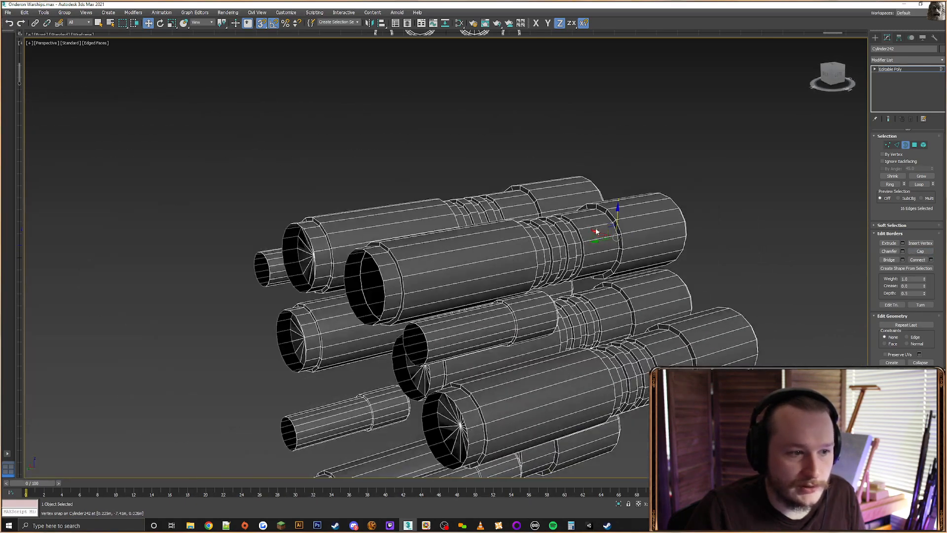
{"action": "middle_click_drag", "start_coordinate": [630, 224], "coordinate": [680, 199], "text": "alt"}
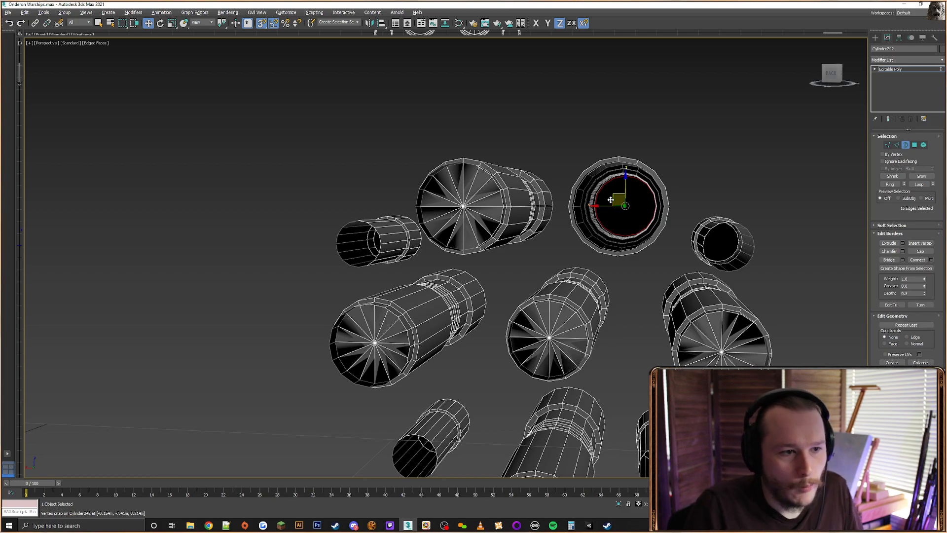
{"action": "middle_click_drag", "start_coordinate": [622, 205], "coordinate": [691, 173], "text": "alt"}
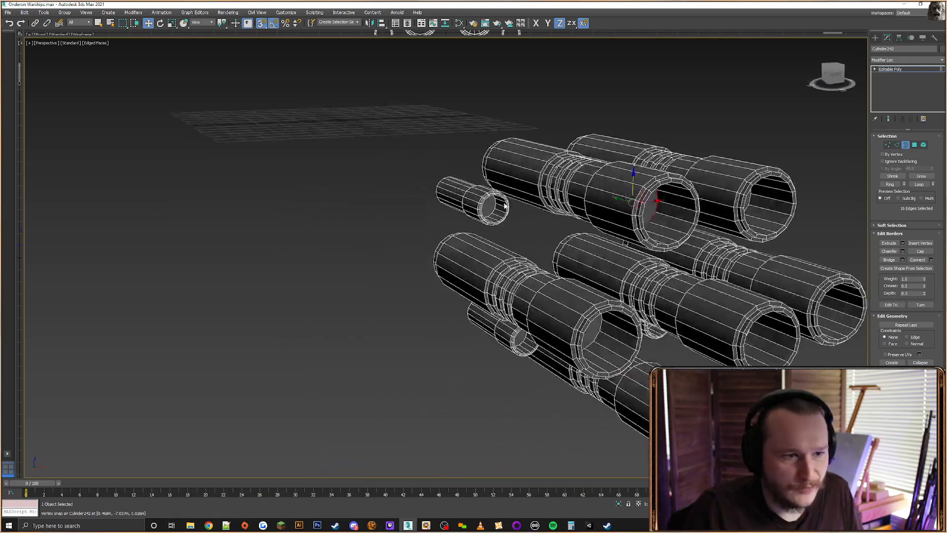
Select all vertices of the repaired engine and examine the edges around its ribs
{"action": "left_click", "coordinate": [875, 38]}
{"action": "scroll", "coordinate": [624, 123], "scroll_direction": "up", "scroll_amount": 4}
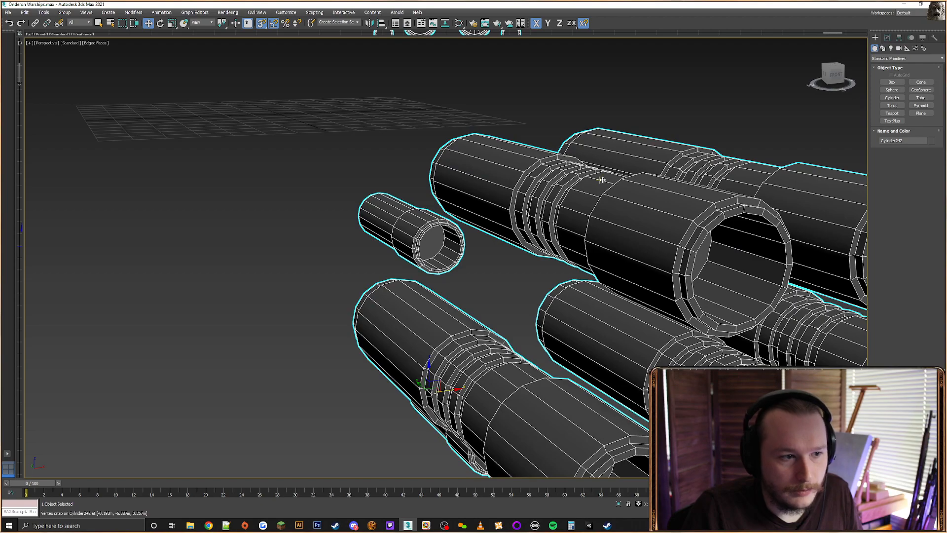
{"action": "left_click", "coordinate": [886, 37]}
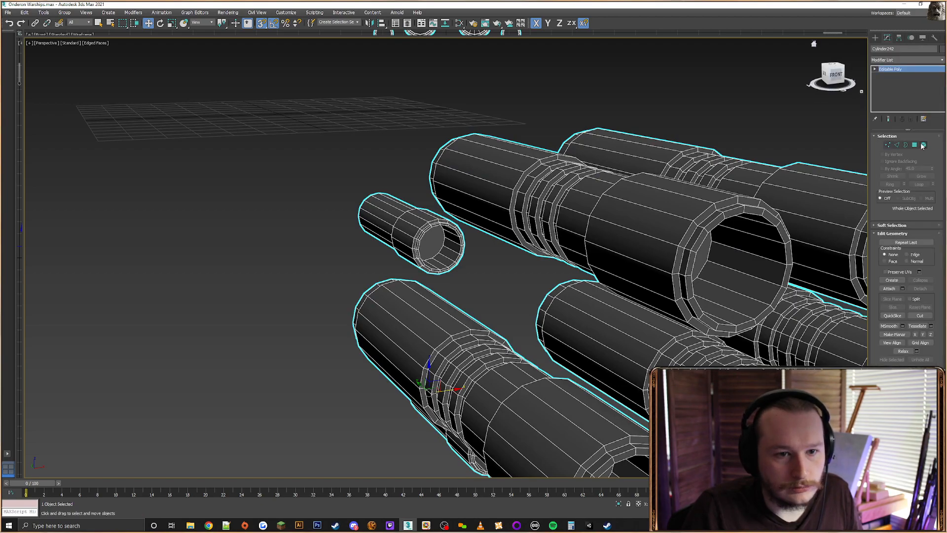
{"action": "left_click", "coordinate": [888, 145]}
{"action": "middle_click_drag", "start_coordinate": [616, 208], "coordinate": [514, 145], "text": "alt"}
{"action": "left_click_drag", "start_coordinate": [512, 227], "coordinate": [512, 227]}
{"action": "middle_click_drag", "start_coordinate": [513, 227], "coordinate": [554, 206], "text": "alt"}
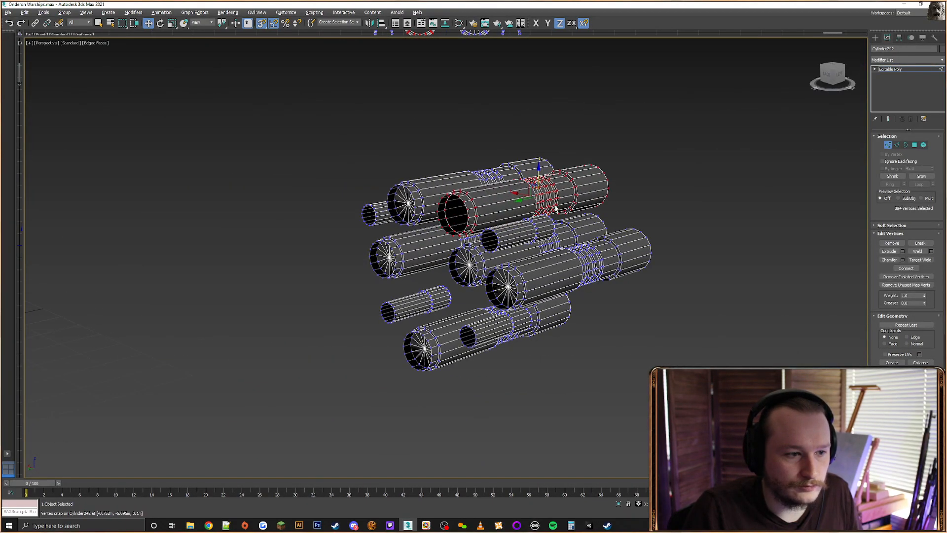
{"action": "scroll", "coordinate": [555, 203], "scroll_direction": "up", "scroll_amount": 5}
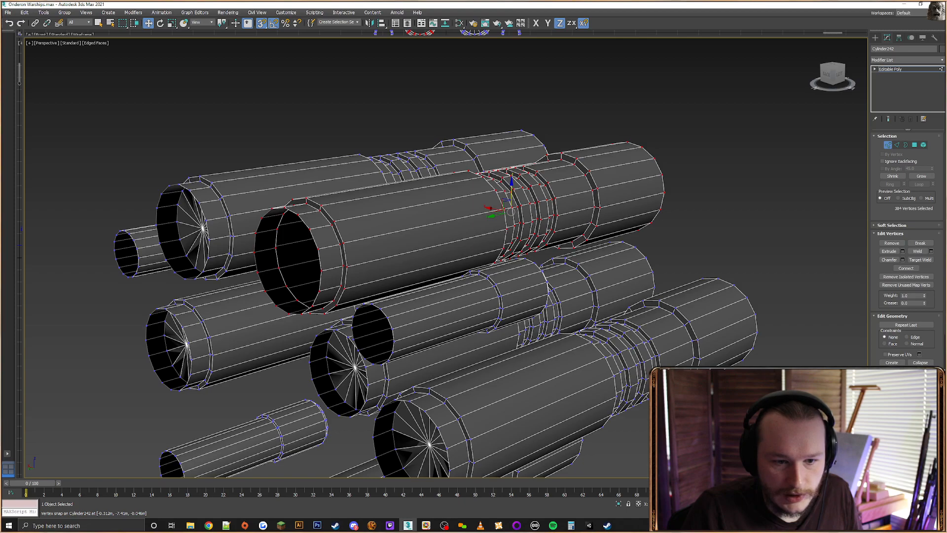
{"action": "scroll", "coordinate": [589, 193], "scroll_direction": "up", "scroll_amount": 8}
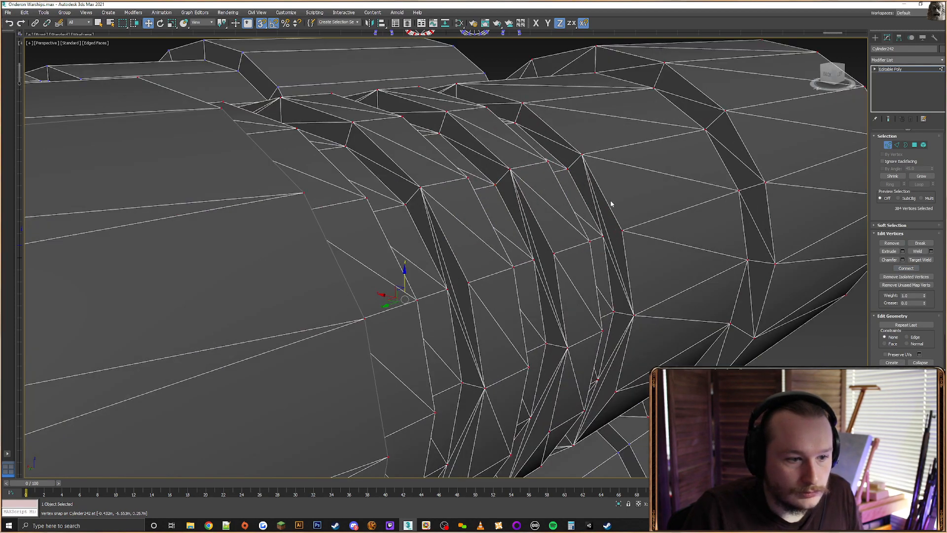
{"action": "middle_click_drag", "start_coordinate": [611, 200], "coordinate": [612, 202], "text": "alt"}
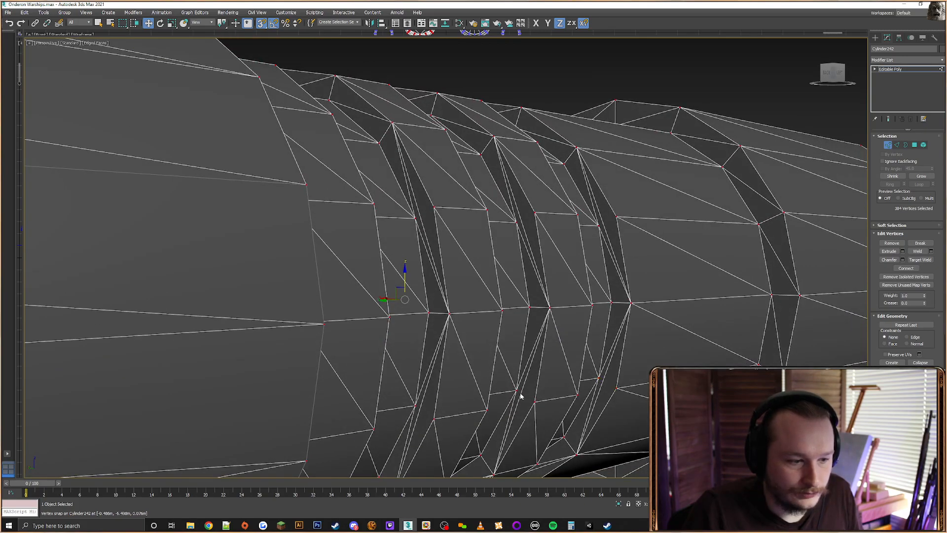
{"action": "scroll", "coordinate": [513, 277], "scroll_direction": "down", "scroll_amount": 5}
{"action": "middle_click_drag", "start_coordinate": [513, 276], "coordinate": [595, 178], "text": "alt"}
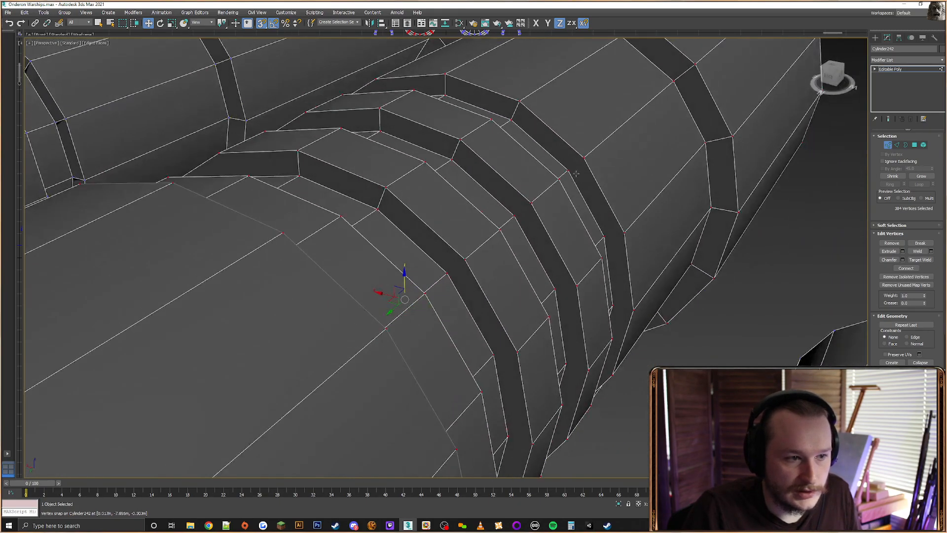
{"action": "scroll", "coordinate": [595, 167], "scroll_direction": "up", "scroll_amount": 4}
{"action": "scroll", "coordinate": [596, 168], "scroll_direction": "down", "scroll_amount": 10}
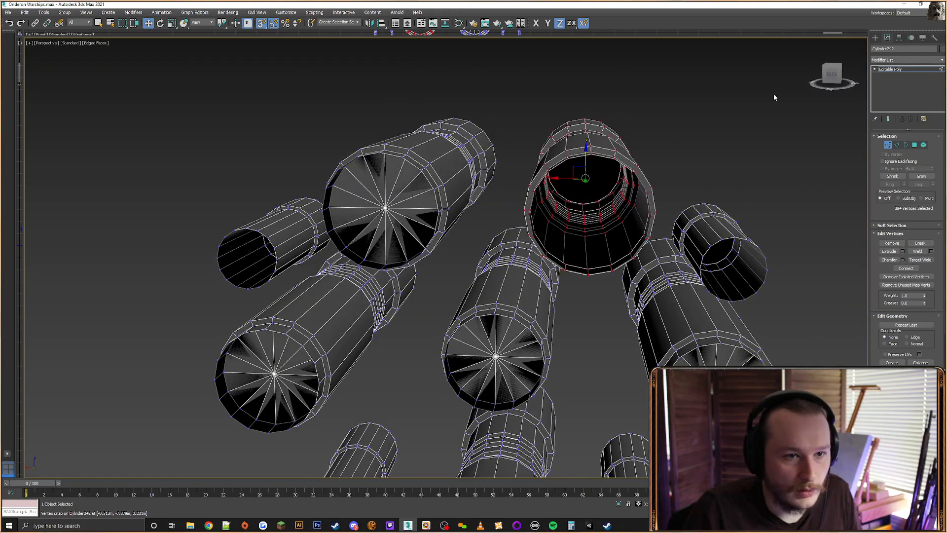
Clear the vertex selection and show the repaired engine in an orthographic back view as wireframe
{"action": "key", "text": "u"}
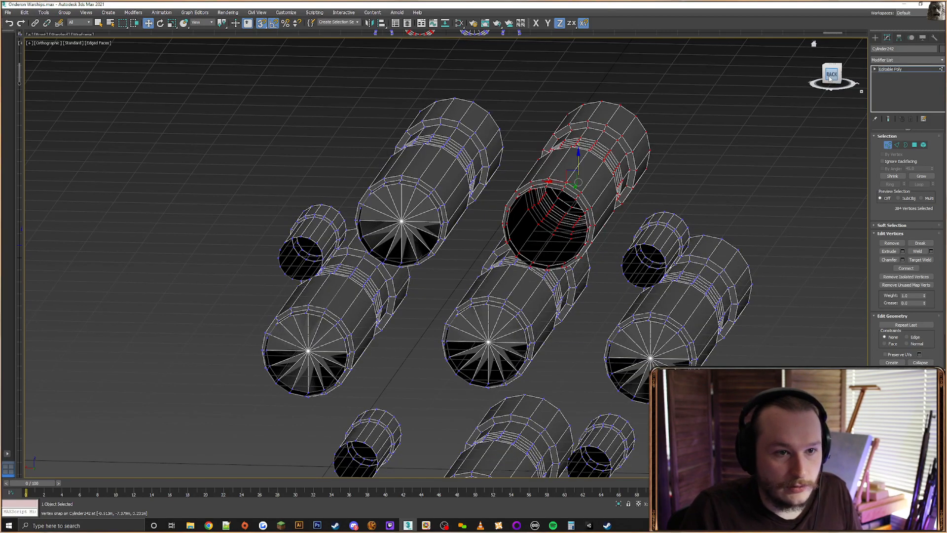
{"action": "left_click", "coordinate": [832, 74]}
{"action": "middle_click_drag", "start_coordinate": [536, 283], "coordinate": [547, 242]}
{"action": "scroll", "coordinate": [547, 242], "scroll_direction": "up", "scroll_amount": 4}
{"action": "middle_click_drag", "start_coordinate": [513, 321], "coordinate": [560, 232]}
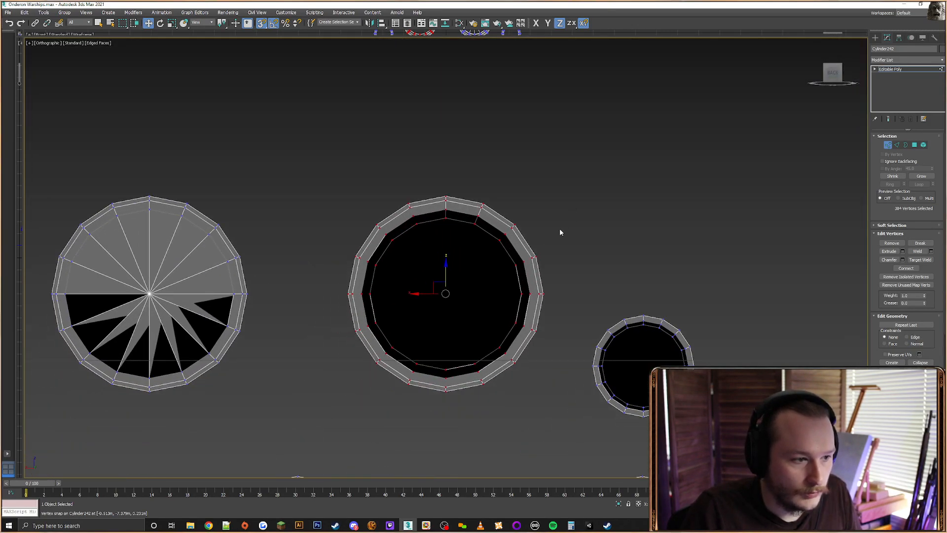
{"action": "left_click", "coordinate": [626, 237]}
{"action": "scroll", "coordinate": [511, 258], "scroll_direction": "up", "scroll_amount": 2}
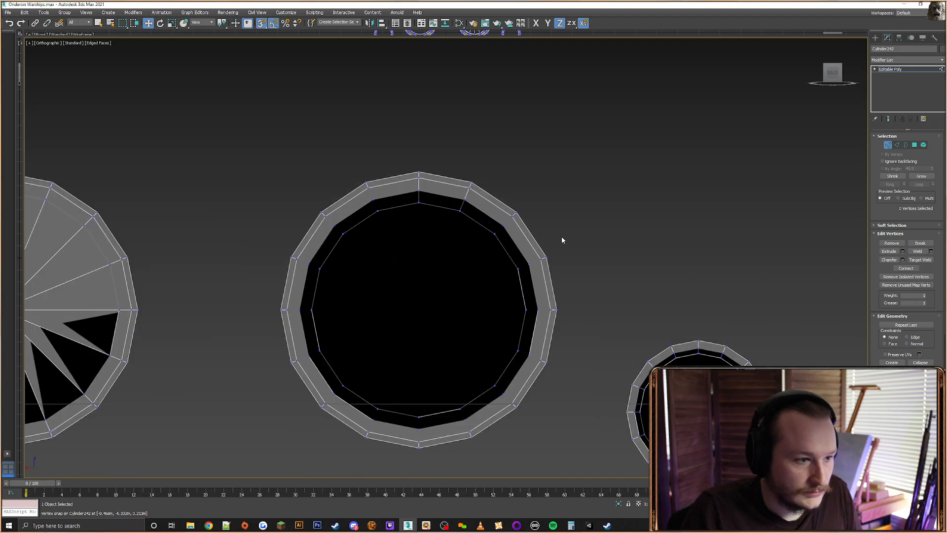
{"action": "key", "text": "F3"}
{"action": "scroll", "coordinate": [441, 206], "scroll_direction": "up", "scroll_amount": 3}
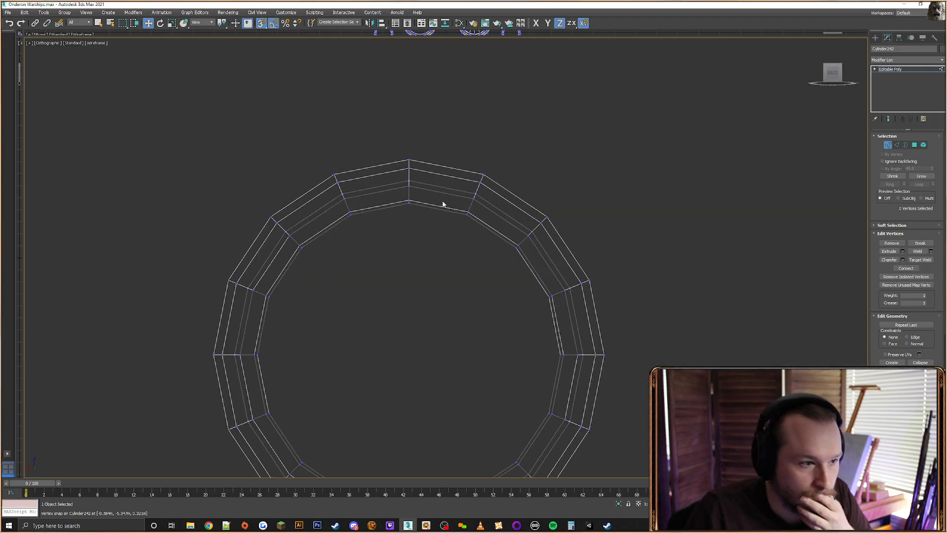
Examine how the rib vertices line up along the engine by picking one inner-ring vertex, and return to the back view
{"action": "scroll", "coordinate": [466, 223], "scroll_direction": "down", "scroll_amount": 3}
{"action": "mouse_move", "coordinate": [465, 222]}
{"action": "middle_mouse_down", "text": "alt"}
{"action": "mouse_move", "coordinate": [478, 228]}
{"action": "mouse_move", "coordinate": [472, 238]}
{"action": "middle_mouse_up", "text": "alt"}
{"action": "scroll", "coordinate": [472, 238], "scroll_direction": "up", "scroll_amount": 4}
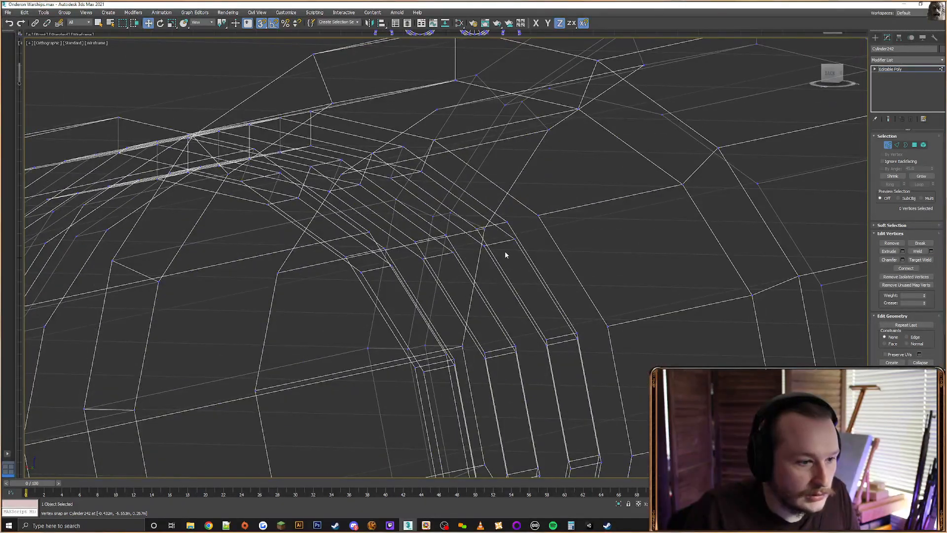
{"action": "key", "text": "F3"}
{"action": "key", "text": "F3"}
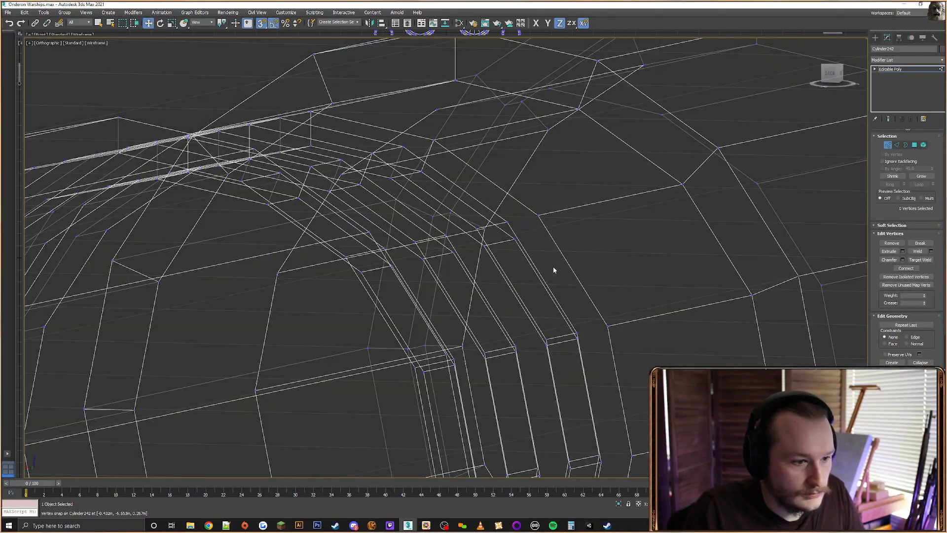
{"action": "left_click", "coordinate": [488, 248]}
{"action": "mouse_move", "coordinate": [546, 255]}
{"action": "middle_mouse_down", "text": "alt"}
{"action": "mouse_move", "coordinate": [537, 258]}
{"action": "mouse_move", "coordinate": [562, 264]}
{"action": "mouse_move", "coordinate": [539, 238]}
{"action": "middle_mouse_up", "text": "alt"}
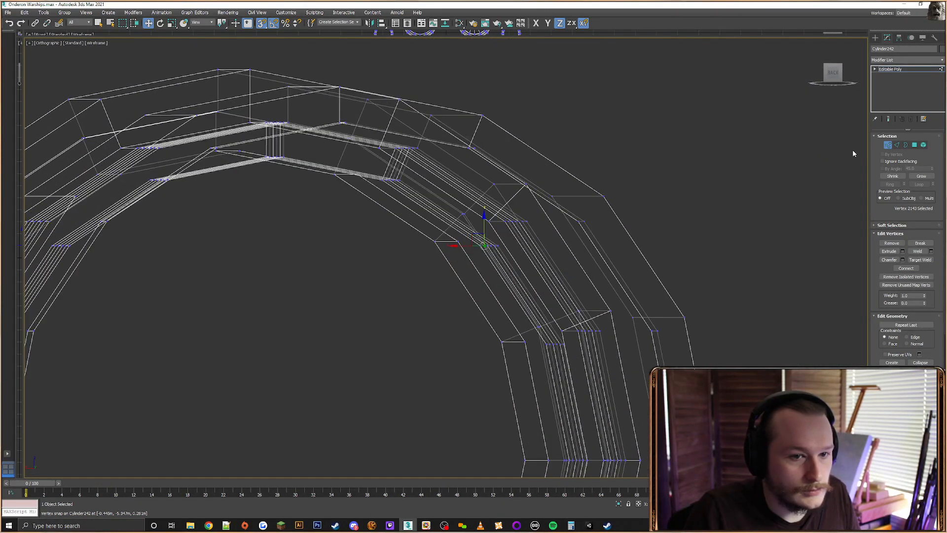
{"action": "left_click", "coordinate": [835, 73]}
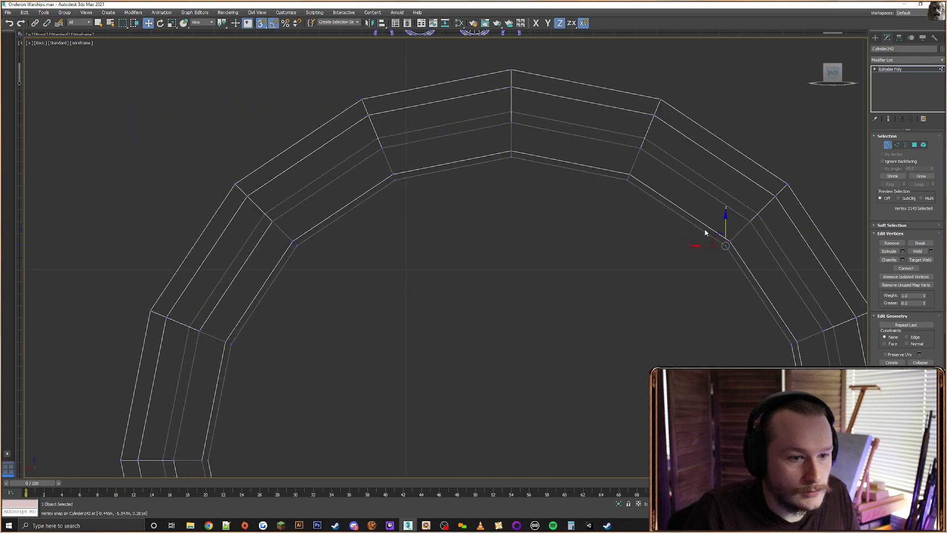
Connect the aligned vertices along the inner rib spokes at the engine's upper right and top, and check the edges from an angle
{"action": "left_click_drag", "start_coordinate": [721, 220], "coordinate": [690, 265]}
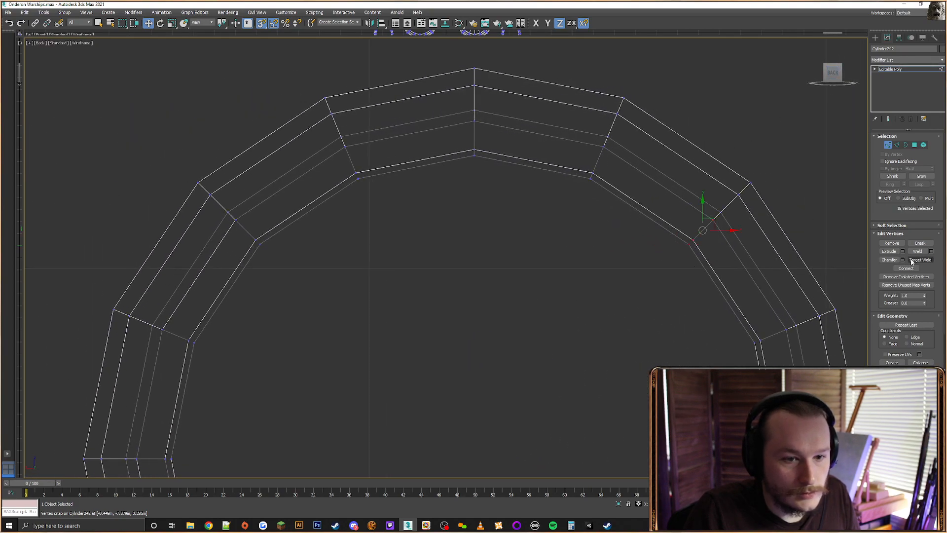
{"action": "left_click", "coordinate": [617, 146]}
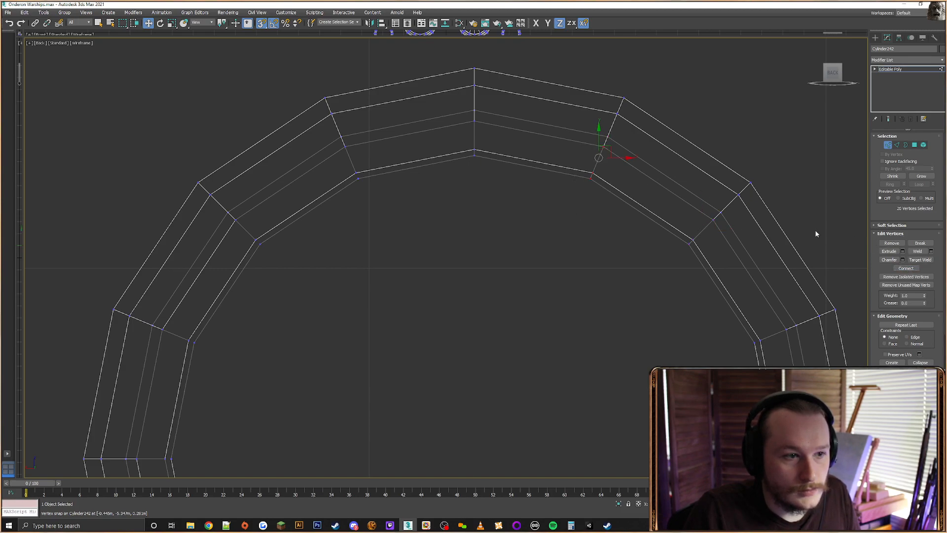
{"action": "left_click_drag", "start_coordinate": [726, 205], "coordinate": [682, 250]}
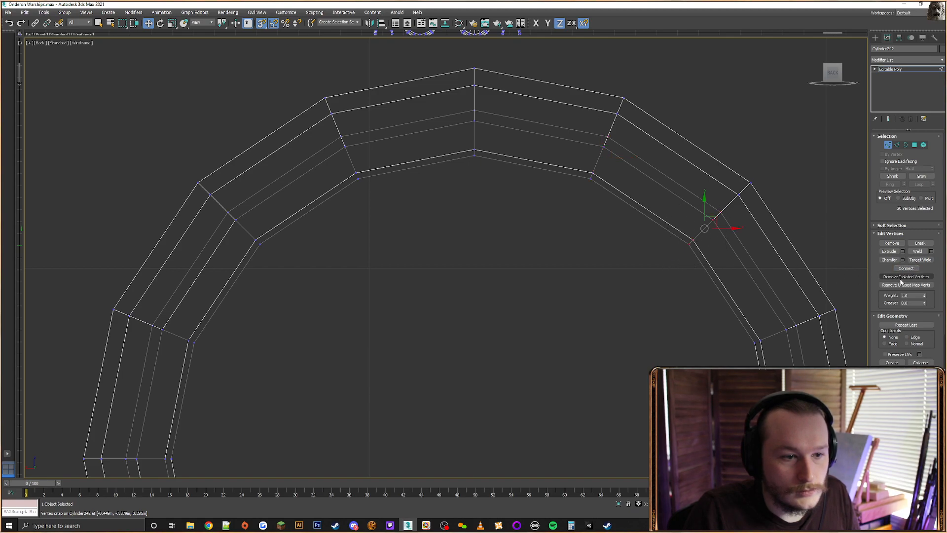
{"action": "left_click", "coordinate": [905, 268]}
{"action": "left_click_drag", "start_coordinate": [513, 109], "coordinate": [443, 163]}
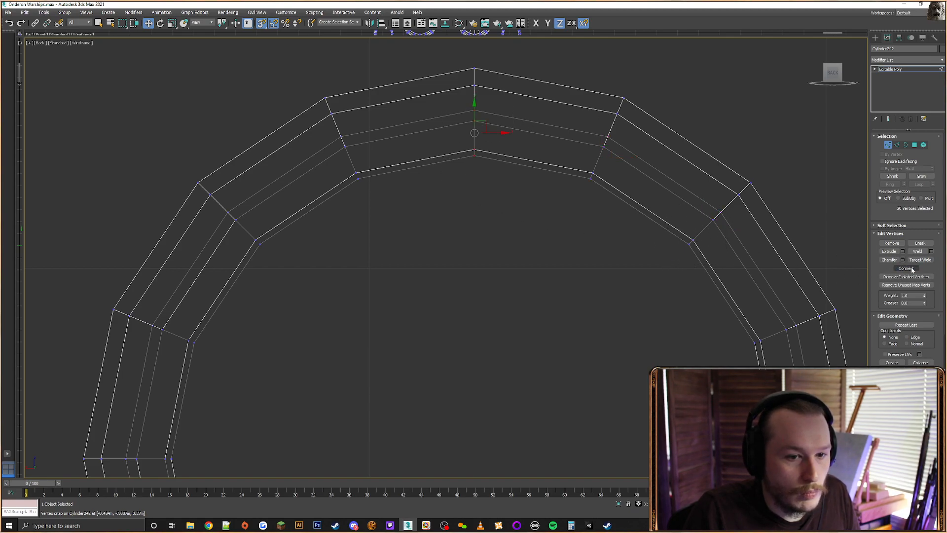
{"action": "mouse_move", "coordinate": [667, 245]}
{"action": "middle_mouse_down", "text": "alt"}
{"action": "mouse_move", "coordinate": [632, 250]}
{"action": "mouse_move", "coordinate": [656, 245]}
{"action": "middle_mouse_up", "text": "alt"}
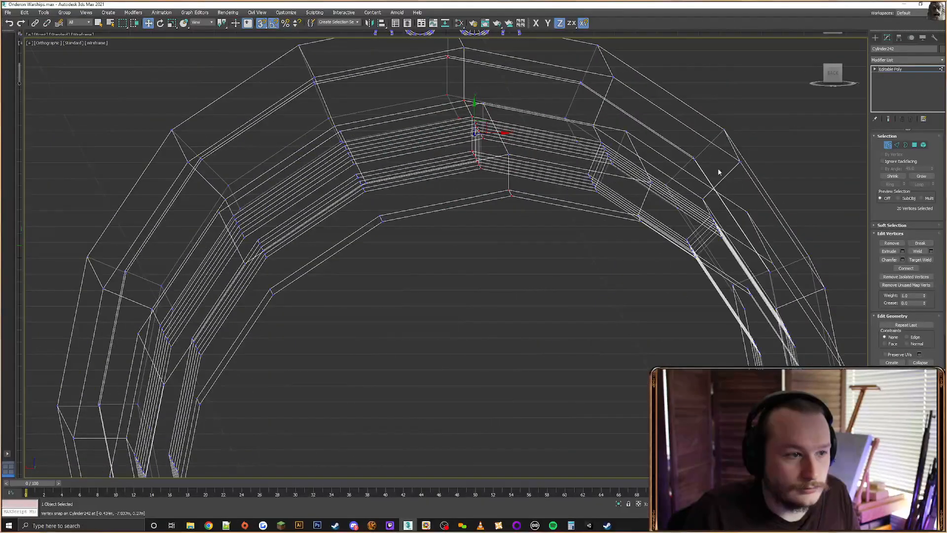
{"action": "left_click", "coordinate": [832, 74]}
Connect the aligned rib vertices at each spoke of the engine's upper-left quarter, down to the horizontal left spoke
{"action": "middle_click_drag", "start_coordinate": [563, 370], "coordinate": [502, 277]}
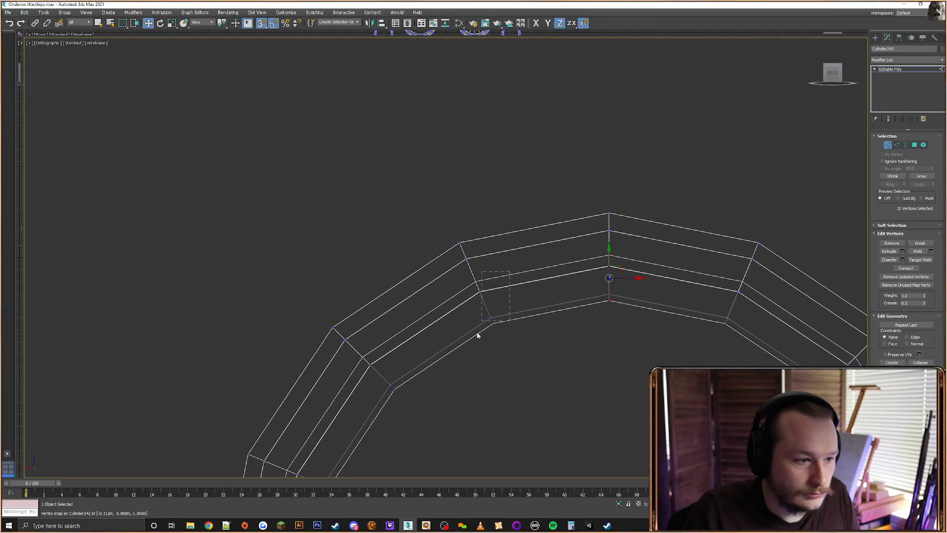
{"action": "middle_click_drag", "start_coordinate": [478, 332], "coordinate": [527, 233]}
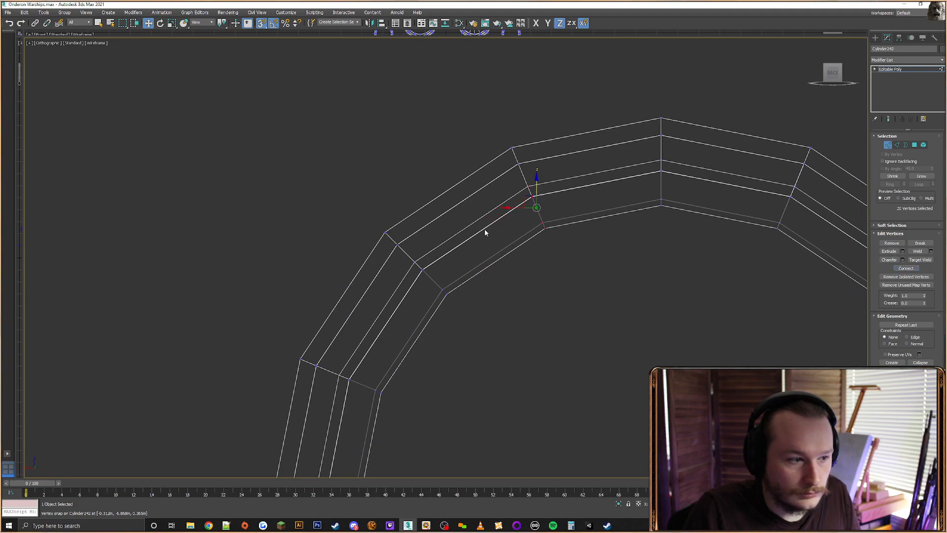
{"action": "left_click_drag", "start_coordinate": [412, 299], "coordinate": [411, 299]}
{"action": "middle_click_drag", "start_coordinate": [494, 283], "coordinate": [541, 215]}
{"action": "left_click", "coordinate": [905, 268]}
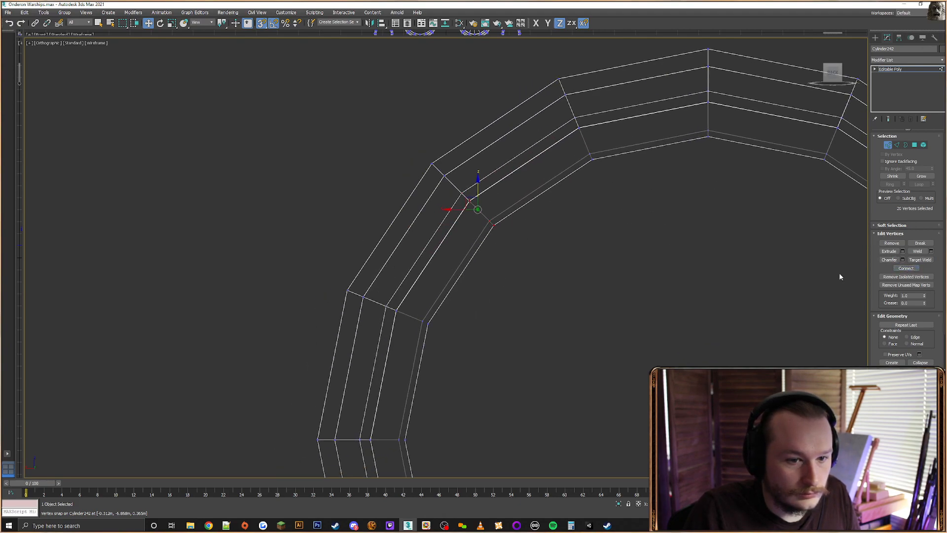
{"action": "left_click_drag", "start_coordinate": [391, 334], "coordinate": [392, 334]}
{"action": "middle_click_drag", "start_coordinate": [516, 317], "coordinate": [513, 174]}
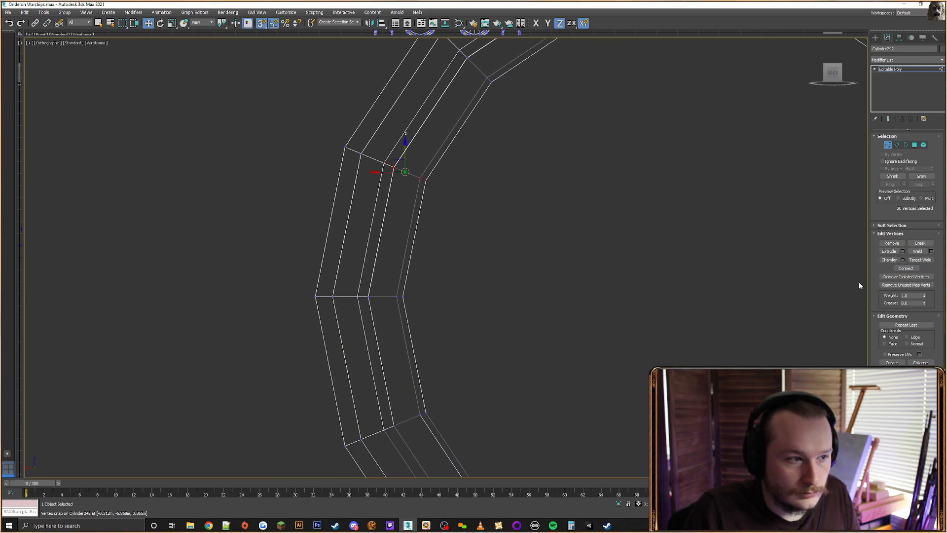
{"action": "left_click_drag", "start_coordinate": [347, 314], "coordinate": [347, 313]}
{"action": "left_click", "coordinate": [906, 269]}
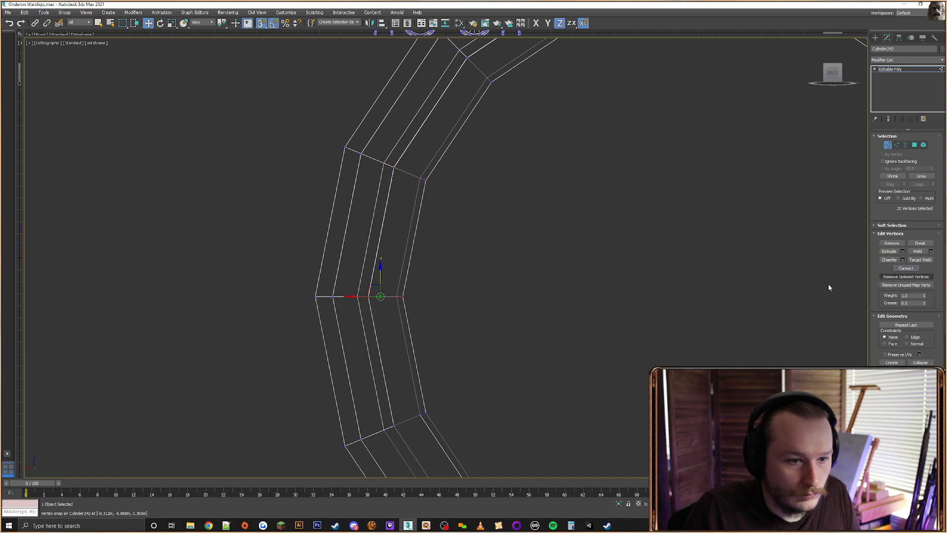
Connect the aligned rib vertices at the three spokes of the engine's lower-left quarter
{"action": "middle_click_drag", "start_coordinate": [459, 373], "coordinate": [453, 247]}
{"action": "left_click_drag", "start_coordinate": [454, 252], "coordinate": [373, 316]}
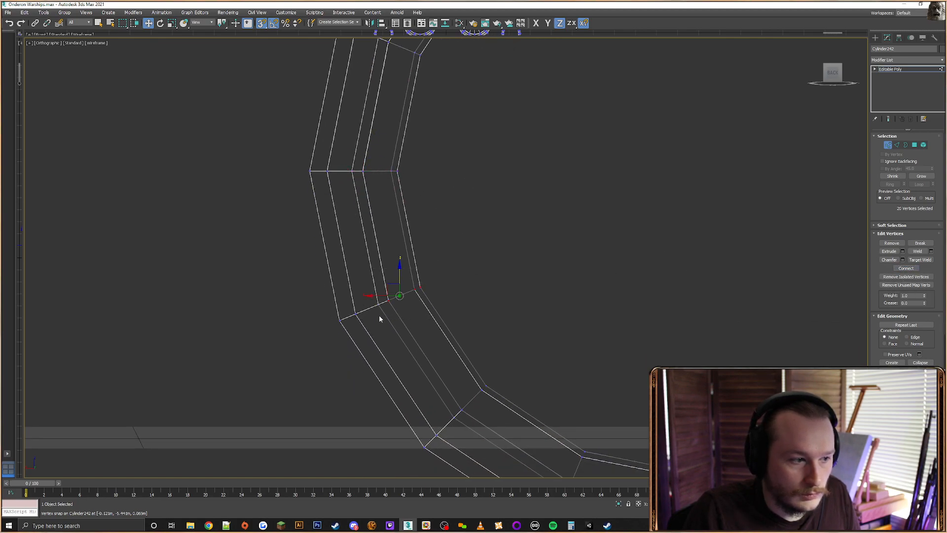
{"action": "left_click", "coordinate": [919, 269]}
{"action": "middle_click_drag", "start_coordinate": [497, 328], "coordinate": [484, 233]}
{"action": "left_click_drag", "start_coordinate": [426, 336], "coordinate": [427, 335]}
{"action": "left_click", "coordinate": [905, 267]}
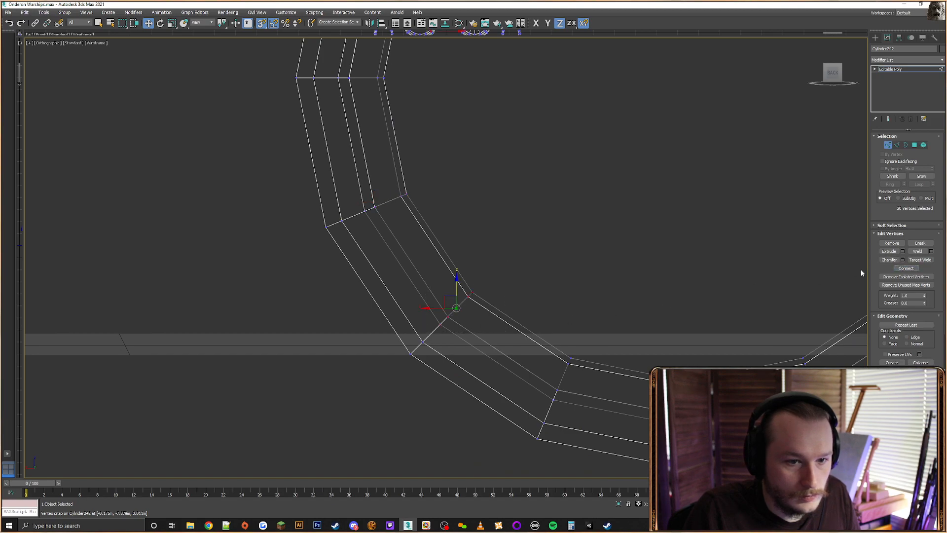
{"action": "left_click_drag", "start_coordinate": [602, 335], "coordinate": [561, 391]}
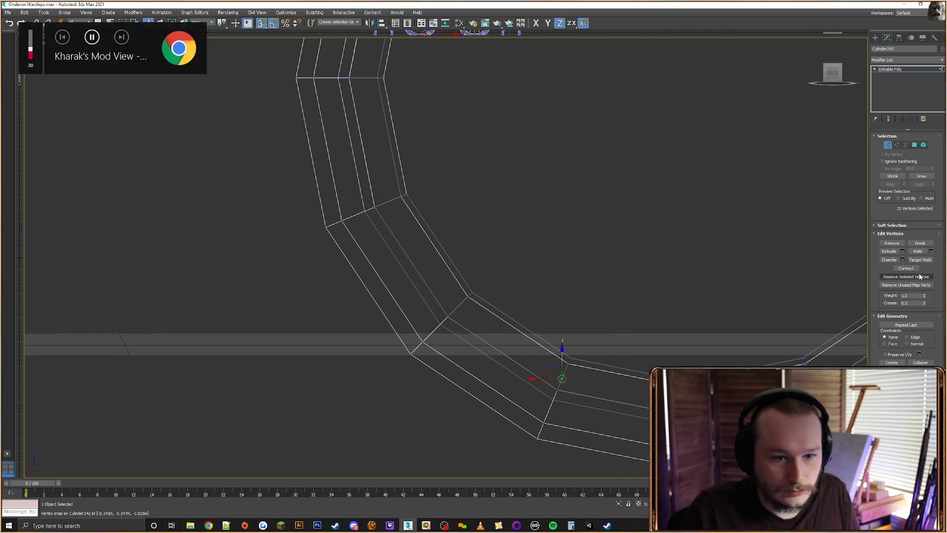
{"action": "left_click", "coordinate": [901, 269]}
Connect the aligned vertices at the engine's bottom spoke and the spoke just right of it, including an outer ring
{"action": "middle_click_drag", "start_coordinate": [730, 424], "coordinate": [666, 406]}
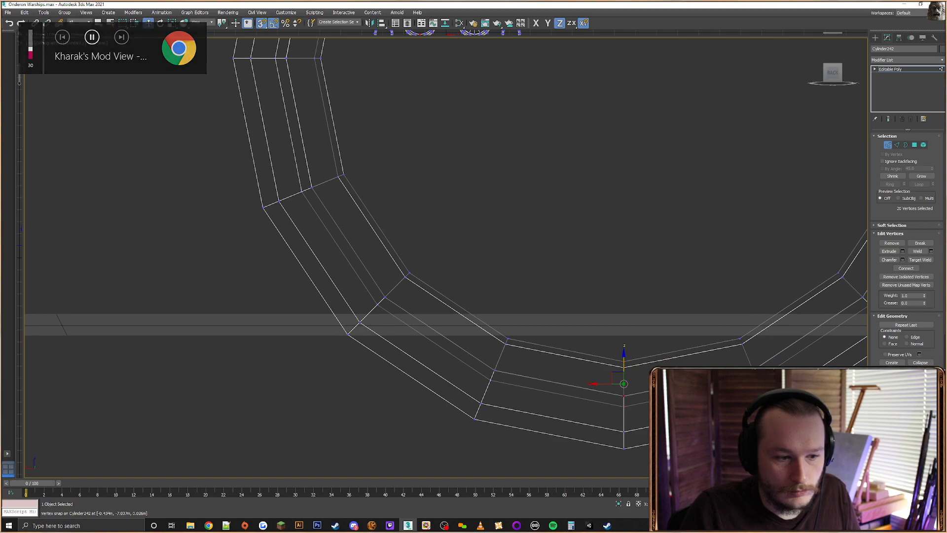
{"action": "left_click", "coordinate": [909, 268]}
{"action": "middle_click_drag", "start_coordinate": [788, 282], "coordinate": [558, 263]}
{"action": "left_click_drag", "start_coordinate": [552, 284], "coordinate": [480, 385]}
{"action": "left_click", "coordinate": [907, 269]}
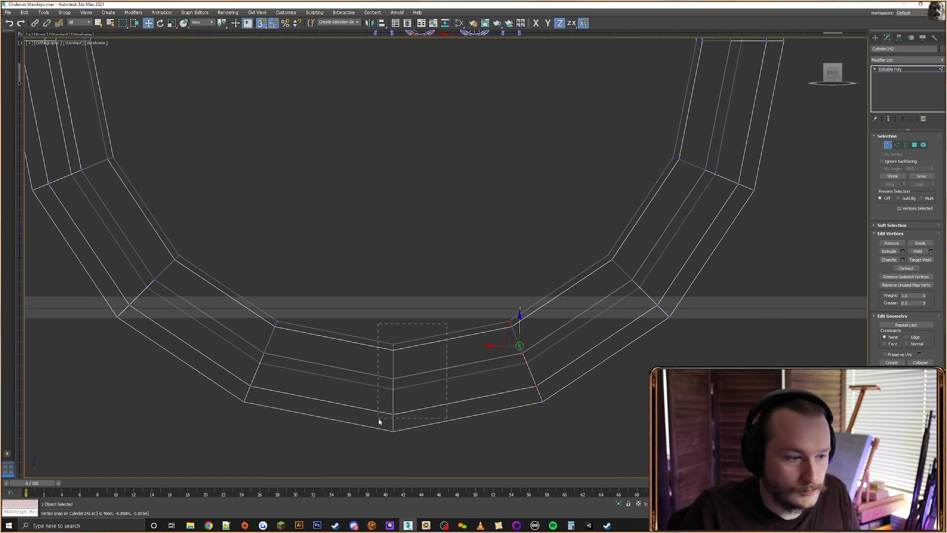
{"action": "left_click_drag", "start_coordinate": [378, 418], "coordinate": [378, 418]}
{"action": "left_click", "coordinate": [912, 270]}
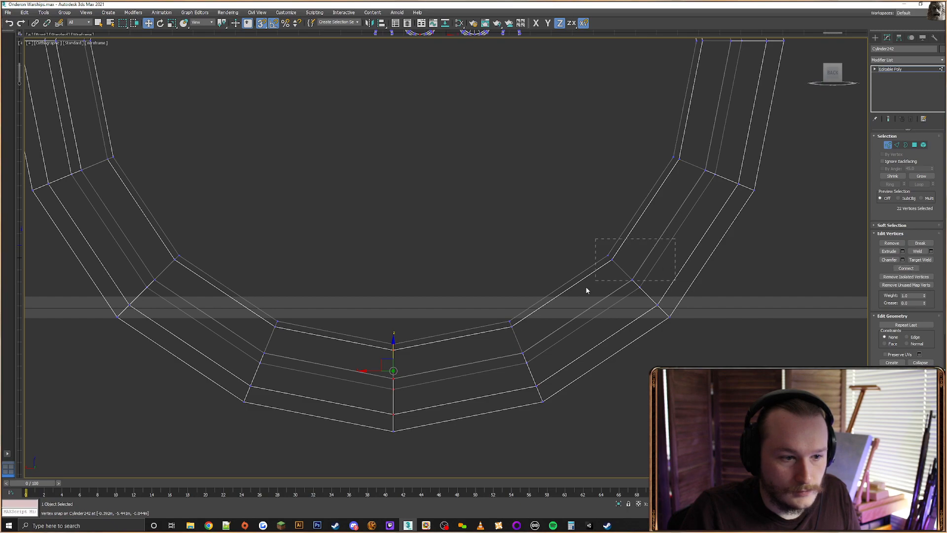
Connect the aligned vertices across the rings at each remaining spoke of the engine's lower-right and right side
{"action": "left_click_drag", "start_coordinate": [586, 290], "coordinate": [586, 291]}
{"action": "left_click", "coordinate": [912, 269]}
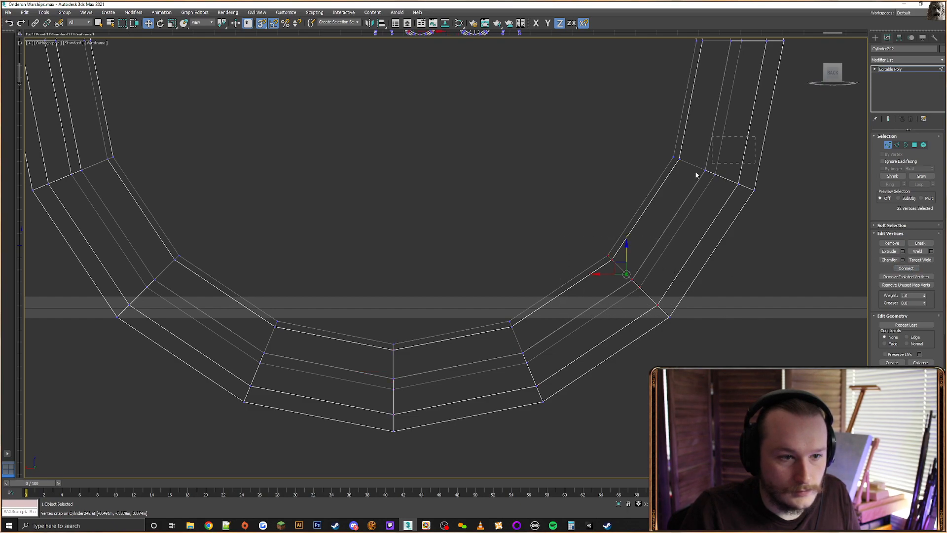
{"action": "left_click_drag", "start_coordinate": [755, 137], "coordinate": [661, 192]}
{"action": "left_click", "coordinate": [912, 269]}
{"action": "middle_click_drag", "start_coordinate": [741, 119], "coordinate": [675, 288]}
{"action": "left_click_drag", "start_coordinate": [750, 190], "coordinate": [609, 236]}
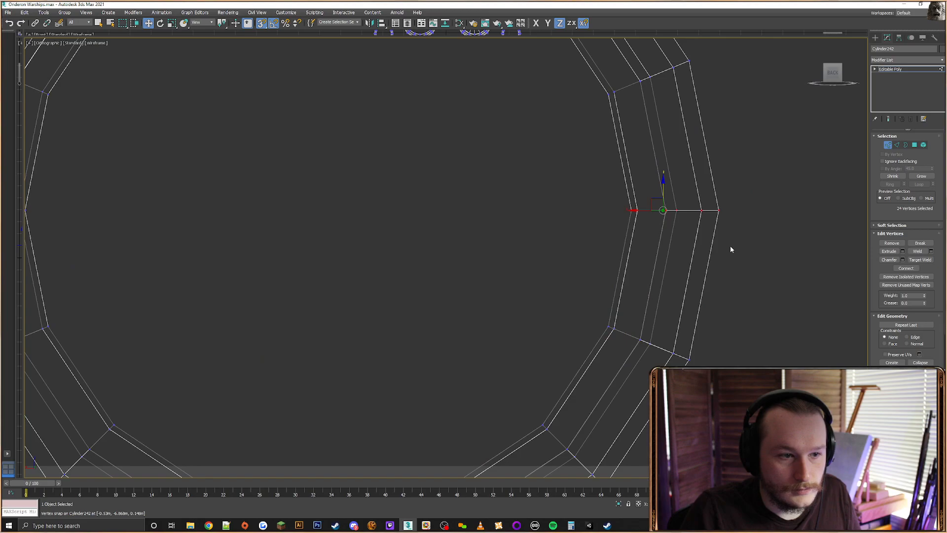
{"action": "left_click", "coordinate": [912, 269]}
{"action": "middle_click_drag", "start_coordinate": [683, 85], "coordinate": [674, 152]}
{"action": "left_click_drag", "start_coordinate": [708, 111], "coordinate": [587, 183]}
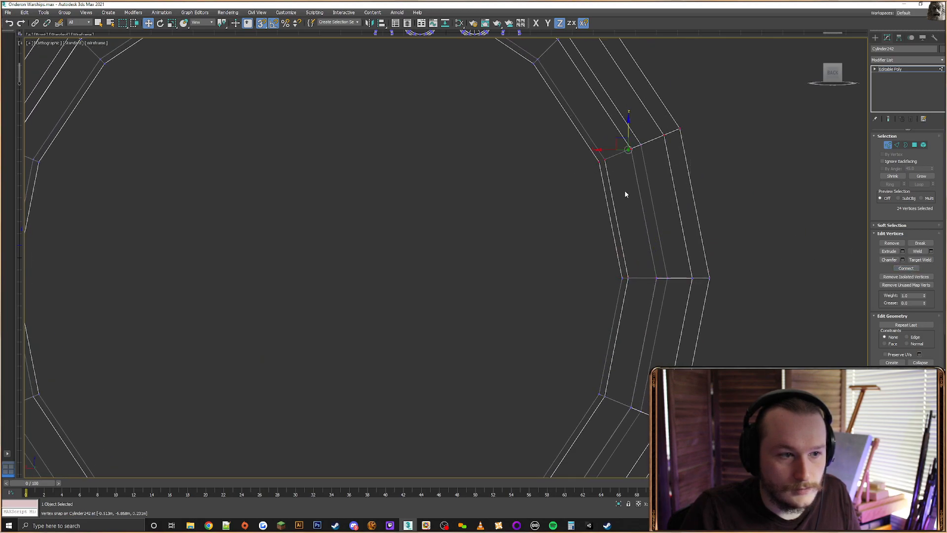
{"action": "left_click", "coordinate": [920, 268]}
Examine the engine's rib edges from several angles in shaded and wireframe display, ending in the shaded back view
{"action": "key", "text": "F3"}
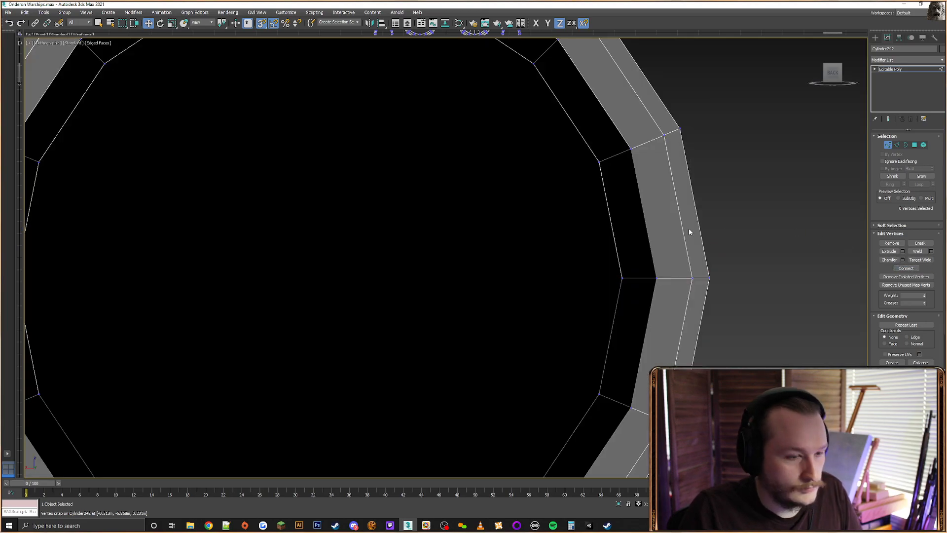
{"action": "mouse_move", "coordinate": [689, 228]}
{"action": "middle_mouse_down", "text": "alt"}
{"action": "mouse_move", "coordinate": [586, 227]}
{"action": "mouse_move", "coordinate": [301, 251]}
{"action": "mouse_move", "coordinate": [555, 265]}
{"action": "mouse_move", "coordinate": [378, 261]}
{"action": "mouse_move", "coordinate": [508, 258]}
{"action": "mouse_move", "coordinate": [380, 266]}
{"action": "mouse_move", "coordinate": [542, 252]}
{"action": "mouse_move", "coordinate": [616, 232]}
{"action": "middle_mouse_up", "text": "alt"}
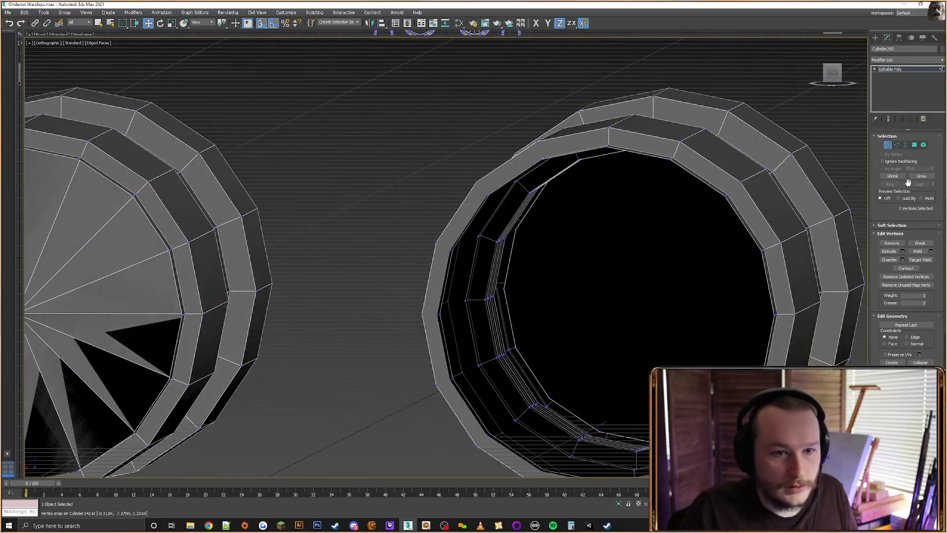
{"action": "middle_click_drag", "start_coordinate": [832, 161], "coordinate": [698, 166], "text": "alt"}
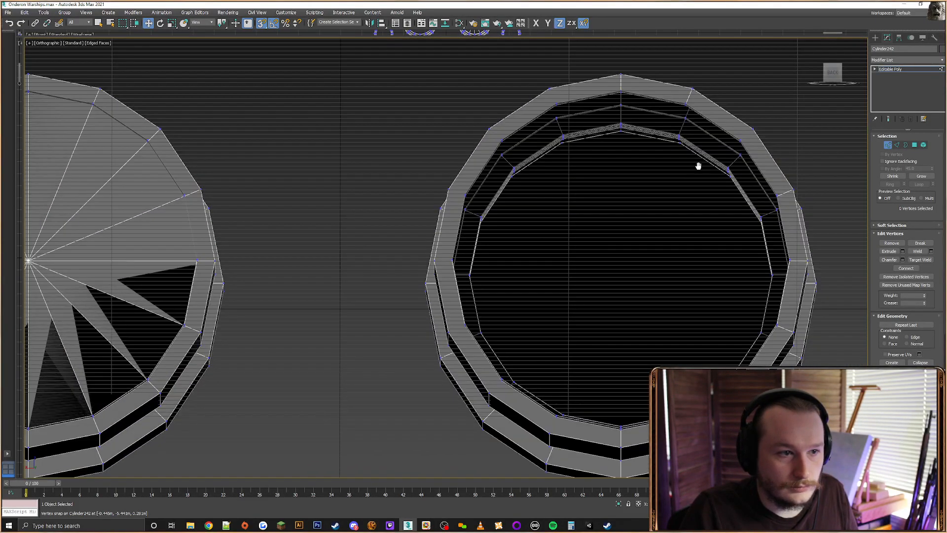
{"action": "left_click", "coordinate": [834, 78]}
{"action": "key", "text": "F3"}
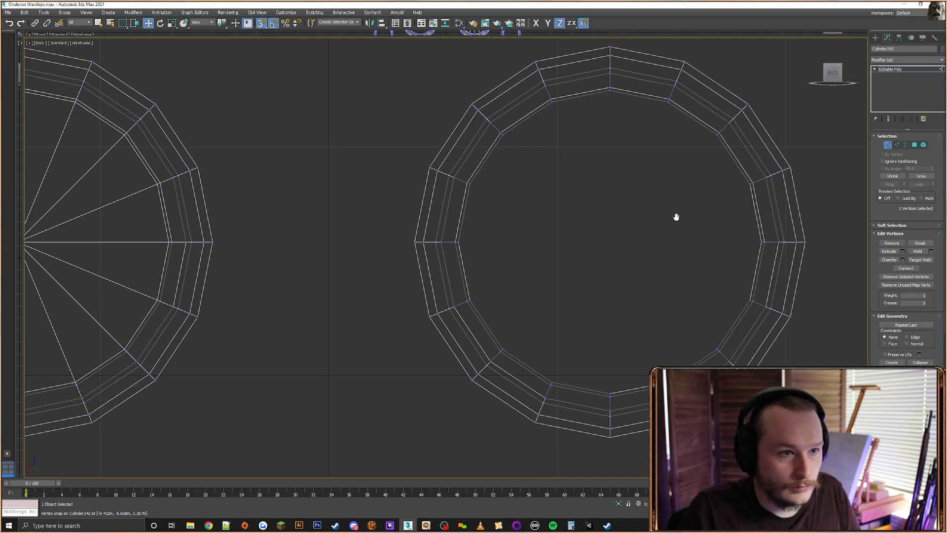
{"action": "mouse_move", "coordinate": [639, 226]}
{"action": "middle_mouse_down", "text": "alt"}
{"action": "mouse_move", "coordinate": [685, 251]}
{"action": "mouse_move", "coordinate": [661, 257]}
{"action": "mouse_move", "coordinate": [720, 237]}
{"action": "middle_mouse_up", "text": "alt"}
{"action": "key", "text": "F3"}
{"action": "left_click", "coordinate": [834, 72]}
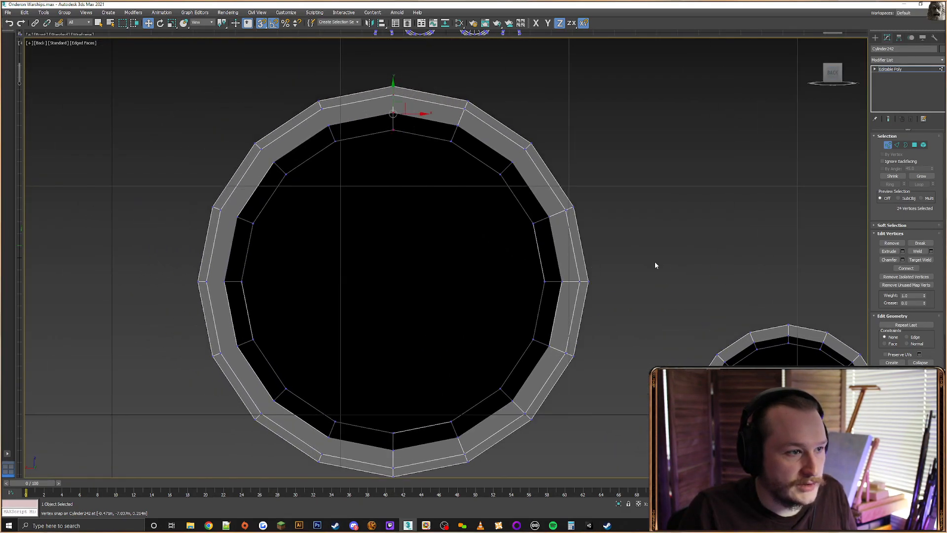
Connect the vertices across the full ring width at each spoke from the engine's upper right to its horizontal right spoke
{"action": "left_click_drag", "start_coordinate": [492, 82], "coordinate": [433, 164]}
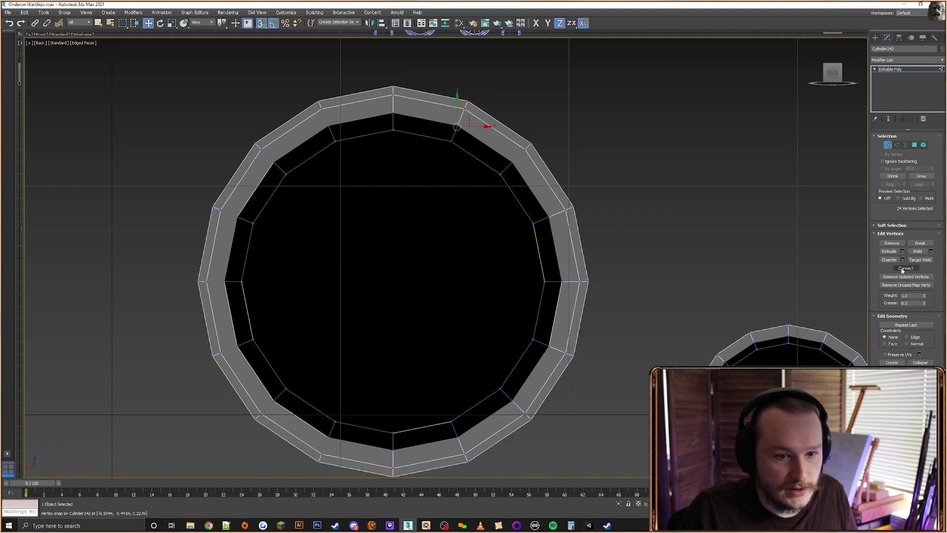
{"action": "left_click_drag", "start_coordinate": [501, 189], "coordinate": [502, 191]}
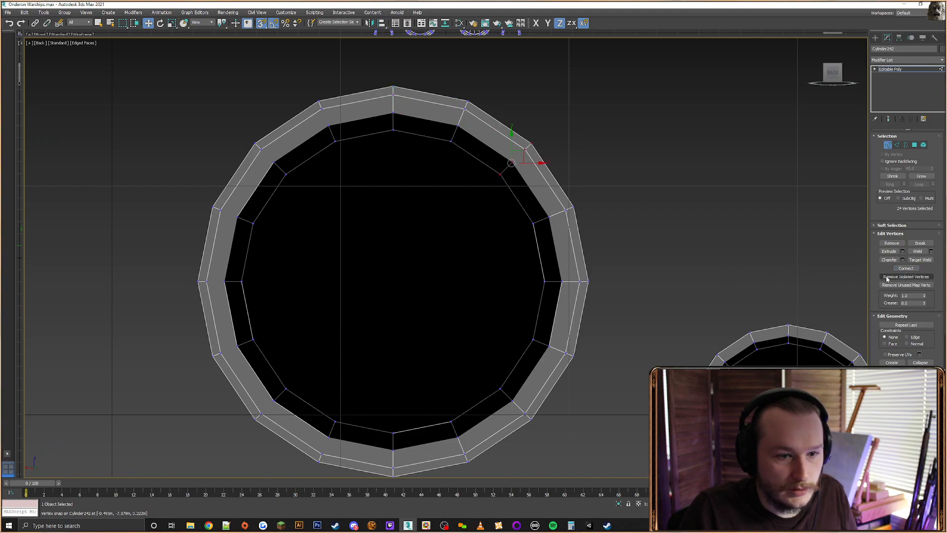
{"action": "left_click_drag", "start_coordinate": [613, 186], "coordinate": [513, 244]}
{"action": "left_click", "coordinate": [912, 272]}
{"action": "left_click_drag", "start_coordinate": [614, 262], "coordinate": [492, 300]}
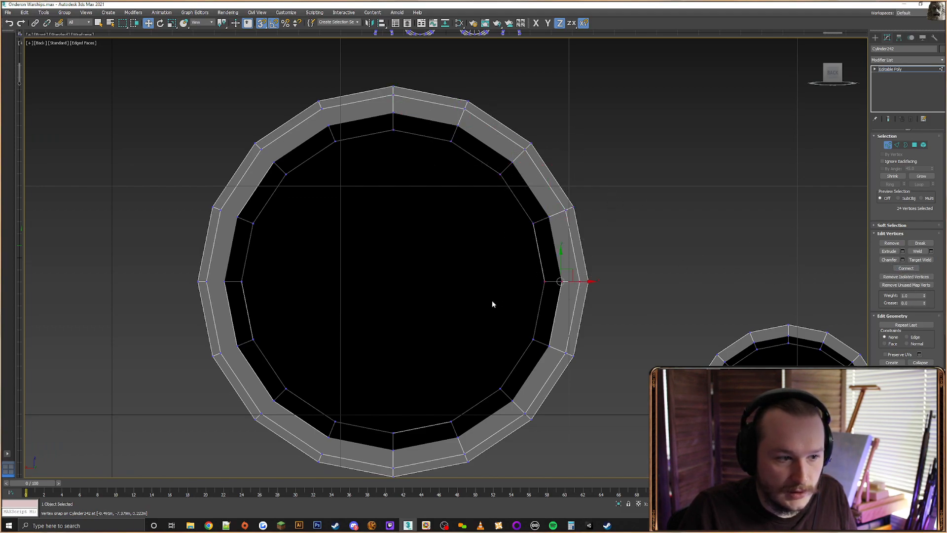
{"action": "left_click", "coordinate": [908, 269]}
Connect the vertices across the full ring width at each spoke from the engine's lower right to its bottom spoke
{"action": "left_click_drag", "start_coordinate": [611, 351], "coordinate": [515, 341]}
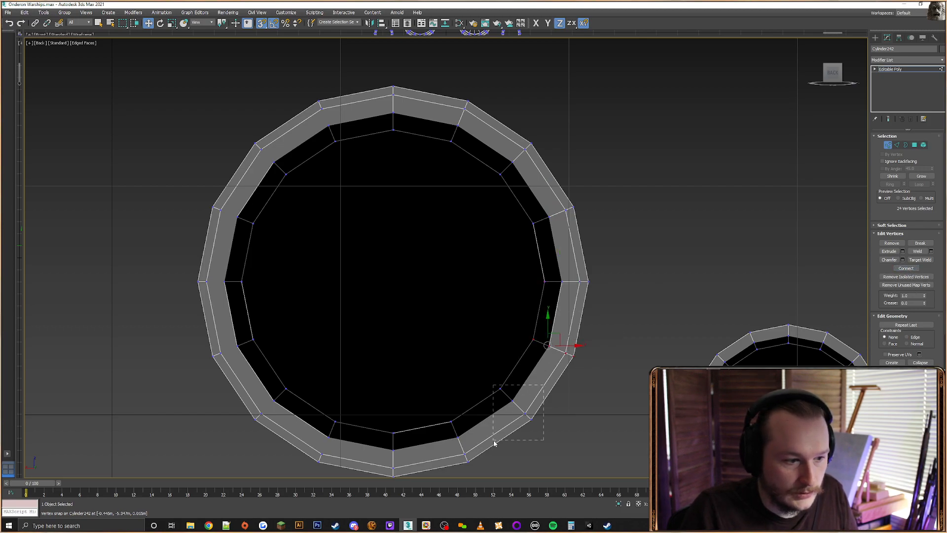
{"action": "left_click_drag", "start_coordinate": [493, 441], "coordinate": [493, 441]}
{"action": "middle_click_drag", "start_coordinate": [620, 345], "coordinate": [678, 290]}
{"action": "left_click", "coordinate": [908, 269]}
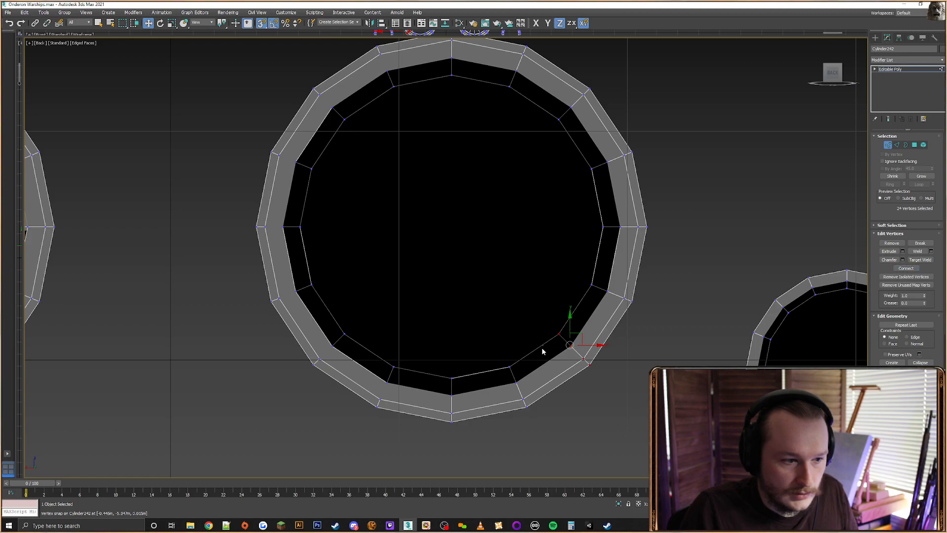
{"action": "left_click_drag", "start_coordinate": [542, 351], "coordinate": [504, 423]}
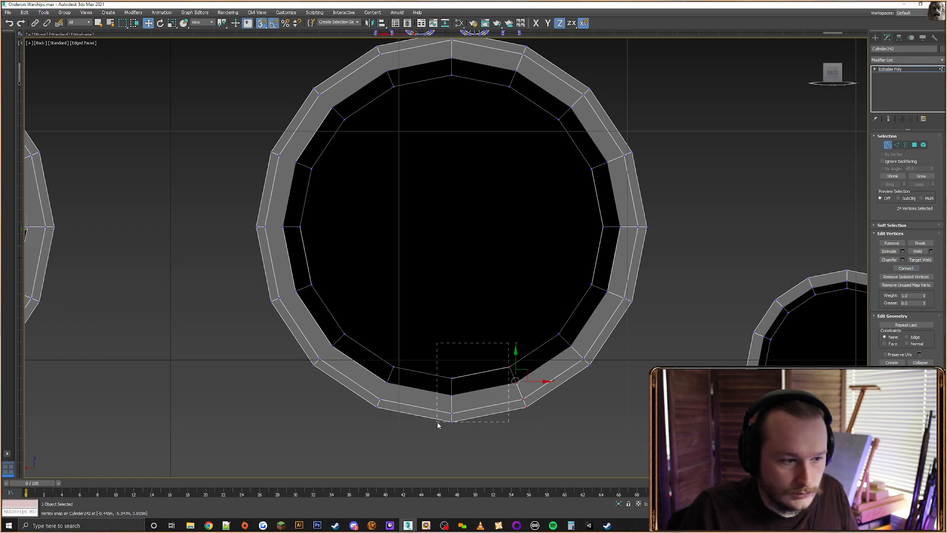
{"action": "left_click_drag", "start_coordinate": [438, 424], "coordinate": [439, 425]}
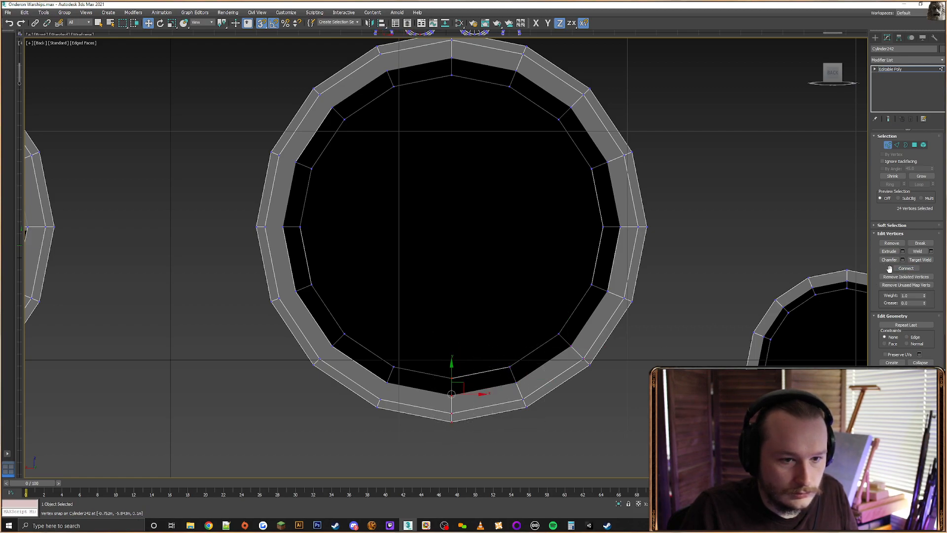
Connect the vertices across the full ring width at each spoke from the engine's lower left to its horizontal left spoke
{"action": "left_click_drag", "start_coordinate": [367, 421], "coordinate": [367, 421]}
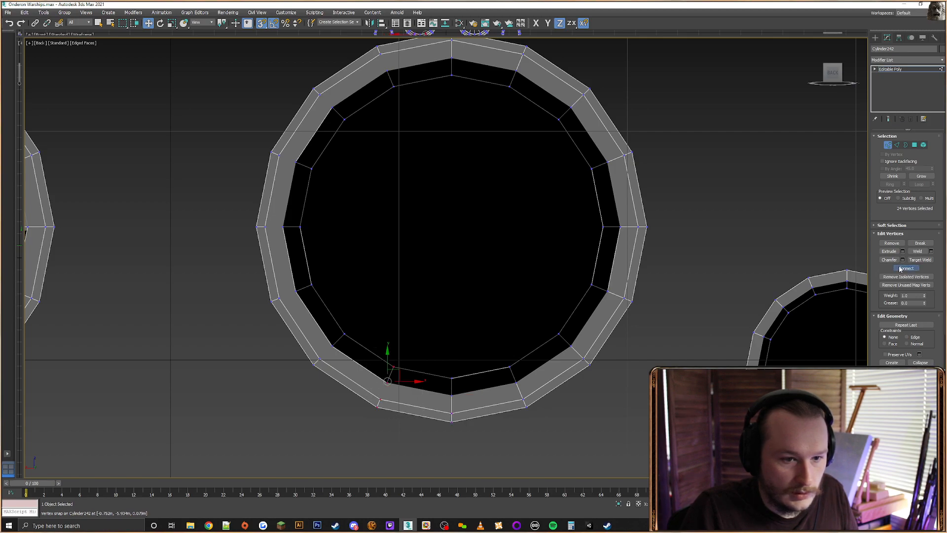
{"action": "left_click_drag", "start_coordinate": [295, 372], "coordinate": [295, 371]}
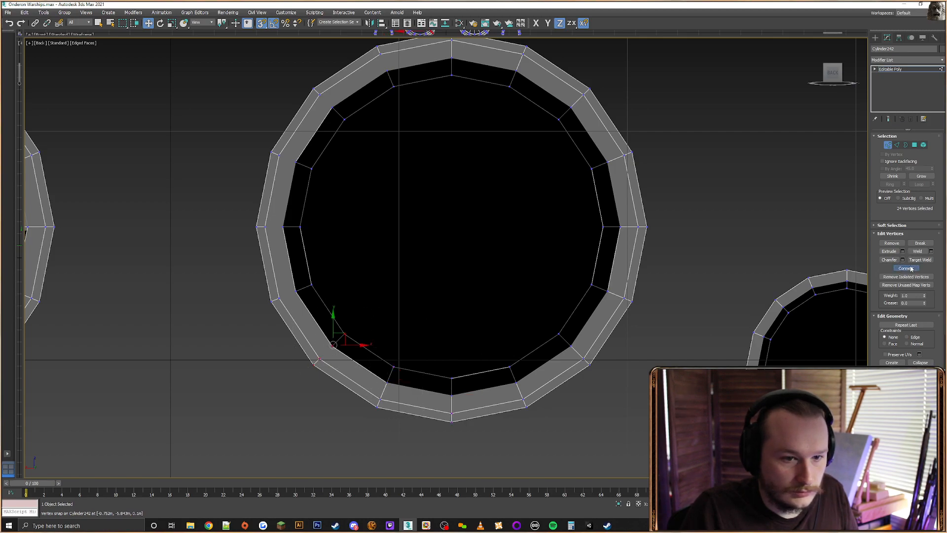
{"action": "left_click_drag", "start_coordinate": [262, 305], "coordinate": [263, 304]}
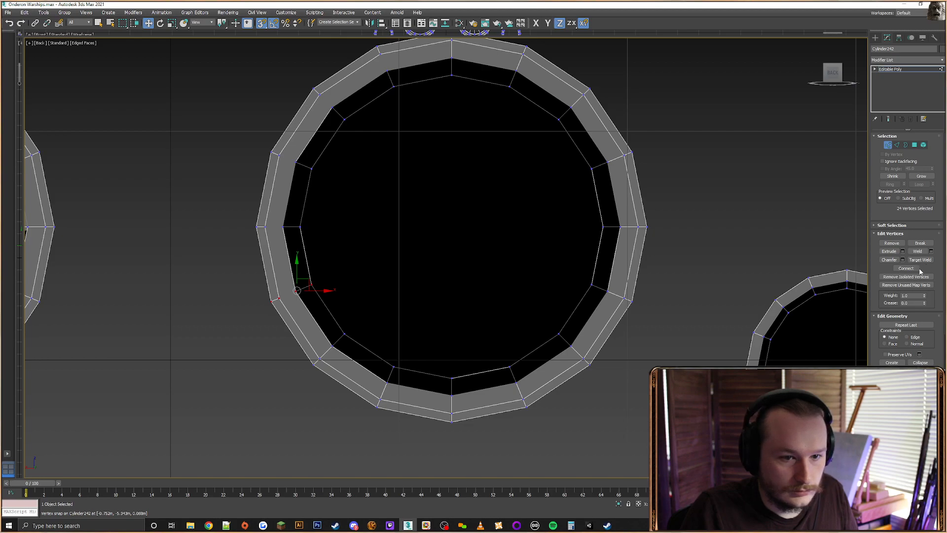
{"action": "left_click_drag", "start_coordinate": [249, 217], "coordinate": [271, 240]}
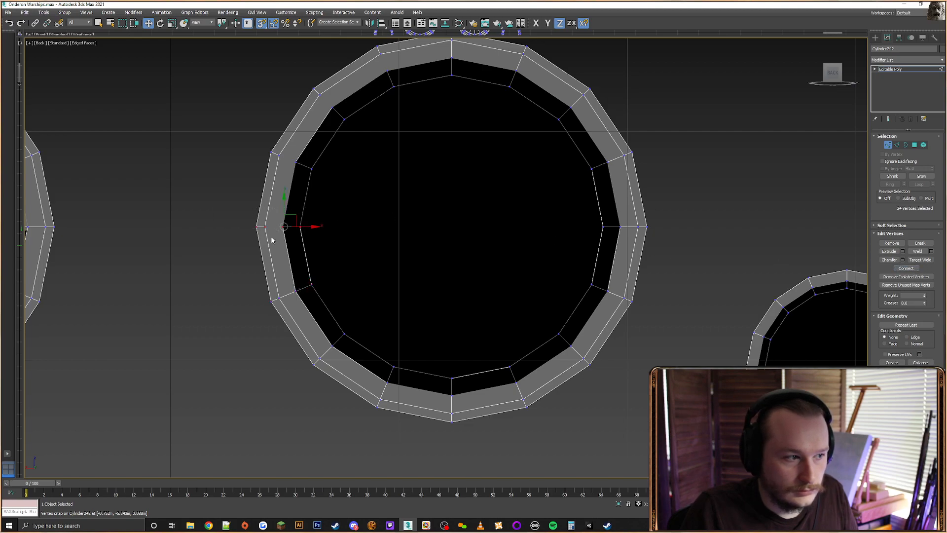
{"action": "left_click", "coordinate": [903, 268]}
Connect the vertices across the full ring width at the three remaining spokes on the engine's upper-left side
{"action": "left_click_drag", "start_coordinate": [251, 148], "coordinate": [323, 180]}
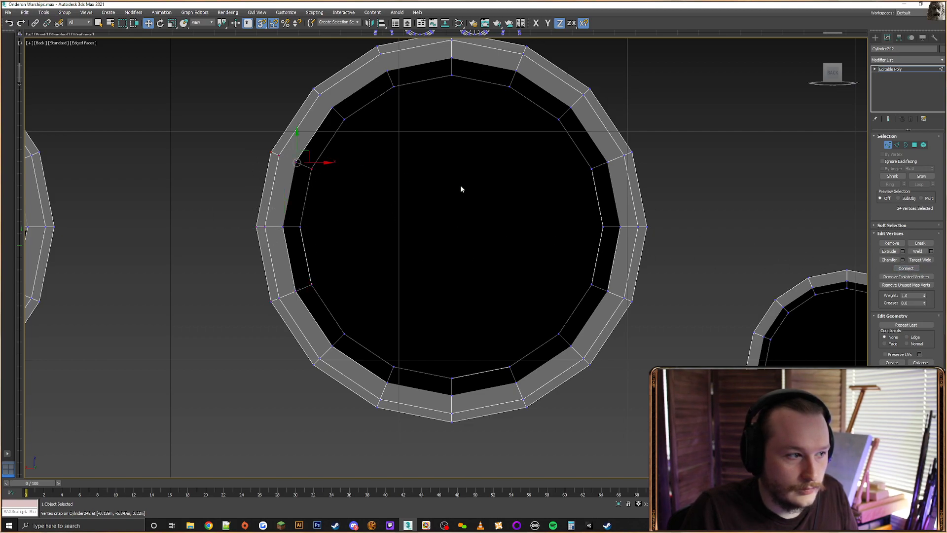
{"action": "left_click_drag", "start_coordinate": [299, 88], "coordinate": [298, 86]}
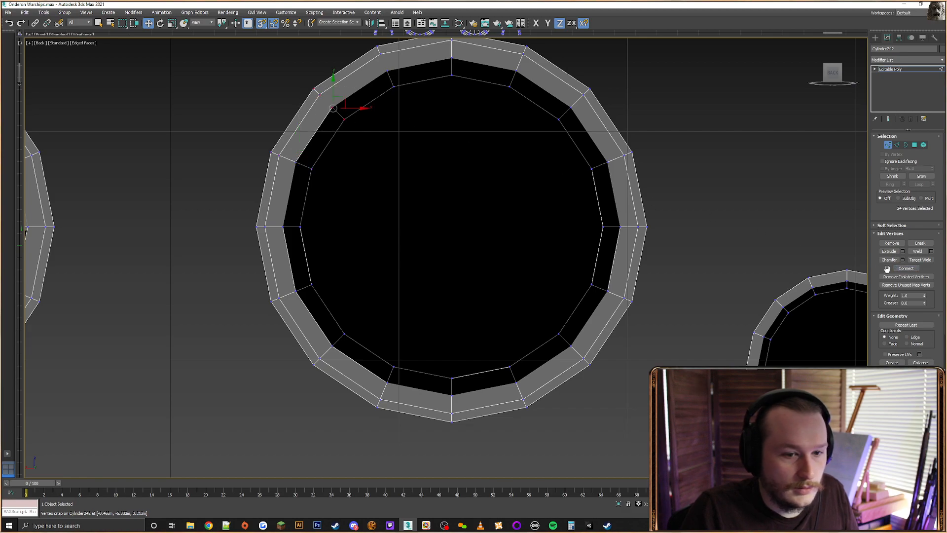
{"action": "left_click", "coordinate": [904, 268]}
{"action": "middle_click_drag", "start_coordinate": [391, 59], "coordinate": [404, 129]}
{"action": "left_click_drag", "start_coordinate": [407, 135], "coordinate": [378, 169]}
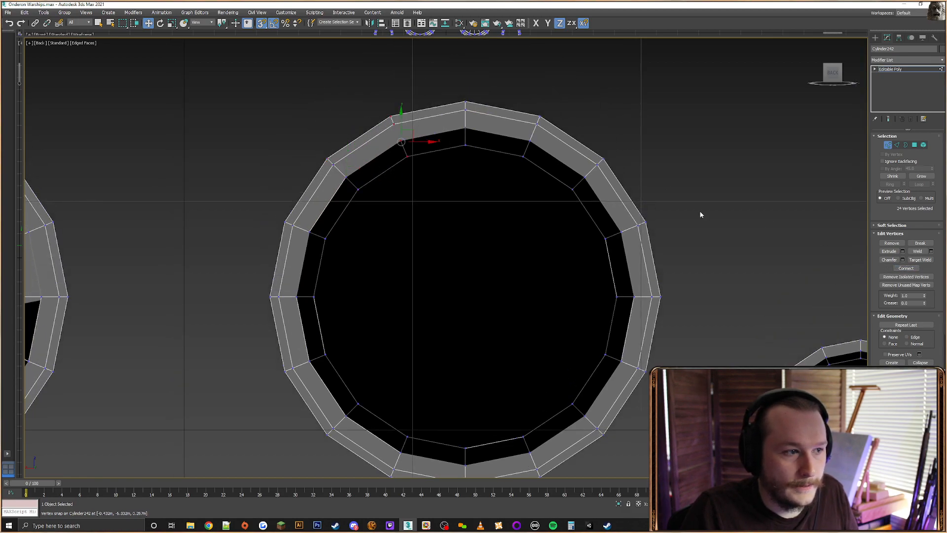
{"action": "left_click", "coordinate": [906, 268]}
Leave vertex editing and examine the engine's connected ribs and the whole cluster from several angles
{"action": "middle_click_drag", "start_coordinate": [690, 253], "coordinate": [594, 256], "text": "alt"}
{"action": "scroll", "coordinate": [594, 257], "scroll_direction": "down", "scroll_amount": 3}
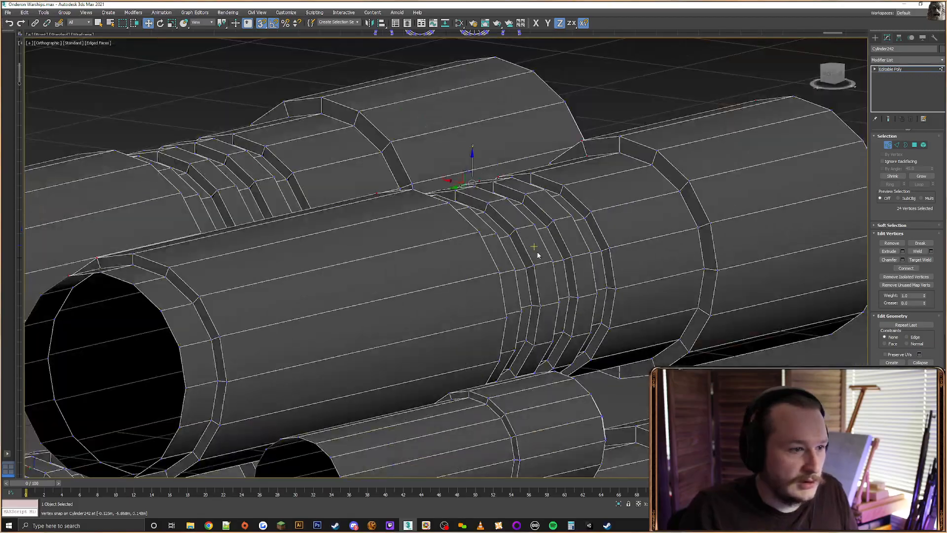
{"action": "middle_click_drag", "start_coordinate": [536, 252], "coordinate": [586, 218], "text": "alt"}
{"action": "middle_click_drag", "start_coordinate": [681, 128], "coordinate": [580, 155], "text": "alt"}
{"action": "scroll", "coordinate": [580, 155], "scroll_direction": "down", "scroll_amount": 3}
{"action": "middle_click_drag", "start_coordinate": [444, 185], "coordinate": [573, 215], "text": "alt"}
{"action": "left_click", "coordinate": [874, 38]}
{"action": "middle_click_drag", "start_coordinate": [498, 213], "coordinate": [519, 220], "text": "alt"}
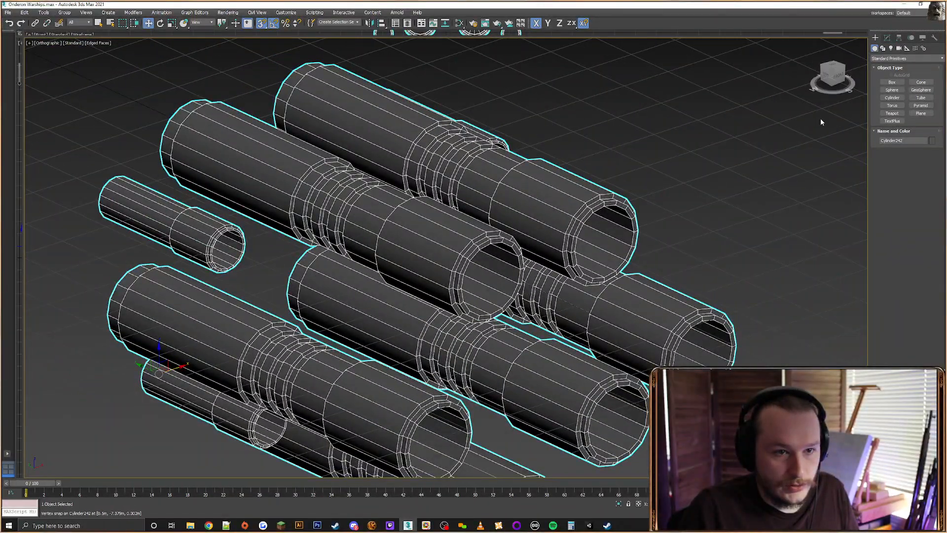
Select the finished upper-left engine as an element and clone it to a separate object beyond the cluster's right side
{"action": "left_click", "coordinate": [887, 38]}
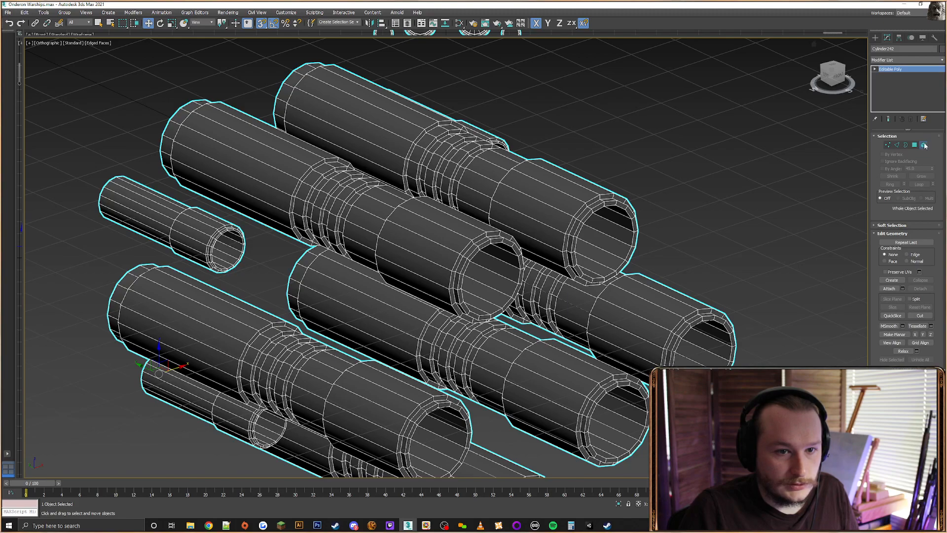
{"action": "left_click", "coordinate": [924, 145]}
{"action": "left_click", "coordinate": [374, 240]}
{"action": "middle_click_drag", "start_coordinate": [374, 241], "coordinate": [414, 221], "text": "alt"}
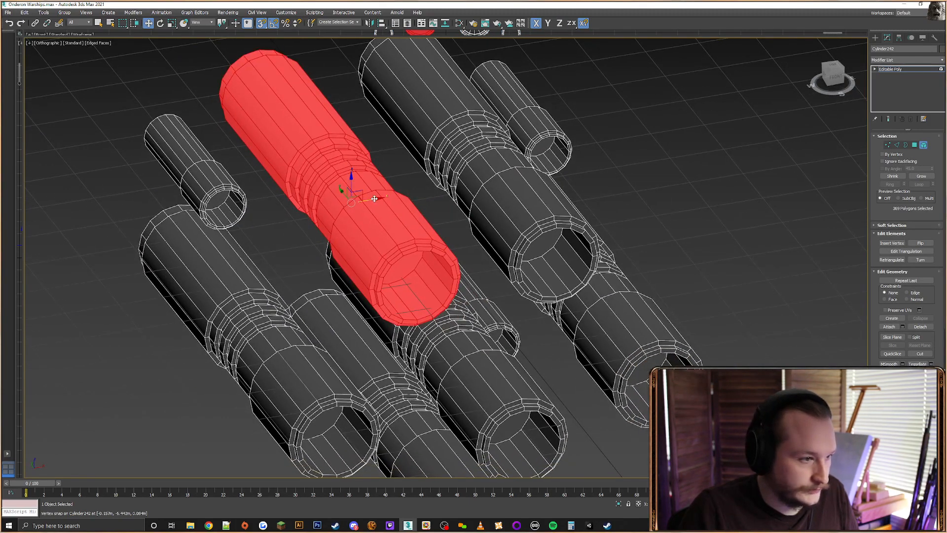
{"action": "key", "text": "s"}
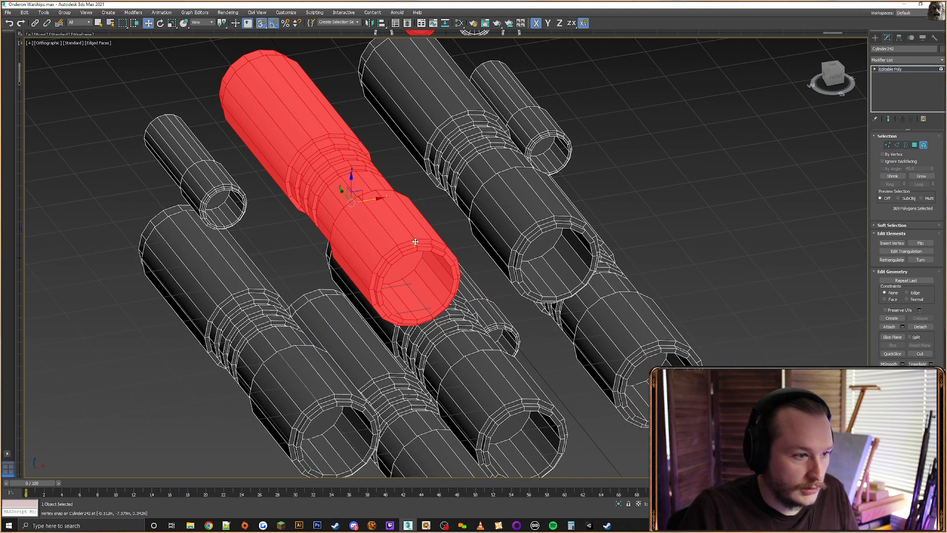
{"action": "mouse_move", "coordinate": [435, 236]}
{"action": "left_mouse_down", "text": "shift"}
{"action": "mouse_move", "coordinate": [652, 184]}
{"action": "mouse_move", "coordinate": [738, 185]}
{"action": "left_mouse_up", "text": "shift"}
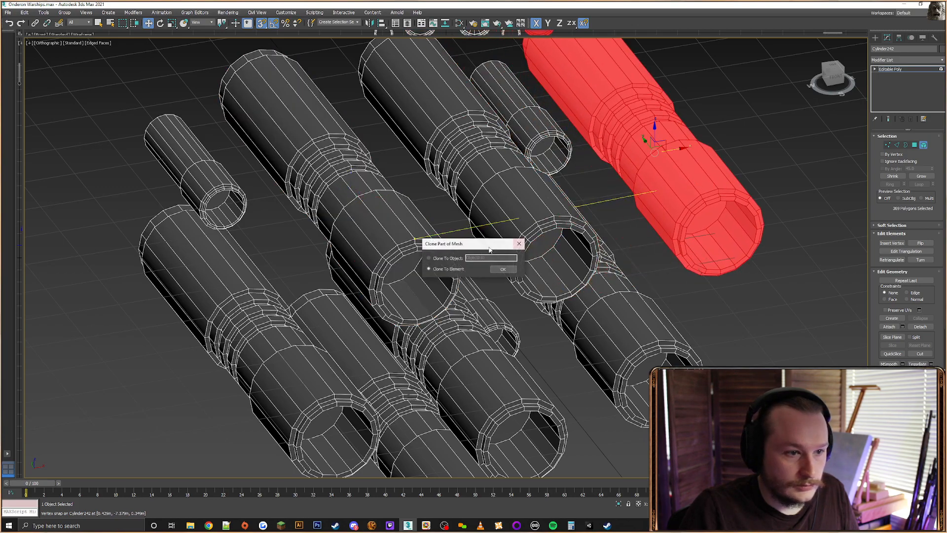
{"action": "left_click", "coordinate": [511, 269]}
Snap the cloned engine object onto the upper-right engine of the cluster
{"action": "middle_click_drag", "start_coordinate": [672, 213], "coordinate": [607, 249]}
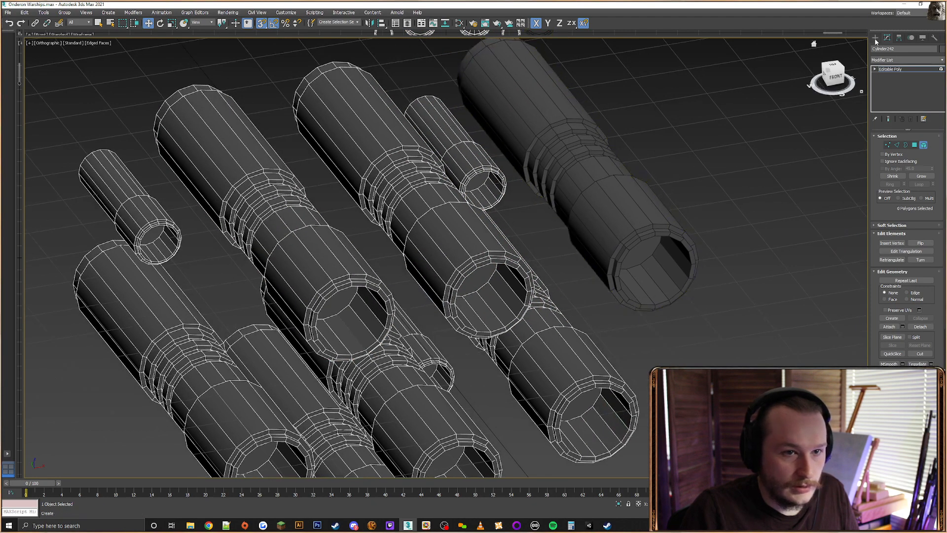
{"action": "left_click", "coordinate": [875, 38]}
{"action": "left_click", "coordinate": [610, 203]}
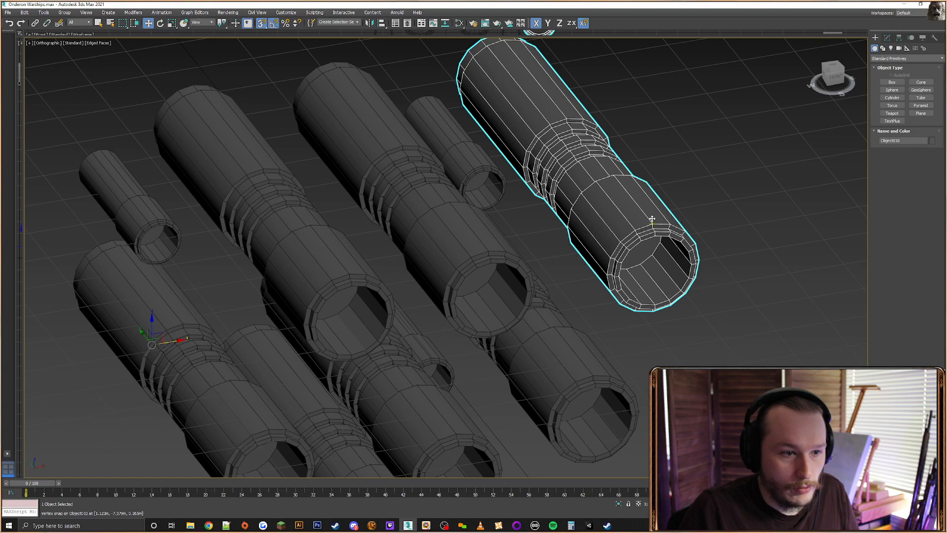
{"action": "left_click_drag", "start_coordinate": [654, 223], "coordinate": [490, 256]}
{"action": "middle_click_drag", "start_coordinate": [489, 259], "coordinate": [520, 187]}
{"action": "left_click", "coordinate": [325, 206]}
{"action": "middle_click_drag", "start_coordinate": [465, 229], "coordinate": [469, 211], "text": "alt"}
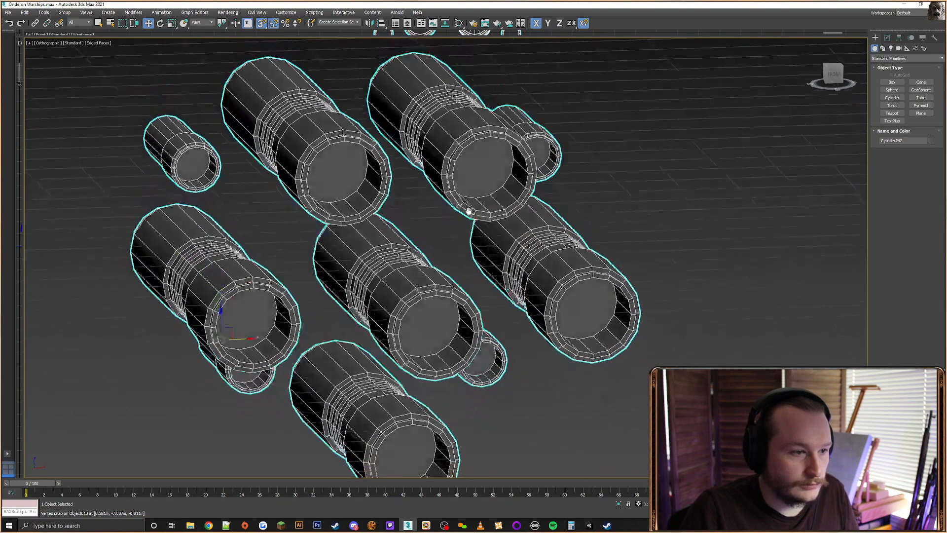
{"action": "scroll", "coordinate": [468, 211], "scroll_direction": "down", "scroll_amount": 4}
Copy the separate upper-right engine to the far left of the cluster and centre the copy's pivot to the object
{"action": "left_click", "coordinate": [475, 185]}
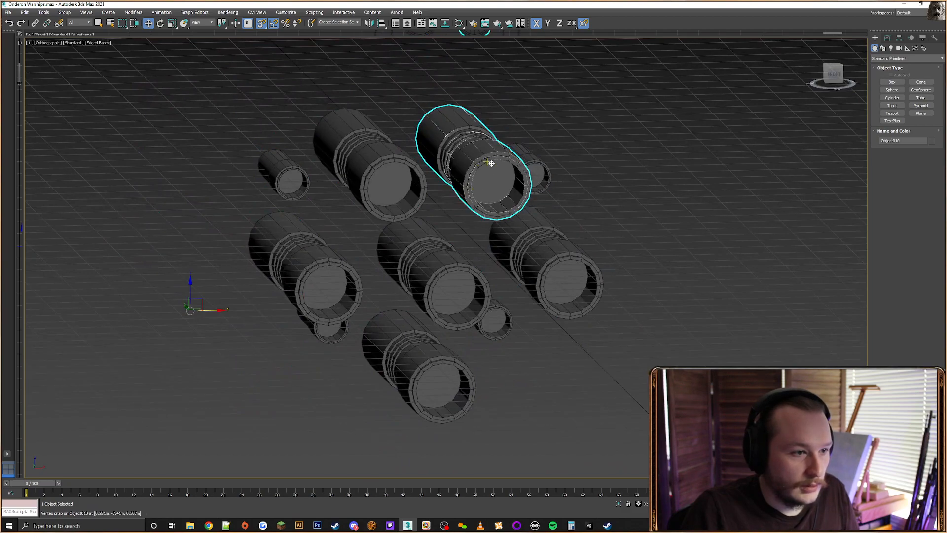
{"action": "left_click_drag", "start_coordinate": [215, 310], "coordinate": [27, 306], "text": "shift"}
{"action": "middle_click_drag", "start_coordinate": [251, 177], "coordinate": [389, 182]}
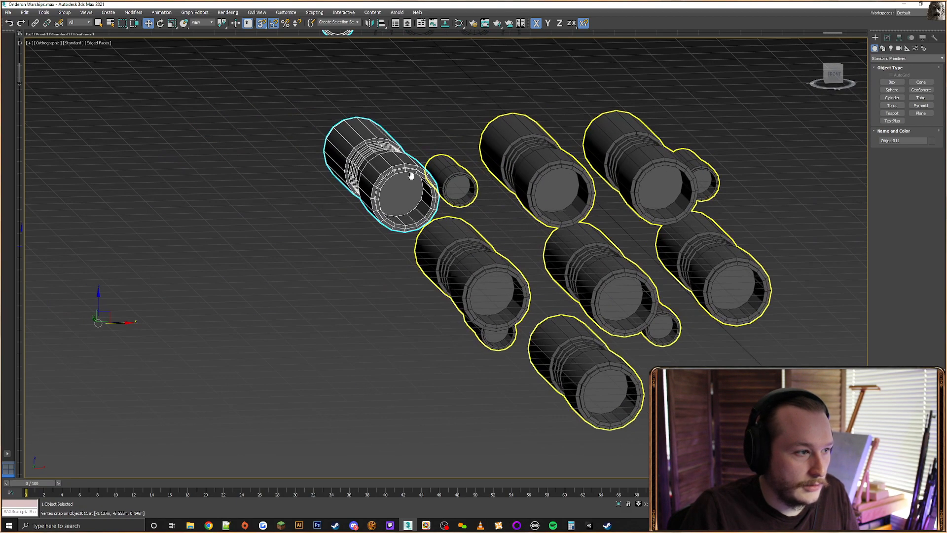
{"action": "left_click", "coordinate": [911, 37]}
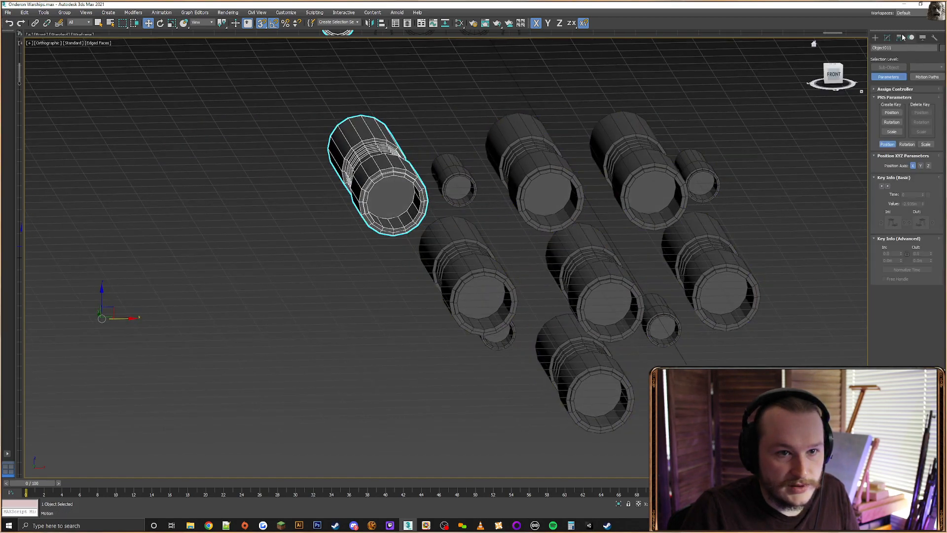
{"action": "left_click", "coordinate": [900, 37]}
{"action": "left_click", "coordinate": [906, 89]}
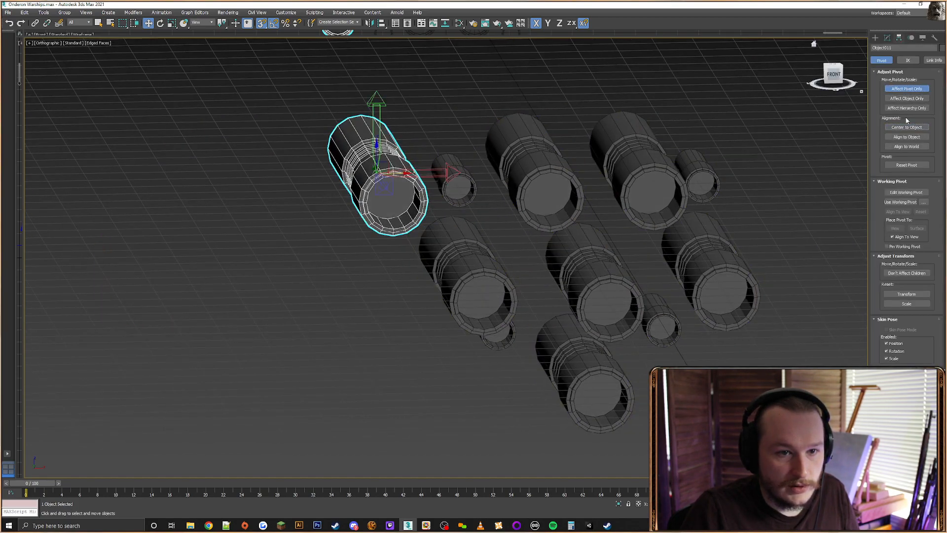
{"action": "left_click", "coordinate": [876, 37]}
Try to snap the far-left engine copy onto the left engine of the cluster's middle row
{"action": "scroll", "coordinate": [407, 147], "scroll_direction": "up", "scroll_amount": 2}
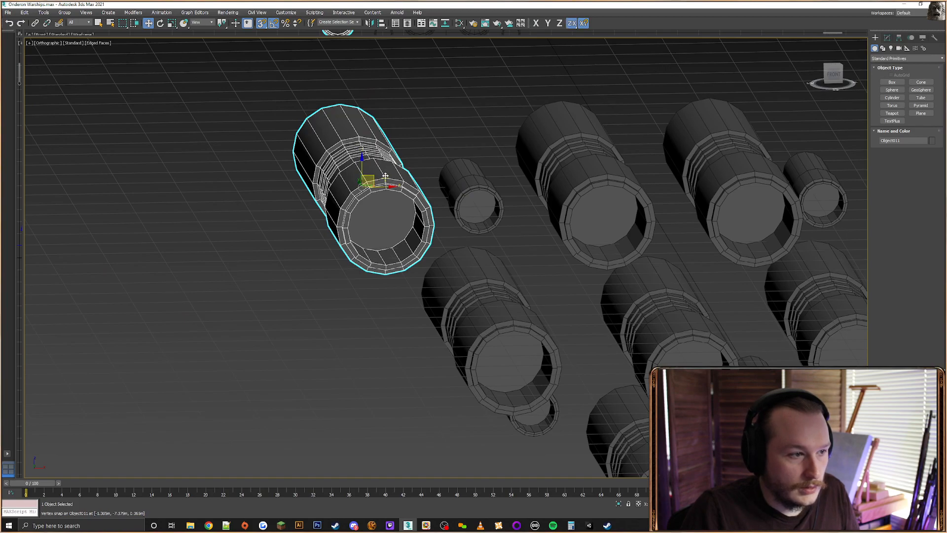
{"action": "left_click_drag", "start_coordinate": [385, 176], "coordinate": [516, 321]}
{"action": "middle_click_drag", "start_coordinate": [516, 321], "coordinate": [545, 307], "text": "alt"}
{"action": "left_click", "coordinate": [438, 318]}
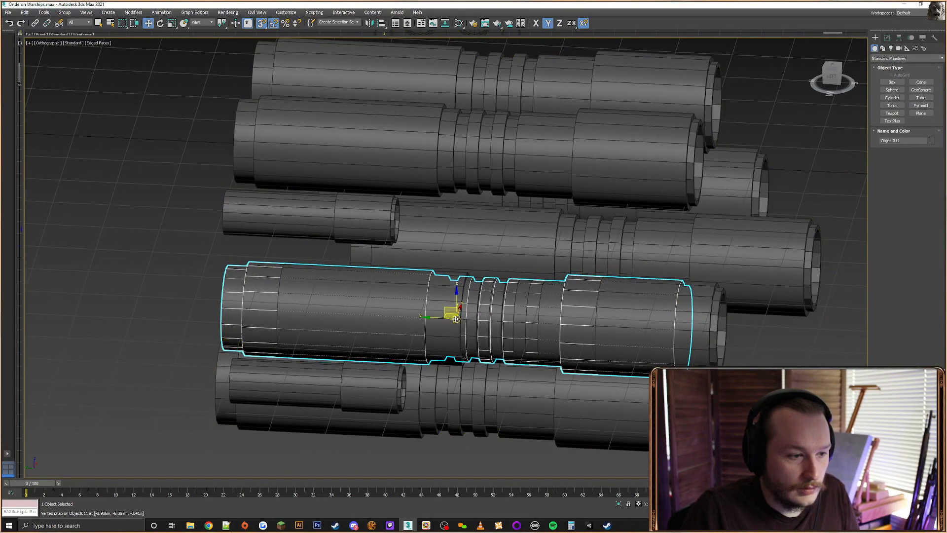
{"action": "middle_click_drag", "start_coordinate": [451, 312], "coordinate": [349, 208], "text": "alt"}
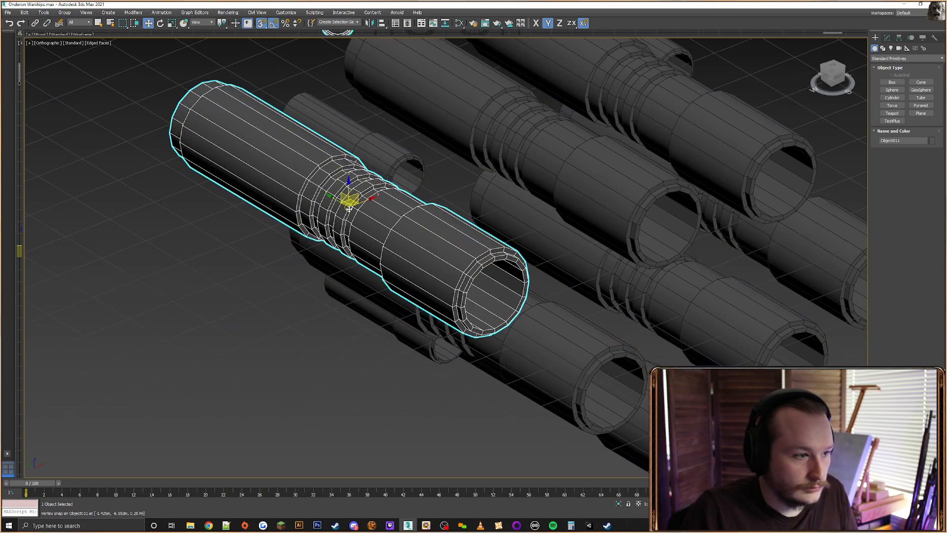
{"action": "left_click_drag", "start_coordinate": [485, 249], "coordinate": [608, 346]}
{"action": "middle_click_drag", "start_coordinate": [604, 343], "coordinate": [523, 340], "text": "alt"}
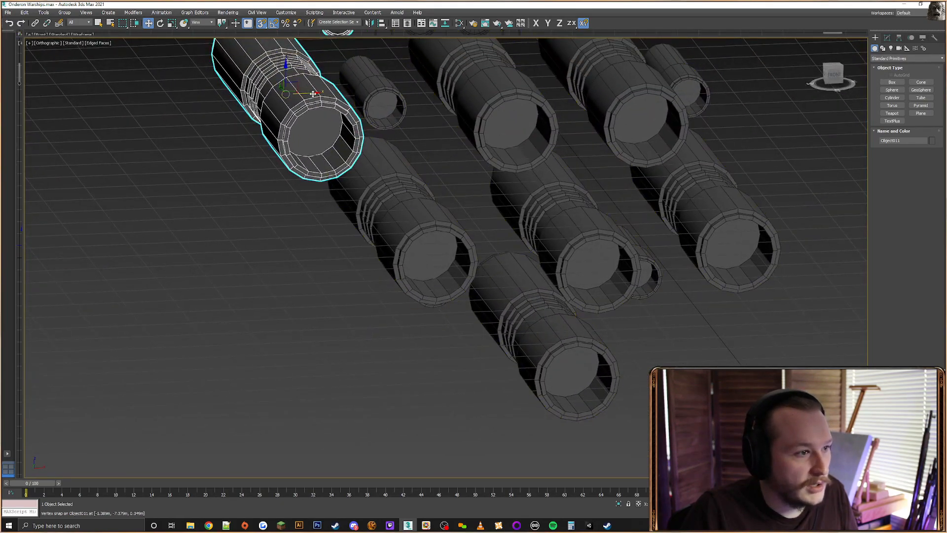
Snap the far-left engine copy vertex to vertex onto the left engine of the cluster's middle row
{"action": "middle_click_drag", "start_coordinate": [275, 114], "coordinate": [274, 136]}
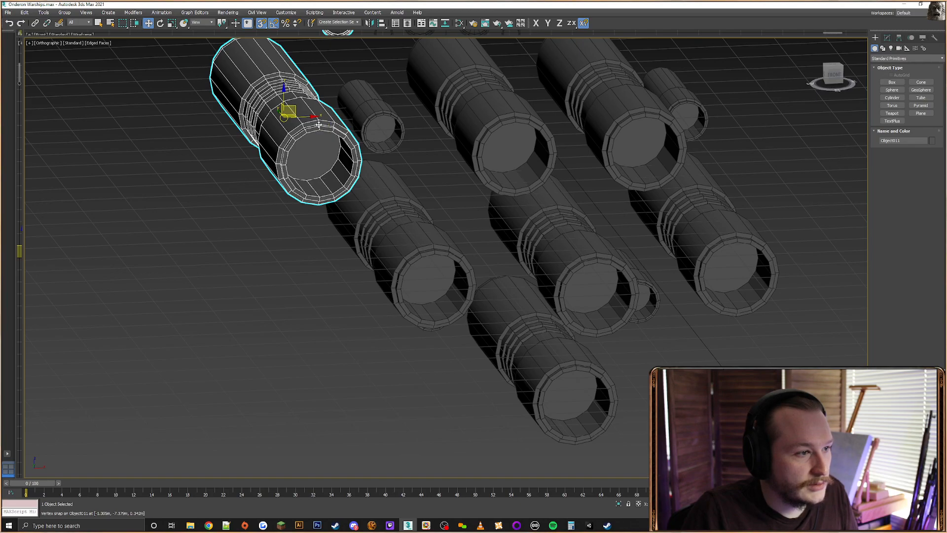
{"action": "left_click_drag", "start_coordinate": [318, 129], "coordinate": [434, 252]}
{"action": "middle_click_drag", "start_coordinate": [434, 252], "coordinate": [347, 265], "text": "alt"}
Copy the middle row's left engine object and snap the copy onto the row's centre engine
{"action": "mouse_move", "coordinate": [347, 265]}
{"action": "left_mouse_down", "text": "shift"}
{"action": "mouse_move", "coordinate": [394, 264]}
{"action": "mouse_move", "coordinate": [418, 282]}
{"action": "left_mouse_up", "text": "shift"}
{"action": "left_click", "coordinate": [474, 294]}
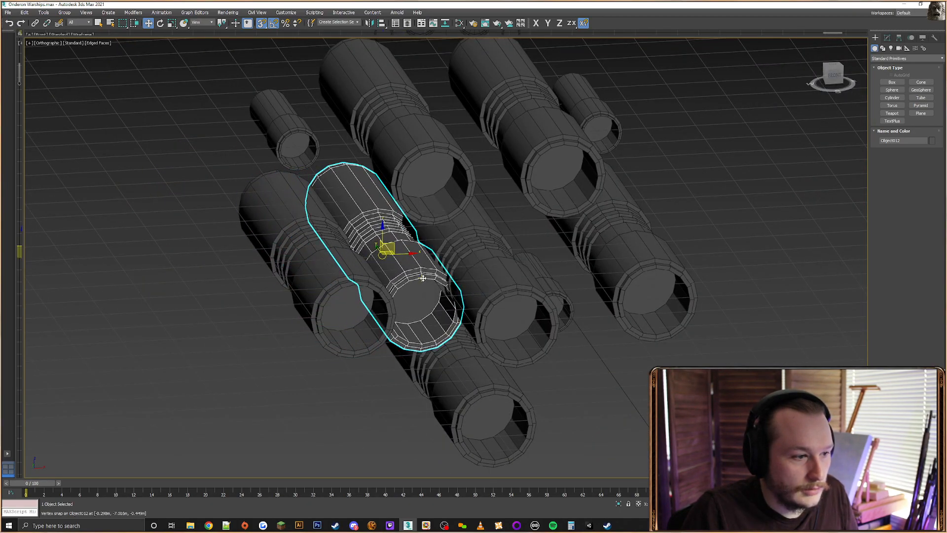
{"action": "left_click_drag", "start_coordinate": [478, 294], "coordinate": [518, 297]}
{"action": "middle_click_drag", "start_coordinate": [519, 297], "coordinate": [511, 279], "text": "alt"}
{"action": "mouse_move", "coordinate": [513, 316]}
{"action": "left_mouse_down"}
{"action": "mouse_move", "coordinate": [416, 294]}
{"action": "mouse_move", "coordinate": [497, 312]}
{"action": "left_mouse_up"}
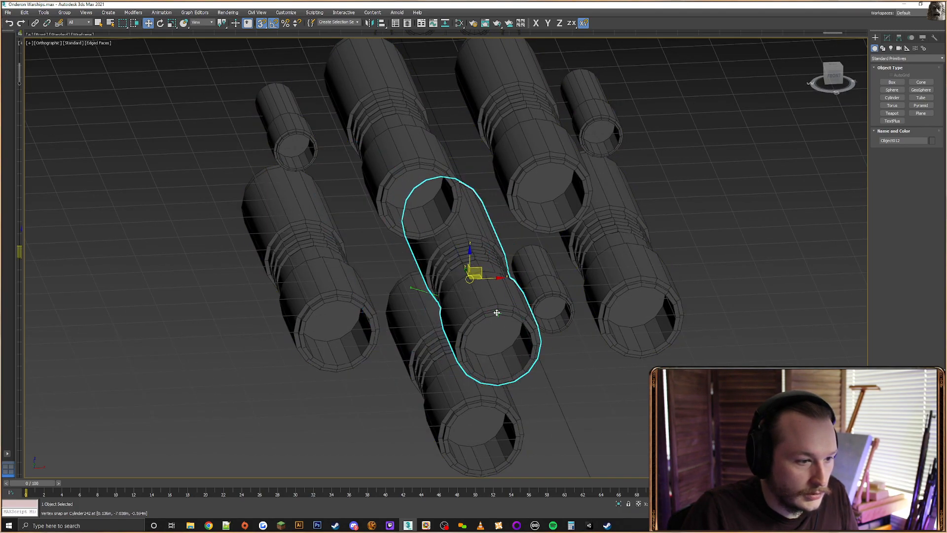
{"action": "mouse_move", "coordinate": [496, 312]}
{"action": "middle_mouse_down", "text": "alt"}
{"action": "mouse_move", "coordinate": [539, 312]}
{"action": "mouse_move", "coordinate": [474, 283]}
{"action": "middle_mouse_up", "text": "alt"}
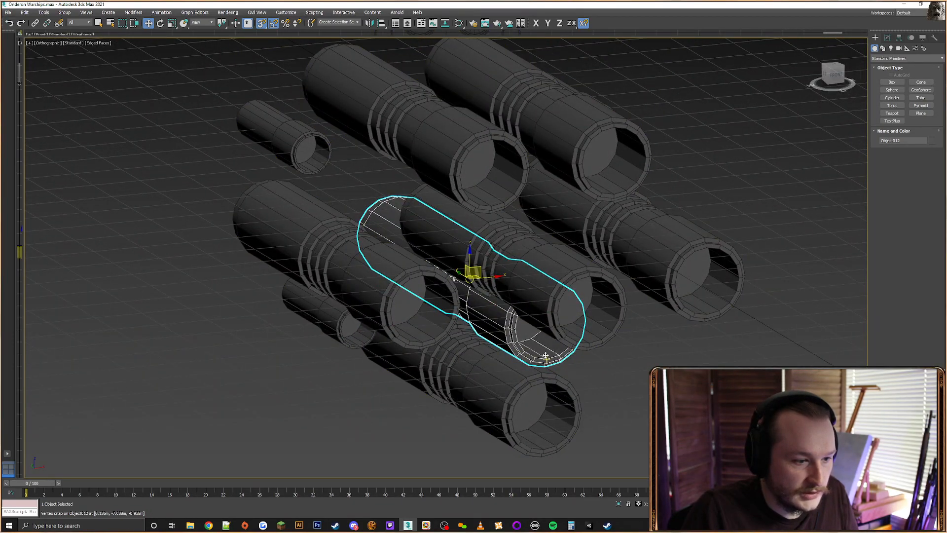
{"action": "left_click_drag", "start_coordinate": [545, 356], "coordinate": [589, 339]}
{"action": "mouse_move", "coordinate": [589, 339]}
{"action": "middle_mouse_down", "text": "alt"}
{"action": "mouse_move", "coordinate": [600, 321]}
{"action": "mouse_move", "coordinate": [549, 273]}
{"action": "middle_mouse_up", "text": "alt"}
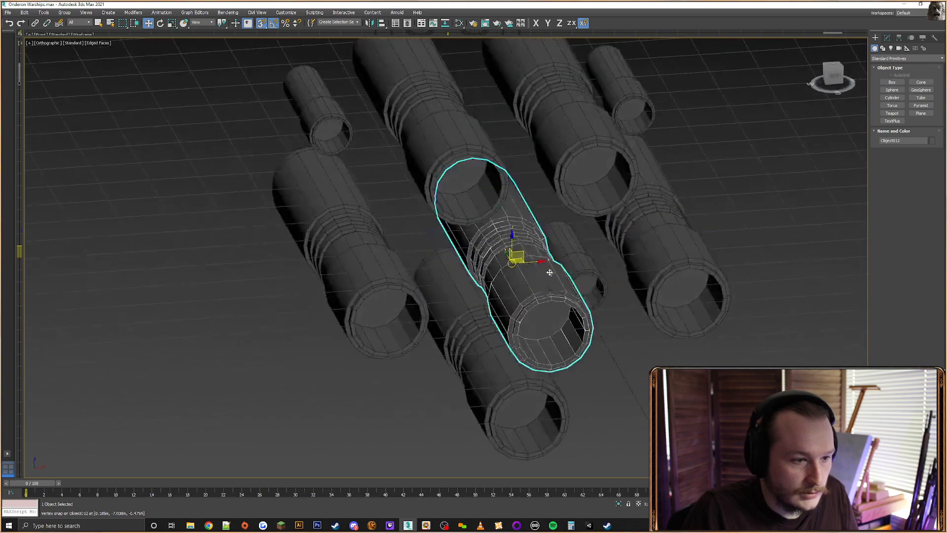
Copy the centre engine object and snap the copy onto the right engine of the middle row
{"action": "left_click_drag", "start_coordinate": [549, 272], "coordinate": [774, 259], "text": "shift"}
{"action": "left_click", "coordinate": [492, 294]}
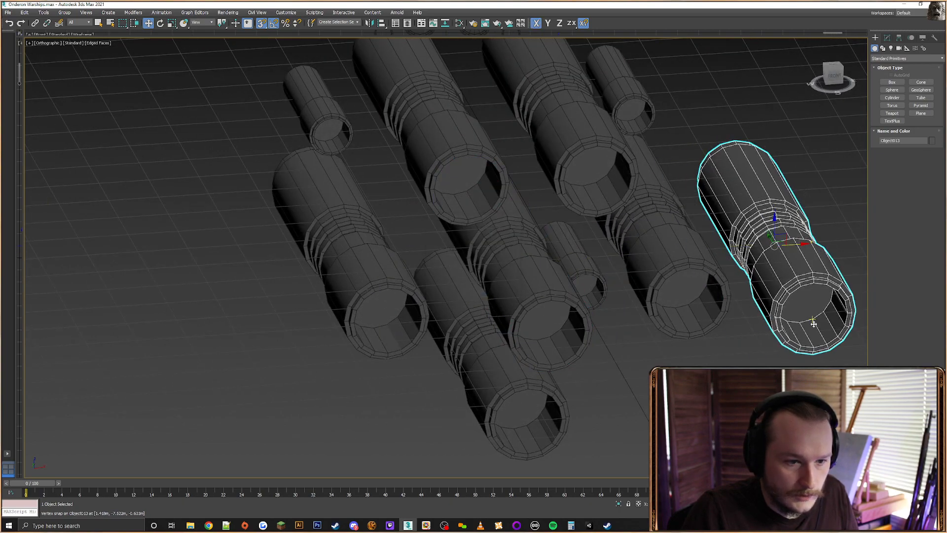
{"action": "left_click_drag", "start_coordinate": [817, 344], "coordinate": [689, 329]}
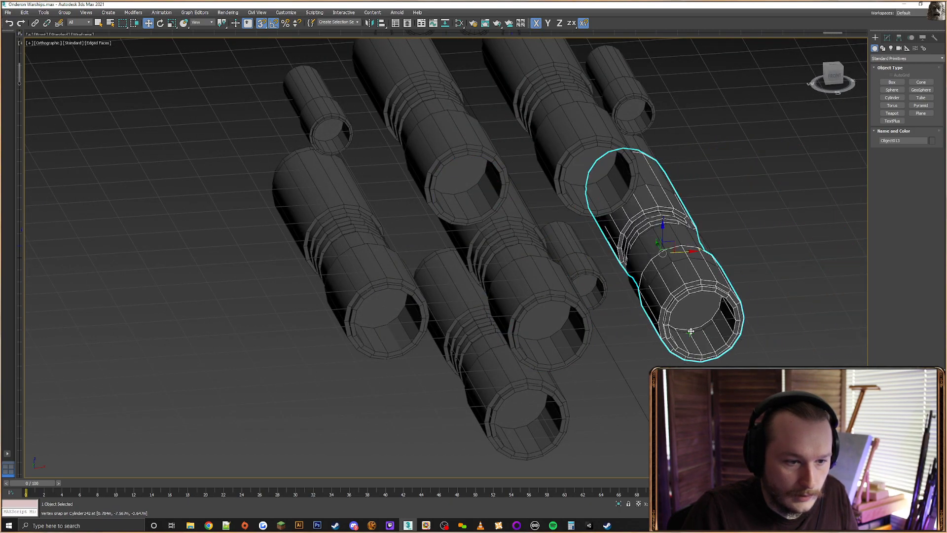
{"action": "left_click", "coordinate": [661, 256]}
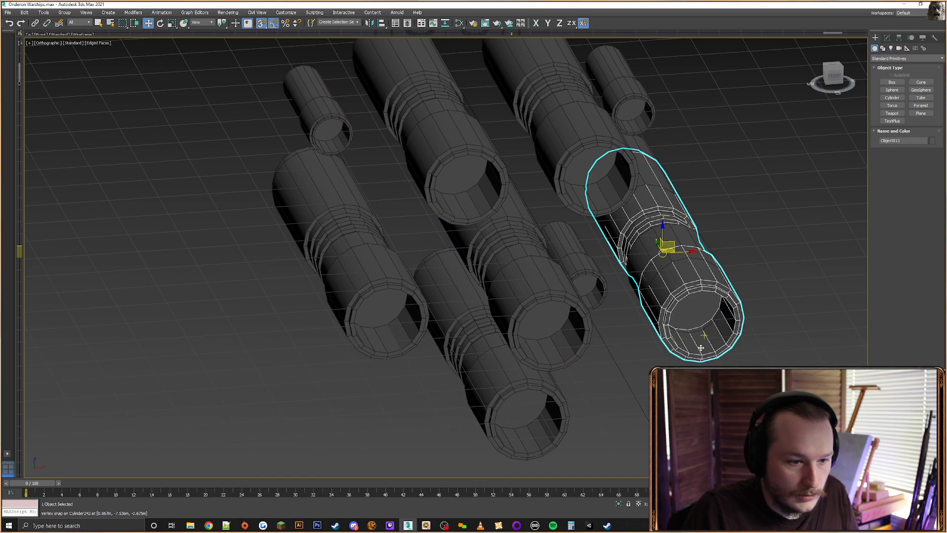
{"action": "left_click_drag", "start_coordinate": [701, 352], "coordinate": [690, 330]}
Copy the middle row's right engine object and snap the copy onto the bottom engine of the cluster
{"action": "middle_click_drag", "start_coordinate": [679, 297], "coordinate": [679, 303], "text": "alt"}
{"action": "left_click_drag", "start_coordinate": [654, 228], "coordinate": [772, 220], "text": "shift"}
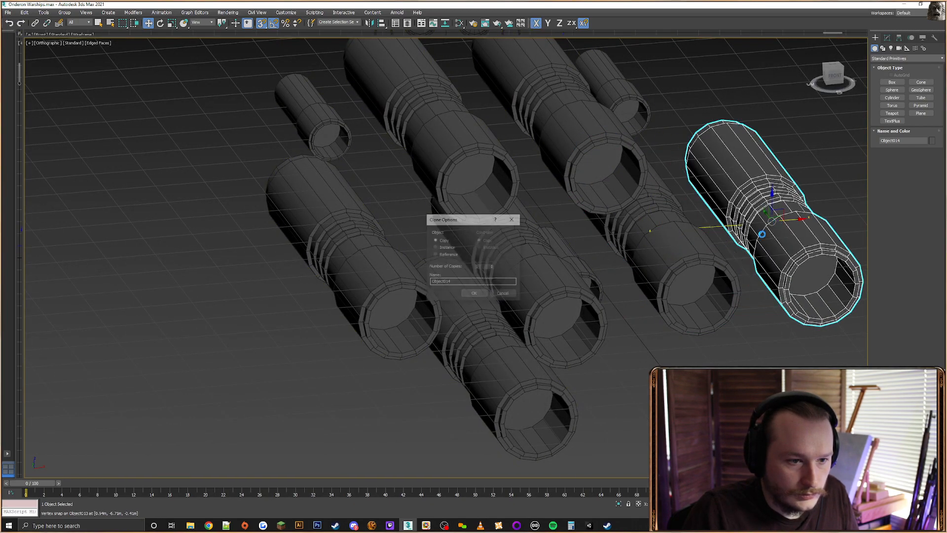
{"action": "left_click", "coordinate": [485, 294]}
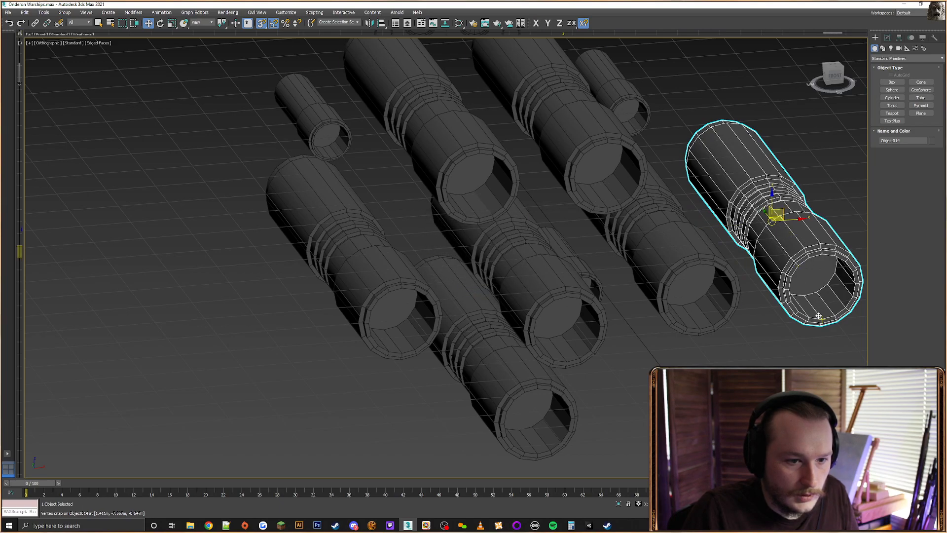
{"action": "left_click_drag", "start_coordinate": [818, 316], "coordinate": [540, 451]}
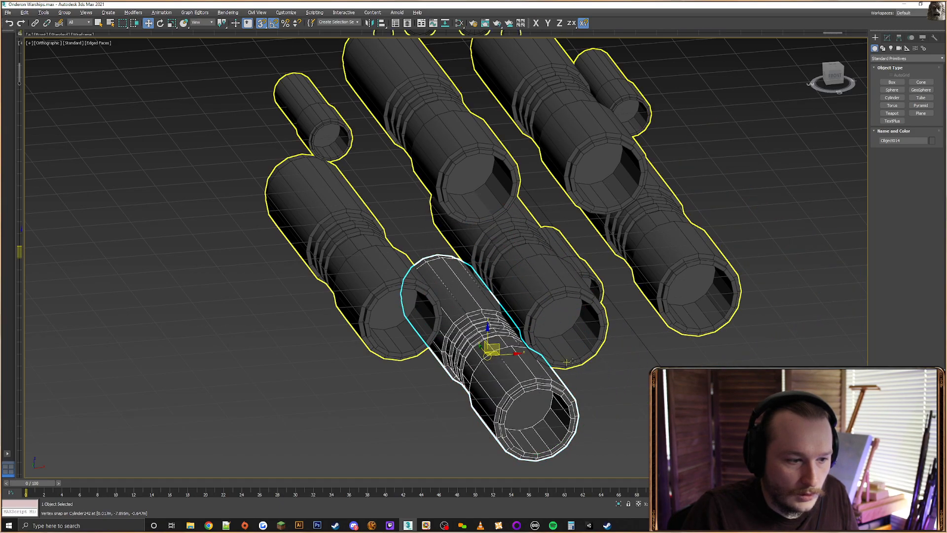
Delete the old large engine elements from the original engine object where the snapped copies duplicate them
{"action": "middle_click_drag", "start_coordinate": [573, 362], "coordinate": [523, 203], "text": "alt"}
{"action": "scroll", "coordinate": [524, 204], "scroll_direction": "down", "scroll_amount": 3}
{"action": "left_click", "coordinate": [522, 202]}
{"action": "left_click", "coordinate": [887, 37]}
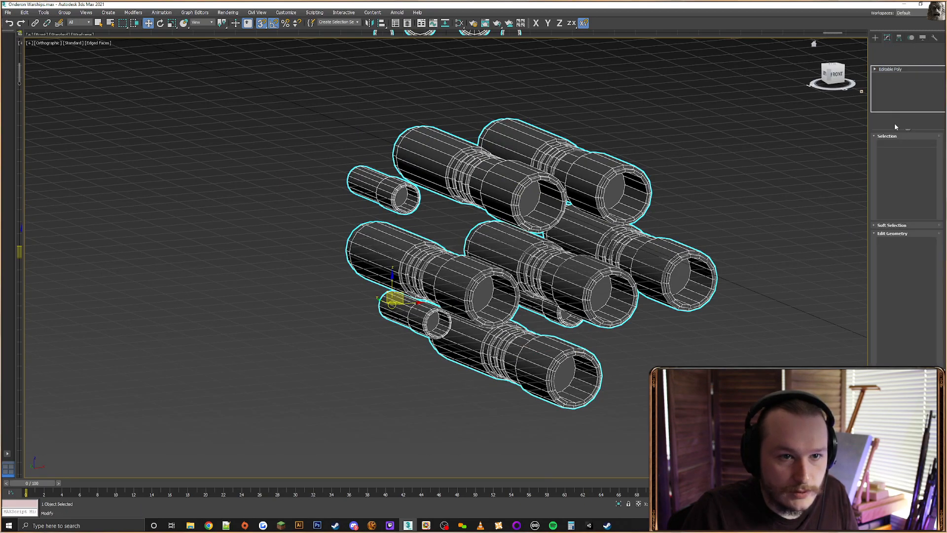
{"action": "left_click", "coordinate": [914, 145]}
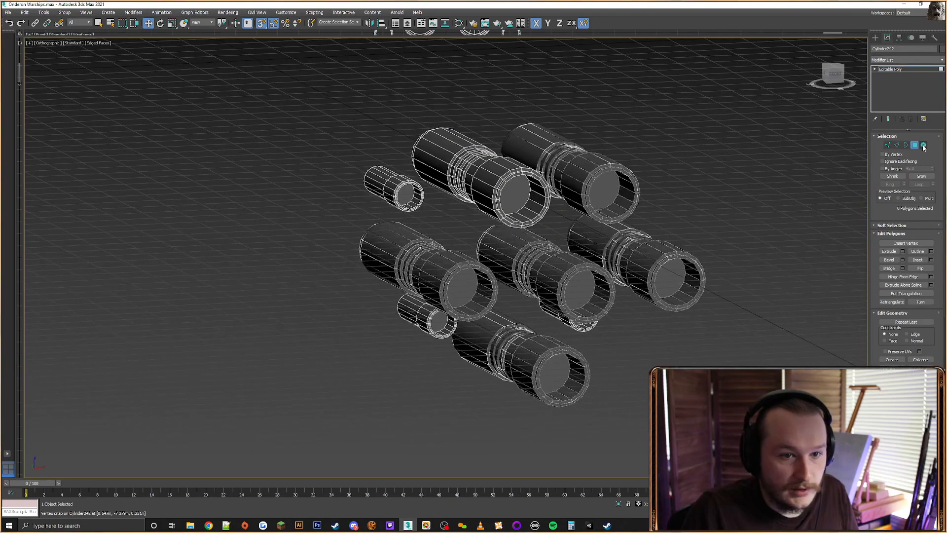
{"action": "left_click", "coordinate": [924, 145]}
{"action": "left_click", "coordinate": [622, 151]}
{"action": "left_click", "coordinate": [661, 276], "text": "ctrl"}
{"action": "left_click", "coordinate": [542, 277], "text": "ctrl"}
{"action": "left_click", "coordinate": [429, 266], "text": "ctrl"}
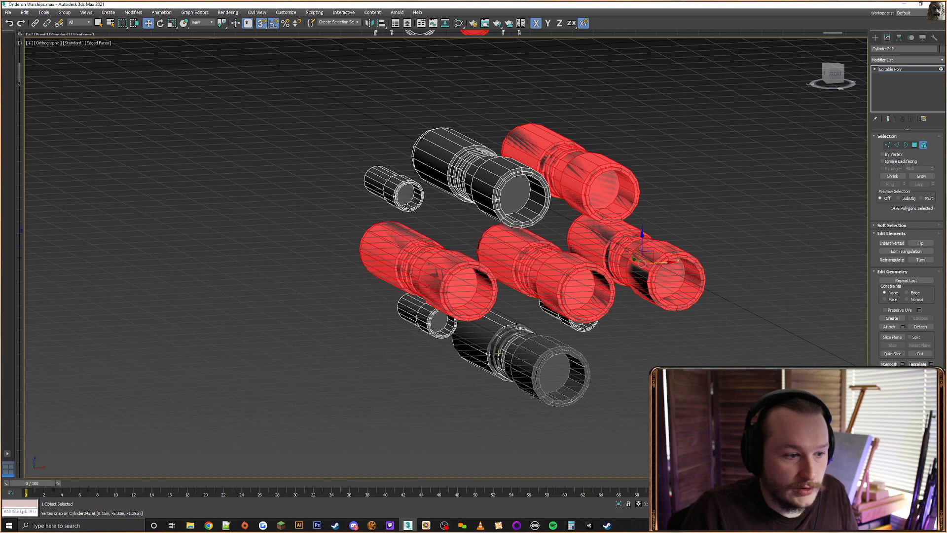
{"action": "key", "text": "Delete"}
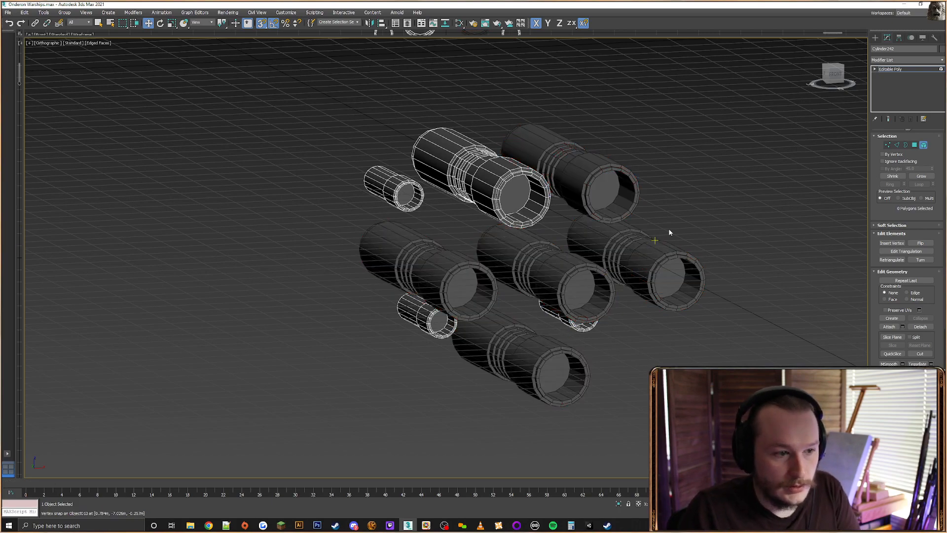
Attach the large engine copies to the original engine object
{"action": "right_click", "coordinate": [522, 179]}
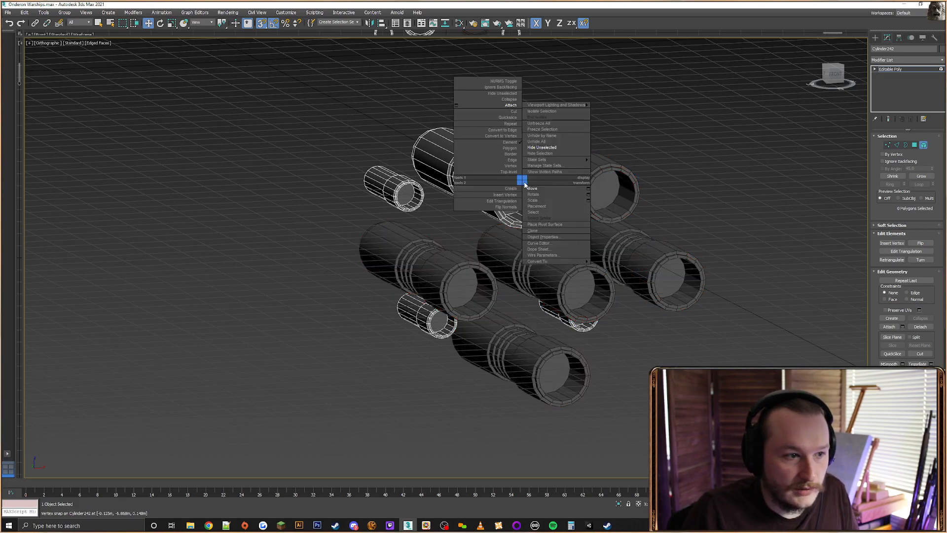
{"action": "left_click", "coordinate": [495, 106]}
{"action": "left_click", "coordinate": [582, 187]}
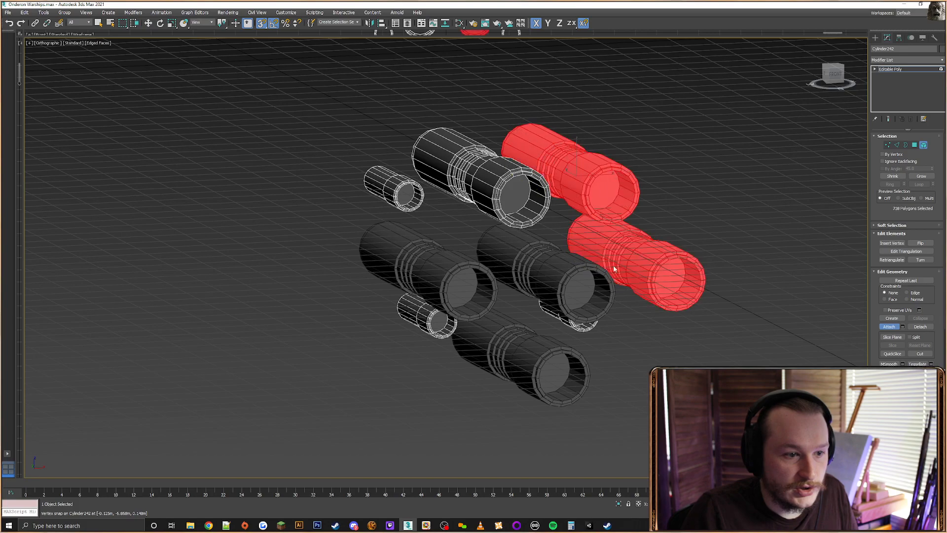
{"action": "left_click", "coordinate": [521, 347]}
{"action": "left_click", "coordinate": [459, 277]}
{"action": "left_click", "coordinate": [876, 37]}
Inspect the merged engine cluster from several angles in wireframe and shaded display
{"action": "left_click", "coordinate": [637, 148]}
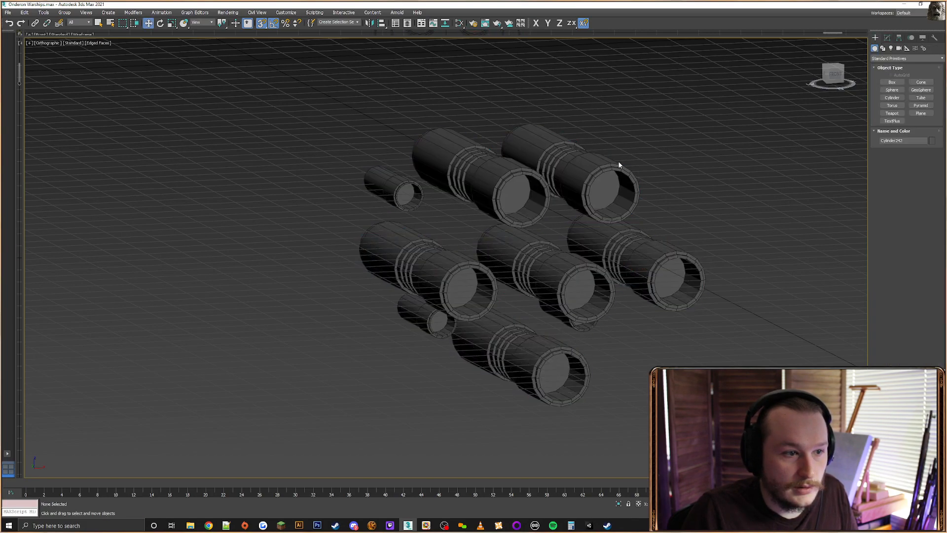
{"action": "left_click", "coordinate": [619, 164]}
{"action": "mouse_move", "coordinate": [619, 165]}
{"action": "middle_mouse_down", "text": "alt"}
{"action": "mouse_move", "coordinate": [604, 178]}
{"action": "mouse_move", "coordinate": [630, 165]}
{"action": "mouse_move", "coordinate": [618, 168]}
{"action": "middle_mouse_up", "text": "alt"}
{"action": "key", "text": "F3"}
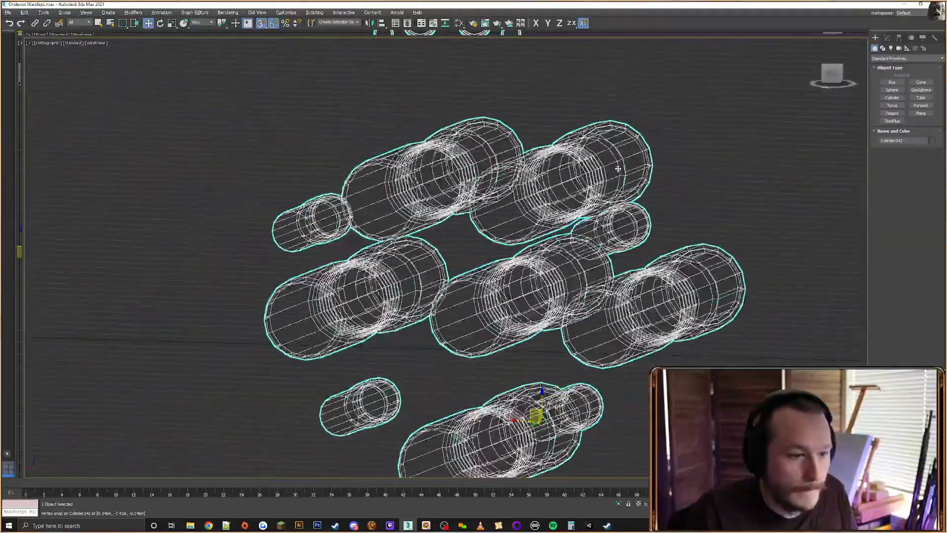
{"action": "key", "text": "F3"}
{"action": "middle_click_drag", "start_coordinate": [656, 214], "coordinate": [464, 197], "text": "alt"}
{"action": "scroll", "coordinate": [653, 217], "scroll_direction": "down", "scroll_amount": 4}
Switch to a perspective view, unhide all objects of the warship and save the scene
{"action": "key", "text": "p"}
{"action": "scroll", "coordinate": [553, 203], "scroll_direction": "down", "scroll_amount": 4}
{"action": "scroll", "coordinate": [540, 191], "scroll_direction": "up", "scroll_amount": 2}
{"action": "right_click", "coordinate": [540, 192]}
{"action": "left_click", "coordinate": [577, 148]}
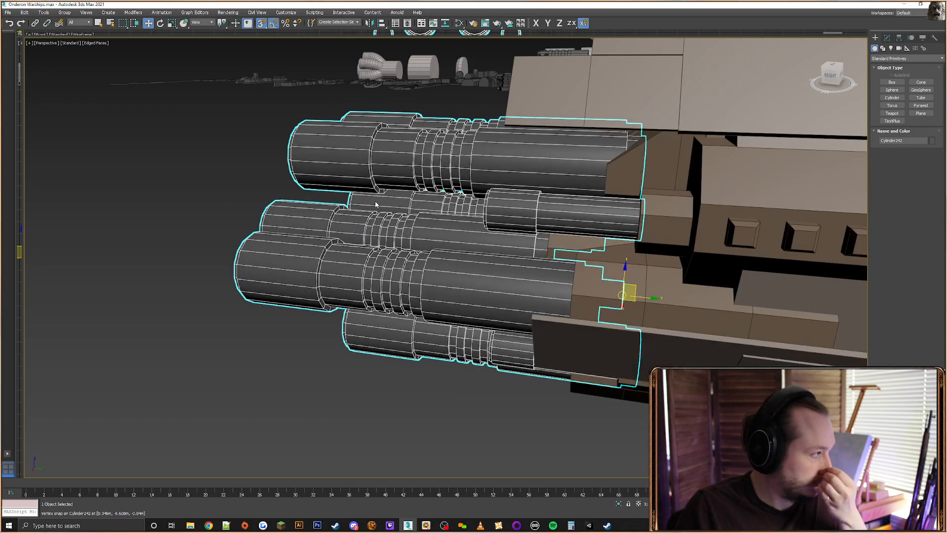
{"action": "key", "text": "ctrl+s"}
{"action": "key", "text": "Return"}
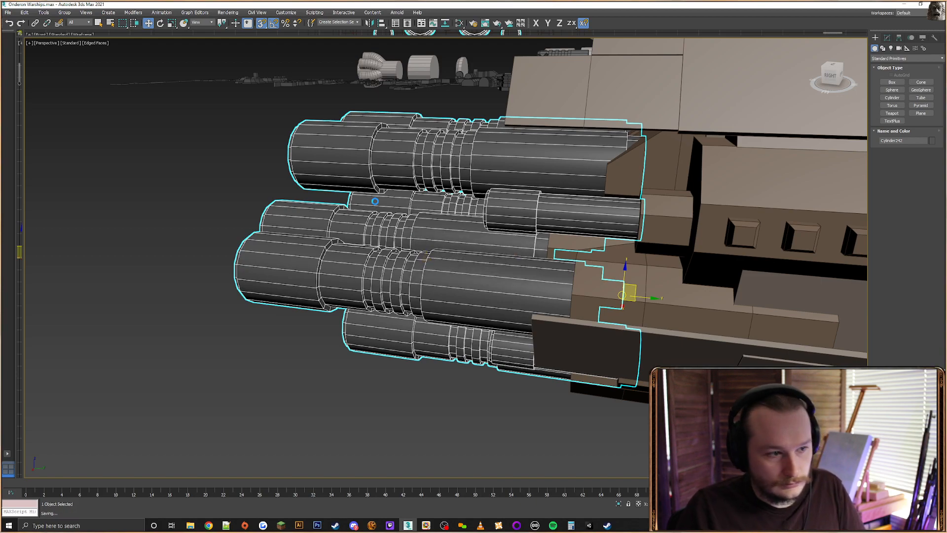
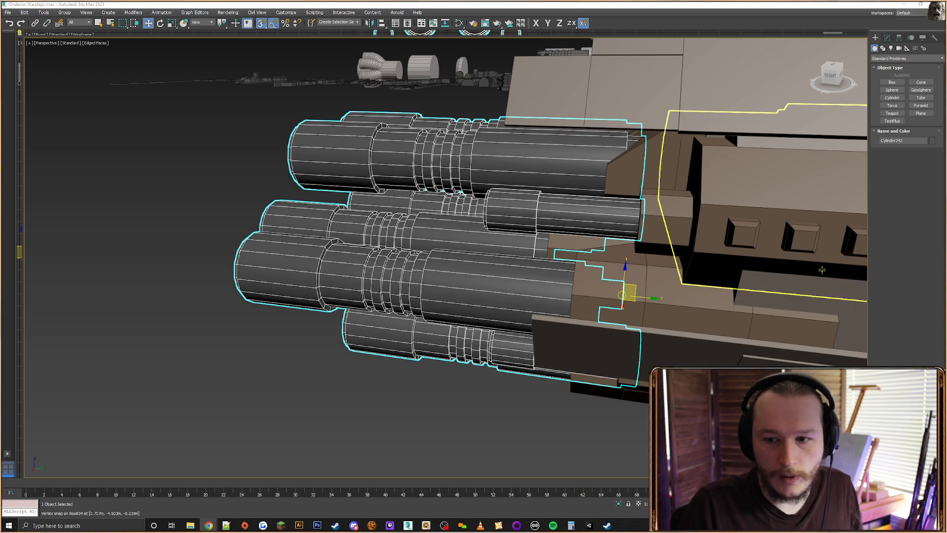
{"action": "middle_click_drag", "start_coordinate": [581, 300], "coordinate": [443, 204], "text": "alt"}
{"action": "scroll", "coordinate": [631, 251], "scroll_direction": "up", "scroll_amount": 5}
{"action": "scroll", "coordinate": [623, 256], "scroll_direction": "down", "scroll_amount": 3}
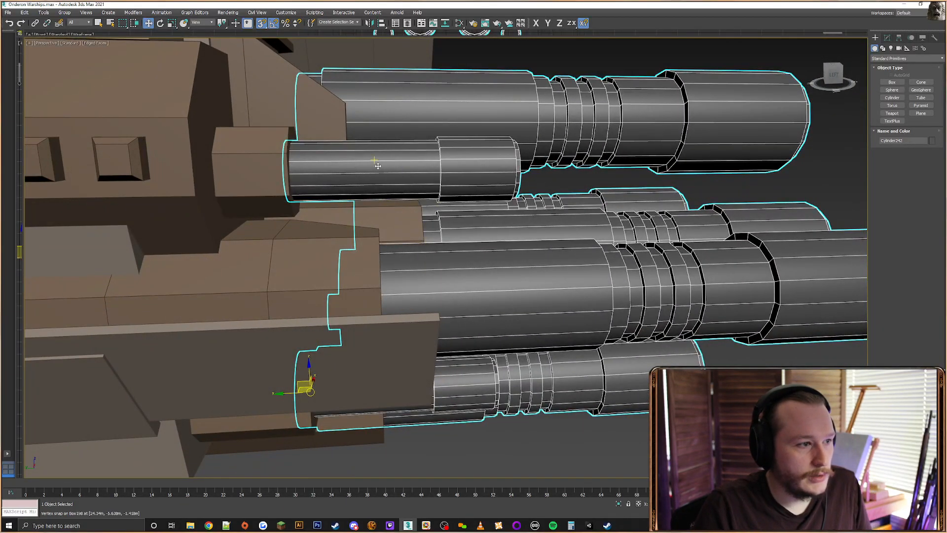
{"action": "left_click", "coordinate": [887, 38]}
{"action": "left_click", "coordinate": [888, 145]}
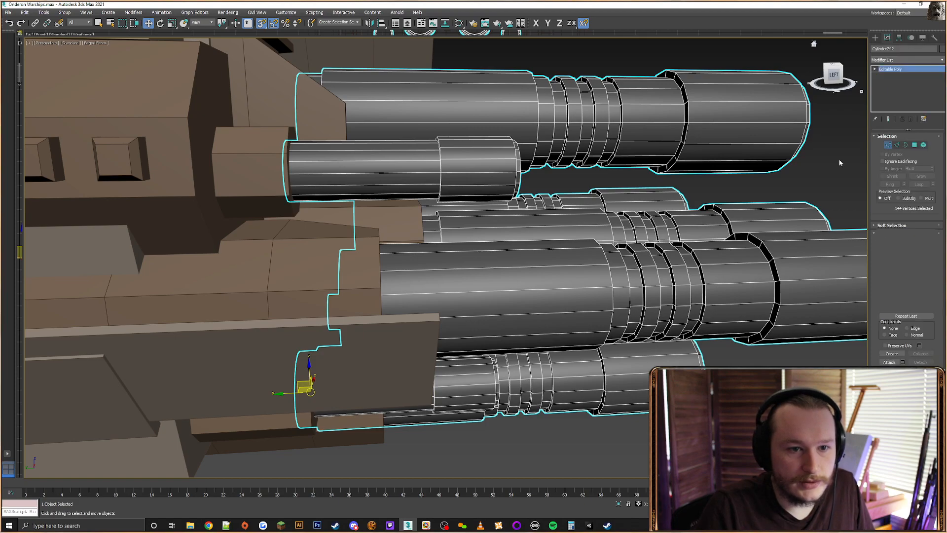
{"action": "middle_click_drag", "start_coordinate": [239, 177], "coordinate": [282, 189], "text": "alt"}
{"action": "left_click", "coordinate": [875, 38]}
Attach the two mounts of the upper small engines into one object
{"action": "left_click", "coordinate": [342, 204]}
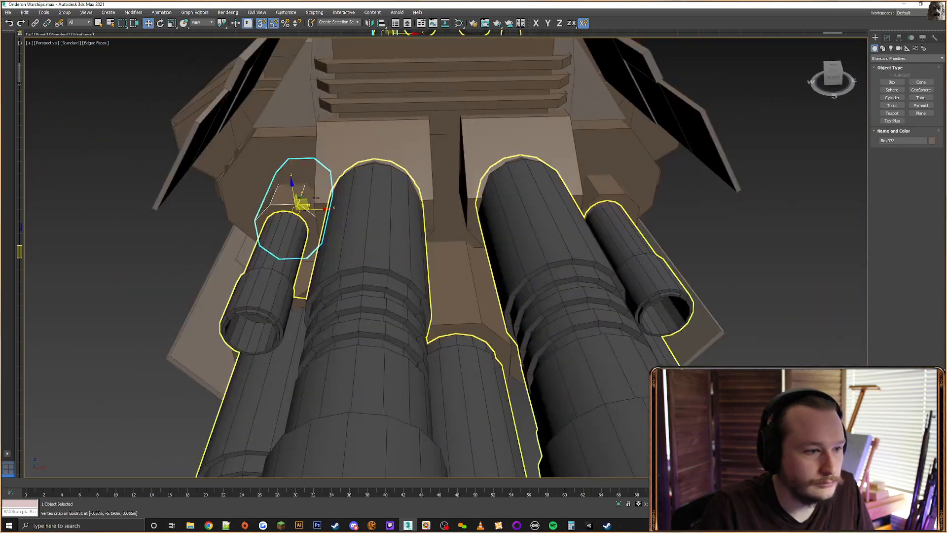
{"action": "right_click", "coordinate": [281, 188]}
{"action": "left_click", "coordinate": [292, 160]}
{"action": "left_click", "coordinate": [602, 186]}
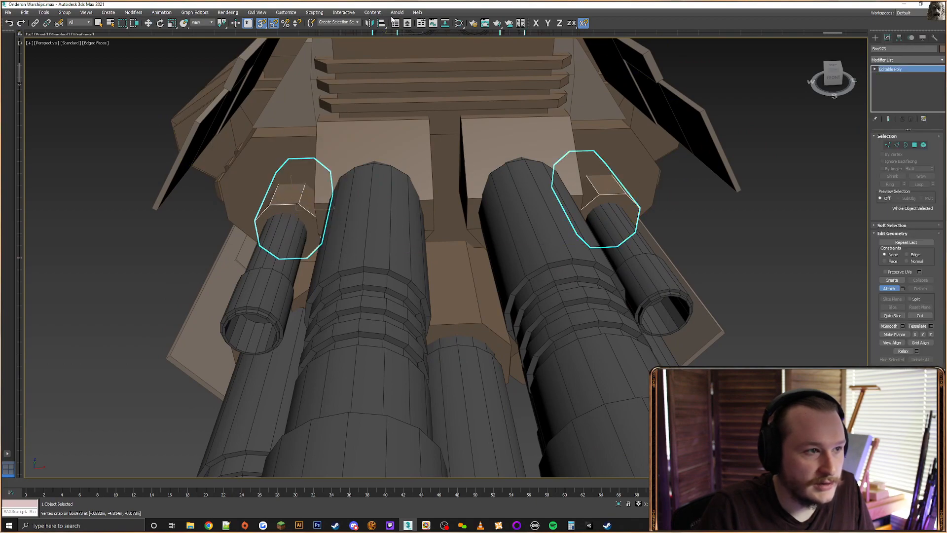
Align the joined upper small-engine mounts to the stern hull section, centre to centre on the X position
{"action": "left_click", "coordinate": [382, 23]}
{"action": "left_click", "coordinate": [267, 159]}
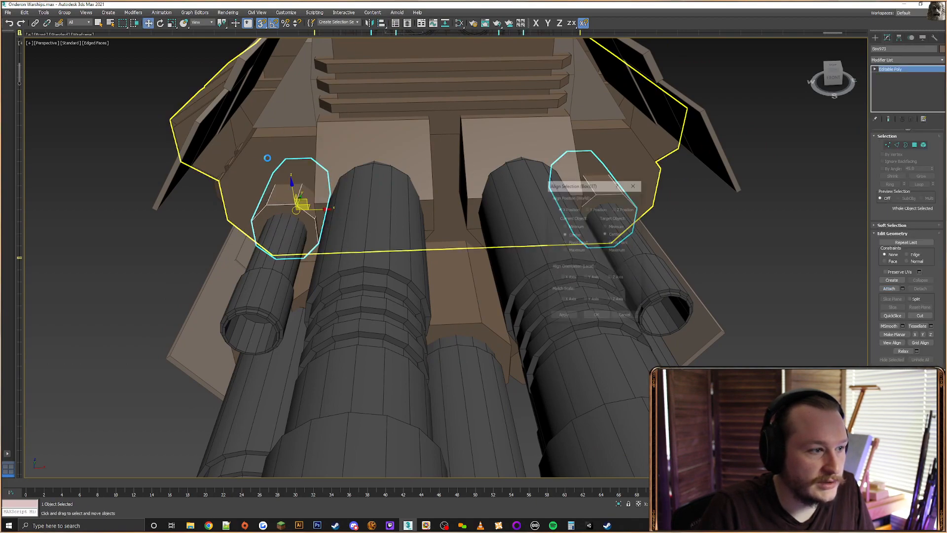
{"action": "left_click", "coordinate": [596, 318]}
{"action": "middle_click_drag", "start_coordinate": [389, 284], "coordinate": [326, 245], "text": "alt"}
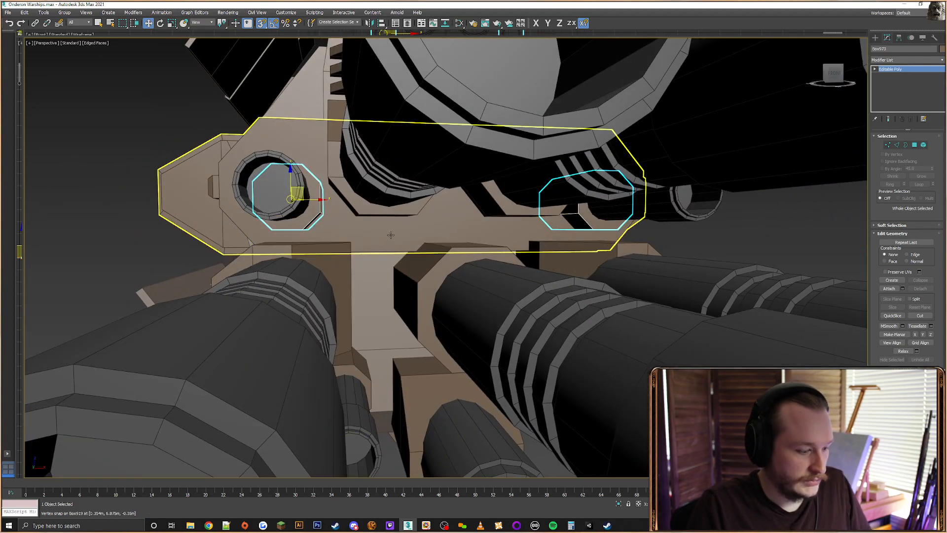
{"action": "middle_click_drag", "start_coordinate": [391, 232], "coordinate": [347, 233], "text": "alt"}
{"action": "scroll", "coordinate": [353, 229], "scroll_direction": "up", "scroll_amount": 5}
{"action": "scroll", "coordinate": [342, 220], "scroll_direction": "down", "scroll_amount": 5}
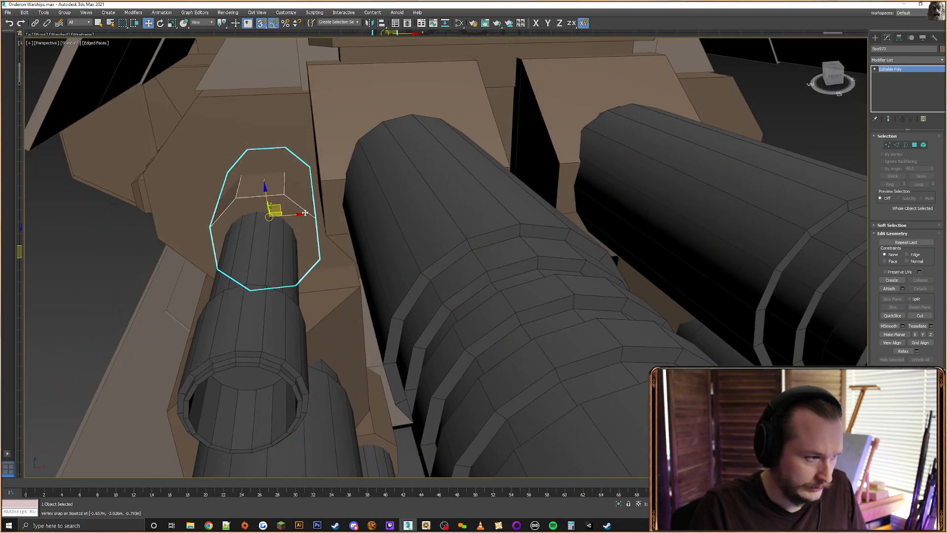
{"action": "middle_click_drag", "start_coordinate": [551, 229], "coordinate": [503, 227], "text": "alt"}
{"action": "scroll", "coordinate": [503, 228], "scroll_direction": "down", "scroll_amount": 4}
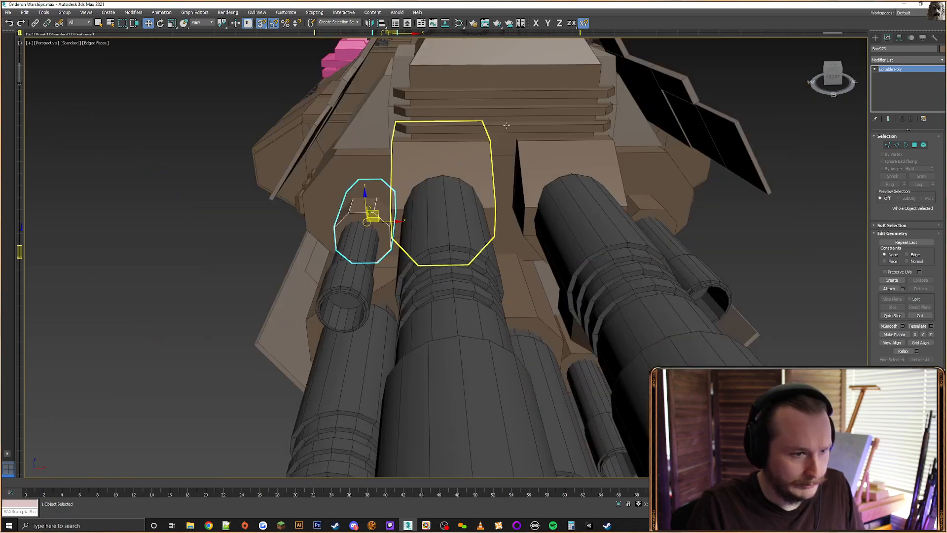
{"action": "left_click", "coordinate": [21, 23]}
Attach the two housing blocks of the upper large engines and centre the joined object on the ship along X
{"action": "left_click", "coordinate": [312, 325]}
{"action": "left_click", "coordinate": [475, 168]}
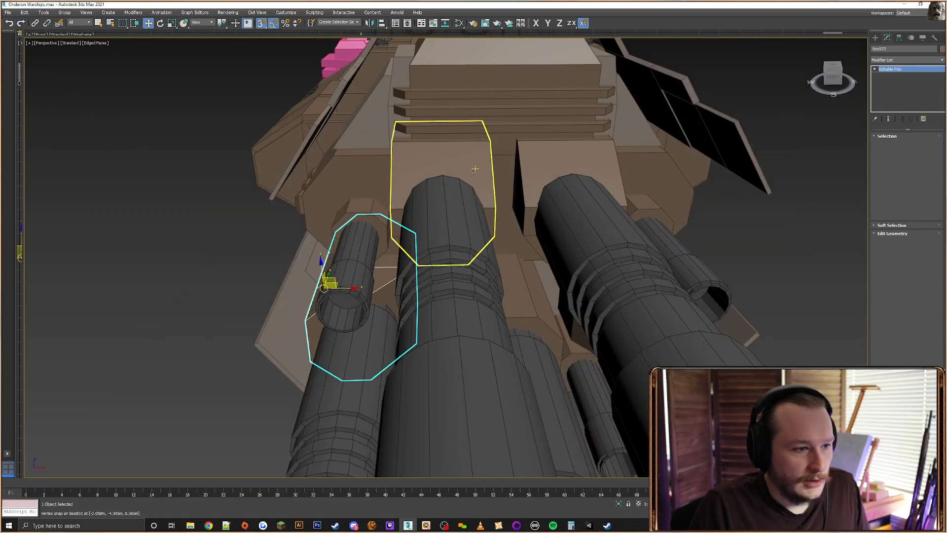
{"action": "middle_click_drag", "start_coordinate": [472, 169], "coordinate": [463, 167], "text": "alt"}
{"action": "right_click", "coordinate": [460, 163]}
{"action": "left_click", "coordinate": [449, 100]}
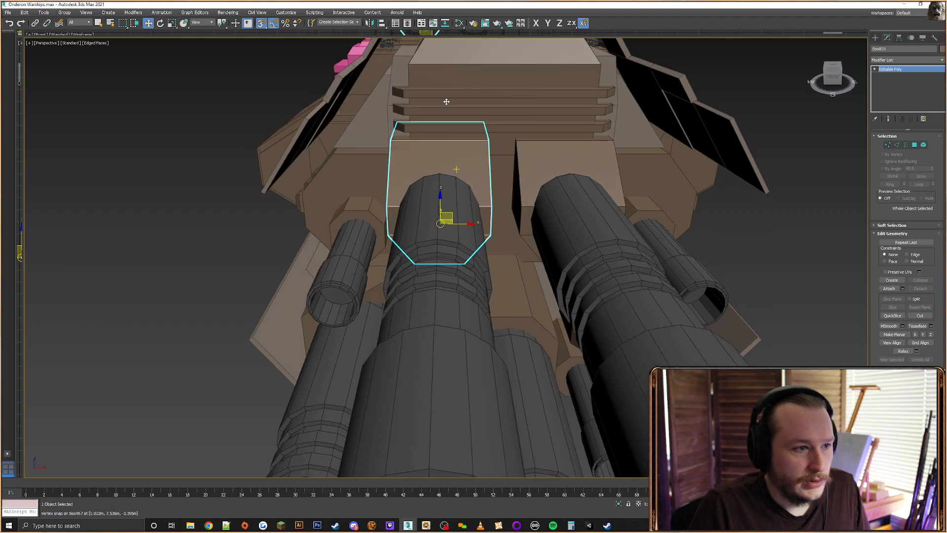
{"action": "left_click", "coordinate": [538, 175]}
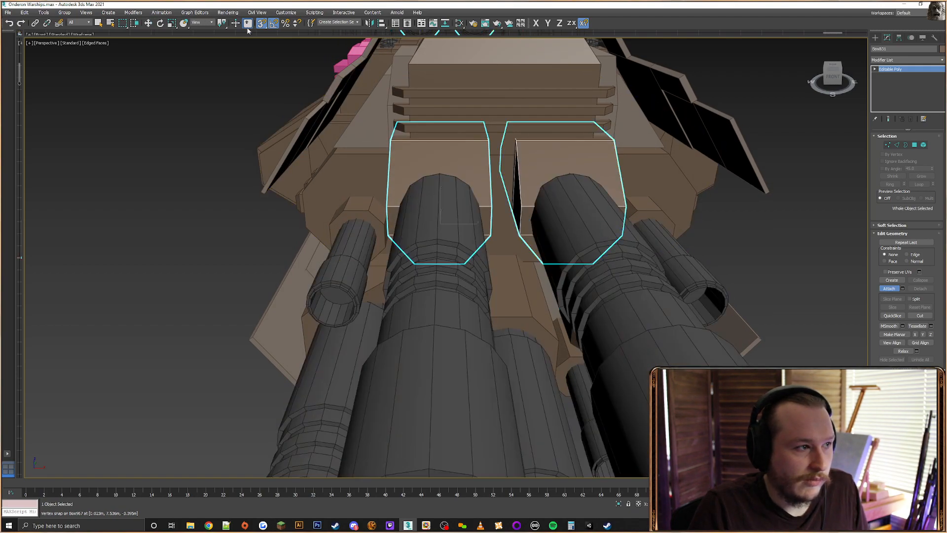
{"action": "left_click", "coordinate": [381, 26]}
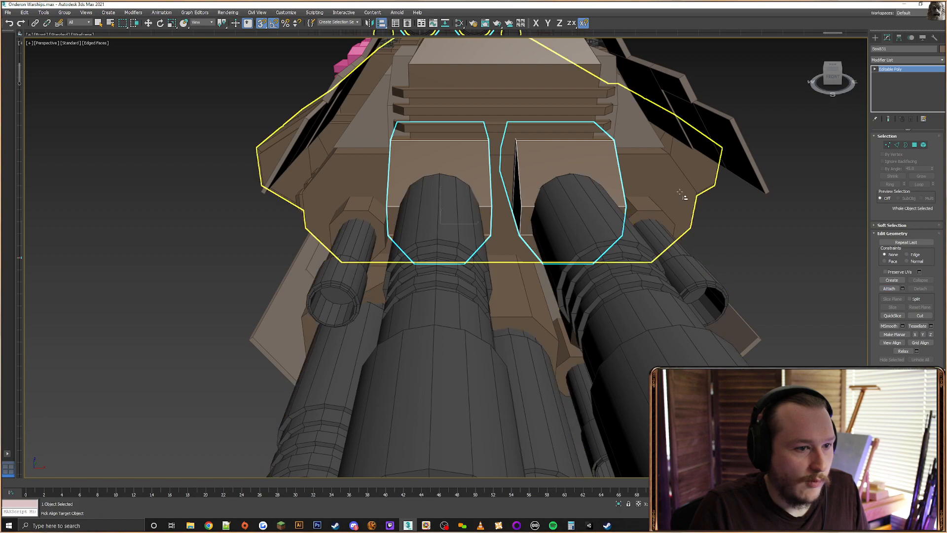
{"action": "left_click", "coordinate": [531, 272]}
{"action": "left_click", "coordinate": [583, 320]}
{"action": "middle_click_drag", "start_coordinate": [583, 322], "coordinate": [572, 279], "text": "alt"}
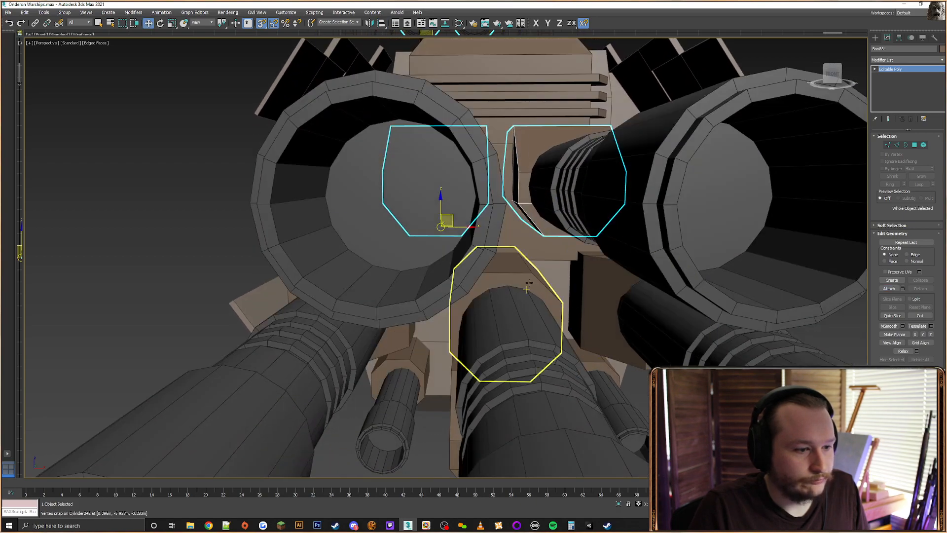
Align the middle row's centre engine housing to the engine cluster, centre to centre on the X position
{"action": "left_click", "coordinate": [521, 262]}
{"action": "left_click", "coordinate": [380, 25]}
{"action": "left_click", "coordinate": [536, 344]}
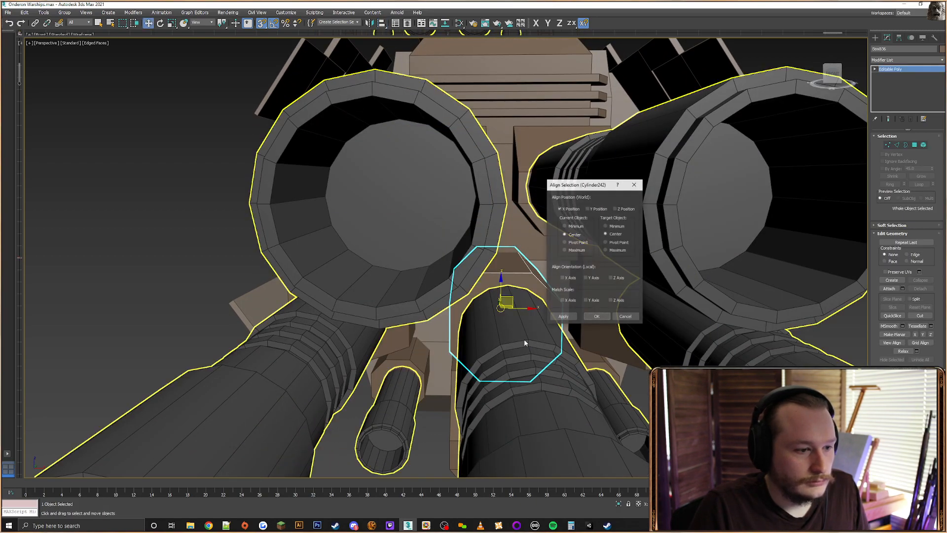
{"action": "left_click", "coordinate": [584, 319]}
{"action": "middle_click_drag", "start_coordinate": [533, 344], "coordinate": [516, 252], "text": "alt"}
{"action": "key", "text": "shift+z"}
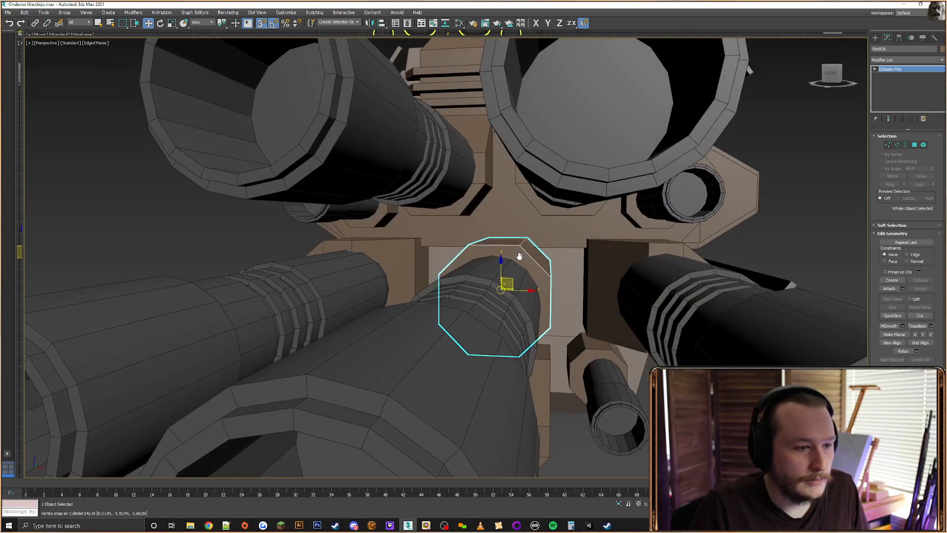
Attach the middle row's two outer engine housings and align them centre to centre with the stern hull section along X
{"action": "left_click", "coordinate": [613, 264]}
{"action": "right_click", "coordinate": [614, 266]}
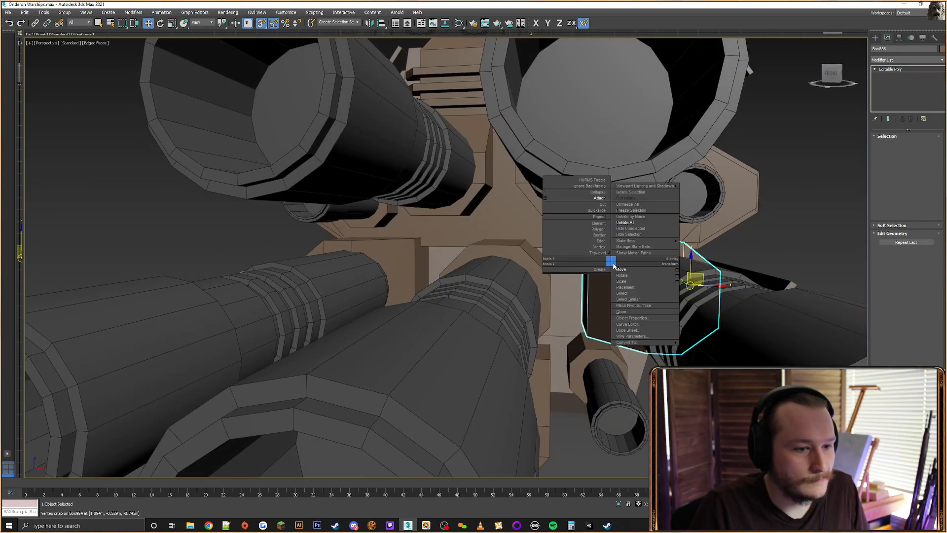
{"action": "left_click", "coordinate": [599, 197]}
{"action": "left_click", "coordinate": [391, 252]}
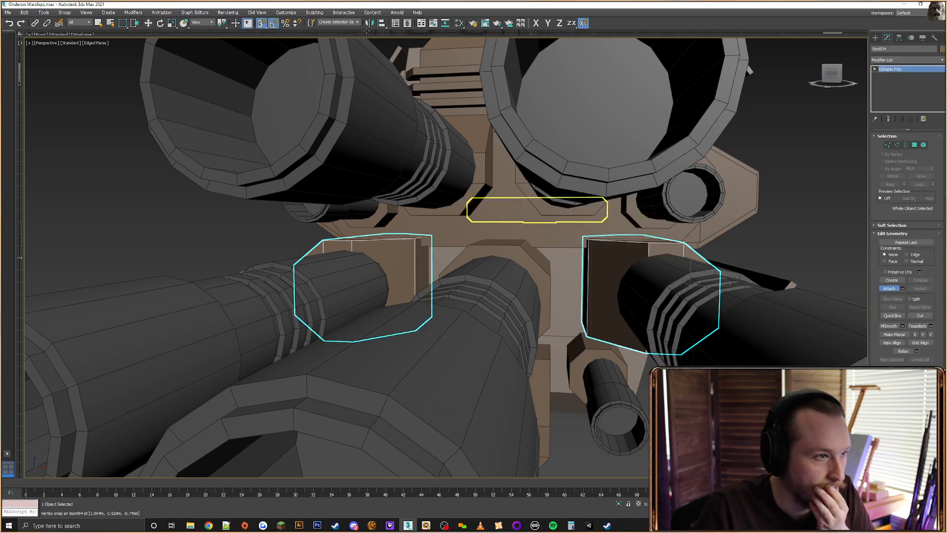
{"action": "key", "text": "alt+a"}
{"action": "left_click", "coordinate": [545, 232]}
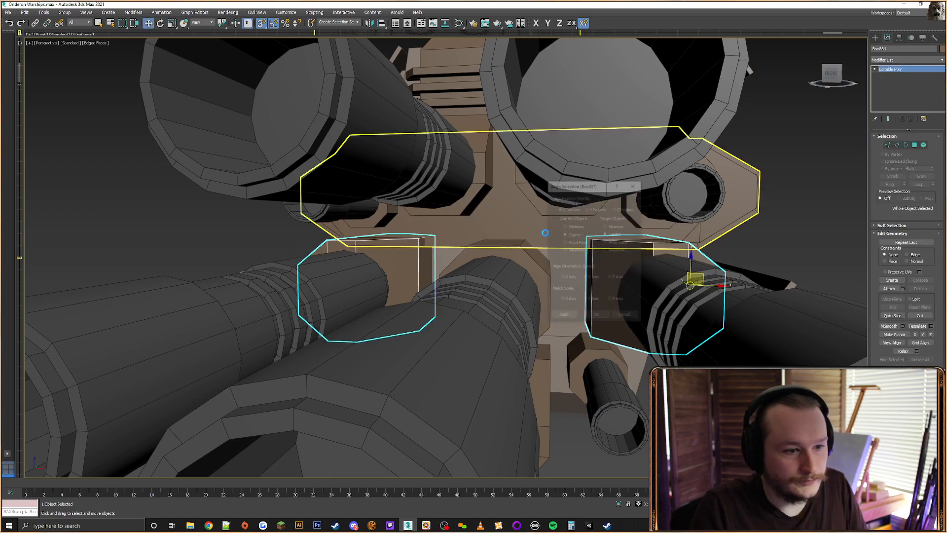
{"action": "left_click", "coordinate": [597, 314]}
{"action": "middle_click_drag", "start_coordinate": [597, 314], "coordinate": [423, 312], "text": "alt"}
Attach the two lower small-engine mounts and align them centre to centre with the engine cluster on the X position
{"action": "left_click", "coordinate": [422, 312]}
{"action": "right_click", "coordinate": [440, 333]}
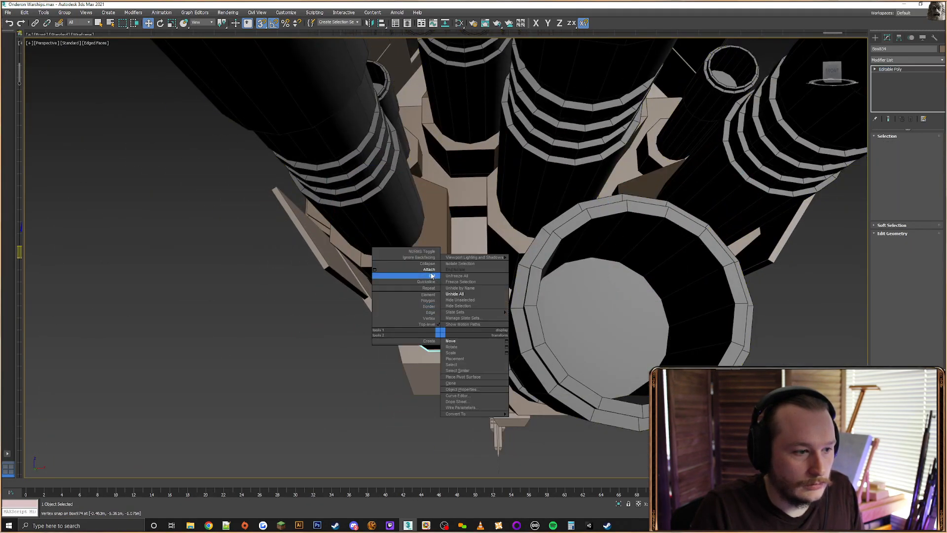
{"action": "left_click", "coordinate": [429, 270]}
{"action": "middle_click_drag", "start_coordinate": [429, 270], "coordinate": [615, 308], "text": "alt"}
{"action": "left_click", "coordinate": [620, 328]}
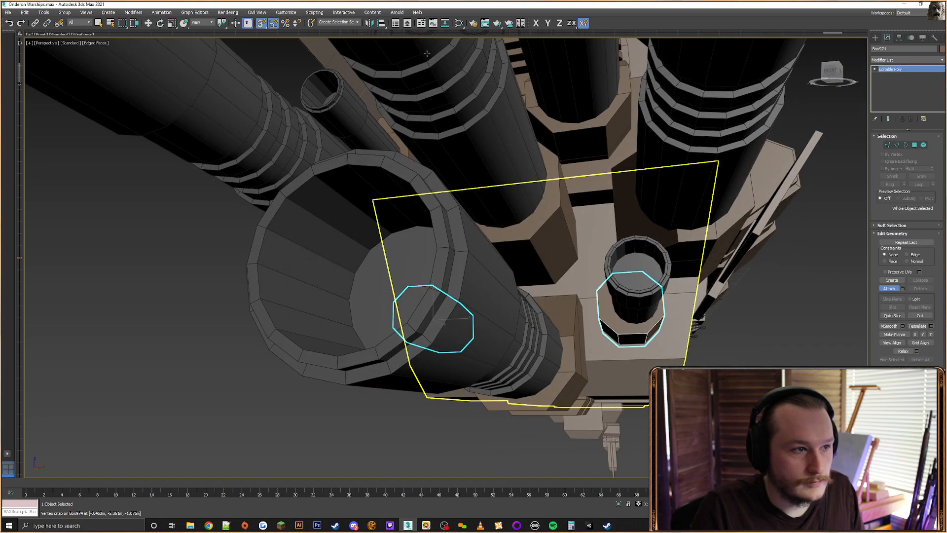
{"action": "key", "text": "w"}
{"action": "key", "text": "alt+a"}
{"action": "left_click", "coordinate": [556, 352]}
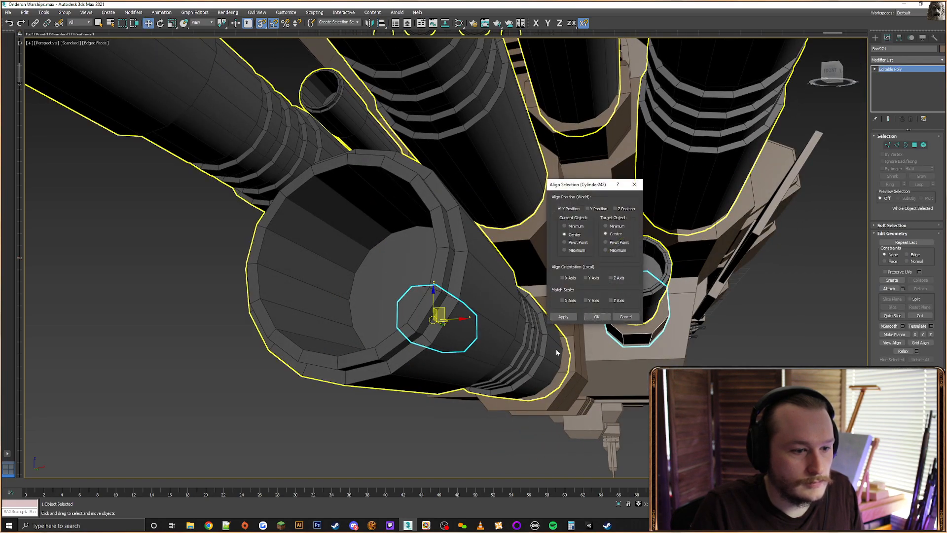
{"action": "left_click", "coordinate": [596, 321]}
{"action": "middle_click_drag", "start_coordinate": [577, 340], "coordinate": [639, 249], "text": "alt"}
{"action": "scroll", "coordinate": [504, 230], "scroll_direction": "down", "scroll_amount": 4}
{"action": "scroll", "coordinate": [466, 284], "scroll_direction": "up", "scroll_amount": 4}
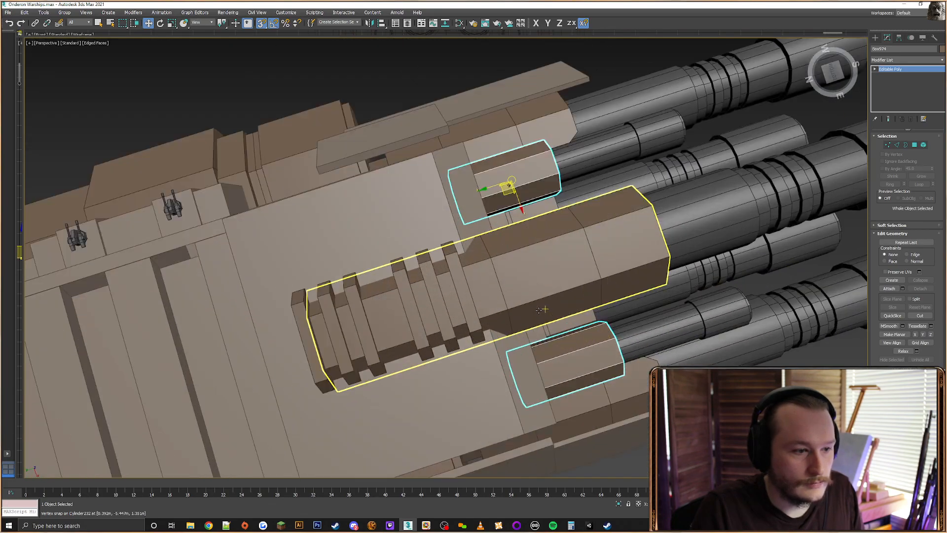
Select the six ribs on the large centre engine housing and align them to that housing, centre to centre on the X position
{"action": "left_click", "coordinate": [466, 284]}
{"action": "left_click", "coordinate": [449, 260]}
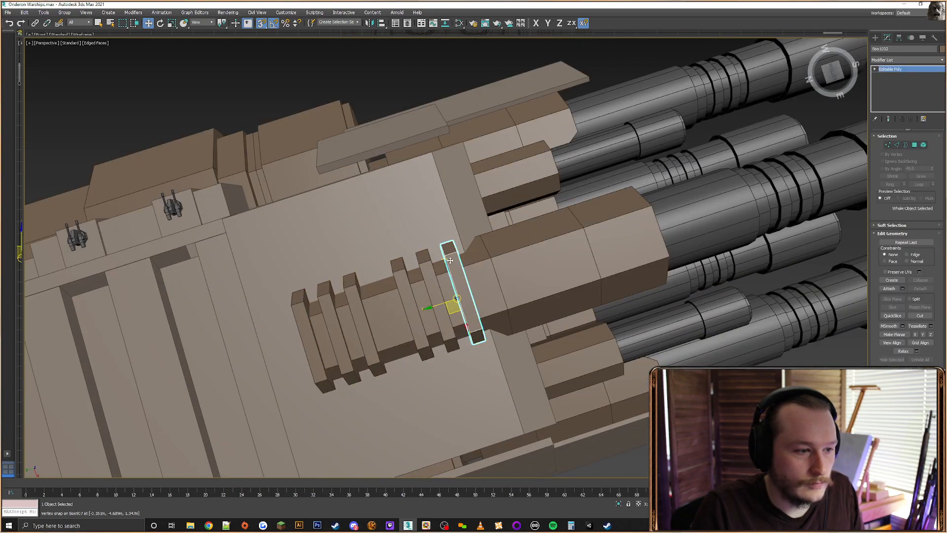
{"action": "right_click", "coordinate": [450, 260]}
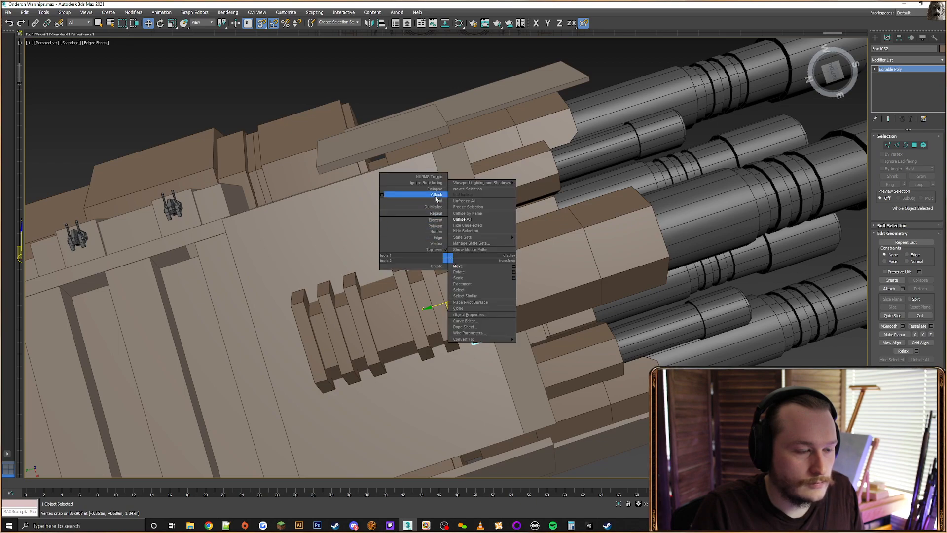
{"action": "left_click", "coordinate": [436, 197]}
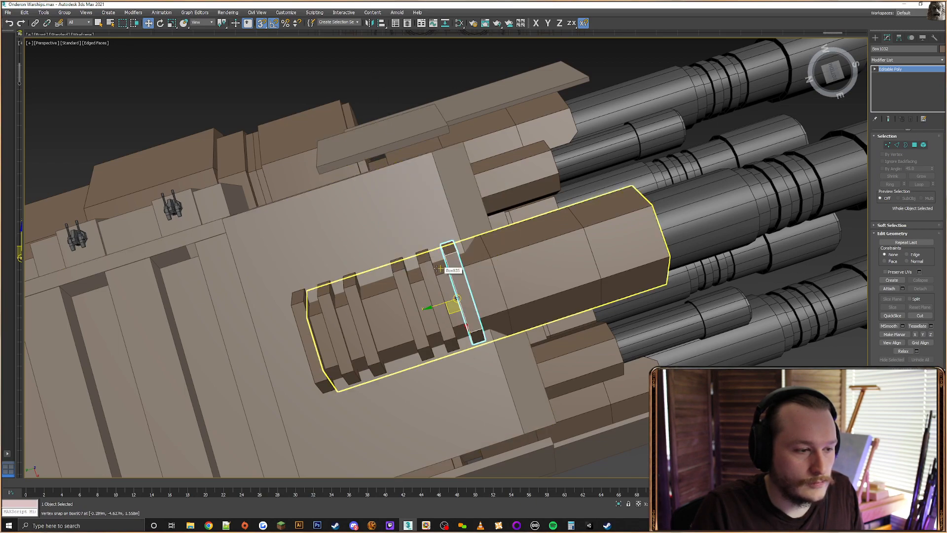
{"action": "left_click", "coordinate": [422, 279], "text": "ctrl"}
{"action": "left_click", "coordinate": [402, 289], "text": "ctrl"}
{"action": "left_click", "coordinate": [357, 308], "text": "ctrl"}
{"action": "left_click", "coordinate": [327, 305], "text": "ctrl"}
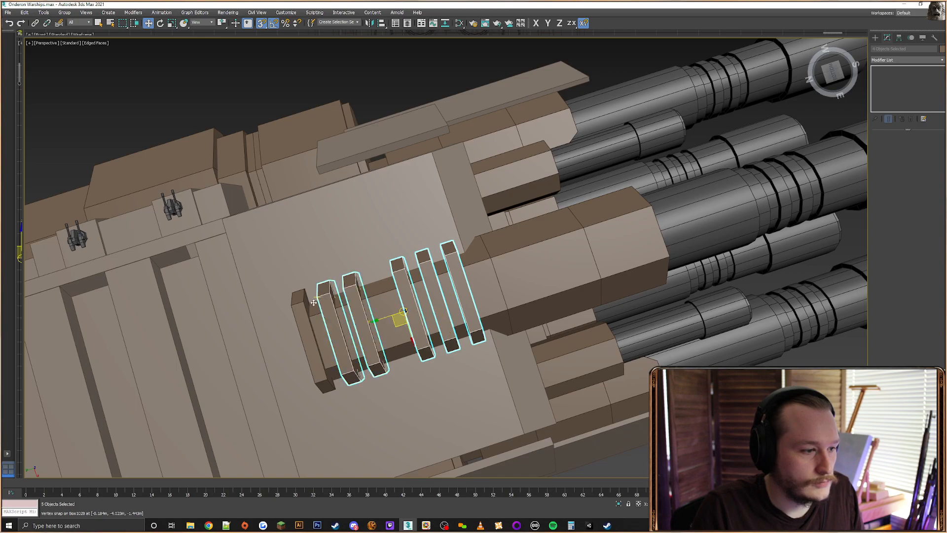
{"action": "left_click", "coordinate": [314, 302], "text": "ctrl"}
{"action": "left_click", "coordinate": [381, 23]}
{"action": "left_click", "coordinate": [528, 335]}
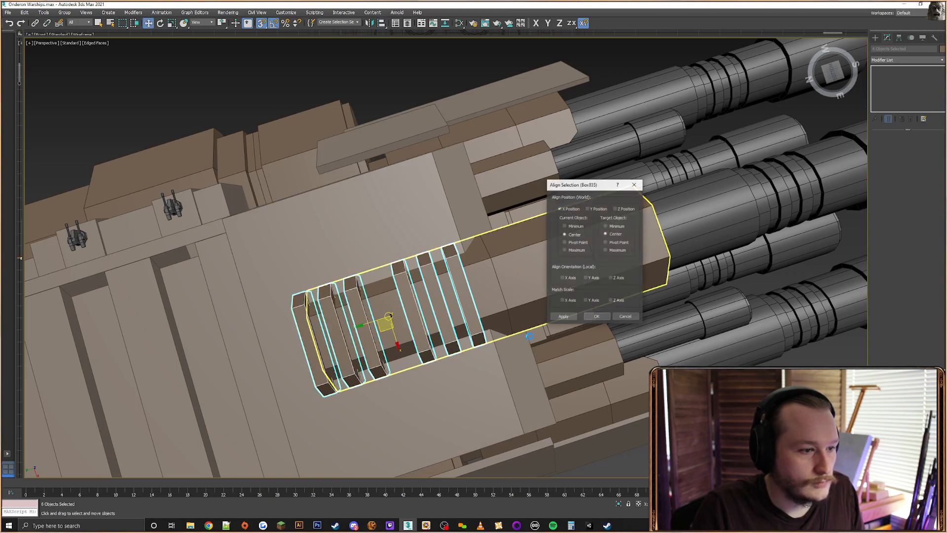
{"action": "left_click", "coordinate": [597, 318]}
Enter vertex editing on the engine cluster and add the hull-side end rings of both upper small engines to the vertex selection
{"action": "middle_click_drag", "start_coordinate": [579, 183], "coordinate": [543, 237], "text": "alt"}
{"action": "scroll", "coordinate": [516, 240], "scroll_direction": "down", "scroll_amount": 4}
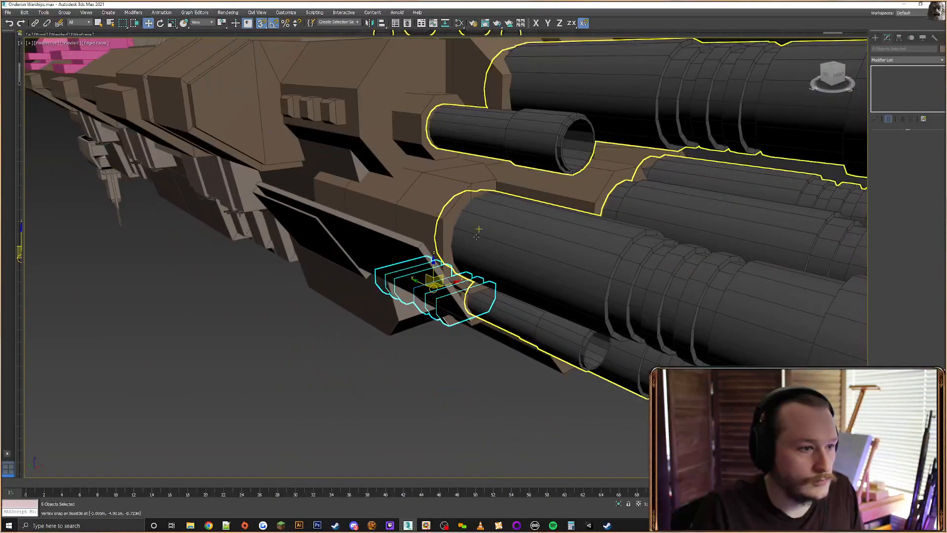
{"action": "mouse_move", "coordinate": [476, 237]}
{"action": "middle_mouse_down", "text": "alt"}
{"action": "mouse_move", "coordinate": [502, 206]}
{"action": "mouse_move", "coordinate": [482, 254]}
{"action": "middle_mouse_up", "text": "alt"}
{"action": "middle_click_drag", "start_coordinate": [482, 254], "coordinate": [456, 286], "text": "alt"}
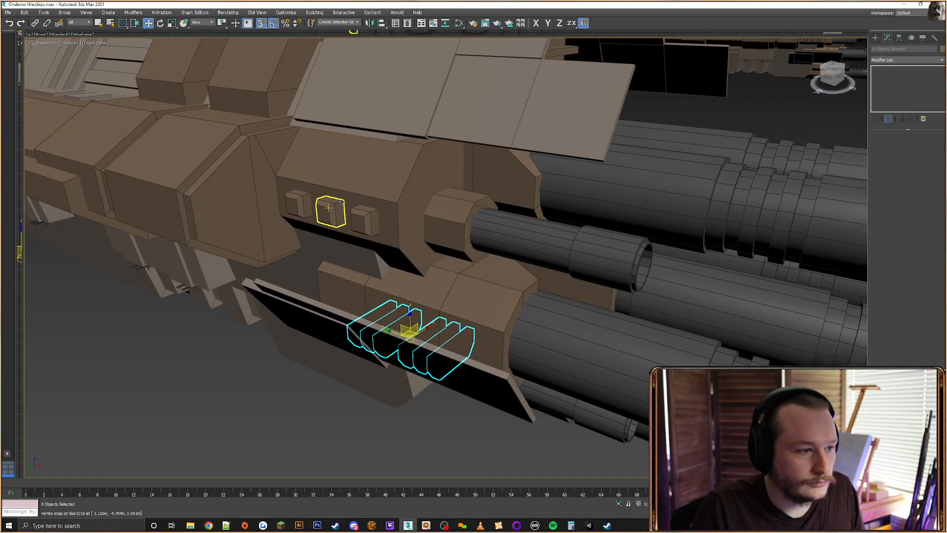
{"action": "middle_click_drag", "start_coordinate": [531, 232], "coordinate": [565, 219], "text": "alt"}
{"action": "left_click", "coordinate": [508, 241]}
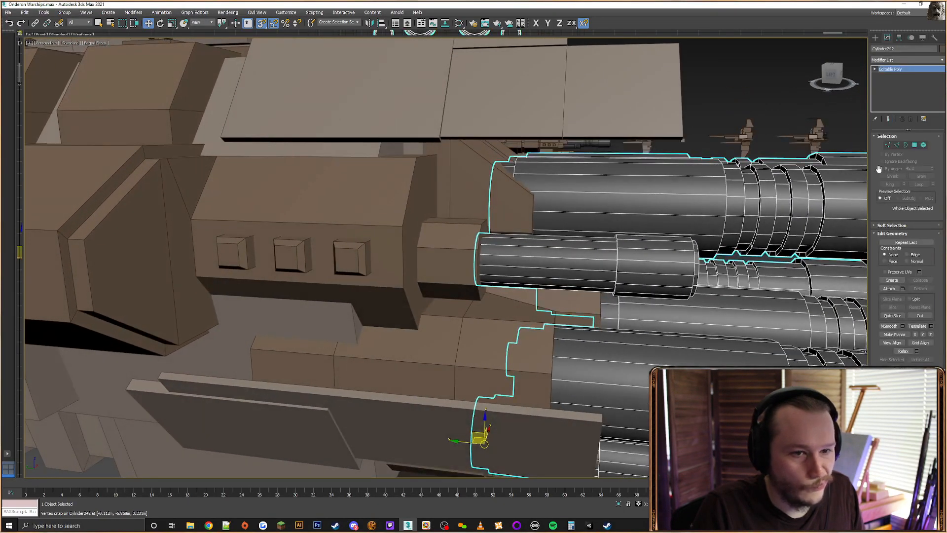
{"action": "left_click", "coordinate": [888, 145]}
{"action": "key", "text": "F3"}
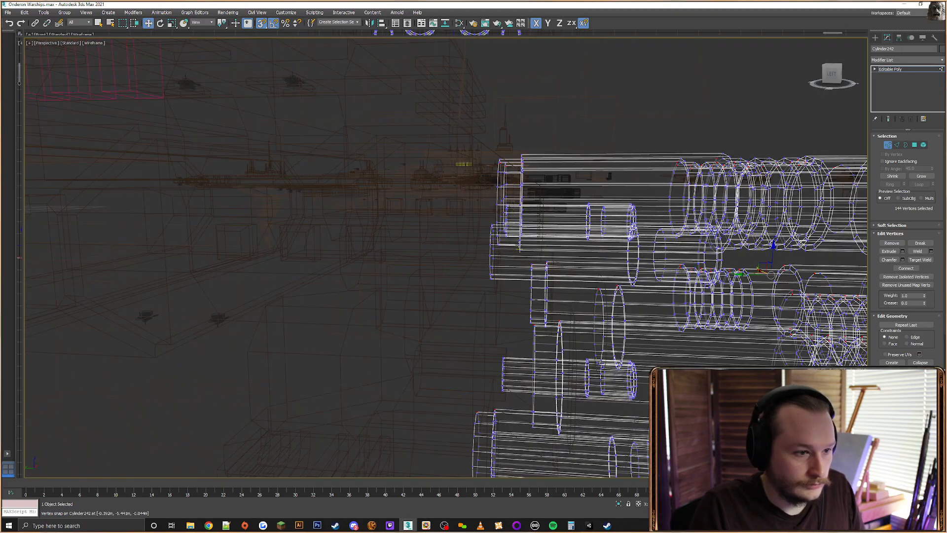
{"action": "middle_click_drag", "start_coordinate": [520, 242], "coordinate": [476, 280], "text": "alt"}
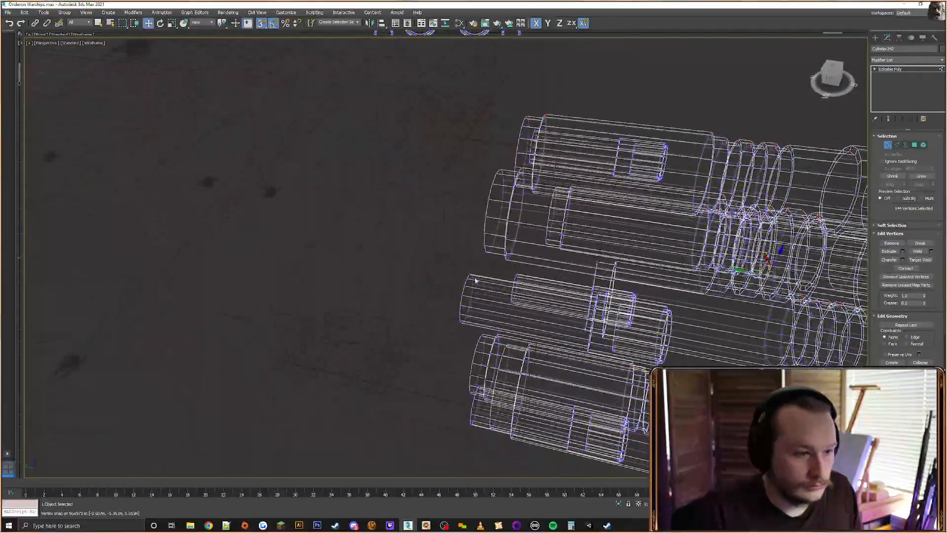
{"action": "left_click_drag", "start_coordinate": [435, 324], "coordinate": [435, 325], "text": "ctrl"}
{"action": "middle_click_drag", "start_coordinate": [439, 323], "coordinate": [750, 178], "text": "alt"}
{"action": "left_click_drag", "start_coordinate": [638, 223], "coordinate": [638, 222], "text": "ctrl"}
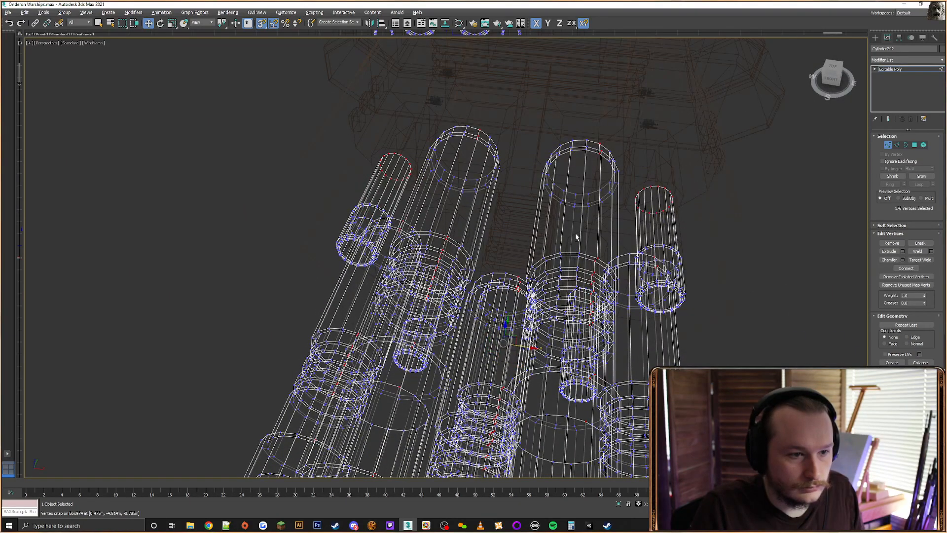
{"action": "middle_click_drag", "start_coordinate": [575, 236], "coordinate": [517, 293], "text": "alt"}
{"action": "key", "text": "F3"}
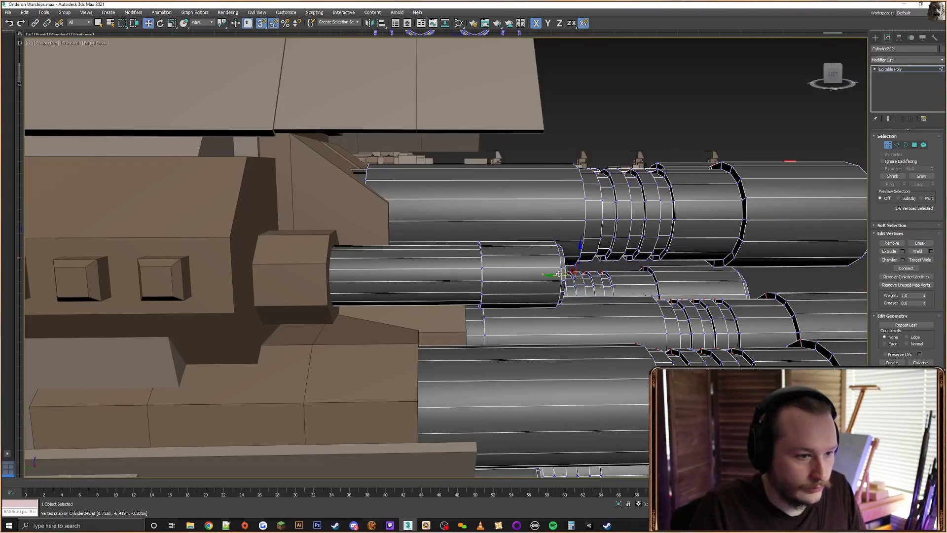
Undo the stray single-vertex pick on the engine cluster and clear its vertex selection
{"action": "left_click", "coordinate": [558, 273]}
{"action": "middle_click_drag", "start_coordinate": [354, 269], "coordinate": [351, 269], "text": "alt"}
{"action": "key", "text": "F3"}
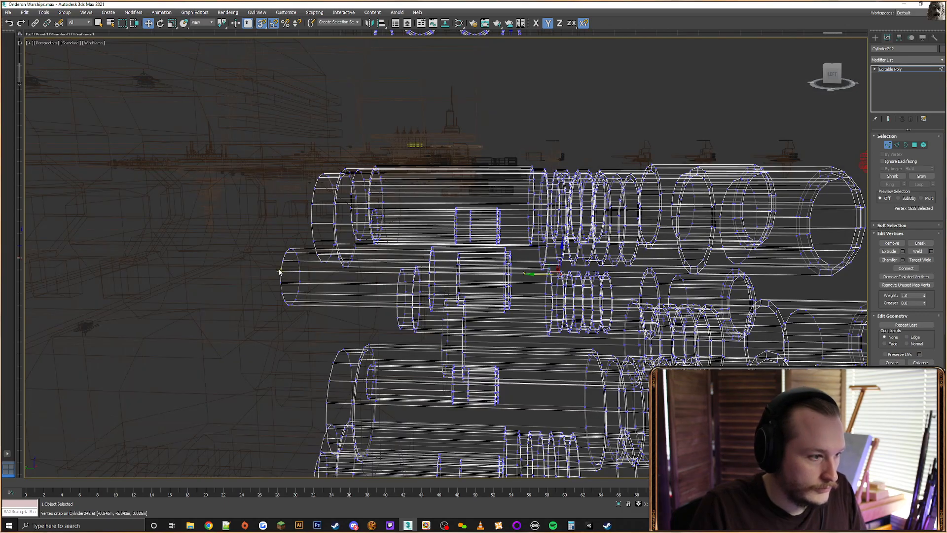
{"action": "key", "text": "ctrl+z"}
{"action": "key", "text": "F3"}
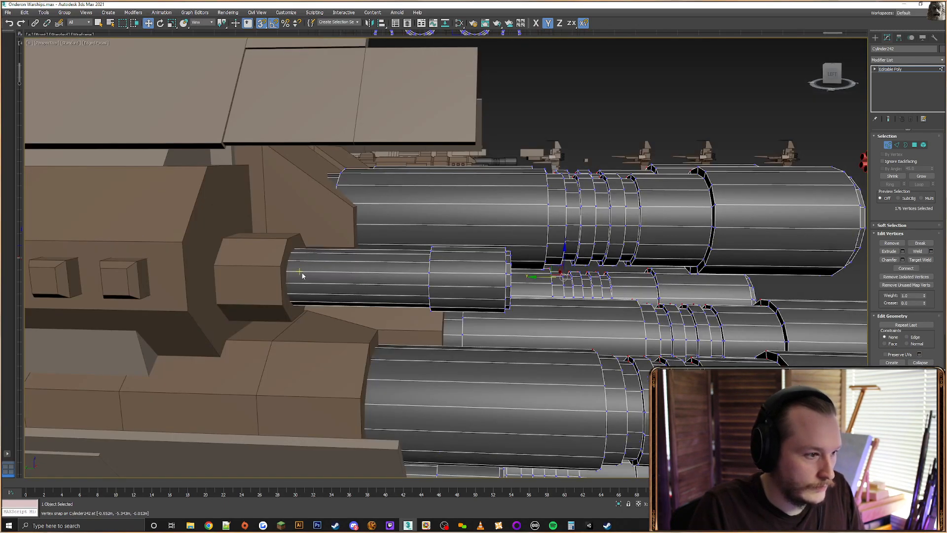
{"action": "key", "text": "F3"}
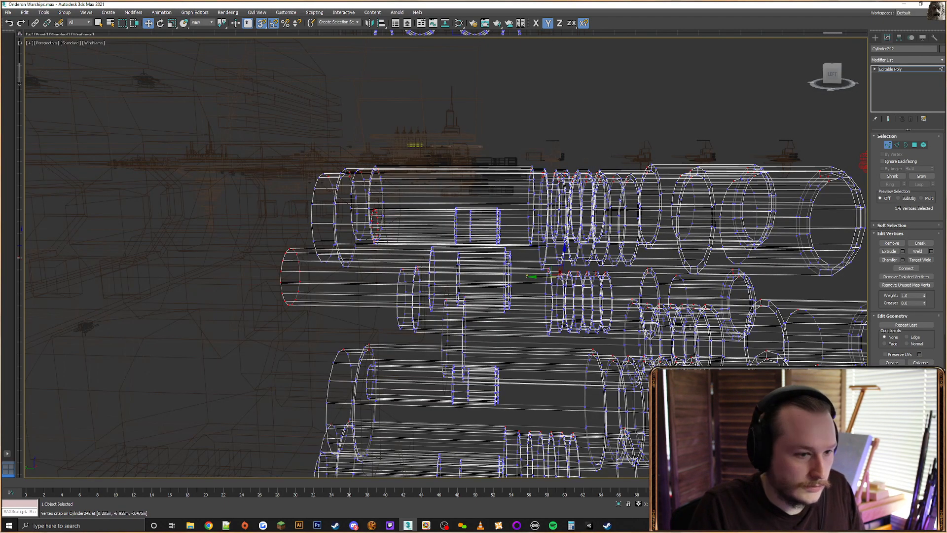
{"action": "middle_click_drag", "start_coordinate": [539, 278], "coordinate": [421, 316], "text": "alt"}
{"action": "left_click", "coordinate": [344, 306]}
Select only the hull-side end rings of the two upper small engines, check them against their mounts, and leave vertex editing
{"action": "middle_click_drag", "start_coordinate": [344, 307], "coordinate": [336, 310], "text": "alt"}
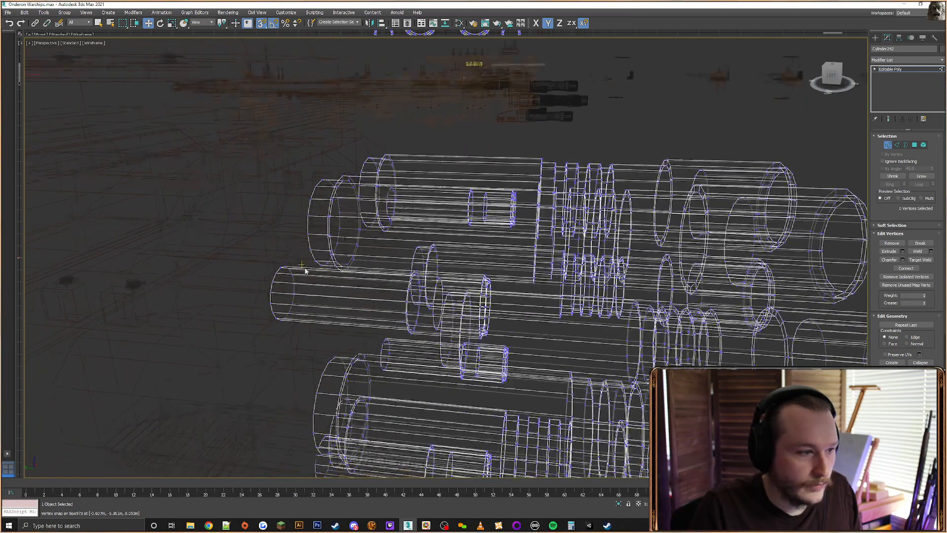
{"action": "left_click_drag", "start_coordinate": [243, 323], "coordinate": [242, 323]}
{"action": "middle_click_drag", "start_coordinate": [242, 323], "coordinate": [746, 233], "text": "alt"}
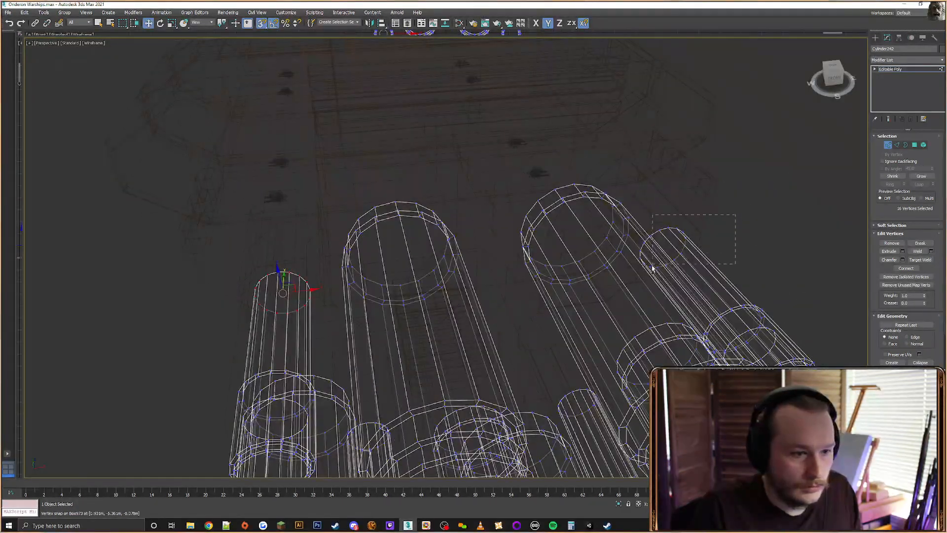
{"action": "left_click_drag", "start_coordinate": [652, 267], "coordinate": [616, 277], "text": "ctrl"}
{"action": "middle_click_drag", "start_coordinate": [615, 277], "coordinate": [637, 266], "text": "alt"}
{"action": "key", "text": "F3"}
{"action": "middle_click_drag", "start_coordinate": [522, 268], "coordinate": [501, 247]}
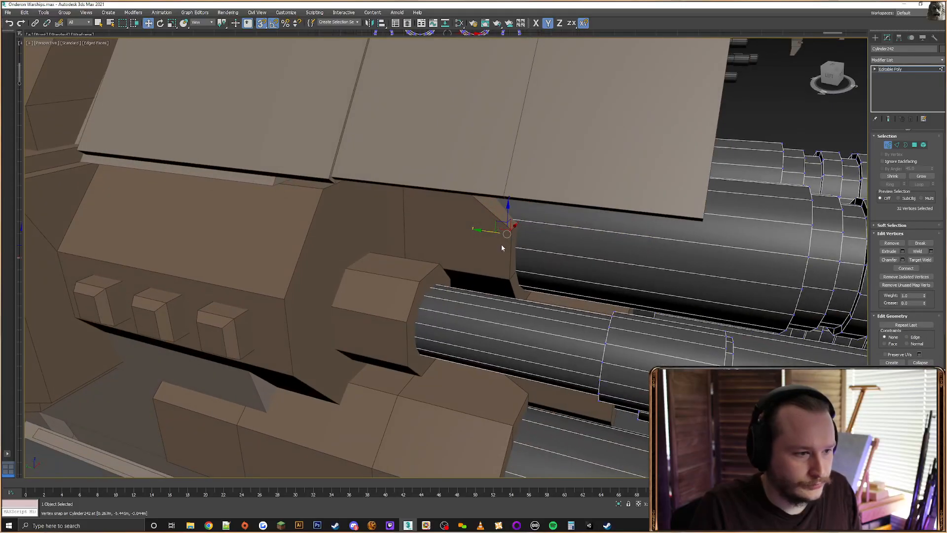
{"action": "scroll", "coordinate": [501, 247], "scroll_direction": "down", "scroll_amount": 3}
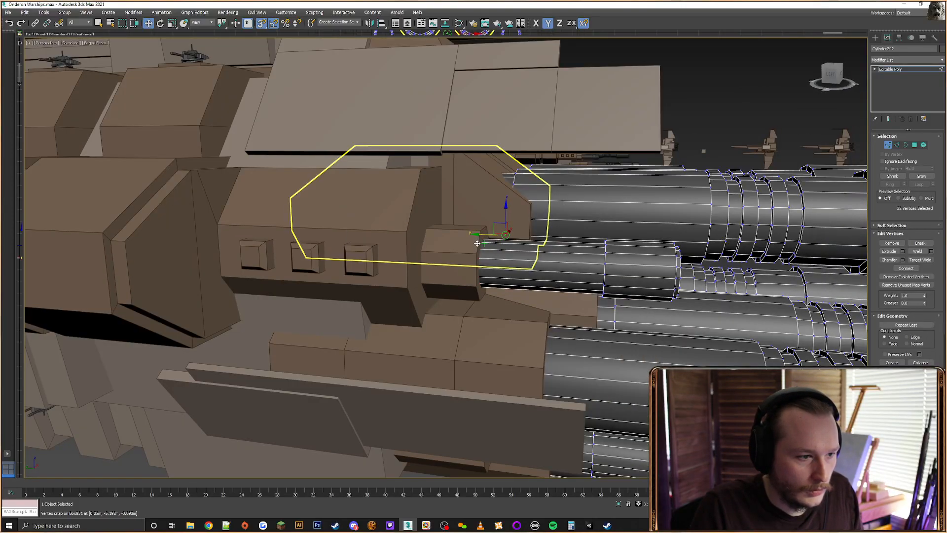
{"action": "middle_click_drag", "start_coordinate": [476, 246], "coordinate": [558, 317], "text": "alt"}
{"action": "middle_click_drag", "start_coordinate": [623, 271], "coordinate": [518, 276], "text": "alt"}
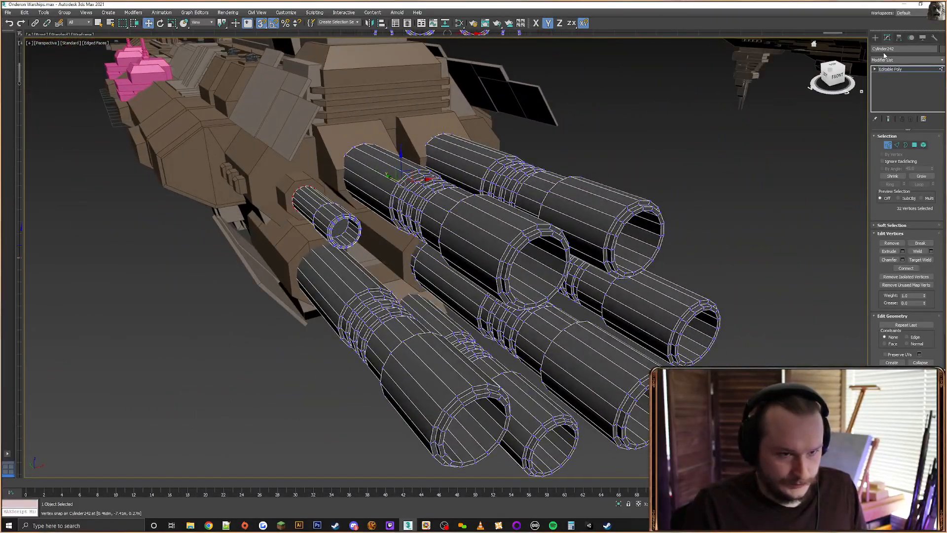
{"action": "left_click", "coordinate": [875, 38]}
{"action": "left_click", "coordinate": [703, 179]}
Return to vertex editing on the engine cluster and select the hull-side end ring of the nearer upper small engine
{"action": "middle_click_drag", "start_coordinate": [477, 305], "coordinate": [394, 305], "text": "alt"}
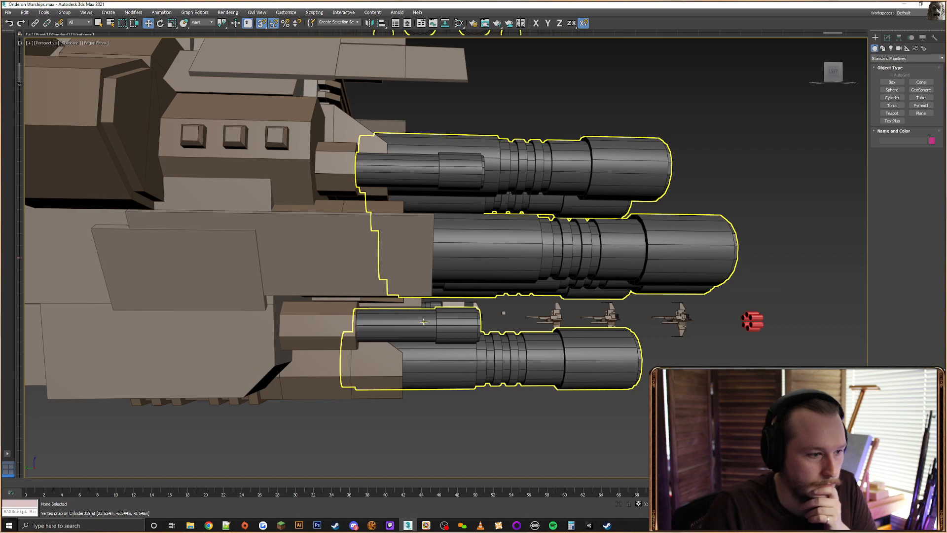
{"action": "left_click", "coordinate": [423, 321]}
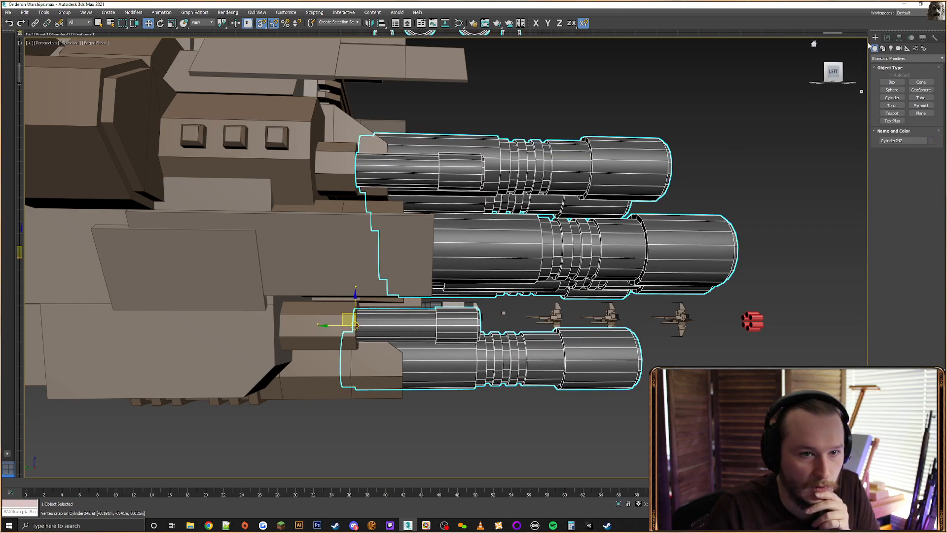
{"action": "left_click", "coordinate": [887, 37]}
{"action": "left_click", "coordinate": [887, 145]}
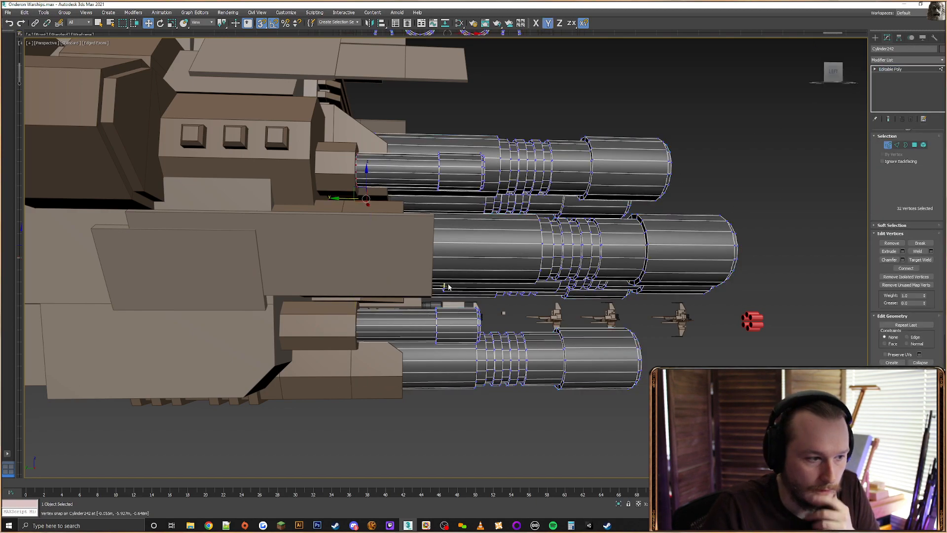
{"action": "key", "text": "F3"}
{"action": "middle_click_drag", "start_coordinate": [397, 298], "coordinate": [389, 321], "text": "alt"}
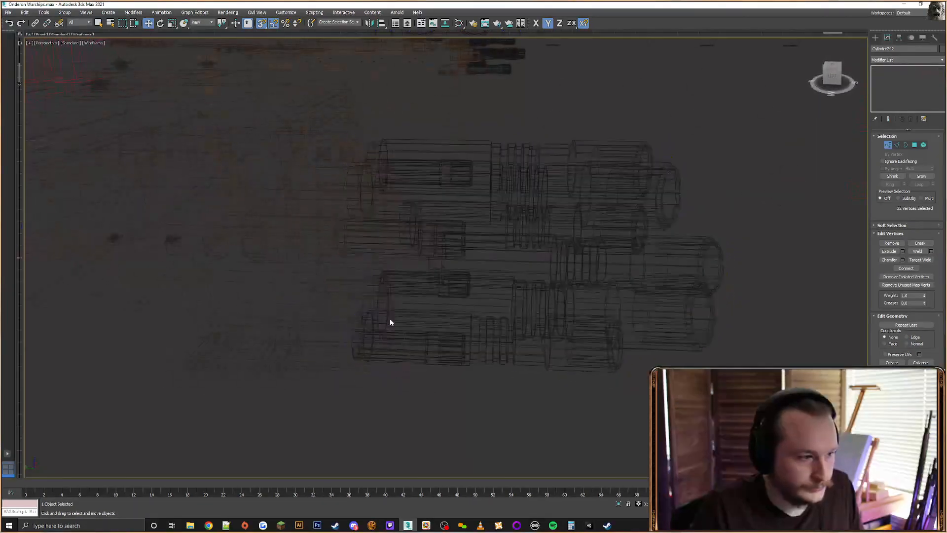
{"action": "key", "text": "F3"}
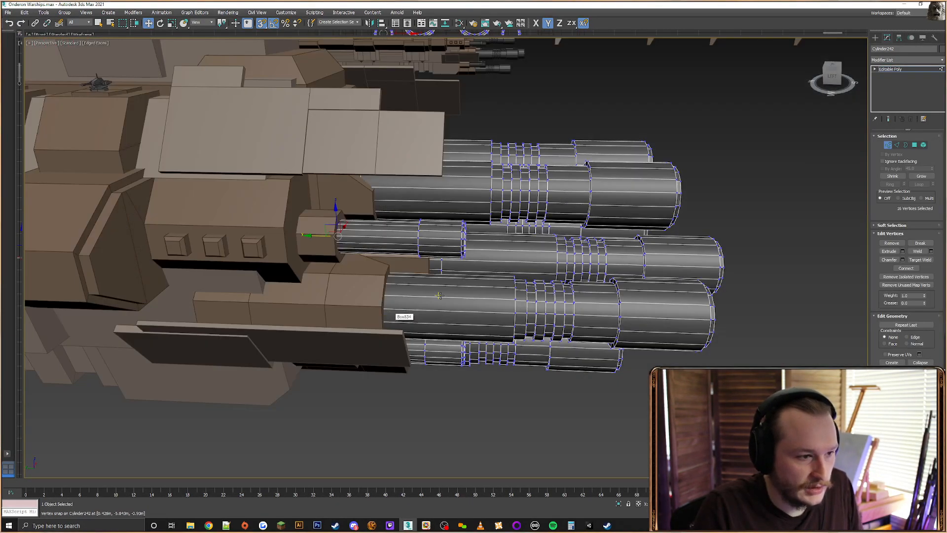
Examine the stern and its engine cluster from several angles and close vertex editing
{"action": "mouse_move", "coordinate": [439, 295]}
{"action": "middle_mouse_down", "text": "alt"}
{"action": "mouse_move", "coordinate": [463, 250]}
{"action": "mouse_move", "coordinate": [483, 342]}
{"action": "mouse_move", "coordinate": [474, 341]}
{"action": "mouse_move", "coordinate": [567, 255]}
{"action": "mouse_move", "coordinate": [571, 311]}
{"action": "middle_mouse_up", "text": "alt"}
{"action": "middle_click_drag", "start_coordinate": [431, 268], "coordinate": [461, 217], "text": "alt"}
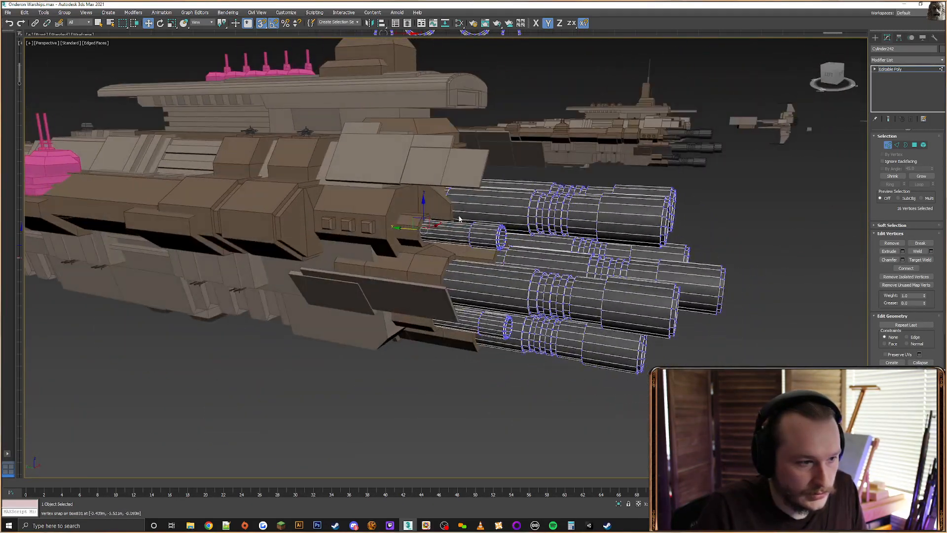
{"action": "scroll", "coordinate": [461, 218], "scroll_direction": "up", "scroll_amount": 3}
{"action": "middle_click_drag", "start_coordinate": [553, 224], "coordinate": [505, 216], "text": "alt"}
{"action": "scroll", "coordinate": [528, 257], "scroll_direction": "down", "scroll_amount": 5}
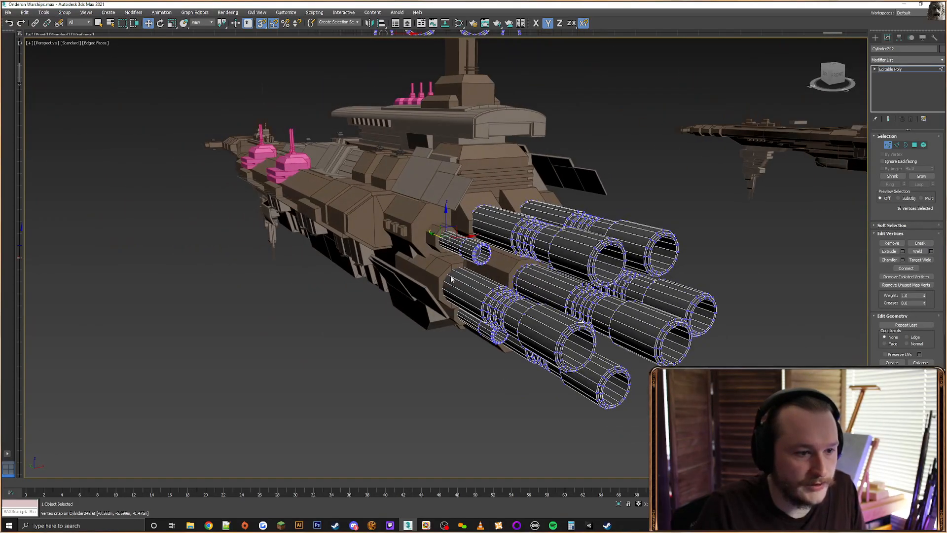
{"action": "middle_click_drag", "start_coordinate": [502, 291], "coordinate": [545, 277], "text": "alt"}
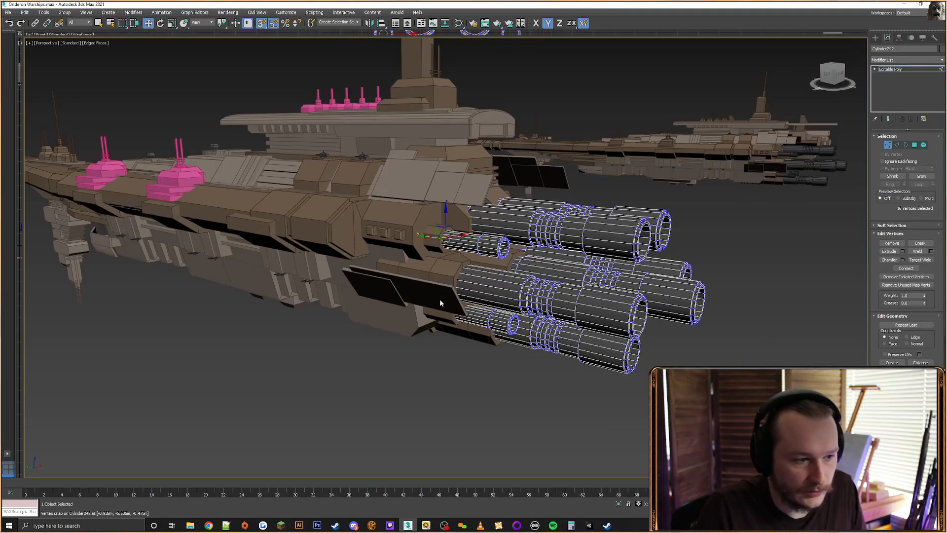
{"action": "middle_click_drag", "start_coordinate": [485, 299], "coordinate": [466, 332], "text": "alt"}
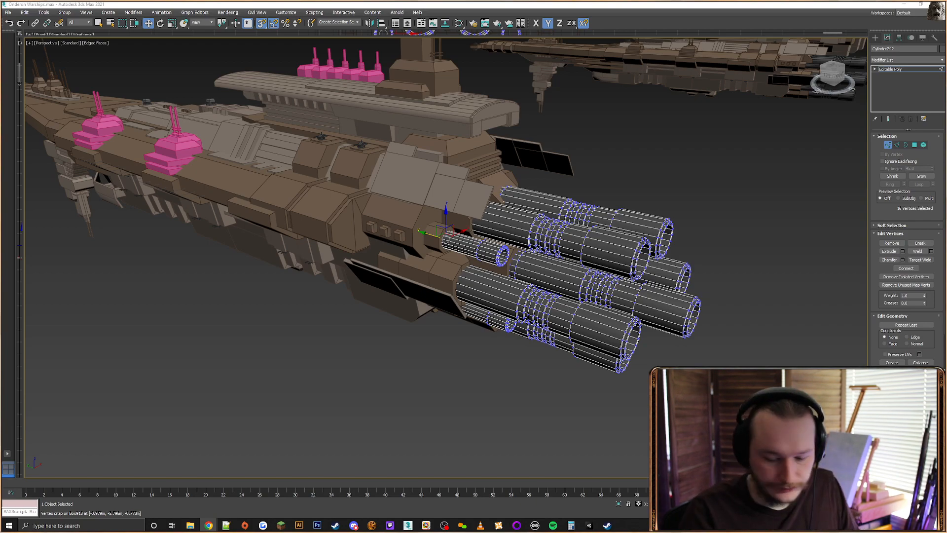
{"action": "scroll", "coordinate": [474, 242], "scroll_direction": "up", "scroll_amount": 4}
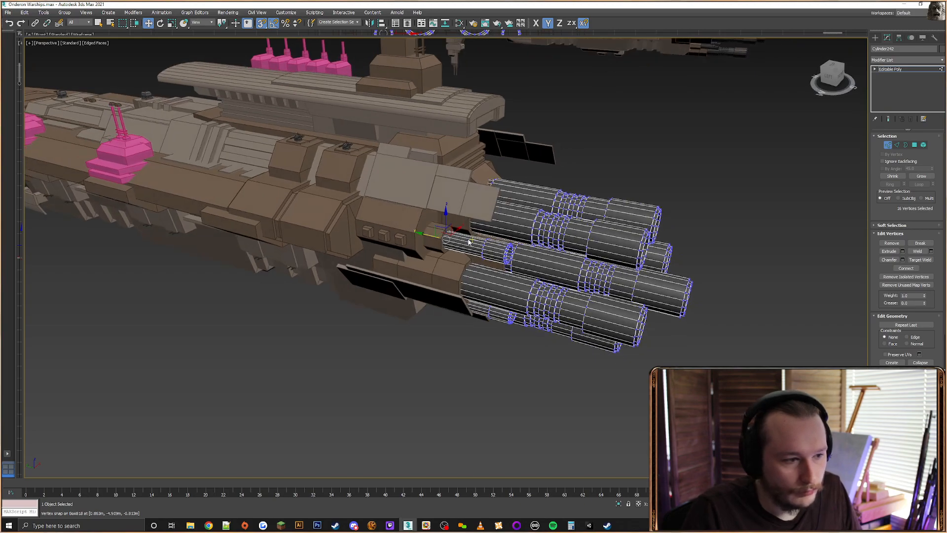
{"action": "middle_click_drag", "start_coordinate": [479, 242], "coordinate": [488, 270]}
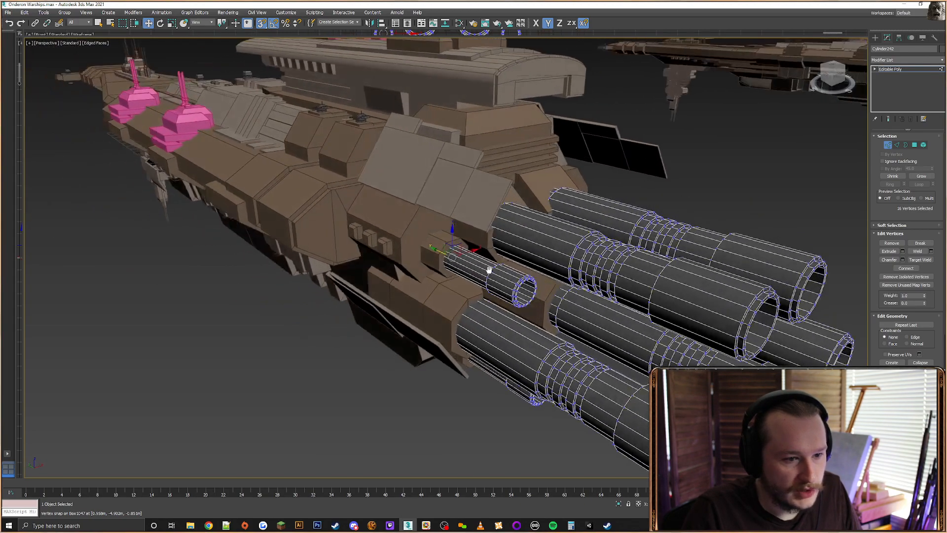
{"action": "left_click", "coordinate": [876, 38]}
{"action": "left_click", "coordinate": [777, 106]}
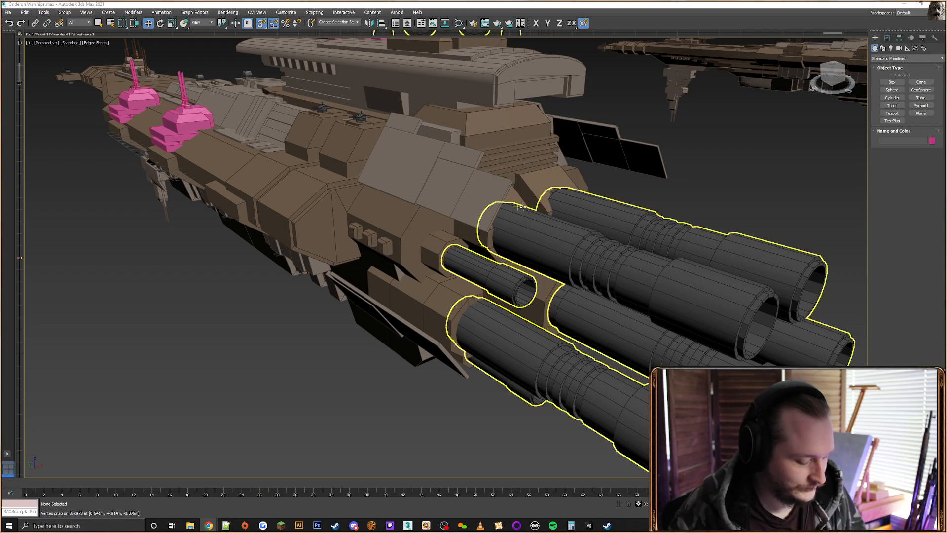
Select the wide turret-carrying crossbar at the ship's bow and start aligning it to another object
{"action": "middle_click_drag", "start_coordinate": [463, 237], "coordinate": [486, 244], "text": "alt"}
{"action": "middle_click_drag", "start_coordinate": [474, 240], "coordinate": [719, 144]}
{"action": "scroll", "coordinate": [719, 143], "scroll_direction": "down", "scroll_amount": 3}
{"action": "middle_click_drag", "start_coordinate": [503, 246], "coordinate": [567, 128]}
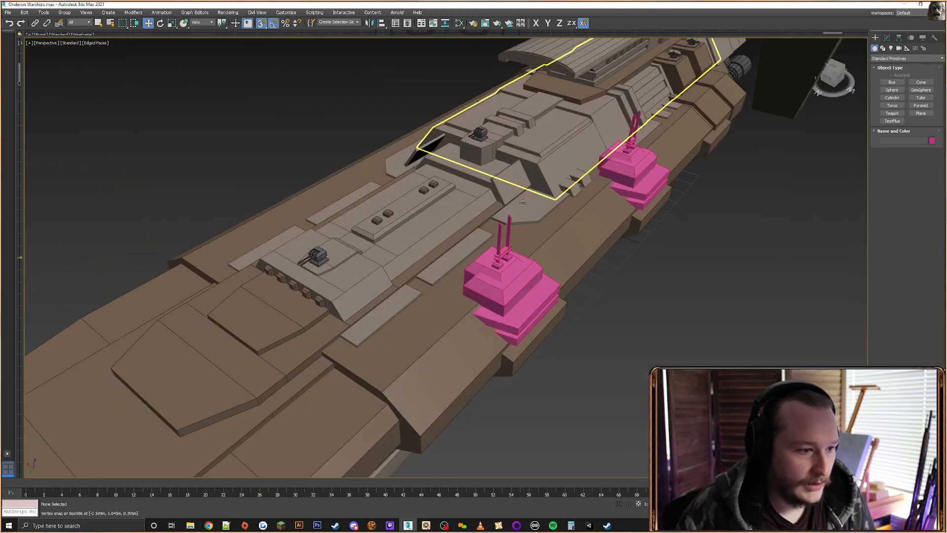
{"action": "scroll", "coordinate": [567, 128], "scroll_direction": "down", "scroll_amount": 2}
{"action": "middle_click_drag", "start_coordinate": [523, 270], "coordinate": [646, 143]}
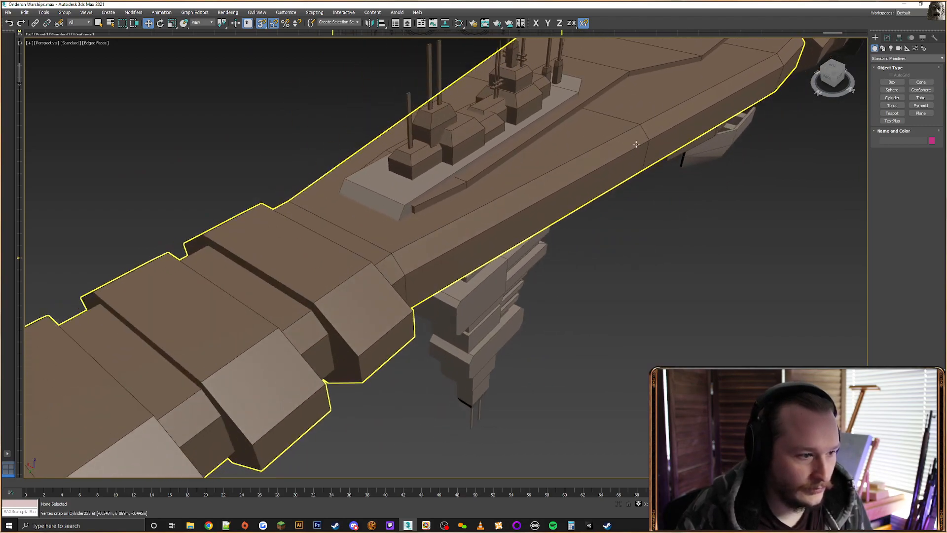
{"action": "scroll", "coordinate": [576, 183], "scroll_direction": "down", "scroll_amount": 8}
{"action": "scroll", "coordinate": [523, 239], "scroll_direction": "up", "scroll_amount": 5}
{"action": "scroll", "coordinate": [525, 251], "scroll_direction": "up", "scroll_amount": 3}
{"action": "left_click", "coordinate": [527, 251]}
{"action": "middle_click_drag", "start_coordinate": [526, 251], "coordinate": [564, 295], "text": "alt"}
{"action": "scroll", "coordinate": [537, 244], "scroll_direction": "up", "scroll_amount": 3}
{"action": "left_click", "coordinate": [381, 22]}
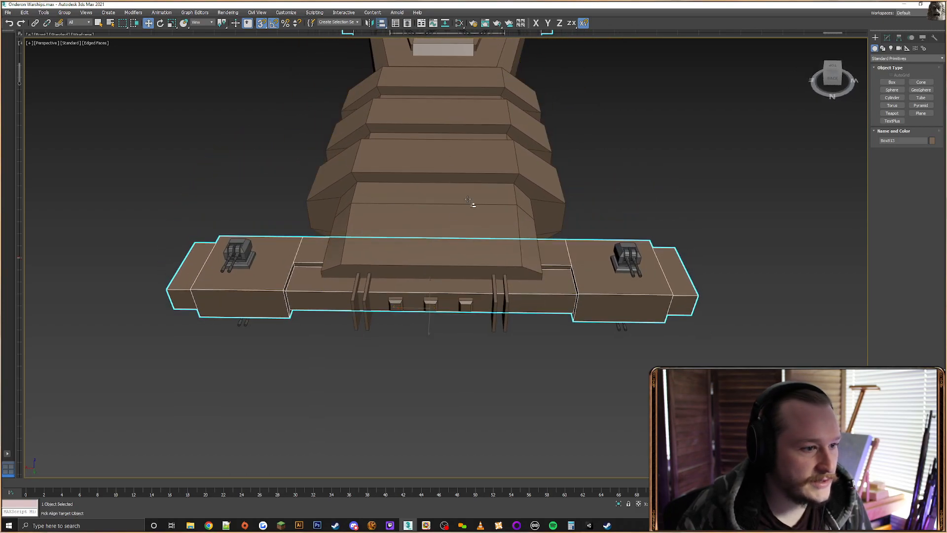
Align the turret crossbeam with the ship's main hull, using the hull as the alignment target
{"action": "left_click", "coordinate": [467, 199]}
{"action": "left_click", "coordinate": [596, 316]}
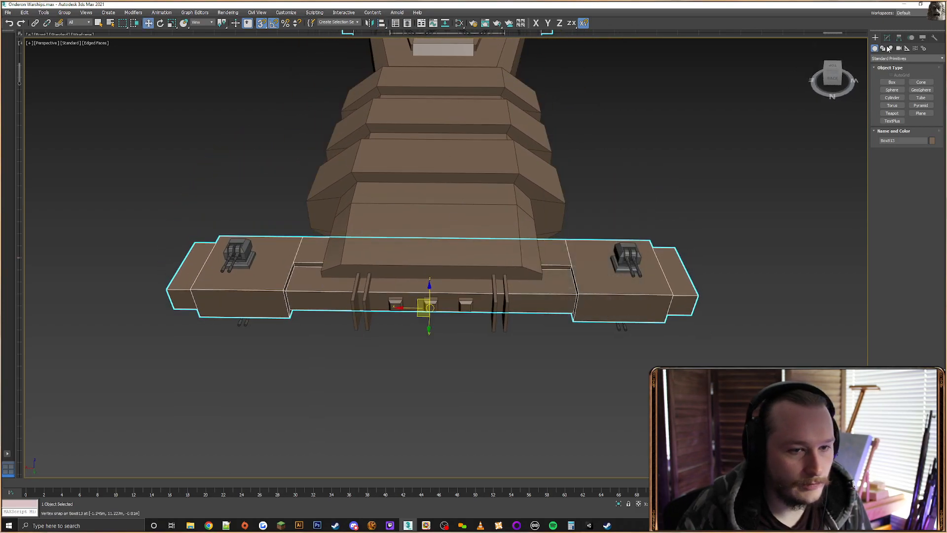
Connect the eight long edges of the crossbeam's middle section with 2 segments and a pinch of 75
{"action": "left_click", "coordinate": [887, 38]}
{"action": "left_click", "coordinate": [897, 145]}
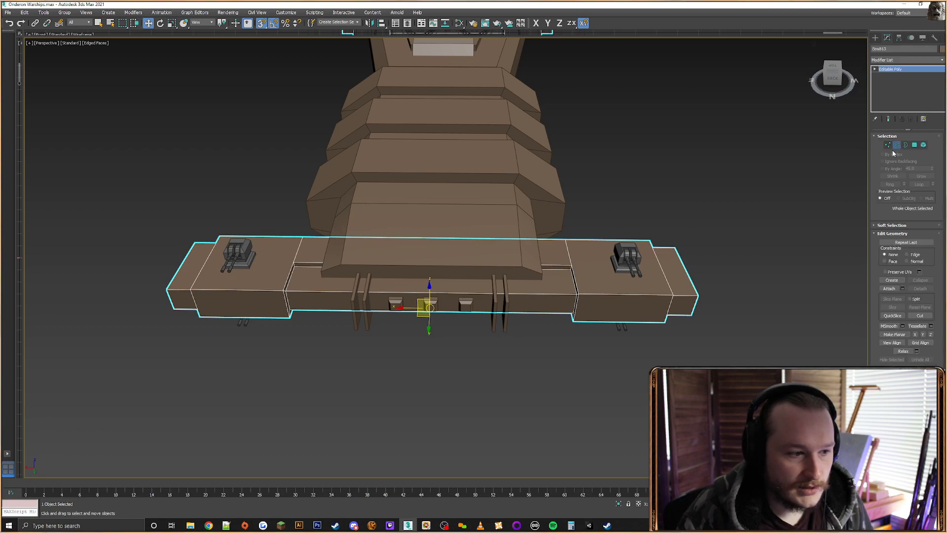
{"action": "middle_click_drag", "start_coordinate": [575, 200], "coordinate": [557, 237], "text": "alt"}
{"action": "left_click_drag", "start_coordinate": [539, 365], "coordinate": [545, 349]}
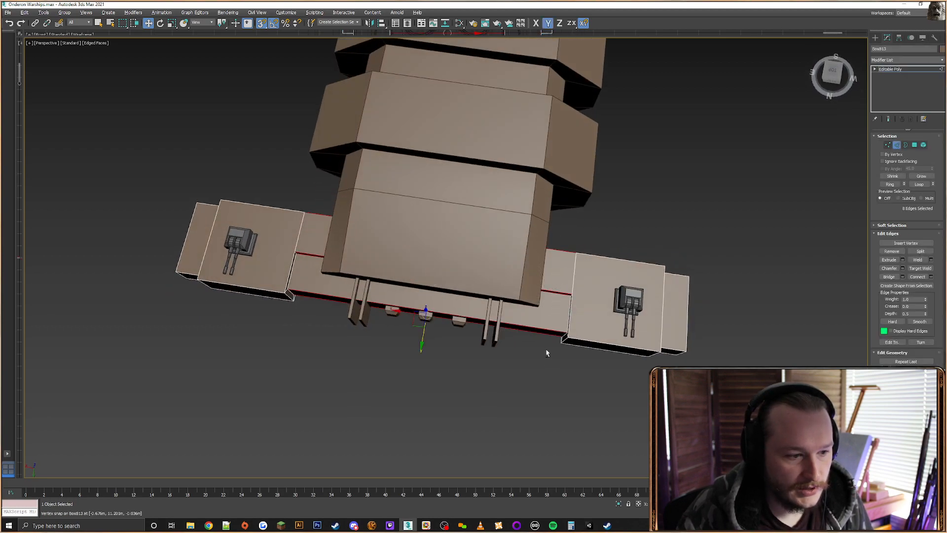
{"action": "middle_click_drag", "start_coordinate": [545, 348], "coordinate": [560, 317], "text": "alt"}
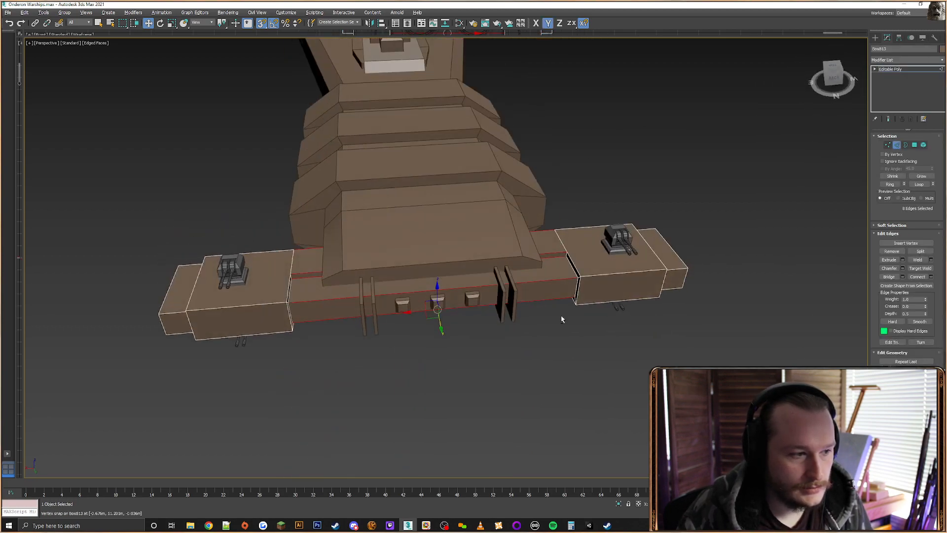
{"action": "left_click", "coordinate": [931, 276]}
{"action": "left_click", "coordinate": [451, 261]}
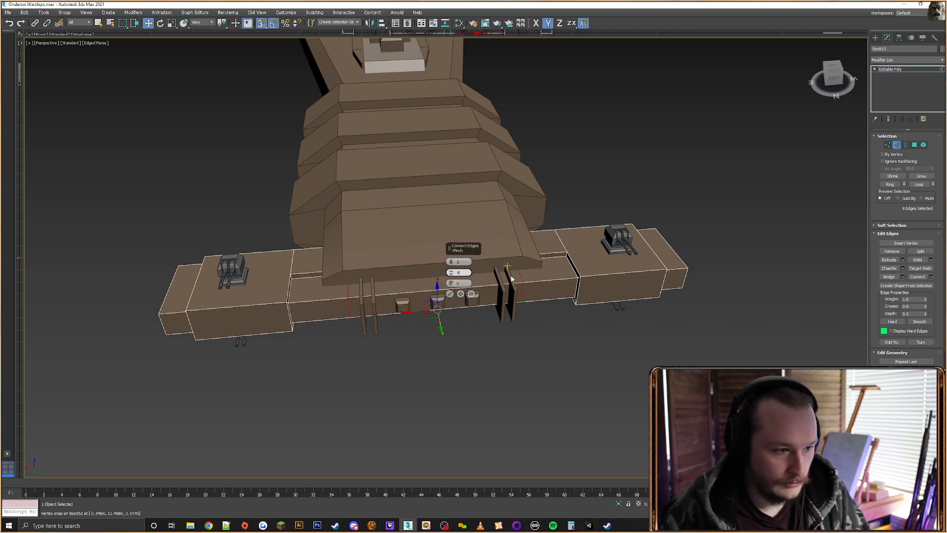
{"action": "type", "text": "4"}
{"action": "key", "text": "Return"}
{"action": "middle_click_drag", "start_coordinate": [552, 255], "coordinate": [545, 255]}
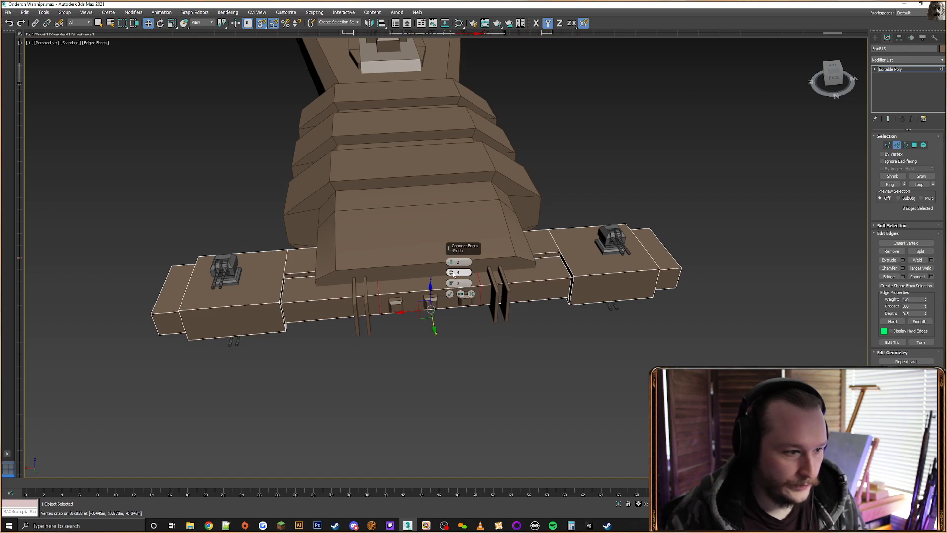
{"action": "left_click_drag", "start_coordinate": [452, 272], "coordinate": [471, 160]}
{"action": "key", "text": "s"}
{"action": "left_click", "coordinate": [450, 294]}
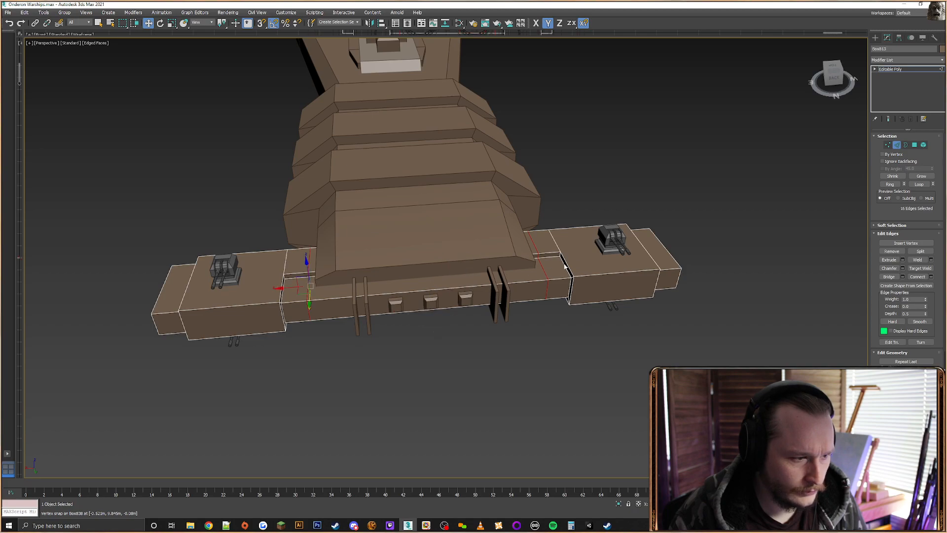
Snap the vertices of one new crossbeam edge loop along X to the adjacent side corner of the hull's end
{"action": "middle_click_drag", "start_coordinate": [564, 267], "coordinate": [516, 262], "text": "alt"}
{"action": "left_click", "coordinate": [887, 144], "text": "ctrl"}
{"action": "key", "text": "F3"}
{"action": "left_click_drag", "start_coordinate": [468, 356], "coordinate": [467, 356]}
{"action": "key", "text": "F3"}
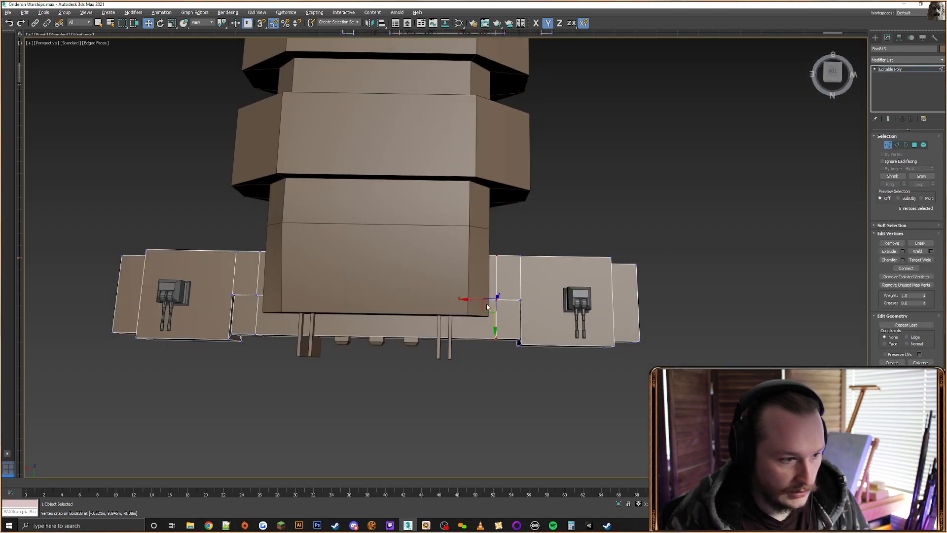
{"action": "key", "text": "F5"}
{"action": "key", "text": "s"}
{"action": "left_click_drag", "start_coordinate": [489, 314], "coordinate": [487, 313]}
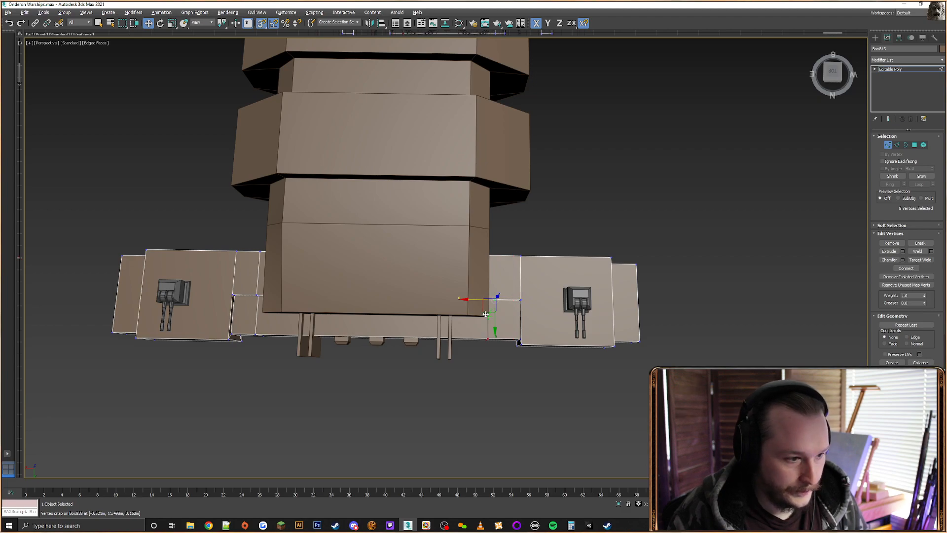
Snap the vertices of the opposite crossbeam edge loop along X to the hull end's other side corner
{"action": "middle_click_drag", "start_coordinate": [330, 290], "coordinate": [542, 259]}
{"action": "left_click_drag", "start_coordinate": [511, 196], "coordinate": [441, 339]}
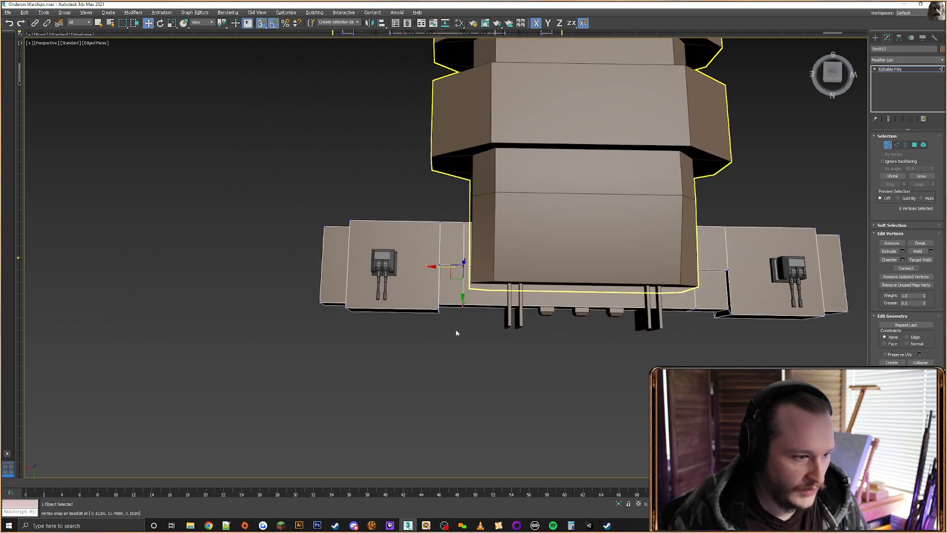
{"action": "key", "text": "F3"}
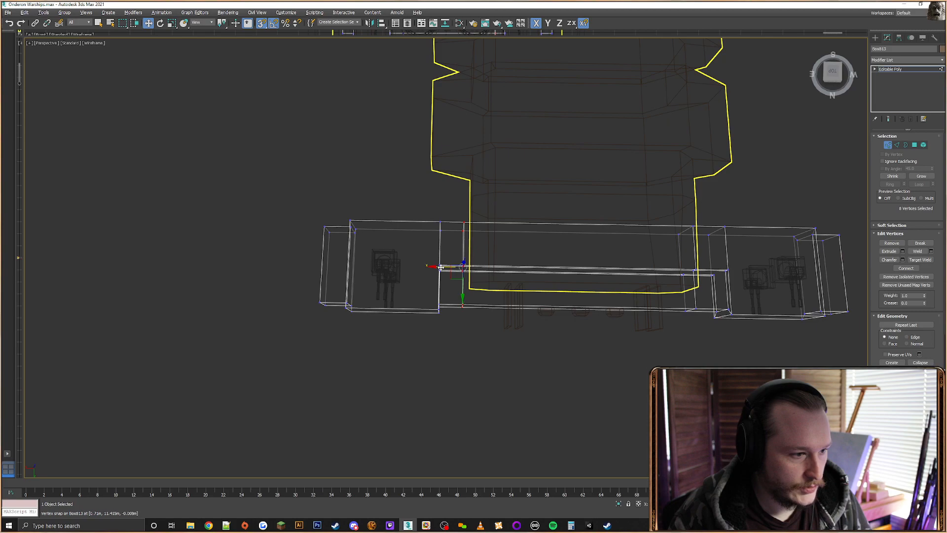
{"action": "left_click_drag", "start_coordinate": [441, 267], "coordinate": [449, 267]}
{"action": "key", "text": "F3"}
{"action": "middle_click_drag", "start_coordinate": [507, 297], "coordinate": [523, 282], "text": "alt"}
Select the four short loop edges on the outer part of the crossbeam's upper and lower faces, two at each side of the hull
{"action": "left_click", "coordinate": [897, 145]}
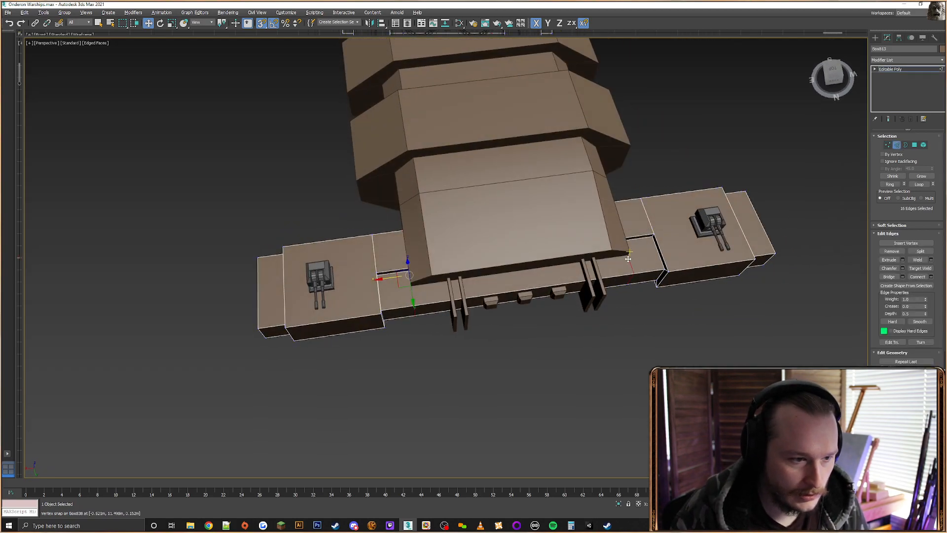
{"action": "left_click", "coordinate": [627, 260]}
{"action": "mouse_move", "coordinate": [626, 261]}
{"action": "middle_mouse_down", "text": "alt"}
{"action": "mouse_move", "coordinate": [569, 273]}
{"action": "mouse_move", "coordinate": [637, 264]}
{"action": "middle_mouse_up", "text": "alt"}
{"action": "scroll", "coordinate": [638, 263], "scroll_direction": "up", "scroll_amount": 5}
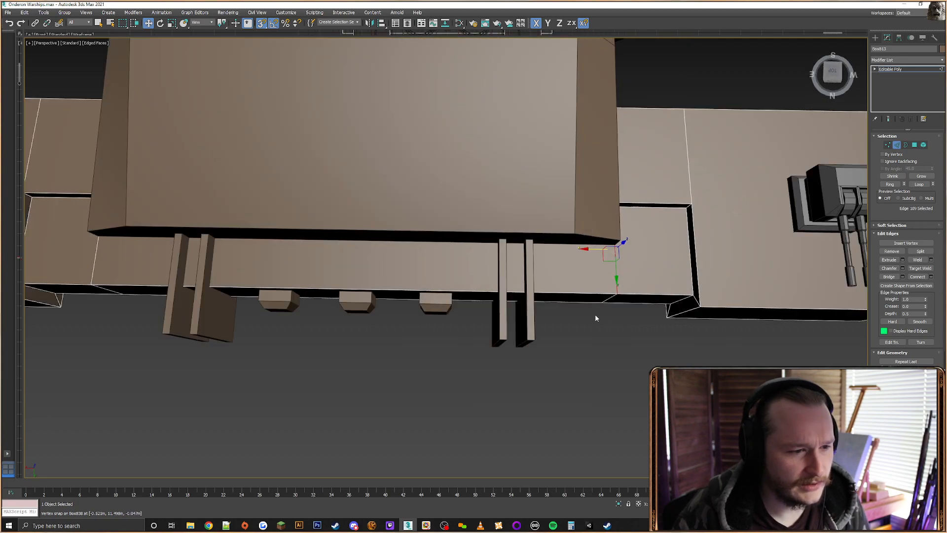
{"action": "middle_click_drag", "start_coordinate": [192, 292], "coordinate": [436, 323]}
{"action": "key", "text": "F3"}
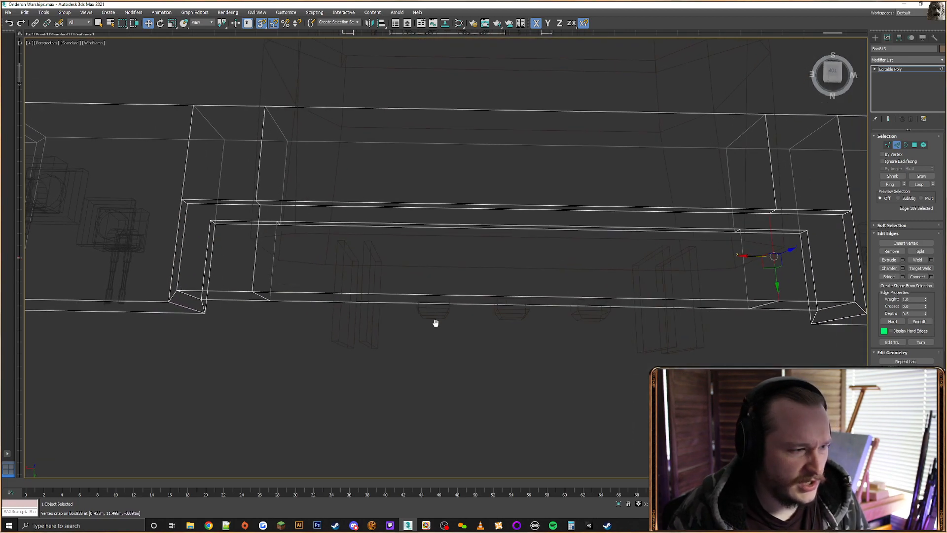
{"action": "scroll", "coordinate": [435, 323], "scroll_direction": "down", "scroll_amount": 2}
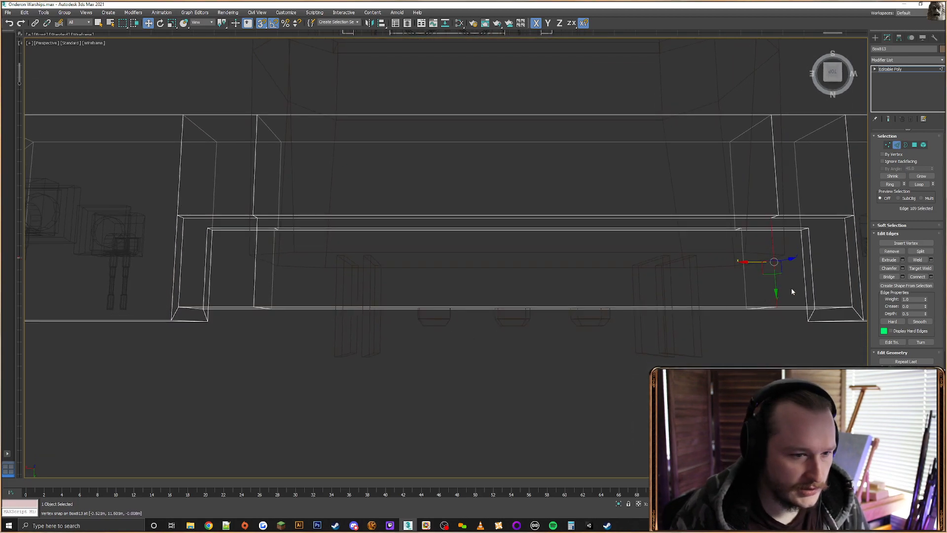
{"action": "left_click", "coordinate": [745, 291], "text": "ctrl"}
{"action": "left_click", "coordinate": [253, 280], "text": "ctrl"}
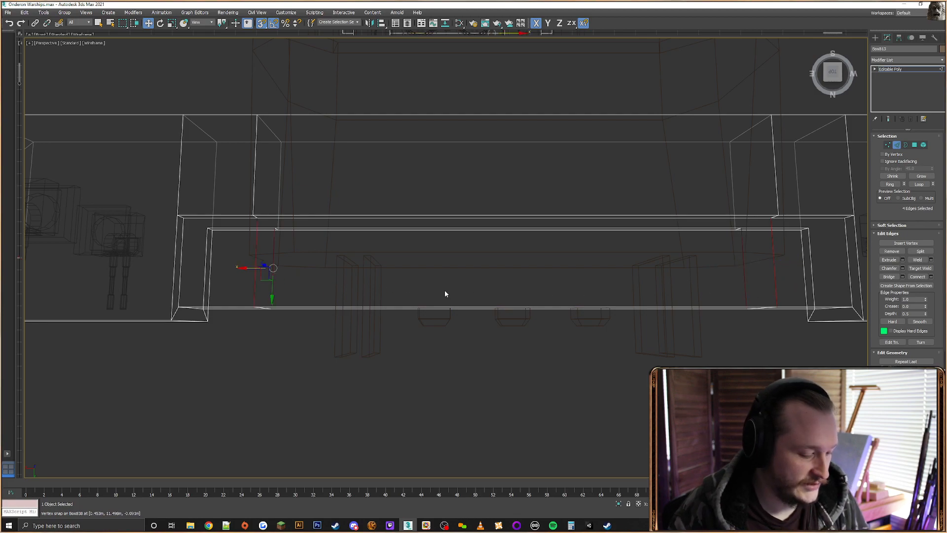
{"action": "key", "text": "F3"}
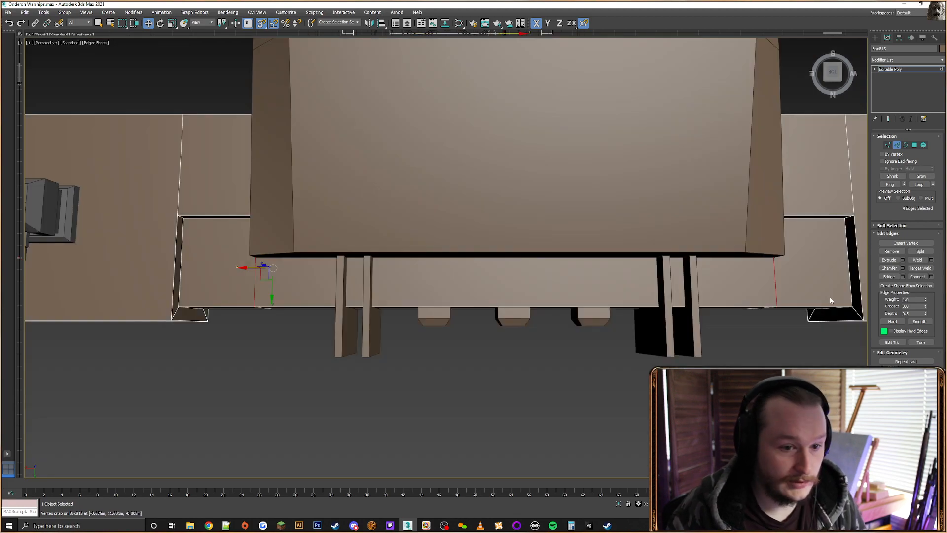
{"action": "left_click", "coordinate": [926, 278]}
{"action": "key", "text": "F3"}
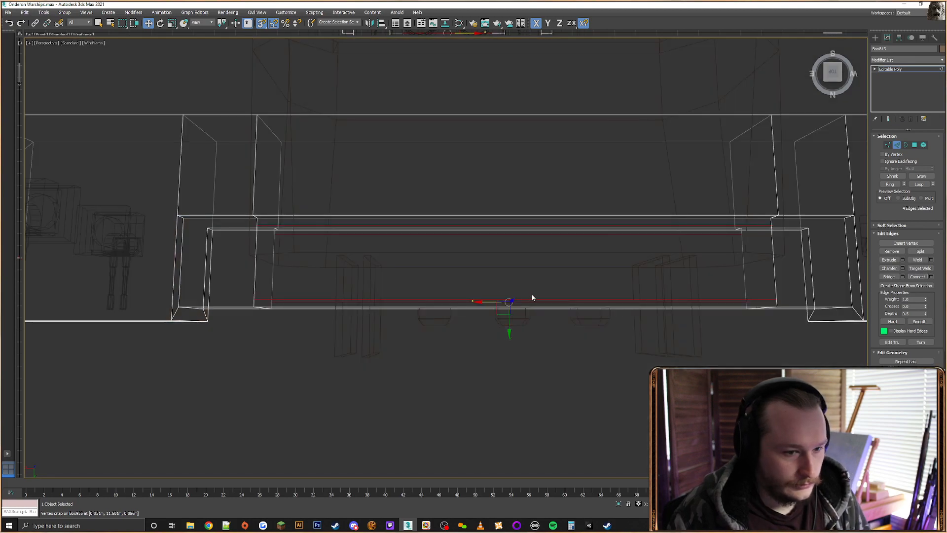
{"action": "key", "text": "ctrl+z"}
Connect the four selected crossbeam edges with a single segment
{"action": "left_click", "coordinate": [931, 277]}
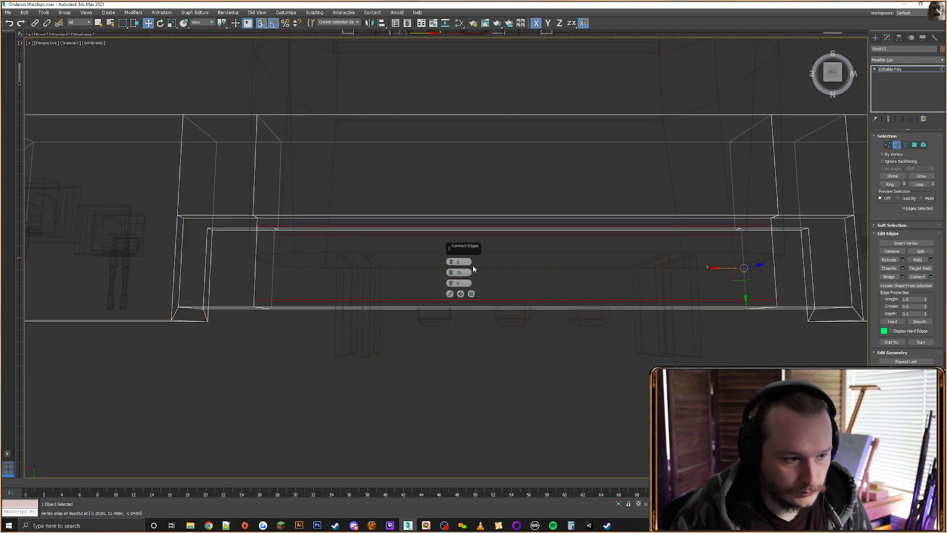
{"action": "left_click", "coordinate": [449, 264]}
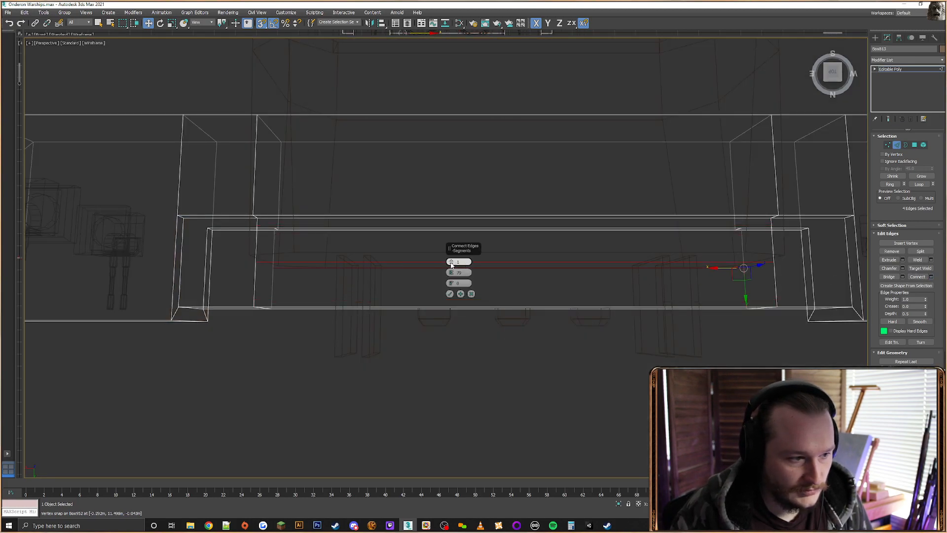
{"action": "left_click", "coordinate": [449, 294]}
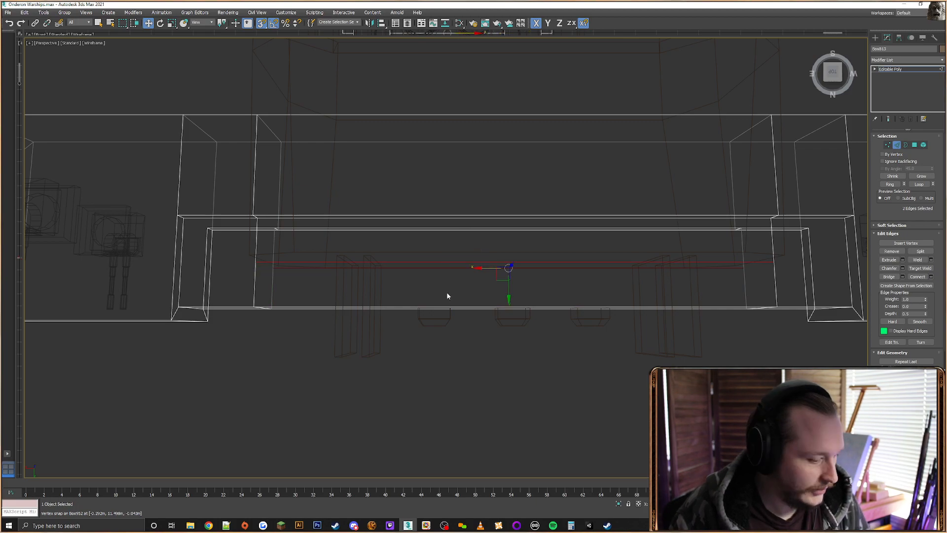
Move the two new crossbeam edges along Y, snap them to the hull's end edge, and leave edge editing
{"action": "key", "text": "F3"}
{"action": "middle_click_drag", "start_coordinate": [545, 279], "coordinate": [594, 249], "text": "alt"}
{"action": "left_click_drag", "start_coordinate": [523, 290], "coordinate": [346, 359]}
{"action": "middle_click_drag", "start_coordinate": [379, 340], "coordinate": [791, 188], "text": "alt"}
{"action": "scroll", "coordinate": [591, 288], "scroll_direction": "down", "scroll_amount": 4}
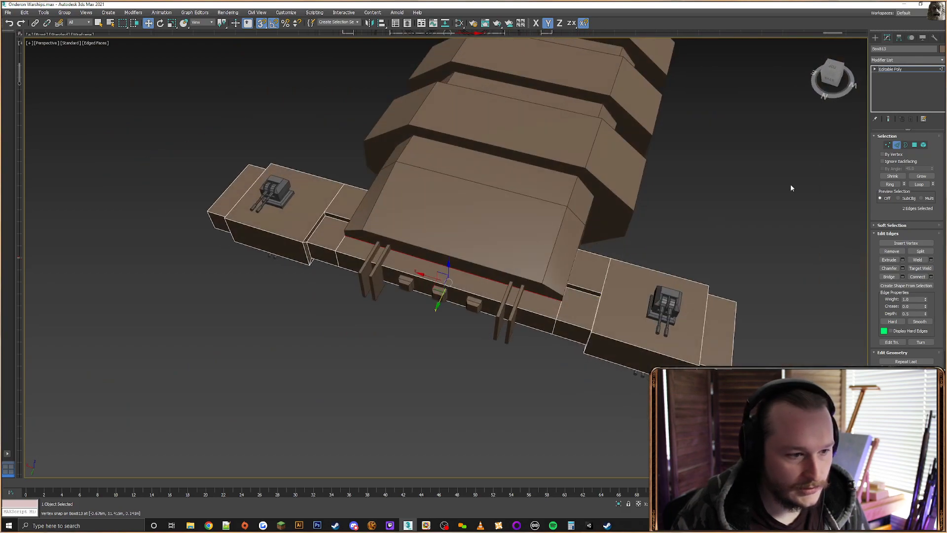
{"action": "left_click", "coordinate": [875, 39]}
{"action": "left_click", "coordinate": [566, 165]}
{"action": "middle_click_drag", "start_coordinate": [566, 165], "coordinate": [745, 130], "text": "alt"}
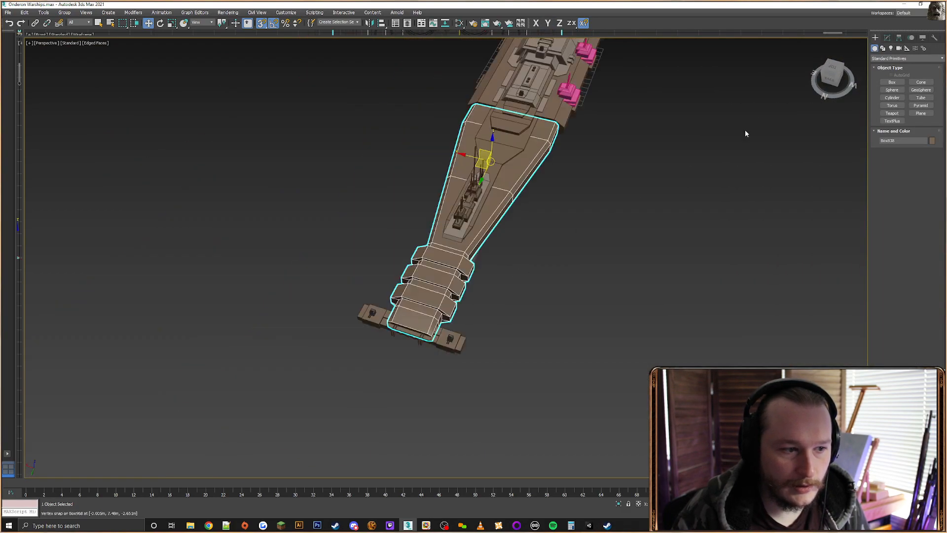
{"action": "left_click", "coordinate": [887, 38]}
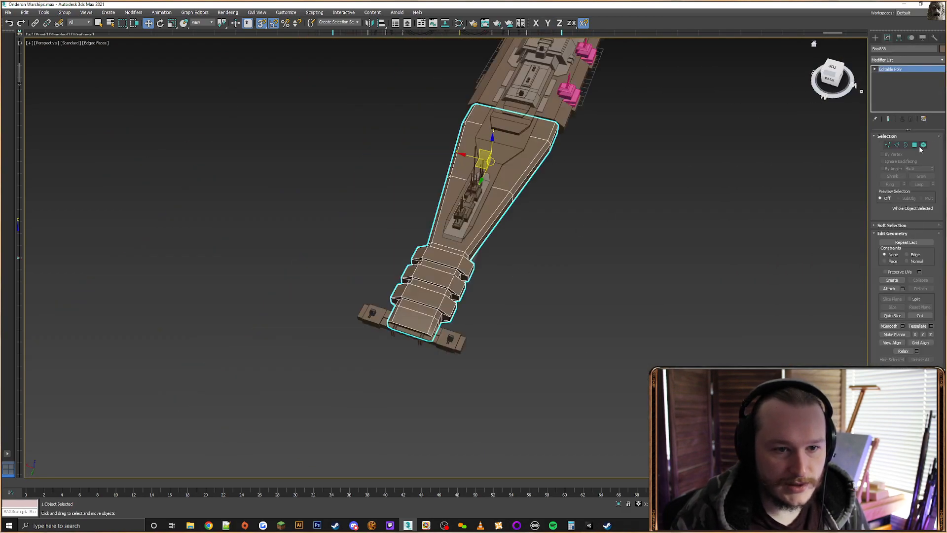
{"action": "key", "text": "4"}
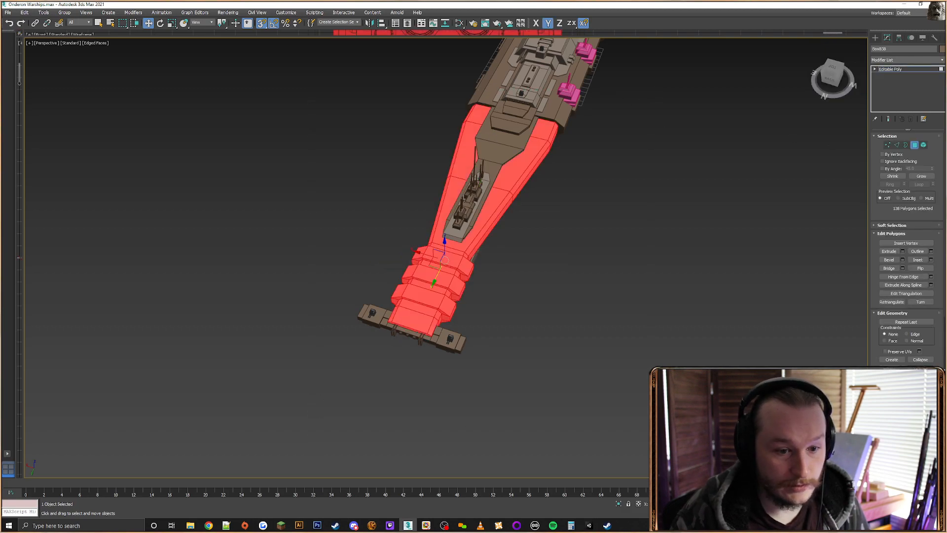
{"action": "scroll", "coordinate": [907, 247], "scroll_direction": "down", "scroll_amount": 5}
{"action": "scroll", "coordinate": [906, 222], "scroll_direction": "up", "scroll_amount": 5}
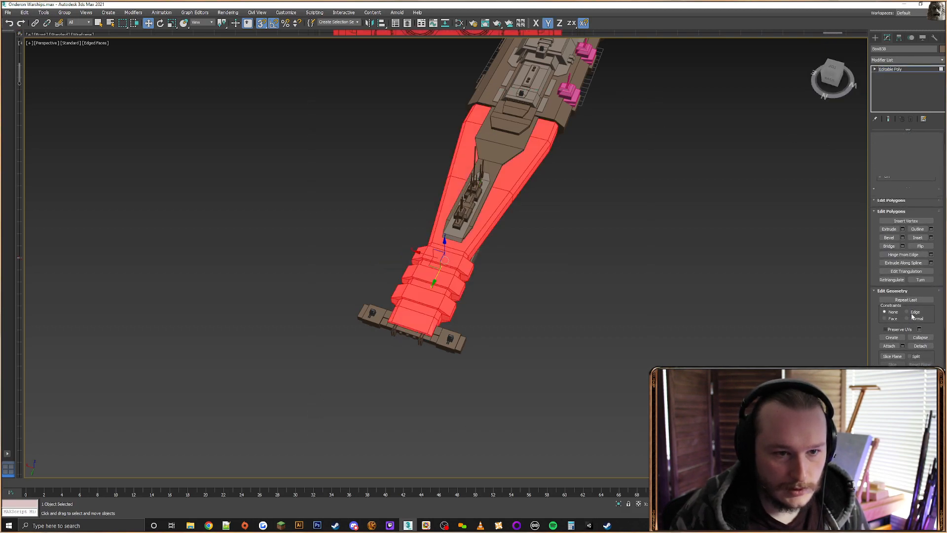
{"action": "left_click", "coordinate": [875, 38]}
{"action": "scroll", "coordinate": [493, 276], "scroll_direction": "up", "scroll_amount": 6}
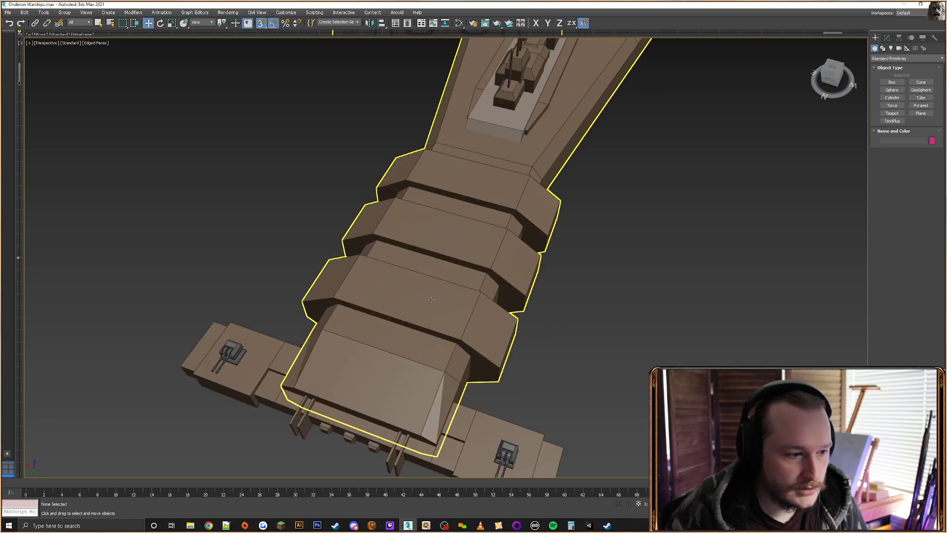
{"action": "left_click", "coordinate": [516, 316]}
{"action": "middle_click_drag", "start_coordinate": [517, 315], "coordinate": [543, 261], "text": "alt"}
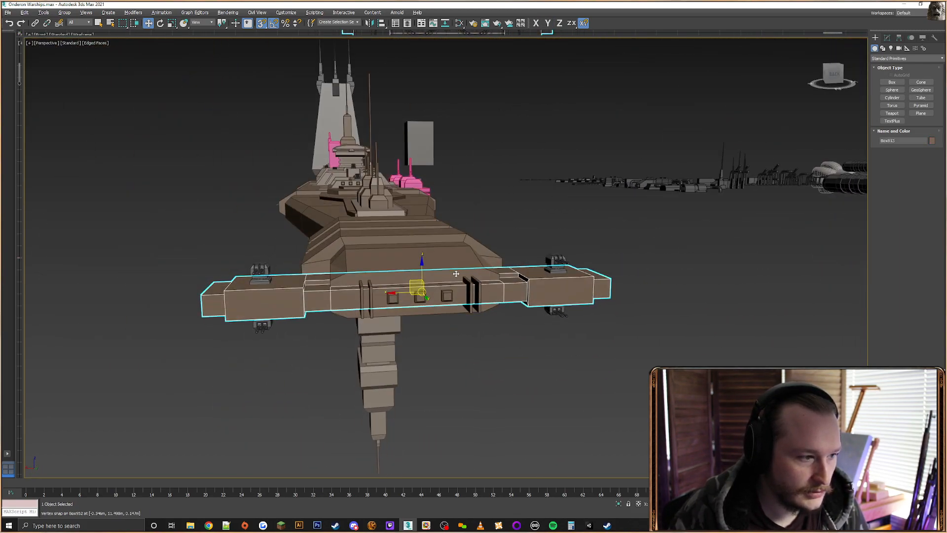
{"action": "scroll", "coordinate": [543, 261], "scroll_direction": "up", "scroll_amount": 6}
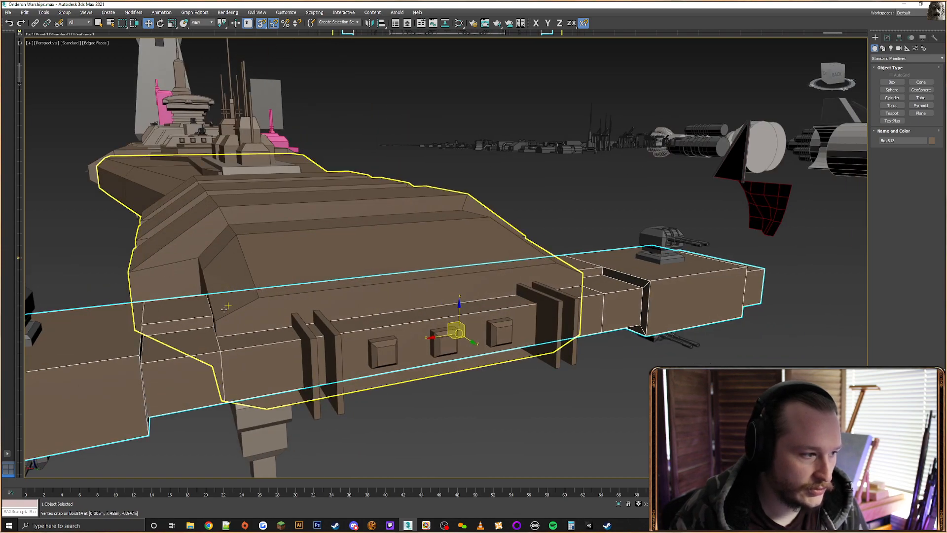
{"action": "left_click", "coordinate": [887, 38]}
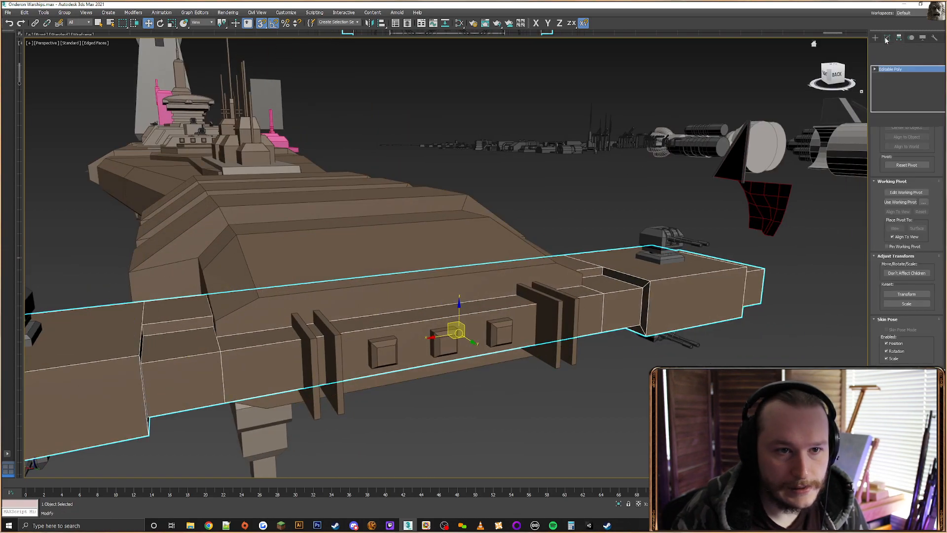
{"action": "key", "text": "1"}
{"action": "middle_click_drag", "start_coordinate": [541, 246], "coordinate": [489, 285], "text": "alt"}
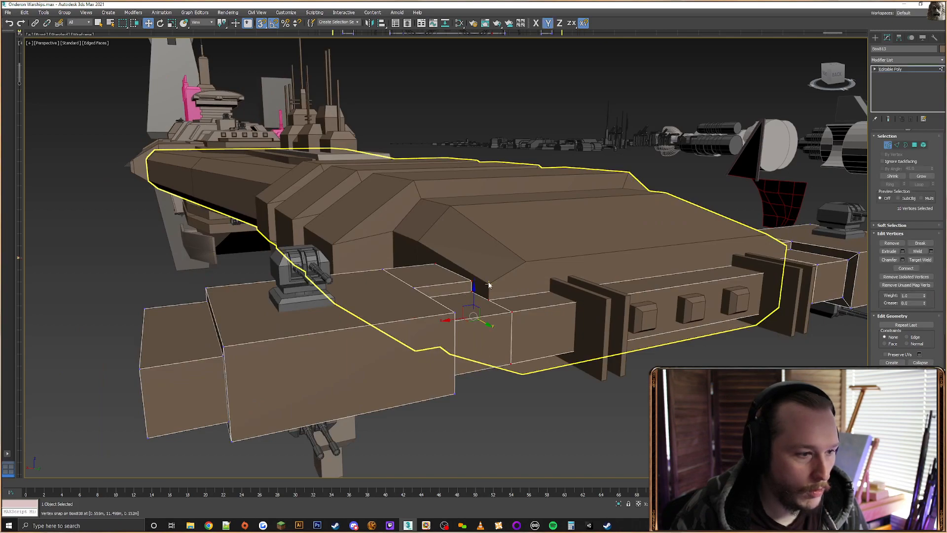
{"action": "left_click", "coordinate": [875, 37]}
On the hull's end, connect each upper side corner vertex diagonally to the ridge vertex ahead of it, on both sides
{"action": "left_click", "coordinate": [586, 181]}
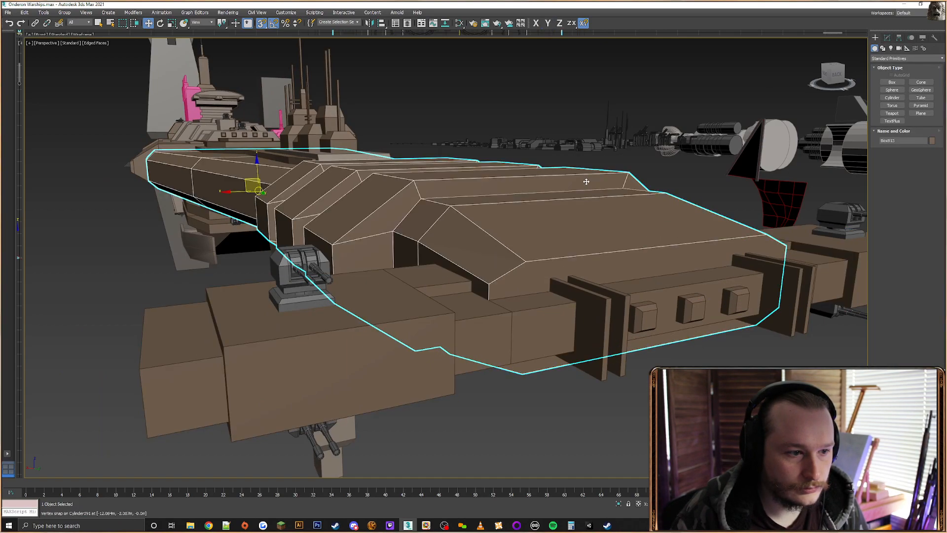
{"action": "left_click", "coordinate": [886, 38]}
{"action": "key", "text": "1"}
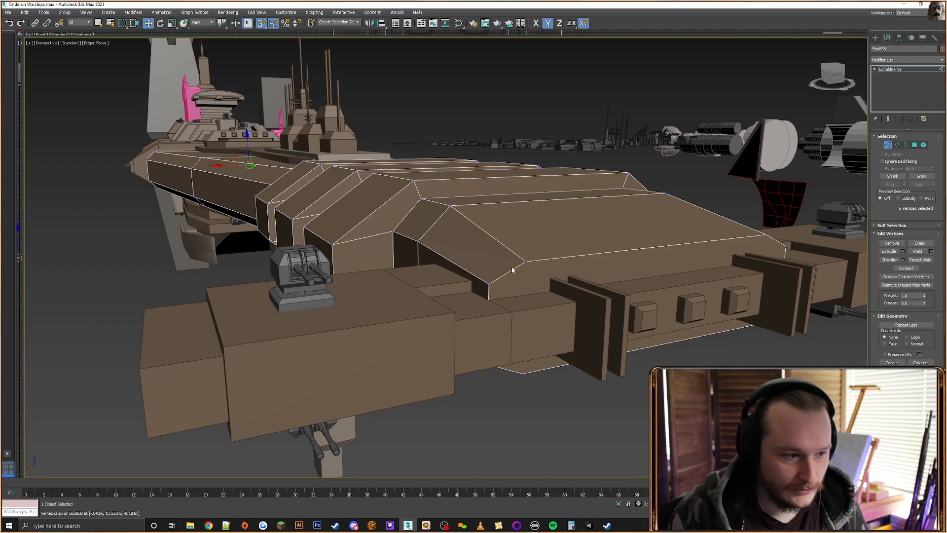
{"action": "left_click", "coordinate": [489, 283]}
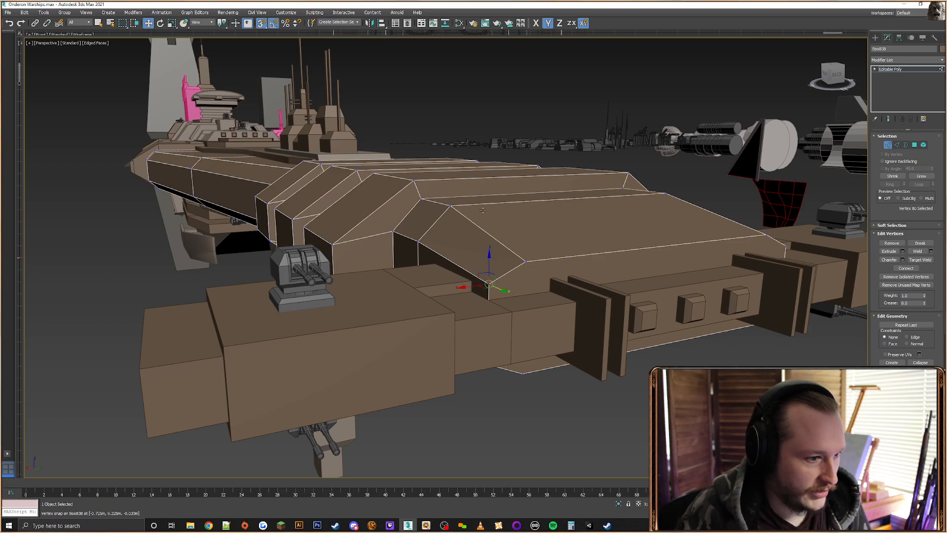
{"action": "left_click", "coordinate": [450, 206], "text": "ctrl"}
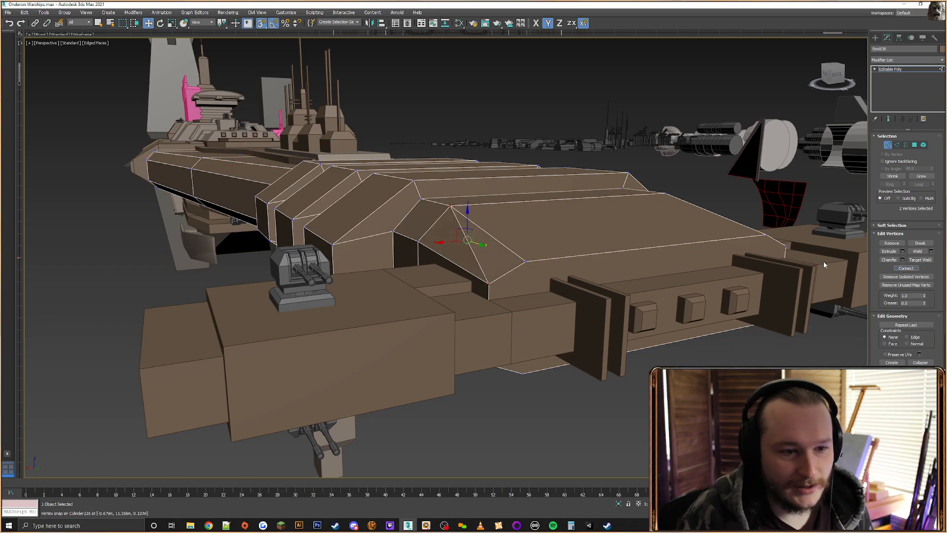
{"action": "middle_click_drag", "start_coordinate": [823, 261], "coordinate": [637, 218], "text": "alt"}
{"action": "left_click", "coordinate": [634, 186]}
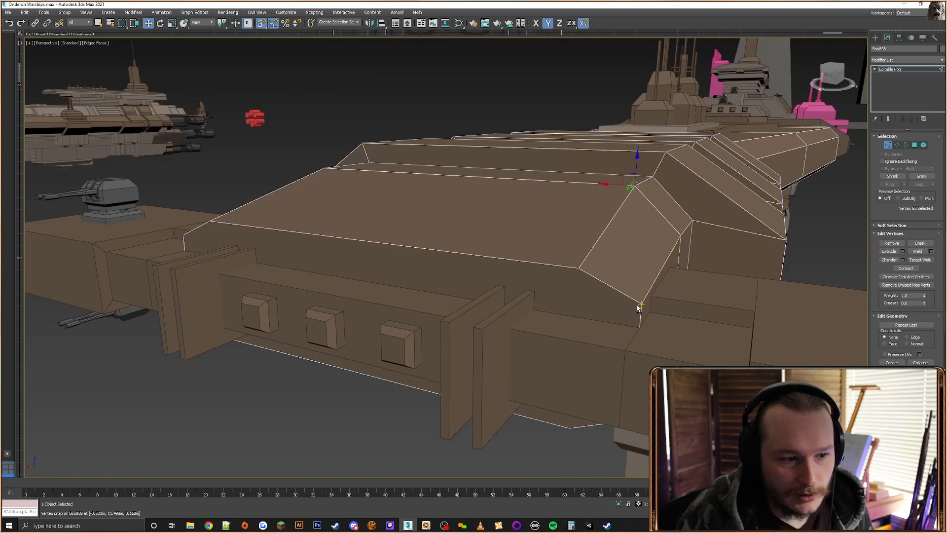
{"action": "left_click", "coordinate": [641, 304], "text": "ctrl"}
Connect each lower corner vertex of the hull's end diagonally to the matching underside vertex on both sides, and leave vertex editing
{"action": "middle_click_drag", "start_coordinate": [642, 304], "coordinate": [639, 223], "text": "alt"}
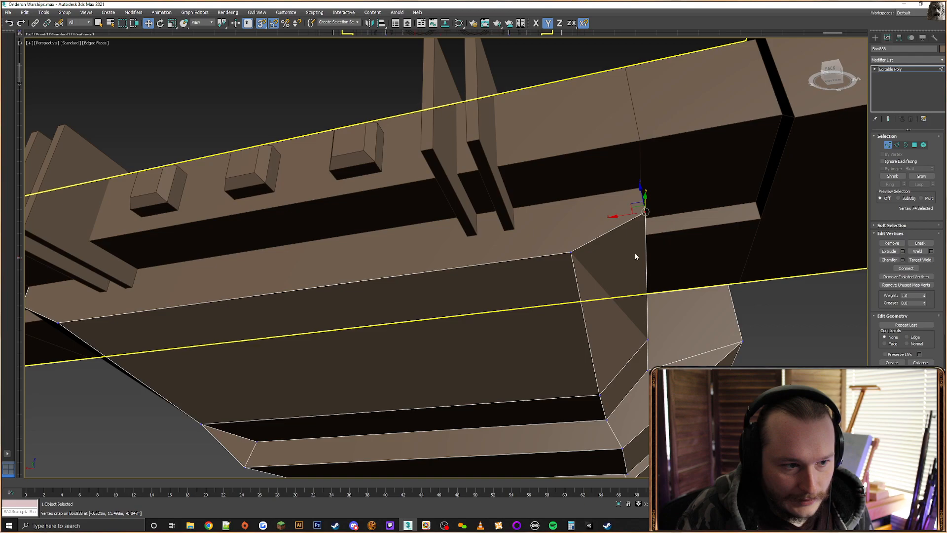
{"action": "left_click", "coordinate": [597, 396], "text": "ctrl"}
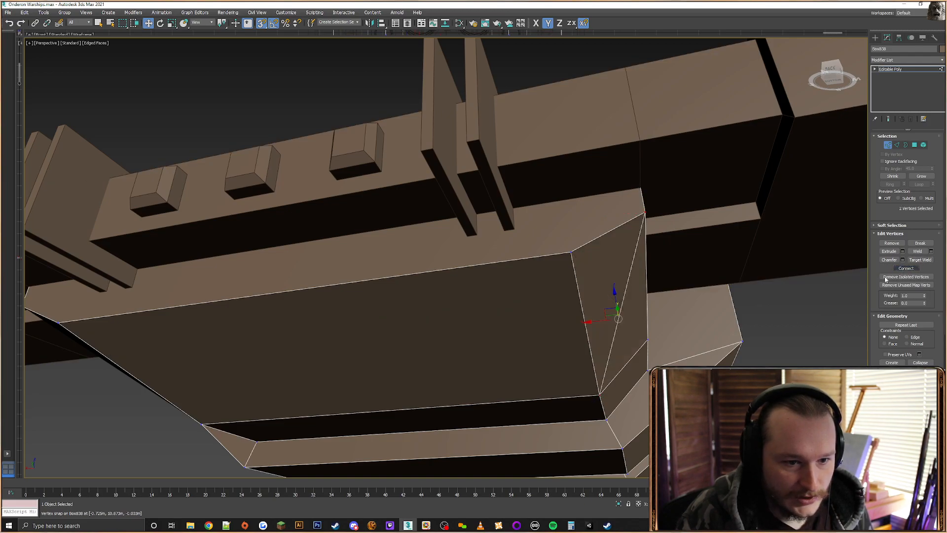
{"action": "middle_click_drag", "start_coordinate": [577, 227], "coordinate": [475, 283], "text": "alt"}
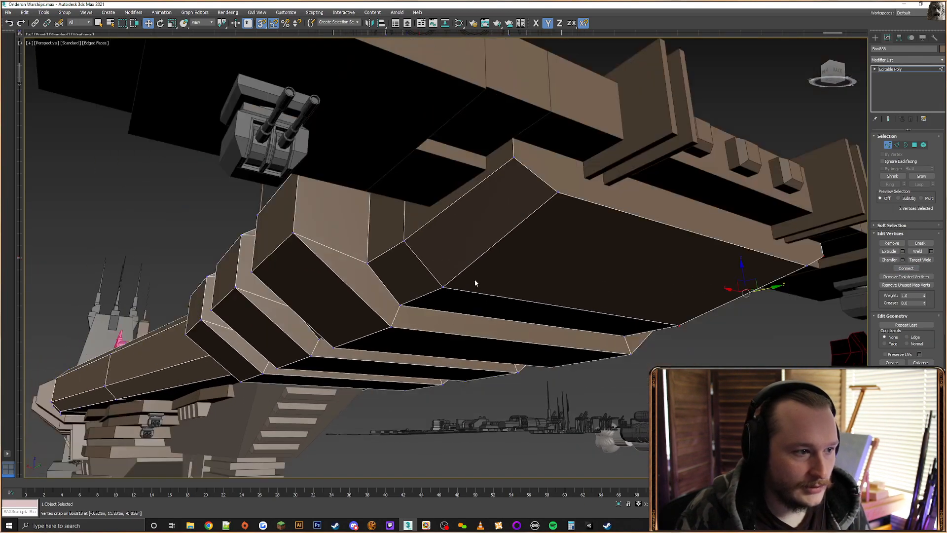
{"action": "left_click", "coordinate": [513, 158]}
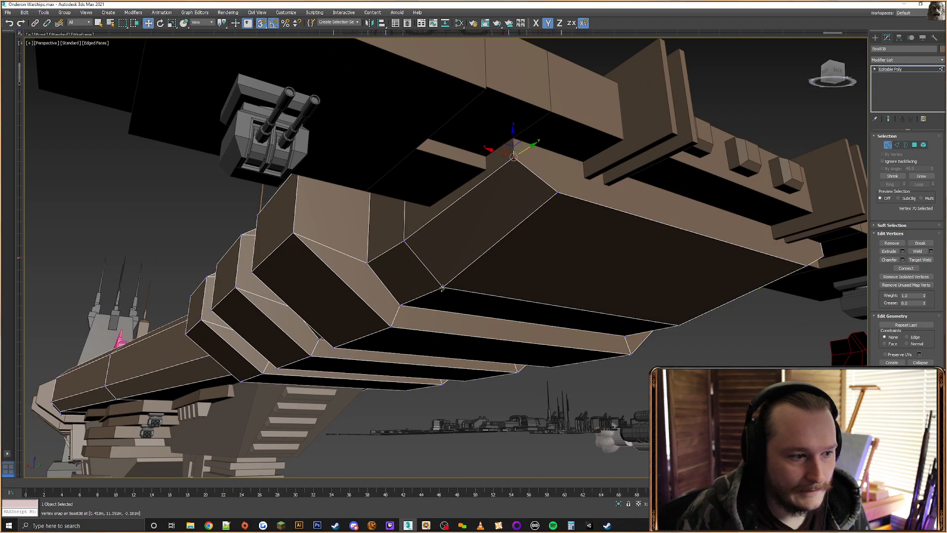
{"action": "left_click", "coordinate": [442, 288], "text": "ctrl"}
{"action": "left_click", "coordinate": [906, 268]}
{"action": "middle_click_drag", "start_coordinate": [753, 239], "coordinate": [528, 237], "text": "alt"}
{"action": "scroll", "coordinate": [594, 215], "scroll_direction": "up", "scroll_amount": 5}
{"action": "scroll", "coordinate": [653, 268], "scroll_direction": "down", "scroll_amount": 5}
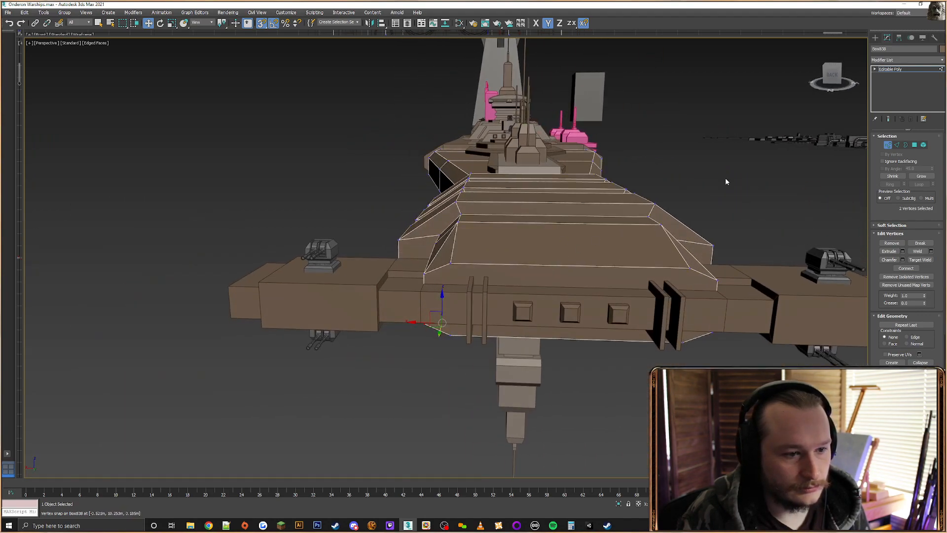
{"action": "left_click", "coordinate": [875, 37]}
Delete the turret crossbeam's polygons hidden inside the hull between the two cut loops, and leave polygon editing
{"action": "scroll", "coordinate": [698, 216], "scroll_direction": "down", "scroll_amount": 5}
{"action": "middle_click_drag", "start_coordinate": [688, 217], "coordinate": [567, 241], "text": "alt"}
{"action": "scroll", "coordinate": [563, 243], "scroll_direction": "up", "scroll_amount": 4}
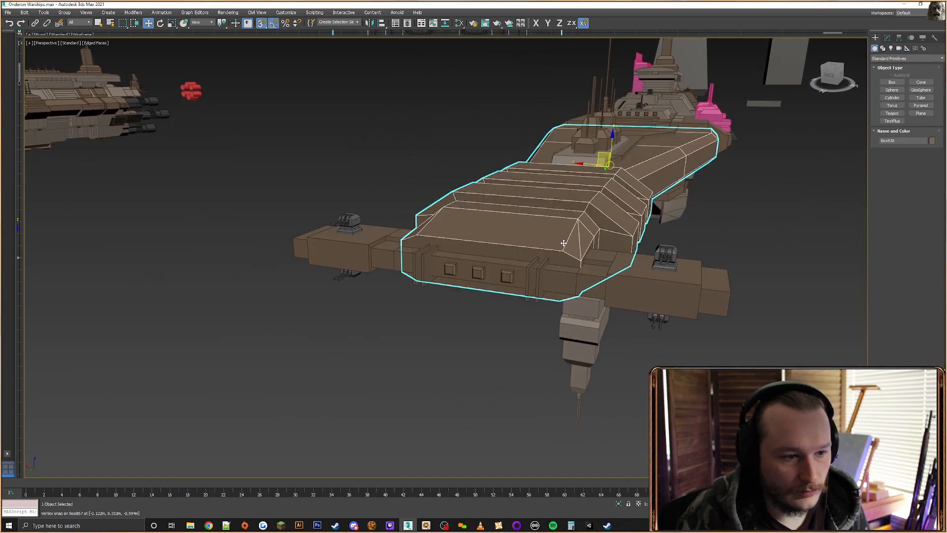
{"action": "scroll", "coordinate": [563, 243], "scroll_direction": "up", "scroll_amount": 4}
{"action": "left_click", "coordinate": [666, 270]}
{"action": "left_click", "coordinate": [889, 39]}
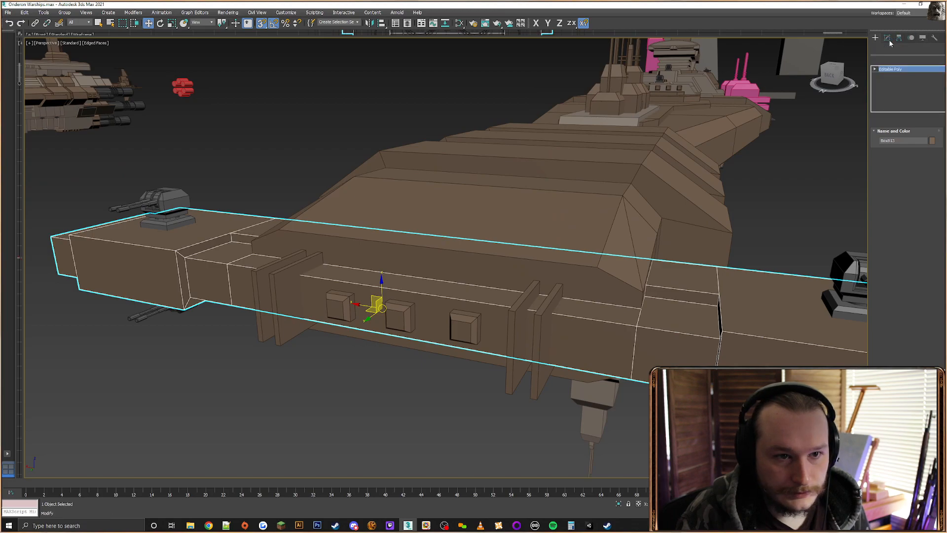
{"action": "left_click", "coordinate": [914, 146]}
{"action": "middle_click_drag", "start_coordinate": [647, 219], "coordinate": [660, 288], "text": "alt"}
{"action": "key", "text": "F3"}
{"action": "middle_click_drag", "start_coordinate": [613, 252], "coordinate": [570, 199], "text": "alt"}
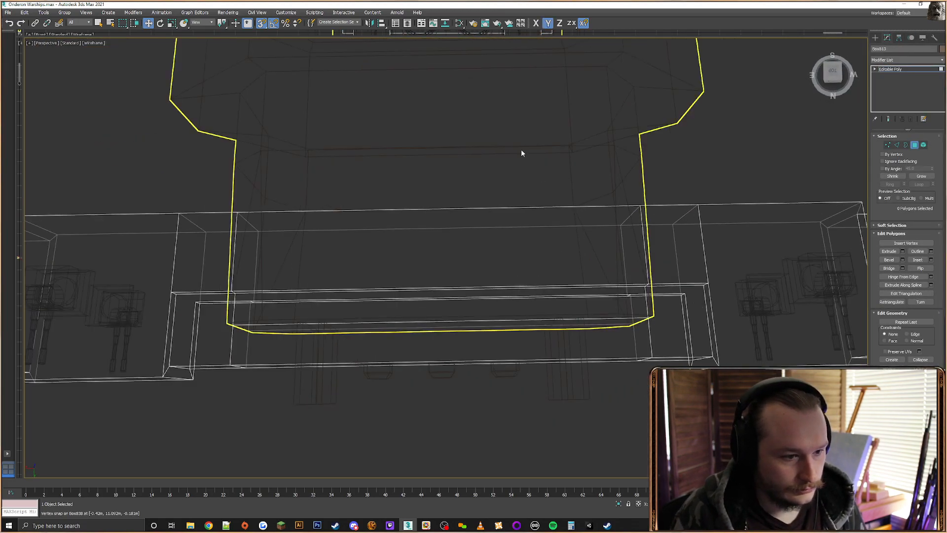
{"action": "left_click_drag", "start_coordinate": [424, 306], "coordinate": [424, 305]}
{"action": "middle_click_drag", "start_coordinate": [425, 305], "coordinate": [484, 257], "text": "alt"}
{"action": "key", "text": "Delete"}
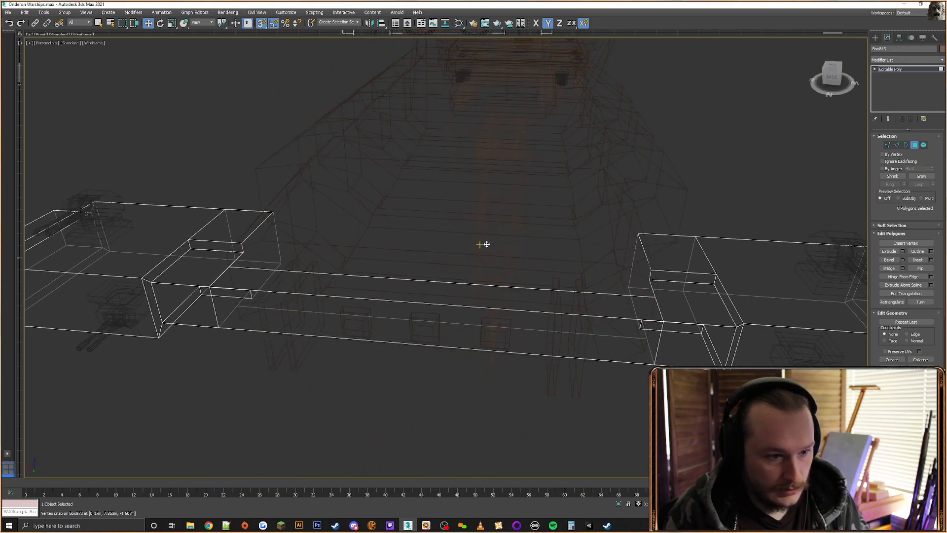
{"action": "left_click", "coordinate": [892, 70]}
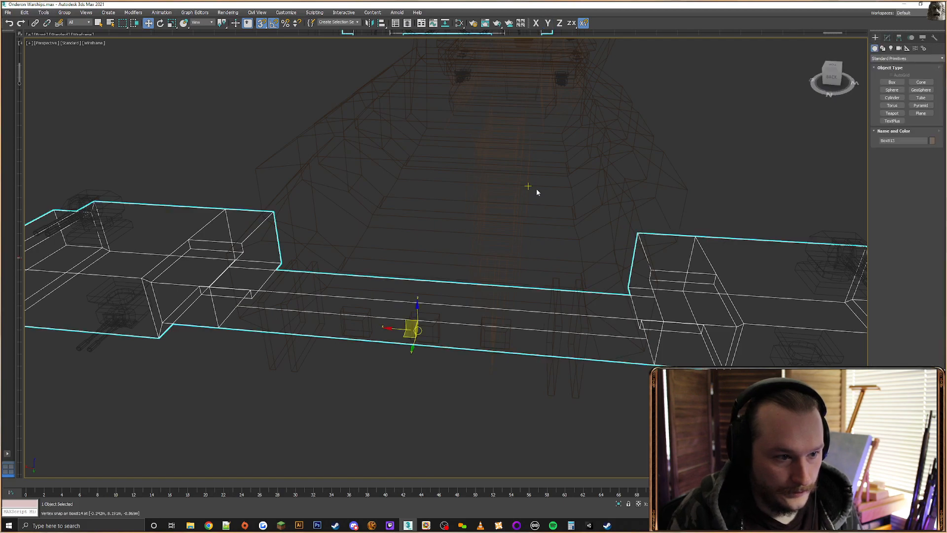
Select four vertical side edges on the hull: the end corner edge and the one ahead of it on each side
{"action": "left_click", "coordinate": [537, 188]}
{"action": "key", "text": "F3"}
{"action": "left_click", "coordinate": [604, 170]}
{"action": "middle_click_drag", "start_coordinate": [676, 158], "coordinate": [700, 158], "text": "alt"}
{"action": "left_click", "coordinate": [887, 38]}
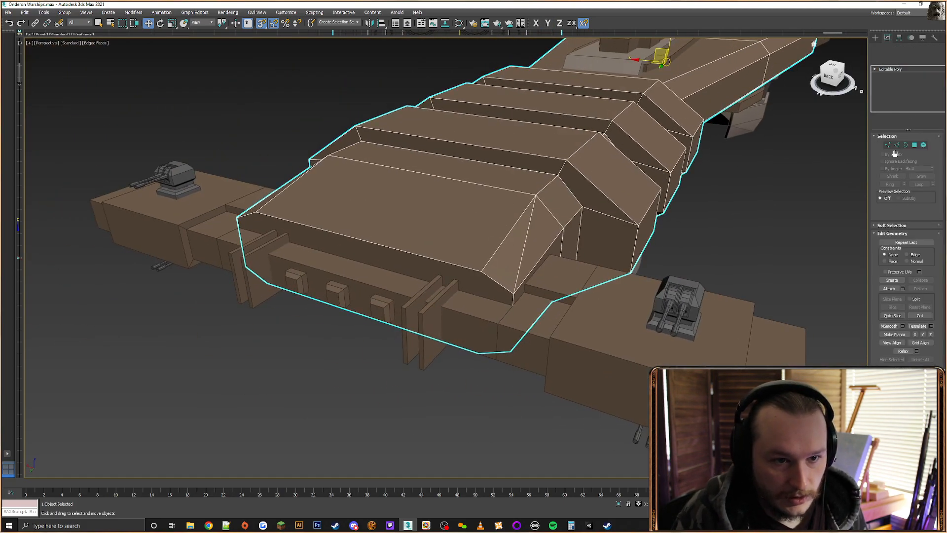
{"action": "left_click", "coordinate": [898, 148]}
{"action": "middle_click_drag", "start_coordinate": [631, 217], "coordinate": [424, 187], "text": "alt"}
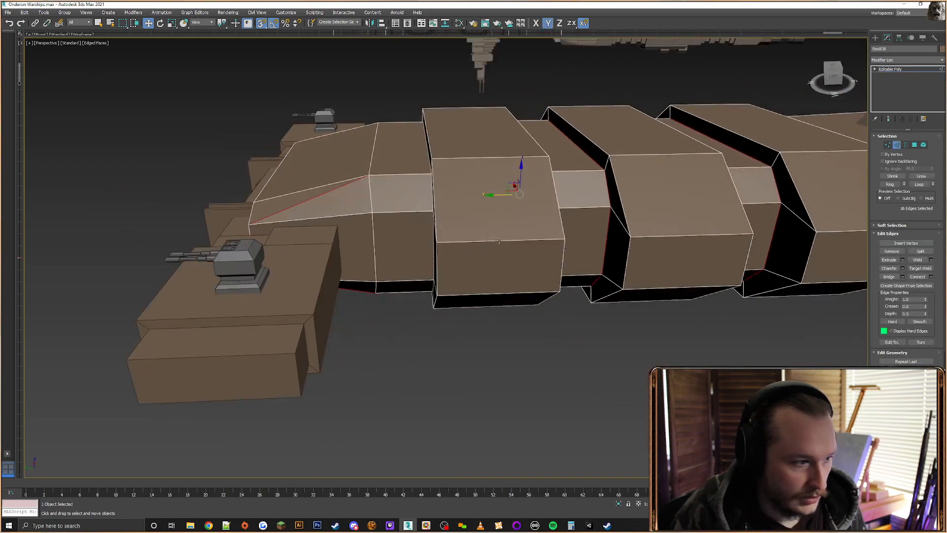
{"action": "middle_click_drag", "start_coordinate": [385, 230], "coordinate": [462, 217]}
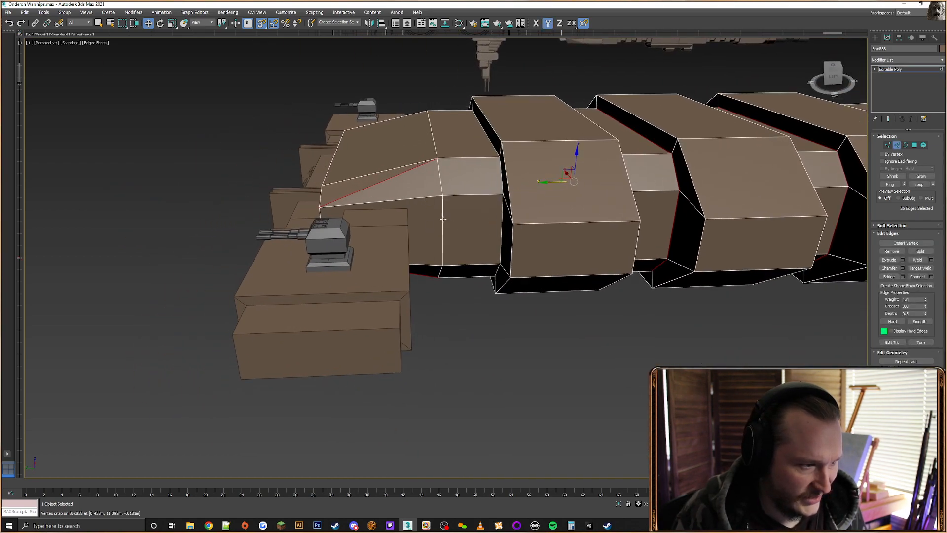
{"action": "left_click", "coordinate": [442, 218]}
{"action": "middle_click_drag", "start_coordinate": [417, 218], "coordinate": [420, 239], "text": "alt"}
{"action": "left_click", "coordinate": [420, 243], "text": "ctrl"}
{"action": "middle_click_drag", "start_coordinate": [288, 256], "coordinate": [343, 256], "text": "alt"}
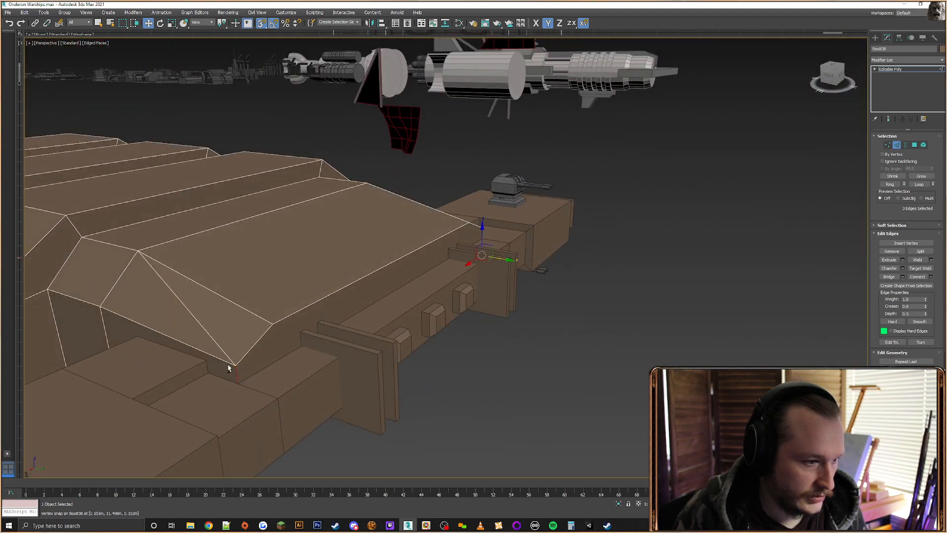
{"action": "middle_click_drag", "start_coordinate": [106, 332], "coordinate": [222, 328], "text": "alt"}
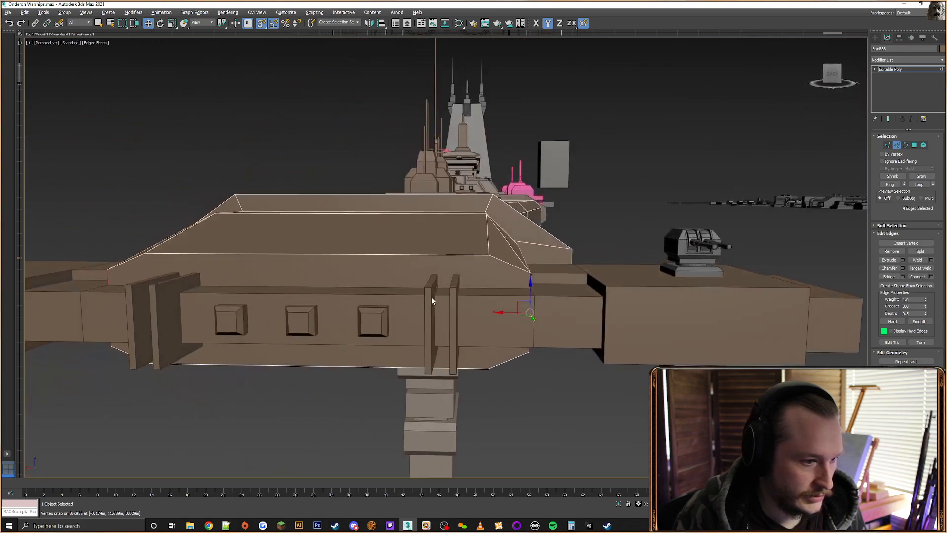
Connect the four selected vertical hull edges with two segments
{"action": "key", "text": "F3"}
{"action": "left_click", "coordinate": [931, 277]}
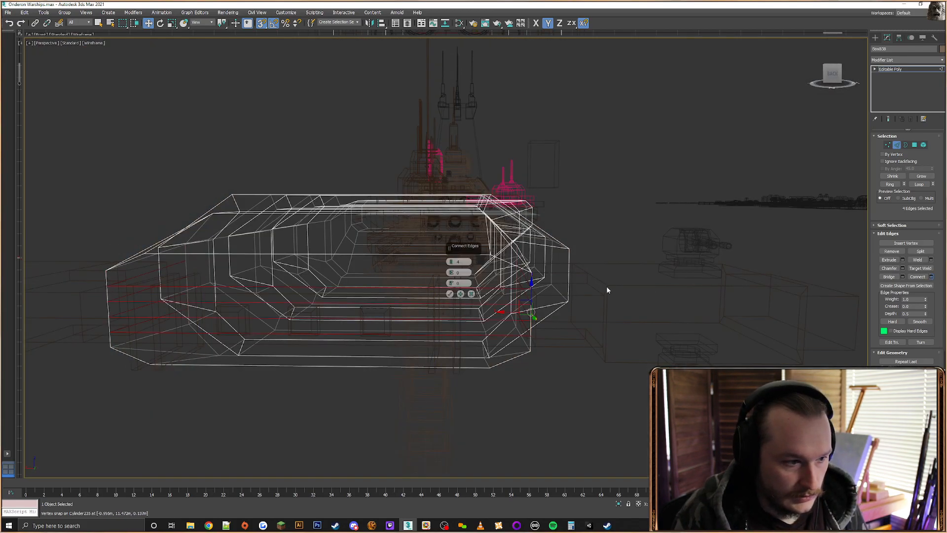
{"action": "middle_click_drag", "start_coordinate": [607, 290], "coordinate": [567, 291], "text": "alt"}
{"action": "left_click_drag", "start_coordinate": [453, 266], "coordinate": [456, 295]}
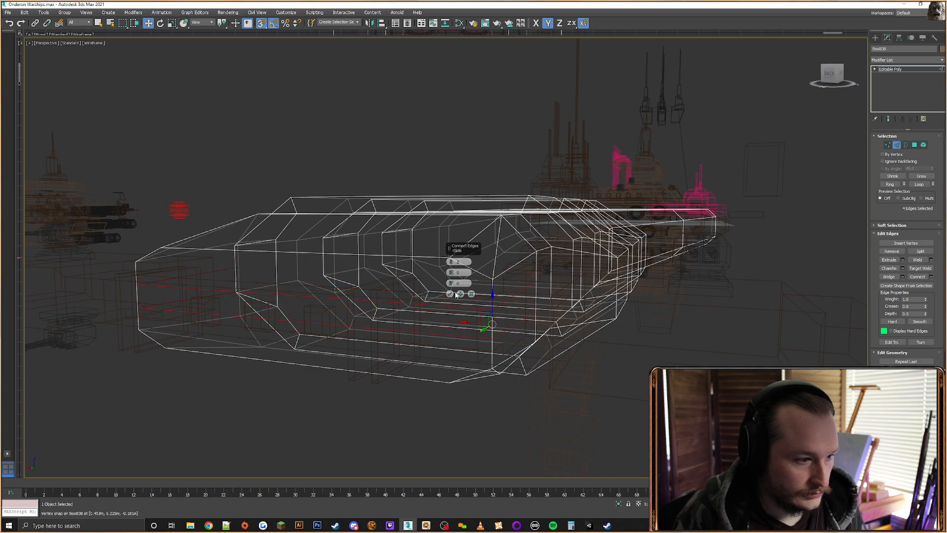
{"action": "left_click", "coordinate": [449, 293]}
{"action": "key", "text": "F3"}
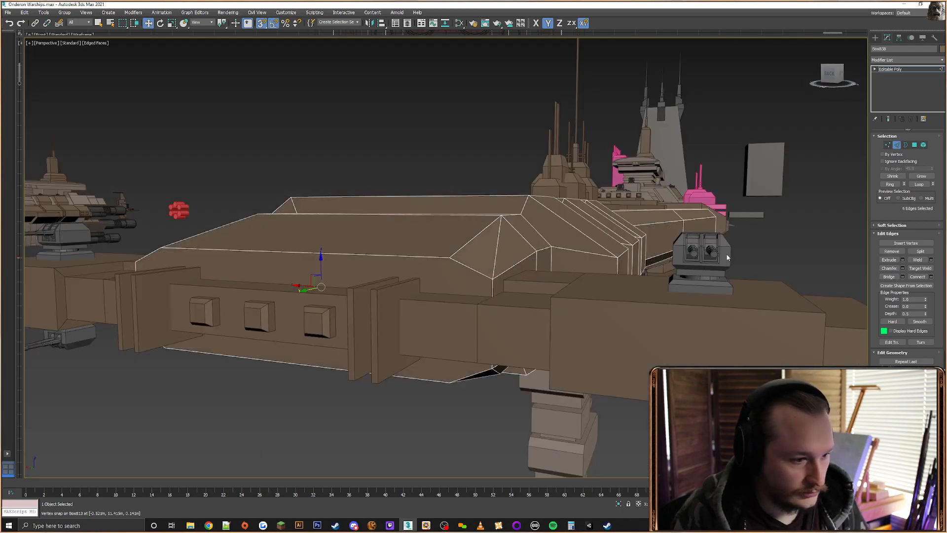
Select the four vertices of one new horizontal edge row on the hull's end and snap them along Z to the crossbeam
{"action": "left_click", "coordinate": [887, 145]}
{"action": "middle_click_drag", "start_coordinate": [545, 268], "coordinate": [345, 259], "text": "alt"}
{"action": "scroll", "coordinate": [561, 263], "scroll_direction": "up", "scroll_amount": 1}
{"action": "key", "text": "F3"}
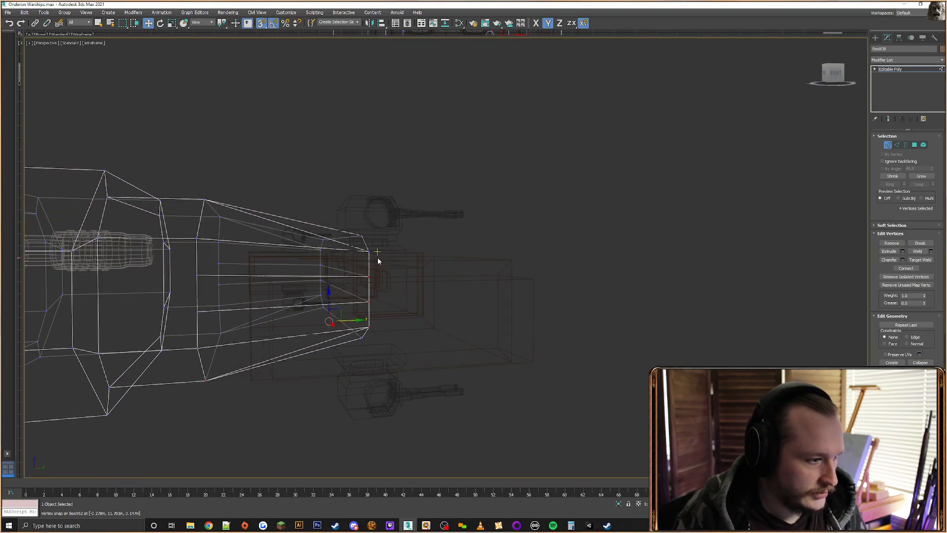
{"action": "left_click_drag", "start_coordinate": [315, 274], "coordinate": [219, 264]}
{"action": "mouse_move", "coordinate": [364, 279]}
{"action": "middle_mouse_down", "text": "alt"}
{"action": "mouse_move", "coordinate": [355, 275]}
{"action": "mouse_move", "coordinate": [370, 280]}
{"action": "middle_mouse_up", "text": "alt"}
{"action": "left_click_drag", "start_coordinate": [373, 295], "coordinate": [253, 282], "text": "ctrl"}
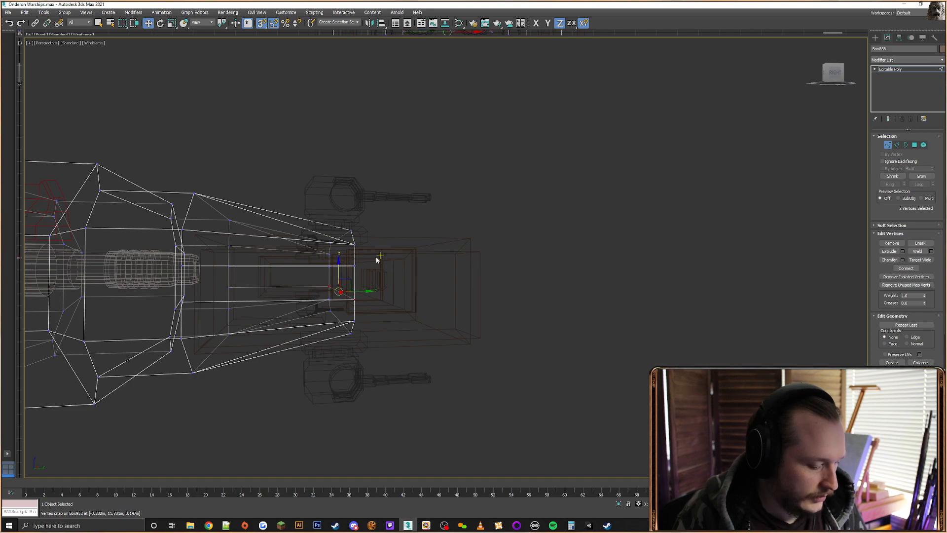
{"action": "key", "text": "F3"}
{"action": "key", "text": "F3"}
{"action": "middle_click_drag", "start_coordinate": [367, 258], "coordinate": [413, 263]}
{"action": "left_click_drag", "start_coordinate": [417, 268], "coordinate": [366, 275]}
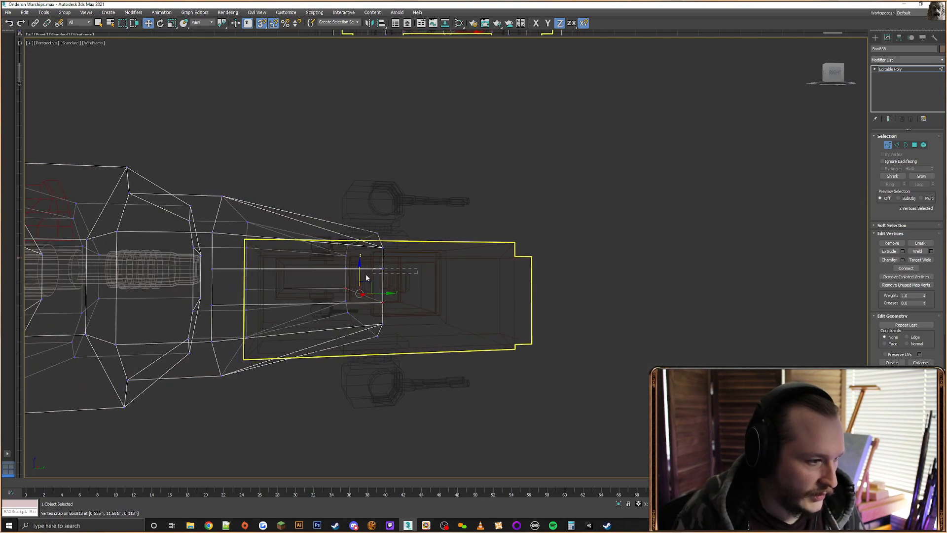
{"action": "left_click_drag", "start_coordinate": [209, 276], "coordinate": [208, 277]}
{"action": "middle_click_drag", "start_coordinate": [256, 268], "coordinate": [389, 267], "text": "alt"}
{"action": "key", "text": "F3"}
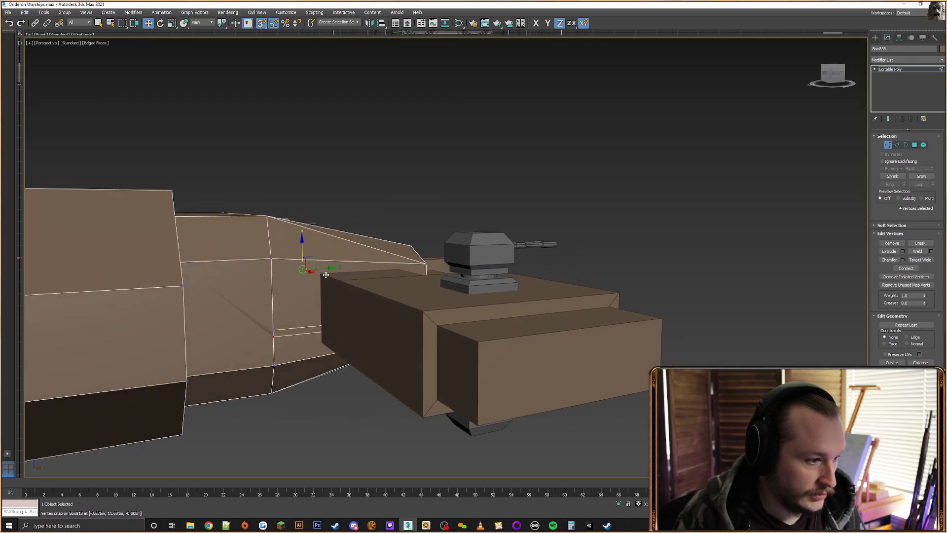
Snap the other new vertex row along Z so the two rows match the crossbeam's top and bottom height
{"action": "mouse_move", "coordinate": [318, 271]}
{"action": "middle_mouse_down", "text": "alt"}
{"action": "mouse_move", "coordinate": [379, 284]}
{"action": "mouse_move", "coordinate": [390, 275]}
{"action": "mouse_move", "coordinate": [376, 282]}
{"action": "middle_mouse_up", "text": "alt"}
{"action": "key", "text": "F3"}
{"action": "key", "text": "F3"}
{"action": "left_click_drag", "start_coordinate": [311, 267], "coordinate": [393, 302]}
{"action": "middle_click_drag", "start_coordinate": [394, 302], "coordinate": [359, 296], "text": "alt"}
{"action": "middle_click_drag", "start_coordinate": [359, 296], "coordinate": [550, 260]}
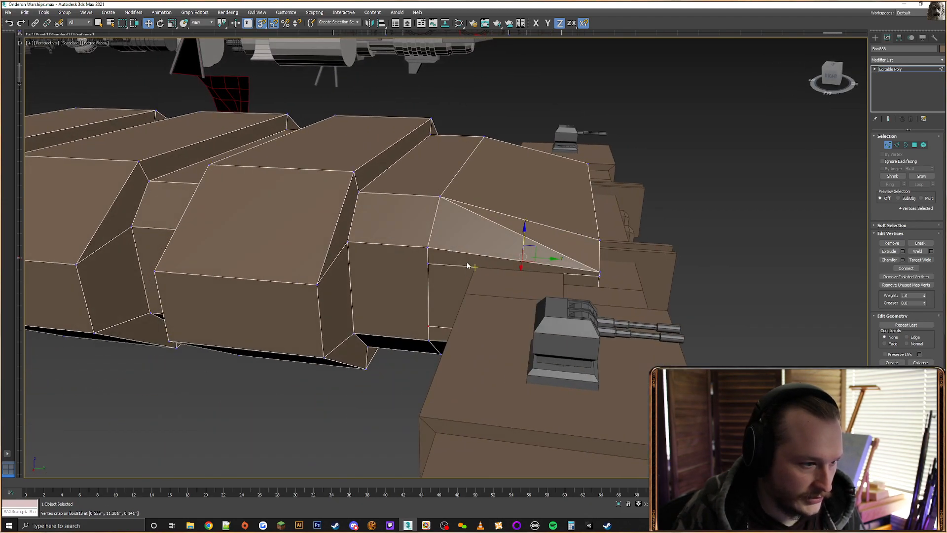
Select the four new horizontal edges on the hull's side faces, two on each side, where they run into the crossbeam
{"action": "left_click", "coordinate": [896, 145]}
{"action": "key", "text": "F3"}
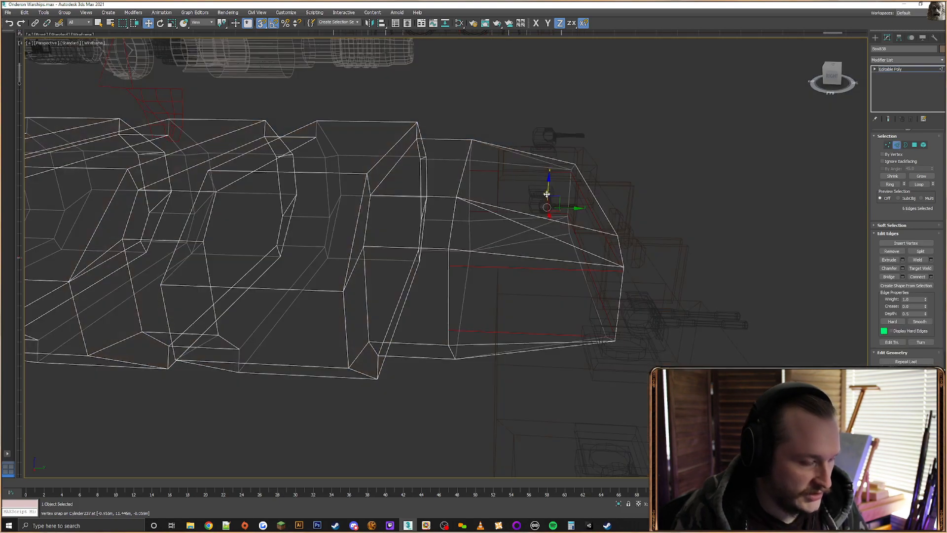
{"action": "middle_click_drag", "start_coordinate": [648, 242], "coordinate": [640, 204], "text": "alt"}
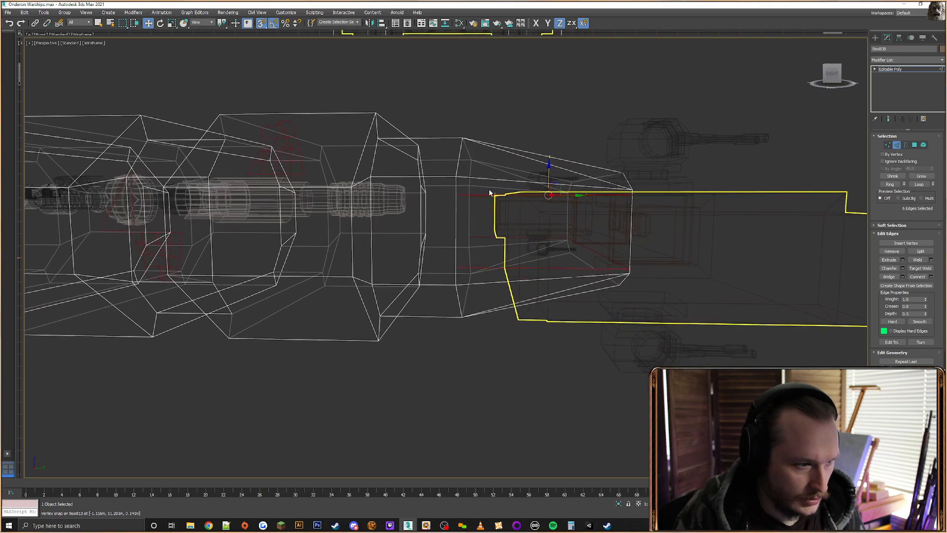
{"action": "left_click_drag", "start_coordinate": [481, 242], "coordinate": [481, 242]}
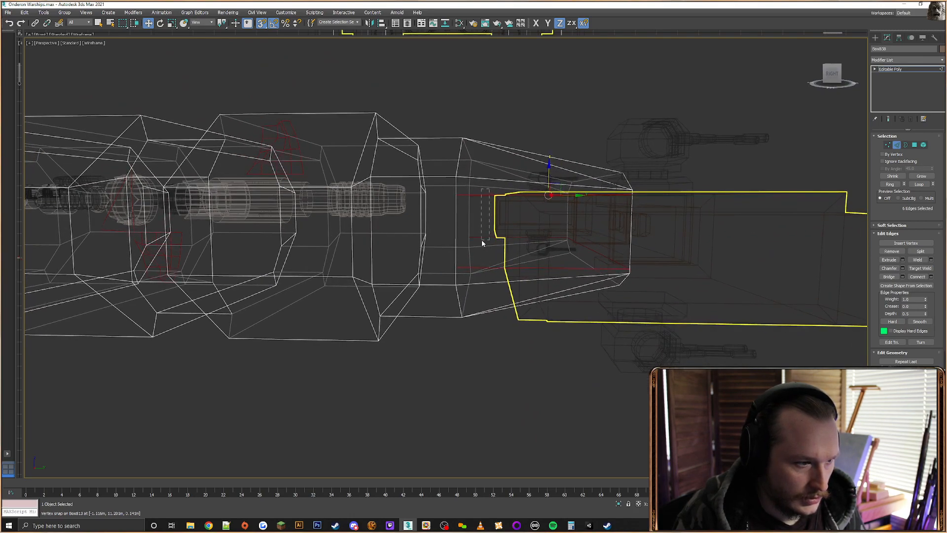
{"action": "left_click", "coordinate": [479, 267], "text": "ctrl"}
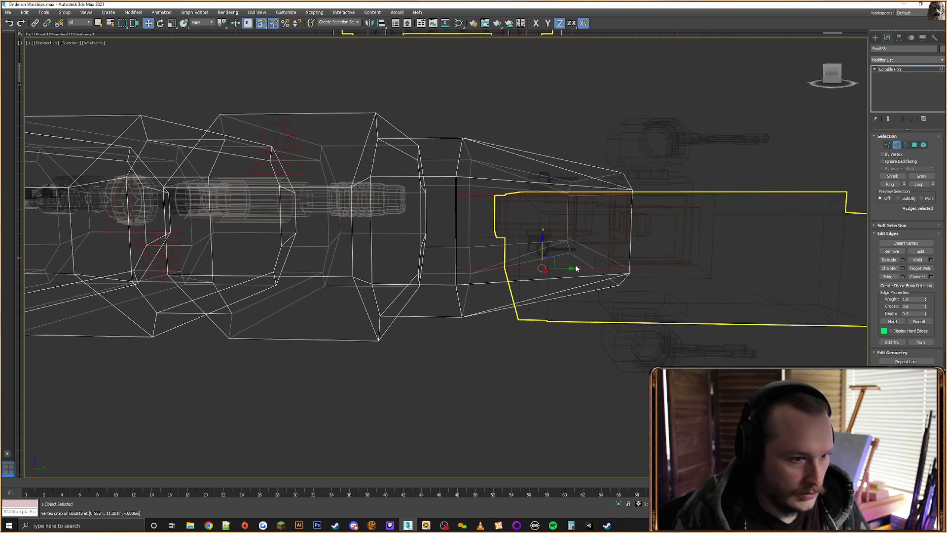
{"action": "key", "text": "F3"}
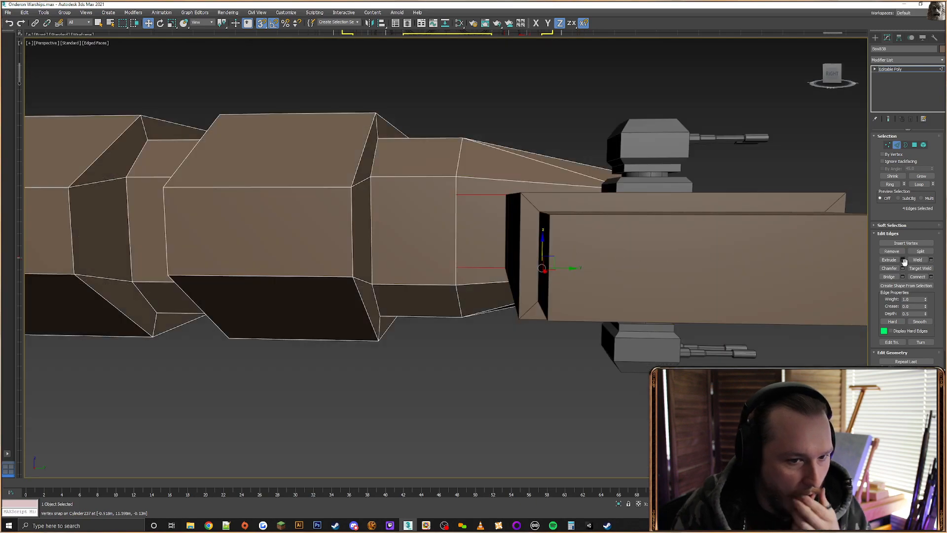
Connect the four selected horizontal hull edges with a single segment
{"action": "left_click", "coordinate": [931, 276]}
{"action": "double_click", "coordinate": [456, 262]}
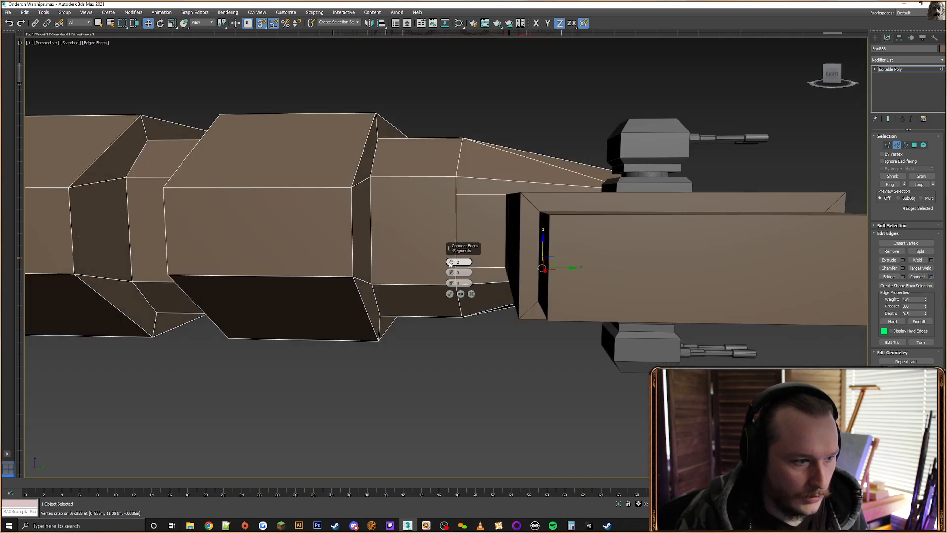
{"action": "type", "text": "1"}
{"action": "left_click", "coordinate": [449, 294]}
{"action": "key", "text": "F3"}
{"action": "key", "text": "F3"}
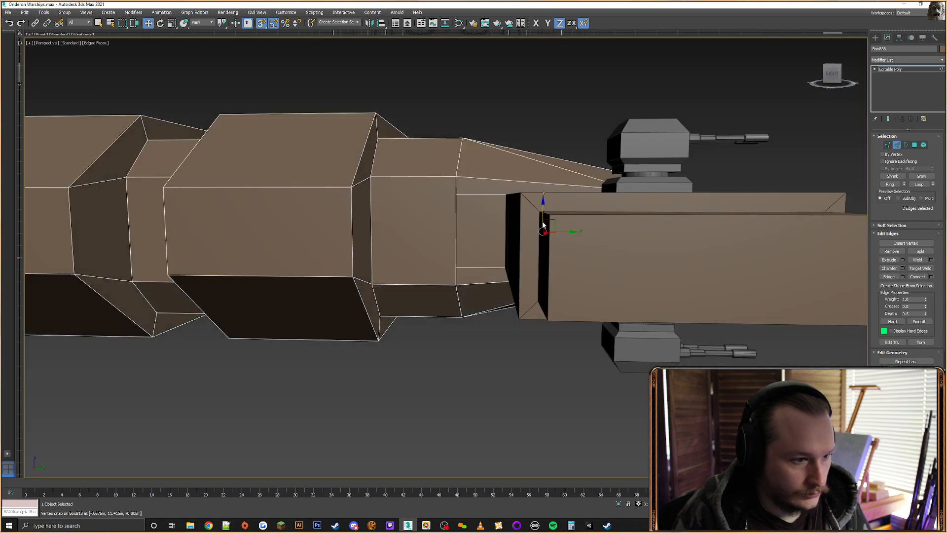
Snap the two new vertical edges on the hull's side faces along Y to the crossbeam's rear edge
{"action": "scroll", "coordinate": [567, 239], "scroll_direction": "up", "scroll_amount": 2}
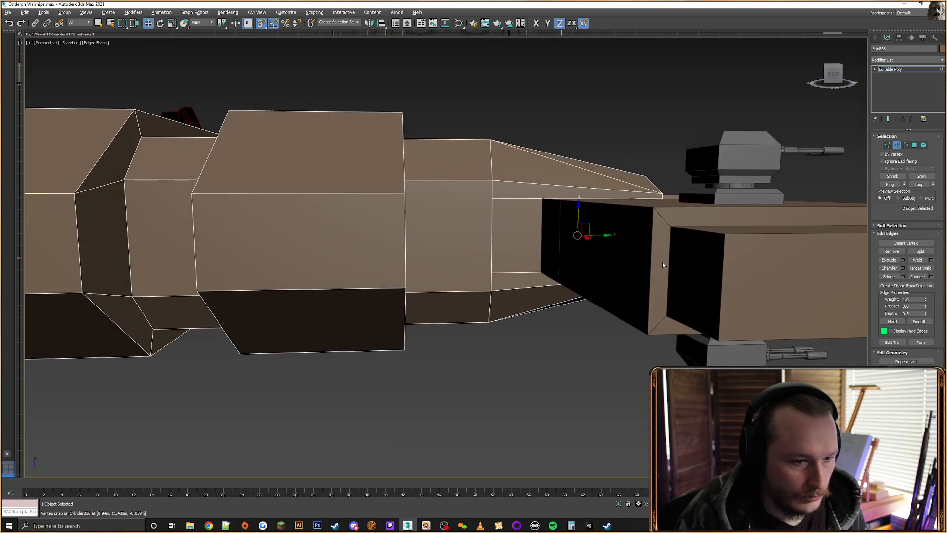
{"action": "left_click", "coordinate": [602, 234]}
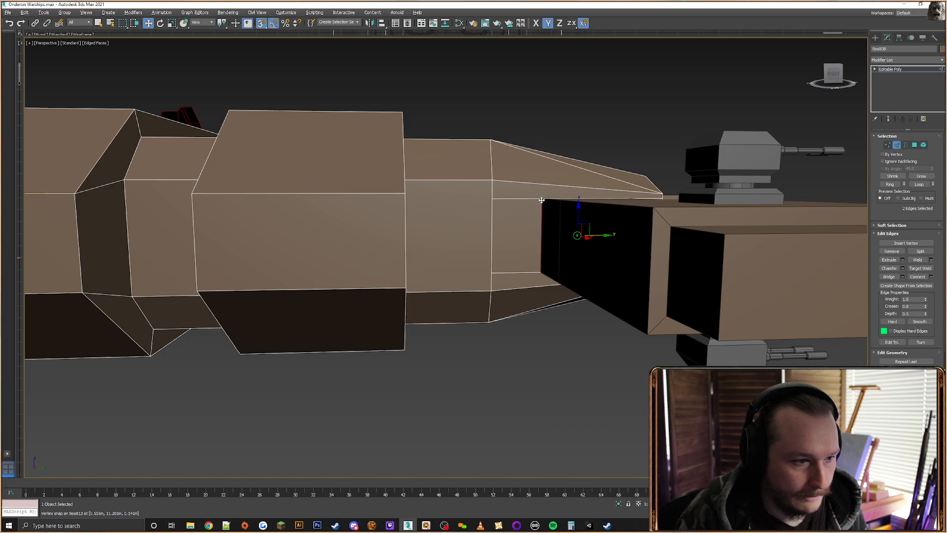
{"action": "middle_click_drag", "start_coordinate": [708, 230], "coordinate": [664, 238], "text": "alt"}
{"action": "scroll", "coordinate": [399, 233], "scroll_direction": "up", "scroll_amount": 2}
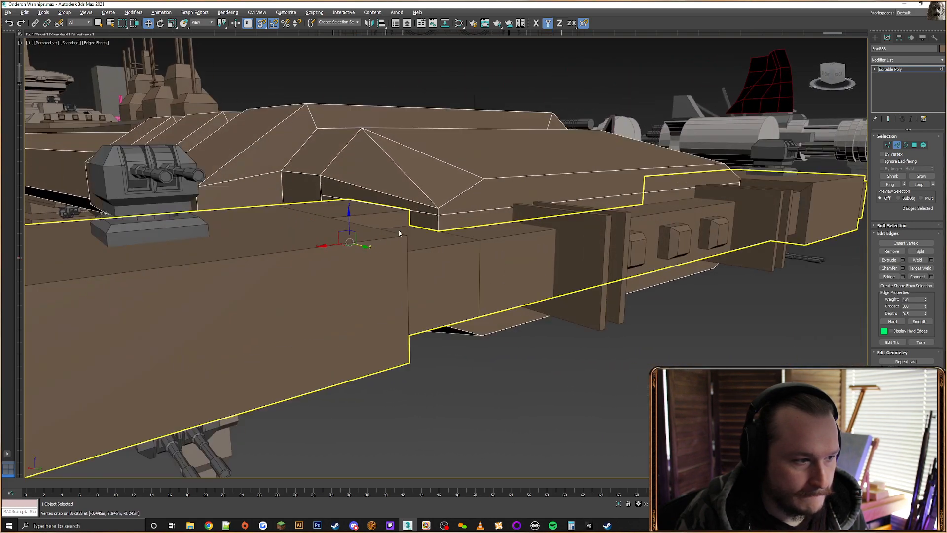
{"action": "middle_click_drag", "start_coordinate": [465, 217], "coordinate": [492, 232], "text": "alt"}
Connect the four horizontal hull edges ahead of that cut, two per side, and snap the new edges along Y to the crossbeam's height step
{"action": "left_click", "coordinate": [448, 241]}
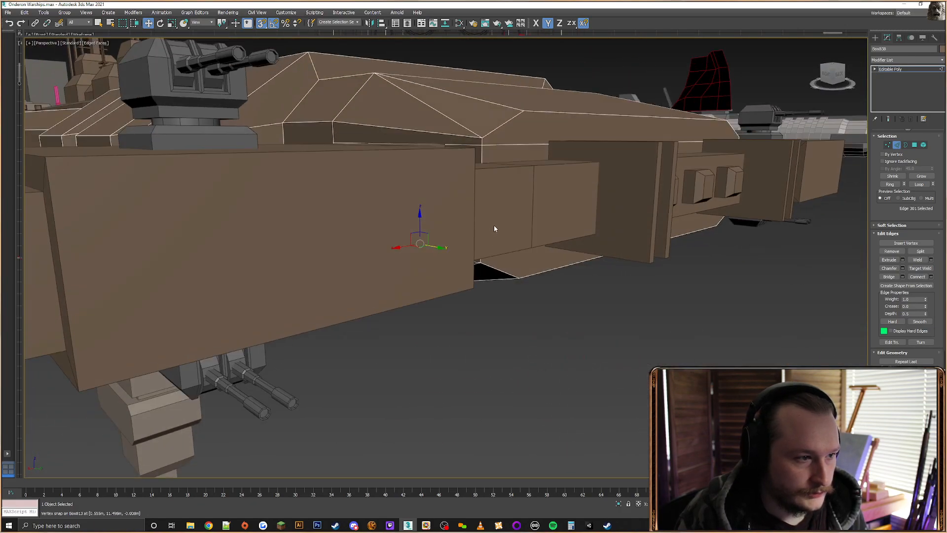
{"action": "left_click", "coordinate": [468, 146], "text": "ctrl"}
{"action": "middle_click_drag", "start_coordinate": [522, 167], "coordinate": [652, 244], "text": "alt"}
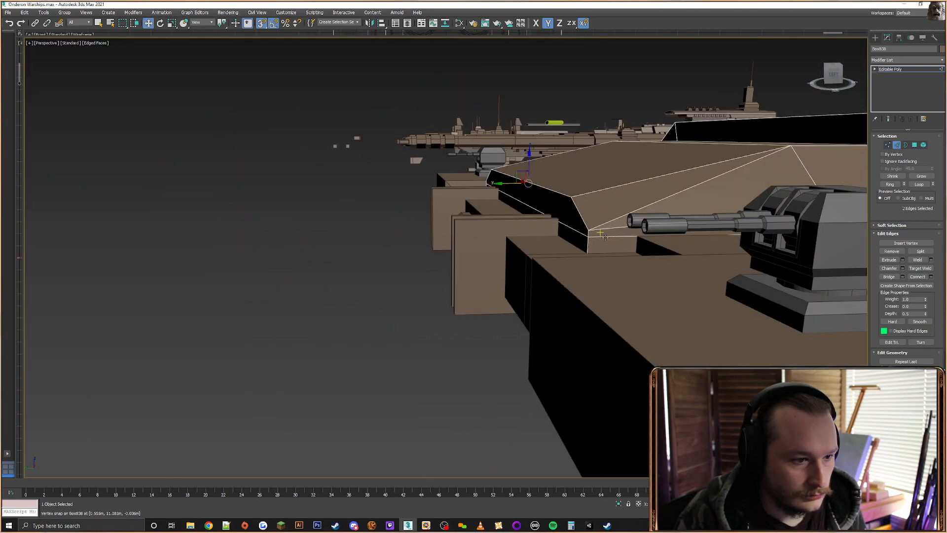
{"action": "middle_click_drag", "start_coordinate": [588, 269], "coordinate": [709, 194], "text": "alt"}
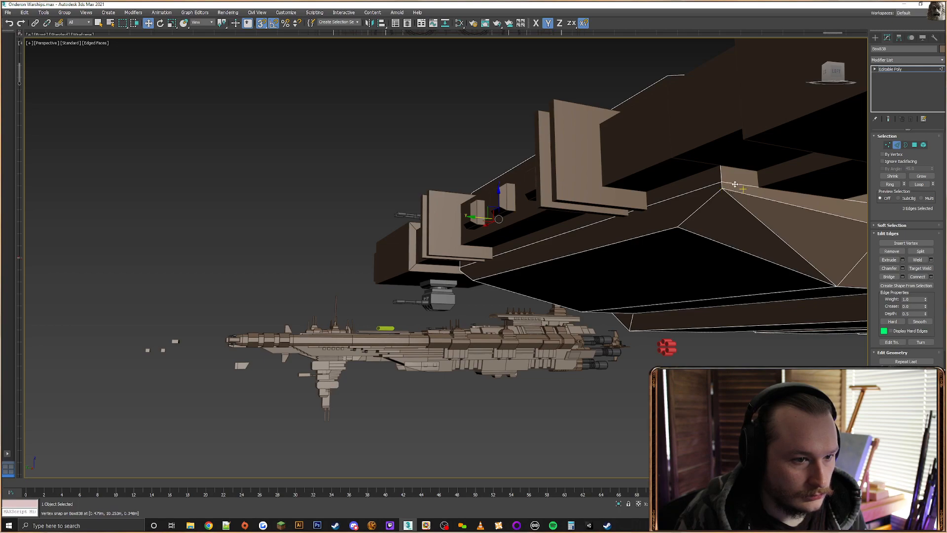
{"action": "left_click", "coordinate": [735, 185], "text": "ctrl"}
{"action": "left_click", "coordinate": [931, 276]}
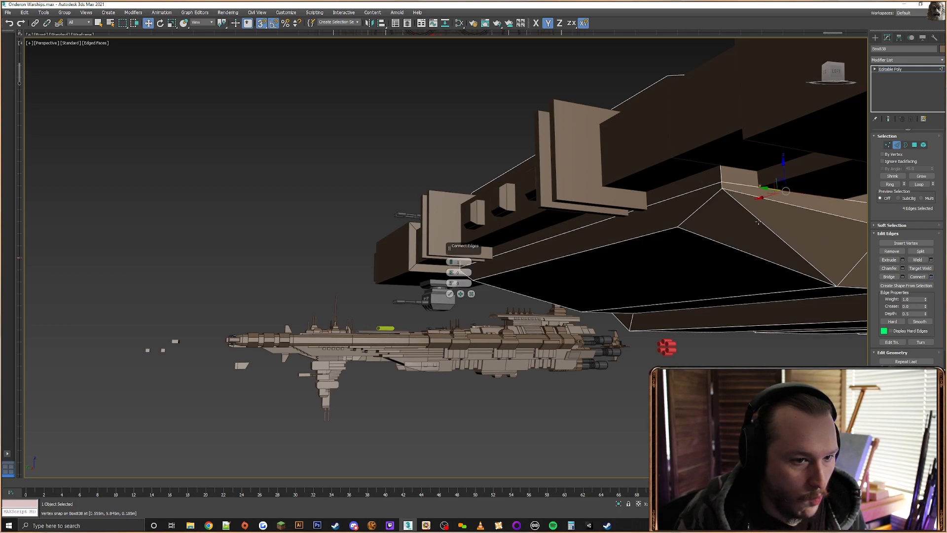
{"action": "middle_click_drag", "start_coordinate": [566, 256], "coordinate": [639, 224], "text": "alt"}
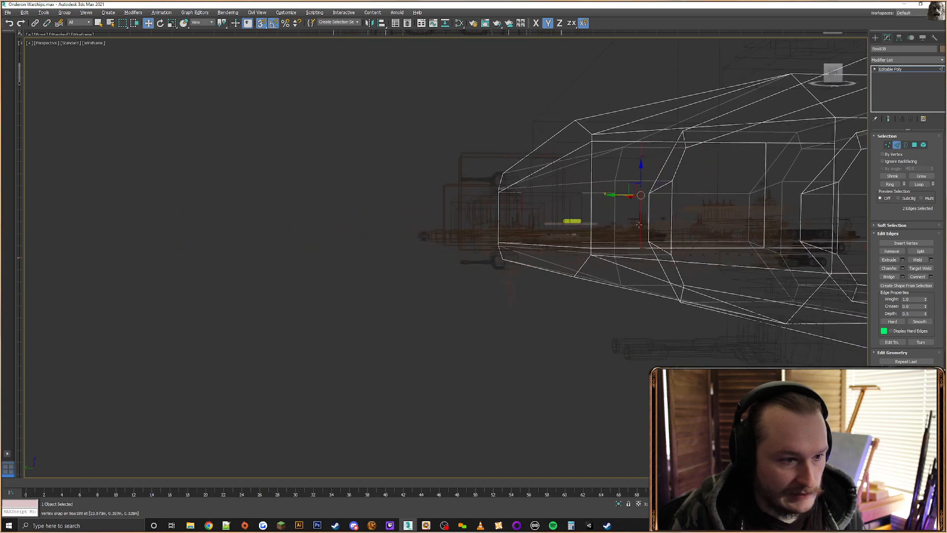
Select the four vertical edges around the hull's front end and connect them with 2 segments
{"action": "mouse_move", "coordinate": [558, 228]}
{"action": "middle_mouse_down", "text": "alt"}
{"action": "mouse_move", "coordinate": [678, 237]}
{"action": "mouse_move", "coordinate": [661, 254]}
{"action": "mouse_move", "coordinate": [689, 258]}
{"action": "mouse_move", "coordinate": [682, 244]}
{"action": "mouse_move", "coordinate": [656, 237]}
{"action": "mouse_move", "coordinate": [680, 239]}
{"action": "middle_mouse_up", "text": "alt"}
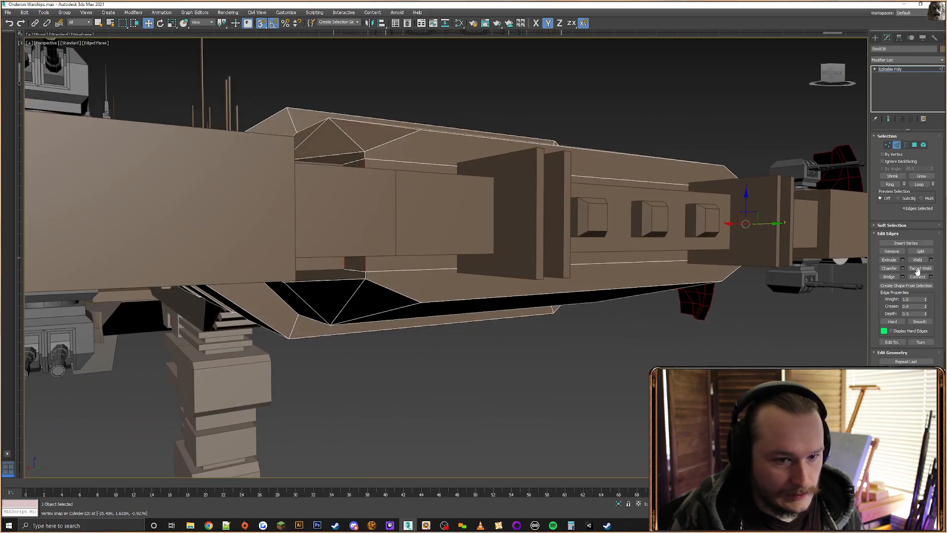
{"action": "left_click", "coordinate": [930, 277]}
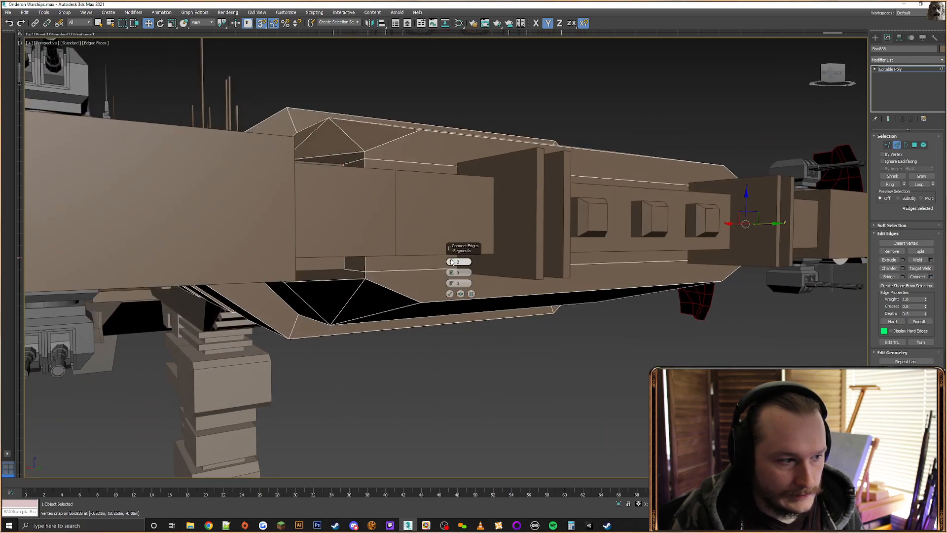
{"action": "left_click", "coordinate": [450, 294]}
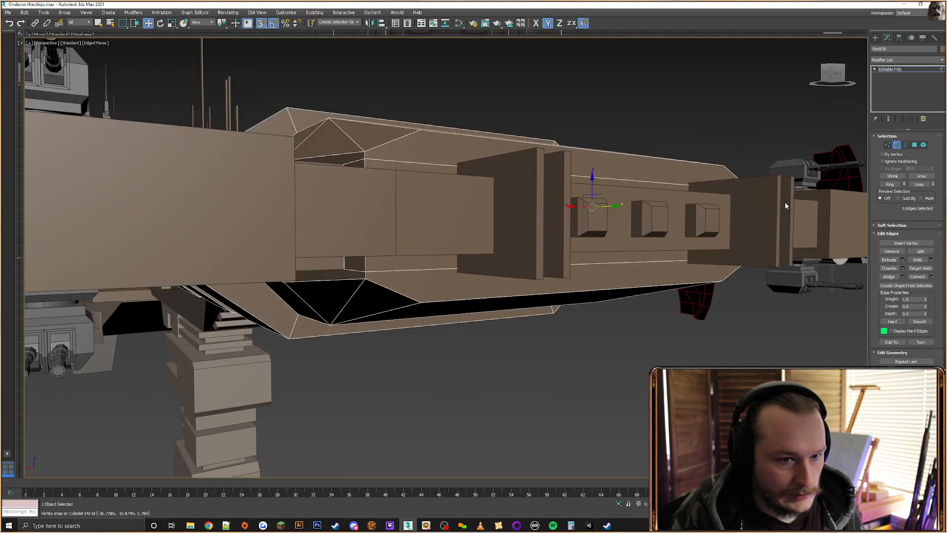
Select the four vertices of the new upper edge row and snap them along Z to the top of the crossbeam's narrower section
{"action": "left_click", "coordinate": [889, 144]}
{"action": "middle_click_drag", "start_coordinate": [494, 237], "coordinate": [492, 212], "text": "alt"}
{"action": "key", "text": "F3"}
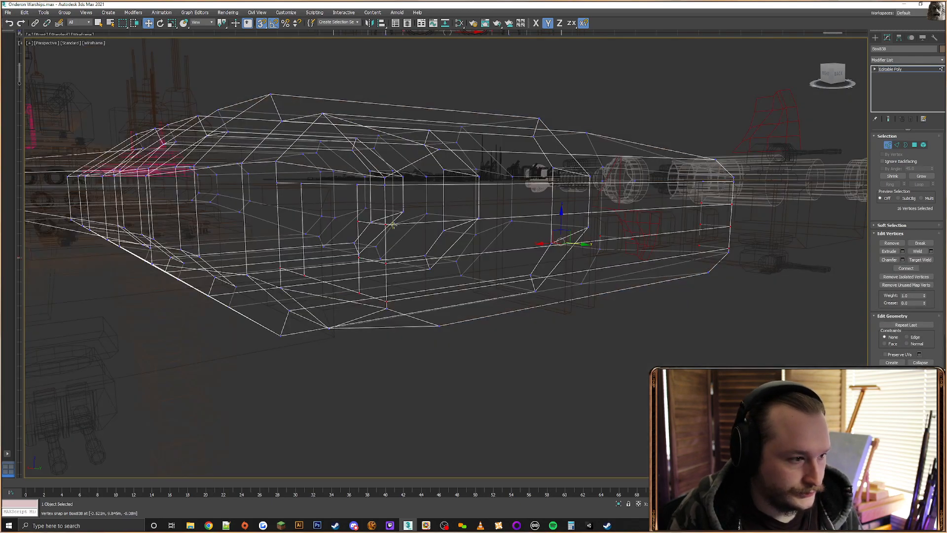
{"action": "middle_click_drag", "start_coordinate": [393, 225], "coordinate": [448, 229], "text": "alt"}
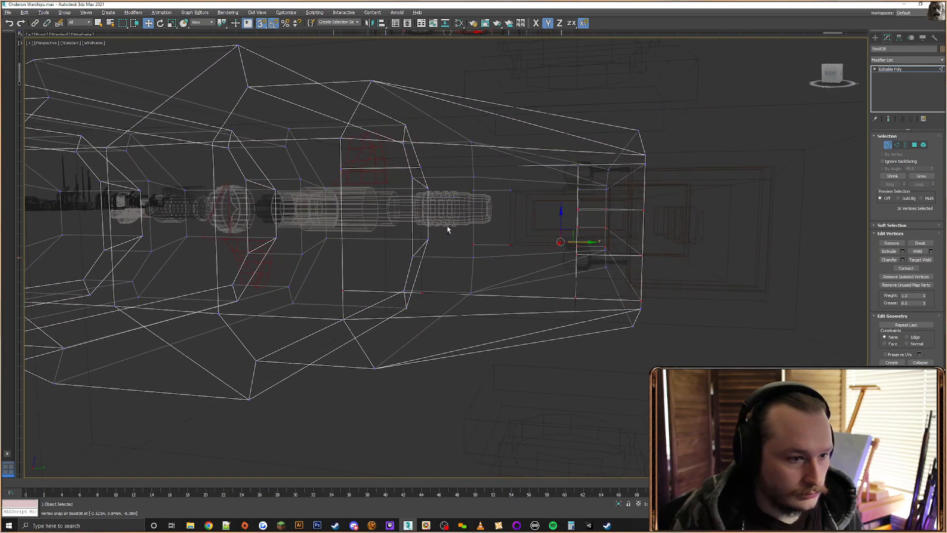
{"action": "left_click_drag", "start_coordinate": [552, 217], "coordinate": [552, 216]}
{"action": "mouse_move", "coordinate": [553, 216]}
{"action": "middle_mouse_down", "text": "alt"}
{"action": "mouse_move", "coordinate": [670, 222]}
{"action": "mouse_move", "coordinate": [628, 215]}
{"action": "mouse_move", "coordinate": [615, 228]}
{"action": "middle_mouse_up", "text": "alt"}
{"action": "key", "text": "F3"}
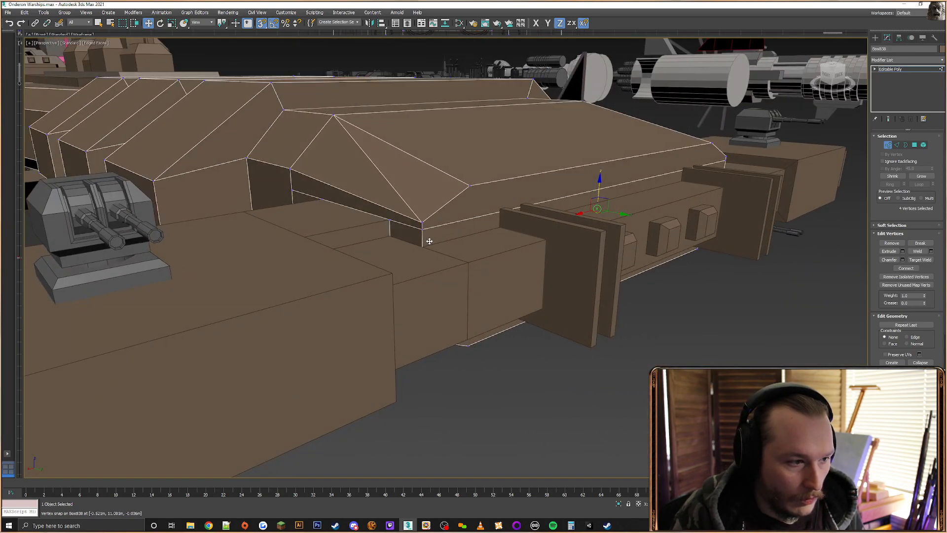
{"action": "mouse_move", "coordinate": [421, 239]}
{"action": "middle_mouse_down", "text": "alt"}
{"action": "mouse_move", "coordinate": [528, 243]}
{"action": "mouse_move", "coordinate": [608, 217]}
{"action": "mouse_move", "coordinate": [626, 229]}
{"action": "mouse_move", "coordinate": [377, 57]}
{"action": "middle_mouse_up", "text": "alt"}
Select the four vertices of the new lower edge row and snap them along Z to the underside of the crossbeam's narrower section
{"action": "key", "text": "F3"}
{"action": "left_click_drag", "start_coordinate": [543, 238], "coordinate": [542, 238]}
{"action": "middle_click_drag", "start_coordinate": [621, 234], "coordinate": [587, 203], "text": "alt"}
{"action": "key", "text": "F3"}
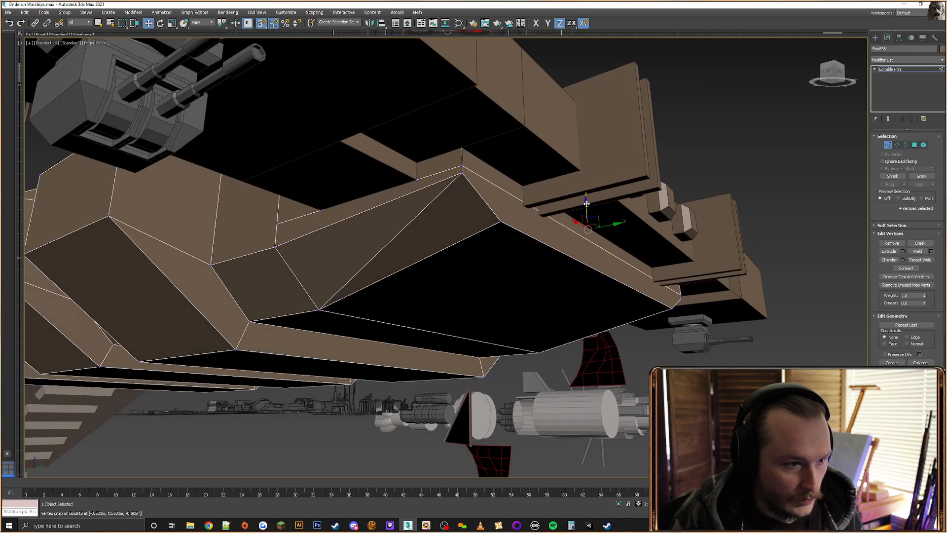
{"action": "middle_click_drag", "start_coordinate": [416, 156], "coordinate": [660, 211], "text": "alt"}
Select the hull's front and side polygons hidden inside the crossbeam and delete them
{"action": "left_click", "coordinate": [915, 145]}
{"action": "key", "text": "F3"}
{"action": "left_click_drag", "start_coordinate": [696, 285], "coordinate": [664, 293]}
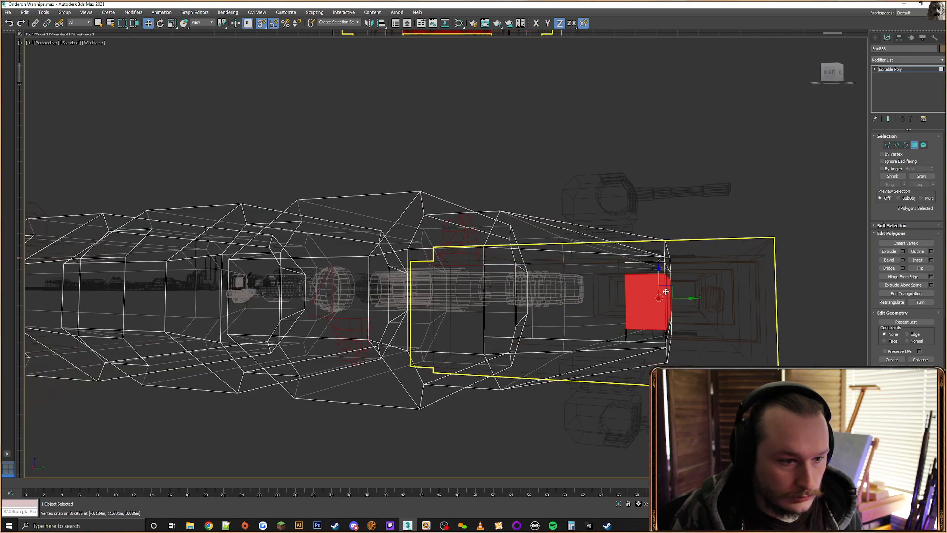
{"action": "middle_click_drag", "start_coordinate": [663, 292], "coordinate": [673, 292], "text": "alt"}
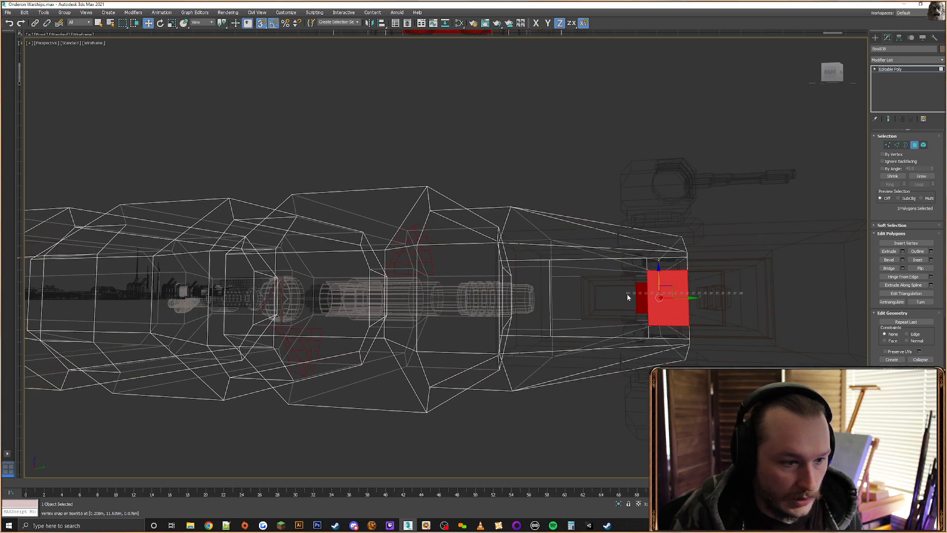
{"action": "left_click_drag", "start_coordinate": [627, 295], "coordinate": [622, 295]}
{"action": "middle_click_drag", "start_coordinate": [709, 296], "coordinate": [603, 294], "text": "alt"}
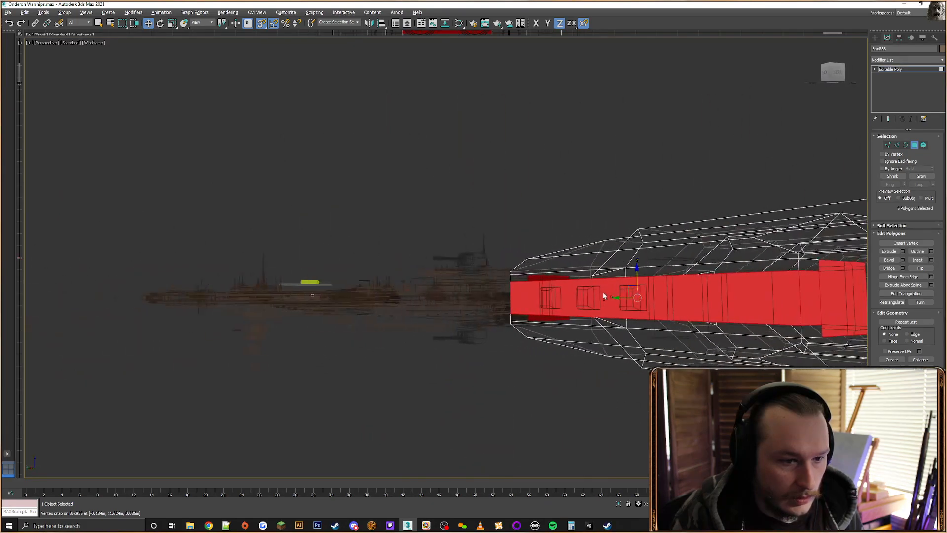
{"action": "key", "text": "F3"}
{"action": "mouse_move", "coordinate": [666, 286]}
{"action": "middle_mouse_down"}
{"action": "mouse_move", "coordinate": [605, 268]}
{"action": "mouse_move", "coordinate": [600, 277]}
{"action": "mouse_move", "coordinate": [702, 279]}
{"action": "mouse_move", "coordinate": [664, 269]}
{"action": "mouse_move", "coordinate": [636, 239]}
{"action": "middle_mouse_up"}
{"action": "key", "text": "Delete"}
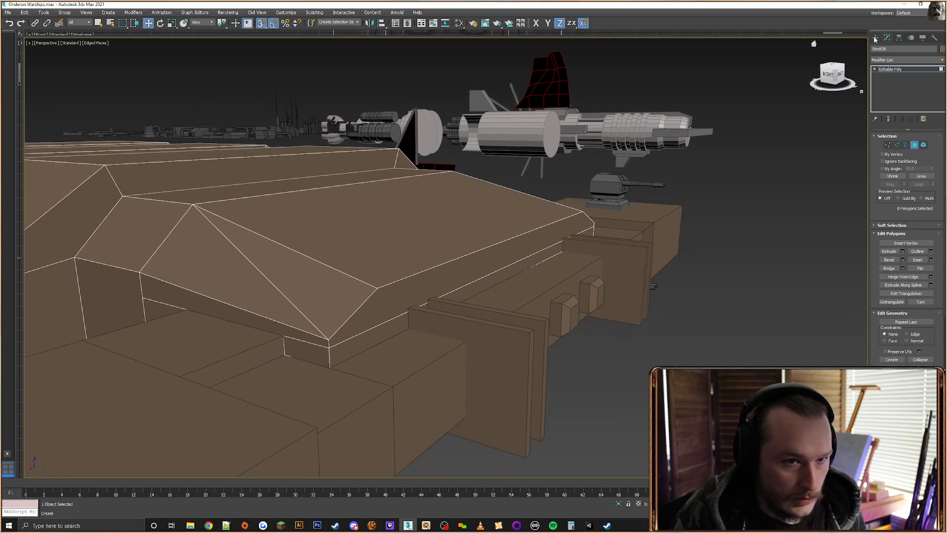
Leave hull sub-object editing, select the crossbeam and attach the hull to it as one object
{"action": "left_click", "coordinate": [875, 39]}
{"action": "left_click", "coordinate": [607, 261]}
{"action": "left_click", "coordinate": [535, 280]}
{"action": "middle_click_drag", "start_coordinate": [535, 281], "coordinate": [525, 299], "text": "alt"}
{"action": "right_click", "coordinate": [525, 298]}
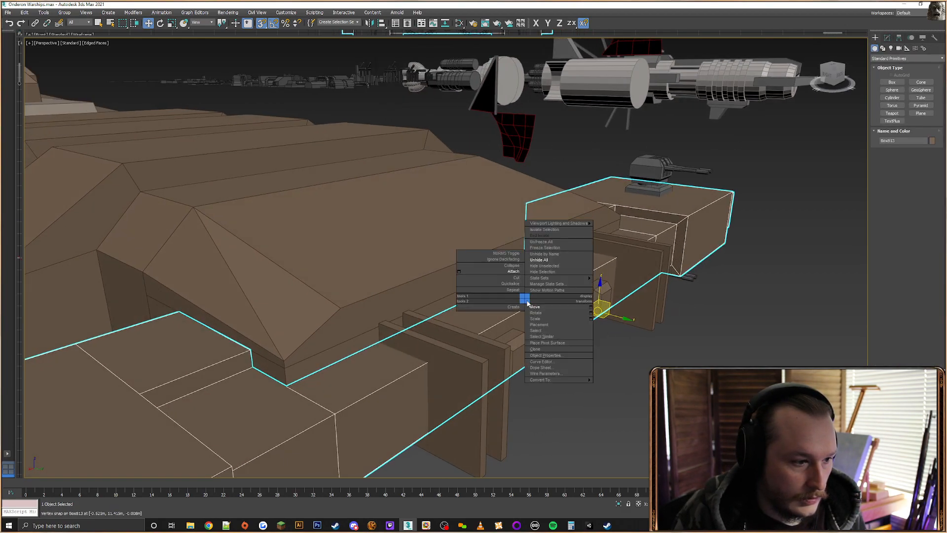
{"action": "left_click", "coordinate": [514, 272]}
{"action": "key", "text": "z"}
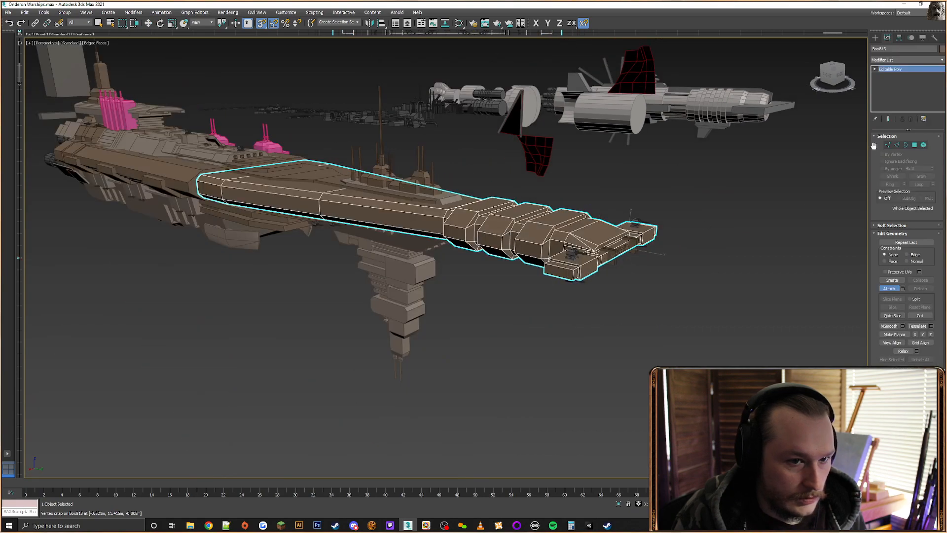
Select the vertices at the joined front end of the hull and crossbeam and weld the coinciding ones
{"action": "left_click", "coordinate": [888, 145]}
{"action": "left_click_drag", "start_coordinate": [740, 159], "coordinate": [611, 287]}
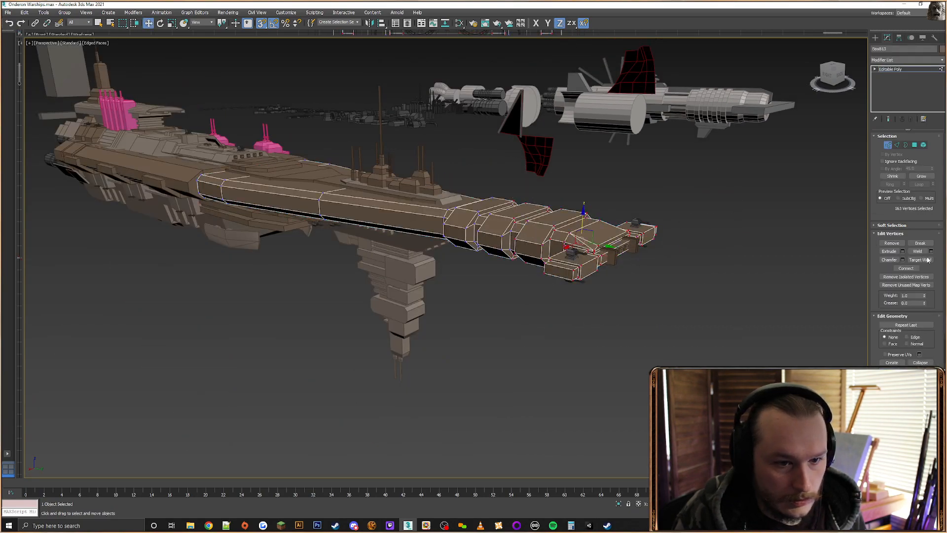
{"action": "middle_click_drag", "start_coordinate": [637, 308], "coordinate": [682, 238], "text": "alt"}
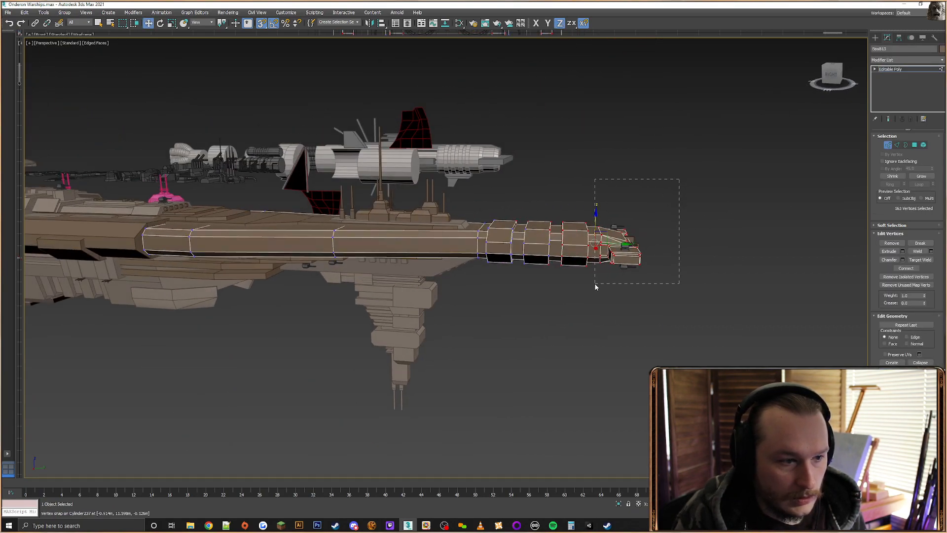
{"action": "left_click_drag", "start_coordinate": [596, 286], "coordinate": [593, 283]}
{"action": "middle_click_drag", "start_coordinate": [737, 265], "coordinate": [890, 272], "text": "alt"}
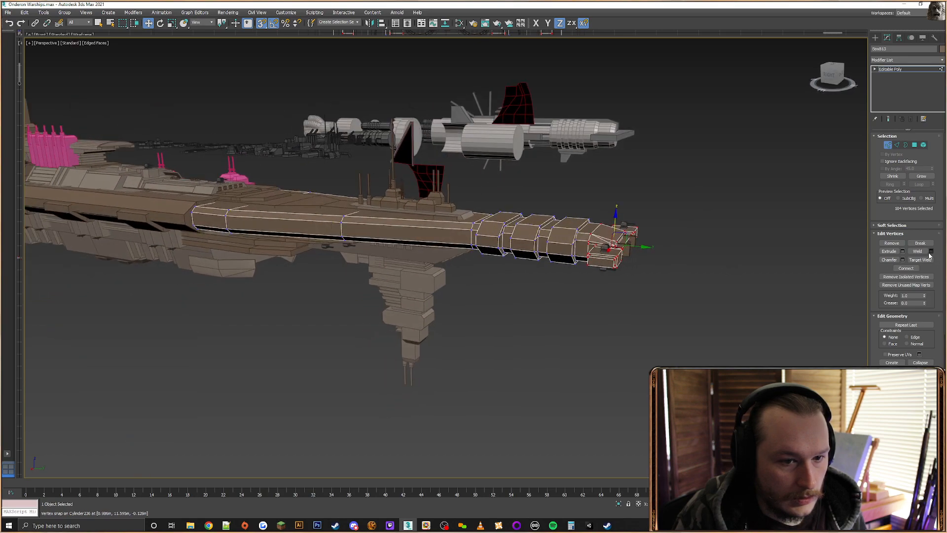
{"action": "middle_click_drag", "start_coordinate": [658, 259], "coordinate": [625, 270], "text": "alt"}
{"action": "scroll", "coordinate": [626, 267], "scroll_direction": "up", "scroll_amount": 7}
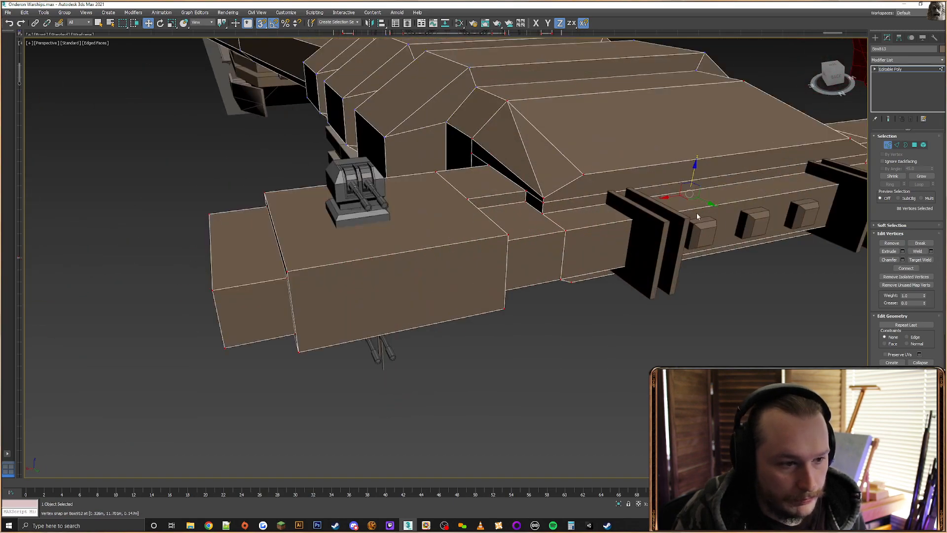
{"action": "scroll", "coordinate": [696, 212], "scroll_direction": "down", "scroll_amount": 3}
Select all polygons of the joined hull and crossbeam to inspect their polygon properties
{"action": "left_click", "coordinate": [915, 145]}
{"action": "scroll", "coordinate": [728, 158], "scroll_direction": "down", "scroll_amount": 5}
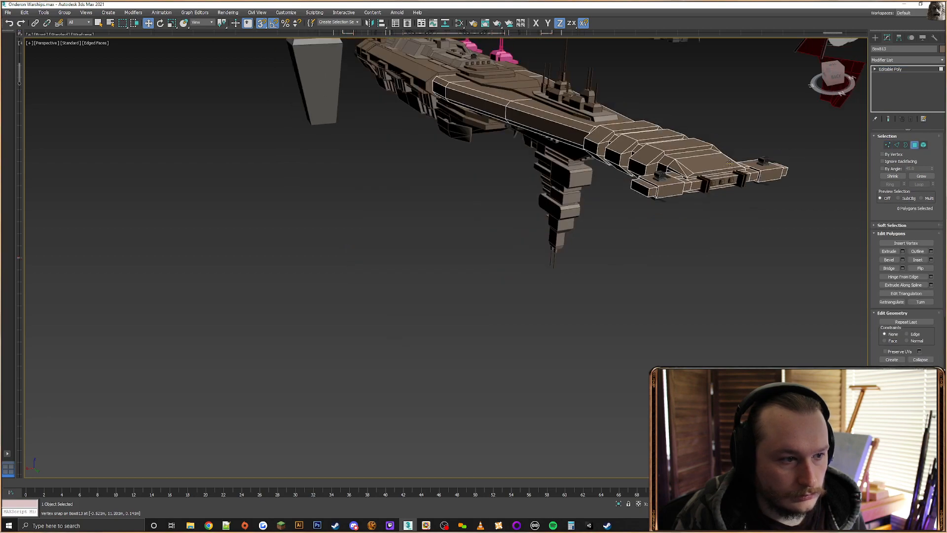
{"action": "middle_click_drag", "start_coordinate": [821, 123], "coordinate": [636, 158], "text": "alt"}
{"action": "key", "text": "ctrl+a"}
{"action": "scroll", "coordinate": [887, 369], "scroll_direction": "down", "scroll_amount": 5}
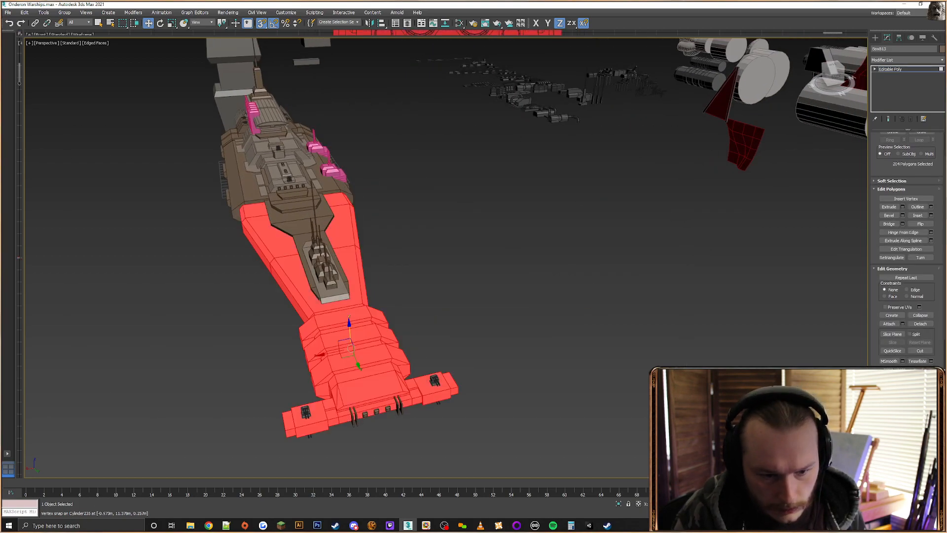
{"action": "scroll", "coordinate": [906, 247], "scroll_direction": "down", "scroll_amount": 3}
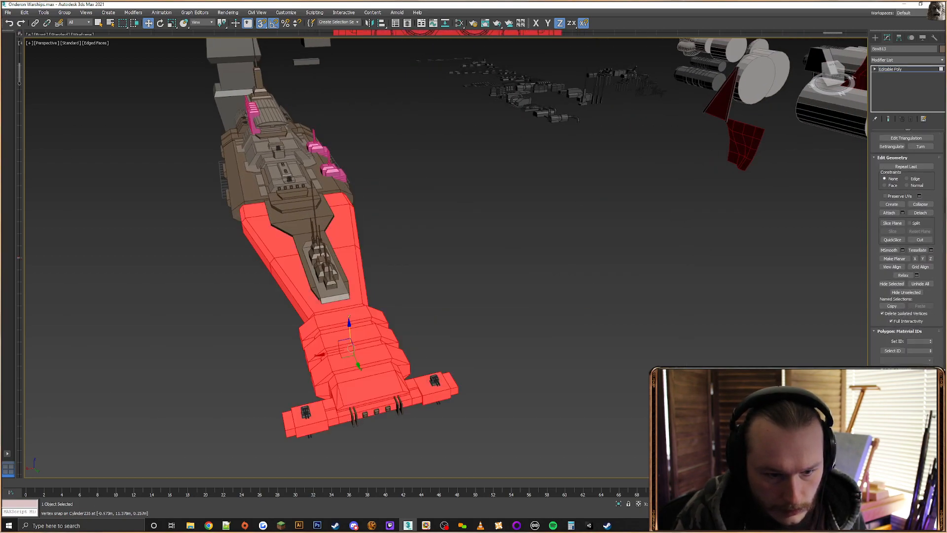
{"action": "scroll", "coordinate": [903, 306], "scroll_direction": "up", "scroll_amount": 5}
{"action": "left_click", "coordinate": [416, 328]}
{"action": "middle_click_drag", "start_coordinate": [416, 328], "coordinate": [604, 236], "text": "alt"}
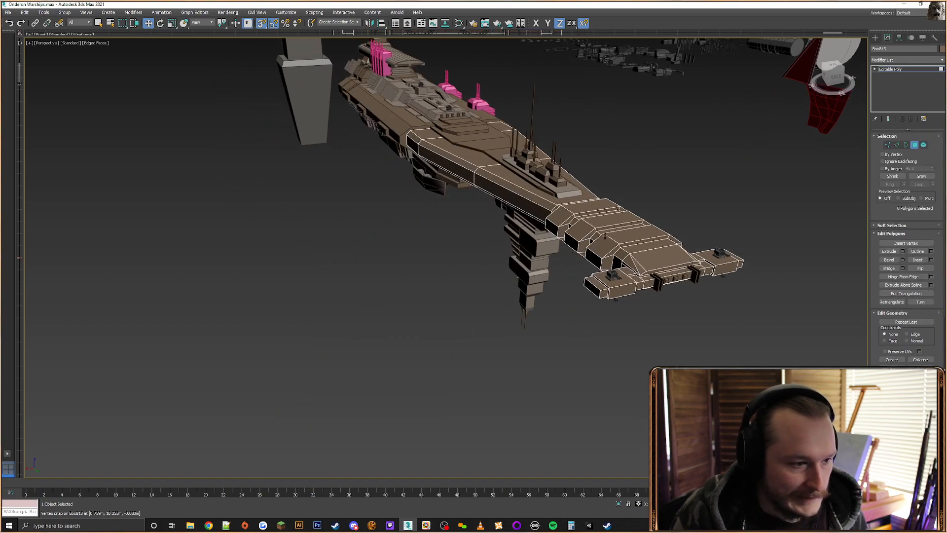
Finish editing the joined hull, deselect it and save the scene
{"action": "left_click", "coordinate": [875, 38]}
{"action": "left_click", "coordinate": [698, 180]}
{"action": "middle_click_drag", "start_coordinate": [698, 180], "coordinate": [459, 316], "text": "alt"}
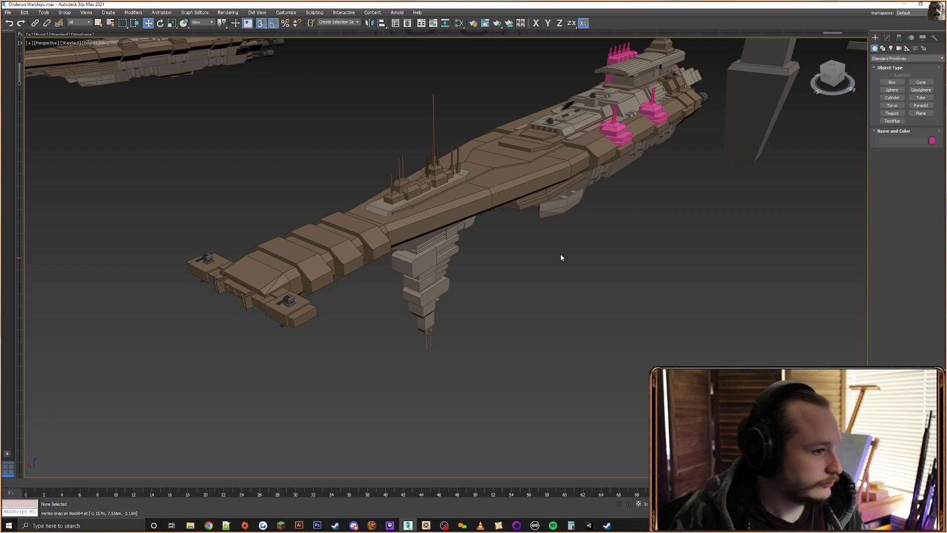
{"action": "key", "text": "ctrl+s"}
{"action": "key", "text": "Return"}
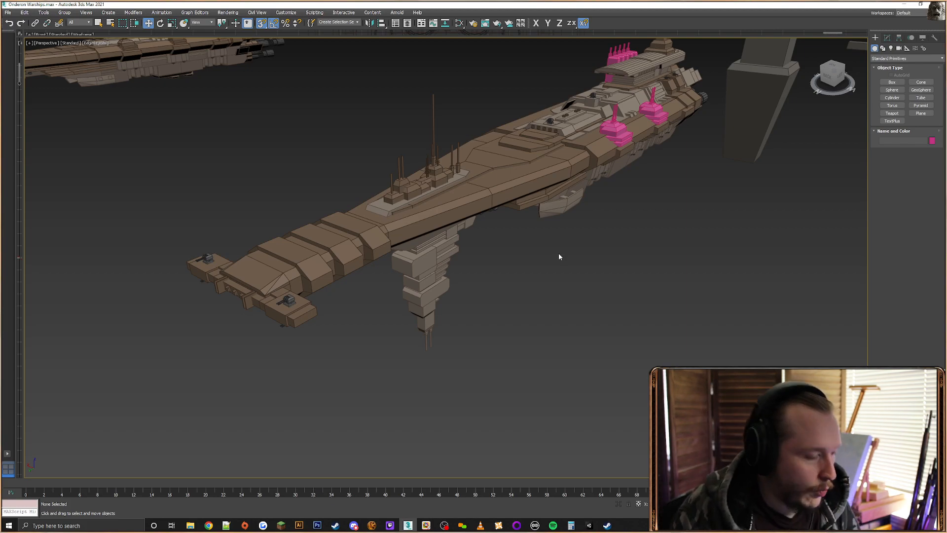
Open the raised deck plate for vertex editing and select the vertices at its aft end
{"action": "scroll", "coordinate": [402, 199], "scroll_direction": "up", "scroll_amount": 5}
{"action": "left_click", "coordinate": [504, 163]}
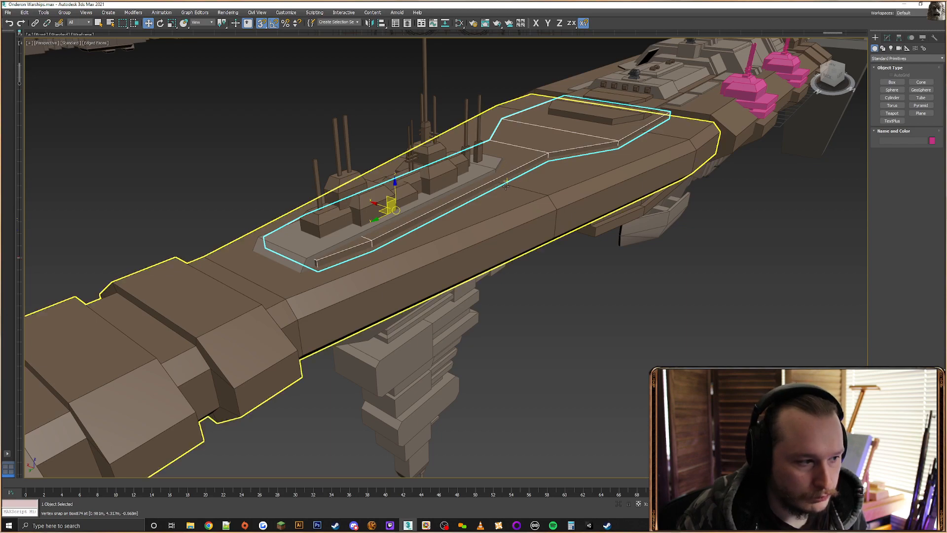
{"action": "middle_click_drag", "start_coordinate": [504, 163], "coordinate": [598, 171], "text": "alt"}
{"action": "key", "text": "F3"}
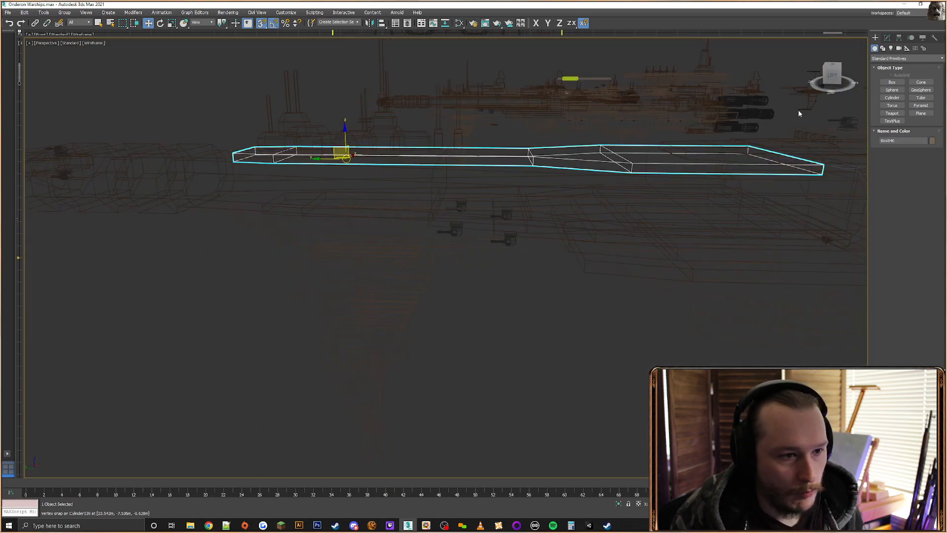
{"action": "left_click", "coordinate": [887, 38]}
{"action": "left_click", "coordinate": [888, 145]}
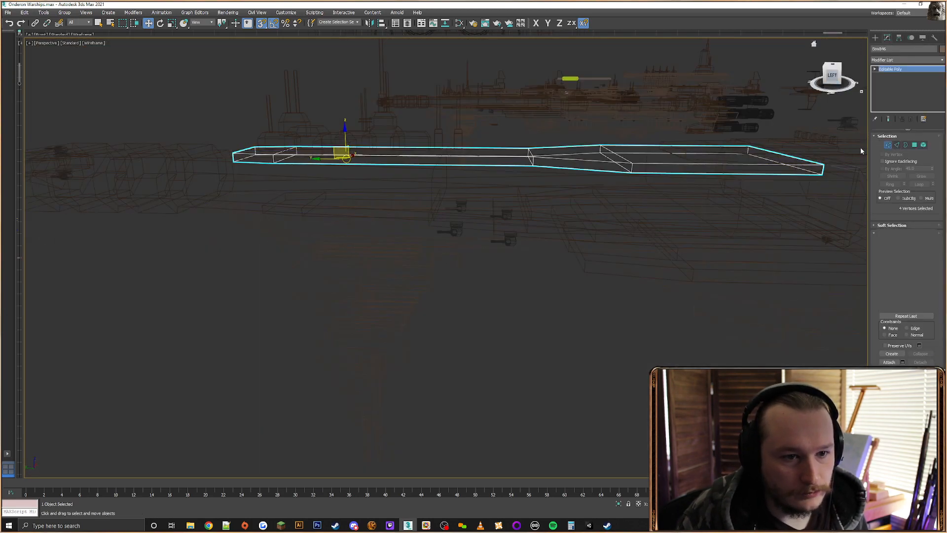
{"action": "left_click_drag", "start_coordinate": [854, 132], "coordinate": [724, 190]}
{"action": "middle_click_drag", "start_coordinate": [728, 188], "coordinate": [753, 167], "text": "alt"}
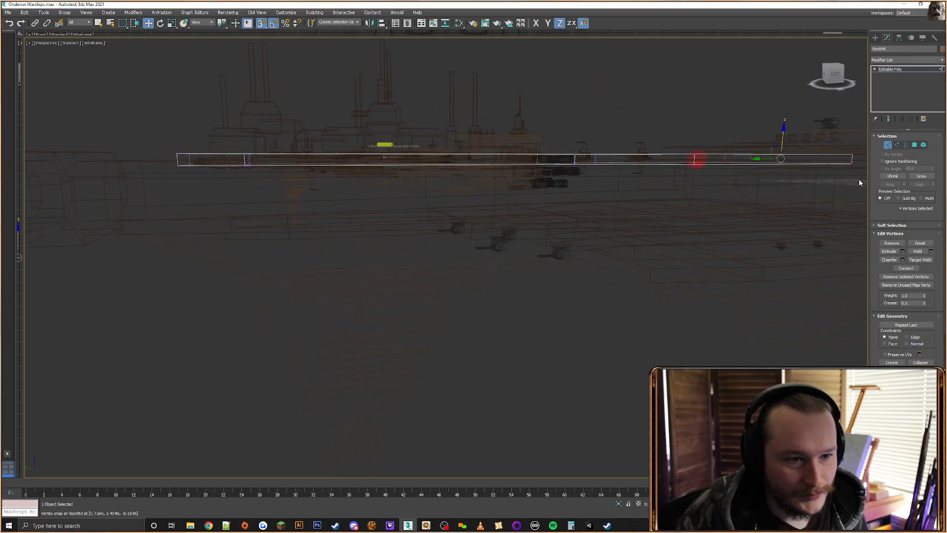
Select the deck plate's lower row of vertices and snap it vertically to the hull's surface, ending the vertex editing
{"action": "left_click_drag", "start_coordinate": [665, 164], "coordinate": [665, 165]}
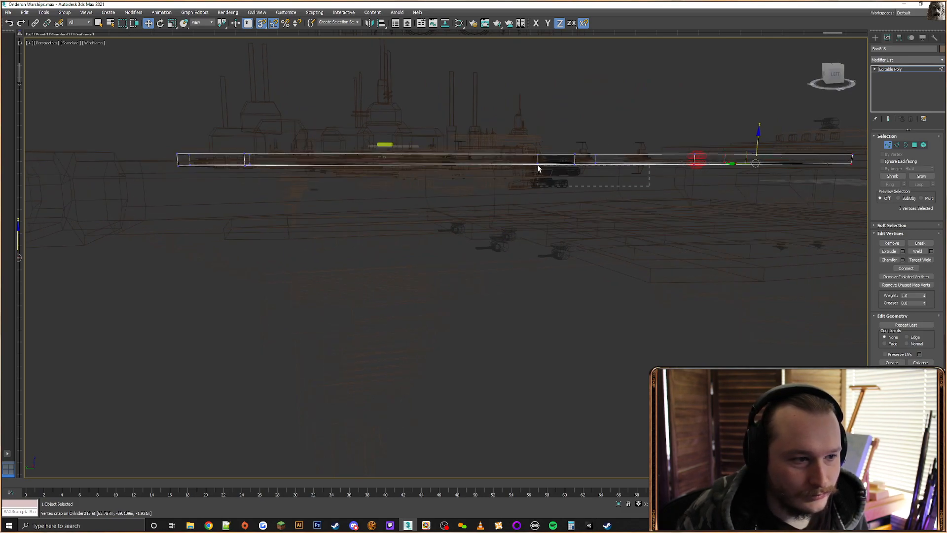
{"action": "left_click_drag", "start_coordinate": [522, 164], "coordinate": [521, 164], "text": "ctrl"}
{"action": "left_click_drag", "start_coordinate": [168, 166], "coordinate": [169, 166], "text": "ctrl"}
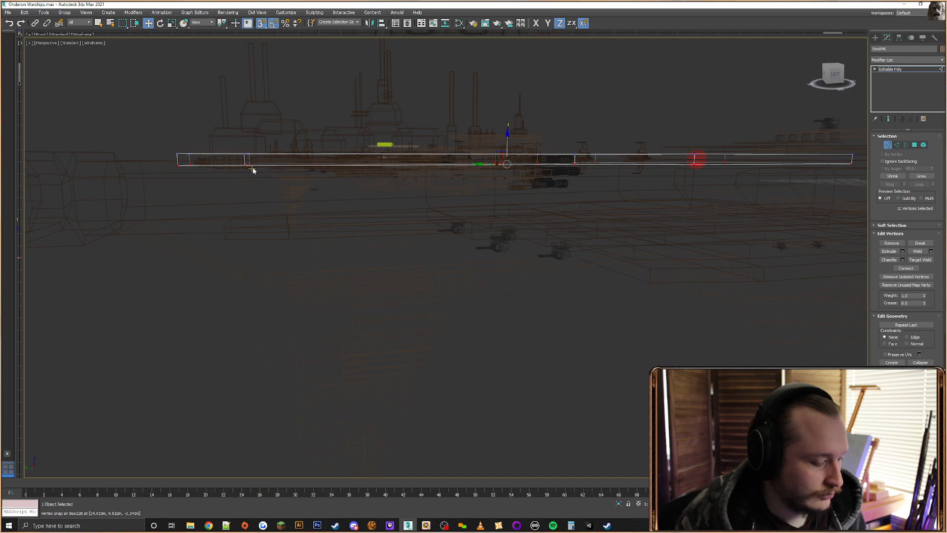
{"action": "key", "text": "F3"}
{"action": "mouse_move", "coordinate": [414, 169]}
{"action": "middle_mouse_down", "text": "alt"}
{"action": "mouse_move", "coordinate": [439, 173]}
{"action": "mouse_move", "coordinate": [512, 149]}
{"action": "middle_mouse_up", "text": "alt"}
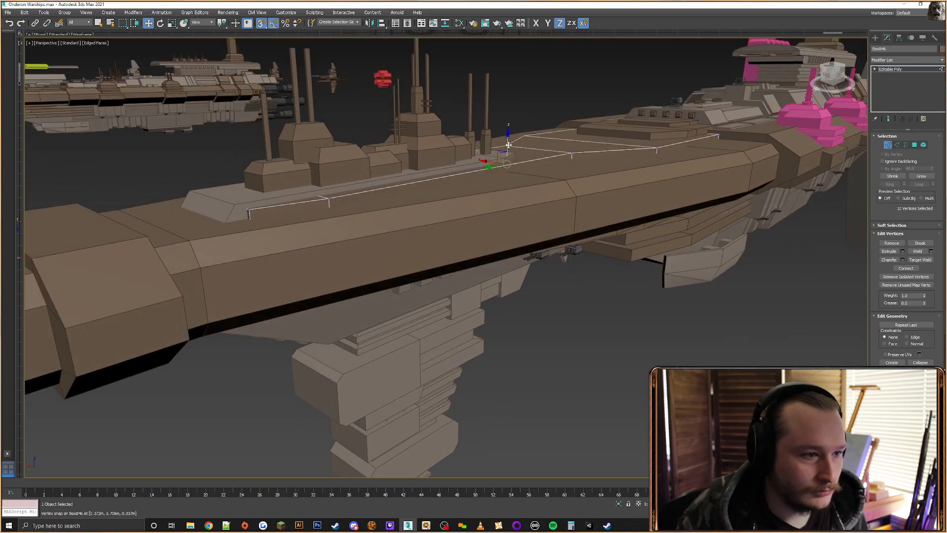
{"action": "left_click_drag", "start_coordinate": [508, 144], "coordinate": [564, 184]}
{"action": "middle_click_drag", "start_coordinate": [418, 167], "coordinate": [541, 202], "text": "alt"}
{"action": "left_click", "coordinate": [876, 38]}
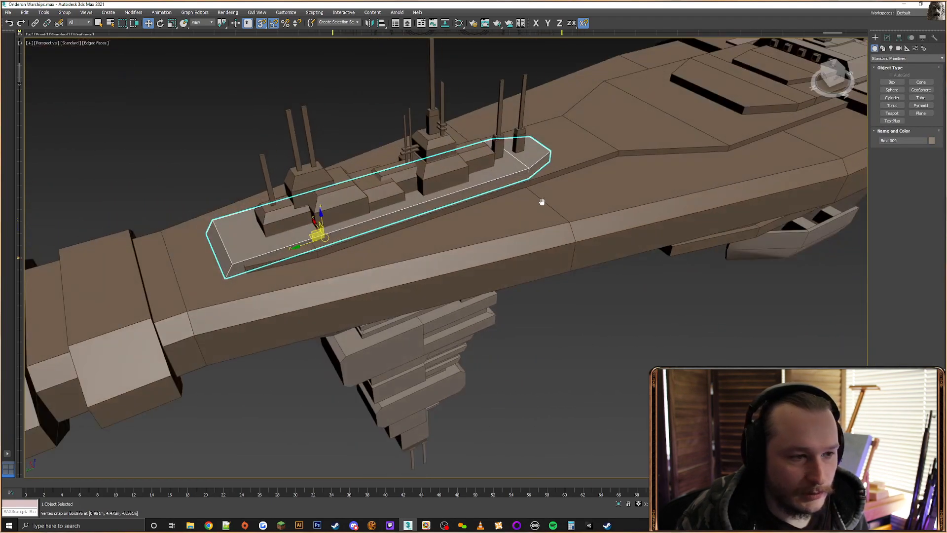
Connect the deck plate's two aft side edges with a cross edge and align it with the raised block's front
{"action": "left_click", "coordinate": [587, 154]}
{"action": "middle_click_drag", "start_coordinate": [611, 165], "coordinate": [672, 178], "text": "alt"}
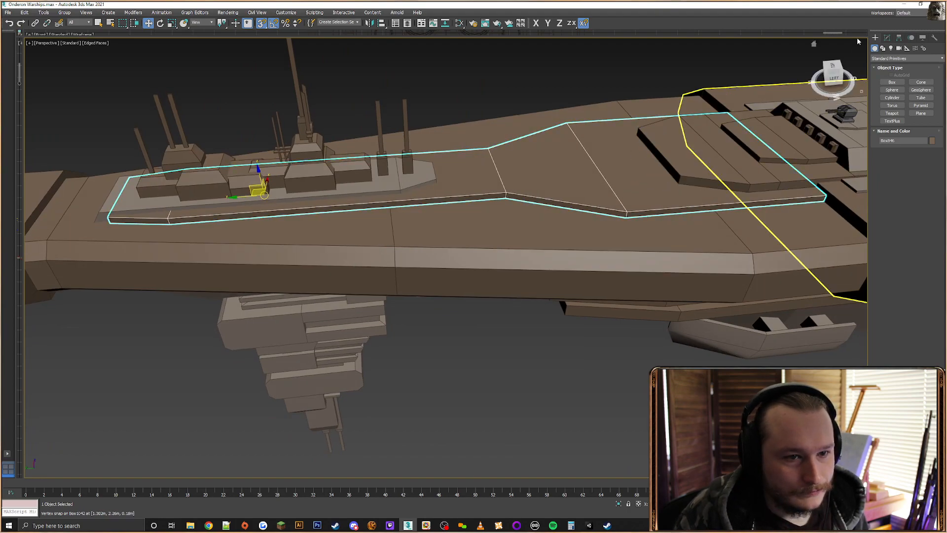
{"action": "left_click", "coordinate": [887, 38]}
{"action": "left_click", "coordinate": [897, 145]}
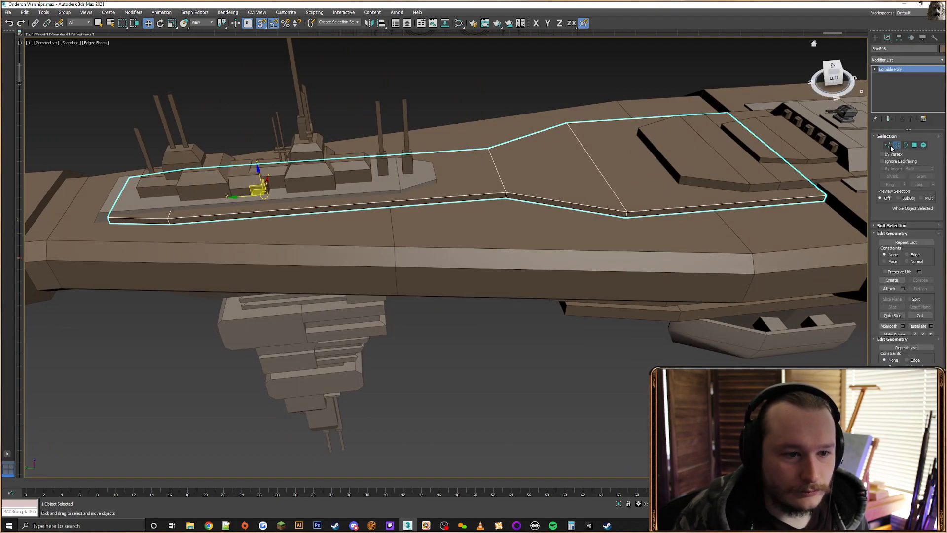
{"action": "middle_click_drag", "start_coordinate": [640, 194], "coordinate": [627, 165], "text": "alt"}
{"action": "left_click", "coordinate": [652, 143]}
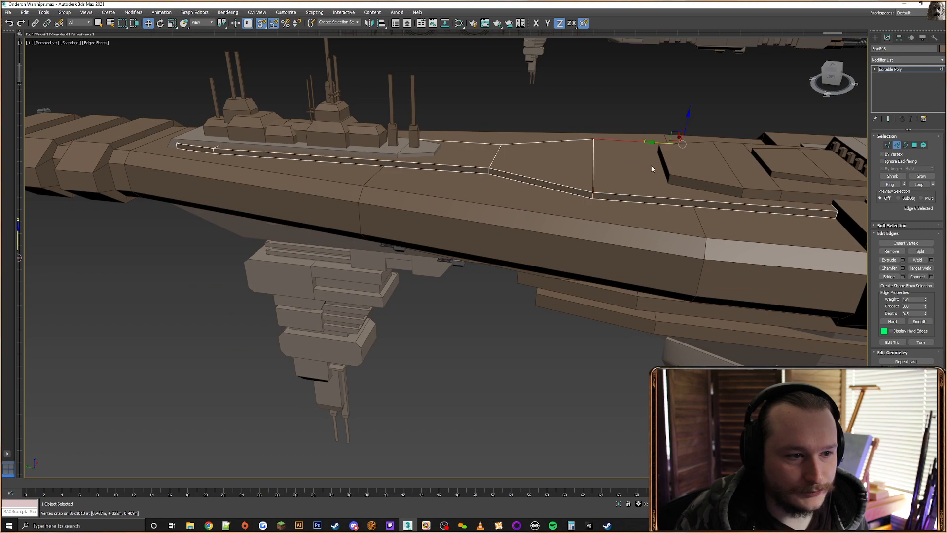
{"action": "left_click", "coordinate": [654, 198], "text": "ctrl"}
{"action": "left_click", "coordinate": [916, 277]}
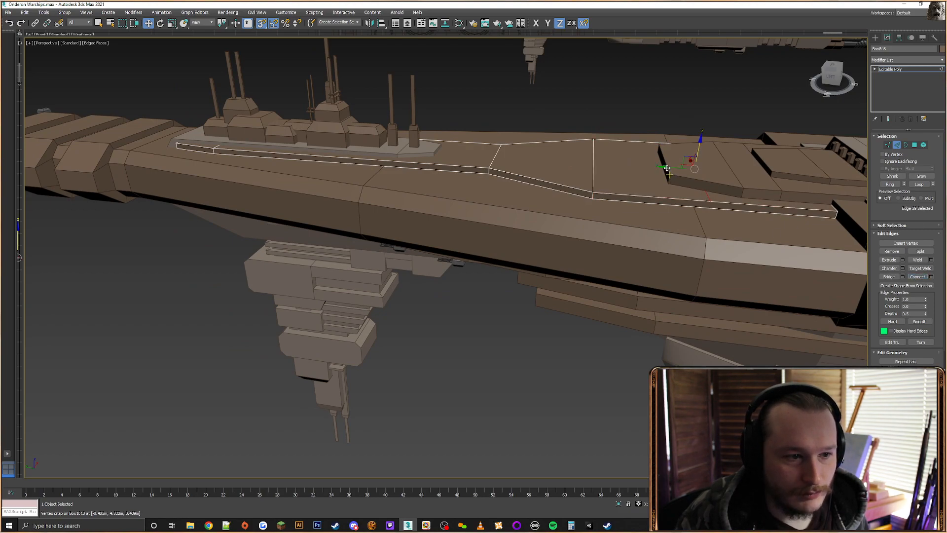
{"action": "left_click_drag", "start_coordinate": [667, 168], "coordinate": [674, 178]}
{"action": "middle_click_drag", "start_coordinate": [674, 178], "coordinate": [664, 229], "text": "alt"}
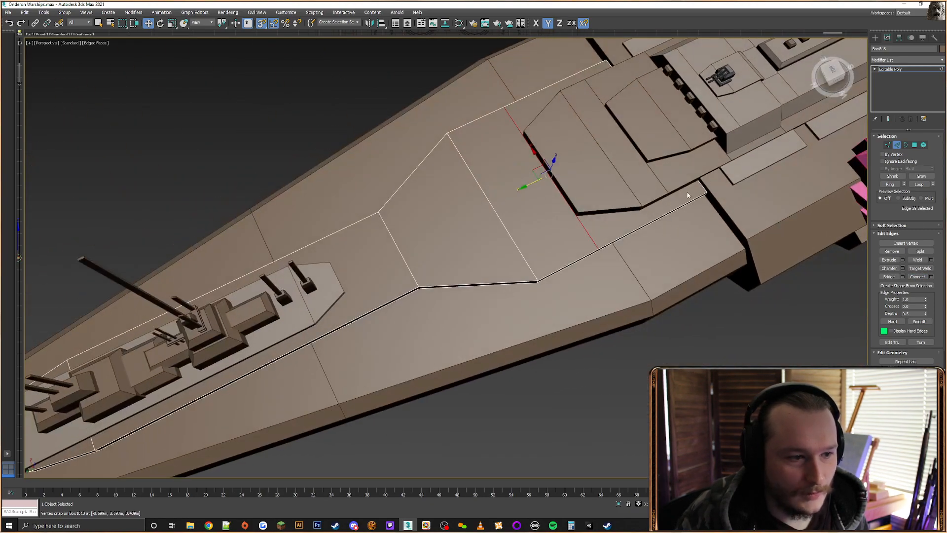
Connect the new cross edge to the plate's aft edge with 2 segments
{"action": "left_click", "coordinate": [703, 185], "text": "ctrl"}
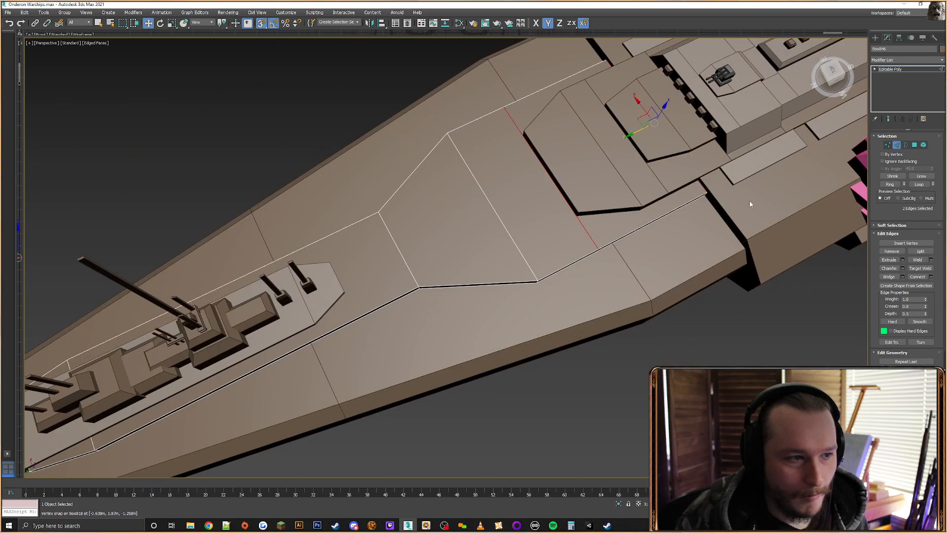
{"action": "left_click", "coordinate": [931, 278]}
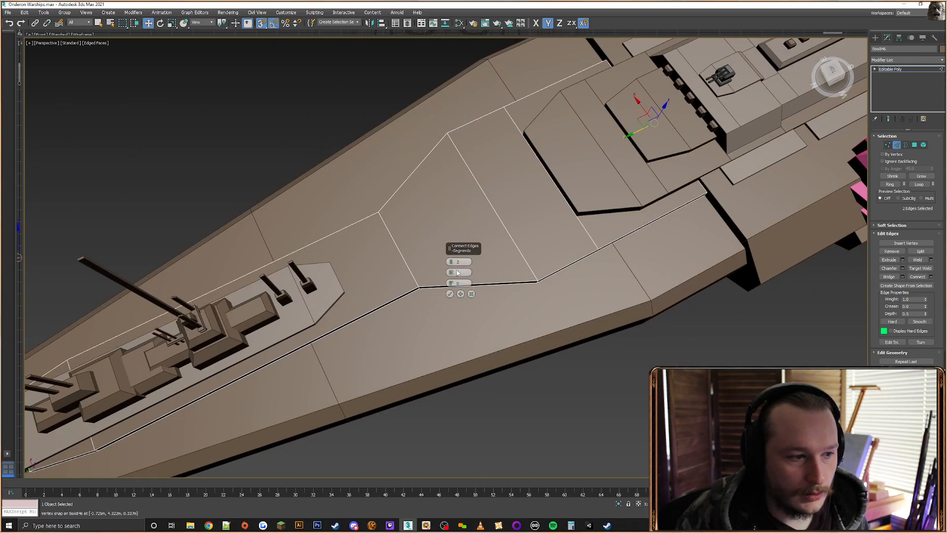
{"action": "left_click", "coordinate": [450, 294]}
Snap the vertices of the two lengthwise edges sideways to the raised block's outer corners
{"action": "middle_click_drag", "start_coordinate": [450, 298], "coordinate": [534, 215], "text": "alt"}
{"action": "key", "text": "F3"}
{"action": "left_click", "coordinate": [888, 145]}
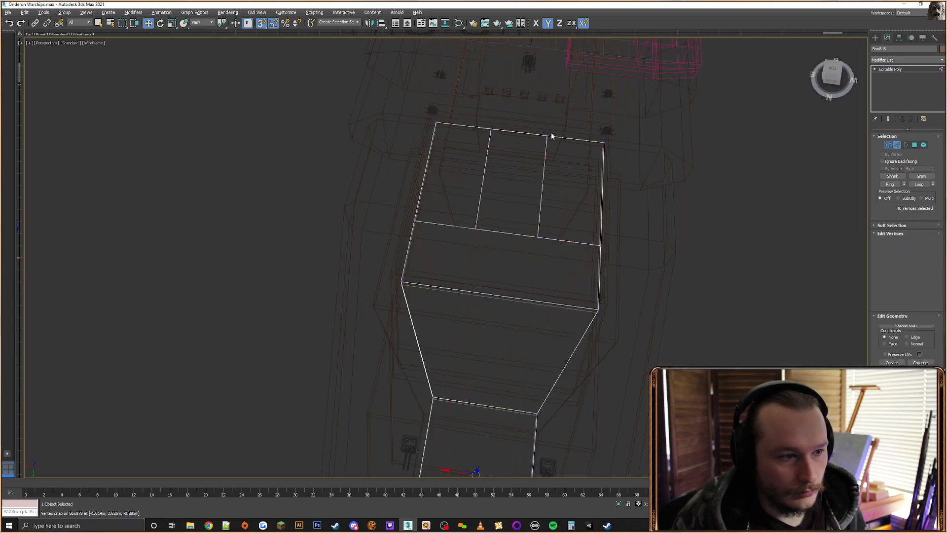
{"action": "left_click_drag", "start_coordinate": [553, 124], "coordinate": [517, 245]}
{"action": "key", "text": "F3"}
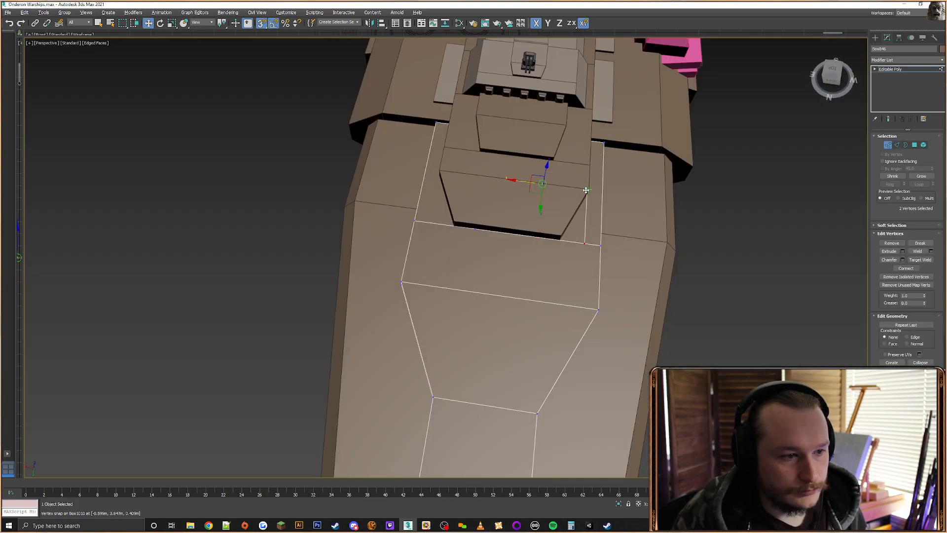
{"action": "left_click_drag", "start_coordinate": [585, 190], "coordinate": [587, 189]}
{"action": "key", "text": "F3"}
{"action": "left_click_drag", "start_coordinate": [466, 248], "coordinate": [466, 244]}
{"action": "key", "text": "F3"}
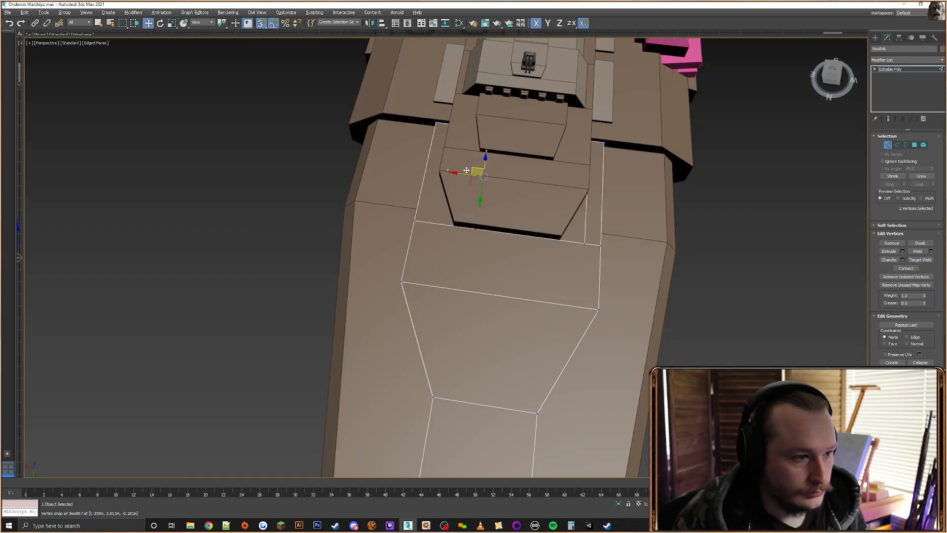
{"action": "left_click_drag", "start_coordinate": [443, 172], "coordinate": [440, 171]}
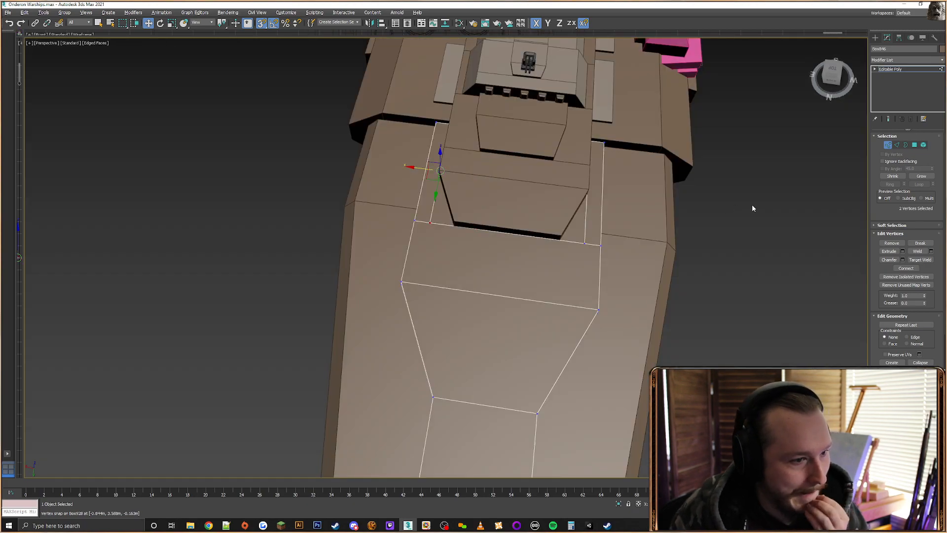
Connect the two lengthwise edges with a single cross edge and snap it to the raised block's side corners
{"action": "key", "text": "2"}
{"action": "key", "text": "F3"}
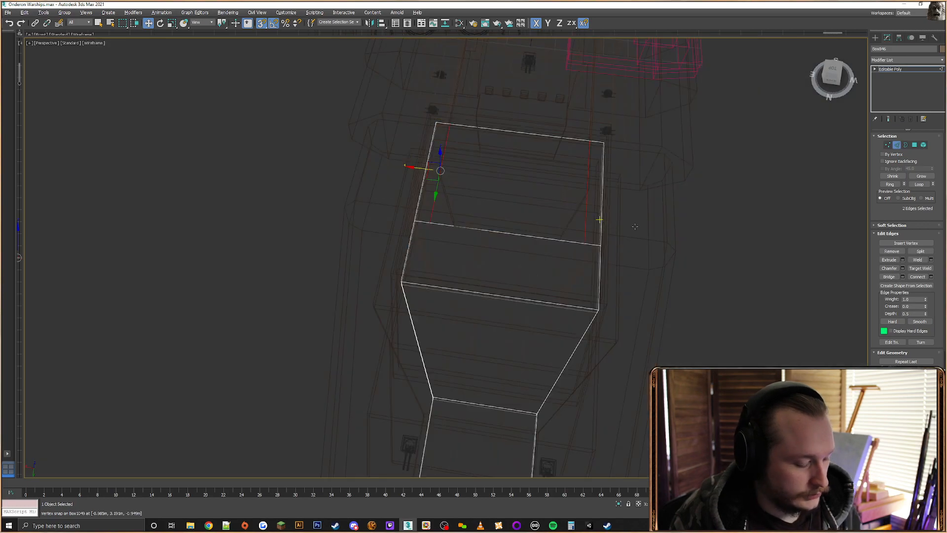
{"action": "left_click", "coordinate": [931, 276]}
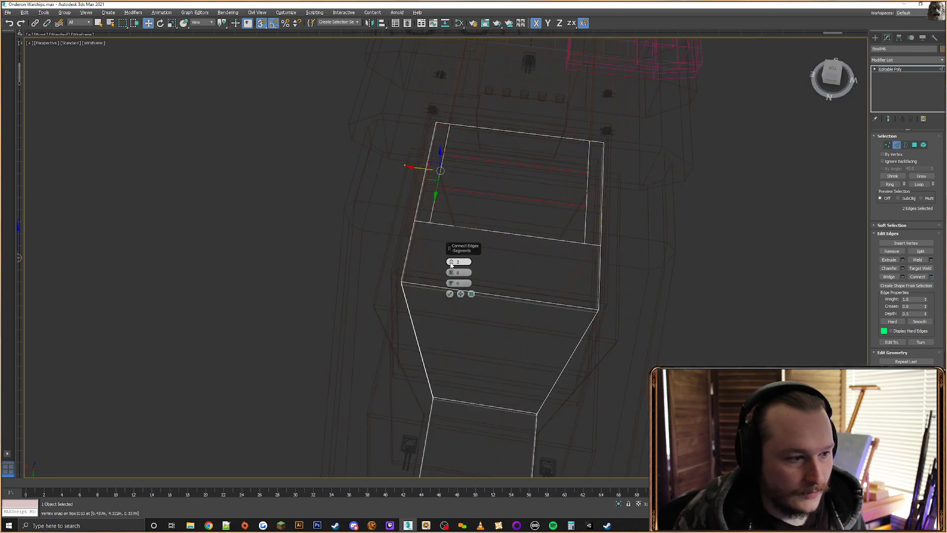
{"action": "left_click", "coordinate": [450, 293]}
{"action": "middle_click_drag", "start_coordinate": [529, 216], "coordinate": [505, 215], "text": "alt"}
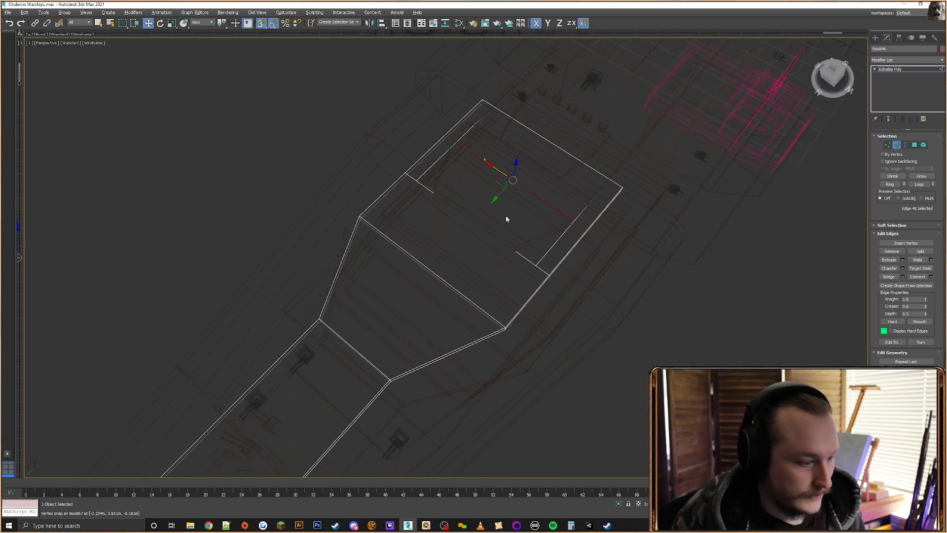
{"action": "key", "text": "F3"}
{"action": "key", "text": "F3"}
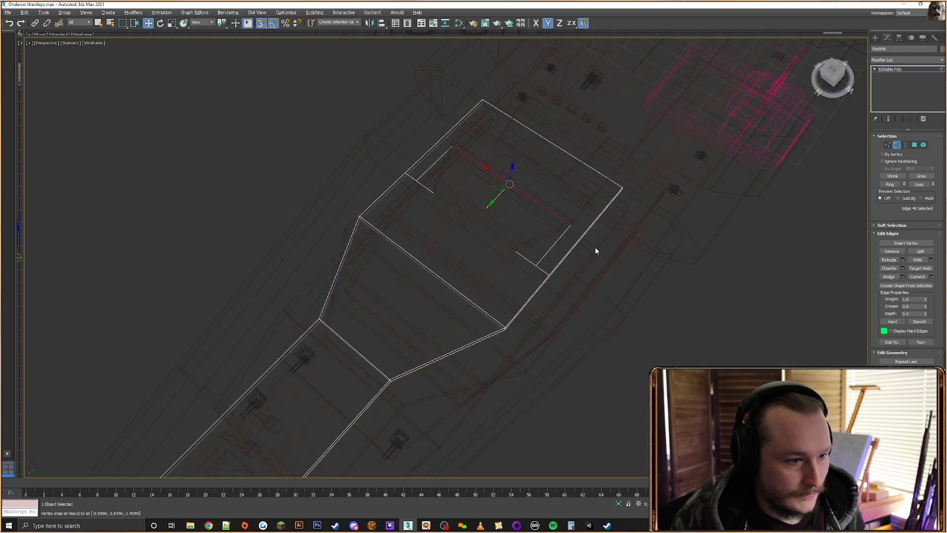
Snap the two front vertices of the inner outline inward to the raised block's front corners
{"action": "left_click", "coordinate": [888, 145]}
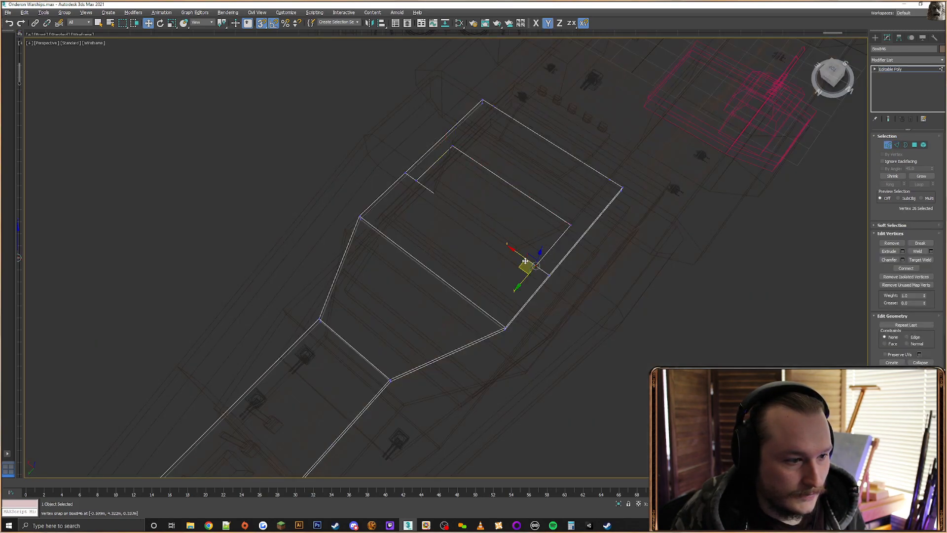
{"action": "left_click_drag", "start_coordinate": [422, 205], "coordinate": [423, 183]}
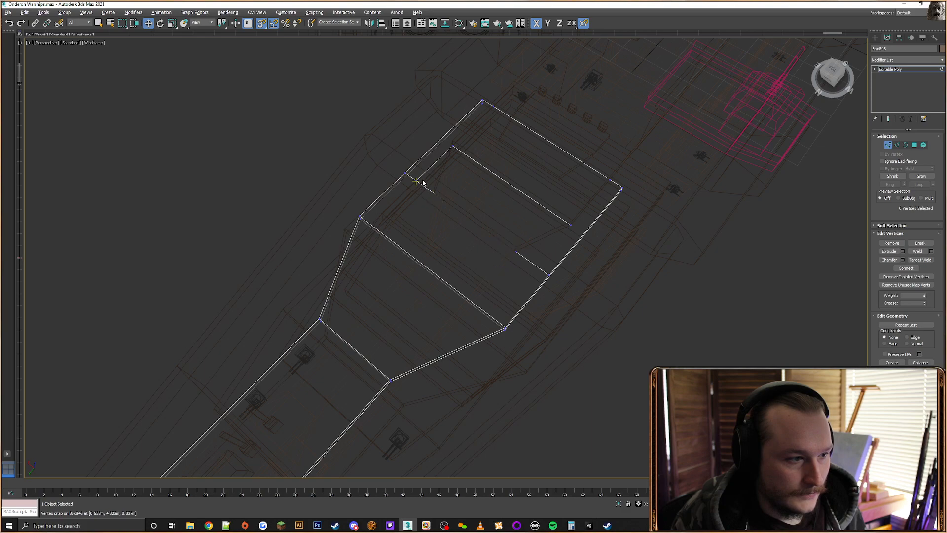
{"action": "key", "text": "F3"}
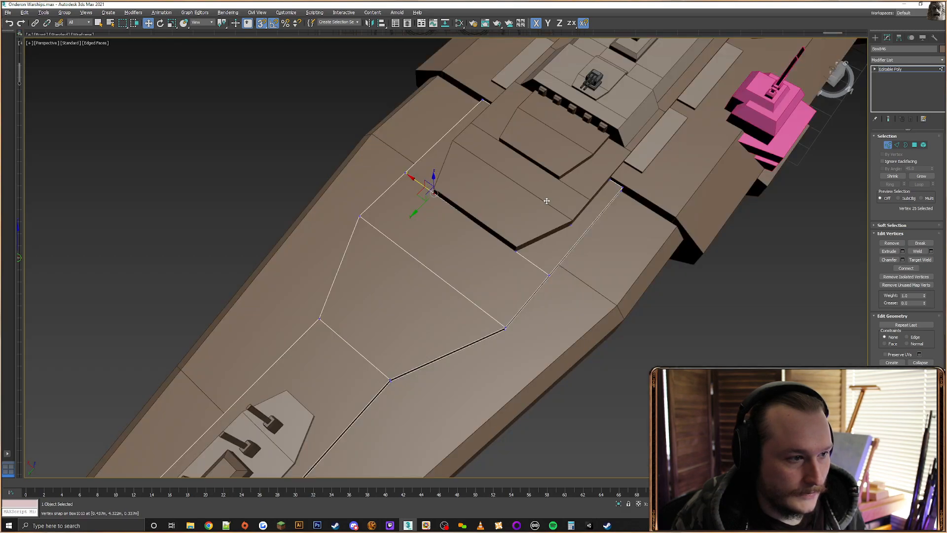
{"action": "mouse_move", "coordinate": [546, 199]}
{"action": "middle_mouse_down", "text": "alt"}
{"action": "mouse_move", "coordinate": [644, 209]}
{"action": "mouse_move", "coordinate": [629, 190]}
{"action": "mouse_move", "coordinate": [683, 185]}
{"action": "middle_mouse_up", "text": "alt"}
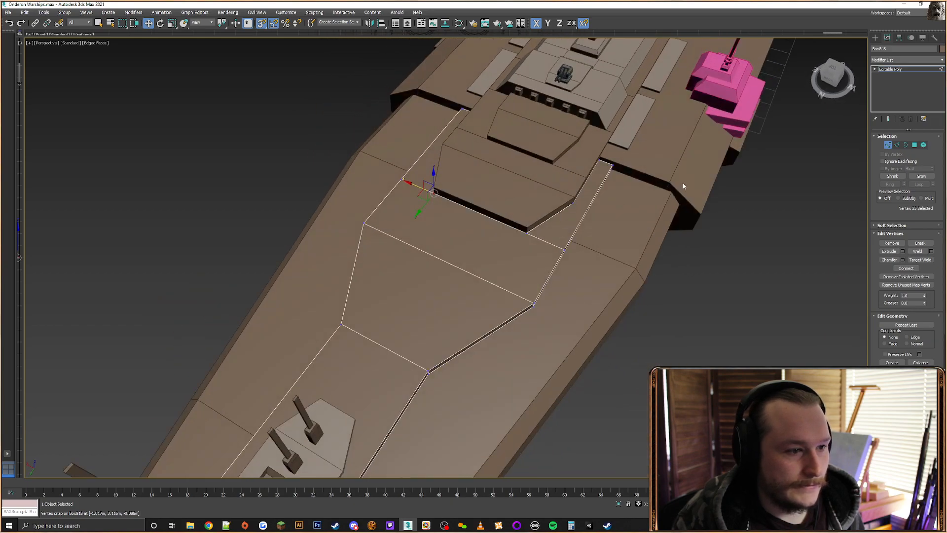
Delete the deck plate's polygons hidden under the raised block, including those at its aft end
{"action": "left_click", "coordinate": [917, 146]}
{"action": "key", "text": "F3"}
{"action": "left_click", "coordinate": [560, 180]}
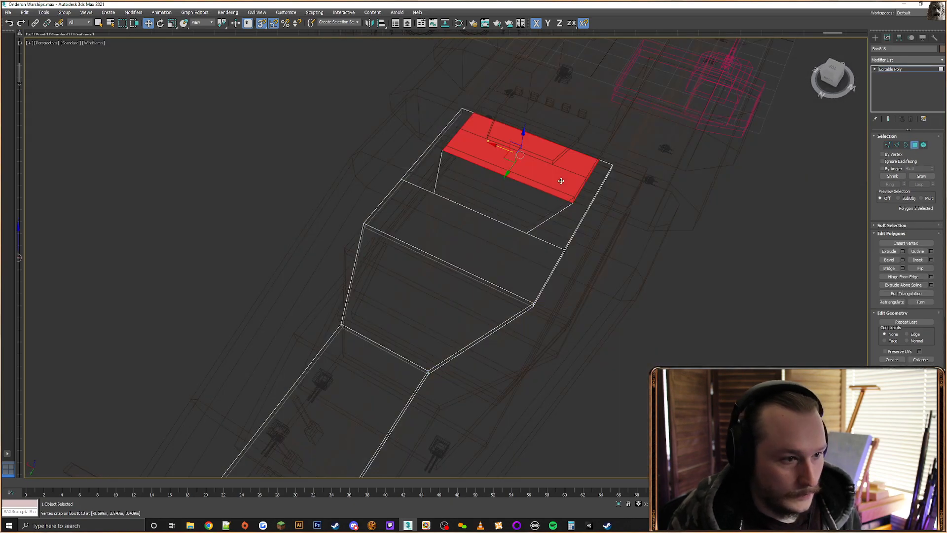
{"action": "left_click", "coordinate": [543, 200], "text": "ctrl"}
{"action": "key", "text": "ctrl+d"}
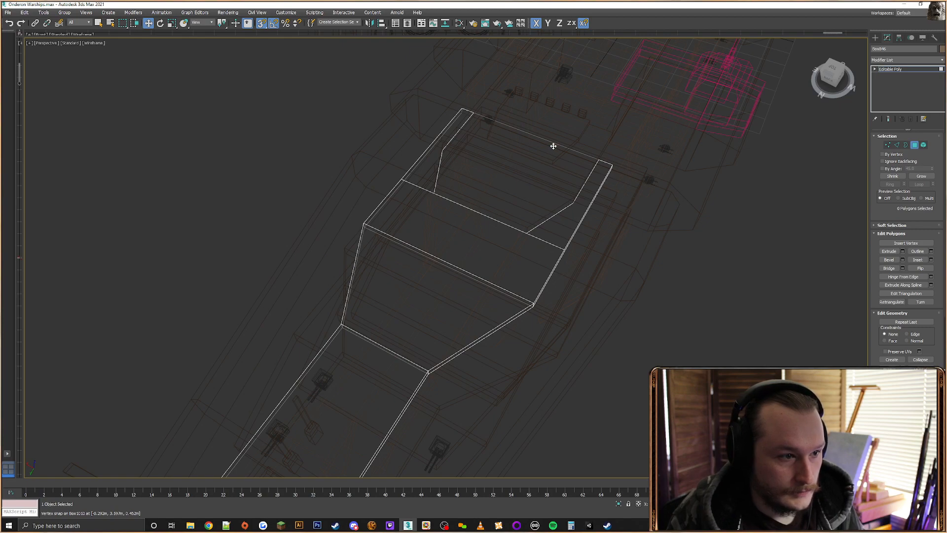
{"action": "left_click", "coordinate": [554, 146]}
{"action": "key", "text": "Delete"}
{"action": "left_click", "coordinate": [542, 159]}
{"action": "key", "text": "Delete"}
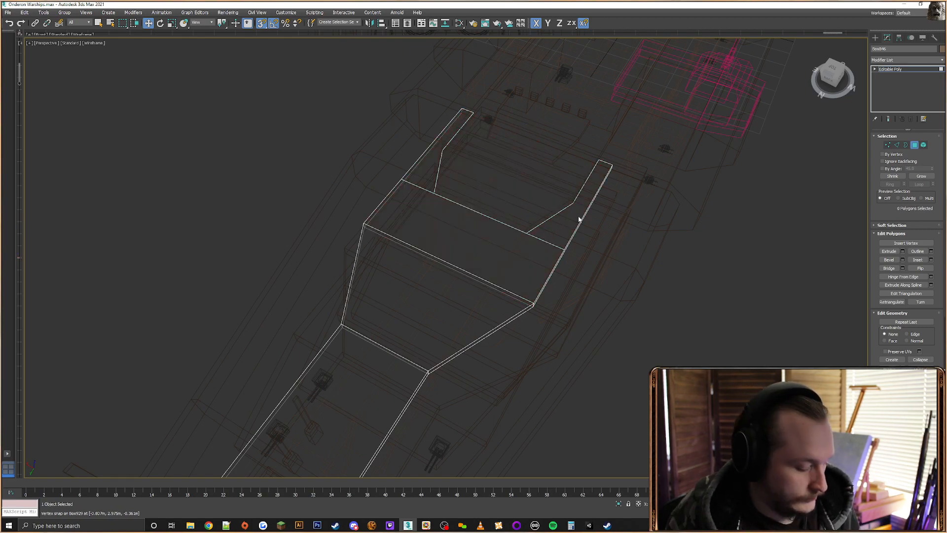
Delete the remaining polygons on the deck plate's underside and leave polygon editing
{"action": "middle_click_drag", "start_coordinate": [579, 220], "coordinate": [497, 191], "text": "alt"}
{"action": "left_click", "coordinate": [469, 380]}
{"action": "left_click", "coordinate": [363, 376], "text": "ctrl"}
{"action": "middle_click_drag", "start_coordinate": [365, 375], "coordinate": [660, 294]}
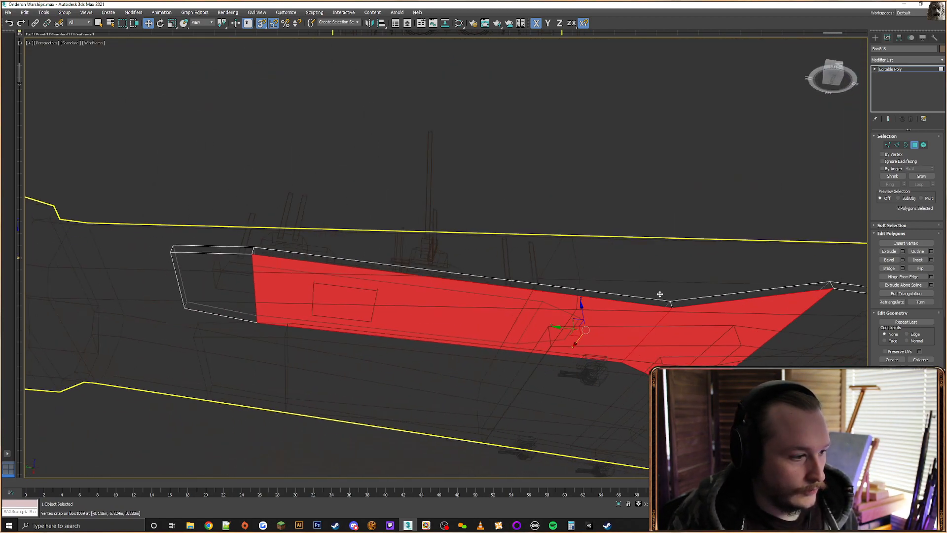
{"action": "left_click", "coordinate": [244, 286], "text": "ctrl"}
{"action": "key", "text": "Delete"}
{"action": "middle_click_drag", "start_coordinate": [516, 270], "coordinate": [416, 239], "text": "alt"}
{"action": "key", "text": "F3"}
{"action": "scroll", "coordinate": [665, 260], "scroll_direction": "up", "scroll_amount": 5}
{"action": "left_click", "coordinate": [876, 38]}
Select the raised block at the deck plate's aft end and examine its fit in wireframe and shaded display
{"action": "left_click", "coordinate": [701, 264]}
{"action": "key", "text": "F3"}
{"action": "key", "text": "F3"}
{"action": "scroll", "coordinate": [531, 237], "scroll_direction": "down", "scroll_amount": 3}
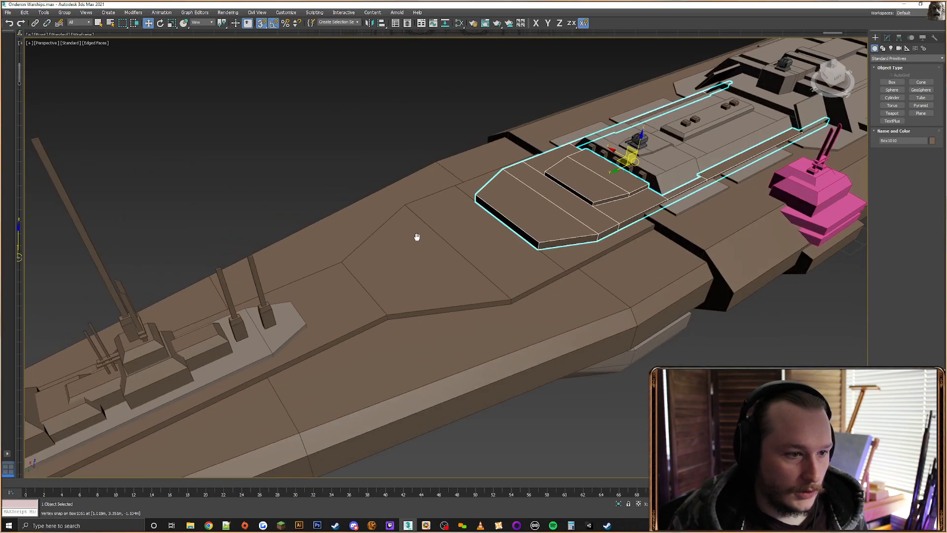
{"action": "middle_click_drag", "start_coordinate": [395, 276], "coordinate": [521, 205]}
Select the main hull section and connect its ring of lengthwise edges beside the deck plate with a new edge loop
{"action": "left_click", "coordinate": [514, 294]}
{"action": "middle_click_drag", "start_coordinate": [611, 262], "coordinate": [594, 247]}
{"action": "middle_click_drag", "start_coordinate": [770, 148], "coordinate": [636, 207], "text": "alt"}
{"action": "left_click", "coordinate": [886, 38]}
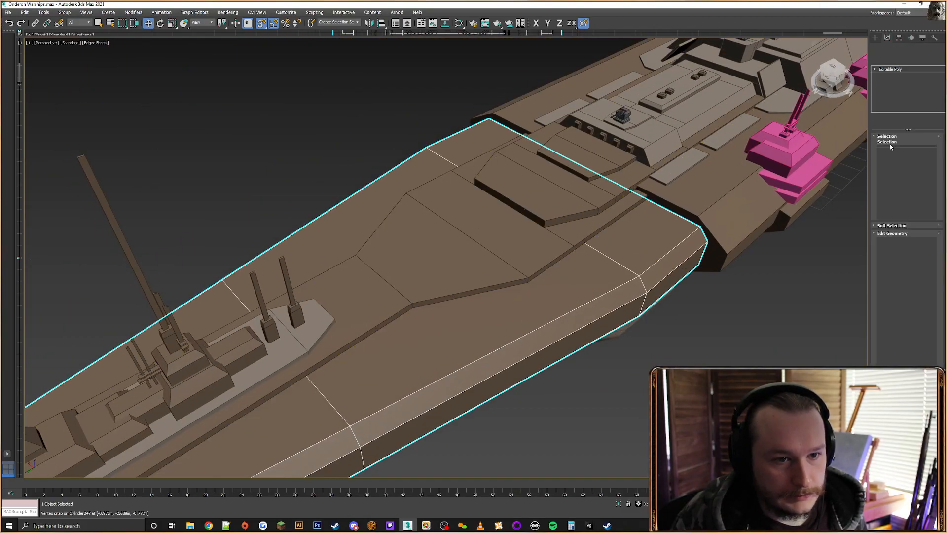
{"action": "left_click", "coordinate": [897, 144]}
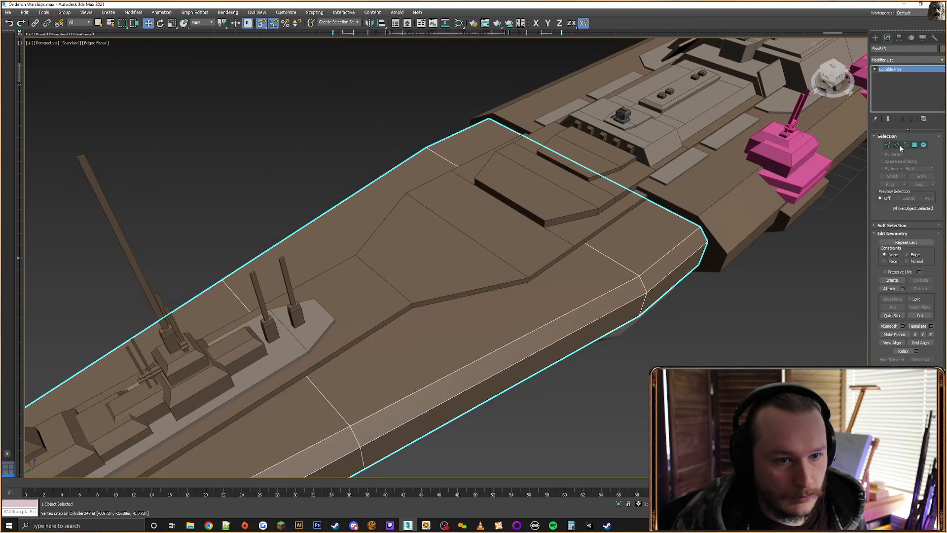
{"action": "left_click", "coordinate": [656, 206]}
{"action": "middle_click_drag", "start_coordinate": [601, 250], "coordinate": [449, 262], "text": "alt"}
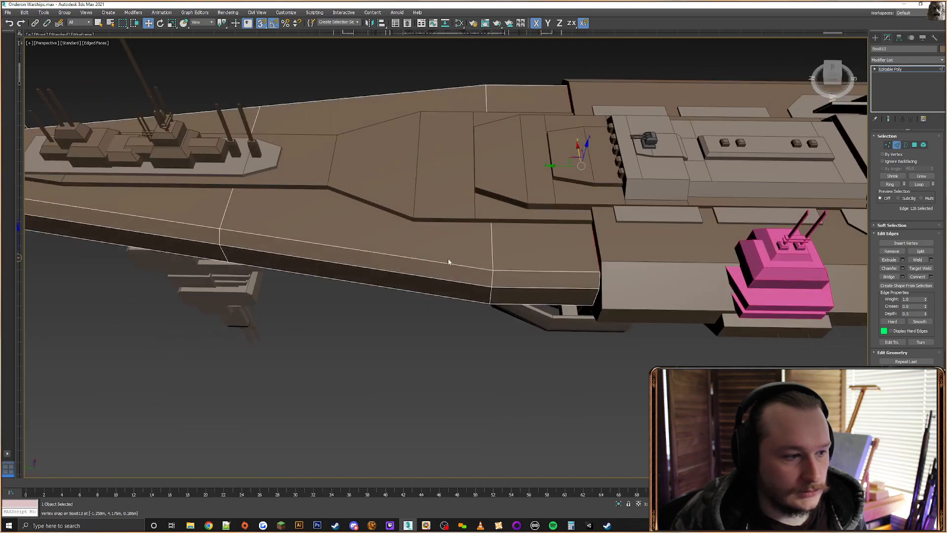
{"action": "left_click", "coordinate": [448, 262]}
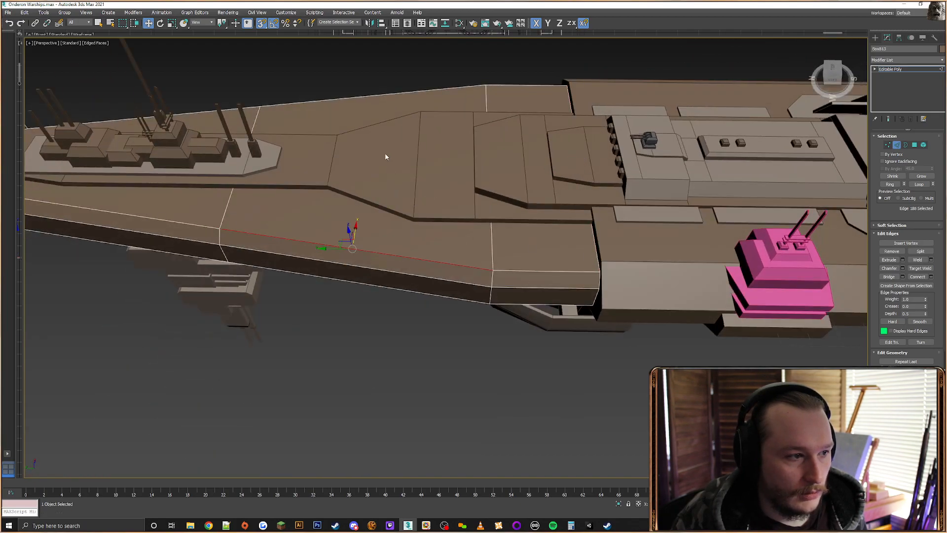
{"action": "key", "text": "alt+r"}
{"action": "middle_click_drag", "start_coordinate": [374, 348], "coordinate": [828, 259], "text": "alt"}
{"action": "left_click", "coordinate": [916, 276]}
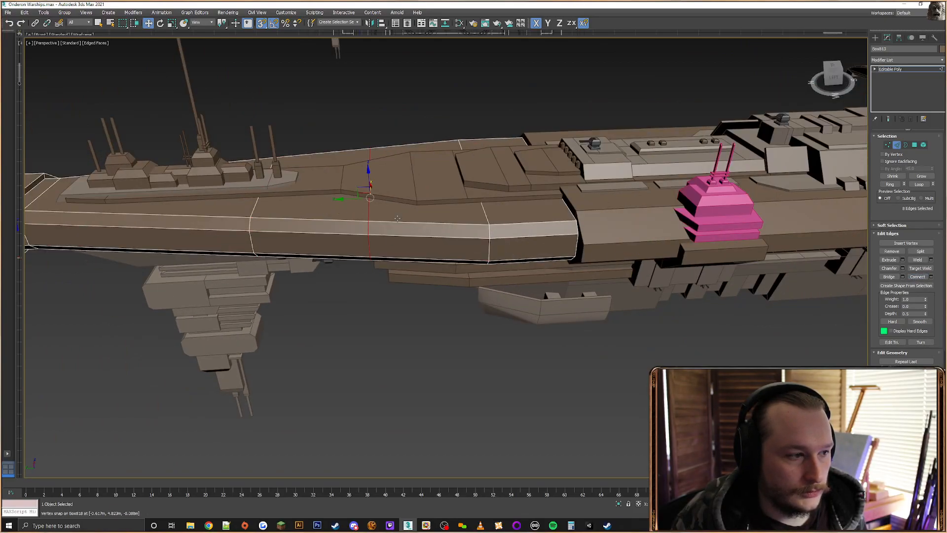
Add another edge loop further forward on the hull and snap it along Y to the deck plate's corner where its widening starts
{"action": "left_click_drag", "start_coordinate": [346, 121], "coordinate": [363, 317]}
{"action": "middle_click_drag", "start_coordinate": [358, 268], "coordinate": [319, 209], "text": "alt"}
{"action": "left_click", "coordinate": [918, 277]}
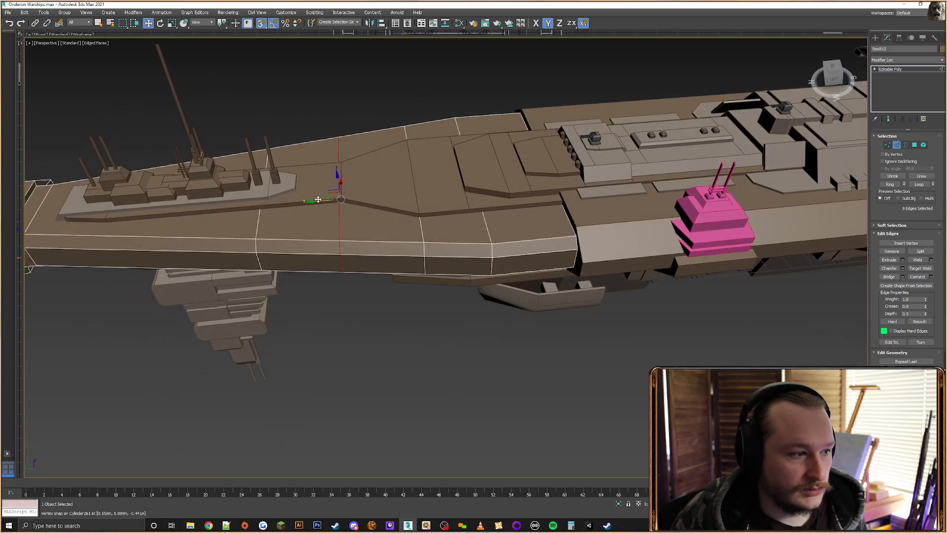
{"action": "left_click_drag", "start_coordinate": [318, 199], "coordinate": [339, 201]}
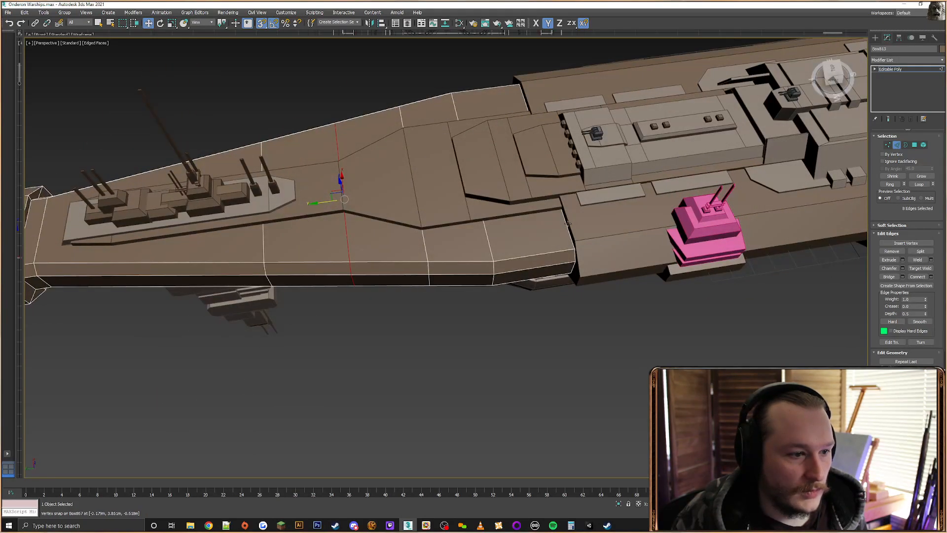
{"action": "left_click", "coordinate": [568, 223]}
{"action": "left_click", "coordinate": [487, 232]}
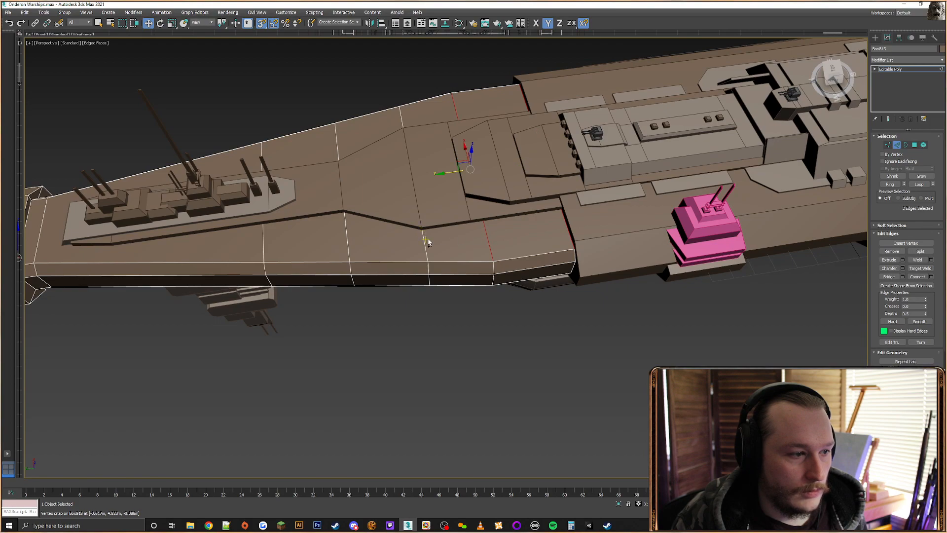
{"action": "left_click", "coordinate": [347, 236], "text": "ctrl"}
{"action": "middle_click_drag", "start_coordinate": [275, 233], "coordinate": [578, 207]}
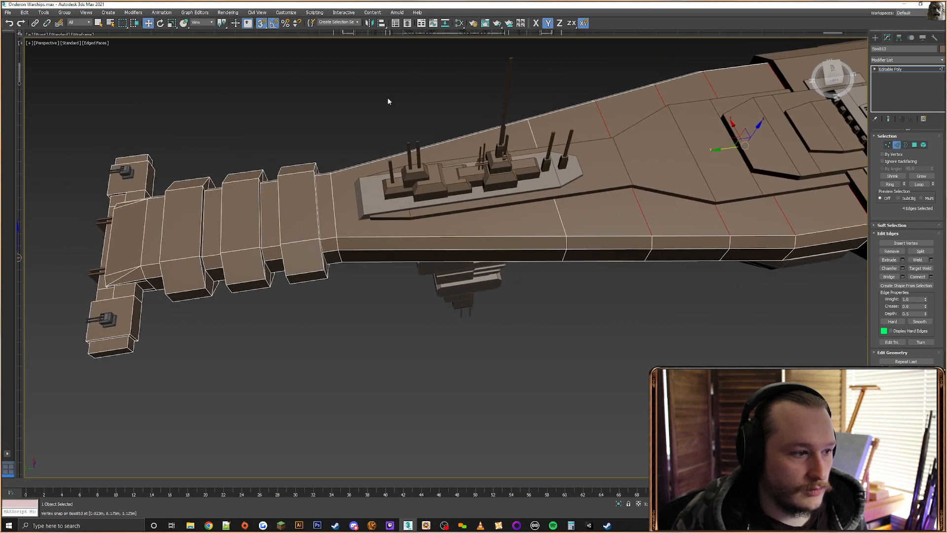
Add two edge loops around the hull's narrow bow section and snap them along Y to the deck plate's two foremost corners
{"action": "left_click_drag", "start_coordinate": [386, 97], "coordinate": [430, 291]}
{"action": "left_click", "coordinate": [907, 277]}
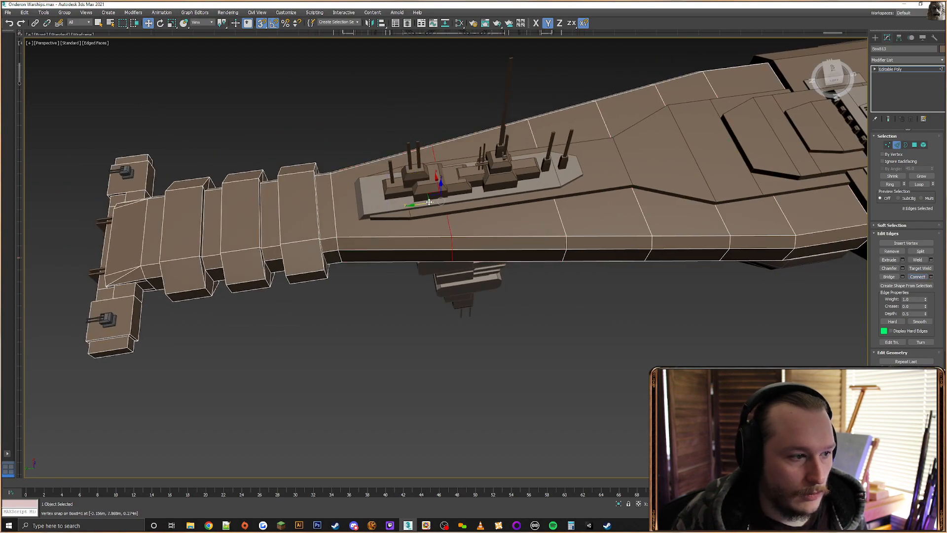
{"action": "left_click_drag", "start_coordinate": [409, 222], "coordinate": [347, 166]}
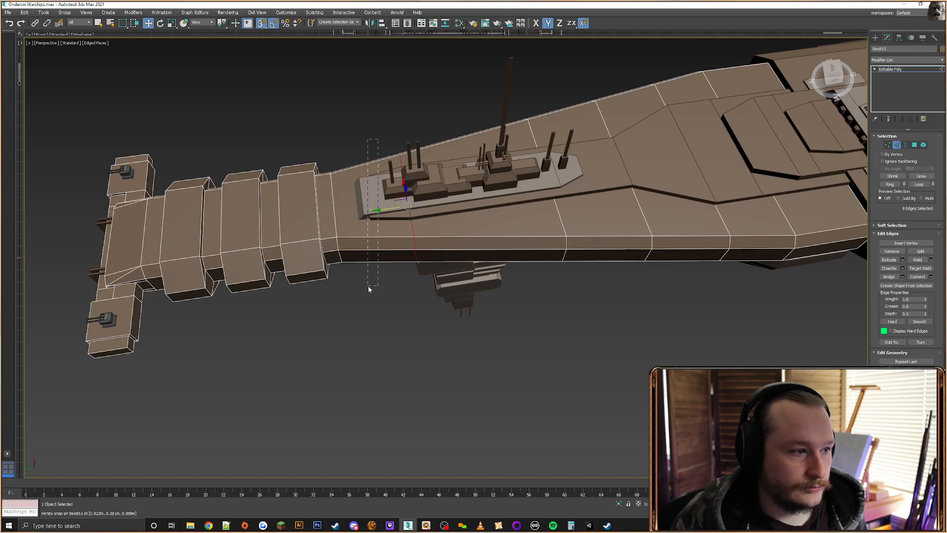
{"action": "left_click_drag", "start_coordinate": [368, 285], "coordinate": [368, 286]}
{"action": "middle_click_drag", "start_coordinate": [370, 276], "coordinate": [330, 218], "text": "alt"}
{"action": "mouse_move", "coordinate": [330, 218]}
{"action": "left_mouse_down"}
{"action": "mouse_move", "coordinate": [347, 222]}
{"action": "mouse_move", "coordinate": [348, 212]}
{"action": "left_mouse_up"}
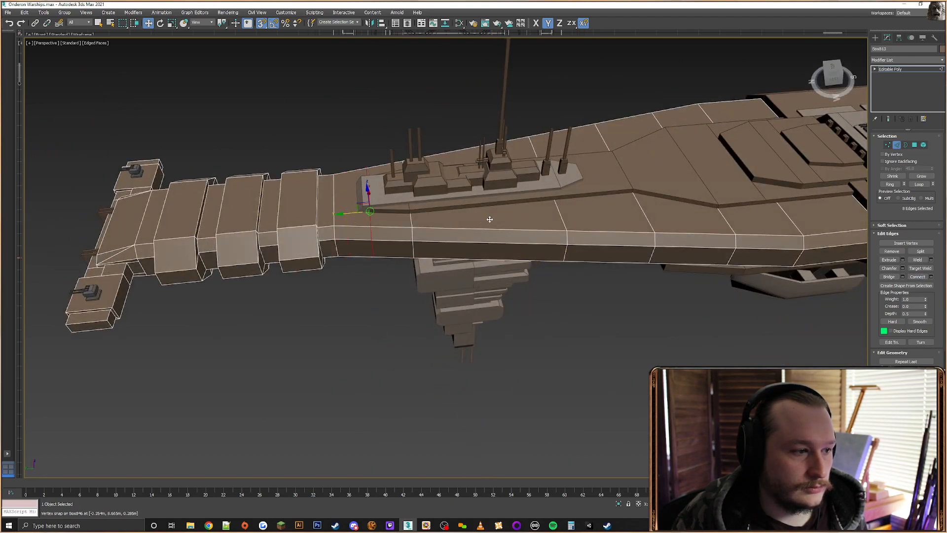
Select the light base plate under the bow gun structures, select its underside vertices, and examine its fit in wireframe and shaded display
{"action": "middle_click_drag", "start_coordinate": [490, 219], "coordinate": [510, 259], "text": "alt"}
{"action": "scroll", "coordinate": [510, 259], "scroll_direction": "down", "scroll_amount": 5}
{"action": "scroll", "coordinate": [320, 259], "scroll_direction": "up", "scroll_amount": 4}
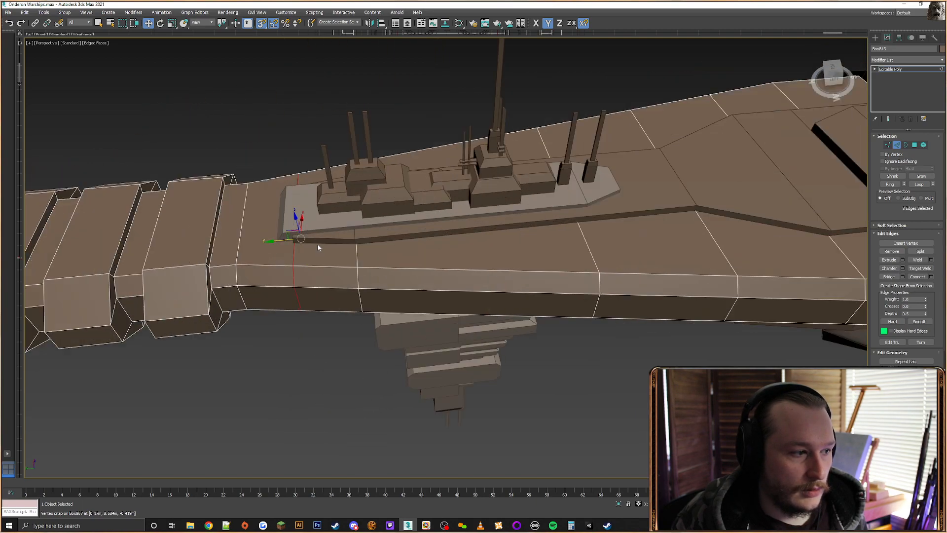
{"action": "left_click", "coordinate": [875, 37]}
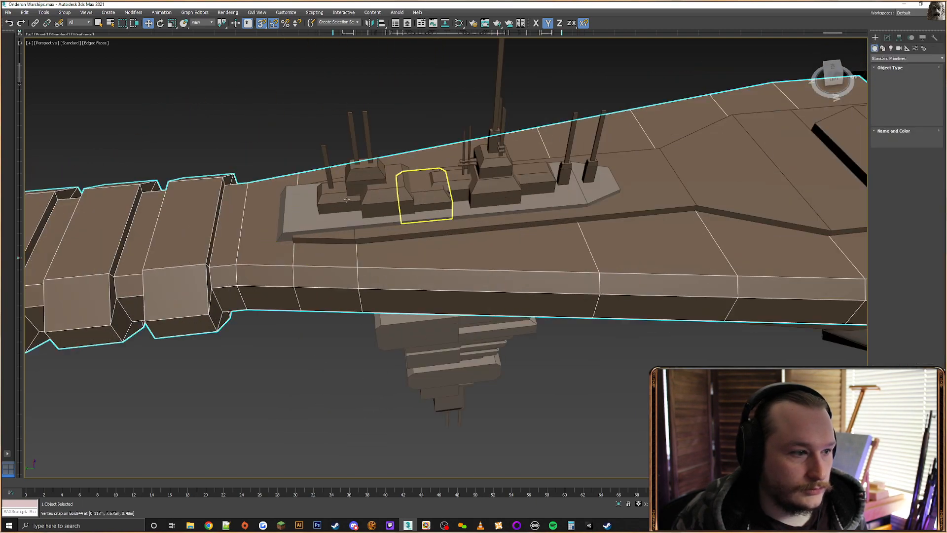
{"action": "left_click", "coordinate": [355, 222]}
{"action": "middle_click_drag", "start_coordinate": [355, 222], "coordinate": [360, 178], "text": "alt"}
{"action": "left_click", "coordinate": [888, 39]}
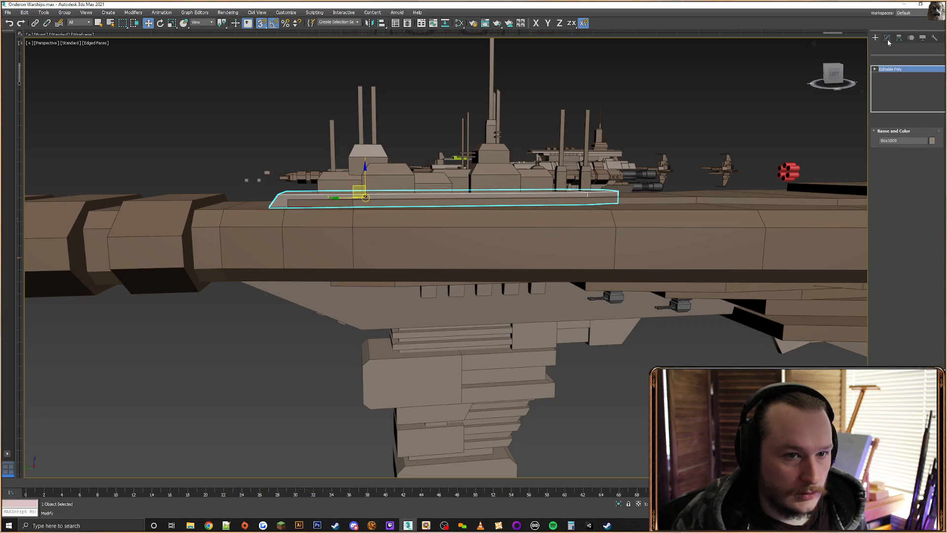
{"action": "left_click", "coordinate": [888, 145]}
{"action": "key", "text": "F3"}
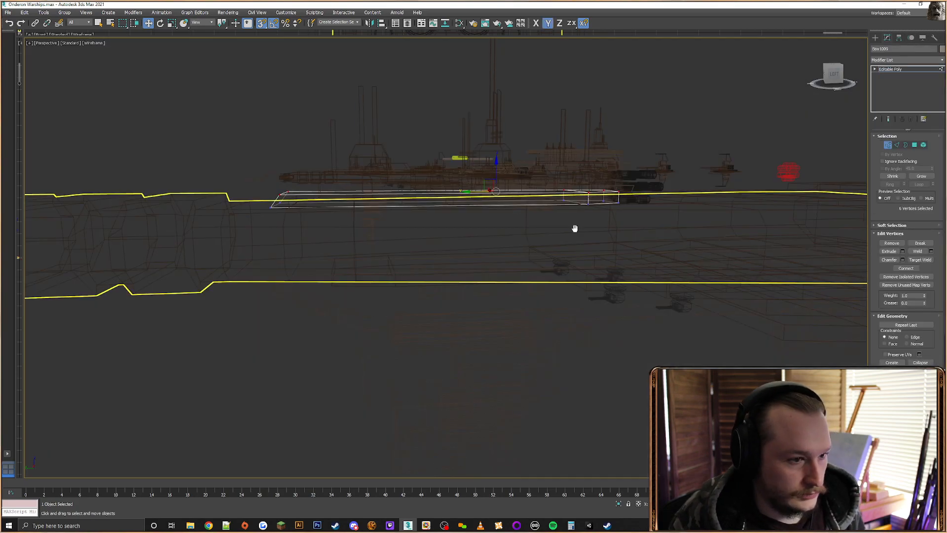
{"action": "left_click_drag", "start_coordinate": [707, 230], "coordinate": [256, 205]}
{"action": "middle_click_drag", "start_coordinate": [256, 205], "coordinate": [393, 233], "text": "alt"}
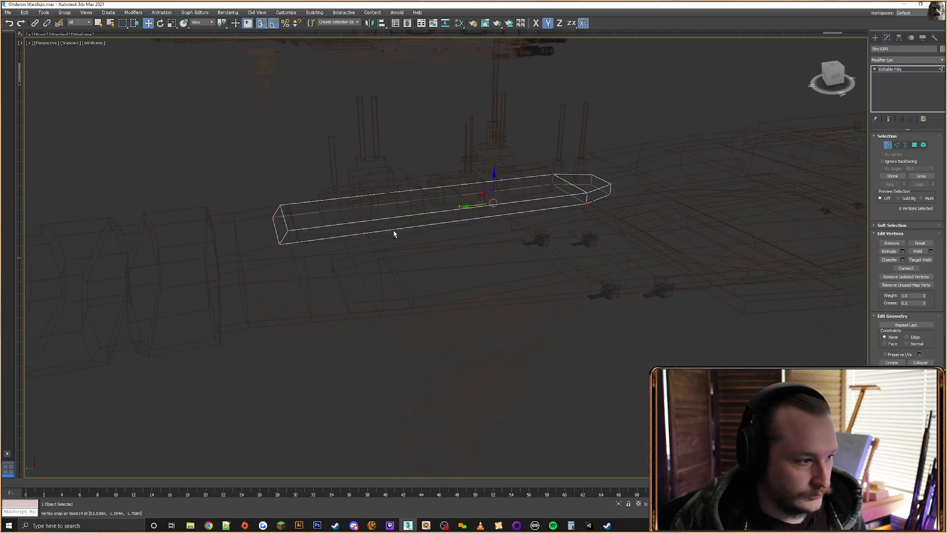
{"action": "key", "text": "F3"}
{"action": "key", "text": "F7"}
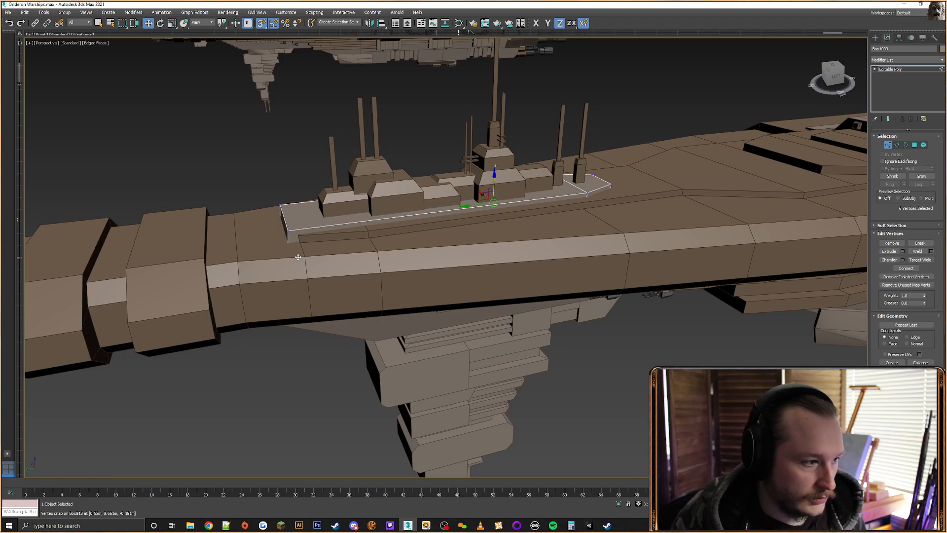
{"action": "key", "text": "F3"}
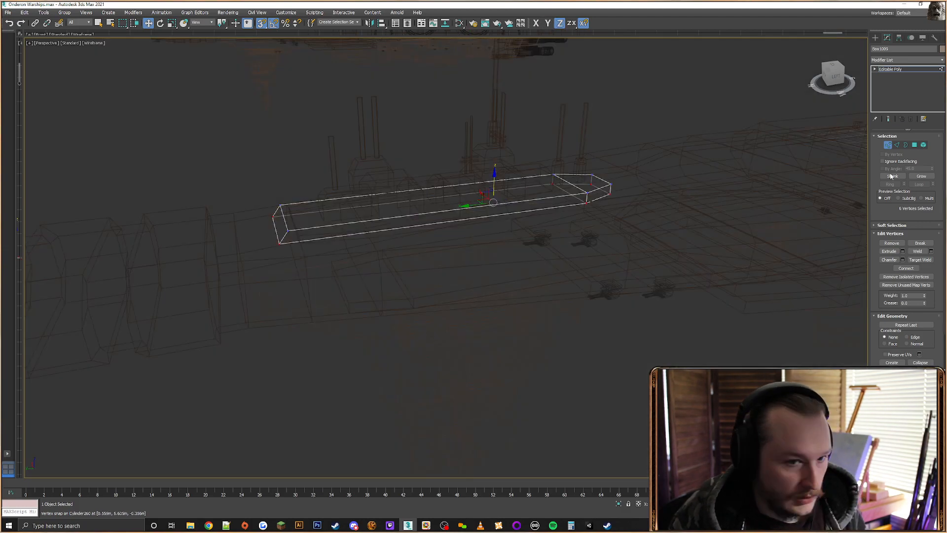
Delete the two underside polygons of the bow base plate, restore shaded display and leave polygon editing
{"action": "left_click", "coordinate": [915, 145]}
{"action": "middle_click_drag", "start_coordinate": [530, 222], "coordinate": [562, 184], "text": "alt"}
{"action": "left_click", "coordinate": [597, 256]}
{"action": "left_click", "coordinate": [556, 245], "text": "ctrl"}
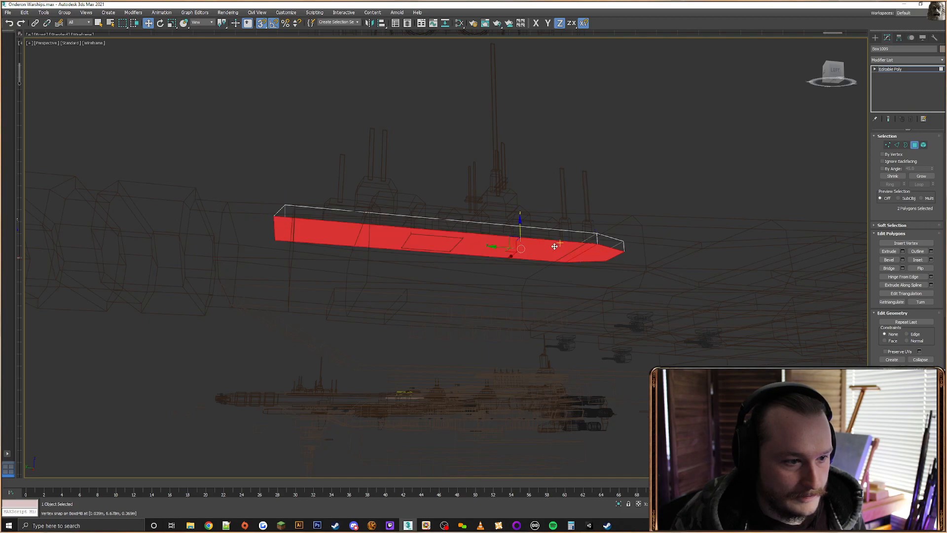
{"action": "key", "text": "Delete"}
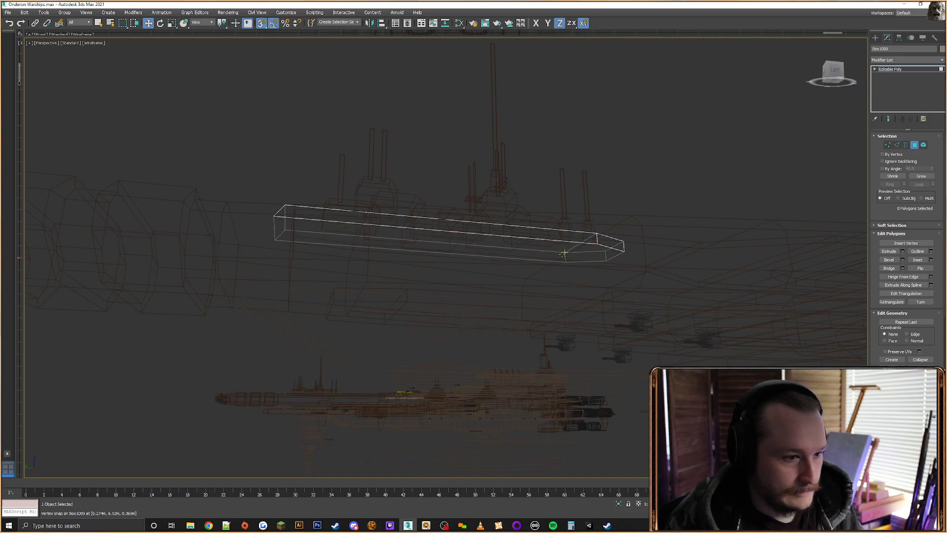
{"action": "key", "text": "F3"}
{"action": "scroll", "coordinate": [450, 247], "scroll_direction": "up", "scroll_amount": 5}
{"action": "mouse_move", "coordinate": [450, 246]}
{"action": "middle_mouse_down", "text": "alt"}
{"action": "mouse_move", "coordinate": [698, 218]}
{"action": "mouse_move", "coordinate": [805, 146]}
{"action": "middle_mouse_up", "text": "alt"}
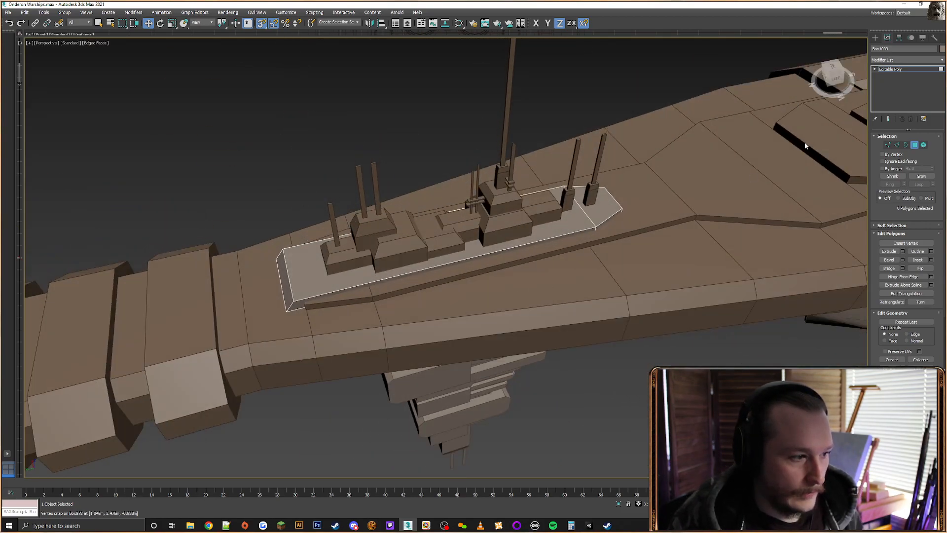
{"action": "left_click", "coordinate": [876, 38]}
Reselect the main hull, set the Edge constraint and select the cross edges on its top face beside the bow base plate
{"action": "left_click", "coordinate": [371, 321]}
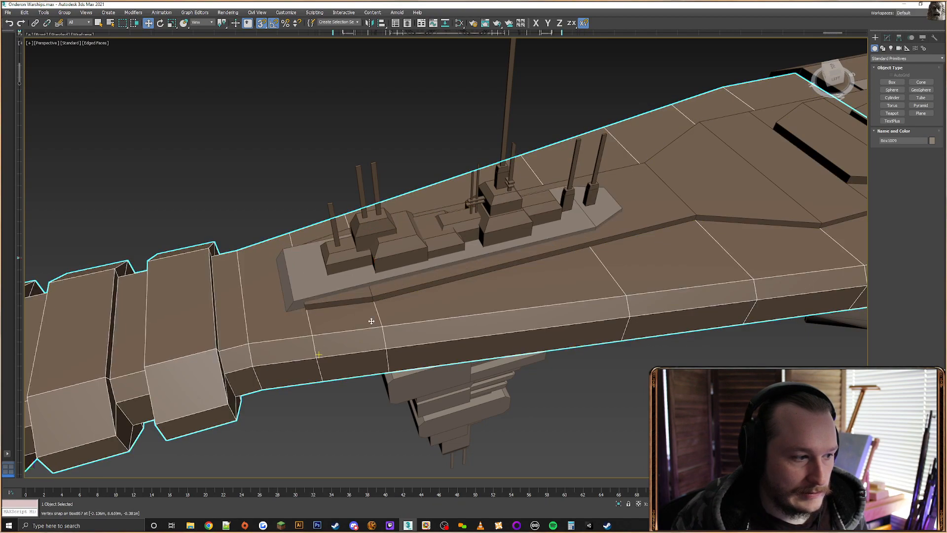
{"action": "left_click", "coordinate": [887, 38]}
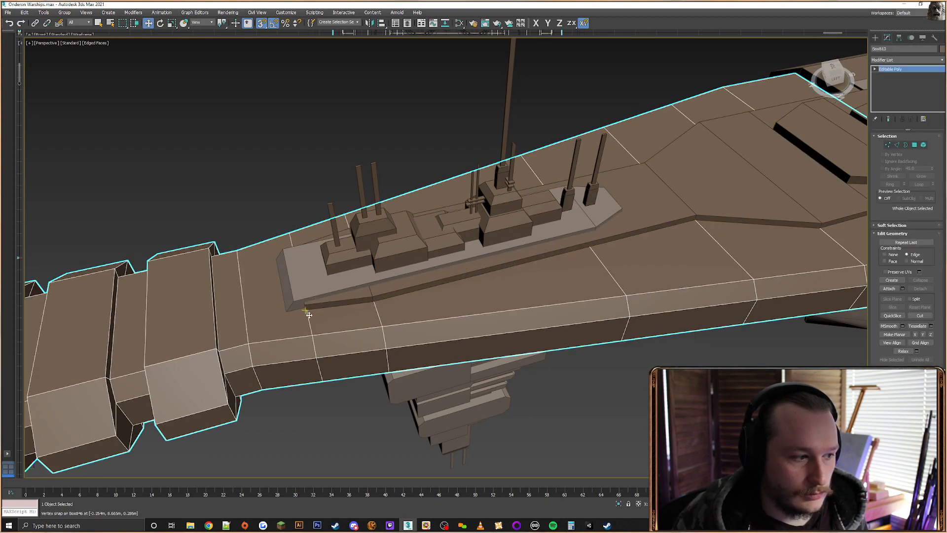
{"action": "key", "text": "2"}
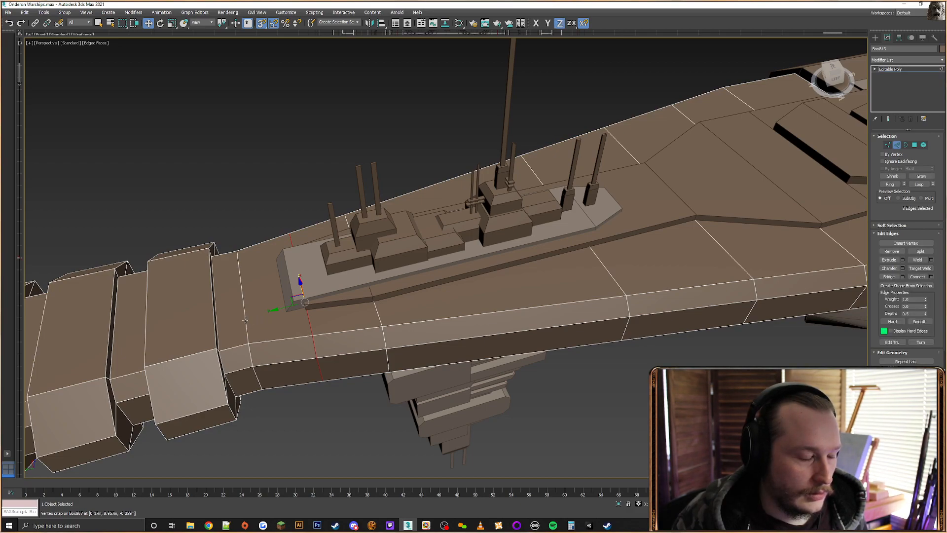
{"action": "left_click", "coordinate": [245, 320]}
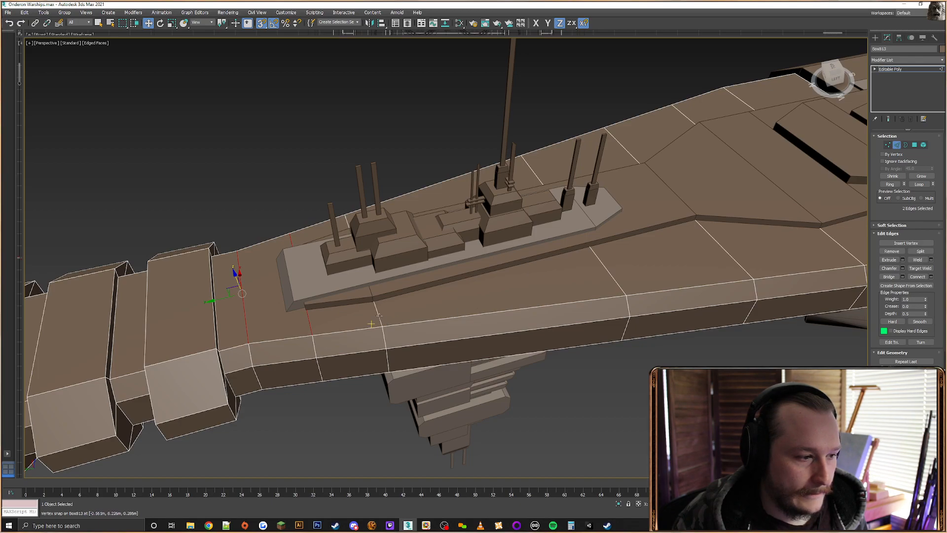
{"action": "left_click", "coordinate": [600, 266], "text": "ctrl"}
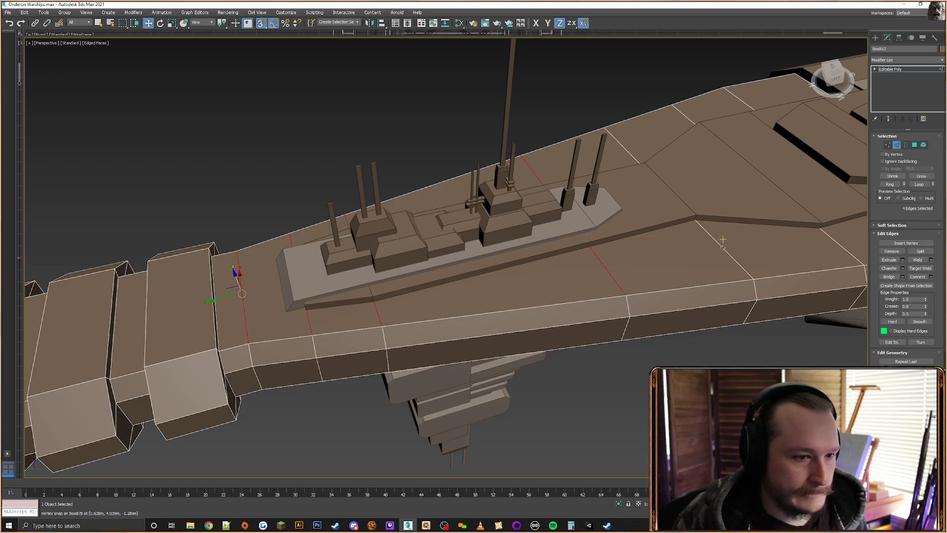
{"action": "middle_click_drag", "start_coordinate": [705, 256], "coordinate": [583, 235], "text": "alt"}
Slide the vertex loop beside the bow base plate's aft end onto the next loop aft and weld the overlapping vertices
{"action": "left_click", "coordinate": [887, 145], "text": "ctrl"}
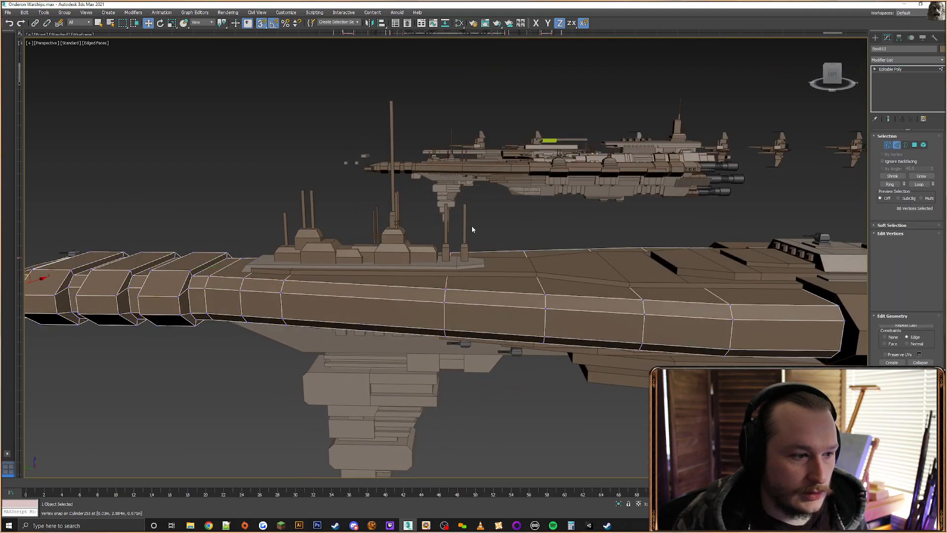
{"action": "middle_click_drag", "start_coordinate": [632, 314], "coordinate": [639, 331], "text": "alt"}
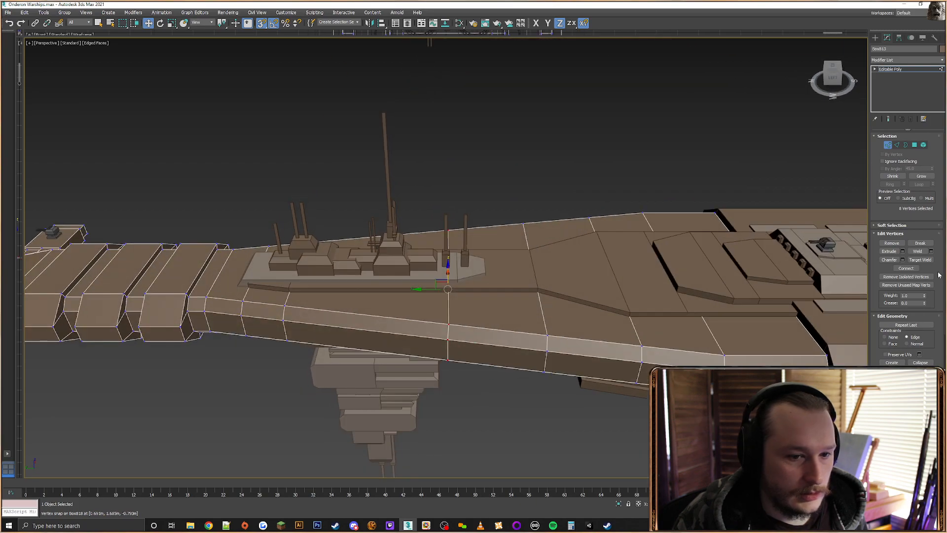
{"action": "left_click", "coordinate": [896, 245]}
{"action": "key", "text": "ctrl+z"}
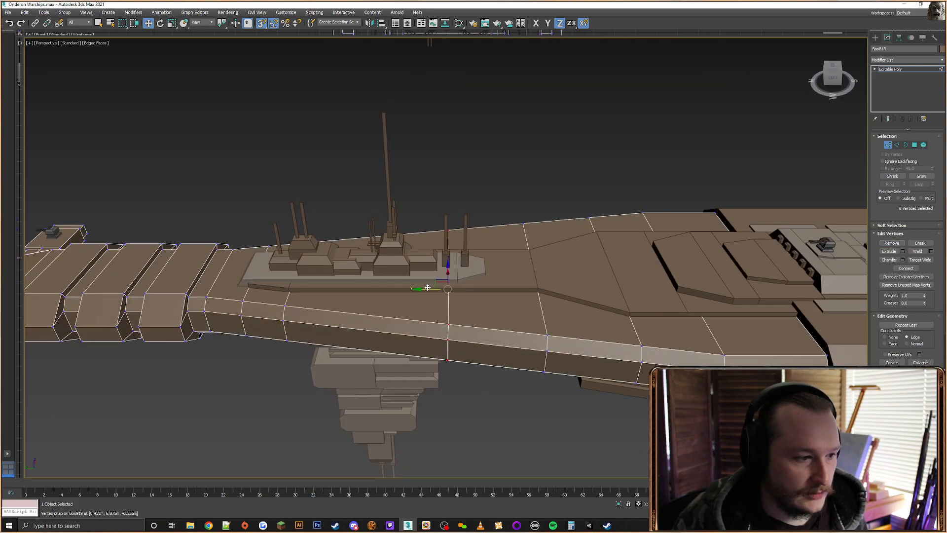
{"action": "left_click_drag", "start_coordinate": [426, 288], "coordinate": [549, 330]}
{"action": "left_click_drag", "start_coordinate": [549, 174], "coordinate": [413, 435]}
{"action": "left_click", "coordinate": [915, 253]}
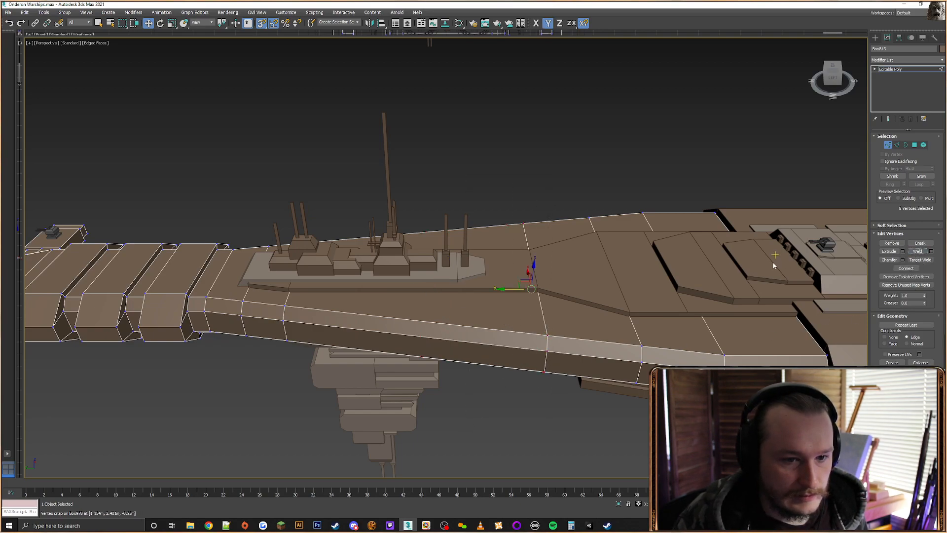
Select the seven cross edges on the hull's top face, from the aft end of the raised deck plate to the bow
{"action": "middle_click_drag", "start_coordinate": [773, 264], "coordinate": [699, 246]}
{"action": "left_click", "coordinate": [897, 145]}
{"action": "left_click", "coordinate": [731, 317]}
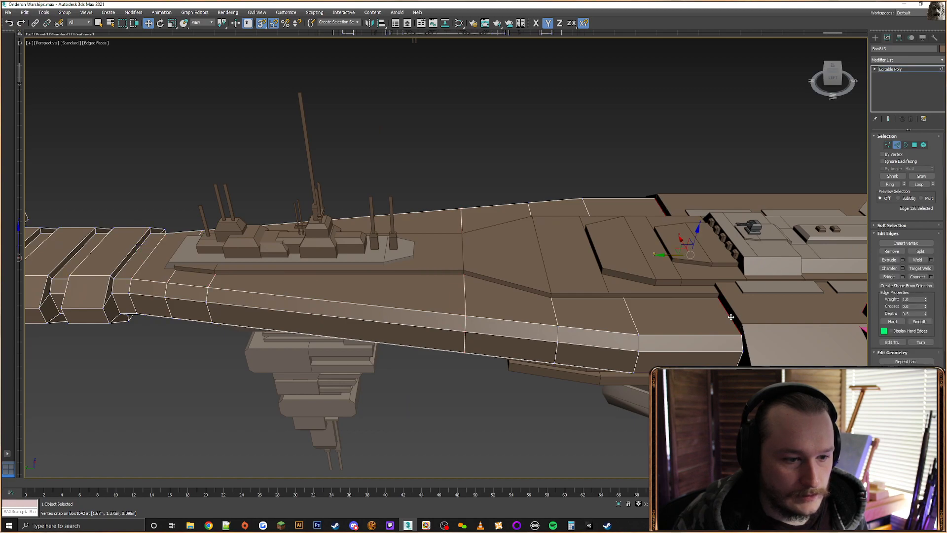
{"action": "left_click", "coordinate": [627, 307], "text": "ctrl"}
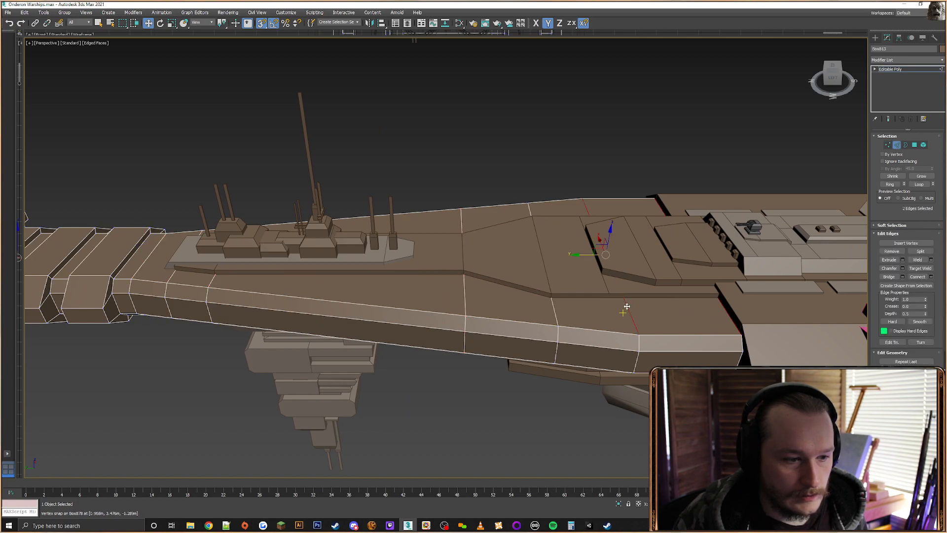
{"action": "left_click", "coordinate": [555, 314], "text": "ctrl"}
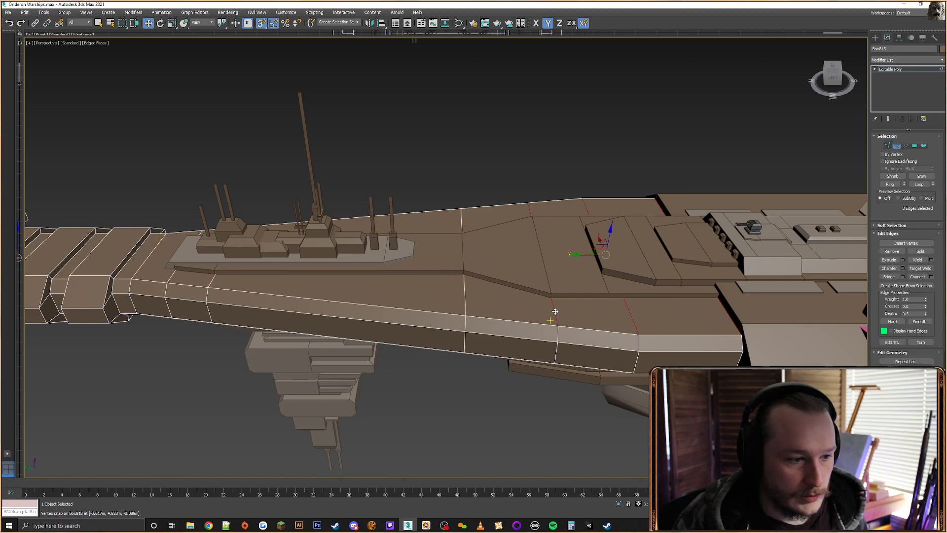
{"action": "middle_click_drag", "start_coordinate": [579, 328], "coordinate": [645, 378], "text": "alt"}
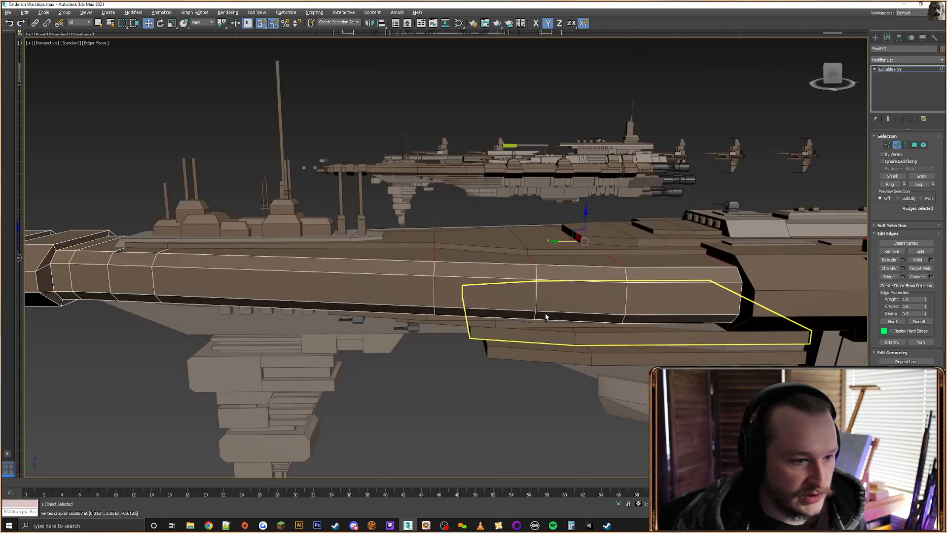
{"action": "middle_click_drag", "start_coordinate": [546, 317], "coordinate": [331, 280], "text": "alt"}
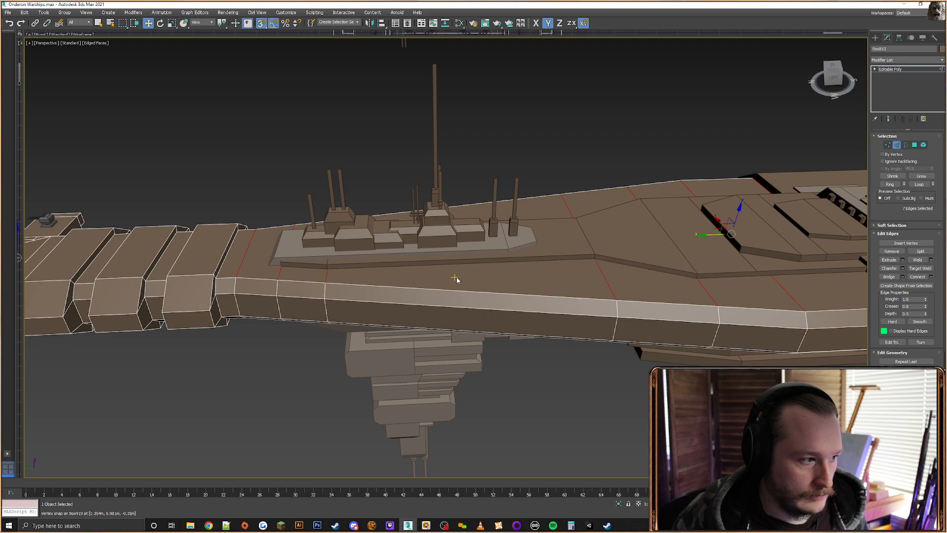
{"action": "left_click", "coordinate": [245, 252]}
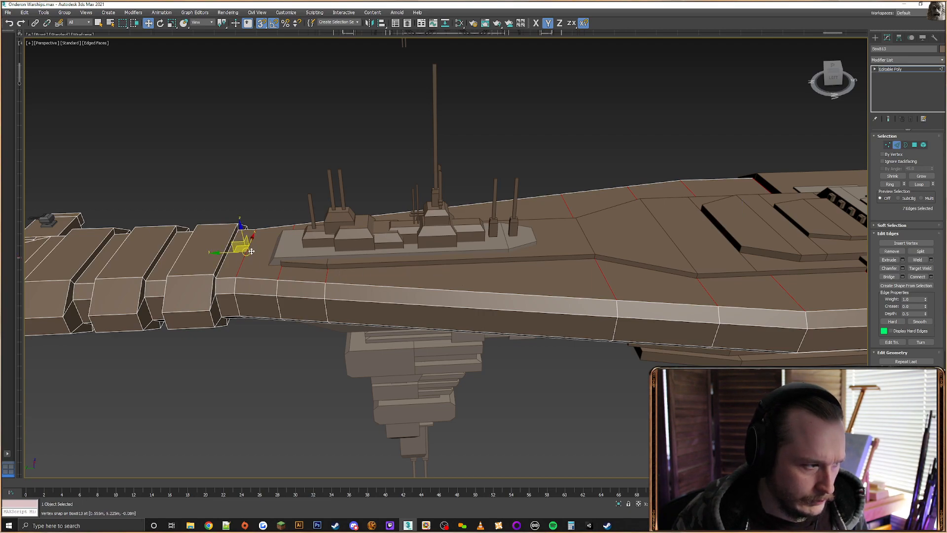
Connect the selected cross edges with 2 segments and a pinch of 64, adding lengthwise edges along the hull top
{"action": "left_click", "coordinate": [930, 276]}
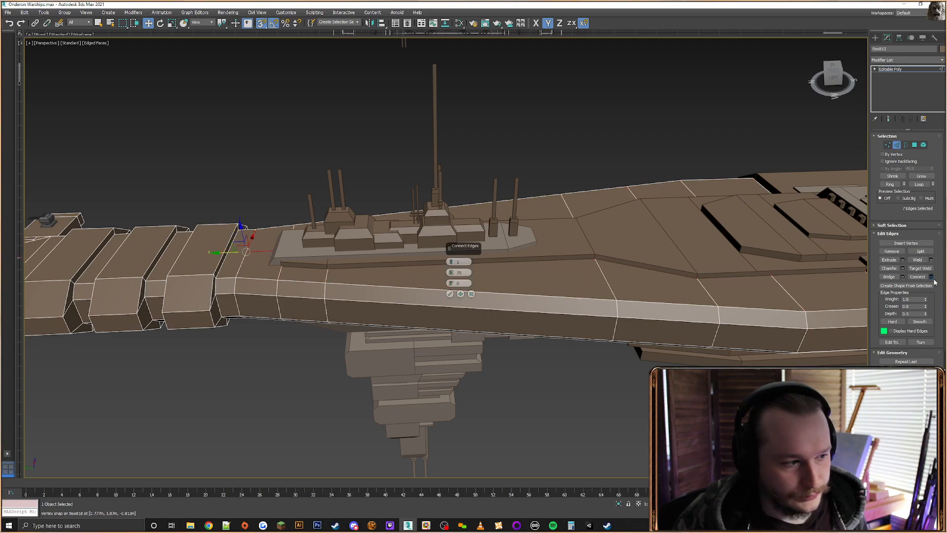
{"action": "middle_click_drag", "start_coordinate": [543, 239], "coordinate": [591, 241], "text": "alt"}
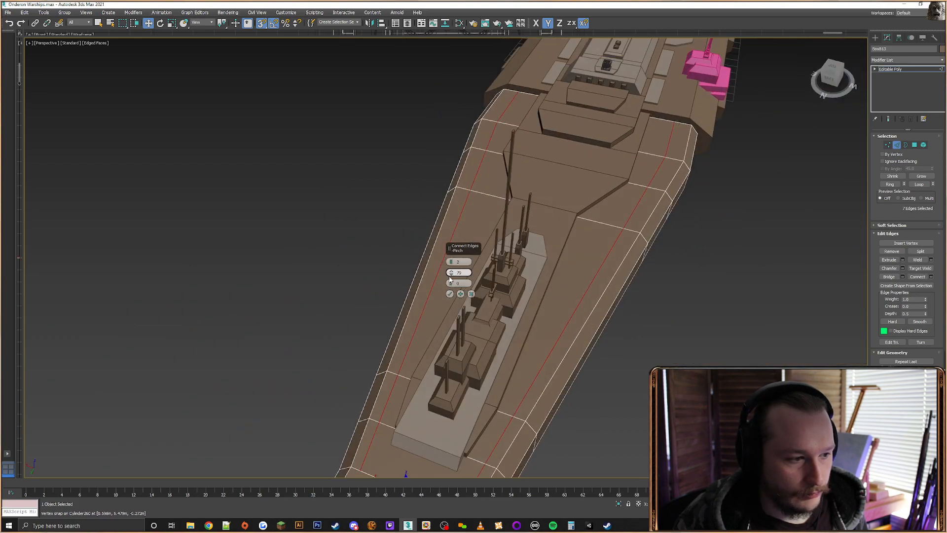
{"action": "left_click_drag", "start_coordinate": [451, 274], "coordinate": [450, 287]}
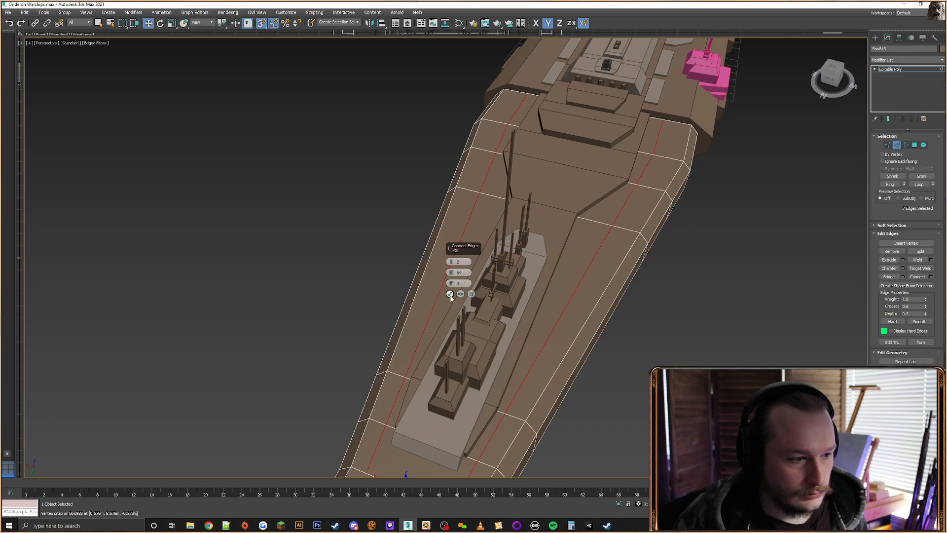
{"action": "left_click", "coordinate": [450, 294]}
Slide the aft vertex of the port lengthwise hull edge inward to the deck plate's aft corner and select the next vertex forward
{"action": "left_click", "coordinate": [887, 145]}
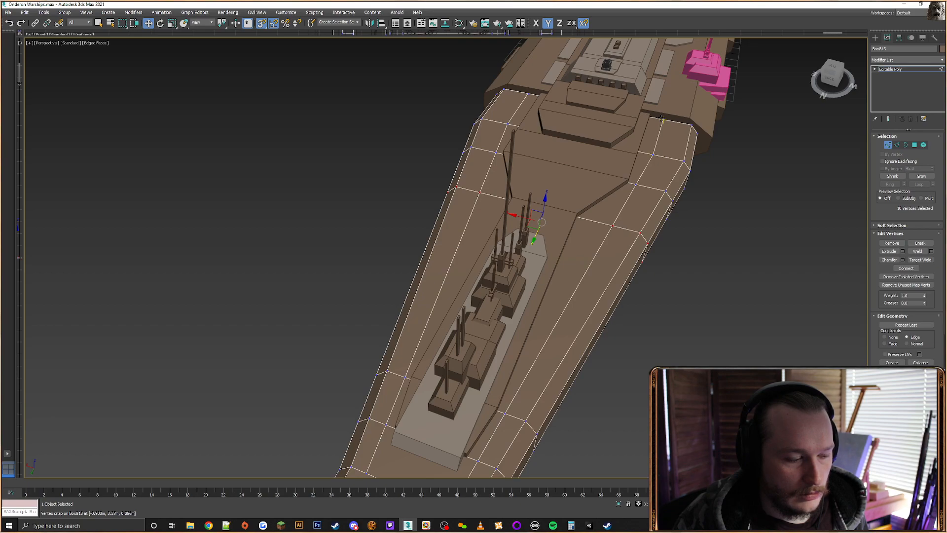
{"action": "left_click", "coordinate": [662, 118]}
{"action": "middle_click_drag", "start_coordinate": [651, 126], "coordinate": [658, 126], "text": "alt"}
{"action": "left_click_drag", "start_coordinate": [640, 117], "coordinate": [658, 156]}
{"action": "left_click", "coordinate": [652, 152]}
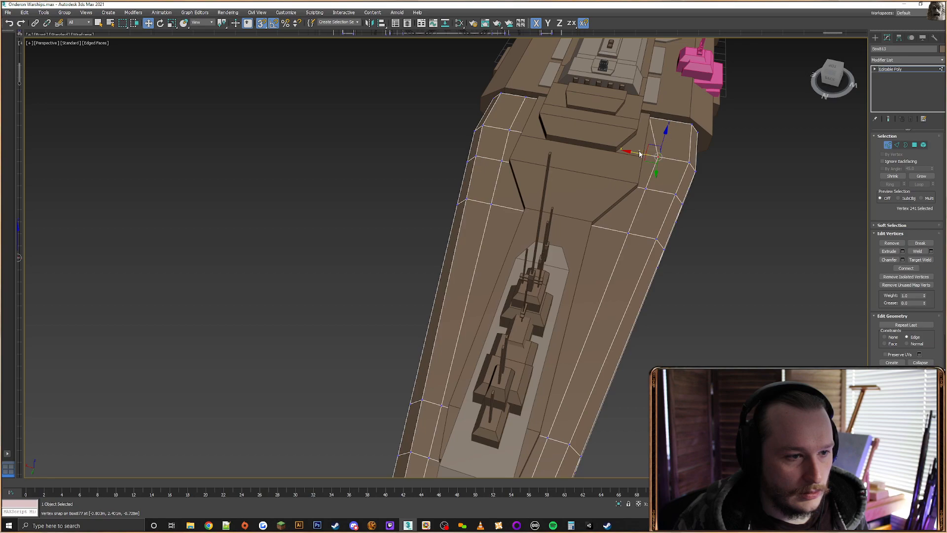
Check the raised deck plate's centre alignment with the main hull on the X position using the Align tool
{"action": "left_click", "coordinate": [875, 38]}
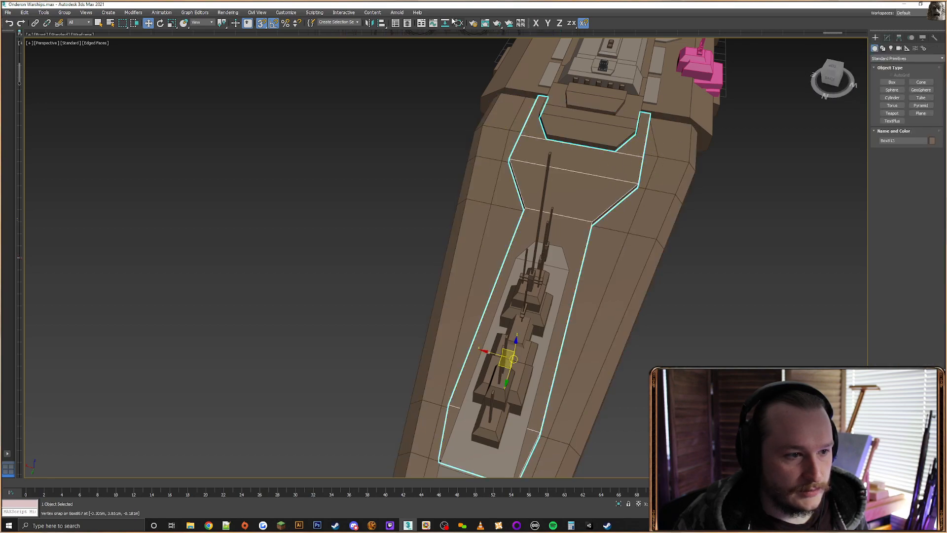
{"action": "left_click", "coordinate": [382, 23]}
{"action": "left_click", "coordinate": [656, 224]}
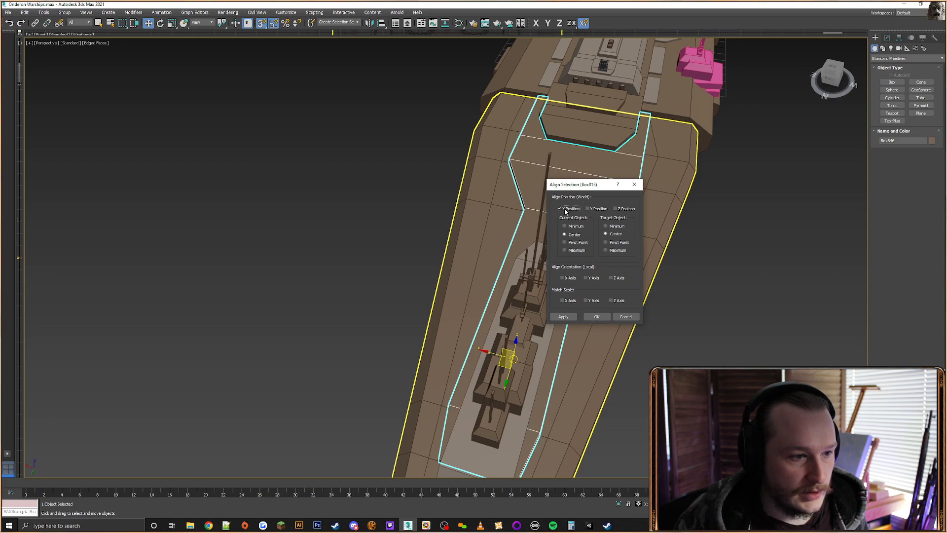
{"action": "left_click", "coordinate": [621, 315]}
Reselect the main hull and slide its port vertices onto the deck plate's outline around the wide aft section
{"action": "left_click", "coordinate": [688, 172]}
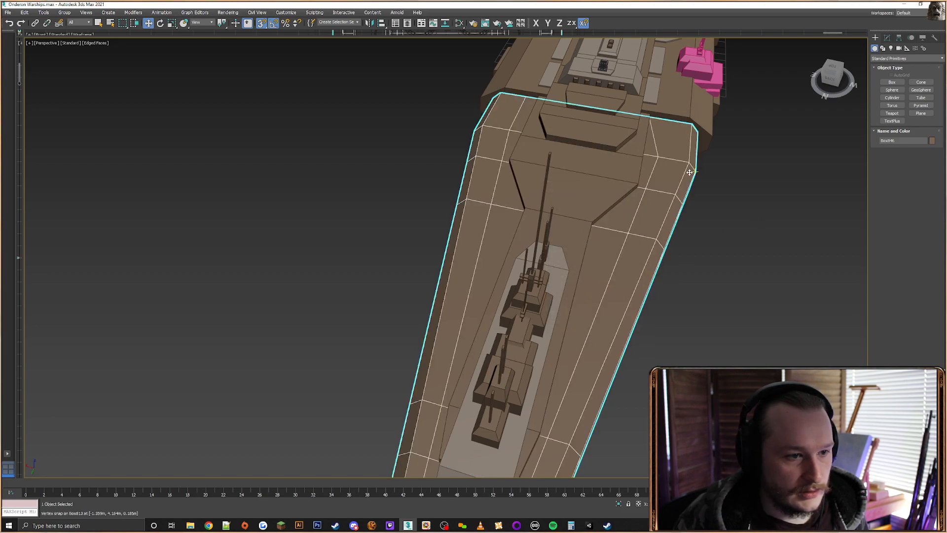
{"action": "left_click", "coordinate": [887, 37]}
{"action": "key", "text": "1"}
{"action": "left_click", "coordinate": [659, 157]}
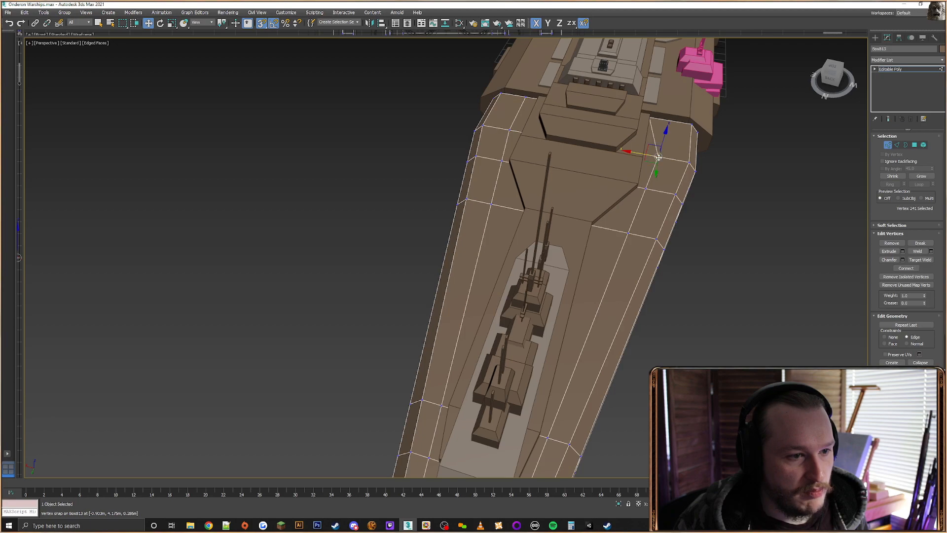
{"action": "left_click", "coordinate": [644, 188]}
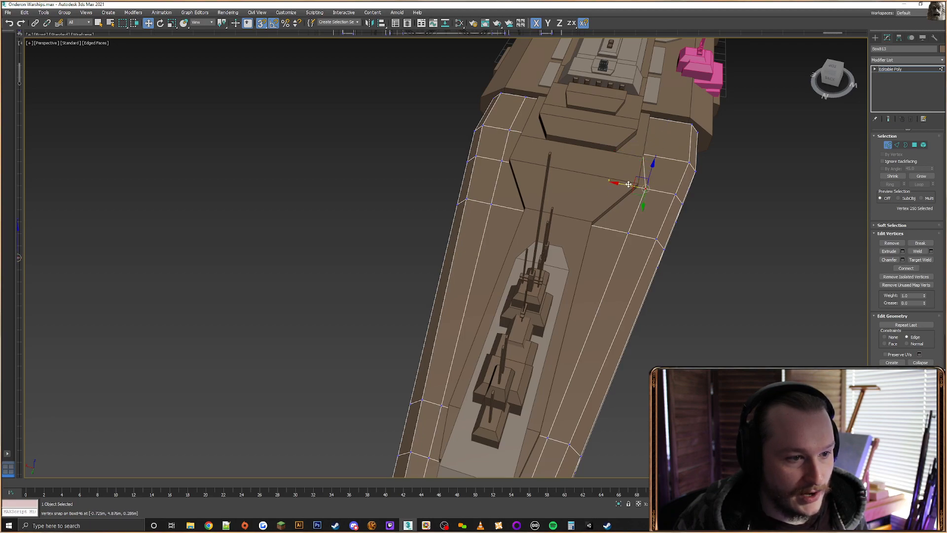
{"action": "left_click_drag", "start_coordinate": [636, 184], "coordinate": [592, 225]}
Slide the hull's port vertices near the bow onto the deck plate's forward corners and adjust the foremost one
{"action": "middle_click_drag", "start_coordinate": [560, 247], "coordinate": [578, 167]}
{"action": "left_click", "coordinate": [575, 331]}
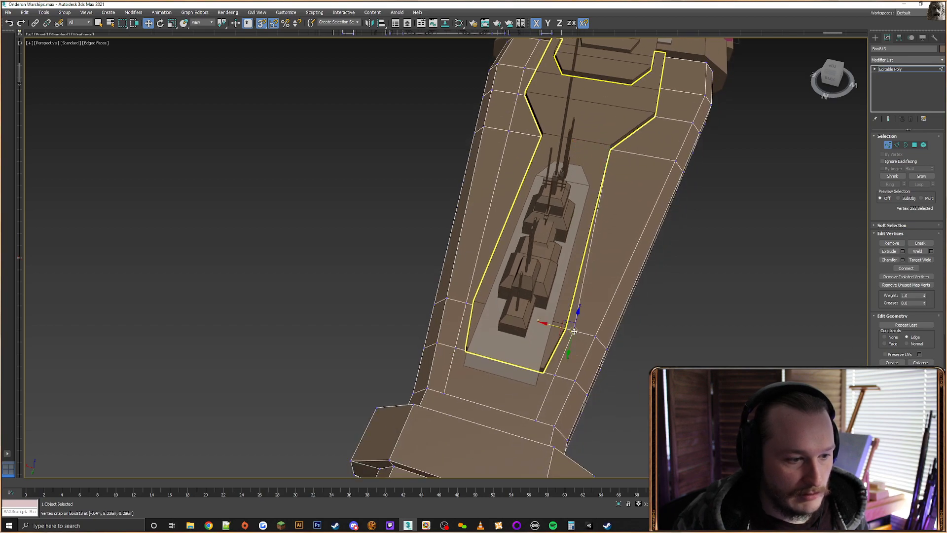
{"action": "left_click_drag", "start_coordinate": [561, 326], "coordinate": [565, 328]}
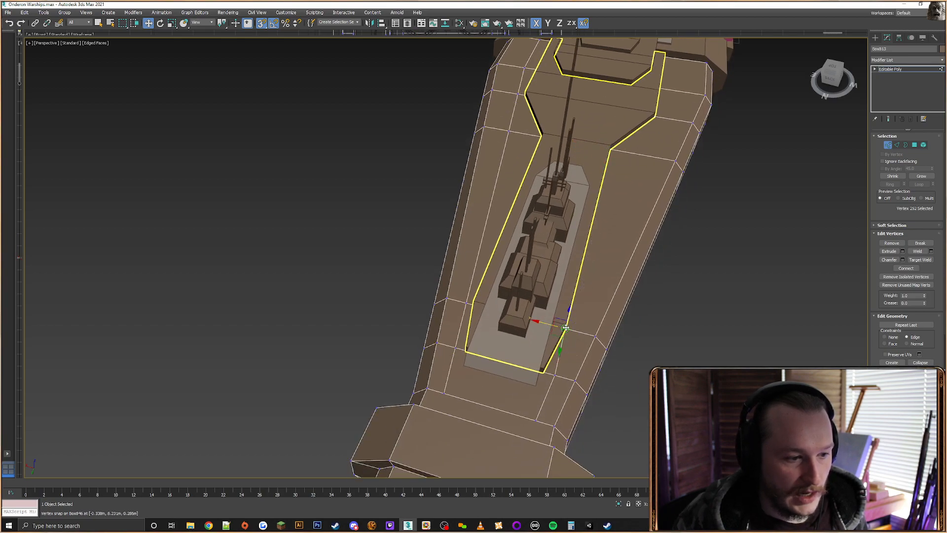
{"action": "left_click", "coordinate": [550, 366]}
{"action": "left_click_drag", "start_coordinate": [536, 372], "coordinate": [543, 371]}
{"action": "left_click", "coordinate": [537, 420]}
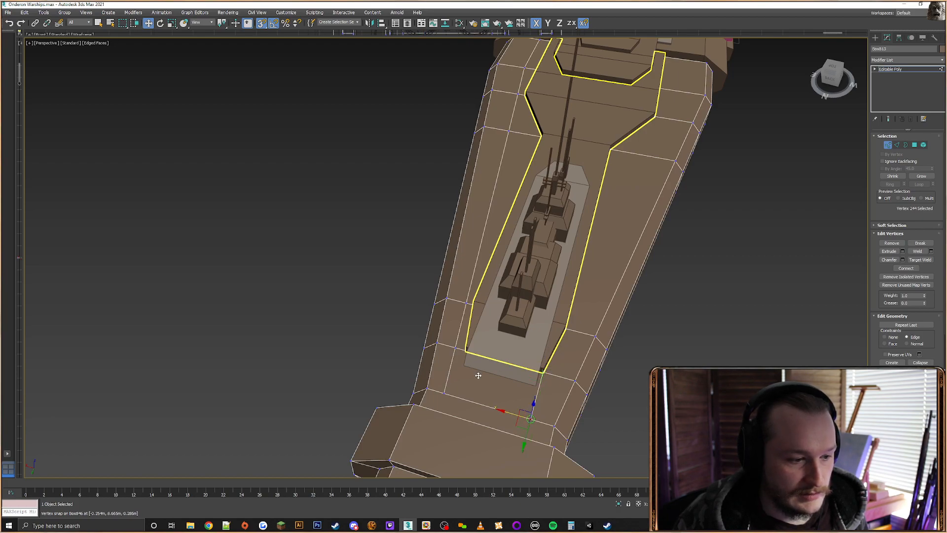
Slide the hull's starboard vertices near the bow along their edges onto the deck plate's forward corners
{"action": "left_click", "coordinate": [447, 341]}
{"action": "left_click_drag", "start_coordinate": [447, 340], "coordinate": [466, 346]}
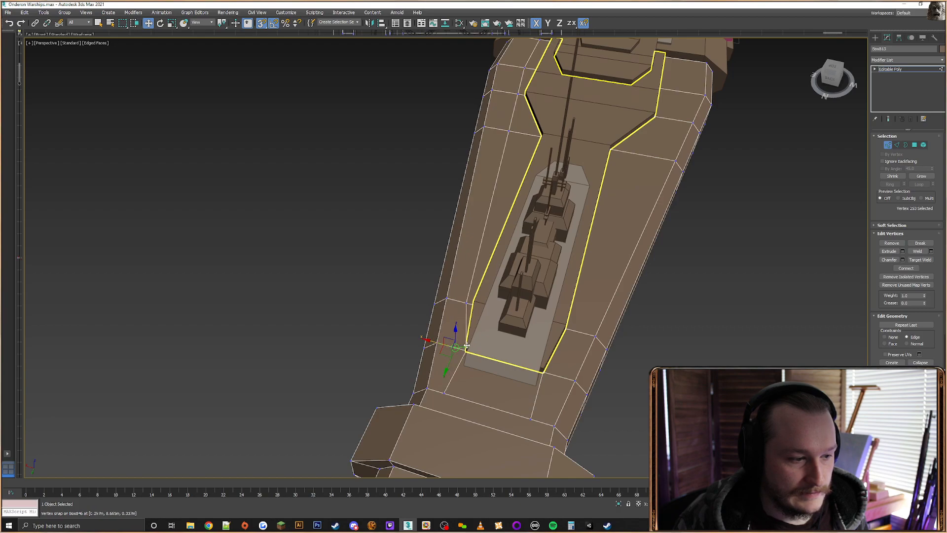
{"action": "left_click", "coordinate": [444, 393]}
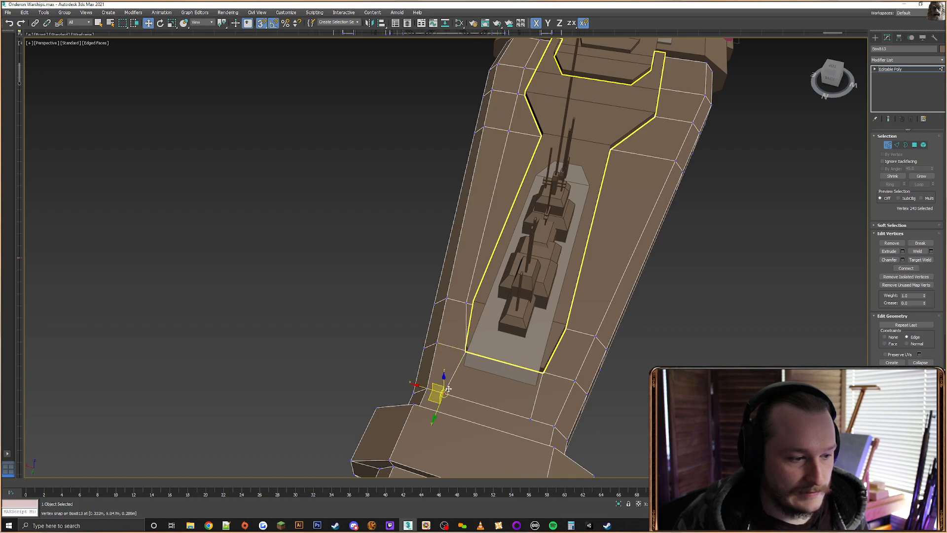
{"action": "middle_click_drag", "start_coordinate": [441, 394], "coordinate": [426, 395], "text": "alt"}
{"action": "left_click_drag", "start_coordinate": [450, 352], "coordinate": [447, 344]}
{"action": "left_click", "coordinate": [420, 298]}
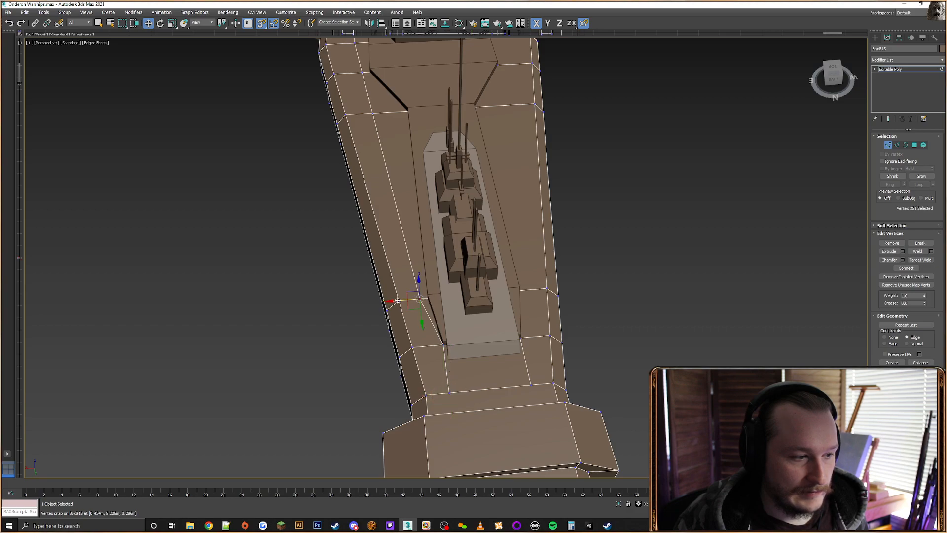
{"action": "left_click_drag", "start_coordinate": [418, 299], "coordinate": [427, 298]}
Slide the remaining starboard hull vertices onto the deck plate's outline, from its narrowing corner back to the aft end
{"action": "middle_click_drag", "start_coordinate": [402, 192], "coordinate": [427, 272]}
{"action": "scroll", "coordinate": [428, 272], "scroll_direction": "up", "scroll_amount": 3}
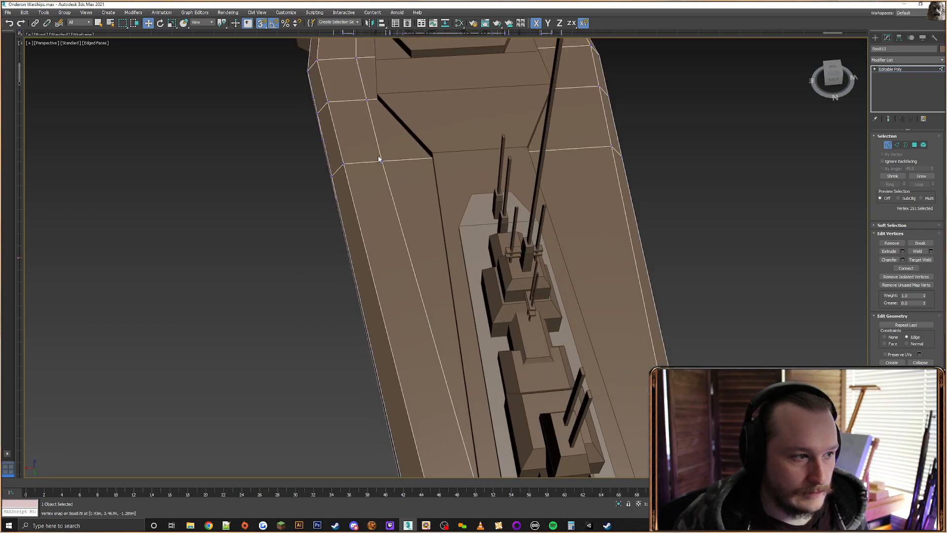
{"action": "left_click_drag", "start_coordinate": [361, 164], "coordinate": [413, 159]}
{"action": "middle_click_drag", "start_coordinate": [413, 159], "coordinate": [390, 237]}
{"action": "left_click", "coordinate": [390, 229]}
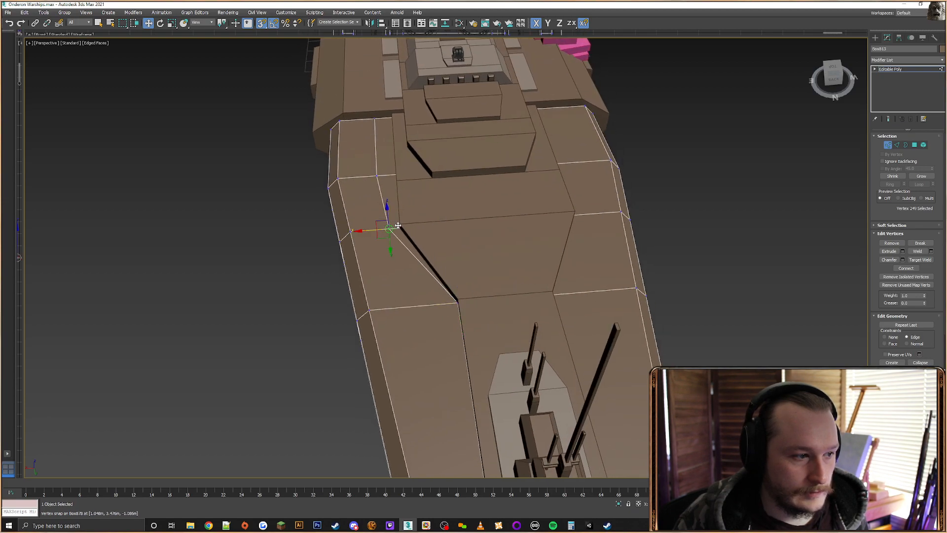
{"action": "left_click_drag", "start_coordinate": [397, 225], "coordinate": [392, 117]}
{"action": "left_click", "coordinate": [378, 176]}
{"action": "left_click", "coordinate": [374, 122]}
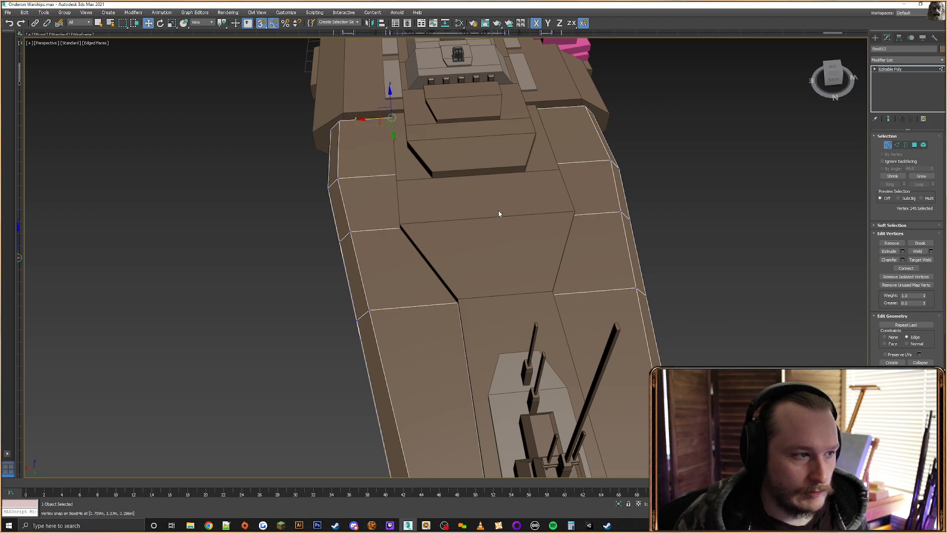
Select the hull's top polygons hidden beneath the raised deck plate and delete them
{"action": "middle_click_drag", "start_coordinate": [487, 248], "coordinate": [260, 239], "text": "alt"}
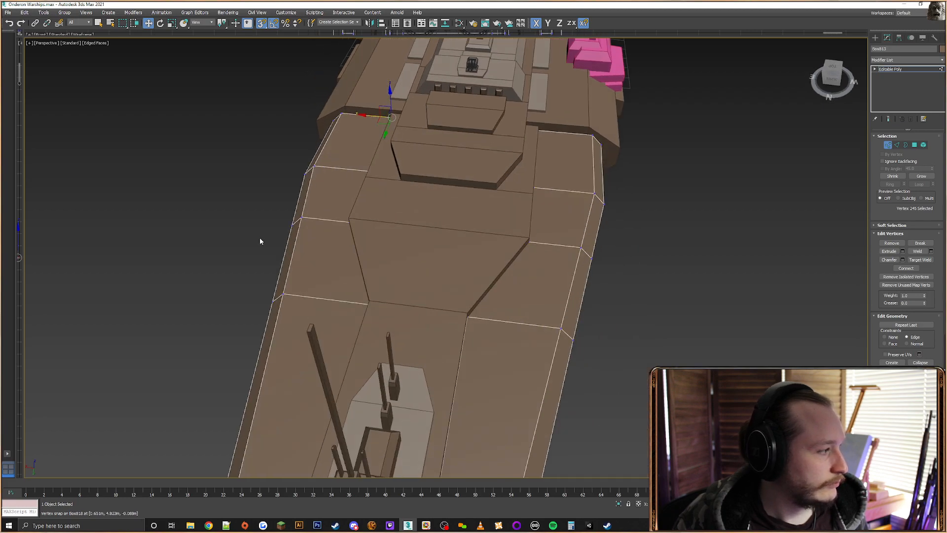
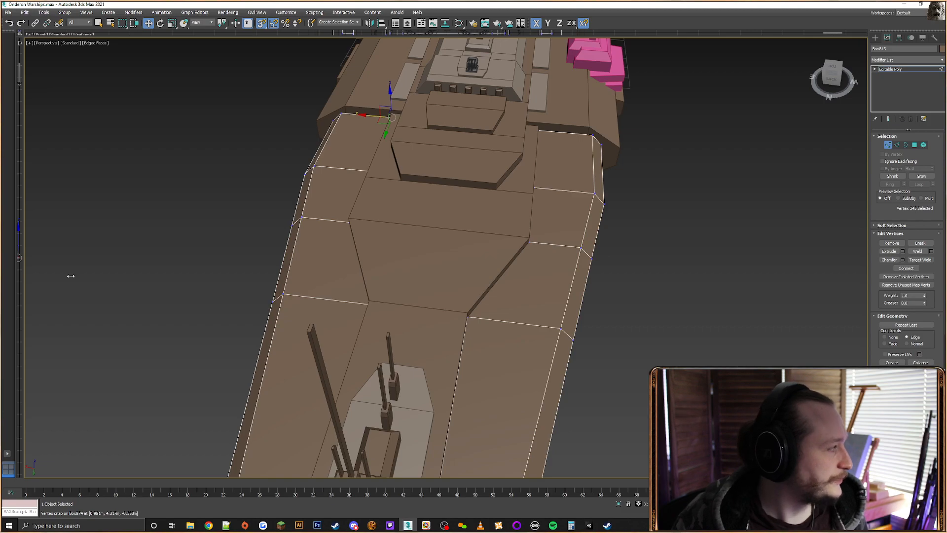
{"action": "middle_click_drag", "start_coordinate": [459, 277], "coordinate": [821, 197], "text": "alt"}
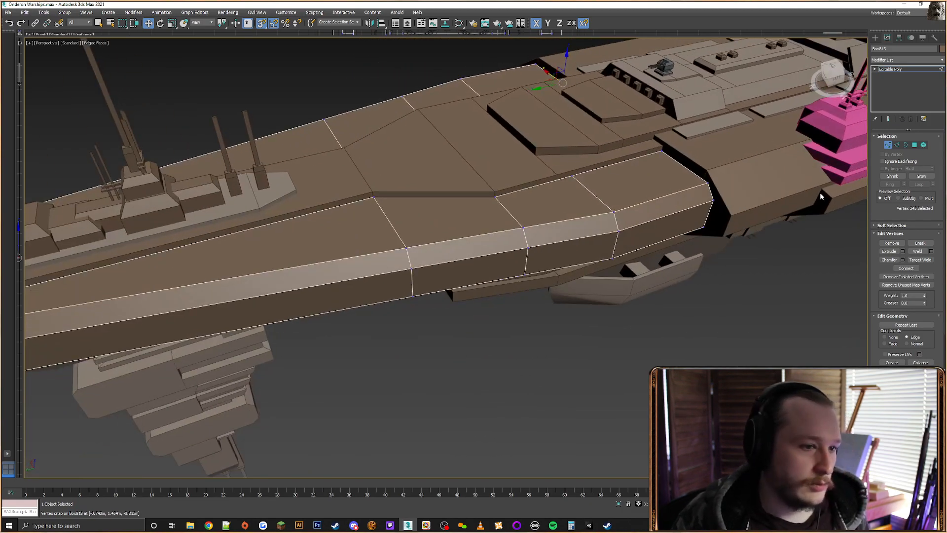
{"action": "left_click", "coordinate": [906, 146]}
{"action": "left_click", "coordinate": [913, 146]}
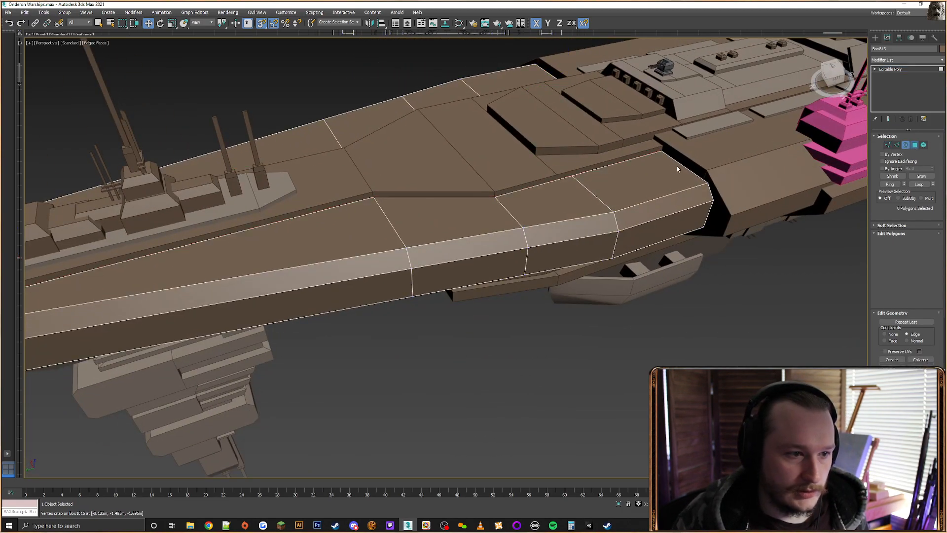
{"action": "left_click", "coordinate": [595, 160]}
{"action": "left_click", "coordinate": [498, 183], "text": "ctrl"}
{"action": "left_click", "coordinate": [438, 182], "text": "ctrl"}
{"action": "left_click", "coordinate": [347, 192], "text": "ctrl"}
{"action": "middle_click_drag", "start_coordinate": [348, 197], "coordinate": [690, 195], "text": "alt"}
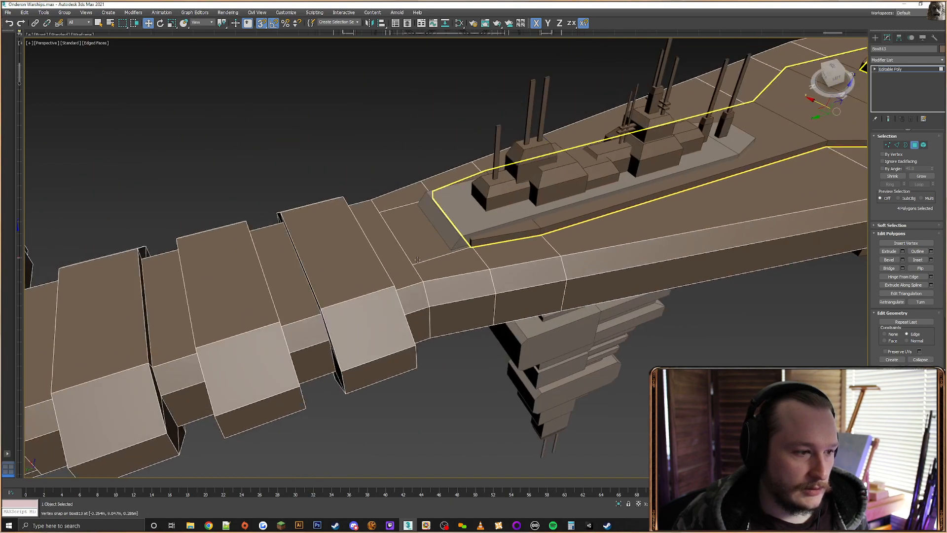
{"action": "left_click", "coordinate": [472, 231]}
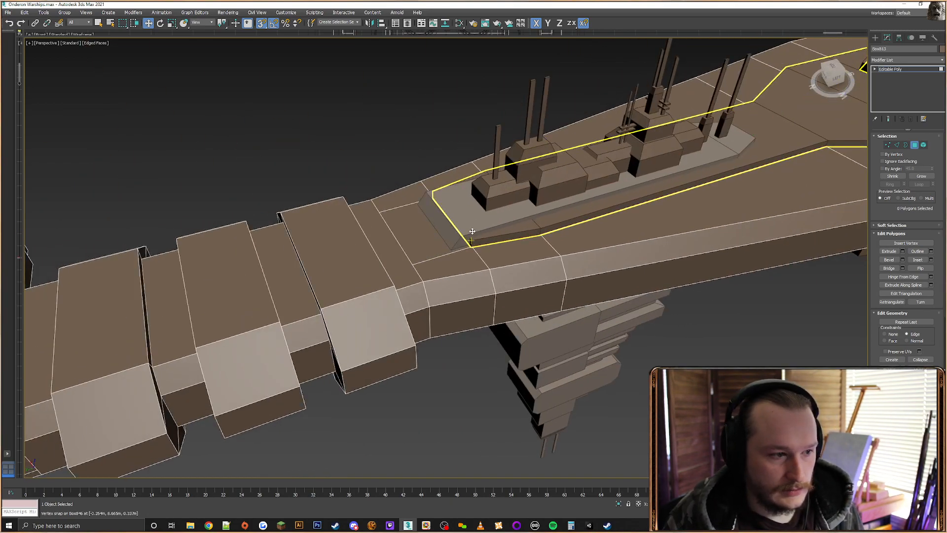
Connect the two hull side edges beyond the deck plate's narrow end with a crosswise edge at the grey superstructure base's blunt end
{"action": "left_click", "coordinate": [896, 146]}
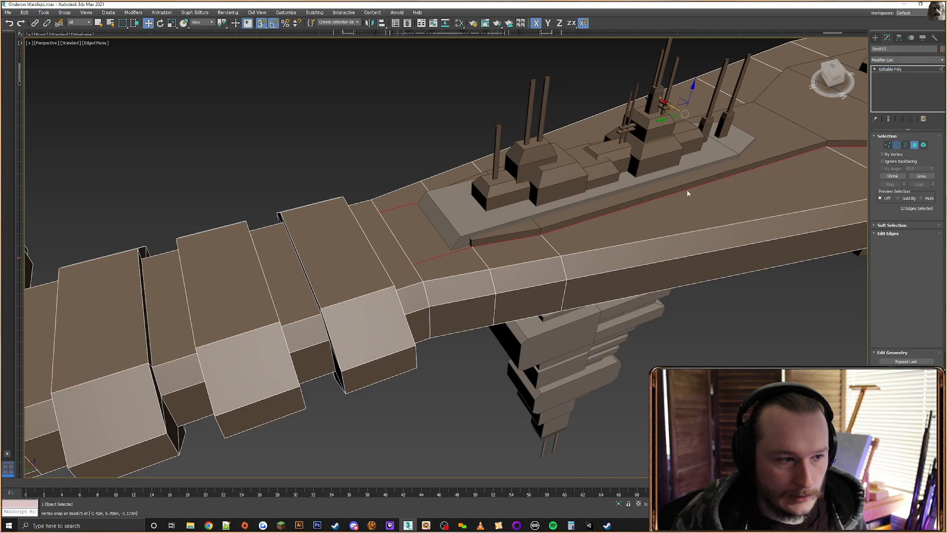
{"action": "left_click", "coordinate": [450, 252]}
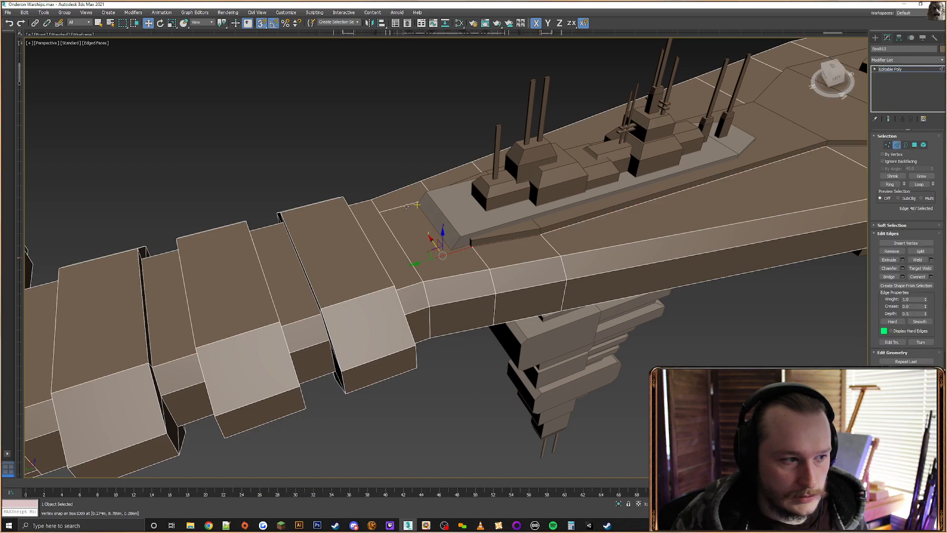
{"action": "left_click", "coordinate": [405, 206], "text": "ctrl"}
{"action": "left_click", "coordinate": [916, 277]}
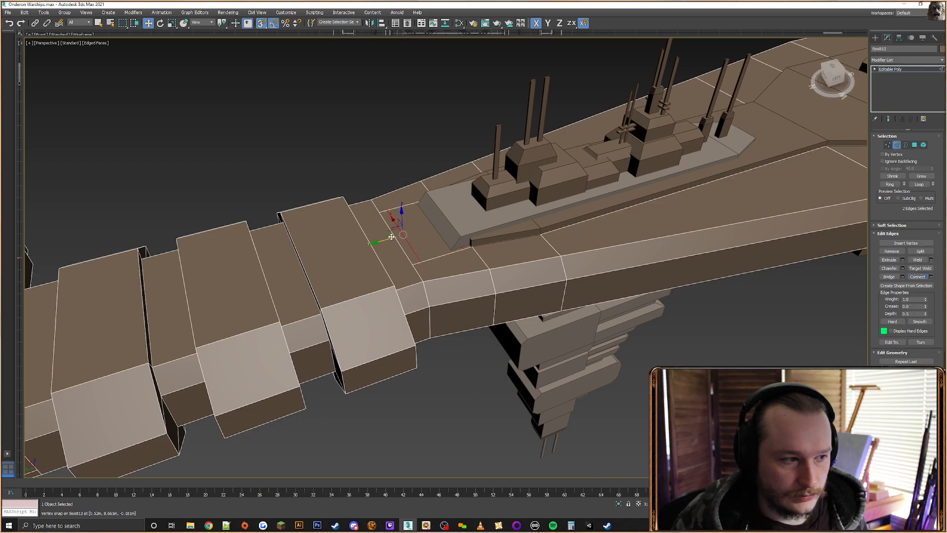
{"action": "left_click", "coordinate": [931, 277]}
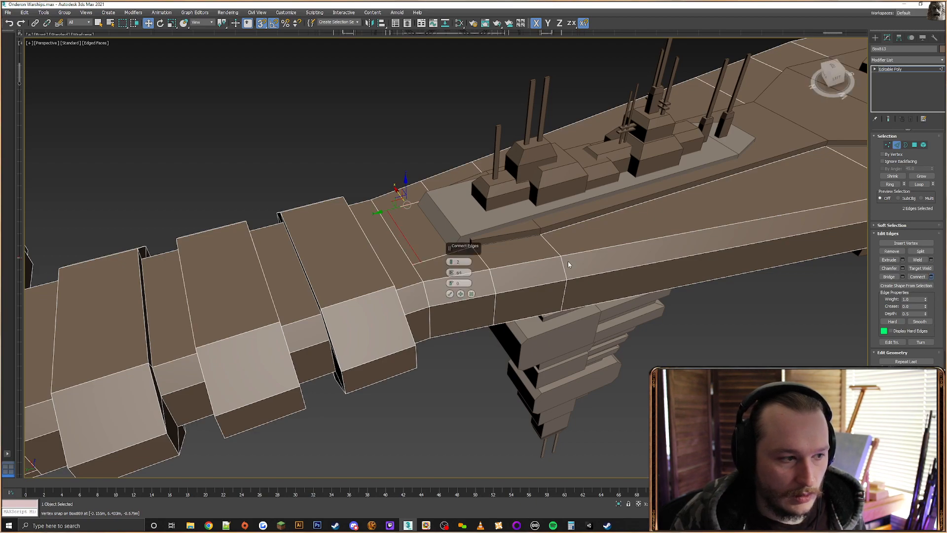
{"action": "left_click", "coordinate": [450, 294]}
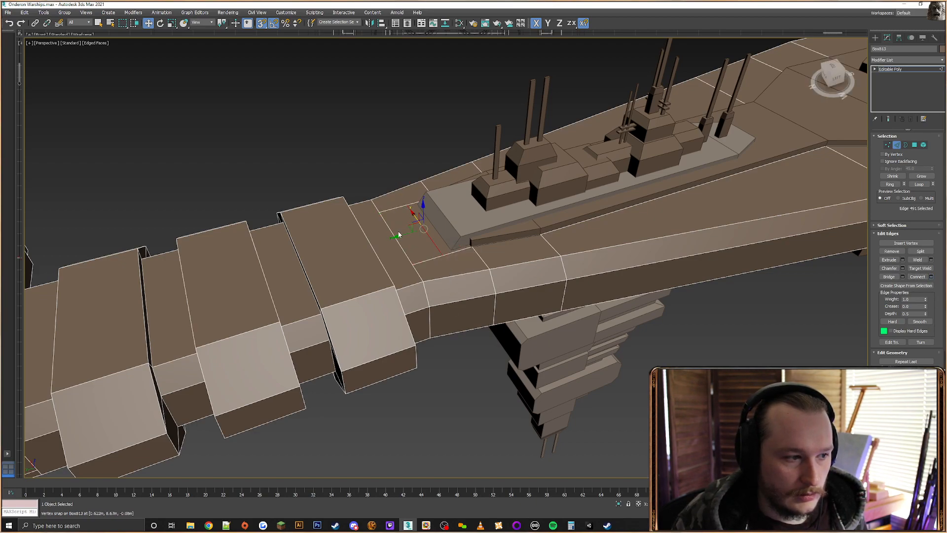
Connect the new crosswise hull edge to the parallel edge at the deck plate's narrow end with two edges, pinch 64
{"action": "scroll", "coordinate": [415, 236], "scroll_direction": "up", "scroll_amount": 5}
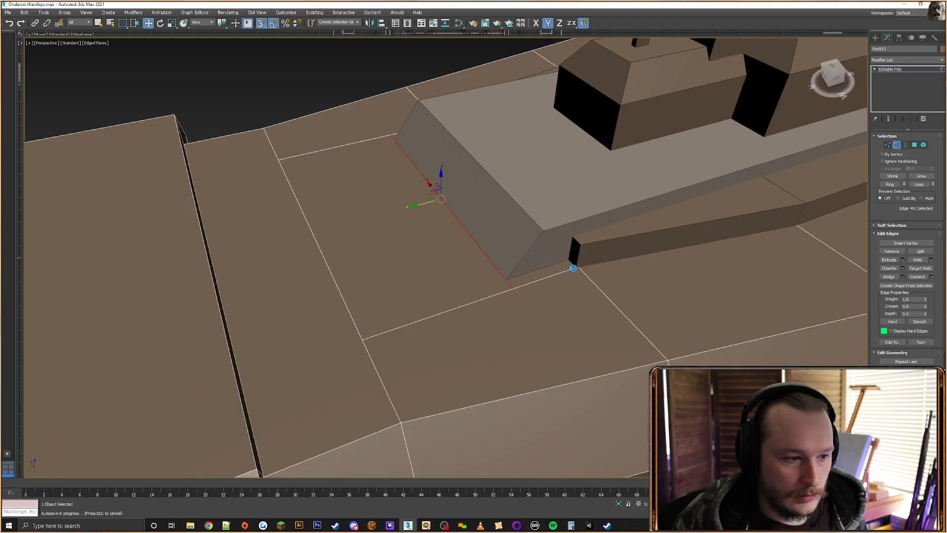
{"action": "left_click", "coordinate": [572, 265], "text": "ctrl"}
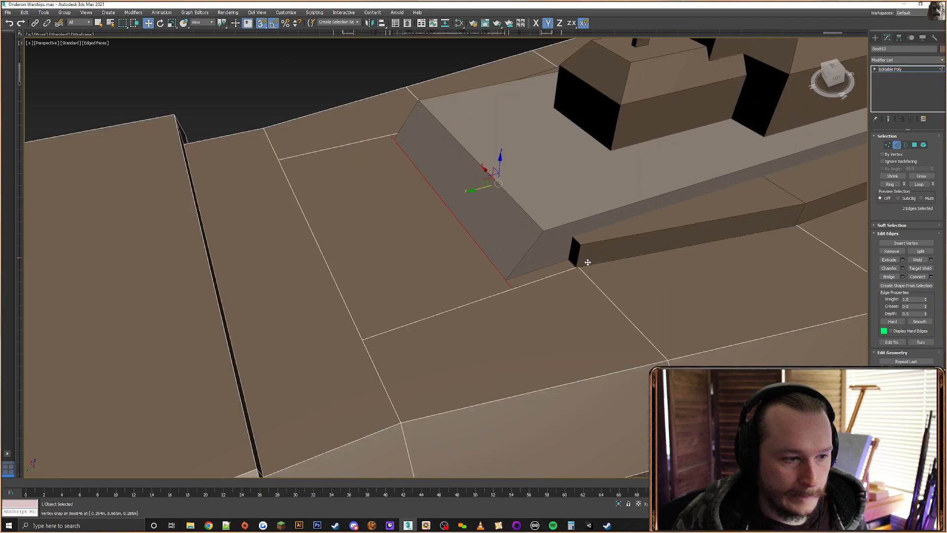
{"action": "left_click", "coordinate": [931, 276]}
{"action": "left_click", "coordinate": [451, 261]}
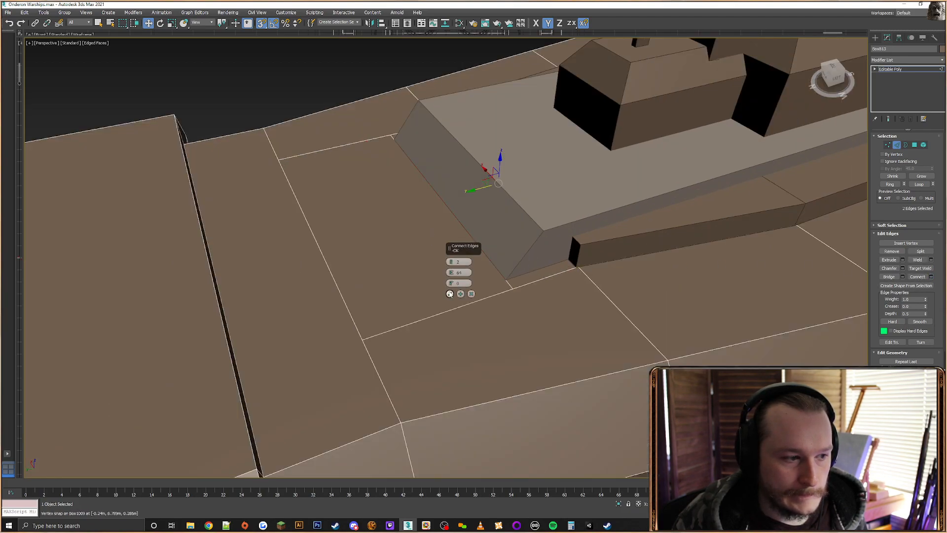
{"action": "left_click", "coordinate": [450, 294]}
Move each new hull edge's vertex pair sideways onto the matching blunt-end corner of the superstructure base
{"action": "middle_click_drag", "start_coordinate": [458, 276], "coordinate": [590, 248], "text": "alt"}
{"action": "key", "text": "F3"}
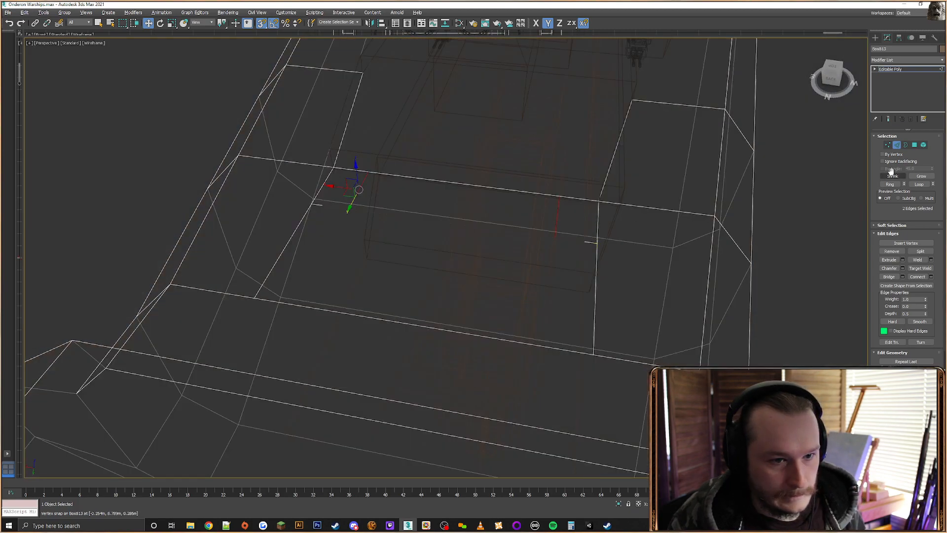
{"action": "key", "text": "1"}
{"action": "left_click_drag", "start_coordinate": [558, 186], "coordinate": [545, 247]}
{"action": "key", "text": "F3"}
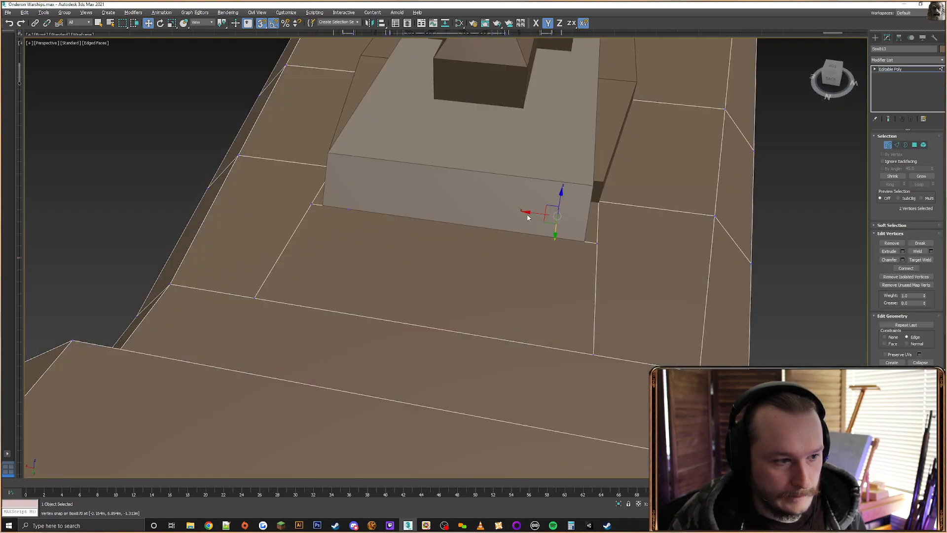
{"action": "key", "text": "F5"}
{"action": "left_click_drag", "start_coordinate": [593, 186], "coordinate": [595, 198]}
{"action": "key", "text": "F3"}
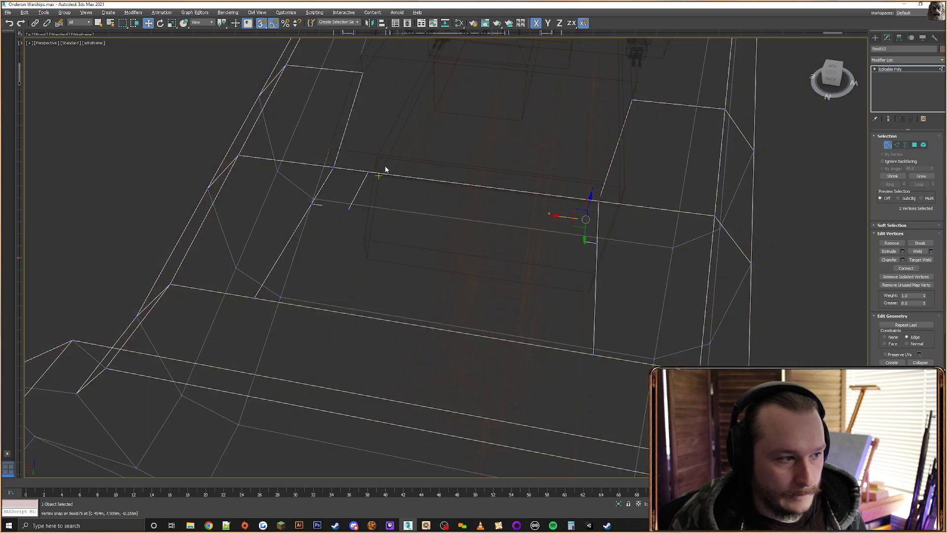
{"action": "key", "text": "F3"}
{"action": "left_click_drag", "start_coordinate": [338, 213], "coordinate": [329, 153]}
Delete the hull polygon hidden beneath the blunt end of the superstructure base
{"action": "middle_click_drag", "start_coordinate": [582, 235], "coordinate": [561, 239], "text": "alt"}
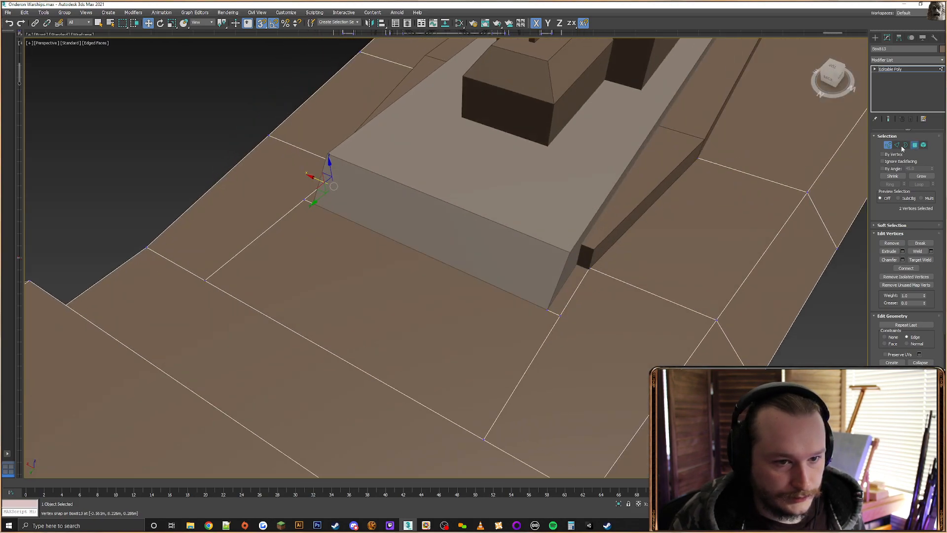
{"action": "left_click", "coordinate": [915, 145]}
{"action": "left_click", "coordinate": [521, 260]}
{"action": "key", "text": "Delete"}
{"action": "key", "text": "F3"}
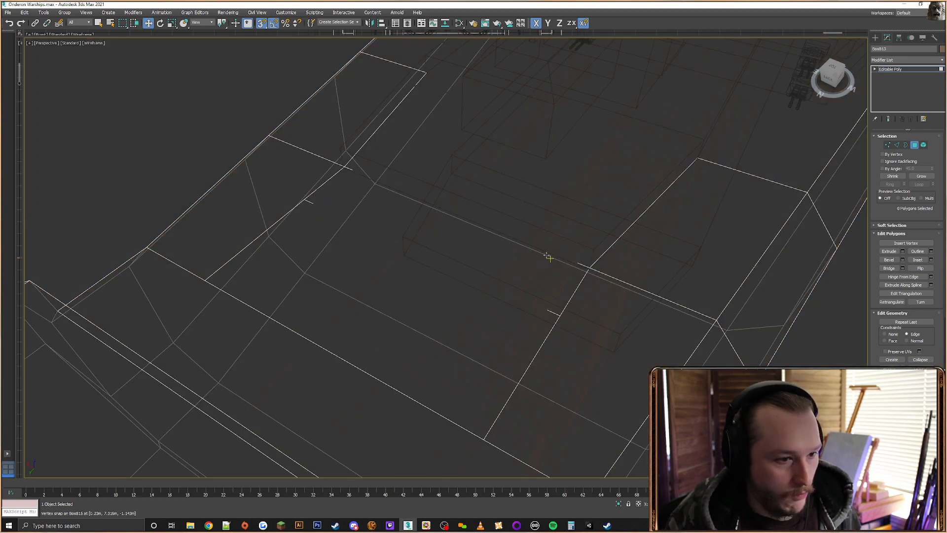
{"action": "key", "text": "F3"}
{"action": "scroll", "coordinate": [667, 239], "scroll_direction": "down", "scroll_amount": 3}
{"action": "middle_click_drag", "start_coordinate": [668, 239], "coordinate": [597, 233], "text": "alt"}
Leave the hull mesh and open the raised deck plate for edge editing
{"action": "middle_click_drag", "start_coordinate": [789, 81], "coordinate": [643, 250]}
{"action": "left_click", "coordinate": [875, 38]}
{"action": "left_click", "coordinate": [735, 89]}
{"action": "scroll", "coordinate": [737, 135], "scroll_direction": "down", "scroll_amount": 2}
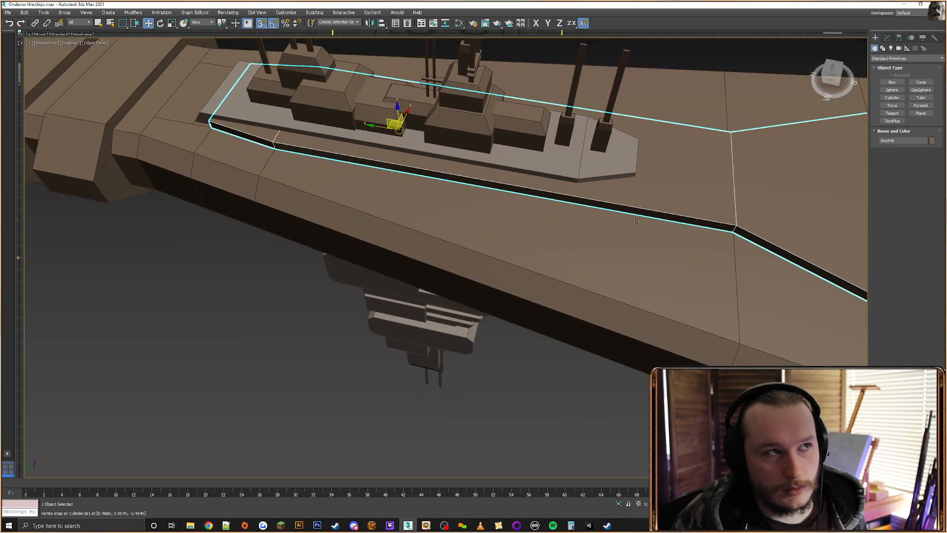
{"action": "left_click", "coordinate": [888, 38]}
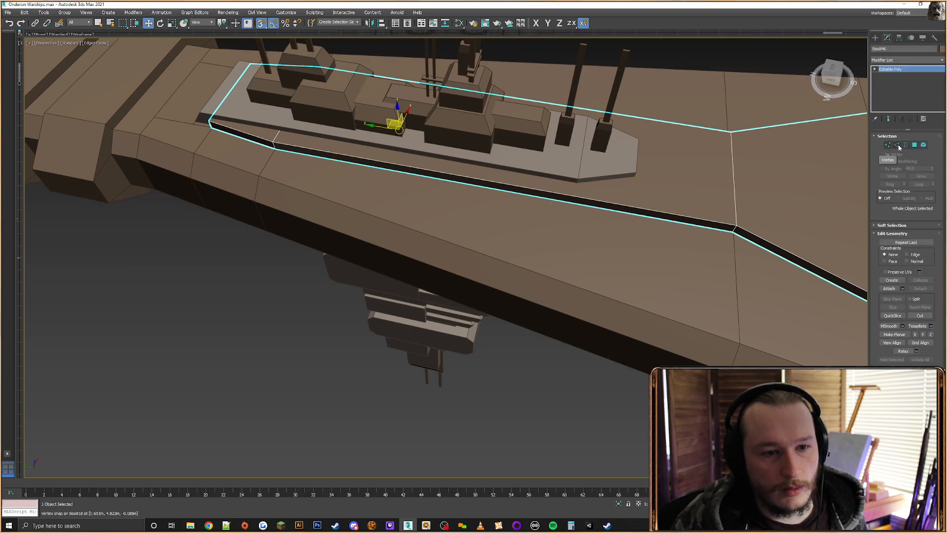
{"action": "left_click", "coordinate": [898, 146]}
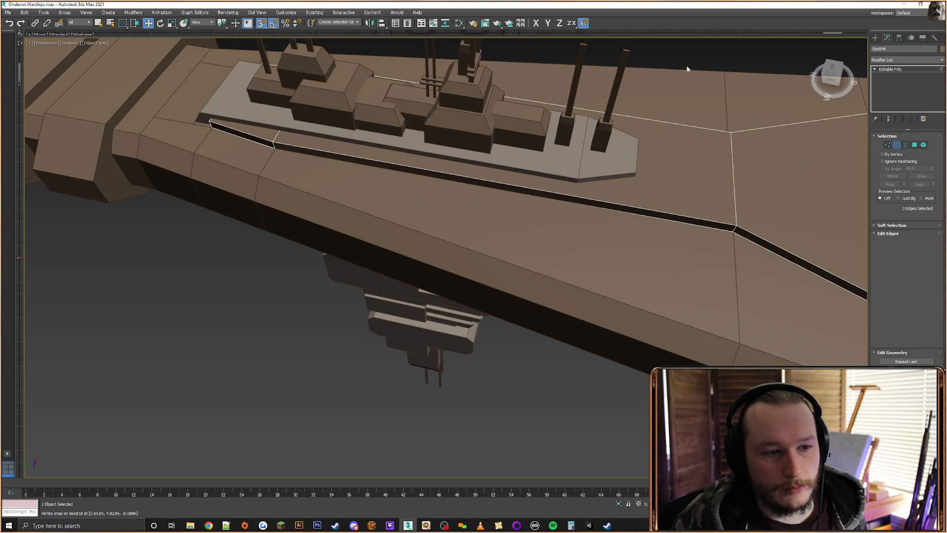
Try to connect the deck plate's long side edges with a crosswise loop aligned to the superstructure base's corner
{"action": "double_click", "coordinate": [674, 217]}
{"action": "middle_click_drag", "start_coordinate": [674, 260], "coordinate": [722, 290], "text": "alt"}
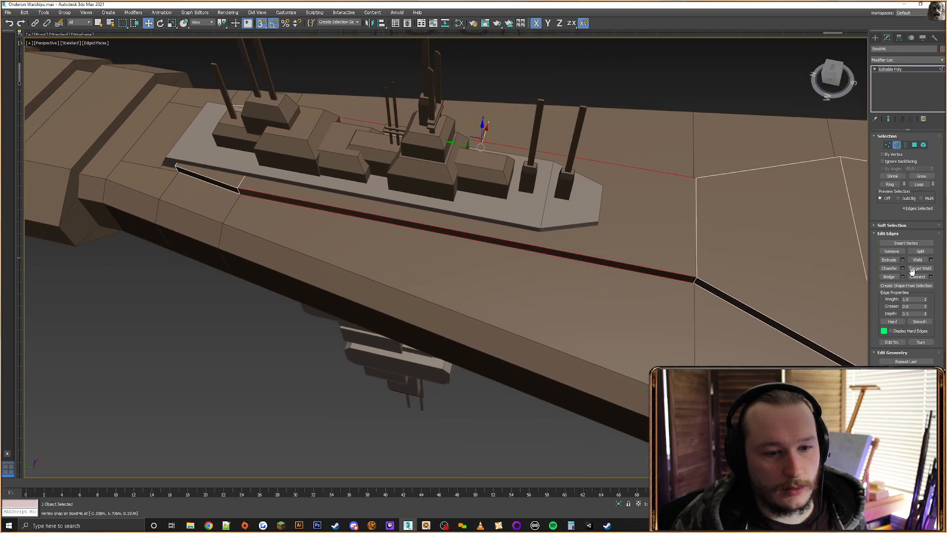
{"action": "middle_click_drag", "start_coordinate": [517, 235], "coordinate": [450, 250], "text": "alt"}
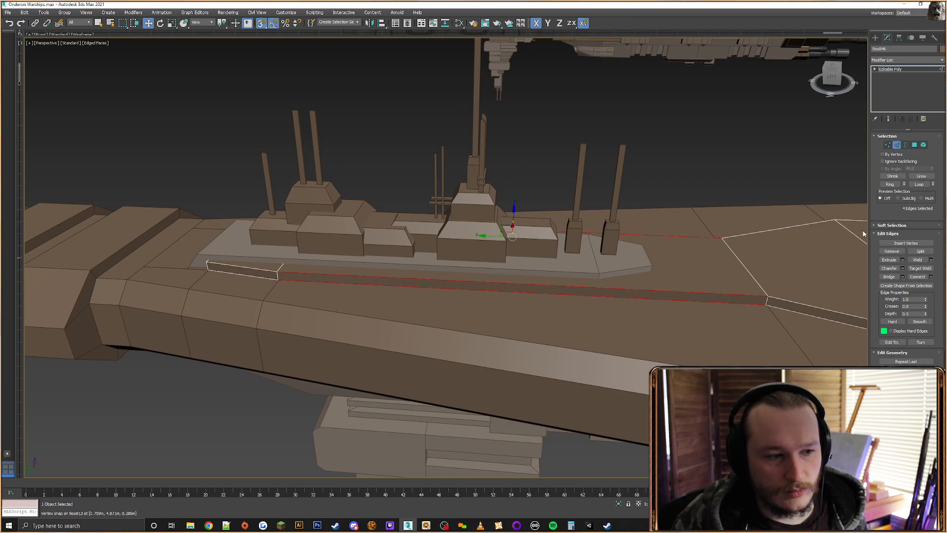
{"action": "left_click", "coordinate": [917, 277]}
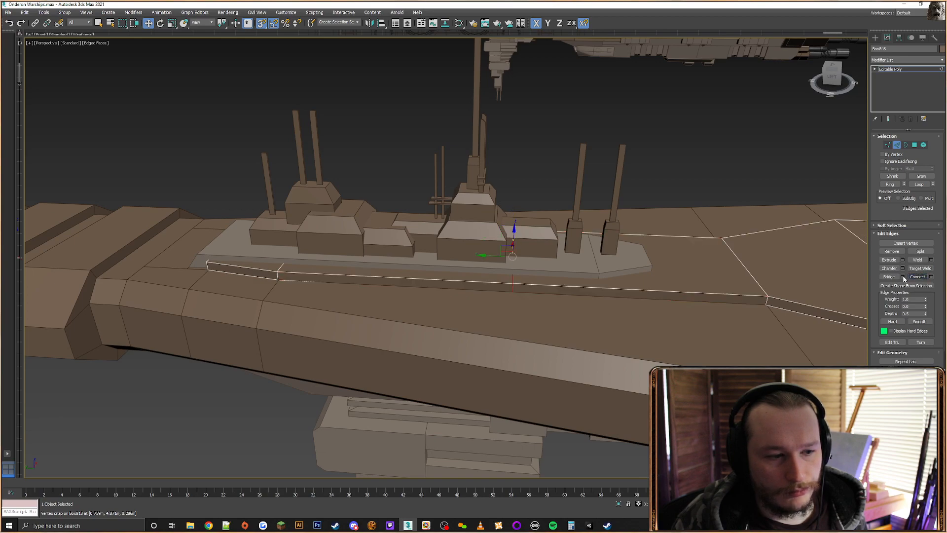
{"action": "key", "text": "F6"}
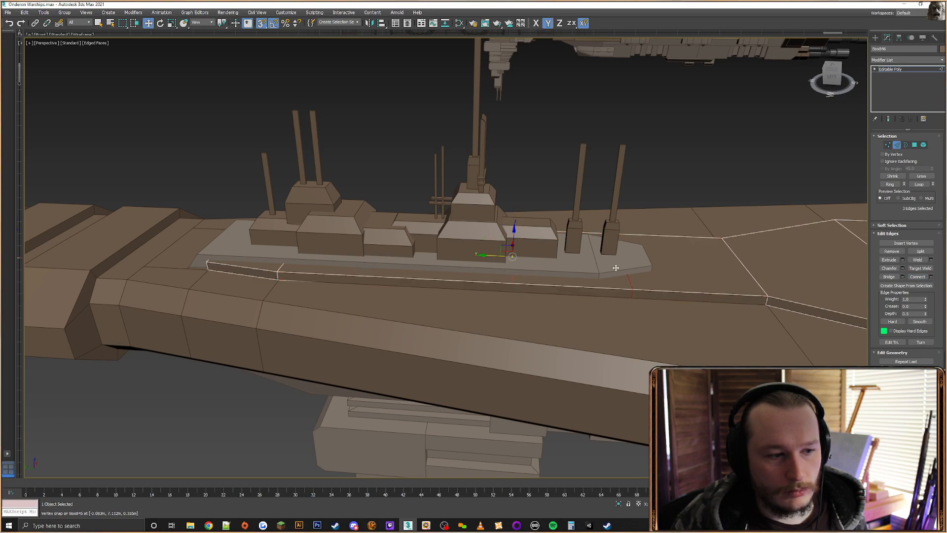
{"action": "left_click_drag", "start_coordinate": [600, 273], "coordinate": [600, 273]}
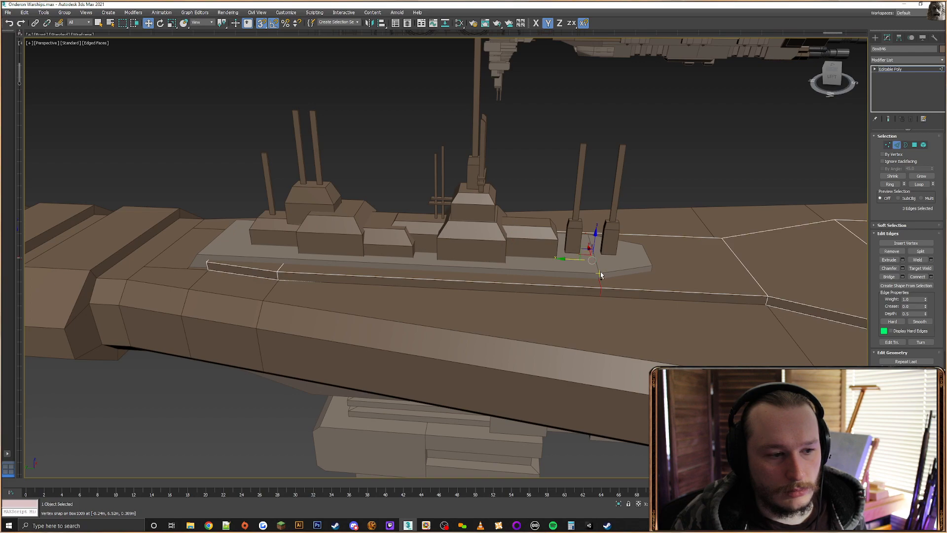
{"action": "key", "text": "ctrl+z"}
{"action": "key", "text": "ctrl+z"}
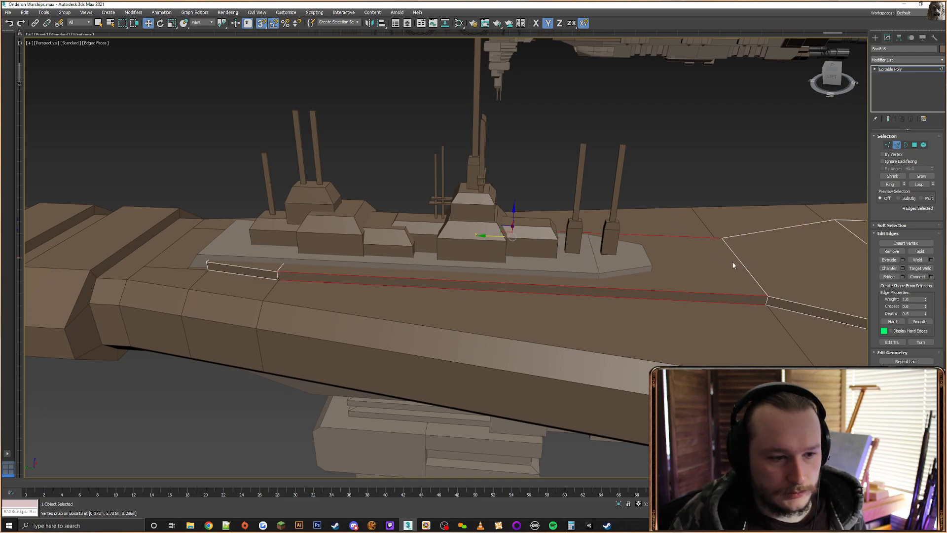
Connect the deck plate's crosswise edges around the superstructure base with two lengthwise edge lines, pinch 0
{"action": "left_click", "coordinate": [746, 267]}
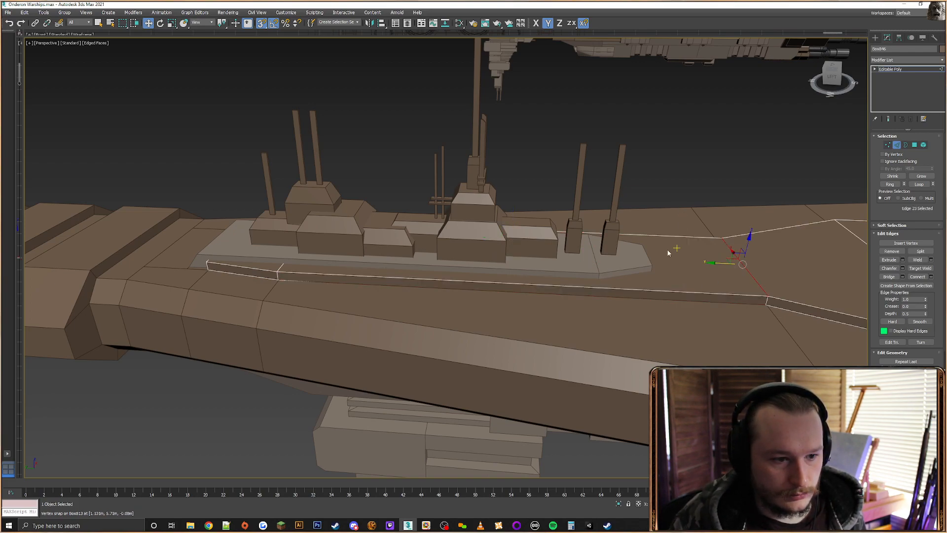
{"action": "middle_click_drag", "start_coordinate": [340, 236], "coordinate": [328, 263], "text": "alt"}
{"action": "left_click", "coordinate": [280, 276], "text": "ctrl"}
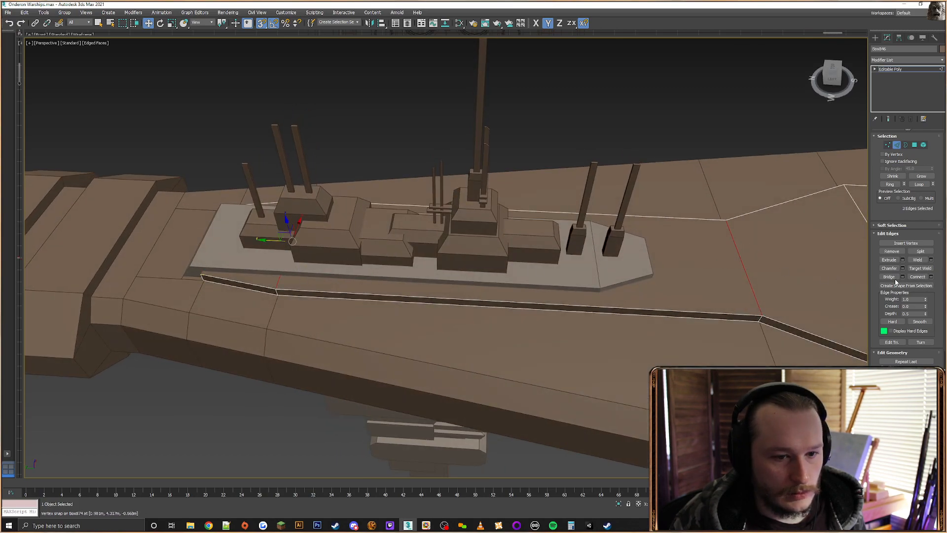
{"action": "middle_click_drag", "start_coordinate": [443, 207], "coordinate": [271, 342], "text": "alt"}
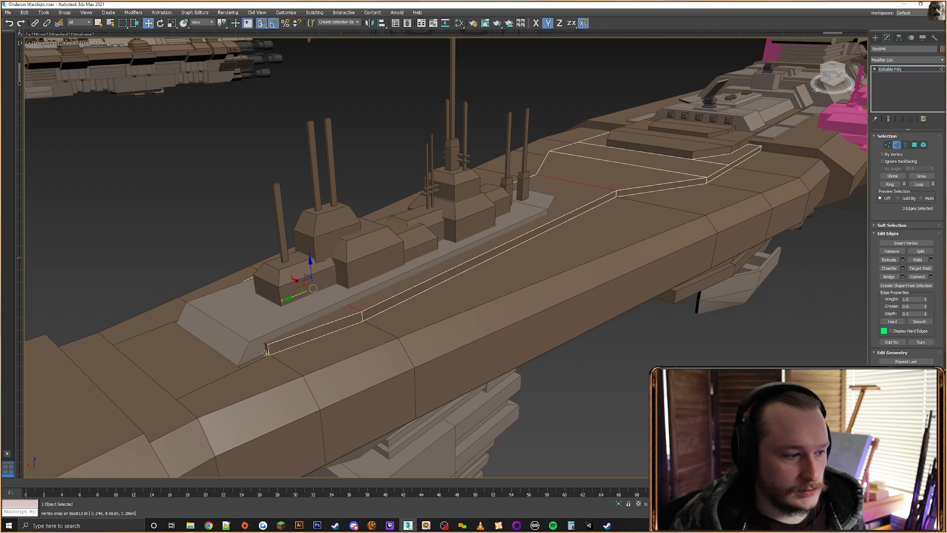
{"action": "middle_click_drag", "start_coordinate": [650, 283], "coordinate": [616, 296], "text": "alt"}
{"action": "left_click", "coordinate": [931, 277]}
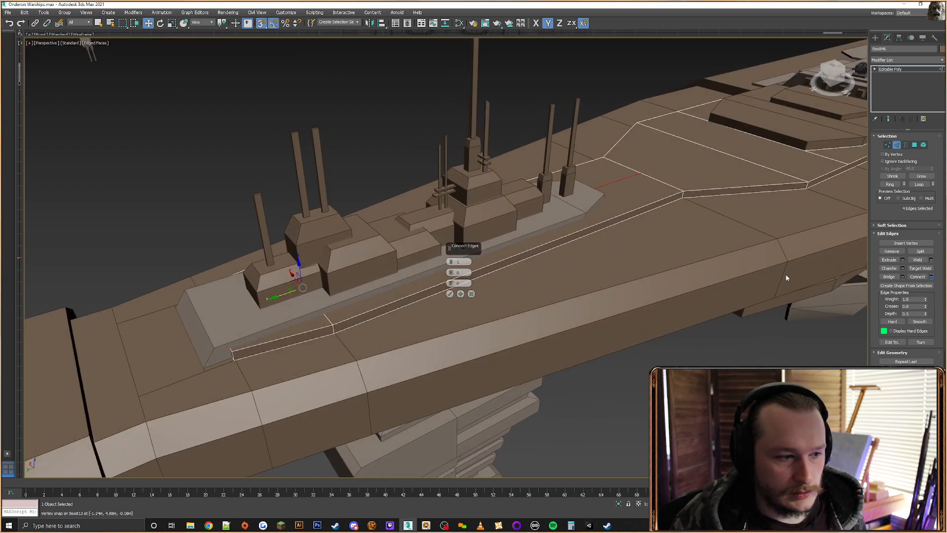
{"action": "left_click", "coordinate": [452, 260]}
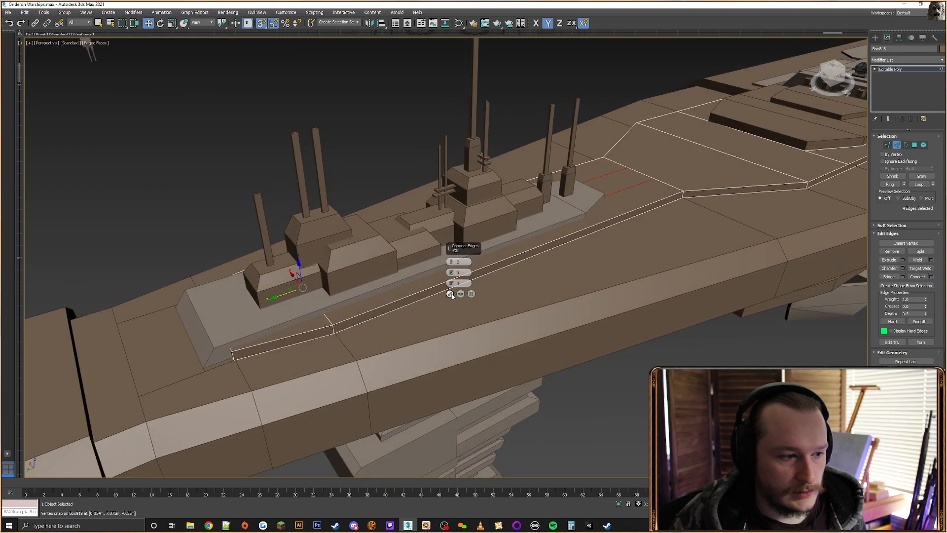
{"action": "left_click", "coordinate": [450, 294]}
Slide the two new vertices on the deck plate's wide crosswise edge into line with the superstructure base's tapered-end corners
{"action": "middle_click_drag", "start_coordinate": [458, 296], "coordinate": [567, 236], "text": "alt"}
{"action": "left_click", "coordinate": [888, 147]}
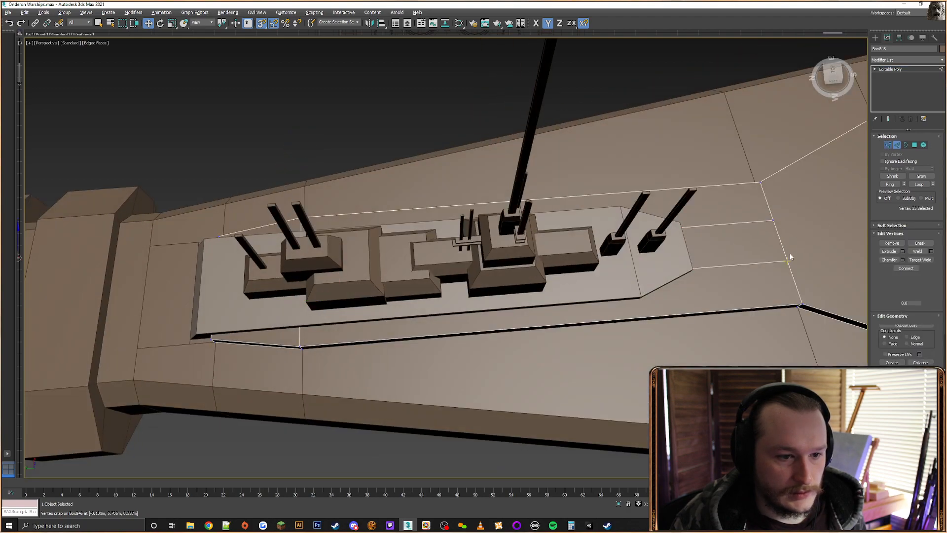
{"action": "left_click", "coordinate": [789, 259]}
{"action": "left_click_drag", "start_coordinate": [779, 239], "coordinate": [773, 222]}
{"action": "left_click", "coordinate": [772, 222]}
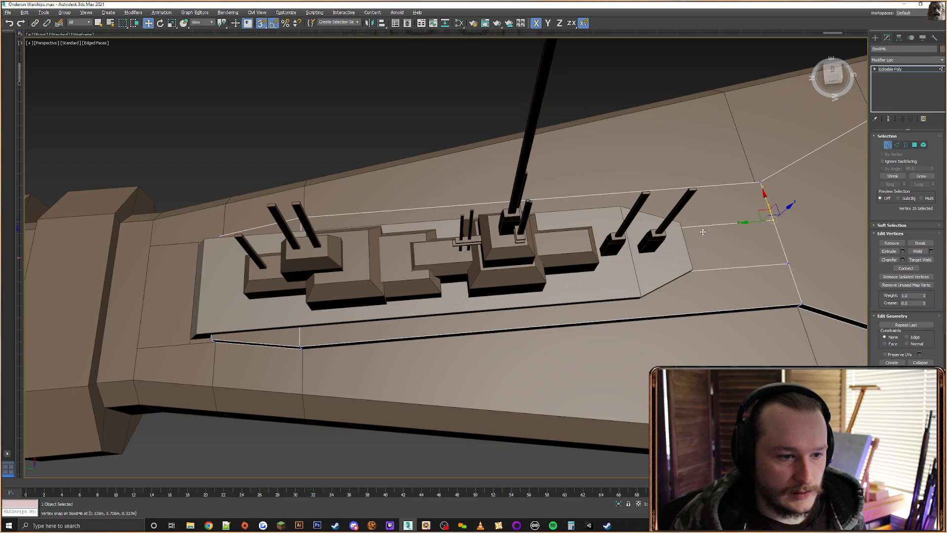
Slide the two new vertices on the deck plate's middle crosswise edge outward to line up with the superstructure base's long sides
{"action": "key", "text": "F3"}
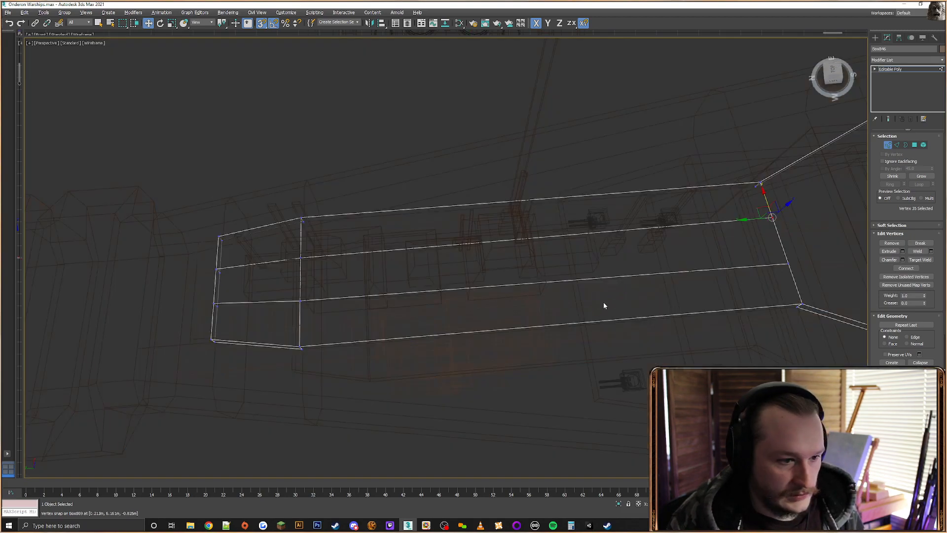
{"action": "left_click", "coordinate": [300, 299]}
{"action": "key", "text": "F3"}
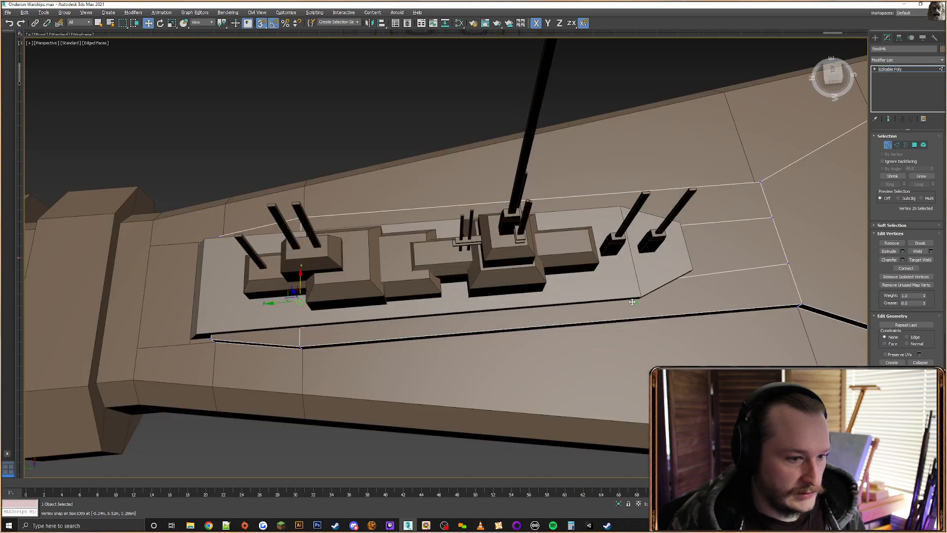
{"action": "left_click_drag", "start_coordinate": [644, 296], "coordinate": [643, 296]}
{"action": "key", "text": "F3"}
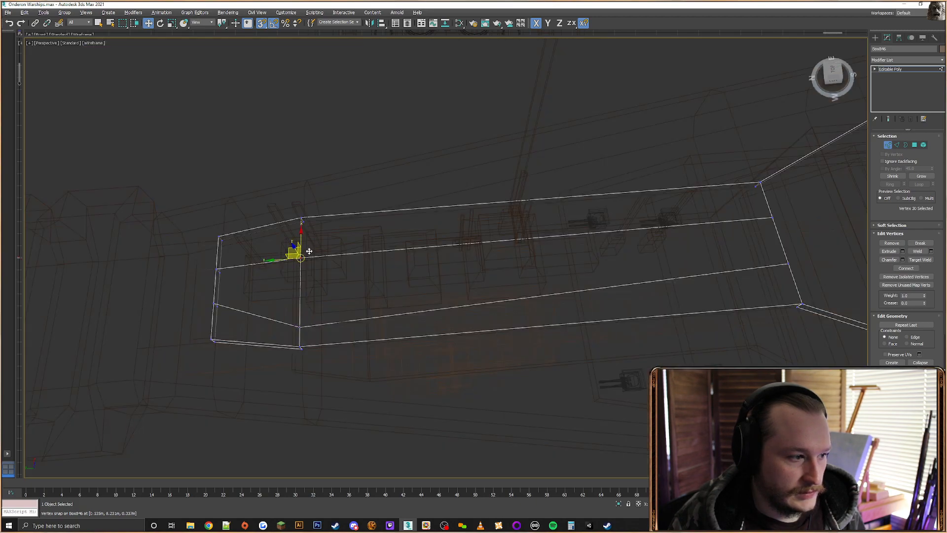
{"action": "key", "text": "F3"}
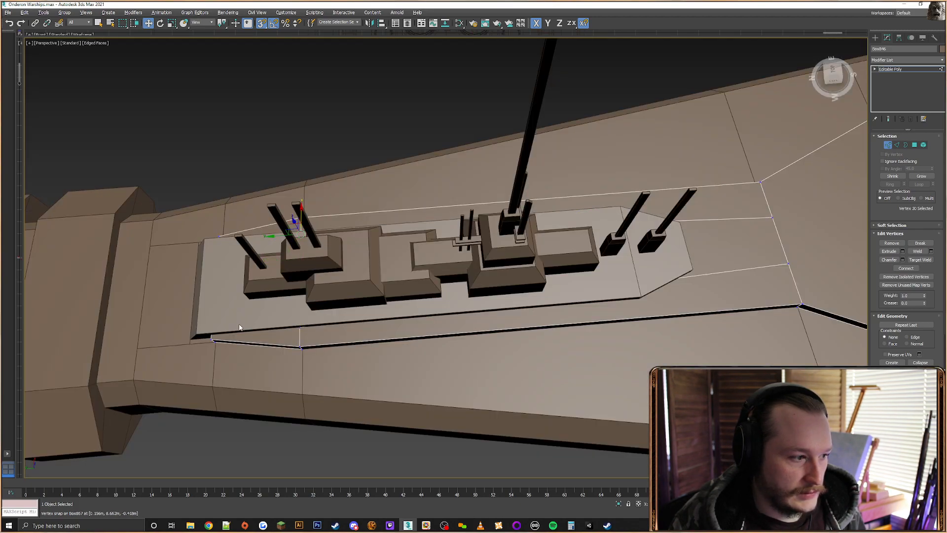
Move the two new vertex pairs at the deck plate's narrow end outward toward the superstructure base's long sides
{"action": "key", "text": "F3"}
{"action": "left_click_drag", "start_coordinate": [214, 313], "coordinate": [221, 286]}
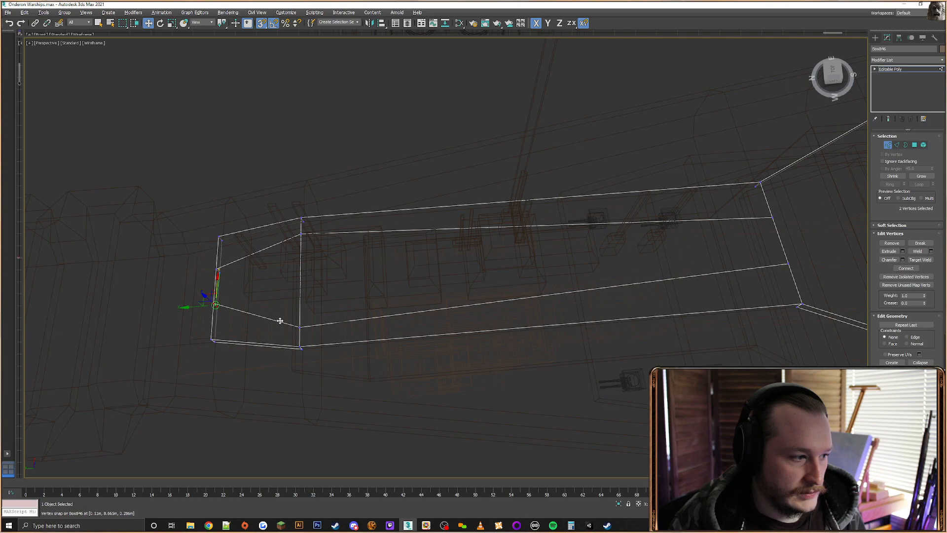
{"action": "left_click_drag", "start_coordinate": [280, 321], "coordinate": [297, 323]}
{"action": "mouse_move", "coordinate": [238, 261]}
{"action": "left_mouse_down"}
{"action": "mouse_move", "coordinate": [211, 279]}
{"action": "mouse_move", "coordinate": [234, 240]}
{"action": "left_mouse_up"}
{"action": "key", "text": "F3"}
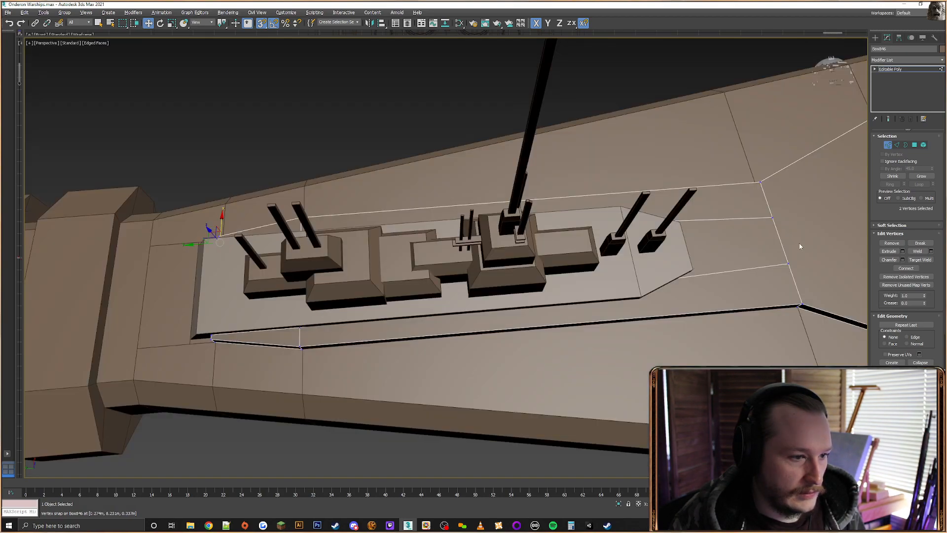
Connect the deck plate's two lengthwise edges beyond the superstructure base and slide the new crosswise edge to the base's narrow tip
{"action": "left_click", "coordinate": [896, 145]}
{"action": "left_click", "coordinate": [715, 272]}
{"action": "left_click", "coordinate": [702, 220], "text": "ctrl"}
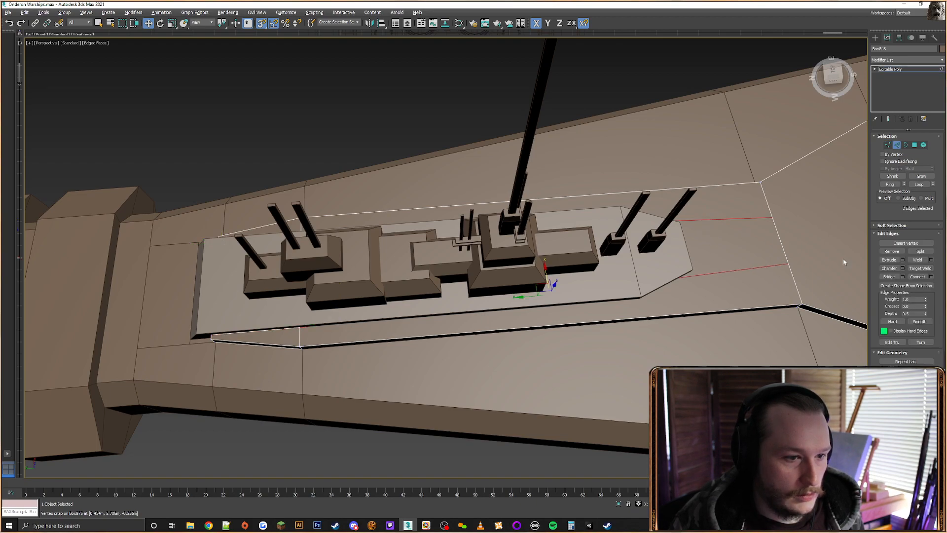
{"action": "left_click", "coordinate": [917, 278]}
{"action": "middle_click_drag", "start_coordinate": [754, 262], "coordinate": [552, 258]}
{"action": "left_click_drag", "start_coordinate": [391, 251], "coordinate": [471, 262]}
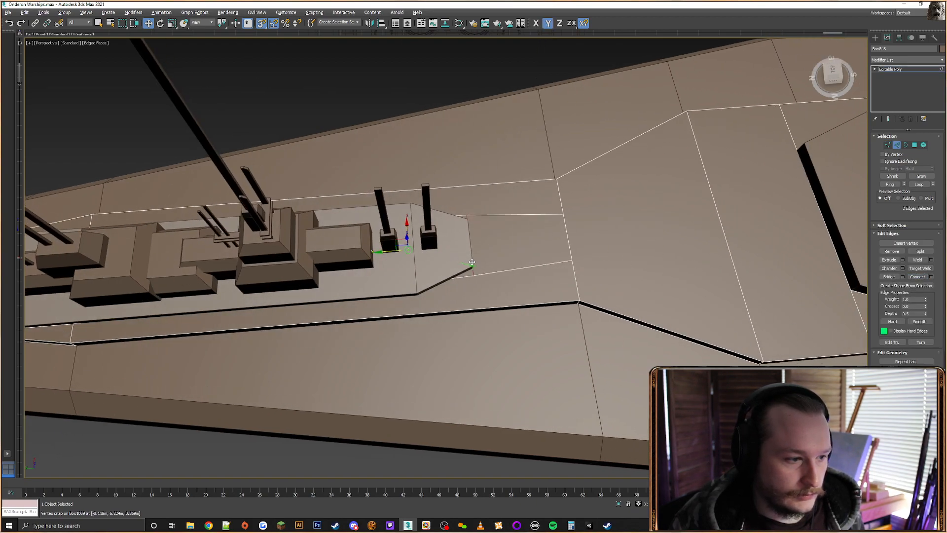
Connect the two lengthwise edges under the superstructure base and slide the new crosswise edge to where the base starts to taper
{"action": "left_click", "coordinate": [464, 216]}
{"action": "left_click", "coordinate": [464, 278], "text": "ctrl"}
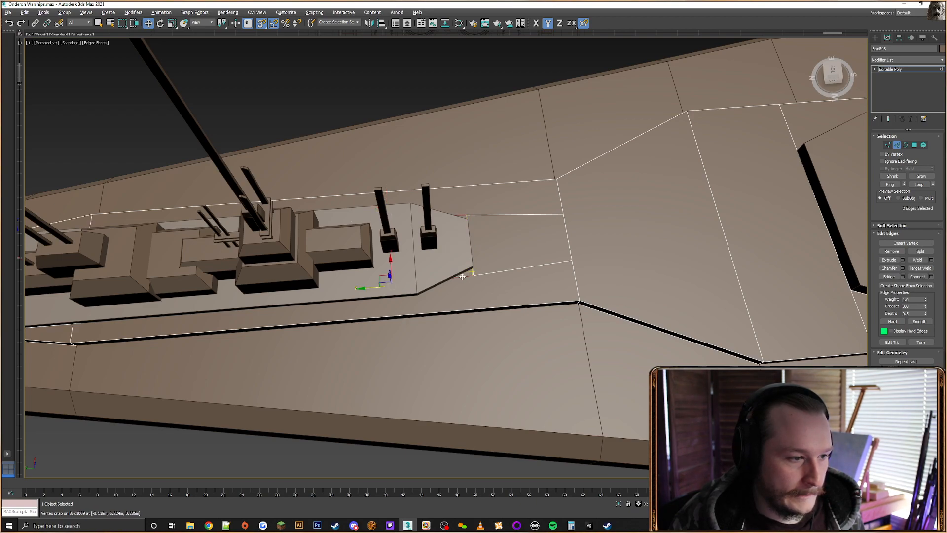
{"action": "left_click", "coordinate": [918, 278]}
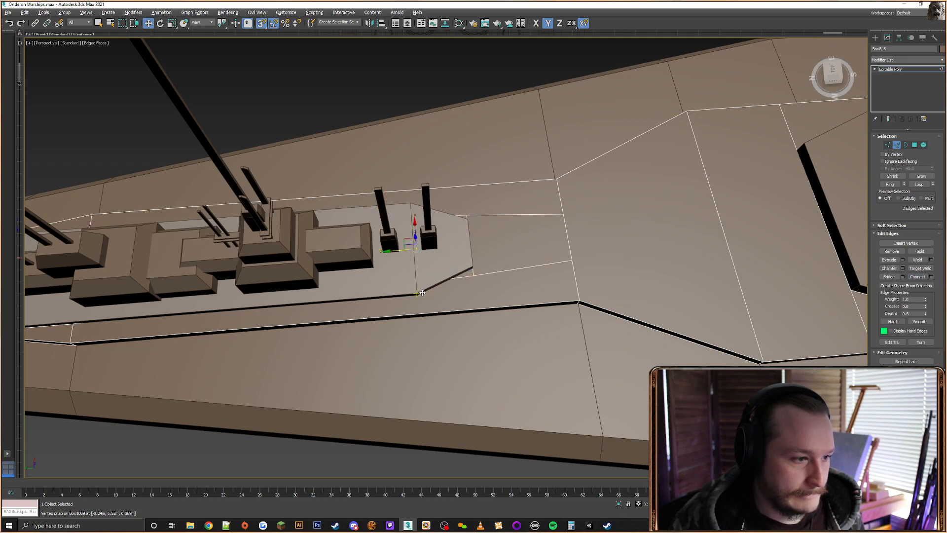
{"action": "key", "text": "F3"}
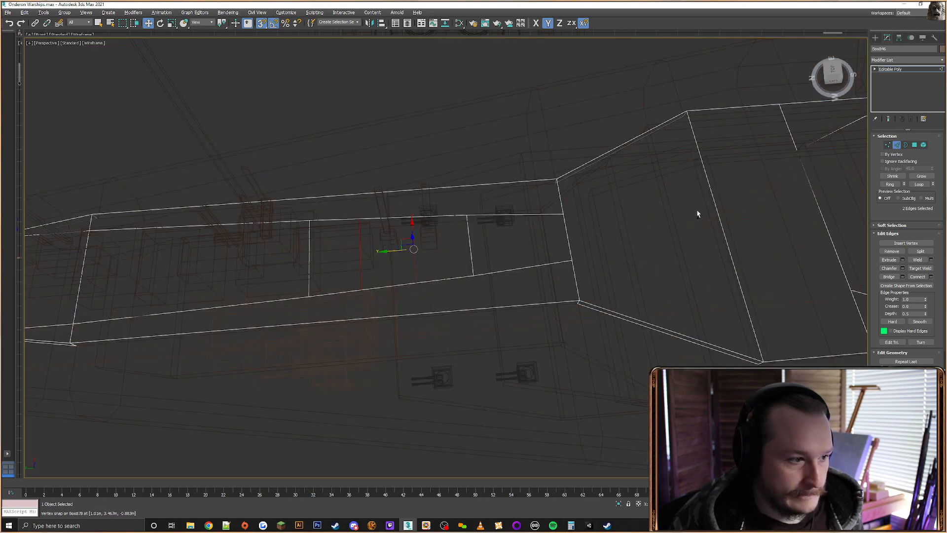
{"action": "left_click", "coordinate": [309, 246]}
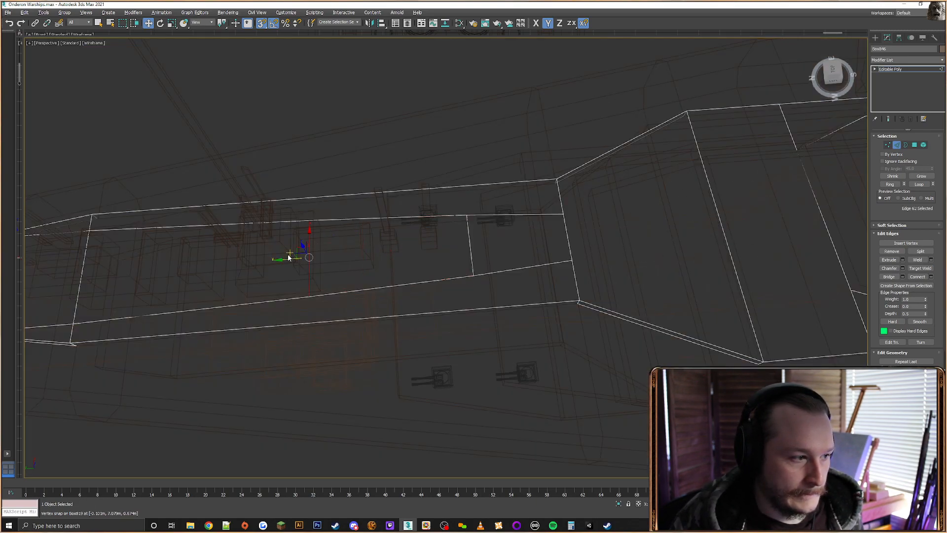
{"action": "left_click_drag", "start_coordinate": [291, 257], "coordinate": [427, 276]}
{"action": "key", "text": "F3"}
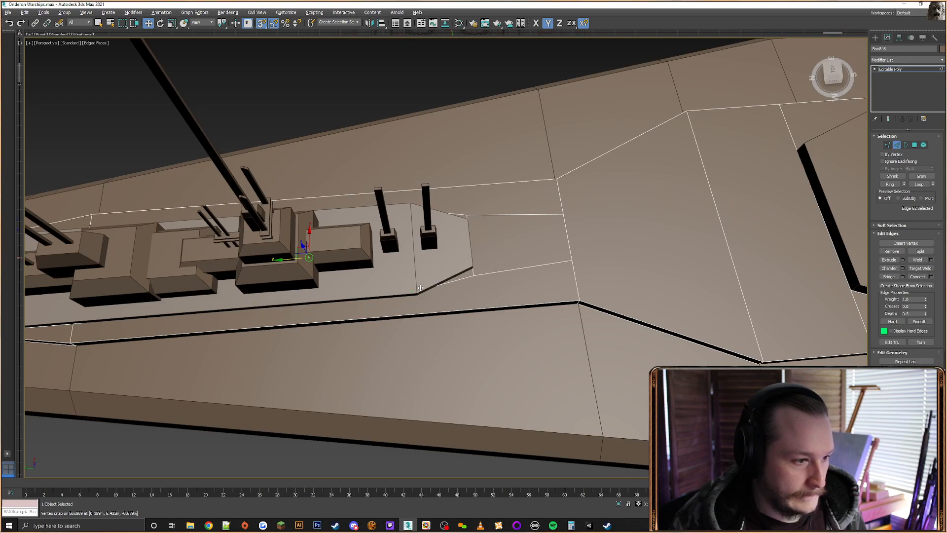
Snap the vertices of the two new crosswise edges onto the corners of the superstructure base's tapered end
{"action": "left_click", "coordinate": [887, 145]}
{"action": "key", "text": "F3"}
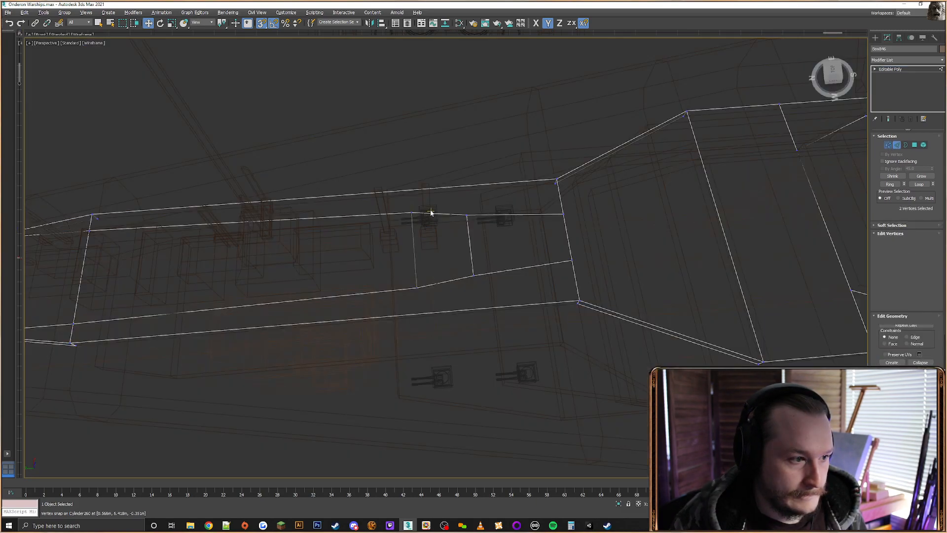
{"action": "left_click", "coordinate": [413, 212]}
{"action": "key", "text": "F3"}
{"action": "key", "text": "F5"}
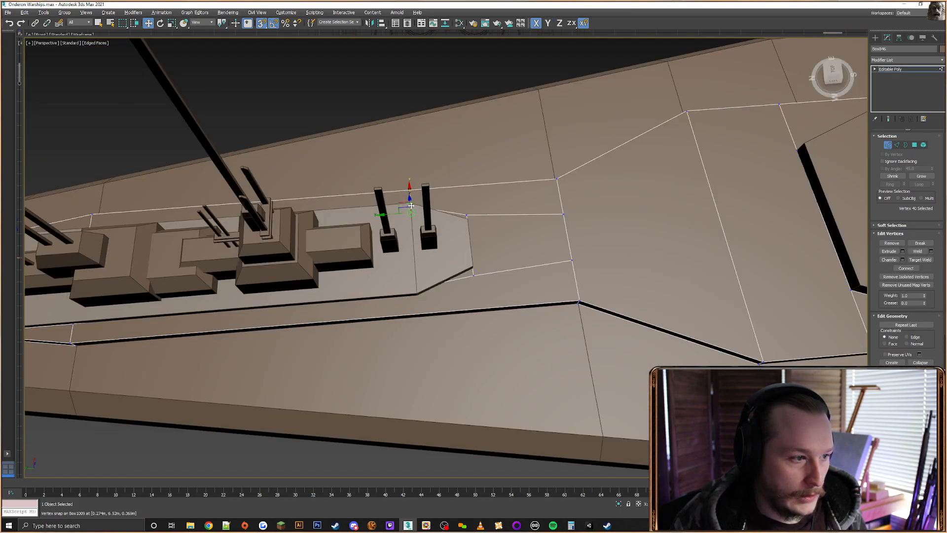
{"action": "key", "text": "F3"}
{"action": "left_click", "coordinate": [417, 280]}
{"action": "key", "text": "F3"}
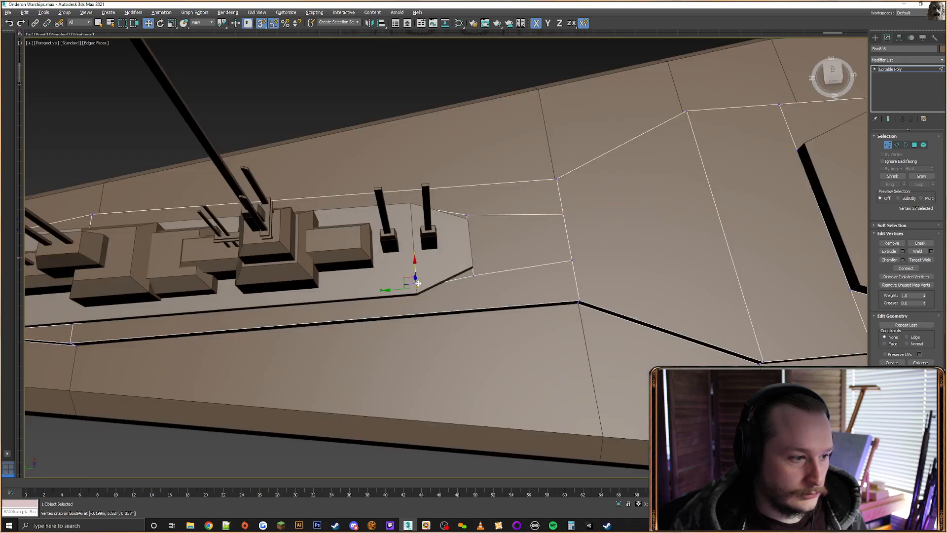
{"action": "left_click_drag", "start_coordinate": [418, 282], "coordinate": [473, 268]}
{"action": "left_click_drag", "start_coordinate": [473, 210], "coordinate": [461, 221]}
{"action": "key", "text": "F3"}
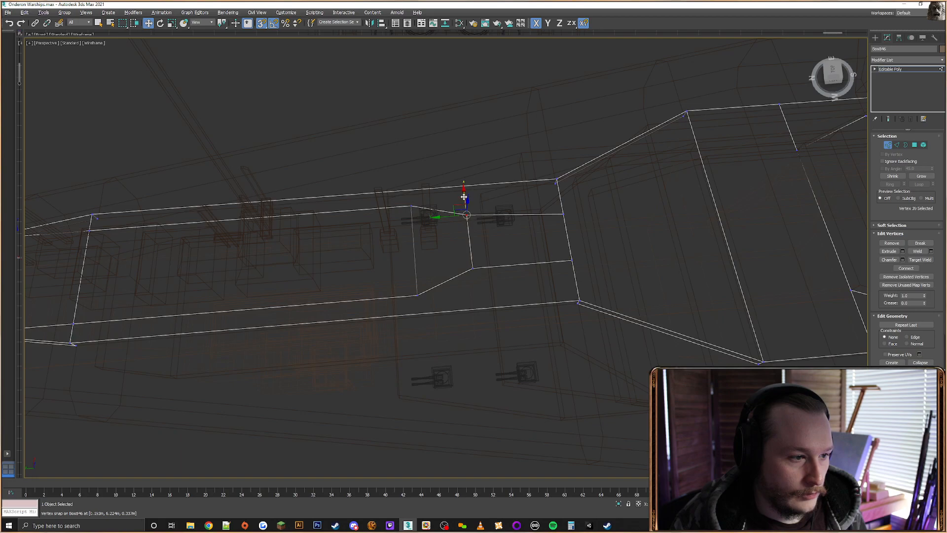
{"action": "key", "text": "F3"}
Delete the deck plate's three top faces and the end face hidden under the superstructure base
{"action": "middle_click_drag", "start_coordinate": [460, 223], "coordinate": [428, 245], "text": "alt"}
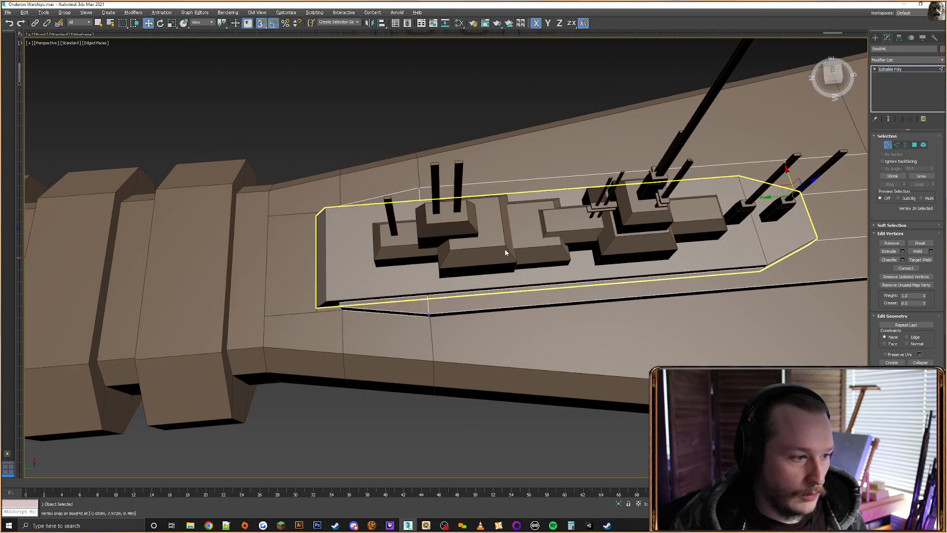
{"action": "middle_click_drag", "start_coordinate": [718, 213], "coordinate": [477, 226]}
{"action": "left_click", "coordinate": [915, 145]}
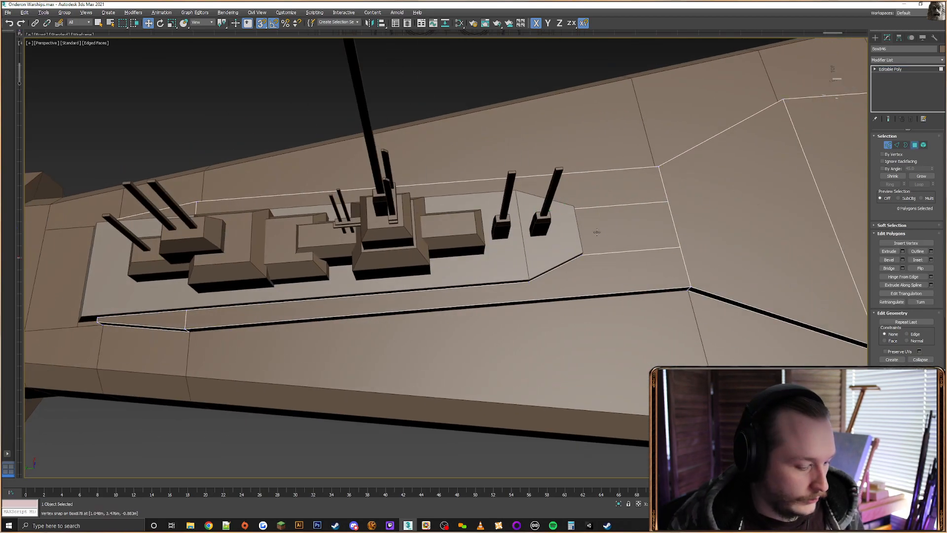
{"action": "key", "text": "F3"}
{"action": "left_click", "coordinate": [548, 237]}
{"action": "left_click", "coordinate": [413, 255], "text": "ctrl"}
{"action": "left_click", "coordinate": [183, 270], "text": "ctrl"}
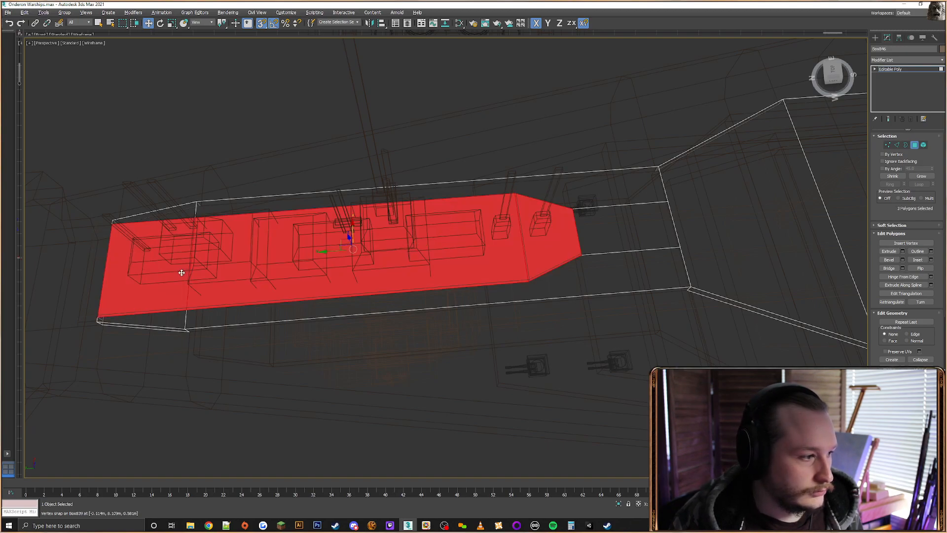
{"action": "middle_click_drag", "start_coordinate": [184, 271], "coordinate": [586, 377], "text": "alt"}
{"action": "left_click", "coordinate": [582, 392], "text": "ctrl"}
{"action": "key", "text": "Delete"}
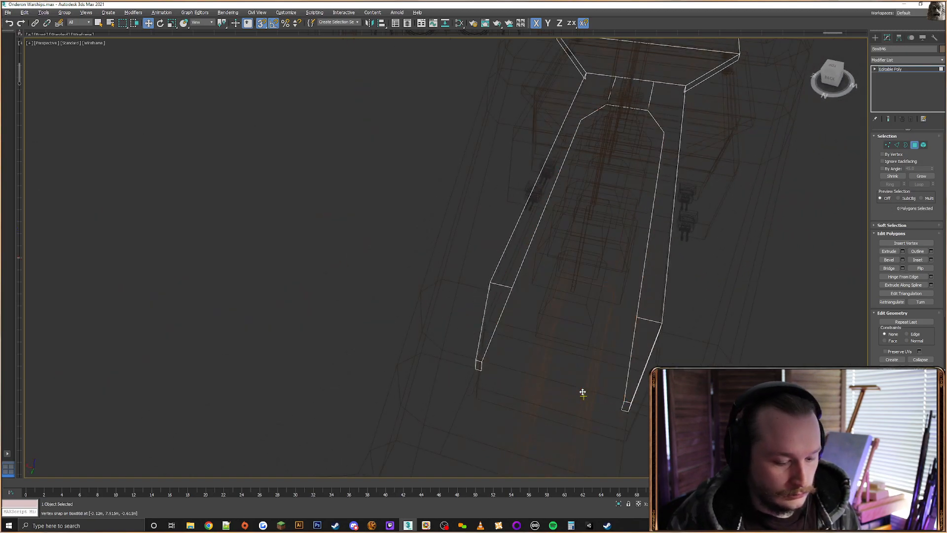
Connect the superstructure base's lengthwise edges with a crosswise cut and slide it toward the blunt end where the deck plate ends
{"action": "key", "text": "F3"}
{"action": "middle_click_drag", "start_coordinate": [598, 338], "coordinate": [554, 280], "text": "alt"}
{"action": "left_click", "coordinate": [875, 37]}
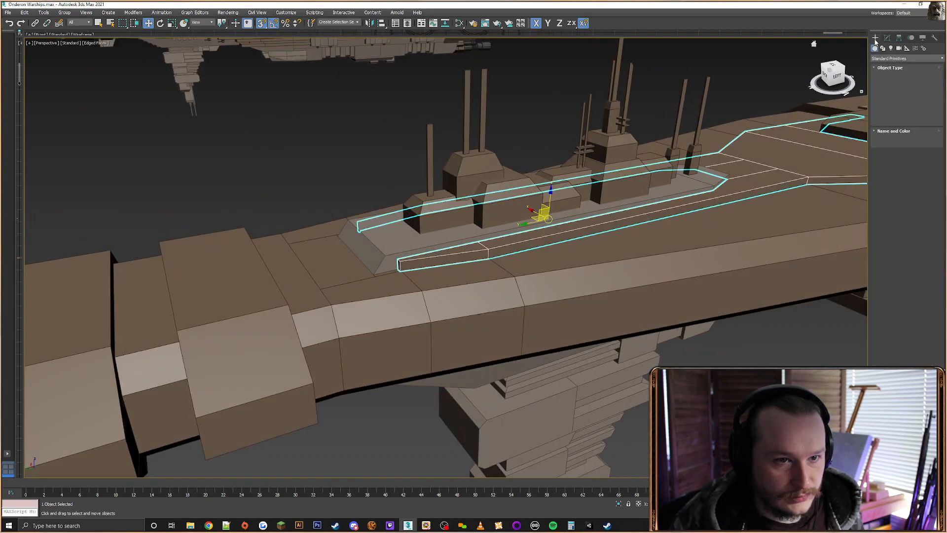
{"action": "left_click", "coordinate": [886, 38]}
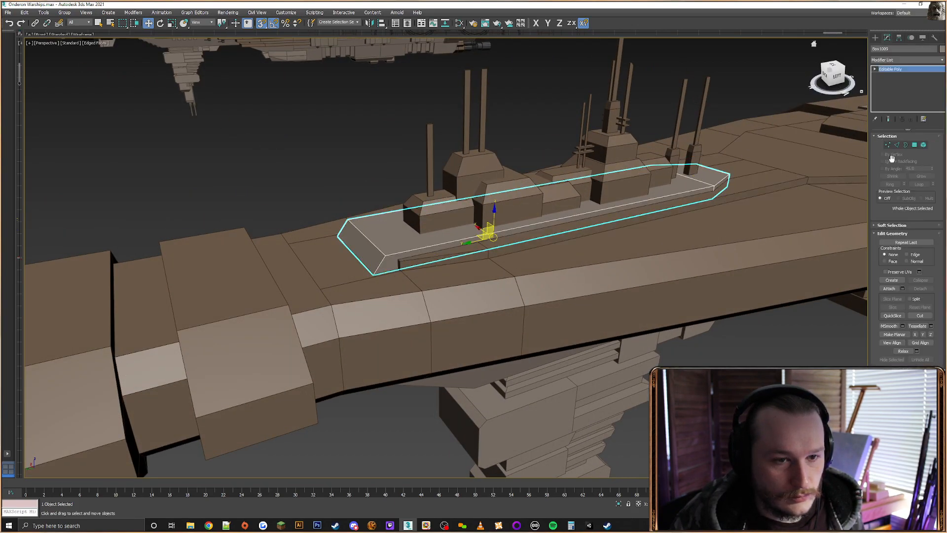
{"action": "left_click", "coordinate": [896, 145]}
{"action": "middle_click_drag", "start_coordinate": [685, 216], "coordinate": [434, 189], "text": "alt"}
{"action": "left_click_drag", "start_coordinate": [383, 182], "coordinate": [399, 279]}
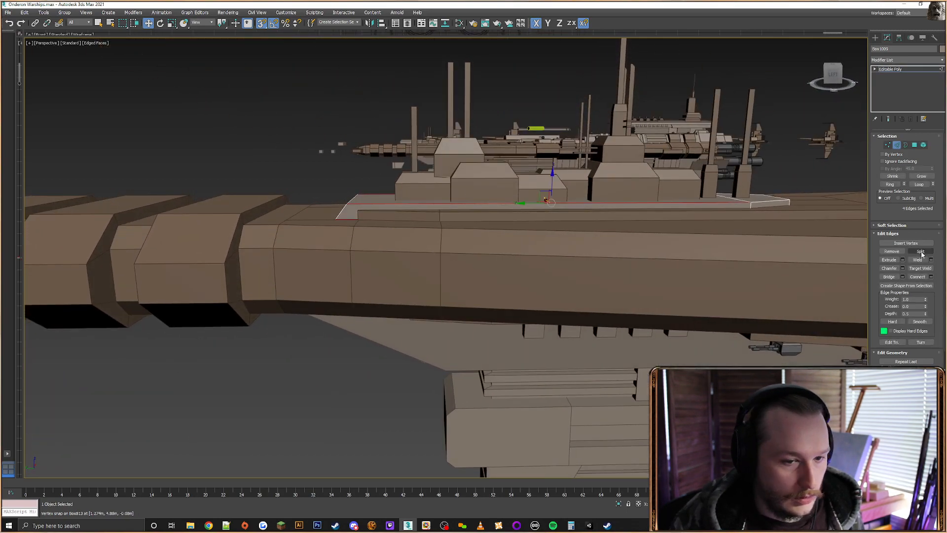
{"action": "left_click", "coordinate": [919, 279]}
{"action": "middle_click_drag", "start_coordinate": [398, 205], "coordinate": [402, 232], "text": "alt"}
{"action": "left_click_drag", "start_coordinate": [522, 203], "coordinate": [364, 225]}
Align the crosswise cut's lower and upper vertices on the superstructure base with the end of the deck plate
{"action": "left_click", "coordinate": [888, 145]}
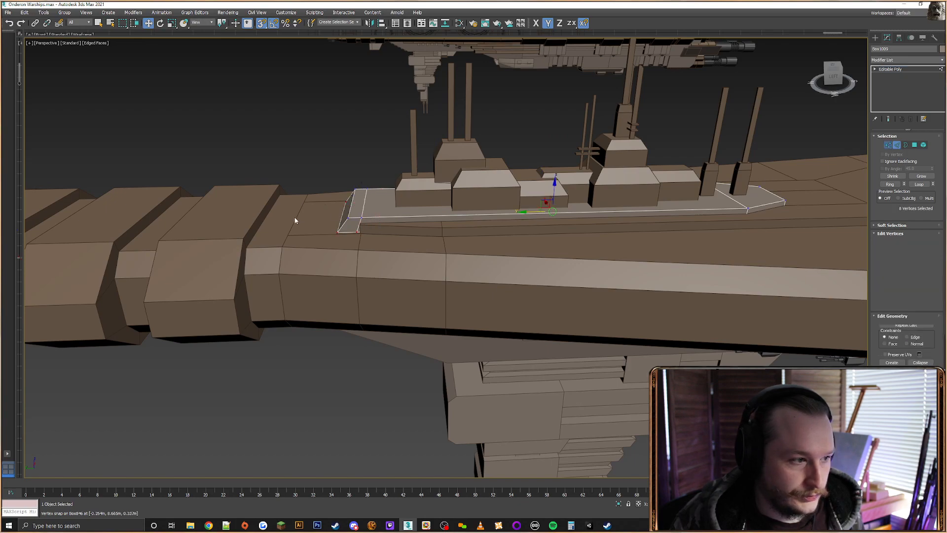
{"action": "scroll", "coordinate": [296, 218], "scroll_direction": "up", "scroll_amount": 5}
{"action": "scroll", "coordinate": [478, 212], "scroll_direction": "down", "scroll_amount": 2}
{"action": "key", "text": "F3"}
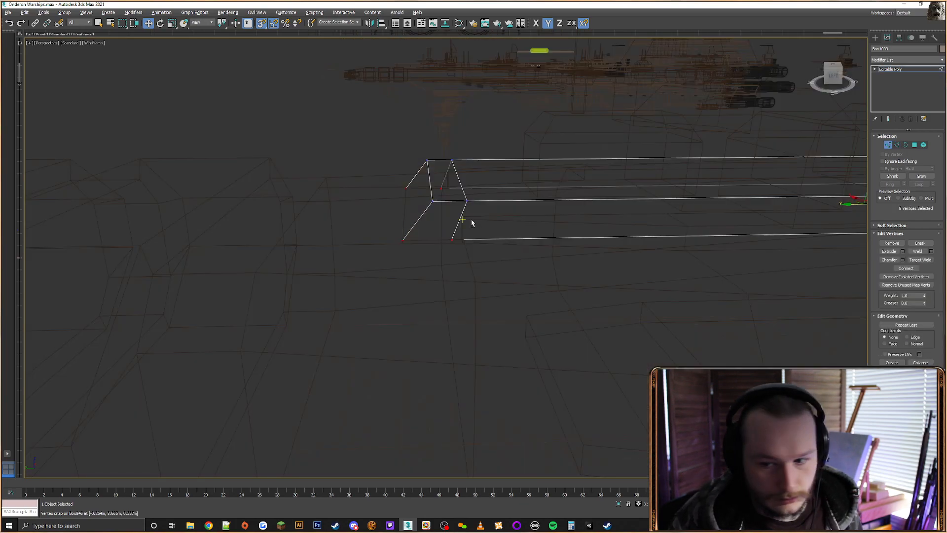
{"action": "middle_click_drag", "start_coordinate": [470, 222], "coordinate": [469, 212], "text": "alt"}
{"action": "left_click_drag", "start_coordinate": [466, 192], "coordinate": [429, 225]}
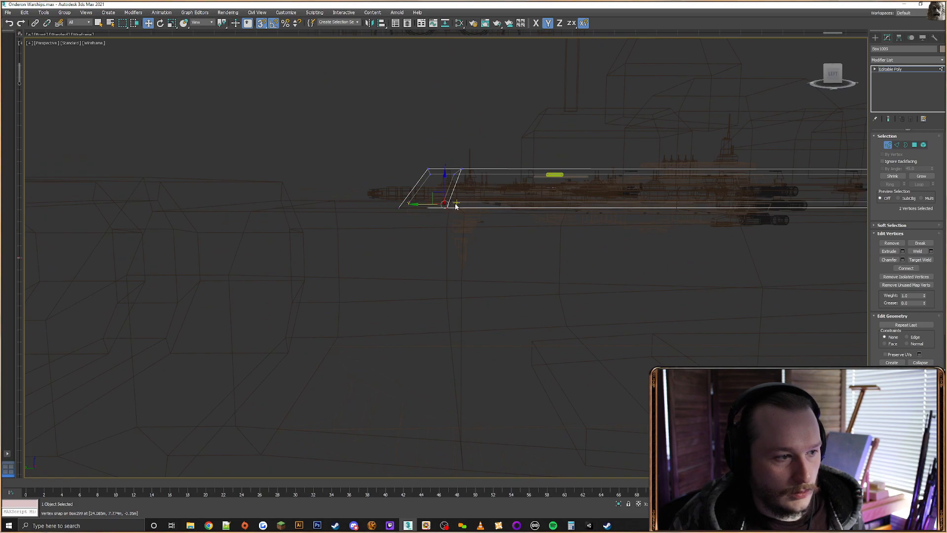
{"action": "middle_click_drag", "start_coordinate": [456, 206], "coordinate": [450, 217], "text": "alt"}
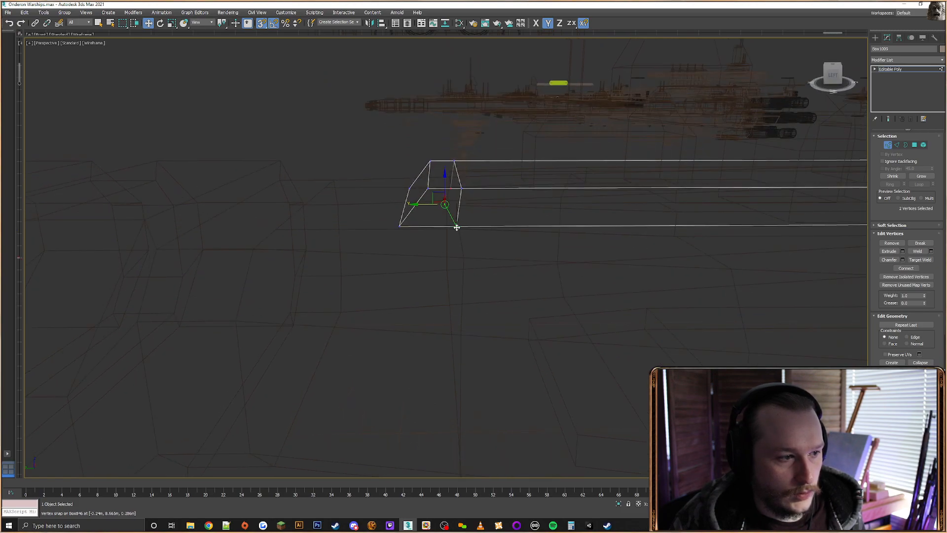
{"action": "left_click_drag", "start_coordinate": [457, 227], "coordinate": [457, 227]}
{"action": "mouse_move", "coordinate": [454, 192]}
{"action": "left_mouse_down"}
{"action": "mouse_move", "coordinate": [457, 184]}
{"action": "mouse_move", "coordinate": [462, 203]}
{"action": "left_mouse_up"}
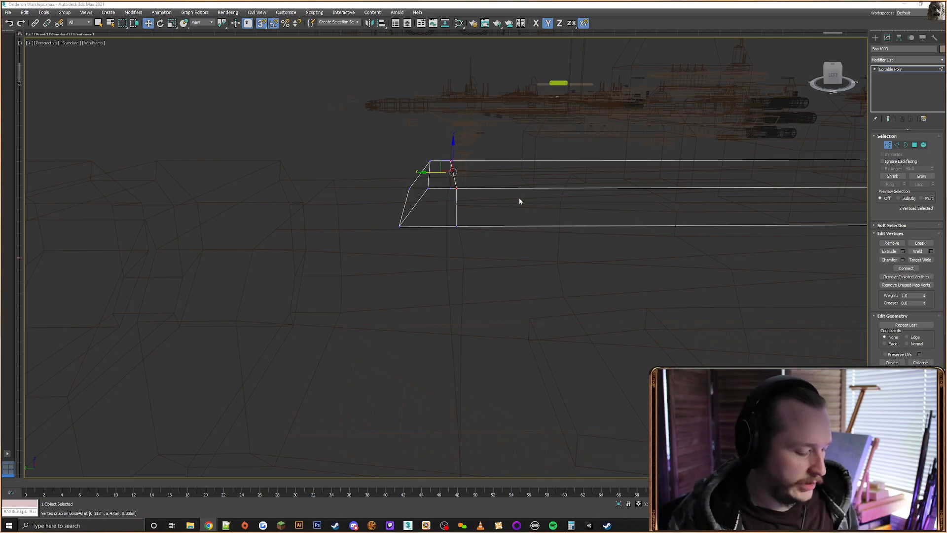
Connect the upright edges around the superstructure base's sides and set the new edge line to the height of the deck plate's top
{"action": "middle_click_drag", "start_coordinate": [651, 222], "coordinate": [518, 205]}
{"action": "middle_click_drag", "start_coordinate": [746, 201], "coordinate": [610, 211]}
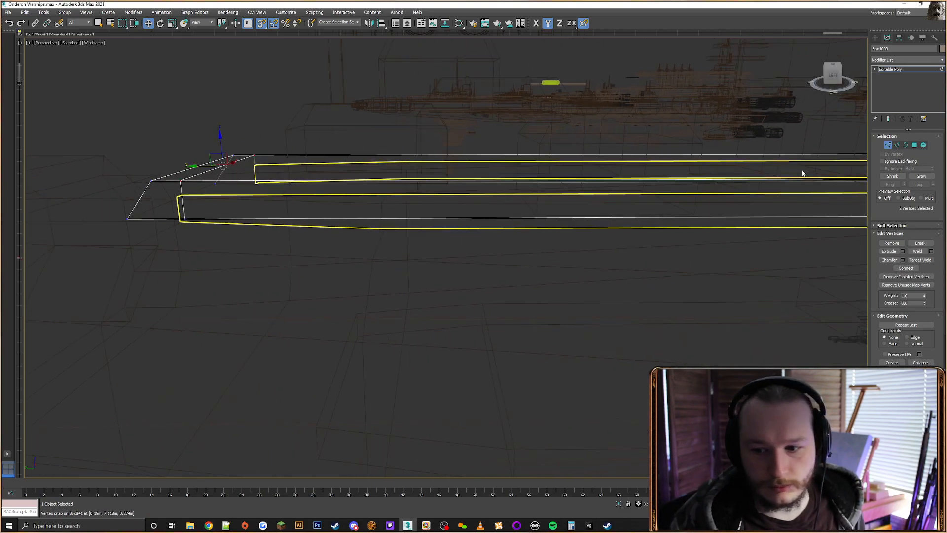
{"action": "left_click", "coordinate": [896, 145]}
{"action": "middle_click_drag", "start_coordinate": [705, 238], "coordinate": [646, 221], "text": "alt"}
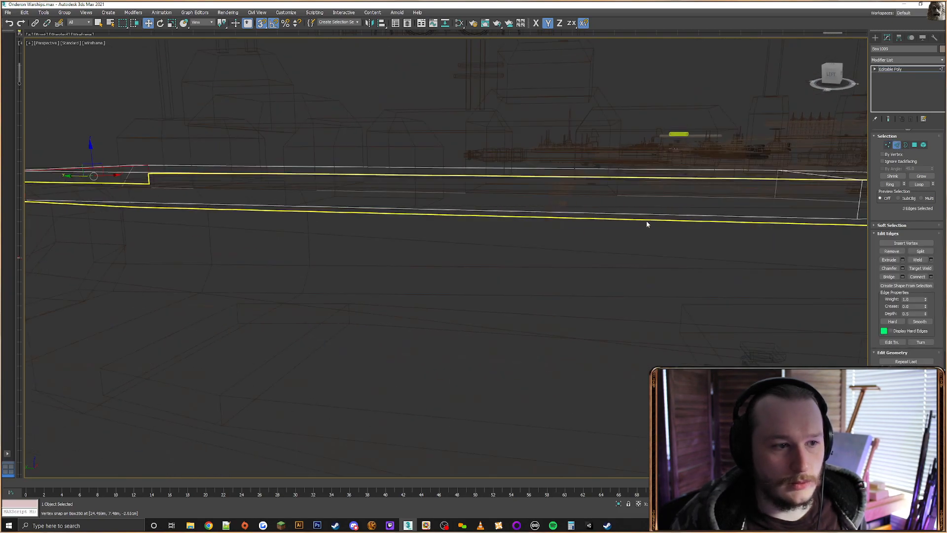
{"action": "scroll", "coordinate": [646, 221], "scroll_direction": "down", "scroll_amount": 4}
{"action": "middle_click_drag", "start_coordinate": [707, 226], "coordinate": [735, 211], "text": "alt"}
{"action": "left_click_drag", "start_coordinate": [776, 198], "coordinate": [671, 200]}
{"action": "middle_click_drag", "start_coordinate": [441, 233], "coordinate": [564, 240]}
{"action": "left_click_drag", "start_coordinate": [486, 207], "coordinate": [465, 208], "text": "ctrl"}
{"action": "middle_click_drag", "start_coordinate": [601, 231], "coordinate": [574, 248]}
{"action": "left_click", "coordinate": [918, 276]}
{"action": "key", "text": "F3"}
{"action": "middle_click_drag", "start_coordinate": [672, 229], "coordinate": [681, 226], "text": "alt"}
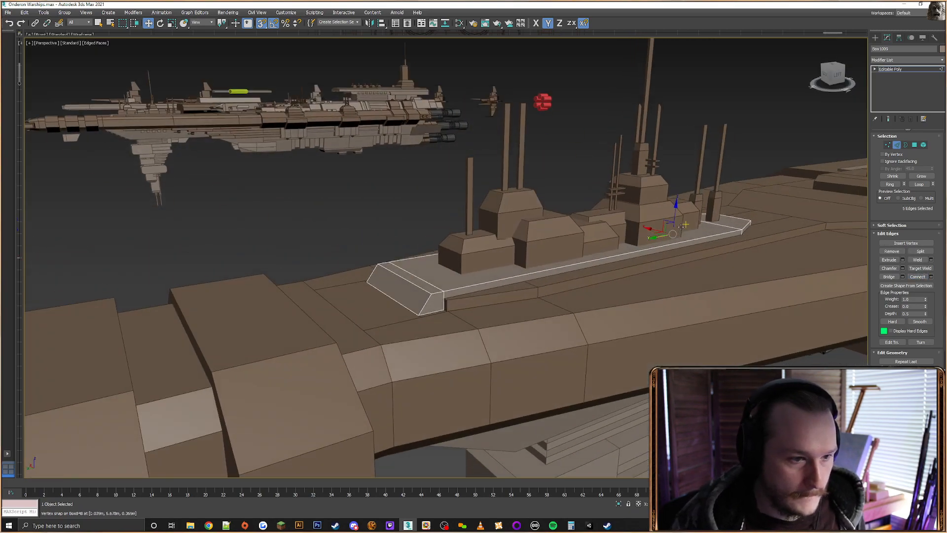
{"action": "left_click_drag", "start_coordinate": [674, 219], "coordinate": [533, 291]}
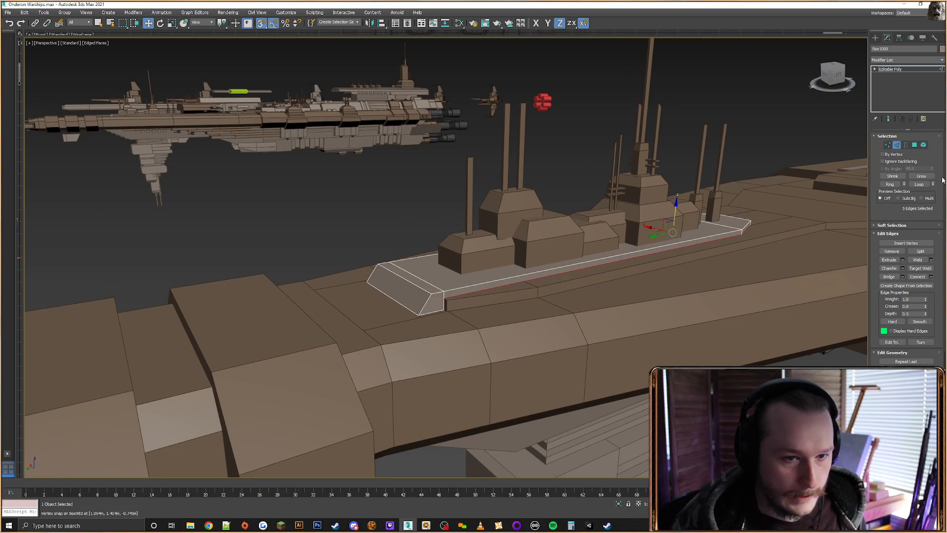
Delete the superstructure base's lower side faces that lie hidden below the deck plate's top surface
{"action": "left_click", "coordinate": [915, 145]}
{"action": "middle_click_drag", "start_coordinate": [789, 207], "coordinate": [710, 168], "text": "alt"}
{"action": "key", "text": "F3"}
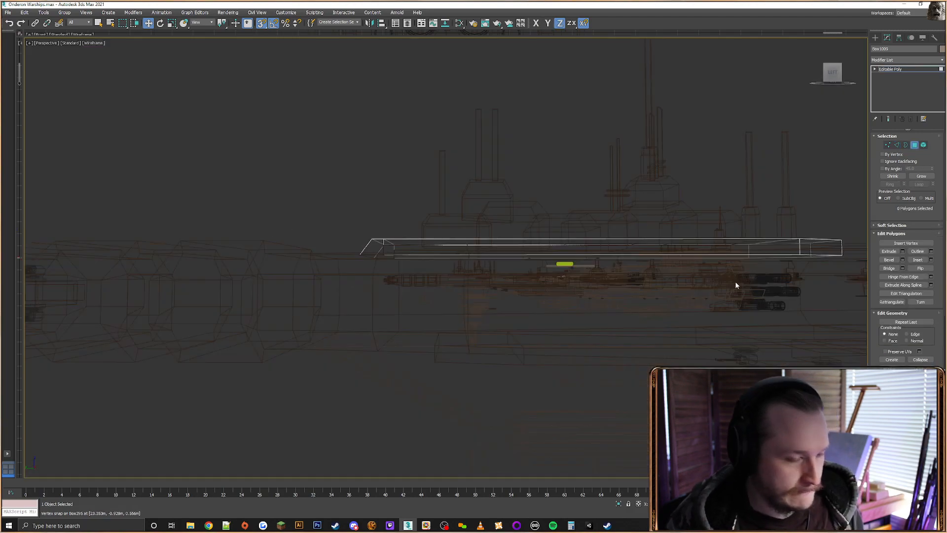
{"action": "middle_click_drag", "start_coordinate": [735, 284], "coordinate": [661, 272]}
{"action": "middle_click_drag", "start_coordinate": [774, 272], "coordinate": [780, 274], "text": "alt"}
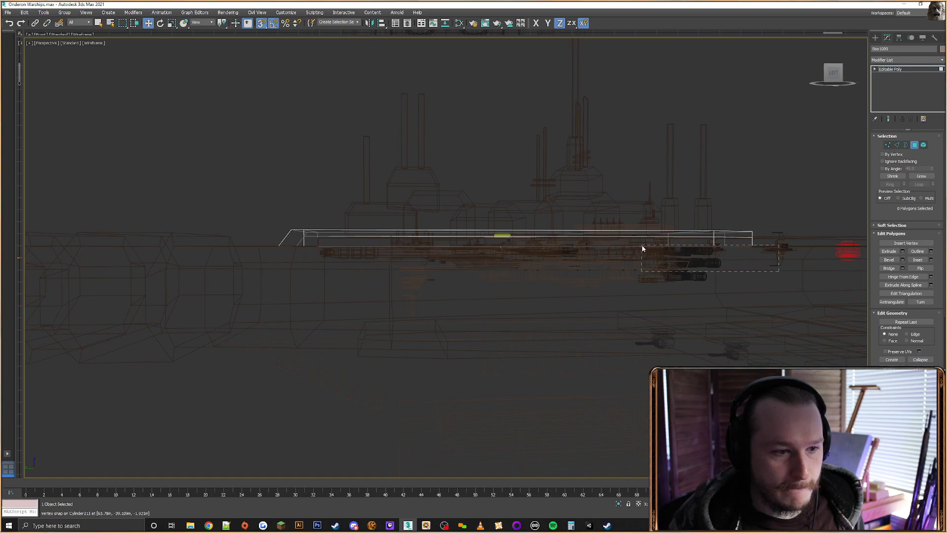
{"action": "left_click_drag", "start_coordinate": [642, 248], "coordinate": [638, 245]}
{"action": "key", "text": "Delete"}
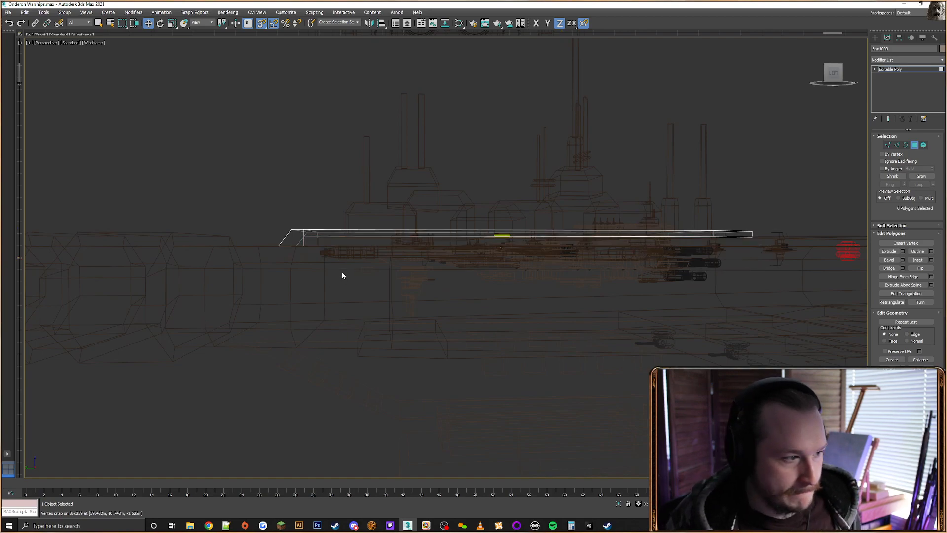
{"action": "mouse_move", "coordinate": [342, 276]}
{"action": "middle_mouse_down", "text": "alt"}
{"action": "mouse_move", "coordinate": [318, 246]}
{"action": "mouse_move", "coordinate": [296, 249]}
{"action": "middle_mouse_up", "text": "alt"}
{"action": "key", "text": "F3"}
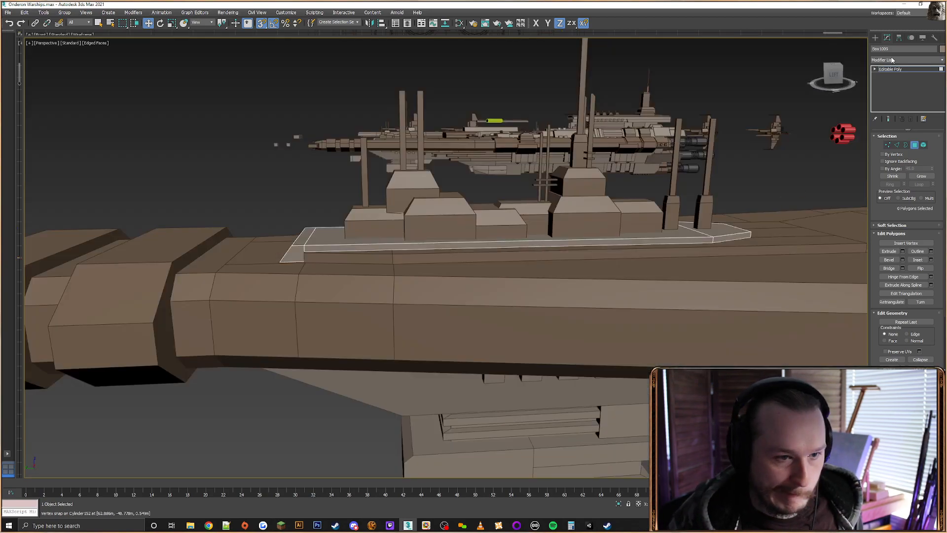
Select the deck plate and attach the superstructure base to it
{"action": "left_click", "coordinate": [875, 38]}
{"action": "middle_click_drag", "start_coordinate": [690, 234], "coordinate": [688, 256], "text": "alt"}
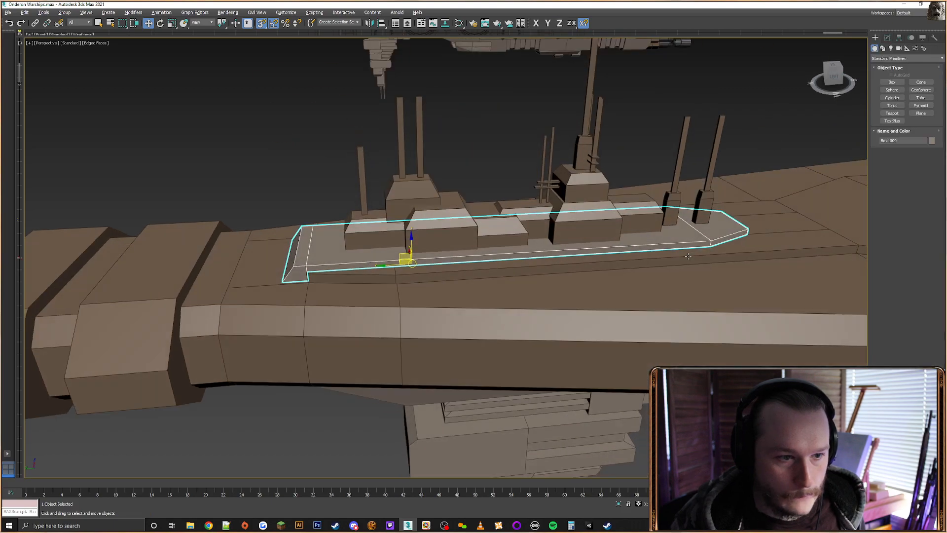
{"action": "right_click", "coordinate": [764, 238]}
{"action": "left_click", "coordinate": [730, 212]}
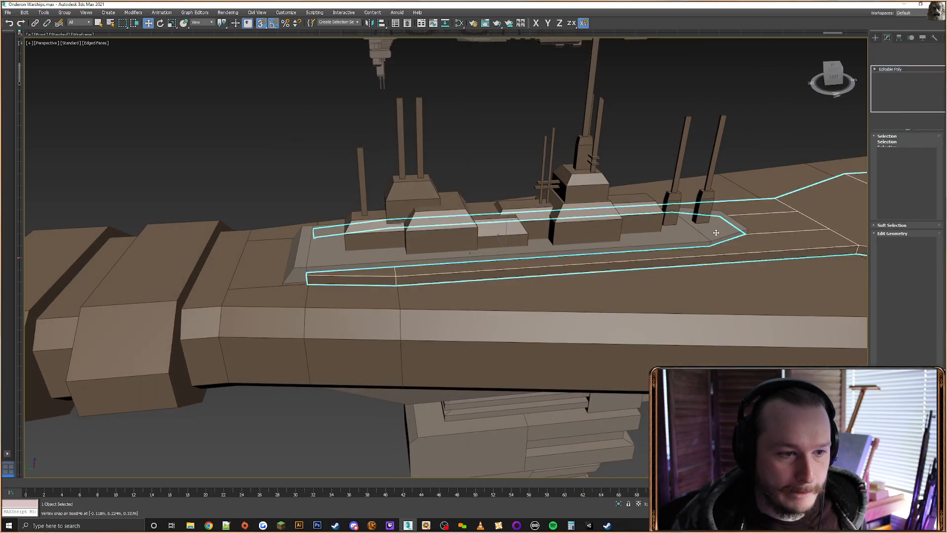
{"action": "left_click", "coordinate": [845, 215]}
Weld the coinciding vertices where the superstructure base meets the deck plate
{"action": "key", "text": "1"}
{"action": "left_click_drag", "start_coordinate": [863, 138], "coordinate": [232, 363]}
{"action": "key", "text": "w"}
{"action": "left_click", "coordinate": [917, 252]}
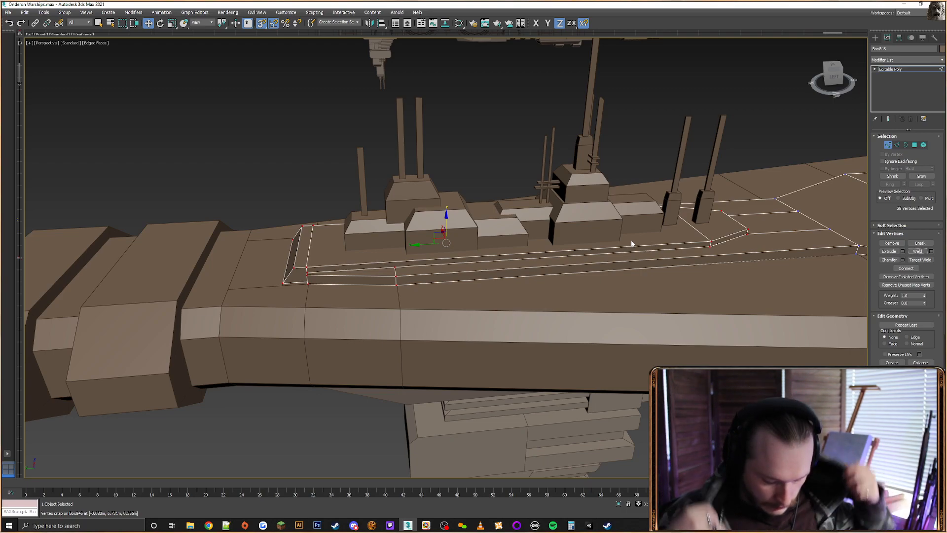
{"action": "middle_click_drag", "start_coordinate": [670, 207], "coordinate": [537, 239]}
{"action": "scroll", "coordinate": [471, 237], "scroll_direction": "down", "scroll_amount": 4}
{"action": "scroll", "coordinate": [534, 212], "scroll_direction": "up", "scroll_amount": 2}
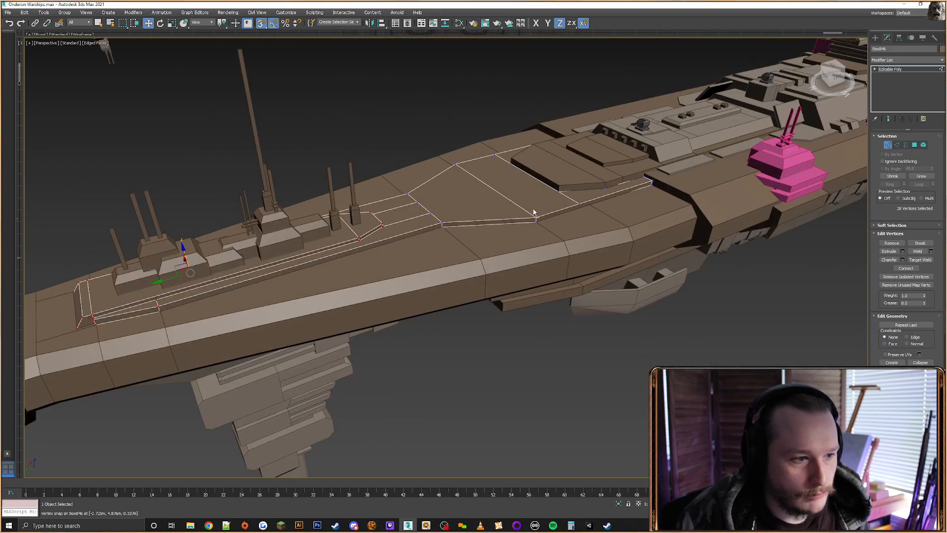
Connect the long upper and lower side edges of the raised plate behind the deck plate, on both sides of the ship
{"action": "scroll", "coordinate": [588, 220], "scroll_direction": "up", "scroll_amount": 2}
{"action": "middle_click_drag", "start_coordinate": [478, 224], "coordinate": [594, 209]}
{"action": "scroll", "coordinate": [594, 210], "scroll_direction": "down", "scroll_amount": 4}
{"action": "scroll", "coordinate": [647, 199], "scroll_direction": "up", "scroll_amount": 6}
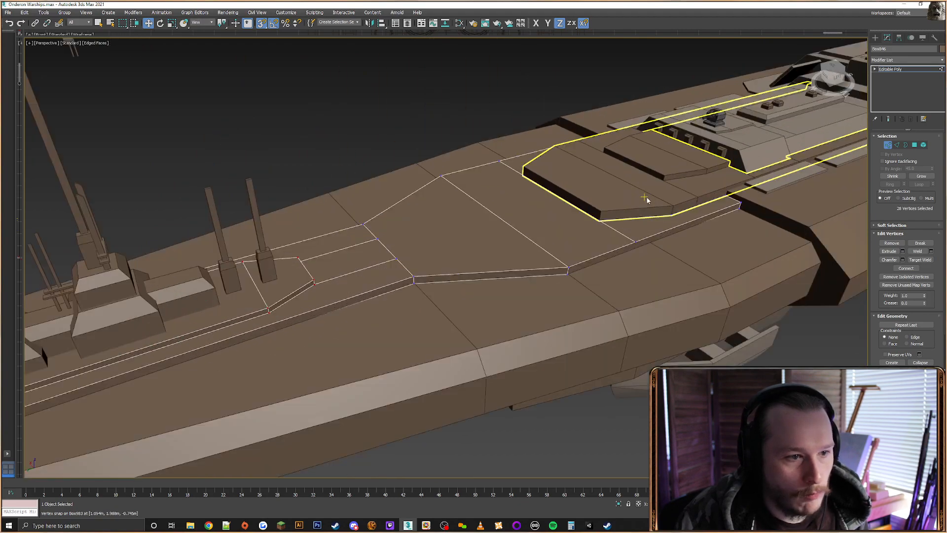
{"action": "middle_click_drag", "start_coordinate": [670, 200], "coordinate": [712, 206], "text": "alt"}
{"action": "scroll", "coordinate": [716, 213], "scroll_direction": "down", "scroll_amount": 5}
{"action": "middle_click_drag", "start_coordinate": [734, 243], "coordinate": [514, 212]}
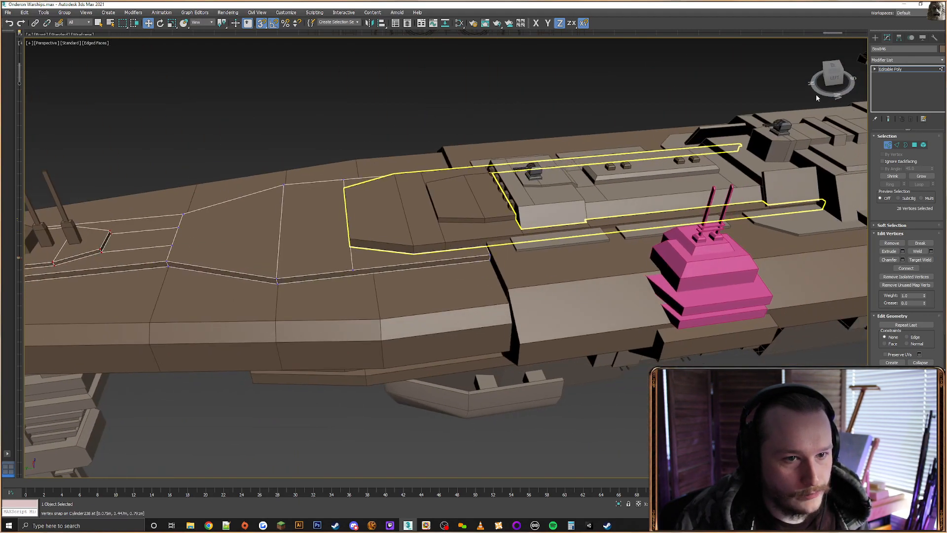
{"action": "left_click", "coordinate": [875, 37]}
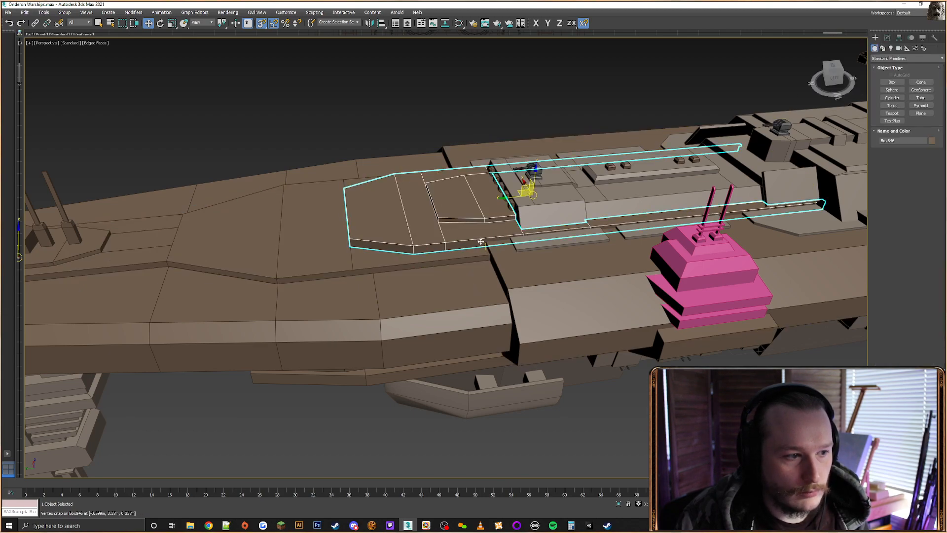
{"action": "key", "text": "2"}
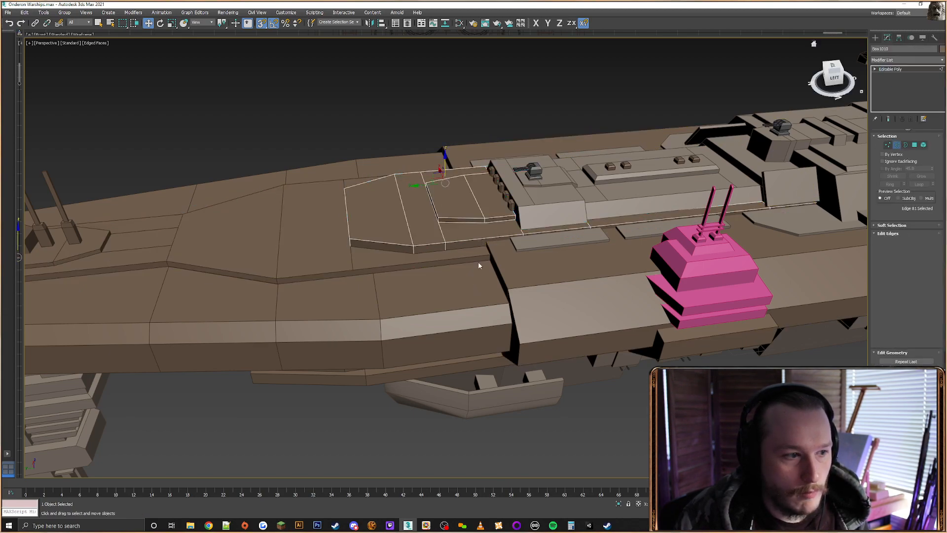
{"action": "middle_click_drag", "start_coordinate": [479, 265], "coordinate": [469, 266], "text": "alt"}
{"action": "left_click", "coordinate": [474, 221], "text": "ctrl"}
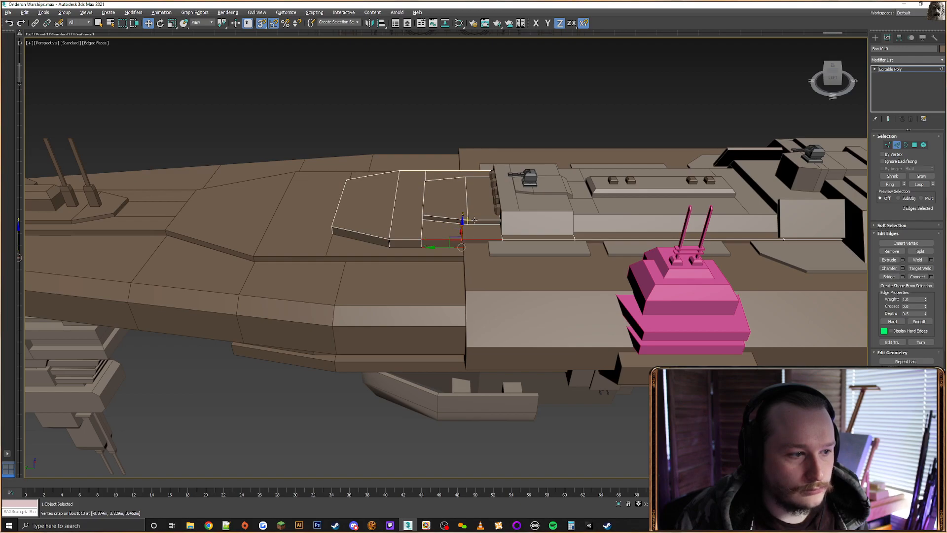
{"action": "middle_click_drag", "start_coordinate": [474, 221], "coordinate": [471, 209], "text": "alt"}
{"action": "left_click", "coordinate": [445, 78], "text": "ctrl"}
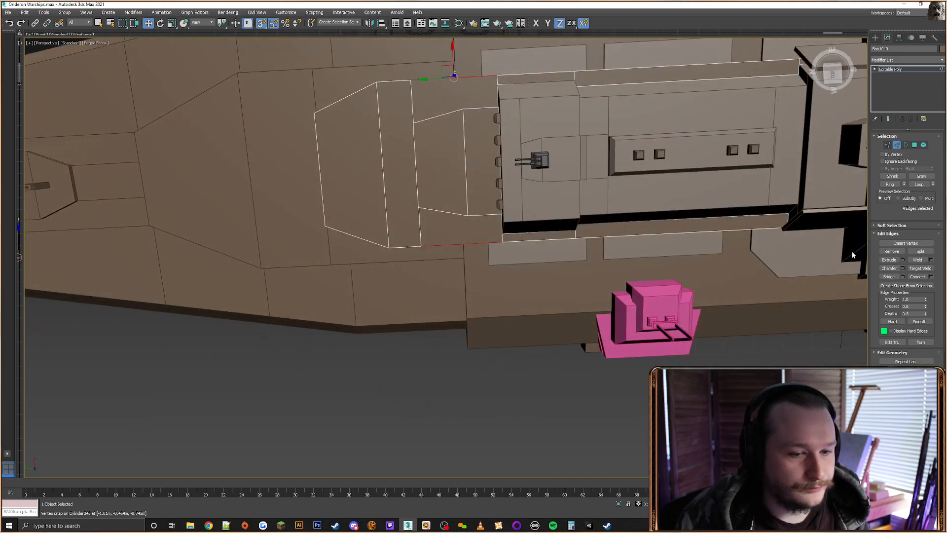
{"action": "left_click", "coordinate": [919, 277]}
Move the raised plate's new upright side edges lengthwise to line up with the joint between the two hull sections
{"action": "middle_click_drag", "start_coordinate": [478, 191], "coordinate": [444, 217], "text": "alt"}
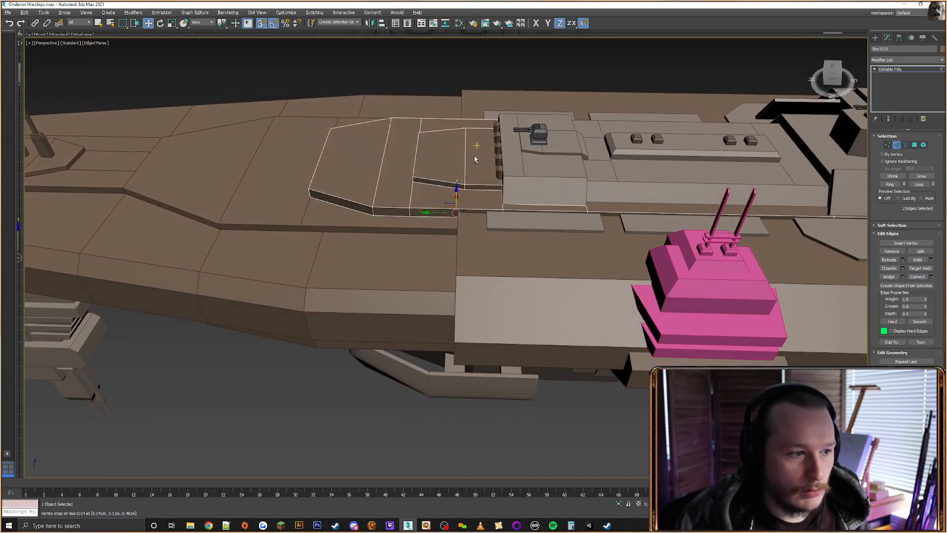
{"action": "scroll", "coordinate": [441, 218], "scroll_direction": "up", "scroll_amount": 4}
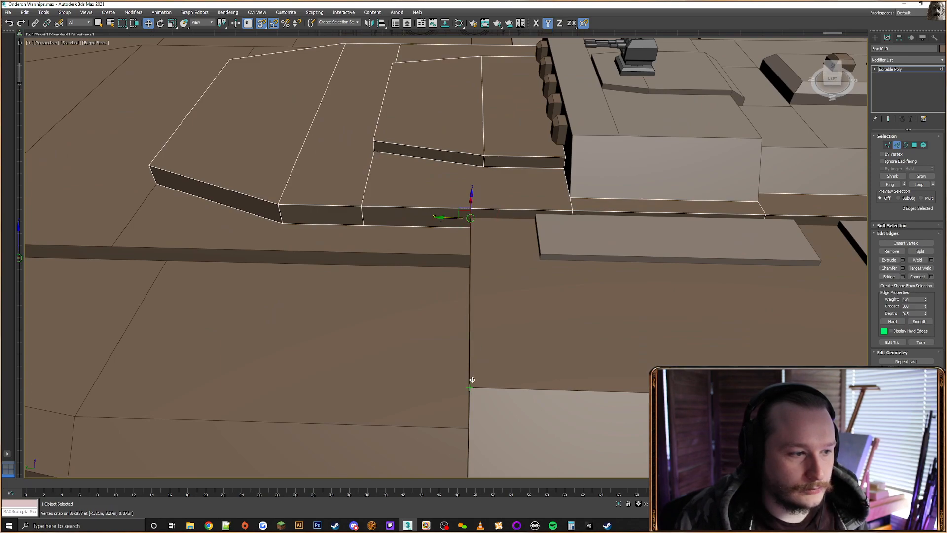
{"action": "middle_click_drag", "start_coordinate": [469, 380], "coordinate": [481, 280], "text": "alt"}
Connect each new side vertex of the raised plate to the nearest bend corner of the stepped platform on both sides, and deselect the plate
{"action": "key", "text": "1"}
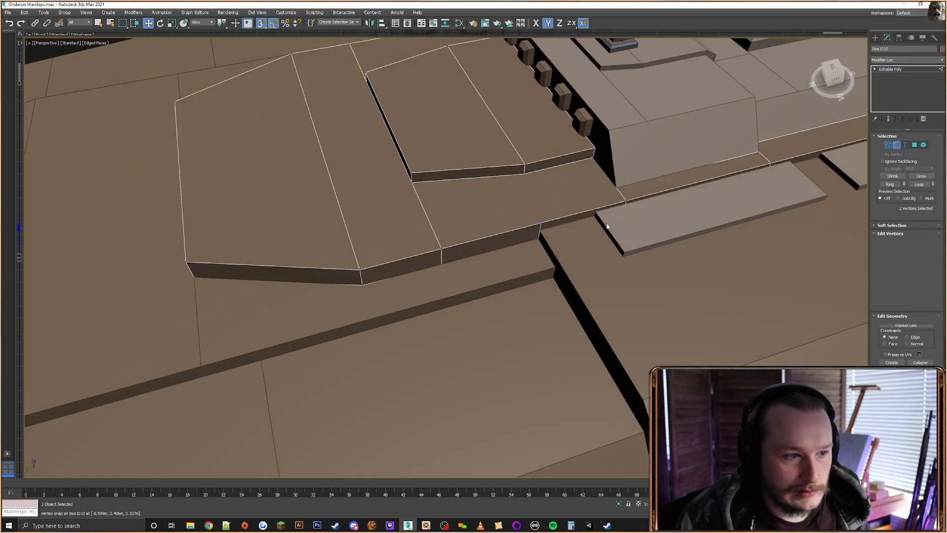
{"action": "left_click", "coordinate": [524, 172], "text": "ctrl"}
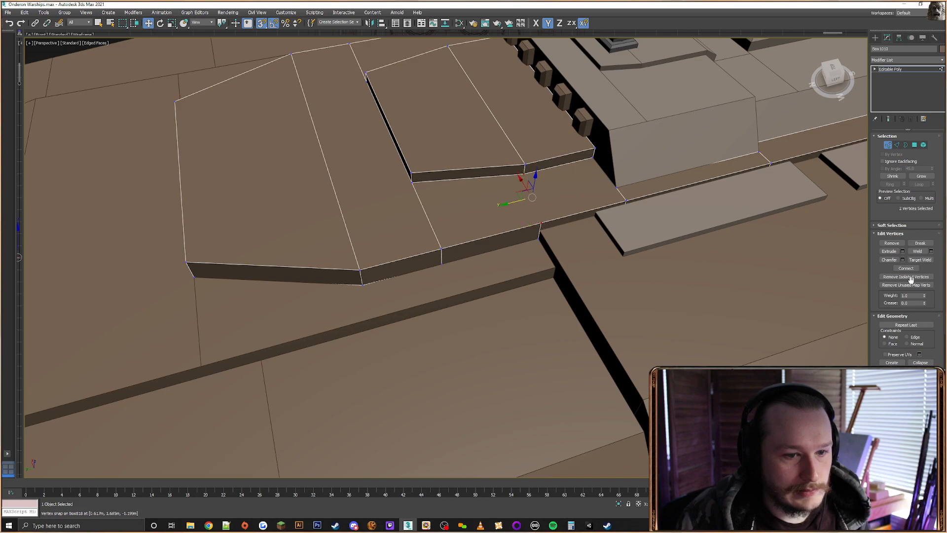
{"action": "middle_click_drag", "start_coordinate": [306, 222], "coordinate": [387, 247], "text": "alt"}
{"action": "middle_click_drag", "start_coordinate": [387, 246], "coordinate": [563, 165]}
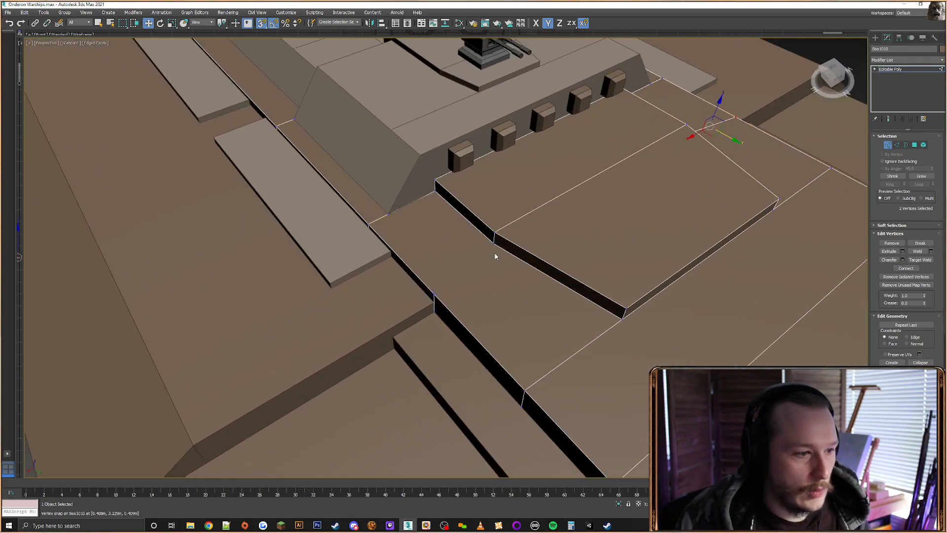
{"action": "left_click", "coordinate": [493, 246]}
{"action": "left_click", "coordinate": [433, 294], "text": "ctrl"}
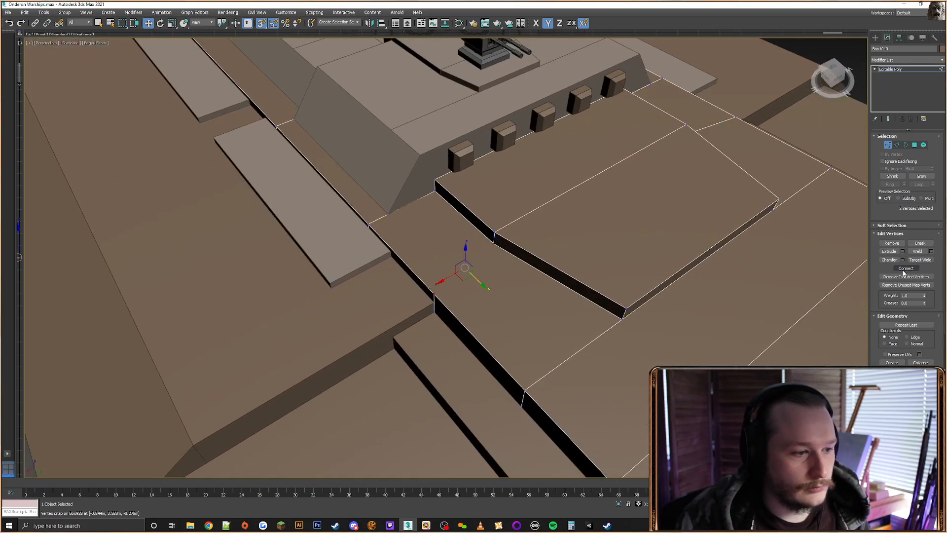
{"action": "middle_click_drag", "start_coordinate": [434, 294], "coordinate": [492, 294], "text": "alt"}
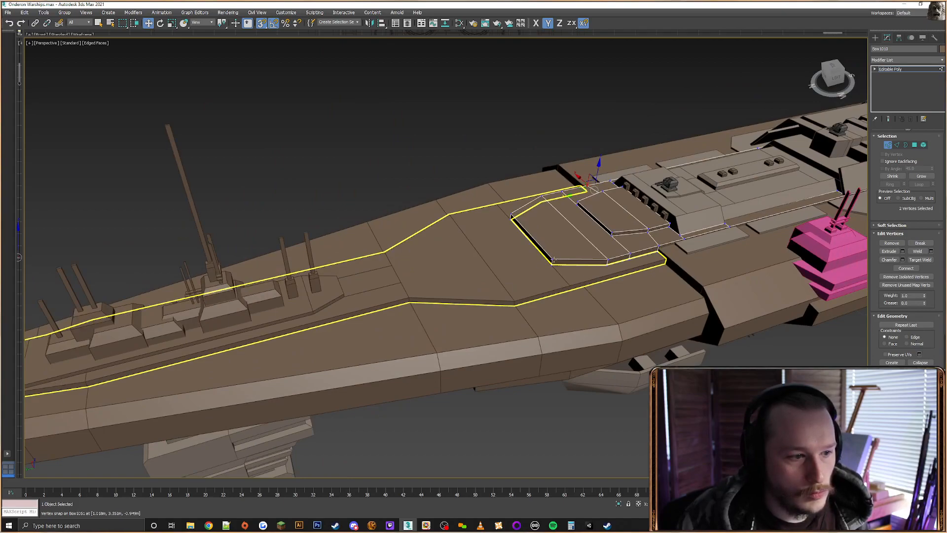
{"action": "left_click", "coordinate": [875, 38]}
{"action": "left_click", "coordinate": [730, 94]}
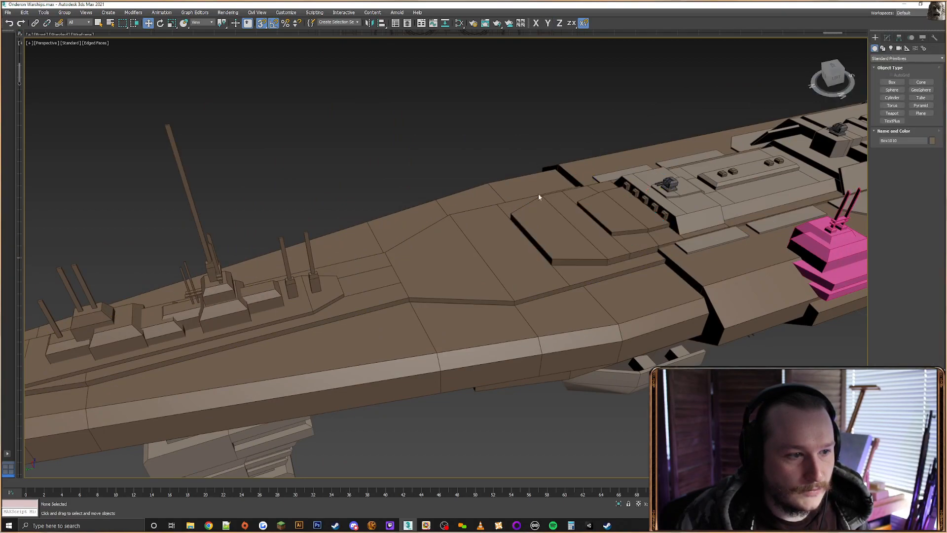
{"action": "left_click", "coordinate": [541, 289]}
{"action": "scroll", "coordinate": [558, 270], "scroll_direction": "up", "scroll_amount": 3}
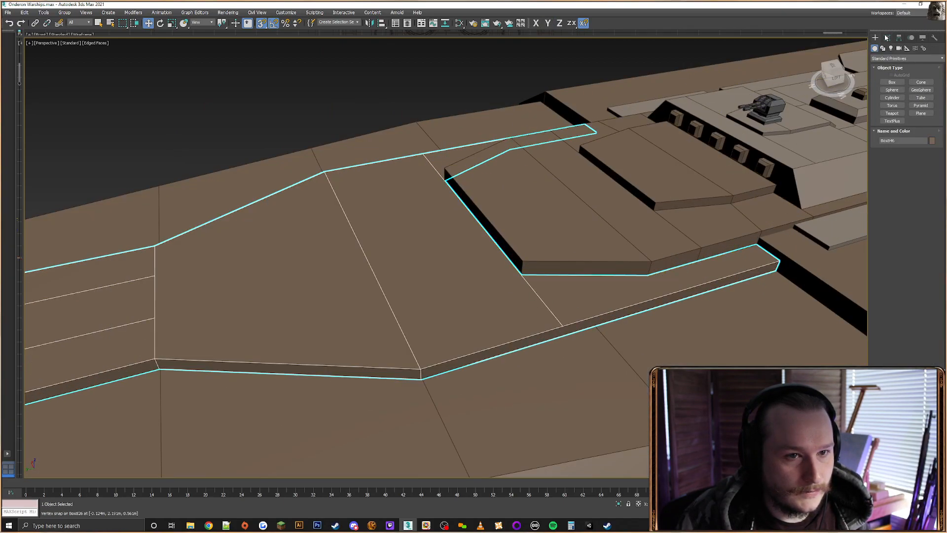
{"action": "scroll", "coordinate": [824, 160], "scroll_direction": "down", "scroll_amount": 5}
{"action": "left_click", "coordinate": [524, 143]}
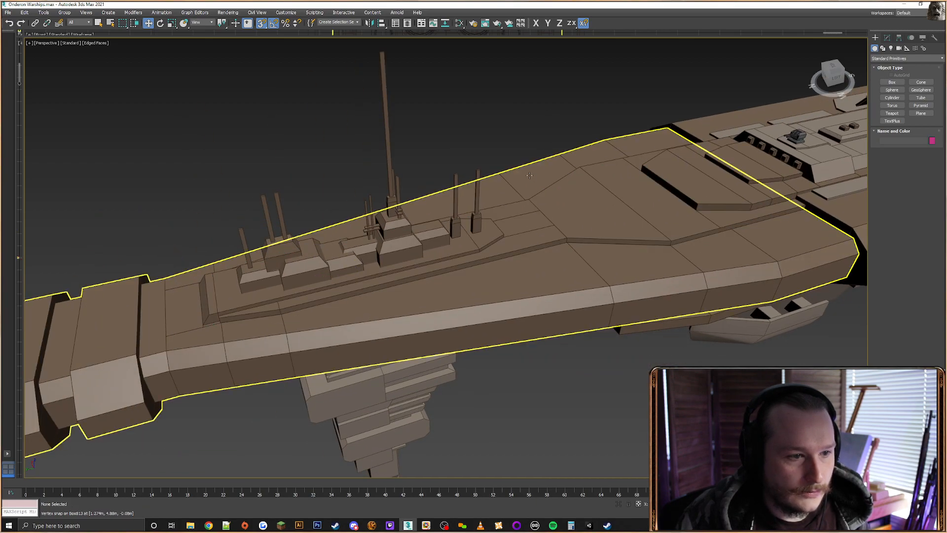
{"action": "scroll", "coordinate": [744, 231], "scroll_direction": "up", "scroll_amount": 5}
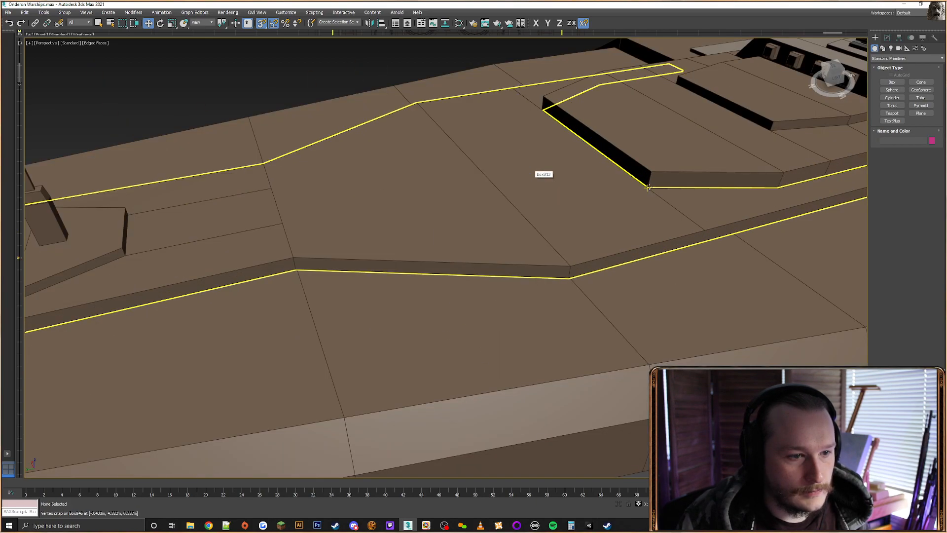
{"action": "scroll", "coordinate": [562, 265], "scroll_direction": "down", "scroll_amount": 5}
{"action": "scroll", "coordinate": [470, 240], "scroll_direction": "up", "scroll_amount": 4}
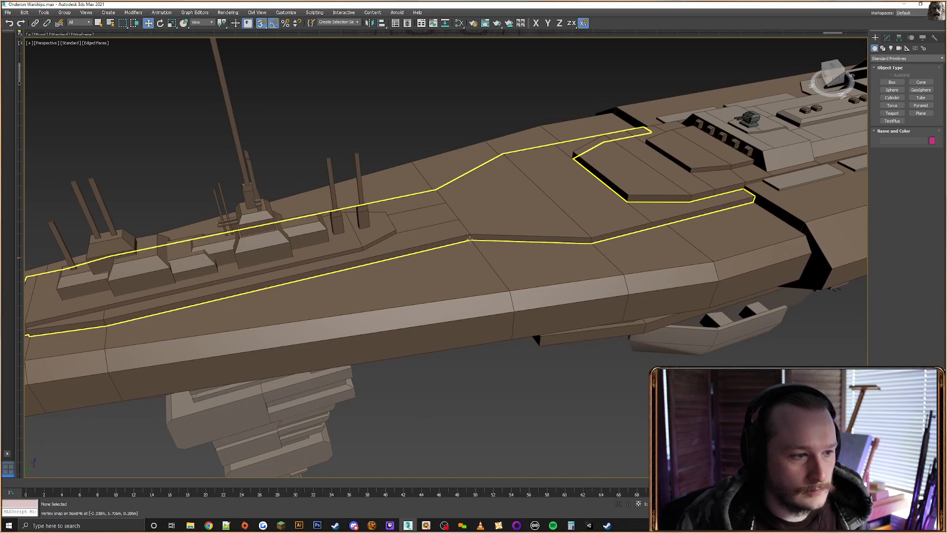
Snap the deck plate's two intermediate vertices ahead of the superstructure base onto the neighbouring outer corners and weld them
{"action": "left_click", "coordinate": [567, 205]}
{"action": "left_click", "coordinate": [886, 38]}
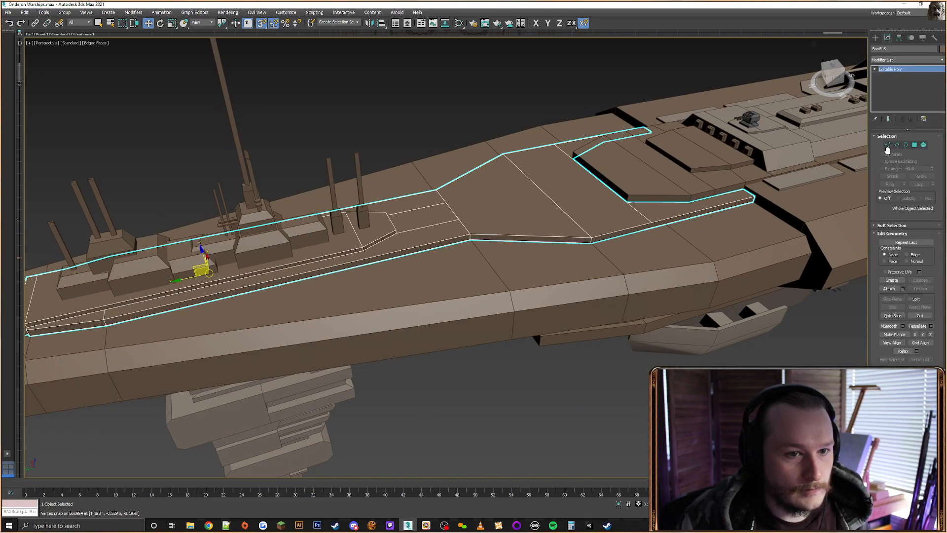
{"action": "left_click", "coordinate": [887, 145]}
{"action": "scroll", "coordinate": [476, 200], "scroll_direction": "up", "scroll_amount": 3}
{"action": "left_click", "coordinate": [447, 232]}
{"action": "scroll", "coordinate": [443, 232], "scroll_direction": "up", "scroll_amount": 3}
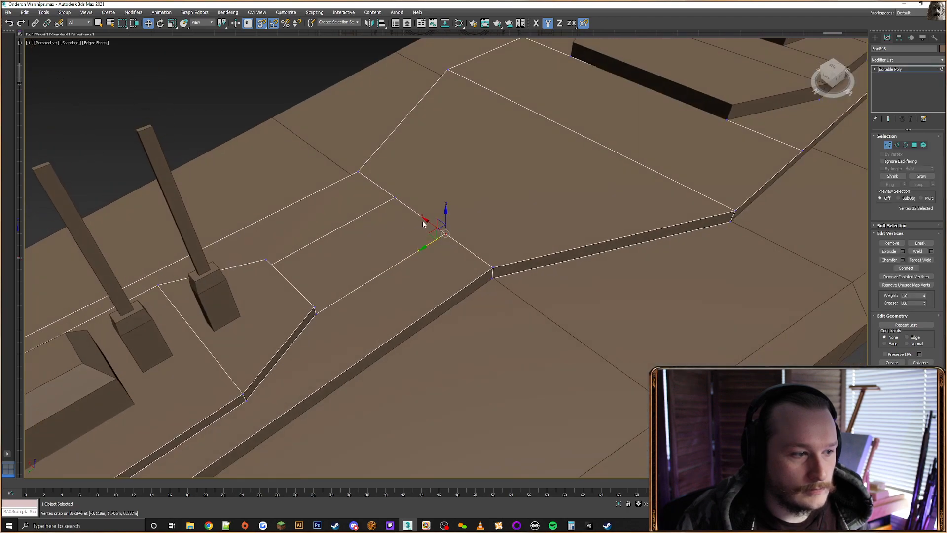
{"action": "left_click_drag", "start_coordinate": [495, 263], "coordinate": [493, 266]}
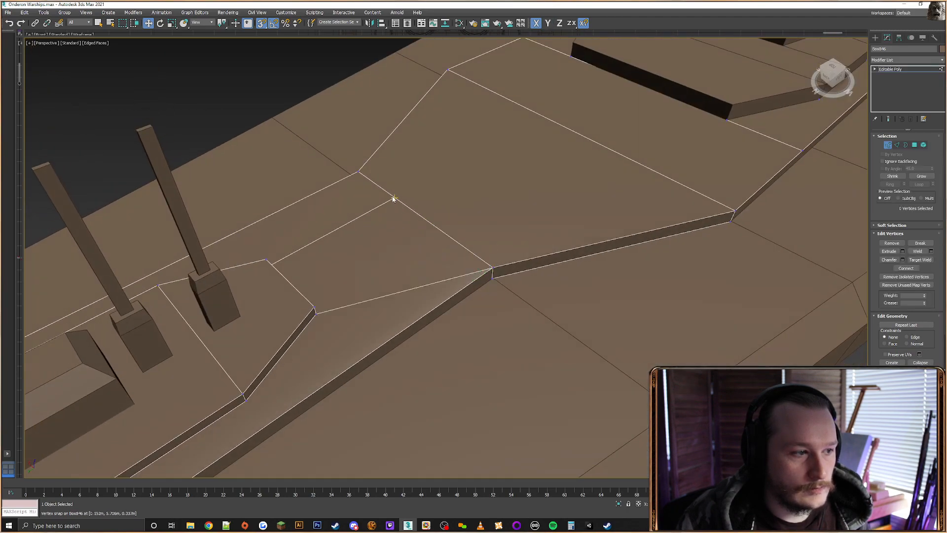
{"action": "left_click_drag", "start_coordinate": [384, 187], "coordinate": [359, 172]}
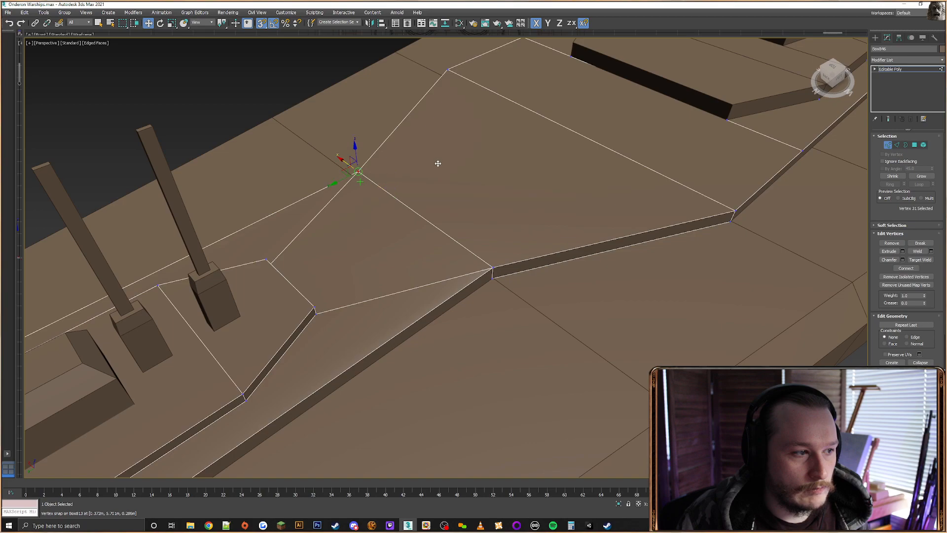
{"action": "left_click_drag", "start_coordinate": [513, 154], "coordinate": [301, 338]}
{"action": "left_click", "coordinate": [916, 251]}
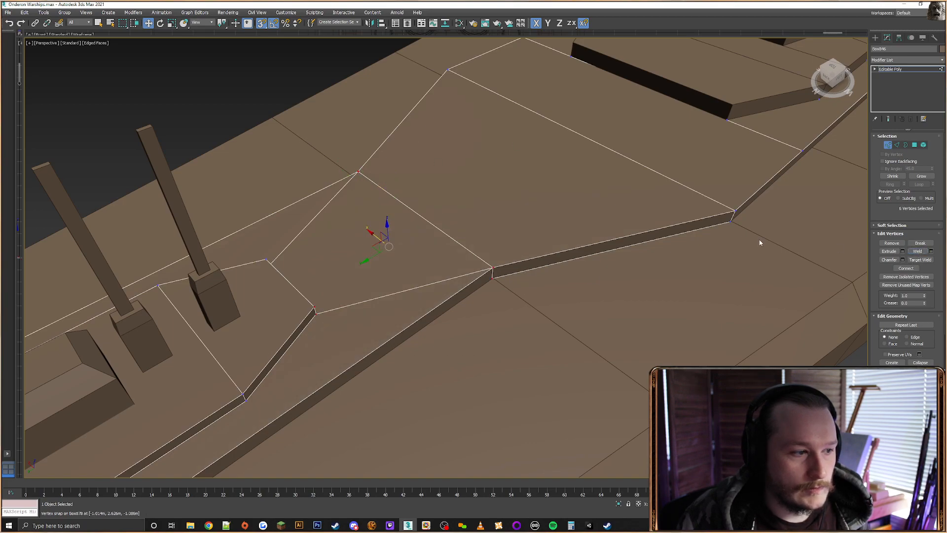
Select all polygons of the deck plate with its superstructure base, and leave its editing
{"action": "scroll", "coordinate": [756, 243], "scroll_direction": "down", "scroll_amount": 10}
{"action": "scroll", "coordinate": [809, 178], "scroll_direction": "up", "scroll_amount": 3}
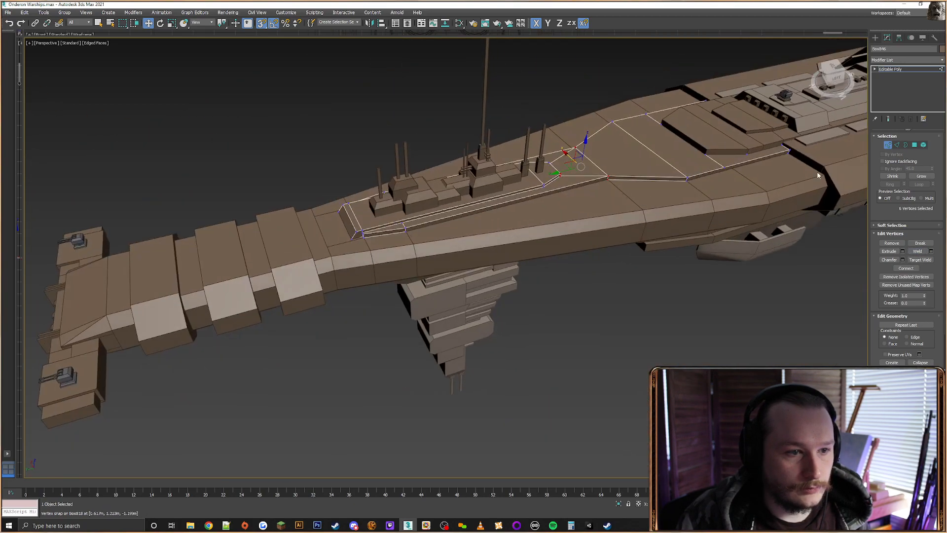
{"action": "left_click", "coordinate": [914, 145]}
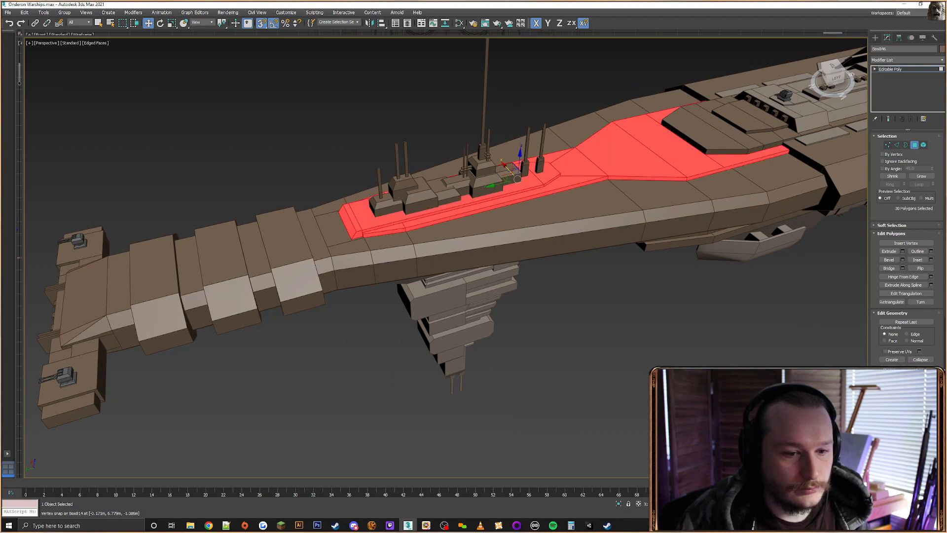
{"action": "scroll", "coordinate": [906, 247], "scroll_direction": "down", "scroll_amount": 5}
{"action": "scroll", "coordinate": [909, 305], "scroll_direction": "up", "scroll_amount": 5}
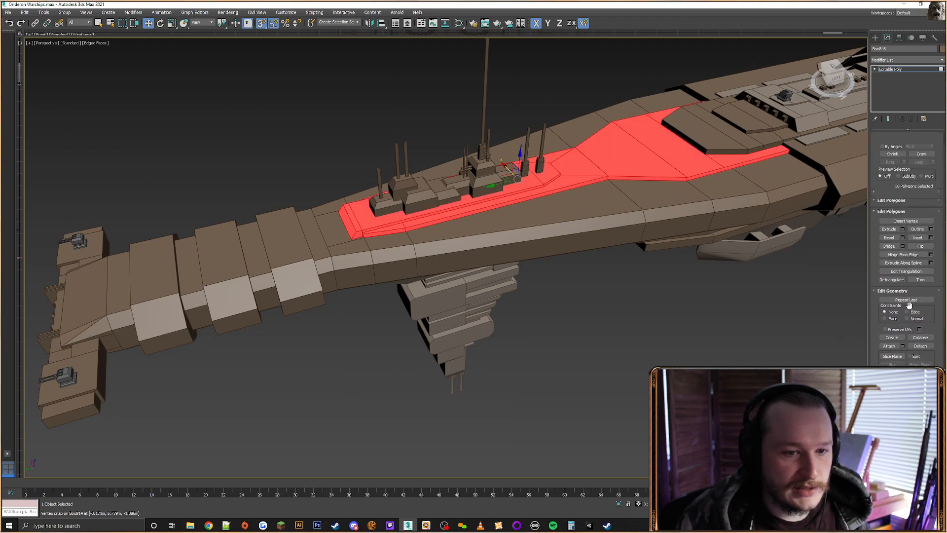
{"action": "left_click", "coordinate": [875, 38]}
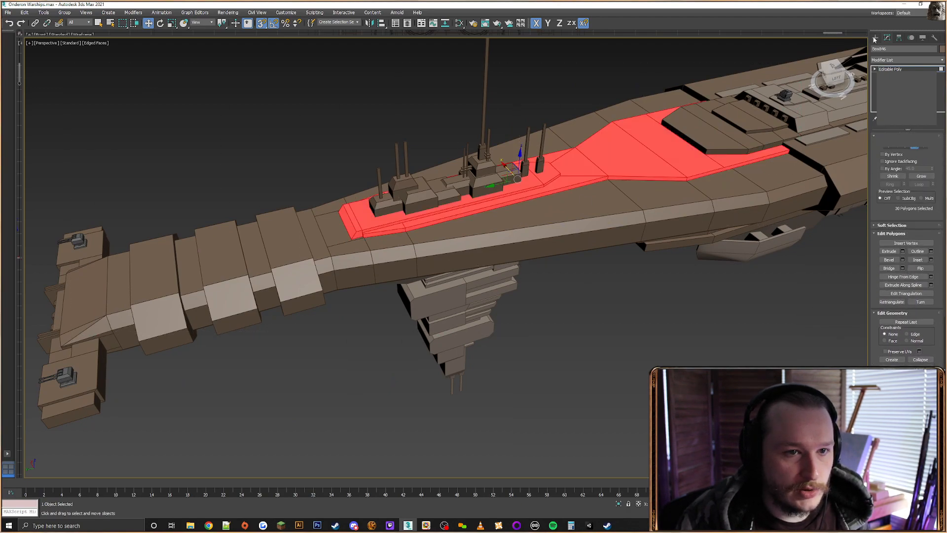
{"action": "left_click", "coordinate": [584, 301]}
Select the forward hull section and attach the deck plate to it
{"action": "scroll", "coordinate": [323, 280], "scroll_direction": "up", "scroll_amount": 6}
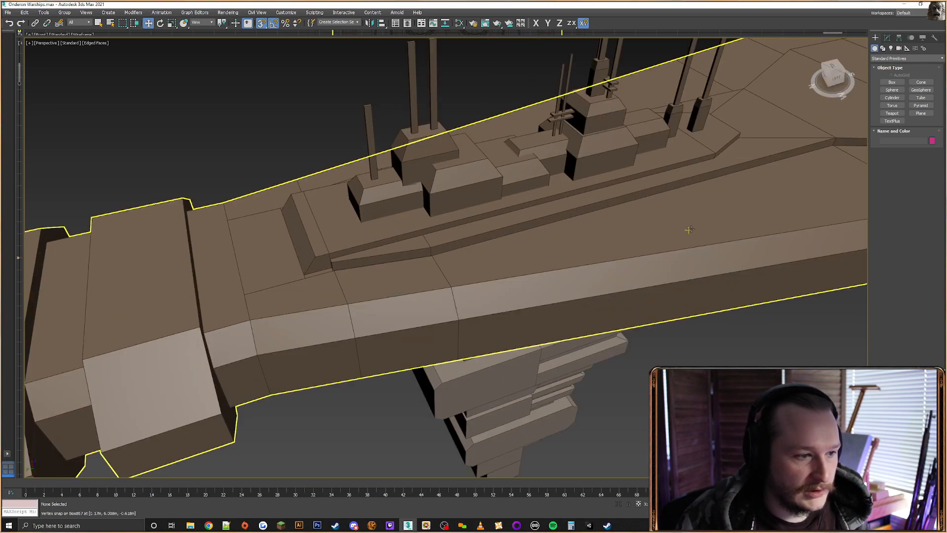
{"action": "scroll", "coordinate": [690, 230], "scroll_direction": "down", "scroll_amount": 5}
{"action": "left_click", "coordinate": [570, 212]}
{"action": "middle_click_drag", "start_coordinate": [571, 211], "coordinate": [598, 232], "text": "alt"}
{"action": "scroll", "coordinate": [701, 226], "scroll_direction": "up", "scroll_amount": 3}
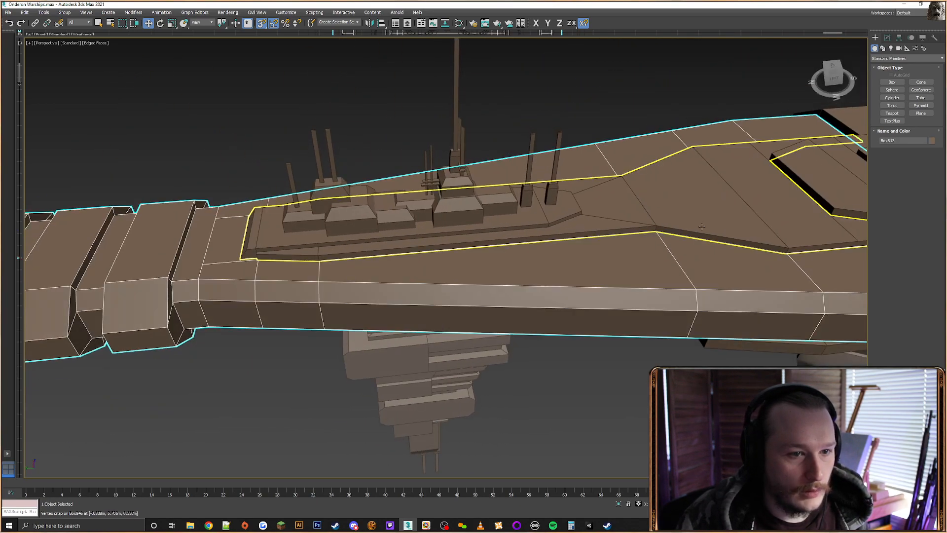
{"action": "middle_click_drag", "start_coordinate": [701, 226], "coordinate": [559, 251], "text": "alt"}
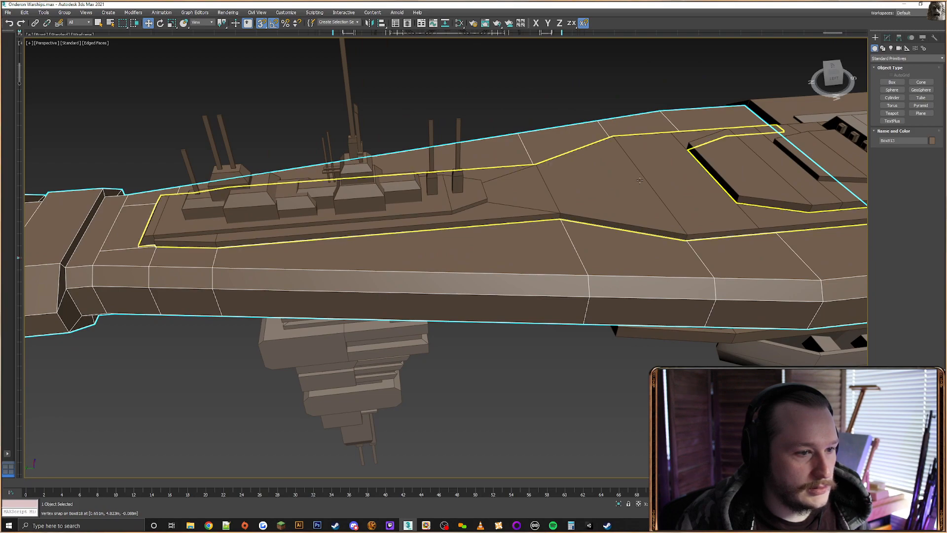
{"action": "right_click", "coordinate": [549, 249]}
{"action": "left_click", "coordinate": [703, 214]}
{"action": "scroll", "coordinate": [703, 214], "scroll_direction": "down", "scroll_amount": 3}
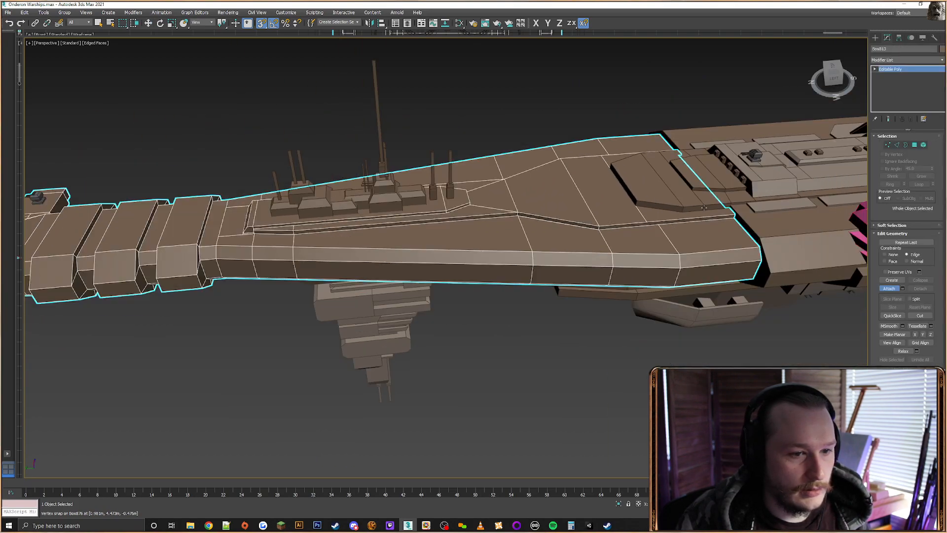
Inspect the vertices and polygons of the combined hull and deck mesh in wireframe and shaded display
{"action": "key", "text": "1"}
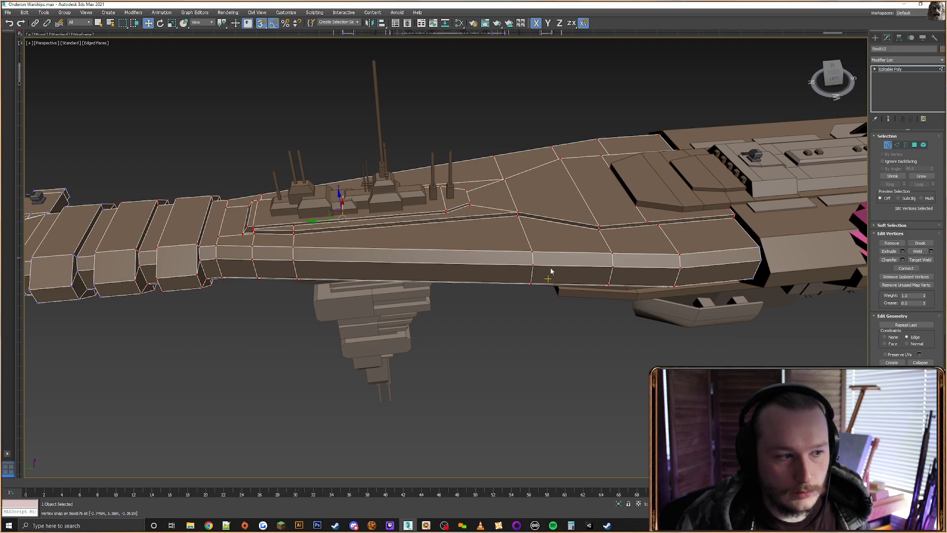
{"action": "key", "text": "F3"}
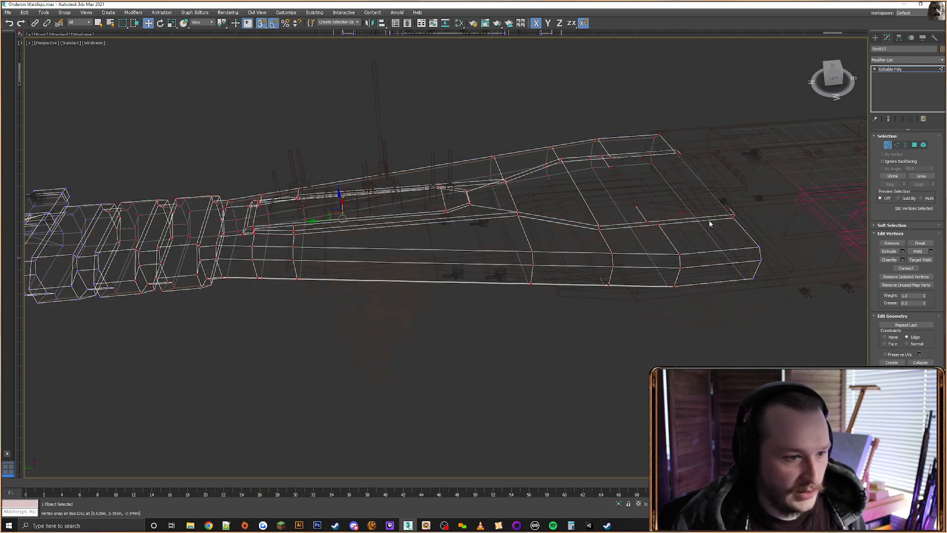
{"action": "left_click", "coordinate": [915, 145]}
{"action": "middle_click_drag", "start_coordinate": [677, 215], "coordinate": [618, 217], "text": "alt"}
{"action": "key", "text": "F3"}
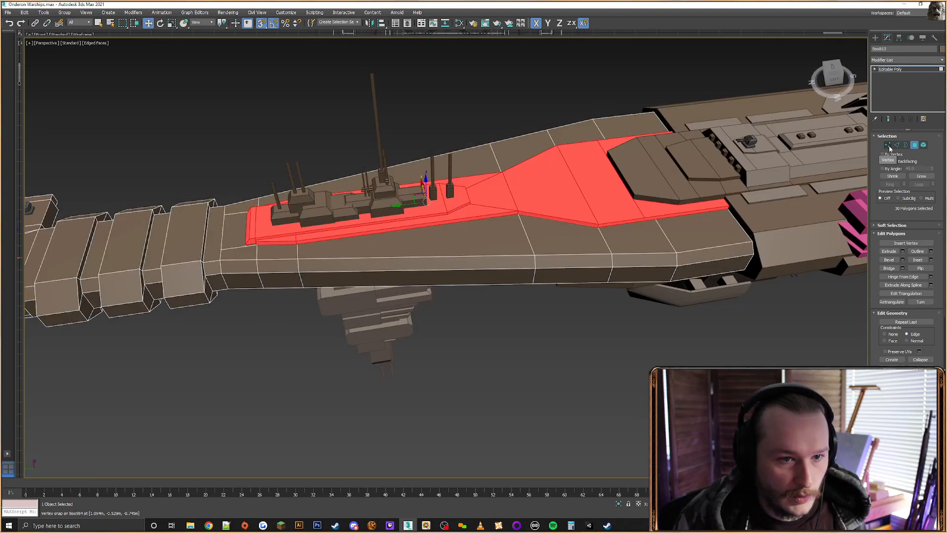
{"action": "key", "text": "1"}
{"action": "scroll", "coordinate": [494, 224], "scroll_direction": "up", "scroll_amount": 3}
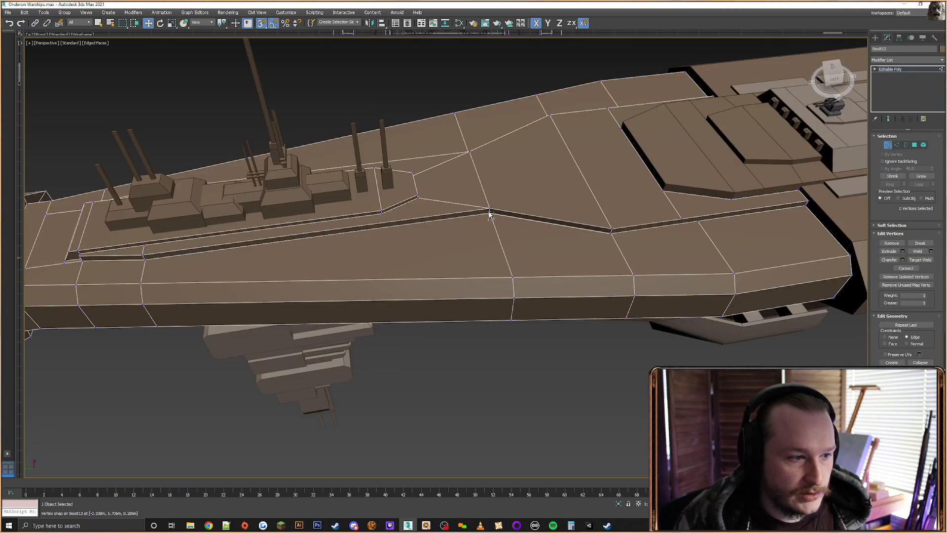
Examine how the deck plate's bend vertices meet the hull vertices in shaded and wireframe display
{"action": "scroll", "coordinate": [490, 213], "scroll_direction": "up", "scroll_amount": 6}
{"action": "scroll", "coordinate": [493, 222], "scroll_direction": "up", "scroll_amount": 2}
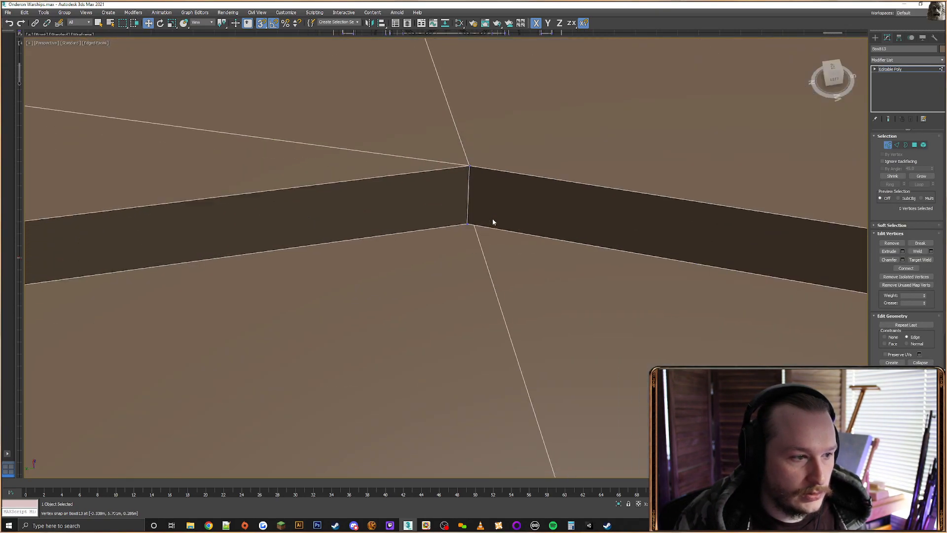
{"action": "scroll", "coordinate": [493, 219], "scroll_direction": "down", "scroll_amount": 8}
{"action": "middle_click_drag", "start_coordinate": [530, 227], "coordinate": [520, 206], "text": "alt"}
{"action": "scroll", "coordinate": [501, 250], "scroll_direction": "up", "scroll_amount": 3}
{"action": "mouse_move", "coordinate": [501, 251]}
{"action": "middle_mouse_down"}
{"action": "mouse_move", "coordinate": [482, 201]}
{"action": "mouse_move", "coordinate": [634, 247]}
{"action": "mouse_move", "coordinate": [526, 232]}
{"action": "middle_mouse_up"}
{"action": "key", "text": "F3"}
{"action": "scroll", "coordinate": [520, 230], "scroll_direction": "up", "scroll_amount": 5}
{"action": "scroll", "coordinate": [520, 229], "scroll_direction": "down", "scroll_amount": 4}
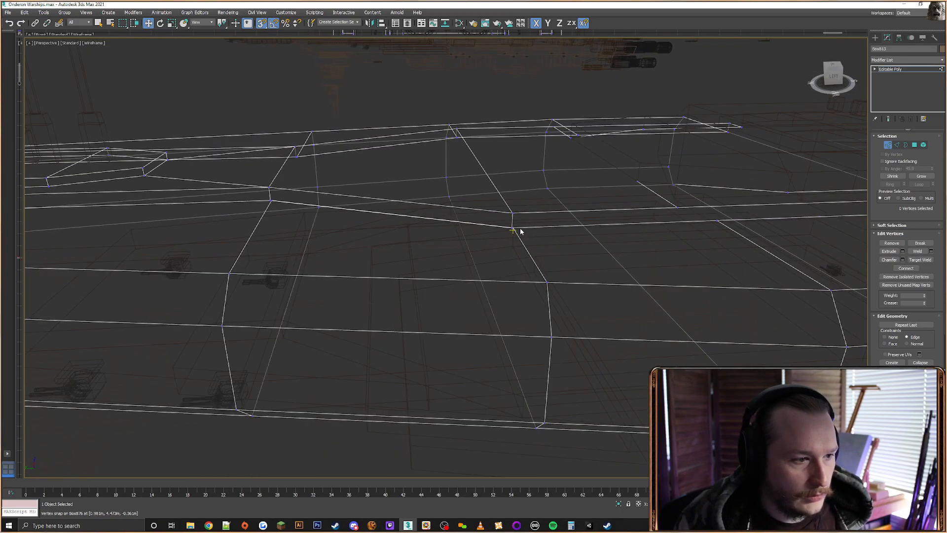
{"action": "scroll", "coordinate": [520, 231], "scroll_direction": "down", "scroll_amount": 10}
Undo the deck plate's attachment and return to vertex editing of the forward hull section alone
{"action": "key", "text": "ctrl+a"}
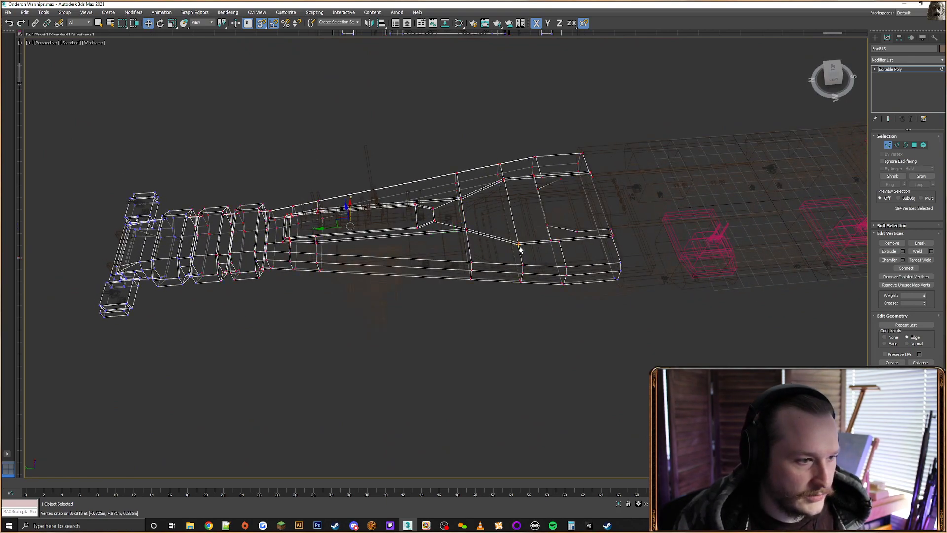
{"action": "key", "text": "1"}
{"action": "left_click", "coordinate": [522, 247]}
{"action": "scroll", "coordinate": [515, 243], "scroll_direction": "up", "scroll_amount": 5}
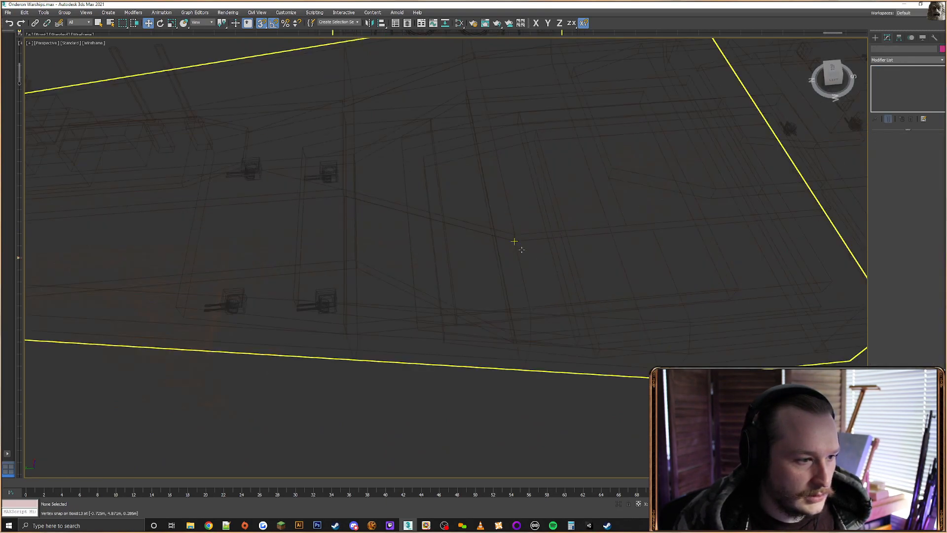
{"action": "left_click", "coordinate": [525, 275]}
{"action": "left_click", "coordinate": [887, 145]}
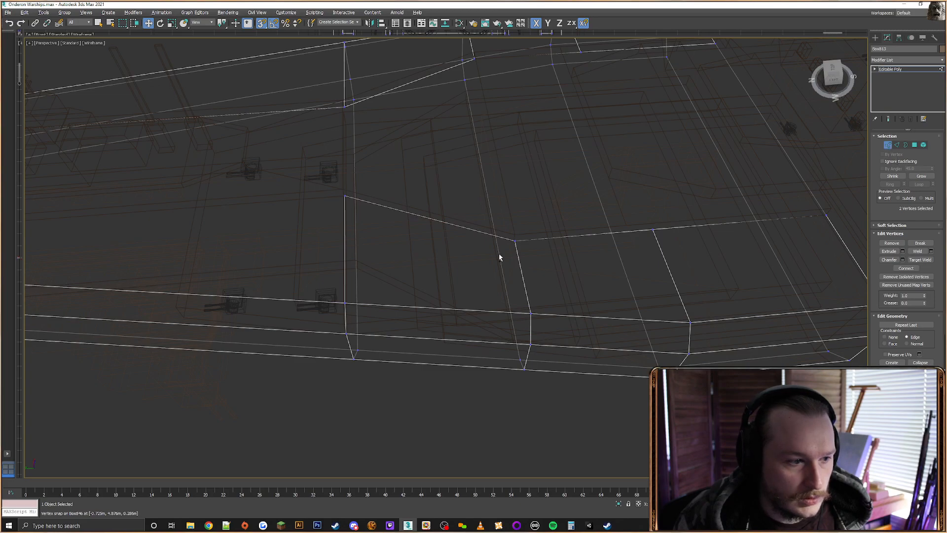
In the Left view, line up the upper and lower vertices of the hull's middle aft cross-section with its side vertices
{"action": "mouse_move", "coordinate": [498, 255]}
{"action": "middle_mouse_down", "text": "alt"}
{"action": "mouse_move", "coordinate": [492, 213]}
{"action": "mouse_move", "coordinate": [515, 255]}
{"action": "middle_mouse_up", "text": "alt"}
{"action": "left_click", "coordinate": [833, 72]}
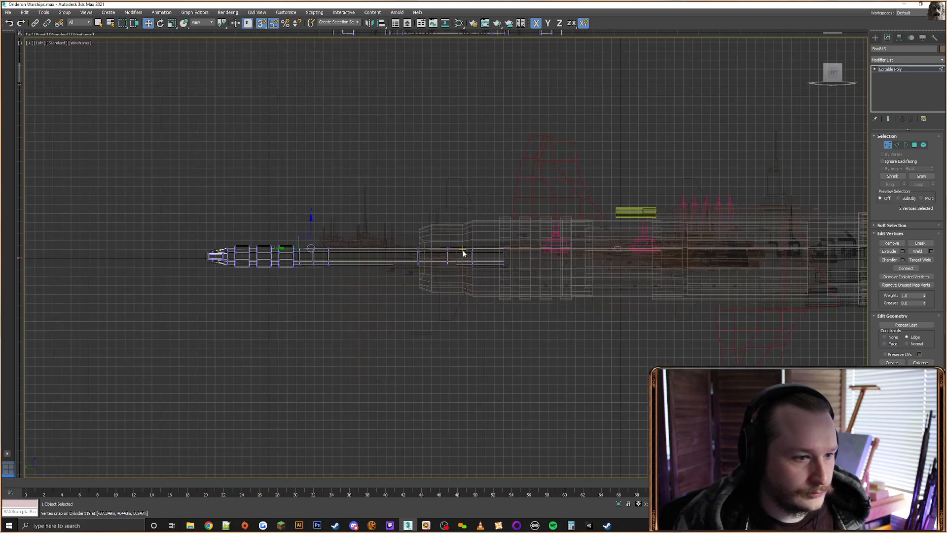
{"action": "scroll", "coordinate": [434, 294], "scroll_direction": "up", "scroll_amount": 5}
{"action": "scroll", "coordinate": [434, 295], "scroll_direction": "up", "scroll_amount": 4}
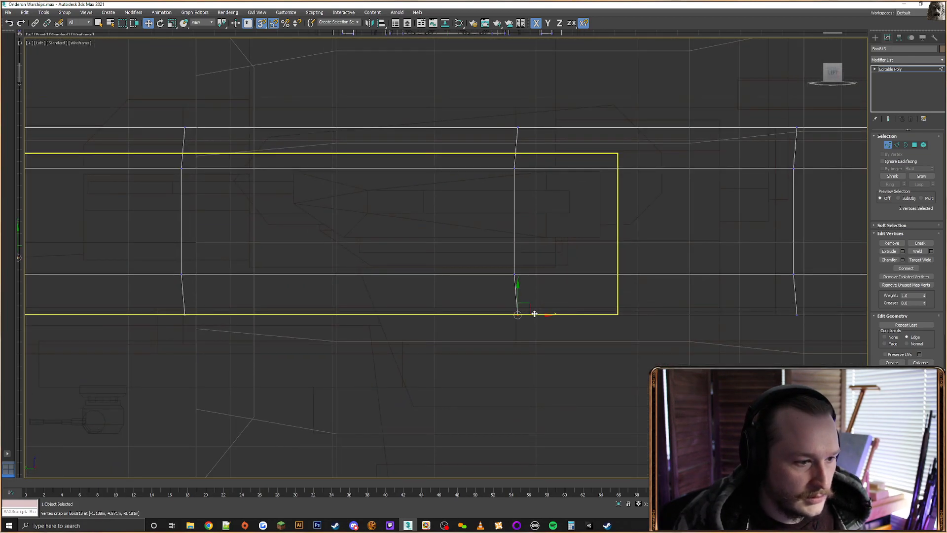
{"action": "left_click_drag", "start_coordinate": [534, 314], "coordinate": [524, 272]}
{"action": "left_click_drag", "start_coordinate": [531, 115], "coordinate": [515, 163]}
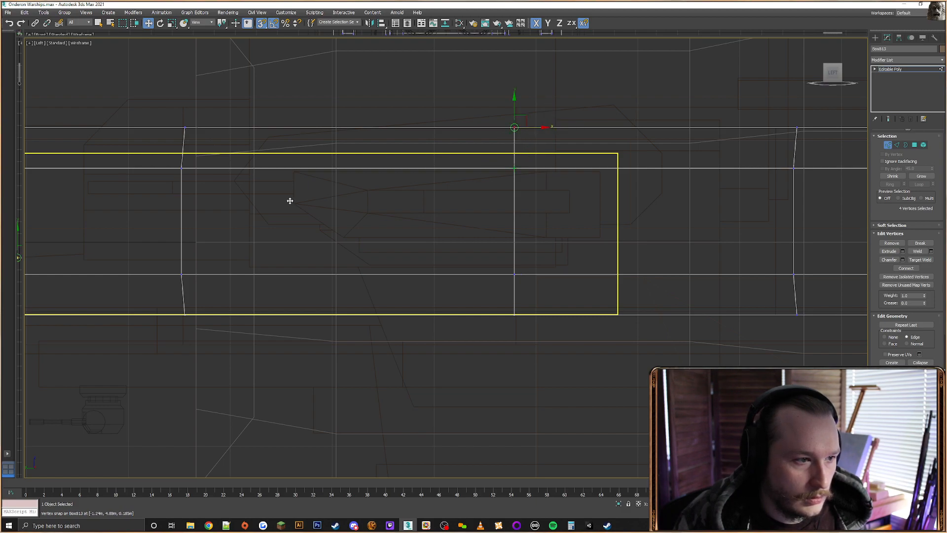
Straighten the cross-section just ahead by aligning its upper and lower vertices with its side vertices
{"action": "middle_click_drag", "start_coordinate": [290, 201], "coordinate": [367, 199]}
{"action": "left_click_drag", "start_coordinate": [308, 107], "coordinate": [244, 136]}
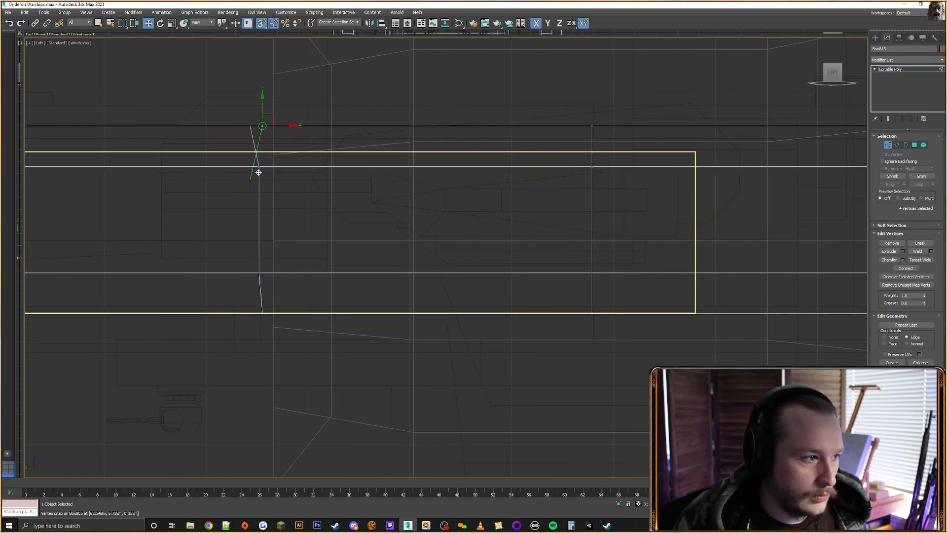
{"action": "left_click_drag", "start_coordinate": [259, 172], "coordinate": [259, 167]}
{"action": "left_click_drag", "start_coordinate": [226, 335], "coordinate": [226, 336]}
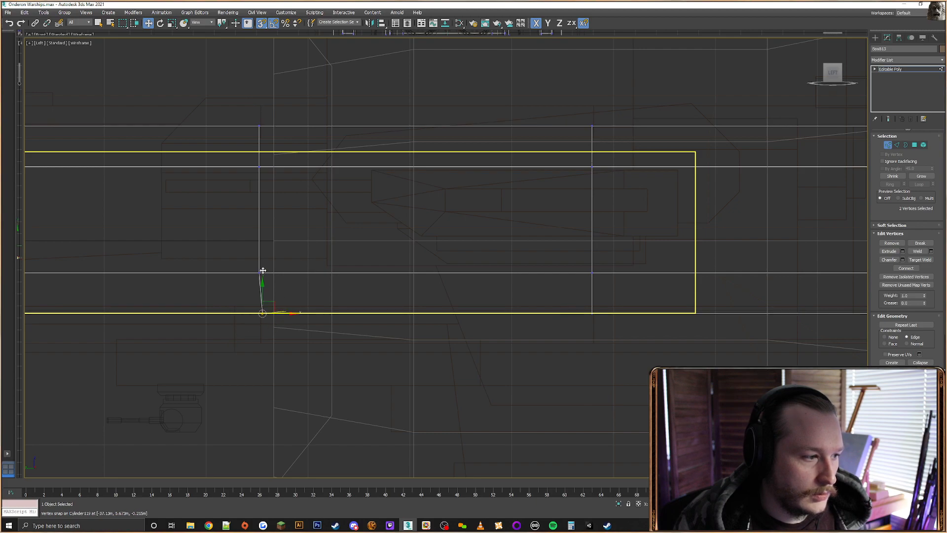
{"action": "left_click_drag", "start_coordinate": [263, 271], "coordinate": [259, 273]}
Straighten the rearmost intermediate hull cross-section by aligning its upper and lower vertices with its side vertices
{"action": "middle_click_drag", "start_coordinate": [668, 232], "coordinate": [260, 247]}
{"action": "left_click_drag", "start_coordinate": [512, 127], "coordinate": [422, 161]}
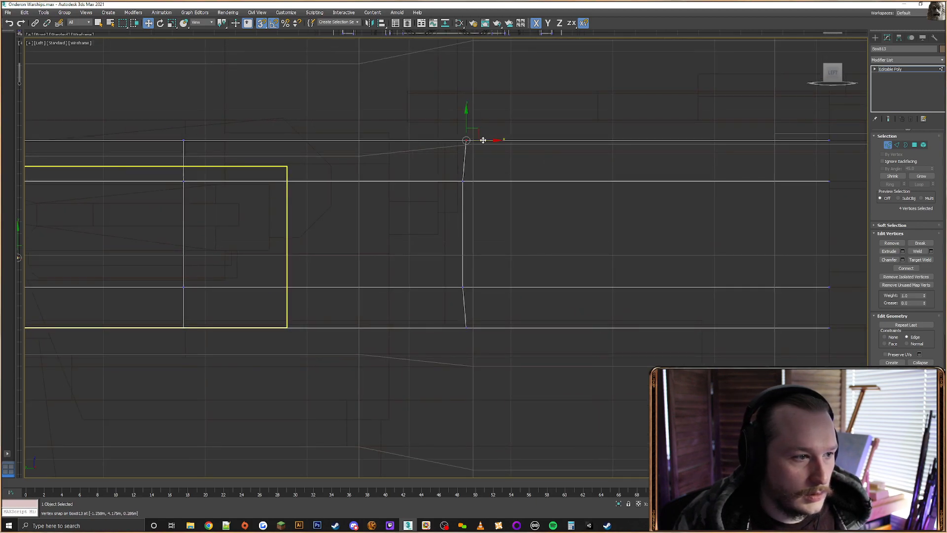
{"action": "left_click_drag", "start_coordinate": [483, 140], "coordinate": [463, 181]}
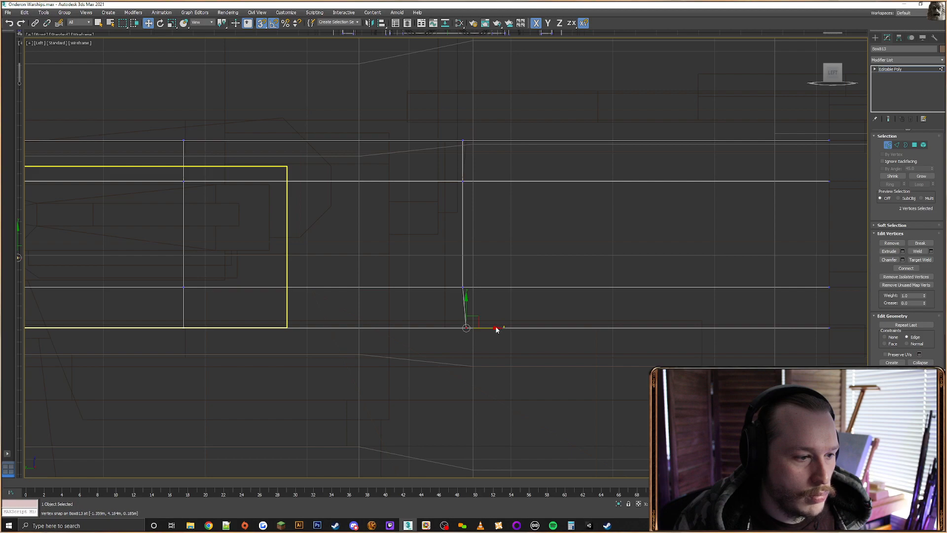
{"action": "left_click_drag", "start_coordinate": [465, 289], "coordinate": [464, 289]}
Straighten the two hull cross-sections below the front of the superstructure by aligning their upper and lower vertices with their side vertices
{"action": "middle_click_drag", "start_coordinate": [323, 292], "coordinate": [703, 260]}
{"action": "scroll", "coordinate": [192, 250], "scroll_direction": "down", "scroll_amount": 4}
{"action": "middle_click_drag", "start_coordinate": [192, 249], "coordinate": [651, 246]}
{"action": "middle_click_drag", "start_coordinate": [364, 236], "coordinate": [391, 232]}
{"action": "middle_click_drag", "start_coordinate": [302, 215], "coordinate": [562, 217]}
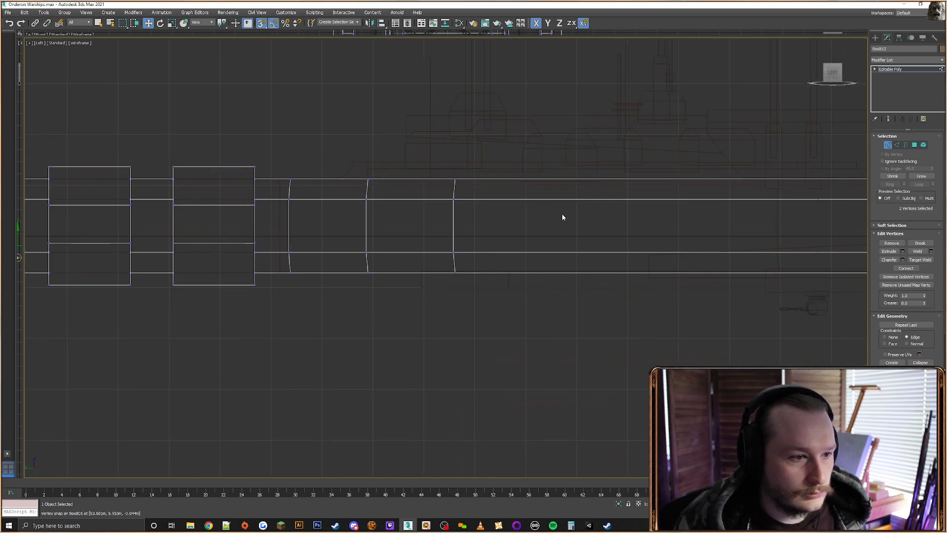
{"action": "scroll", "coordinate": [472, 176], "scroll_direction": "up", "scroll_amount": 2}
{"action": "left_click_drag", "start_coordinate": [474, 160], "coordinate": [407, 198]}
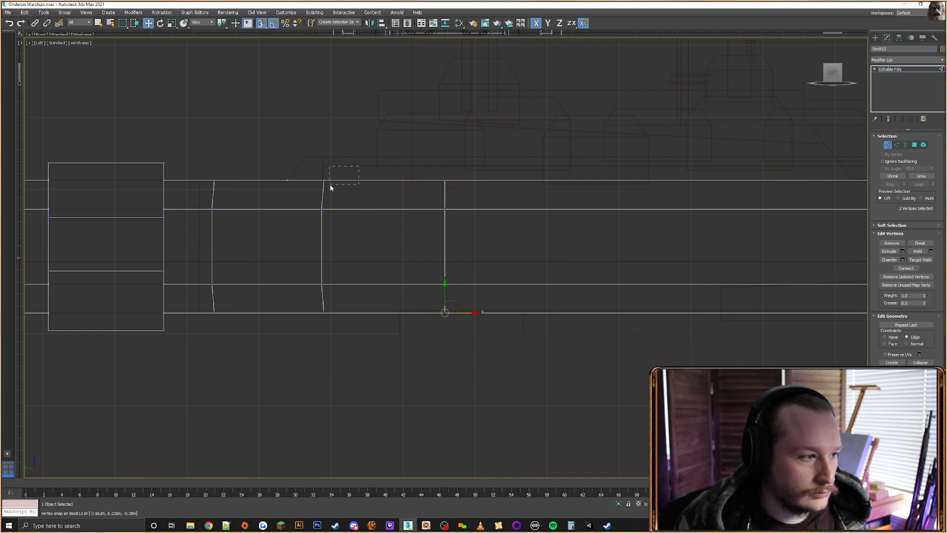
{"action": "left_click_drag", "start_coordinate": [330, 185], "coordinate": [318, 190]}
{"action": "left_click_drag", "start_coordinate": [353, 304], "coordinate": [314, 323], "text": "ctrl"}
{"action": "left_click_drag", "start_coordinate": [341, 213], "coordinate": [321, 284]}
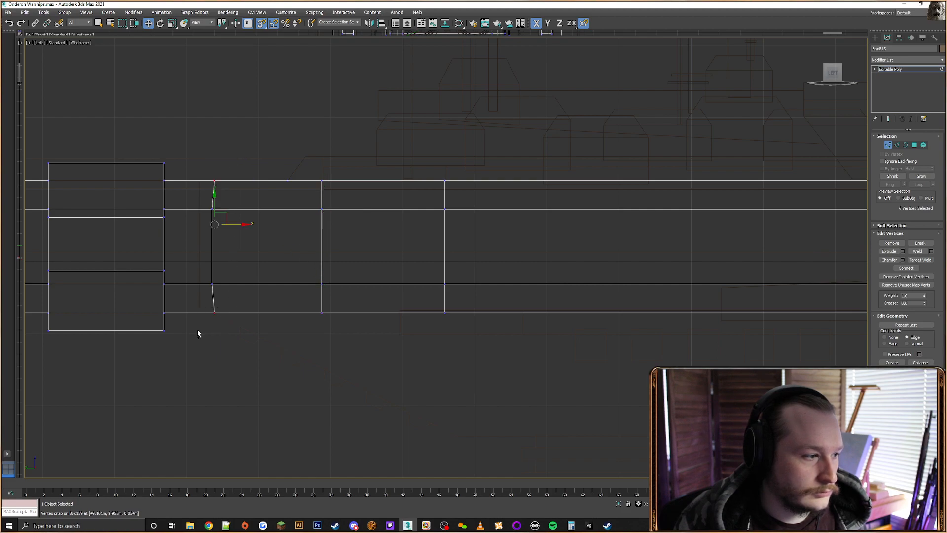
Select the whole hull cross-section beside the forward superstructure and snap it lengthwise to the deck plate's front outer corner
{"action": "mouse_move", "coordinate": [214, 210]}
{"action": "middle_mouse_down"}
{"action": "mouse_move", "coordinate": [584, 197]}
{"action": "mouse_move", "coordinate": [817, 210]}
{"action": "mouse_move", "coordinate": [548, 194]}
{"action": "mouse_move", "coordinate": [459, 203]}
{"action": "mouse_move", "coordinate": [635, 218]}
{"action": "middle_mouse_up"}
{"action": "scroll", "coordinate": [586, 196], "scroll_direction": "down", "scroll_amount": 2}
{"action": "scroll", "coordinate": [405, 201], "scroll_direction": "up", "scroll_amount": 8}
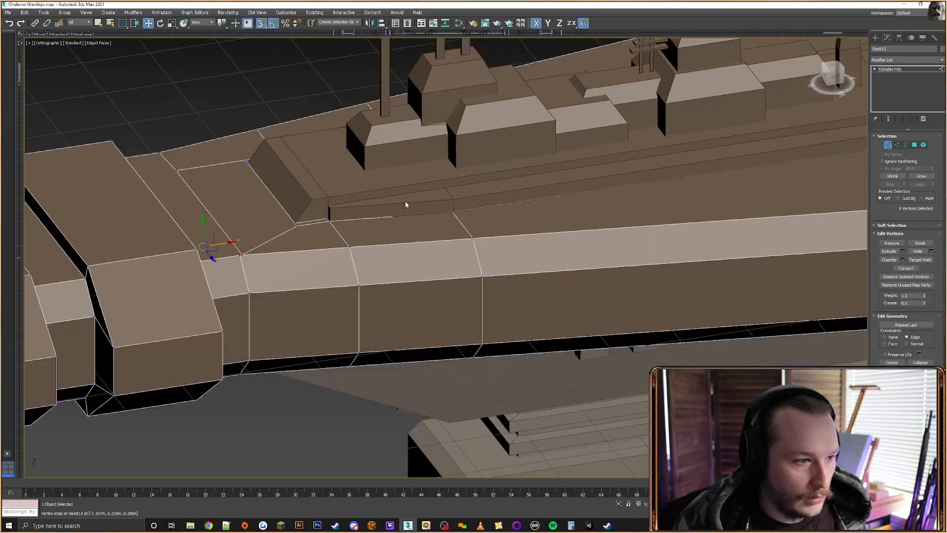
{"action": "scroll", "coordinate": [418, 156], "scroll_direction": "down", "scroll_amount": 8}
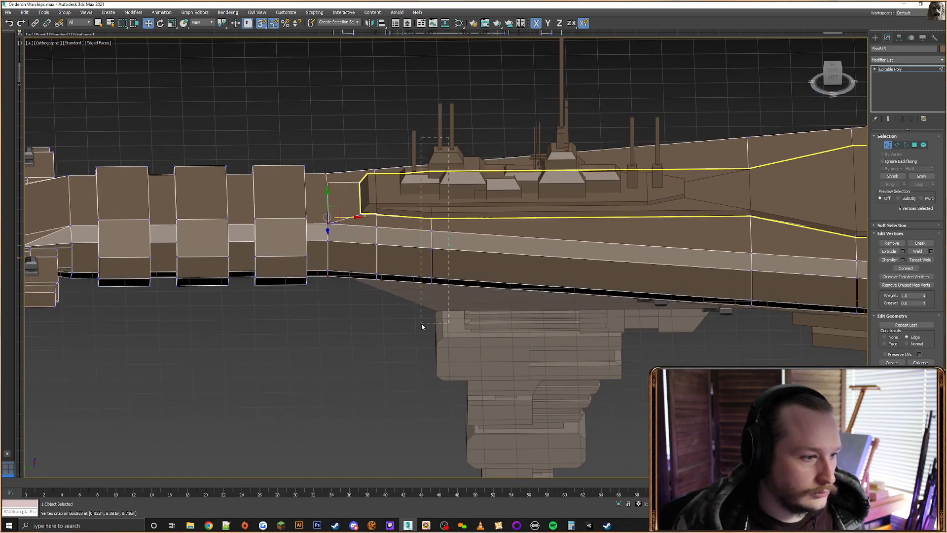
{"action": "left_click_drag", "start_coordinate": [422, 326], "coordinate": [422, 325], "text": "ctrl"}
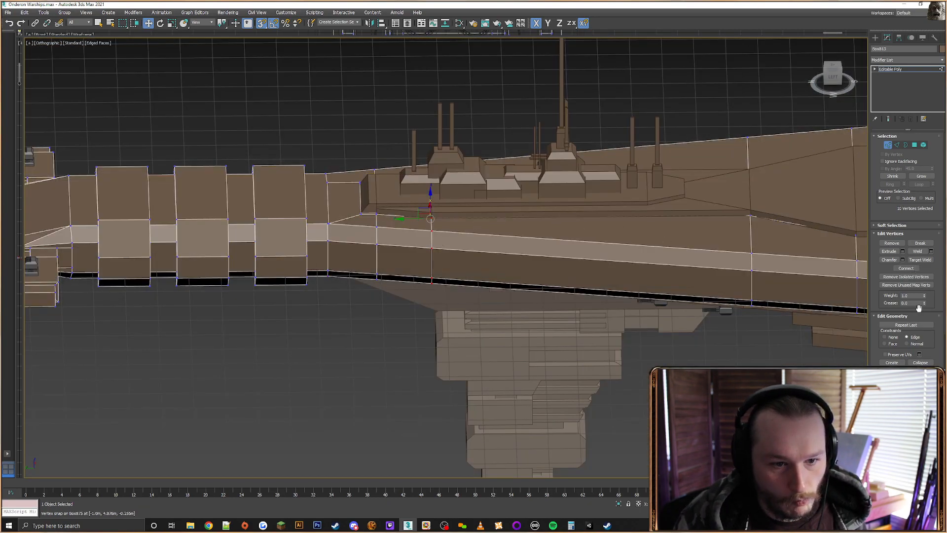
{"action": "scroll", "coordinate": [419, 218], "scroll_direction": "up", "scroll_amount": 5}
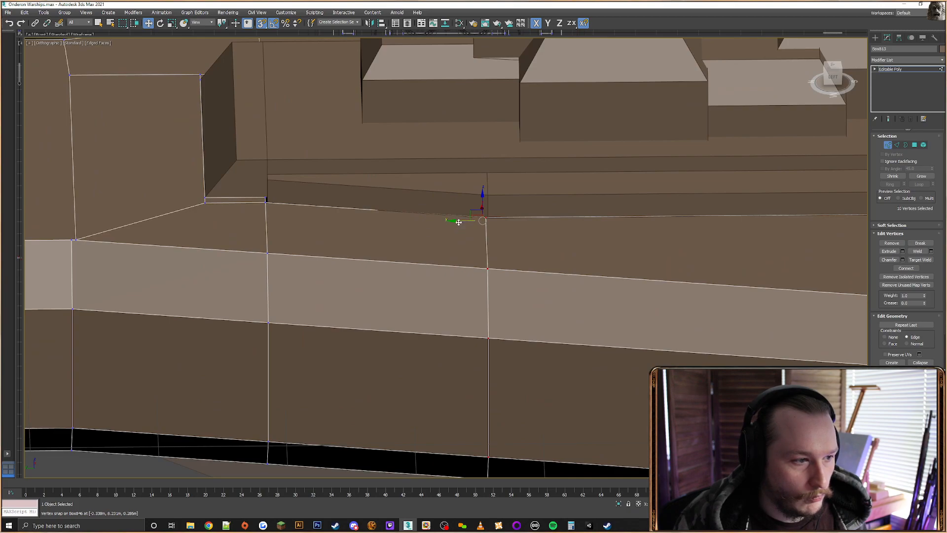
{"action": "middle_click_drag", "start_coordinate": [549, 212], "coordinate": [551, 238], "text": "alt"}
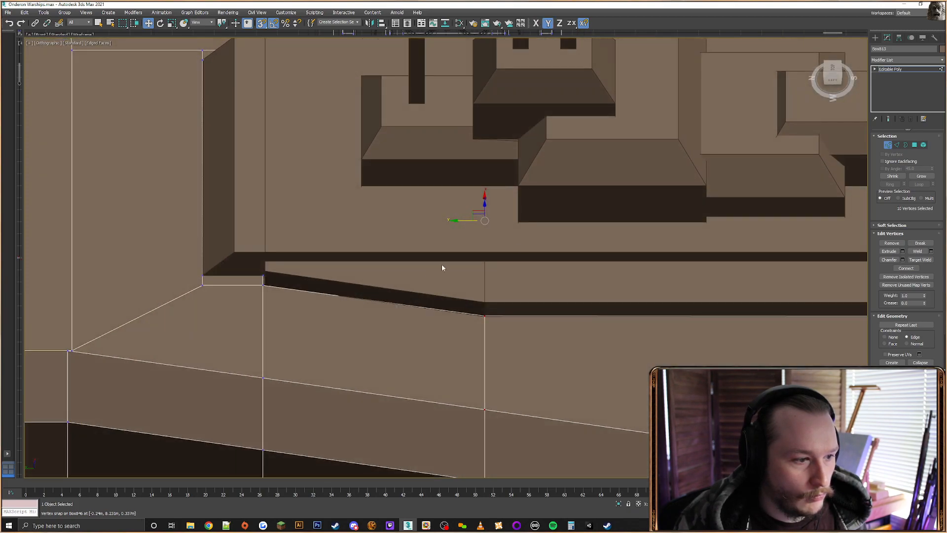
Select the whole hull cross-section behind the superstructure and snap it lengthwise to the deck plate's first outward bend
{"action": "middle_click_drag", "start_coordinate": [442, 267], "coordinate": [556, 310], "text": "alt"}
{"action": "scroll", "coordinate": [590, 311], "scroll_direction": "down", "scroll_amount": 5}
{"action": "middle_click_drag", "start_coordinate": [671, 316], "coordinate": [530, 201]}
{"action": "middle_click_drag", "start_coordinate": [535, 135], "coordinate": [535, 142], "text": "alt"}
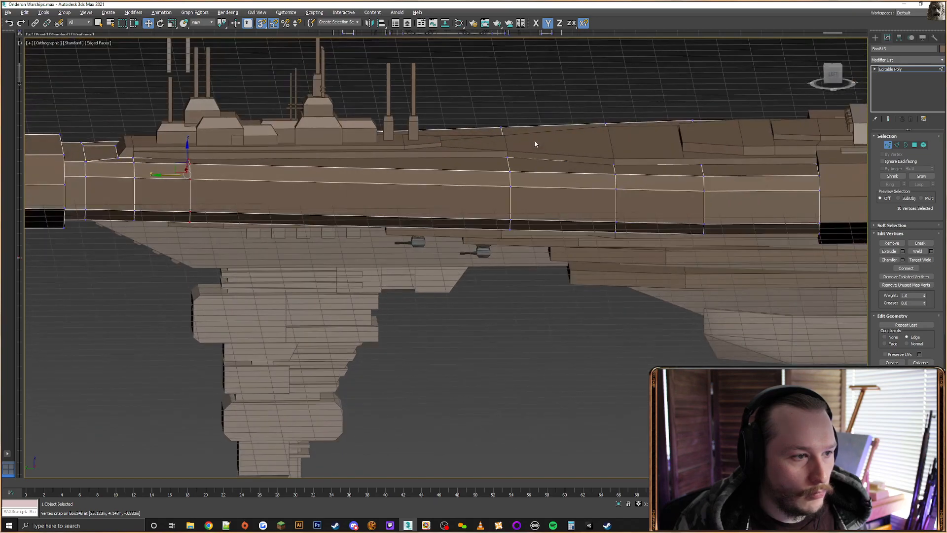
{"action": "left_click_drag", "start_coordinate": [530, 106], "coordinate": [466, 254]}
{"action": "scroll", "coordinate": [546, 211], "scroll_direction": "up", "scroll_amount": 5}
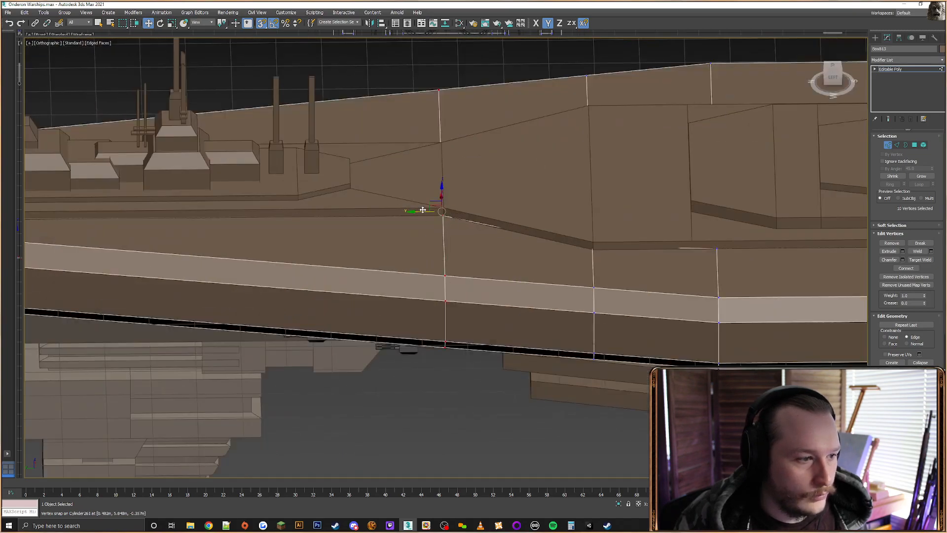
Select the following hull cross-section aft and snap it lengthwise to the deck plate's second bend
{"action": "middle_click_drag", "start_coordinate": [592, 138], "coordinate": [526, 132]}
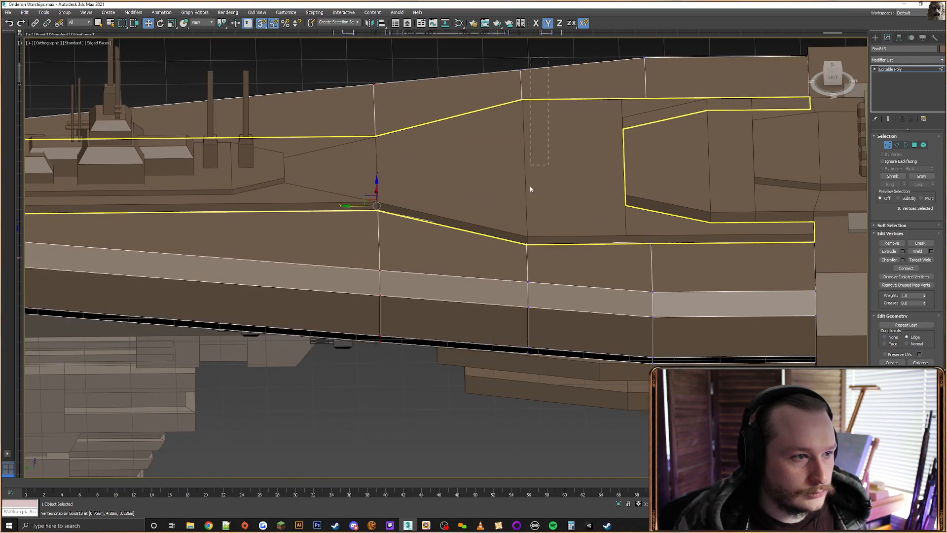
{"action": "left_click_drag", "start_coordinate": [498, 381], "coordinate": [547, 99]}
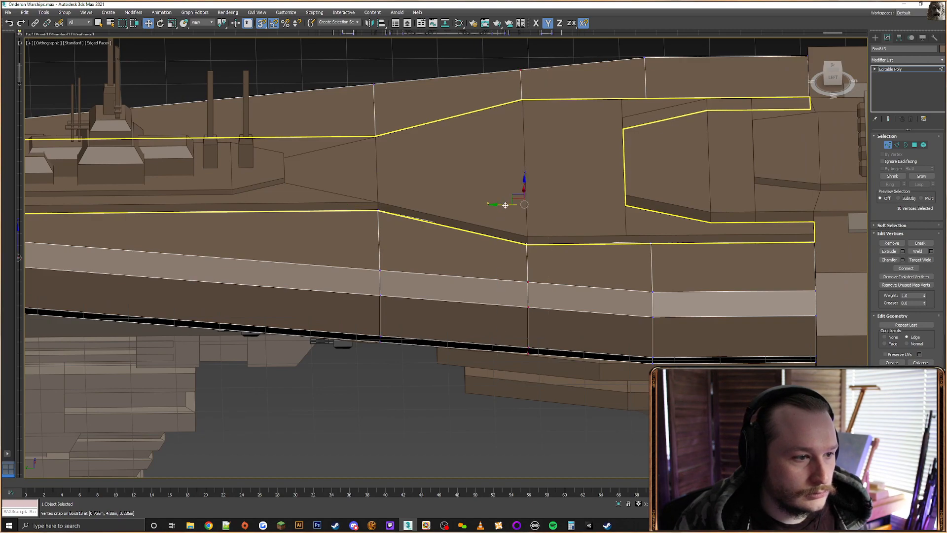
{"action": "left_click_drag", "start_coordinate": [505, 205], "coordinate": [527, 233]}
Snap the hull's near-side inner vertex at the deck plate's second bend onto the plate's outer corner
{"action": "middle_click_drag", "start_coordinate": [633, 240], "coordinate": [608, 250]}
{"action": "key", "text": "F3"}
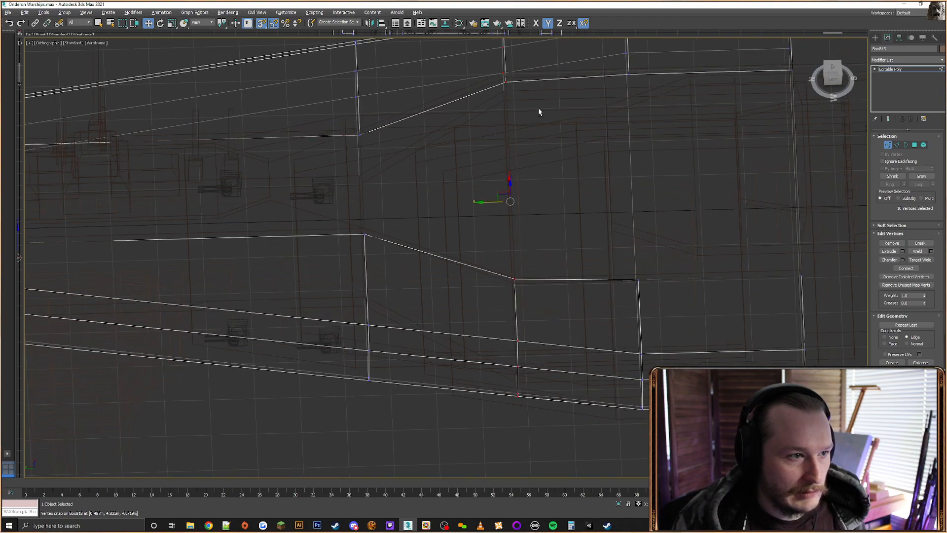
{"action": "middle_click_drag", "start_coordinate": [539, 113], "coordinate": [536, 132], "text": "alt"}
{"action": "middle_click_drag", "start_coordinate": [518, 257], "coordinate": [525, 226], "text": "alt"}
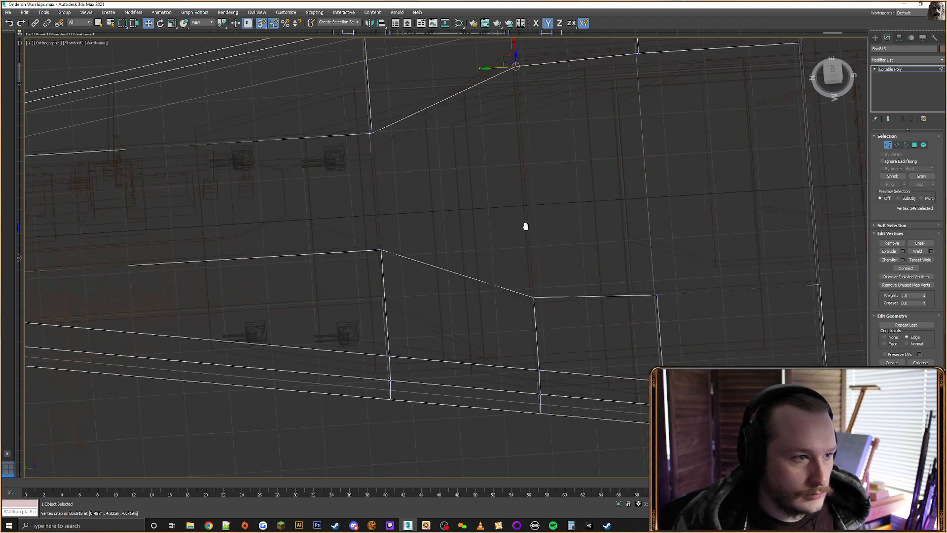
{"action": "left_click", "coordinate": [529, 296]}
{"action": "key", "text": "F3"}
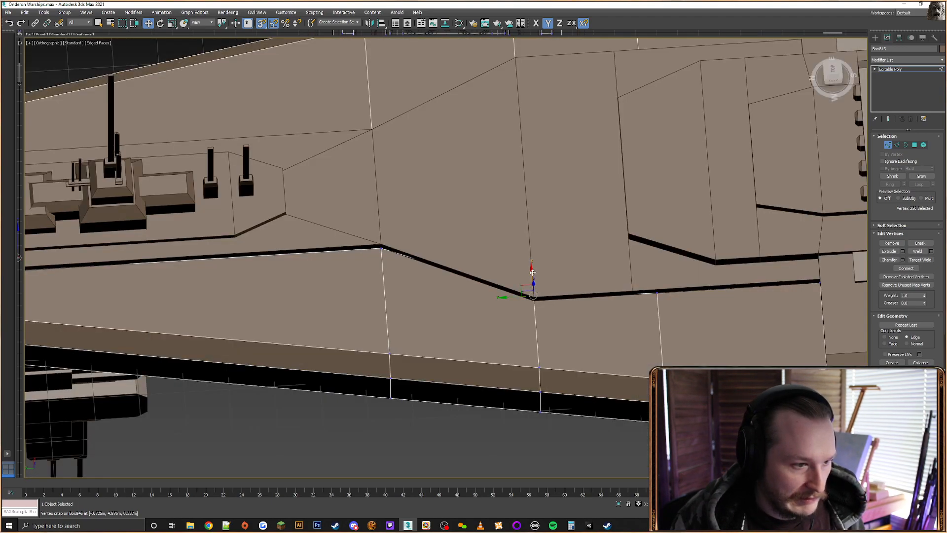
{"action": "mouse_move", "coordinate": [533, 295]}
{"action": "middle_mouse_down", "text": "alt"}
{"action": "mouse_move", "coordinate": [541, 270]}
{"action": "mouse_move", "coordinate": [525, 138]}
{"action": "middle_mouse_up", "text": "alt"}
Snap the hull's far-side inner vertex at the second bend onto the deck plate's matching corner
{"action": "key", "text": "F3"}
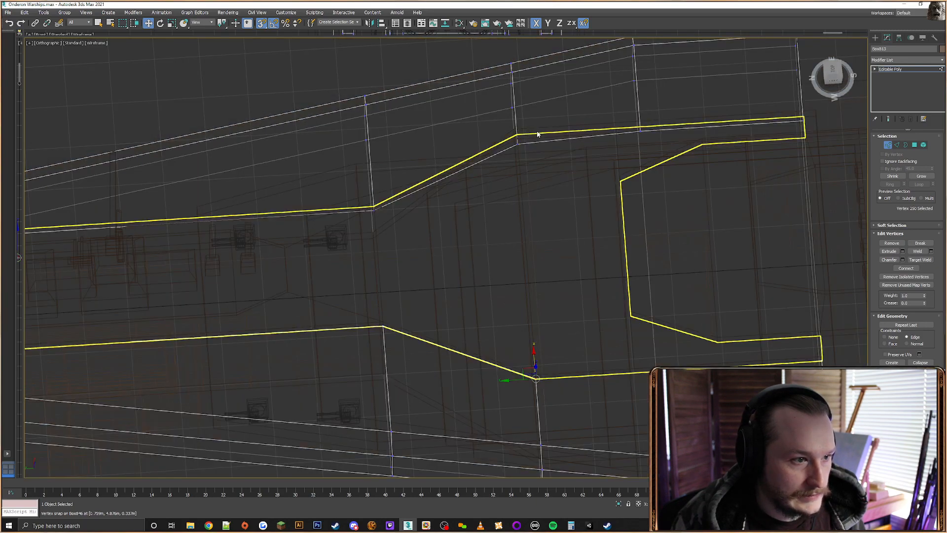
{"action": "left_click", "coordinate": [518, 132]}
{"action": "key", "text": "F3"}
{"action": "mouse_move", "coordinate": [516, 125]}
{"action": "left_mouse_down"}
{"action": "mouse_move", "coordinate": [515, 115]}
{"action": "mouse_move", "coordinate": [516, 137]}
{"action": "mouse_move", "coordinate": [516, 99]}
{"action": "mouse_move", "coordinate": [517, 136]}
{"action": "left_mouse_up"}
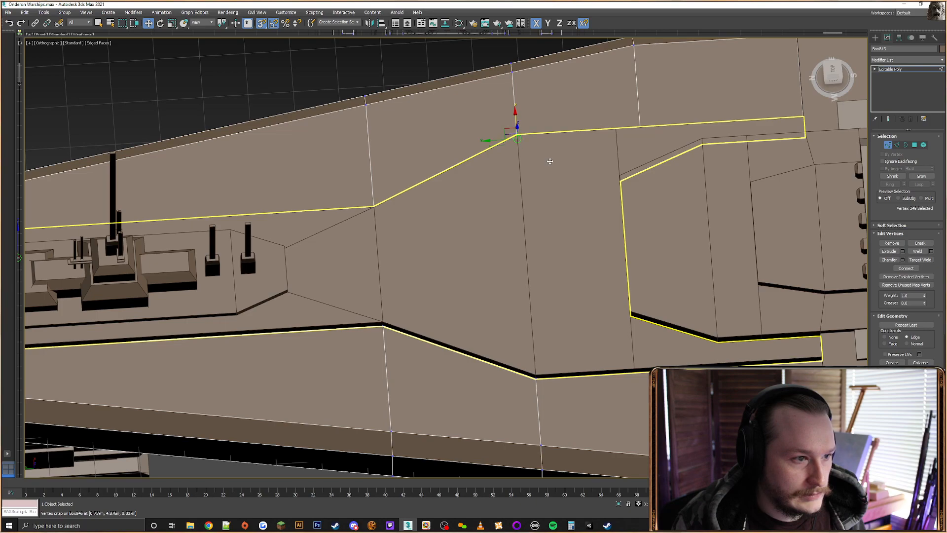
Align both inner vertices of the next hull cross-section aft sideways with the deck plate's outer edge corners
{"action": "key", "text": "F3"}
{"action": "left_click", "coordinate": [640, 127]}
{"action": "key", "text": "F3"}
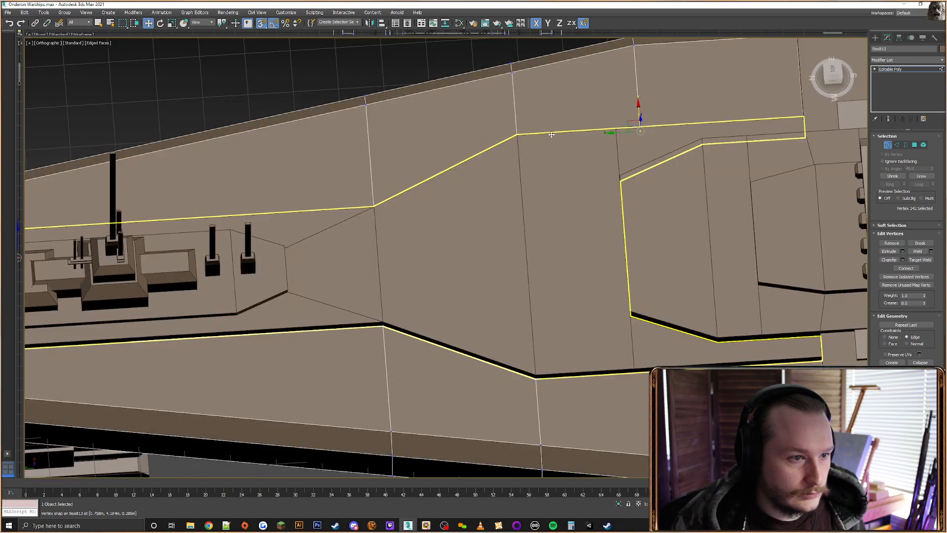
{"action": "key", "text": "F3"}
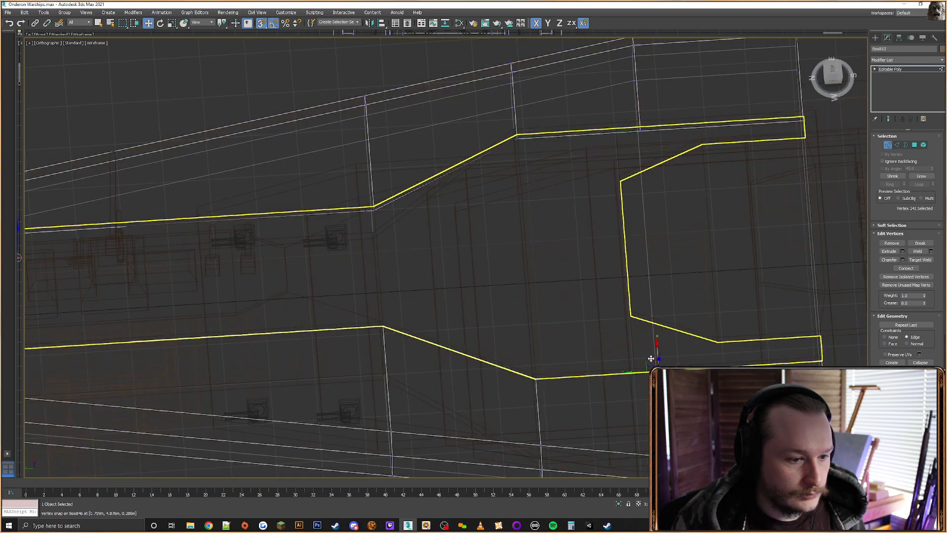
{"action": "key", "text": "F3"}
{"action": "key", "text": "F3"}
Undo the misplaced snap and fit the near-side hull vertex at the first bend onto the deck plate's lower corner
{"action": "left_click", "coordinate": [380, 327]}
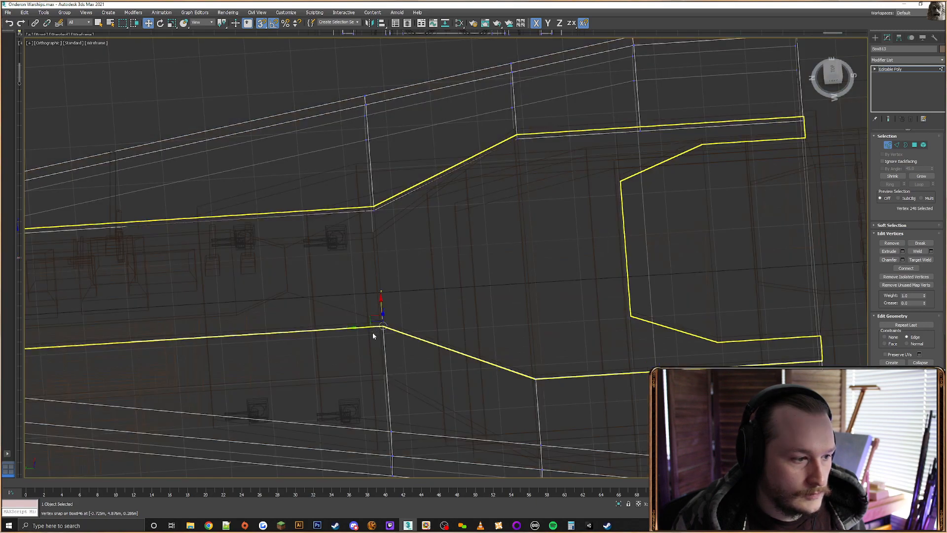
{"action": "key", "text": "F3"}
{"action": "left_click_drag", "start_coordinate": [383, 307], "coordinate": [389, 216]}
{"action": "key", "text": "F3"}
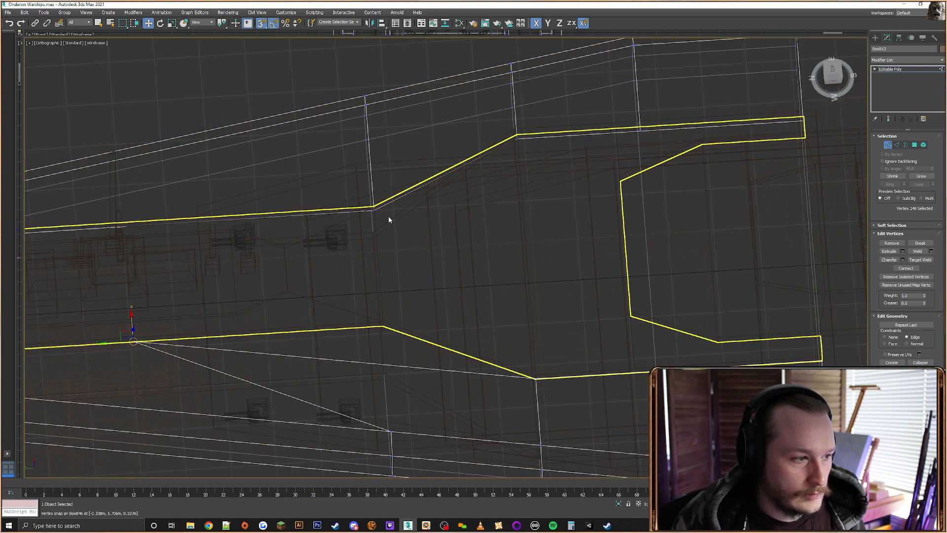
{"action": "key", "text": "ctrl+z"}
{"action": "middle_click_drag", "start_coordinate": [399, 267], "coordinate": [462, 286]}
{"action": "key", "text": "F3"}
{"action": "left_click_drag", "start_coordinate": [462, 288], "coordinate": [472, 297]}
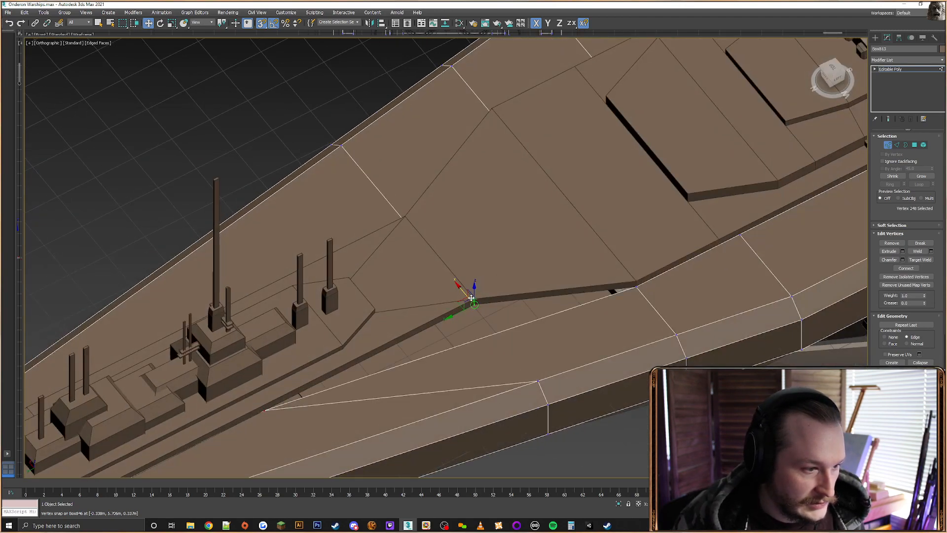
{"action": "scroll", "coordinate": [471, 298], "scroll_direction": "up", "scroll_amount": 6}
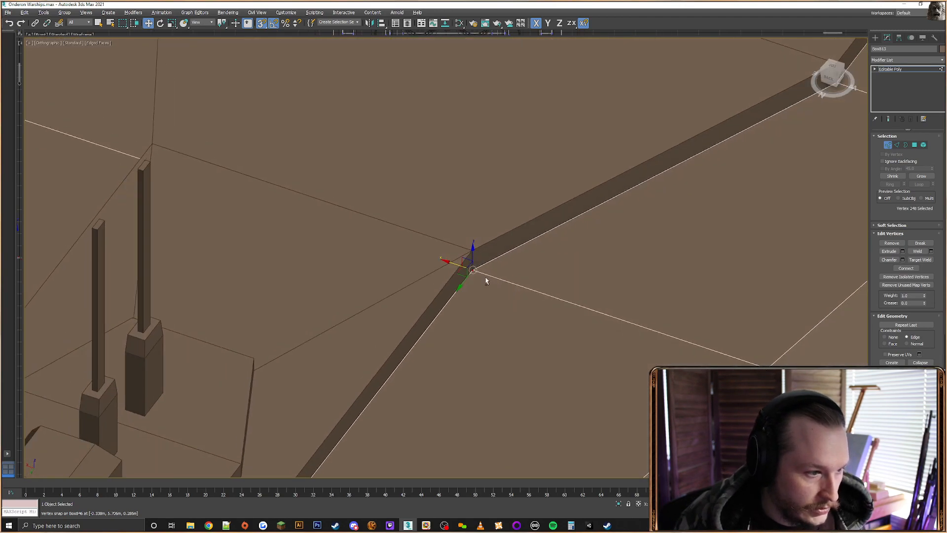
Align the hull's inner vertices at the first bend sideways with the deck plate's lower corners on both sides
{"action": "middle_click_drag", "start_coordinate": [486, 281], "coordinate": [570, 261], "text": "alt"}
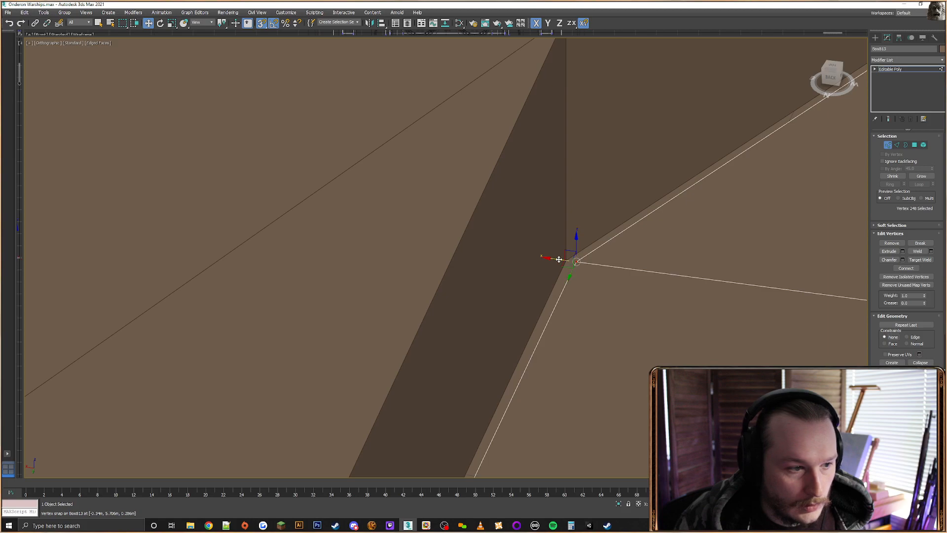
{"action": "scroll", "coordinate": [493, 247], "scroll_direction": "down", "scroll_amount": 8}
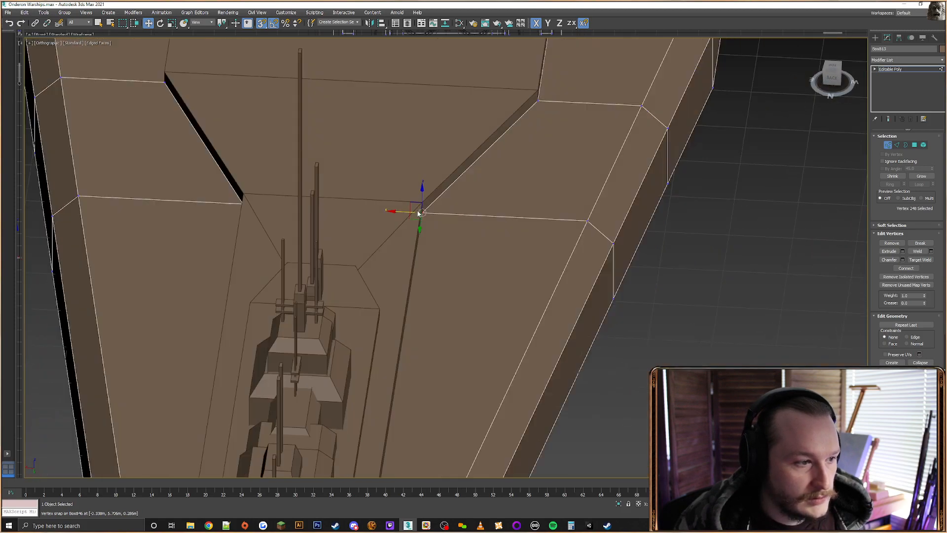
{"action": "scroll", "coordinate": [299, 316], "scroll_direction": "up", "scroll_amount": 6}
{"action": "left_click", "coordinate": [288, 321]}
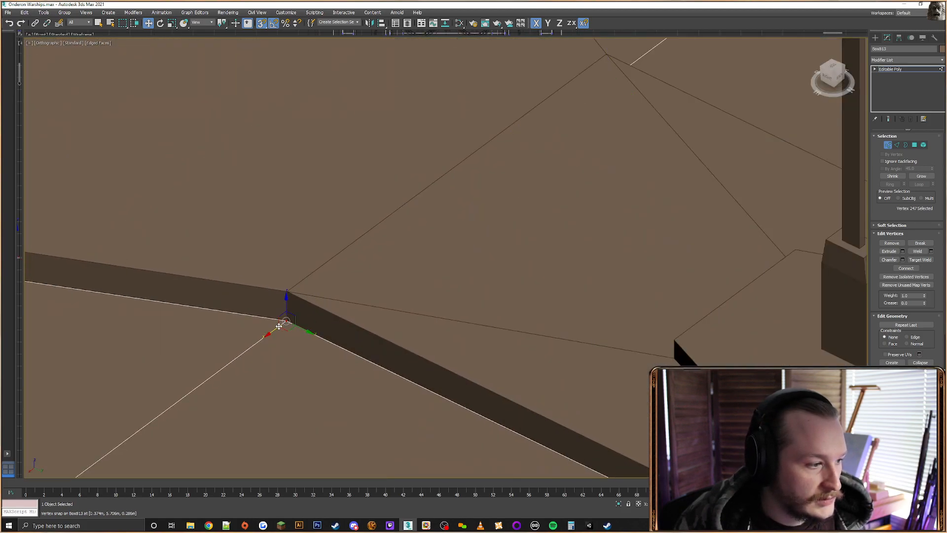
{"action": "left_click_drag", "start_coordinate": [279, 326], "coordinate": [287, 320]}
Snap both inner vertices of the next hull cross-section beside the superstructure sideways onto the deck strip's outer bend corners
{"action": "middle_click_drag", "start_coordinate": [442, 278], "coordinate": [367, 278], "text": "alt"}
{"action": "scroll", "coordinate": [353, 286], "scroll_direction": "down", "scroll_amount": 6}
{"action": "scroll", "coordinate": [353, 286], "scroll_direction": "down", "scroll_amount": 2}
{"action": "middle_click_drag", "start_coordinate": [414, 284], "coordinate": [497, 241]}
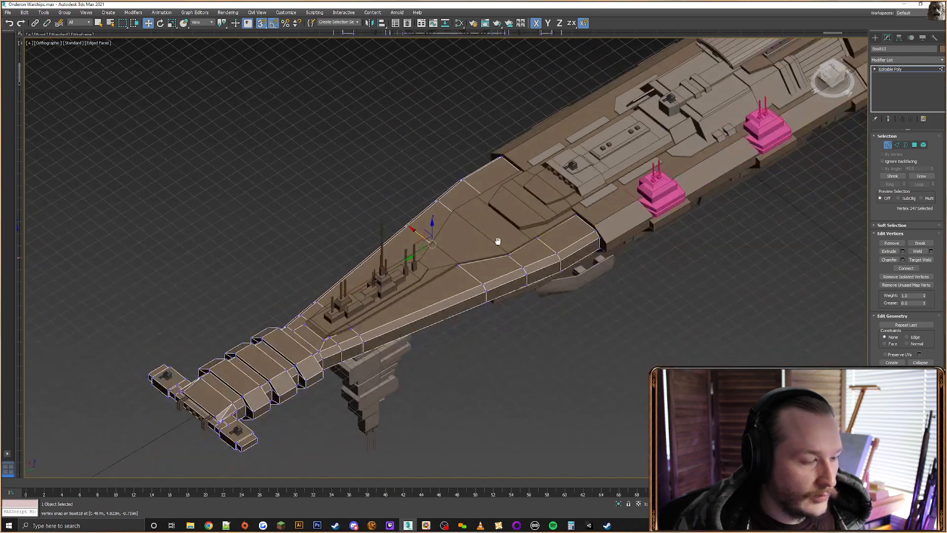
{"action": "scroll", "coordinate": [497, 241], "scroll_direction": "up", "scroll_amount": 15}
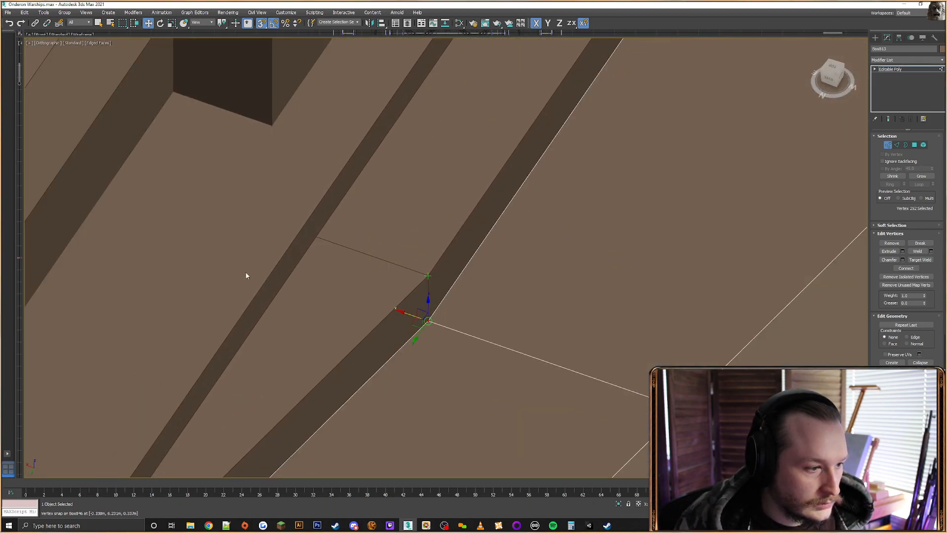
{"action": "scroll", "coordinate": [247, 276], "scroll_direction": "down", "scroll_amount": 4}
{"action": "middle_click_drag", "start_coordinate": [246, 276], "coordinate": [313, 293], "text": "alt"}
{"action": "scroll", "coordinate": [313, 294], "scroll_direction": "down", "scroll_amount": 3}
{"action": "middle_click_drag", "start_coordinate": [313, 293], "coordinate": [553, 233]}
{"action": "scroll", "coordinate": [376, 282], "scroll_direction": "up", "scroll_amount": 6}
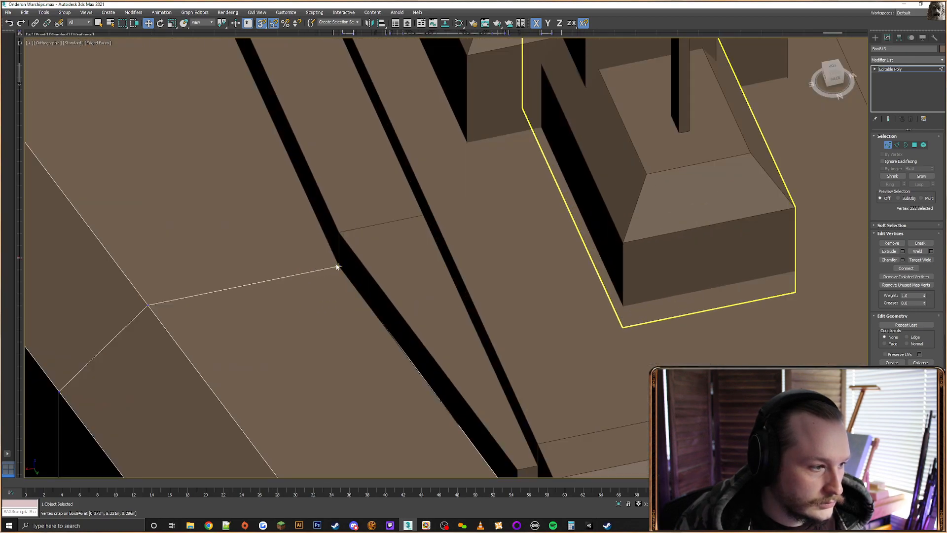
{"action": "left_click_drag", "start_coordinate": [341, 243], "coordinate": [341, 232]}
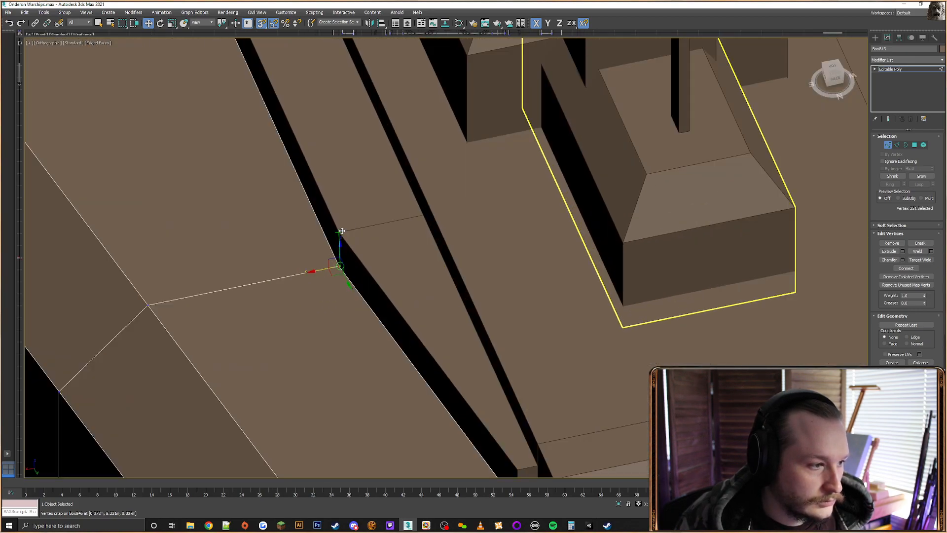
Snap the hull's inner vertex at the tip of the deck's side strip sideways onto the strip's outer corner
{"action": "scroll", "coordinate": [468, 306], "scroll_direction": "down", "scroll_amount": 6}
{"action": "scroll", "coordinate": [580, 352], "scroll_direction": "up", "scroll_amount": 6}
{"action": "middle_click_drag", "start_coordinate": [493, 283], "coordinate": [472, 301], "text": "alt"}
{"action": "scroll", "coordinate": [481, 304], "scroll_direction": "up", "scroll_amount": 4}
{"action": "middle_click_drag", "start_coordinate": [344, 340], "coordinate": [382, 221]}
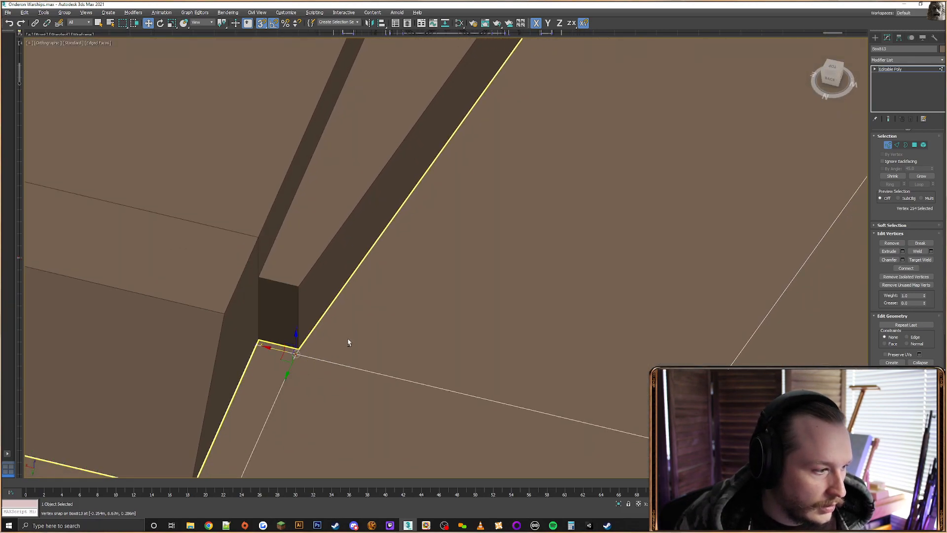
{"action": "middle_click_drag", "start_coordinate": [348, 339], "coordinate": [326, 314], "text": "alt"}
{"action": "scroll", "coordinate": [325, 322], "scroll_direction": "down", "scroll_amount": 6}
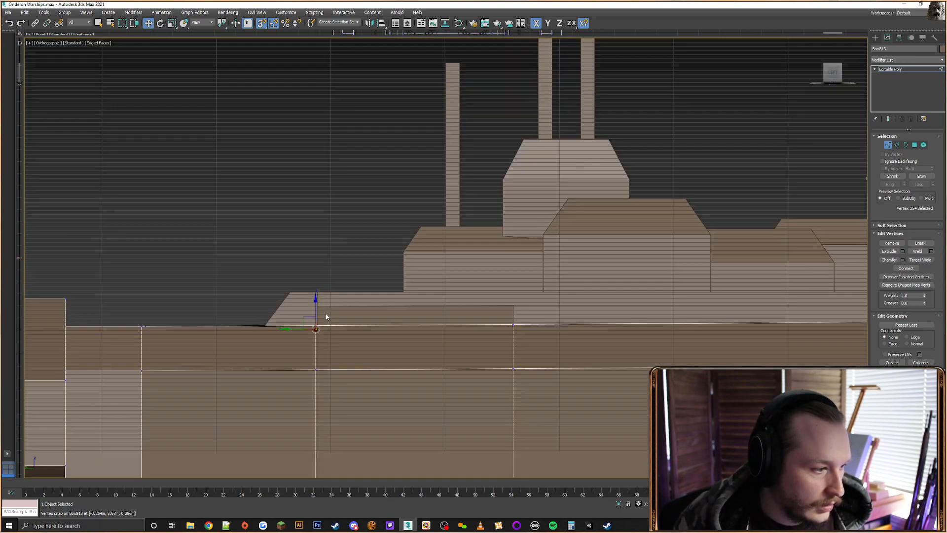
Shift the whole hull cross-section at the side strip's tip lengthwise along its edges to line up with the strip's end corner
{"action": "scroll", "coordinate": [327, 318], "scroll_direction": "down", "scroll_amount": 4}
{"action": "left_click_drag", "start_coordinate": [323, 425], "coordinate": [316, 424]}
{"action": "scroll", "coordinate": [308, 342], "scroll_direction": "up", "scroll_amount": 4}
{"action": "middle_click_drag", "start_coordinate": [317, 357], "coordinate": [374, 305], "text": "alt"}
{"action": "left_click", "coordinate": [900, 271]}
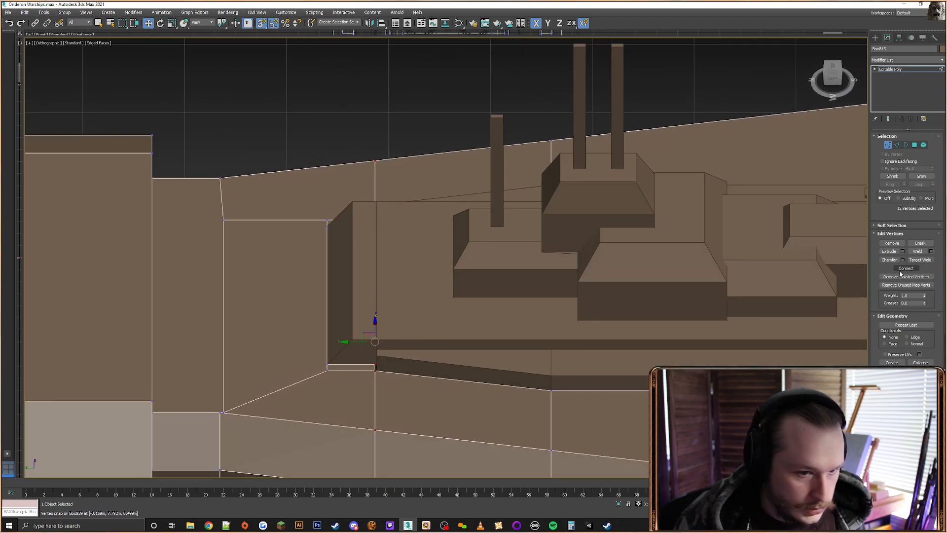
{"action": "left_click", "coordinate": [915, 339]}
{"action": "left_click_drag", "start_coordinate": [357, 341], "coordinate": [376, 356]}
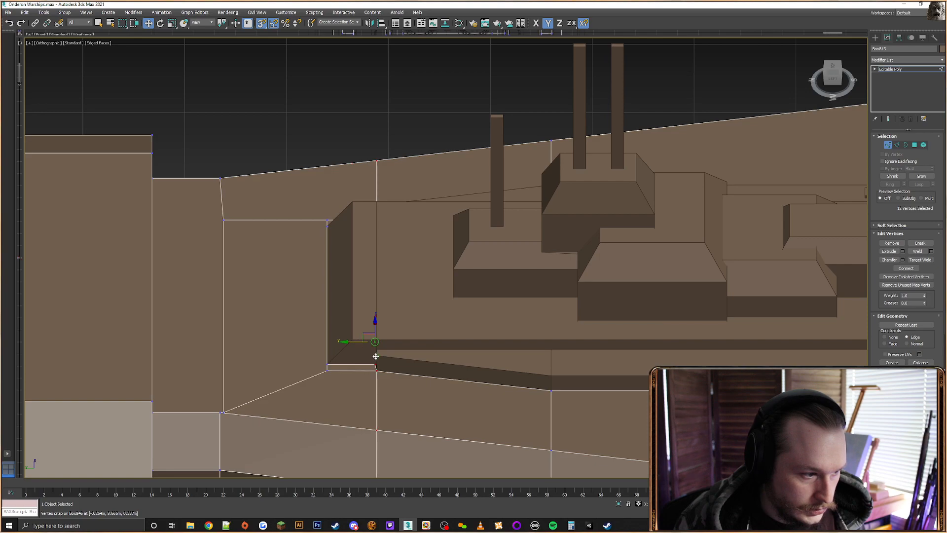
Slide the remaining inner hull vertices at both side strip tips lengthwise along their edges onto the strips' inner corners
{"action": "scroll", "coordinate": [366, 380], "scroll_direction": "up", "scroll_amount": 5}
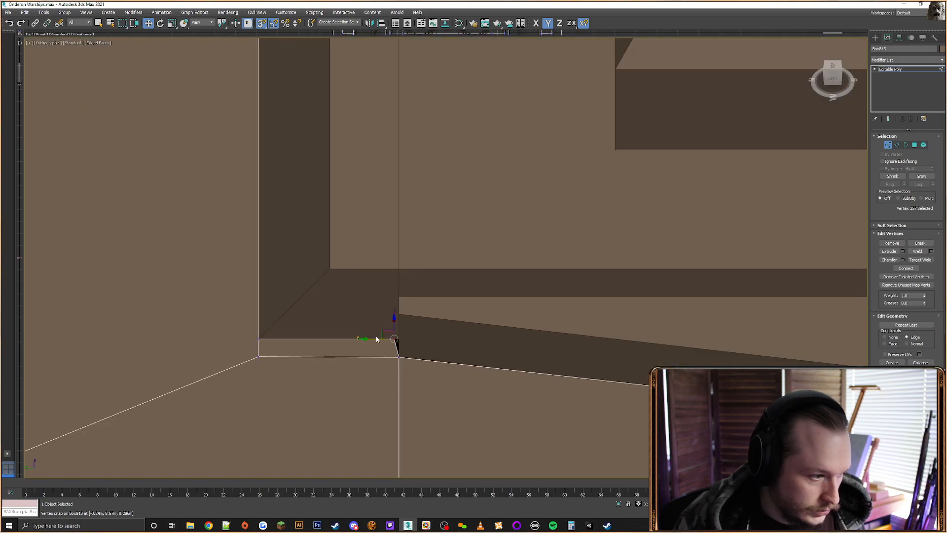
{"action": "middle_click_drag", "start_coordinate": [759, 338], "coordinate": [375, 341], "text": "alt"}
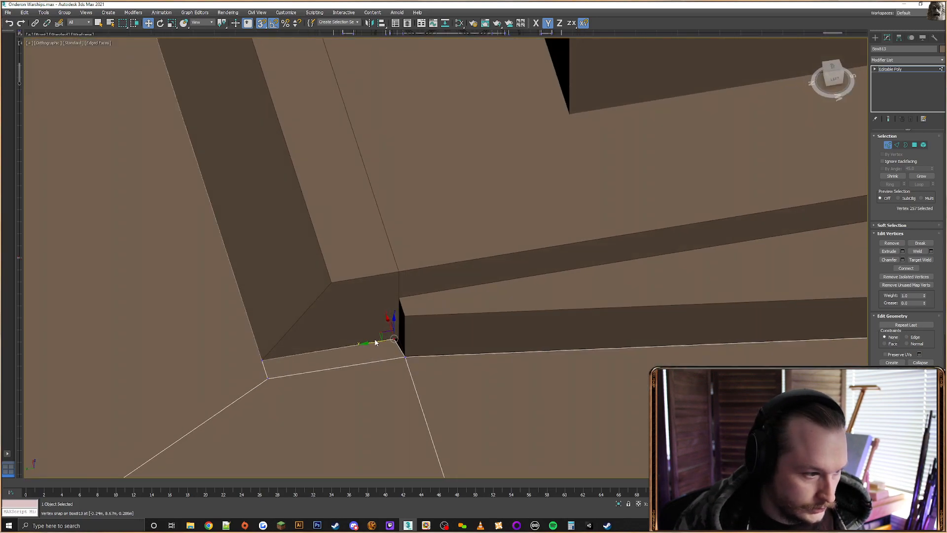
{"action": "scroll", "coordinate": [379, 296], "scroll_direction": "down", "scroll_amount": 4}
{"action": "middle_click_drag", "start_coordinate": [379, 296], "coordinate": [593, 249], "text": "alt"}
{"action": "scroll", "coordinate": [451, 385], "scroll_direction": "up", "scroll_amount": 4}
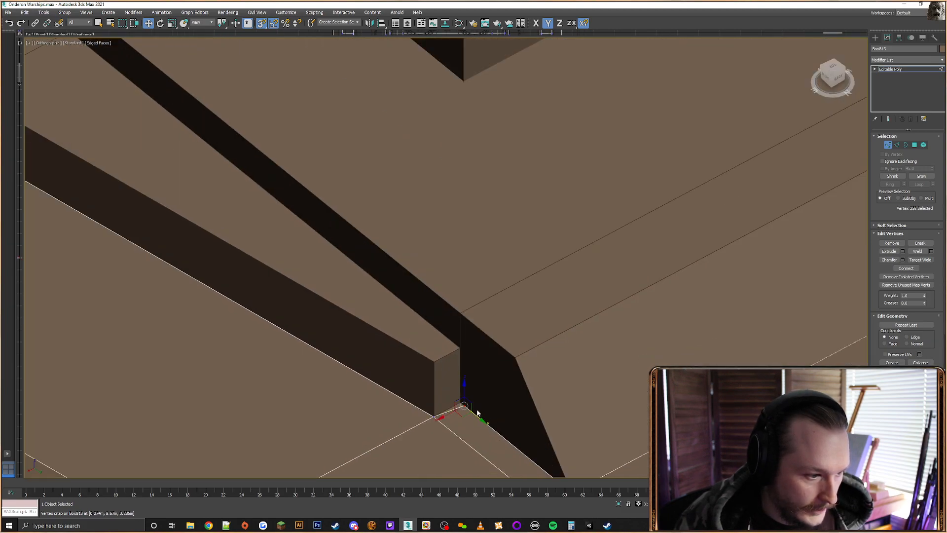
{"action": "left_click_drag", "start_coordinate": [459, 351], "coordinate": [459, 350]}
{"action": "scroll", "coordinate": [458, 348], "scroll_direction": "down", "scroll_amount": 8}
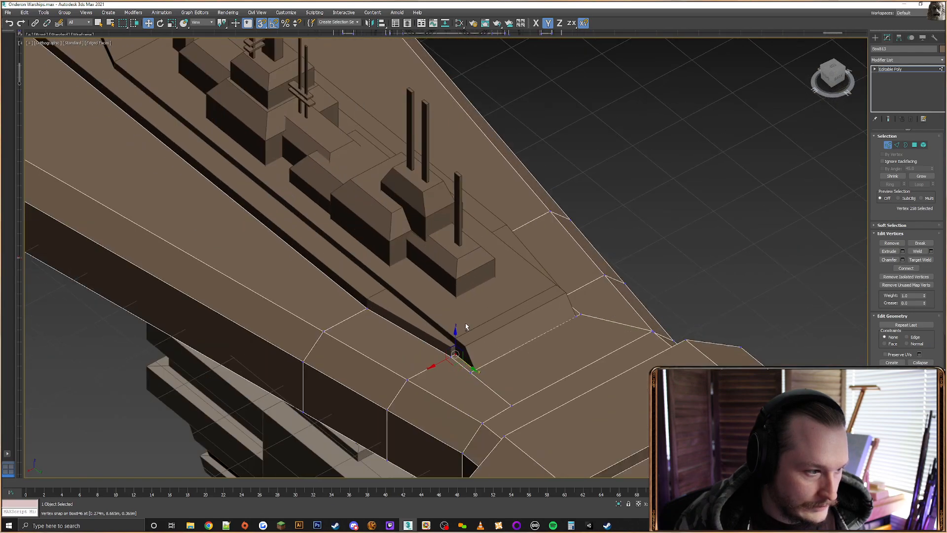
Attach the deck plate to the forward hull mesh and return to vertex editing
{"action": "middle_click_drag", "start_coordinate": [465, 327], "coordinate": [400, 315], "text": "alt"}
{"action": "scroll", "coordinate": [493, 314], "scroll_direction": "down", "scroll_amount": 2}
{"action": "middle_click_drag", "start_coordinate": [597, 311], "coordinate": [567, 281]}
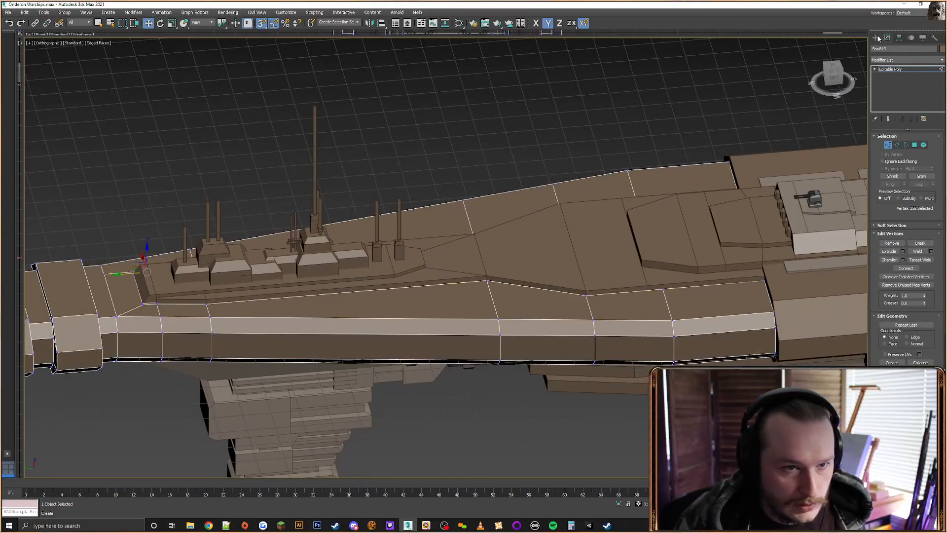
{"action": "left_click", "coordinate": [566, 282]}
{"action": "right_click", "coordinate": [557, 314]}
{"action": "left_click", "coordinate": [546, 286]}
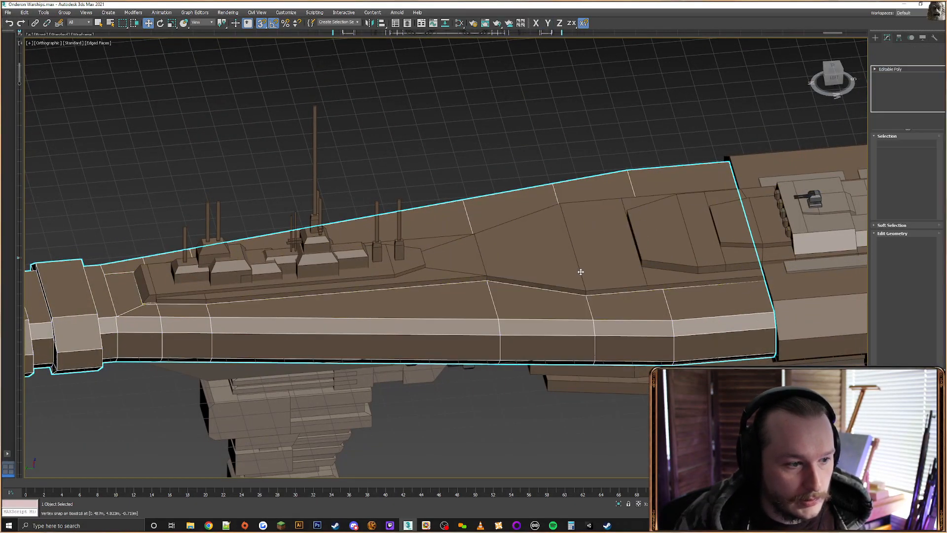
{"action": "left_click", "coordinate": [887, 146]}
{"action": "left_click", "coordinate": [787, 125]}
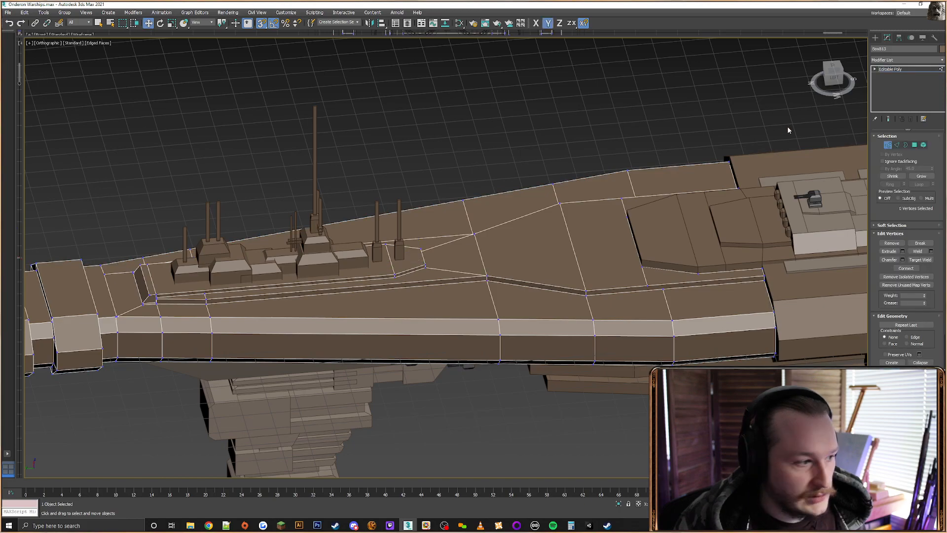
Select the forward hull and deck vertices from the superstructure to the aft end and weld the coincident ones
{"action": "middle_click_drag", "start_coordinate": [787, 125], "coordinate": [792, 110], "text": "alt"}
{"action": "scroll", "coordinate": [792, 110], "scroll_direction": "down", "scroll_amount": 3}
{"action": "middle_click_drag", "start_coordinate": [795, 161], "coordinate": [798, 157], "text": "alt"}
{"action": "left_click_drag", "start_coordinate": [427, 325], "coordinate": [335, 339]}
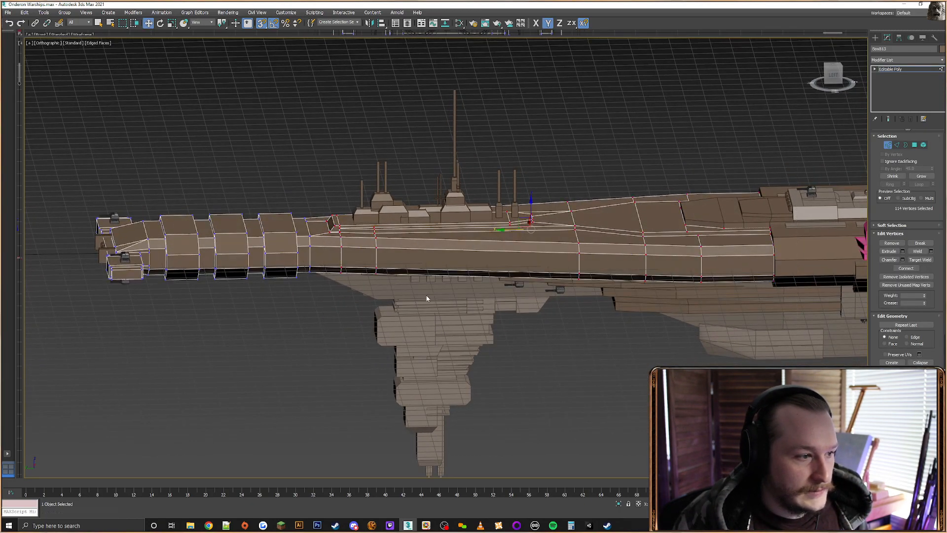
{"action": "middle_click_drag", "start_coordinate": [427, 299], "coordinate": [637, 270], "text": "alt"}
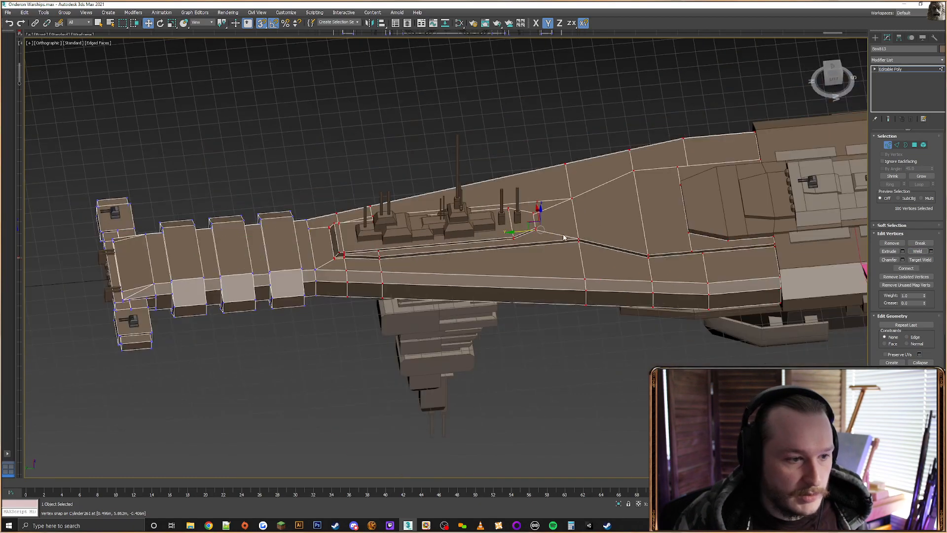
{"action": "middle_click_drag", "start_coordinate": [622, 244], "coordinate": [555, 234]}
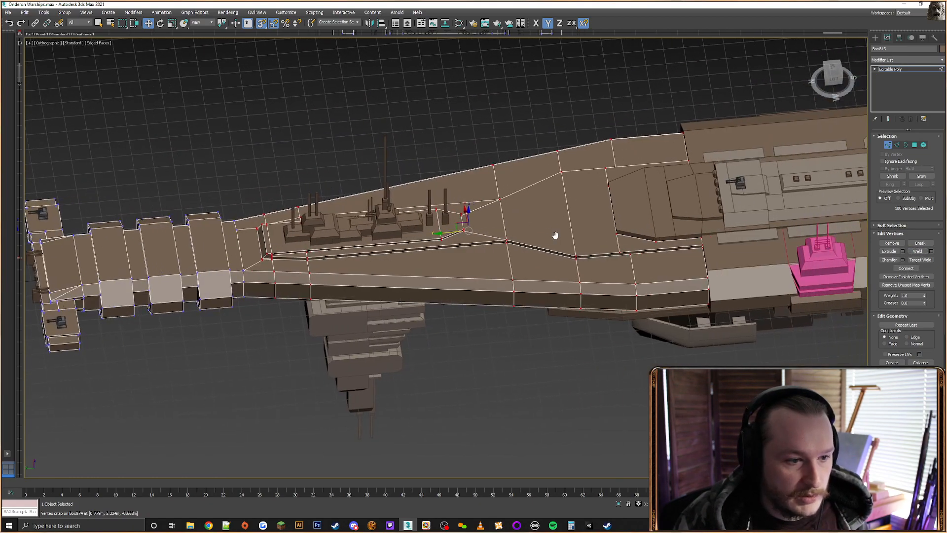
Try to connect the upper and lower vertices across the deck's narrow edge strip near the raised platform's corner
{"action": "scroll", "coordinate": [572, 237], "scroll_direction": "up", "scroll_amount": 5}
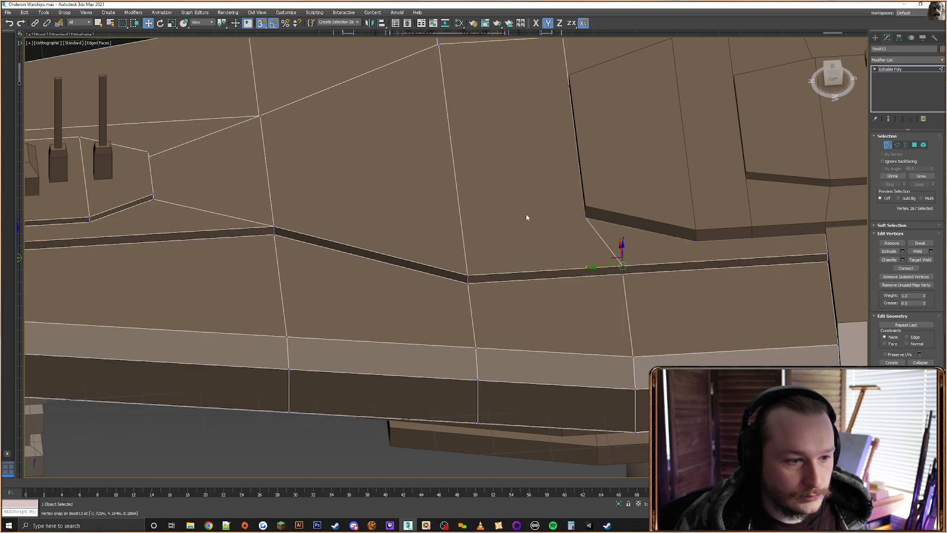
{"action": "middle_click_drag", "start_coordinate": [526, 218], "coordinate": [476, 246], "text": "alt"}
{"action": "middle_click_drag", "start_coordinate": [311, 327], "coordinate": [338, 337], "text": "alt"}
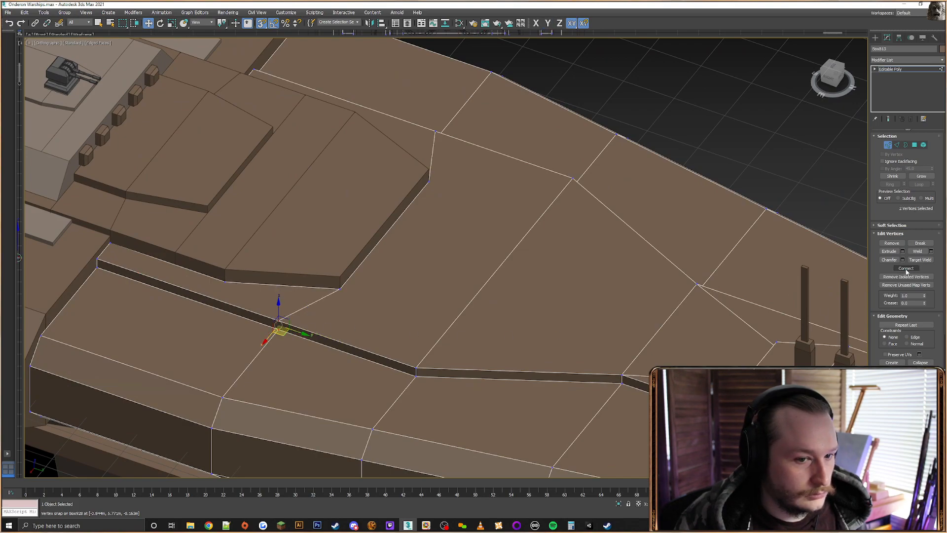
{"action": "mouse_move", "coordinate": [599, 264]}
{"action": "middle_mouse_down", "text": "alt"}
{"action": "mouse_move", "coordinate": [566, 268]}
{"action": "mouse_move", "coordinate": [596, 261]}
{"action": "middle_mouse_up", "text": "alt"}
{"action": "scroll", "coordinate": [302, 337], "scroll_direction": "up", "scroll_amount": 4}
{"action": "left_click", "coordinate": [302, 336]}
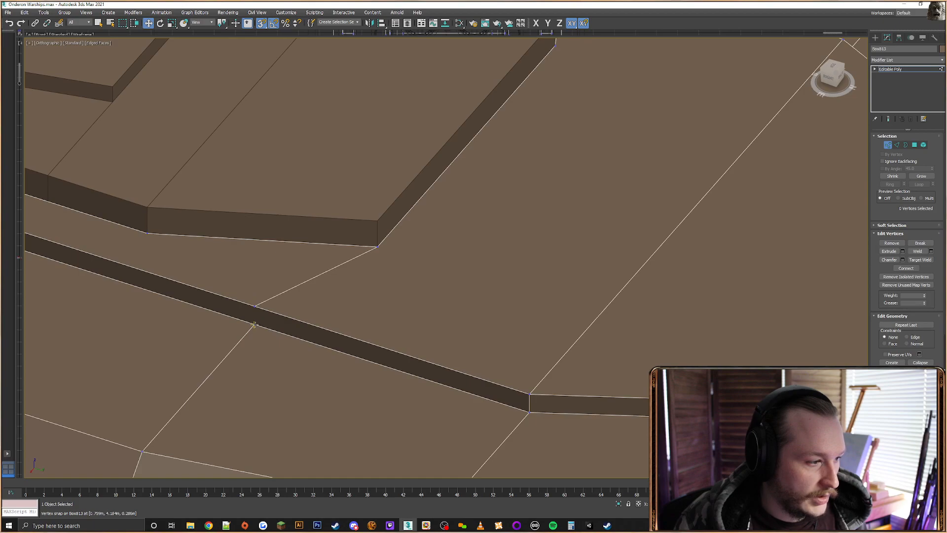
{"action": "left_click", "coordinate": [257, 308], "text": "ctrl"}
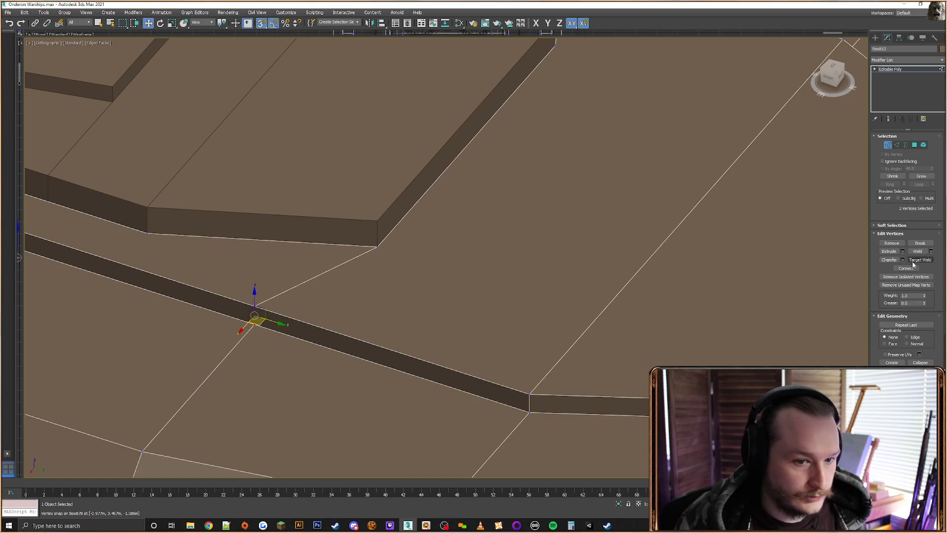
{"action": "middle_click_drag", "start_coordinate": [510, 294], "coordinate": [505, 230]}
{"action": "scroll", "coordinate": [505, 230], "scroll_direction": "down", "scroll_amount": 2}
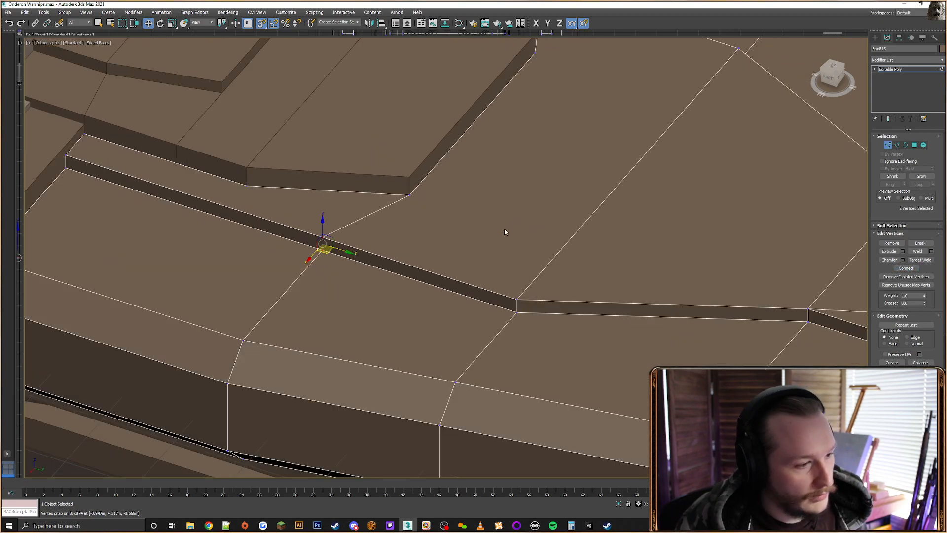
Examine the polygons of the opposite edge strip and the adjoining hull panel around the unconnected vertices
{"action": "scroll", "coordinate": [505, 230], "scroll_direction": "down", "scroll_amount": 4}
{"action": "middle_click_drag", "start_coordinate": [600, 220], "coordinate": [515, 222], "text": "alt"}
{"action": "middle_click_drag", "start_coordinate": [585, 298], "coordinate": [576, 270]}
{"action": "scroll", "coordinate": [576, 271], "scroll_direction": "up", "scroll_amount": 2}
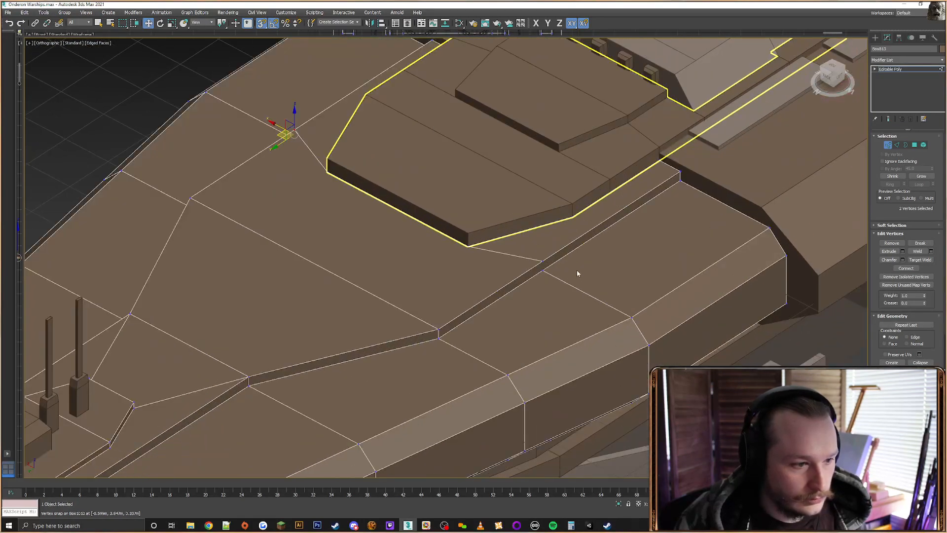
{"action": "left_click", "coordinate": [542, 270]}
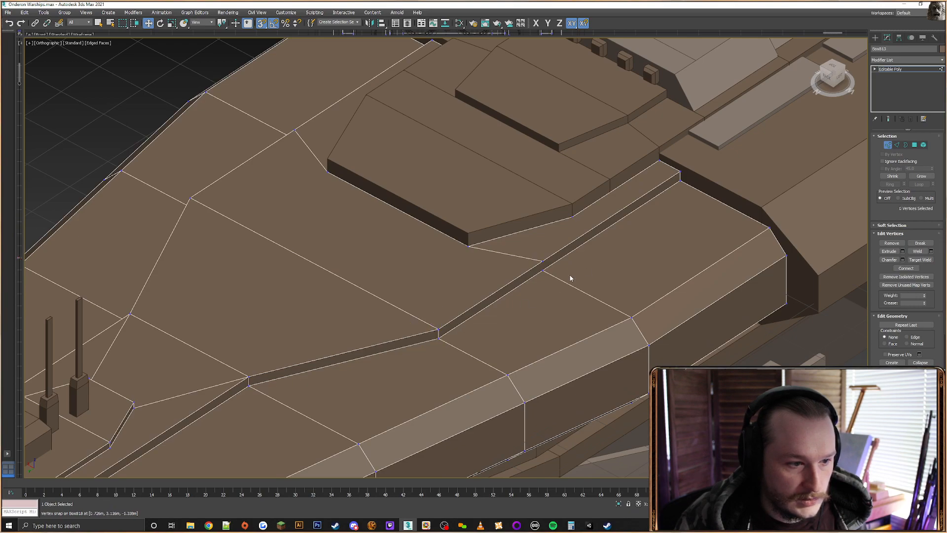
{"action": "left_click", "coordinate": [914, 145]}
{"action": "left_click", "coordinate": [592, 237]}
{"action": "left_click", "coordinate": [553, 257]}
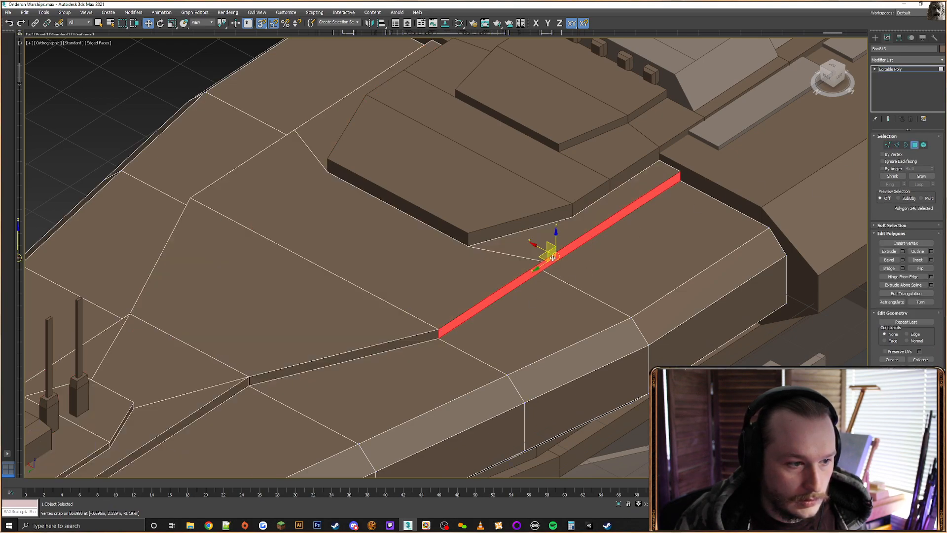
{"action": "mouse_move", "coordinate": [561, 256]}
{"action": "left_mouse_down"}
{"action": "mouse_move", "coordinate": [518, 245]}
{"action": "mouse_move", "coordinate": [546, 260]}
{"action": "left_mouse_up"}
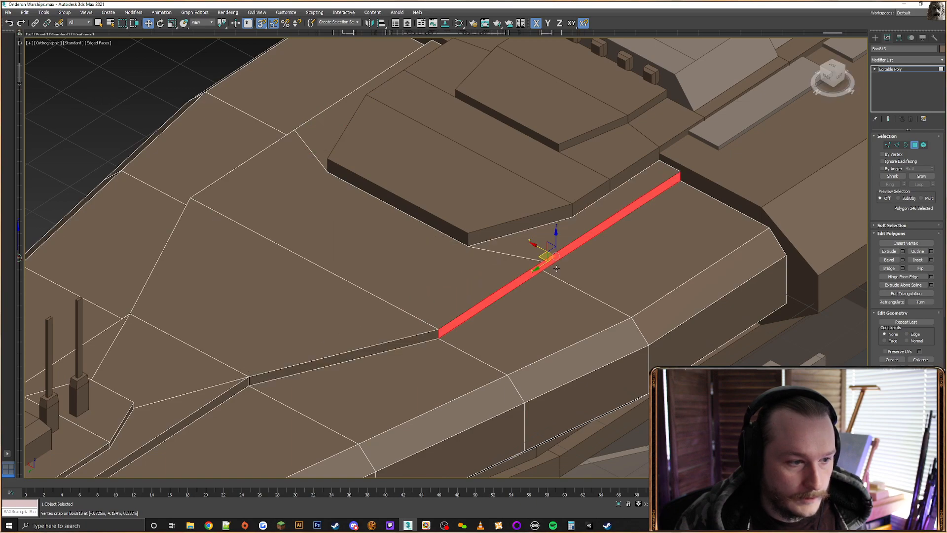
{"action": "left_click", "coordinate": [588, 263]}
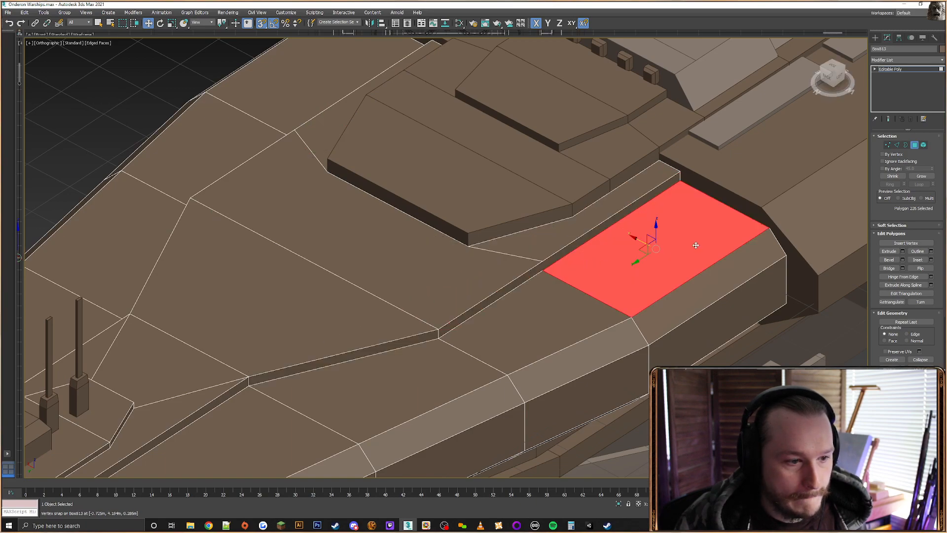
Snap the deck's upper edge vertices beside the raised platform lengthwise onto the second-bend corners on both sides
{"action": "left_click", "coordinate": [888, 145]}
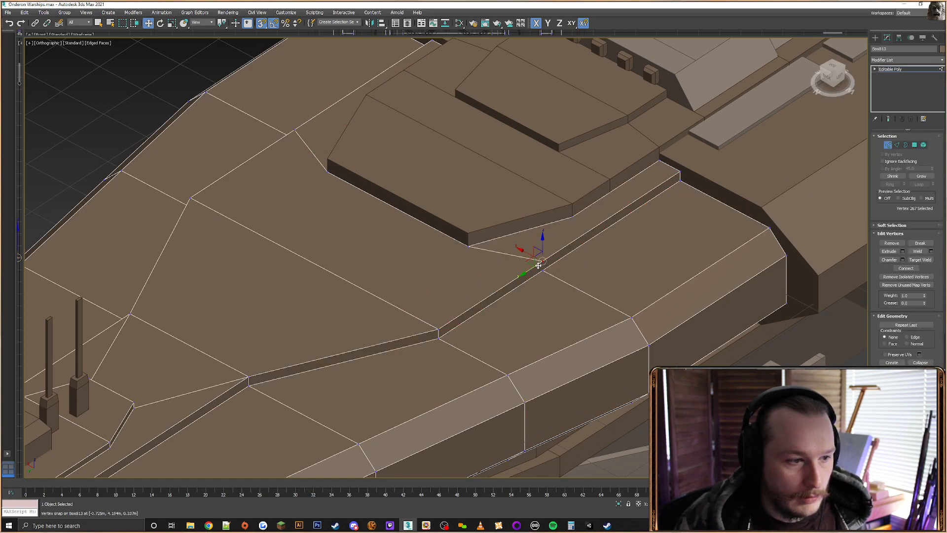
{"action": "left_click_drag", "start_coordinate": [498, 289], "coordinate": [438, 334]}
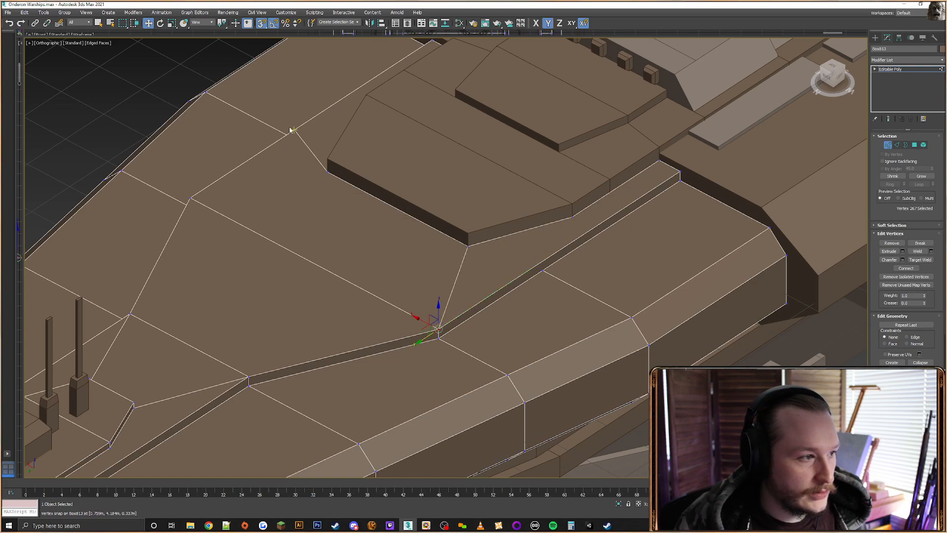
{"action": "left_click_drag", "start_coordinate": [196, 196], "coordinate": [190, 197]}
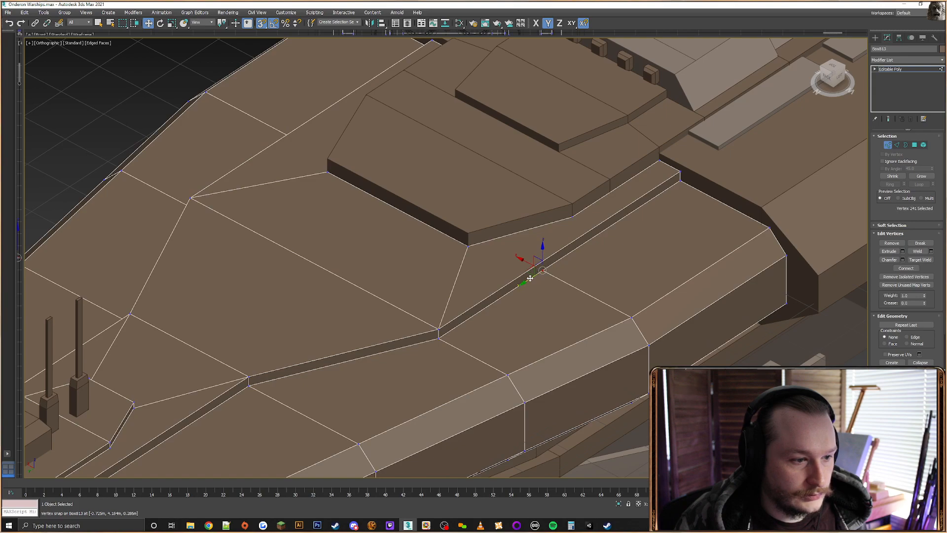
Try to snap the mid-ledge vertex on each side of the deck to a nearby ledge corner, undoing the moves
{"action": "left_click_drag", "start_coordinate": [600, 258], "coordinate": [681, 180]}
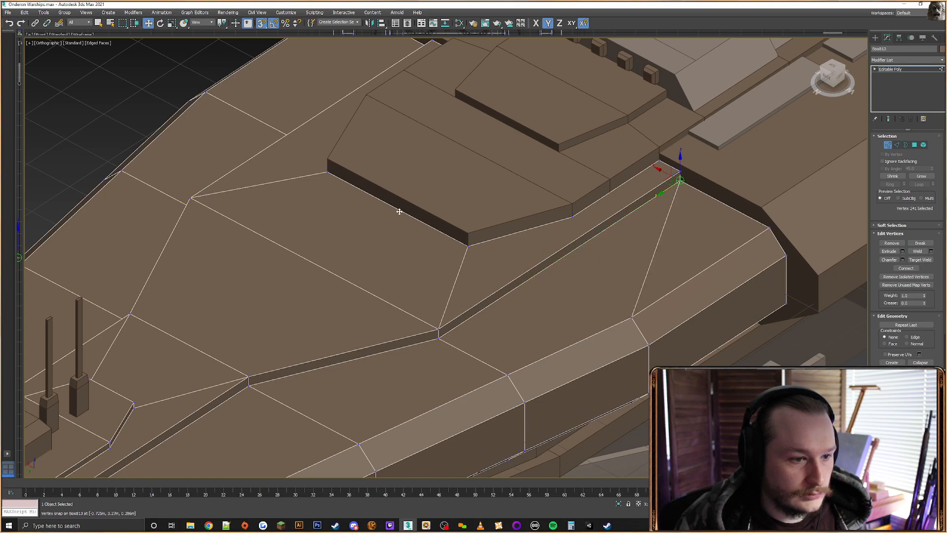
{"action": "middle_click_drag", "start_coordinate": [397, 209], "coordinate": [456, 217], "text": "alt"}
{"action": "scroll", "coordinate": [454, 222], "scroll_direction": "down", "scroll_amount": 2}
{"action": "left_click", "coordinate": [436, 306]}
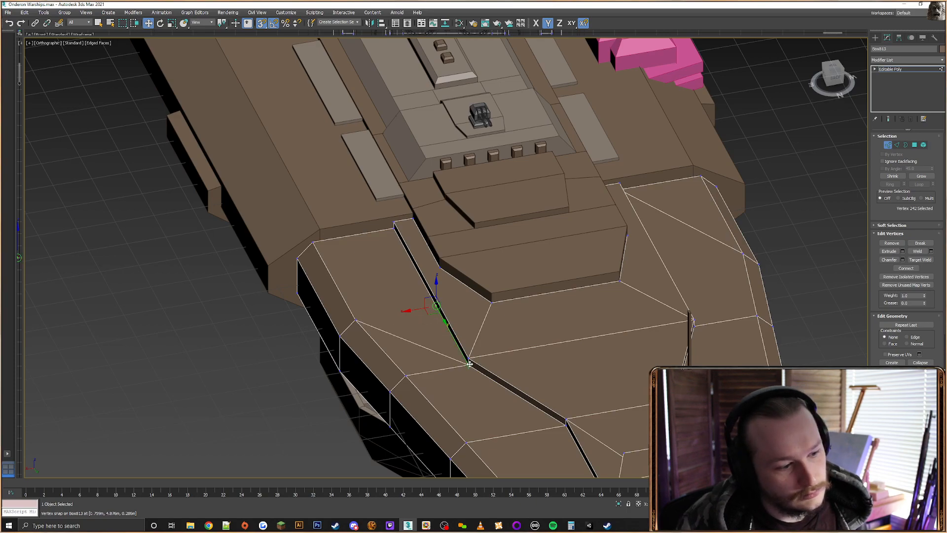
{"action": "middle_click_drag", "start_coordinate": [525, 335], "coordinate": [585, 257], "text": "alt"}
{"action": "key", "text": "ctrl+z"}
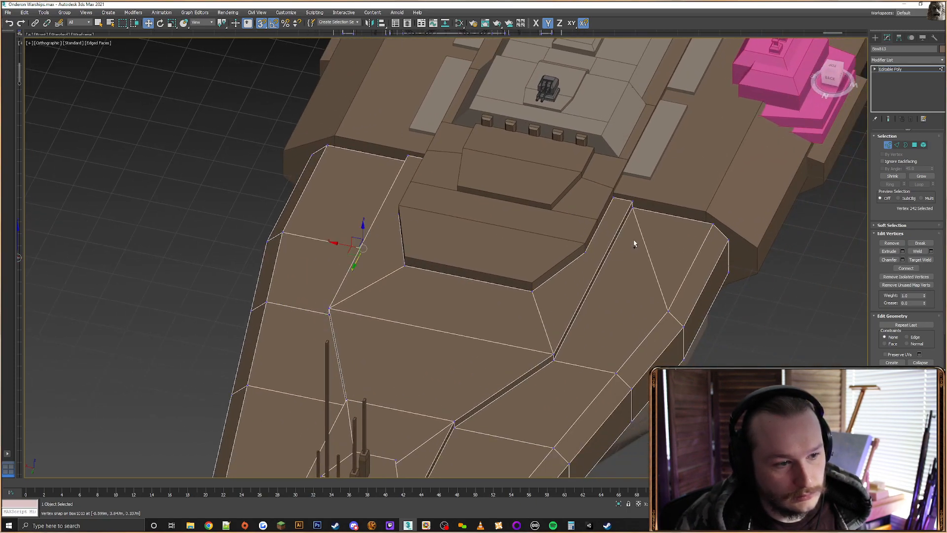
Snap the mid-ledge vertex on each side of the deck onto the ledge's forward corner vertex
{"action": "left_click_drag", "start_coordinate": [571, 326], "coordinate": [555, 361]}
{"action": "middle_click_drag", "start_coordinate": [319, 247], "coordinate": [404, 281], "text": "alt"}
{"action": "middle_click_drag", "start_coordinate": [323, 363], "coordinate": [380, 275]}
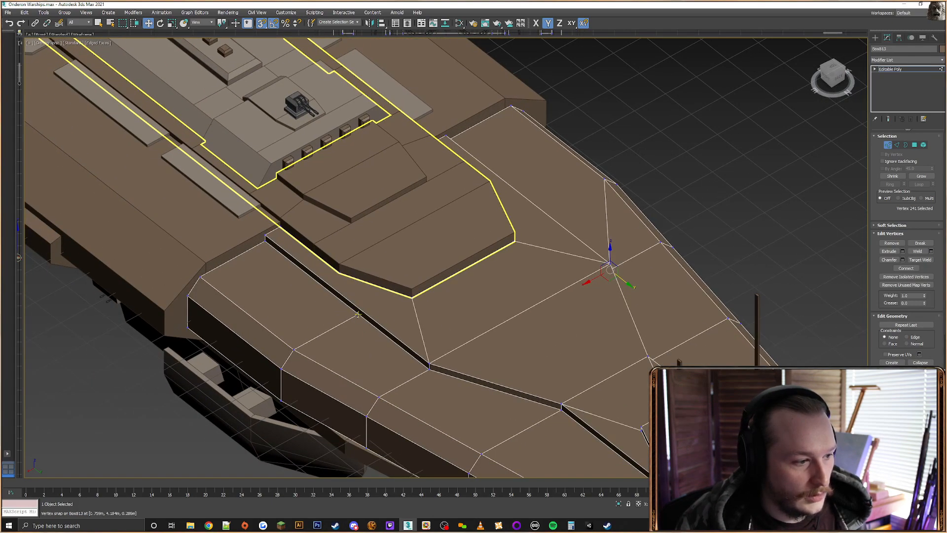
{"action": "left_click_drag", "start_coordinate": [462, 347], "coordinate": [461, 347]}
Weld the overlapping vertices across the forward hull, and leave vertex editing with nothing selected
{"action": "left_click_drag", "start_coordinate": [243, 154], "coordinate": [700, 474]}
{"action": "left_click", "coordinate": [919, 252]}
{"action": "middle_click_drag", "start_coordinate": [690, 237], "coordinate": [566, 226], "text": "alt"}
{"action": "scroll", "coordinate": [566, 226], "scroll_direction": "down", "scroll_amount": 4}
{"action": "left_click", "coordinate": [830, 84]}
{"action": "left_click", "coordinate": [876, 38]}
{"action": "left_click", "coordinate": [611, 153]}
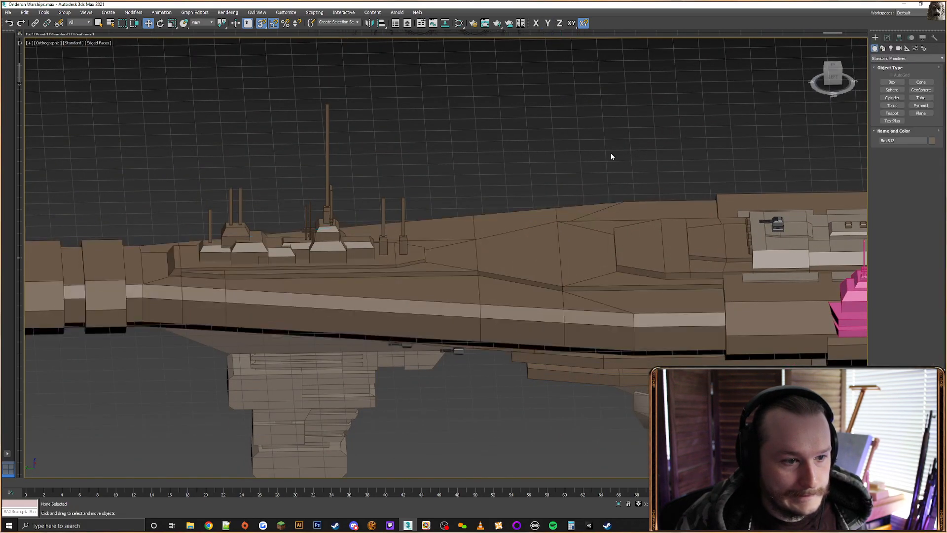
Switch the viewport to perspective and examine the warship's hull from several angles
{"action": "middle_click_drag", "start_coordinate": [611, 153], "coordinate": [489, 194], "text": "alt"}
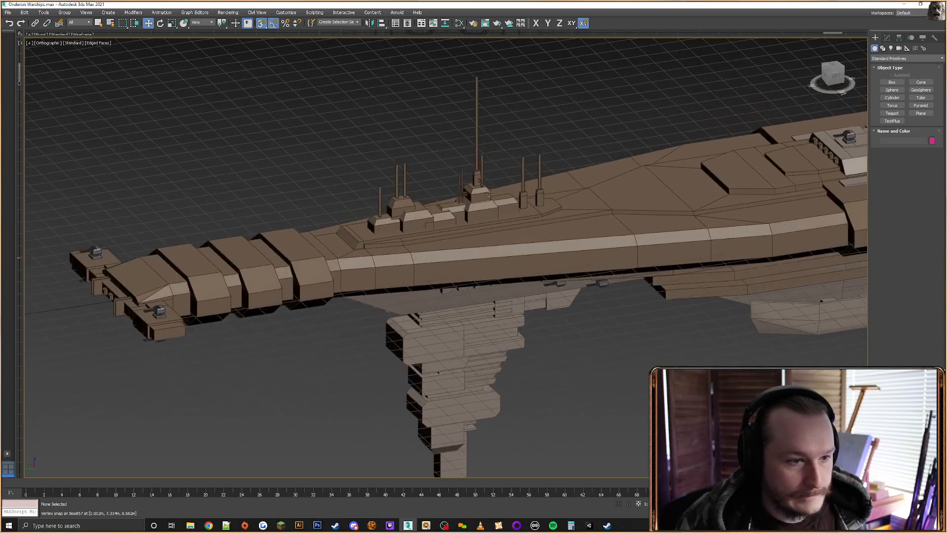
{"action": "scroll", "coordinate": [432, 221], "scroll_direction": "up", "scroll_amount": 3}
{"action": "middle_click_drag", "start_coordinate": [434, 225], "coordinate": [459, 271], "text": "alt"}
{"action": "middle_click_drag", "start_coordinate": [518, 227], "coordinate": [468, 192], "text": "alt"}
{"action": "middle_click_drag", "start_coordinate": [468, 192], "coordinate": [377, 145]}
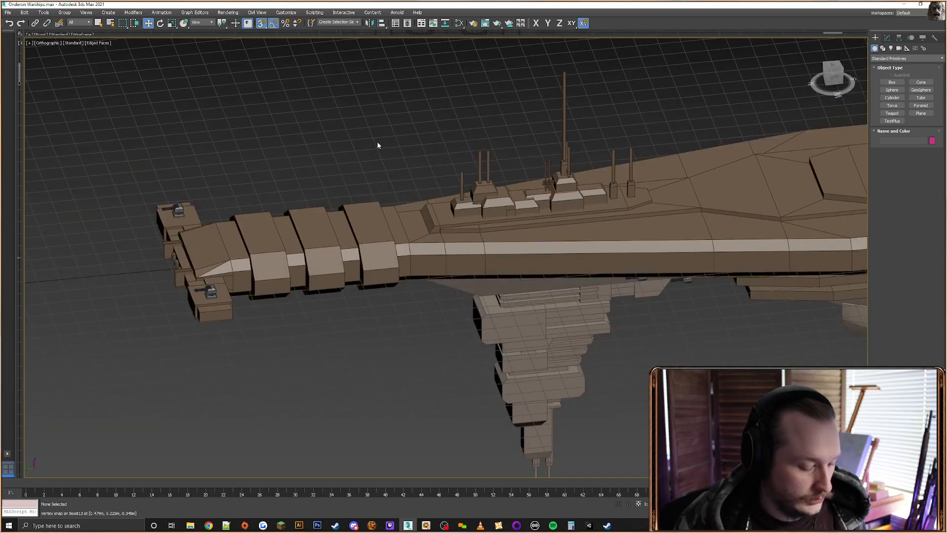
{"action": "key", "text": "p"}
{"action": "key", "text": "z"}
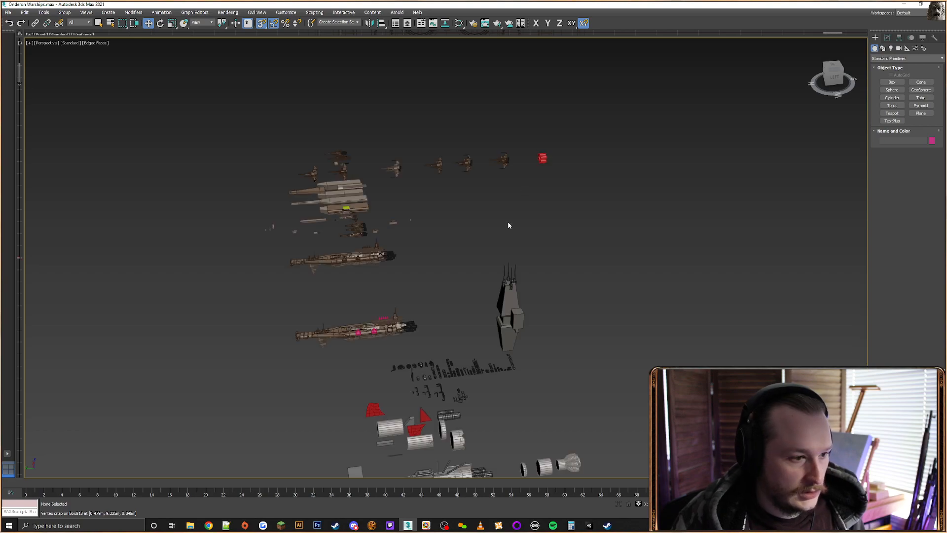
{"action": "scroll", "coordinate": [370, 288], "scroll_direction": "up", "scroll_amount": 6}
{"action": "middle_click_drag", "start_coordinate": [371, 286], "coordinate": [364, 291]}
{"action": "scroll", "coordinate": [247, 205], "scroll_direction": "up", "scroll_amount": 4}
{"action": "middle_click_drag", "start_coordinate": [246, 204], "coordinate": [287, 232]}
{"action": "left_click", "coordinate": [412, 239]}
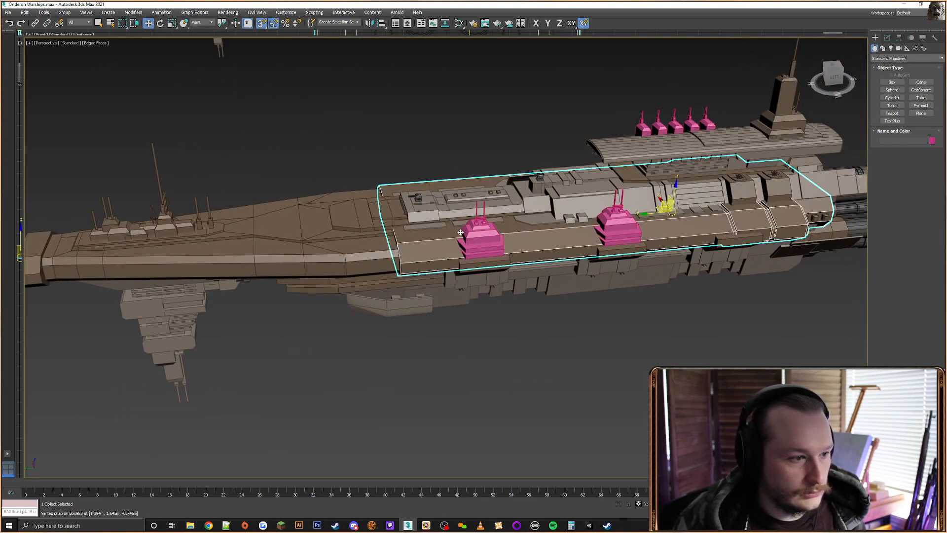
{"action": "middle_click_drag", "start_coordinate": [350, 234], "coordinate": [393, 281], "text": "alt"}
{"action": "middle_click_drag", "start_coordinate": [260, 266], "coordinate": [368, 143]}
{"action": "scroll", "coordinate": [363, 151], "scroll_direction": "down", "scroll_amount": 4}
{"action": "left_click", "coordinate": [348, 166]}
{"action": "scroll", "coordinate": [375, 217], "scroll_direction": "up", "scroll_amount": 10}
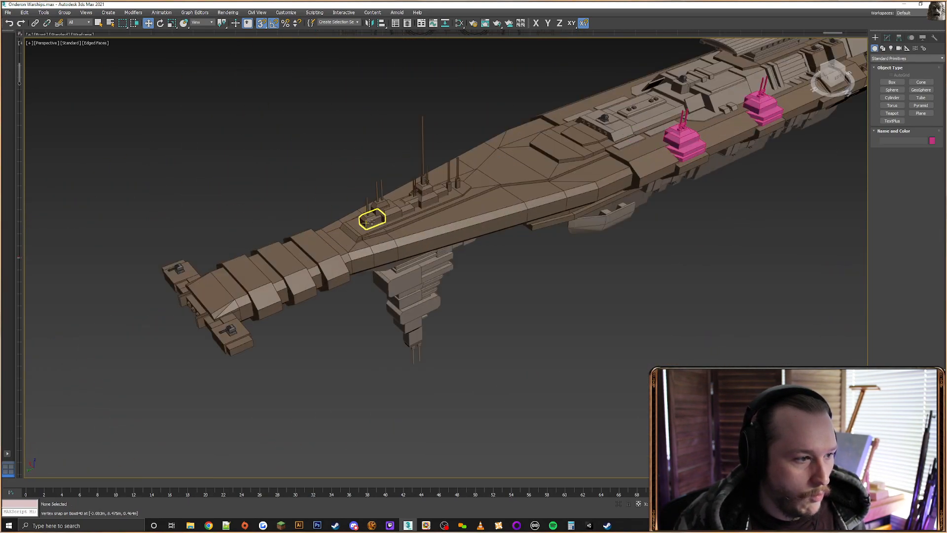
Examine the masts and deckhouse blocks on the forward deck to identify which are separate objects
{"action": "left_click", "coordinate": [446, 217]}
{"action": "middle_click_drag", "start_coordinate": [446, 217], "coordinate": [447, 274], "text": "alt"}
{"action": "scroll", "coordinate": [433, 226], "scroll_direction": "up", "scroll_amount": 4}
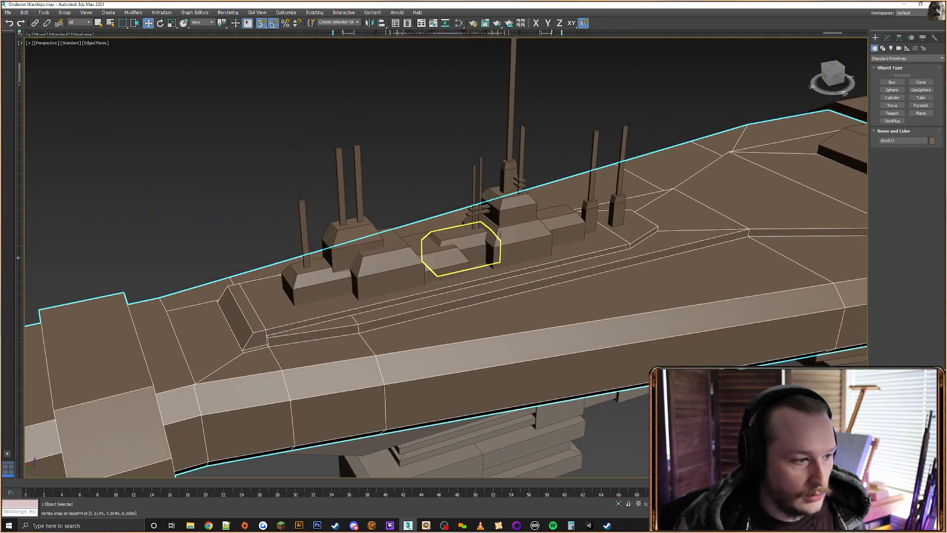
{"action": "left_click", "coordinate": [596, 158]}
{"action": "middle_click_drag", "start_coordinate": [597, 158], "coordinate": [572, 208], "text": "alt"}
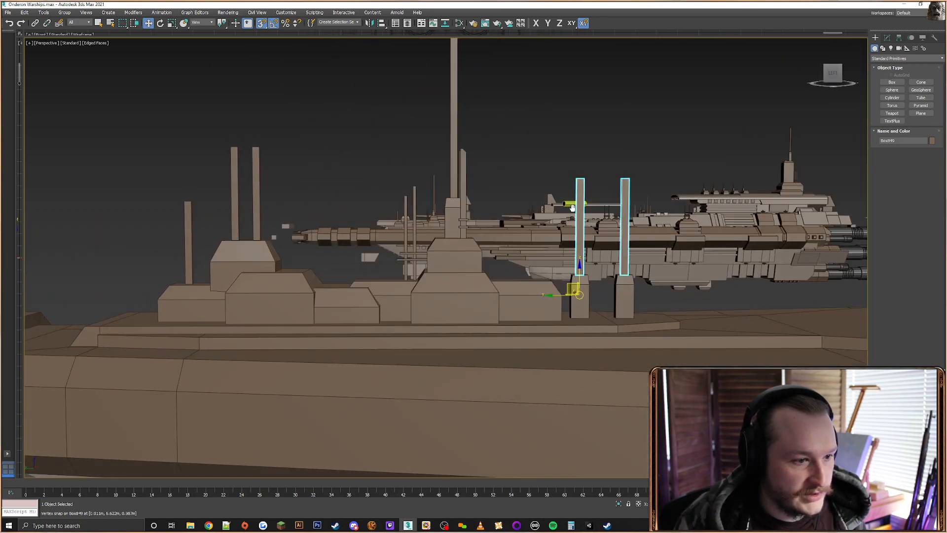
{"action": "left_click", "coordinate": [256, 197]}
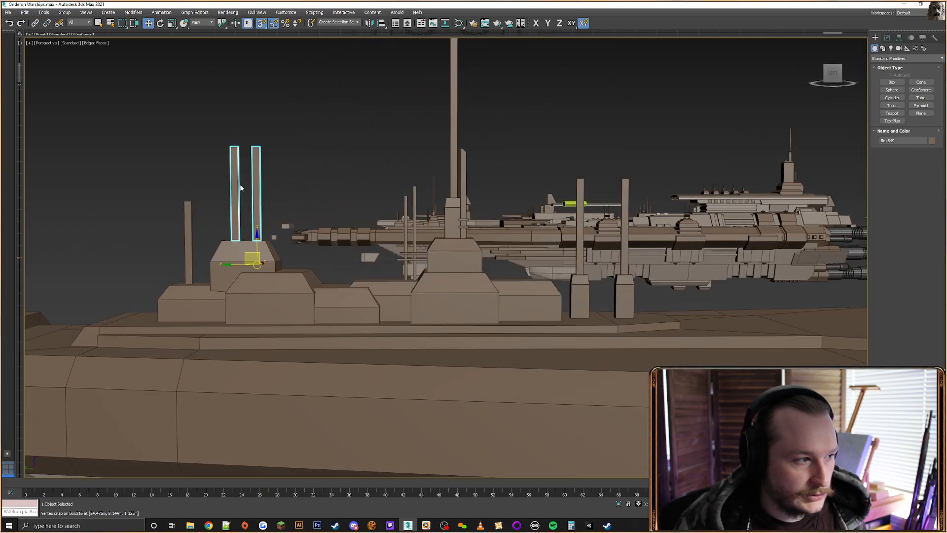
{"action": "left_click_drag", "start_coordinate": [188, 217], "coordinate": [177, 222]}
{"action": "left_click", "coordinate": [312, 161]}
{"action": "scroll", "coordinate": [301, 198], "scroll_direction": "up", "scroll_amount": 10}
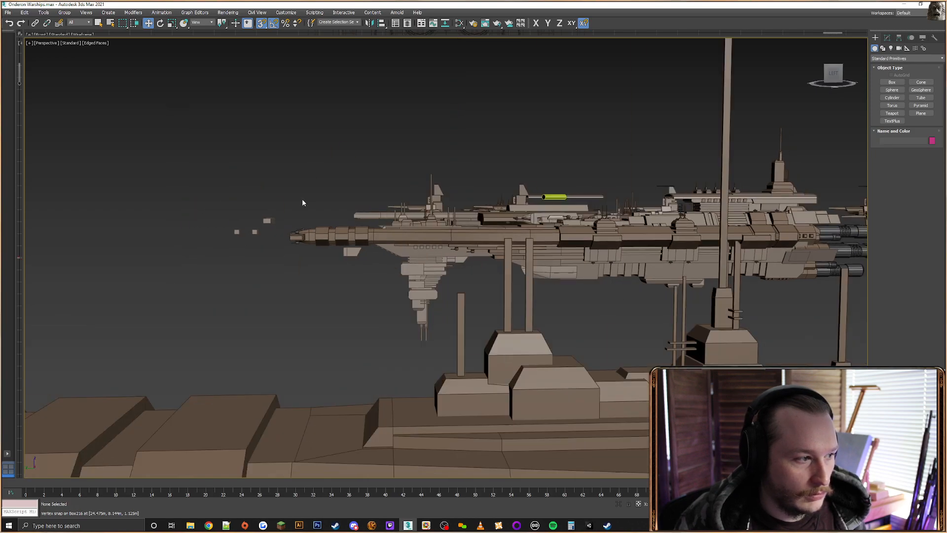
{"action": "scroll", "coordinate": [294, 221], "scroll_direction": "down", "scroll_amount": 5}
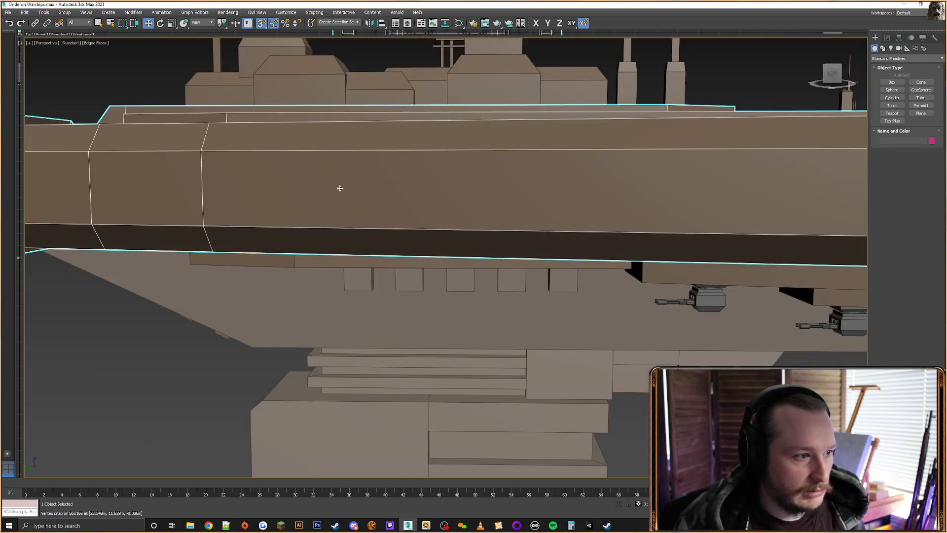
{"action": "middle_click_drag", "start_coordinate": [338, 186], "coordinate": [467, 258], "text": "alt"}
{"action": "left_click", "coordinate": [518, 206]}
{"action": "left_click", "coordinate": [518, 207]}
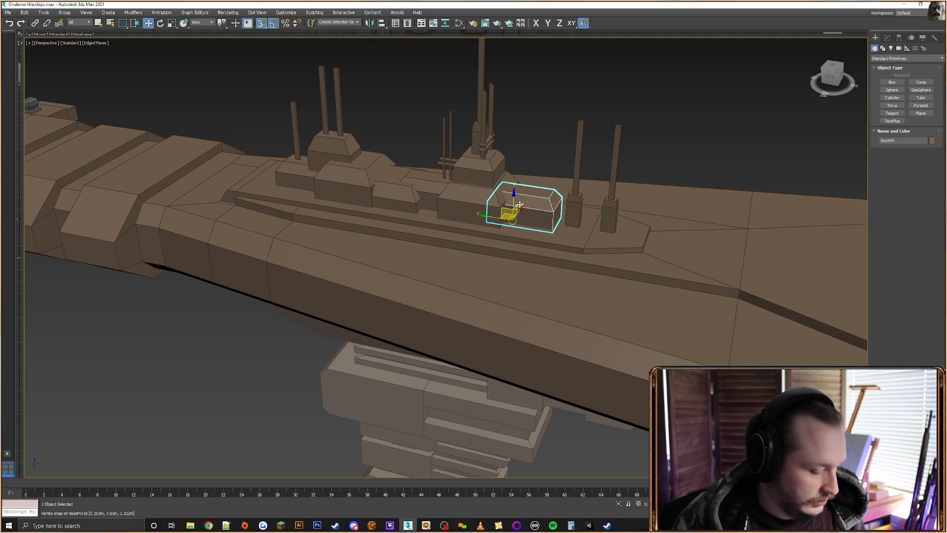
{"action": "key", "text": "z"}
{"action": "scroll", "coordinate": [516, 239], "scroll_direction": "down", "scroll_amount": 10}
{"action": "scroll", "coordinate": [513, 237], "scroll_direction": "up", "scroll_amount": 8}
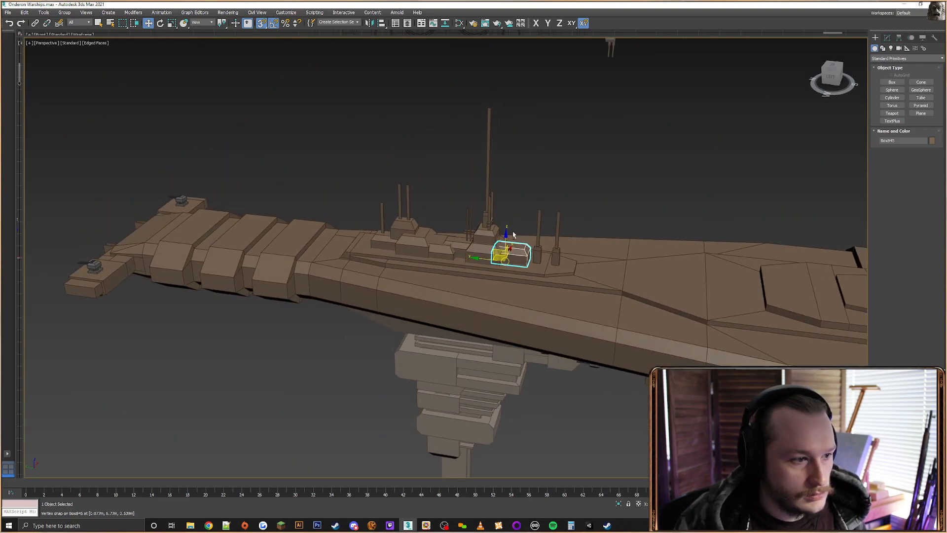
Attach the tall central mast, the forward twin masts and the single forward mast to the aft twin masts
{"action": "left_click", "coordinate": [625, 193]}
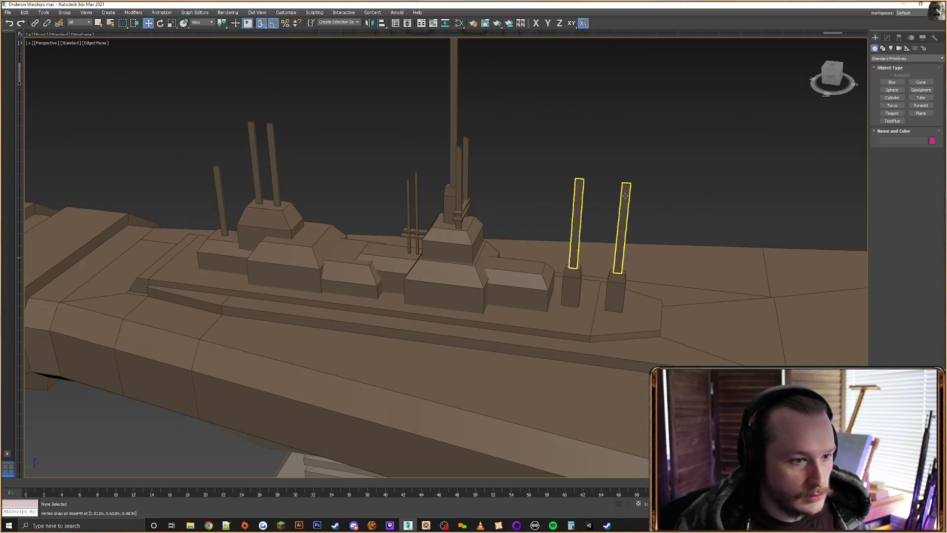
{"action": "right_click", "coordinate": [625, 192]}
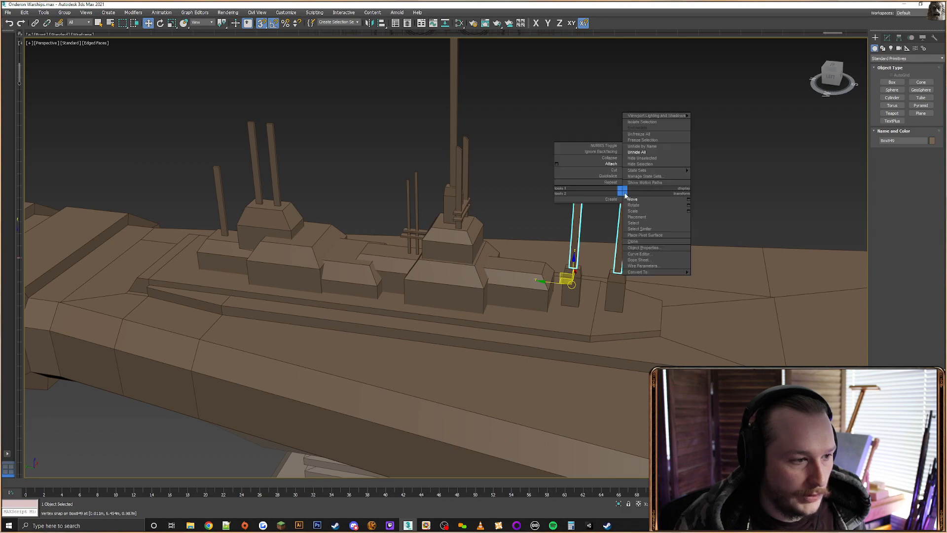
{"action": "left_click", "coordinate": [593, 166]}
{"action": "left_click", "coordinate": [454, 128]}
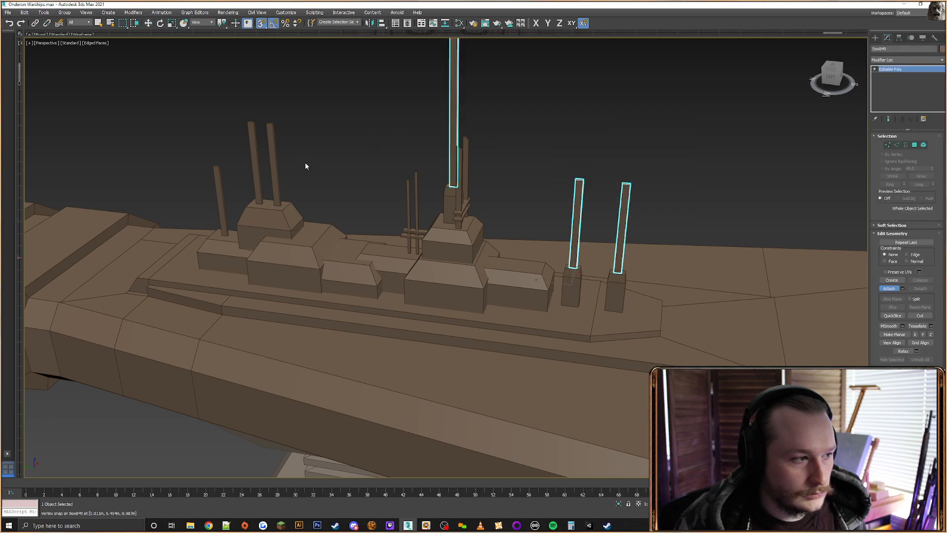
{"action": "left_click", "coordinate": [270, 169]}
{"action": "left_click", "coordinate": [220, 202]}
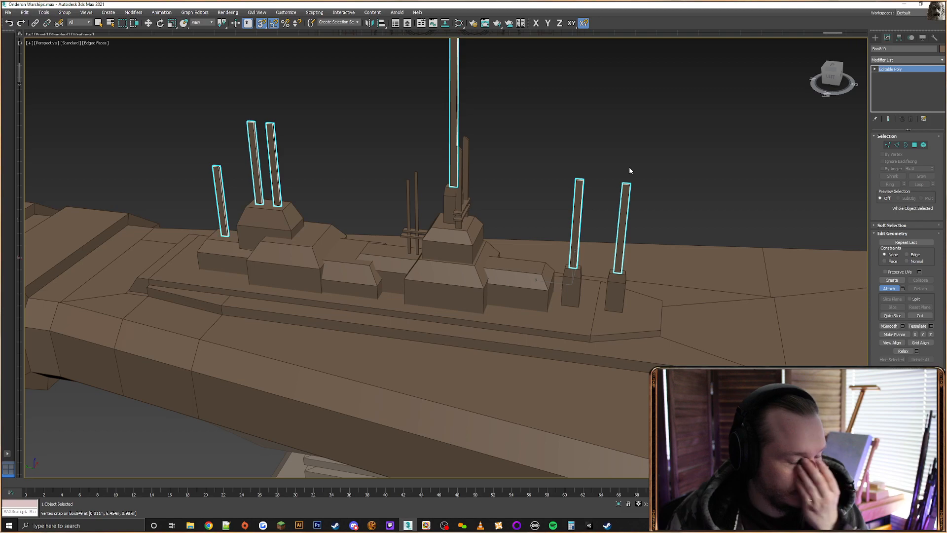
{"action": "left_click", "coordinate": [914, 144]}
{"action": "key", "text": "w"}
{"action": "right_click", "coordinate": [666, 158]}
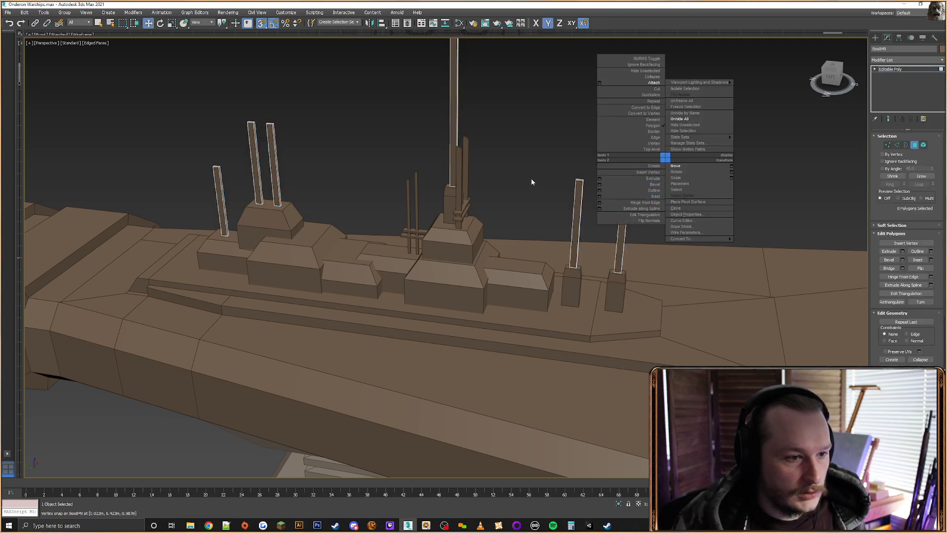
{"action": "left_click", "coordinate": [531, 179]}
{"action": "left_click", "coordinate": [875, 37]}
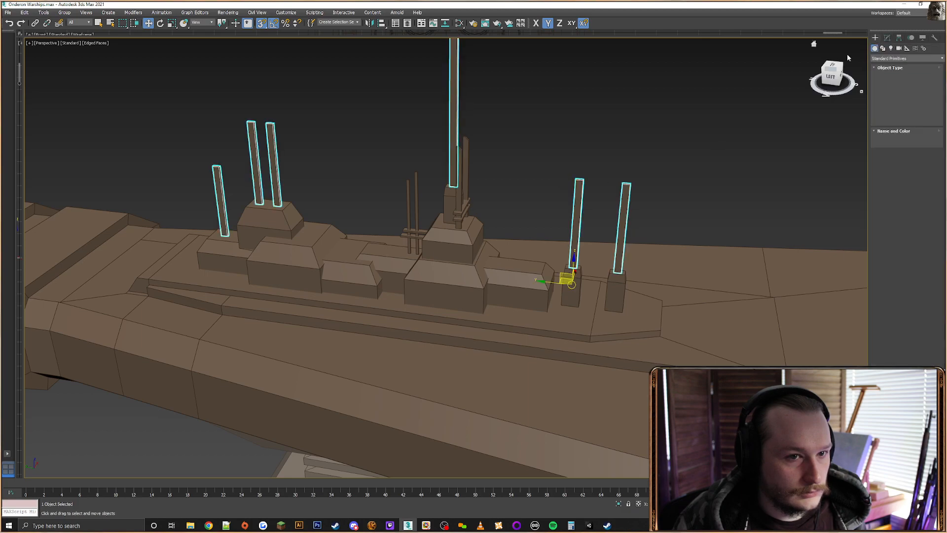
Try to attach the pair of thin masts beside the tall central mast to the combined mast object
{"action": "right_click", "coordinate": [545, 151]}
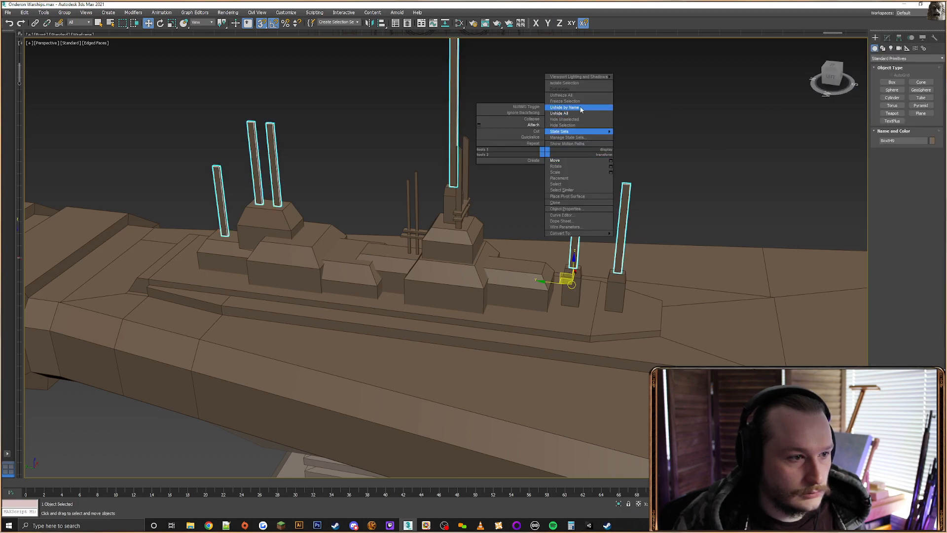
{"action": "left_click", "coordinate": [533, 125]}
{"action": "left_click", "coordinate": [466, 175]}
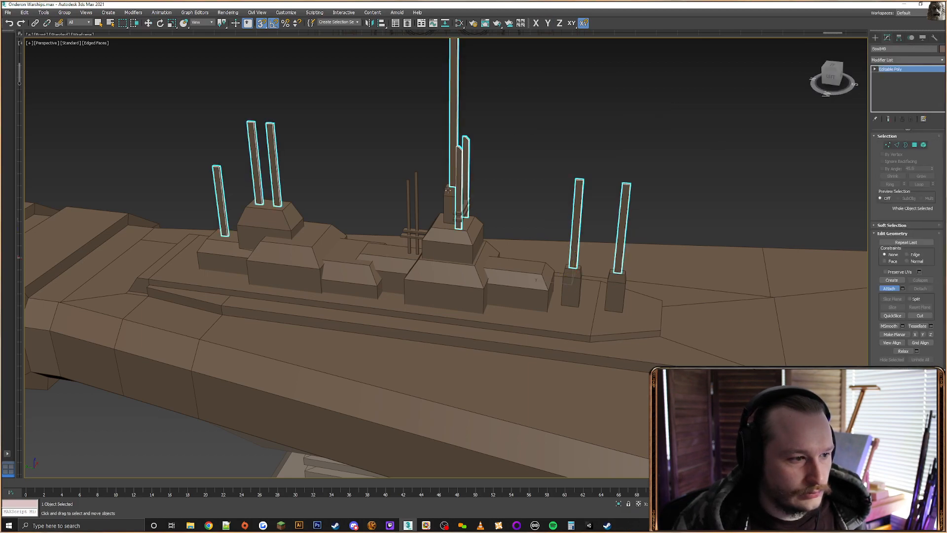
{"action": "middle_click_drag", "start_coordinate": [466, 175], "coordinate": [402, 217], "text": "alt"}
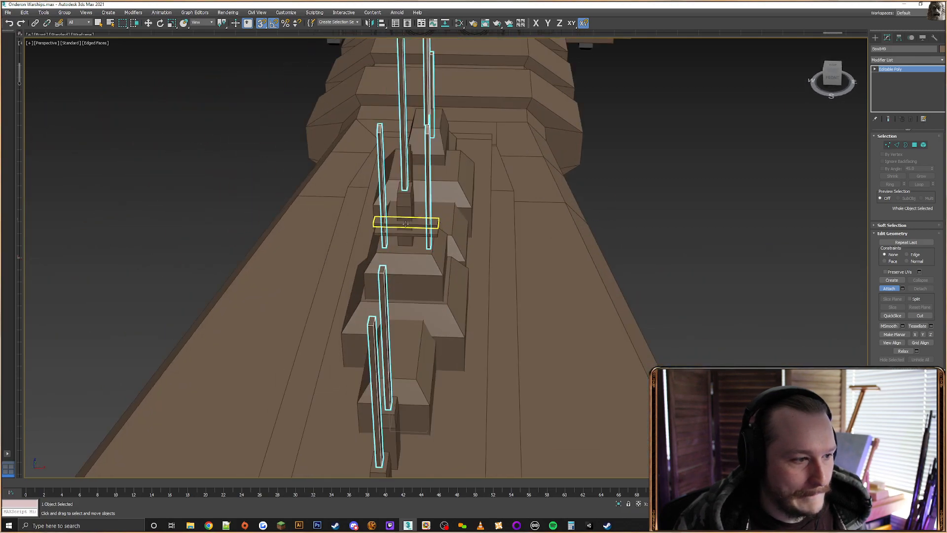
{"action": "scroll", "coordinate": [431, 212], "scroll_direction": "up", "scroll_amount": 6}
{"action": "scroll", "coordinate": [436, 209], "scroll_direction": "down", "scroll_amount": 5}
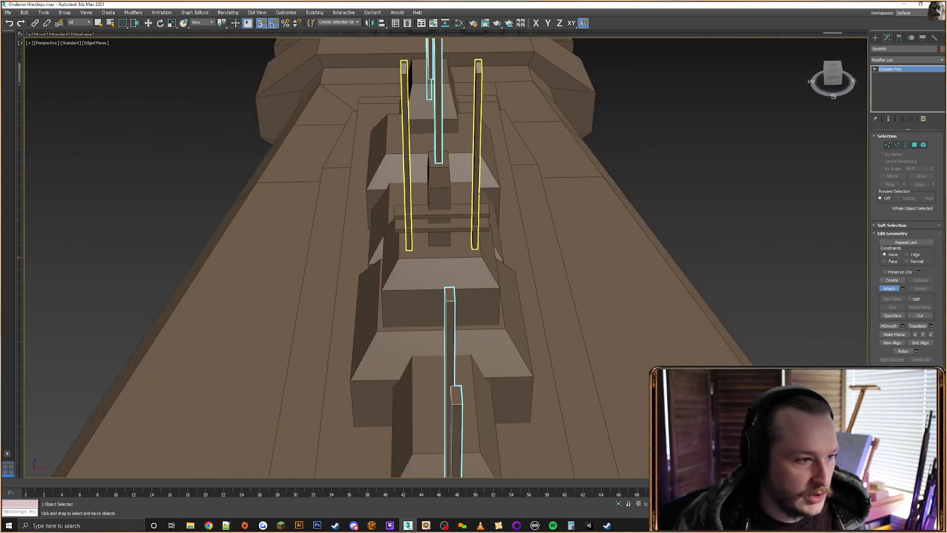
{"action": "right_click", "coordinate": [658, 162]}
{"action": "left_click", "coordinate": [659, 161]}
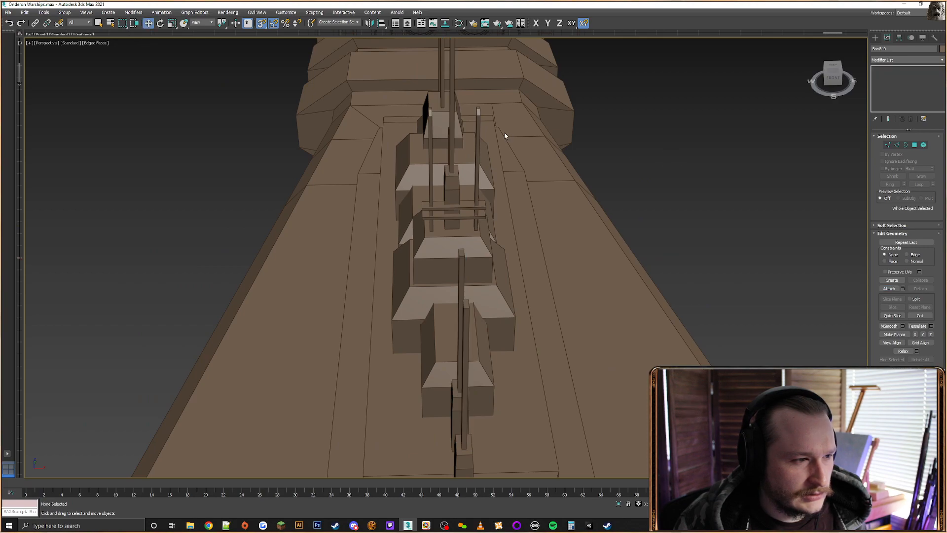
Align the pair of thin masts to the central tower block in X position, center to center
{"action": "left_click", "coordinate": [477, 141]}
{"action": "left_click", "coordinate": [382, 23]}
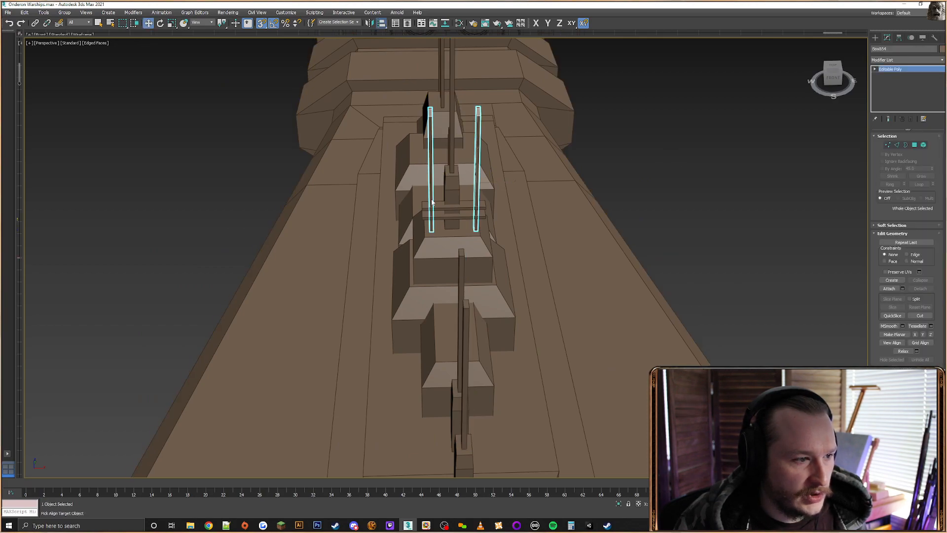
{"action": "left_click", "coordinate": [453, 256]}
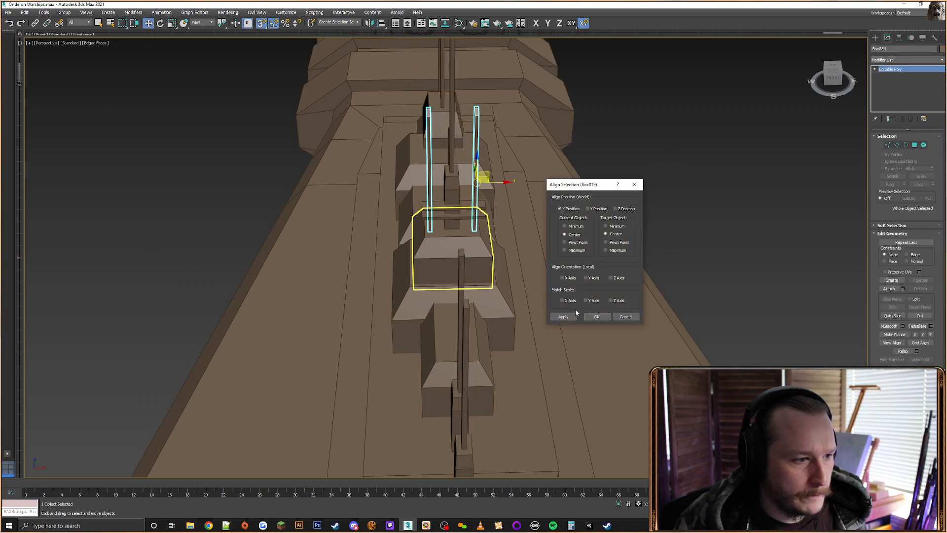
Align the two horizontal crossbars of the thin masts together to the central tower block
{"action": "left_click", "coordinate": [443, 206]}
{"action": "left_click", "coordinate": [442, 214], "text": "ctrl"}
{"action": "left_click", "coordinate": [382, 23]}
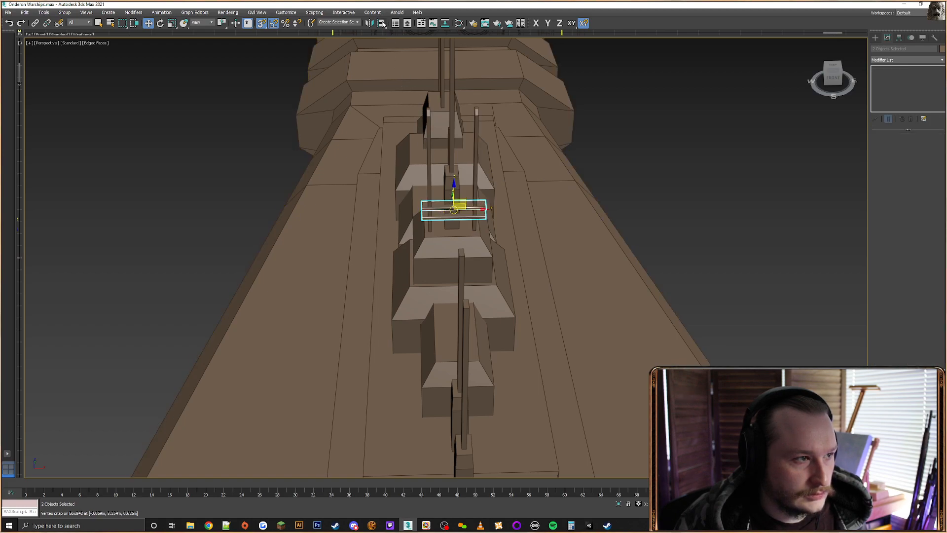
{"action": "left_click", "coordinate": [453, 257]}
{"action": "left_click", "coordinate": [595, 316]}
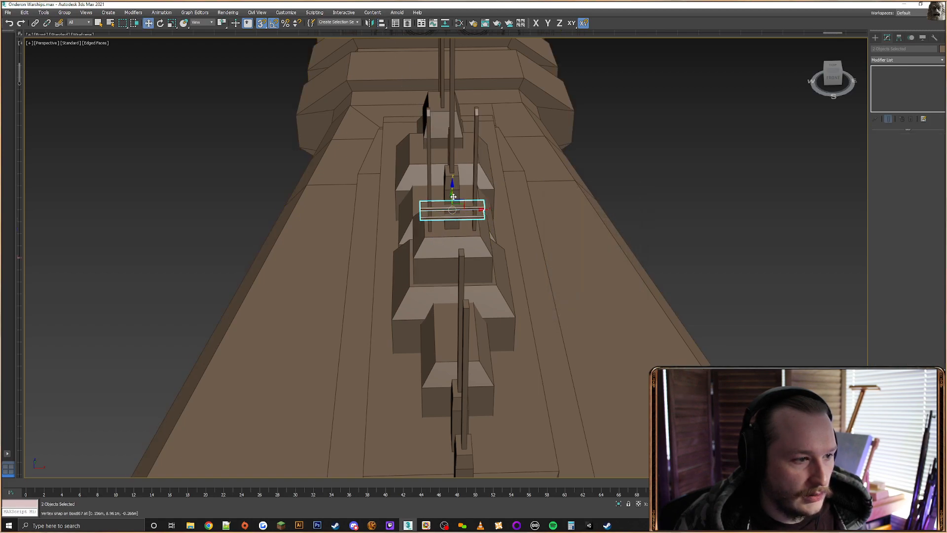
{"action": "left_click", "coordinate": [451, 197]}
Align the combined mast object to the central tower block in X position, center to center
{"action": "left_click", "coordinate": [469, 334]}
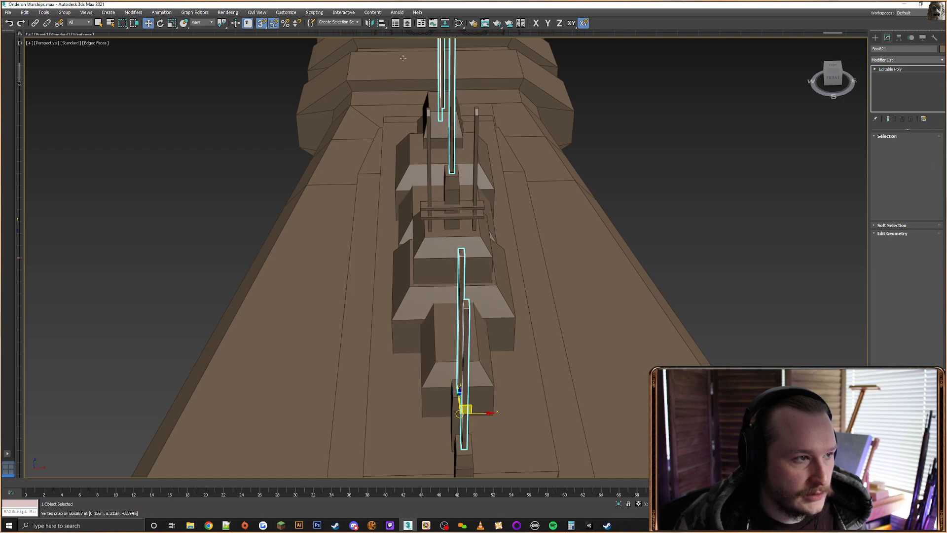
{"action": "key", "text": "alt+a"}
{"action": "left_click", "coordinate": [438, 240]}
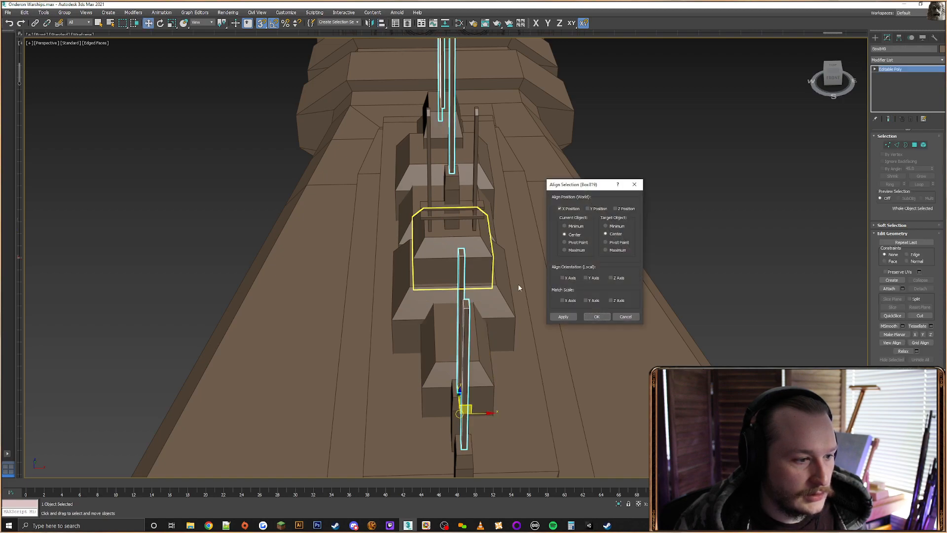
{"action": "left_click", "coordinate": [606, 318]}
Align the two freestanding mast pedestals to the central tower block in X position, center to center
{"action": "left_click", "coordinate": [460, 402]}
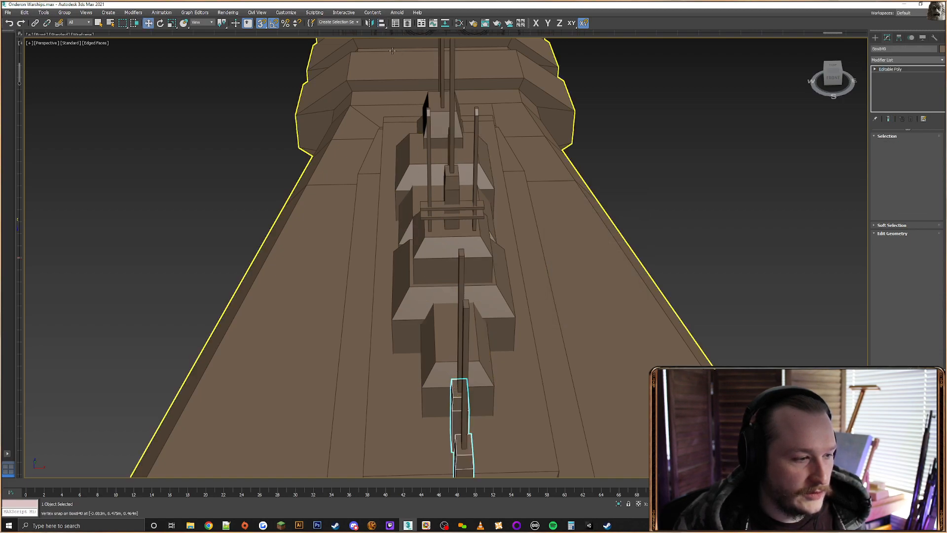
{"action": "left_click", "coordinate": [382, 24]}
{"action": "left_click", "coordinate": [439, 237]}
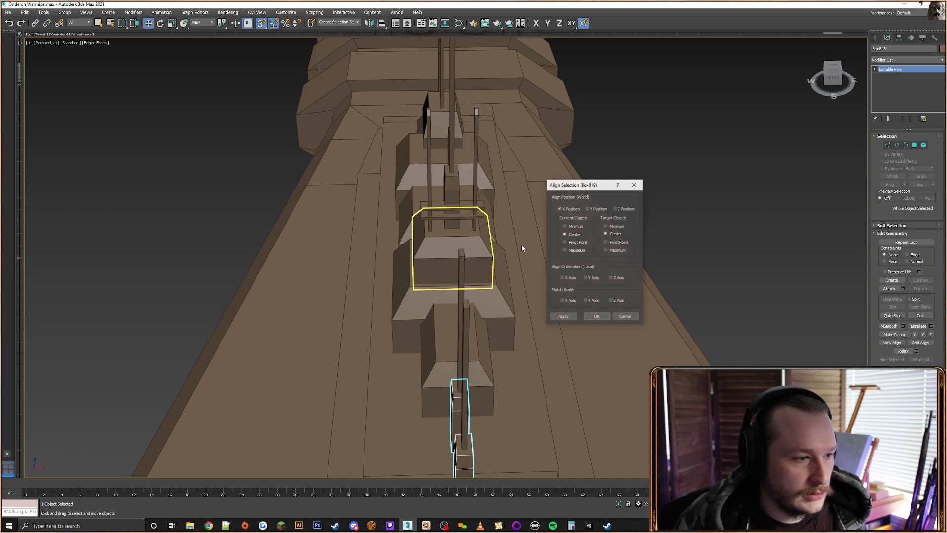
{"action": "left_click", "coordinate": [602, 318]}
{"action": "left_click", "coordinate": [721, 217]}
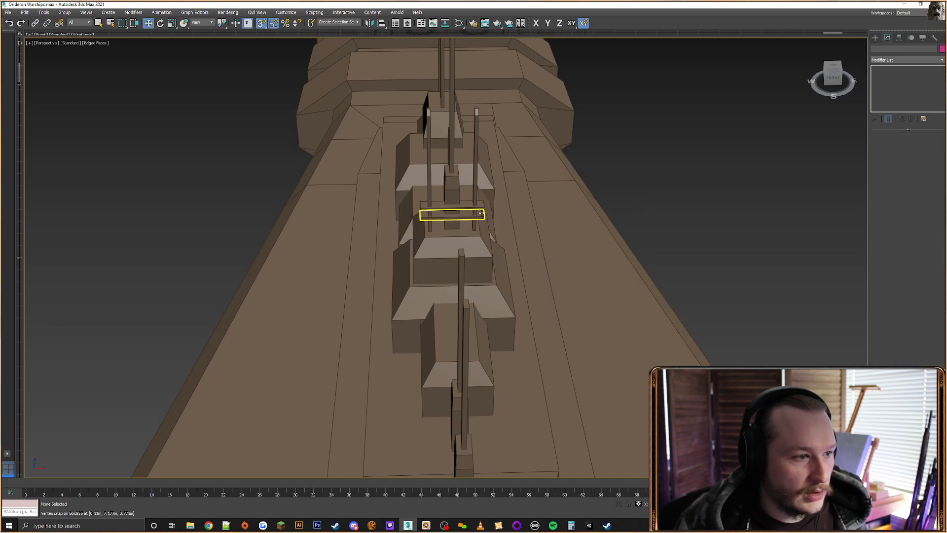
Align the lengthwise crossbar piece behind the central tower to the tower block in X position, center to center
{"action": "left_click", "coordinate": [475, 180]}
{"action": "middle_click_drag", "start_coordinate": [476, 180], "coordinate": [557, 217], "text": "alt"}
{"action": "left_click", "coordinate": [381, 175]}
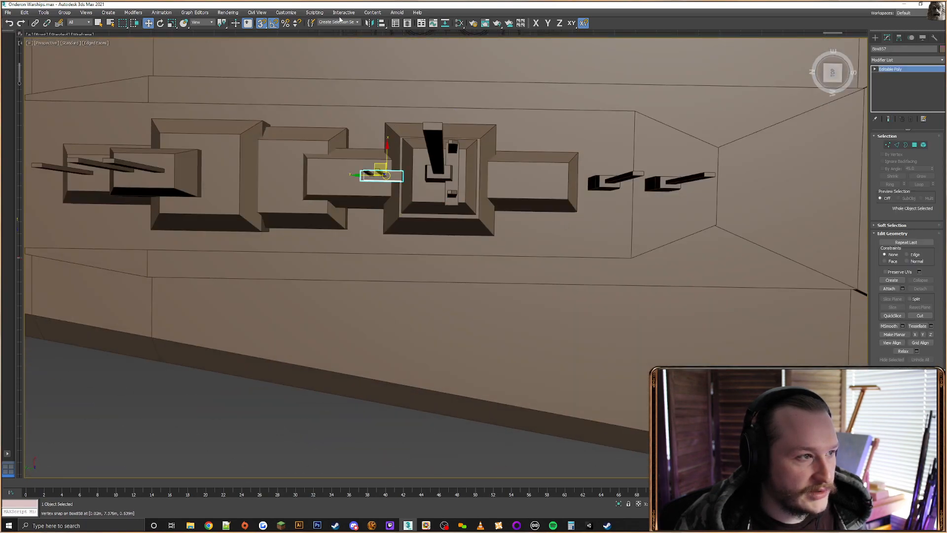
{"action": "left_click", "coordinate": [383, 23]}
{"action": "left_click", "coordinate": [439, 177]}
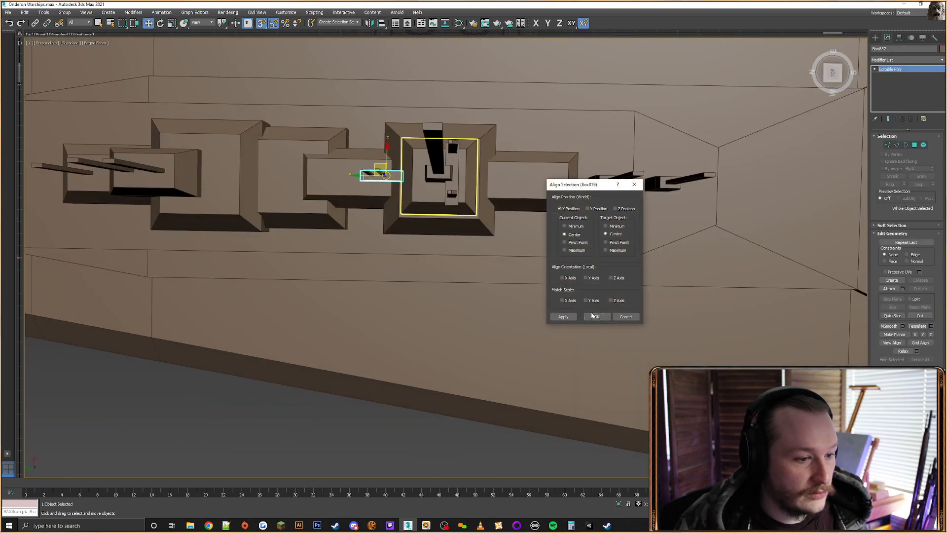
{"action": "left_click", "coordinate": [597, 317]}
Attach the two thin masts at the lengthwise crossbars to the combined mast object
{"action": "left_click", "coordinate": [622, 175]}
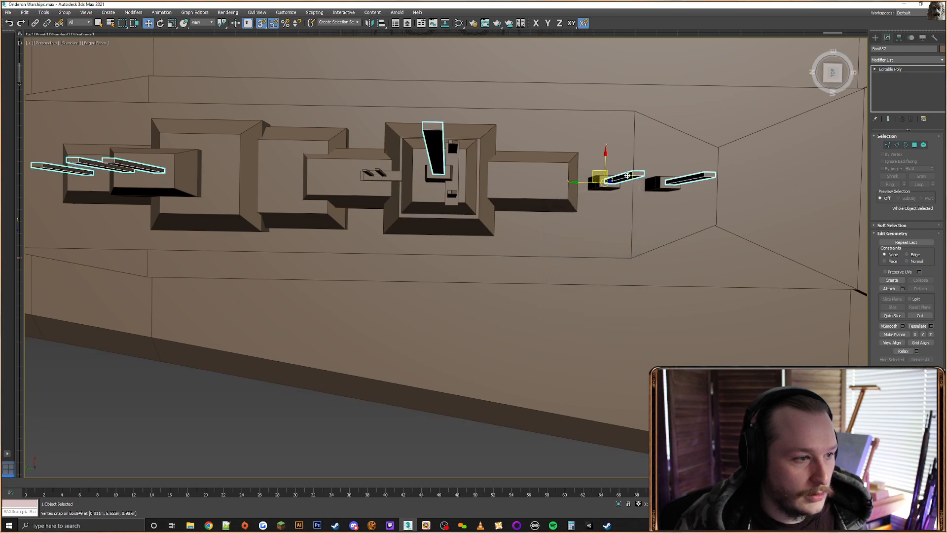
{"action": "right_click", "coordinate": [625, 173]}
{"action": "left_click", "coordinate": [613, 109]}
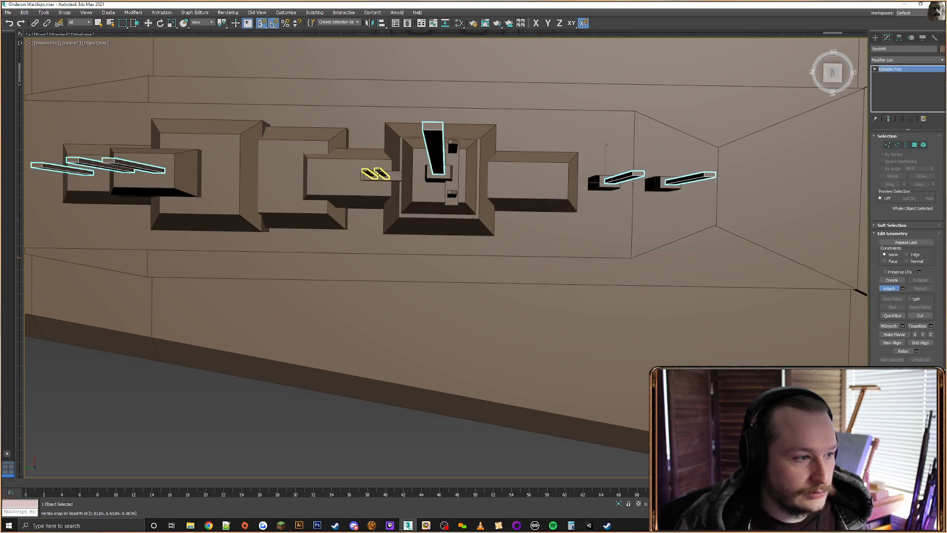
{"action": "left_click", "coordinate": [377, 172]}
{"action": "middle_click_drag", "start_coordinate": [434, 163], "coordinate": [583, 168], "text": "alt"}
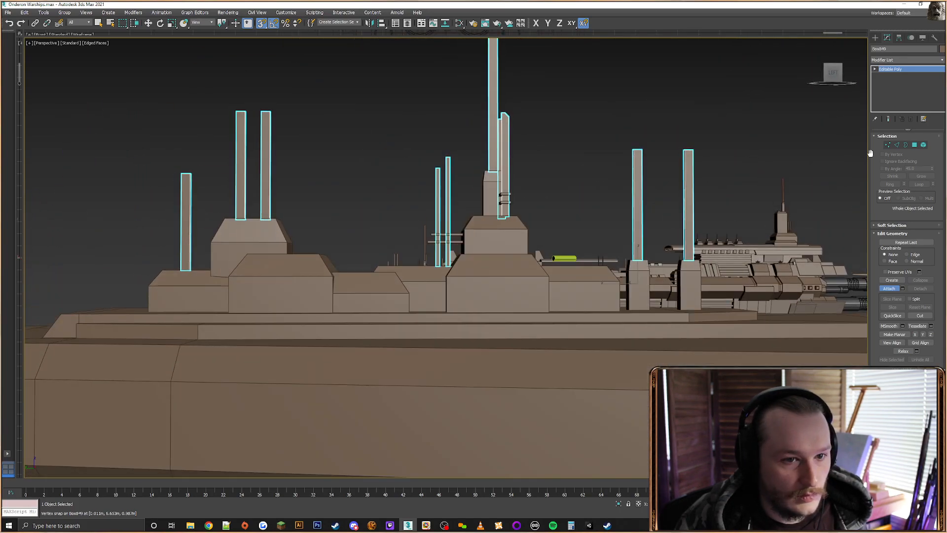
Delete the hidden bottom polygons of all the masts in the combined mast object
{"action": "left_click", "coordinate": [913, 146]}
{"action": "middle_click_drag", "start_coordinate": [645, 198], "coordinate": [649, 160], "text": "alt"}
{"action": "key", "text": "F3"}
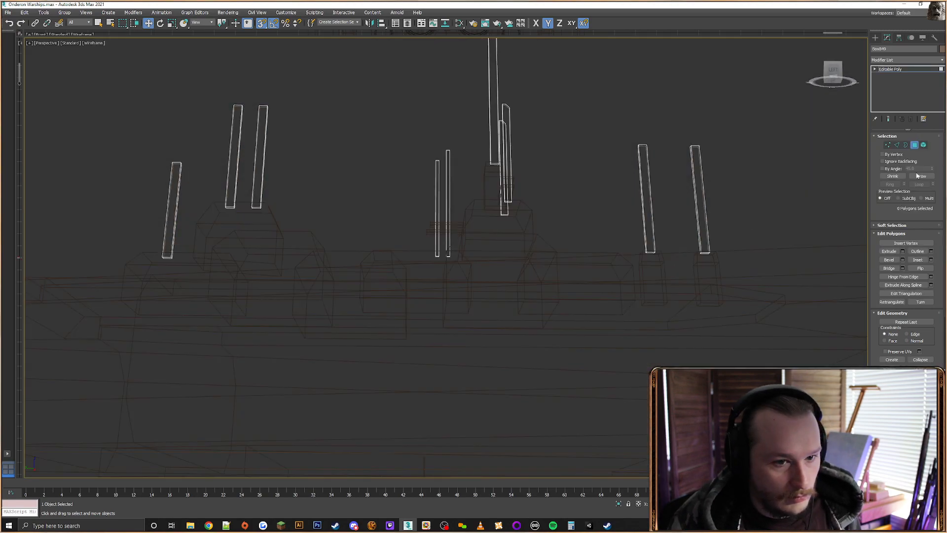
{"action": "middle_click_drag", "start_coordinate": [713, 249], "coordinate": [715, 238], "text": "alt"}
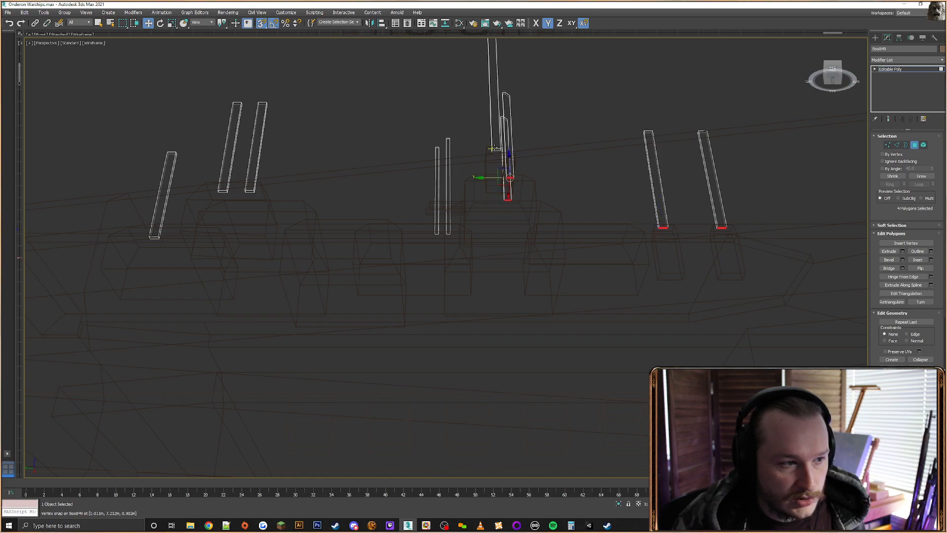
{"action": "scroll", "coordinate": [451, 232], "scroll_direction": "up", "scroll_amount": 3}
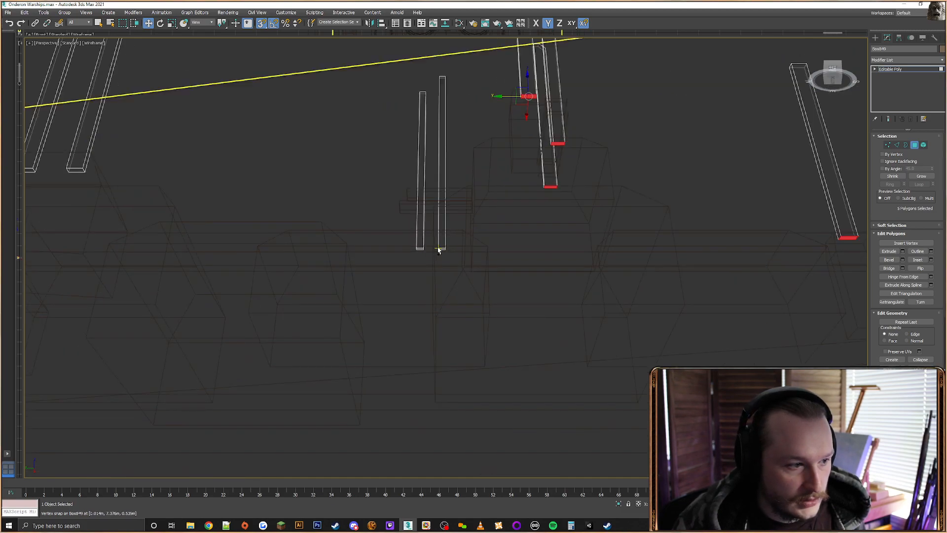
{"action": "scroll", "coordinate": [439, 250], "scroll_direction": "up", "scroll_amount": 2}
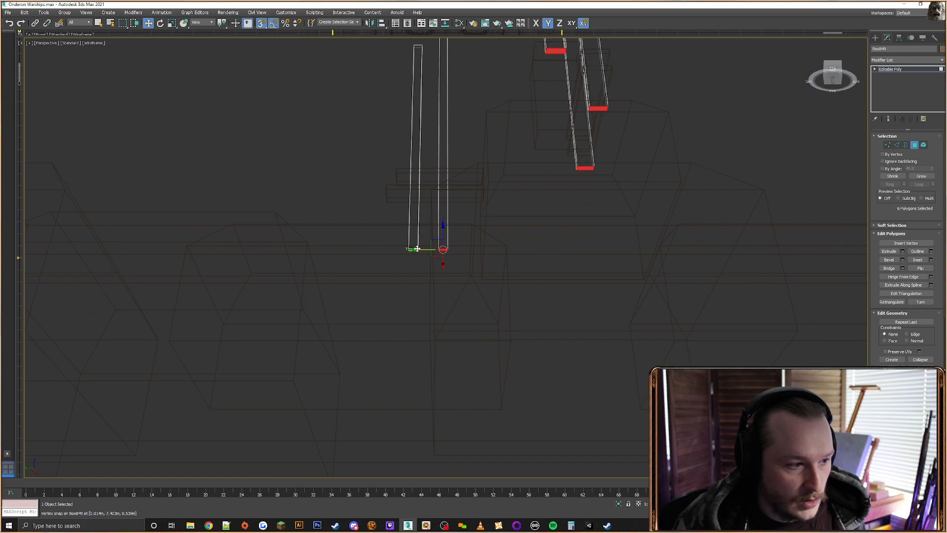
{"action": "scroll", "coordinate": [340, 227], "scroll_direction": "down", "scroll_amount": 1}
{"action": "middle_click_drag", "start_coordinate": [303, 210], "coordinate": [385, 207]}
{"action": "scroll", "coordinate": [315, 185], "scroll_direction": "down", "scroll_amount": 1}
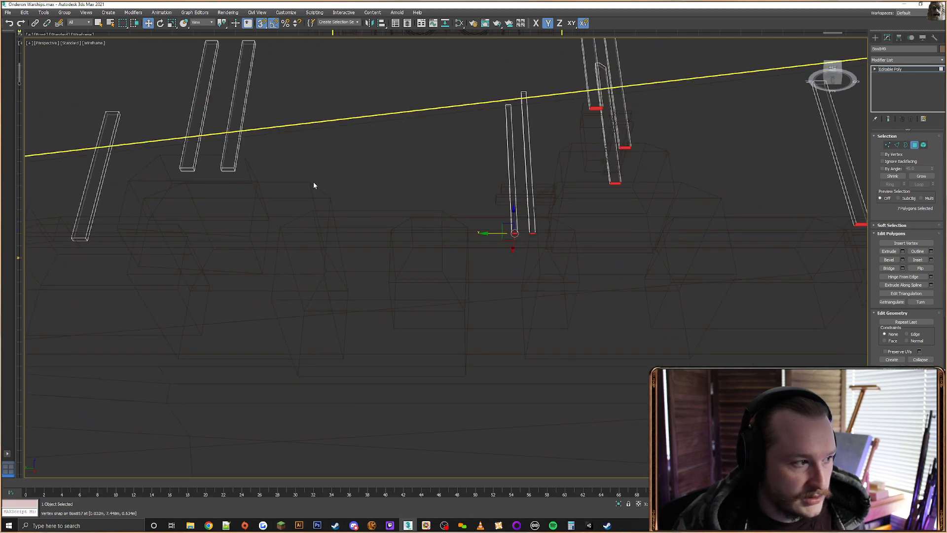
{"action": "middle_click_drag", "start_coordinate": [315, 184], "coordinate": [398, 191]}
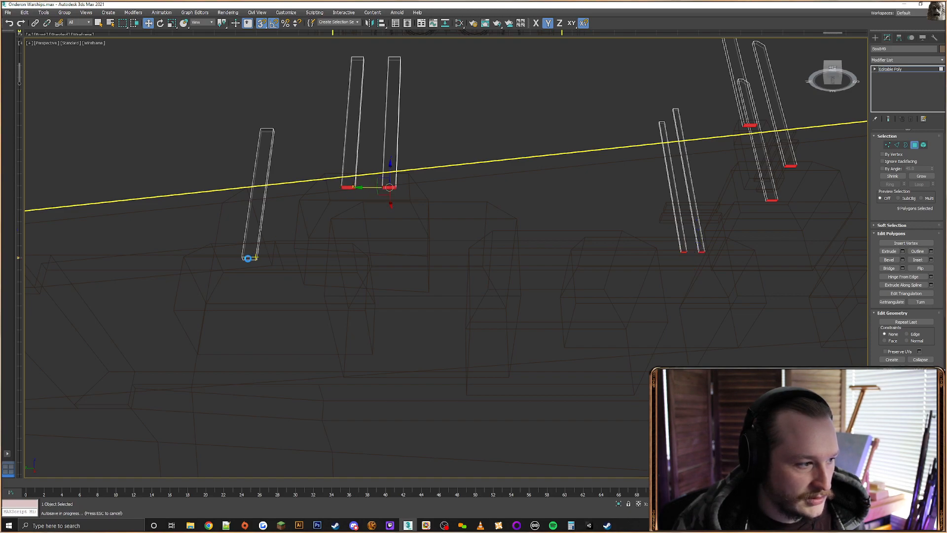
{"action": "key", "text": "Delete"}
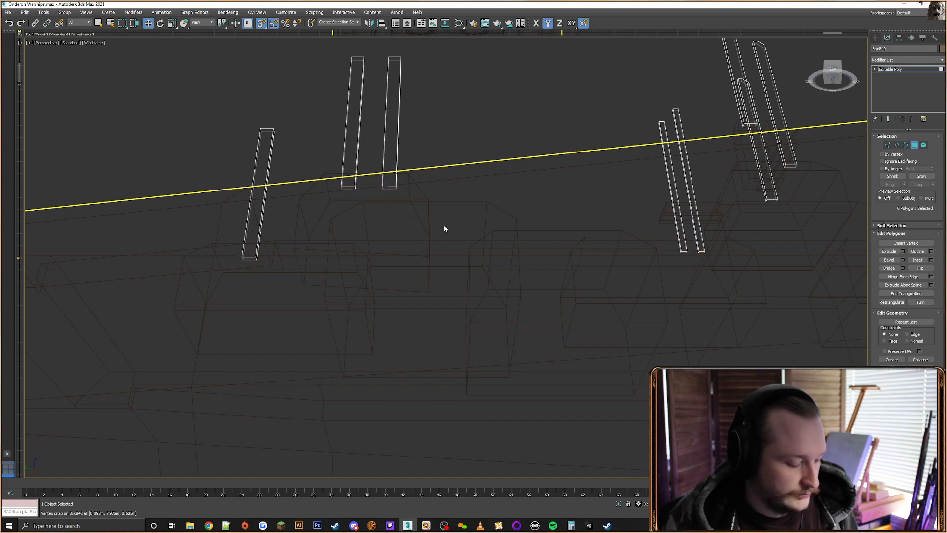
{"action": "key", "text": "F3"}
{"action": "scroll", "coordinate": [447, 221], "scroll_direction": "down", "scroll_amount": 5}
{"action": "middle_click_drag", "start_coordinate": [546, 186], "coordinate": [492, 211]}
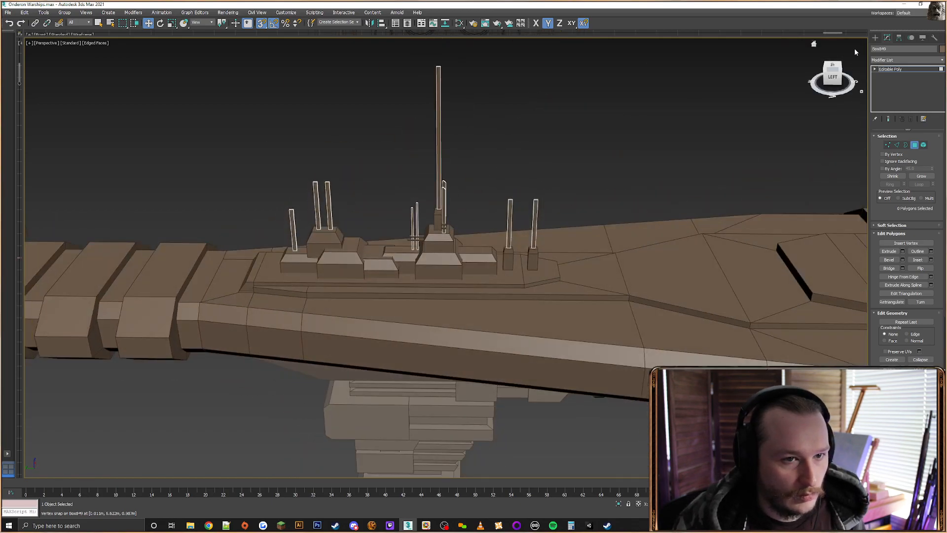
Set the combined mast object's color to teal blue
{"action": "left_click", "coordinate": [875, 38]}
{"action": "left_click", "coordinate": [490, 142]}
{"action": "key", "text": "ctrl+z"}
{"action": "mouse_move", "coordinate": [401, 180]}
{"action": "middle_mouse_down", "text": "alt"}
{"action": "mouse_move", "coordinate": [425, 182]}
{"action": "mouse_move", "coordinate": [402, 184]}
{"action": "mouse_move", "coordinate": [411, 225]}
{"action": "mouse_move", "coordinate": [413, 174]}
{"action": "middle_mouse_up", "text": "alt"}
{"action": "scroll", "coordinate": [436, 201], "scroll_direction": "up", "scroll_amount": 3}
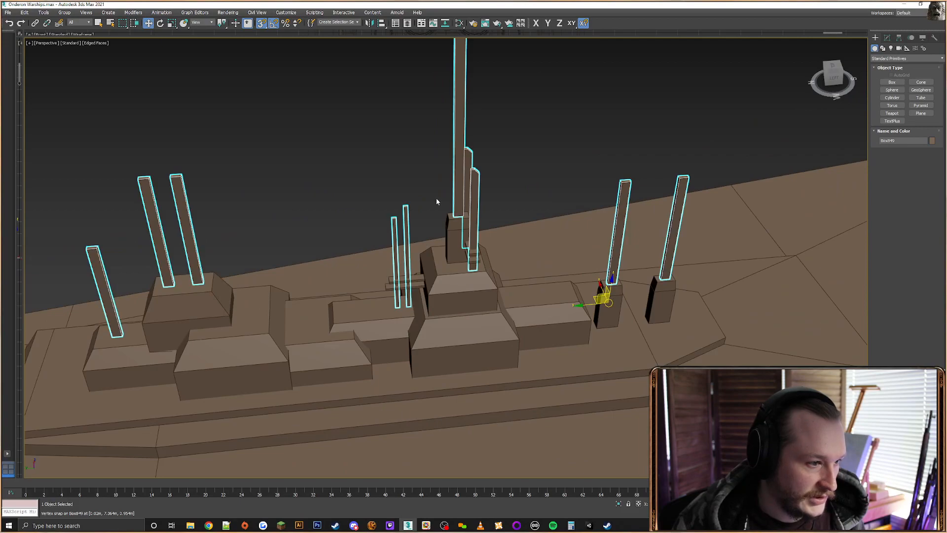
{"action": "left_click", "coordinate": [931, 141]}
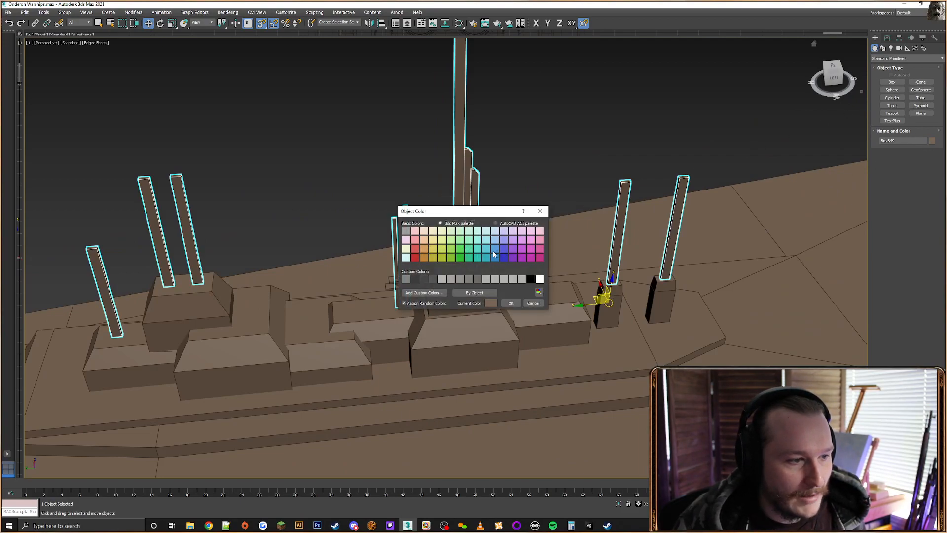
{"action": "left_click", "coordinate": [511, 303]}
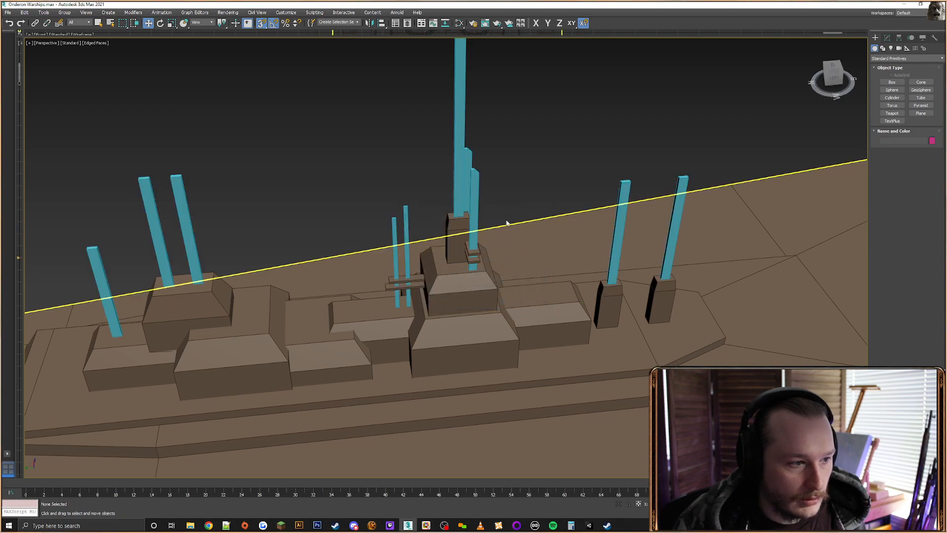
{"action": "left_click", "coordinate": [627, 183]}
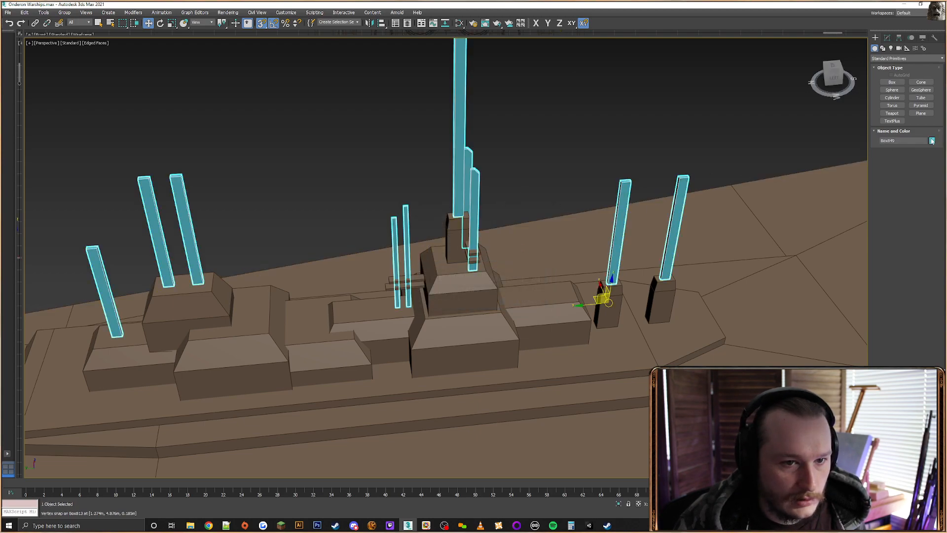
{"action": "left_click", "coordinate": [932, 140]}
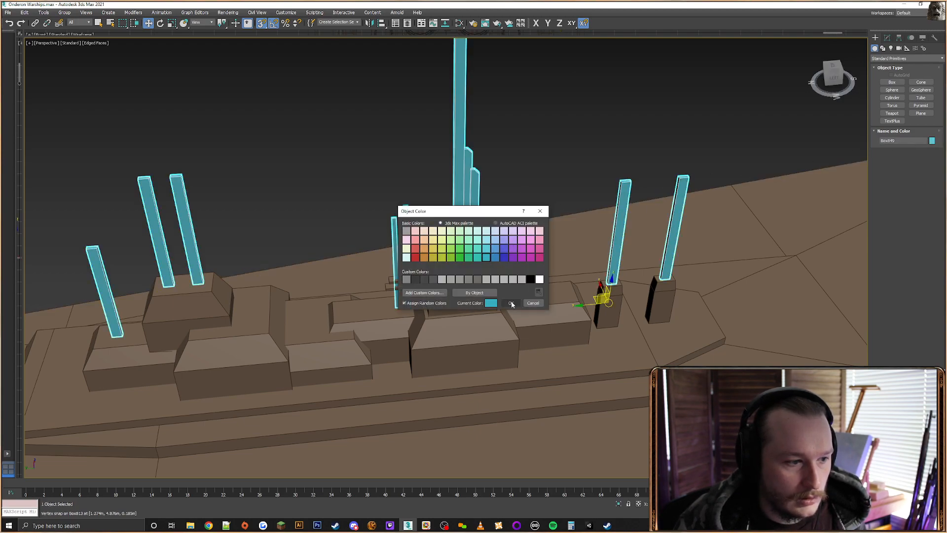
{"action": "left_click", "coordinate": [511, 302]}
Change the combined mast object's color to light blue
{"action": "left_click", "coordinate": [624, 190]}
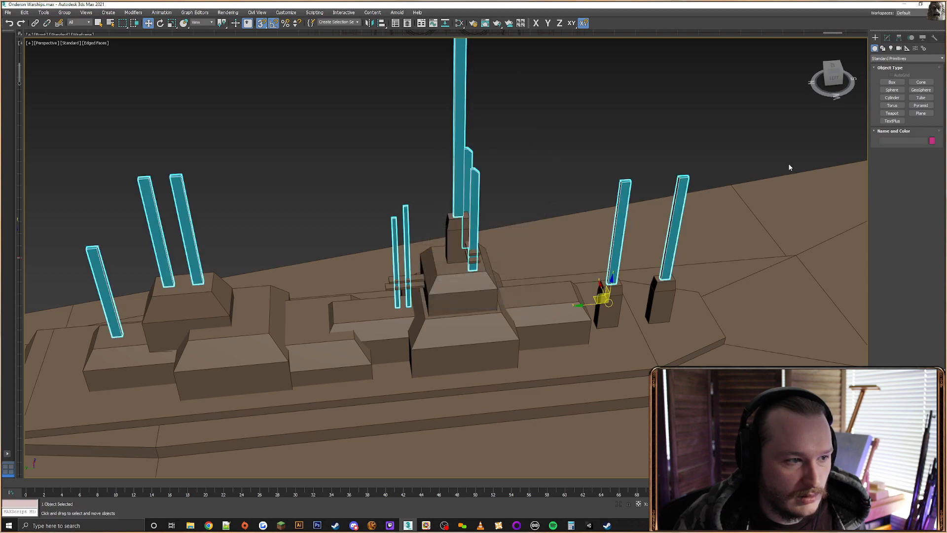
{"action": "left_click", "coordinate": [932, 141]}
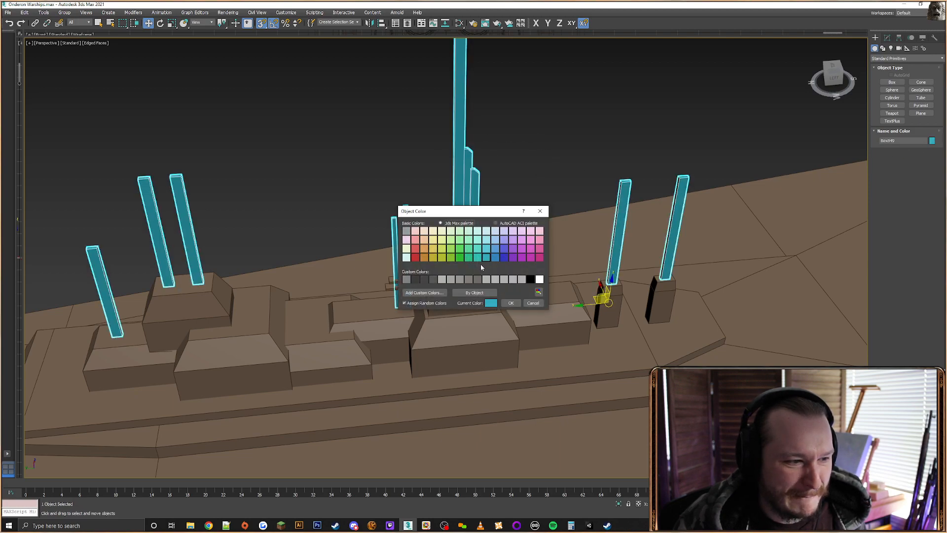
{"action": "left_click", "coordinate": [511, 303]}
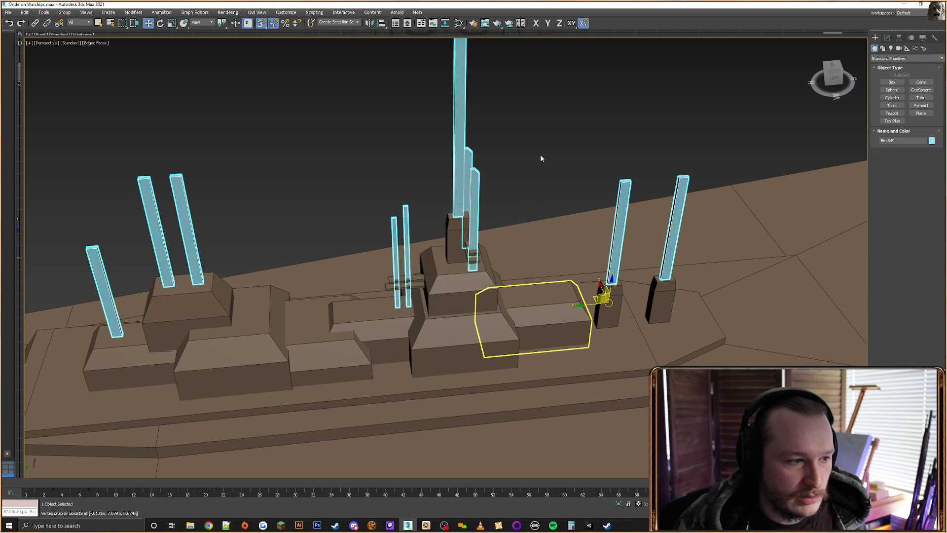
{"action": "middle_click_drag", "start_coordinate": [324, 246], "coordinate": [404, 242]}
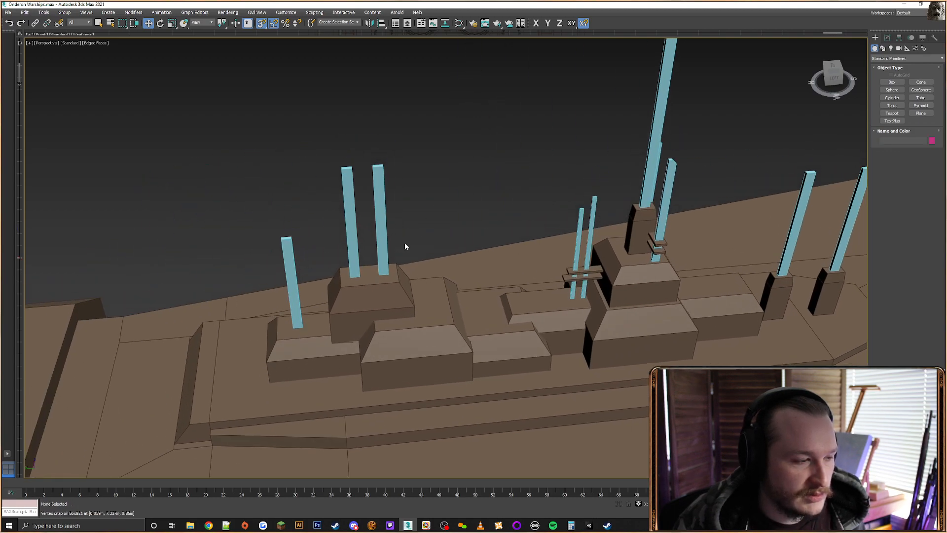
Change the combined mast object's color to light salmon pink
{"action": "left_click", "coordinate": [799, 207]}
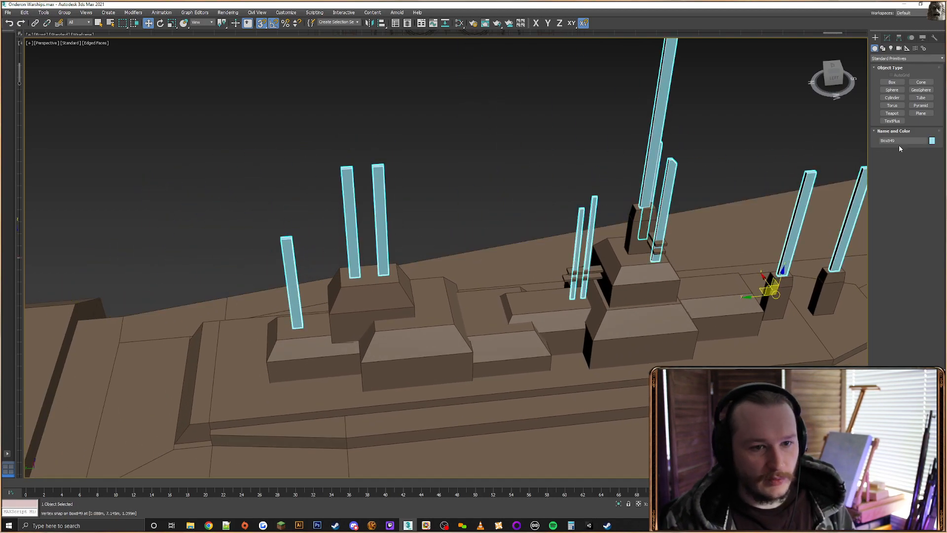
{"action": "left_click", "coordinate": [931, 140]}
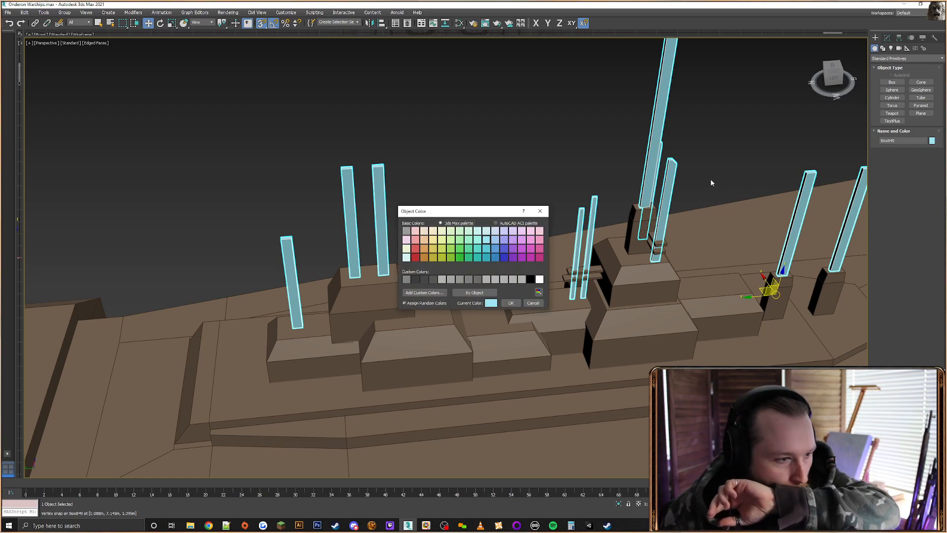
{"action": "left_click", "coordinate": [415, 239]}
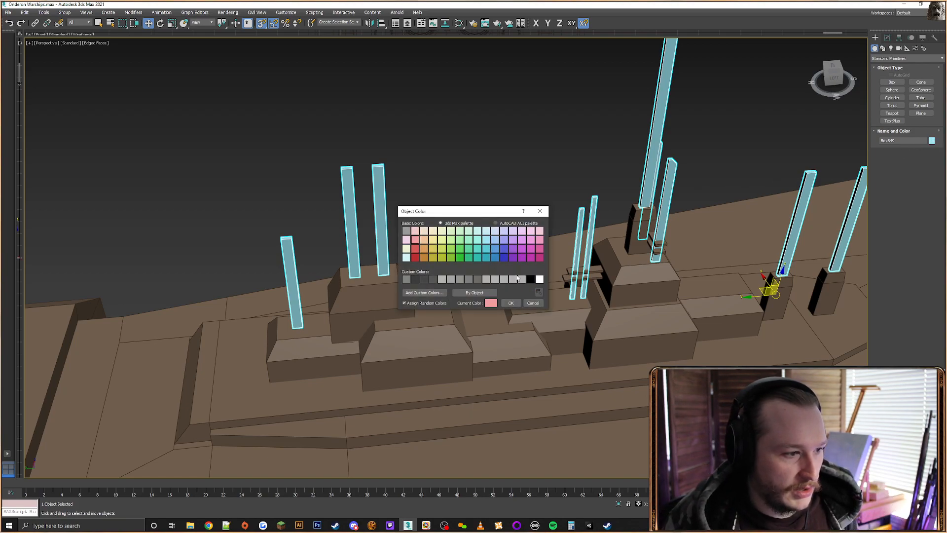
{"action": "left_click", "coordinate": [509, 303]}
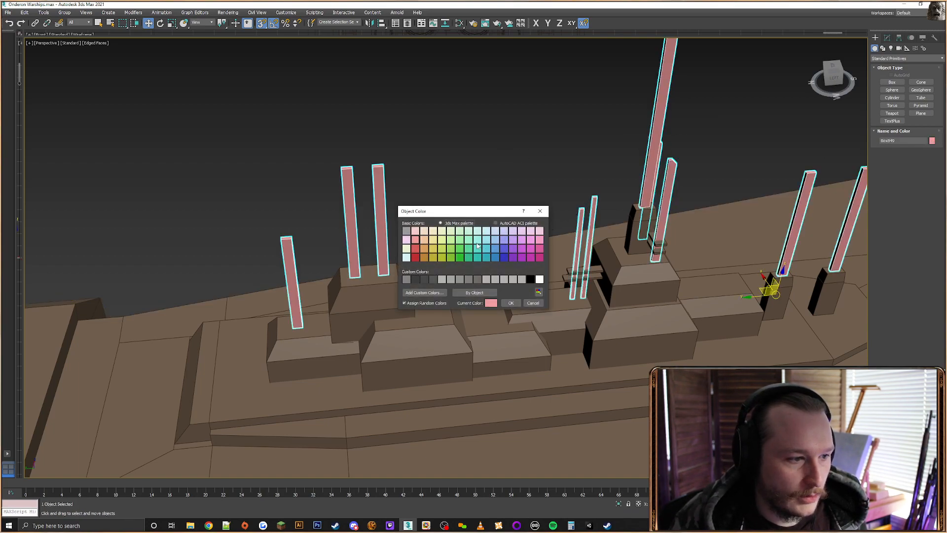
Change the combined mast object's color to pale aqua and deselect it
{"action": "left_click", "coordinate": [506, 303]}
{"action": "left_click", "coordinate": [523, 182]}
{"action": "middle_click_drag", "start_coordinate": [524, 185], "coordinate": [446, 184]}
{"action": "scroll", "coordinate": [446, 185], "scroll_direction": "down", "scroll_amount": 6}
{"action": "scroll", "coordinate": [446, 185], "scroll_direction": "up", "scroll_amount": 3}
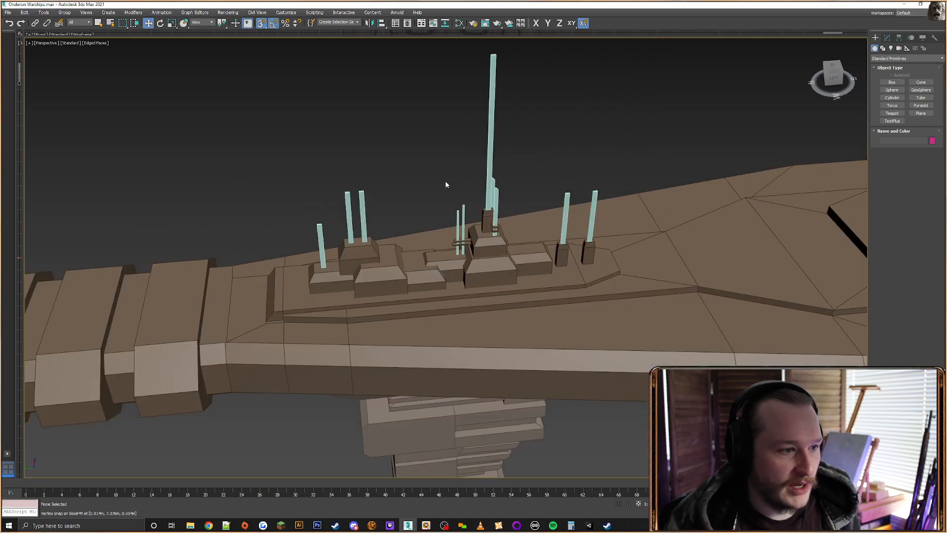
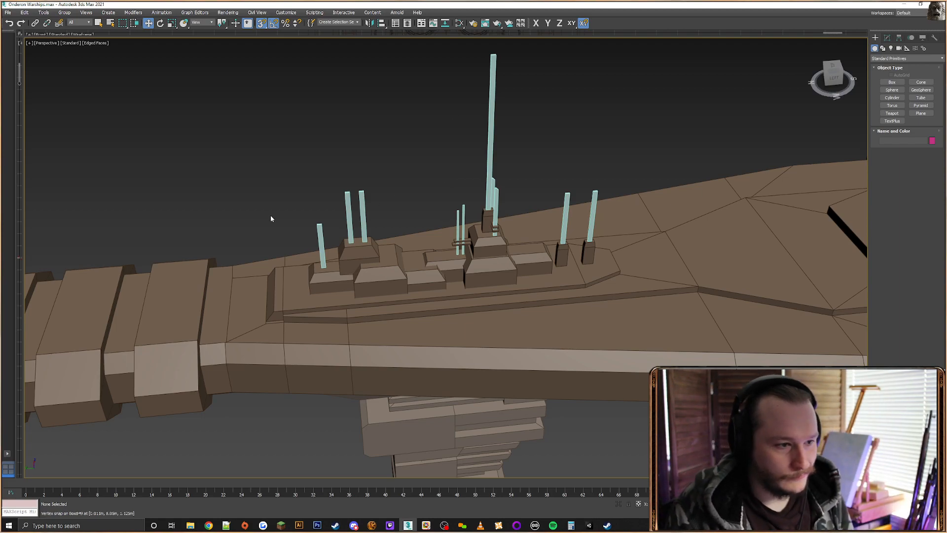
Select the bottom vertices of the deckhouse block beneath the twin masts, then leave vertex editing and deselect the block
{"action": "scroll", "coordinate": [340, 254], "scroll_direction": "up", "scroll_amount": 4}
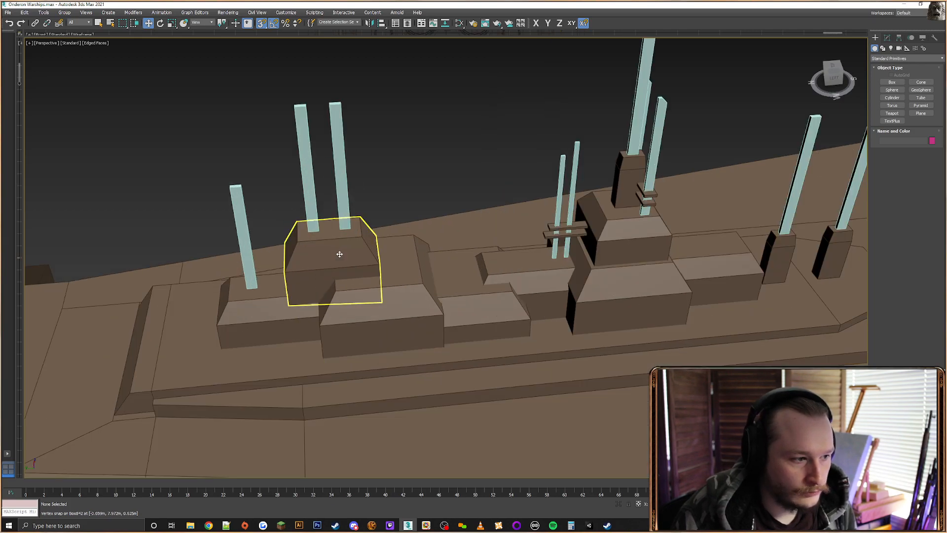
{"action": "left_click", "coordinate": [339, 254]}
{"action": "middle_click_drag", "start_coordinate": [339, 254], "coordinate": [351, 235], "text": "alt"}
{"action": "middle_click_drag", "start_coordinate": [369, 294], "coordinate": [413, 301], "text": "alt"}
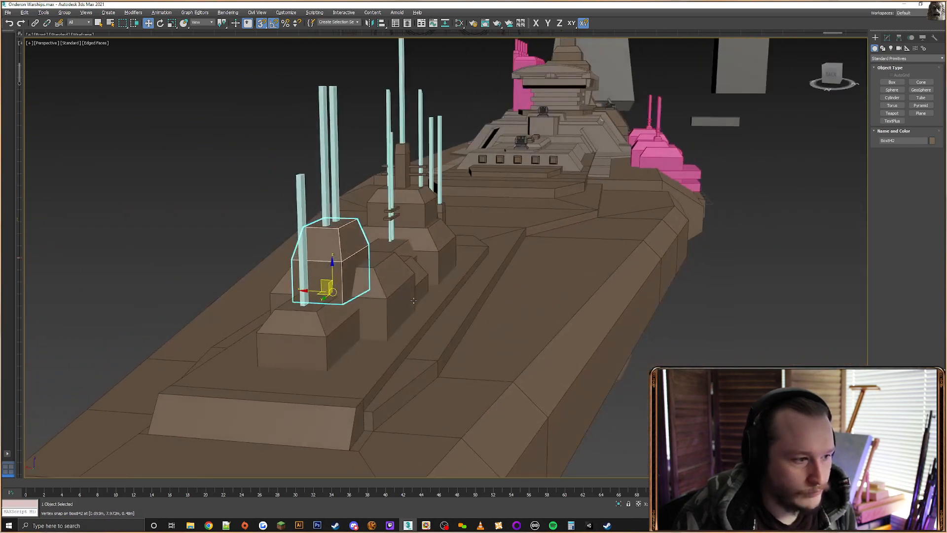
{"action": "scroll", "coordinate": [414, 300], "scroll_direction": "up", "scroll_amount": 5}
{"action": "mouse_move", "coordinate": [359, 250]}
{"action": "middle_mouse_down", "text": "alt"}
{"action": "mouse_move", "coordinate": [341, 232]}
{"action": "mouse_move", "coordinate": [383, 260]}
{"action": "mouse_move", "coordinate": [364, 256]}
{"action": "middle_mouse_up", "text": "alt"}
{"action": "scroll", "coordinate": [383, 260], "scroll_direction": "down", "scroll_amount": 5}
{"action": "left_click", "coordinate": [887, 38]}
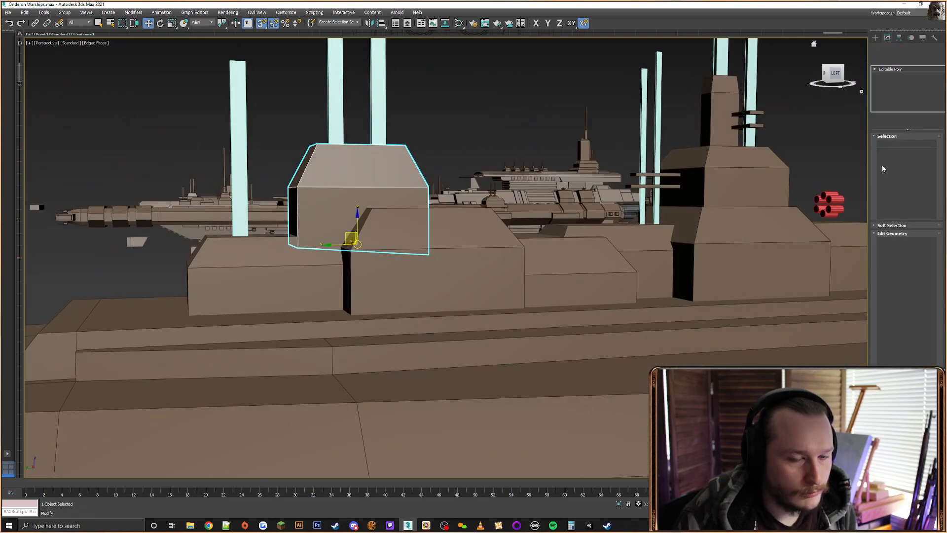
{"action": "left_click", "coordinate": [888, 145]}
{"action": "left_click_drag", "start_coordinate": [273, 228], "coordinate": [326, 263]}
{"action": "key", "text": "F3"}
{"action": "left_click_drag", "start_coordinate": [294, 218], "coordinate": [428, 253]}
{"action": "key", "text": "F3"}
{"action": "middle_click_drag", "start_coordinate": [472, 250], "coordinate": [425, 276], "text": "alt"}
{"action": "scroll", "coordinate": [549, 268], "scroll_direction": "down", "scroll_amount": 5}
{"action": "left_click", "coordinate": [875, 37]}
{"action": "left_click", "coordinate": [554, 160]}
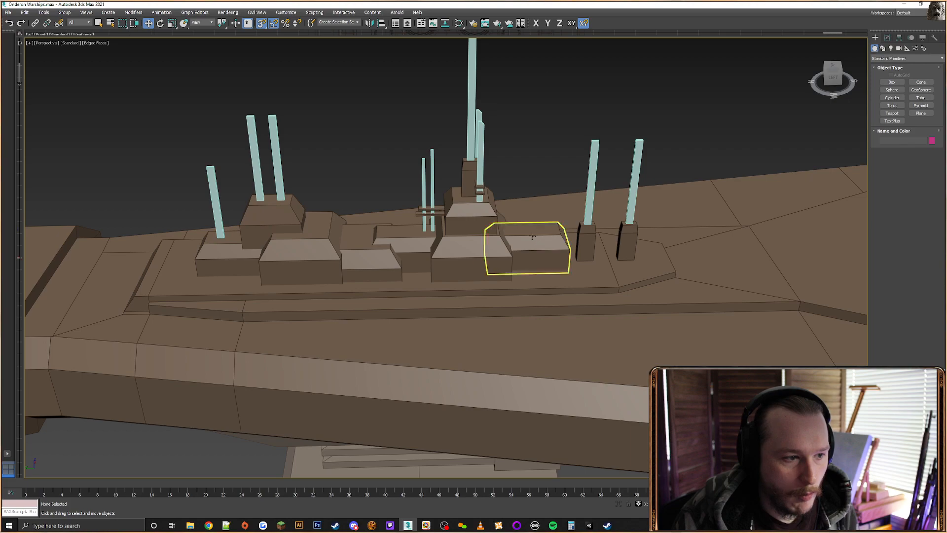
Select the eight deckhouse blocks beneath the masts and place a copy of them beside the hull
{"action": "left_click", "coordinate": [526, 243]}
{"action": "left_click", "coordinate": [484, 244], "text": "ctrl"}
{"action": "left_click", "coordinate": [471, 215], "text": "ctrl"}
{"action": "left_click", "coordinate": [403, 240], "text": "ctrl"}
{"action": "left_click", "coordinate": [373, 249], "text": "ctrl"}
{"action": "left_click", "coordinate": [301, 254], "text": "ctrl"}
{"action": "left_click", "coordinate": [279, 212], "text": "ctrl"}
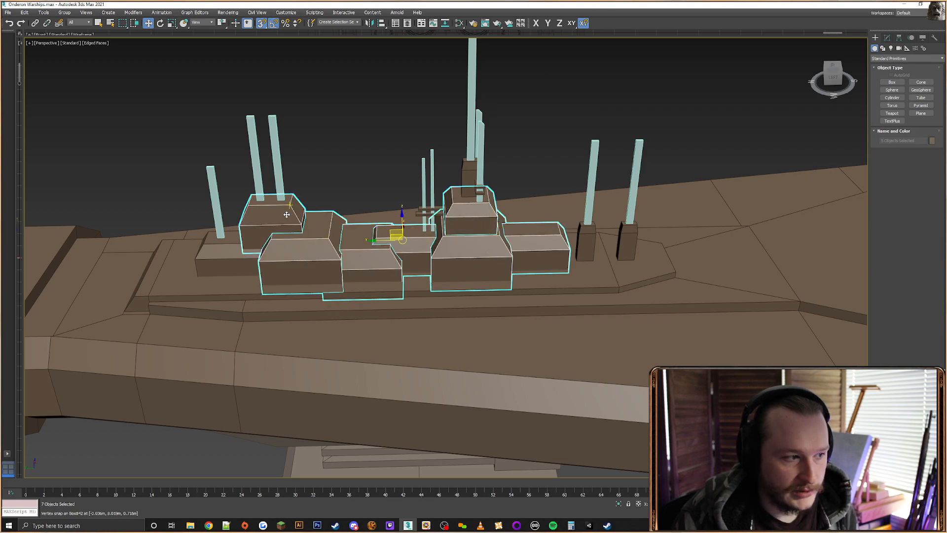
{"action": "left_click", "coordinate": [227, 253], "text": "ctrl"}
{"action": "middle_click_drag", "start_coordinate": [363, 212], "coordinate": [439, 222], "text": "alt"}
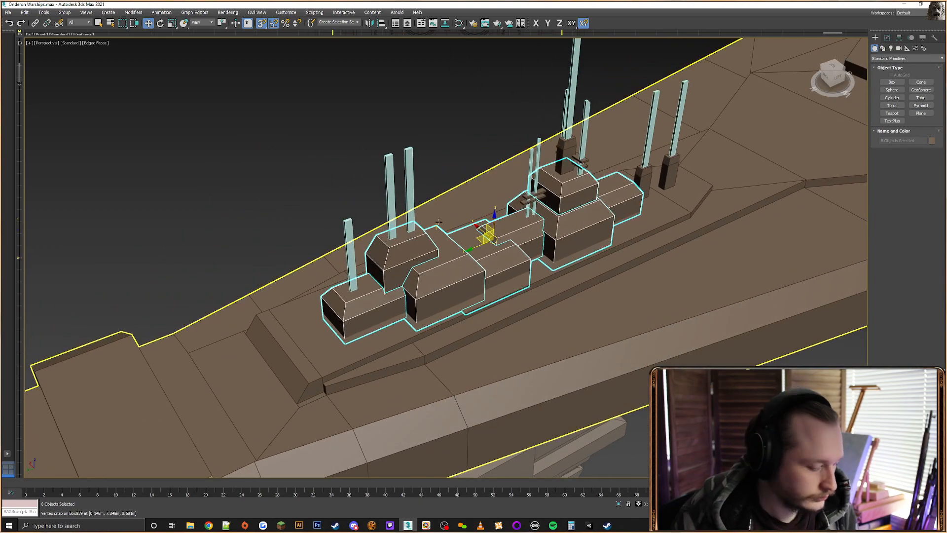
{"action": "left_click_drag", "start_coordinate": [461, 228], "coordinate": [505, 197], "text": "shift"}
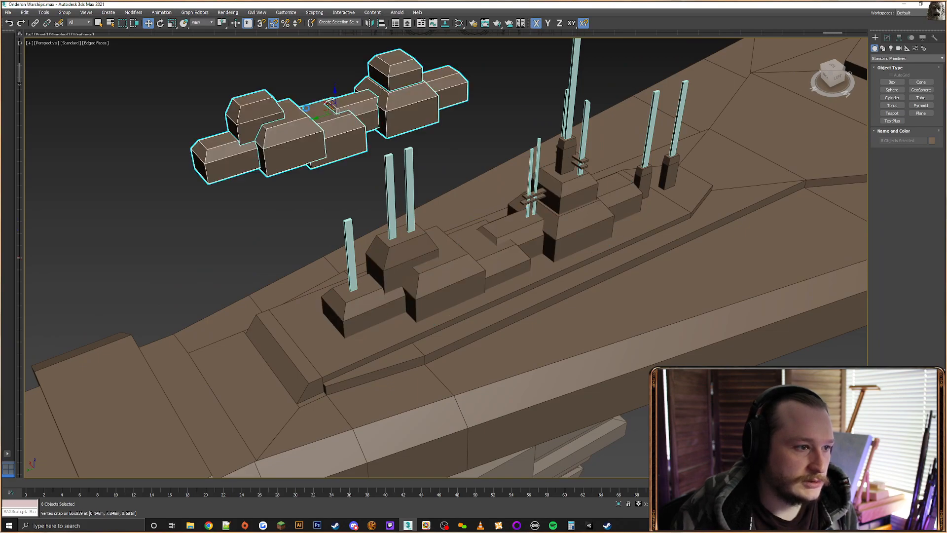
{"action": "left_click", "coordinate": [484, 297]}
Merge all the copied deckhouse blocks into one object with a ProBoolean union, starting from the large block beneath the taller tower
{"action": "mouse_move", "coordinate": [486, 274]}
{"action": "middle_mouse_down", "text": "alt"}
{"action": "mouse_move", "coordinate": [553, 241]}
{"action": "mouse_move", "coordinate": [516, 251]}
{"action": "mouse_move", "coordinate": [489, 302]}
{"action": "mouse_move", "coordinate": [508, 298]}
{"action": "middle_mouse_up", "text": "alt"}
{"action": "left_click", "coordinate": [547, 177]}
{"action": "middle_click_drag", "start_coordinate": [459, 191], "coordinate": [473, 296]}
{"action": "middle_click_drag", "start_coordinate": [473, 296], "coordinate": [511, 259], "text": "alt"}
{"action": "scroll", "coordinate": [511, 259], "scroll_direction": "down", "scroll_amount": 3}
{"action": "left_click", "coordinate": [511, 259]}
{"action": "scroll", "coordinate": [500, 280], "scroll_direction": "up", "scroll_amount": 5}
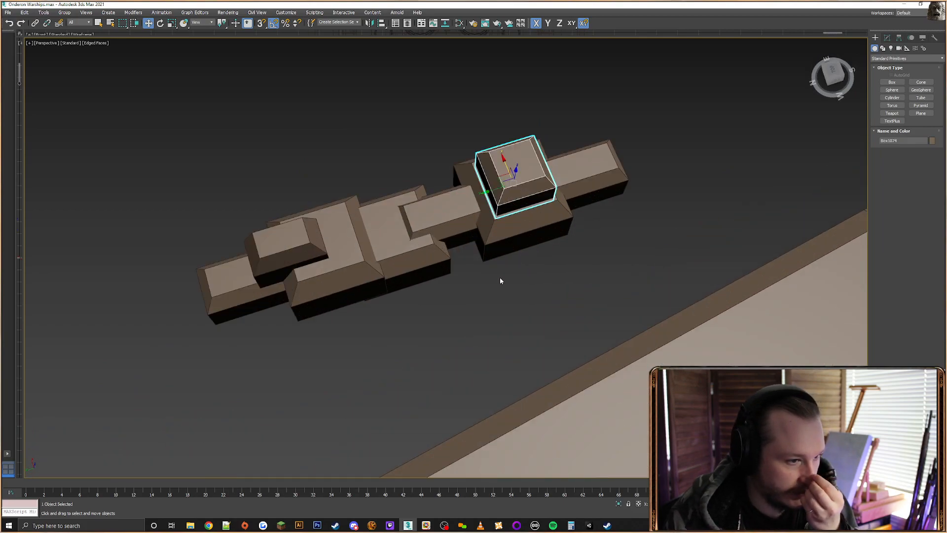
{"action": "left_click", "coordinate": [517, 243]}
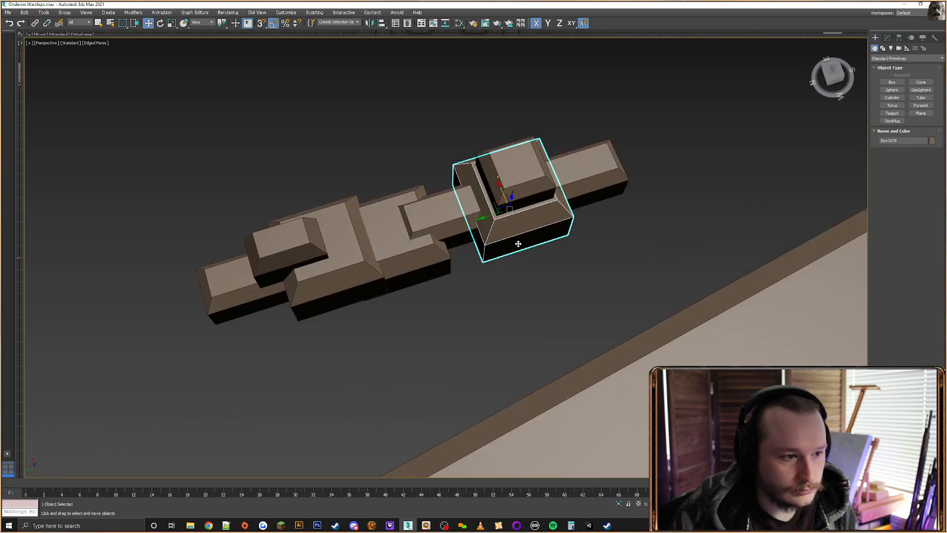
{"action": "left_click", "coordinate": [905, 58]}
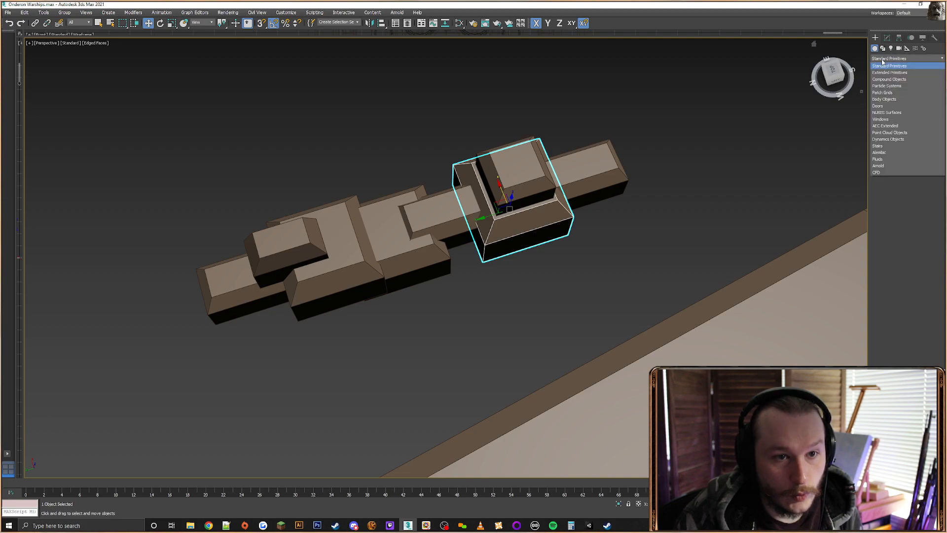
{"action": "left_click", "coordinate": [889, 79]}
{"action": "left_click", "coordinate": [920, 112]}
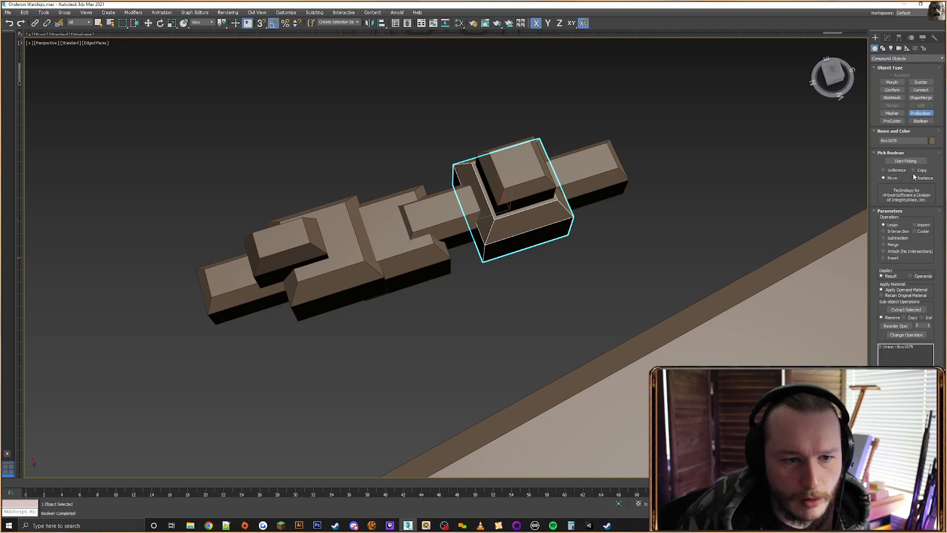
{"action": "left_click", "coordinate": [596, 196]}
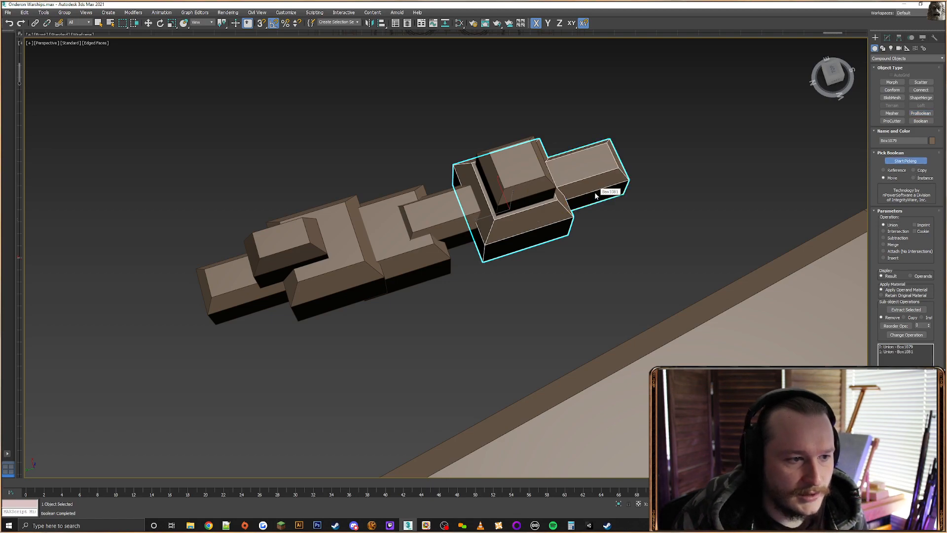
{"action": "left_click", "coordinate": [507, 174]}
{"action": "left_click", "coordinate": [439, 212]}
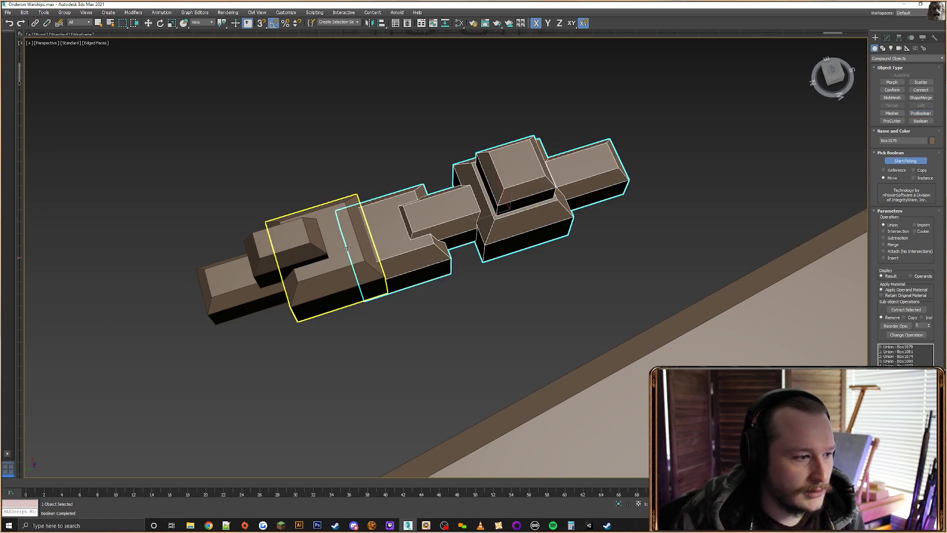
{"action": "left_click", "coordinate": [316, 257]}
{"action": "left_click", "coordinate": [242, 277]}
{"action": "middle_click_drag", "start_coordinate": [529, 265], "coordinate": [618, 227], "text": "alt"}
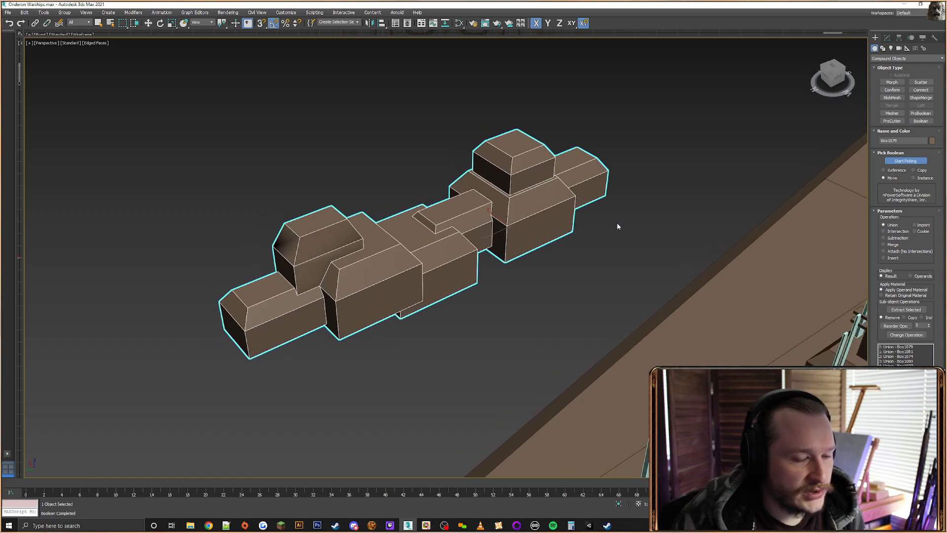
Convert the merged deckhouse copy to an editable poly and check its geometry in wireframe
{"action": "key", "text": "w"}
{"action": "right_click", "coordinate": [462, 214]}
{"action": "mouse_move", "coordinate": [510, 297]}
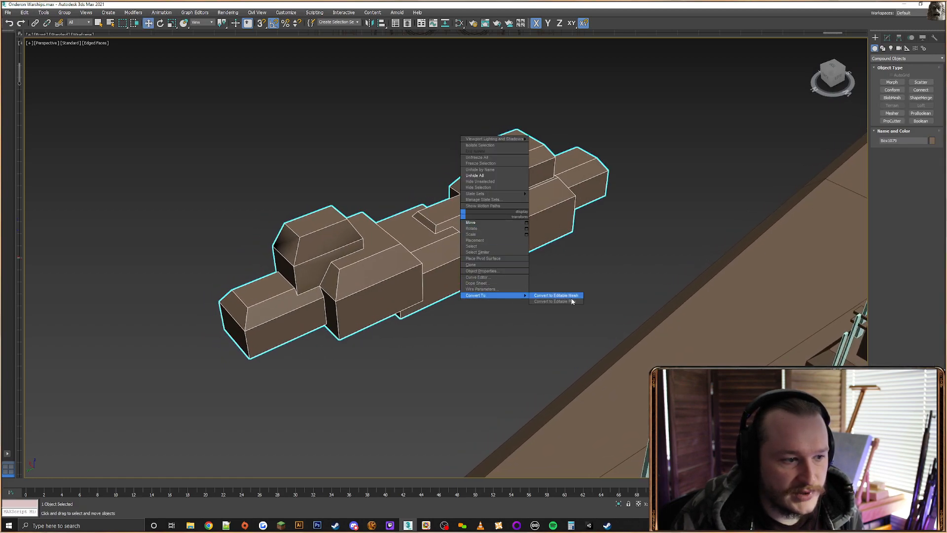
{"action": "left_click", "coordinate": [555, 300]}
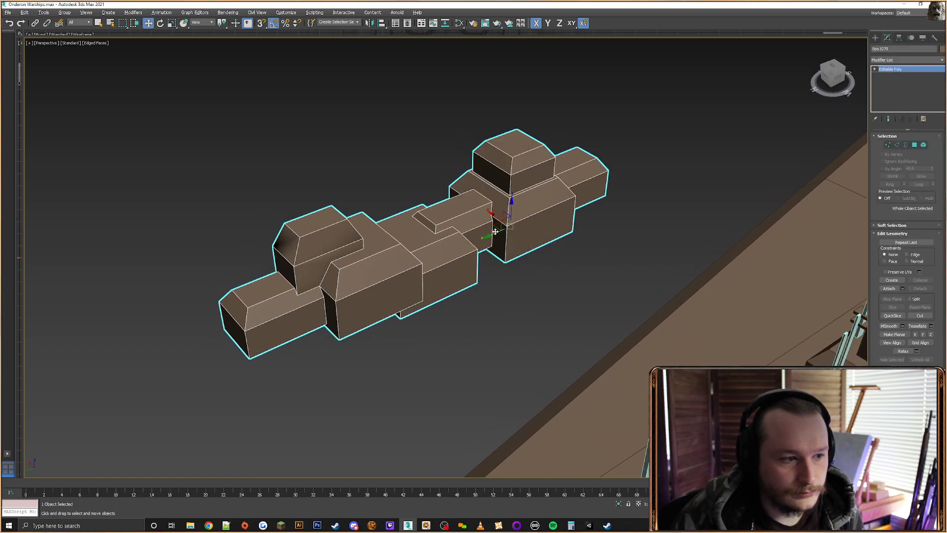
{"action": "mouse_move", "coordinate": [494, 231]}
{"action": "middle_mouse_down", "text": "alt"}
{"action": "mouse_move", "coordinate": [533, 234]}
{"action": "mouse_move", "coordinate": [523, 243]}
{"action": "mouse_move", "coordinate": [470, 219]}
{"action": "middle_mouse_up", "text": "alt"}
{"action": "key", "text": "F3"}
{"action": "middle_click_drag", "start_coordinate": [480, 210], "coordinate": [439, 248], "text": "alt"}
{"action": "scroll", "coordinate": [514, 219], "scroll_direction": "down", "scroll_amount": 3}
{"action": "scroll", "coordinate": [430, 247], "scroll_direction": "up", "scroll_amount": 4}
{"action": "key", "text": "F3"}
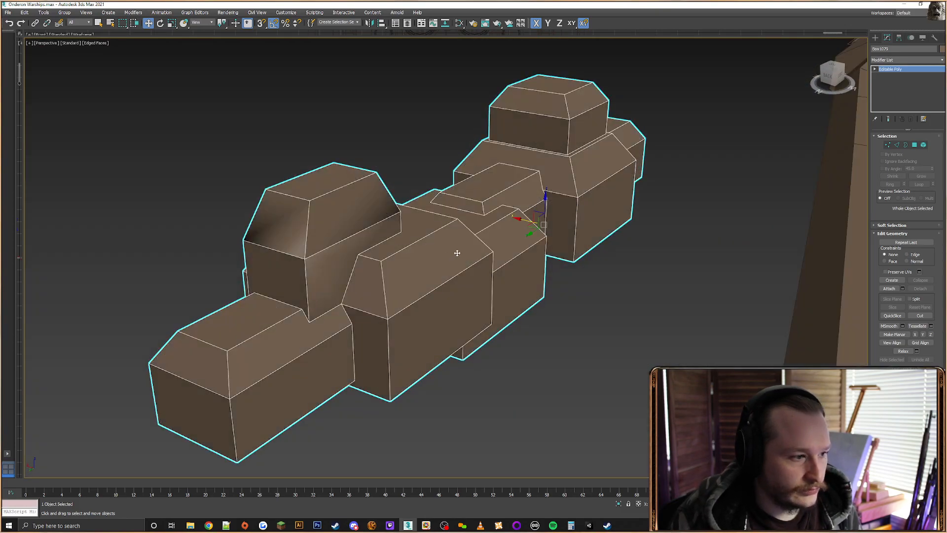
Select all polygons of the merged deckhouse copy, clear their smoothing for flat shading, and leave polygon editing
{"action": "left_click", "coordinate": [915, 144]}
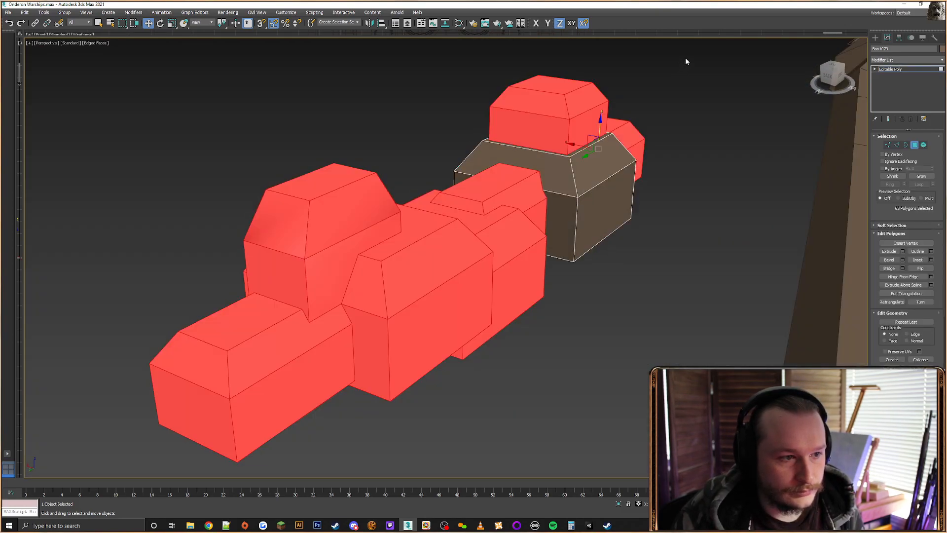
{"action": "left_click", "coordinate": [685, 57]}
{"action": "left_click_drag", "start_coordinate": [696, 54], "coordinate": [219, 413]}
{"action": "scroll", "coordinate": [908, 247], "scroll_direction": "down", "scroll_amount": 5}
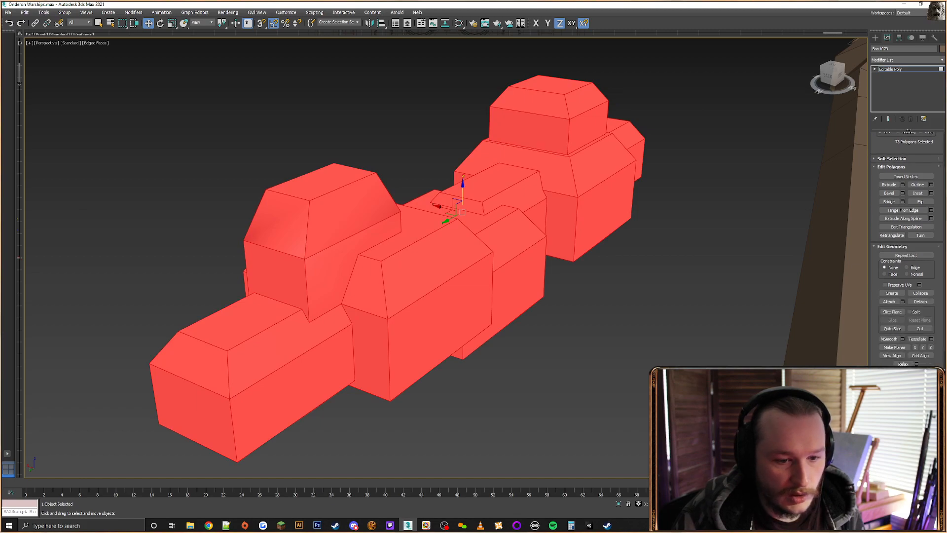
{"action": "scroll", "coordinate": [900, 199], "scroll_direction": "up", "scroll_amount": 5}
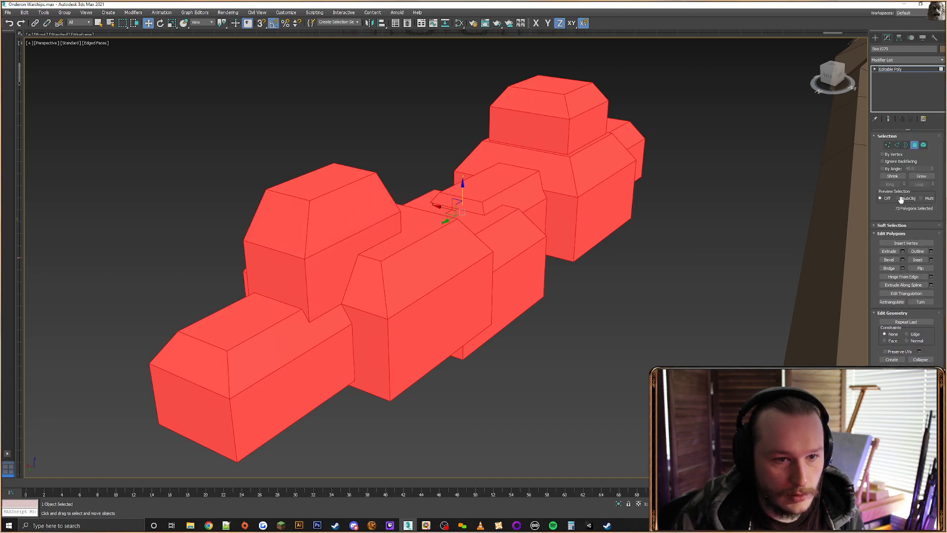
{"action": "left_click", "coordinate": [875, 37]}
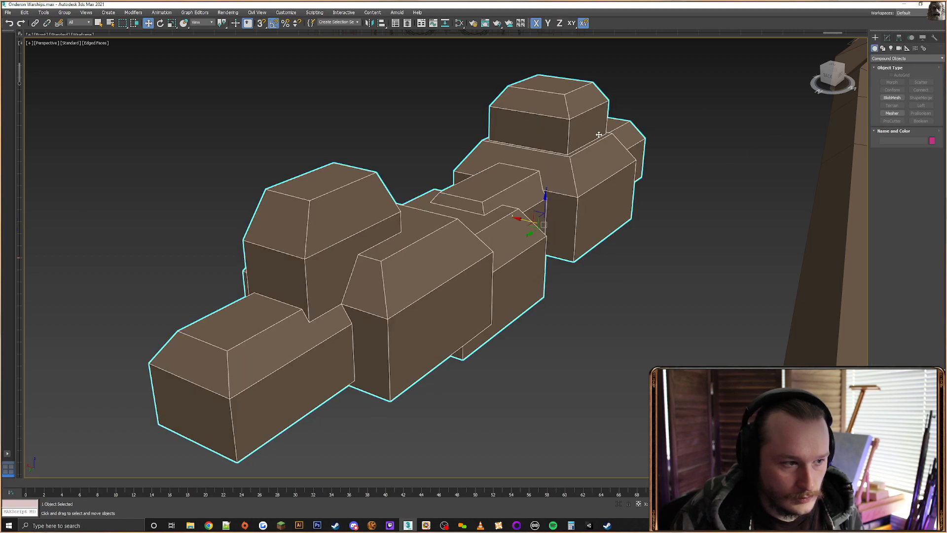
Connect the raised middle block's base corners to the nearby corners of the low roof around it, on both sides
{"action": "middle_click_drag", "start_coordinate": [434, 276], "coordinate": [525, 193], "text": "alt"}
{"action": "scroll", "coordinate": [525, 193], "scroll_direction": "down", "scroll_amount": 6}
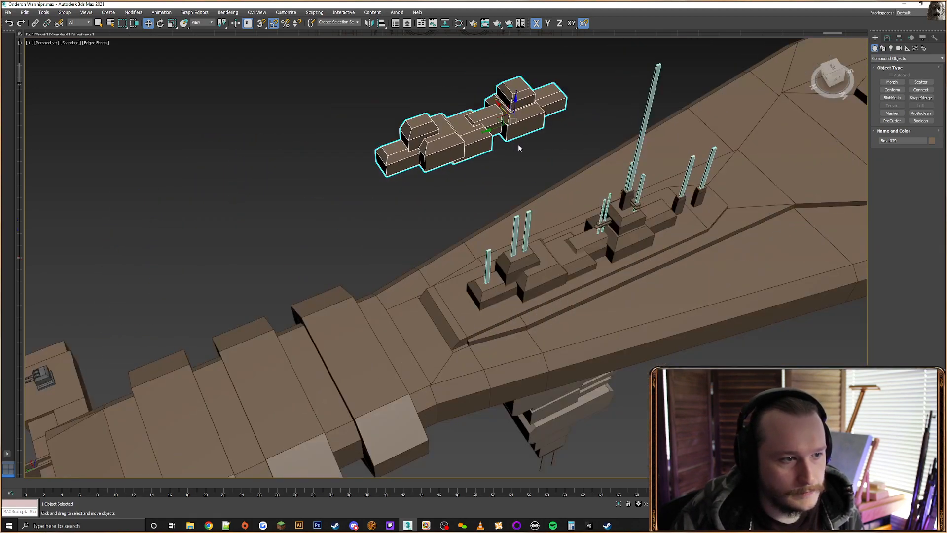
{"action": "scroll", "coordinate": [518, 144], "scroll_direction": "up", "scroll_amount": 4}
{"action": "left_click", "coordinate": [887, 38]}
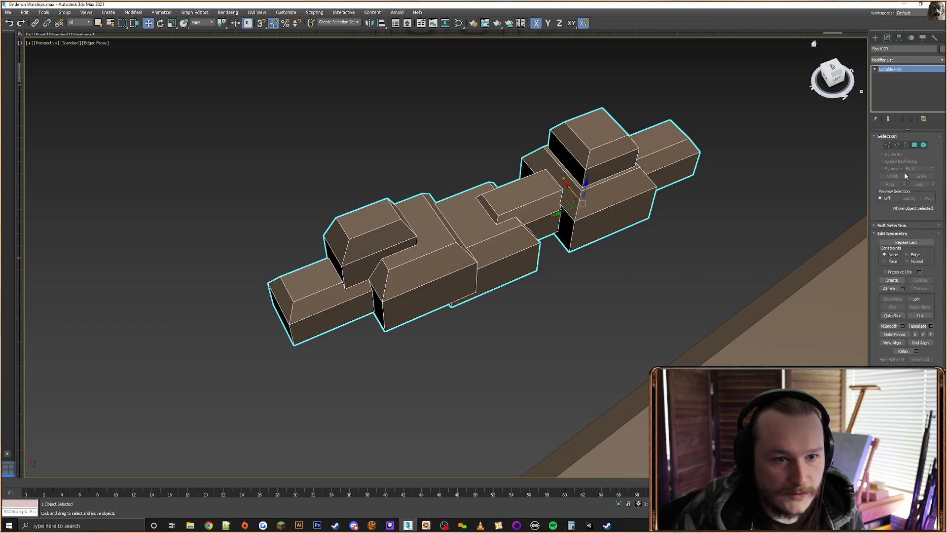
{"action": "left_click", "coordinate": [887, 145]}
{"action": "scroll", "coordinate": [497, 232], "scroll_direction": "up", "scroll_amount": 5}
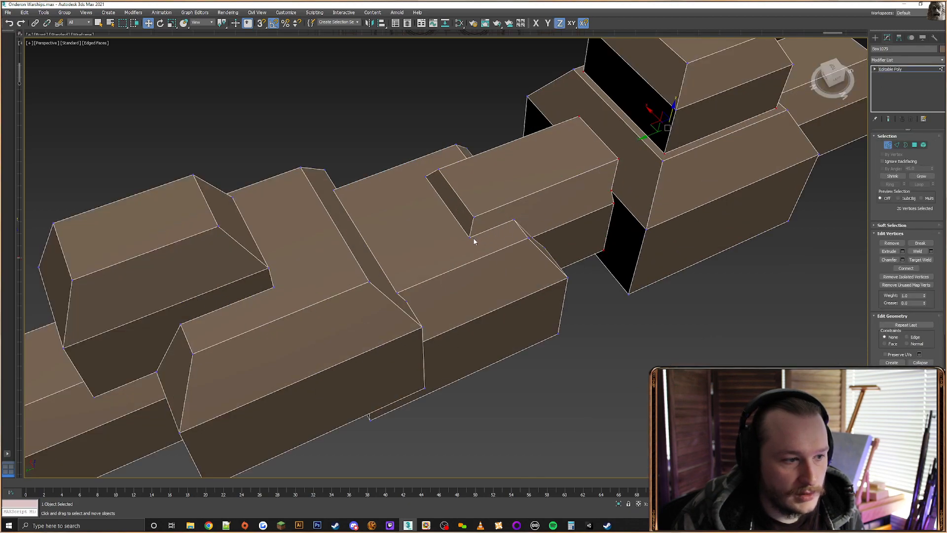
{"action": "middle_click_drag", "start_coordinate": [471, 238], "coordinate": [391, 276], "text": "alt"}
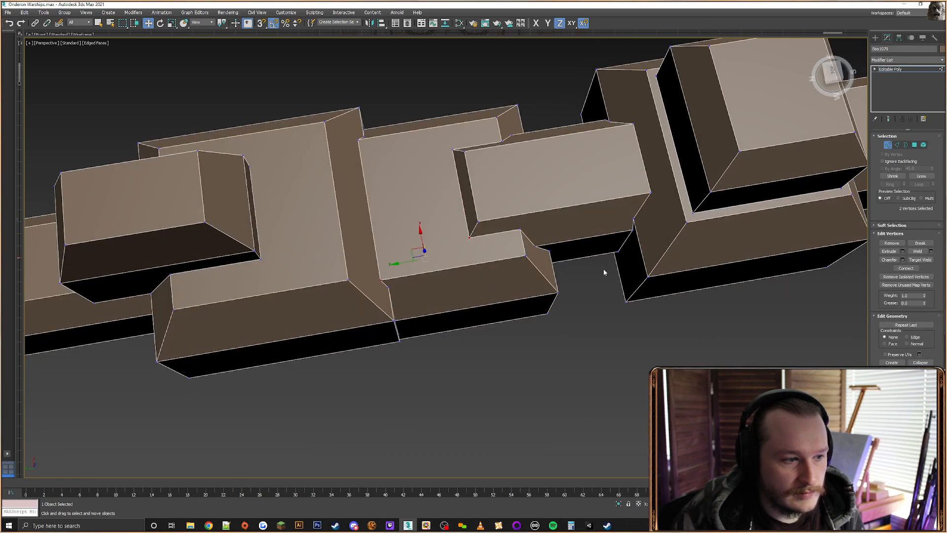
{"action": "middle_click_drag", "start_coordinate": [429, 225], "coordinate": [449, 226], "text": "alt"}
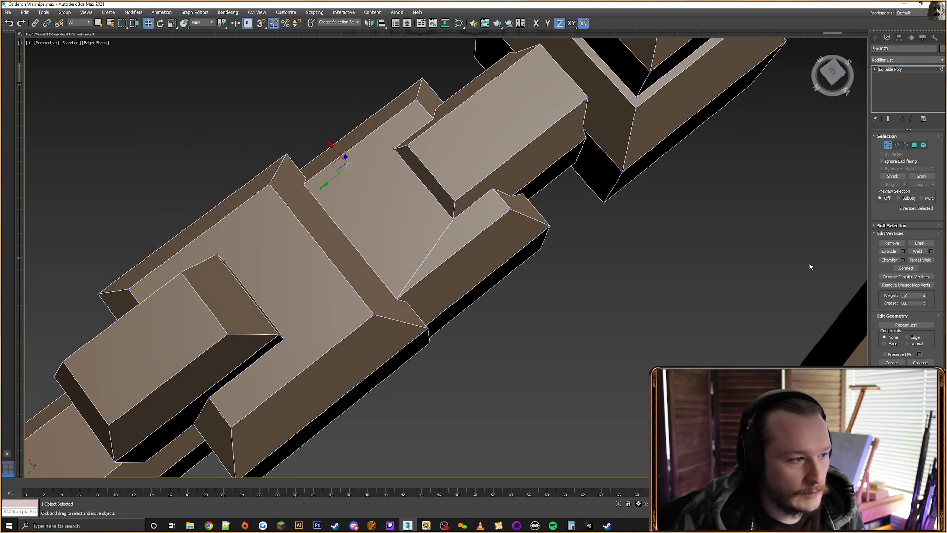
{"action": "middle_click_drag", "start_coordinate": [395, 222], "coordinate": [333, 261], "text": "alt"}
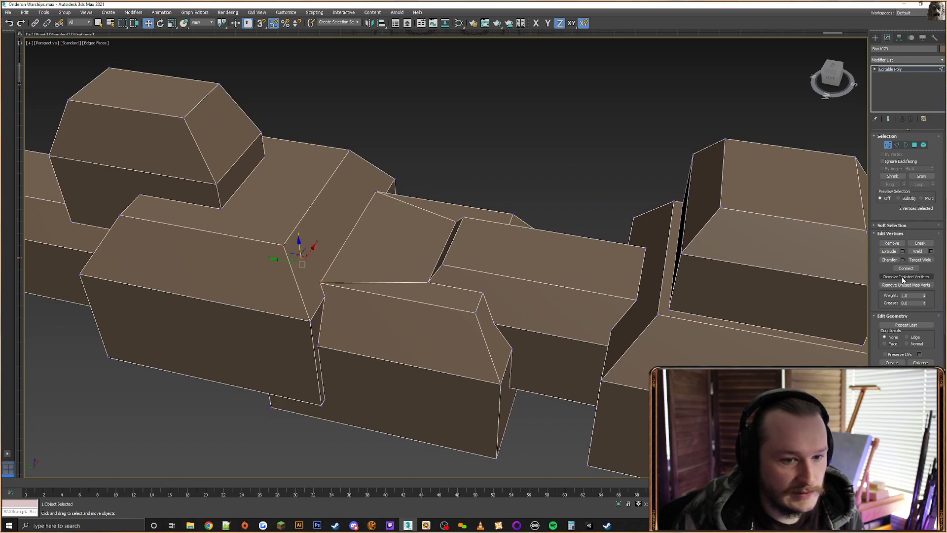
{"action": "middle_click_drag", "start_coordinate": [523, 231], "coordinate": [420, 190], "text": "alt"}
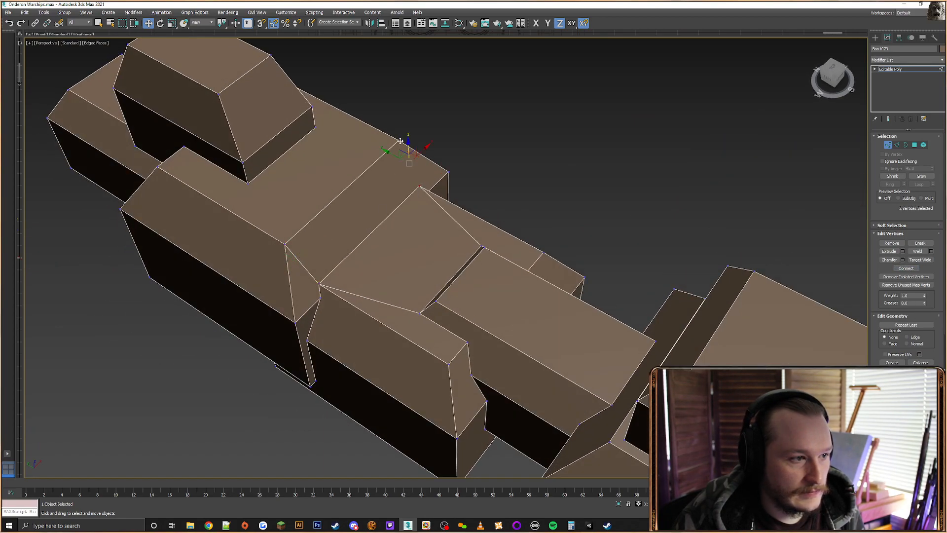
Connect the base corners of the smaller tower block to the adjacent roof corners of the wide block beneath it
{"action": "middle_click_drag", "start_coordinate": [340, 217], "coordinate": [285, 222], "text": "alt"}
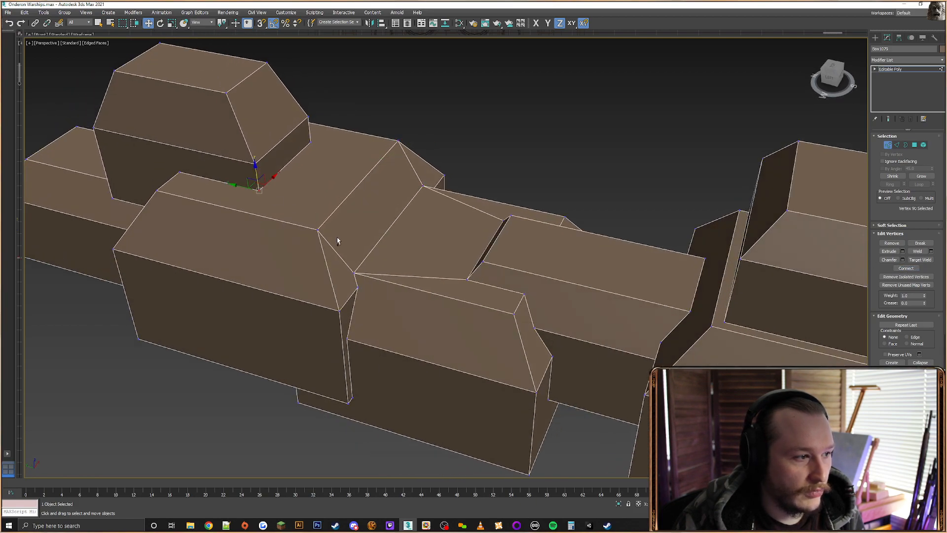
{"action": "left_click", "coordinate": [903, 269]}
{"action": "middle_click_drag", "start_coordinate": [456, 204], "coordinate": [378, 209], "text": "alt"}
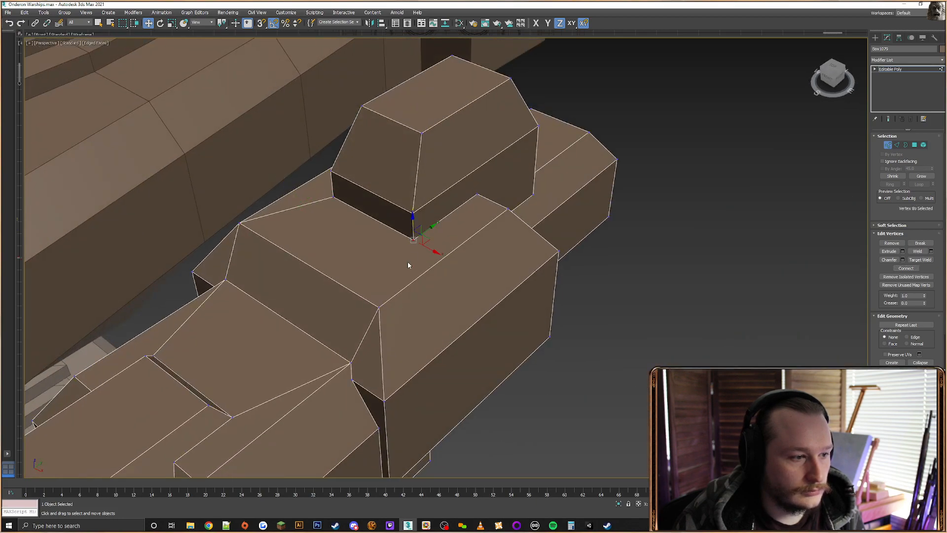
Connect the end block's outer lower roof corners to the smaller tower's base corners on both sides
{"action": "middle_click_drag", "start_coordinate": [608, 266], "coordinate": [479, 257], "text": "alt"}
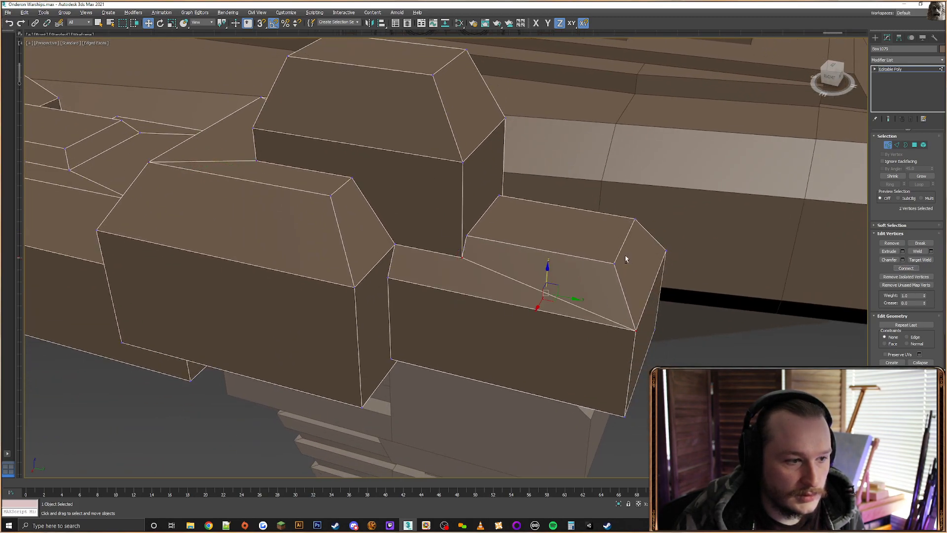
{"action": "middle_click_drag", "start_coordinate": [625, 259], "coordinate": [630, 369], "text": "alt"}
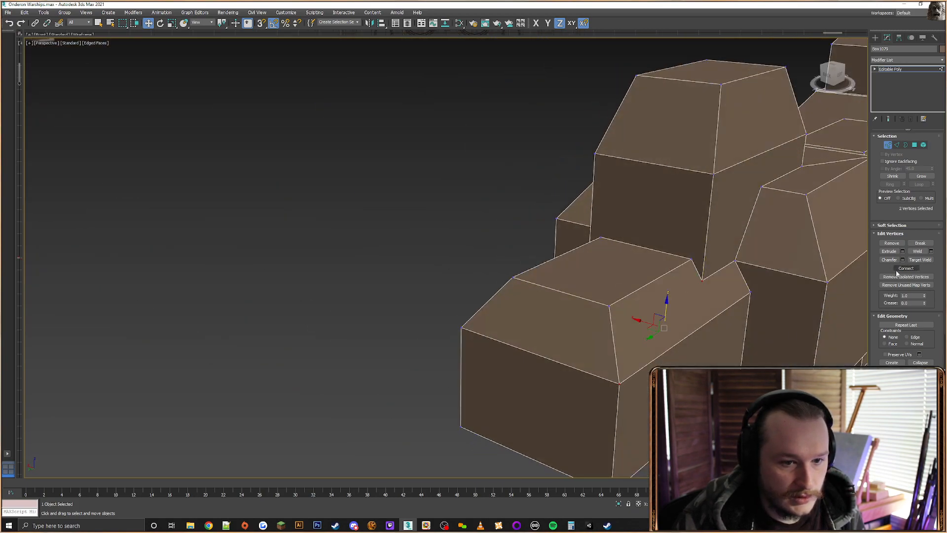
{"action": "middle_click_drag", "start_coordinate": [777, 265], "coordinate": [577, 225]}
{"action": "scroll", "coordinate": [542, 252], "scroll_direction": "up", "scroll_amount": 1}
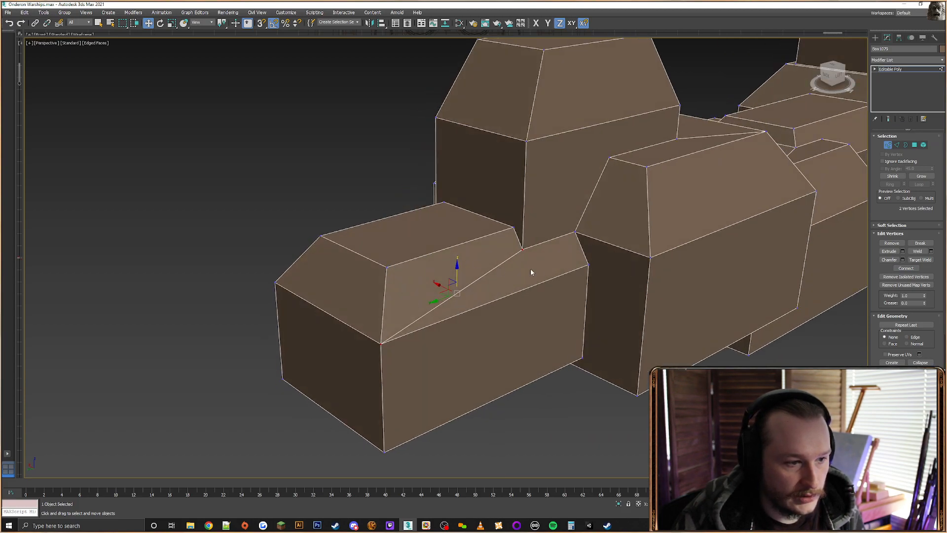
{"action": "middle_click_drag", "start_coordinate": [492, 247], "coordinate": [560, 250], "text": "alt"}
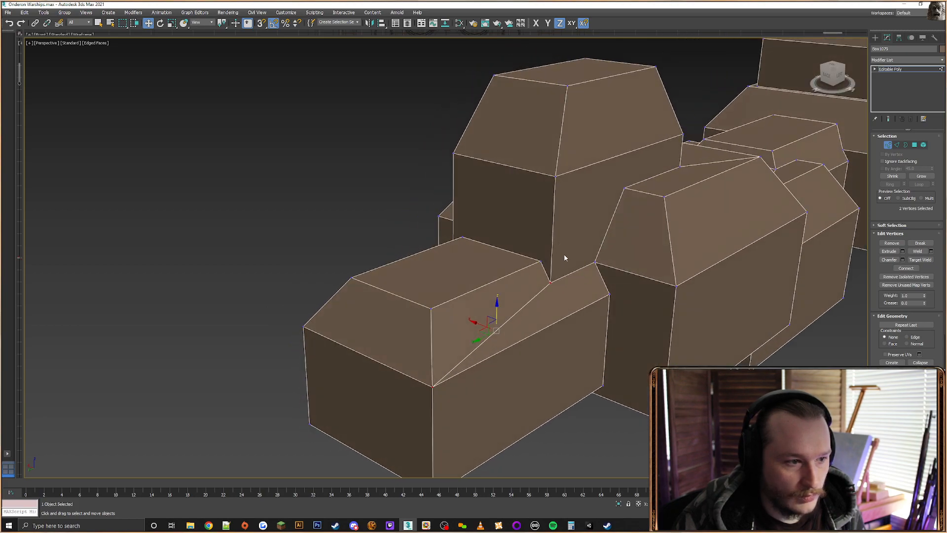
{"action": "scroll", "coordinate": [637, 252], "scroll_direction": "down", "scroll_amount": 3}
Connect the vertex where the end block's roof edge meets the wide block to that block's nearest eave corner, and leave vertex editing
{"action": "middle_click_drag", "start_coordinate": [483, 245], "coordinate": [342, 198]}
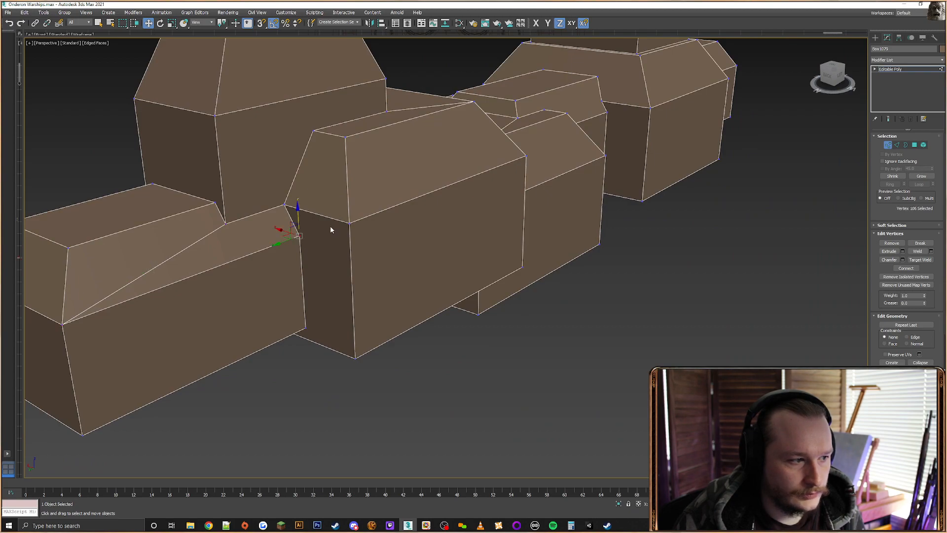
{"action": "left_click", "coordinate": [349, 221], "text": "ctrl"}
{"action": "left_click", "coordinate": [906, 269]}
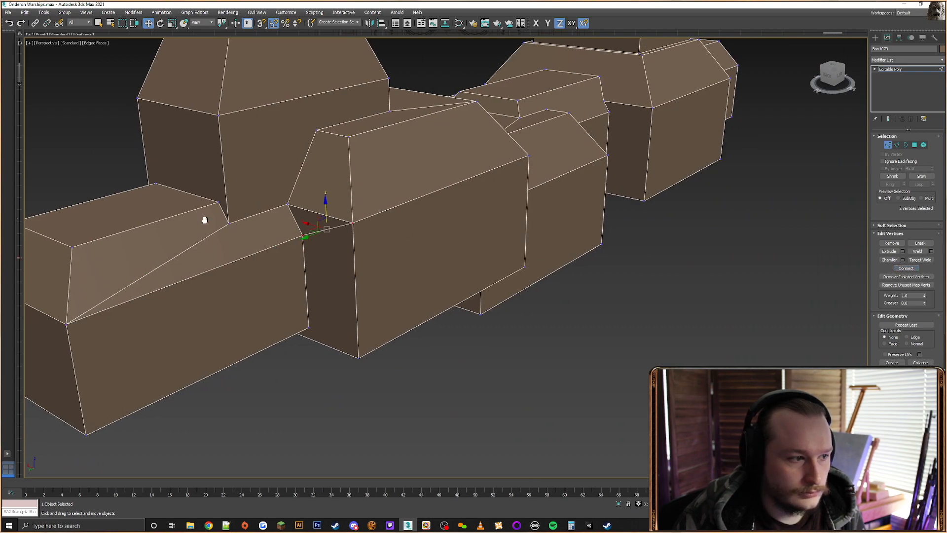
{"action": "middle_click_drag", "start_coordinate": [205, 218], "coordinate": [323, 252], "text": "alt"}
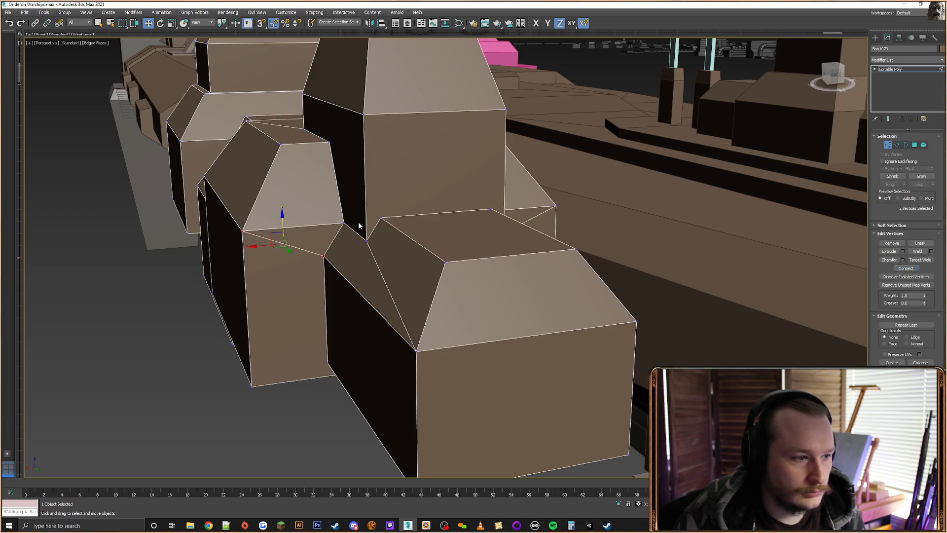
{"action": "scroll", "coordinate": [359, 226], "scroll_direction": "down", "scroll_amount": 5}
{"action": "middle_click_drag", "start_coordinate": [373, 232], "coordinate": [439, 296], "text": "alt"}
{"action": "middle_click_drag", "start_coordinate": [345, 185], "coordinate": [638, 210], "text": "alt"}
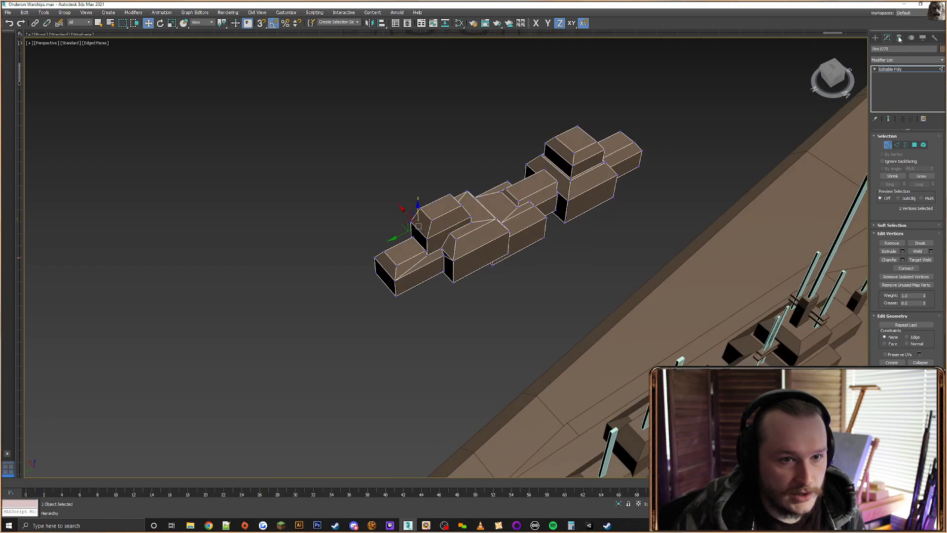
{"action": "left_click", "coordinate": [876, 38]}
{"action": "left_click", "coordinate": [888, 38]}
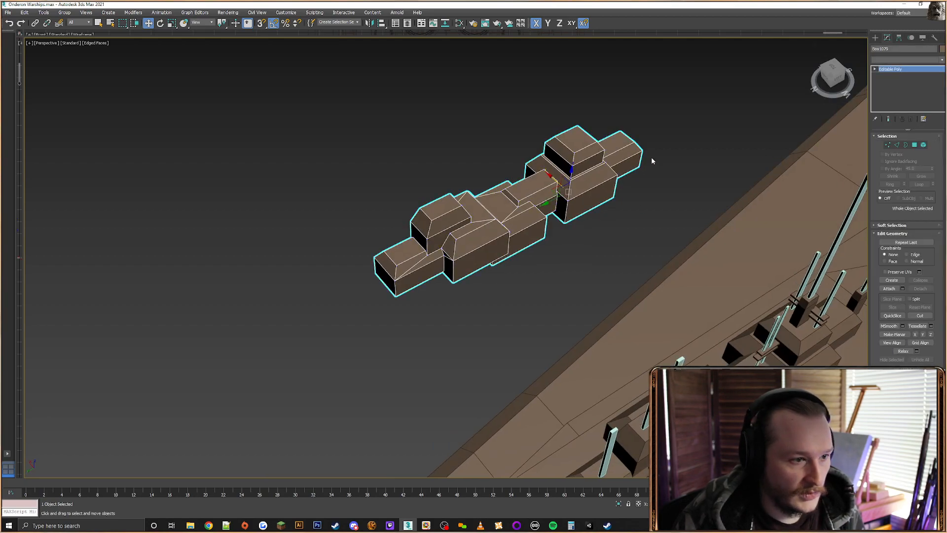
Centre the merged deckhouse's pivot to the object
{"action": "left_click", "coordinate": [900, 39]}
{"action": "left_click", "coordinate": [898, 39]}
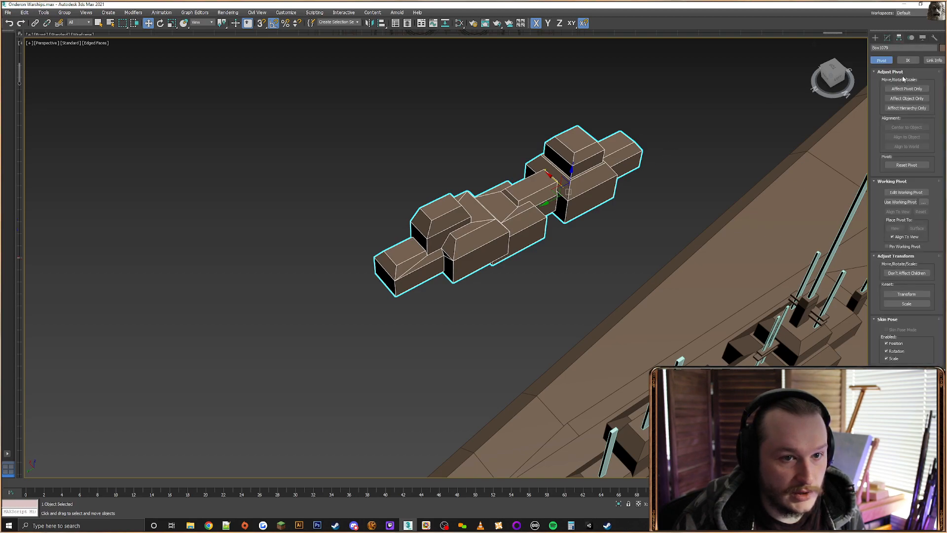
{"action": "left_click", "coordinate": [907, 90]}
{"action": "middle_click_drag", "start_coordinate": [555, 141], "coordinate": [632, 162], "text": "alt"}
{"action": "left_click", "coordinate": [904, 128]}
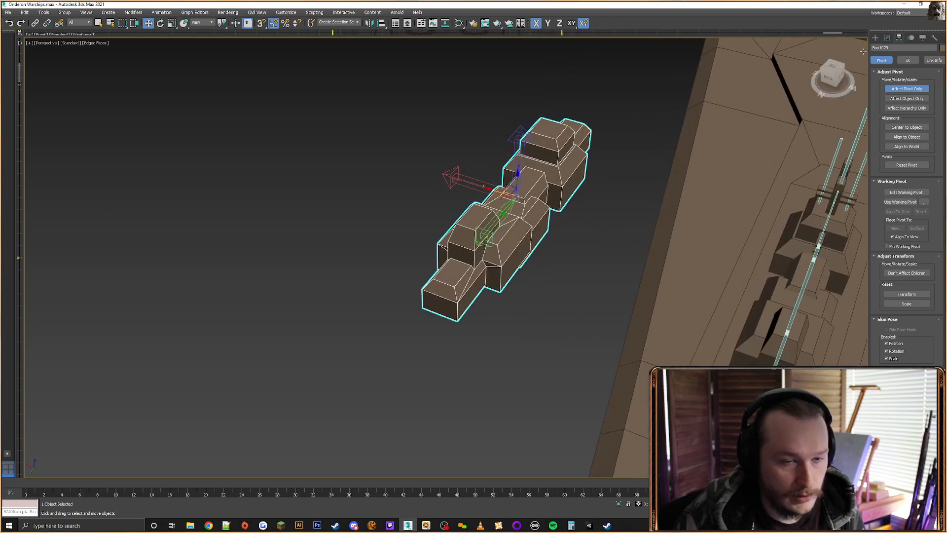
Apply a Symmetry modifier across the deckhouse's X axis and convert the result to an Editable Poly
{"action": "left_click", "coordinate": [887, 38]}
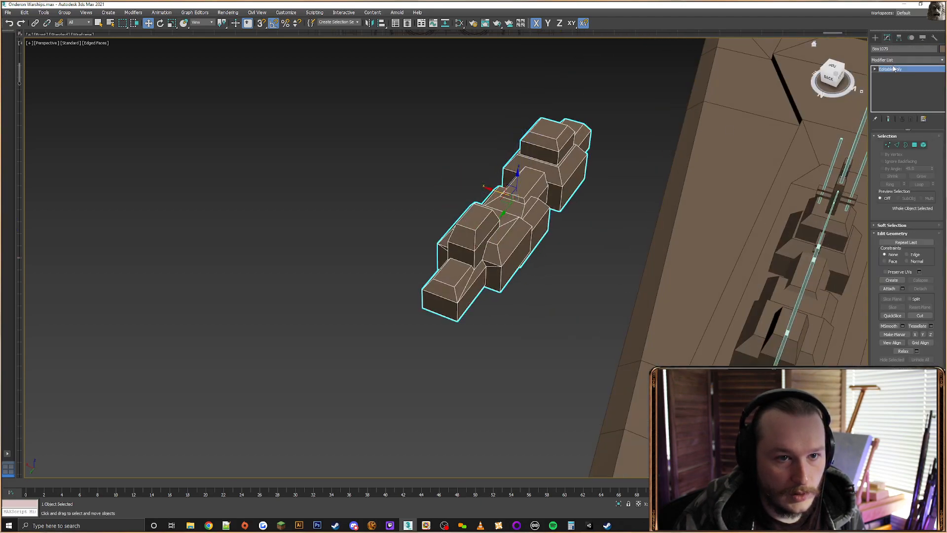
{"action": "left_click", "coordinate": [893, 60]}
{"action": "type", "text": "sy"}
{"action": "key", "text": "Return"}
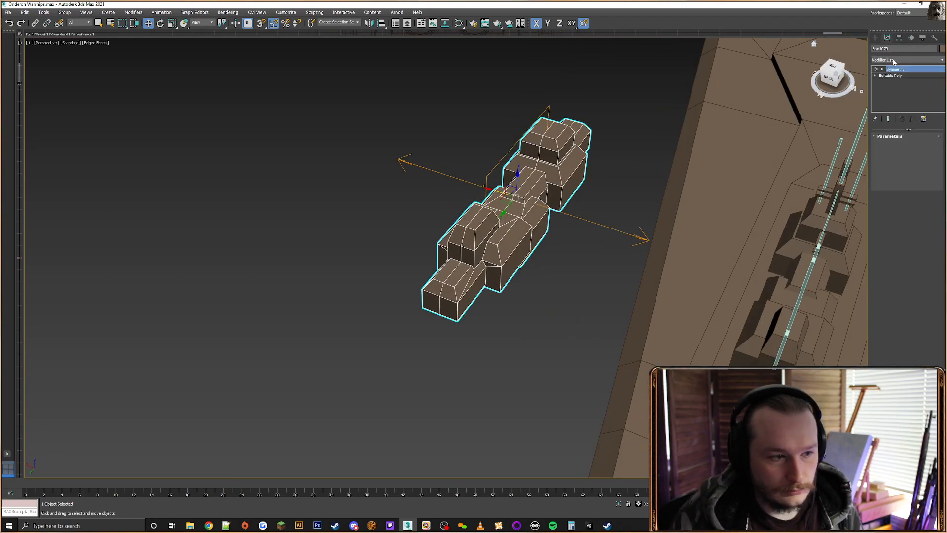
{"action": "middle_click_drag", "start_coordinate": [467, 124], "coordinate": [514, 130], "text": "alt"}
{"action": "right_click", "coordinate": [547, 154]}
{"action": "mouse_move", "coordinate": [599, 240]}
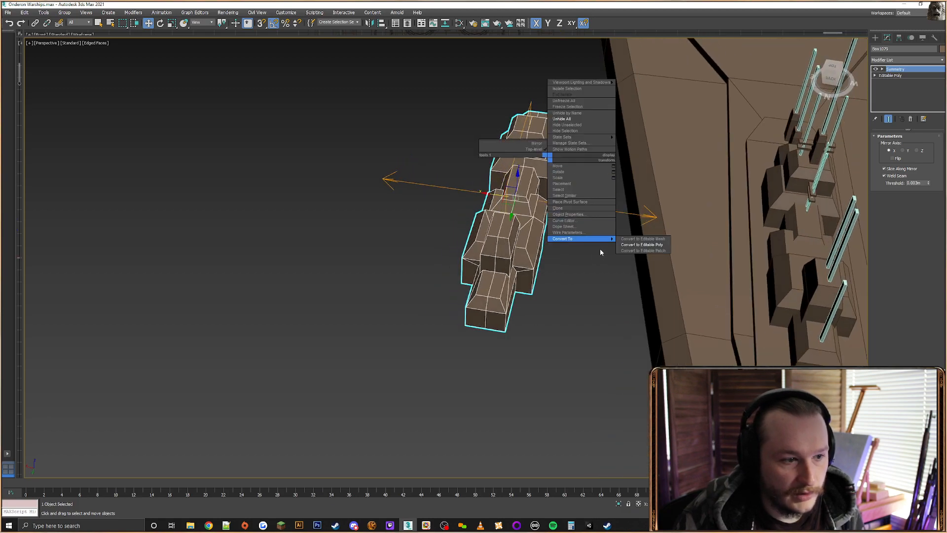
{"action": "left_click", "coordinate": [666, 248]}
{"action": "middle_click_drag", "start_coordinate": [667, 248], "coordinate": [682, 218], "text": "alt"}
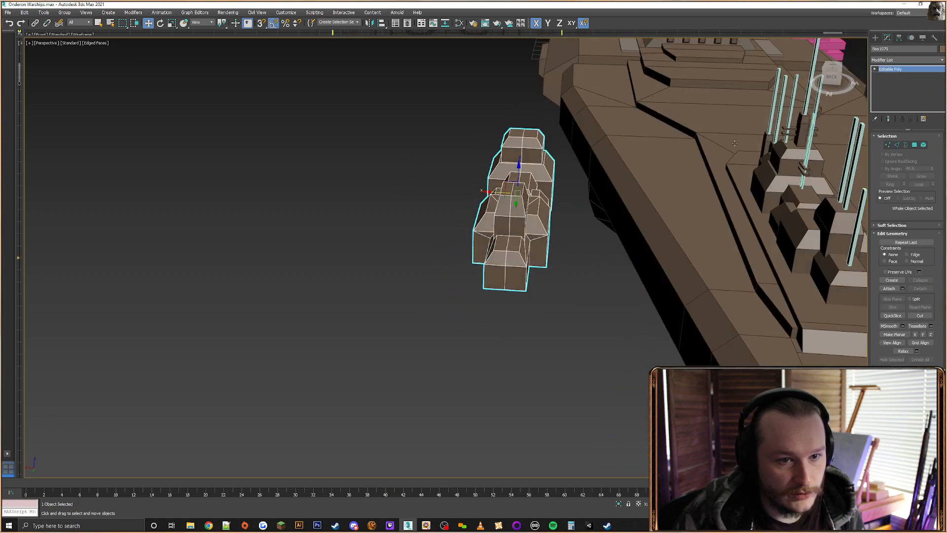
Delete all the polygons on one side of the deckhouse's centreline, leaving only half of the model
{"action": "left_click", "coordinate": [916, 144]}
{"action": "middle_click_drag", "start_coordinate": [591, 169], "coordinate": [595, 138], "text": "alt"}
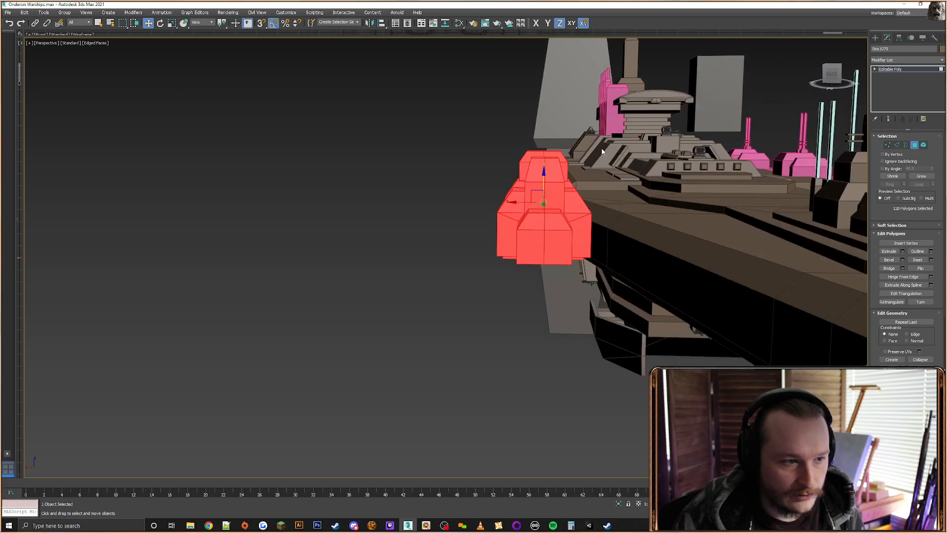
{"action": "key", "text": "u"}
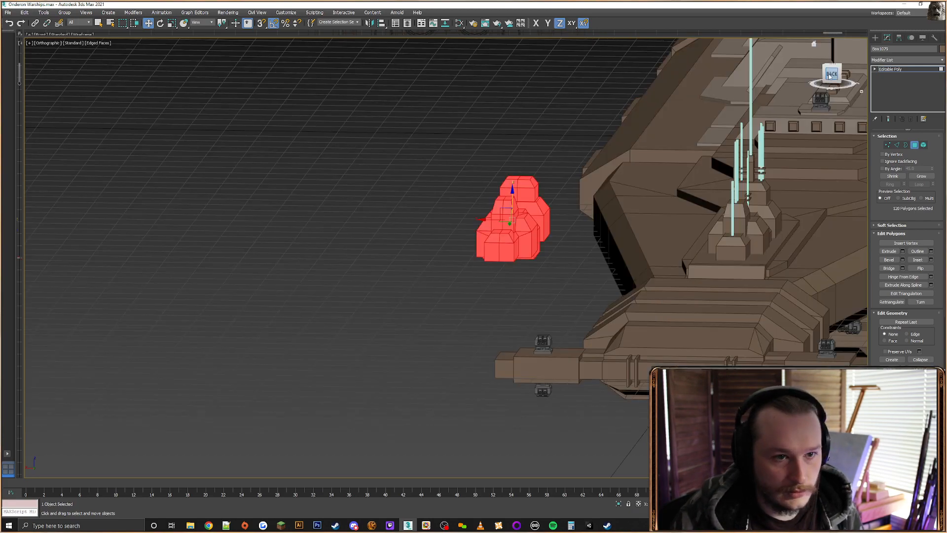
{"action": "left_click", "coordinate": [831, 76]}
{"action": "left_click", "coordinate": [384, 220]}
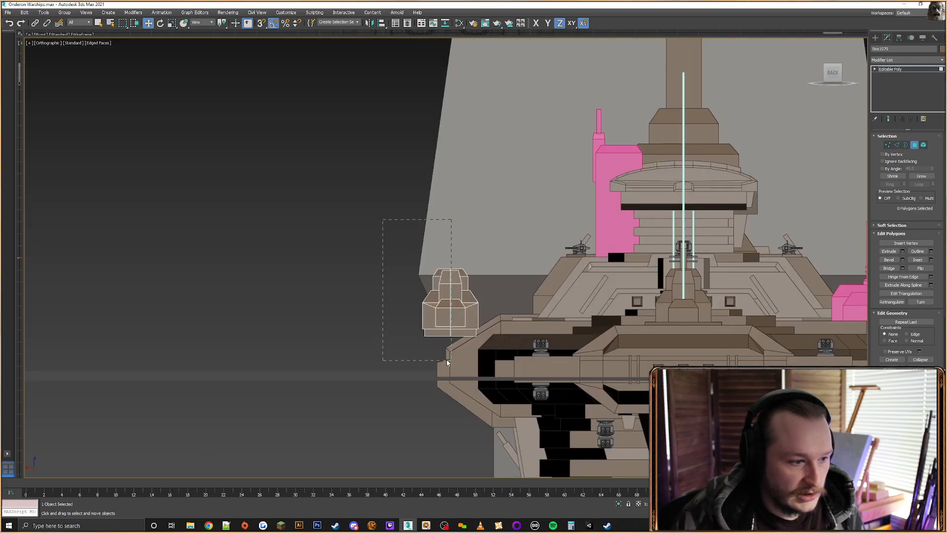
{"action": "left_click_drag", "start_coordinate": [446, 359], "coordinate": [446, 359]}
{"action": "key", "text": "Delete"}
{"action": "key", "text": "F3"}
{"action": "mouse_move", "coordinate": [495, 280]}
{"action": "middle_mouse_down", "text": "alt"}
{"action": "mouse_move", "coordinate": [523, 279]}
{"action": "mouse_move", "coordinate": [516, 247]}
{"action": "middle_mouse_up", "text": "alt"}
{"action": "key", "text": "F3"}
{"action": "scroll", "coordinate": [516, 246], "scroll_direction": "up", "scroll_amount": 6}
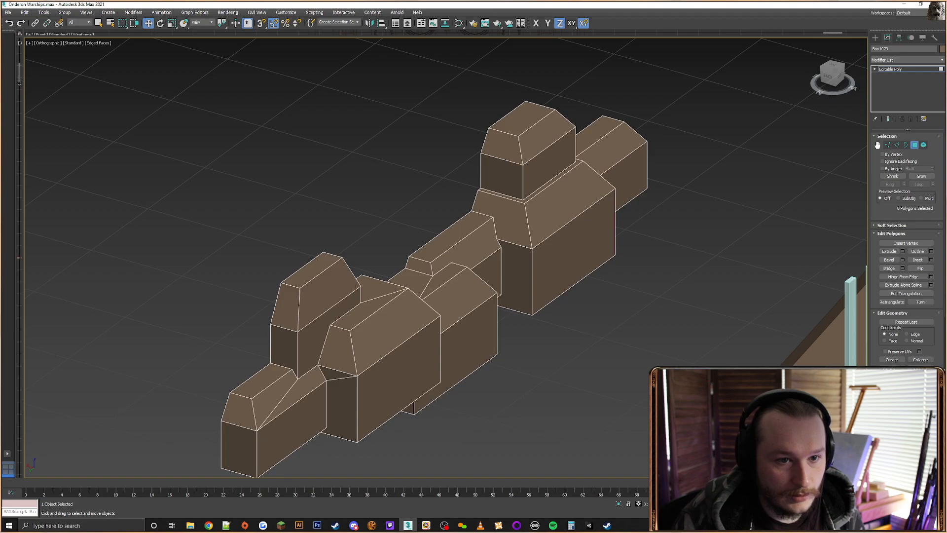
Connect the middle side block's roof corner to the vertex where its sloped end meets the raised middle block
{"action": "left_click", "coordinate": [898, 147]}
{"action": "middle_click_drag", "start_coordinate": [561, 196], "coordinate": [512, 146], "text": "alt"}
{"action": "scroll", "coordinate": [549, 183], "scroll_direction": "up", "scroll_amount": 3}
{"action": "left_click", "coordinate": [561, 202]}
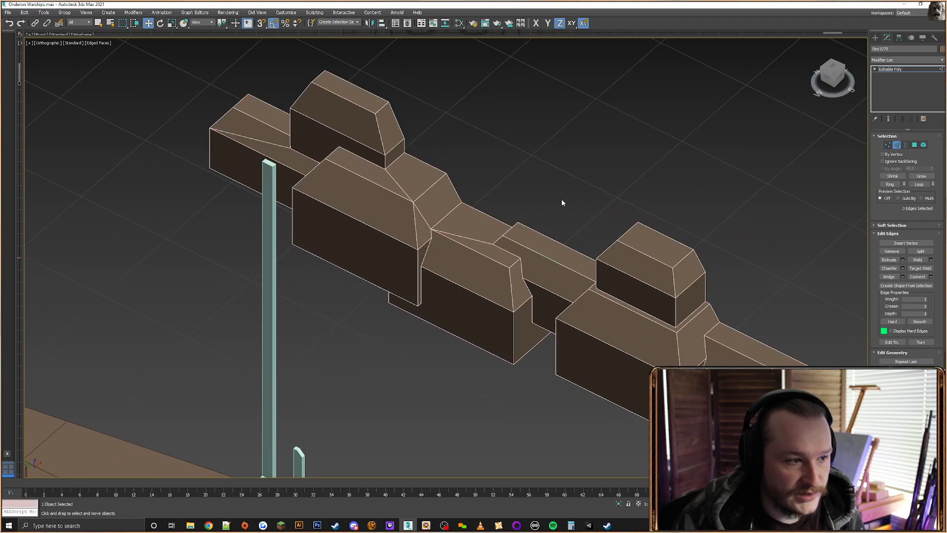
{"action": "left_click", "coordinate": [888, 145]}
{"action": "middle_click_drag", "start_coordinate": [584, 225], "coordinate": [517, 211], "text": "alt"}
{"action": "middle_click_drag", "start_coordinate": [525, 245], "coordinate": [516, 226]}
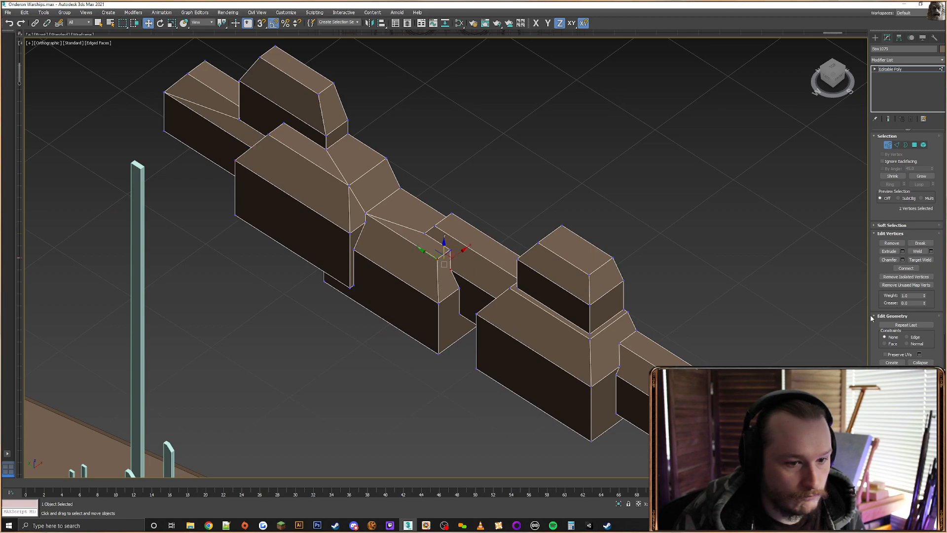
{"action": "key", "text": "XF86AudioLowerVolume"}
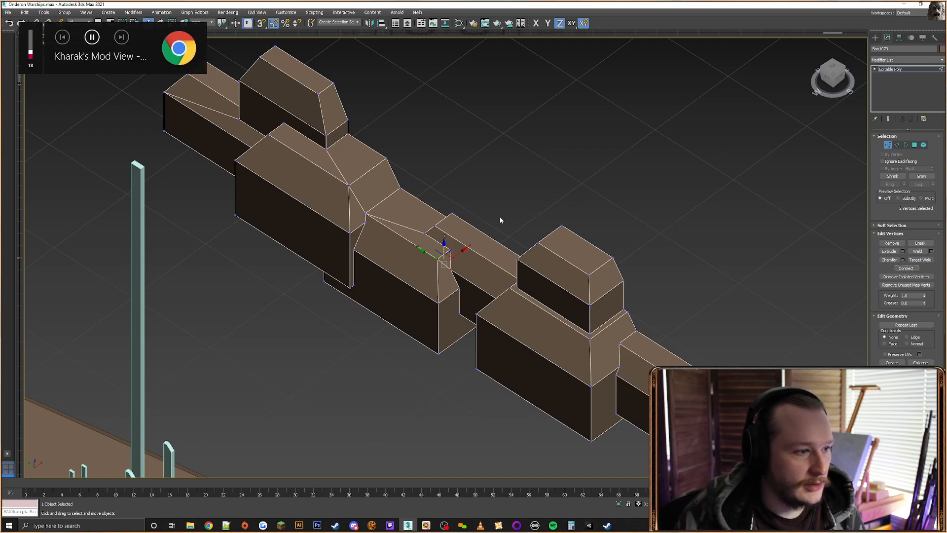
Connect the wide block's upper roof corner to the adjoining roof corner of the end block
{"action": "key", "text": "z"}
{"action": "middle_click_drag", "start_coordinate": [606, 223], "coordinate": [514, 281], "text": "alt"}
{"action": "scroll", "coordinate": [514, 296], "scroll_direction": "up", "scroll_amount": 5}
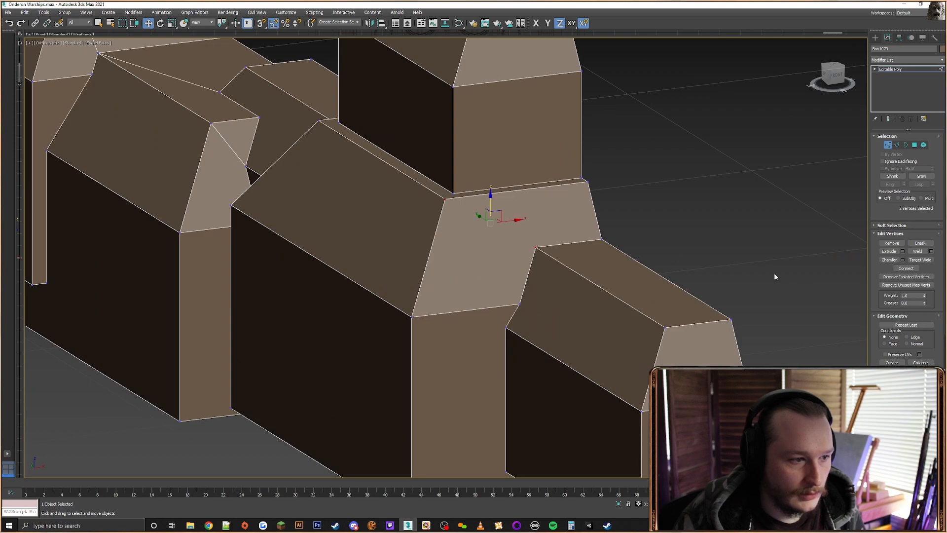
Connect the wide block's opposite roof corner to the adjoining roof vertex of the raised middle block, and leave vertex editing
{"action": "scroll", "coordinate": [514, 227], "scroll_direction": "down", "scroll_amount": 5}
{"action": "middle_click_drag", "start_coordinate": [513, 227], "coordinate": [615, 251], "text": "alt"}
{"action": "middle_click_drag", "start_coordinate": [370, 258], "coordinate": [486, 263], "text": "alt"}
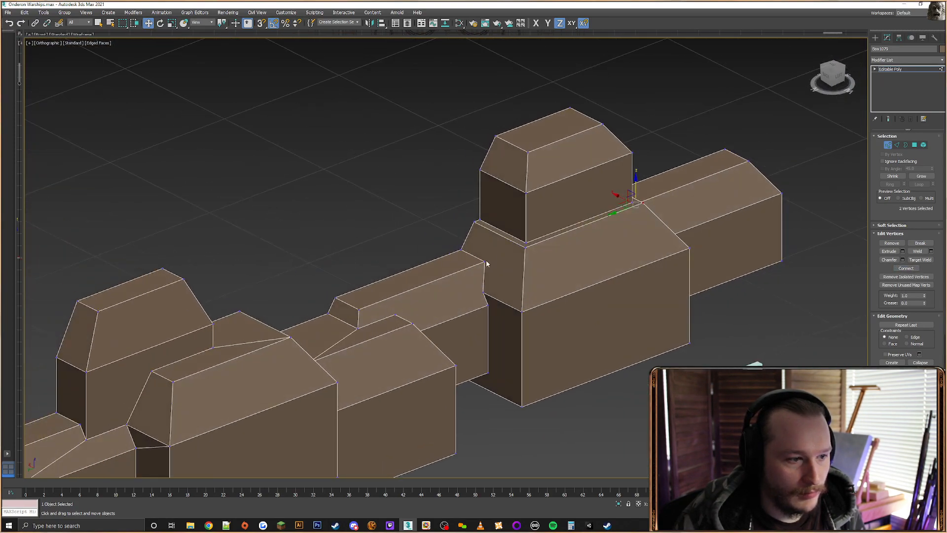
{"action": "left_click", "coordinate": [526, 246], "text": "ctrl"}
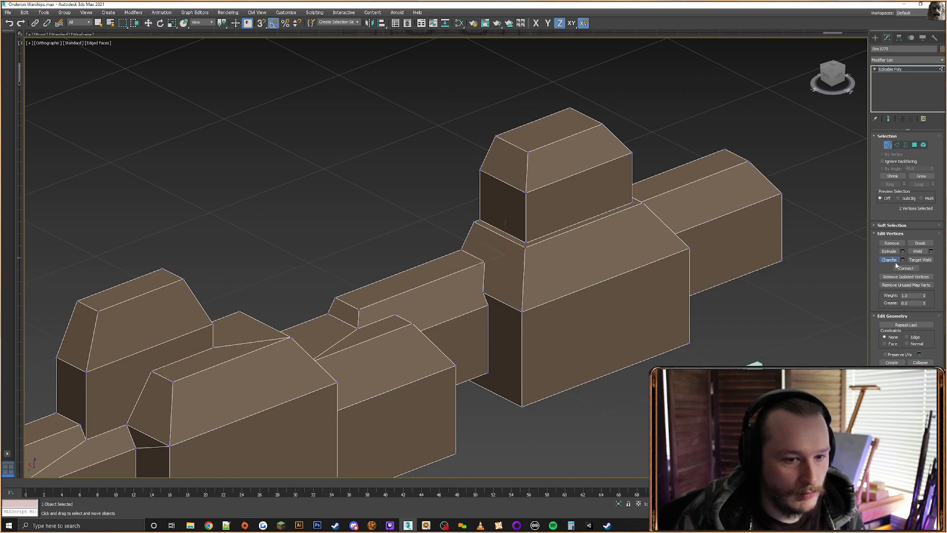
{"action": "mouse_move", "coordinate": [667, 259]}
{"action": "middle_mouse_down", "text": "alt"}
{"action": "mouse_move", "coordinate": [657, 260]}
{"action": "mouse_move", "coordinate": [671, 265]}
{"action": "middle_mouse_up", "text": "alt"}
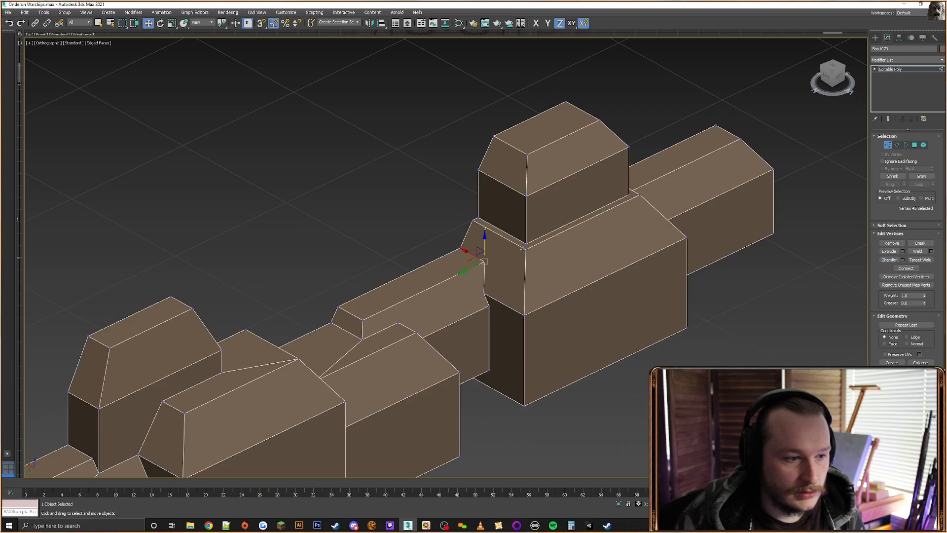
{"action": "middle_click_drag", "start_coordinate": [698, 260], "coordinate": [522, 201], "text": "alt"}
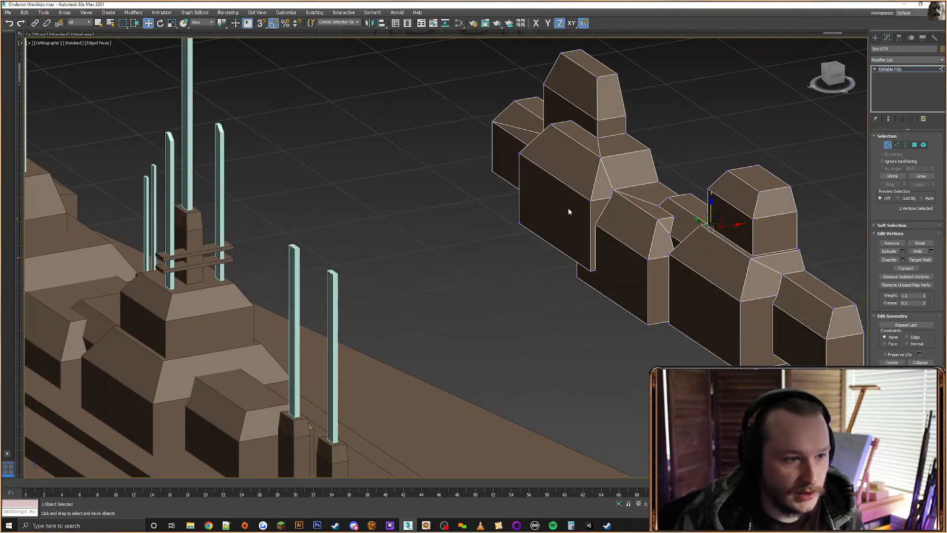
{"action": "scroll", "coordinate": [587, 197], "scroll_direction": "up", "scroll_amount": 5}
{"action": "middle_click_drag", "start_coordinate": [604, 183], "coordinate": [556, 198], "text": "alt"}
{"action": "scroll", "coordinate": [628, 208], "scroll_direction": "down", "scroll_amount": 2}
{"action": "left_click", "coordinate": [875, 38]}
Select the detached half deckhouse and move it closer to the original blocks on the ship
{"action": "middle_click_drag", "start_coordinate": [488, 185], "coordinate": [427, 155]}
{"action": "middle_click_drag", "start_coordinate": [427, 155], "coordinate": [533, 182], "text": "alt"}
{"action": "scroll", "coordinate": [533, 182], "scroll_direction": "down", "scroll_amount": 2}
{"action": "middle_click_drag", "start_coordinate": [533, 182], "coordinate": [453, 178]}
{"action": "left_click", "coordinate": [514, 223]}
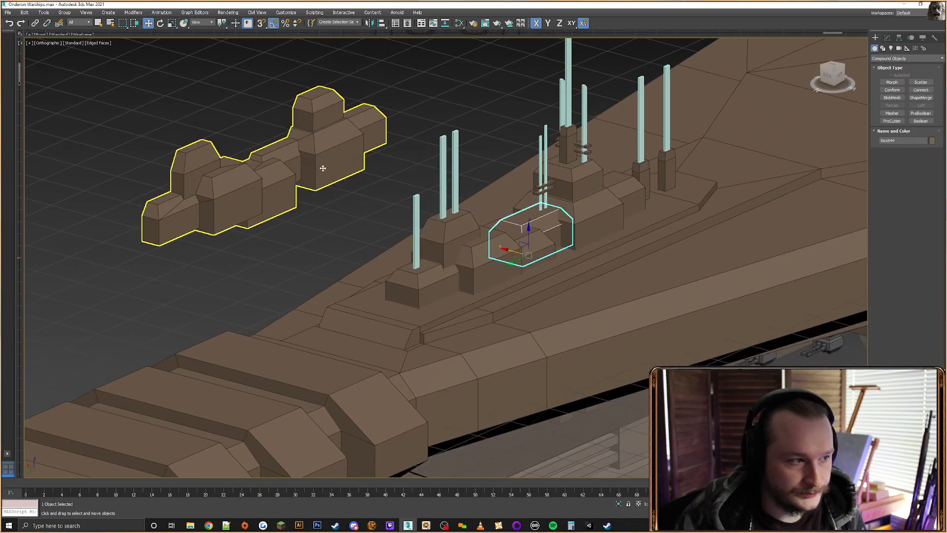
{"action": "left_click", "coordinate": [213, 178]}
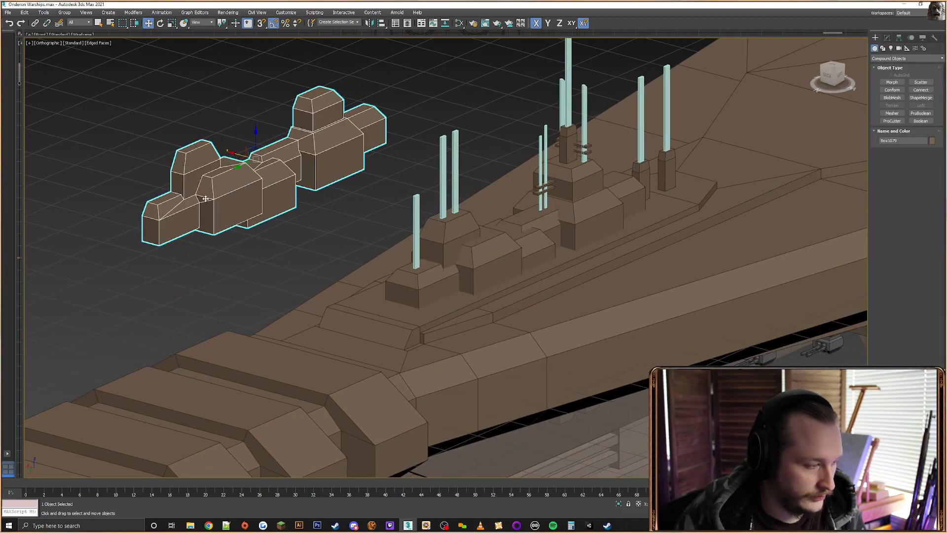
{"action": "left_click_drag", "start_coordinate": [230, 179], "coordinate": [290, 194]}
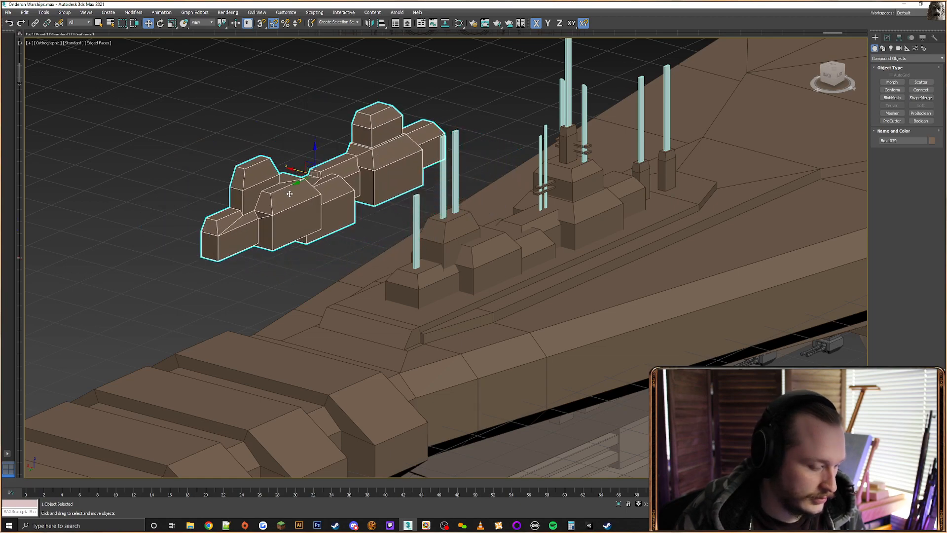
Place the half deckhouse over the original blocks, using vertex snapping to align its end-block corner with the matching original corner
{"action": "key", "text": "s"}
{"action": "left_click_drag", "start_coordinate": [217, 220], "coordinate": [418, 286]}
{"action": "middle_click_drag", "start_coordinate": [500, 256], "coordinate": [545, 261], "text": "alt"}
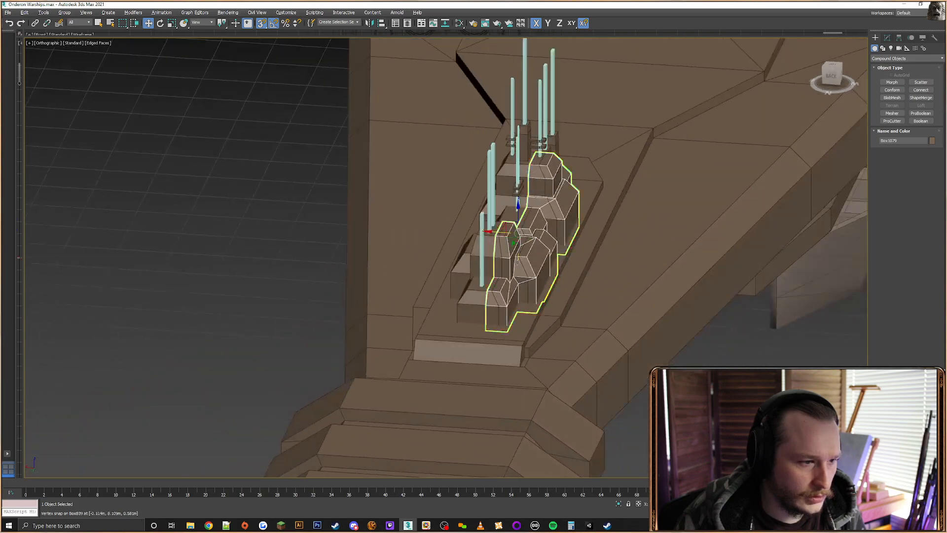
{"action": "scroll", "coordinate": [504, 308], "scroll_direction": "up", "scroll_amount": 4}
{"action": "left_click_drag", "start_coordinate": [500, 318], "coordinate": [483, 317]}
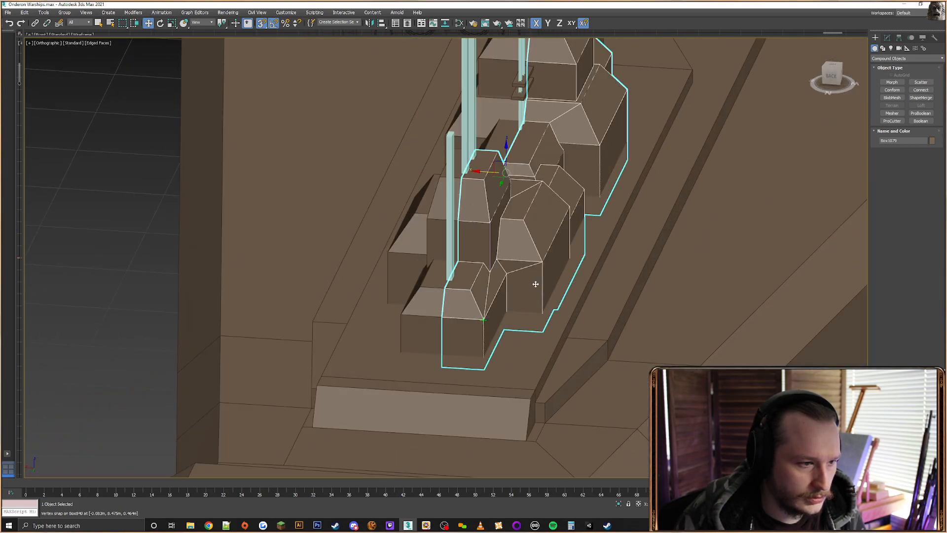
{"action": "scroll", "coordinate": [536, 284], "scroll_direction": "down", "scroll_amount": 4}
{"action": "middle_click_drag", "start_coordinate": [536, 284], "coordinate": [525, 264], "text": "alt"}
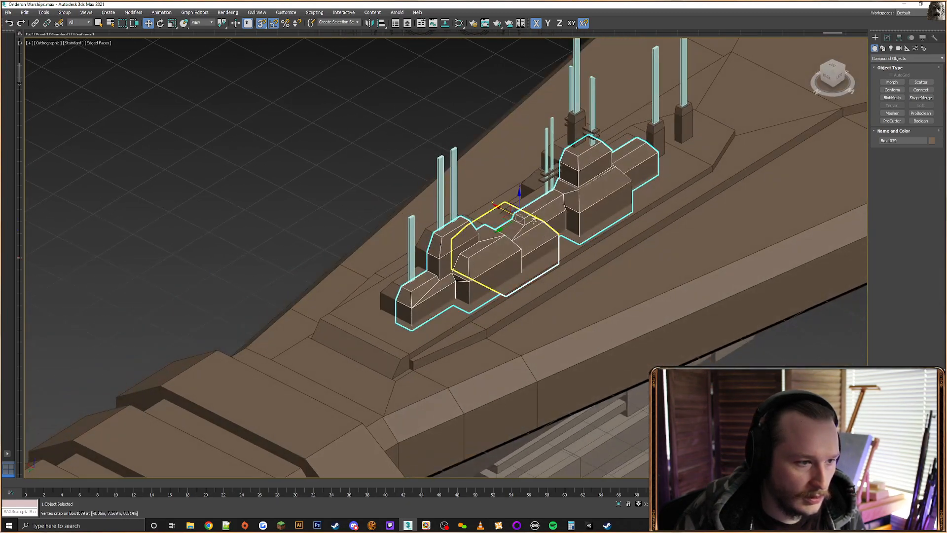
{"action": "middle_click_drag", "start_coordinate": [535, 219], "coordinate": [541, 164], "text": "alt"}
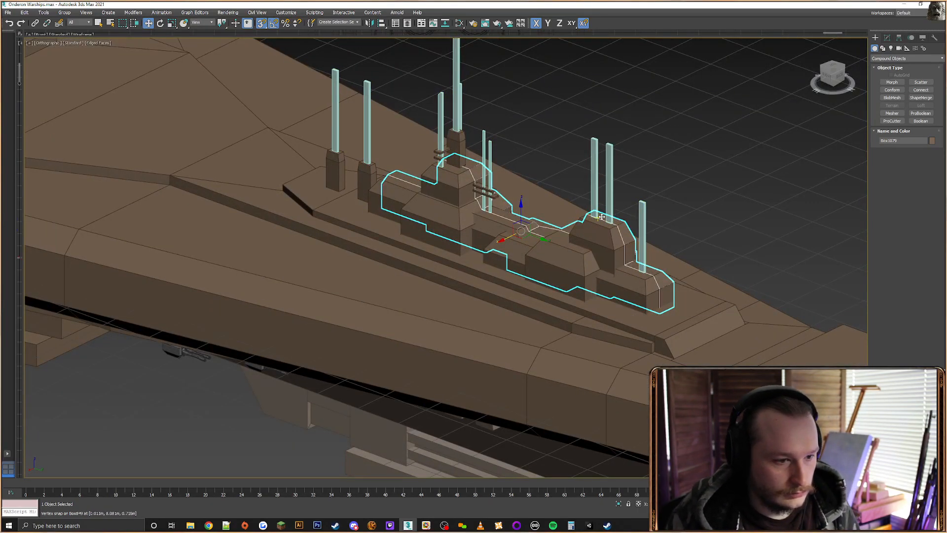
Delete the eight original deckhouse blocks from the ship, keeping the new half deckhouse and the masts
{"action": "key", "text": "p"}
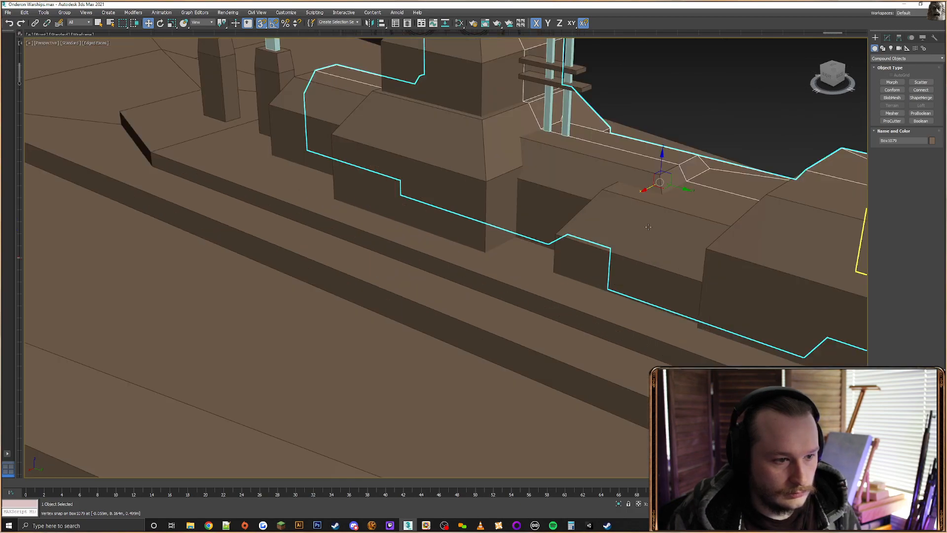
{"action": "scroll", "coordinate": [648, 226], "scroll_direction": "down", "scroll_amount": 8}
{"action": "left_click", "coordinate": [527, 240]}
{"action": "left_click", "coordinate": [503, 203], "text": "ctrl"}
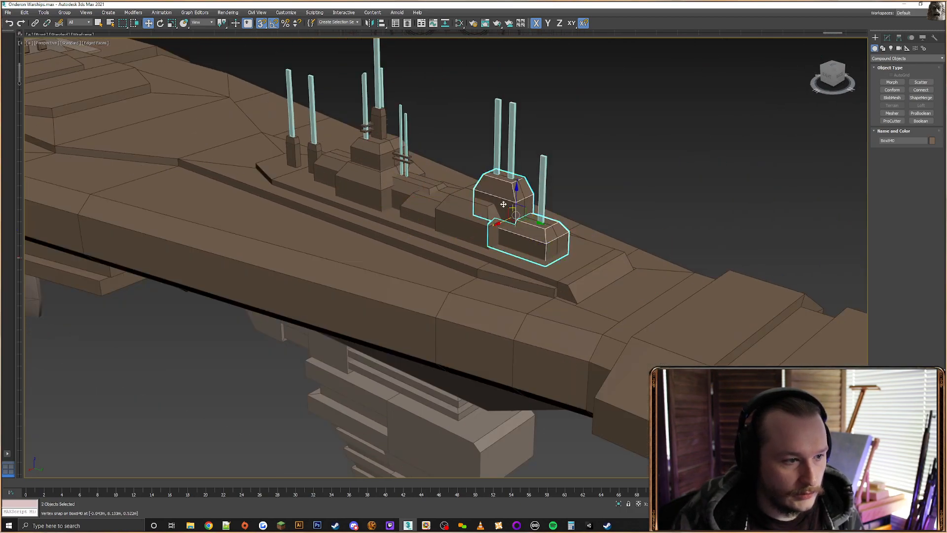
{"action": "left_click", "coordinate": [467, 219], "text": "ctrl"}
{"action": "left_click", "coordinate": [419, 212], "text": "ctrl"}
{"action": "left_click", "coordinate": [411, 185], "text": "ctrl"}
{"action": "left_click", "coordinate": [363, 190], "text": "ctrl"}
{"action": "left_click", "coordinate": [378, 148], "text": "ctrl"}
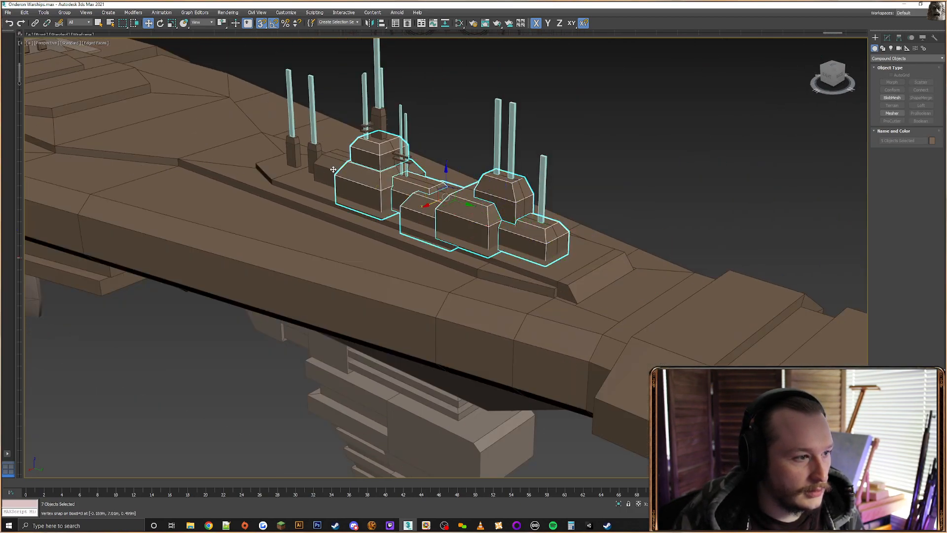
{"action": "left_click", "coordinate": [333, 169], "text": "ctrl"}
{"action": "key", "text": "Delete"}
Examine the new half deckhouse and the mast bases around it from several angles
{"action": "left_click", "coordinate": [509, 192]}
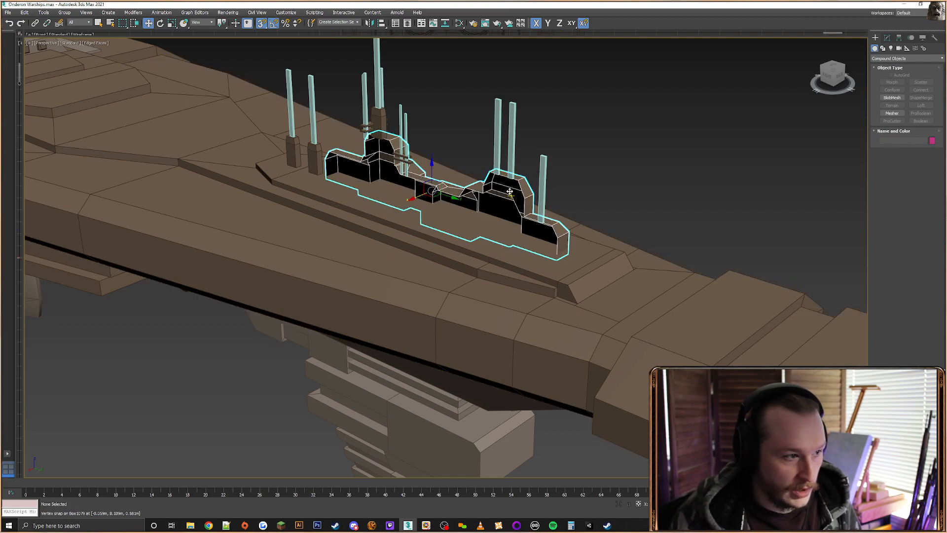
{"action": "middle_click_drag", "start_coordinate": [510, 192], "coordinate": [434, 202], "text": "alt"}
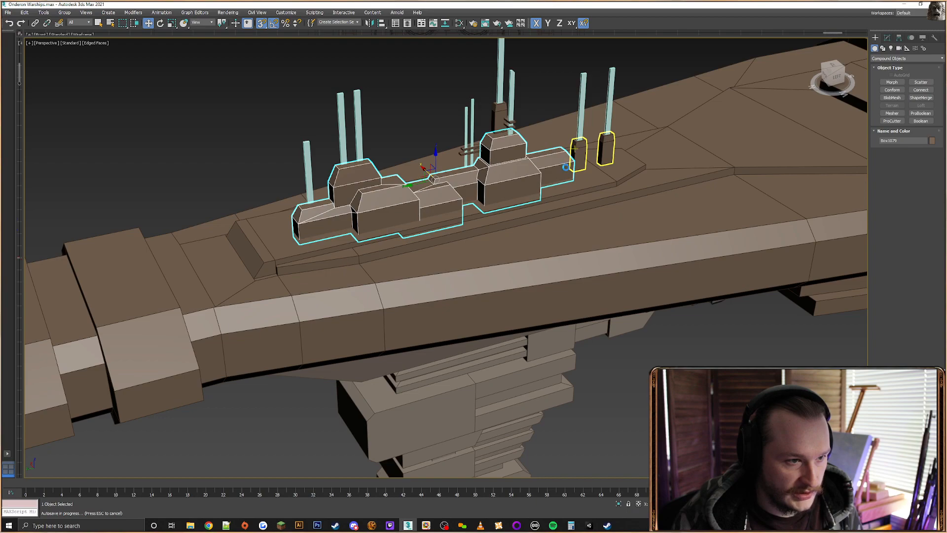
{"action": "middle_click_drag", "start_coordinate": [481, 177], "coordinate": [504, 176], "text": "alt"}
{"action": "scroll", "coordinate": [439, 120], "scroll_direction": "up", "scroll_amount": 4}
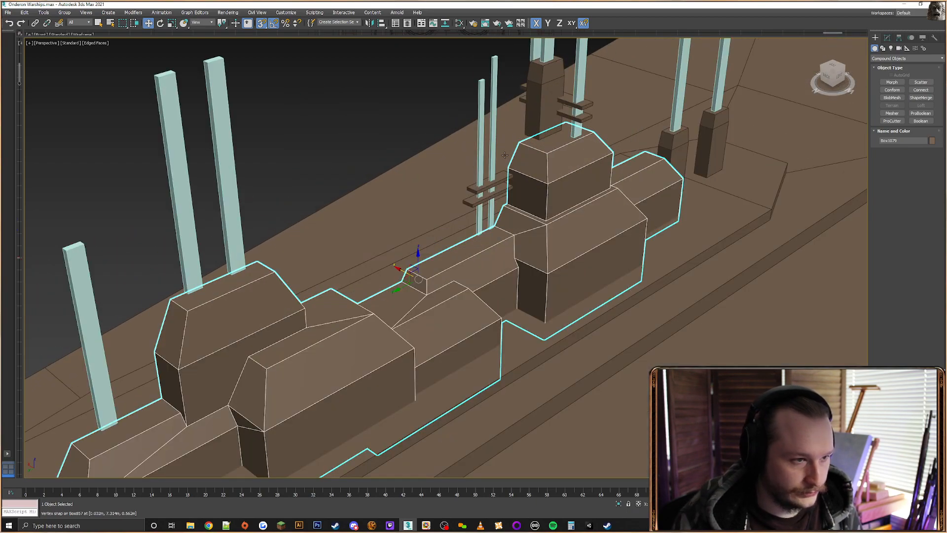
{"action": "left_click", "coordinate": [548, 109]}
{"action": "right_click", "coordinate": [547, 108]}
{"action": "left_click", "coordinate": [521, 81]}
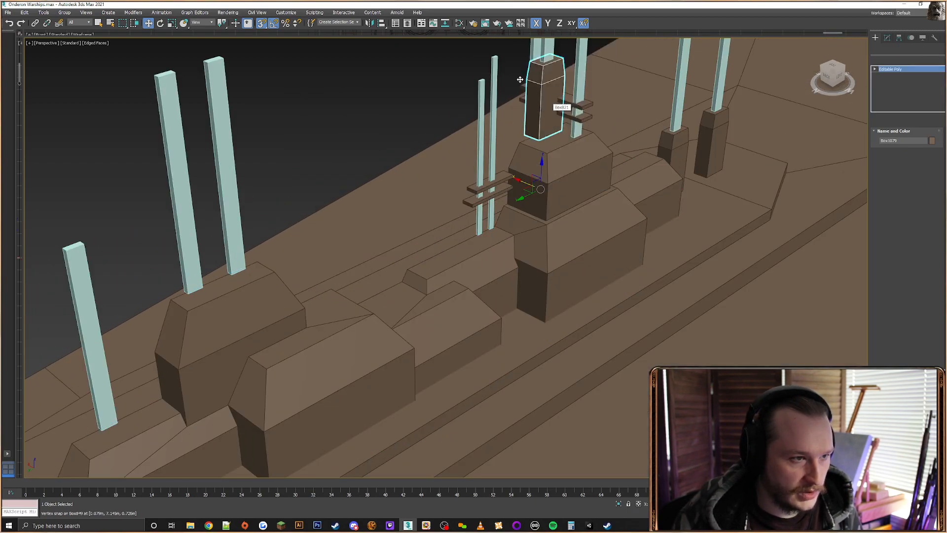
{"action": "left_click", "coordinate": [668, 151]}
{"action": "middle_click_drag", "start_coordinate": [551, 172], "coordinate": [573, 178], "text": "alt"}
{"action": "scroll", "coordinate": [583, 174], "scroll_direction": "down", "scroll_amount": 3}
{"action": "left_click", "coordinate": [556, 134]}
{"action": "left_click", "coordinate": [556, 138]}
{"action": "key", "text": "w"}
{"action": "left_click", "coordinate": [312, 185]}
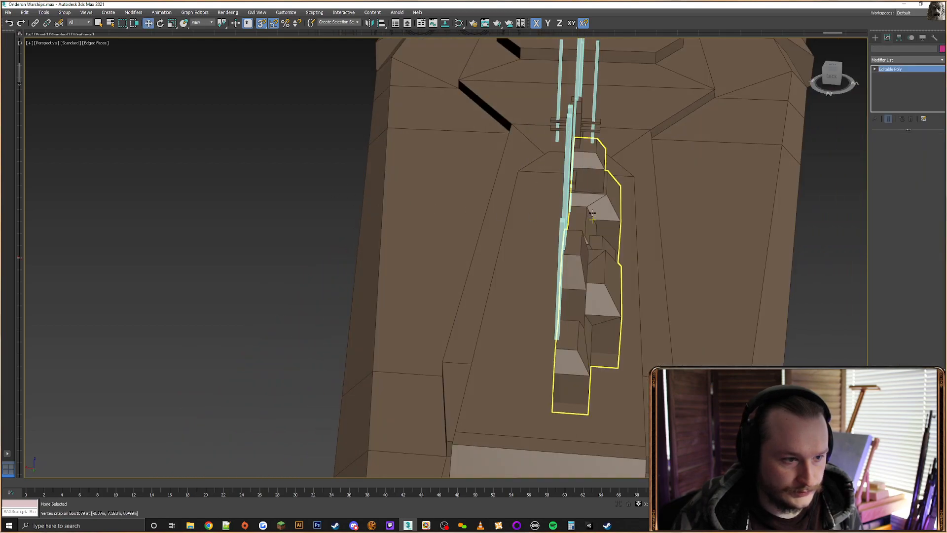
Select the half deckhouse's vertical wall edges and connect them with a horizontal edge loop around the lower walls
{"action": "left_click", "coordinate": [592, 213]}
{"action": "middle_click_drag", "start_coordinate": [592, 213], "coordinate": [461, 197], "text": "alt"}
{"action": "middle_click_drag", "start_coordinate": [660, 222], "coordinate": [647, 206], "text": "alt"}
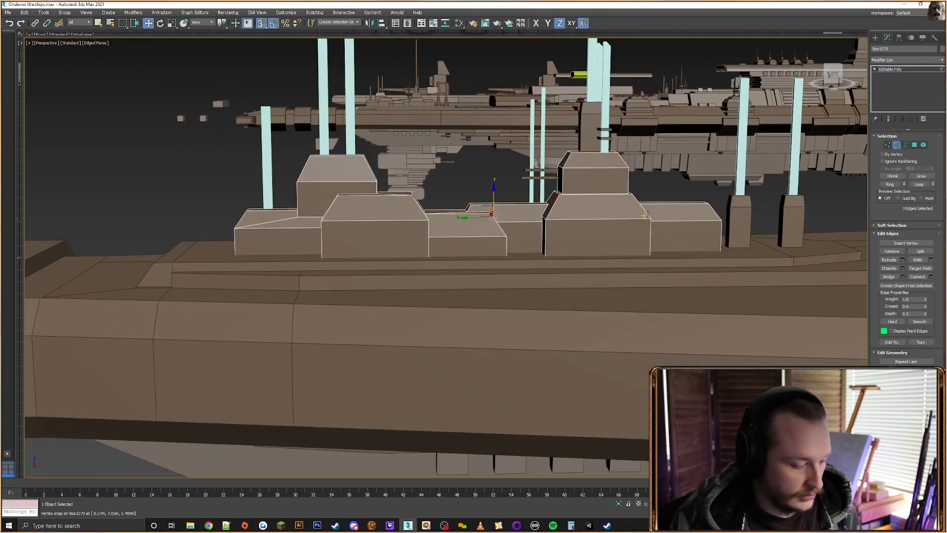
{"action": "key", "text": "F3"}
{"action": "middle_click_drag", "start_coordinate": [664, 240], "coordinate": [673, 234], "text": "alt"}
{"action": "left_click_drag", "start_coordinate": [770, 239], "coordinate": [345, 249]}
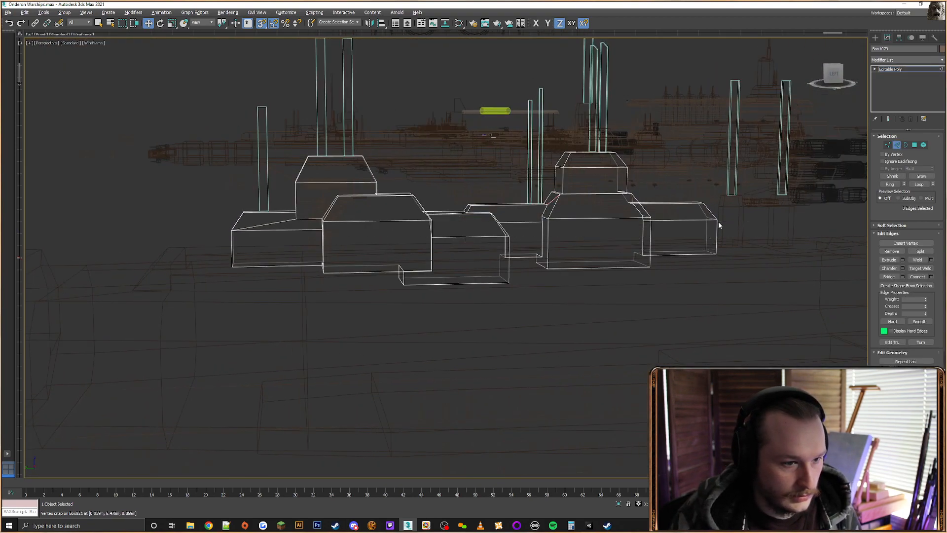
{"action": "middle_click_drag", "start_coordinate": [719, 224], "coordinate": [763, 237], "text": "alt"}
{"action": "left_click_drag", "start_coordinate": [763, 237], "coordinate": [383, 241]}
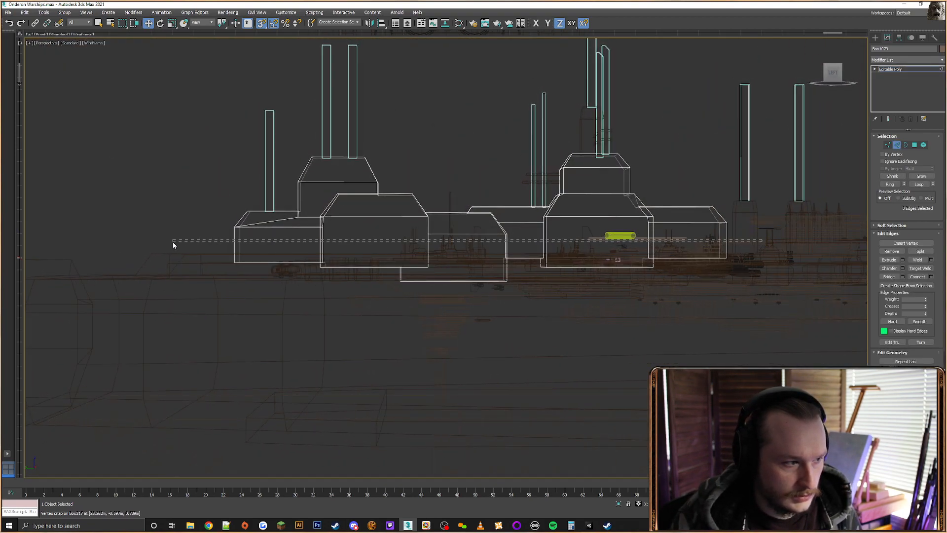
{"action": "left_click_drag", "start_coordinate": [172, 241], "coordinate": [172, 242]}
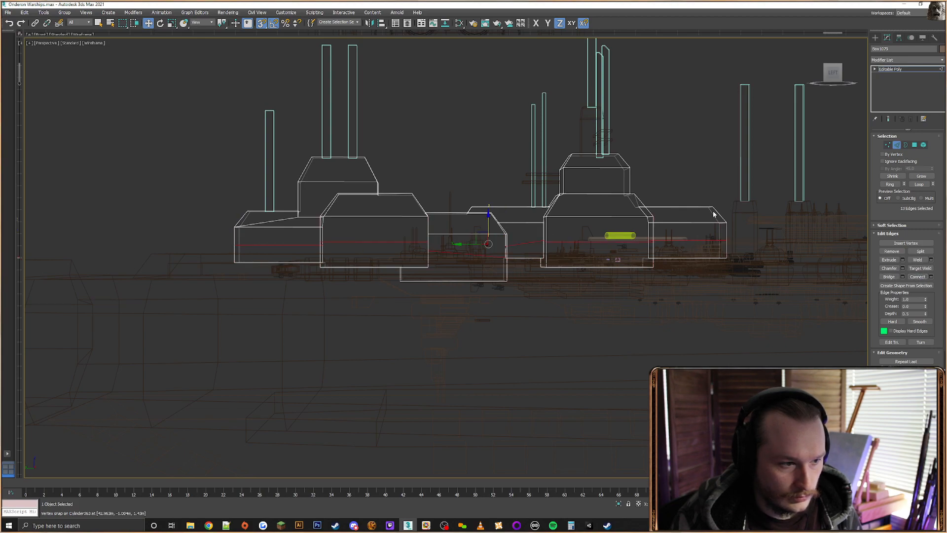
{"action": "key", "text": "1"}
{"action": "key", "text": "F3"}
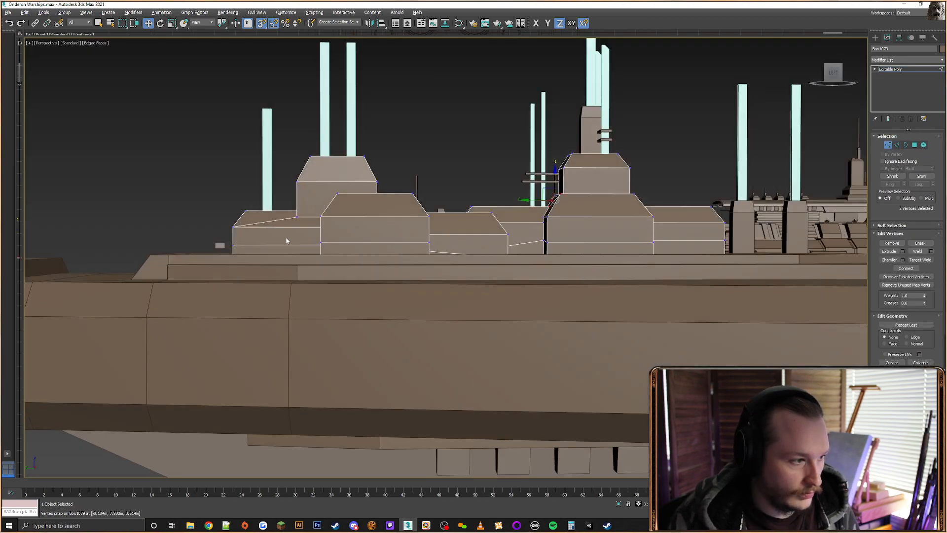
Lower the new loop's two vertices at the outer end of the bow-side block to the deck surface
{"action": "middle_click_drag", "start_coordinate": [287, 241], "coordinate": [255, 241], "text": "alt"}
{"action": "left_click_drag", "start_coordinate": [206, 247], "coordinate": [239, 234]}
{"action": "mouse_move", "coordinate": [239, 234]}
{"action": "middle_mouse_down", "text": "alt"}
{"action": "mouse_move", "coordinate": [225, 237]}
{"action": "mouse_move", "coordinate": [227, 226]}
{"action": "middle_mouse_up", "text": "alt"}
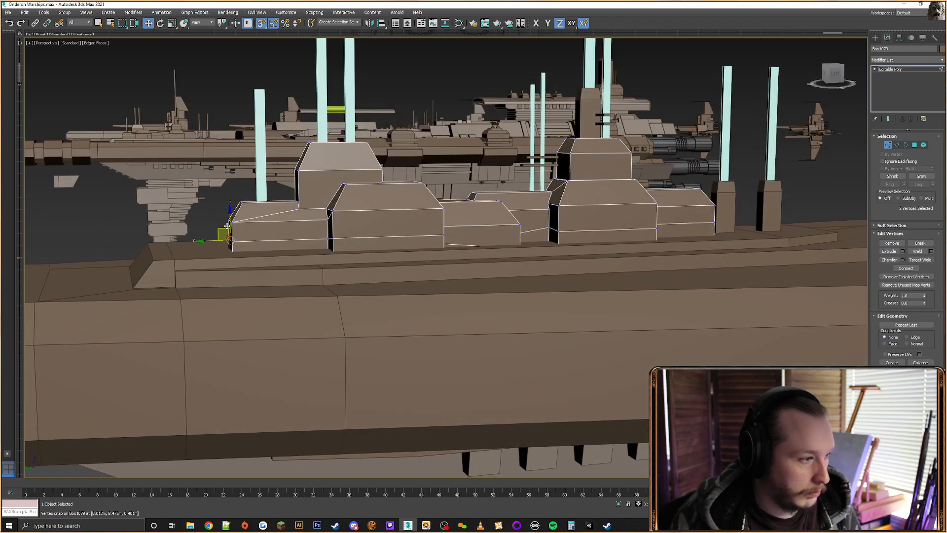
{"action": "left_click_drag", "start_coordinate": [227, 226], "coordinate": [231, 250]}
{"action": "key", "text": "F3"}
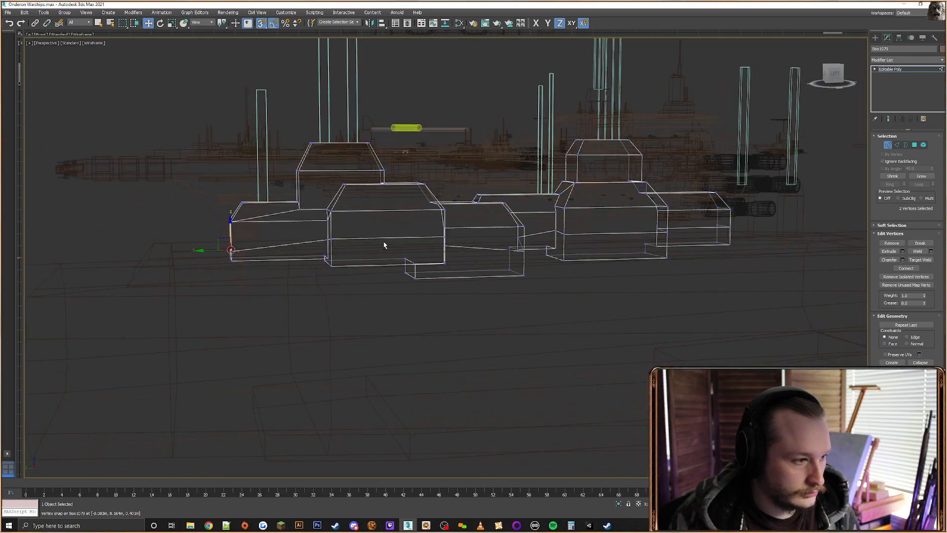
In an orthographic left view, snap both loop vertices where the bow-end block meets the next block to the lowered end vertices' height
{"action": "middle_click_drag", "start_coordinate": [384, 245], "coordinate": [379, 240], "text": "alt"}
{"action": "left_click_drag", "start_coordinate": [336, 234], "coordinate": [317, 245]}
{"action": "middle_click_drag", "start_coordinate": [318, 246], "coordinate": [345, 244], "text": "alt"}
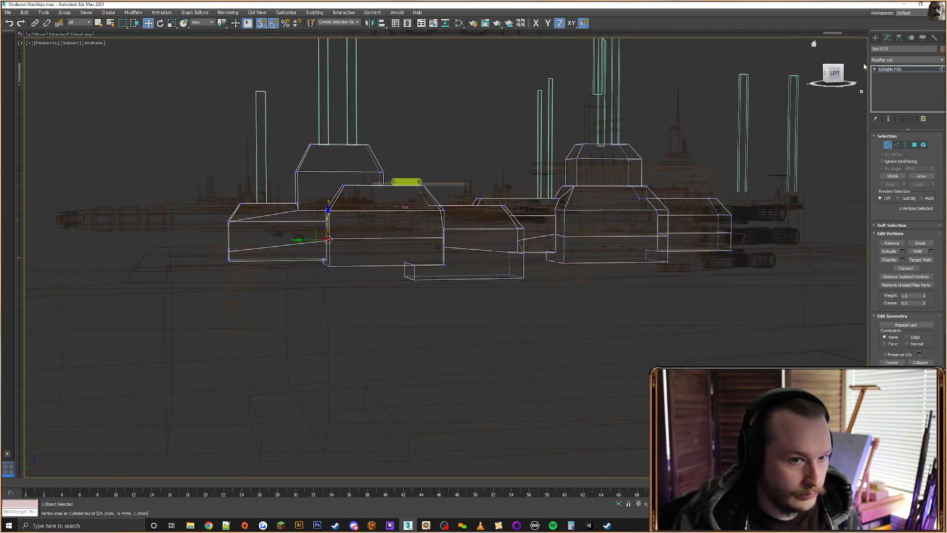
{"action": "key", "text": "u"}
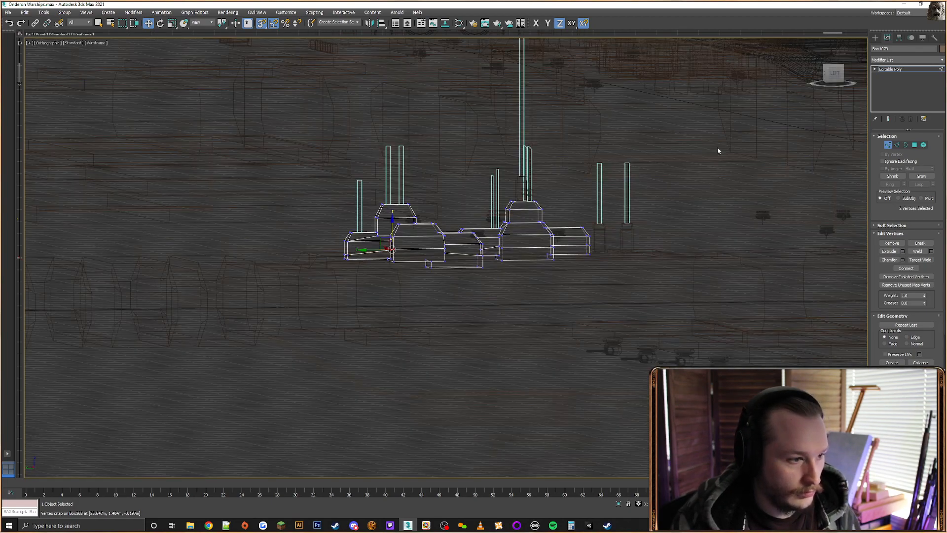
{"action": "left_click", "coordinate": [832, 74]}
{"action": "scroll", "coordinate": [513, 280], "scroll_direction": "up", "scroll_amount": 8}
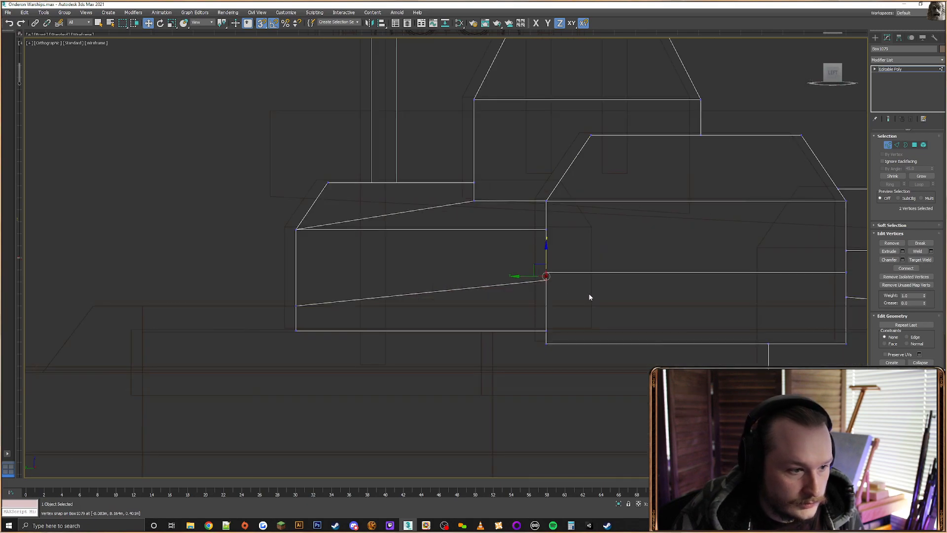
{"action": "middle_click_drag", "start_coordinate": [542, 291], "coordinate": [499, 270]}
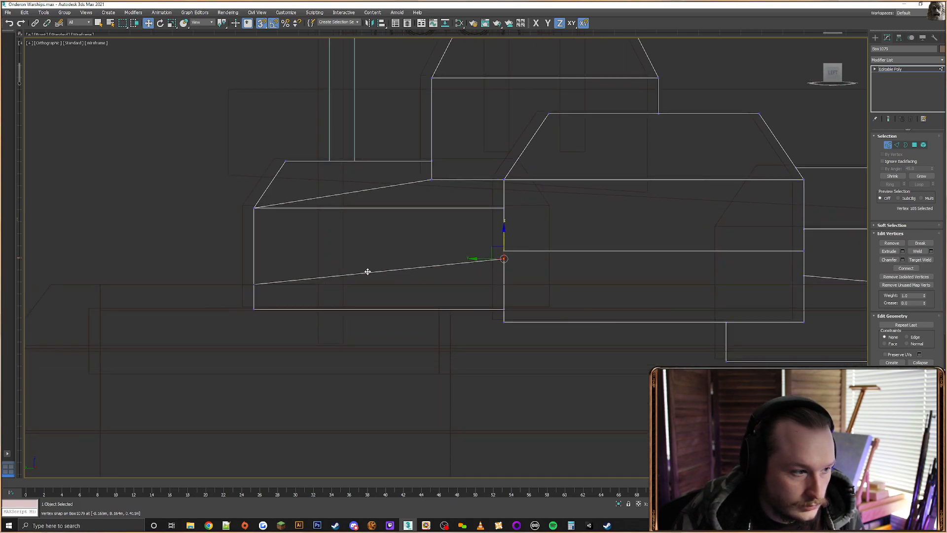
{"action": "left_click_drag", "start_coordinate": [368, 271], "coordinate": [254, 284]}
{"action": "left_click", "coordinate": [506, 250]}
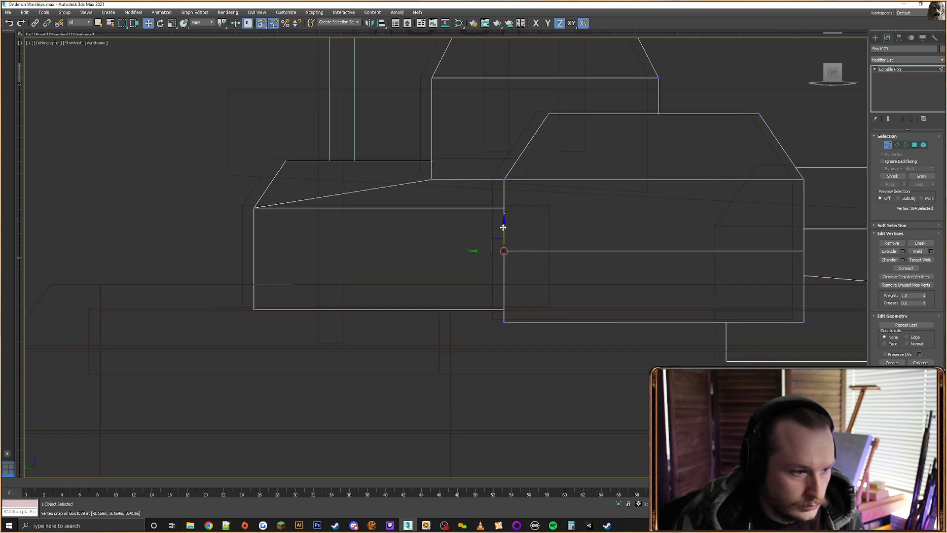
{"action": "left_click_drag", "start_coordinate": [503, 227], "coordinate": [255, 284]}
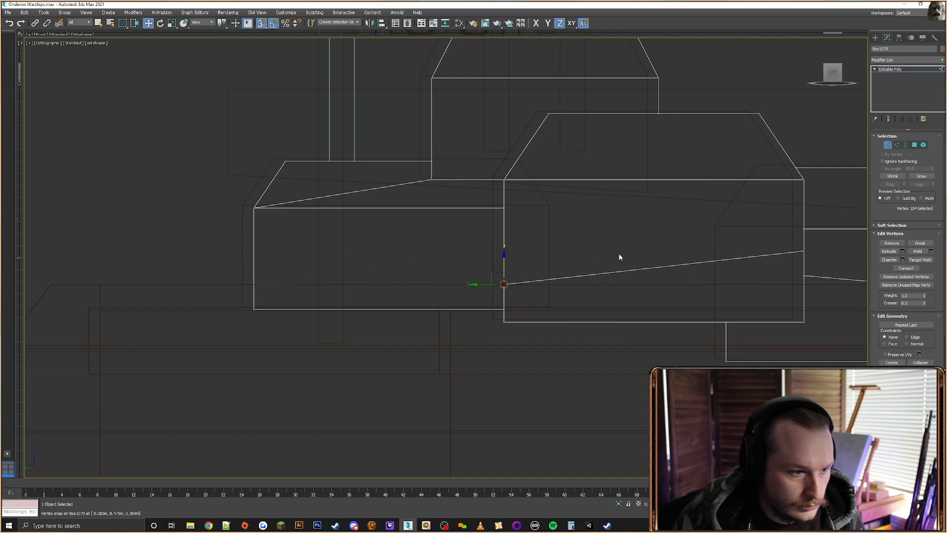
Snap the two loop vertices where the large forward block meets the low middle block to the same deck height
{"action": "middle_click_drag", "start_coordinate": [620, 257], "coordinate": [544, 241]}
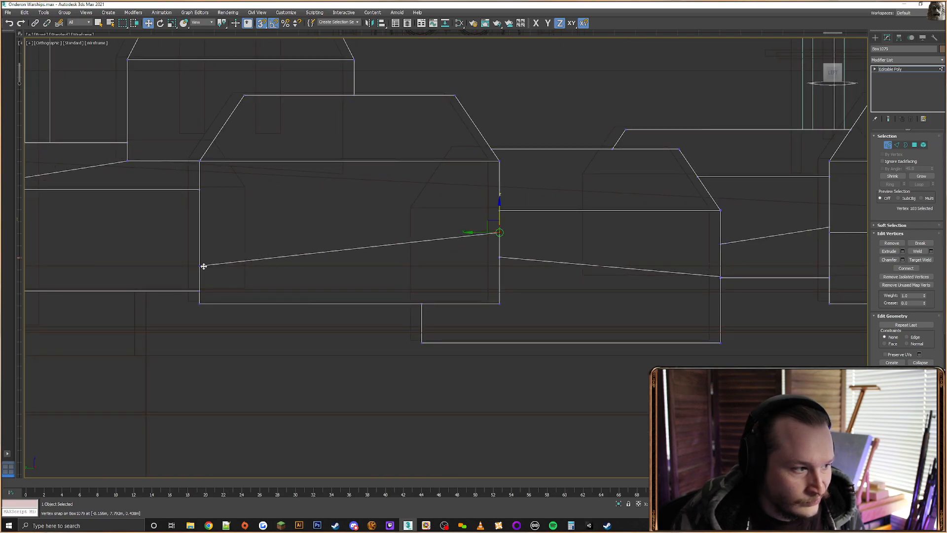
{"action": "left_click_drag", "start_coordinate": [500, 215], "coordinate": [385, 255]}
{"action": "left_click", "coordinate": [500, 257]}
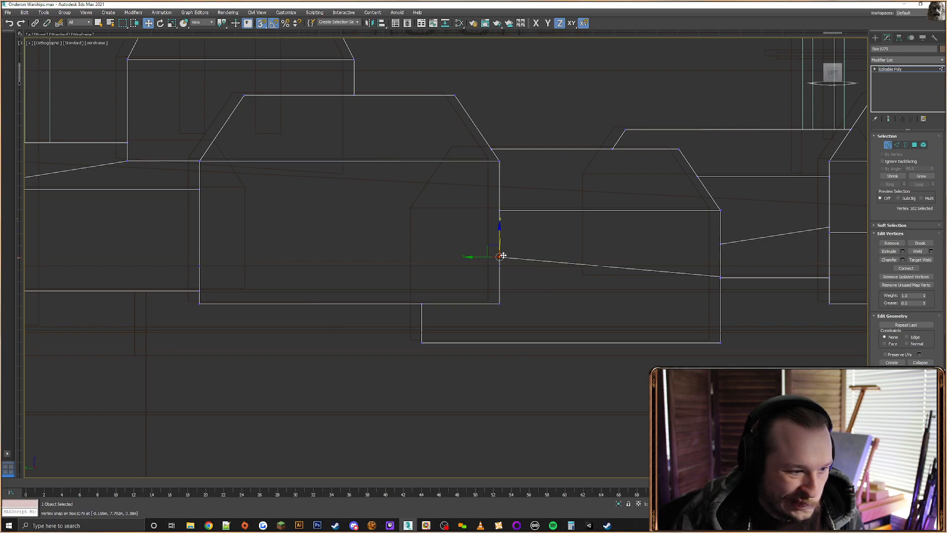
{"action": "left_click_drag", "start_coordinate": [503, 256], "coordinate": [500, 266]}
Bring the loop vertices at the low middle block's aft corner and along the connecting wall behind it to deck height
{"action": "scroll", "coordinate": [564, 261], "scroll_direction": "down", "scroll_amount": 2}
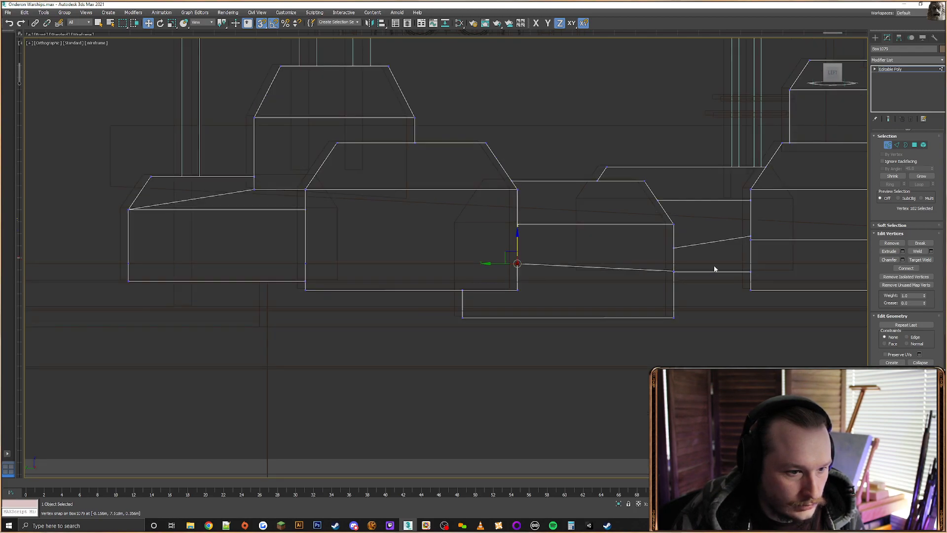
{"action": "scroll", "coordinate": [715, 268], "scroll_direction": "up", "scroll_amount": 5}
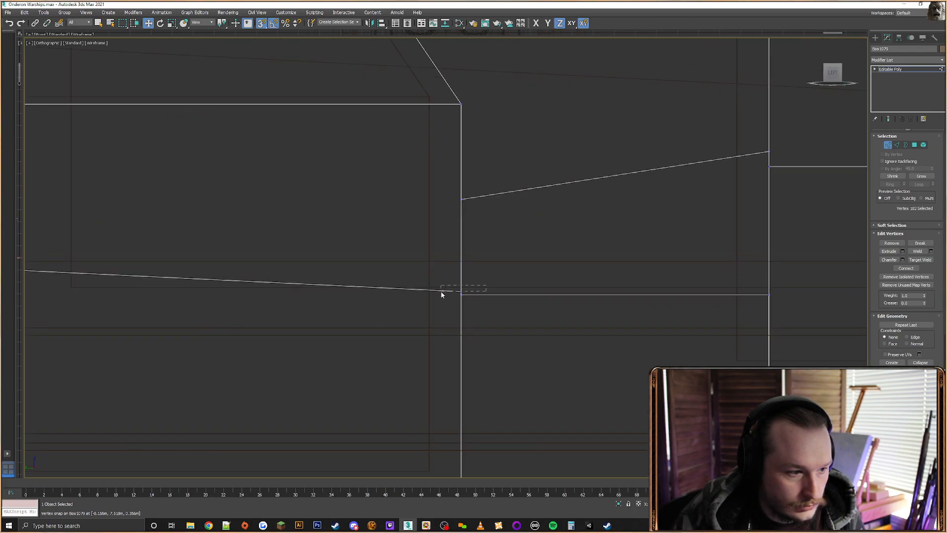
{"action": "left_click_drag", "start_coordinate": [442, 293], "coordinate": [440, 293]}
{"action": "scroll", "coordinate": [423, 270], "scroll_direction": "down", "scroll_amount": 2}
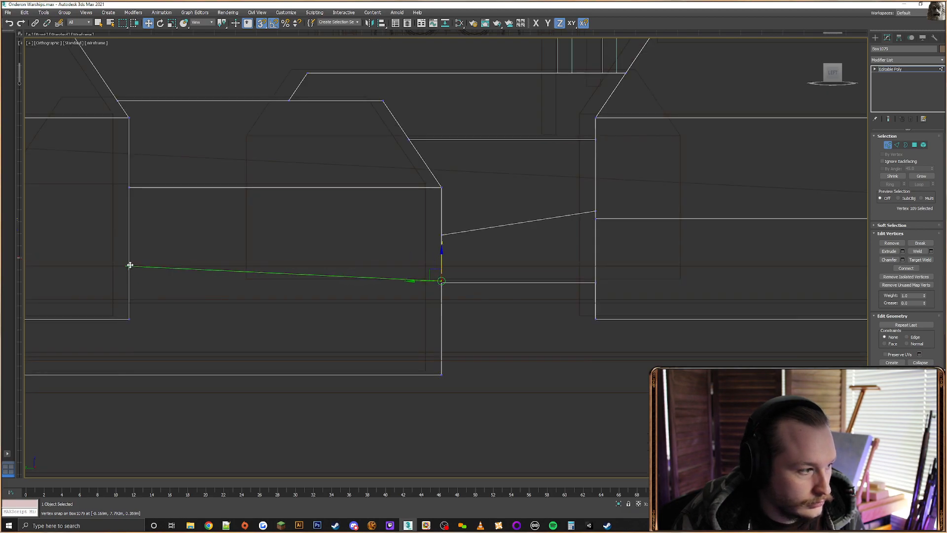
{"action": "key", "text": "BackSpace"}
{"action": "left_click", "coordinate": [441, 231]}
{"action": "left_click_drag", "start_coordinate": [437, 255], "coordinate": [454, 258]}
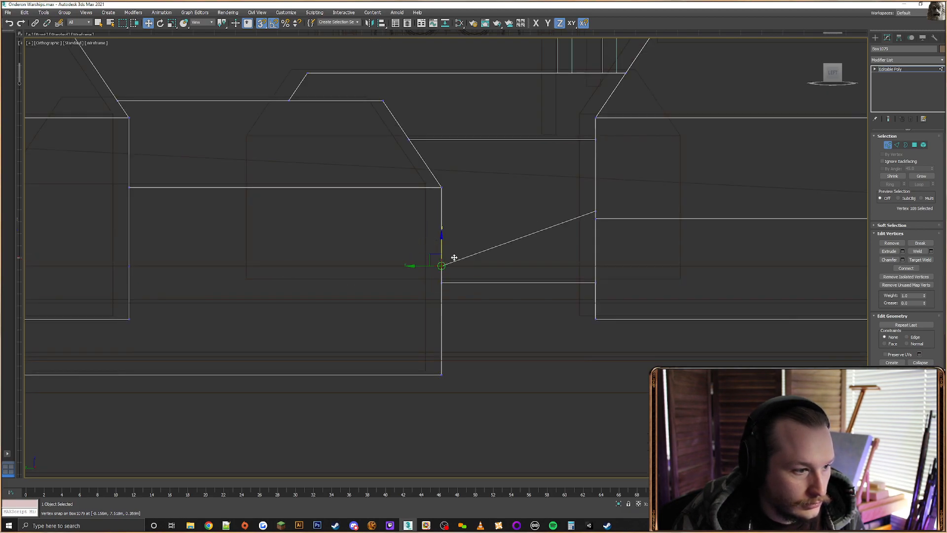
{"action": "left_click", "coordinate": [598, 211]}
{"action": "left_click_drag", "start_coordinate": [592, 241], "coordinate": [446, 266]}
Snap the remaining loop vertices on the tall aft block and the stern-end block down to the same deck height
{"action": "middle_click_drag", "start_coordinate": [668, 258], "coordinate": [563, 253]}
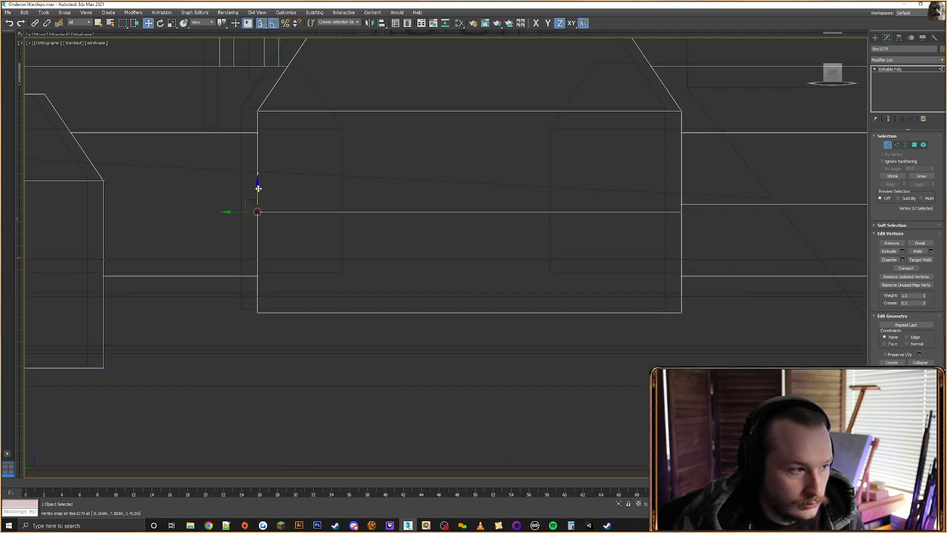
{"action": "left_click_drag", "start_coordinate": [257, 241], "coordinate": [257, 259]}
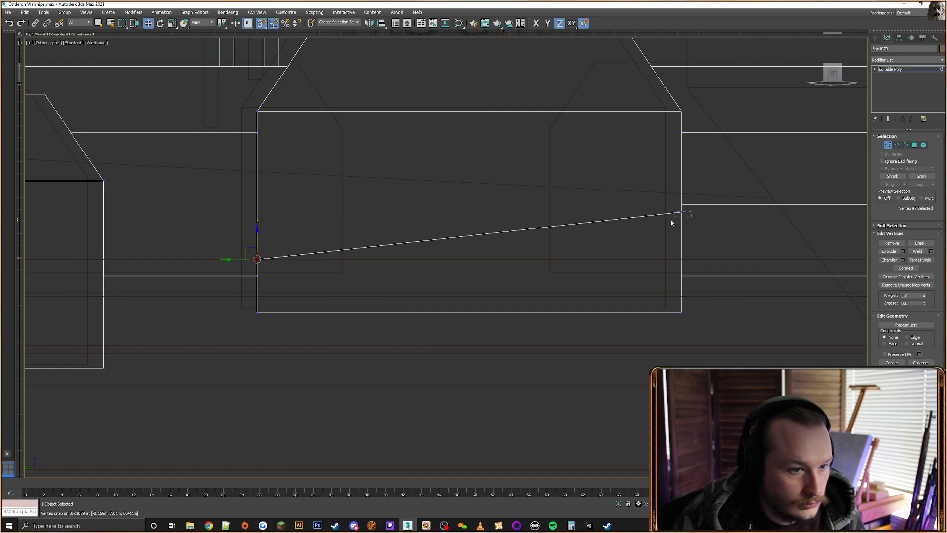
{"action": "left_click", "coordinate": [680, 213]}
{"action": "middle_click_drag", "start_coordinate": [681, 217], "coordinate": [476, 225]}
{"action": "left_click_drag", "start_coordinate": [468, 207], "coordinate": [45, 255]}
{"action": "left_click", "coordinate": [467, 198]}
{"action": "left_click_drag", "start_coordinate": [473, 224], "coordinate": [469, 254]}
{"action": "left_click", "coordinate": [787, 200]}
{"action": "scroll", "coordinate": [554, 227], "scroll_direction": "down", "scroll_amount": 3}
{"action": "middle_click_drag", "start_coordinate": [554, 227], "coordinate": [556, 228], "text": "alt"}
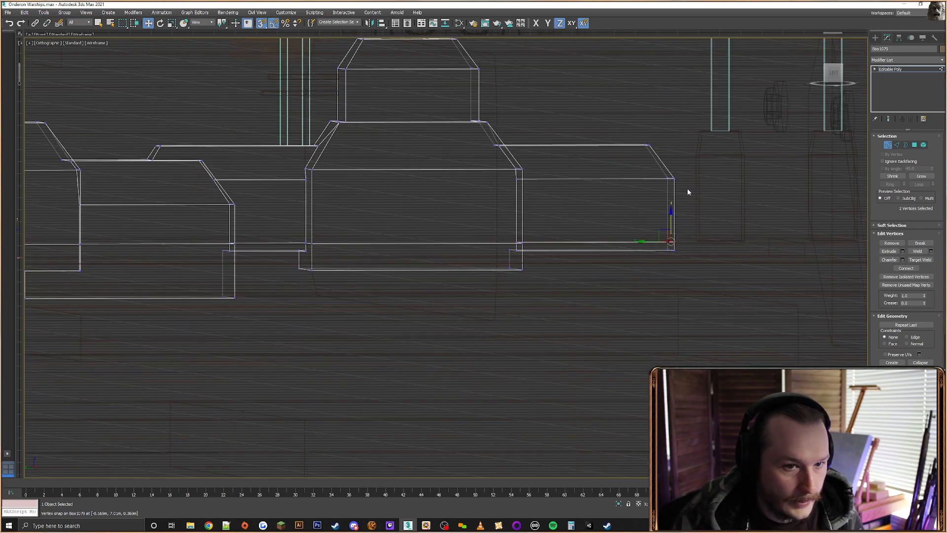
In the Left view, select all deckhouse vertices below the leveled loop and delete them to trim the geometry sunk into the deck
{"action": "middle_click_drag", "start_coordinate": [687, 188], "coordinate": [794, 152]}
{"action": "middle_click_drag", "start_coordinate": [735, 215], "coordinate": [731, 216], "text": "alt"}
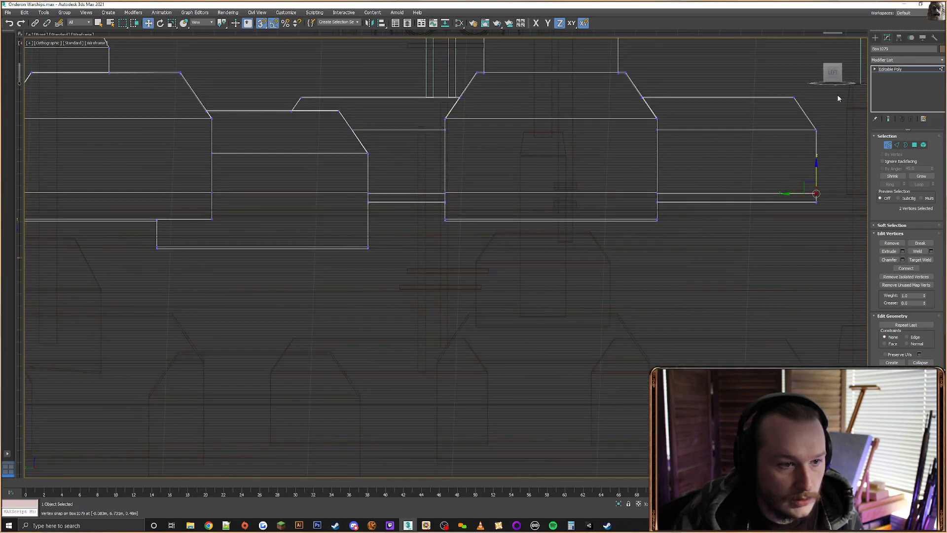
{"action": "key", "text": "l"}
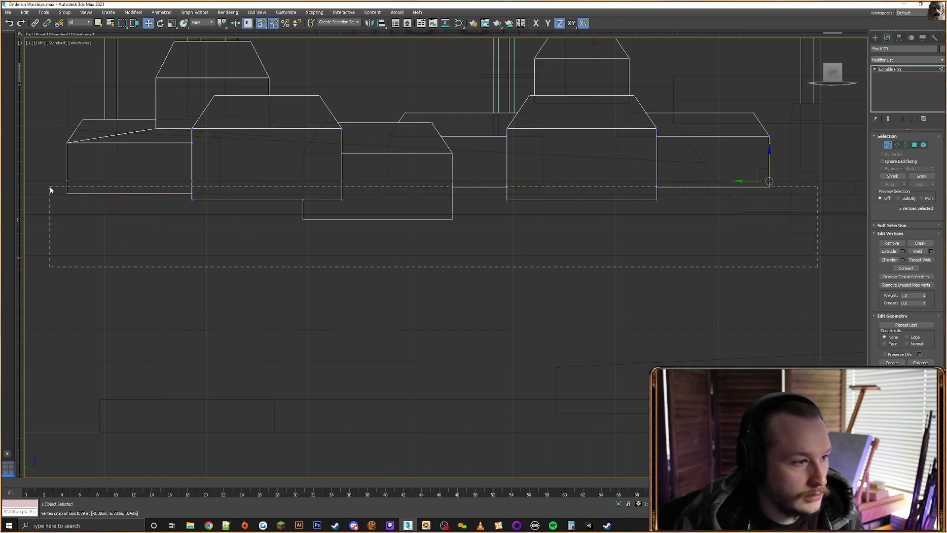
{"action": "left_click_drag", "start_coordinate": [50, 190], "coordinate": [54, 189]}
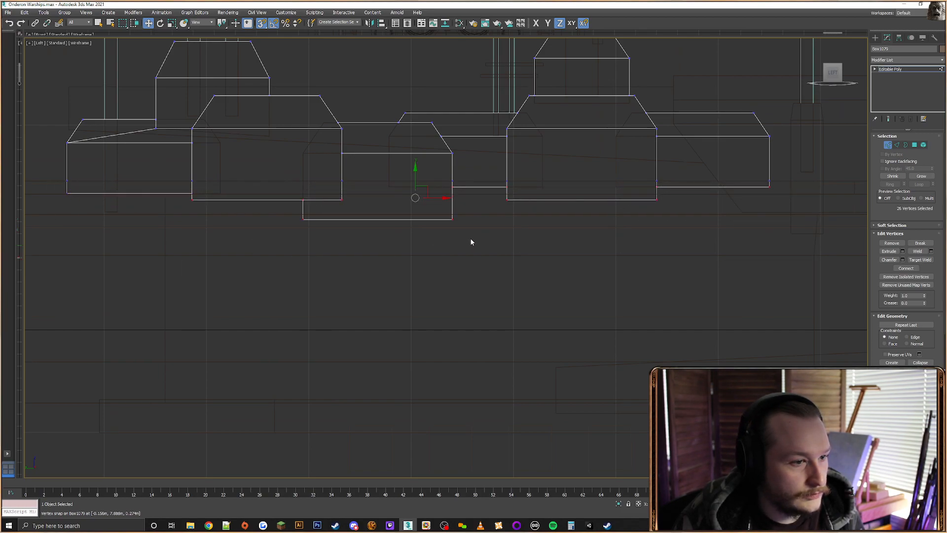
{"action": "key", "text": "Delete"}
{"action": "key", "text": "F3"}
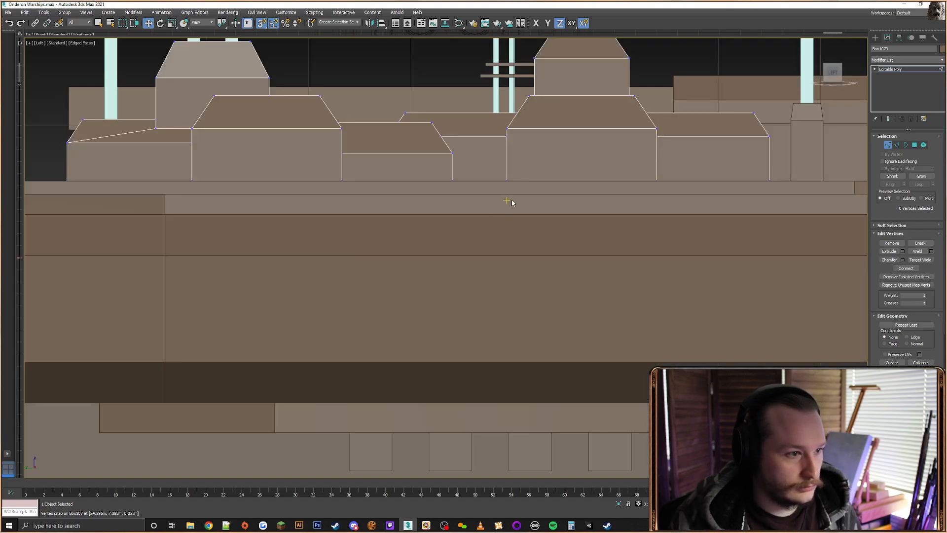
Leave mesh editing, return to perspective, and examine the trimmed deckhouse in the context of the whole warship
{"action": "mouse_move", "coordinate": [510, 203]}
{"action": "middle_mouse_down", "text": "alt"}
{"action": "mouse_move", "coordinate": [548, 222]}
{"action": "mouse_move", "coordinate": [481, 206]}
{"action": "mouse_move", "coordinate": [526, 216]}
{"action": "mouse_move", "coordinate": [557, 204]}
{"action": "mouse_move", "coordinate": [516, 190]}
{"action": "mouse_move", "coordinate": [545, 182]}
{"action": "middle_mouse_up", "text": "alt"}
{"action": "scroll", "coordinate": [516, 200], "scroll_direction": "down", "scroll_amount": 6}
{"action": "scroll", "coordinate": [545, 182], "scroll_direction": "down", "scroll_amount": 4}
{"action": "middle_click_drag", "start_coordinate": [545, 182], "coordinate": [404, 237]}
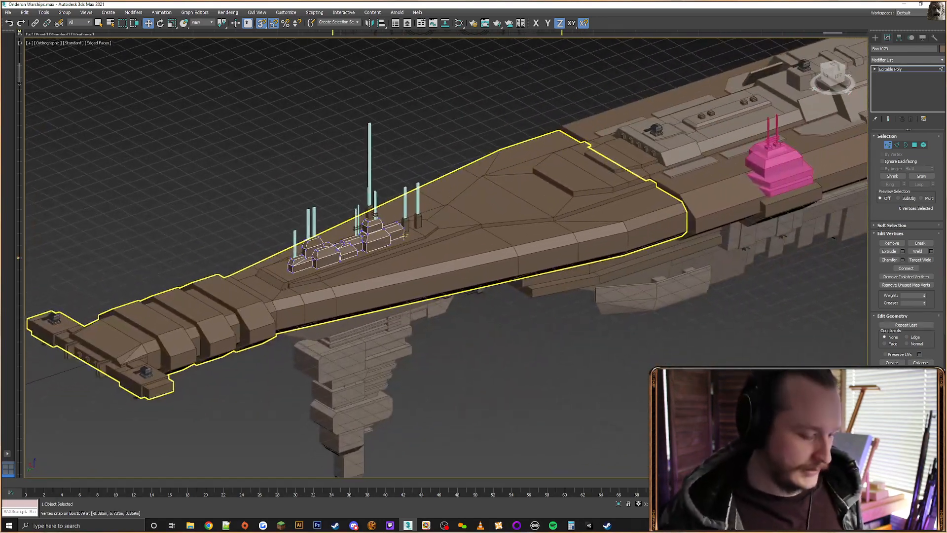
{"action": "key", "text": "p"}
{"action": "scroll", "coordinate": [446, 205], "scroll_direction": "down", "scroll_amount": 4}
{"action": "middle_click_drag", "start_coordinate": [446, 139], "coordinate": [473, 156], "text": "alt"}
{"action": "left_click", "coordinate": [875, 38]}
{"action": "left_click", "coordinate": [614, 56]}
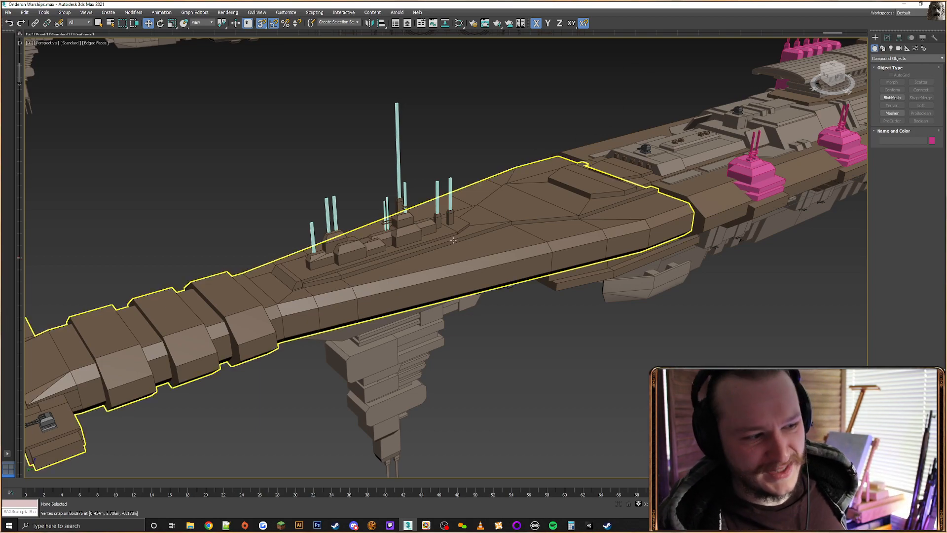
{"action": "scroll", "coordinate": [493, 126], "scroll_direction": "down", "scroll_amount": 10}
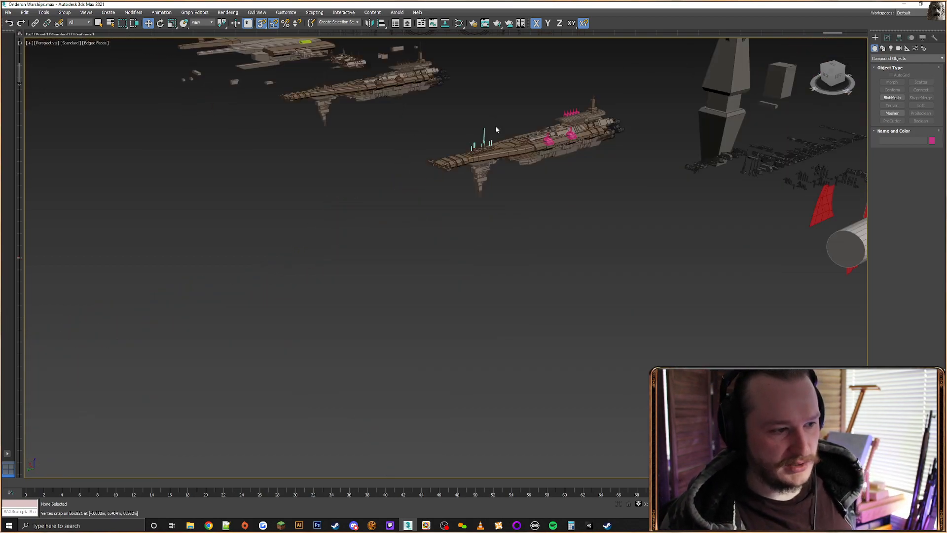
{"action": "scroll", "coordinate": [495, 127], "scroll_direction": "up", "scroll_amount": 8}
{"action": "middle_click_drag", "start_coordinate": [557, 266], "coordinate": [547, 218]}
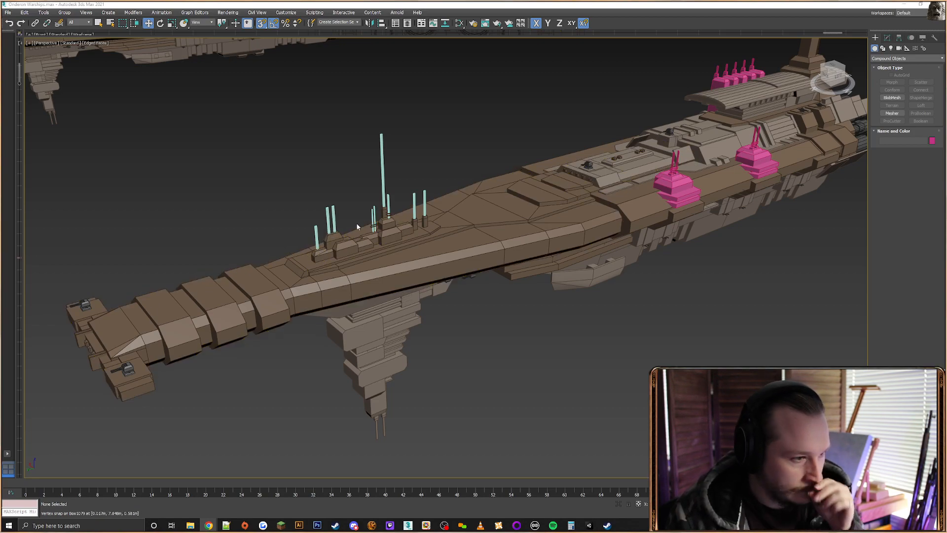
Select the bottom polygons of the three mast bases in the mast-support object and delete them
{"action": "scroll", "coordinate": [386, 220], "scroll_direction": "up", "scroll_amount": 1}
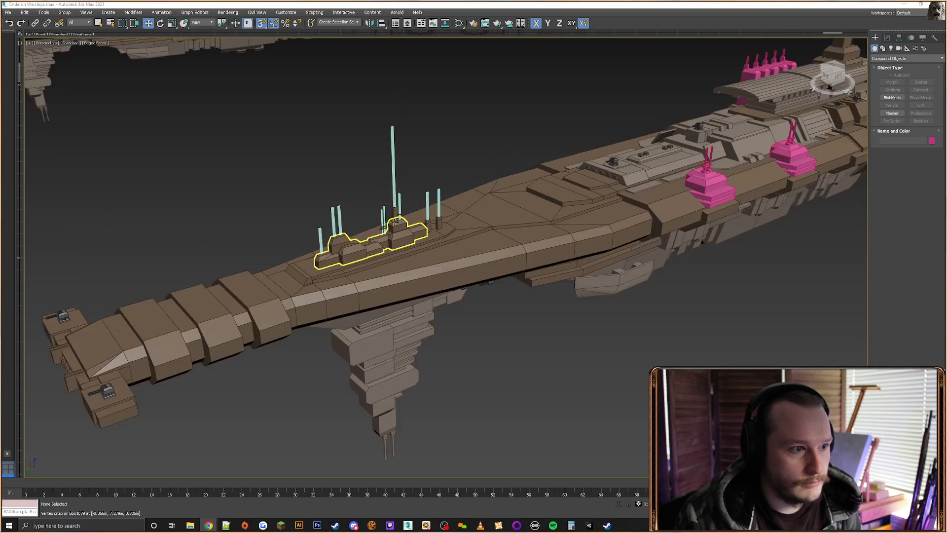
{"action": "left_click", "coordinate": [395, 221]}
{"action": "scroll", "coordinate": [395, 221], "scroll_direction": "up", "scroll_amount": 2}
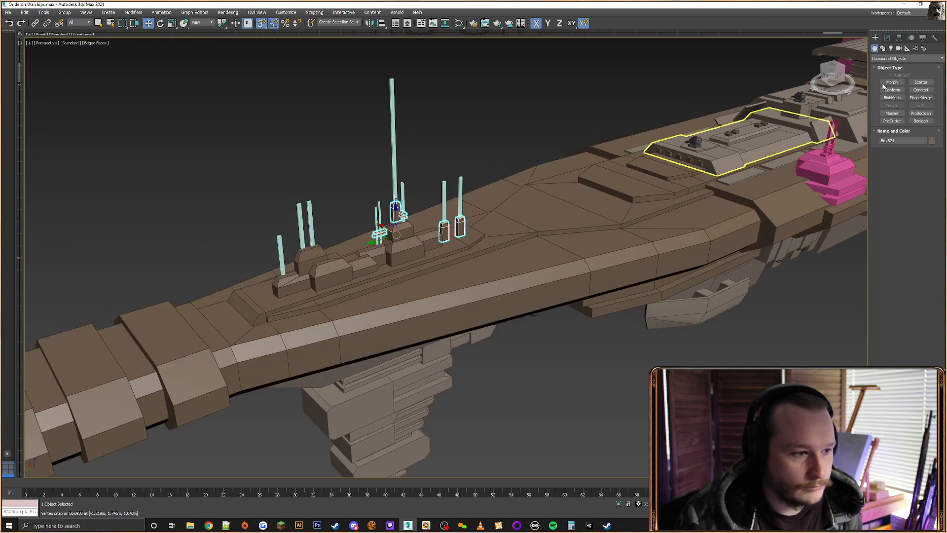
{"action": "left_click", "coordinate": [887, 38]}
{"action": "mouse_move", "coordinate": [493, 249]}
{"action": "middle_mouse_down", "text": "alt"}
{"action": "mouse_move", "coordinate": [456, 192]}
{"action": "mouse_move", "coordinate": [437, 192]}
{"action": "middle_mouse_up", "text": "alt"}
{"action": "key", "text": "4"}
{"action": "key", "text": "F3"}
{"action": "scroll", "coordinate": [427, 214], "scroll_direction": "up", "scroll_amount": 3}
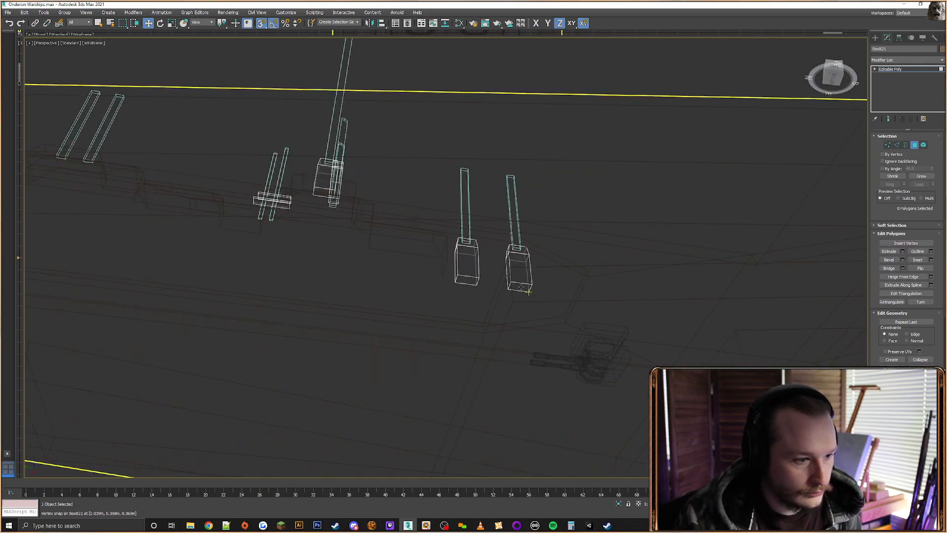
{"action": "left_click", "coordinate": [519, 286]}
{"action": "left_click", "coordinate": [466, 279], "text": "ctrl"}
{"action": "left_click", "coordinate": [317, 198], "text": "ctrl"}
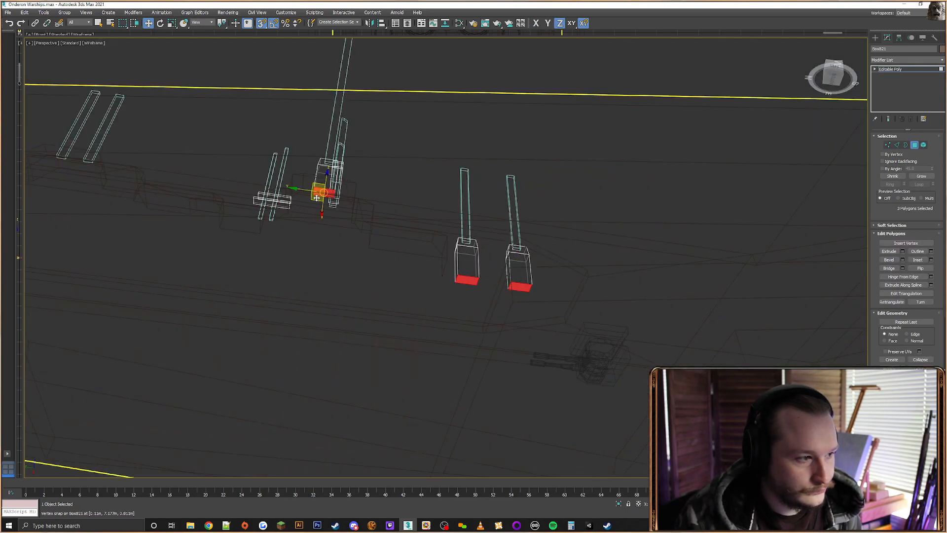
{"action": "mouse_move", "coordinate": [316, 206]}
{"action": "middle_mouse_down", "text": "alt"}
{"action": "mouse_move", "coordinate": [323, 222]}
{"action": "mouse_move", "coordinate": [311, 237]}
{"action": "mouse_move", "coordinate": [503, 265]}
{"action": "mouse_move", "coordinate": [698, 168]}
{"action": "middle_mouse_up", "text": "alt"}
{"action": "scroll", "coordinate": [323, 227], "scroll_direction": "up", "scroll_amount": 1}
{"action": "key", "text": "Delete"}
{"action": "key", "text": "F3"}
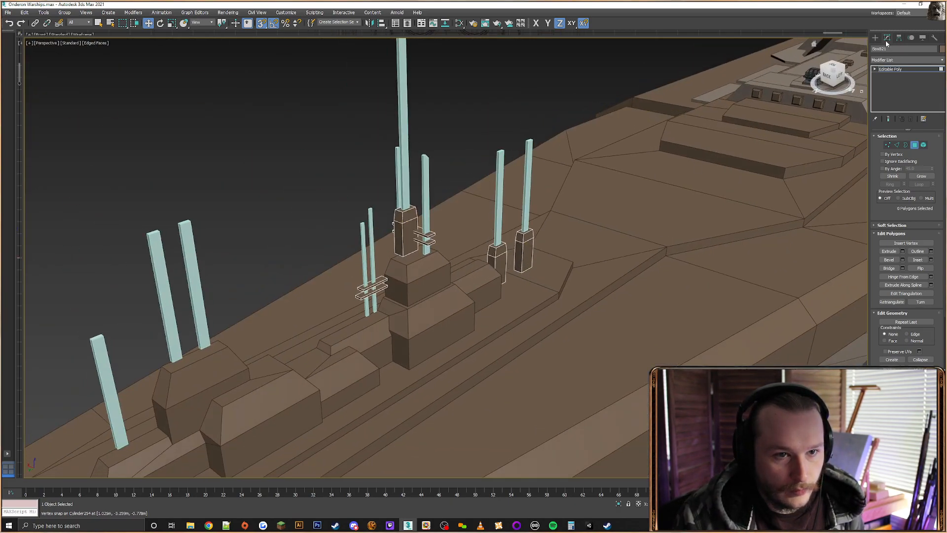
Center the pivot of the mast-support object on its own geometry
{"action": "left_click", "coordinate": [888, 60]}
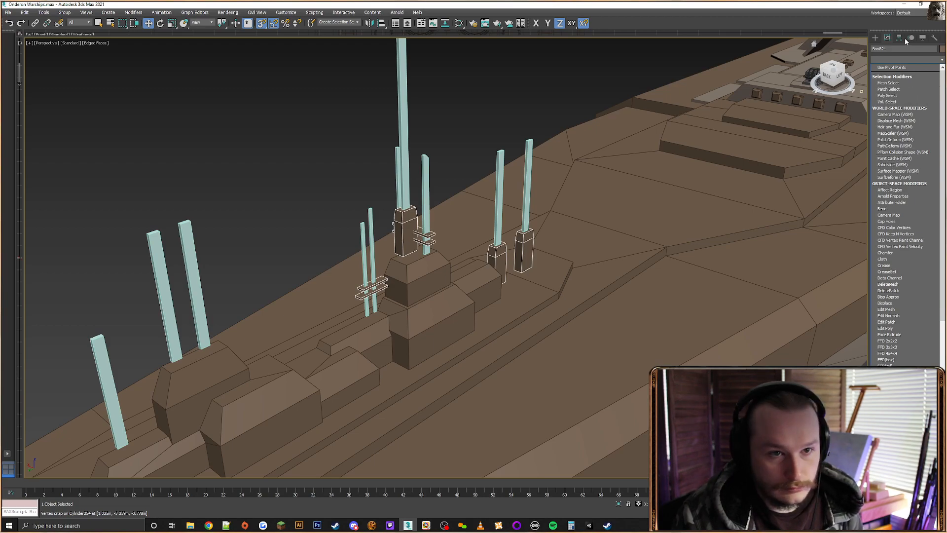
{"action": "left_click", "coordinate": [898, 38]}
{"action": "left_click", "coordinate": [906, 88]}
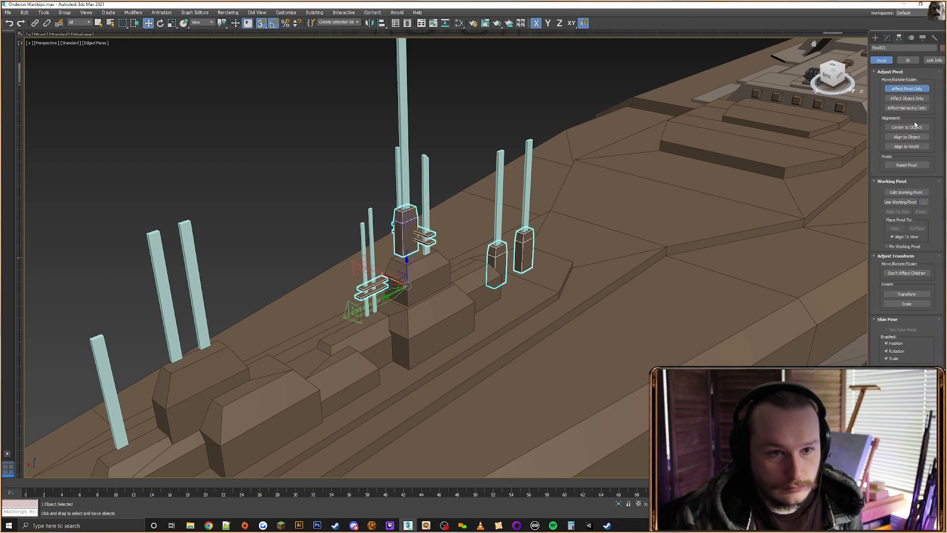
{"action": "left_click", "coordinate": [908, 127]}
Add a Symmetry modifier on the X axis to the mast-support object and an Edit Poly modifier above it
{"action": "left_click", "coordinate": [886, 38]}
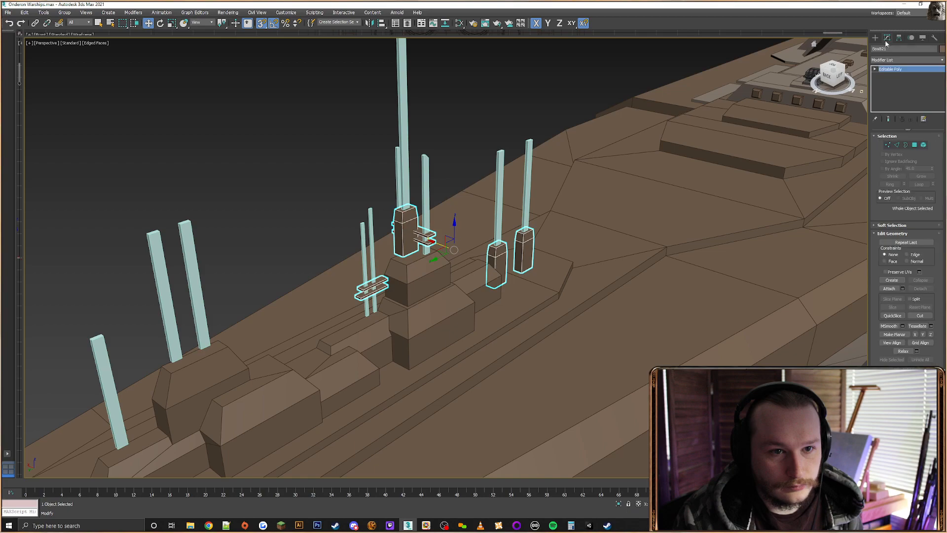
{"action": "left_click", "coordinate": [900, 61]}
{"action": "type", "text": "sy"}
{"action": "key", "text": "Return"}
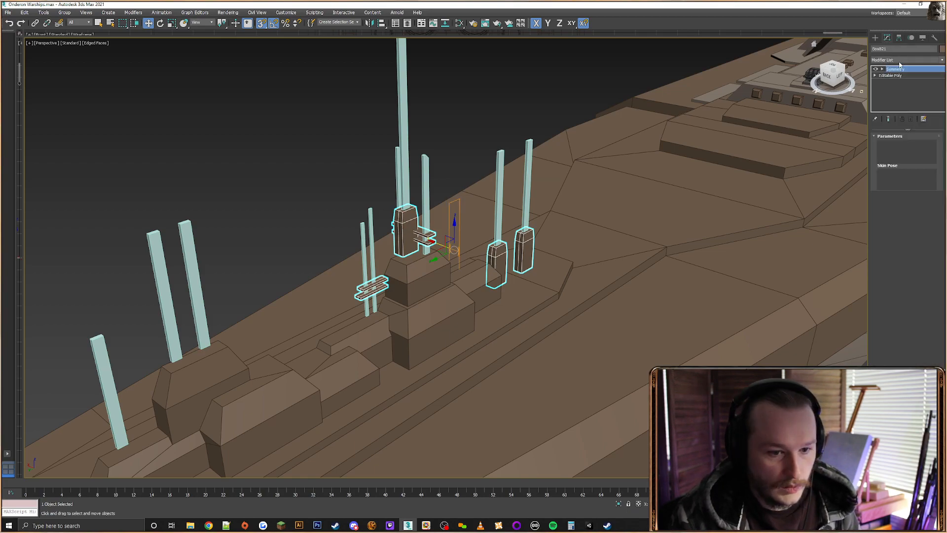
{"action": "middle_click_drag", "start_coordinate": [619, 141], "coordinate": [567, 187], "text": "alt"}
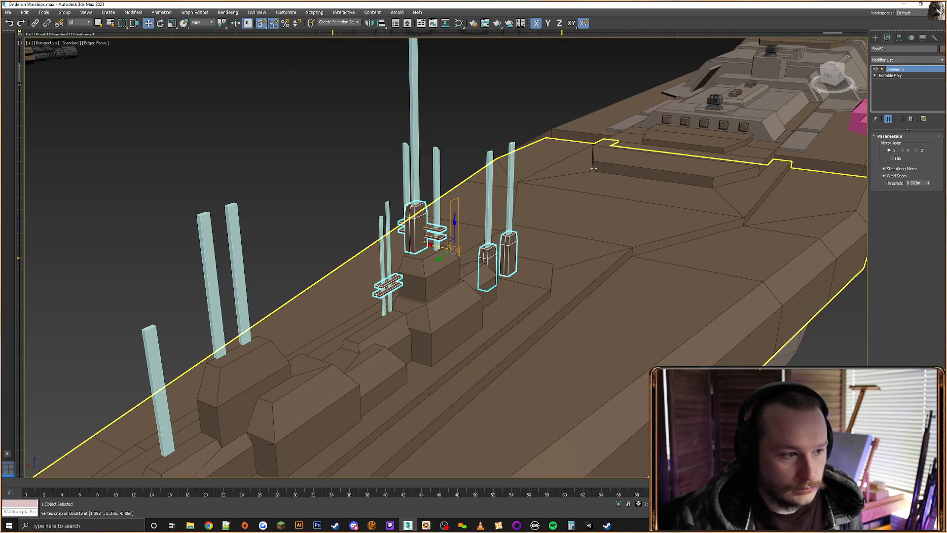
{"action": "left_click", "coordinate": [897, 60]}
{"action": "type", "text": "esh"}
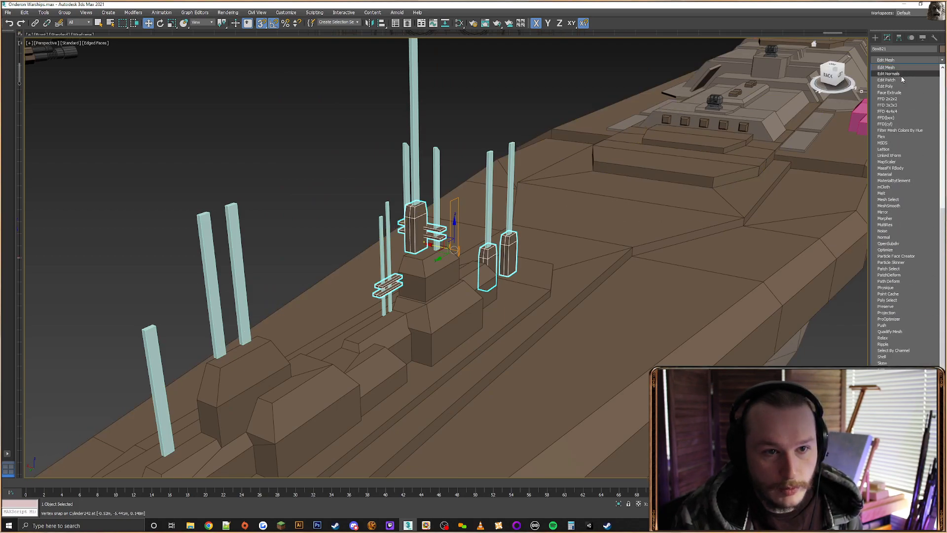
{"action": "left_click", "coordinate": [904, 84]}
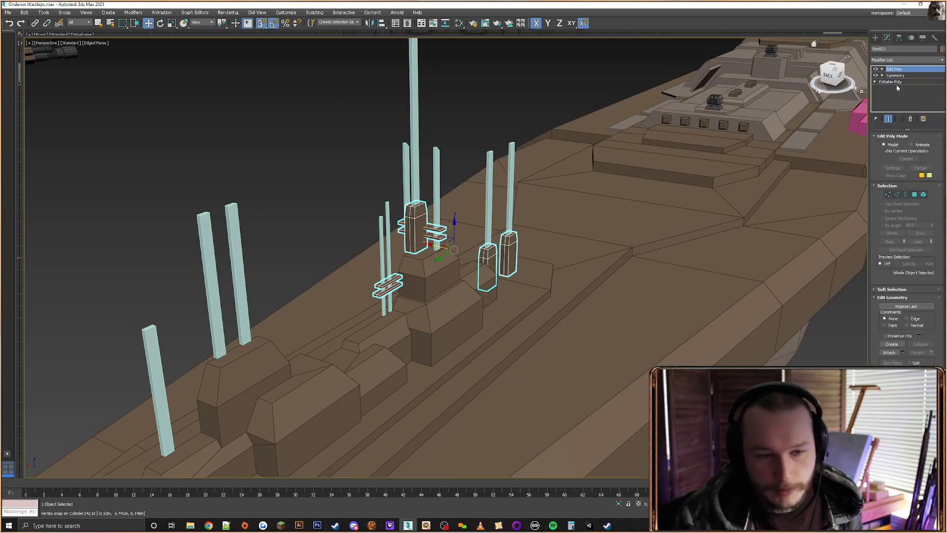
In the Back view, select all mast-support polygons on one side of the centerline and delete them, keeping the half on the deckhouse side
{"action": "middle_click_drag", "start_coordinate": [604, 190], "coordinate": [780, 93], "text": "alt"}
{"action": "left_click", "coordinate": [914, 195]}
{"action": "middle_click_drag", "start_coordinate": [839, 74], "coordinate": [589, 167], "text": "alt"}
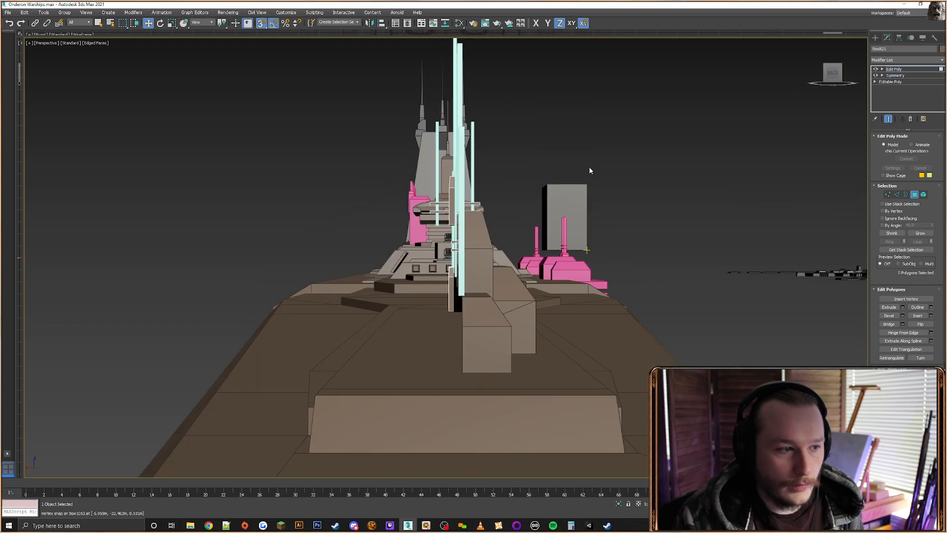
{"action": "key", "text": "F3"}
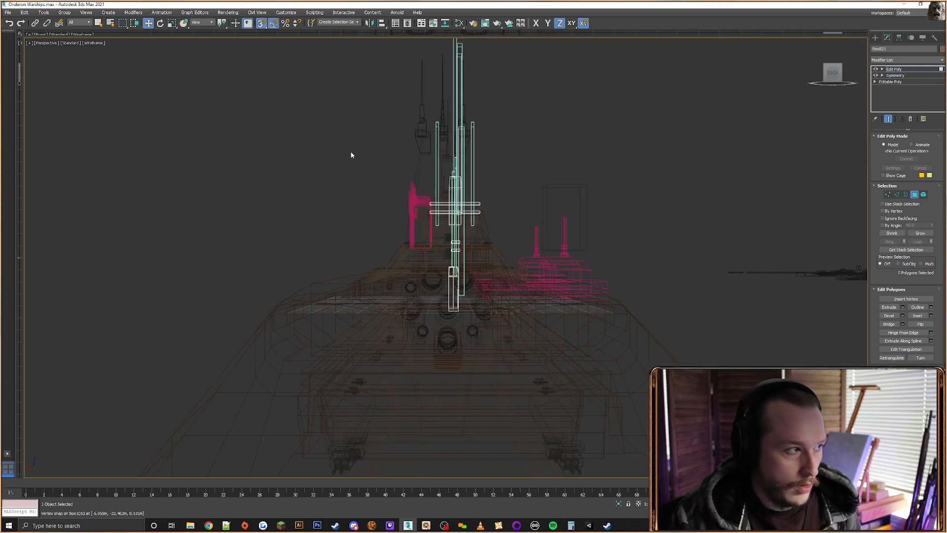
{"action": "key", "text": "k"}
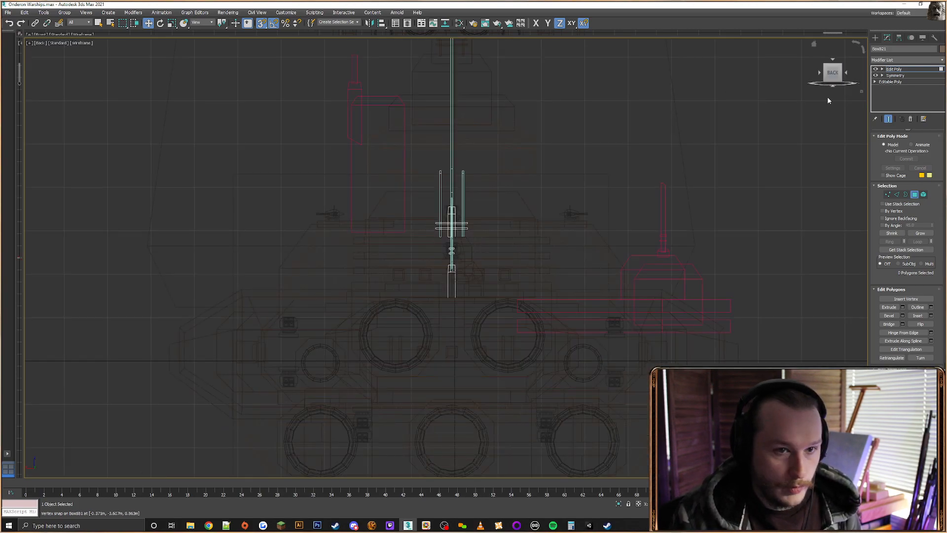
{"action": "scroll", "coordinate": [410, 236], "scroll_direction": "up", "scroll_amount": 3}
{"action": "scroll", "coordinate": [443, 216], "scroll_direction": "up", "scroll_amount": 2}
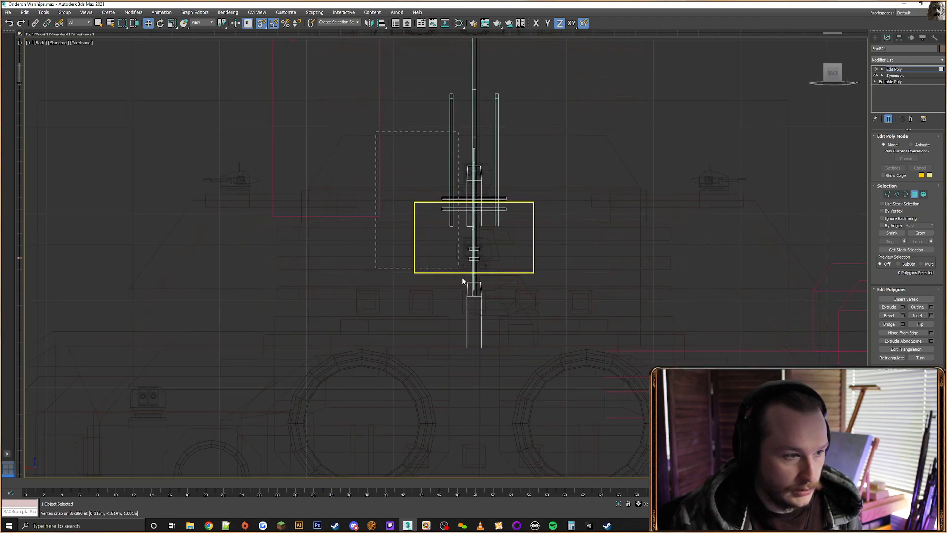
{"action": "left_click_drag", "start_coordinate": [462, 281], "coordinate": [472, 360]}
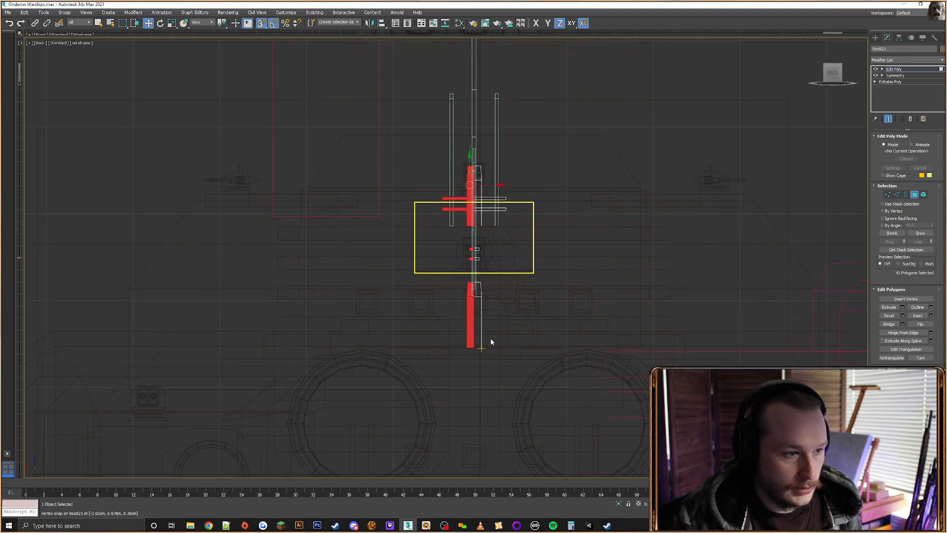
{"action": "middle_click_drag", "start_coordinate": [516, 313], "coordinate": [510, 335], "text": "alt"}
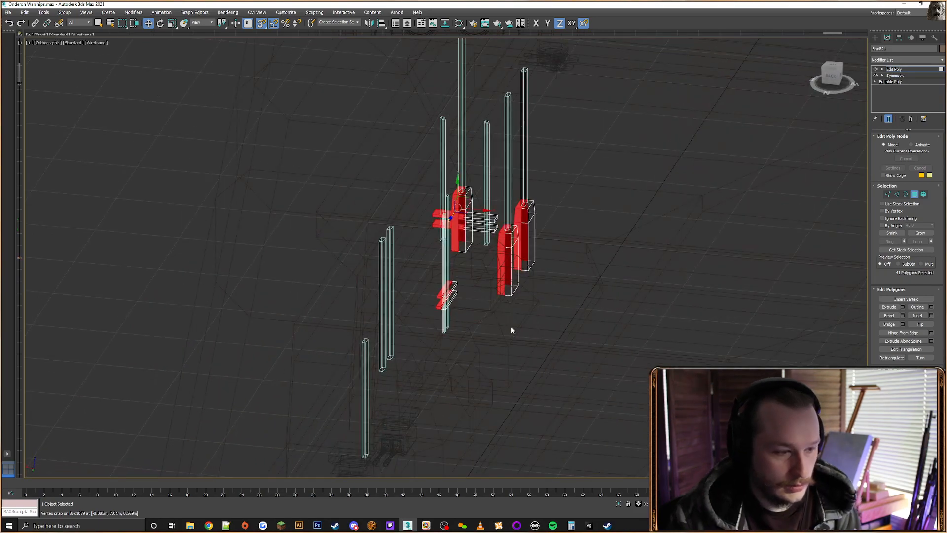
{"action": "left_click", "coordinate": [512, 318]}
{"action": "key", "text": "F3"}
{"action": "scroll", "coordinate": [542, 267], "scroll_direction": "up", "scroll_amount": 2}
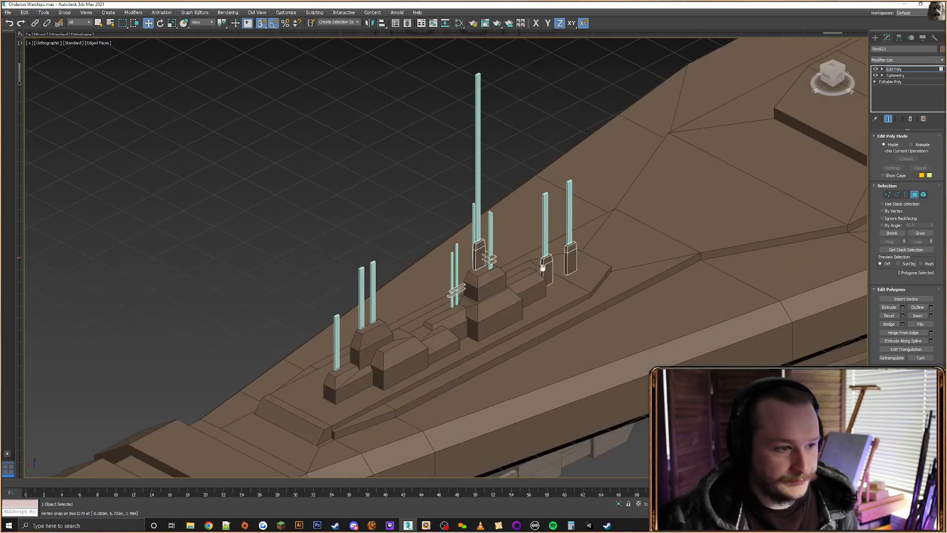
Leave mesh editing, select the mast object and center its pivot on its own geometry
{"action": "left_click", "coordinate": [875, 38]}
{"action": "left_click", "coordinate": [492, 103]}
{"action": "left_click", "coordinate": [476, 104]}
{"action": "middle_click_drag", "start_coordinate": [497, 106], "coordinate": [521, 104], "text": "alt"}
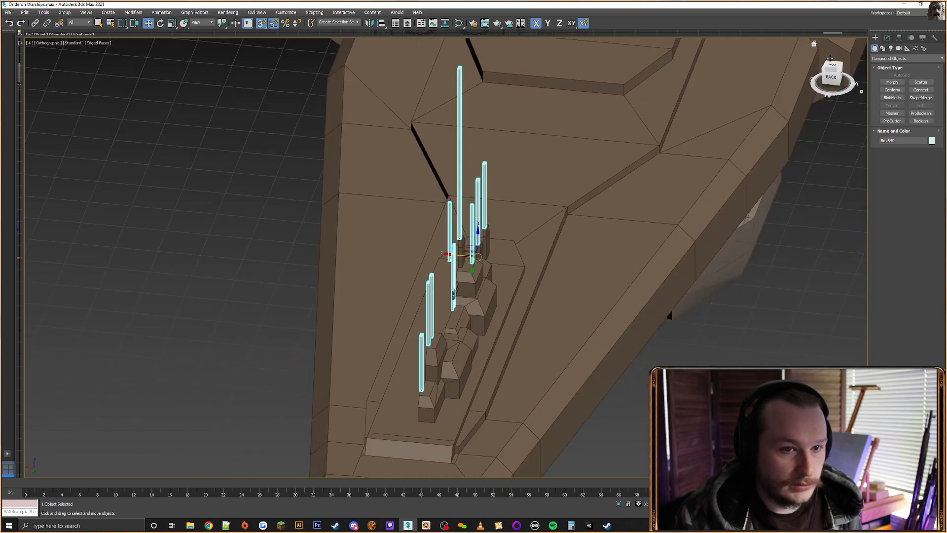
{"action": "left_click", "coordinate": [899, 38]}
{"action": "left_click", "coordinate": [906, 89]}
{"action": "left_click", "coordinate": [912, 128]}
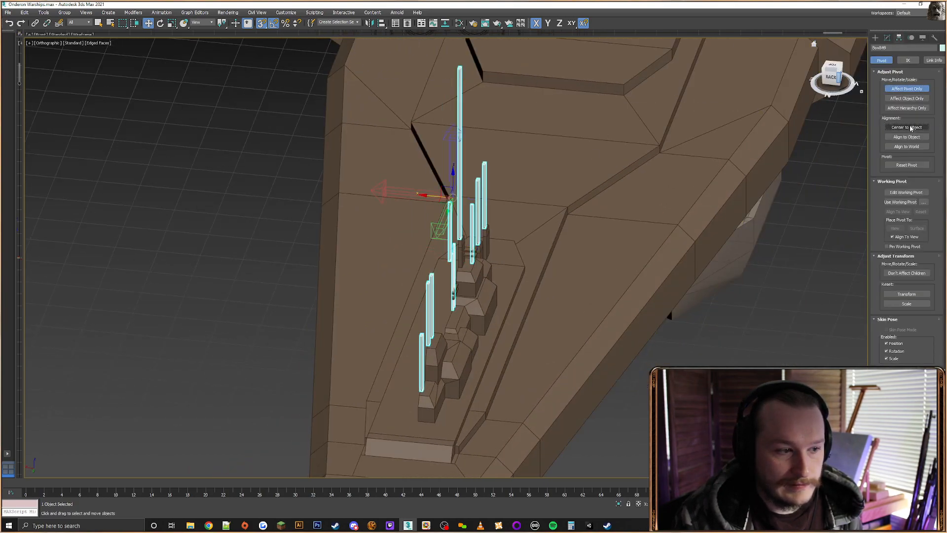
Add a Symmetry modifier on the X axis to the mast object and an Edit Poly modifier above it
{"action": "left_click", "coordinate": [886, 38]}
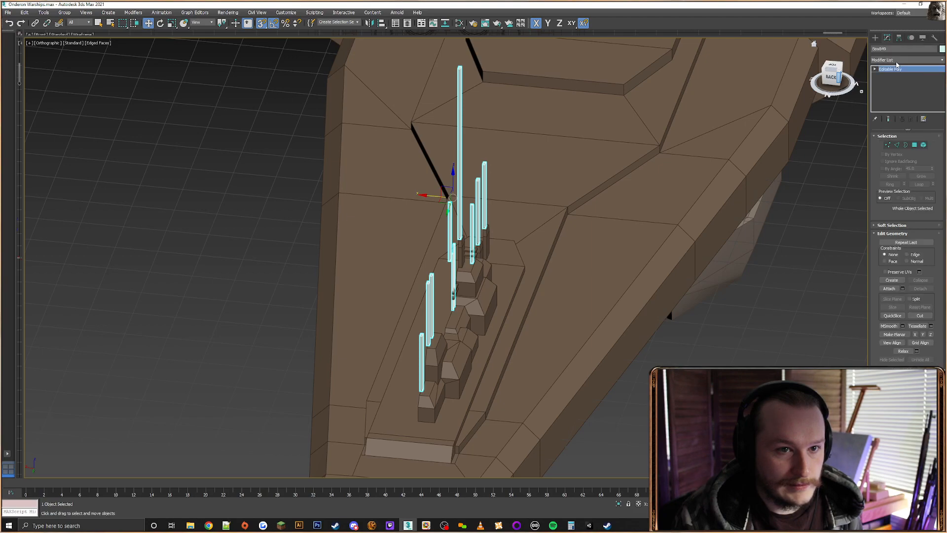
{"action": "left_click", "coordinate": [895, 61]}
{"action": "left_click", "coordinate": [895, 60]}
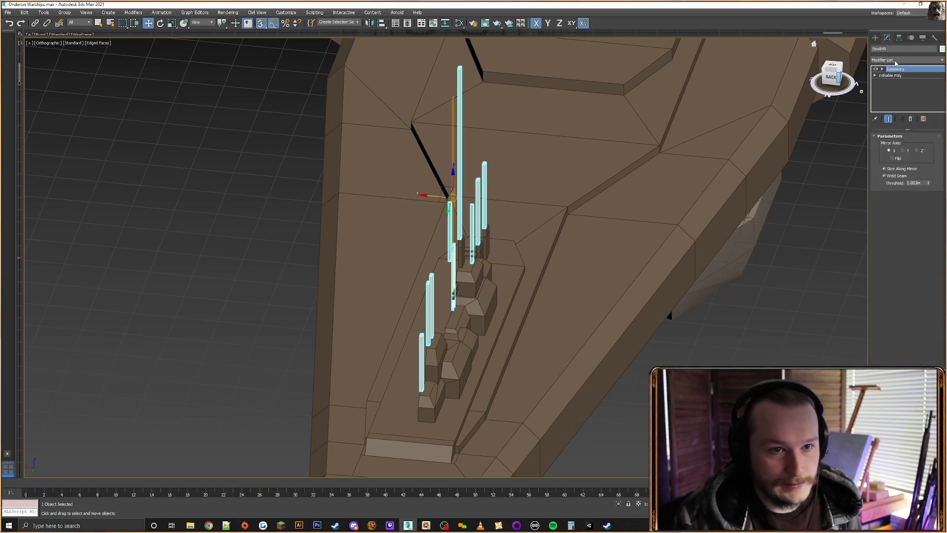
{"action": "left_click", "coordinate": [895, 61]}
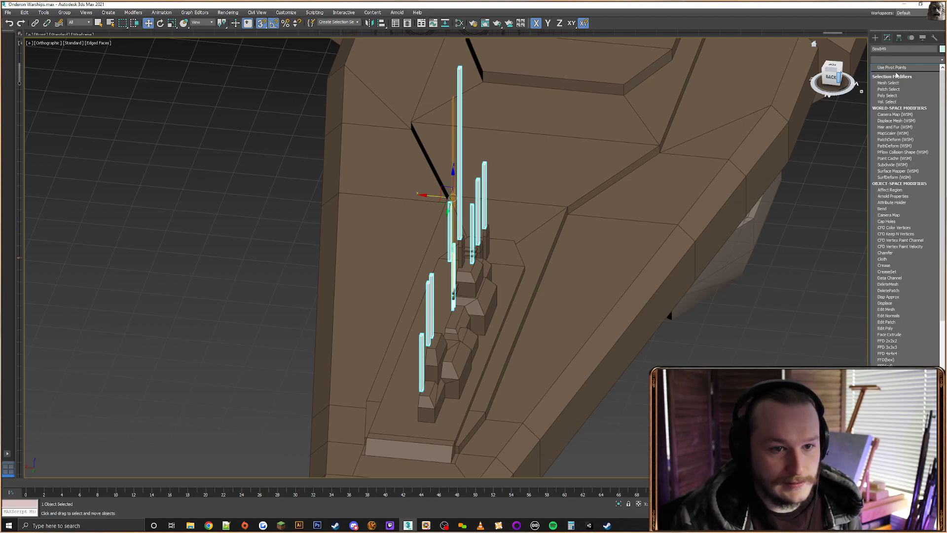
{"action": "left_click", "coordinate": [885, 328]}
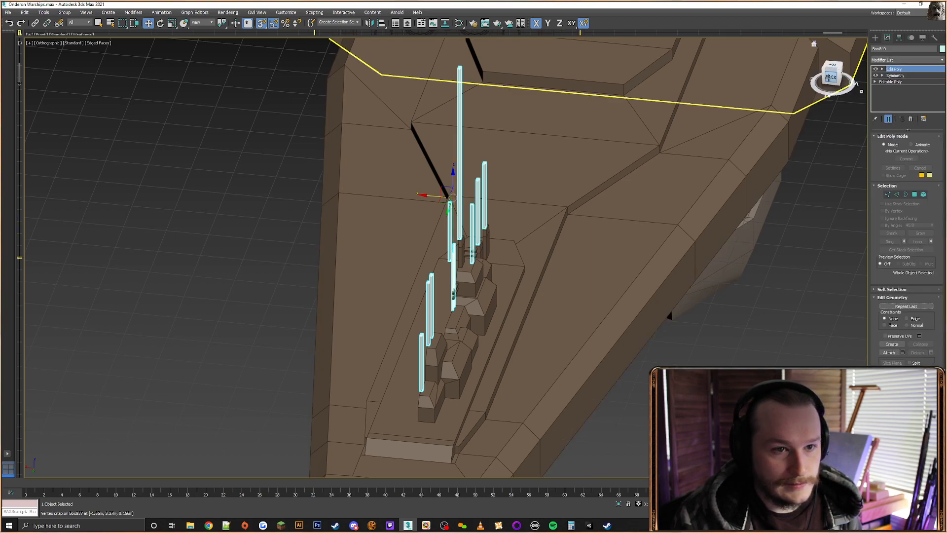
In the Back view, select the mast polygons on the side of the centerline away from the half-deckhouse and delete them
{"action": "left_click", "coordinate": [830, 77]}
{"action": "key", "text": "4"}
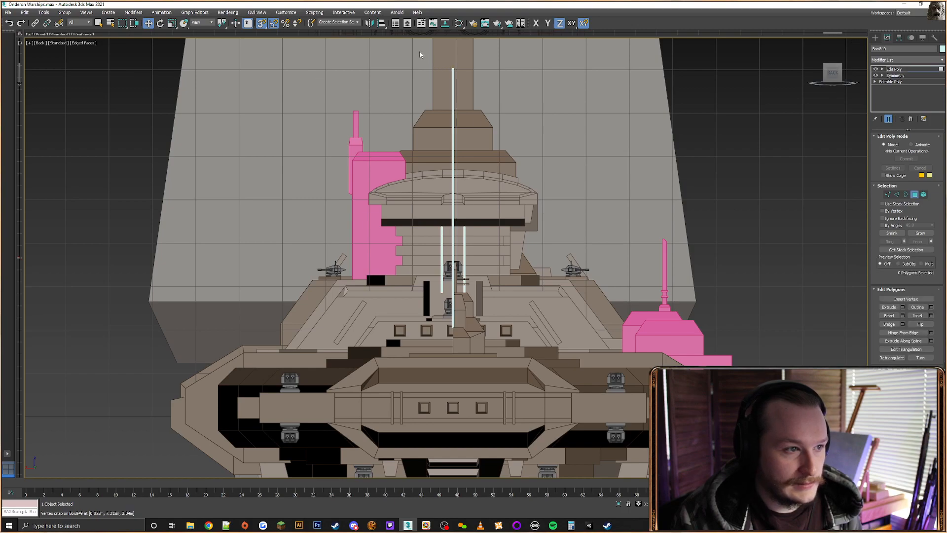
{"action": "left_click_drag", "start_coordinate": [462, 339], "coordinate": [454, 353]}
{"action": "scroll", "coordinate": [459, 276], "scroll_direction": "up", "scroll_amount": 5}
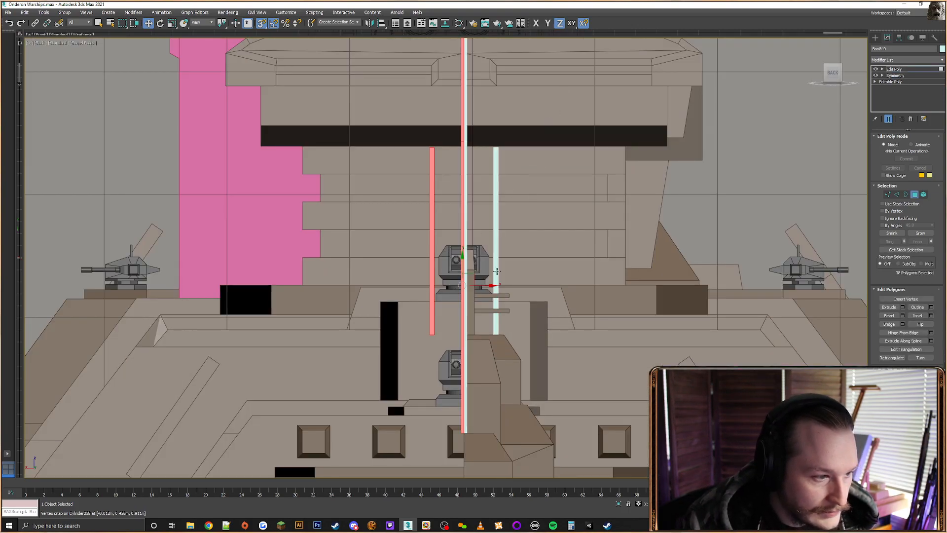
{"action": "scroll", "coordinate": [496, 271], "scroll_direction": "up", "scroll_amount": 3}
{"action": "scroll", "coordinate": [463, 237], "scroll_direction": "down", "scroll_amount": 3}
{"action": "middle_click_drag", "start_coordinate": [483, 93], "coordinate": [493, 300]}
{"action": "middle_click_drag", "start_coordinate": [444, 152], "coordinate": [466, 459]}
{"action": "scroll", "coordinate": [499, 176], "scroll_direction": "down", "scroll_amount": 1}
{"action": "middle_click_drag", "start_coordinate": [500, 176], "coordinate": [501, 334]}
{"action": "scroll", "coordinate": [473, 232], "scroll_direction": "up", "scroll_amount": 7}
{"action": "scroll", "coordinate": [474, 138], "scroll_direction": "down", "scroll_amount": 10}
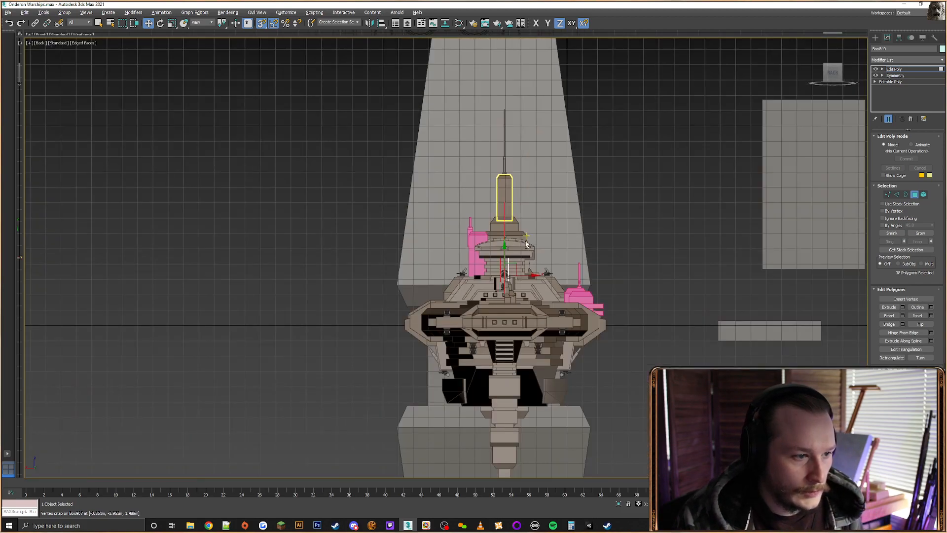
{"action": "middle_click_drag", "start_coordinate": [488, 207], "coordinate": [506, 269], "text": "alt"}
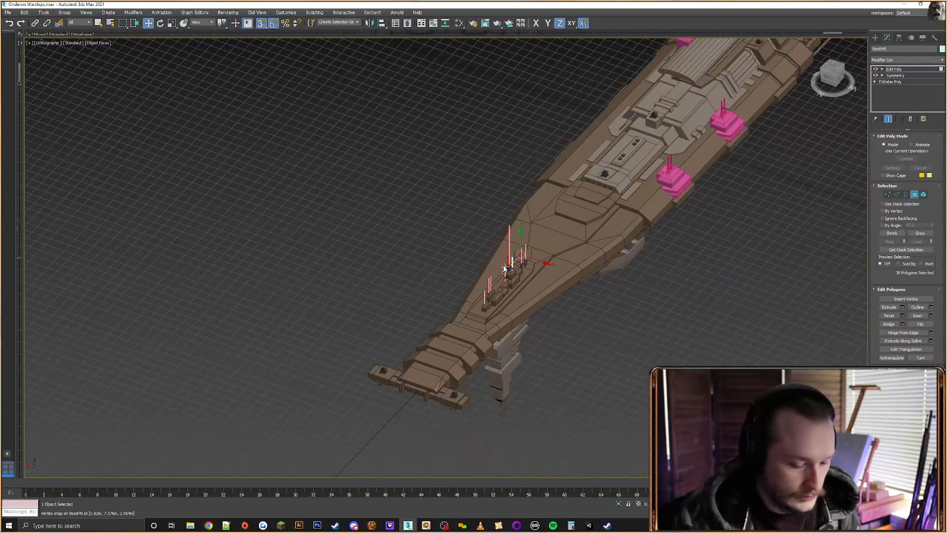
{"action": "scroll", "coordinate": [505, 269], "scroll_direction": "up", "scroll_amount": 10}
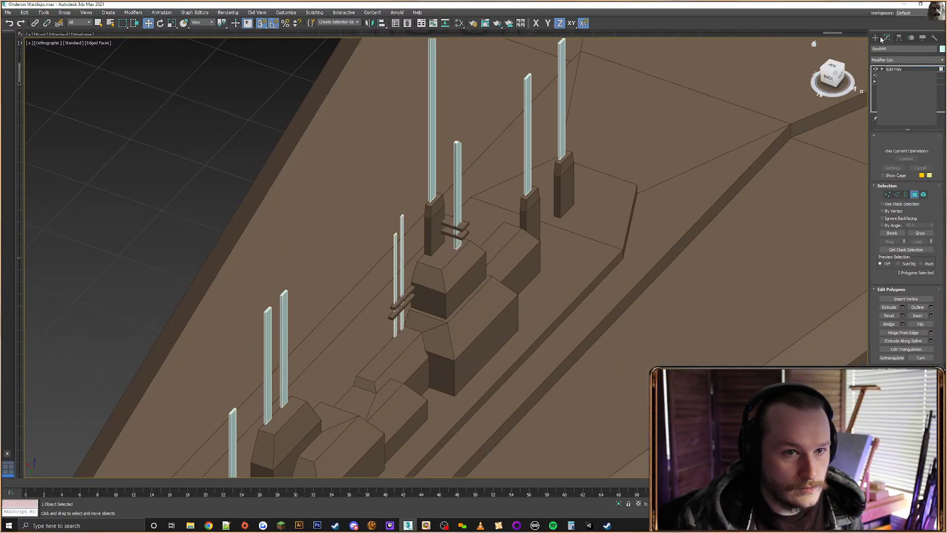
Leave mesh editing, select the deckhouse and mast-support objects together and recolor them pale cyan to match the masts
{"action": "left_click", "coordinate": [876, 38]}
{"action": "scroll", "coordinate": [458, 188], "scroll_direction": "down", "scroll_amount": 5}
{"action": "scroll", "coordinate": [460, 187], "scroll_direction": "up", "scroll_amount": 3}
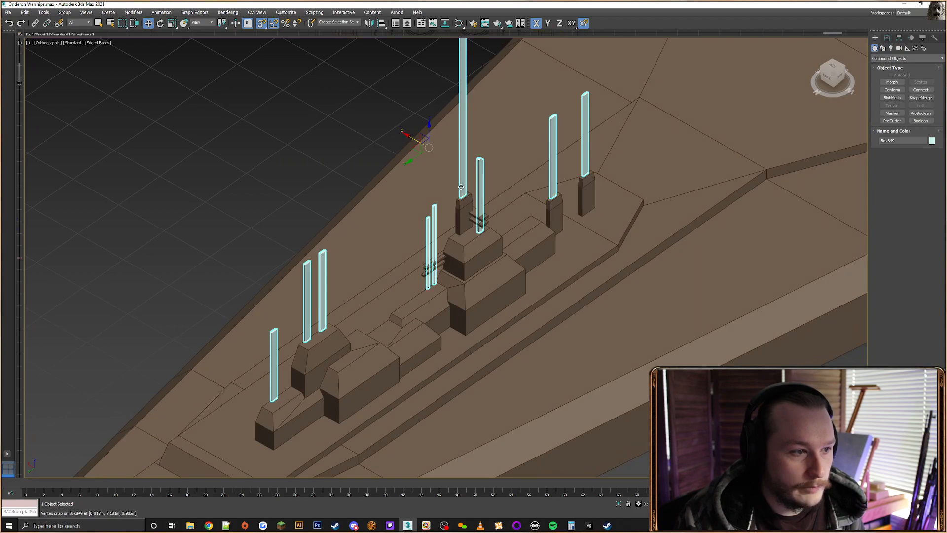
{"action": "left_click", "coordinate": [286, 157]}
{"action": "left_click", "coordinate": [464, 217]}
{"action": "left_click", "coordinate": [473, 251], "text": "ctrl"}
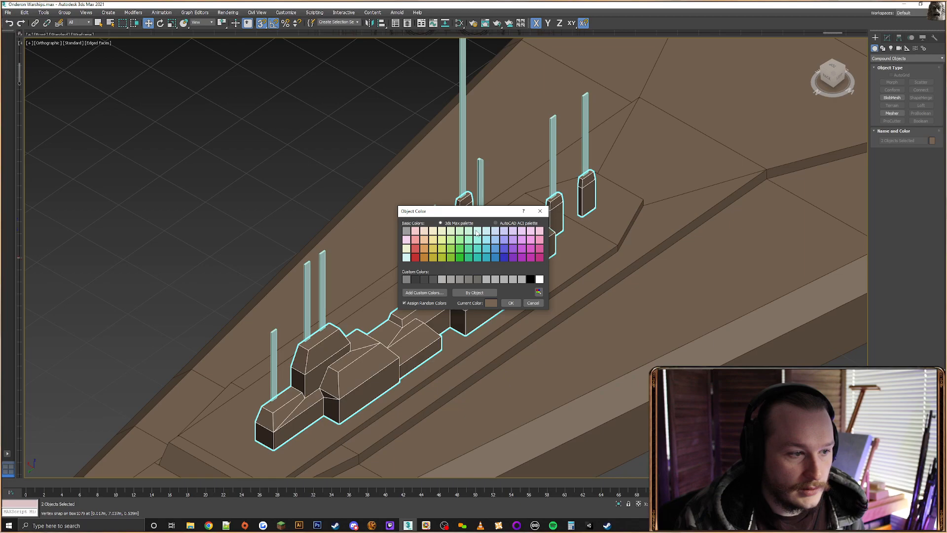
{"action": "left_click", "coordinate": [513, 303]}
{"action": "left_click", "coordinate": [313, 178]}
{"action": "middle_click_drag", "start_coordinate": [312, 178], "coordinate": [424, 284], "text": "alt"}
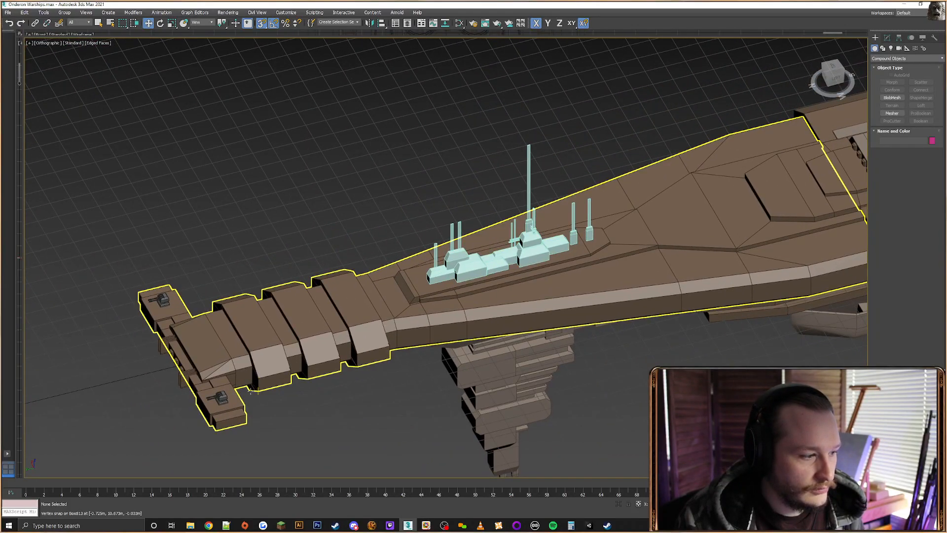
Select the object with three small blocks on the end crossbar and examine its polygons in wireframe and shaded display for hidden faces
{"action": "scroll", "coordinate": [187, 378], "scroll_direction": "up", "scroll_amount": 5}
{"action": "scroll", "coordinate": [192, 359], "scroll_direction": "down", "scroll_amount": 3}
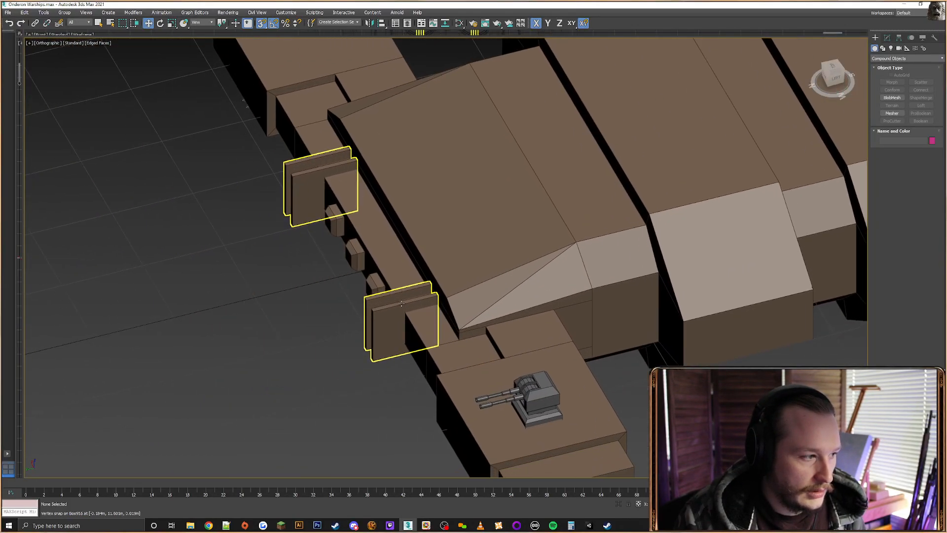
{"action": "left_click", "coordinate": [355, 251]}
{"action": "scroll", "coordinate": [356, 257], "scroll_direction": "up", "scroll_amount": 5}
{"action": "key", "text": "F3"}
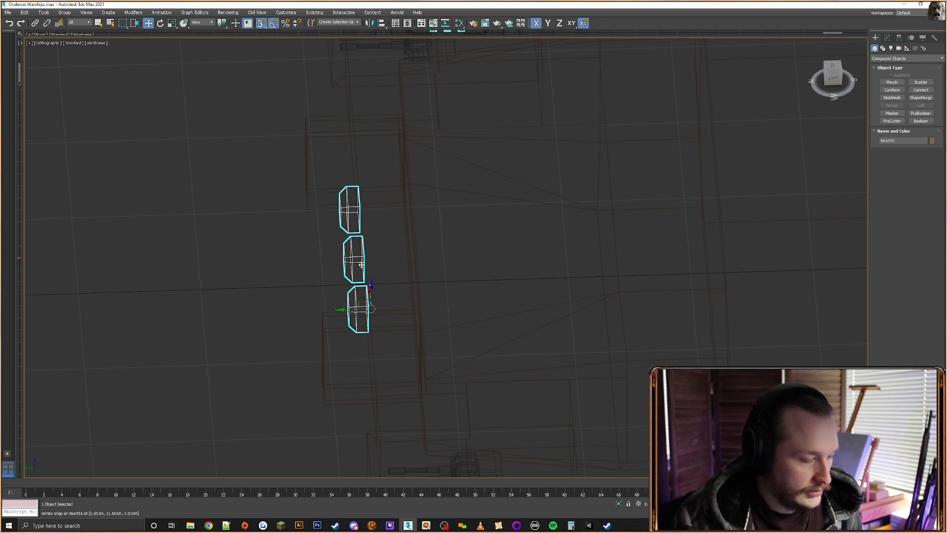
{"action": "middle_click_drag", "start_coordinate": [357, 262], "coordinate": [450, 227], "text": "alt"}
{"action": "left_click", "coordinate": [886, 38]}
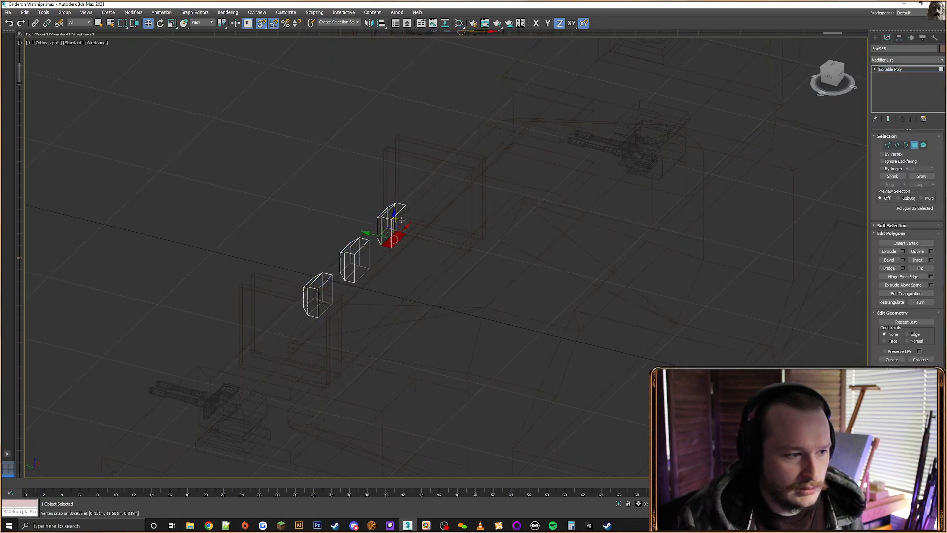
{"action": "key", "text": "F3"}
{"action": "middle_click_drag", "start_coordinate": [400, 244], "coordinate": [585, 217], "text": "alt"}
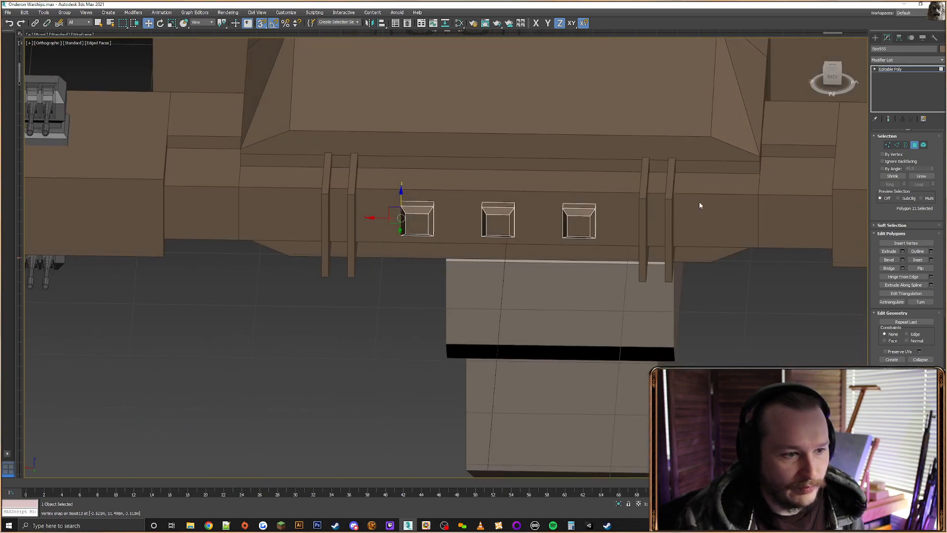
{"action": "left_click", "coordinate": [874, 40]}
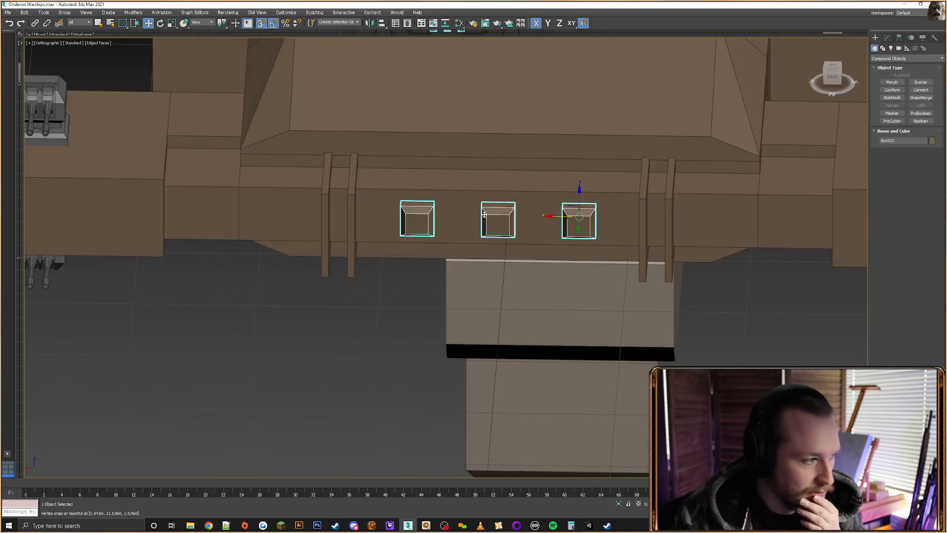
{"action": "scroll", "coordinate": [484, 215], "scroll_direction": "down", "scroll_amount": 5}
{"action": "middle_click_drag", "start_coordinate": [575, 237], "coordinate": [514, 236], "text": "alt"}
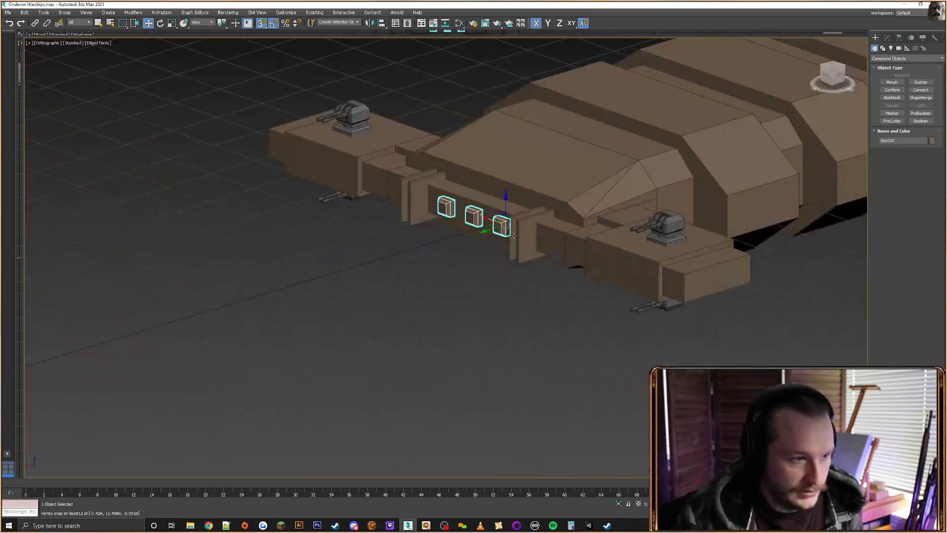
{"action": "scroll", "coordinate": [490, 209], "scroll_direction": "up", "scroll_amount": 2}
{"action": "scroll", "coordinate": [581, 253], "scroll_direction": "down", "scroll_amount": 1}
{"action": "middle_click_drag", "start_coordinate": [582, 254], "coordinate": [499, 260]}
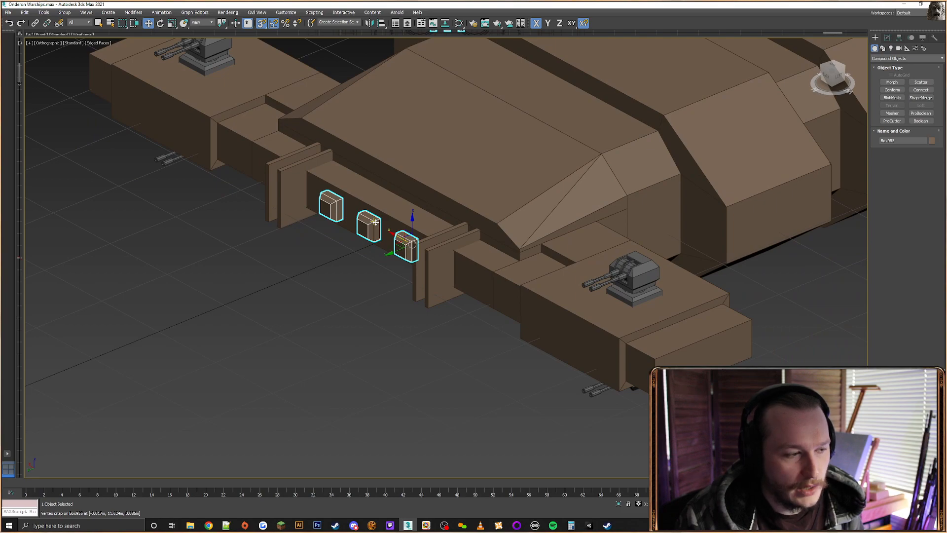
Recolor the three-block object on the end crossbar pale cyan and deselect it
{"action": "left_click", "coordinate": [931, 141]}
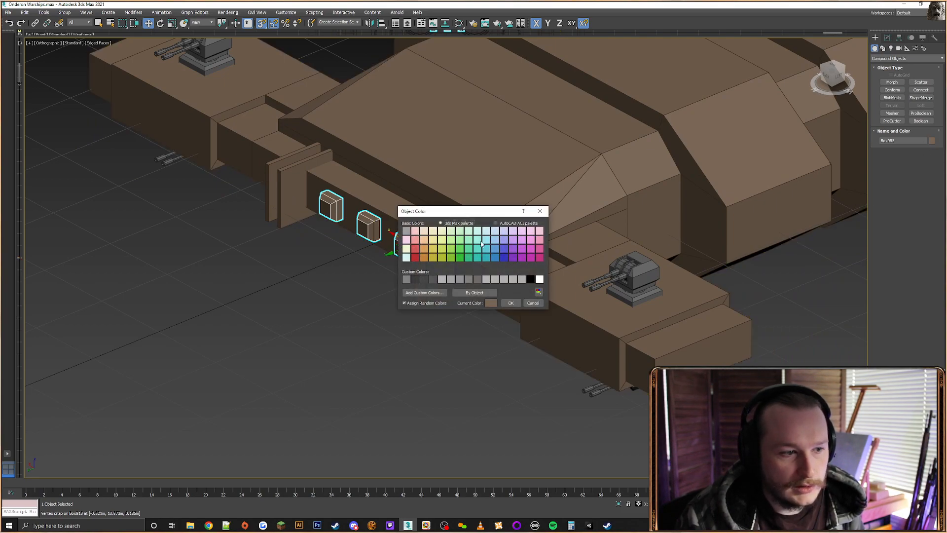
{"action": "left_click", "coordinate": [511, 303]}
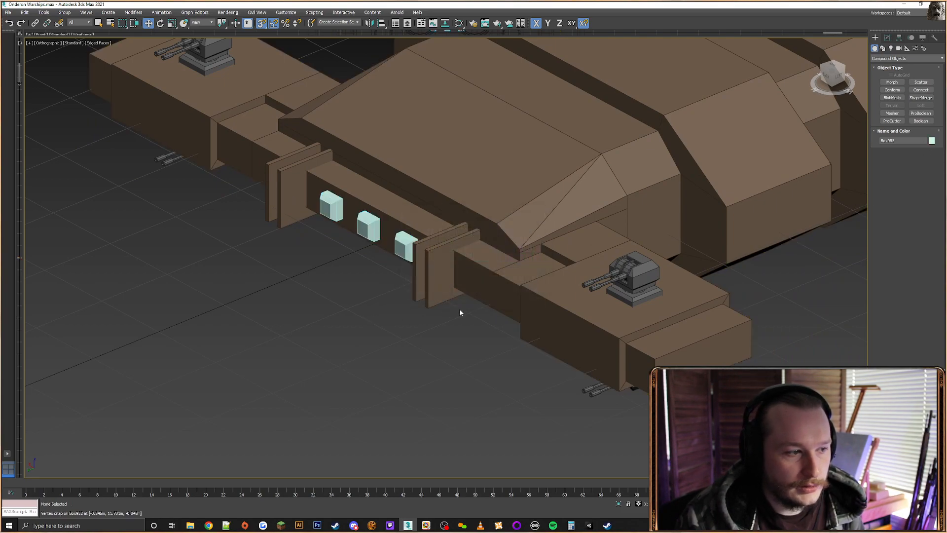
{"action": "left_click", "coordinate": [459, 309]}
Select the object with four small caps on the raised deck strip and recolor it pale cyan
{"action": "scroll", "coordinate": [584, 244], "scroll_direction": "down", "scroll_amount": 5}
{"action": "middle_click_drag", "start_coordinate": [584, 245], "coordinate": [262, 361]}
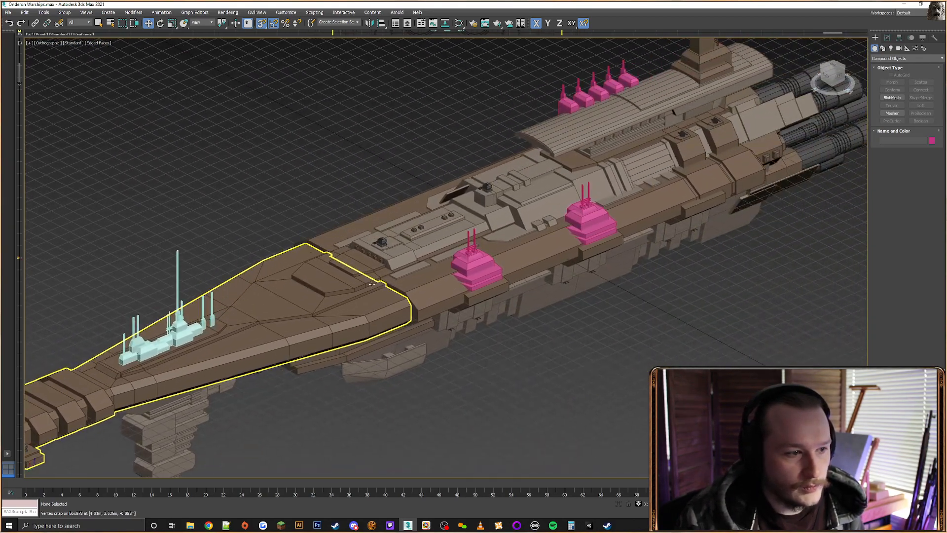
{"action": "scroll", "coordinate": [458, 214], "scroll_direction": "up", "scroll_amount": 3}
{"action": "left_click", "coordinate": [932, 141]}
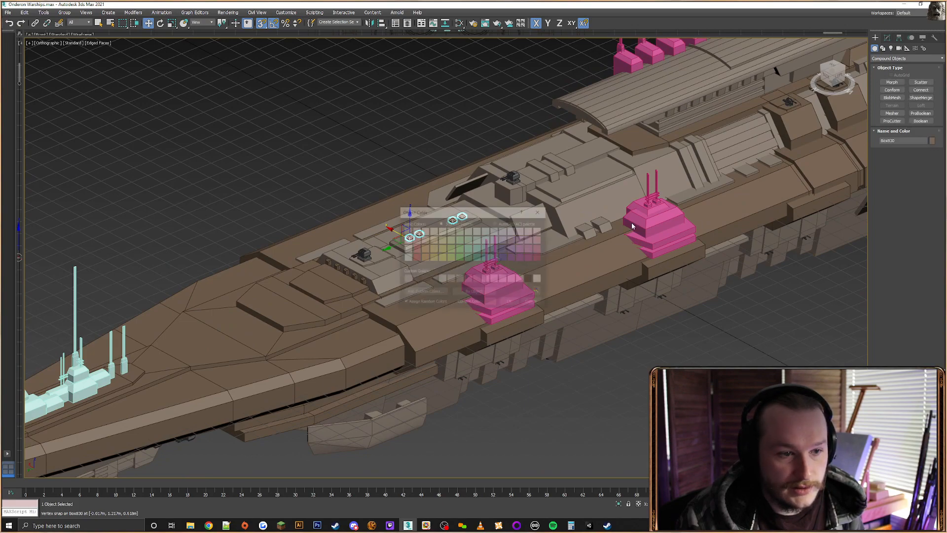
{"action": "left_click", "coordinate": [511, 303]}
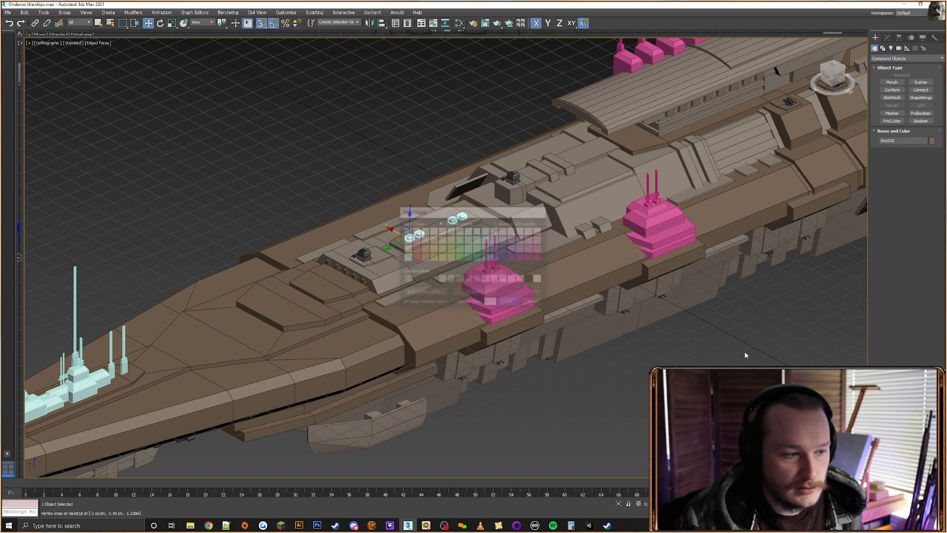
Select the row of five small blocks in front of the forward deck turret, recolor it pale cyan and deselect it
{"action": "middle_click_drag", "start_coordinate": [633, 306], "coordinate": [205, 344]}
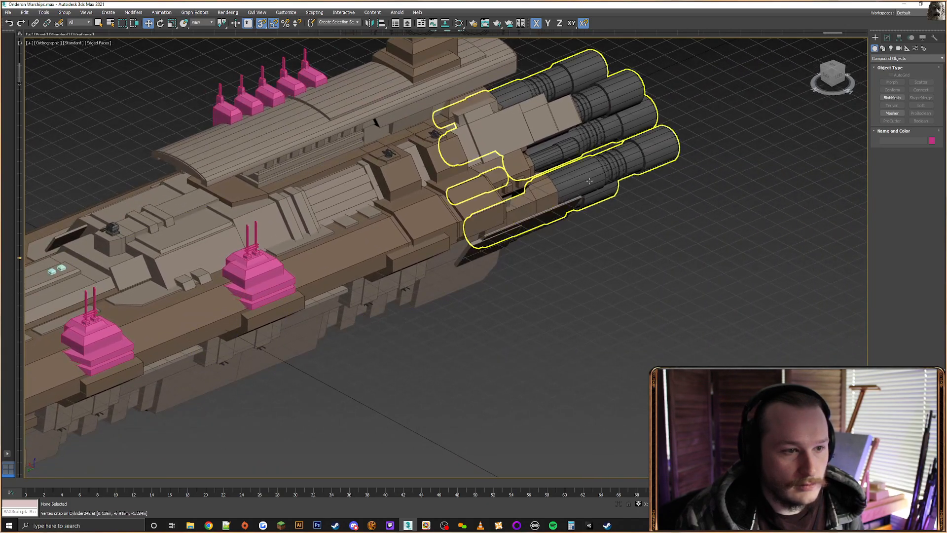
{"action": "middle_click_drag", "start_coordinate": [363, 302], "coordinate": [672, 351]}
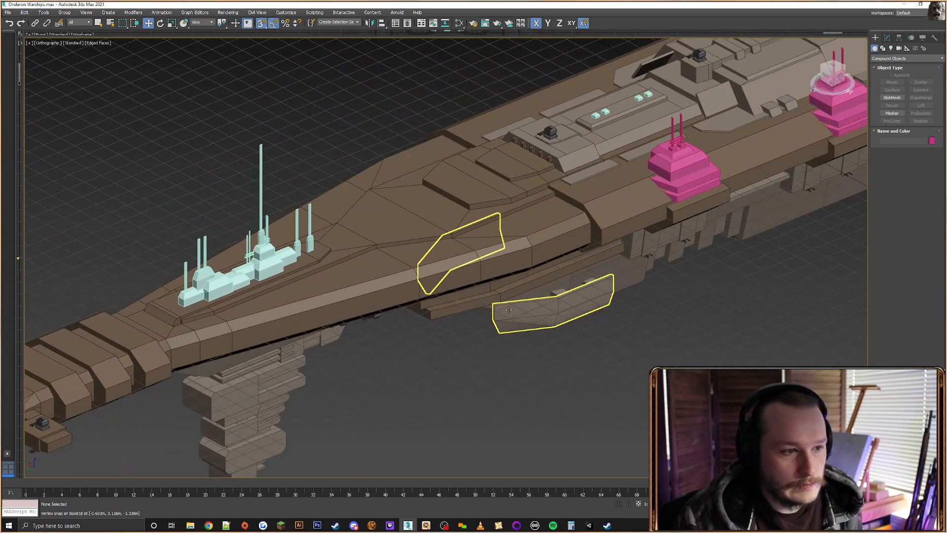
{"action": "scroll", "coordinate": [508, 309], "scroll_direction": "down", "scroll_amount": 3}
{"action": "scroll", "coordinate": [518, 206], "scroll_direction": "up", "scroll_amount": 3}
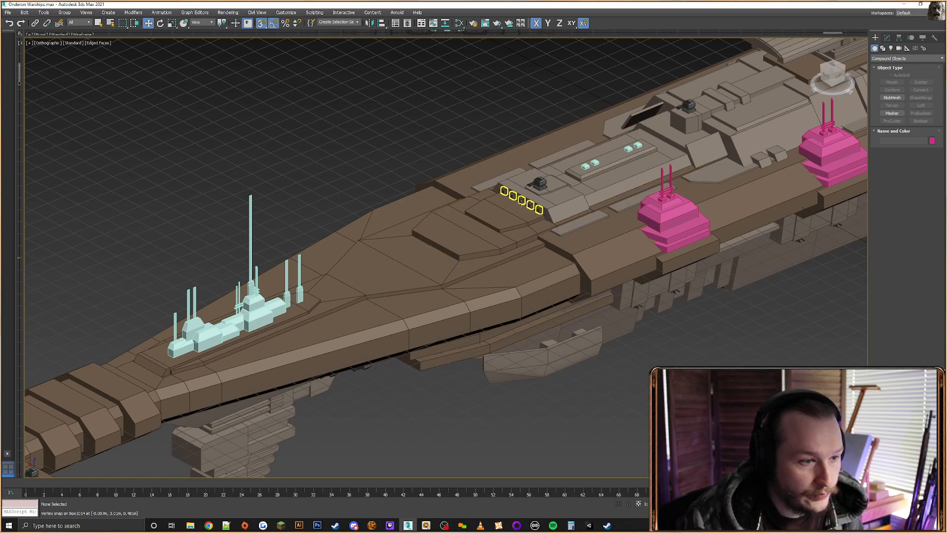
{"action": "scroll", "coordinate": [705, 156], "scroll_direction": "up", "scroll_amount": 3}
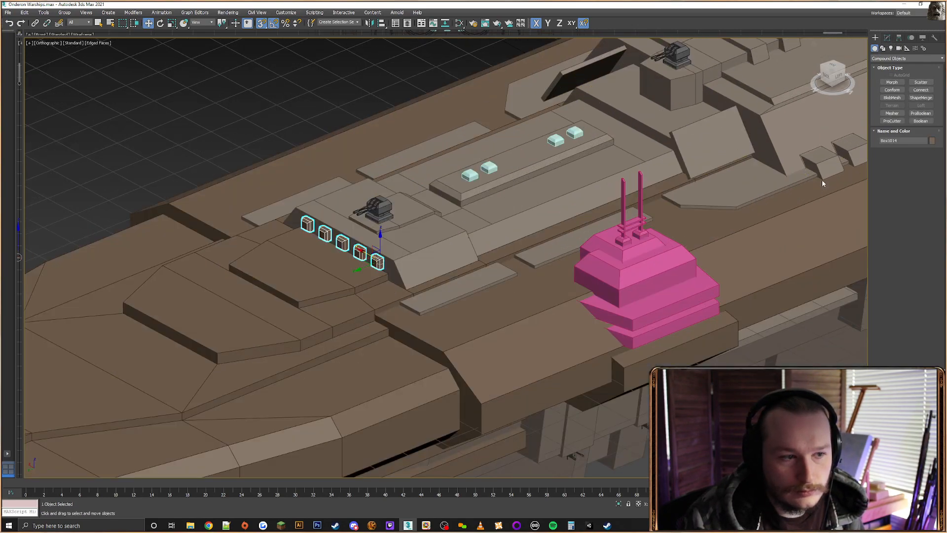
{"action": "left_click", "coordinate": [932, 141]}
{"action": "left_click", "coordinate": [511, 303]}
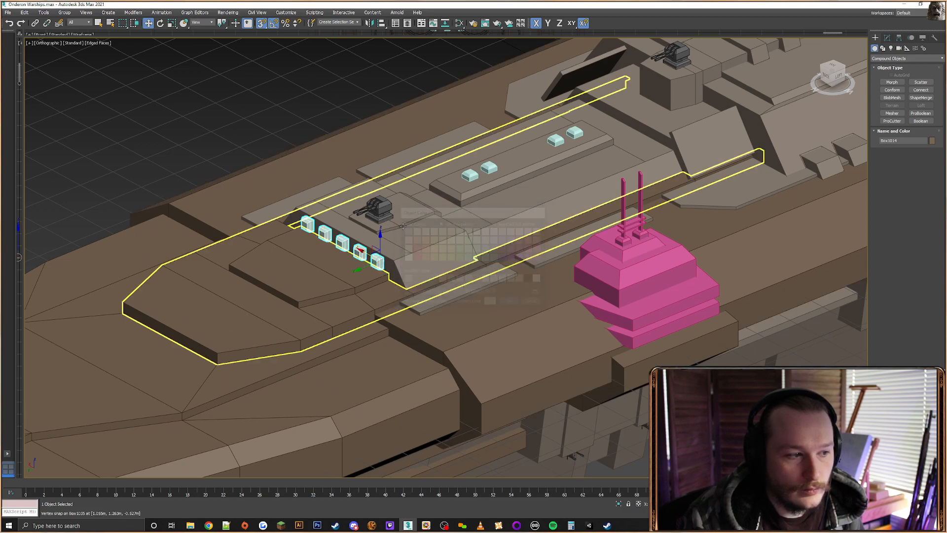
{"action": "key", "text": "ctrl+d"}
Select the object with the paired vertical plates on the end crossbar and center its pivot on the object
{"action": "scroll", "coordinate": [286, 259], "scroll_direction": "down", "scroll_amount": 2}
{"action": "middle_click_drag", "start_coordinate": [283, 256], "coordinate": [532, 168]}
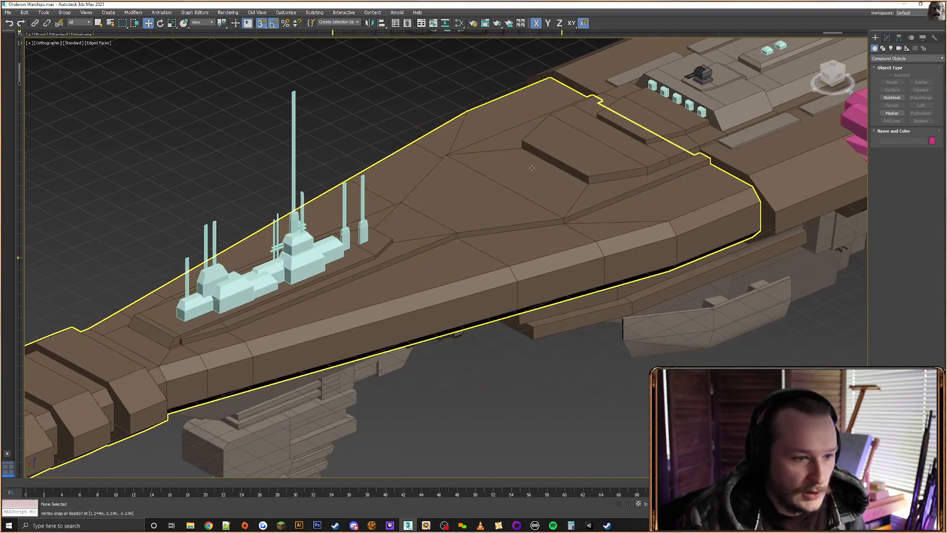
{"action": "middle_click_drag", "start_coordinate": [484, 201], "coordinate": [555, 159]}
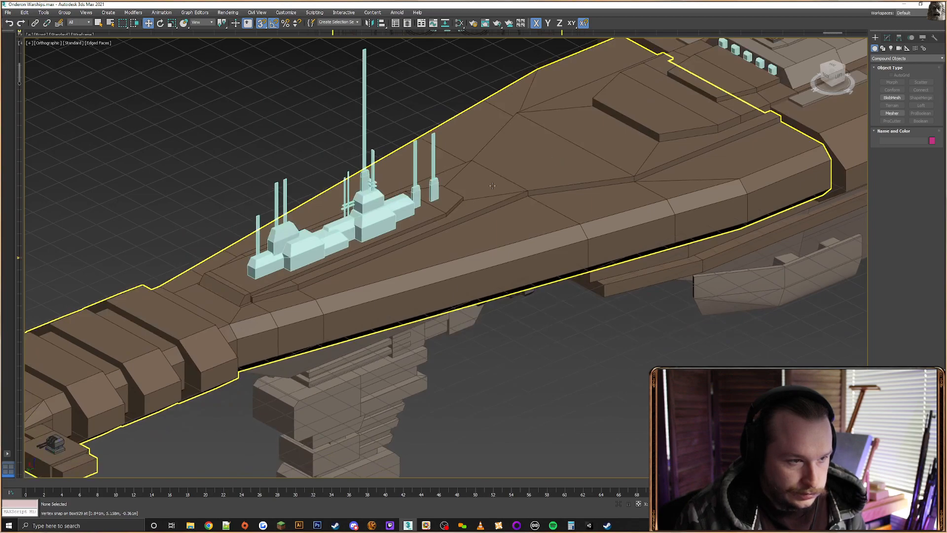
{"action": "middle_click_drag", "start_coordinate": [488, 190], "coordinate": [555, 144]}
{"action": "left_click", "coordinate": [491, 239]}
{"action": "middle_click_drag", "start_coordinate": [491, 239], "coordinate": [484, 212], "text": "alt"}
{"action": "middle_click_drag", "start_coordinate": [345, 243], "coordinate": [564, 204]}
{"action": "scroll", "coordinate": [354, 262], "scroll_direction": "up", "scroll_amount": 4}
{"action": "left_click", "coordinate": [326, 232]}
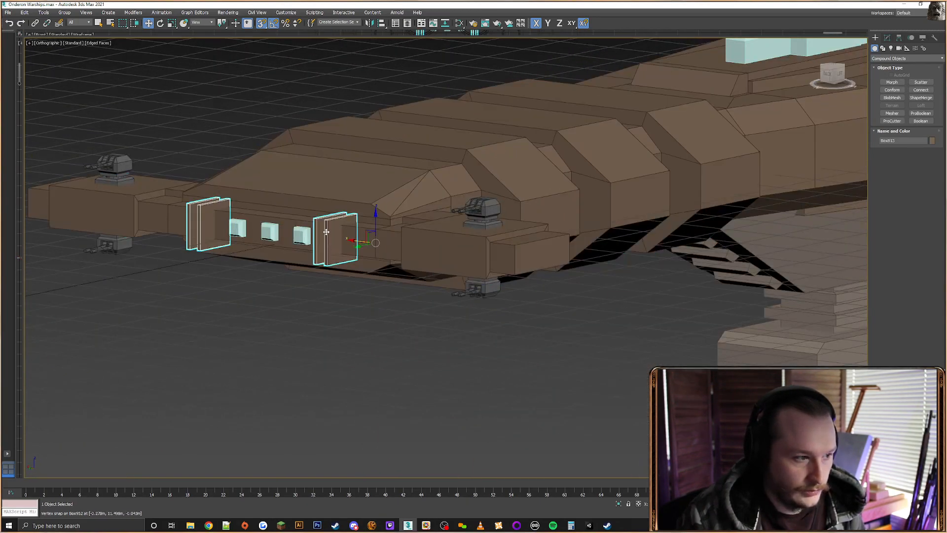
{"action": "middle_click_drag", "start_coordinate": [326, 232], "coordinate": [401, 227], "text": "alt"}
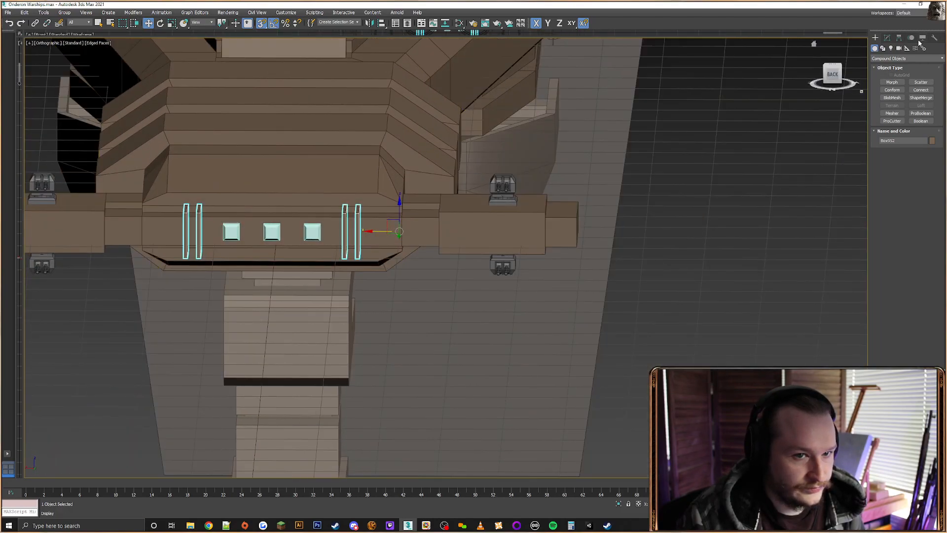
{"action": "left_click", "coordinate": [898, 38]}
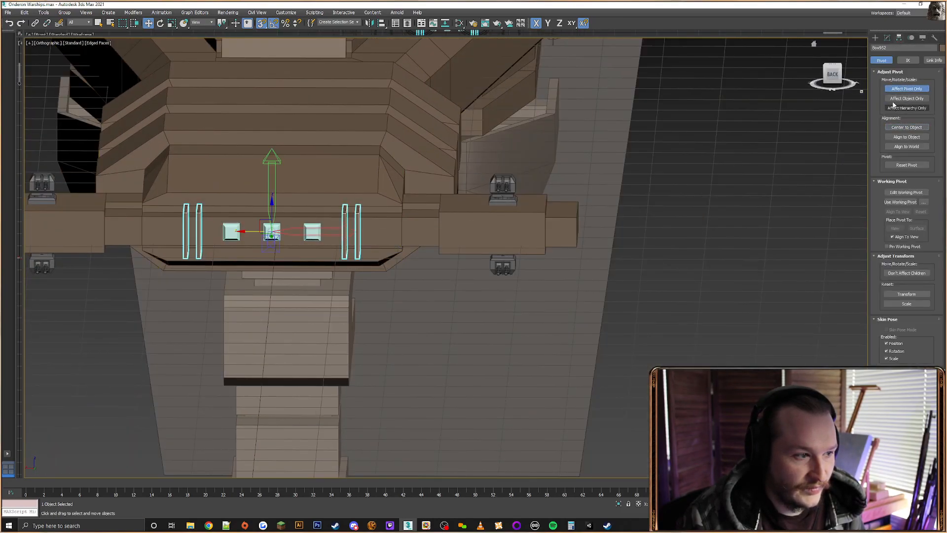
{"action": "left_click", "coordinate": [876, 38]}
Align the paired-plates object to the main hull section with the Align tool
{"action": "middle_click_drag", "start_coordinate": [425, 198], "coordinate": [545, 201]}
{"action": "middle_click_drag", "start_coordinate": [545, 201], "coordinate": [504, 219], "text": "alt"}
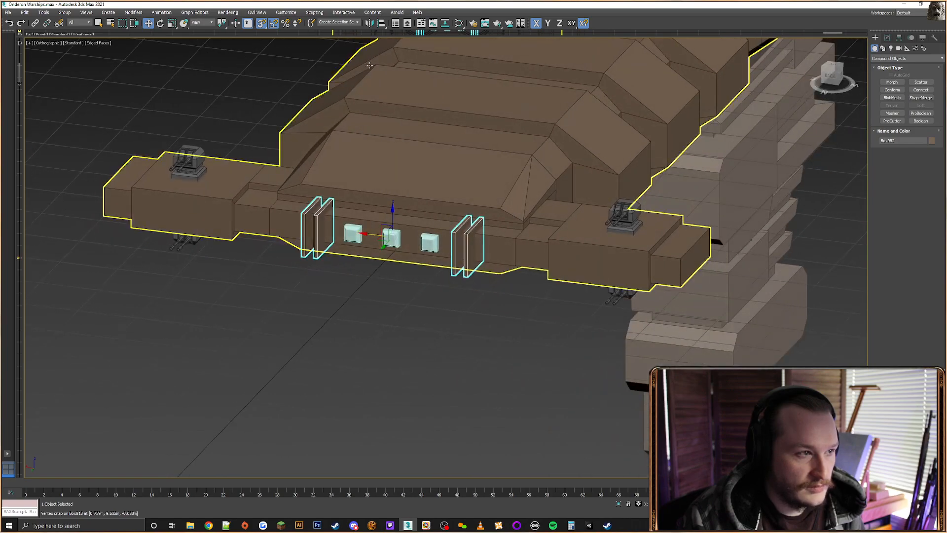
{"action": "left_click", "coordinate": [381, 26]}
{"action": "left_click", "coordinate": [524, 231]}
{"action": "left_click", "coordinate": [627, 319]}
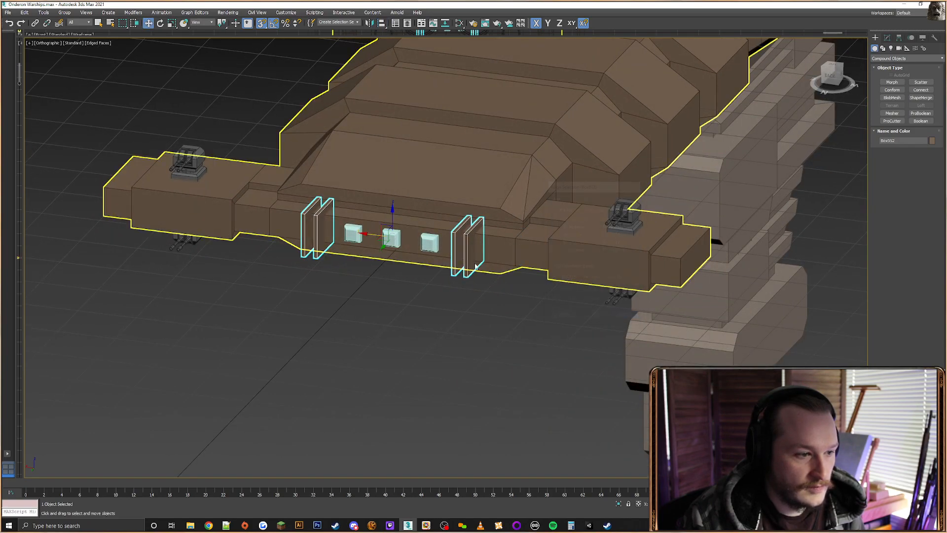
Recolor the paired vertical plates on the end crossbar pale cyan and deselect them
{"action": "middle_click_drag", "start_coordinate": [485, 296], "coordinate": [459, 261], "text": "alt"}
{"action": "scroll", "coordinate": [442, 249], "scroll_direction": "up", "scroll_amount": 3}
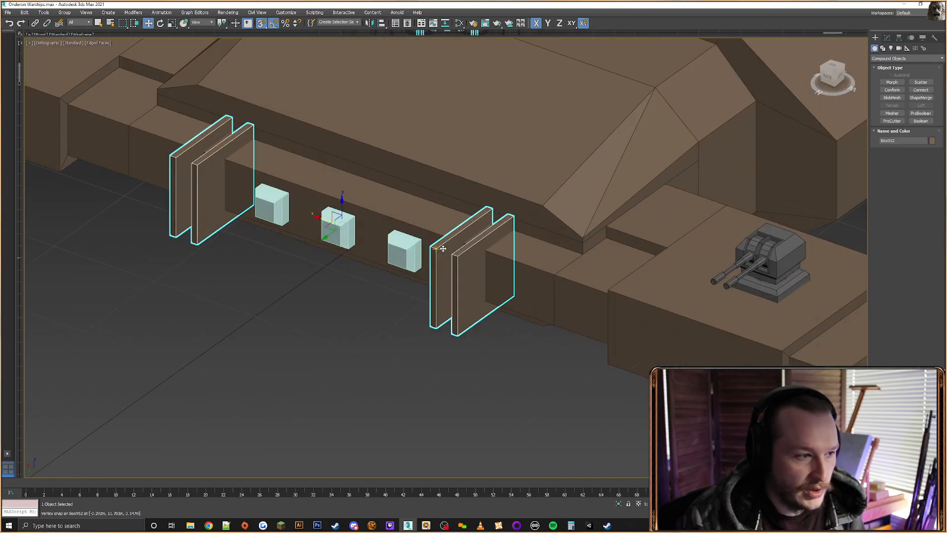
{"action": "scroll", "coordinate": [486, 255], "scroll_direction": "down", "scroll_amount": 2}
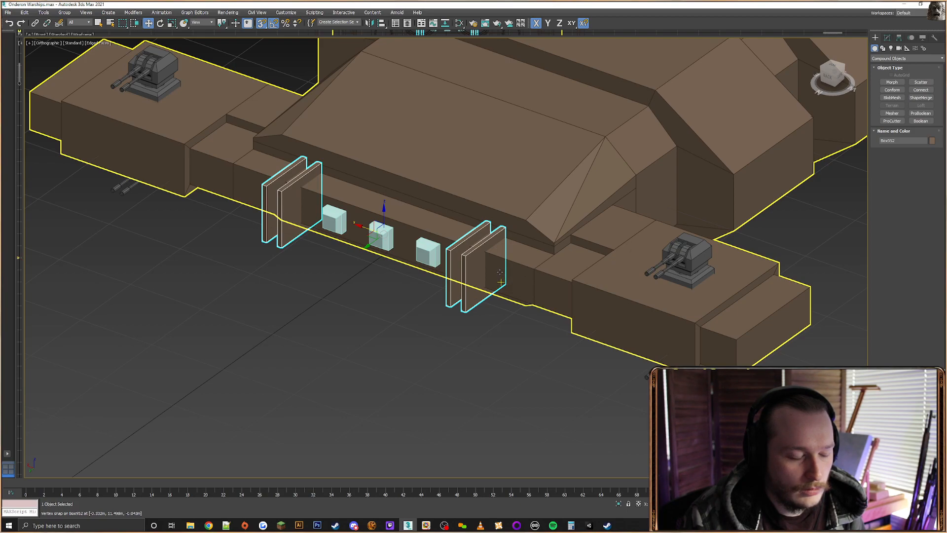
{"action": "scroll", "coordinate": [500, 271], "scroll_direction": "down", "scroll_amount": 3}
{"action": "scroll", "coordinate": [491, 257], "scroll_direction": "up", "scroll_amount": 3}
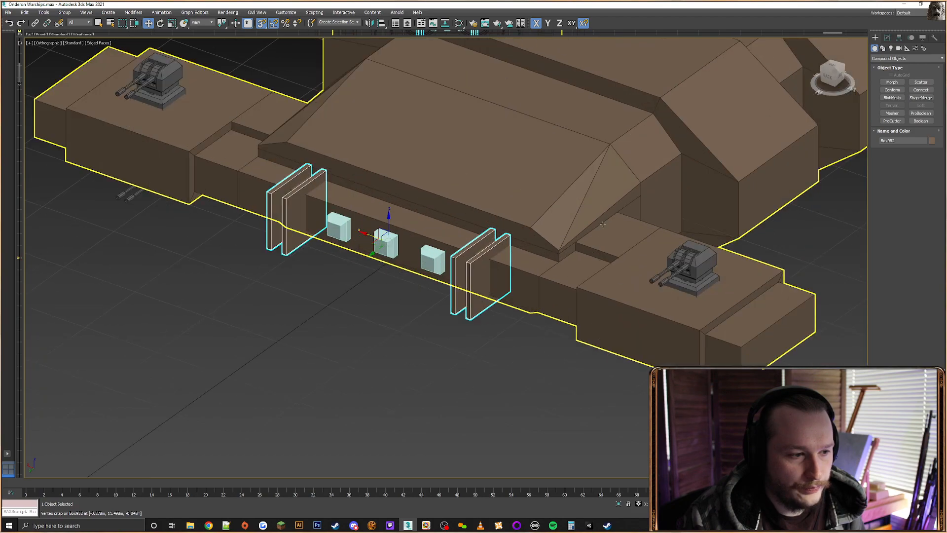
{"action": "left_click", "coordinate": [932, 140]}
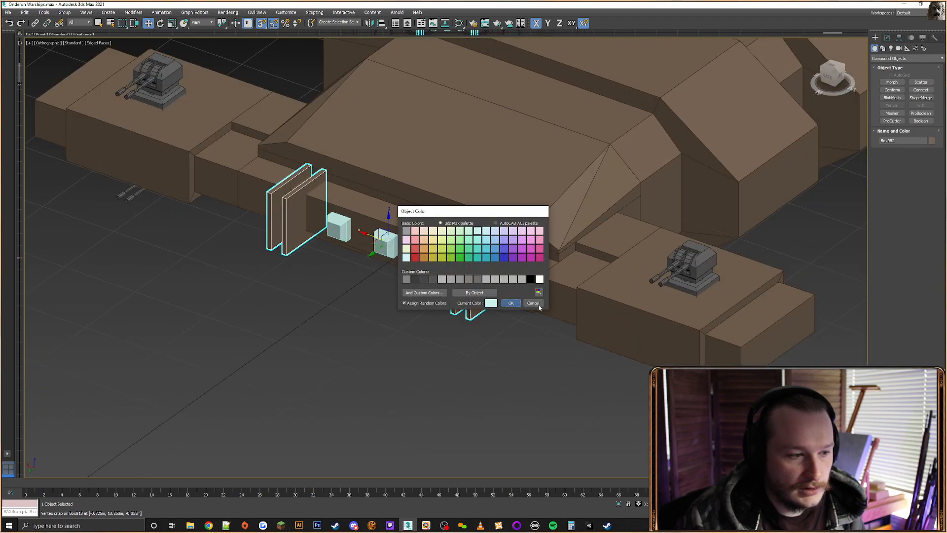
{"action": "left_click", "coordinate": [511, 303]}
{"action": "middle_click_drag", "start_coordinate": [607, 288], "coordinate": [472, 289]}
{"action": "scroll", "coordinate": [472, 288], "scroll_direction": "down", "scroll_amount": 2}
{"action": "left_click", "coordinate": [625, 291]}
Select the long tapered hull section and examine the ship's side, underside and upper decks for remaining details to clean up
{"action": "middle_click_drag", "start_coordinate": [563, 285], "coordinate": [414, 307]}
{"action": "scroll", "coordinate": [413, 306], "scroll_direction": "down", "scroll_amount": 2}
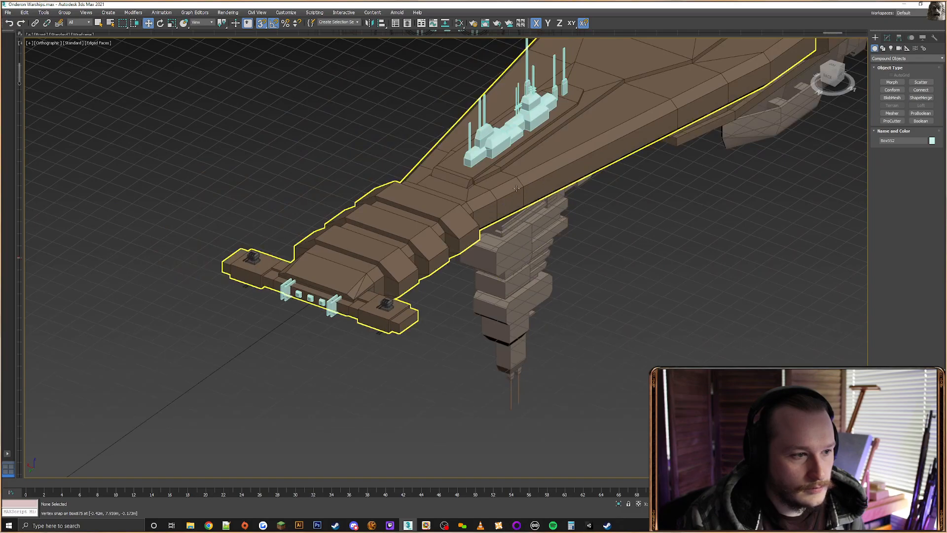
{"action": "left_click", "coordinate": [516, 189]}
{"action": "middle_click_drag", "start_coordinate": [597, 236], "coordinate": [507, 267], "text": "alt"}
{"action": "middle_click_drag", "start_coordinate": [507, 266], "coordinate": [387, 269], "text": "alt"}
{"action": "middle_click_drag", "start_coordinate": [387, 269], "coordinate": [385, 290], "text": "alt"}
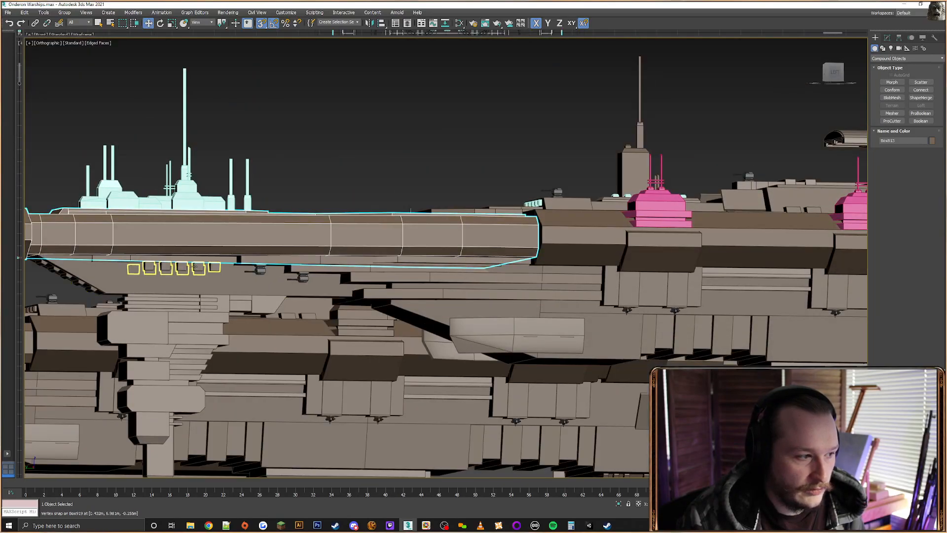
{"action": "middle_click_drag", "start_coordinate": [194, 266], "coordinate": [204, 310], "text": "alt"}
{"action": "middle_click_drag", "start_coordinate": [216, 385], "coordinate": [434, 277], "text": "alt"}
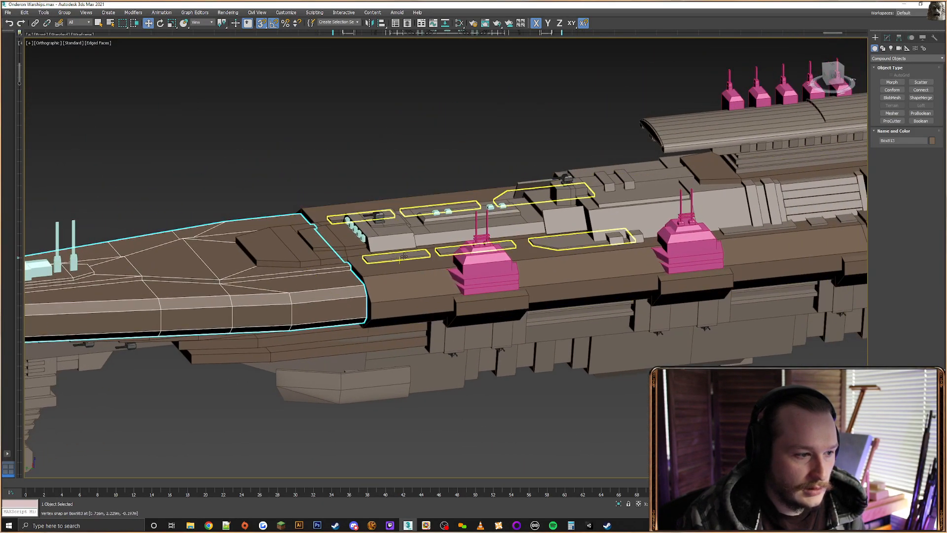
{"action": "middle_click_drag", "start_coordinate": [582, 241], "coordinate": [449, 261]}
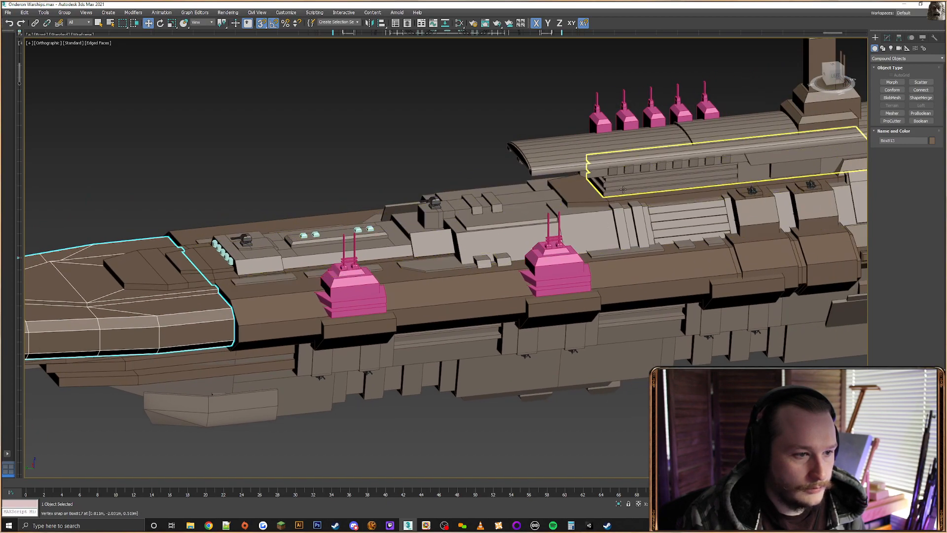
{"action": "middle_click_drag", "start_coordinate": [690, 191], "coordinate": [519, 211]}
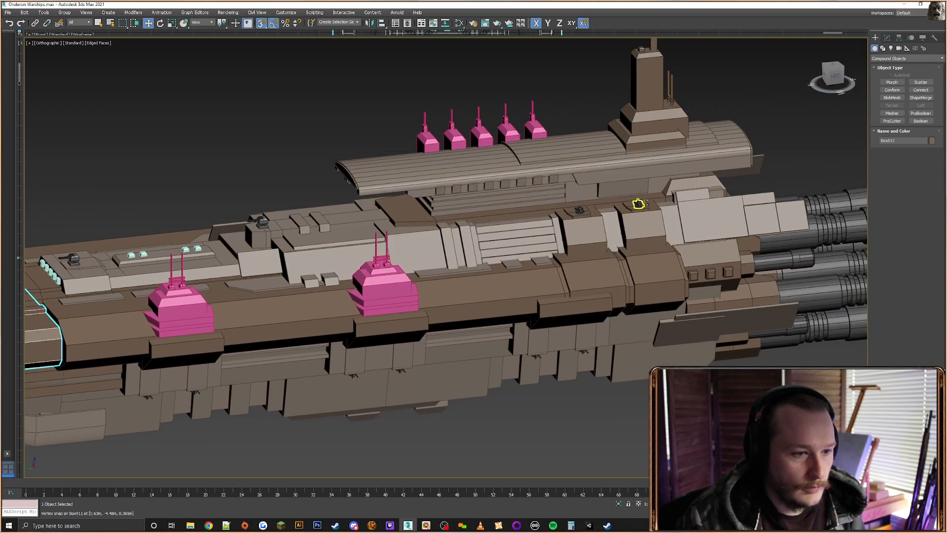
{"action": "middle_click_drag", "start_coordinate": [360, 233], "coordinate": [705, 183]}
{"action": "scroll", "coordinate": [707, 188], "scroll_direction": "down", "scroll_amount": 3}
{"action": "middle_click_drag", "start_coordinate": [568, 230], "coordinate": [592, 192], "text": "alt"}
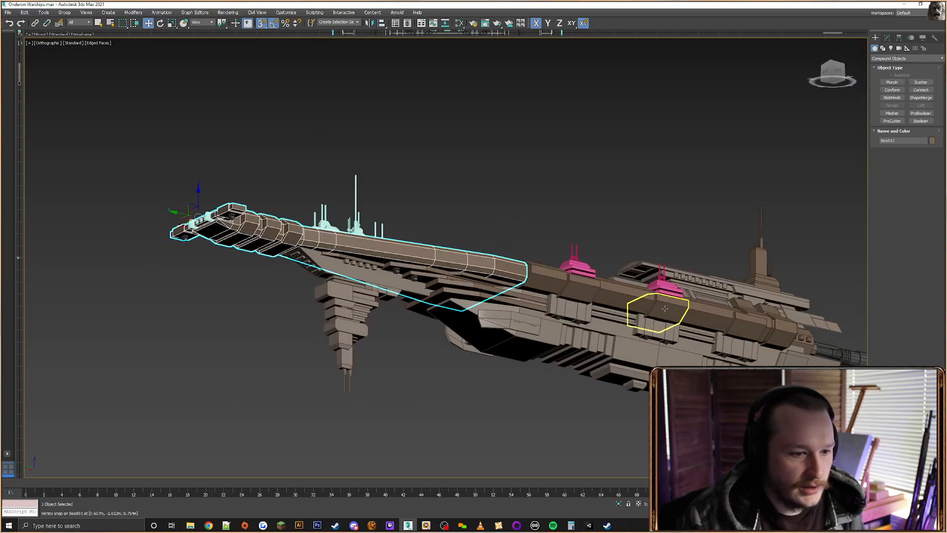
{"action": "scroll", "coordinate": [665, 308], "scroll_direction": "up", "scroll_amount": 6}
{"action": "scroll", "coordinate": [513, 291], "scroll_direction": "down", "scroll_amount": 5}
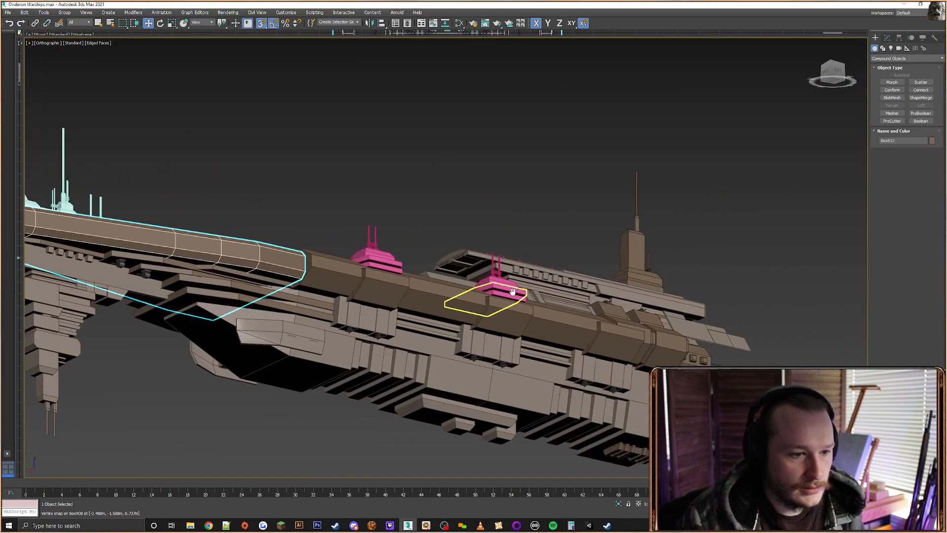
{"action": "middle_click_drag", "start_coordinate": [513, 291], "coordinate": [522, 256], "text": "alt"}
{"action": "scroll", "coordinate": [588, 261], "scroll_direction": "up", "scroll_amount": 3}
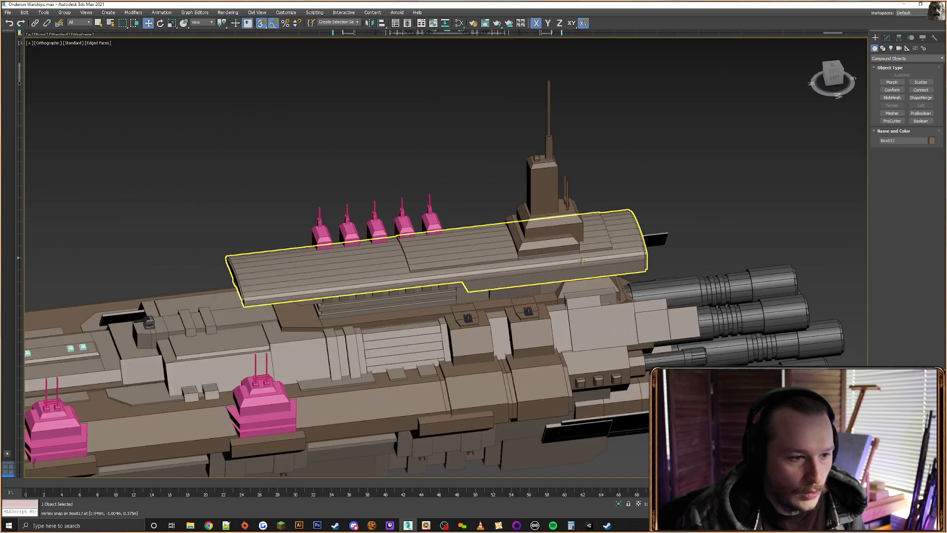
Select the twin thin masts with their crossbars beside the tall tower and snap them vertically onto the stepped base's top surface
{"action": "middle_click_drag", "start_coordinate": [588, 262], "coordinate": [563, 254], "text": "alt"}
{"action": "middle_click_drag", "start_coordinate": [562, 254], "coordinate": [549, 349]}
{"action": "middle_click_drag", "start_coordinate": [573, 296], "coordinate": [545, 321], "text": "alt"}
{"action": "middle_click_drag", "start_coordinate": [545, 321], "coordinate": [633, 268]}
{"action": "scroll", "coordinate": [557, 309], "scroll_direction": "up", "scroll_amount": 4}
{"action": "scroll", "coordinate": [566, 289], "scroll_direction": "up", "scroll_amount": 3}
{"action": "left_click", "coordinate": [553, 293]}
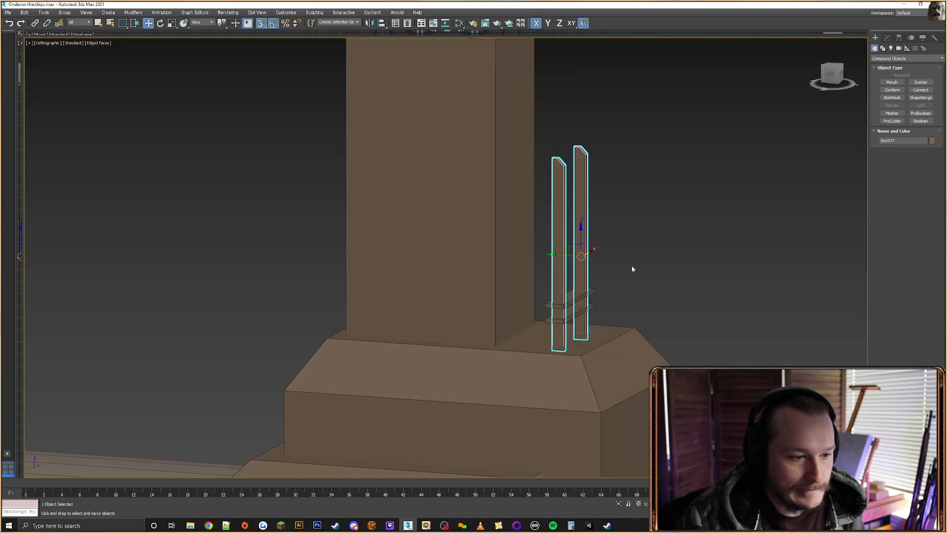
{"action": "left_click_drag", "start_coordinate": [570, 267], "coordinate": [632, 327]}
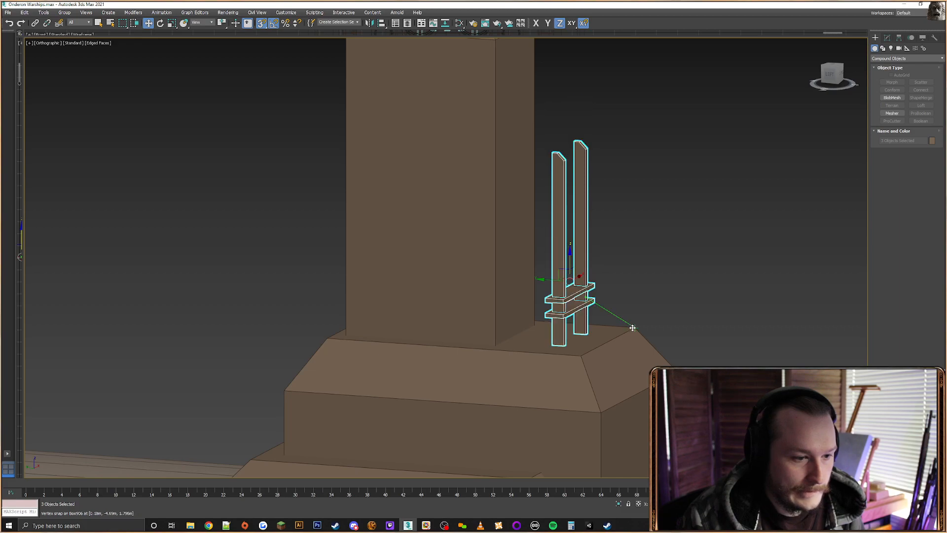
{"action": "left_click", "coordinate": [617, 289]}
Delete the hidden bottom polygons of the twin thin masts standing on the stepped base
{"action": "left_click", "coordinate": [585, 262]}
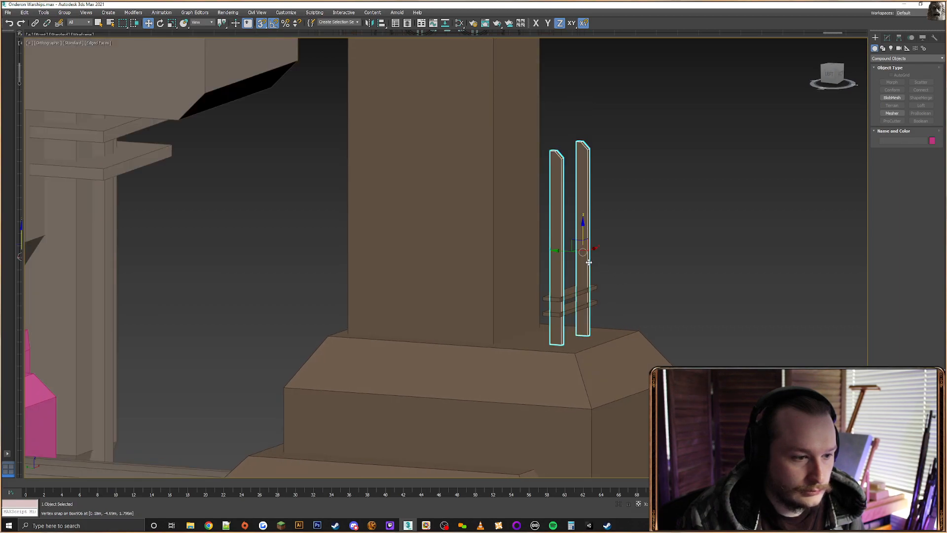
{"action": "middle_click_drag", "start_coordinate": [598, 272], "coordinate": [603, 254], "text": "alt"}
{"action": "middle_click_drag", "start_coordinate": [625, 207], "coordinate": [629, 213], "text": "alt"}
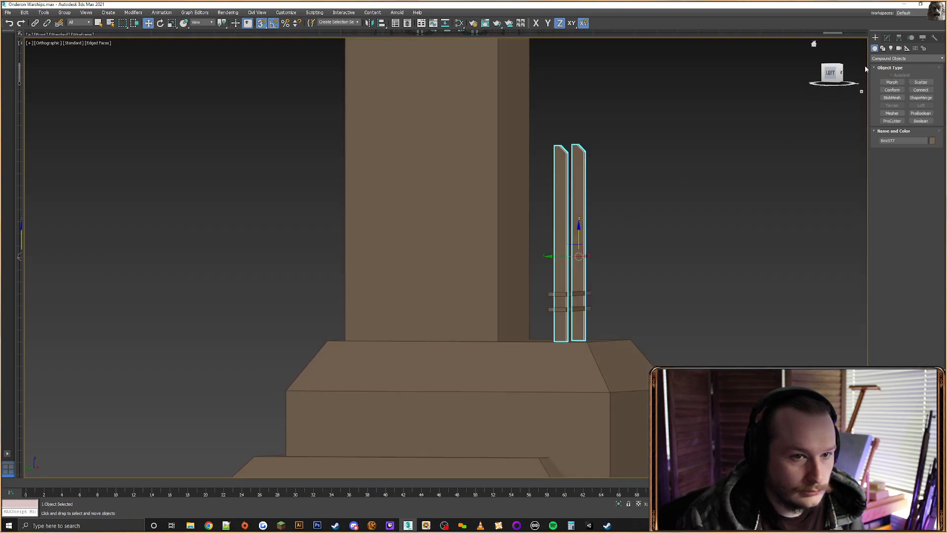
{"action": "left_click", "coordinate": [886, 38]}
{"action": "left_click", "coordinate": [916, 146]}
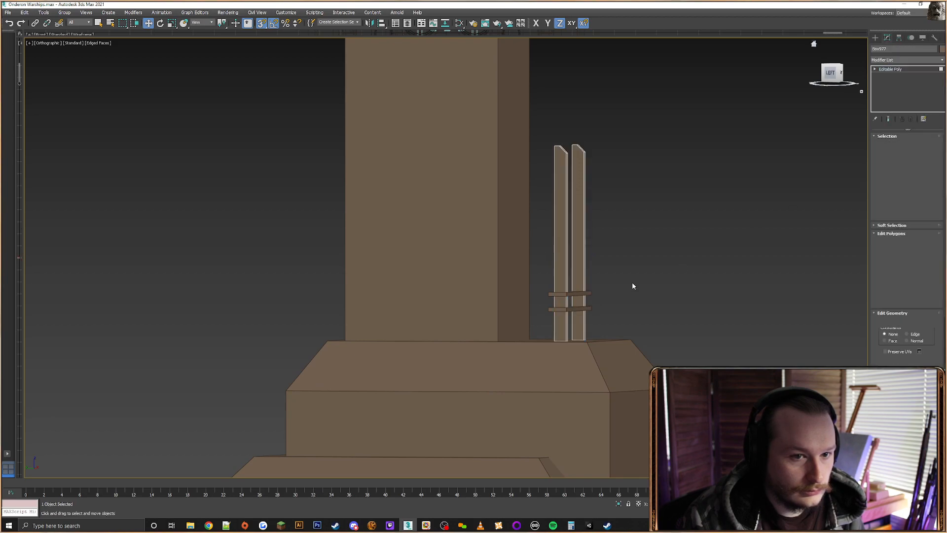
{"action": "key", "text": "F3"}
{"action": "middle_click_drag", "start_coordinate": [673, 288], "coordinate": [660, 272], "text": "alt"}
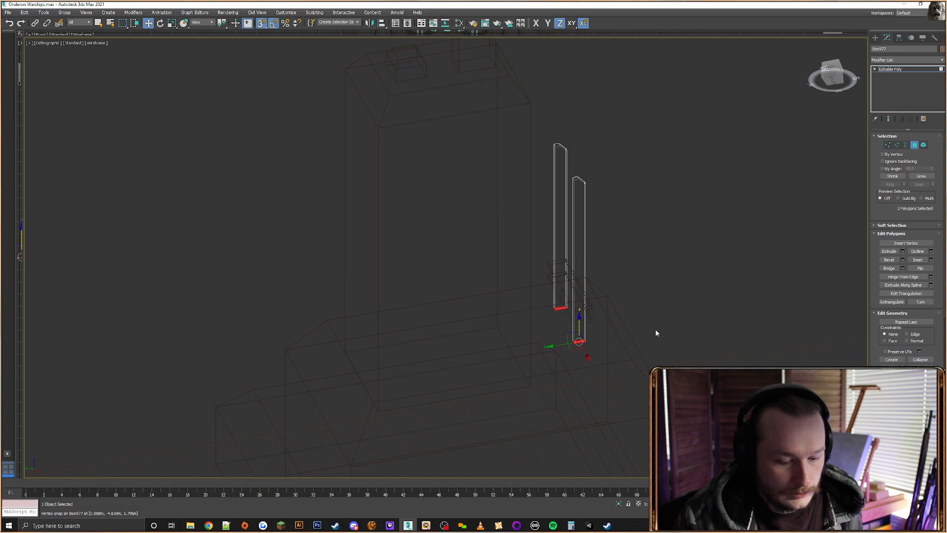
{"action": "key", "text": "Delete"}
{"action": "key", "text": "F3"}
{"action": "middle_click_drag", "start_coordinate": [654, 319], "coordinate": [640, 317], "text": "alt"}
{"action": "left_click", "coordinate": [875, 38]}
Attach the two small crossbars on the twin masts to each other as one object
{"action": "right_click", "coordinate": [579, 266]}
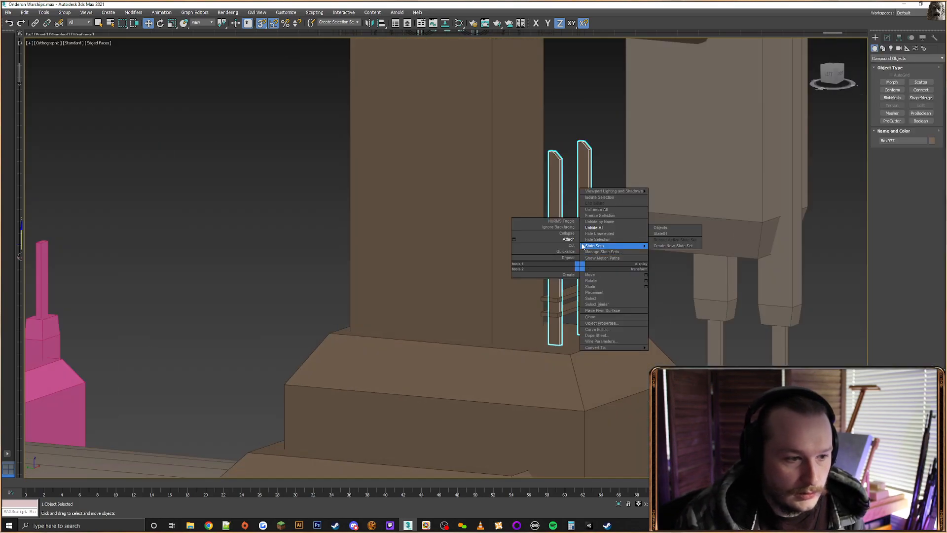
{"action": "left_click", "coordinate": [570, 240]}
{"action": "left_click", "coordinate": [582, 302]}
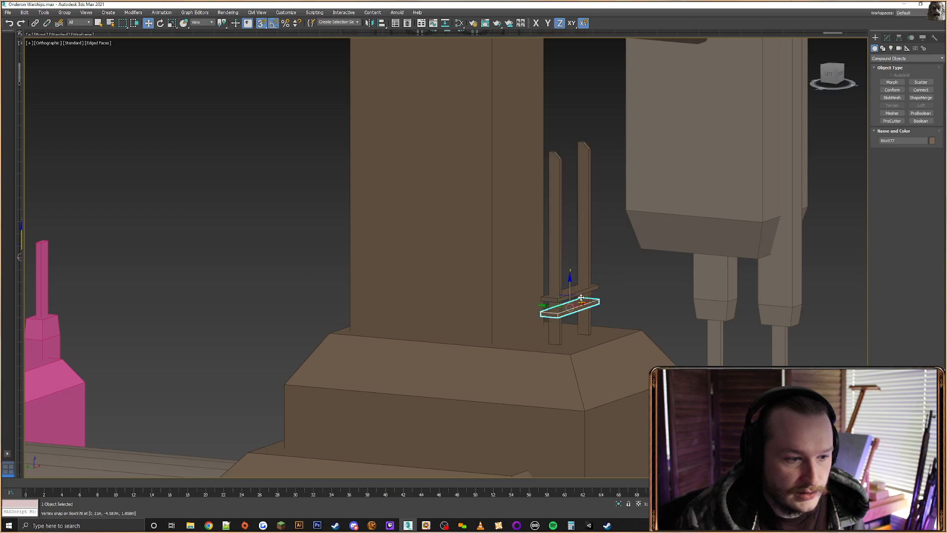
{"action": "middle_click_drag", "start_coordinate": [610, 283], "coordinate": [545, 307], "text": "alt"}
{"action": "right_click", "coordinate": [557, 292]}
{"action": "left_click", "coordinate": [546, 264]}
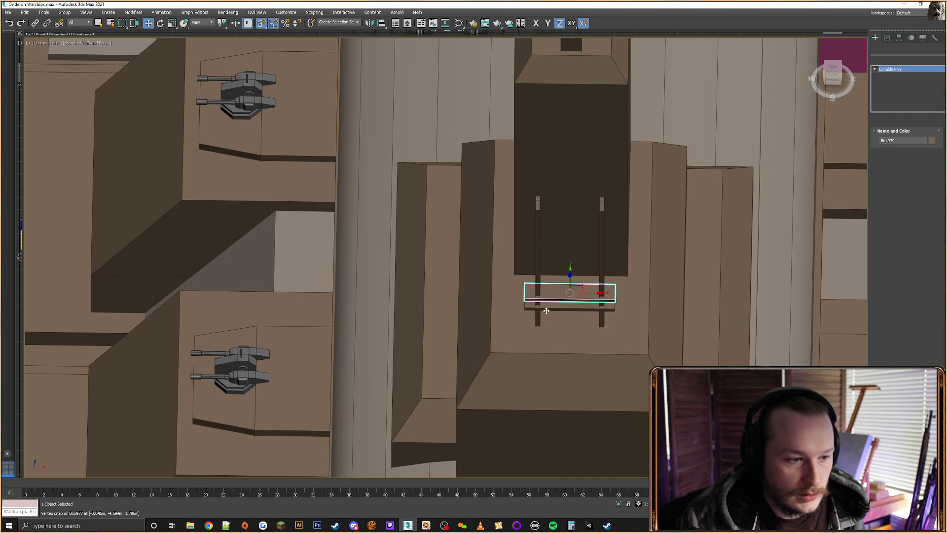
Align the joined crossbars to the twin masts with the Align tool and attach the masts to them
{"action": "left_click", "coordinate": [381, 23]}
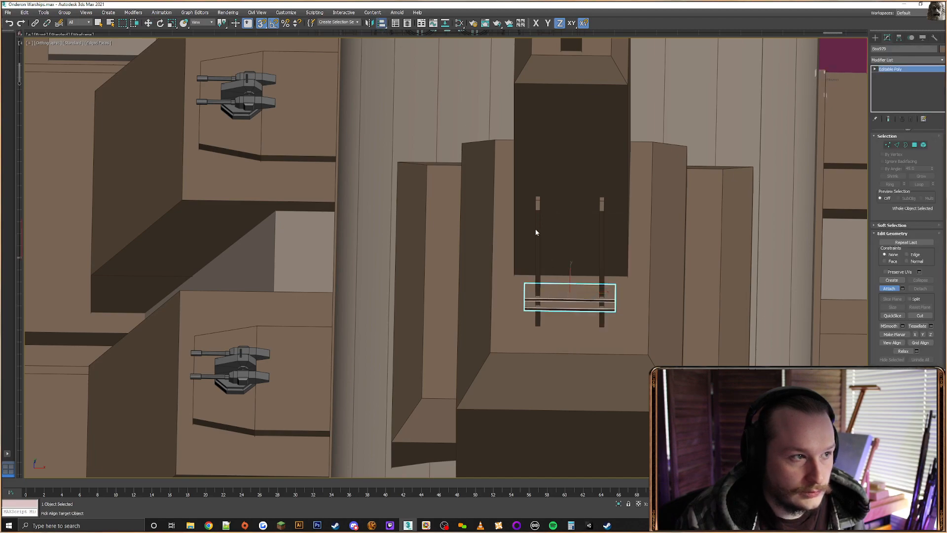
{"action": "left_click", "coordinate": [538, 272]}
{"action": "key", "text": "Return"}
{"action": "right_click", "coordinate": [558, 292]}
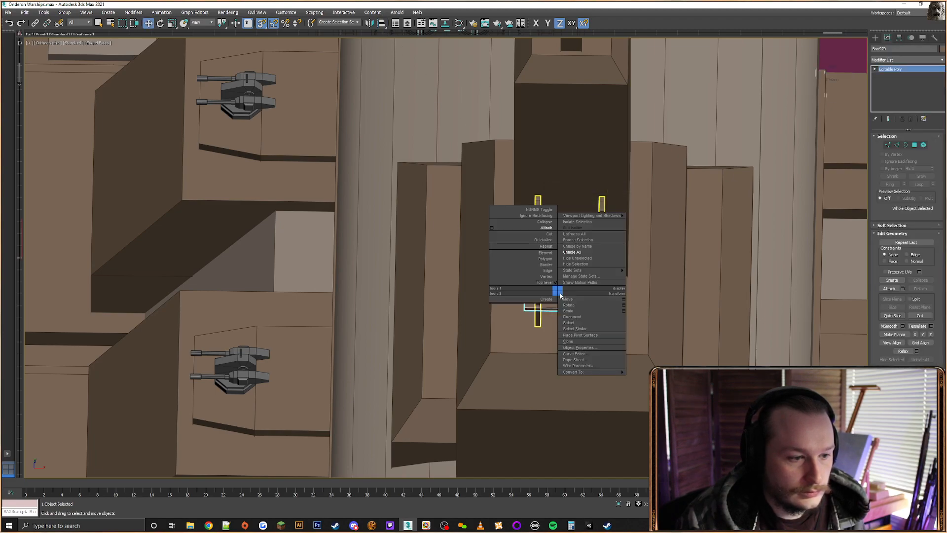
{"action": "left_click", "coordinate": [547, 228]}
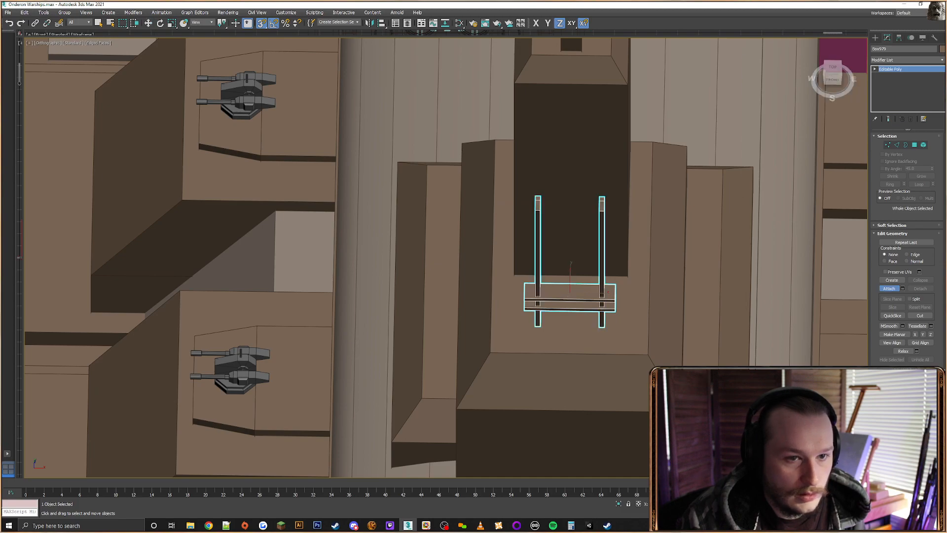
Recolor the combined twin masts and crossbars pale cyan
{"action": "left_click", "coordinate": [941, 51]}
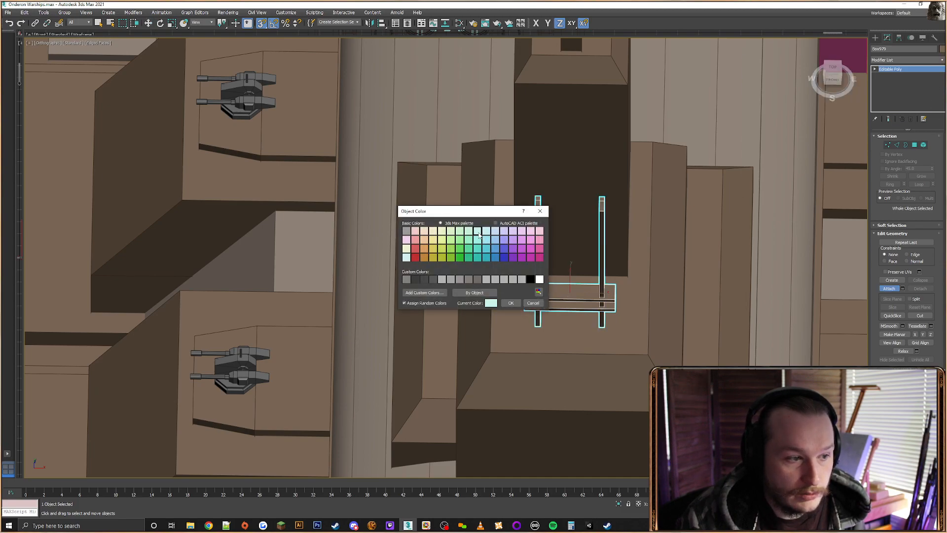
{"action": "left_click", "coordinate": [515, 304]}
{"action": "scroll", "coordinate": [515, 299], "scroll_direction": "down", "scroll_amount": 4}
{"action": "middle_click_drag", "start_coordinate": [516, 300], "coordinate": [582, 250], "text": "alt"}
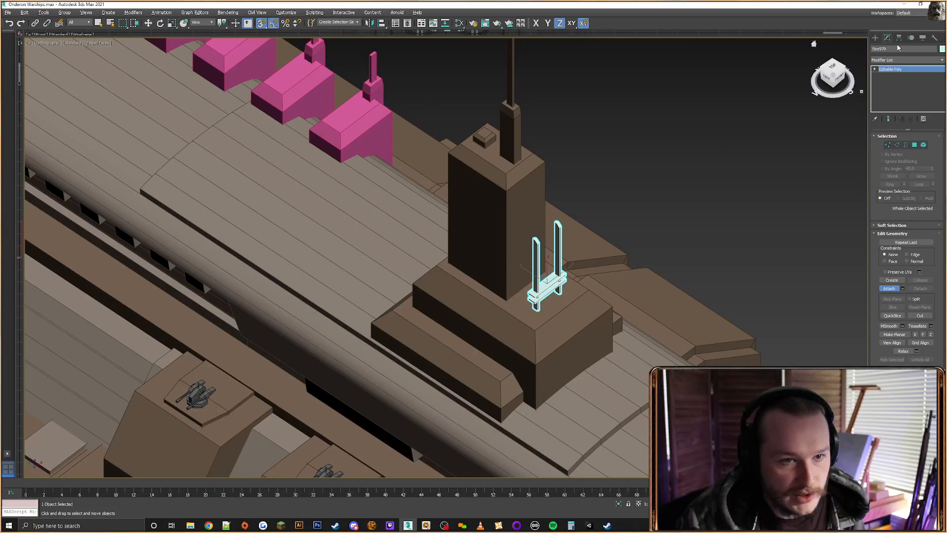
{"action": "left_click", "coordinate": [874, 37]}
Select the tall antenna mast with its bevelled base block and snap them vertically onto the tower's top surface
{"action": "left_click", "coordinate": [583, 227]}
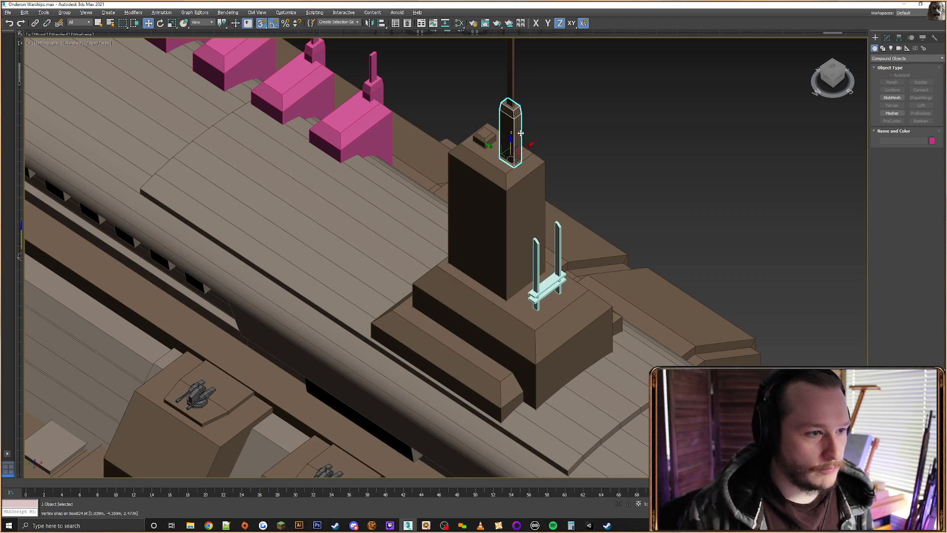
{"action": "middle_click_drag", "start_coordinate": [521, 133], "coordinate": [532, 111], "text": "alt"}
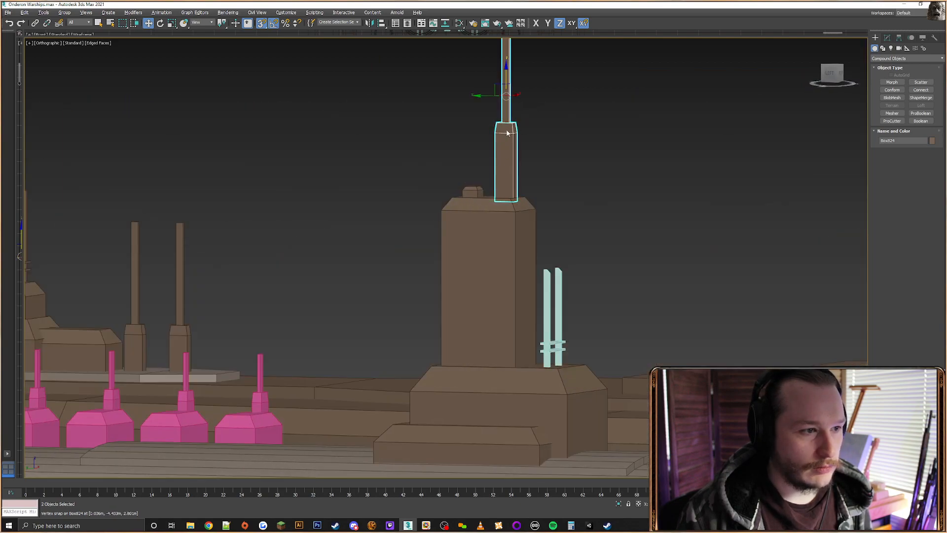
{"action": "scroll", "coordinate": [507, 132], "scroll_direction": "up", "scroll_amount": 2}
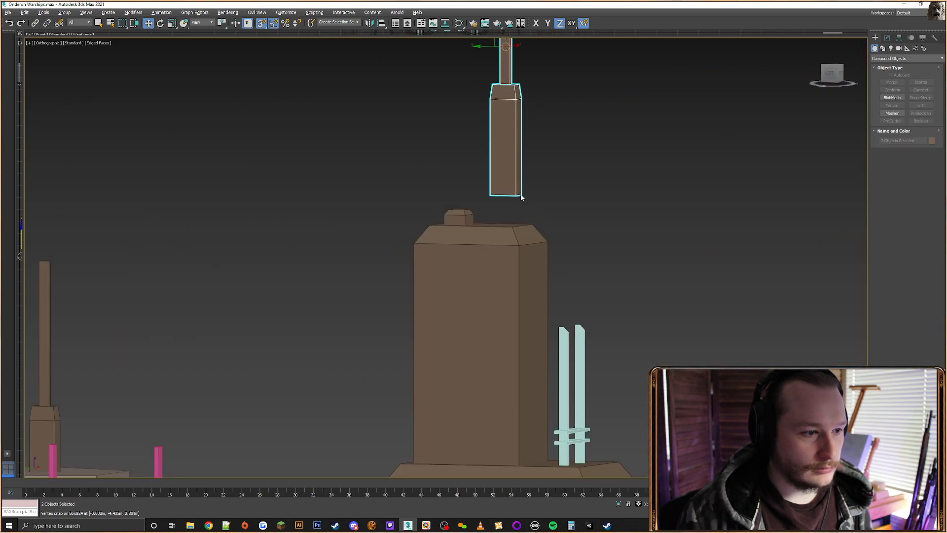
{"action": "left_click_drag", "start_coordinate": [521, 203], "coordinate": [528, 221]}
Snap the small bevelled block vertically onto the tower's top surface and attach the antenna's base block to it
{"action": "left_click", "coordinate": [461, 214]}
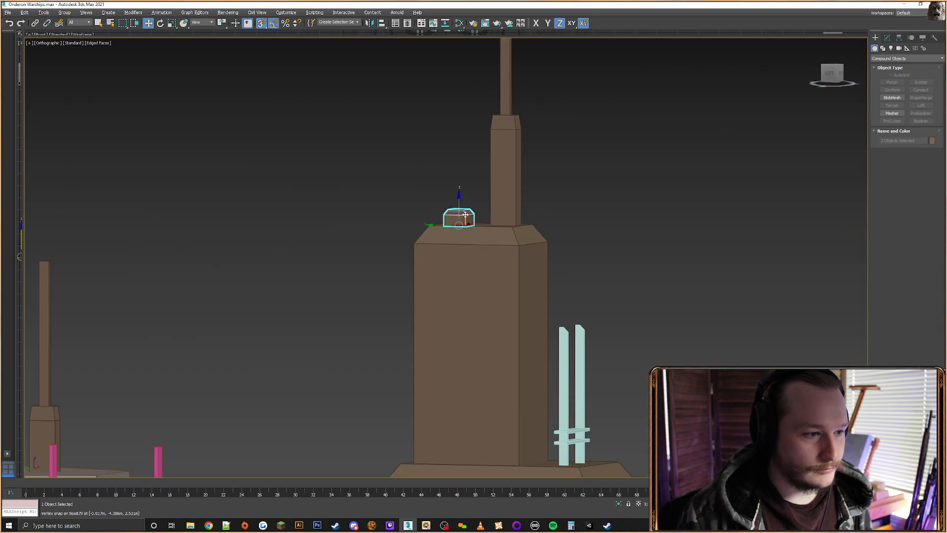
{"action": "scroll", "coordinate": [456, 212], "scroll_direction": "up", "scroll_amount": 4}
{"action": "mouse_move", "coordinate": [463, 216]}
{"action": "middle_mouse_down", "text": "alt"}
{"action": "mouse_move", "coordinate": [475, 219]}
{"action": "mouse_move", "coordinate": [465, 227]}
{"action": "middle_mouse_up", "text": "alt"}
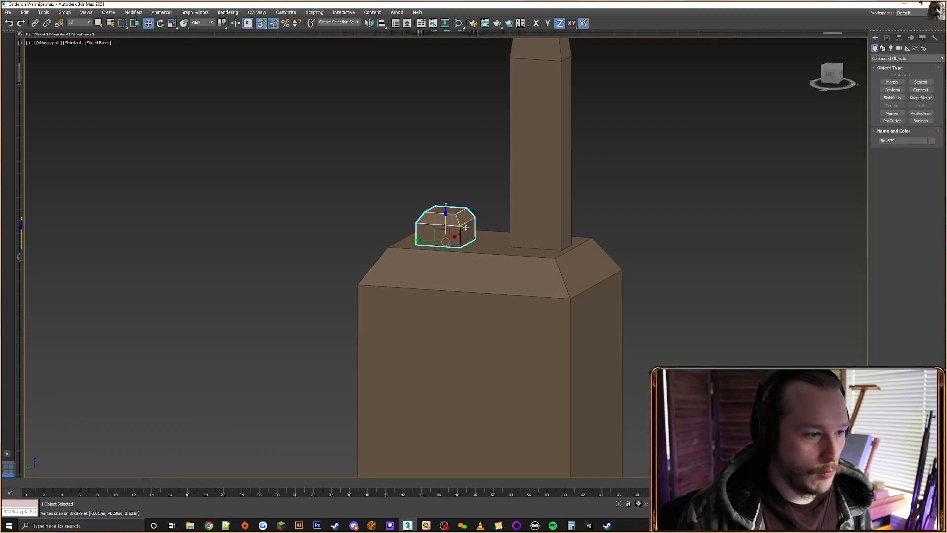
{"action": "left_click_drag", "start_coordinate": [474, 233], "coordinate": [425, 229]}
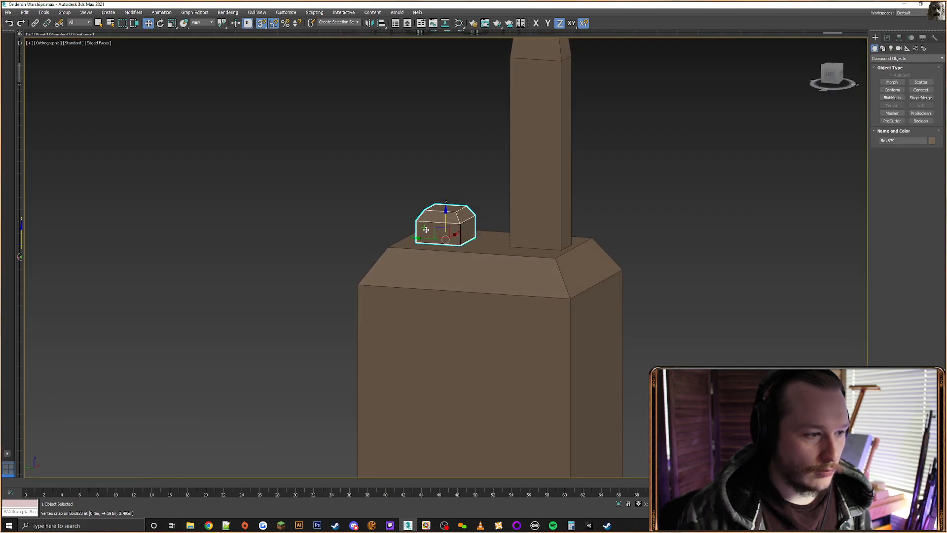
{"action": "right_click", "coordinate": [453, 223]}
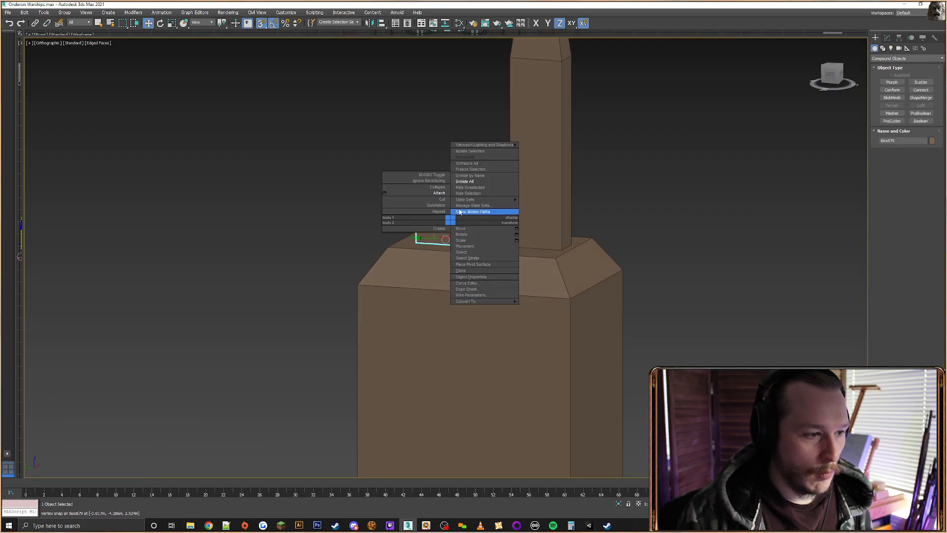
{"action": "left_click", "coordinate": [435, 193]}
{"action": "left_click", "coordinate": [566, 180]}
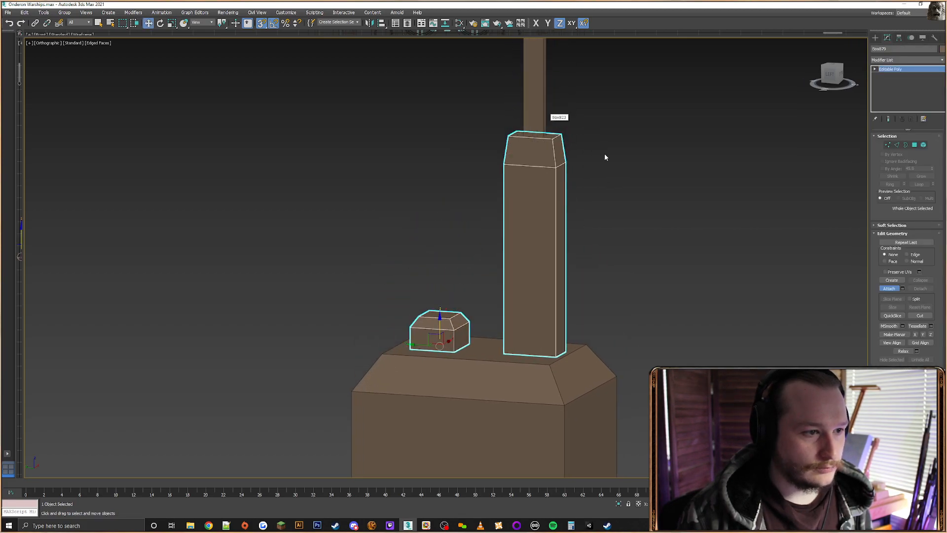
Raise the thin antenna mast onto the top of its base block and attach it to the combined object
{"action": "left_click", "coordinate": [529, 111]}
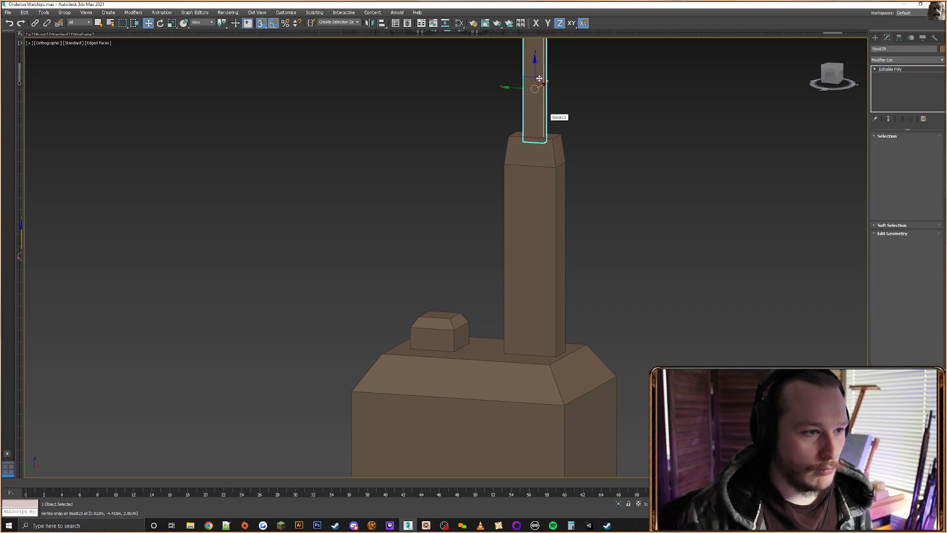
{"action": "left_click_drag", "start_coordinate": [539, 78], "coordinate": [535, 61]}
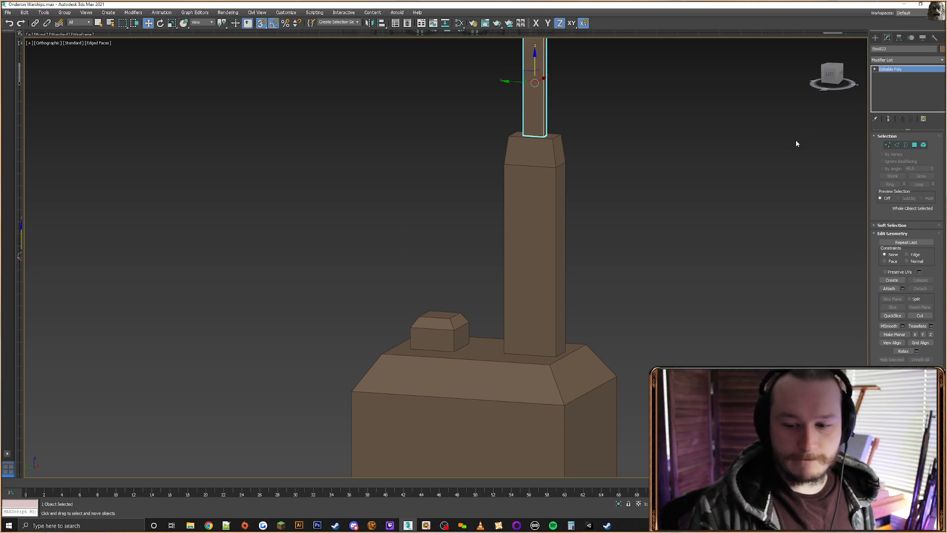
{"action": "left_click", "coordinate": [549, 152]}
{"action": "right_click", "coordinate": [530, 137]}
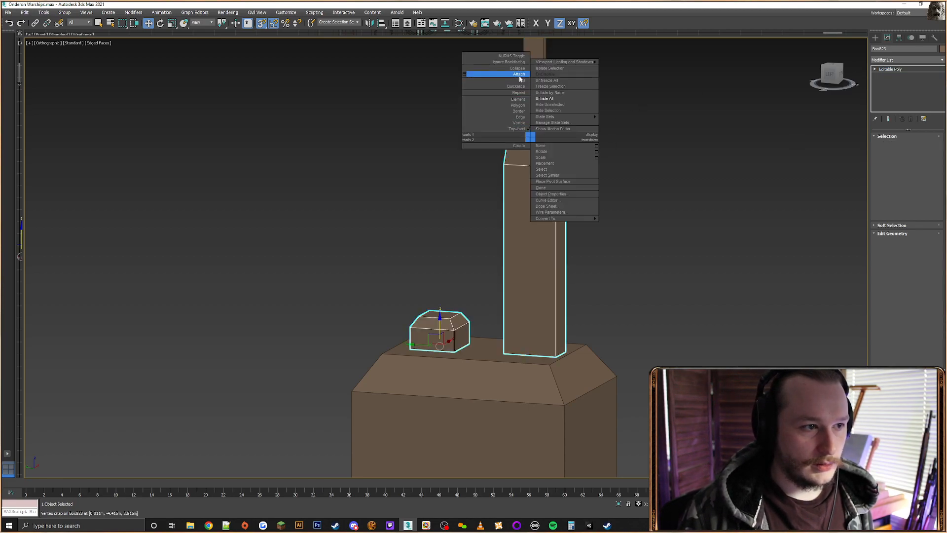
{"action": "left_click", "coordinate": [518, 74]}
{"action": "left_click", "coordinate": [535, 89]}
Delete the hidden bottom polygons of the antenna's base block, the thin mast and the small bevelled block
{"action": "left_click", "coordinate": [913, 145]}
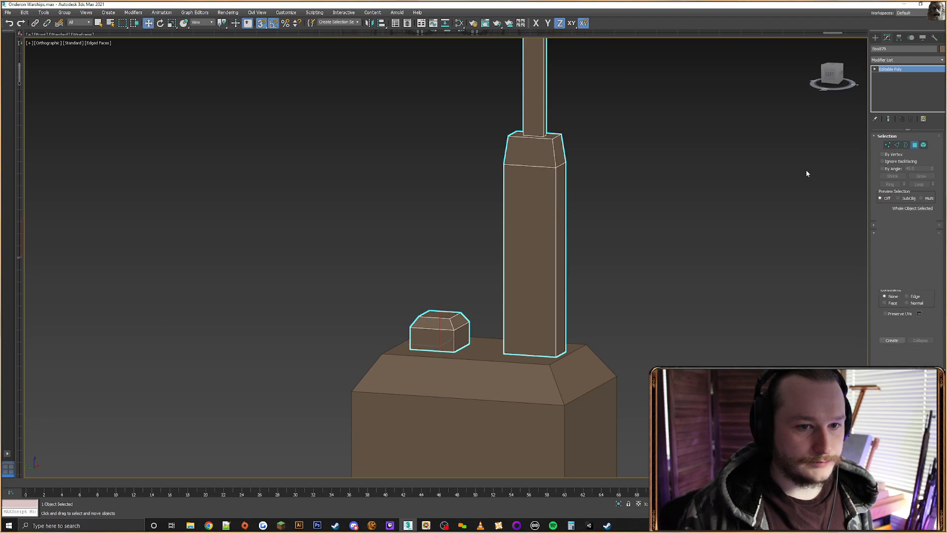
{"action": "key", "text": "F3"}
{"action": "middle_click_drag", "start_coordinate": [572, 249], "coordinate": [571, 172], "text": "alt"}
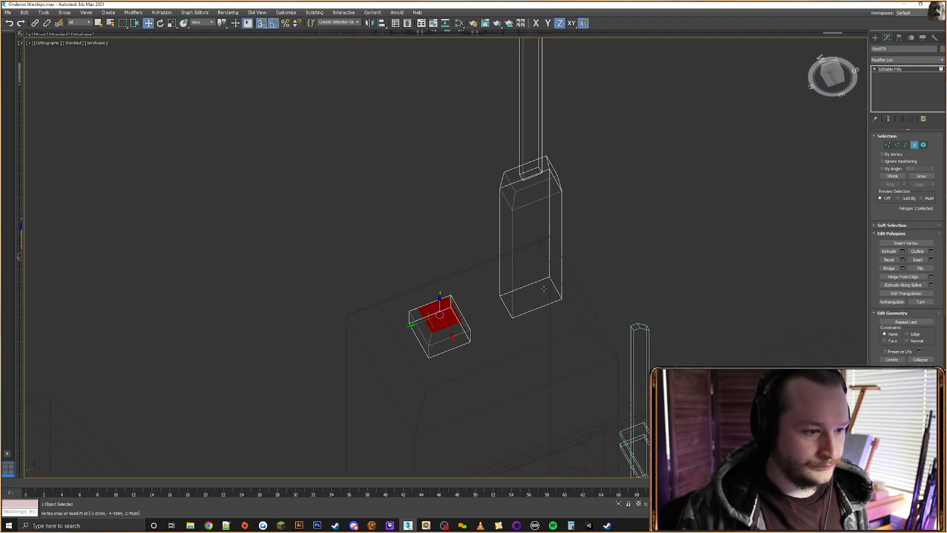
{"action": "left_click", "coordinate": [532, 299]}
{"action": "key", "text": "Delete"}
{"action": "left_click", "coordinate": [534, 170]}
{"action": "left_click", "coordinate": [534, 171]}
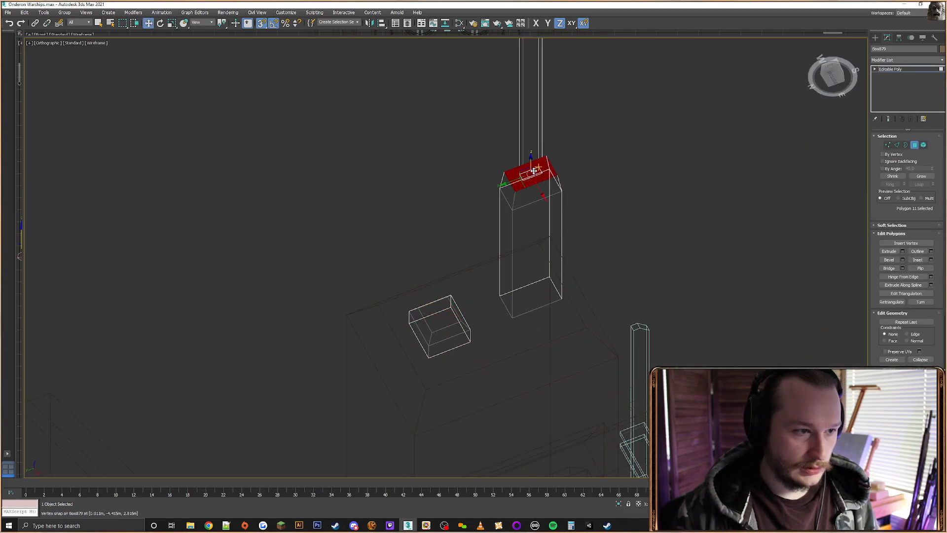
{"action": "key", "text": "Delete"}
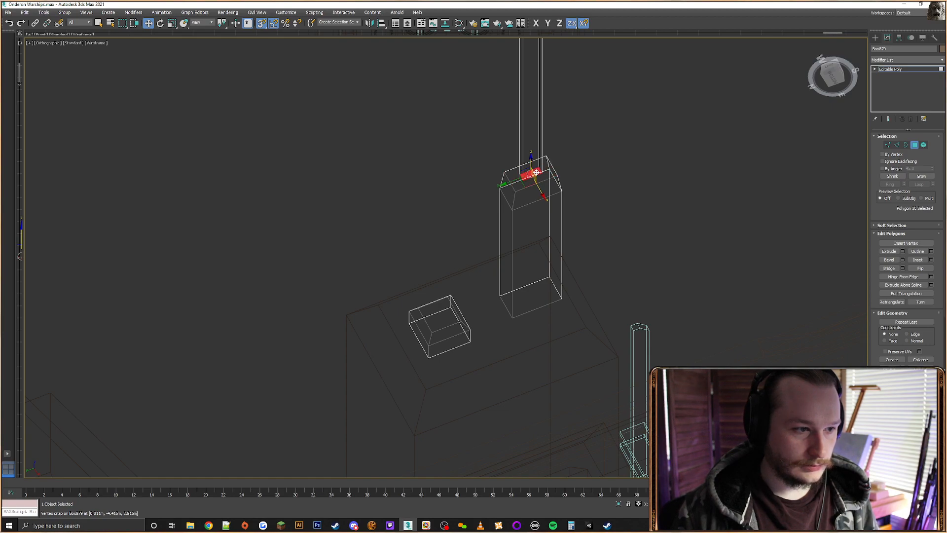
{"action": "left_click", "coordinate": [443, 327]}
{"action": "key", "text": "Delete"}
{"action": "key", "text": "F3"}
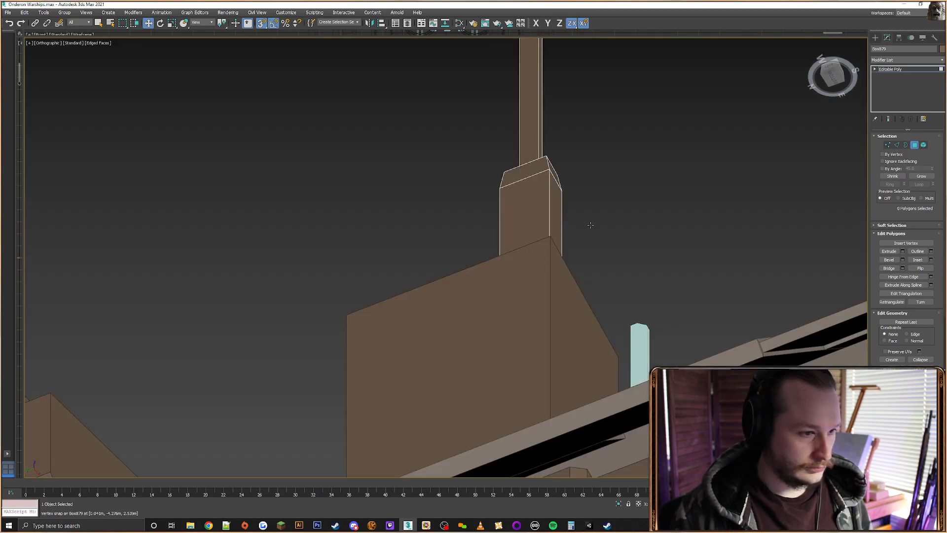
Recolor the combined antenna mast and small rooftop block pale cyan
{"action": "middle_click_drag", "start_coordinate": [620, 167], "coordinate": [596, 246], "text": "alt"}
{"action": "left_click", "coordinate": [942, 48]}
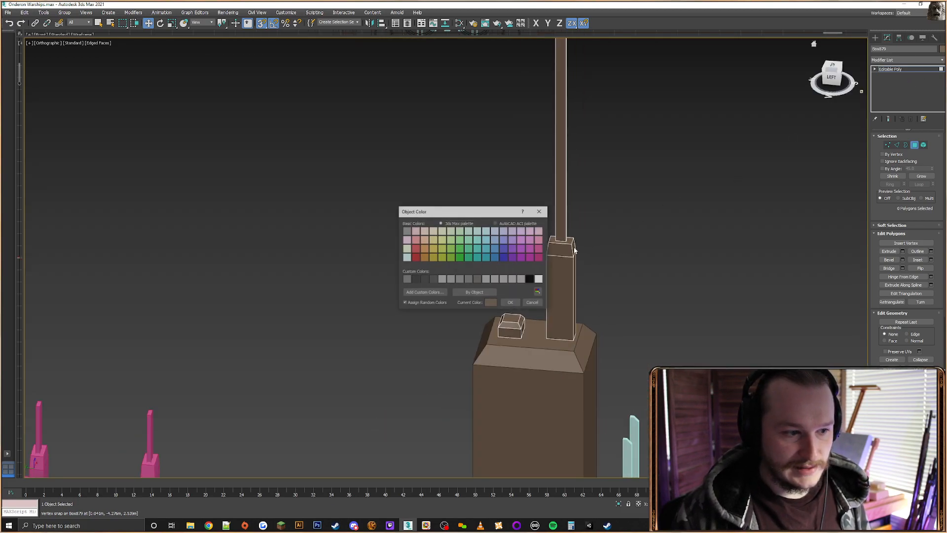
{"action": "left_click", "coordinate": [512, 303]}
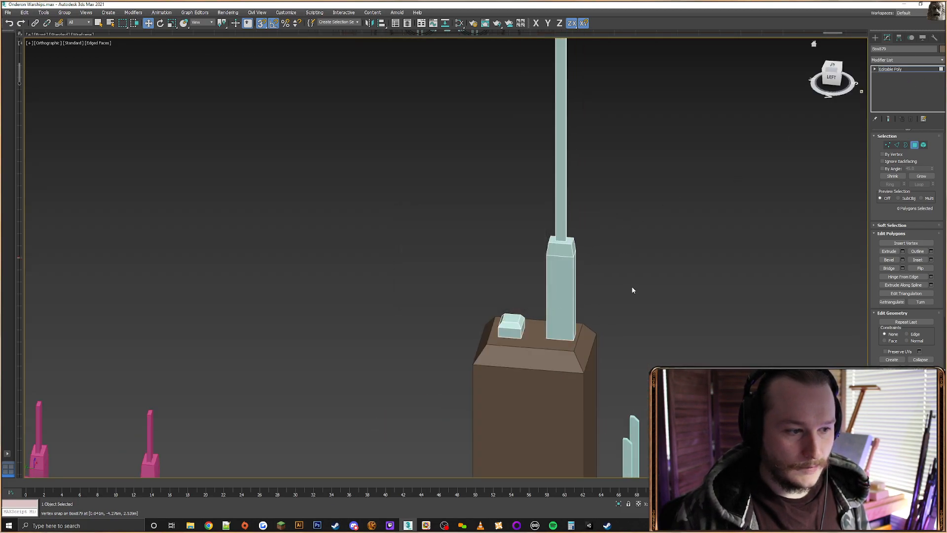
{"action": "middle_click_drag", "start_coordinate": [630, 291], "coordinate": [614, 191], "text": "alt"}
{"action": "left_click", "coordinate": [875, 37]}
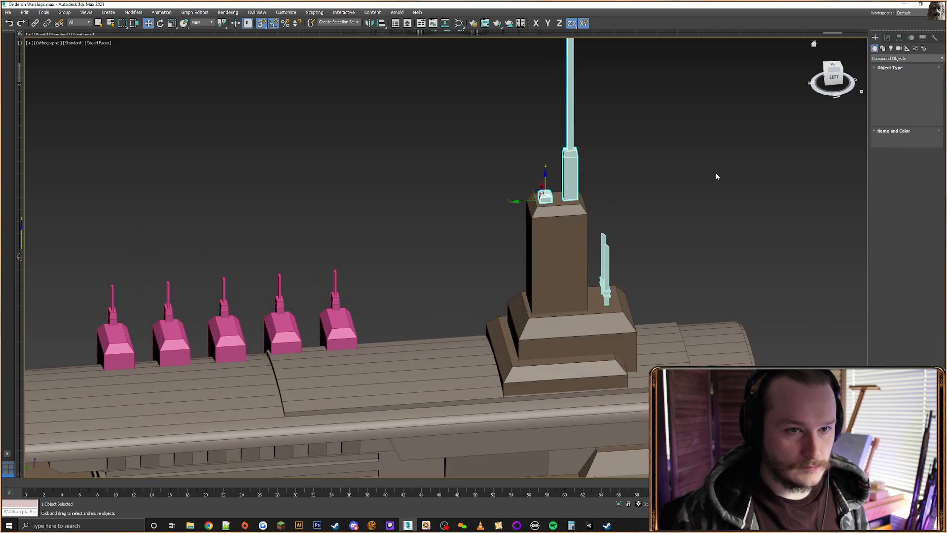
Snap the tower's bottom vertices vertically onto the top surface of the bevelled base block
{"action": "left_click", "coordinate": [568, 269]}
{"action": "middle_click_drag", "start_coordinate": [568, 258], "coordinate": [564, 241], "text": "alt"}
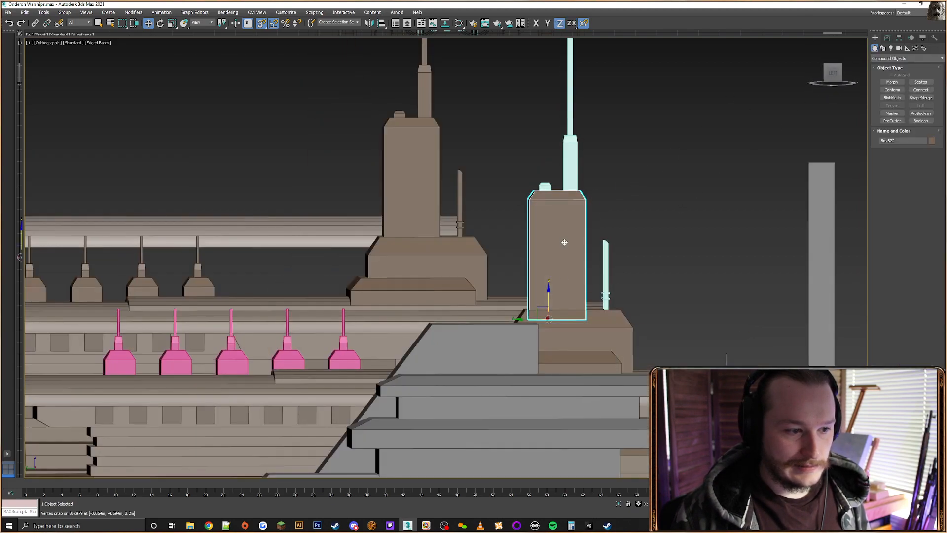
{"action": "scroll", "coordinate": [563, 300], "scroll_direction": "up", "scroll_amount": 3}
{"action": "middle_click_drag", "start_coordinate": [591, 296], "coordinate": [622, 286], "text": "alt"}
{"action": "scroll", "coordinate": [521, 319], "scroll_direction": "down", "scroll_amount": 5}
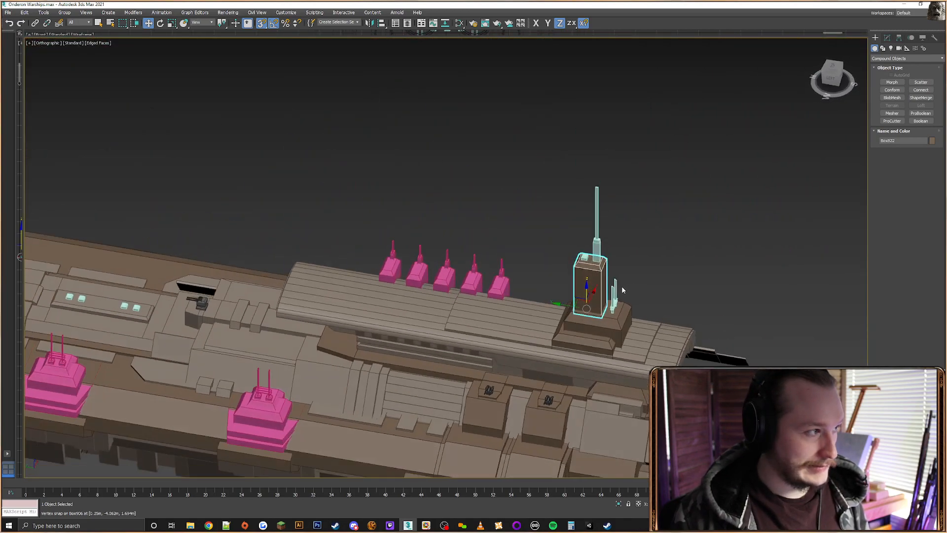
{"action": "scroll", "coordinate": [621, 286], "scroll_direction": "down", "scroll_amount": 5}
{"action": "scroll", "coordinate": [613, 270], "scroll_direction": "up", "scroll_amount": 4}
{"action": "key", "text": "p"}
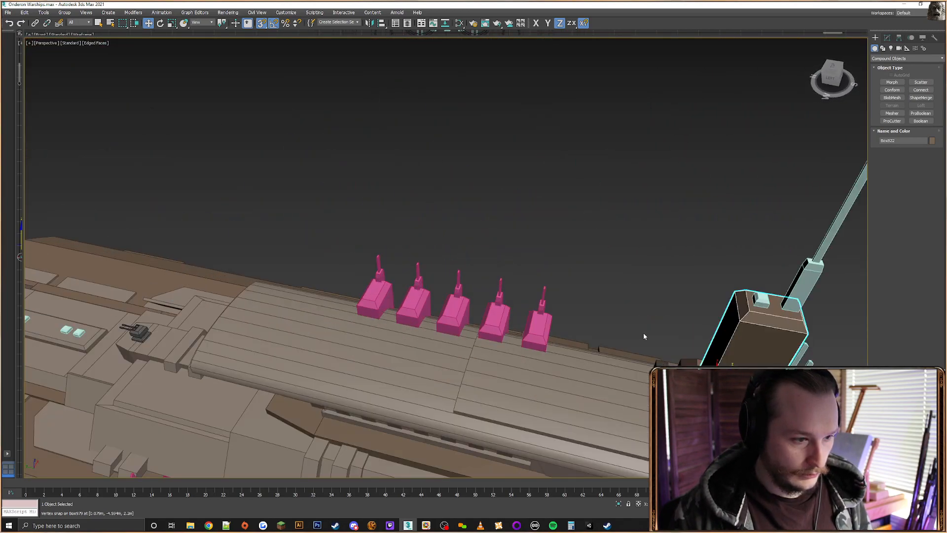
{"action": "key", "text": "z"}
{"action": "scroll", "coordinate": [643, 326], "scroll_direction": "up", "scroll_amount": 4}
{"action": "left_click", "coordinate": [888, 38]}
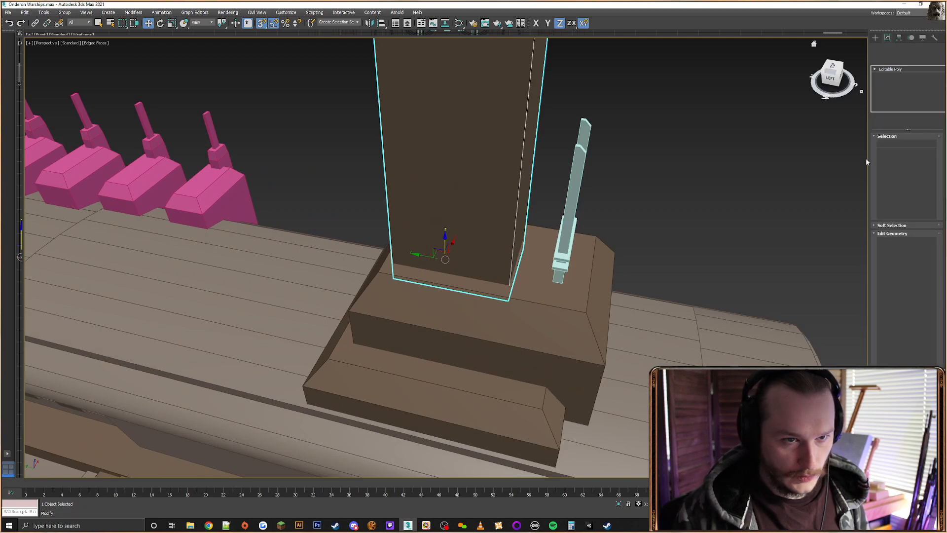
{"action": "left_click", "coordinate": [890, 144]}
{"action": "middle_click_drag", "start_coordinate": [522, 268], "coordinate": [603, 222], "text": "alt"}
{"action": "left_click_drag", "start_coordinate": [653, 236], "coordinate": [320, 407]}
{"action": "middle_click_drag", "start_coordinate": [365, 395], "coordinate": [487, 332], "text": "alt"}
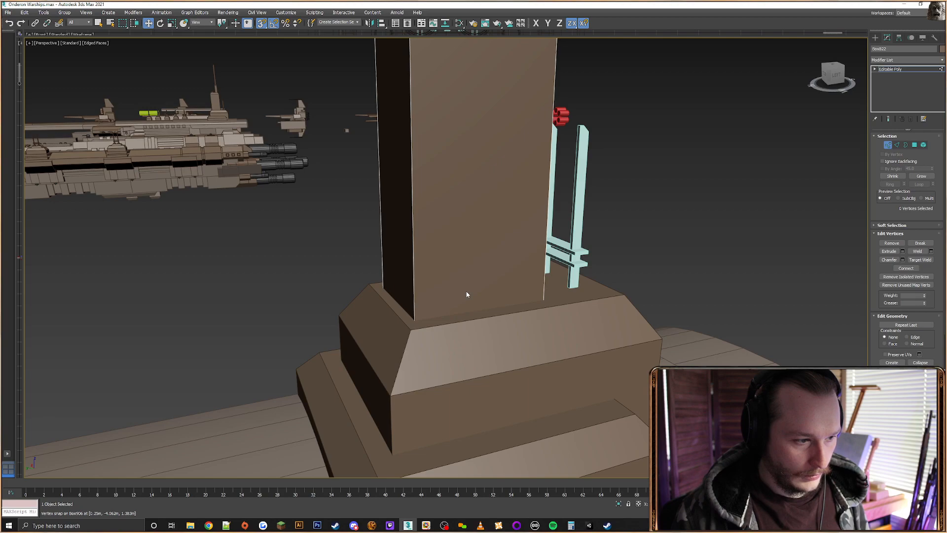
{"action": "left_click_drag", "start_coordinate": [464, 296], "coordinate": [420, 326]}
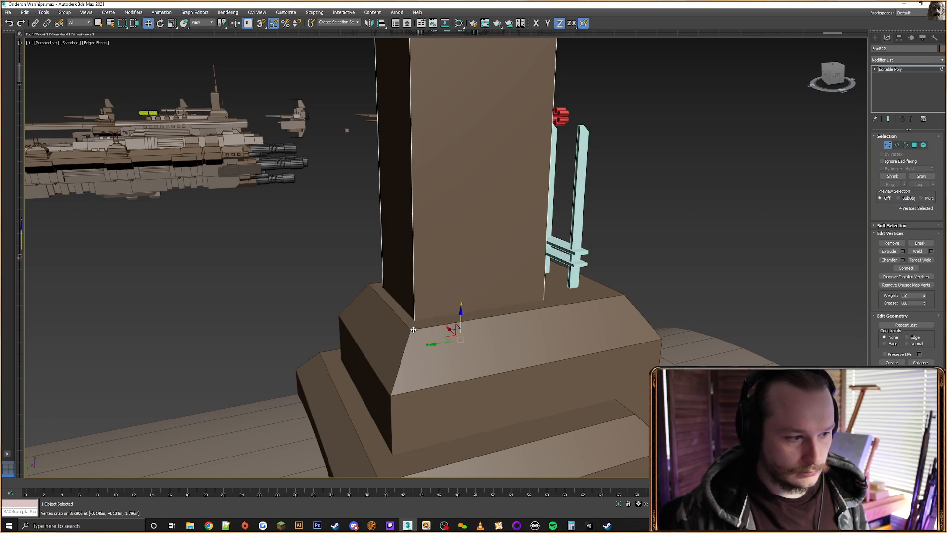
{"action": "key", "text": "s"}
{"action": "left_click_drag", "start_coordinate": [419, 323], "coordinate": [409, 332]}
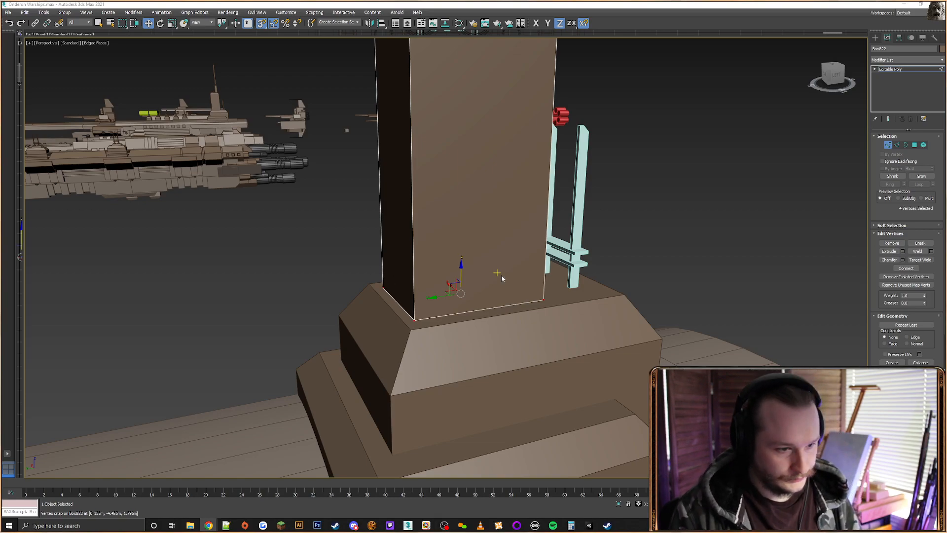
Inset the top polygon of the bevelled base block slightly around the tower's footprint
{"action": "middle_click_drag", "start_coordinate": [501, 274], "coordinate": [601, 214], "text": "alt"}
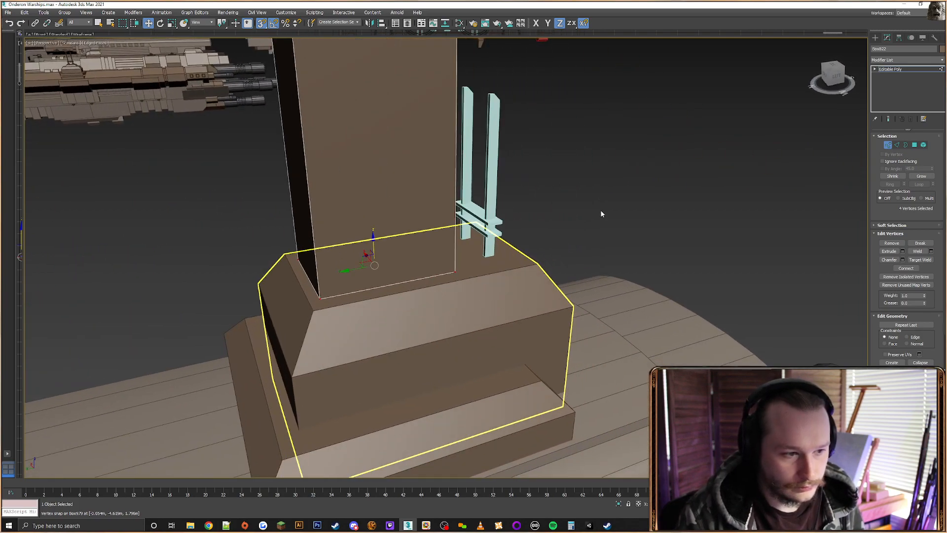
{"action": "left_click", "coordinate": [875, 39]}
{"action": "left_click", "coordinate": [511, 272]}
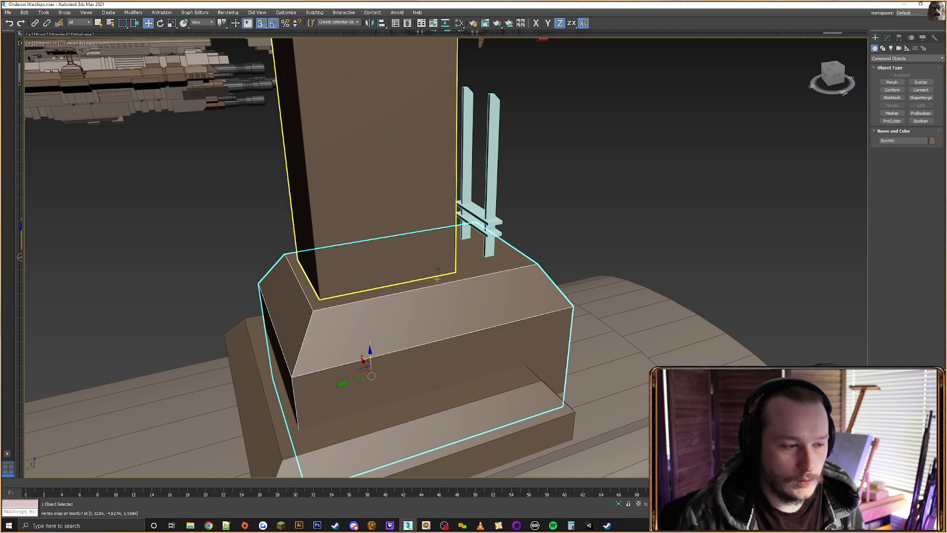
{"action": "left_click", "coordinate": [887, 39]}
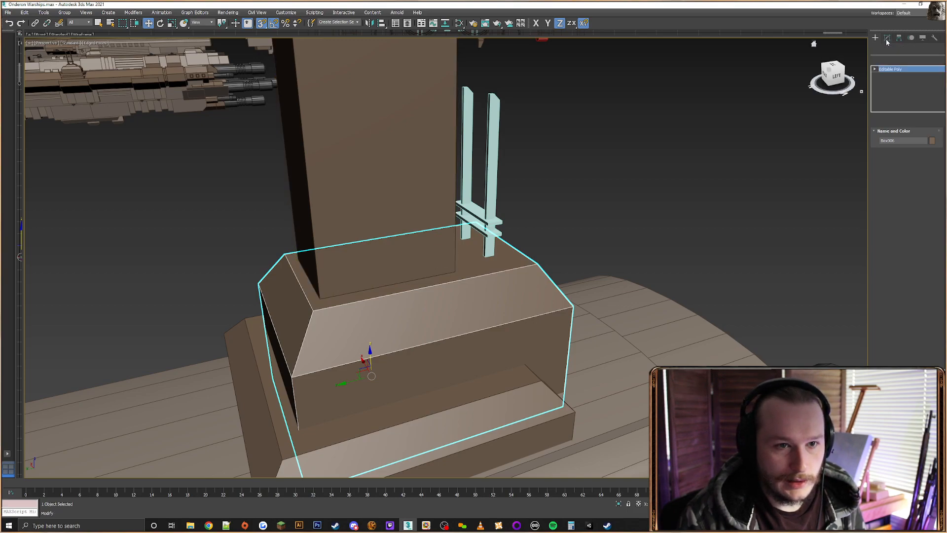
{"action": "left_click", "coordinate": [915, 145]}
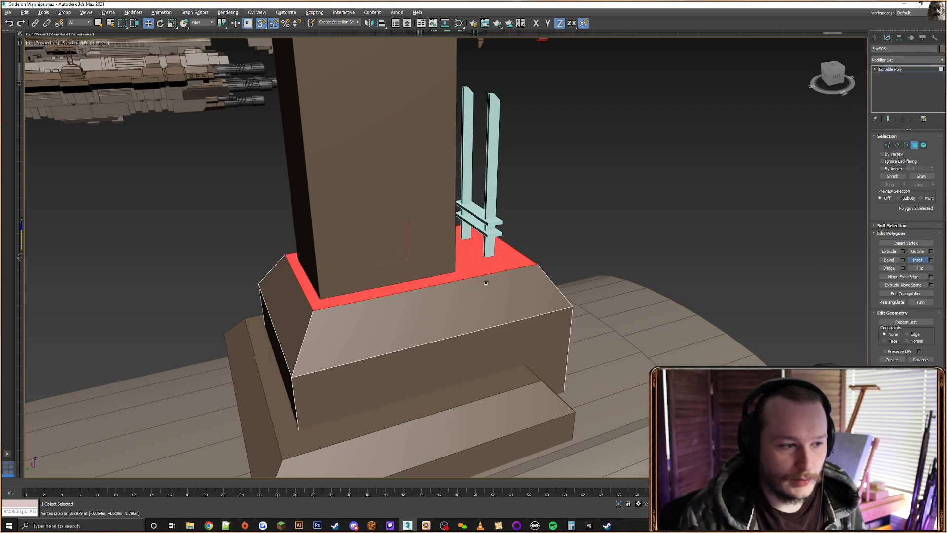
{"action": "left_click_drag", "start_coordinate": [485, 282], "coordinate": [470, 265]}
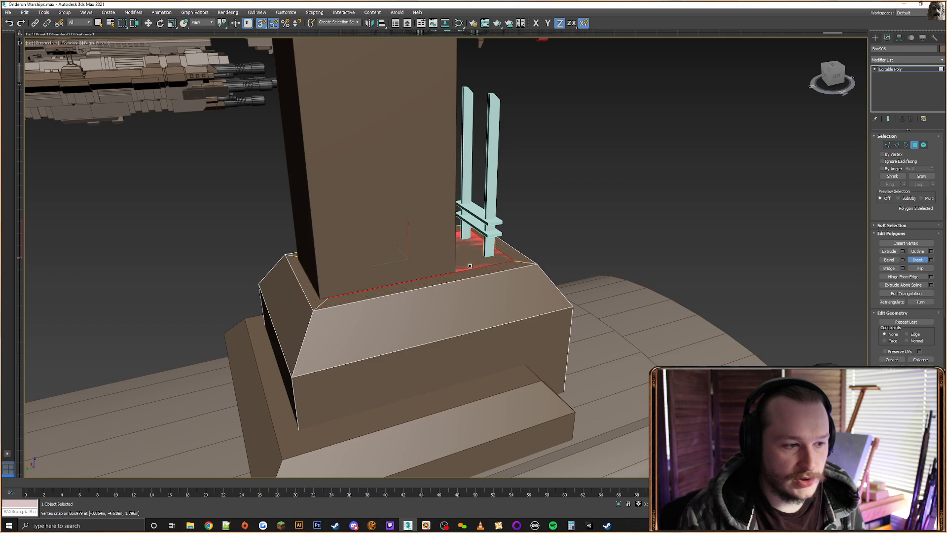
Snap the two inset corner vertices farthest from the twin antenna onto the tower's bottom corners
{"action": "left_click", "coordinate": [888, 145]}
{"action": "key", "text": "w"}
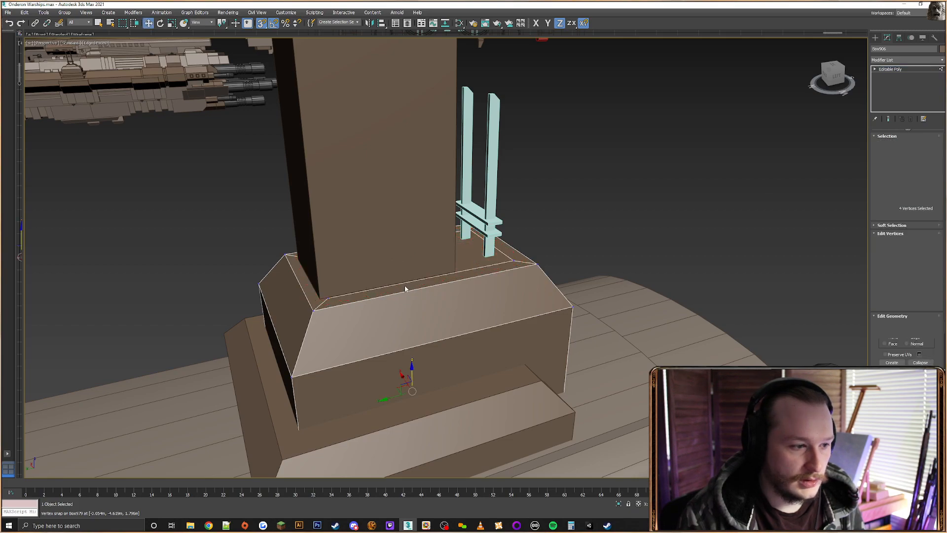
{"action": "left_click", "coordinate": [327, 298]}
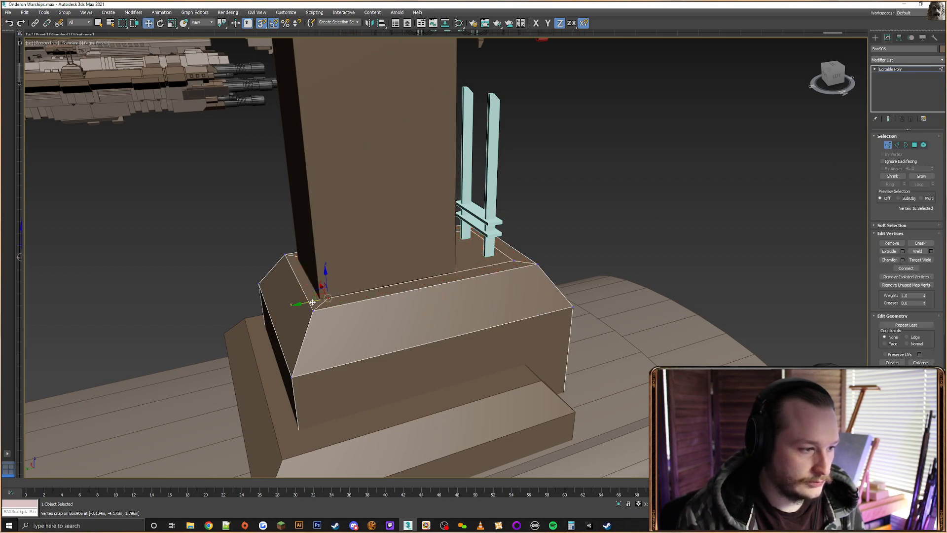
{"action": "middle_click_drag", "start_coordinate": [355, 281], "coordinate": [248, 333], "text": "alt"}
{"action": "left_click", "coordinate": [271, 342]}
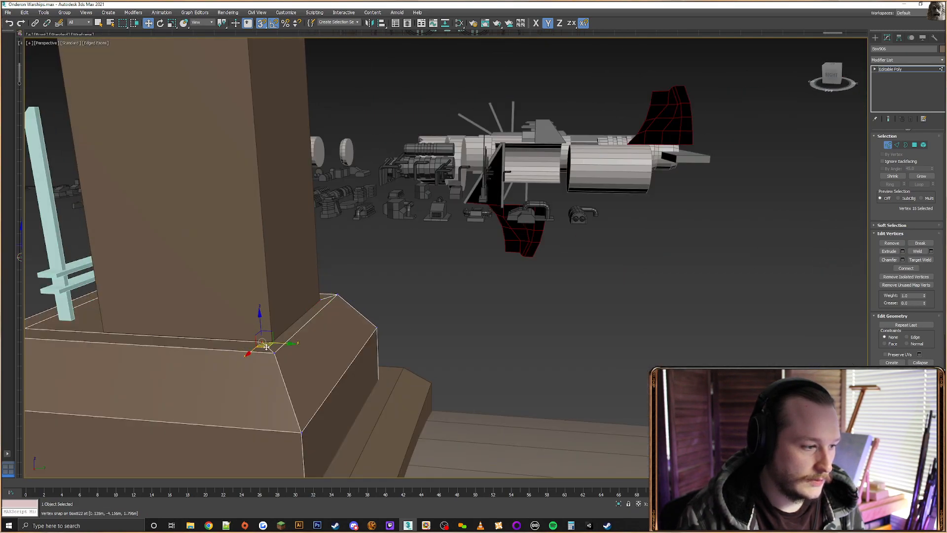
{"action": "left_click", "coordinate": [336, 295]}
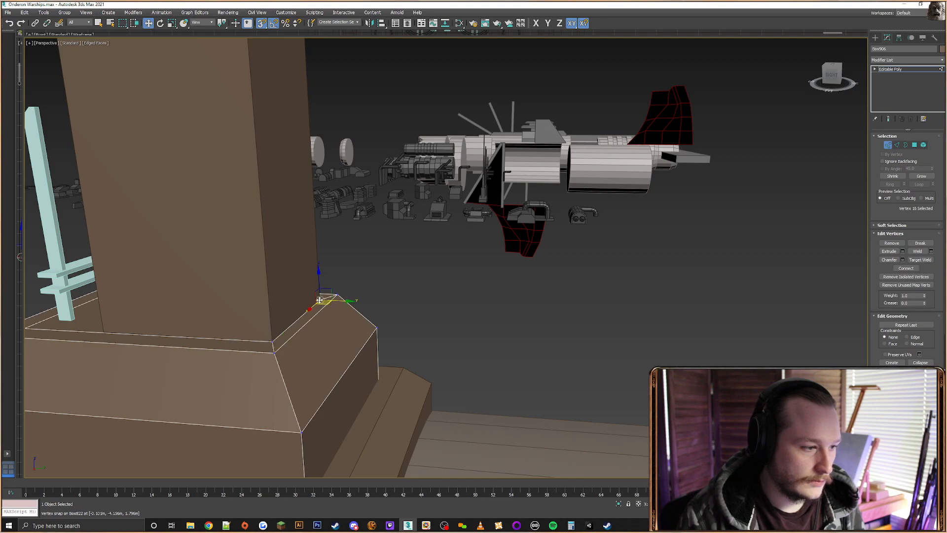
{"action": "middle_click_drag", "start_coordinate": [337, 297], "coordinate": [318, 316], "text": "alt"}
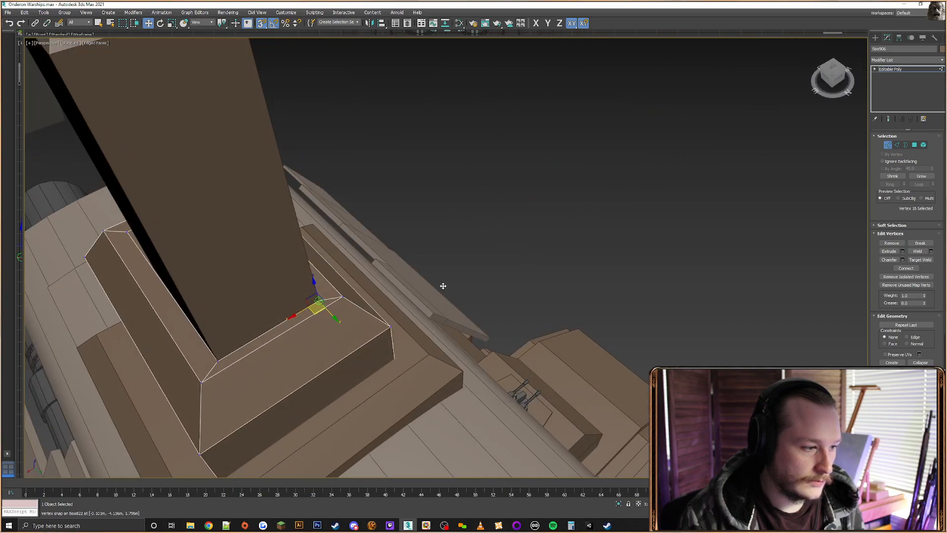
Snap the remaining two inset corner vertices, on the twin antenna's side, onto the tower's bottom corners
{"action": "middle_click_drag", "start_coordinate": [443, 285], "coordinate": [497, 275], "text": "alt"}
{"action": "left_click", "coordinate": [535, 266]}
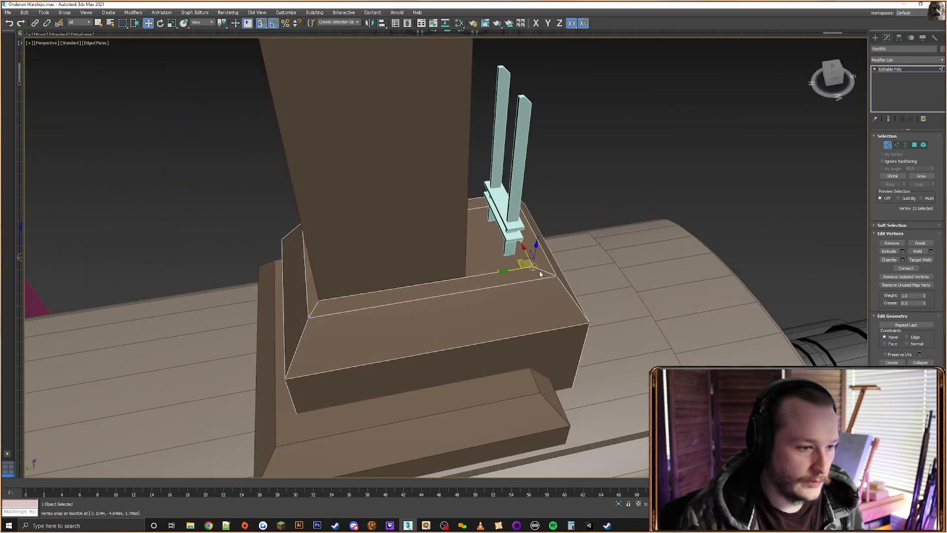
{"action": "left_click_drag", "start_coordinate": [457, 279], "coordinate": [464, 278]}
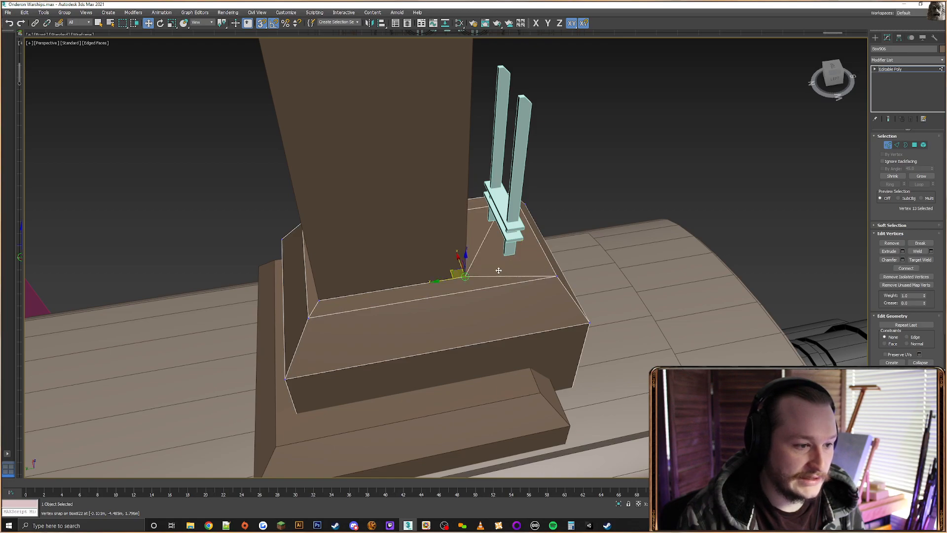
{"action": "middle_click_drag", "start_coordinate": [498, 270], "coordinate": [608, 296], "text": "alt"}
{"action": "left_click", "coordinate": [587, 290]}
{"action": "left_click_drag", "start_coordinate": [666, 298], "coordinate": [669, 297]}
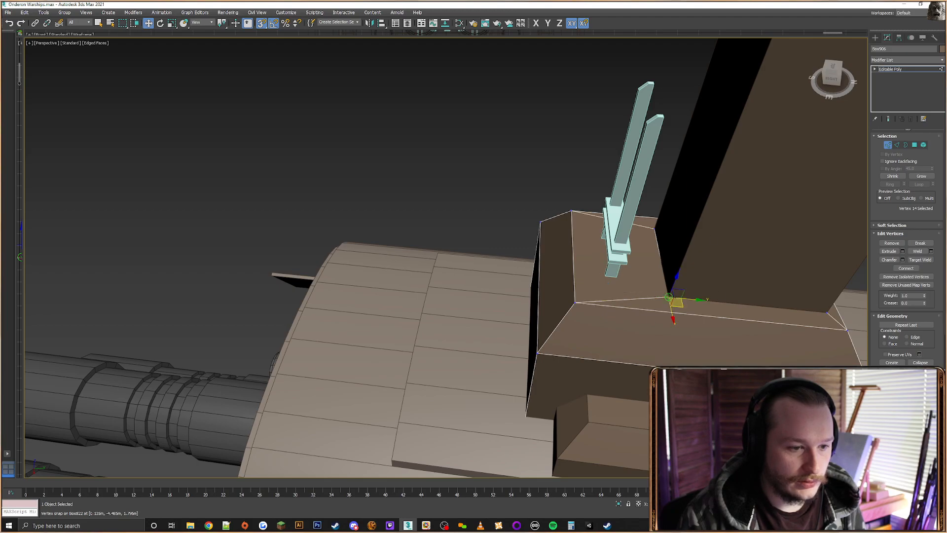
Delete the hidden polygons where the tower's underside meets the base block
{"action": "middle_click_drag", "start_coordinate": [498, 283], "coordinate": [645, 311], "text": "alt"}
{"action": "middle_click_drag", "start_coordinate": [645, 312], "coordinate": [508, 263]}
{"action": "middle_click_drag", "start_coordinate": [508, 264], "coordinate": [521, 278], "text": "alt"}
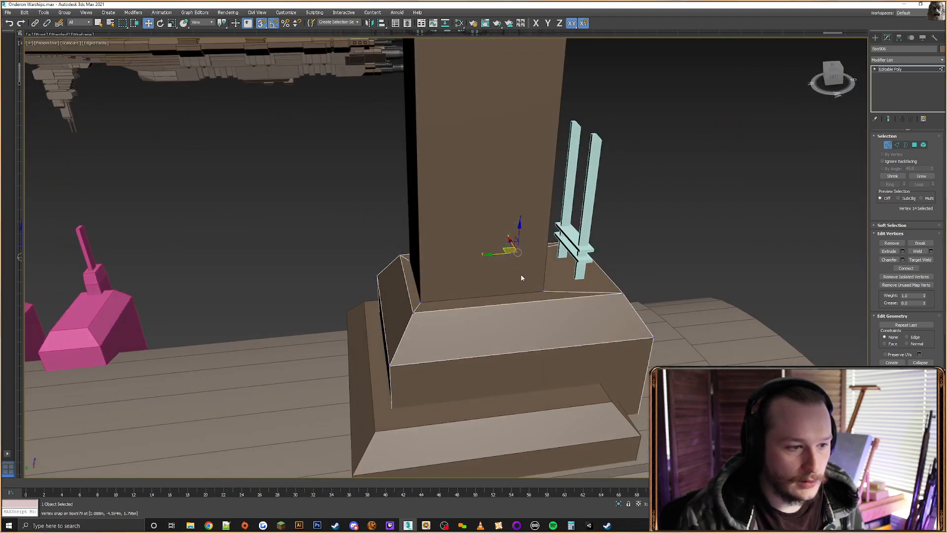
{"action": "key", "text": "4"}
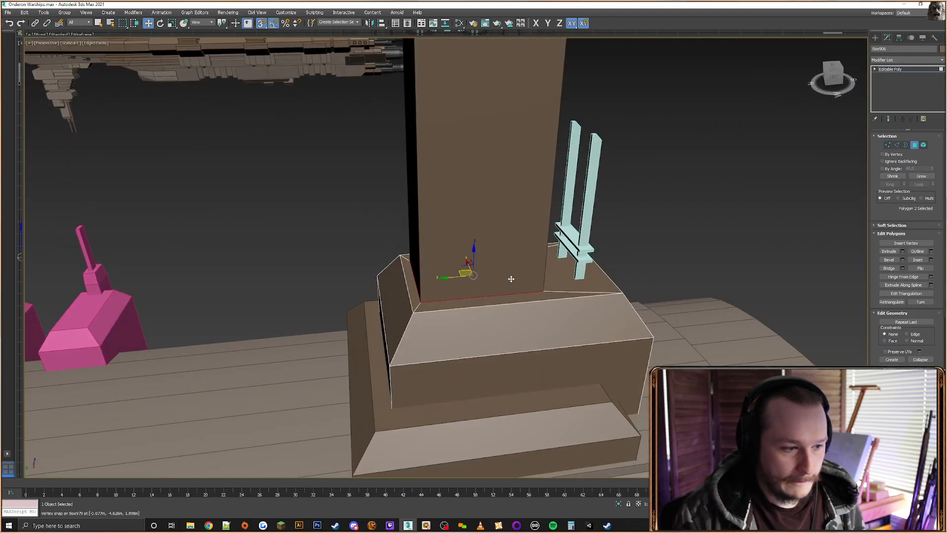
{"action": "left_click", "coordinate": [875, 37]}
{"action": "left_click", "coordinate": [486, 186]}
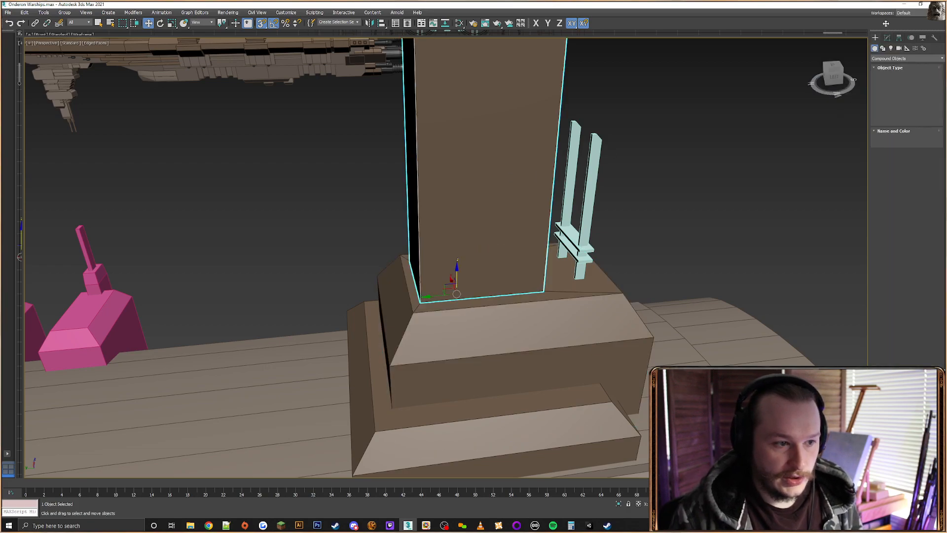
{"action": "left_click", "coordinate": [887, 38]}
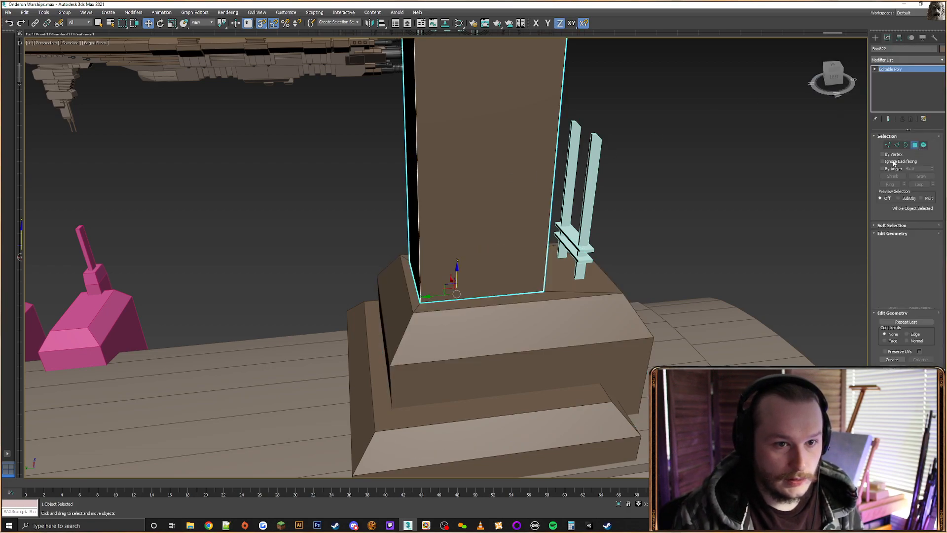
{"action": "key", "text": "F3"}
{"action": "middle_click_drag", "start_coordinate": [538, 293], "coordinate": [529, 236], "text": "alt"}
{"action": "left_click", "coordinate": [513, 307]}
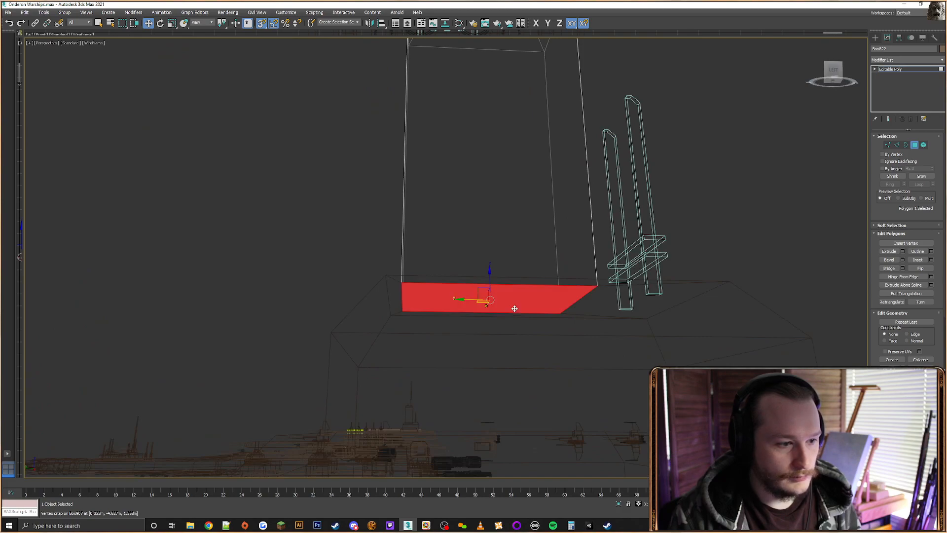
{"action": "key", "text": "Delete"}
{"action": "key", "text": "F3"}
{"action": "scroll", "coordinate": [547, 273], "scroll_direction": "down", "scroll_amount": 3}
{"action": "middle_click_drag", "start_coordinate": [547, 272], "coordinate": [577, 336], "text": "alt"}
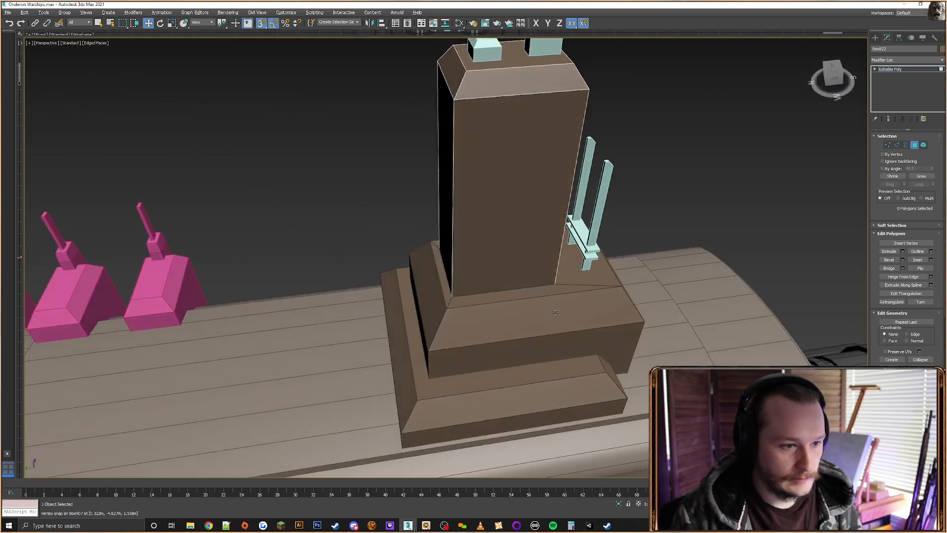
Attach the bevelled base block to the tower
{"action": "left_click", "coordinate": [875, 37]}
{"action": "left_click", "coordinate": [641, 153]}
{"action": "left_click", "coordinate": [513, 229]}
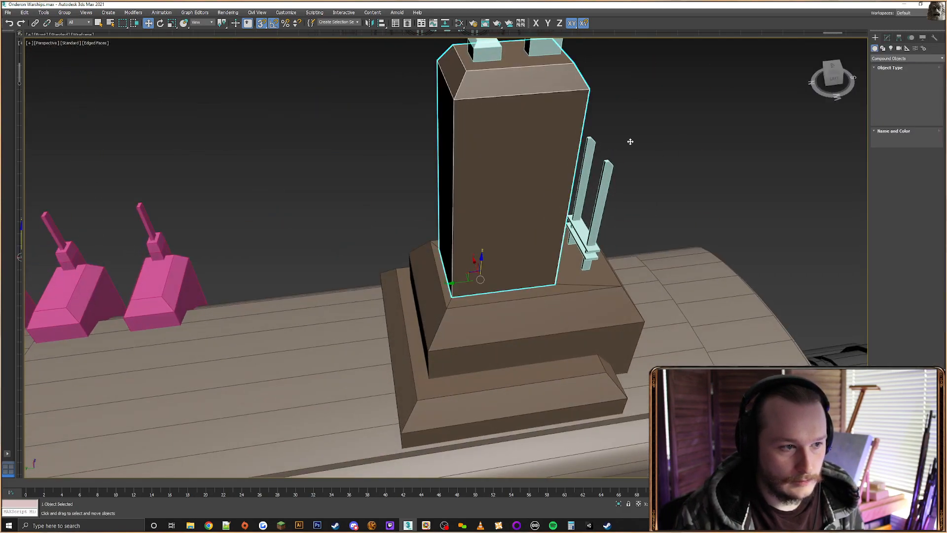
{"action": "right_click", "coordinate": [520, 240]}
{"action": "left_click", "coordinate": [488, 206]}
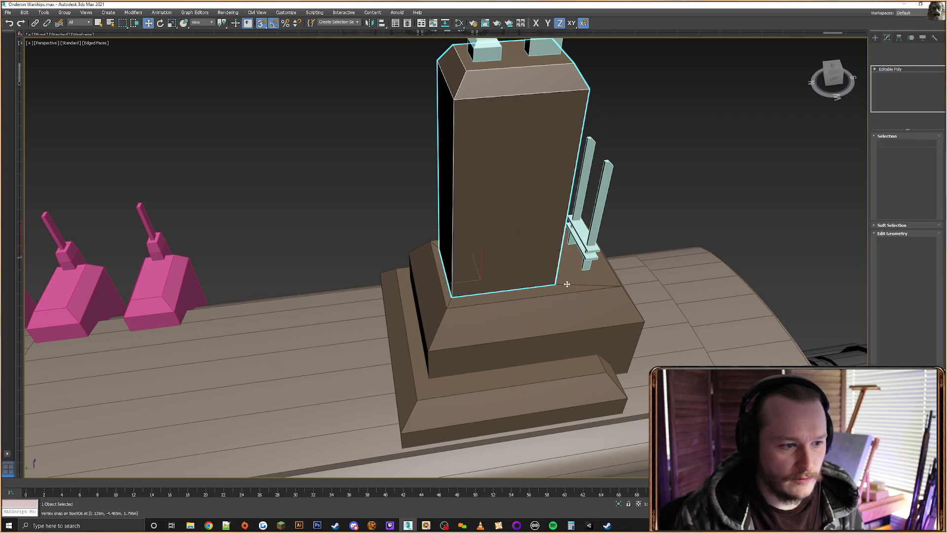
Weld the overlapping vertices at the joint between the tower and its base block
{"action": "left_click", "coordinate": [887, 146]}
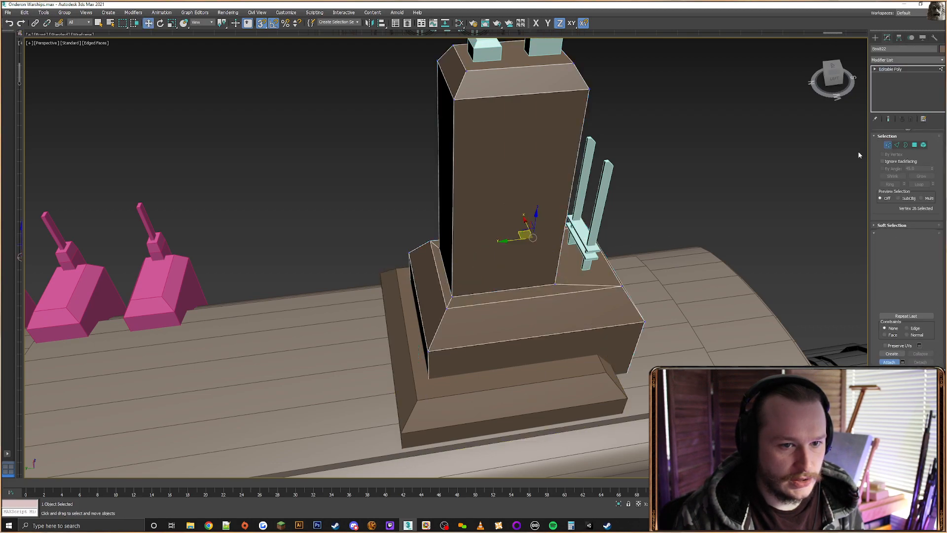
{"action": "left_click_drag", "start_coordinate": [383, 382], "coordinate": [676, 202]}
{"action": "left_click", "coordinate": [912, 252]}
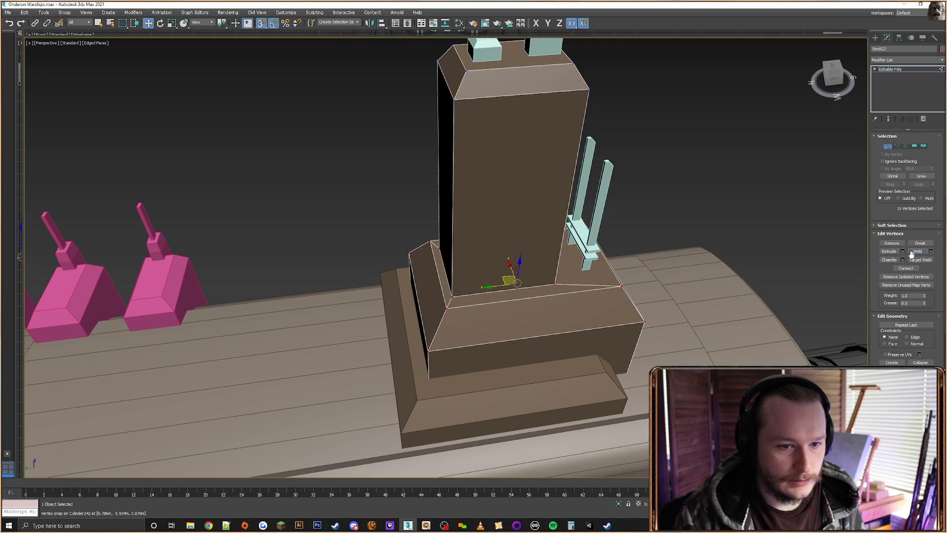
{"action": "middle_click_drag", "start_coordinate": [624, 271], "coordinate": [622, 242], "text": "alt"}
{"action": "scroll", "coordinate": [656, 233], "scroll_direction": "down", "scroll_amount": 4}
{"action": "left_click", "coordinate": [875, 37]}
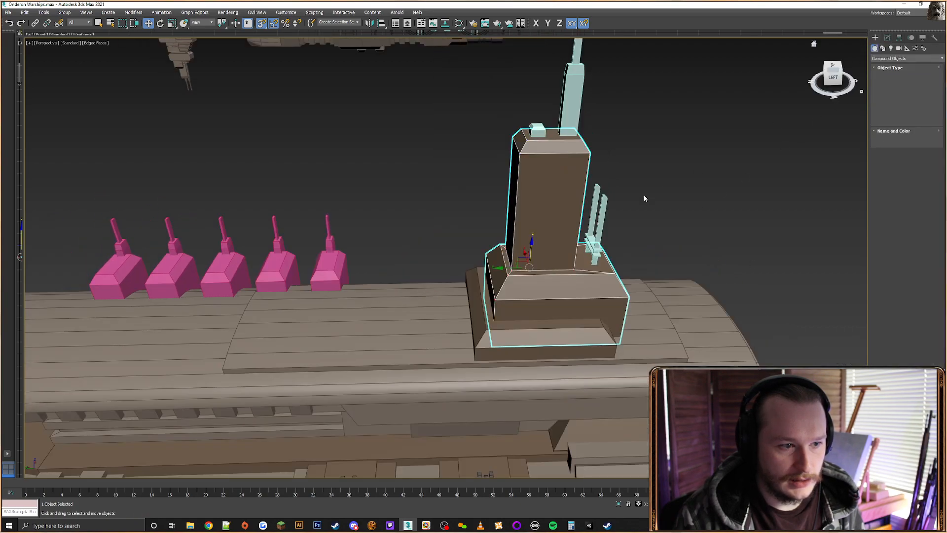
{"action": "scroll", "coordinate": [516, 268], "scroll_direction": "down", "scroll_amount": 10}
{"action": "middle_click_drag", "start_coordinate": [516, 268], "coordinate": [498, 214], "text": "alt"}
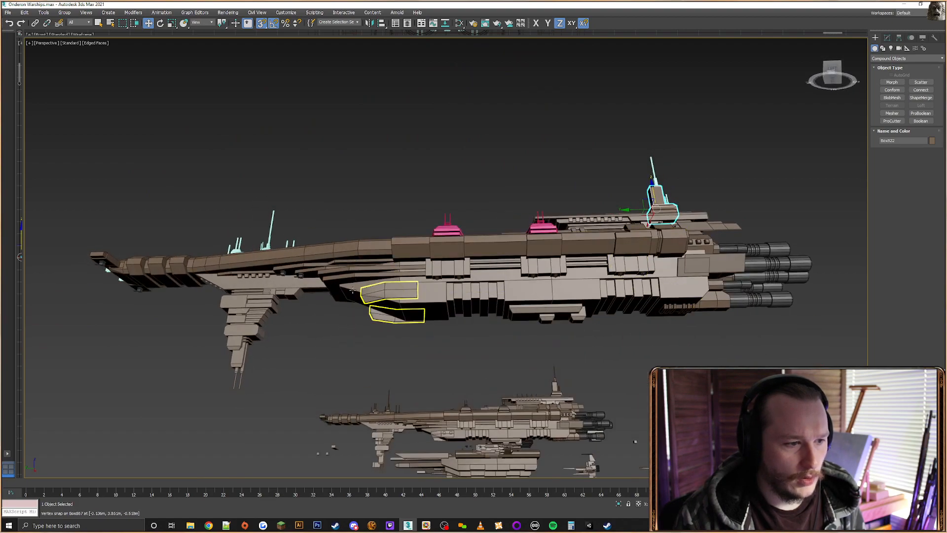
{"action": "middle_click_drag", "start_coordinate": [320, 331], "coordinate": [325, 262], "text": "alt"}
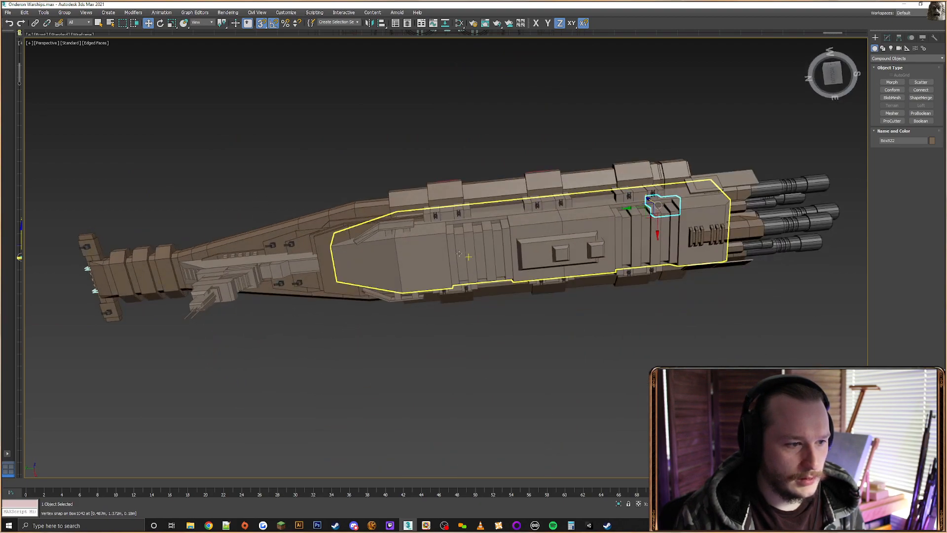
{"action": "middle_click_drag", "start_coordinate": [639, 221], "coordinate": [631, 246], "text": "alt"}
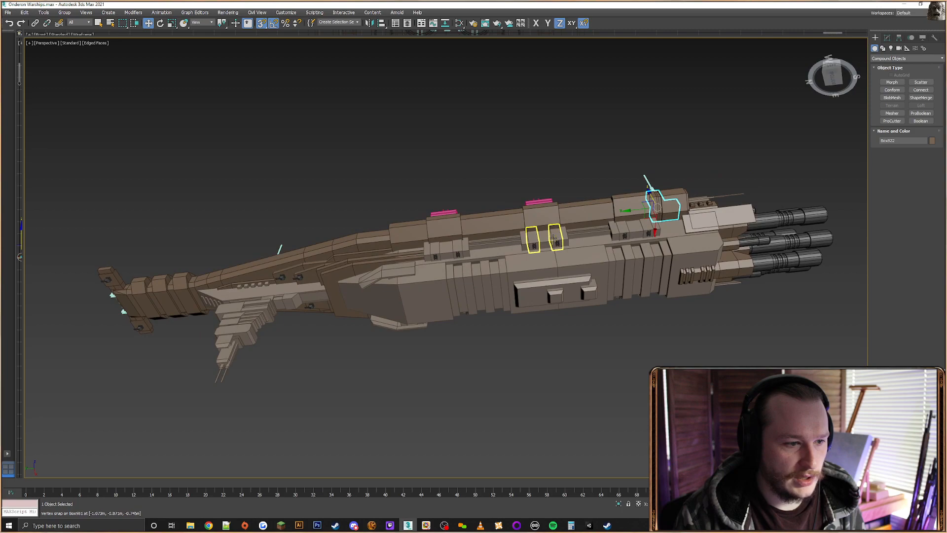
{"action": "middle_click_drag", "start_coordinate": [709, 225], "coordinate": [540, 208], "text": "alt"}
{"action": "scroll", "coordinate": [587, 222], "scroll_direction": "up", "scroll_amount": 5}
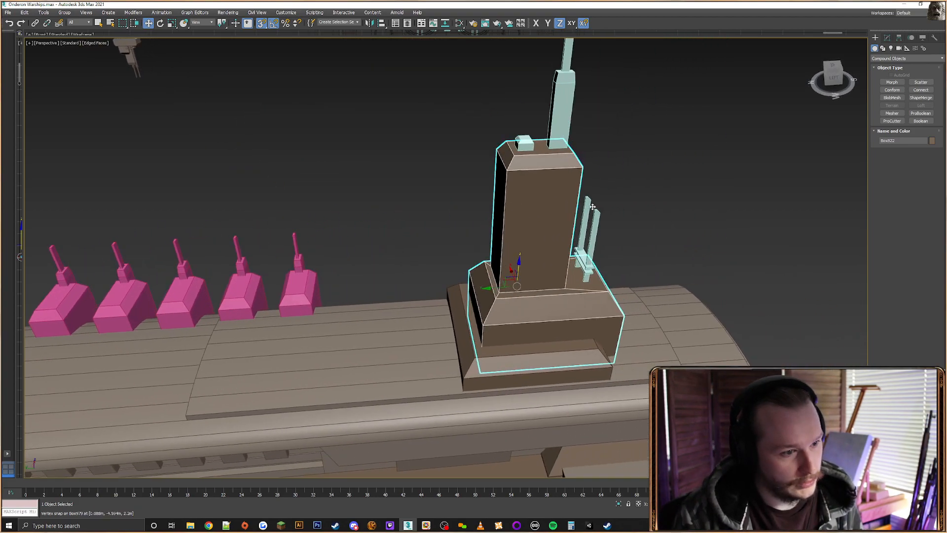
Inset the top polygon of the bevelled slab beneath the tower's base block
{"action": "left_click", "coordinate": [548, 322]}
{"action": "middle_click_drag", "start_coordinate": [548, 321], "coordinate": [543, 257], "text": "alt"}
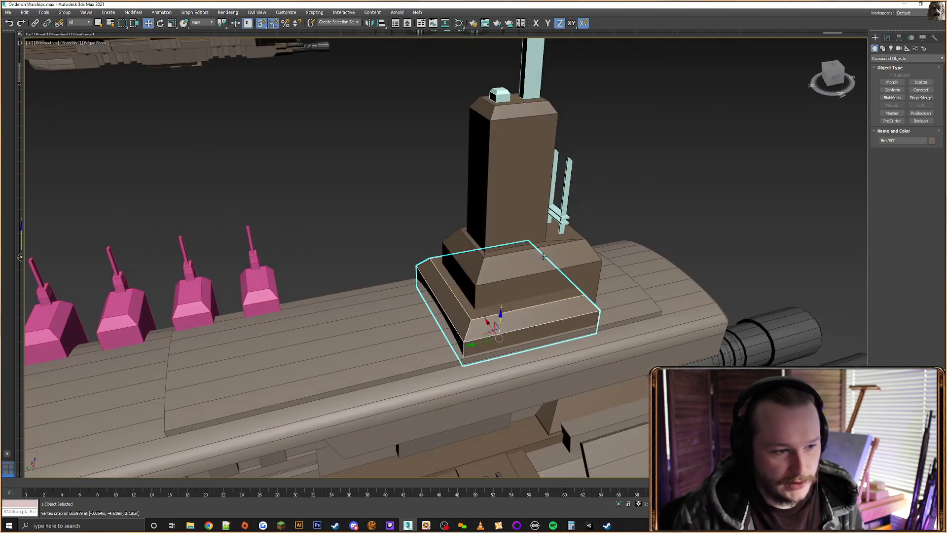
{"action": "left_click", "coordinate": [887, 38]}
{"action": "left_click", "coordinate": [897, 144]}
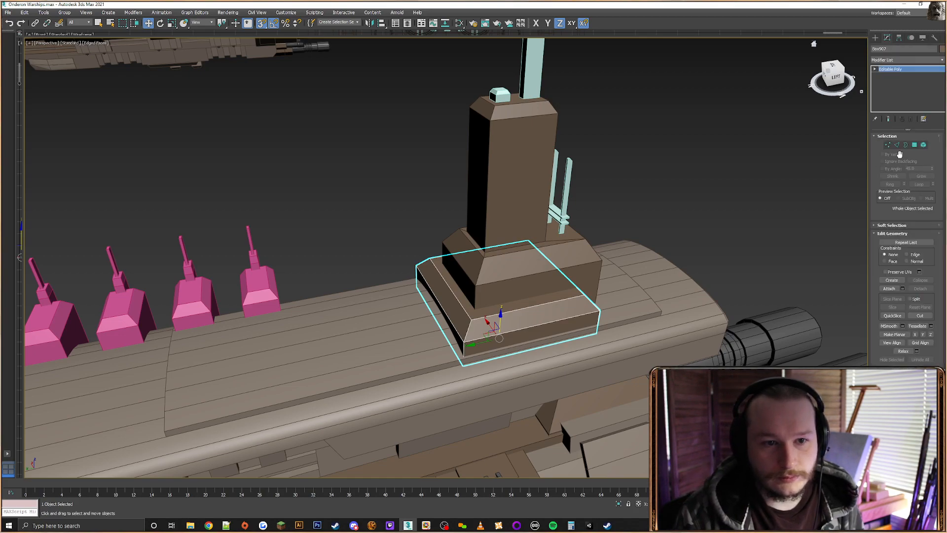
{"action": "middle_click_drag", "start_coordinate": [645, 247], "coordinate": [485, 283], "text": "alt"}
{"action": "left_click", "coordinate": [914, 144]}
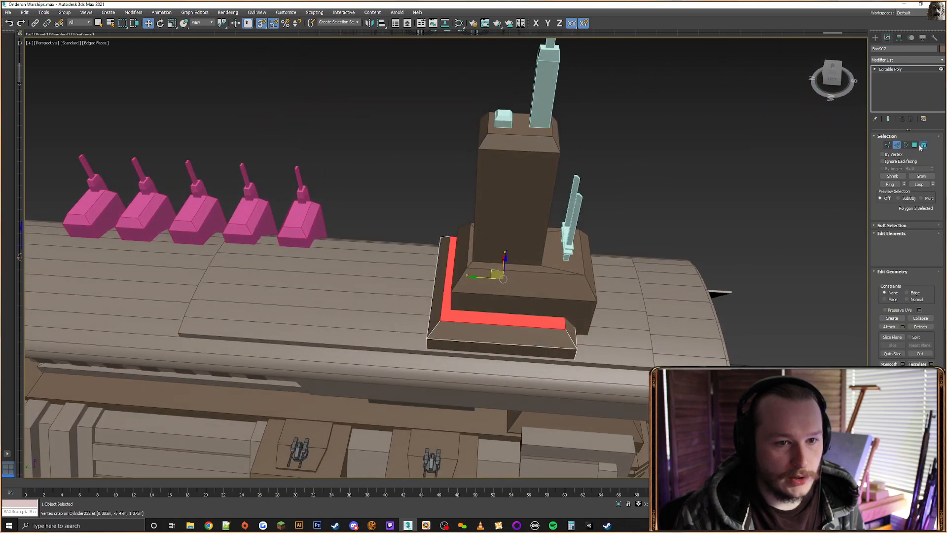
{"action": "scroll", "coordinate": [508, 316], "scroll_direction": "up", "scroll_amount": 5}
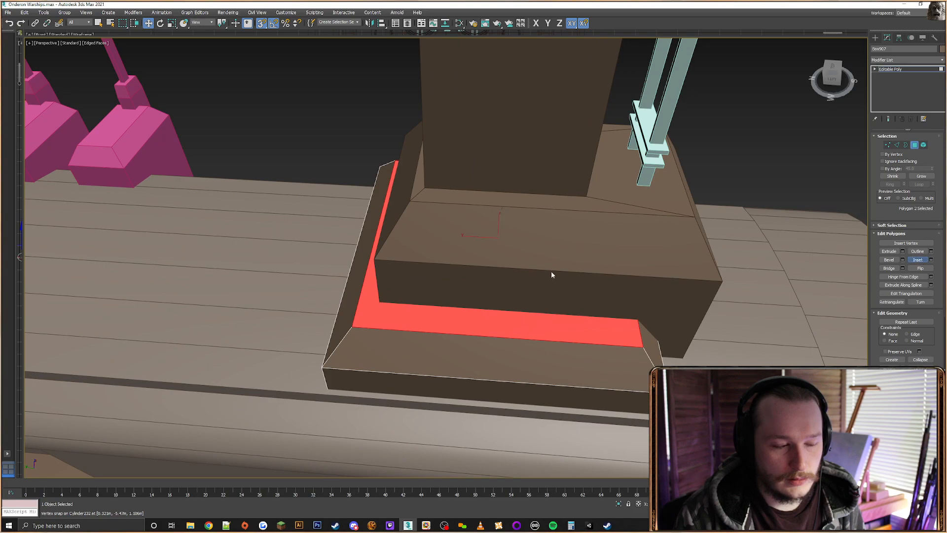
{"action": "middle_click_drag", "start_coordinate": [451, 281], "coordinate": [454, 285], "text": "alt"}
{"action": "left_click_drag", "start_coordinate": [440, 333], "coordinate": [435, 332]}
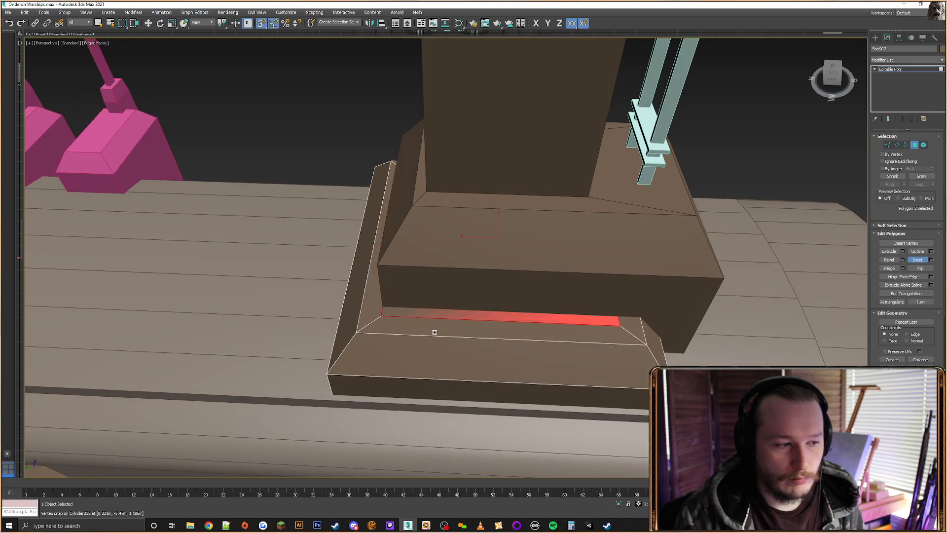
Snap the slab's two inset vertices on the side away from the twin antenna to the corners of the base block above
{"action": "key", "text": "w"}
{"action": "key", "text": "1"}
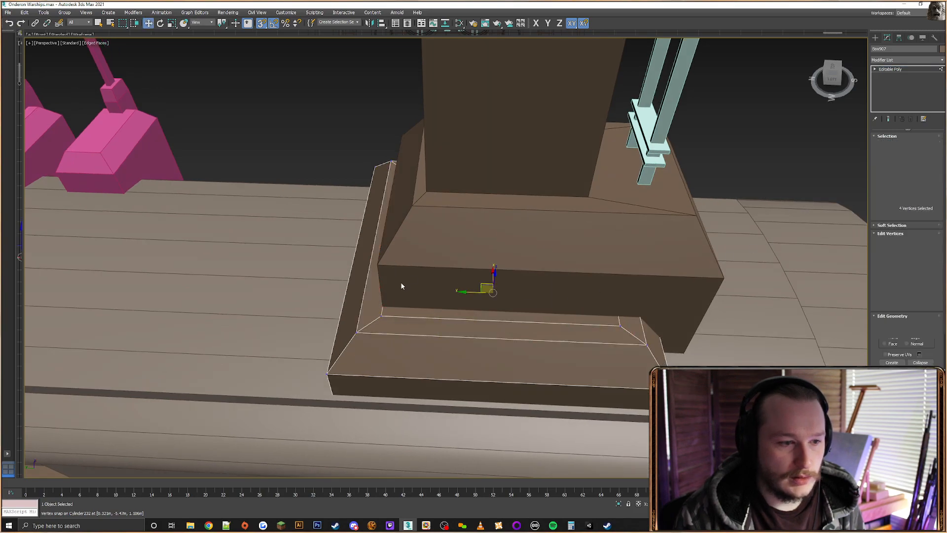
{"action": "middle_click_drag", "start_coordinate": [402, 286], "coordinate": [541, 317], "text": "alt"}
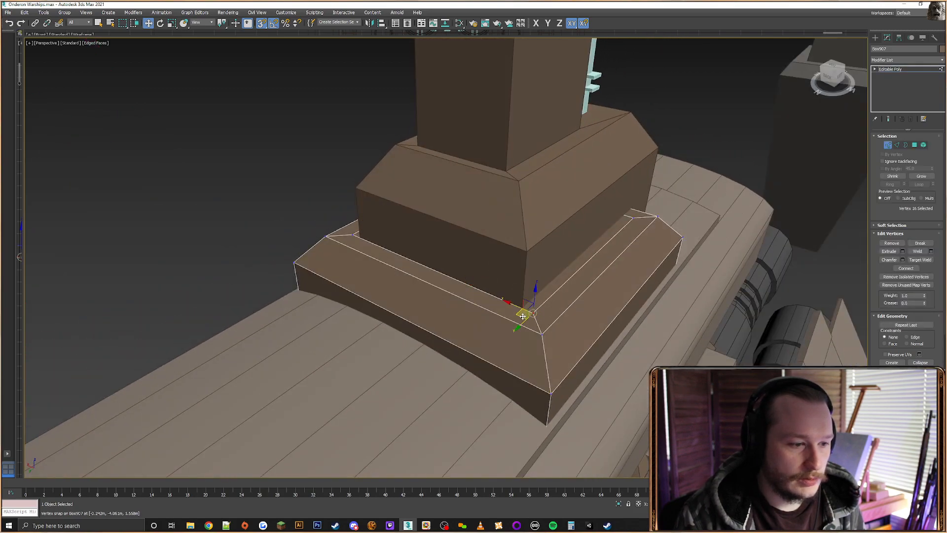
{"action": "left_click_drag", "start_coordinate": [522, 313], "coordinate": [526, 255]}
{"action": "middle_click_drag", "start_coordinate": [449, 271], "coordinate": [372, 342], "text": "alt"}
{"action": "left_click", "coordinate": [295, 418]}
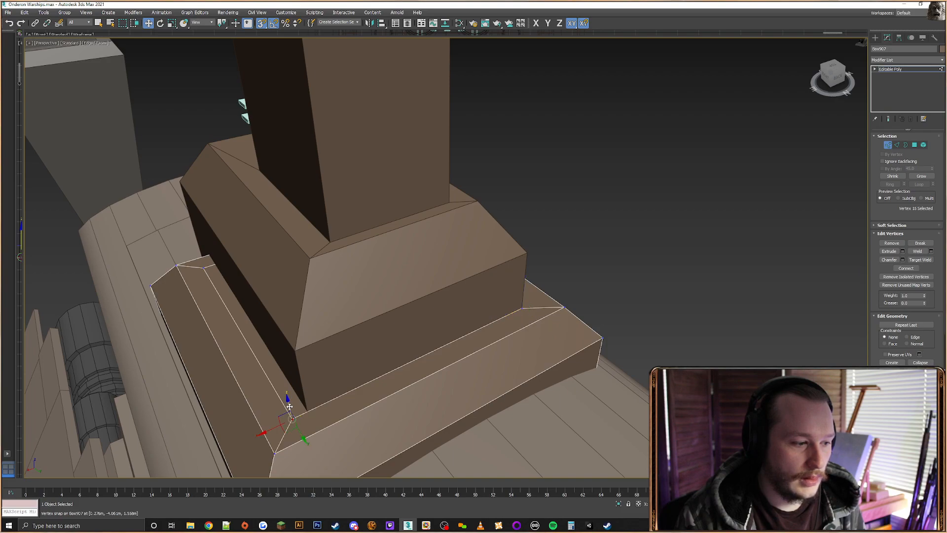
{"action": "left_click_drag", "start_coordinate": [304, 359], "coordinate": [296, 351]}
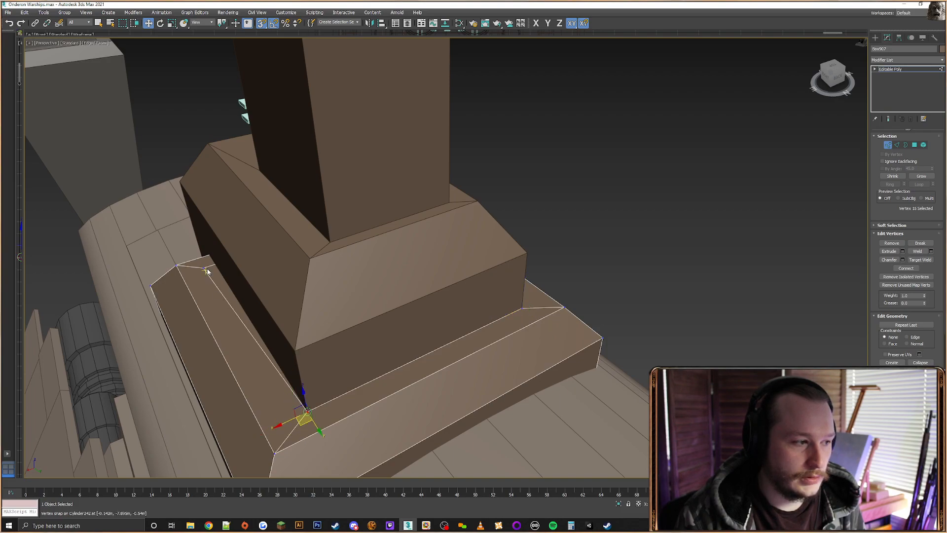
Align the two antenna-side inset vertices with the base block's sides and snap them out to the slab's top edge
{"action": "left_click", "coordinate": [203, 269]}
{"action": "left_click_drag", "start_coordinate": [184, 276], "coordinate": [181, 182]}
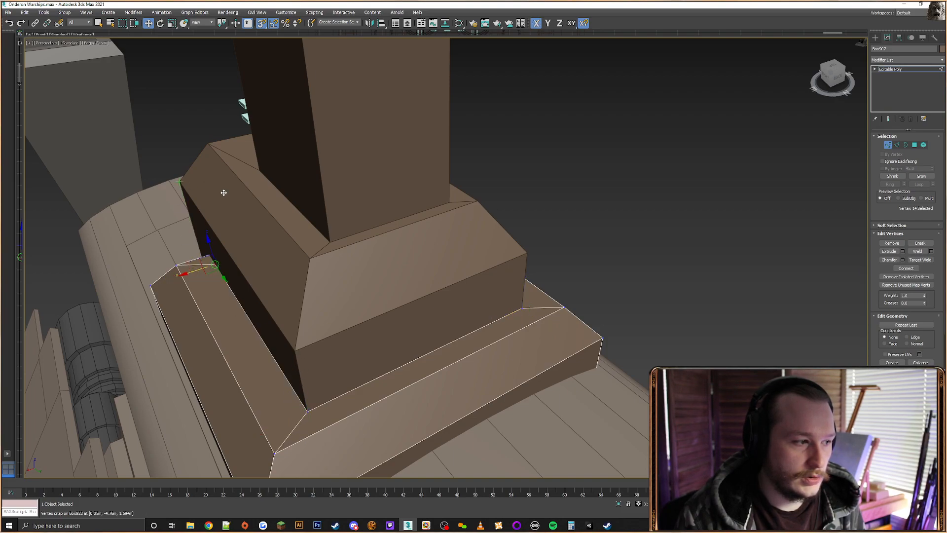
{"action": "middle_click_drag", "start_coordinate": [414, 229], "coordinate": [325, 285], "text": "alt"}
{"action": "middle_click_drag", "start_coordinate": [322, 356], "coordinate": [399, 322]}
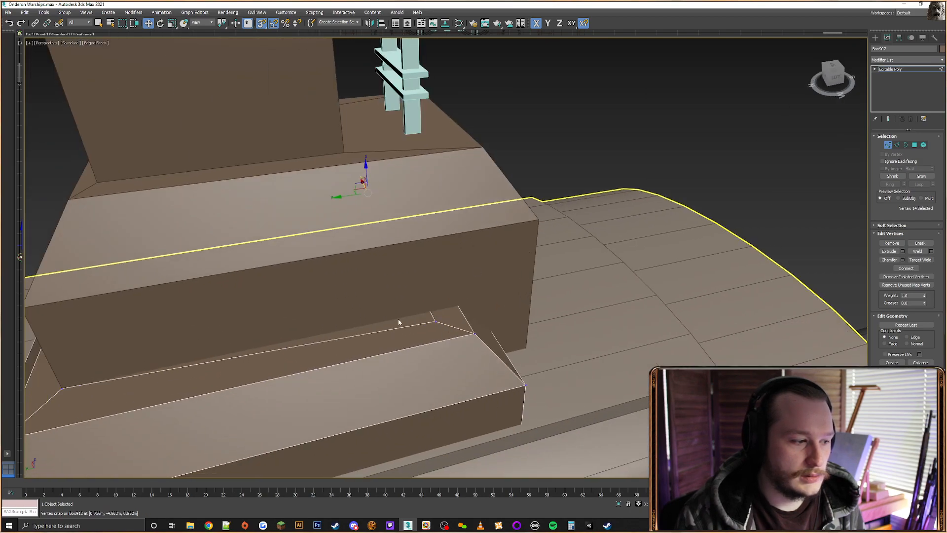
{"action": "left_click", "coordinate": [435, 322]}
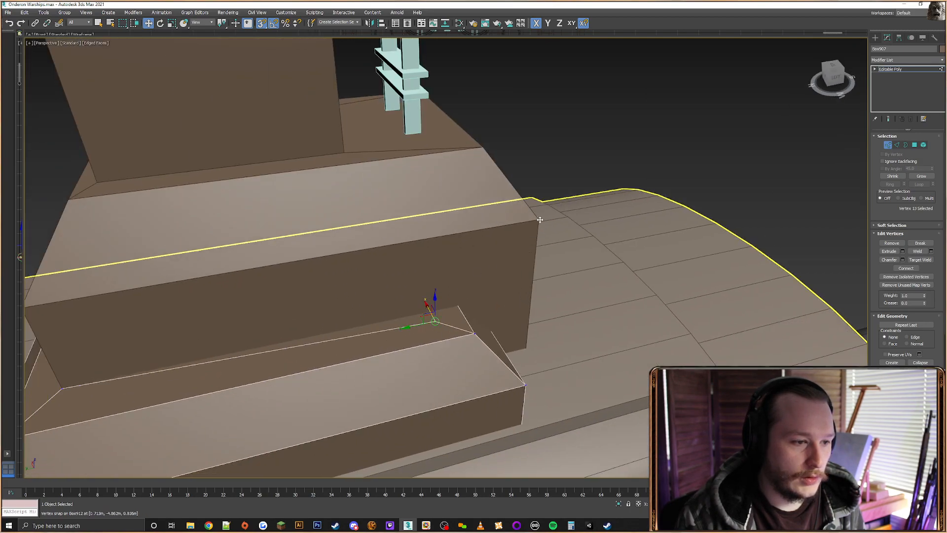
{"action": "key", "text": "F3"}
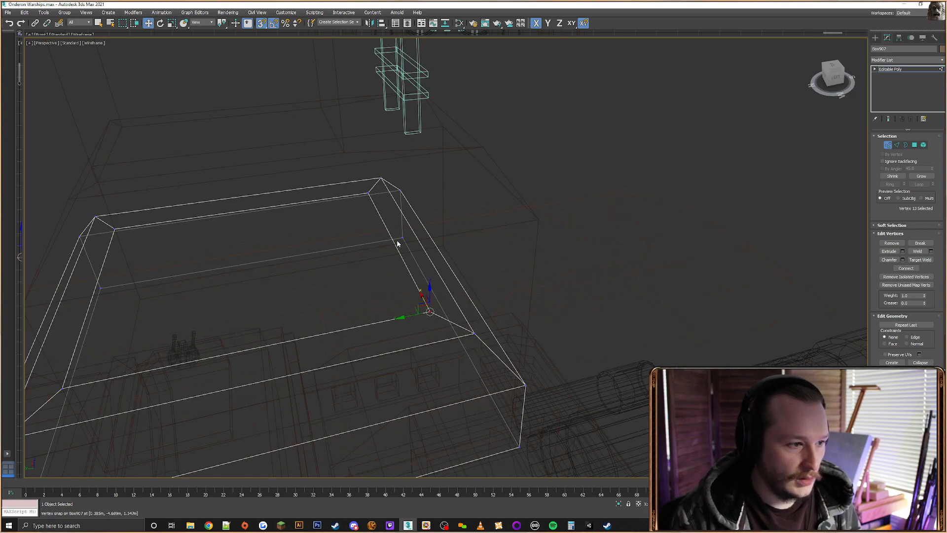
{"action": "left_click", "coordinate": [369, 193], "text": "ctrl"}
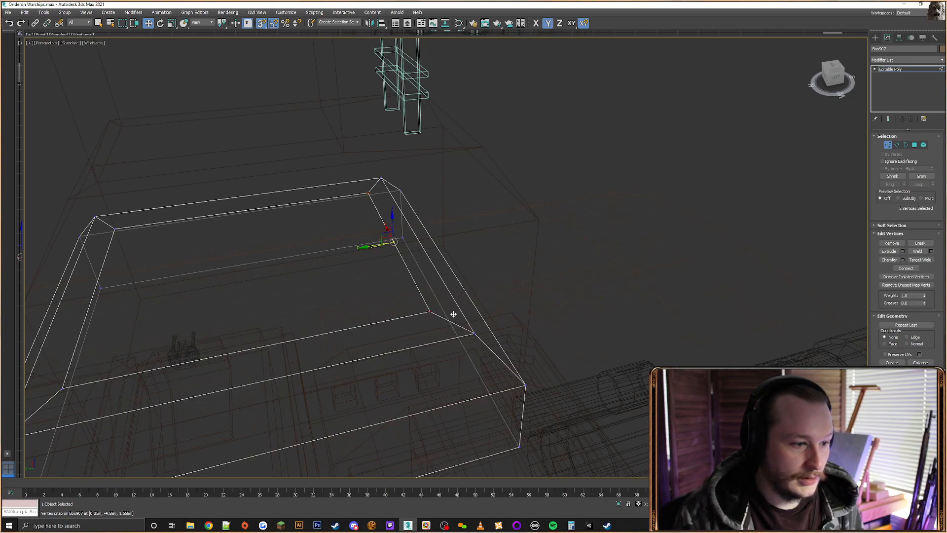
{"action": "middle_click_drag", "start_coordinate": [469, 313], "coordinate": [427, 305], "text": "alt"}
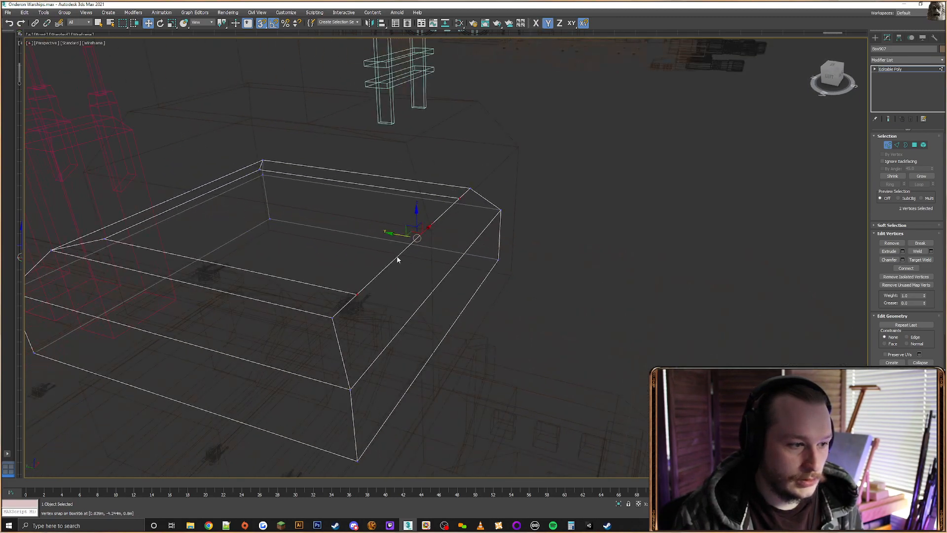
Connect the three parallel edges on the slab's antenna side with two segments
{"action": "left_click", "coordinate": [896, 145]}
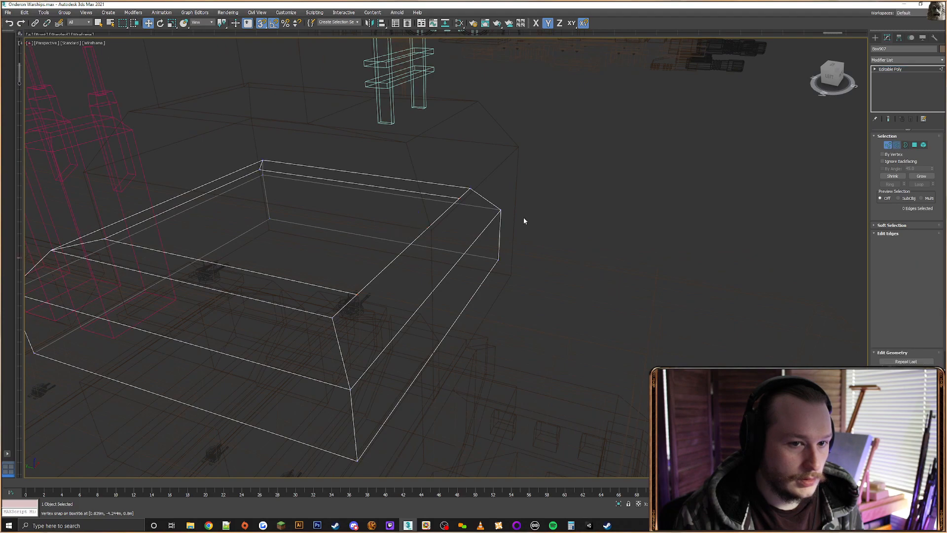
{"action": "left_click", "coordinate": [395, 257]}
{"action": "double_click", "coordinate": [395, 258]}
{"action": "left_click", "coordinate": [395, 257]}
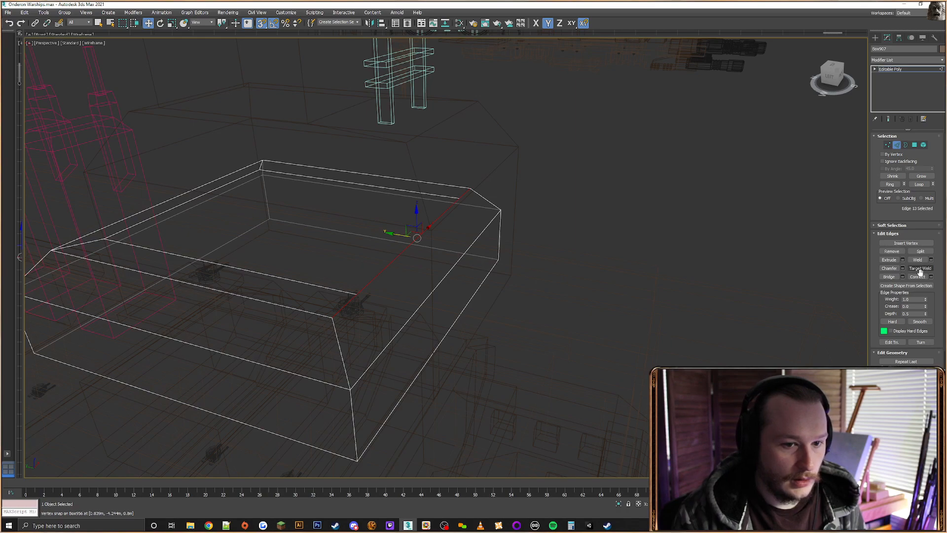
{"action": "left_click", "coordinate": [437, 285], "text": "ctrl"}
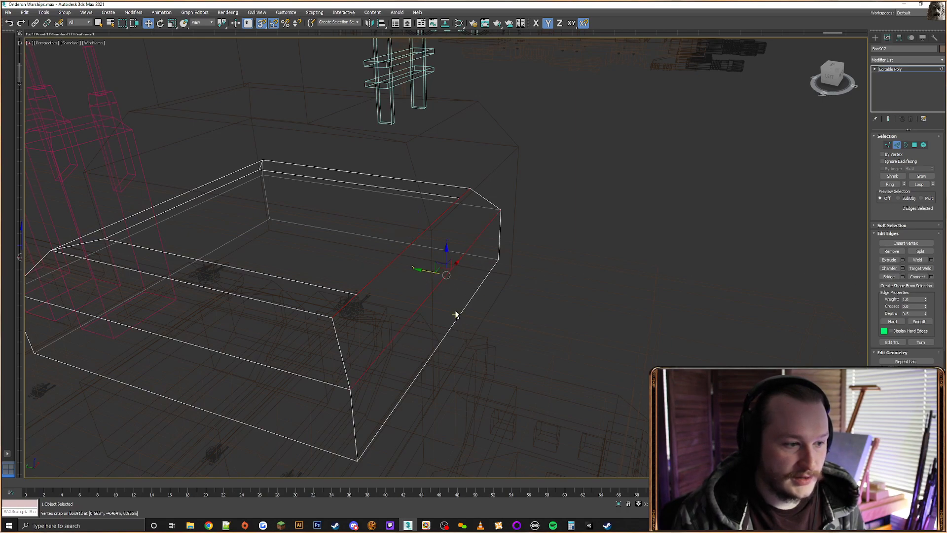
{"action": "left_click", "coordinate": [458, 314], "text": "ctrl"}
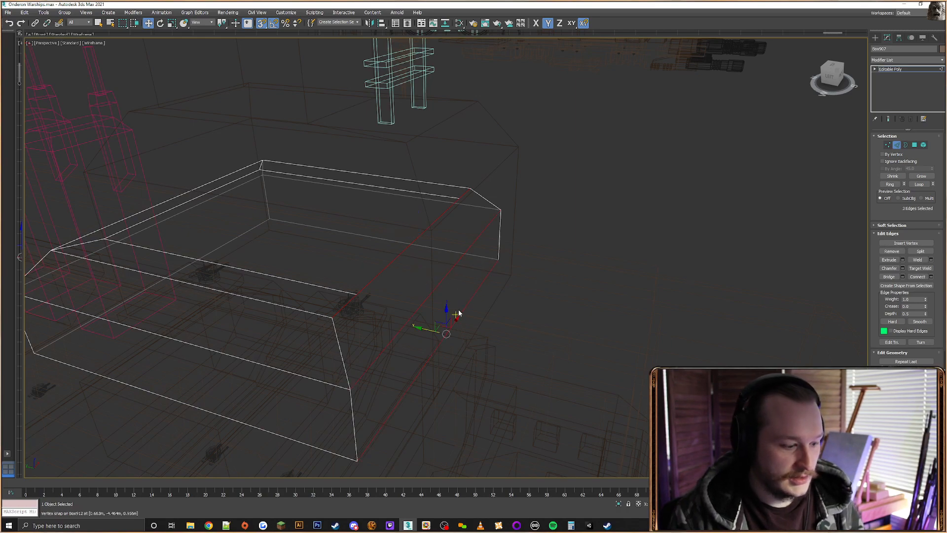
{"action": "key", "text": "F3"}
{"action": "key", "text": "F3"}
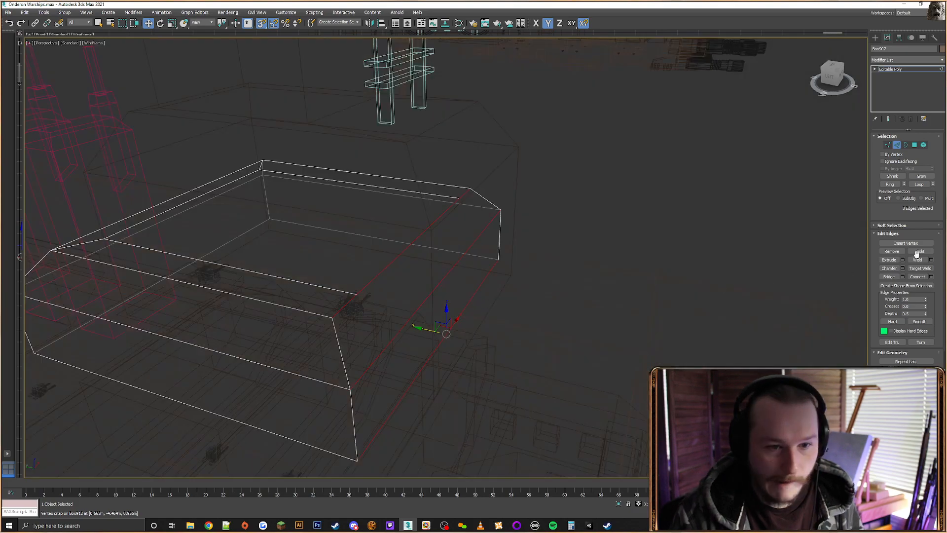
{"action": "left_click", "coordinate": [930, 277]}
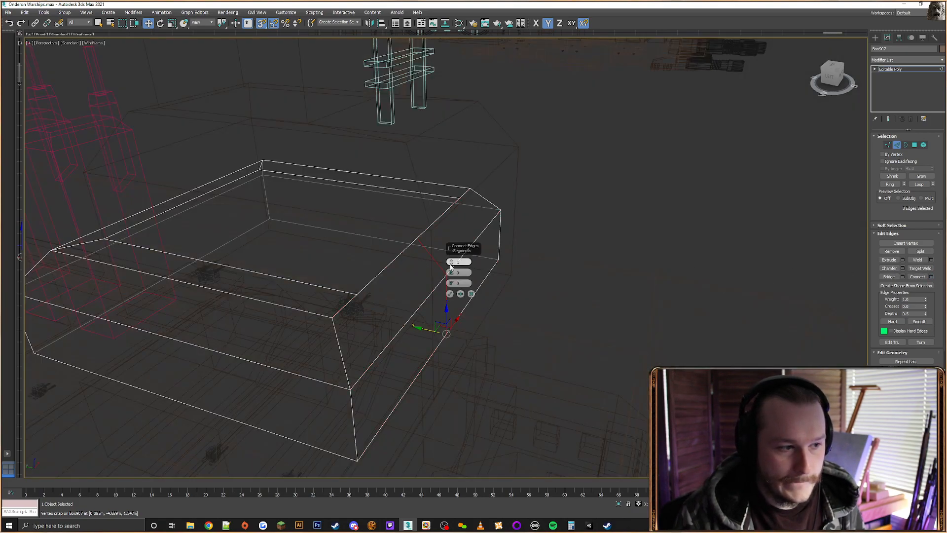
{"action": "left_click", "coordinate": [449, 293]}
Snap one new cut line's vertices on the slab's antenna side into line with the nearest inset corner
{"action": "middle_click_drag", "start_coordinate": [449, 293], "coordinate": [474, 286], "text": "alt"}
{"action": "left_click", "coordinate": [894, 147]}
{"action": "left_click", "coordinate": [887, 145]}
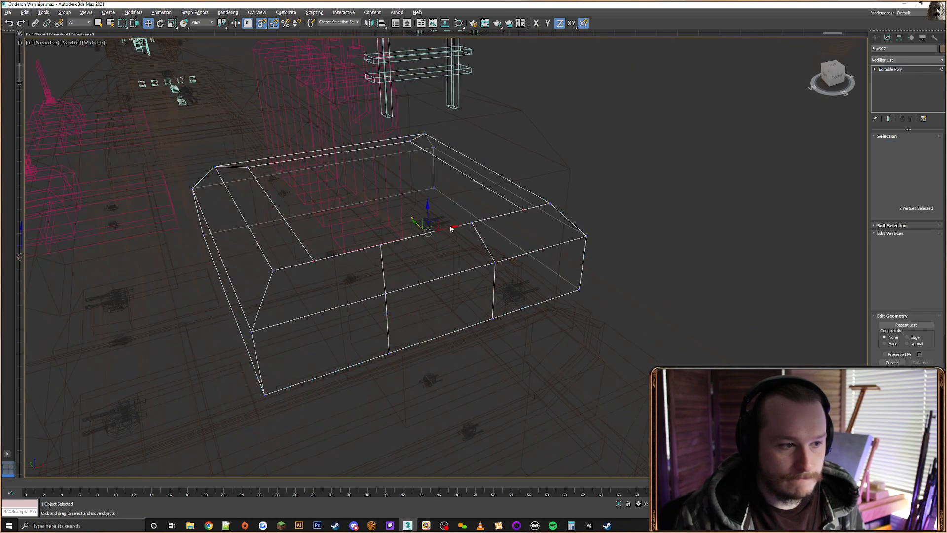
{"action": "left_click", "coordinate": [472, 223]}
{"action": "left_click_drag", "start_coordinate": [488, 217], "coordinate": [524, 209]}
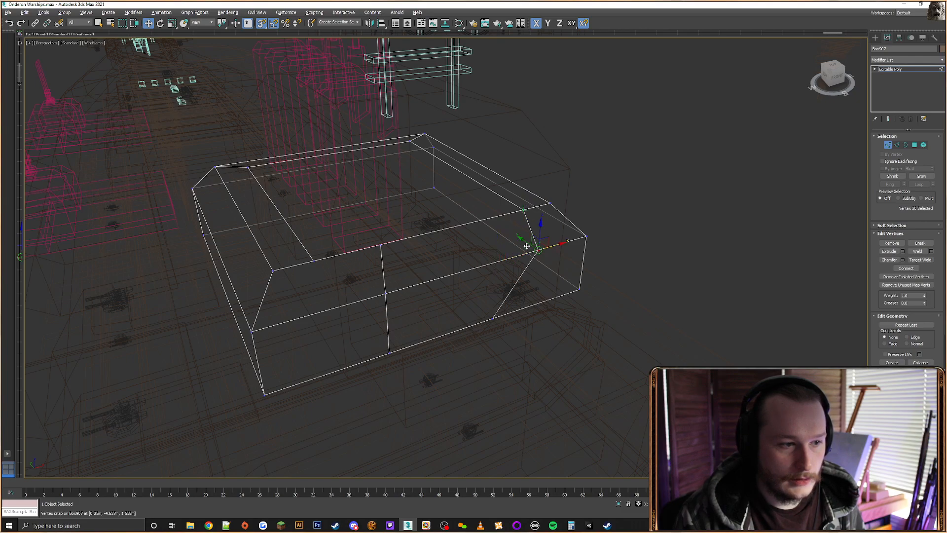
{"action": "left_click", "coordinate": [491, 319]}
{"action": "left_click_drag", "start_coordinate": [492, 319], "coordinate": [521, 298]}
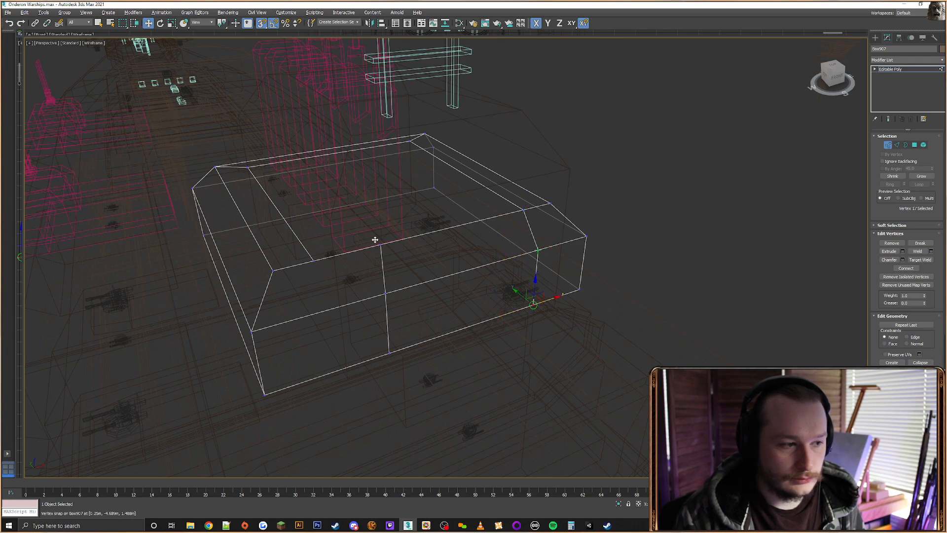
Snap the other cut line's vertices into line with the opposite inset corner on the slab's antenna side
{"action": "key", "text": "ctrl+a"}
{"action": "left_click_drag", "start_coordinate": [310, 259], "coordinate": [313, 259]}
{"action": "left_click", "coordinate": [387, 293]}
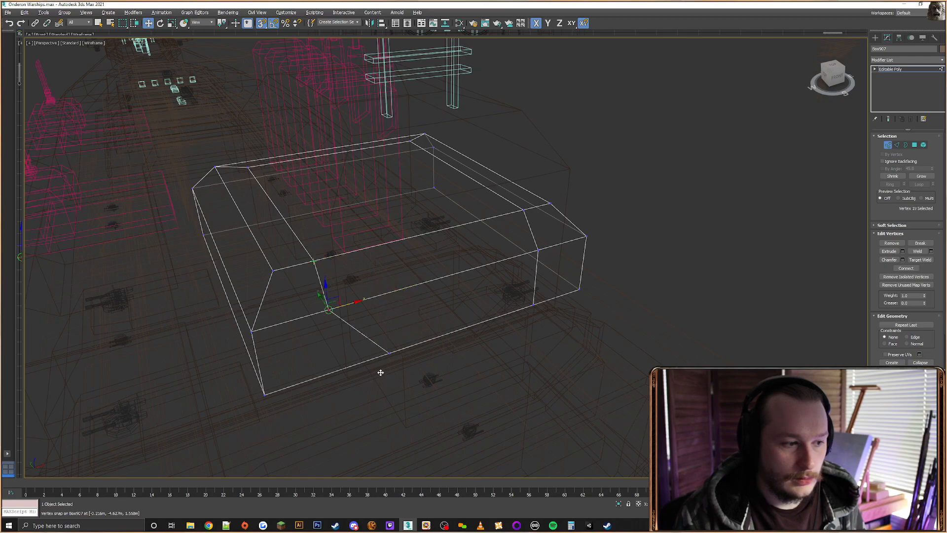
{"action": "left_click", "coordinate": [389, 353]}
{"action": "left_click_drag", "start_coordinate": [406, 345], "coordinate": [328, 307]}
Weld all the overlapping vertices of the slab
{"action": "key", "text": "ctrl+a"}
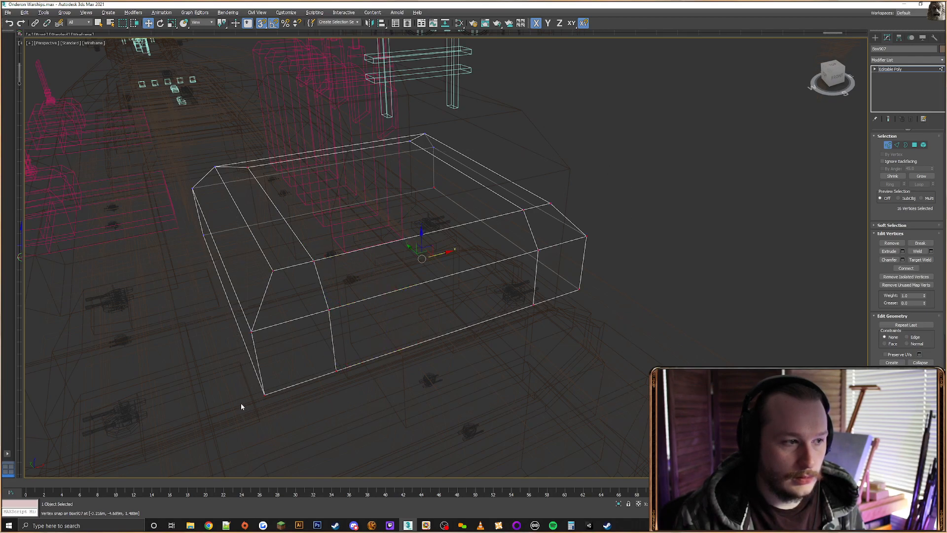
{"action": "left_click", "coordinate": [917, 251]}
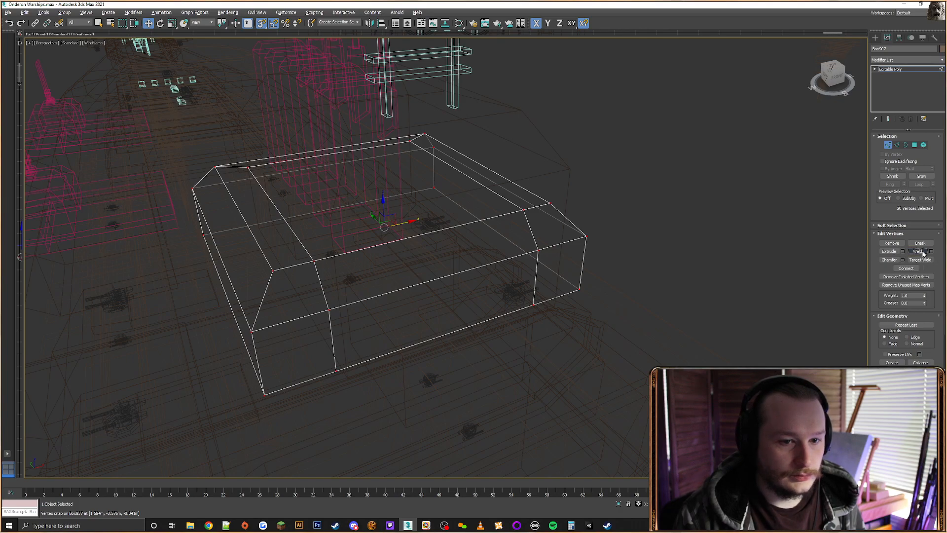
{"action": "key", "text": "F3"}
{"action": "key", "text": "F3"}
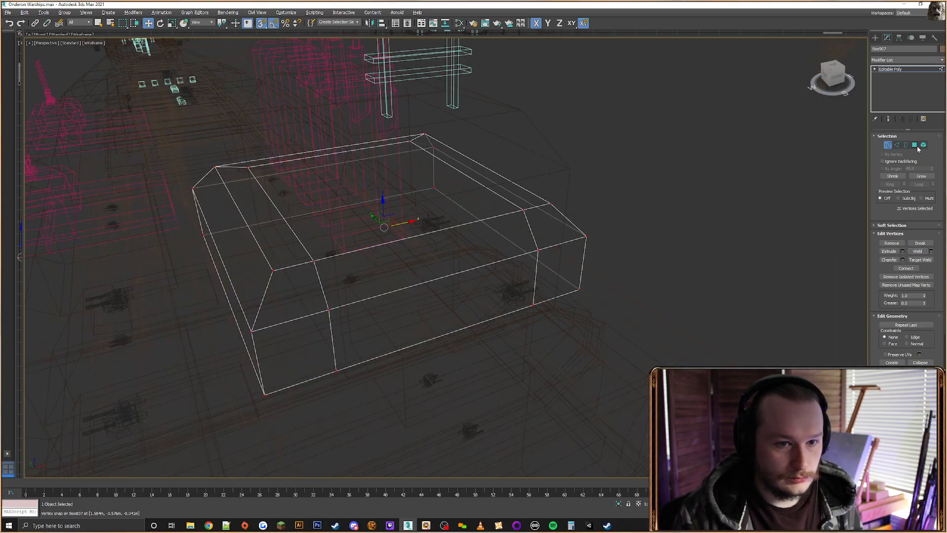
Delete the slab's hidden polygons: the inset top, the underside and the middle sections of the antenna-side bevel and wall
{"action": "left_click", "coordinate": [914, 144]}
{"action": "left_click", "coordinate": [489, 274]}
{"action": "left_click", "coordinate": [470, 244], "text": "ctrl"}
{"action": "left_click", "coordinate": [431, 203], "text": "ctrl"}
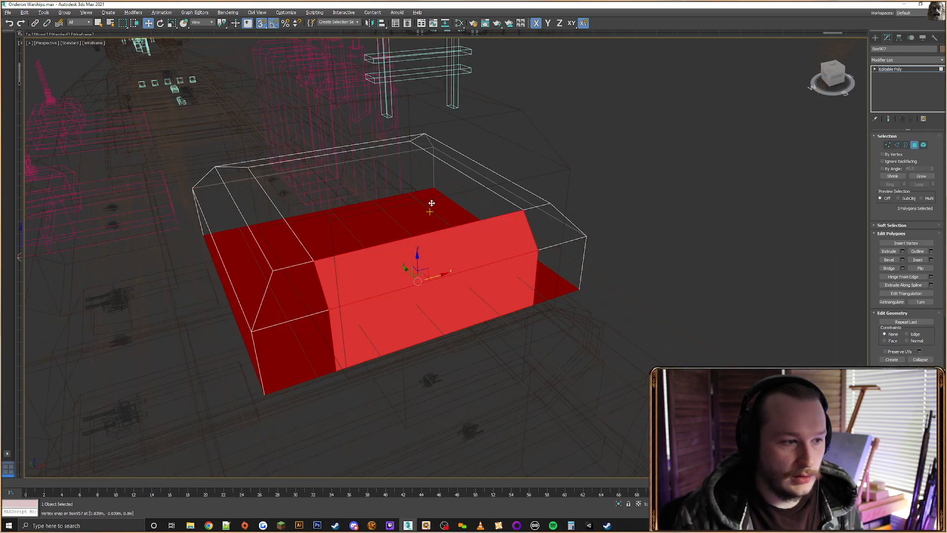
{"action": "key", "text": "ctrl+z"}
{"action": "left_click", "coordinate": [429, 211], "text": "ctrl"}
{"action": "key", "text": "Delete"}
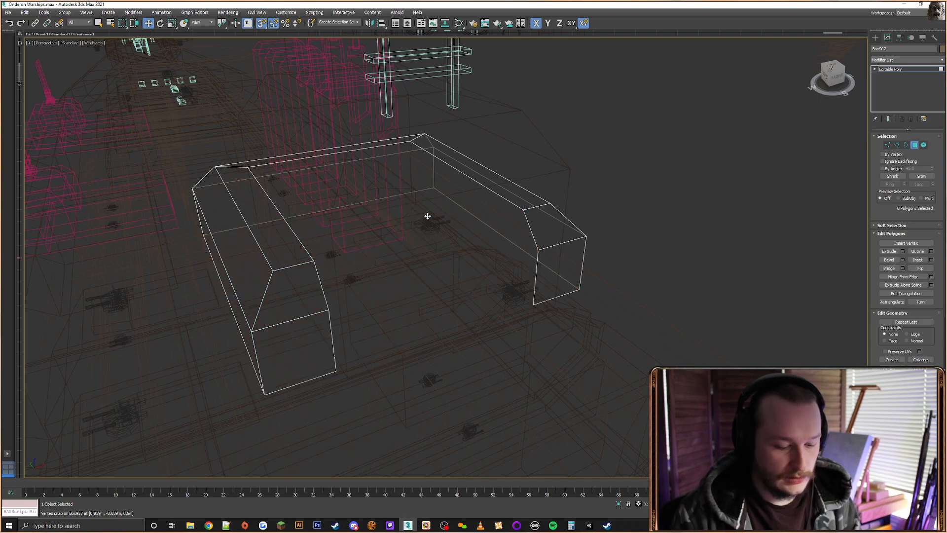
Connect the four vertical edges of the tower's base block with a new edge loop and snap it to the slab's top height
{"action": "left_click", "coordinate": [875, 38]}
{"action": "key", "text": "F3"}
{"action": "left_click", "coordinate": [536, 150]}
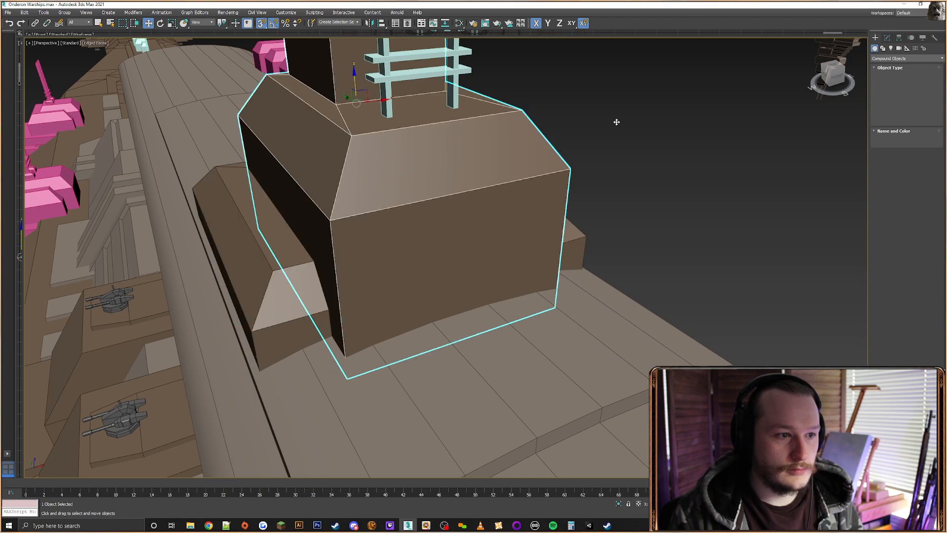
{"action": "left_click", "coordinate": [886, 37]}
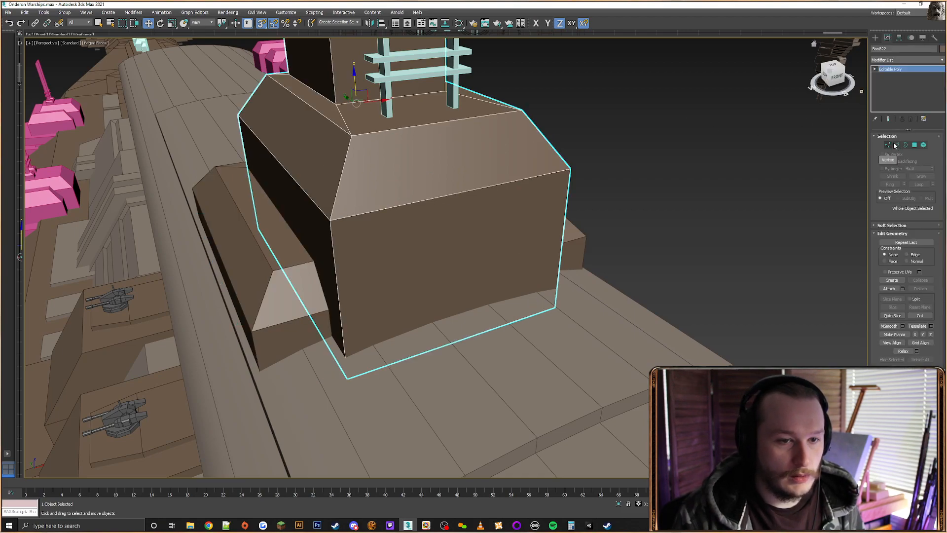
{"action": "left_click", "coordinate": [898, 146]}
{"action": "middle_click_drag", "start_coordinate": [341, 221], "coordinate": [459, 198], "text": "alt"}
{"action": "left_click_drag", "start_coordinate": [206, 195], "coordinate": [144, 193]}
{"action": "middle_click_drag", "start_coordinate": [243, 188], "coordinate": [382, 193], "text": "alt"}
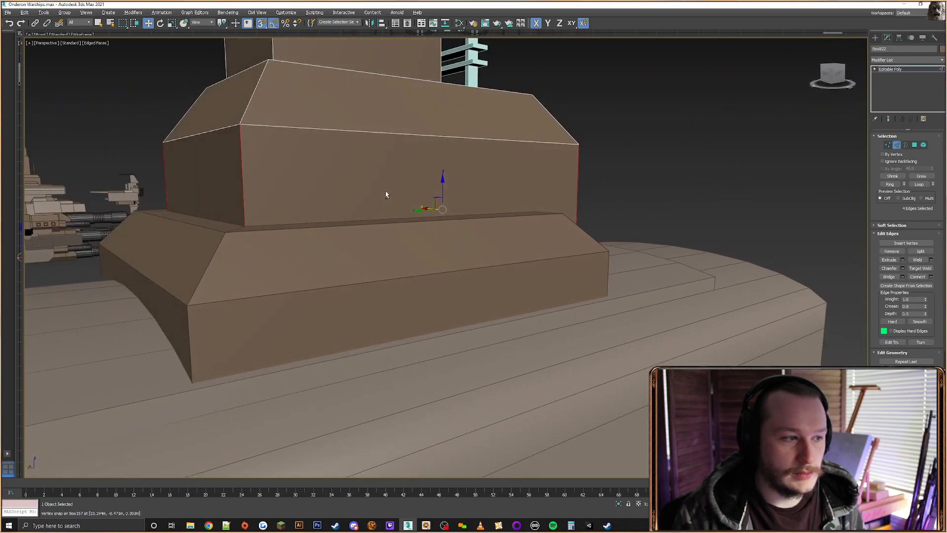
{"action": "left_click", "coordinate": [917, 276]}
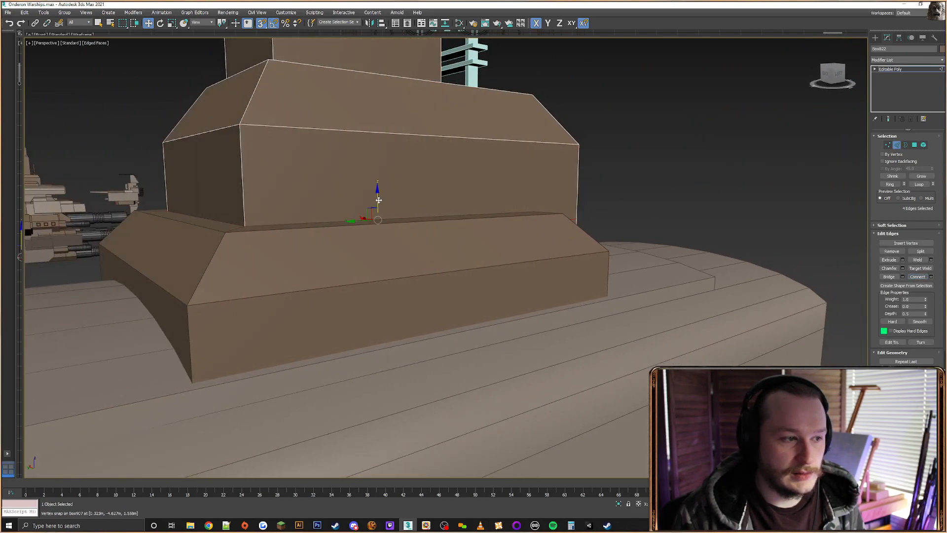
{"action": "left_click_drag", "start_coordinate": [378, 200], "coordinate": [225, 232]}
{"action": "middle_click_drag", "start_coordinate": [520, 242], "coordinate": [471, 248], "text": "alt"}
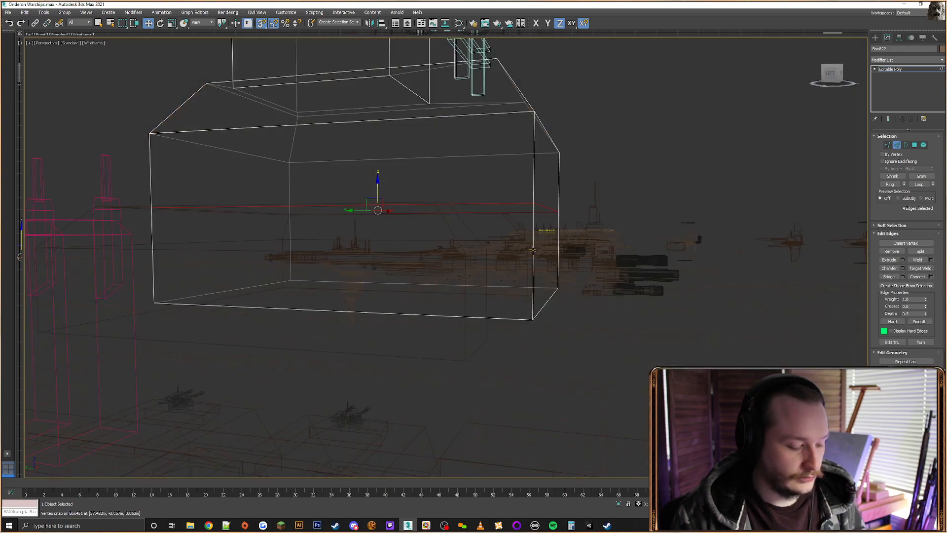
Connect the lengthwise edges of the tower base block's lower section with a cross cut and snap it to the slab's antenna-side end
{"action": "key", "text": "F3"}
{"action": "middle_click_drag", "start_coordinate": [506, 318], "coordinate": [519, 320], "text": "alt"}
{"action": "left_click_drag", "start_coordinate": [519, 347], "coordinate": [525, 195]}
{"action": "left_click", "coordinate": [916, 280]}
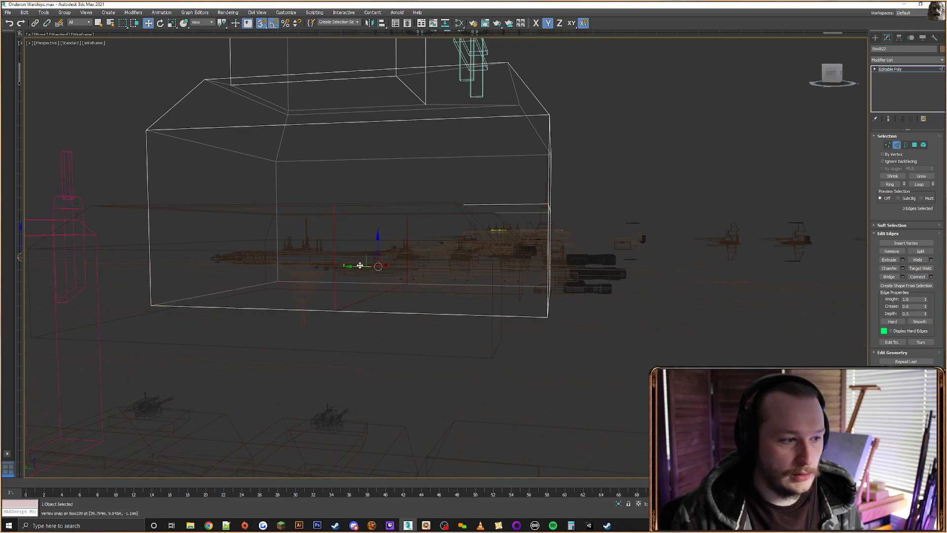
{"action": "left_click_drag", "start_coordinate": [360, 266], "coordinate": [503, 337]}
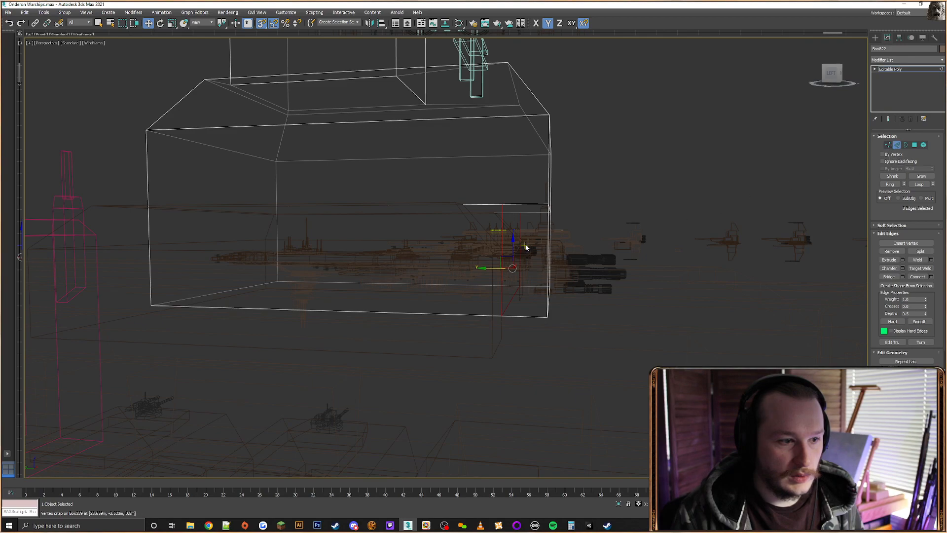
Connect the four vertical edges of the block's antenna-side end section with a new horizontal edge line
{"action": "left_click", "coordinate": [497, 252], "text": "alt"}
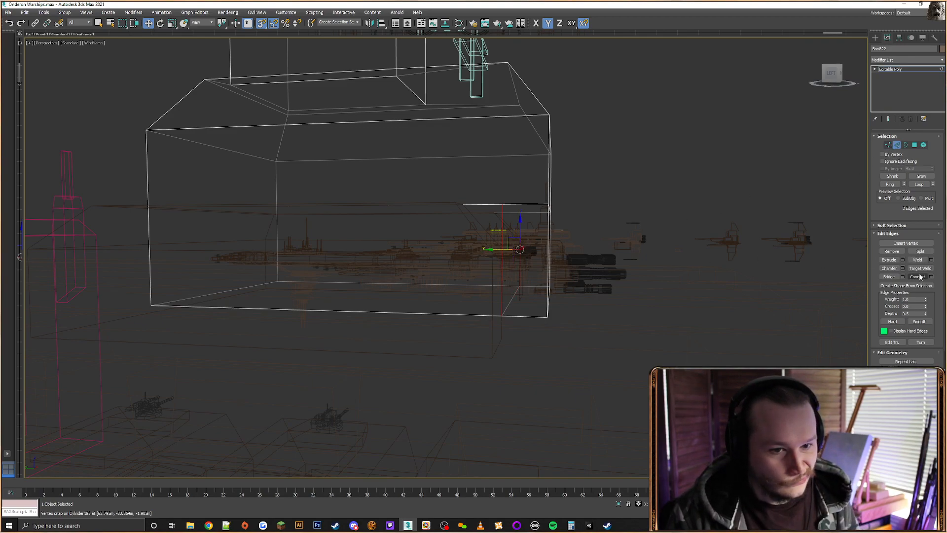
{"action": "left_click", "coordinate": [887, 145]}
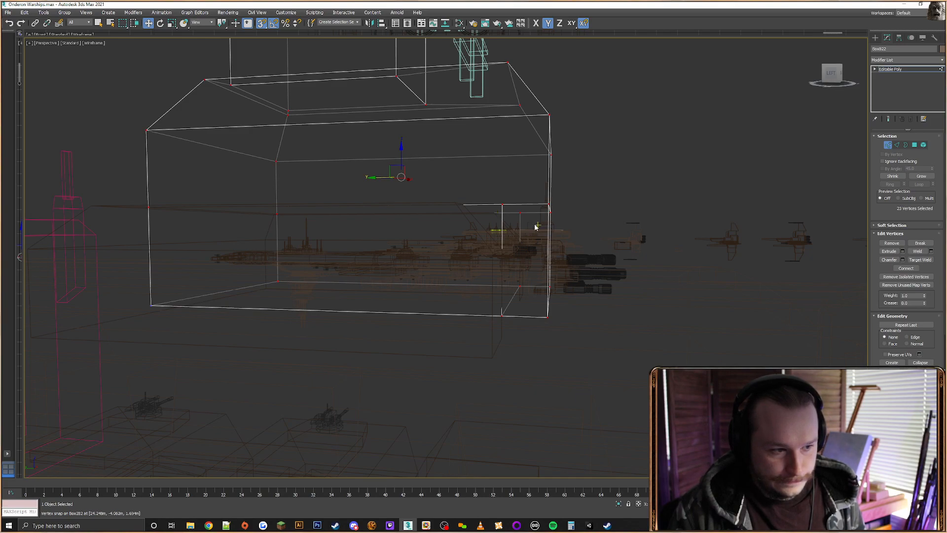
{"action": "left_click", "coordinate": [896, 145]}
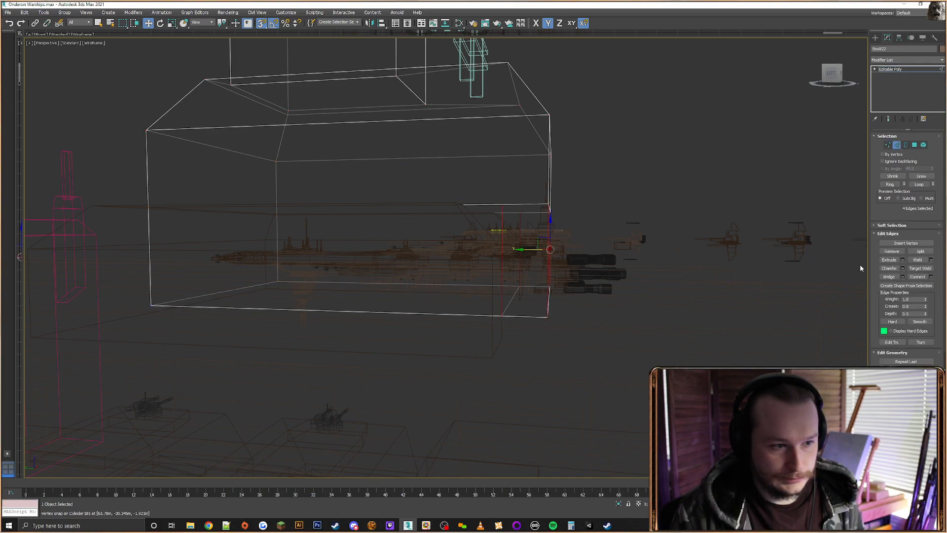
{"action": "left_click", "coordinate": [917, 277]}
{"action": "left_click", "coordinate": [888, 145]}
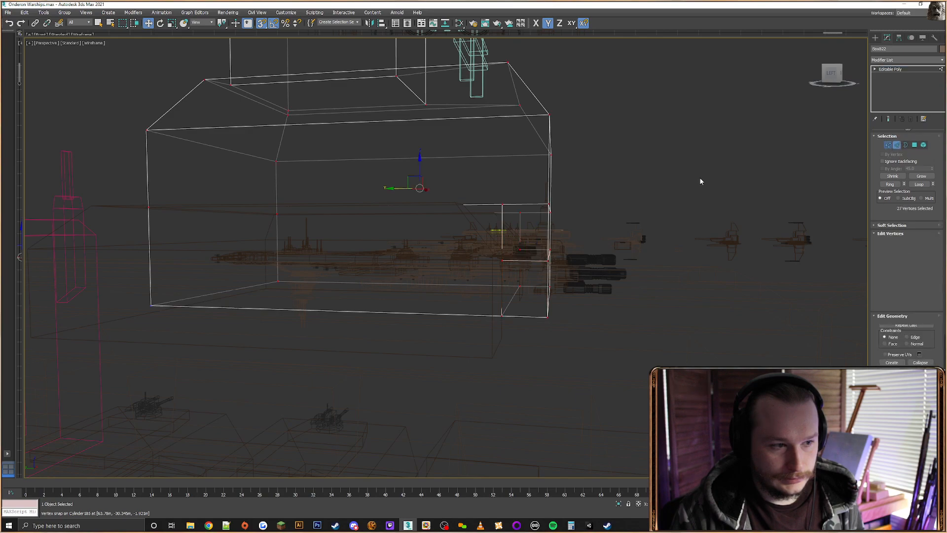
Snap the new horizontal line's four vertices to the height of the slab bevel's lower edge
{"action": "left_click_drag", "start_coordinate": [535, 192], "coordinate": [493, 215]}
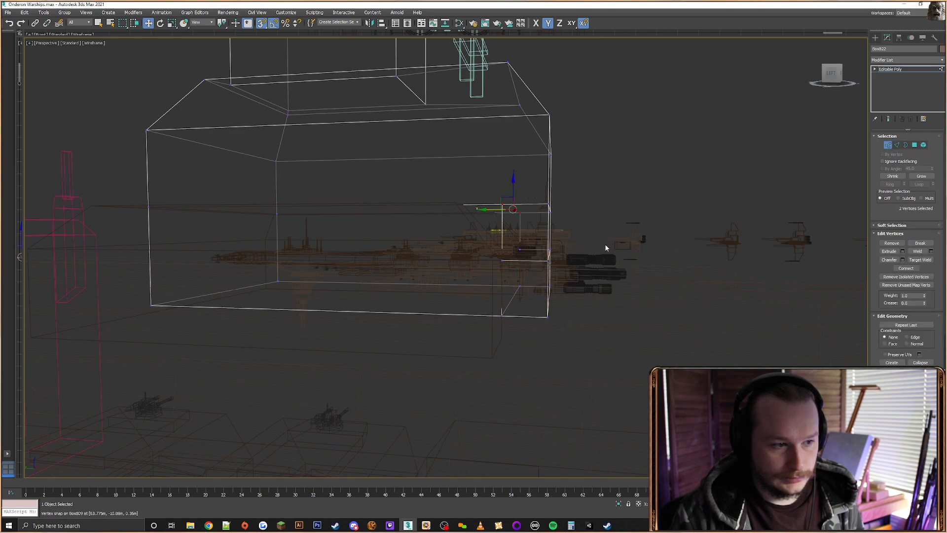
{"action": "left_click_drag", "start_coordinate": [578, 240], "coordinate": [492, 269]}
{"action": "left_click_drag", "start_coordinate": [530, 234], "coordinate": [514, 250]}
{"action": "key", "text": "ctrl+z"}
{"action": "middle_click_drag", "start_coordinate": [491, 276], "coordinate": [461, 291], "text": "alt"}
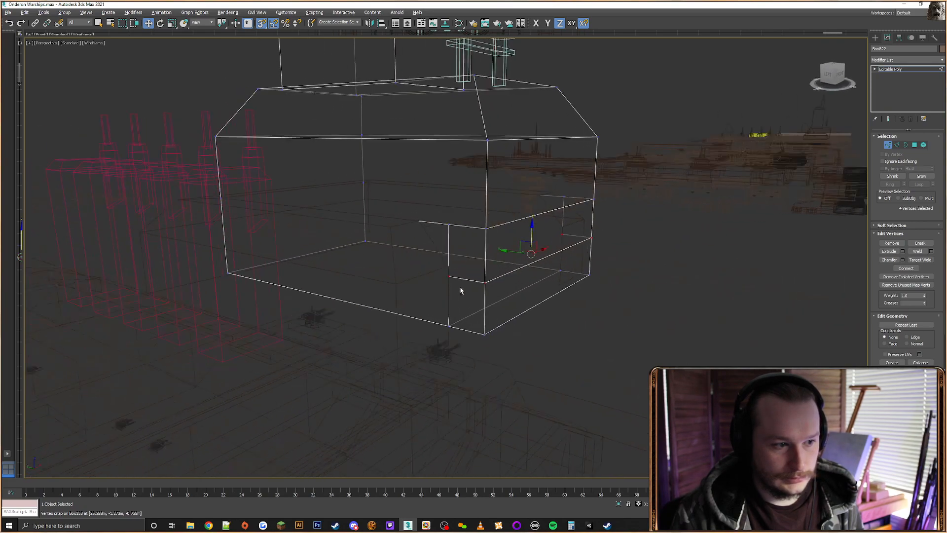
{"action": "left_click_drag", "start_coordinate": [531, 238], "coordinate": [587, 220]}
{"action": "middle_click_drag", "start_coordinate": [536, 208], "coordinate": [555, 200], "text": "alt"}
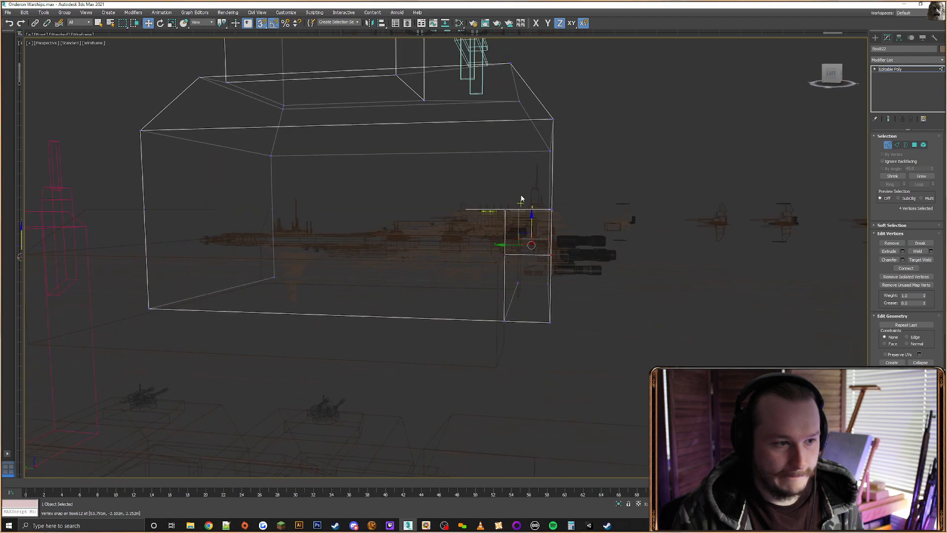
Snap the cross cut's two upper vertices along Y to the top corner of the slab's bevel
{"action": "left_click_drag", "start_coordinate": [521, 199], "coordinate": [494, 216]}
{"action": "middle_click_drag", "start_coordinate": [495, 217], "coordinate": [472, 229], "text": "alt"}
{"action": "left_click_drag", "start_coordinate": [493, 208], "coordinate": [430, 235]}
{"action": "mouse_move", "coordinate": [448, 219]}
{"action": "middle_mouse_down", "text": "alt"}
{"action": "mouse_move", "coordinate": [469, 211]}
{"action": "mouse_move", "coordinate": [448, 220]}
{"action": "middle_mouse_up", "text": "alt"}
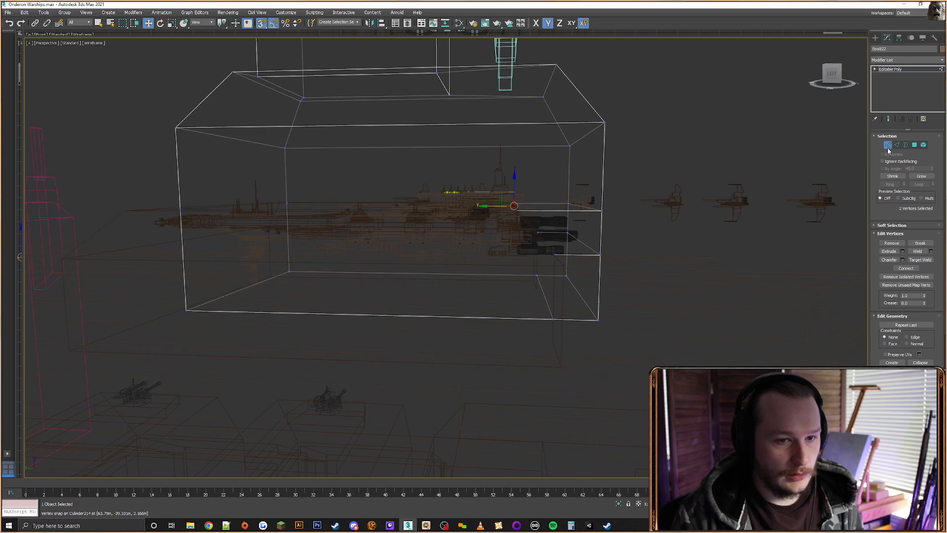
Delete the block's two bottom corner vertices at the far end to remove the faces hidden inside the slab
{"action": "left_click_drag", "start_coordinate": [310, 257], "coordinate": [176, 328]}
{"action": "middle_click_drag", "start_coordinate": [394, 246], "coordinate": [391, 249], "text": "alt"}
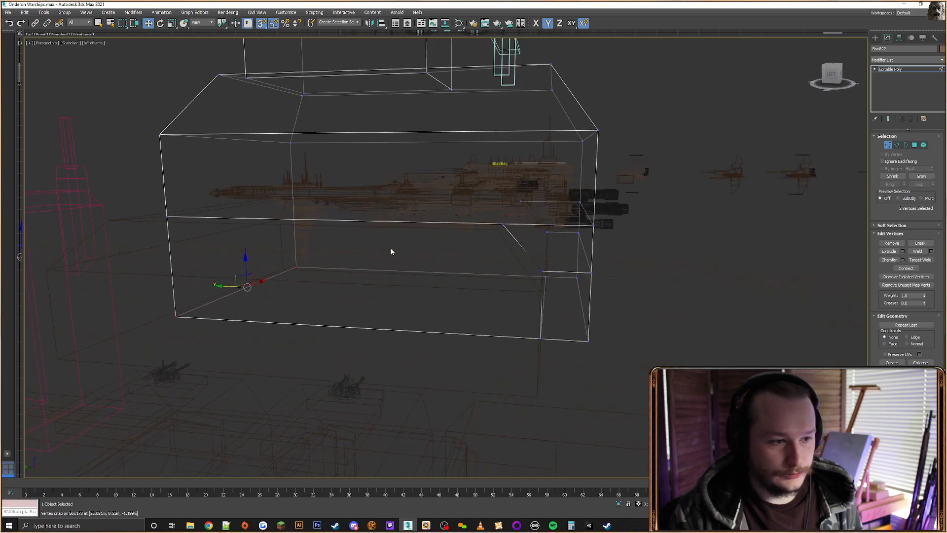
{"action": "left_click", "coordinate": [390, 249]}
{"action": "key", "text": "F3"}
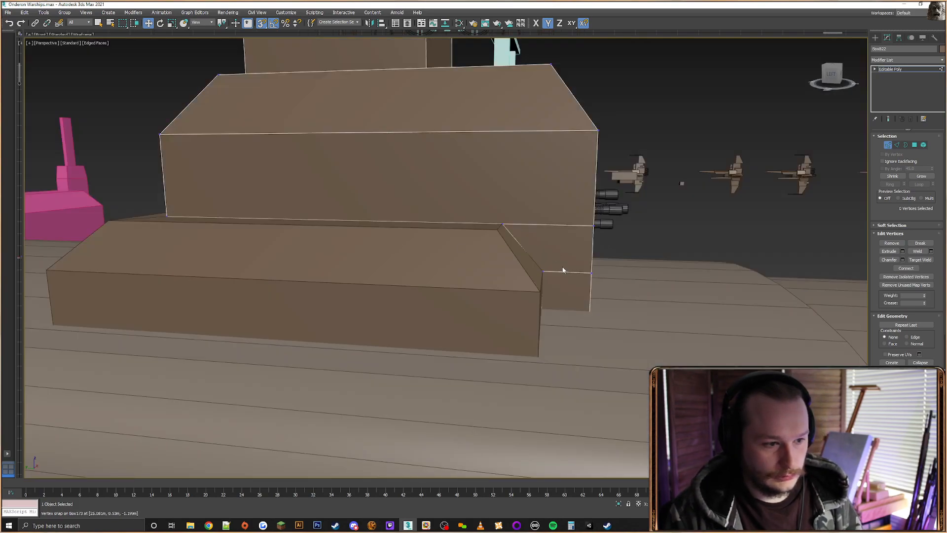
Raise the block's four remaining bottom vertices closer to the hull surface
{"action": "scroll", "coordinate": [563, 270], "scroll_direction": "up", "scroll_amount": 3}
{"action": "scroll", "coordinate": [522, 255], "scroll_direction": "down", "scroll_amount": 3}
{"action": "middle_click_drag", "start_coordinate": [525, 239], "coordinate": [246, 308], "text": "alt"}
{"action": "key", "text": "F3"}
{"action": "key", "text": "F3"}
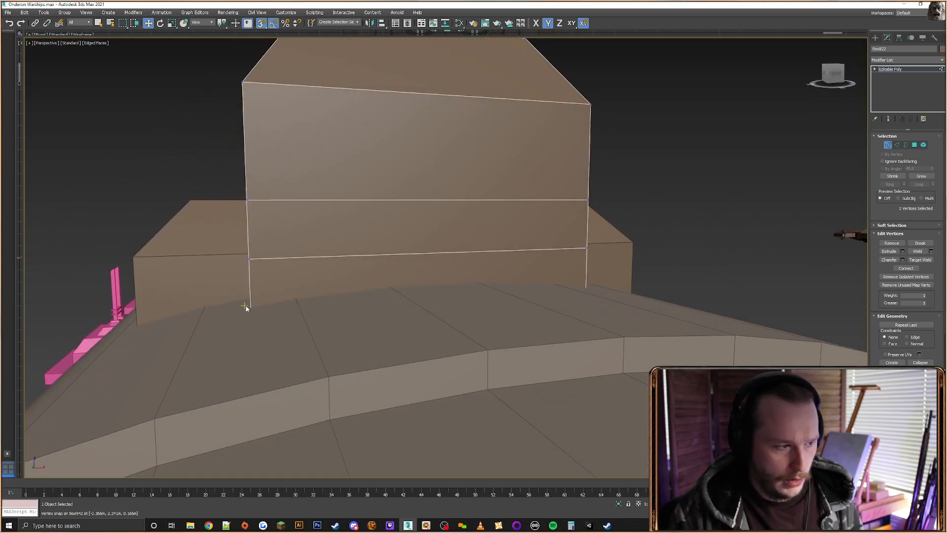
{"action": "middle_click_drag", "start_coordinate": [579, 288], "coordinate": [538, 262], "text": "alt"}
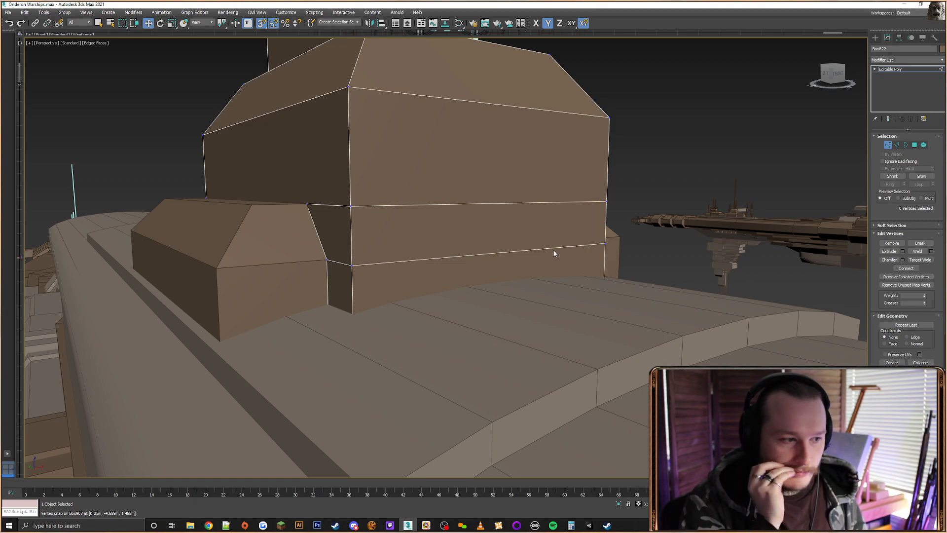
{"action": "key", "text": "F3"}
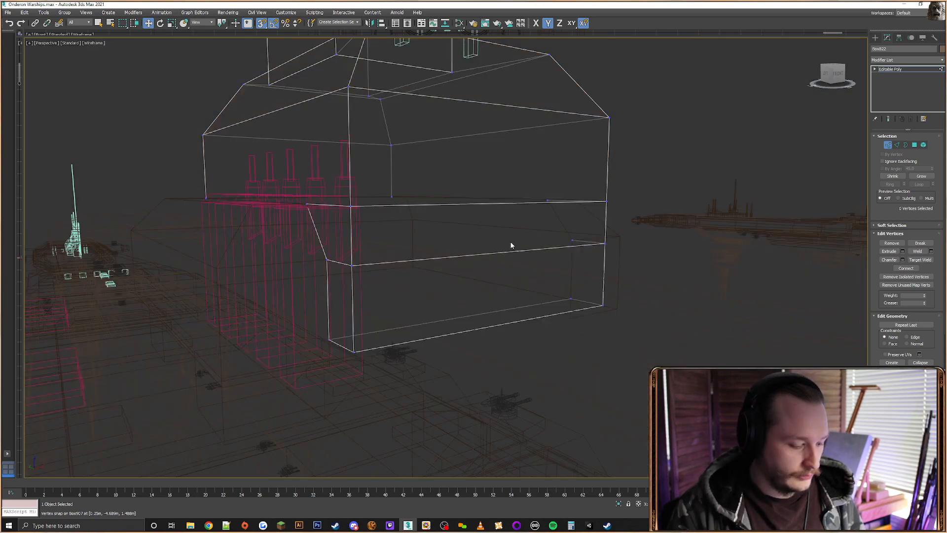
{"action": "left_click_drag", "start_coordinate": [353, 361], "coordinate": [351, 361]}
{"action": "key", "text": "F3"}
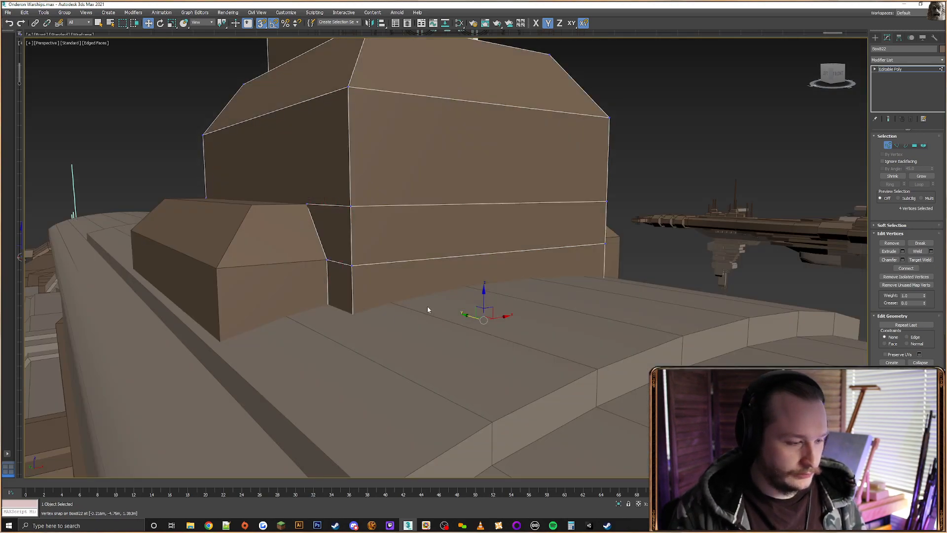
{"action": "left_click_drag", "start_coordinate": [483, 298], "coordinate": [486, 271]}
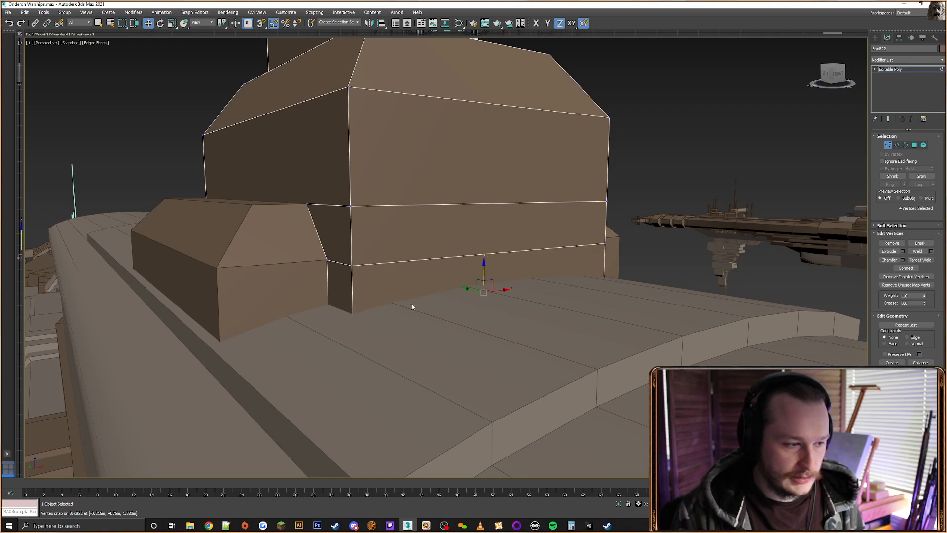
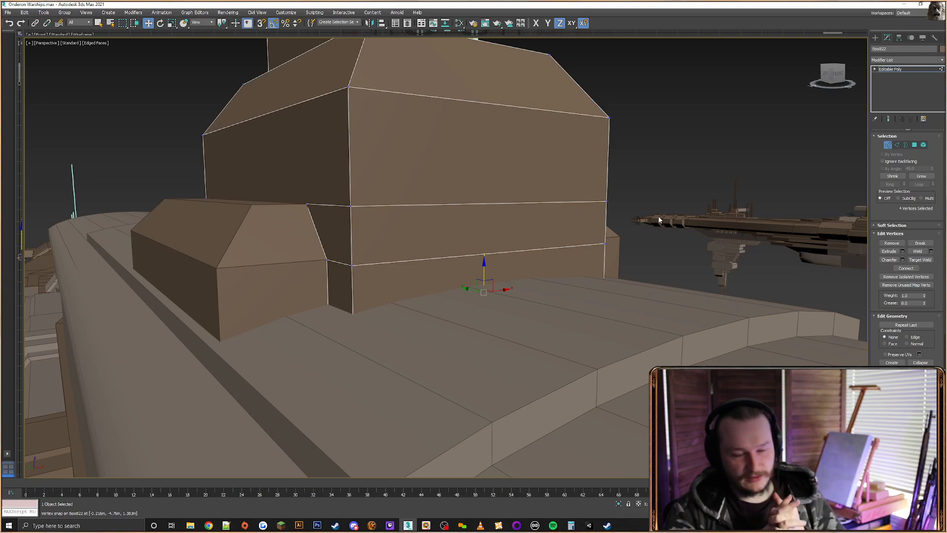
Attach the slab to the tower's base block and select the vertices across both joined parts
{"action": "middle_click_drag", "start_coordinate": [355, 239], "coordinate": [384, 220], "text": "alt"}
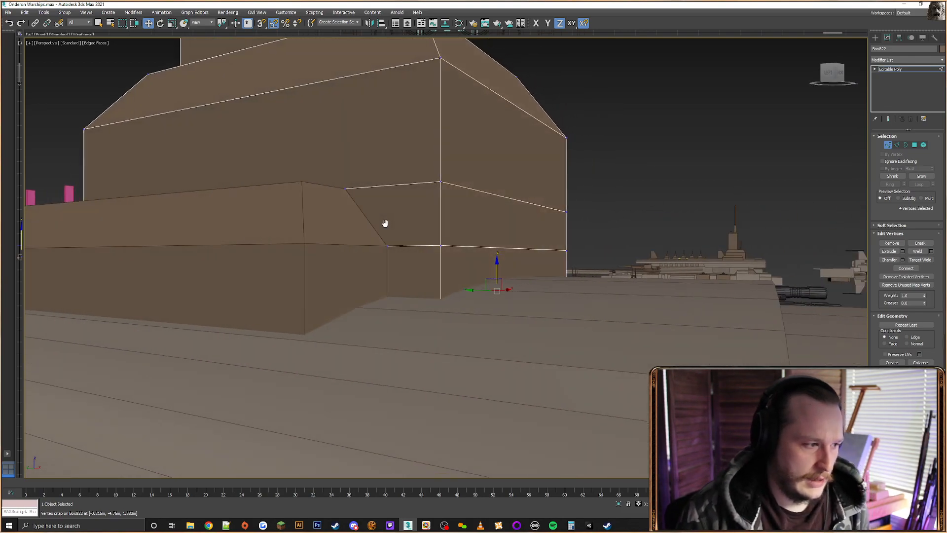
{"action": "scroll", "coordinate": [380, 223], "scroll_direction": "down", "scroll_amount": 2}
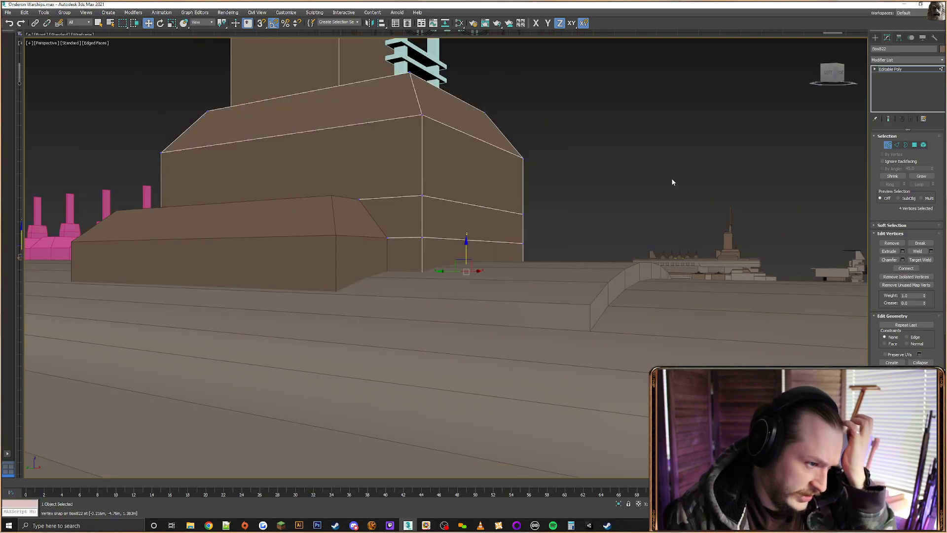
{"action": "left_click", "coordinate": [875, 38]}
{"action": "right_click", "coordinate": [473, 173]}
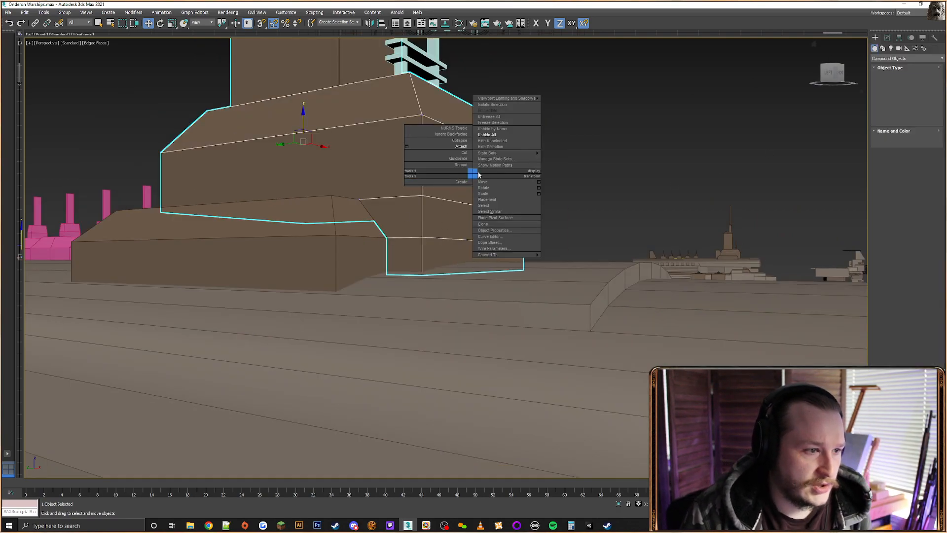
{"action": "left_click", "coordinate": [461, 146]}
{"action": "left_click", "coordinate": [364, 229]}
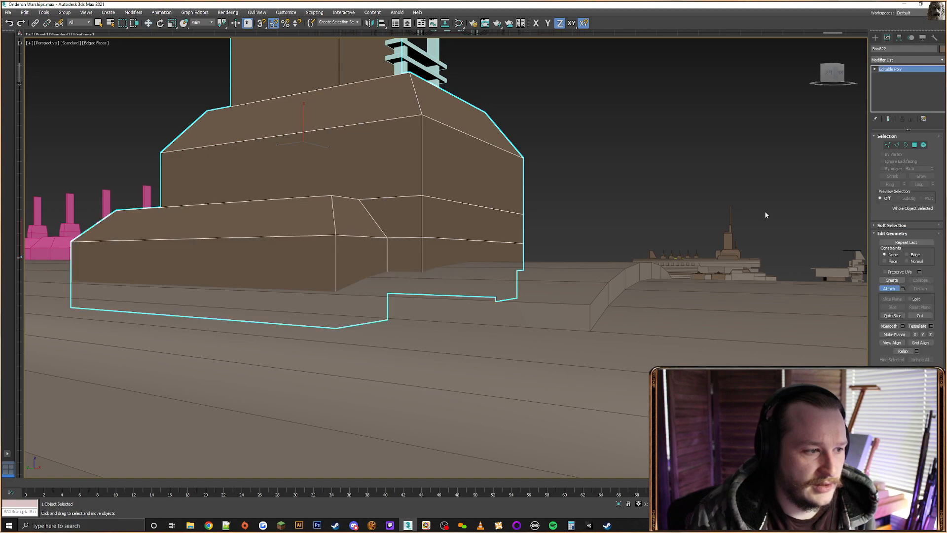
{"action": "key", "text": "1"}
{"action": "left_click_drag", "start_coordinate": [635, 83], "coordinate": [30, 429]}
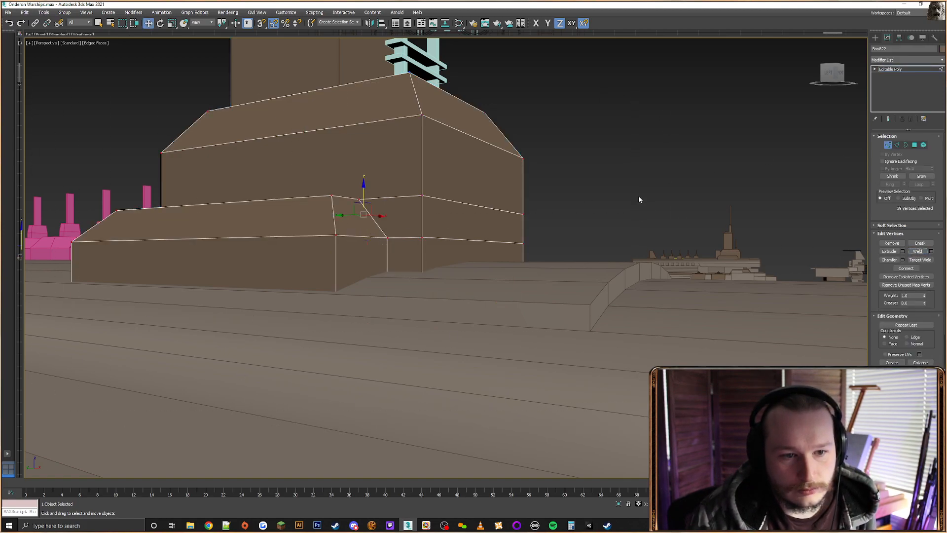
Check all polygons of the combined tower base, leave polygon editing and deselect the object
{"action": "scroll", "coordinate": [638, 199], "scroll_direction": "down", "scroll_amount": 10}
{"action": "key", "text": "4"}
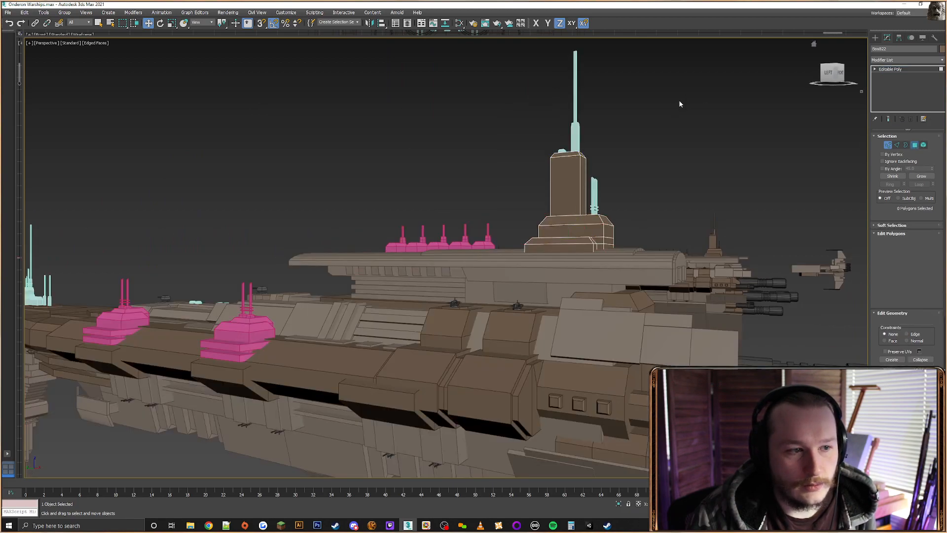
{"action": "key", "text": "ctrl+a"}
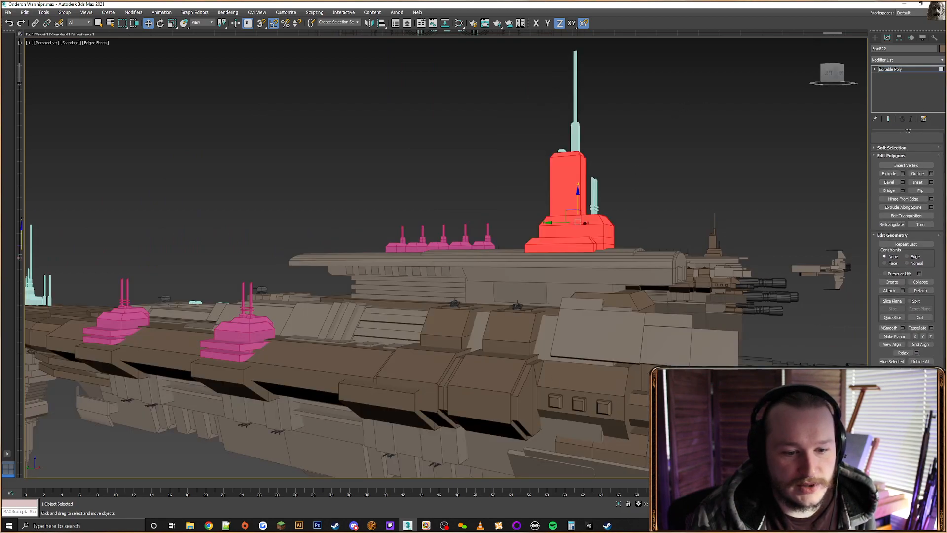
{"action": "scroll", "coordinate": [907, 247], "scroll_direction": "down", "scroll_amount": 3}
{"action": "scroll", "coordinate": [911, 297], "scroll_direction": "up", "scroll_amount": 8}
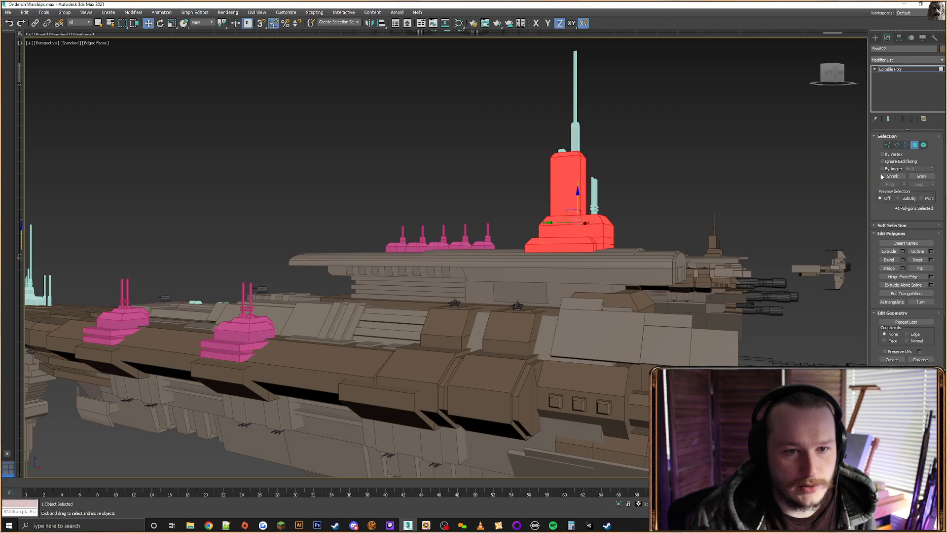
{"action": "left_click", "coordinate": [875, 38]}
{"action": "left_click", "coordinate": [530, 176]}
{"action": "middle_click_drag", "start_coordinate": [517, 217], "coordinate": [540, 238]}
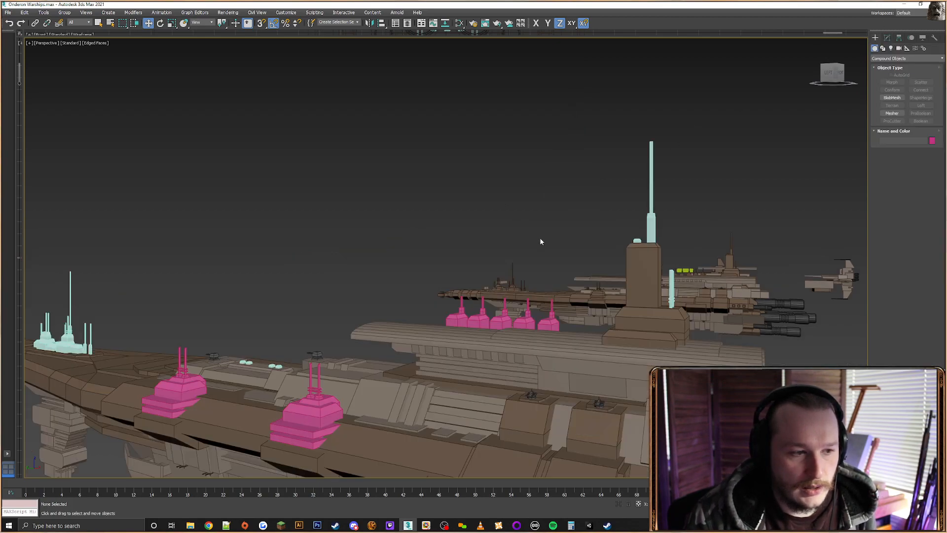
Select the tower on the upper deck and open its vertices for editing in wireframe display
{"action": "left_click", "coordinate": [635, 333]}
{"action": "scroll", "coordinate": [627, 292], "scroll_direction": "up", "scroll_amount": 5}
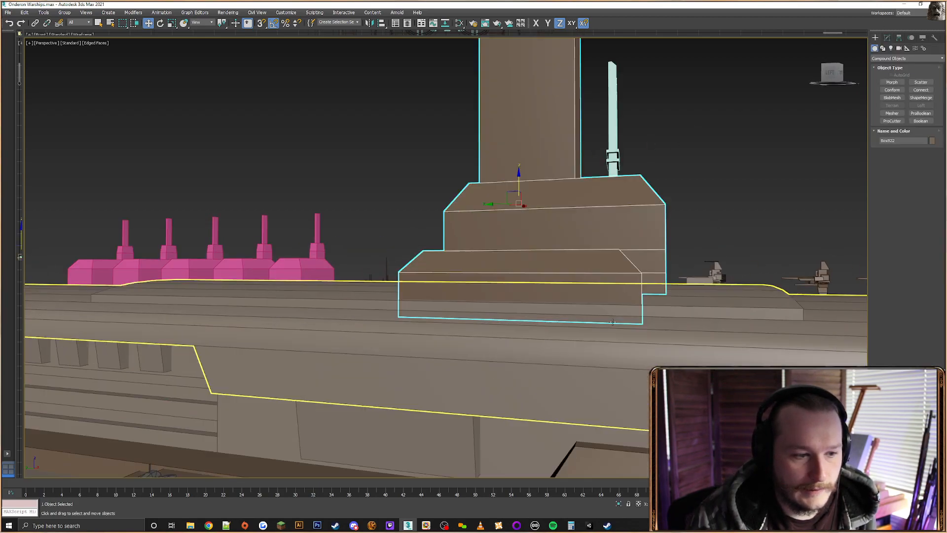
{"action": "middle_click_drag", "start_coordinate": [619, 318], "coordinate": [600, 322], "text": "alt"}
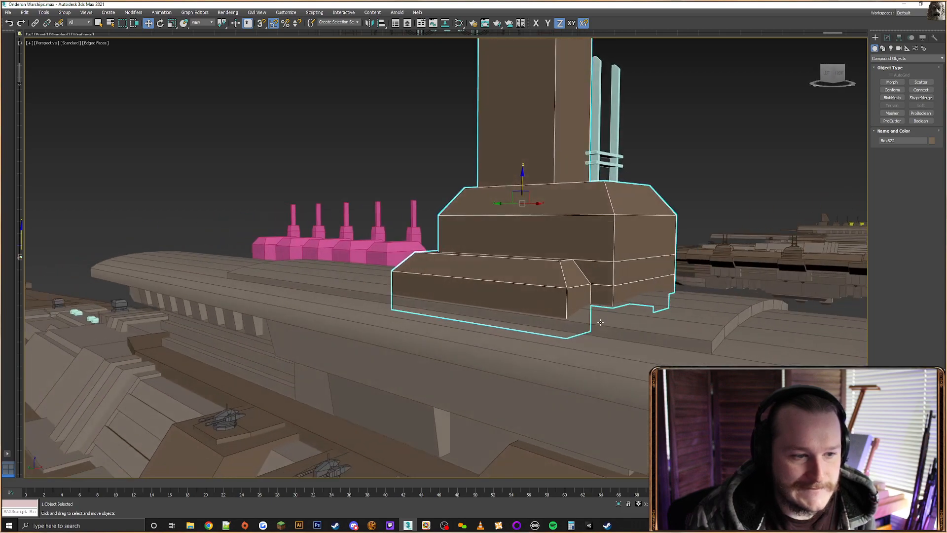
{"action": "left_click", "coordinate": [888, 38]}
{"action": "key", "text": "1"}
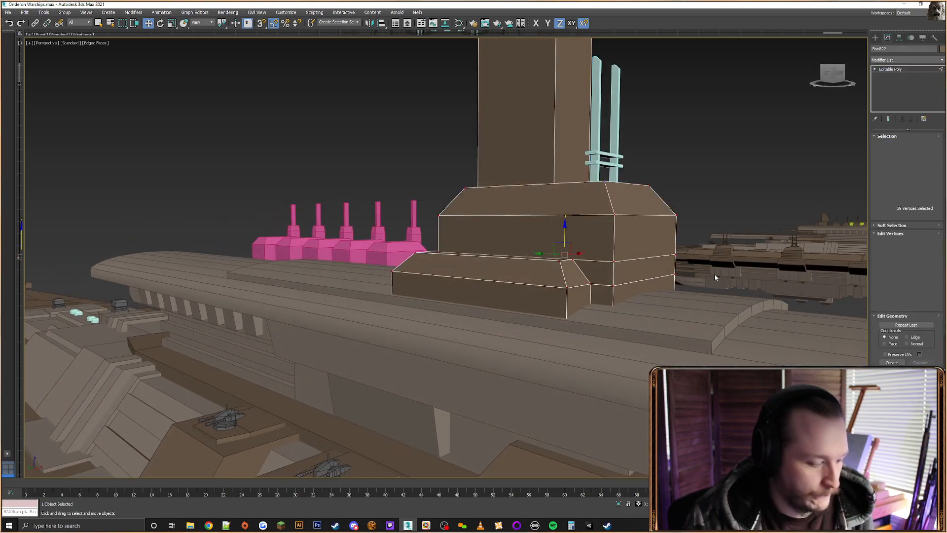
{"action": "key", "text": "F3"}
{"action": "key", "text": "F3"}
{"action": "key", "text": "F3"}
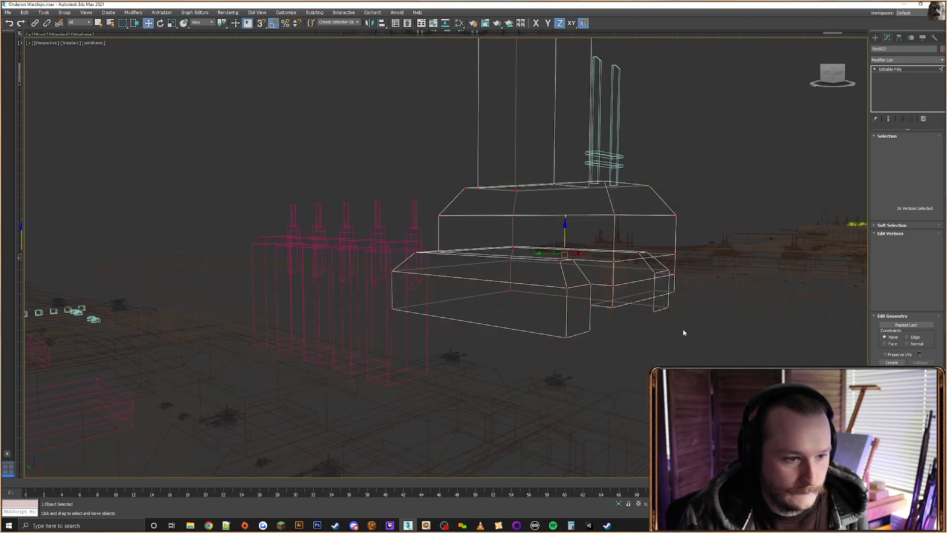
{"action": "middle_click_drag", "start_coordinate": [683, 329], "coordinate": [721, 306], "text": "alt"}
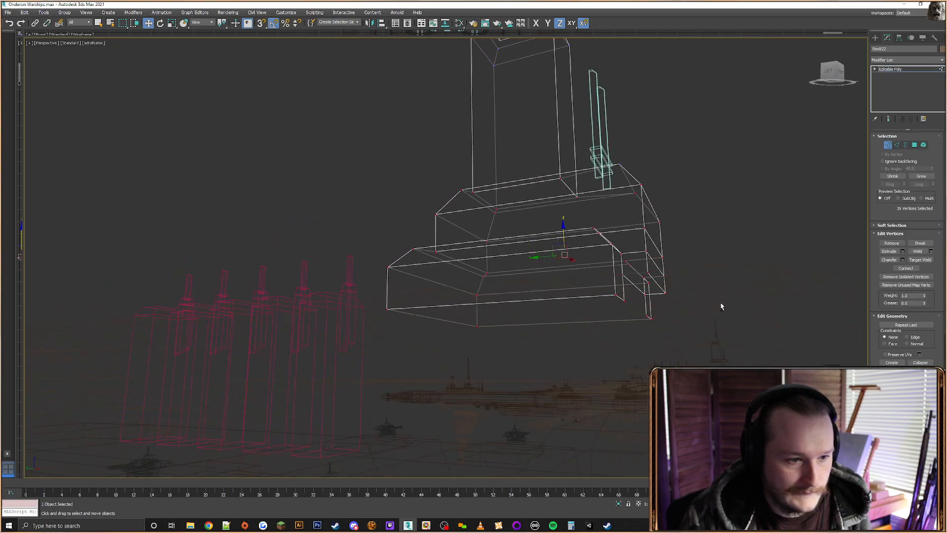
{"action": "left_click", "coordinate": [914, 145]}
{"action": "left_click", "coordinate": [639, 284]}
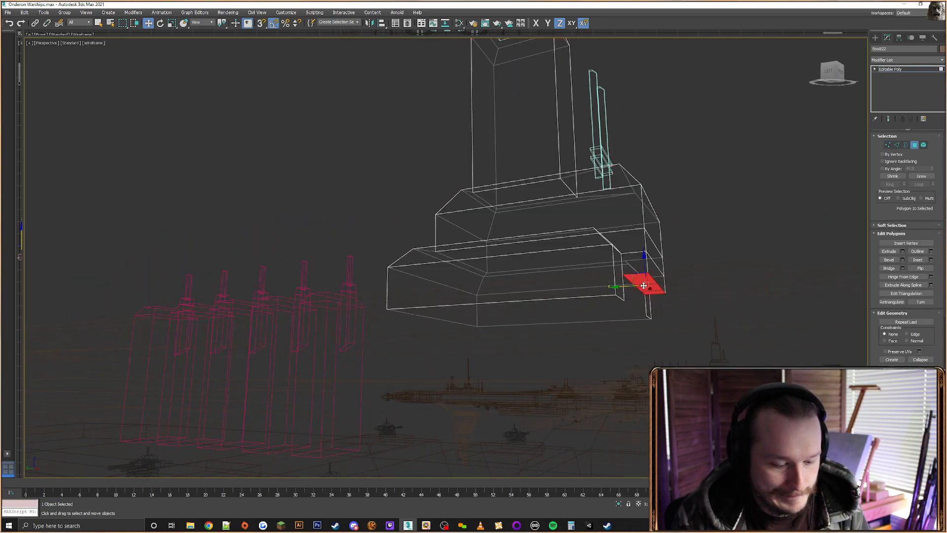
{"action": "left_click", "coordinate": [769, 248]}
{"action": "left_click", "coordinate": [888, 145]}
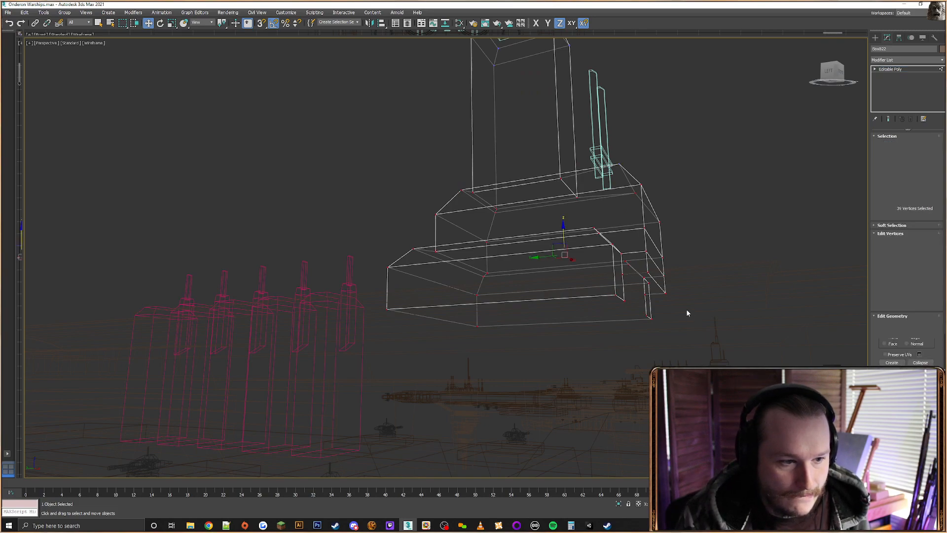
Select the six lowest vertices along the bottom of the tower's base
{"action": "left_click_drag", "start_coordinate": [686, 311], "coordinate": [603, 308]}
{"action": "left_click_drag", "start_coordinate": [495, 320], "coordinate": [462, 335], "text": "ctrl"}
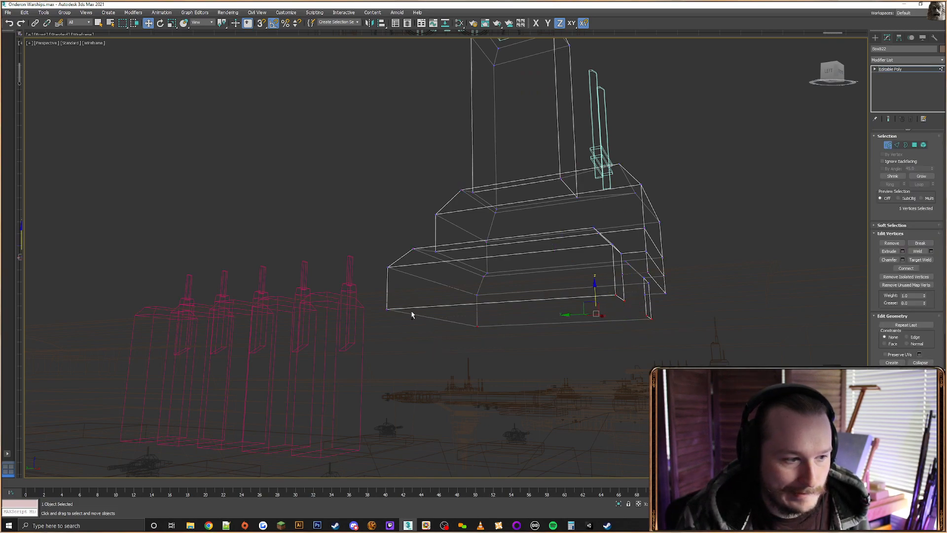
{"action": "left_click_drag", "start_coordinate": [411, 301], "coordinate": [351, 322], "text": "ctrl"}
{"action": "middle_click_drag", "start_coordinate": [485, 323], "coordinate": [505, 319], "text": "alt"}
{"action": "key", "text": "F3"}
{"action": "key", "text": "F3"}
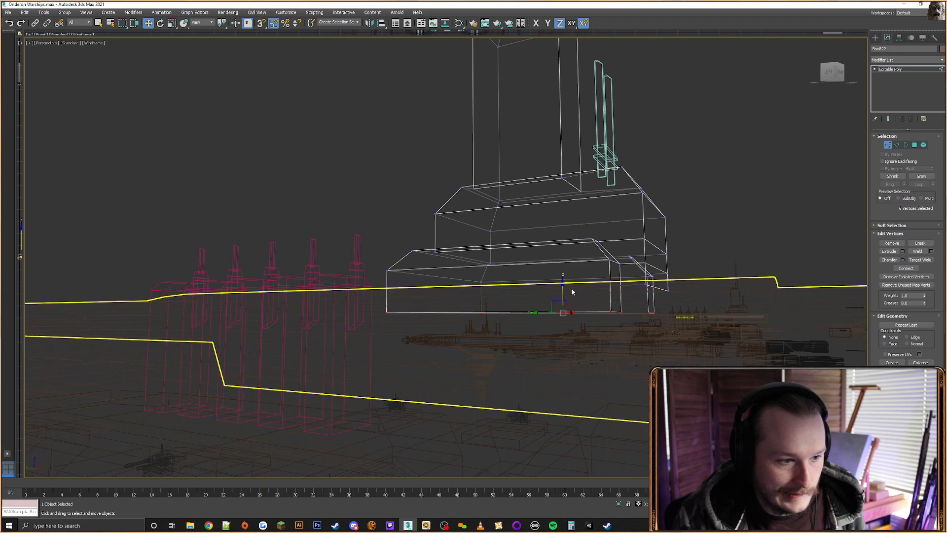
Try to raise the tower base's bottom vertices vertically with vertex snapping
{"action": "left_click_drag", "start_coordinate": [564, 293], "coordinate": [653, 312]}
{"action": "key", "text": "s"}
{"action": "key", "text": "F3"}
{"action": "key", "text": "F3"}
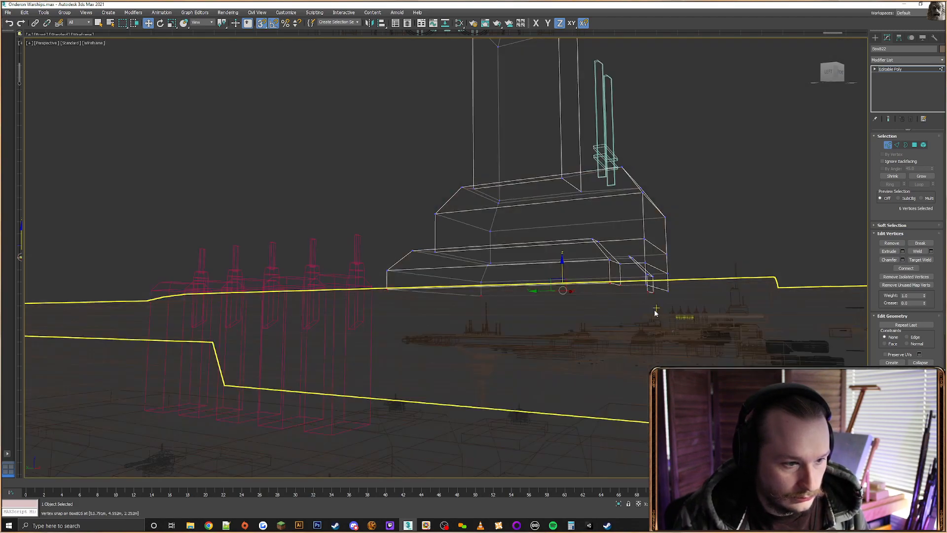
Without snapping, raise the tower base's bottom vertices to just below the deck surface, ending with vertex editing closed and nothing selected
{"action": "middle_click_drag", "start_coordinate": [655, 312], "coordinate": [556, 298], "text": "alt"}
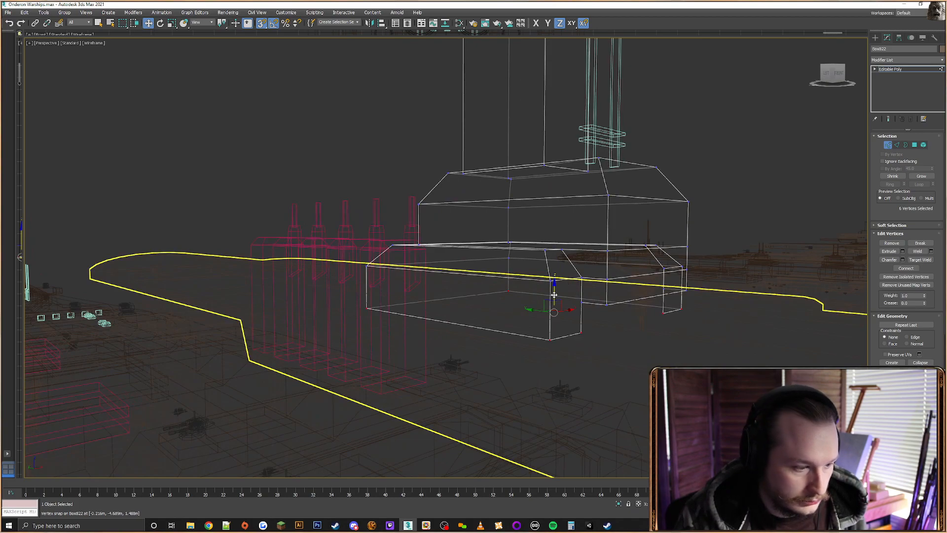
{"action": "key", "text": "s"}
{"action": "key", "text": "F3"}
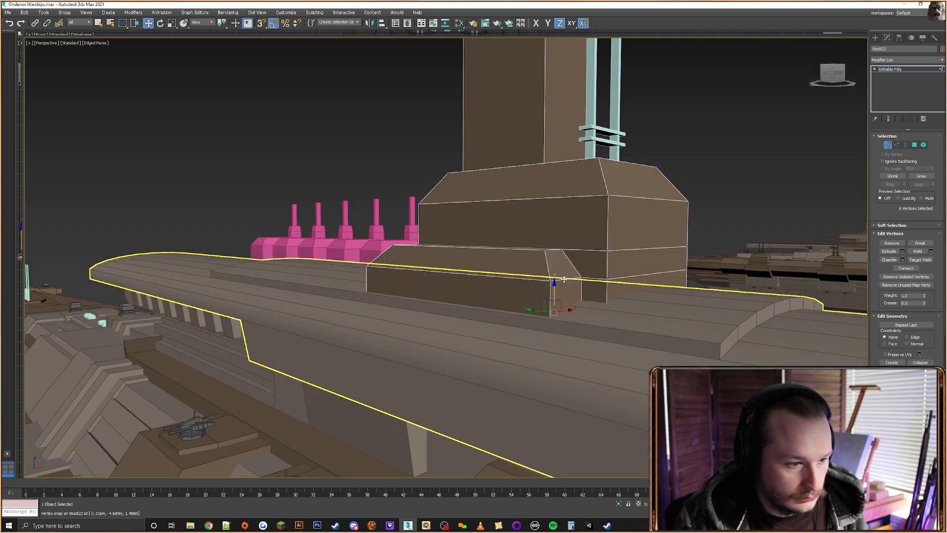
{"action": "key", "text": "ctrl+z"}
{"action": "left_click", "coordinate": [796, 146]}
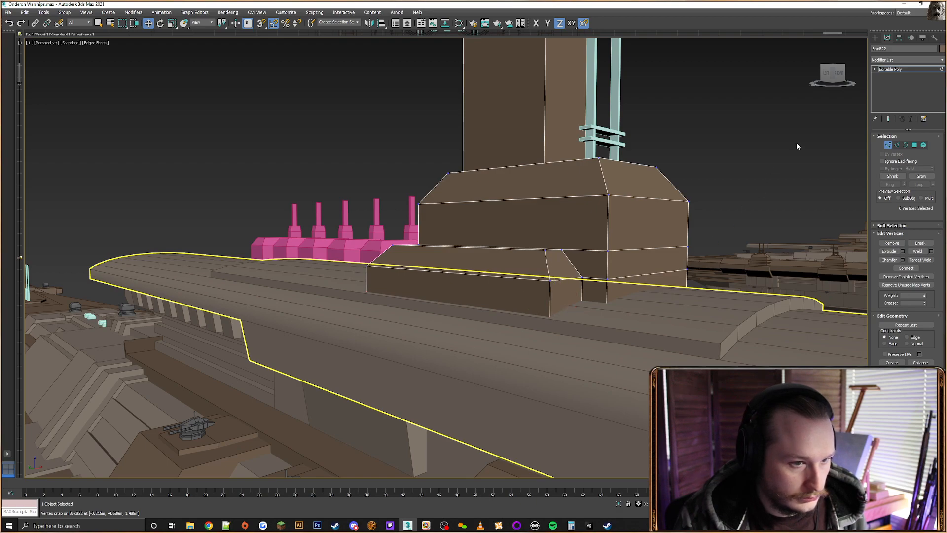
{"action": "left_click", "coordinate": [876, 39]}
{"action": "left_click", "coordinate": [712, 184]}
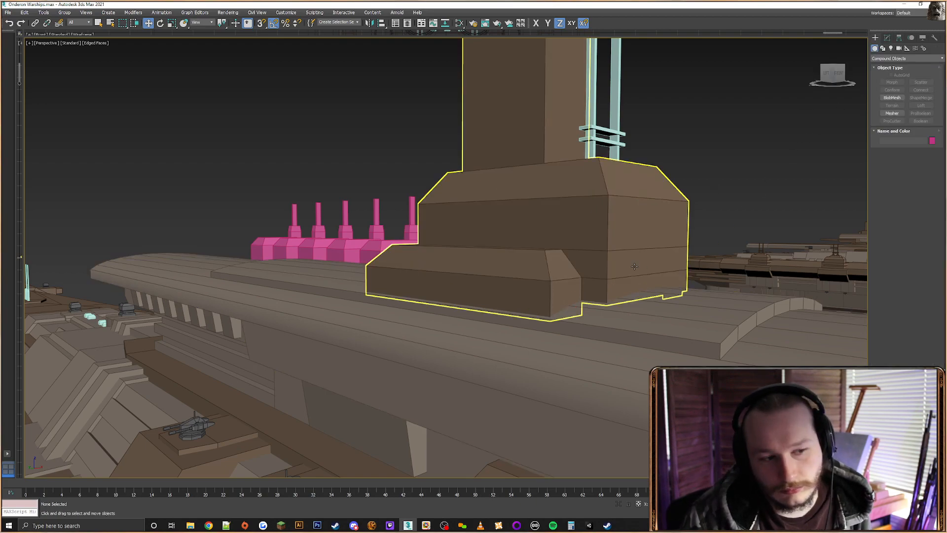
Select the long curved deck piece beneath the tower and open its editable poly settings
{"action": "middle_click_drag", "start_coordinate": [635, 266], "coordinate": [559, 306], "text": "alt"}
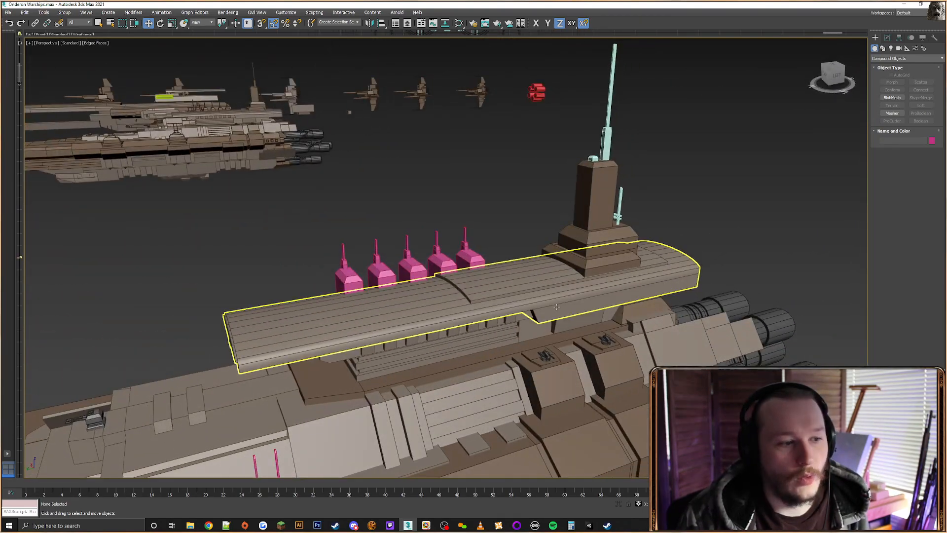
{"action": "left_click", "coordinate": [574, 292]}
{"action": "scroll", "coordinate": [605, 268], "scroll_direction": "up", "scroll_amount": 5}
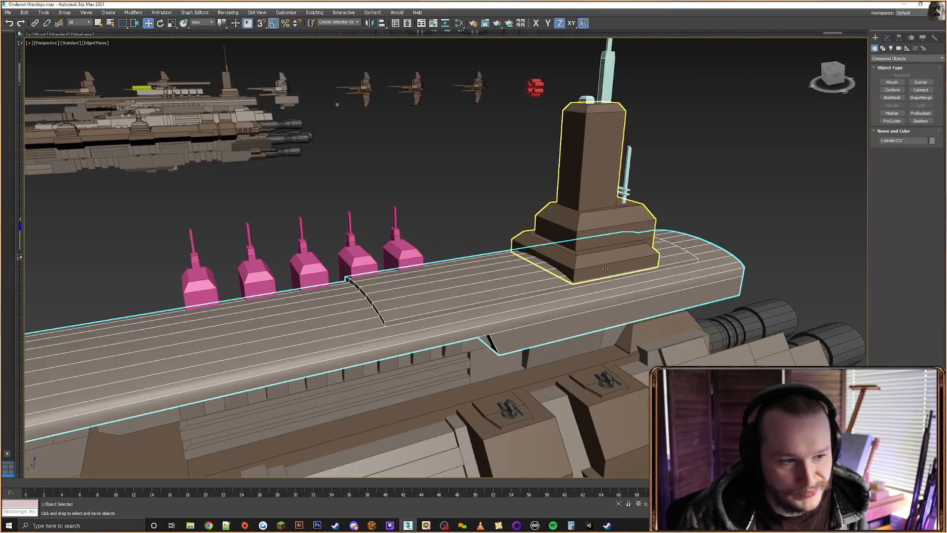
{"action": "scroll", "coordinate": [605, 270], "scroll_direction": "down", "scroll_amount": 4}
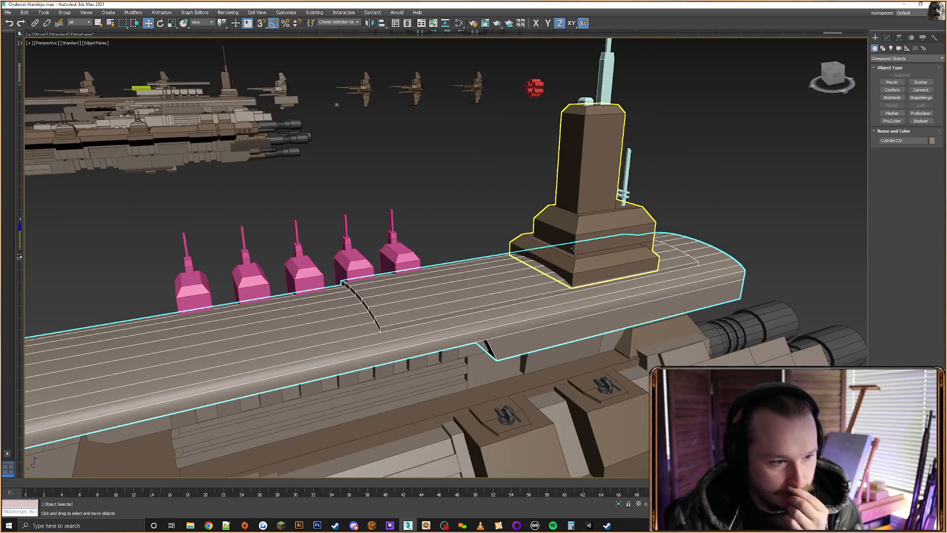
{"action": "middle_click_drag", "start_coordinate": [620, 280], "coordinate": [625, 267], "text": "alt"}
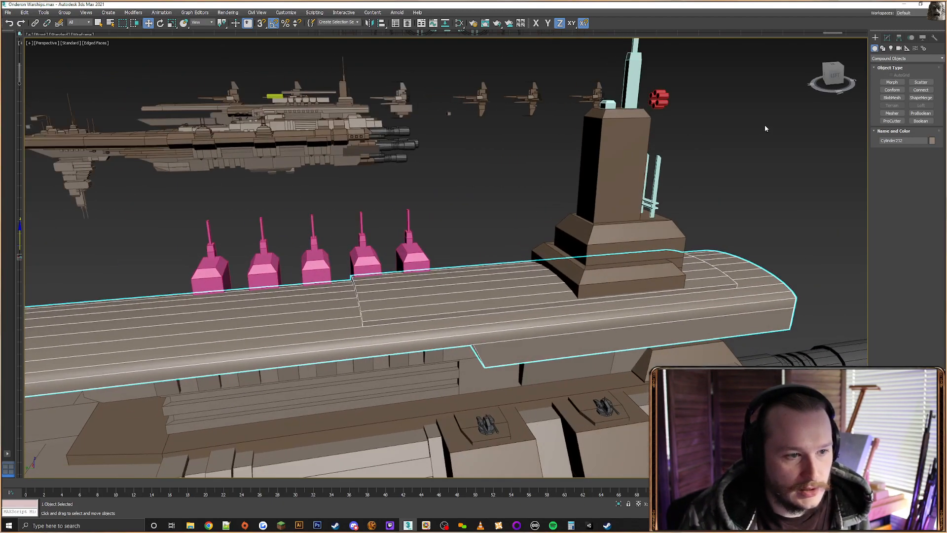
{"action": "left_click", "coordinate": [887, 38]}
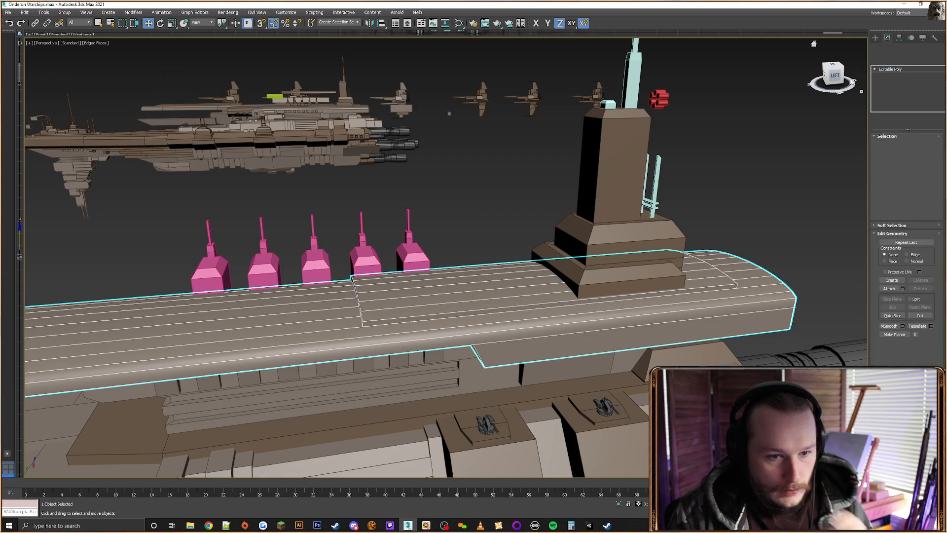
{"action": "scroll", "coordinate": [615, 325], "scroll_direction": "down", "scroll_amount": 5}
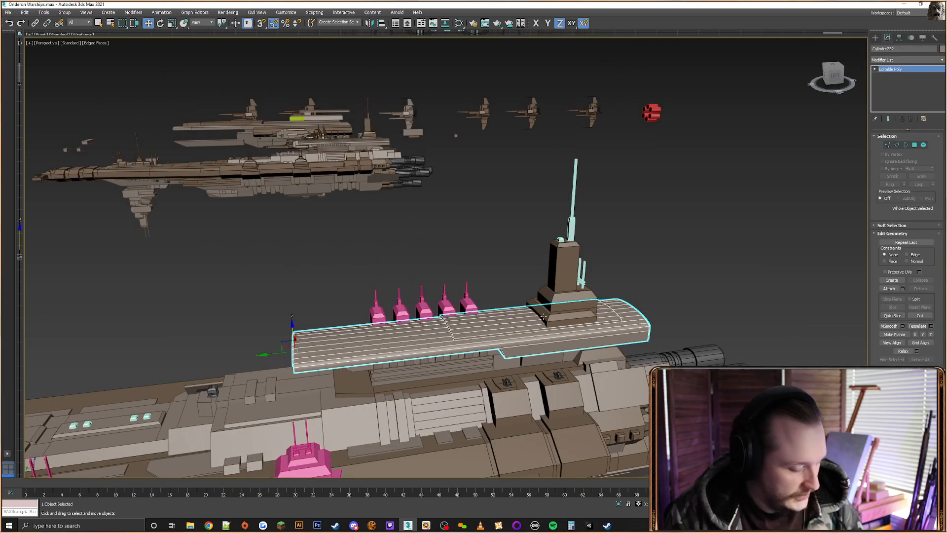
{"action": "middle_click_drag", "start_coordinate": [600, 302], "coordinate": [546, 298], "text": "alt"}
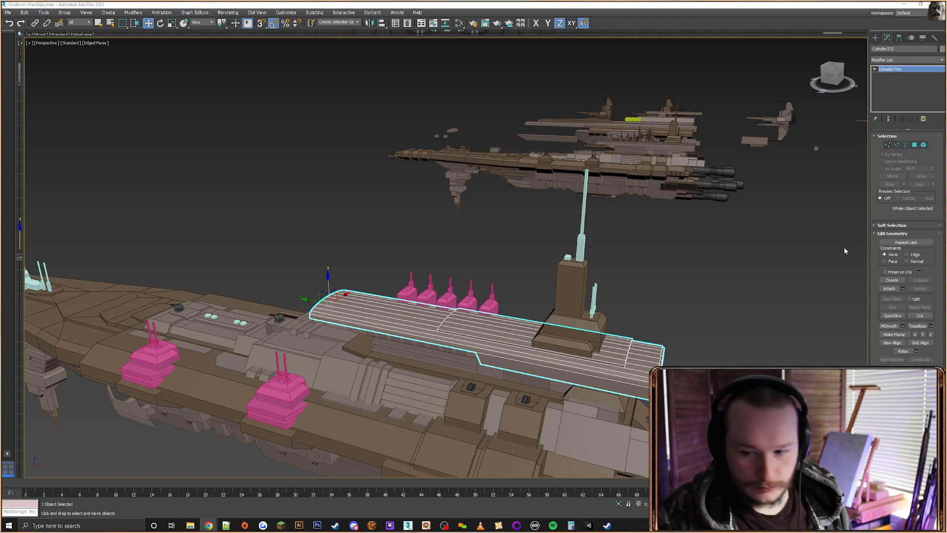
{"action": "scroll", "coordinate": [617, 242], "scroll_direction": "up", "scroll_amount": 5}
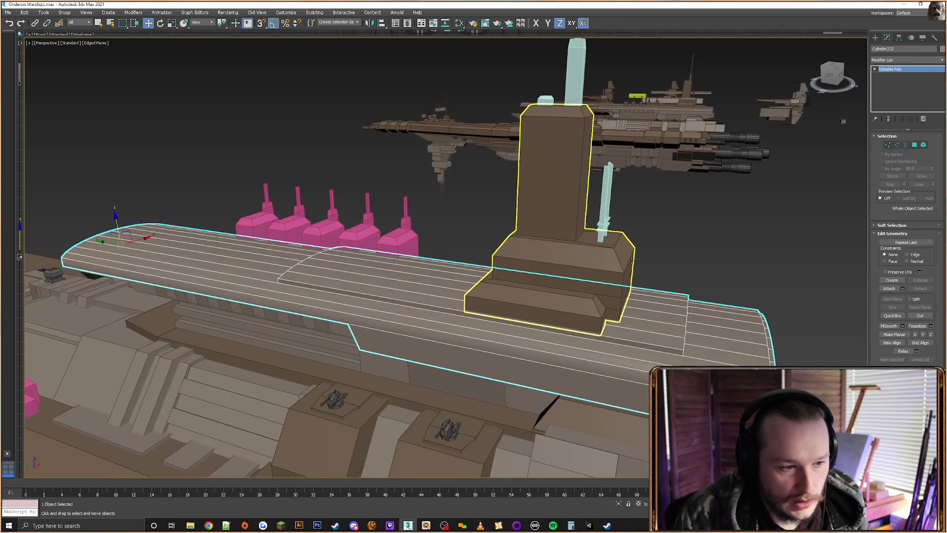
Select the eight lengthwise edges across the raised deck section that carries the tower
{"action": "key", "text": "2"}
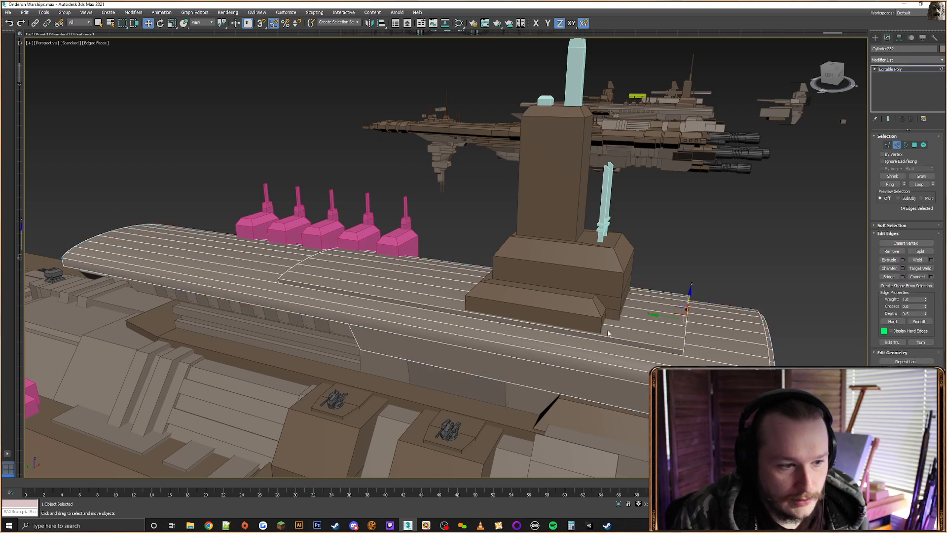
{"action": "left_click", "coordinate": [614, 337]}
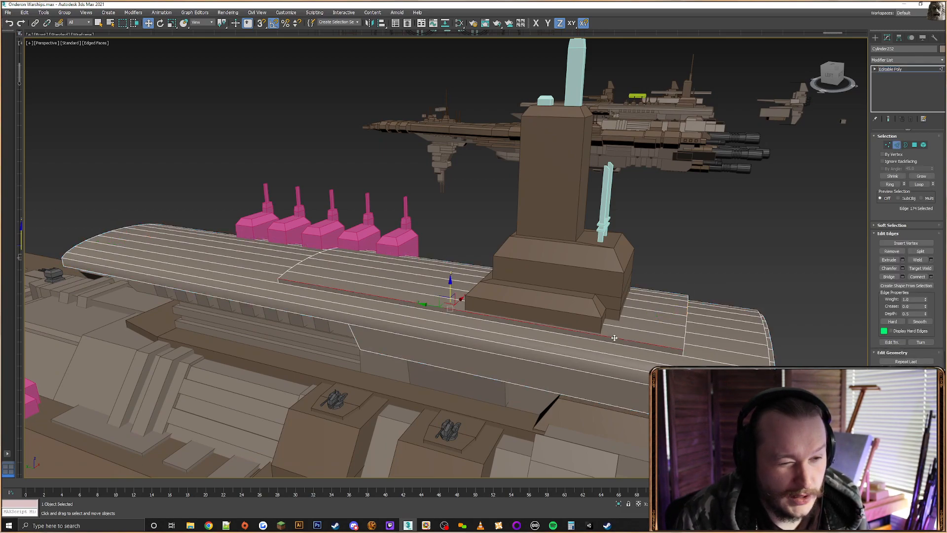
{"action": "middle_click_drag", "start_coordinate": [631, 306], "coordinate": [592, 364], "text": "alt"}
{"action": "left_click", "coordinate": [626, 334], "text": "ctrl"}
{"action": "left_click", "coordinate": [638, 326], "text": "ctrl"}
{"action": "scroll", "coordinate": [592, 364], "scroll_direction": "up", "scroll_amount": 2}
{"action": "middle_click_drag", "start_coordinate": [365, 429], "coordinate": [480, 292]}
{"action": "left_click", "coordinate": [475, 279], "text": "ctrl"}
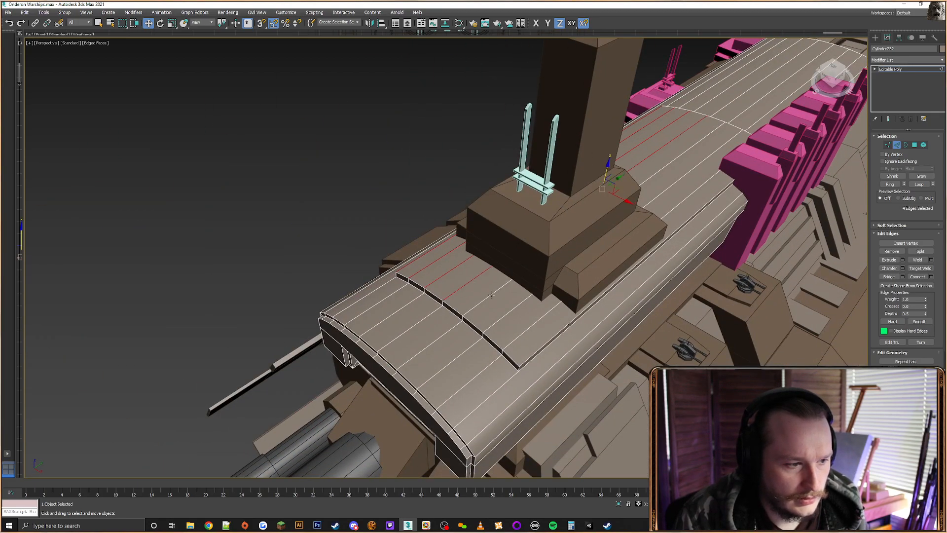
{"action": "left_click", "coordinate": [496, 295], "text": "ctrl"}
{"action": "left_click", "coordinate": [520, 313], "text": "ctrl"}
{"action": "left_click", "coordinate": [536, 321], "text": "ctrl"}
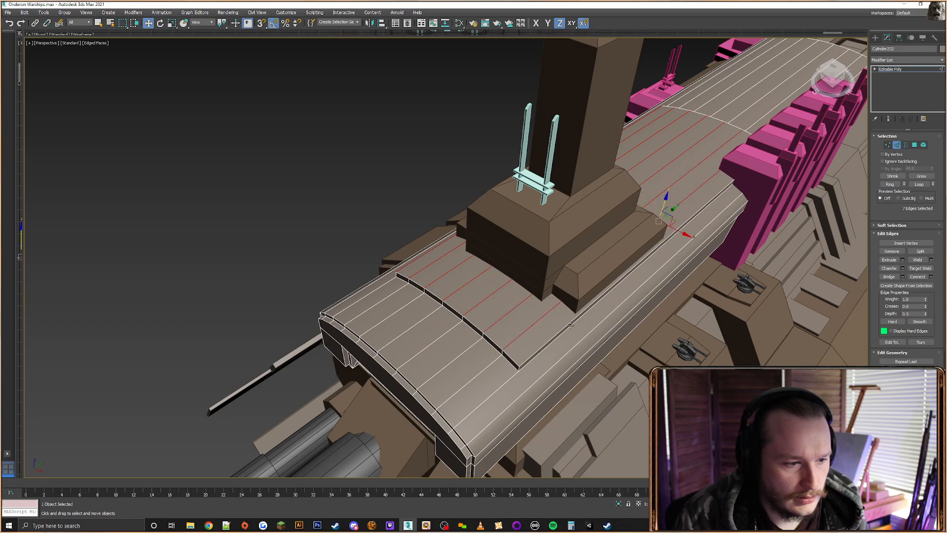
{"action": "left_click", "coordinate": [568, 324], "text": "ctrl"}
Connect the selected deck edges with 2 segments and slide both new crosswise edge lines toward the engines
{"action": "left_click", "coordinate": [931, 277]}
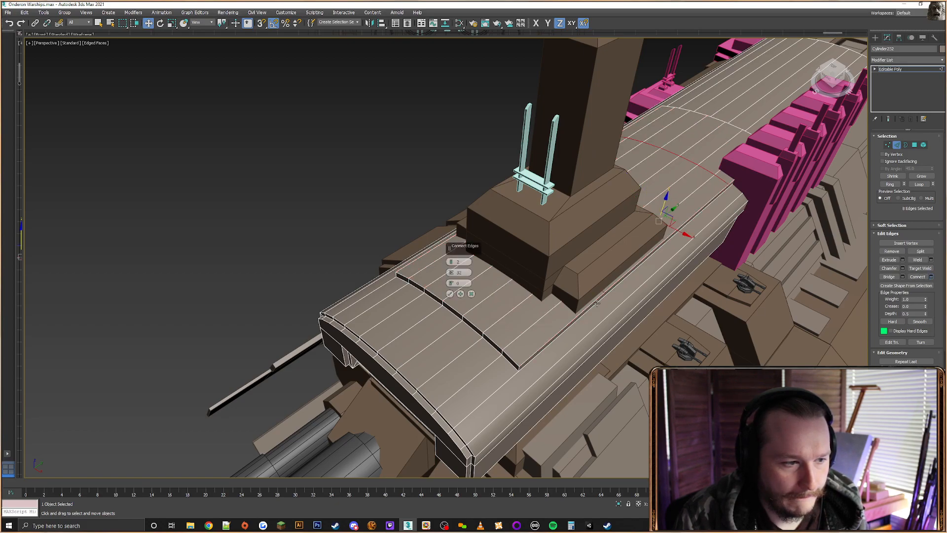
{"action": "middle_click_drag", "start_coordinate": [674, 301], "coordinate": [559, 303], "text": "alt"}
{"action": "left_click", "coordinate": [461, 294]}
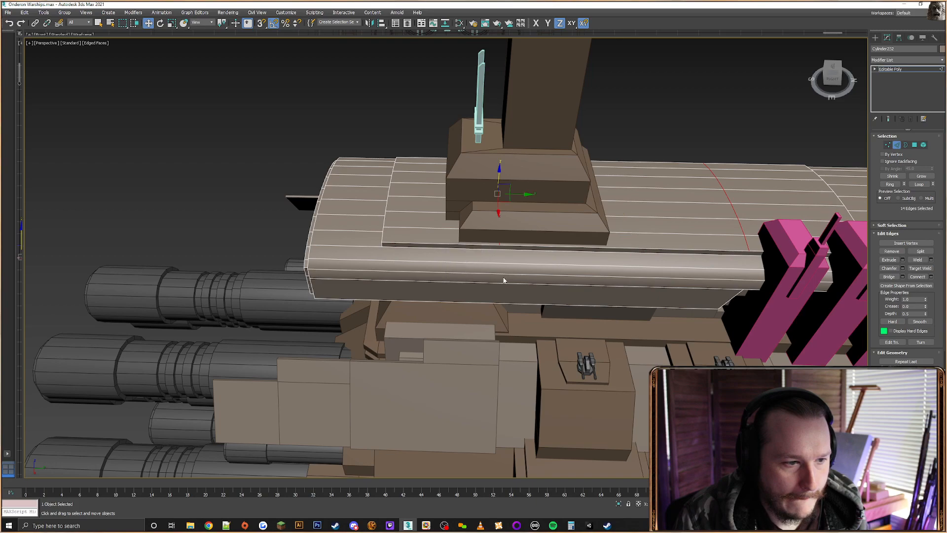
{"action": "left_click_drag", "start_coordinate": [524, 196], "coordinate": [450, 205]}
Select the vertices of the new edge line nearest the engines and snap them lengthwise to the tower base's rear face
{"action": "key", "text": "1"}
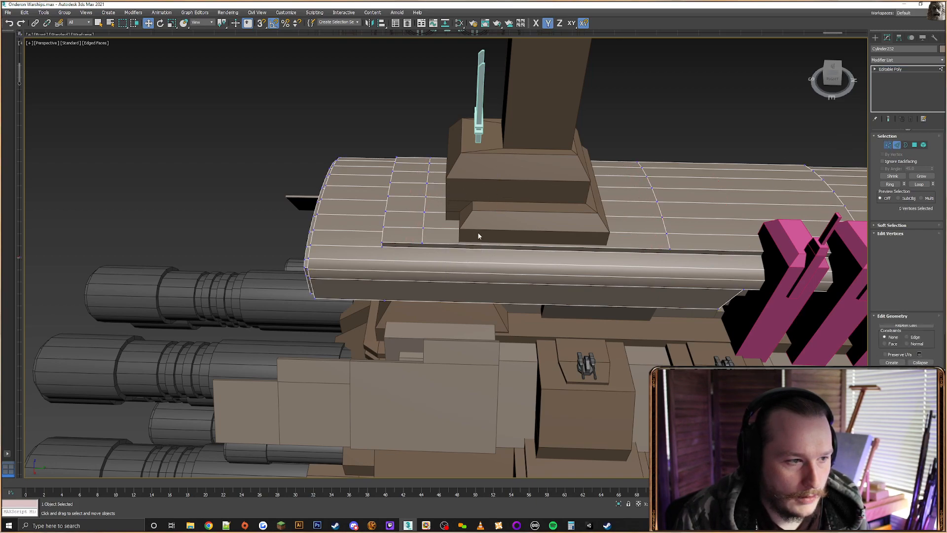
{"action": "middle_click_drag", "start_coordinate": [448, 193], "coordinate": [446, 170], "text": "alt"}
{"action": "key", "text": "F3"}
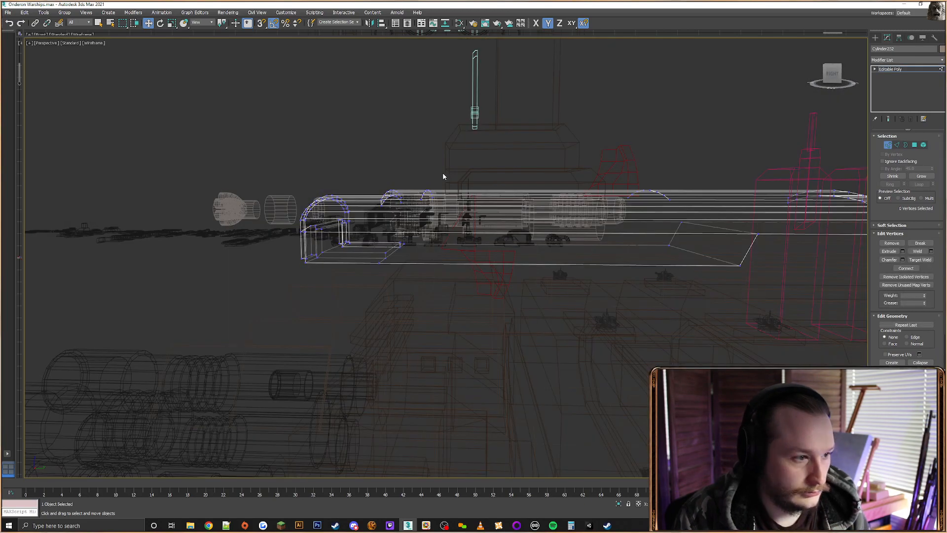
{"action": "mouse_move", "coordinate": [443, 172]}
{"action": "left_mouse_down"}
{"action": "mouse_move", "coordinate": [415, 216]}
{"action": "mouse_move", "coordinate": [448, 223]}
{"action": "left_mouse_up"}
{"action": "key", "text": "F3"}
{"action": "middle_click_drag", "start_coordinate": [448, 223], "coordinate": [447, 210], "text": "alt"}
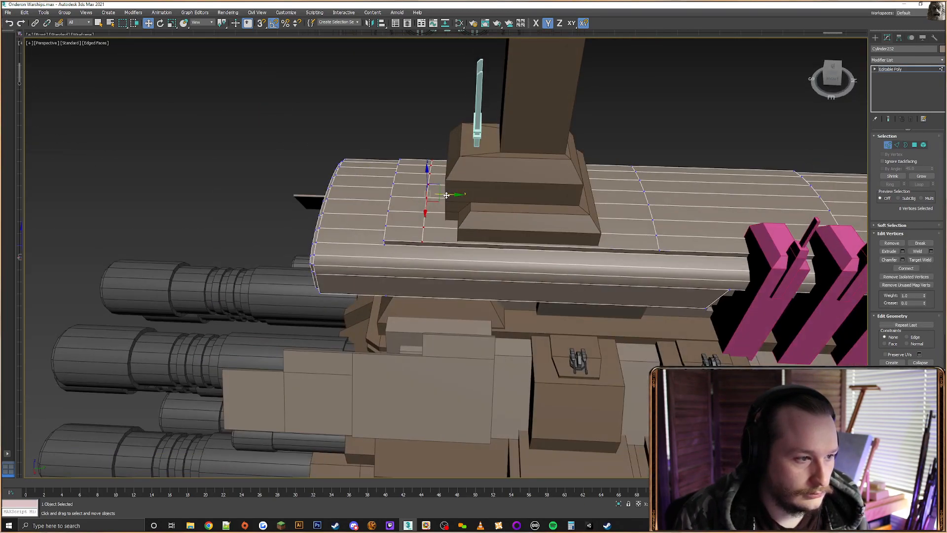
{"action": "key", "text": "s"}
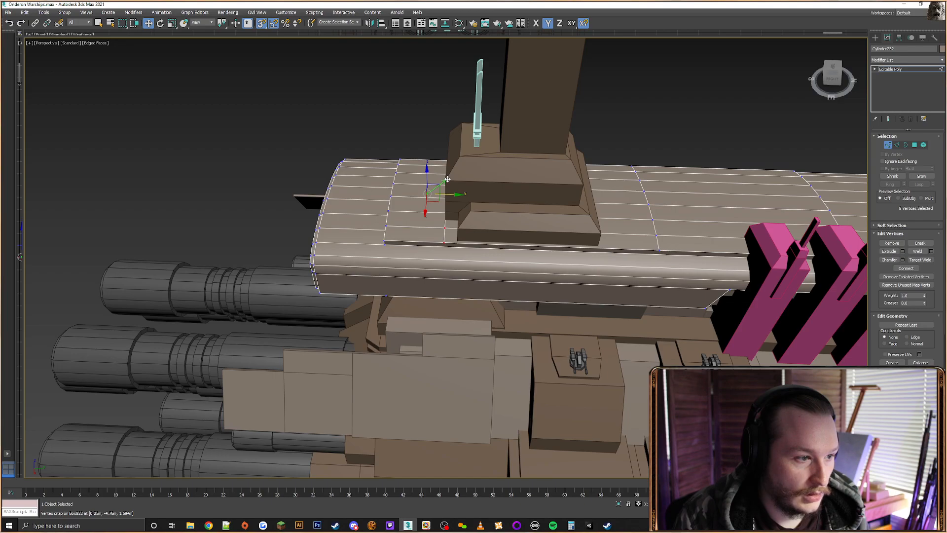
{"action": "left_click_drag", "start_coordinate": [427, 194], "coordinate": [447, 194]}
Select the vertices of the other new edge line and snap them lengthwise to the tower base's front face
{"action": "middle_click_drag", "start_coordinate": [621, 195], "coordinate": [620, 174], "text": "alt"}
{"action": "key", "text": "F3"}
{"action": "left_click_drag", "start_coordinate": [682, 175], "coordinate": [630, 218]}
{"action": "key", "text": "F3"}
{"action": "middle_click_drag", "start_coordinate": [630, 218], "coordinate": [674, 207], "text": "alt"}
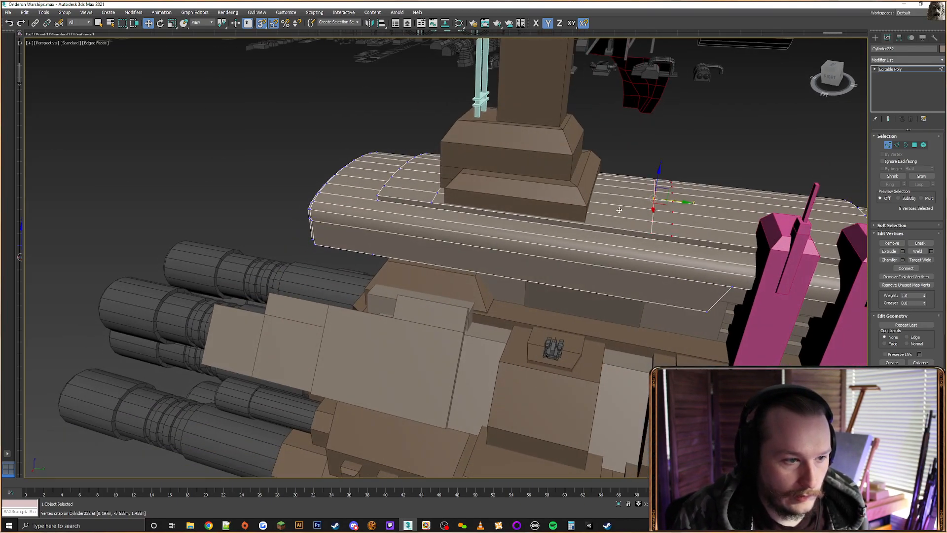
{"action": "left_click_drag", "start_coordinate": [619, 210], "coordinate": [590, 202]}
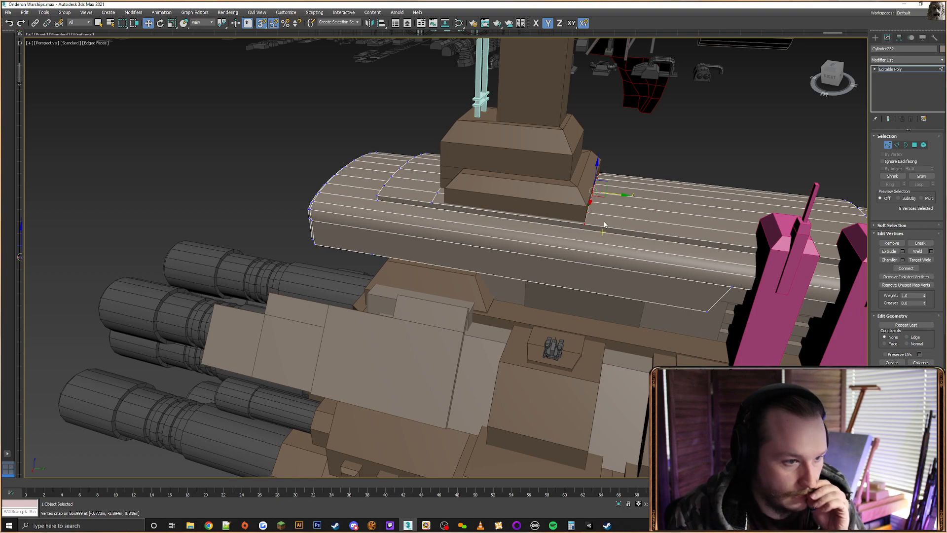
{"action": "key", "text": "2"}
{"action": "scroll", "coordinate": [551, 230], "scroll_direction": "up", "scroll_amount": 3}
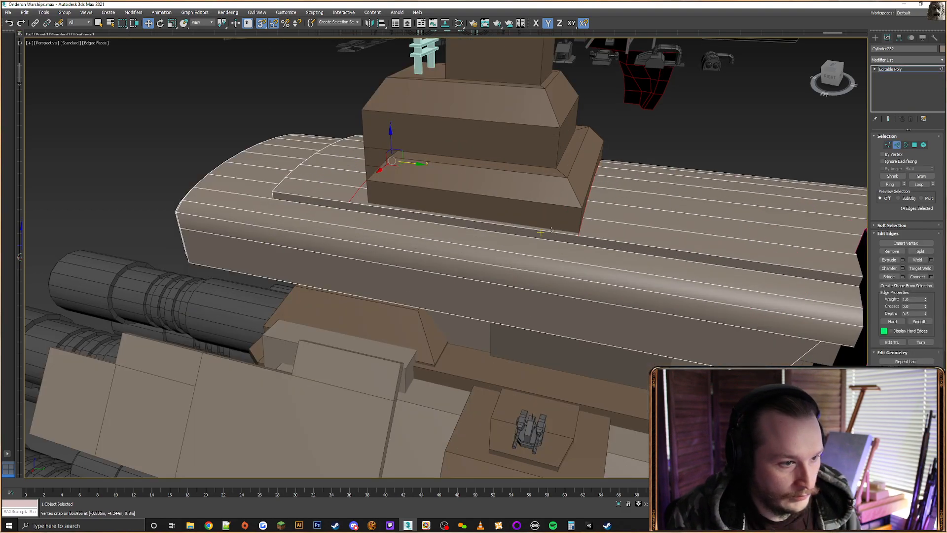
Connect the two outermost crosswise deck edges in front of and behind the tower base with one new lengthwise edge
{"action": "left_click", "coordinate": [581, 228]}
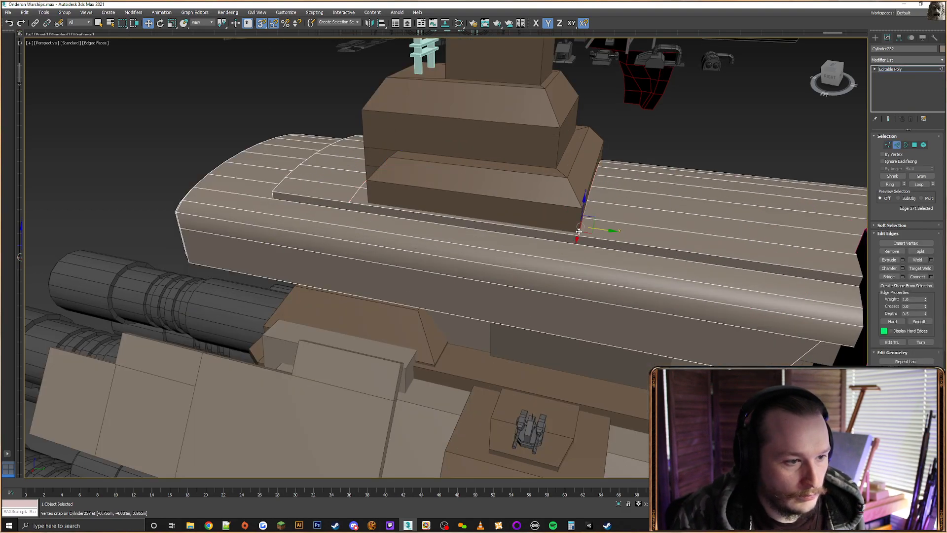
{"action": "left_click", "coordinate": [355, 198]}
{"action": "key", "text": "ctrl+z"}
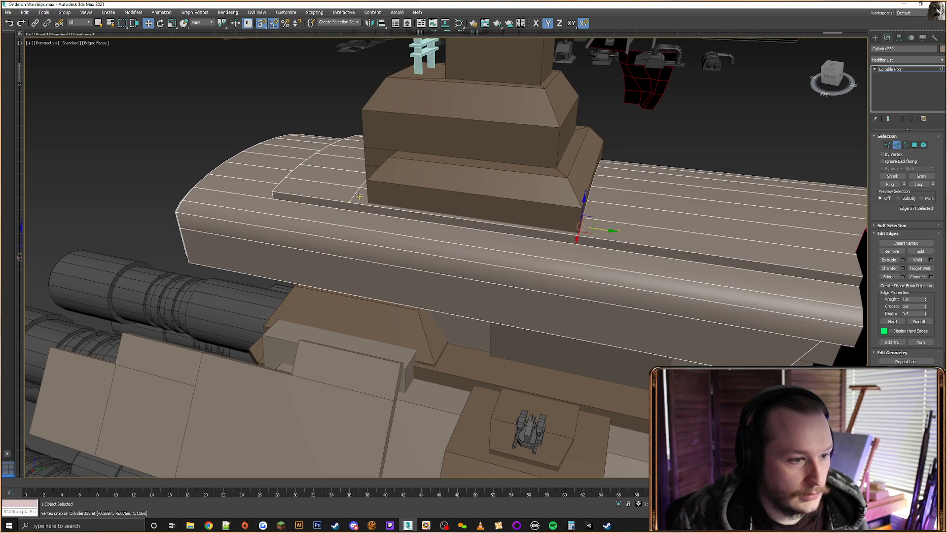
{"action": "left_click", "coordinate": [350, 199]}
{"action": "left_click", "coordinate": [581, 229], "text": "ctrl"}
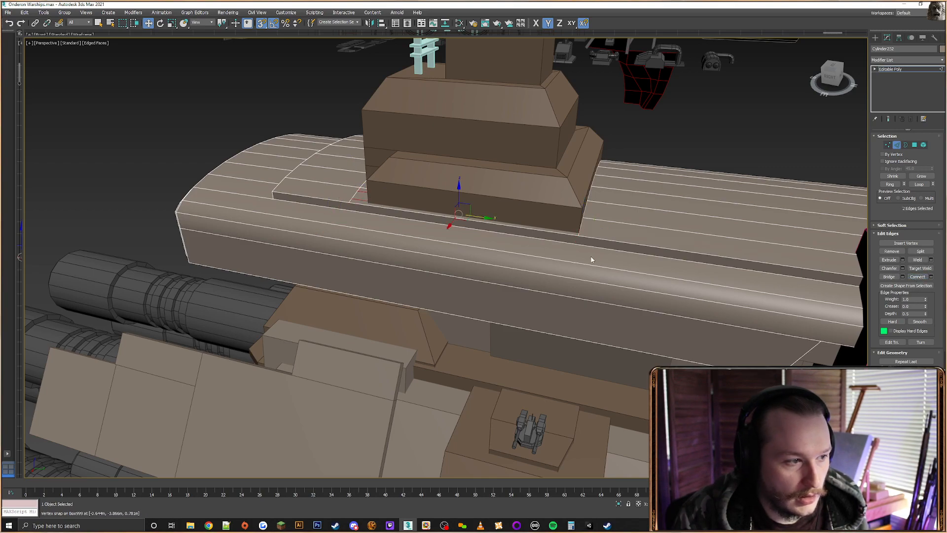
{"action": "key", "text": "ctrl+shift+e"}
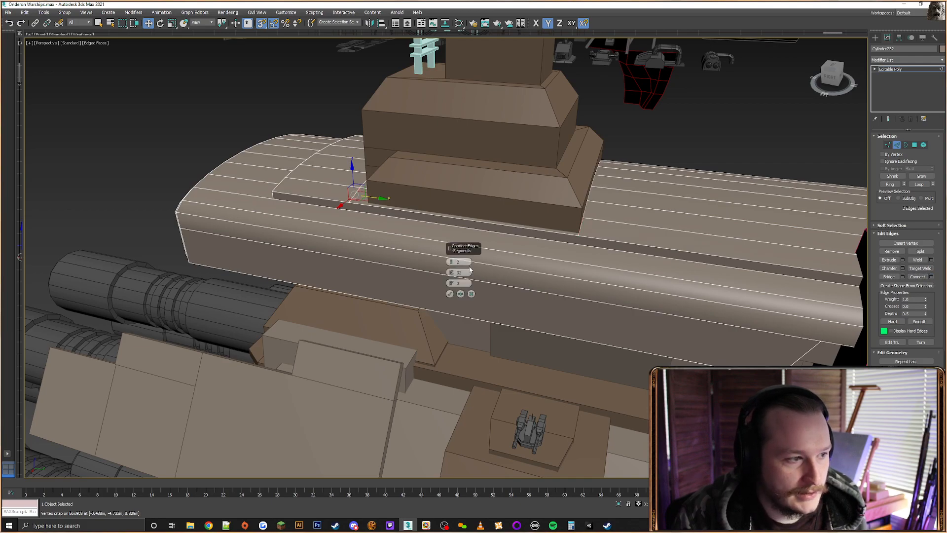
{"action": "left_click", "coordinate": [449, 294]}
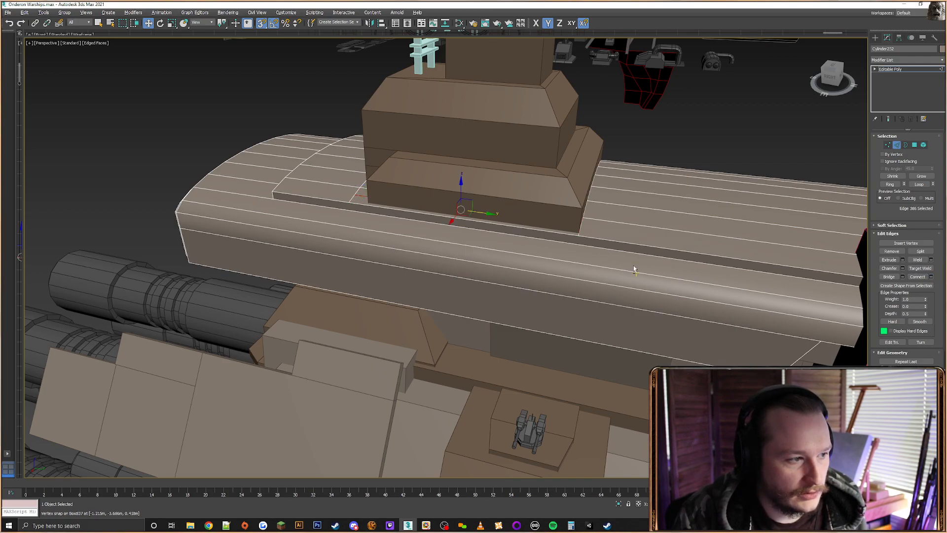
Connect the matching pair of crosswise deck edges on the tower base's opposite side with one lengthwise edge
{"action": "middle_click_drag", "start_coordinate": [634, 268], "coordinate": [574, 358], "text": "alt"}
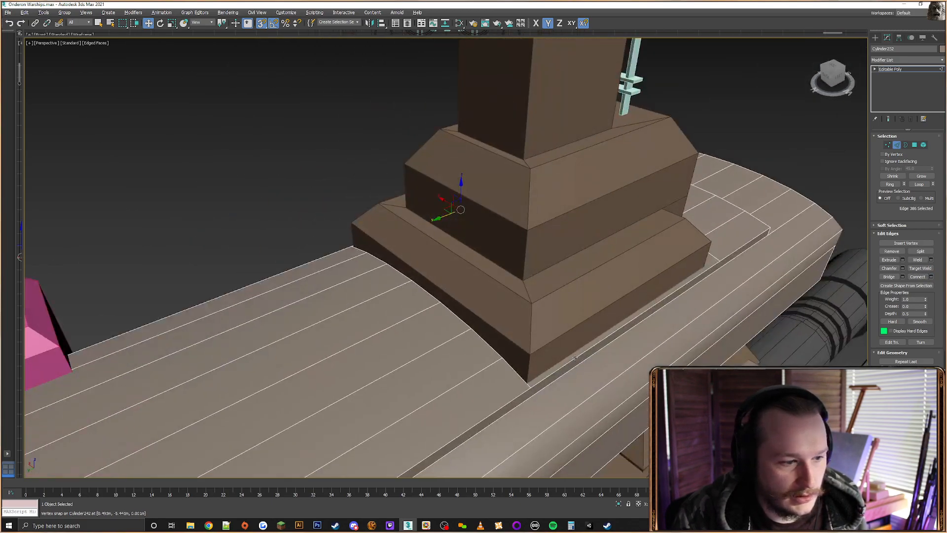
{"action": "left_click", "coordinate": [523, 378]}
{"action": "left_click", "coordinate": [715, 256], "text": "ctrl"}
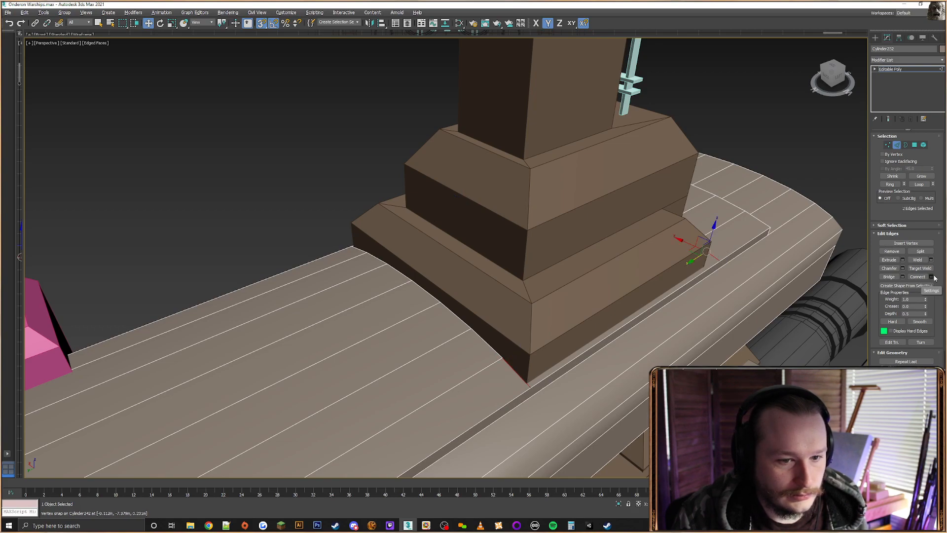
{"action": "left_click", "coordinate": [930, 276]}
{"action": "middle_click_drag", "start_coordinate": [740, 281], "coordinate": [565, 269], "text": "alt"}
{"action": "left_click", "coordinate": [450, 294]}
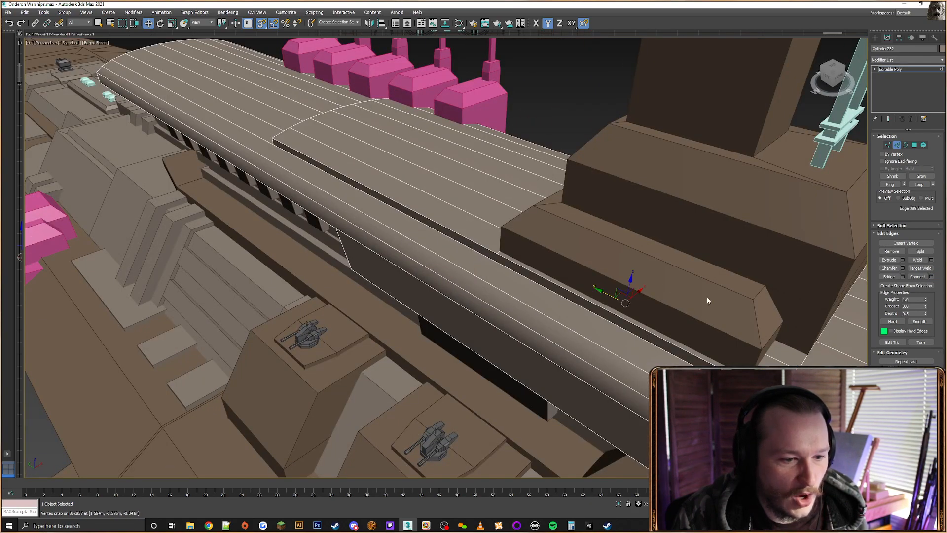
Snap both new lengthwise deck edges sideways to the outer faces of the tower base's side blocks
{"action": "middle_click_drag", "start_coordinate": [706, 297], "coordinate": [508, 291]}
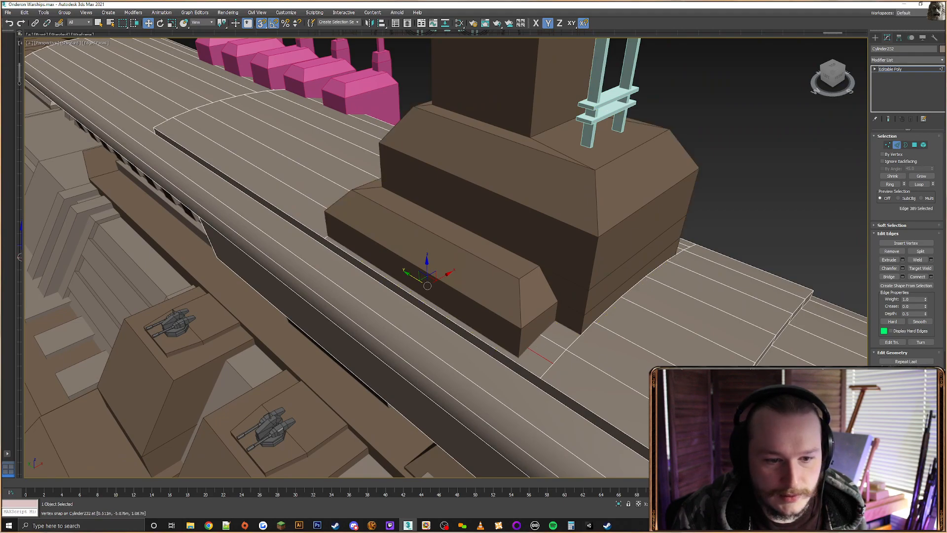
{"action": "key", "text": "F5"}
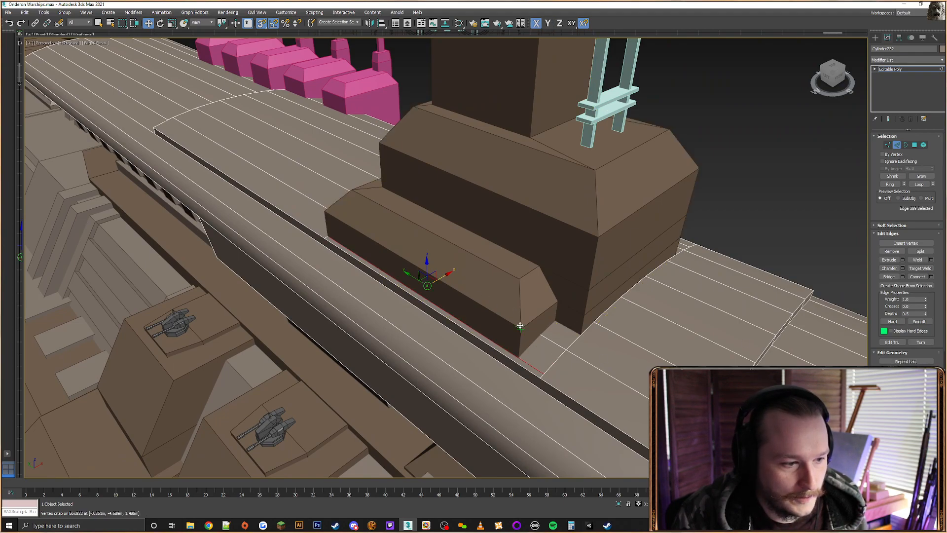
{"action": "left_click_drag", "start_coordinate": [520, 326], "coordinate": [521, 326]}
{"action": "middle_click_drag", "start_coordinate": [782, 323], "coordinate": [537, 250], "text": "alt"}
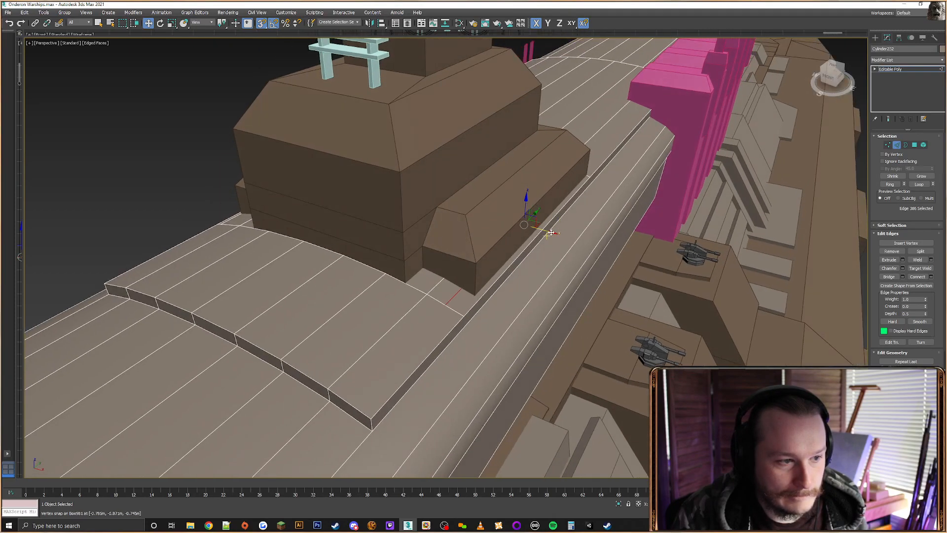
{"action": "middle_click_drag", "start_coordinate": [480, 259], "coordinate": [393, 241], "text": "alt"}
{"action": "scroll", "coordinate": [451, 247], "scroll_direction": "up", "scroll_amount": 3}
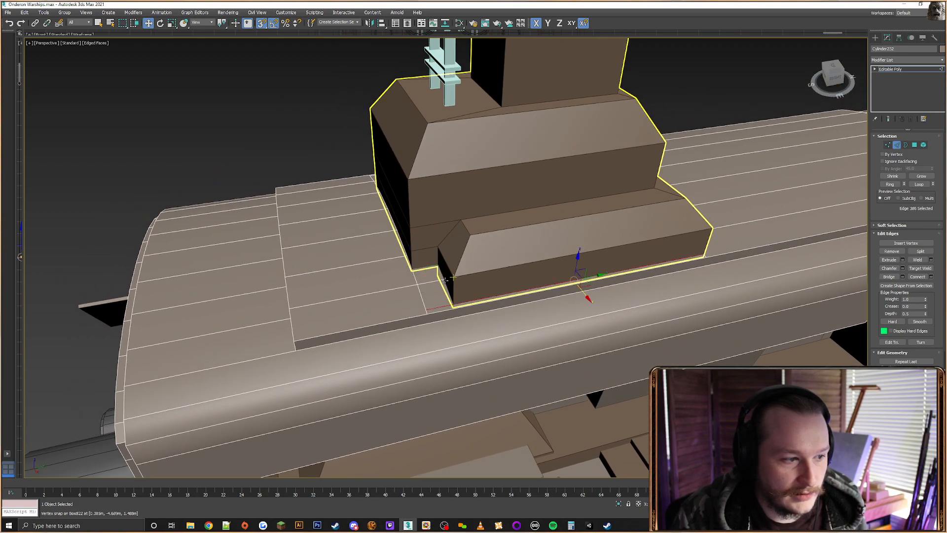
{"action": "middle_click_drag", "start_coordinate": [479, 272], "coordinate": [506, 270], "text": "alt"}
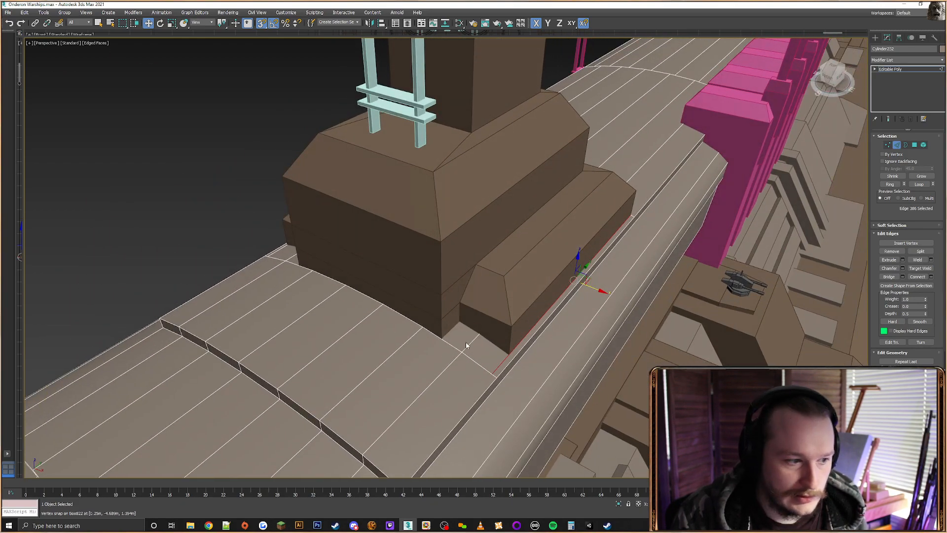
Select the three lengthwise deck edges running beneath one side block of the tower base
{"action": "left_click", "coordinate": [451, 340]}
{"action": "middle_click_drag", "start_coordinate": [668, 119], "coordinate": [546, 261], "text": "alt"}
{"action": "middle_click_drag", "start_coordinate": [546, 261], "coordinate": [436, 249]}
{"action": "middle_click_drag", "start_coordinate": [508, 256], "coordinate": [603, 267], "text": "alt"}
{"action": "left_click", "coordinate": [427, 289], "text": "ctrl"}
{"action": "middle_click_drag", "start_coordinate": [417, 280], "coordinate": [423, 286], "text": "alt"}
{"action": "left_click", "coordinate": [338, 284]}
{"action": "left_click", "coordinate": [390, 311], "text": "ctrl"}
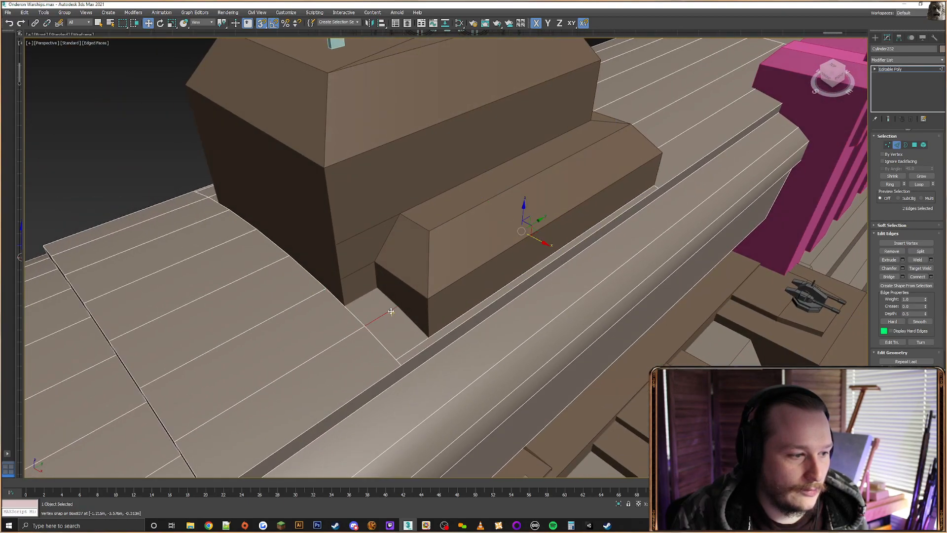
{"action": "left_click", "coordinate": [426, 341], "text": "ctrl"}
Add the three matching lengthwise edges beneath the opposite side block and connect the six edges crosswise with 1 segment
{"action": "key", "text": "F3"}
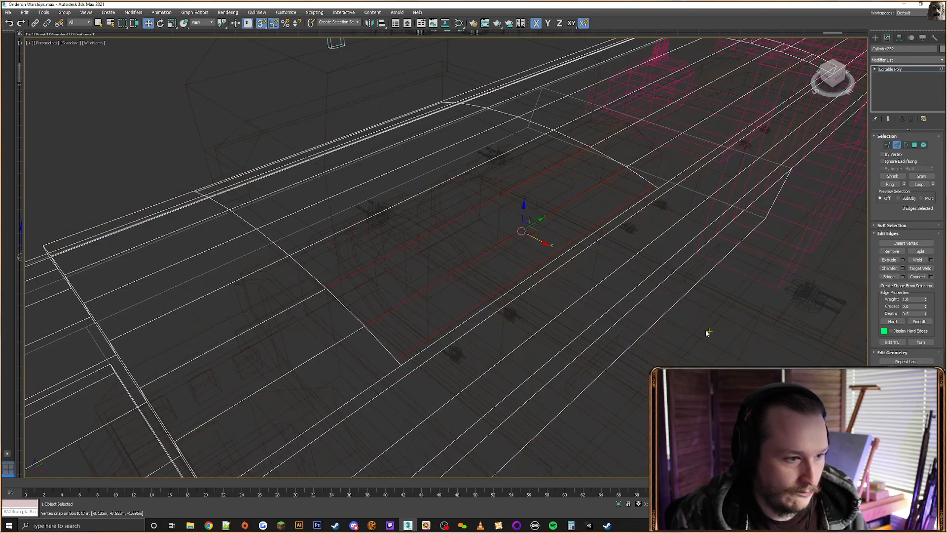
{"action": "middle_click_drag", "start_coordinate": [355, 262], "coordinate": [452, 312], "text": "alt"}
{"action": "left_click", "coordinate": [370, 325], "text": "ctrl"}
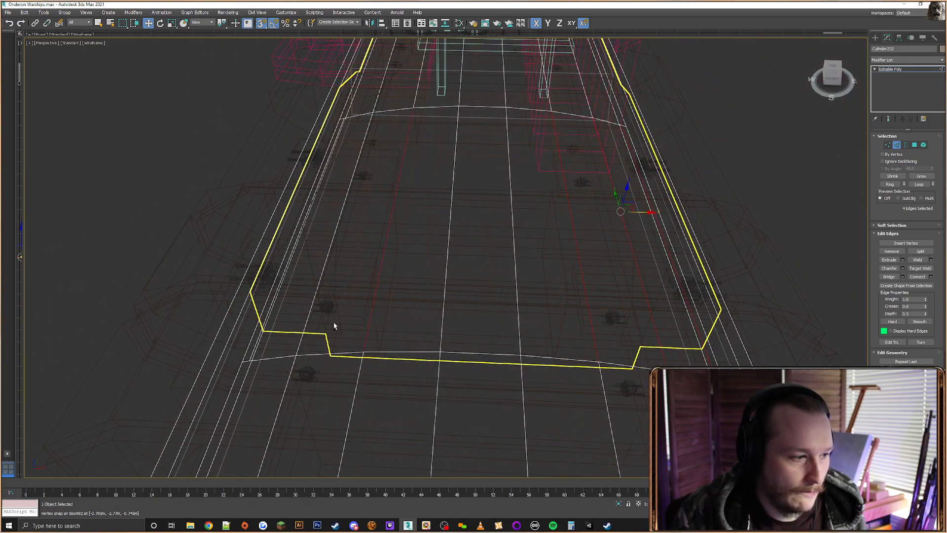
{"action": "left_click", "coordinate": [307, 320], "text": "ctrl"}
{"action": "middle_click_drag", "start_coordinate": [307, 321], "coordinate": [332, 319], "text": "alt"}
{"action": "left_click", "coordinate": [337, 370], "text": "ctrl"}
{"action": "middle_click_drag", "start_coordinate": [570, 351], "coordinate": [469, 293], "text": "alt"}
{"action": "left_click", "coordinate": [931, 277]}
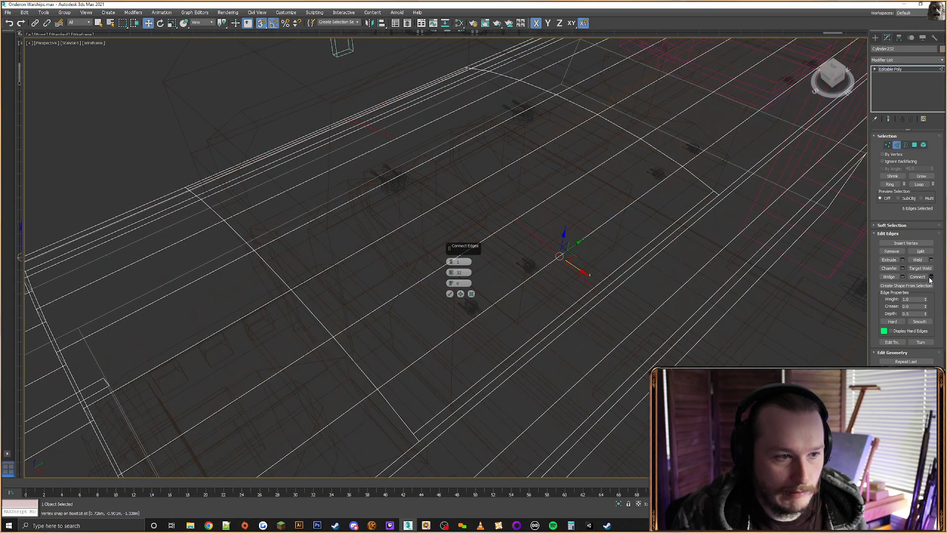
{"action": "left_click", "coordinate": [450, 296]}
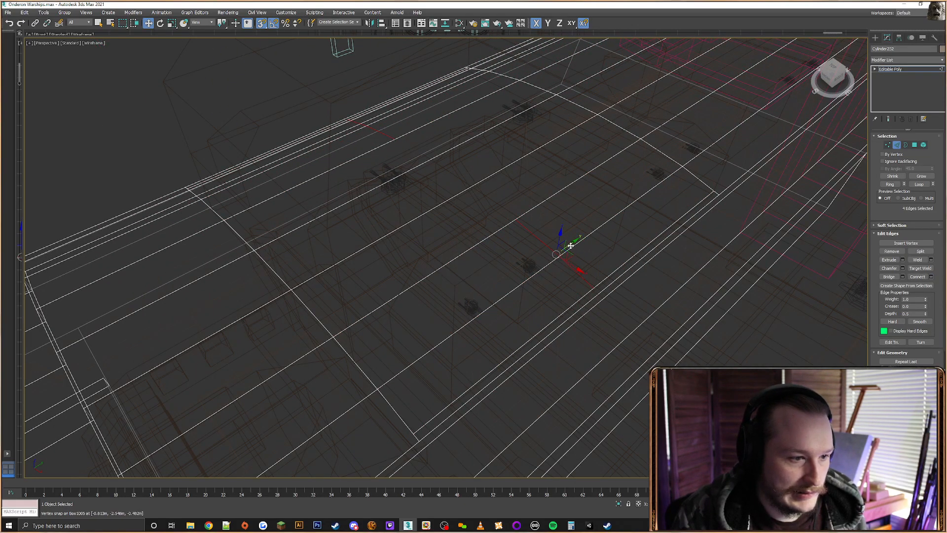
Snap the new crosswise deck edges lengthwise to the rear faces of the tower base's side blocks
{"action": "key", "text": "F6"}
{"action": "key", "text": "F3"}
{"action": "left_click_drag", "start_coordinate": [448, 365], "coordinate": [452, 369]}
{"action": "key", "text": "F3"}
{"action": "key", "text": "F3"}
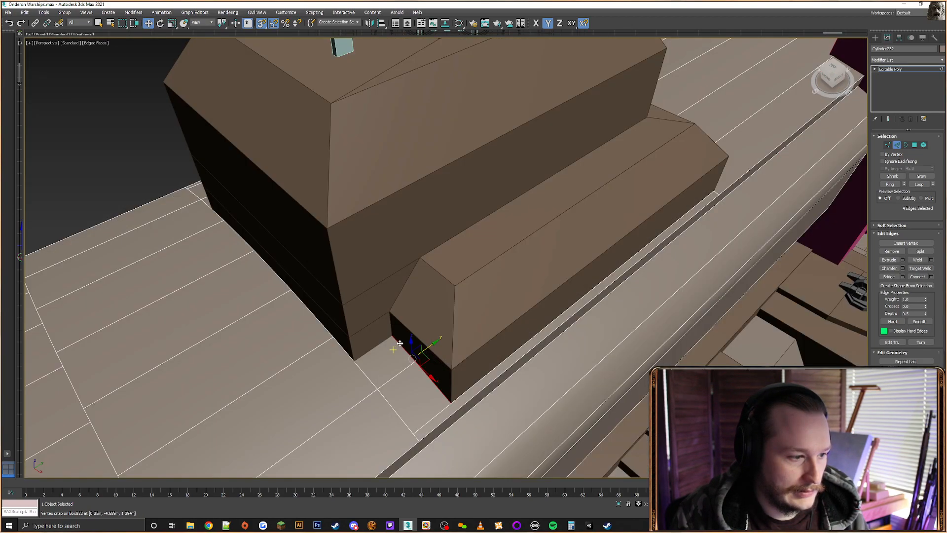
Connect the two crosswise edges at one rear notch and snap the new edge sideways to the main tower block's corner
{"action": "left_click", "coordinate": [404, 348]}
{"action": "left_click", "coordinate": [366, 374], "text": "ctrl"}
{"action": "left_click", "coordinate": [917, 278]}
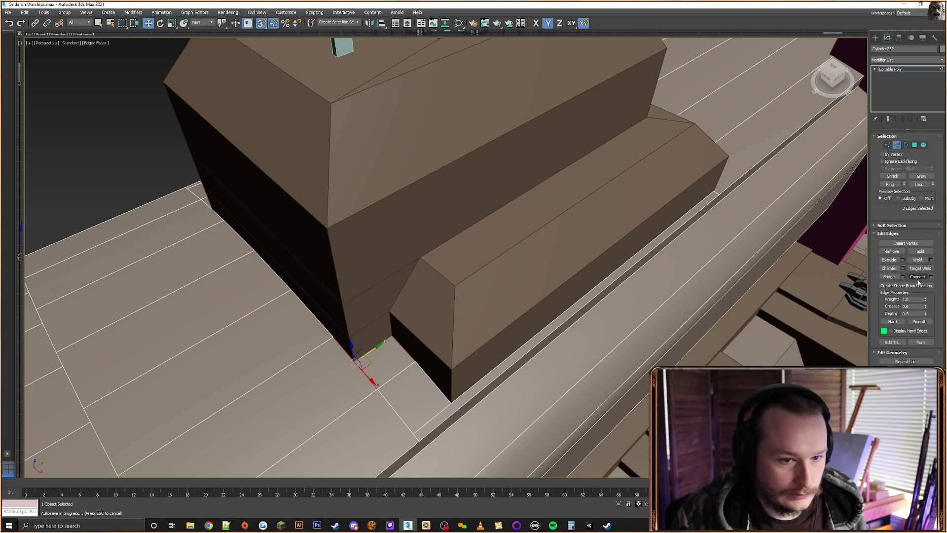
{"action": "middle_click_drag", "start_coordinate": [453, 311], "coordinate": [560, 270], "text": "alt"}
{"action": "key", "text": "F5"}
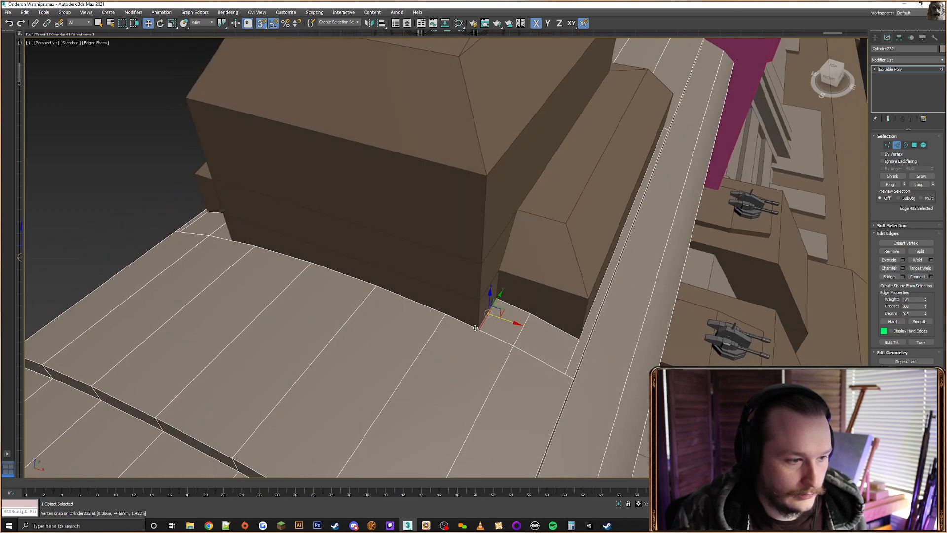
Connect the crosswise edges at the opposite rear notch and snap that edge sideways to the main block's other corner
{"action": "middle_click_drag", "start_coordinate": [368, 295], "coordinate": [567, 286], "text": "alt"}
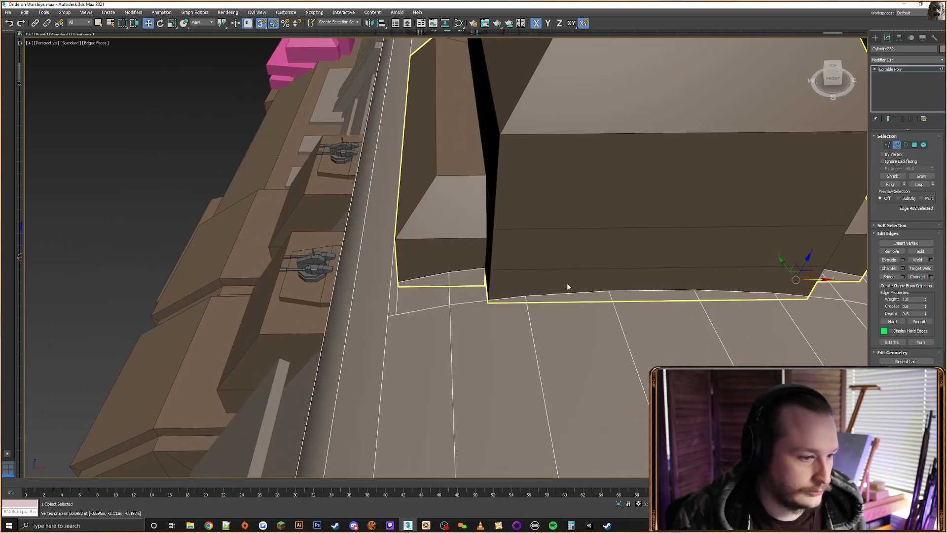
{"action": "left_click", "coordinate": [467, 303]}
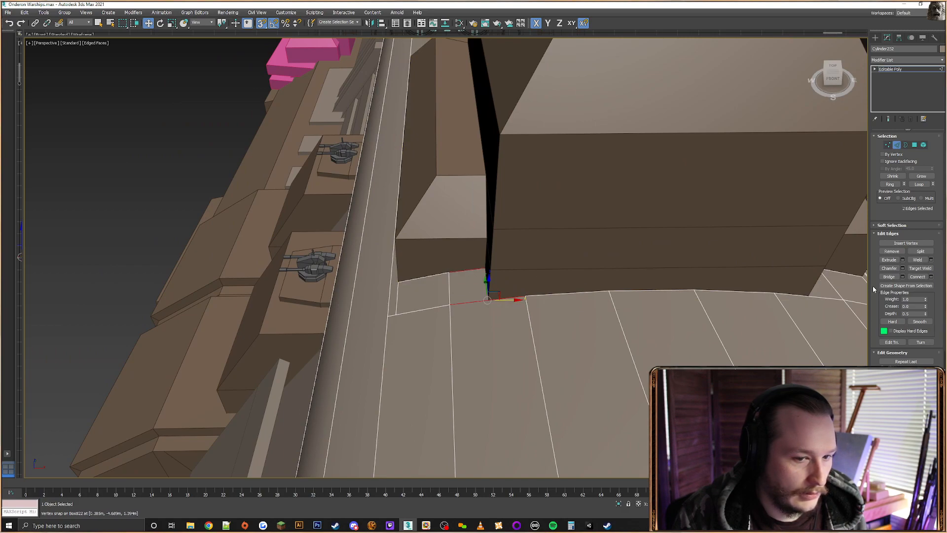
{"action": "left_click", "coordinate": [918, 277]}
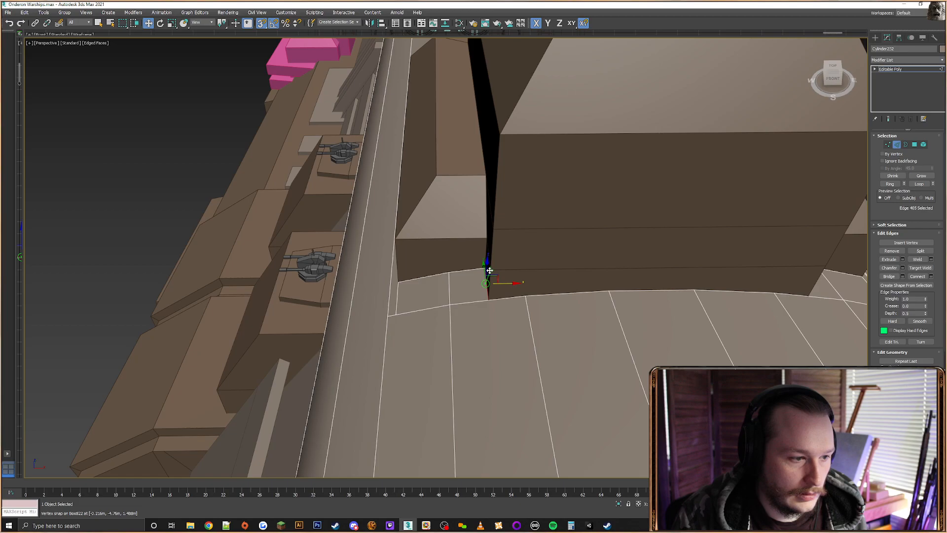
{"action": "middle_click_drag", "start_coordinate": [512, 287], "coordinate": [379, 292]}
Select all deck polygons inside the tower base's footprint, including those beneath the side blocks, and delete them
{"action": "left_click", "coordinate": [916, 145]}
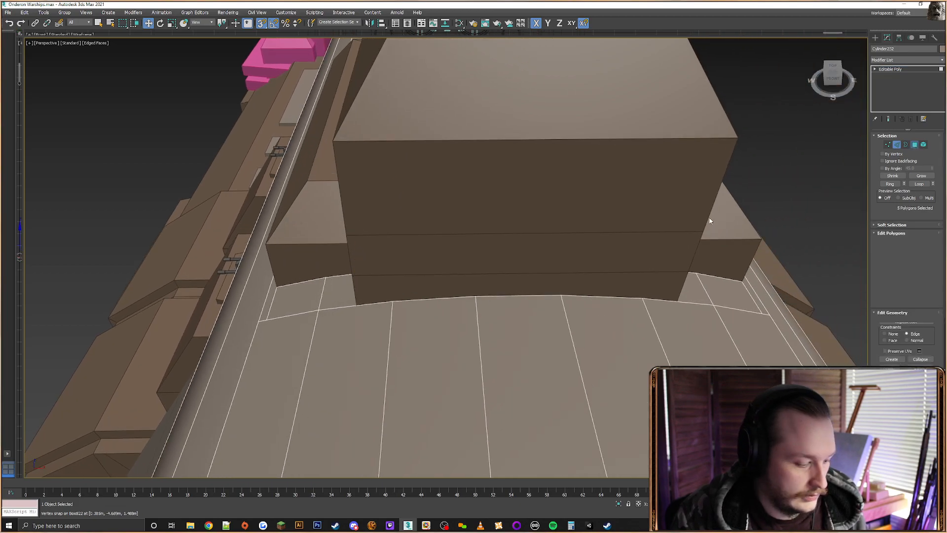
{"action": "key", "text": "F3"}
{"action": "left_click", "coordinate": [654, 284]}
{"action": "left_click", "coordinate": [613, 269], "text": "ctrl"}
{"action": "left_click", "coordinate": [636, 239], "text": "ctrl"}
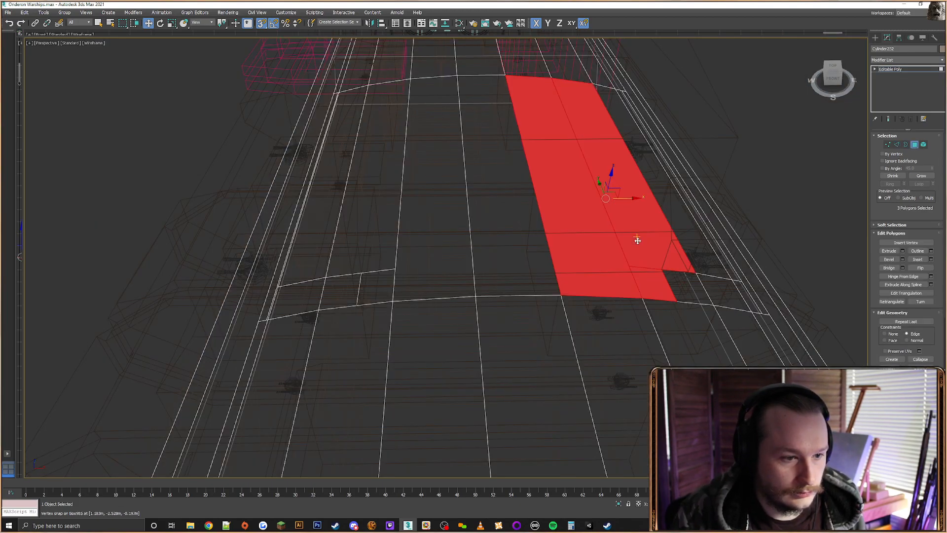
{"action": "middle_click_drag", "start_coordinate": [693, 239], "coordinate": [649, 236], "text": "alt"}
{"action": "left_click", "coordinate": [658, 248], "text": "ctrl"}
{"action": "middle_click_drag", "start_coordinate": [572, 241], "coordinate": [627, 254], "text": "alt"}
{"action": "left_click", "coordinate": [535, 264], "text": "ctrl"}
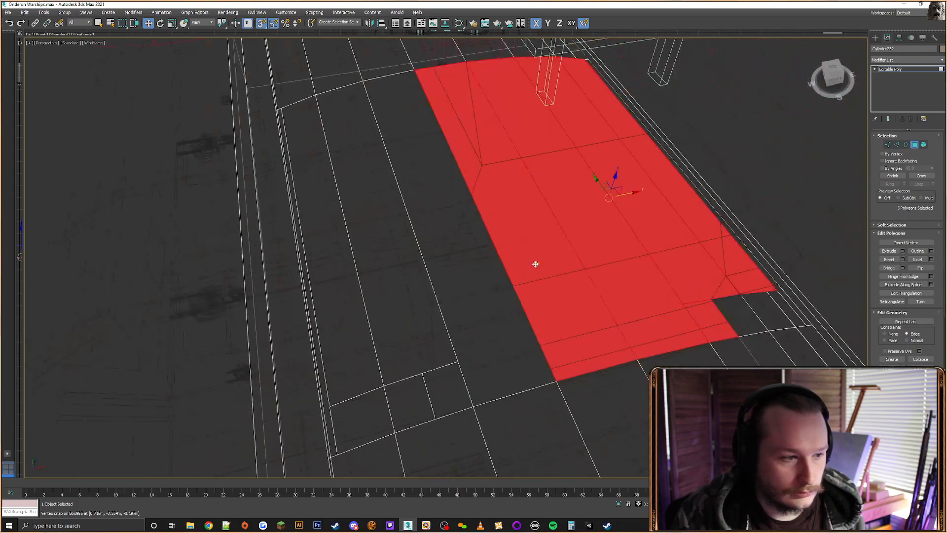
{"action": "left_click", "coordinate": [443, 276], "text": "ctrl"}
{"action": "left_click", "coordinate": [427, 353], "text": "ctrl"}
{"action": "left_click", "coordinate": [438, 372], "text": "ctrl"}
{"action": "left_click", "coordinate": [354, 355], "text": "ctrl"}
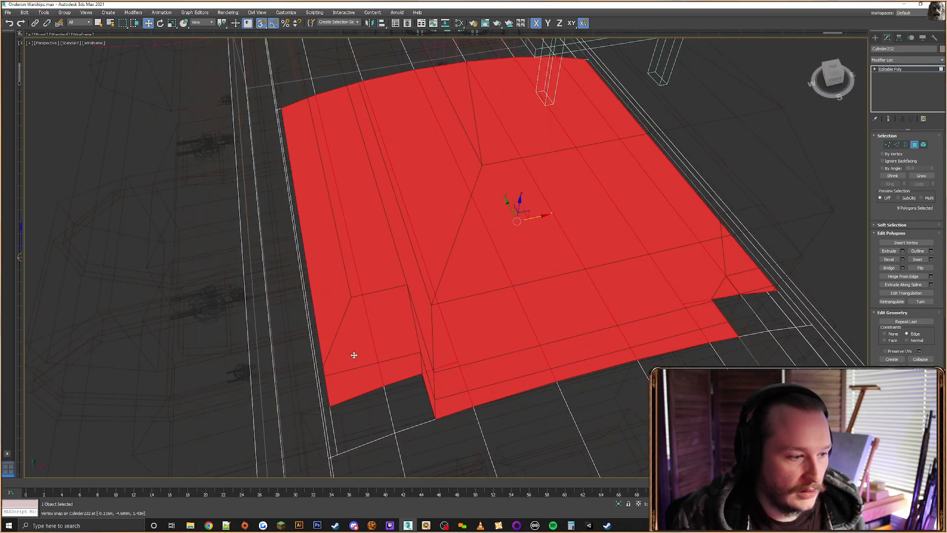
{"action": "key", "text": "Delete"}
{"action": "key", "text": "F3"}
Inspect the deck's rear end and the cut outline around the tower base's rear notches
{"action": "scroll", "coordinate": [552, 294], "scroll_direction": "up", "scroll_amount": 5}
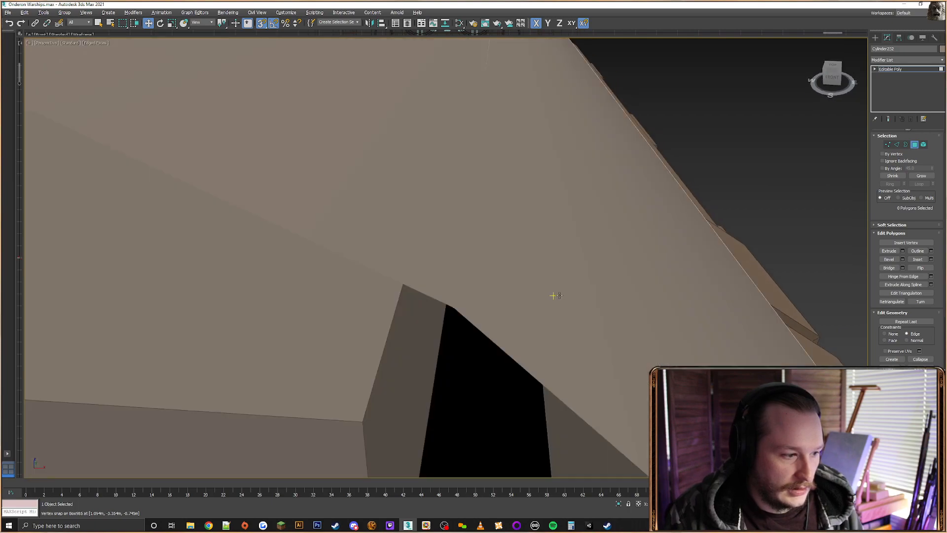
{"action": "mouse_move", "coordinate": [552, 294]}
{"action": "middle_mouse_down"}
{"action": "mouse_move", "coordinate": [498, 326]}
{"action": "mouse_move", "coordinate": [513, 382]}
{"action": "middle_mouse_up"}
{"action": "scroll", "coordinate": [472, 244], "scroll_direction": "down", "scroll_amount": 4}
{"action": "middle_click_drag", "start_coordinate": [493, 252], "coordinate": [628, 357]}
{"action": "scroll", "coordinate": [558, 226], "scroll_direction": "down", "scroll_amount": 5}
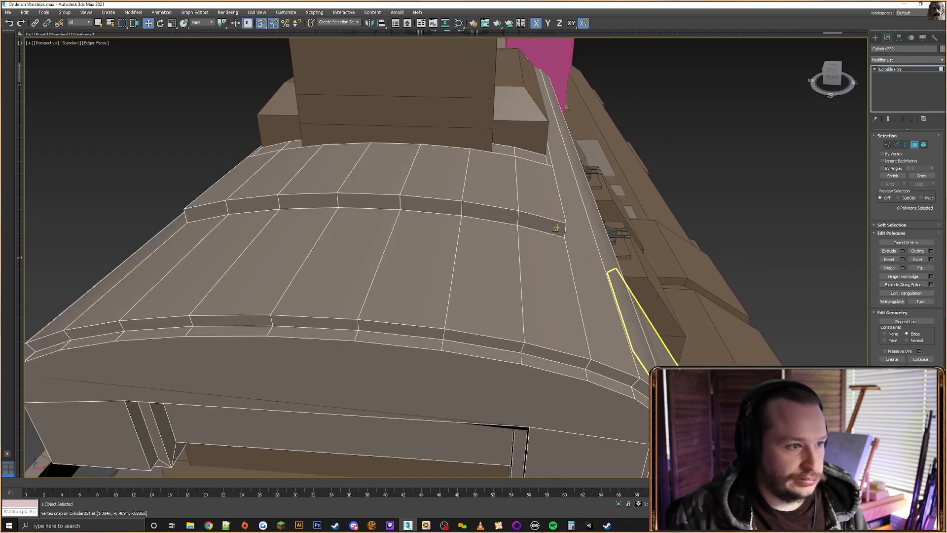
{"action": "middle_click_drag", "start_coordinate": [558, 226], "coordinate": [567, 281]}
{"action": "scroll", "coordinate": [481, 182], "scroll_direction": "up", "scroll_amount": 2}
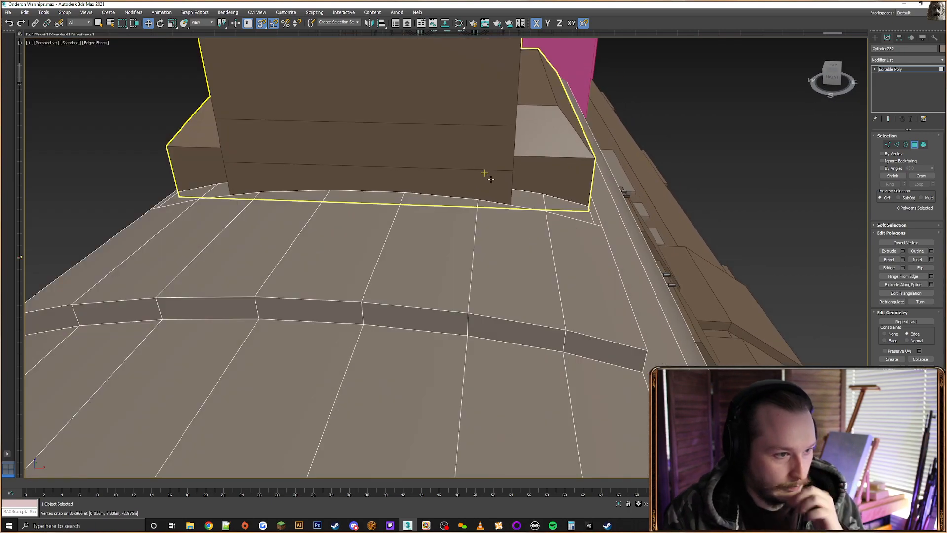
{"action": "middle_click_drag", "start_coordinate": [547, 238], "coordinate": [602, 306], "text": "alt"}
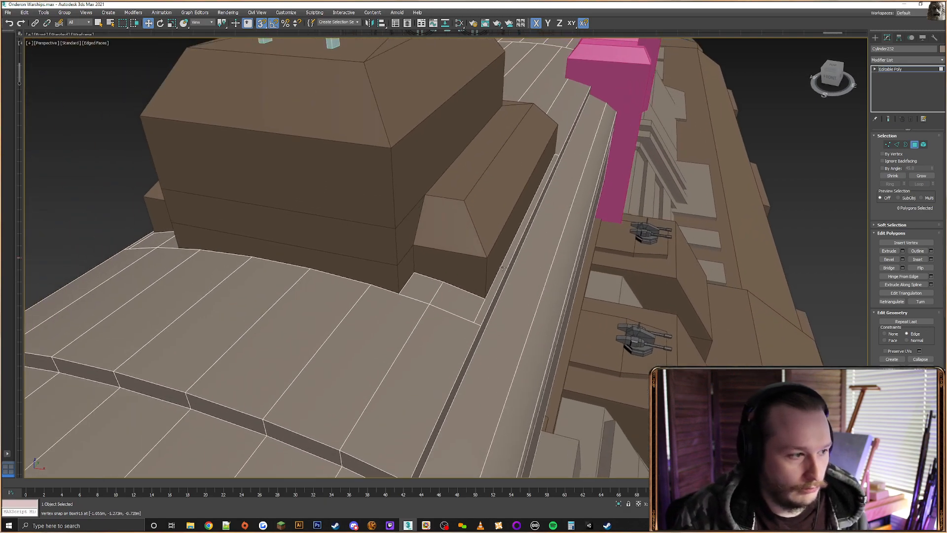
Switch to the tower base and connect the two vertical corner edges of its end face with a horizontal edge
{"action": "left_click", "coordinate": [876, 38]}
{"action": "left_click", "coordinate": [452, 225]}
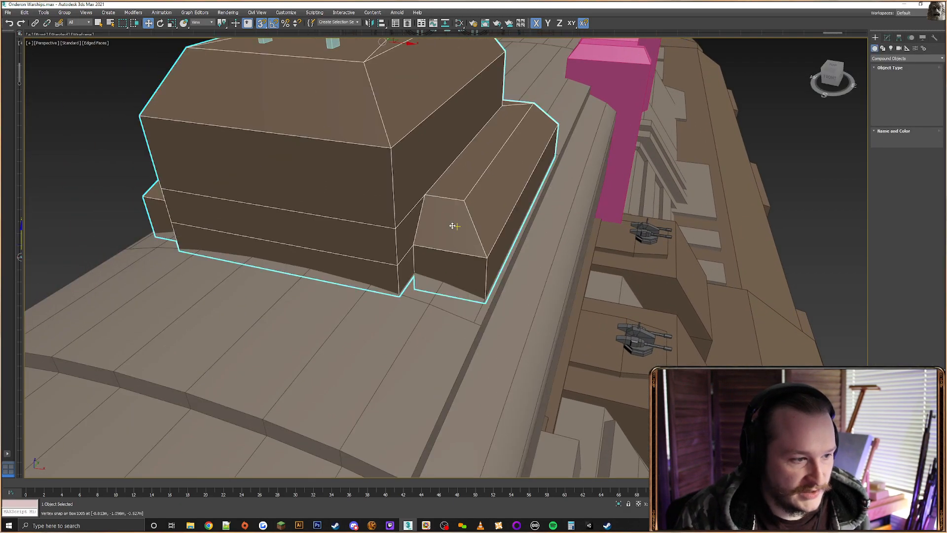
{"action": "left_click", "coordinate": [886, 38]}
{"action": "middle_click_drag", "start_coordinate": [508, 217], "coordinate": [413, 204], "text": "alt"}
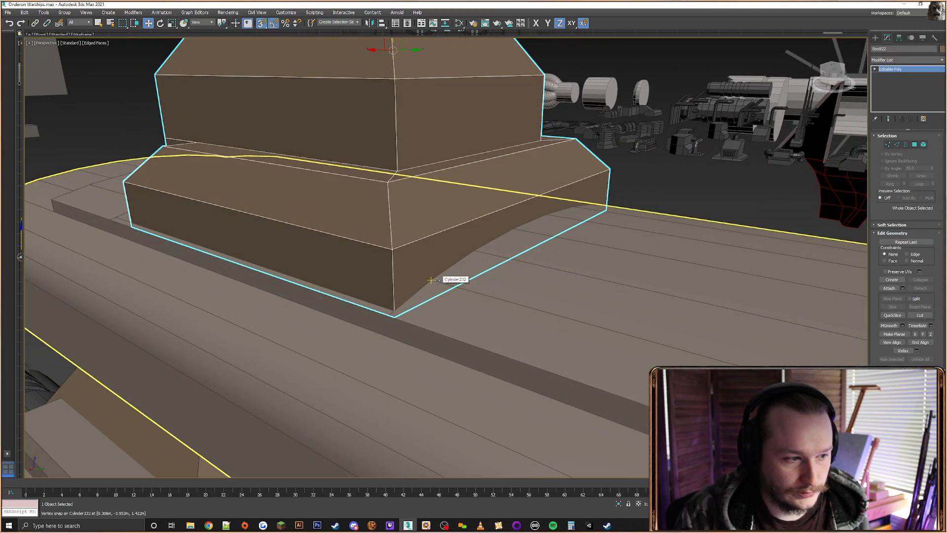
{"action": "left_click", "coordinate": [897, 145]}
{"action": "left_click", "coordinate": [607, 190]}
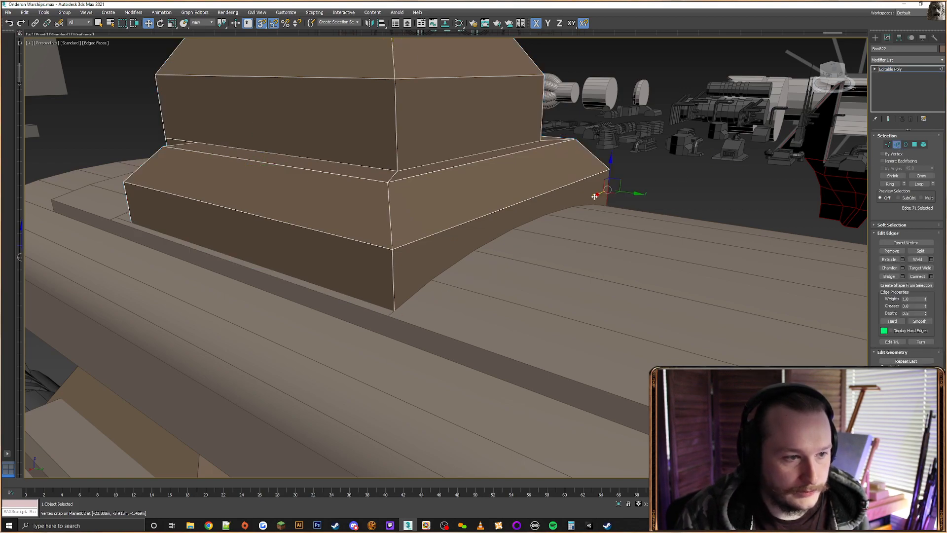
{"action": "left_click", "coordinate": [397, 275], "text": "ctrl"}
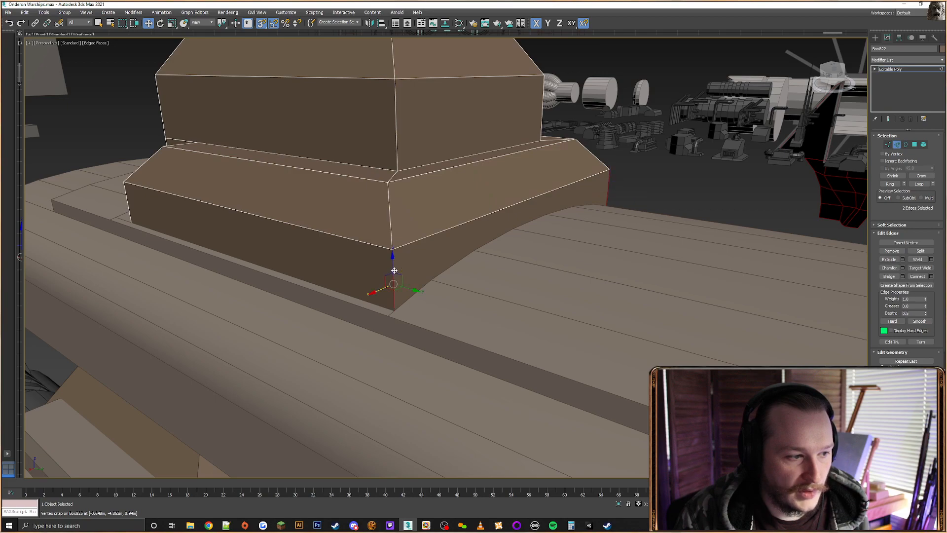
{"action": "left_click", "coordinate": [917, 277]}
{"action": "middle_click_drag", "start_coordinate": [491, 232], "coordinate": [539, 214], "text": "alt"}
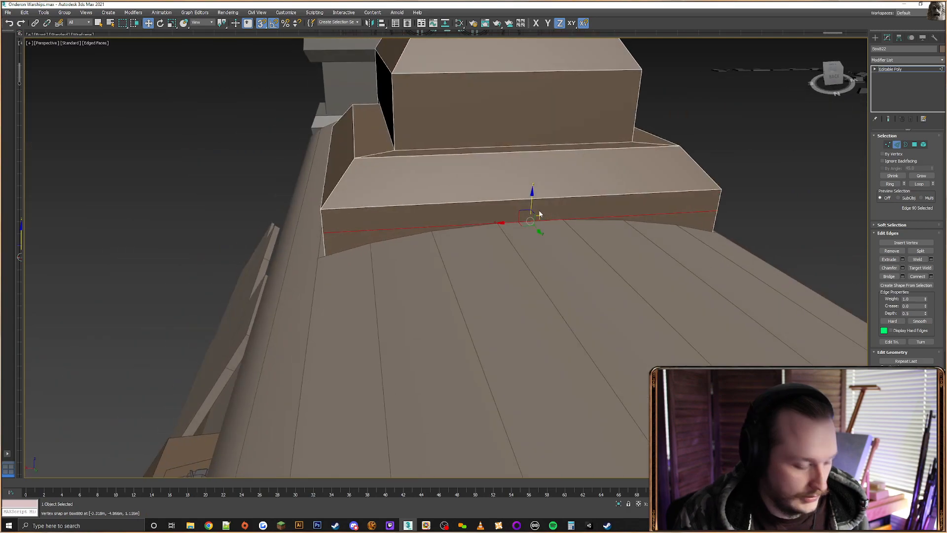
Insert vertices along the new horizontal edge where the deck's lengthwise seams meet the end face
{"action": "scroll", "coordinate": [537, 205], "scroll_direction": "up", "scroll_amount": 4}
{"action": "left_click", "coordinate": [888, 140]}
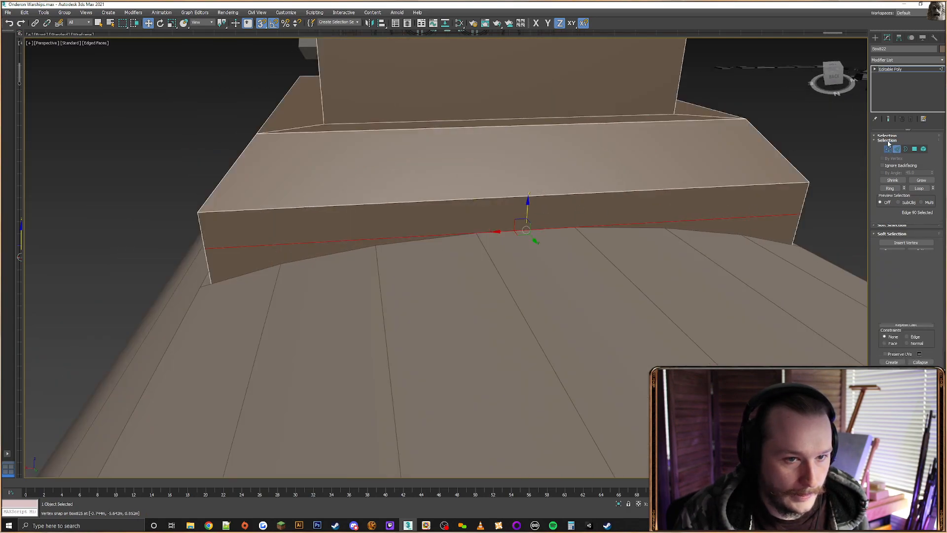
{"action": "left_click", "coordinate": [888, 146]}
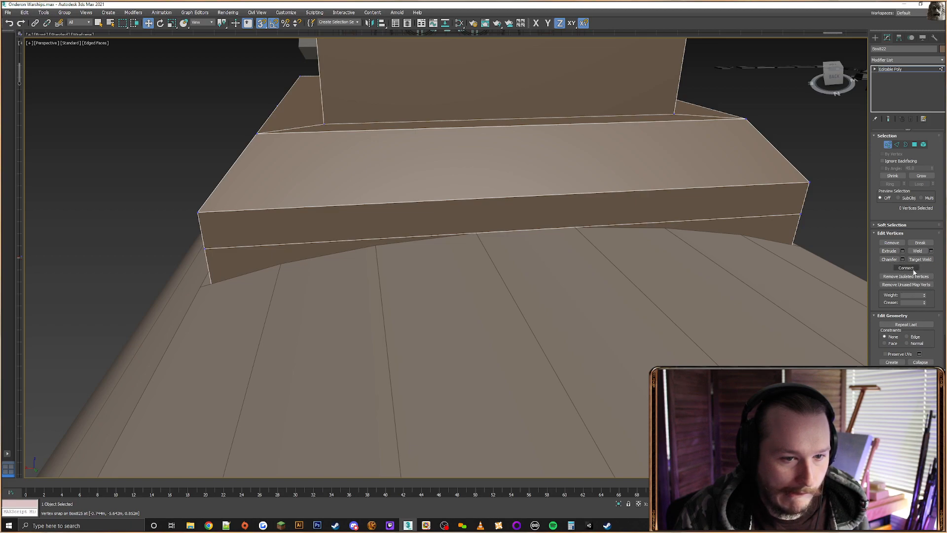
{"action": "left_click", "coordinate": [896, 144]}
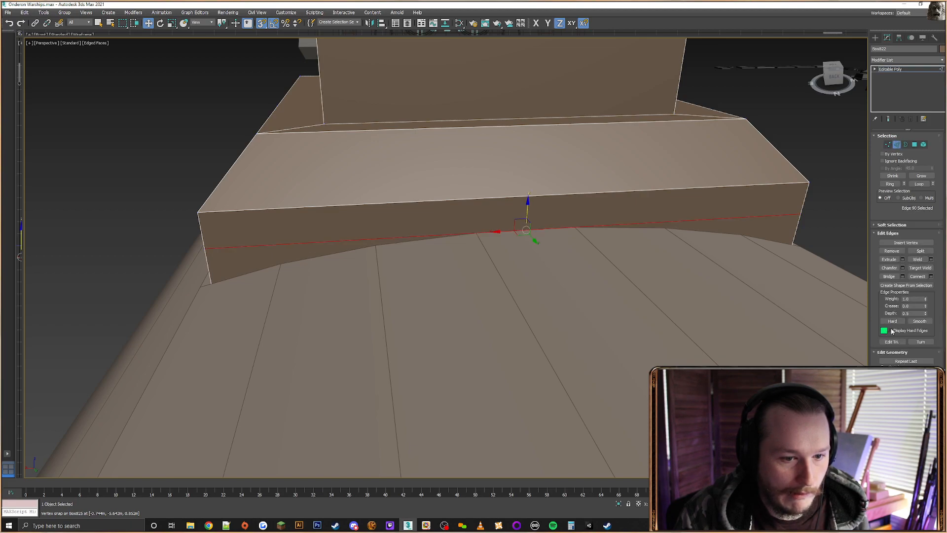
{"action": "left_click", "coordinate": [906, 242]}
{"action": "left_click", "coordinate": [582, 227]}
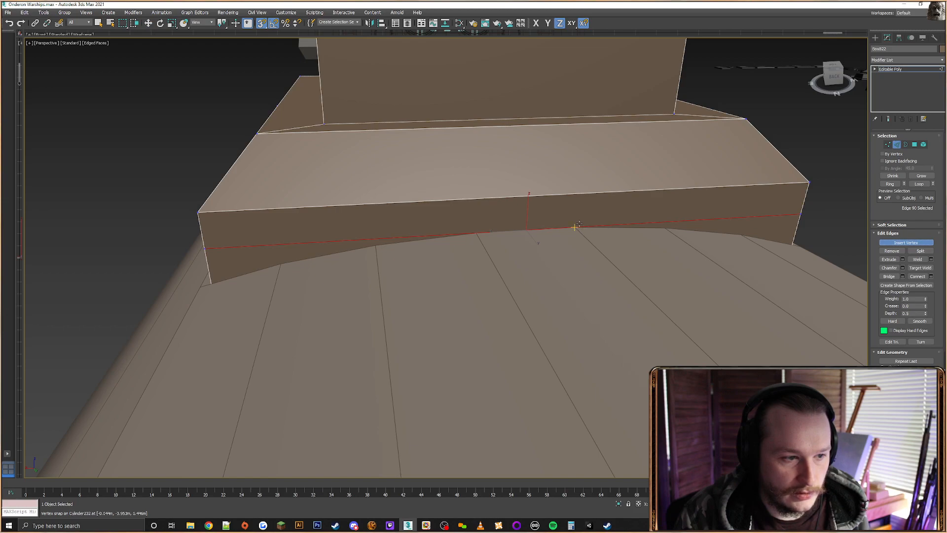
{"action": "left_click", "coordinate": [477, 232]}
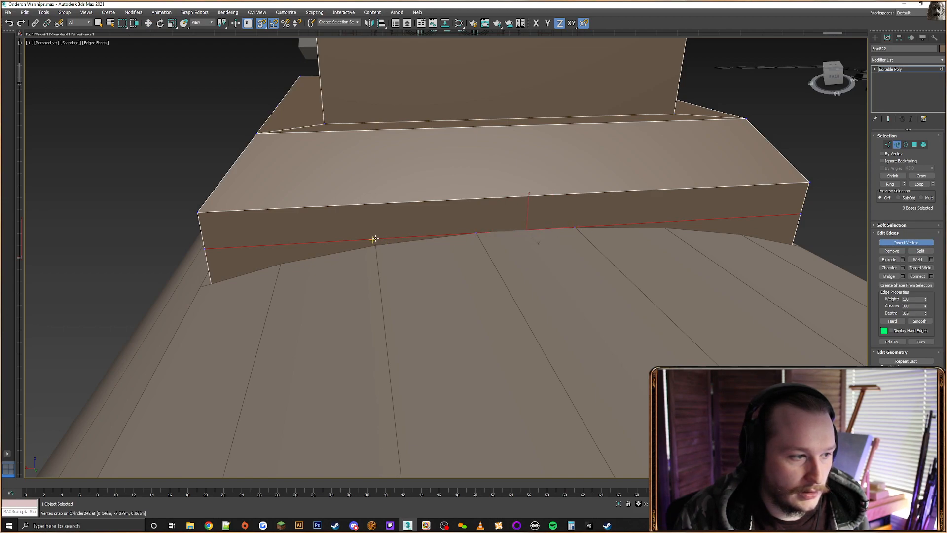
{"action": "left_click", "coordinate": [374, 239]}
{"action": "left_click", "coordinate": [283, 243]}
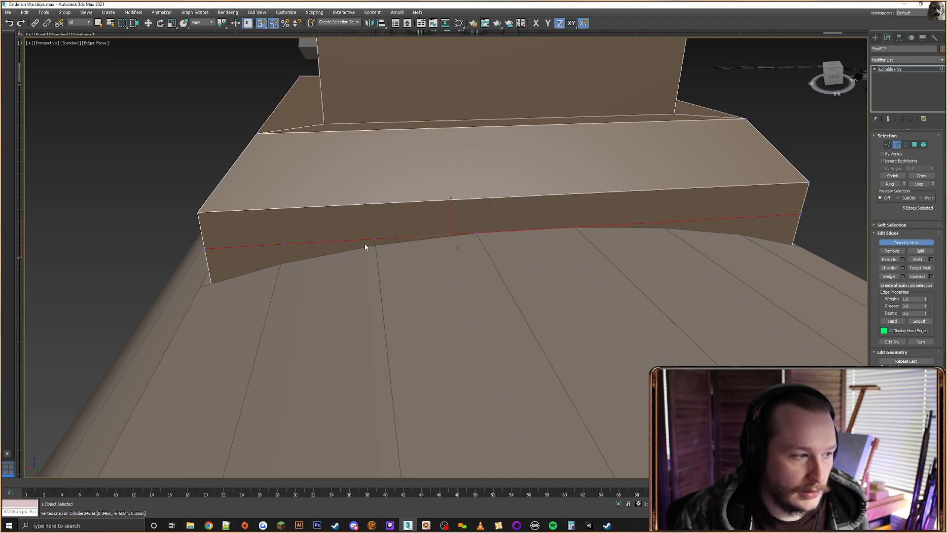
Insert two more vertices in the horizontal edge between the middle seams and the corner where the edge is hidden by shading
{"action": "left_click", "coordinate": [740, 217]}
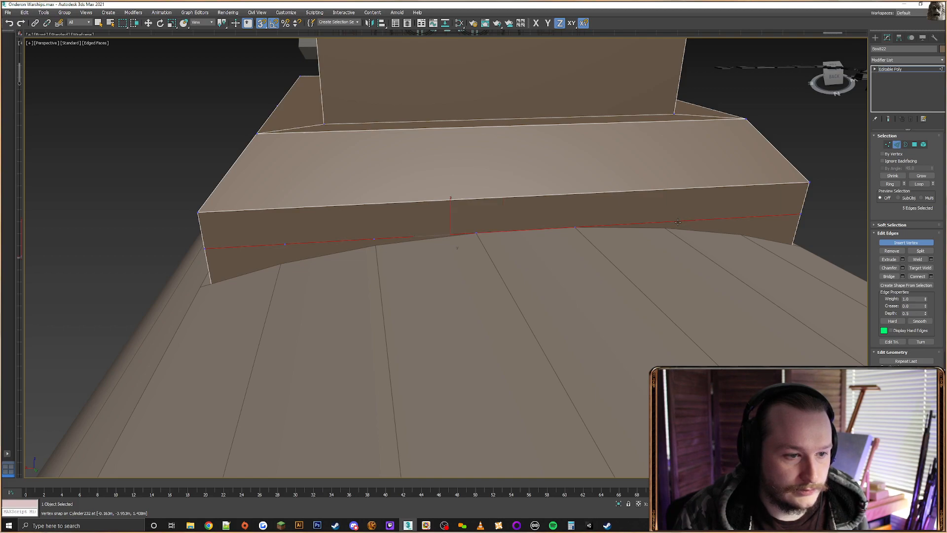
{"action": "key", "text": "F3"}
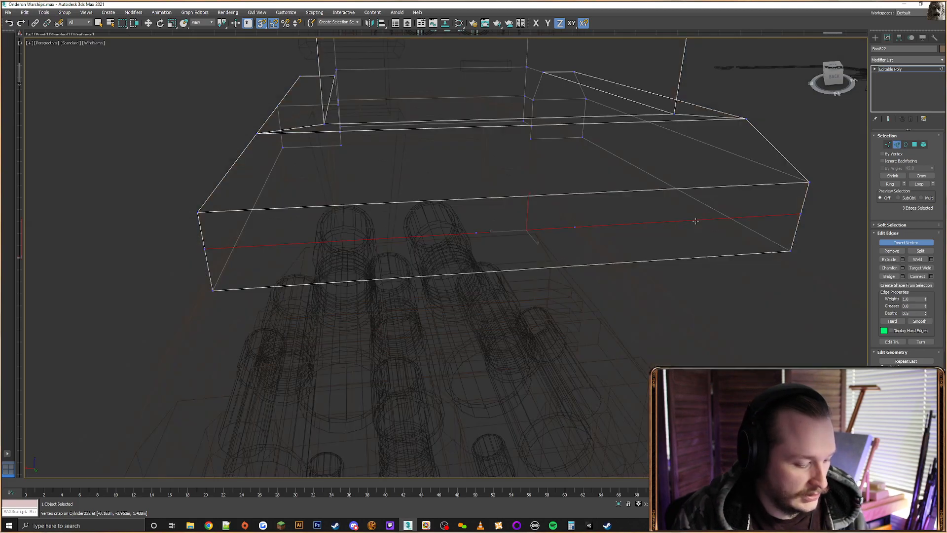
{"action": "left_click", "coordinate": [678, 221]}
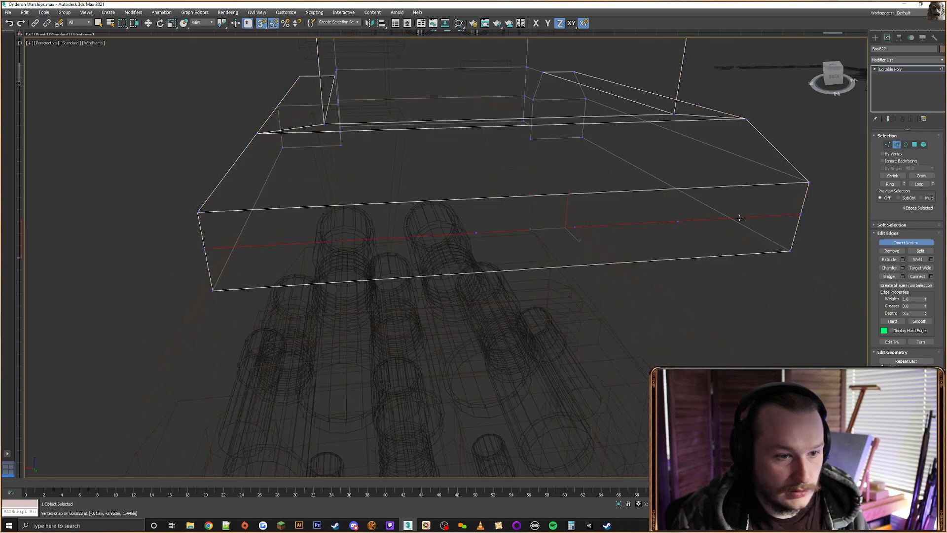
{"action": "left_click", "coordinate": [739, 218]}
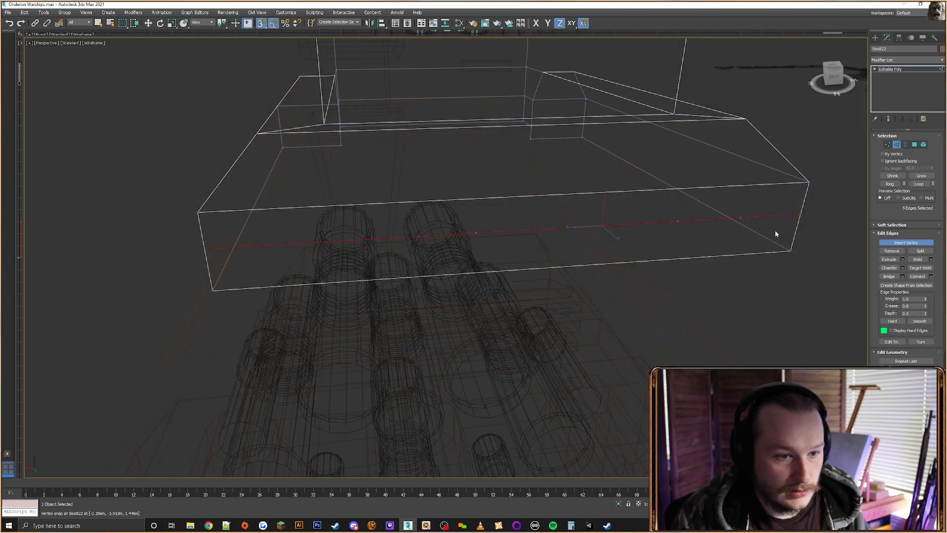
{"action": "left_click", "coordinate": [888, 144]}
{"action": "key", "text": "w"}
{"action": "key", "text": "F3"}
Snap the inserted vertices sideways along X so they line up with the matching deck seams
{"action": "left_click", "coordinate": [739, 218]}
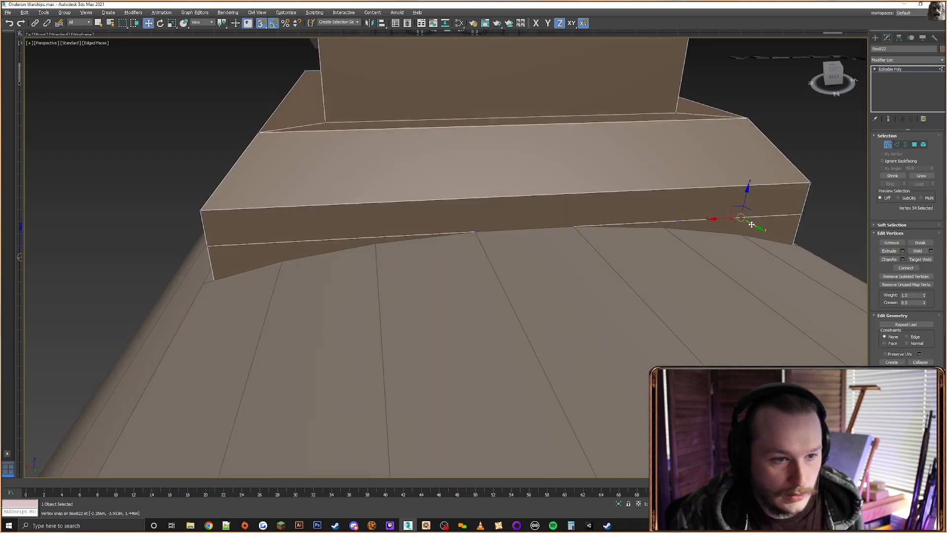
{"action": "middle_click_drag", "start_coordinate": [751, 224], "coordinate": [743, 221], "text": "alt"}
{"action": "key", "text": "F5"}
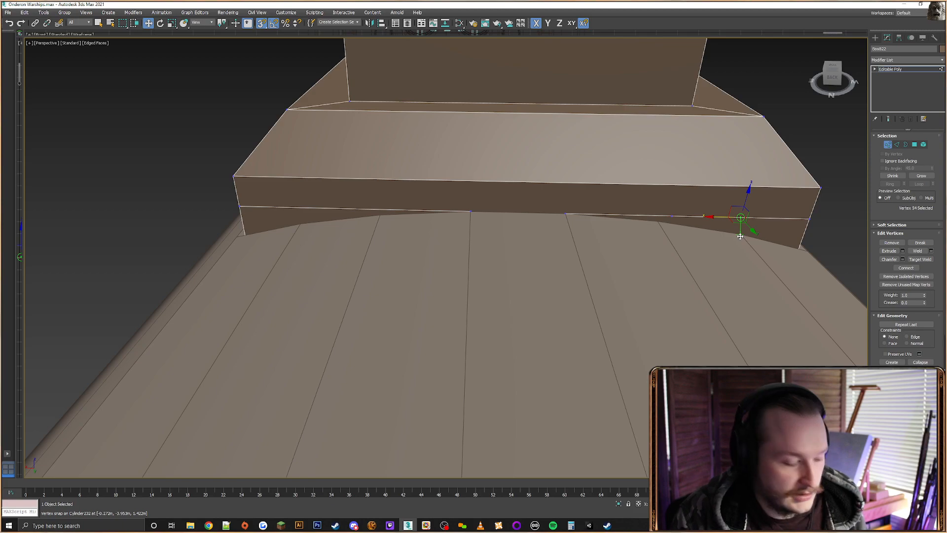
{"action": "key", "text": "F3"}
{"action": "key", "text": "F3"}
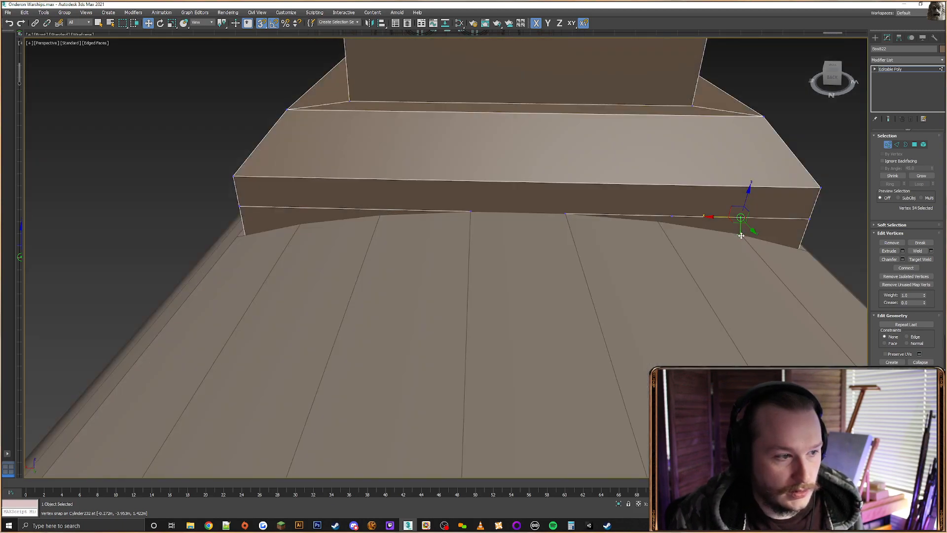
{"action": "left_click", "coordinate": [663, 216]}
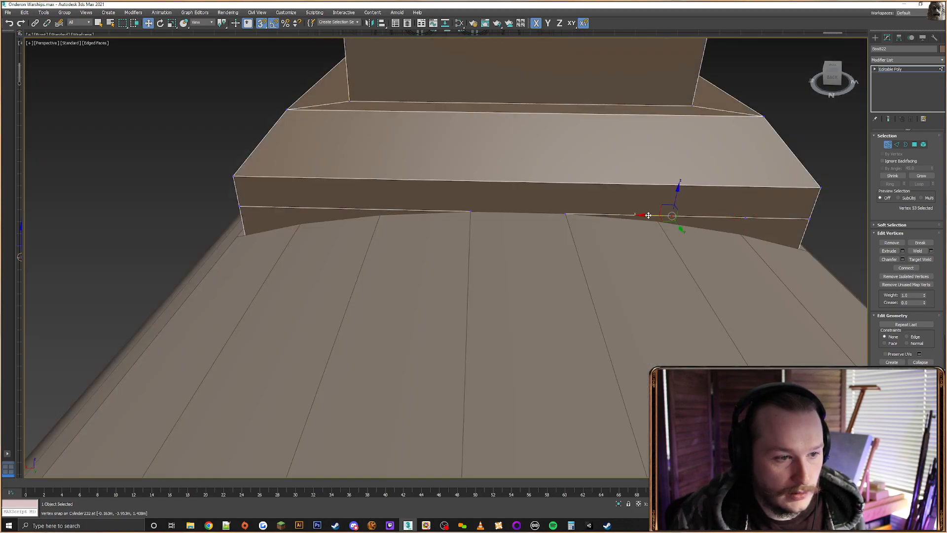
{"action": "left_click_drag", "start_coordinate": [658, 221], "coordinate": [568, 213]}
{"action": "left_click", "coordinate": [565, 213]}
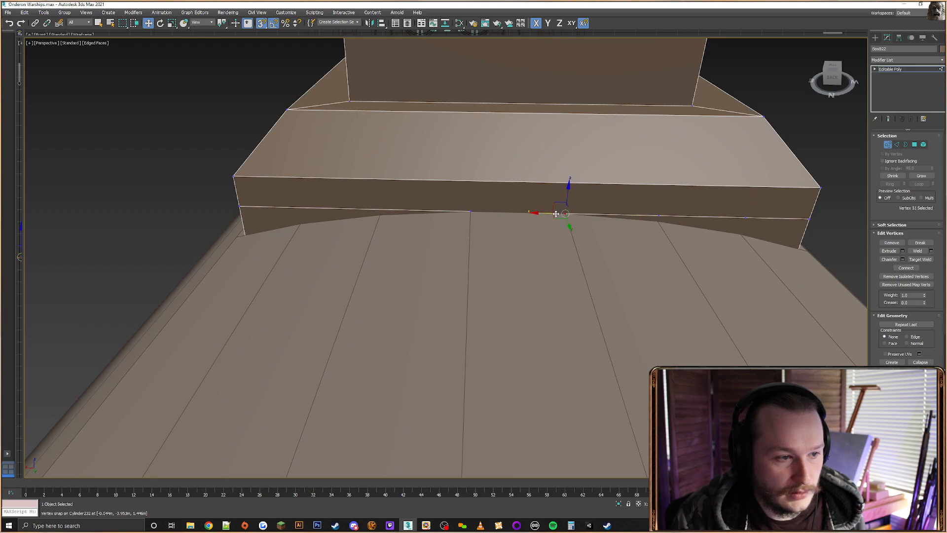
{"action": "left_click", "coordinate": [470, 212]}
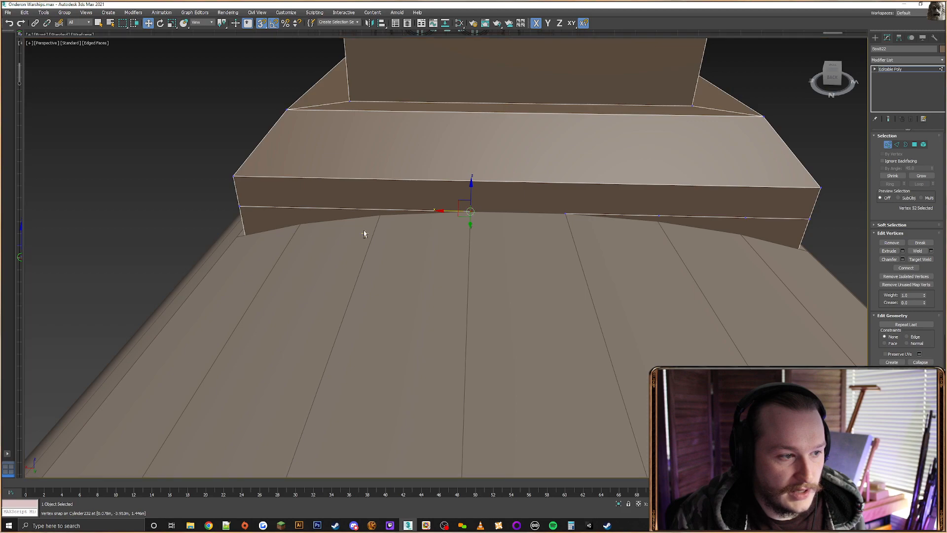
Insert further vertices in the remaining half of the horizontal edge, near the deck seams, with snapping turned off
{"action": "middle_click_drag", "start_coordinate": [364, 233], "coordinate": [531, 218], "text": "alt"}
{"action": "key", "text": "F3"}
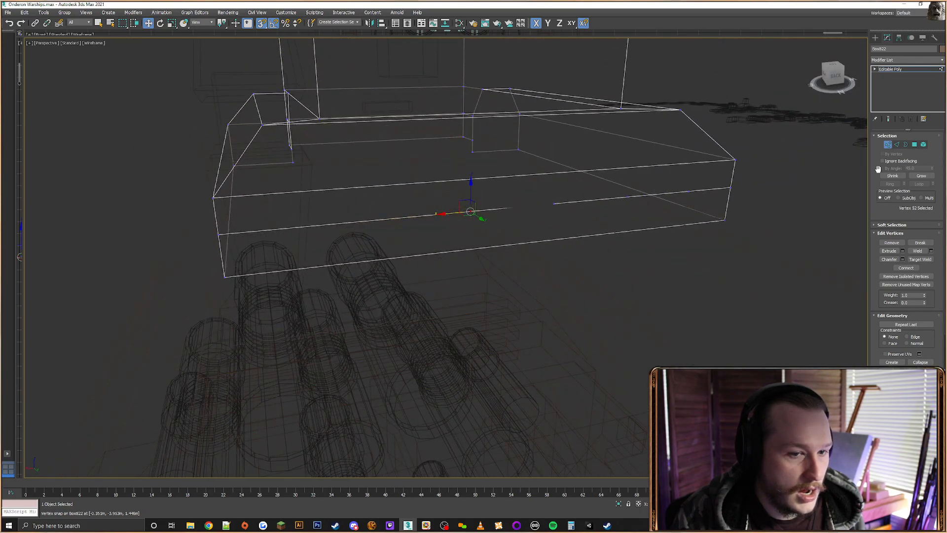
{"action": "middle_click_drag", "start_coordinate": [630, 199], "coordinate": [629, 206], "text": "alt"}
{"action": "key", "text": "F3"}
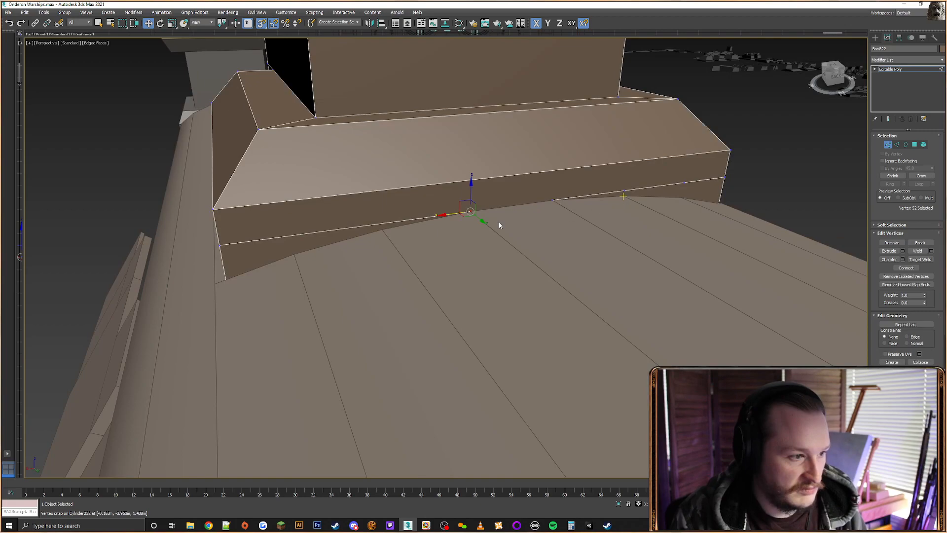
{"action": "key", "text": "F3"}
{"action": "key", "text": "F3"}
{"action": "left_click", "coordinate": [897, 145]}
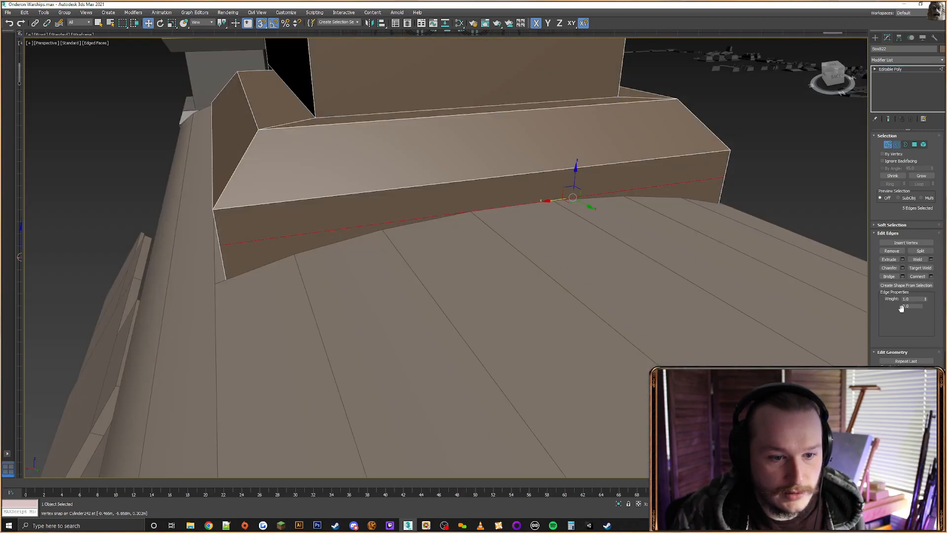
{"action": "left_click", "coordinate": [903, 243]}
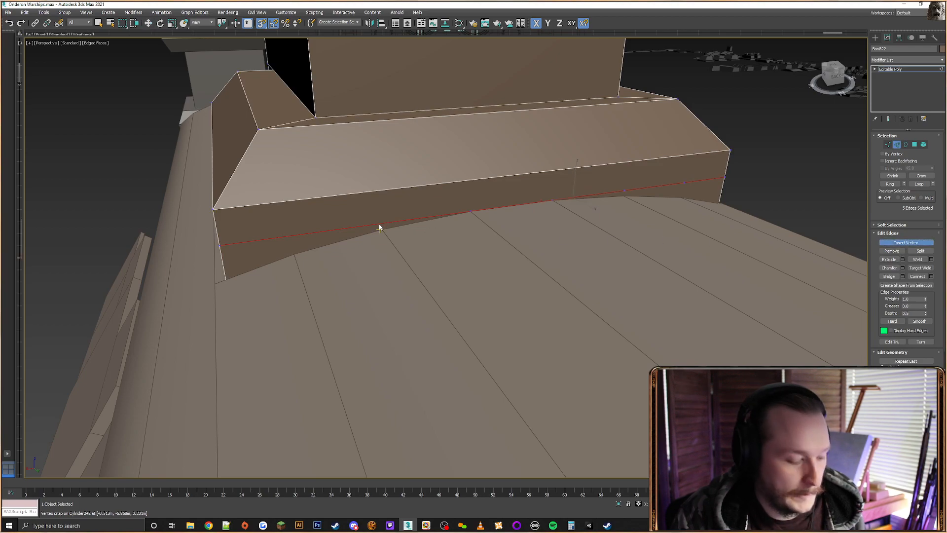
{"action": "key", "text": "x"}
{"action": "middle_click_drag", "start_coordinate": [379, 225], "coordinate": [393, 222]}
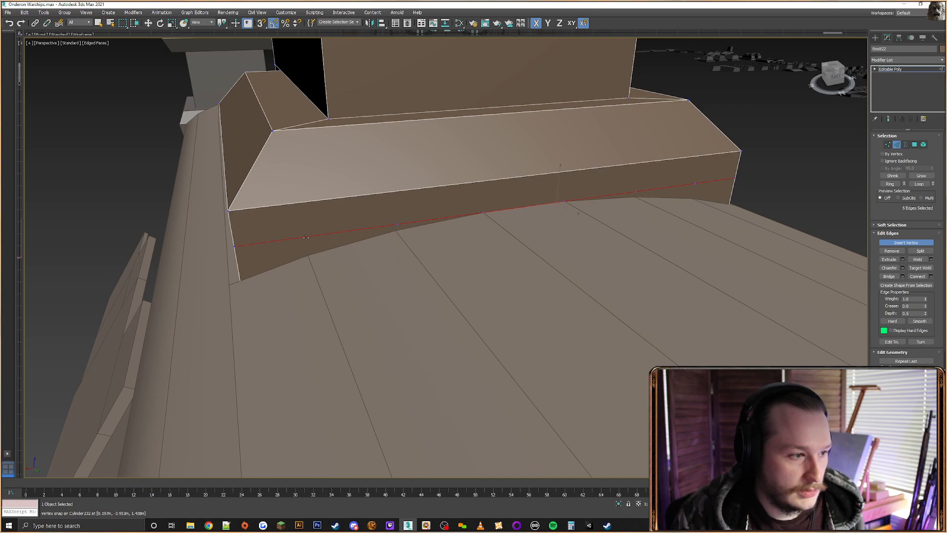
Turn snapping back on and align the two newly added vertices sideways with their deck seams
{"action": "left_click", "coordinate": [887, 145]}
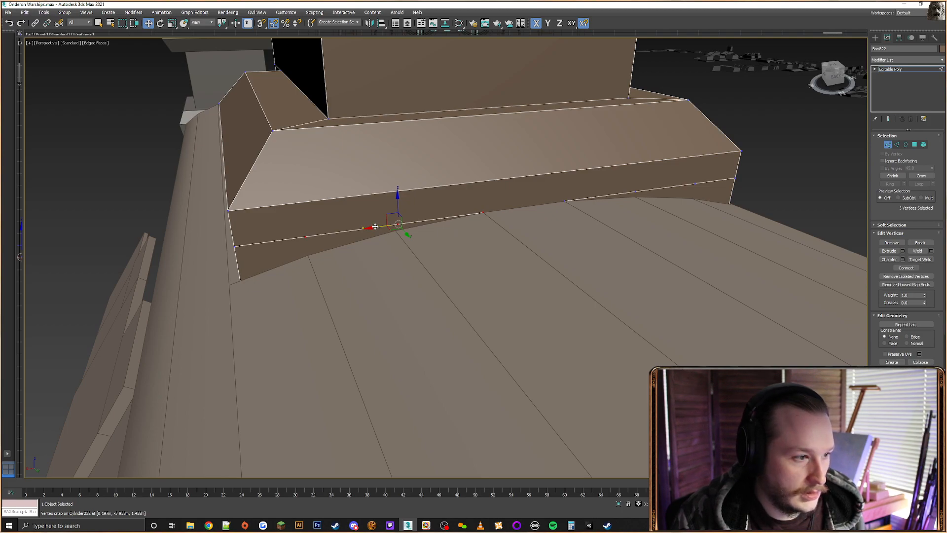
{"action": "key", "text": "s"}
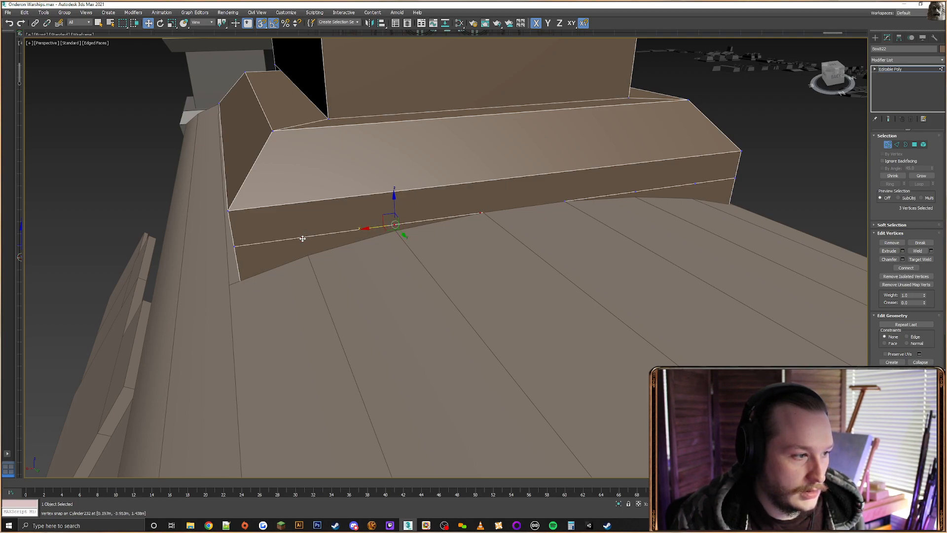
{"action": "left_click", "coordinate": [302, 238]}
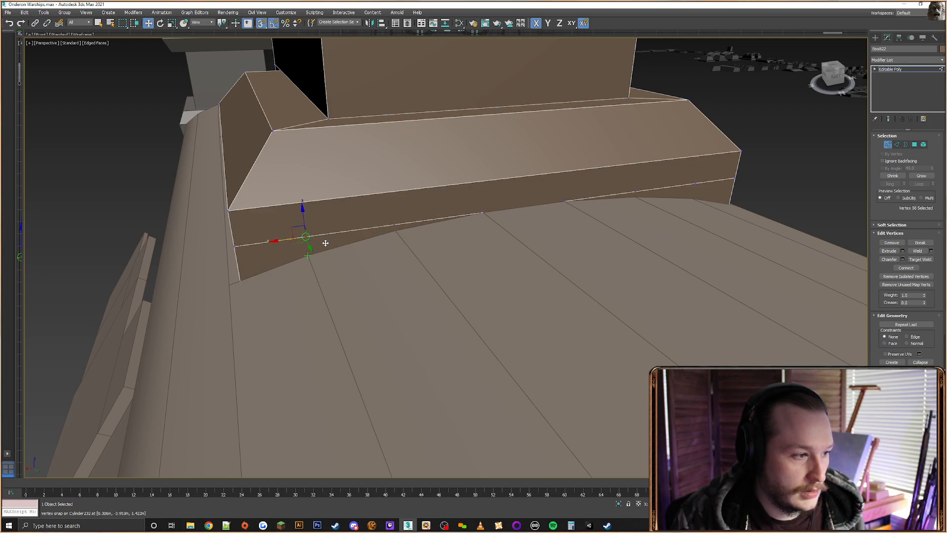
Snap the corner vertex and the next two vertices of the horizontal edge straight down along Z onto the deck surface
{"action": "left_click", "coordinate": [236, 243]}
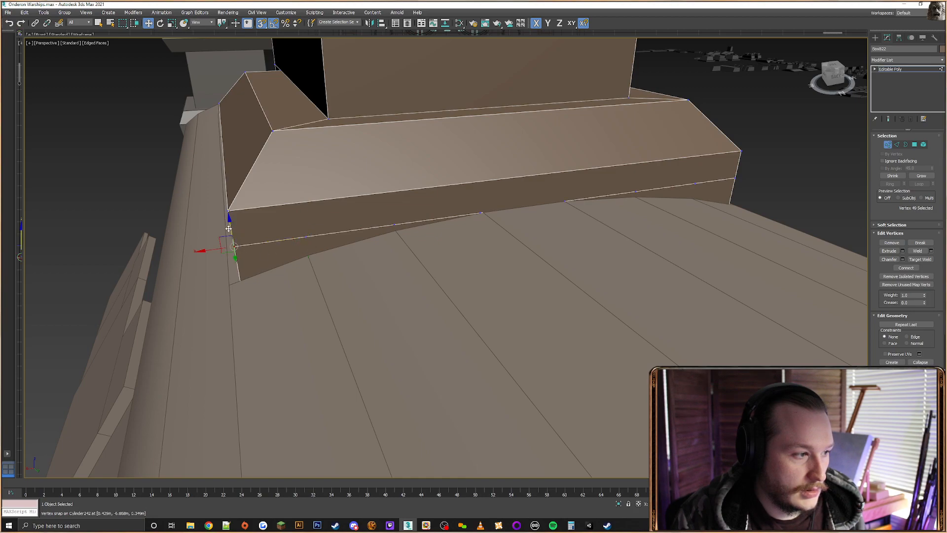
{"action": "key", "text": "F7"}
{"action": "left_click_drag", "start_coordinate": [236, 241], "coordinate": [239, 279]}
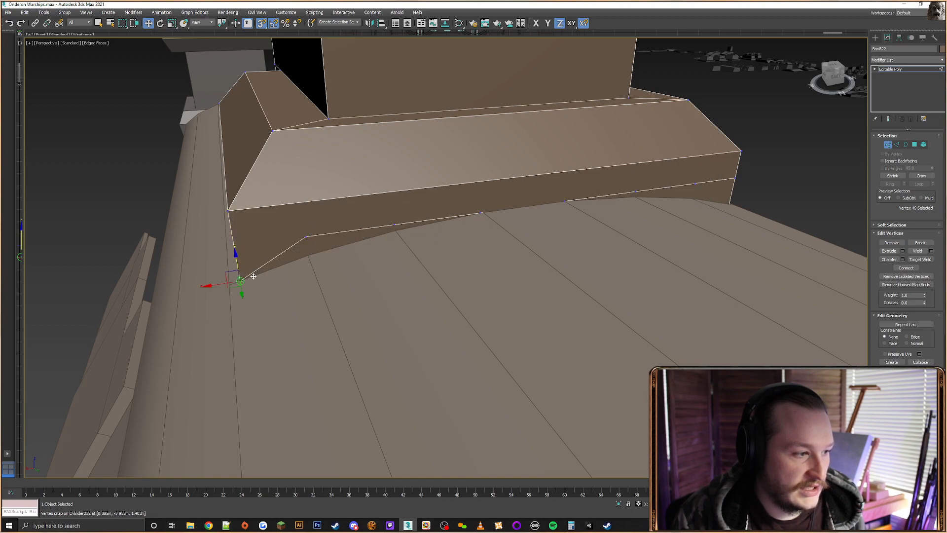
{"action": "left_click", "coordinate": [306, 236]}
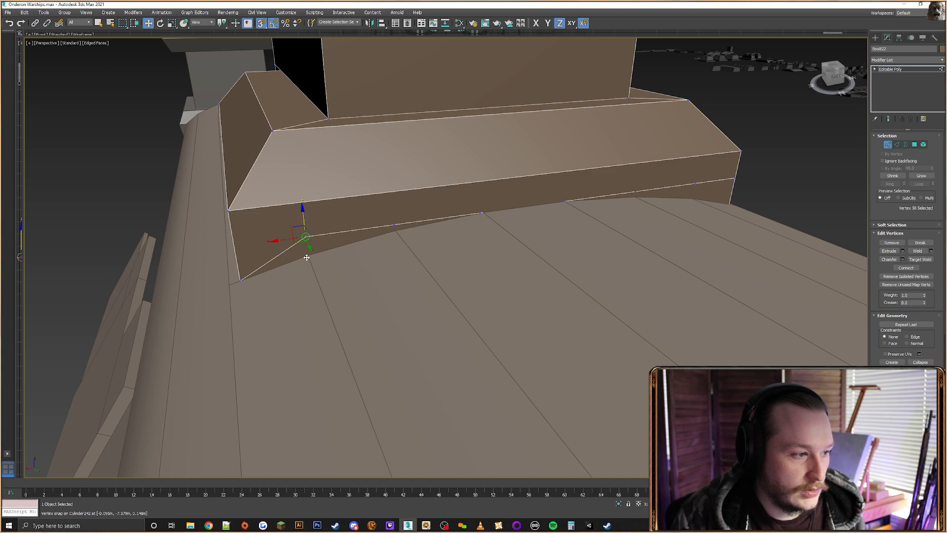
{"action": "left_click_drag", "start_coordinate": [304, 222], "coordinate": [308, 253]}
{"action": "left_click", "coordinate": [394, 224]}
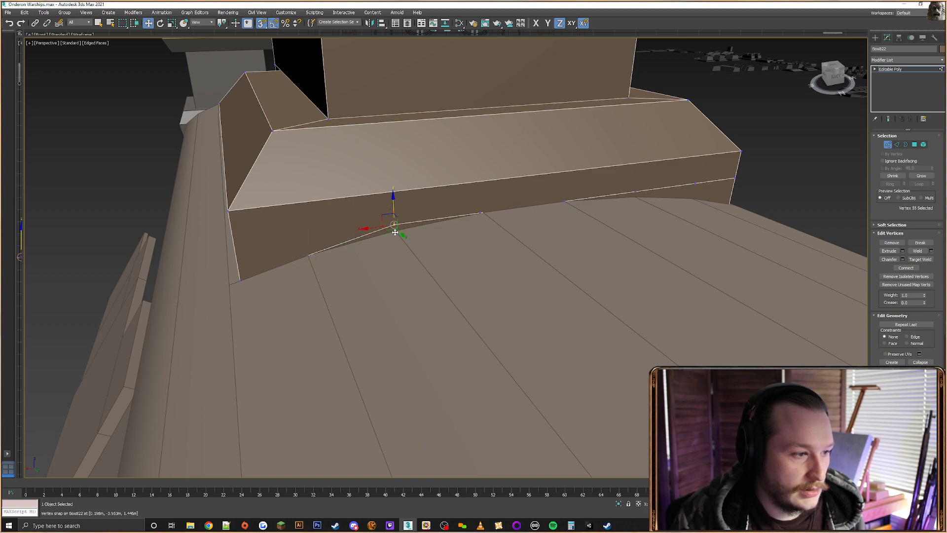
{"action": "left_click_drag", "start_coordinate": [394, 232], "coordinate": [395, 237]}
Snap the remaining vertices of the horizontal edge, through to the opposite corner, down onto the deck seams to follow the curve
{"action": "left_click", "coordinate": [478, 214]}
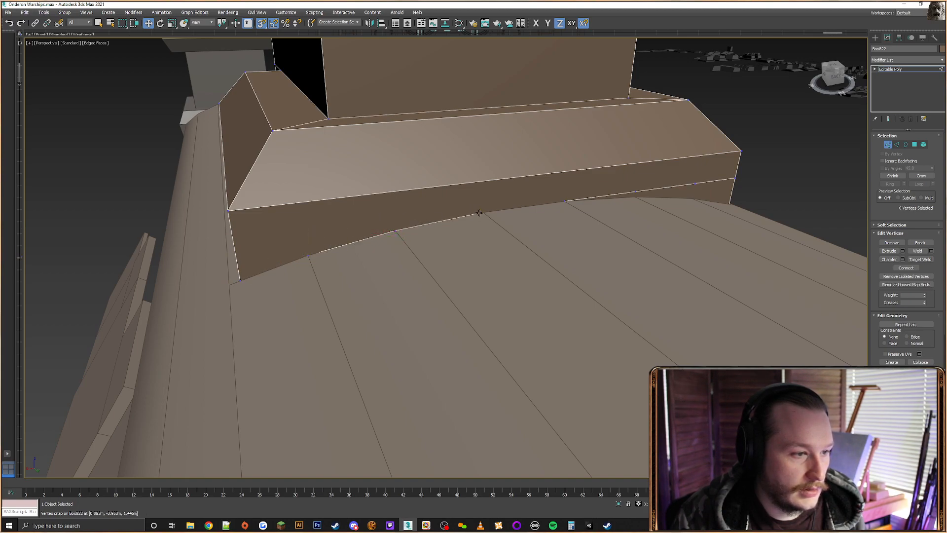
{"action": "left_click", "coordinate": [479, 214]}
{"action": "middle_click_drag", "start_coordinate": [478, 214], "coordinate": [517, 220], "text": "alt"}
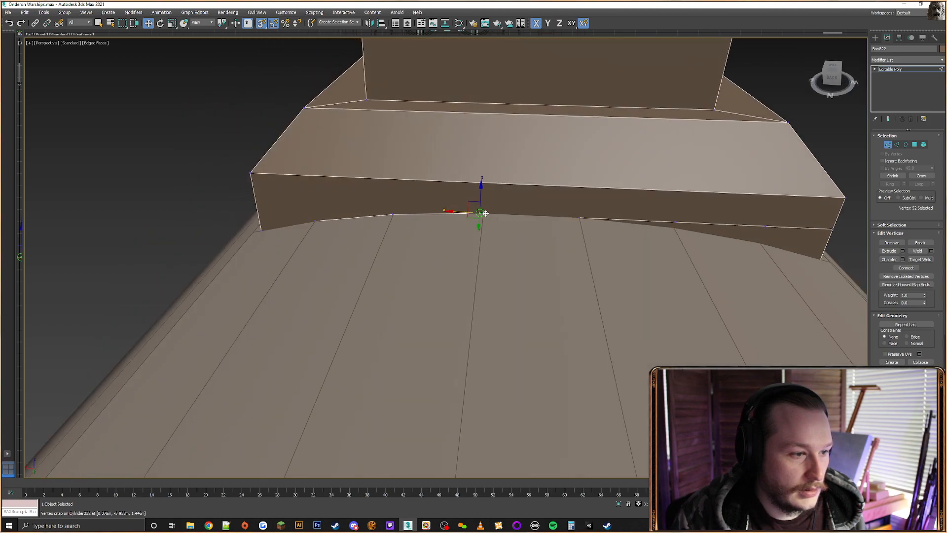
{"action": "middle_click_drag", "start_coordinate": [587, 218], "coordinate": [528, 236], "text": "alt"}
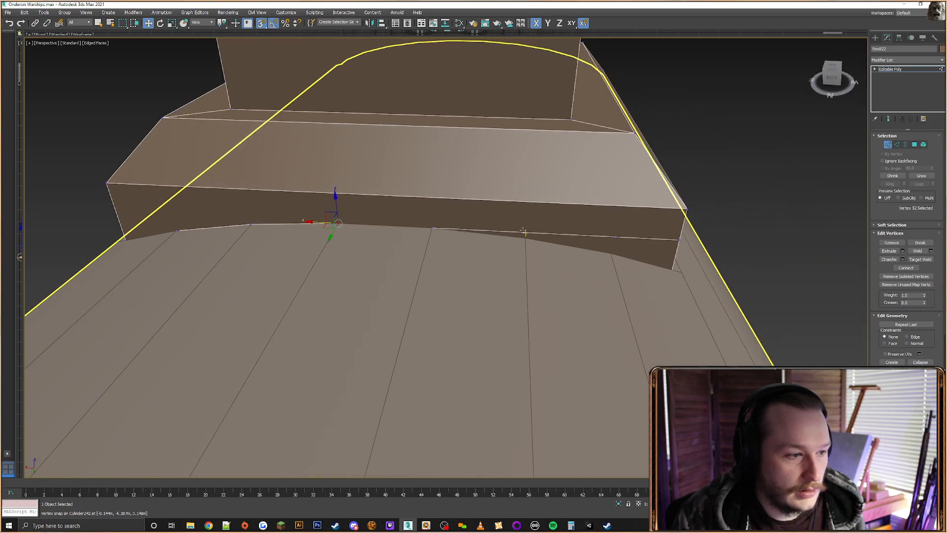
{"action": "left_click", "coordinate": [431, 227]}
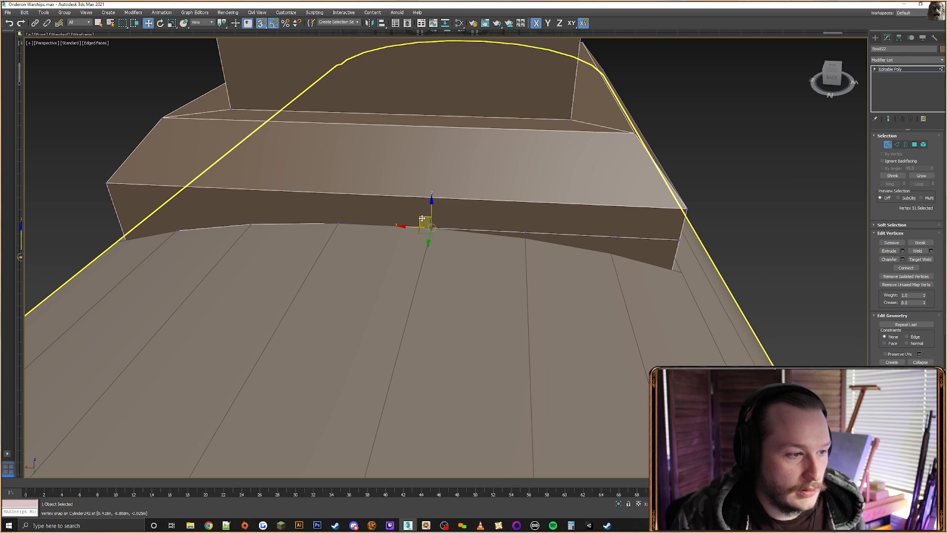
{"action": "left_click", "coordinate": [529, 232]}
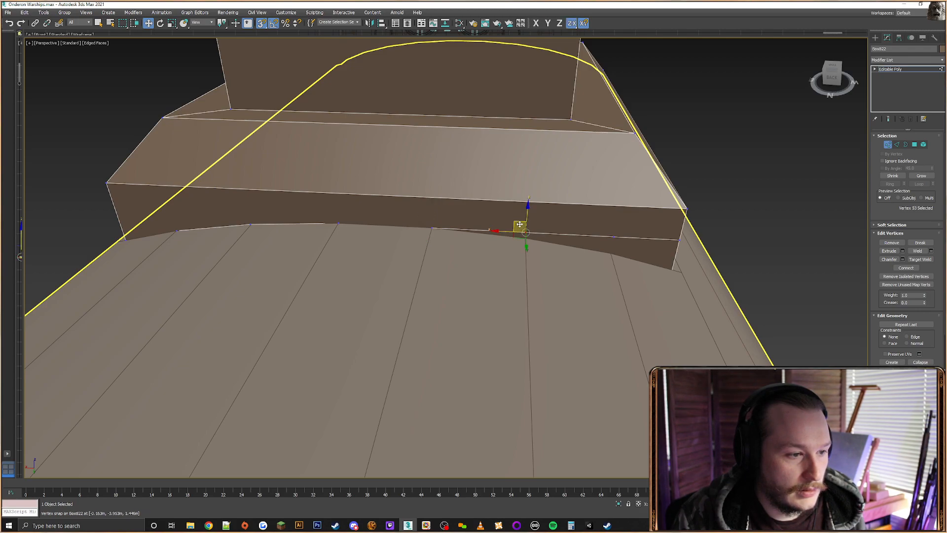
{"action": "left_click_drag", "start_coordinate": [520, 227], "coordinate": [526, 239]}
{"action": "left_click", "coordinate": [614, 237]}
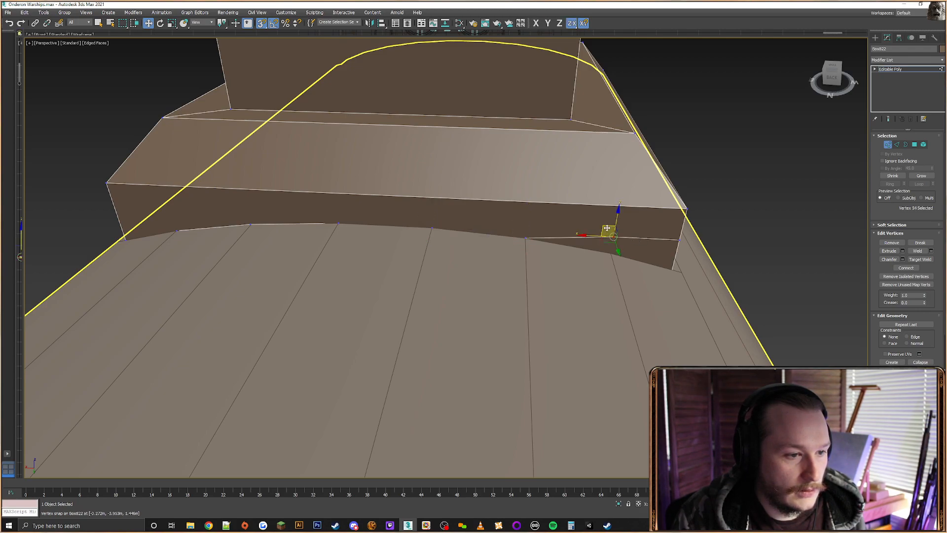
{"action": "left_click_drag", "start_coordinate": [609, 232], "coordinate": [611, 252]}
{"action": "left_click", "coordinate": [681, 241]}
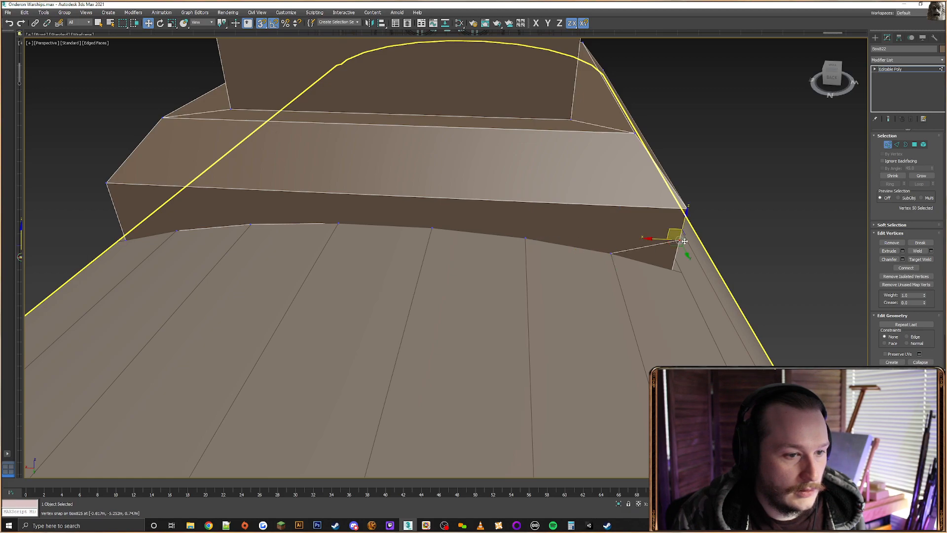
{"action": "left_click_drag", "start_coordinate": [672, 264], "coordinate": [671, 268]}
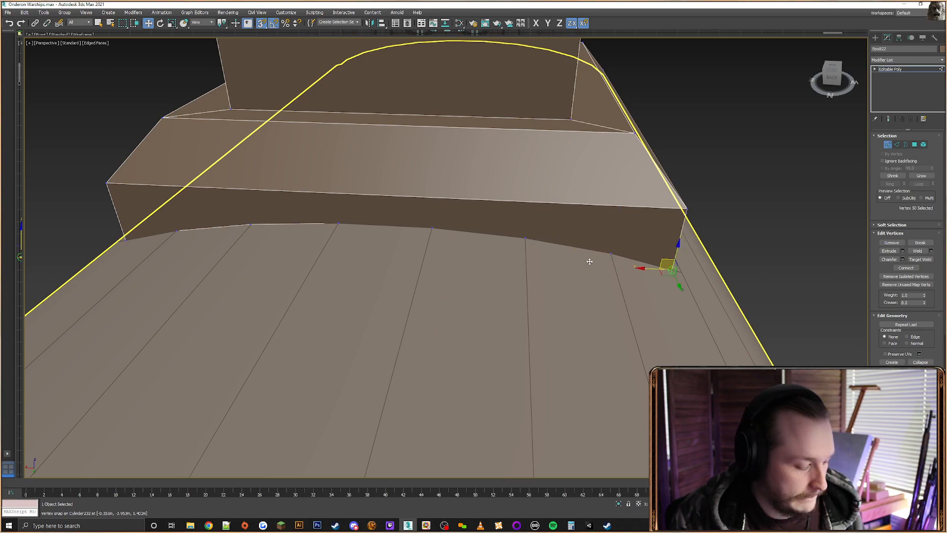
Examine the fitted lower edge in wireframe and shaded display, and inspect the opposite end of the tower base
{"action": "key", "text": "F3"}
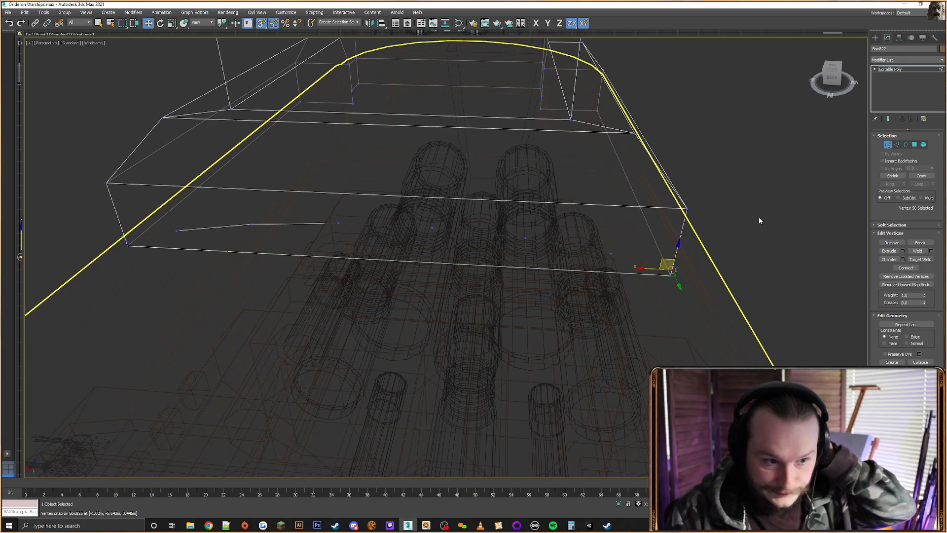
{"action": "key", "text": "F3"}
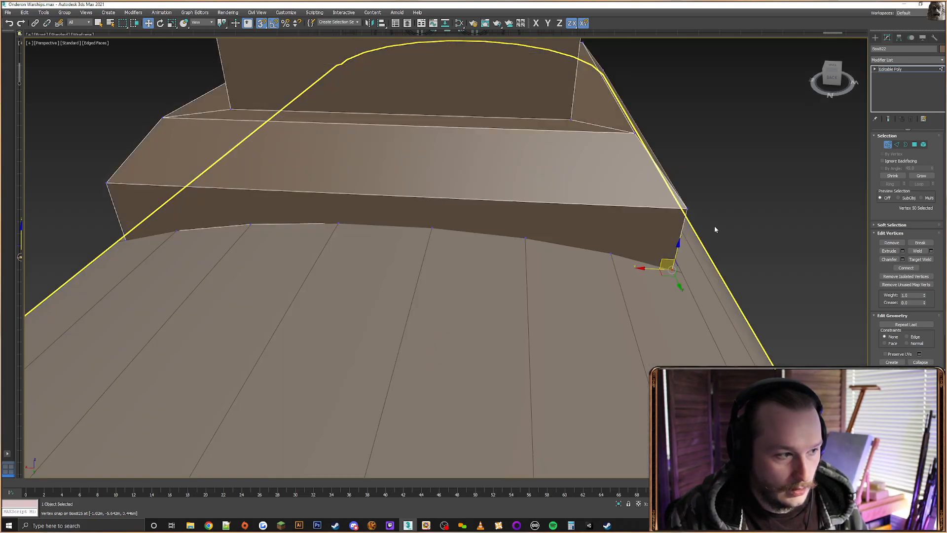
{"action": "key", "text": "F3"}
{"action": "middle_click_drag", "start_coordinate": [281, 237], "coordinate": [545, 265], "text": "alt"}
{"action": "key", "text": "F3"}
{"action": "mouse_move", "coordinate": [647, 267]}
{"action": "middle_mouse_down", "text": "alt"}
{"action": "mouse_move", "coordinate": [436, 262]}
{"action": "mouse_move", "coordinate": [558, 253]}
{"action": "mouse_move", "coordinate": [628, 307]}
{"action": "mouse_move", "coordinate": [536, 277]}
{"action": "middle_mouse_up", "text": "alt"}
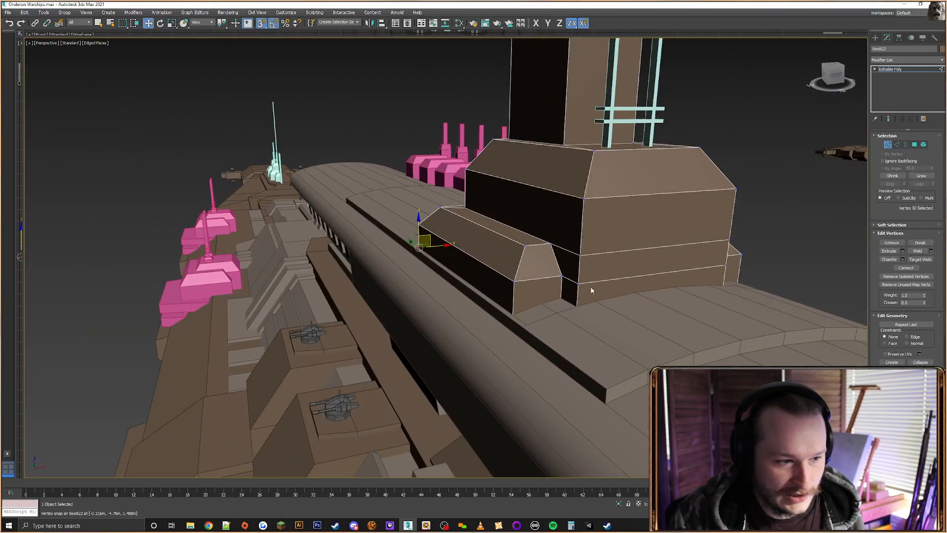
{"action": "middle_click_drag", "start_coordinate": [592, 289], "coordinate": [525, 280]}
Try to connect the eight vertical corner edges around the lowest tier of the unfitted end
{"action": "left_click", "coordinate": [897, 145]}
{"action": "scroll", "coordinate": [489, 279], "scroll_direction": "up", "scroll_amount": 3}
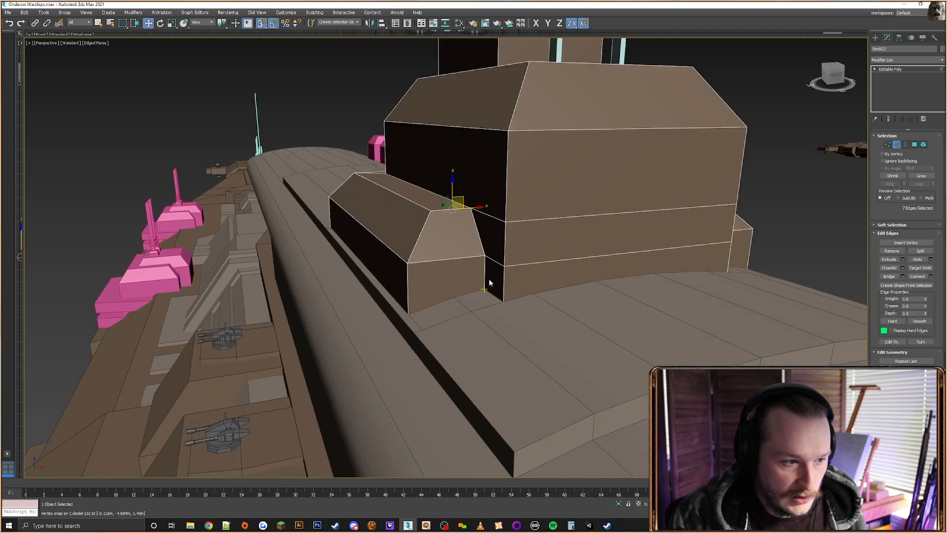
{"action": "key", "text": "F3"}
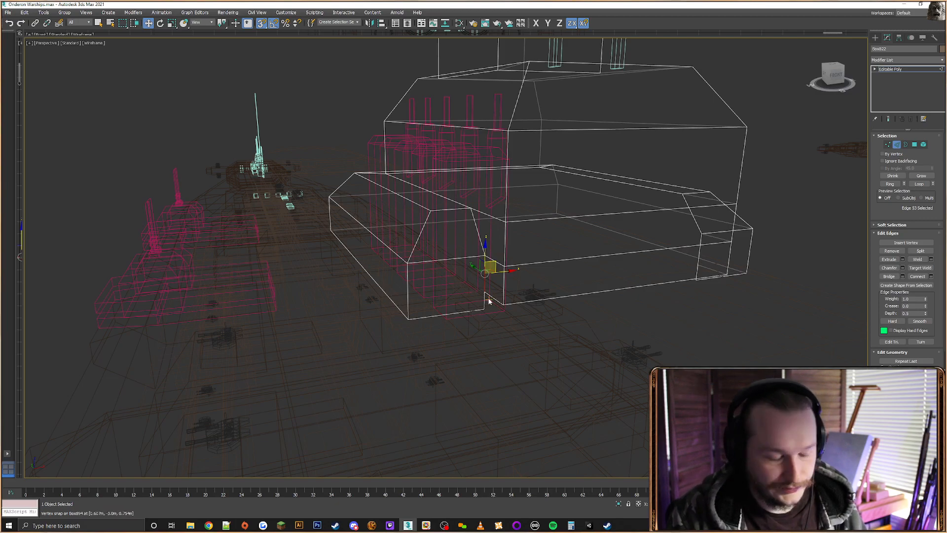
{"action": "key", "text": "F3"}
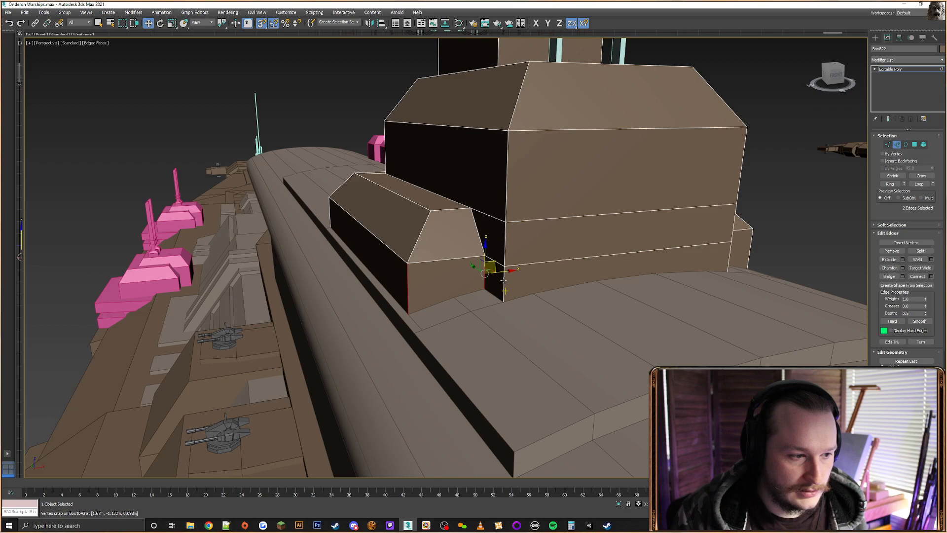
{"action": "left_click", "coordinate": [504, 280], "text": "ctrl"}
{"action": "middle_click_drag", "start_coordinate": [504, 280], "coordinate": [759, 296], "text": "alt"}
{"action": "middle_click_drag", "start_coordinate": [759, 296], "coordinate": [396, 257]}
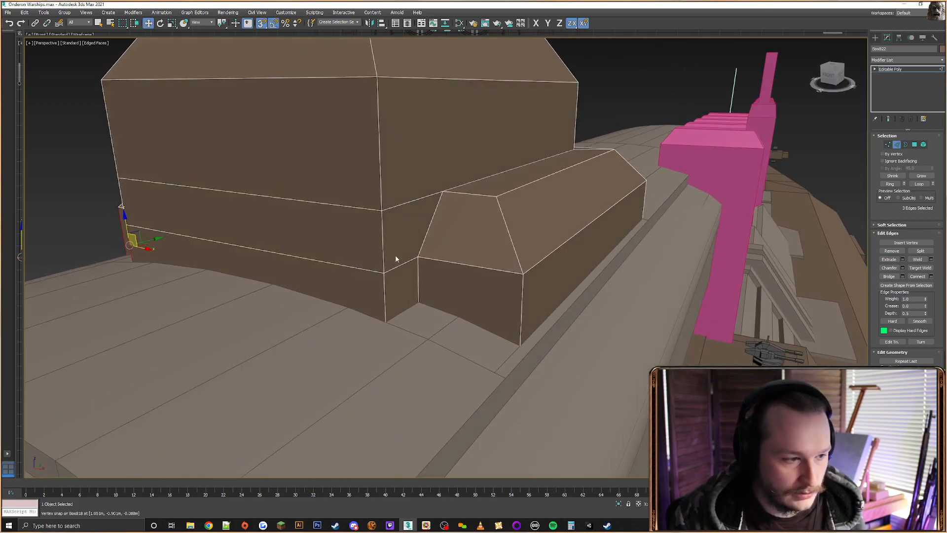
{"action": "left_click", "coordinate": [383, 295], "text": "ctrl"}
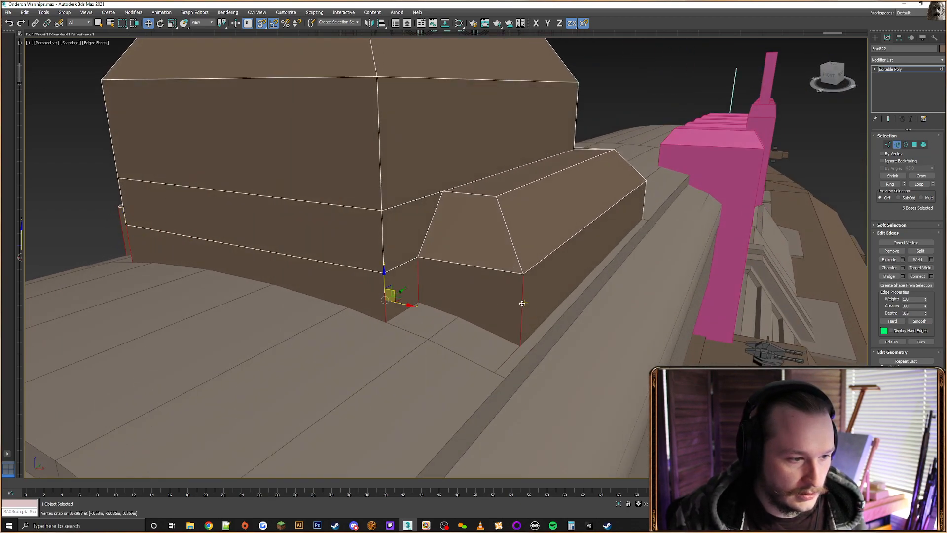
{"action": "left_click", "coordinate": [920, 277]}
{"action": "middle_click_drag", "start_coordinate": [464, 274], "coordinate": [446, 263]}
{"action": "middle_click_drag", "start_coordinate": [446, 262], "coordinate": [506, 281]}
{"action": "key", "text": "ctrl+z"}
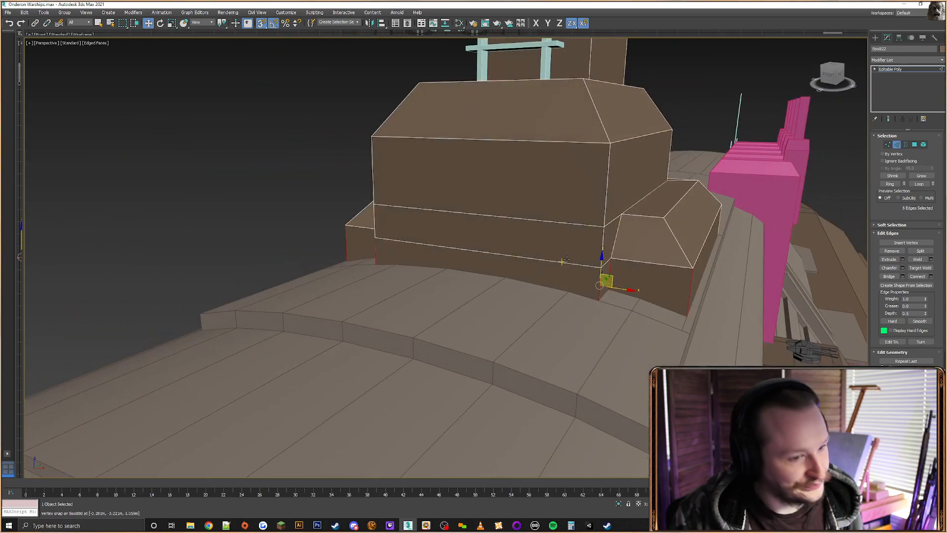
Try to weld all vertices of the base and preview a one-segment connection across the eight lower vertical edges
{"action": "key", "text": "1"}
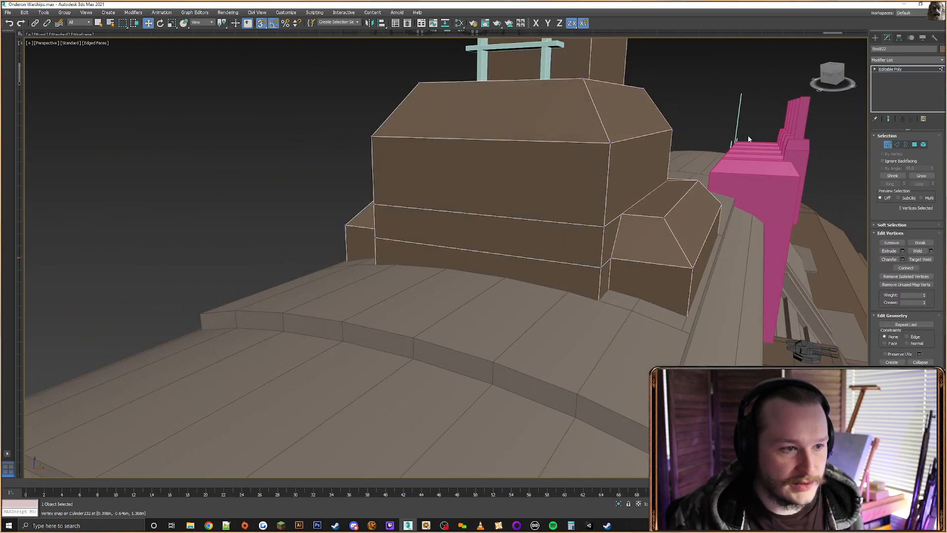
{"action": "left_click_drag", "start_coordinate": [740, 58], "coordinate": [199, 408]}
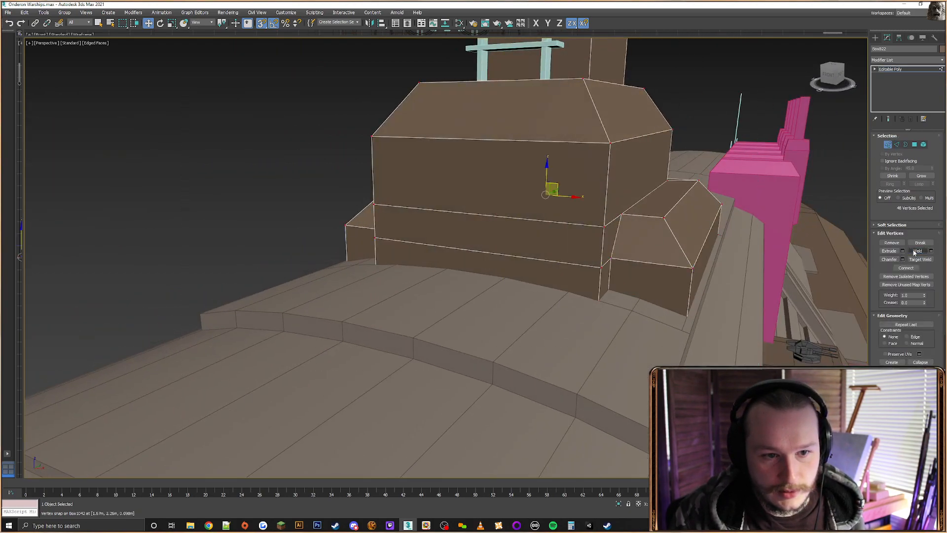
{"action": "left_click", "coordinate": [897, 145]}
{"action": "middle_click_drag", "start_coordinate": [641, 266], "coordinate": [669, 255], "text": "alt"}
{"action": "key", "text": "F3"}
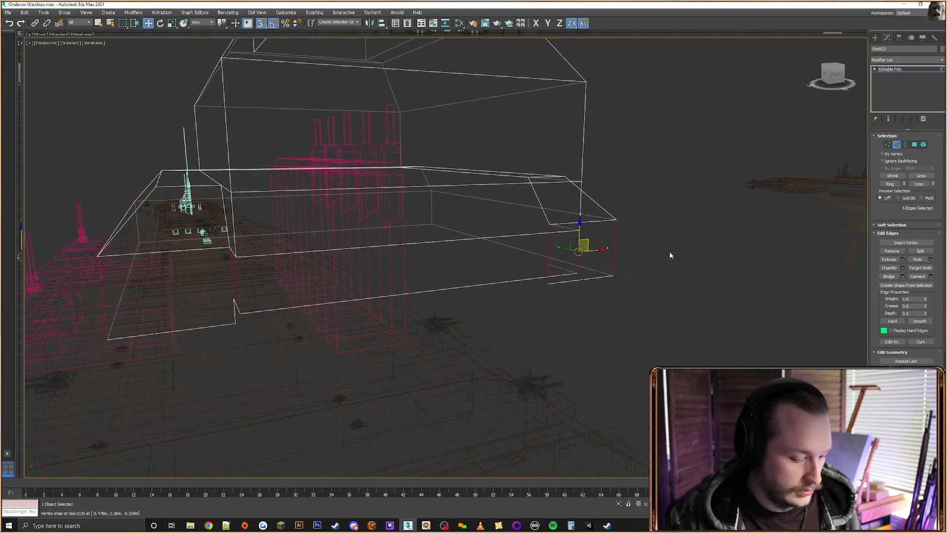
{"action": "left_click", "coordinate": [931, 276]}
{"action": "middle_click_drag", "start_coordinate": [539, 269], "coordinate": [180, 260], "text": "alt"}
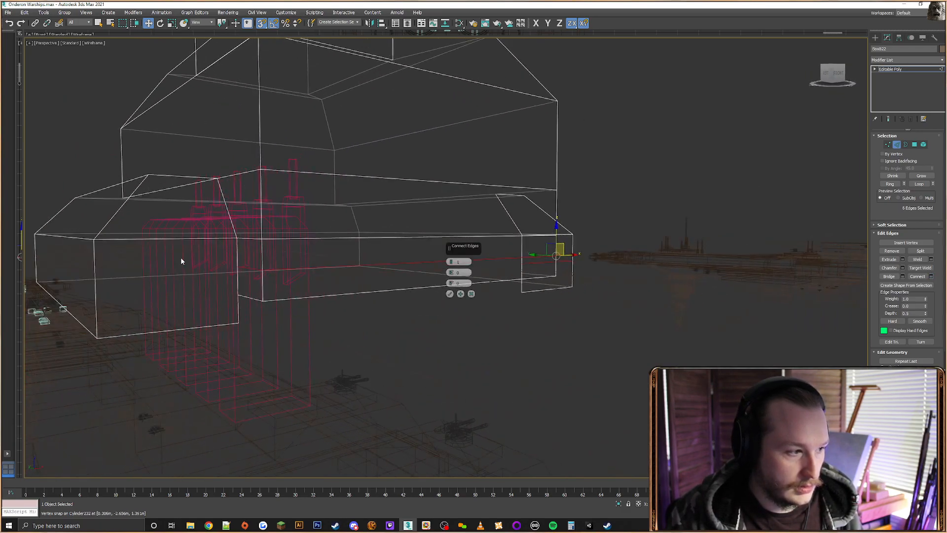
{"action": "middle_click_drag", "start_coordinate": [73, 265], "coordinate": [387, 287], "text": "alt"}
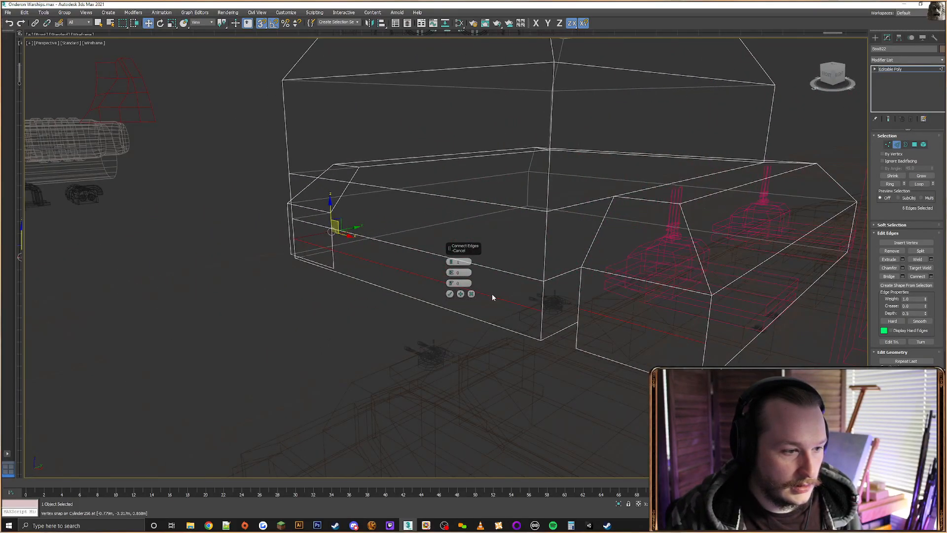
{"action": "left_click", "coordinate": [471, 294]}
Delete the short vertical edge in the notch between the main base and the side block, together with its narrow wall
{"action": "left_click", "coordinate": [545, 295]}
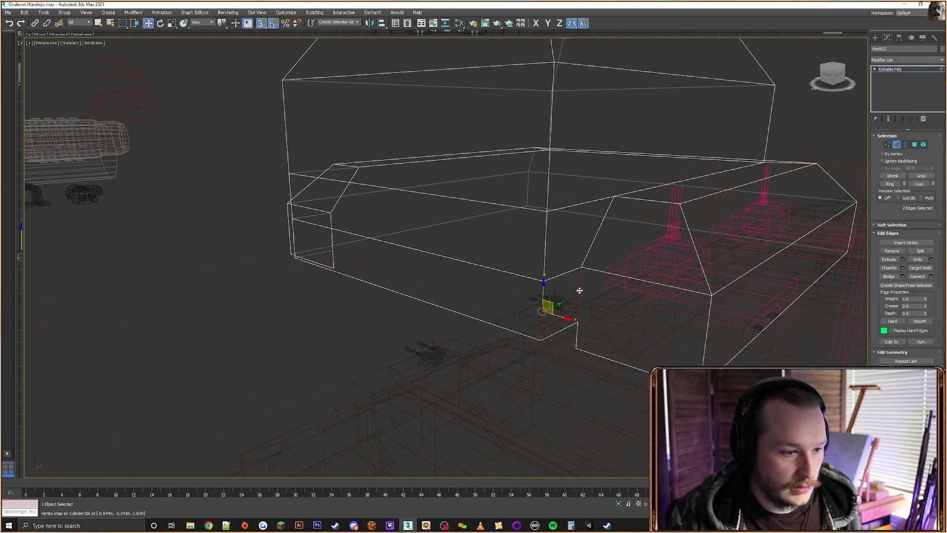
{"action": "left_click", "coordinate": [579, 290]}
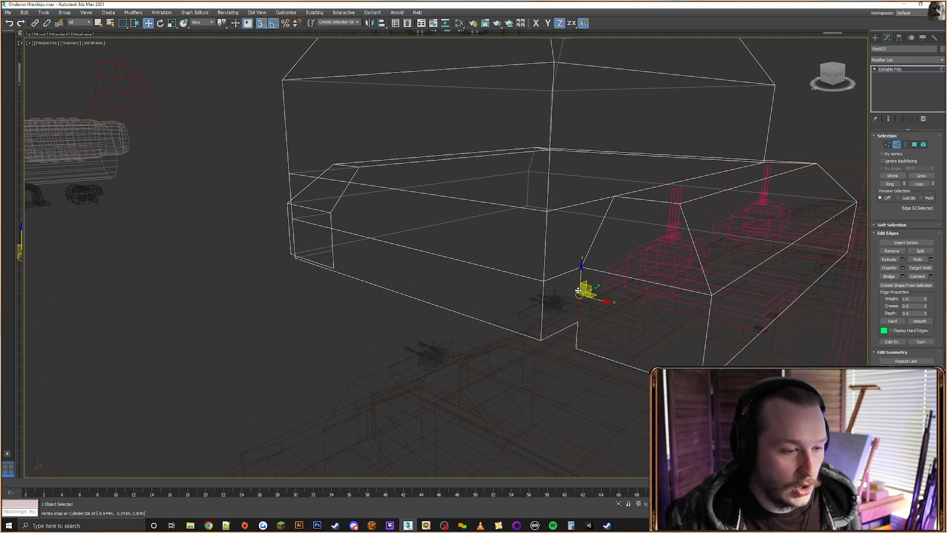
{"action": "key", "text": "F3"}
{"action": "key", "text": "F3"}
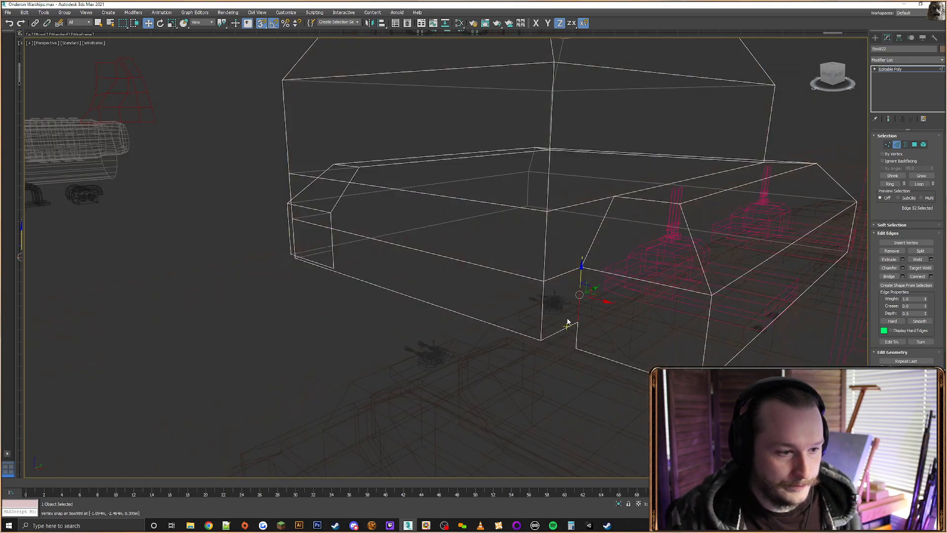
{"action": "left_click", "coordinate": [548, 289]}
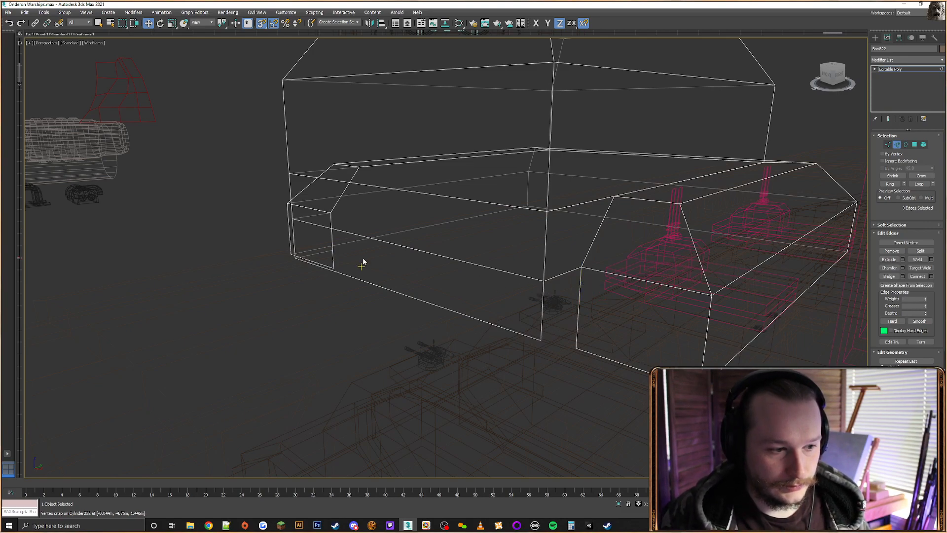
Delete the matching vertical edge and narrow wall in the opposite notch, and switch to polygon-level editing
{"action": "middle_click_drag", "start_coordinate": [429, 276], "coordinate": [484, 278], "text": "alt"}
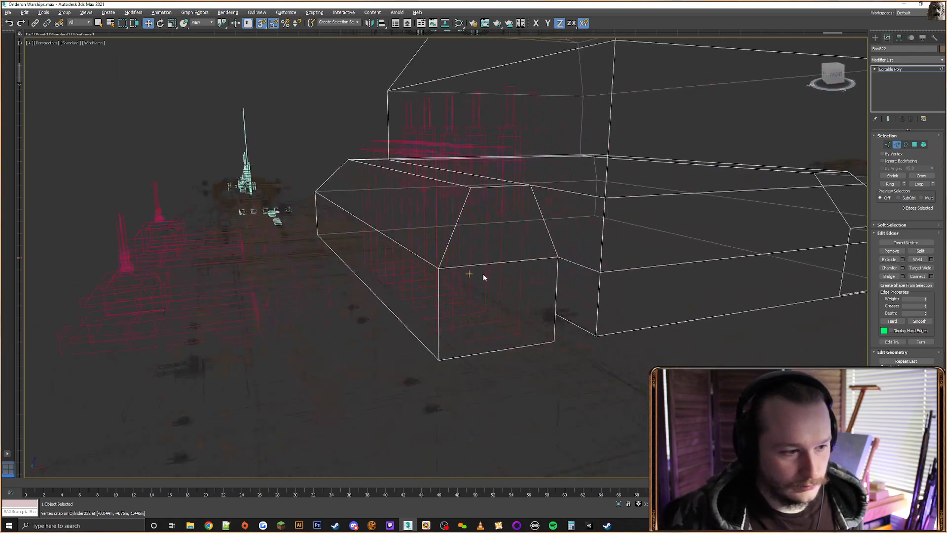
{"action": "left_click", "coordinate": [553, 308]}
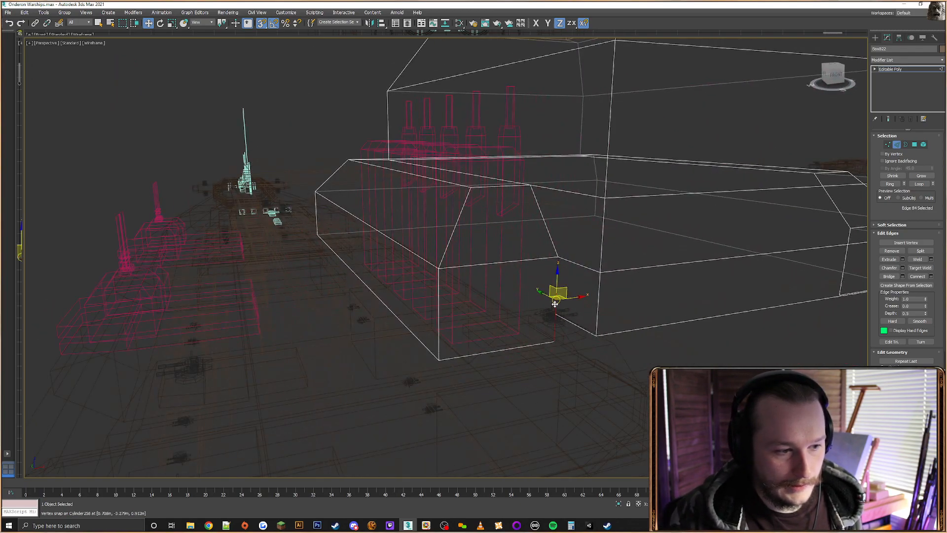
{"action": "left_click", "coordinate": [556, 302]}
{"action": "middle_click_drag", "start_coordinate": [598, 311], "coordinate": [452, 309], "text": "alt"}
{"action": "left_click", "coordinate": [497, 304]}
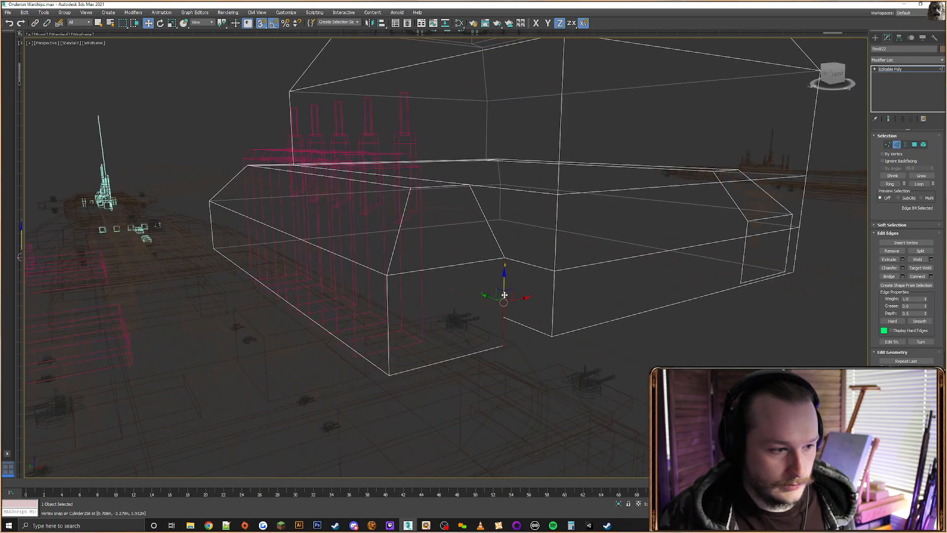
{"action": "left_click", "coordinate": [504, 295]}
{"action": "key", "text": "Delete"}
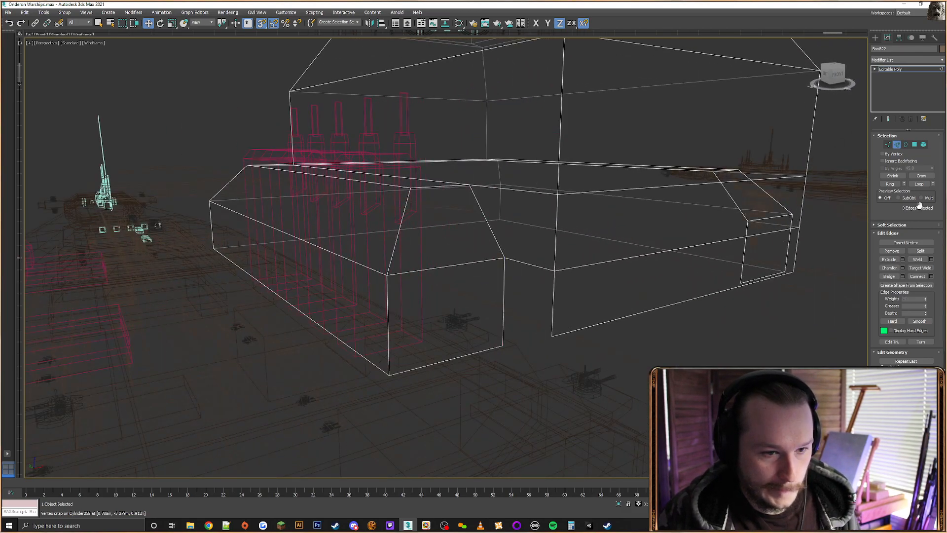
{"action": "left_click", "coordinate": [916, 145]}
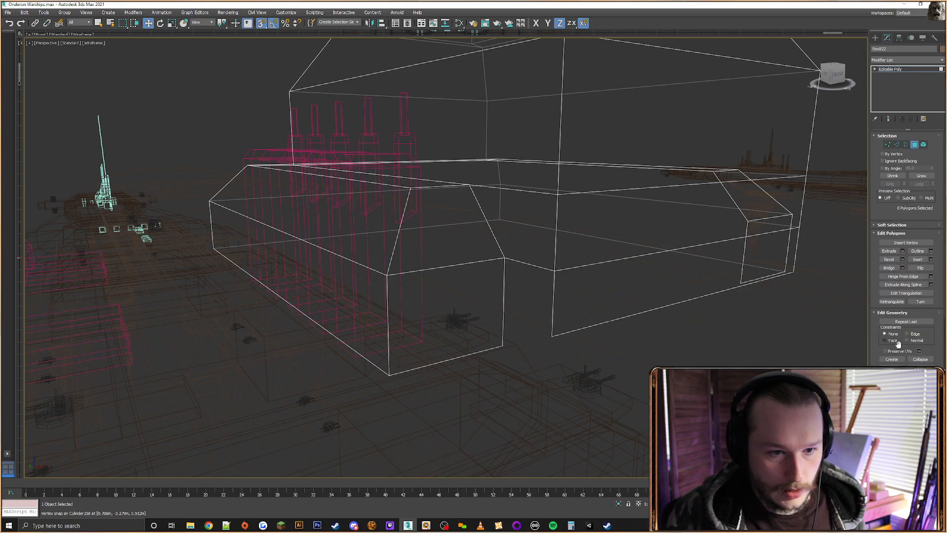
Create a four-sided wall polygon that closes the open notch between the main base and the side block
{"action": "left_click", "coordinate": [900, 361]}
{"action": "left_click", "coordinate": [552, 337]}
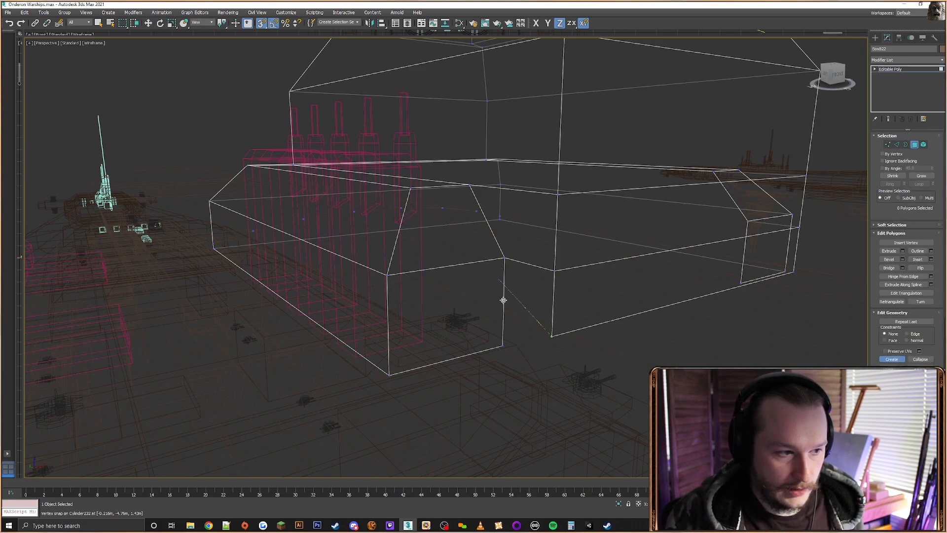
{"action": "left_click", "coordinate": [502, 344]}
{"action": "left_click", "coordinate": [504, 259]}
{"action": "double_click", "coordinate": [555, 271]}
Create the matching four-sided wall polygon in the opposite notch of the base
{"action": "middle_click_drag", "start_coordinate": [683, 312], "coordinate": [358, 275], "text": "alt"}
{"action": "middle_click_drag", "start_coordinate": [357, 274], "coordinate": [323, 274], "text": "alt"}
{"action": "scroll", "coordinate": [363, 298], "scroll_direction": "down", "scroll_amount": 6}
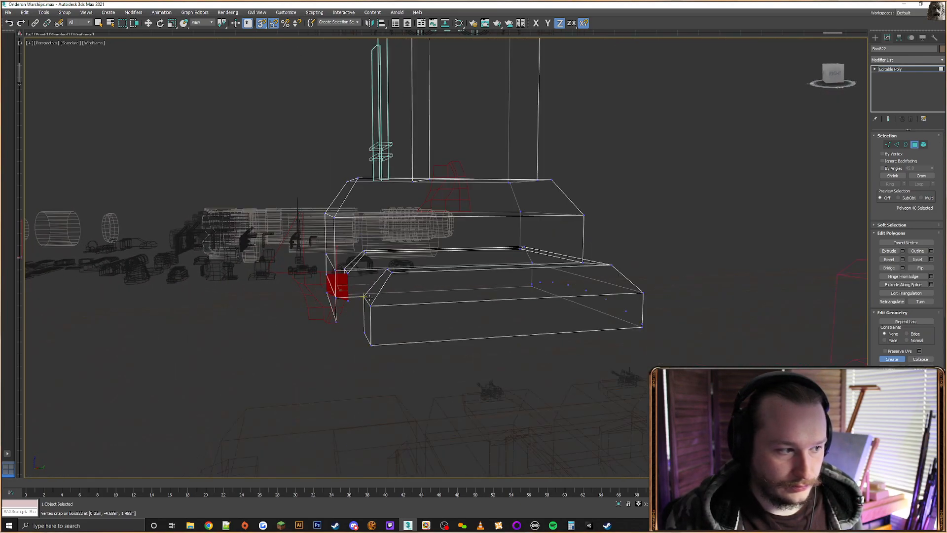
{"action": "mouse_move", "coordinate": [363, 298]}
{"action": "middle_mouse_down", "text": "alt"}
{"action": "mouse_move", "coordinate": [389, 317]}
{"action": "mouse_move", "coordinate": [380, 296]}
{"action": "middle_mouse_up", "text": "alt"}
{"action": "scroll", "coordinate": [393, 341], "scroll_direction": "up", "scroll_amount": 6}
{"action": "scroll", "coordinate": [402, 330], "scroll_direction": "up", "scroll_amount": 1}
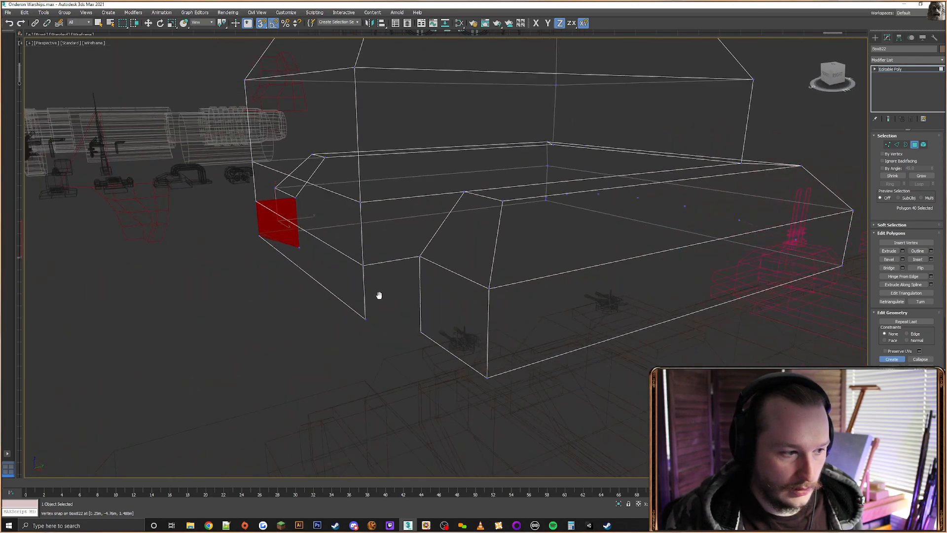
{"action": "left_click", "coordinate": [363, 265]}
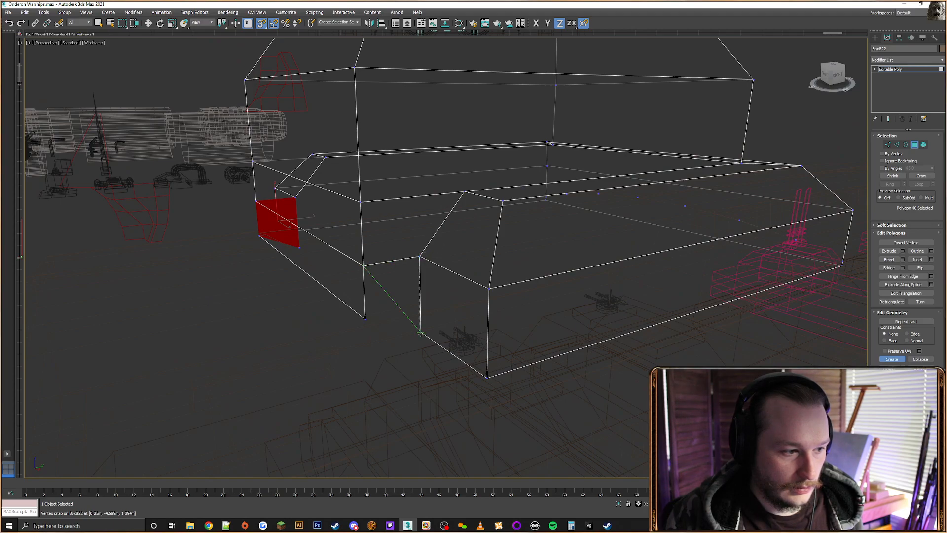
{"action": "double_click", "coordinate": [365, 318]}
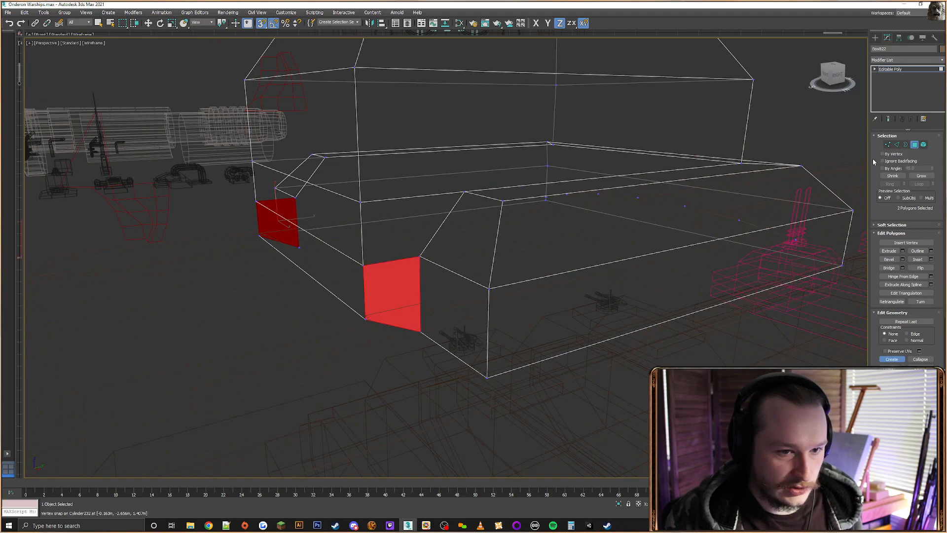
Connect the eight vertical edges of the lowest tier at this end with one new horizontal edge line
{"action": "key", "text": "2"}
{"action": "key", "text": "w"}
{"action": "middle_click_drag", "start_coordinate": [466, 253], "coordinate": [640, 265], "text": "alt"}
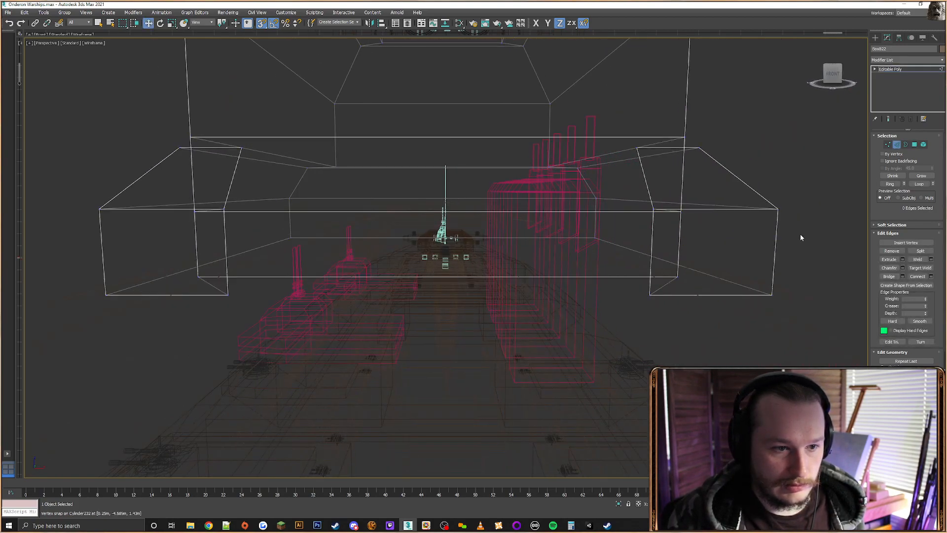
{"action": "left_click_drag", "start_coordinate": [788, 232], "coordinate": [666, 234]}
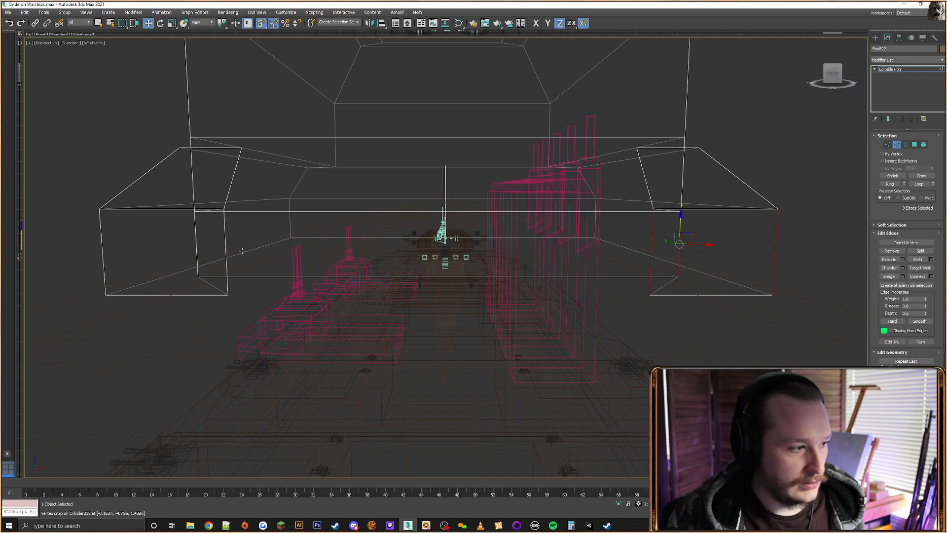
{"action": "left_click_drag", "start_coordinate": [125, 241], "coordinate": [125, 242], "text": "ctrl"}
{"action": "key", "text": "F3"}
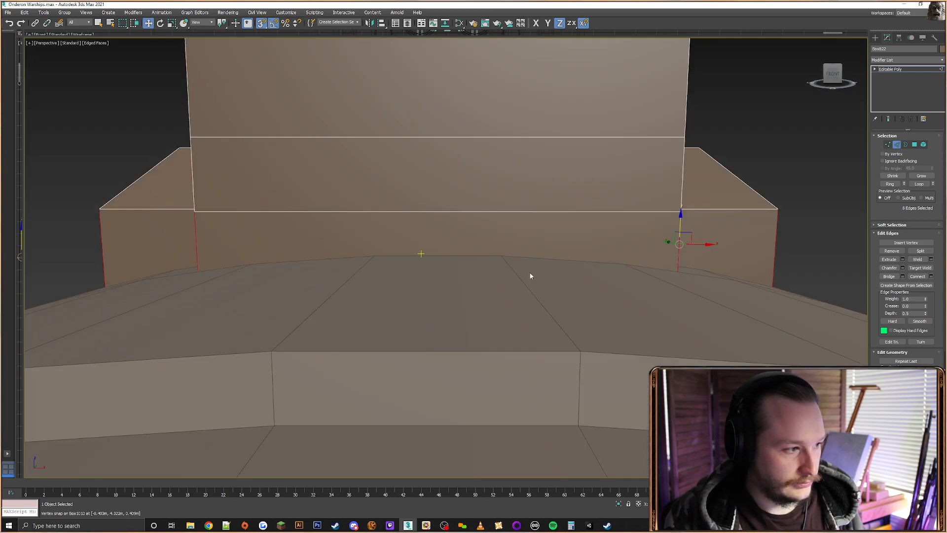
{"action": "left_click", "coordinate": [931, 276]}
{"action": "middle_click_drag", "start_coordinate": [385, 276], "coordinate": [450, 278], "text": "alt"}
{"action": "left_click", "coordinate": [449, 294]}
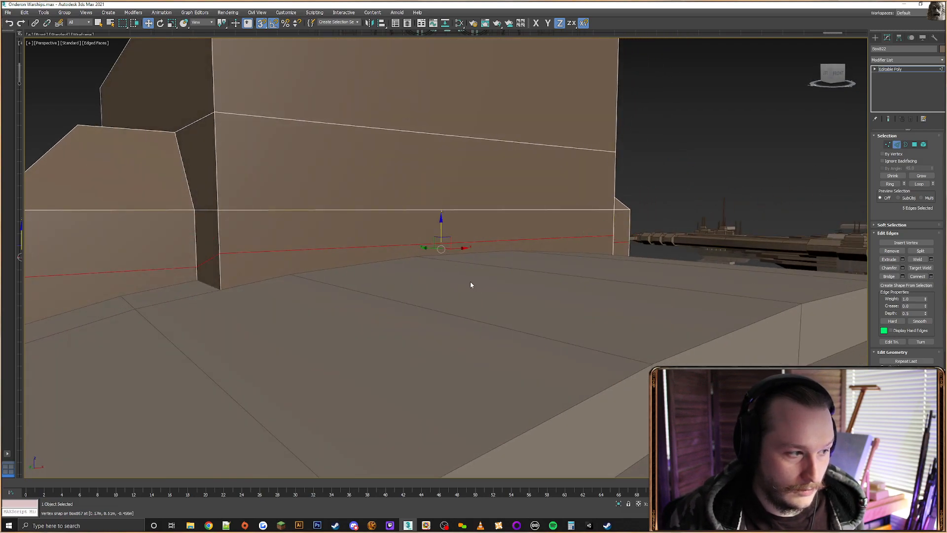
Insert vertices on the new horizontal edges of the main wall and both side blocks, in line with the deck's seams
{"action": "left_click", "coordinate": [897, 145]}
{"action": "left_click", "coordinate": [897, 144]}
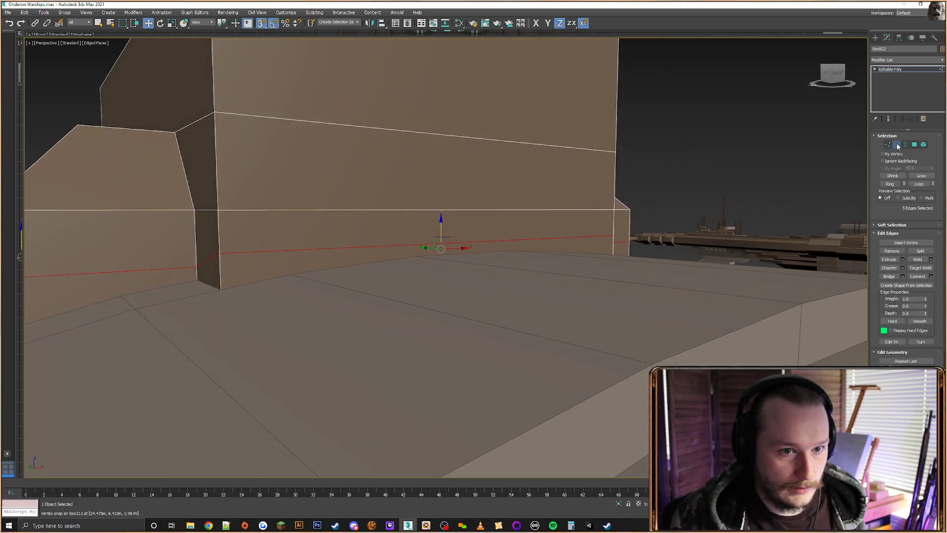
{"action": "left_click", "coordinate": [906, 243]}
{"action": "middle_click_drag", "start_coordinate": [478, 279], "coordinate": [447, 268], "text": "alt"}
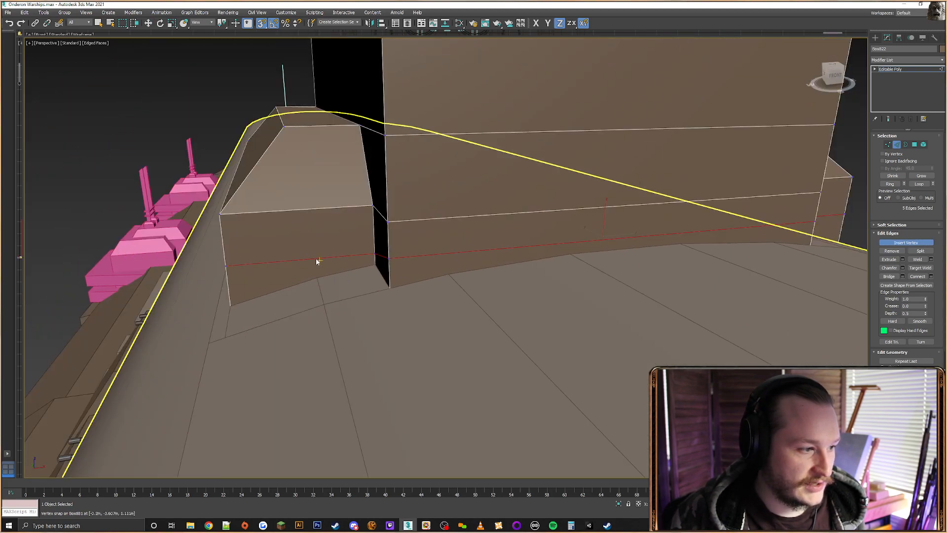
{"action": "middle_click_drag", "start_coordinate": [317, 260], "coordinate": [340, 217], "text": "alt"}
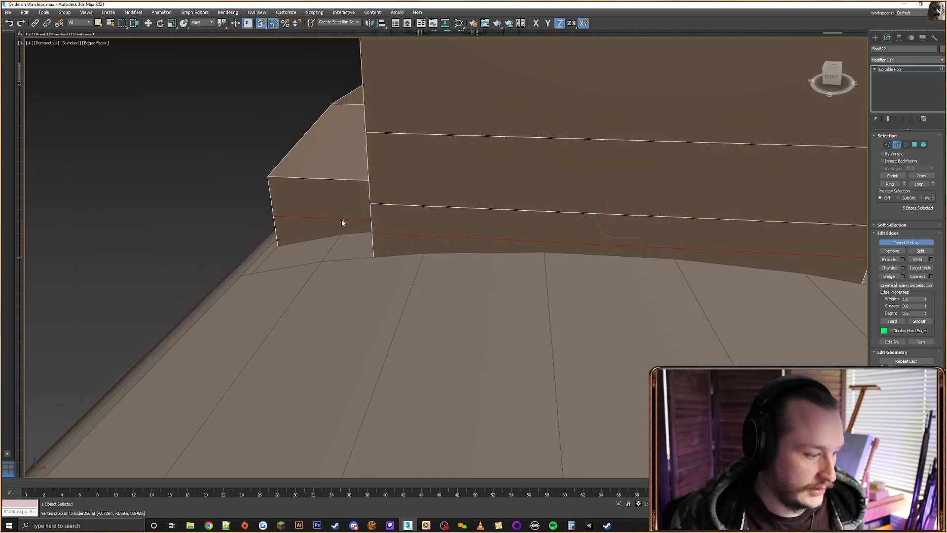
{"action": "key", "text": "s"}
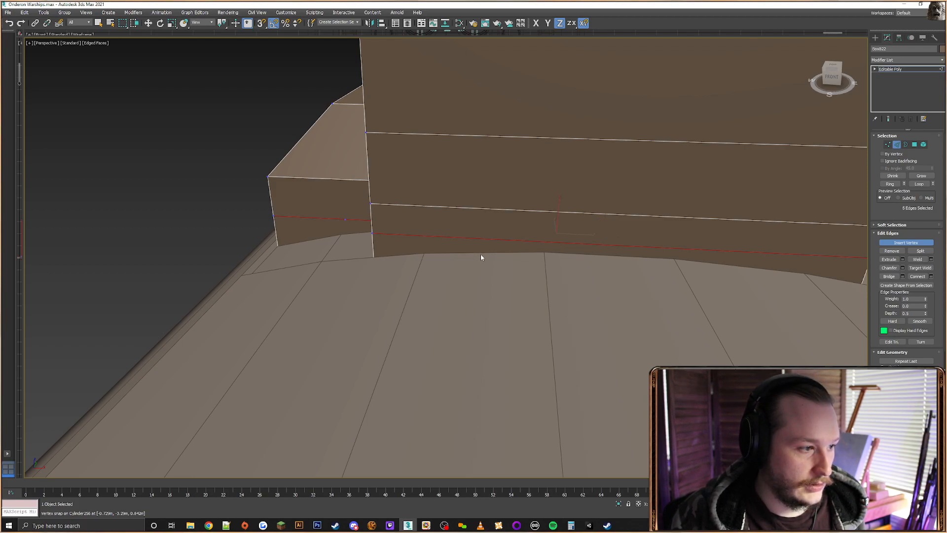
{"action": "left_click", "coordinate": [549, 241]}
{"action": "left_click", "coordinate": [678, 247]}
{"action": "middle_click_drag", "start_coordinate": [678, 248], "coordinate": [565, 272], "text": "alt"}
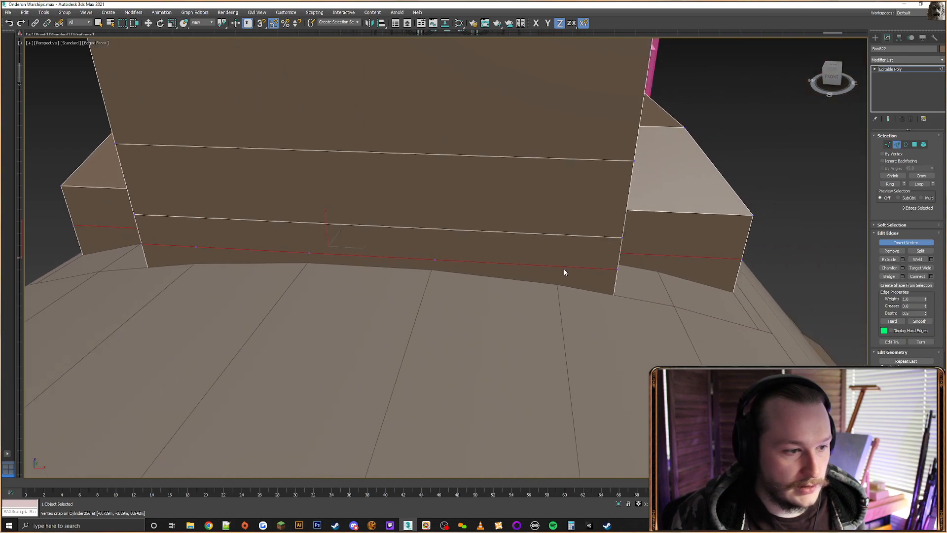
{"action": "middle_click_drag", "start_coordinate": [624, 280], "coordinate": [677, 286], "text": "alt"}
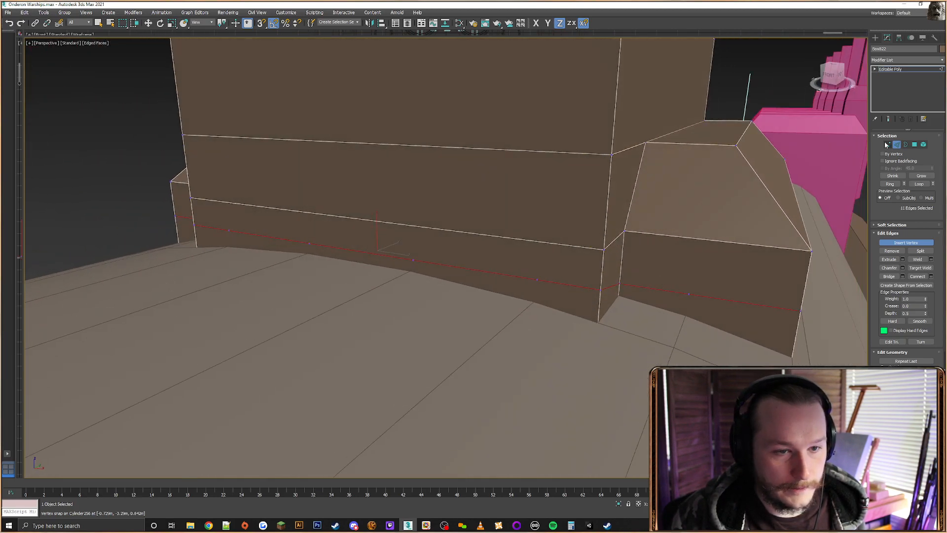
Move the first side block's outer corner, middle and inner notch vertices down onto the deck's curve
{"action": "key", "text": "w"}
{"action": "key", "text": "1"}
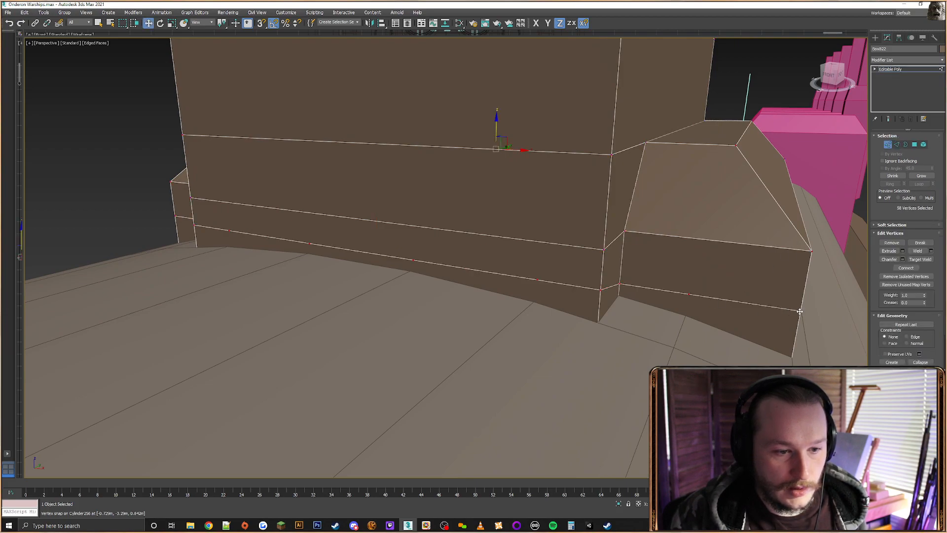
{"action": "left_click", "coordinate": [799, 311]}
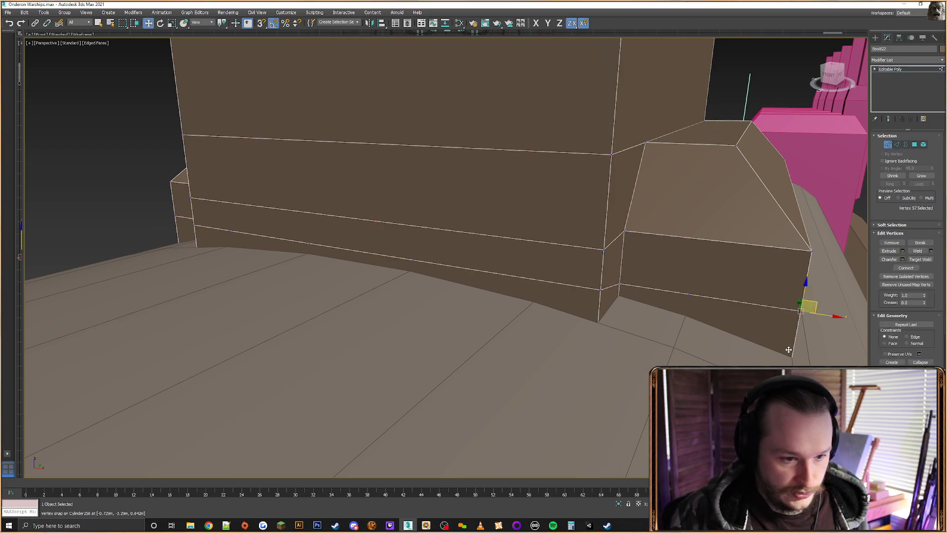
{"action": "left_click_drag", "start_coordinate": [789, 349], "coordinate": [792, 357]}
{"action": "key", "text": "s"}
{"action": "left_click", "coordinate": [688, 294]}
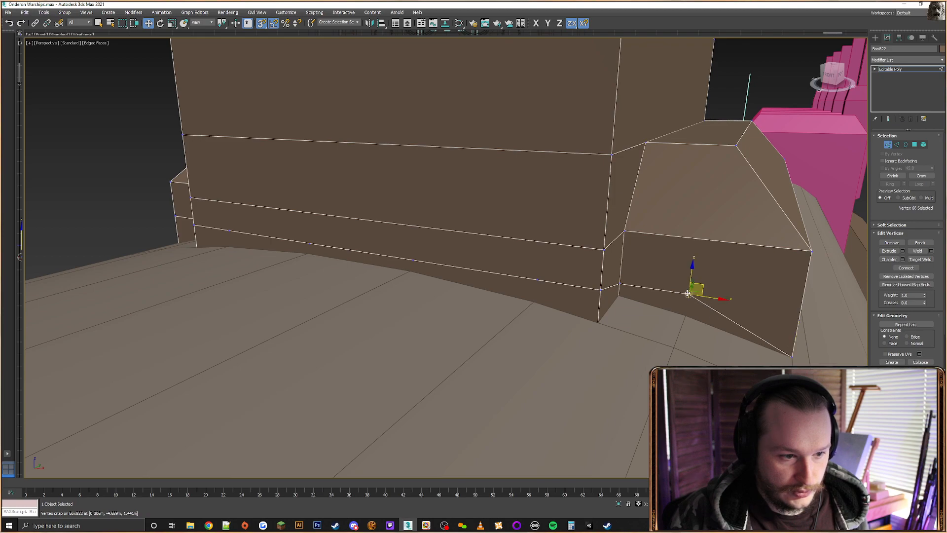
{"action": "left_click_drag", "start_coordinate": [693, 291], "coordinate": [685, 315]}
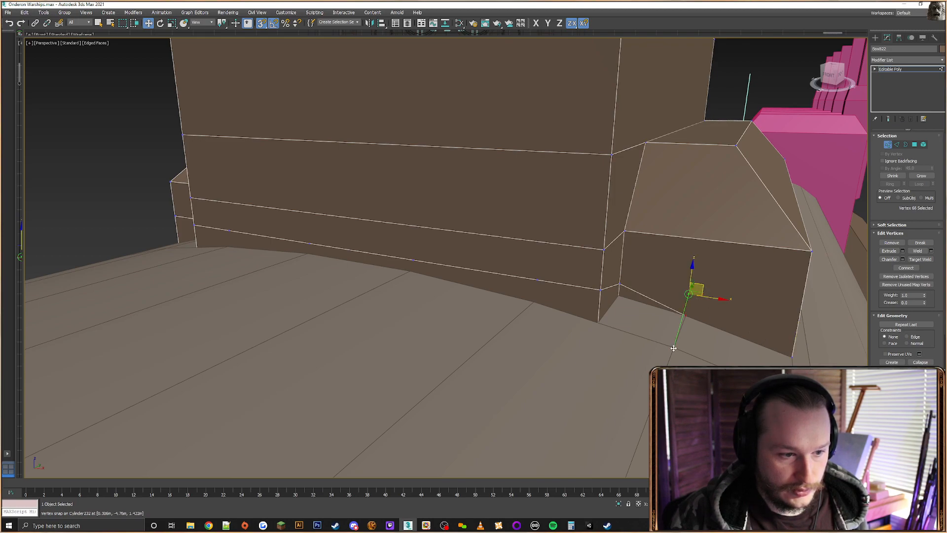
{"action": "left_click", "coordinate": [620, 284]}
{"action": "left_click_drag", "start_coordinate": [598, 323], "coordinate": [598, 323]}
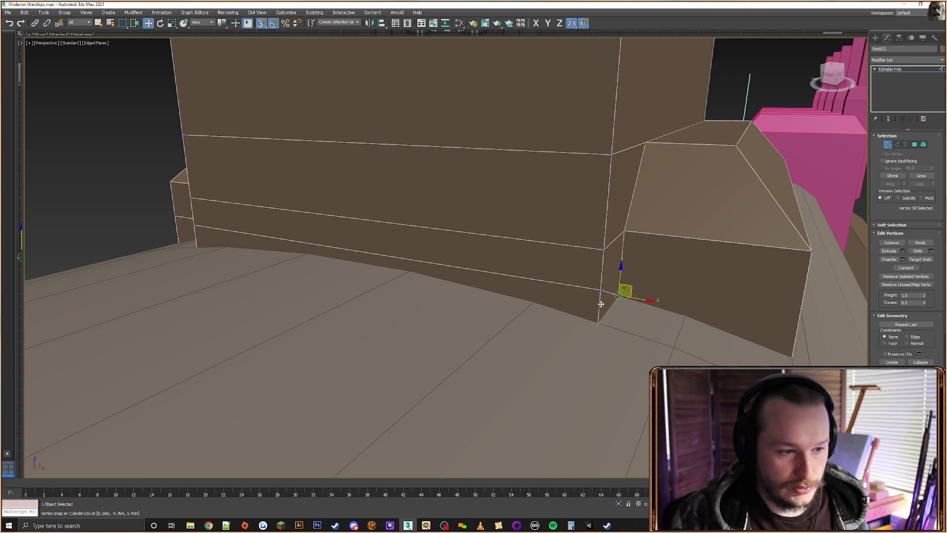
Snap the main wall's corner vertex beside the fitted block and the next two vertices along it to the deck's curve
{"action": "left_click", "coordinate": [600, 290]}
{"action": "left_click_drag", "start_coordinate": [609, 284], "coordinate": [598, 321]}
{"action": "left_click", "coordinate": [538, 280]}
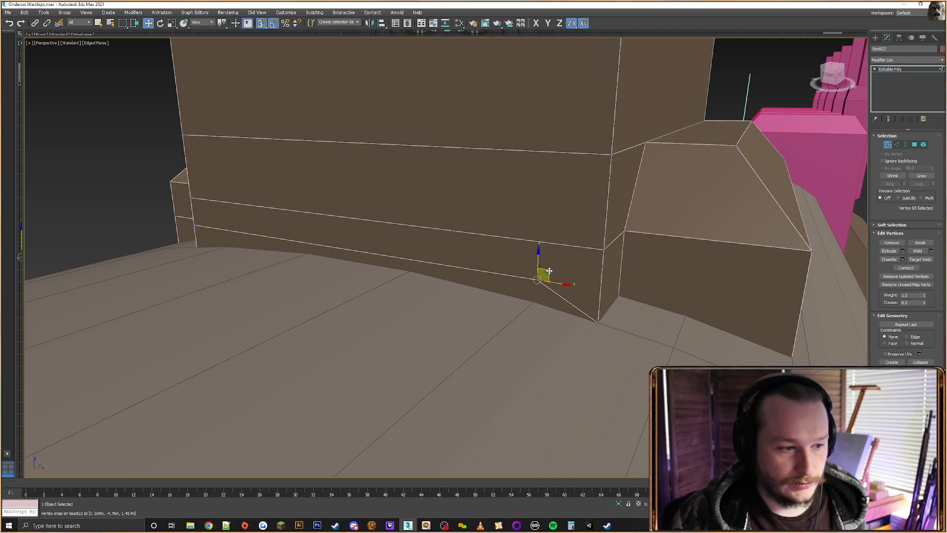
{"action": "left_click_drag", "start_coordinate": [549, 272], "coordinate": [524, 302]}
{"action": "middle_click_drag", "start_coordinate": [440, 290], "coordinate": [444, 290], "text": "alt"}
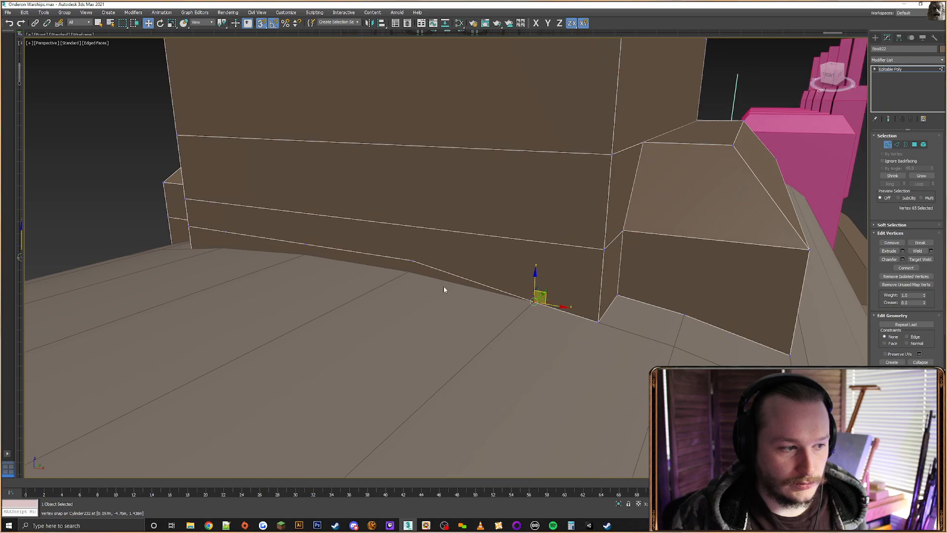
{"action": "left_click", "coordinate": [413, 259]}
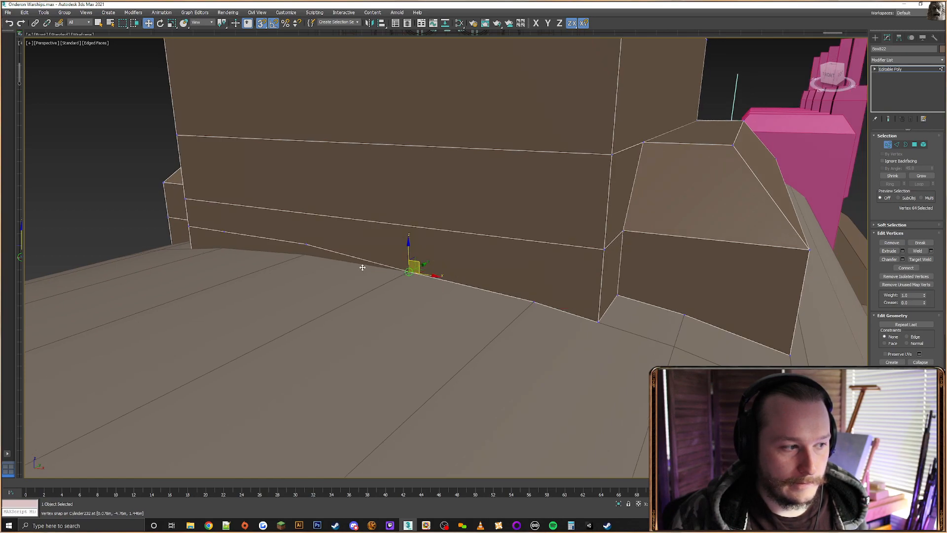
Snap the main wall's remaining vertices, including its far corner, down to the deck's curve
{"action": "middle_click_drag", "start_coordinate": [355, 269], "coordinate": [286, 256], "text": "alt"}
{"action": "left_click", "coordinate": [285, 252]}
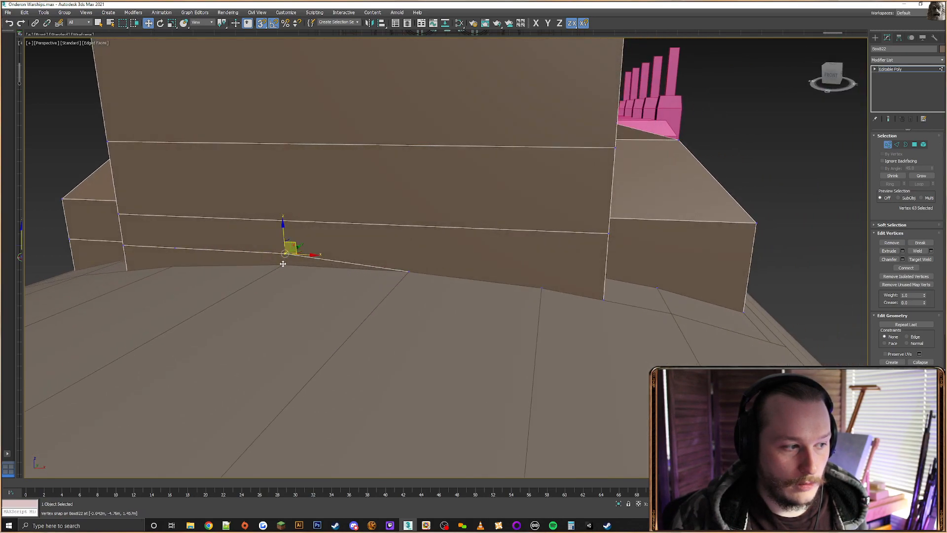
{"action": "left_click_drag", "start_coordinate": [282, 263], "coordinate": [282, 267]}
{"action": "middle_click_drag", "start_coordinate": [596, 266], "coordinate": [685, 267]}
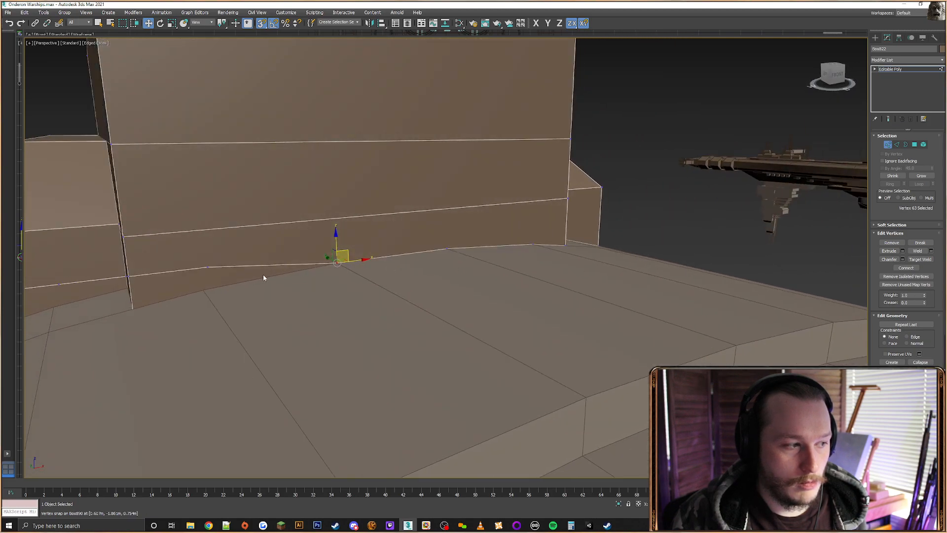
{"action": "middle_click_drag", "start_coordinate": [263, 277], "coordinate": [495, 249], "text": "alt"}
{"action": "left_click", "coordinate": [465, 247]}
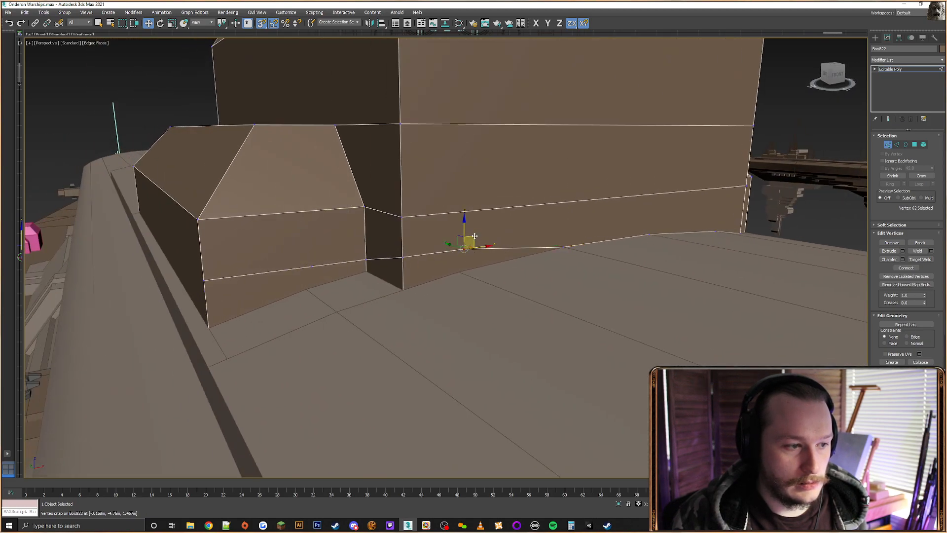
{"action": "left_click_drag", "start_coordinate": [458, 274], "coordinate": [366, 271]}
{"action": "left_click", "coordinate": [402, 256]}
Snap the opposite side block's inner notch, middle and outer corner vertices down to the deck's curve
{"action": "left_click", "coordinate": [366, 257]}
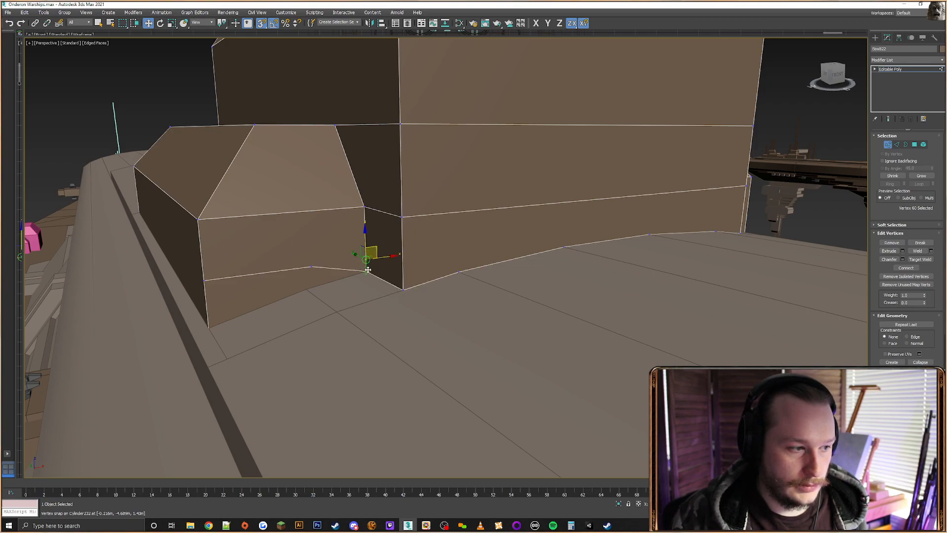
{"action": "left_click", "coordinate": [311, 267]}
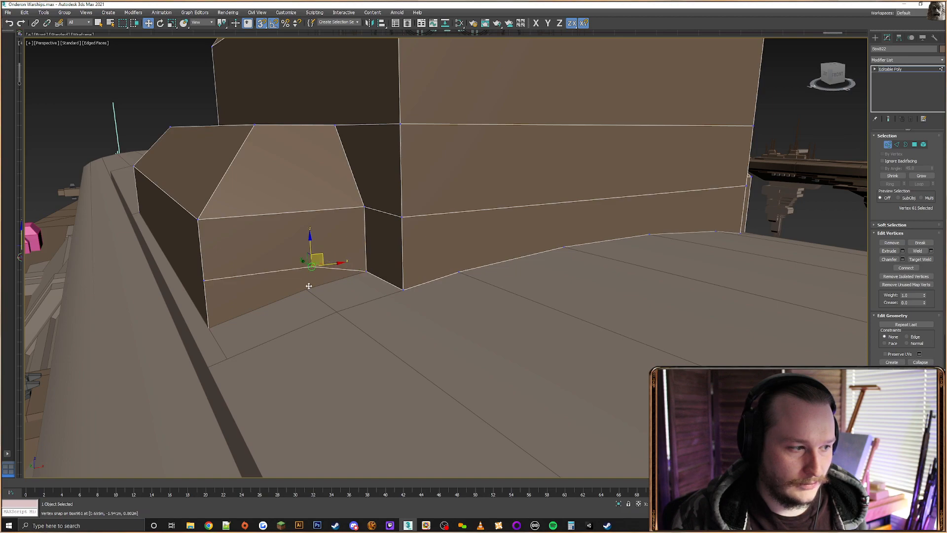
{"action": "left_click_drag", "start_coordinate": [309, 286], "coordinate": [306, 288]}
{"action": "left_click", "coordinate": [203, 280]}
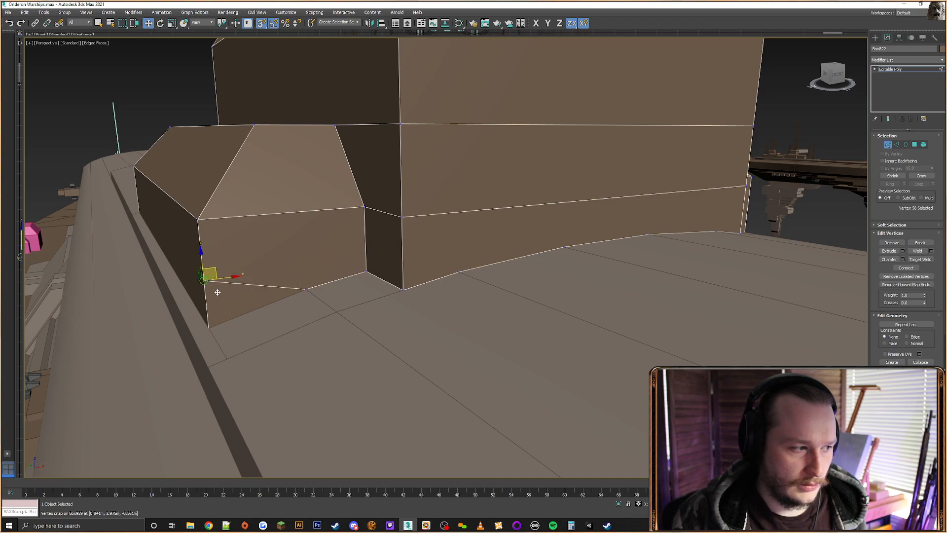
{"action": "left_click_drag", "start_coordinate": [217, 292], "coordinate": [211, 322]}
Delete the leftover bottom vertices beneath the newly fitted edge at this end of the base, working in wireframe
{"action": "key", "text": "F3"}
{"action": "scroll", "coordinate": [417, 286], "scroll_direction": "down", "scroll_amount": 2}
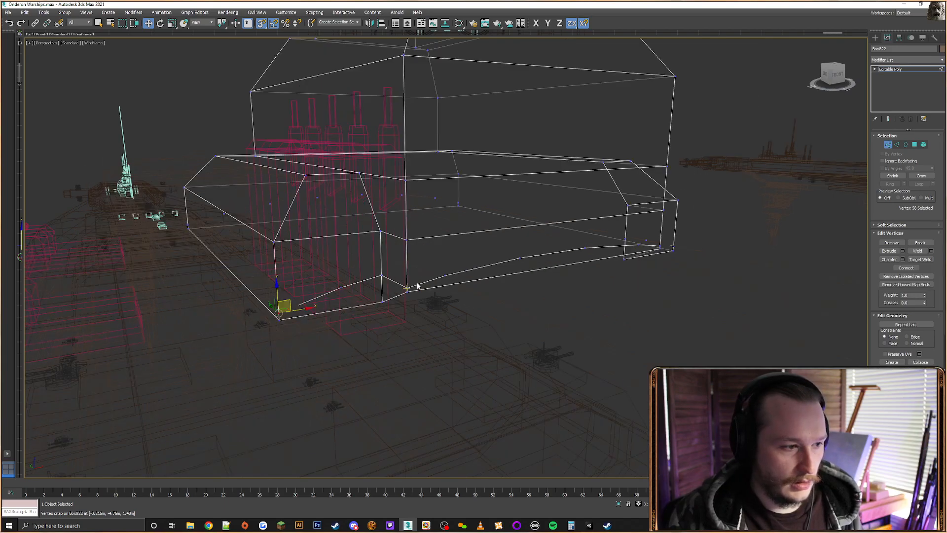
{"action": "middle_click_drag", "start_coordinate": [417, 286], "coordinate": [684, 311], "text": "alt"}
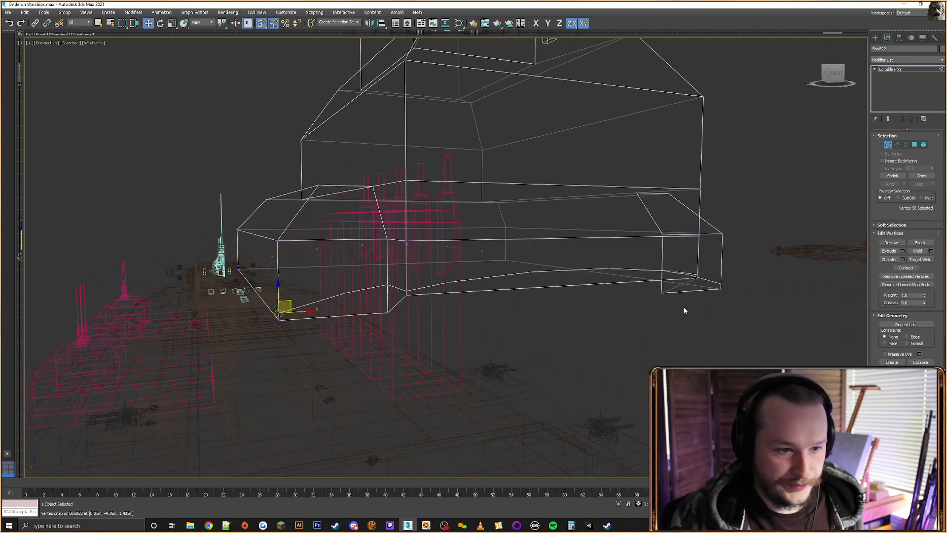
{"action": "left_click_drag", "start_coordinate": [687, 296], "coordinate": [652, 294]}
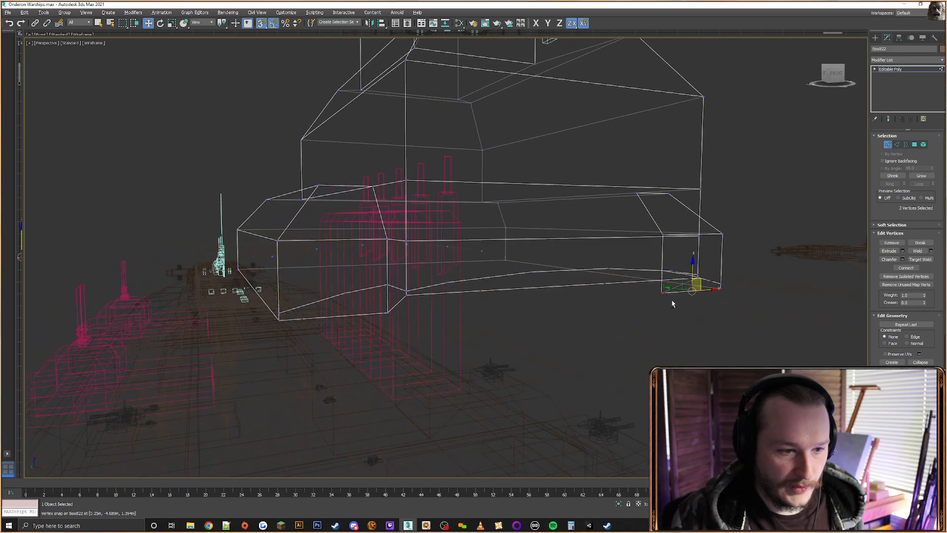
{"action": "middle_click_drag", "start_coordinate": [673, 301], "coordinate": [469, 319], "text": "alt"}
{"action": "left_click", "coordinate": [643, 285], "text": "ctrl"}
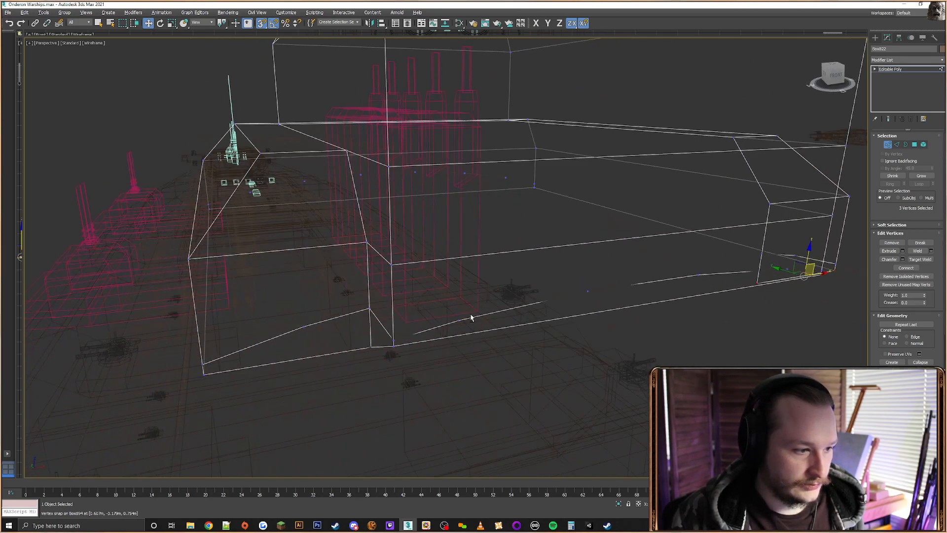
{"action": "left_click_drag", "start_coordinate": [409, 349], "coordinate": [380, 351]}
{"action": "left_click_drag", "start_coordinate": [357, 350], "coordinate": [348, 352], "text": "ctrl"}
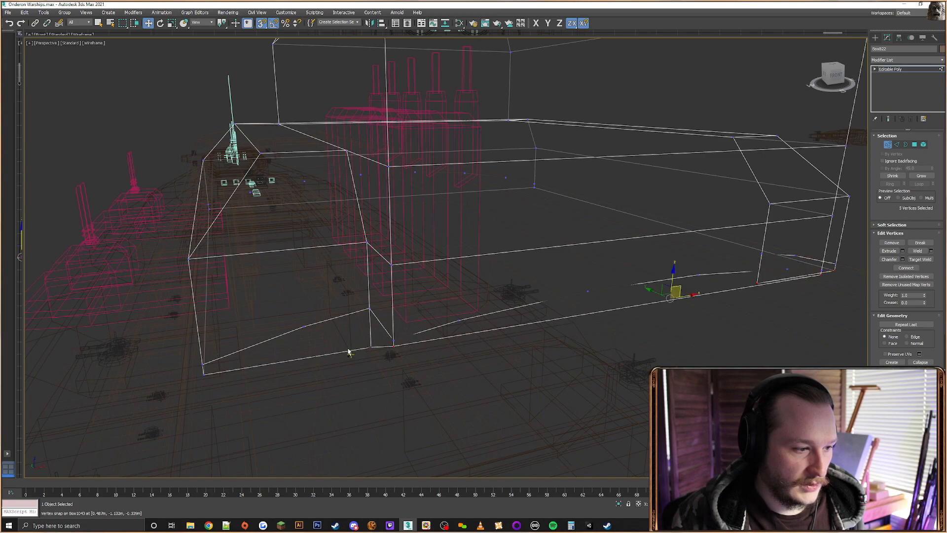
{"action": "middle_click_drag", "start_coordinate": [200, 382], "coordinate": [373, 308], "text": "alt"}
{"action": "left_click", "coordinate": [324, 341]}
Delete the two remaining bottom corner vertices beneath the fitted curved edge at the other end of the base
{"action": "middle_click_drag", "start_coordinate": [320, 291], "coordinate": [327, 251], "text": "alt"}
{"action": "left_click", "coordinate": [613, 305]}
{"action": "left_click", "coordinate": [312, 237], "text": "ctrl"}
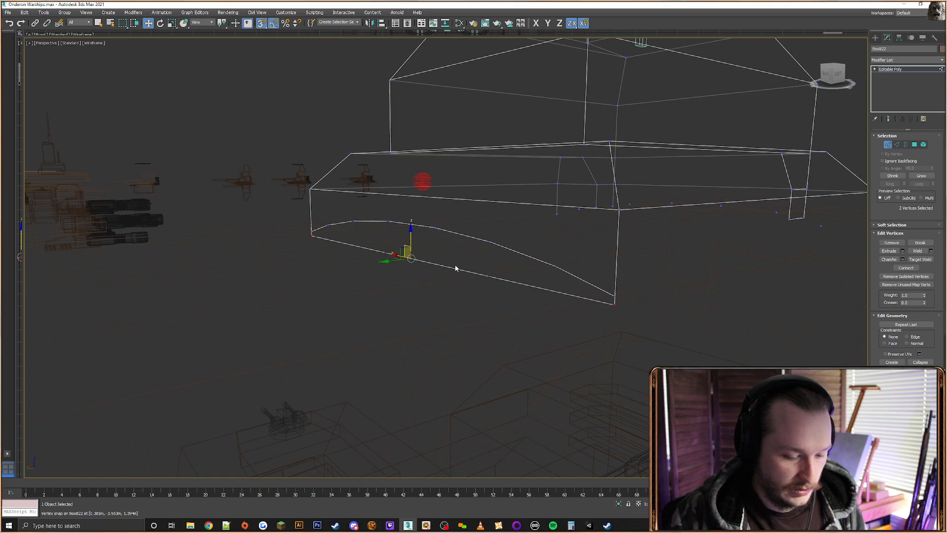
{"action": "key", "text": "Delete"}
Create a four-sided polygon closing the open outer wall along one side block of the tower base
{"action": "mouse_move", "coordinate": [616, 270]}
{"action": "middle_mouse_down"}
{"action": "mouse_move", "coordinate": [507, 271]}
{"action": "mouse_move", "coordinate": [602, 258]}
{"action": "mouse_move", "coordinate": [612, 266]}
{"action": "middle_mouse_up"}
{"action": "left_click", "coordinate": [915, 145]}
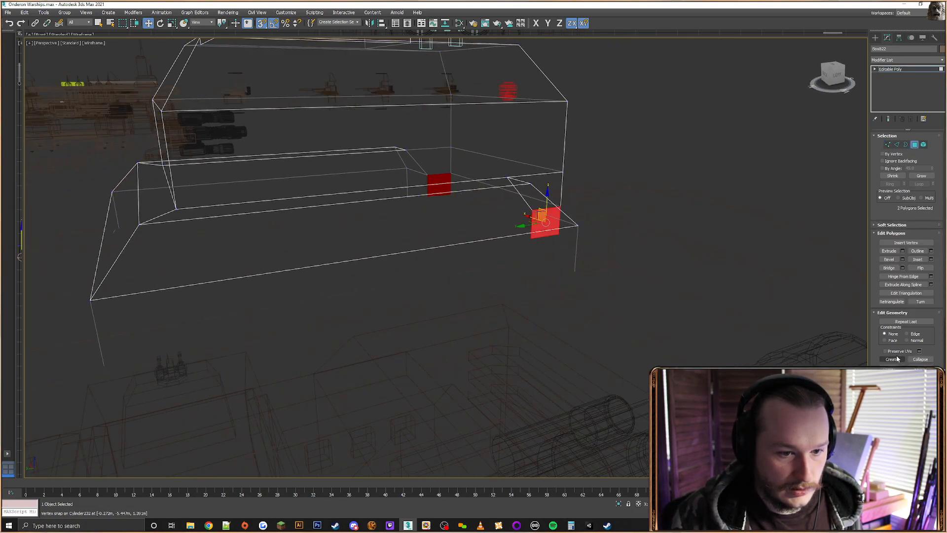
{"action": "left_click", "coordinate": [578, 224]}
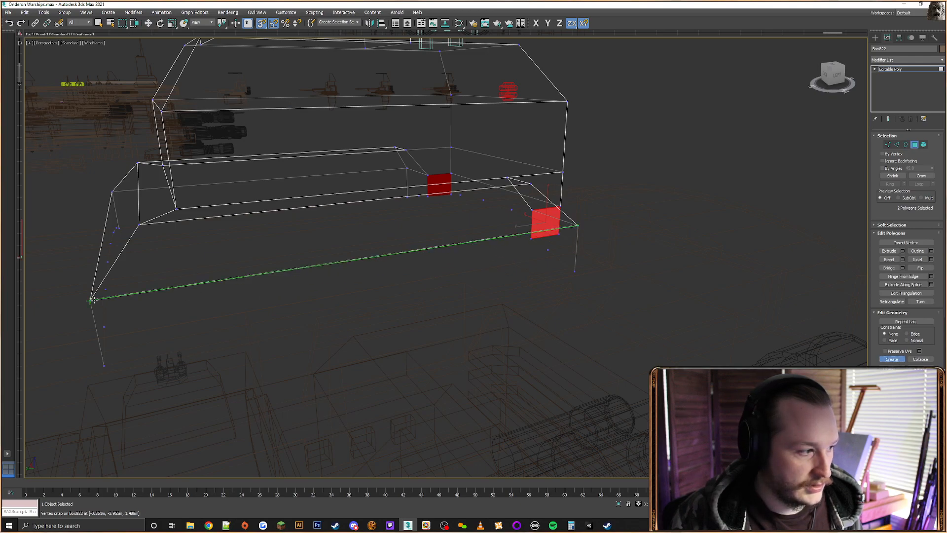
{"action": "left_click", "coordinate": [105, 365]}
{"action": "left_click", "coordinate": [90, 300]}
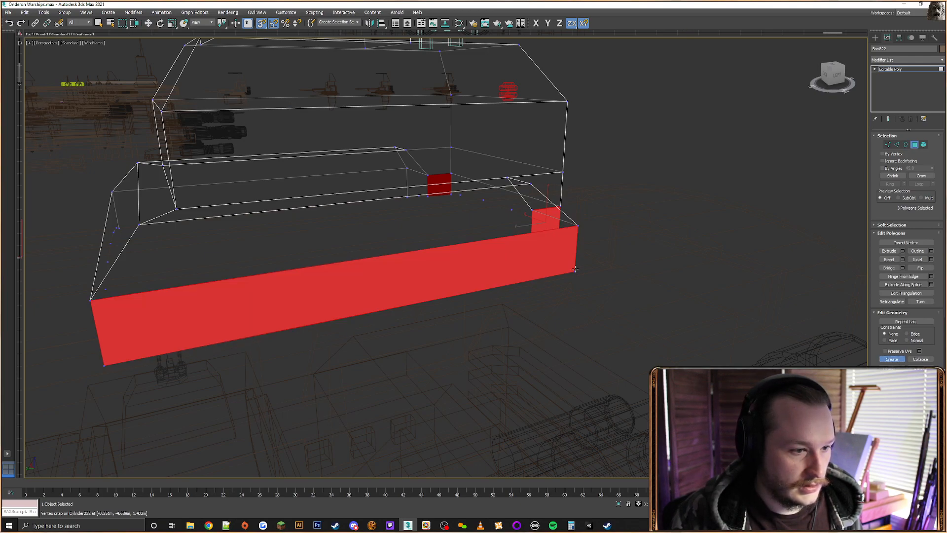
Create the matching wall polygon along the opposite side block, return to shaded view, and exit polygon editing with nothing selected
{"action": "middle_click_drag", "start_coordinate": [587, 276], "coordinate": [637, 316], "text": "alt"}
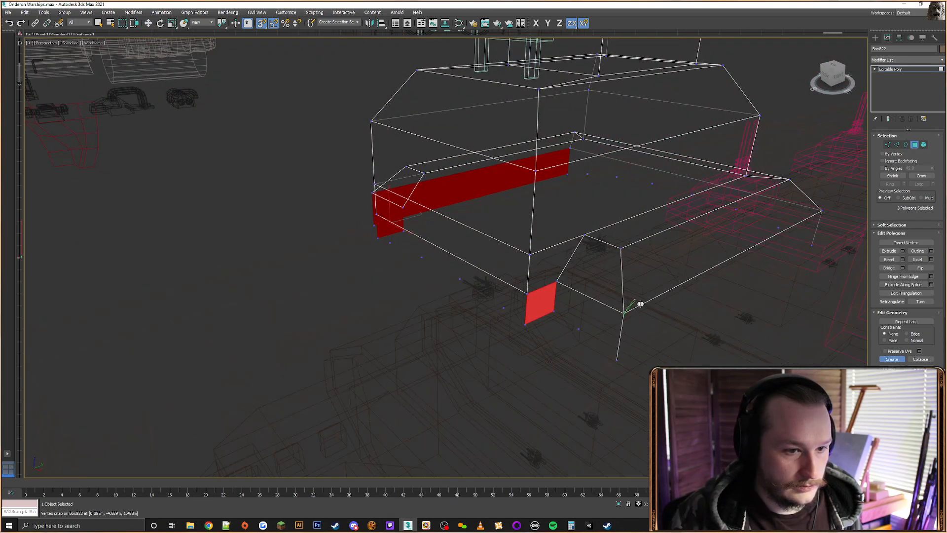
{"action": "left_click", "coordinate": [821, 211]}
{"action": "left_click", "coordinate": [811, 243]}
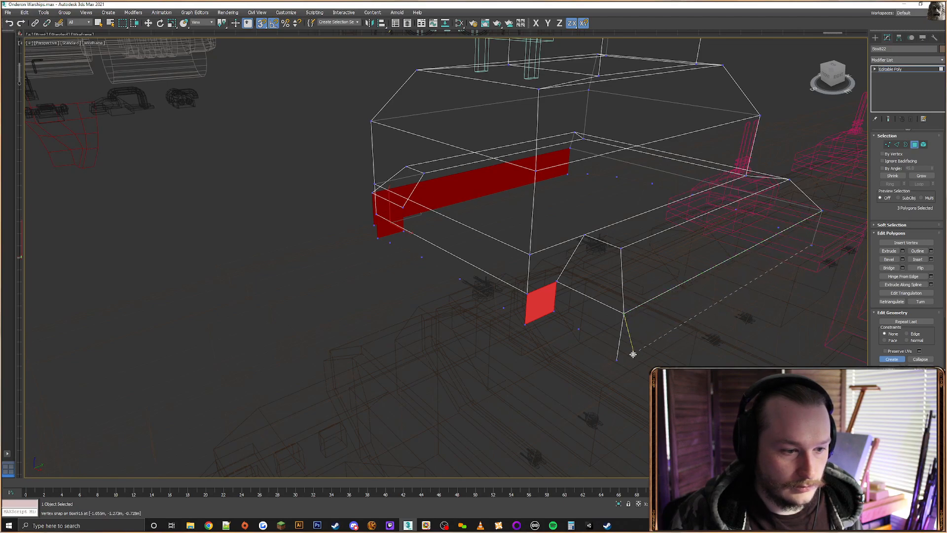
{"action": "left_click", "coordinate": [616, 360]}
{"action": "left_click", "coordinate": [624, 313]}
{"action": "key", "text": "F3"}
{"action": "middle_click_drag", "start_coordinate": [642, 326], "coordinate": [662, 308], "text": "alt"}
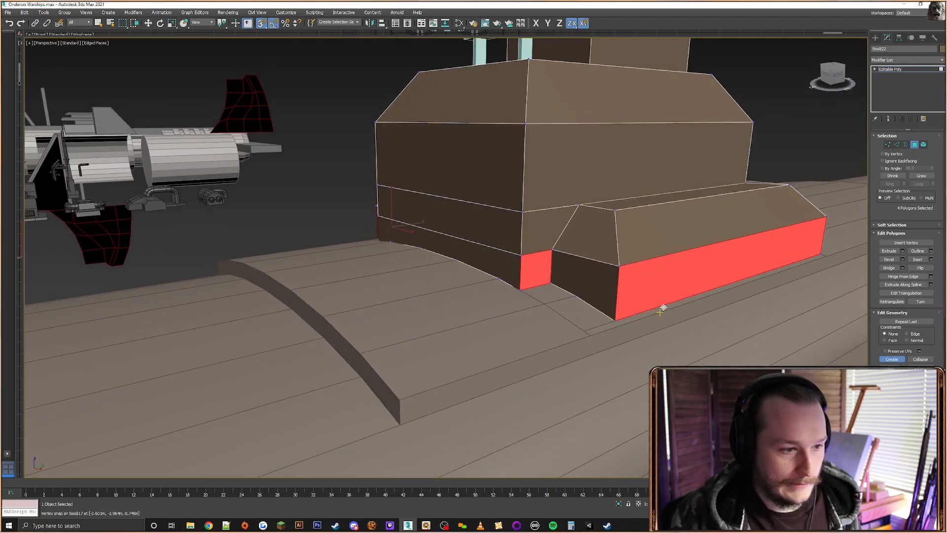
{"action": "middle_click_drag", "start_coordinate": [799, 151], "coordinate": [759, 158]}
{"action": "key", "text": "w"}
{"action": "left_click", "coordinate": [670, 230]}
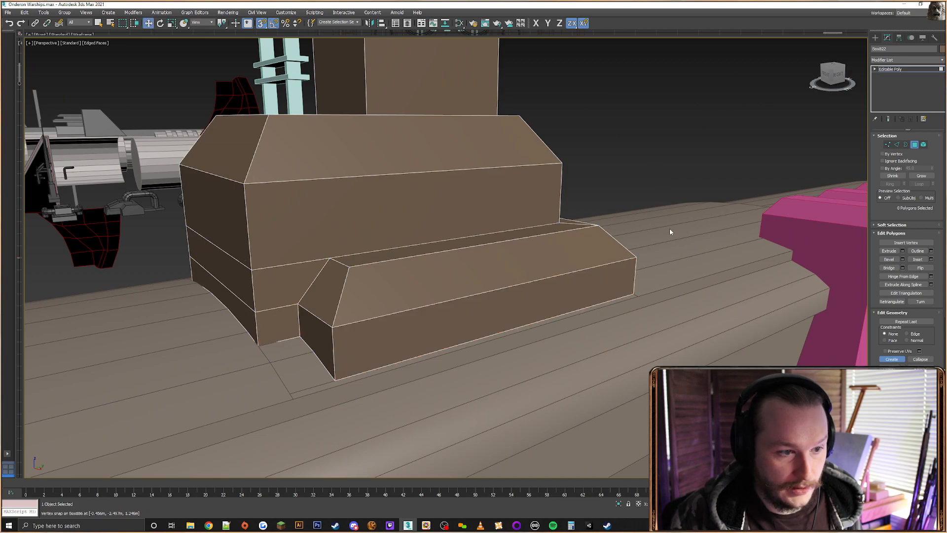
{"action": "right_click", "coordinate": [670, 229]}
{"action": "left_click", "coordinate": [875, 38]}
{"action": "left_click", "coordinate": [647, 138]}
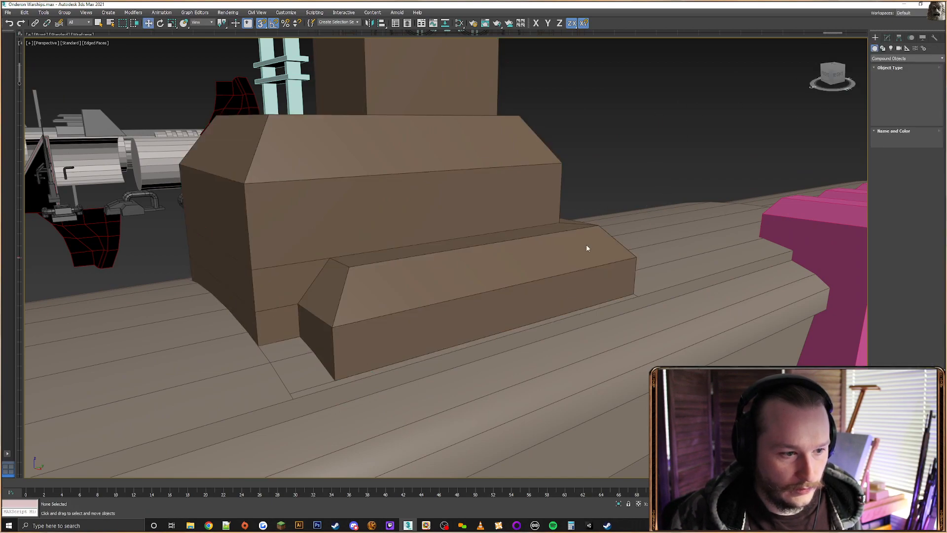
Attach the curved deck to the tower base so both form one editable poly object
{"action": "key", "text": "F7"}
{"action": "left_click", "coordinate": [495, 258]}
{"action": "right_click", "coordinate": [494, 259]}
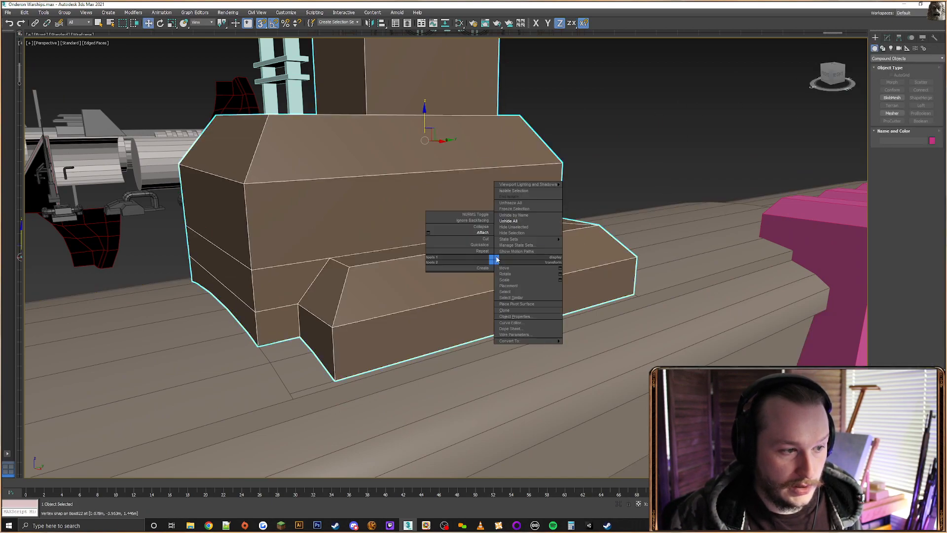
{"action": "left_click", "coordinate": [482, 232]}
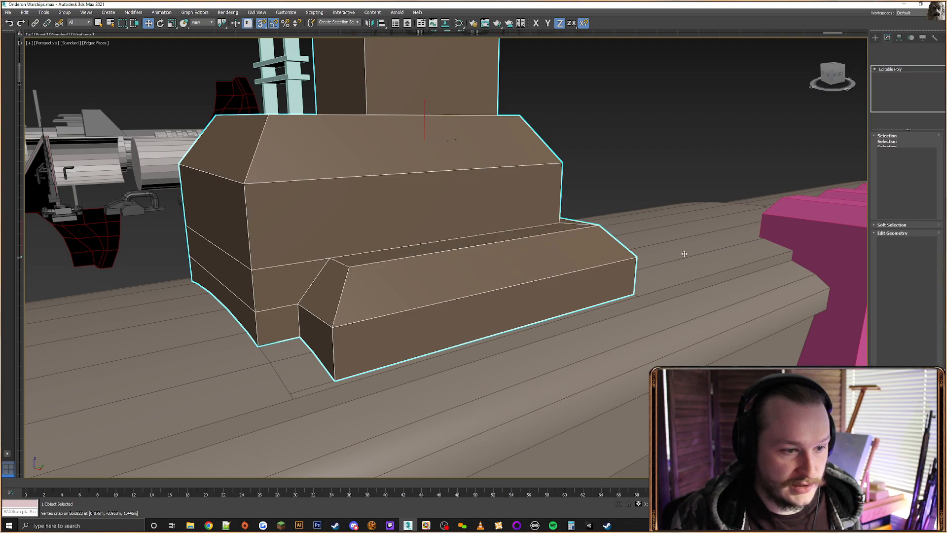
{"action": "left_click", "coordinate": [683, 254]}
Select the vertices where both ends of the tower base meet the deck and weld the overlapping ones
{"action": "left_click", "coordinate": [888, 145]}
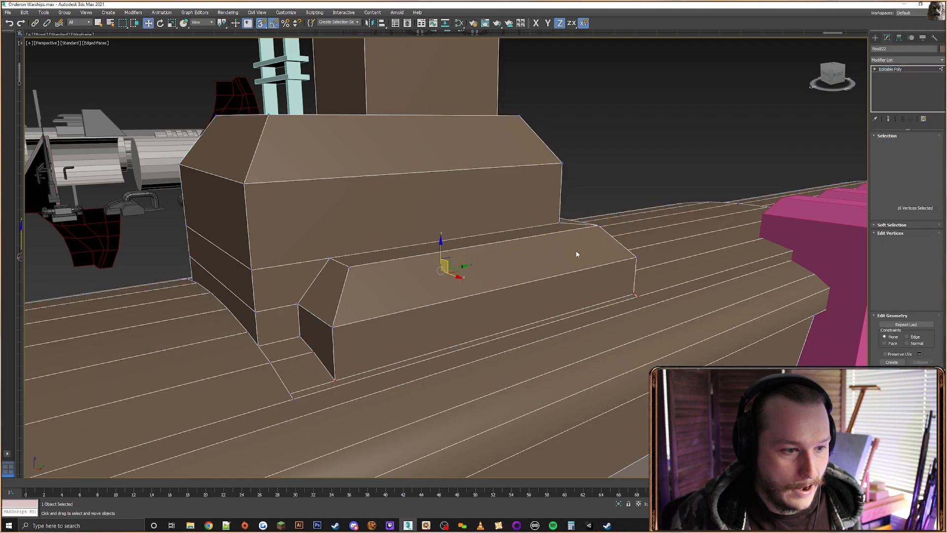
{"action": "middle_click_drag", "start_coordinate": [576, 251], "coordinate": [606, 254], "text": "alt"}
{"action": "key", "text": "F3"}
{"action": "left_click_drag", "start_coordinate": [542, 296], "coordinate": [541, 297]}
{"action": "middle_click_drag", "start_coordinate": [535, 284], "coordinate": [613, 274]}
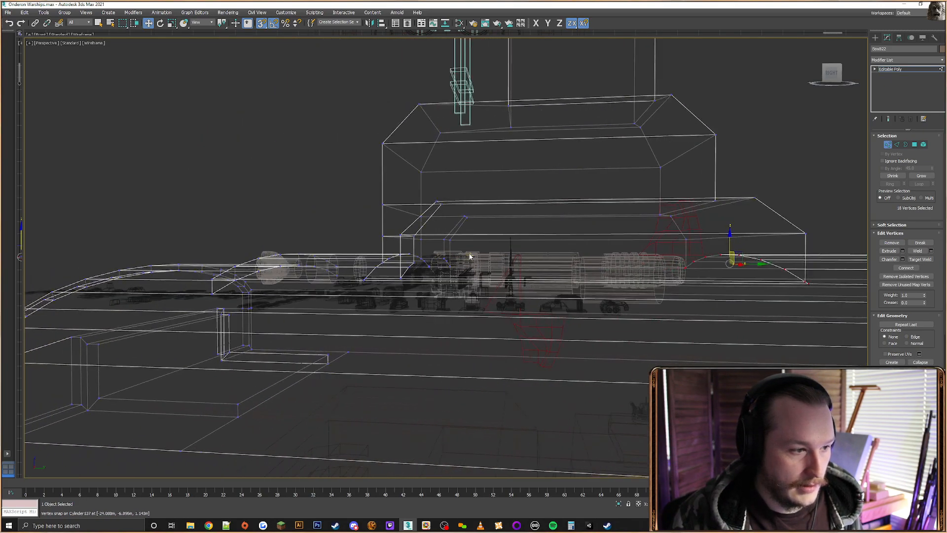
{"action": "middle_click_drag", "start_coordinate": [462, 255], "coordinate": [469, 257], "text": "alt"}
{"action": "left_click_drag", "start_coordinate": [458, 246], "coordinate": [371, 295], "text": "ctrl"}
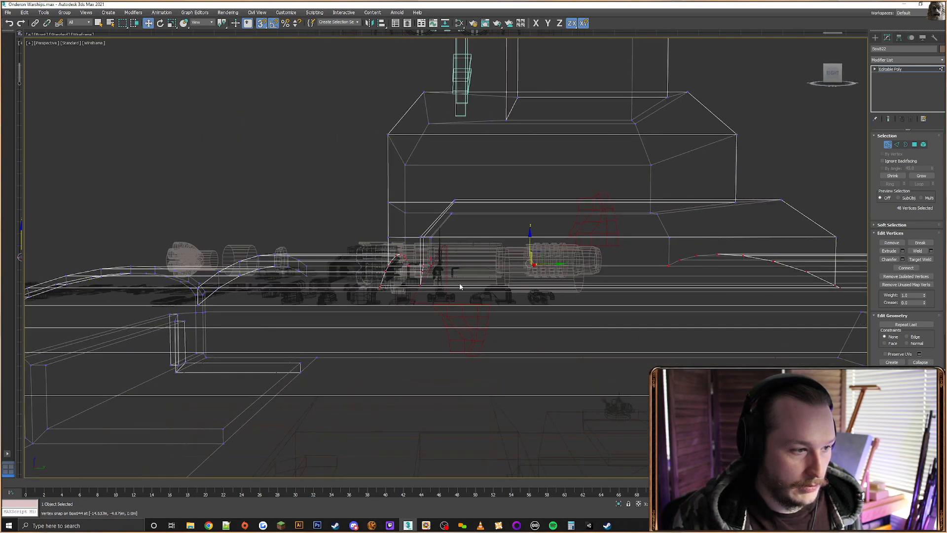
{"action": "key", "text": "F3"}
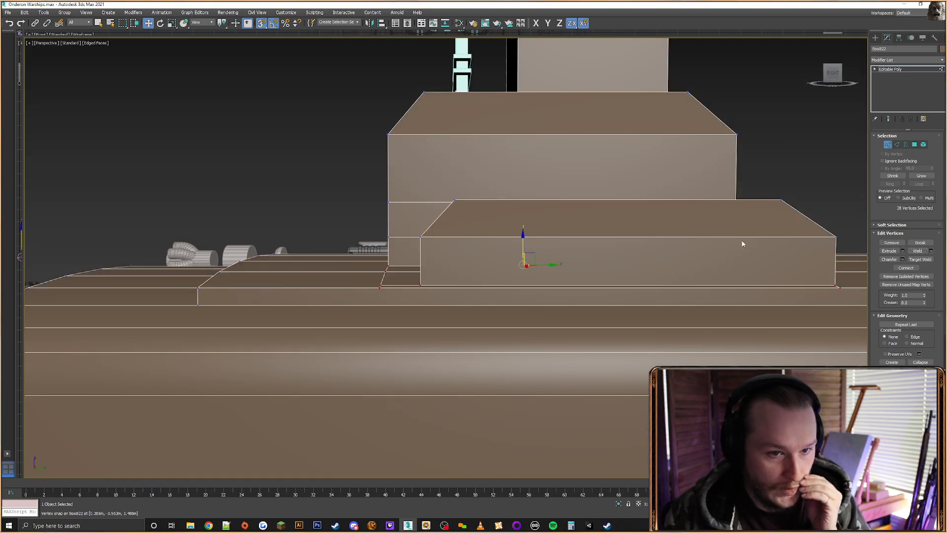
Exit vertex editing, clear the selection, and save the scene over the existing Onderon Warships.max file
{"action": "scroll", "coordinate": [632, 239], "scroll_direction": "down", "scroll_amount": 4}
{"action": "middle_click_drag", "start_coordinate": [567, 227], "coordinate": [583, 257]}
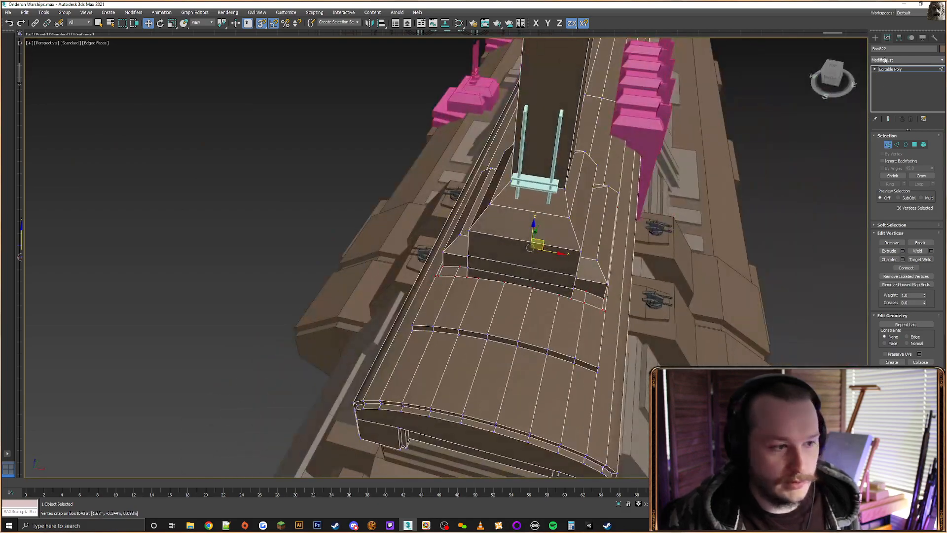
{"action": "left_click", "coordinate": [876, 39]}
{"action": "middle_click_drag", "start_coordinate": [476, 200], "coordinate": [611, 212], "text": "alt"}
{"action": "scroll", "coordinate": [612, 213], "scroll_direction": "down", "scroll_amount": 5}
{"action": "middle_click_drag", "start_coordinate": [612, 212], "coordinate": [574, 177]}
{"action": "left_click", "coordinate": [692, 159]}
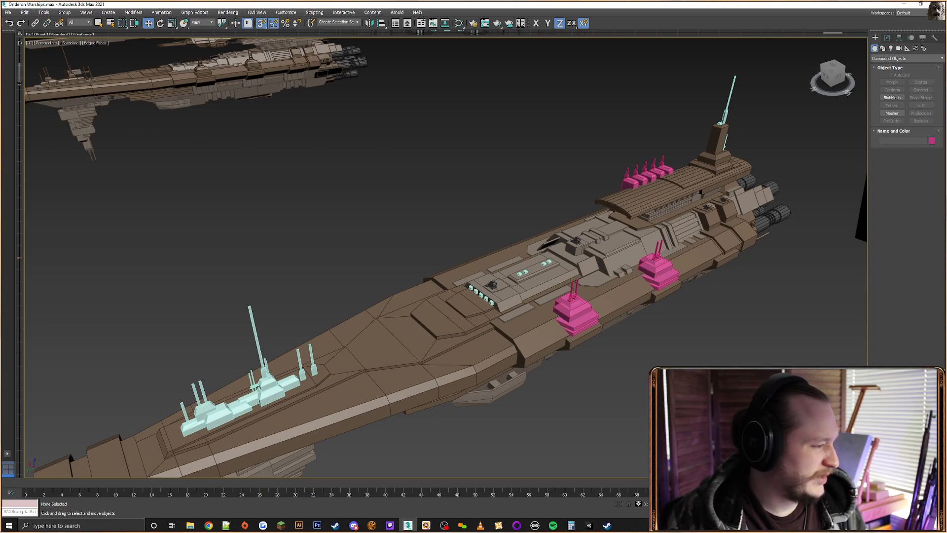
{"action": "key", "text": "ctrl+s"}
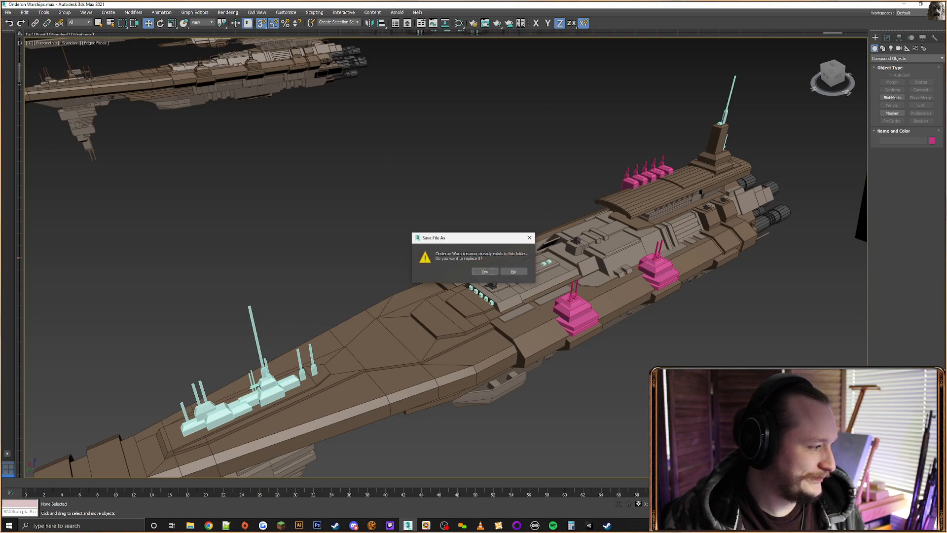
{"action": "left_click", "coordinate": [481, 272]}
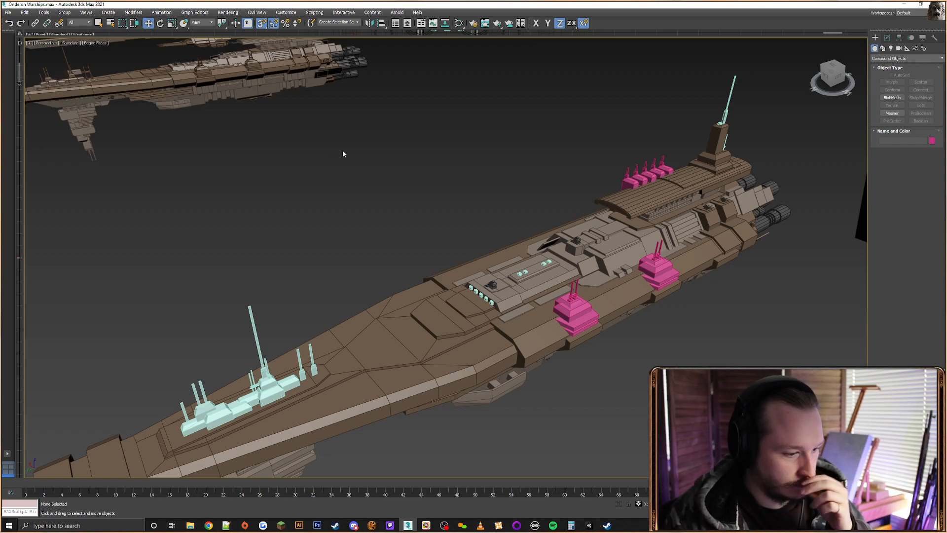
Switch to CBR Reader and examine the artwork on comic pages 68 and 69 for reference
{"action": "left_click", "coordinate": [426, 526]}
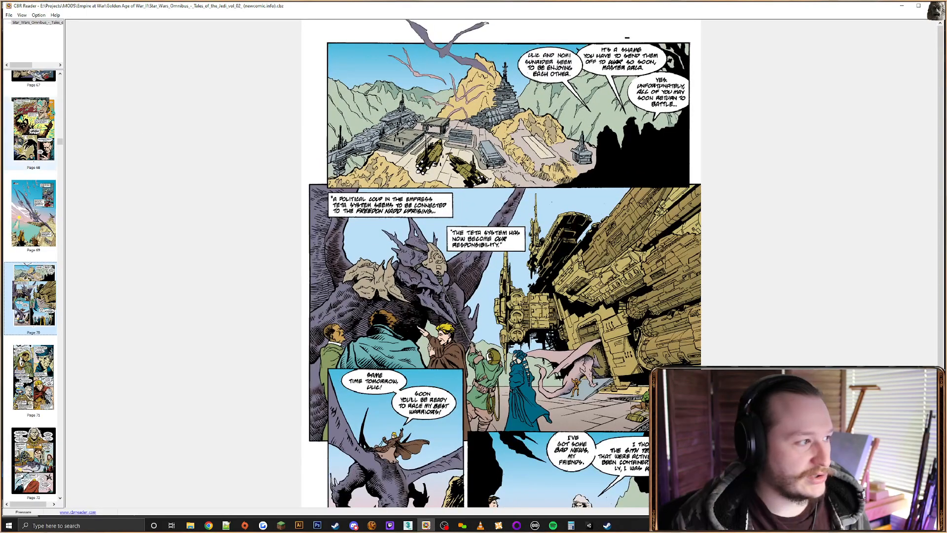
{"action": "left_click", "coordinate": [34, 129]}
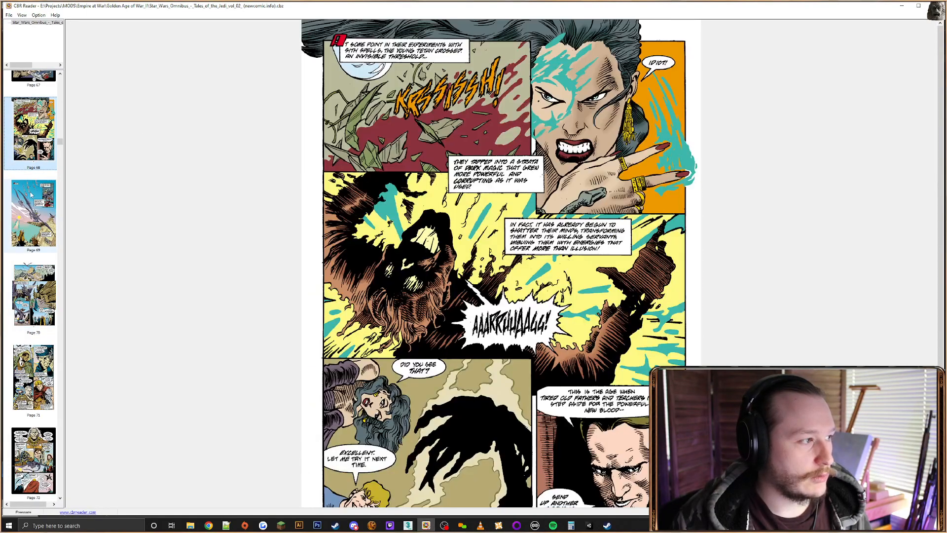
{"action": "left_click", "coordinate": [30, 194]}
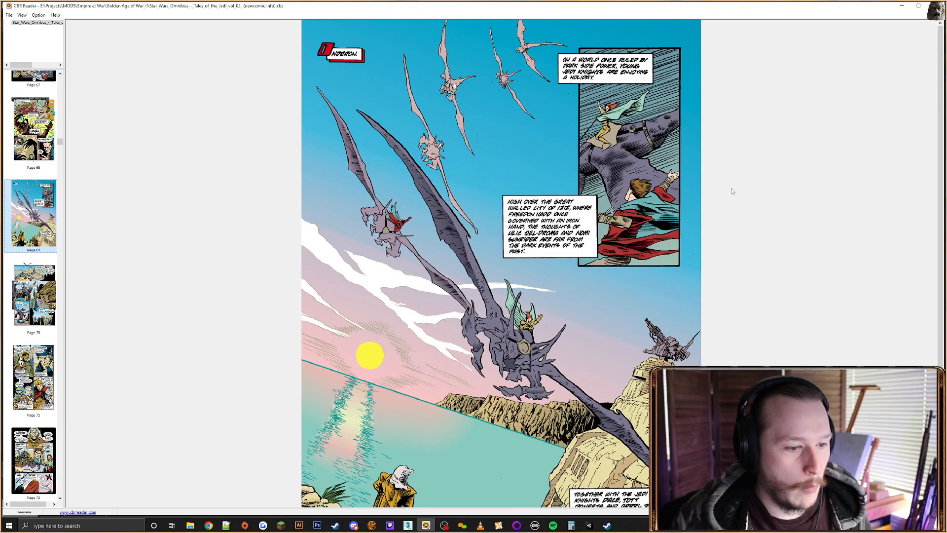
{"action": "scroll", "coordinate": [731, 189], "scroll_direction": "up", "scroll_amount": 4, "text": "ctrl"}
{"action": "scroll", "coordinate": [683, 354], "scroll_direction": "down", "scroll_amount": 1, "text": "ctrl"}
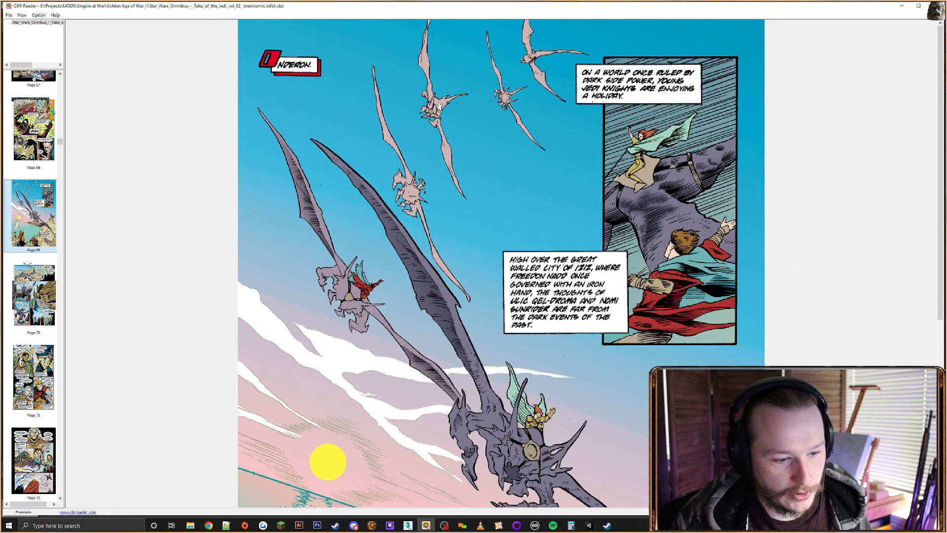
{"action": "scroll", "coordinate": [501, 264], "scroll_direction": "down", "scroll_amount": 1, "text": "ctrl"}
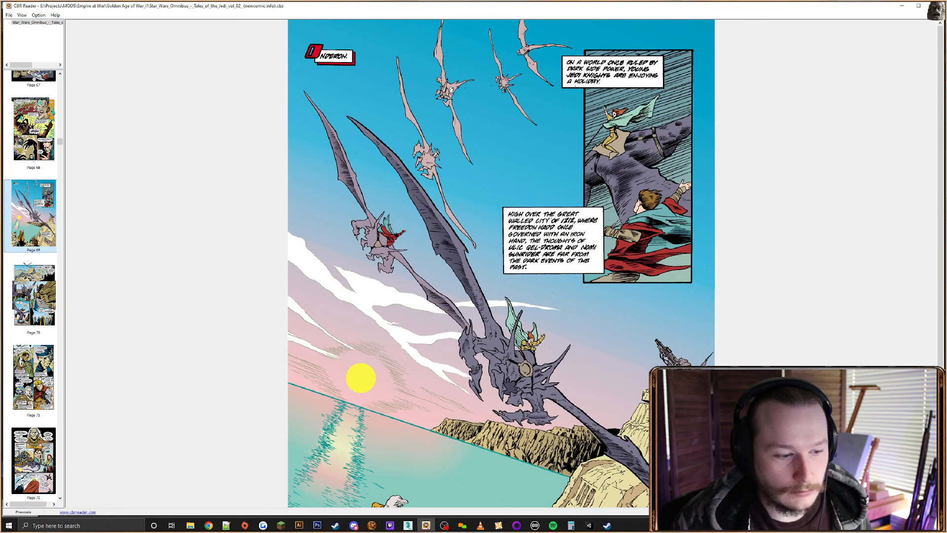
{"action": "scroll", "coordinate": [501, 264], "scroll_direction": "down", "scroll_amount": 2, "text": "ctrl"}
{"action": "scroll", "coordinate": [501, 264], "scroll_direction": "up", "scroll_amount": 1, "text": "ctrl"}
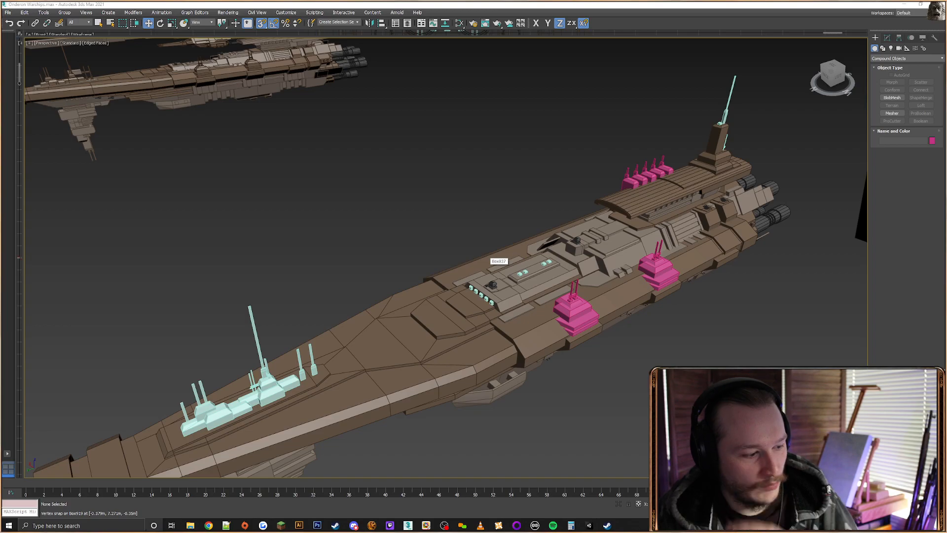
Switch to the browser and review the recent notifications on the DeviantArt profile
{"action": "mouse_move", "coordinate": [209, 525]}
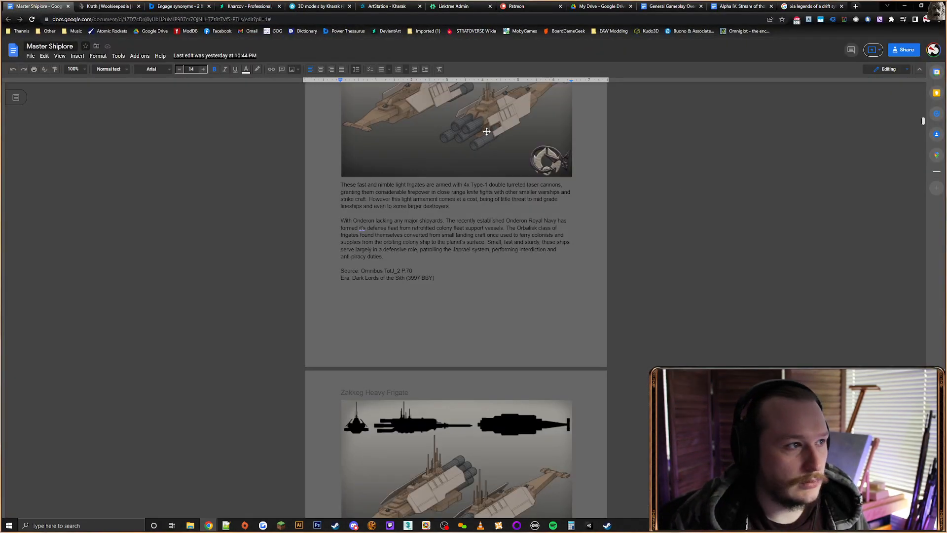
{"action": "left_click", "coordinate": [236, 5]}
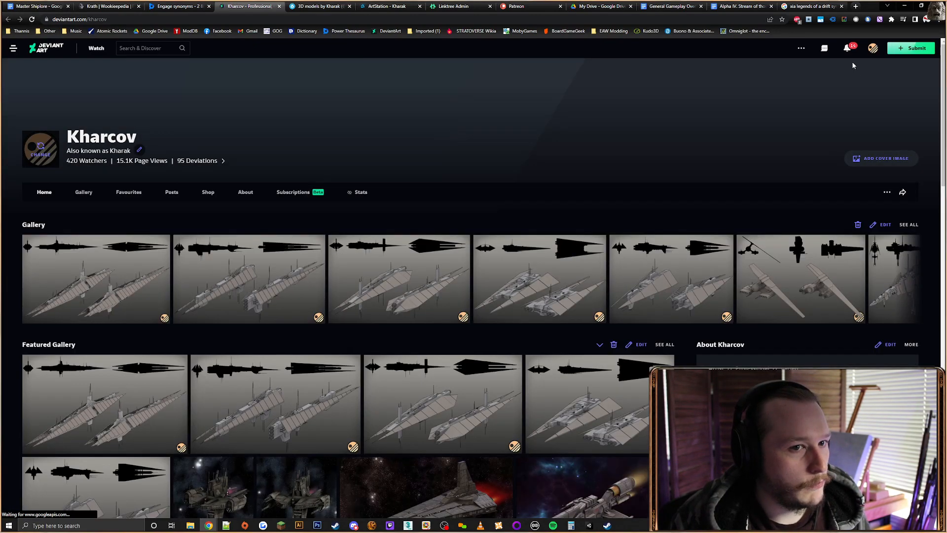
{"action": "left_click", "coordinate": [849, 54]}
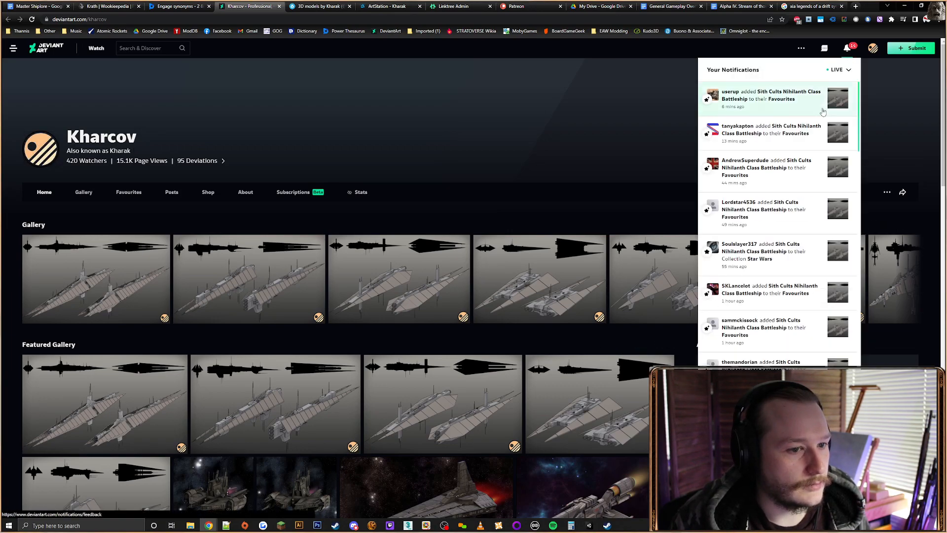
{"action": "scroll", "coordinate": [734, 208], "scroll_direction": "down", "scroll_amount": 2}
{"action": "scroll", "coordinate": [734, 208], "scroll_direction": "down", "scroll_amount": 5}
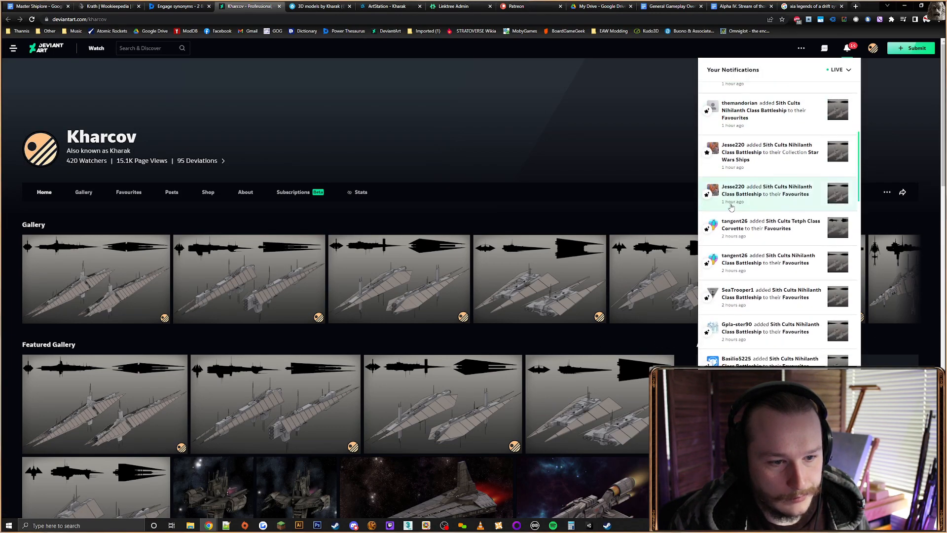
{"action": "scroll", "coordinate": [730, 208], "scroll_direction": "up", "scroll_amount": 5}
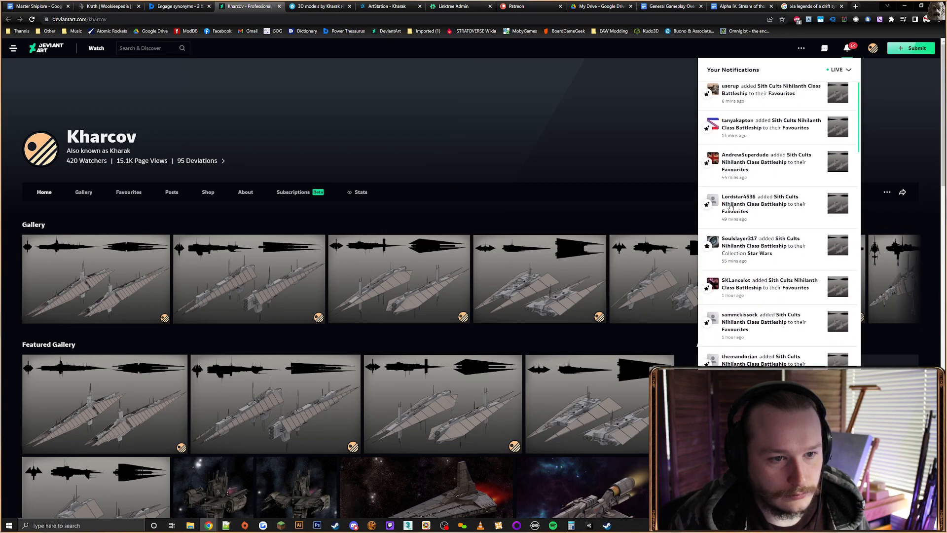
{"action": "left_click", "coordinate": [883, 106]}
{"action": "left_click", "coordinate": [873, 48]}
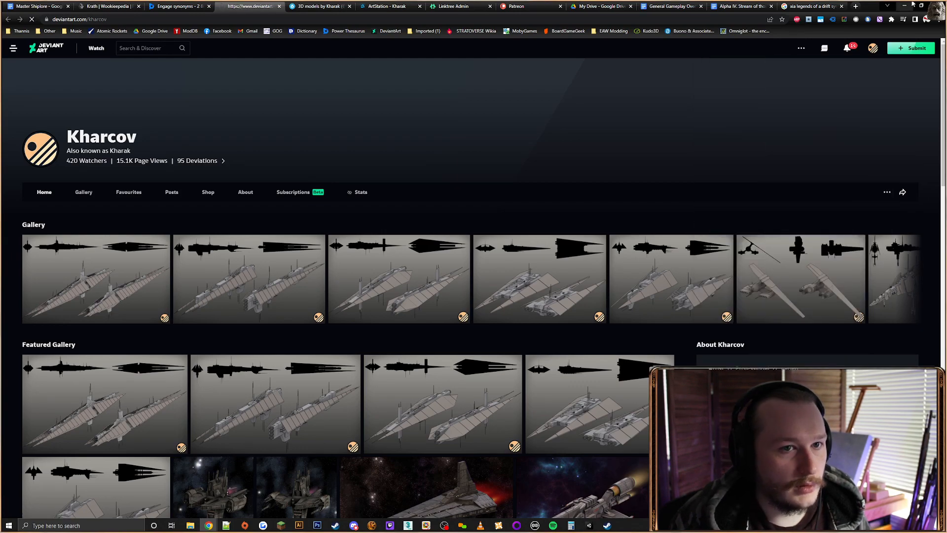
Return to 3ds Max, select the combined deck and tower object, and inspect it against the rest of the warship
{"action": "left_click", "coordinate": [905, 6]}
{"action": "middle_click_drag", "start_coordinate": [414, 294], "coordinate": [579, 119]}
{"action": "scroll", "coordinate": [437, 207], "scroll_direction": "up", "scroll_amount": 2}
{"action": "scroll", "coordinate": [361, 256], "scroll_direction": "down", "scroll_amount": 5}
{"action": "middle_click_drag", "start_coordinate": [361, 256], "coordinate": [401, 252]}
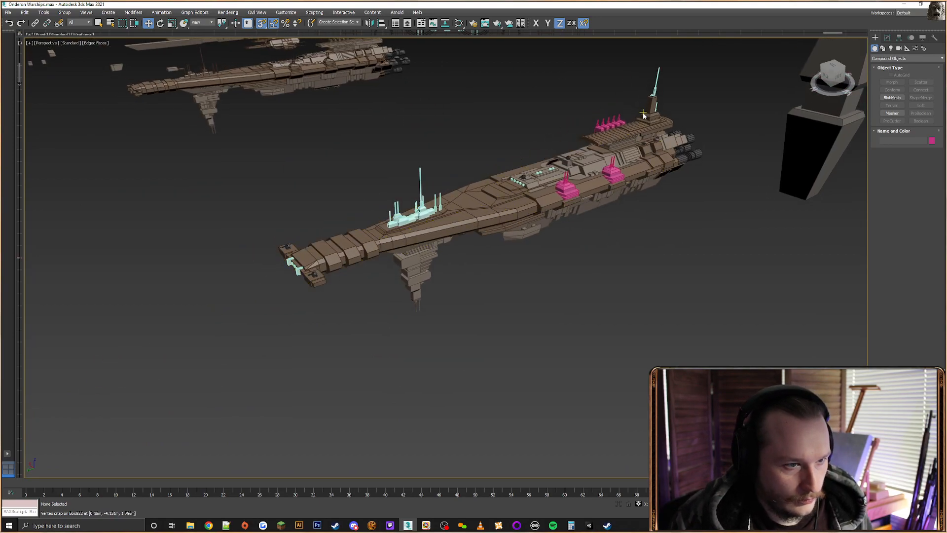
{"action": "scroll", "coordinate": [508, 195], "scroll_direction": "up", "scroll_amount": 3}
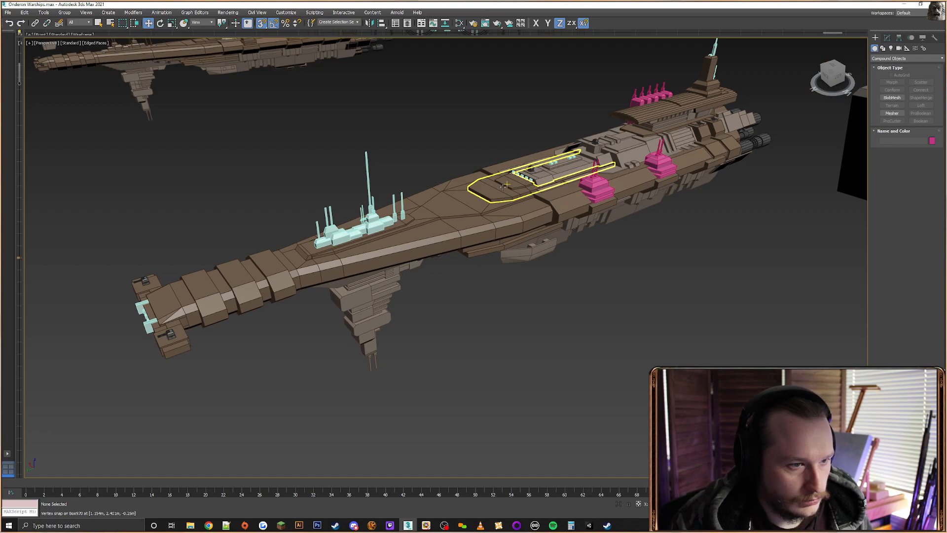
{"action": "scroll", "coordinate": [710, 91], "scroll_direction": "up", "scroll_amount": 3}
{"action": "left_click", "coordinate": [687, 120]}
{"action": "scroll", "coordinate": [655, 197], "scroll_direction": "up", "scroll_amount": 3}
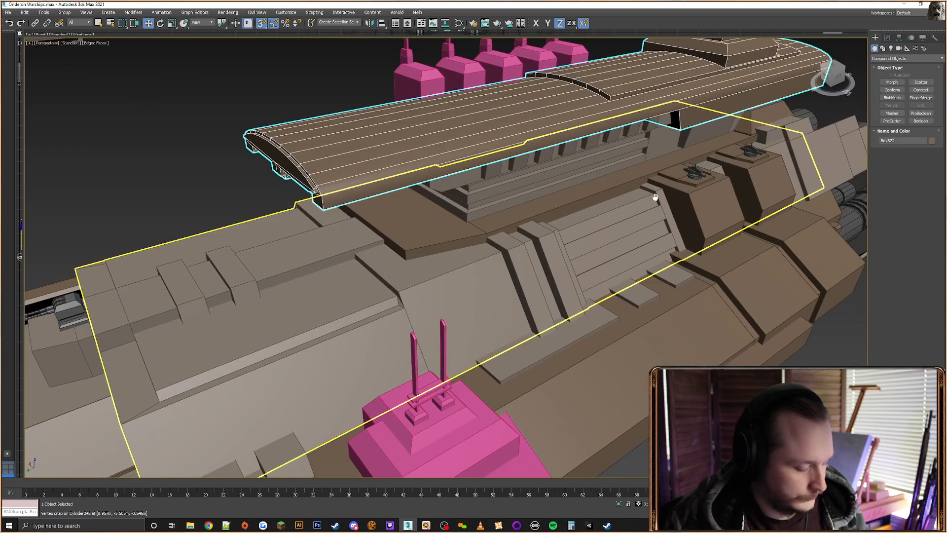
{"action": "middle_click_drag", "start_coordinate": [655, 197], "coordinate": [587, 205], "text": "alt"}
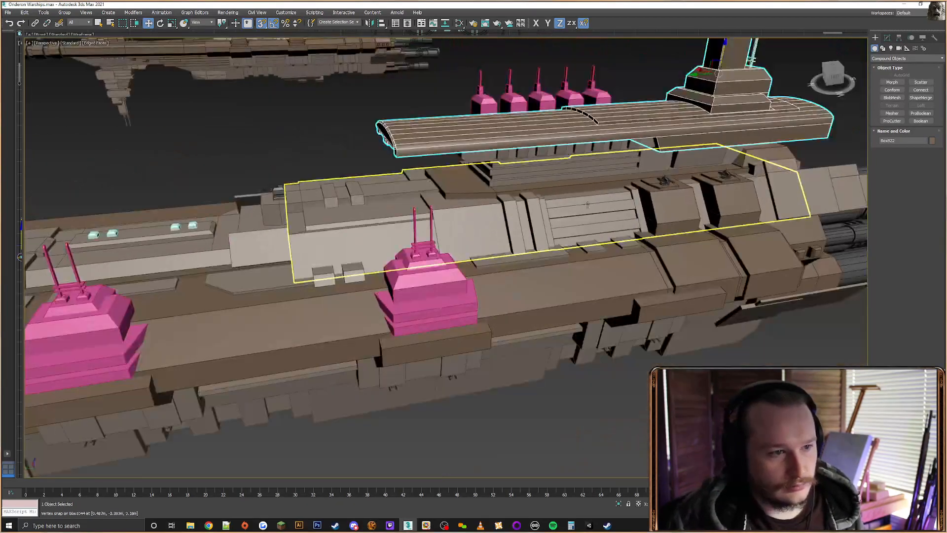
Inspect the warship's midsection and forward hull from the bridge deck to the antenna arrays for areas needing detail
{"action": "scroll", "coordinate": [587, 205], "scroll_direction": "down", "scroll_amount": 3}
{"action": "middle_click_drag", "start_coordinate": [527, 197], "coordinate": [428, 252]}
{"action": "left_click", "coordinate": [474, 142]}
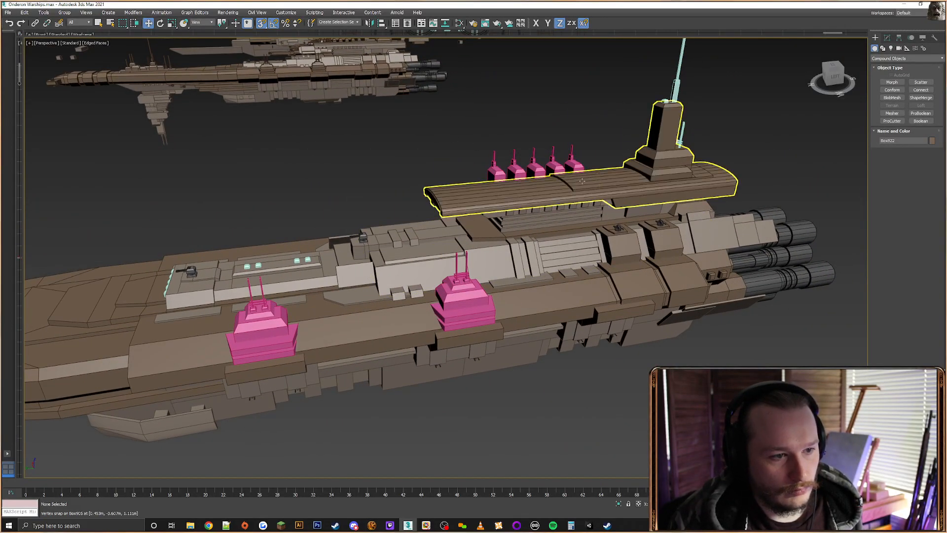
{"action": "middle_click_drag", "start_coordinate": [247, 230], "coordinate": [281, 264]}
{"action": "left_click", "coordinate": [595, 218]}
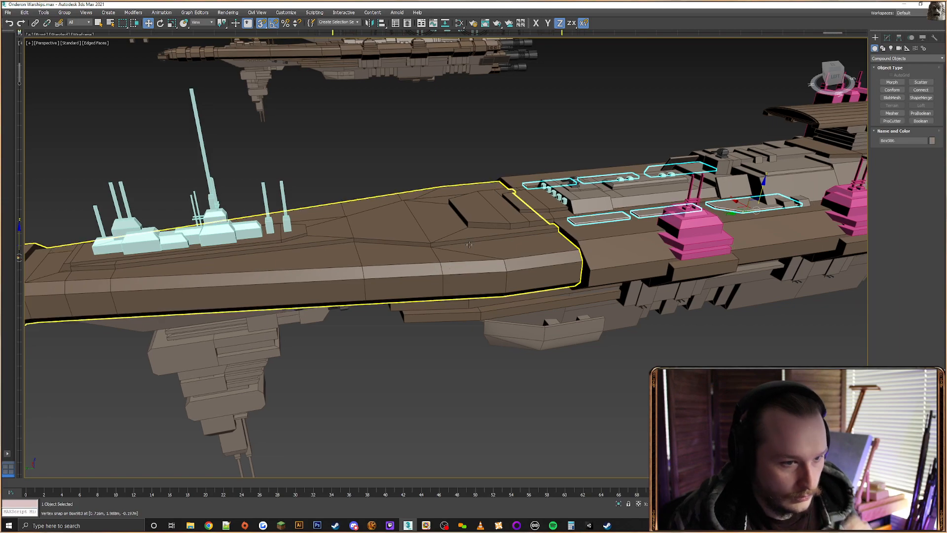
{"action": "middle_click_drag", "start_coordinate": [607, 232], "coordinate": [415, 223]}
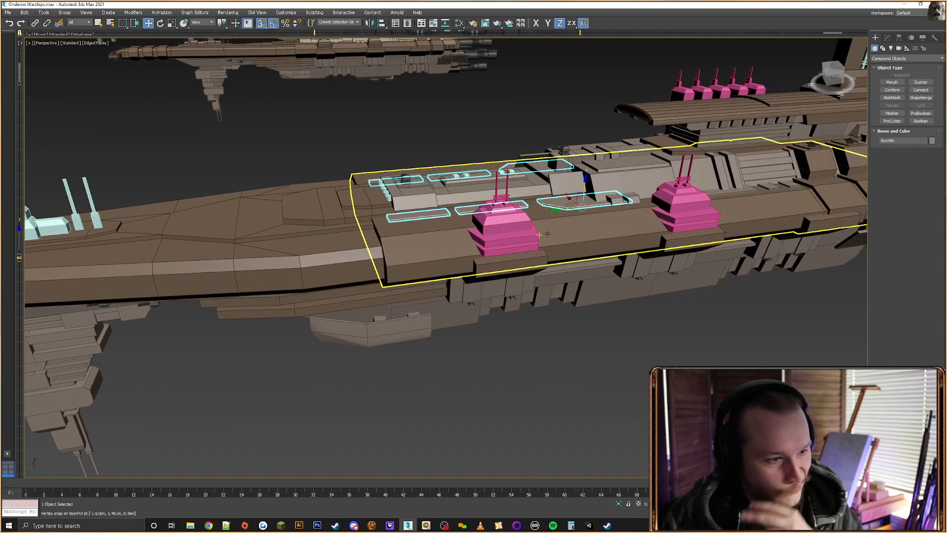
Select the grey superstructure block below the curved deck and enter edge editing on its Editable Poly
{"action": "left_click", "coordinate": [610, 181]}
{"action": "middle_click_drag", "start_coordinate": [610, 181], "coordinate": [487, 182]}
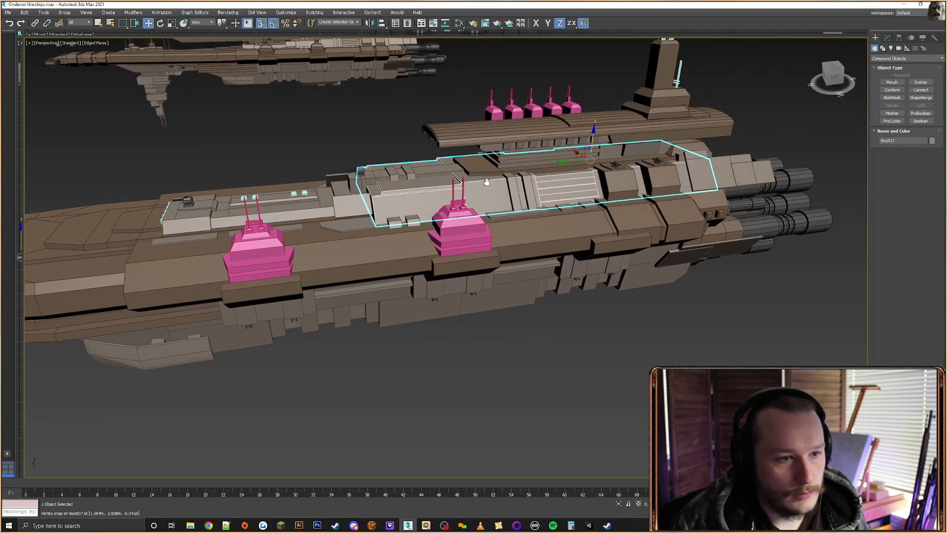
{"action": "scroll", "coordinate": [487, 180], "scroll_direction": "up", "scroll_amount": 3}
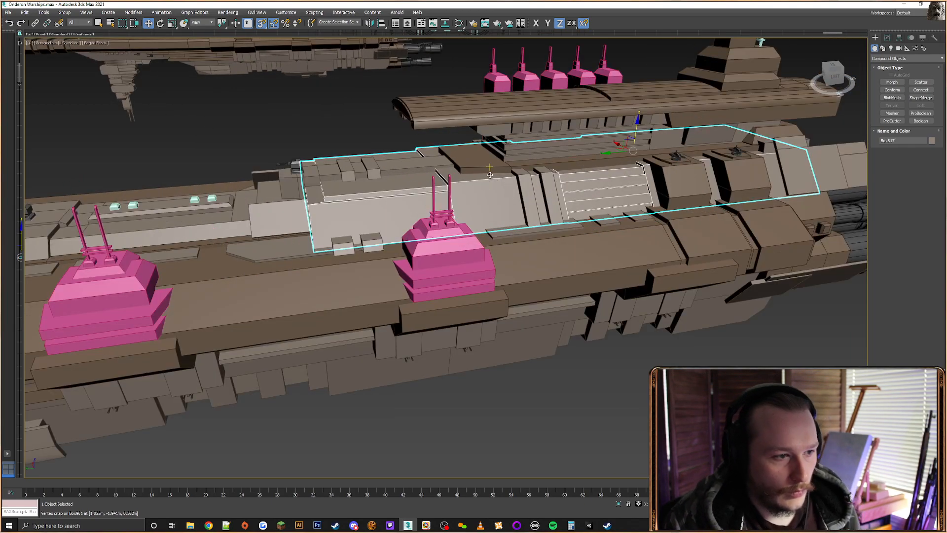
{"action": "scroll", "coordinate": [385, 220], "scroll_direction": "up", "scroll_amount": 4}
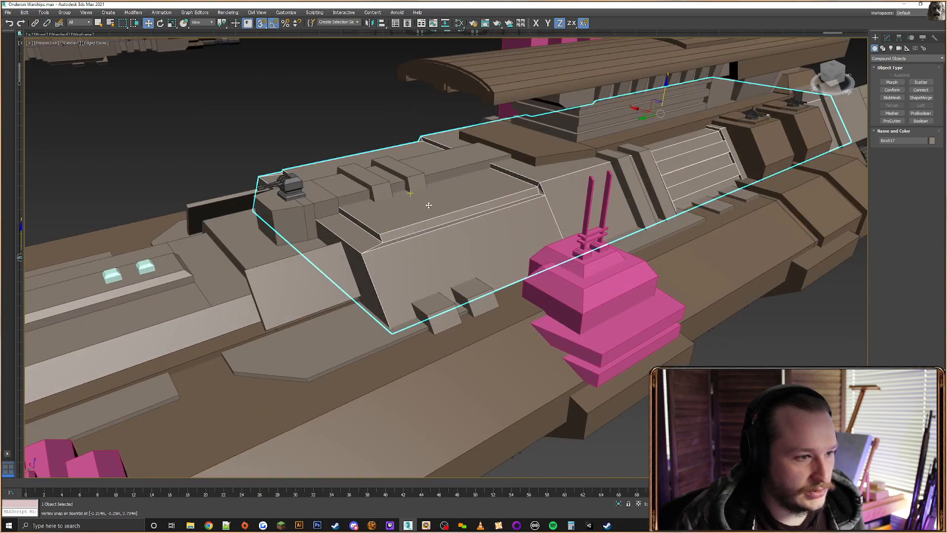
{"action": "middle_click_drag", "start_coordinate": [428, 206], "coordinate": [523, 212], "text": "alt"}
{"action": "scroll", "coordinate": [523, 212], "scroll_direction": "down", "scroll_amount": 3}
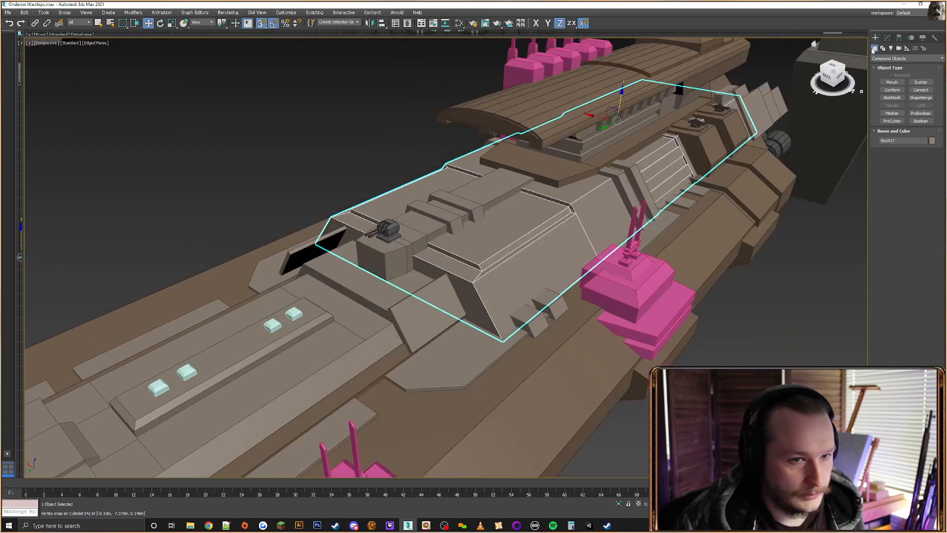
{"action": "left_click", "coordinate": [887, 38]}
{"action": "key", "text": "2"}
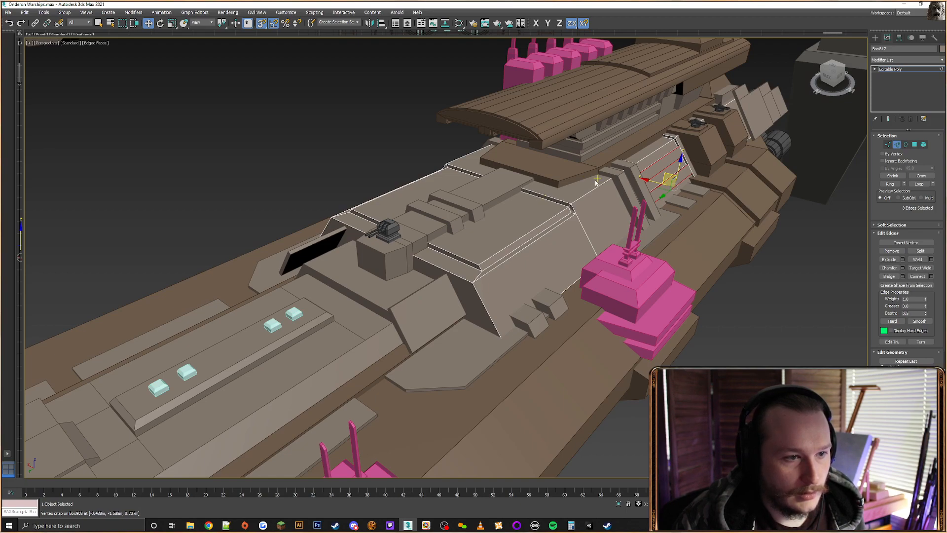
Connect the superstructure's two upper long edges with a cross edge and snap it lengthwise just ahead of the deck's support platform
{"action": "left_click", "coordinate": [565, 175]}
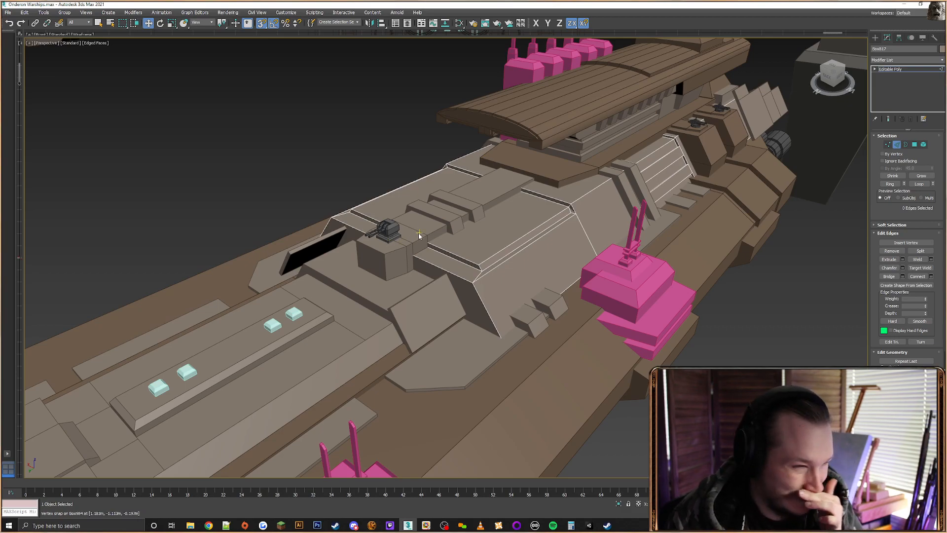
{"action": "left_click", "coordinate": [534, 194]}
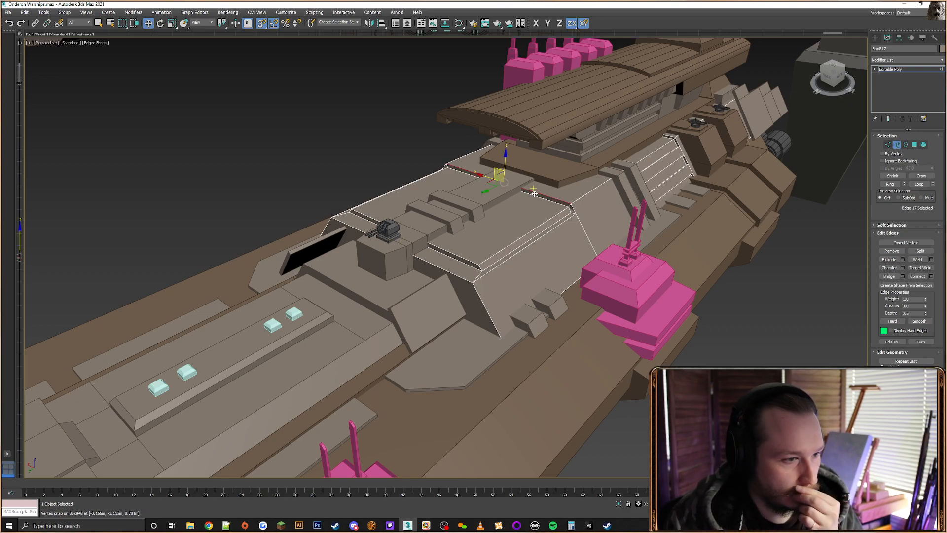
{"action": "middle_click_drag", "start_coordinate": [534, 194], "coordinate": [562, 202], "text": "alt"}
{"action": "left_click", "coordinate": [563, 226]}
{"action": "left_click", "coordinate": [558, 226]}
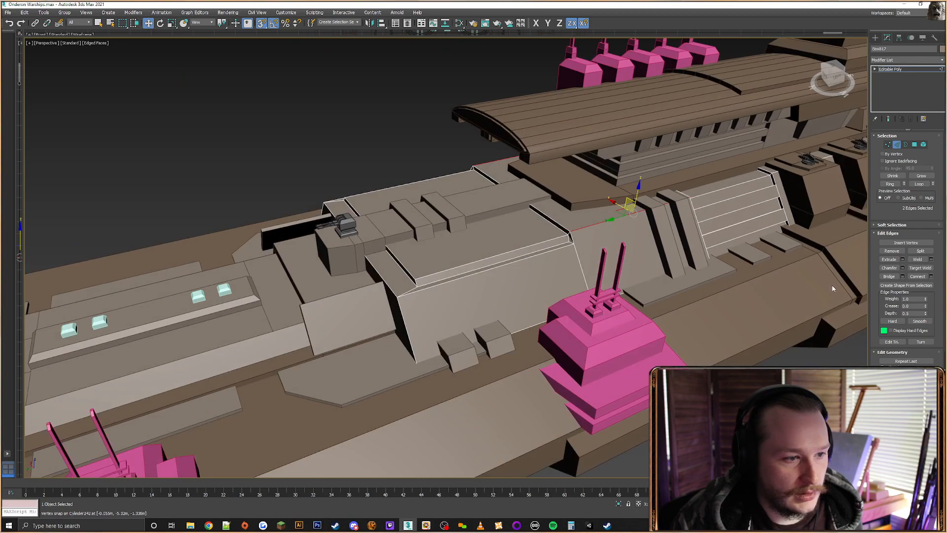
{"action": "left_click", "coordinate": [931, 276]}
{"action": "left_click", "coordinate": [451, 265]}
{"action": "left_click", "coordinate": [450, 265]}
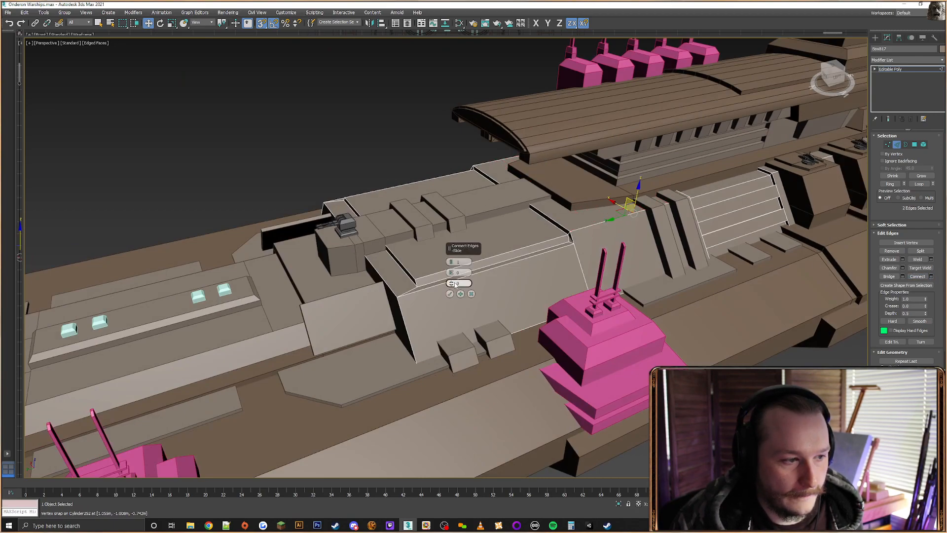
{"action": "left_click", "coordinate": [449, 294]}
{"action": "left_click_drag", "start_coordinate": [558, 186], "coordinate": [552, 220]}
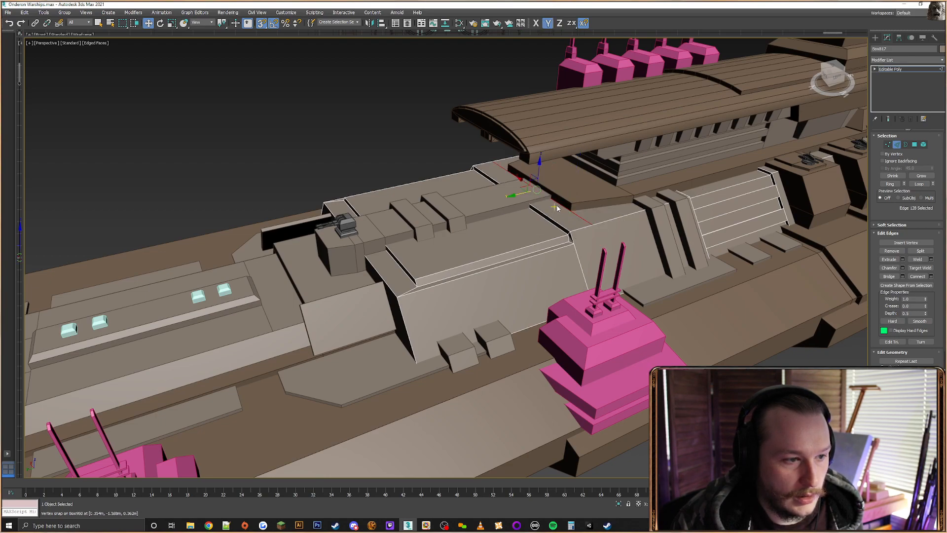
Select the seven cross edges over the superstructure's roof and front face and connect them with two lengthwise edge lines
{"action": "left_click", "coordinate": [540, 212], "text": "ctrl"}
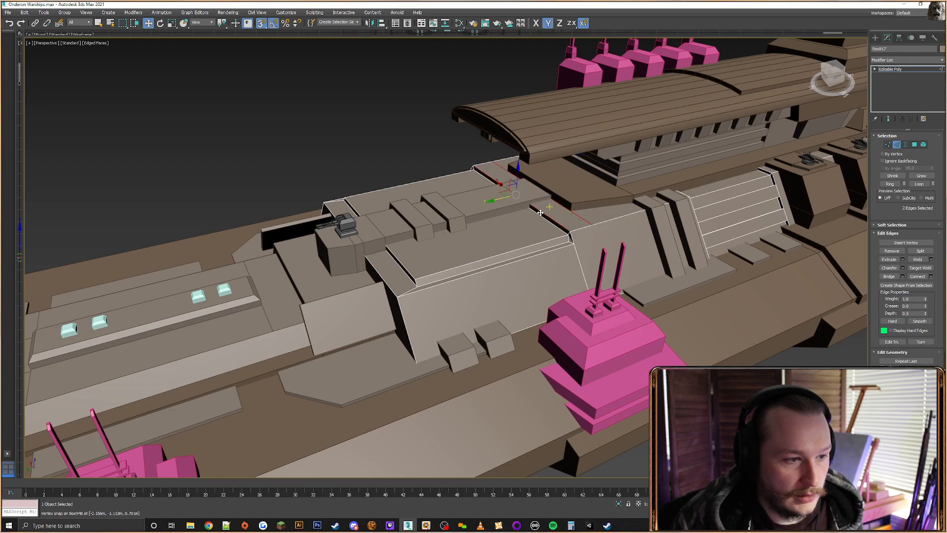
{"action": "left_click", "coordinate": [390, 251], "text": "ctrl"}
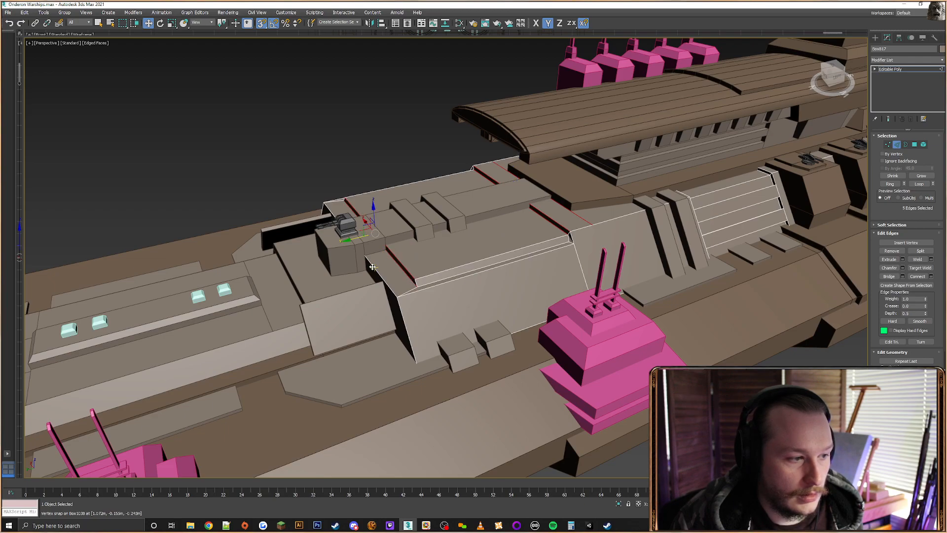
{"action": "middle_click_drag", "start_coordinate": [397, 262], "coordinate": [424, 288], "text": "alt"}
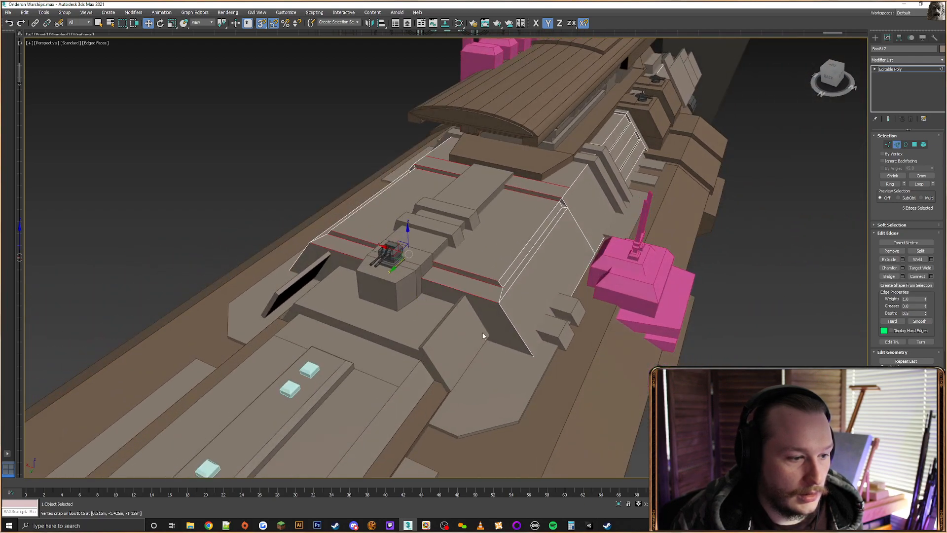
{"action": "left_click", "coordinate": [508, 350], "text": "ctrl"}
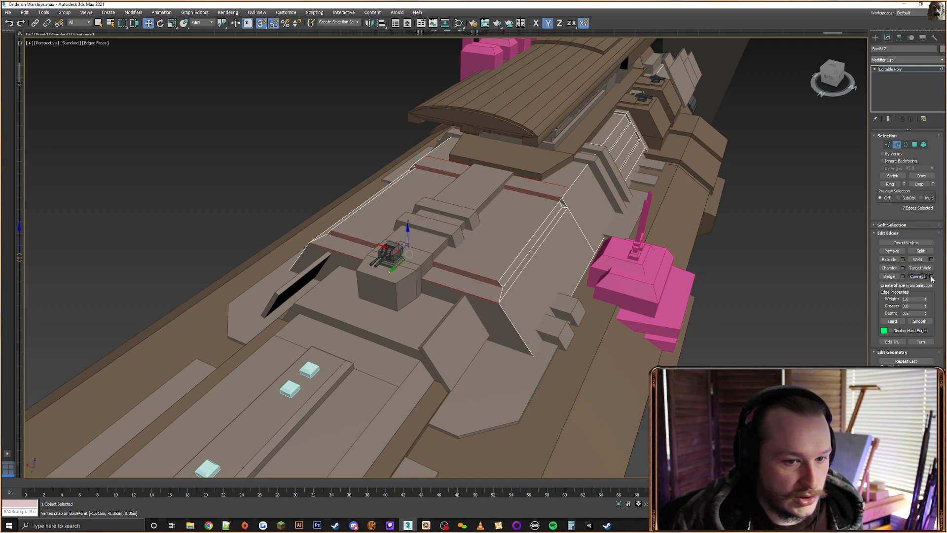
{"action": "left_click", "coordinate": [931, 276]}
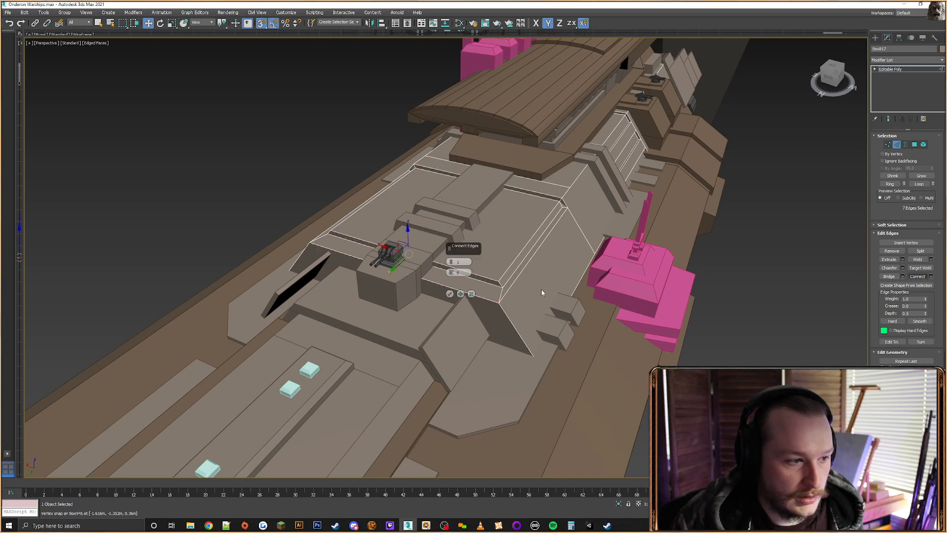
{"action": "left_click", "coordinate": [450, 294]}
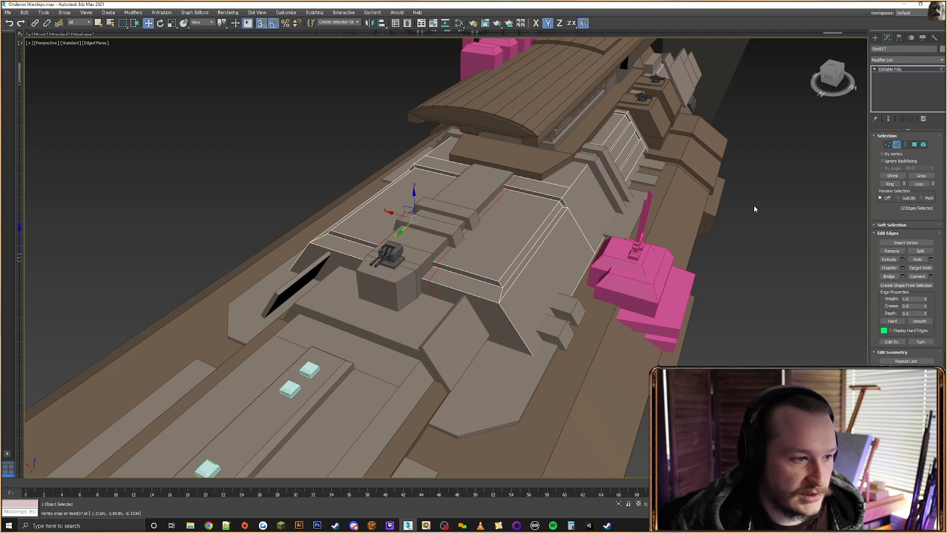
In wireframe vertex editing, snap the rear vertices of both new lengthwise lines into sideways alignment with their neighbouring vertices
{"action": "left_click", "coordinate": [888, 144]}
{"action": "key", "text": "F3"}
{"action": "scroll", "coordinate": [526, 219], "scroll_direction": "up", "scroll_amount": 5}
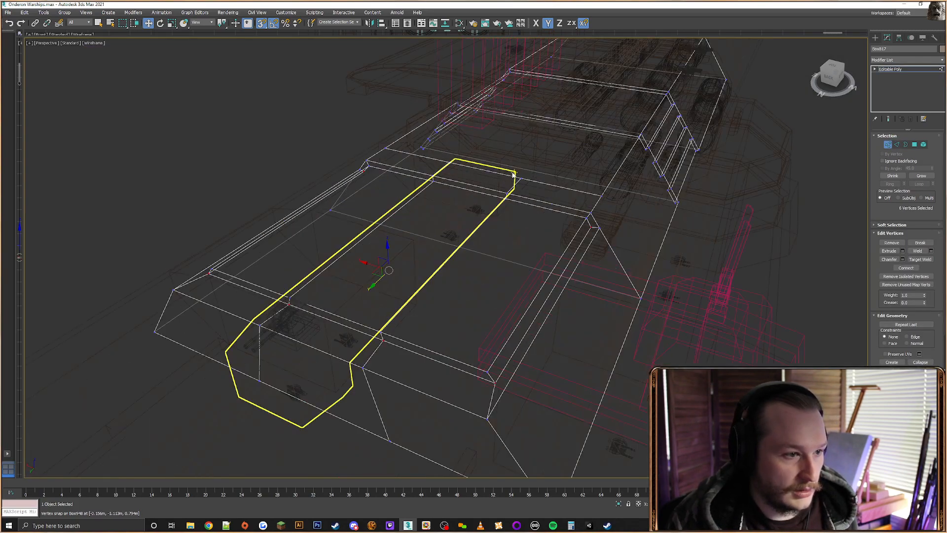
{"action": "middle_click_drag", "start_coordinate": [526, 219], "coordinate": [533, 197], "text": "alt"}
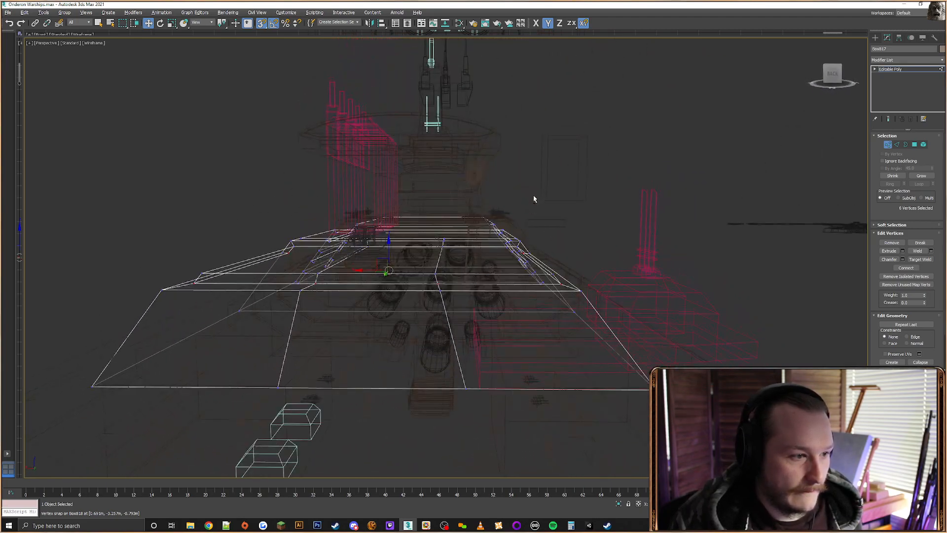
{"action": "left_click_drag", "start_coordinate": [448, 249], "coordinate": [462, 236]}
{"action": "middle_click_drag", "start_coordinate": [457, 242], "coordinate": [448, 266], "text": "alt"}
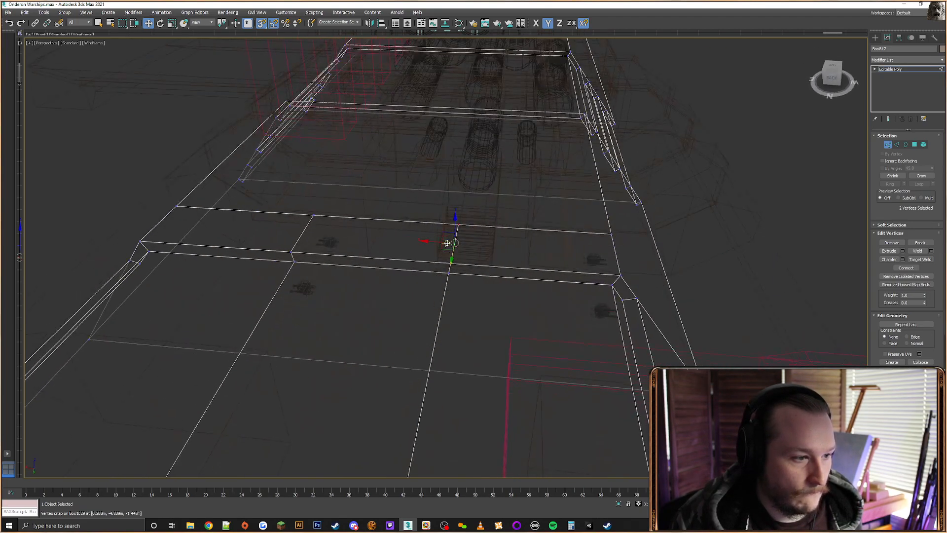
{"action": "left_click_drag", "start_coordinate": [446, 242], "coordinate": [451, 272]}
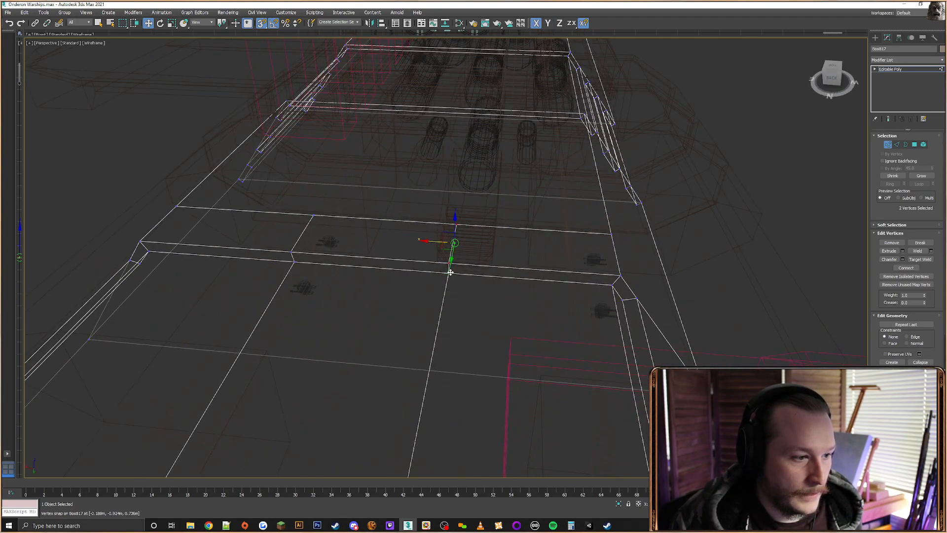
{"action": "left_click", "coordinate": [311, 217]}
{"action": "left_click", "coordinate": [286, 254], "text": "ctrl"}
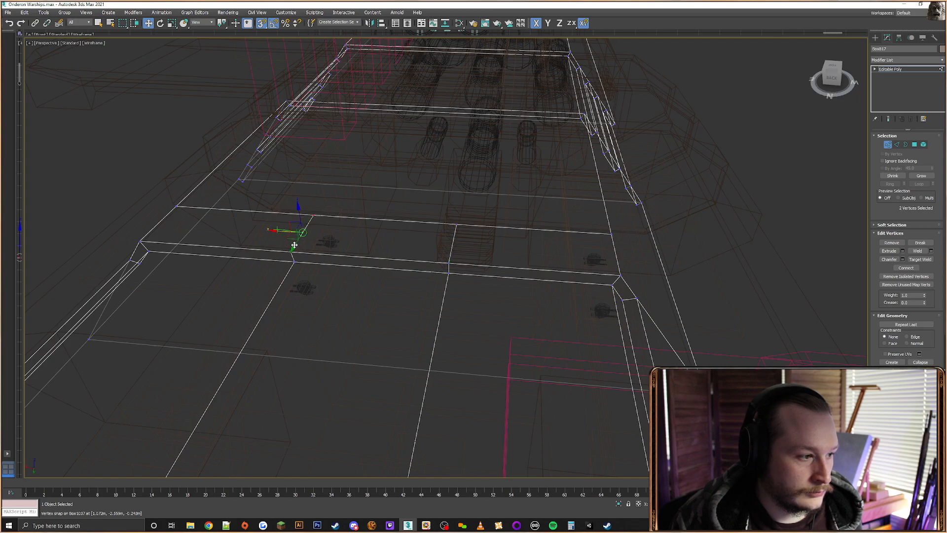
{"action": "left_click_drag", "start_coordinate": [294, 245], "coordinate": [296, 259]}
Straighten the front ends of both lengthwise lines by snapping their roof and front-face vertices into sideways alignment
{"action": "scroll", "coordinate": [369, 302], "scroll_direction": "down", "scroll_amount": 8}
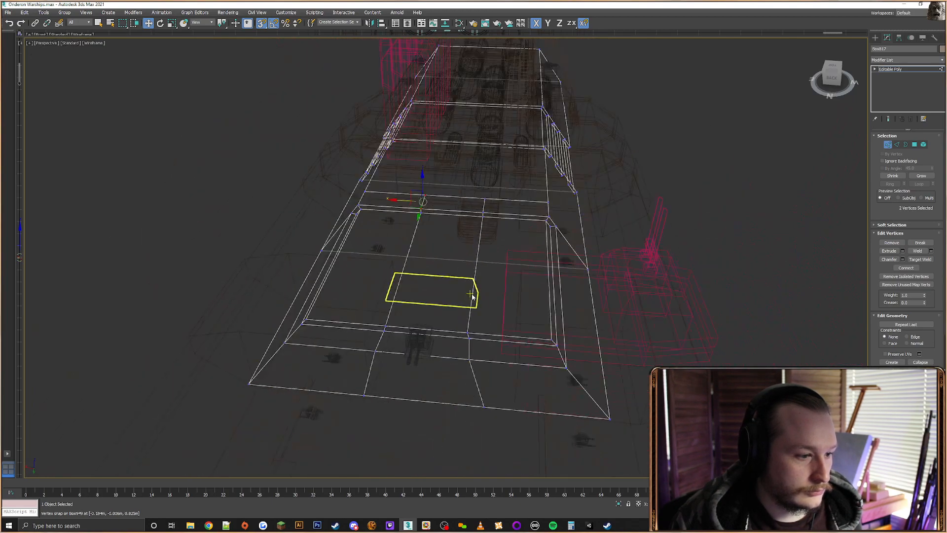
{"action": "scroll", "coordinate": [506, 313], "scroll_direction": "up", "scroll_amount": 2}
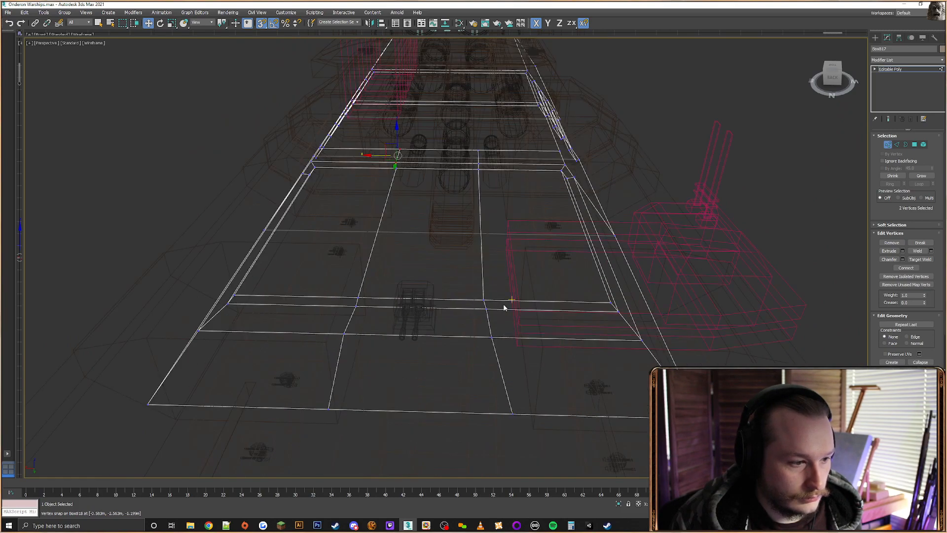
{"action": "left_click", "coordinate": [486, 309]}
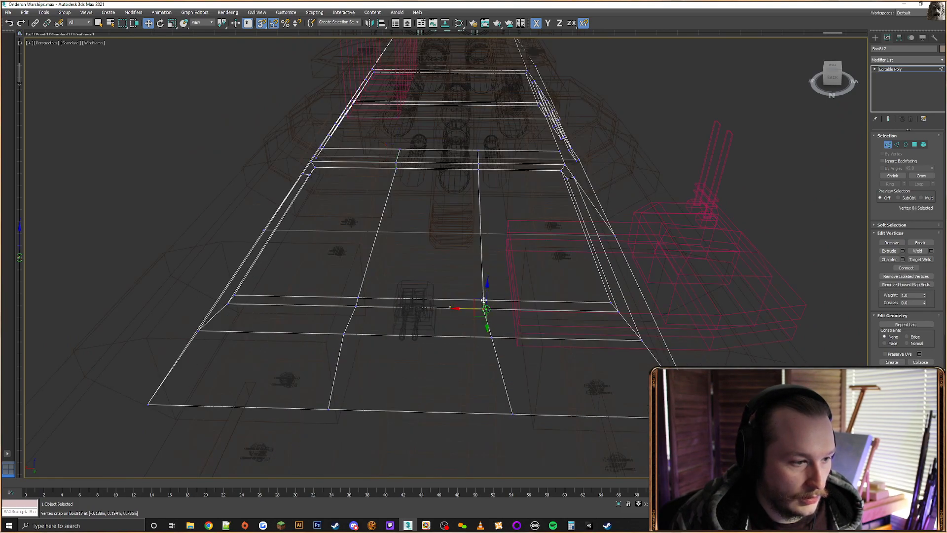
{"action": "left_click", "coordinate": [491, 336]}
{"action": "left_click_drag", "start_coordinate": [474, 322], "coordinate": [484, 338]}
{"action": "left_click", "coordinate": [512, 414]}
{"action": "left_click", "coordinate": [328, 409]}
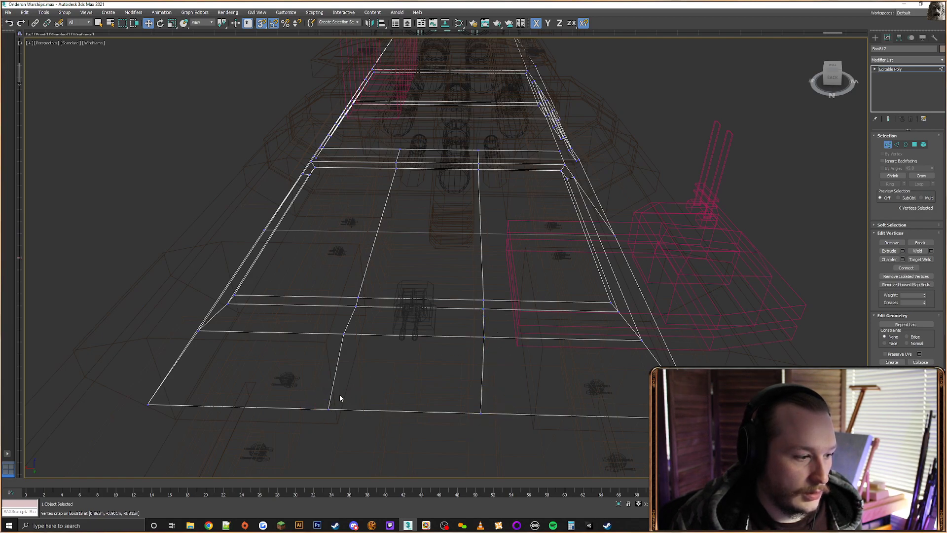
{"action": "left_click_drag", "start_coordinate": [372, 297], "coordinate": [359, 297]}
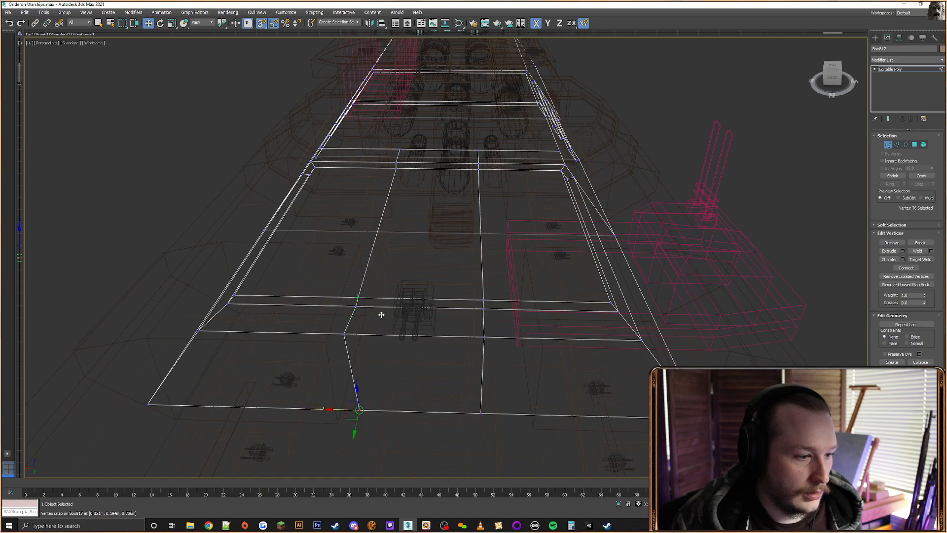
{"action": "left_click", "coordinate": [344, 333]}
{"action": "left_click_drag", "start_coordinate": [362, 295], "coordinate": [374, 306]}
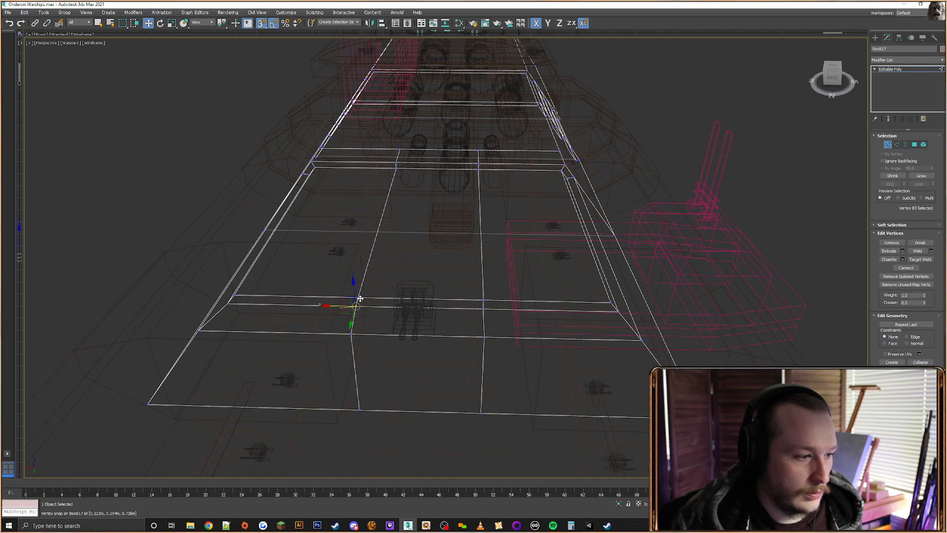
Select all seven vertices of the right lengthwise line and snap them sideways to that side of the raised turret block
{"action": "middle_click_drag", "start_coordinate": [497, 304], "coordinate": [513, 210], "text": "alt"}
{"action": "left_click_drag", "start_coordinate": [460, 380], "coordinate": [461, 384]}
{"action": "key", "text": "F3"}
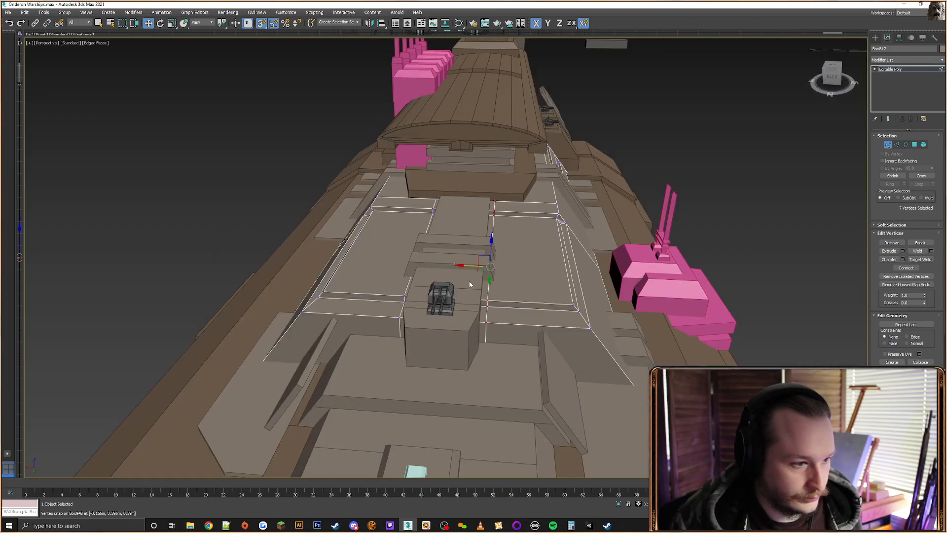
{"action": "left_click_drag", "start_coordinate": [479, 311], "coordinate": [479, 312]}
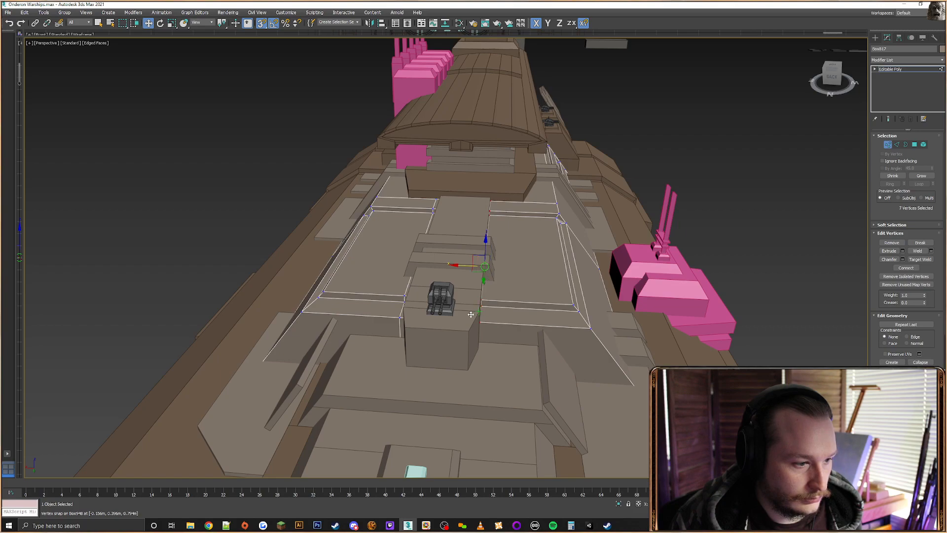
Select the seven vertices of the opposite lengthwise line and snap them sideways to the raised block's other side
{"action": "key", "text": "F3"}
{"action": "left_click_drag", "start_coordinate": [452, 194], "coordinate": [434, 299]}
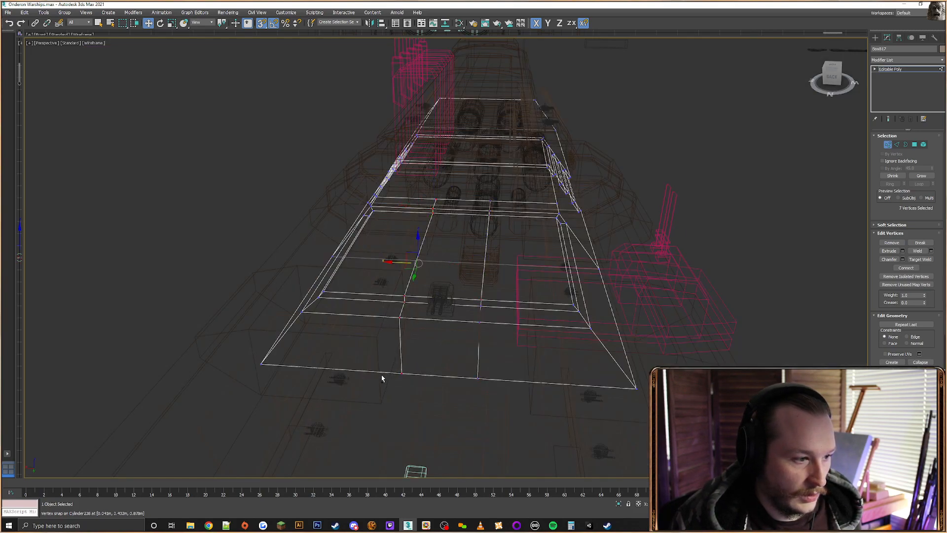
{"action": "key", "text": "F3"}
{"action": "middle_click_drag", "start_coordinate": [400, 338], "coordinate": [402, 269], "text": "alt"}
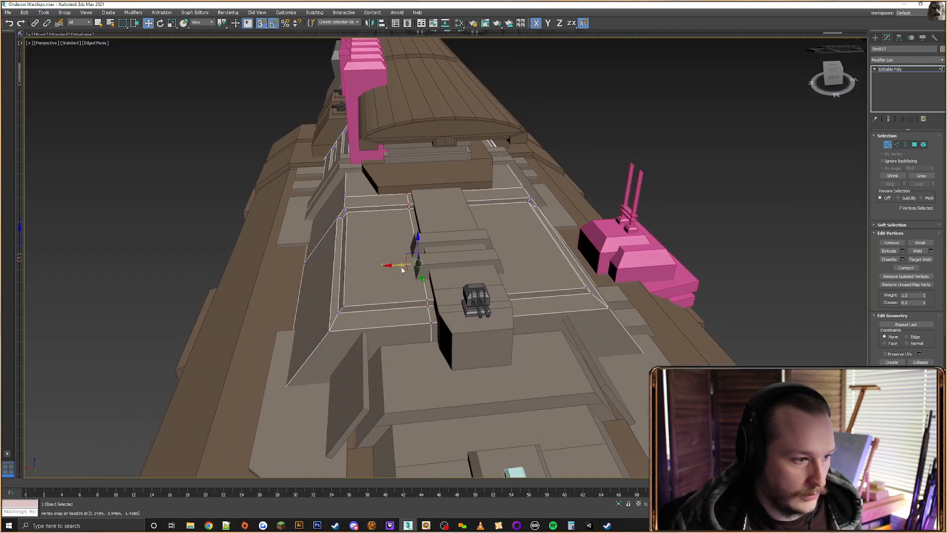
{"action": "left_click_drag", "start_coordinate": [414, 277], "coordinate": [433, 295]}
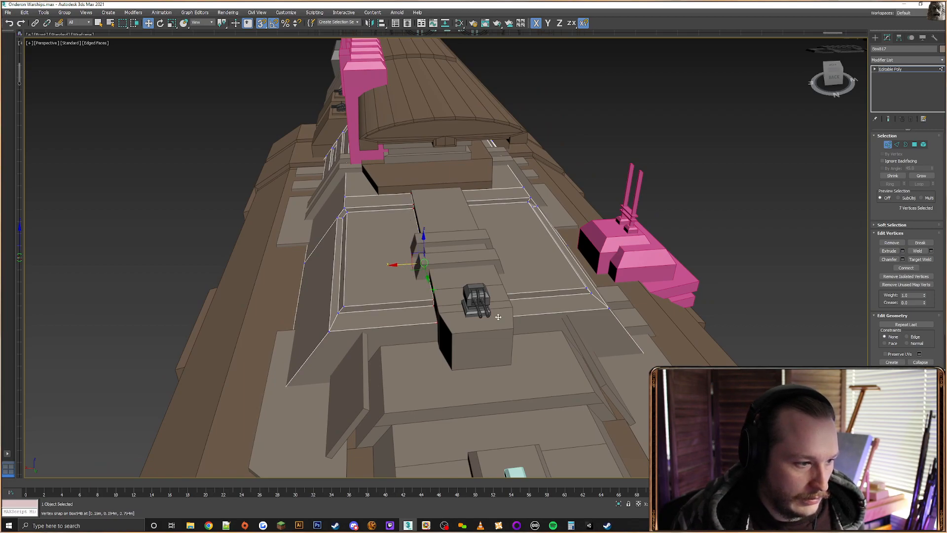
Select the hidden strip of superstructure roof and front-face polygons beneath the raised turret block and delete them
{"action": "middle_click_drag", "start_coordinate": [498, 316], "coordinate": [461, 302], "text": "alt"}
{"action": "key", "text": "F3"}
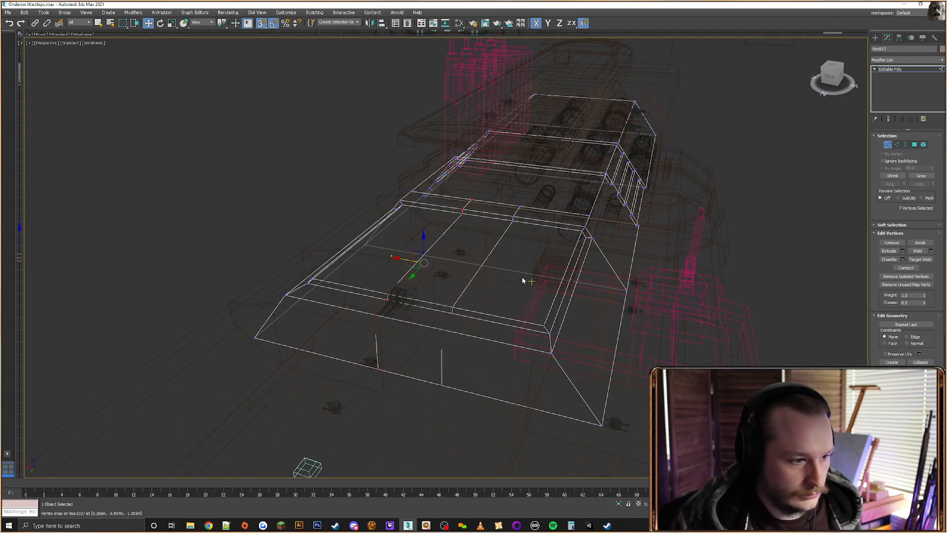
{"action": "middle_click_drag", "start_coordinate": [523, 280], "coordinate": [493, 281], "text": "alt"}
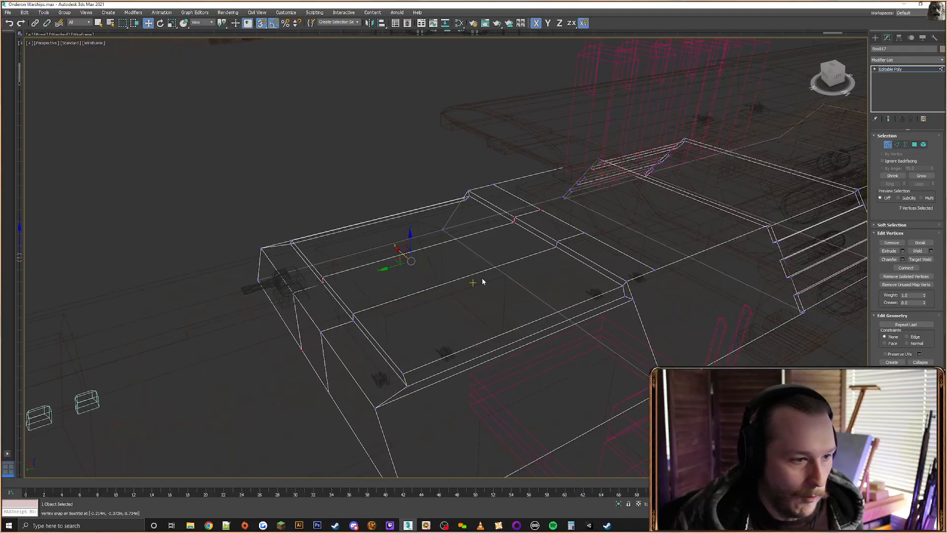
{"action": "left_click", "coordinate": [915, 144]}
{"action": "left_click", "coordinate": [533, 226]}
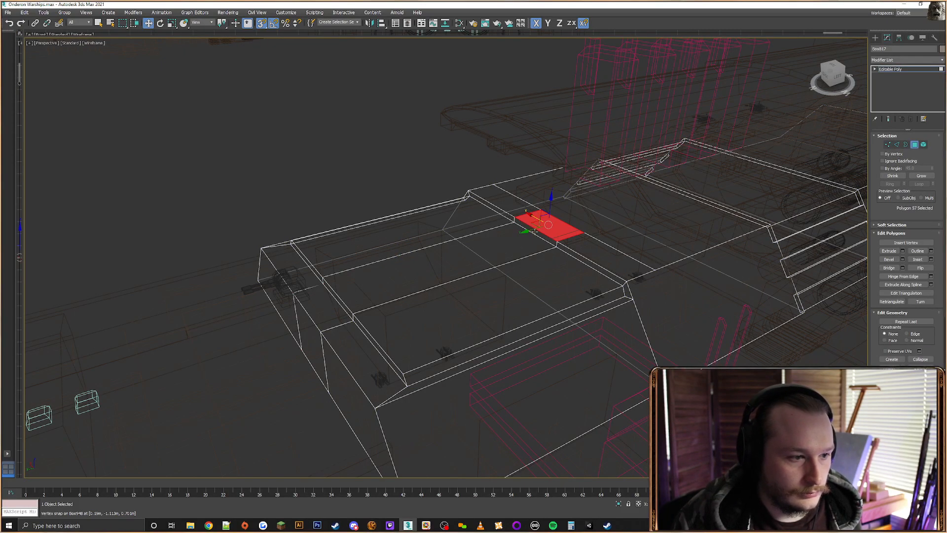
{"action": "left_click", "coordinate": [520, 240], "text": "shift"}
{"action": "left_click", "coordinate": [341, 303], "text": "shift"}
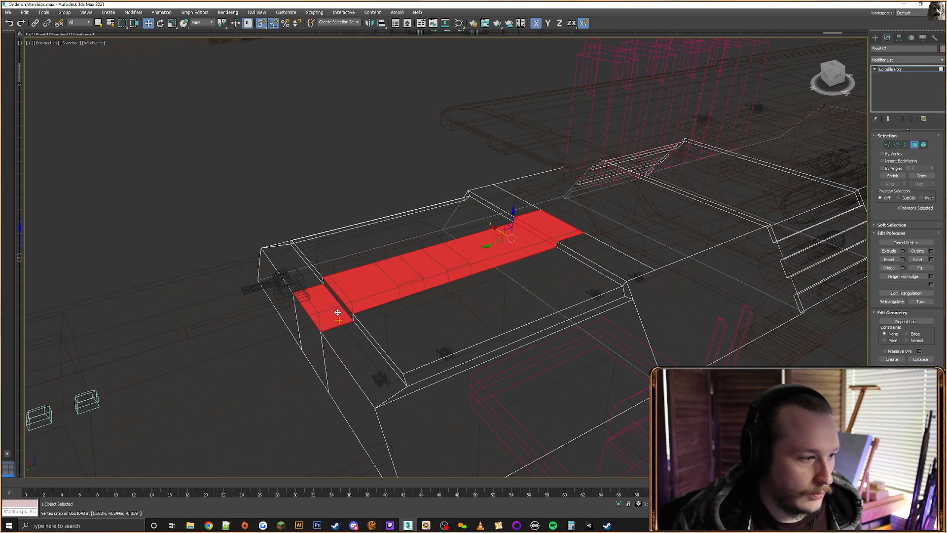
{"action": "left_click", "coordinate": [314, 332], "text": "ctrl"}
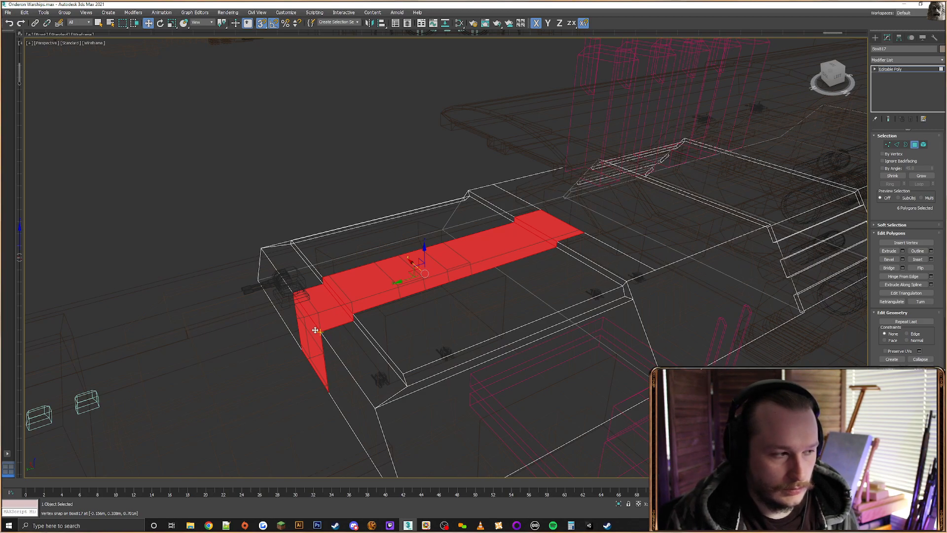
{"action": "key", "text": "ctrl+d"}
{"action": "key", "text": "F3"}
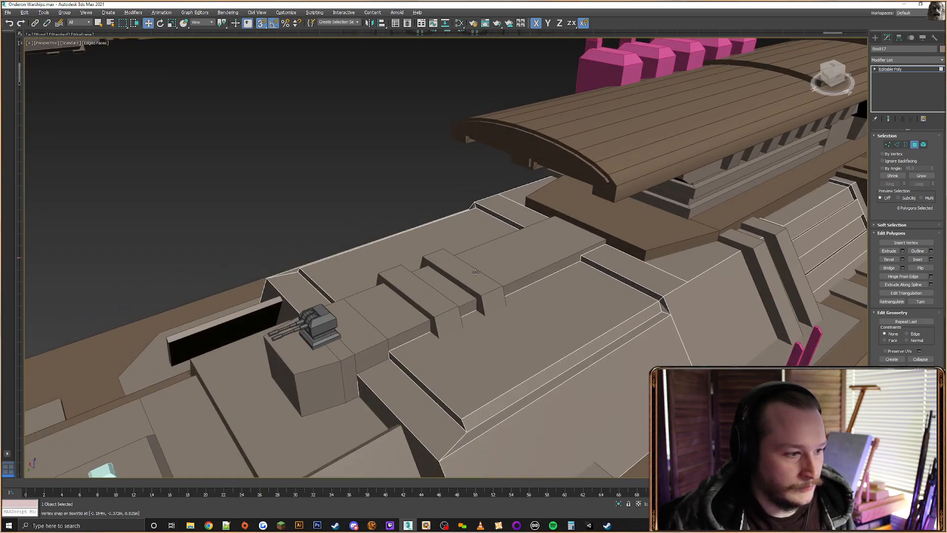
On the raised turret block, connect the vertical edges of its long rear section to add a lengthwise edge on each side
{"action": "scroll", "coordinate": [455, 287], "scroll_direction": "down", "scroll_amount": 5}
{"action": "scroll", "coordinate": [434, 266], "scroll_direction": "up", "scroll_amount": 5}
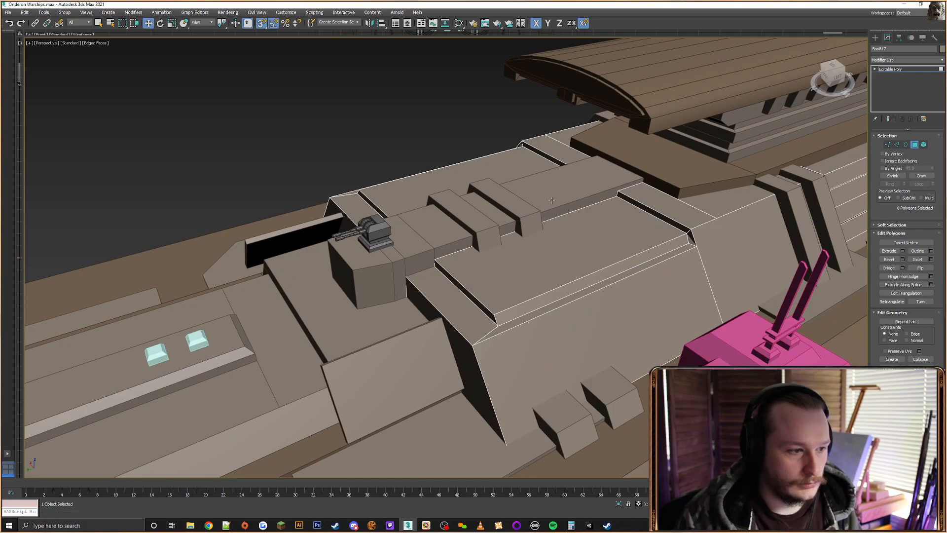
{"action": "left_click", "coordinate": [876, 38]}
{"action": "left_click", "coordinate": [556, 196]}
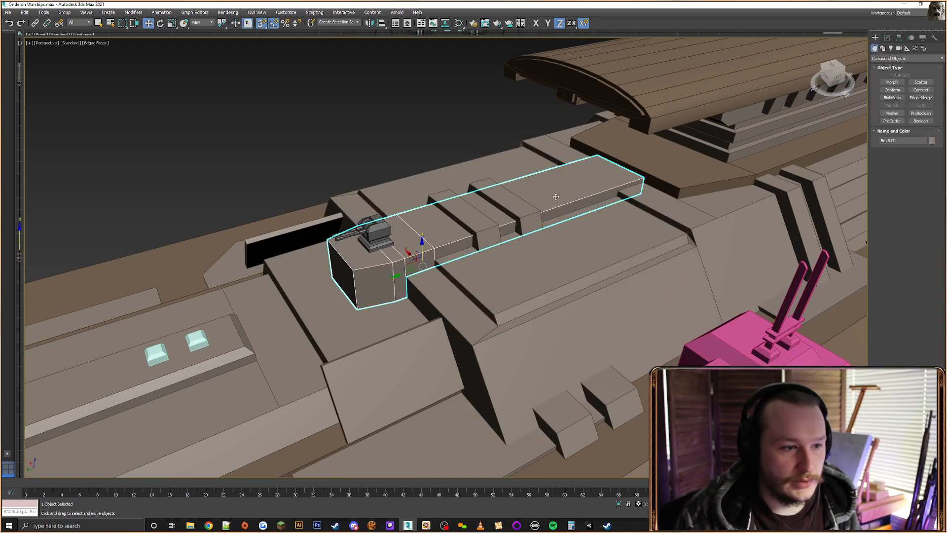
{"action": "middle_click_drag", "start_coordinate": [542, 204], "coordinate": [532, 184], "text": "alt"}
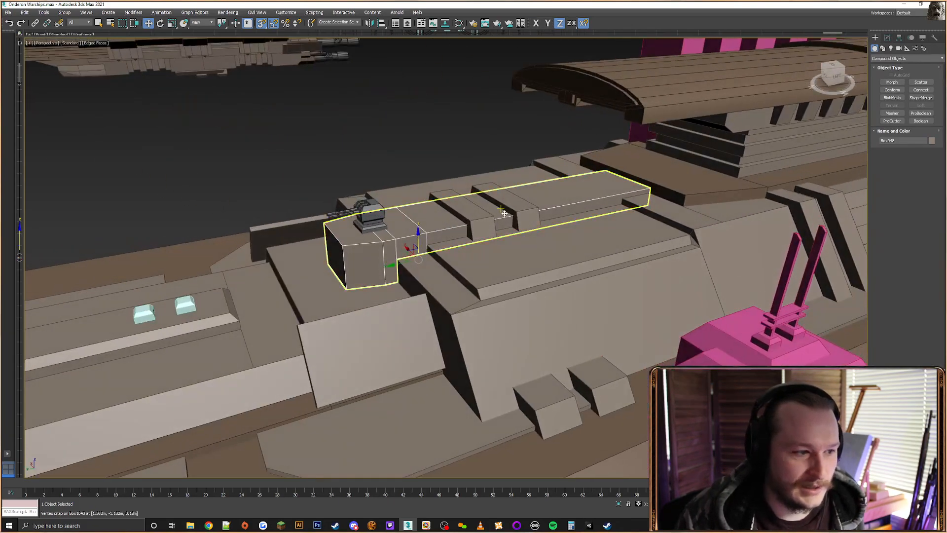
{"action": "left_click", "coordinate": [887, 38]}
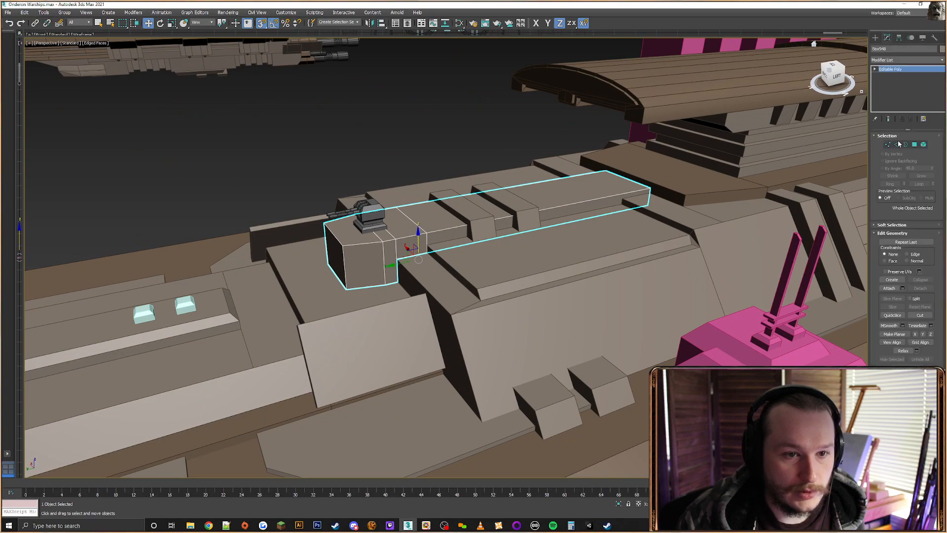
{"action": "left_click", "coordinate": [896, 144]}
{"action": "key", "text": "F3"}
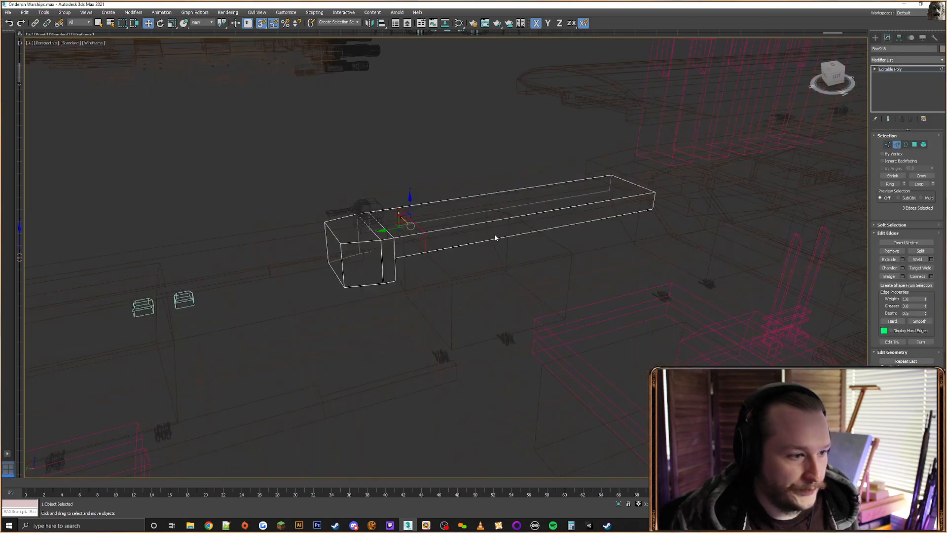
{"action": "middle_click_drag", "start_coordinate": [494, 234], "coordinate": [691, 240], "text": "alt"}
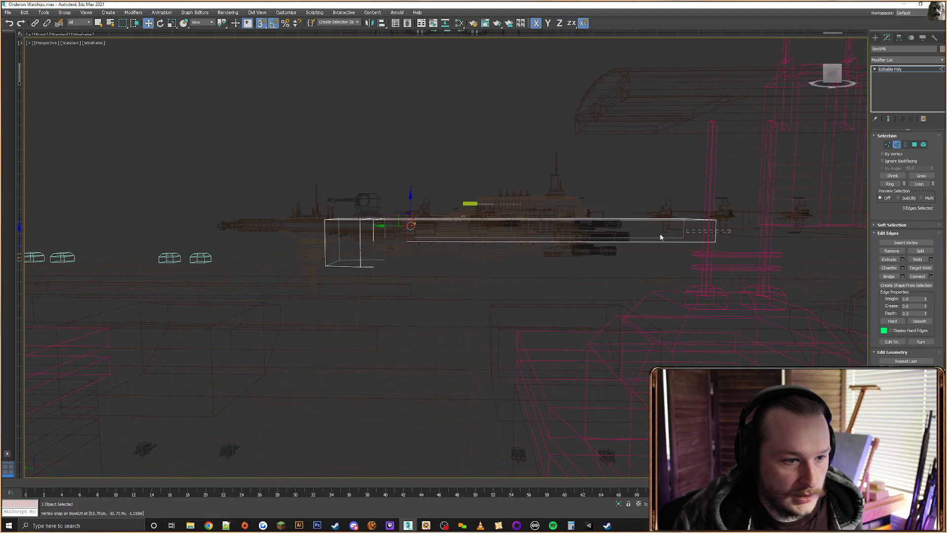
{"action": "left_click_drag", "start_coordinate": [393, 235], "coordinate": [391, 236]}
{"action": "left_click", "coordinate": [920, 277]}
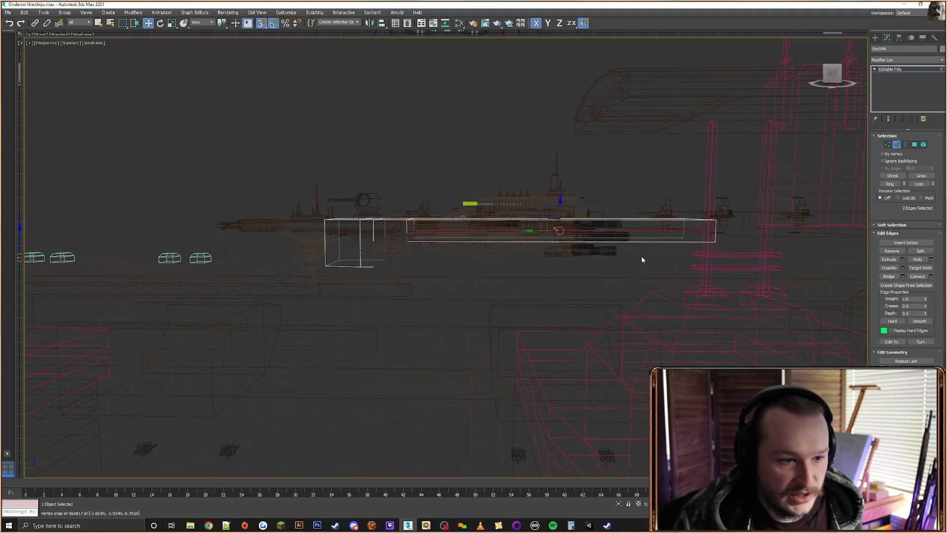
Snap the two new lengthwise edges vertically to the height of the superstructure roof
{"action": "middle_click_drag", "start_coordinate": [641, 256], "coordinate": [583, 263], "text": "alt"}
{"action": "key", "text": "F3"}
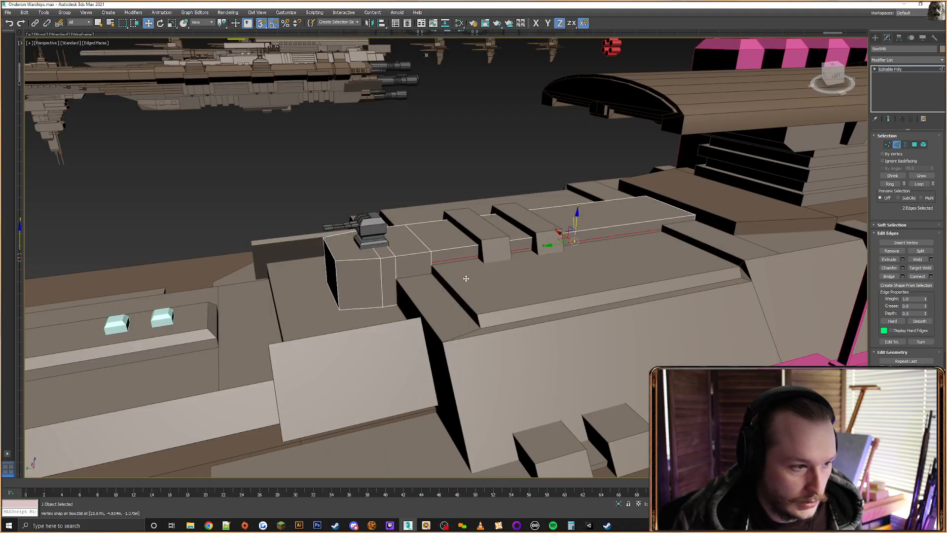
{"action": "left_click_drag", "start_coordinate": [466, 278], "coordinate": [480, 313]}
Delete the two side polygons of the turret block that lie below the new lengthwise edges
{"action": "key", "text": "F3"}
{"action": "middle_click_drag", "start_coordinate": [735, 252], "coordinate": [753, 201], "text": "alt"}
{"action": "left_click", "coordinate": [914, 144]}
{"action": "mouse_move", "coordinate": [642, 252]}
{"action": "middle_mouse_down", "text": "alt"}
{"action": "mouse_move", "coordinate": [661, 240]}
{"action": "mouse_move", "coordinate": [655, 248]}
{"action": "middle_mouse_up", "text": "alt"}
{"action": "left_click_drag", "start_coordinate": [620, 237], "coordinate": [619, 235]}
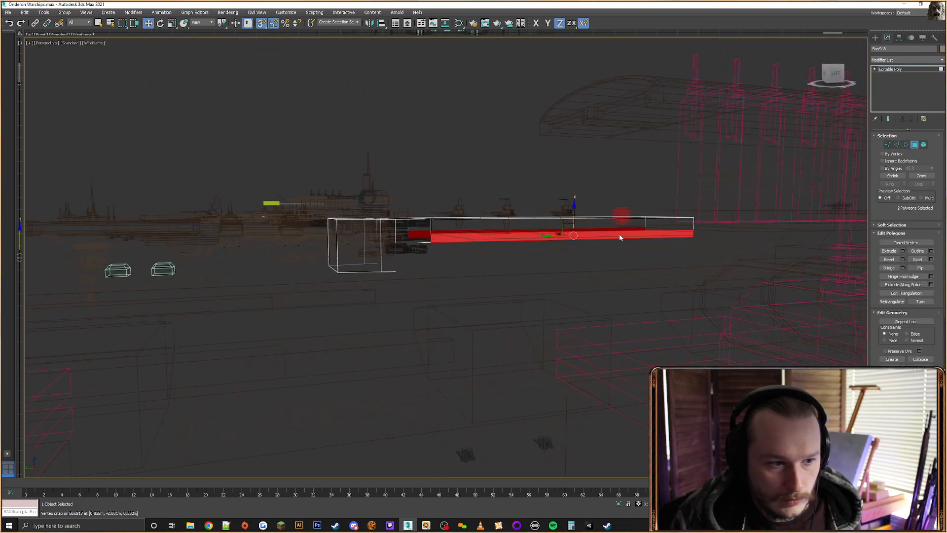
{"action": "key", "text": "Delete"}
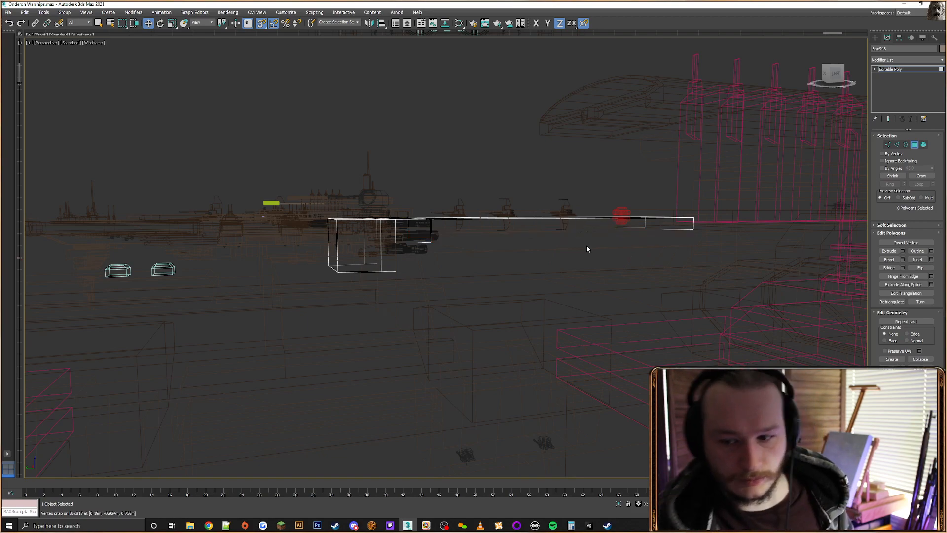
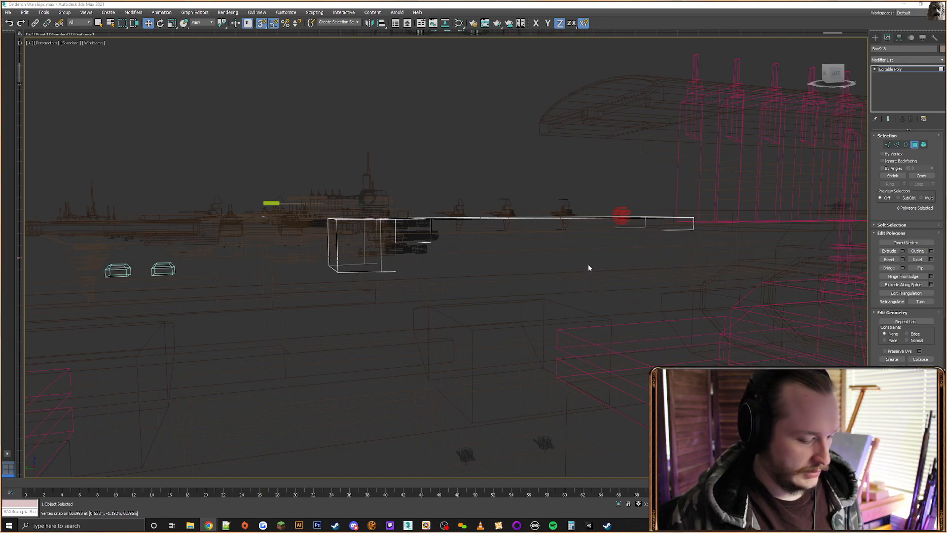
{"action": "key", "text": "F3"}
{"action": "scroll", "coordinate": [576, 266], "scroll_direction": "up", "scroll_amount": 3}
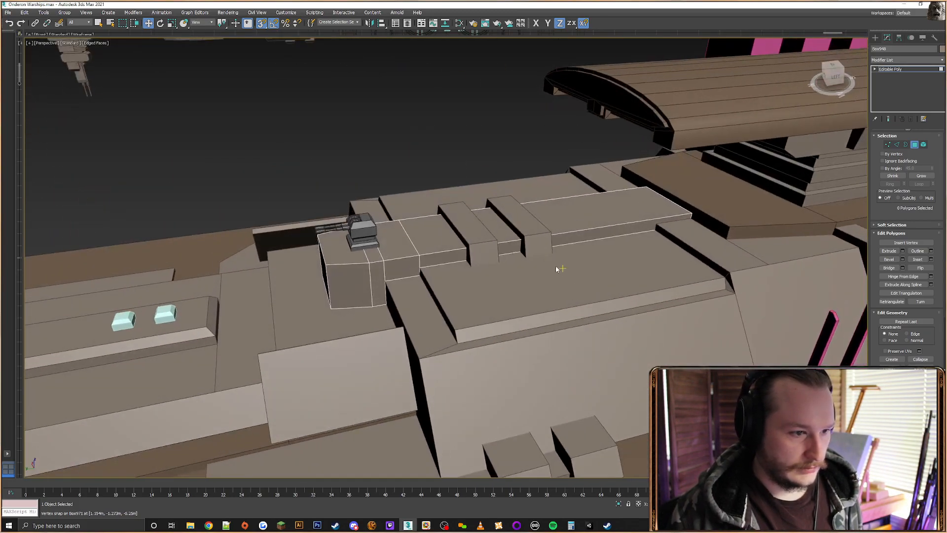
{"action": "scroll", "coordinate": [613, 236], "scroll_direction": "down", "scroll_amount": 3}
{"action": "key", "text": "F3"}
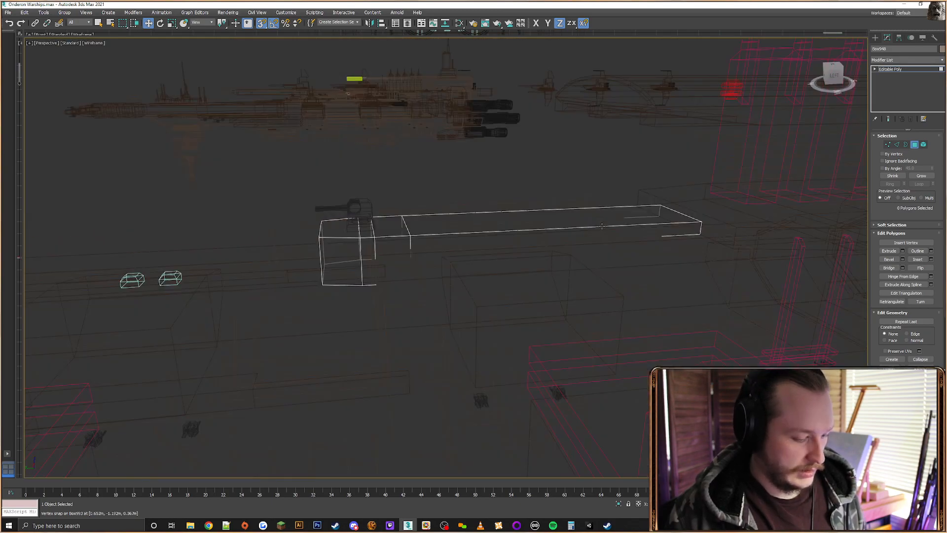
{"action": "key", "text": "F3"}
Connect the block's lengthwise edges with a crosswise cut and snap it lengthwise to the step near the roof's rear
{"action": "mouse_move", "coordinate": [710, 233]}
{"action": "middle_mouse_down", "text": "alt"}
{"action": "mouse_move", "coordinate": [678, 232]}
{"action": "mouse_move", "coordinate": [876, 177]}
{"action": "middle_mouse_up", "text": "alt"}
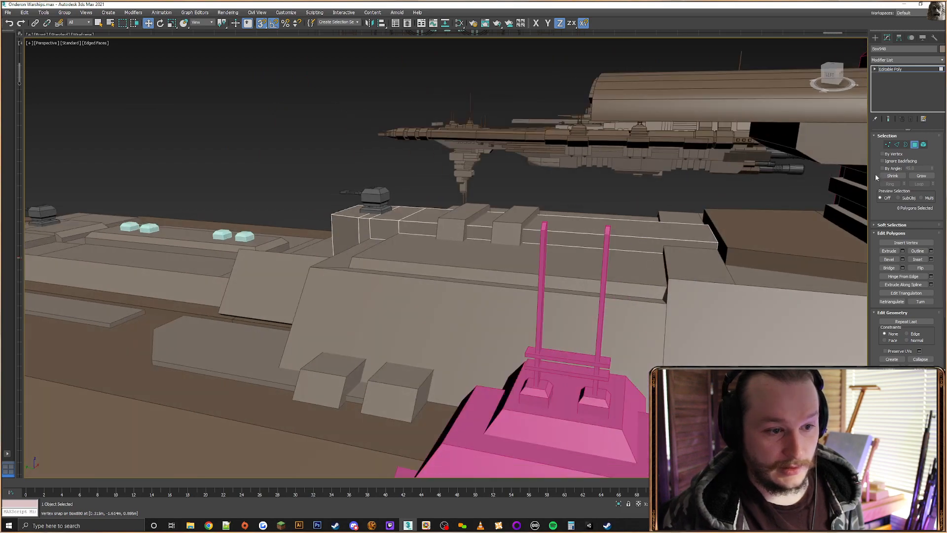
{"action": "left_click", "coordinate": [898, 146]}
{"action": "middle_click_drag", "start_coordinate": [650, 251], "coordinate": [654, 248], "text": "alt"}
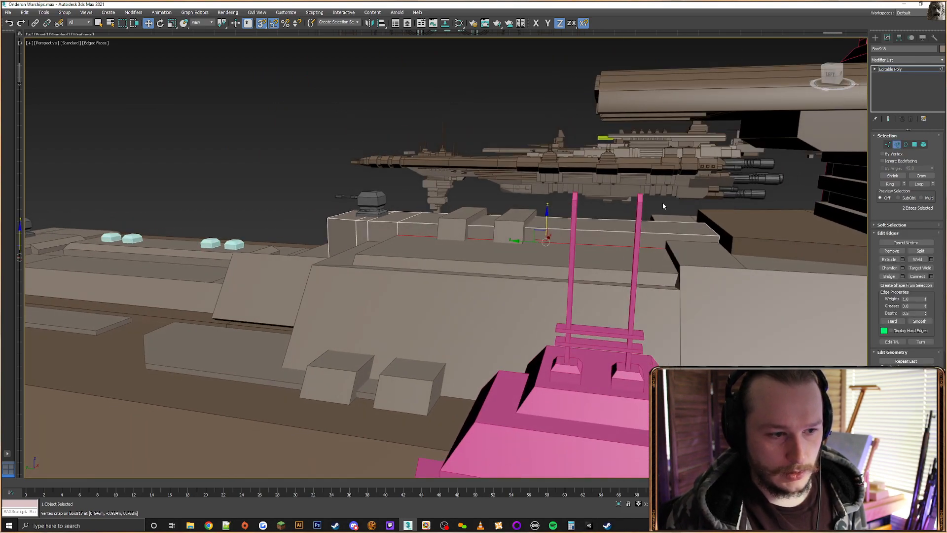
{"action": "left_click_drag", "start_coordinate": [663, 204], "coordinate": [687, 258]}
{"action": "left_click", "coordinate": [918, 277]}
{"action": "middle_click_drag", "start_coordinate": [682, 241], "coordinate": [543, 225], "text": "alt"}
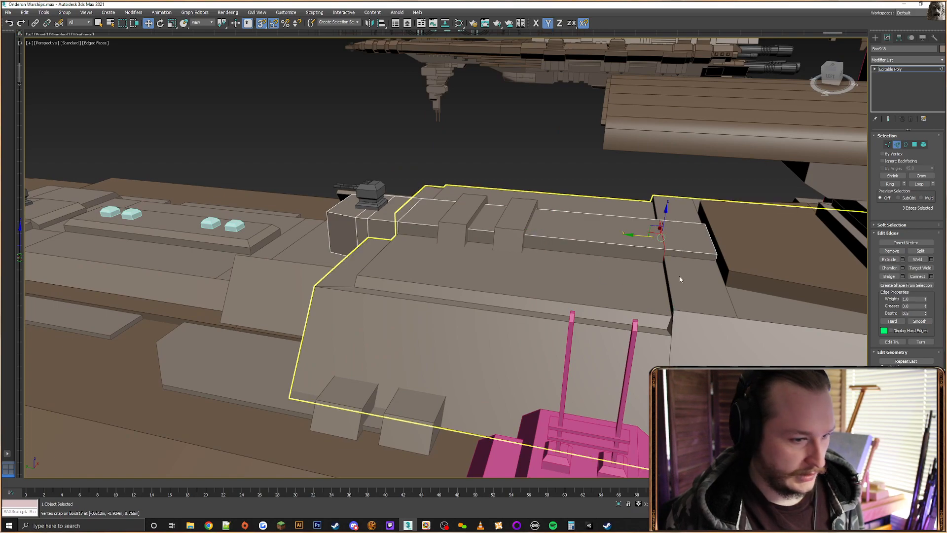
{"action": "middle_click_drag", "start_coordinate": [679, 275], "coordinate": [687, 241], "text": "alt"}
Connect the vertical edges of the block's short rear section and snap the new edges to the raised rear roof strip's height
{"action": "key", "text": "F3"}
{"action": "left_click", "coordinate": [726, 237]}
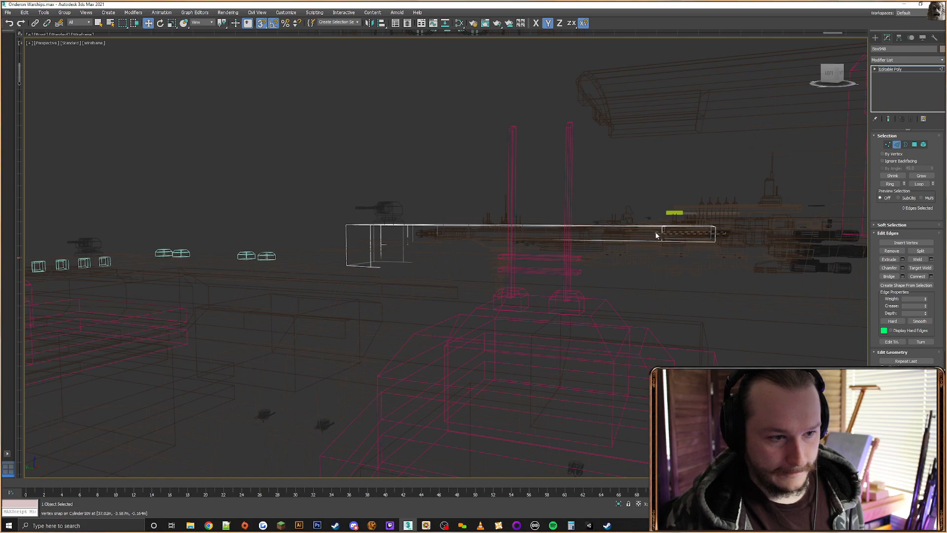
{"action": "left_click_drag", "start_coordinate": [656, 233], "coordinate": [655, 233]}
{"action": "left_click", "coordinate": [917, 277]}
{"action": "middle_click_drag", "start_coordinate": [669, 225], "coordinate": [691, 246], "text": "alt"}
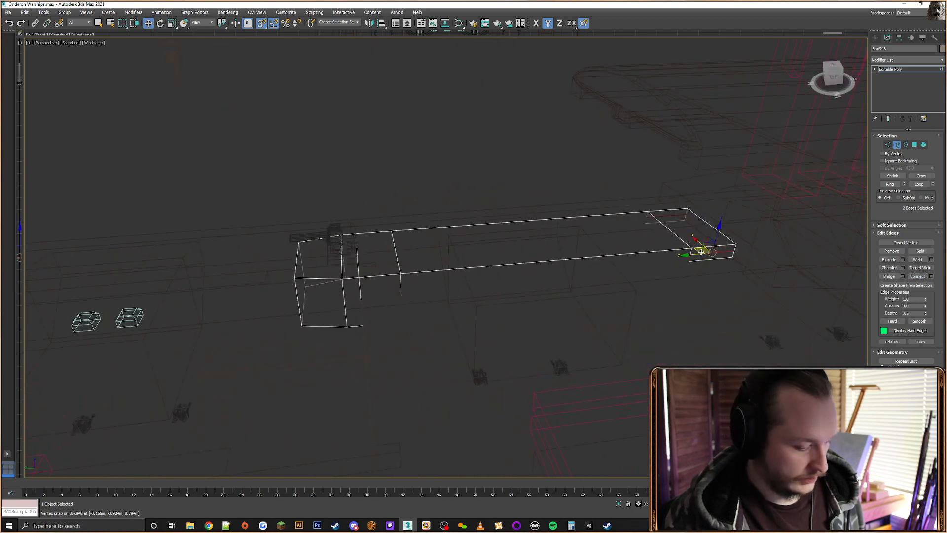
{"action": "key", "text": "F3"}
{"action": "key", "text": "F7"}
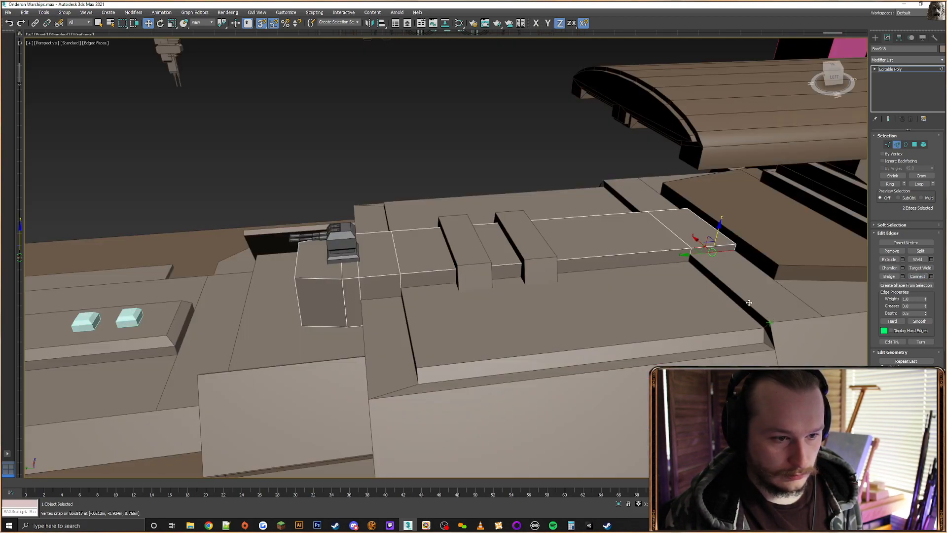
{"action": "middle_click_drag", "start_coordinate": [749, 302], "coordinate": [709, 271], "text": "alt"}
Delete the side polygons of the block's short rear section that are hidden below the roof strip
{"action": "key", "text": "F3"}
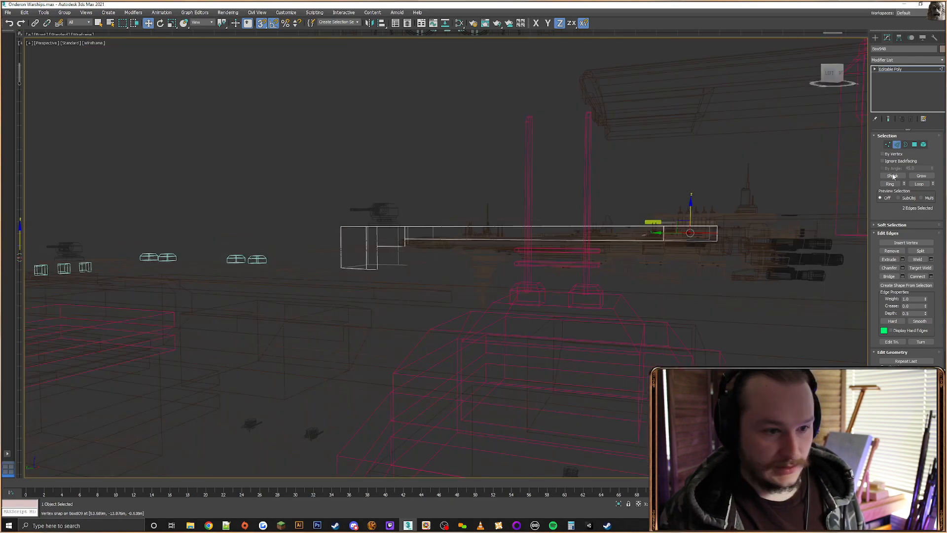
{"action": "left_click", "coordinate": [914, 144]}
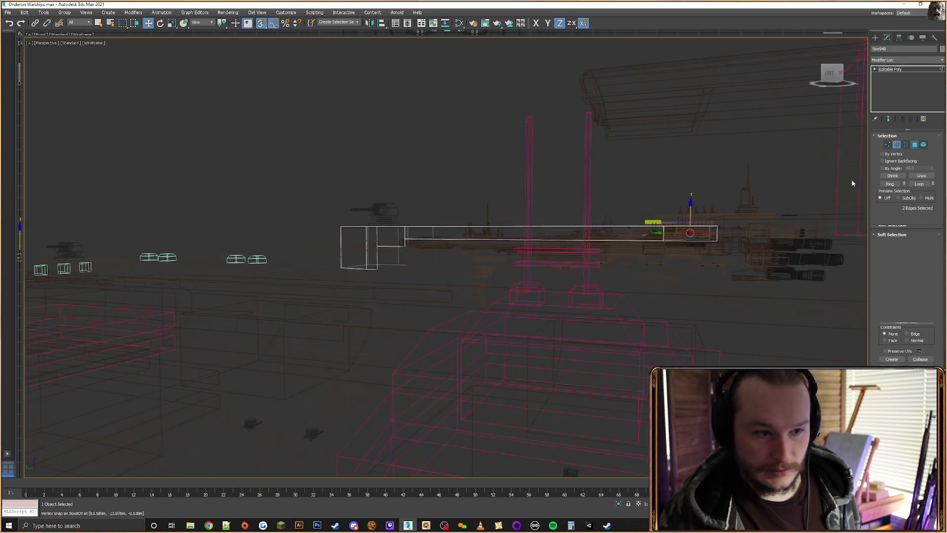
{"action": "left_click", "coordinate": [697, 237]}
{"action": "key", "text": "Delete"}
{"action": "key", "text": "F3"}
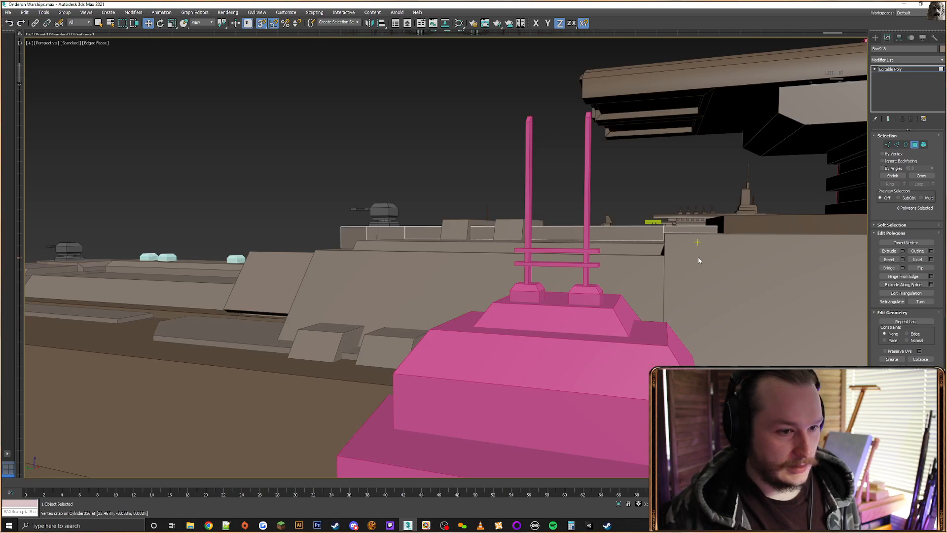
{"action": "middle_click_drag", "start_coordinate": [698, 257], "coordinate": [725, 271], "text": "alt"}
{"action": "scroll", "coordinate": [725, 271], "scroll_direction": "up", "scroll_amount": 5}
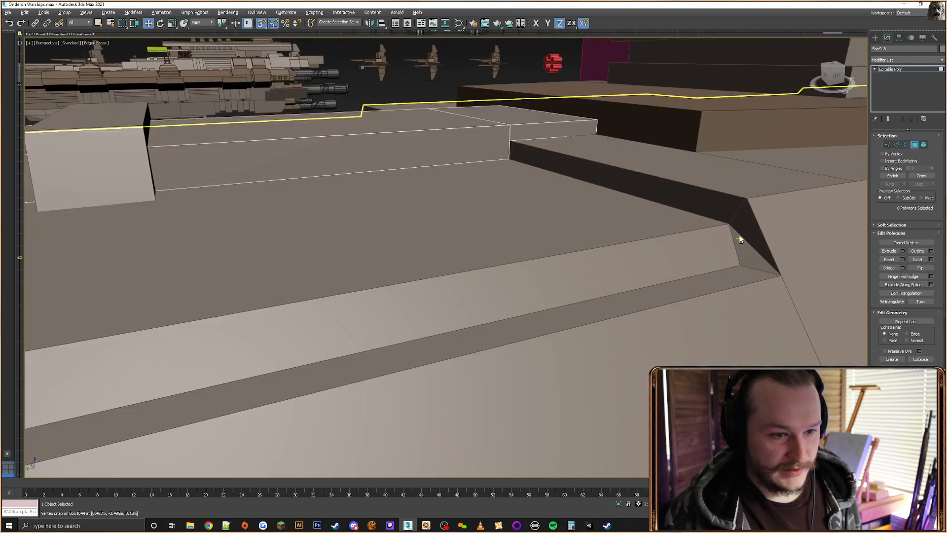
{"action": "middle_click_drag", "start_coordinate": [739, 239], "coordinate": [833, 207], "text": "alt"}
{"action": "scroll", "coordinate": [741, 270], "scroll_direction": "down", "scroll_amount": 4}
{"action": "scroll", "coordinate": [710, 272], "scroll_direction": "down", "scroll_amount": 4}
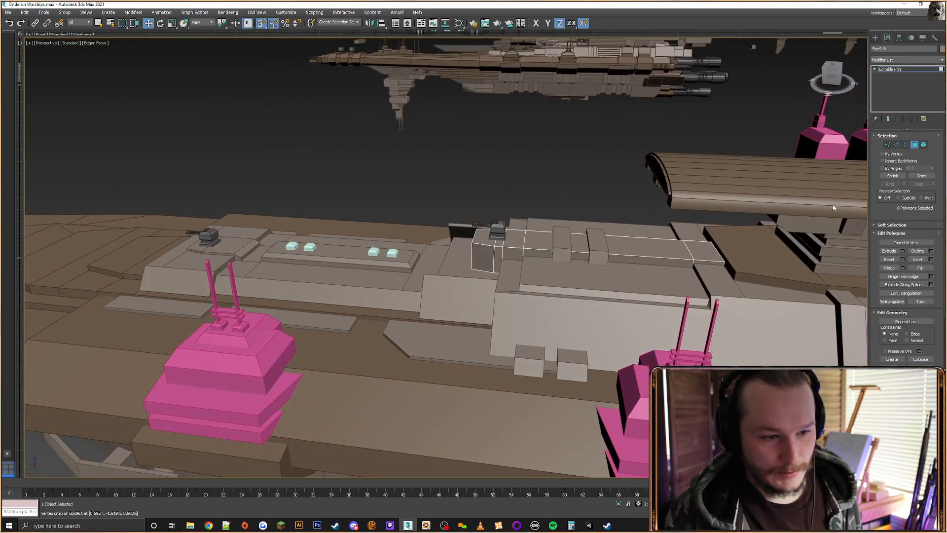
On the superstructure, select the recessed roof panel's rear outer lower vertex and snap it lengthwise into line with the adjacent corner
{"action": "left_click", "coordinate": [875, 38]}
{"action": "left_click", "coordinate": [737, 290]}
{"action": "left_click", "coordinate": [887, 38]}
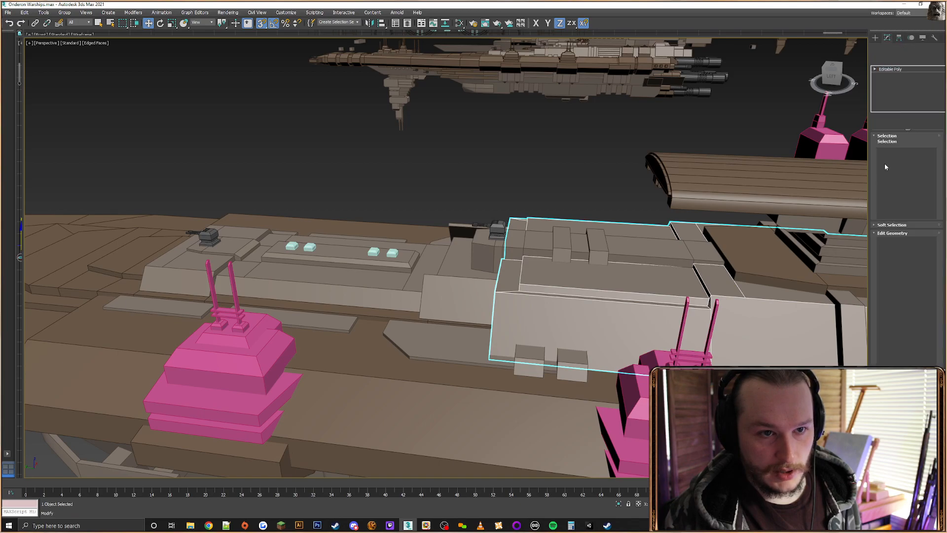
{"action": "left_click", "coordinate": [888, 144]}
{"action": "scroll", "coordinate": [728, 309], "scroll_direction": "up", "scroll_amount": 6}
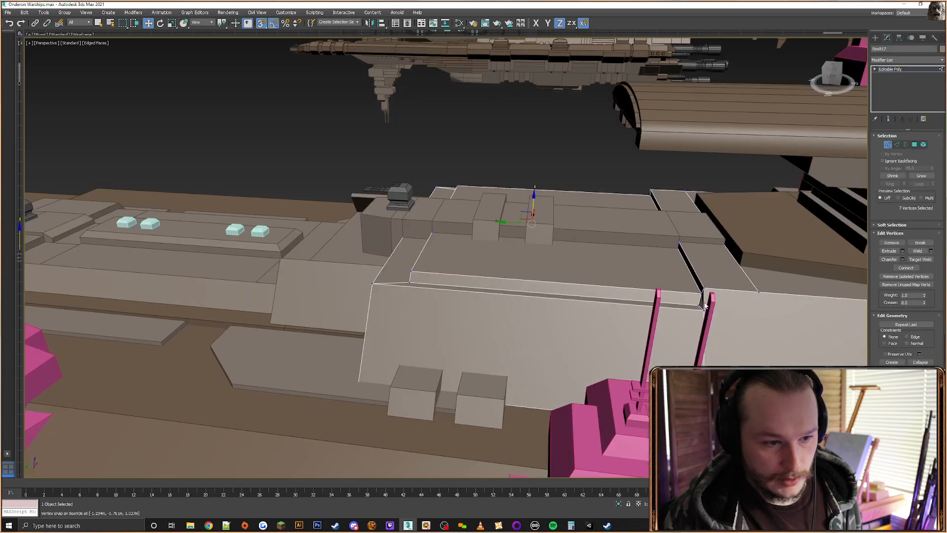
{"action": "left_click", "coordinate": [694, 312]}
{"action": "middle_click_drag", "start_coordinate": [719, 303], "coordinate": [682, 301], "text": "alt"}
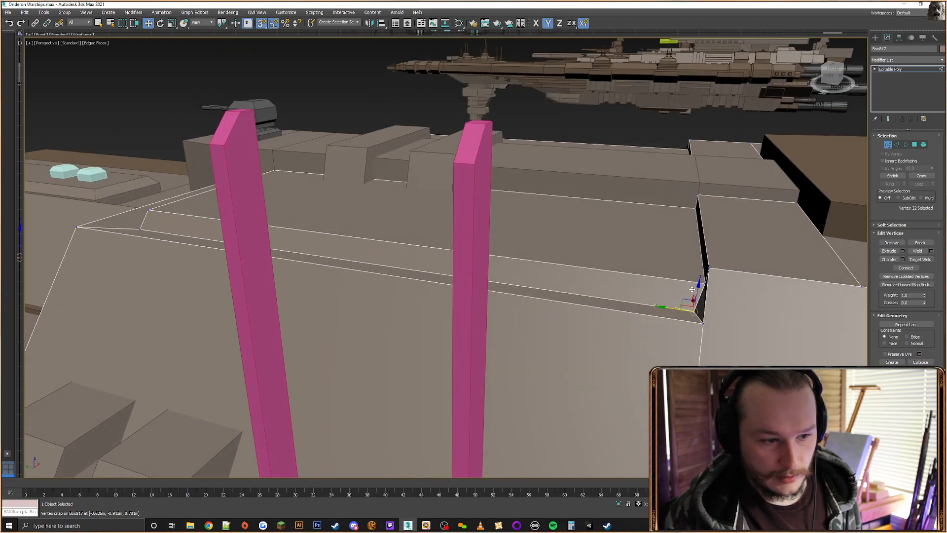
On the superstructure's opposite side, snap the recessed roof panel's rear outer lower vertex lengthwise into line with the adjacent corner
{"action": "middle_click_drag", "start_coordinate": [698, 256], "coordinate": [829, 255], "text": "alt"}
{"action": "scroll", "coordinate": [828, 255], "scroll_direction": "down", "scroll_amount": 8}
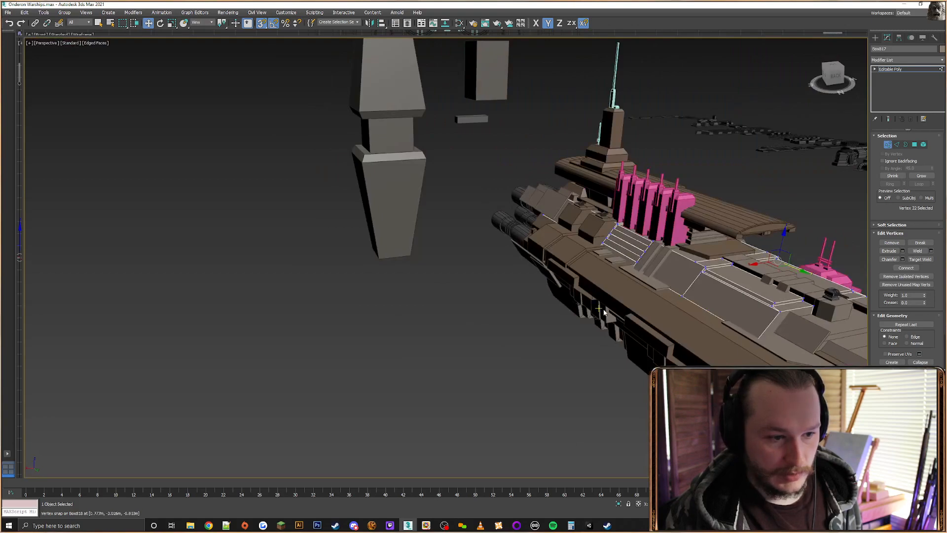
{"action": "scroll", "coordinate": [720, 270], "scroll_direction": "up", "scroll_amount": 8}
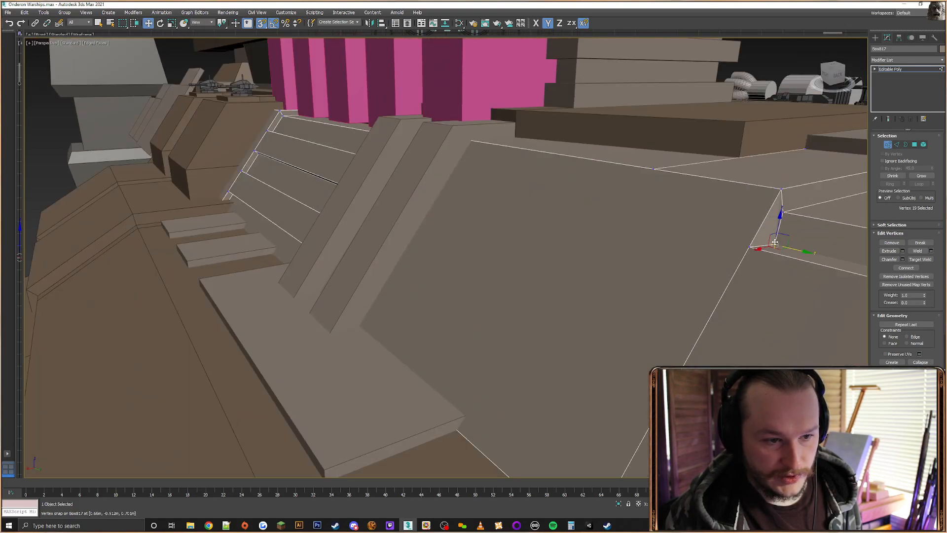
{"action": "middle_click_drag", "start_coordinate": [775, 242], "coordinate": [793, 246], "text": "alt"}
{"action": "left_click_drag", "start_coordinate": [777, 207], "coordinate": [757, 248]}
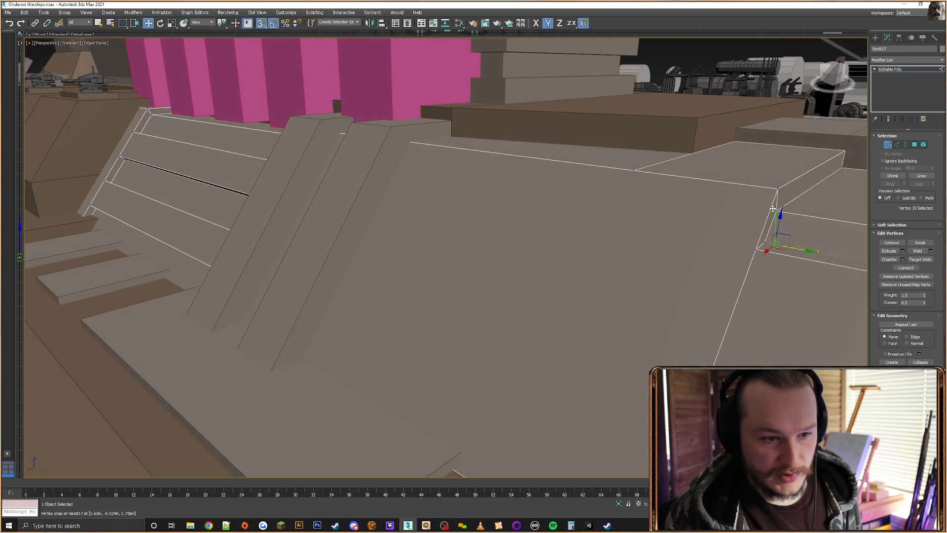
{"action": "middle_click_drag", "start_coordinate": [750, 256], "coordinate": [617, 268], "text": "alt"}
{"action": "scroll", "coordinate": [631, 263], "scroll_direction": "down", "scroll_amount": 6}
{"action": "scroll", "coordinate": [671, 298], "scroll_direction": "down", "scroll_amount": 5}
{"action": "scroll", "coordinate": [617, 268], "scroll_direction": "up", "scroll_amount": 6}
{"action": "left_click", "coordinate": [875, 39]}
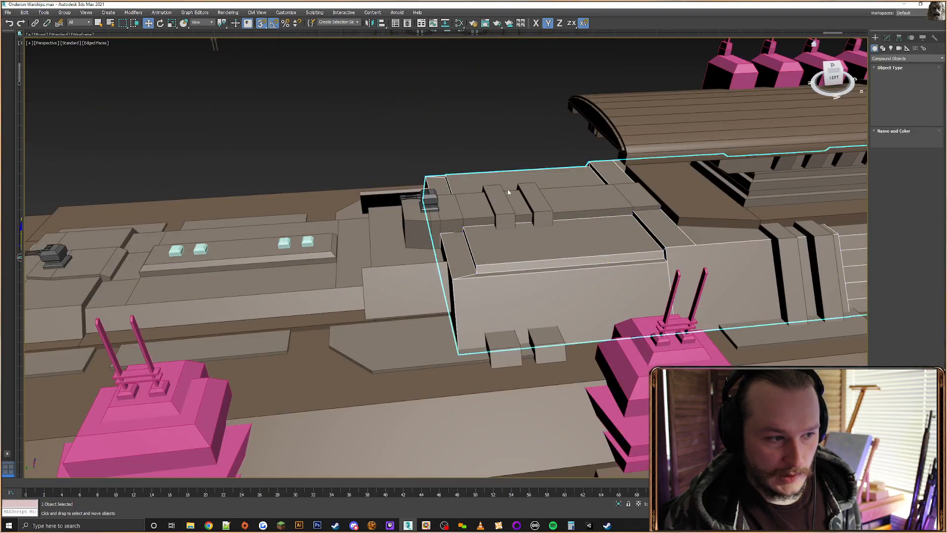
Select the superstructure and examine its roof edges and vertices in wireframe and shaded display
{"action": "left_click", "coordinate": [499, 147]}
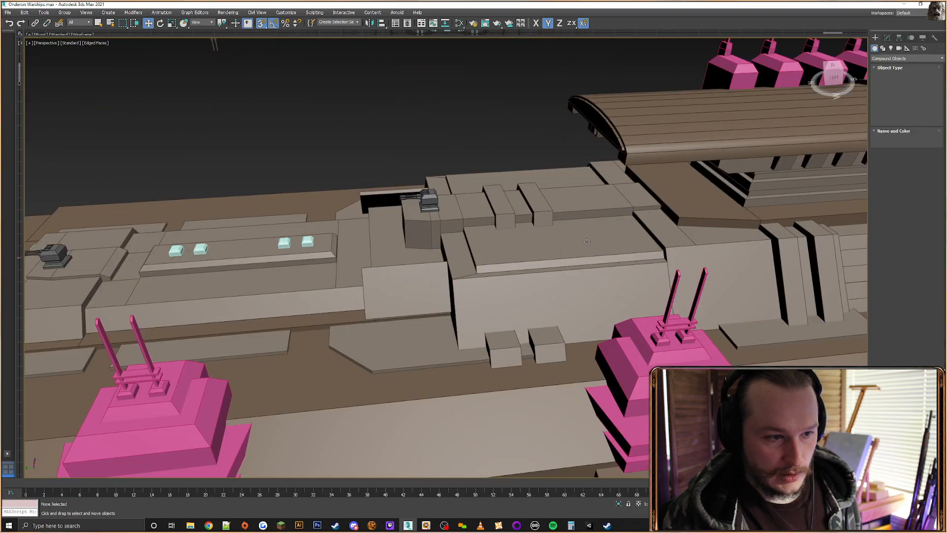
{"action": "left_click", "coordinate": [634, 223]}
{"action": "key", "text": "F3"}
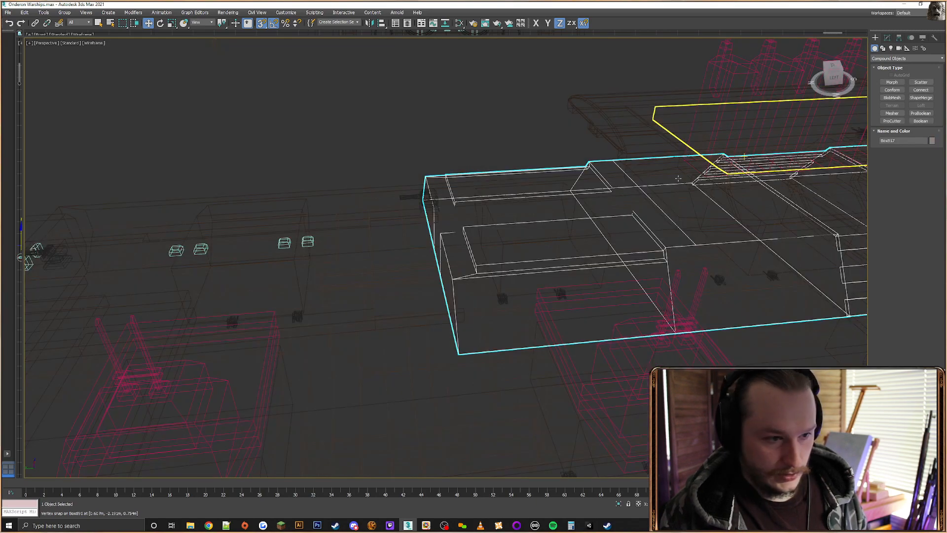
{"action": "key", "text": "F3"}
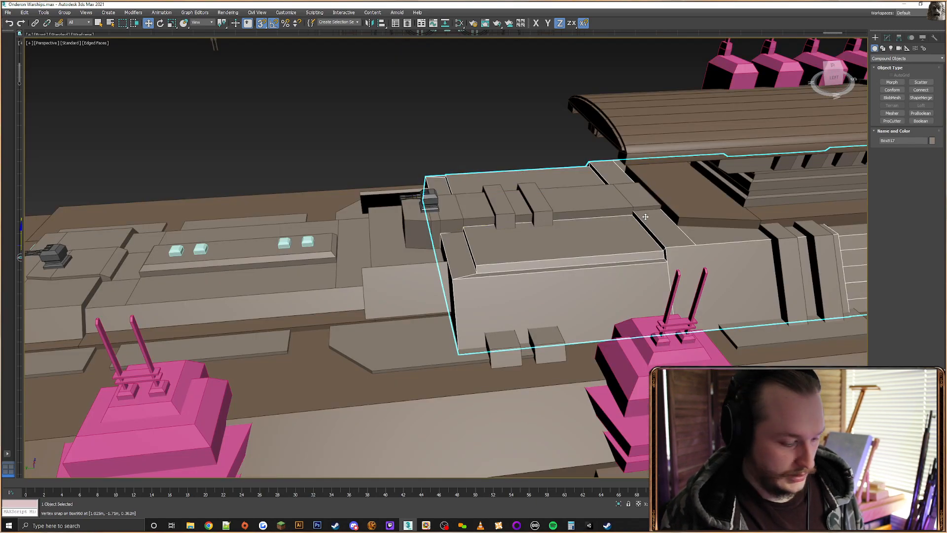
{"action": "key", "text": "F3"}
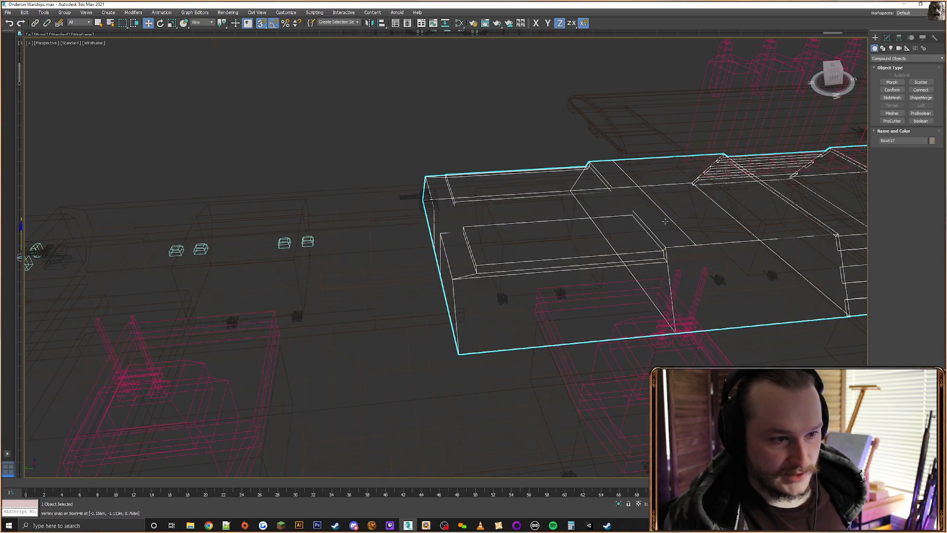
{"action": "scroll", "coordinate": [671, 227], "scroll_direction": "up", "scroll_amount": 2}
{"action": "left_click", "coordinate": [887, 38]}
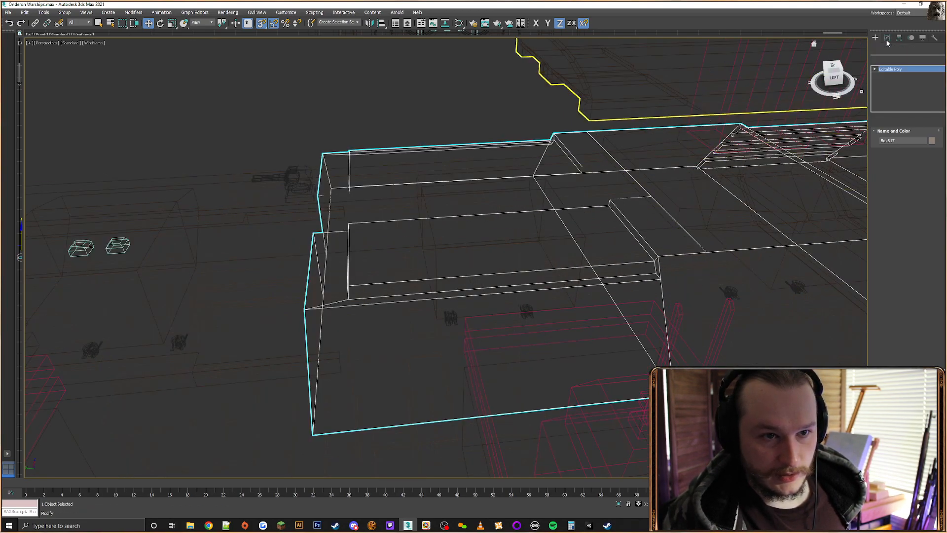
{"action": "left_click", "coordinate": [889, 145]}
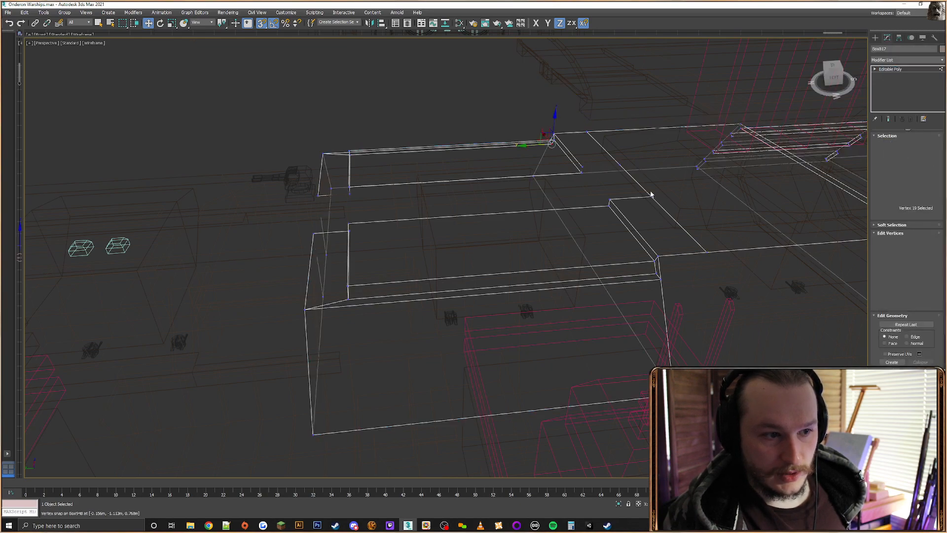
{"action": "left_click", "coordinate": [875, 37]}
{"action": "key", "text": "F3"}
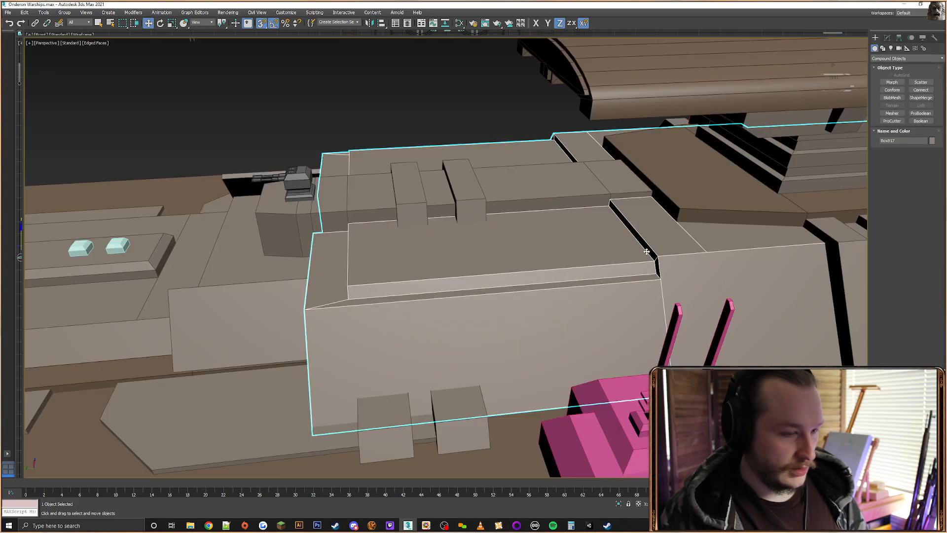
Attach the turret block to the superstructure and select the vertices around their junction
{"action": "right_click", "coordinate": [582, 265]}
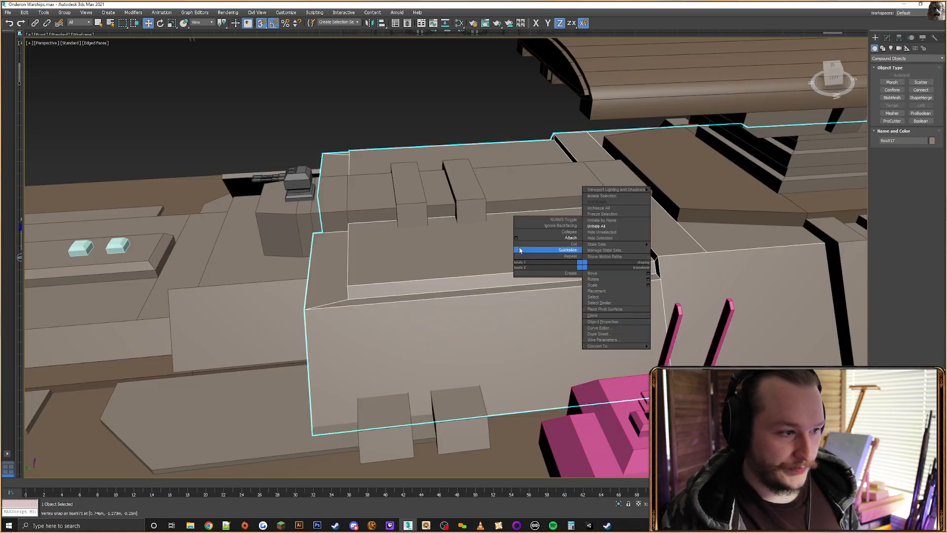
{"action": "left_click", "coordinate": [572, 237]}
{"action": "left_click", "coordinate": [279, 231]}
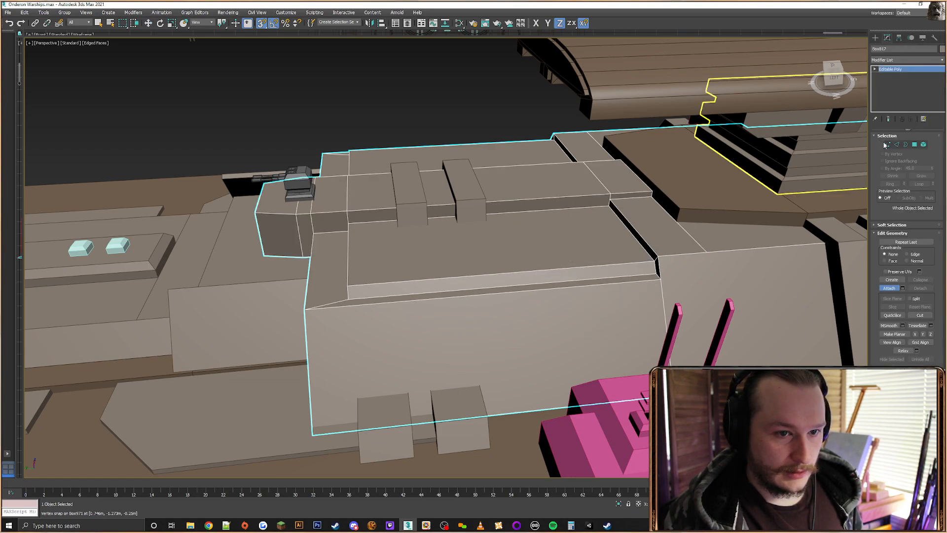
{"action": "left_click", "coordinate": [887, 145]}
{"action": "left_click_drag", "start_coordinate": [221, 114], "coordinate": [688, 293]}
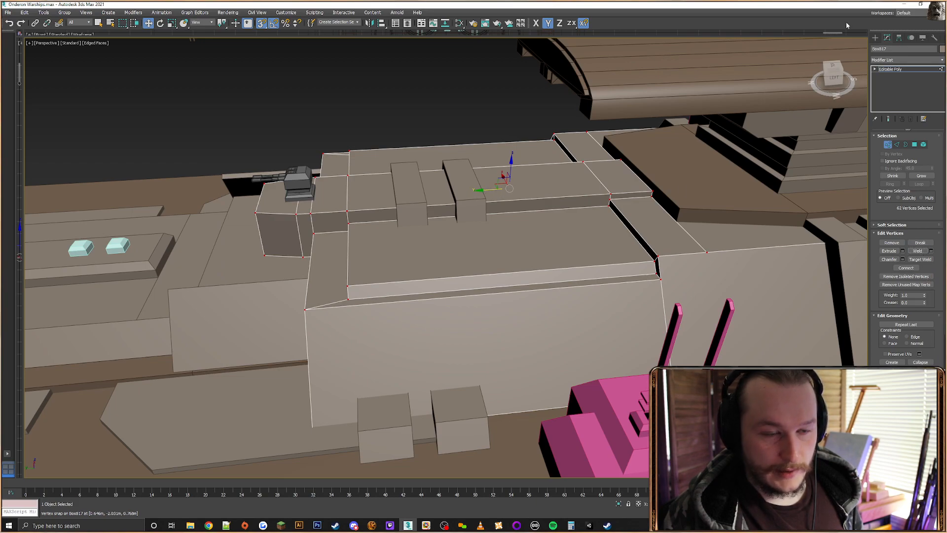
{"action": "left_click", "coordinate": [875, 37]}
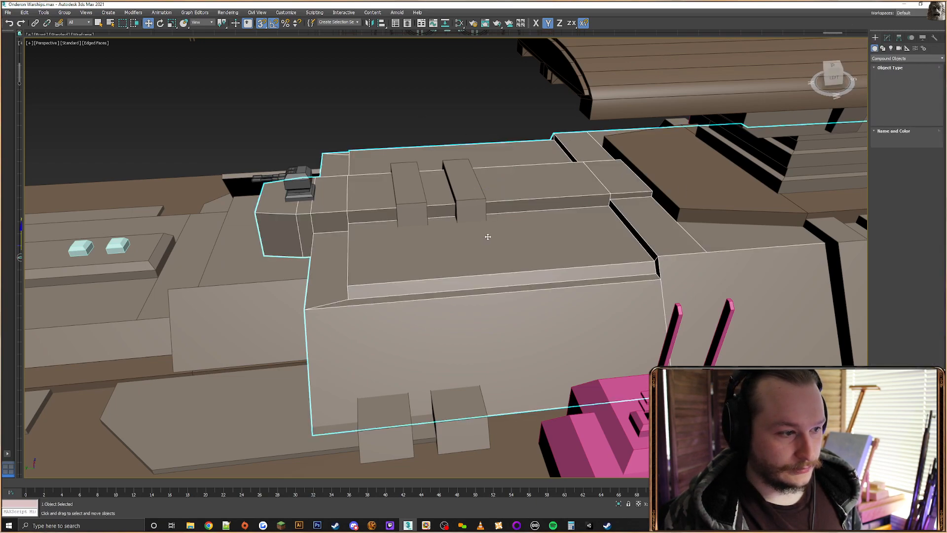
Attach the two small crosswise bars on the roof strip to each other as one object
{"action": "middle_click_drag", "start_coordinate": [488, 236], "coordinate": [460, 285], "text": "alt"}
{"action": "left_click", "coordinate": [492, 294]}
{"action": "right_click", "coordinate": [459, 284]}
{"action": "left_click", "coordinate": [425, 258]}
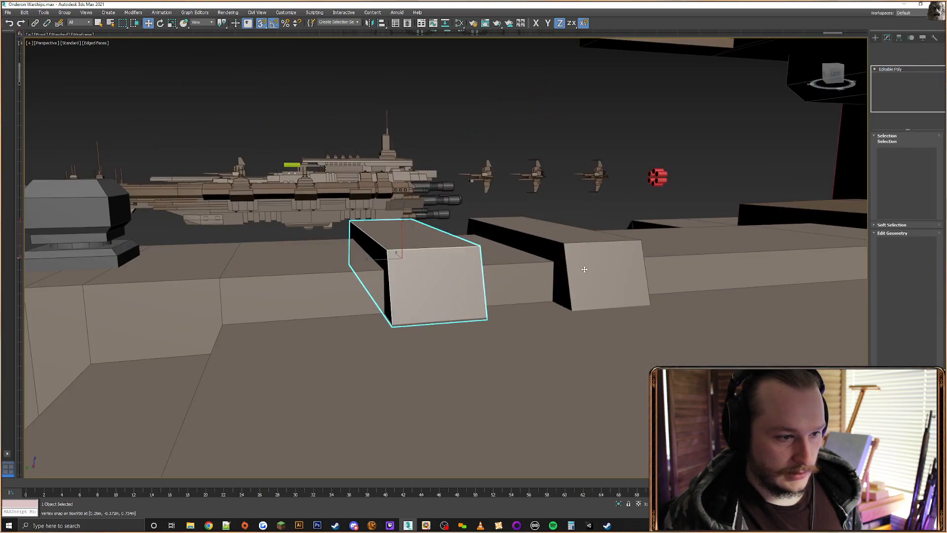
{"action": "left_click", "coordinate": [584, 269]}
Align the combined crosswise bars with the superstructure beneath them
{"action": "middle_click_drag", "start_coordinate": [584, 268], "coordinate": [493, 91], "text": "alt"}
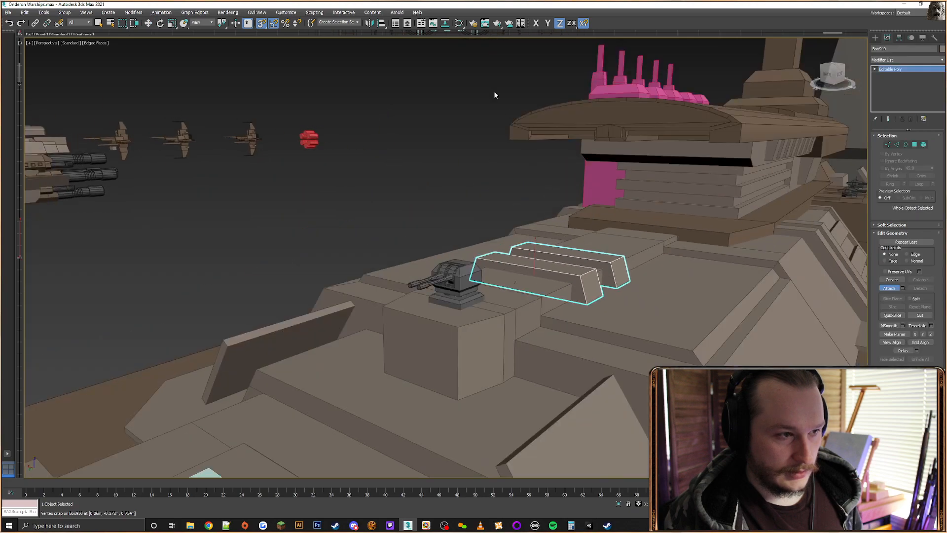
{"action": "left_click", "coordinate": [382, 23]}
{"action": "left_click", "coordinate": [535, 287]}
{"action": "left_click", "coordinate": [595, 318]}
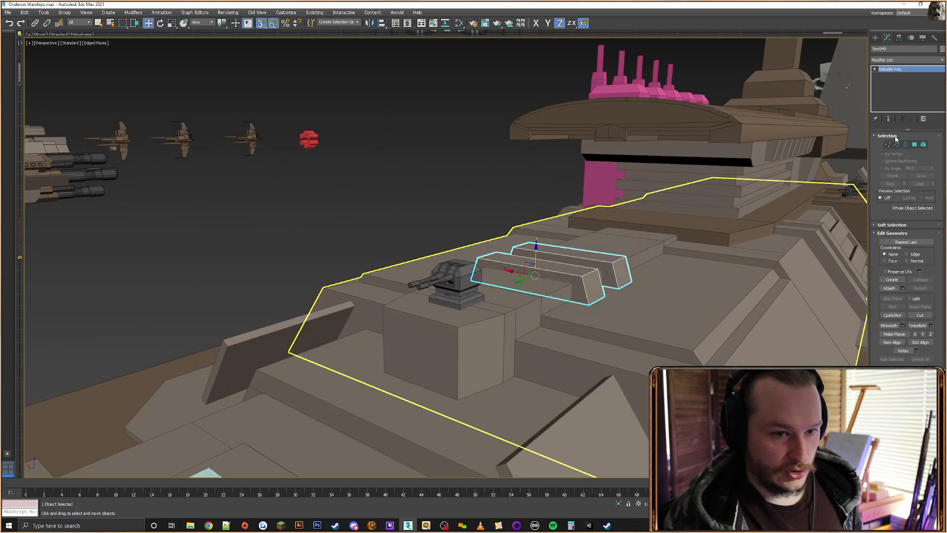
{"action": "middle_click_drag", "start_coordinate": [595, 316], "coordinate": [581, 197], "text": "alt"}
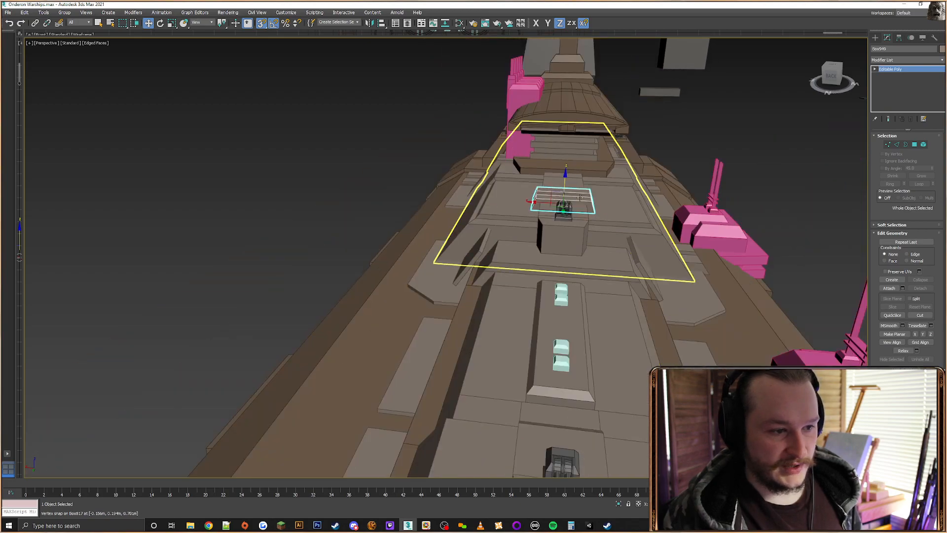
Select the lower vertices of both crosswise bars and snap them vertically to the recessed roof panel's height
{"action": "mouse_move", "coordinate": [591, 238]}
{"action": "middle_mouse_down", "text": "alt"}
{"action": "mouse_move", "coordinate": [567, 206]}
{"action": "mouse_move", "coordinate": [582, 220]}
{"action": "mouse_move", "coordinate": [620, 214]}
{"action": "mouse_move", "coordinate": [502, 206]}
{"action": "mouse_move", "coordinate": [509, 193]}
{"action": "mouse_move", "coordinate": [598, 231]}
{"action": "middle_mouse_up", "text": "alt"}
{"action": "scroll", "coordinate": [587, 238], "scroll_direction": "up", "scroll_amount": 4}
{"action": "scroll", "coordinate": [566, 205], "scroll_direction": "up", "scroll_amount": 3}
{"action": "left_click", "coordinate": [885, 146]}
{"action": "key", "text": "F3"}
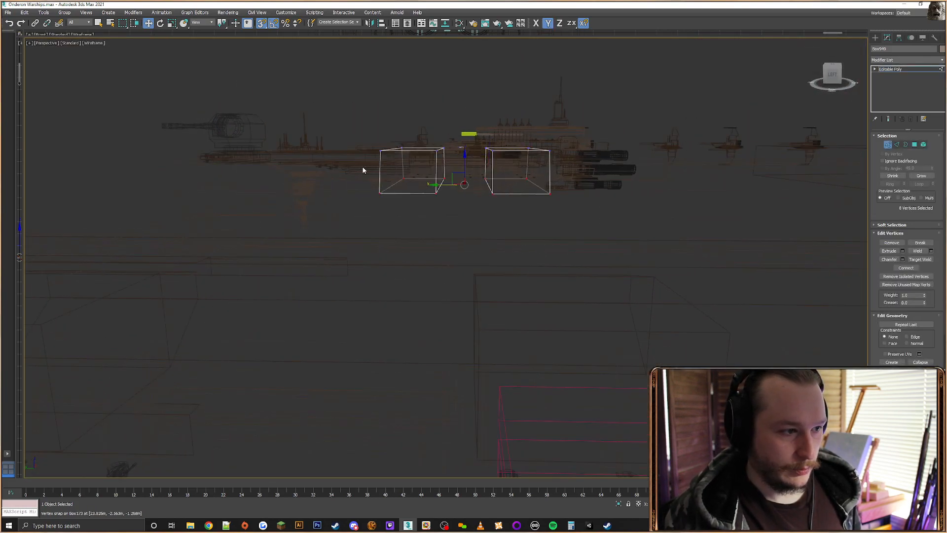
{"action": "mouse_move", "coordinate": [363, 170]}
{"action": "middle_mouse_down", "text": "alt"}
{"action": "mouse_move", "coordinate": [402, 176]}
{"action": "mouse_move", "coordinate": [493, 228]}
{"action": "mouse_move", "coordinate": [486, 211]}
{"action": "middle_mouse_up", "text": "alt"}
{"action": "key", "text": "F3"}
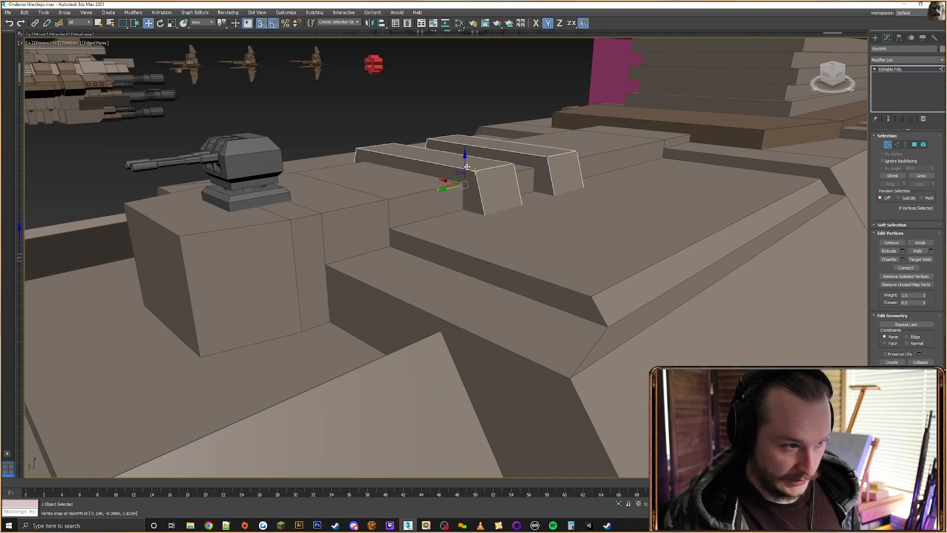
{"action": "left_click_drag", "start_coordinate": [573, 273], "coordinate": [594, 291]}
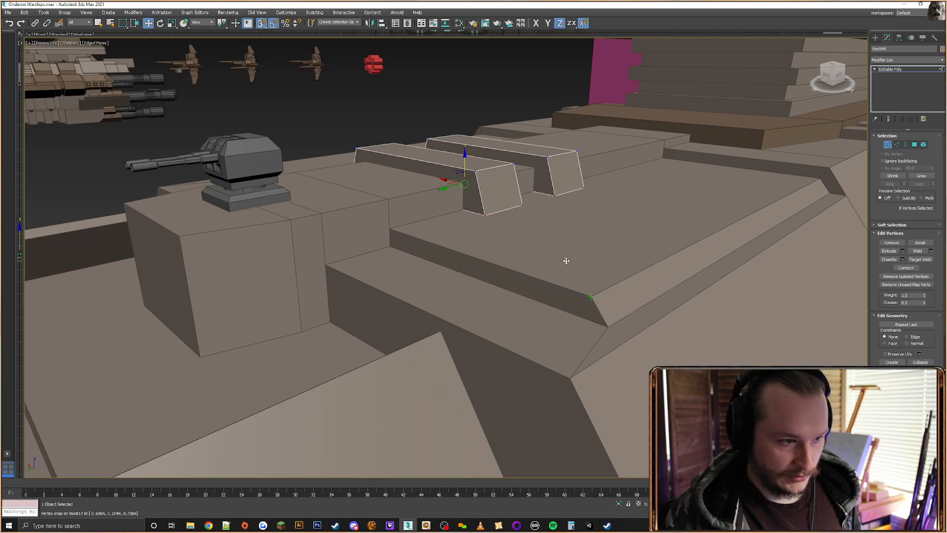
{"action": "left_click_drag", "start_coordinate": [566, 261], "coordinate": [591, 257]}
Examine the crosswise bars at polygon level, checking their undersides in wireframe and their fit on the roof in shaded display
{"action": "mouse_move", "coordinate": [591, 256]}
{"action": "middle_mouse_down", "text": "alt"}
{"action": "mouse_move", "coordinate": [609, 257]}
{"action": "mouse_move", "coordinate": [543, 271]}
{"action": "mouse_move", "coordinate": [515, 246]}
{"action": "middle_mouse_up", "text": "alt"}
{"action": "scroll", "coordinate": [543, 271], "scroll_direction": "down", "scroll_amount": 6}
{"action": "key", "text": "F3"}
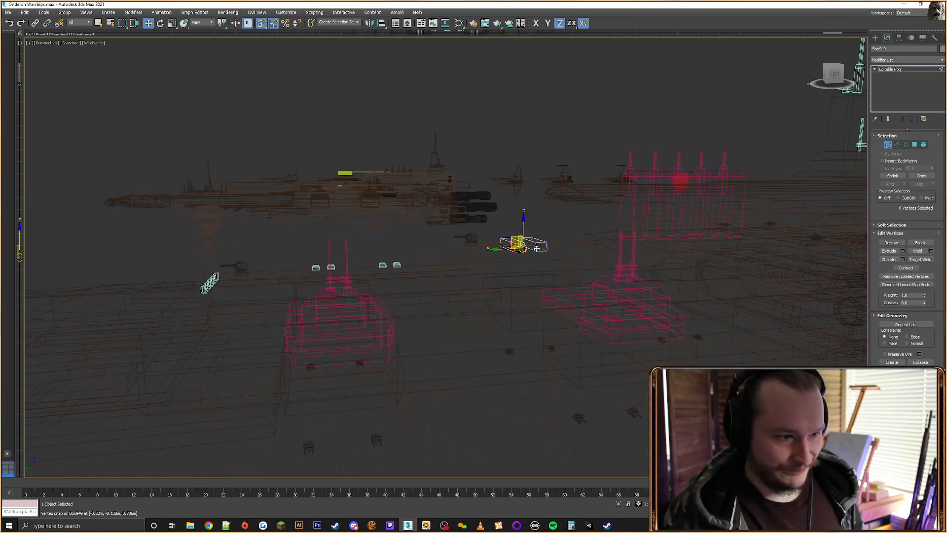
{"action": "key", "text": "z"}
{"action": "left_click", "coordinate": [914, 145]}
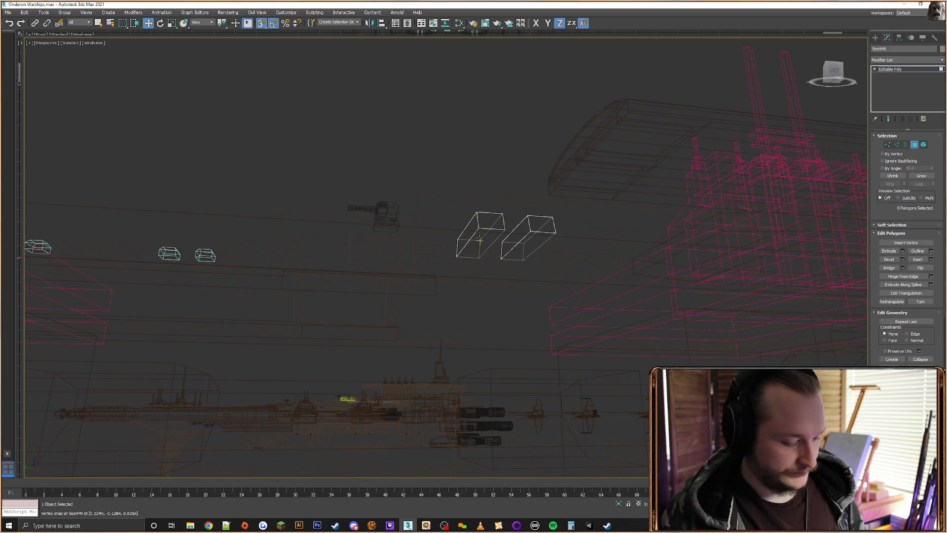
{"action": "key", "text": "F3"}
{"action": "mouse_move", "coordinate": [479, 239]}
{"action": "middle_mouse_down", "text": "alt"}
{"action": "mouse_move", "coordinate": [543, 254]}
{"action": "mouse_move", "coordinate": [525, 269]}
{"action": "middle_mouse_up", "text": "alt"}
{"action": "scroll", "coordinate": [506, 255], "scroll_direction": "down", "scroll_amount": 5}
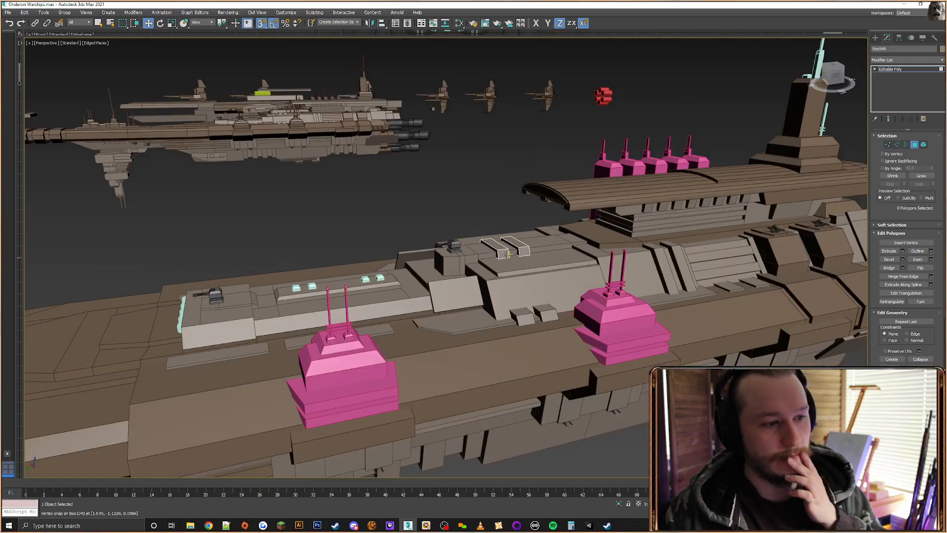
{"action": "scroll", "coordinate": [505, 255], "scroll_direction": "up", "scroll_amount": 3}
{"action": "scroll", "coordinate": [502, 252], "scroll_direction": "up", "scroll_amount": 3}
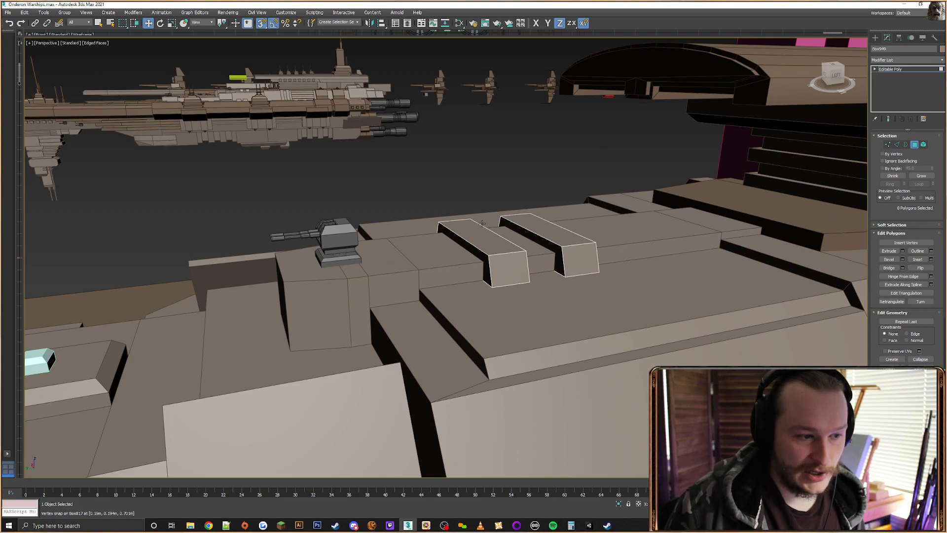
Leave polygon editing and select the flat deck plates on the hull alongside the forward superstructure
{"action": "scroll", "coordinate": [524, 194], "scroll_direction": "down", "scroll_amount": 3}
{"action": "middle_click_drag", "start_coordinate": [525, 194], "coordinate": [387, 261]}
{"action": "middle_click_drag", "start_coordinate": [400, 333], "coordinate": [690, 256]}
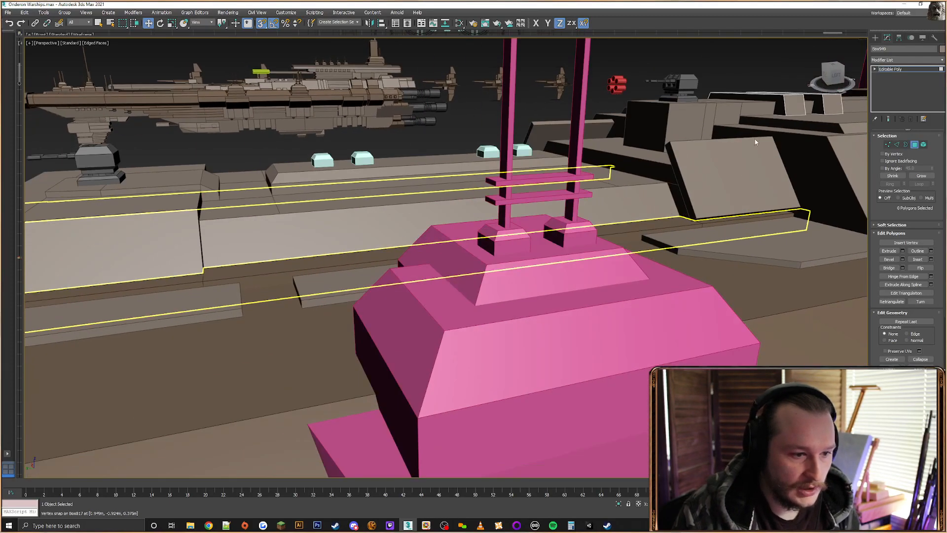
{"action": "left_click", "coordinate": [875, 38]}
{"action": "middle_click_drag", "start_coordinate": [220, 294], "coordinate": [425, 278]}
{"action": "left_click", "coordinate": [425, 279]}
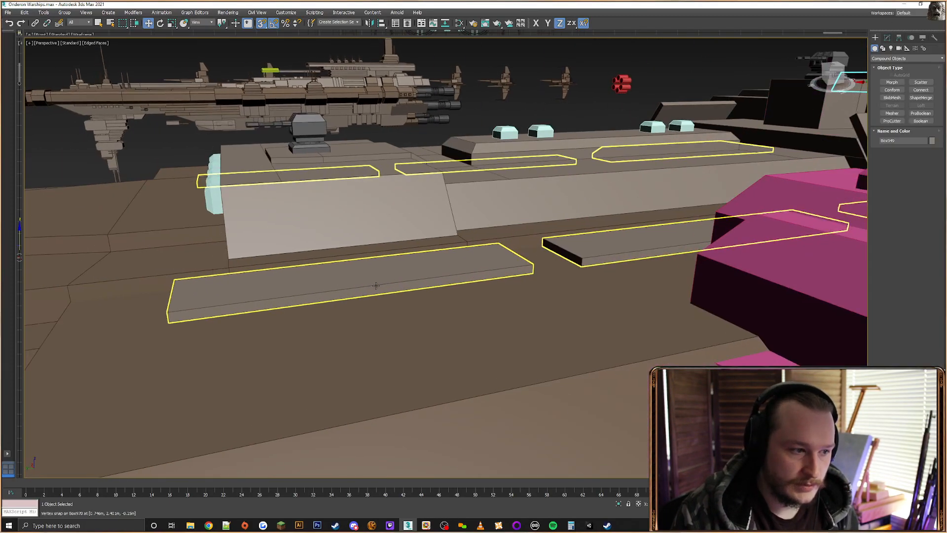
Examine the deck plates and the surrounding hull and superstructure from several angles for parts that still need cleanup
{"action": "middle_click_drag", "start_coordinate": [487, 282], "coordinate": [434, 317], "text": "alt"}
{"action": "middle_click_drag", "start_coordinate": [515, 280], "coordinate": [500, 237], "text": "alt"}
{"action": "scroll", "coordinate": [501, 238], "scroll_direction": "down", "scroll_amount": 3}
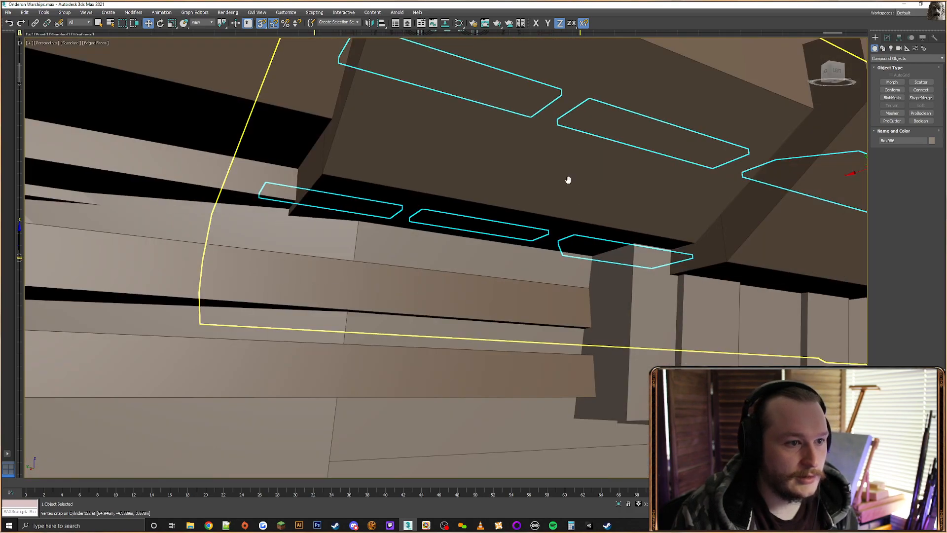
{"action": "middle_click_drag", "start_coordinate": [566, 180], "coordinate": [539, 226]}
{"action": "middle_click_drag", "start_coordinate": [566, 179], "coordinate": [477, 299], "text": "alt"}
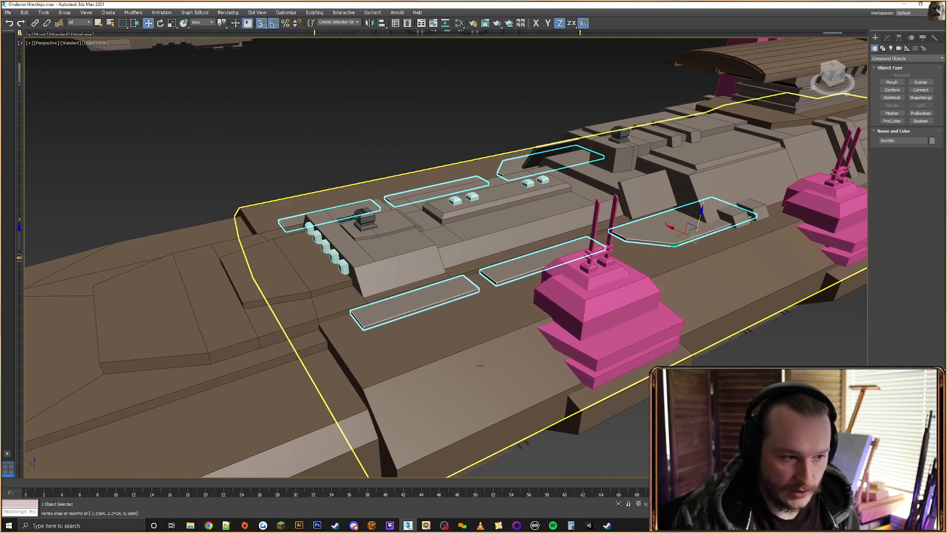
{"action": "scroll", "coordinate": [424, 330], "scroll_direction": "up", "scroll_amount": 5}
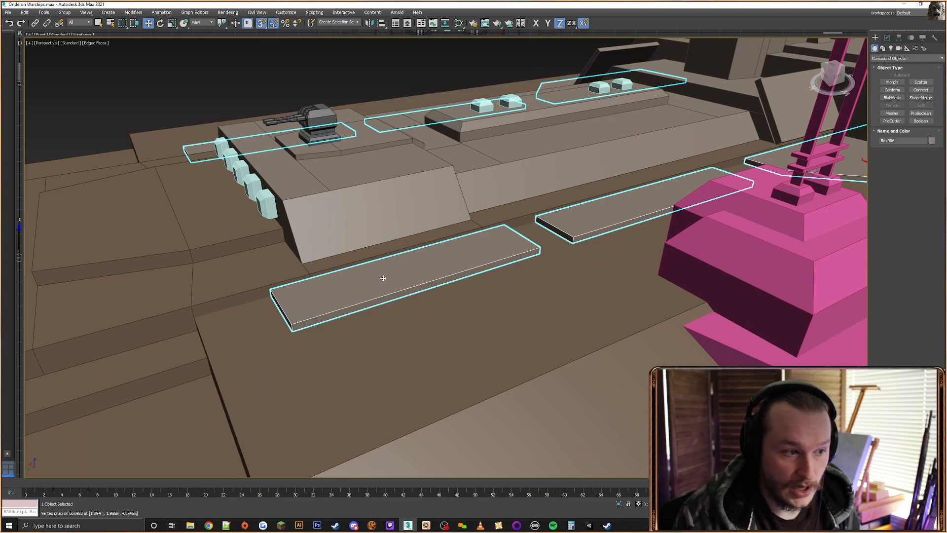
{"action": "middle_click_drag", "start_coordinate": [638, 196], "coordinate": [612, 216]}
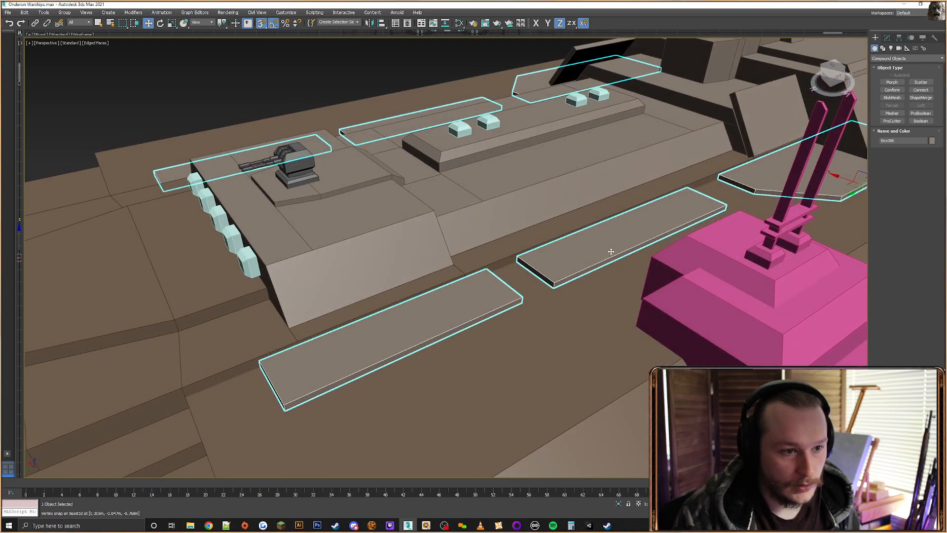
{"action": "middle_click_drag", "start_coordinate": [611, 251], "coordinate": [560, 282], "text": "alt"}
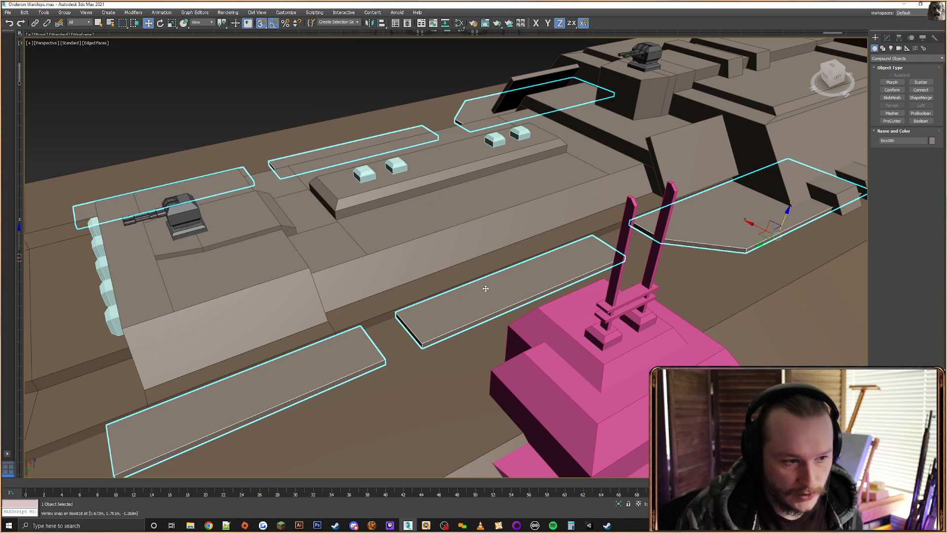
{"action": "scroll", "coordinate": [521, 278], "scroll_direction": "down", "scroll_amount": 2}
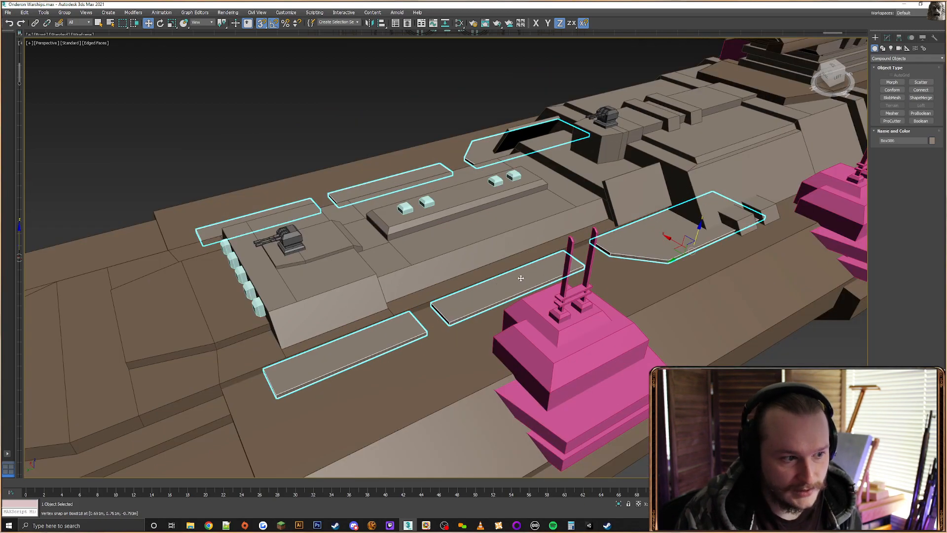
{"action": "middle_click_drag", "start_coordinate": [500, 290], "coordinate": [398, 212], "text": "alt"}
{"action": "middle_click_drag", "start_coordinate": [467, 260], "coordinate": [513, 254], "text": "alt"}
{"action": "middle_click_drag", "start_coordinate": [666, 228], "coordinate": [493, 257], "text": "alt"}
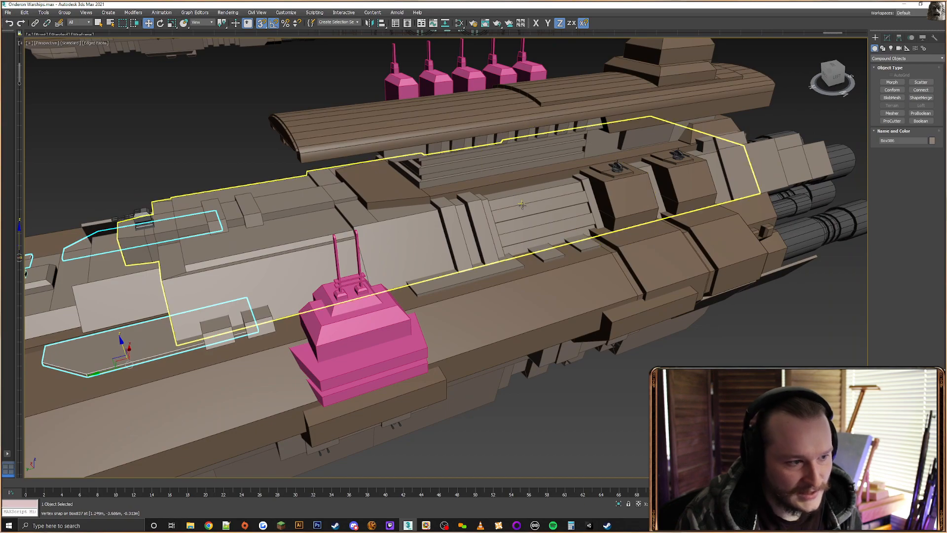
Attach the two sloped side plates flanking the forward turret block into one object
{"action": "middle_click_drag", "start_coordinate": [604, 185], "coordinate": [584, 198], "text": "alt"}
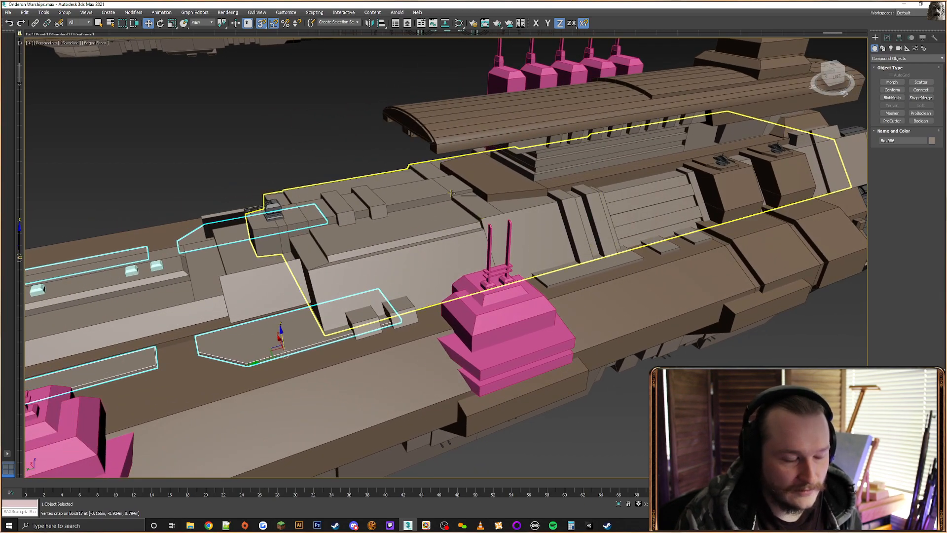
{"action": "scroll", "coordinate": [451, 193], "scroll_direction": "up", "scroll_amount": 2}
{"action": "scroll", "coordinate": [362, 267], "scroll_direction": "up", "scroll_amount": 2}
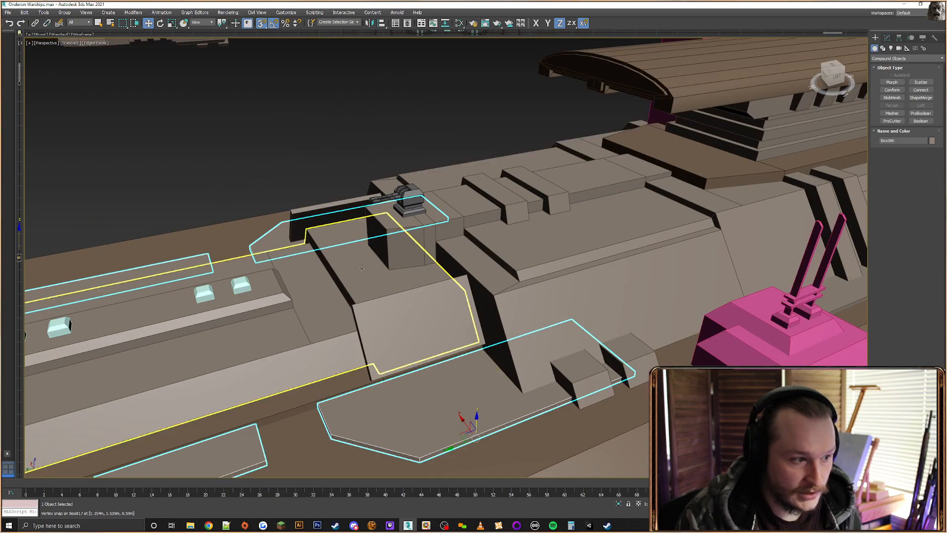
{"action": "middle_click_drag", "start_coordinate": [359, 268], "coordinate": [484, 250], "text": "alt"}
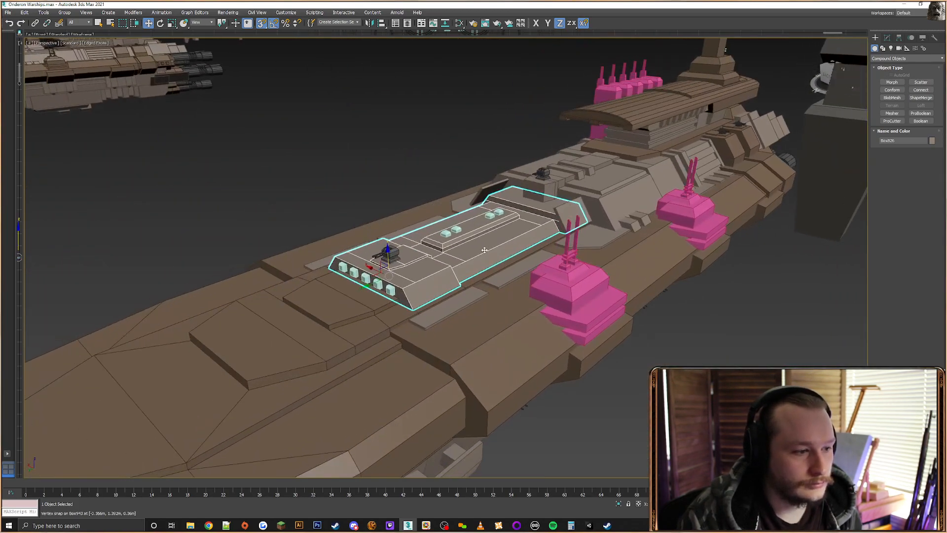
{"action": "scroll", "coordinate": [544, 174], "scroll_direction": "up", "scroll_amount": 3}
{"action": "left_click", "coordinate": [601, 226]}
{"action": "middle_click_drag", "start_coordinate": [550, 239], "coordinate": [583, 217], "text": "alt"}
{"action": "right_click", "coordinate": [583, 217]}
{"action": "left_click", "coordinate": [553, 182]}
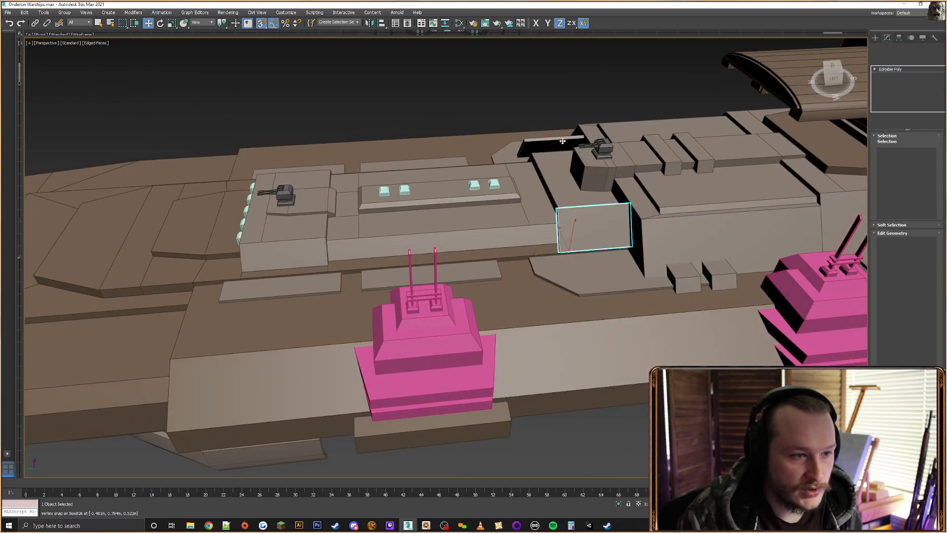
{"action": "middle_click_drag", "start_coordinate": [562, 141], "coordinate": [486, 152], "text": "alt"}
{"action": "scroll", "coordinate": [447, 265], "scroll_direction": "up", "scroll_amount": 1}
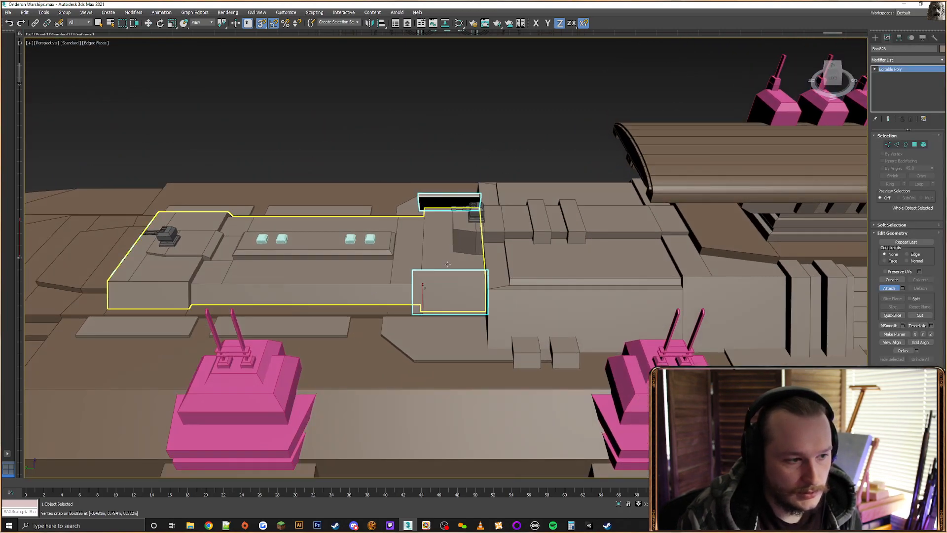
Snap the joined side plates lengthwise against the superstructure block and align them to it
{"action": "key", "text": "w"}
{"action": "left_click_drag", "start_coordinate": [416, 306], "coordinate": [492, 291]}
{"action": "middle_click_drag", "start_coordinate": [450, 281], "coordinate": [543, 323], "text": "alt"}
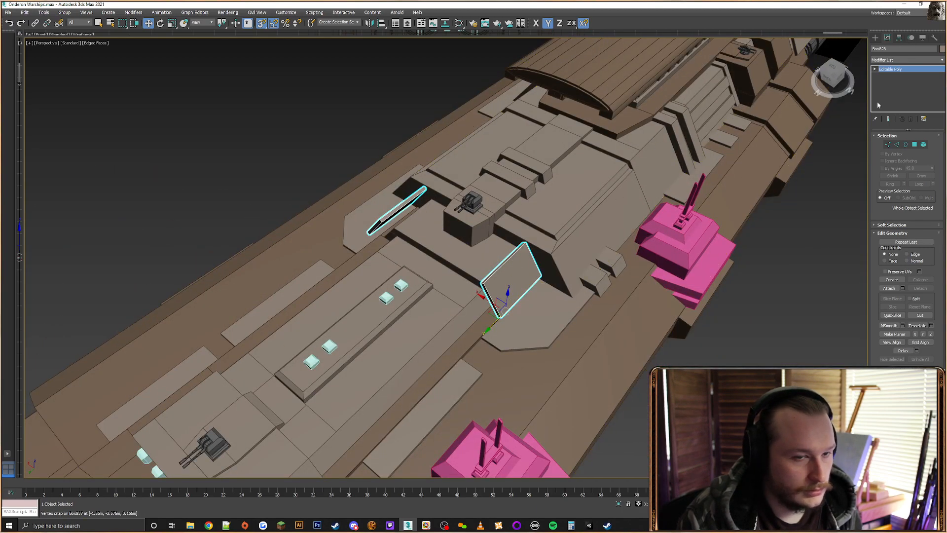
{"action": "right_click", "coordinate": [509, 272]}
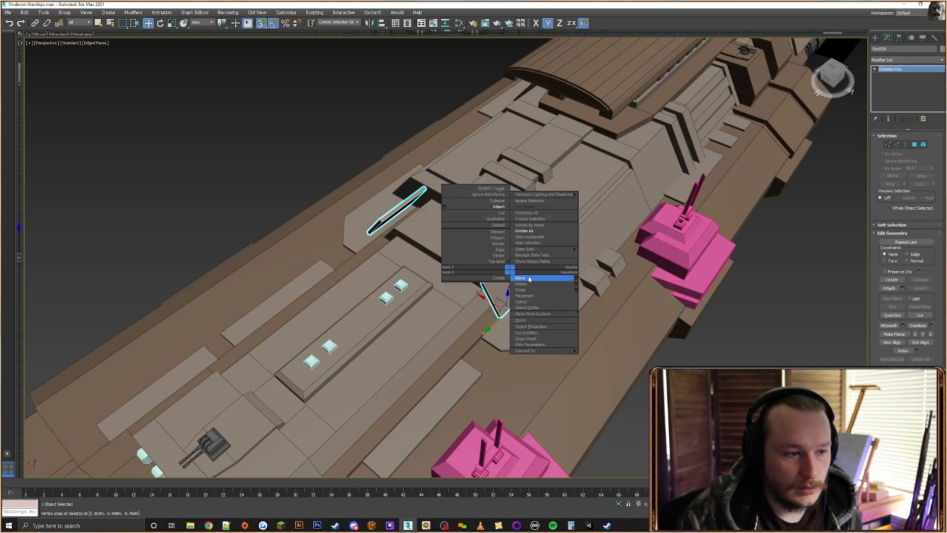
{"action": "left_click", "coordinate": [380, 24]}
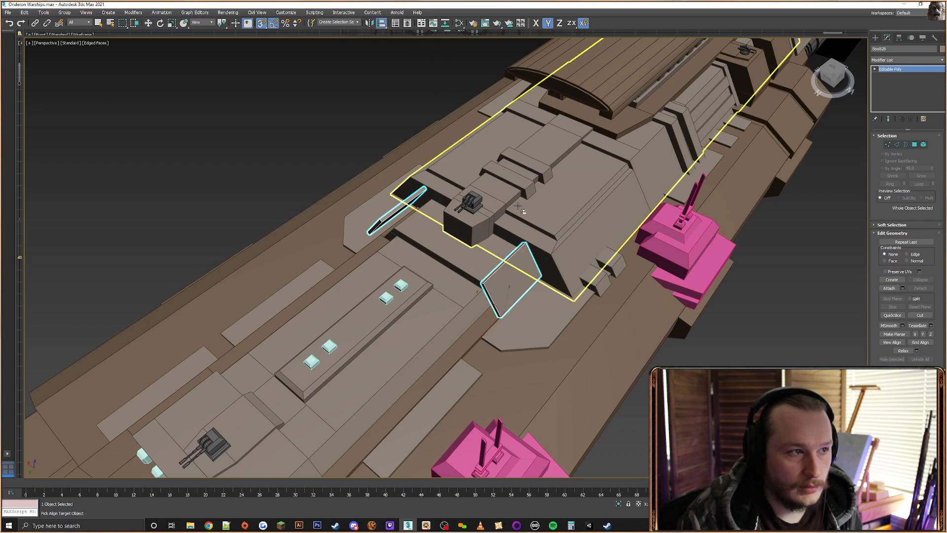
{"action": "left_click", "coordinate": [531, 225]}
{"action": "left_click", "coordinate": [596, 316]}
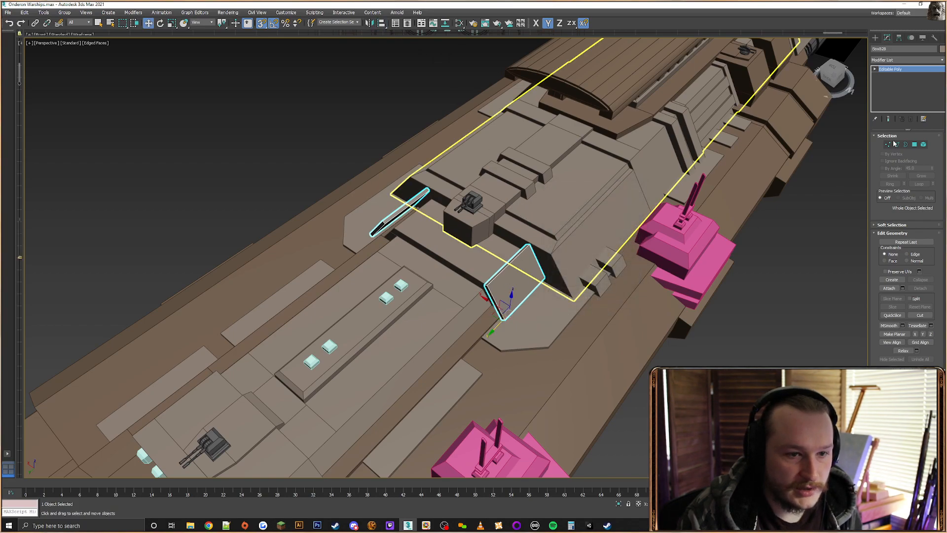
Select and delete the rear end polygons of both side plates where they meet the superstructure
{"action": "middle_click_drag", "start_coordinate": [511, 206], "coordinate": [487, 204], "text": "alt"}
{"action": "key", "text": "F3"}
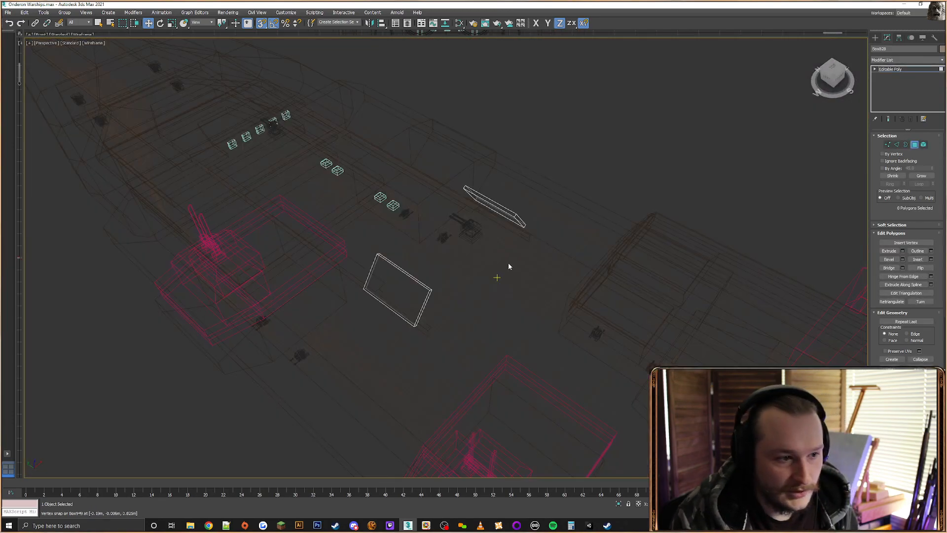
{"action": "mouse_move", "coordinate": [508, 271]}
{"action": "middle_mouse_down", "text": "alt"}
{"action": "mouse_move", "coordinate": [501, 245]}
{"action": "mouse_move", "coordinate": [367, 260]}
{"action": "middle_mouse_up", "text": "alt"}
{"action": "left_click", "coordinate": [345, 306]}
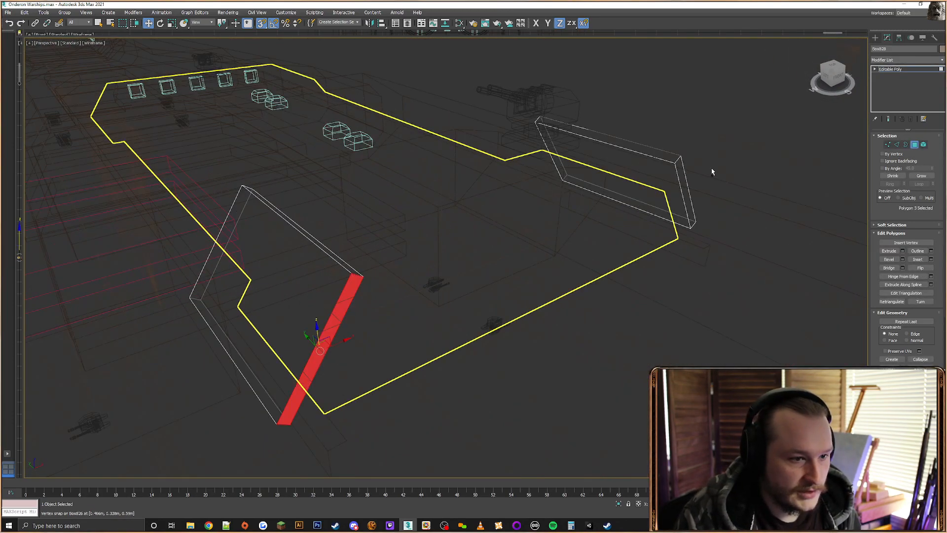
{"action": "left_click", "coordinate": [677, 166], "text": "ctrl"}
{"action": "key", "text": "F3"}
{"action": "mouse_move", "coordinate": [661, 180]}
{"action": "middle_mouse_down", "text": "alt"}
{"action": "mouse_move", "coordinate": [581, 283]}
{"action": "mouse_move", "coordinate": [598, 282]}
{"action": "middle_mouse_up", "text": "alt"}
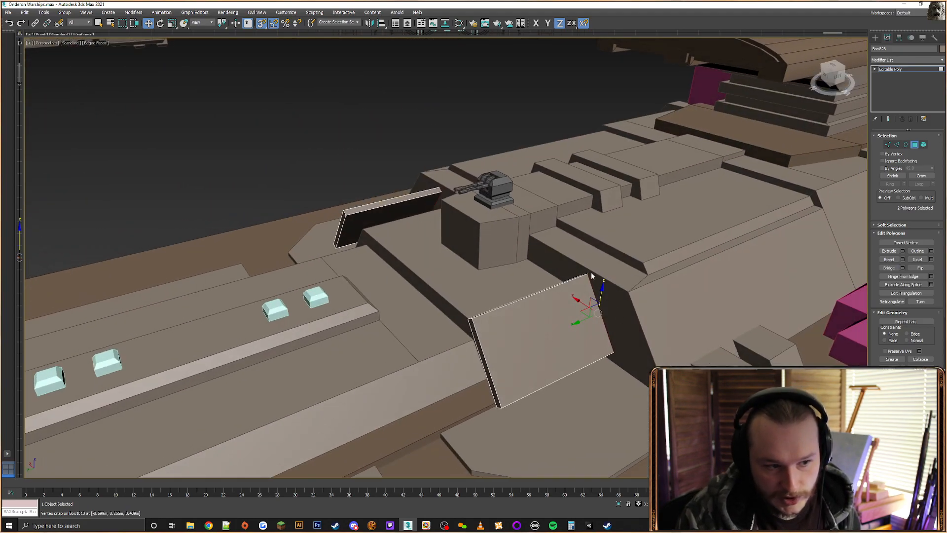
{"action": "middle_click_drag", "start_coordinate": [620, 338], "coordinate": [624, 314], "text": "alt"}
{"action": "left_click", "coordinate": [685, 263]}
Leave polygon editing, deselect the side plates, and examine the superstructure up to the curved roof and its pink towers
{"action": "scroll", "coordinate": [624, 314], "scroll_direction": "down", "scroll_amount": 5}
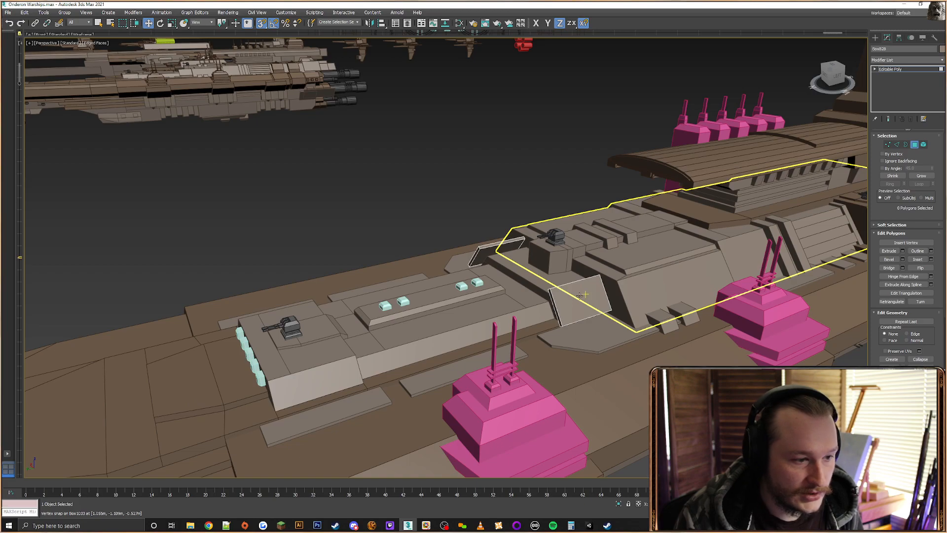
{"action": "middle_click_drag", "start_coordinate": [580, 294], "coordinate": [573, 283], "text": "alt"}
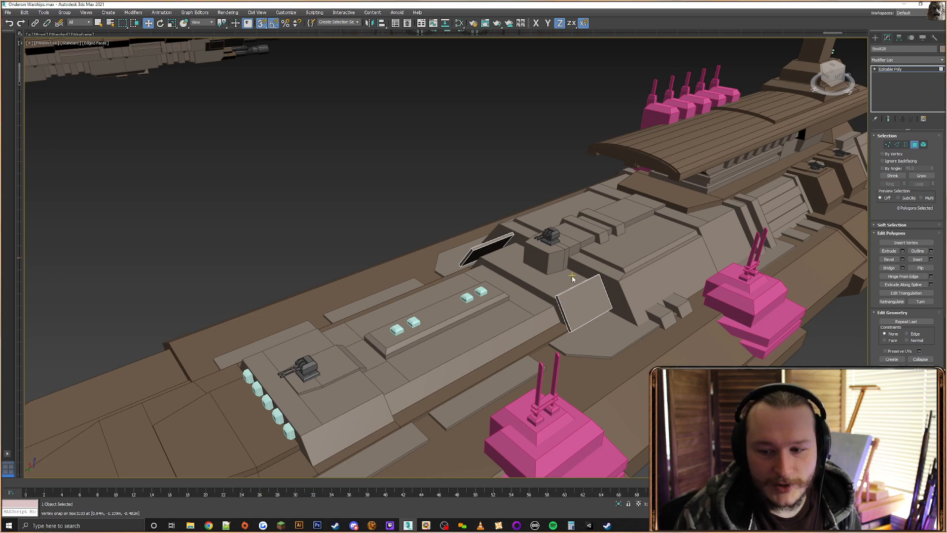
{"action": "middle_click_drag", "start_coordinate": [571, 279], "coordinate": [554, 269], "text": "alt"}
{"action": "left_click", "coordinate": [875, 38]}
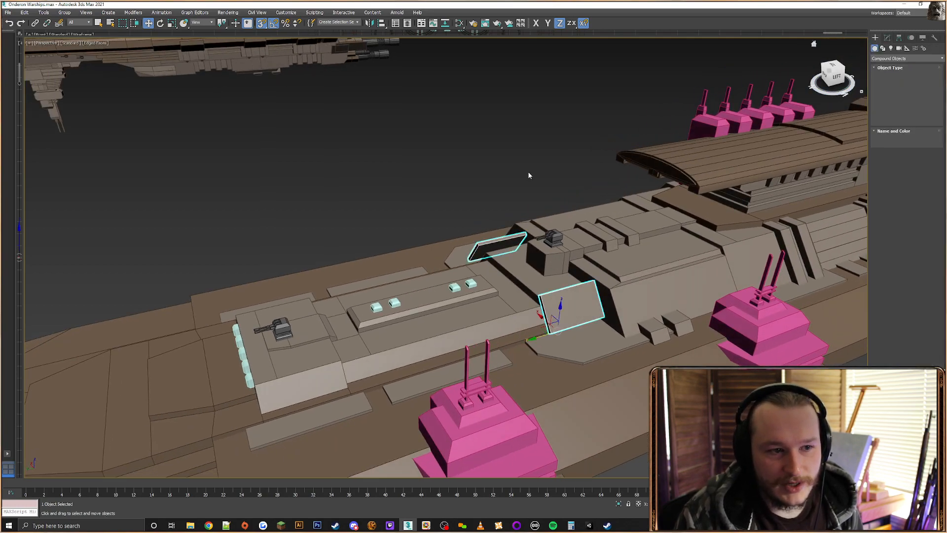
{"action": "left_click", "coordinate": [529, 175]}
{"action": "middle_click_drag", "start_coordinate": [558, 207], "coordinate": [539, 205], "text": "alt"}
{"action": "key", "text": "F6"}
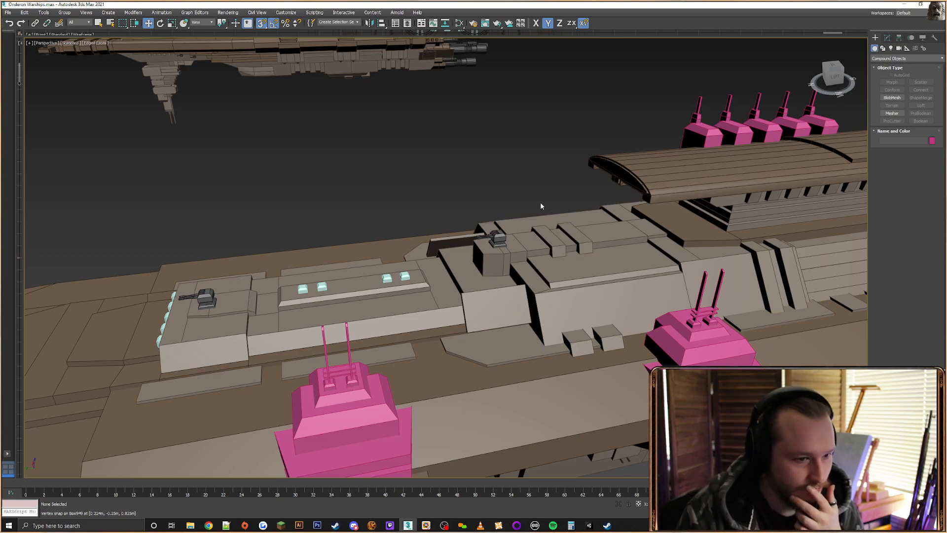
{"action": "middle_click_drag", "start_coordinate": [533, 200], "coordinate": [516, 202]}
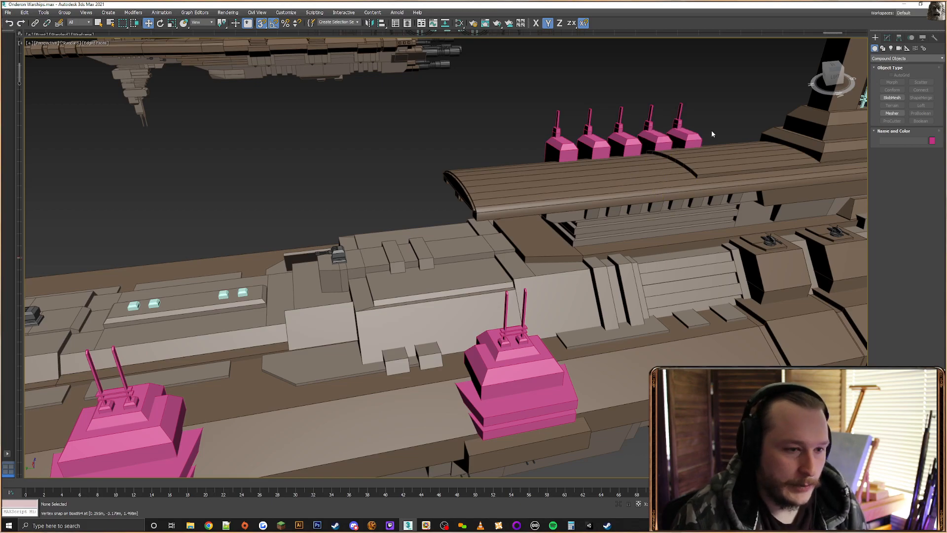
{"action": "middle_click_drag", "start_coordinate": [711, 130], "coordinate": [504, 212], "text": "alt"}
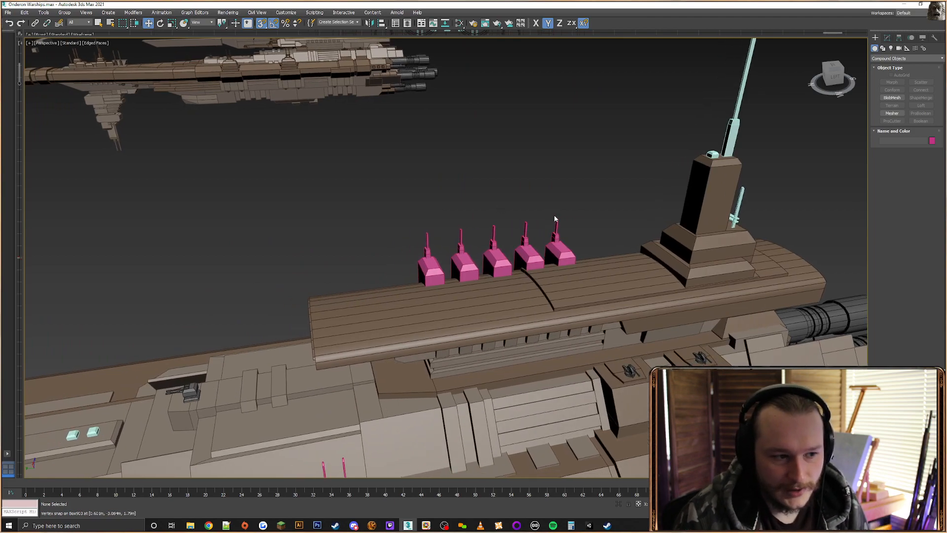
Select the thin antenna bar on the end tower and examine how the tower row is built
{"action": "left_click", "coordinate": [555, 227]}
{"action": "middle_click_drag", "start_coordinate": [508, 253], "coordinate": [341, 247], "text": "alt"}
{"action": "scroll", "coordinate": [545, 233], "scroll_direction": "up", "scroll_amount": 5}
{"action": "middle_click_drag", "start_coordinate": [597, 232], "coordinate": [574, 237], "text": "alt"}
{"action": "scroll", "coordinate": [624, 254], "scroll_direction": "down", "scroll_amount": 4}
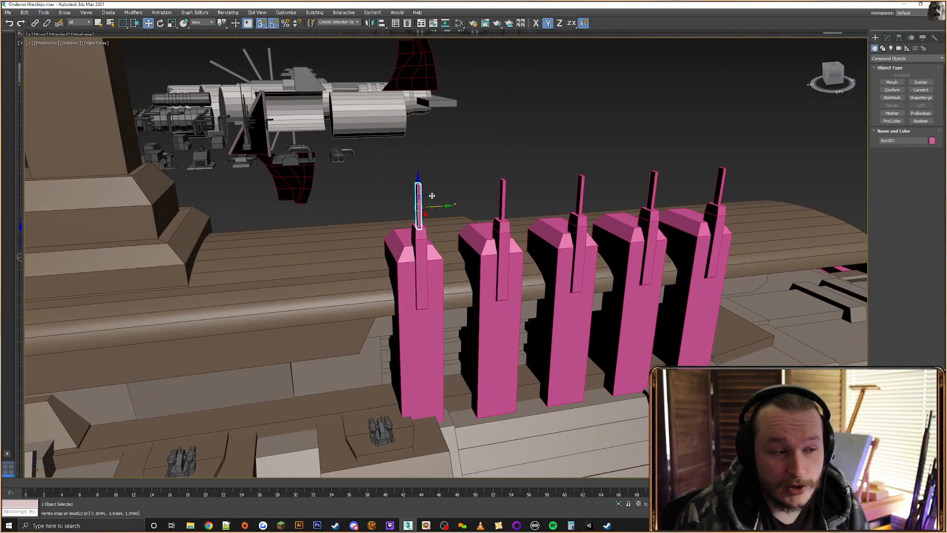
{"action": "right_click", "coordinate": [420, 193]}
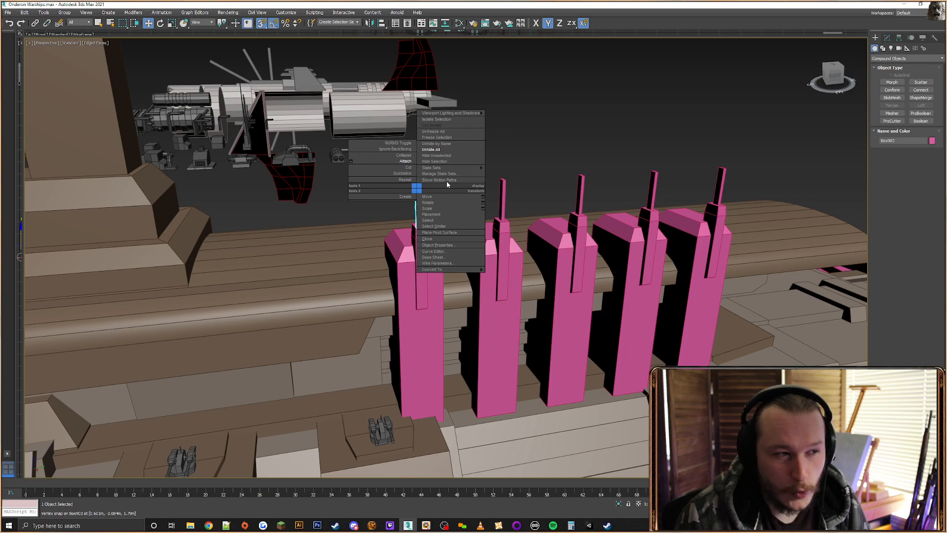
{"action": "middle_click_drag", "start_coordinate": [545, 180], "coordinate": [426, 211], "text": "alt"}
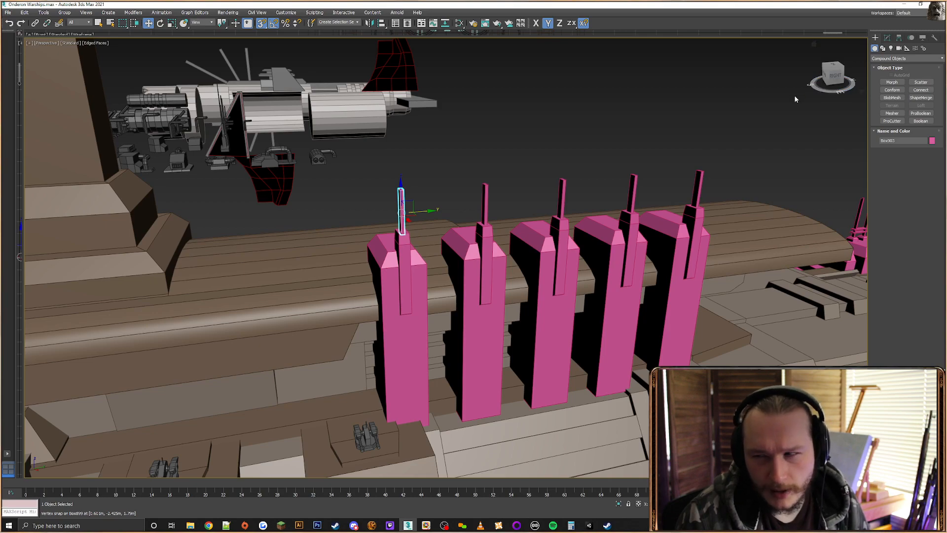
{"action": "scroll", "coordinate": [469, 210], "scroll_direction": "up", "scroll_amount": 3}
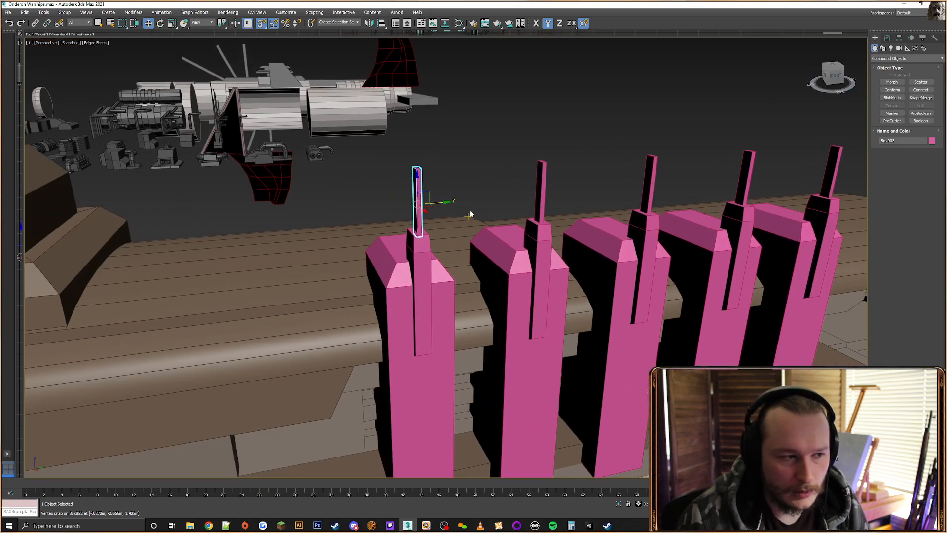
{"action": "middle_click_drag", "start_coordinate": [475, 202], "coordinate": [477, 197], "text": "alt"}
Select the antenna bar's four bottom vertices and check how they sit on the mount below
{"action": "left_click", "coordinate": [887, 38]}
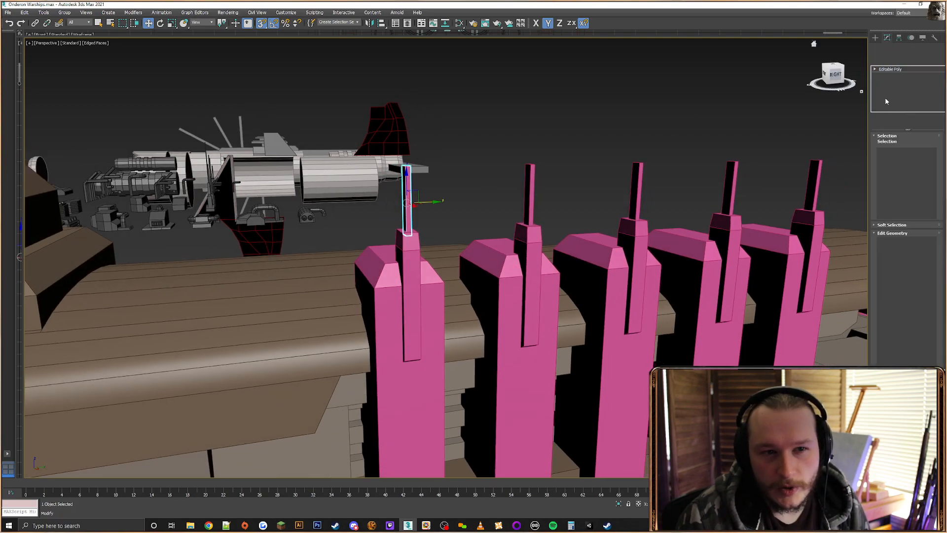
{"action": "left_click", "coordinate": [888, 145]}
{"action": "left_click_drag", "start_coordinate": [447, 216], "coordinate": [384, 249]}
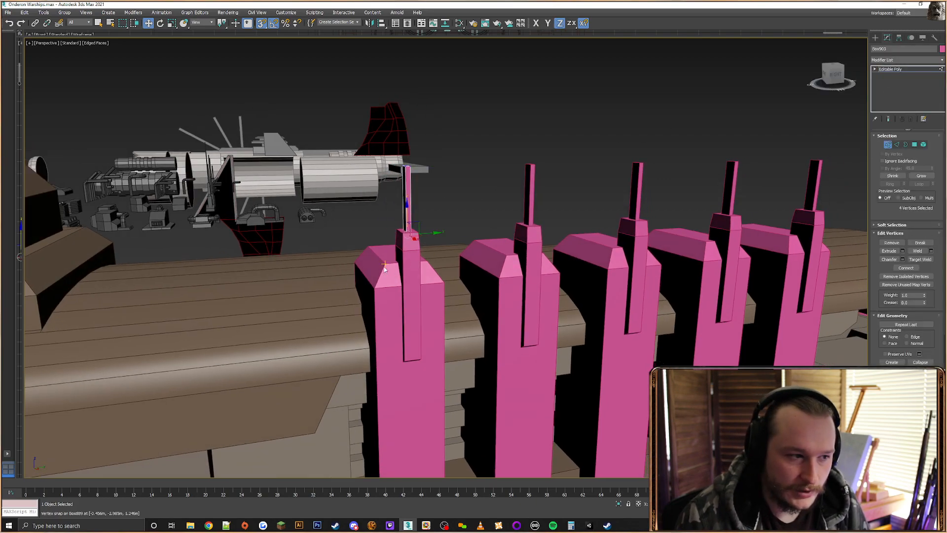
{"action": "scroll", "coordinate": [411, 226], "scroll_direction": "up", "scroll_amount": 2}
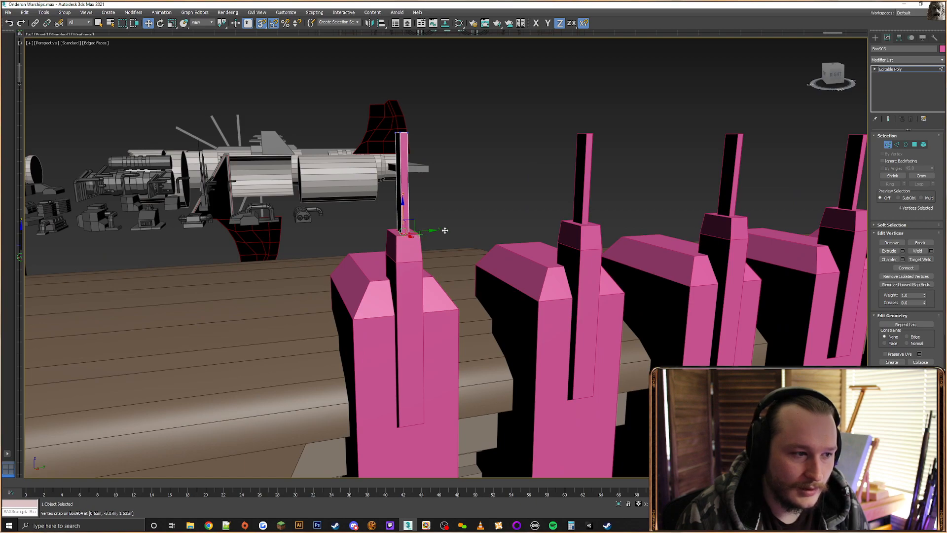
{"action": "mouse_move", "coordinate": [442, 226]}
{"action": "middle_mouse_down", "text": "alt"}
{"action": "mouse_move", "coordinate": [440, 217]}
{"action": "mouse_move", "coordinate": [452, 219]}
{"action": "middle_mouse_up", "text": "alt"}
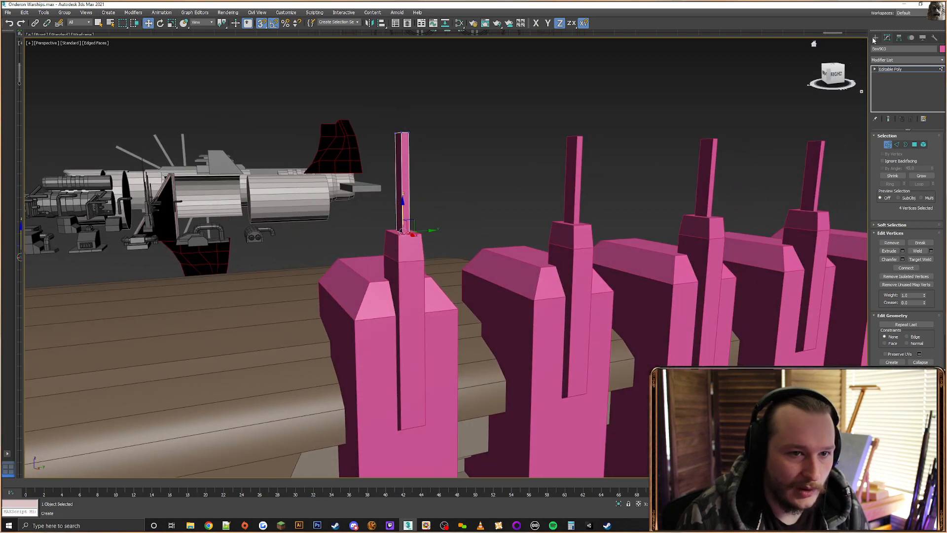
Delete the antenna bar's hidden bottom polygon and leave polygon editing
{"action": "left_click", "coordinate": [915, 145]}
{"action": "mouse_move", "coordinate": [401, 239]}
{"action": "middle_mouse_down", "text": "alt"}
{"action": "mouse_move", "coordinate": [414, 232]}
{"action": "mouse_move", "coordinate": [413, 202]}
{"action": "middle_mouse_up", "text": "alt"}
{"action": "key", "text": "F3"}
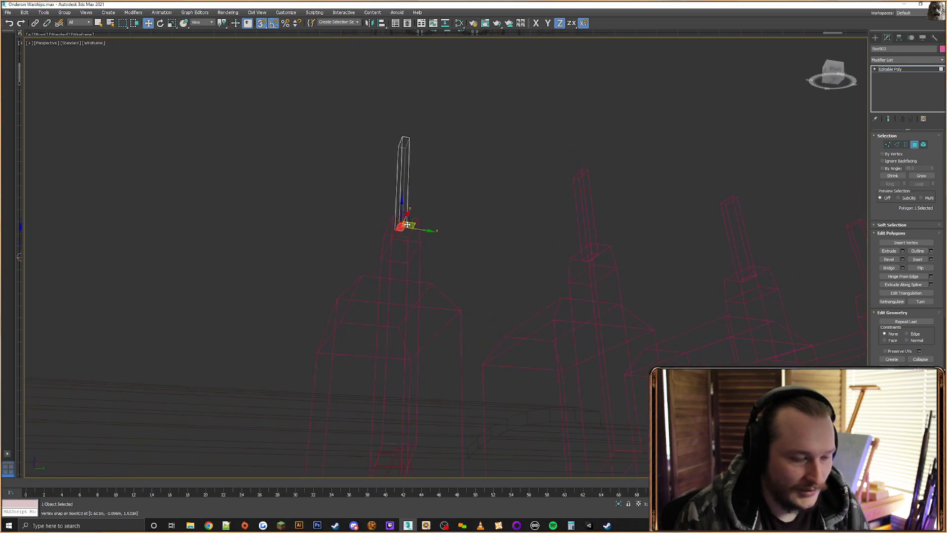
{"action": "key", "text": "F3"}
{"action": "middle_click_drag", "start_coordinate": [471, 220], "coordinate": [484, 262], "text": "alt"}
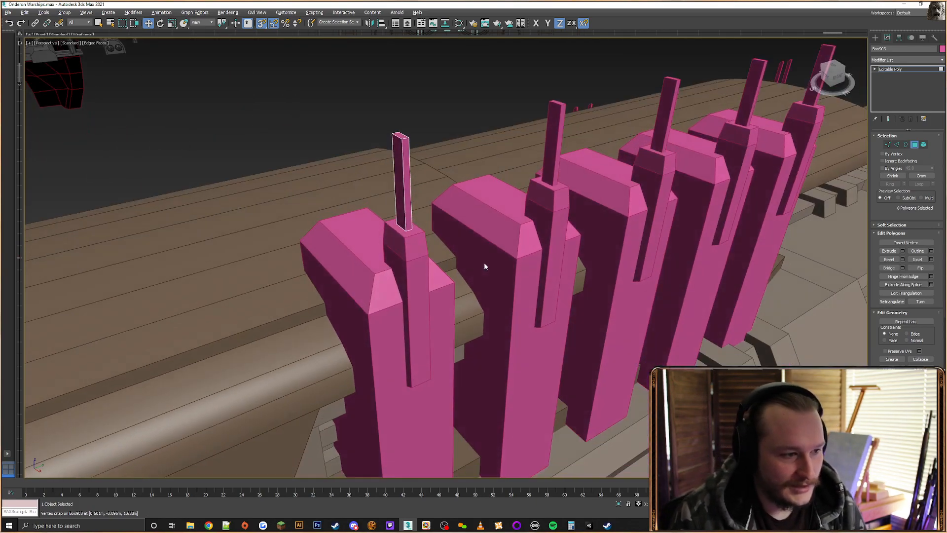
{"action": "left_click", "coordinate": [875, 38]}
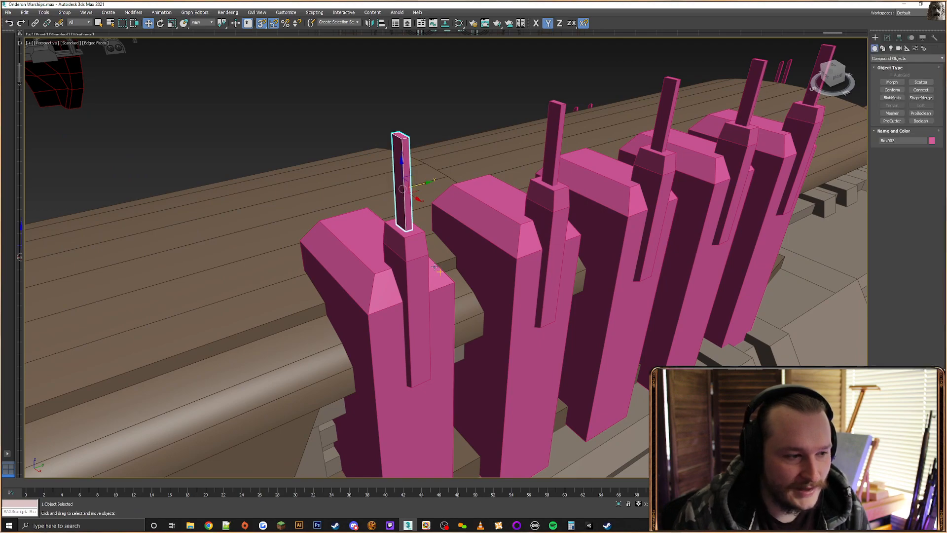
Connect the antenna mount's four vertical edges with a horizontal edge loop and snap it vertically to the adjoining tower's top
{"action": "left_click", "coordinate": [412, 260]}
{"action": "middle_click_drag", "start_coordinate": [412, 261], "coordinate": [488, 244], "text": "alt"}
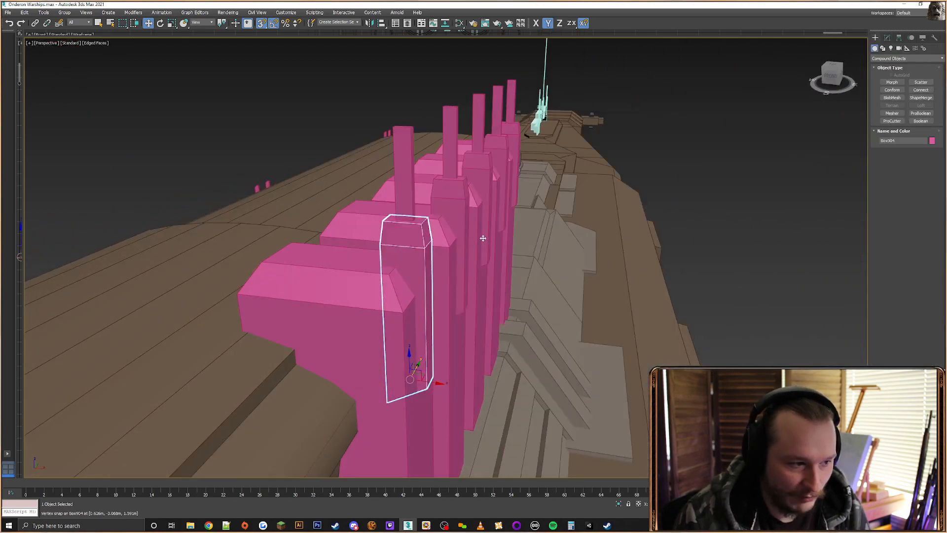
{"action": "left_click", "coordinate": [887, 38]}
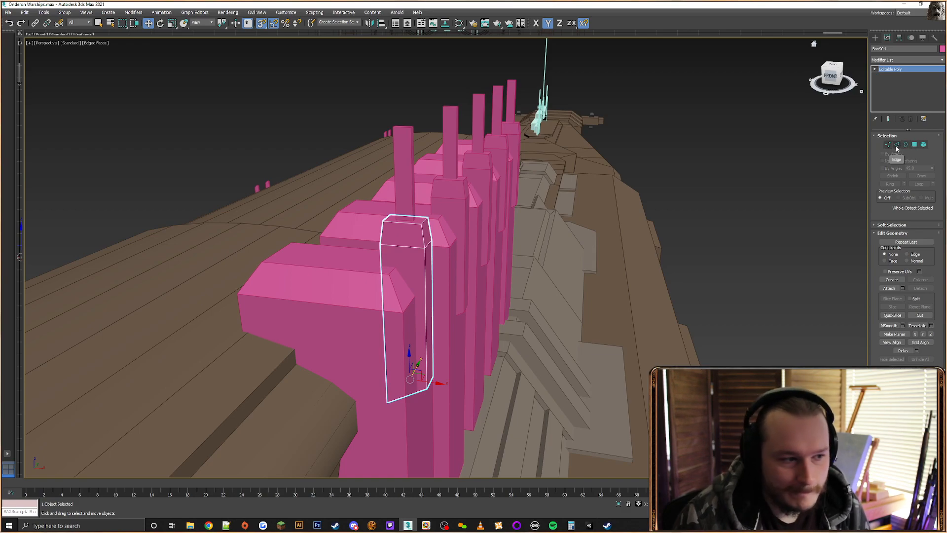
{"action": "mouse_move", "coordinate": [732, 182]}
{"action": "middle_mouse_down", "text": "alt"}
{"action": "mouse_move", "coordinate": [707, 179]}
{"action": "mouse_move", "coordinate": [721, 176]}
{"action": "middle_mouse_up", "text": "alt"}
{"action": "left_click", "coordinate": [898, 145]}
{"action": "middle_click_drag", "start_coordinate": [475, 224], "coordinate": [401, 247], "text": "alt"}
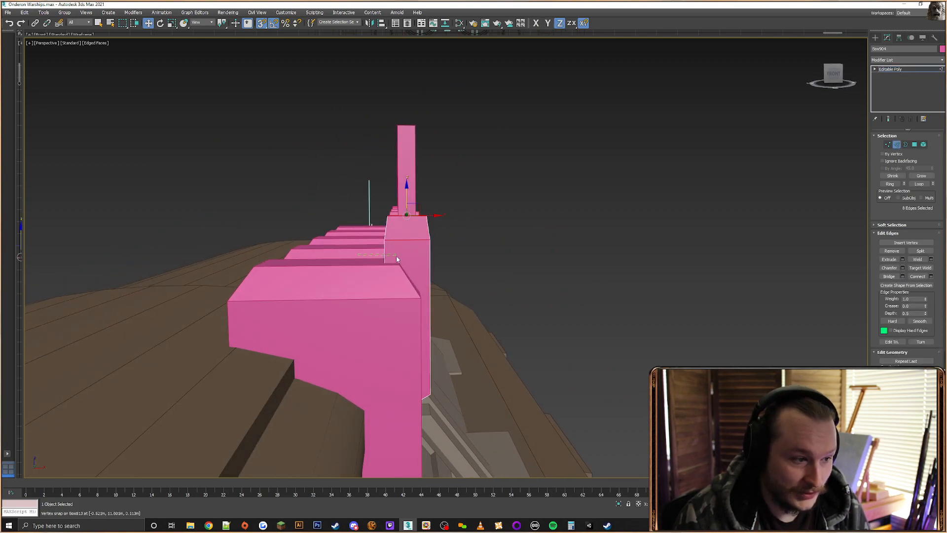
{"action": "left_click_drag", "start_coordinate": [397, 257], "coordinate": [448, 257]}
{"action": "middle_click_drag", "start_coordinate": [448, 254], "coordinate": [481, 240], "text": "alt"}
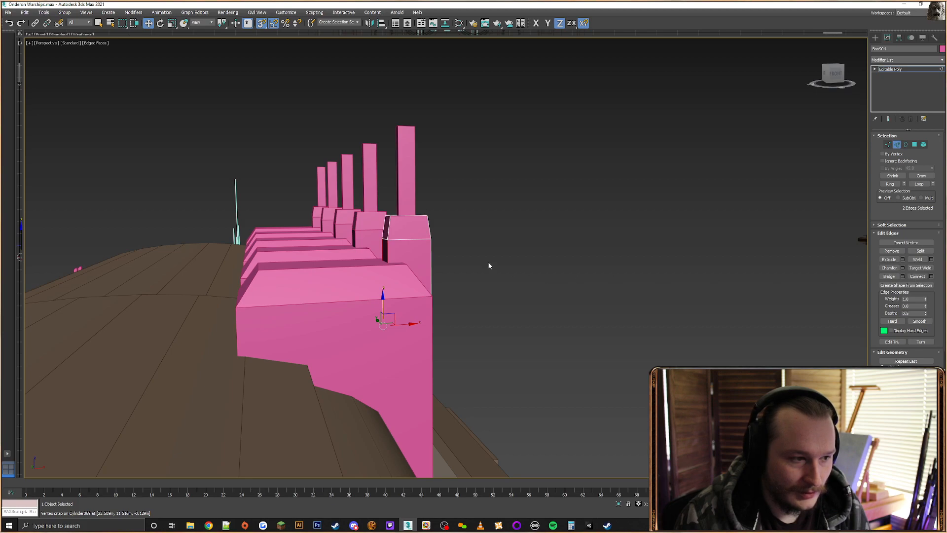
{"action": "left_click_drag", "start_coordinate": [328, 253], "coordinate": [328, 253]}
{"action": "middle_click_drag", "start_coordinate": [575, 261], "coordinate": [556, 261], "text": "alt"}
{"action": "left_click", "coordinate": [933, 276]}
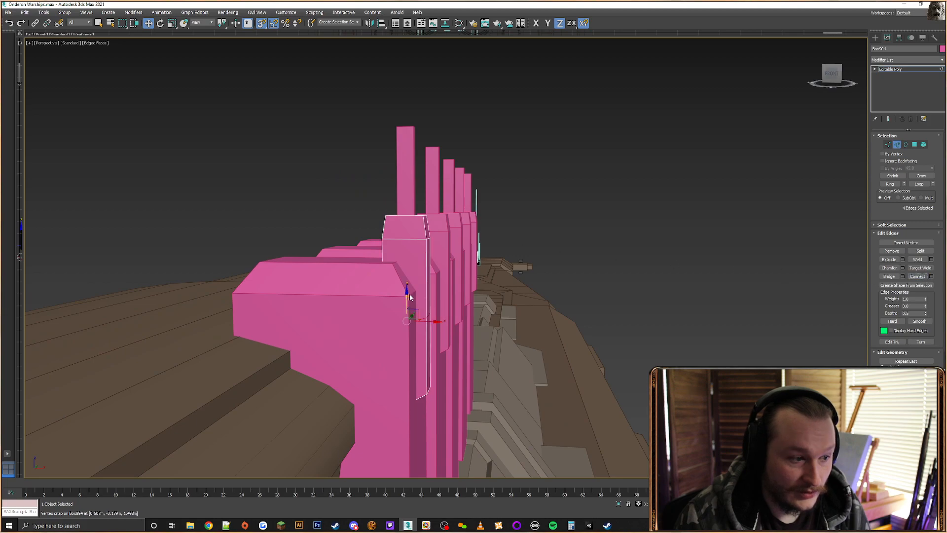
{"action": "left_click_drag", "start_coordinate": [393, 266], "coordinate": [415, 265]}
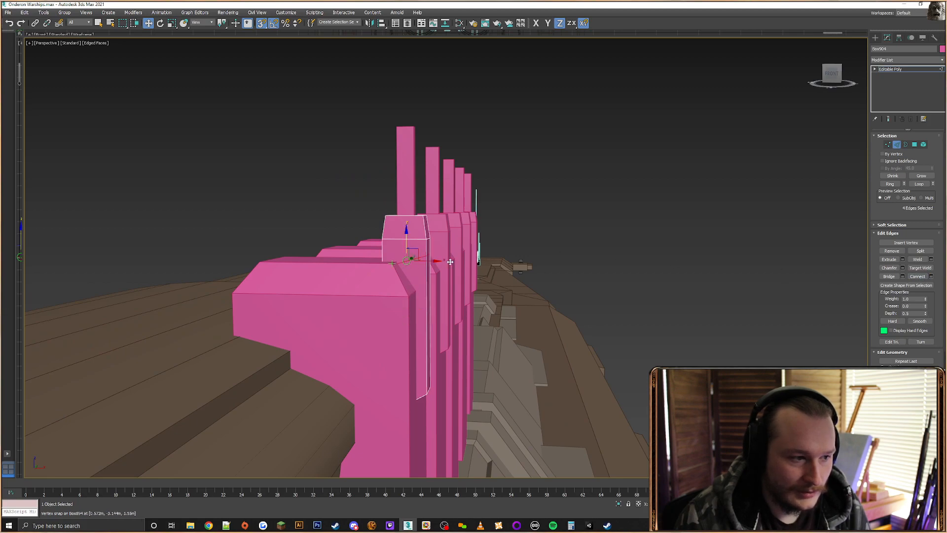
Snap one vertex pair of the mount's new edge loop vertically to the tower's top edge and level the opposite pair with it
{"action": "middle_click_drag", "start_coordinate": [450, 261], "coordinate": [440, 264], "text": "alt"}
{"action": "key", "text": "F3"}
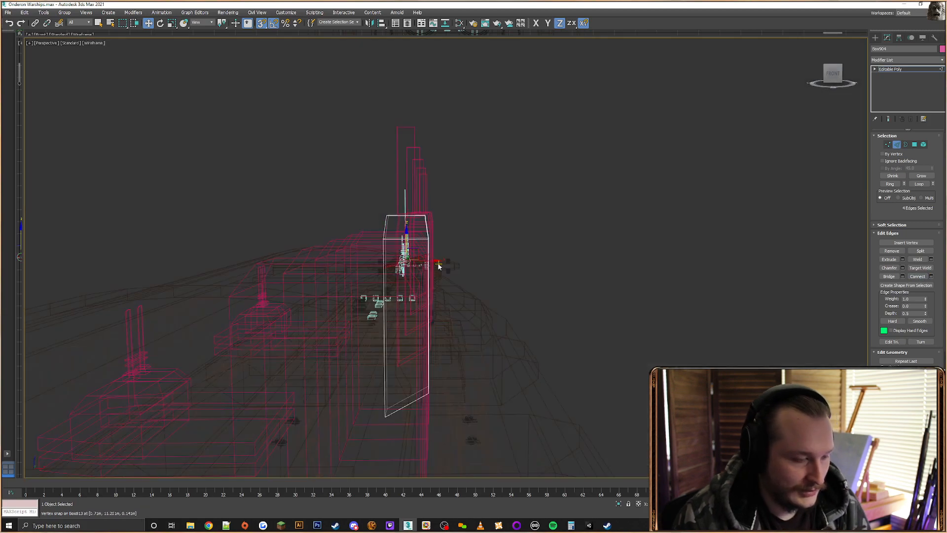
{"action": "left_click", "coordinate": [887, 146]}
{"action": "left_click_drag", "start_coordinate": [359, 259], "coordinate": [385, 262]}
{"action": "key", "text": "F3"}
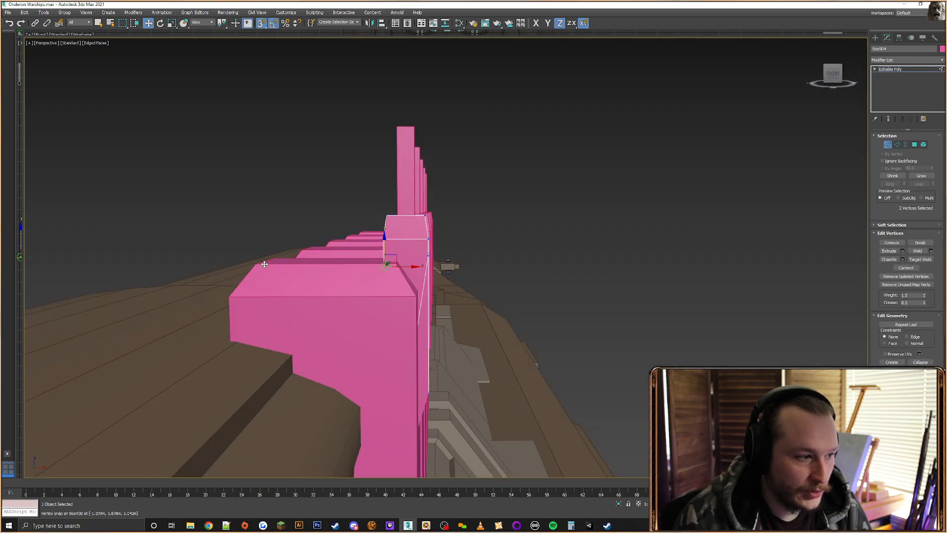
{"action": "left_click_drag", "start_coordinate": [258, 266], "coordinate": [255, 264]}
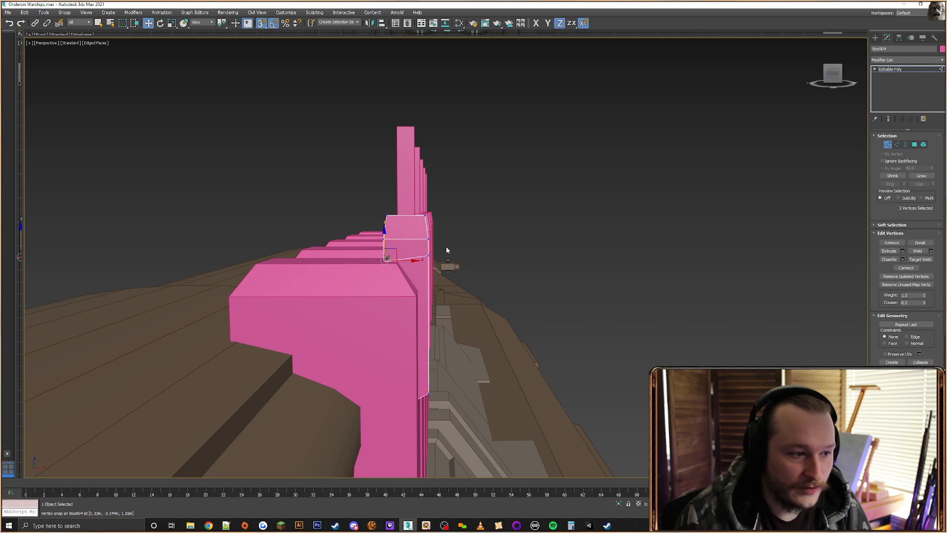
{"action": "left_click_drag", "start_coordinate": [422, 261], "coordinate": [433, 247]}
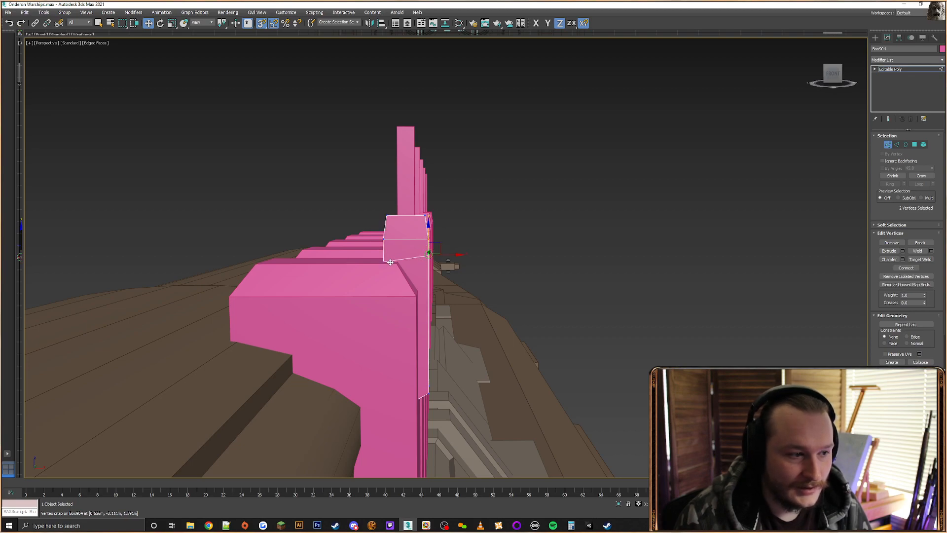
{"action": "middle_click_drag", "start_coordinate": [460, 270], "coordinate": [432, 268], "text": "alt"}
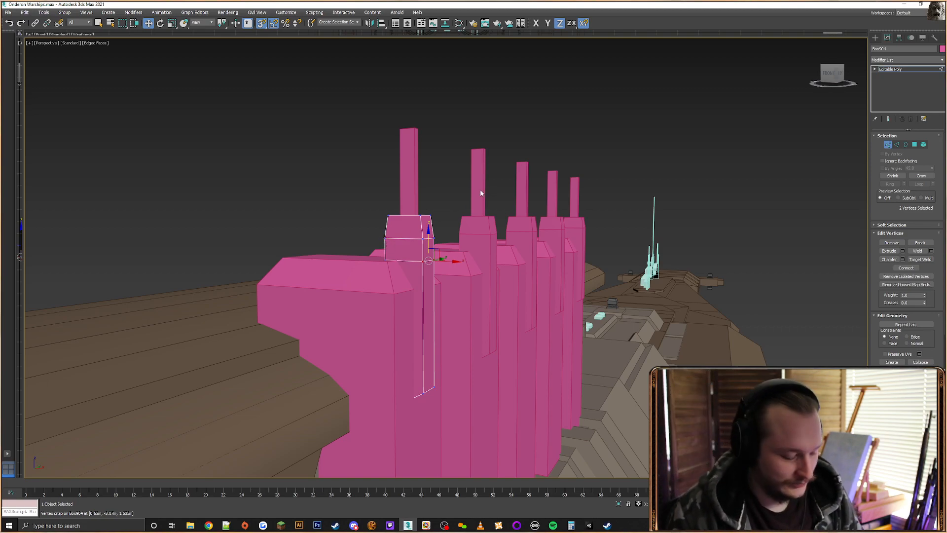
Connect the antenna mount's bottom edges and the matching edges of its horizontal loop with new vertical edges
{"action": "middle_click_drag", "start_coordinate": [448, 201], "coordinate": [425, 244], "text": "alt"}
{"action": "key", "text": "F3"}
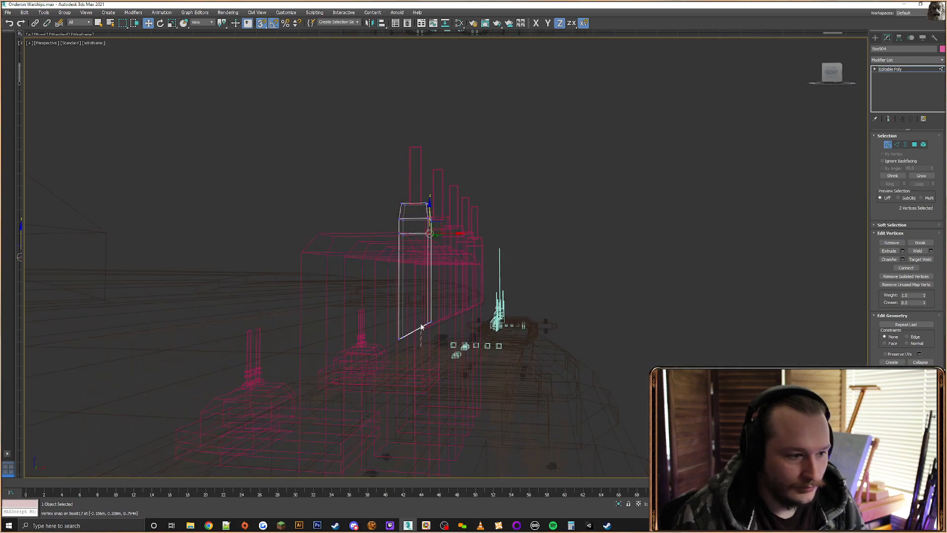
{"action": "left_click", "coordinate": [421, 323]}
{"action": "left_click", "coordinate": [897, 144]}
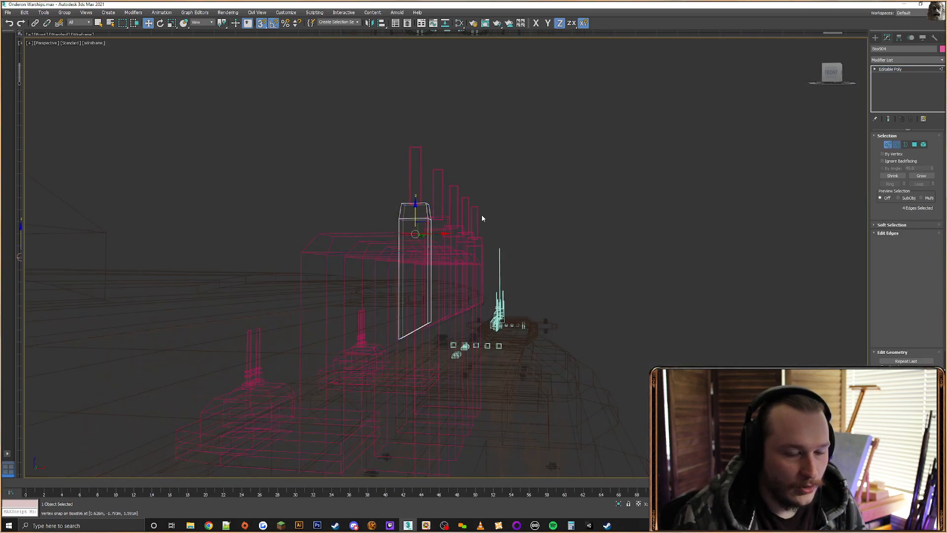
{"action": "double_click", "coordinate": [419, 219]}
{"action": "left_click_drag", "start_coordinate": [421, 243], "coordinate": [421, 269]}
{"action": "key", "text": "ctrl+z"}
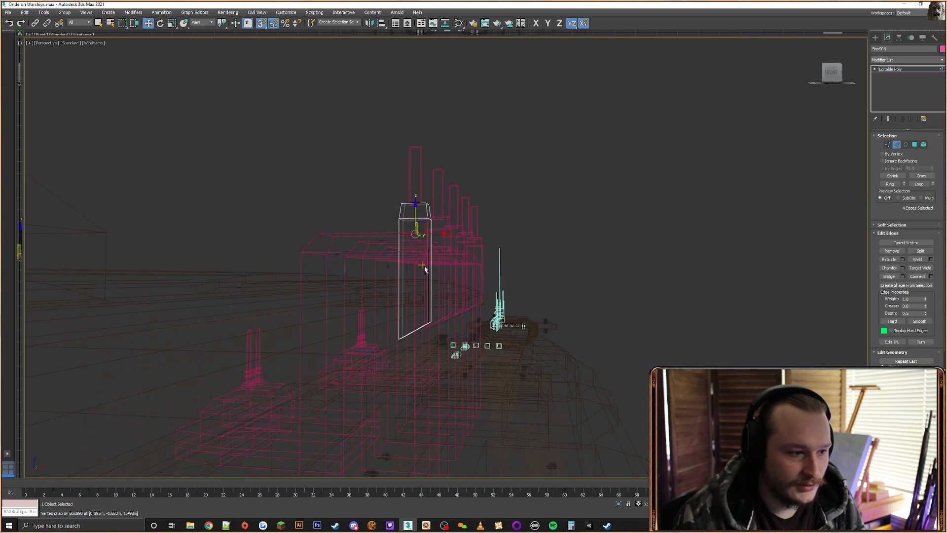
{"action": "left_click_drag", "start_coordinate": [420, 341], "coordinate": [419, 316]}
{"action": "middle_click_drag", "start_coordinate": [419, 302], "coordinate": [421, 300], "text": "alt"}
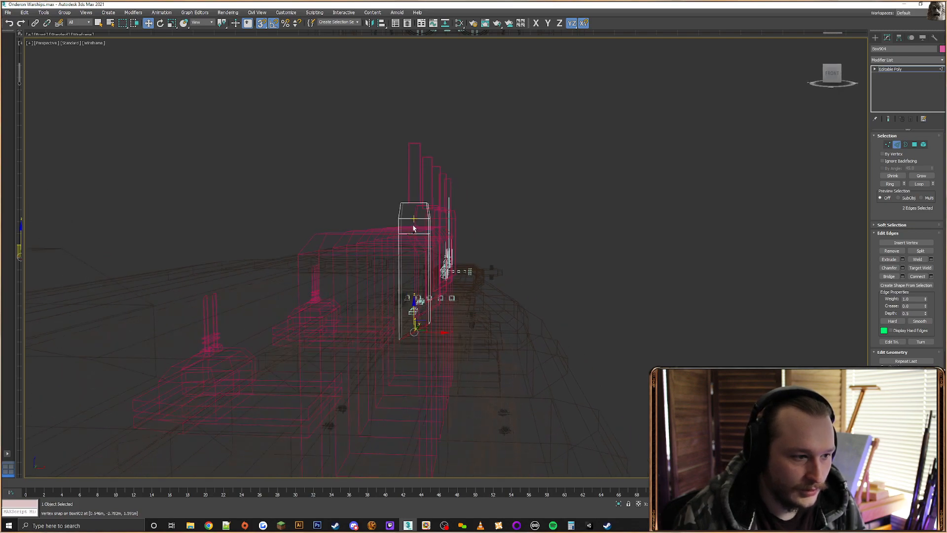
{"action": "left_click_drag", "start_coordinate": [413, 226], "coordinate": [417, 238], "text": "ctrl"}
{"action": "left_click", "coordinate": [917, 276]}
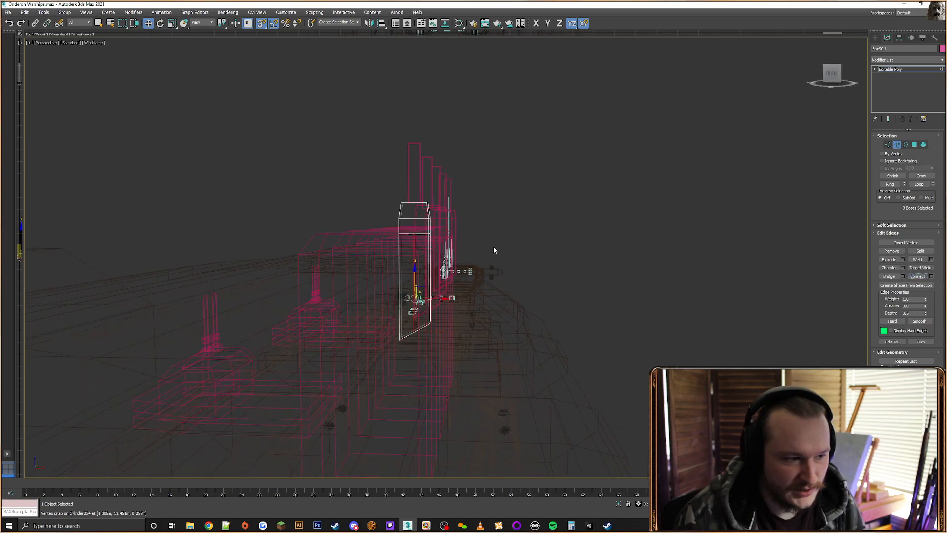
Snap the mount's new vertical edges along X to the outer corner of the tower's chamfer
{"action": "middle_click_drag", "start_coordinate": [494, 249], "coordinate": [470, 256], "text": "alt"}
{"action": "key", "text": "F3"}
{"action": "middle_click_drag", "start_coordinate": [420, 278], "coordinate": [415, 271], "text": "alt"}
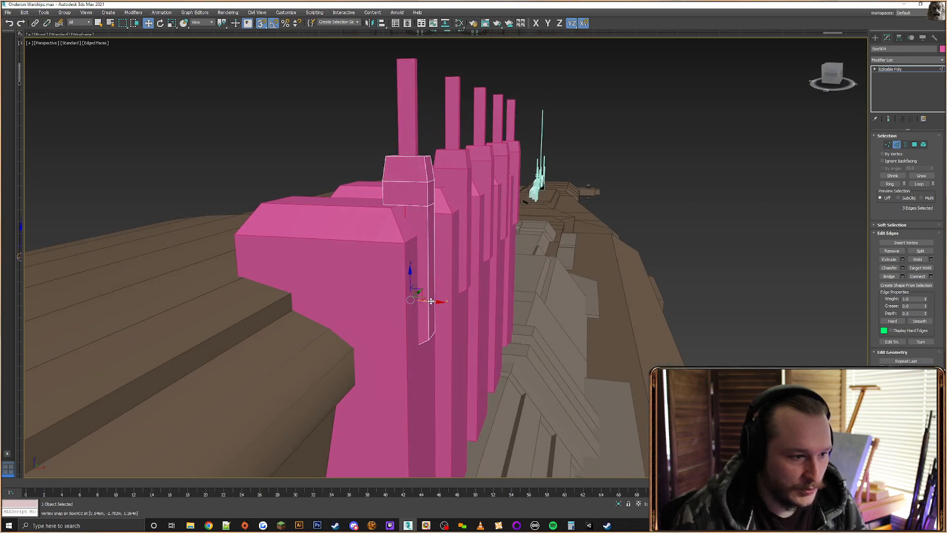
{"action": "key", "text": "F5"}
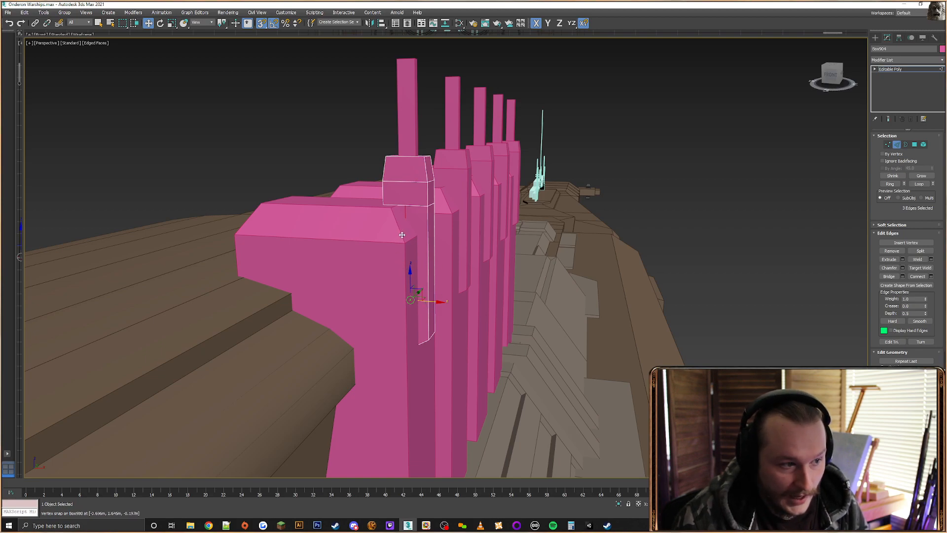
{"action": "left_click_drag", "start_coordinate": [403, 241], "coordinate": [404, 242]}
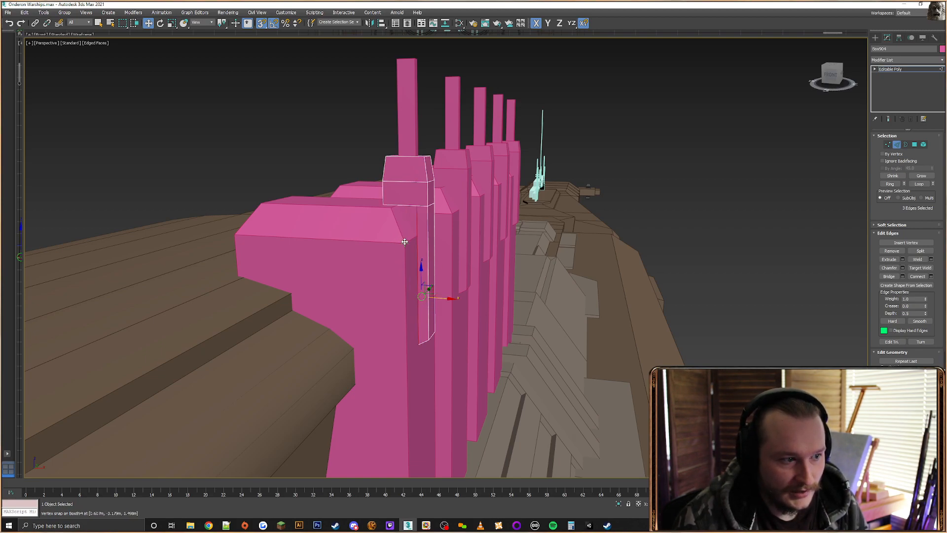
Connect the mount's inner loop edges to the new vertical edges on both sides with diagonal edges
{"action": "middle_click_drag", "start_coordinate": [471, 225], "coordinate": [425, 232], "text": "alt"}
{"action": "left_click", "coordinate": [399, 204]}
{"action": "left_click", "coordinate": [417, 225], "text": "ctrl"}
{"action": "left_click", "coordinate": [425, 233], "text": "ctrl"}
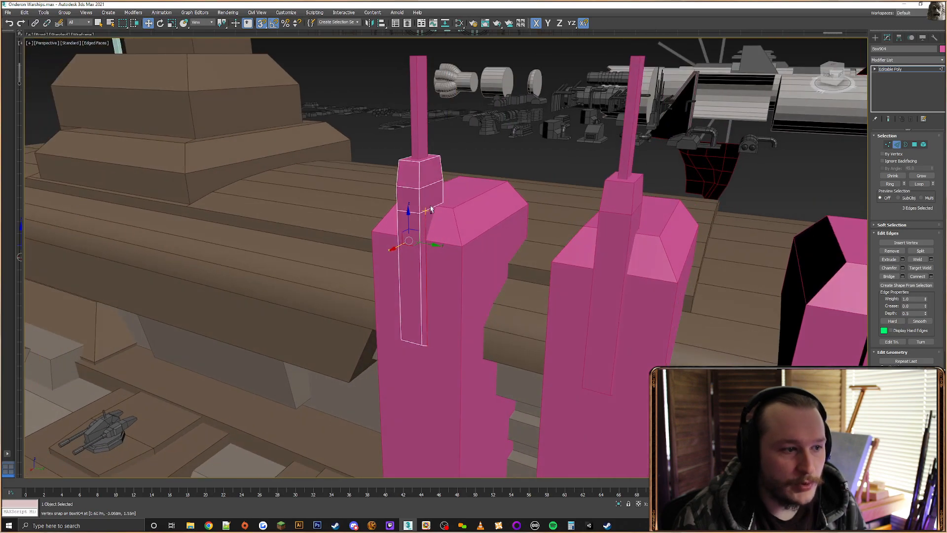
{"action": "left_click", "coordinate": [432, 208], "text": "ctrl"}
{"action": "left_click", "coordinate": [918, 277]}
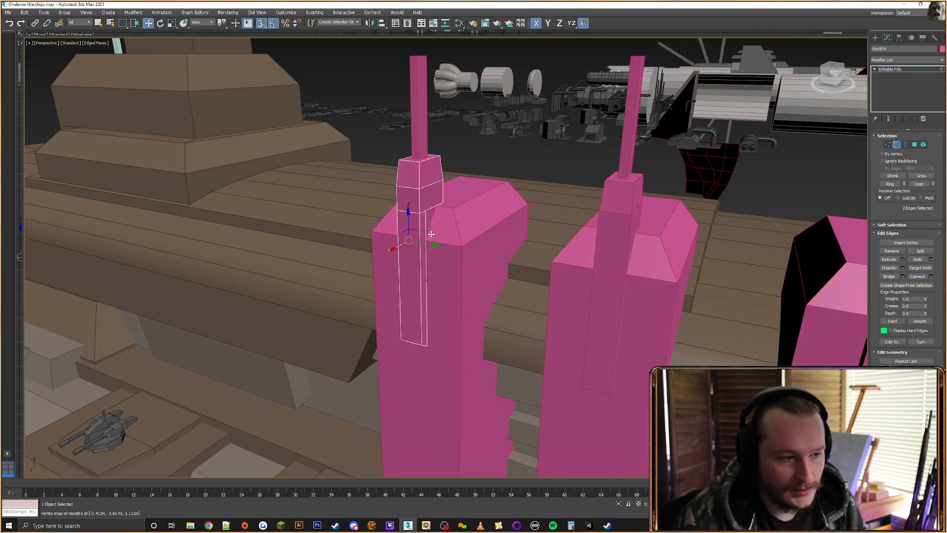
Set the edit constraint to None and snap the diagonal edges' two lower vertices vertically to the tower's lower chamfer corner
{"action": "middle_click_drag", "start_coordinate": [567, 217], "coordinate": [705, 197], "text": "alt"}
{"action": "left_click", "coordinate": [888, 144]}
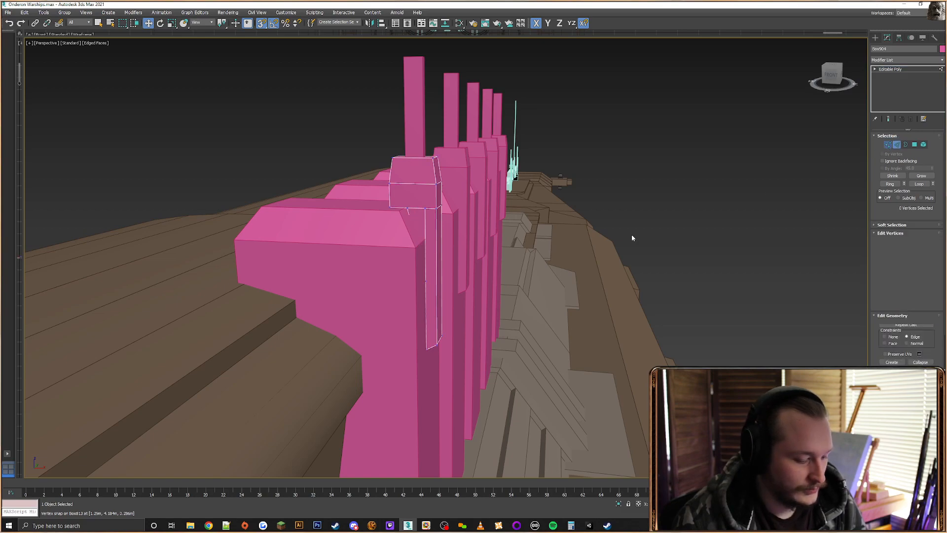
{"action": "key", "text": "F3"}
{"action": "left_click_drag", "start_coordinate": [474, 262], "coordinate": [419, 289]}
{"action": "key", "text": "F3"}
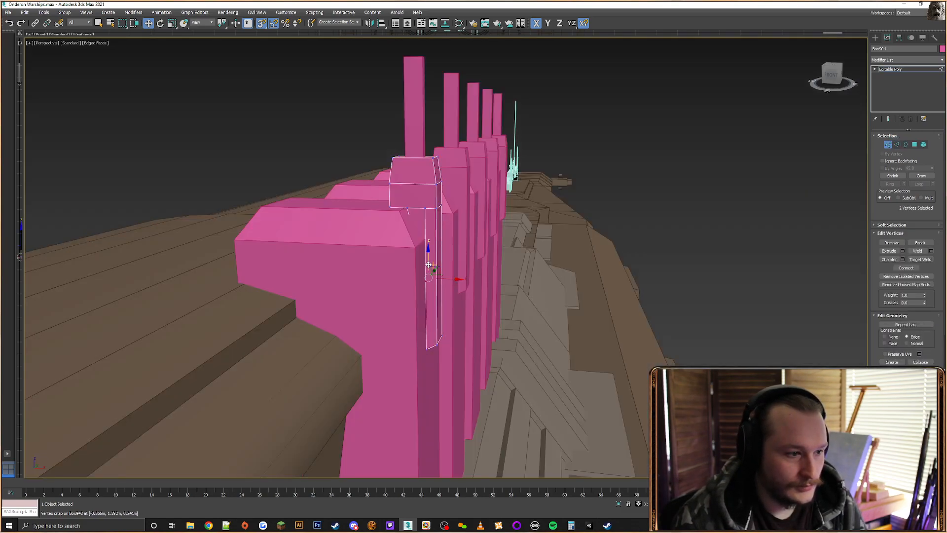
{"action": "key", "text": "F7"}
{"action": "left_click_drag", "start_coordinate": [415, 243], "coordinate": [428, 240]}
{"action": "key", "text": "ctrl+z"}
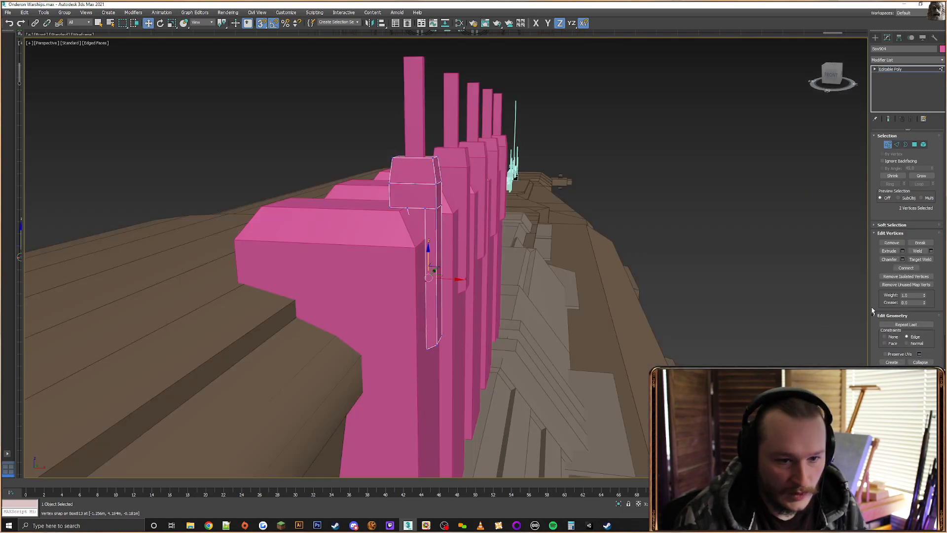
{"action": "left_click", "coordinate": [895, 338]}
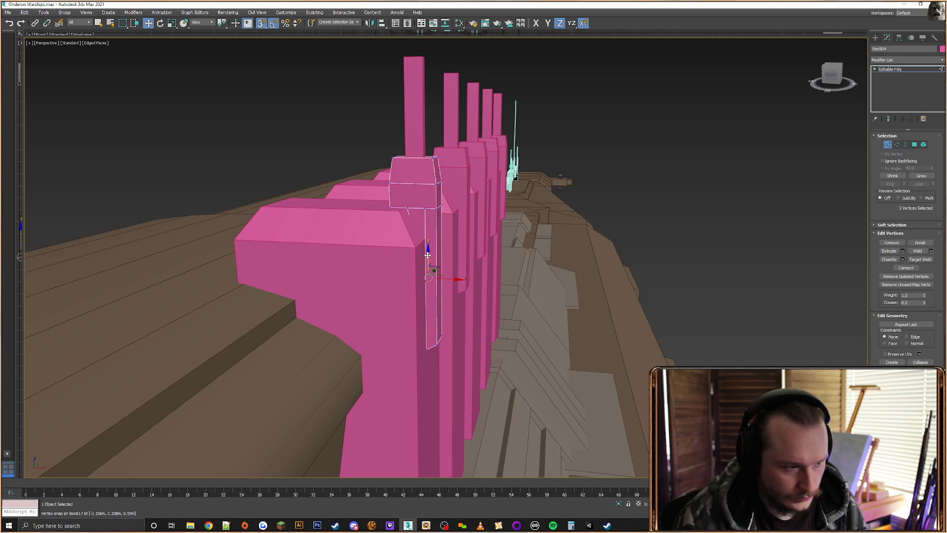
{"action": "left_click_drag", "start_coordinate": [428, 254], "coordinate": [416, 248]}
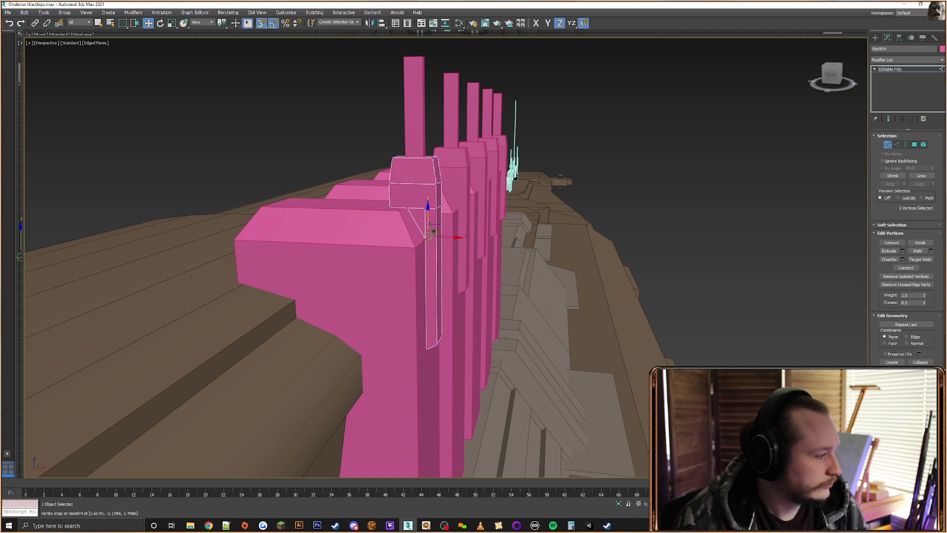
Try to snap the diagonal edges' two upper vertices along X to the tower's top chamfer corner
{"action": "key", "text": "F3"}
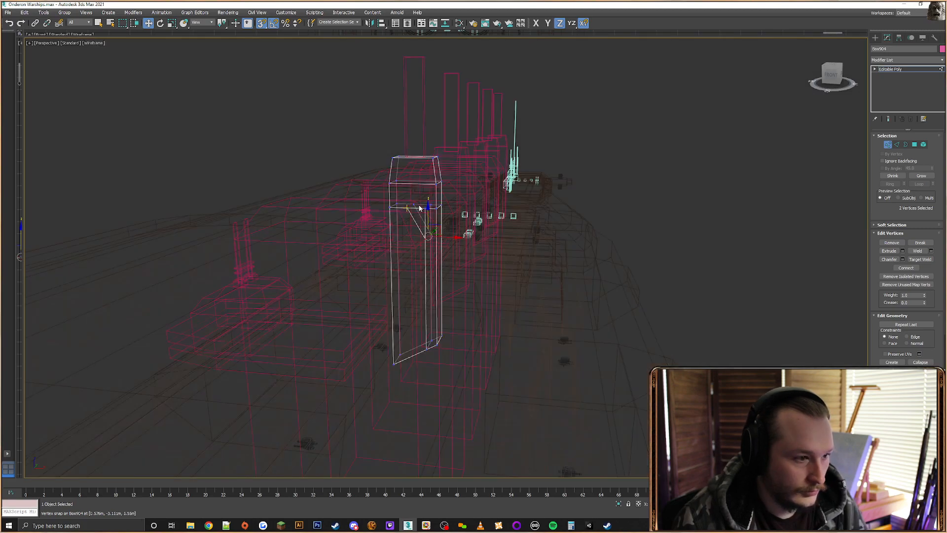
{"action": "middle_click_drag", "start_coordinate": [420, 196], "coordinate": [428, 197]}
{"action": "key", "text": "F3"}
{"action": "mouse_move", "coordinate": [414, 215]}
{"action": "left_mouse_down"}
{"action": "mouse_move", "coordinate": [434, 195]}
{"action": "mouse_move", "coordinate": [401, 216]}
{"action": "left_mouse_up"}
{"action": "scroll", "coordinate": [418, 207], "scroll_direction": "up", "scroll_amount": 4}
{"action": "key", "text": "F3"}
{"action": "key", "text": "F3"}
{"action": "key", "text": "F5"}
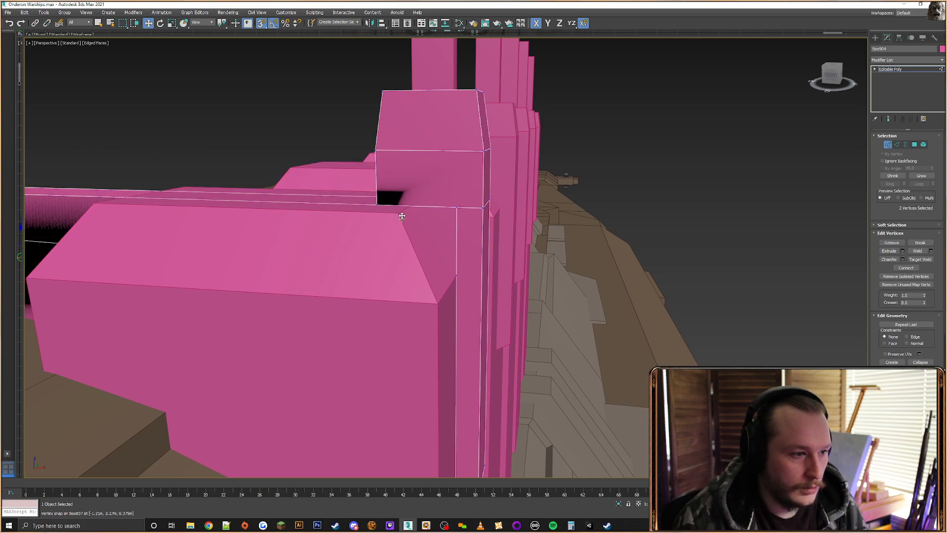
{"action": "key", "text": "ctrl+z"}
Delete the mount's inner bottom vertices to remove the polygons hidden inside the tower
{"action": "middle_click_drag", "start_coordinate": [413, 225], "coordinate": [472, 203], "text": "alt"}
{"action": "key", "text": "F3"}
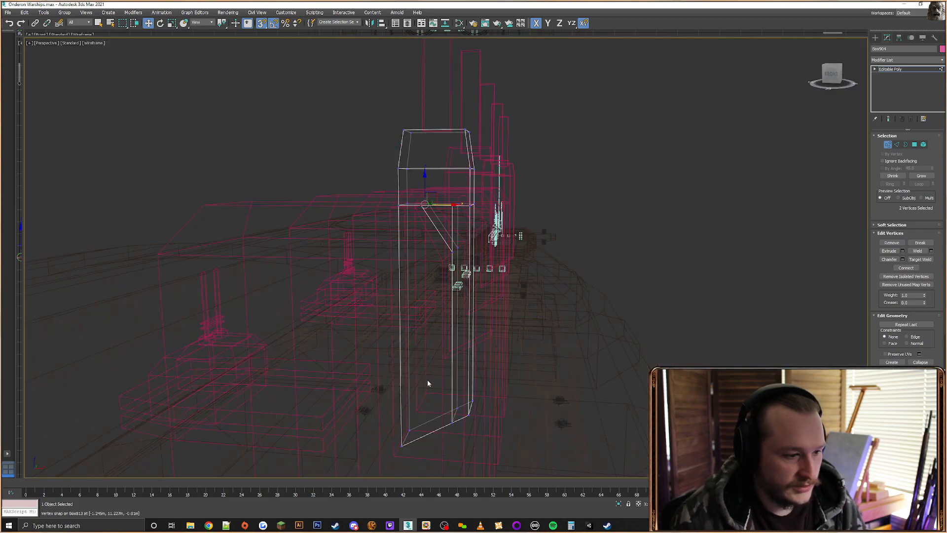
{"action": "left_click_drag", "start_coordinate": [427, 402], "coordinate": [384, 458]}
{"action": "key", "text": "Delete"}
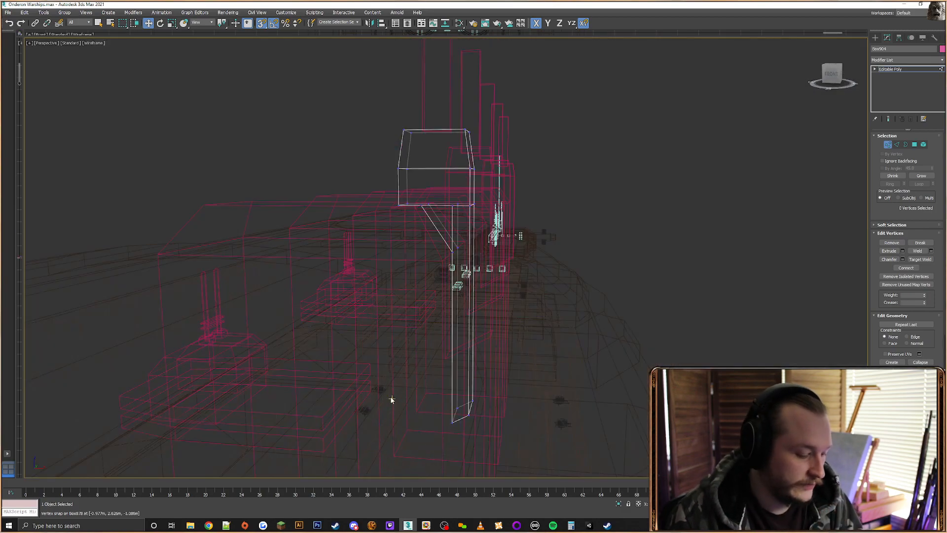
{"action": "key", "text": "F3"}
{"action": "middle_click_drag", "start_coordinate": [497, 241], "coordinate": [548, 232], "text": "alt"}
{"action": "scroll", "coordinate": [491, 269], "scroll_direction": "up", "scroll_amount": 3}
{"action": "scroll", "coordinate": [510, 252], "scroll_direction": "down", "scroll_amount": 8}
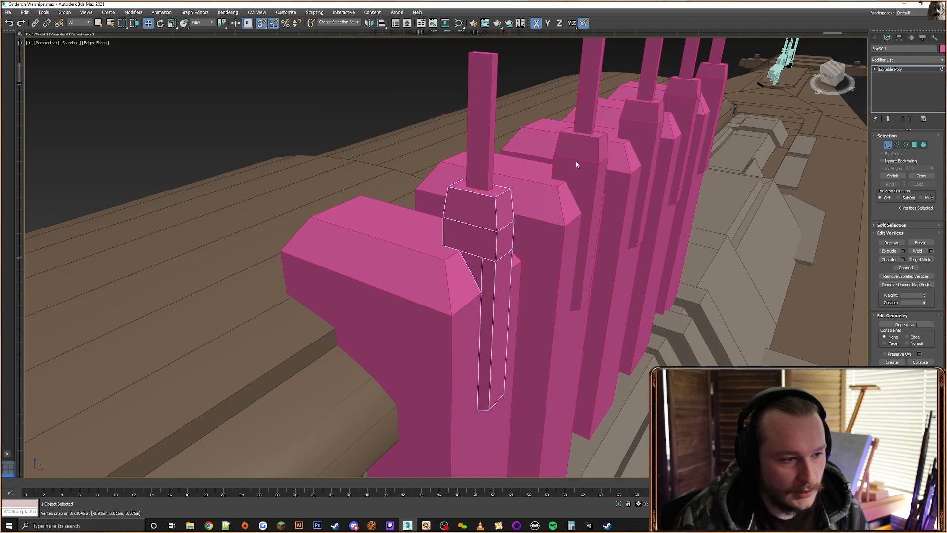
Leave the mount's vertex editing and open the end tower block beneath it for edge editing
{"action": "left_click", "coordinate": [876, 37]}
{"action": "left_click", "coordinate": [391, 249]}
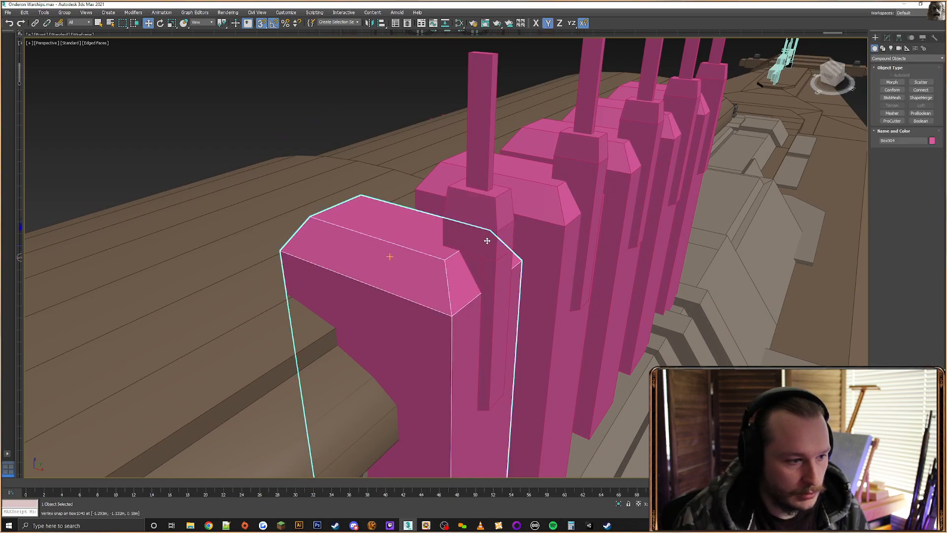
{"action": "middle_click_drag", "start_coordinate": [476, 239], "coordinate": [457, 230], "text": "alt"}
{"action": "left_click", "coordinate": [887, 38]}
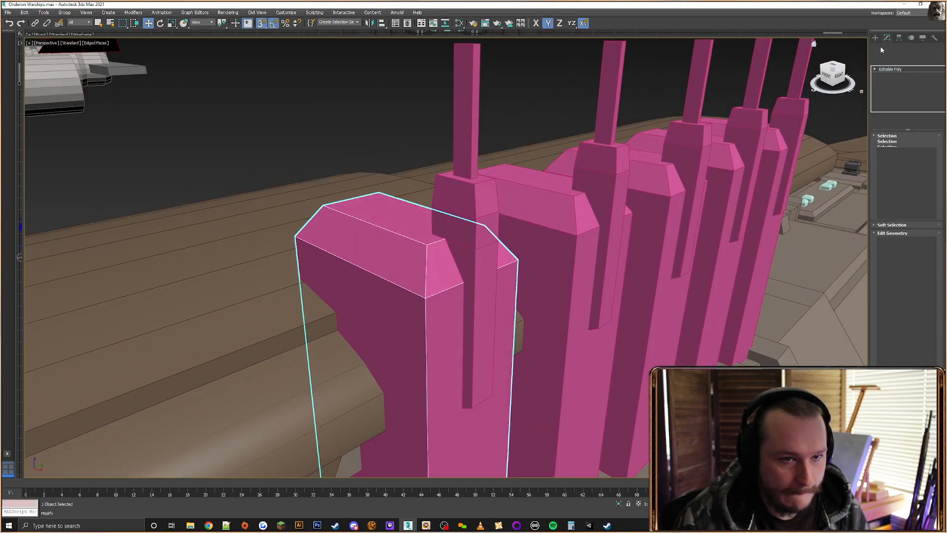
{"action": "left_click", "coordinate": [896, 144]}
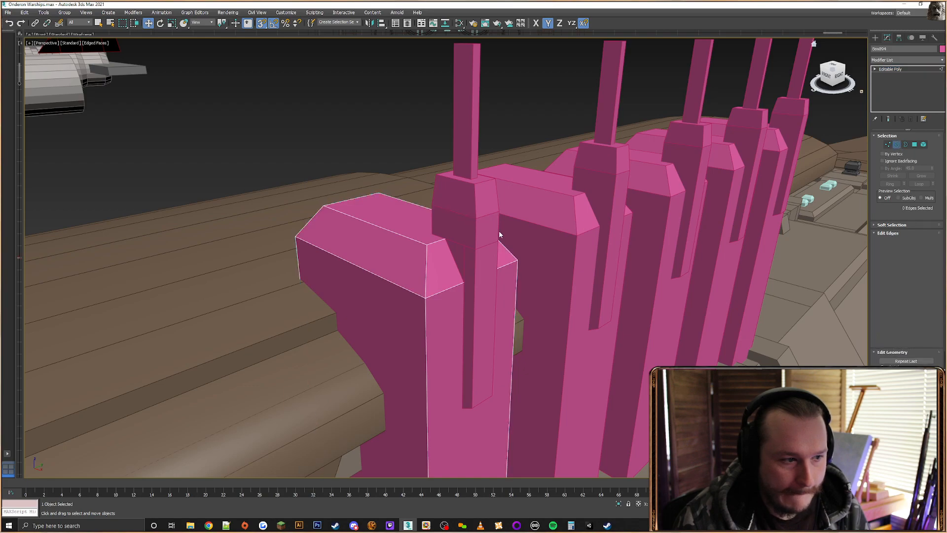
Inset the flat top polygon of the nearest pink block into a narrow inner rectangle
{"action": "middle_click_drag", "start_coordinate": [499, 229], "coordinate": [448, 279], "text": "alt"}
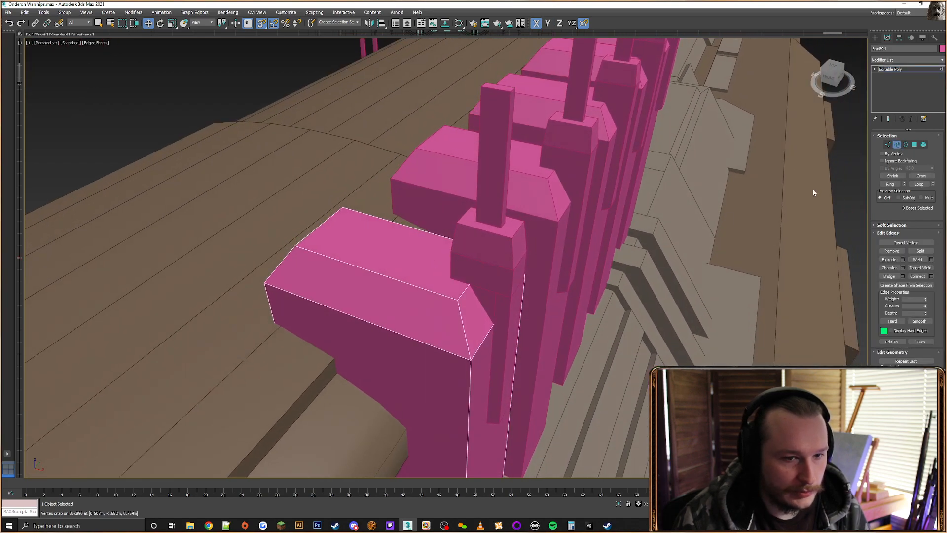
{"action": "left_click", "coordinate": [916, 148]}
{"action": "left_click", "coordinate": [420, 256]}
{"action": "middle_click_drag", "start_coordinate": [419, 256], "coordinate": [450, 260], "text": "alt"}
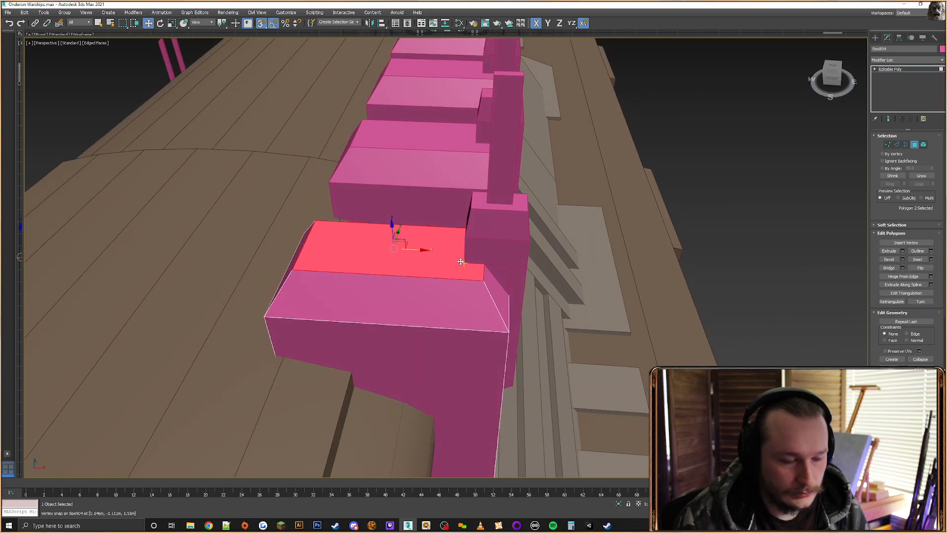
{"action": "left_click", "coordinate": [919, 261]}
{"action": "middle_click_drag", "start_coordinate": [422, 291], "coordinate": [440, 281], "text": "alt"}
{"action": "left_click_drag", "start_coordinate": [431, 270], "coordinate": [432, 257]}
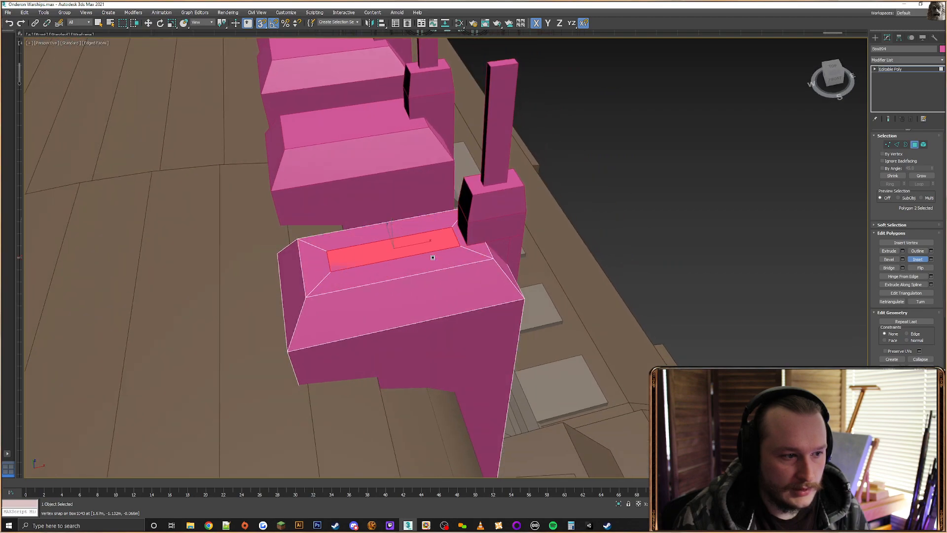
Snap the vertex pairs on both long sides of the top inset sideways to match the mast base's width
{"action": "left_click", "coordinate": [888, 145]}
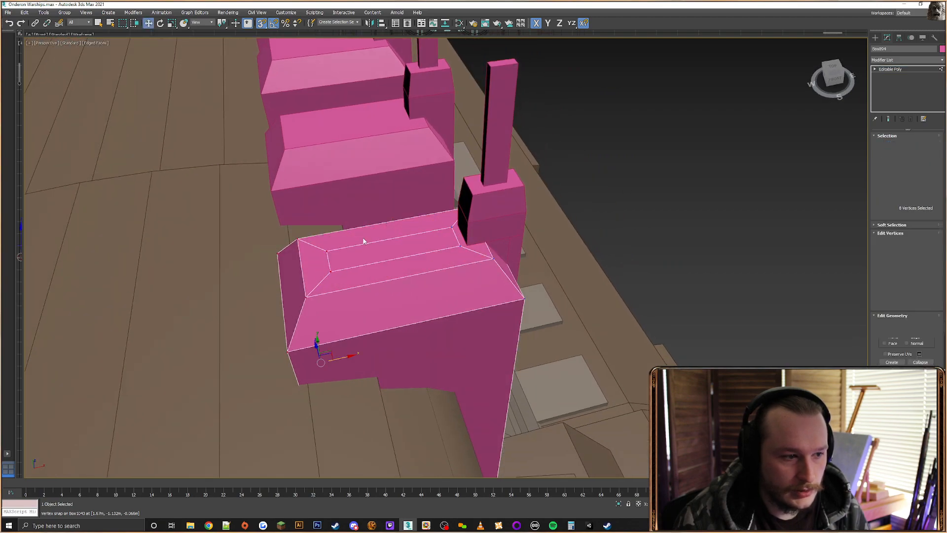
{"action": "scroll", "coordinate": [459, 242], "scroll_direction": "up", "scroll_amount": 3}
{"action": "left_click", "coordinate": [464, 250]}
{"action": "left_click", "coordinate": [264, 294], "text": "ctrl"}
{"action": "middle_click_drag", "start_coordinate": [302, 281], "coordinate": [353, 274], "text": "alt"}
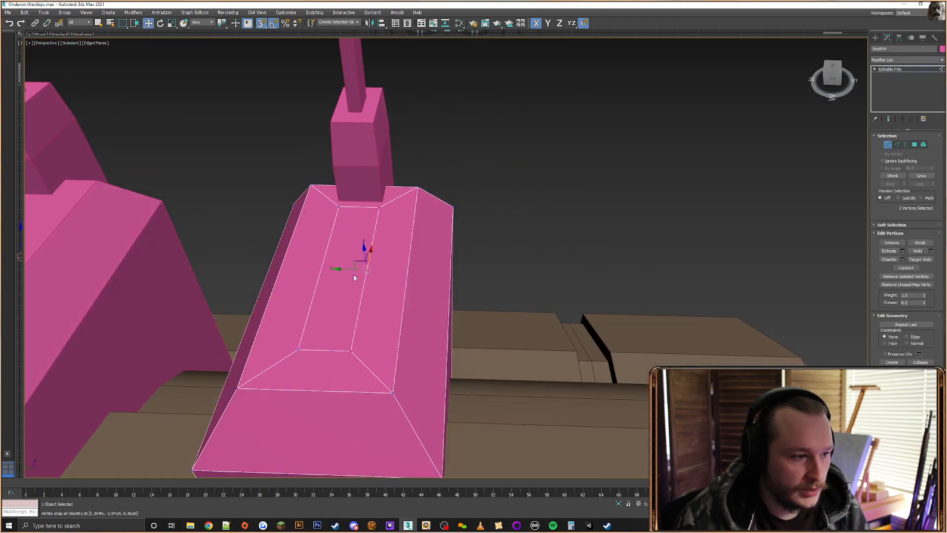
{"action": "left_click_drag", "start_coordinate": [352, 270], "coordinate": [378, 170]}
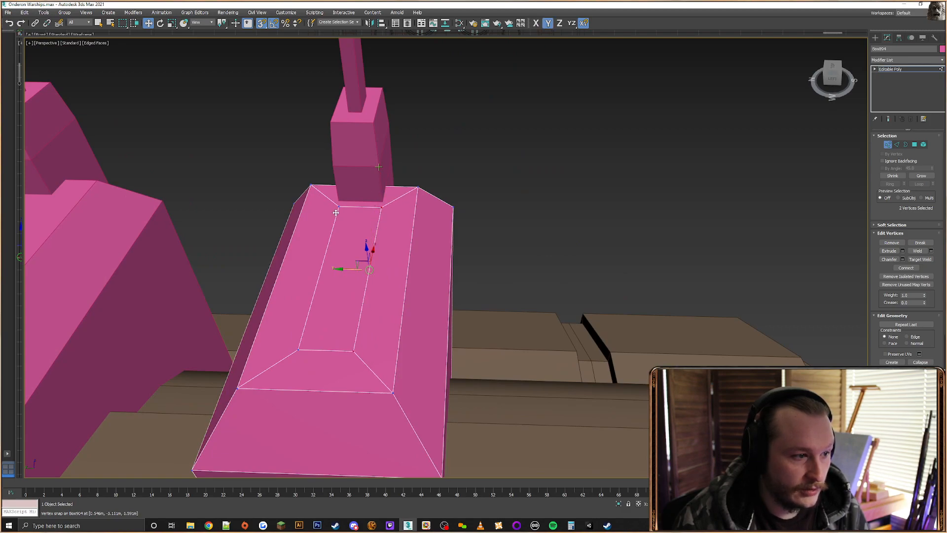
{"action": "left_click", "coordinate": [340, 207]}
{"action": "left_click", "coordinate": [298, 350], "text": "ctrl"}
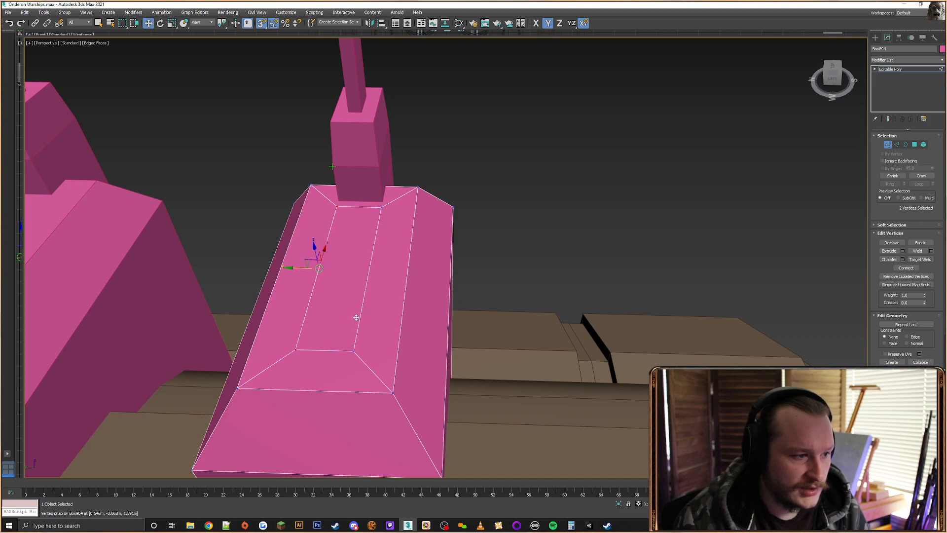
Snap the two inset vertices at the mast end outward to the top face's outer edge
{"action": "middle_click_drag", "start_coordinate": [367, 324], "coordinate": [418, 277], "text": "alt"}
{"action": "left_click", "coordinate": [415, 280]}
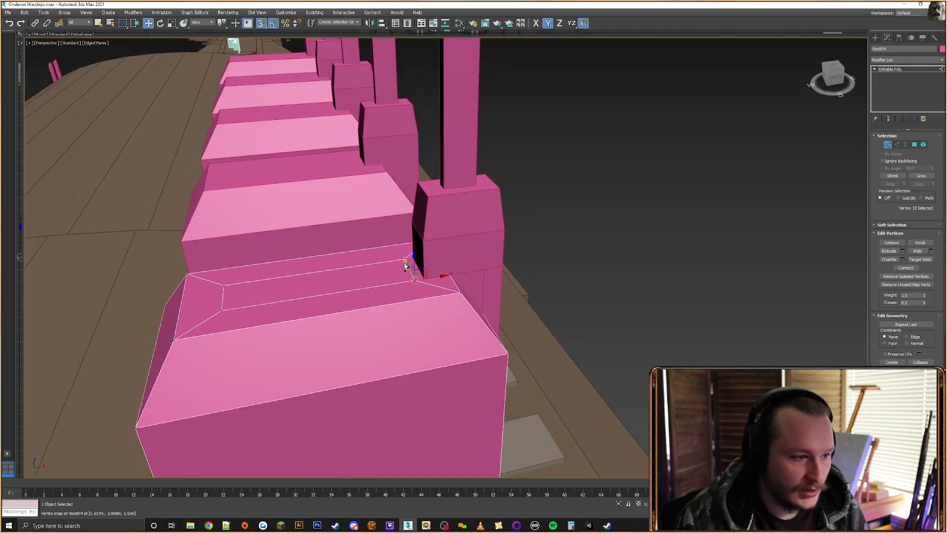
{"action": "left_click", "coordinate": [404, 259], "text": "ctrl"}
{"action": "left_click_drag", "start_coordinate": [432, 268], "coordinate": [461, 292]}
Snap the two inset vertices at the far end along the top face to the inner side of the mast base
{"action": "left_click", "coordinate": [221, 312]}
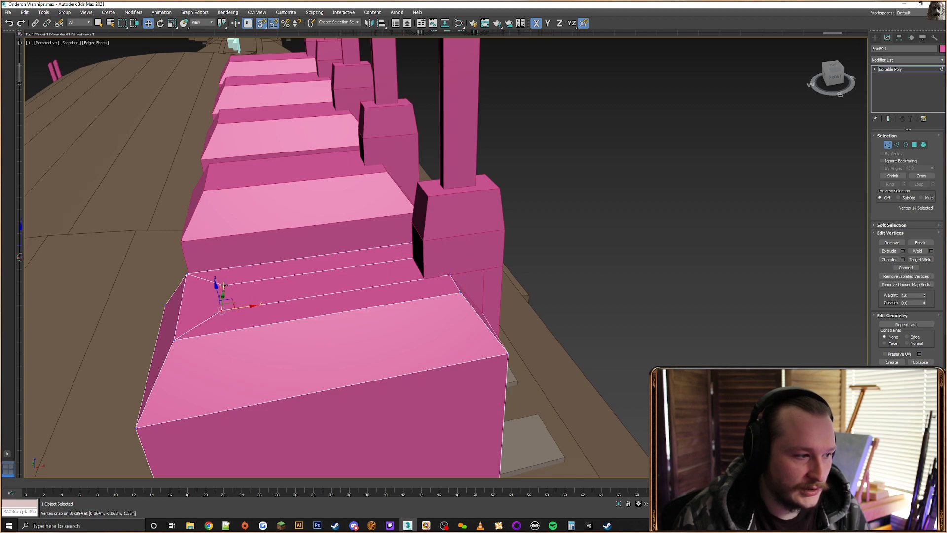
{"action": "left_click", "coordinate": [223, 286], "text": "ctrl"}
{"action": "left_click_drag", "start_coordinate": [311, 275], "coordinate": [423, 243]}
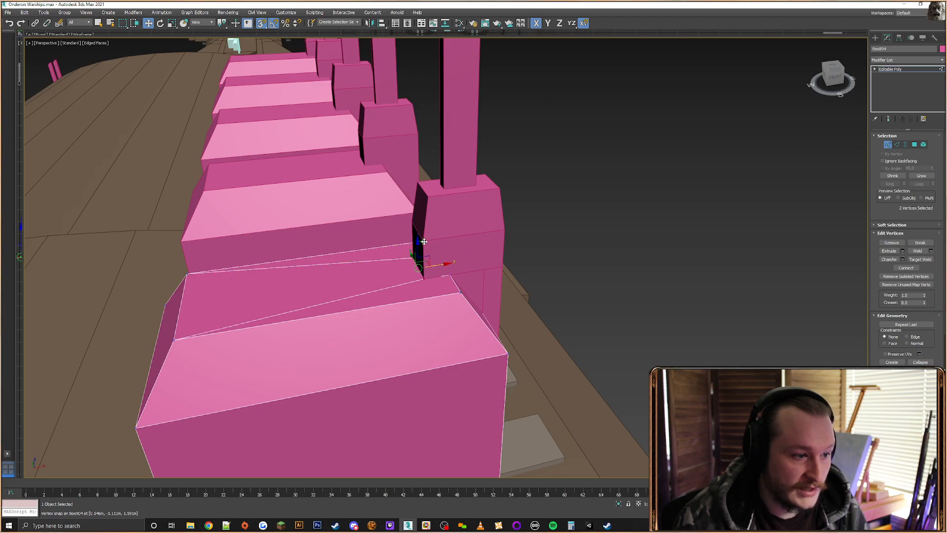
Inspect the block's top in wireframe and select the small inset polygon beneath the mast base
{"action": "middle_click_drag", "start_coordinate": [451, 279], "coordinate": [406, 285], "text": "alt"}
{"action": "key", "text": "F3"}
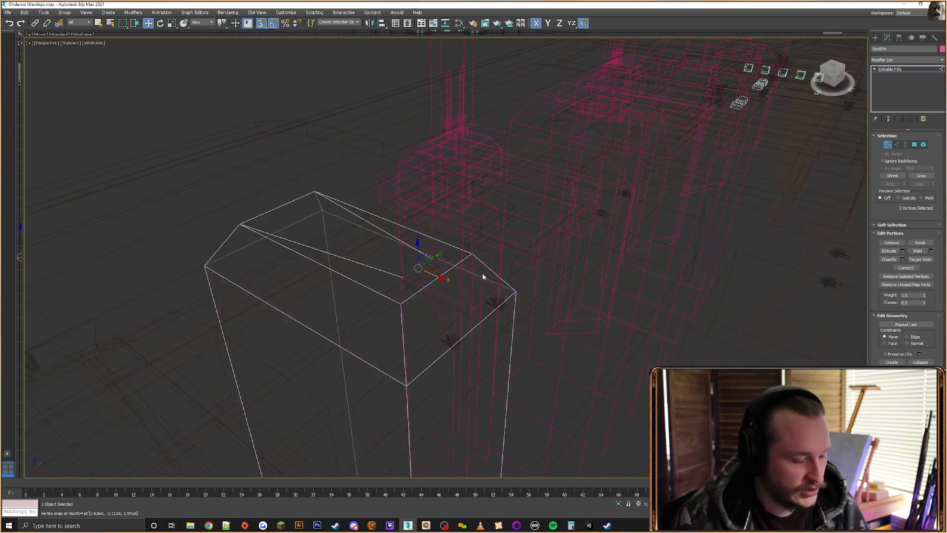
{"action": "left_click", "coordinate": [446, 285]}
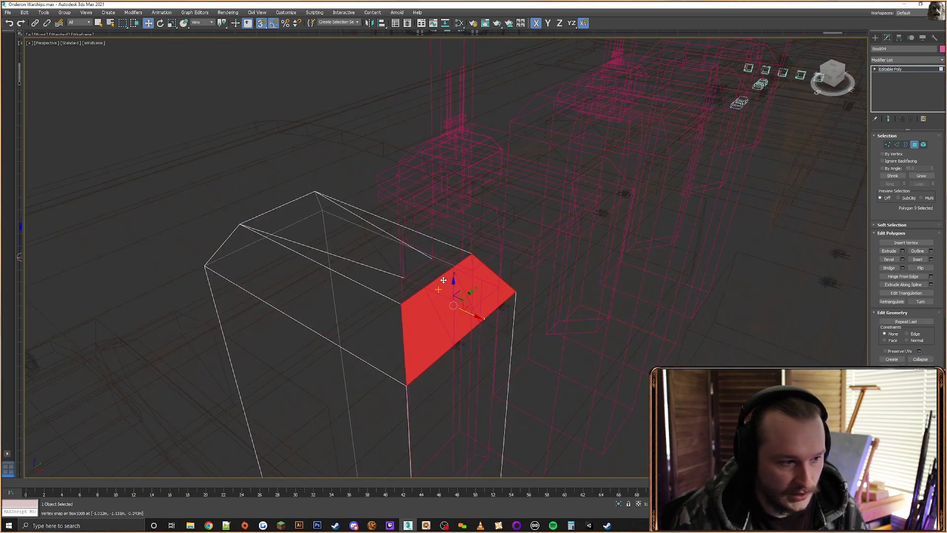
{"action": "left_click", "coordinate": [437, 274]}
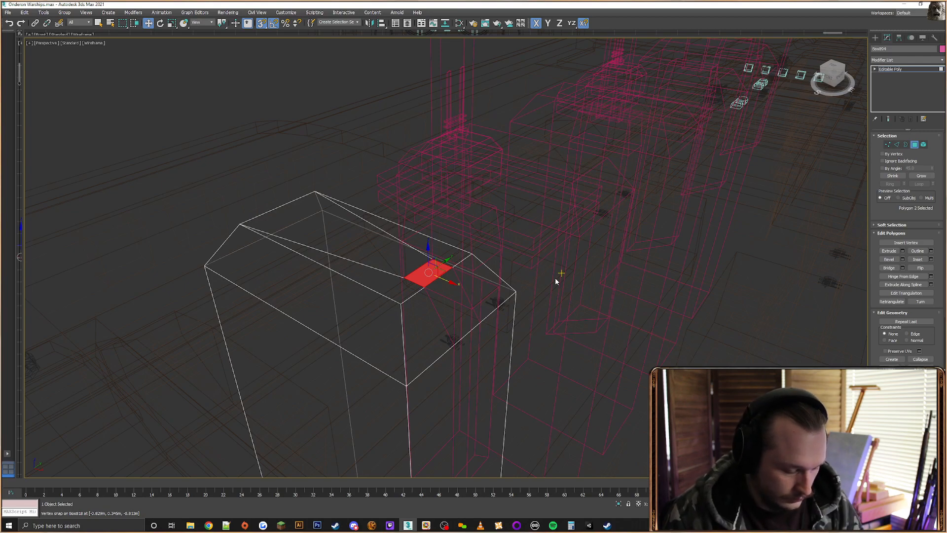
{"action": "key", "text": "F3"}
Inset the tall front polygon of the nearest block into a narrow vertical strip
{"action": "mouse_move", "coordinate": [550, 296]}
{"action": "middle_mouse_down", "text": "alt"}
{"action": "mouse_move", "coordinate": [482, 303]}
{"action": "mouse_move", "coordinate": [472, 278]}
{"action": "middle_mouse_up", "text": "alt"}
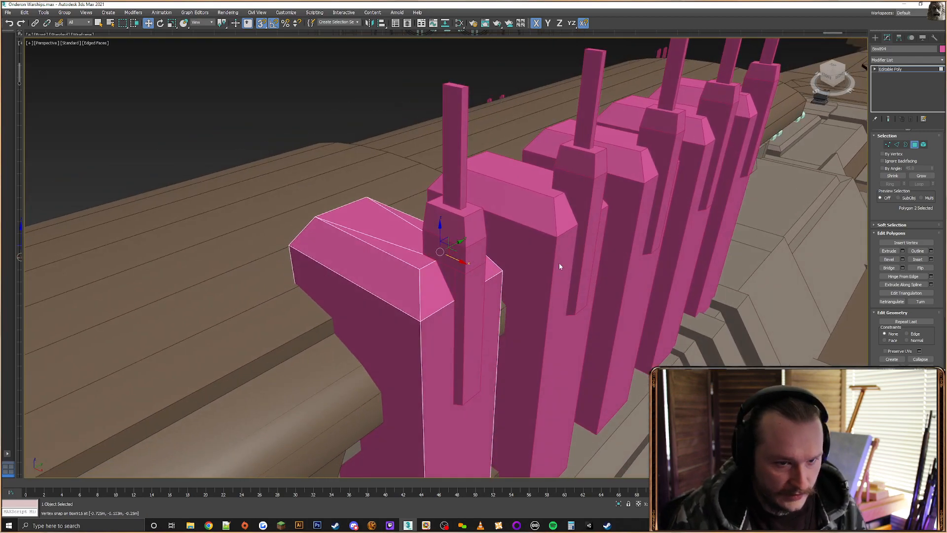
{"action": "middle_click_drag", "start_coordinate": [558, 263], "coordinate": [494, 232], "text": "alt"}
{"action": "left_click", "coordinate": [488, 231], "text": "ctrl"}
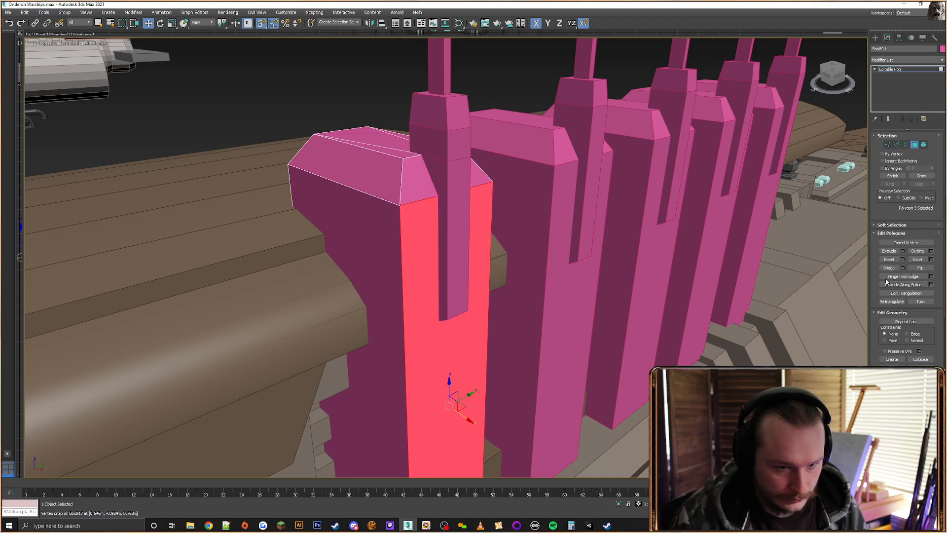
{"action": "left_click", "coordinate": [918, 260]}
{"action": "left_click_drag", "start_coordinate": [442, 324], "coordinate": [449, 317]}
{"action": "scroll", "coordinate": [444, 306], "scroll_direction": "down", "scroll_amount": 3}
{"action": "middle_click_drag", "start_coordinate": [414, 251], "coordinate": [370, 255], "text": "alt"}
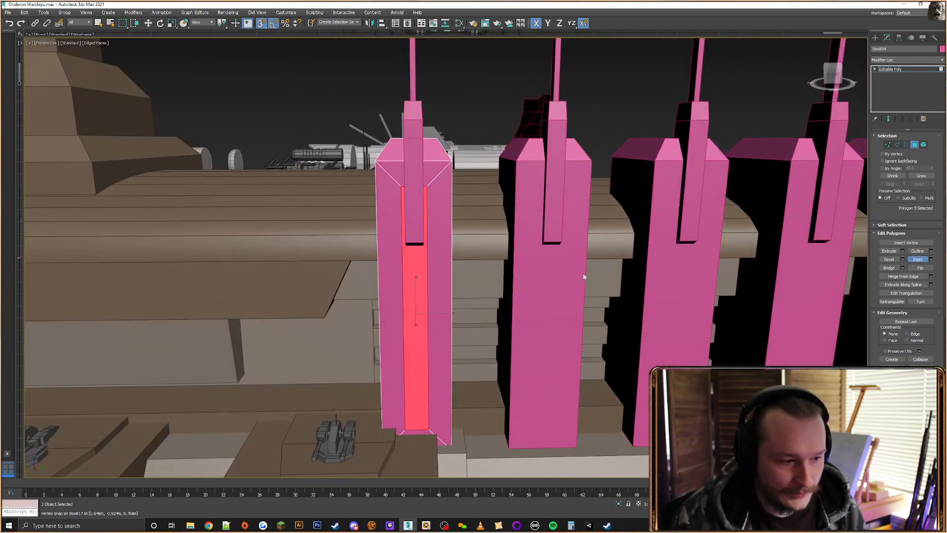
Snap both long sides of the front inset horizontally to the side edges of the mast's lower strip
{"action": "key", "text": "w"}
{"action": "key", "text": "1"}
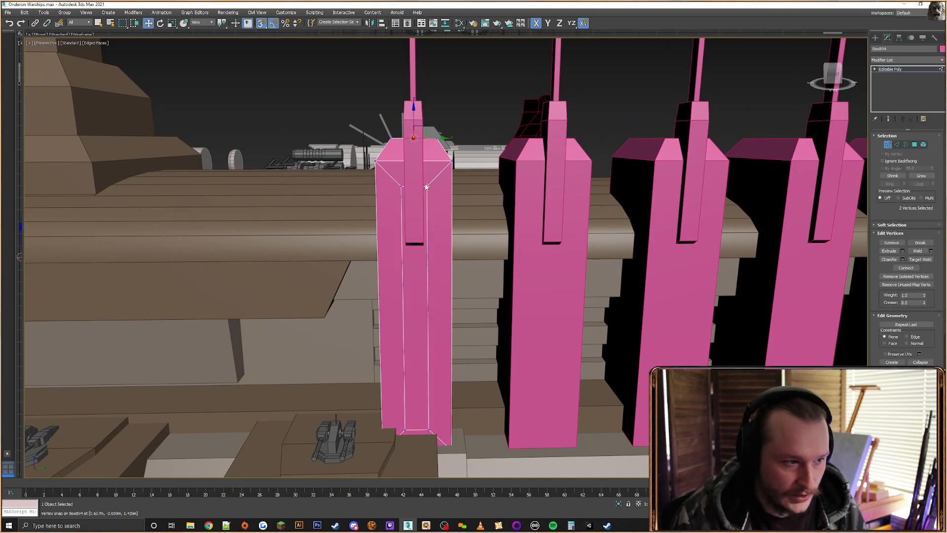
{"action": "left_click", "coordinate": [426, 187]}
{"action": "left_click", "coordinate": [429, 430], "text": "ctrl"}
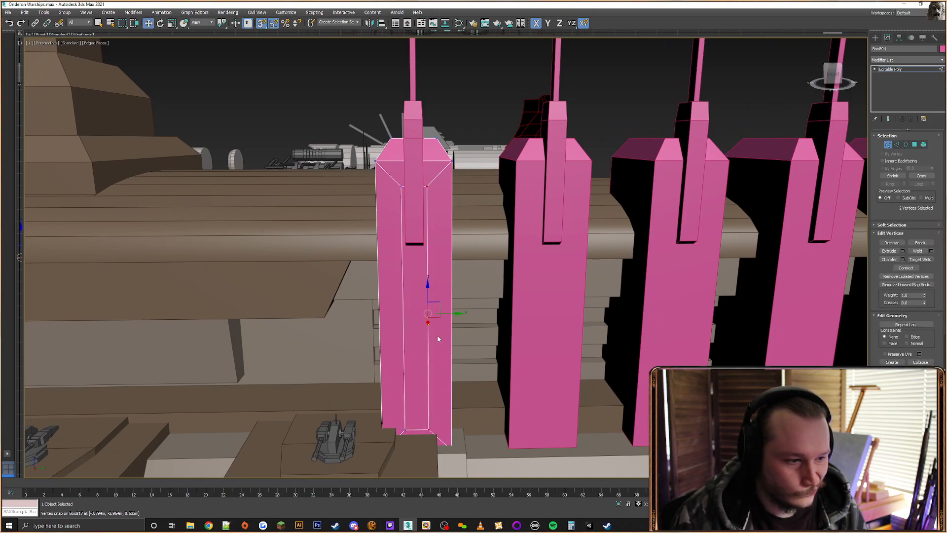
{"action": "left_click_drag", "start_coordinate": [448, 313], "coordinate": [424, 241]}
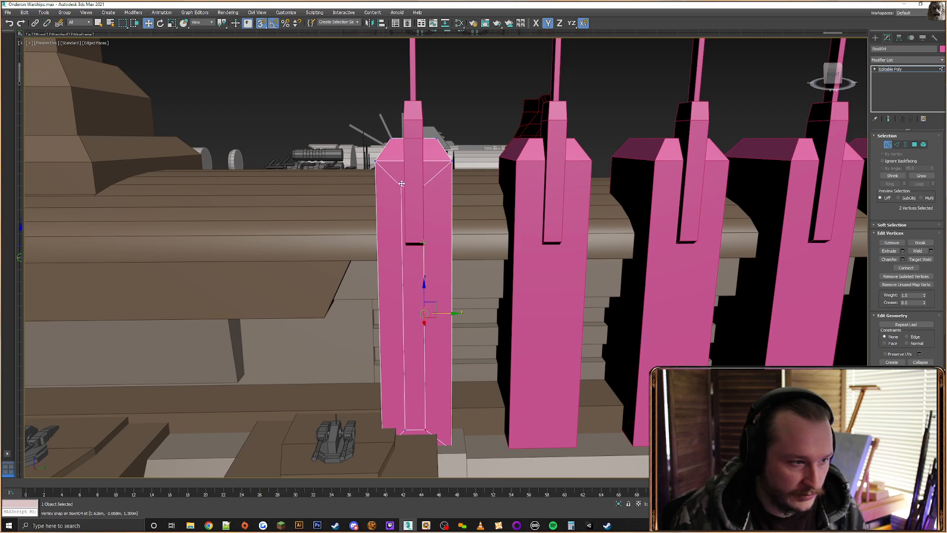
{"action": "left_click", "coordinate": [401, 186]}
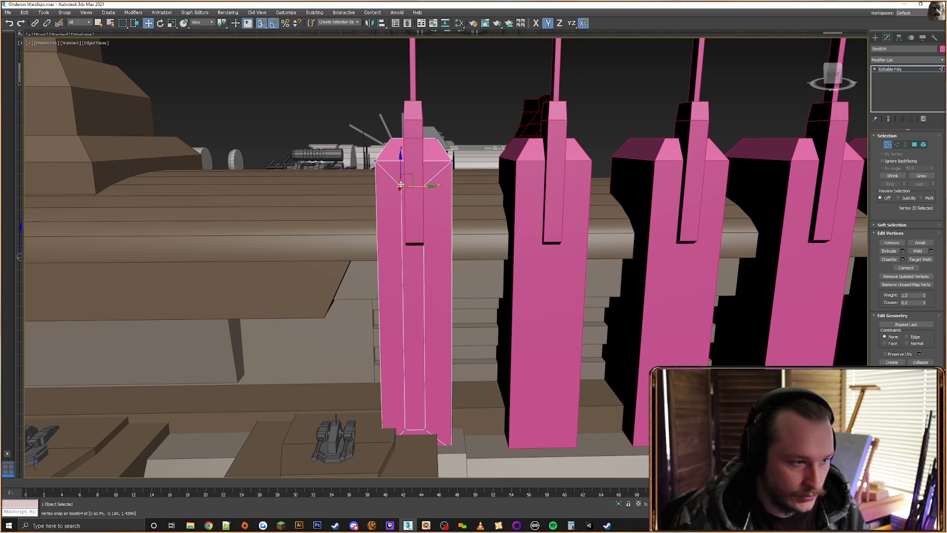
{"action": "left_click", "coordinate": [405, 428], "text": "ctrl"}
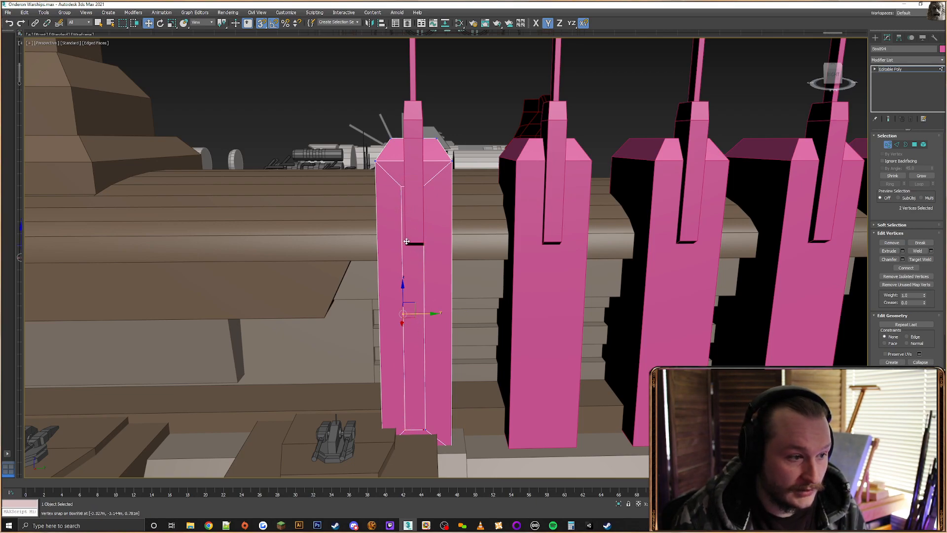
{"action": "left_click_drag", "start_coordinate": [407, 241], "coordinate": [405, 241]}
Raise the front inset's two bottom vertices vertically to the lower end of the mast's strip
{"action": "left_click_drag", "start_coordinate": [433, 424], "coordinate": [403, 436]}
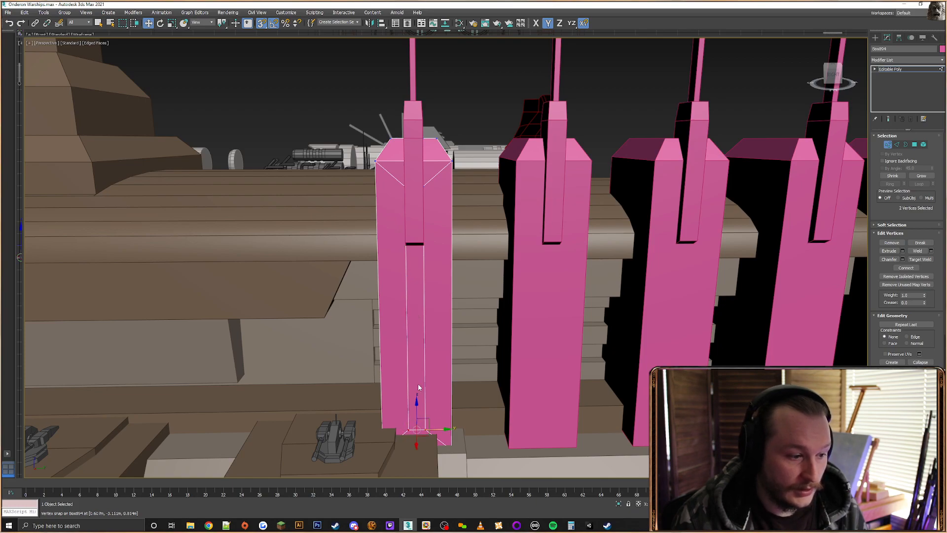
{"action": "middle_click_drag", "start_coordinate": [418, 387], "coordinate": [429, 406], "text": "alt"}
{"action": "key", "text": "F3"}
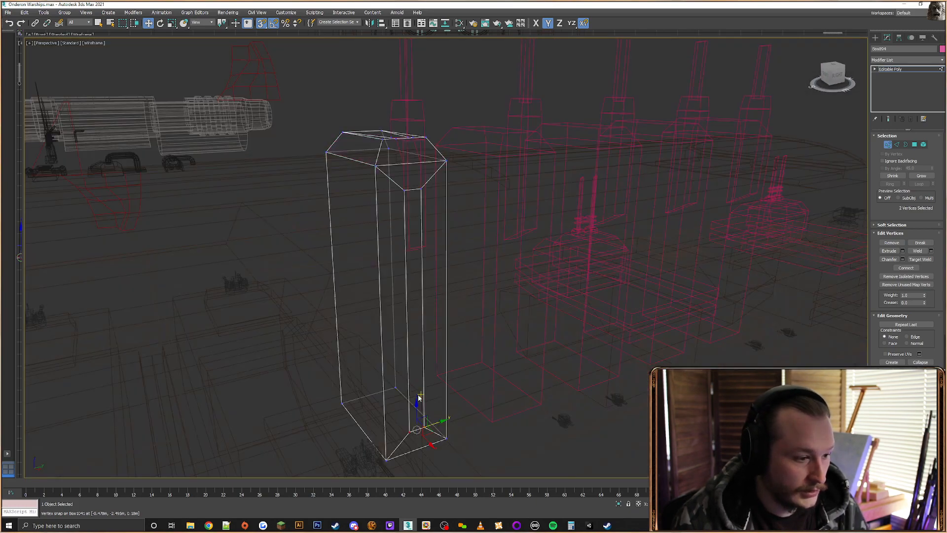
{"action": "key", "text": "F3"}
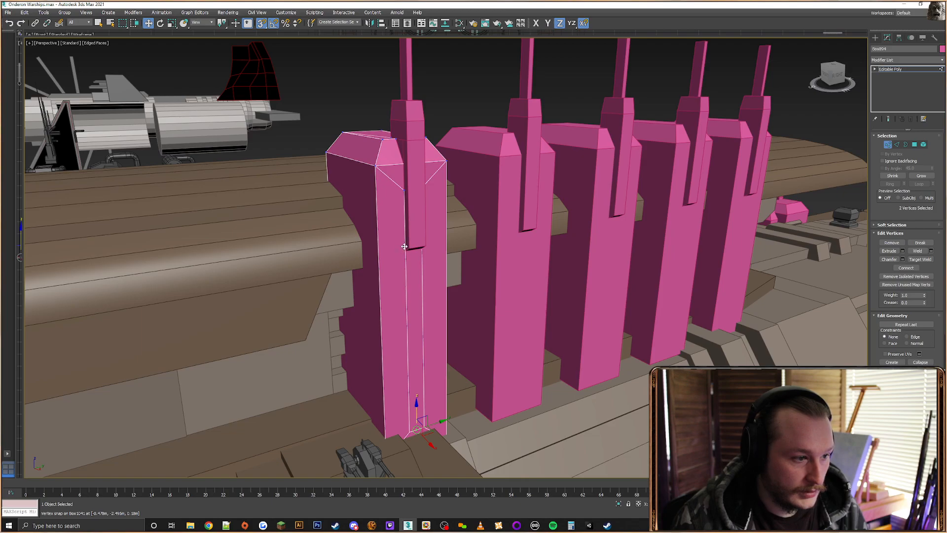
{"action": "left_click_drag", "start_coordinate": [404, 246], "coordinate": [405, 247]}
Raise the front inset's two top vertices to the upper edge of the front face
{"action": "scroll", "coordinate": [405, 246], "scroll_direction": "down", "scroll_amount": 3}
{"action": "middle_click_drag", "start_coordinate": [404, 246], "coordinate": [473, 274]}
{"action": "scroll", "coordinate": [442, 274], "scroll_direction": "up", "scroll_amount": 5}
{"action": "left_click", "coordinate": [442, 273]}
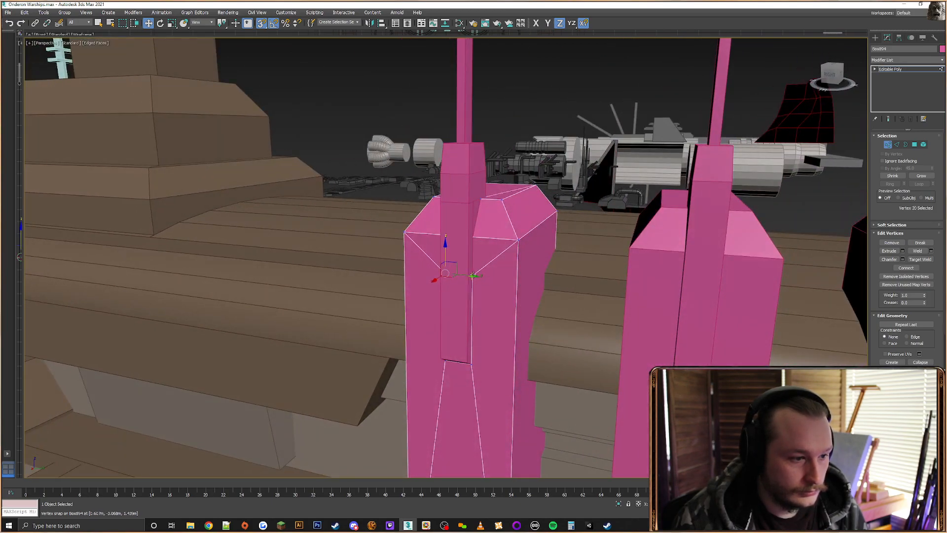
{"action": "left_click", "coordinate": [473, 275], "text": "ctrl"}
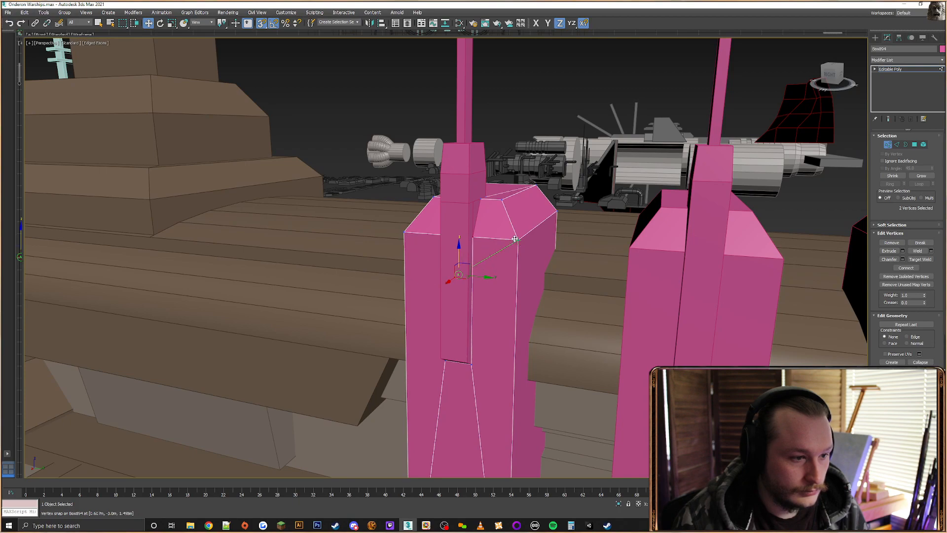
Delete the sloped polygon between the block's top and front faces, around the mast base
{"action": "key", "text": "4"}
{"action": "left_click", "coordinate": [496, 227]}
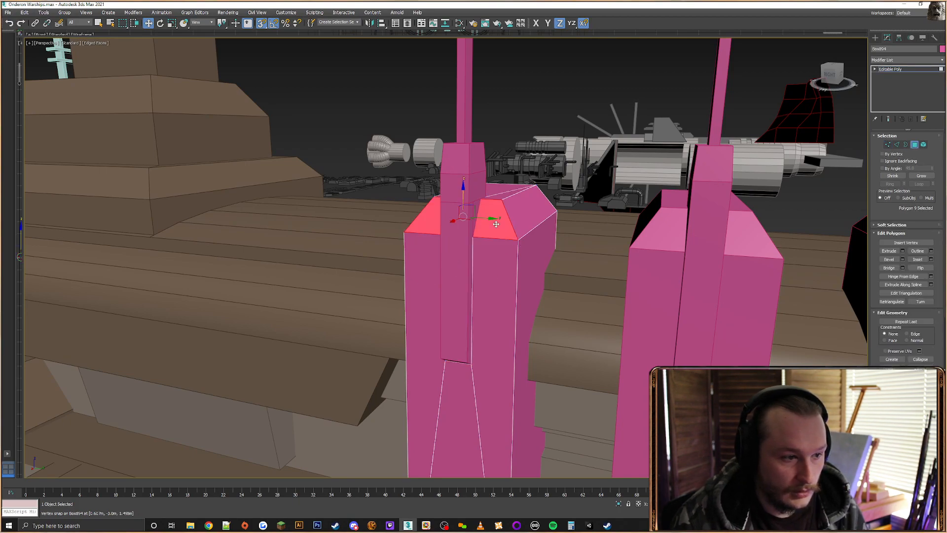
{"action": "key", "text": "Delete"}
Try to create a replacement polygon beside the mast slot in the open sloped area, starting from the slot's upper corner
{"action": "scroll", "coordinate": [490, 218], "scroll_direction": "up", "scroll_amount": 2}
{"action": "key", "text": "F3"}
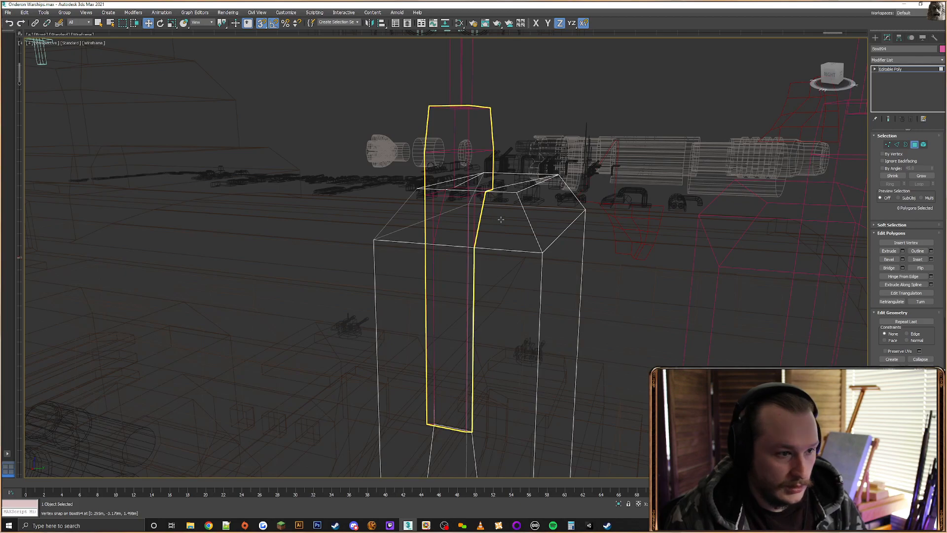
{"action": "middle_click_drag", "start_coordinate": [493, 217], "coordinate": [499, 268], "text": "alt"}
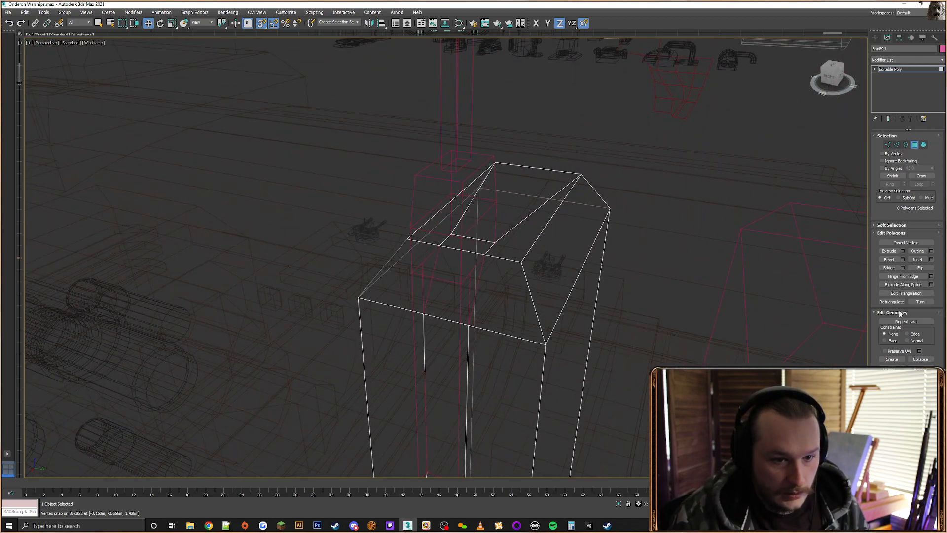
{"action": "left_click", "coordinate": [891, 359]}
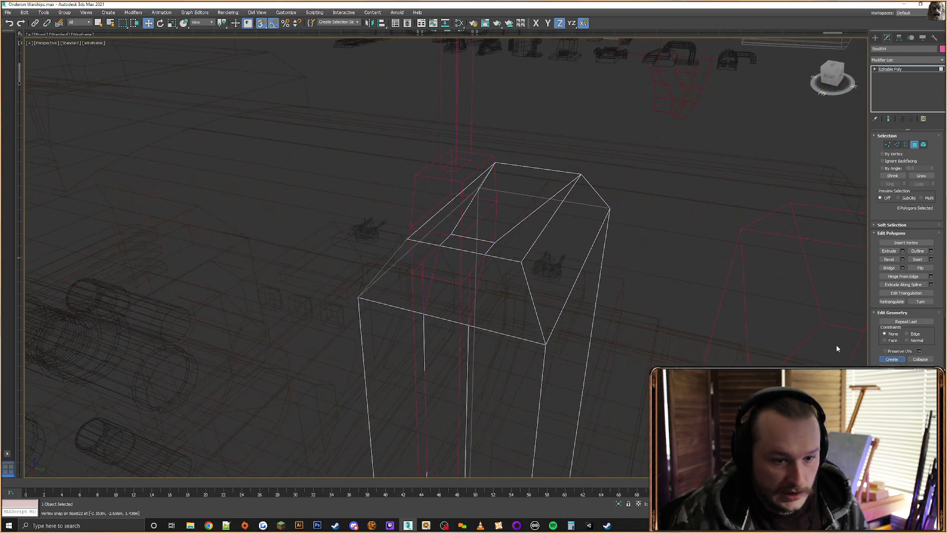
{"action": "left_click", "coordinate": [484, 256]}
{"action": "left_click", "coordinate": [466, 324]}
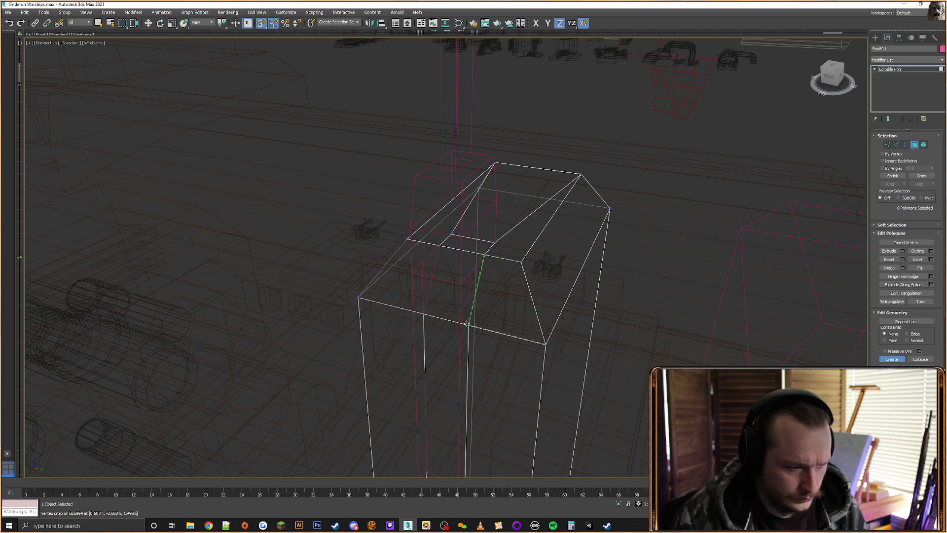
{"action": "left_click", "coordinate": [491, 269]}
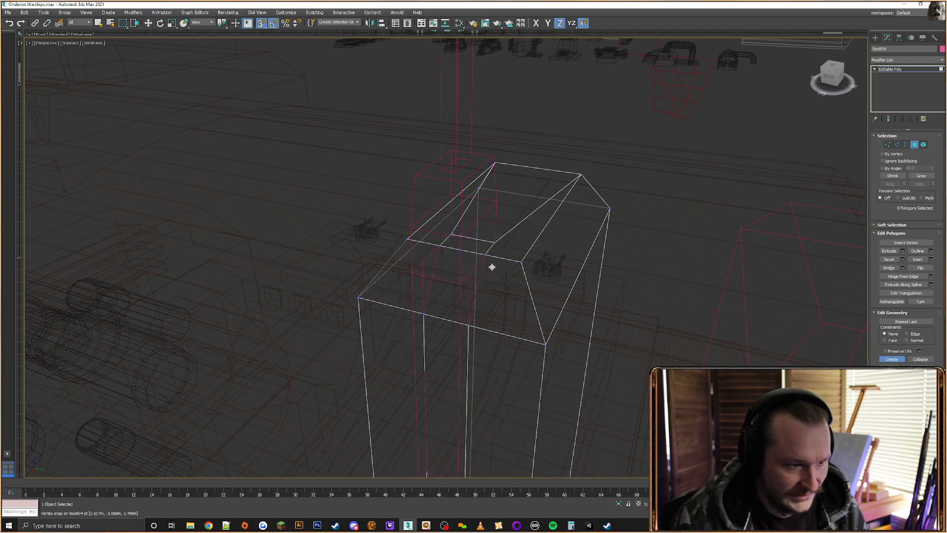
Delete the small inset polygon on the block's top face where the mast base sits
{"action": "left_click", "coordinate": [915, 145]}
{"action": "left_click", "coordinate": [471, 244]}
{"action": "key", "text": "Delete"}
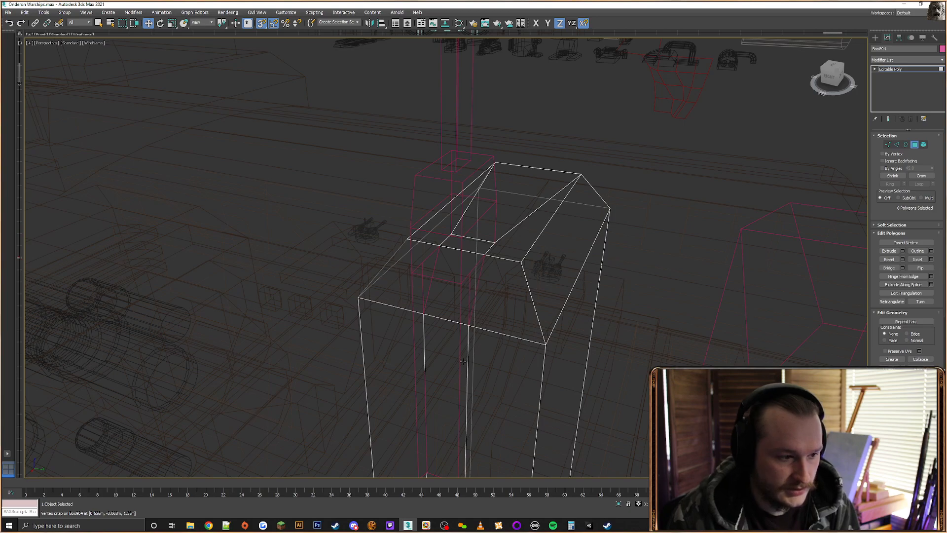
Delete the two leftover edges crossing the mast slot, at the front face's upper edge and the top face's front edge
{"action": "left_click", "coordinate": [453, 307]}
{"action": "left_click", "coordinate": [483, 295]}
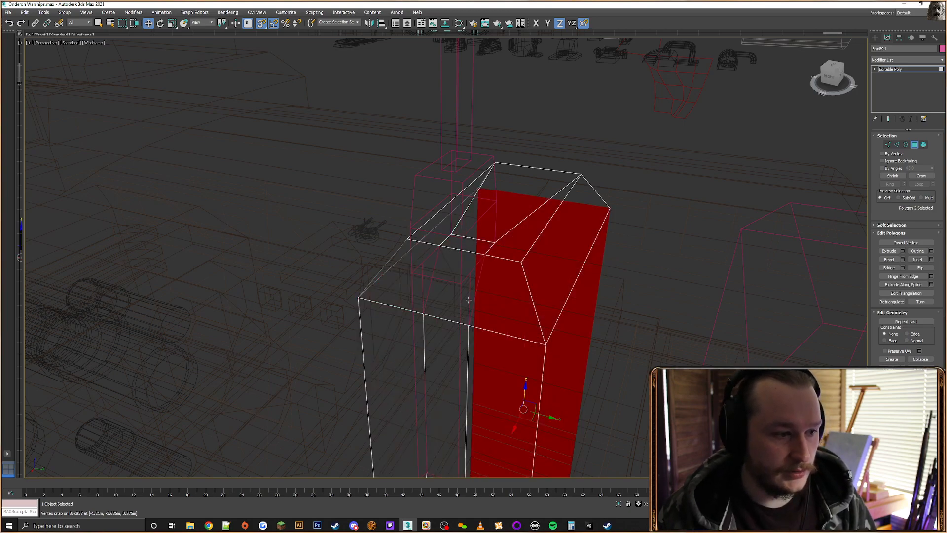
{"action": "left_click", "coordinate": [422, 300]}
{"action": "left_click", "coordinate": [464, 325]}
{"action": "left_click", "coordinate": [463, 318]}
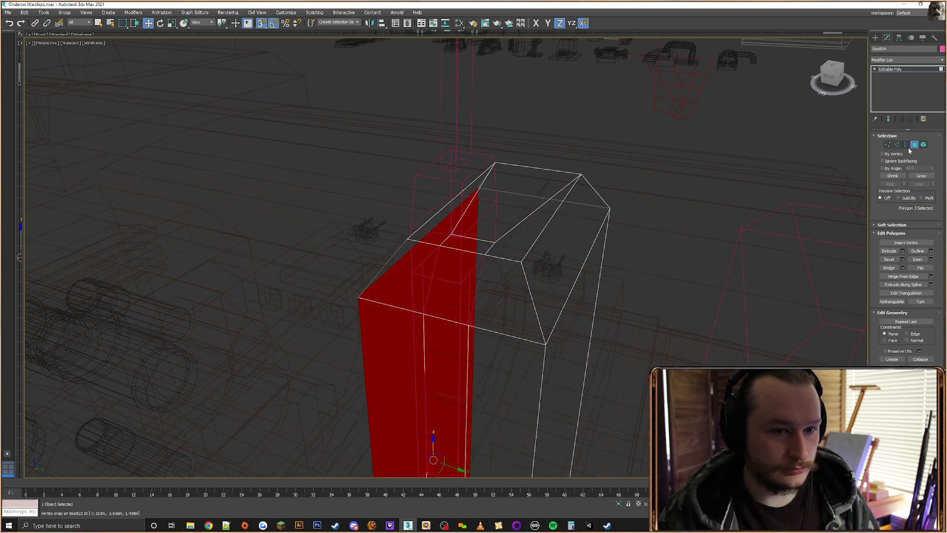
{"action": "key", "text": "Delete"}
{"action": "key", "text": "2"}
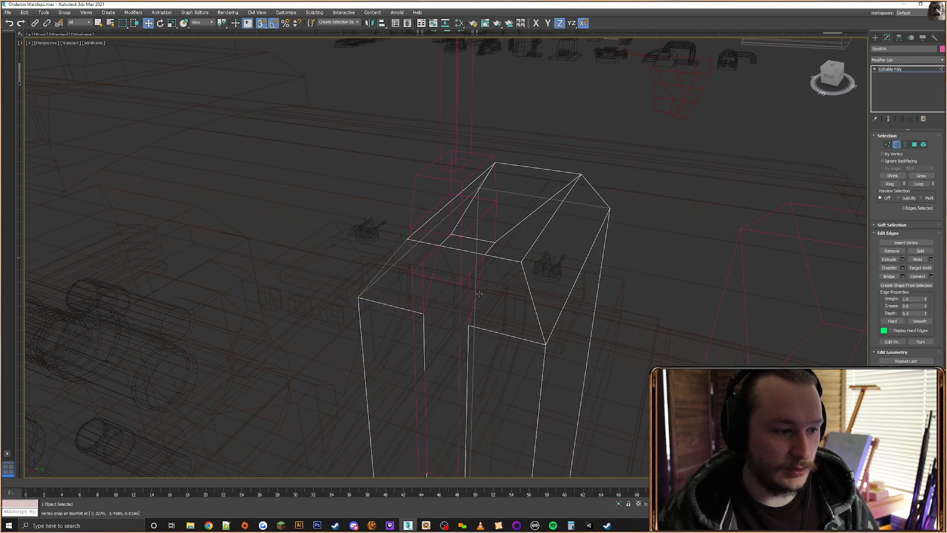
{"action": "left_click", "coordinate": [472, 253]}
{"action": "key", "text": "Delete"}
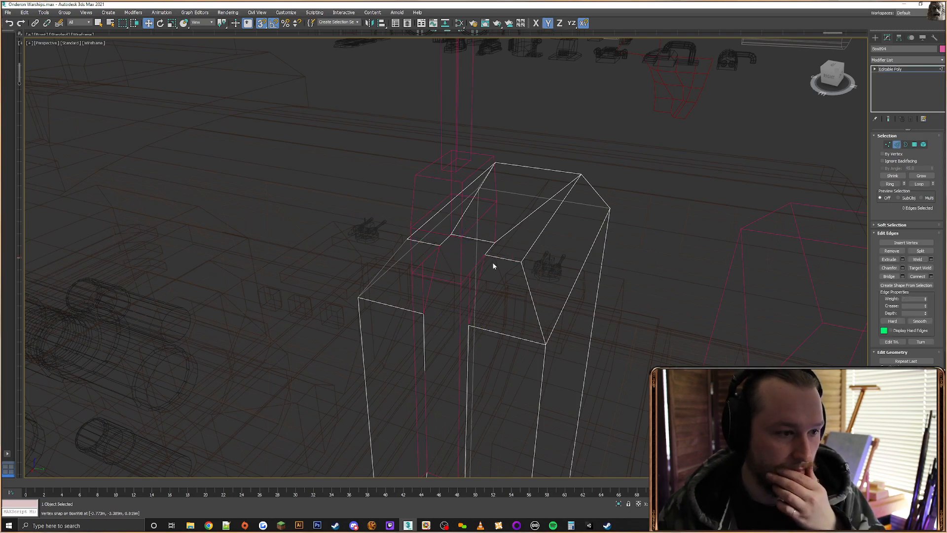
{"action": "left_click", "coordinate": [914, 144]}
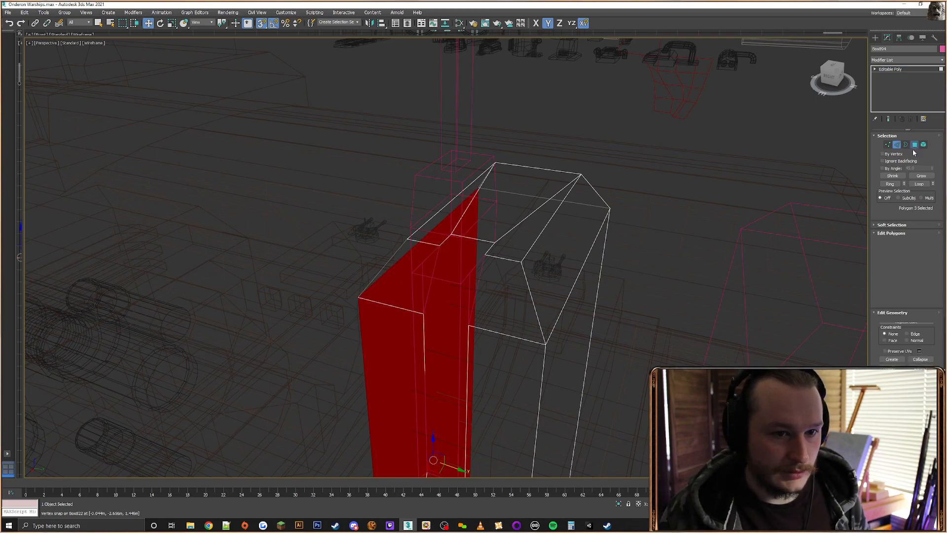
{"action": "left_click", "coordinate": [892, 359]}
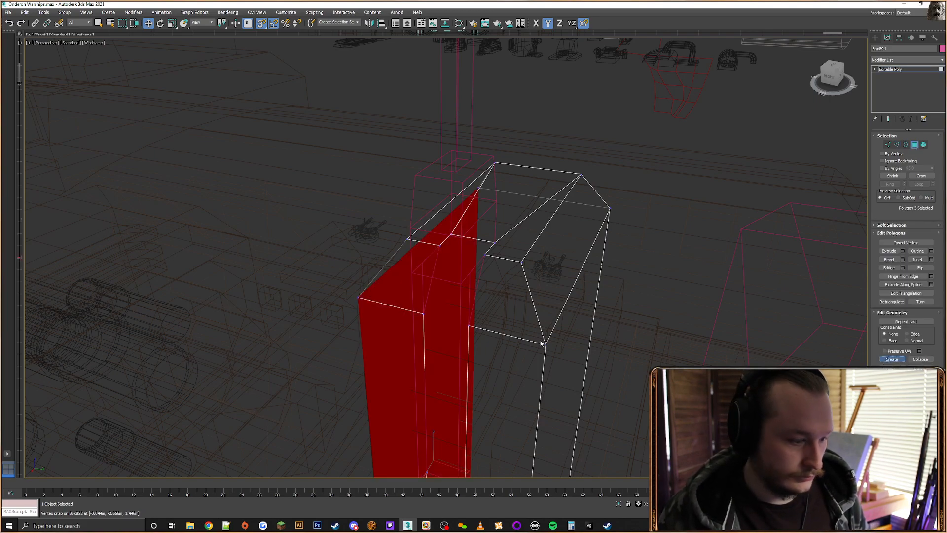
{"action": "key", "text": "F3"}
{"action": "key", "text": "F3"}
{"action": "scroll", "coordinate": [498, 306], "scroll_direction": "up", "scroll_amount": 2}
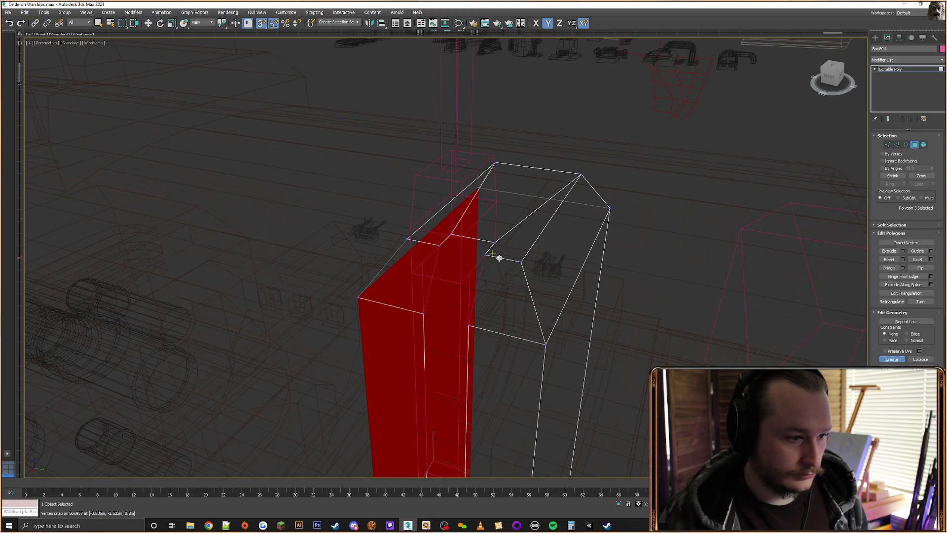
{"action": "left_click", "coordinate": [897, 144]}
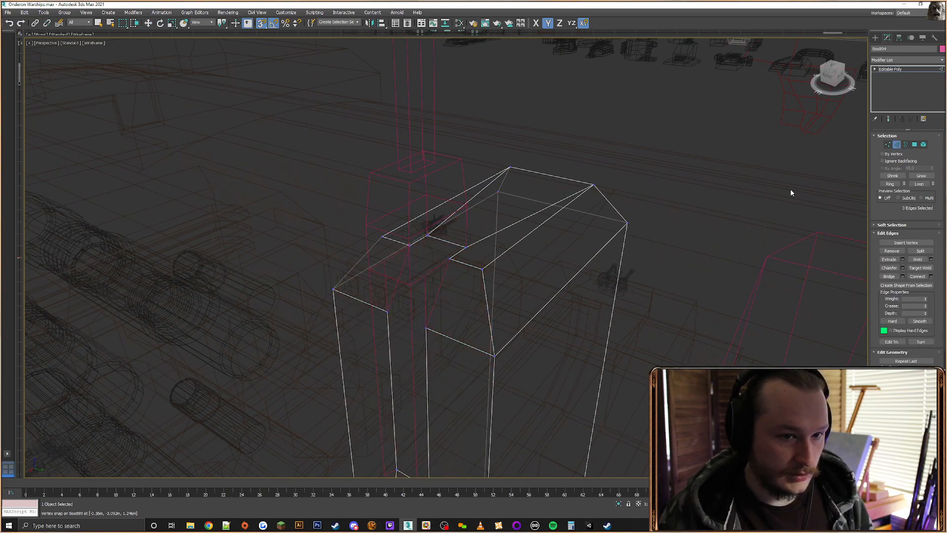
Try to add an edge between the mast slot's corner and the block's outer corner on the top face
{"action": "key", "text": "w"}
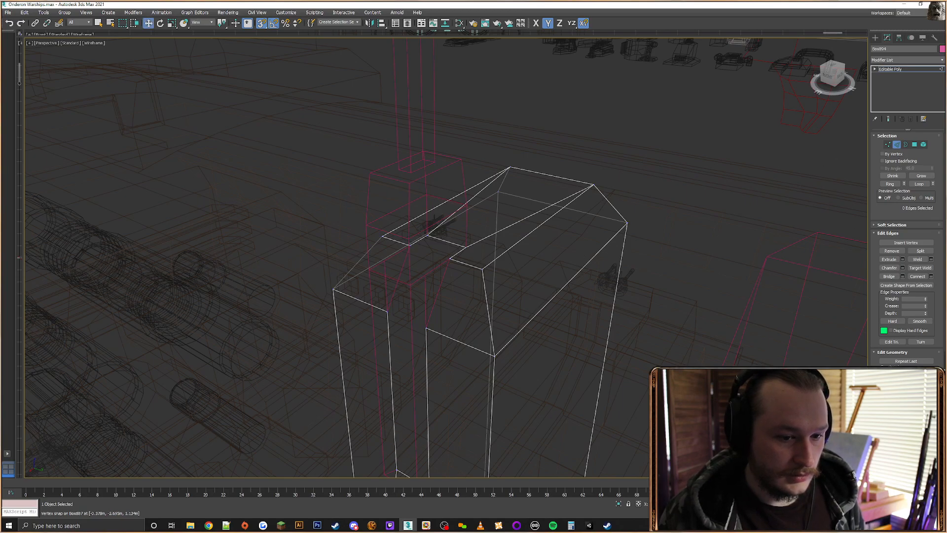
{"action": "key", "text": "alt+c"}
{"action": "left_click", "coordinate": [449, 258]}
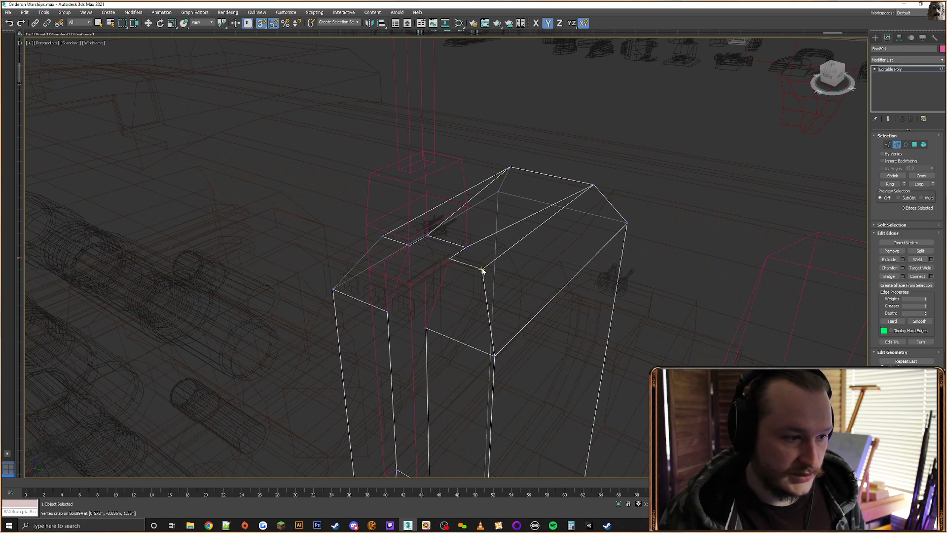
{"action": "middle_click_drag", "start_coordinate": [481, 268], "coordinate": [503, 298], "text": "alt"}
{"action": "left_click", "coordinate": [508, 299]}
{"action": "right_click", "coordinate": [528, 289]}
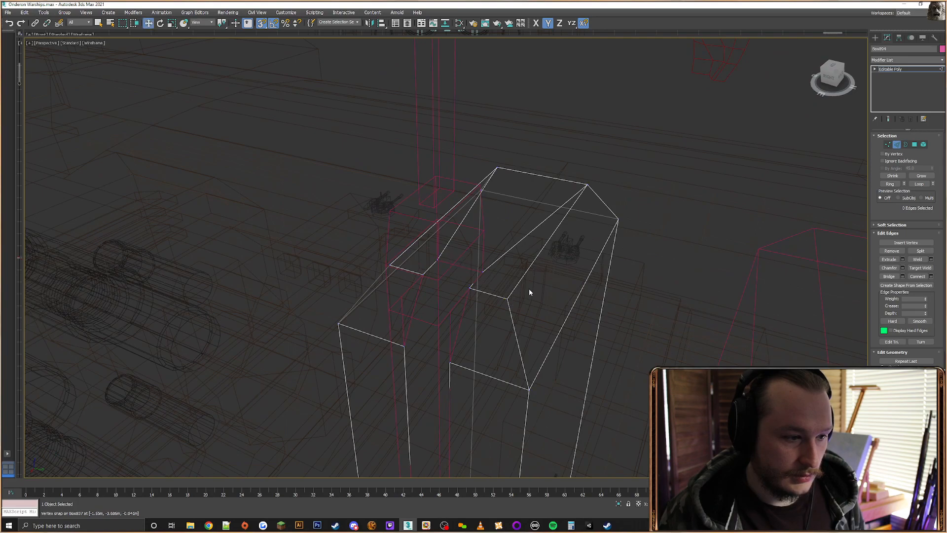
{"action": "left_click", "coordinate": [471, 288]}
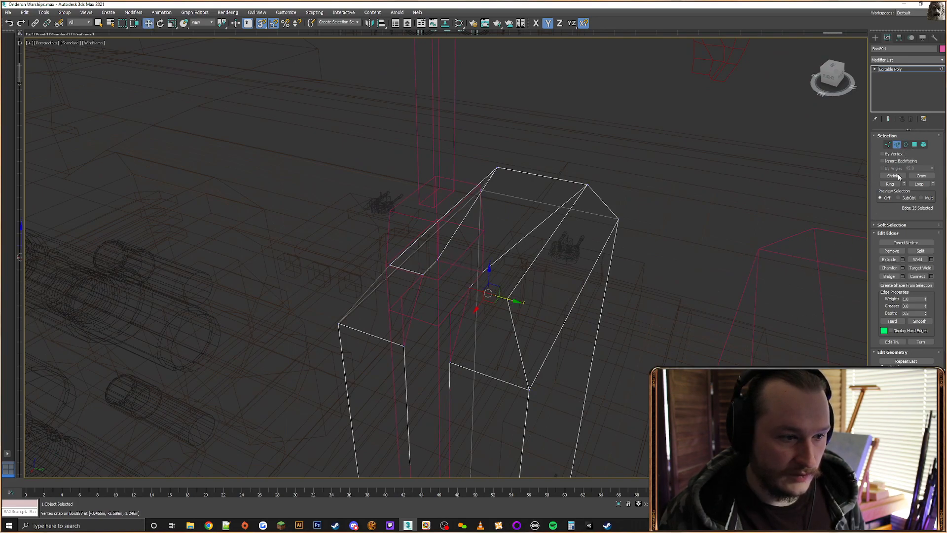
Create a four-sided polygon filling the open slope on one side of the mast slot
{"action": "left_click", "coordinate": [915, 144], "text": "ctrl"}
{"action": "left_click", "coordinate": [892, 358]}
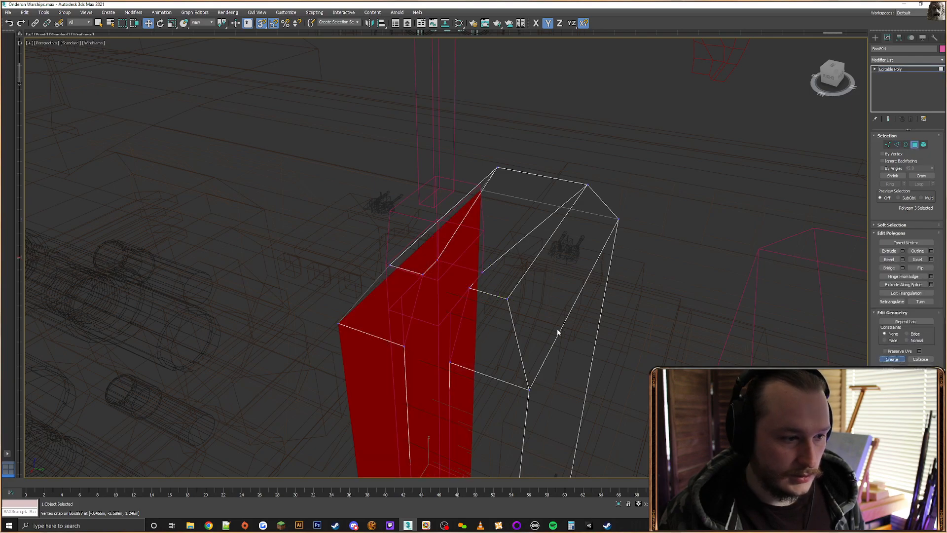
{"action": "left_click", "coordinate": [468, 287]}
{"action": "left_click", "coordinate": [506, 298]}
{"action": "left_click", "coordinate": [528, 388]}
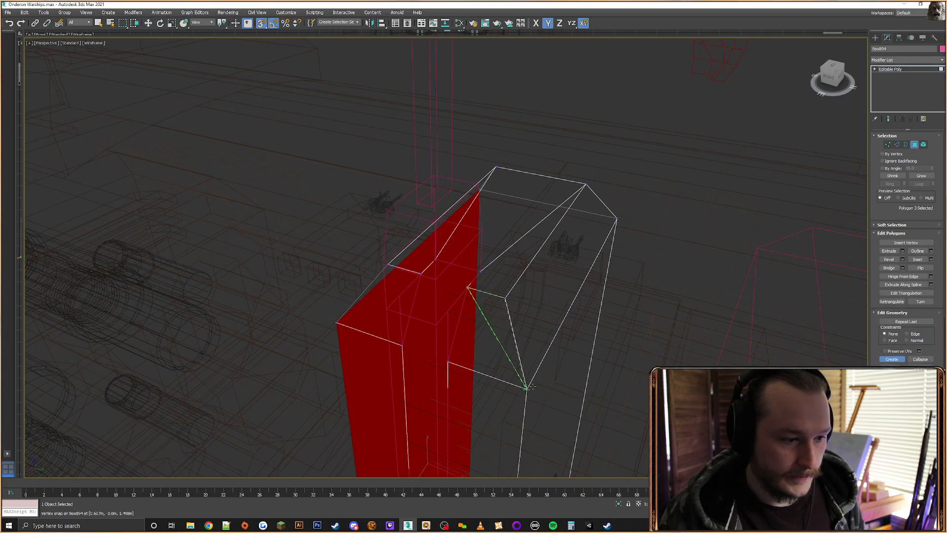
{"action": "double_click", "coordinate": [448, 361]}
Create the matching four-sided slope polygon on the other side of the mast slot and restore the shaded view
{"action": "middle_click_drag", "start_coordinate": [428, 354], "coordinate": [474, 307], "text": "alt"}
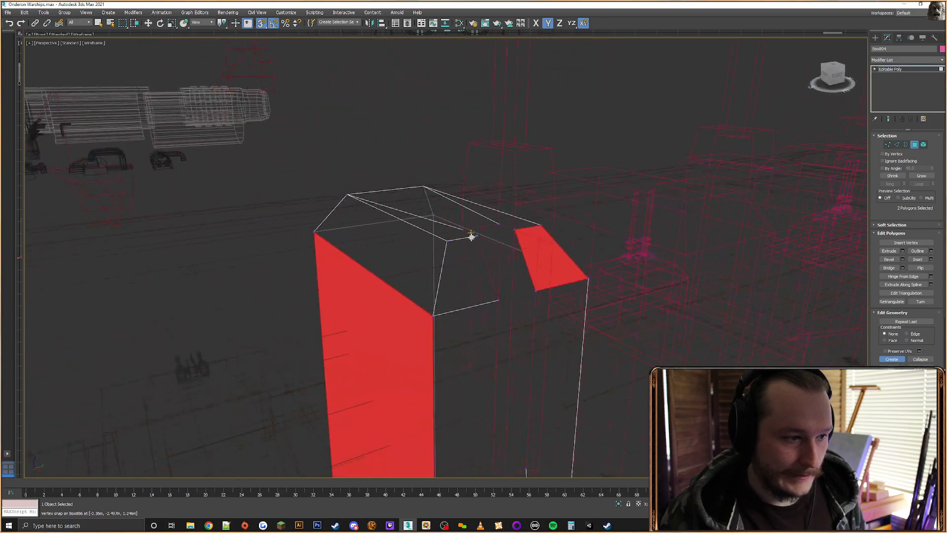
{"action": "left_click", "coordinate": [477, 236]}
{"action": "left_click", "coordinate": [498, 300]}
{"action": "left_click", "coordinate": [433, 314]}
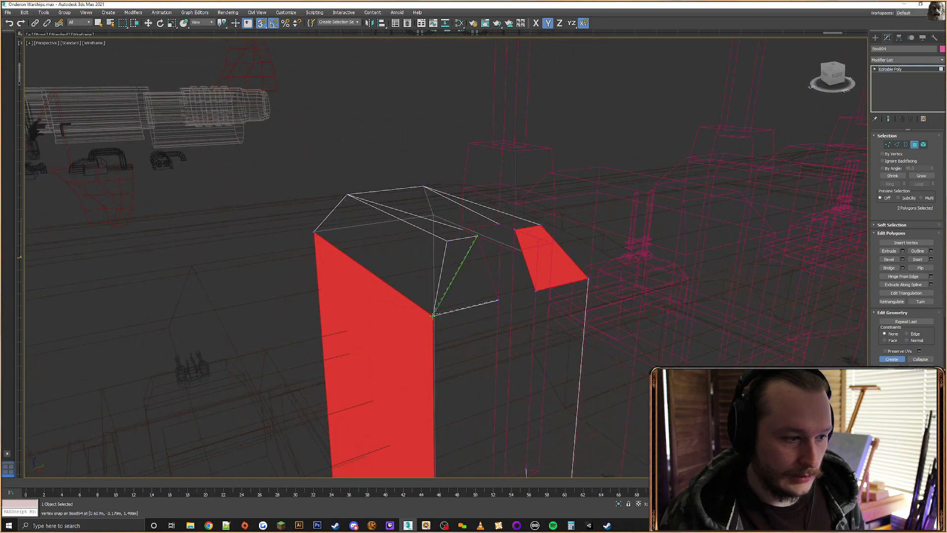
{"action": "double_click", "coordinate": [446, 240]}
{"action": "key", "text": "F3"}
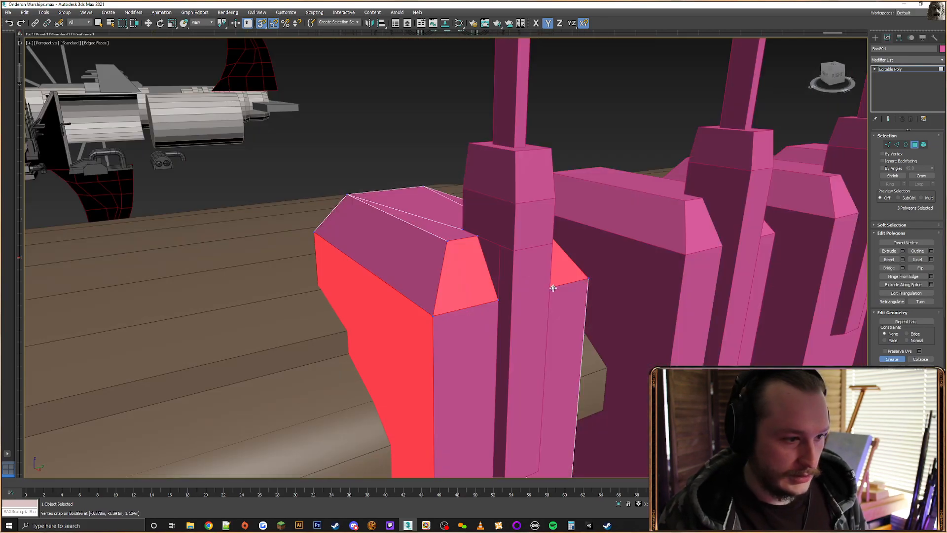
Leave polygon editing and attach the mast base to the nearest pink block
{"action": "scroll", "coordinate": [567, 292], "scroll_direction": "down", "scroll_amount": 5}
{"action": "middle_click_drag", "start_coordinate": [554, 288], "coordinate": [466, 226], "text": "alt"}
{"action": "key", "text": "w"}
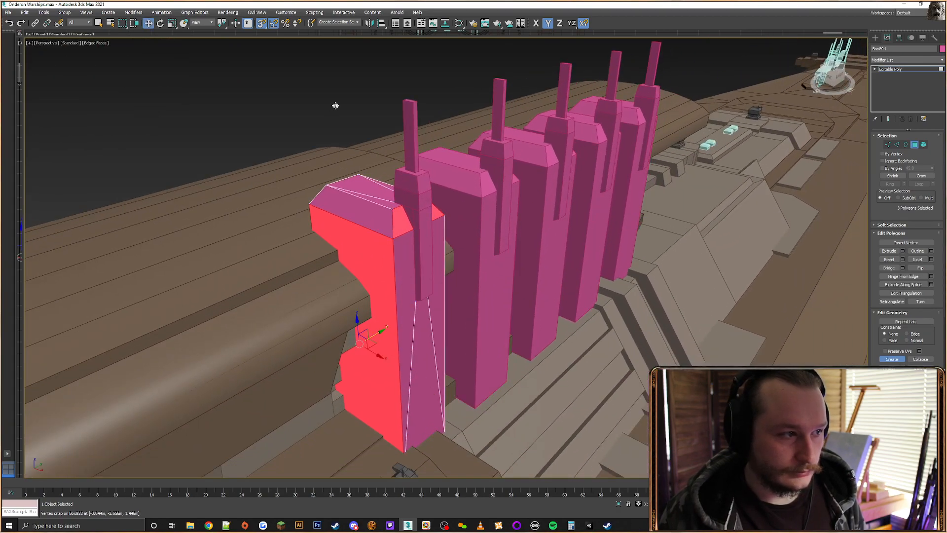
{"action": "left_click", "coordinate": [335, 106]}
{"action": "left_click", "coordinate": [876, 39]}
{"action": "left_click", "coordinate": [389, 89]}
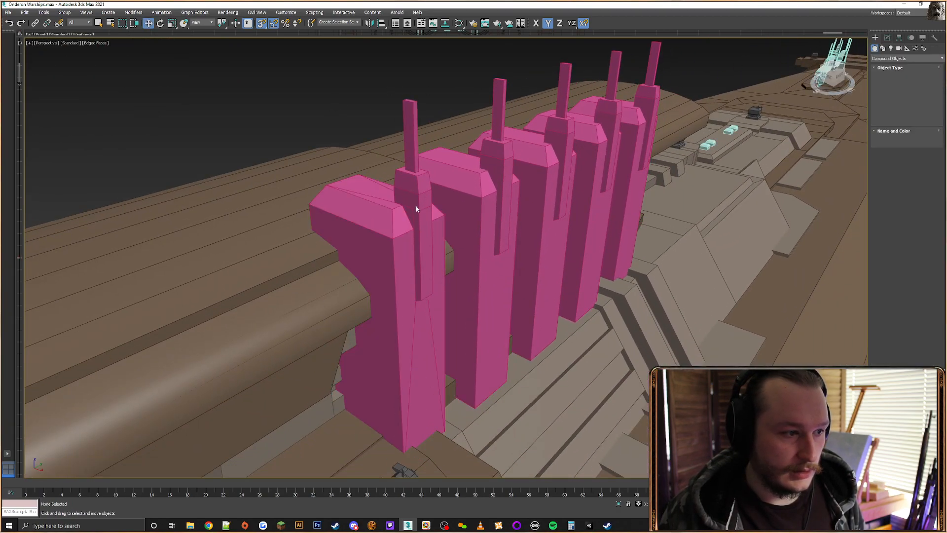
{"action": "left_click", "coordinate": [402, 242]}
{"action": "right_click", "coordinate": [385, 222]}
{"action": "left_click", "coordinate": [374, 195]}
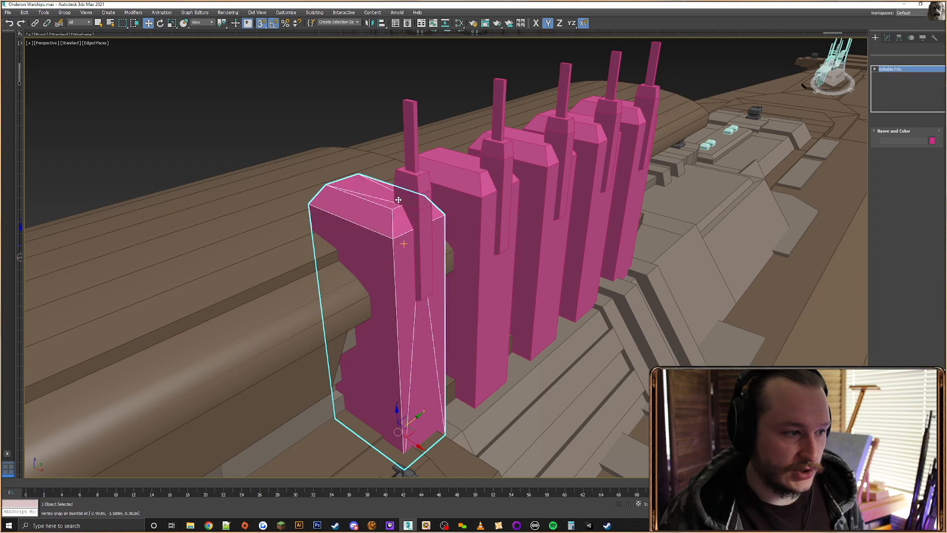
Weld all vertices of the combined block and mast base, then deselect the object
{"action": "left_click", "coordinate": [888, 145]}
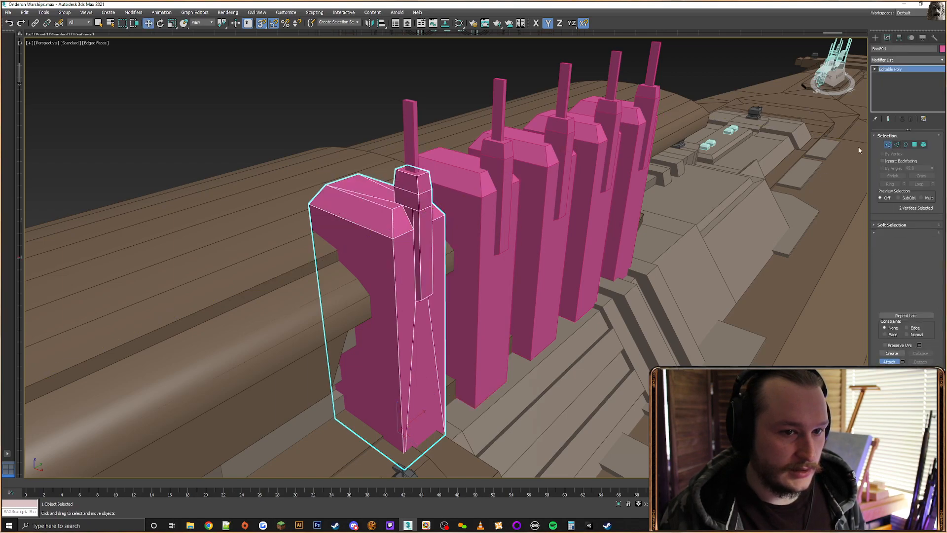
{"action": "left_click_drag", "start_coordinate": [513, 84], "coordinate": [168, 521]}
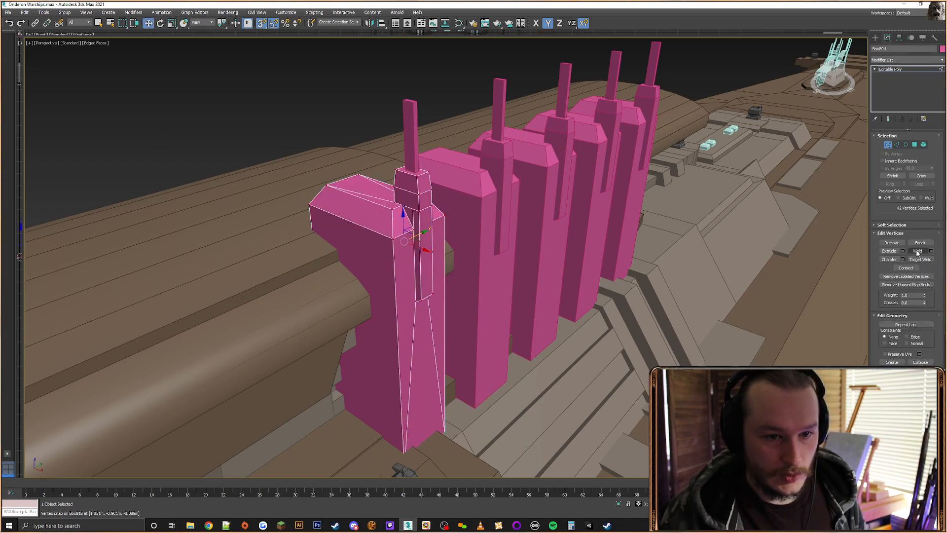
{"action": "left_click", "coordinate": [918, 251]}
{"action": "left_click", "coordinate": [875, 36]}
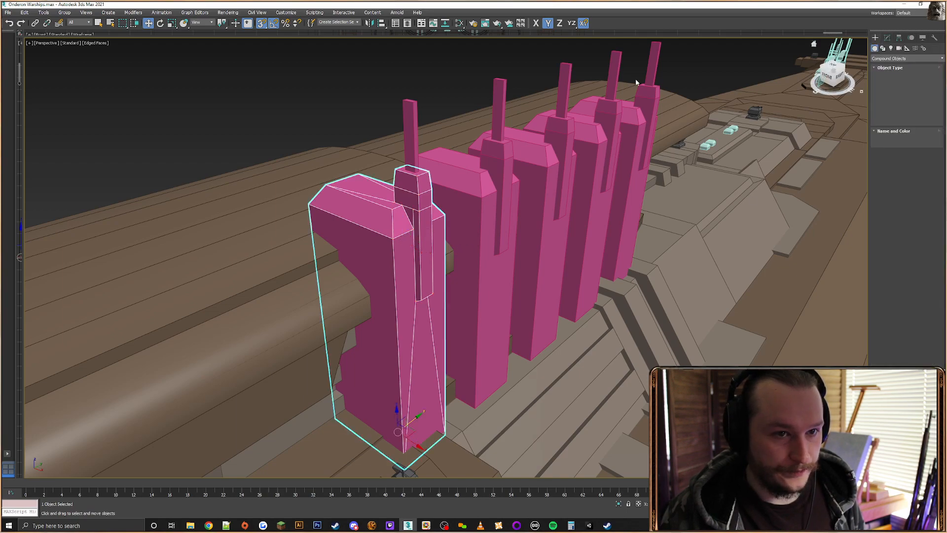
{"action": "left_click", "coordinate": [388, 170]}
Attach the combined block and mast base to the thin upper mast above it
{"action": "left_click", "coordinate": [407, 165]}
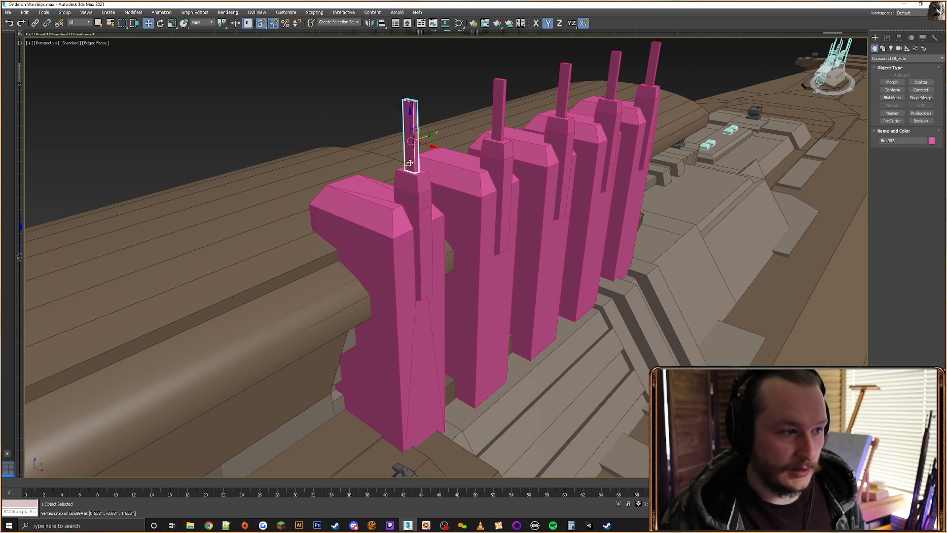
{"action": "right_click", "coordinate": [408, 160]}
{"action": "left_click", "coordinate": [396, 133]}
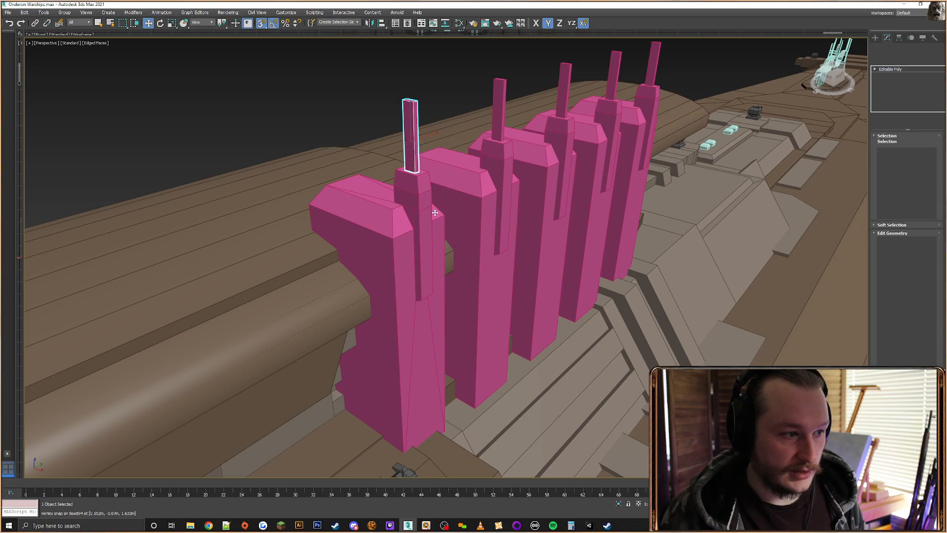
{"action": "left_click", "coordinate": [417, 188]}
Examine the combined block and mast from the front, from below and from above beside its neighbours
{"action": "middle_click_drag", "start_coordinate": [456, 234], "coordinate": [359, 210], "text": "alt"}
{"action": "scroll", "coordinate": [420, 227], "scroll_direction": "down", "scroll_amount": 3}
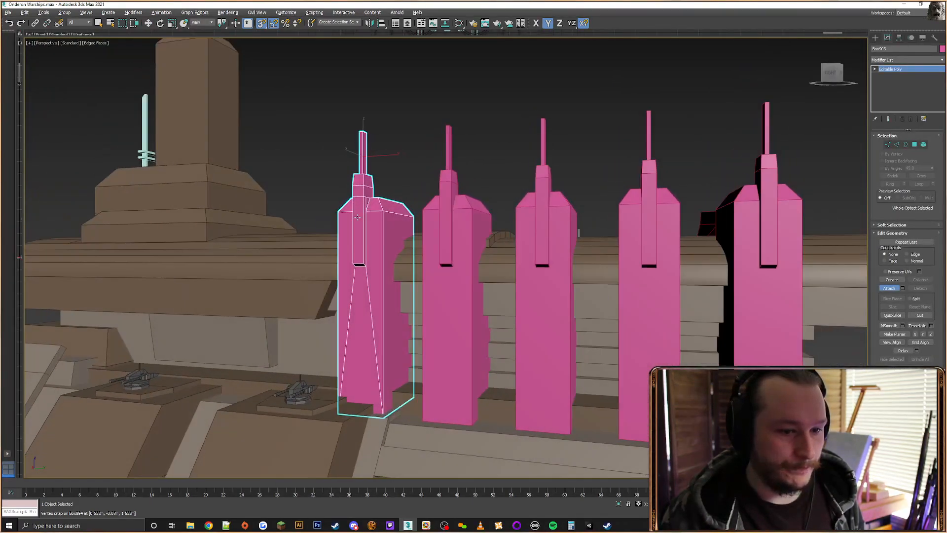
{"action": "middle_click_drag", "start_coordinate": [538, 253], "coordinate": [455, 209]}
{"action": "middle_click_drag", "start_coordinate": [455, 209], "coordinate": [309, 178], "text": "alt"}
{"action": "middle_click_drag", "start_coordinate": [368, 240], "coordinate": [337, 209], "text": "alt"}
{"action": "middle_click_drag", "start_coordinate": [402, 218], "coordinate": [338, 193], "text": "alt"}
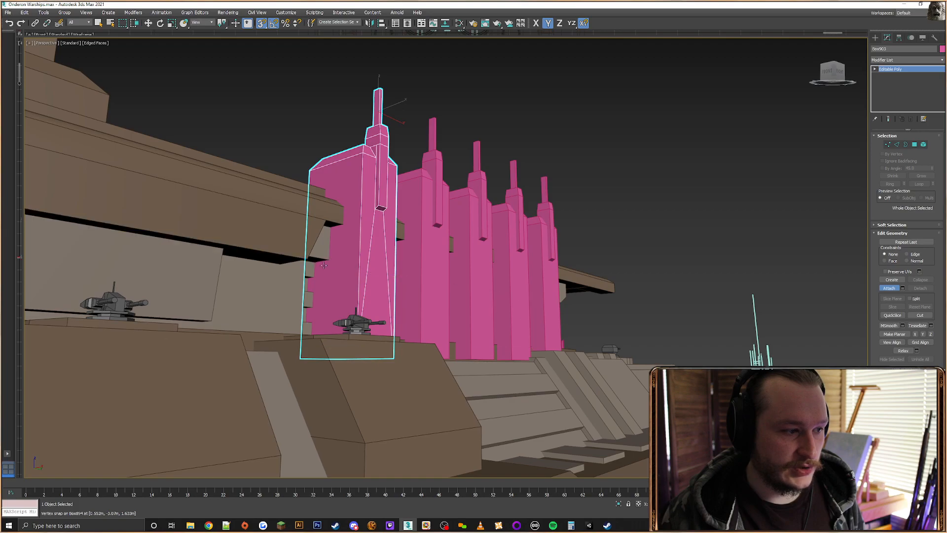
{"action": "middle_click_drag", "start_coordinate": [324, 265], "coordinate": [256, 324], "text": "alt"}
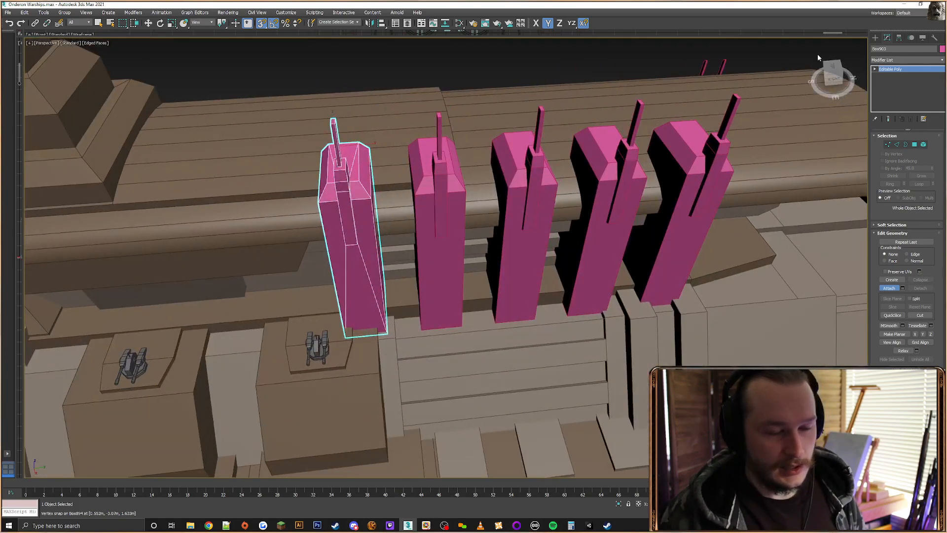
{"action": "middle_click_drag", "start_coordinate": [488, 232], "coordinate": [461, 226], "text": "alt"}
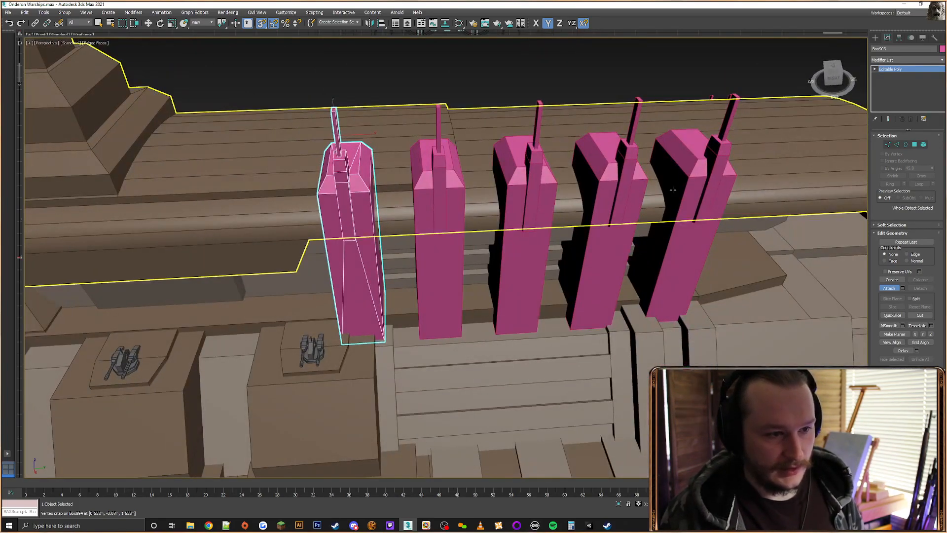
{"action": "middle_click_drag", "start_coordinate": [399, 148], "coordinate": [372, 135], "text": "alt"}
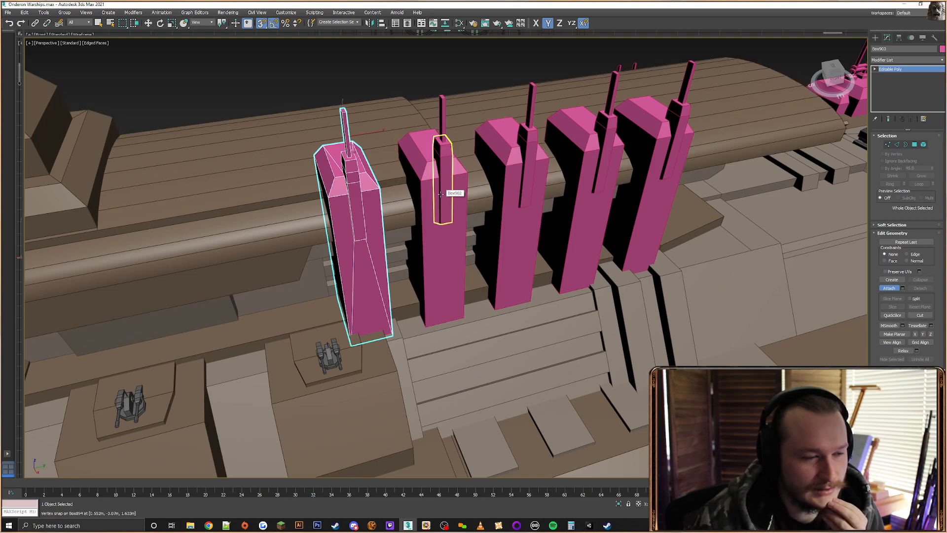
{"action": "middle_click_drag", "start_coordinate": [437, 90], "coordinate": [426, 112]}
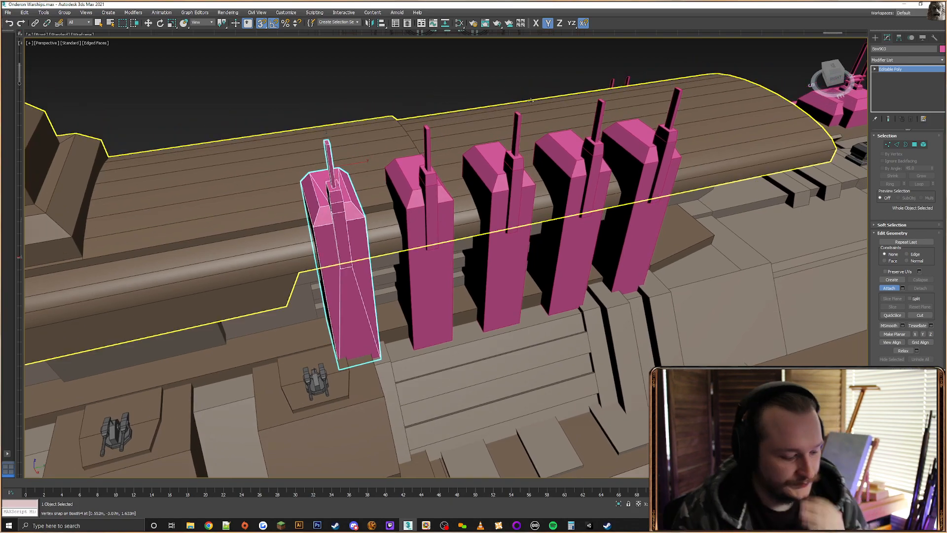
Save the scene, replacing the existing Onderon Warships.max file
{"action": "key", "text": "ctrl+s"}
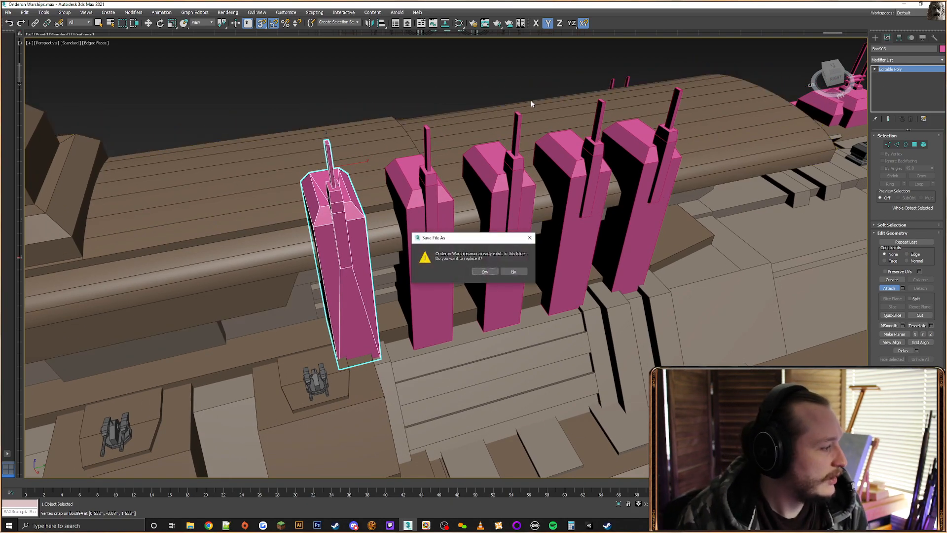
{"action": "key", "text": "Return"}
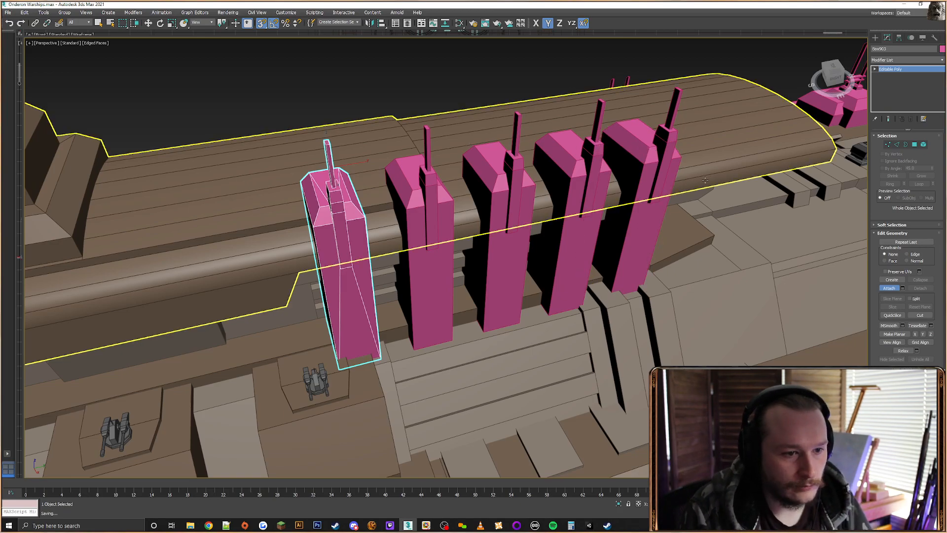
Inspect the row of pink mast blocks and the surrounding hull structures from several distances and angles
{"action": "middle_click_drag", "start_coordinate": [705, 181], "coordinate": [500, 155], "text": "alt"}
{"action": "scroll", "coordinate": [499, 155], "scroll_direction": "down", "scroll_amount": 5}
{"action": "middle_click_drag", "start_coordinate": [459, 113], "coordinate": [472, 130], "text": "alt"}
{"action": "scroll", "coordinate": [444, 142], "scroll_direction": "up", "scroll_amount": 5}
{"action": "middle_click_drag", "start_coordinate": [471, 129], "coordinate": [472, 186]}
{"action": "mouse_move", "coordinate": [473, 187]}
{"action": "middle_mouse_down", "text": "alt"}
{"action": "mouse_move", "coordinate": [513, 182]}
{"action": "mouse_move", "coordinate": [417, 179]}
{"action": "middle_mouse_up", "text": "alt"}
{"action": "scroll", "coordinate": [514, 182], "scroll_direction": "up", "scroll_amount": 3}
{"action": "middle_click_drag", "start_coordinate": [635, 175], "coordinate": [492, 175]}
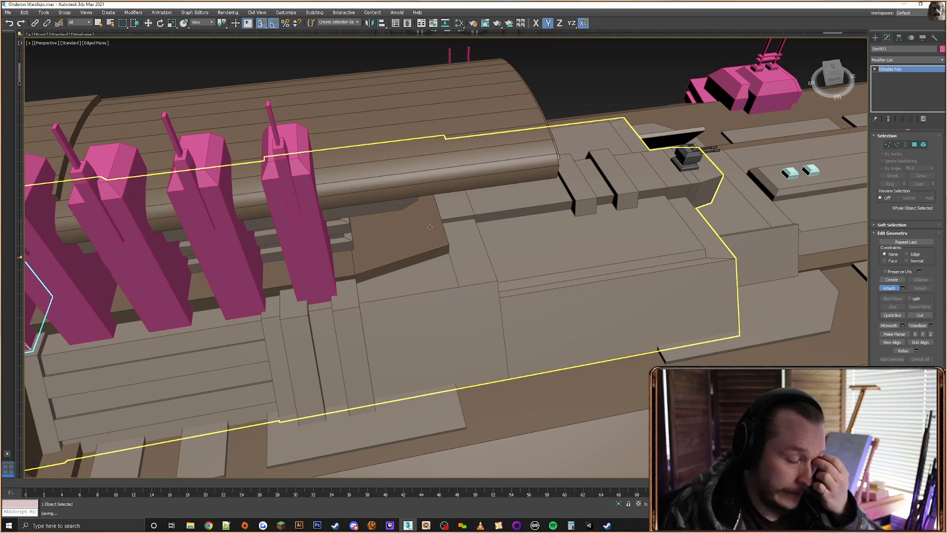
{"action": "middle_click_drag", "start_coordinate": [430, 227], "coordinate": [586, 213]}
{"action": "scroll", "coordinate": [585, 212], "scroll_direction": "down", "scroll_amount": 3}
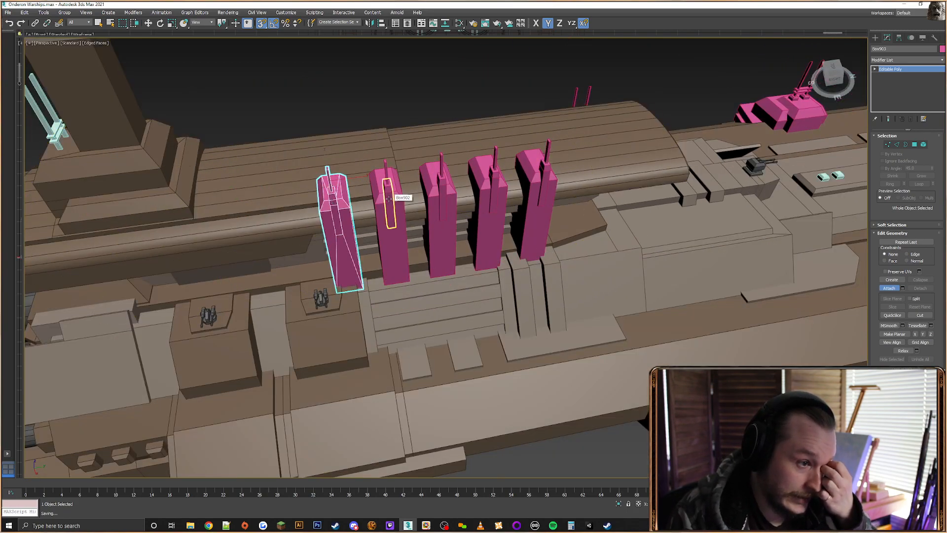
Try to attach the other four pink blocks and their masts to the combined block at the tower end of the row
{"action": "middle_click_drag", "start_coordinate": [389, 198], "coordinate": [394, 198], "text": "alt"}
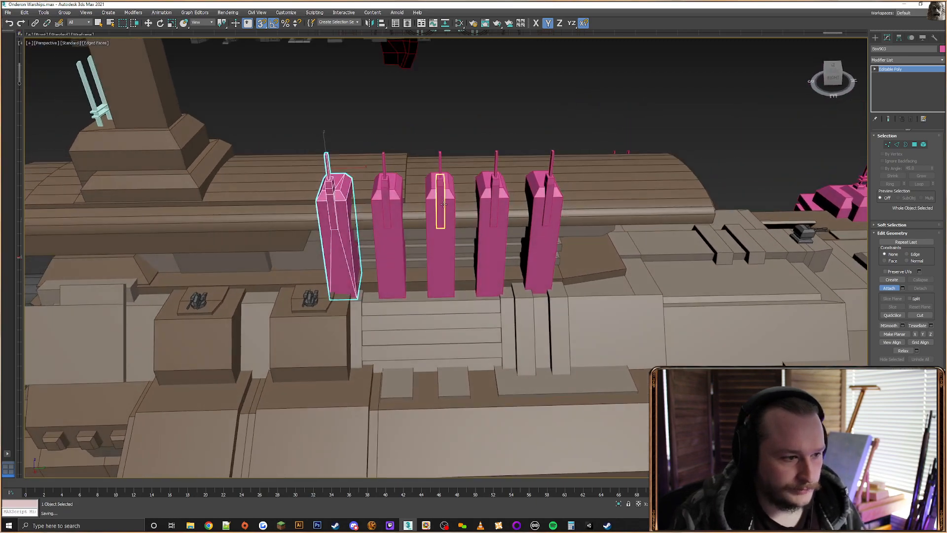
{"action": "left_click", "coordinate": [394, 199]}
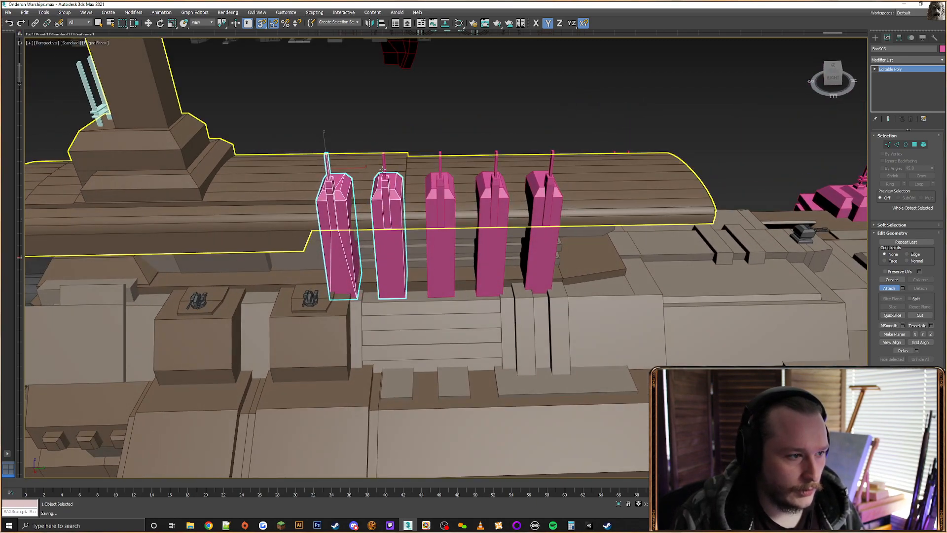
{"action": "left_click", "coordinate": [439, 207]}
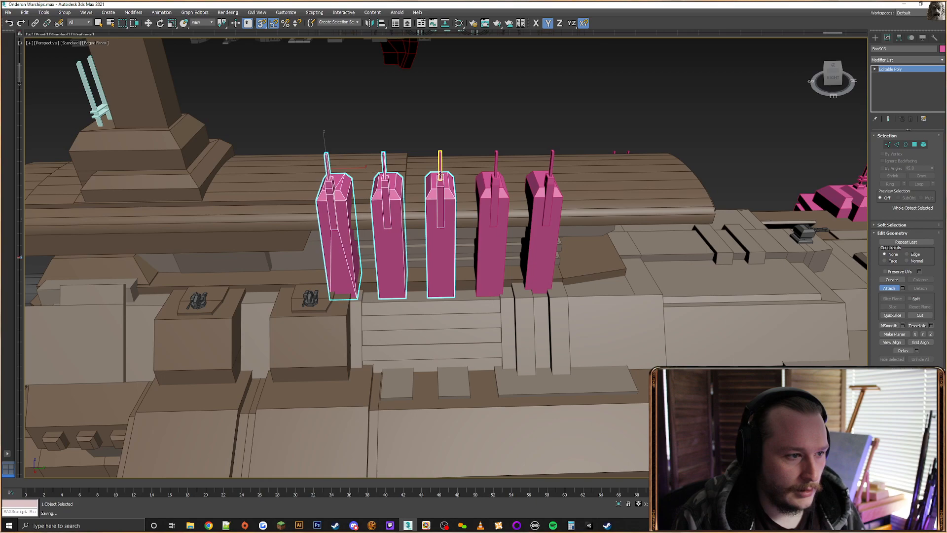
{"action": "middle_click_drag", "start_coordinate": [492, 197], "coordinate": [591, 124], "text": "alt"}
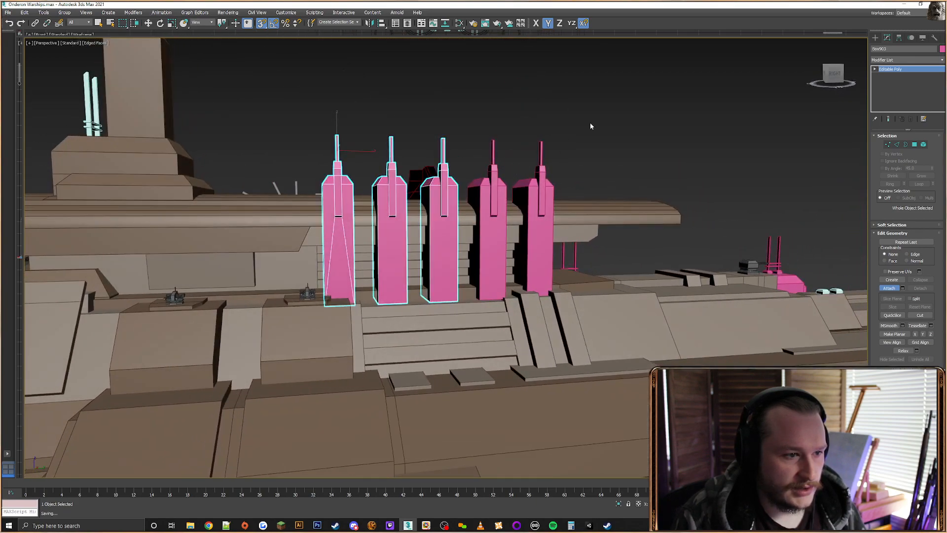
{"action": "left_click", "coordinate": [481, 181]}
{"action": "left_click", "coordinate": [542, 179]}
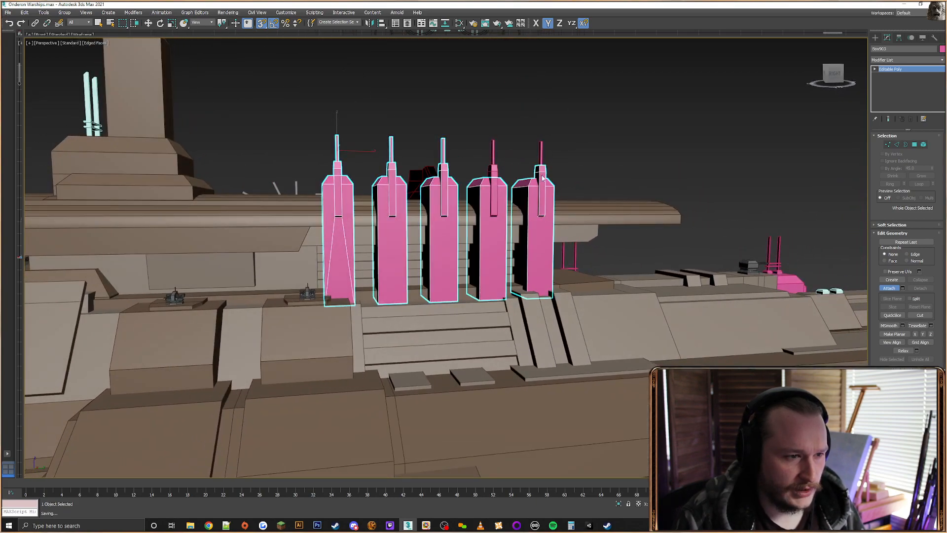
{"action": "left_click", "coordinate": [493, 154]}
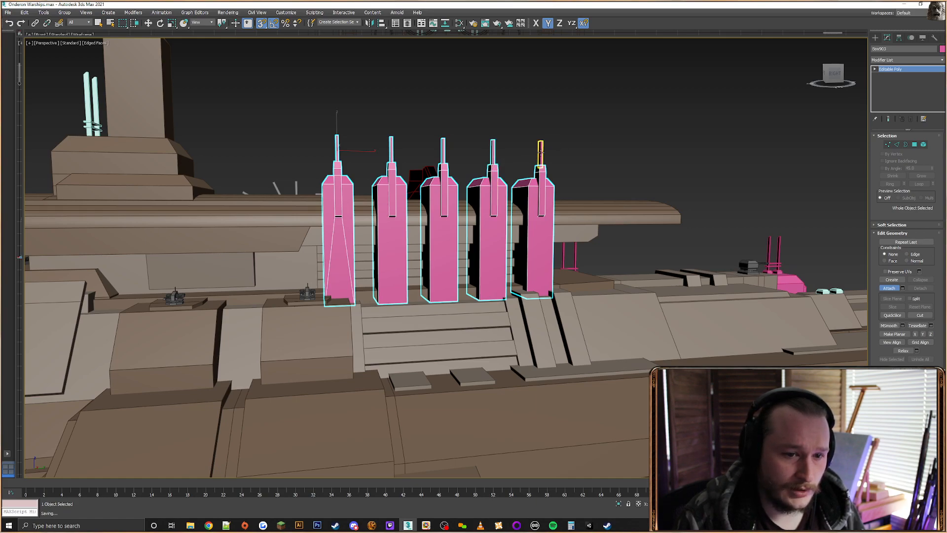
Undo the attachments until the slotted block, its mast base and upper mast are separate objects again
{"action": "key", "text": "ctrl+z"}
{"action": "key", "text": "ctrl+z"}
{"action": "key", "text": "ctrl+z"}
{"action": "key", "text": "ctrl+z"}
{"action": "key", "text": "ctrl+z"}
{"action": "key", "text": "ctrl+z"}
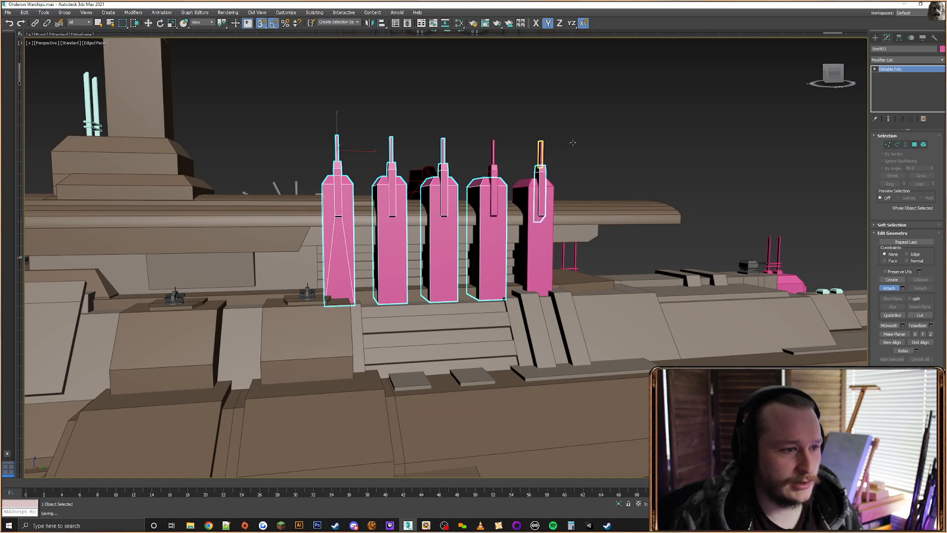
{"action": "key", "text": "ctrl+z"}
{"action": "key", "text": "ctrl+z"}
{"action": "key", "text": "ctrl+z"}
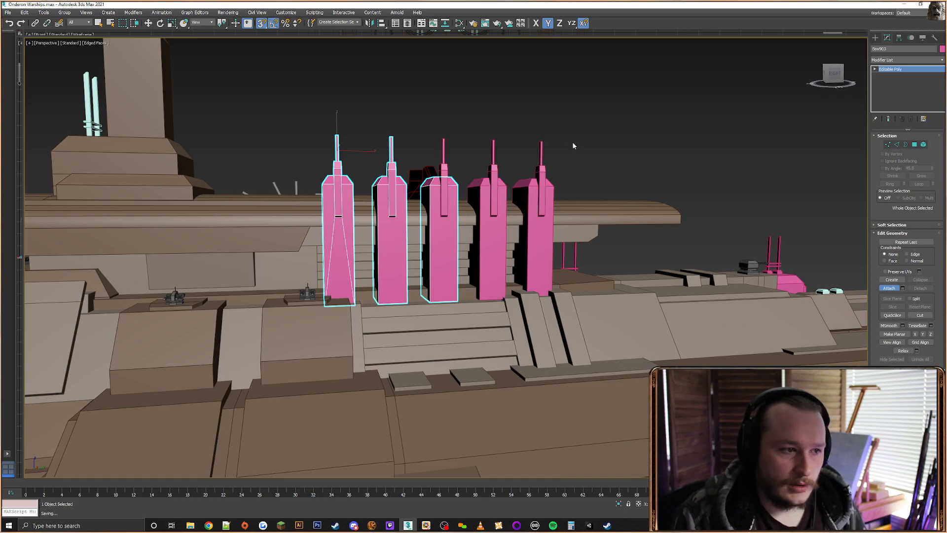
{"action": "key", "text": "ctrl+z"}
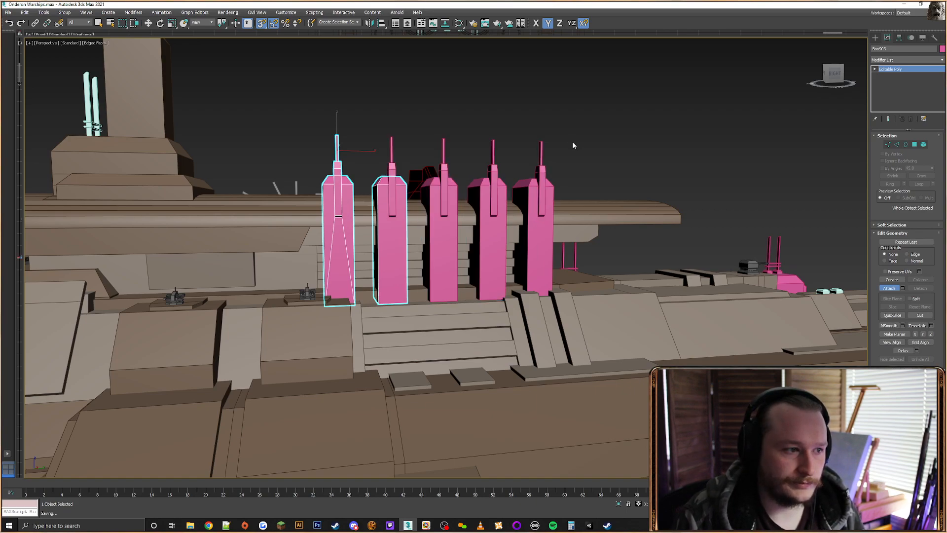
{"action": "key", "text": "ctrl+z"}
{"action": "key", "text": "ctrl+z"}
{"action": "key", "text": "ctrl+z"}
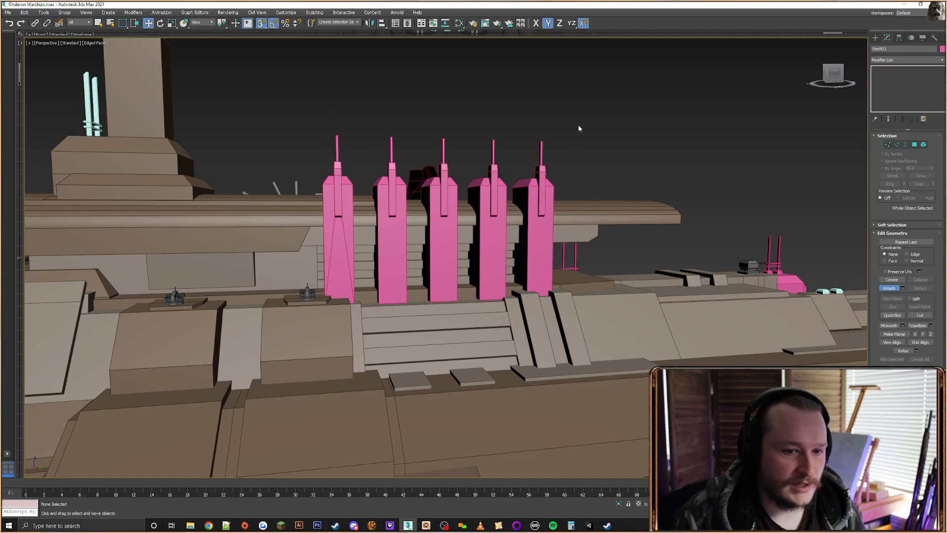
{"action": "key", "text": "ctrl+z"}
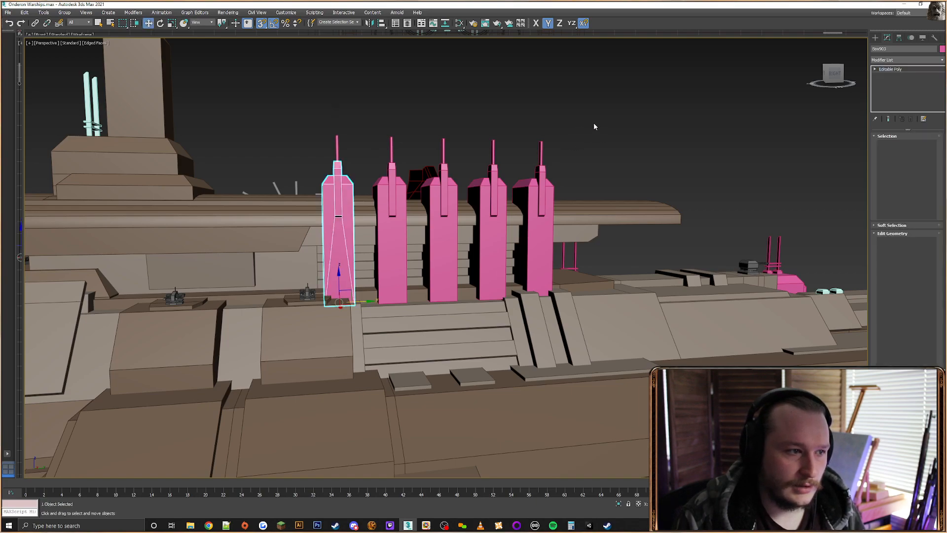
{"action": "key", "text": "ctrl+z"}
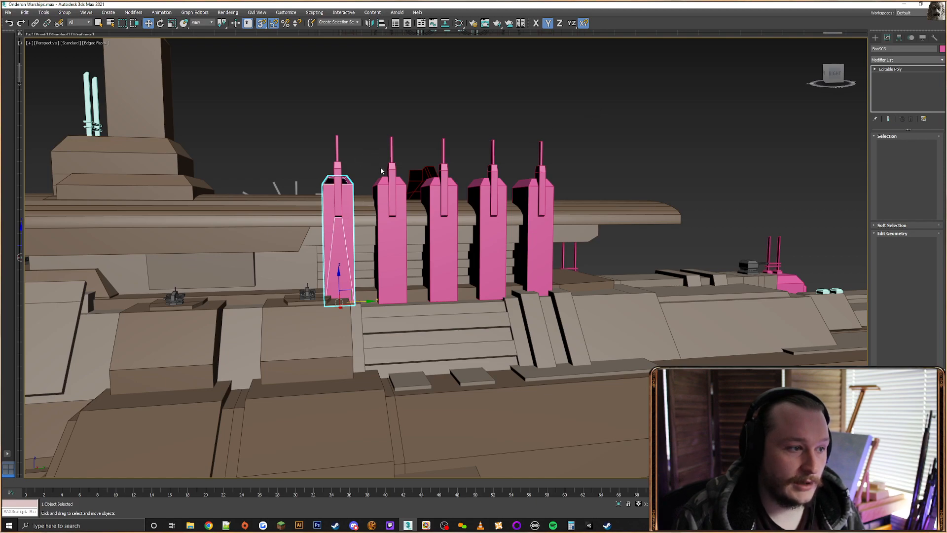
Examine the slotted block's sloped top and its separate mast base from above and close up
{"action": "left_click", "coordinate": [366, 142]}
{"action": "scroll", "coordinate": [383, 153], "scroll_direction": "down", "scroll_amount": 10}
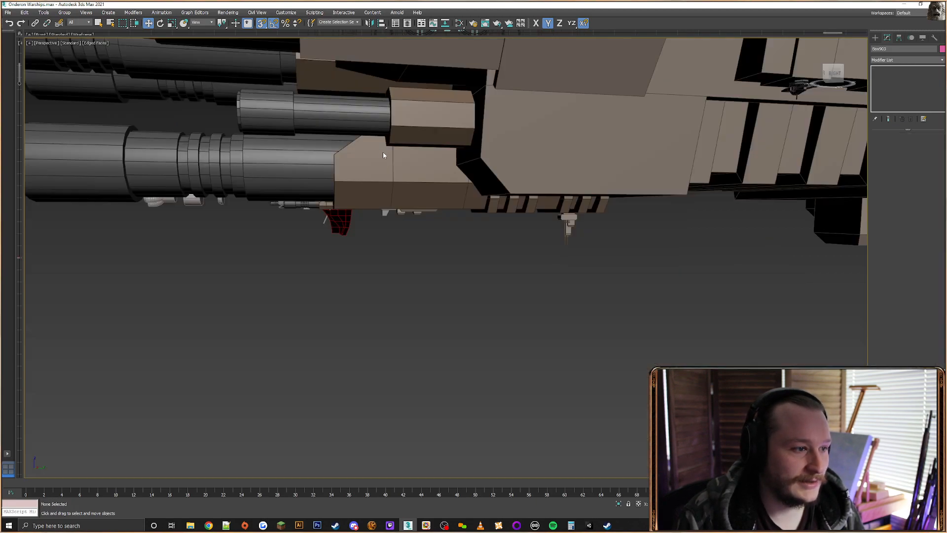
{"action": "scroll", "coordinate": [393, 187], "scroll_direction": "up", "scroll_amount": 8}
{"action": "mouse_move", "coordinate": [386, 164]}
{"action": "middle_mouse_down", "text": "alt"}
{"action": "mouse_move", "coordinate": [400, 186]}
{"action": "mouse_move", "coordinate": [377, 165]}
{"action": "middle_mouse_up", "text": "alt"}
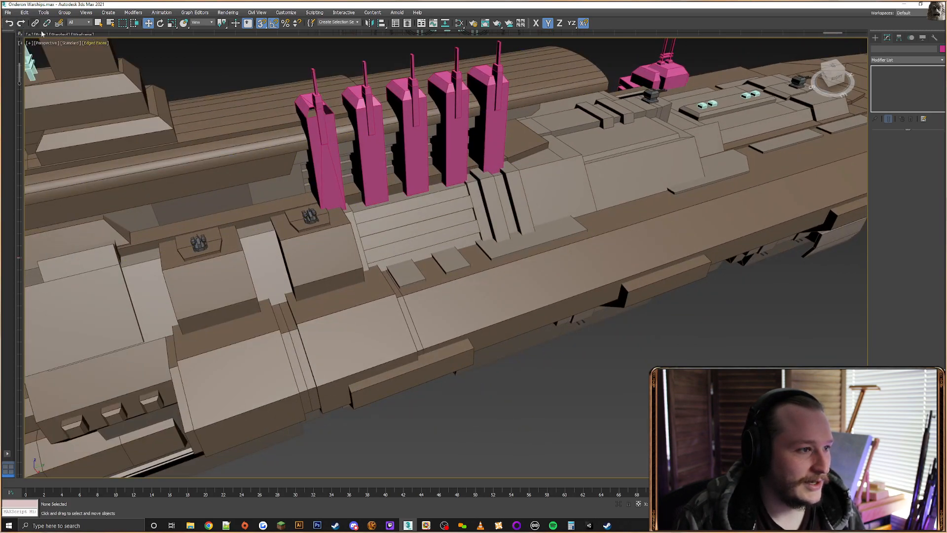
{"action": "middle_click_drag", "start_coordinate": [326, 148], "coordinate": [469, 195], "text": "alt"}
{"action": "scroll", "coordinate": [377, 192], "scroll_direction": "up", "scroll_amount": 5}
{"action": "left_click", "coordinate": [170, 132]}
{"action": "scroll", "coordinate": [469, 194], "scroll_direction": "down", "scroll_amount": 3}
{"action": "middle_click_drag", "start_coordinate": [414, 172], "coordinate": [371, 181], "text": "alt"}
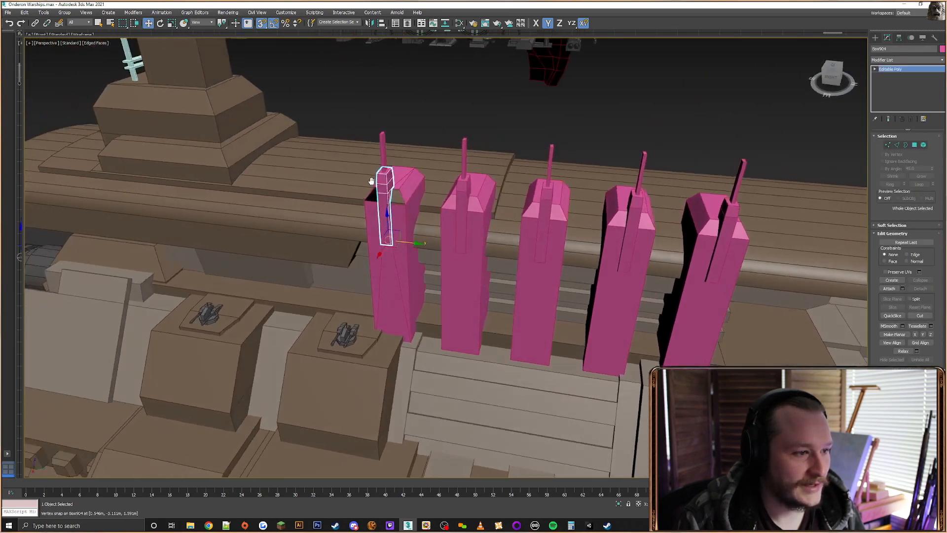
{"action": "scroll", "coordinate": [371, 181], "scroll_direction": "up", "scroll_amount": 3}
Create a polygon on the slotted block that fills the sloped opening beside the mast base, facing the neighbouring blocks
{"action": "left_click", "coordinate": [375, 188]}
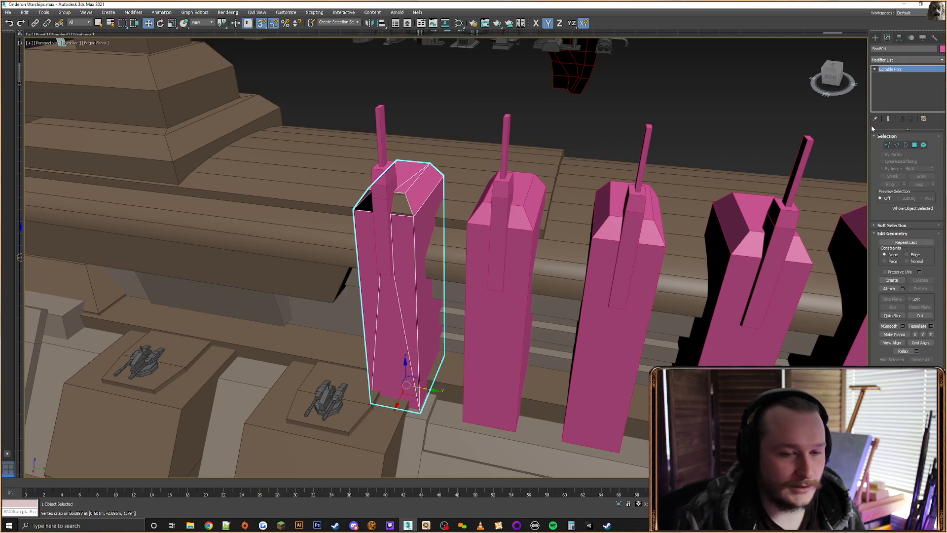
{"action": "left_click", "coordinate": [914, 145]}
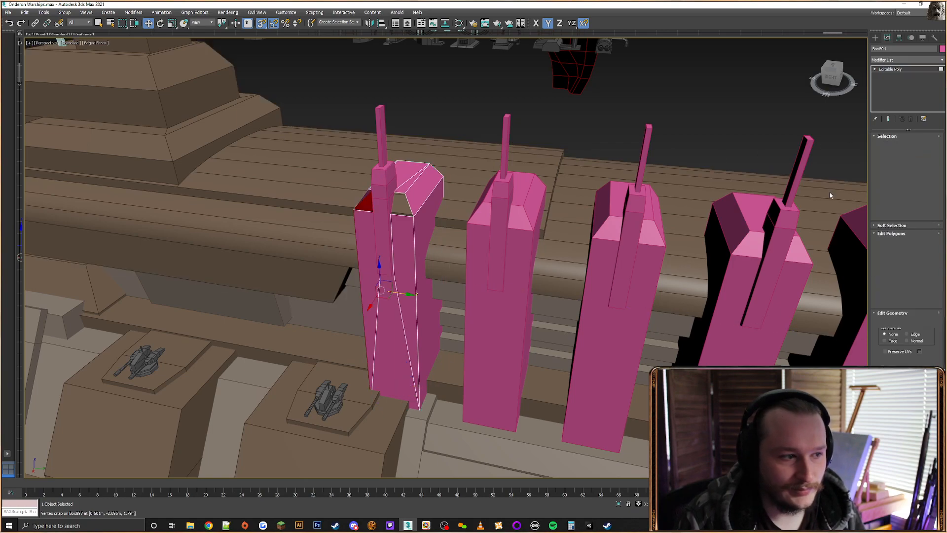
{"action": "middle_click_drag", "start_coordinate": [830, 195], "coordinate": [599, 218], "text": "alt"}
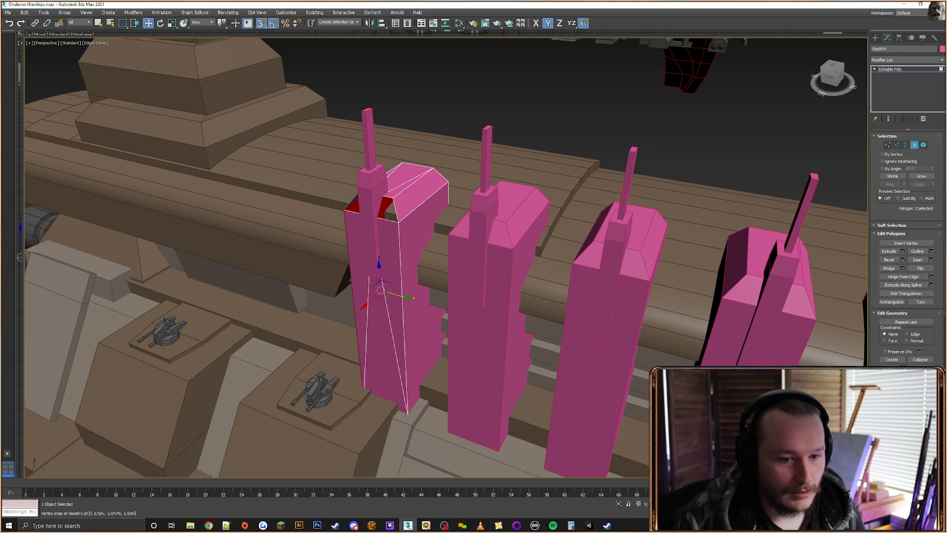
{"action": "left_click", "coordinate": [892, 360]}
{"action": "scroll", "coordinate": [424, 195], "scroll_direction": "up", "scroll_amount": 4}
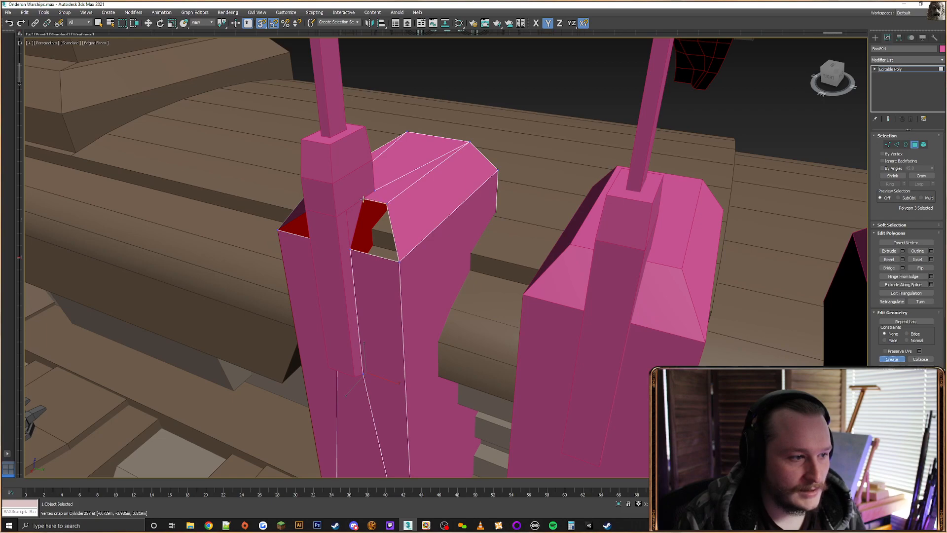
{"action": "middle_click_drag", "start_coordinate": [368, 205], "coordinate": [391, 227], "text": "alt"}
{"action": "middle_click_drag", "start_coordinate": [430, 251], "coordinate": [443, 221]}
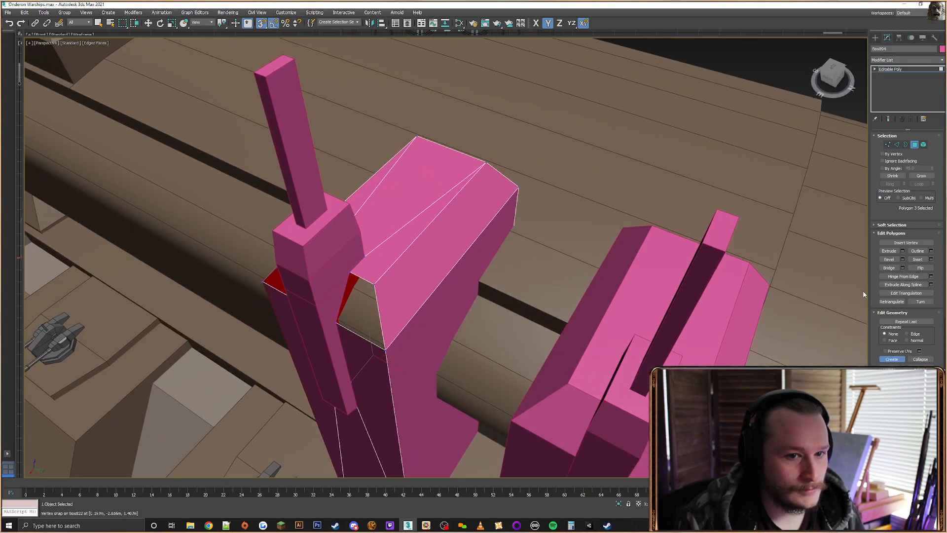
{"action": "left_click", "coordinate": [349, 272]}
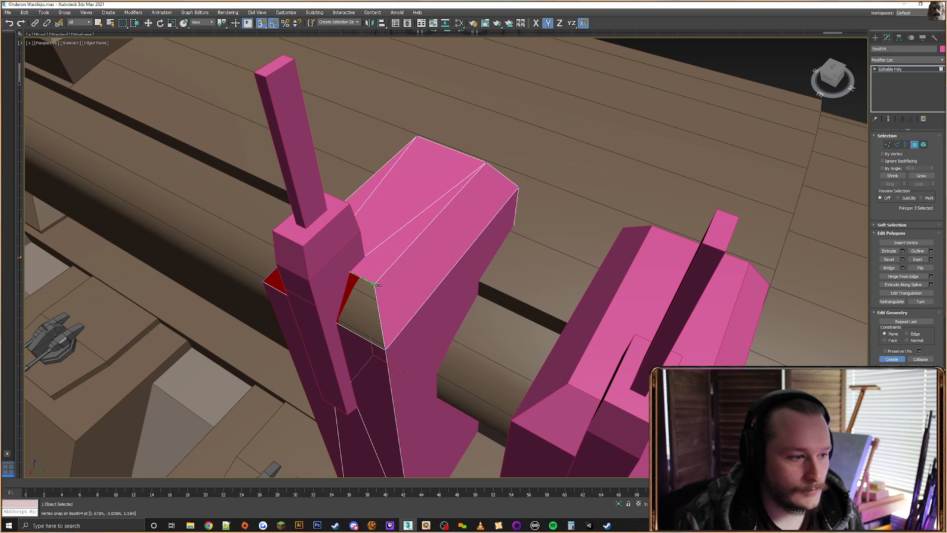
{"action": "double_click", "coordinate": [336, 323]}
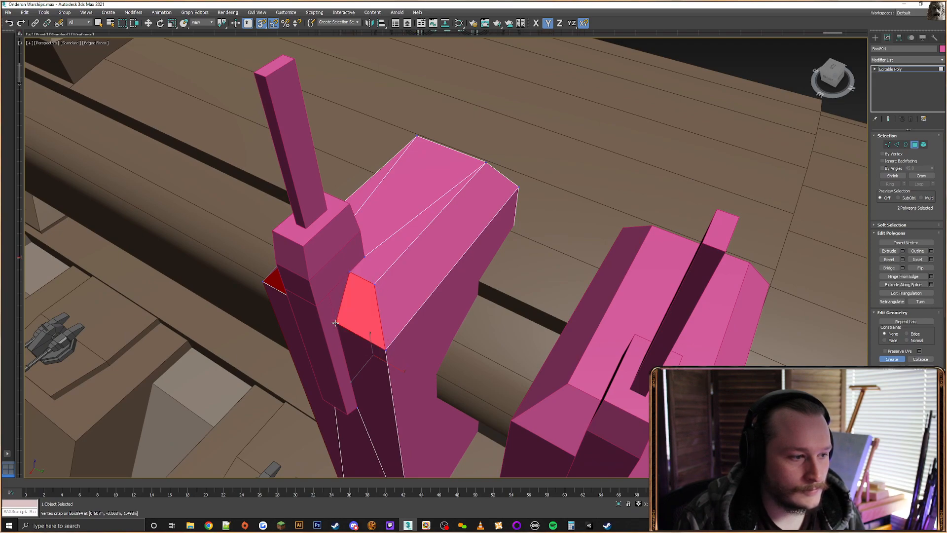
Create a matching polygon over the sloped opening on the opposite side of the mast base
{"action": "middle_click_drag", "start_coordinate": [337, 323], "coordinate": [367, 292], "text": "alt"}
{"action": "left_click", "coordinate": [379, 217]}
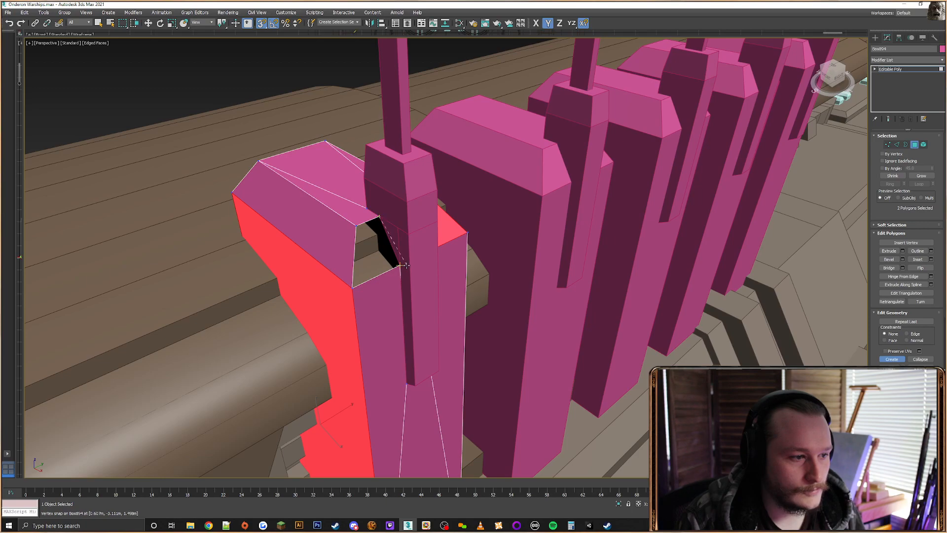
{"action": "left_click", "coordinate": [352, 289]}
{"action": "double_click", "coordinate": [356, 226]}
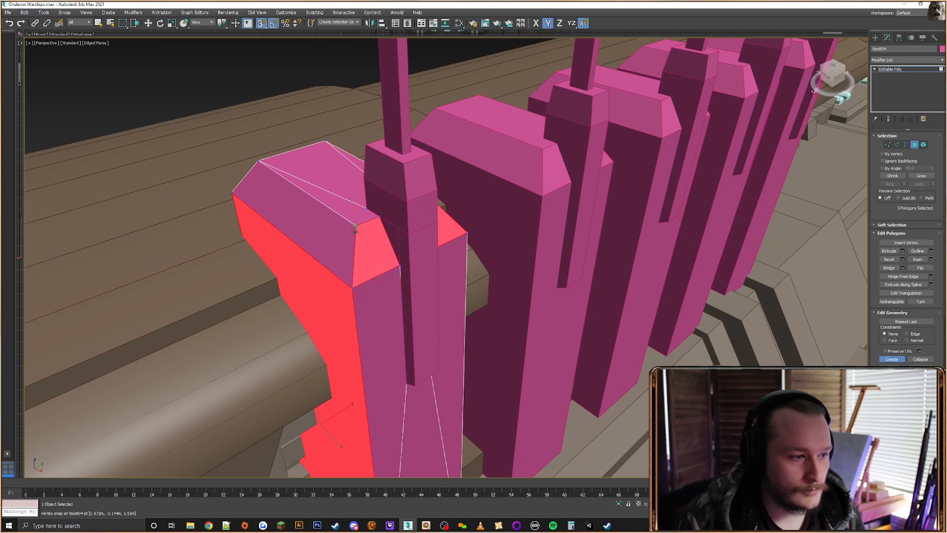
Attach the mast base and upper mast to the repaired block
{"action": "left_click", "coordinate": [875, 38]}
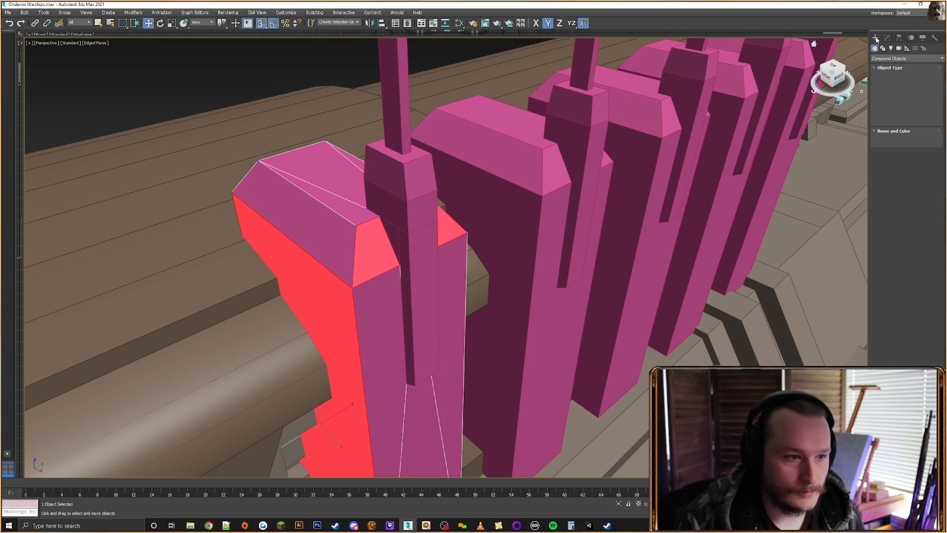
{"action": "right_click", "coordinate": [472, 225]}
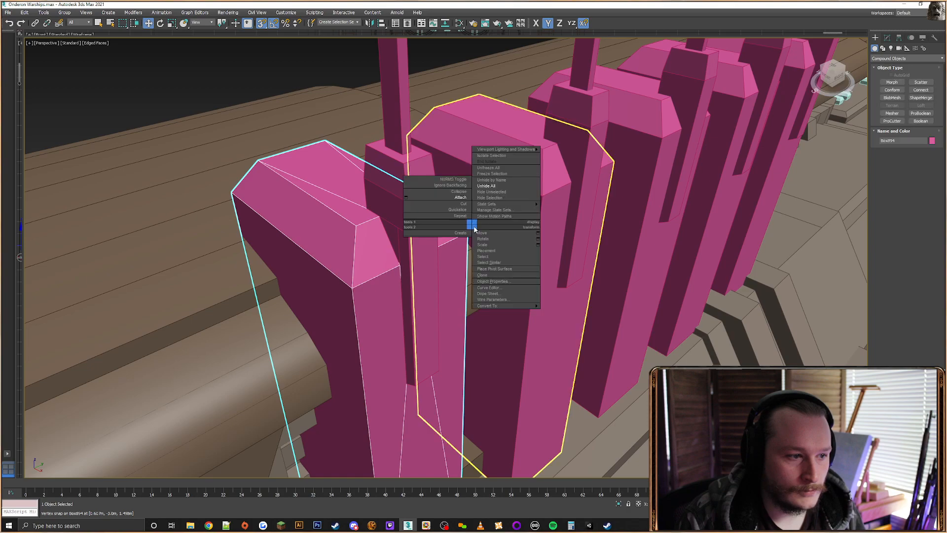
{"action": "left_click", "coordinate": [459, 198]}
{"action": "left_click", "coordinate": [405, 147]}
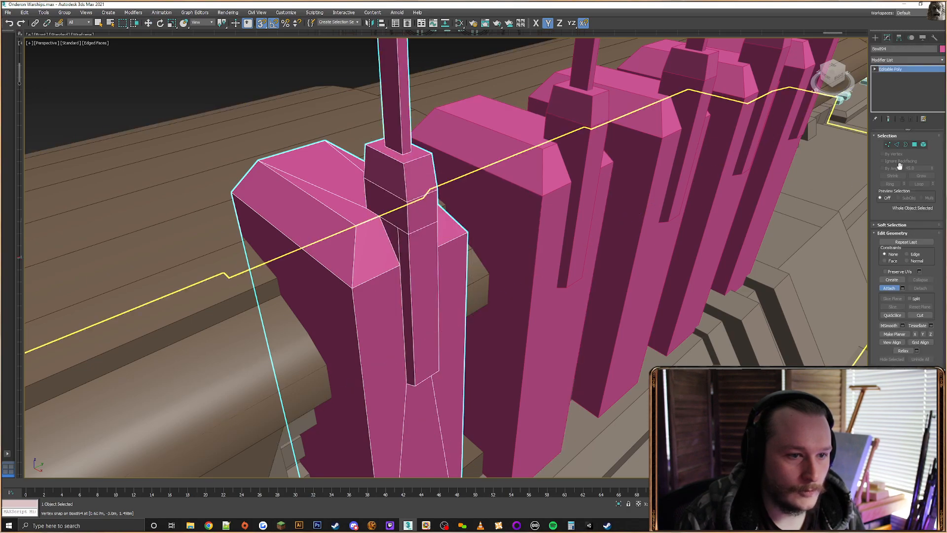
Weld all vertices of the combined block and mast
{"action": "left_click", "coordinate": [888, 145]}
{"action": "scroll", "coordinate": [487, 181], "scroll_direction": "down", "scroll_amount": 4}
{"action": "scroll", "coordinate": [487, 181], "scroll_direction": "down", "scroll_amount": 4}
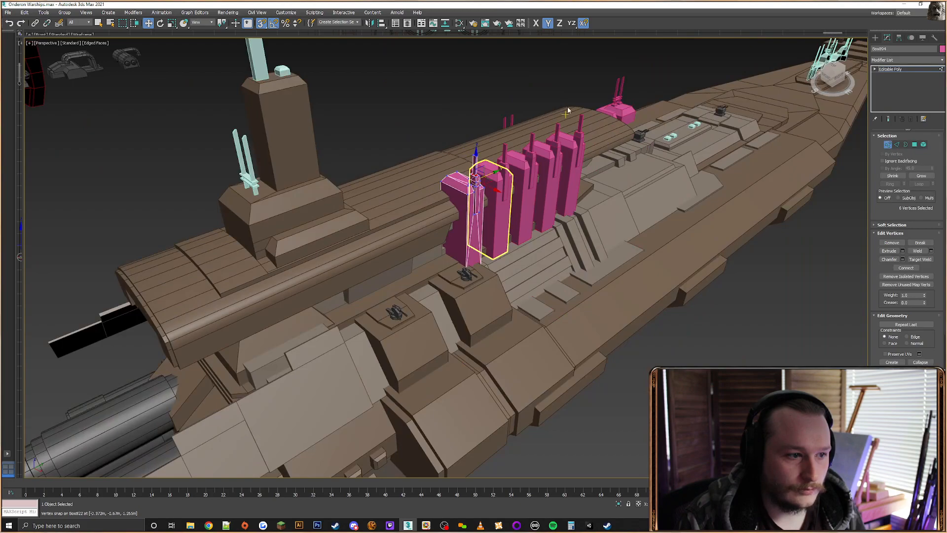
{"action": "left_click_drag", "start_coordinate": [570, 101], "coordinate": [404, 361]}
{"action": "left_click", "coordinate": [918, 253]}
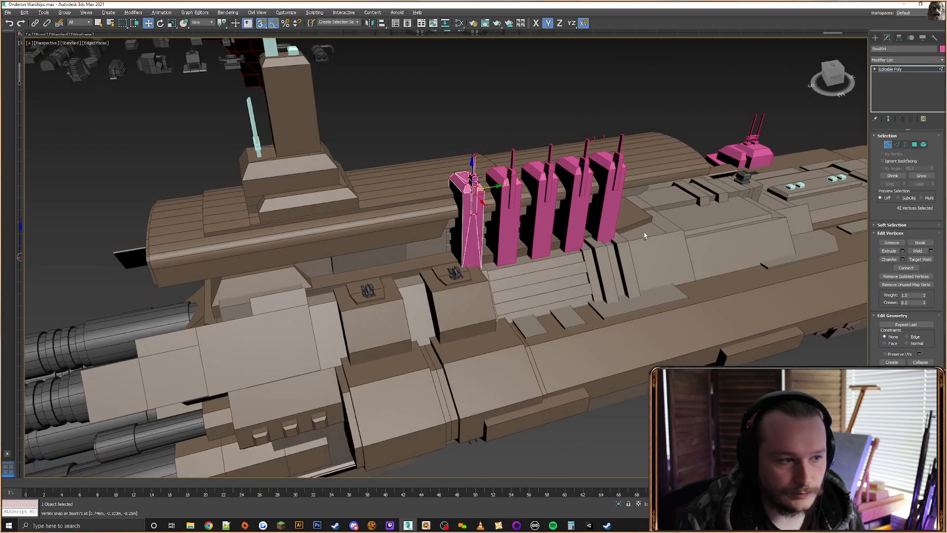
Delete the other four pink blocks with their mast bases and masts, keeping only the combined one
{"action": "middle_click_drag", "start_coordinate": [589, 177], "coordinate": [587, 257], "text": "alt"}
{"action": "left_click", "coordinate": [541, 223]}
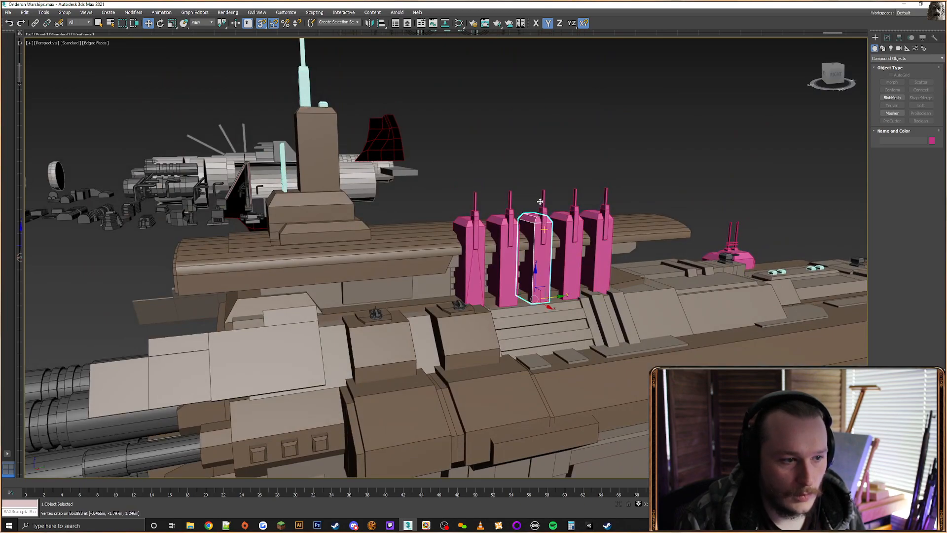
{"action": "middle_click_drag", "start_coordinate": [540, 200], "coordinate": [539, 187], "text": "alt"}
{"action": "left_click_drag", "start_coordinate": [678, 166], "coordinate": [504, 215]}
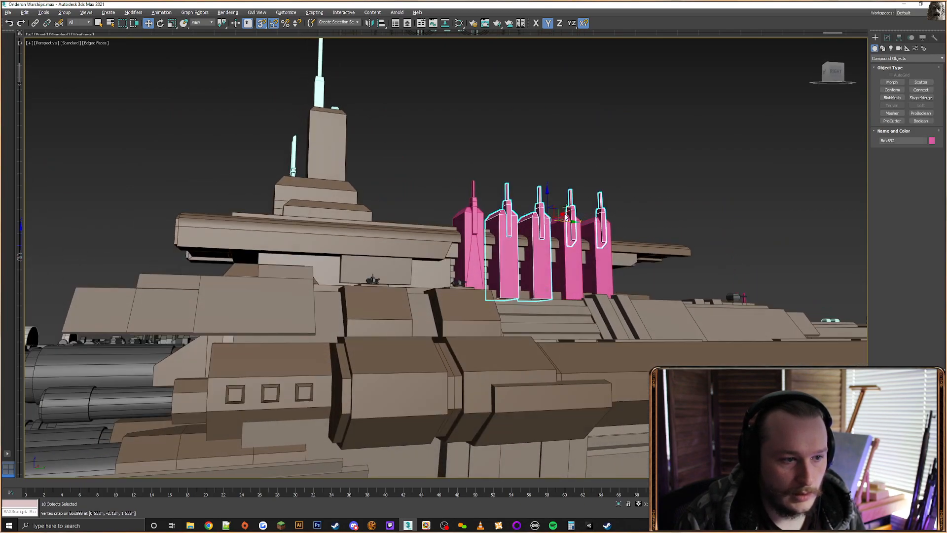
{"action": "left_click_drag", "start_coordinate": [636, 179], "coordinate": [552, 218], "text": "ctrl"}
{"action": "middle_click_drag", "start_coordinate": [610, 207], "coordinate": [636, 247], "text": "alt"}
{"action": "key", "text": "Delete"}
Array the combined pink mast block as five copies in a row, spaced 0.33 m apart along Y
{"action": "left_click", "coordinate": [477, 230]}
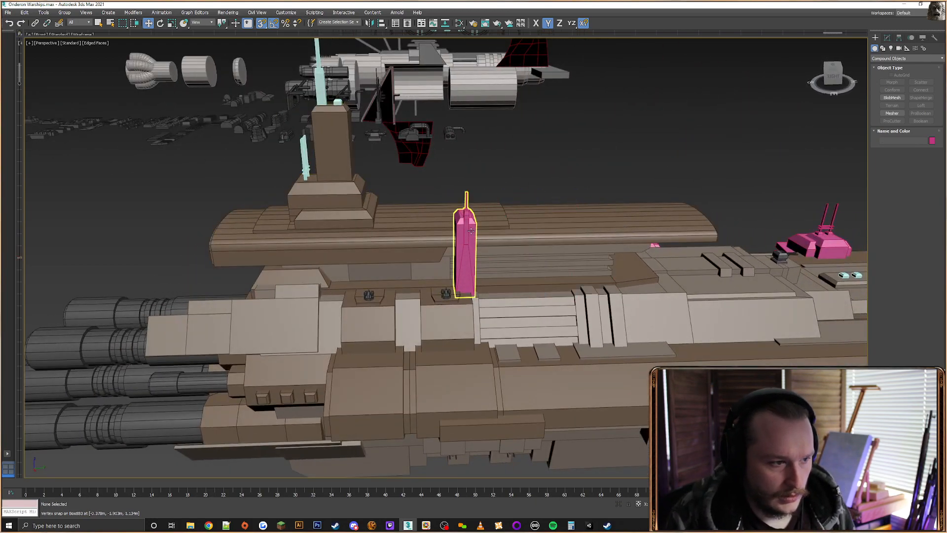
{"action": "left_click", "coordinate": [41, 13]}
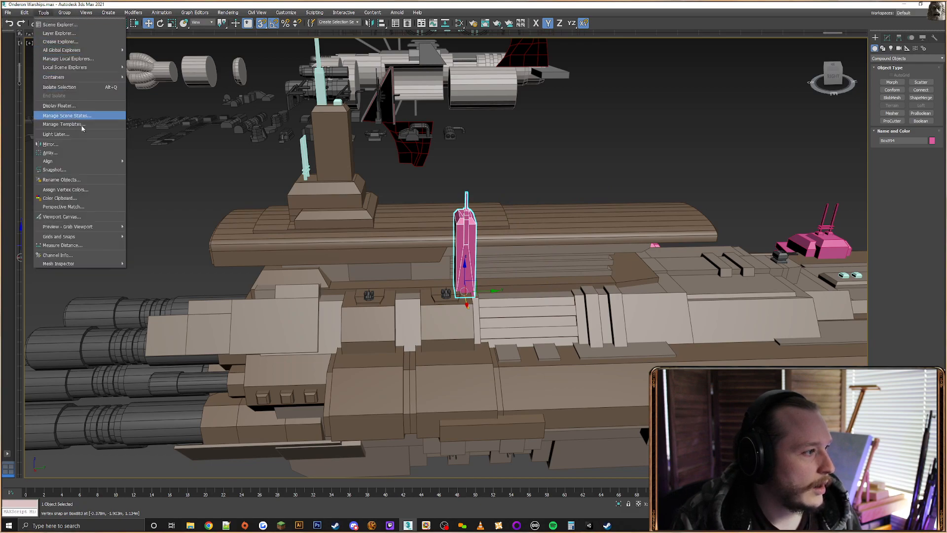
{"action": "left_click", "coordinate": [50, 153]}
{"action": "left_click_drag", "start_coordinate": [443, 199], "coordinate": [168, 183]}
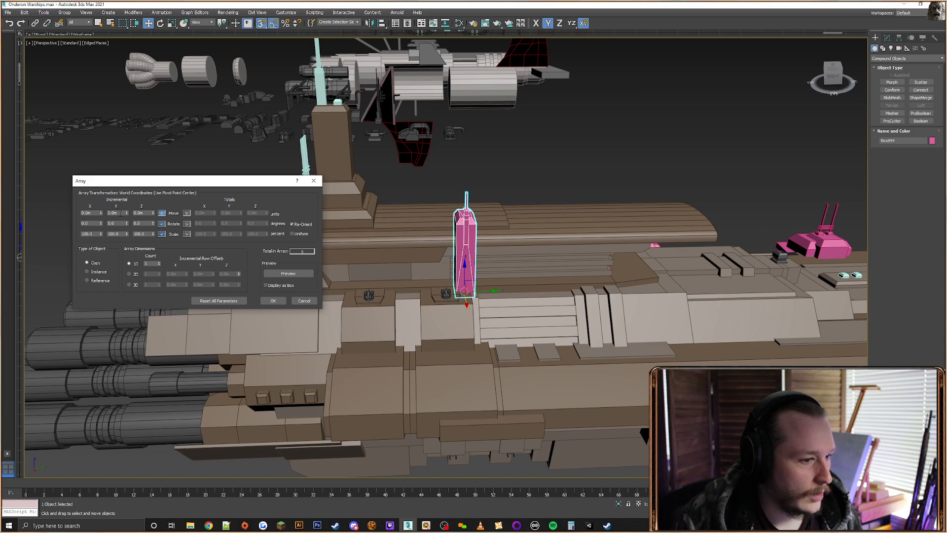
{"action": "left_click_drag", "start_coordinate": [127, 214], "coordinate": [124, 213]}
{"action": "left_click", "coordinate": [295, 271]}
{"action": "left_click_drag", "start_coordinate": [123, 212], "coordinate": [122, 212]}
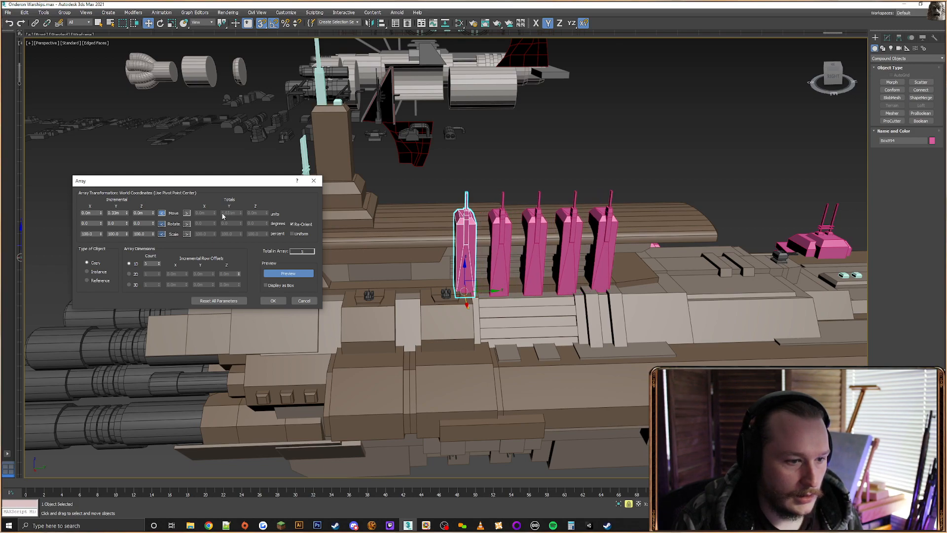
{"action": "left_click", "coordinate": [272, 300]}
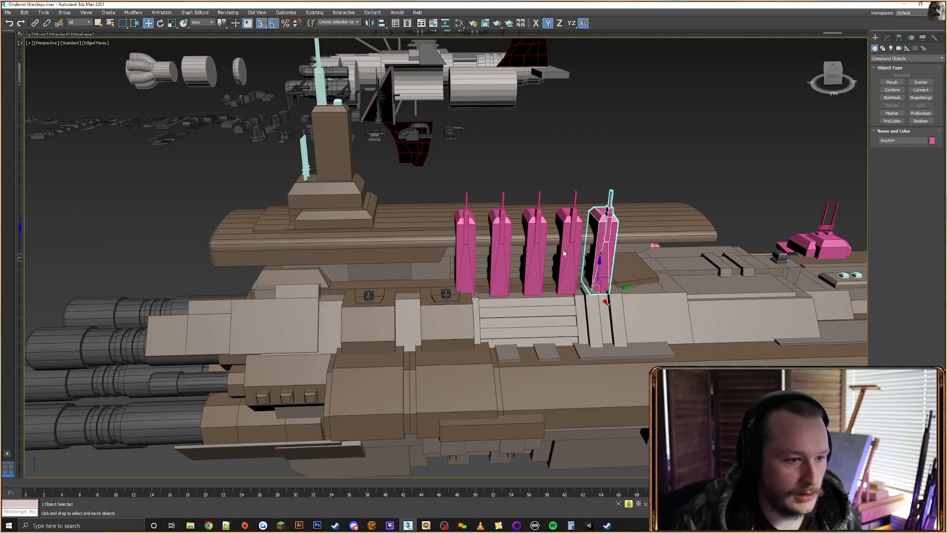
Inspect the arrayed mast blocks and the upper deck details from both sides of the warship
{"action": "left_click", "coordinate": [673, 169]}
{"action": "middle_click_drag", "start_coordinate": [597, 227], "coordinate": [553, 229], "text": "alt"}
{"action": "left_click", "coordinate": [554, 229]}
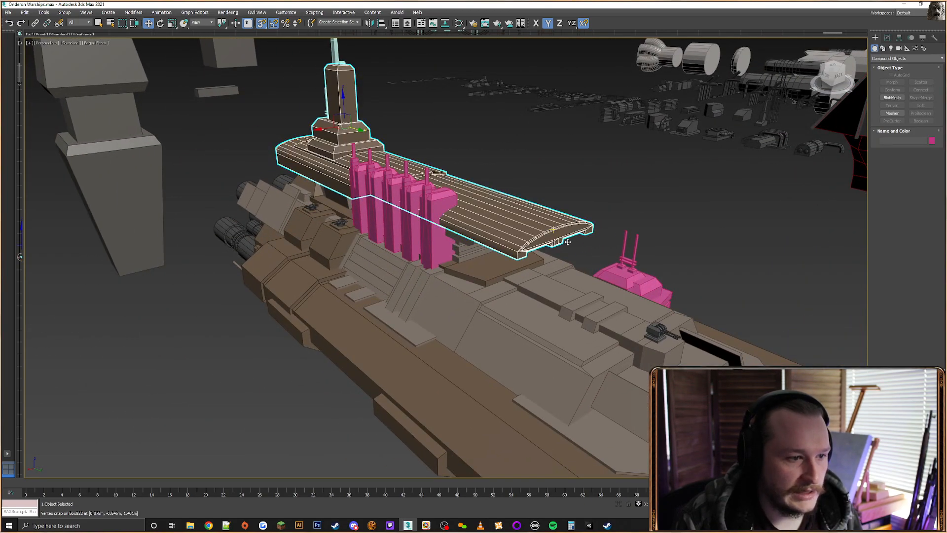
{"action": "middle_click_drag", "start_coordinate": [387, 252], "coordinate": [419, 207], "text": "alt"}
{"action": "left_click", "coordinate": [418, 207]}
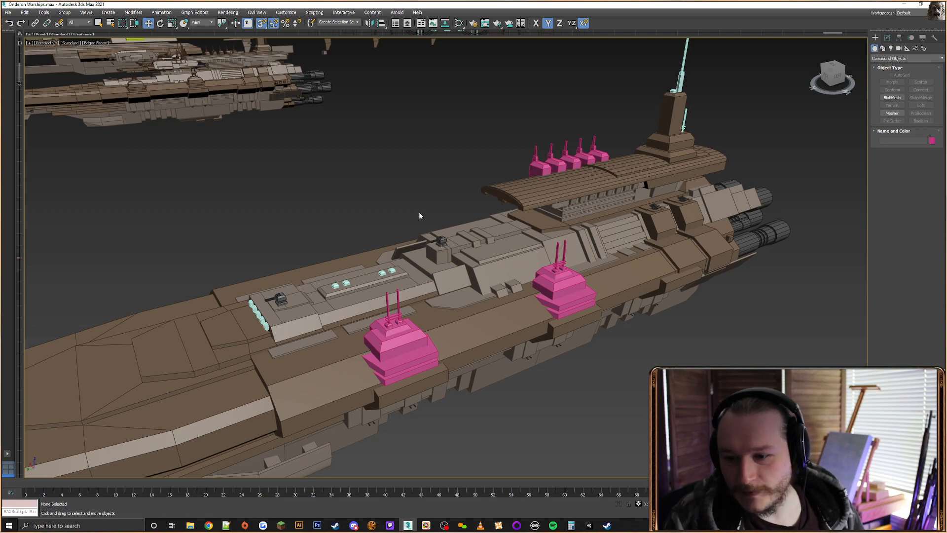
{"action": "left_click", "coordinate": [459, 230]}
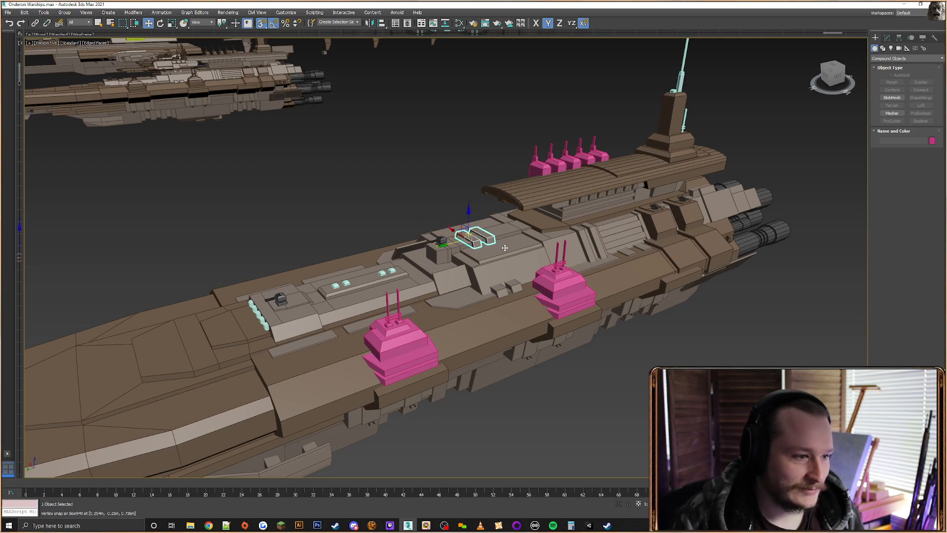
{"action": "mouse_move", "coordinate": [501, 255]}
{"action": "middle_mouse_down", "text": "alt"}
{"action": "mouse_move", "coordinate": [475, 261]}
{"action": "mouse_move", "coordinate": [493, 296]}
{"action": "mouse_move", "coordinate": [500, 264]}
{"action": "middle_mouse_up", "text": "alt"}
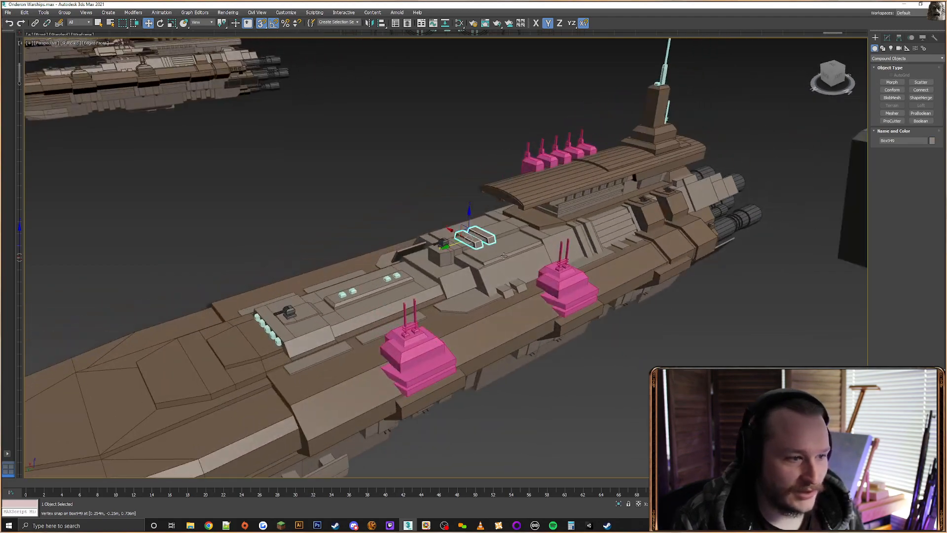
{"action": "scroll", "coordinate": [457, 281], "scroll_direction": "up", "scroll_amount": 4}
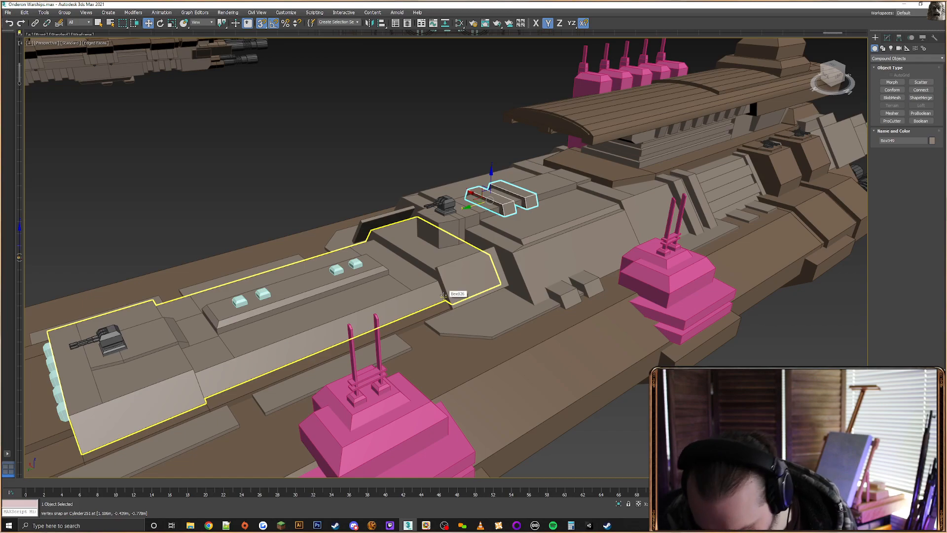
{"action": "middle_click_drag", "start_coordinate": [443, 291], "coordinate": [384, 350], "text": "alt"}
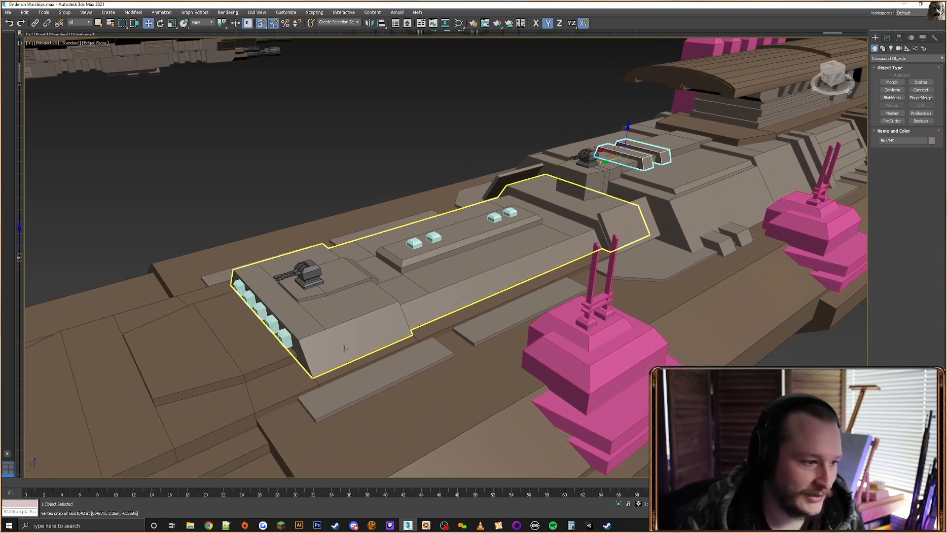
{"action": "left_click", "coordinate": [378, 358]}
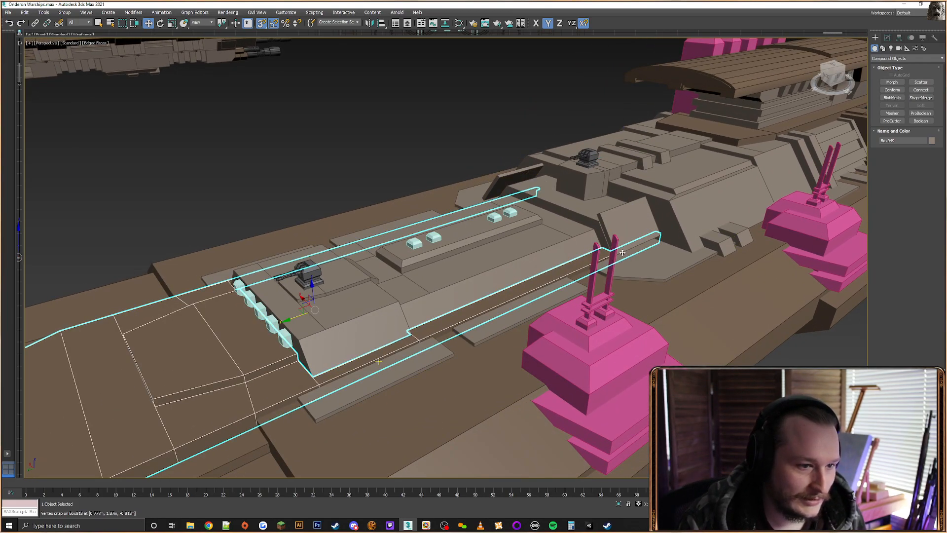
{"action": "middle_click_drag", "start_coordinate": [622, 252], "coordinate": [486, 206], "text": "alt"}
{"action": "left_click", "coordinate": [487, 205]}
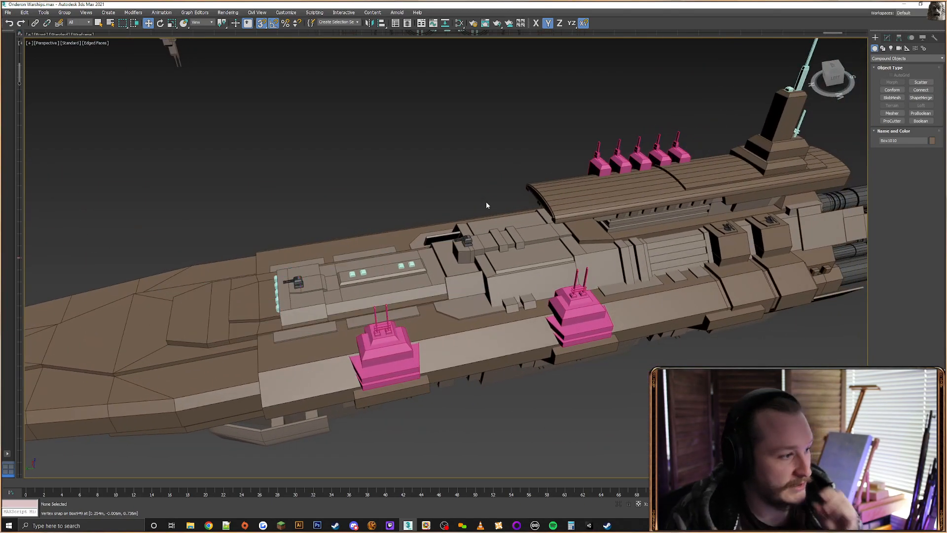
Save the scene, overwriting the existing Onderon Warships.max
{"action": "key", "text": "ctrl+s"}
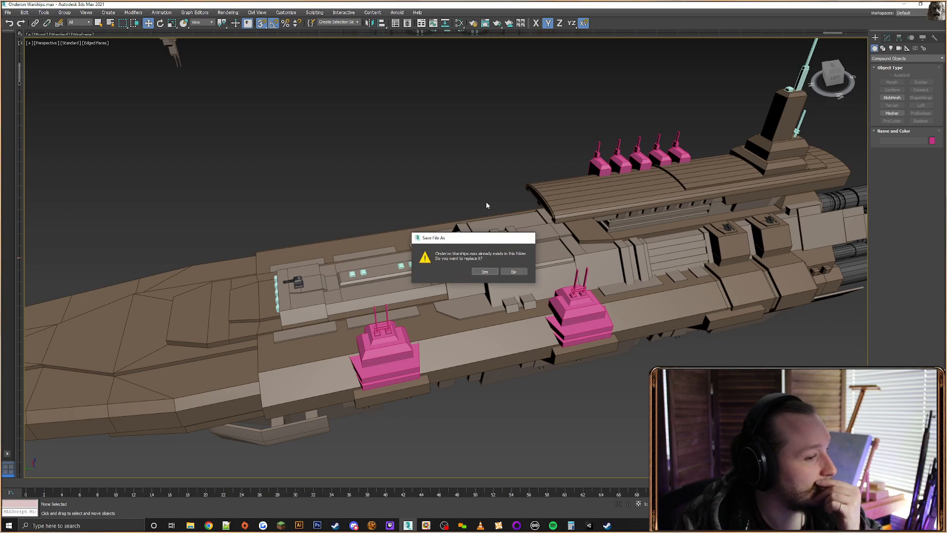
{"action": "key", "text": "Return"}
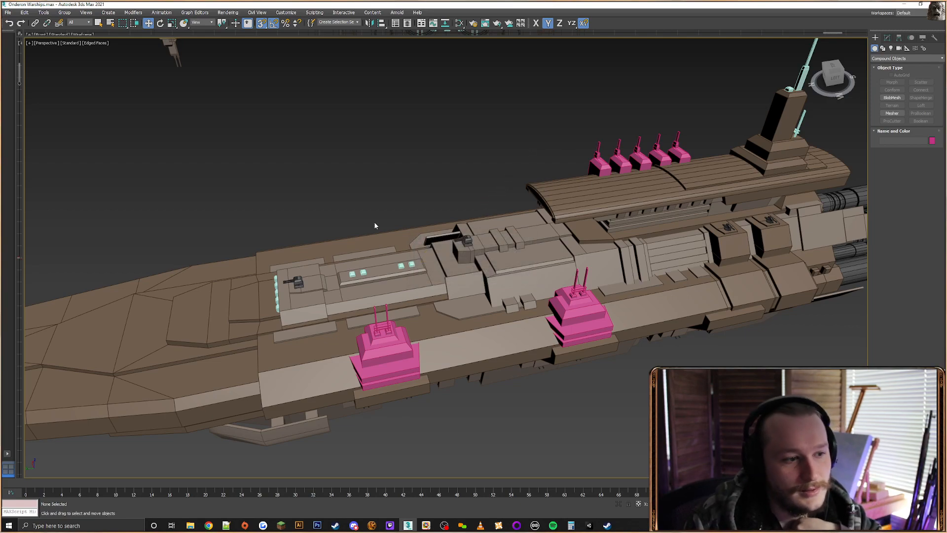
Switch to the desktop and move the reference image file away from its centre
{"action": "key", "text": "super+d"}
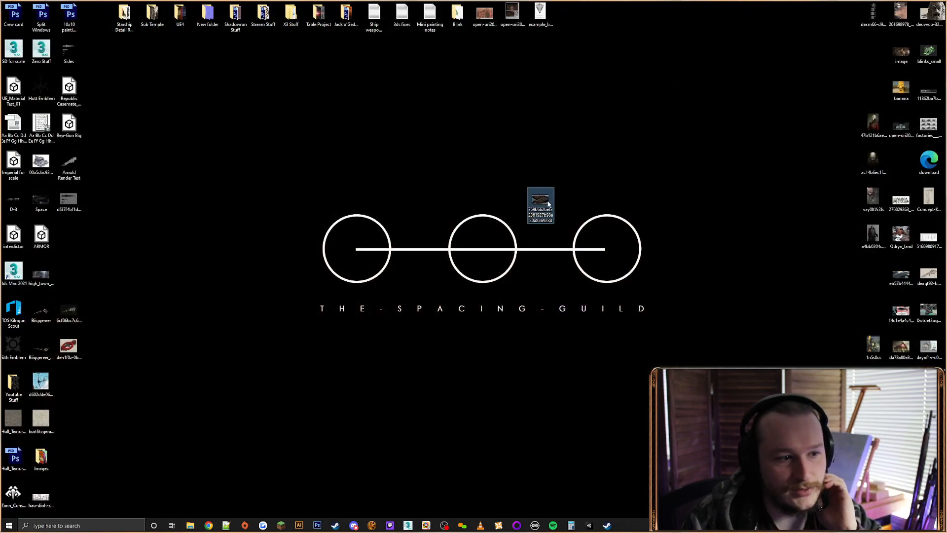
{"action": "left_click_drag", "start_coordinate": [548, 204], "coordinate": [798, 93]}
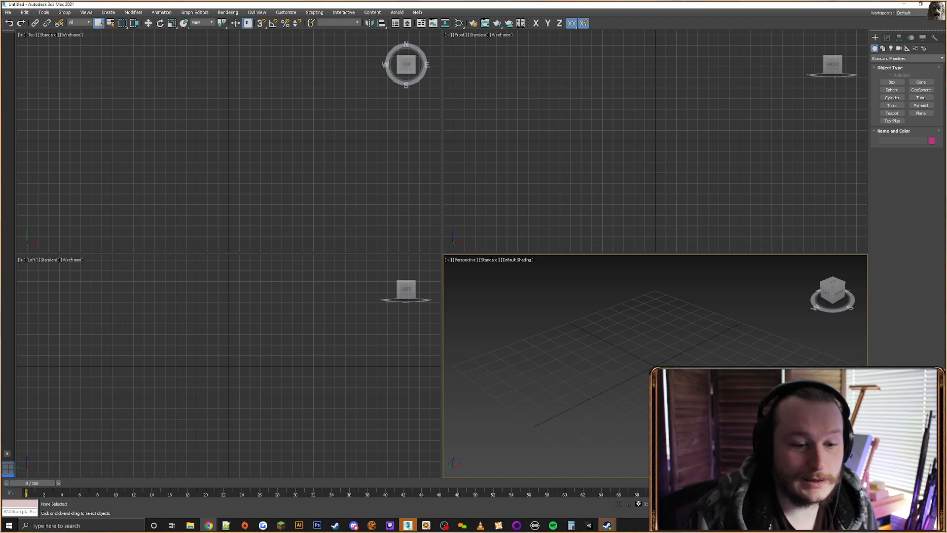
Reopen the recent scene Onderon Warships.max in 3ds Max and continue past its missing external files
{"action": "left_click", "coordinate": [7, 12]}
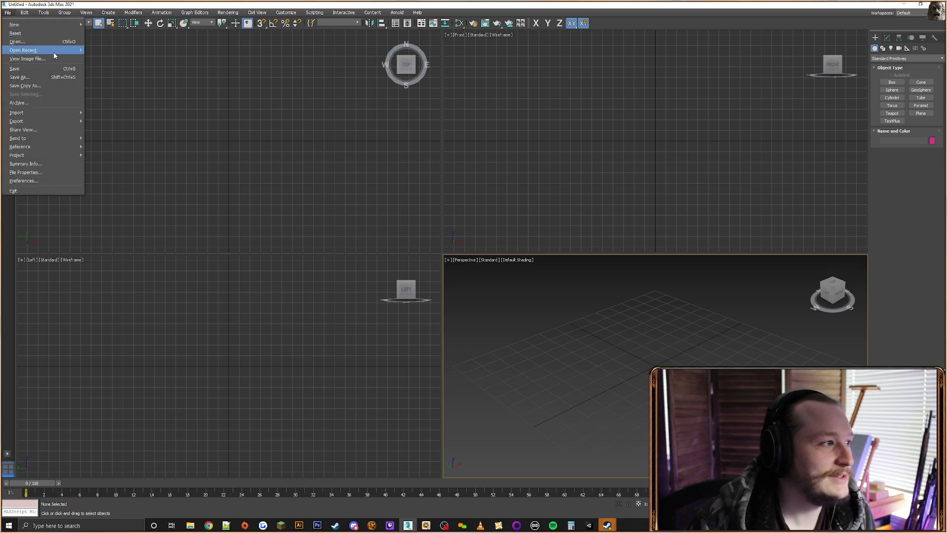
{"action": "mouse_move", "coordinate": [23, 50]}
{"action": "left_click", "coordinate": [242, 55]}
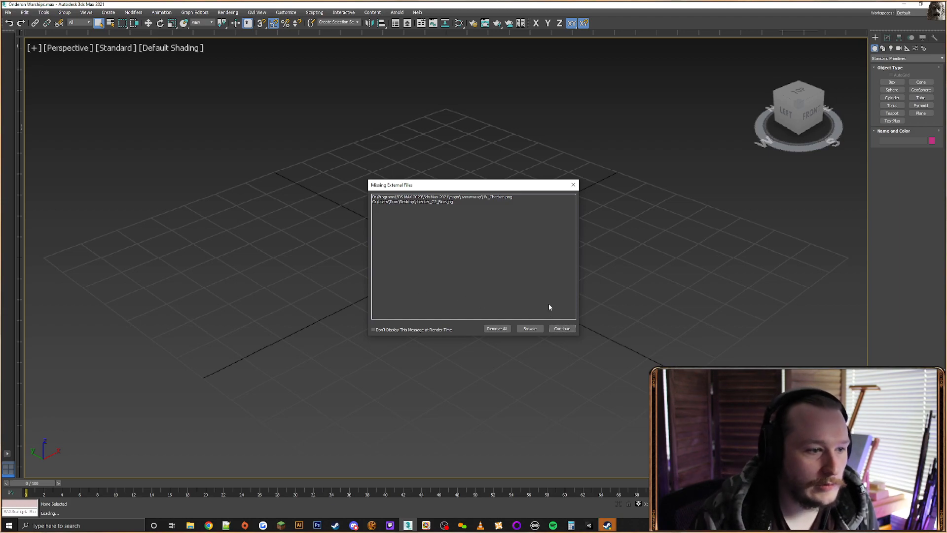
{"action": "left_click", "coordinate": [562, 328]}
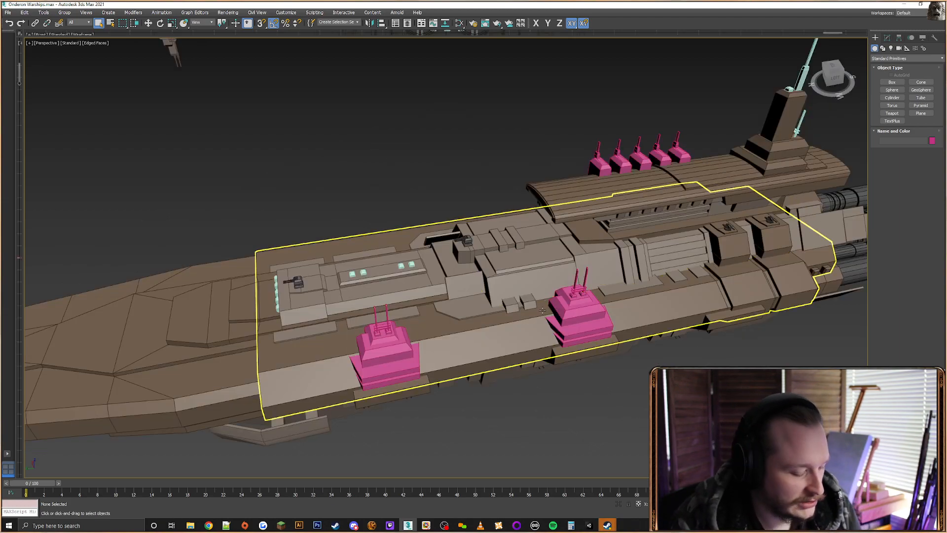
Recolour the pair of slanted plates beside the deck turret pale cyan, then clear the selection
{"action": "scroll", "coordinate": [530, 324], "scroll_direction": "up", "scroll_amount": 3}
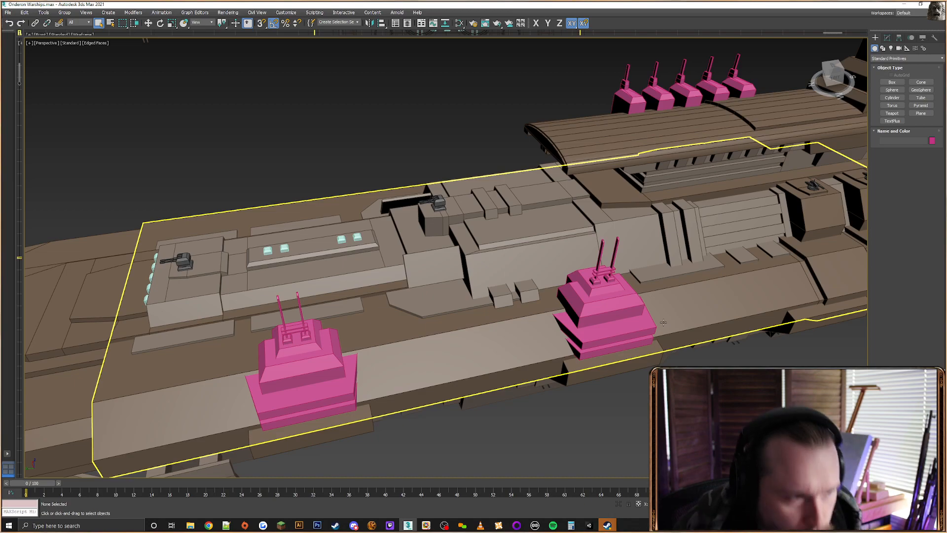
{"action": "scroll", "coordinate": [663, 322], "scroll_direction": "down", "scroll_amount": 3}
{"action": "middle_click_drag", "start_coordinate": [663, 322], "coordinate": [600, 256]}
{"action": "middle_click_drag", "start_coordinate": [590, 217], "coordinate": [555, 266], "text": "alt"}
{"action": "scroll", "coordinate": [556, 267], "scroll_direction": "up", "scroll_amount": 5}
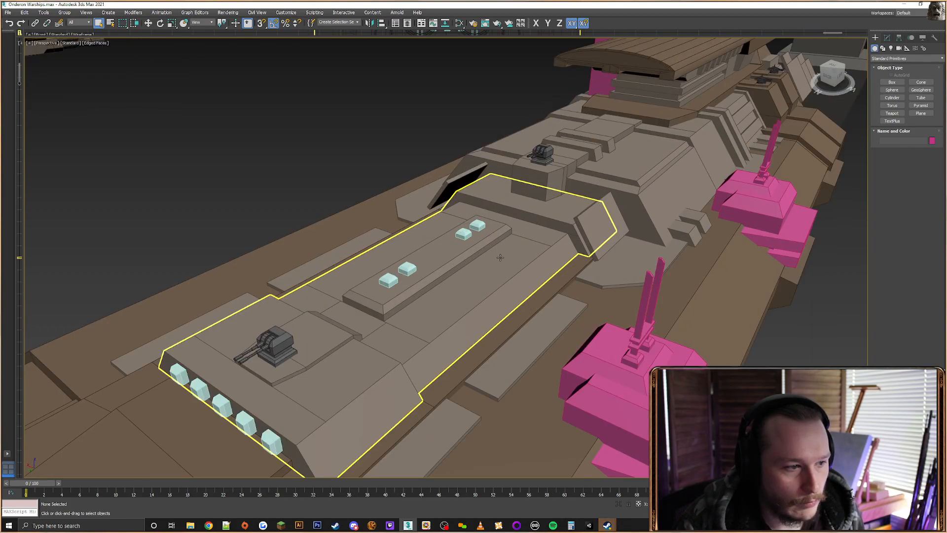
{"action": "scroll", "coordinate": [497, 288], "scroll_direction": "down", "scroll_amount": 2}
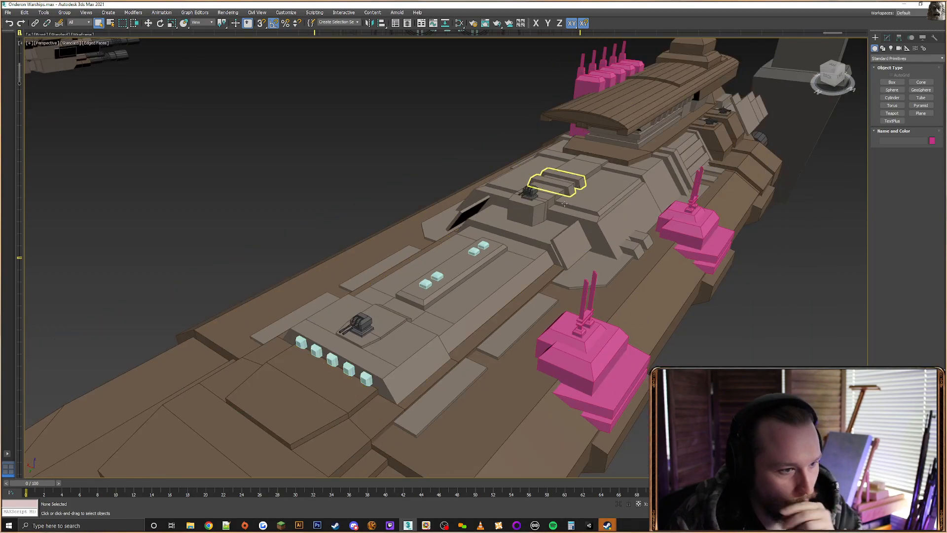
{"action": "left_click", "coordinate": [563, 238]}
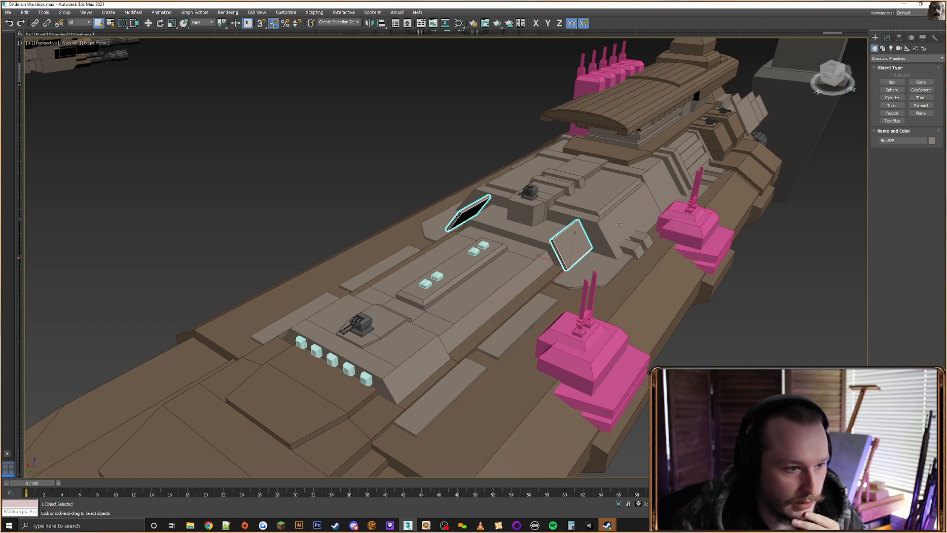
{"action": "left_click", "coordinate": [932, 141]}
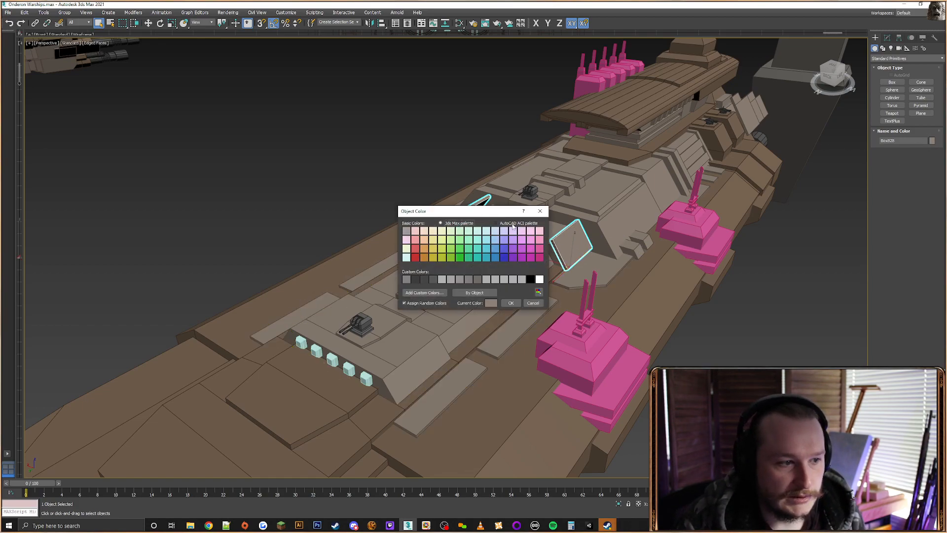
{"action": "left_click", "coordinate": [511, 303]}
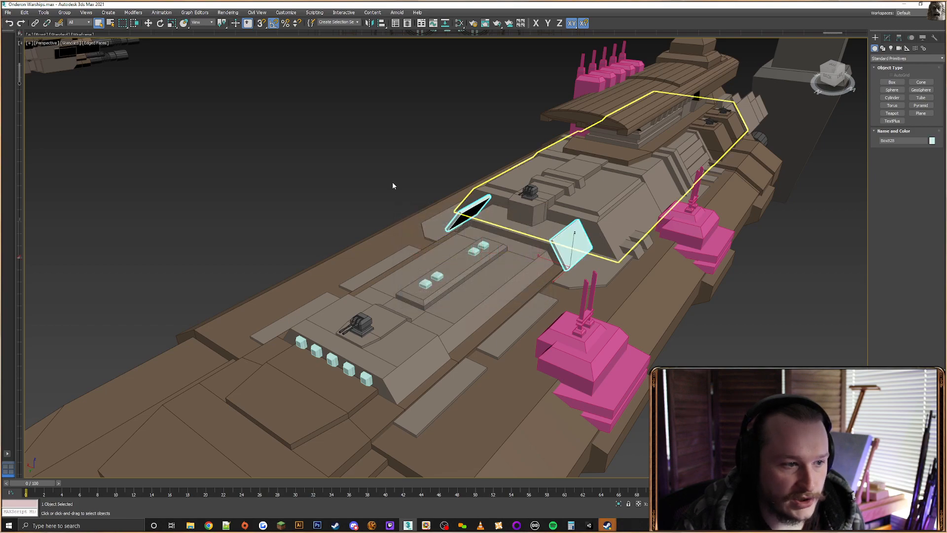
{"action": "key", "text": "ctrl+d"}
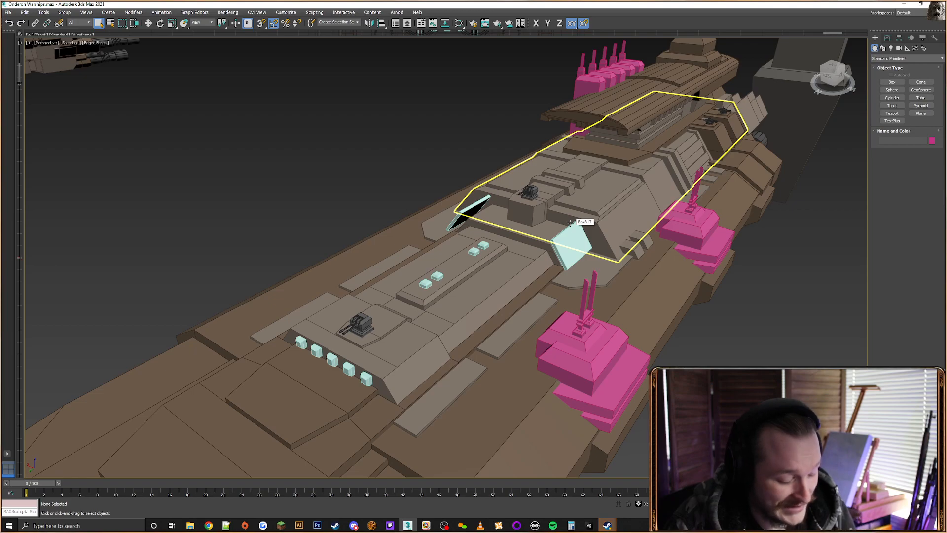
Examine the deck sections, slanted plates and flat hull plates around the turret, up to the roof overhang
{"action": "left_click", "coordinate": [607, 254]}
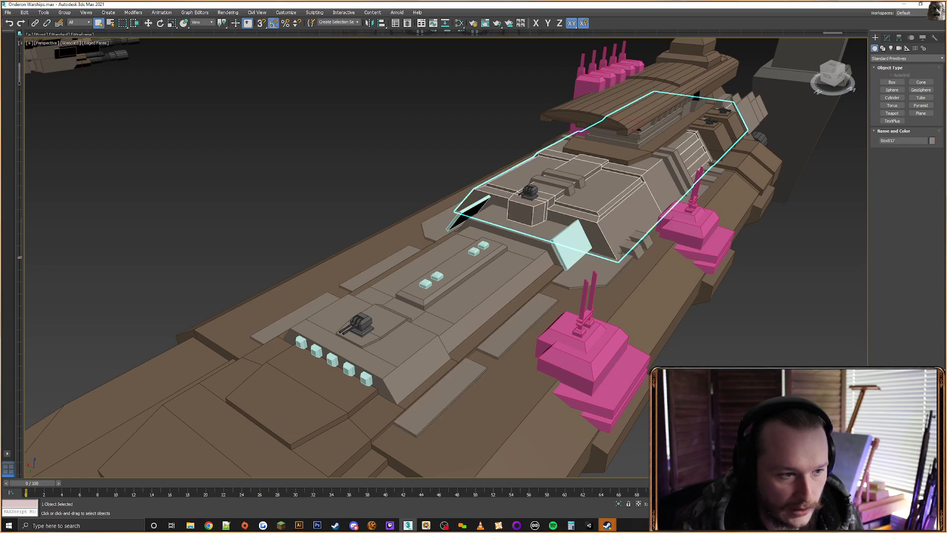
{"action": "middle_click_drag", "start_coordinate": [610, 260], "coordinate": [598, 260], "text": "alt"}
{"action": "scroll", "coordinate": [599, 260], "scroll_direction": "up", "scroll_amount": 4}
{"action": "left_click", "coordinate": [360, 206]}
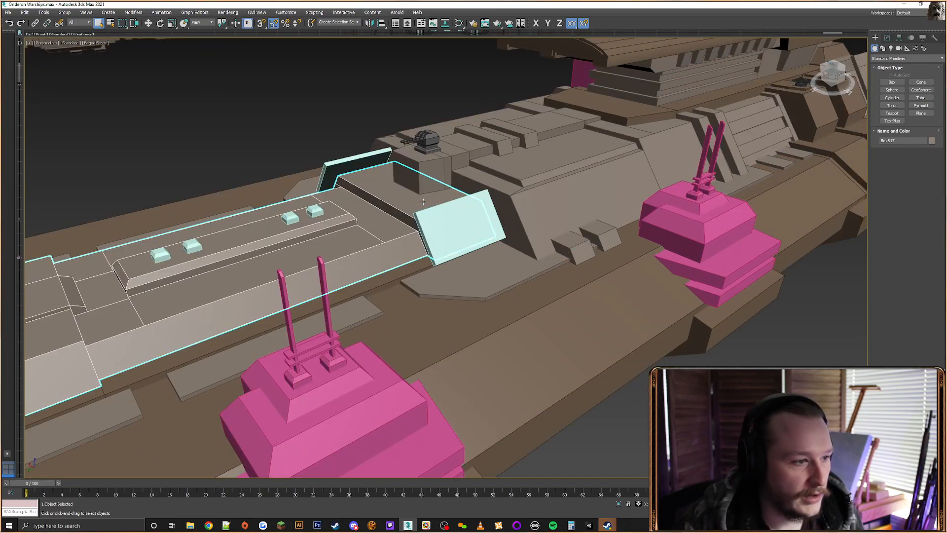
{"action": "middle_click_drag", "start_coordinate": [361, 205], "coordinate": [513, 225]}
{"action": "scroll", "coordinate": [570, 222], "scroll_direction": "up", "scroll_amount": 4}
{"action": "left_click", "coordinate": [623, 219]}
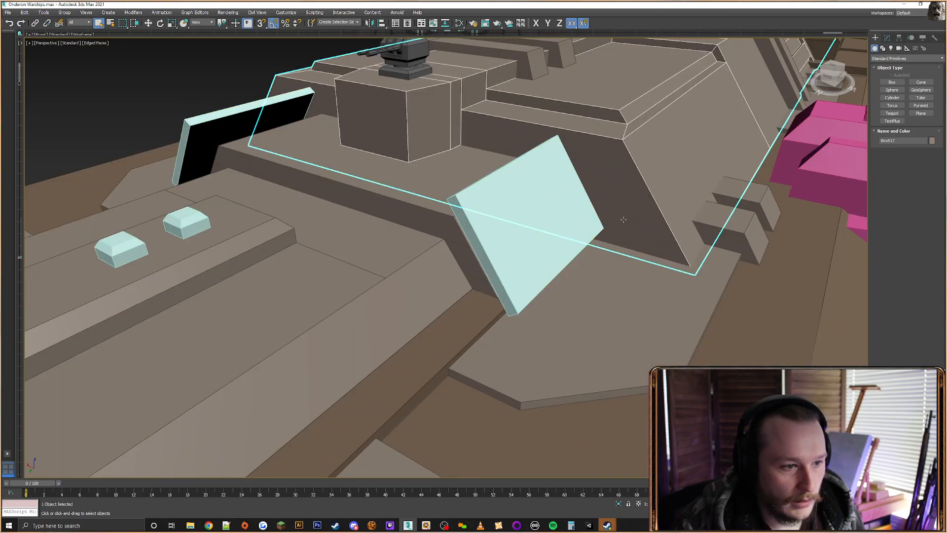
{"action": "middle_click_drag", "start_coordinate": [623, 218], "coordinate": [577, 401], "text": "alt"}
{"action": "middle_click_drag", "start_coordinate": [455, 207], "coordinate": [562, 235]}
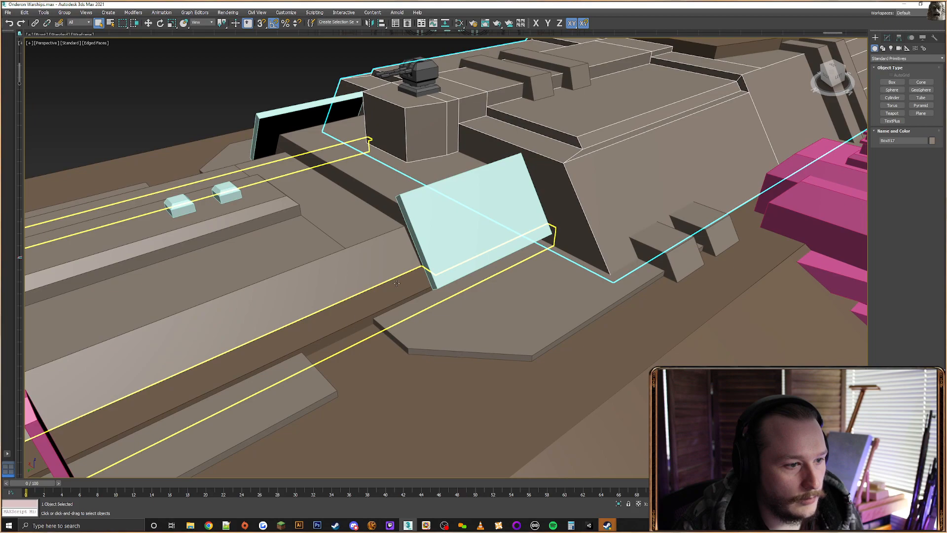
{"action": "scroll", "coordinate": [400, 280], "scroll_direction": "down", "scroll_amount": 2}
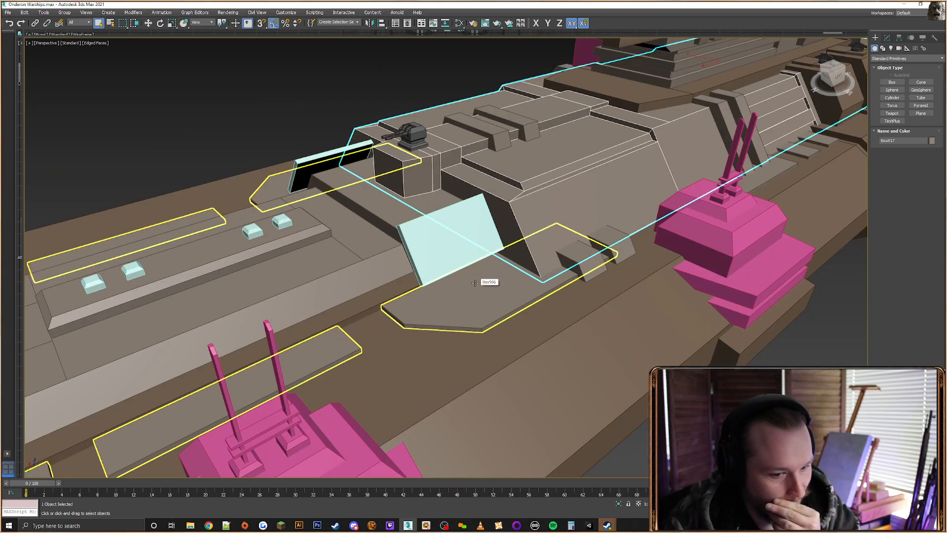
{"action": "middle_click_drag", "start_coordinate": [464, 356], "coordinate": [681, 226]}
{"action": "scroll", "coordinate": [508, 258], "scroll_direction": "down", "scroll_amount": 5}
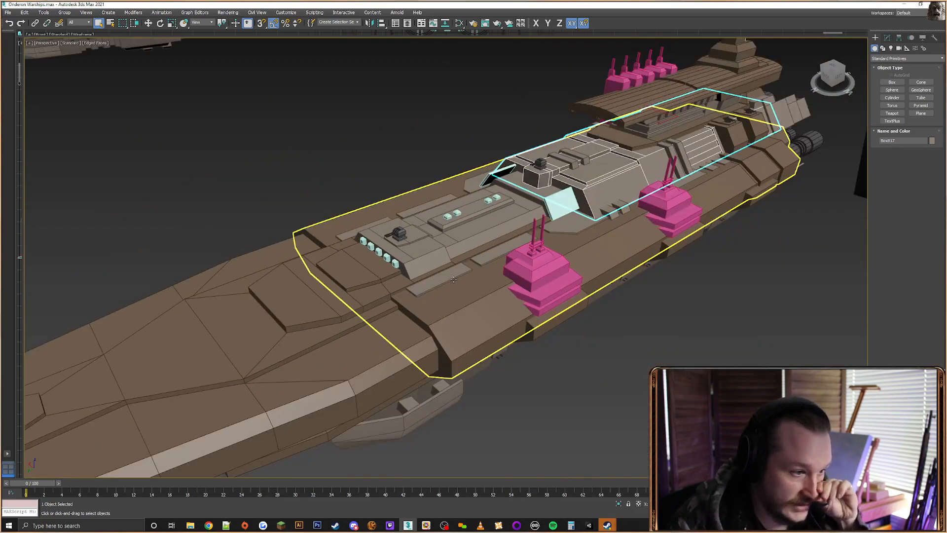
{"action": "left_click", "coordinate": [449, 281]}
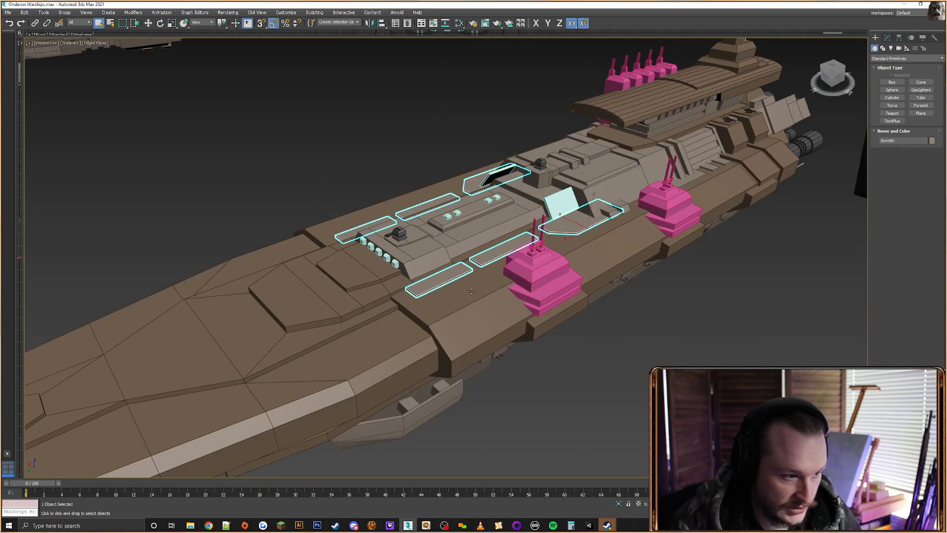
{"action": "mouse_move", "coordinate": [534, 276]}
{"action": "middle_mouse_down", "text": "alt"}
{"action": "mouse_move", "coordinate": [503, 269]}
{"action": "mouse_move", "coordinate": [525, 285]}
{"action": "middle_mouse_up", "text": "alt"}
{"action": "middle_click_drag", "start_coordinate": [642, 207], "coordinate": [578, 203]}
{"action": "middle_click_drag", "start_coordinate": [578, 203], "coordinate": [417, 239]}
Attach the row of eight separate blocks beneath the roof overhang into a single editable poly
{"action": "left_click", "coordinate": [546, 207]}
{"action": "middle_click_drag", "start_coordinate": [357, 239], "coordinate": [348, 238], "text": "alt"}
{"action": "right_click", "coordinate": [347, 237]}
{"action": "left_click", "coordinate": [337, 210]}
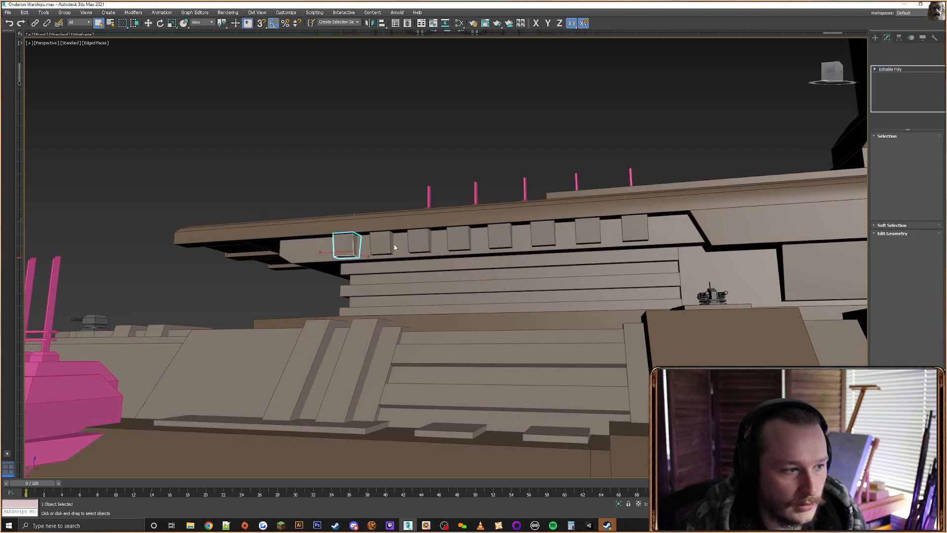
{"action": "left_click", "coordinate": [384, 243]}
{"action": "left_click", "coordinate": [464, 232]}
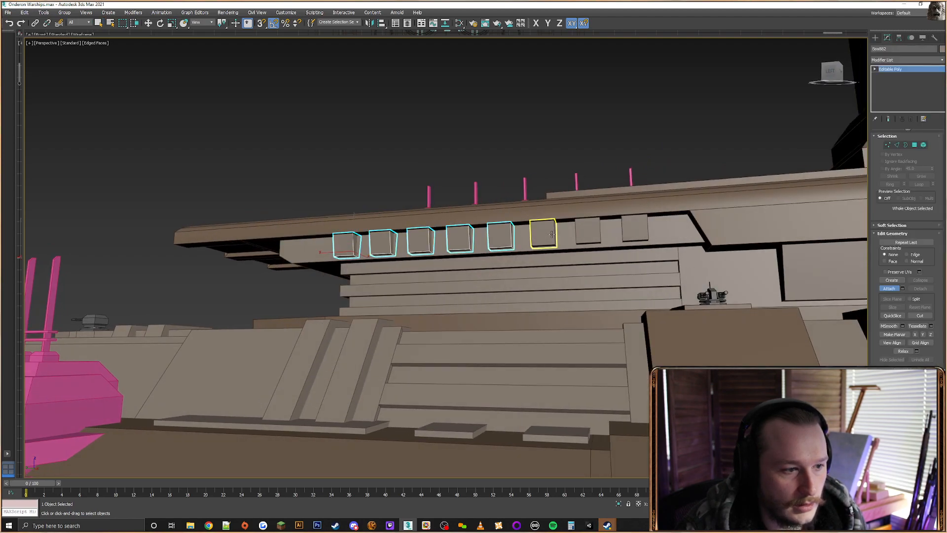
{"action": "left_click", "coordinate": [587, 230]}
{"action": "middle_click_drag", "start_coordinate": [582, 233], "coordinate": [713, 189], "text": "alt"}
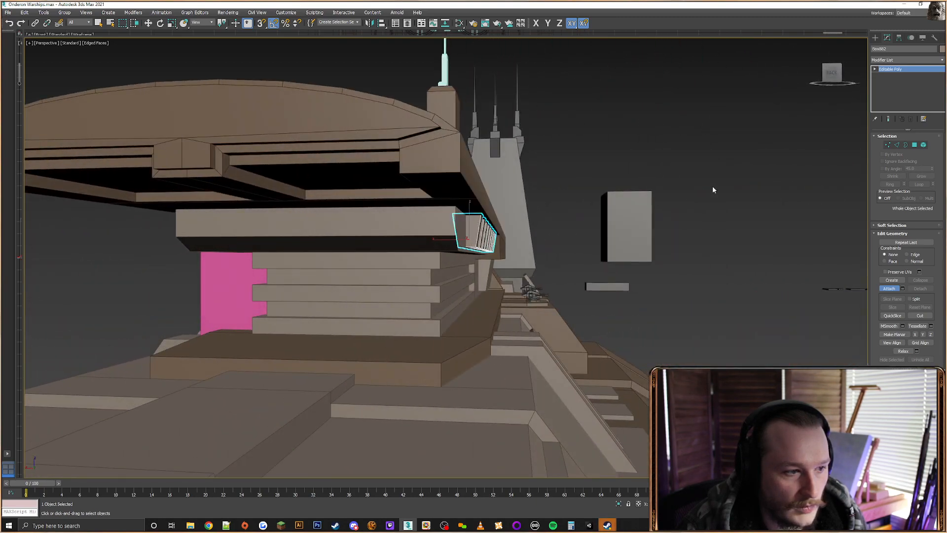
Move the upper inner vertices of all eight attached blocks horizontally along X, snapping them in line with the lower inner vertices
{"action": "left_click", "coordinate": [887, 145]}
{"action": "left_click", "coordinate": [832, 72]}
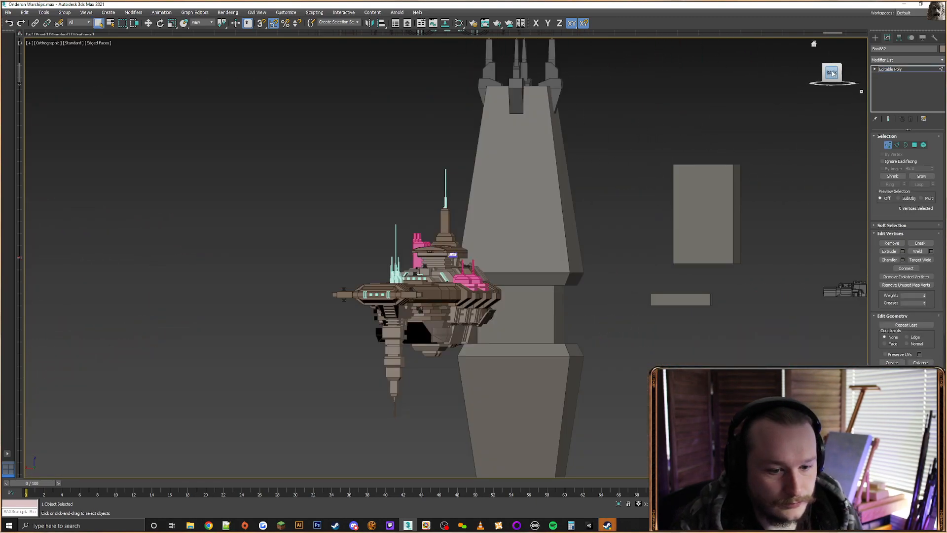
{"action": "scroll", "coordinate": [502, 310], "scroll_direction": "up", "scroll_amount": 10}
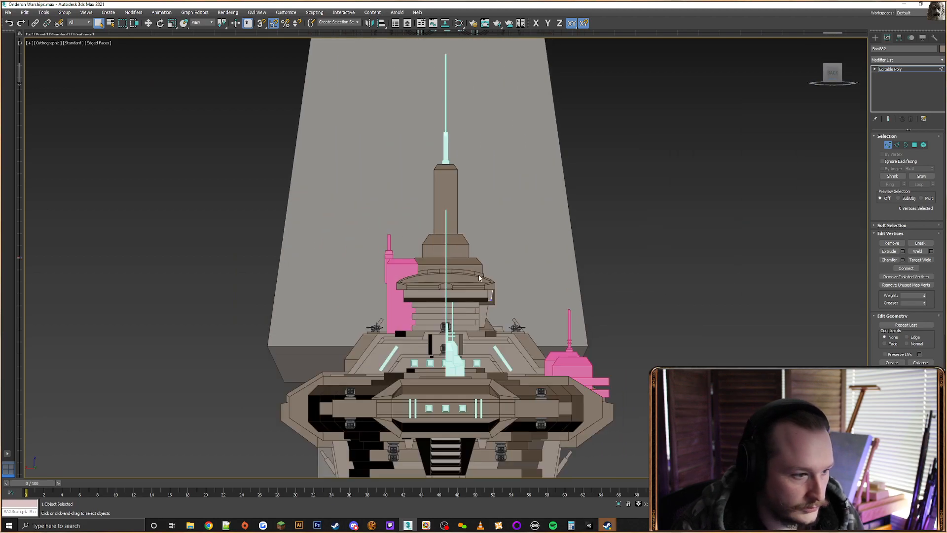
{"action": "key", "text": "F3"}
{"action": "scroll", "coordinate": [498, 320], "scroll_direction": "up", "scroll_amount": 3}
{"action": "left_click_drag", "start_coordinate": [524, 247], "coordinate": [498, 332]}
{"action": "scroll", "coordinate": [454, 313], "scroll_direction": "up", "scroll_amount": 4}
{"action": "right_click", "coordinate": [451, 307]}
{"action": "left_click", "coordinate": [476, 317]}
{"action": "key", "text": "s"}
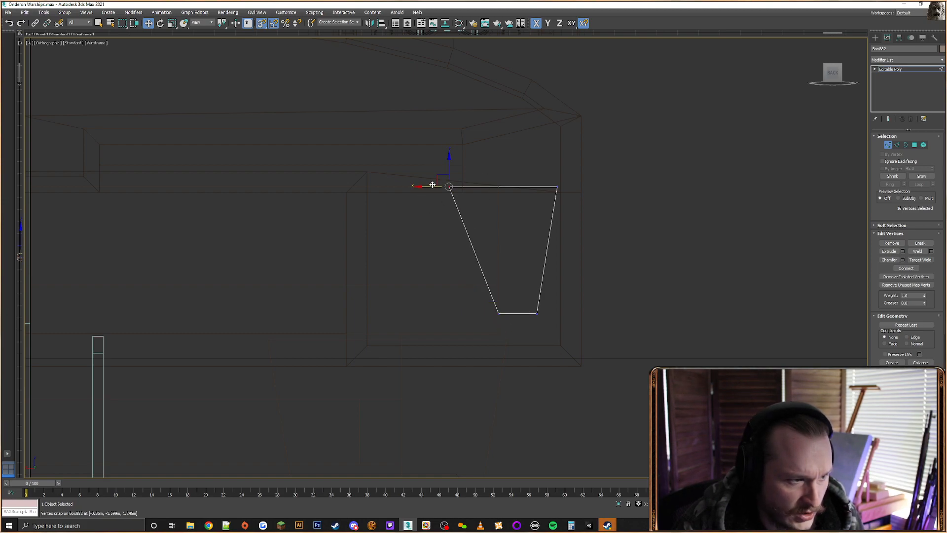
{"action": "left_click_drag", "start_coordinate": [425, 189], "coordinate": [475, 188]}
{"action": "key", "text": "F3"}
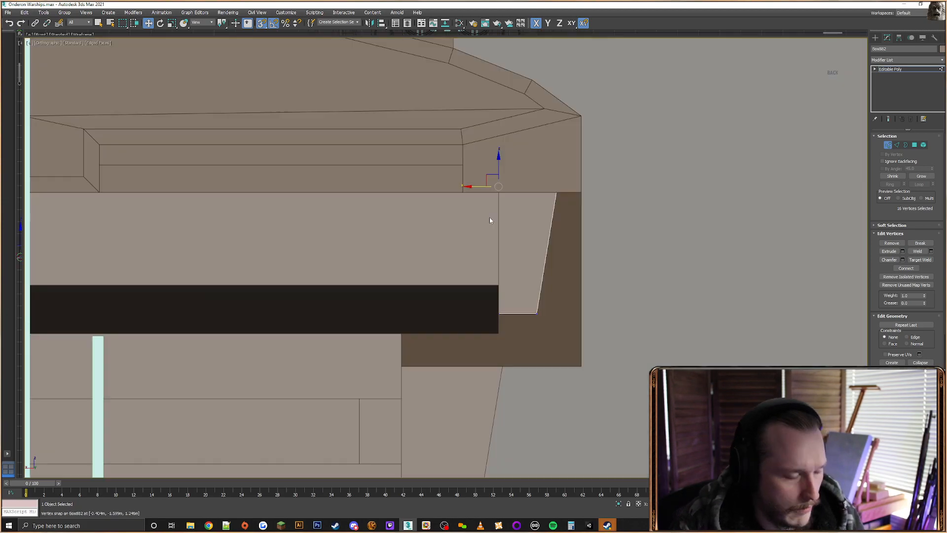
{"action": "middle_click_drag", "start_coordinate": [487, 306], "coordinate": [458, 300], "text": "alt"}
{"action": "scroll", "coordinate": [536, 273], "scroll_direction": "down", "scroll_amount": 5}
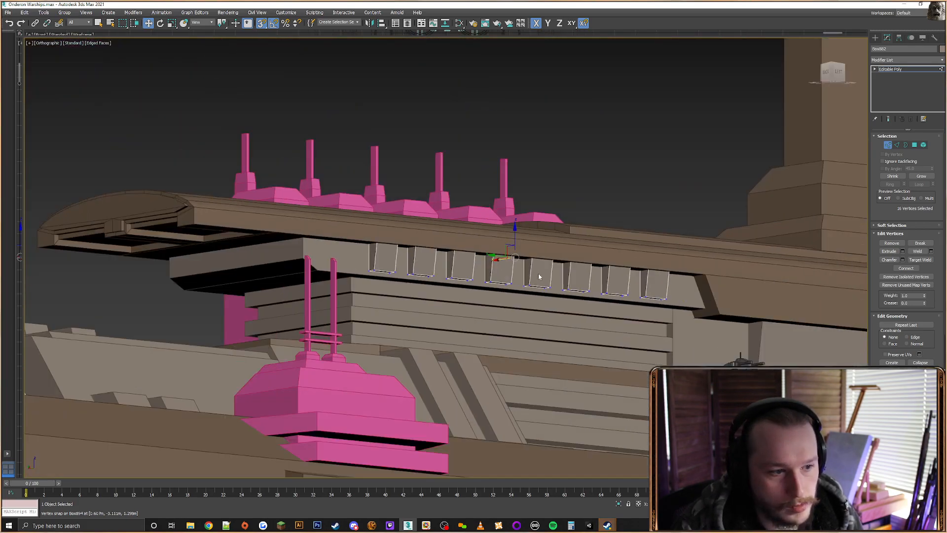
{"action": "mouse_move", "coordinate": [538, 274]}
{"action": "middle_mouse_down", "text": "alt"}
{"action": "mouse_move", "coordinate": [527, 278]}
{"action": "mouse_move", "coordinate": [543, 276]}
{"action": "middle_mouse_up", "text": "alt"}
Select all the upper vertices of the eight blocks and move them along Z, snapping them to the underside of the roof overhang
{"action": "key", "text": "F3"}
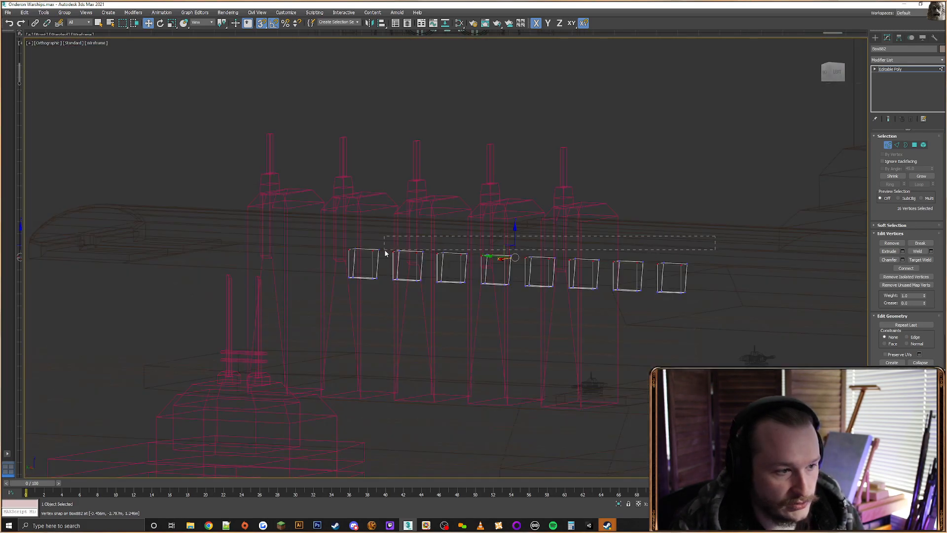
{"action": "left_click_drag", "start_coordinate": [335, 261], "coordinate": [335, 261], "text": "ctrl"}
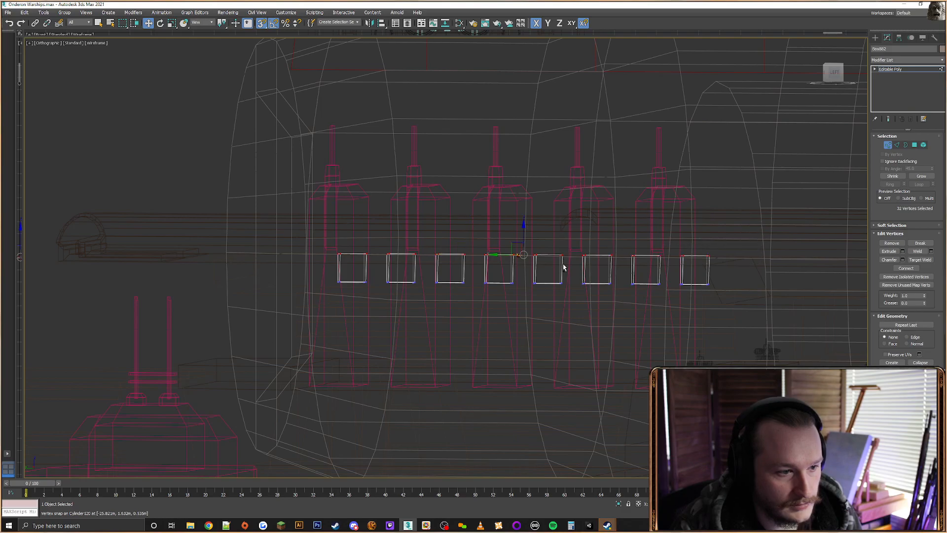
{"action": "mouse_move", "coordinate": [565, 267]}
{"action": "middle_mouse_down", "text": "alt"}
{"action": "mouse_move", "coordinate": [587, 271]}
{"action": "mouse_move", "coordinate": [508, 254]}
{"action": "mouse_move", "coordinate": [522, 250]}
{"action": "middle_mouse_up", "text": "alt"}
{"action": "key", "text": "F3"}
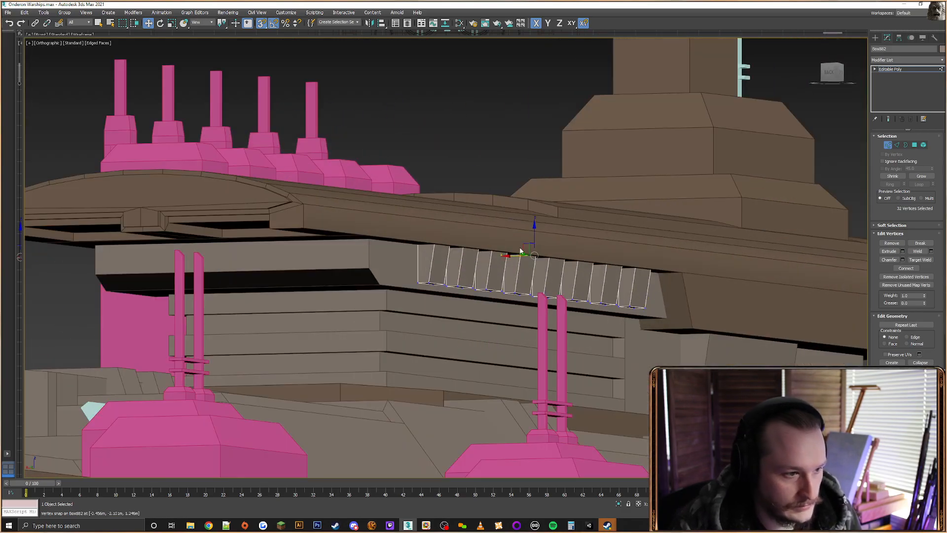
{"action": "key", "text": "F7"}
{"action": "left_click_drag", "start_coordinate": [533, 236], "coordinate": [679, 273]}
Delete the hidden top and inner back polygons of all eight blocks beneath the overhang
{"action": "left_click", "coordinate": [916, 144]}
{"action": "mouse_move", "coordinate": [574, 249]}
{"action": "middle_mouse_down", "text": "alt"}
{"action": "mouse_move", "coordinate": [576, 261]}
{"action": "mouse_move", "coordinate": [543, 296]}
{"action": "mouse_move", "coordinate": [766, 256]}
{"action": "middle_mouse_up", "text": "alt"}
{"action": "key", "text": "F3"}
{"action": "left_click", "coordinate": [730, 260], "text": "ctrl"}
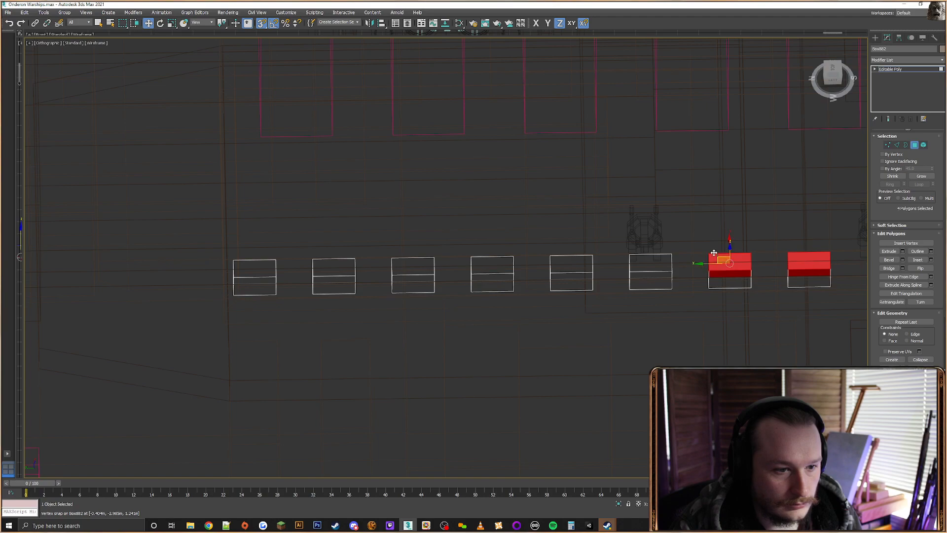
{"action": "left_click", "coordinate": [654, 261], "text": "ctrl"}
{"action": "left_click", "coordinate": [572, 263], "text": "ctrl"}
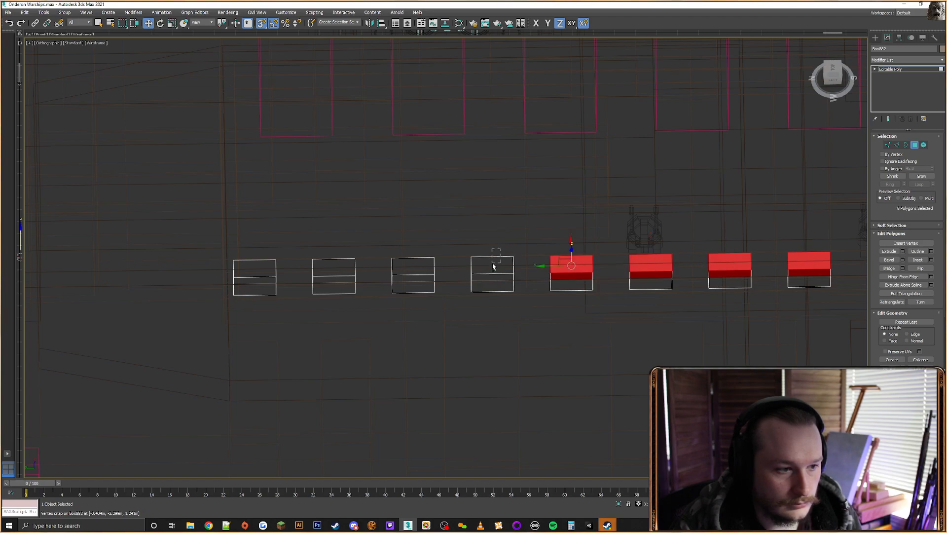
{"action": "left_click", "coordinate": [492, 266], "text": "ctrl"}
{"action": "left_click", "coordinate": [415, 262], "text": "ctrl"}
{"action": "left_click", "coordinate": [334, 266], "text": "ctrl"}
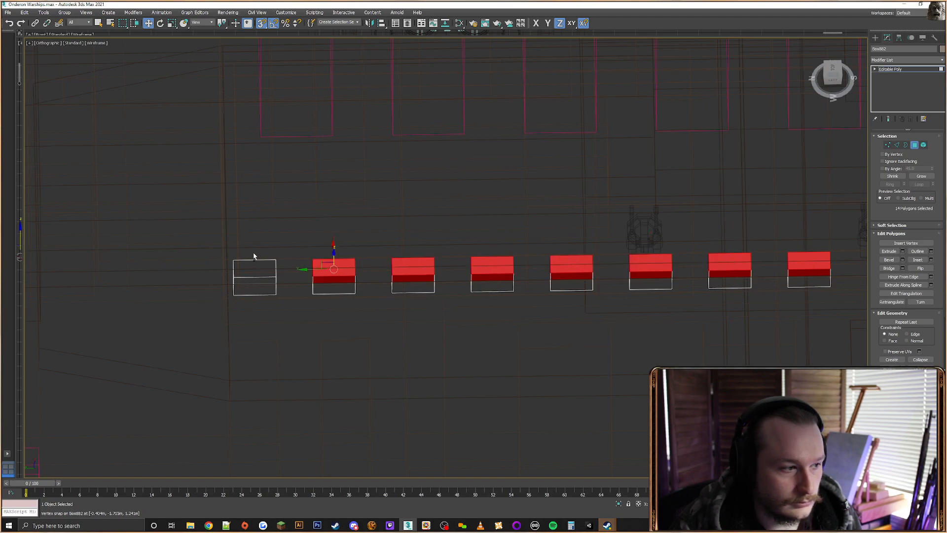
{"action": "left_click", "coordinate": [255, 261], "text": "ctrl"}
{"action": "key", "text": "Delete"}
{"action": "key", "text": "F3"}
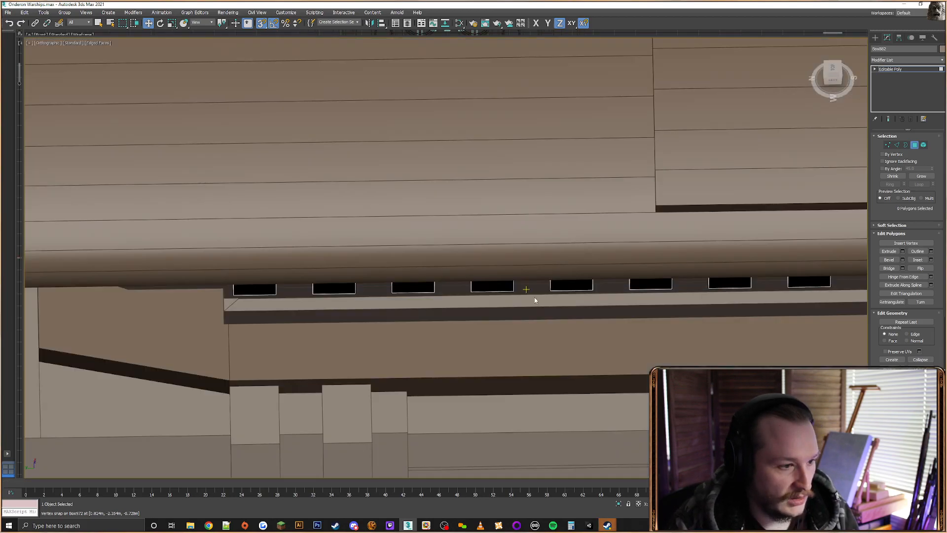
Recolour the row of eight blocks pale blue, then clear the selection
{"action": "middle_click_drag", "start_coordinate": [534, 298], "coordinate": [587, 266], "text": "alt"}
{"action": "scroll", "coordinate": [623, 256], "scroll_direction": "down", "scroll_amount": 4}
{"action": "left_click", "coordinate": [875, 38]}
{"action": "scroll", "coordinate": [573, 261], "scroll_direction": "up", "scroll_amount": 2}
{"action": "scroll", "coordinate": [561, 271], "scroll_direction": "down", "scroll_amount": 3}
{"action": "left_click", "coordinate": [931, 141]}
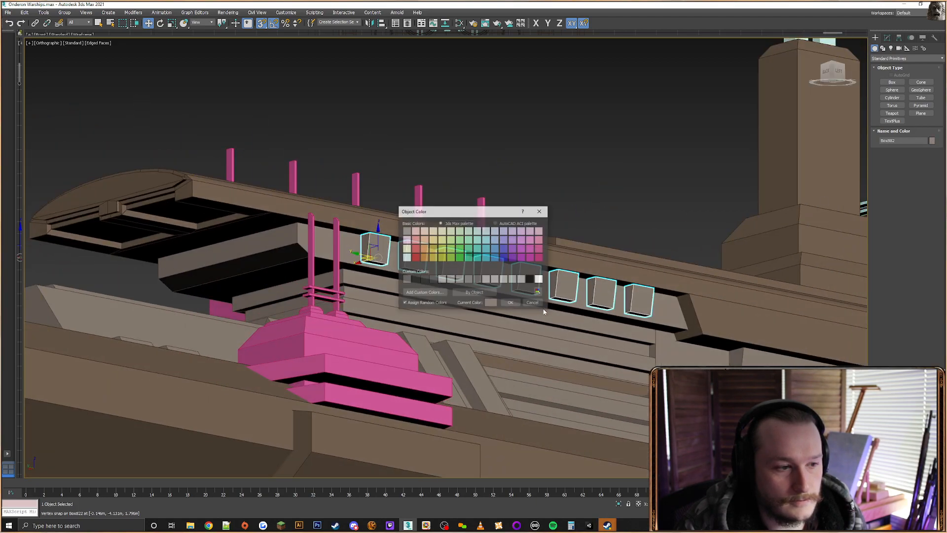
{"action": "left_click", "coordinate": [485, 235]}
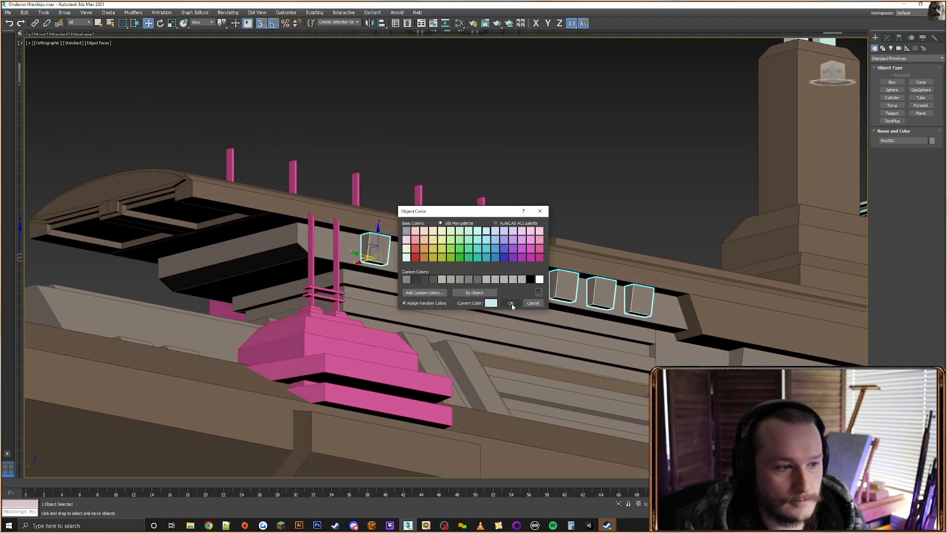
{"action": "left_click", "coordinate": [511, 303]}
{"action": "left_click", "coordinate": [577, 204]}
{"action": "middle_click_drag", "start_coordinate": [516, 260], "coordinate": [508, 252], "text": "alt"}
{"action": "scroll", "coordinate": [508, 253], "scroll_direction": "down", "scroll_amount": 4}
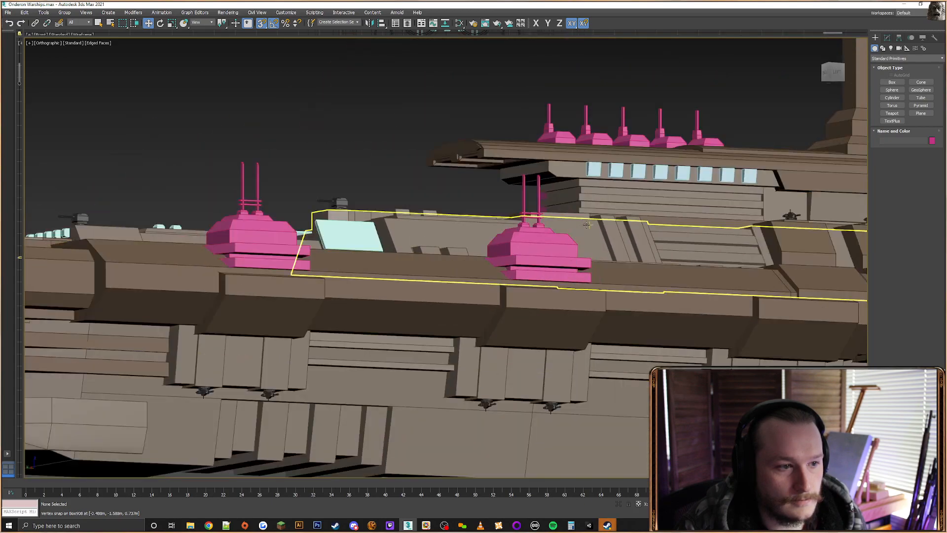
Return to a perspective view framed on the slatted wall beneath the pale blue blocks, with nothing selected
{"action": "left_click", "coordinate": [505, 250]}
{"action": "key", "text": "p"}
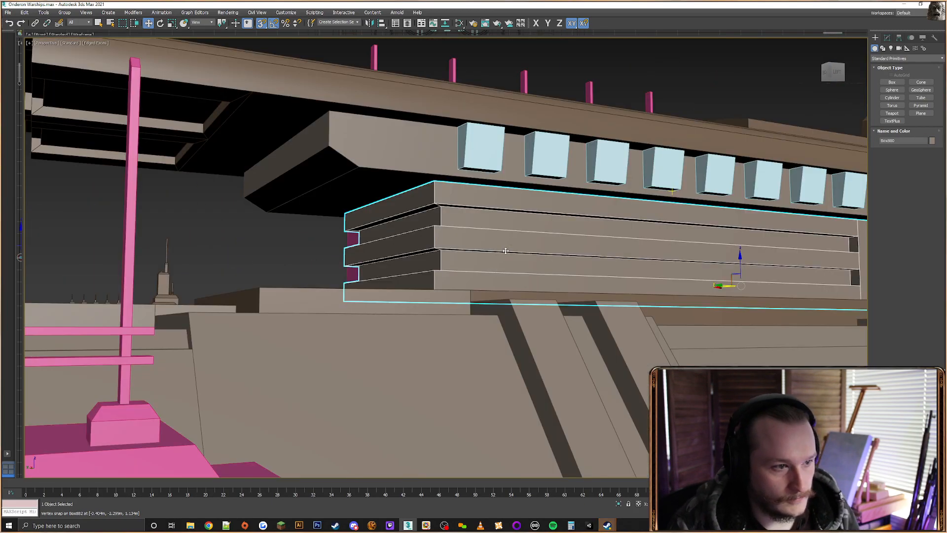
{"action": "scroll", "coordinate": [506, 251], "scroll_direction": "down", "scroll_amount": 4}
{"action": "middle_click_drag", "start_coordinate": [506, 251], "coordinate": [513, 197], "text": "alt"}
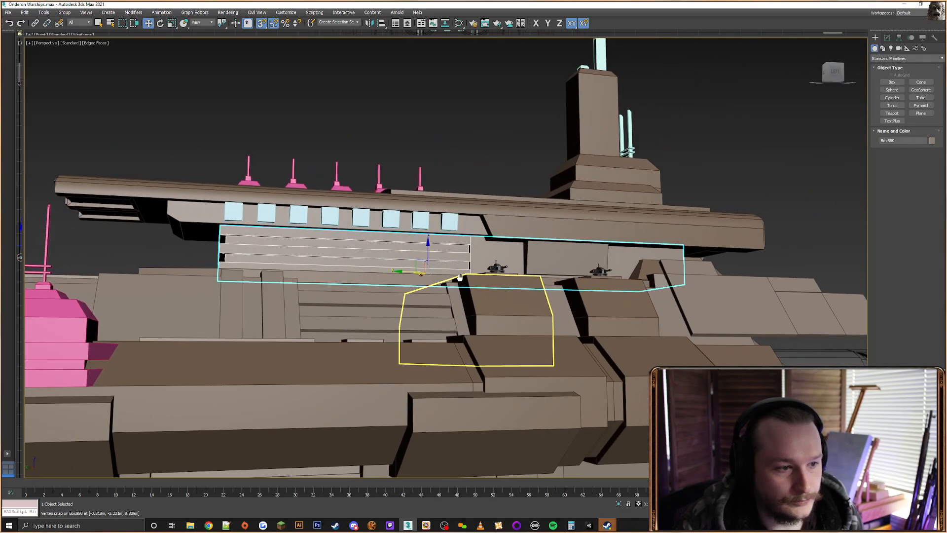
{"action": "left_click", "coordinate": [498, 143]}
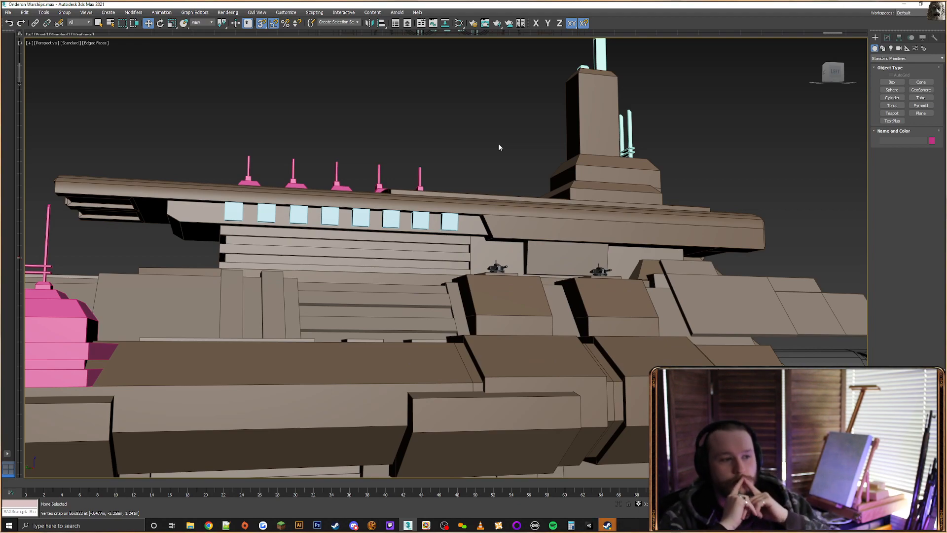
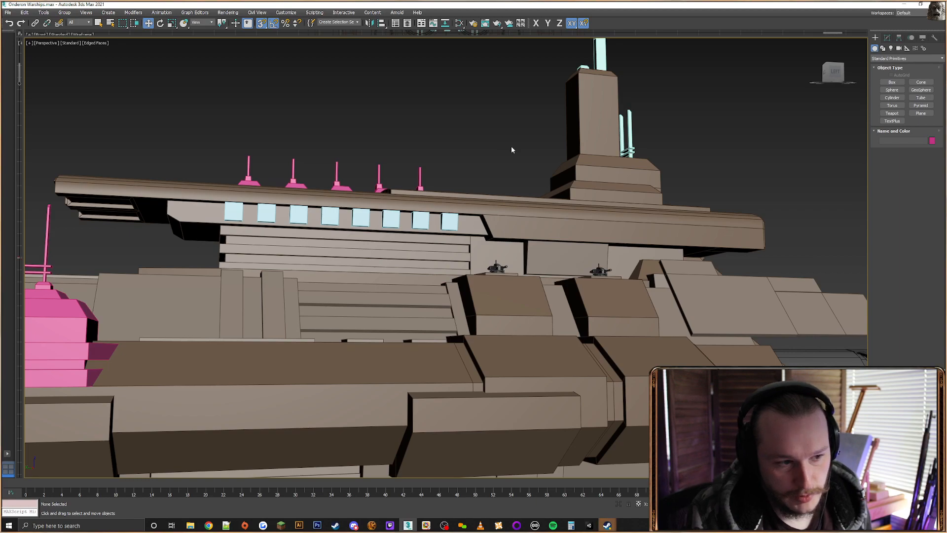
Examine the slatted wall, pink mast blocks and roof overhang from both sides and the front of the ship
{"action": "middle_click_drag", "start_coordinate": [417, 260], "coordinate": [483, 280], "text": "alt"}
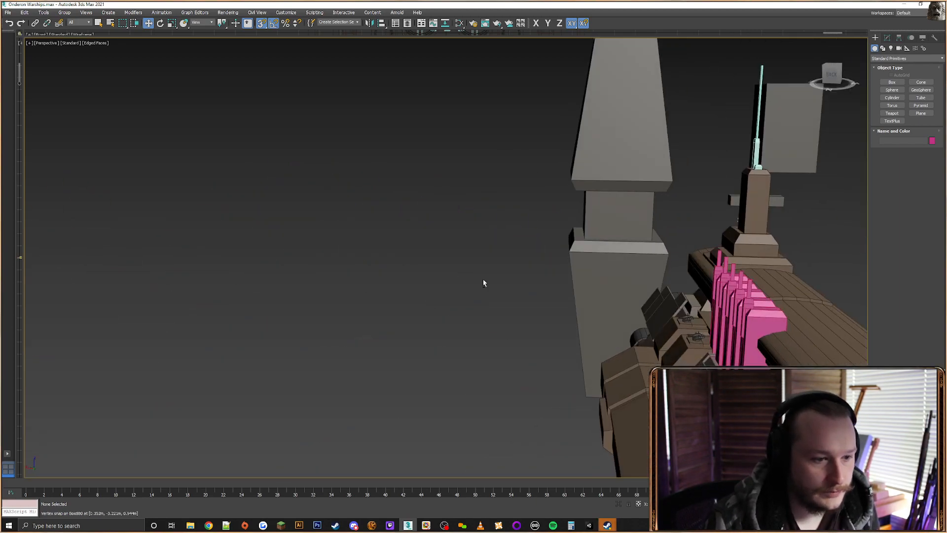
{"action": "middle_click_drag", "start_coordinate": [703, 343], "coordinate": [576, 230]}
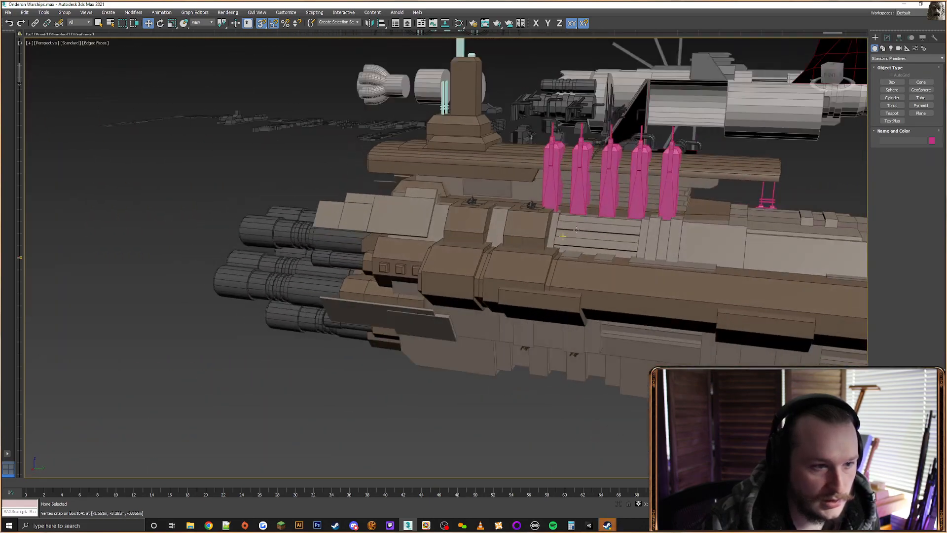
{"action": "scroll", "coordinate": [576, 230], "scroll_direction": "up", "scroll_amount": 5}
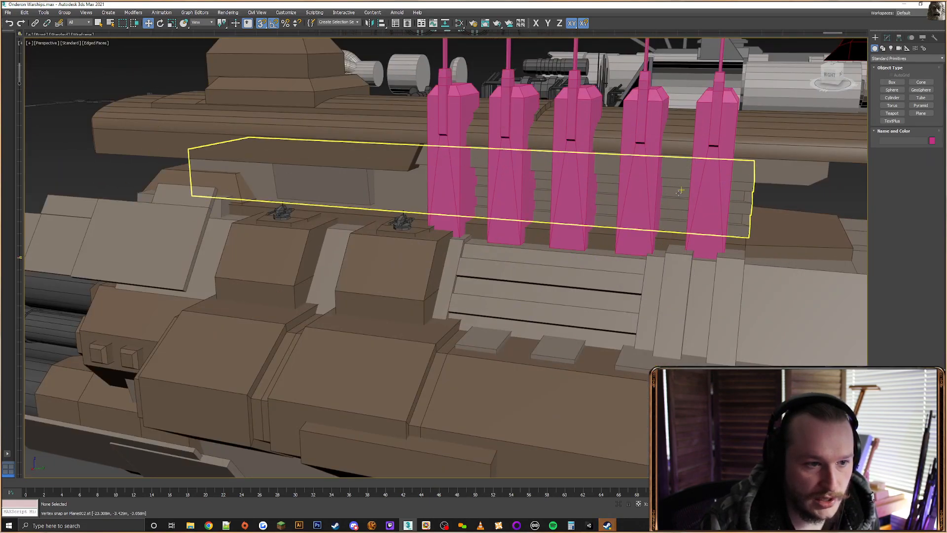
{"action": "middle_click_drag", "start_coordinate": [681, 192], "coordinate": [622, 169], "text": "alt"}
{"action": "middle_click_drag", "start_coordinate": [690, 250], "coordinate": [398, 220]}
{"action": "middle_click_drag", "start_coordinate": [465, 165], "coordinate": [365, 202], "text": "alt"}
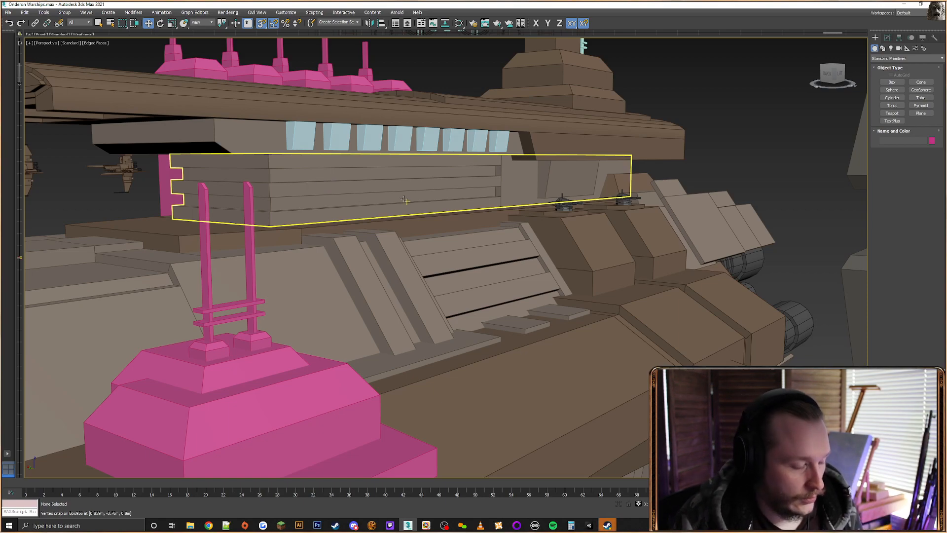
{"action": "scroll", "coordinate": [412, 197], "scroll_direction": "up", "scroll_amount": 10}
{"action": "middle_click_drag", "start_coordinate": [421, 189], "coordinate": [376, 194], "text": "alt"}
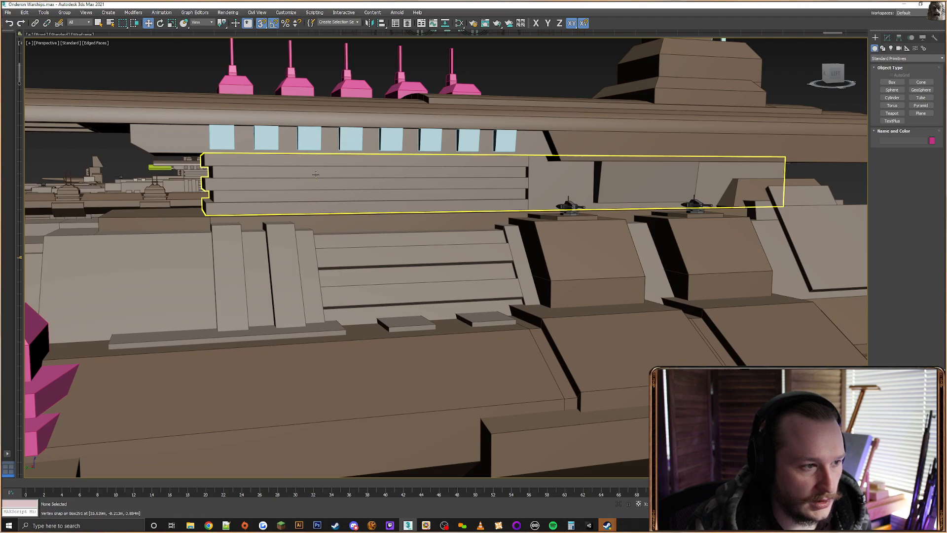
{"action": "middle_click_drag", "start_coordinate": [439, 169], "coordinate": [408, 177], "text": "alt"}
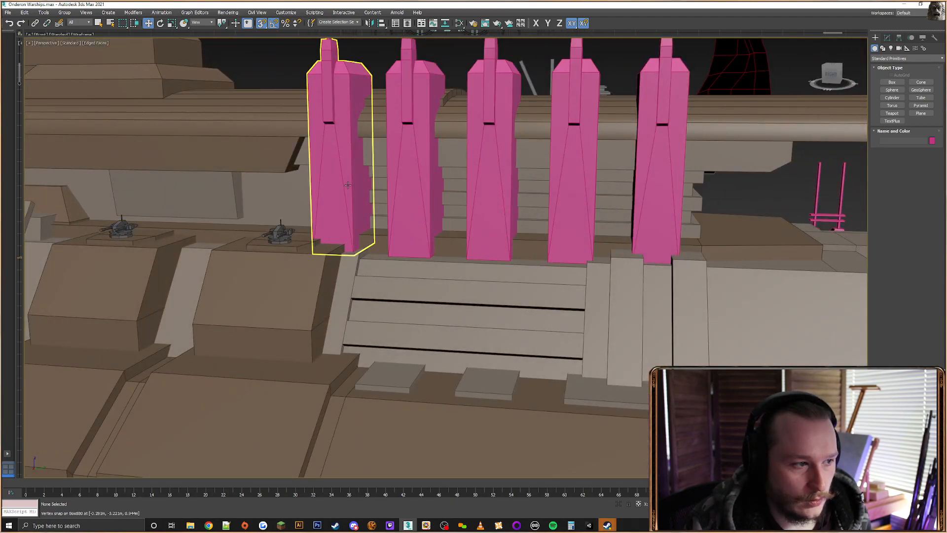
{"action": "middle_click_drag", "start_coordinate": [608, 194], "coordinate": [412, 190], "text": "alt"}
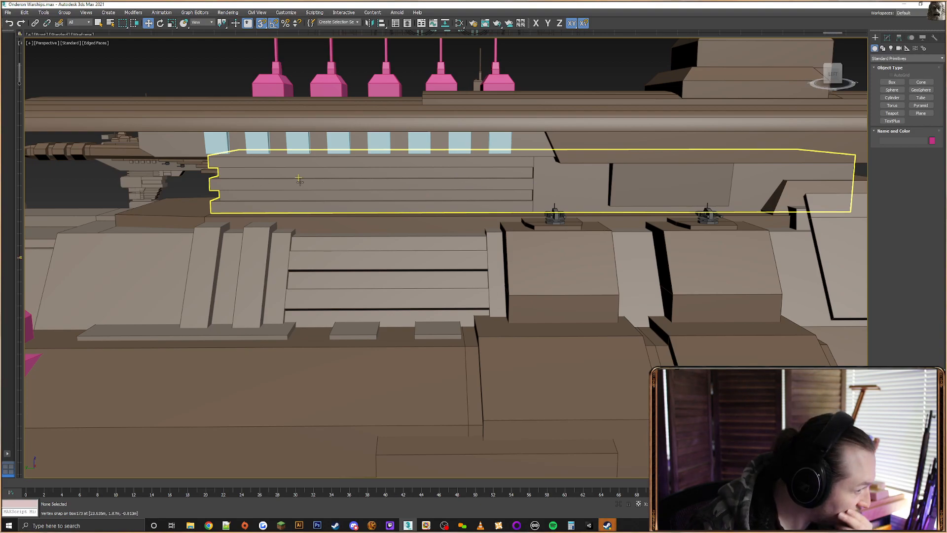
{"action": "mouse_move", "coordinate": [395, 193]}
{"action": "middle_mouse_down", "text": "alt"}
{"action": "mouse_move", "coordinate": [486, 219]}
{"action": "mouse_move", "coordinate": [411, 186]}
{"action": "middle_mouse_up", "text": "alt"}
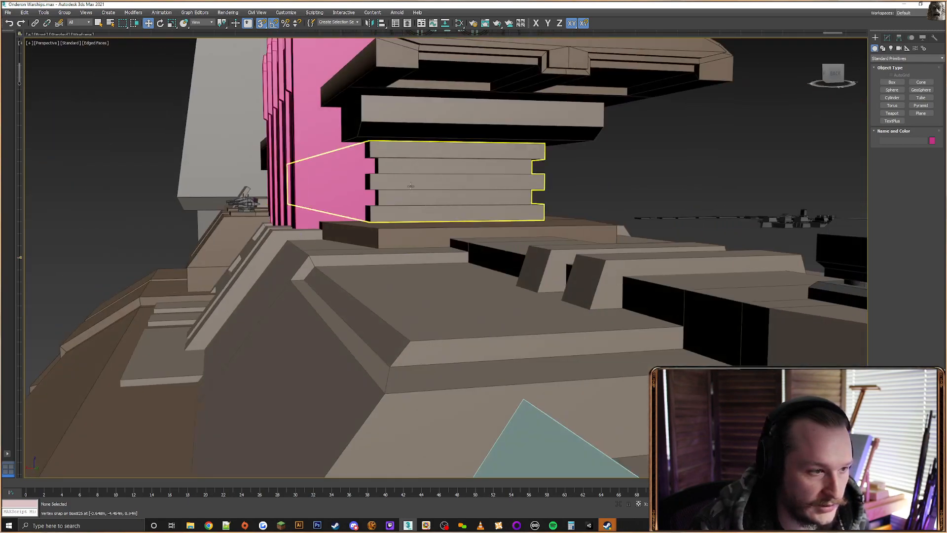
{"action": "middle_click_drag", "start_coordinate": [531, 216], "coordinate": [458, 236], "text": "alt"}
{"action": "scroll", "coordinate": [410, 232], "scroll_direction": "down", "scroll_amount": 4}
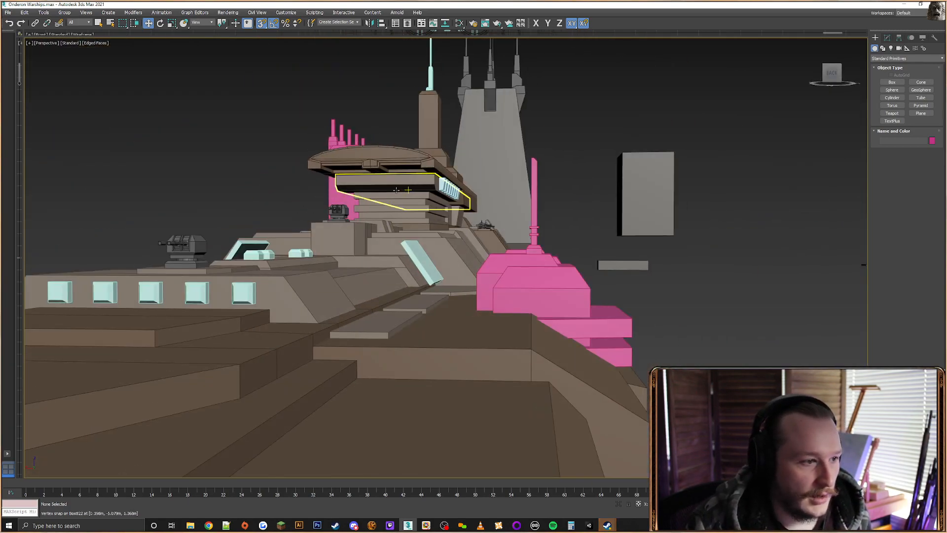
{"action": "middle_click_drag", "start_coordinate": [471, 199], "coordinate": [450, 248], "text": "alt"}
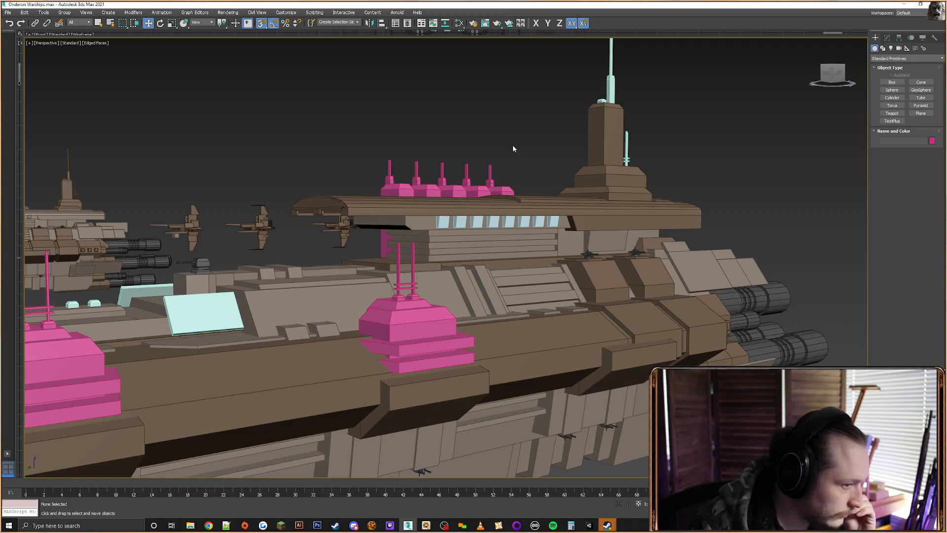
{"action": "middle_click_drag", "start_coordinate": [504, 210], "coordinate": [452, 287], "text": "alt"}
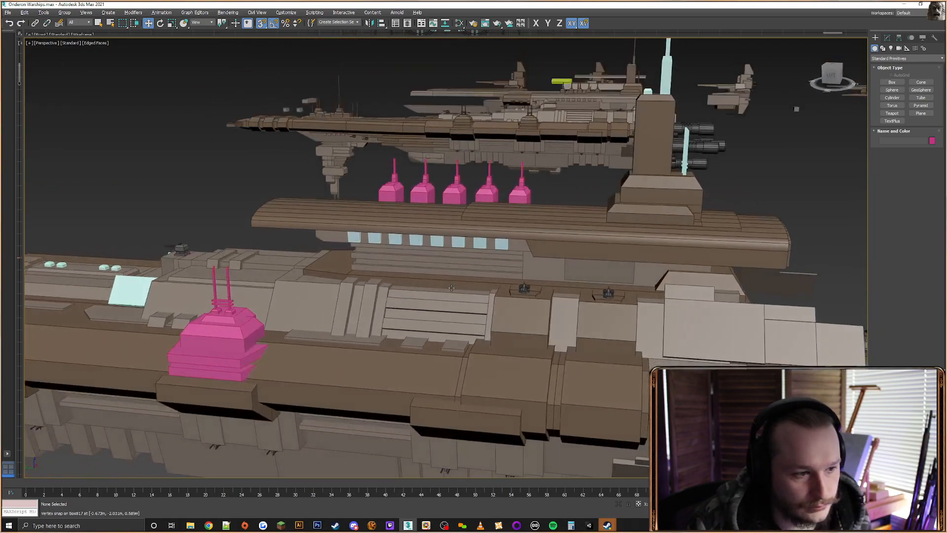
Examine the slatted wall beneath the overhang, the ribbed roof and the row of five pink mast blocks up close
{"action": "left_click", "coordinate": [520, 261]}
{"action": "middle_click_drag", "start_coordinate": [520, 262], "coordinate": [540, 255], "text": "alt"}
{"action": "middle_click_drag", "start_coordinate": [540, 222], "coordinate": [414, 272], "text": "alt"}
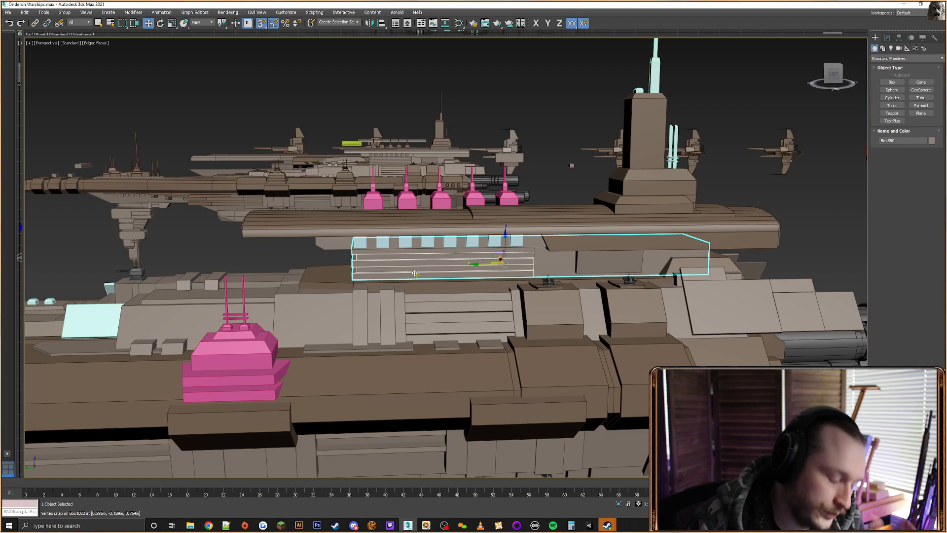
{"action": "middle_click_drag", "start_coordinate": [414, 273], "coordinate": [465, 290], "text": "alt"}
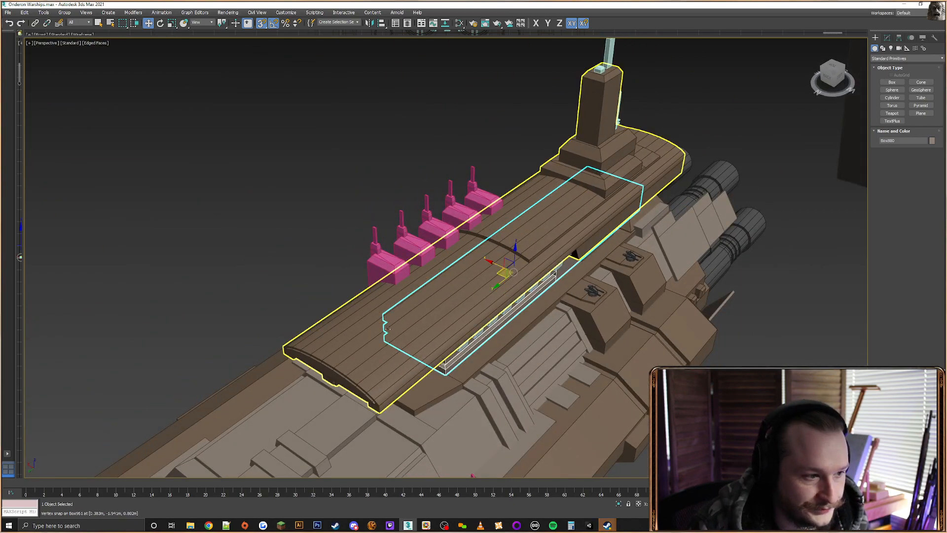
{"action": "middle_click_drag", "start_coordinate": [387, 328], "coordinate": [404, 227], "text": "alt"}
{"action": "left_click", "coordinate": [403, 228]}
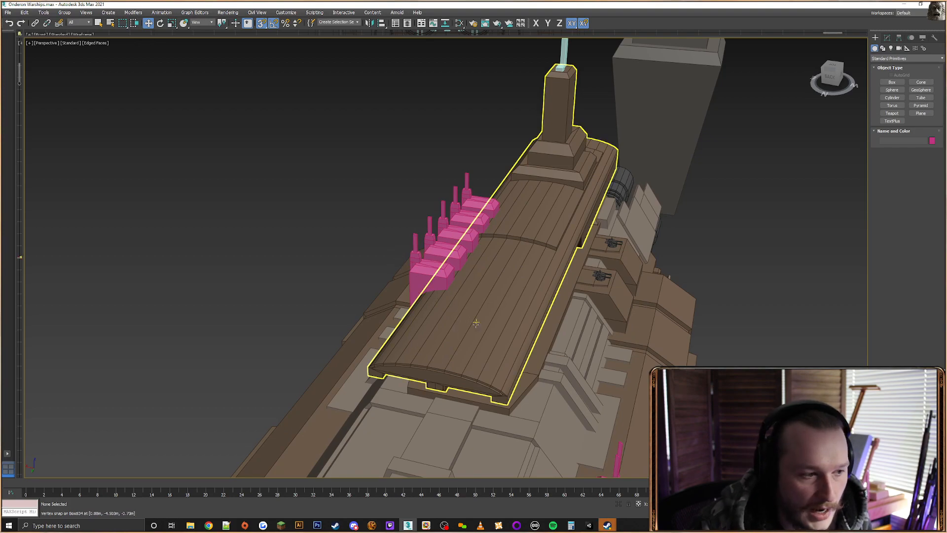
{"action": "middle_click_drag", "start_coordinate": [484, 310], "coordinate": [515, 298], "text": "alt"}
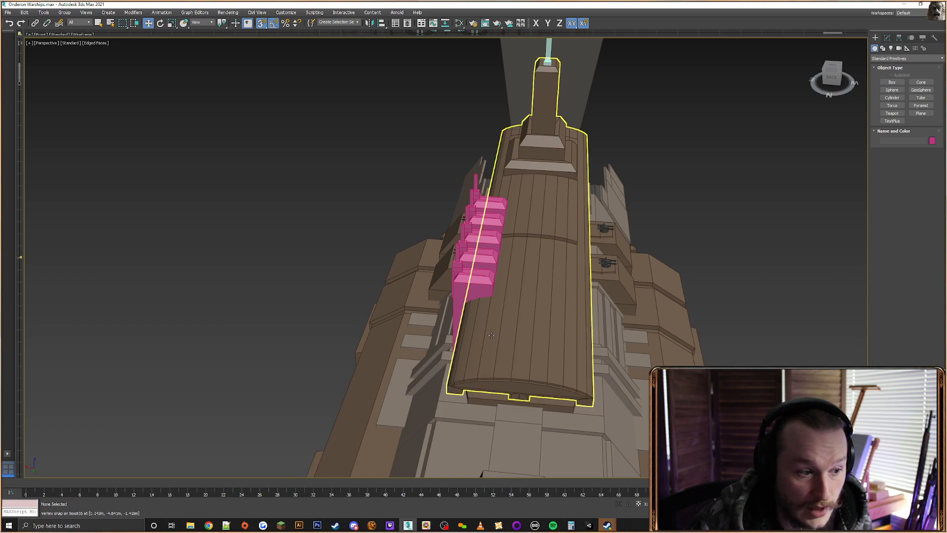
{"action": "scroll", "coordinate": [541, 317], "scroll_direction": "up", "scroll_amount": 6}
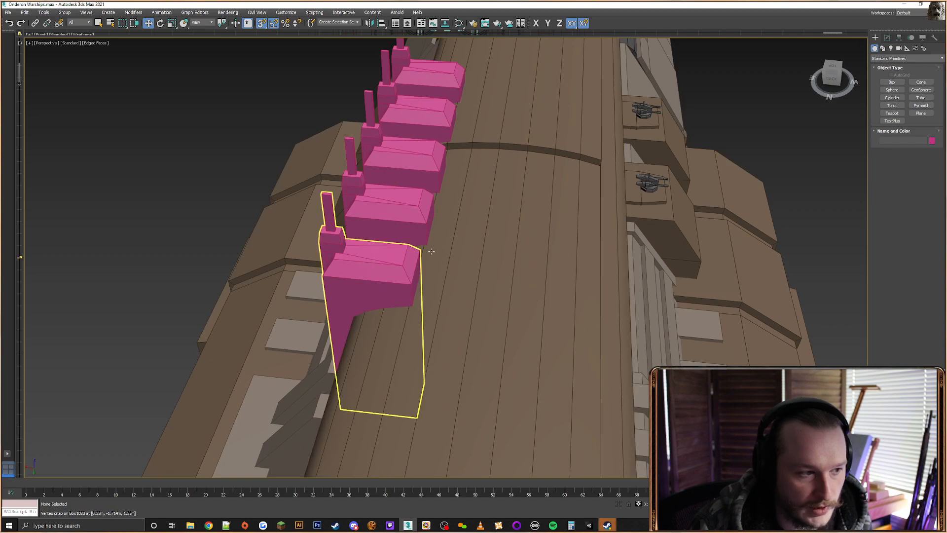
{"action": "middle_click_drag", "start_coordinate": [431, 252], "coordinate": [499, 321], "text": "alt"}
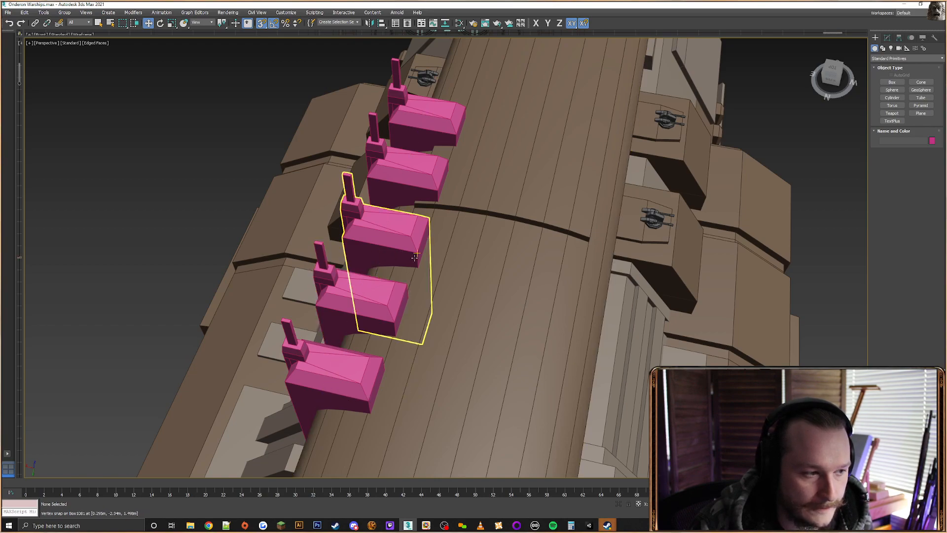
Examine the ship's upper deck, roof and turret mounts from above and from both sides
{"action": "scroll", "coordinate": [414, 256], "scroll_direction": "down", "scroll_amount": 3}
{"action": "scroll", "coordinate": [400, 341], "scroll_direction": "down", "scroll_amount": 3}
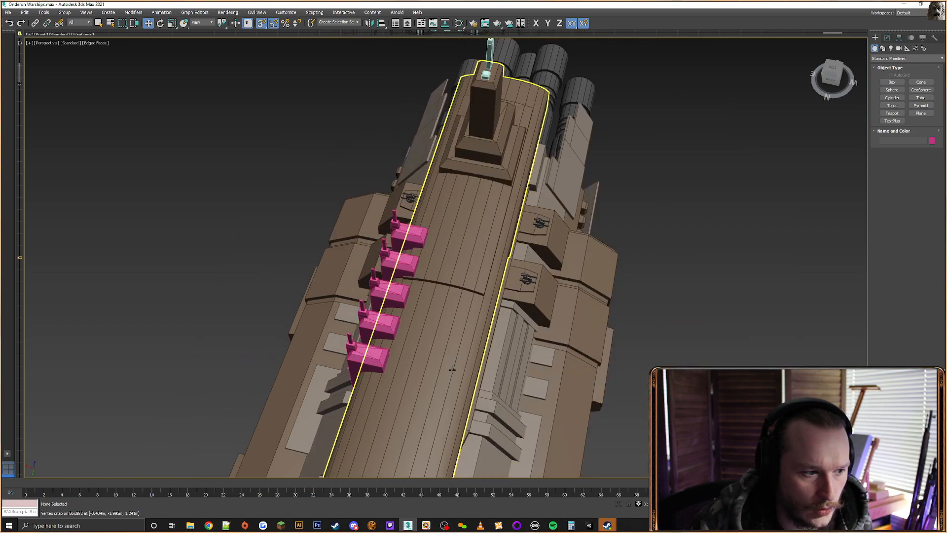
{"action": "middle_click_drag", "start_coordinate": [452, 369], "coordinate": [556, 317], "text": "alt"}
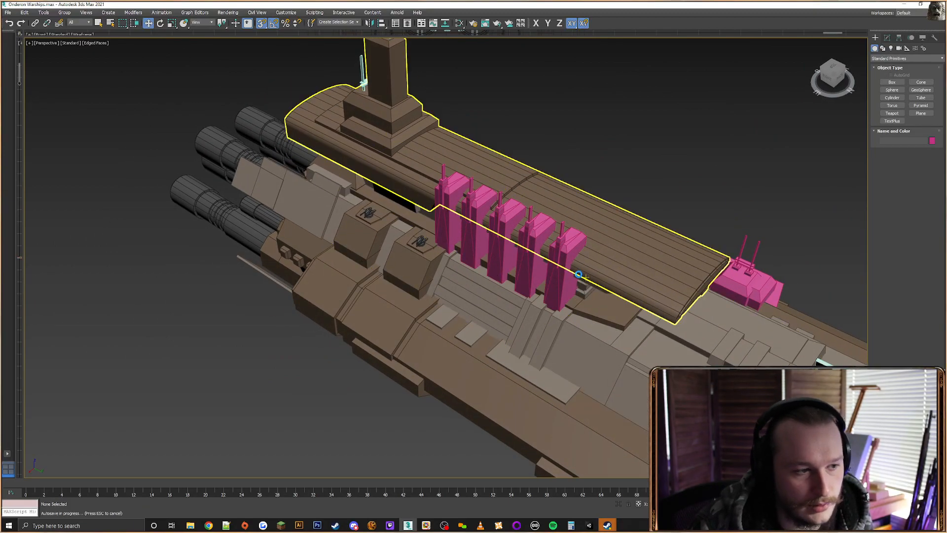
{"action": "middle_click_drag", "start_coordinate": [578, 274], "coordinate": [636, 266], "text": "alt"}
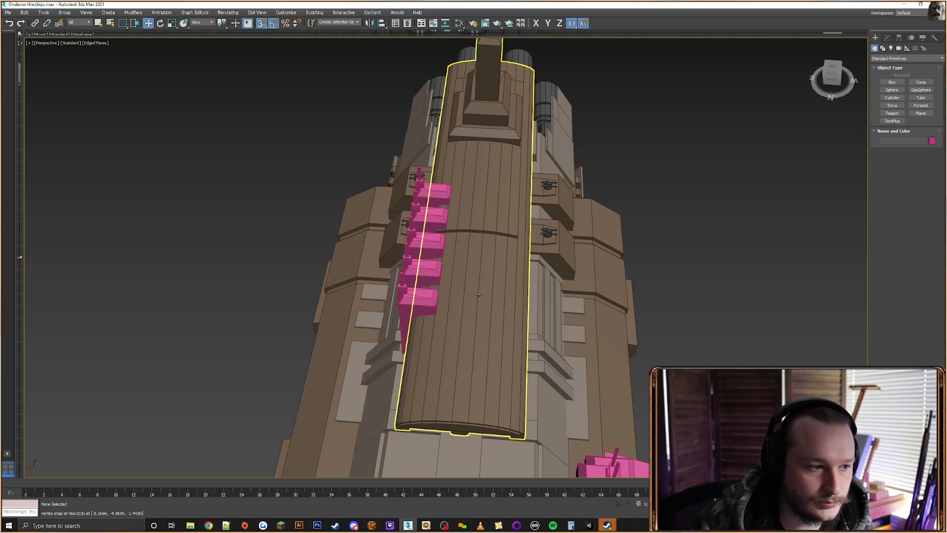
{"action": "middle_click_drag", "start_coordinate": [477, 296], "coordinate": [432, 242], "text": "alt"}
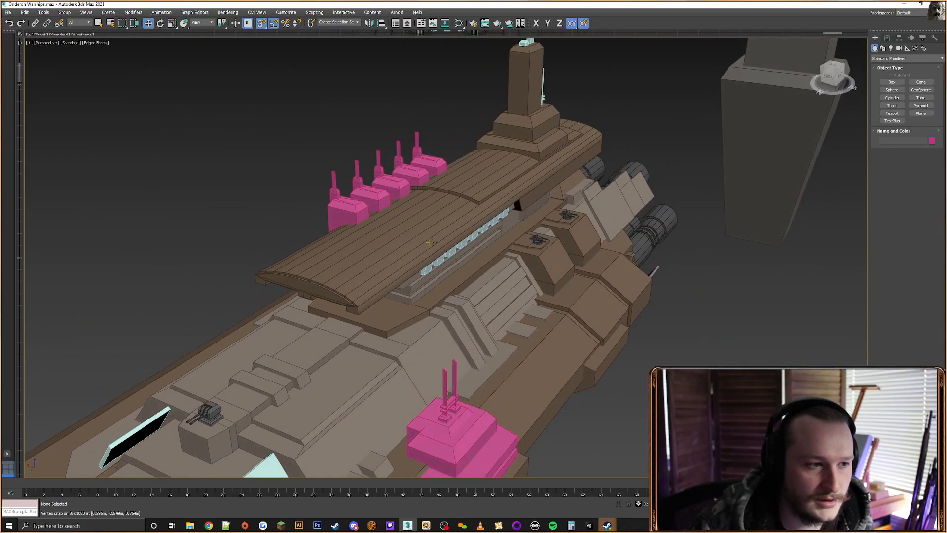
{"action": "scroll", "coordinate": [430, 242], "scroll_direction": "down", "scroll_amount": 3}
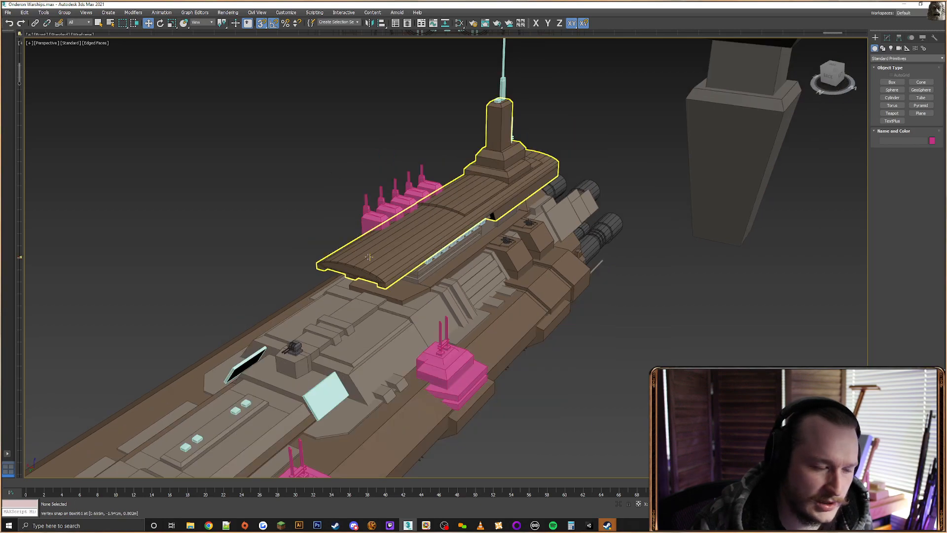
{"action": "middle_click_drag", "start_coordinate": [462, 215], "coordinate": [366, 236], "text": "alt"}
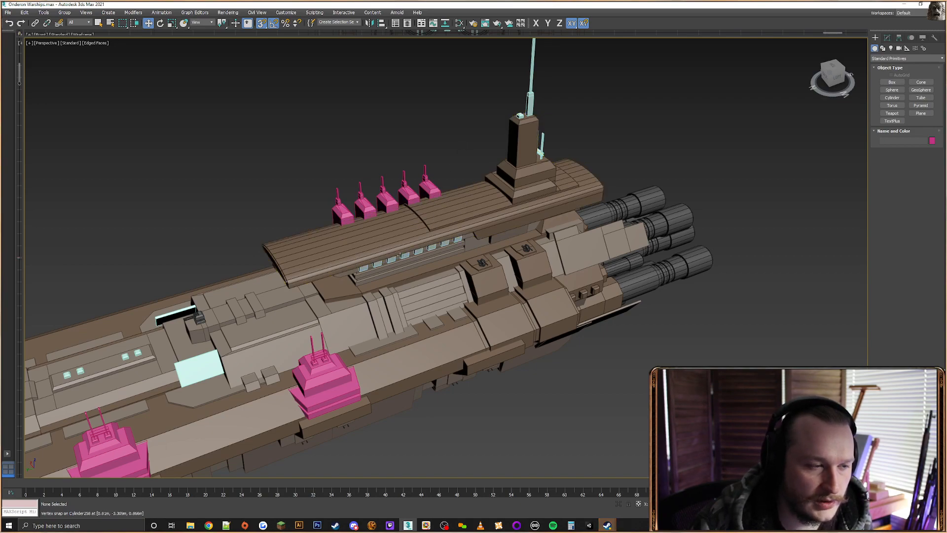
{"action": "middle_click_drag", "start_coordinate": [424, 212], "coordinate": [531, 185]}
{"action": "middle_click_drag", "start_coordinate": [536, 278], "coordinate": [571, 271]}
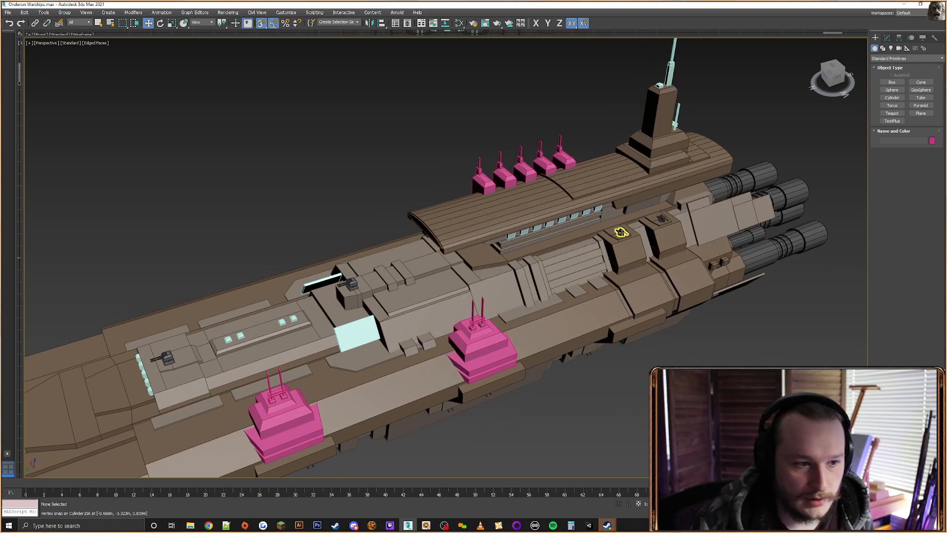
Attach the matching pad on the opposite side of the ship to the forward turret's base pad
{"action": "left_click", "coordinate": [615, 230]}
{"action": "scroll", "coordinate": [646, 240], "scroll_direction": "up", "scroll_amount": 6}
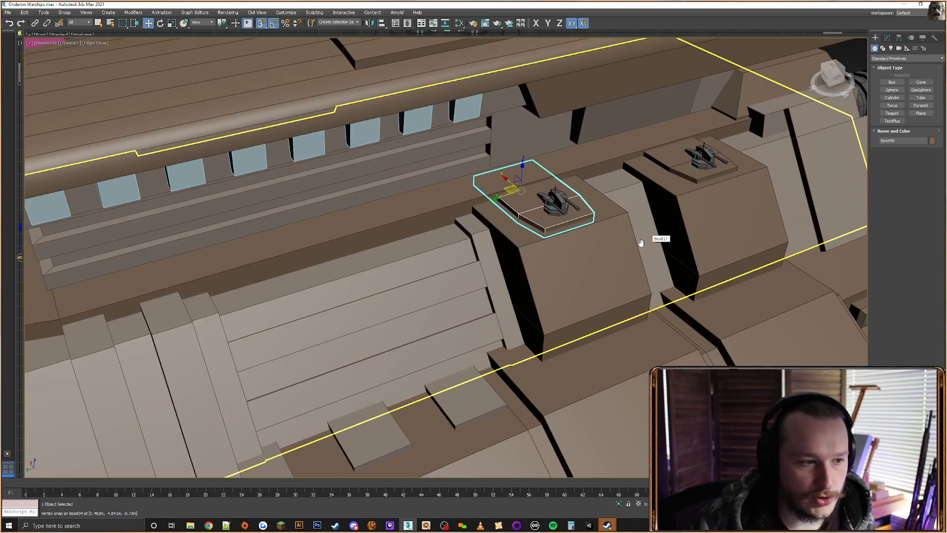
{"action": "middle_click_drag", "start_coordinate": [660, 238], "coordinate": [461, 245], "text": "alt"}
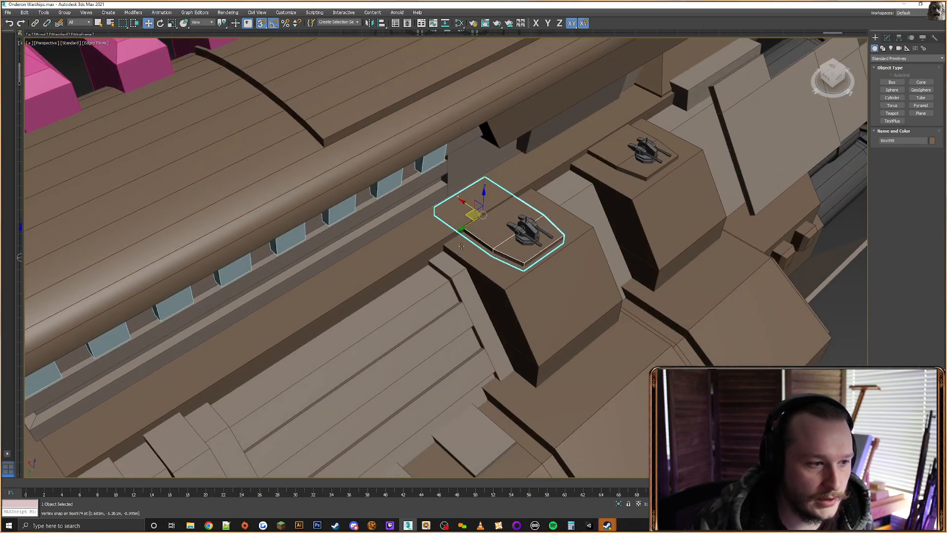
{"action": "right_click", "coordinate": [483, 227]}
{"action": "left_click", "coordinate": [449, 192]}
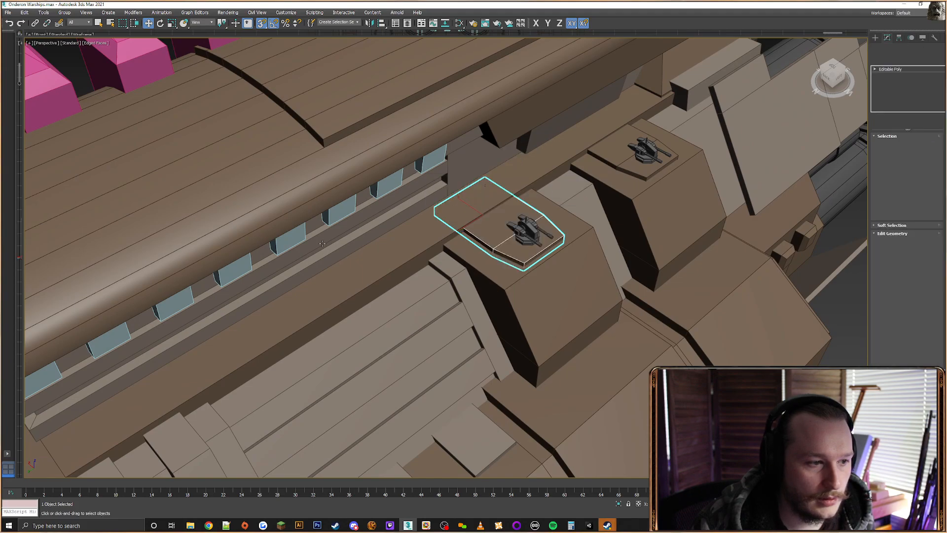
{"action": "middle_click_drag", "start_coordinate": [450, 191], "coordinate": [389, 245], "text": "alt"}
{"action": "scroll", "coordinate": [389, 245], "scroll_direction": "down", "scroll_amount": 4}
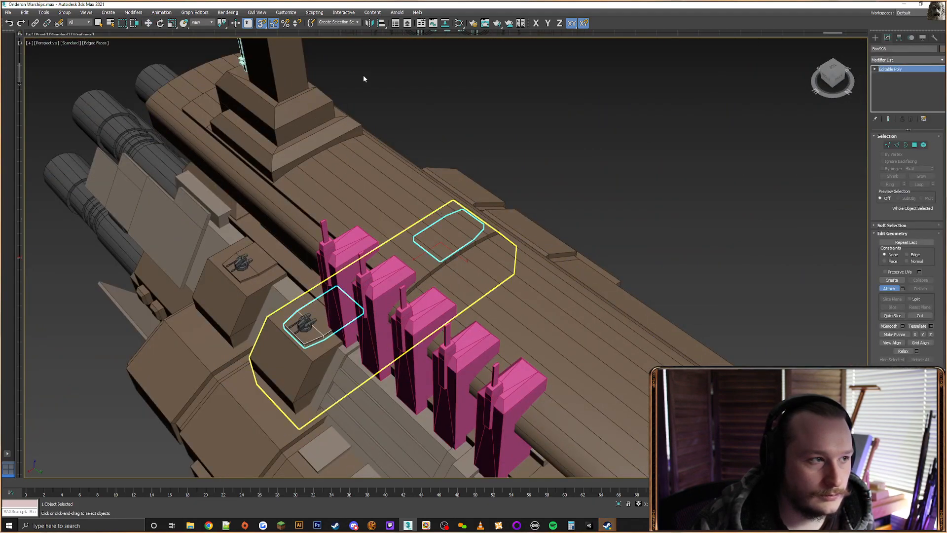
Align the forward pad pair centre to centre with the brown deck slab on the X position only
{"action": "middle_click_drag", "start_coordinate": [349, 313], "coordinate": [600, 356], "text": "alt"}
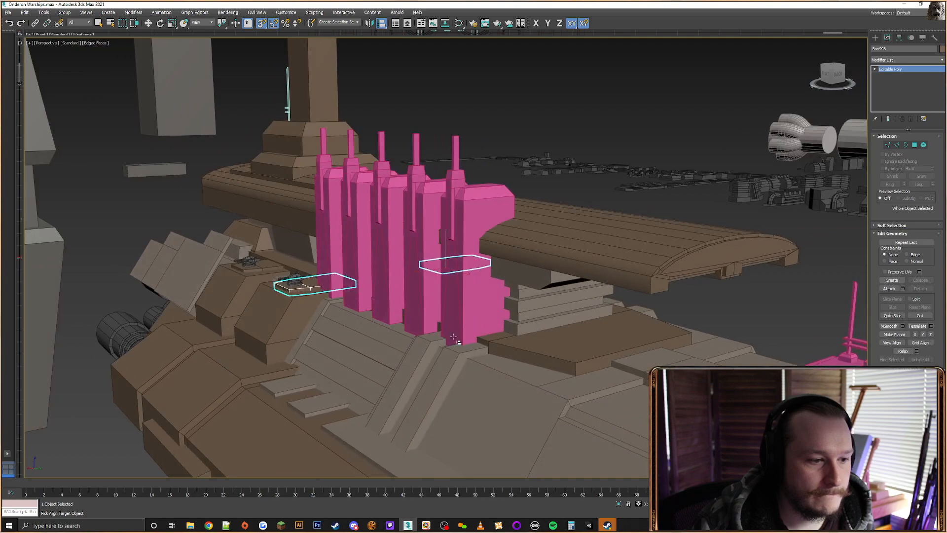
{"action": "left_click", "coordinate": [598, 356]}
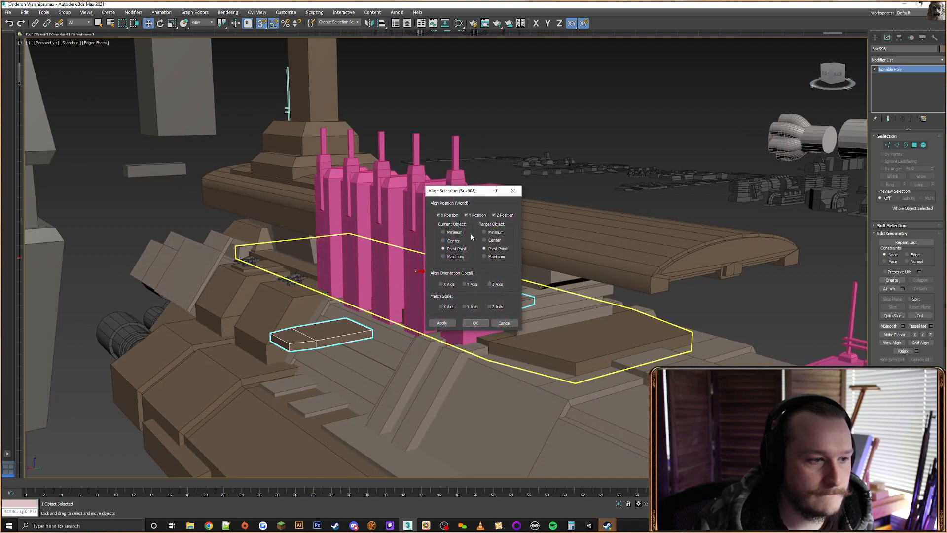
{"action": "left_click", "coordinate": [491, 241]}
{"action": "left_click", "coordinate": [443, 240]}
{"action": "left_click", "coordinate": [494, 215]}
{"action": "left_click", "coordinate": [467, 216]}
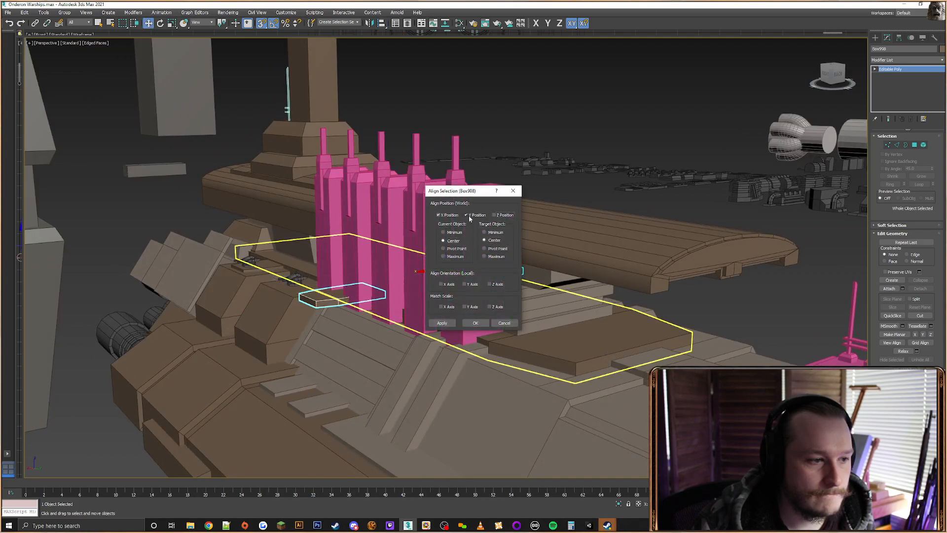
{"action": "left_click", "coordinate": [453, 215]}
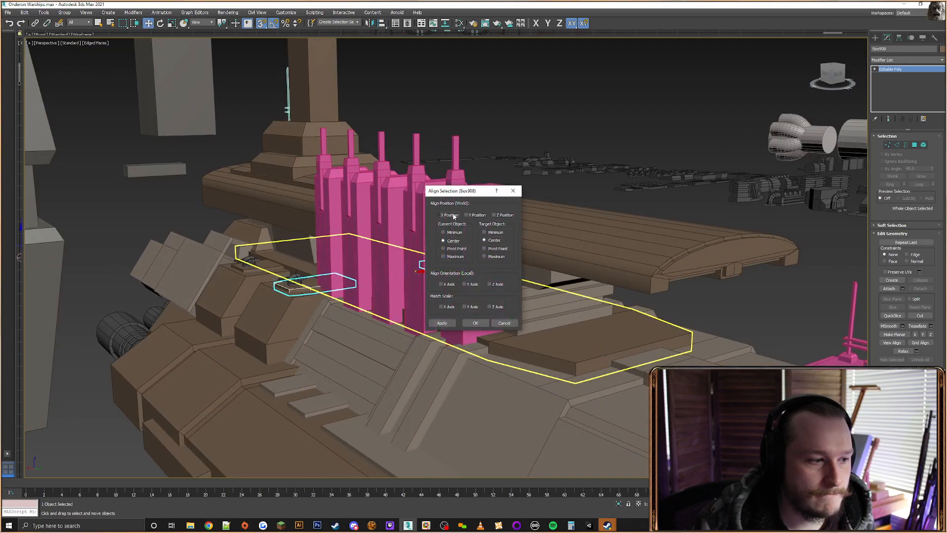
{"action": "left_click", "coordinate": [475, 323]}
Attach the opposite pad to the rear turret's base pad and align the pair with the slatted wall beneath the roof
{"action": "left_click", "coordinate": [265, 270]}
{"action": "right_click", "coordinate": [267, 263]}
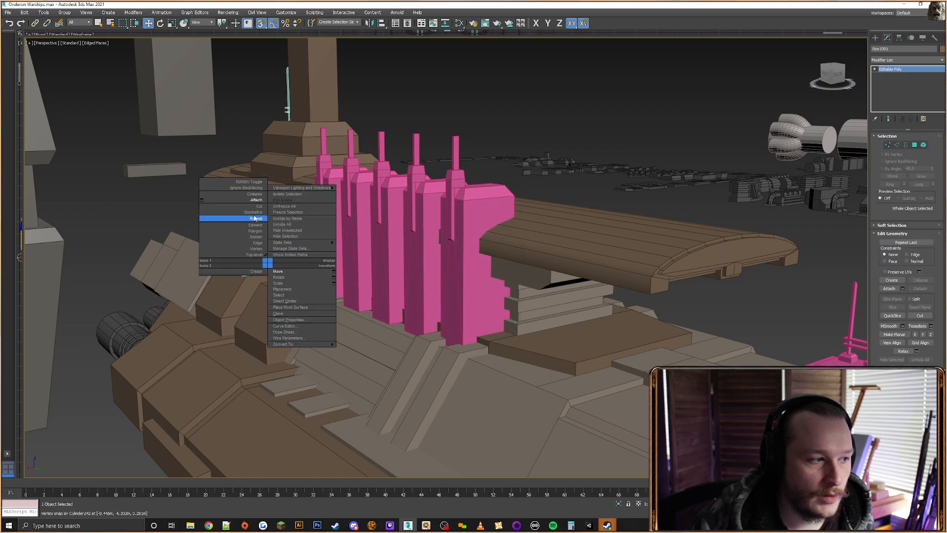
{"action": "left_click", "coordinate": [256, 200]}
{"action": "middle_click_drag", "start_coordinate": [296, 276], "coordinate": [351, 70], "text": "alt"}
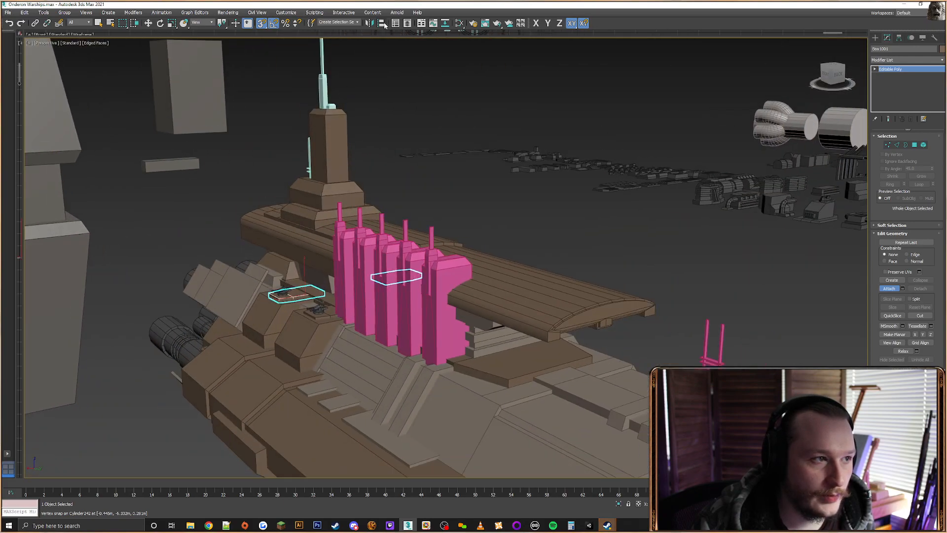
{"action": "left_click", "coordinate": [383, 23]}
{"action": "left_click", "coordinate": [477, 324]}
{"action": "left_click", "coordinate": [480, 327]}
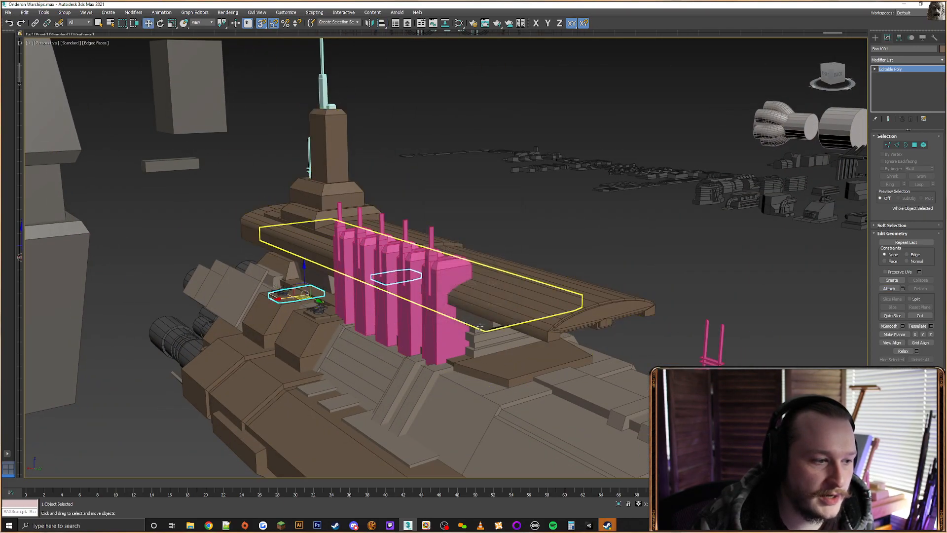
Align the rear turret pads centre to centre with the rear turret block on the Y position only
{"action": "middle_click_drag", "start_coordinate": [479, 327], "coordinate": [394, 336], "text": "alt"}
{"action": "scroll", "coordinate": [410, 302], "scroll_direction": "up", "scroll_amount": 4}
{"action": "middle_click_drag", "start_coordinate": [410, 302], "coordinate": [390, 277], "text": "alt"}
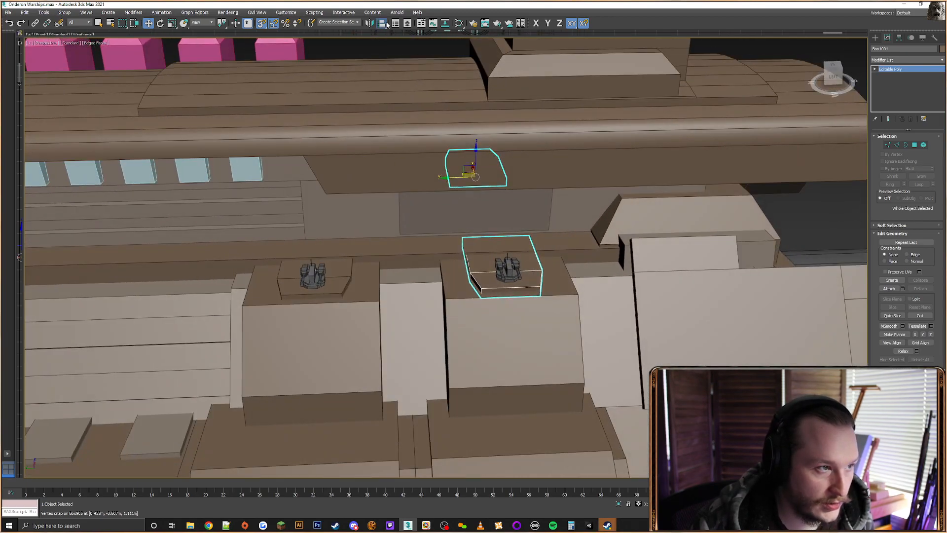
{"action": "left_click", "coordinate": [383, 23]}
{"action": "left_click", "coordinate": [494, 321]}
{"action": "left_click_drag", "start_coordinate": [460, 196], "coordinate": [610, 197]}
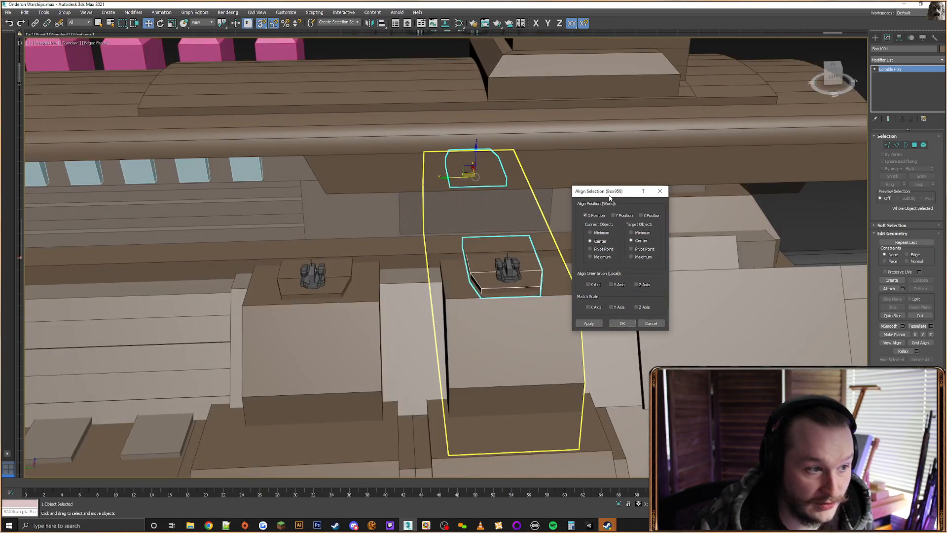
{"action": "left_click", "coordinate": [586, 216]}
{"action": "left_click", "coordinate": [613, 215]}
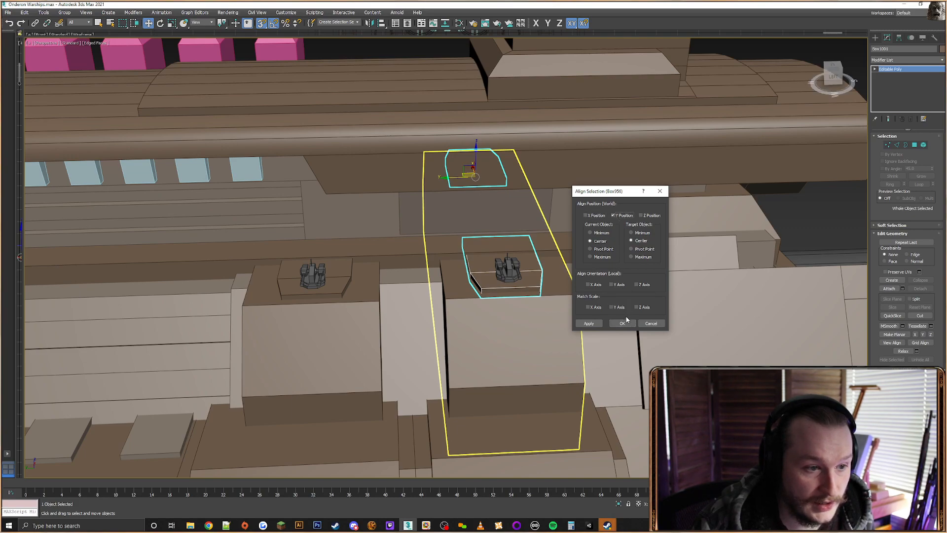
{"action": "left_click", "coordinate": [620, 323]}
Align the forward turret pads centre to centre with the forward turret block on the Y position
{"action": "left_click", "coordinate": [312, 275]}
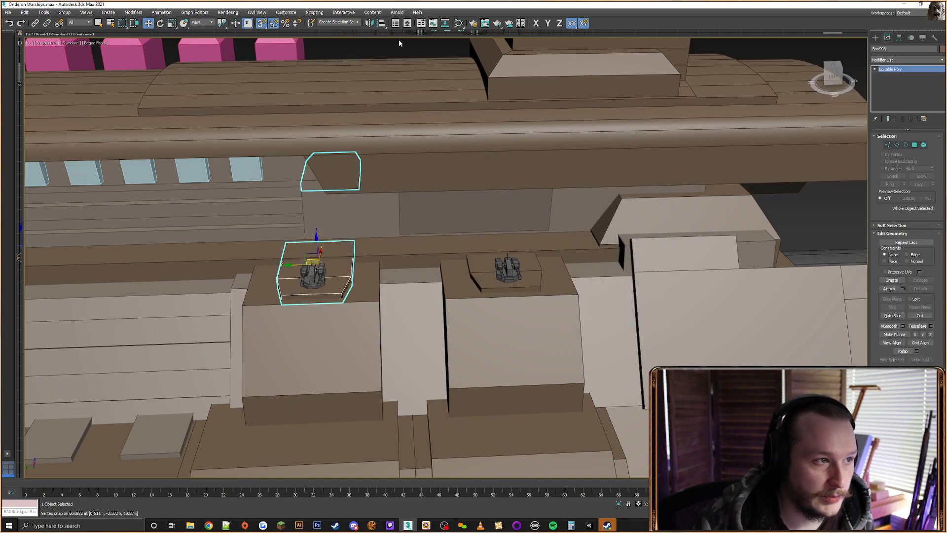
{"action": "left_click", "coordinate": [382, 23]}
{"action": "left_click", "coordinate": [362, 316]}
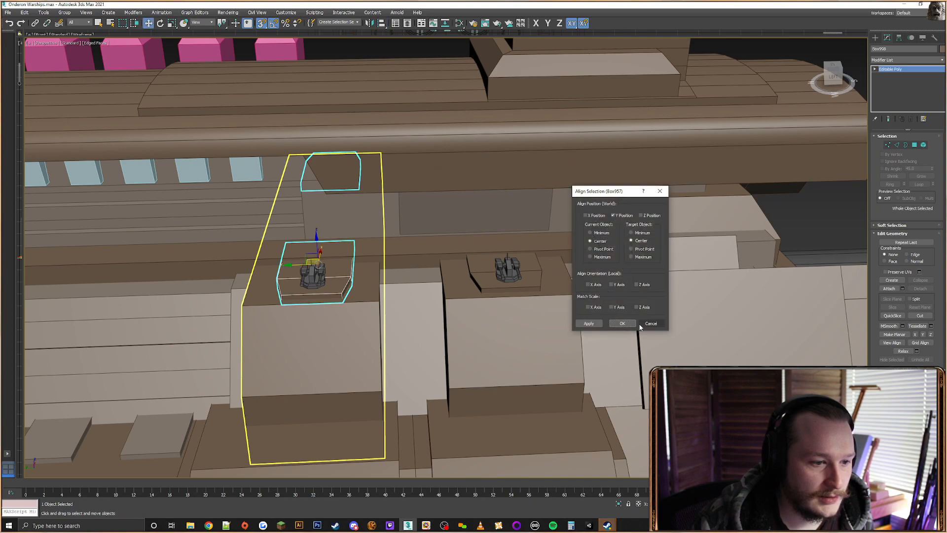
{"action": "left_click", "coordinate": [641, 325]}
Attach the rear turret pads to the forward turret pads as one editable object
{"action": "right_click", "coordinate": [339, 266]}
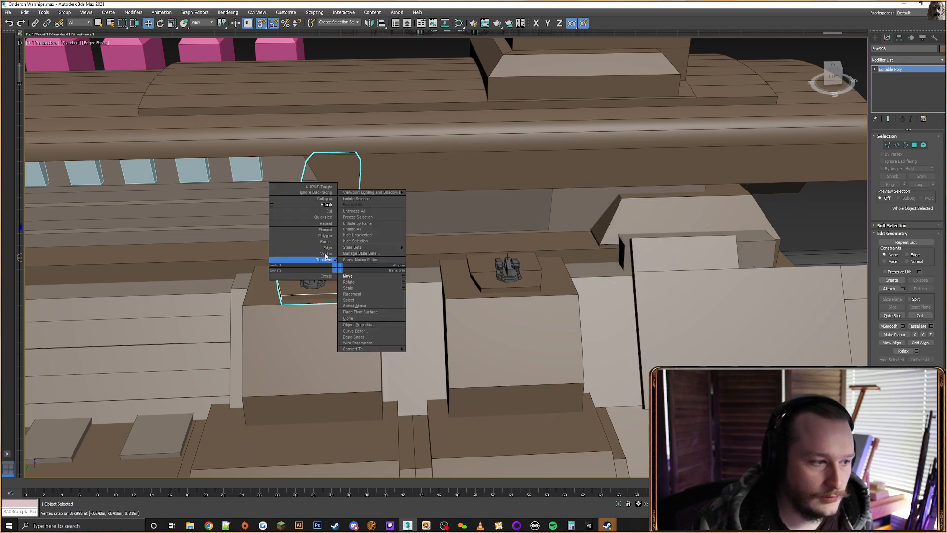
{"action": "left_click", "coordinate": [315, 208]}
{"action": "left_click", "coordinate": [524, 279]}
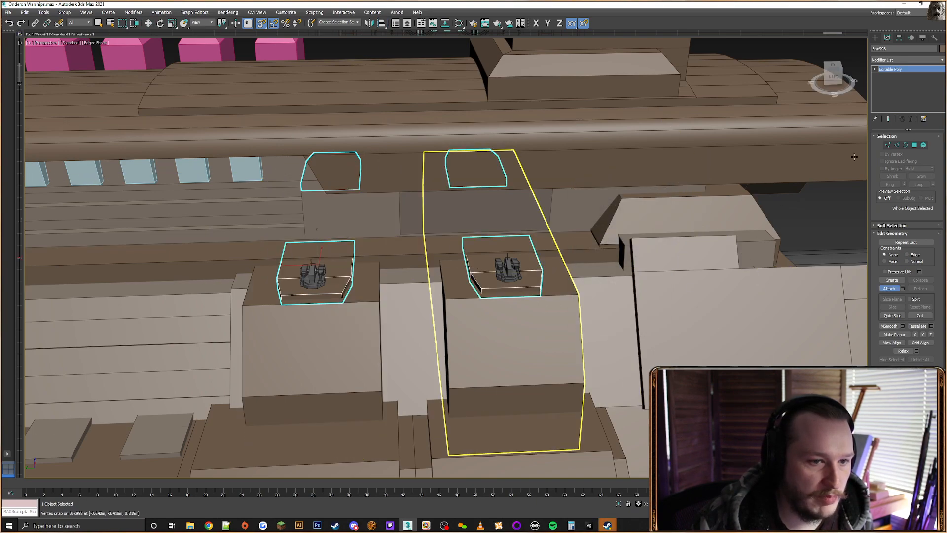
Select the eight inner vertices of the two near-side turret pads and move them outward along X to the brown deck's edge
{"action": "left_click", "coordinate": [887, 145]}
{"action": "middle_click_drag", "start_coordinate": [436, 225], "coordinate": [431, 257], "text": "alt"}
{"action": "key", "text": "F3"}
{"action": "left_click_drag", "start_coordinate": [539, 234], "coordinate": [277, 288]}
{"action": "key", "text": "F3"}
{"action": "middle_click_drag", "start_coordinate": [474, 262], "coordinate": [398, 260], "text": "alt"}
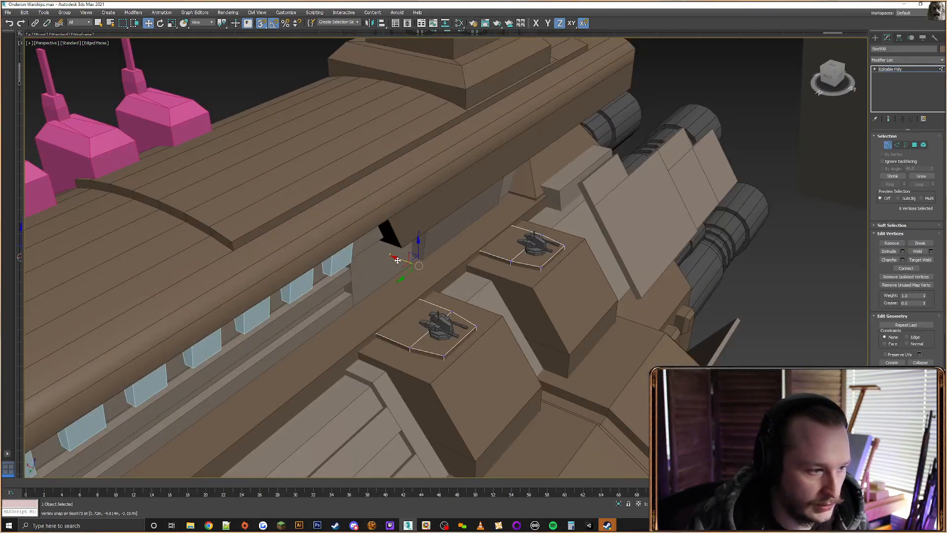
{"action": "middle_click_drag", "start_coordinate": [362, 343], "coordinate": [522, 211]}
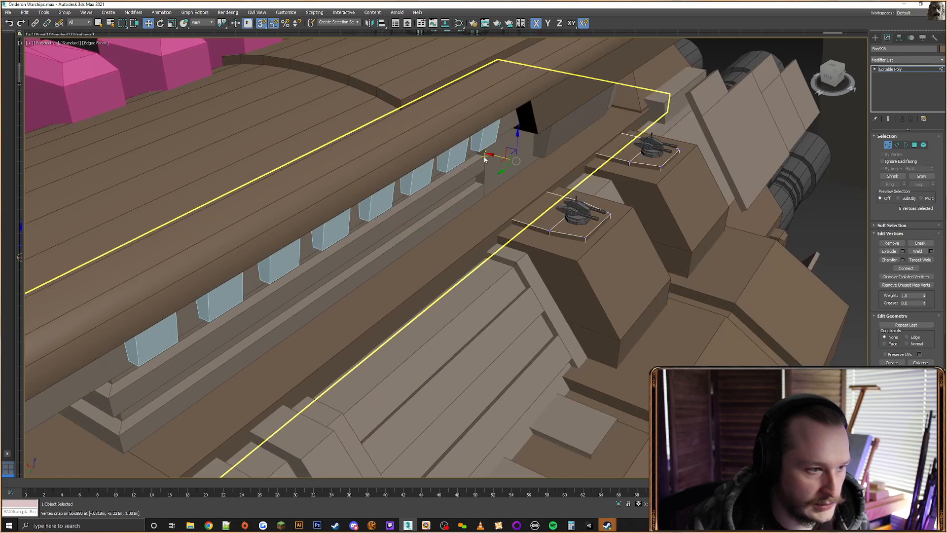
{"action": "scroll", "coordinate": [484, 158], "scroll_direction": "down", "scroll_amount": 3}
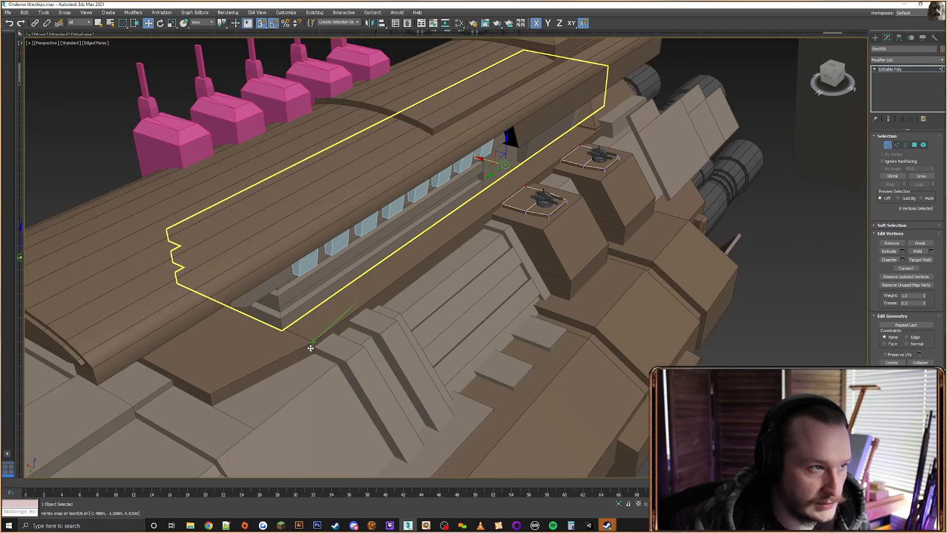
{"action": "left_click_drag", "start_coordinate": [311, 347], "coordinate": [312, 347]}
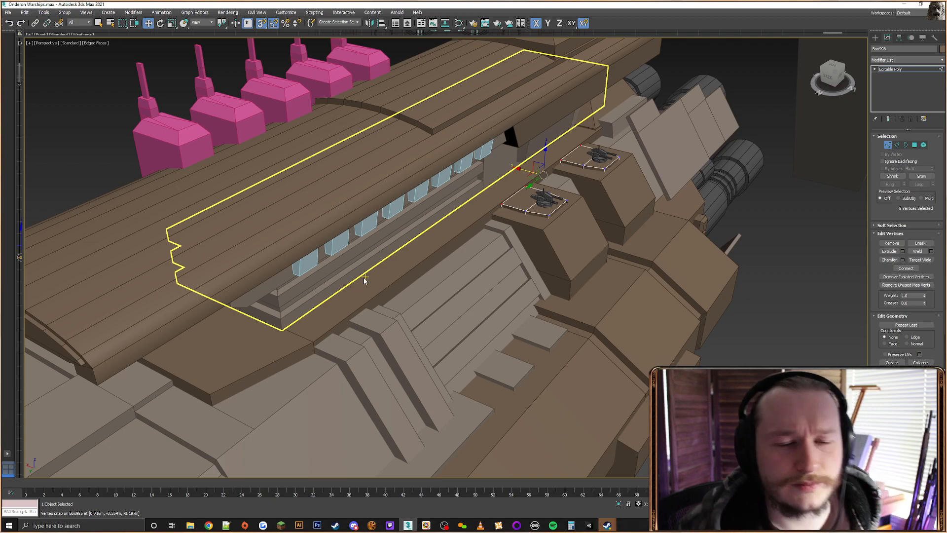
Examine the four turret pads and their fit against the deck and turret blocks in wireframe and shaded display
{"action": "middle_click_drag", "start_coordinate": [482, 247], "coordinate": [520, 244], "text": "alt"}
{"action": "key", "text": "F3"}
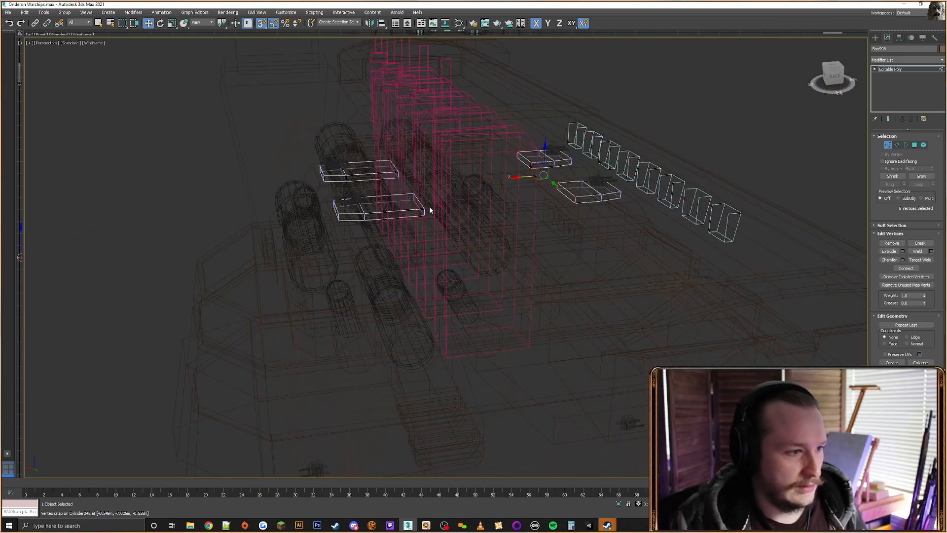
{"action": "middle_click_drag", "start_coordinate": [428, 205], "coordinate": [423, 204], "text": "alt"}
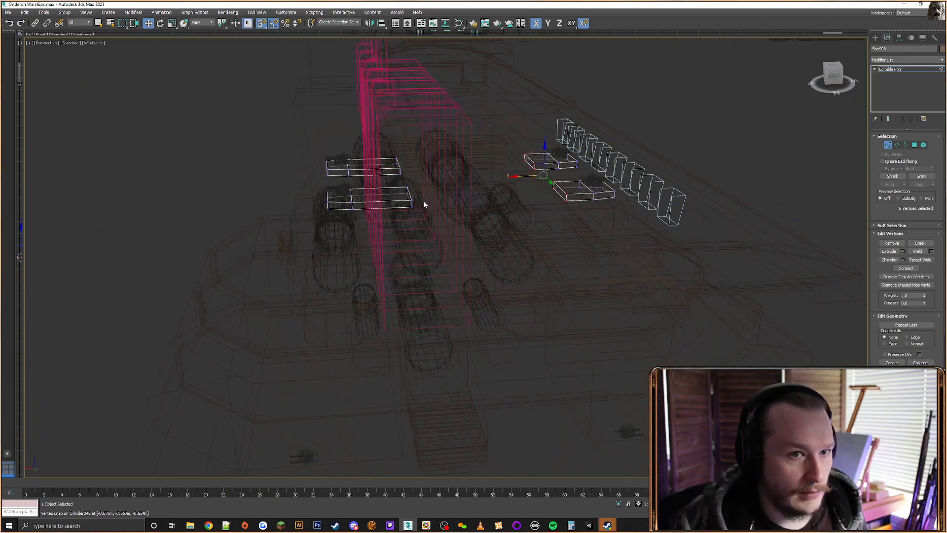
{"action": "mouse_move", "coordinate": [380, 229]}
{"action": "middle_mouse_down", "text": "alt"}
{"action": "mouse_move", "coordinate": [454, 215]}
{"action": "mouse_move", "coordinate": [435, 209]}
{"action": "middle_mouse_up", "text": "alt"}
{"action": "key", "text": "F3"}
{"action": "scroll", "coordinate": [413, 205], "scroll_direction": "down", "scroll_amount": 3}
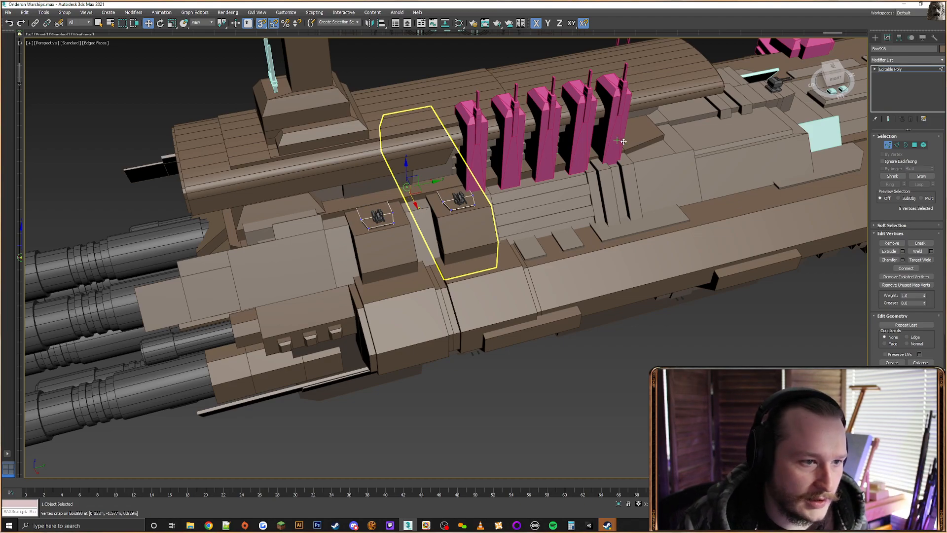
{"action": "mouse_move", "coordinate": [628, 145]}
{"action": "middle_mouse_down", "text": "alt"}
{"action": "mouse_move", "coordinate": [591, 217]}
{"action": "mouse_move", "coordinate": [578, 206]}
{"action": "middle_mouse_up", "text": "alt"}
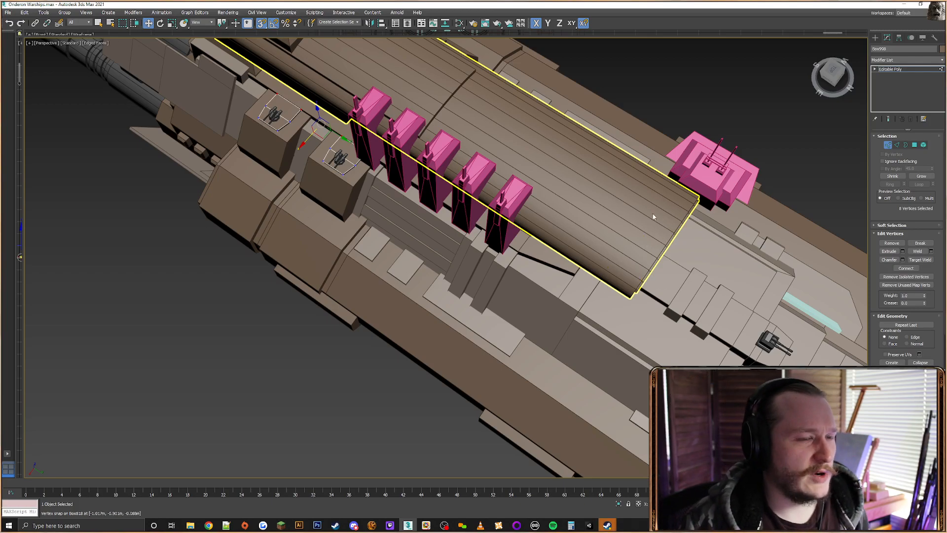
{"action": "middle_click_drag", "start_coordinate": [654, 217], "coordinate": [519, 210], "text": "alt"}
Select the eight underside polygons of the four turret pads in wireframe and delete them
{"action": "key", "text": "F3"}
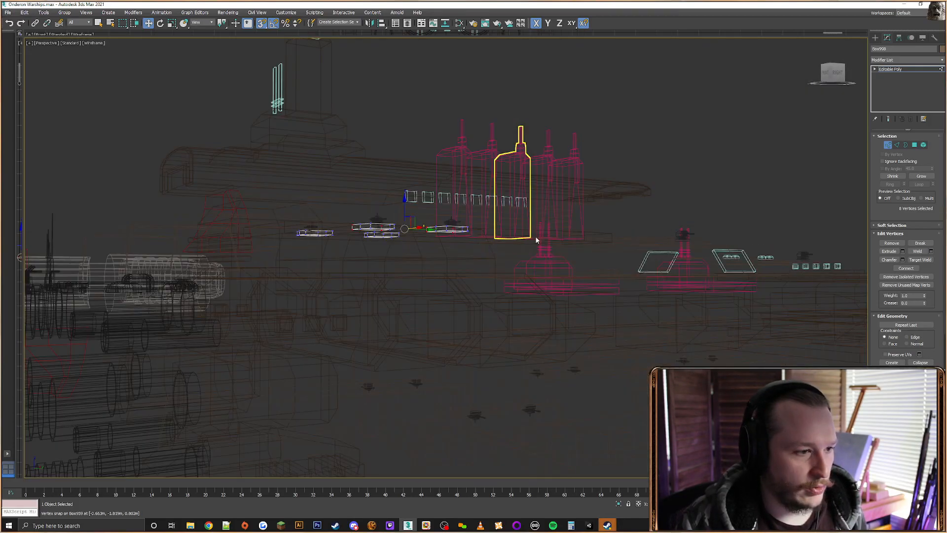
{"action": "left_click", "coordinate": [913, 145]}
{"action": "middle_click_drag", "start_coordinate": [461, 245], "coordinate": [450, 203], "text": "alt"}
{"action": "scroll", "coordinate": [450, 203], "scroll_direction": "up", "scroll_amount": 2}
{"action": "left_click", "coordinate": [449, 201]}
{"action": "left_click", "coordinate": [446, 211], "text": "ctrl"}
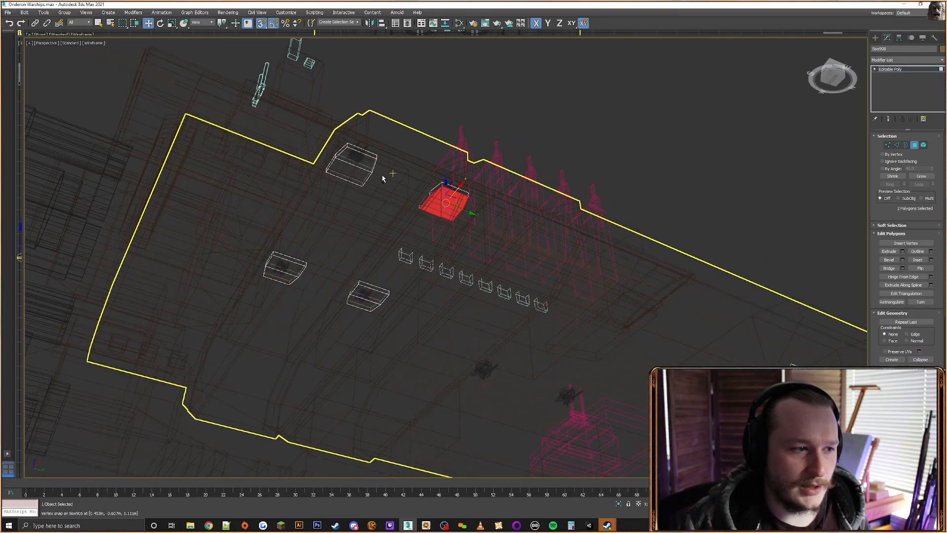
{"action": "left_click", "coordinate": [369, 162], "text": "ctrl"}
{"action": "left_click", "coordinate": [358, 174], "text": "ctrl"}
{"action": "left_click", "coordinate": [290, 266], "text": "ctrl"}
{"action": "left_click", "coordinate": [287, 276], "text": "ctrl"}
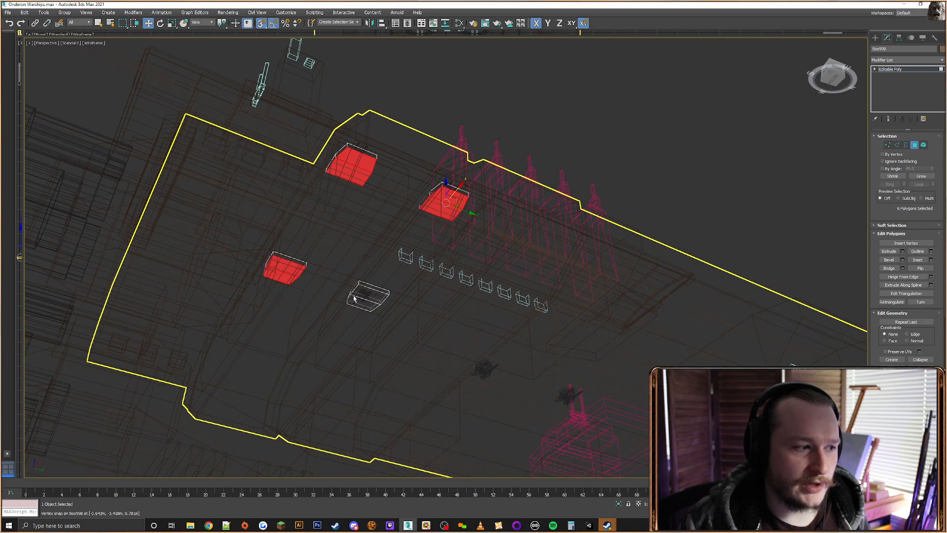
{"action": "left_click", "coordinate": [355, 296], "text": "ctrl"}
{"action": "left_click", "coordinate": [367, 308], "text": "ctrl"}
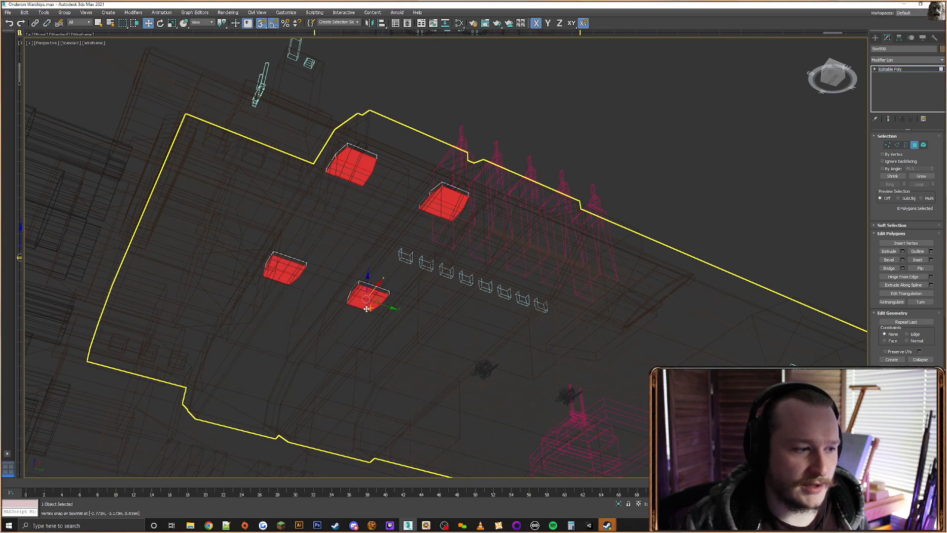
{"action": "left_click", "coordinate": [528, 274]}
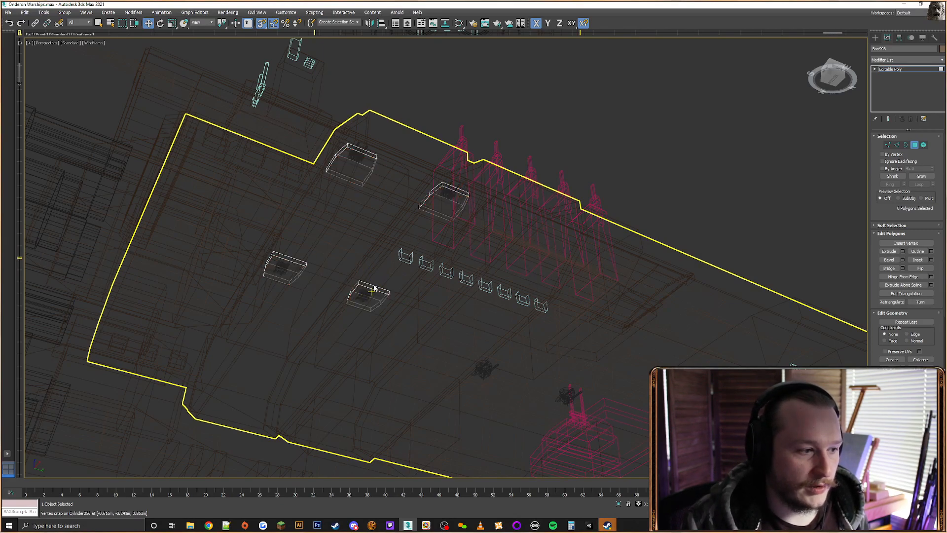
Select the inner side polygon of each of the four turret pads and delete all four
{"action": "left_click", "coordinate": [284, 257], "text": "ctrl"}
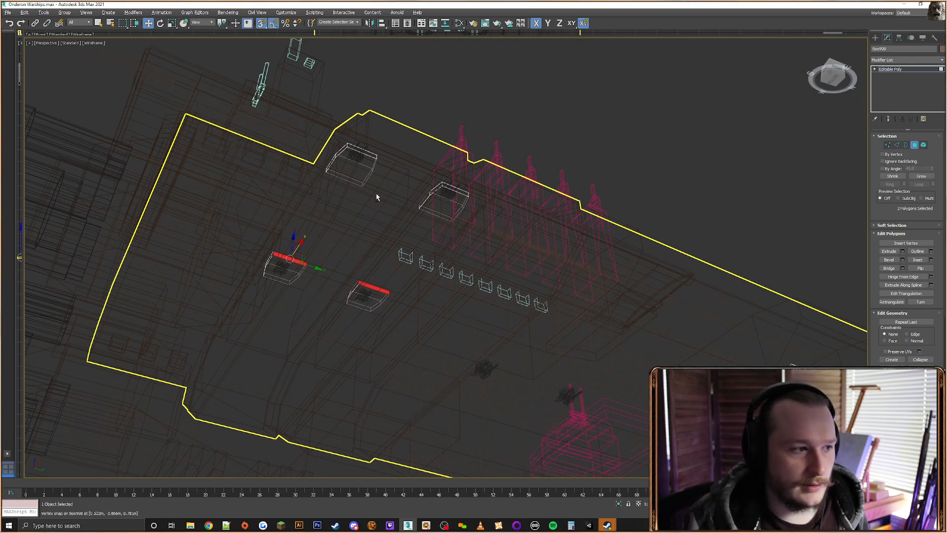
{"action": "middle_click_drag", "start_coordinate": [373, 203], "coordinate": [452, 275], "text": "alt"}
{"action": "scroll", "coordinate": [451, 275], "scroll_direction": "up", "scroll_amount": 3}
{"action": "left_click", "coordinate": [439, 283], "text": "ctrl"}
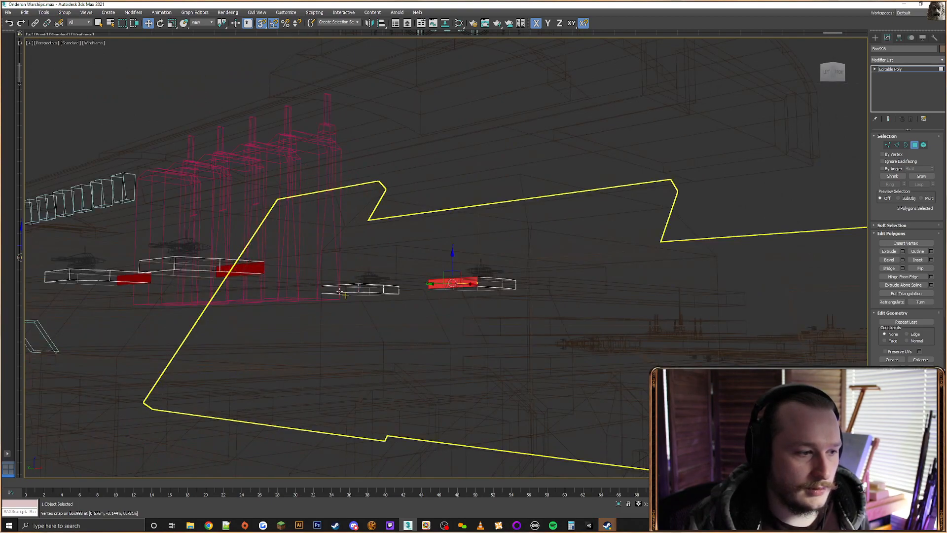
{"action": "left_click", "coordinate": [336, 291], "text": "ctrl"}
{"action": "key", "text": "ctrl+d"}
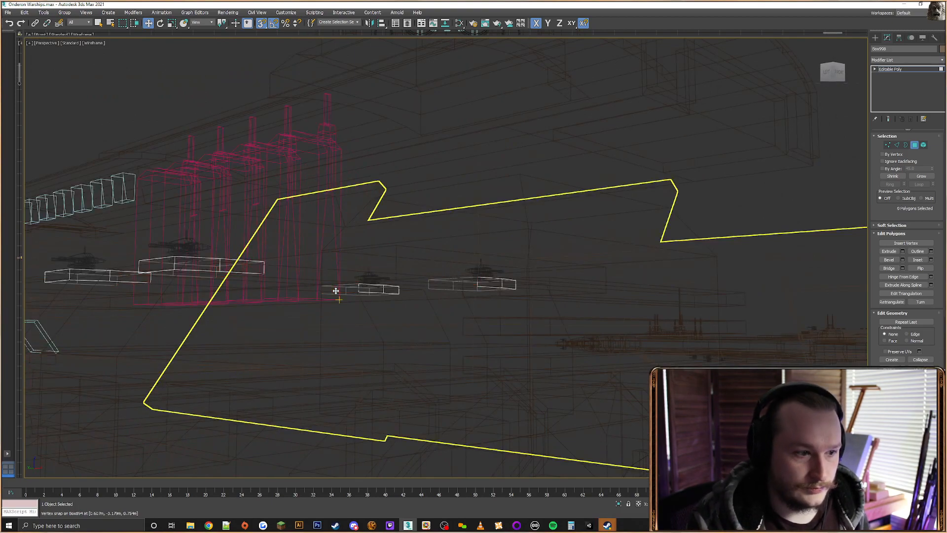
Inspect how the turret pads sit on the turret blocks from the stern, above and the side
{"action": "key", "text": "F3"}
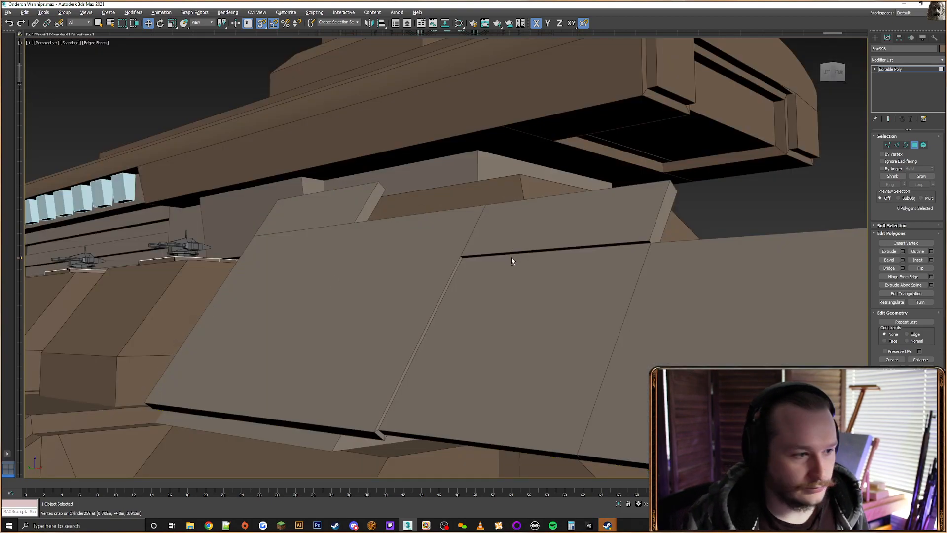
{"action": "middle_click_drag", "start_coordinate": [511, 257], "coordinate": [476, 255], "text": "alt"}
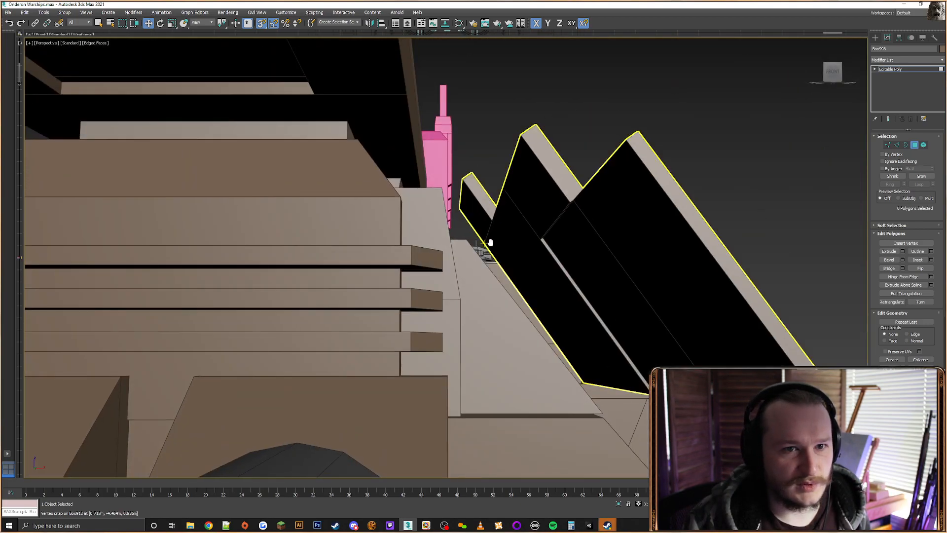
{"action": "scroll", "coordinate": [486, 249], "scroll_direction": "up", "scroll_amount": 3}
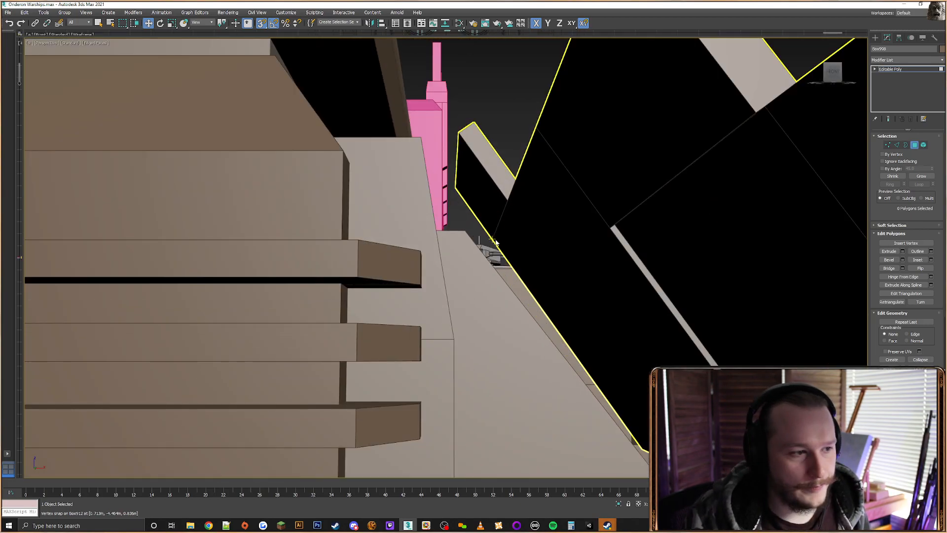
{"action": "scroll", "coordinate": [494, 240], "scroll_direction": "down", "scroll_amount": 5}
{"action": "middle_click_drag", "start_coordinate": [486, 246], "coordinate": [375, 284], "text": "alt"}
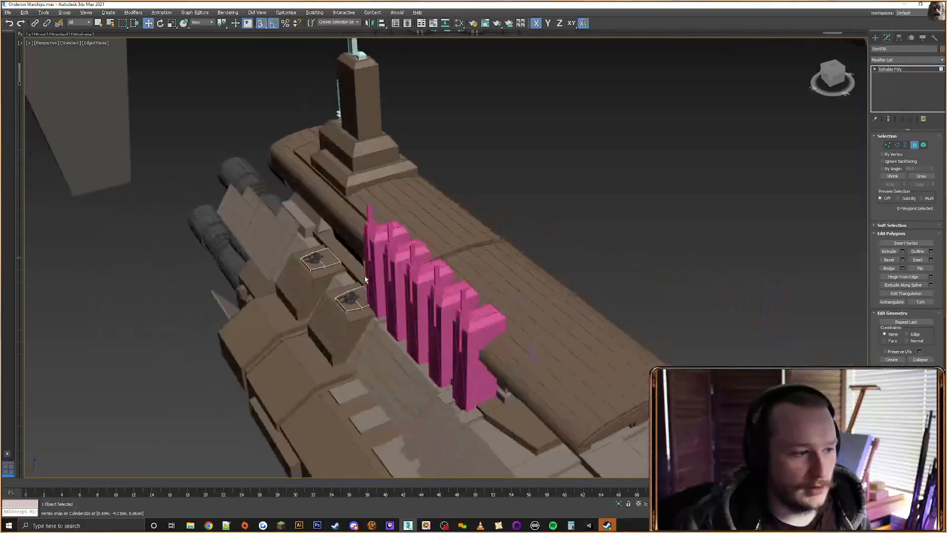
{"action": "left_click", "coordinate": [875, 38]}
{"action": "middle_click_drag", "start_coordinate": [348, 316], "coordinate": [444, 271], "text": "alt"}
{"action": "scroll", "coordinate": [388, 291], "scroll_direction": "up", "scroll_amount": 4}
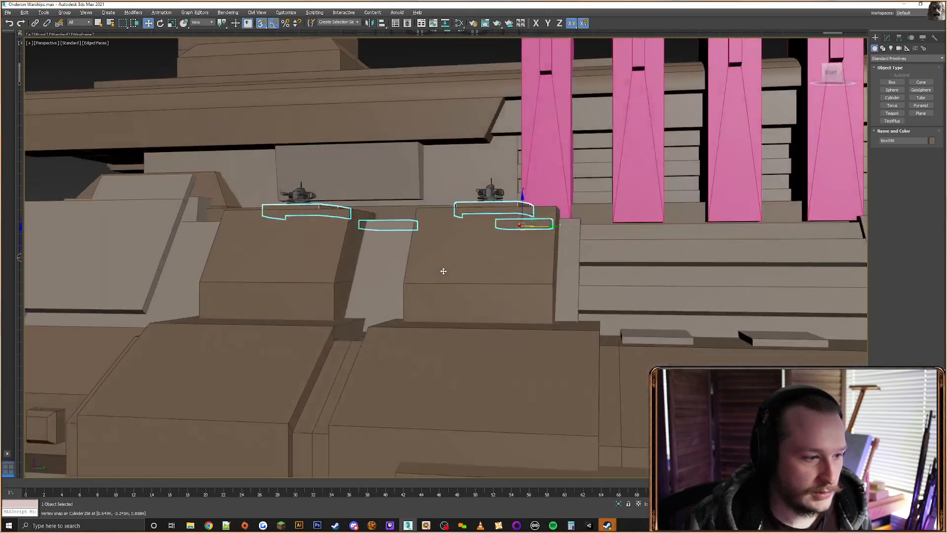
{"action": "middle_click_drag", "start_coordinate": [577, 217], "coordinate": [621, 192], "text": "alt"}
Select the 24 lower vertices of the four turret pads, adjust their height along Z to the block tops, and leave vertex editing
{"action": "left_click", "coordinate": [887, 38]}
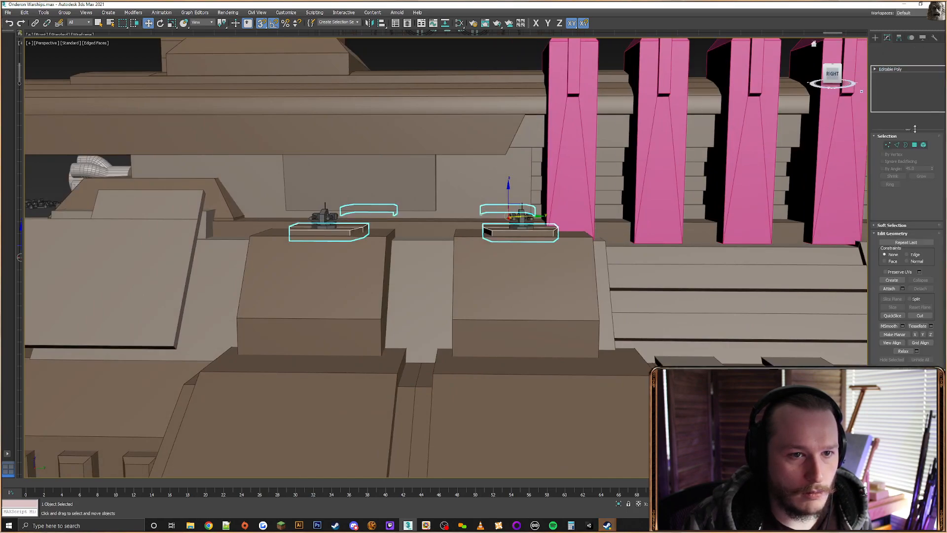
{"action": "left_click", "coordinate": [890, 144]}
{"action": "key", "text": "F3"}
{"action": "middle_click_drag", "start_coordinate": [626, 234], "coordinate": [637, 231], "text": "alt"}
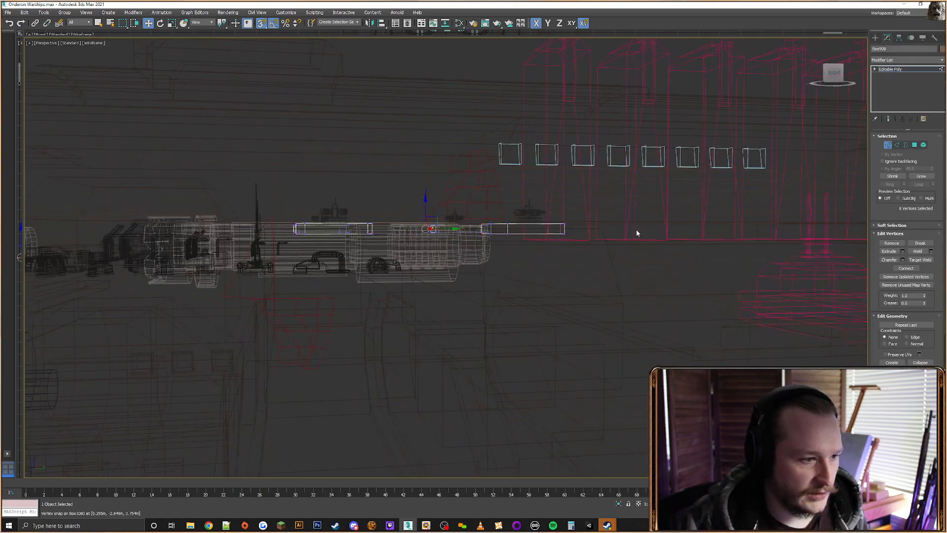
{"action": "left_click_drag", "start_coordinate": [636, 232], "coordinate": [408, 262]}
{"action": "left_click_drag", "start_coordinate": [212, 276], "coordinate": [212, 276]}
{"action": "middle_click_drag", "start_coordinate": [212, 276], "coordinate": [423, 249], "text": "alt"}
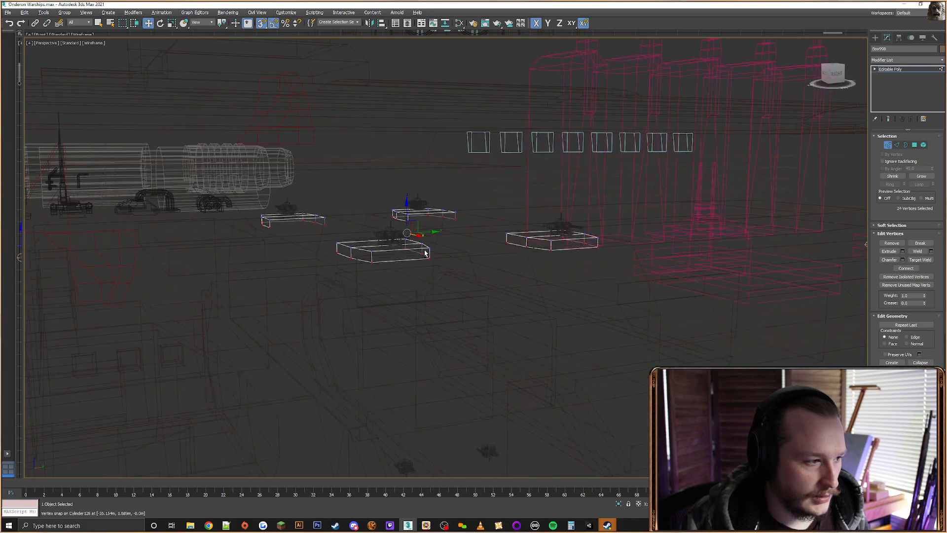
{"action": "key", "text": "F3"}
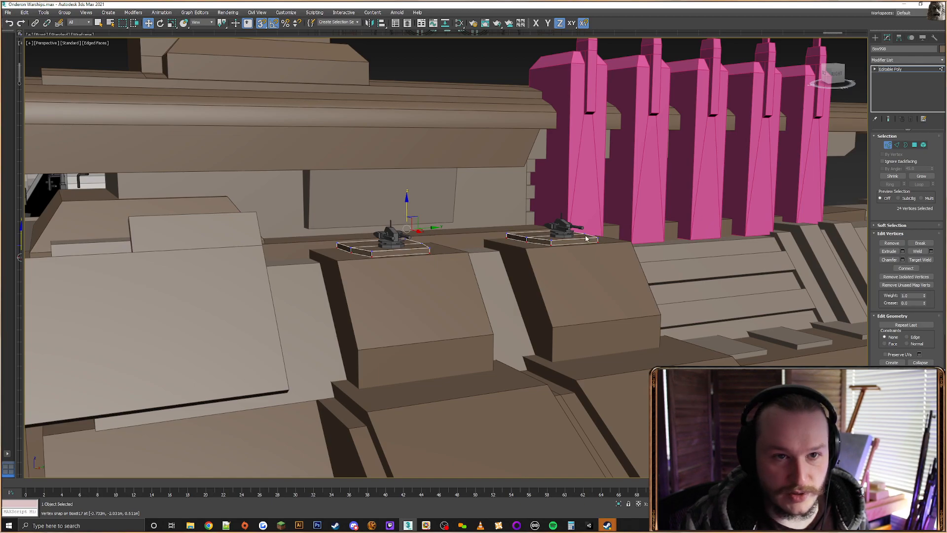
{"action": "middle_click_drag", "start_coordinate": [586, 238], "coordinate": [443, 249], "text": "alt"}
{"action": "scroll", "coordinate": [442, 249], "scroll_direction": "down", "scroll_amount": 4}
{"action": "left_click", "coordinate": [875, 38]}
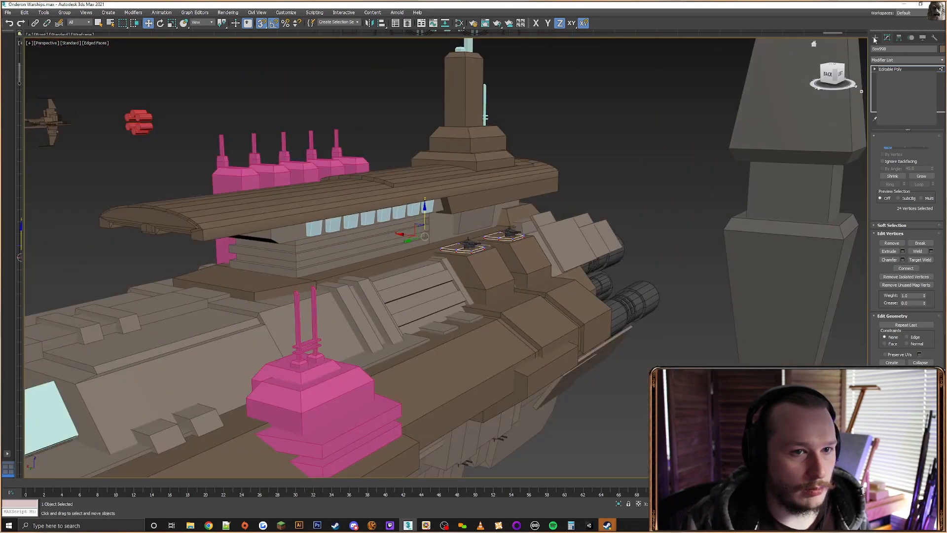
Review the turret pads, slatted roof and surrounding rear hull of the warship from several angles
{"action": "middle_click_drag", "start_coordinate": [557, 212], "coordinate": [580, 213]}
{"action": "scroll", "coordinate": [526, 217], "scroll_direction": "down", "scroll_amount": 5}
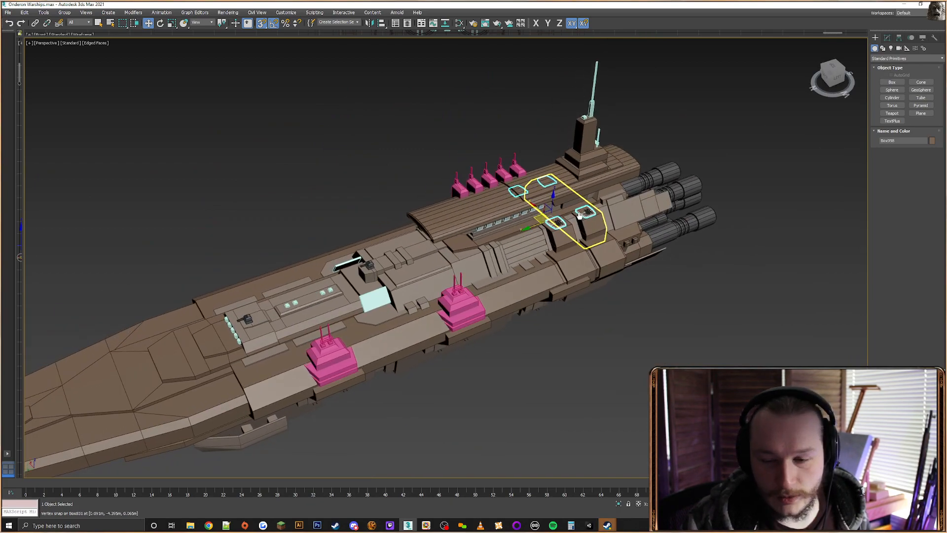
{"action": "middle_click_drag", "start_coordinate": [580, 213], "coordinate": [571, 191], "text": "alt"}
{"action": "scroll", "coordinate": [570, 193], "scroll_direction": "up", "scroll_amount": 2}
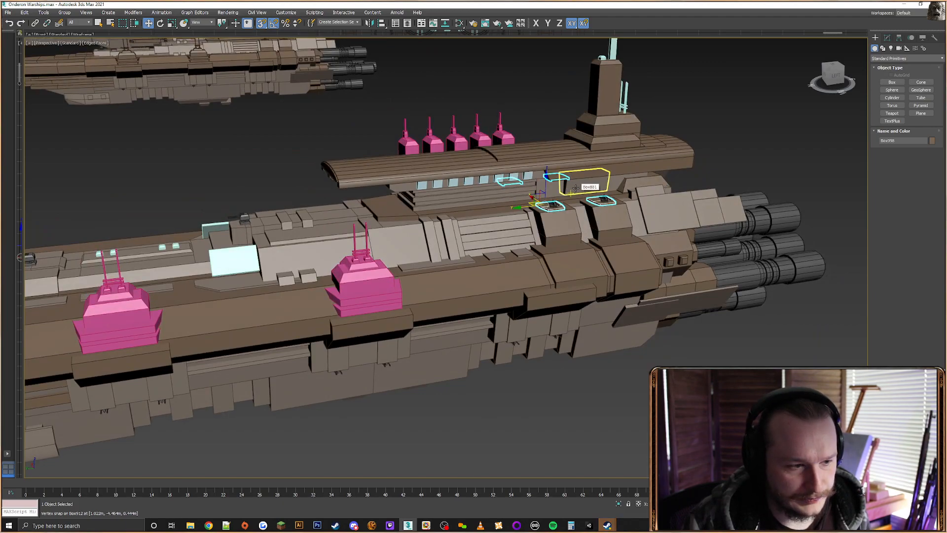
{"action": "mouse_move", "coordinate": [576, 188]}
{"action": "middle_mouse_down", "text": "alt"}
{"action": "mouse_move", "coordinate": [678, 195]}
{"action": "mouse_move", "coordinate": [586, 186]}
{"action": "middle_mouse_up", "text": "alt"}
{"action": "middle_click_drag", "start_coordinate": [536, 238], "coordinate": [558, 209], "text": "alt"}
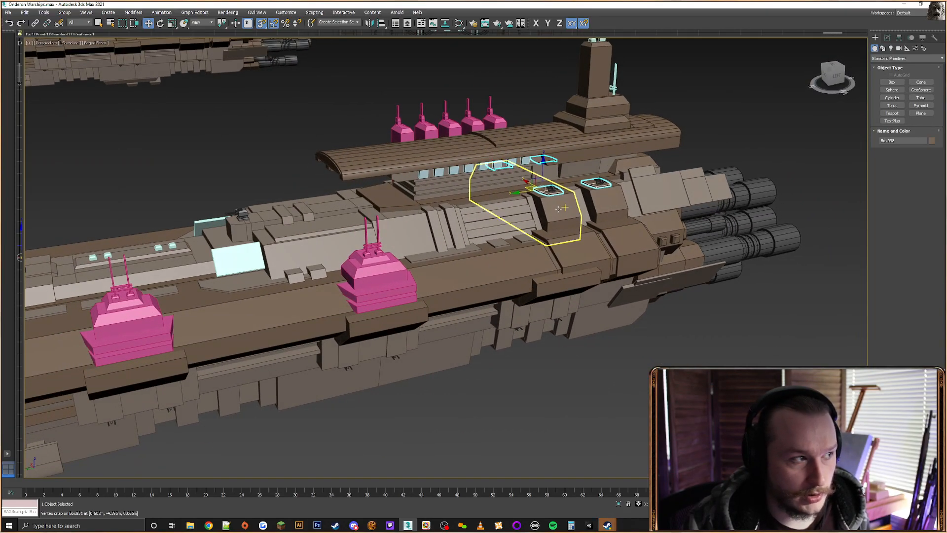
{"action": "middle_click_drag", "start_coordinate": [553, 209], "coordinate": [559, 213], "text": "alt"}
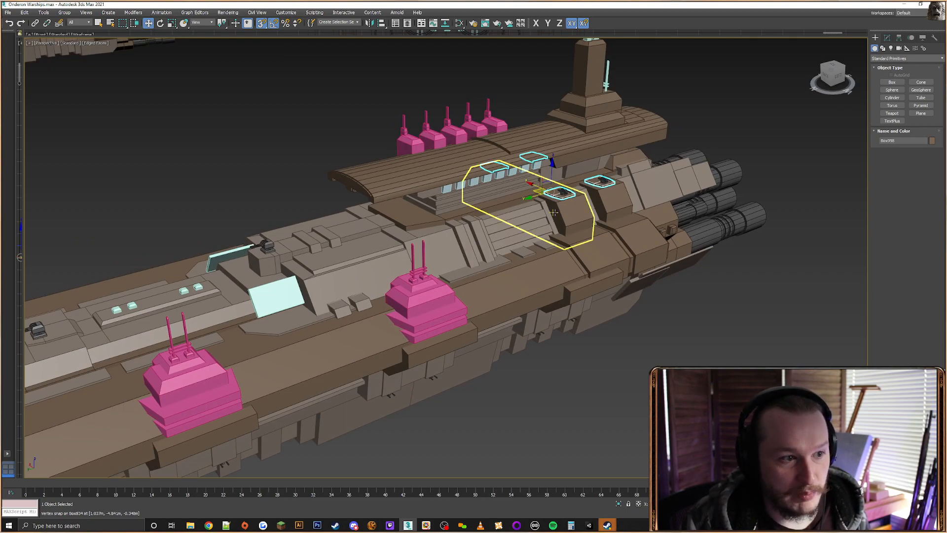
{"action": "mouse_move", "coordinate": [554, 212]}
{"action": "middle_mouse_down", "text": "alt"}
{"action": "mouse_move", "coordinate": [542, 198]}
{"action": "mouse_move", "coordinate": [533, 211]}
{"action": "mouse_move", "coordinate": [563, 215]}
{"action": "mouse_move", "coordinate": [554, 213]}
{"action": "middle_mouse_up", "text": "alt"}
{"action": "middle_click_drag", "start_coordinate": [557, 212], "coordinate": [518, 197], "text": "alt"}
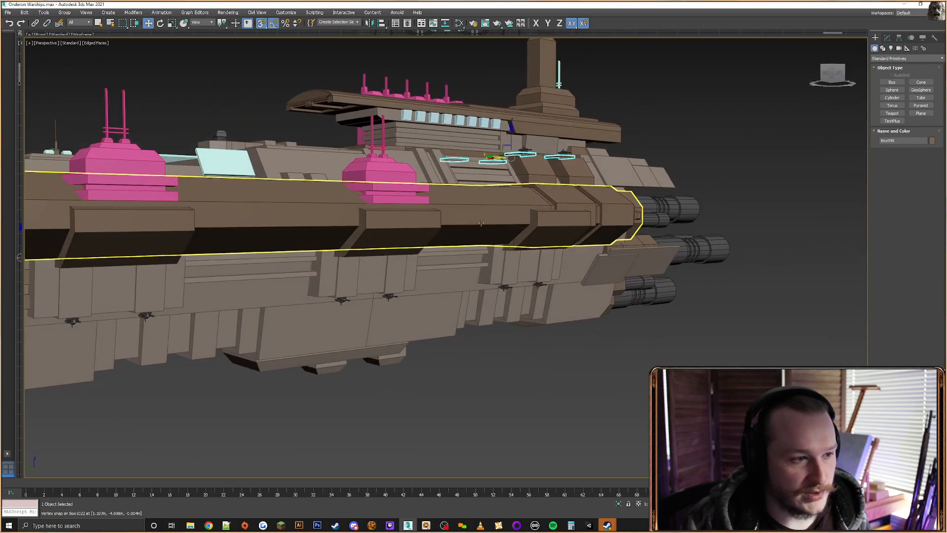
{"action": "middle_click_drag", "start_coordinate": [504, 229], "coordinate": [599, 248]}
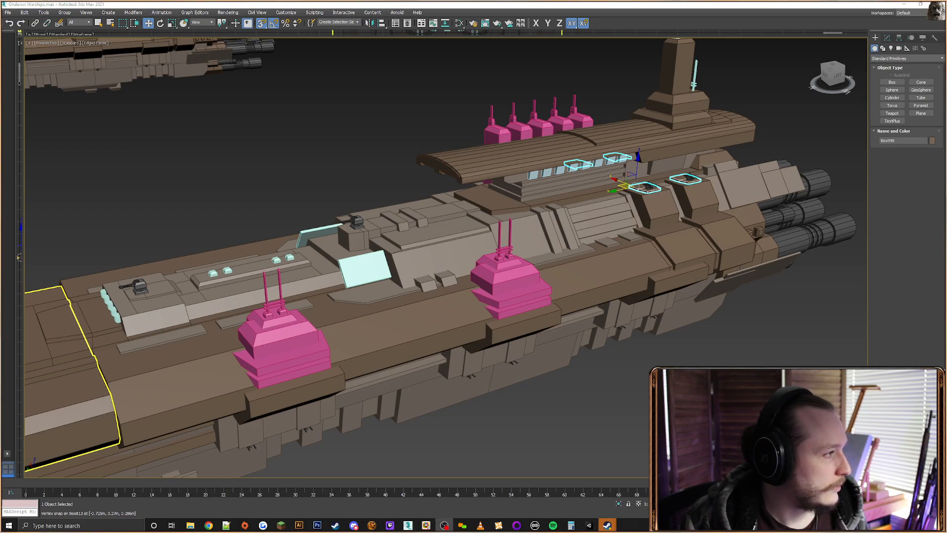
{"action": "middle_click_drag", "start_coordinate": [419, 281], "coordinate": [456, 283], "text": "alt"}
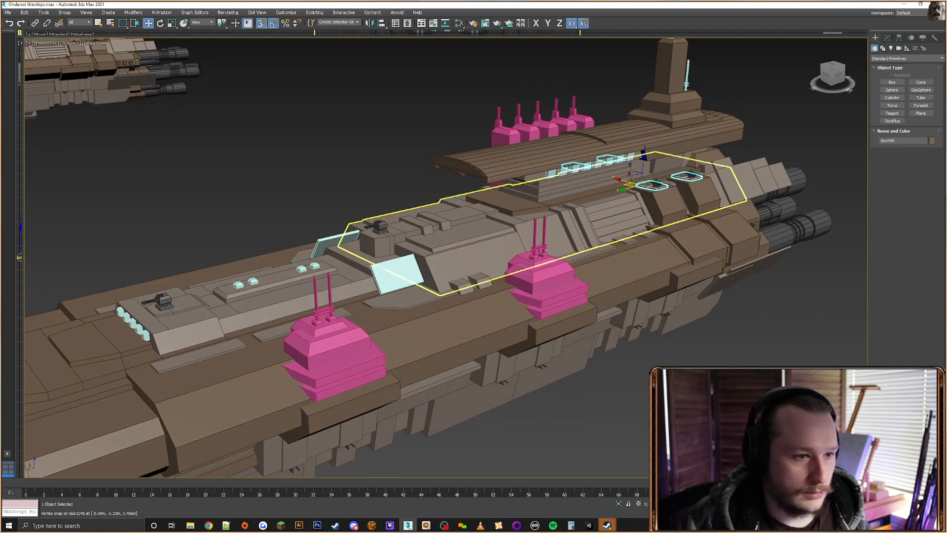
Clear the selection with the whole warship in view and save the scene
{"action": "left_click", "coordinate": [735, 323]}
{"action": "middle_click_drag", "start_coordinate": [703, 345], "coordinate": [646, 314]}
{"action": "scroll", "coordinate": [683, 323], "scroll_direction": "down", "scroll_amount": 5}
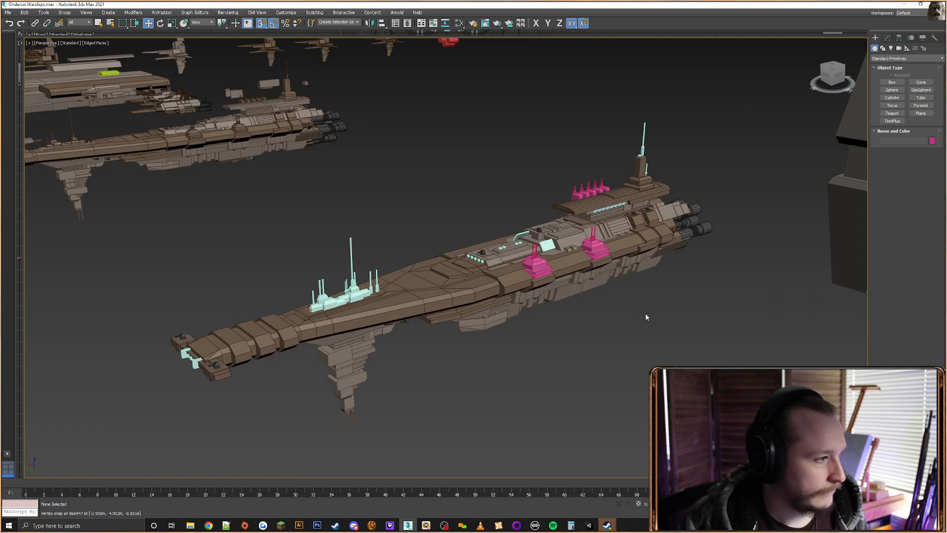
{"action": "key", "text": "ctrl+s"}
{"action": "key", "text": "Return"}
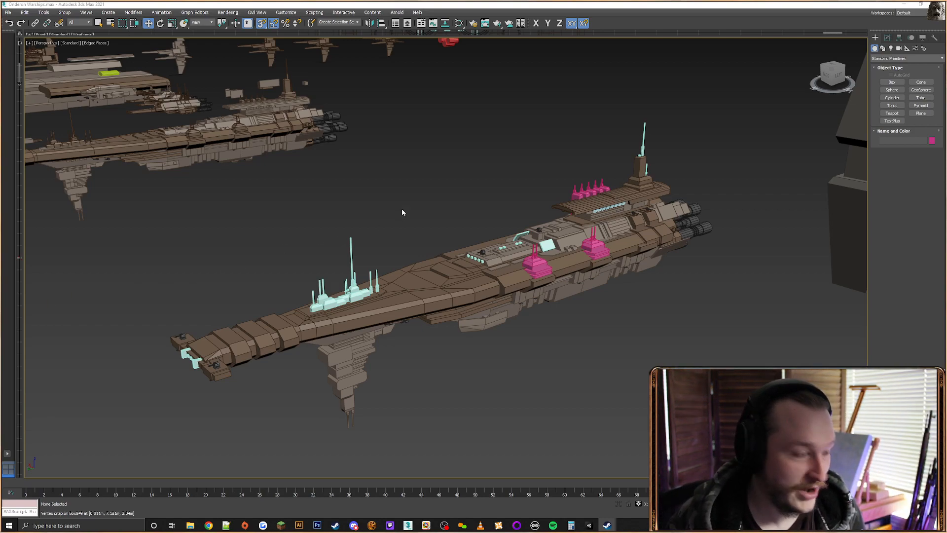
Select the warship's brown side armour and examine the hull from the stern forward to the bow antennas
{"action": "scroll", "coordinate": [458, 148], "scroll_direction": "down", "scroll_amount": 5}
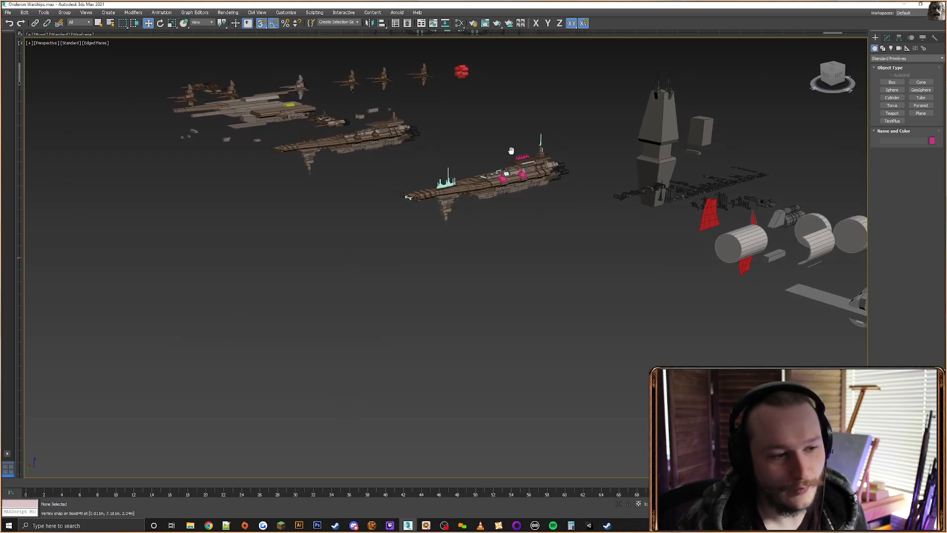
{"action": "scroll", "coordinate": [433, 230], "scroll_direction": "up", "scroll_amount": 5}
{"action": "left_click", "coordinate": [433, 229]}
{"action": "scroll", "coordinate": [433, 230], "scroll_direction": "up", "scroll_amount": 8}
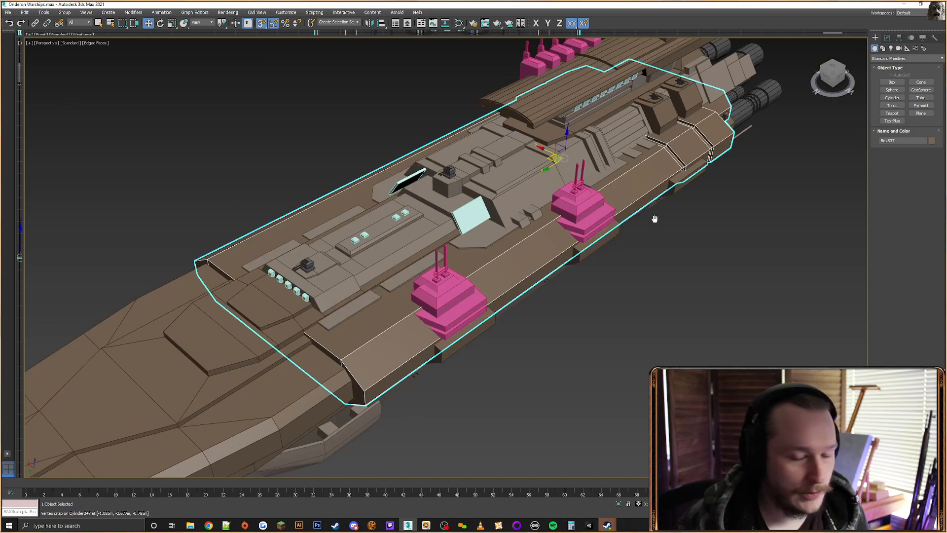
{"action": "middle_click_drag", "start_coordinate": [653, 218], "coordinate": [666, 189], "text": "alt"}
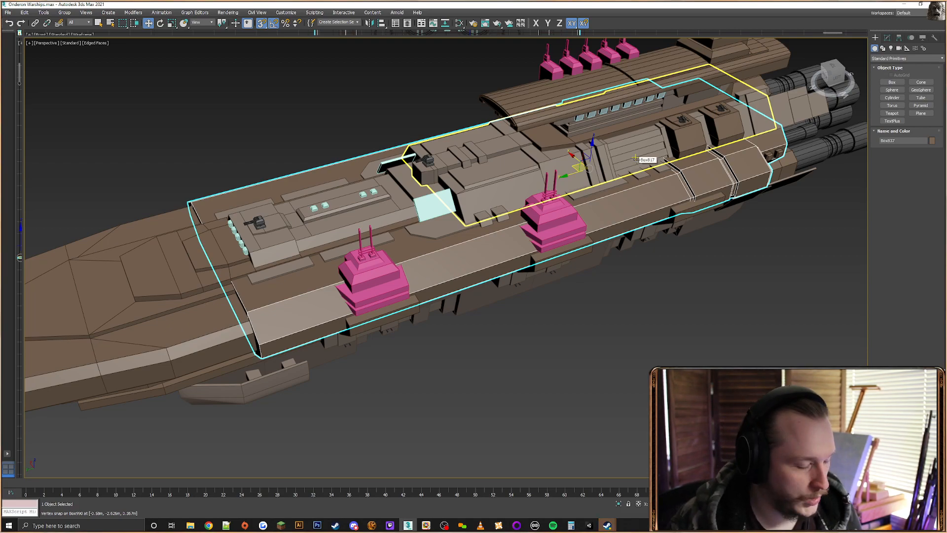
{"action": "middle_click_drag", "start_coordinate": [637, 158], "coordinate": [562, 200], "text": "alt"}
{"action": "middle_click_drag", "start_coordinate": [641, 150], "coordinate": [623, 185]}
{"action": "middle_click_drag", "start_coordinate": [394, 212], "coordinate": [619, 188]}
{"action": "scroll", "coordinate": [622, 191], "scroll_direction": "up", "scroll_amount": 4}
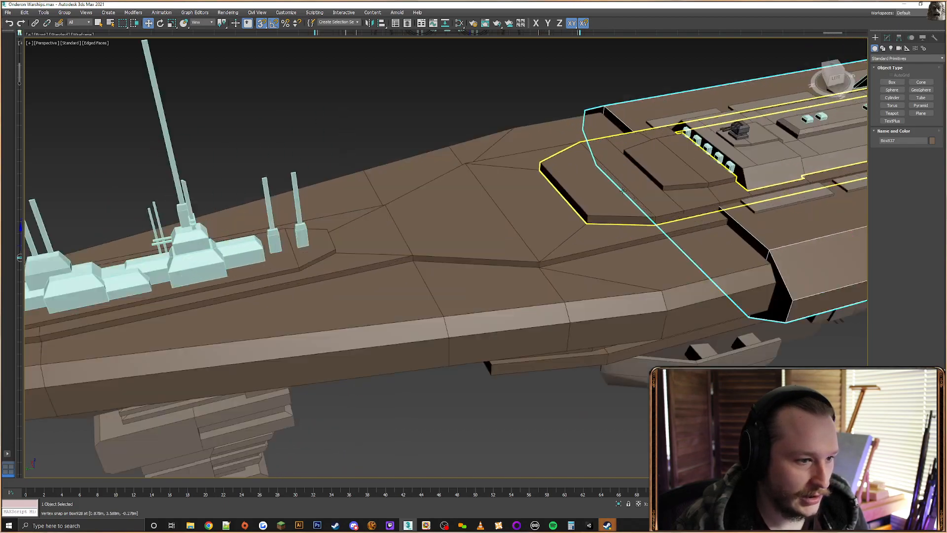
Select all polygons of the paired side fairings on the lower hull, review their polygon options, and clear the selection
{"action": "scroll", "coordinate": [623, 191], "scroll_direction": "down", "scroll_amount": 4}
{"action": "left_click", "coordinate": [639, 321]}
{"action": "middle_click_drag", "start_coordinate": [639, 321], "coordinate": [654, 229], "text": "alt"}
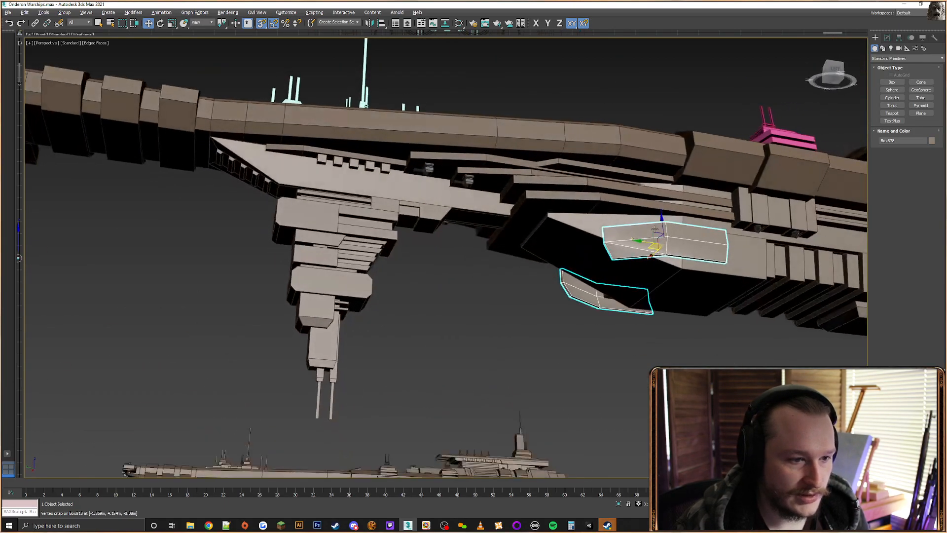
{"action": "left_click", "coordinate": [886, 38]}
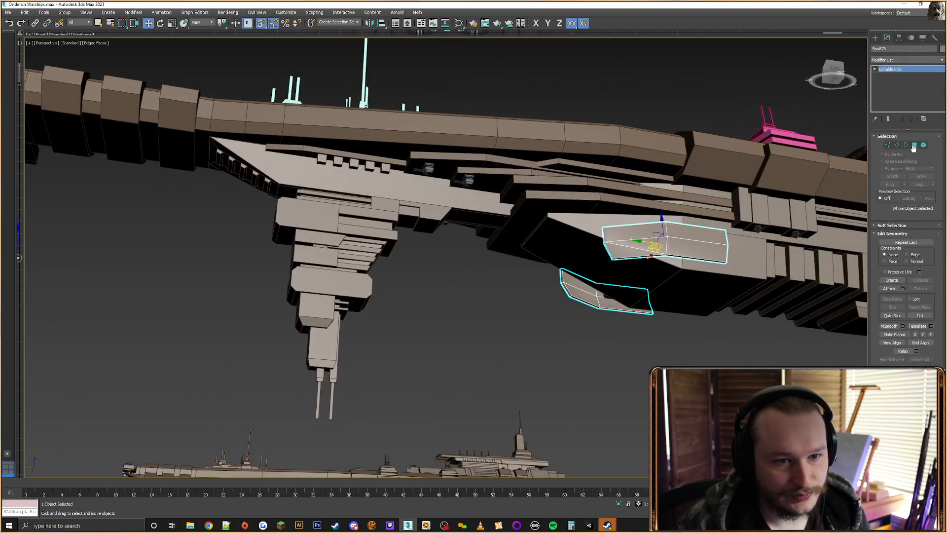
{"action": "left_click", "coordinate": [913, 147]}
{"action": "key", "text": "ctrl+a"}
{"action": "scroll", "coordinate": [909, 363], "scroll_direction": "down", "scroll_amount": 3}
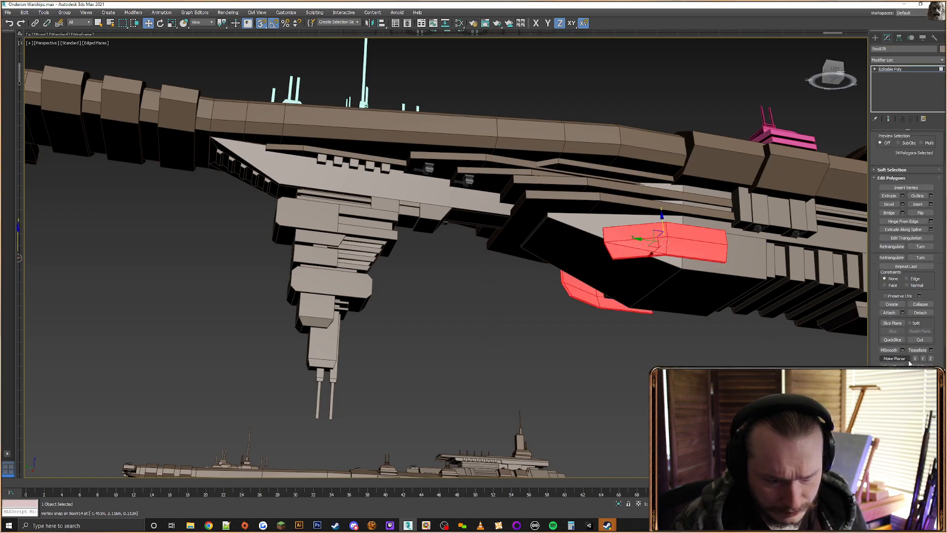
{"action": "scroll", "coordinate": [909, 363], "scroll_direction": "down", "scroll_amount": 2}
{"action": "scroll", "coordinate": [905, 331], "scroll_direction": "up", "scroll_amount": 5}
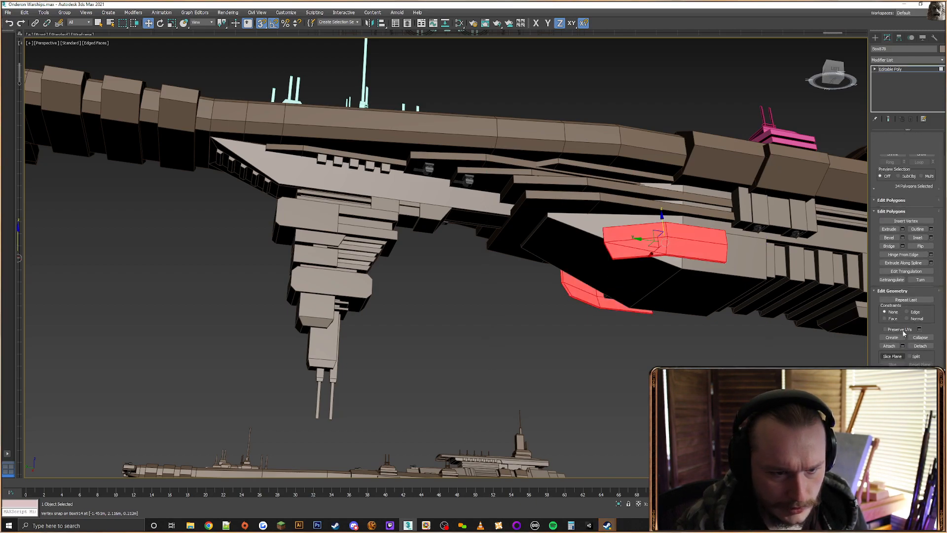
{"action": "left_click", "coordinate": [875, 37]}
{"action": "left_click", "coordinate": [814, 43]}
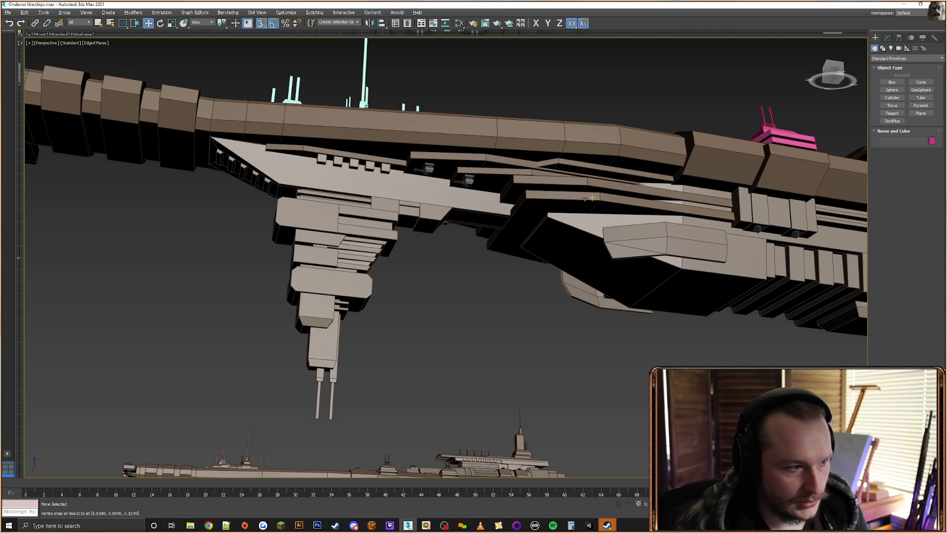
Connect the four long edges of the brown stepped plate under the hull and move the new edge loop along Y toward the forward turret block
{"action": "middle_click_drag", "start_coordinate": [582, 173], "coordinate": [659, 222], "text": "alt"}
{"action": "scroll", "coordinate": [568, 241], "scroll_direction": "up", "scroll_amount": 3}
{"action": "scroll", "coordinate": [659, 222], "scroll_direction": "down", "scroll_amount": 2}
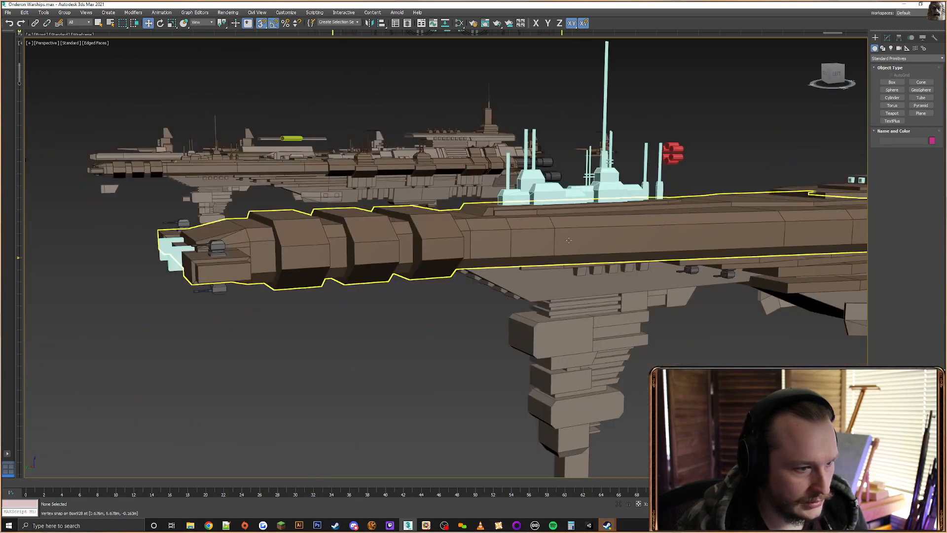
{"action": "left_click", "coordinate": [685, 259]}
{"action": "middle_click_drag", "start_coordinate": [684, 275], "coordinate": [508, 268], "text": "alt"}
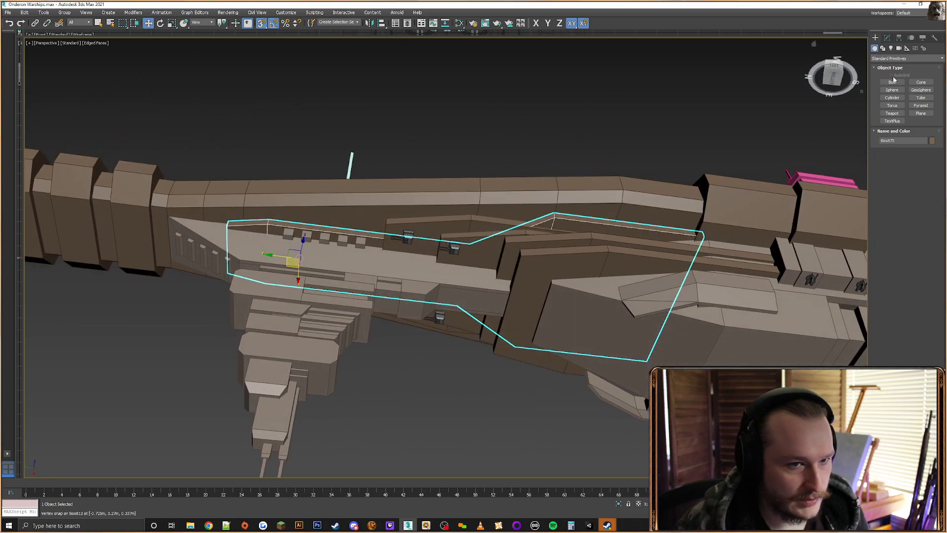
{"action": "left_click", "coordinate": [887, 38]}
{"action": "left_click", "coordinate": [895, 146]}
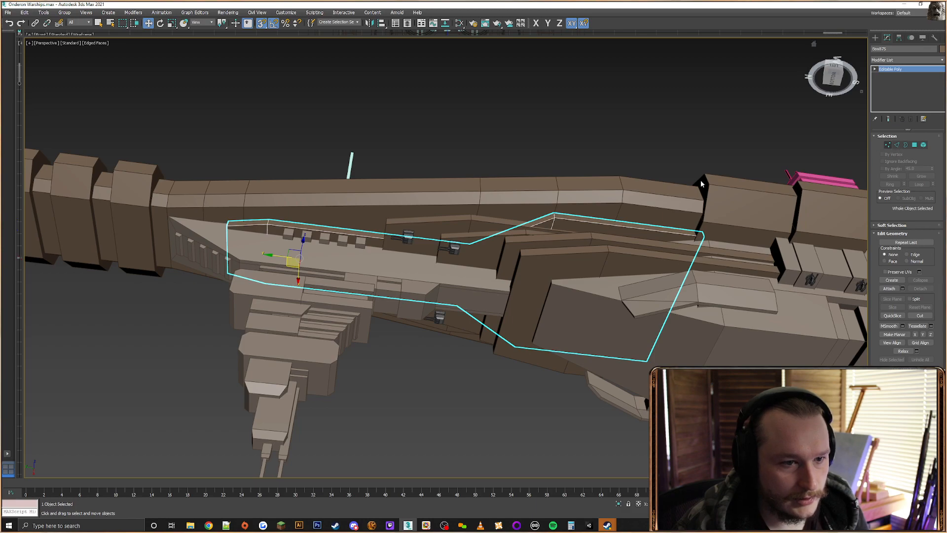
{"action": "middle_click_drag", "start_coordinate": [599, 206], "coordinate": [528, 213], "text": "alt"}
{"action": "left_click_drag", "start_coordinate": [382, 210], "coordinate": [395, 391]}
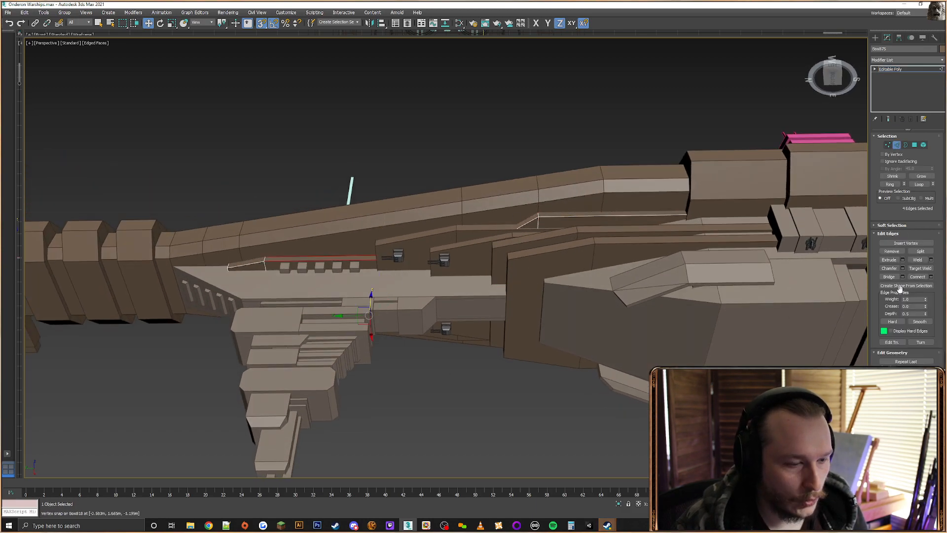
{"action": "middle_click_drag", "start_coordinate": [435, 345], "coordinate": [413, 279], "text": "alt"}
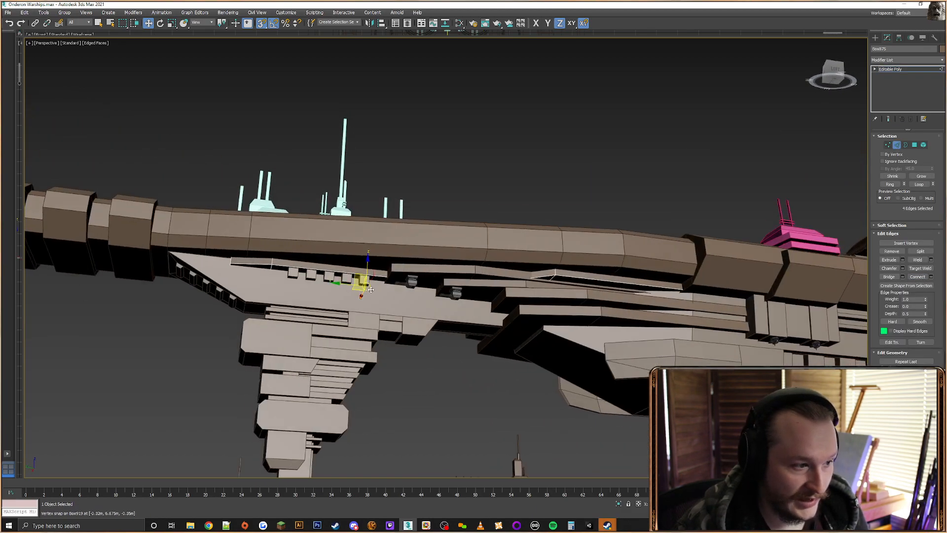
{"action": "scroll", "coordinate": [366, 283], "scroll_direction": "up", "scroll_amount": 2}
{"action": "left_click_drag", "start_coordinate": [352, 283], "coordinate": [406, 264]}
Add a second edge loop across the plate's diagonal widening section and adjust its position along Y
{"action": "middle_click_drag", "start_coordinate": [557, 269], "coordinate": [603, 267], "text": "alt"}
{"action": "scroll", "coordinate": [610, 281], "scroll_direction": "up", "scroll_amount": 3}
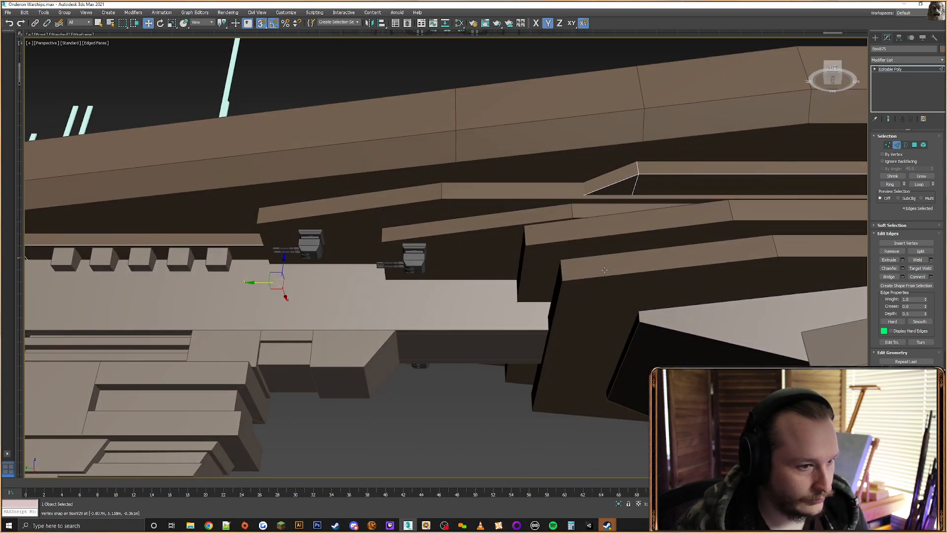
{"action": "key", "text": "F3"}
{"action": "left_click_drag", "start_coordinate": [549, 154], "coordinate": [523, 353]}
{"action": "key", "text": "F3"}
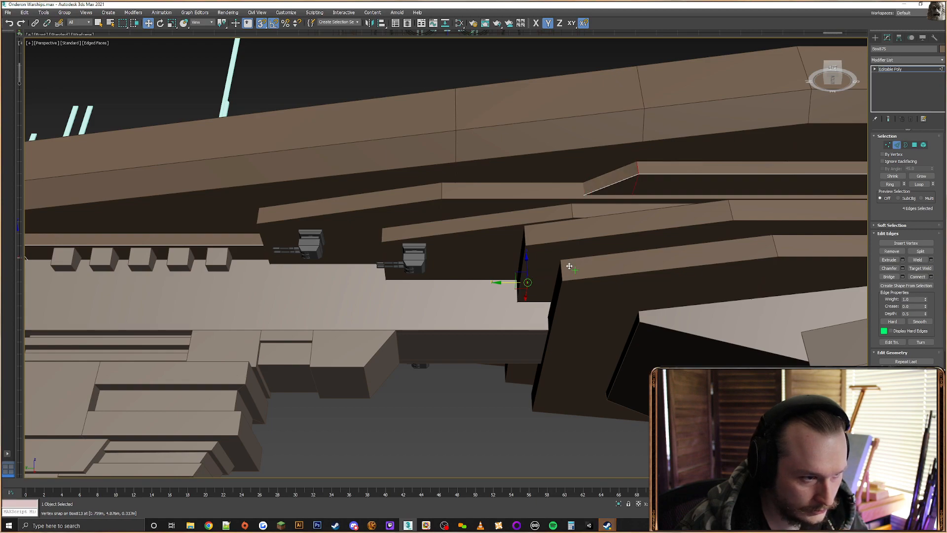
{"action": "left_click_drag", "start_coordinate": [561, 268], "coordinate": [573, 217]}
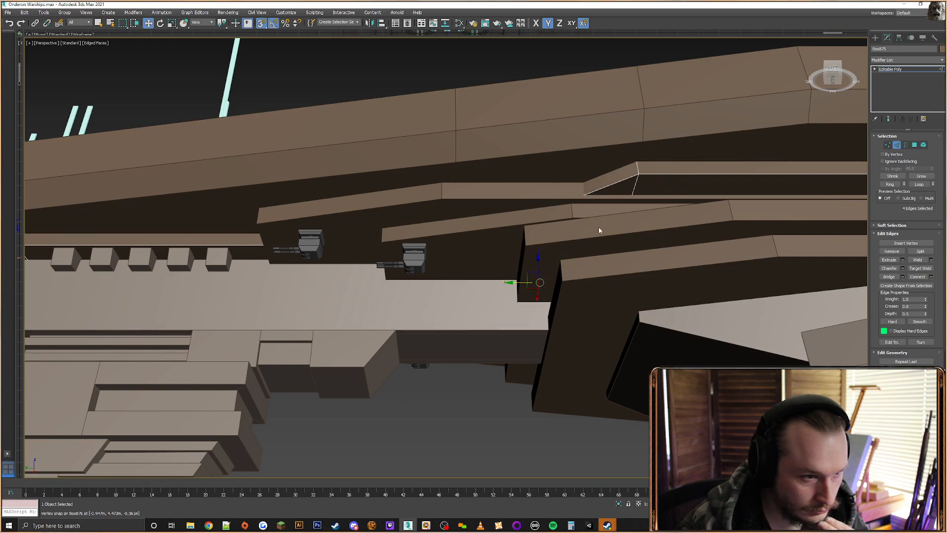
{"action": "key", "text": "space"}
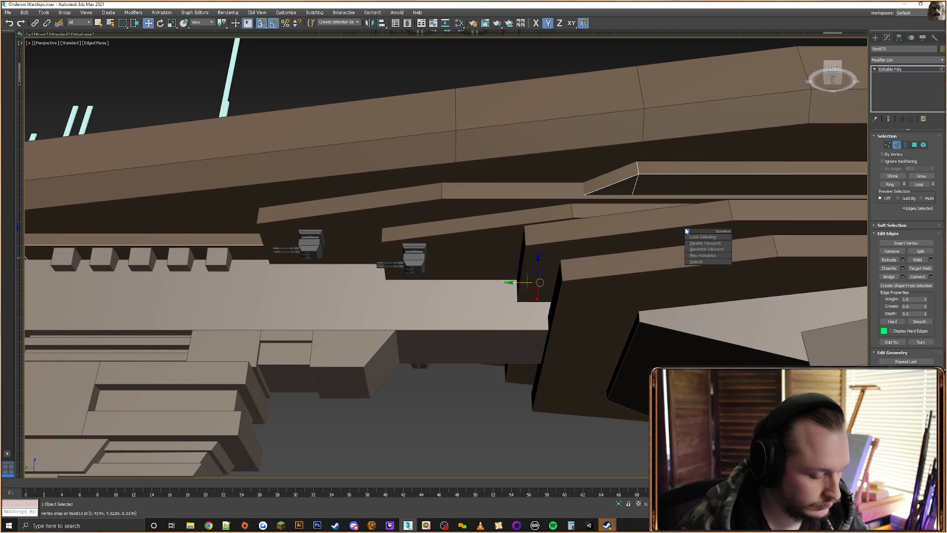
With the edge constraint active, select the two vertices on one side of the diagonal section's loop and slide them along X
{"action": "scroll", "coordinate": [611, 230], "scroll_direction": "down", "scroll_amount": 4}
{"action": "key", "text": "F3"}
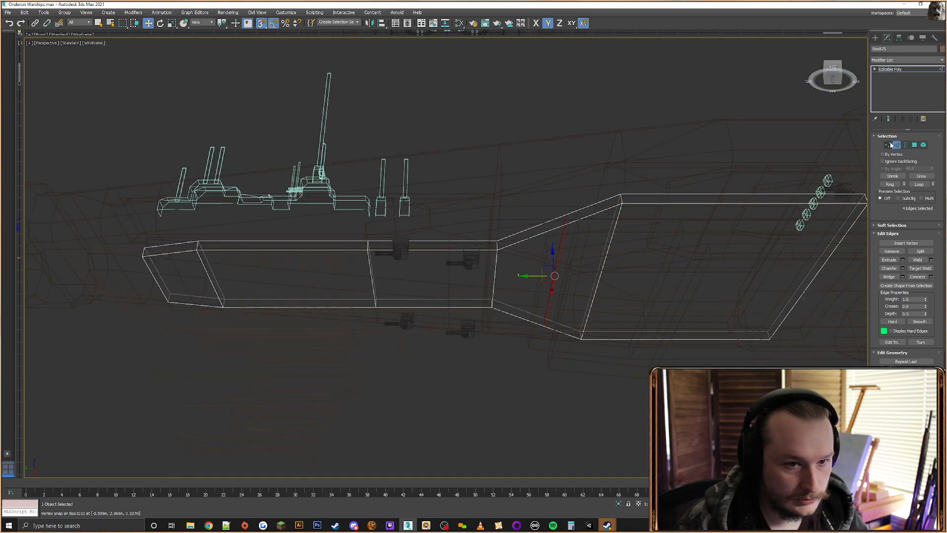
{"action": "key", "text": "1"}
{"action": "left_click_drag", "start_coordinate": [586, 206], "coordinate": [554, 229]}
{"action": "key", "text": "F3"}
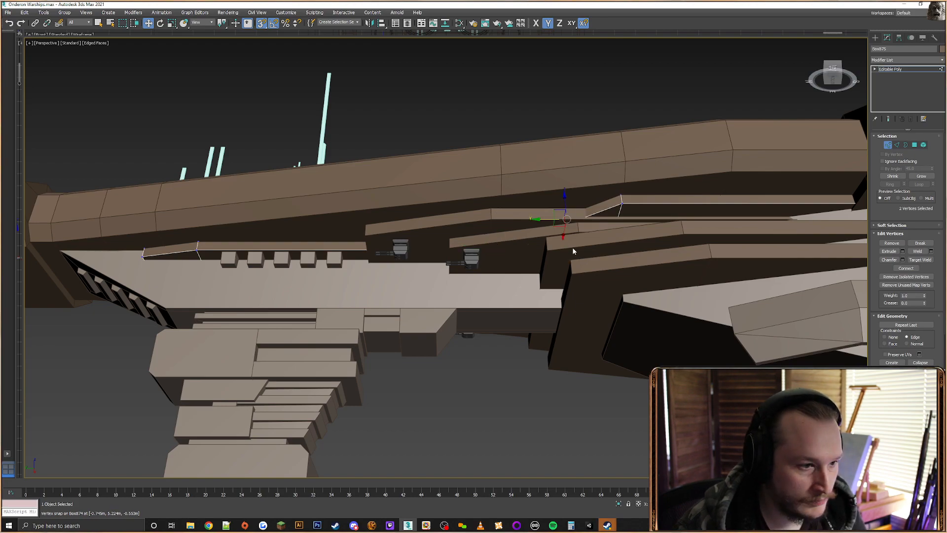
{"action": "middle_click_drag", "start_coordinate": [573, 251], "coordinate": [570, 233], "text": "alt"}
{"action": "left_click_drag", "start_coordinate": [558, 225], "coordinate": [473, 194]}
Select the loop's two vertices on the opposite side of the plate and slide them along the diagonal edge to match
{"action": "key", "text": "F3"}
{"action": "left_click_drag", "start_coordinate": [505, 338], "coordinate": [488, 367]}
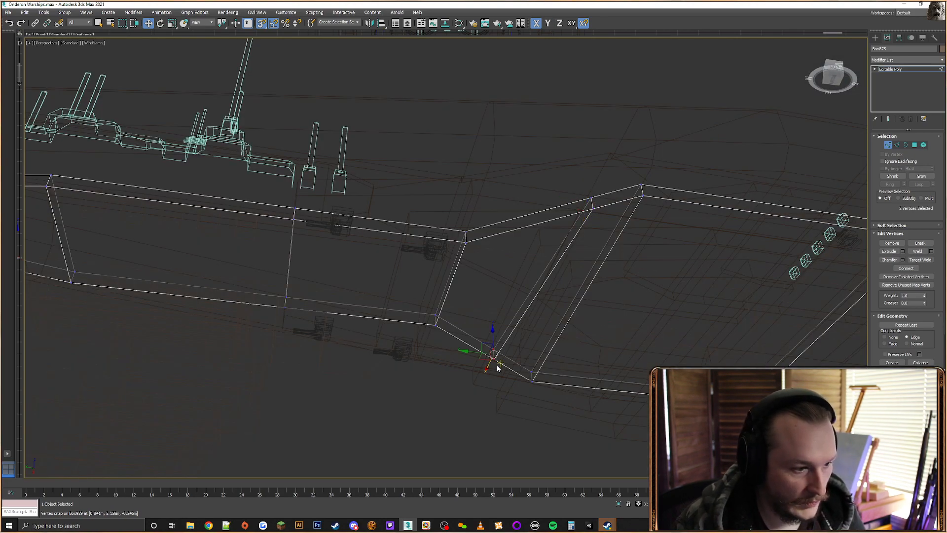
{"action": "mouse_move", "coordinate": [498, 366]}
{"action": "middle_mouse_down", "text": "alt"}
{"action": "mouse_move", "coordinate": [485, 280]}
{"action": "mouse_move", "coordinate": [501, 367]}
{"action": "middle_mouse_up", "text": "alt"}
{"action": "key", "text": "F3"}
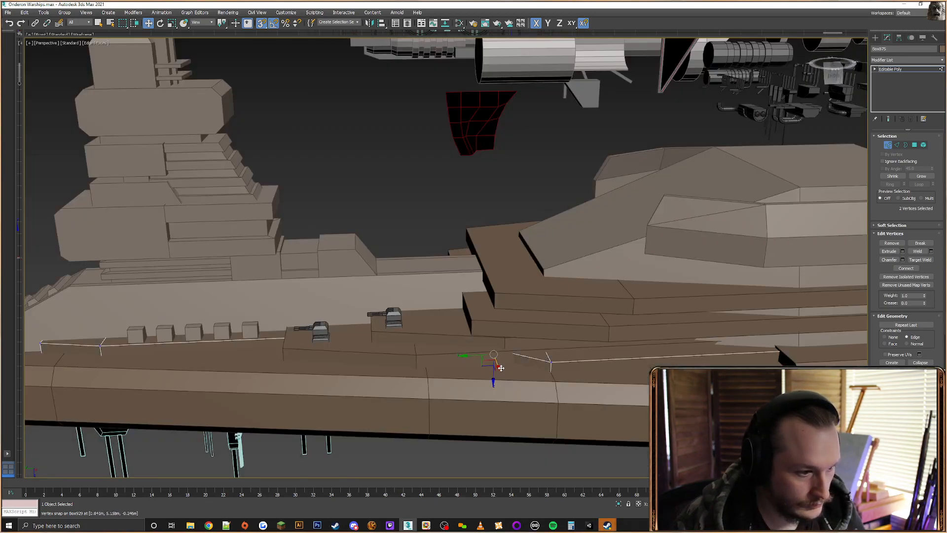
{"action": "left_click_drag", "start_coordinate": [435, 364], "coordinate": [418, 357]}
Delete the plate's vertices between the two added loops, splitting it into separate forward and rear plates
{"action": "middle_click_drag", "start_coordinate": [495, 325], "coordinate": [504, 411], "text": "alt"}
{"action": "scroll", "coordinate": [504, 411], "scroll_direction": "up", "scroll_amount": 3}
{"action": "scroll", "coordinate": [682, 247], "scroll_direction": "down", "scroll_amount": 6}
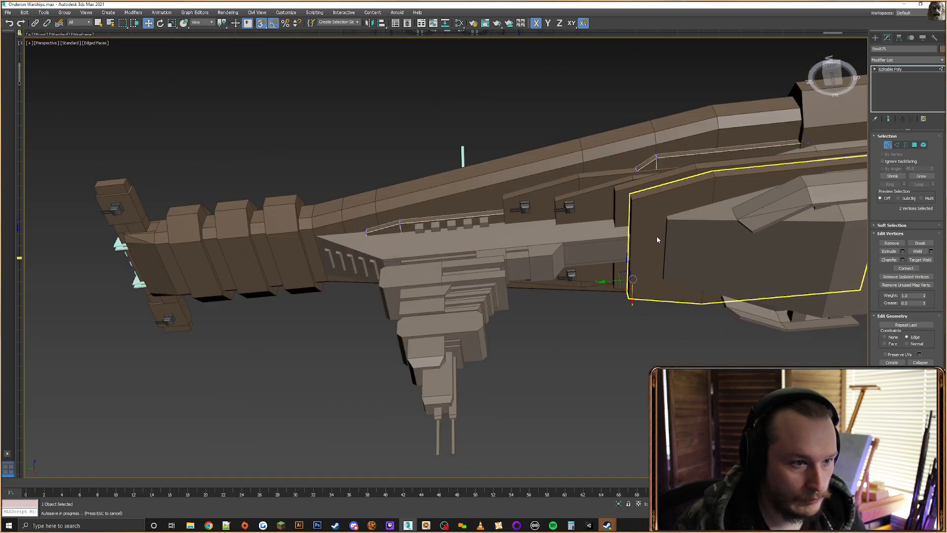
{"action": "key", "text": "F3"}
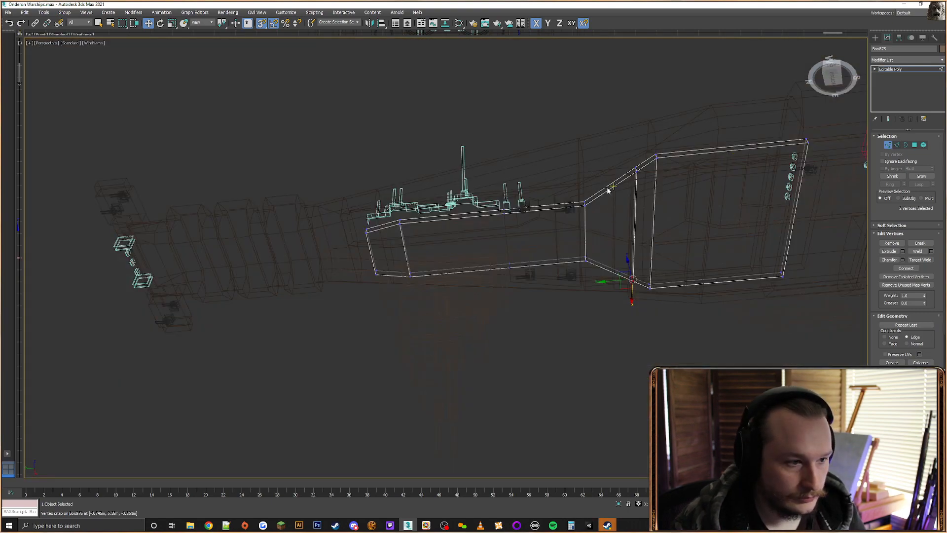
{"action": "left_click_drag", "start_coordinate": [570, 286], "coordinate": [570, 286]}
{"action": "key", "text": "Delete"}
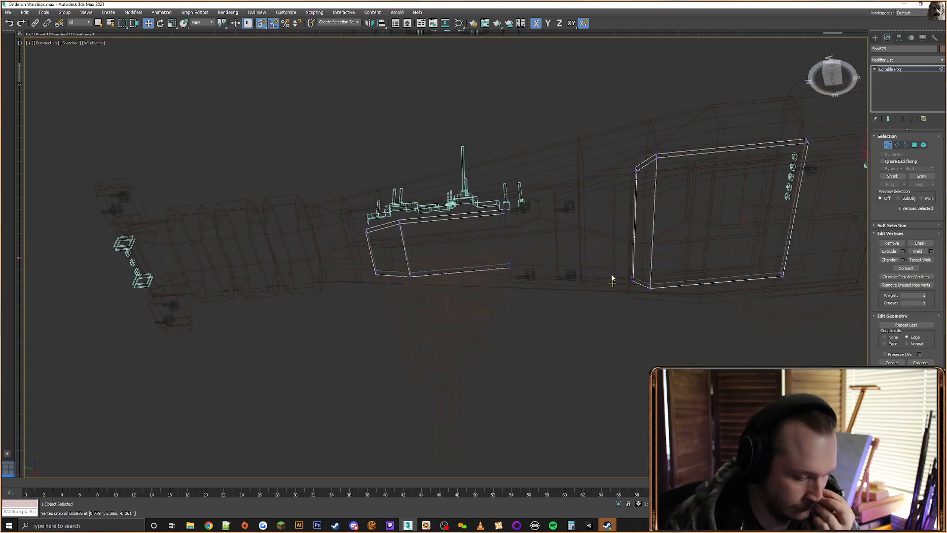
Select the four vertices at the rear plate's aft end and adjust them along Y against the neighbouring hull block
{"action": "key", "text": "F3"}
{"action": "mouse_move", "coordinate": [656, 228]}
{"action": "middle_mouse_down", "text": "alt"}
{"action": "mouse_move", "coordinate": [593, 252]}
{"action": "mouse_move", "coordinate": [572, 237]}
{"action": "middle_mouse_up", "text": "alt"}
{"action": "key", "text": "F3"}
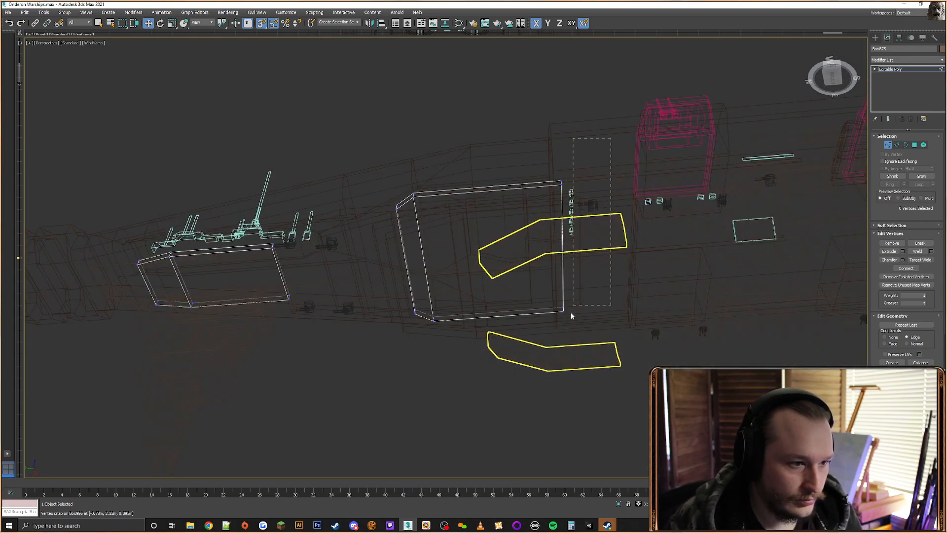
{"action": "left_click_drag", "start_coordinate": [572, 316], "coordinate": [539, 352]}
{"action": "key", "text": "F3"}
{"action": "scroll", "coordinate": [546, 222], "scroll_direction": "up", "scroll_amount": 6}
{"action": "scroll", "coordinate": [564, 232], "scroll_direction": "down", "scroll_amount": 2}
{"action": "middle_click_drag", "start_coordinate": [564, 232], "coordinate": [587, 235], "text": "alt"}
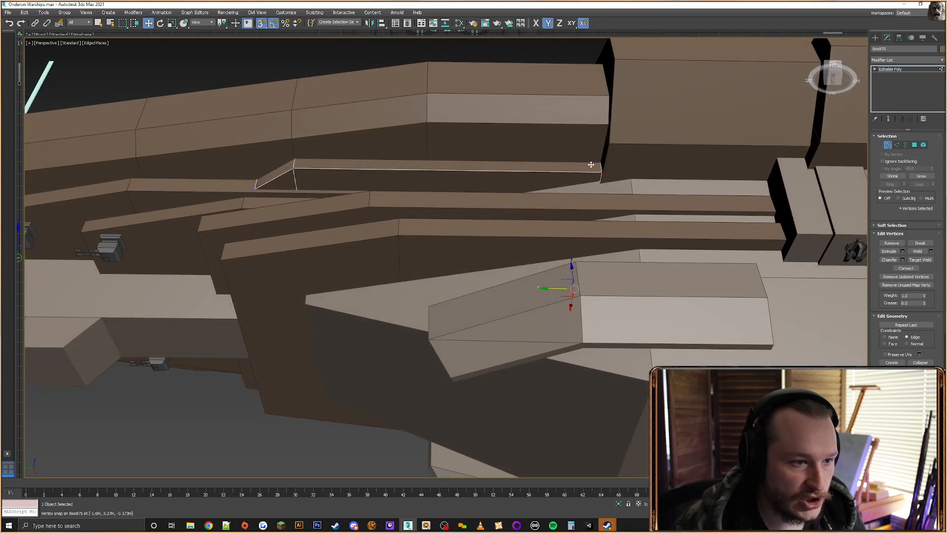
{"action": "scroll", "coordinate": [515, 213], "scroll_direction": "down", "scroll_amount": 6}
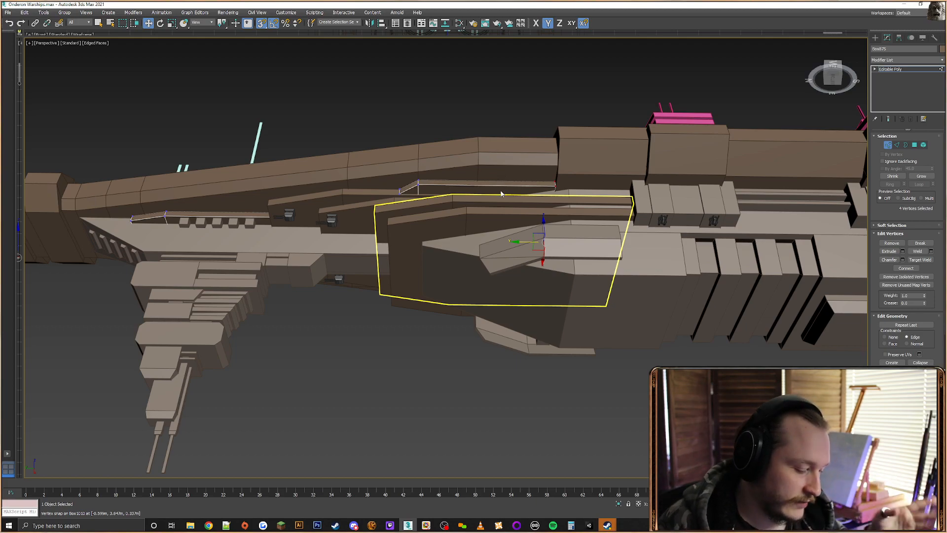
{"action": "middle_click_drag", "start_coordinate": [421, 213], "coordinate": [532, 272], "text": "alt"}
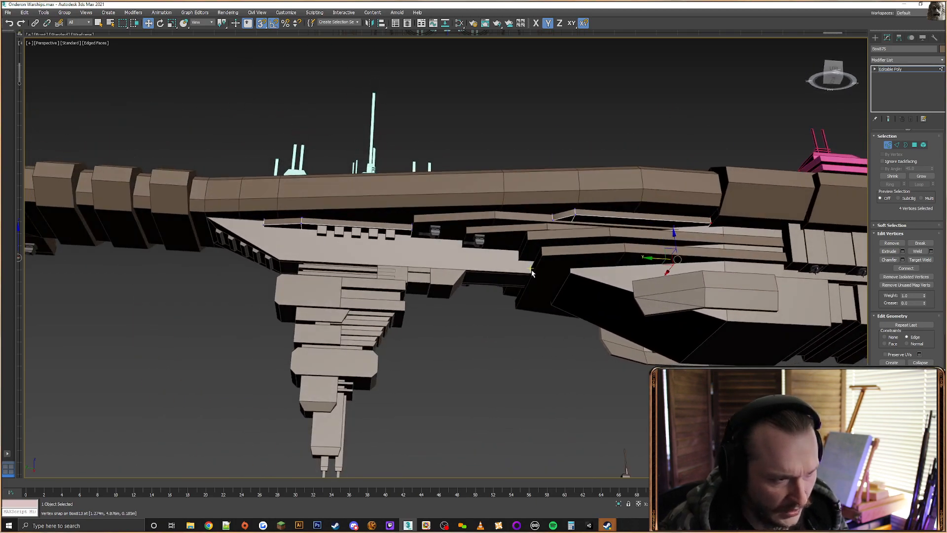
Select all 18 polygons of the split forward and rear plates and look through their polygon options
{"action": "left_click", "coordinate": [914, 144]}
{"action": "left_click_drag", "start_coordinate": [138, 449], "coordinate": [136, 450]}
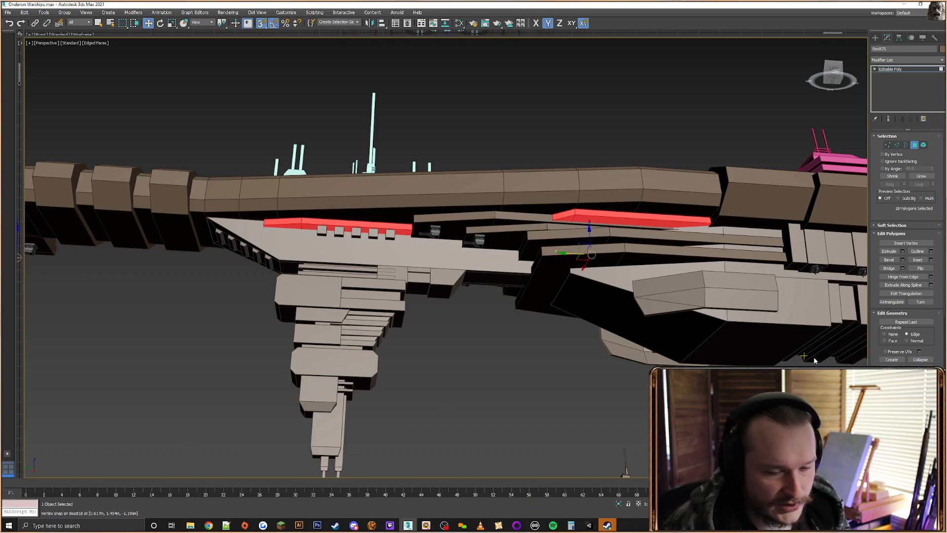
{"action": "scroll", "coordinate": [891, 371], "scroll_direction": "down", "scroll_amount": 3}
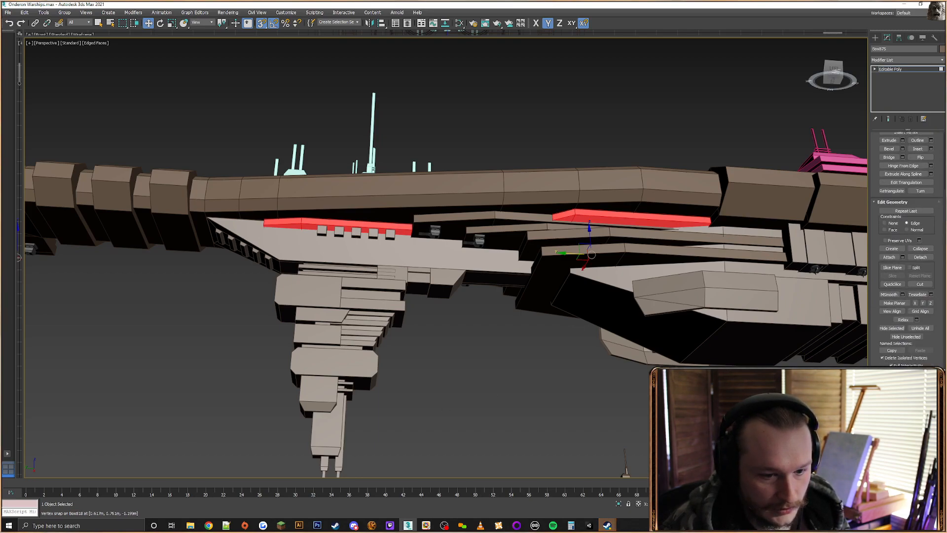
{"action": "scroll", "coordinate": [907, 246], "scroll_direction": "up", "scroll_amount": 3}
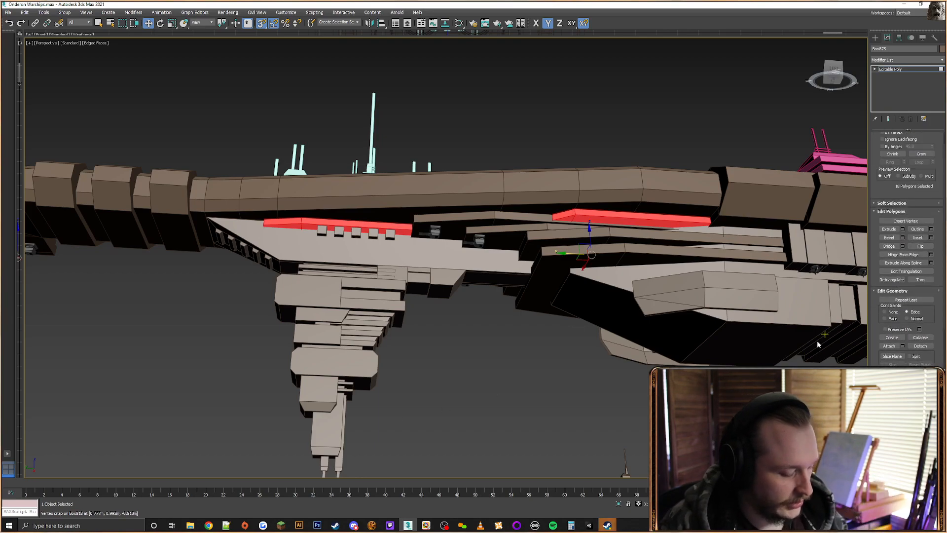
{"action": "scroll", "coordinate": [902, 222], "scroll_direction": "up", "scroll_amount": 2}
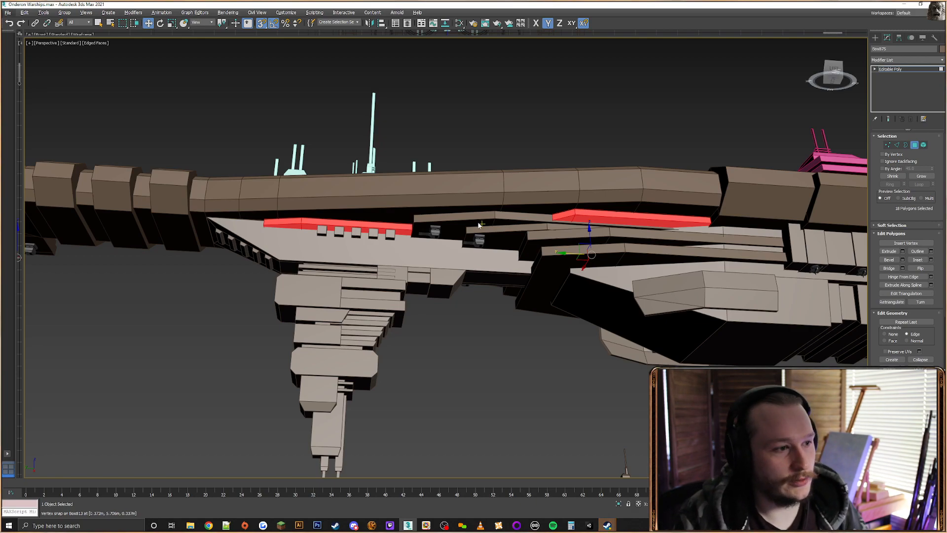
Examine the split plates and surrounding turret blocks along the hull from the side and from below
{"action": "middle_click_drag", "start_coordinate": [420, 214], "coordinate": [441, 241], "text": "alt"}
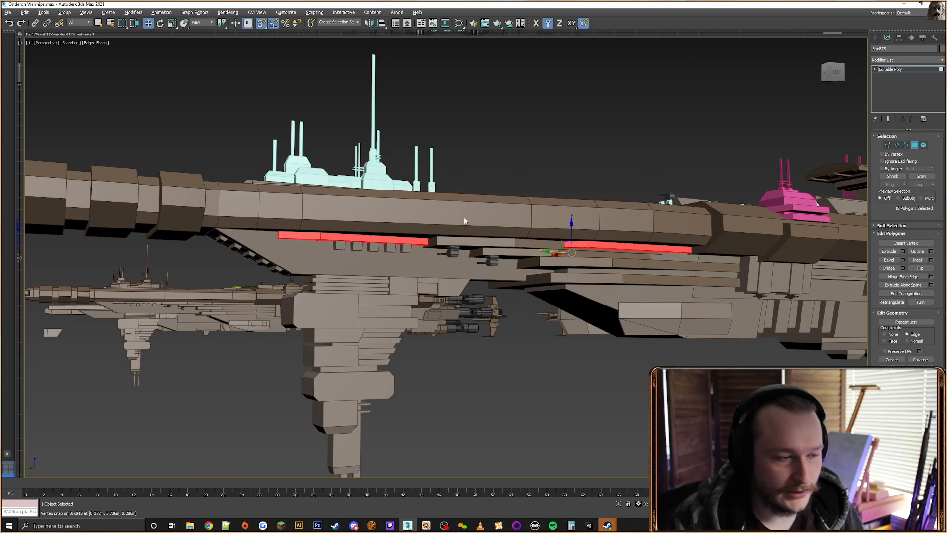
{"action": "middle_click_drag", "start_coordinate": [464, 221], "coordinate": [611, 232], "text": "alt"}
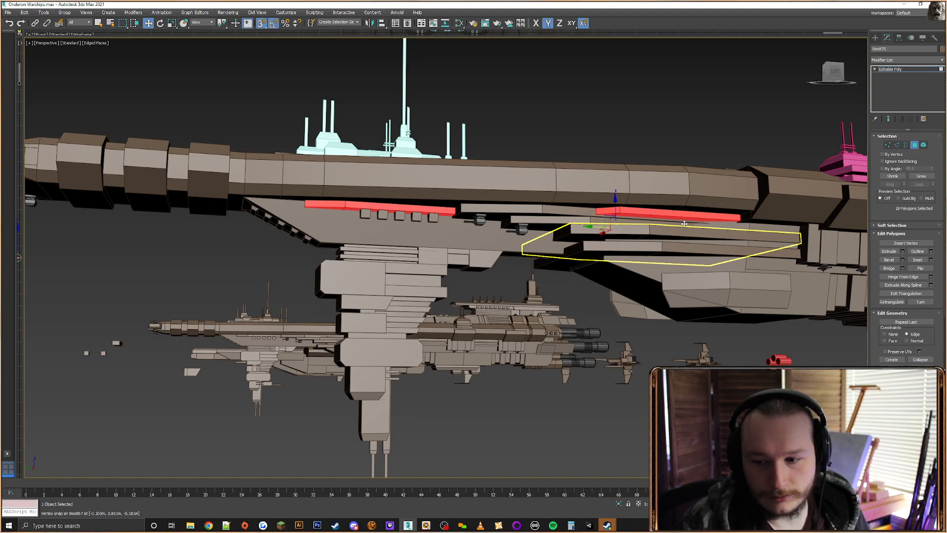
{"action": "middle_click_drag", "start_coordinate": [684, 224], "coordinate": [588, 218], "text": "alt"}
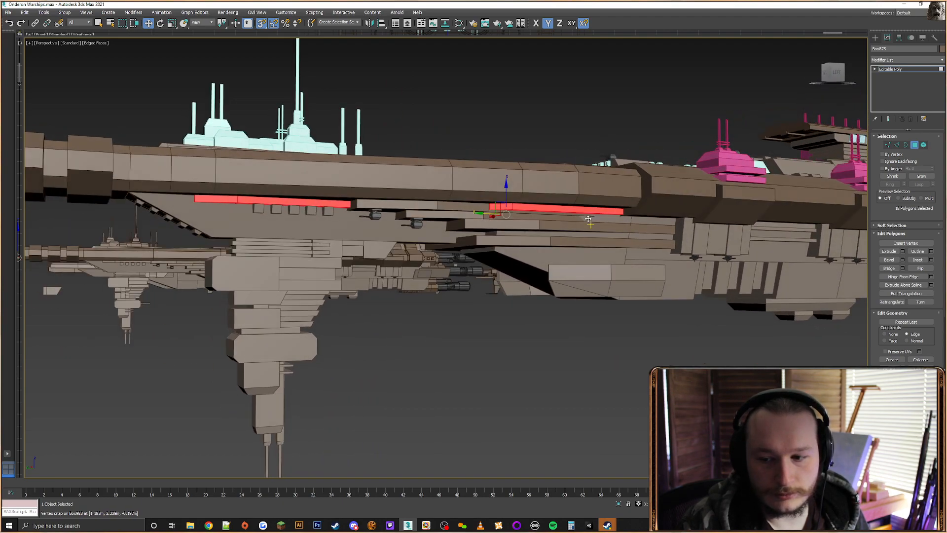
{"action": "middle_click_drag", "start_coordinate": [647, 221], "coordinate": [645, 183], "text": "alt"}
{"action": "middle_click_drag", "start_coordinate": [558, 195], "coordinate": [584, 219]}
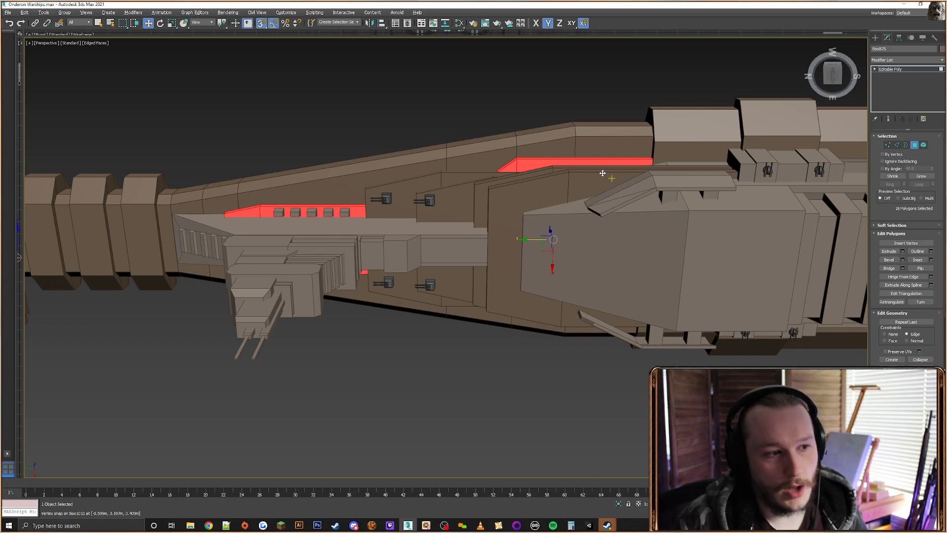
{"action": "middle_click_drag", "start_coordinate": [602, 174], "coordinate": [609, 224], "text": "alt"}
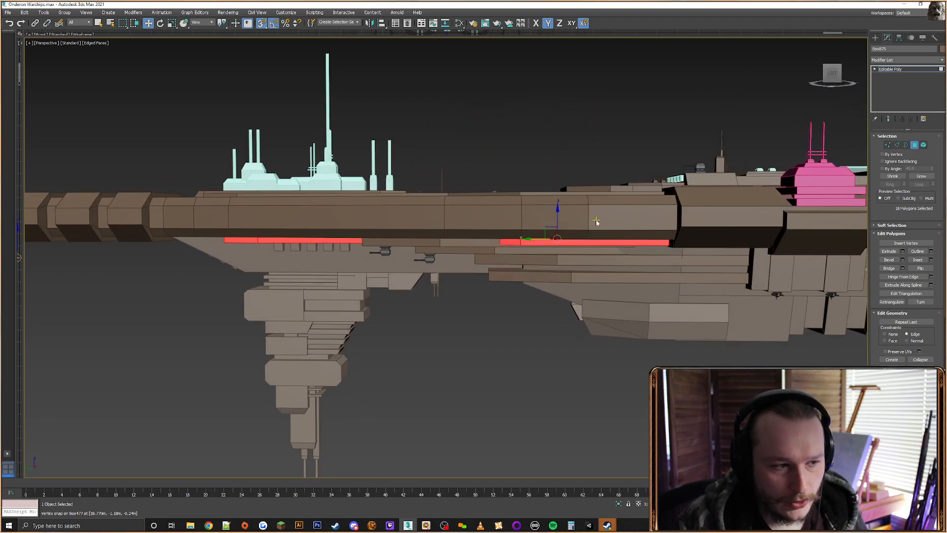
{"action": "middle_click_drag", "start_coordinate": [645, 258], "coordinate": [654, 196], "text": "alt"}
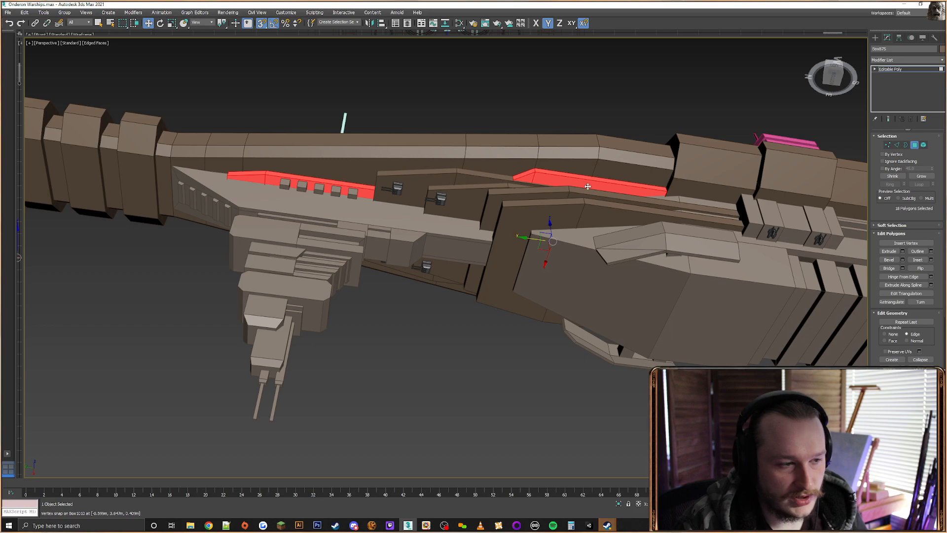
Check the split forward and rear plates from the side and leave their polygon editing
{"action": "middle_click_drag", "start_coordinate": [598, 198], "coordinate": [704, 210], "text": "alt"}
{"action": "scroll", "coordinate": [602, 131], "scroll_direction": "up", "scroll_amount": 4}
{"action": "scroll", "coordinate": [599, 168], "scroll_direction": "down", "scroll_amount": 4}
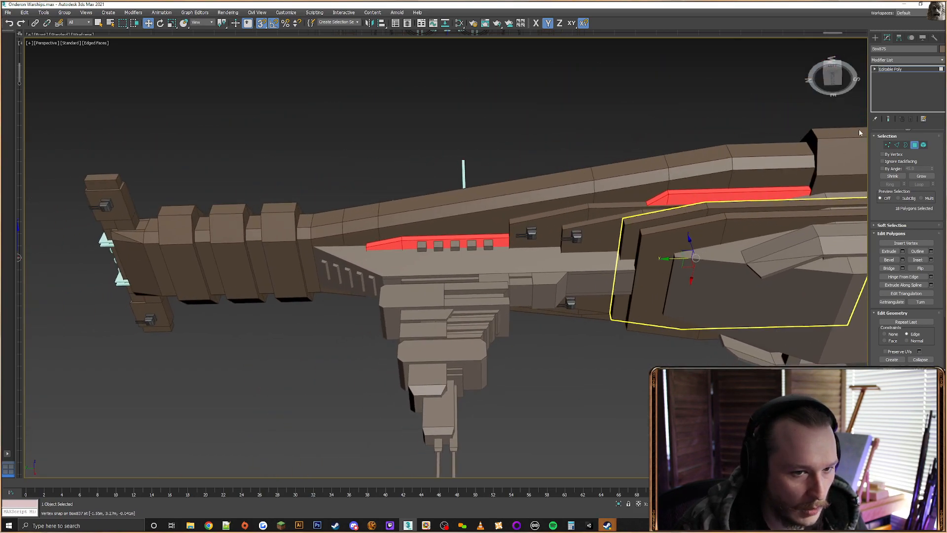
{"action": "left_click", "coordinate": [875, 38]}
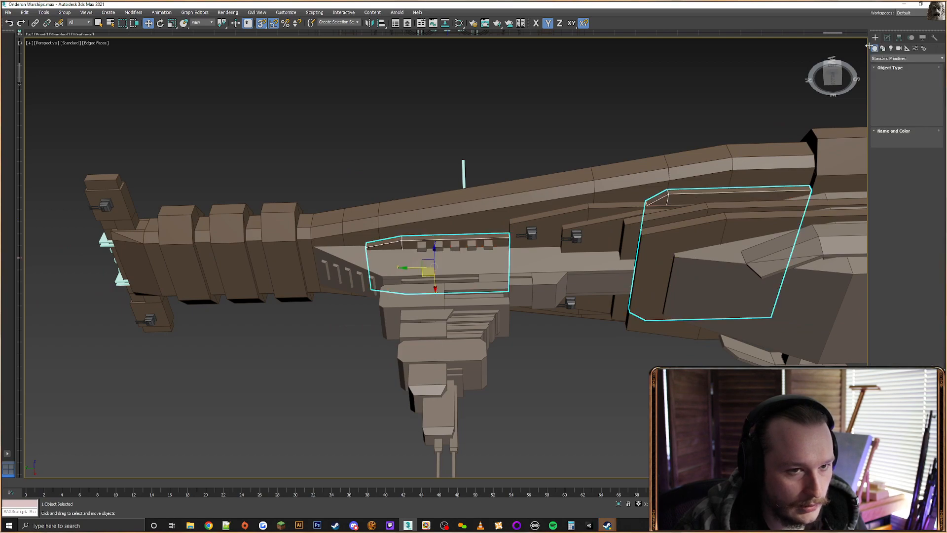
Select the upper vertices of the plate carrying the turrets and move them along Z, snapped to the hull's underside
{"action": "left_click", "coordinate": [601, 214]}
{"action": "middle_click_drag", "start_coordinate": [642, 277], "coordinate": [631, 242], "text": "alt"}
{"action": "key", "text": "F3"}
{"action": "left_click", "coordinate": [892, 39]}
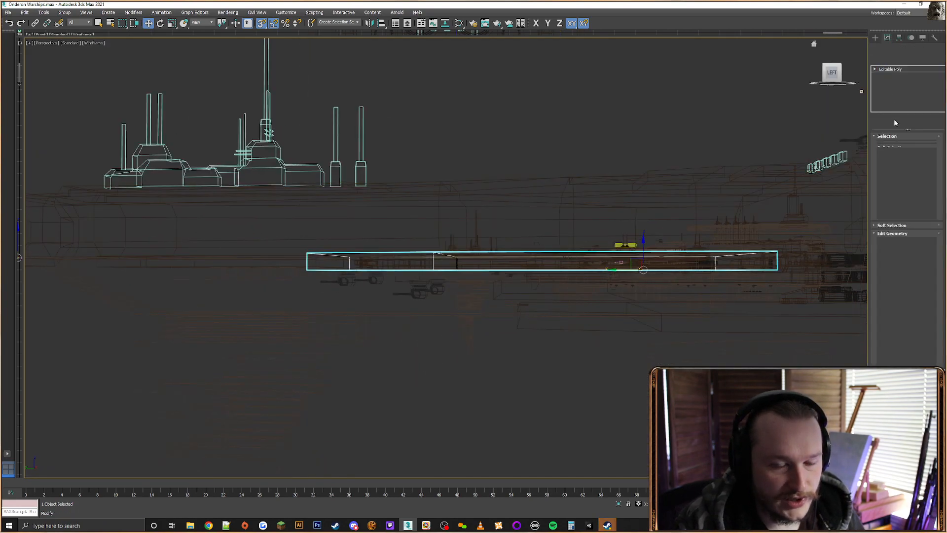
{"action": "left_click", "coordinate": [887, 145]}
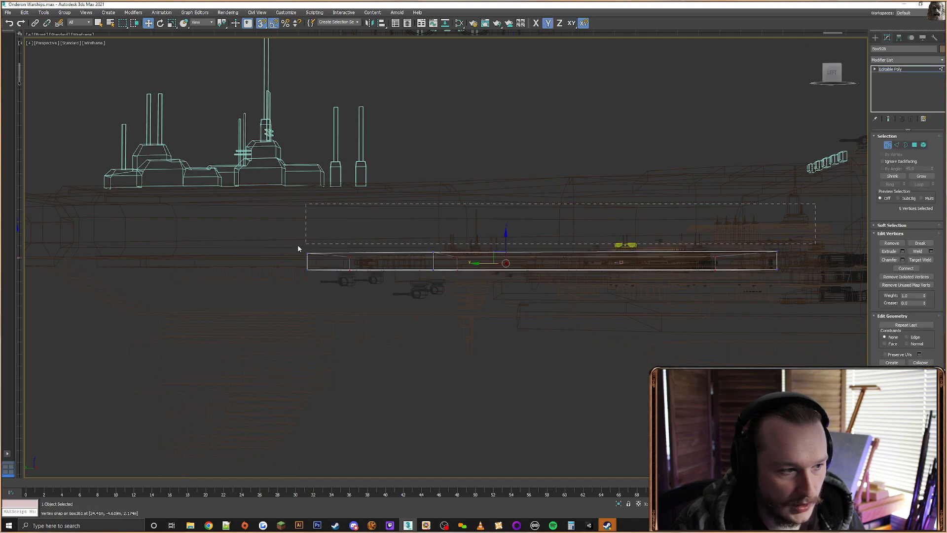
{"action": "left_click_drag", "start_coordinate": [262, 260], "coordinate": [262, 261]}
{"action": "key", "text": "F3"}
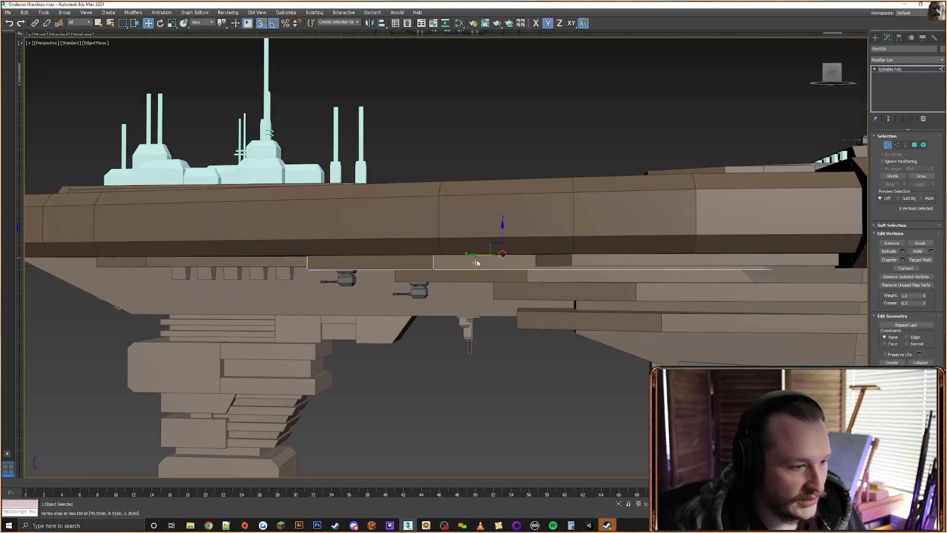
{"action": "middle_click_drag", "start_coordinate": [478, 263], "coordinate": [506, 225], "text": "alt"}
{"action": "left_click_drag", "start_coordinate": [503, 226], "coordinate": [484, 224]}
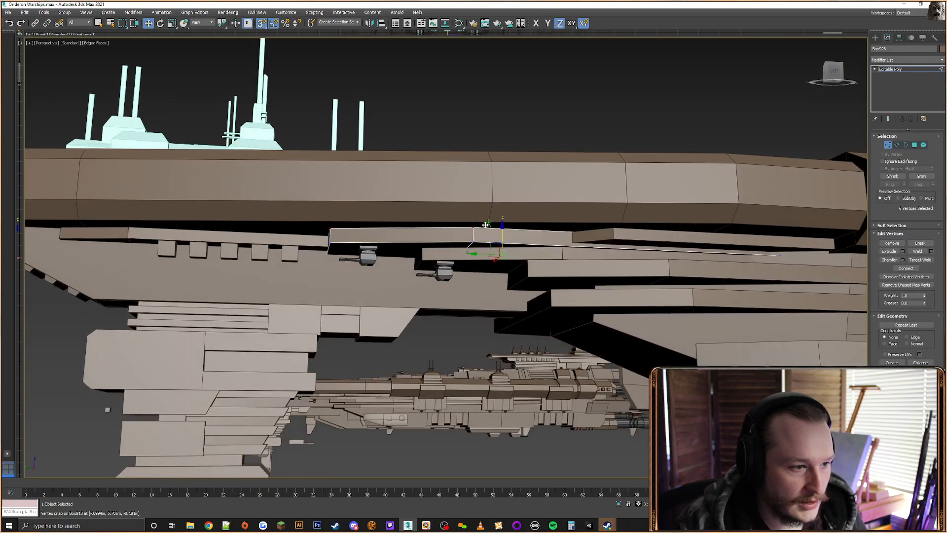
Move the four vertices at the turret plate's outer bends along Y, snapped in line with the hull's panel seam
{"action": "key", "text": "F3"}
{"action": "mouse_move", "coordinate": [556, 235]}
{"action": "middle_mouse_down"}
{"action": "mouse_move", "coordinate": [532, 230]}
{"action": "mouse_move", "coordinate": [549, 239]}
{"action": "mouse_move", "coordinate": [554, 196]}
{"action": "mouse_move", "coordinate": [546, 202]}
{"action": "mouse_move", "coordinate": [519, 183]}
{"action": "middle_mouse_up"}
{"action": "key", "text": "F3"}
{"action": "scroll", "coordinate": [534, 247], "scroll_direction": "up", "scroll_amount": 4}
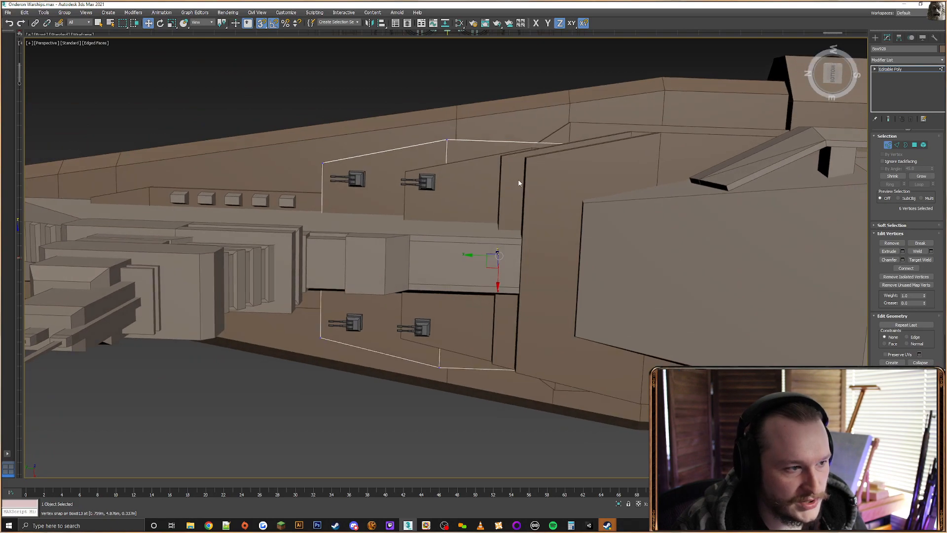
{"action": "left_click_drag", "start_coordinate": [420, 390], "coordinate": [420, 388]}
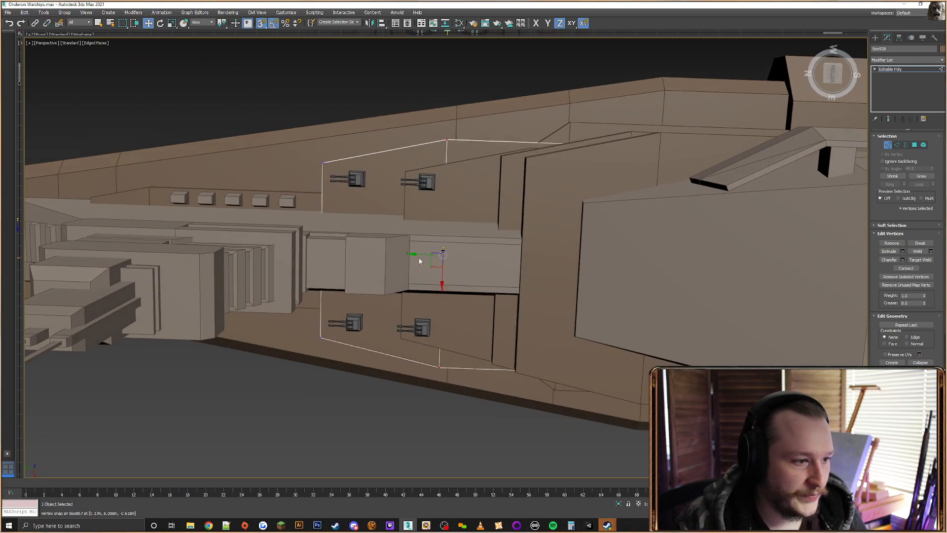
{"action": "key", "text": "F6"}
{"action": "left_click_drag", "start_coordinate": [443, 252], "coordinate": [455, 121]}
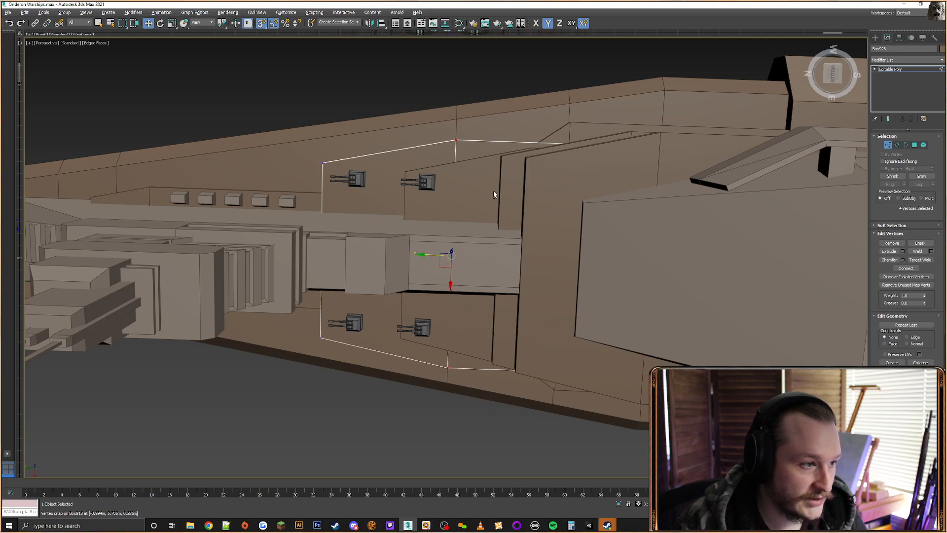
{"action": "middle_click_drag", "start_coordinate": [494, 191], "coordinate": [492, 194], "text": "alt"}
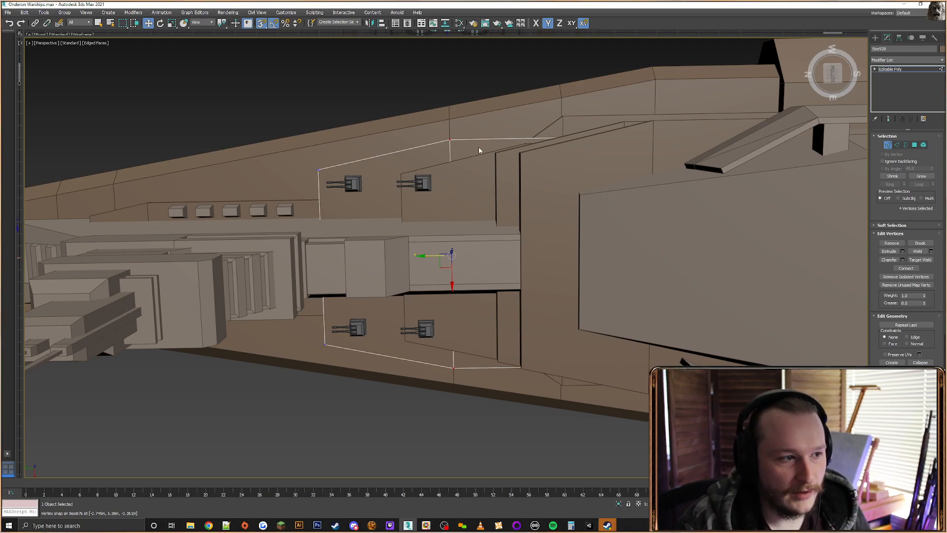
Select all 18 polygons of the turret plate, look through their editing options, and clear the selection
{"action": "middle_click_drag", "start_coordinate": [495, 167], "coordinate": [517, 199]}
{"action": "middle_click_drag", "start_coordinate": [570, 229], "coordinate": [551, 233]}
{"action": "middle_click_drag", "start_coordinate": [566, 268], "coordinate": [576, 241], "text": "alt"}
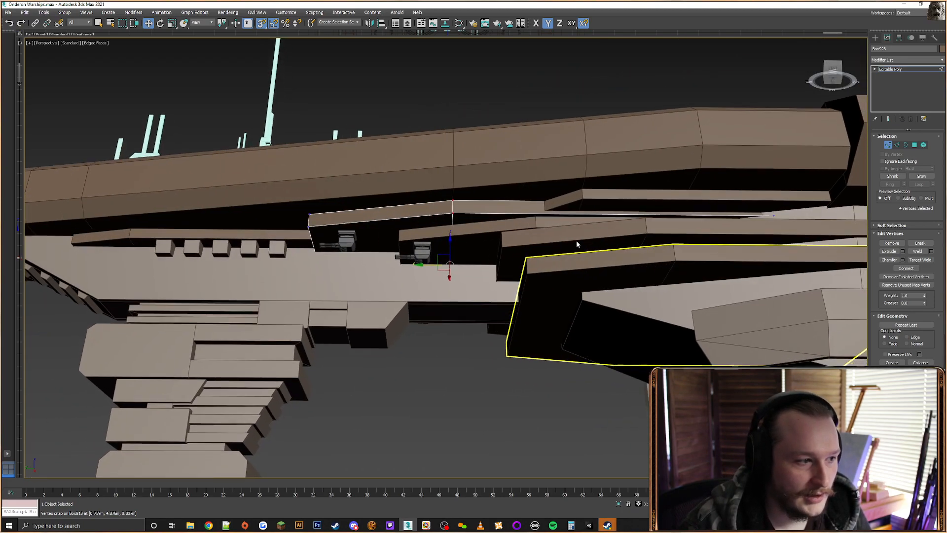
{"action": "left_click", "coordinate": [914, 146]}
{"action": "scroll", "coordinate": [474, 218], "scroll_direction": "down", "scroll_amount": 5}
{"action": "middle_click_drag", "start_coordinate": [474, 218], "coordinate": [411, 189]}
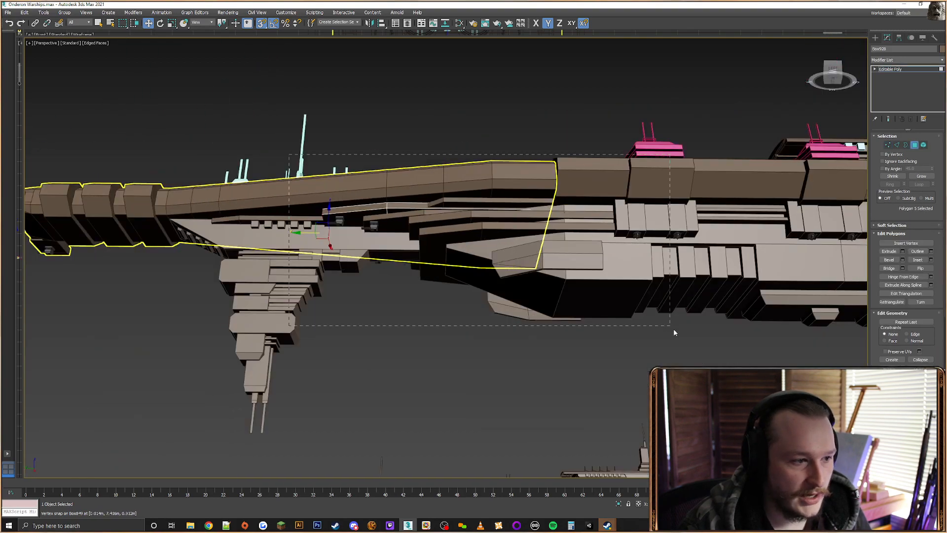
{"action": "key", "text": "ctrl+a"}
{"action": "scroll", "coordinate": [929, 345], "scroll_direction": "down", "scroll_amount": 3}
{"action": "scroll", "coordinate": [908, 247], "scroll_direction": "down", "scroll_amount": 2}
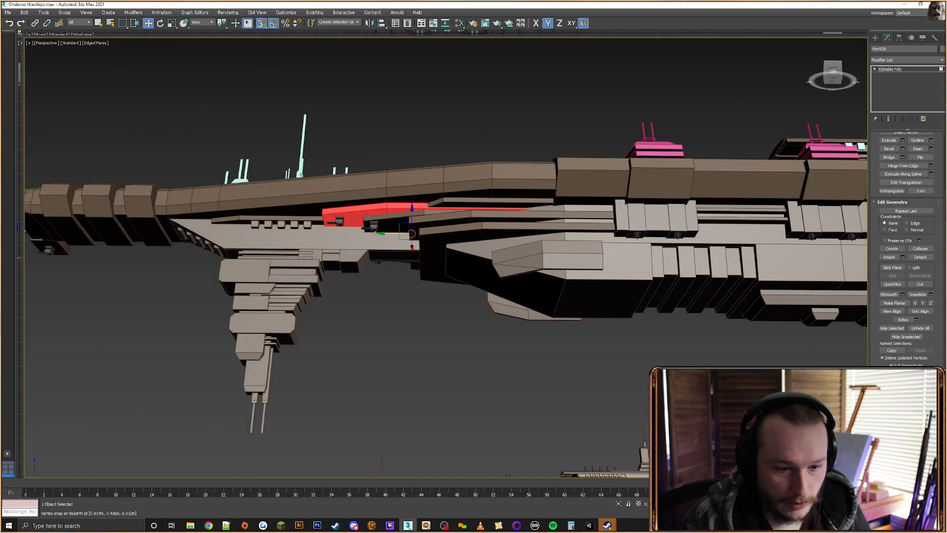
{"action": "scroll", "coordinate": [918, 325], "scroll_direction": "up", "scroll_amount": 5}
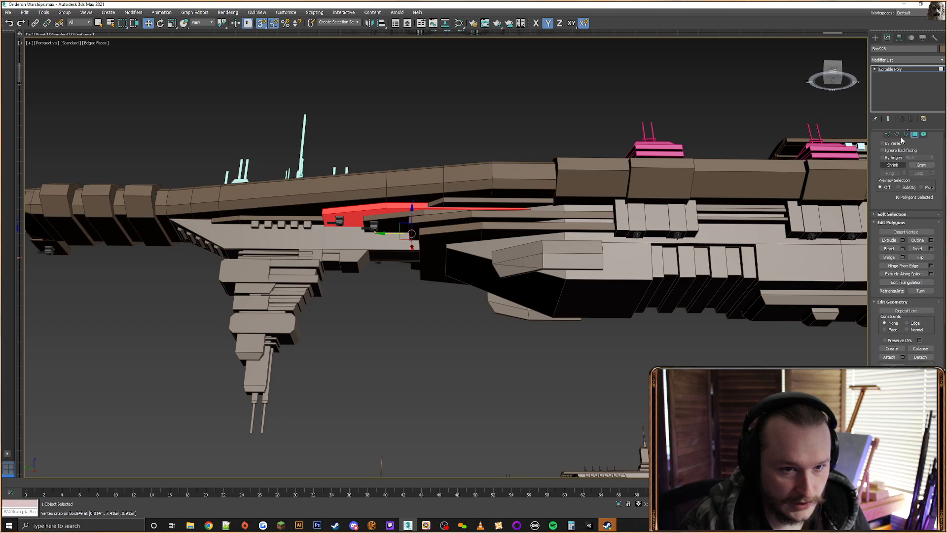
{"action": "left_click", "coordinate": [876, 38]}
{"action": "left_click", "coordinate": [532, 120]}
{"action": "middle_click_drag", "start_coordinate": [395, 227], "coordinate": [450, 237]}
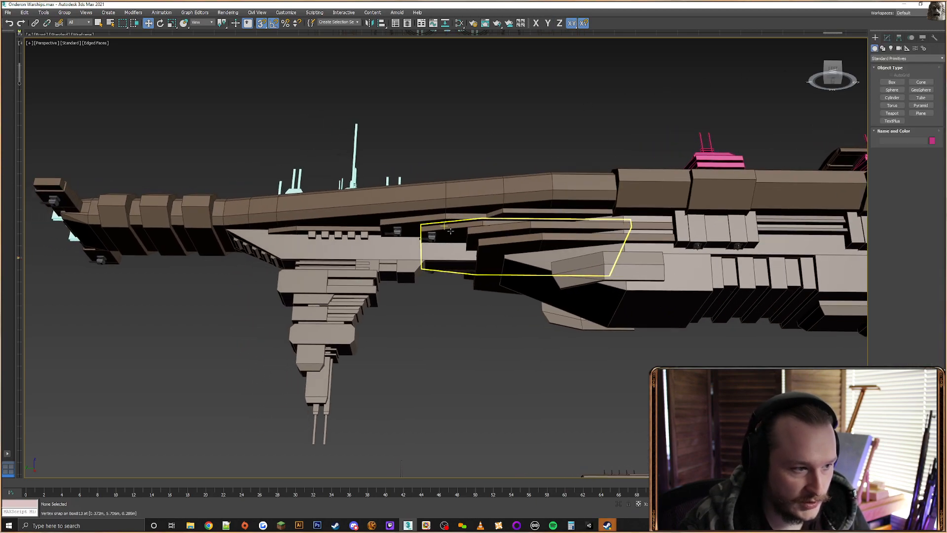
Select the turret plate and inspect its fit against the hull and neighbouring plates from below
{"action": "left_click", "coordinate": [452, 220]}
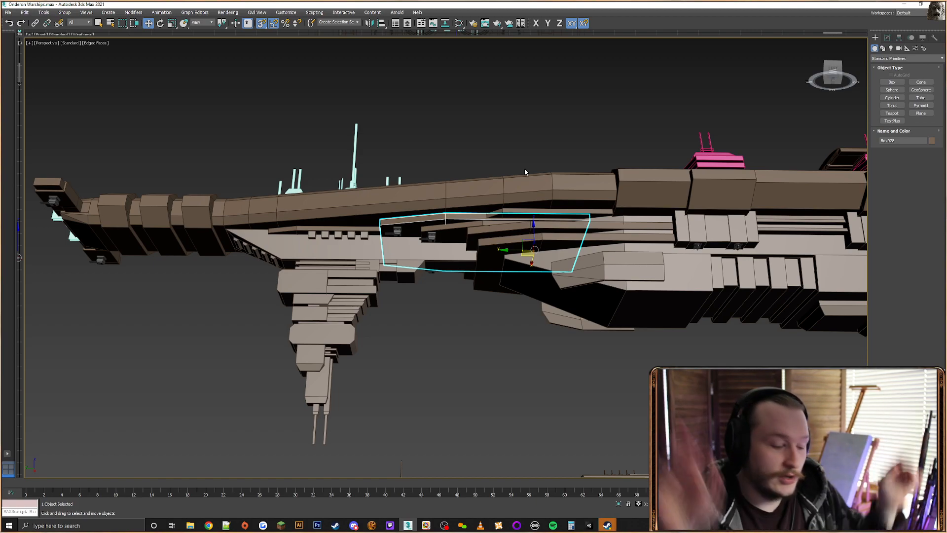
{"action": "middle_click_drag", "start_coordinate": [538, 176], "coordinate": [609, 210]}
{"action": "scroll", "coordinate": [547, 221], "scroll_direction": "up", "scroll_amount": 4}
{"action": "middle_click_drag", "start_coordinate": [547, 221], "coordinate": [533, 204], "text": "alt"}
{"action": "scroll", "coordinate": [541, 214], "scroll_direction": "down", "scroll_amount": 5}
{"action": "scroll", "coordinate": [536, 205], "scroll_direction": "up", "scroll_amount": 2}
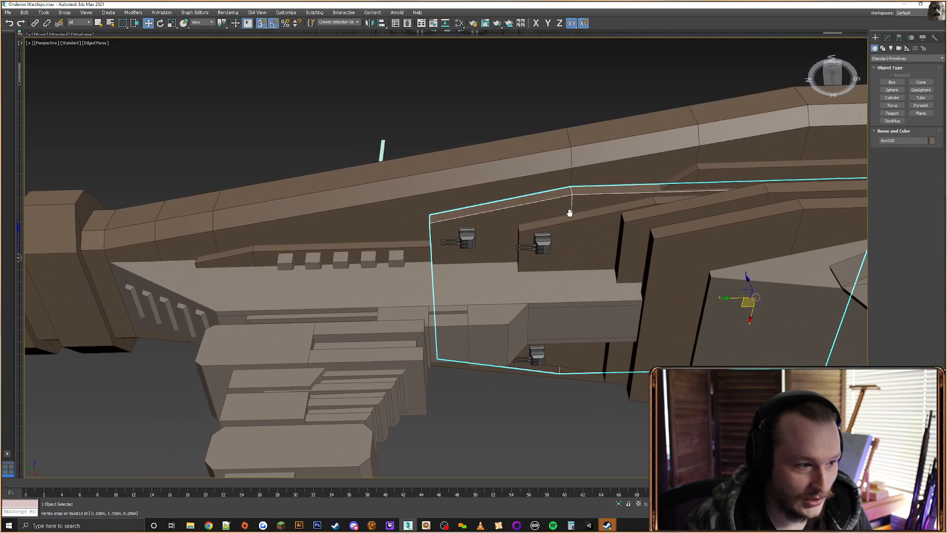
{"action": "scroll", "coordinate": [572, 211], "scroll_direction": "up", "scroll_amount": 2}
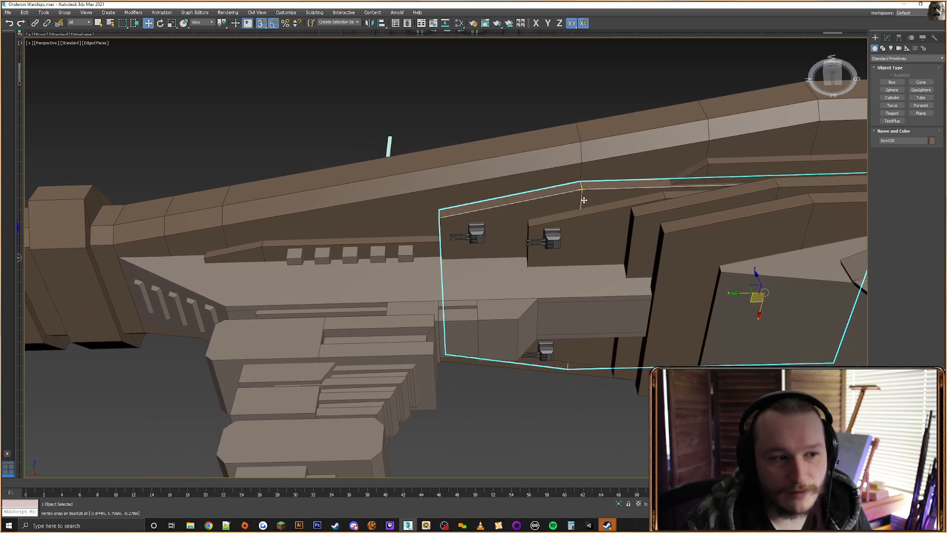
{"action": "middle_click_drag", "start_coordinate": [584, 200], "coordinate": [567, 182]}
Select the split forward and rear plates and move them along Z, snapped to the main hull's underside
{"action": "left_click", "coordinate": [399, 237]}
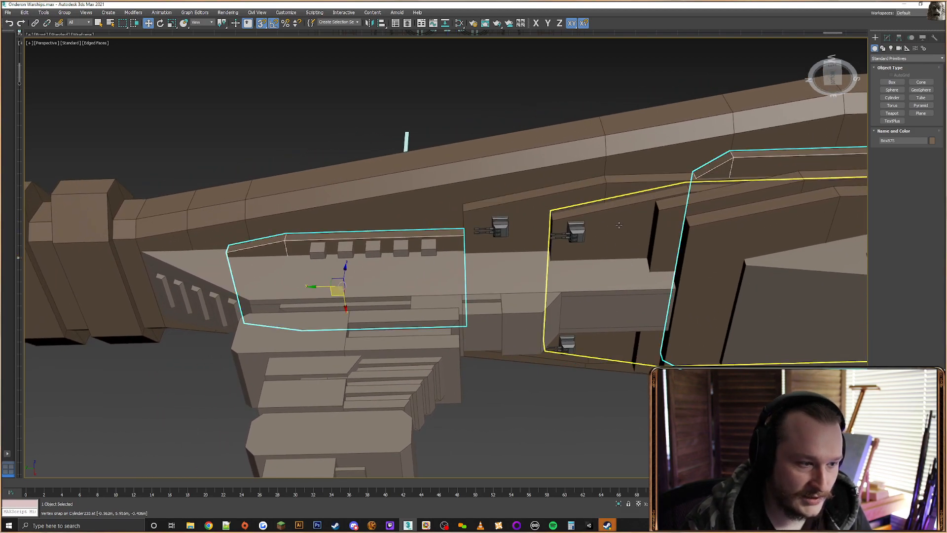
{"action": "middle_click_drag", "start_coordinate": [614, 220], "coordinate": [510, 232], "text": "alt"}
{"action": "middle_click_drag", "start_coordinate": [646, 215], "coordinate": [528, 232]}
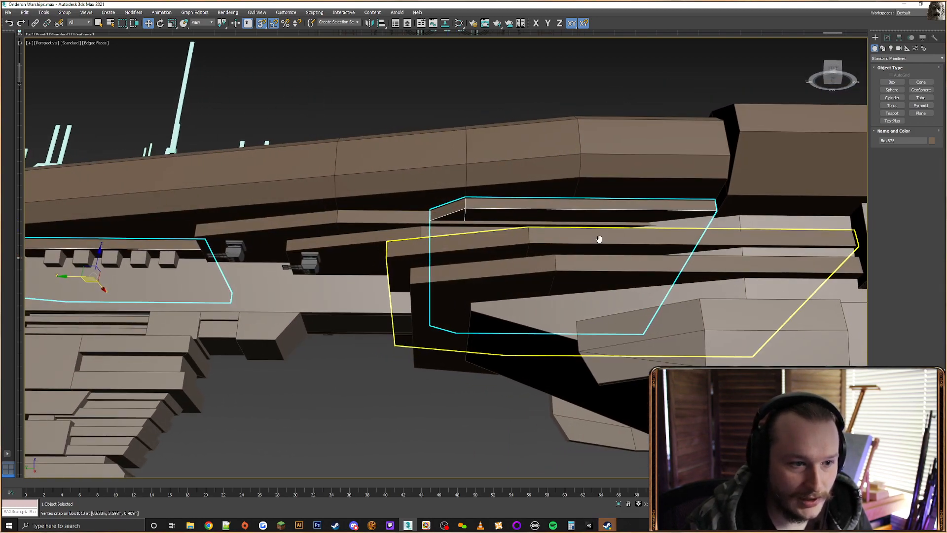
{"action": "middle_click_drag", "start_coordinate": [499, 132], "coordinate": [403, 162], "text": "alt"}
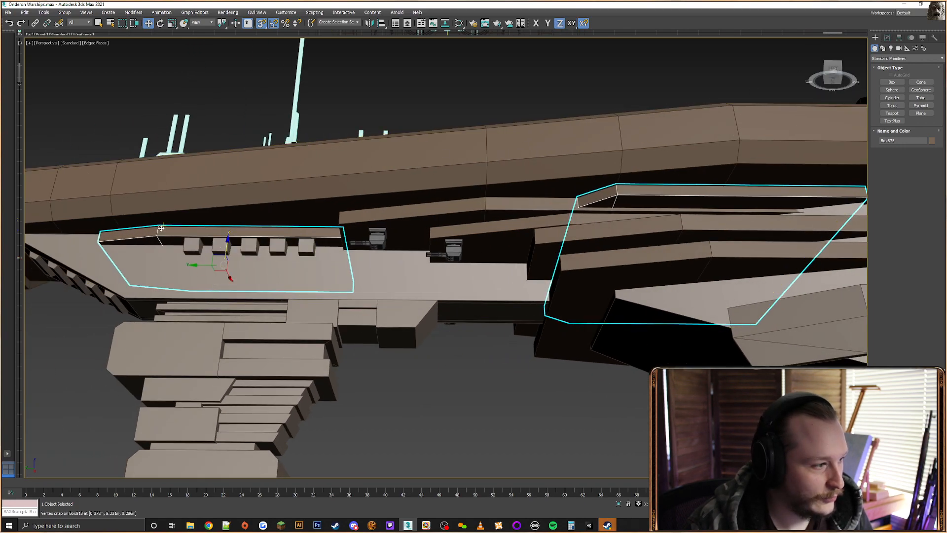
{"action": "left_click_drag", "start_coordinate": [158, 228], "coordinate": [112, 217]}
Select the 40 upper vertices of the small block rows and snap them along Z to the forward plate's underside
{"action": "middle_click_drag", "start_coordinate": [227, 245], "coordinate": [217, 276], "text": "alt"}
{"action": "left_click", "coordinate": [228, 229]}
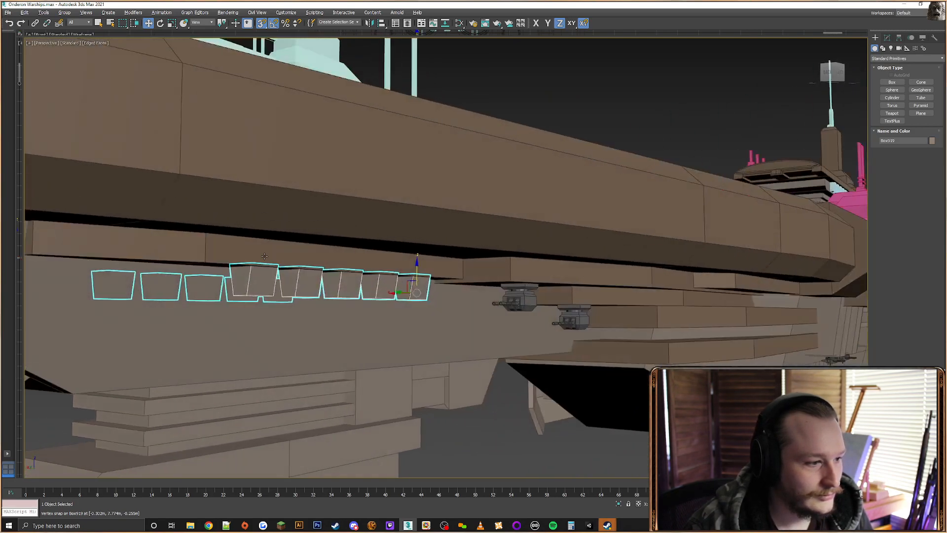
{"action": "left_click", "coordinate": [887, 37]}
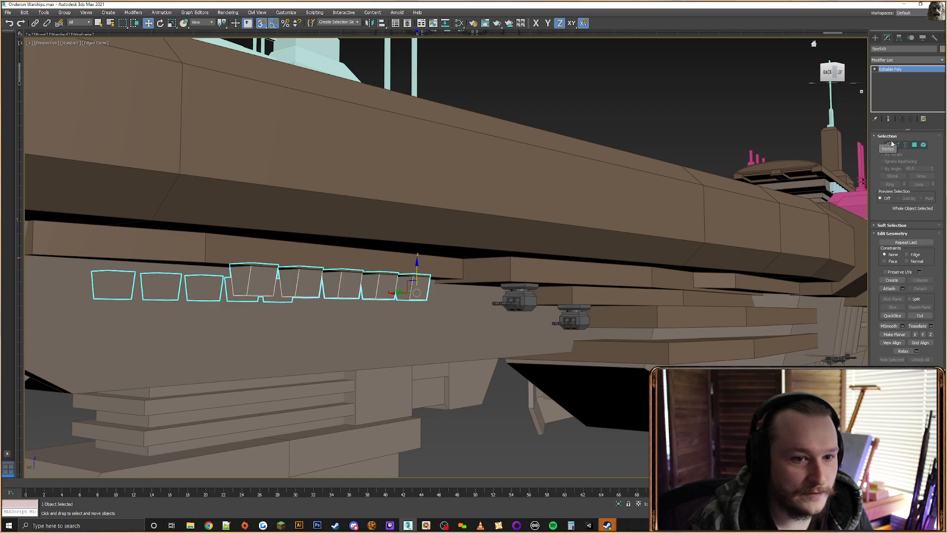
{"action": "left_click", "coordinate": [888, 145]}
{"action": "middle_click_drag", "start_coordinate": [330, 223], "coordinate": [458, 254], "text": "alt"}
{"action": "key", "text": "F3"}
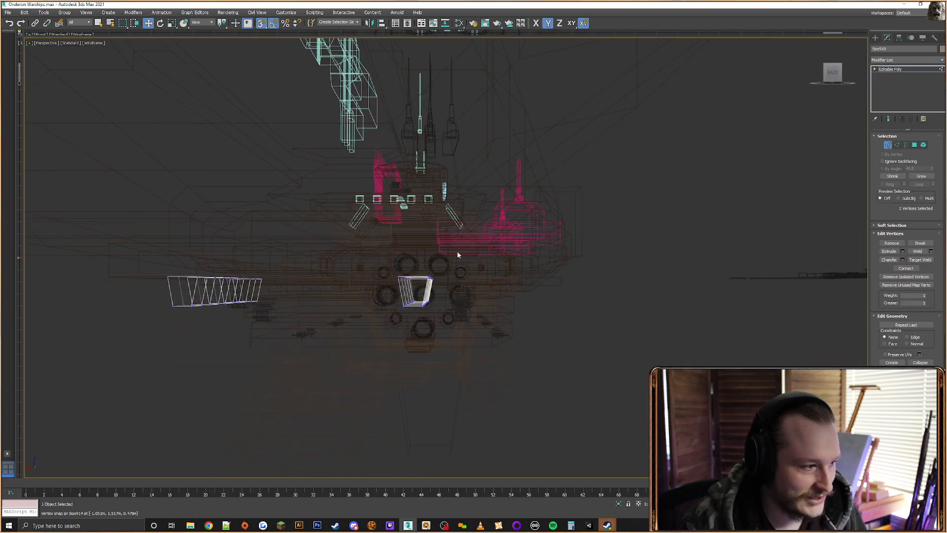
{"action": "mouse_move", "coordinate": [457, 251]}
{"action": "left_mouse_down"}
{"action": "mouse_move", "coordinate": [117, 295]}
{"action": "mouse_move", "coordinate": [95, 288]}
{"action": "left_mouse_up"}
{"action": "key", "text": "F3"}
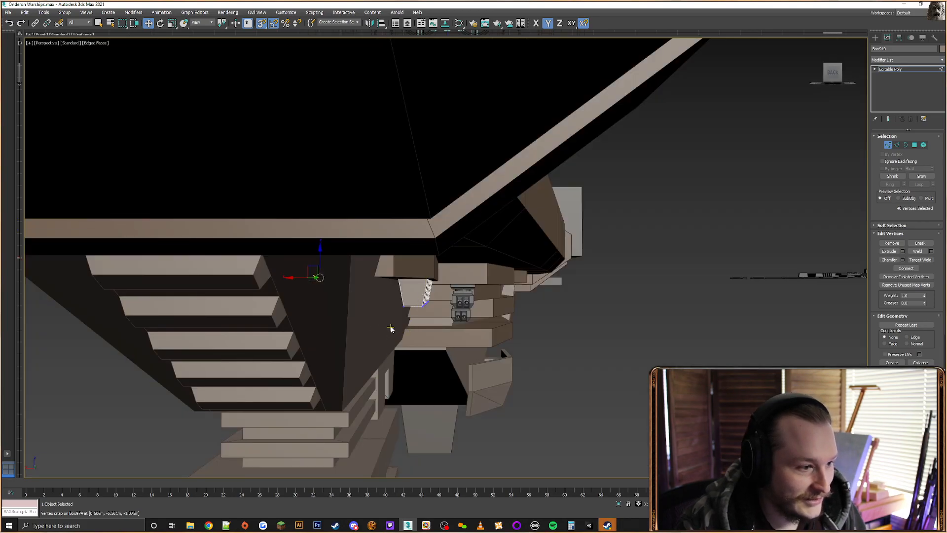
{"action": "middle_click_drag", "start_coordinate": [390, 328], "coordinate": [333, 265], "text": "alt"}
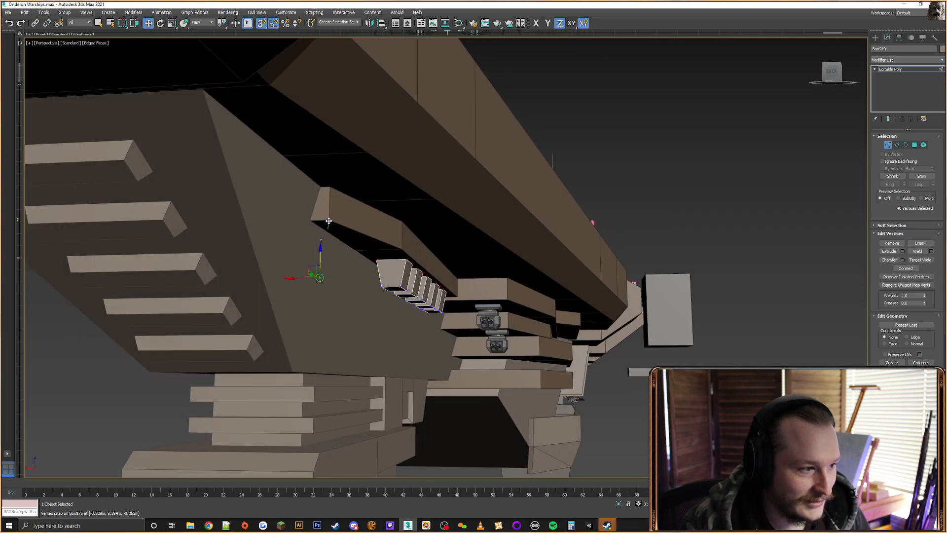
{"action": "middle_click_drag", "start_coordinate": [345, 231], "coordinate": [553, 249], "text": "alt"}
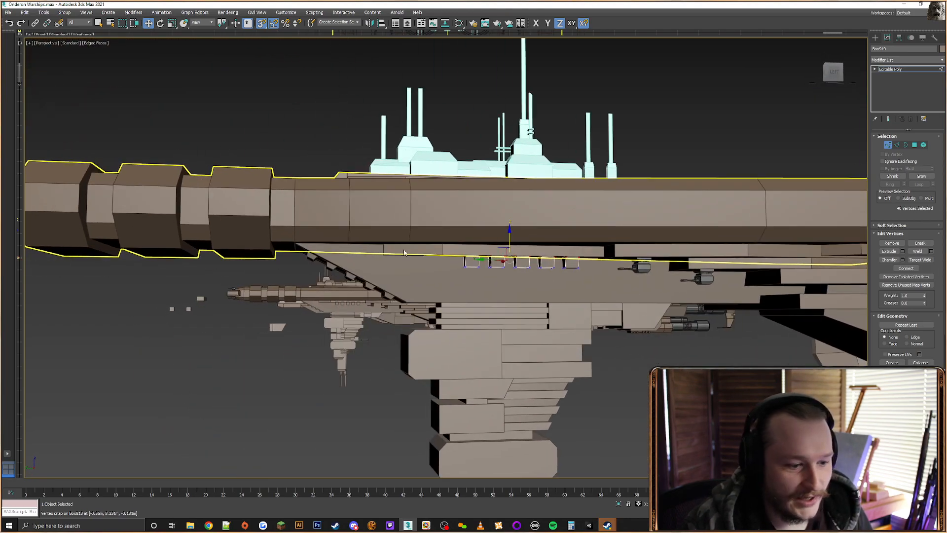
{"action": "middle_click_drag", "start_coordinate": [387, 245], "coordinate": [490, 222]}
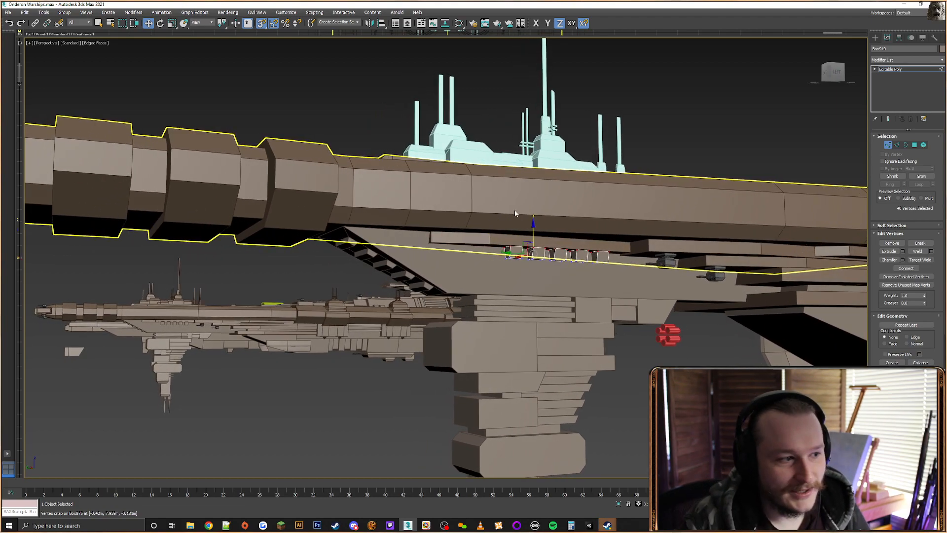
{"action": "left_click", "coordinate": [875, 37]}
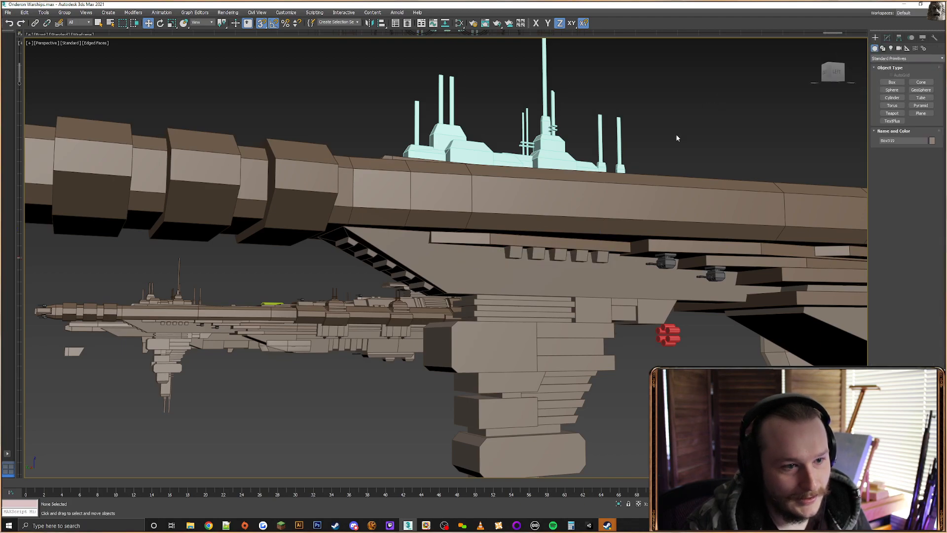
Examine the layered plates along the hull's underside, selecting the plate behind the second turret
{"action": "left_click", "coordinate": [406, 274]}
{"action": "middle_click_drag", "start_coordinate": [406, 274], "coordinate": [549, 244], "text": "alt"}
{"action": "middle_click_drag", "start_coordinate": [548, 245], "coordinate": [545, 256], "text": "alt"}
{"action": "middle_click_drag", "start_coordinate": [514, 209], "coordinate": [348, 234]}
{"action": "middle_click_drag", "start_coordinate": [677, 280], "coordinate": [453, 233], "text": "alt"}
{"action": "middle_click_drag", "start_coordinate": [577, 264], "coordinate": [492, 277], "text": "alt"}
{"action": "left_click", "coordinate": [476, 273]}
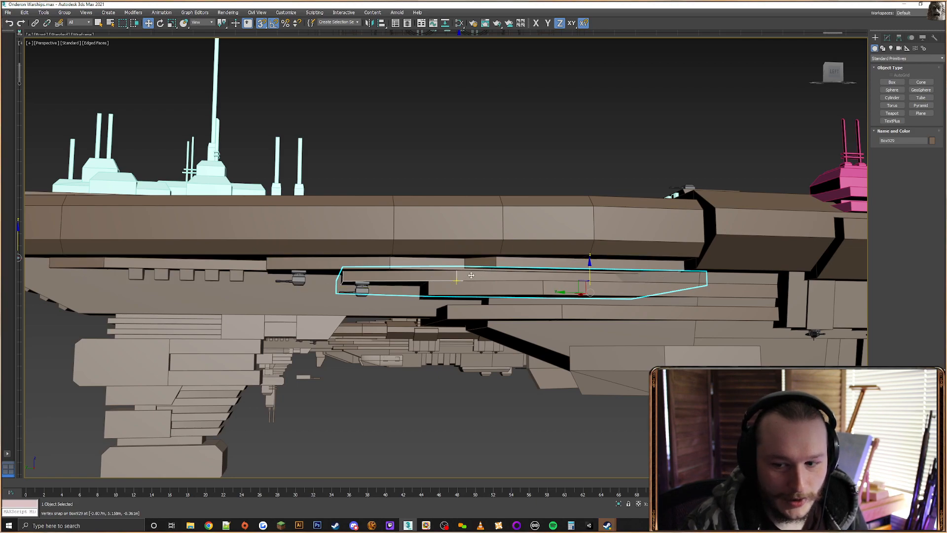
{"action": "middle_click_drag", "start_coordinate": [484, 265], "coordinate": [420, 282], "text": "alt"}
{"action": "scroll", "coordinate": [420, 281], "scroll_direction": "up", "scroll_amount": 3}
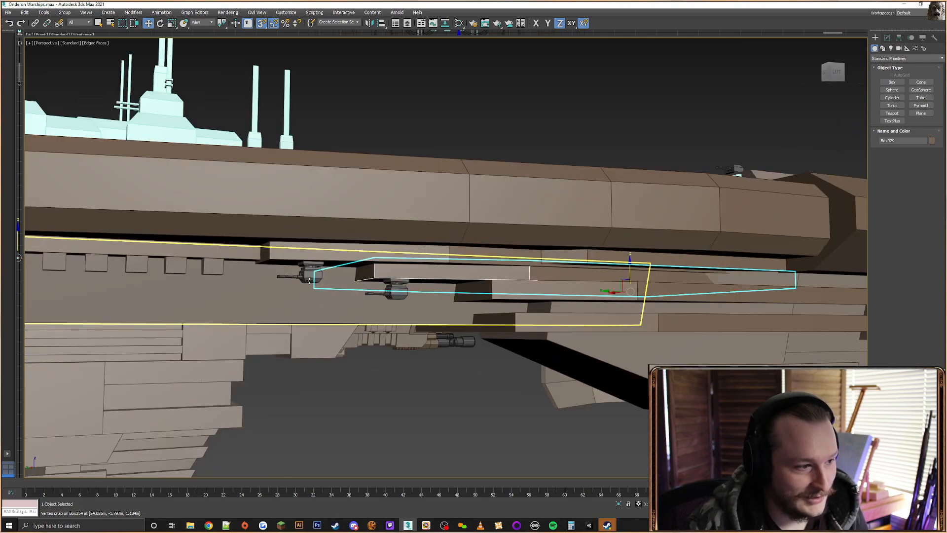
{"action": "middle_click_drag", "start_coordinate": [610, 263], "coordinate": [574, 271]}
Select the rear hull, forward hull, stepped deck plate and grey superstructure block, and hide all unselected objects
{"action": "left_click", "coordinate": [632, 239]}
{"action": "middle_click_drag", "start_coordinate": [632, 239], "coordinate": [587, 254], "text": "alt"}
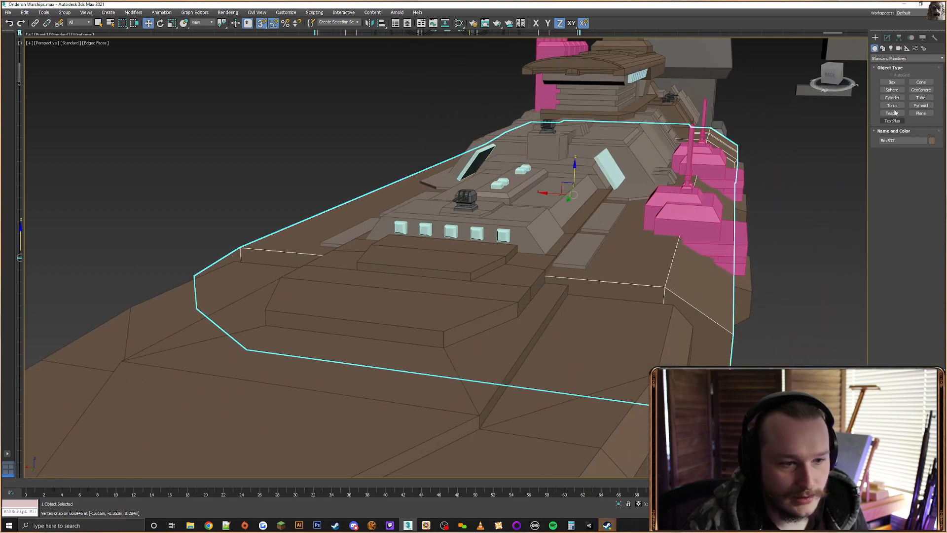
{"action": "left_click", "coordinate": [887, 37]}
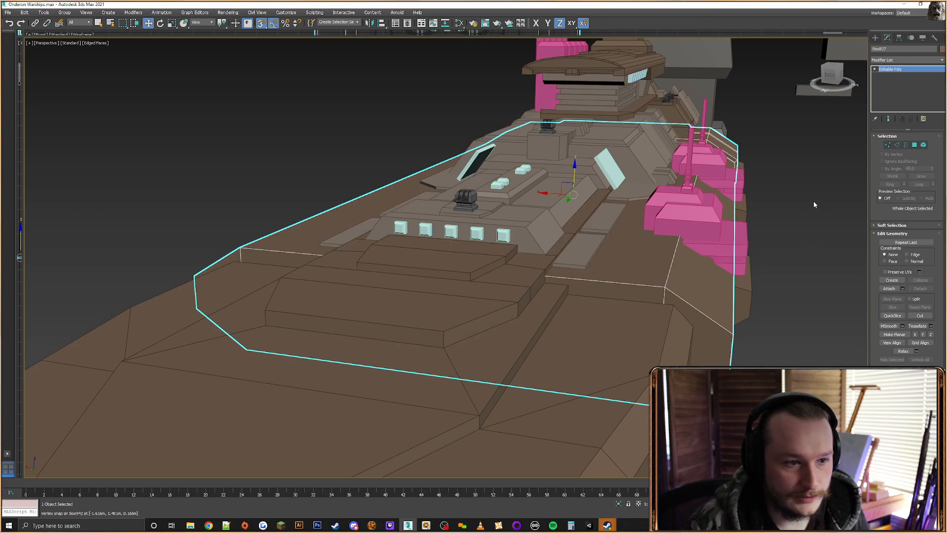
{"action": "middle_click_drag", "start_coordinate": [674, 211], "coordinate": [581, 222], "text": "alt"}
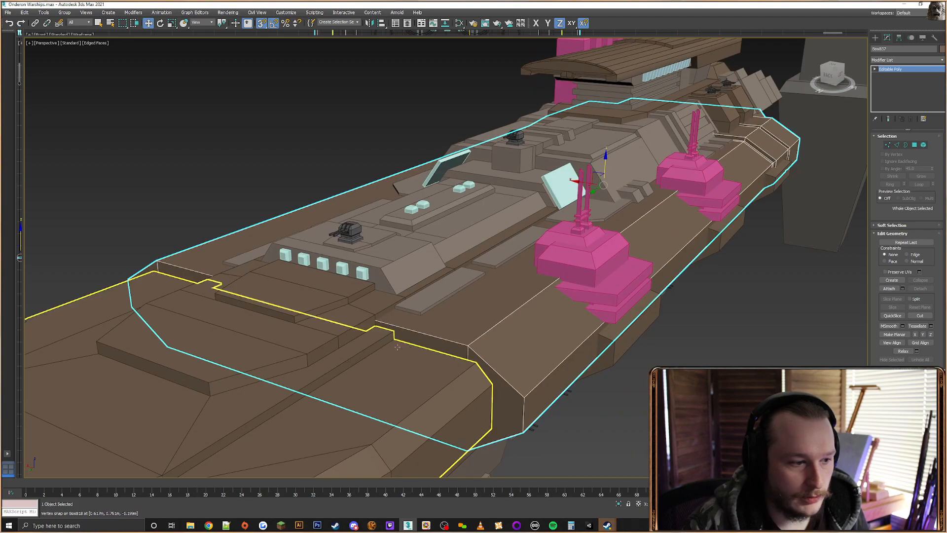
{"action": "left_click", "coordinate": [376, 342], "text": "ctrl"}
{"action": "left_click", "coordinate": [367, 314], "text": "ctrl"}
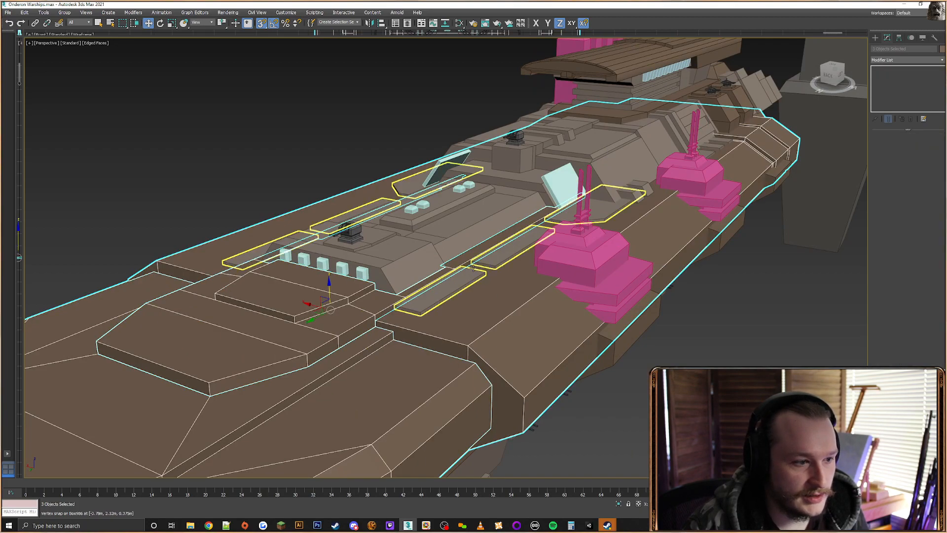
{"action": "left_click", "coordinate": [456, 244], "text": "ctrl"}
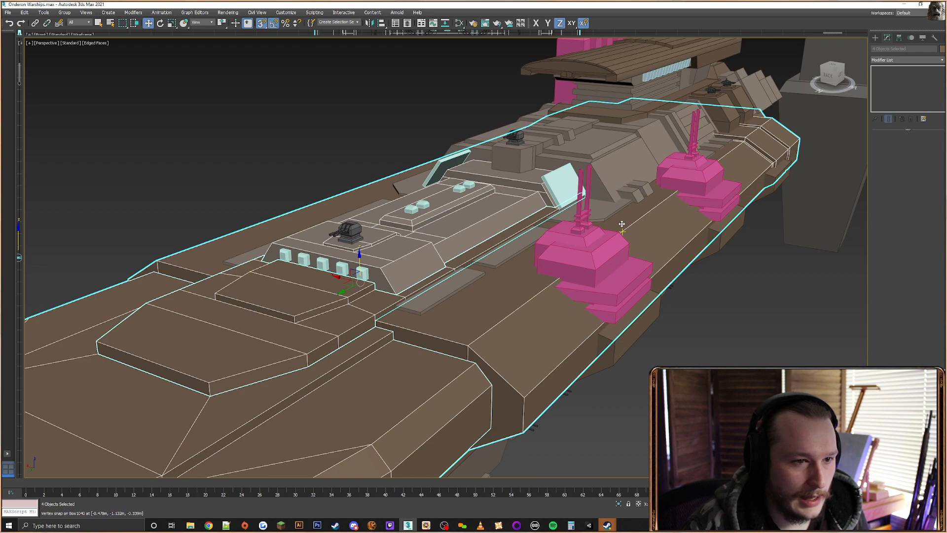
{"action": "right_click", "coordinate": [622, 228]}
{"action": "left_click", "coordinate": [648, 191]}
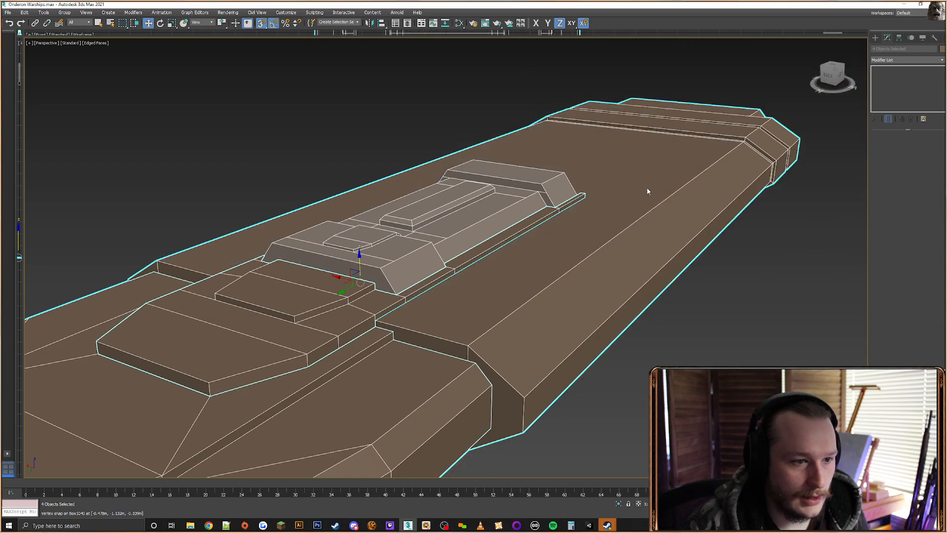
Select the three polygons on the rear hull's front end and inset them to match the forward hull's outline
{"action": "left_click", "coordinate": [762, 264]}
{"action": "left_click", "coordinate": [538, 323]}
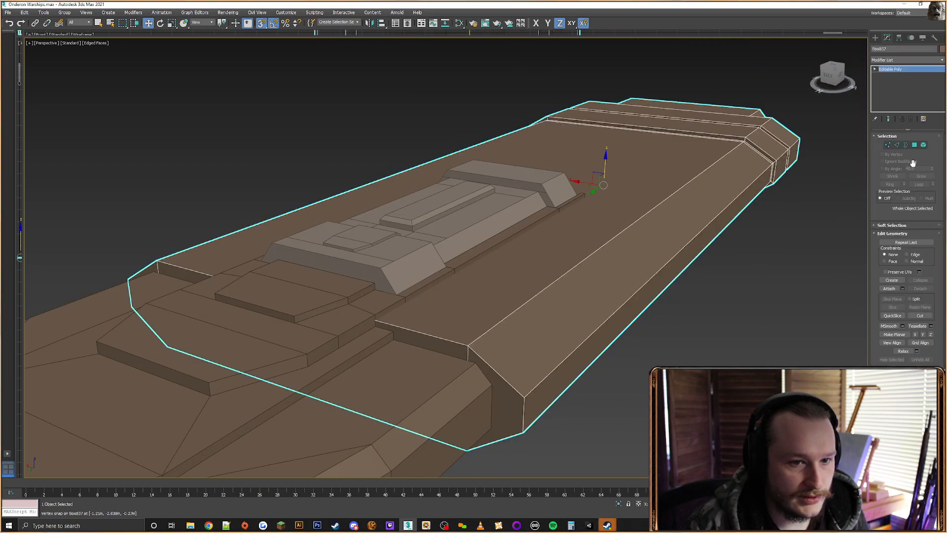
{"action": "left_click", "coordinate": [900, 148]}
{"action": "middle_click_drag", "start_coordinate": [584, 256], "coordinate": [636, 239]}
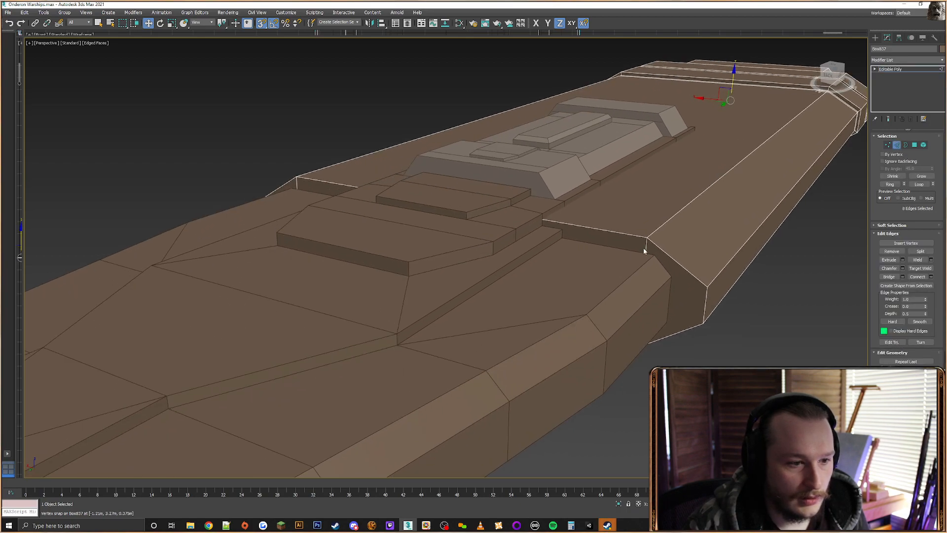
{"action": "left_click", "coordinate": [915, 145]}
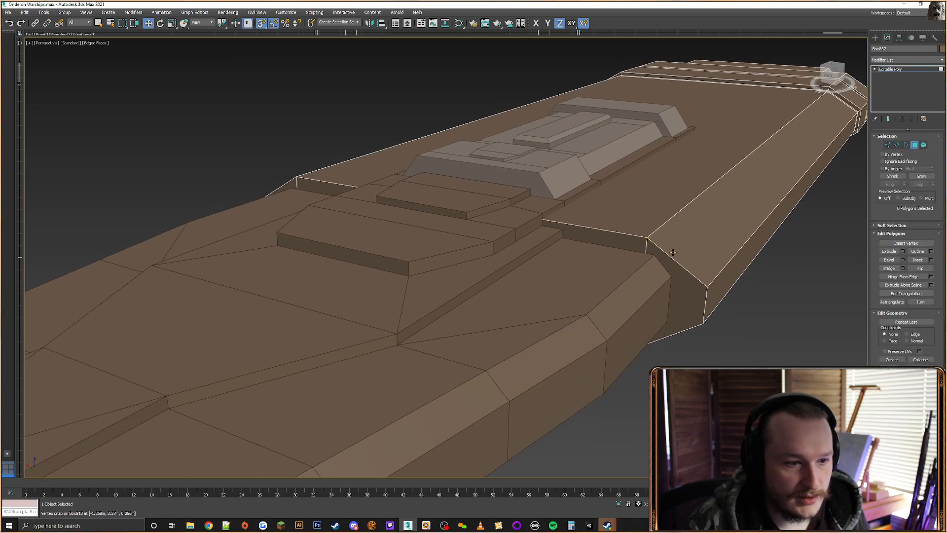
{"action": "left_click", "coordinate": [659, 257]}
{"action": "left_click", "coordinate": [629, 241], "text": "ctrl"}
{"action": "middle_click_drag", "start_coordinate": [629, 240], "coordinate": [503, 229], "text": "alt"}
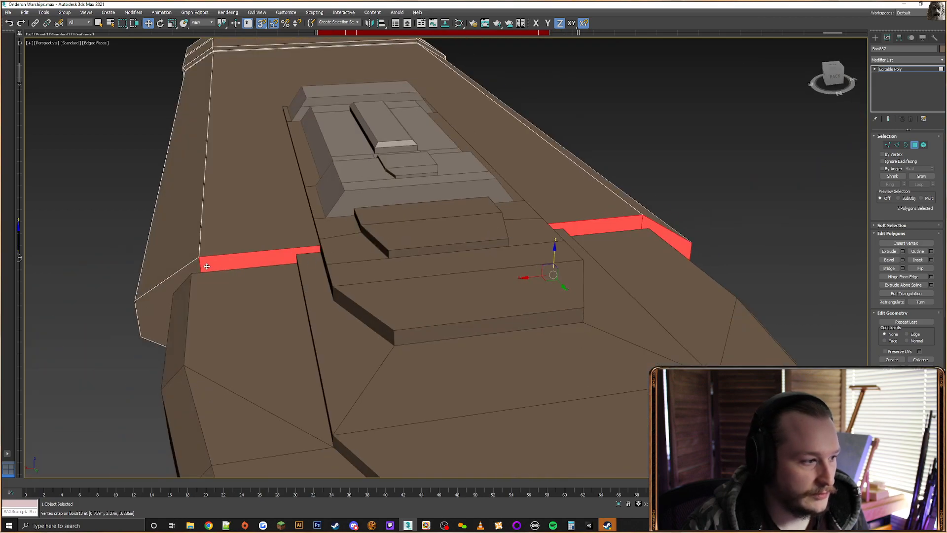
{"action": "left_click", "coordinate": [181, 276], "text": "ctrl"}
{"action": "middle_click_drag", "start_coordinate": [387, 269], "coordinate": [416, 262], "text": "alt"}
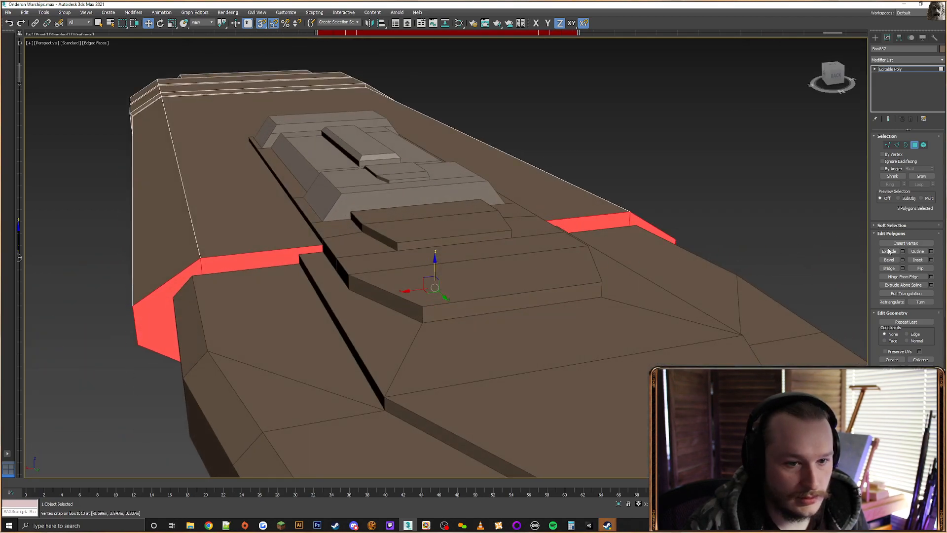
{"action": "left_click", "coordinate": [917, 259]}
{"action": "middle_click_drag", "start_coordinate": [485, 237], "coordinate": [416, 241], "text": "alt"}
{"action": "left_click_drag", "start_coordinate": [416, 241], "coordinate": [299, 251]}
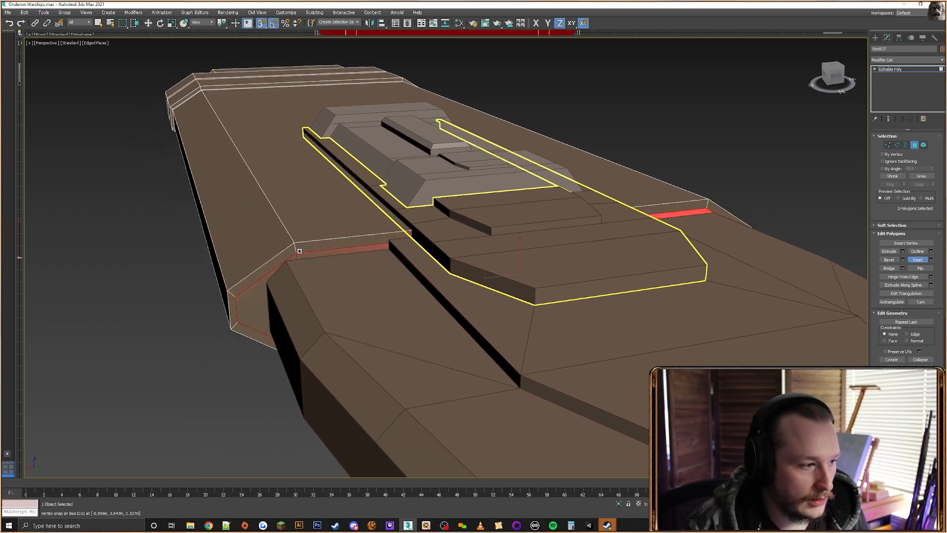
Move the rear hull's inset vertices on one side in the ZX plane, snapped to the forward hull's corner vertices
{"action": "left_click", "coordinate": [887, 144]}
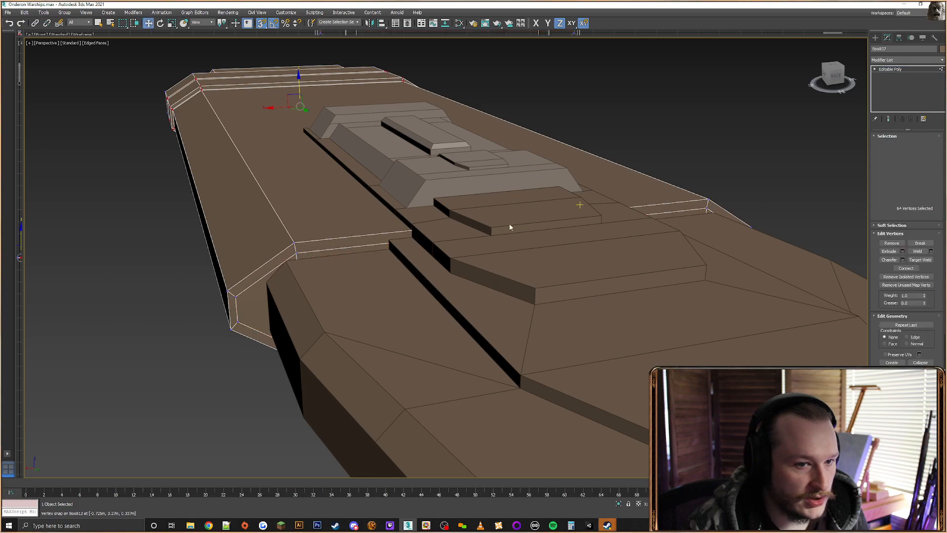
{"action": "key", "text": "w"}
{"action": "left_click", "coordinate": [296, 246]}
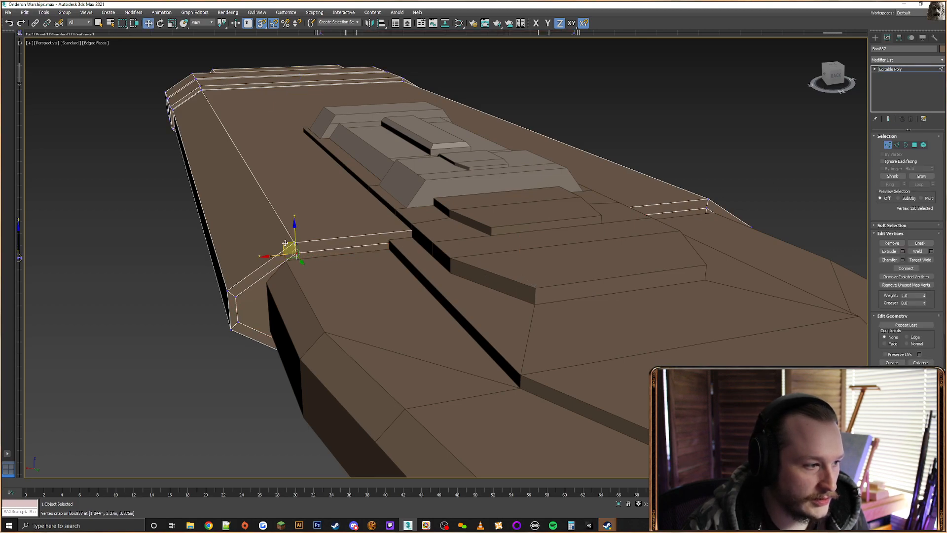
{"action": "left_click_drag", "start_coordinate": [285, 244], "coordinate": [283, 261]}
{"action": "left_click", "coordinate": [229, 292]}
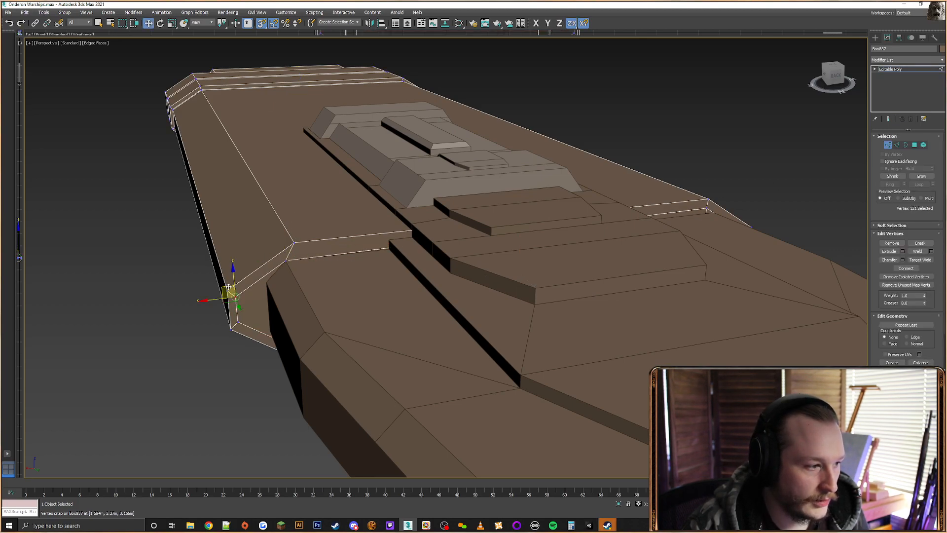
{"action": "left_click_drag", "start_coordinate": [228, 286], "coordinate": [265, 282]}
{"action": "left_click", "coordinate": [238, 322]}
{"action": "middle_click_drag", "start_coordinate": [237, 321], "coordinate": [310, 368], "text": "alt"}
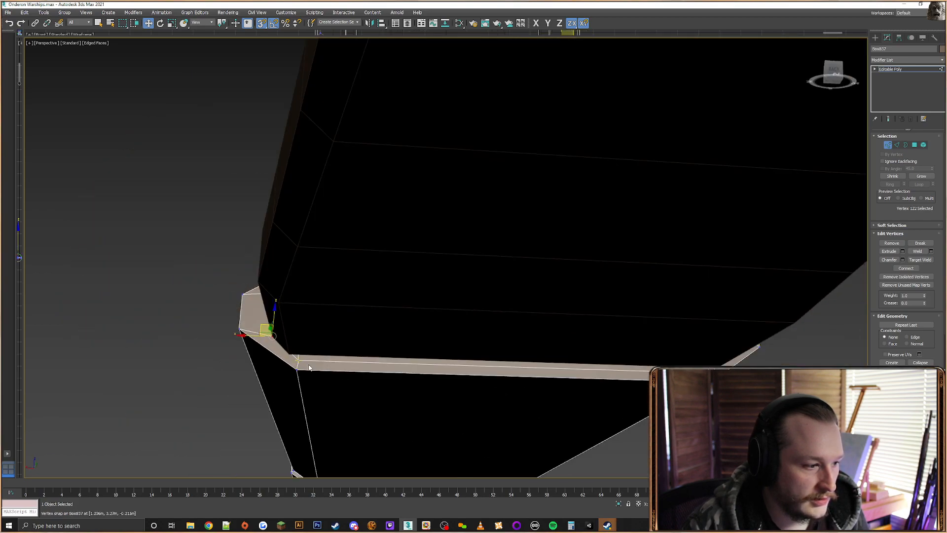
{"action": "left_click", "coordinate": [298, 359]}
Snap the rear hull's inset vertices on the opposite side in the ZX plane to the forward hull's corners
{"action": "middle_click_drag", "start_coordinate": [642, 326], "coordinate": [822, 283], "text": "alt"}
{"action": "left_click", "coordinate": [757, 329]}
{"action": "left_click", "coordinate": [822, 280]}
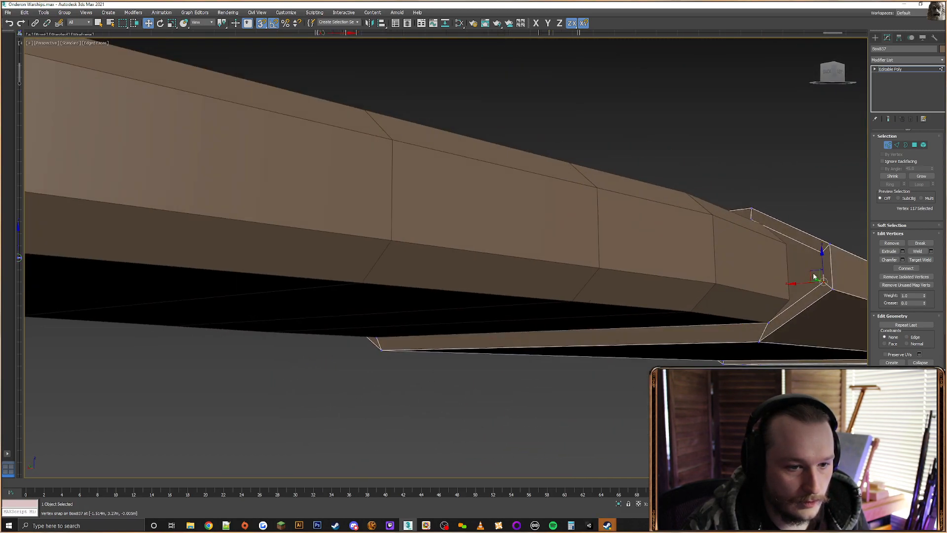
{"action": "left_click_drag", "start_coordinate": [813, 273], "coordinate": [830, 251]}
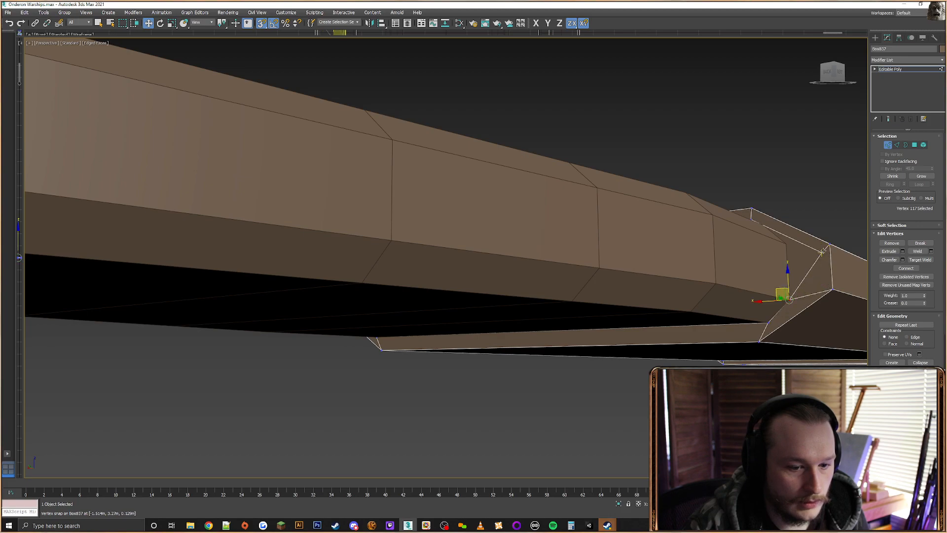
{"action": "left_click", "coordinate": [821, 252]}
{"action": "middle_click_drag", "start_coordinate": [796, 254], "coordinate": [783, 244], "text": "alt"}
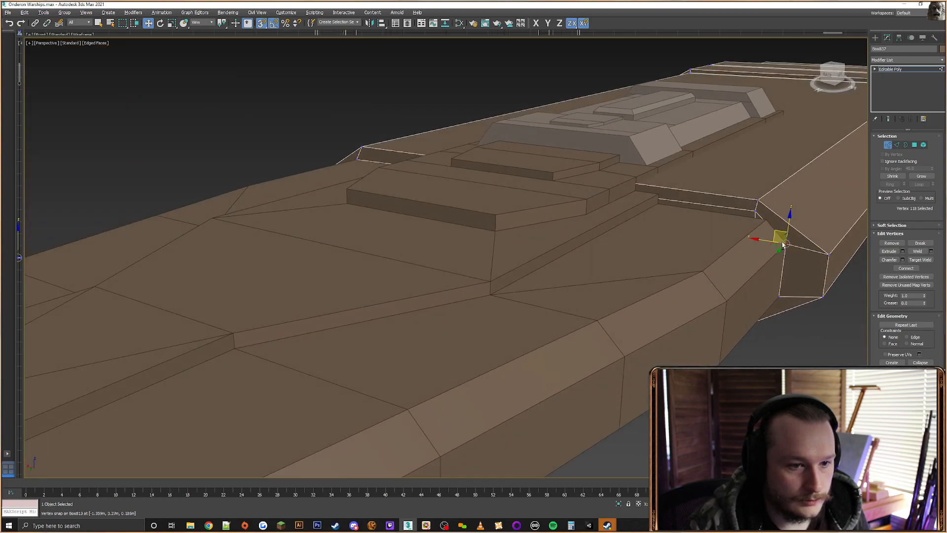
{"action": "left_click", "coordinate": [755, 211]}
{"action": "left_click_drag", "start_coordinate": [747, 205], "coordinate": [757, 212]}
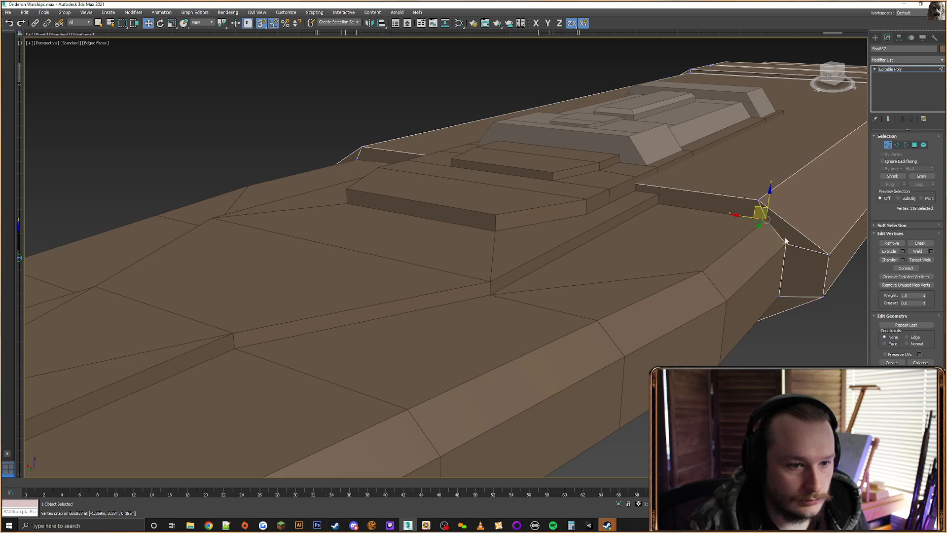
{"action": "middle_click_drag", "start_coordinate": [757, 211], "coordinate": [771, 237], "text": "alt"}
Delete the inner polygons left inside the inset on the rear hull's front end, working in wireframe
{"action": "key", "text": "F3"}
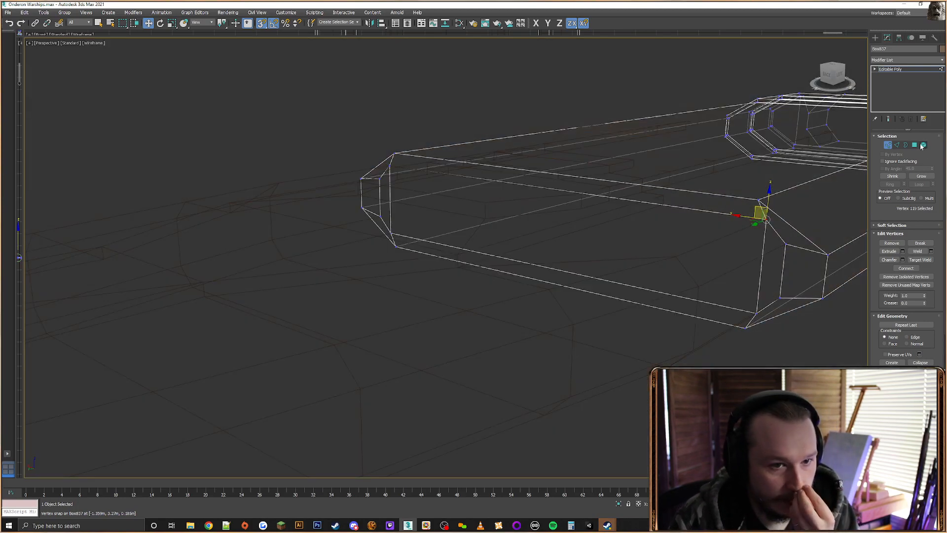
{"action": "key", "text": "4"}
{"action": "left_click", "coordinate": [765, 248]}
{"action": "key", "text": "Delete"}
{"action": "left_click", "coordinate": [740, 246]}
{"action": "key", "text": "Delete"}
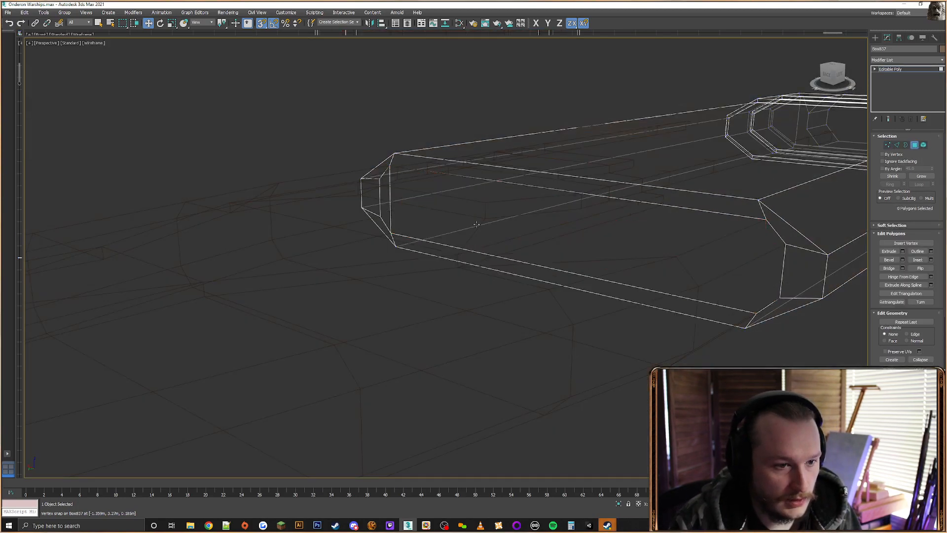
{"action": "left_click", "coordinate": [386, 200]}
{"action": "key", "text": "Delete"}
Select the forward hull and remove its hidden end polygons where it meets the rear hull
{"action": "left_click", "coordinate": [876, 40]}
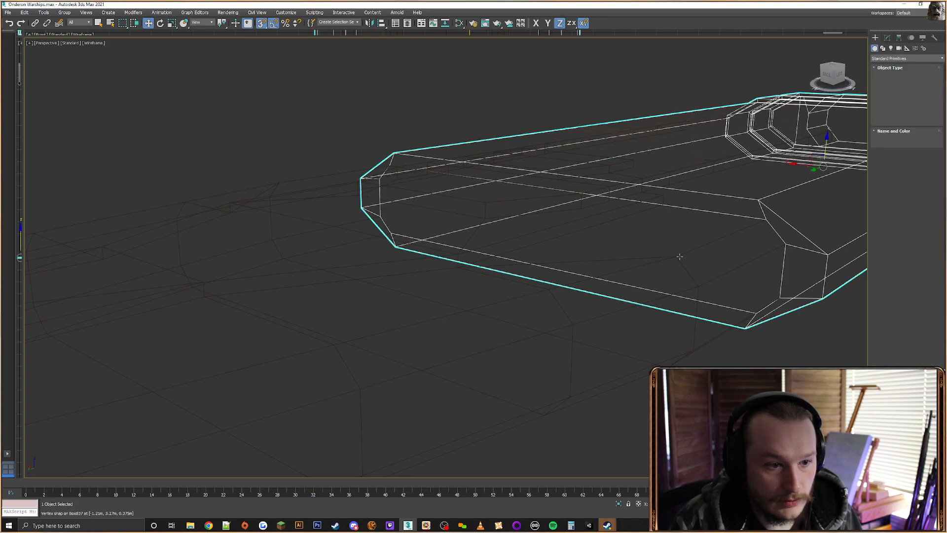
{"action": "left_click", "coordinate": [689, 273]}
{"action": "left_click", "coordinate": [890, 38]}
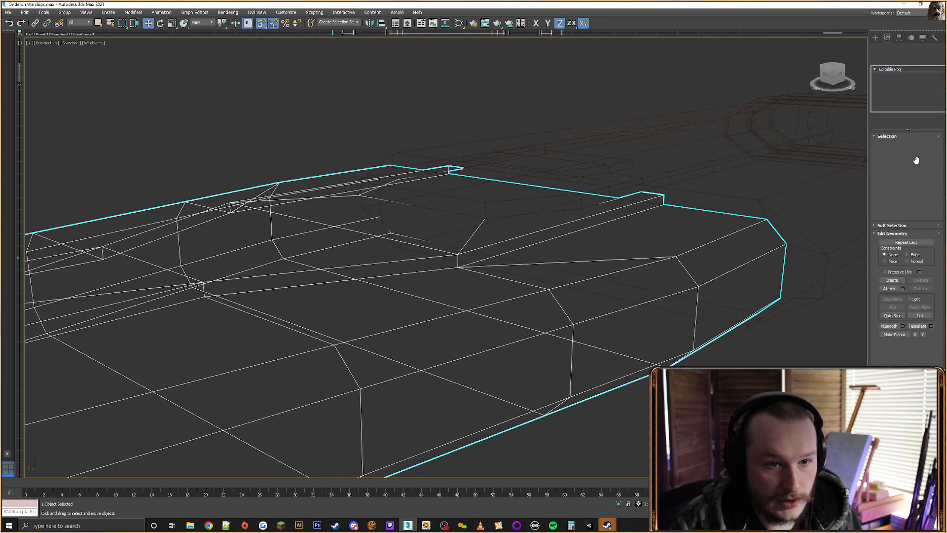
{"action": "left_click", "coordinate": [915, 146]}
{"action": "scroll", "coordinate": [752, 231], "scroll_direction": "up", "scroll_amount": 3}
{"action": "middle_click_drag", "start_coordinate": [752, 230], "coordinate": [614, 215]}
{"action": "left_click", "coordinate": [735, 273]}
{"action": "middle_click_drag", "start_coordinate": [735, 272], "coordinate": [618, 271]}
{"action": "middle_click_drag", "start_coordinate": [619, 272], "coordinate": [561, 256], "text": "alt"}
{"action": "left_click", "coordinate": [633, 206]}
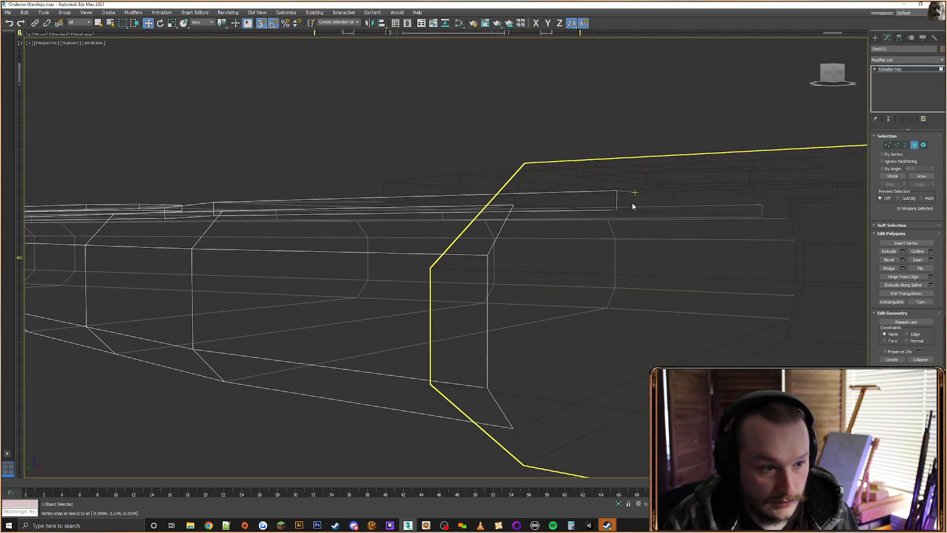
{"action": "key", "text": "F3"}
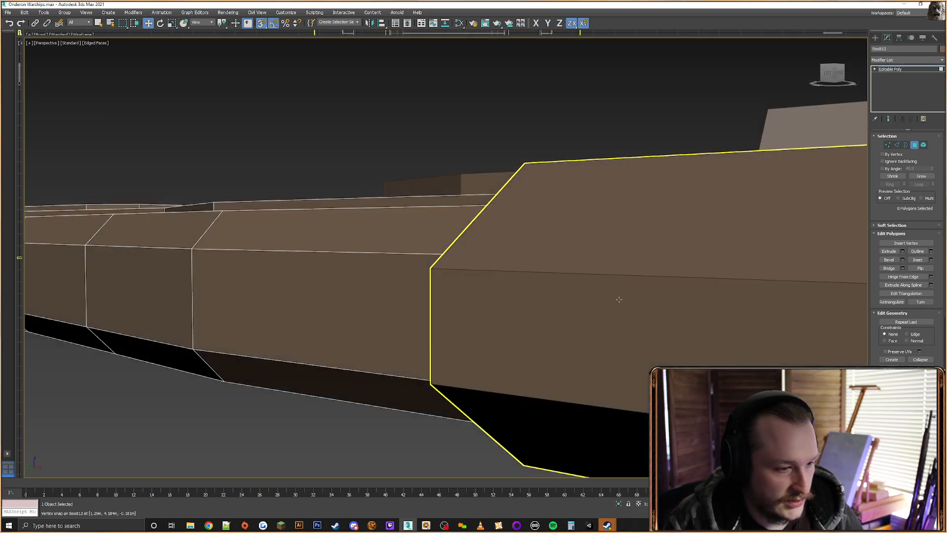
{"action": "mouse_move", "coordinate": [625, 273]}
{"action": "middle_mouse_down", "text": "alt"}
{"action": "mouse_move", "coordinate": [660, 278]}
{"action": "mouse_move", "coordinate": [667, 291]}
{"action": "middle_mouse_up", "text": "alt"}
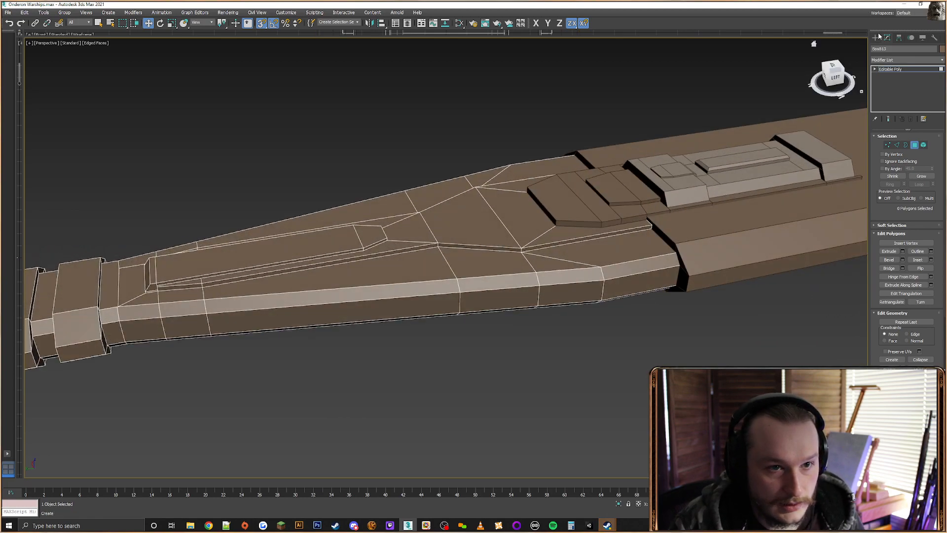
Attach the rear hull to the forward hull and weld the vertices around their junction
{"action": "left_click", "coordinate": [876, 37]}
{"action": "right_click", "coordinate": [587, 237]}
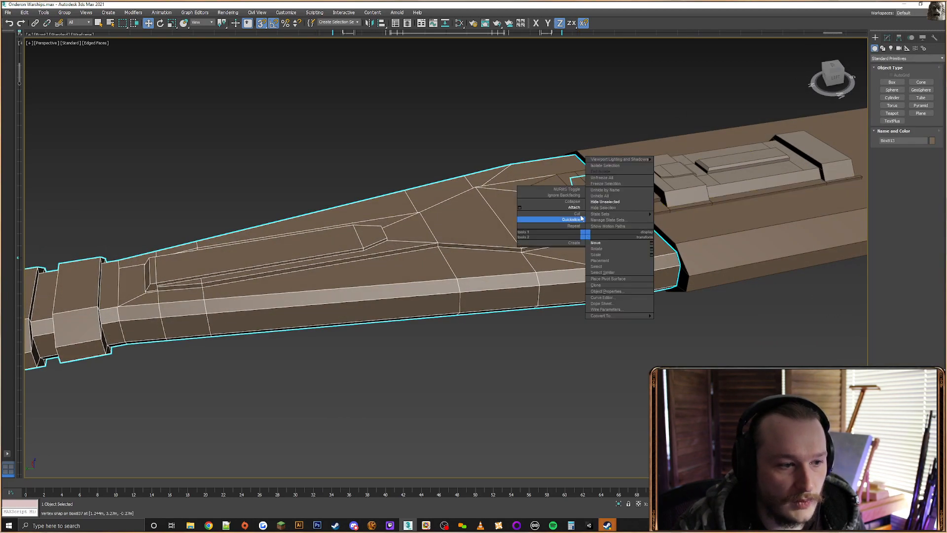
{"action": "left_click", "coordinate": [579, 207]}
{"action": "left_click", "coordinate": [721, 234]}
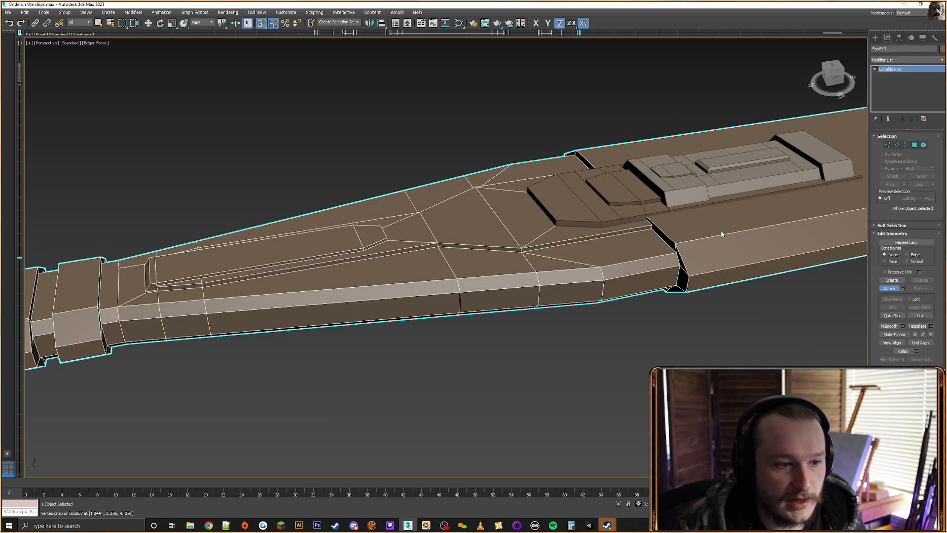
{"action": "left_click", "coordinate": [888, 144]}
{"action": "key", "text": "w"}
{"action": "left_click", "coordinate": [922, 250]}
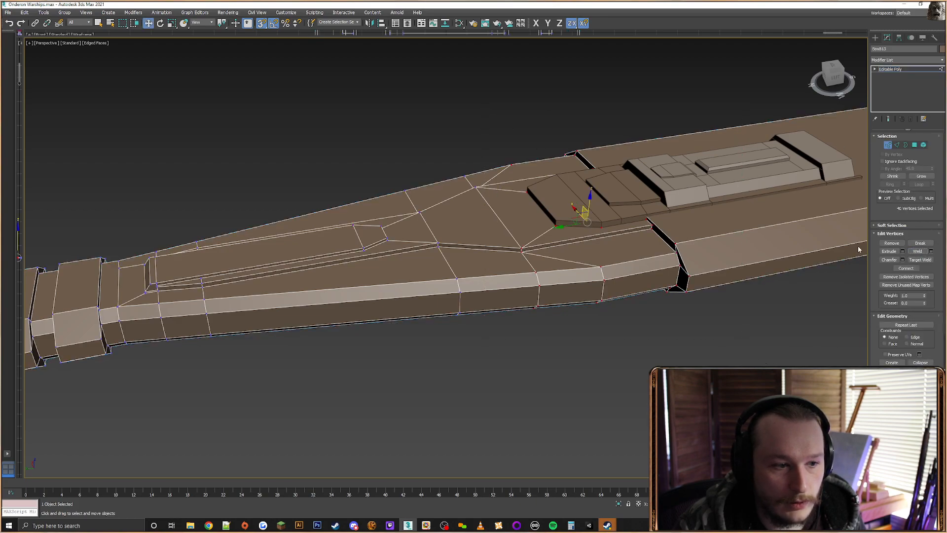
Examine the joint between the forward and rear hull sections, up close and from a distance
{"action": "middle_click_drag", "start_coordinate": [765, 244], "coordinate": [558, 237]}
{"action": "scroll", "coordinate": [558, 238], "scroll_direction": "up", "scroll_amount": 2}
{"action": "scroll", "coordinate": [584, 207], "scroll_direction": "up", "scroll_amount": 3}
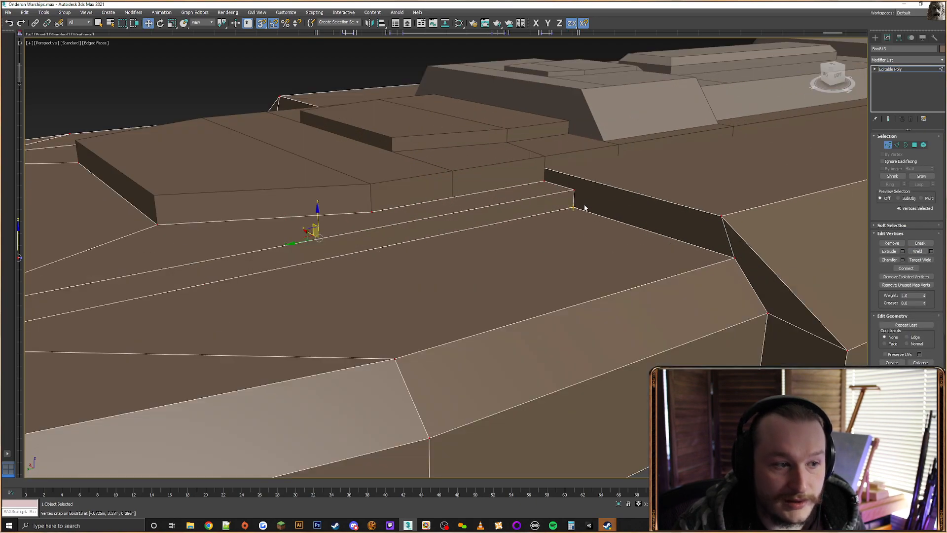
{"action": "scroll", "coordinate": [632, 243], "scroll_direction": "down", "scroll_amount": 3}
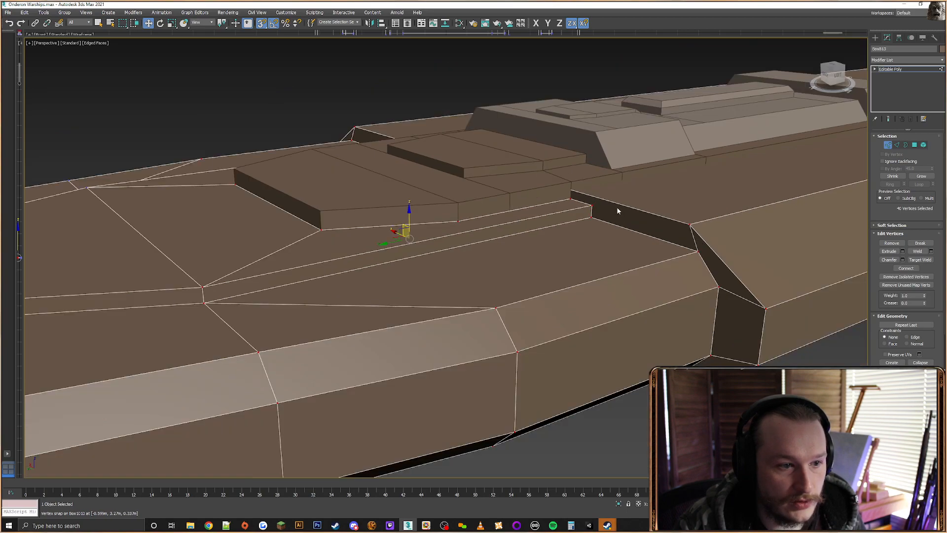
{"action": "middle_click_drag", "start_coordinate": [701, 184], "coordinate": [490, 260], "text": "alt"}
{"action": "scroll", "coordinate": [604, 169], "scroll_direction": "up", "scroll_amount": 2}
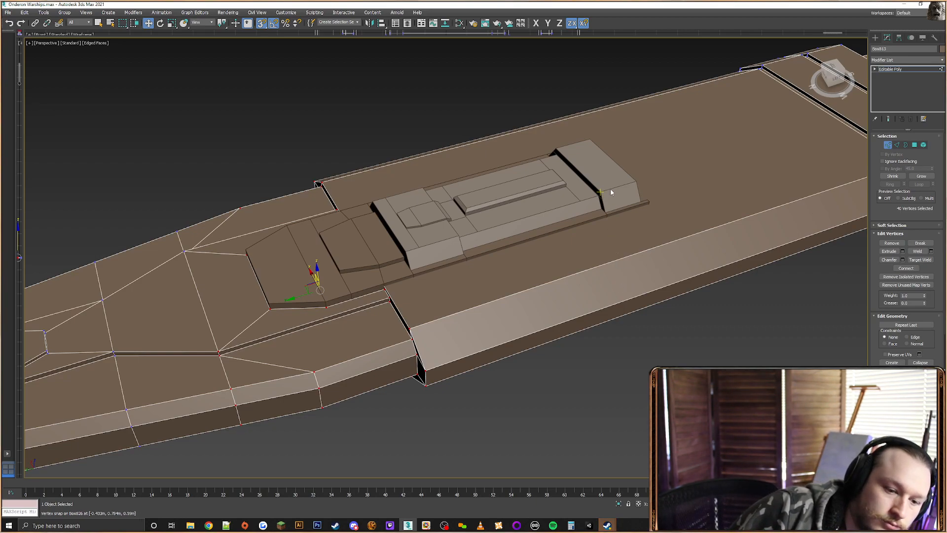
{"action": "scroll", "coordinate": [610, 193], "scroll_direction": "down", "scroll_amount": 5}
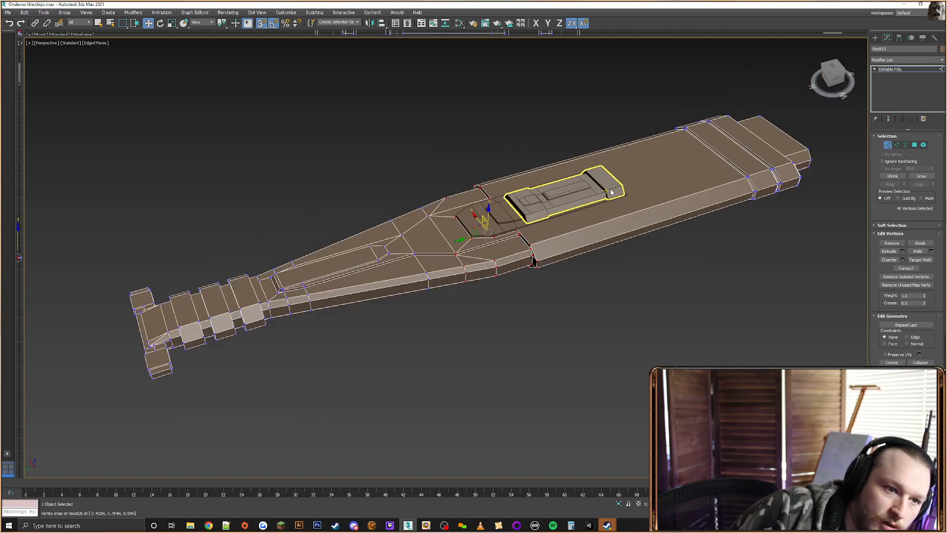
{"action": "left_click", "coordinate": [872, 39]}
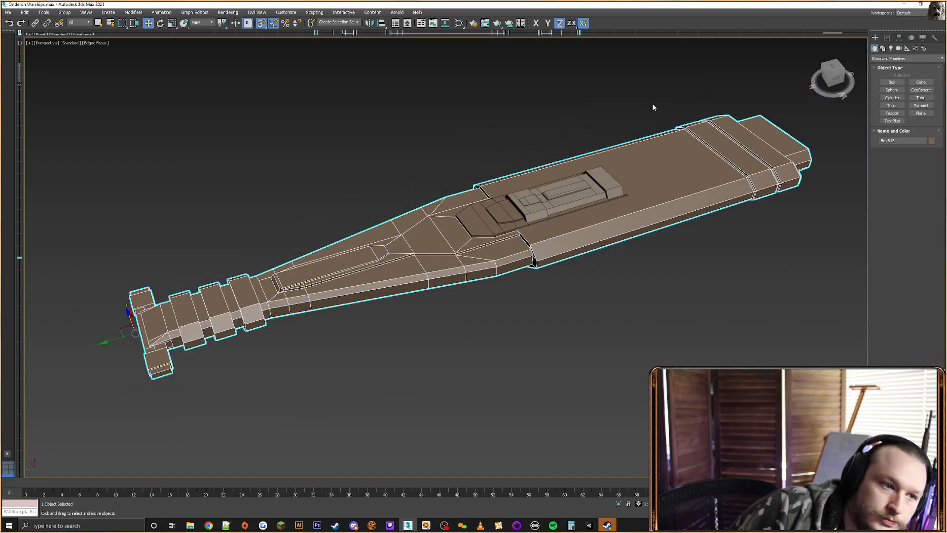
Bring all the hidden warship parts back into view around the joined hull and clear the selection
{"action": "right_click", "coordinate": [639, 105]}
{"action": "left_click", "coordinate": [671, 63]}
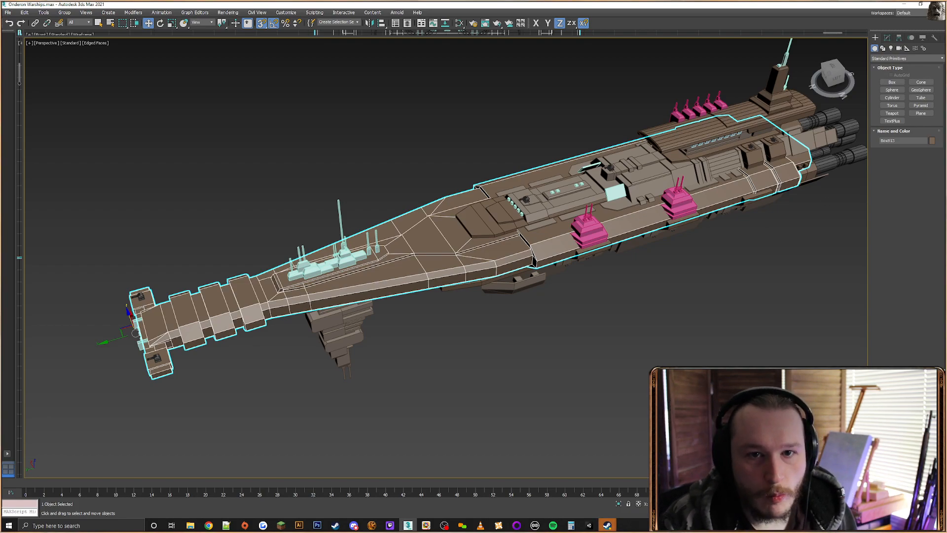
{"action": "key", "text": "alt+Tab"}
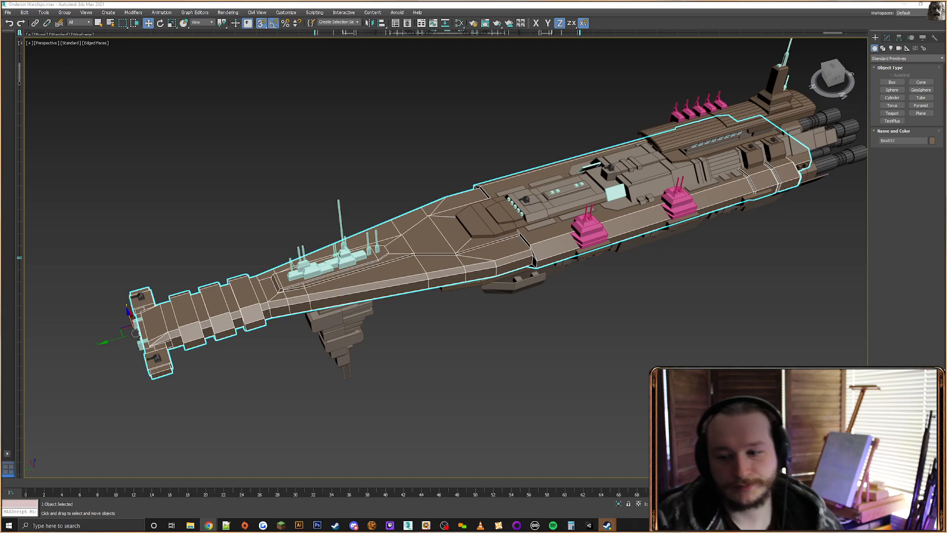
{"action": "middle_click_drag", "start_coordinate": [676, 297], "coordinate": [630, 252]}
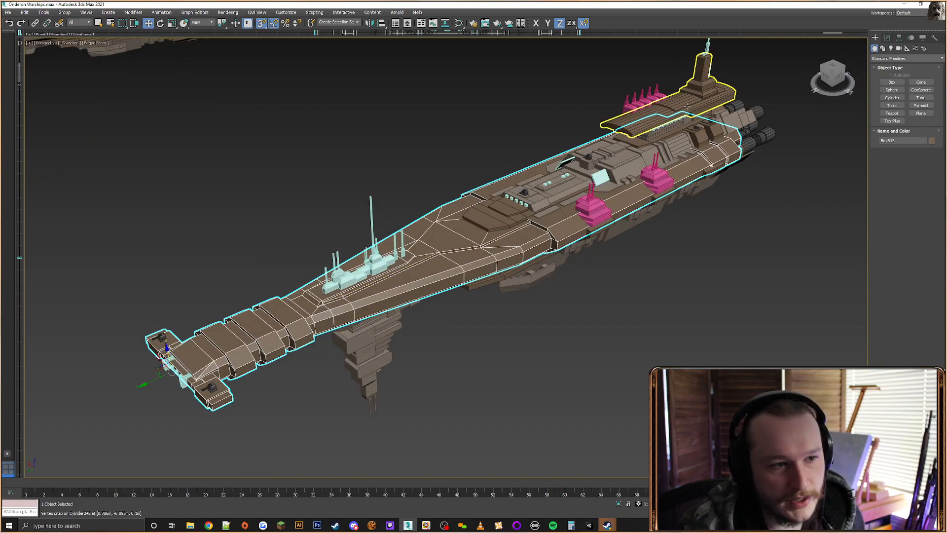
{"action": "left_click", "coordinate": [635, 254]}
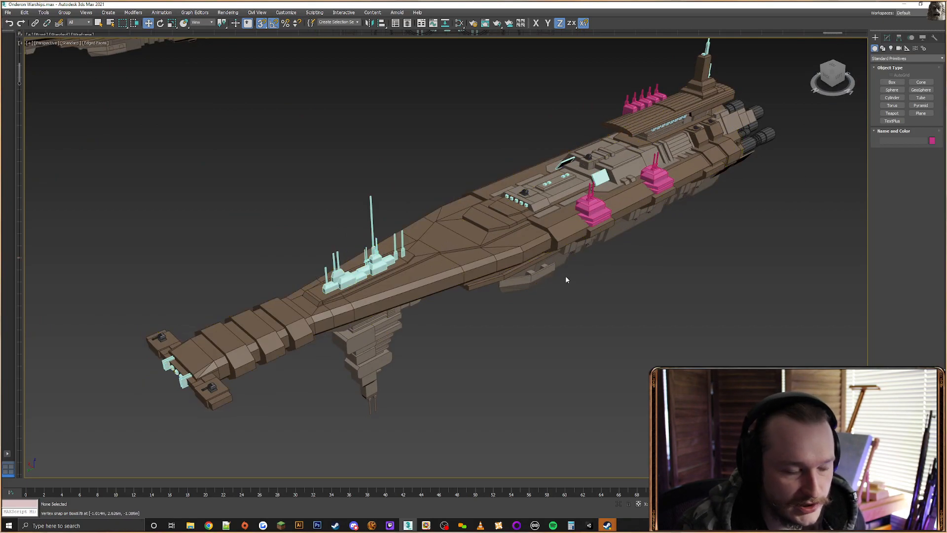
Examine the complete warship with its joined hull from a low side angle and from above
{"action": "middle_click_drag", "start_coordinate": [565, 275], "coordinate": [543, 262], "text": "alt"}
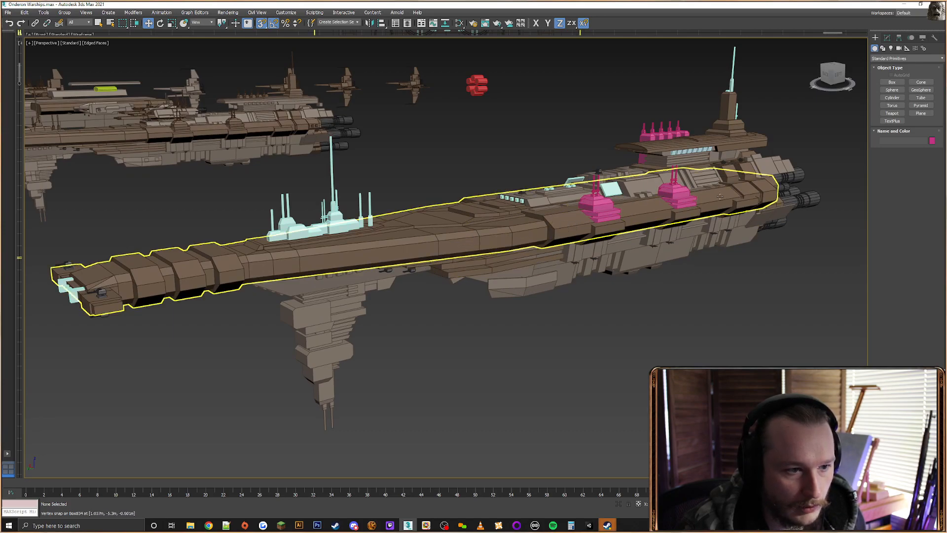
{"action": "left_click", "coordinate": [554, 227]}
{"action": "middle_click_drag", "start_coordinate": [554, 226], "coordinate": [614, 321], "text": "alt"}
{"action": "scroll", "coordinate": [582, 296], "scroll_direction": "up", "scroll_amount": 3}
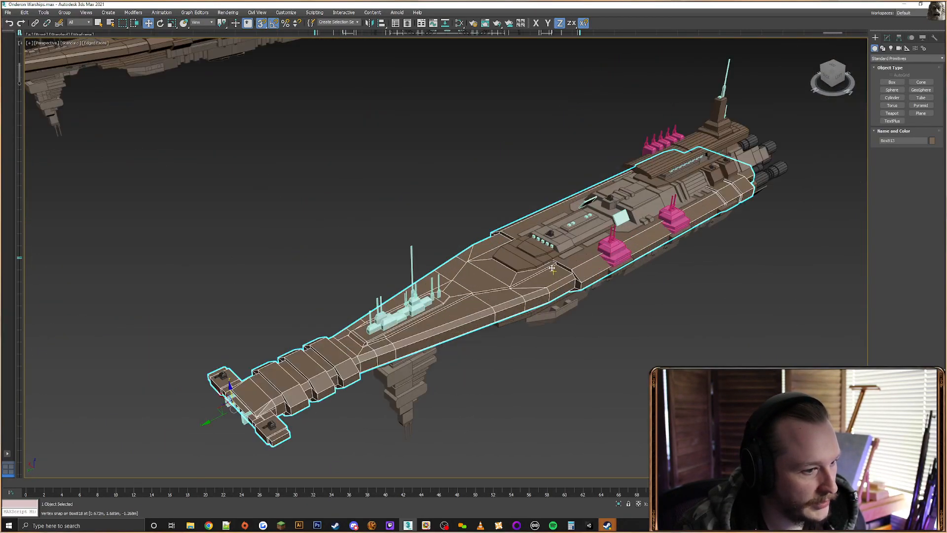
{"action": "left_click", "coordinate": [617, 321]}
{"action": "middle_click_drag", "start_coordinate": [656, 236], "coordinate": [594, 260]}
{"action": "scroll", "coordinate": [594, 260], "scroll_direction": "down", "scroll_amount": 3}
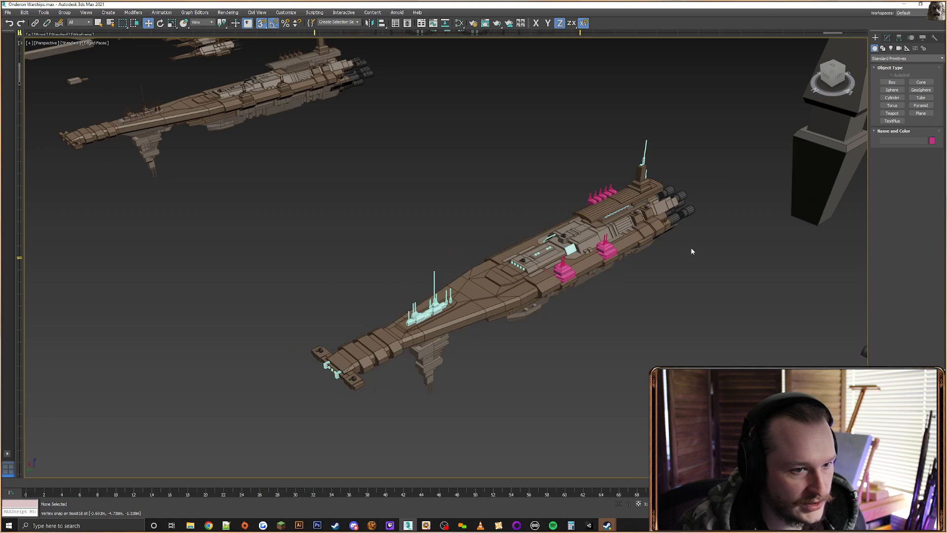
Look over the other ships, the tower and the spare parts laid out across the scene
{"action": "scroll", "coordinate": [691, 249], "scroll_direction": "up", "scroll_amount": 2}
{"action": "middle_click_drag", "start_coordinate": [691, 249], "coordinate": [505, 332]}
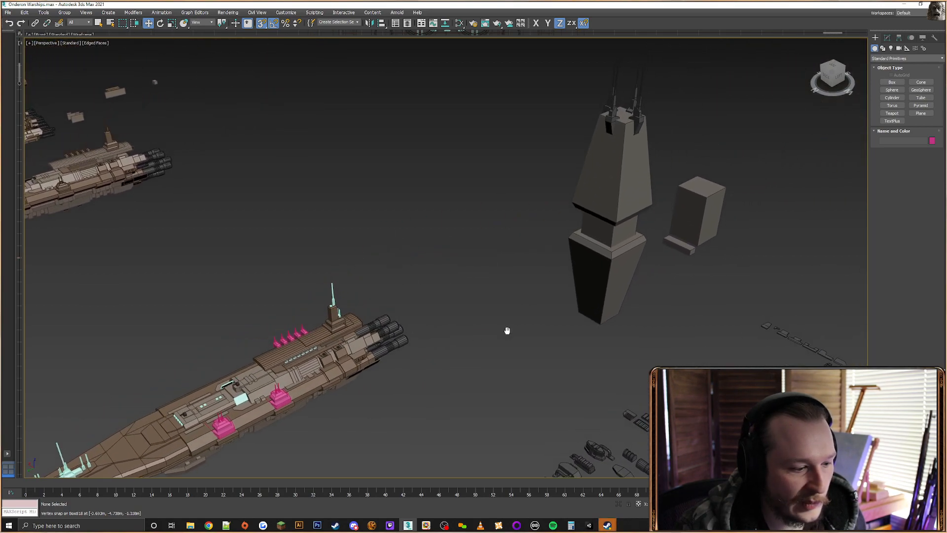
{"action": "scroll", "coordinate": [618, 183], "scroll_direction": "up", "scroll_amount": 3}
{"action": "scroll", "coordinate": [598, 211], "scroll_direction": "down", "scroll_amount": 5}
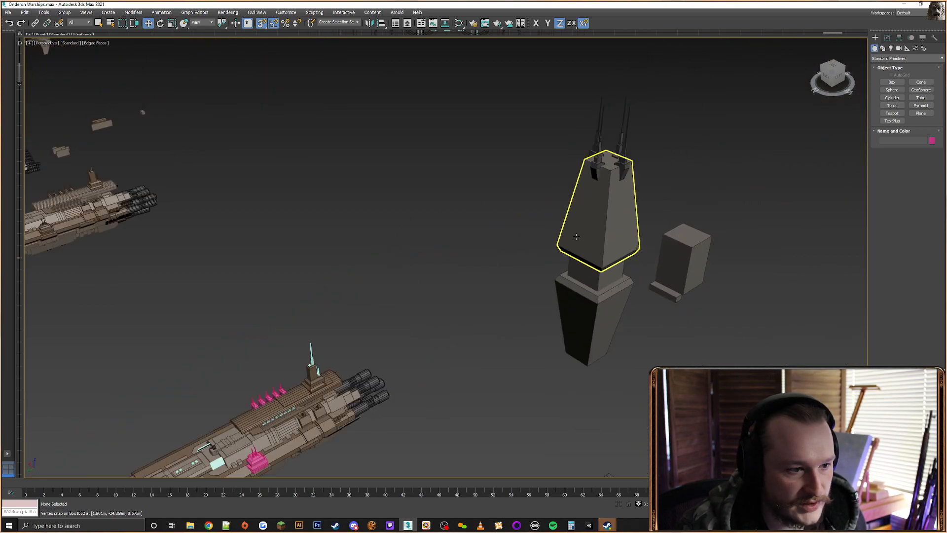
{"action": "middle_click_drag", "start_coordinate": [473, 258], "coordinate": [508, 237]}
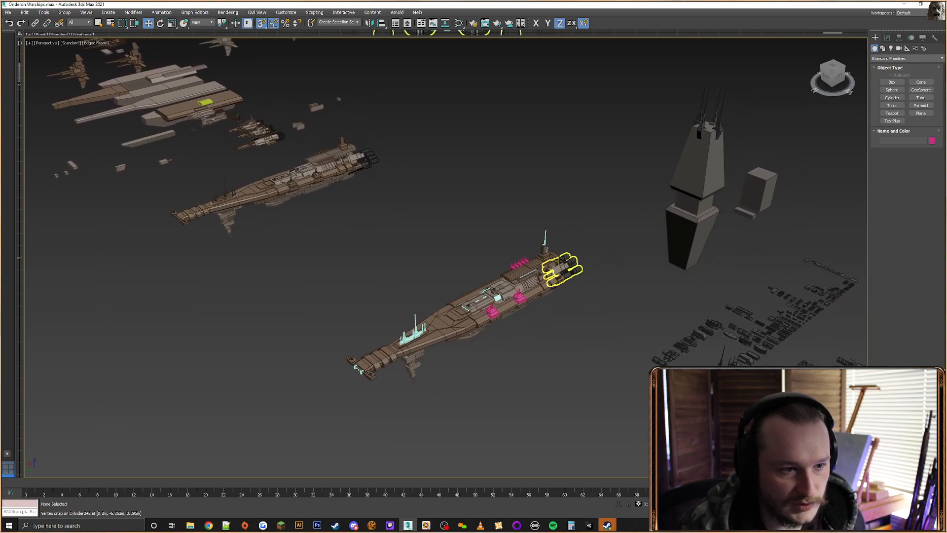
{"action": "scroll", "coordinate": [481, 293], "scroll_direction": "up", "scroll_amount": 3}
{"action": "middle_click_drag", "start_coordinate": [552, 281], "coordinate": [599, 270]}
{"action": "scroll", "coordinate": [602, 190], "scroll_direction": "down", "scroll_amount": 3}
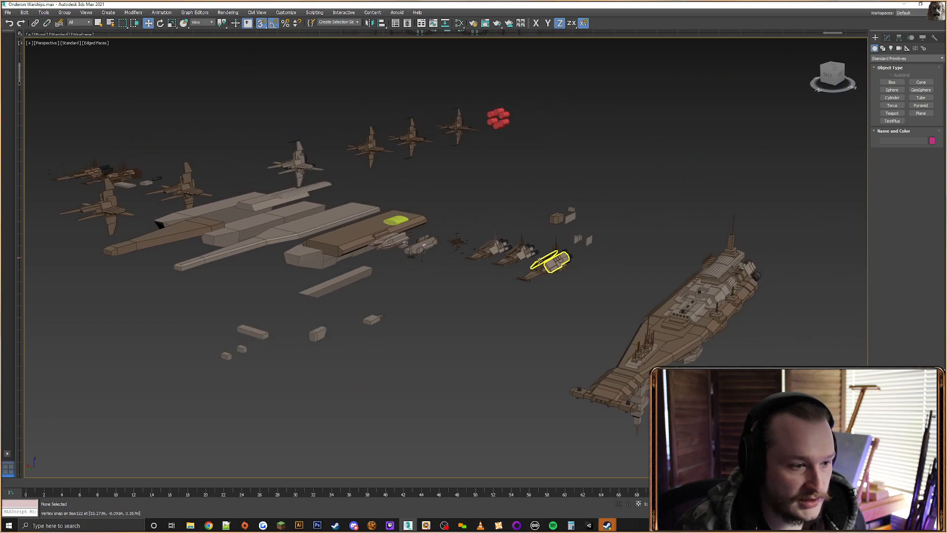
{"action": "scroll", "coordinate": [547, 262], "scroll_direction": "up", "scroll_amount": 3}
{"action": "scroll", "coordinate": [596, 274], "scroll_direction": "down", "scroll_amount": 1}
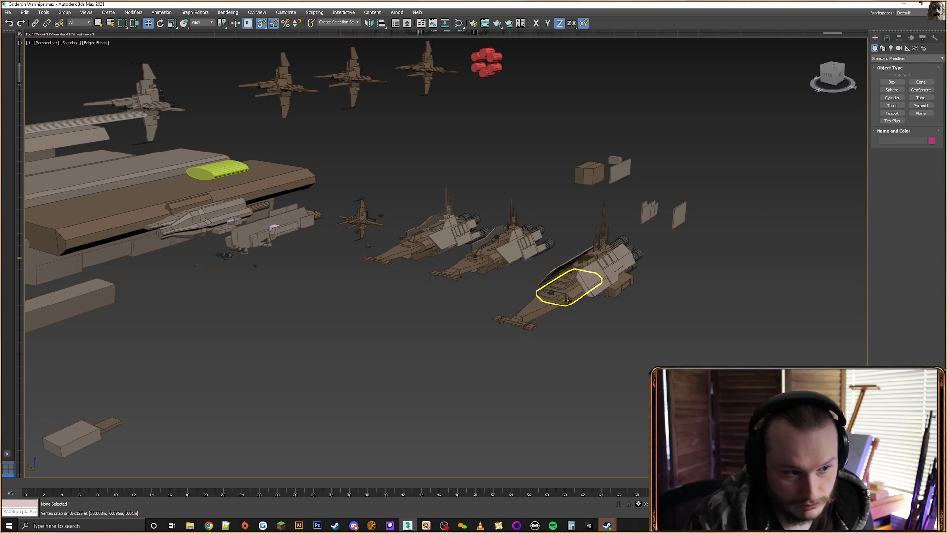
{"action": "key", "text": "z"}
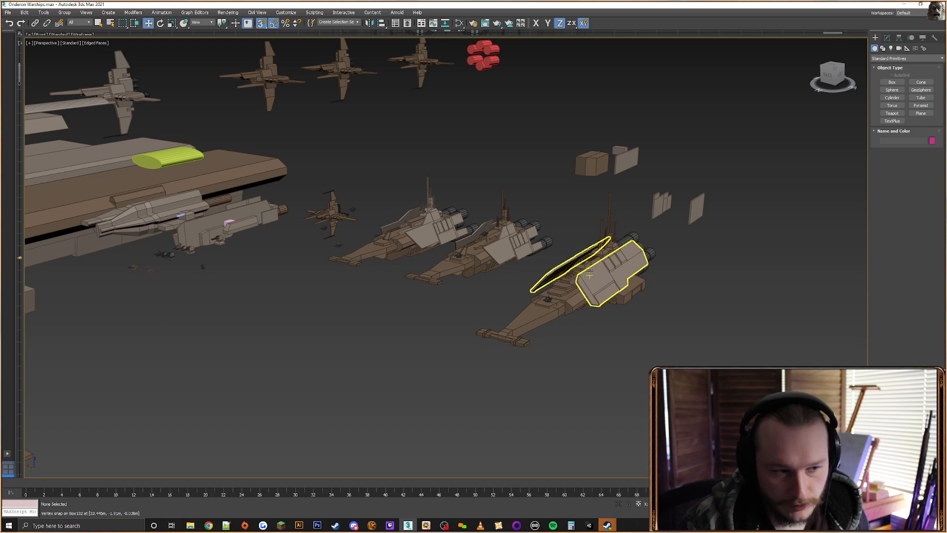
{"action": "middle_click_drag", "start_coordinate": [653, 271], "coordinate": [590, 268]}
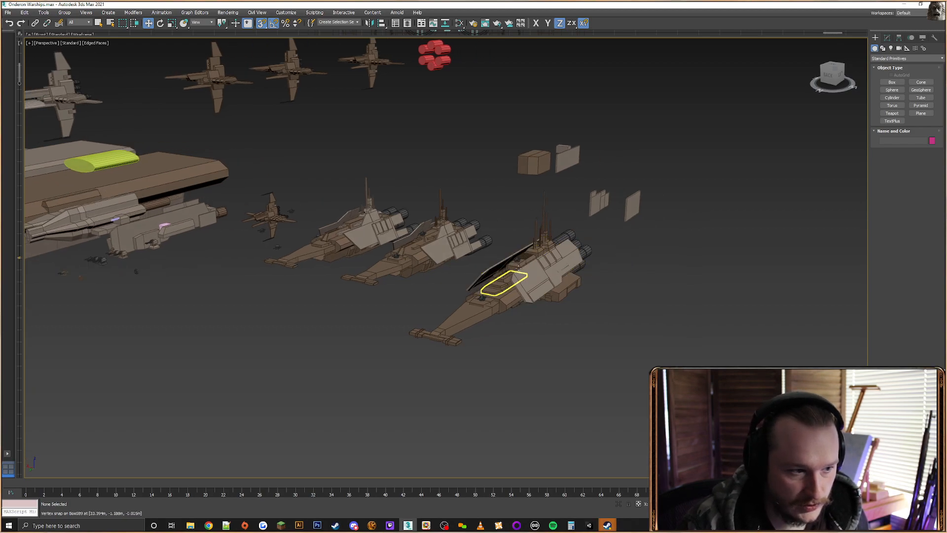
{"action": "scroll", "coordinate": [520, 270], "scroll_direction": "down", "scroll_amount": 4}
{"action": "middle_click_drag", "start_coordinate": [660, 293], "coordinate": [522, 275]}
{"action": "scroll", "coordinate": [522, 275], "scroll_direction": "down", "scroll_amount": 5}
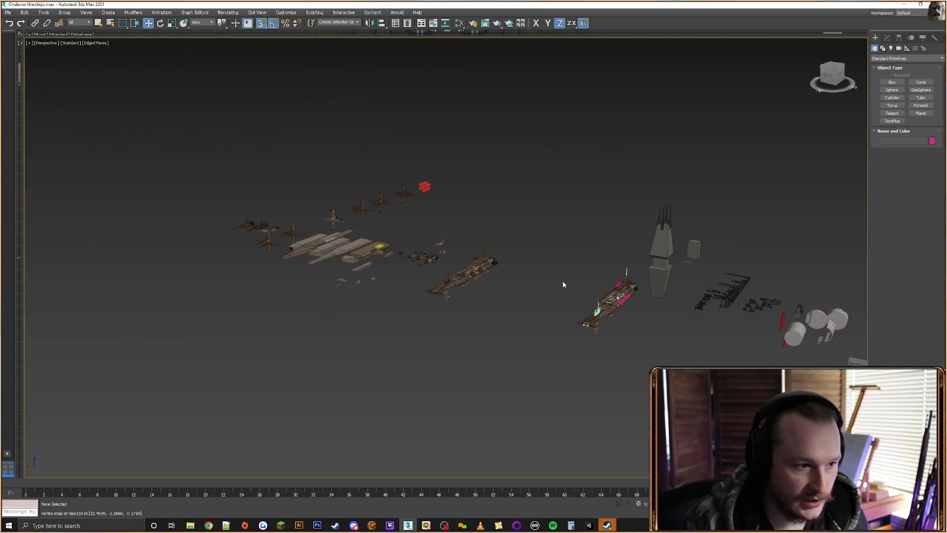
{"action": "scroll", "coordinate": [635, 311], "scroll_direction": "up", "scroll_amount": 4}
{"action": "scroll", "coordinate": [575, 304], "scroll_direction": "up", "scroll_amount": 2}
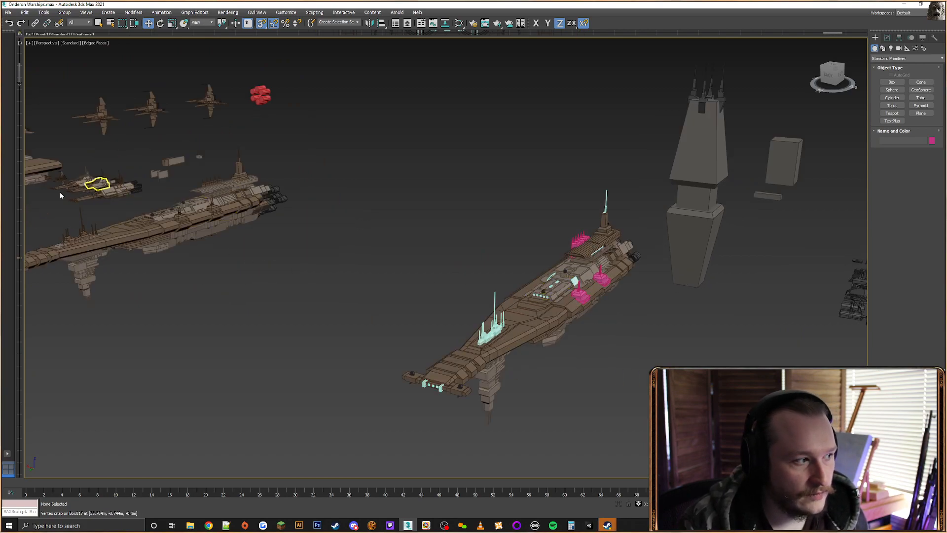
Inspect the warship's upper deck and overall shape against the neighbouring models
{"action": "middle_click_drag", "start_coordinate": [495, 278], "coordinate": [469, 268]}
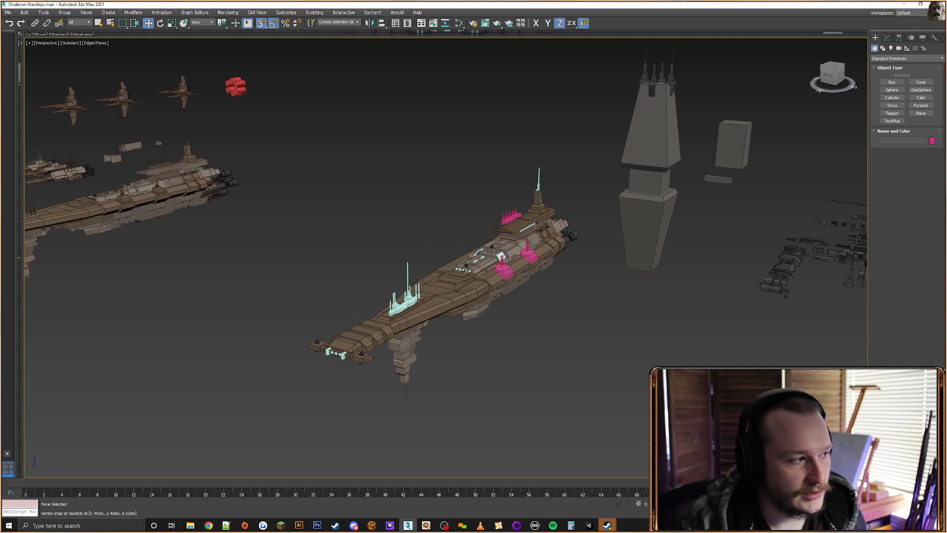
{"action": "left_click", "coordinate": [466, 271]}
{"action": "middle_click_drag", "start_coordinate": [466, 270], "coordinate": [518, 267], "text": "alt"}
{"action": "left_click", "coordinate": [541, 302]}
{"action": "left_click", "coordinate": [485, 262]}
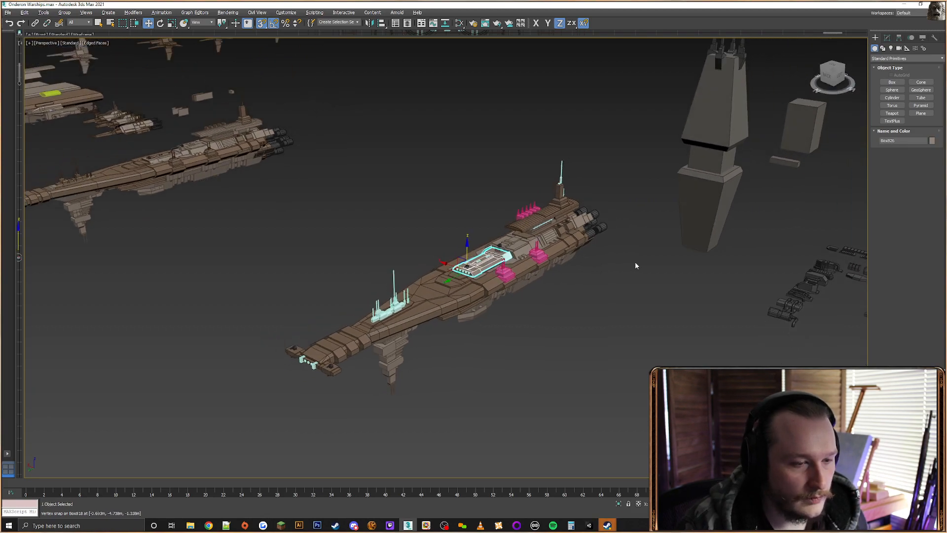
{"action": "left_click", "coordinate": [635, 265]}
{"action": "middle_click_drag", "start_coordinate": [636, 265], "coordinate": [628, 135], "text": "alt"}
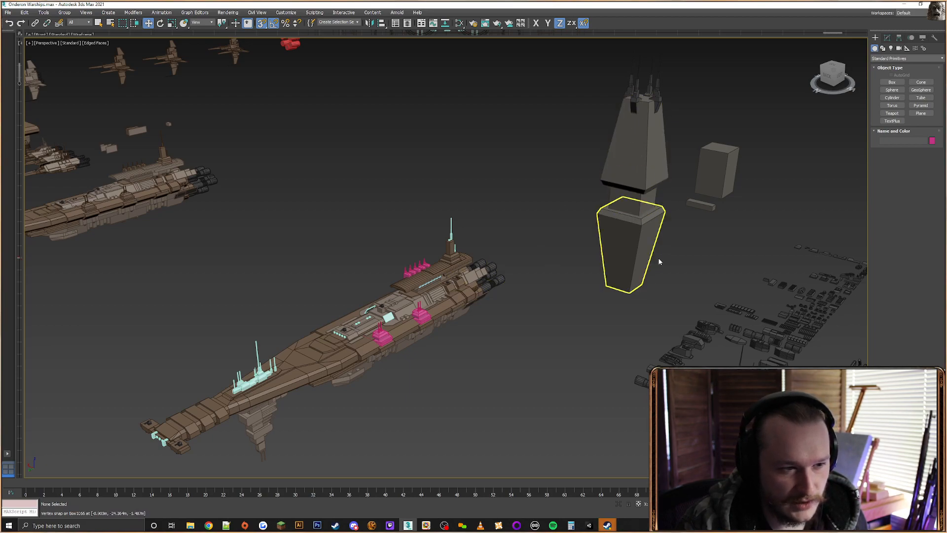
{"action": "middle_click_drag", "start_coordinate": [486, 259], "coordinate": [518, 253]}
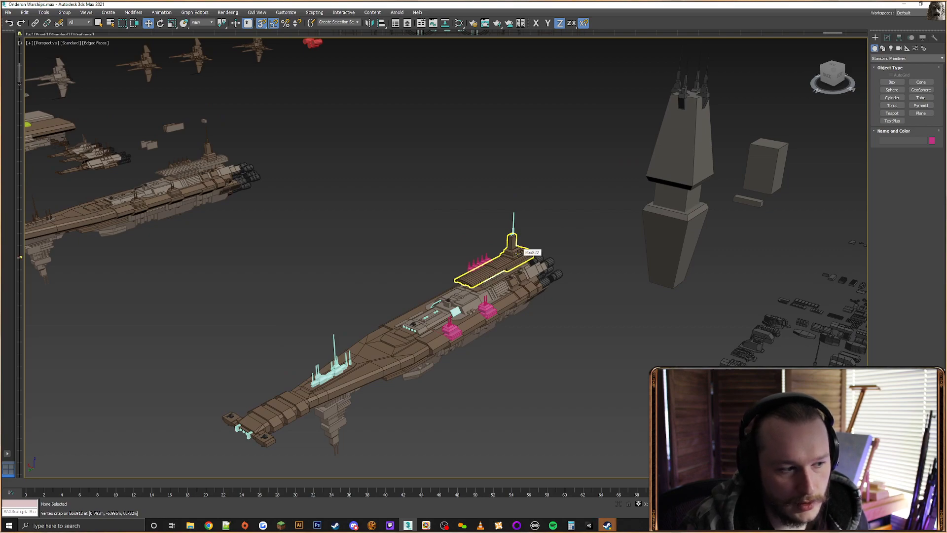
{"action": "middle_click_drag", "start_coordinate": [588, 283], "coordinate": [608, 268]}
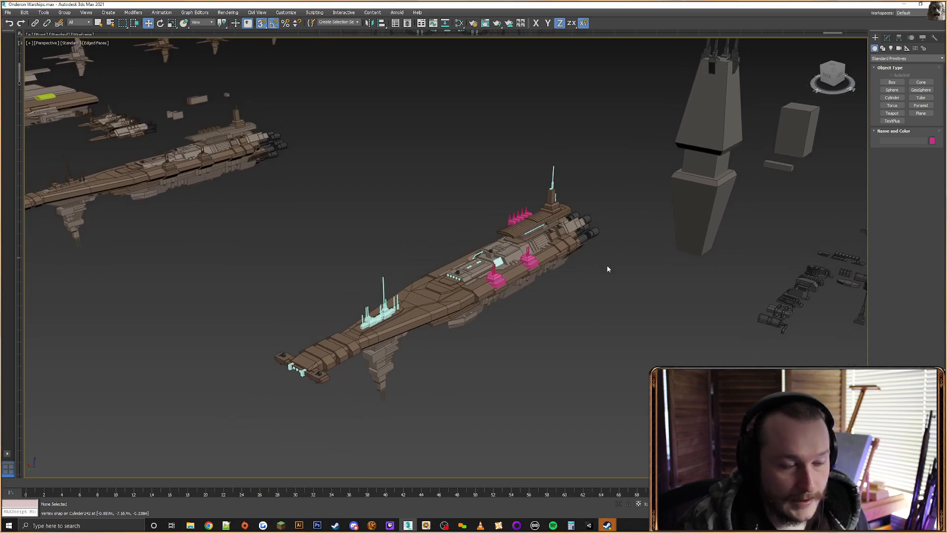
Switch to the browser to view the DeviantArt profile's gallery, and return to the 3ds Max scene
{"action": "left_click", "coordinate": [208, 526]}
{"action": "left_click", "coordinate": [32, 488]}
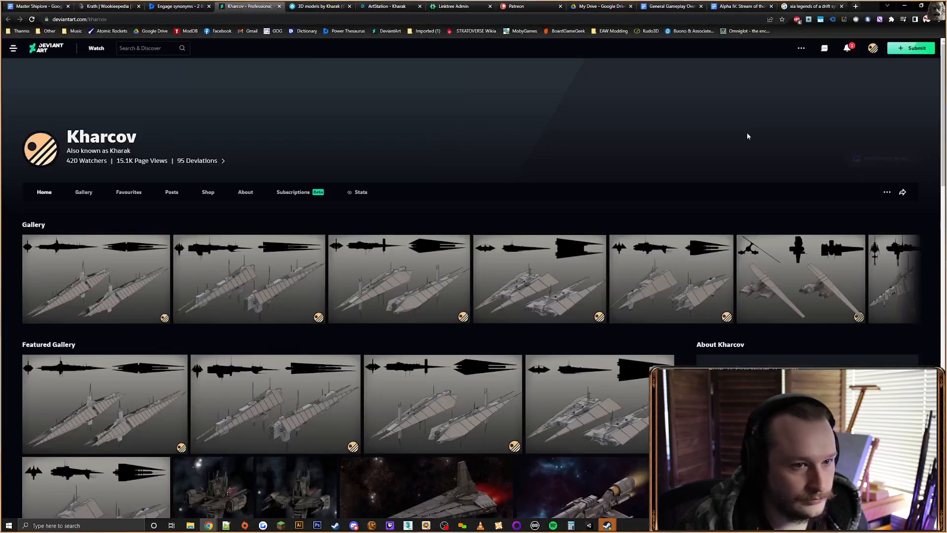
{"action": "left_click", "coordinate": [904, 6]}
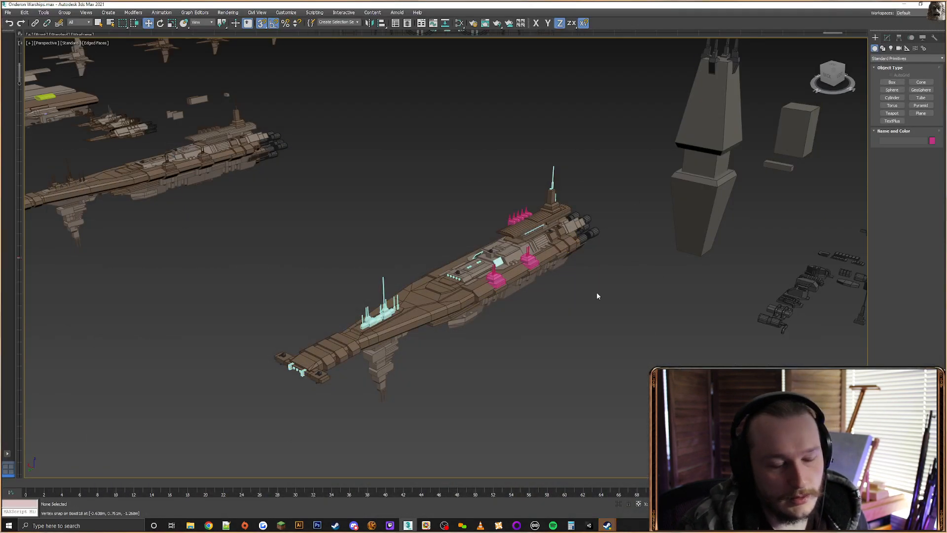
{"action": "left_click_drag", "start_coordinate": [646, 282], "coordinate": [543, 288]}
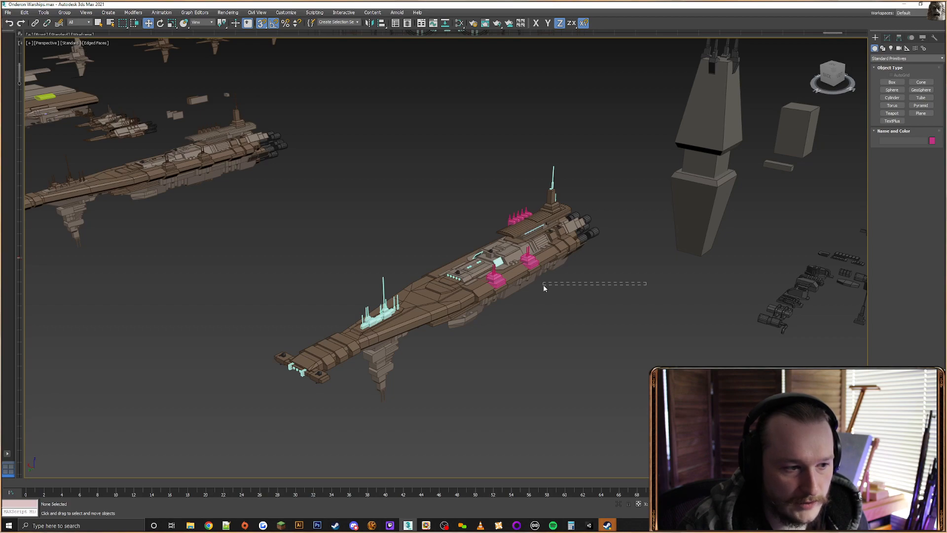
{"action": "left_click_drag", "start_coordinate": [543, 285], "coordinate": [543, 285]}
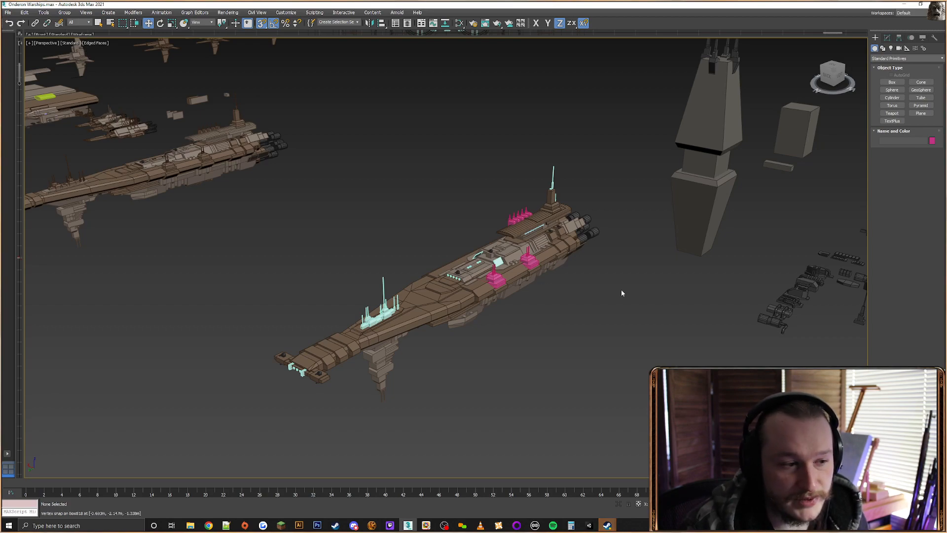
{"action": "left_click_drag", "start_coordinate": [621, 289], "coordinate": [565, 293]}
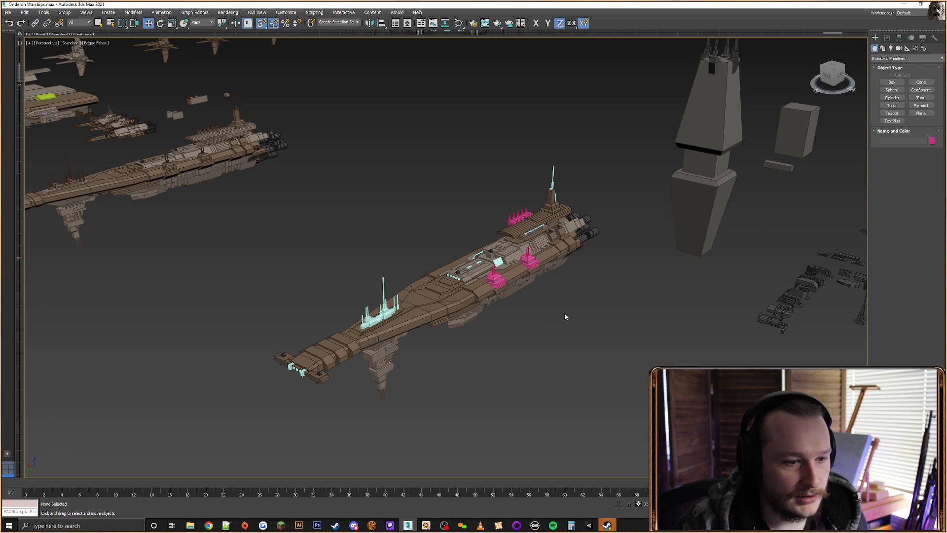
{"action": "middle_click_drag", "start_coordinate": [609, 300], "coordinate": [573, 316]}
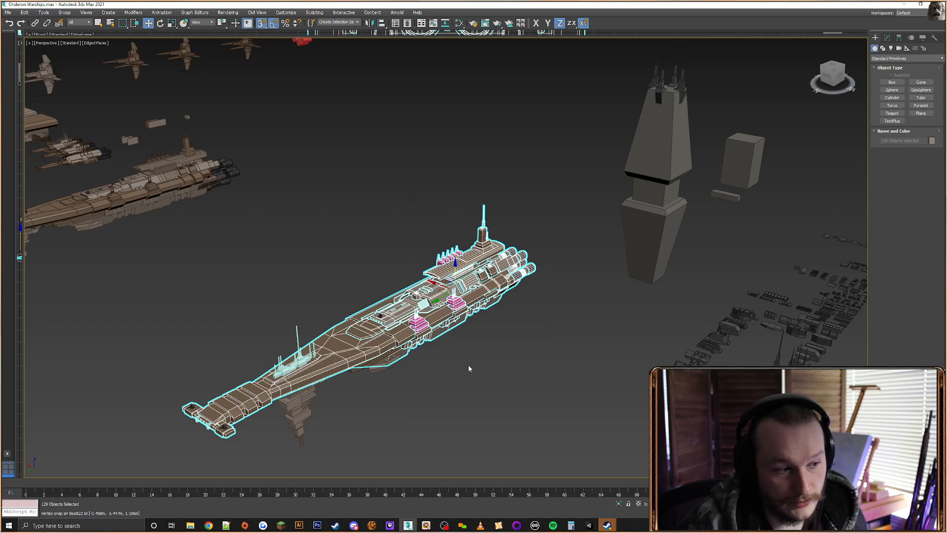
{"action": "left_click_drag", "start_coordinate": [555, 170], "coordinate": [445, 398]}
{"action": "left_click", "coordinate": [521, 357]}
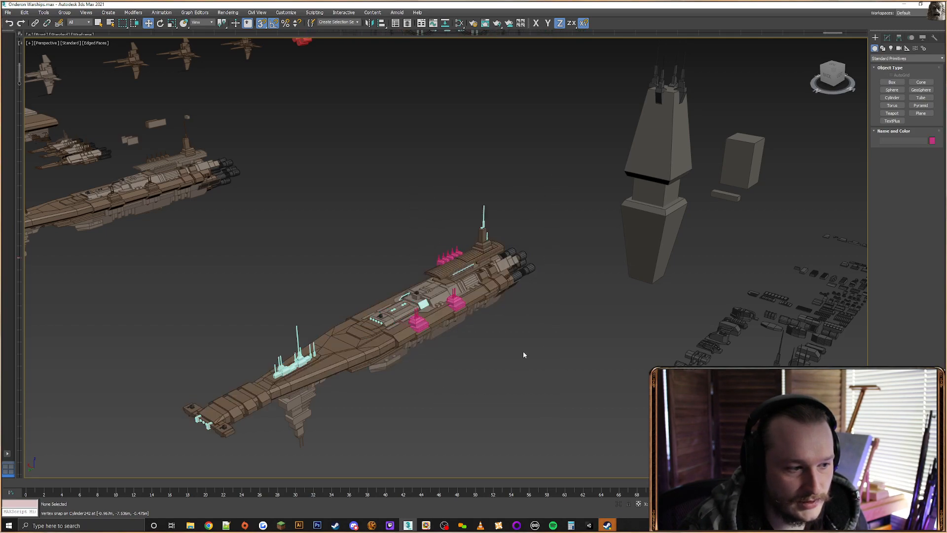
{"action": "left_click_drag", "start_coordinate": [555, 128], "coordinate": [409, 407]}
{"action": "left_click", "coordinate": [541, 298]}
{"action": "left_click", "coordinate": [561, 298]}
{"action": "left_click_drag", "start_coordinate": [559, 309], "coordinate": [493, 402]}
{"action": "left_click_drag", "start_coordinate": [551, 180], "coordinate": [441, 387]}
{"action": "left_click_drag", "start_coordinate": [591, 179], "coordinate": [436, 389]}
{"action": "left_click", "coordinate": [523, 353]}
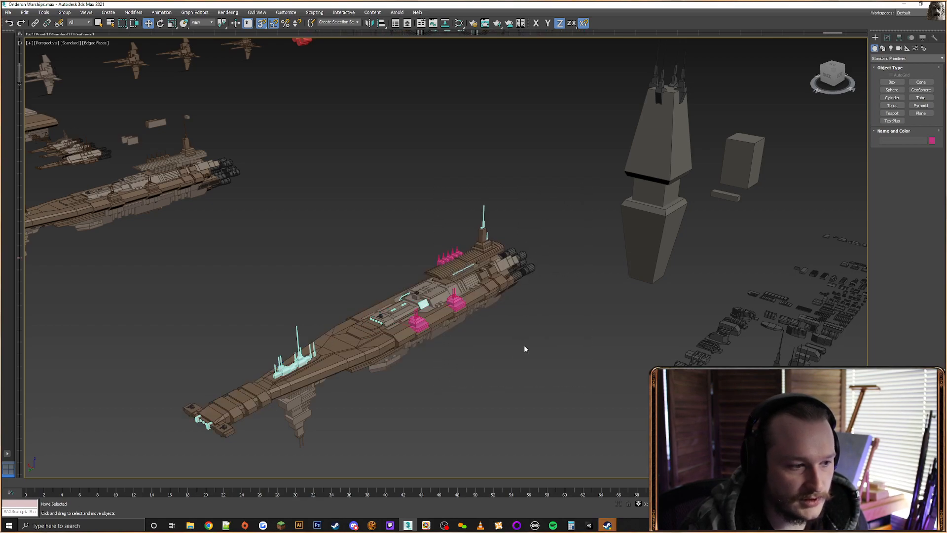